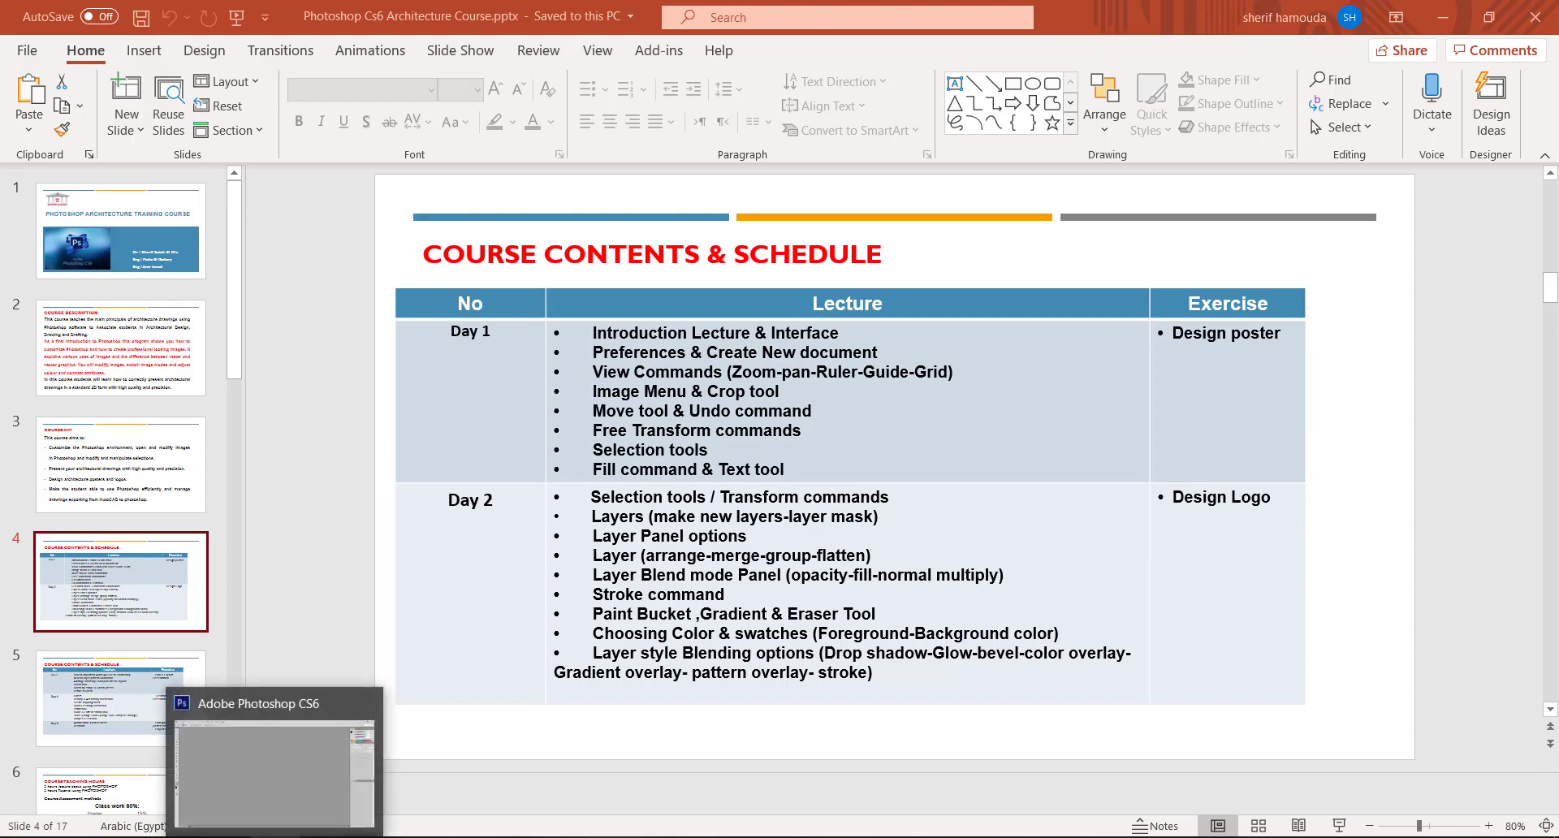
- Leave the PowerPoint slides and switch to the empty Photoshop CS6 workspace from the taskbar
left_click(357, 836)
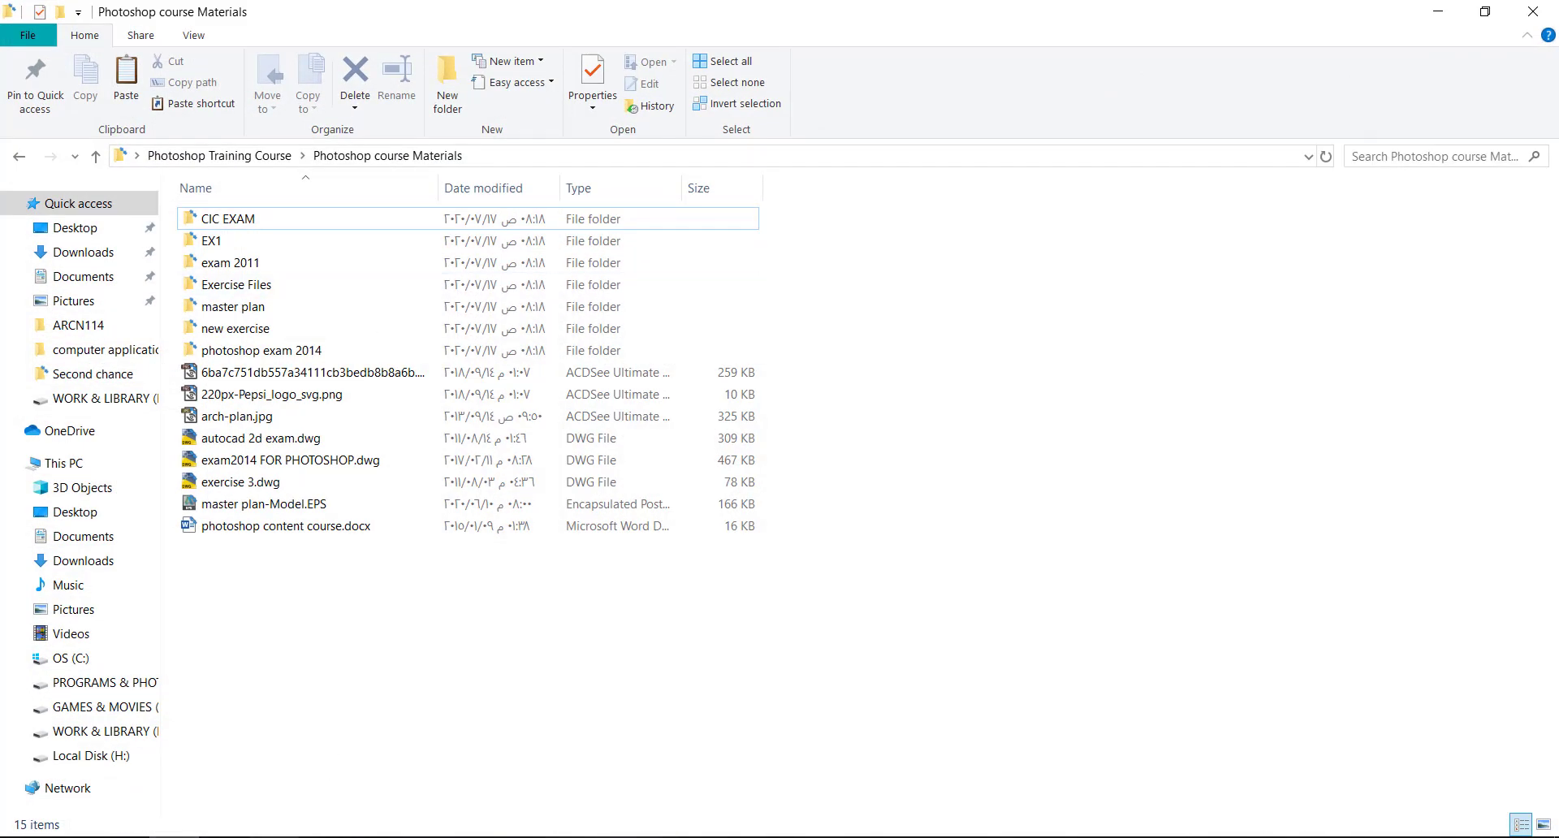
left_click(273, 836)
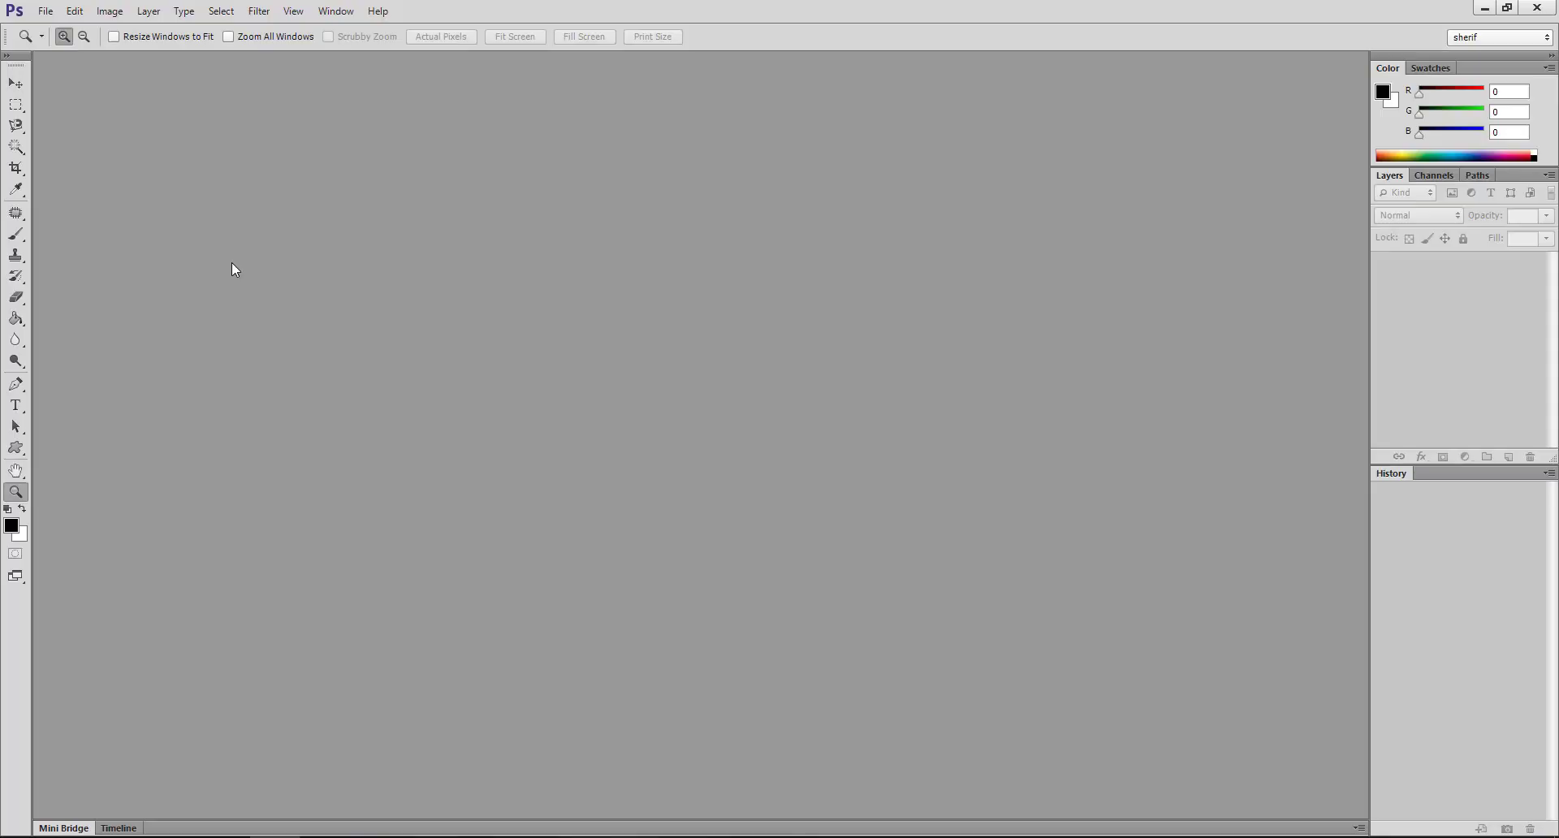
- Choose the freehand Lasso Tool from the selection tool flyout
left_click(18, 108)
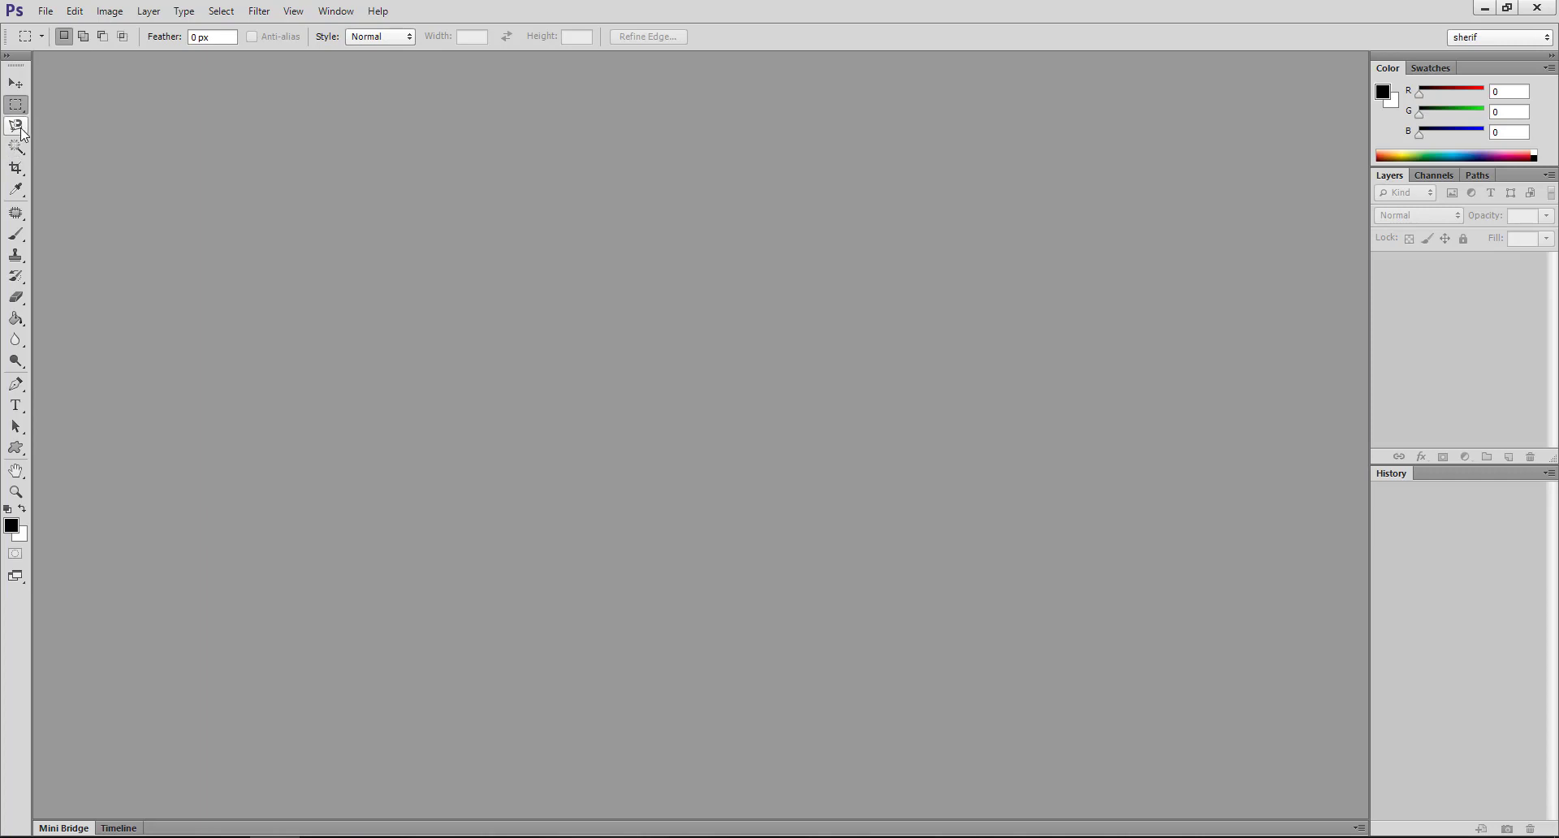
left_click(21, 134)
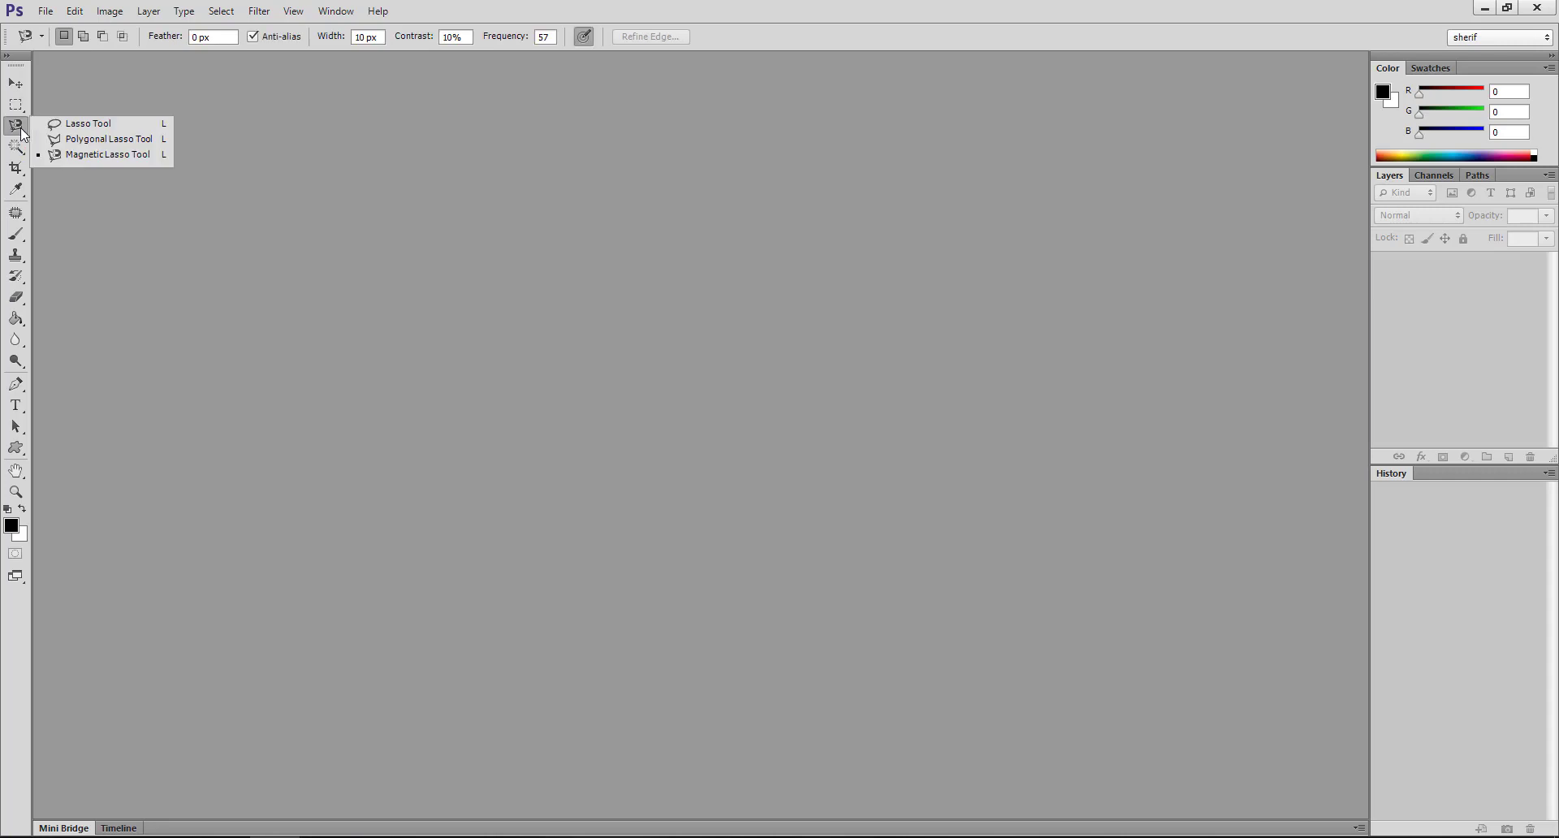
left_click(57, 123)
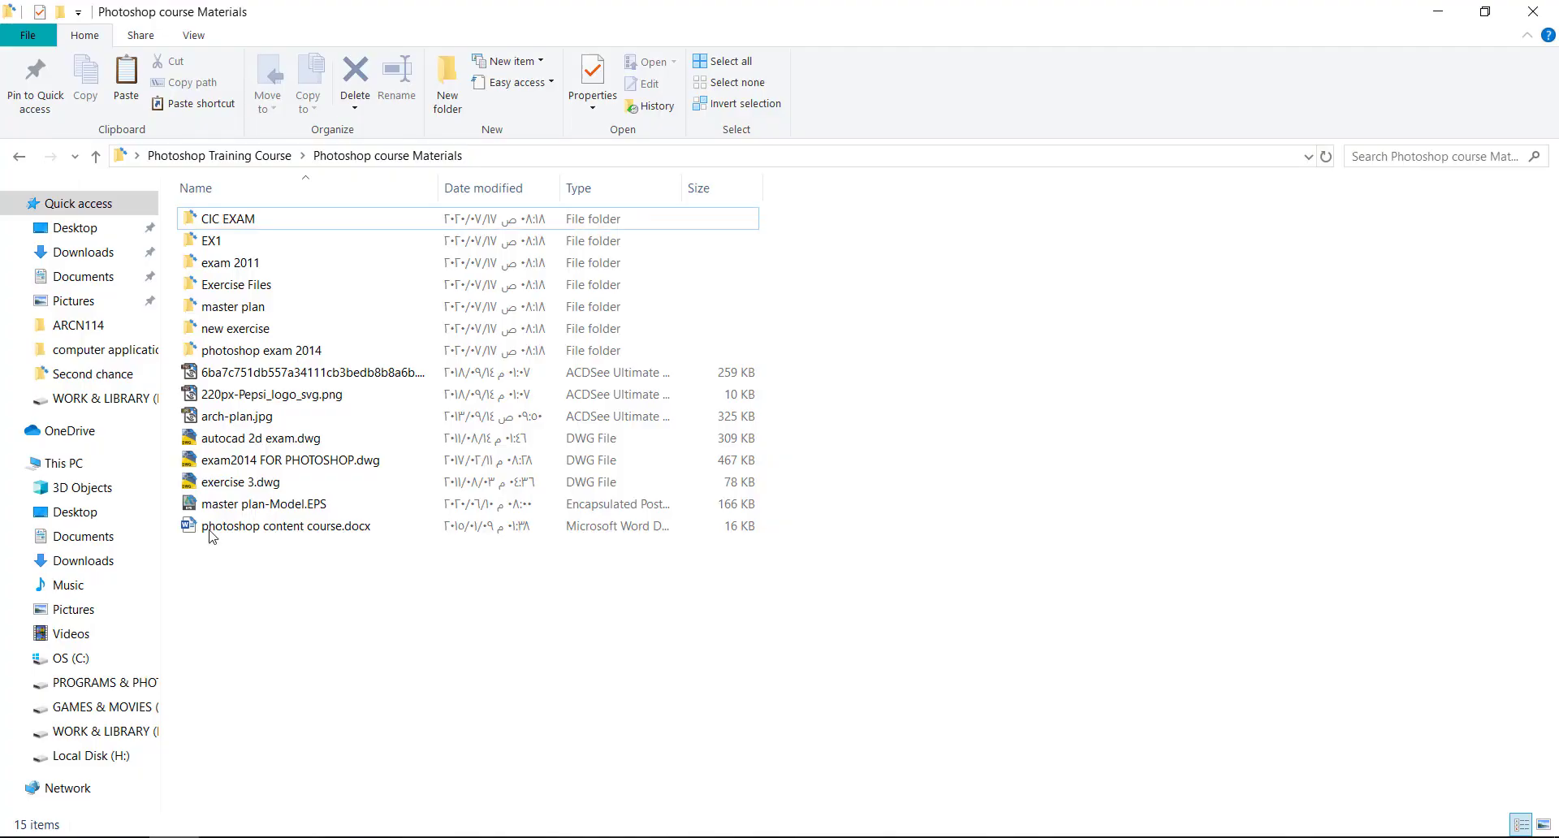
- Navigate the course materials folder into Exercise Files
left_click(210, 270)
double_click(210, 271)
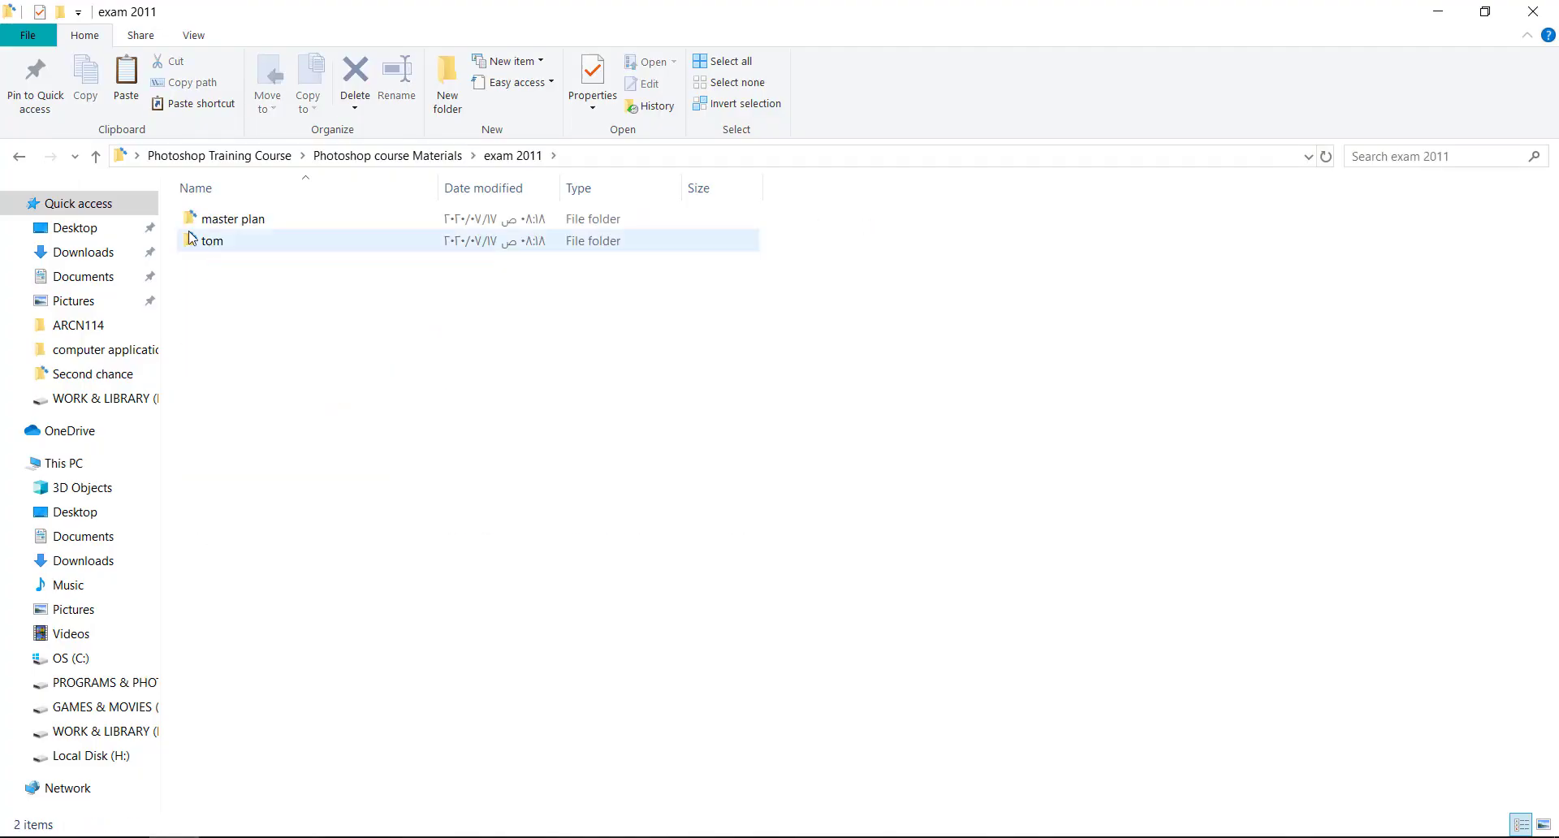
left_click(18, 156)
double_click(280, 285)
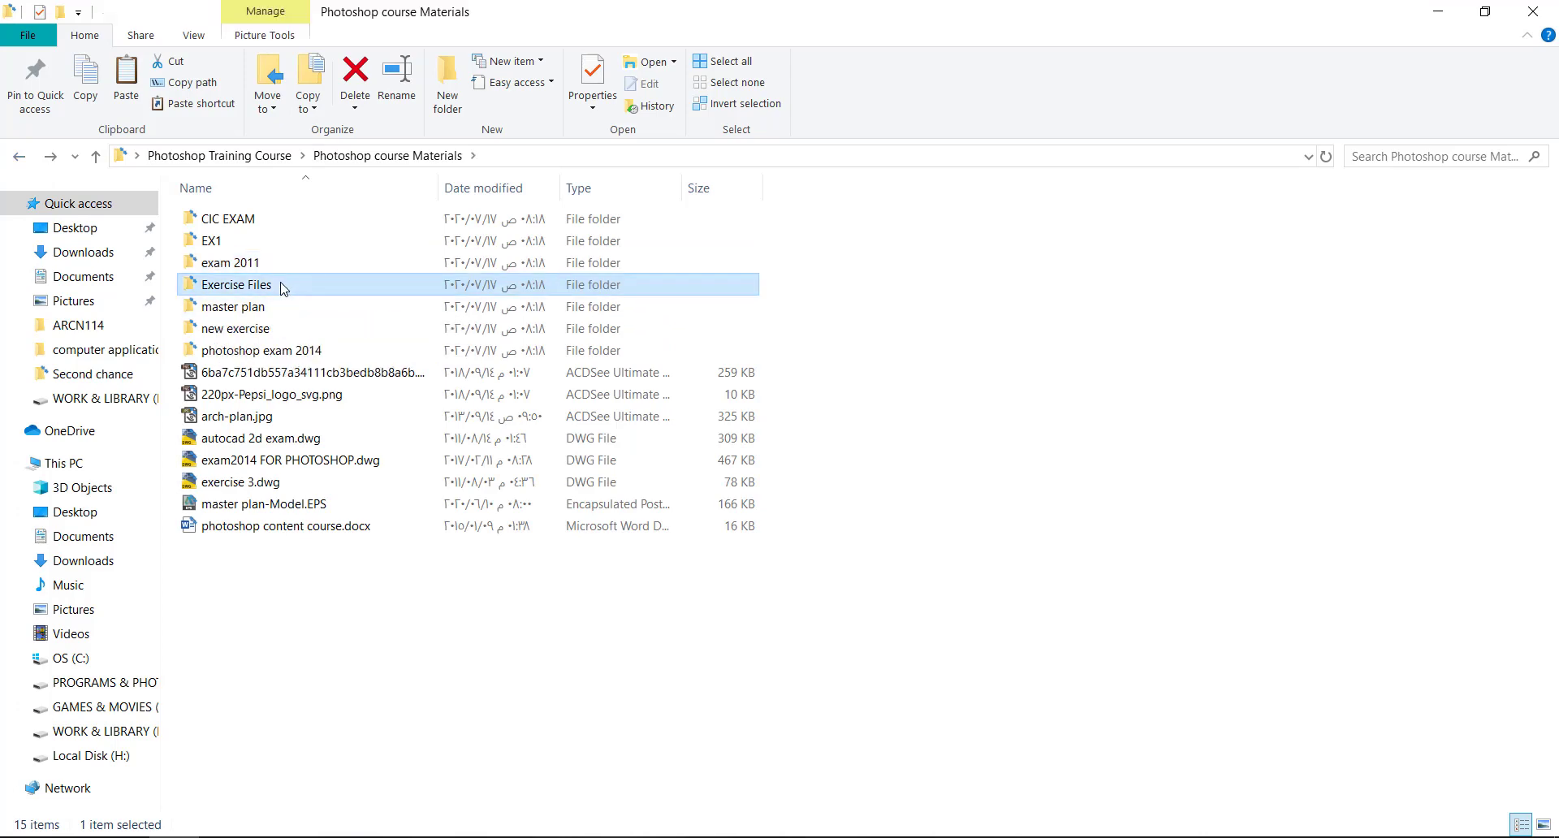
- Drag the Beatty Nevada stop-sign photo into Photoshop to open it
mouse_move(1145, 243)
left_mouse_down()
mouse_move(713, 667)
mouse_move(391, 823)
left_mouse_up()
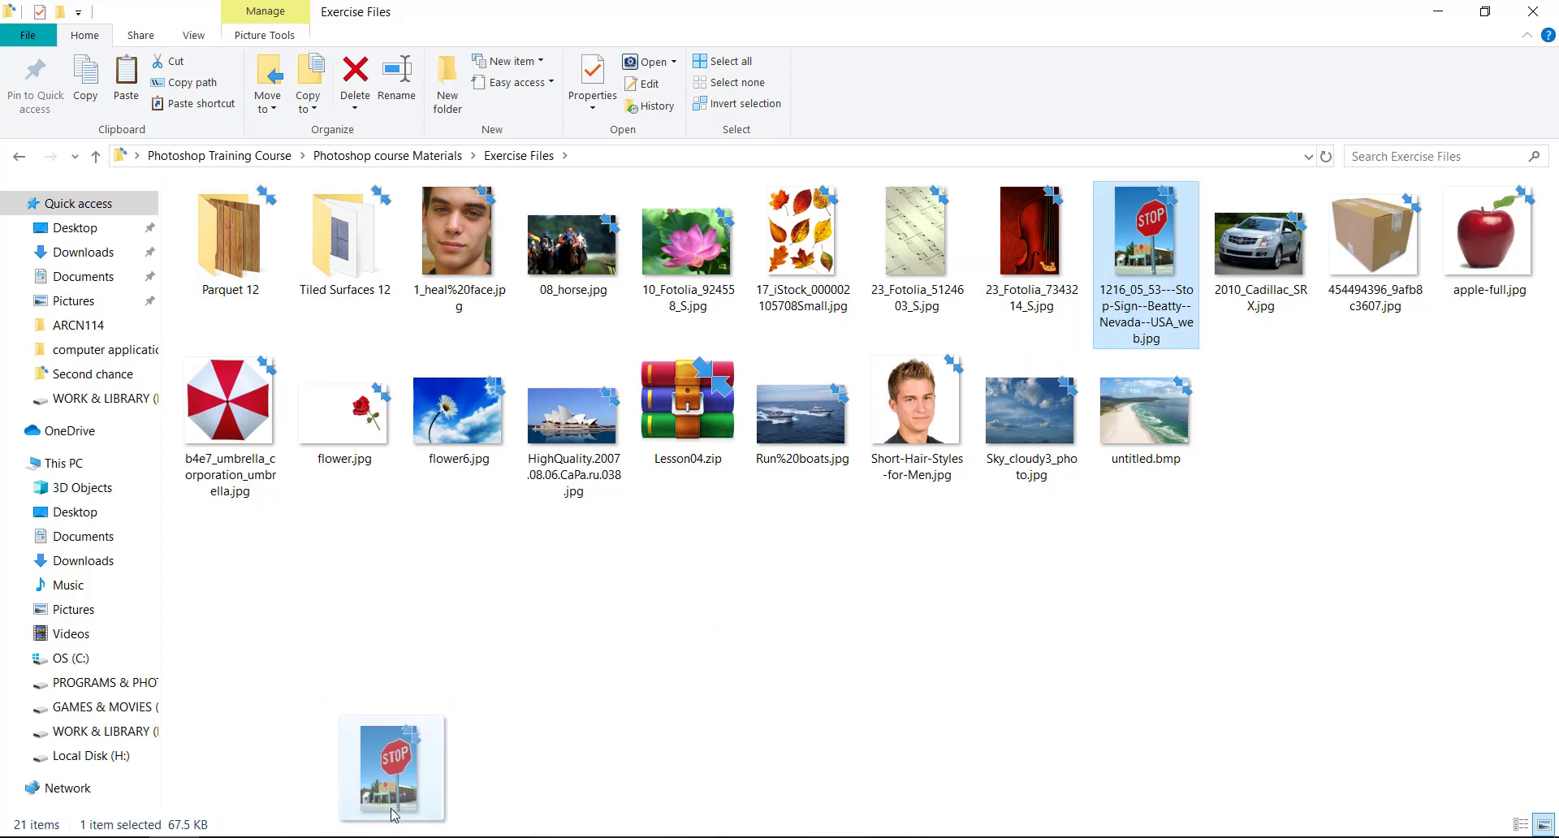
mouse_move(389, 818)
left_mouse_down()
mouse_move(384, 806)
mouse_move(304, 835)
mouse_move(716, 503)
mouse_move(751, 421)
left_mouse_up()
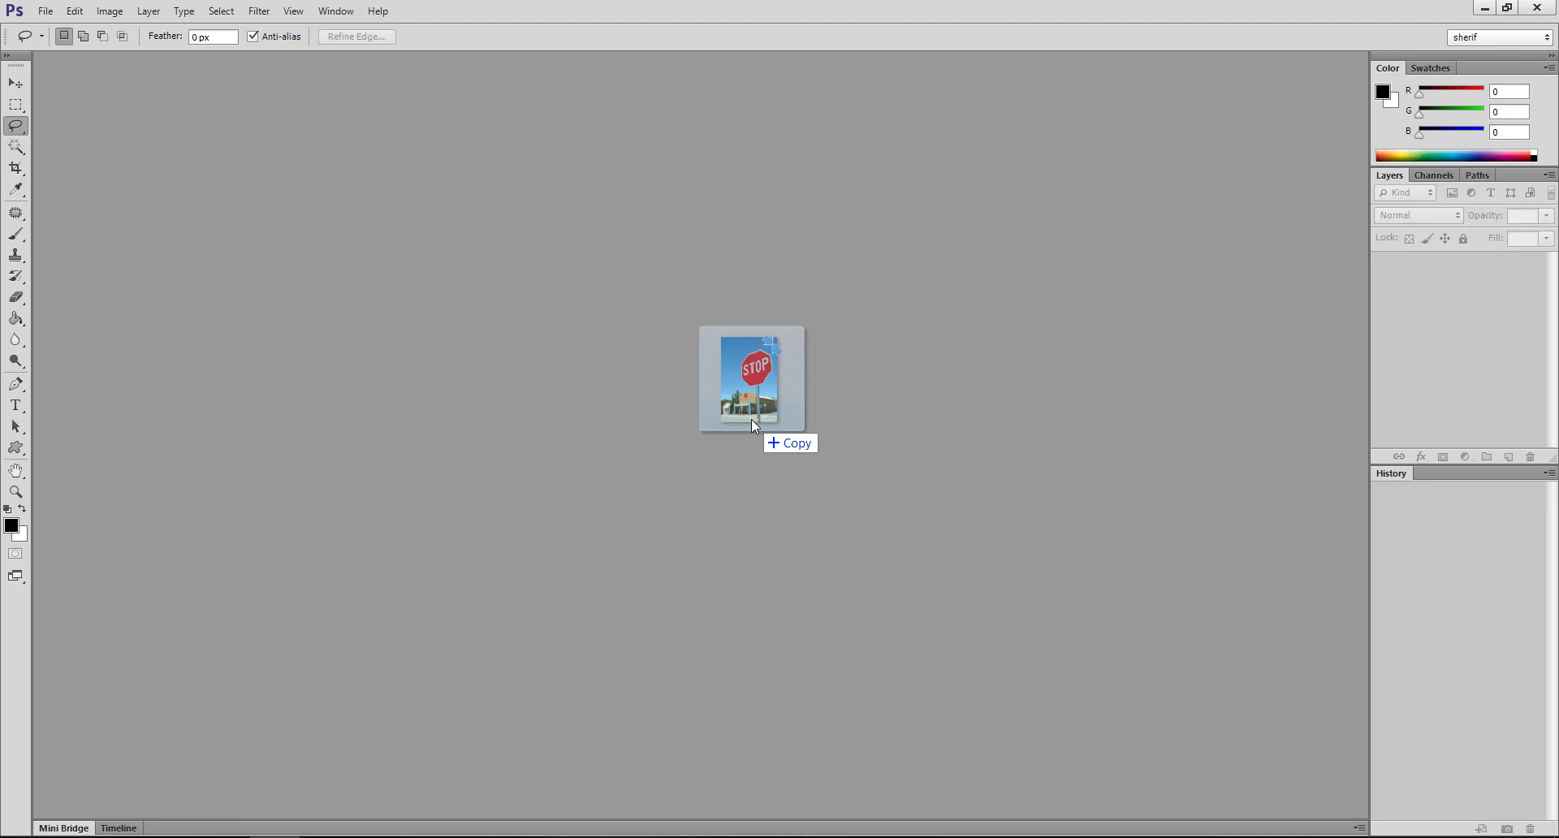
left_click_drag(752, 419, 735, 427)
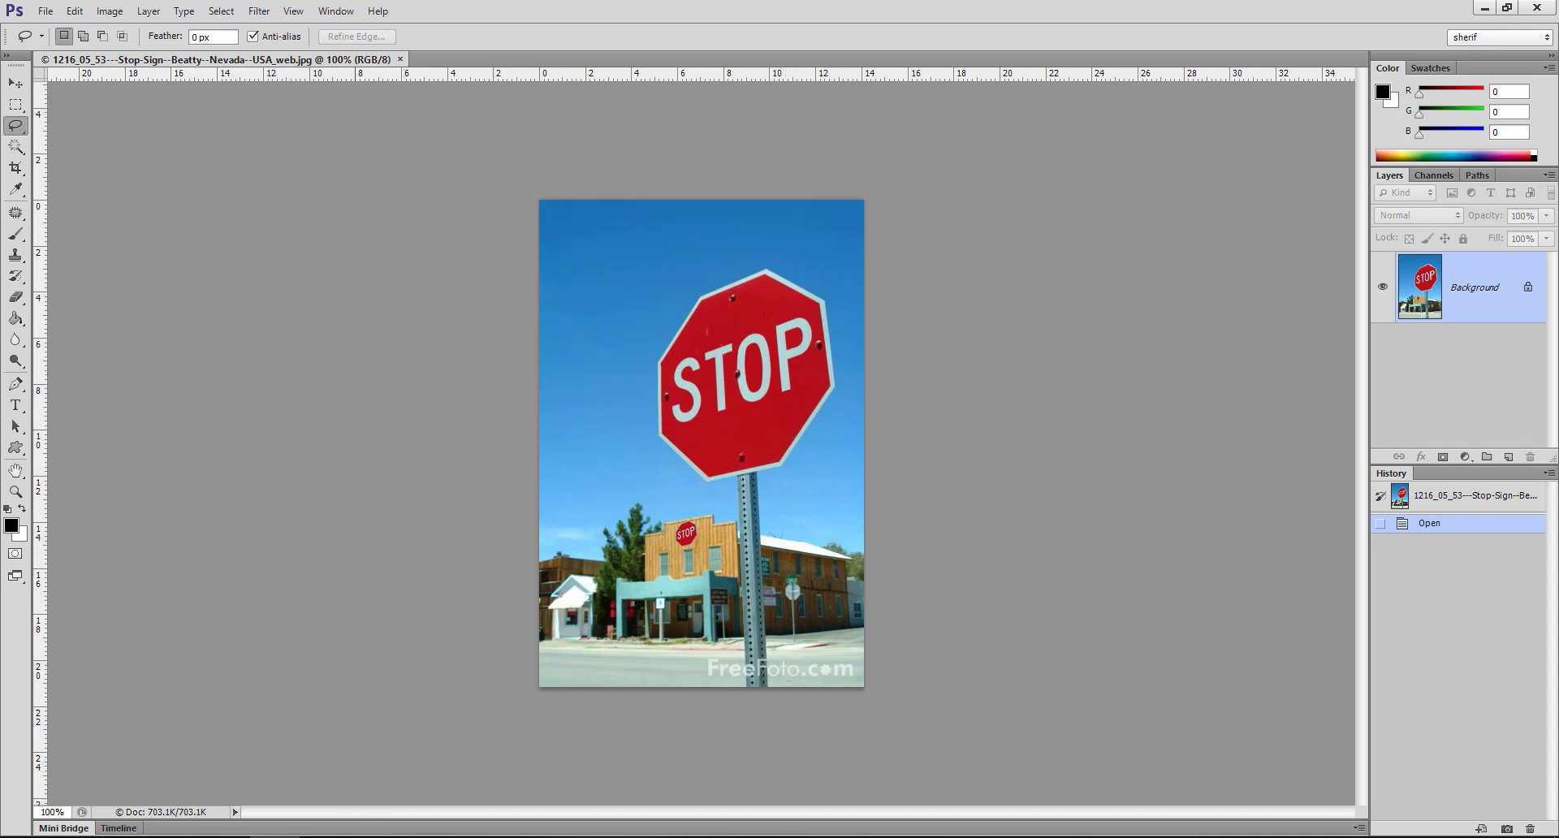
- Open the lotus photo 10_Fotolia_924558_S.jpg too, then return to the stop-sign document
key("alt+Tab")
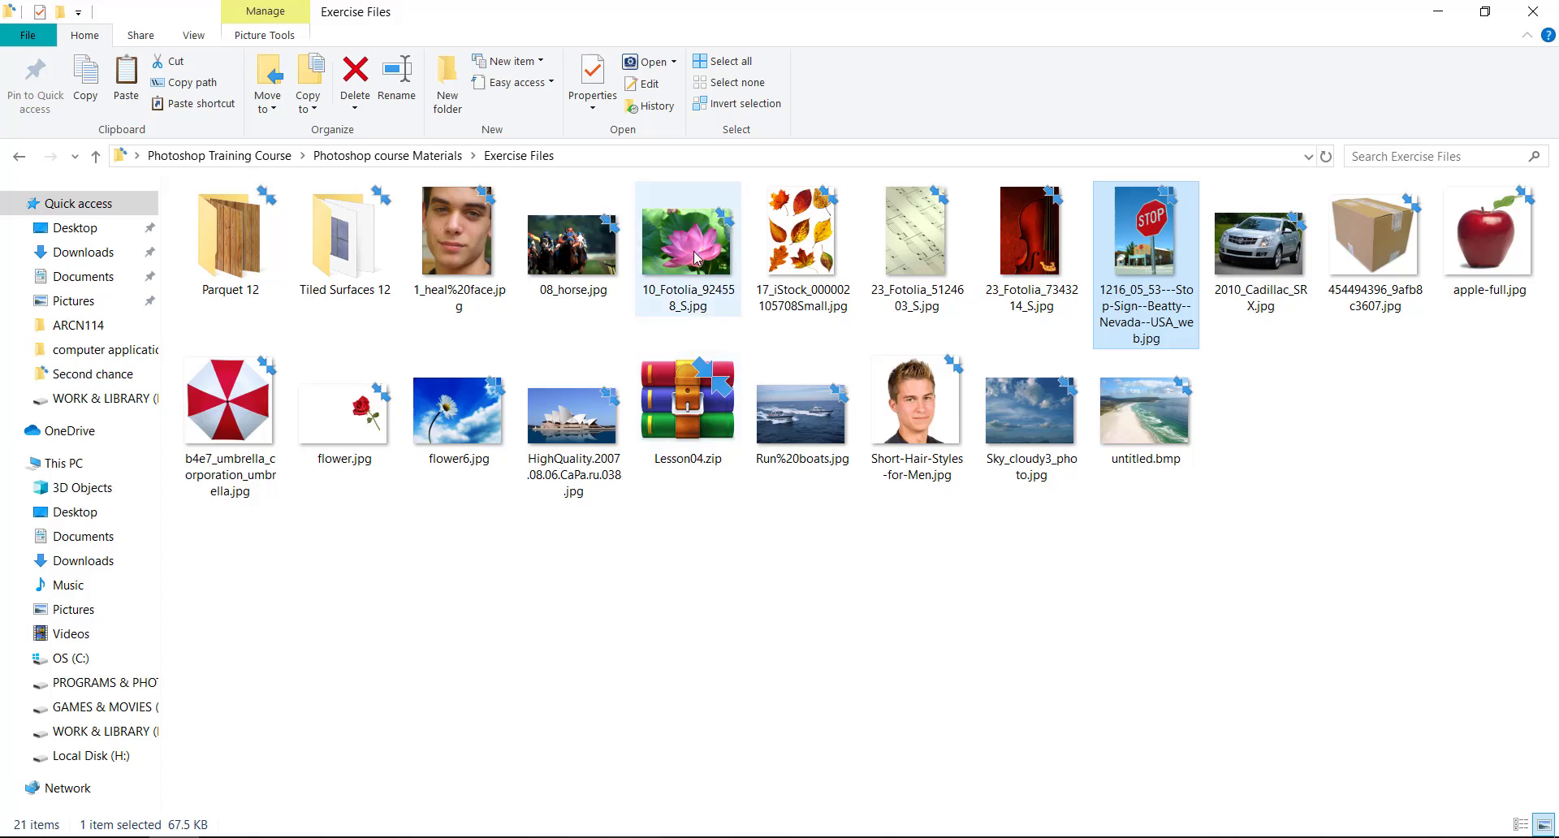
mouse_move(696, 255)
left_mouse_down()
mouse_move(414, 755)
mouse_move(268, 835)
mouse_move(375, 681)
left_mouse_up()
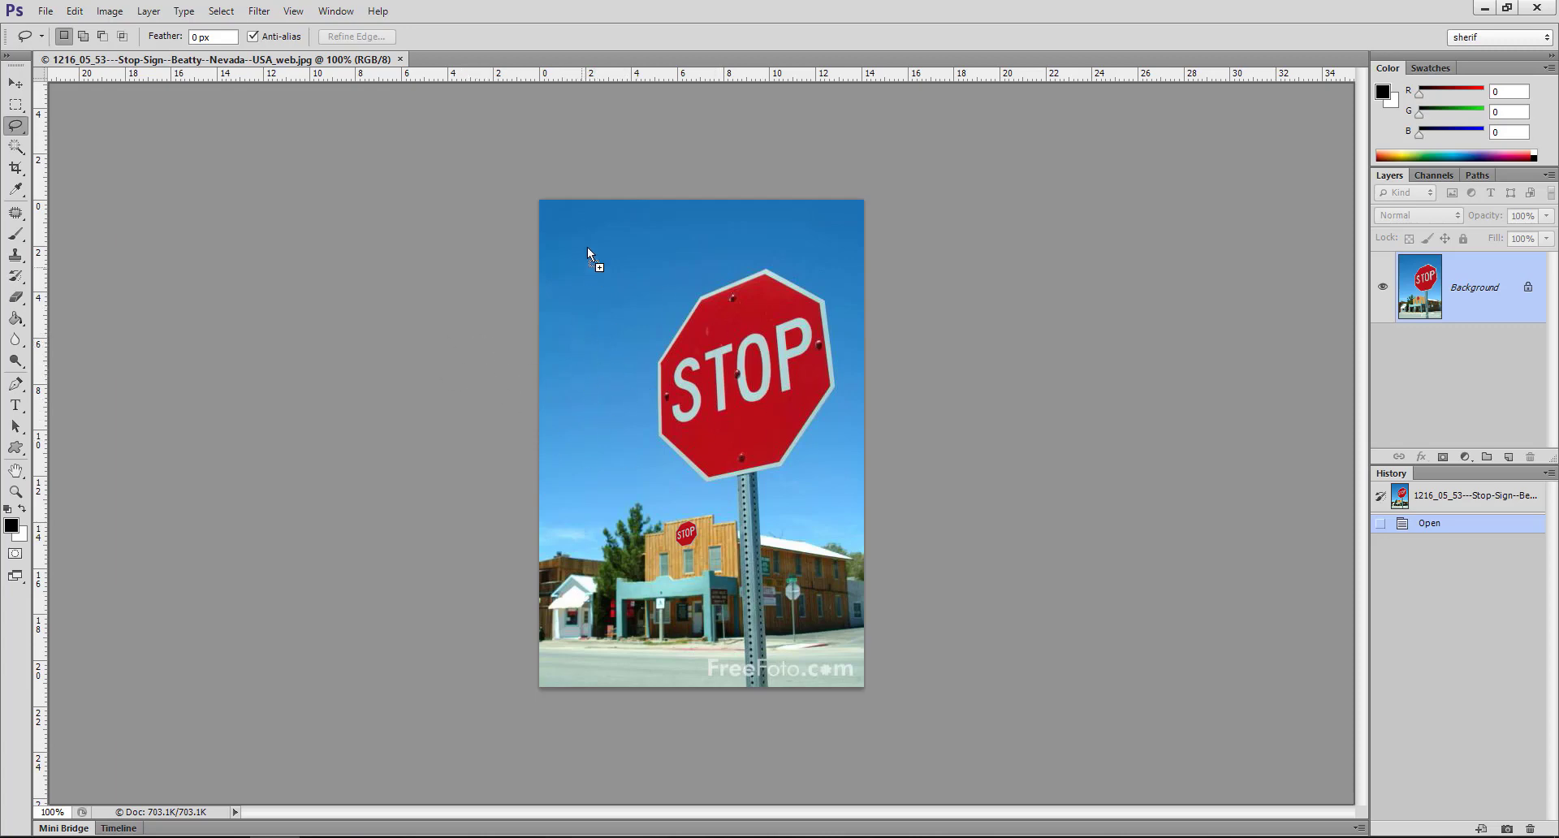
left_click_drag(530, 153, 518, 60)
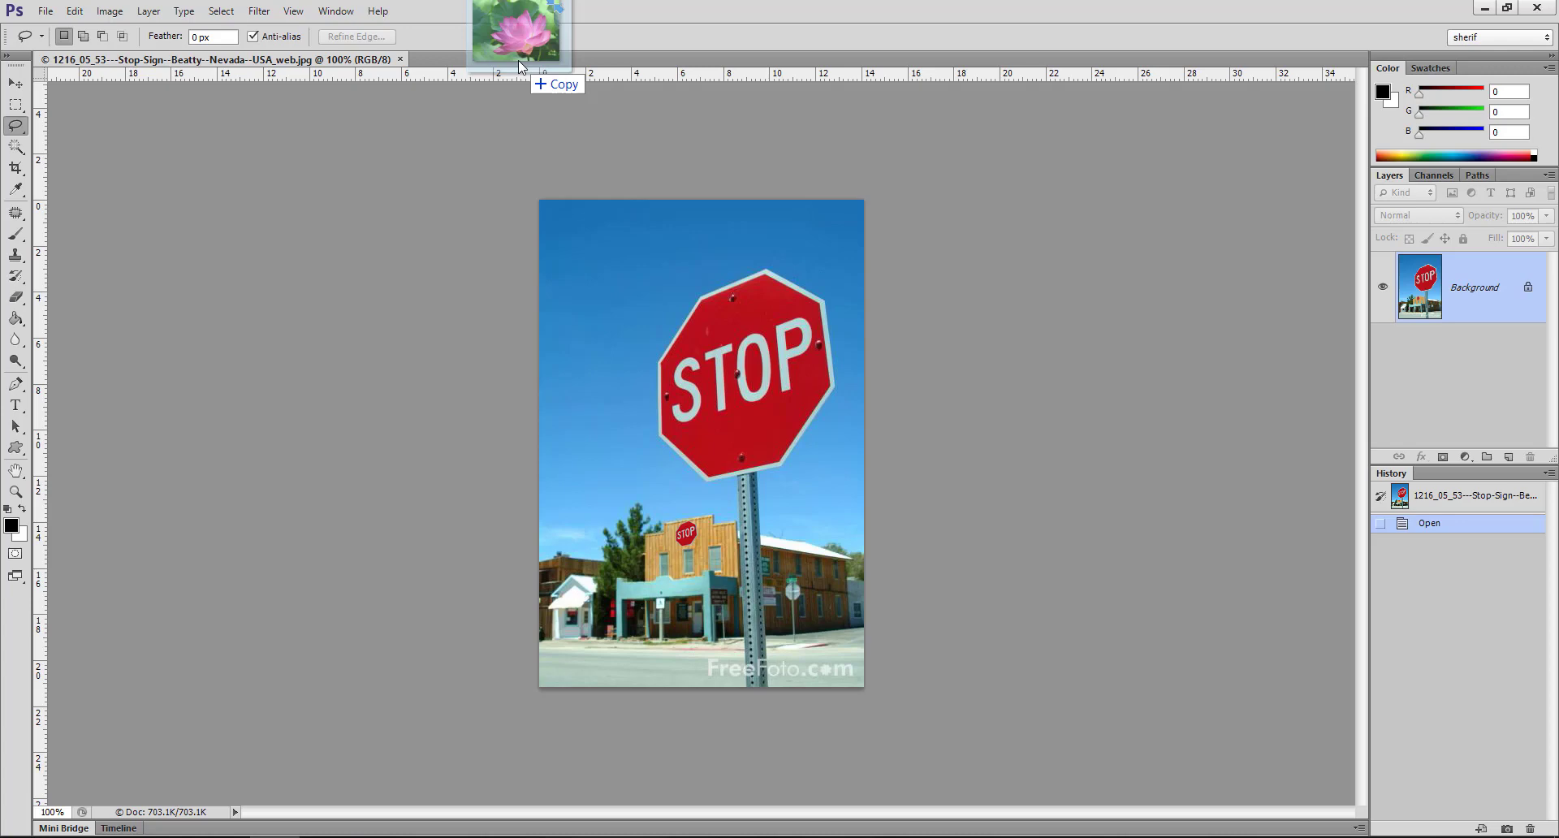
left_click_drag(518, 60, 519, 62)
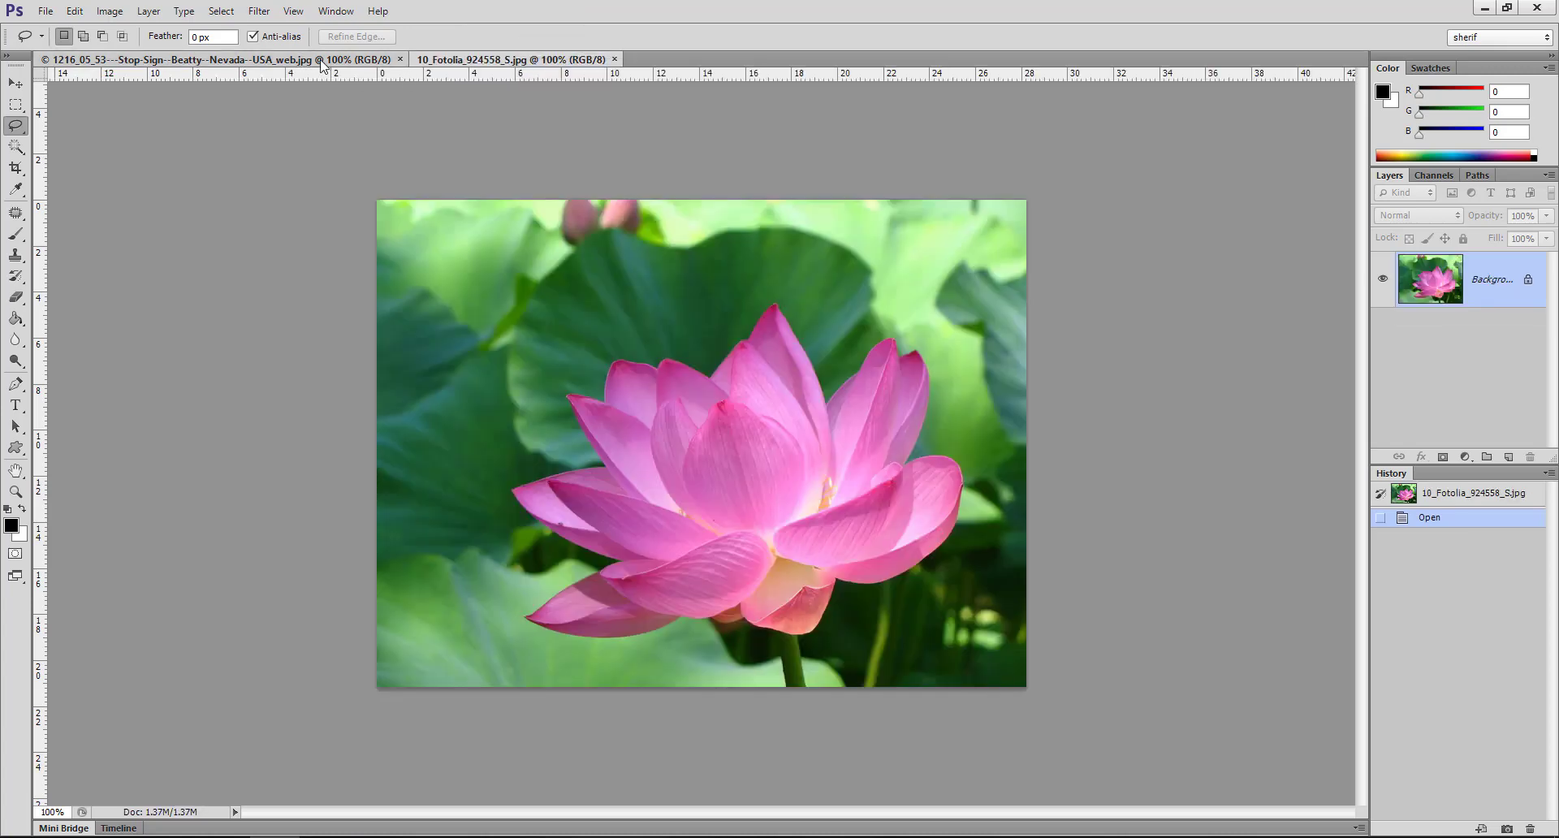
left_click(358, 61)
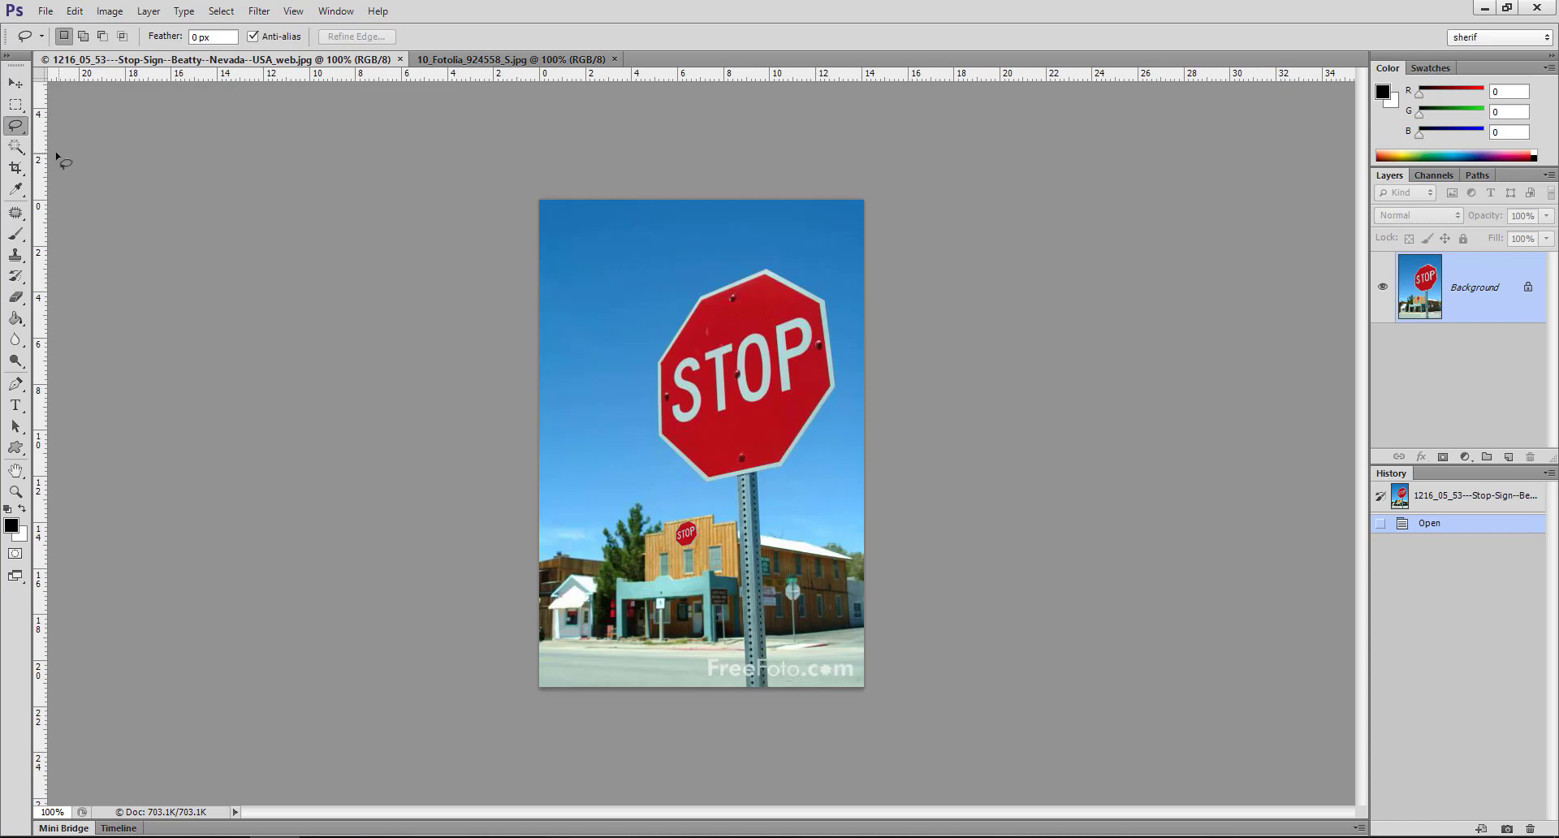
- Draw a rough freehand Lasso loop around the red octagonal stop sign
right_click(15, 130)
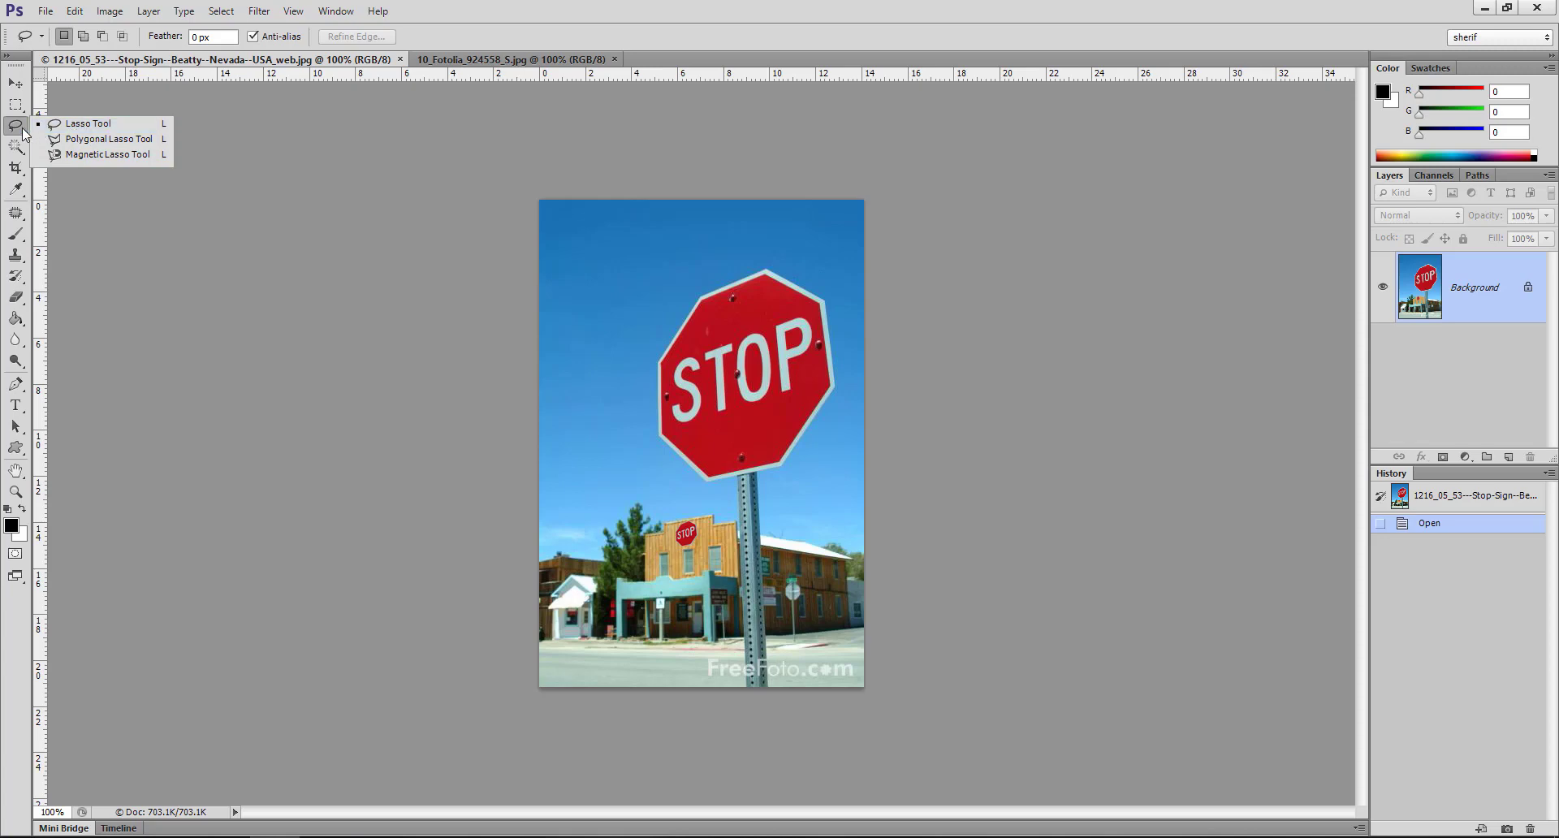
left_click(79, 130)
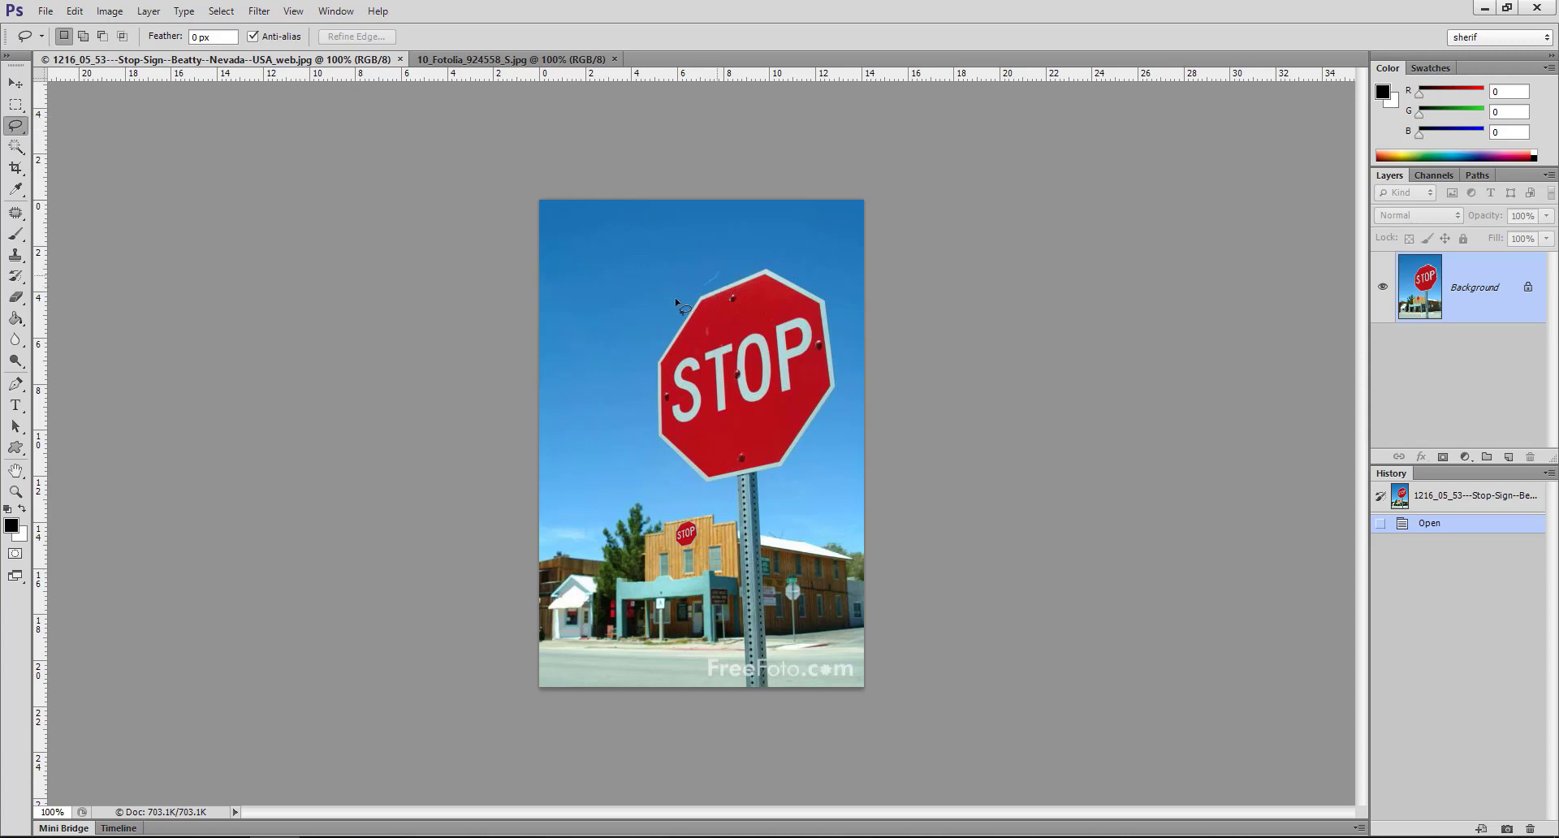
left_click_drag(630, 375, 830, 284)
left_click_drag(718, 266, 719, 267)
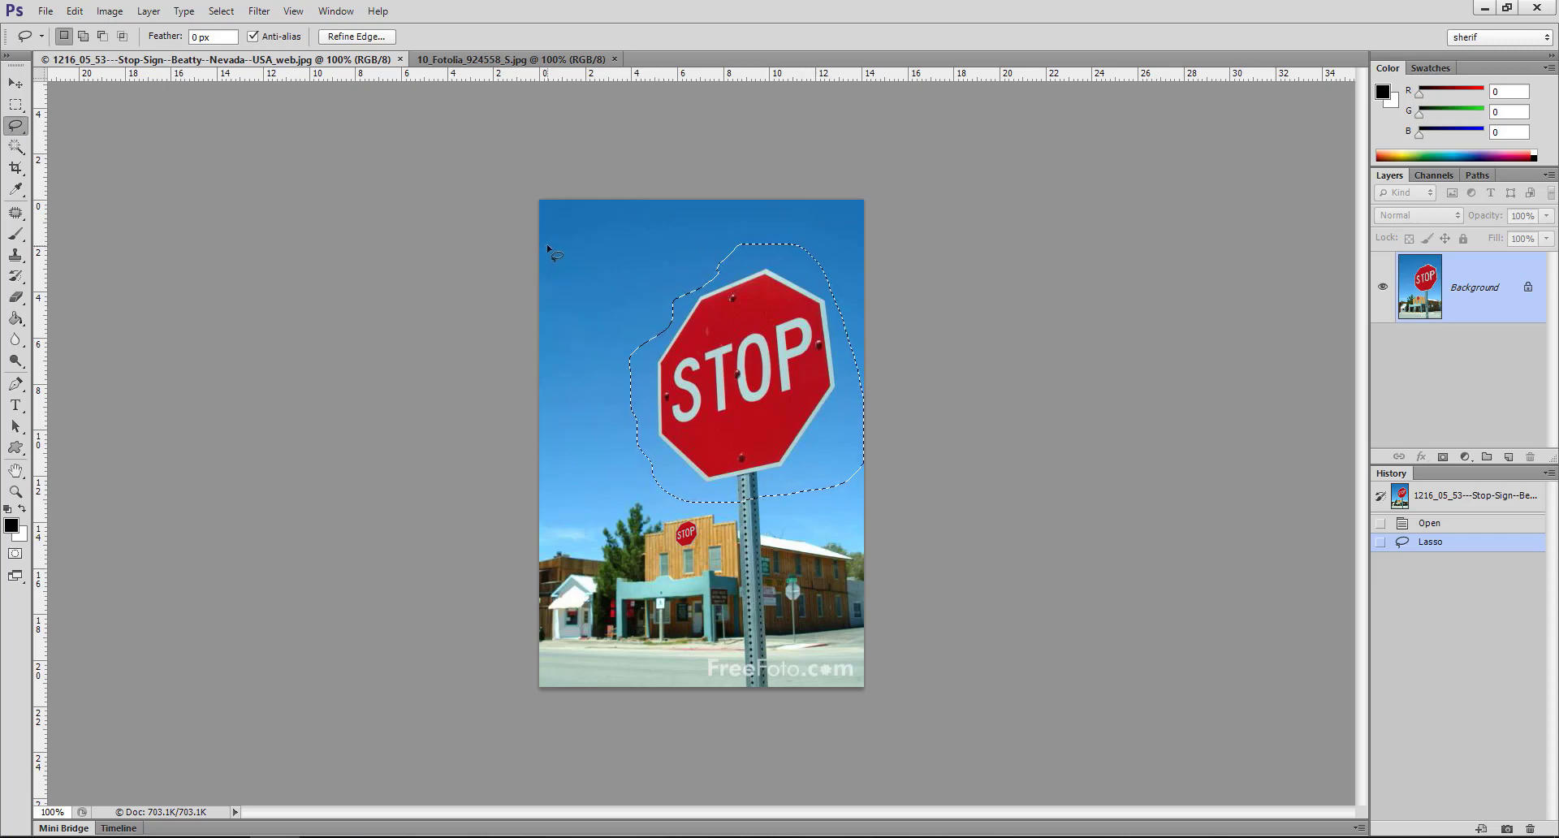
- Add upper-left sky to the selection, subtract part back out, then Select > Deselect
left_click(85, 37)
left_click_drag(679, 238, 649, 338)
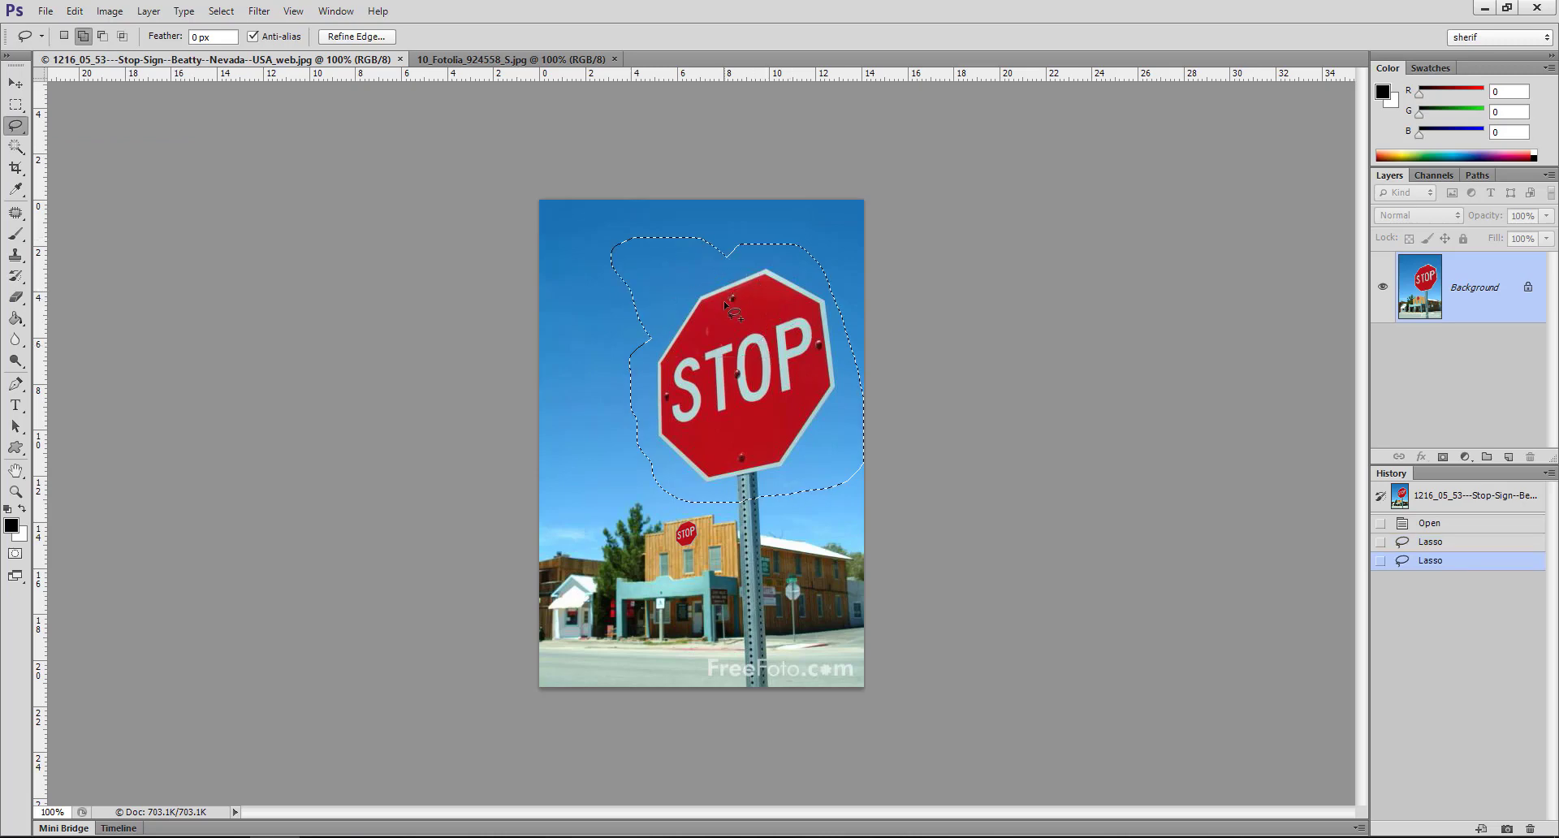
left_click(102, 36)
mouse_move(702, 220)
left_mouse_down()
mouse_move(665, 341)
mouse_move(739, 245)
left_mouse_up()
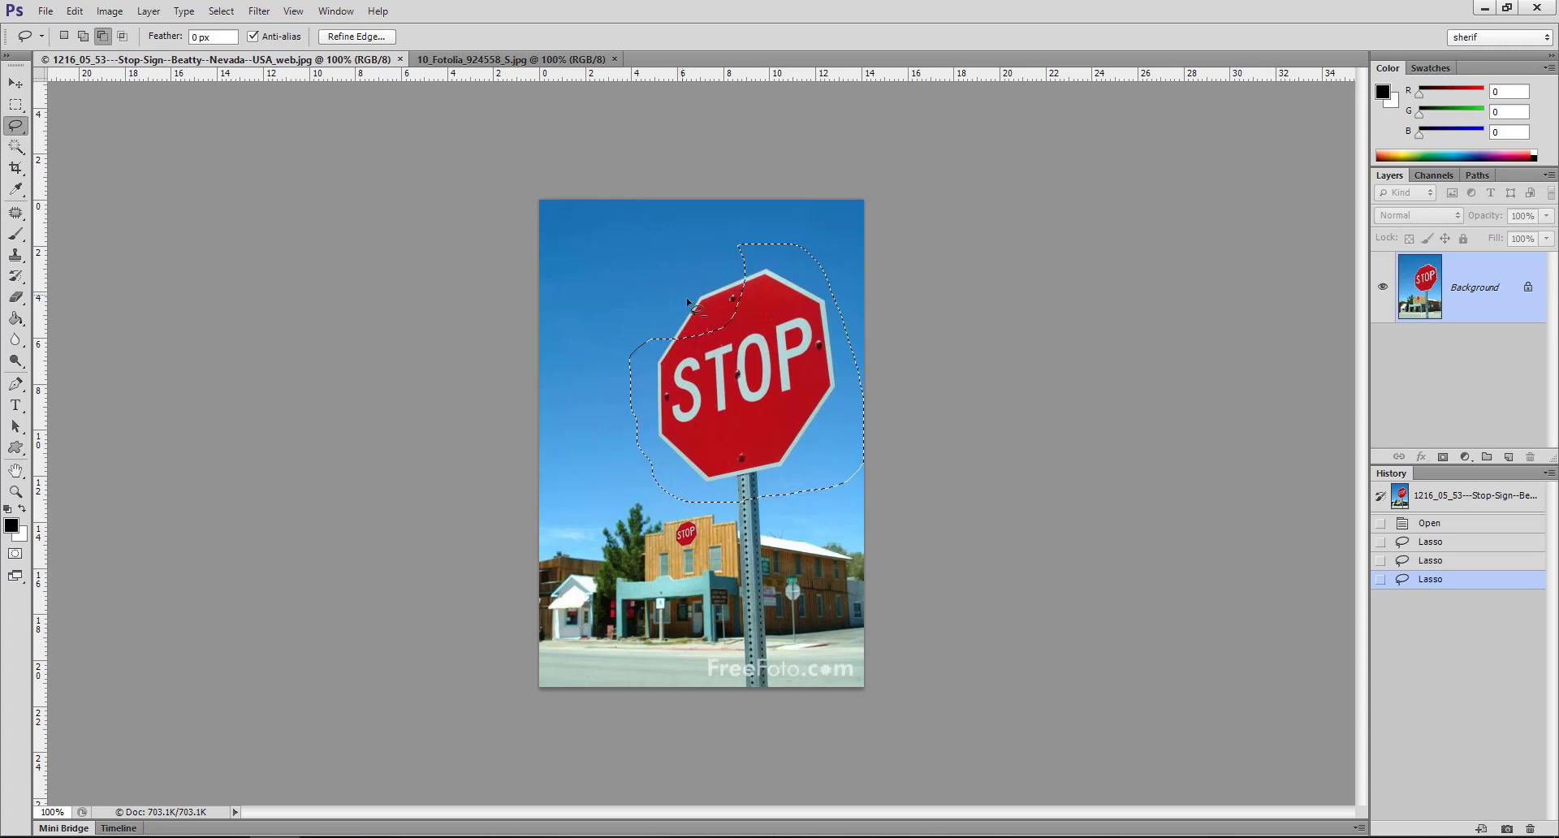
left_click(221, 12)
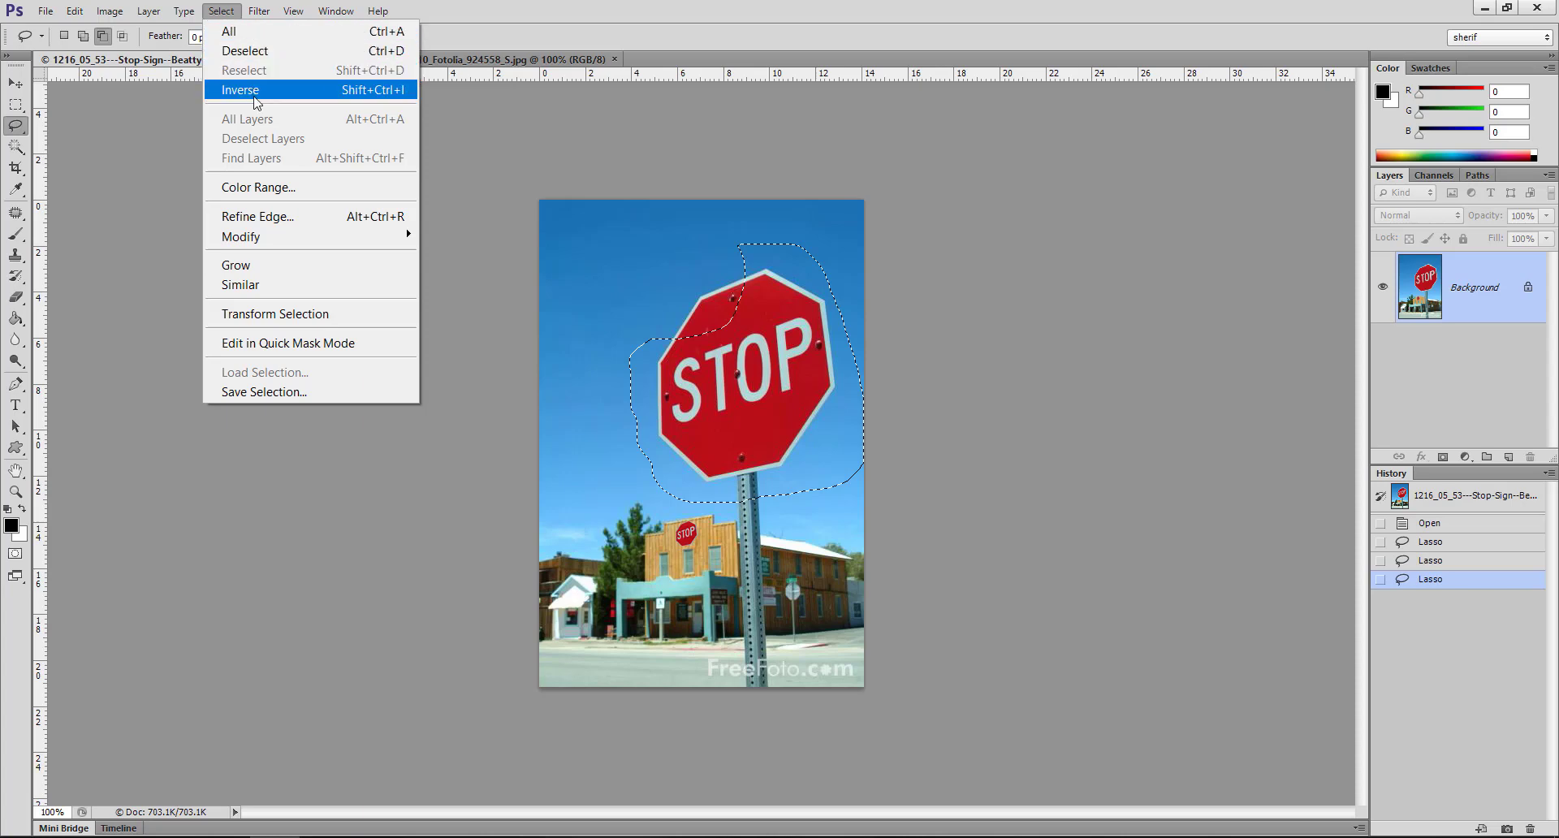
left_click(258, 55)
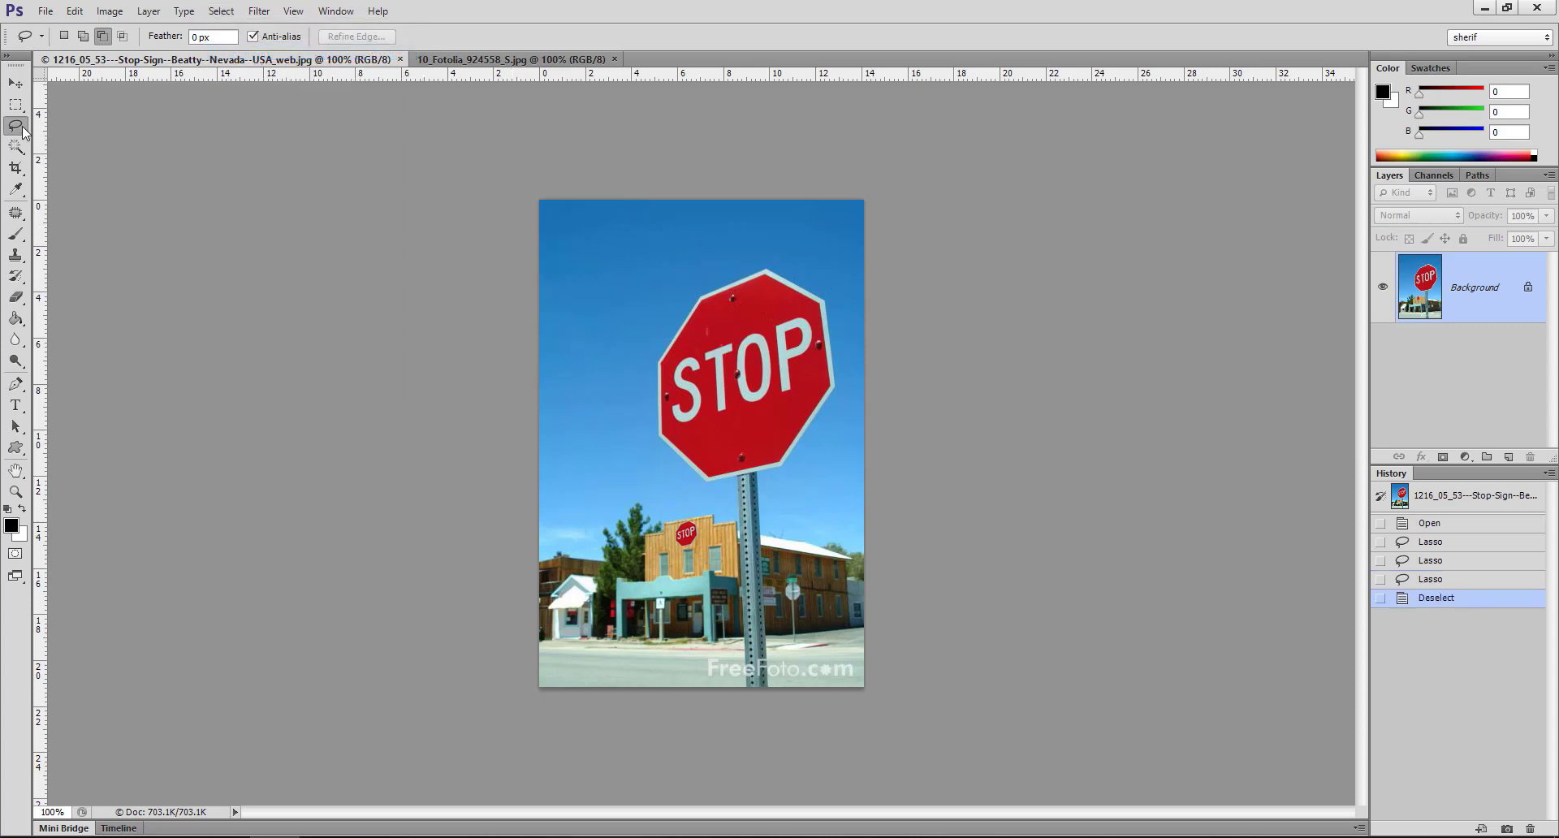
- In New selection mode, outline the stop sign's corners with the Polygonal Lasso Tool
left_click(63, 36)
right_click(17, 128)
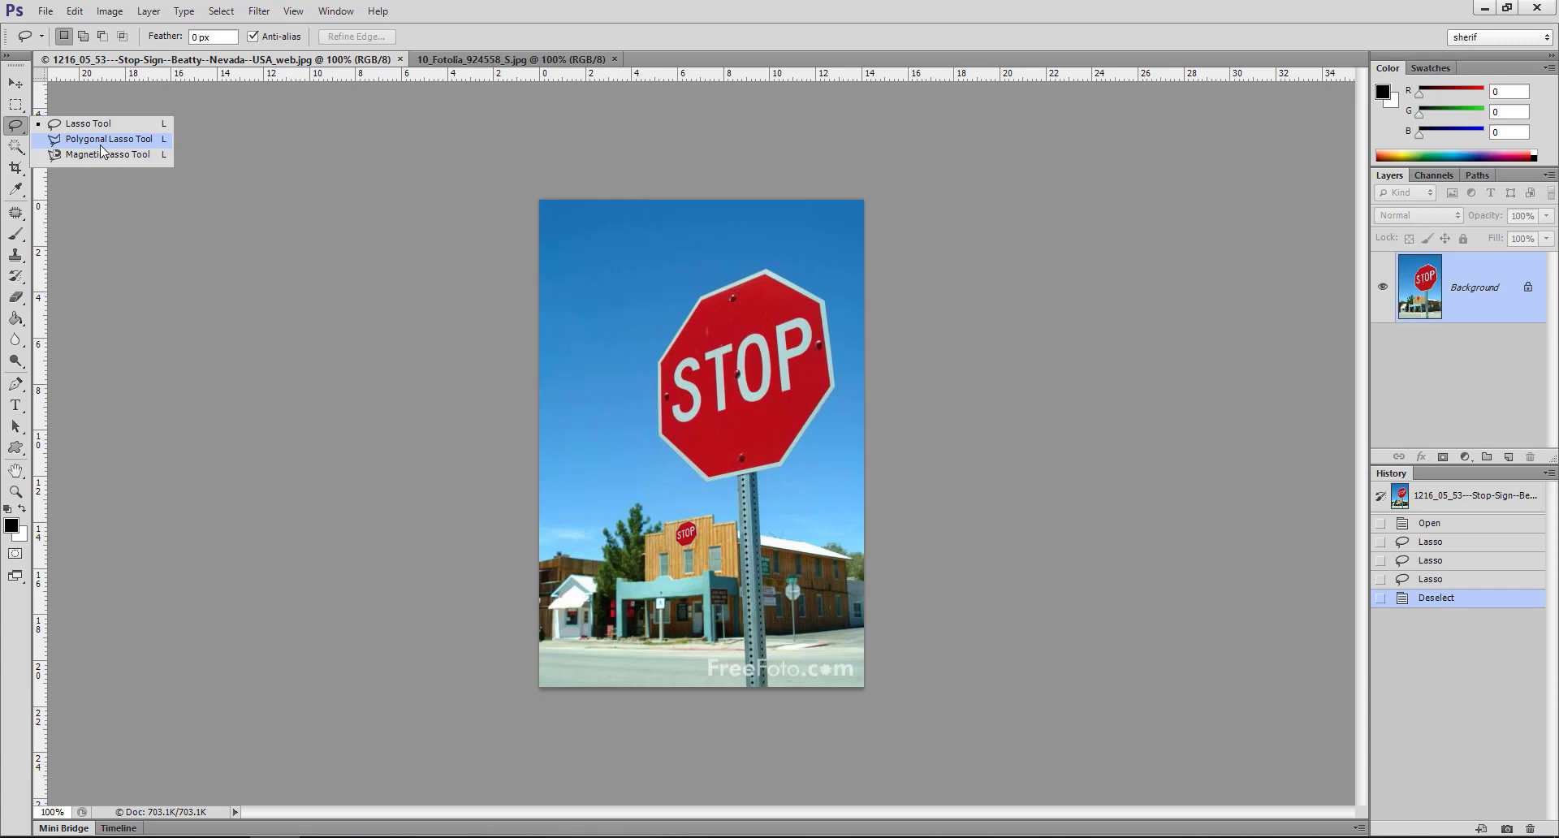
left_click(103, 144)
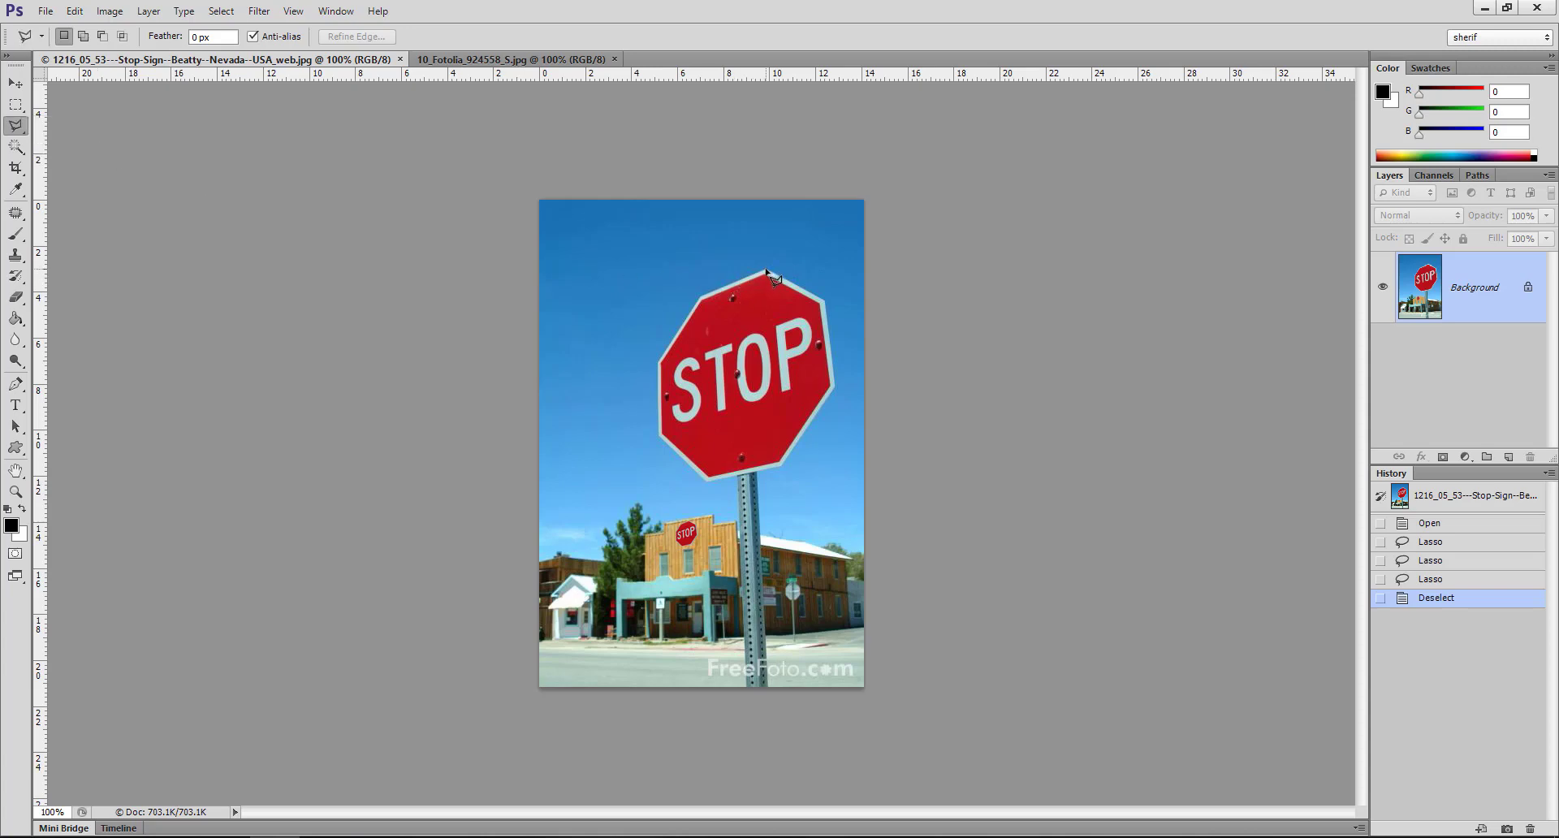
left_click(705, 297)
left_click(834, 389)
left_click(822, 302)
left_click(767, 272)
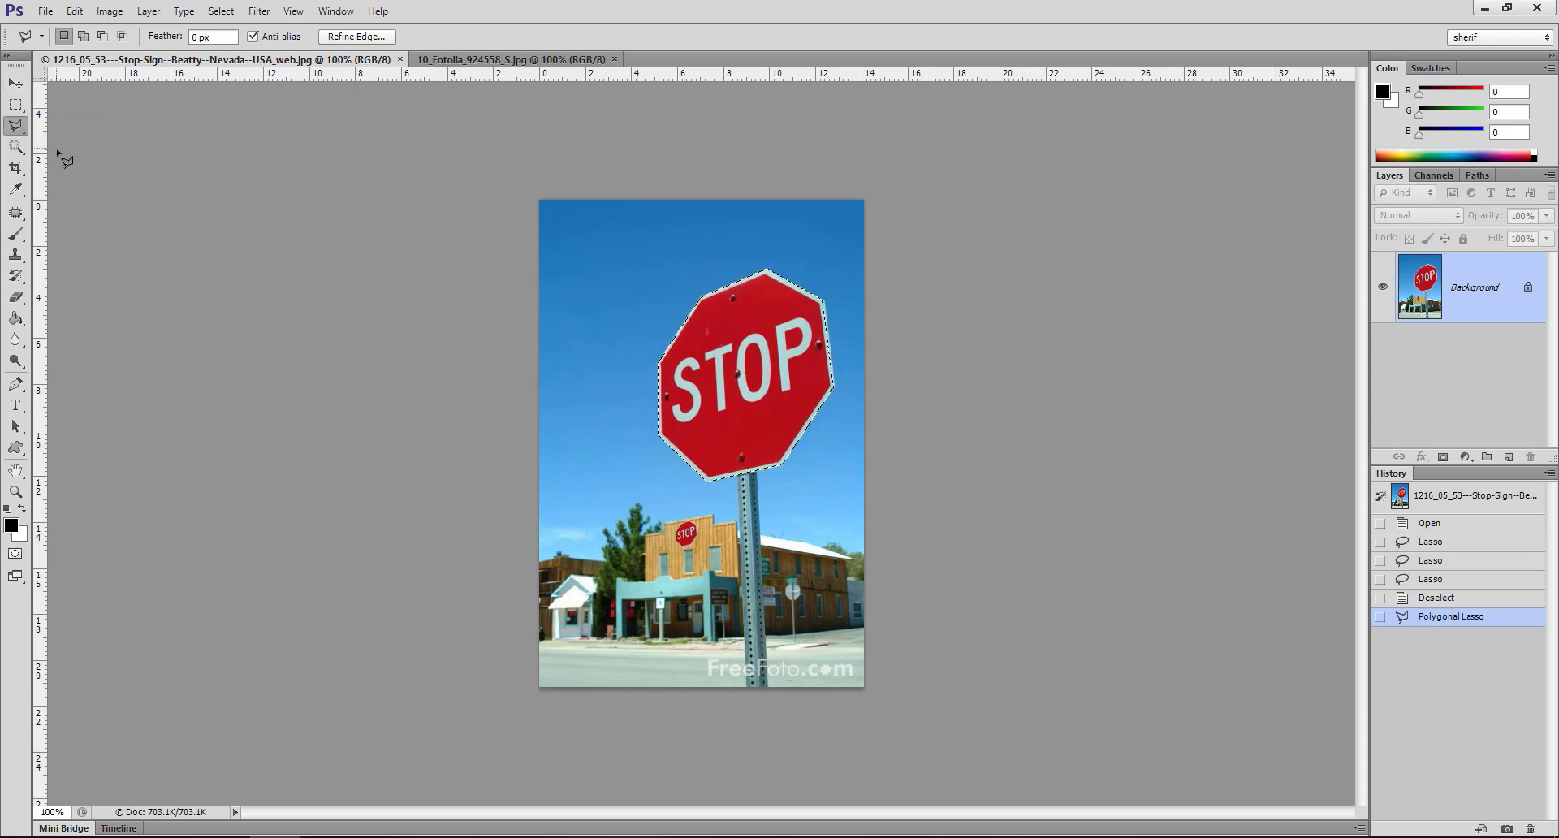
- Move a duplicate of the stop sign and shrink it proportionally with Free Transform
left_click(17, 91)
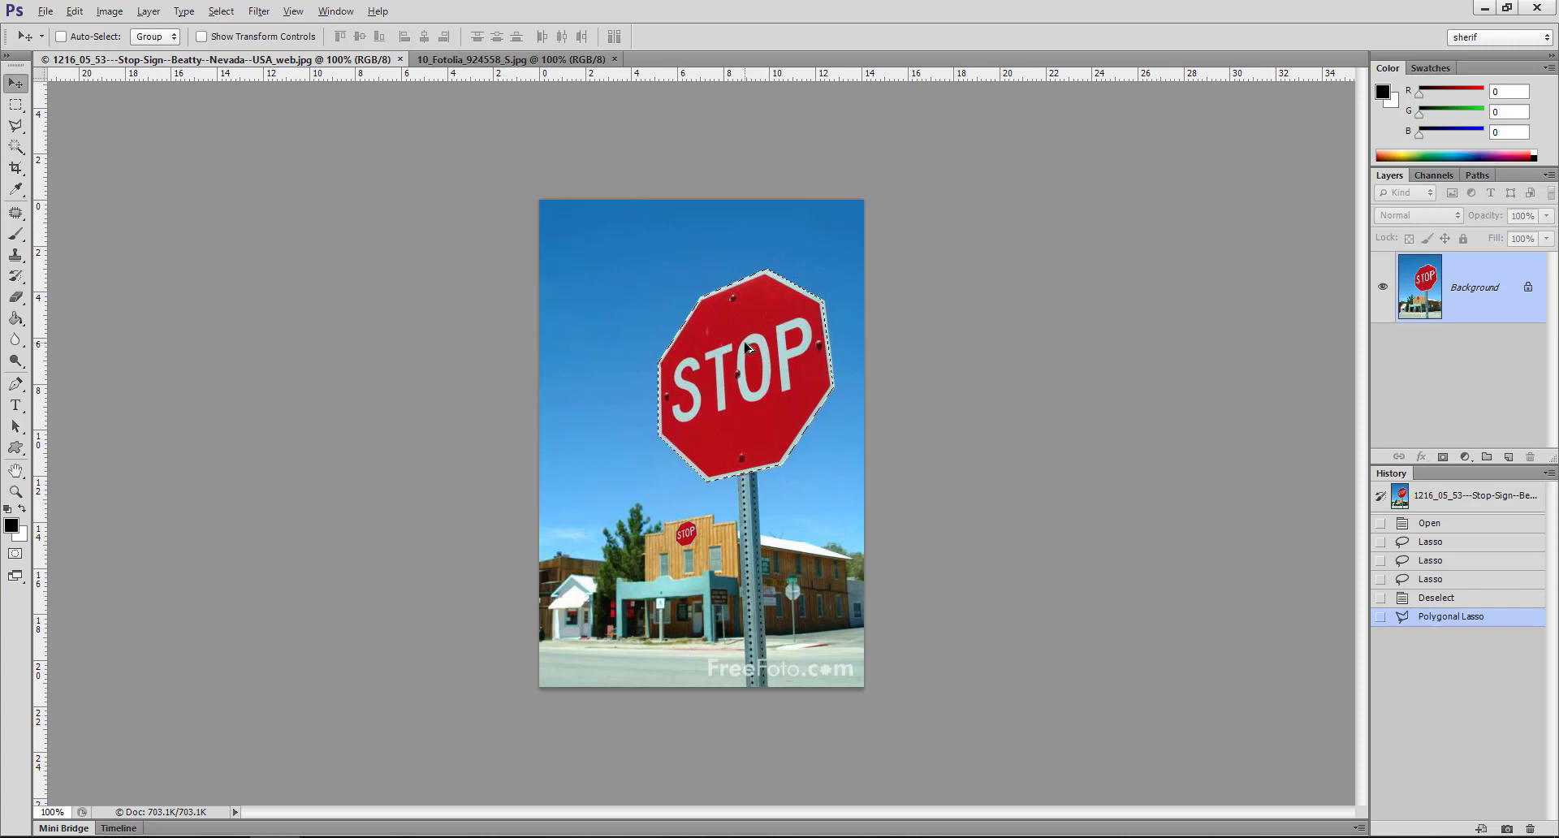
mouse_move(739, 333)
left_mouse_down()
mouse_move(669, 507)
mouse_move(646, 521)
left_mouse_up()
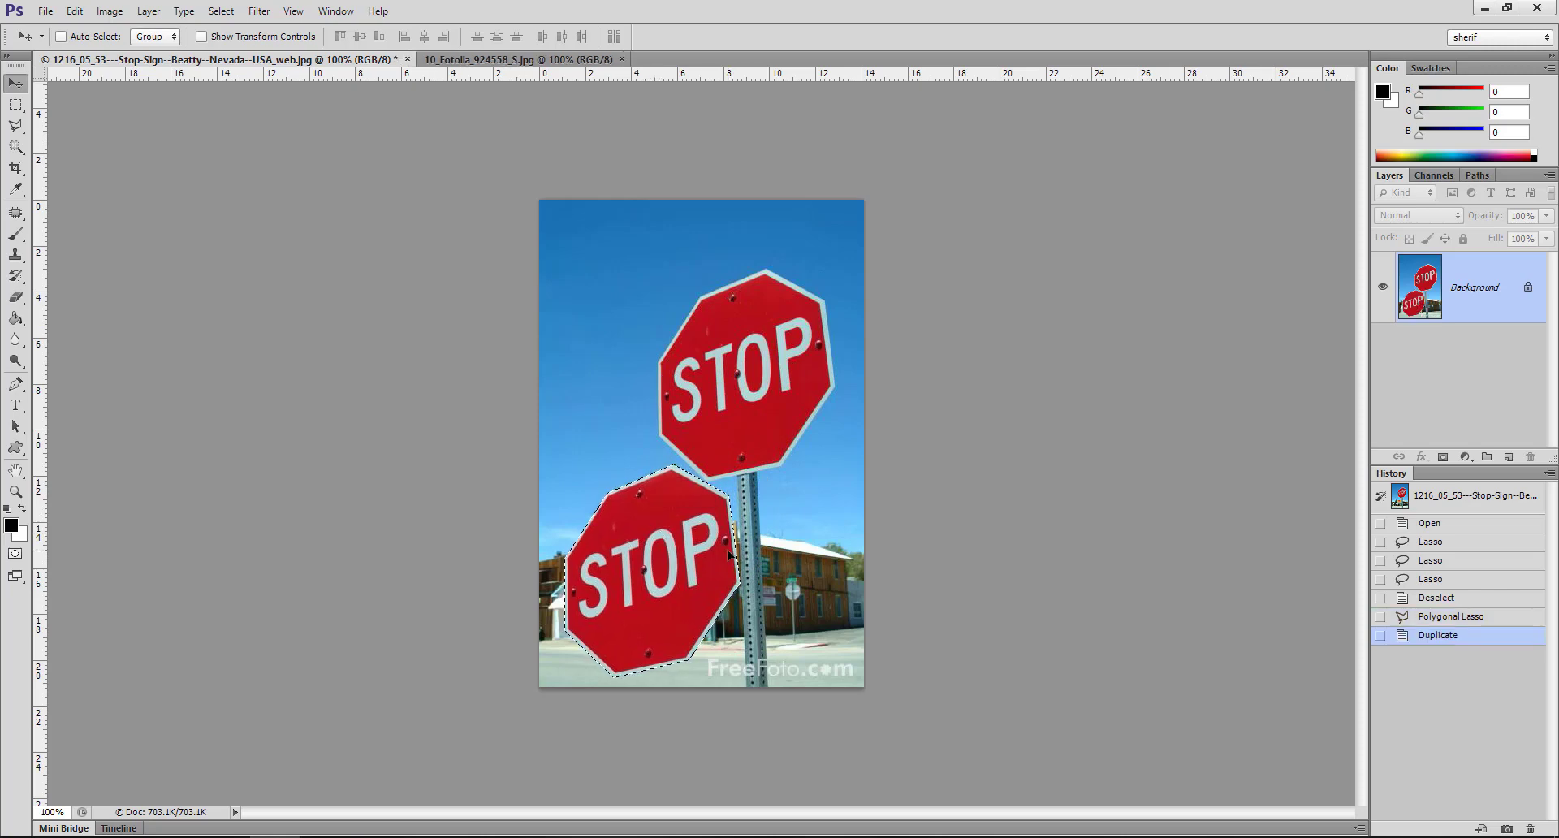
key("ctrl+t")
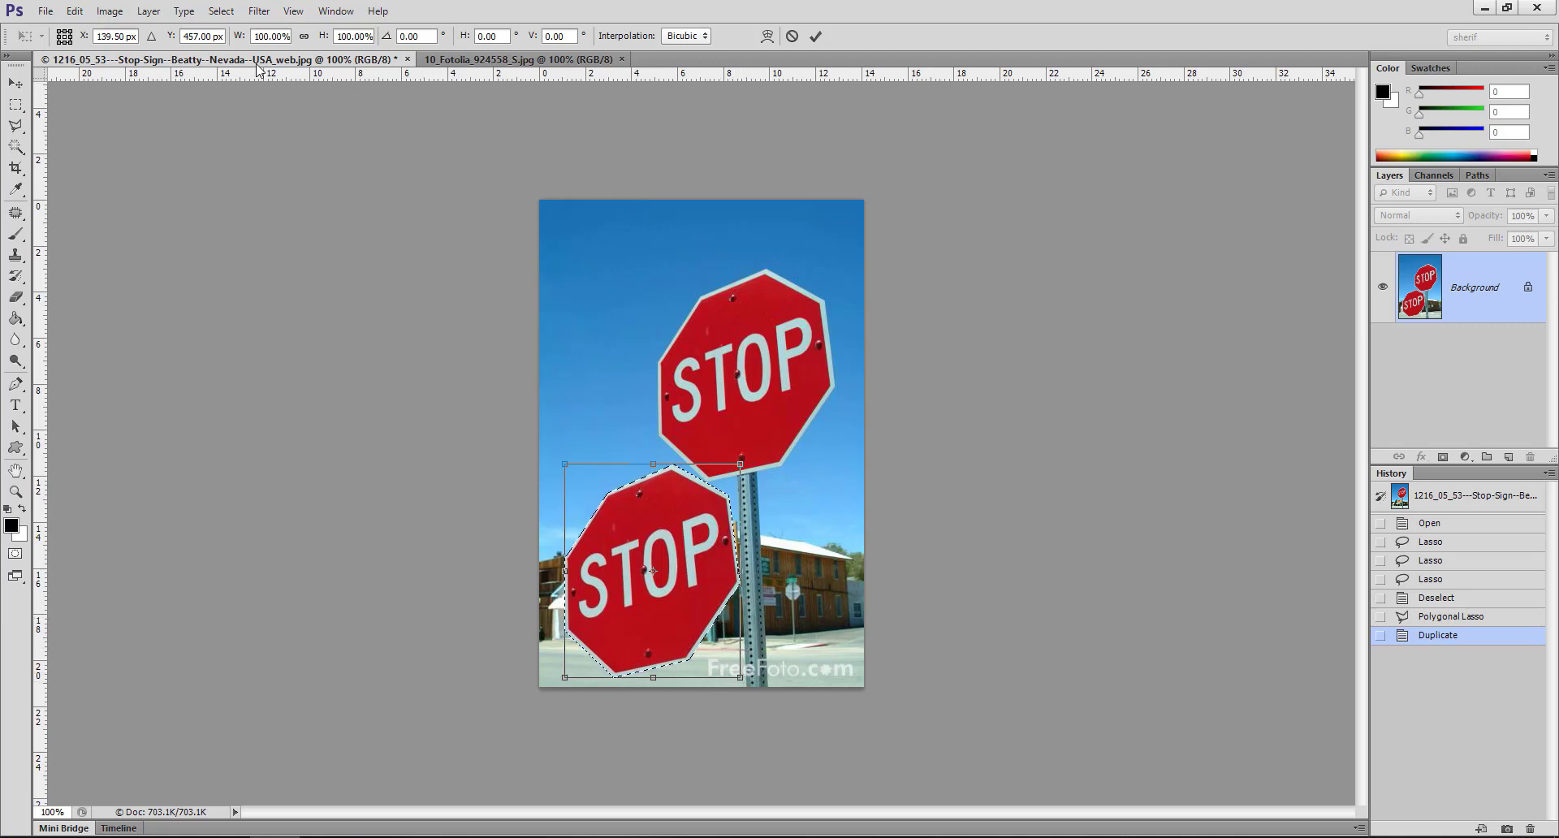
left_click(305, 37)
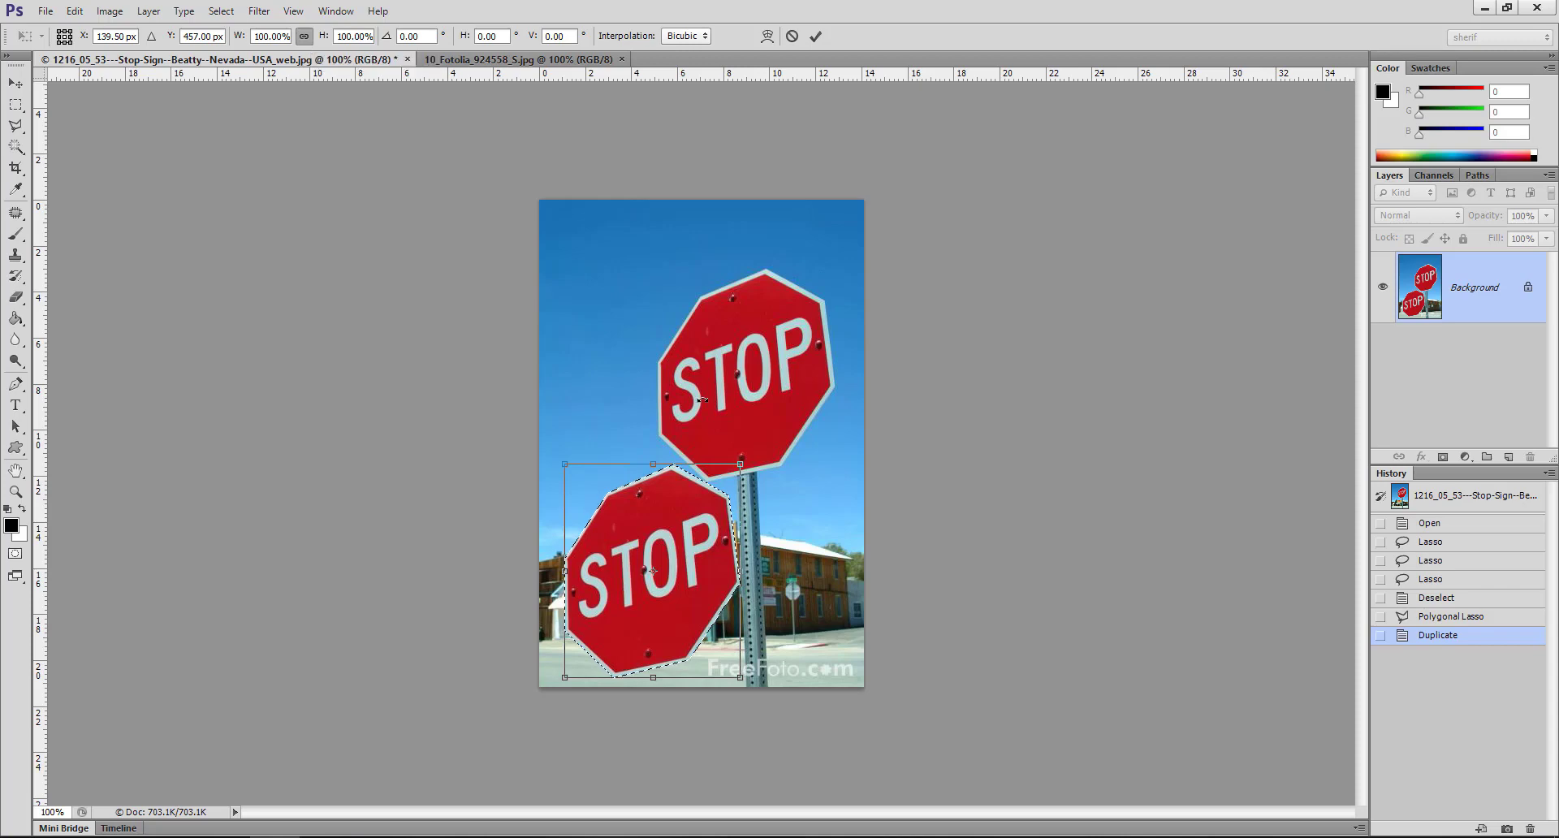
mouse_move(729, 666)
left_mouse_down()
mouse_move(578, 501)
mouse_move(587, 492)
left_mouse_up()
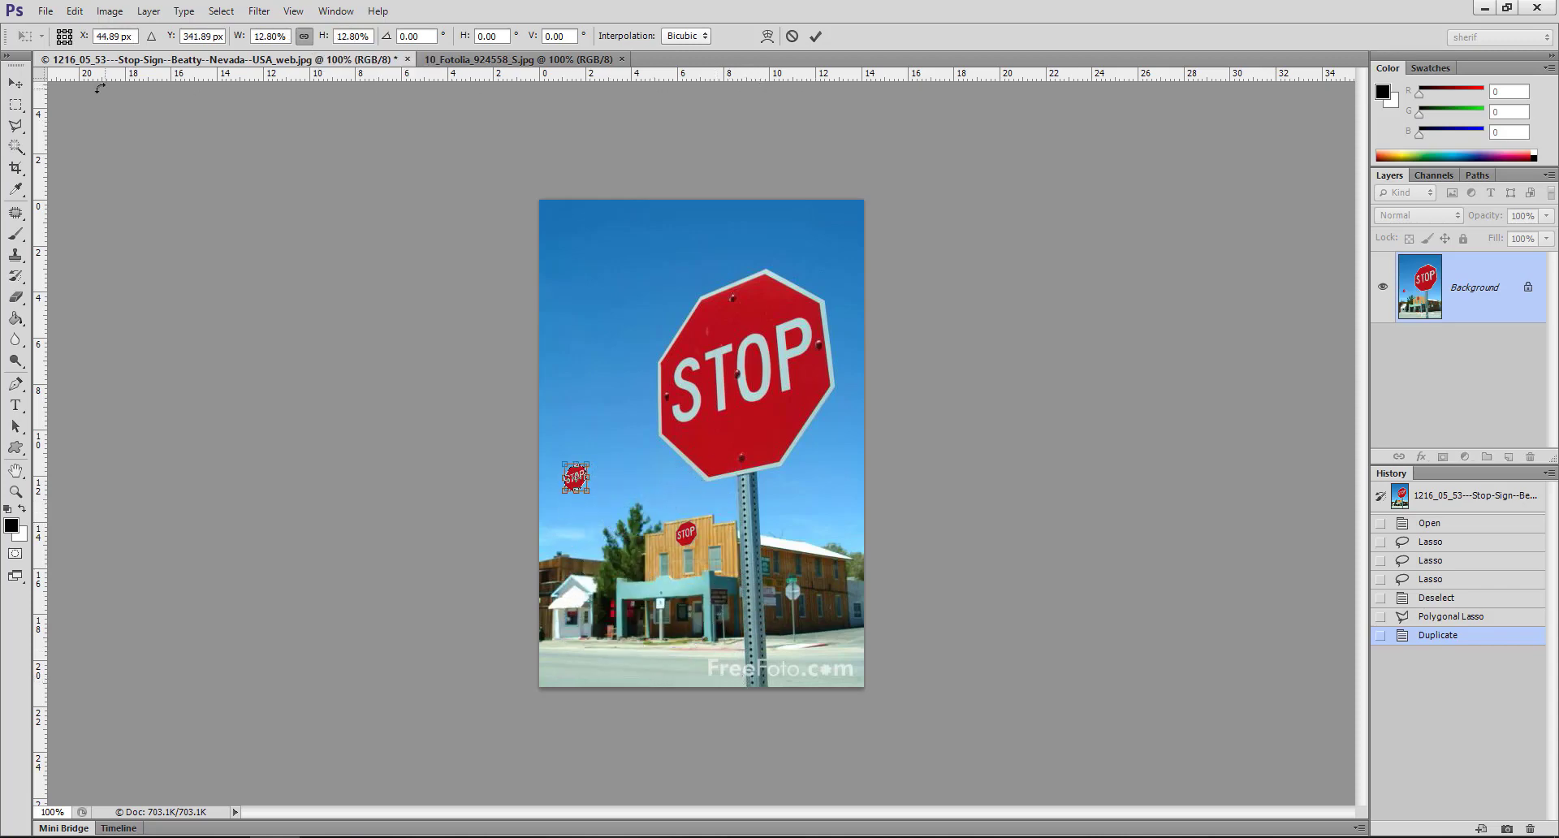
- Apply the resize and position the small stop-sign copy on the building front
left_click(16, 83)
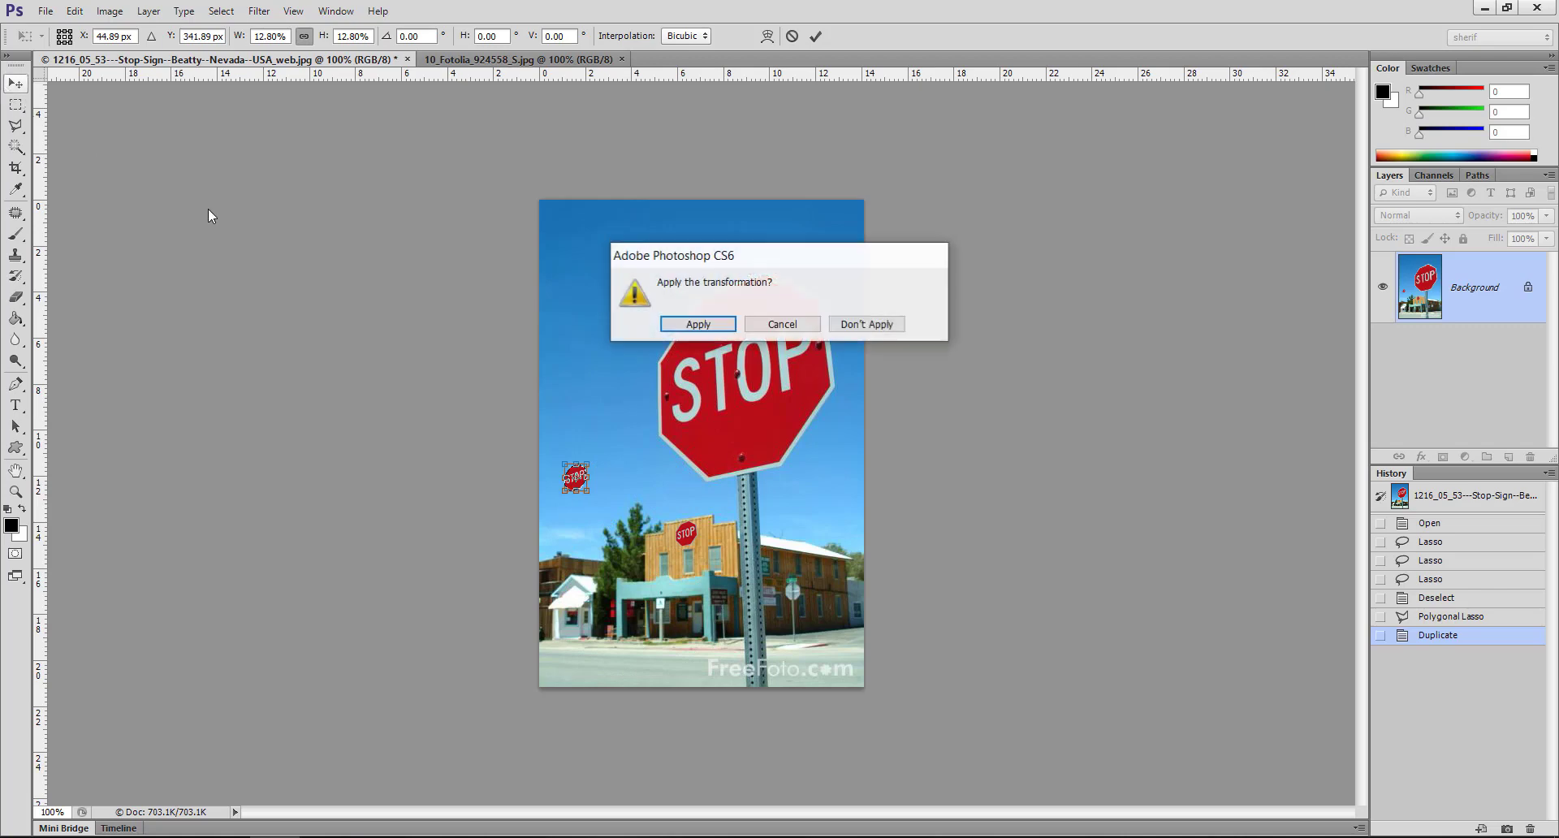
left_click(686, 325)
left_click_drag(581, 484, 689, 541)
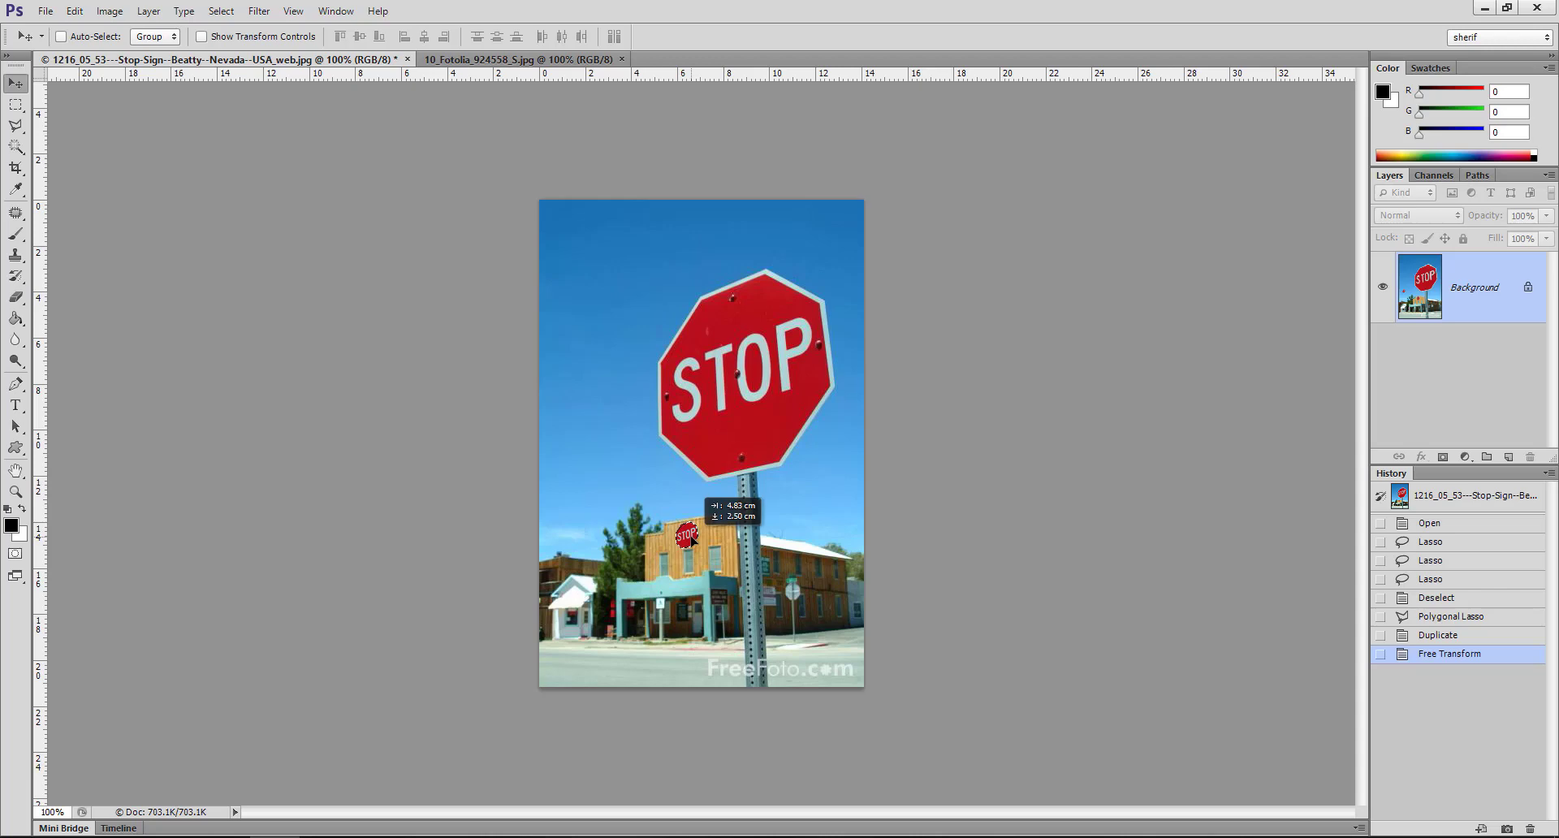
left_click_drag(691, 541, 693, 541)
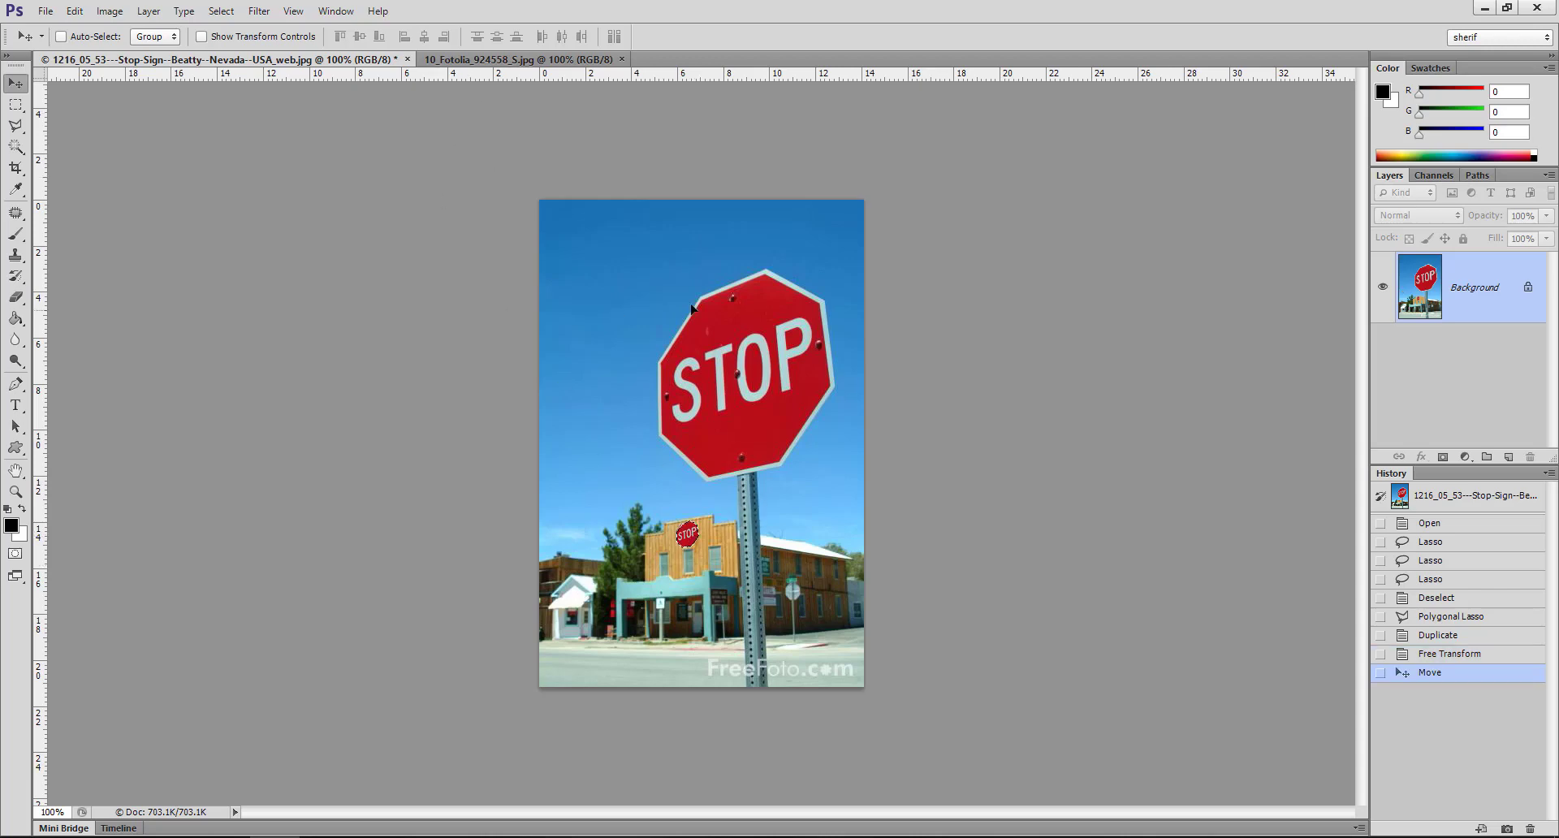
- Deselect with Ctrl+D so the small stop-sign copy stays fixed on the building
key("ctrl+d")
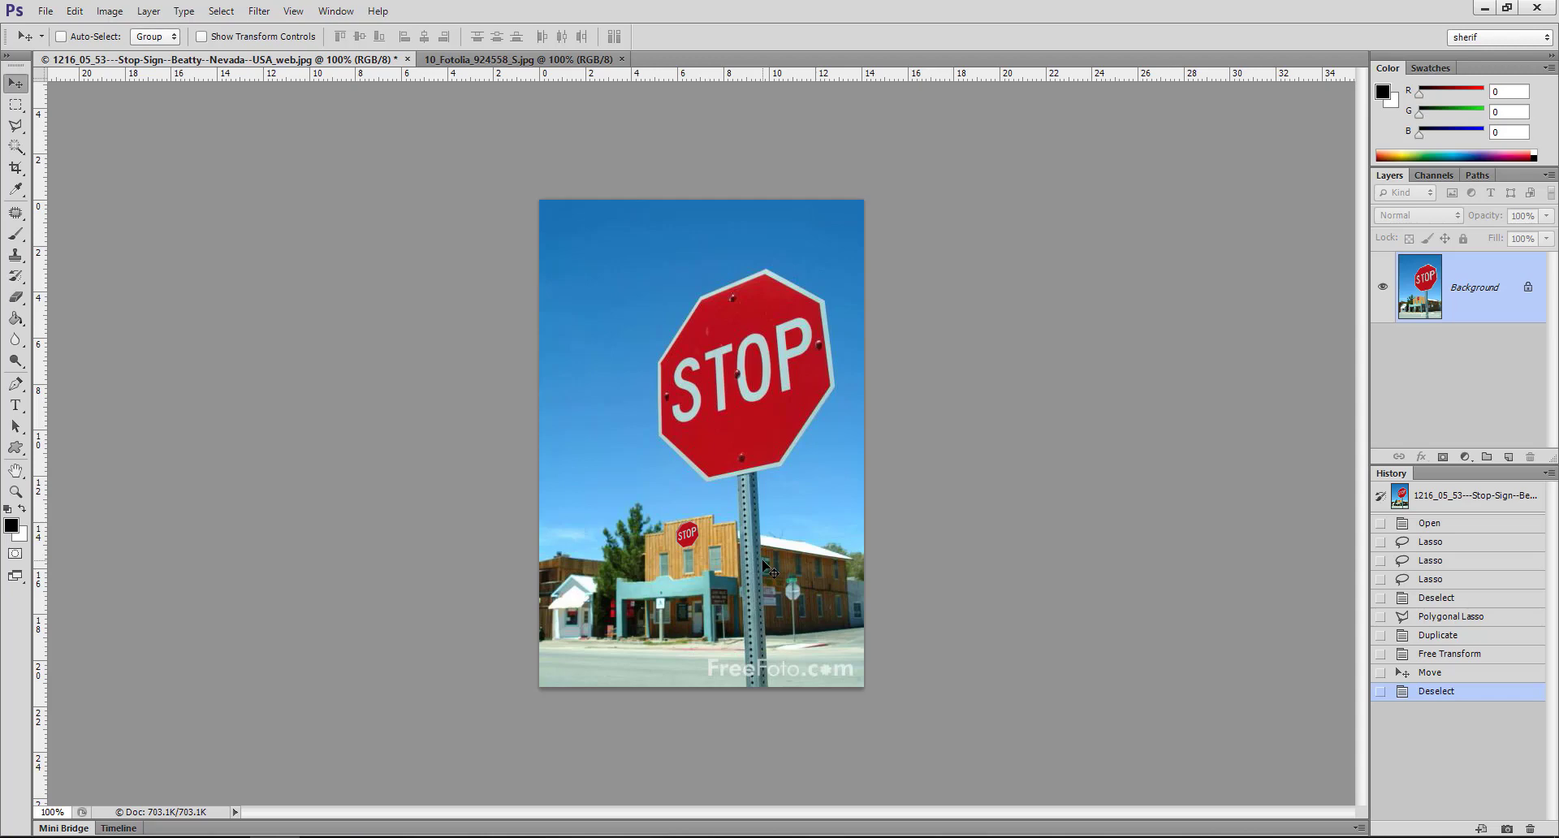
left_click(13, 131)
left_click_drag(14, 131, 157, 143)
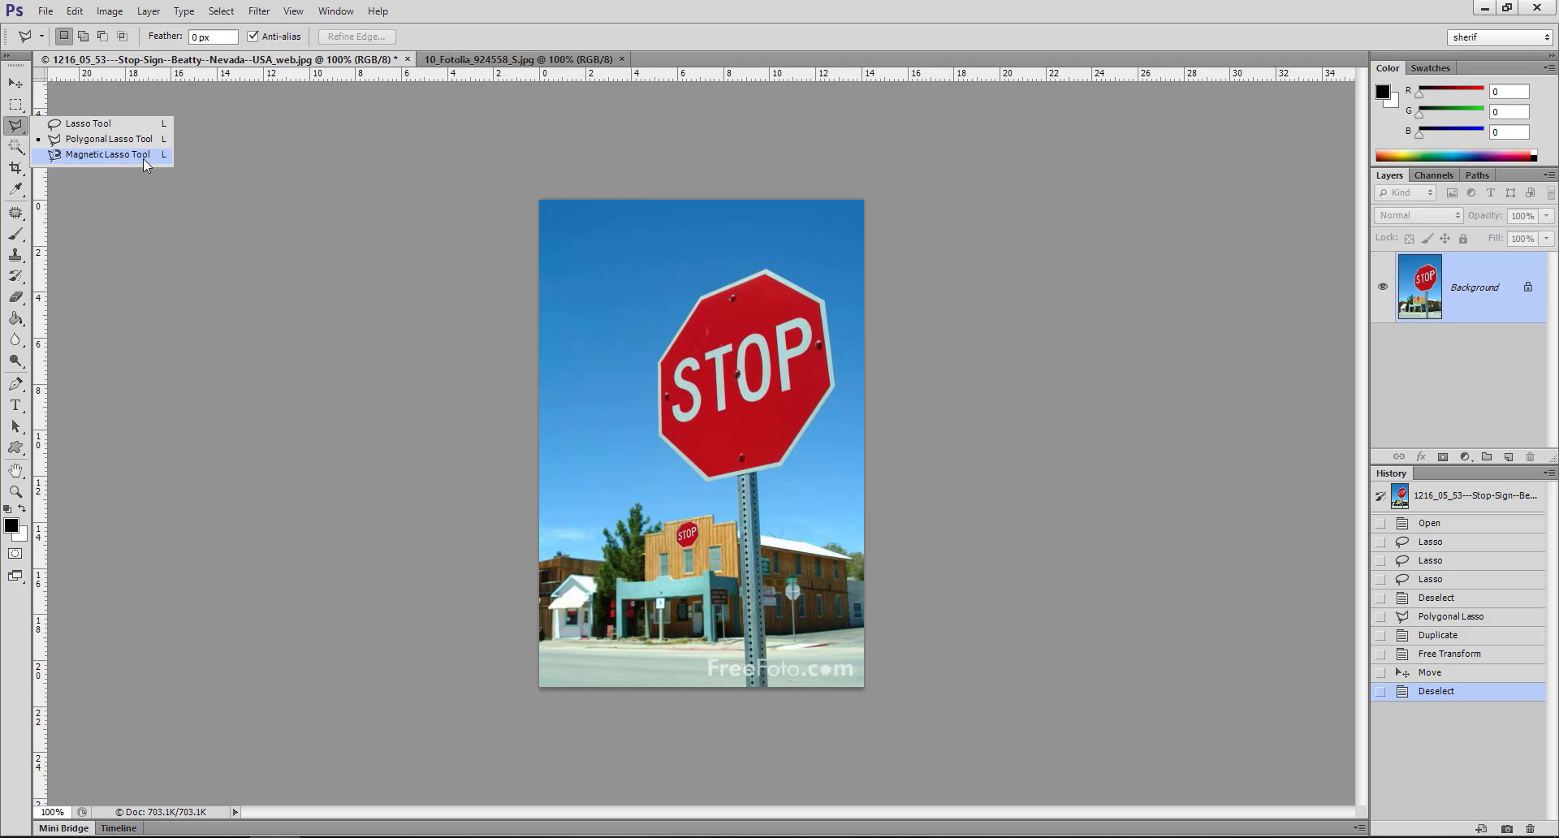
- Select the Magnetic Lasso Tool and zoom to 200% on the large stop sign
left_click(143, 158)
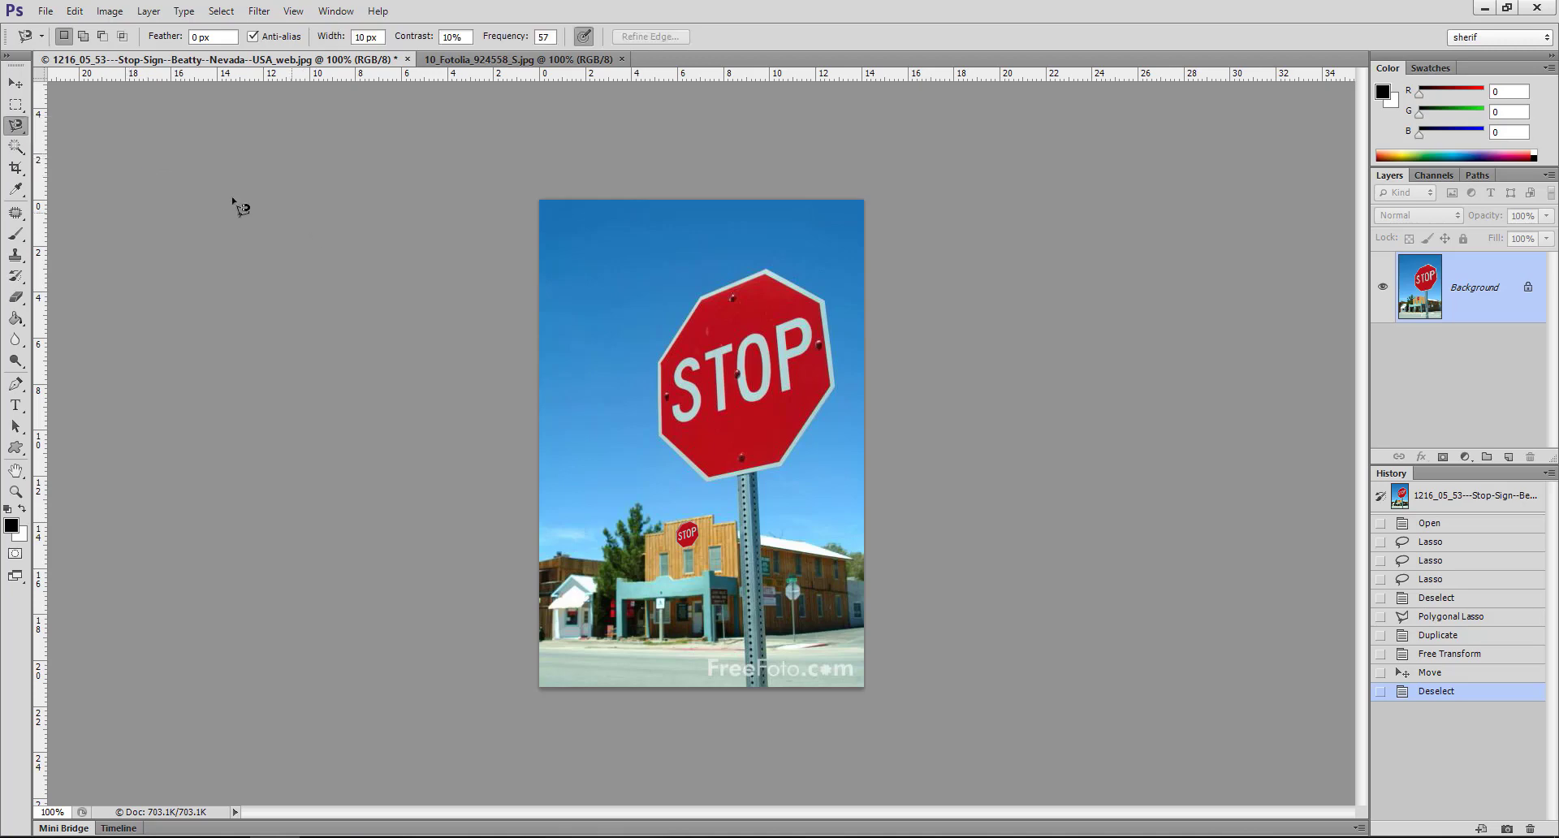
right_click(23, 131)
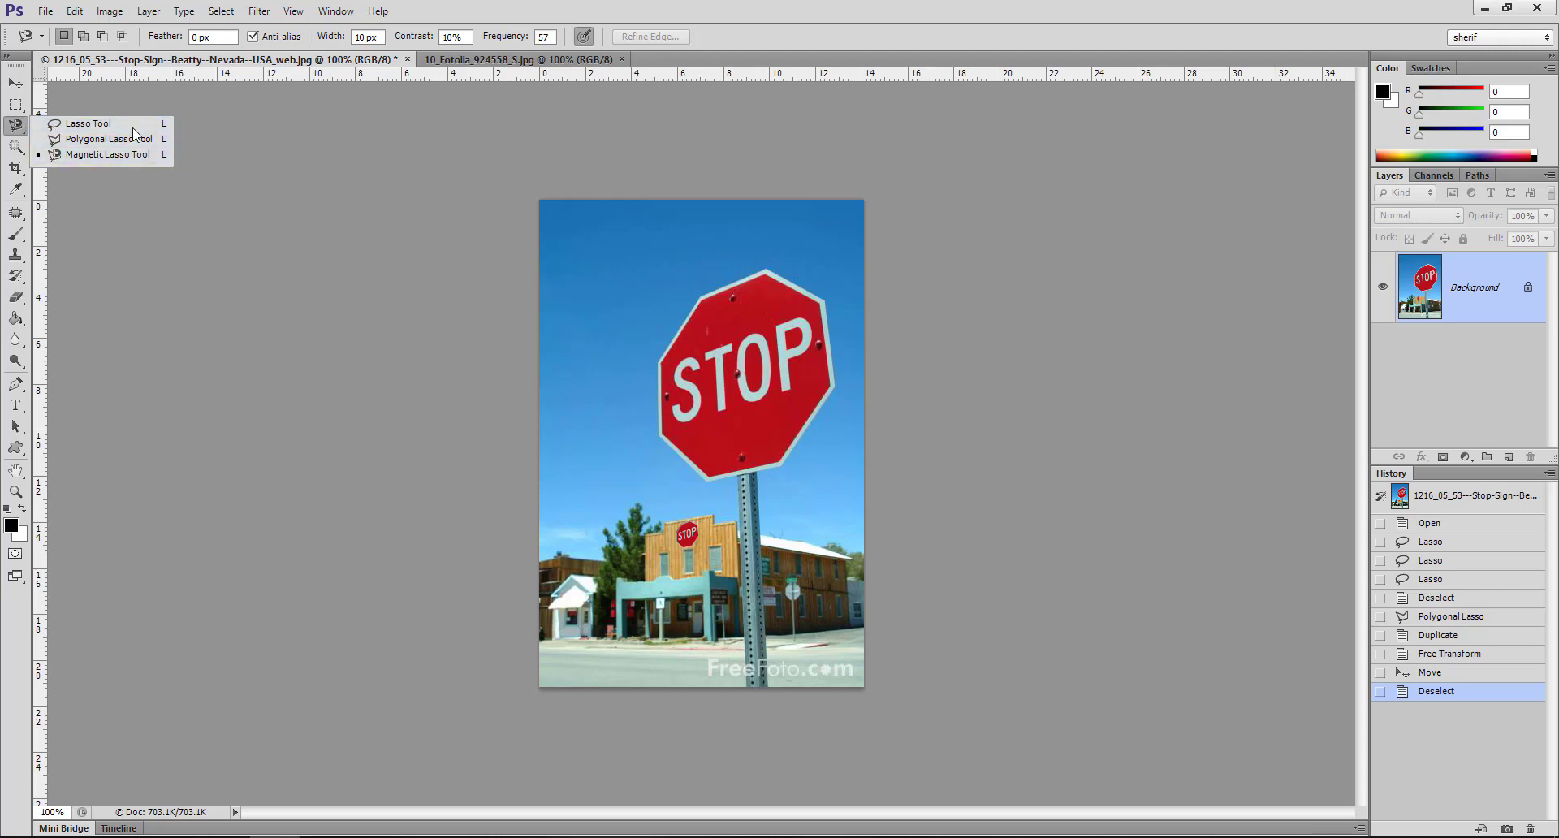
key("m")
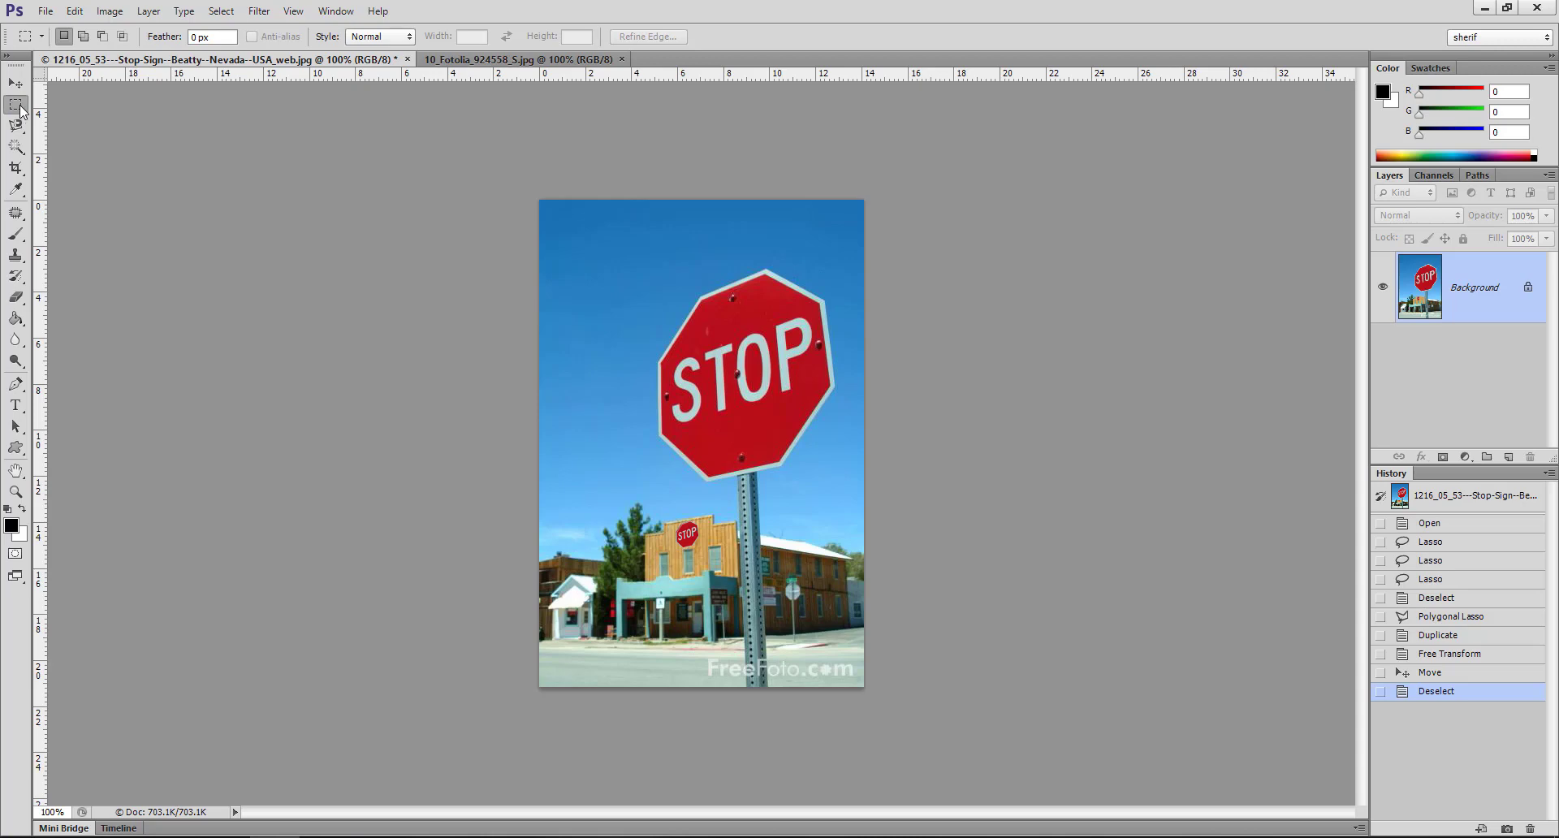
right_click(21, 105)
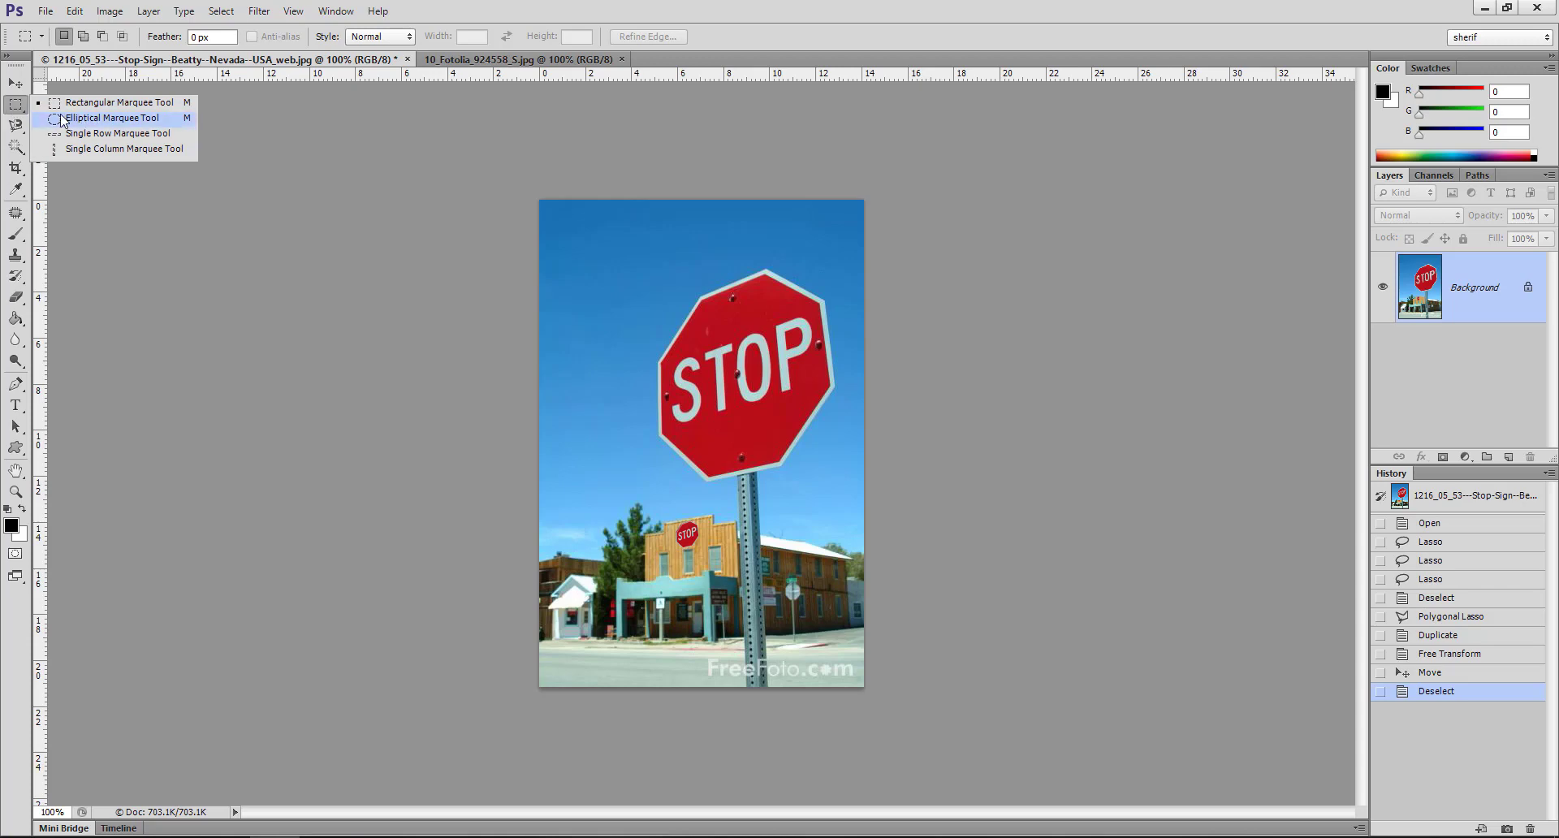
left_click(15, 125)
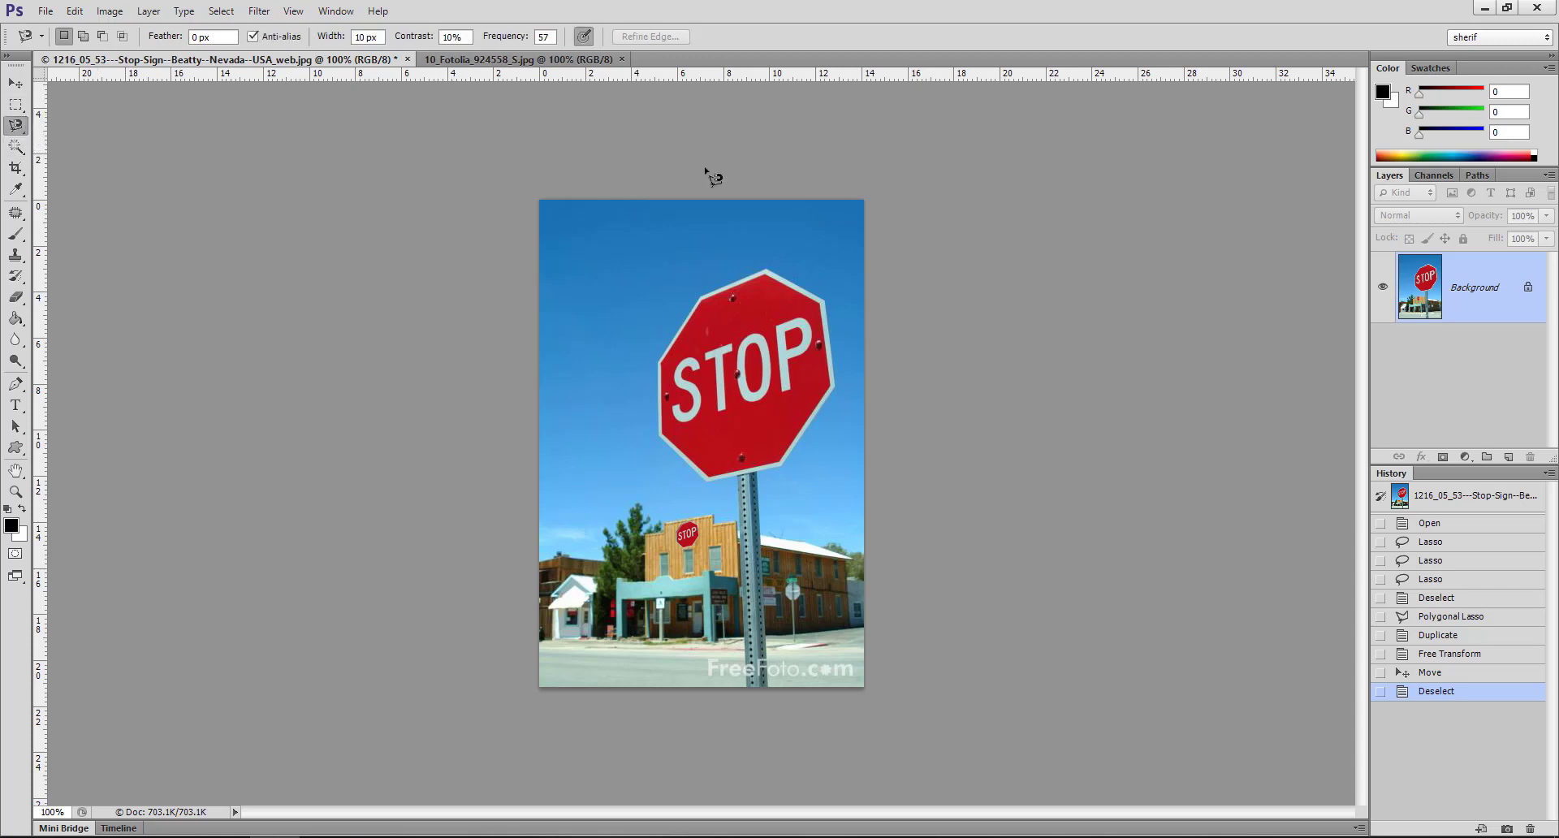
left_click(16, 491)
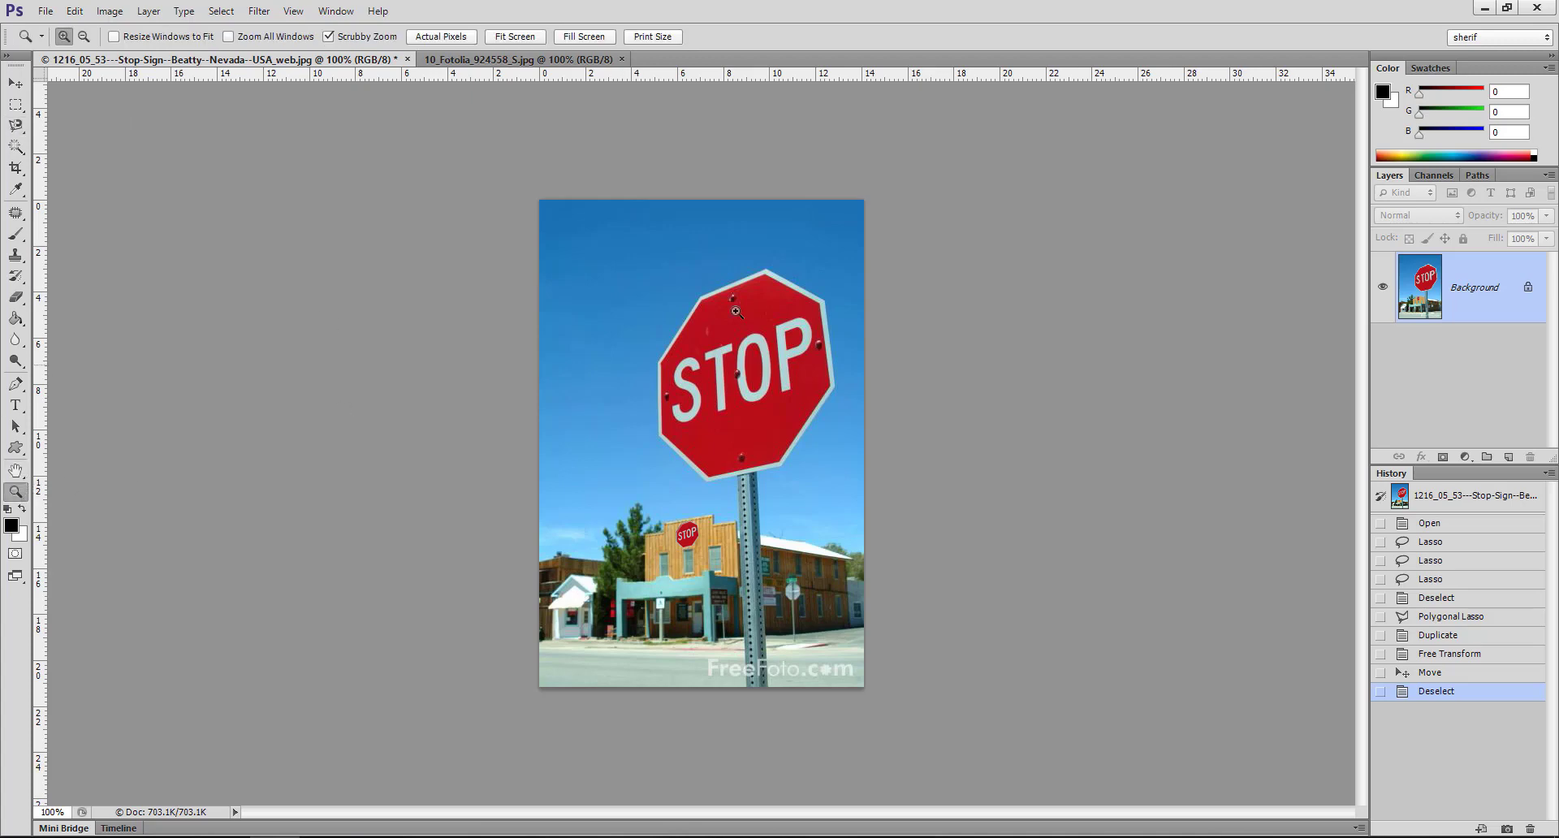
left_click(829, 347)
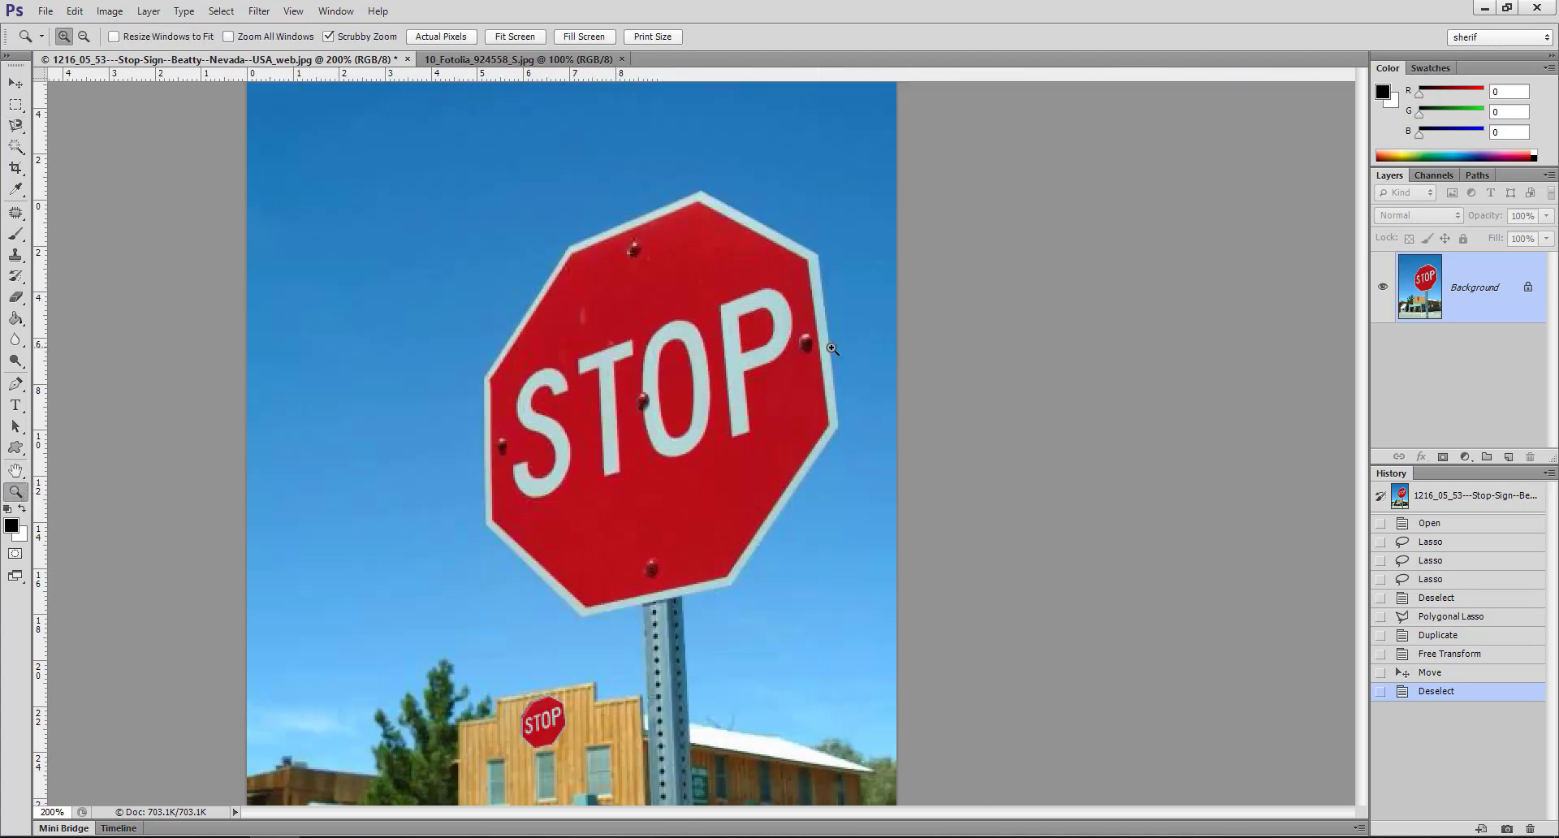
- Trace the large stop sign's edge with the Magnetic Lasso, removing one bad anchor, and close it
left_click(16, 125)
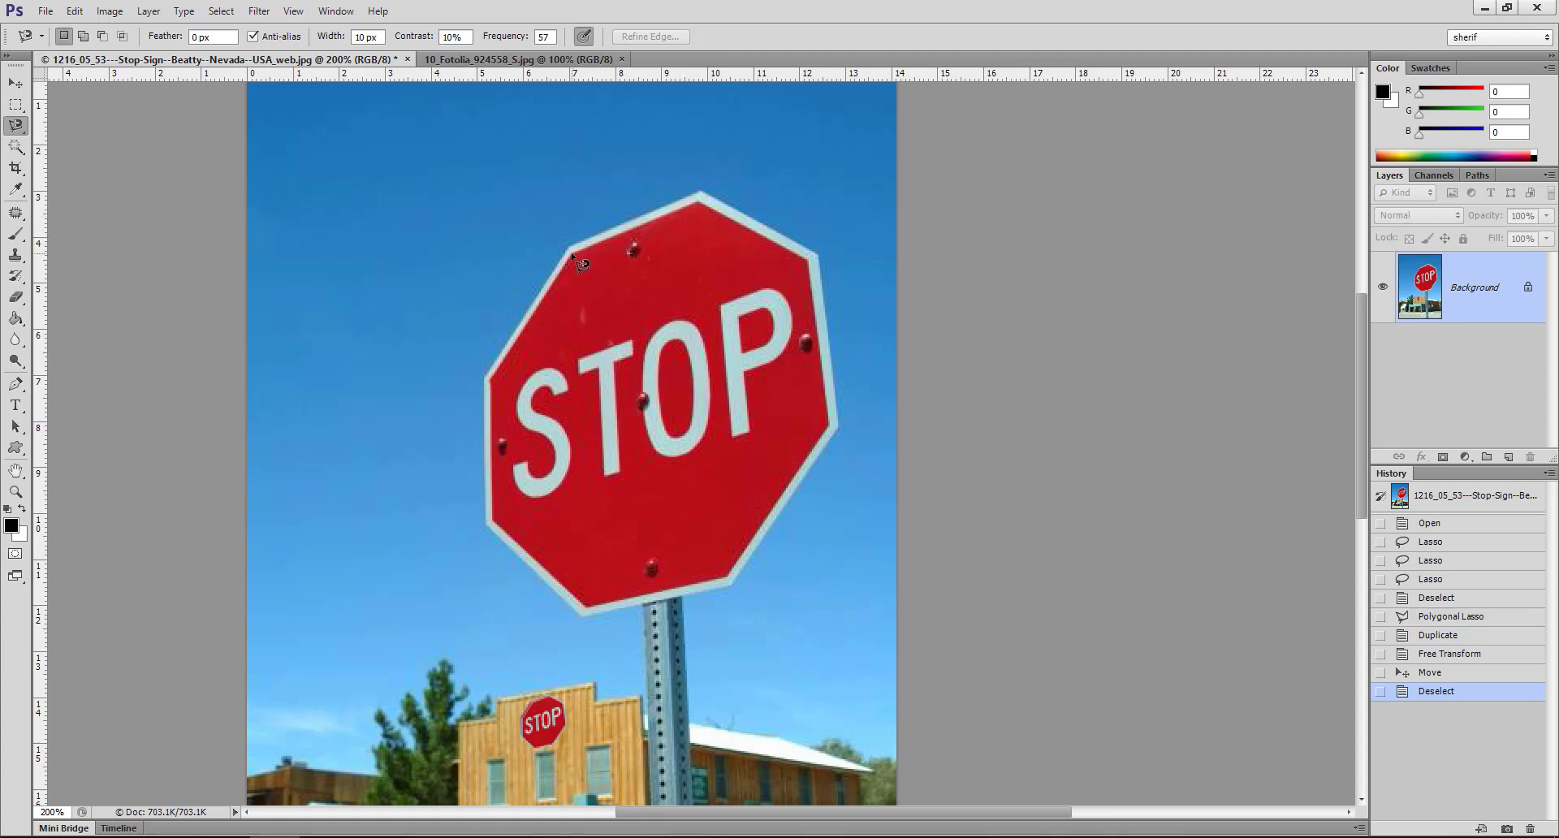
left_click(572, 253)
left_click(698, 200)
key("BackSpace")
left_click(572, 256)
left_click(15, 491)
- Zoom back to 100%, choose the plain Lasso Tool, and deselect the stop sign
left_click(766, 349, "alt")
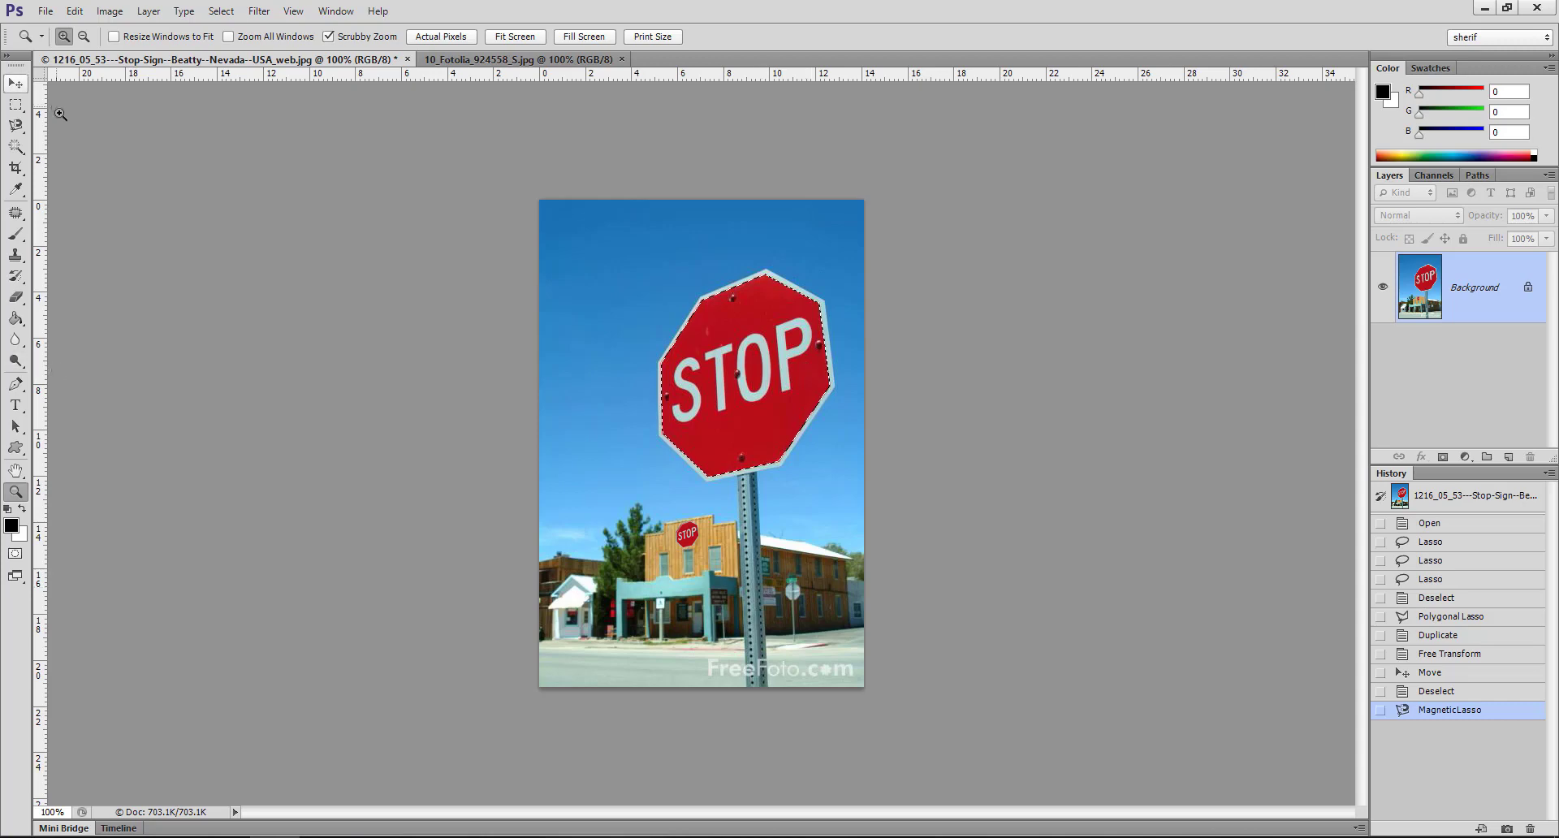
left_click(16, 125)
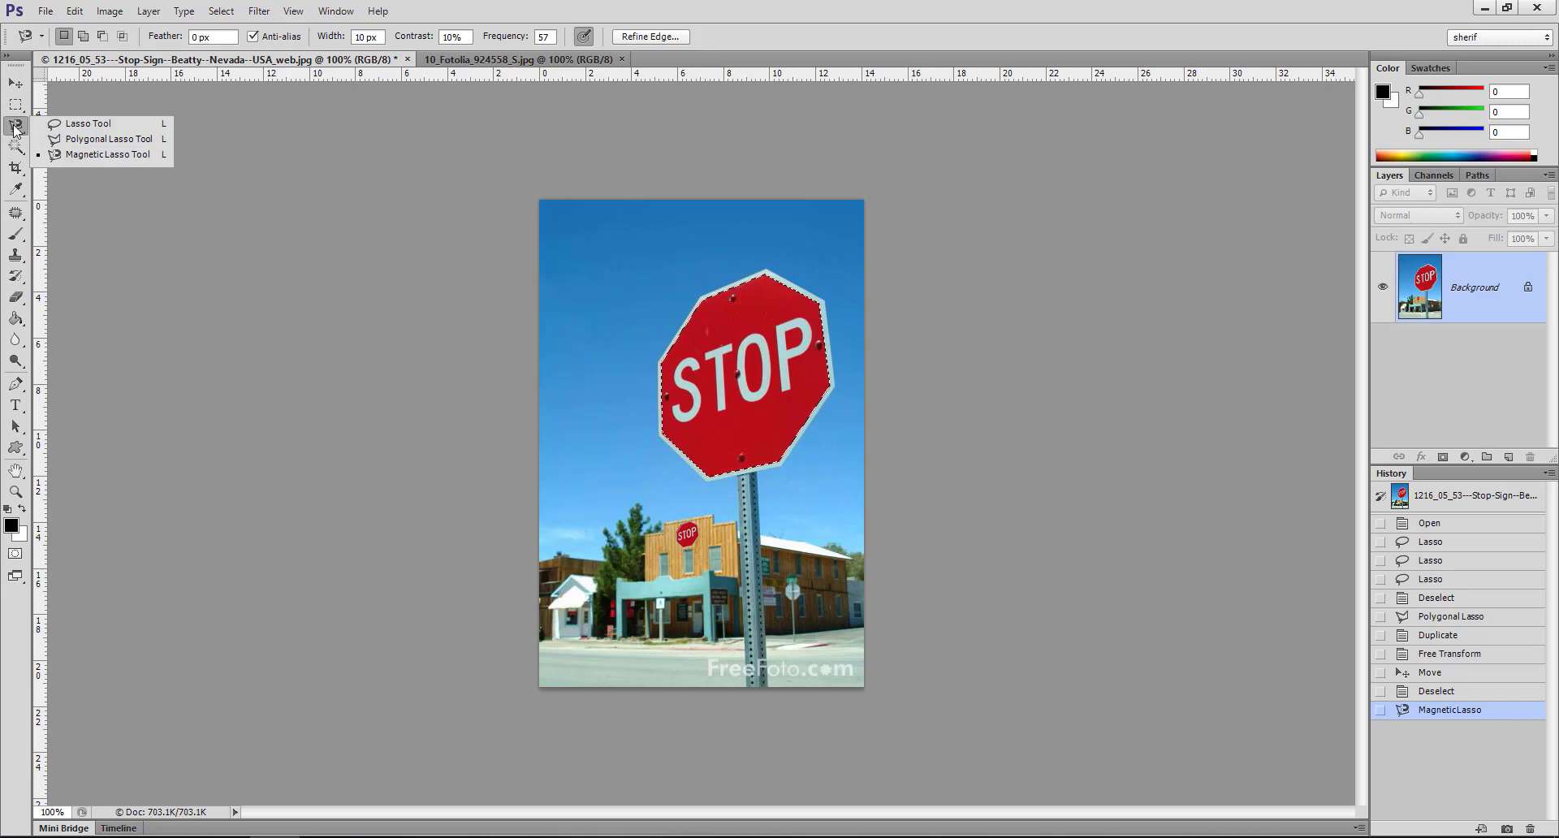
left_click(14, 127)
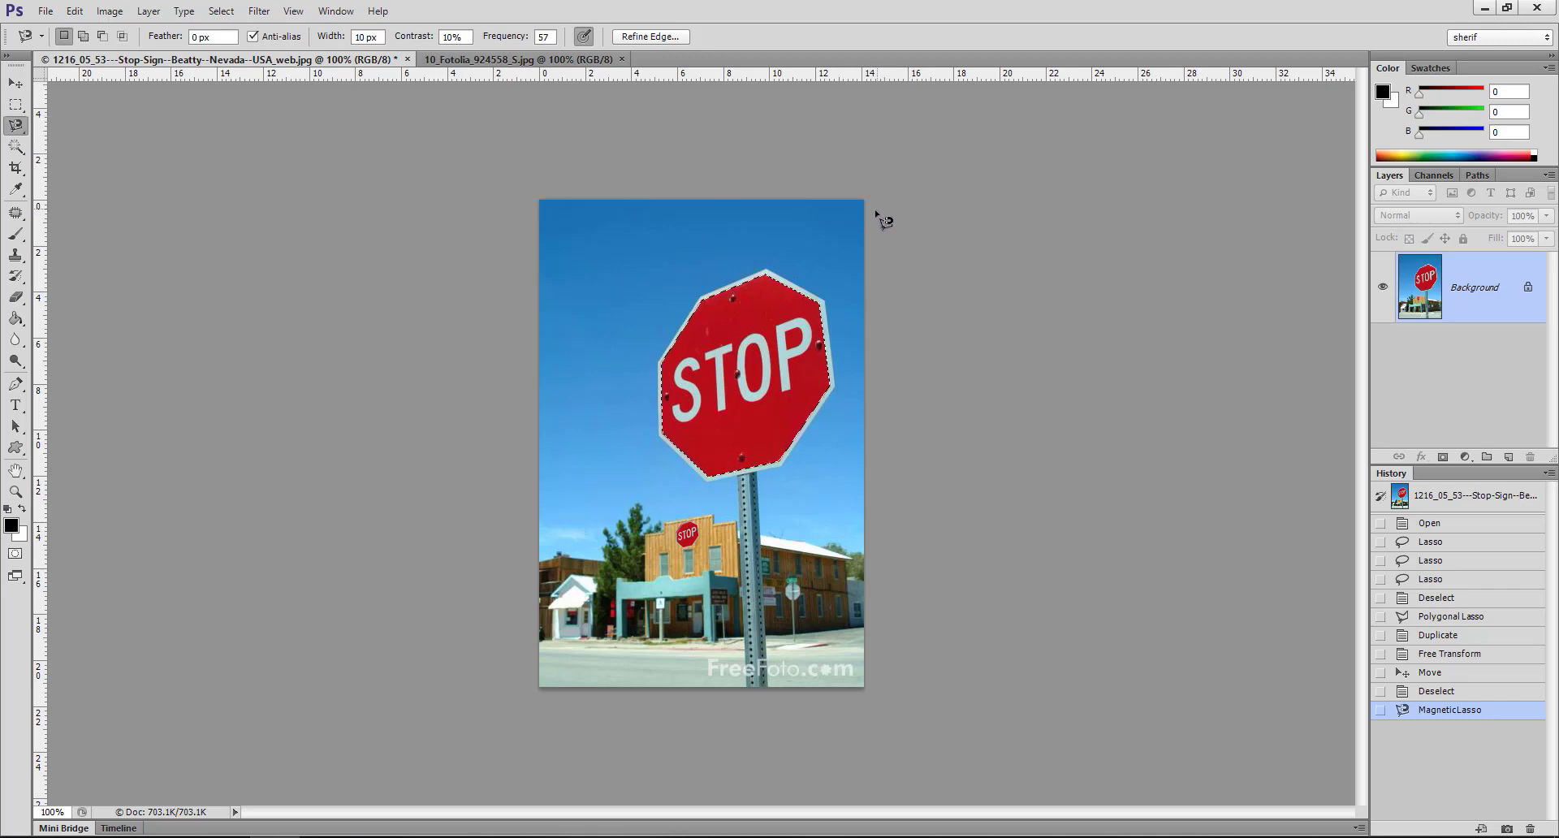
left_click(15, 125)
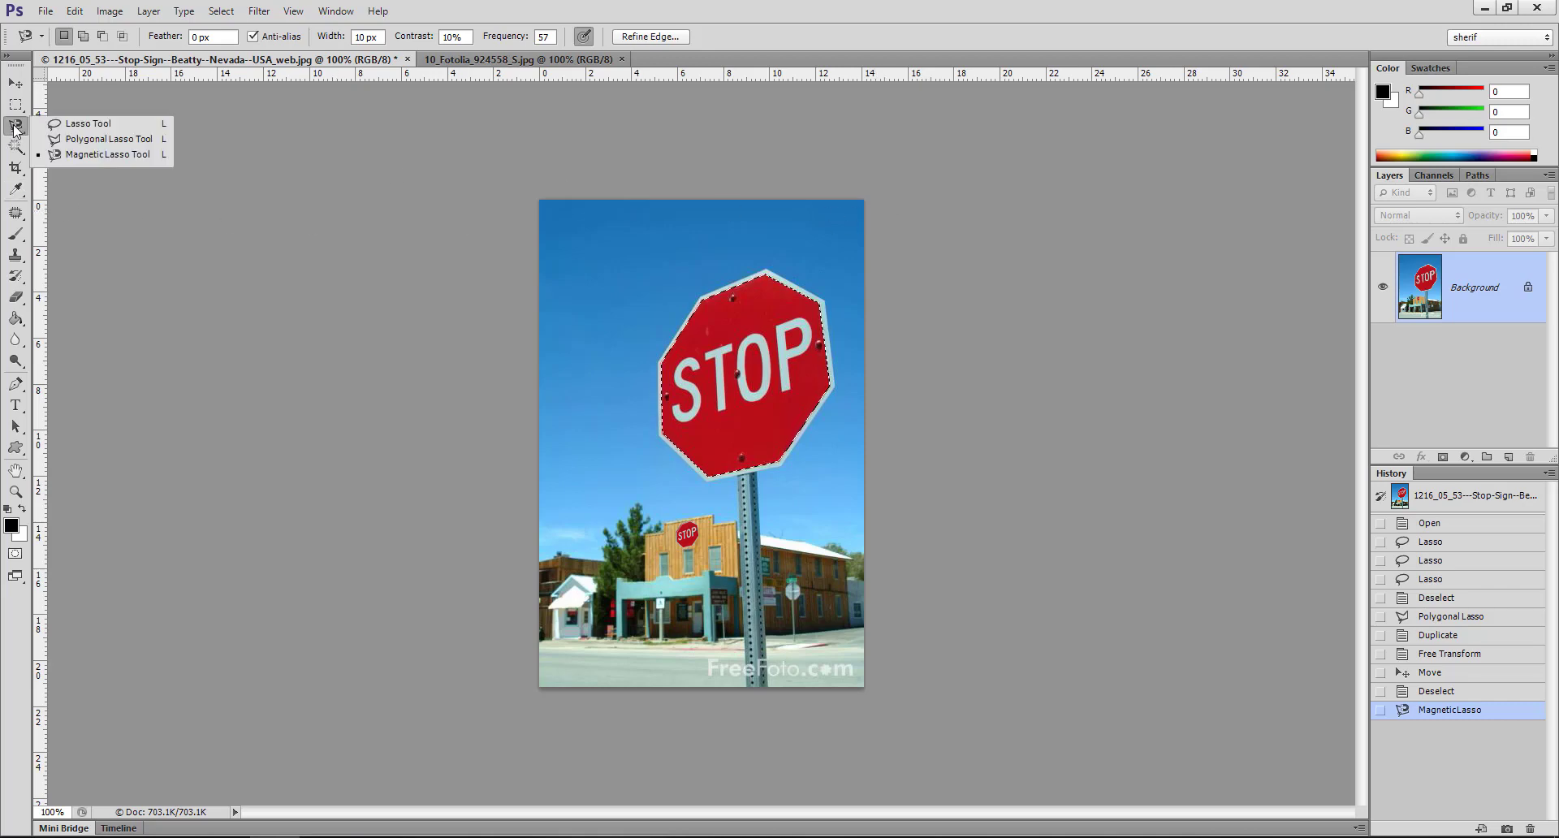
left_click(88, 124)
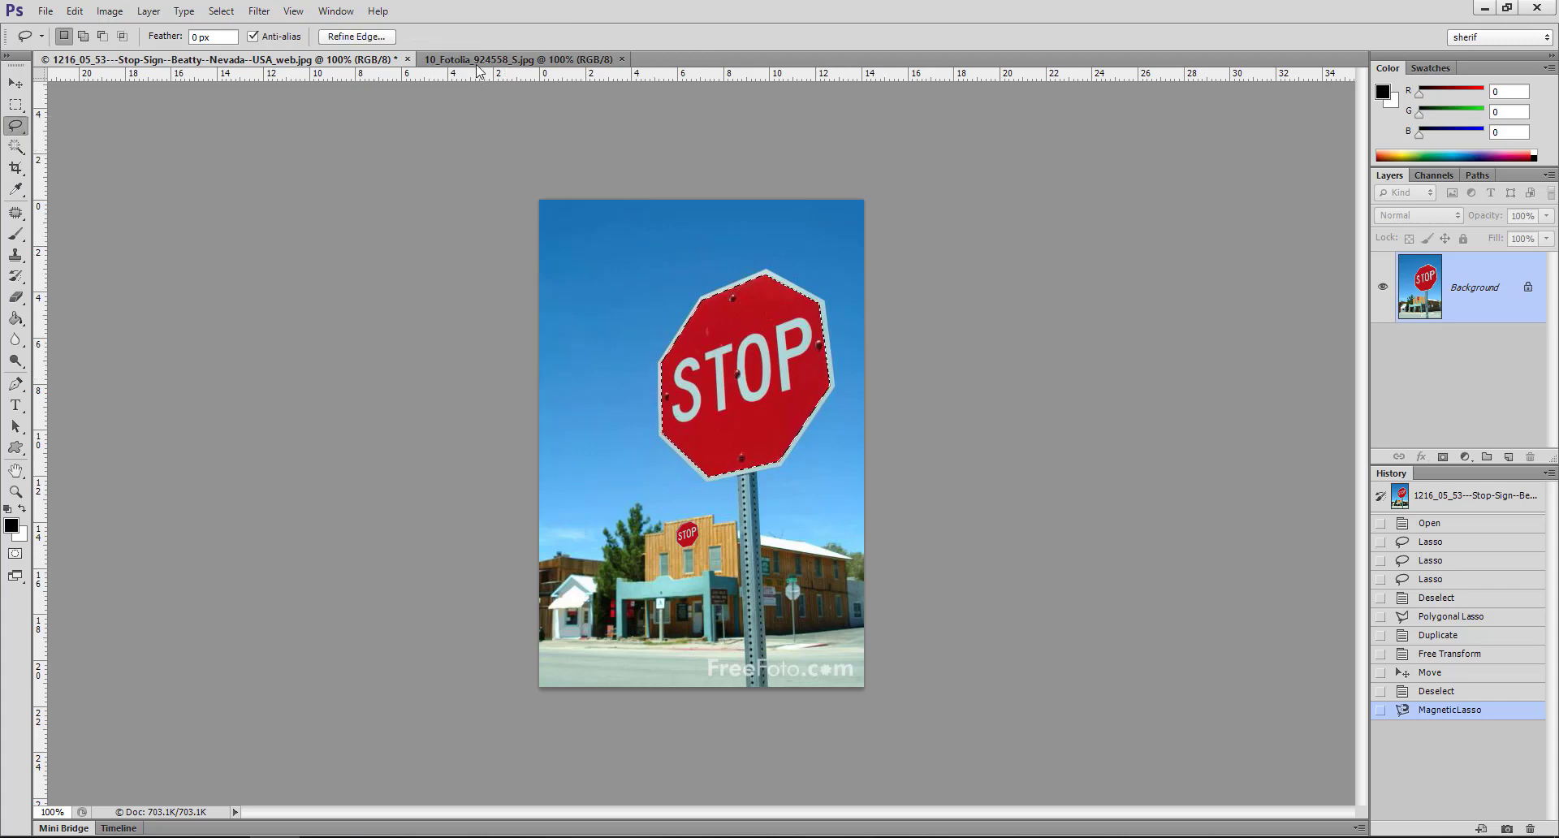
left_click(545, 134)
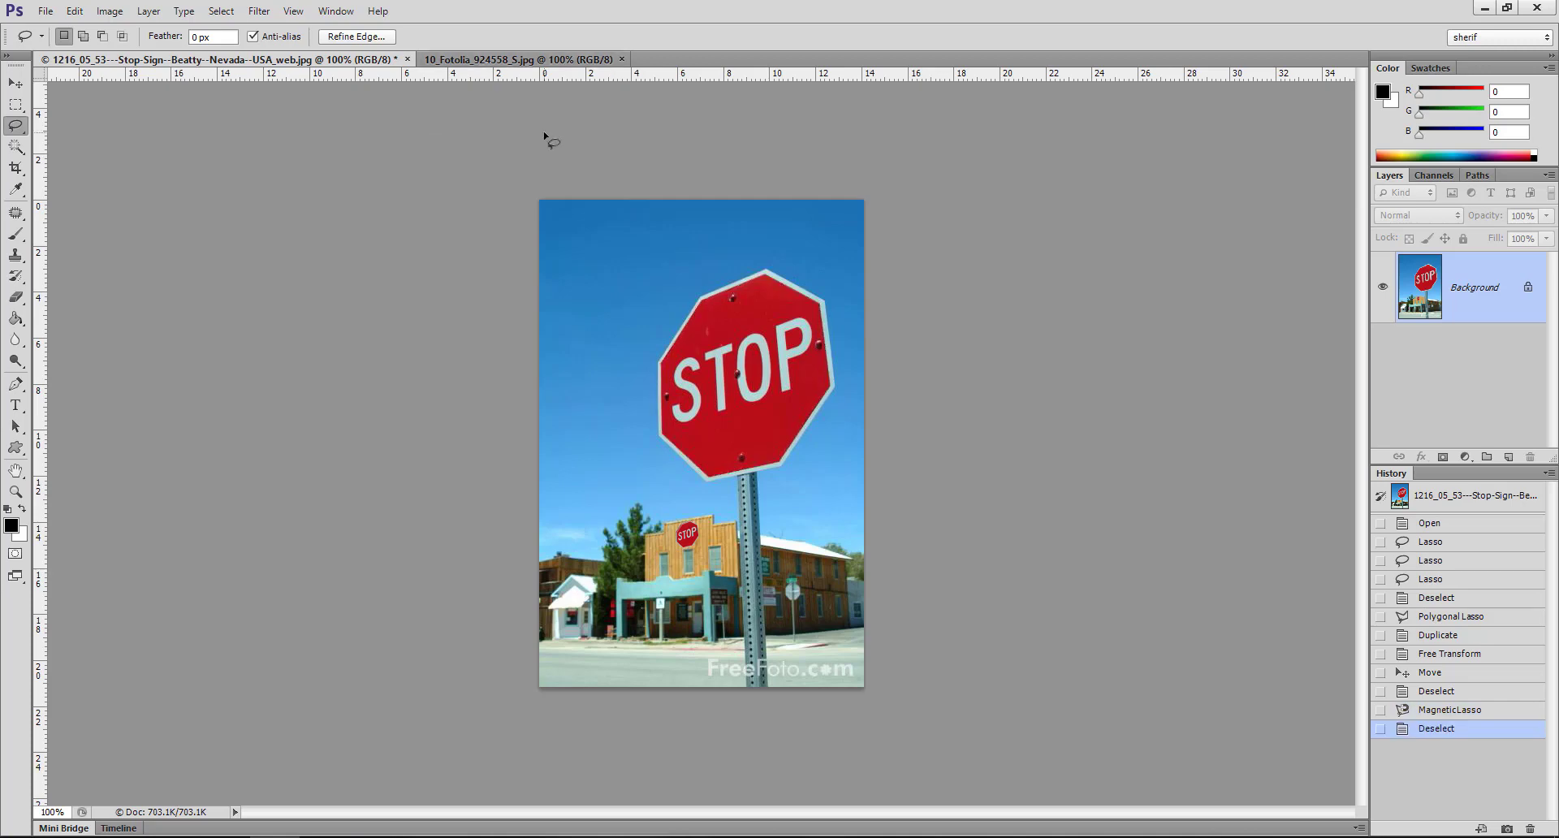
- Bring the lotus photo 10_Fotolia_924558_S.jpg forward and browse the marquee, lasso and Magic Wand flyouts
left_click(525, 61)
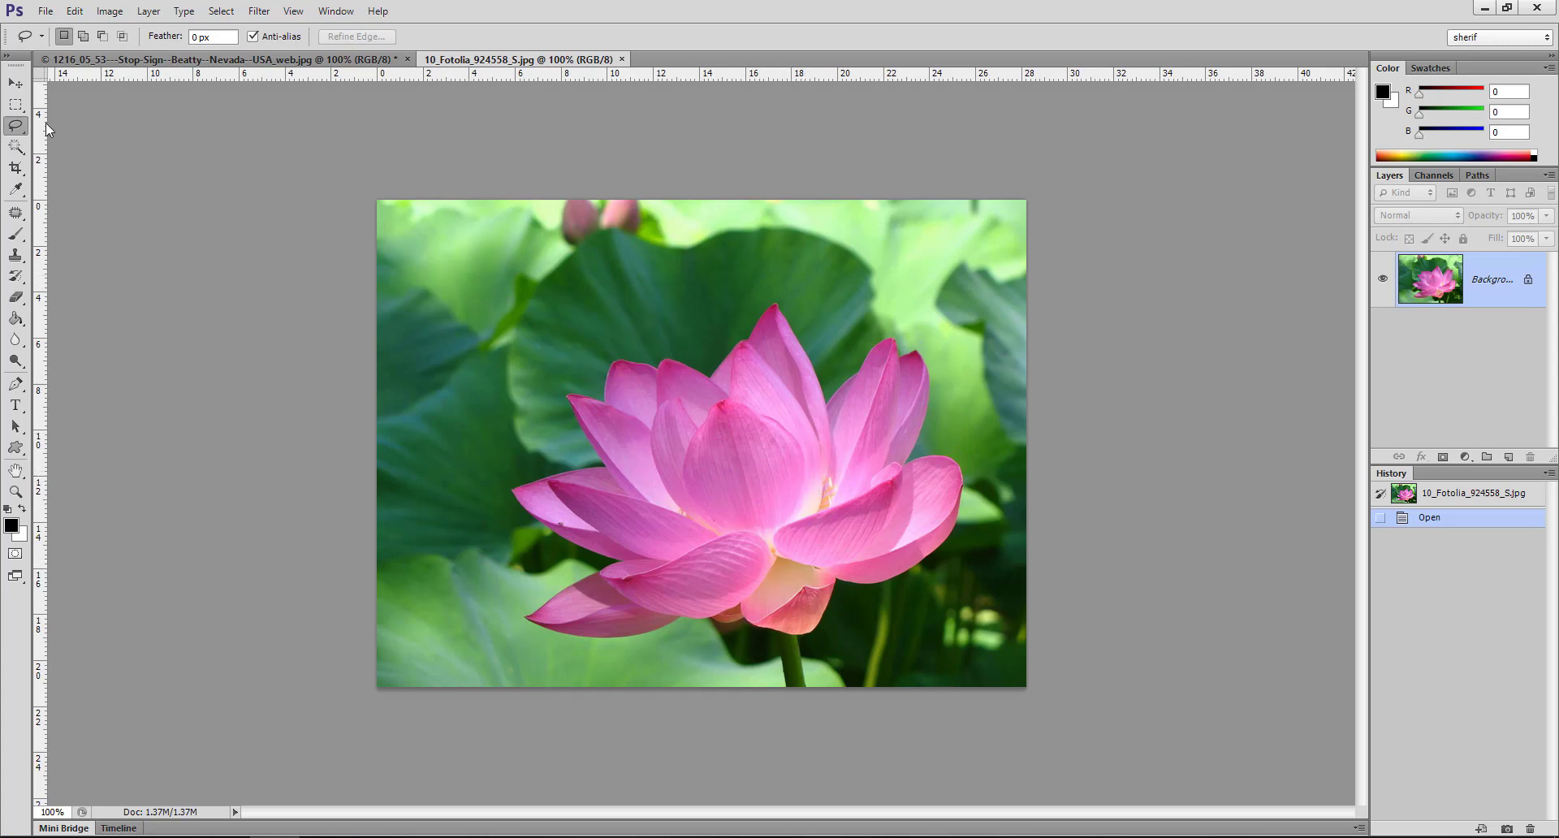
left_click(16, 105)
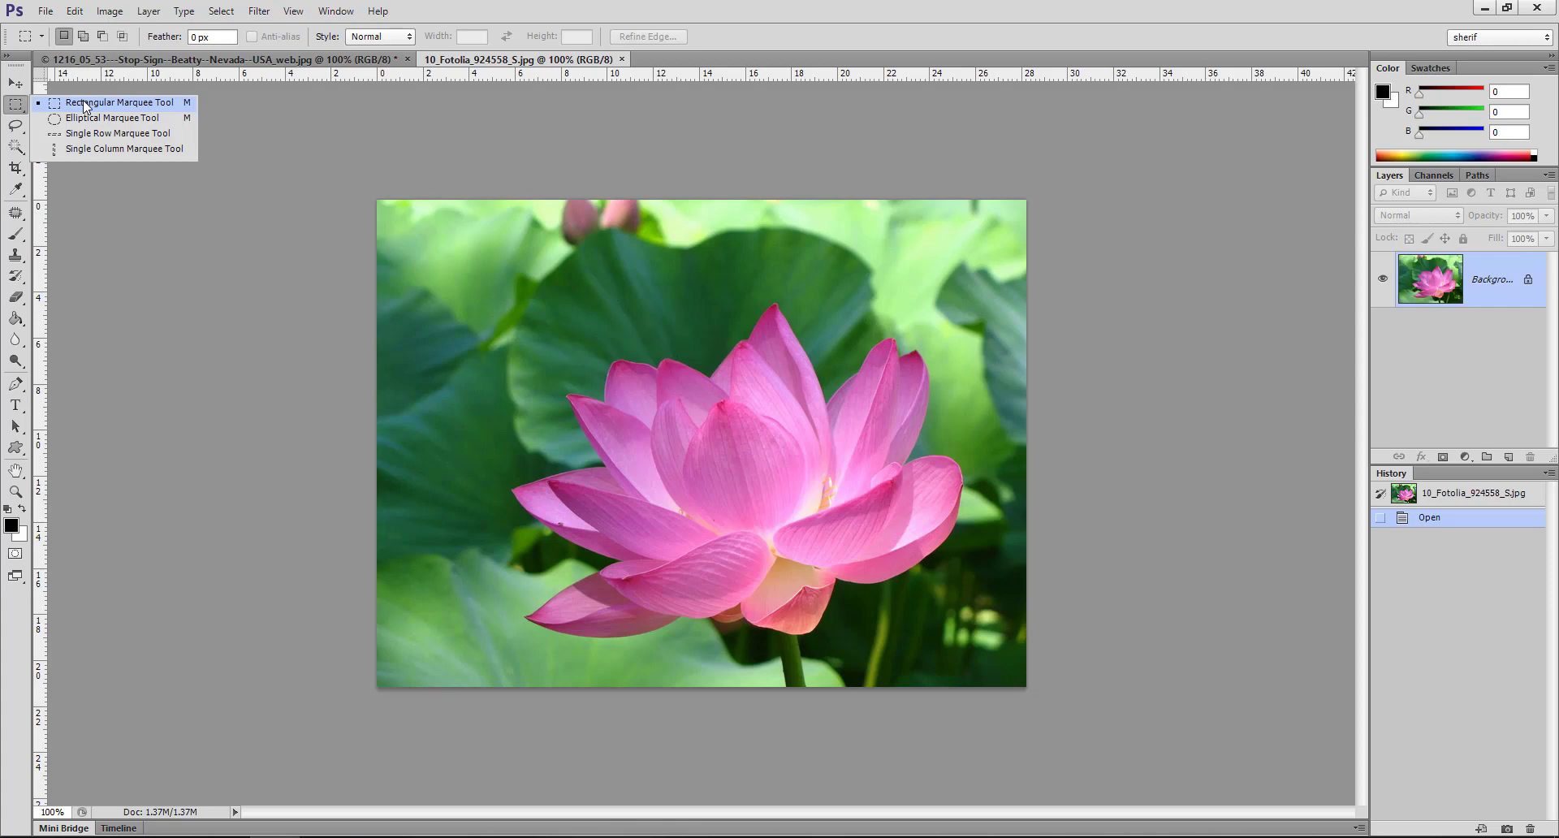
left_click(15, 114)
left_click(13, 128)
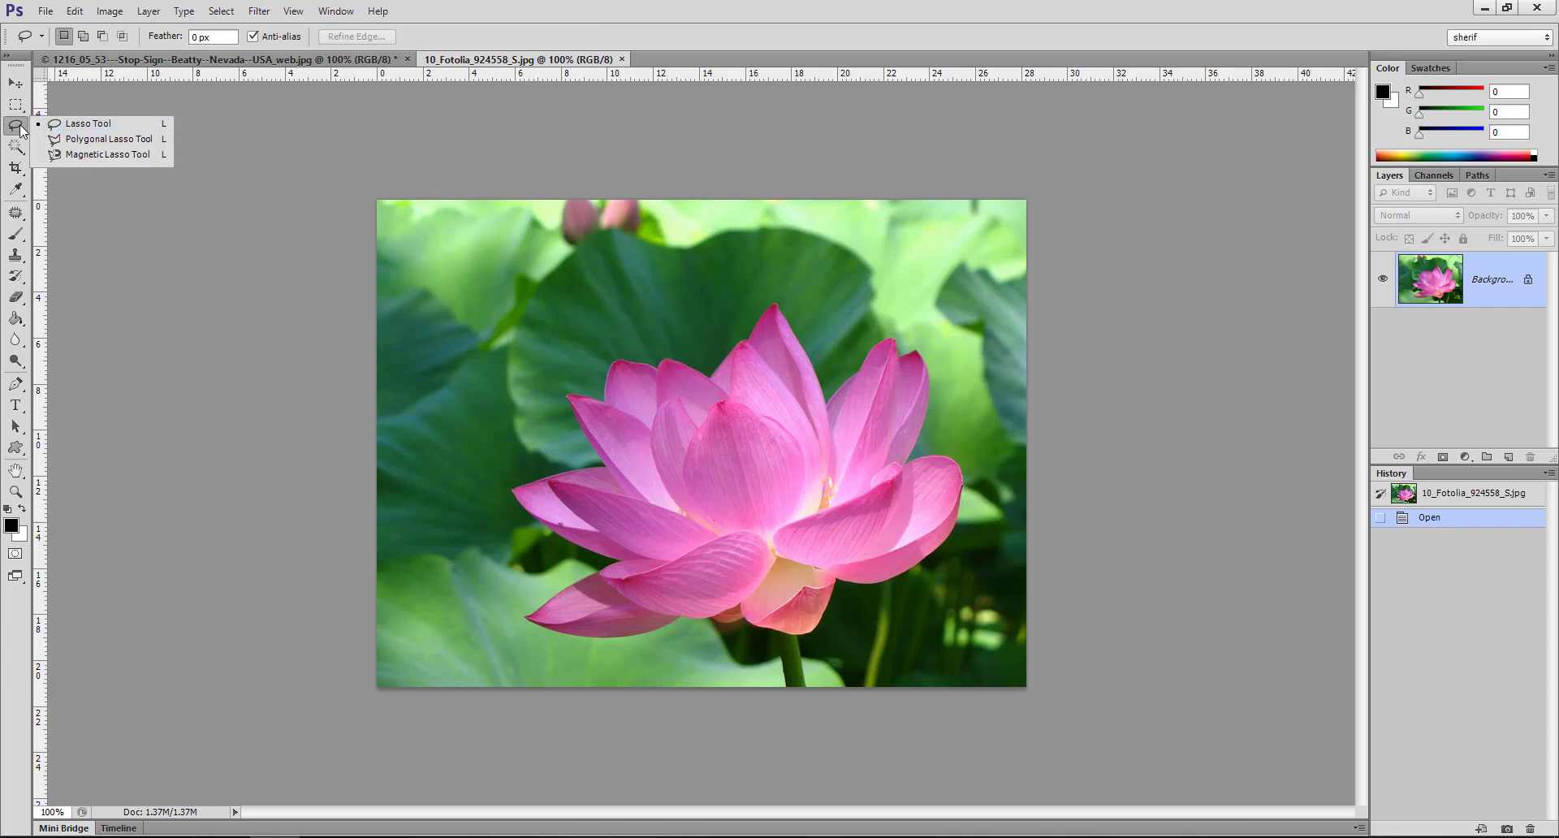
left_click(23, 134)
left_click(24, 149)
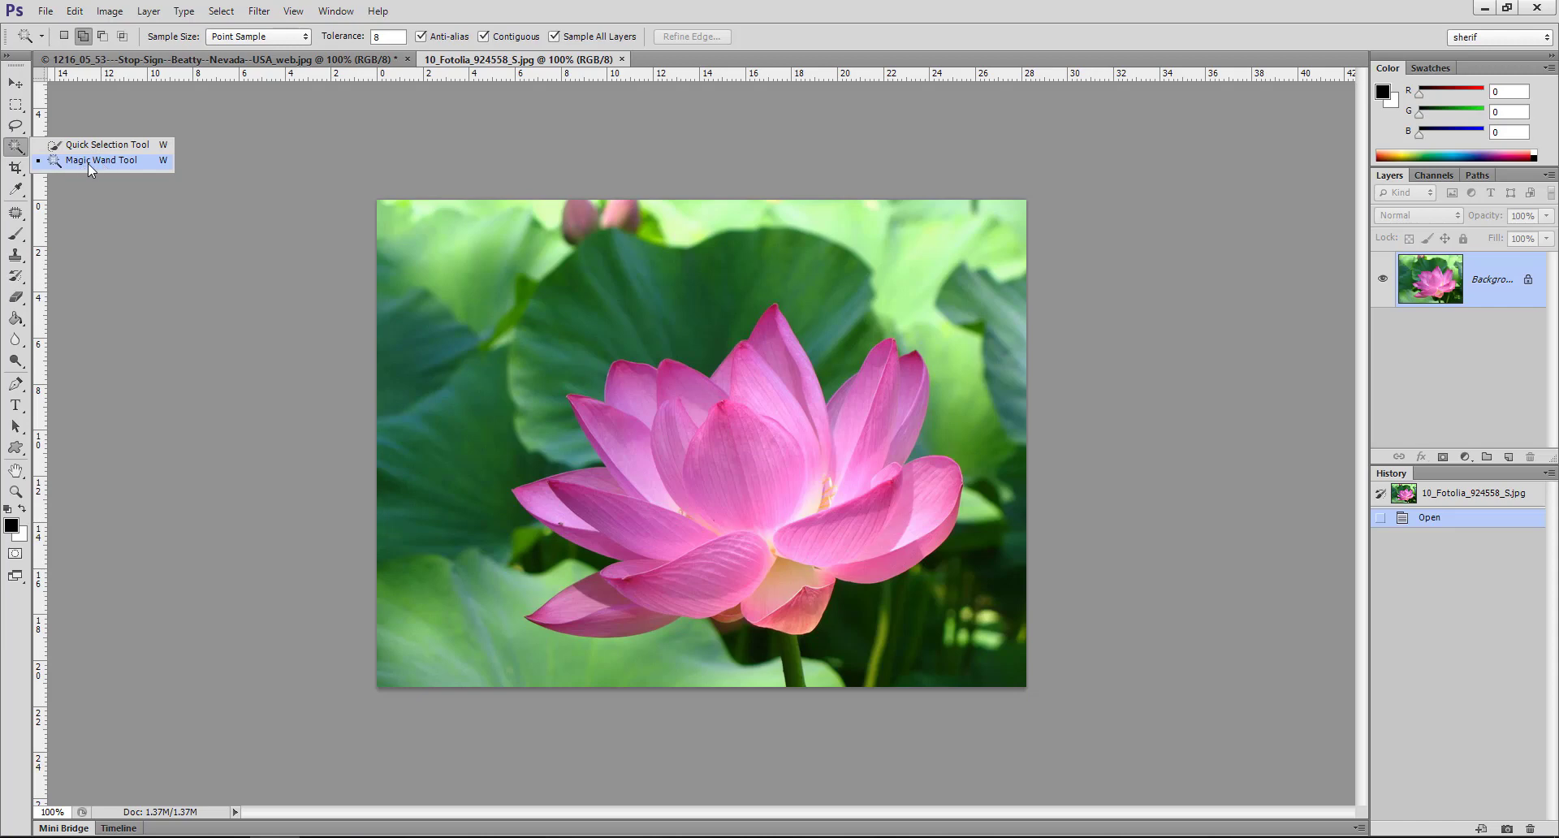
- With the Magic Wand at tolerance 8, select several patches of the dark green leaves
left_click(88, 163)
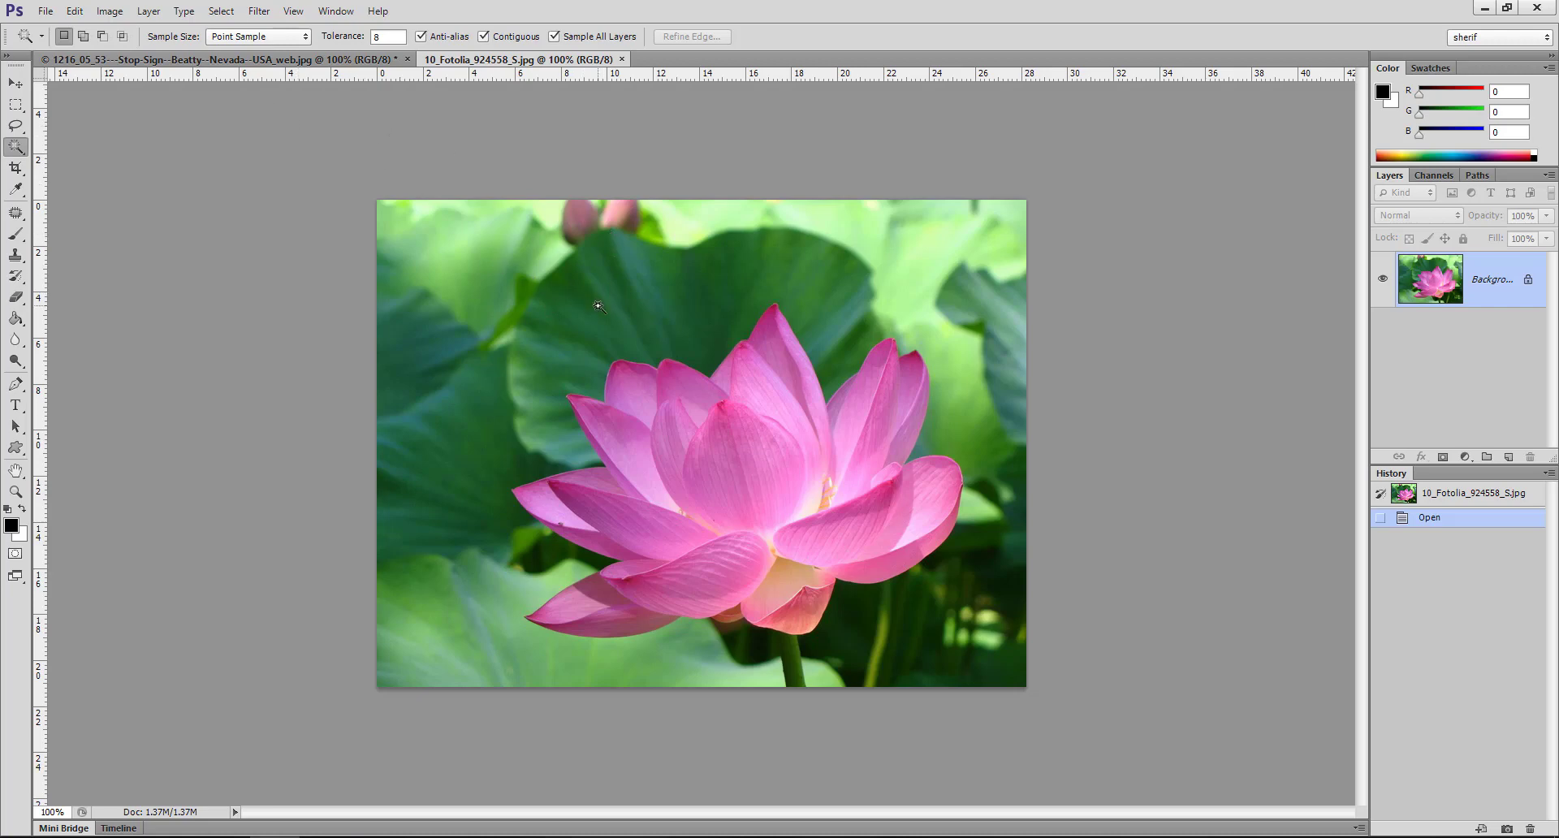
left_click(597, 306)
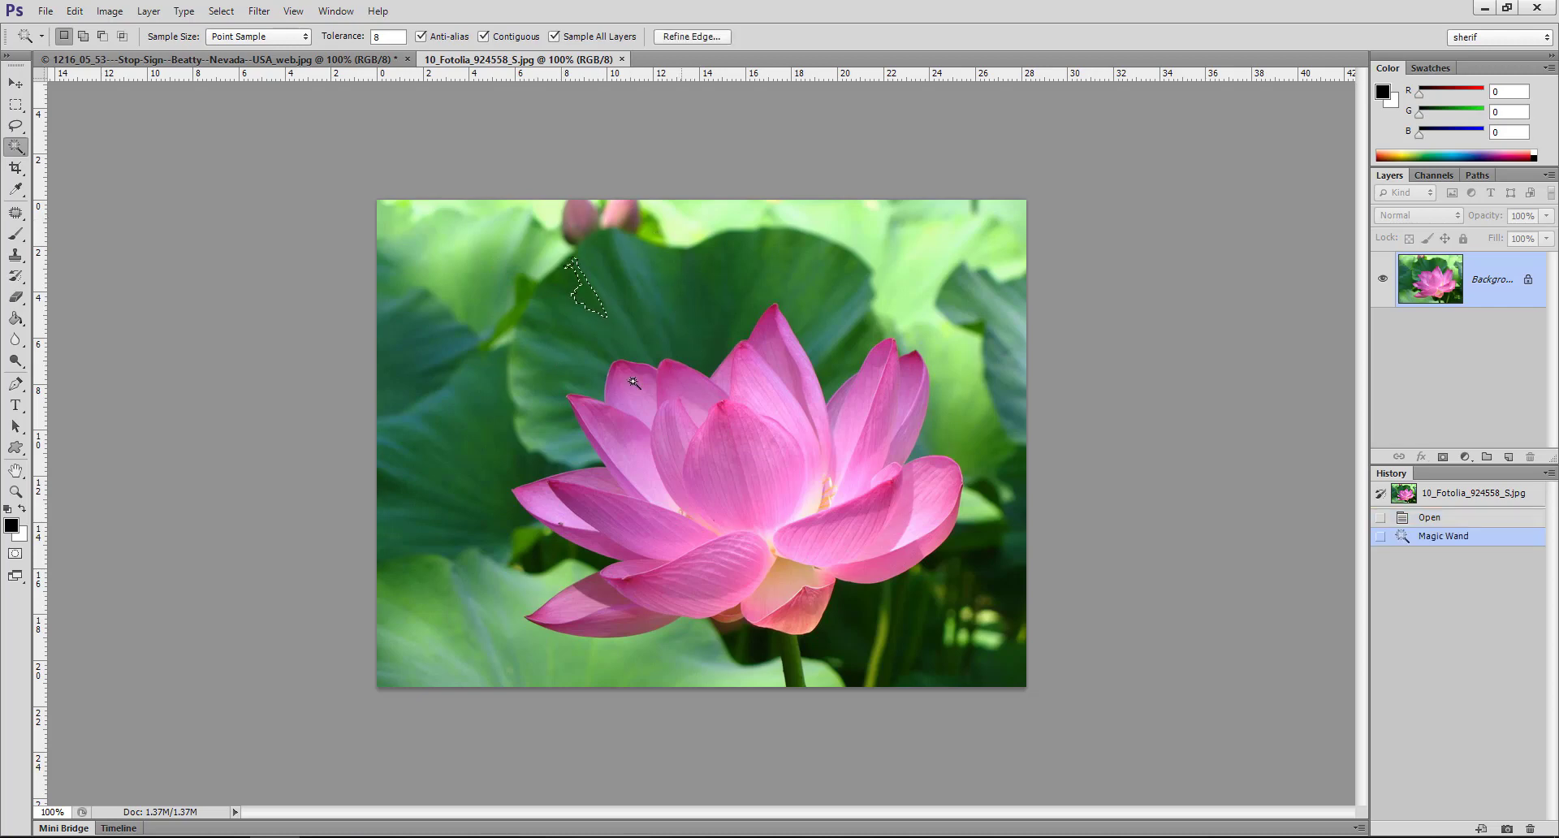
left_click(636, 291)
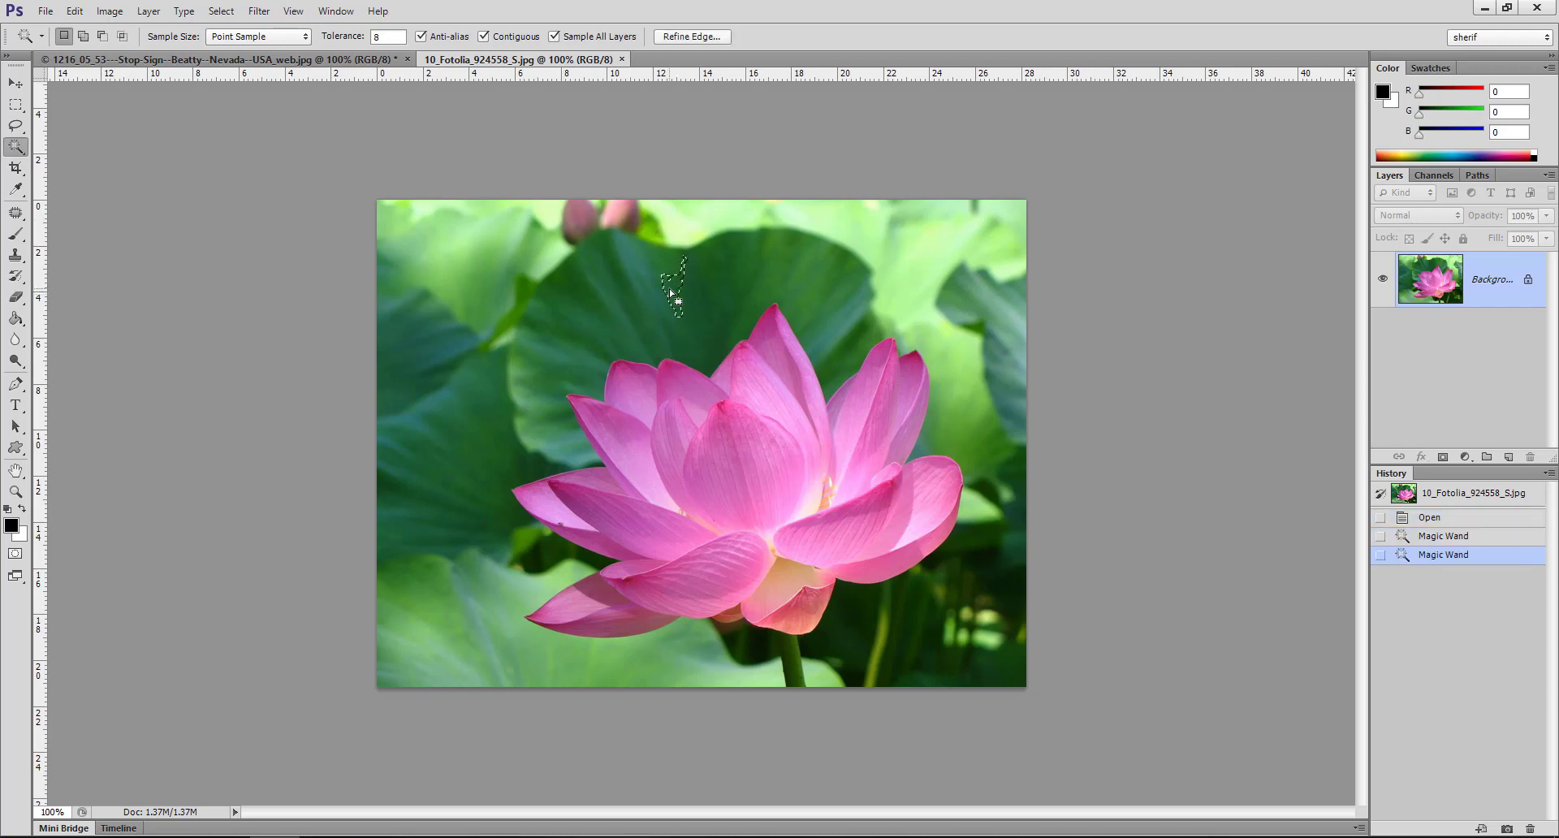
left_click(675, 289)
left_click(723, 280)
left_click(597, 343)
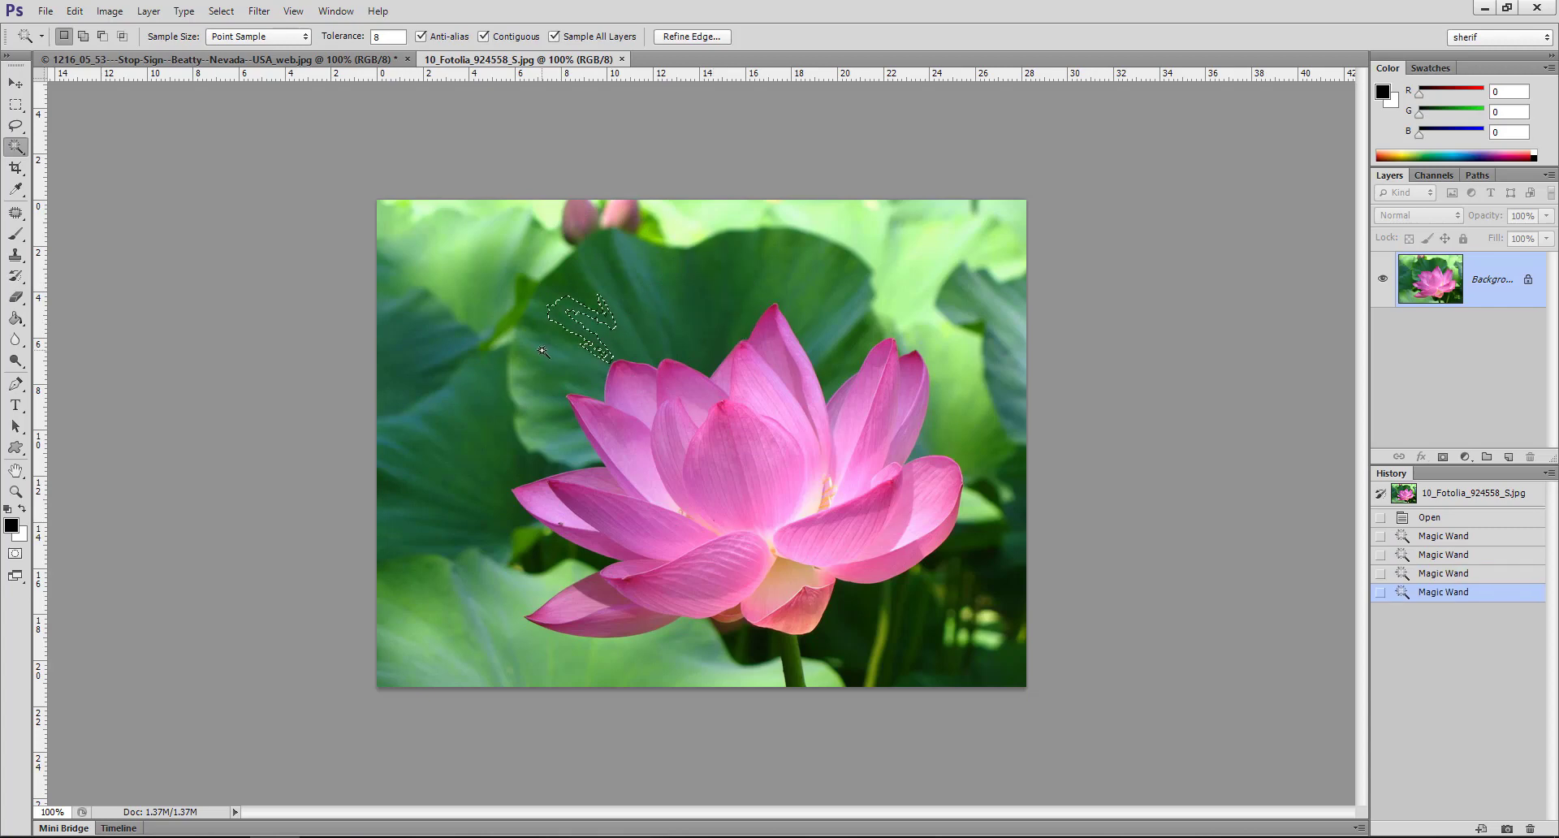
left_click(497, 403)
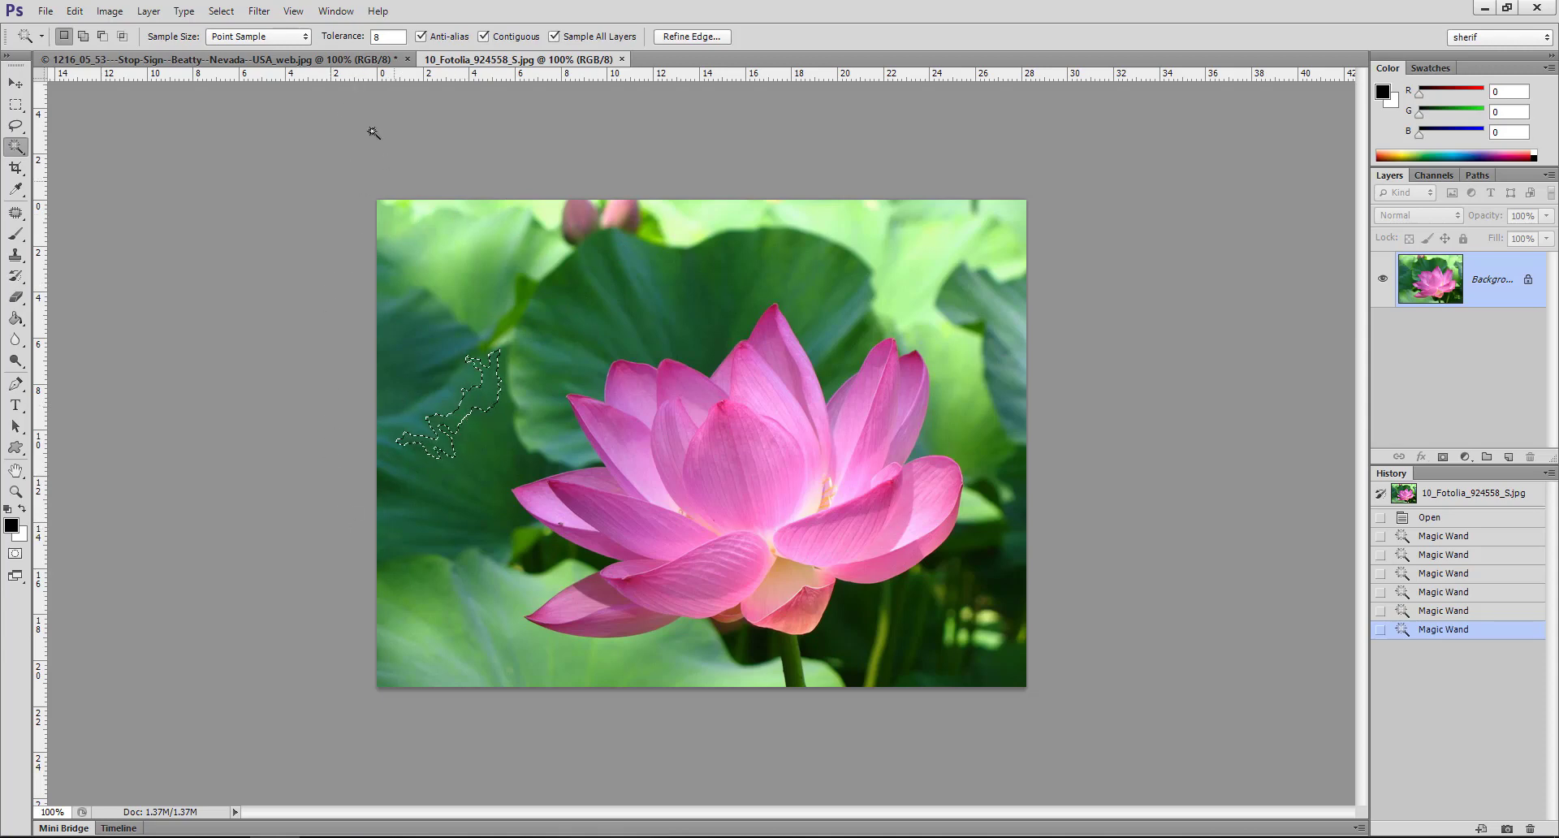
- Raise the Magic Wand tolerance to 33 and select the dark left leaf again
double_click(376, 38)
type("3")
type("3")
left_click(474, 400)
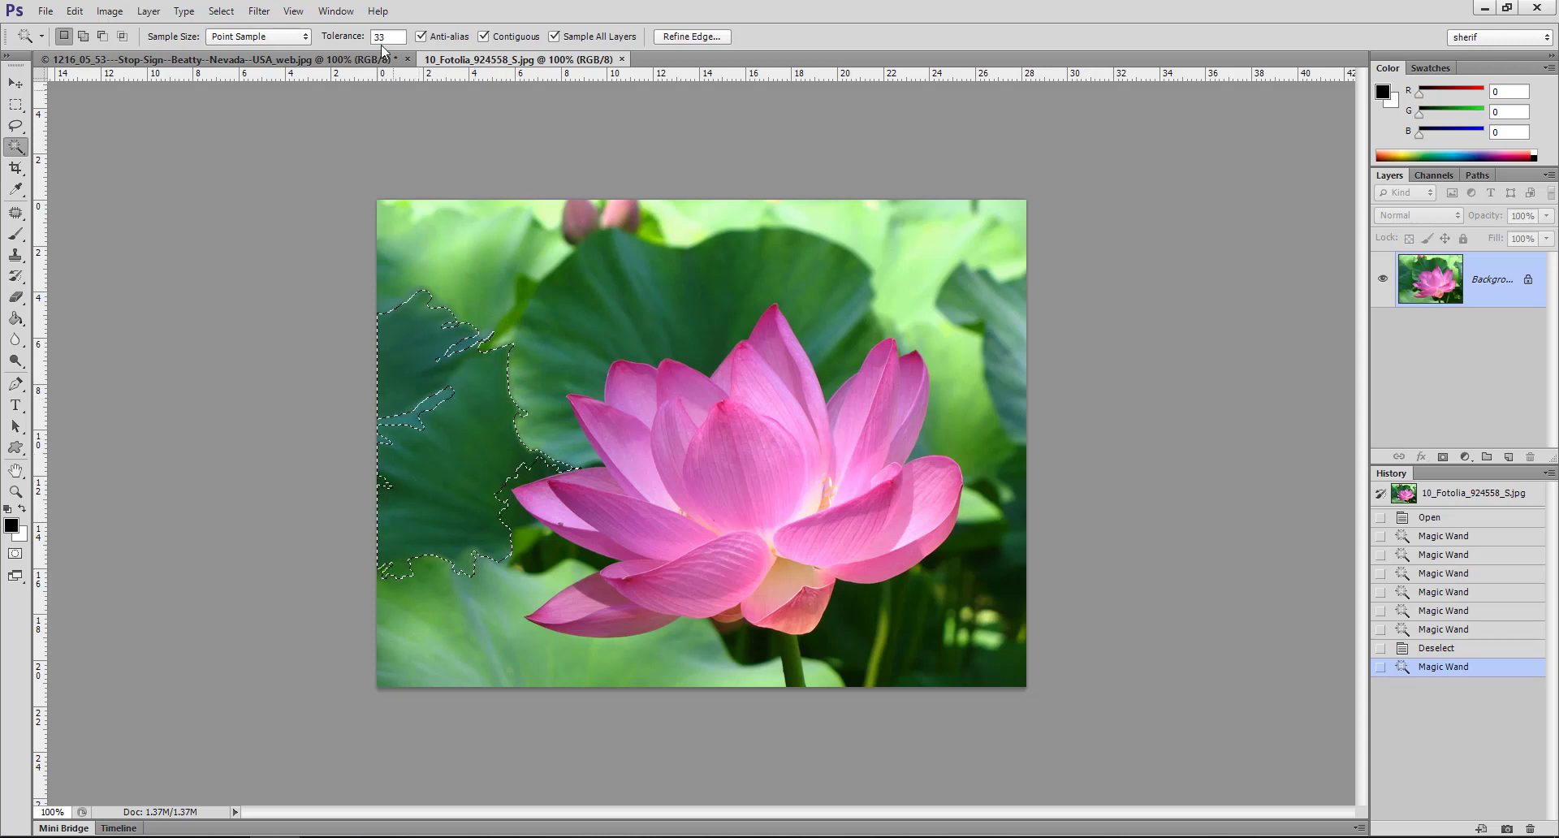
left_click(320, 39)
- Apply tolerance 66, clear the selection, and reselect the left leaf area
type("66")
key("ctrl+d")
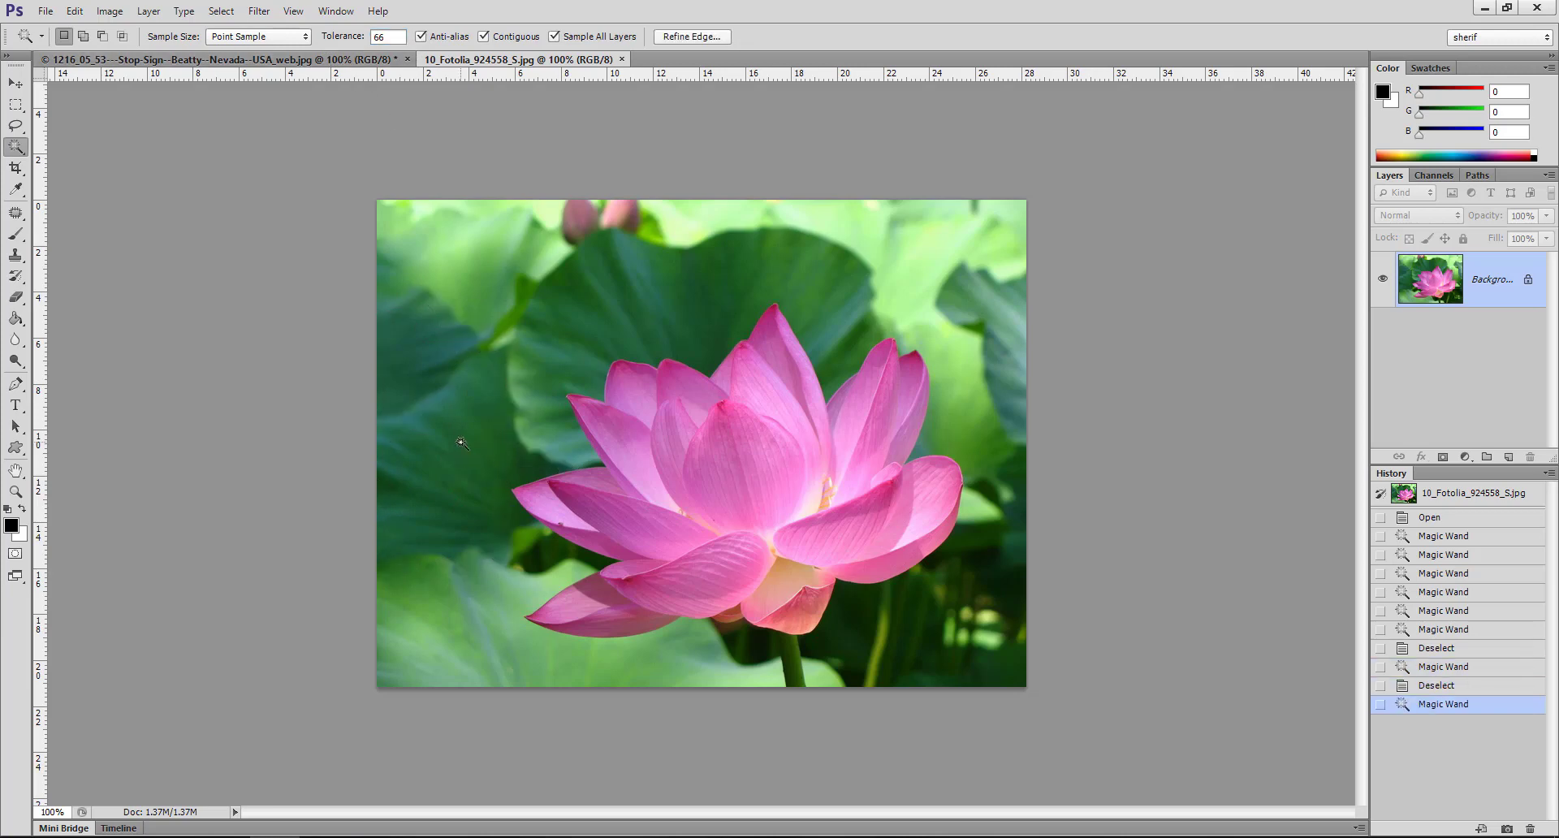
left_click(460, 442)
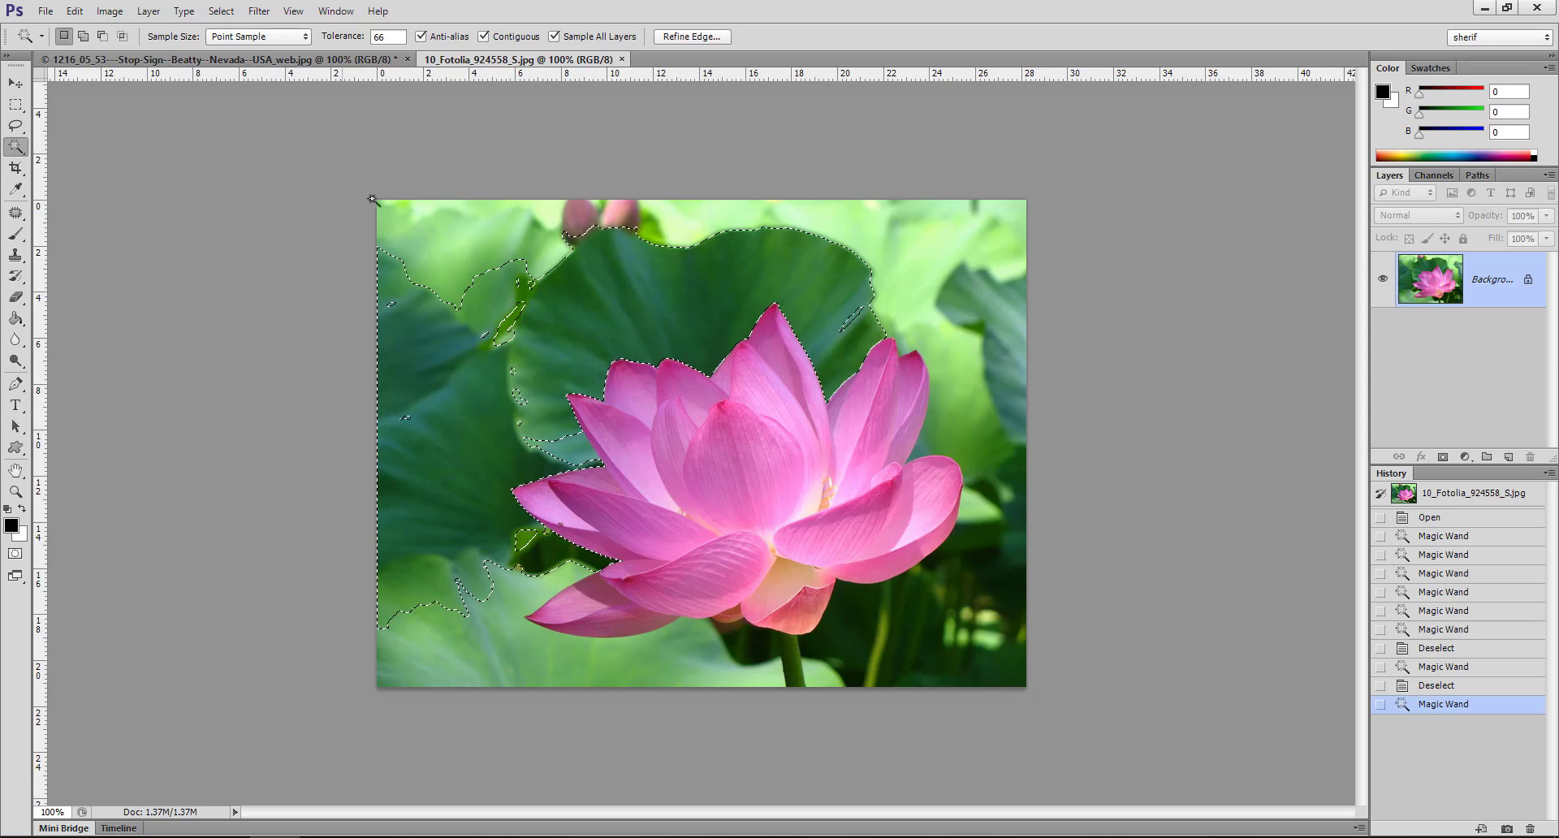
- In Add to Selection mode, add the top-left leaf and green around the top bud
left_click(83, 35)
left_click(478, 284)
left_click(460, 225)
left_click(461, 225)
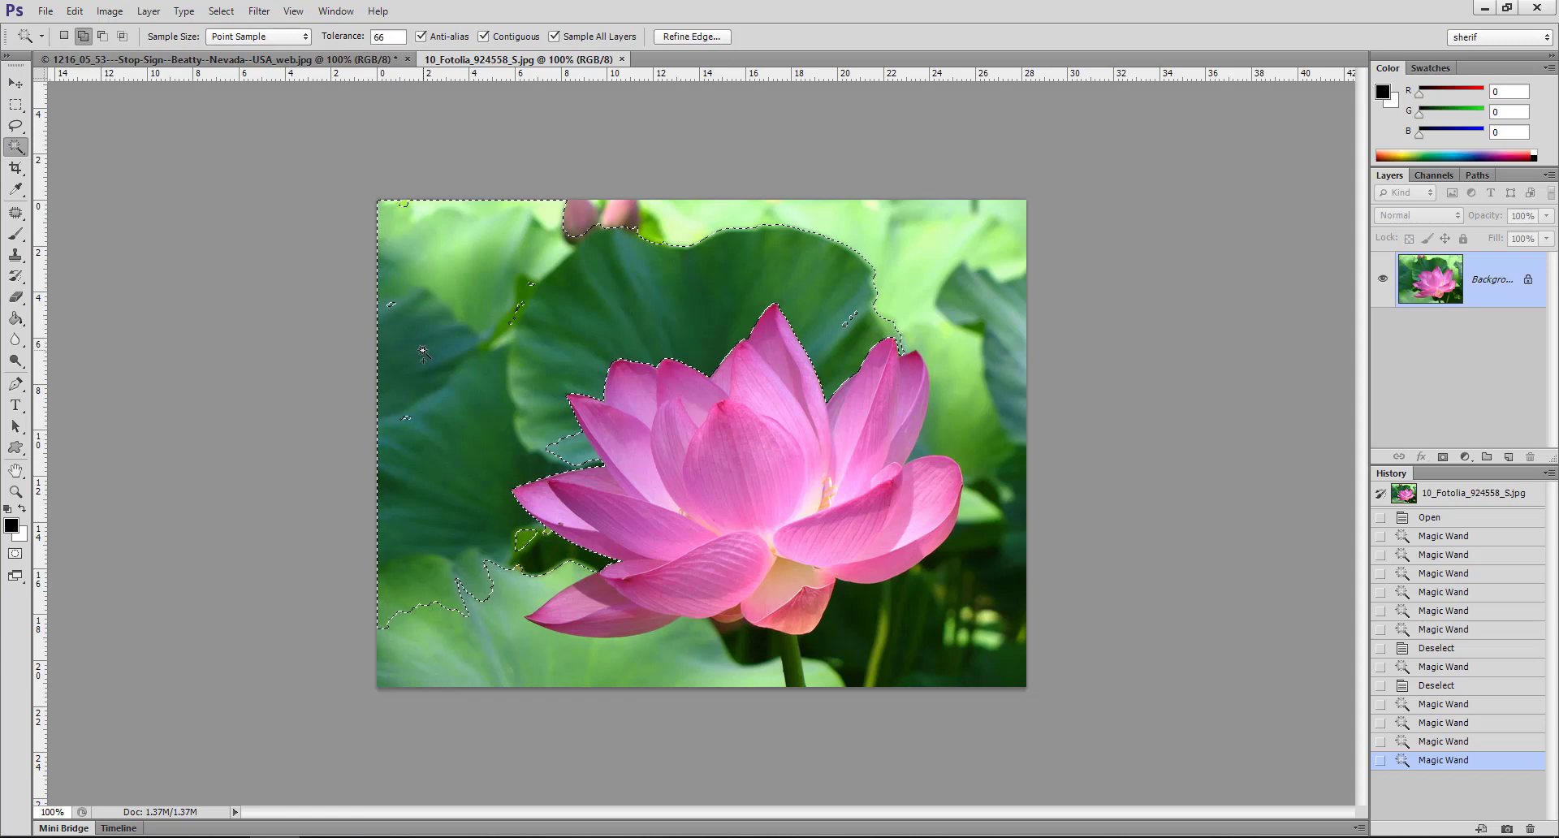
left_click(601, 229)
left_click(671, 229)
left_click(671, 229)
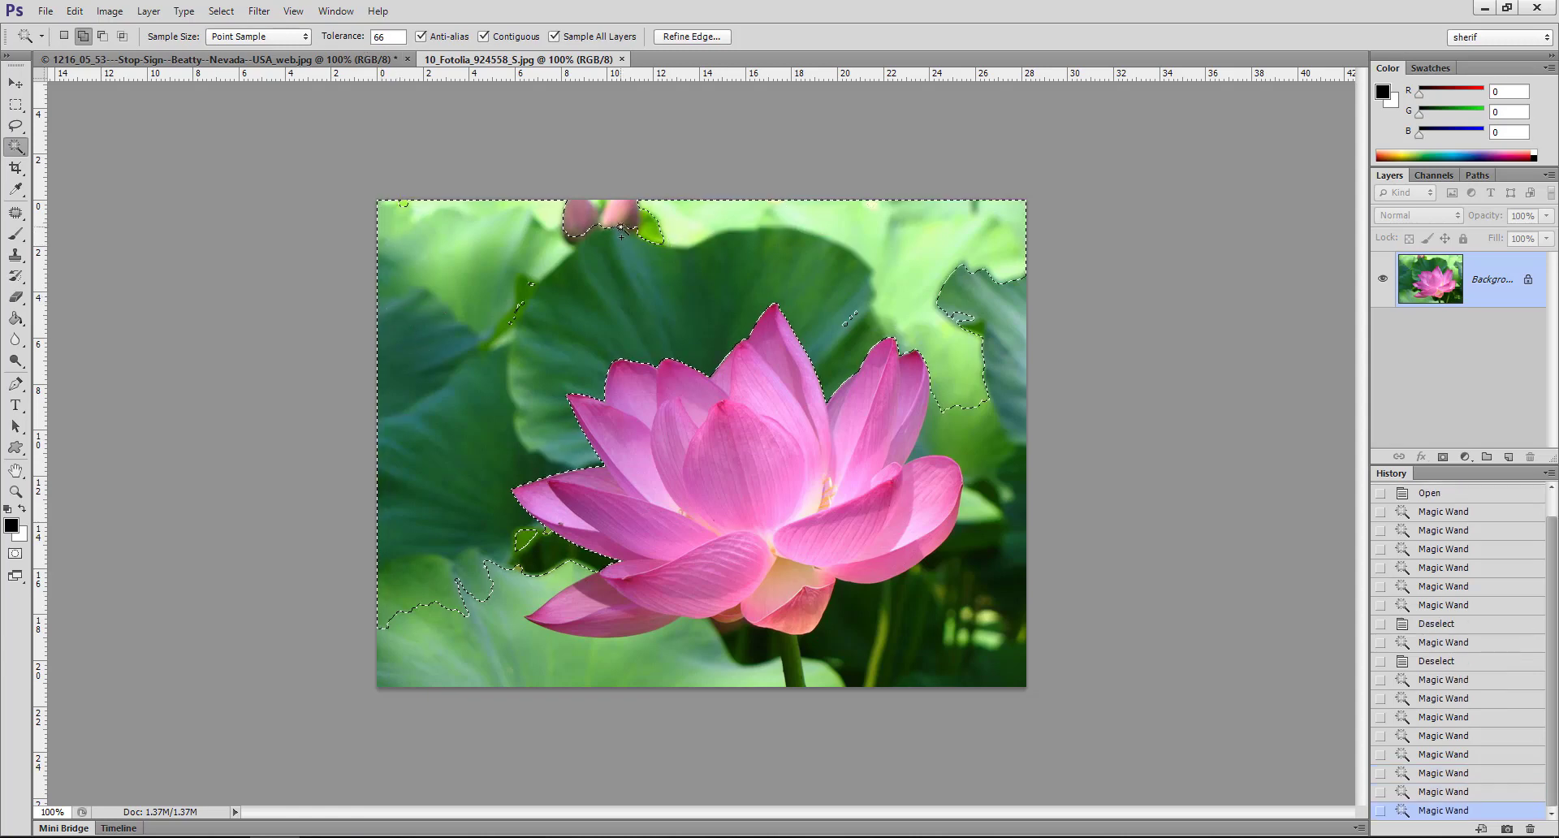
left_click(633, 217)
left_click(601, 213)
left_click(549, 216)
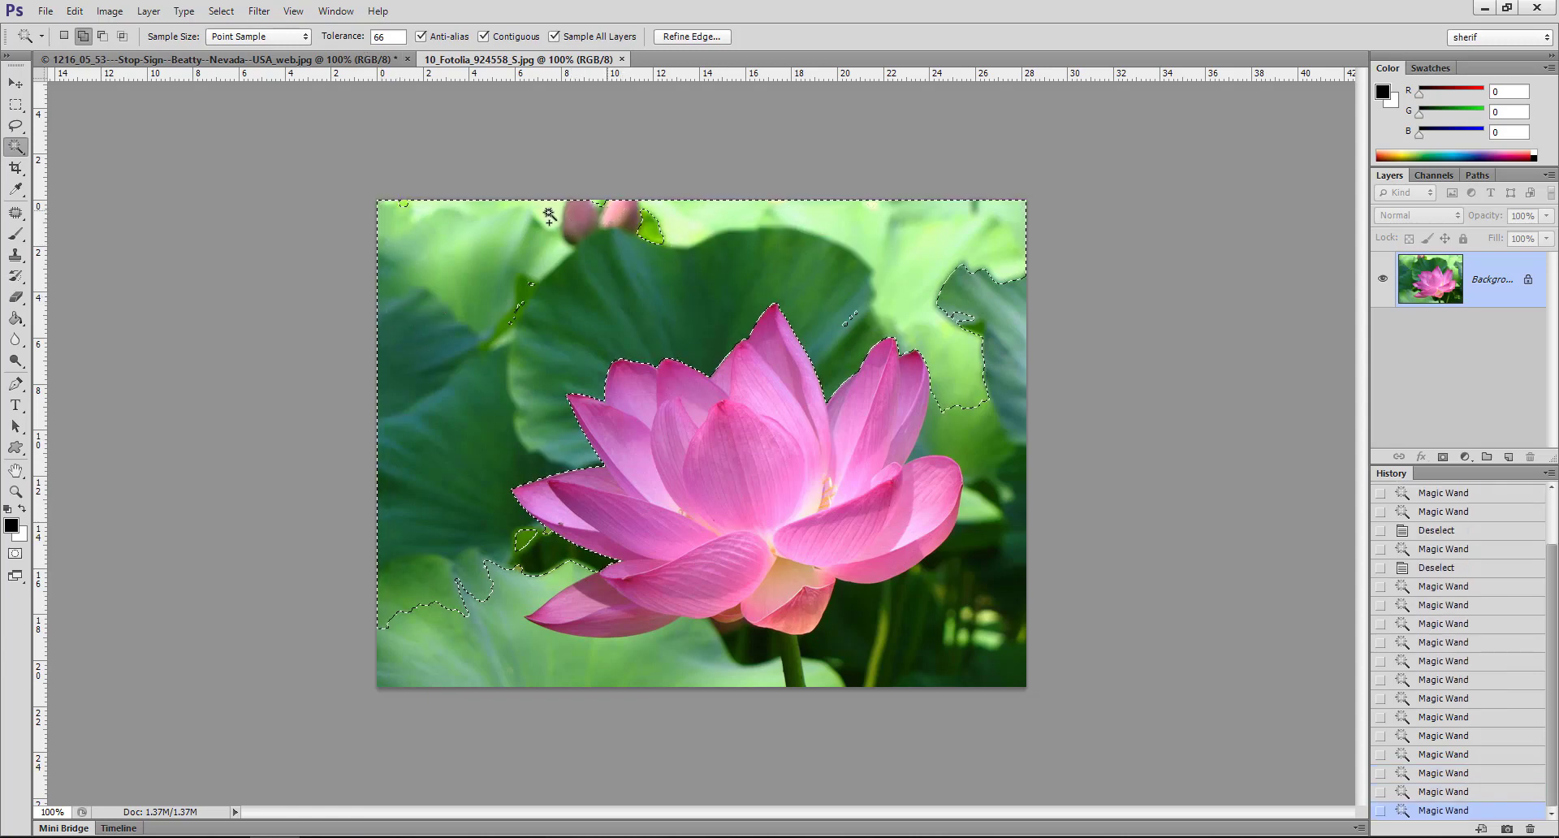
left_click(654, 235)
- Add the right-side, lower-left, stem and upper-right leaf patches to the selection
left_click(1020, 406)
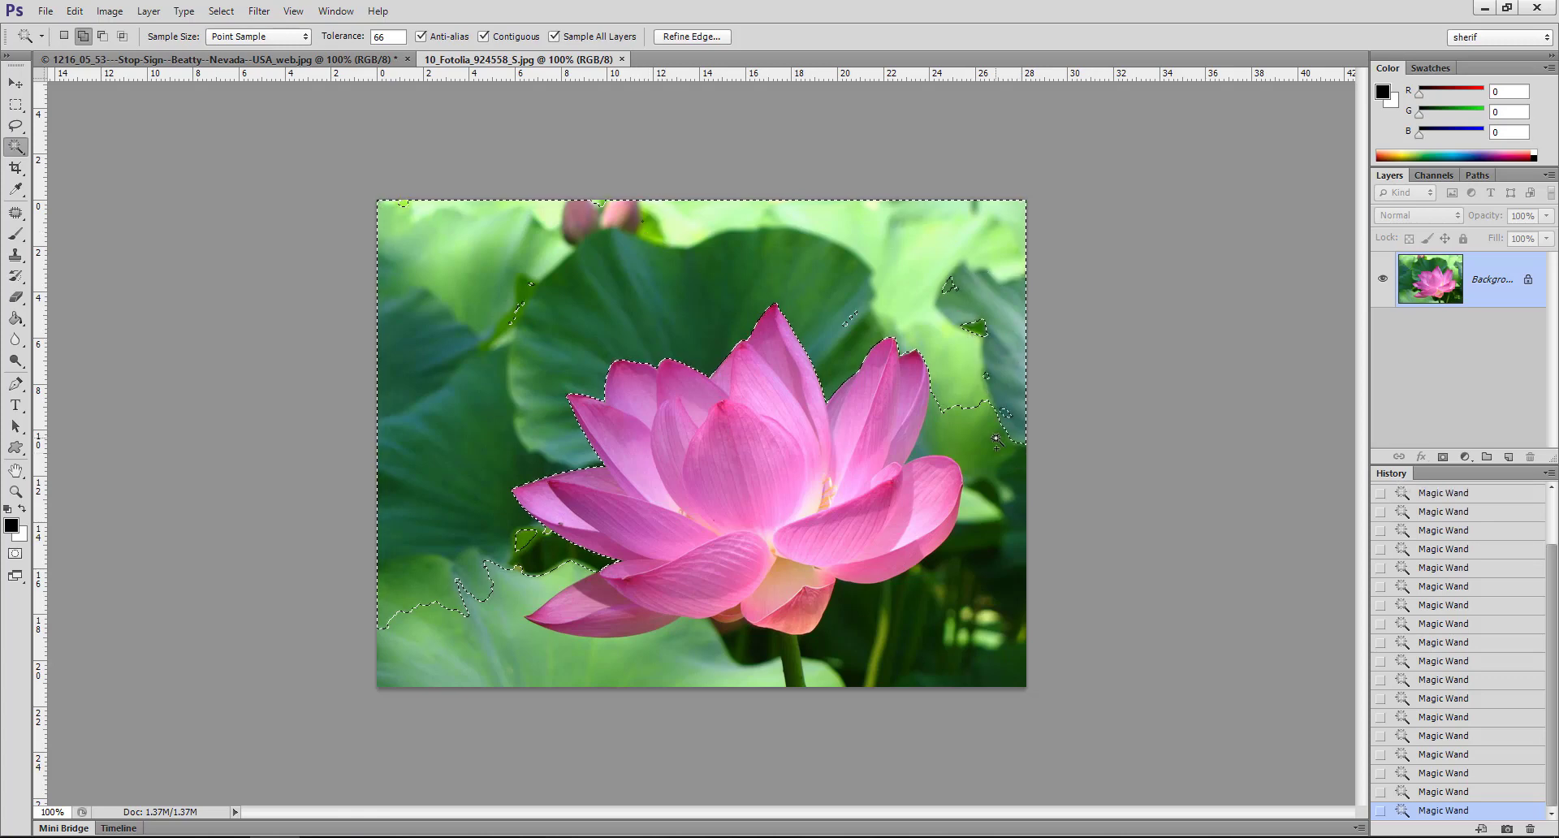
left_click(1007, 539)
left_click(715, 666)
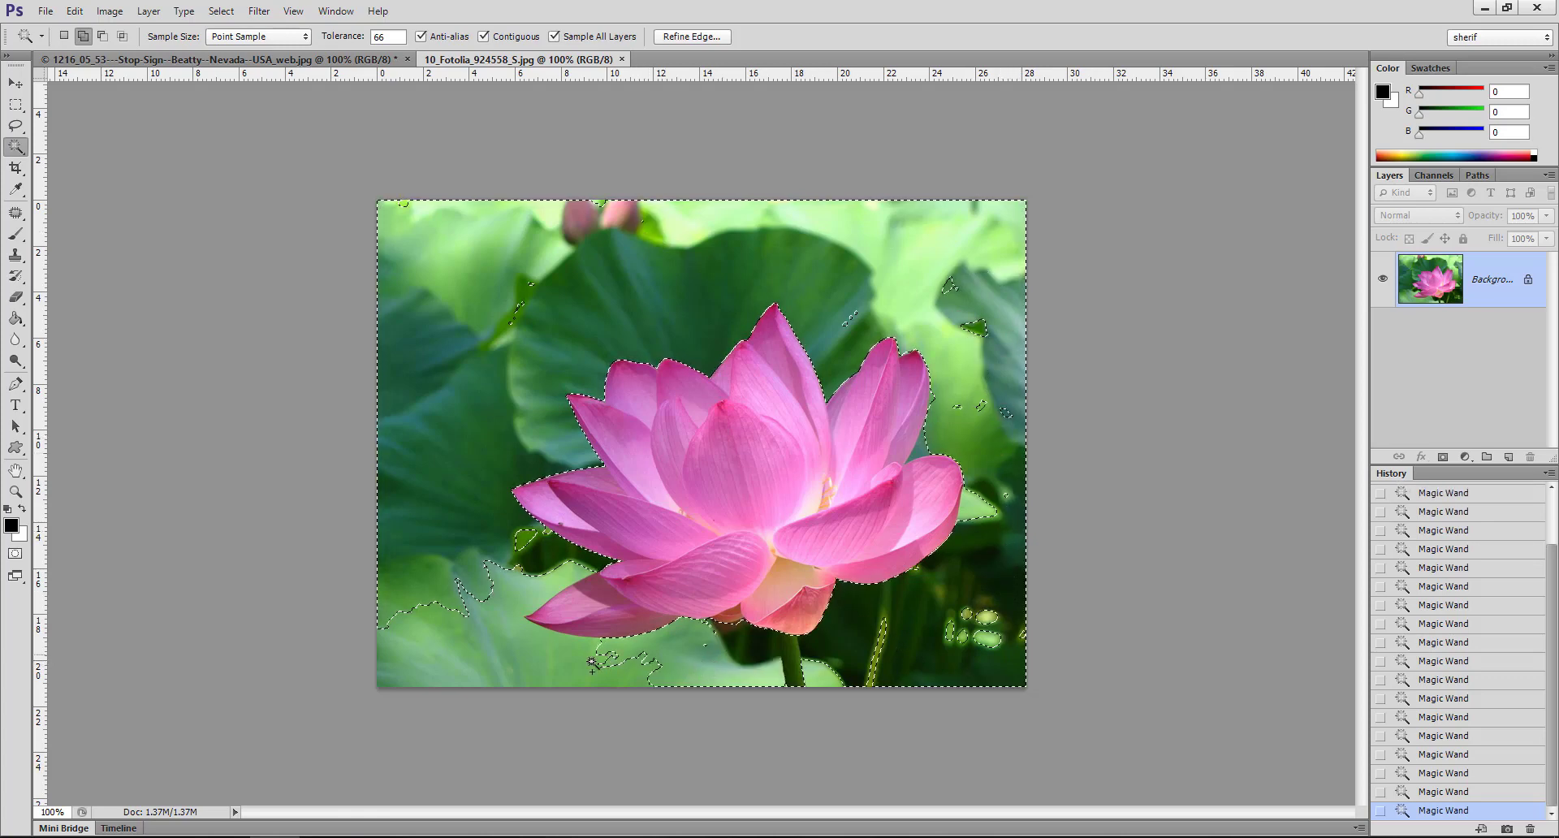
left_click(453, 610)
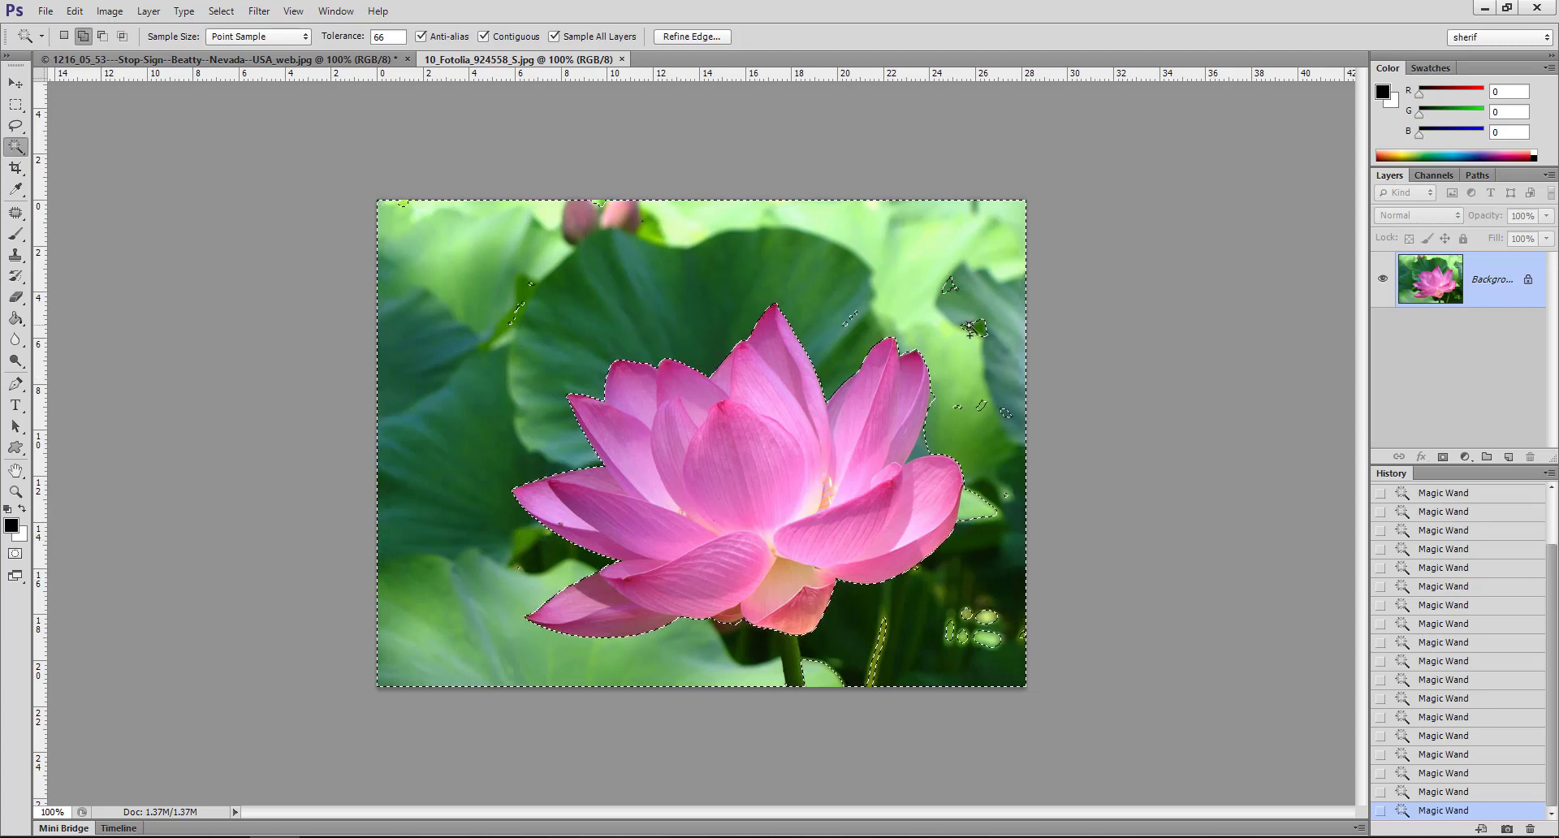
left_click(948, 288)
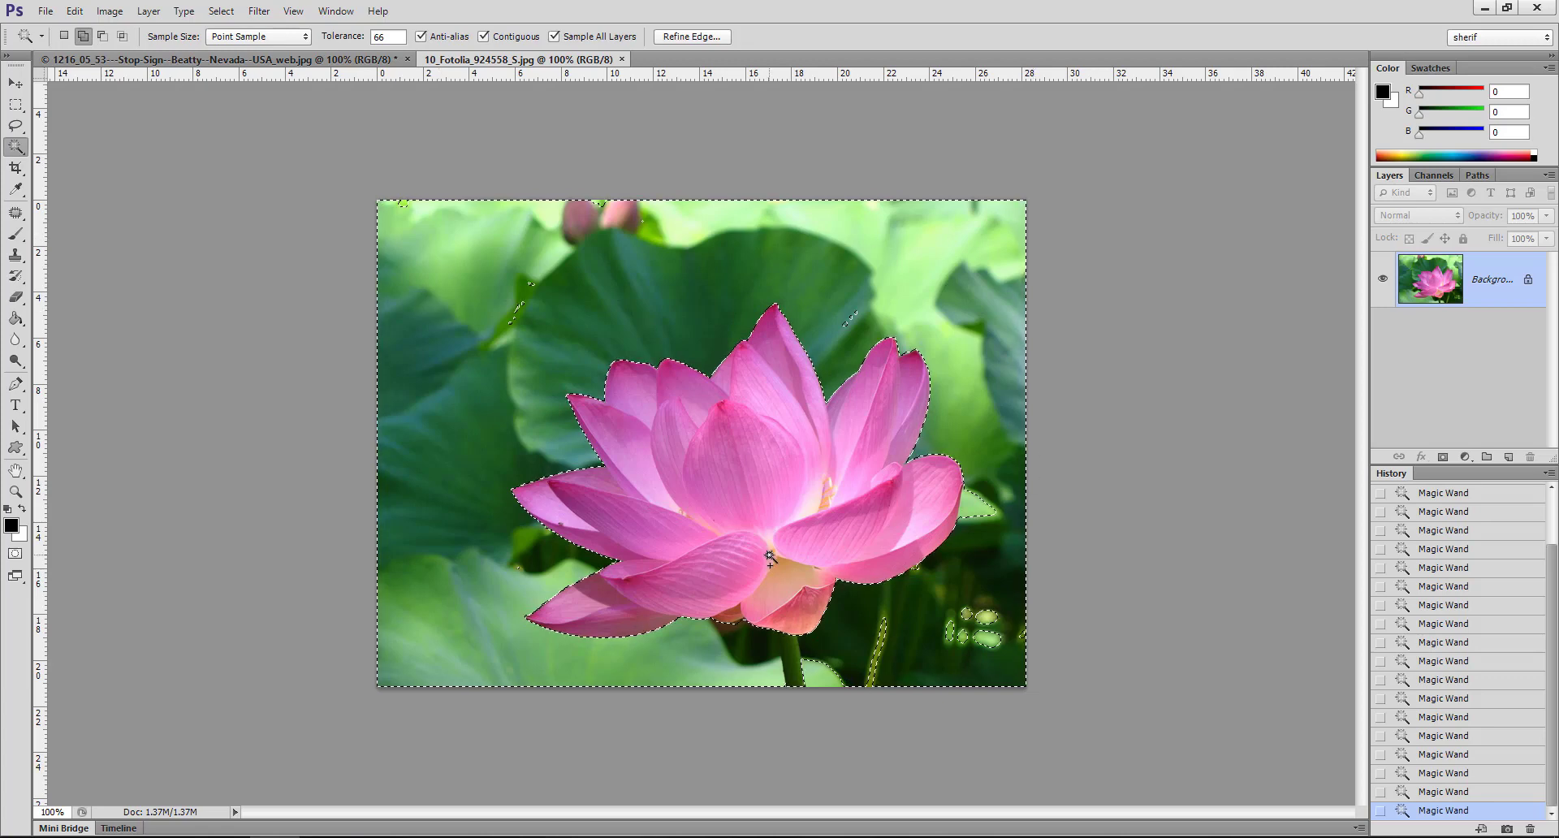
left_click(980, 503)
- Deselect, then paint a new Quick Selection over the green background around the lotus
key("ctrl+d")
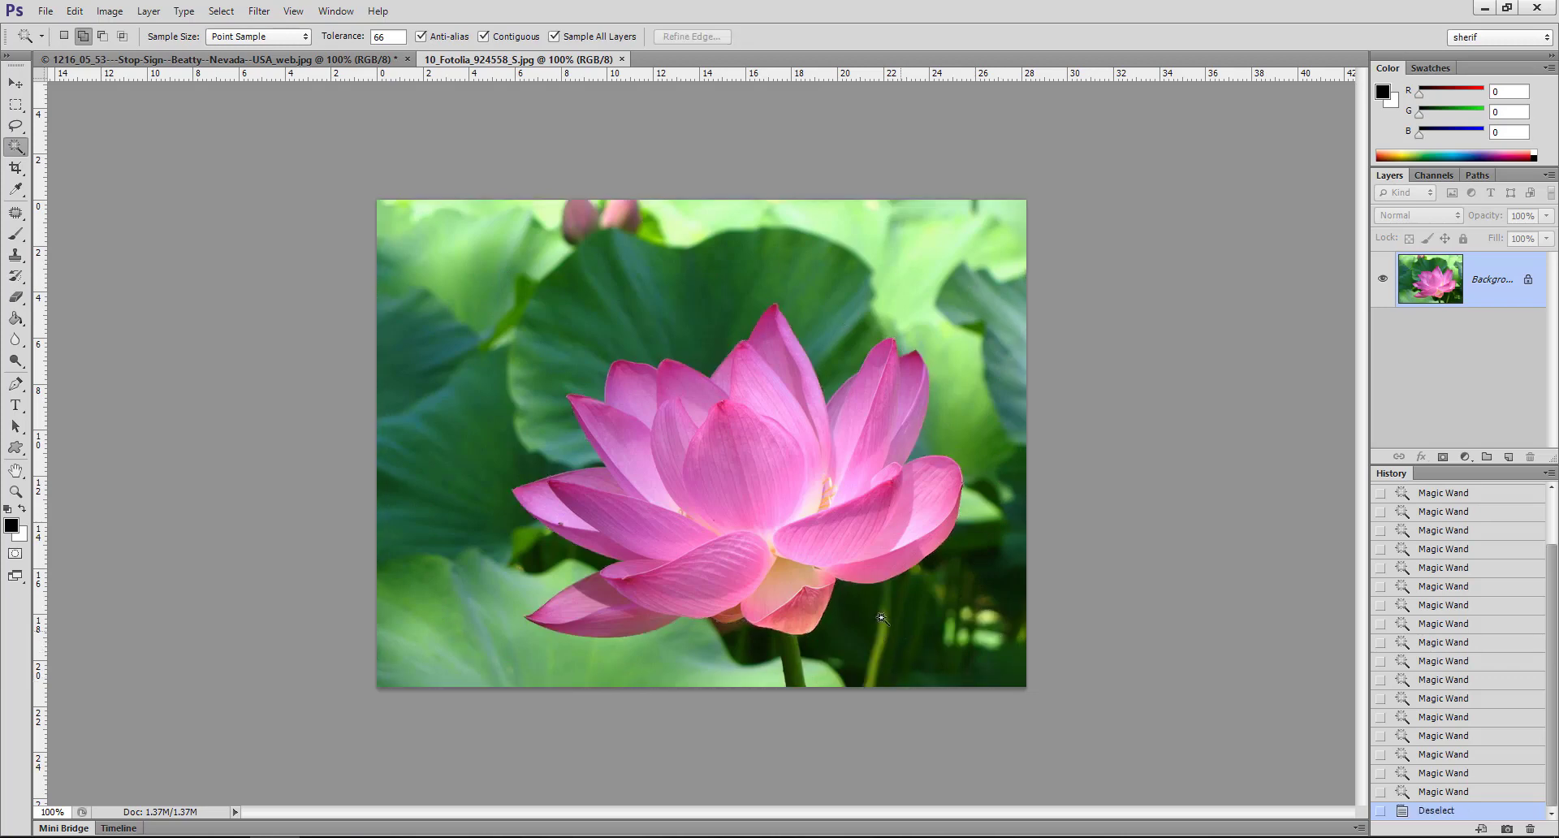
right_click(23, 151)
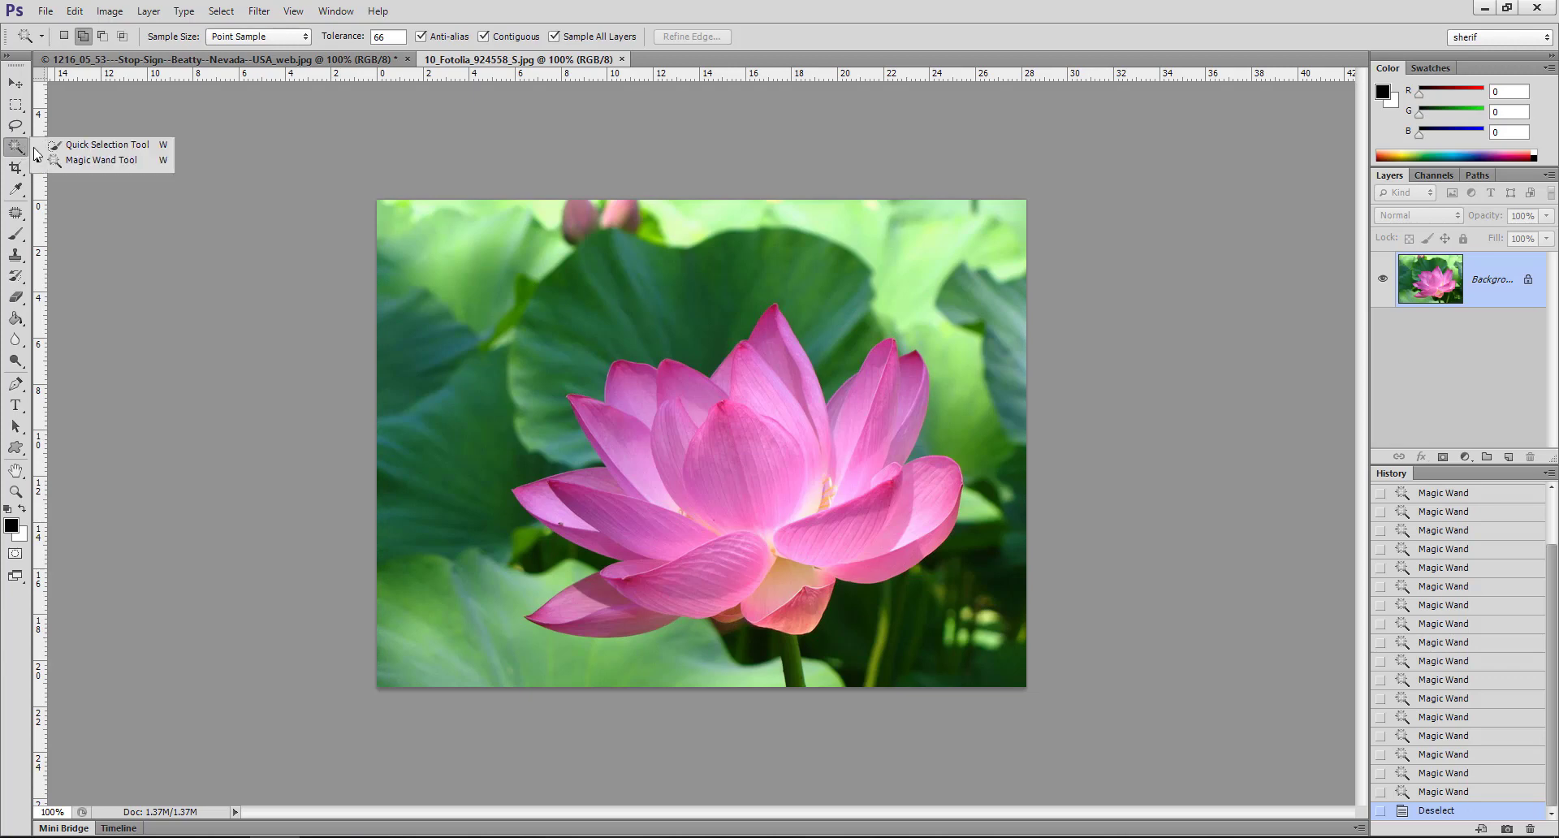
left_click(107, 144)
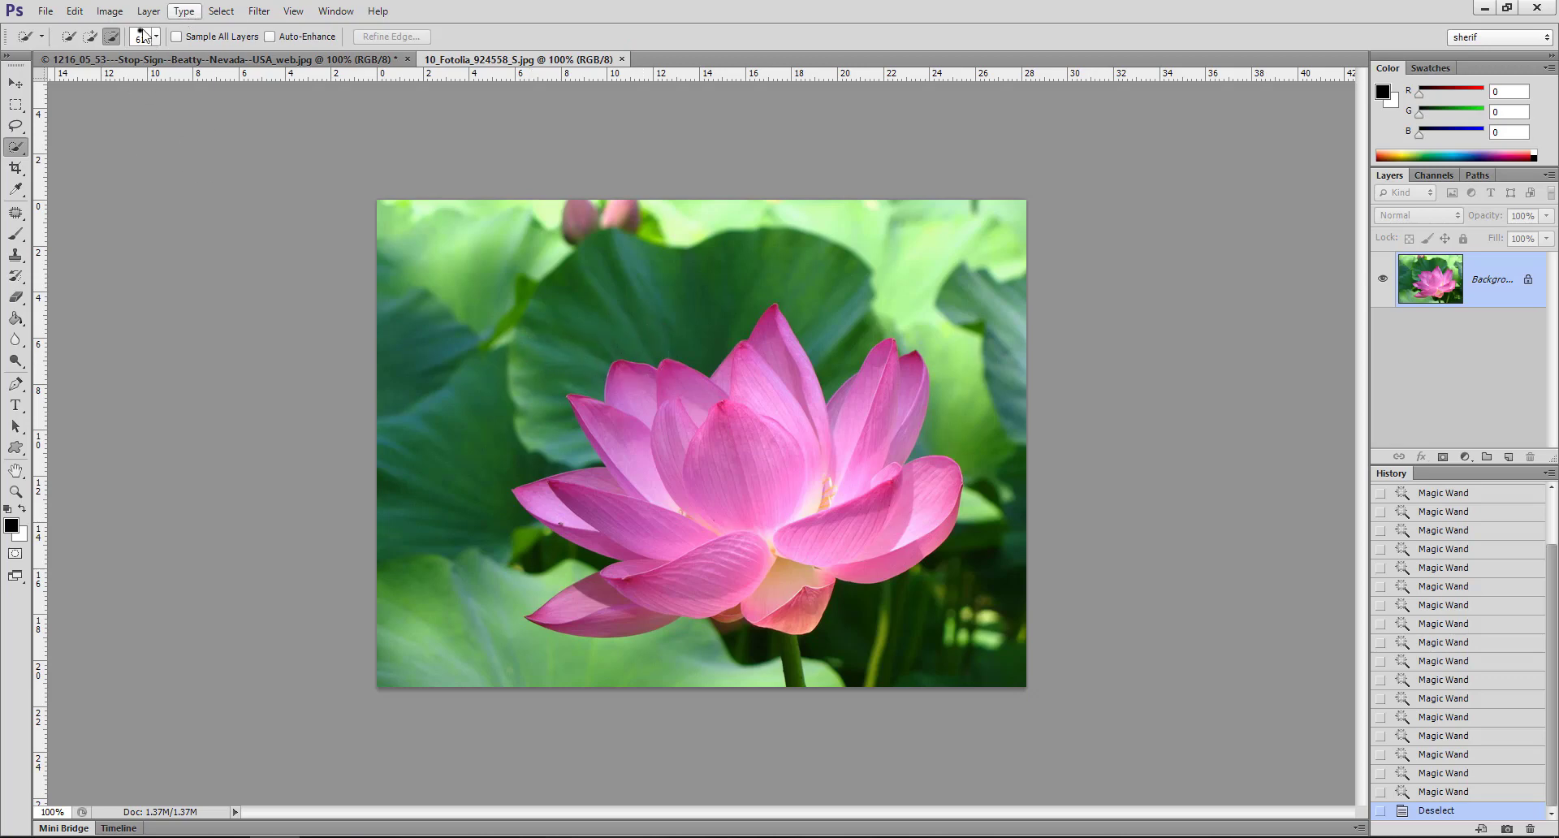
left_click(73, 38)
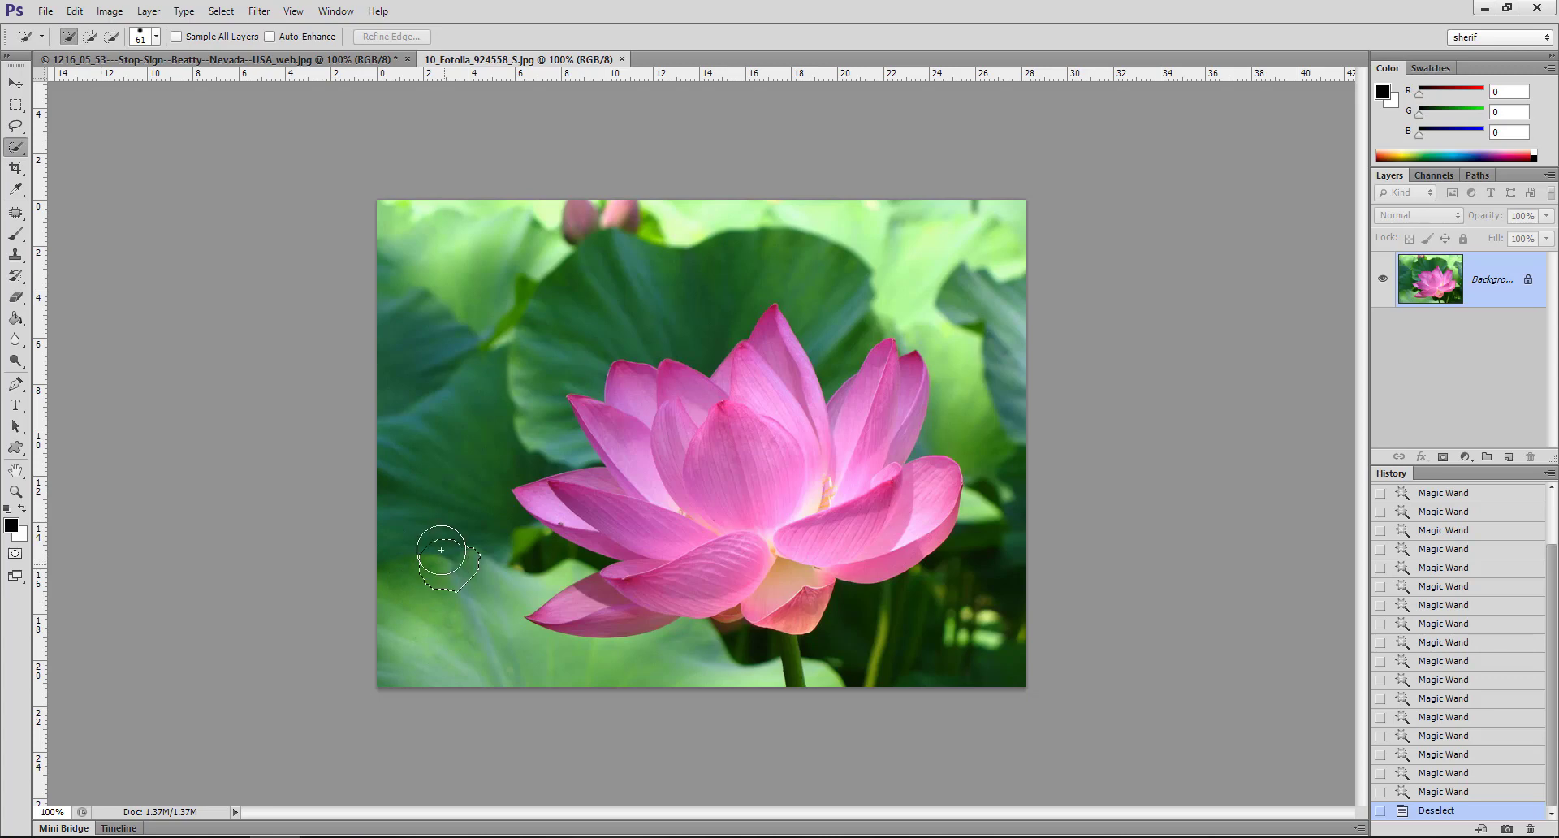
mouse_move(435, 546)
left_mouse_down()
mouse_move(425, 470)
mouse_move(488, 316)
mouse_move(773, 242)
mouse_move(924, 308)
mouse_move(995, 425)
mouse_move(984, 684)
left_mouse_up()
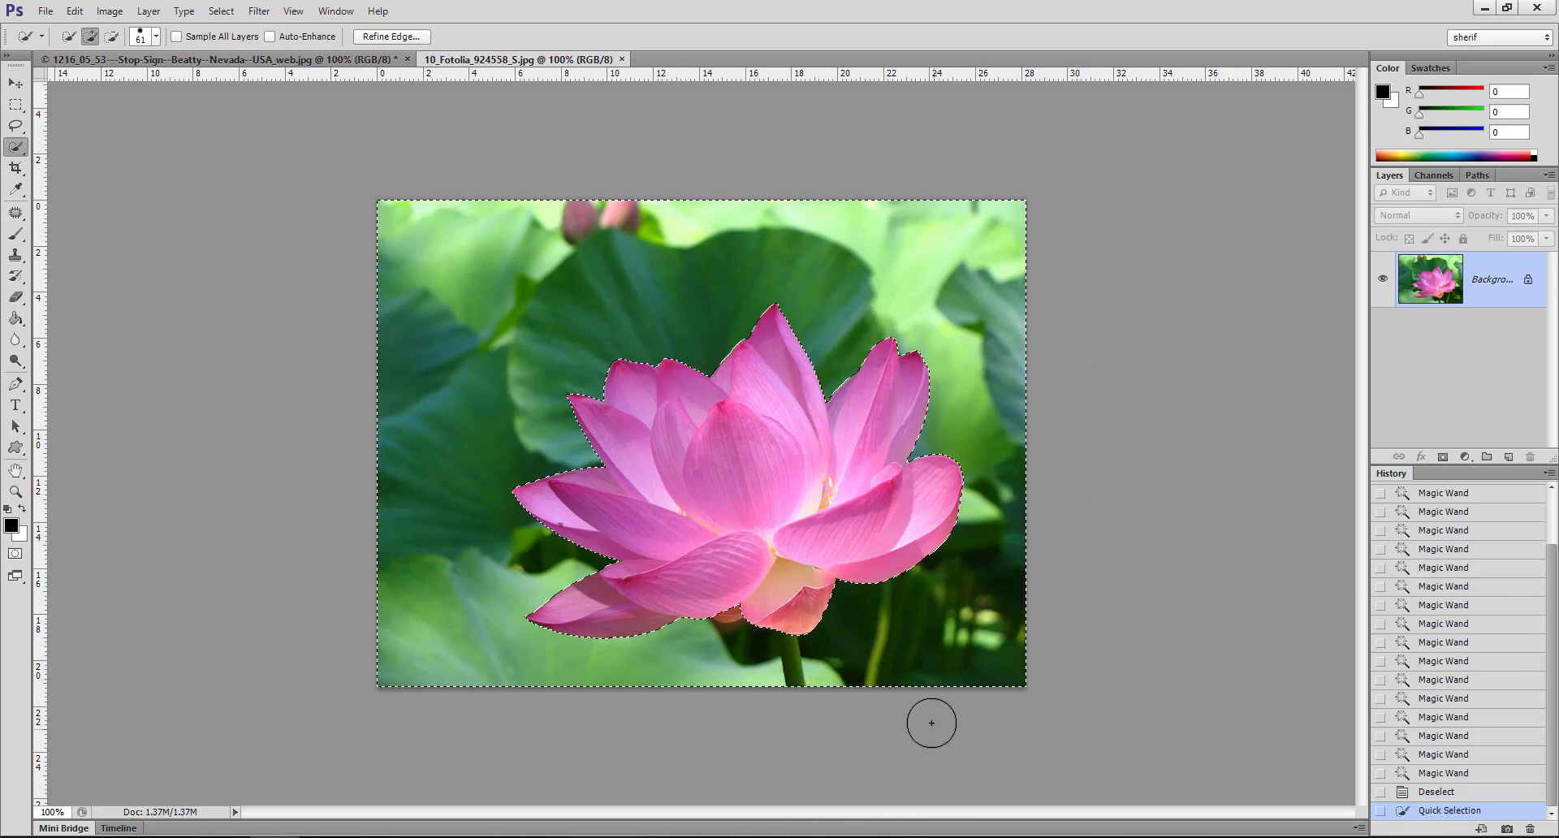
- Browse the Quick Selection tool group flyout without switching tools
right_click(12, 155)
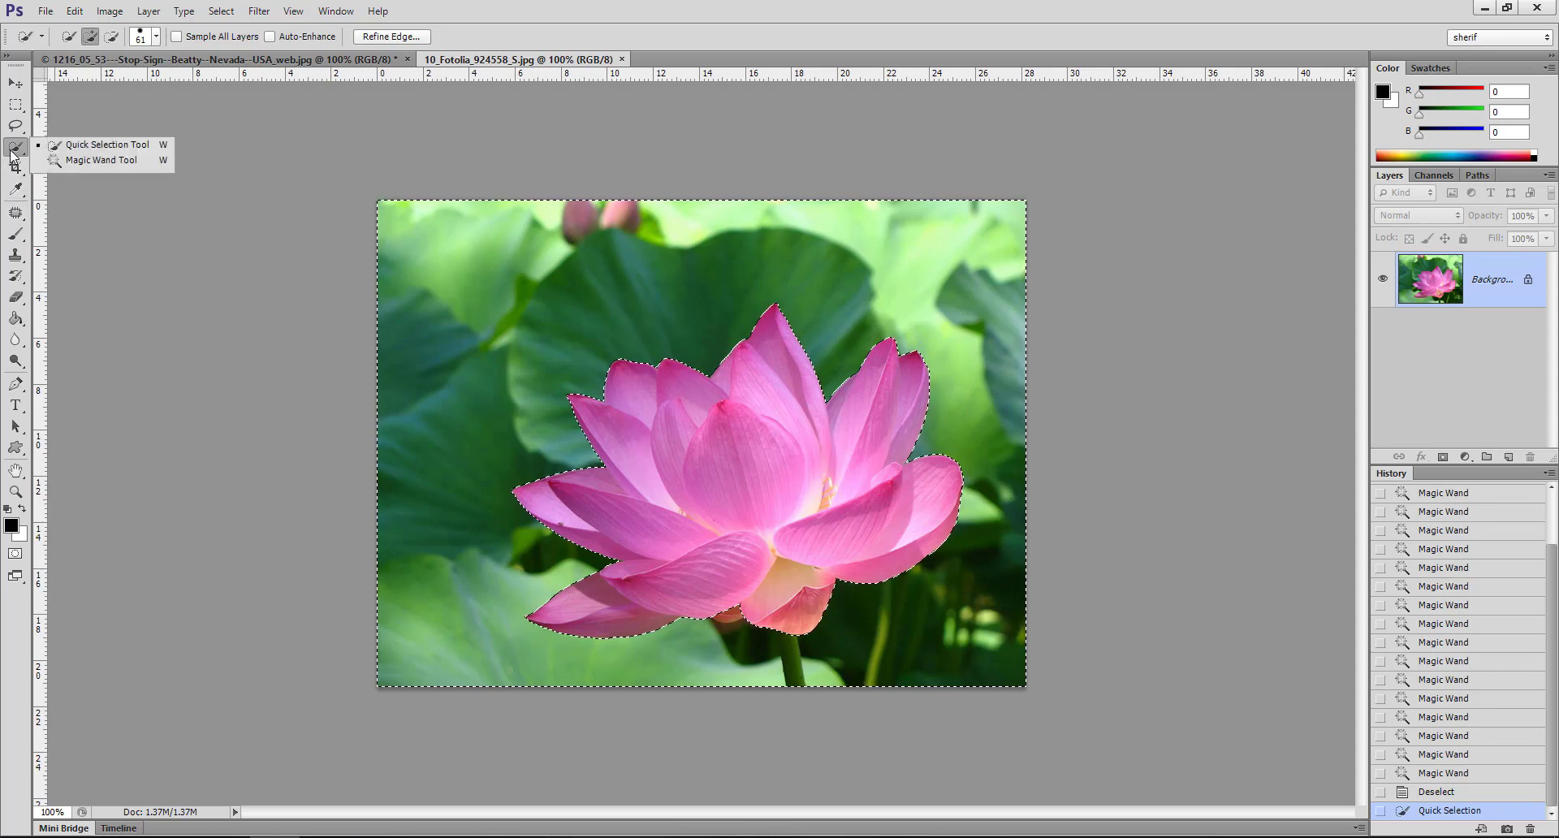
left_click(81, 147)
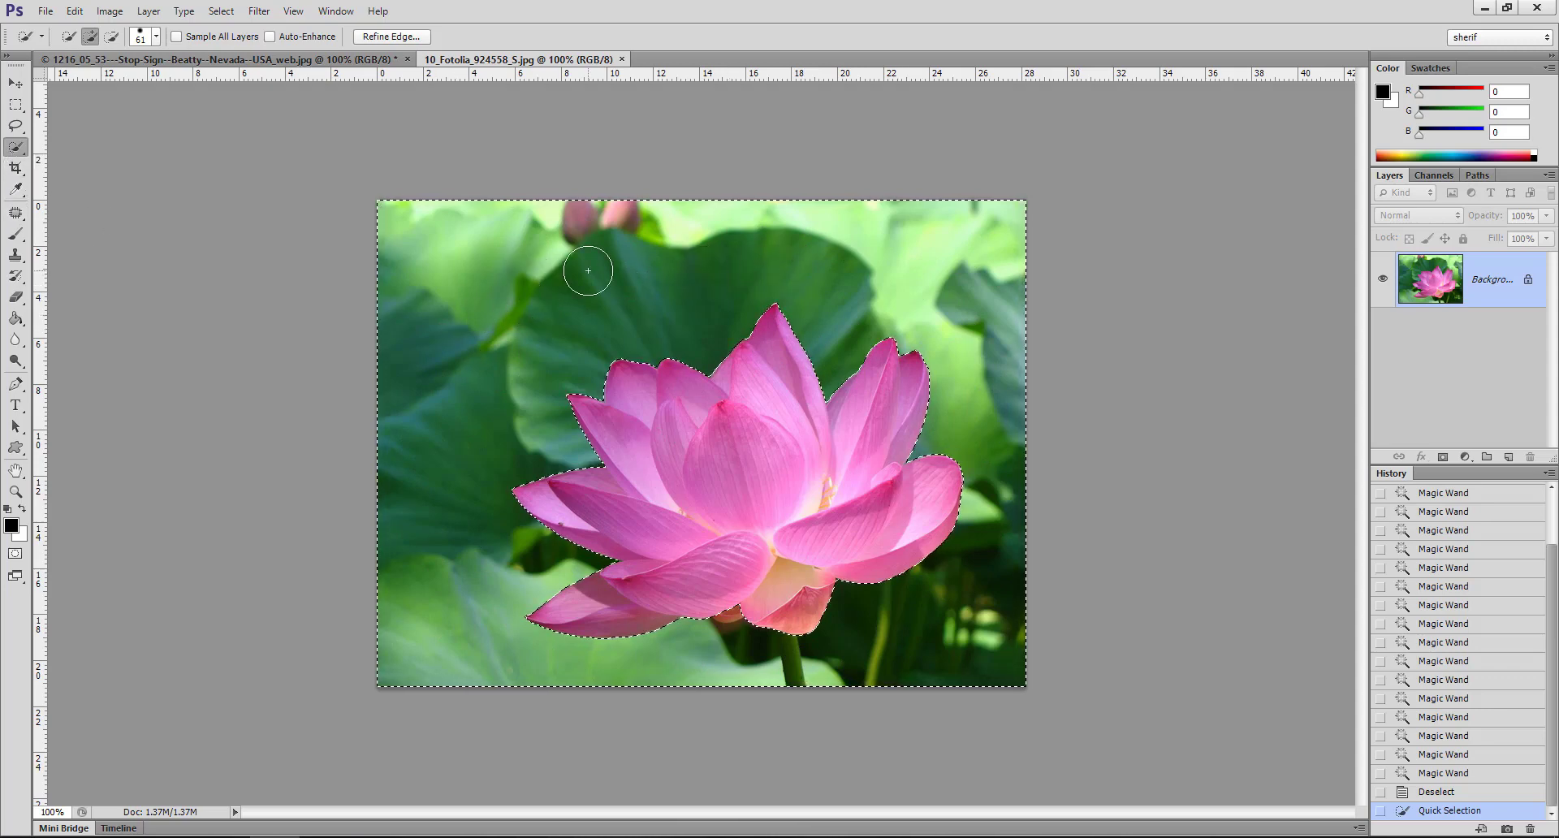
right_click(26, 152)
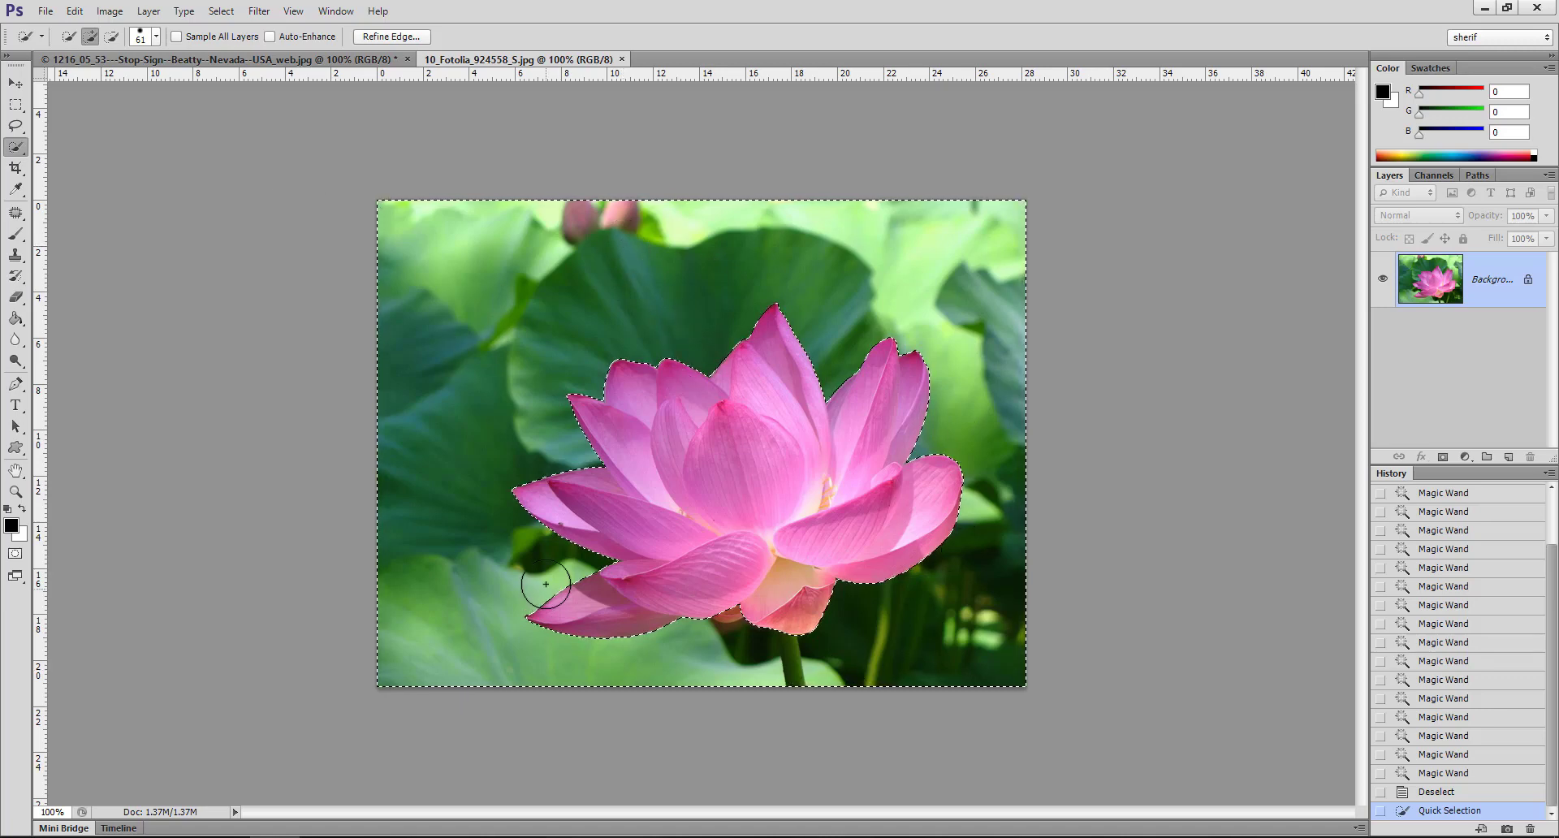
left_click(15, 82)
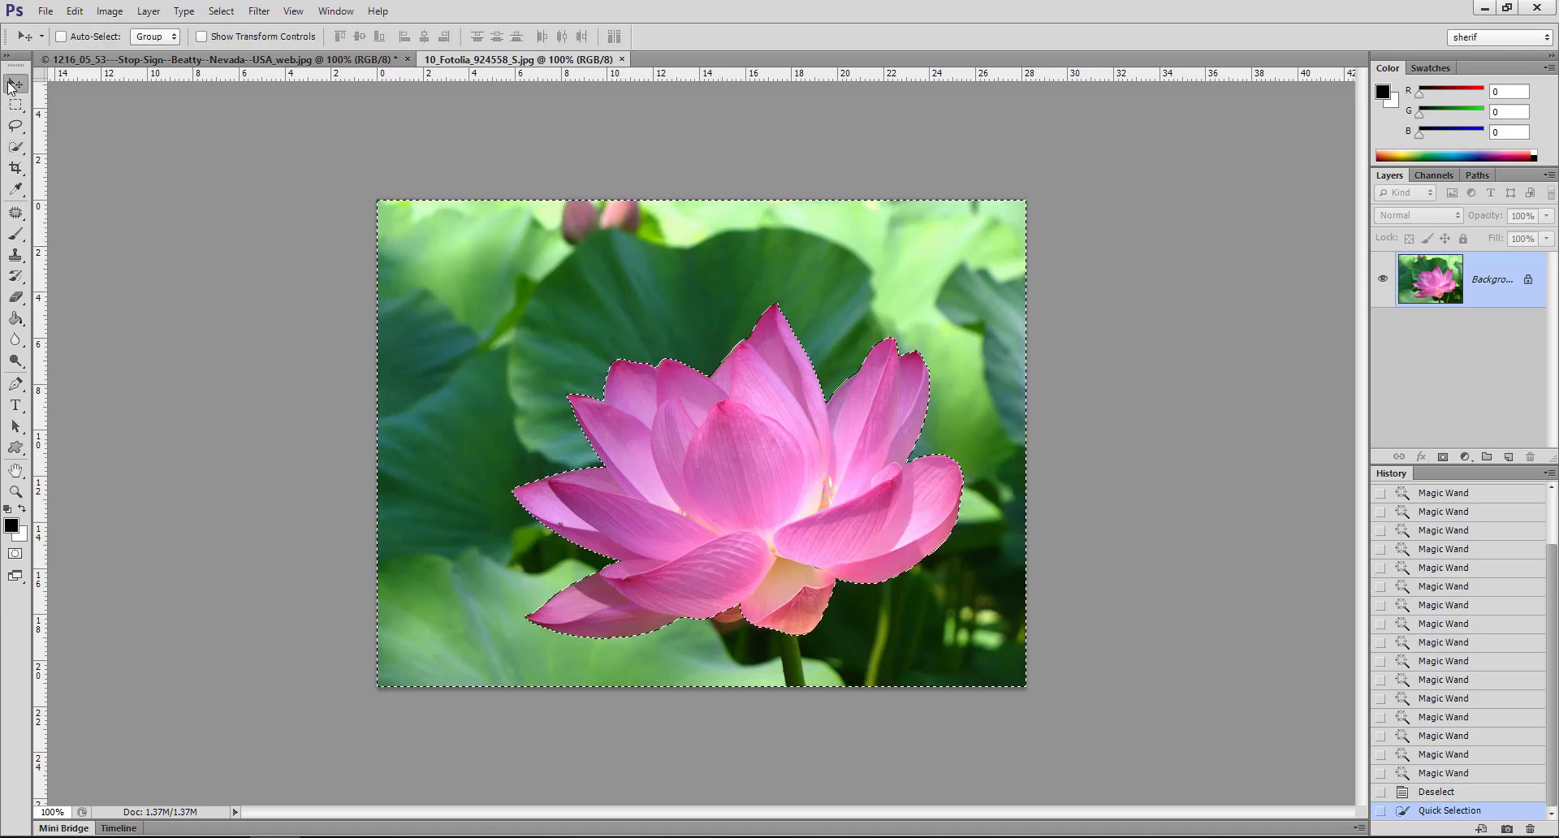
left_click_drag(626, 314, 464, 318)
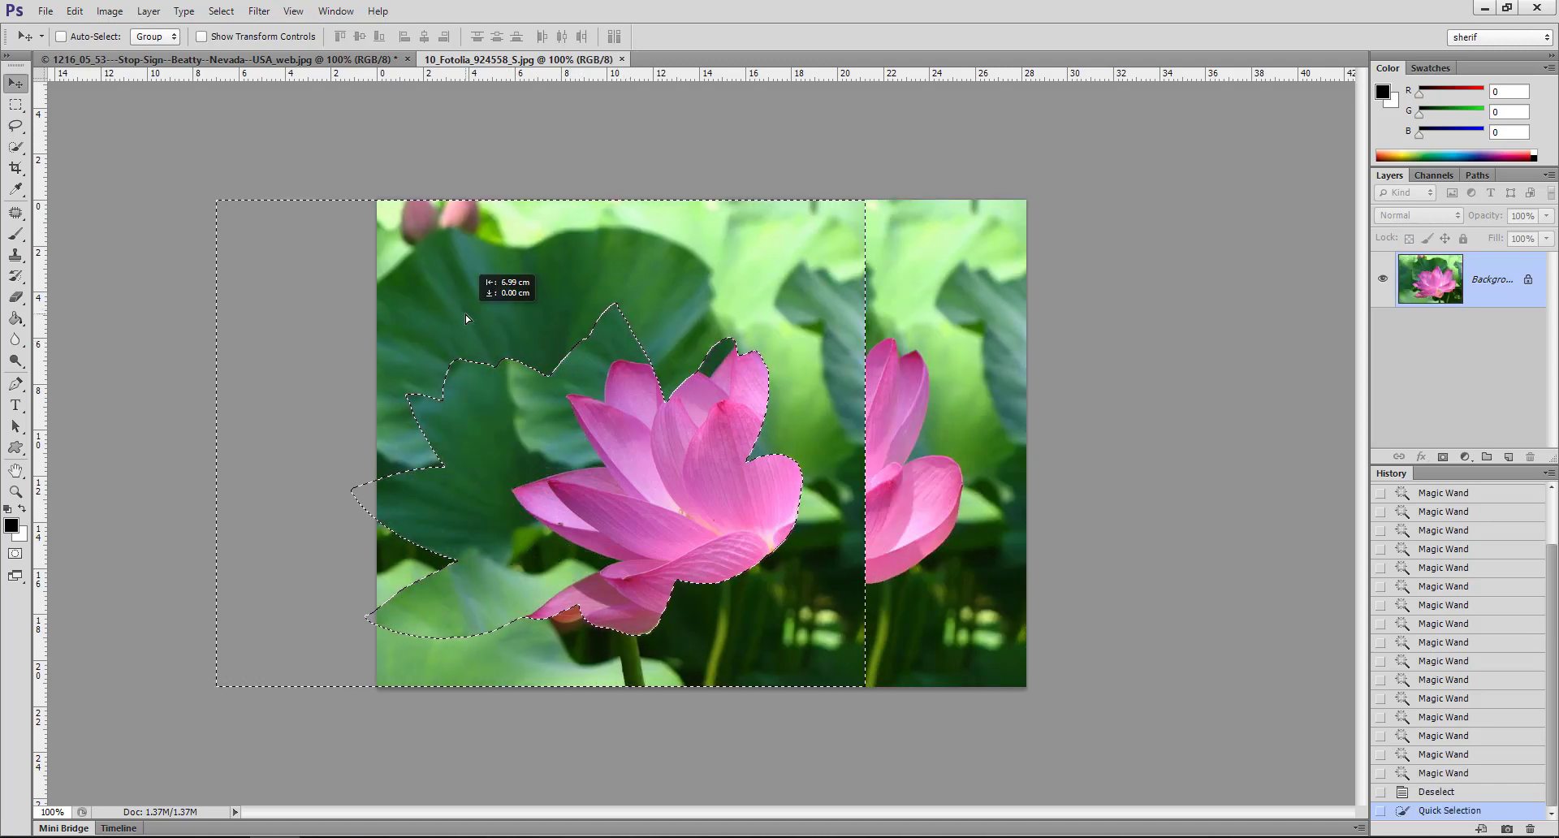
key("ctrl+z")
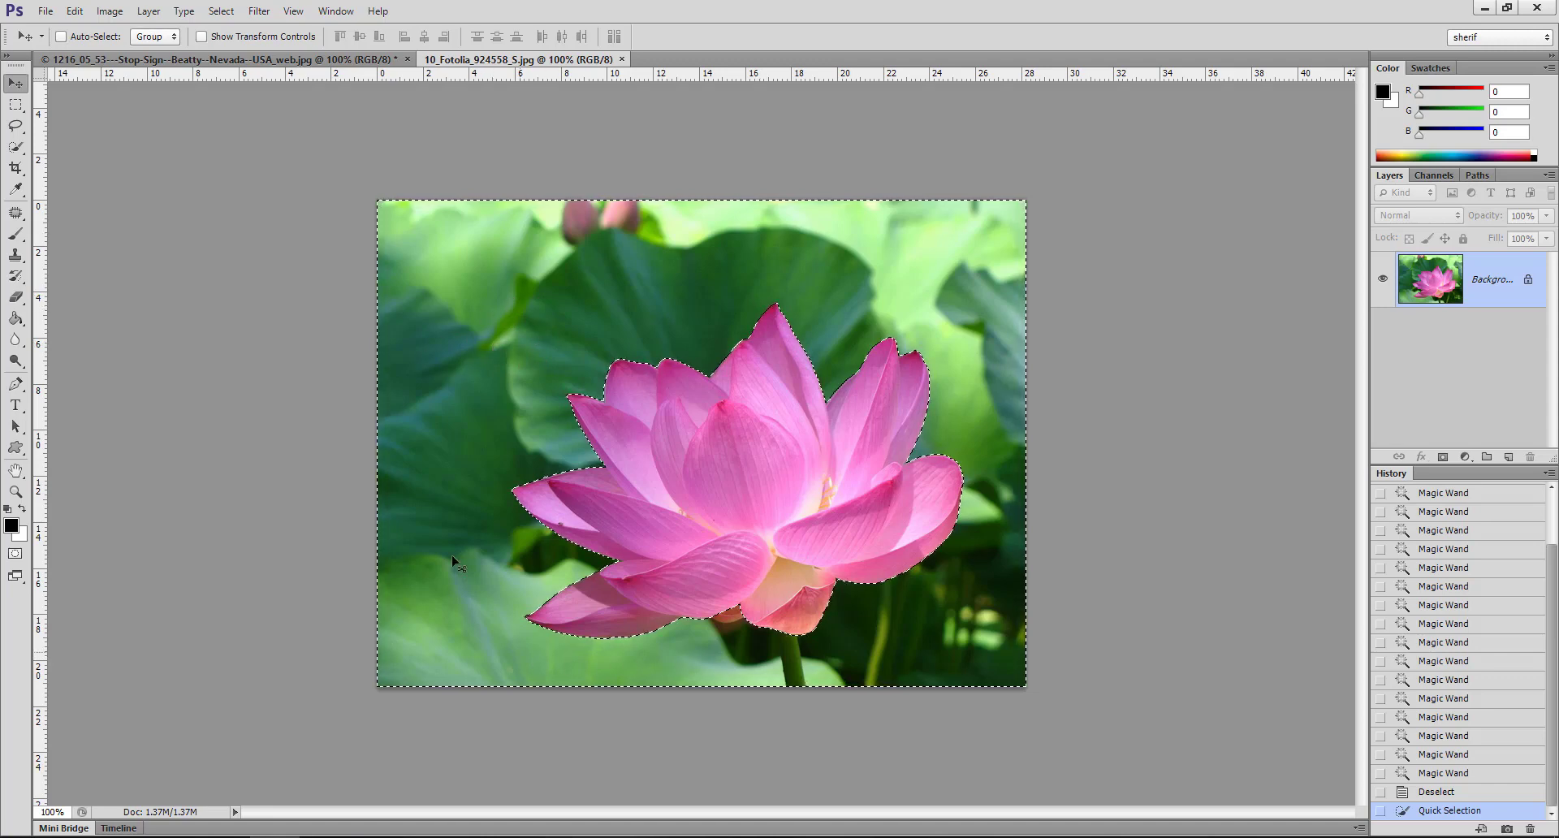
- Invert the selection to the flower and drag a duplicate up and left
left_click(221, 11)
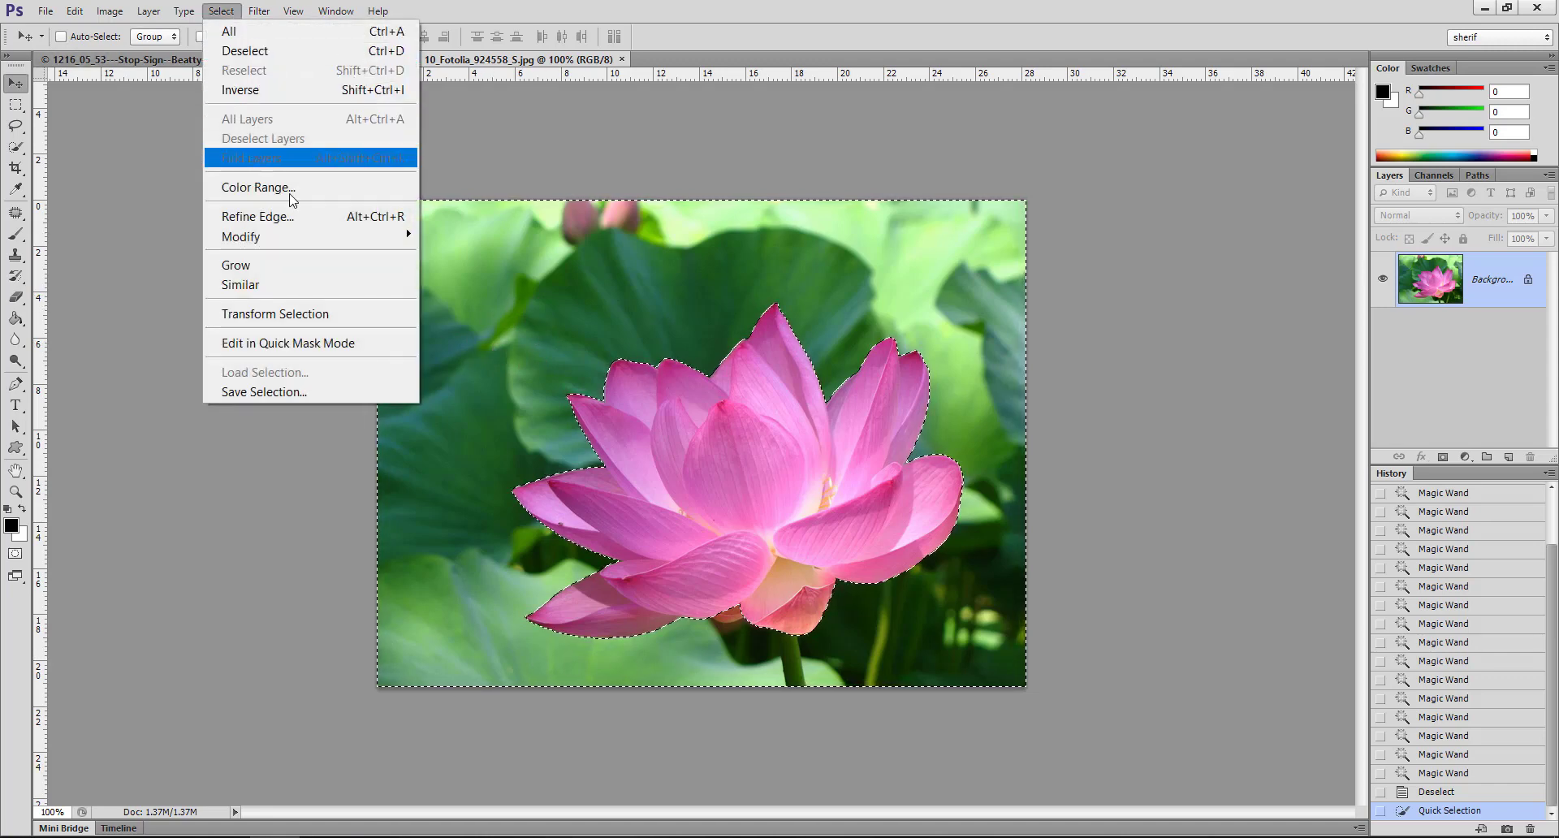
left_click(268, 90)
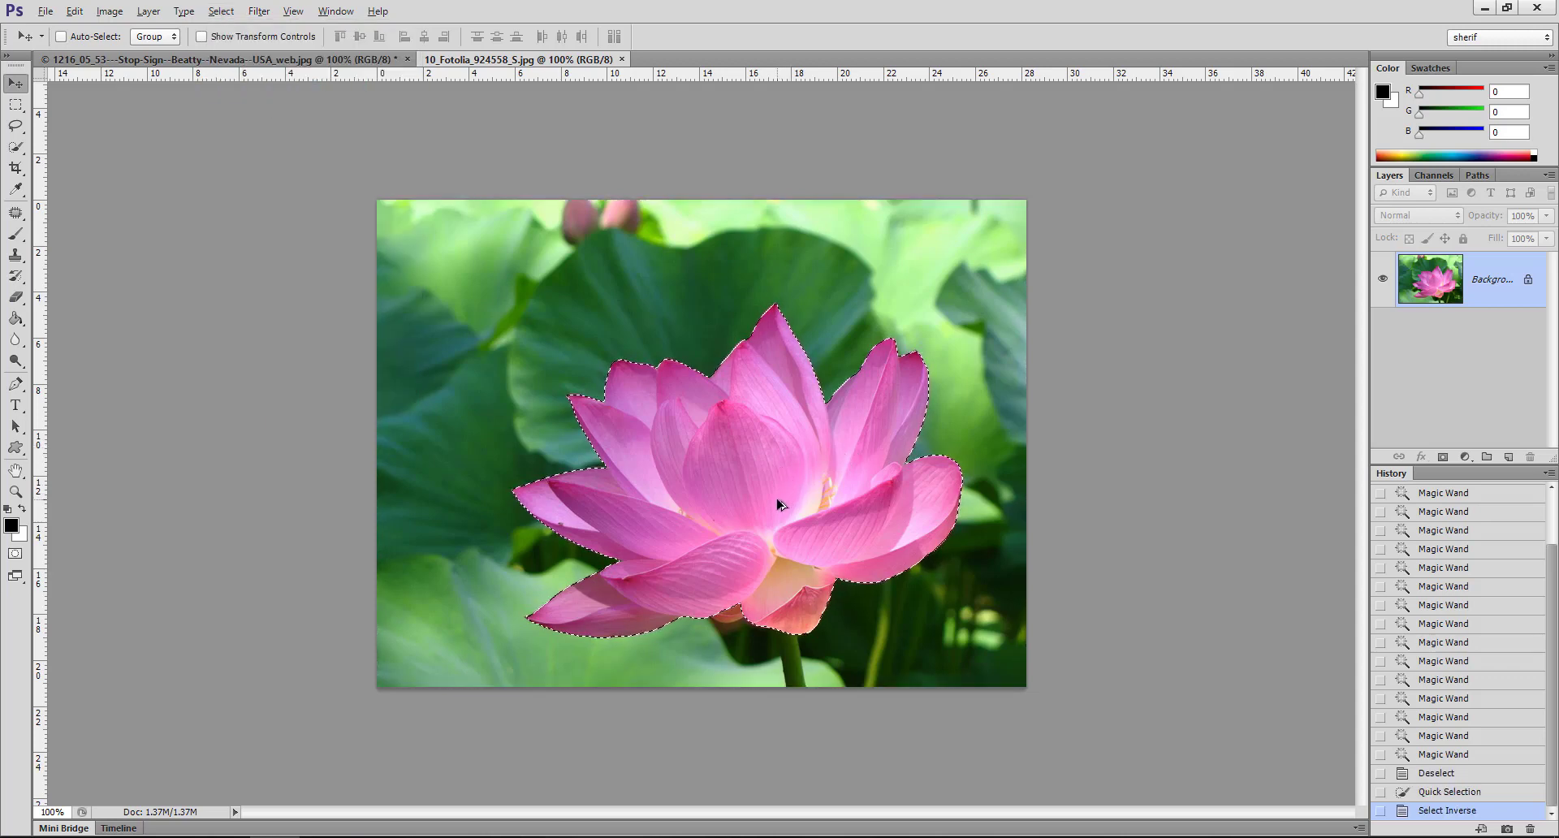
left_click_drag(778, 507, 519, 279)
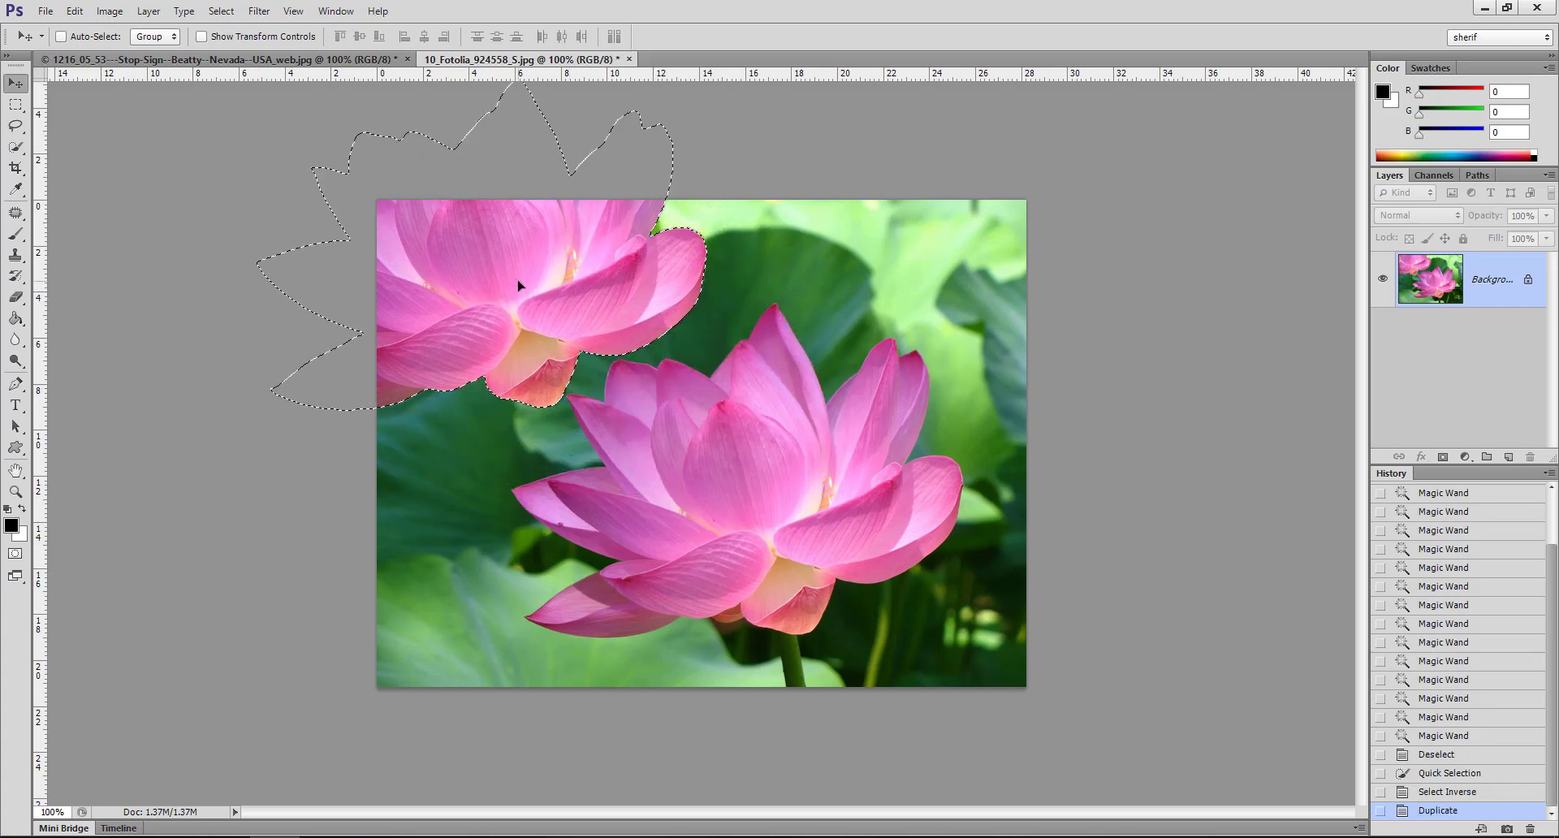
- Scale the duplicate lotus to about 30%, place it upper left, commit, and deselect
key("ctrl+t")
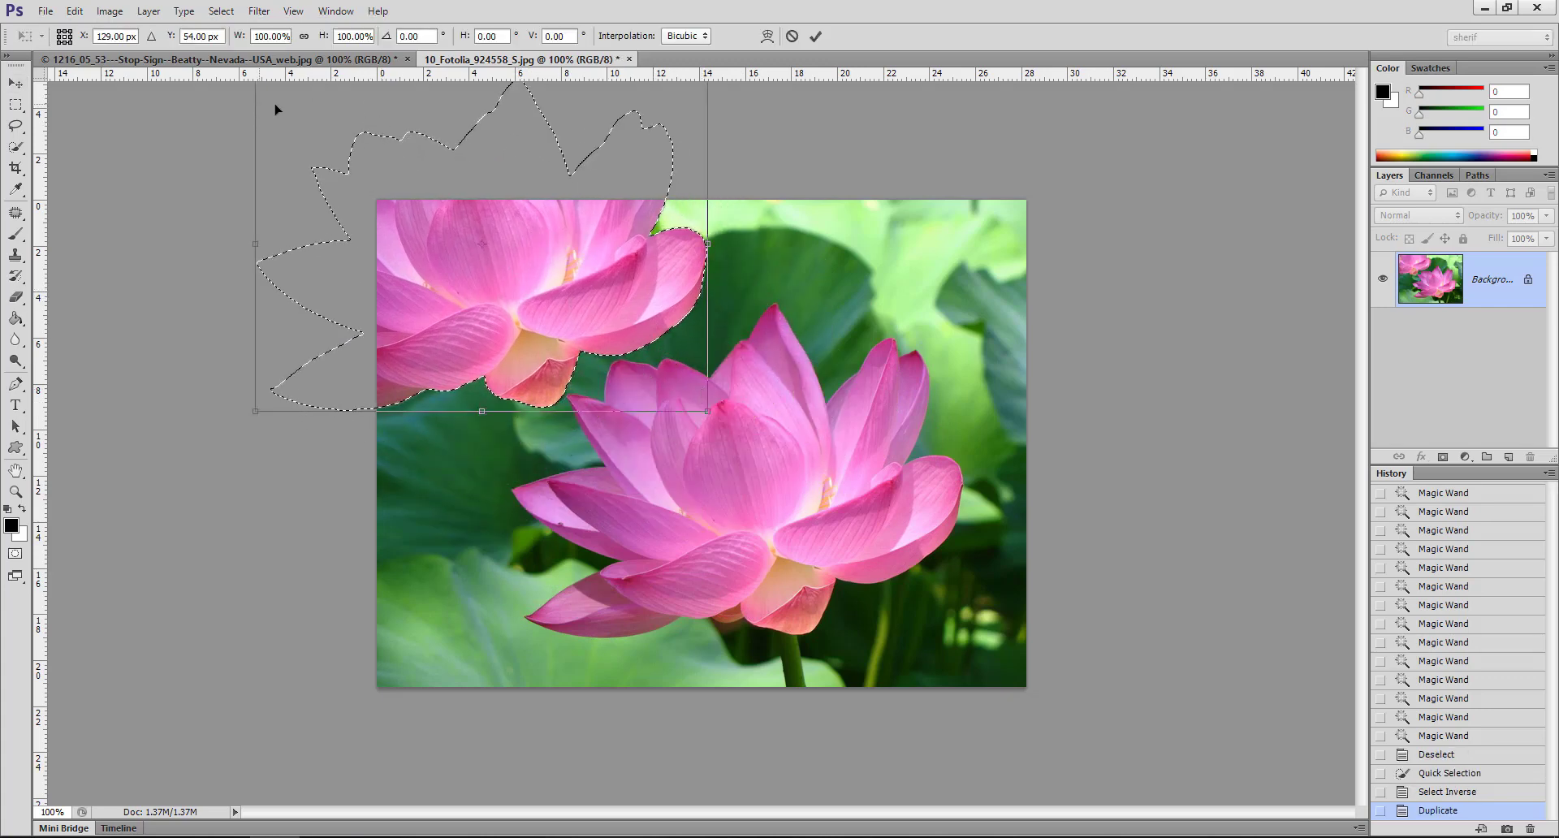
left_click_drag(707, 411, 445, 214)
left_click_drag(385, 163, 535, 315)
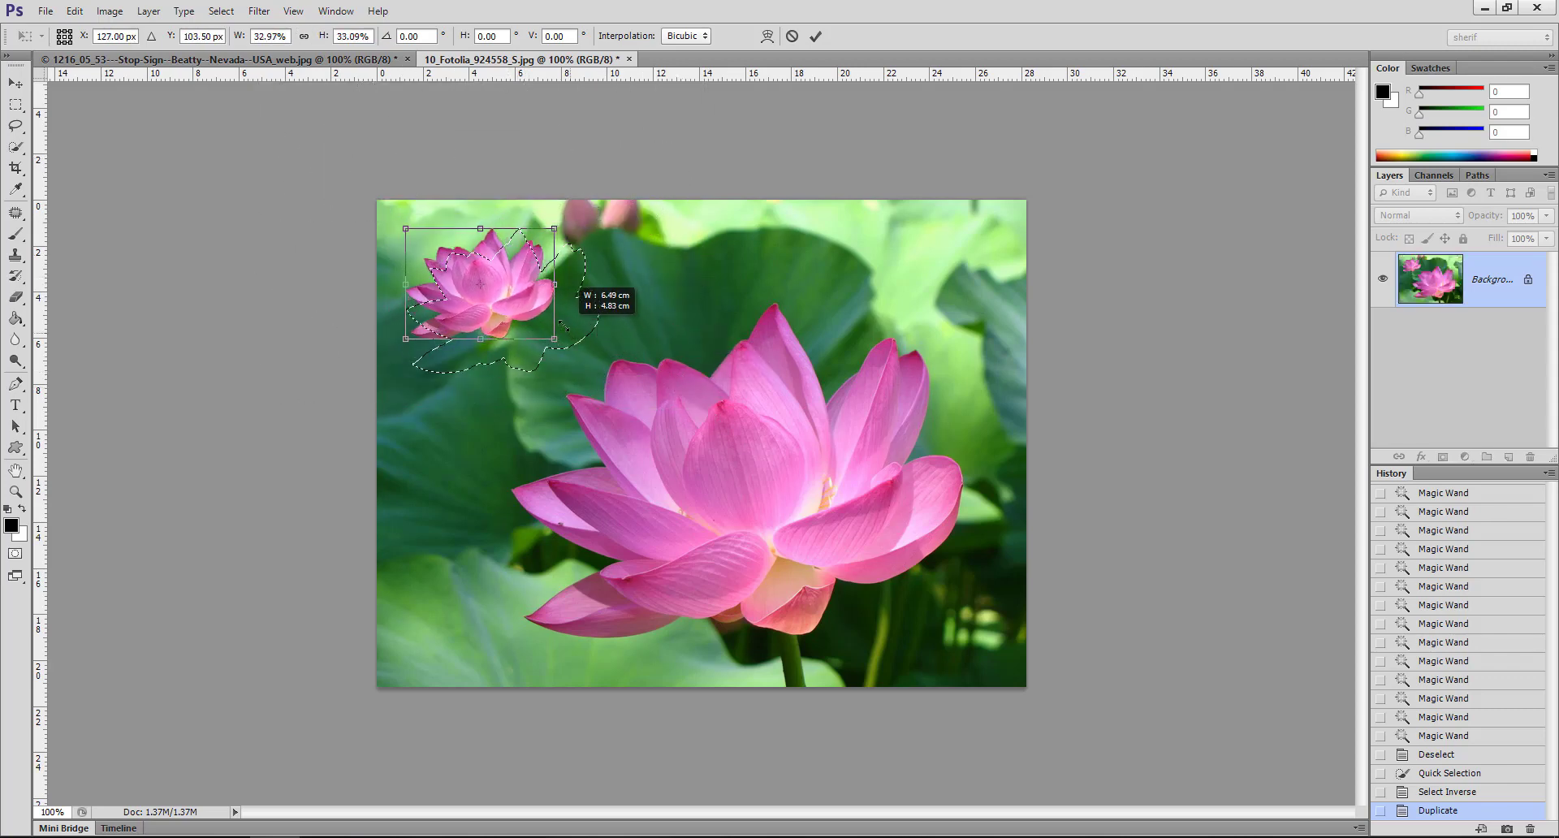
mouse_move(601, 372)
left_mouse_down()
mouse_move(524, 323)
mouse_move(528, 339)
left_mouse_up()
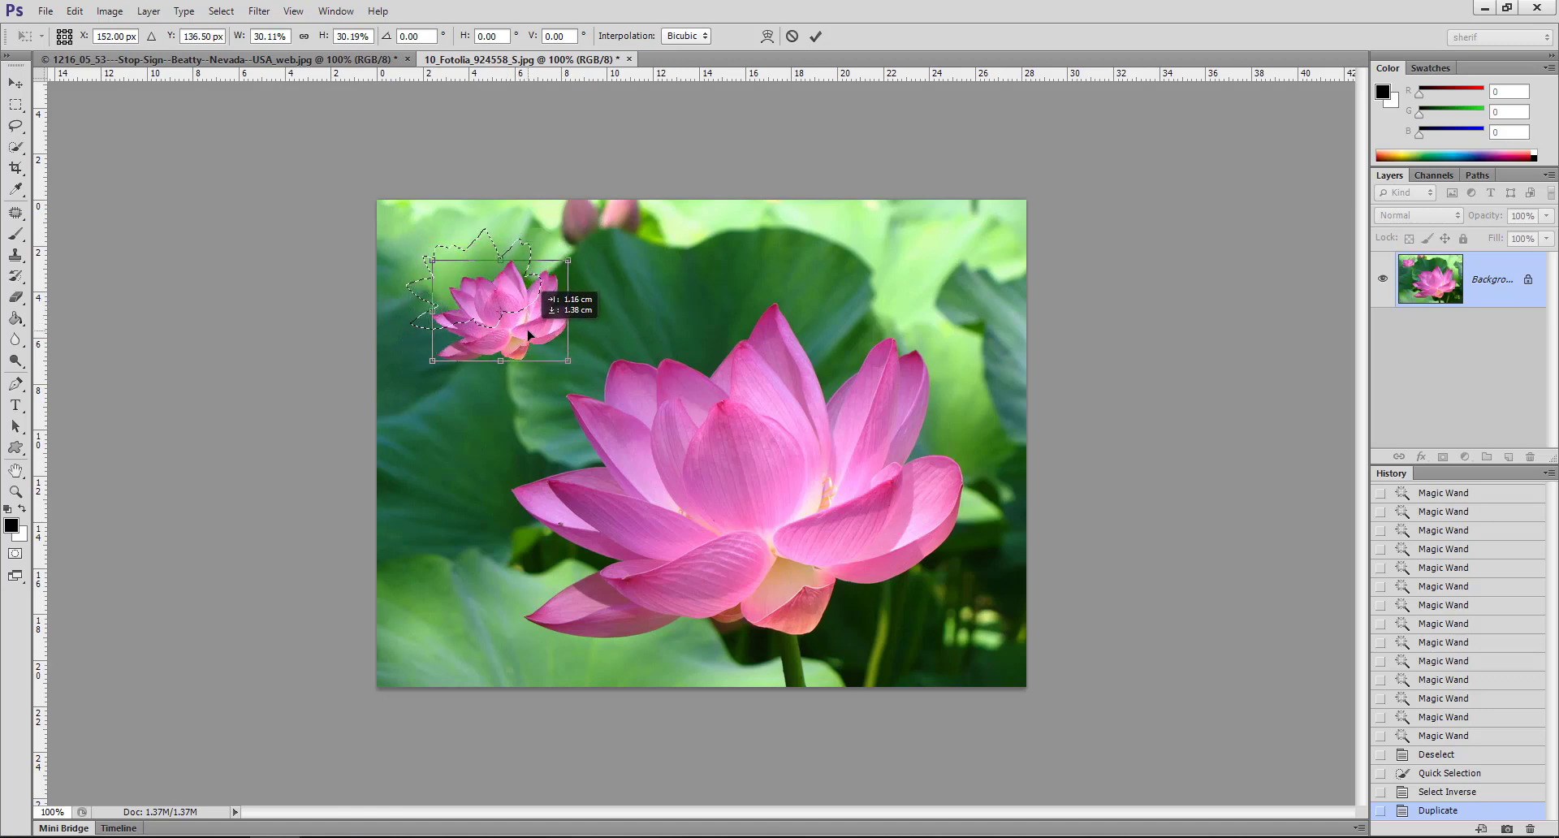
left_click(816, 36)
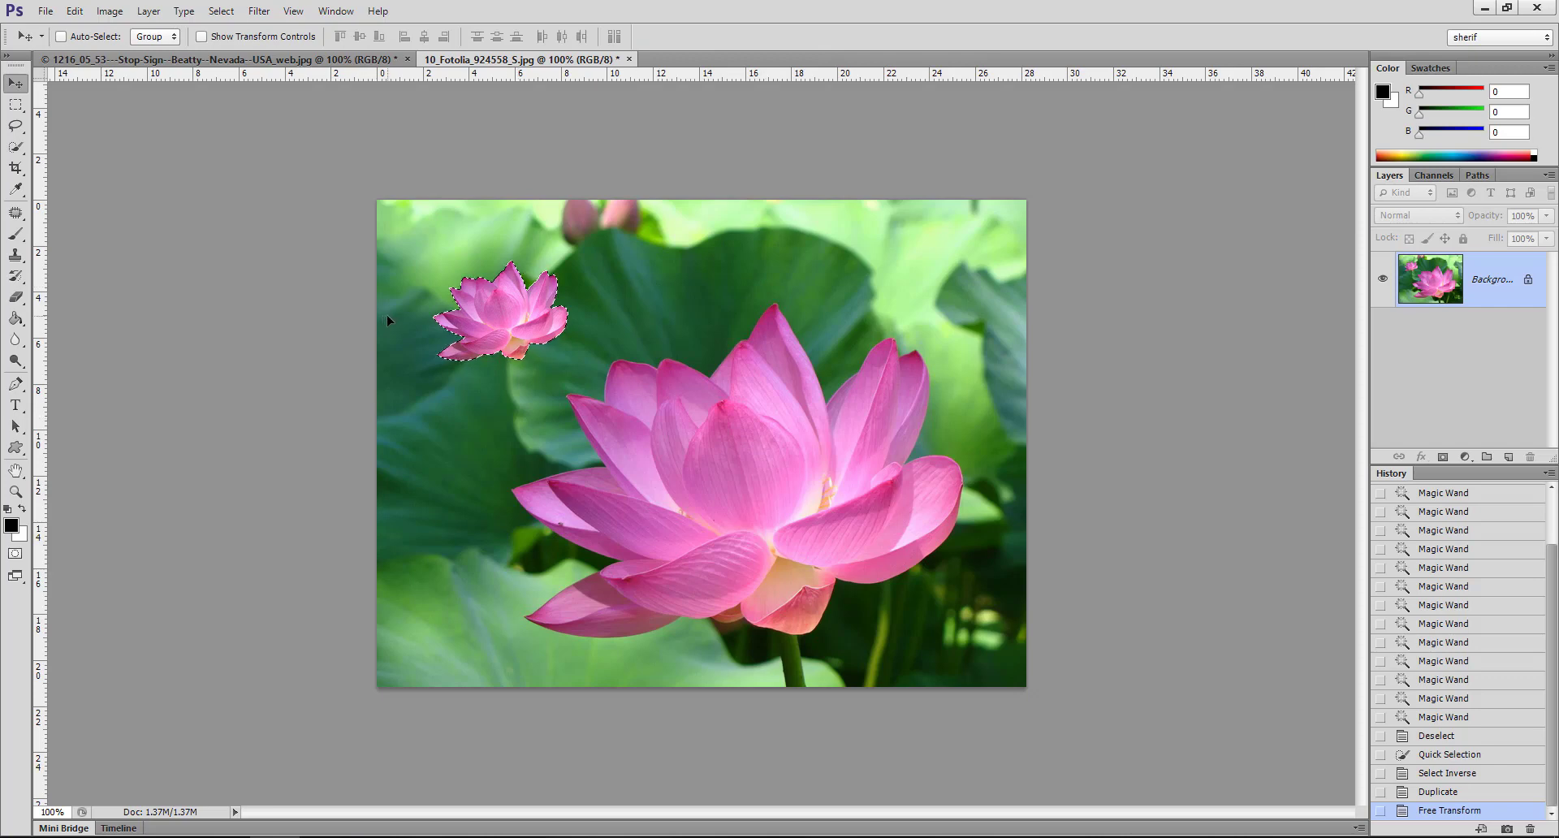
key("ctrl+d")
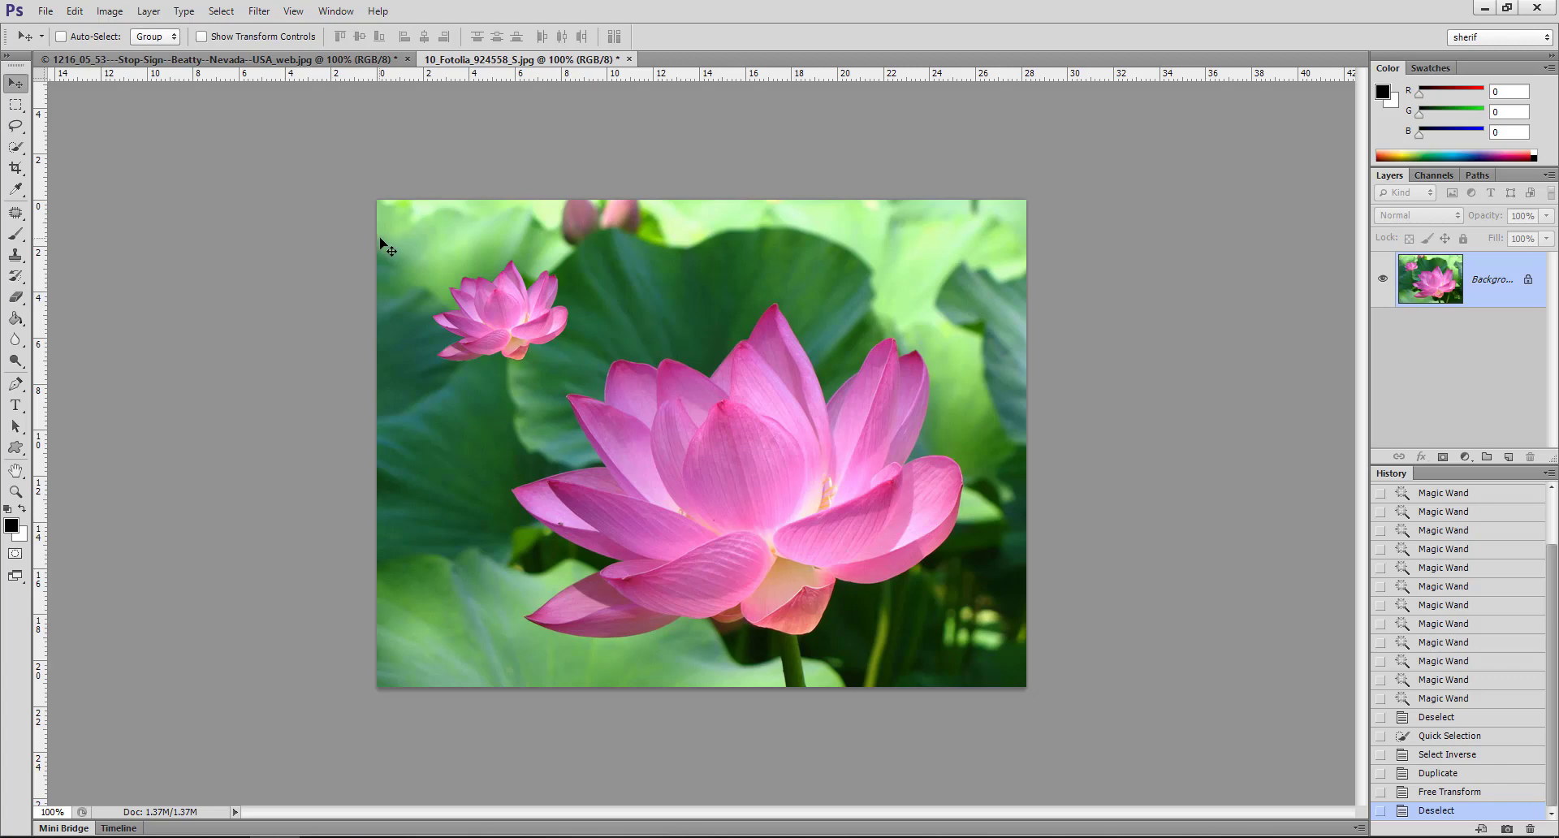
left_click(229, 20)
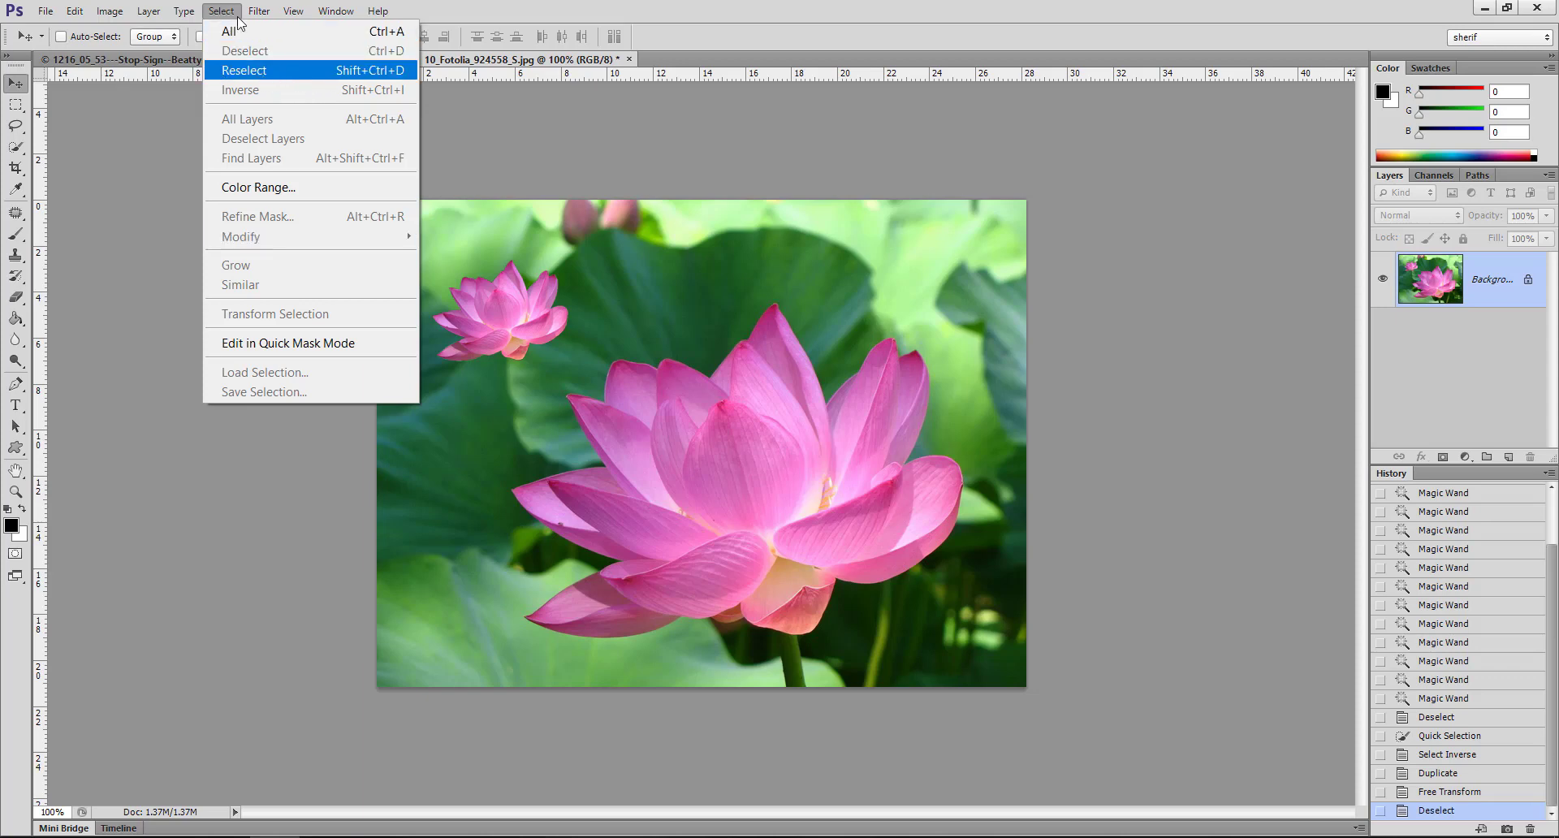
left_click(268, 70)
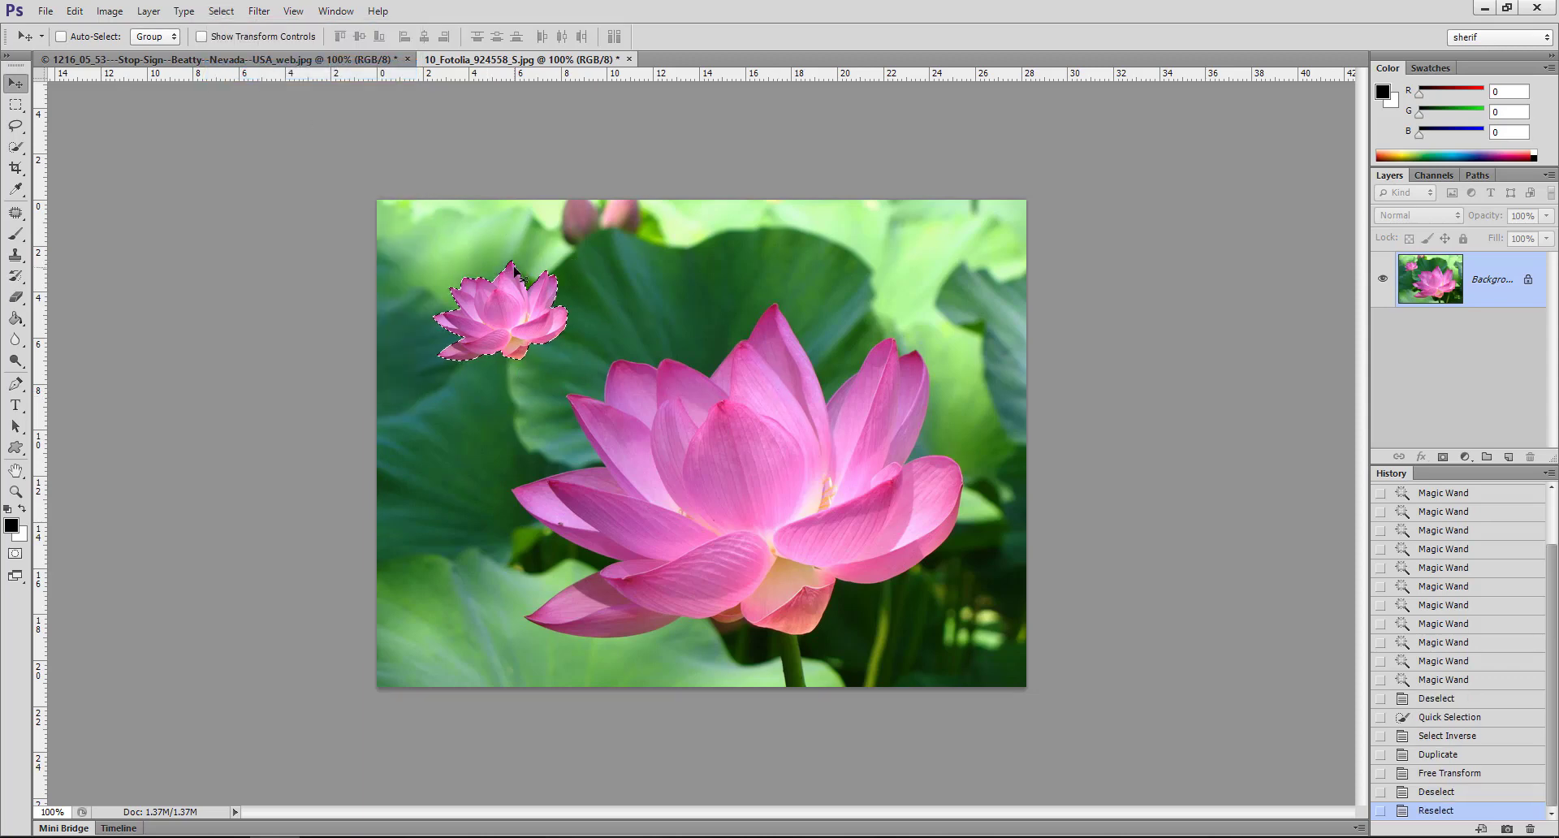
left_click(221, 11)
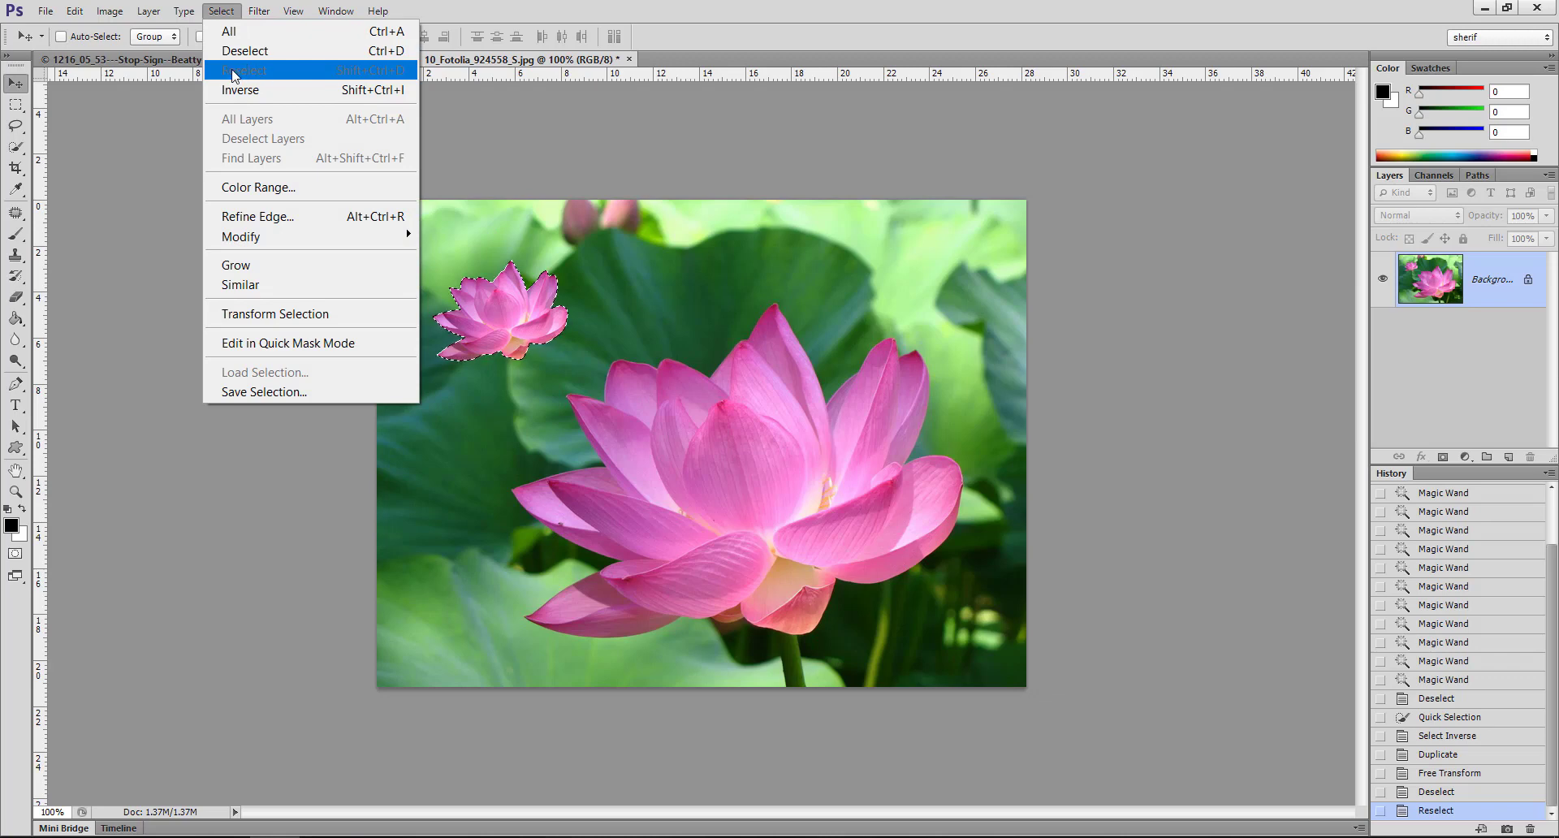
left_click(561, 266)
key("ctrl+d")
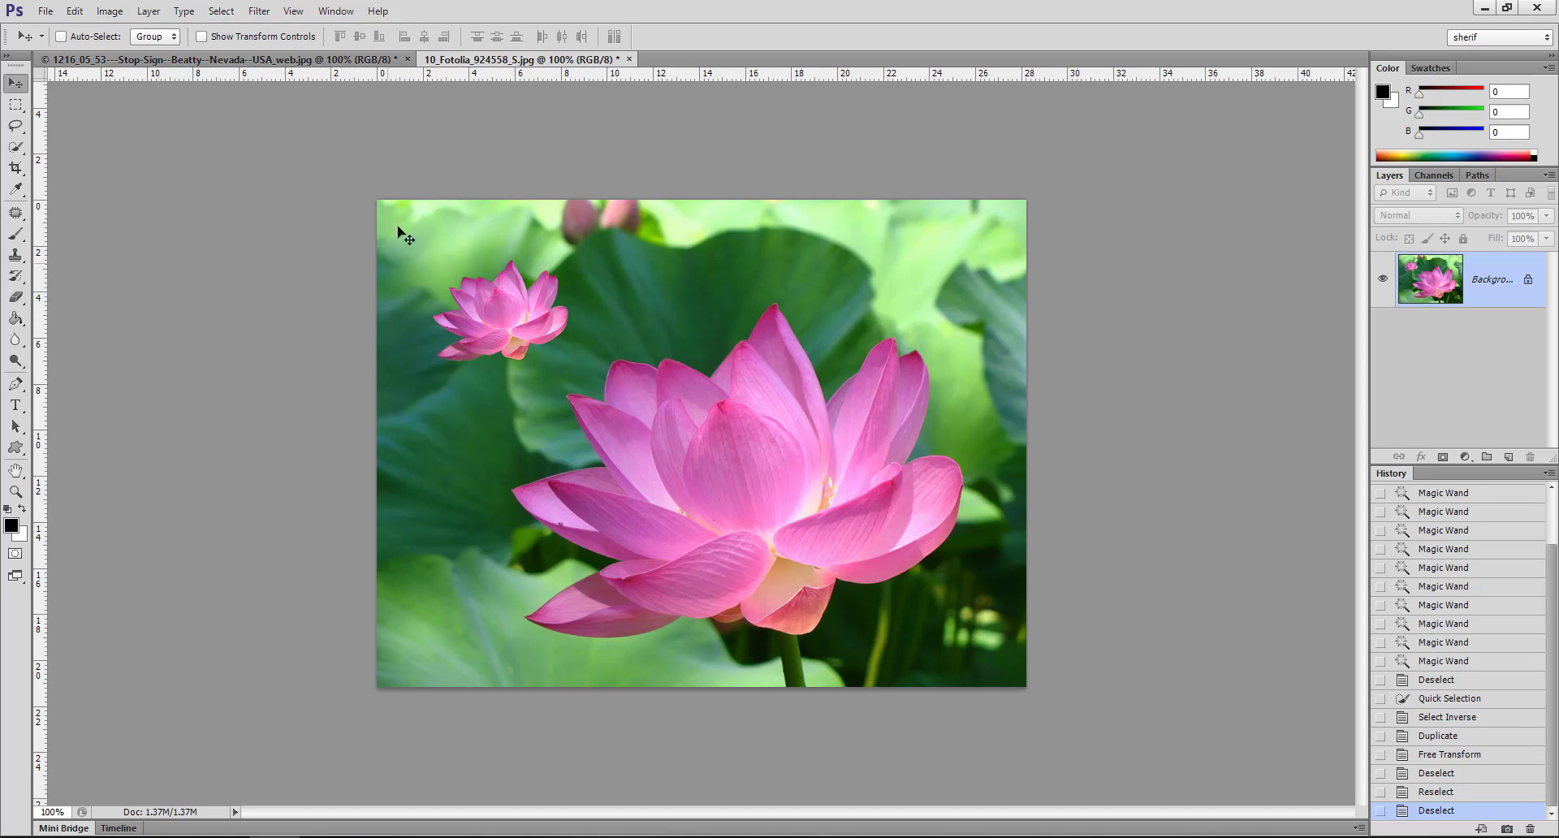
left_click(221, 11)
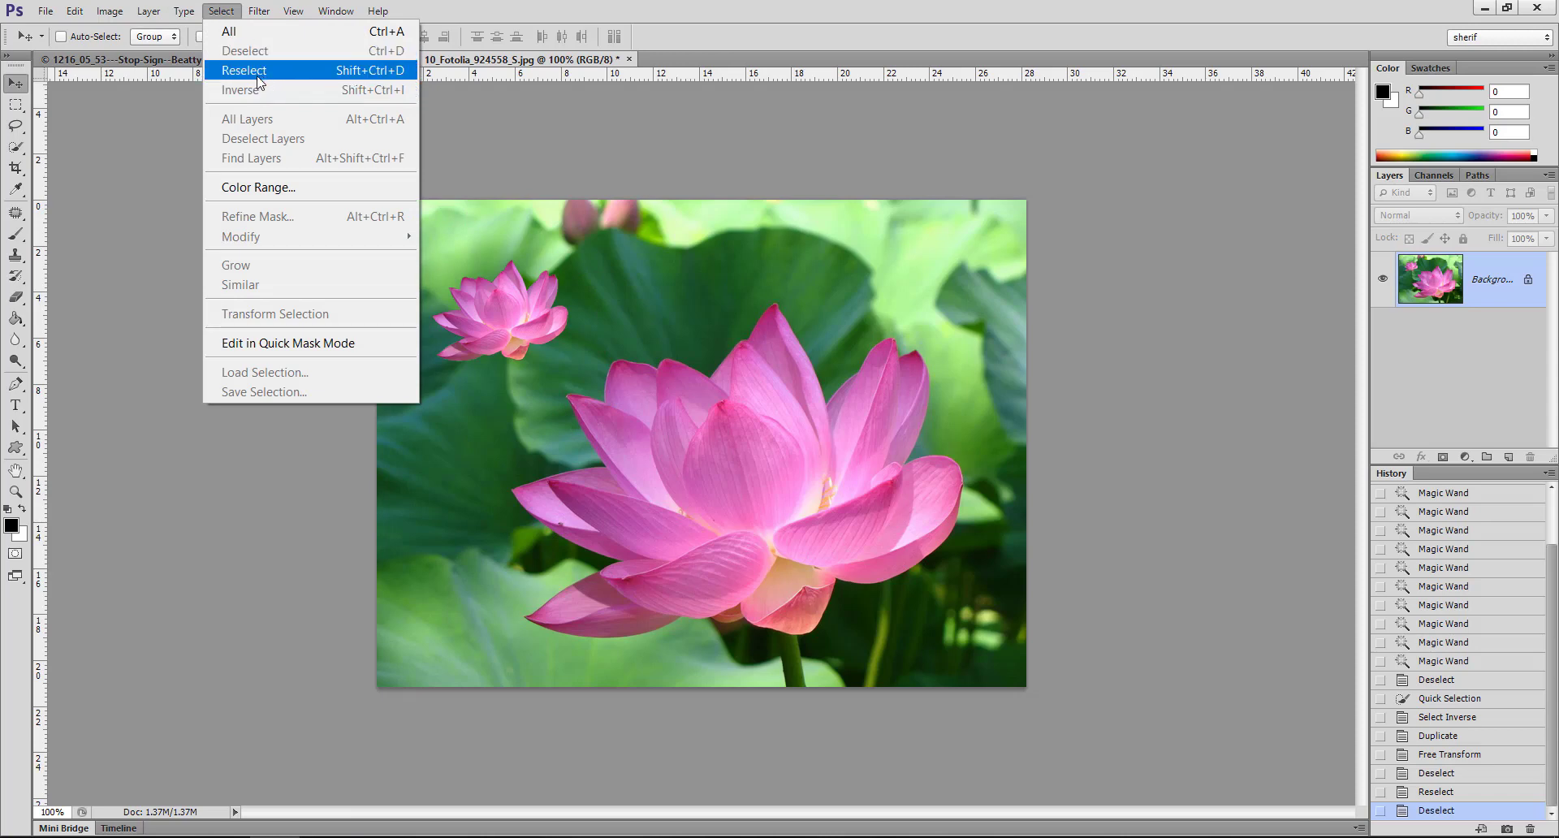
left_click(656, 357)
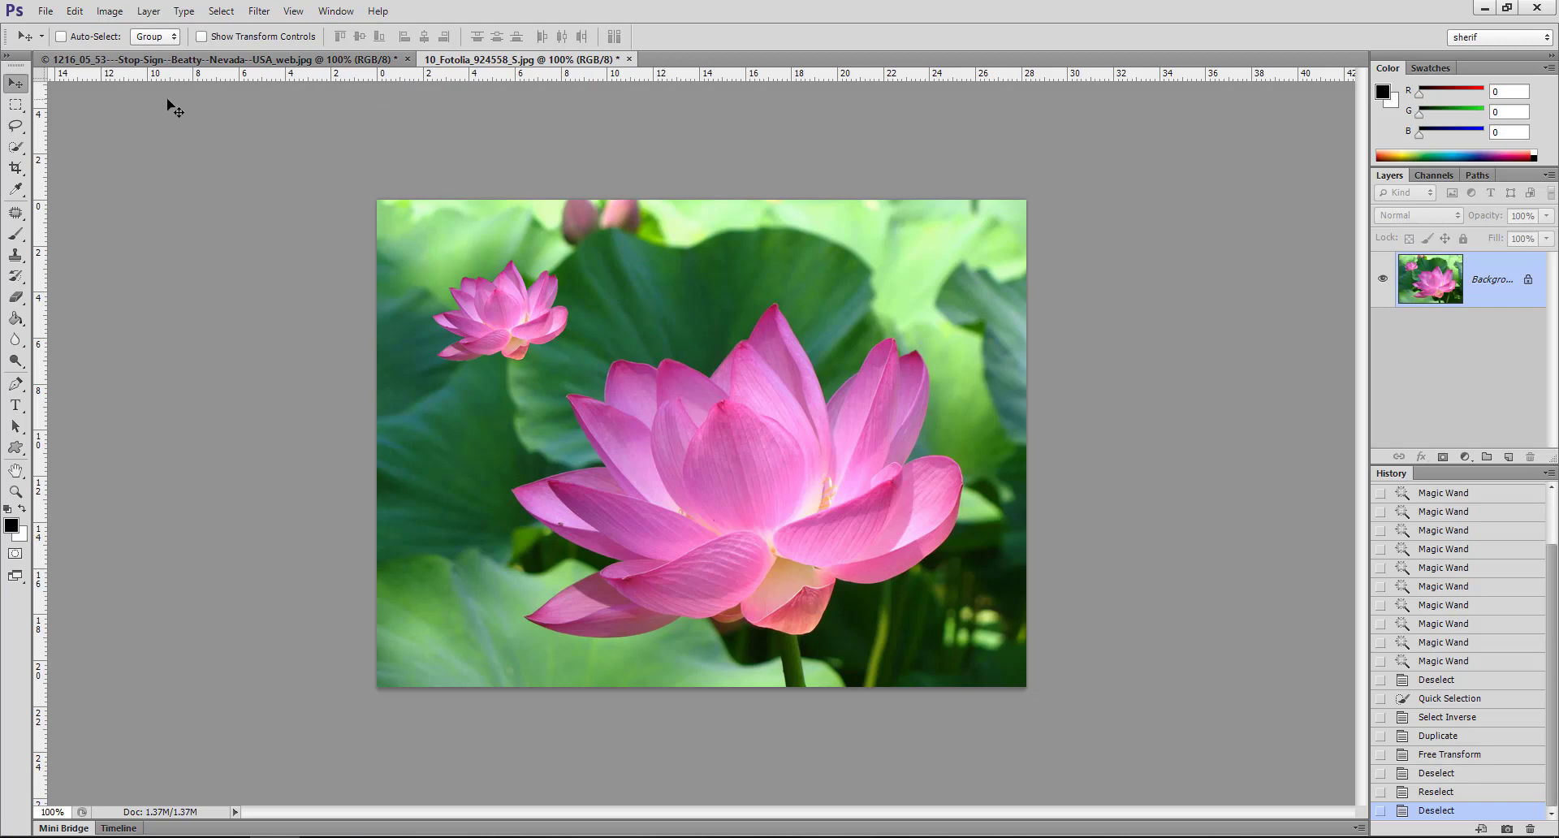
- Choose the Elliptical Marquee Tool and create a white 50 × 70 cm document at 300 ppi
left_click(15, 104)
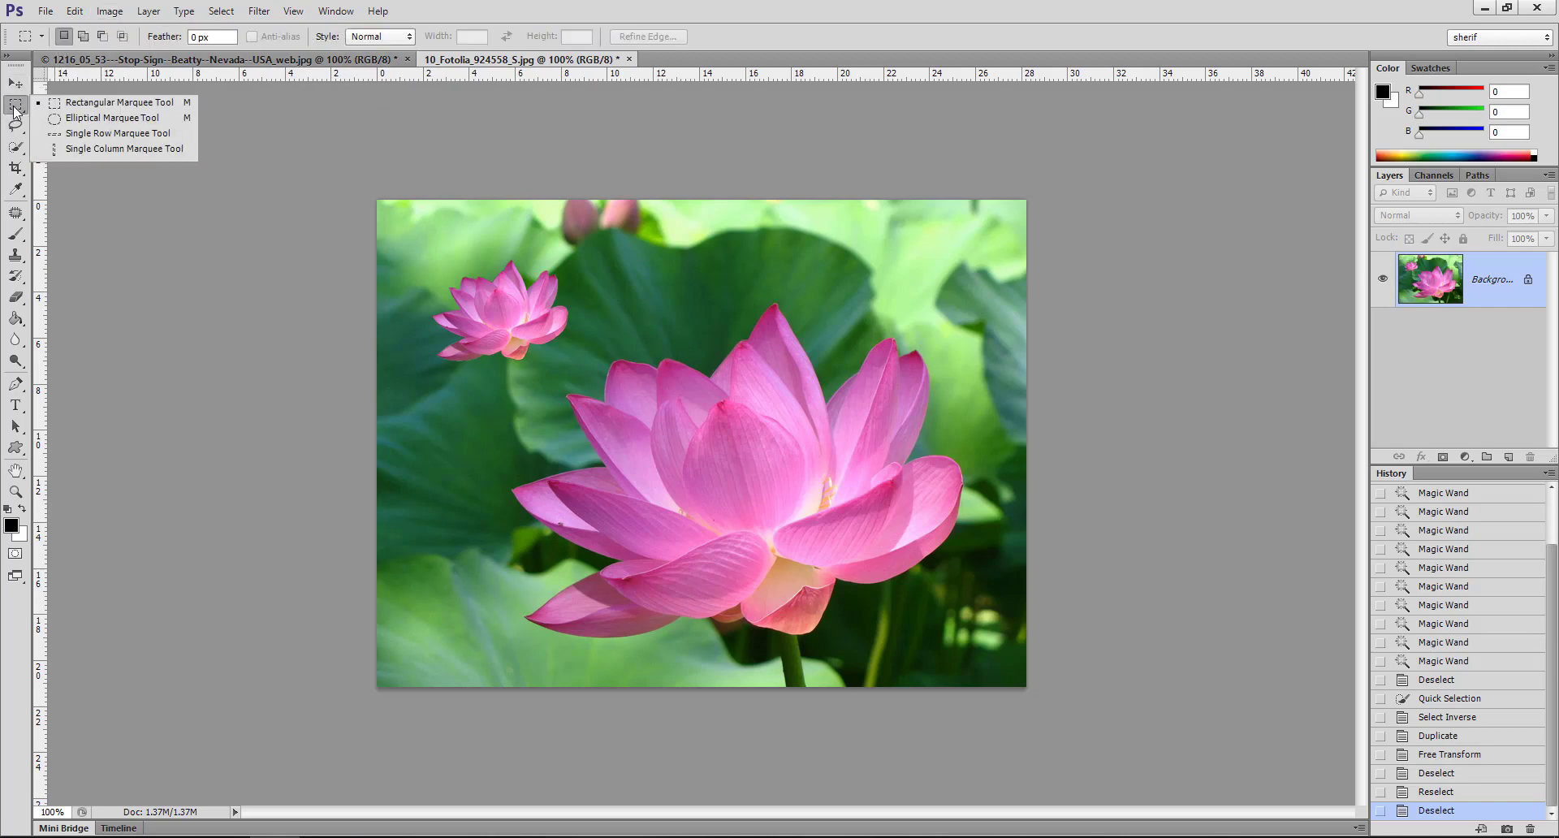
left_click(102, 119)
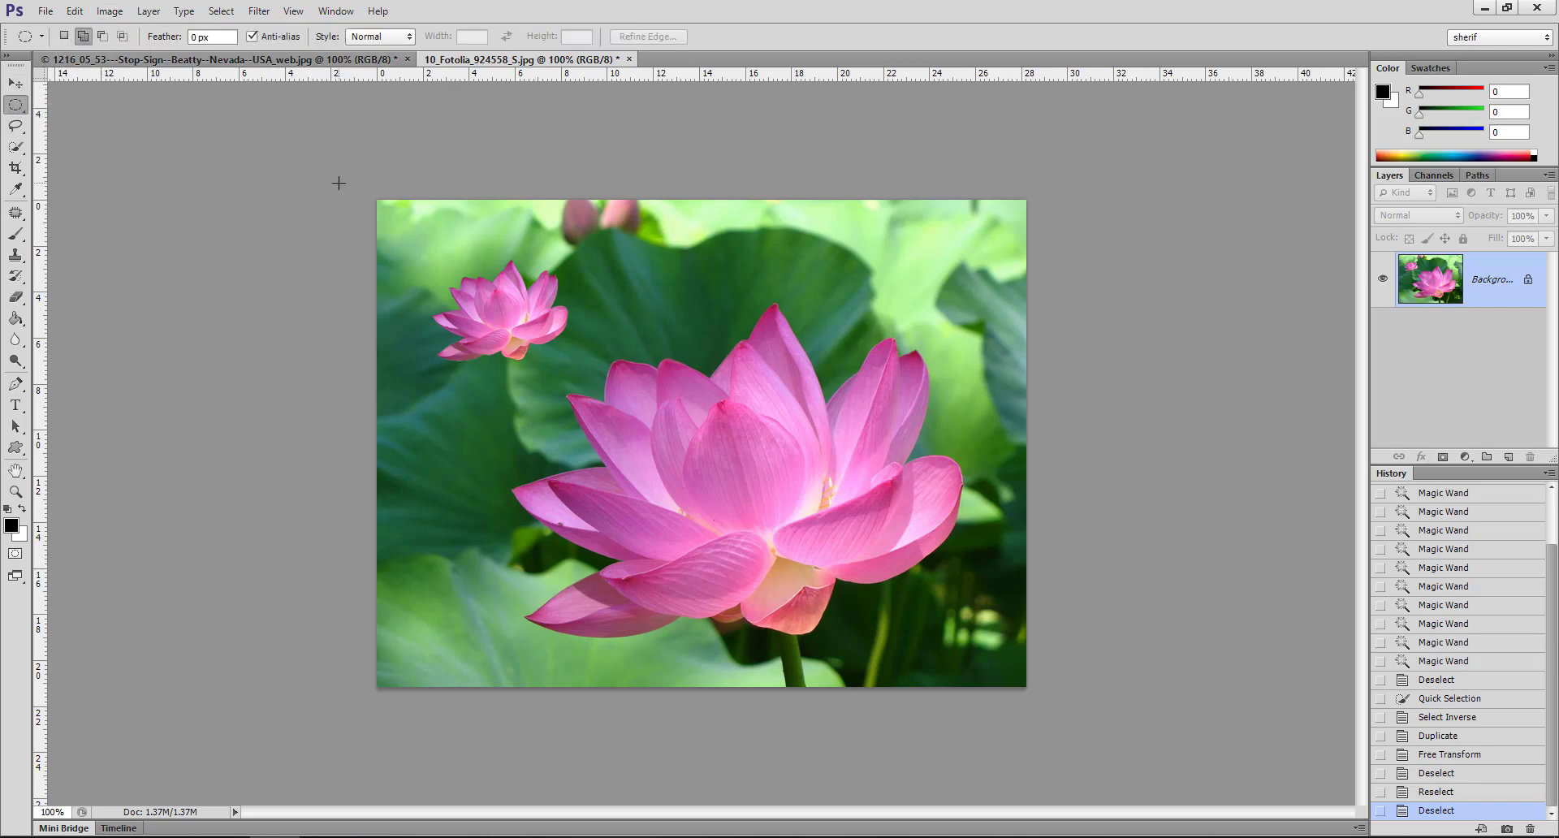
left_click(45, 11)
left_click(57, 22)
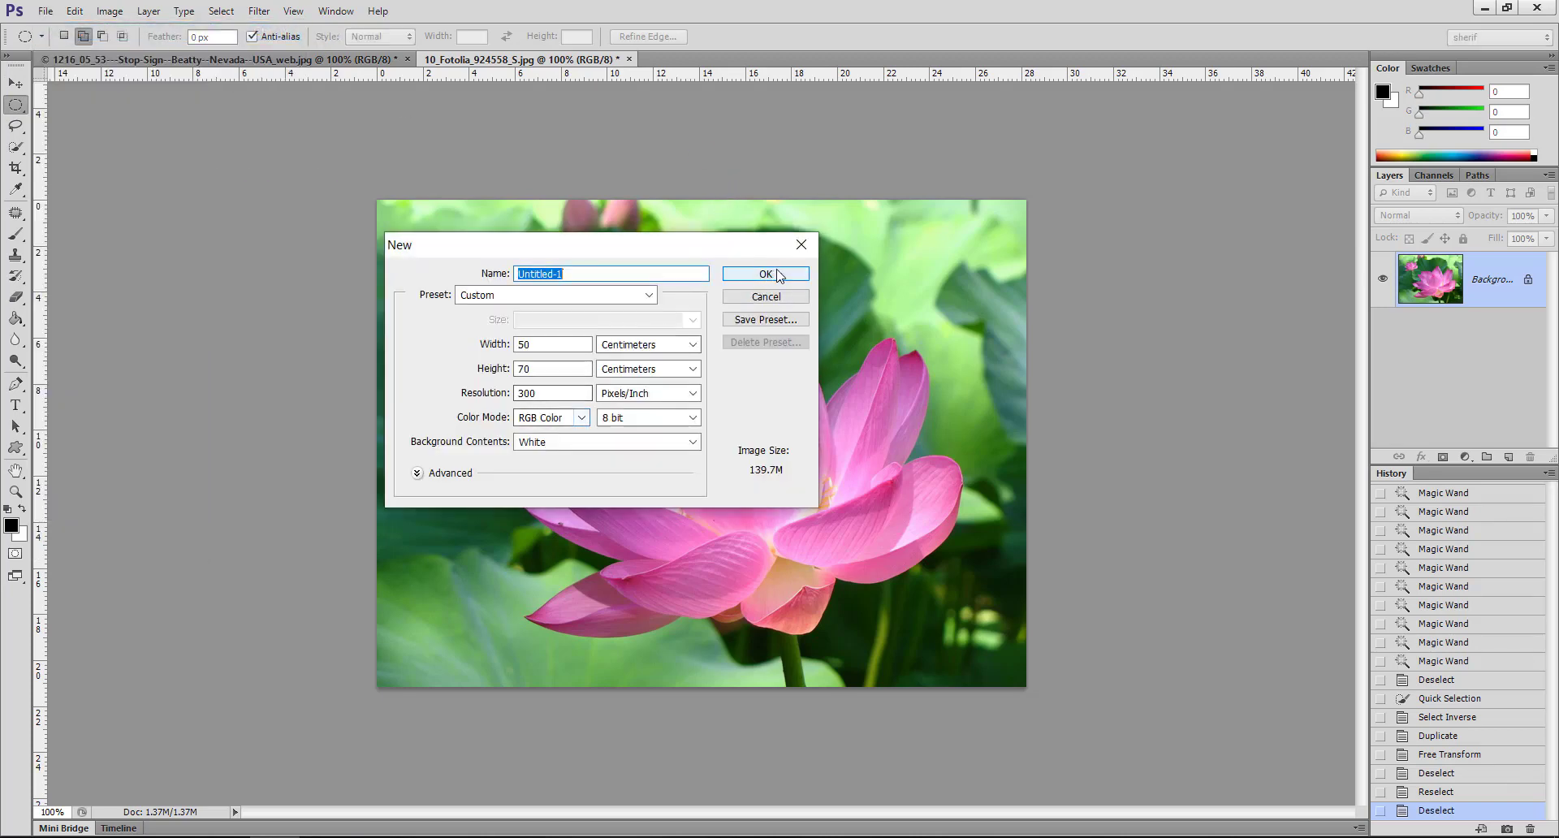
left_click(754, 275)
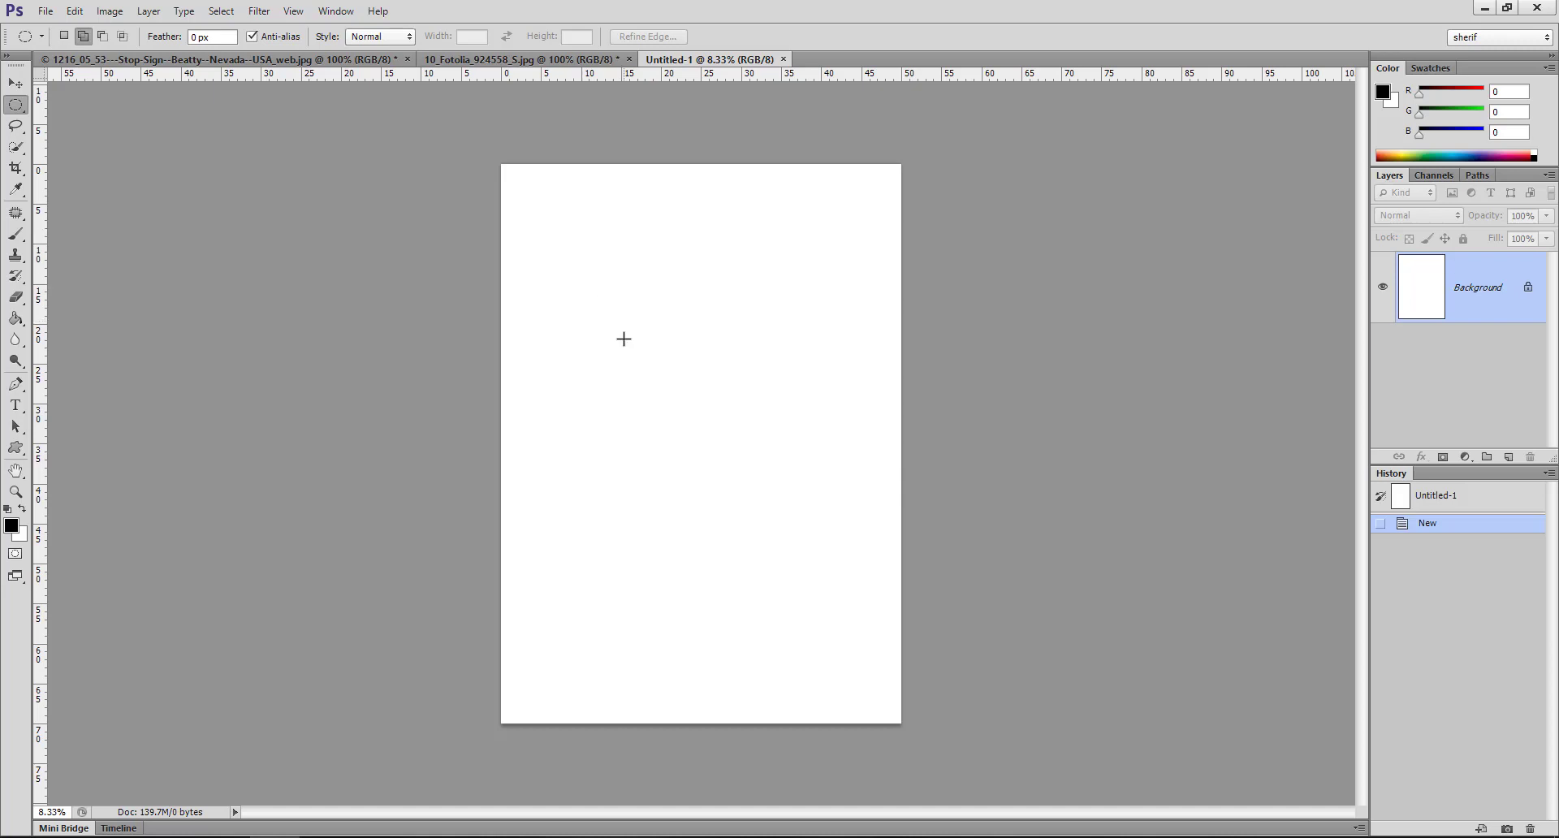
- Discard a trial oval selection and drag a square rectangular marquee in the page's upper part
mouse_move(616, 358)
left_mouse_down()
mouse_move(772, 512)
mouse_move(797, 558)
left_mouse_up()
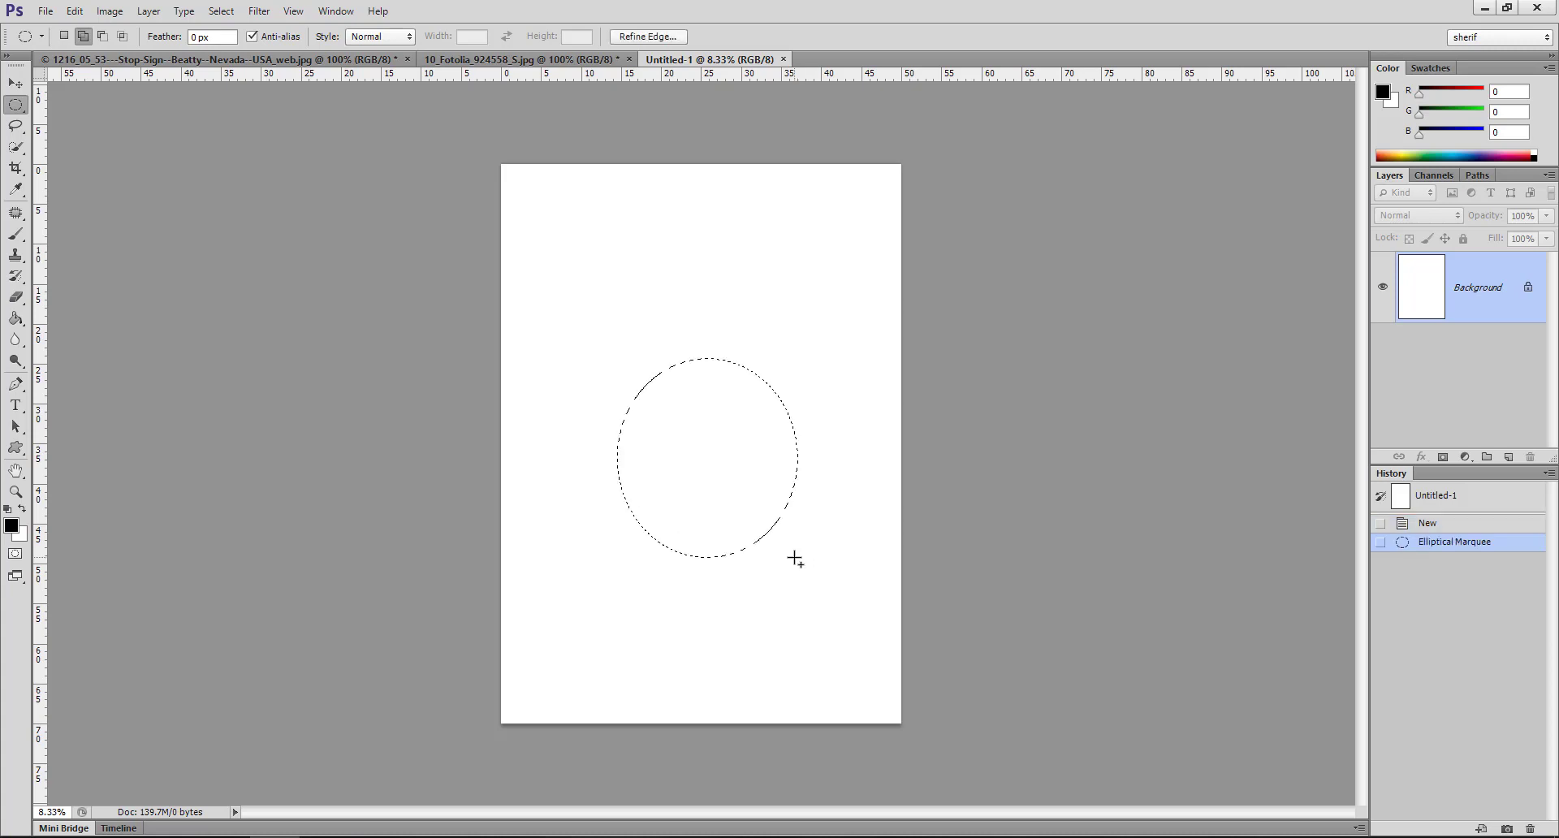
key("ctrl+d")
right_click(18, 105)
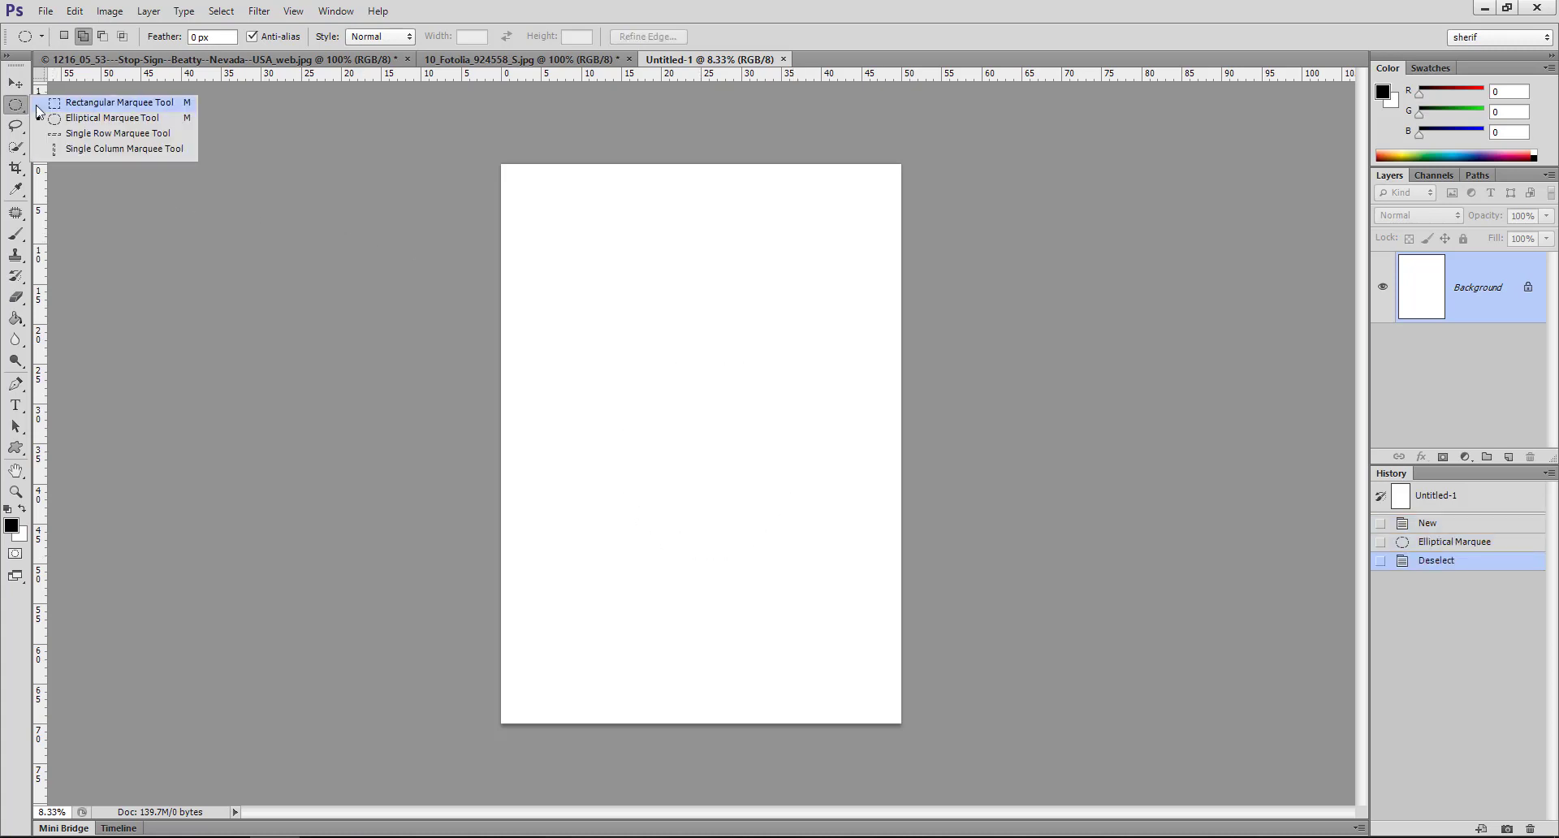
left_click(97, 103)
mouse_move(585, 274)
left_mouse_down()
mouse_move(792, 503)
mouse_move(735, 428)
left_mouse_up()
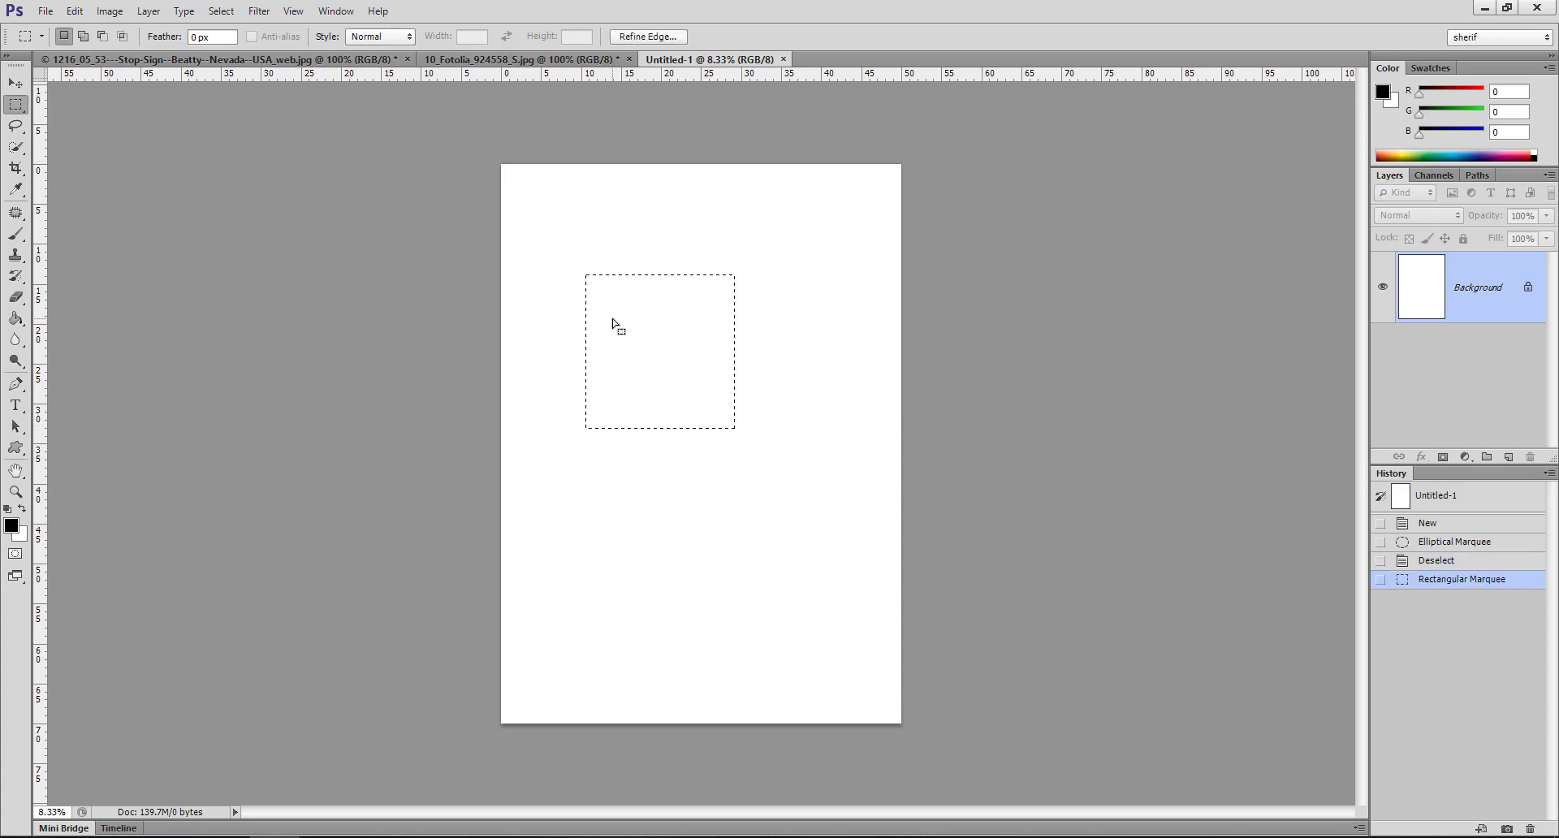
- Zoom in twice on the square selection
left_click(15, 491)
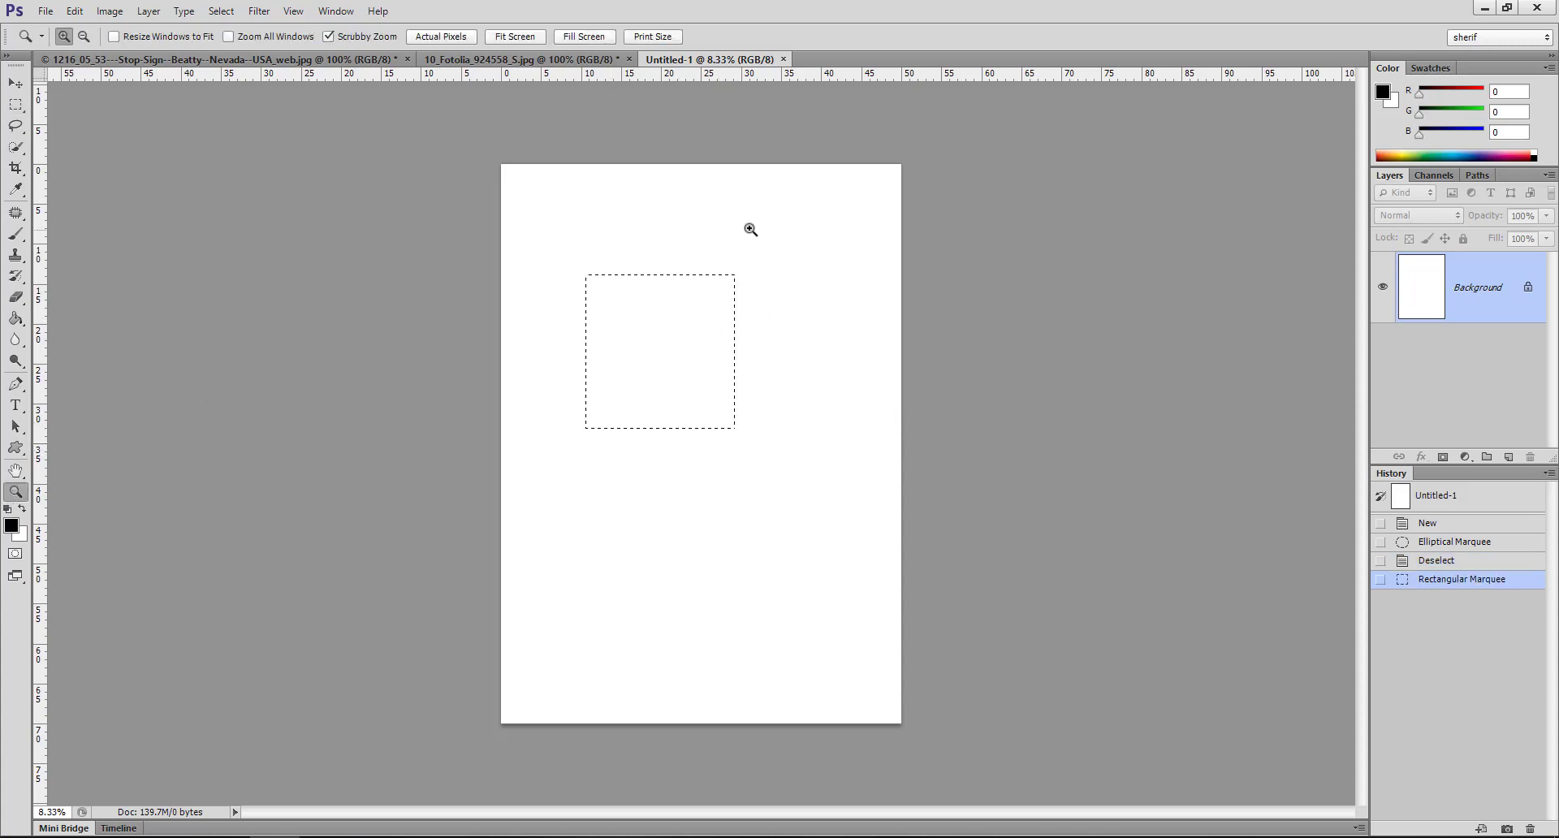
left_click(750, 229)
left_click(660, 320)
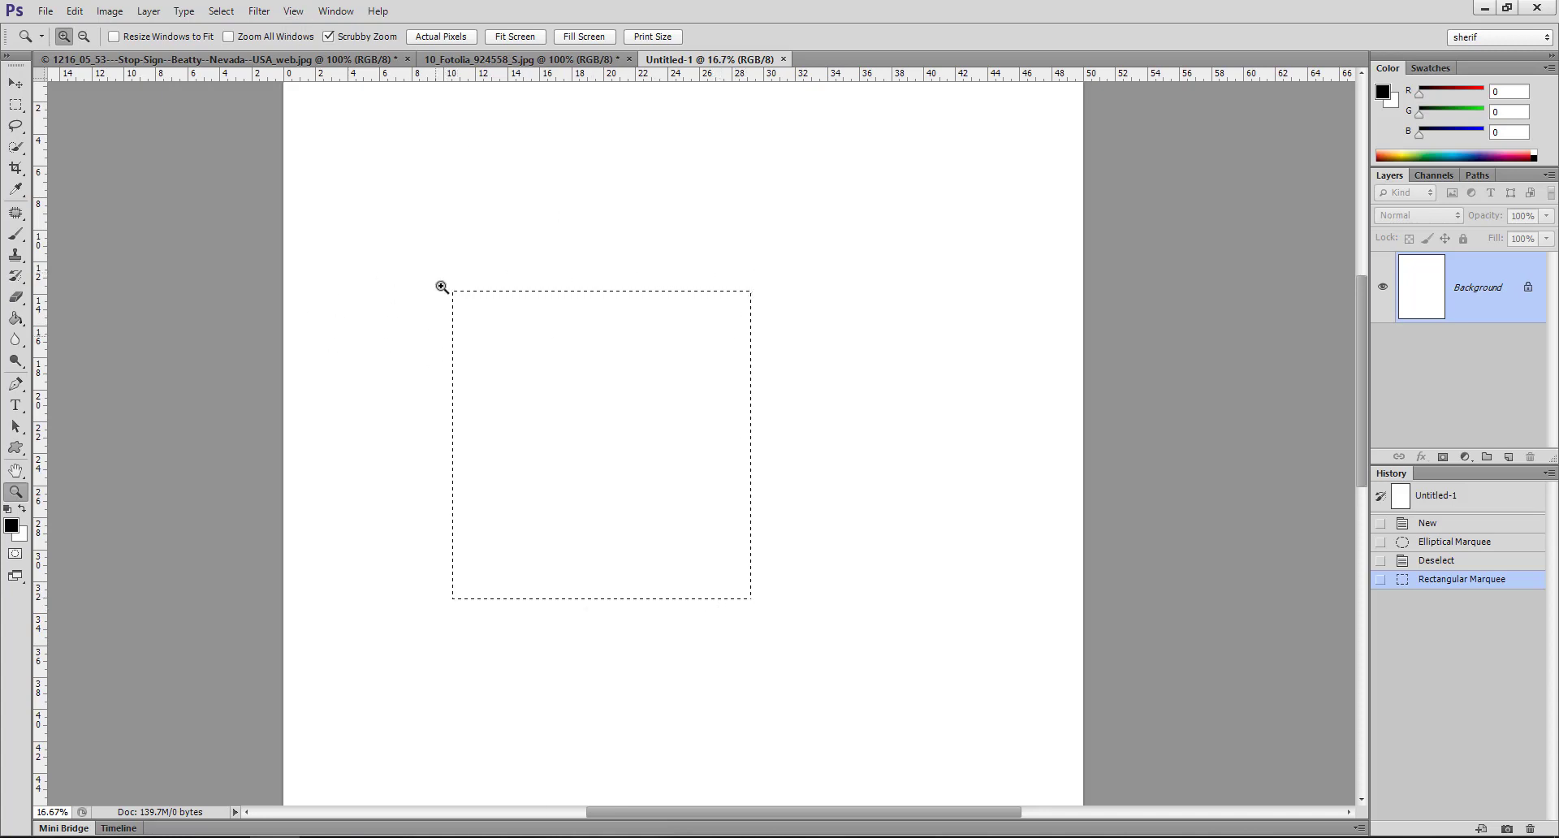
left_click(222, 11)
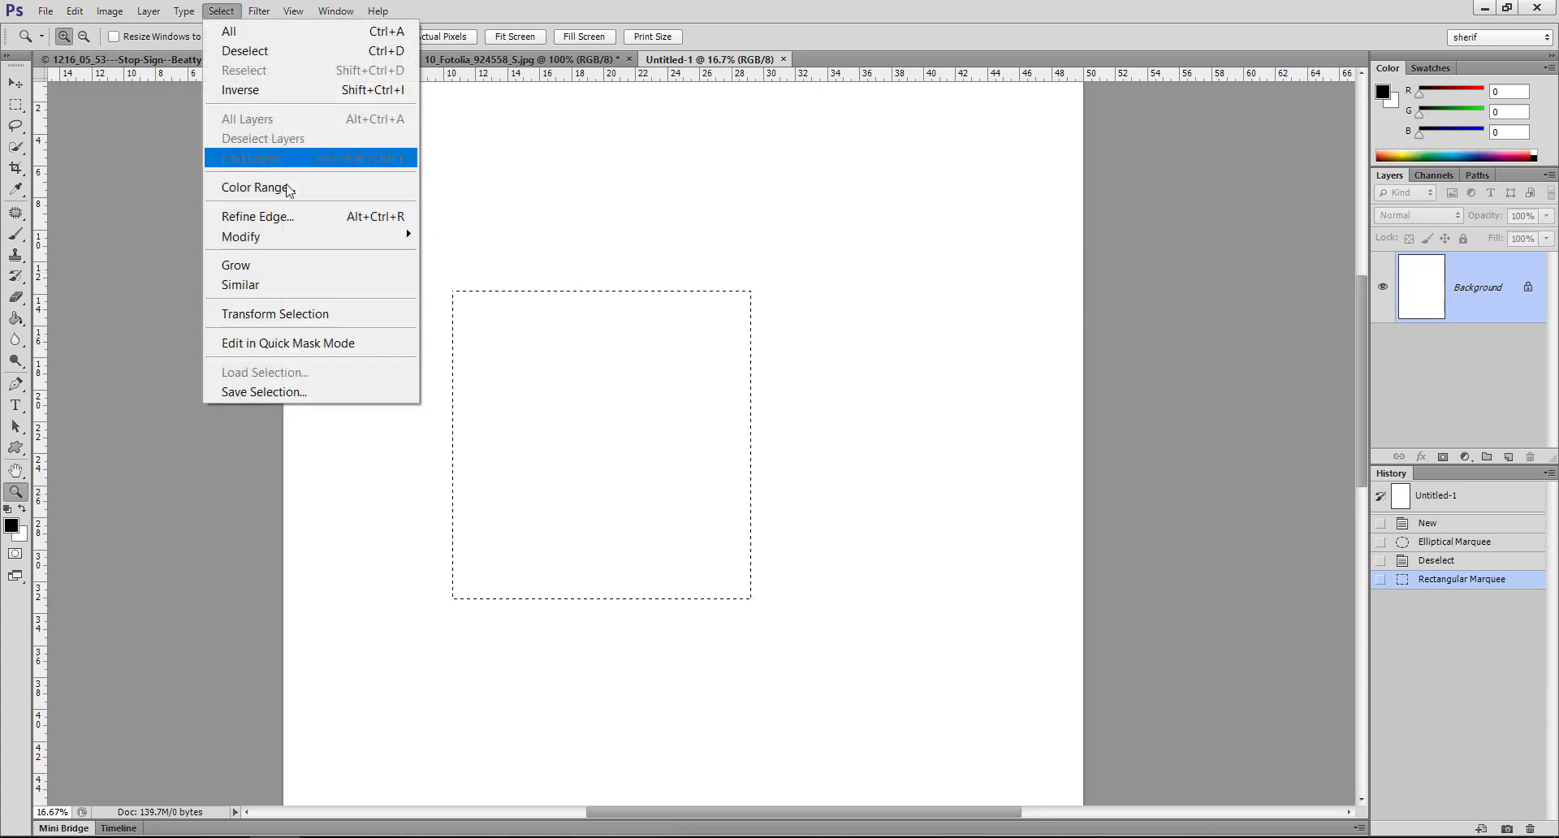
mouse_move(310, 236)
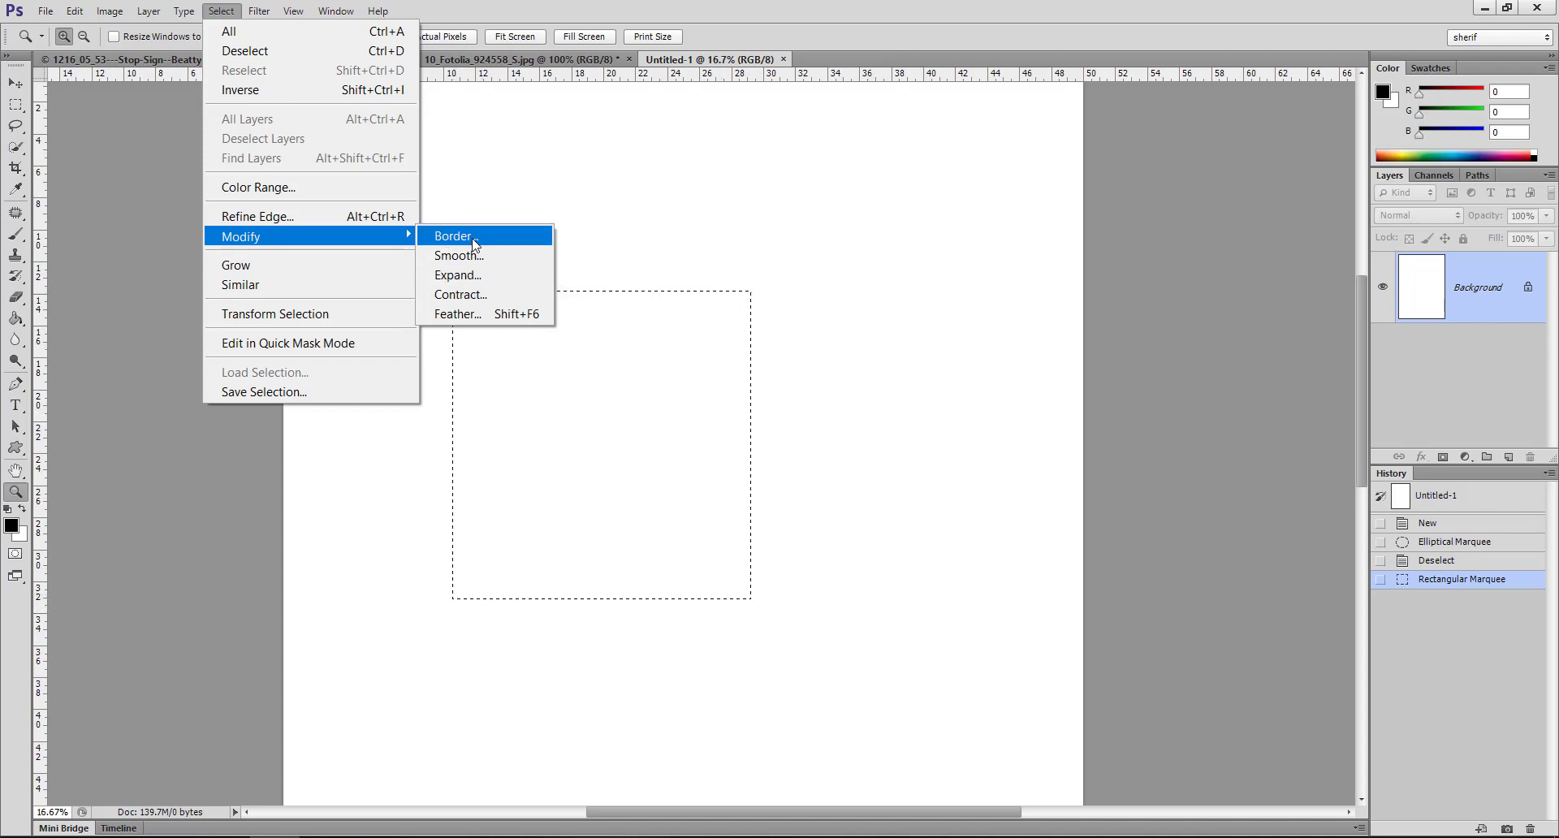
- Convert the square selection into a 44-pixel Border selection
left_click(474, 237)
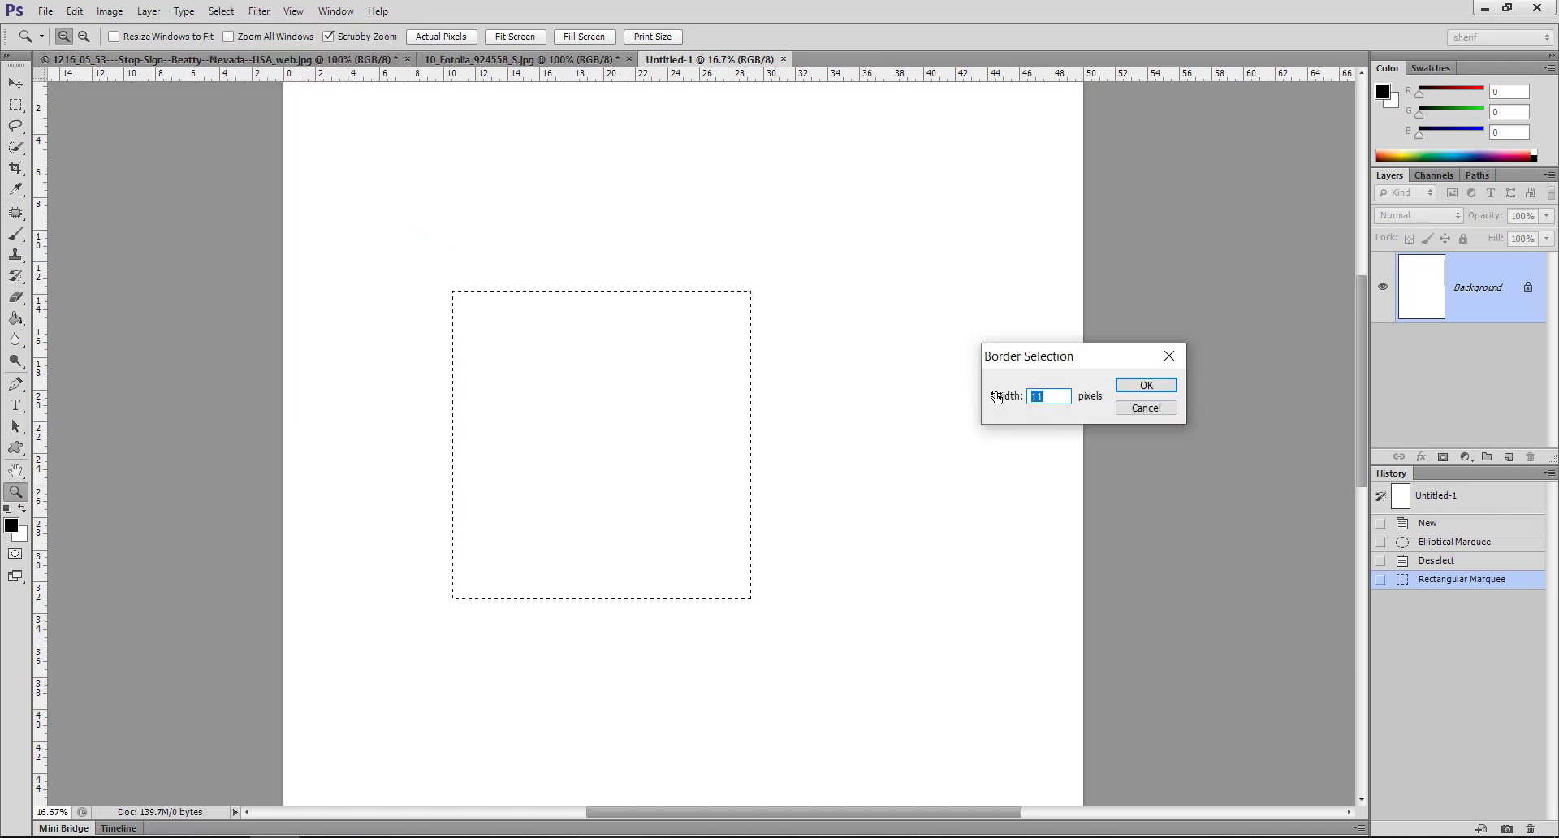
type("44")
left_click(1135, 388)
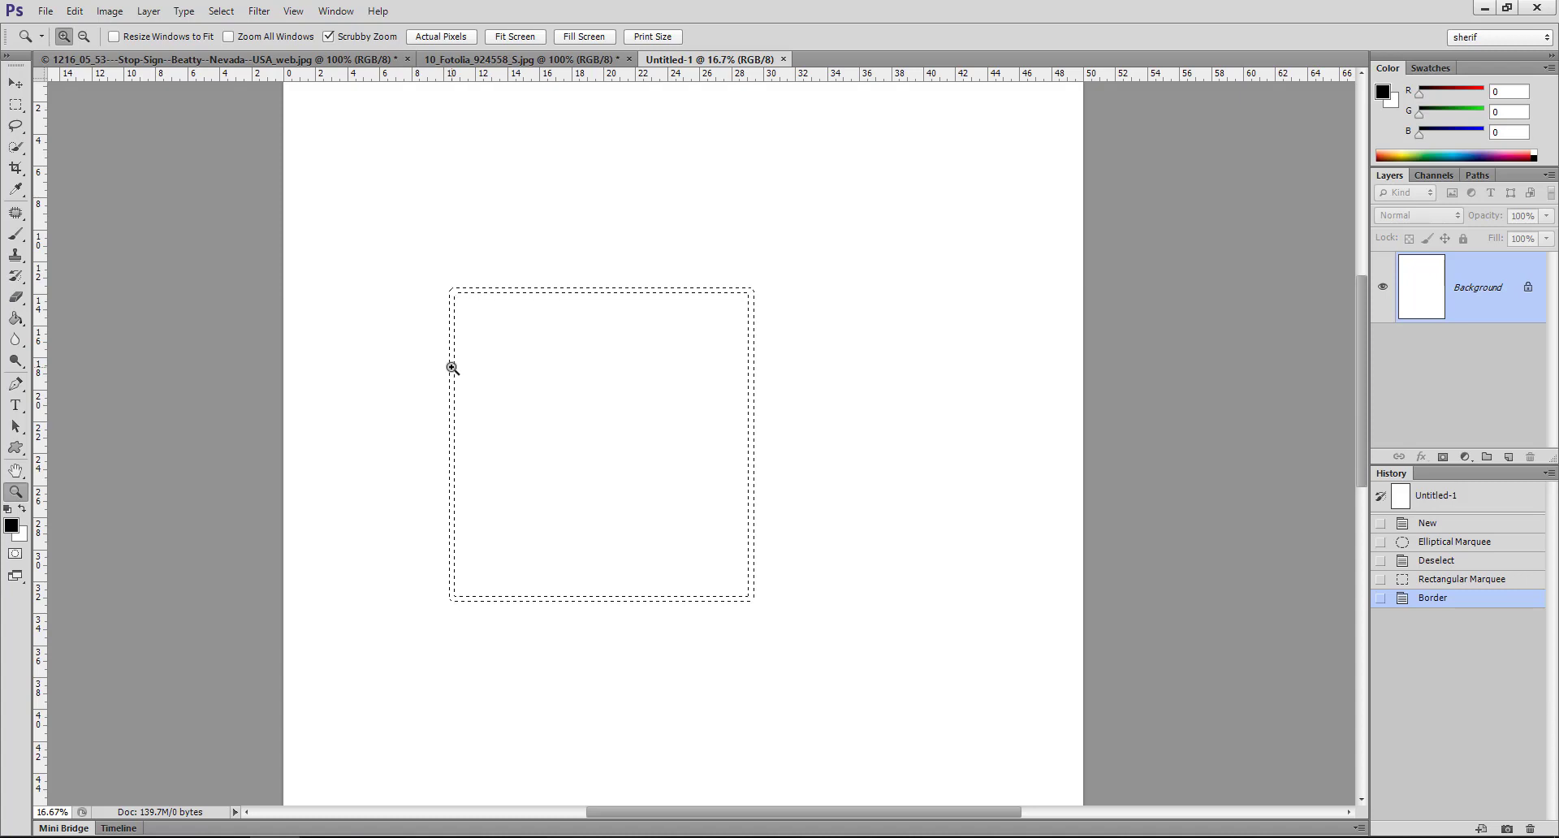
- Brush a black stroke down the border's left edge and zoom in to inspect it
left_click(16, 234)
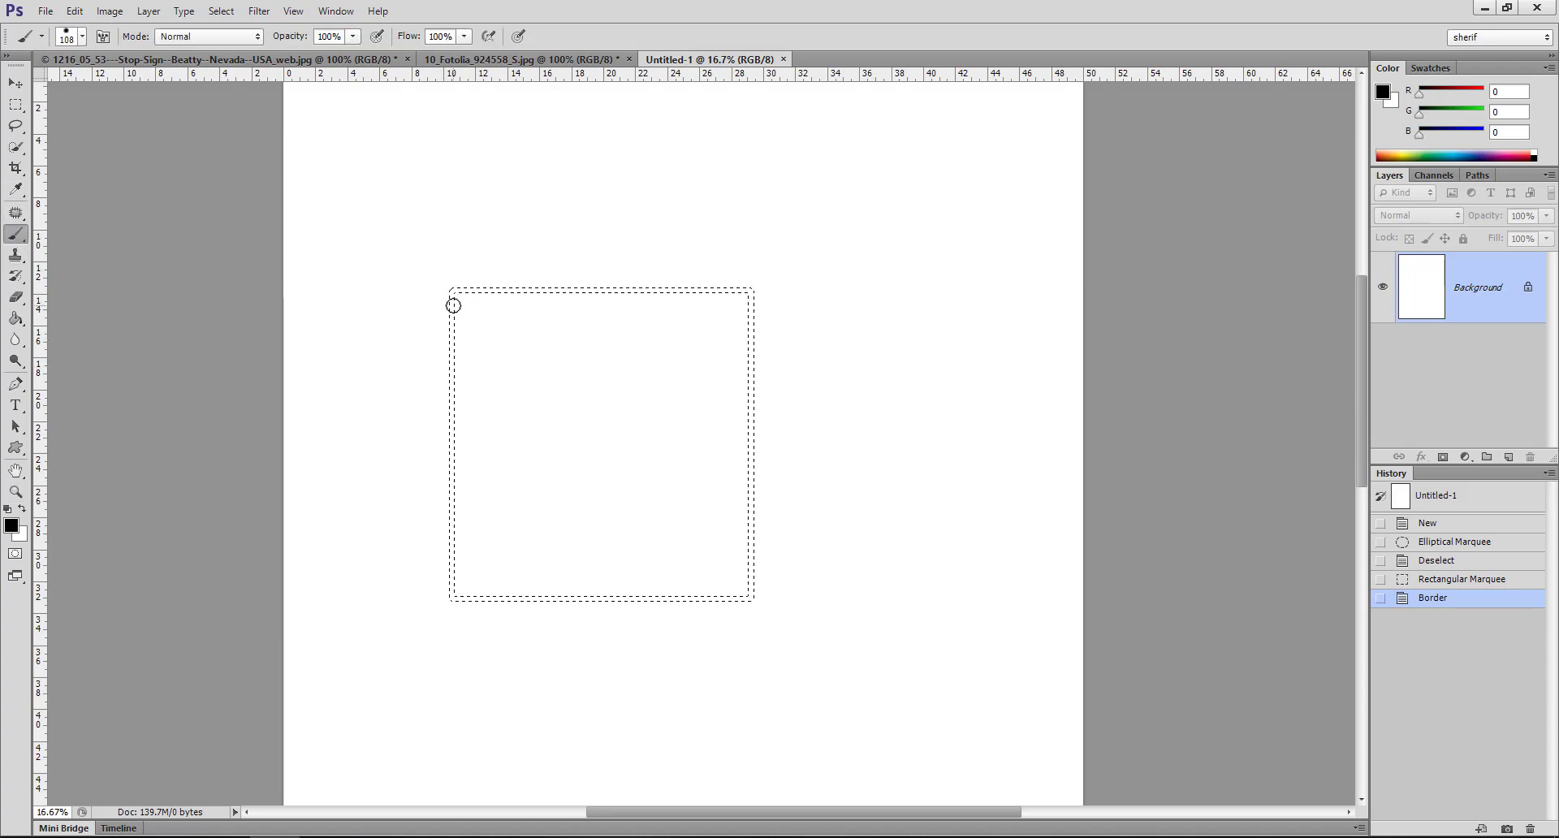
left_click_drag(451, 363, 450, 365)
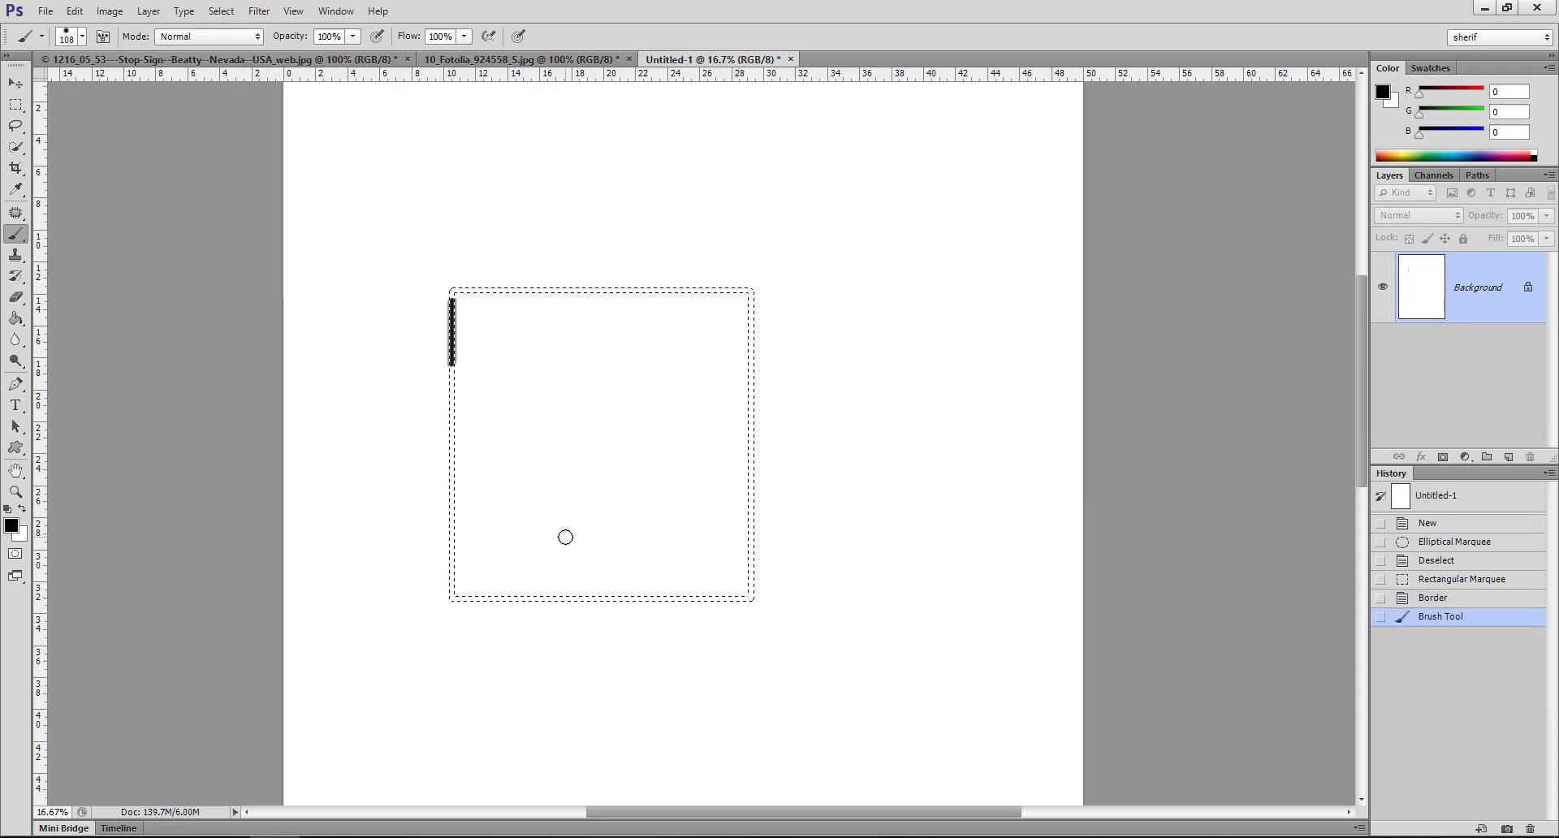
left_click(15, 491)
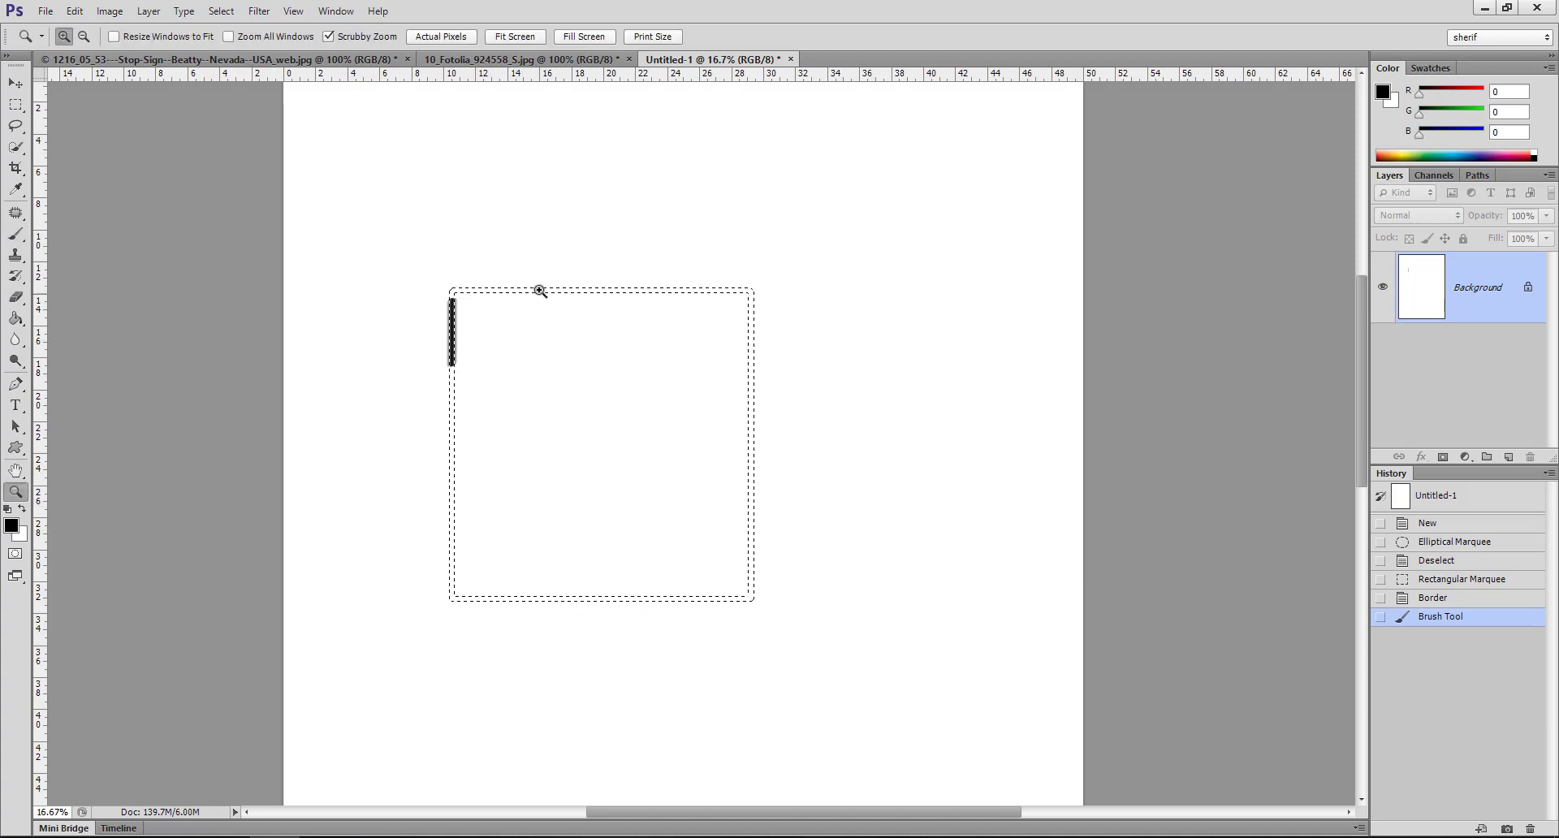
left_click(447, 324)
left_click(448, 324)
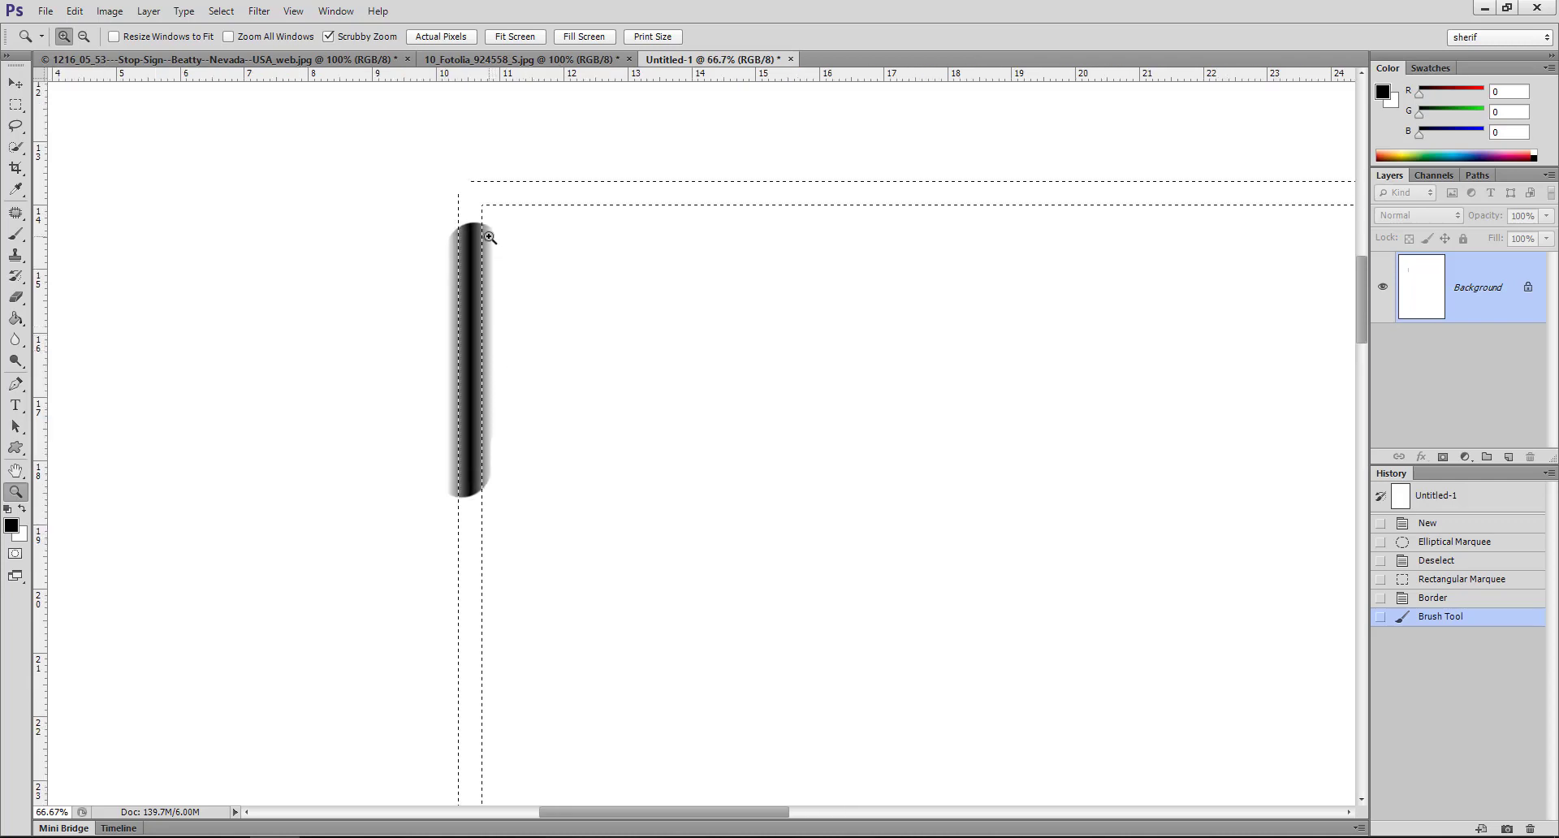
- Check the Rectangular Marquee feather setting and zoom back out to the whole square
left_click(17, 104)
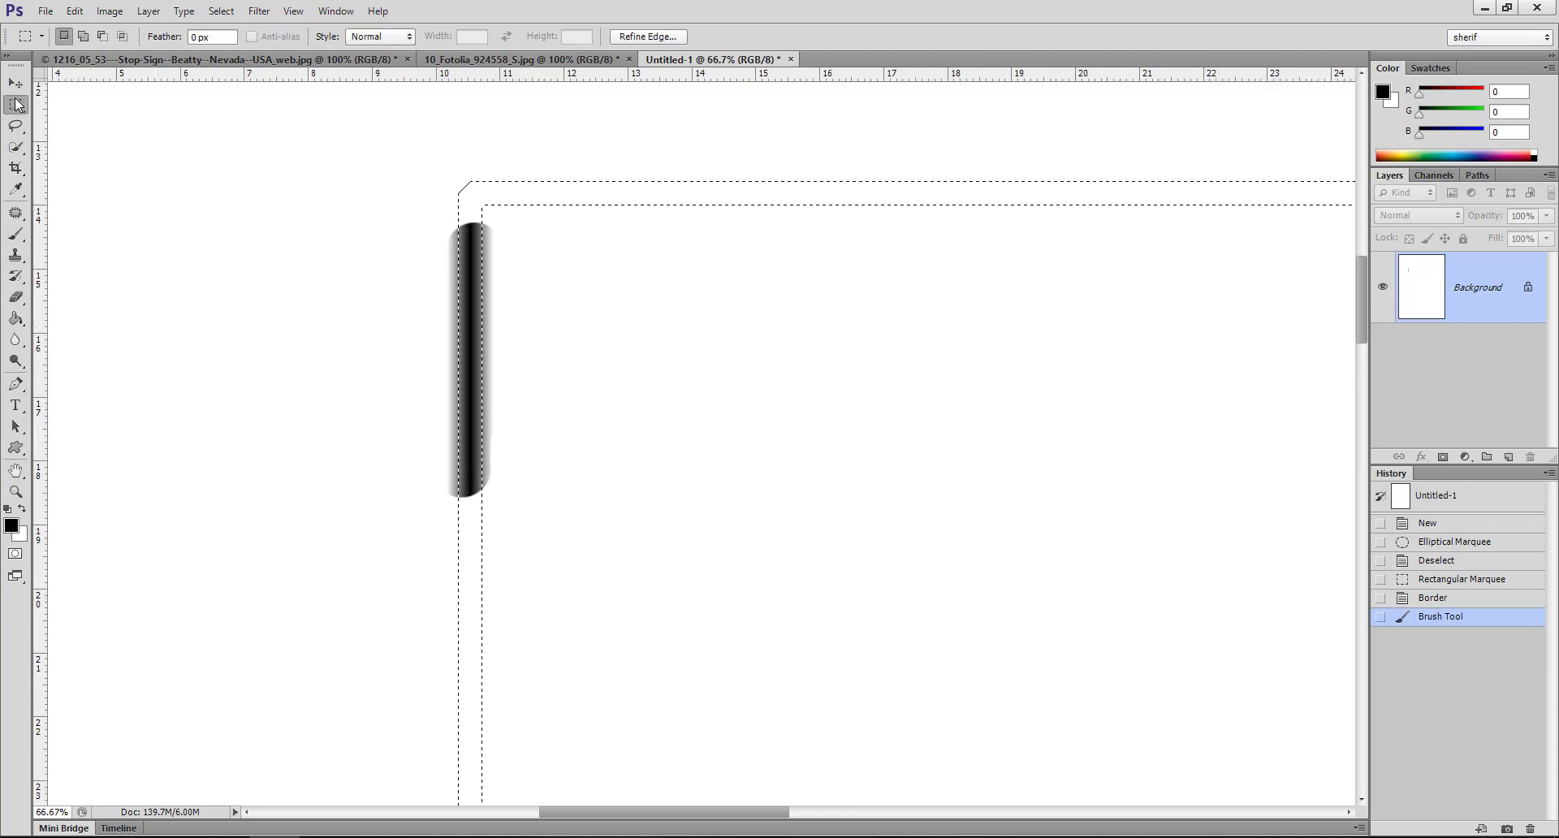
left_click(168, 40)
left_click(15, 491)
left_click(578, 359, "alt")
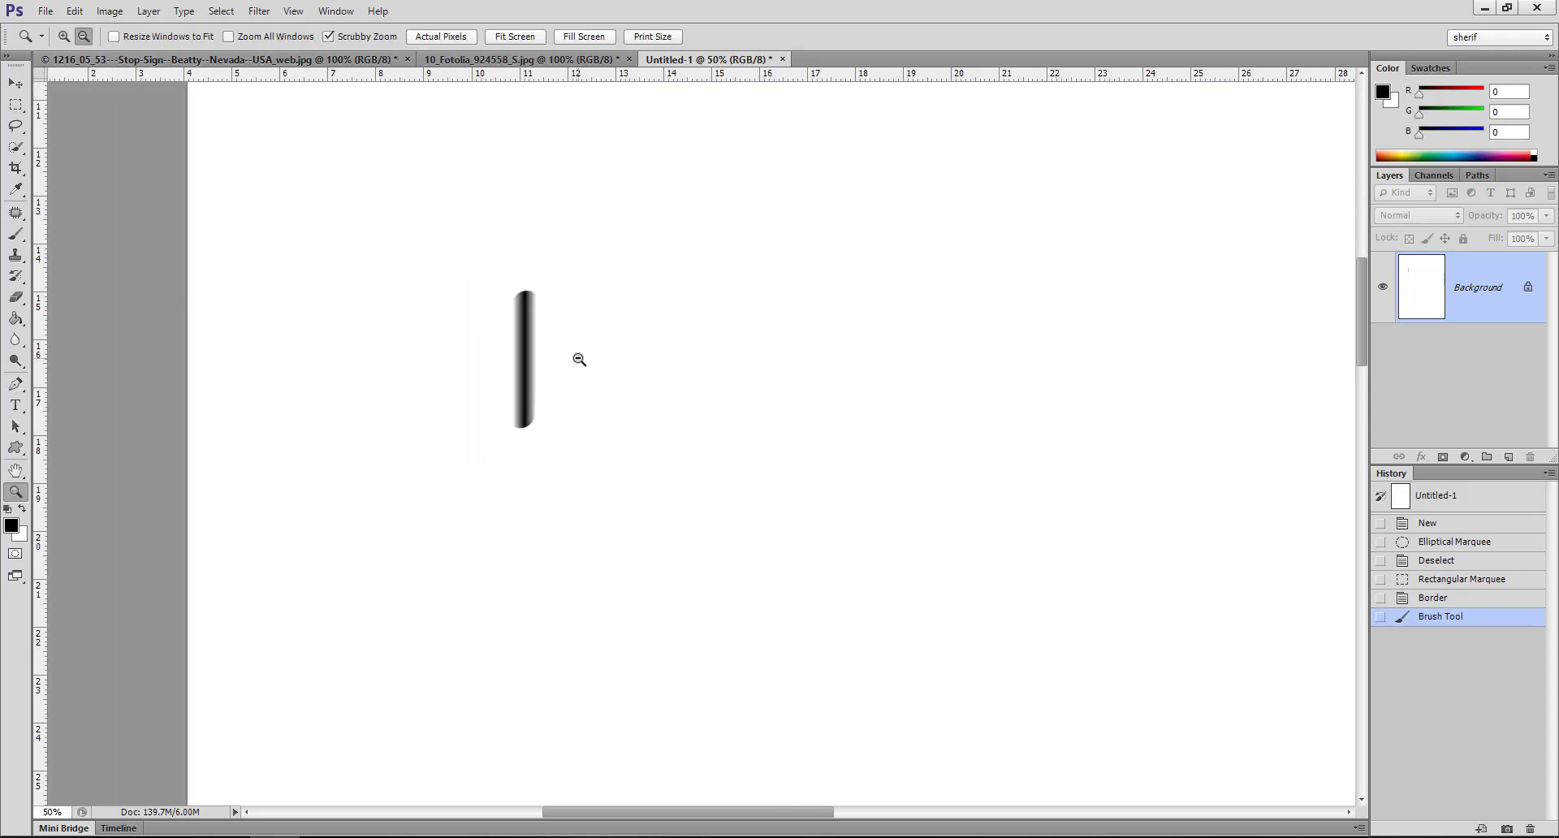
left_click(579, 359, "alt")
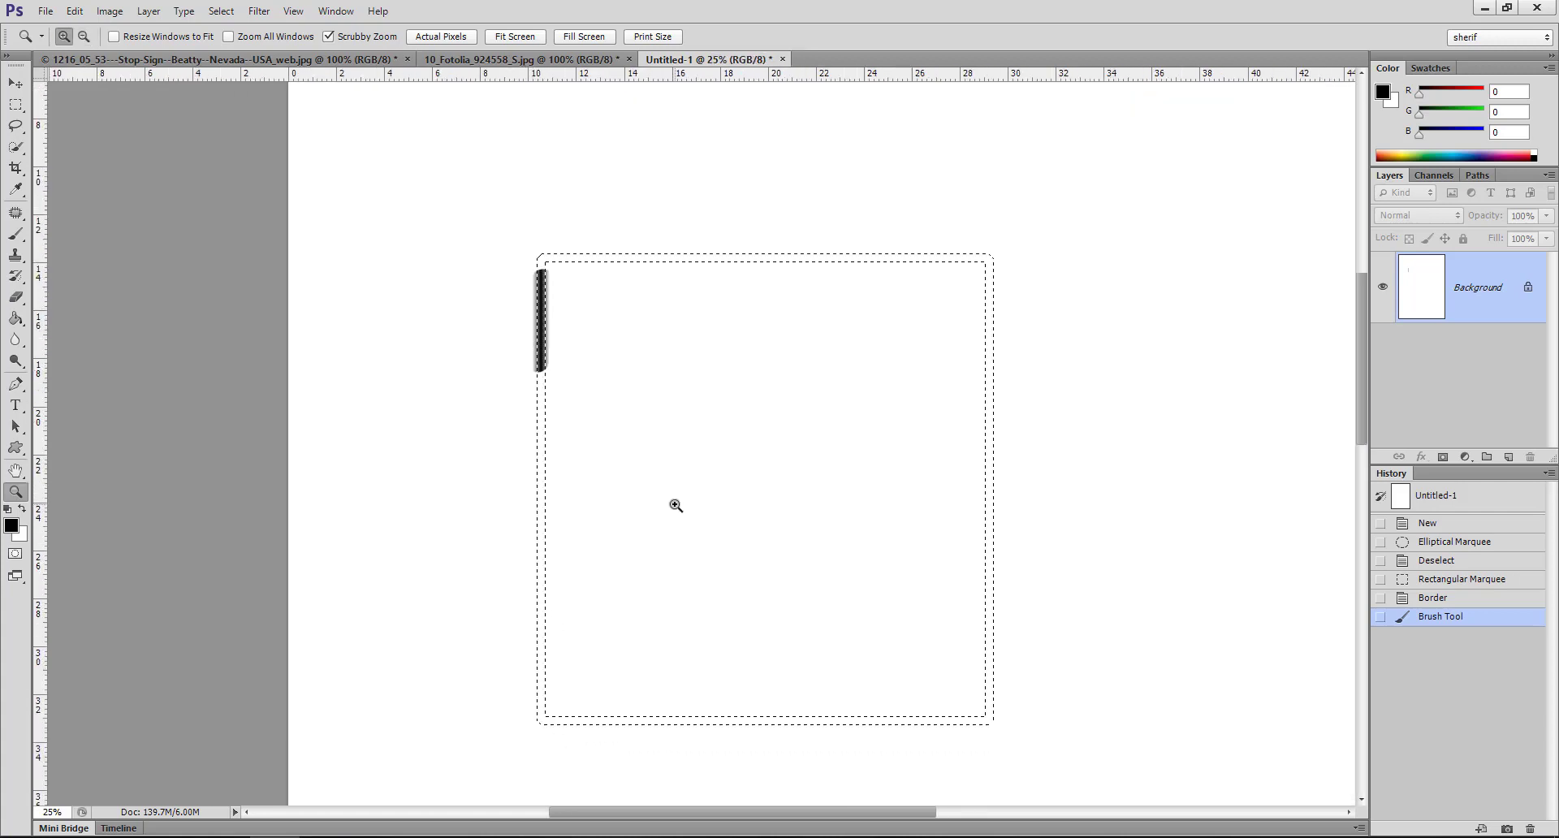
scroll(633, 439, "down", 1)
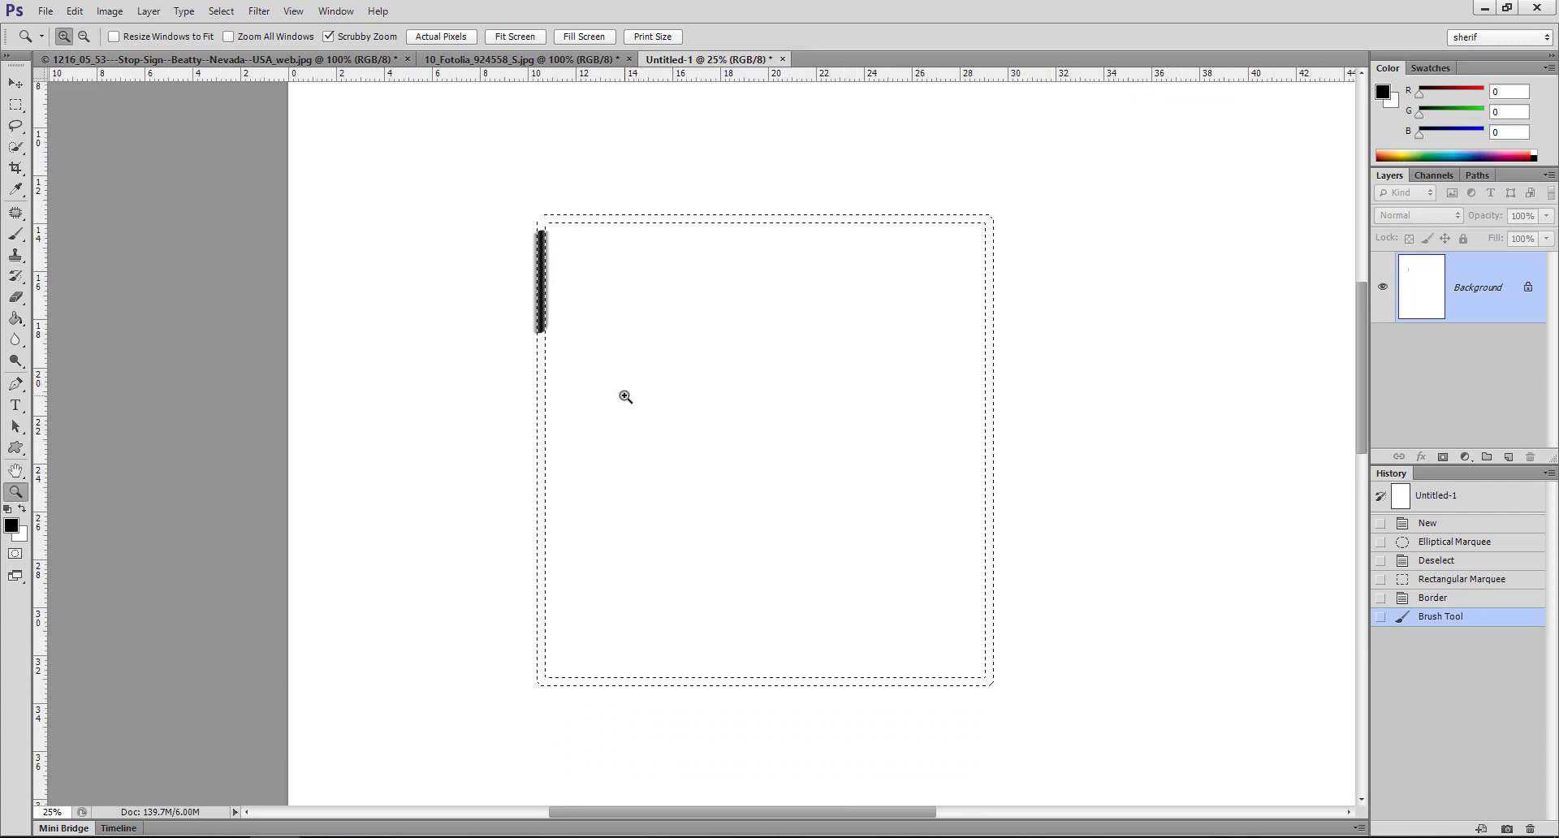
- Deselect and step back to the plain square selection, then bring the lotus photo forward
key("ctrl+d")
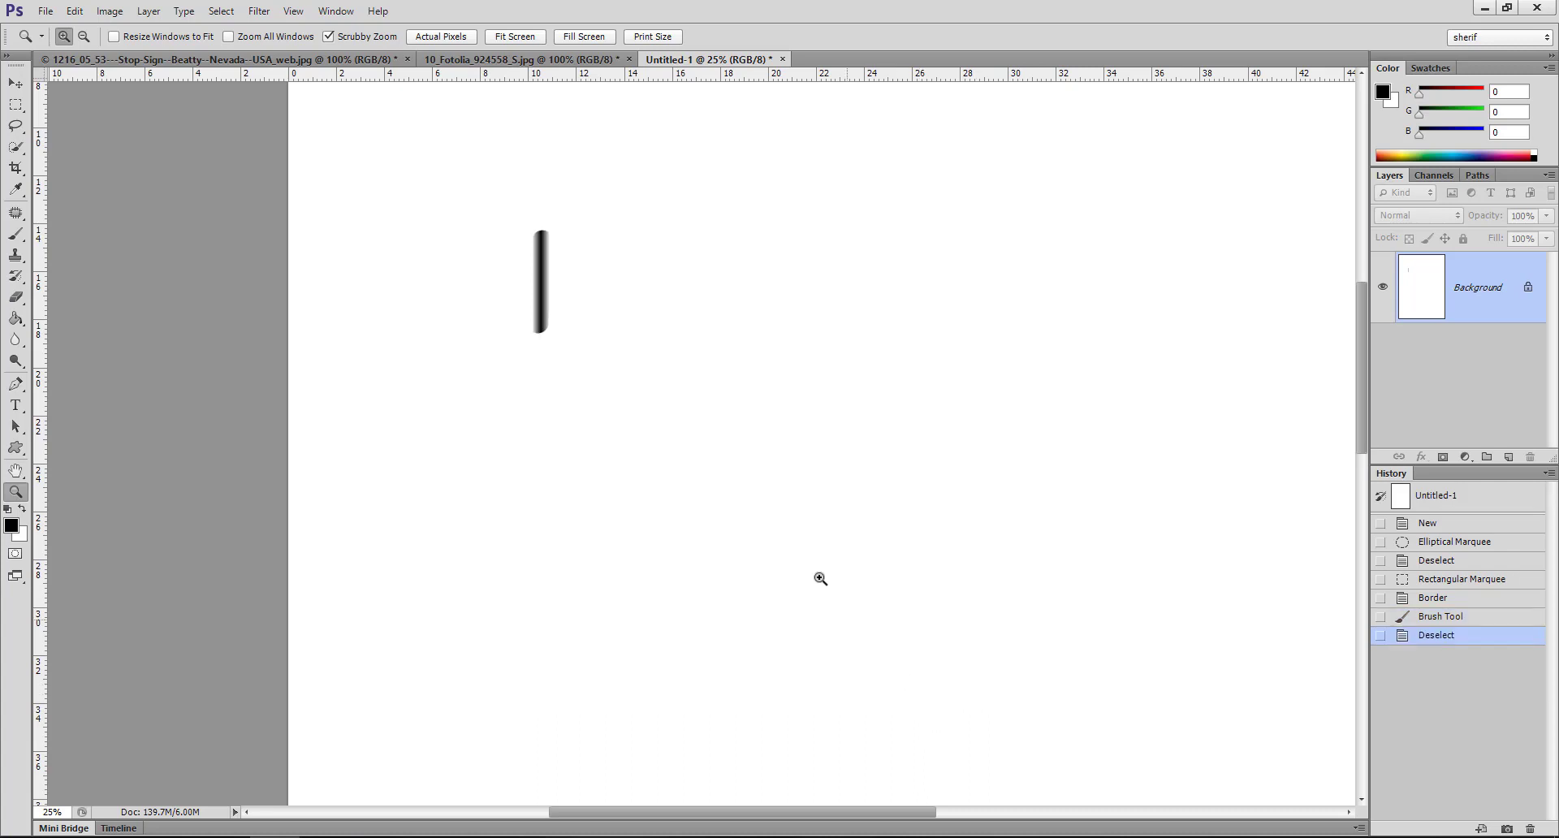
key("ctrl+alt+z")
key("ctrl+alt+z")
key("ctrl+alt+z")
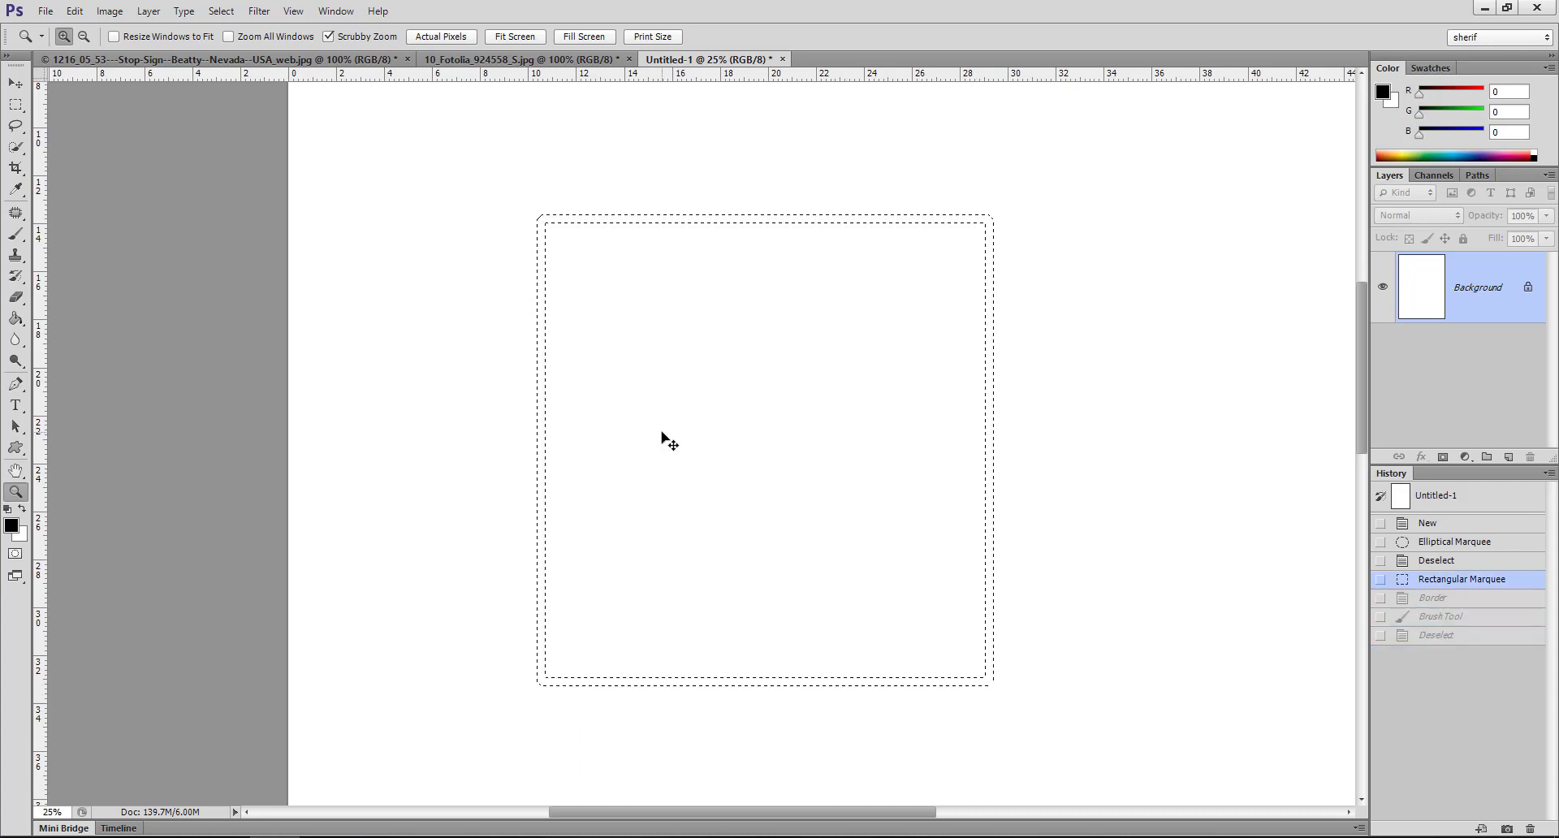
left_click(221, 12)
mouse_move(310, 236)
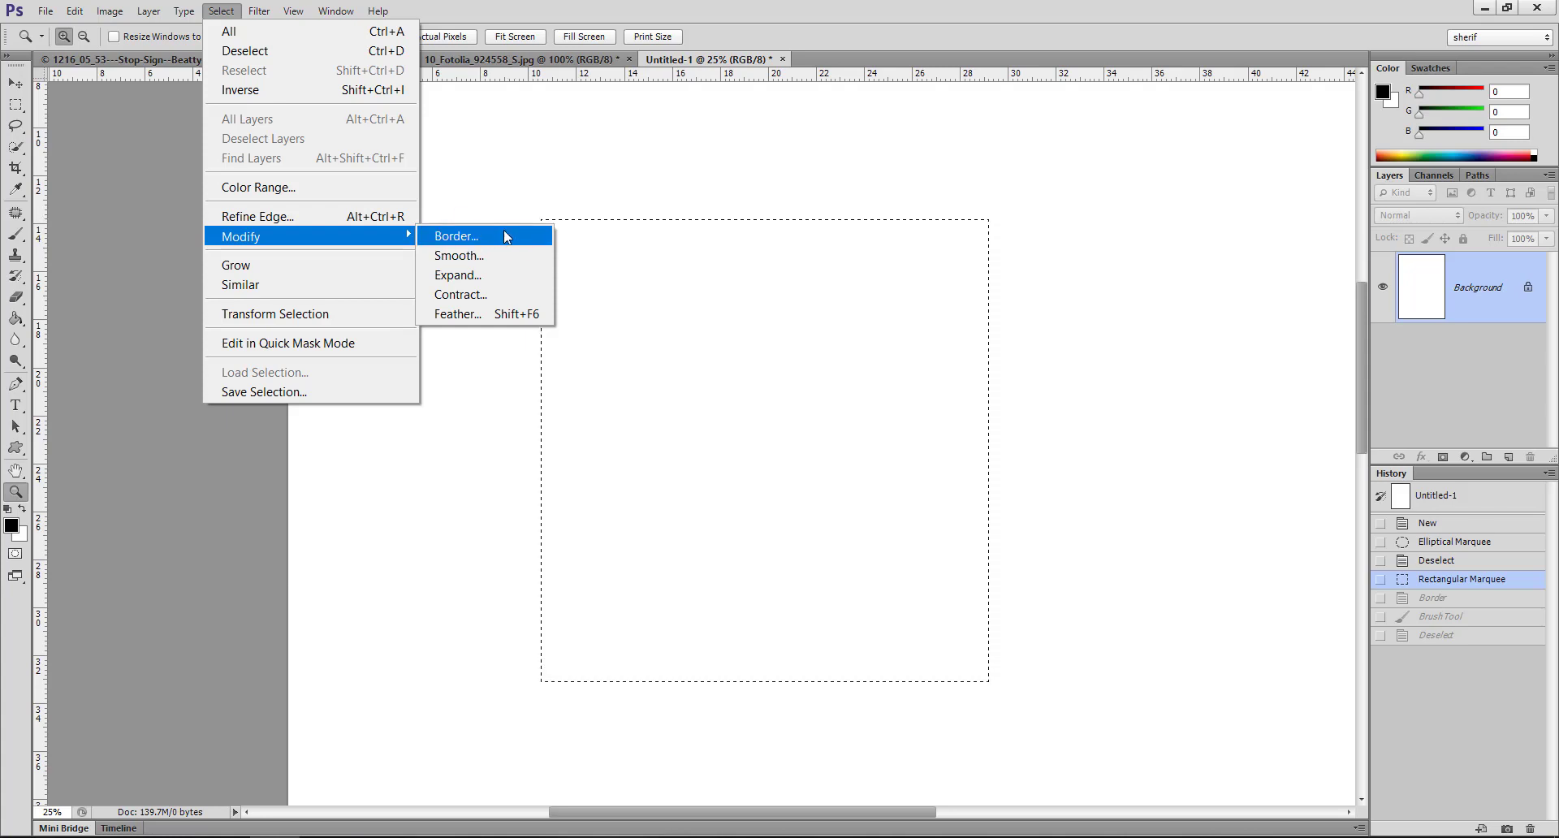
left_click(507, 60)
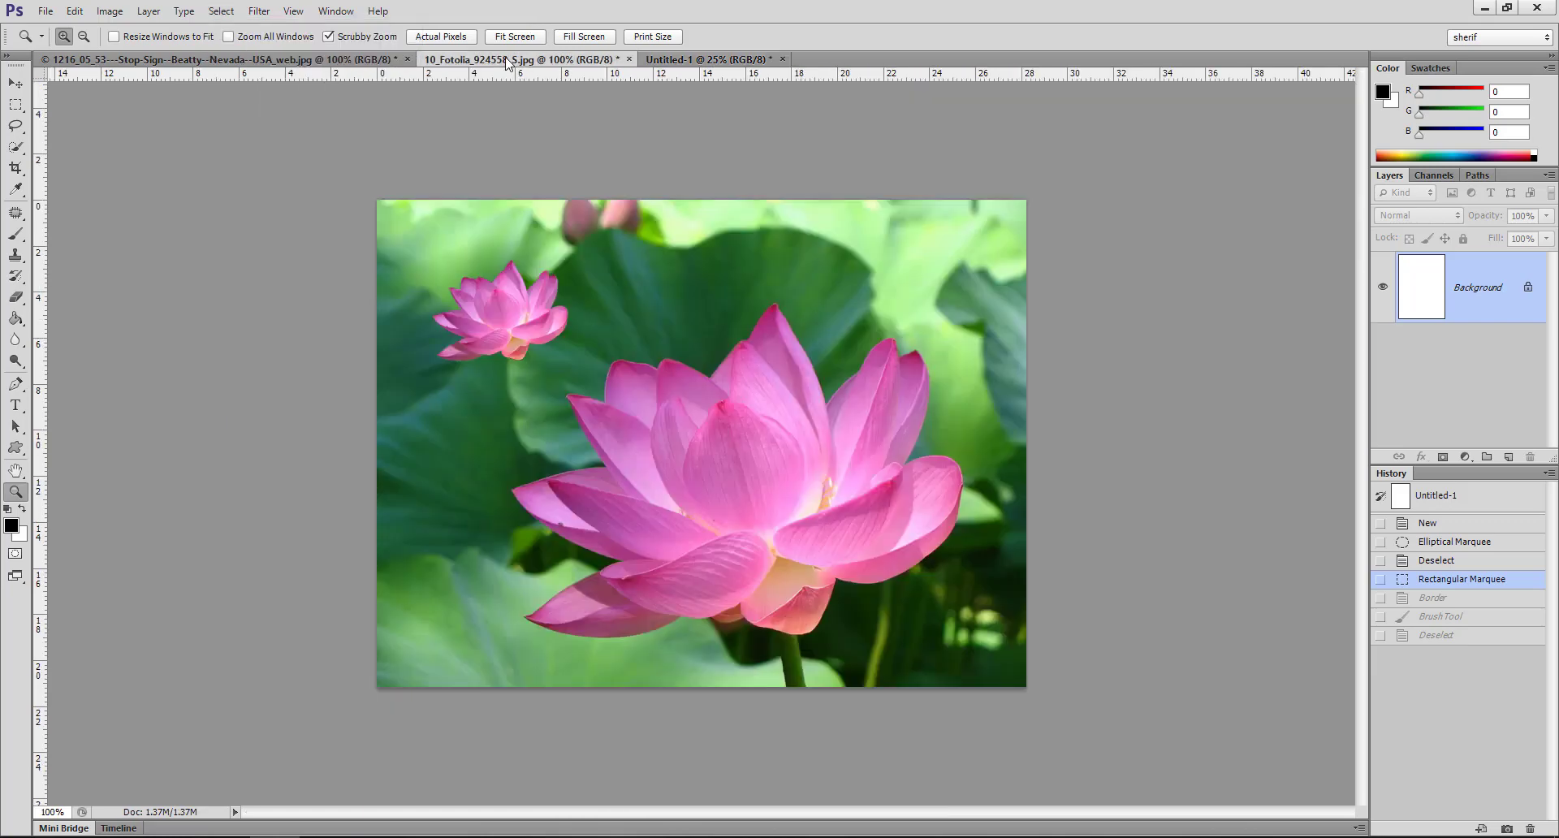
- Switch to the Magic Wand Tool and select the green leaf area around the flower
left_click(18, 149)
right_click(20, 154)
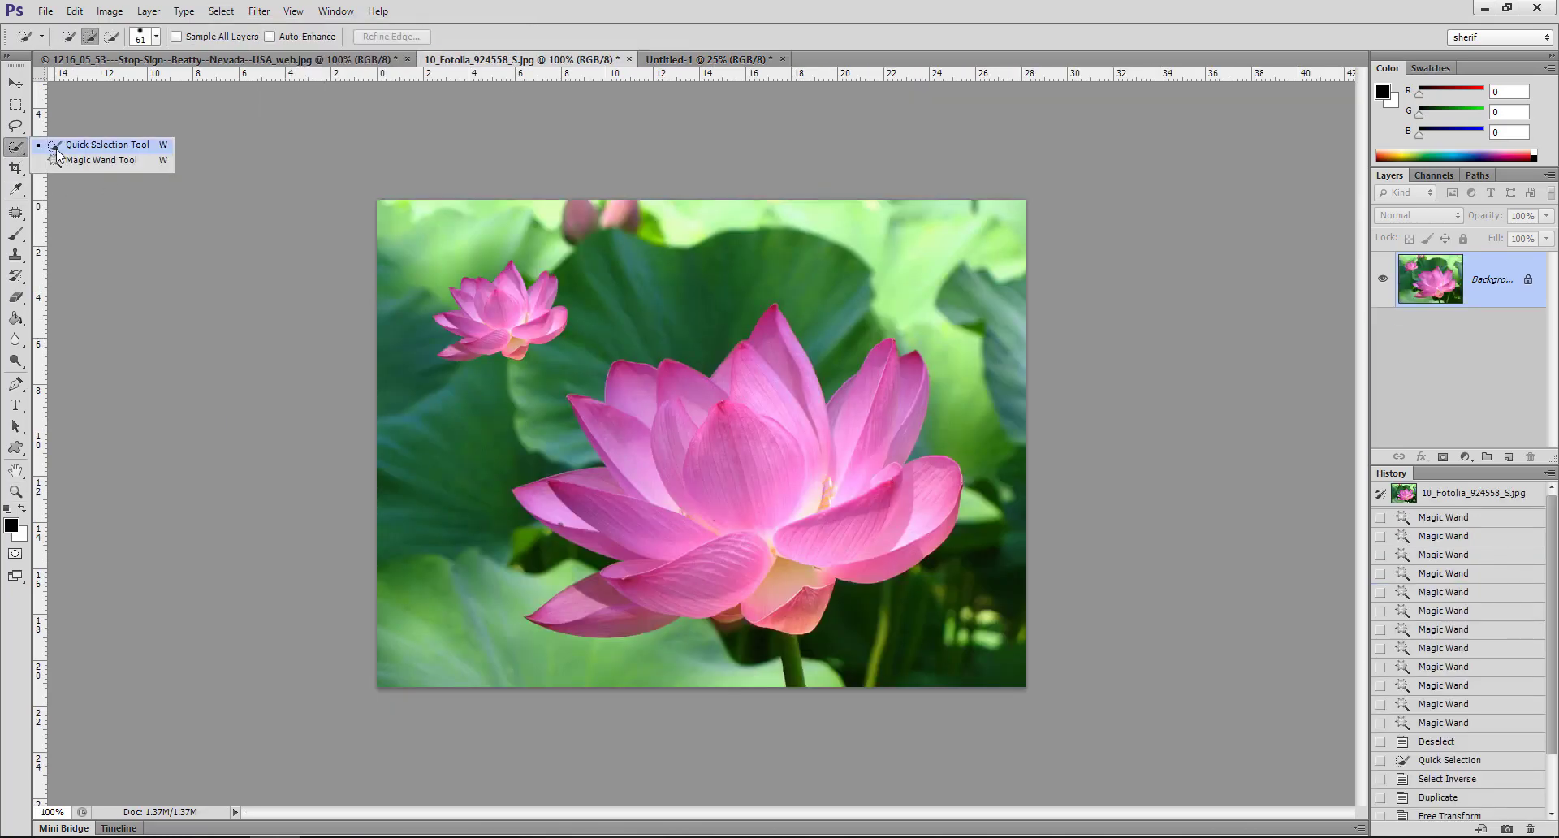
left_click(81, 165)
left_click(614, 312)
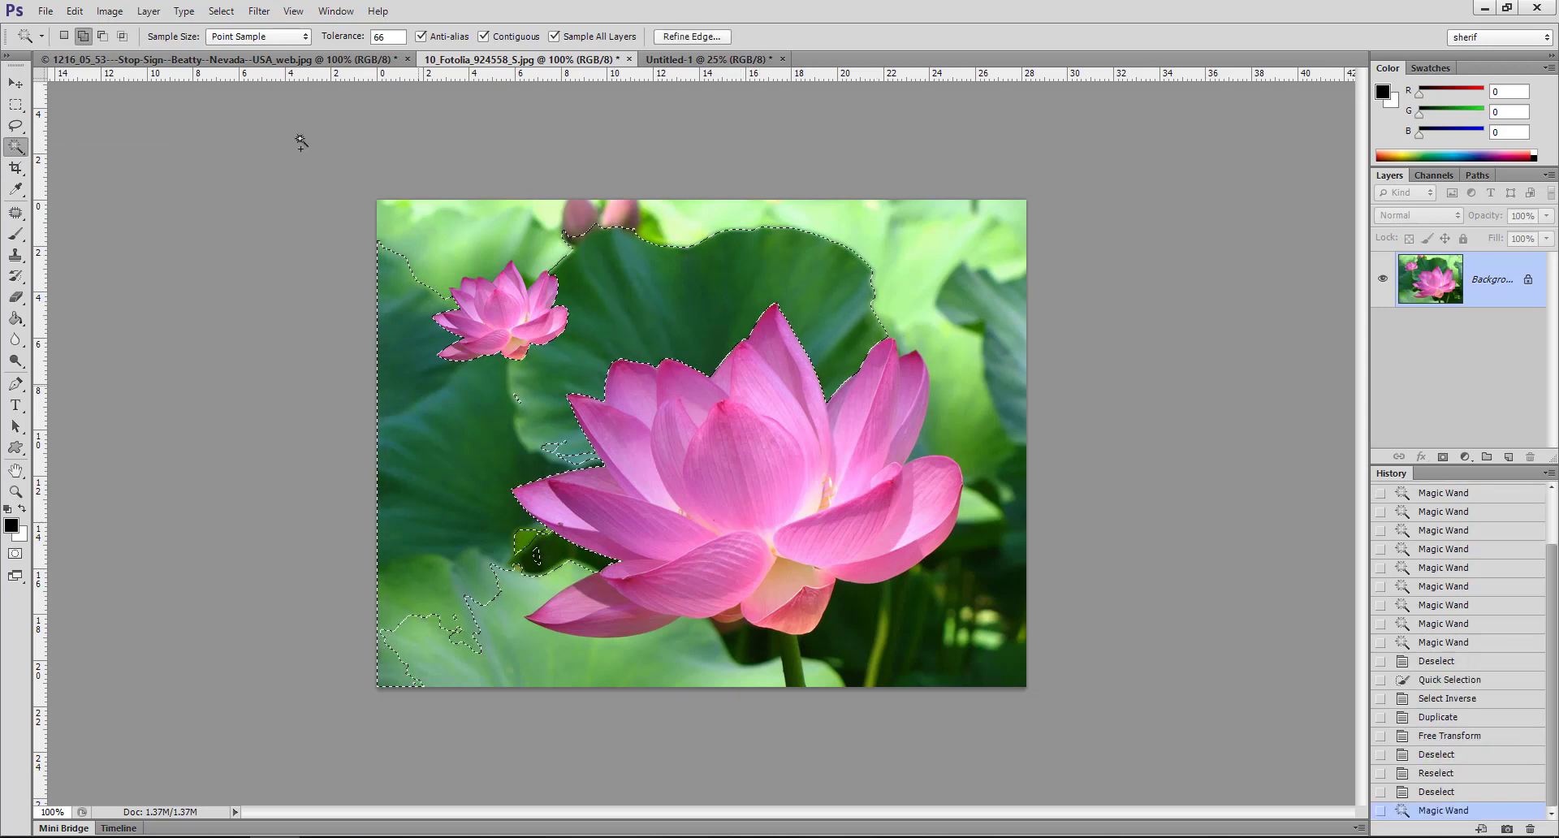
- At tolerance 22, select only the upper-right pale green leaf and zoom in on it
left_click(385, 36)
type("22")
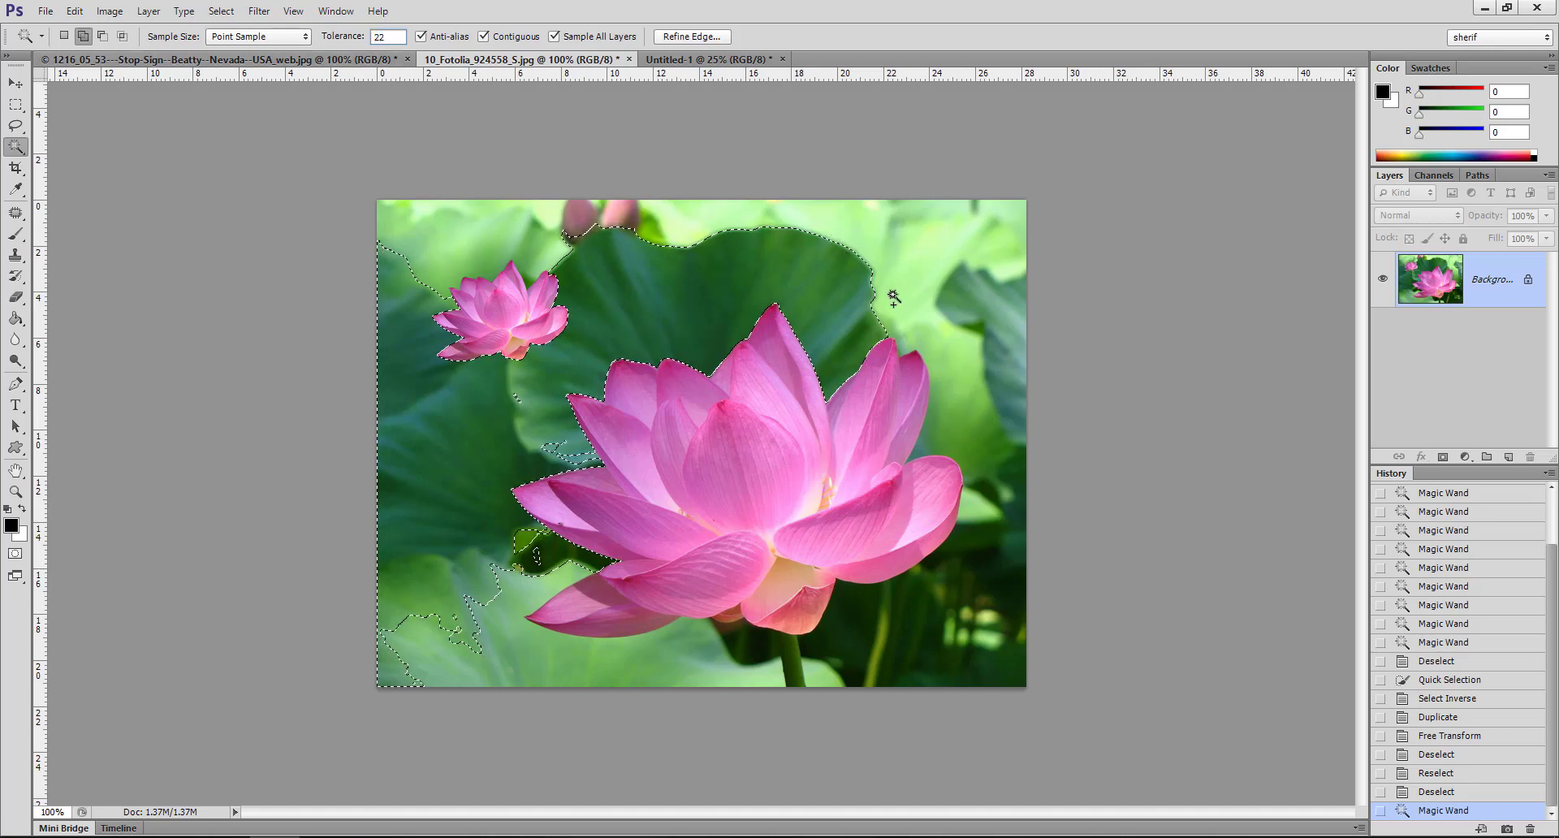
left_click(896, 304)
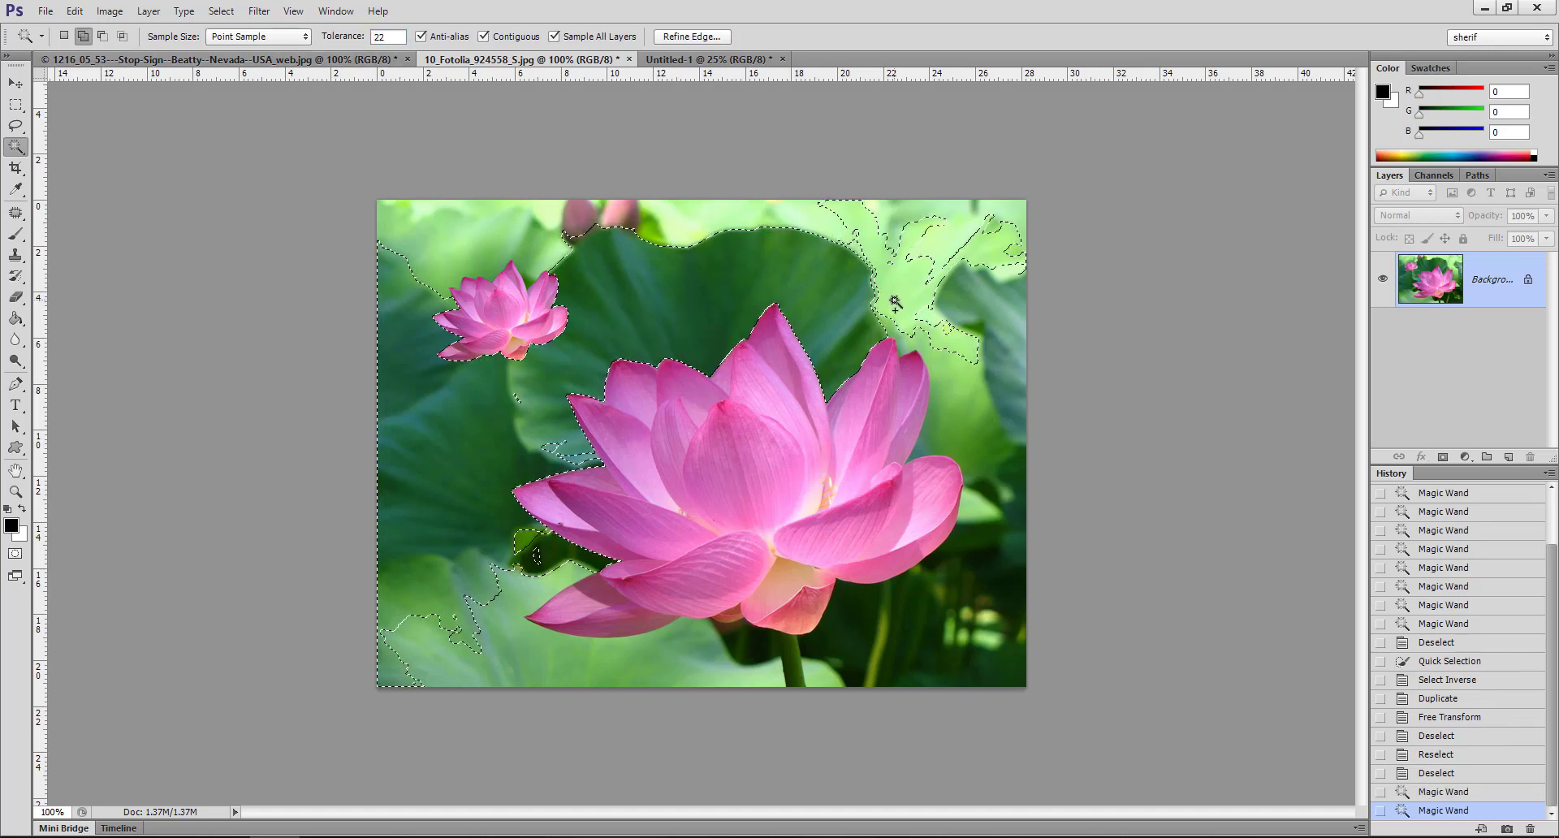
key("ctrl+d")
left_click(895, 294)
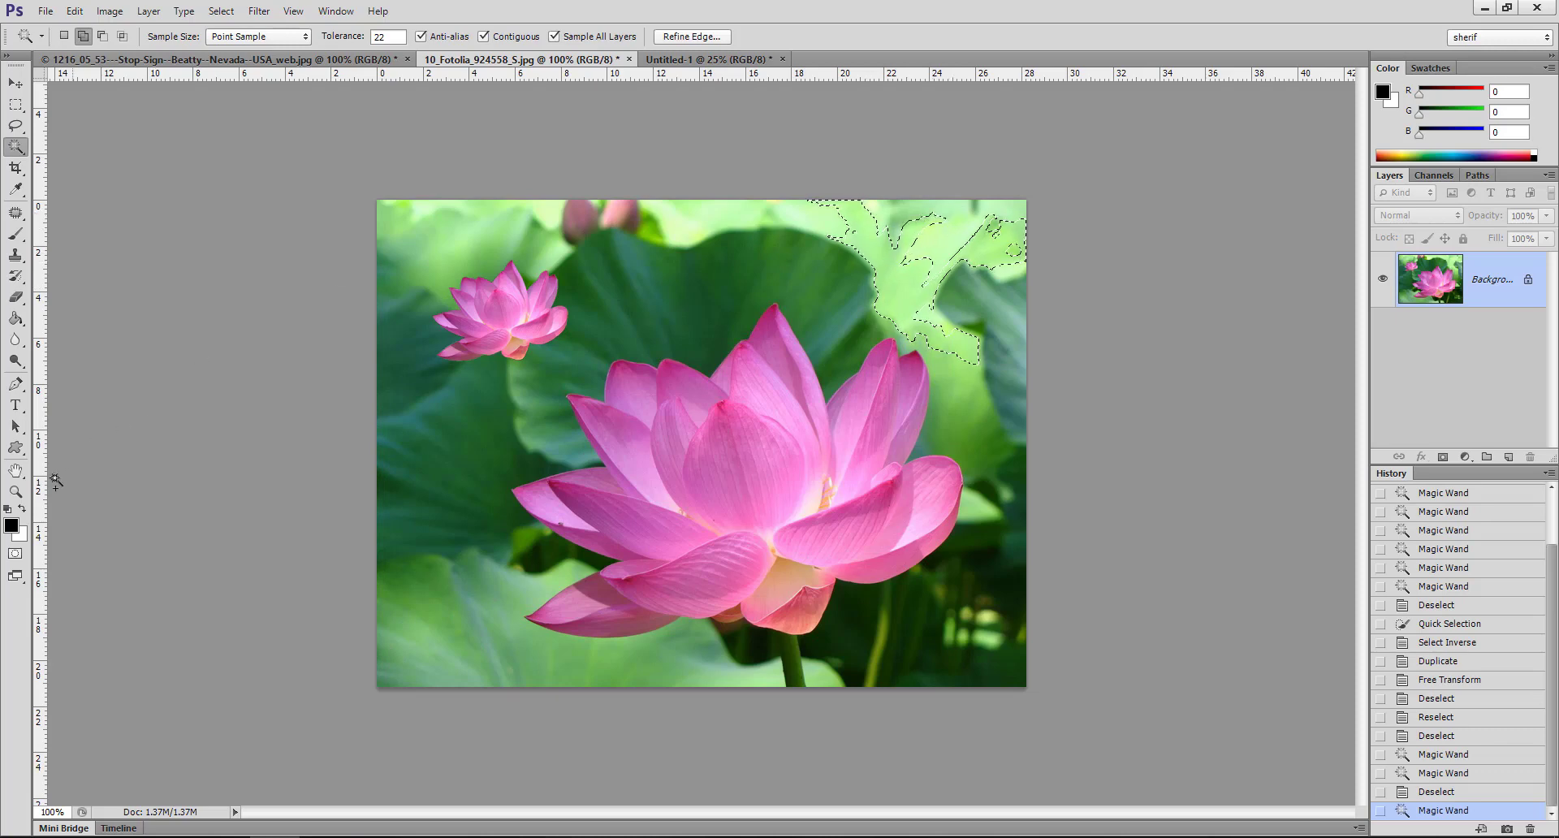
left_click(15, 491)
left_click(958, 225)
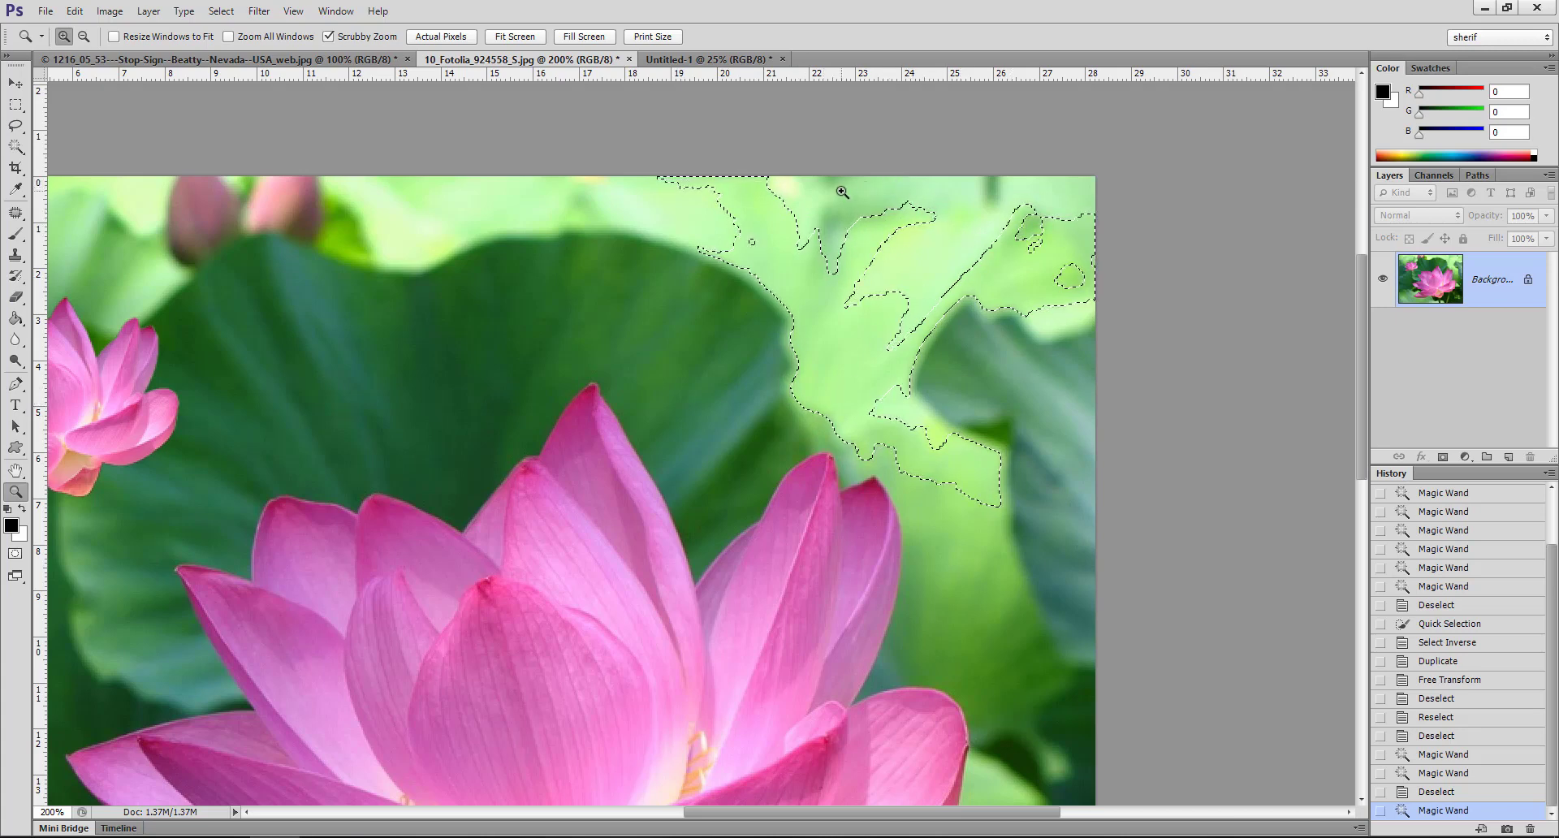
- Try smoothing the leaf selection by 22 pixels, then undo it
left_click(231, 11)
mouse_move(241, 236)
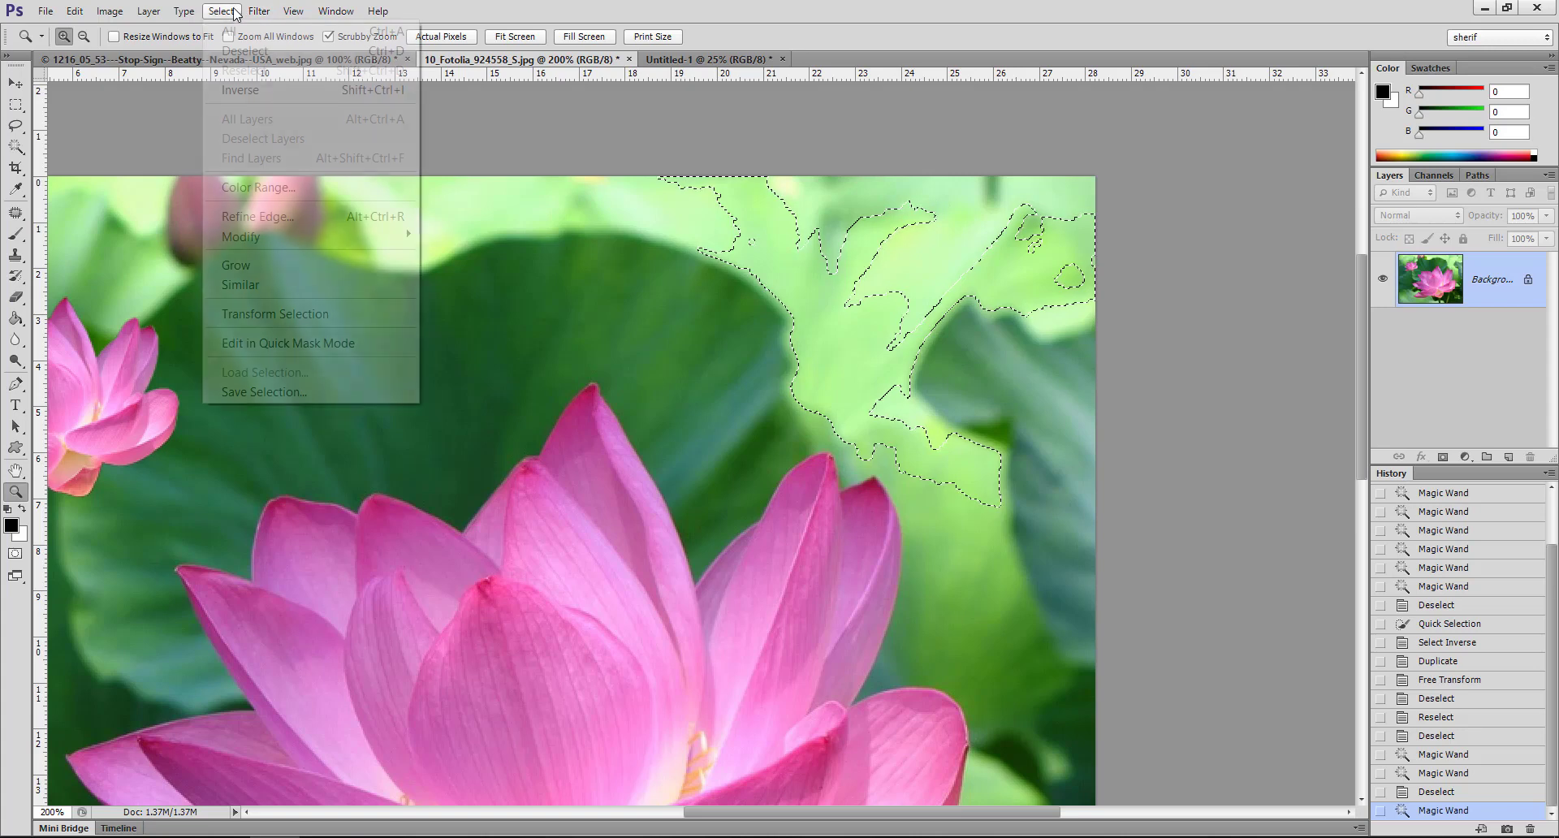
left_click(460, 254)
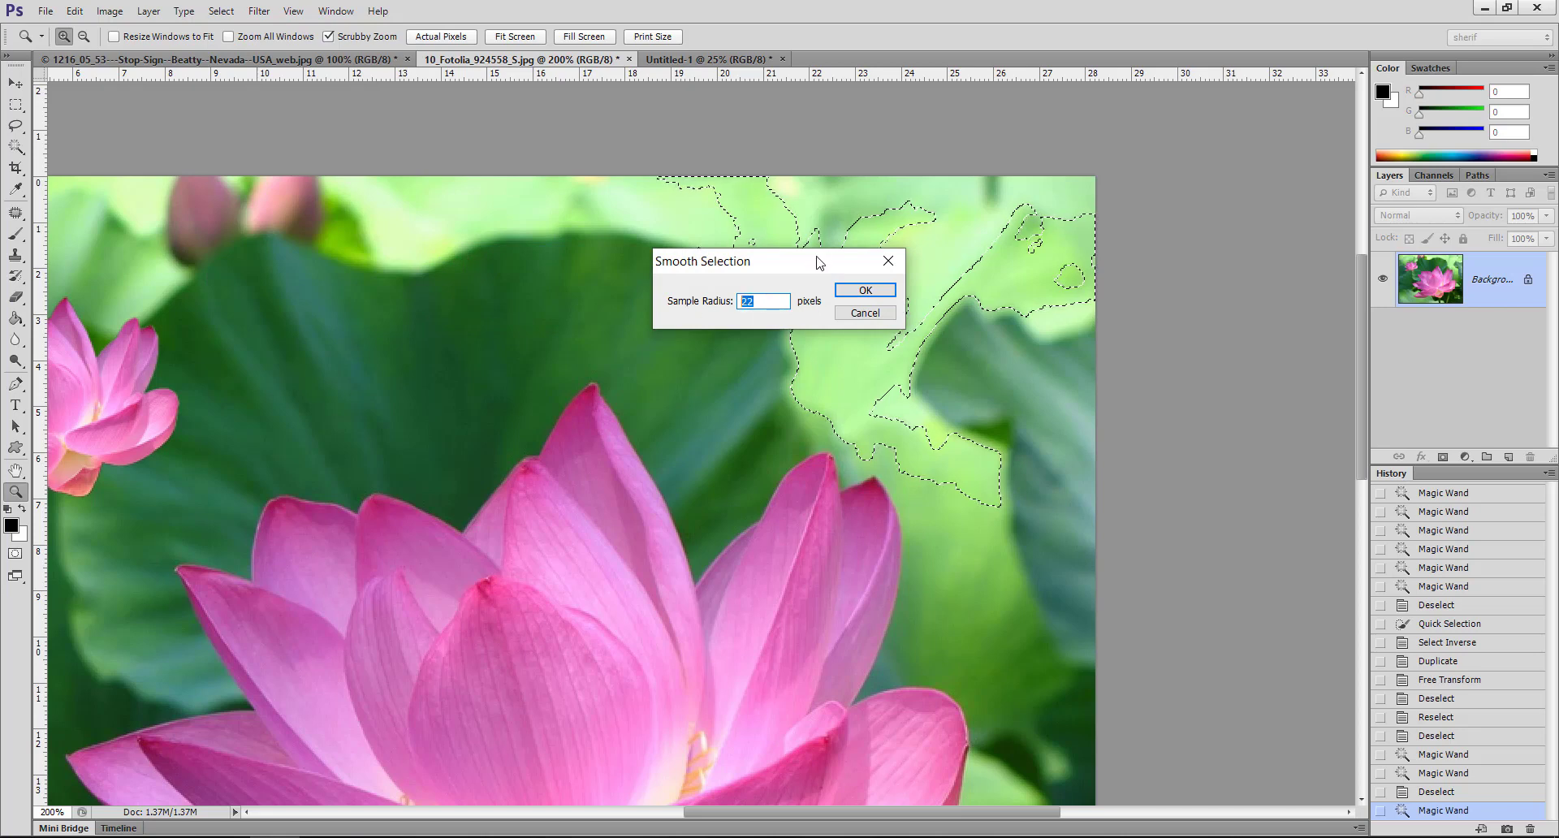
left_click(864, 290)
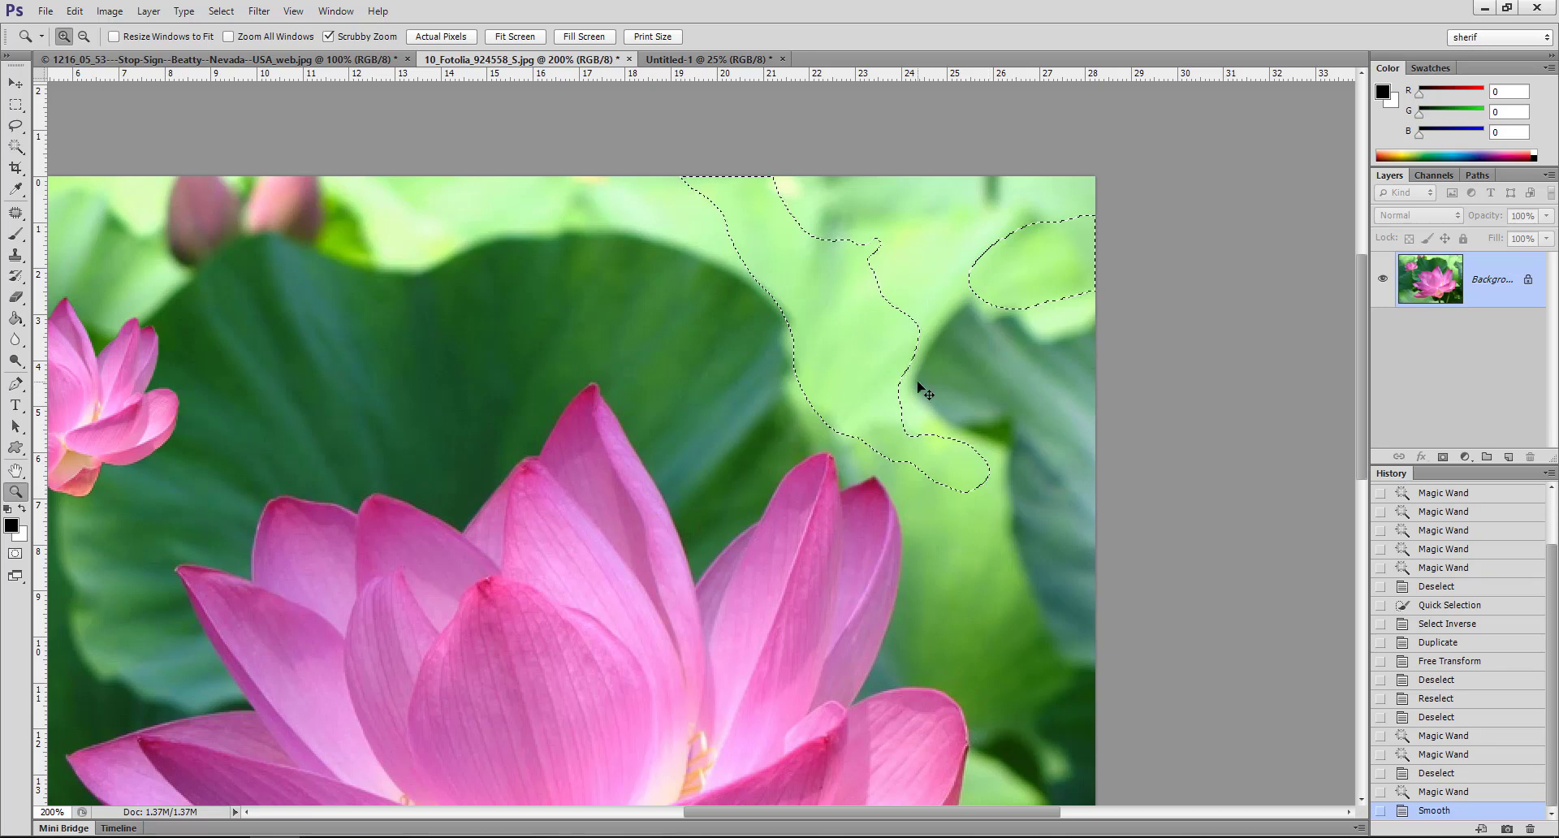
key("ctrl+z")
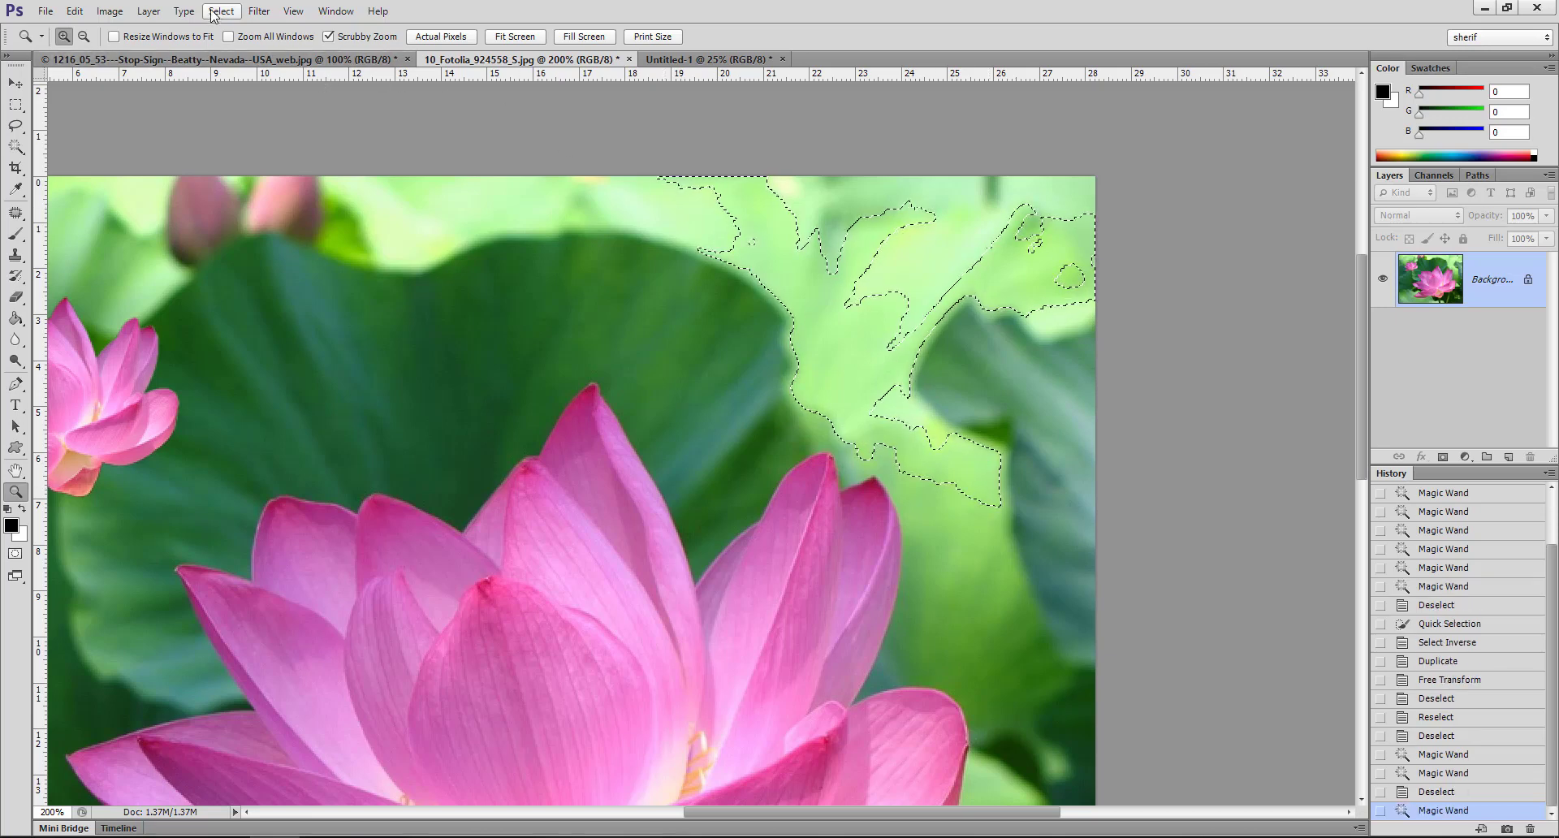
- Smooth the leaf selection with a 5-pixel sample radius, then deselect and zoom out
left_click(221, 12)
mouse_move(309, 250)
left_click(459, 255)
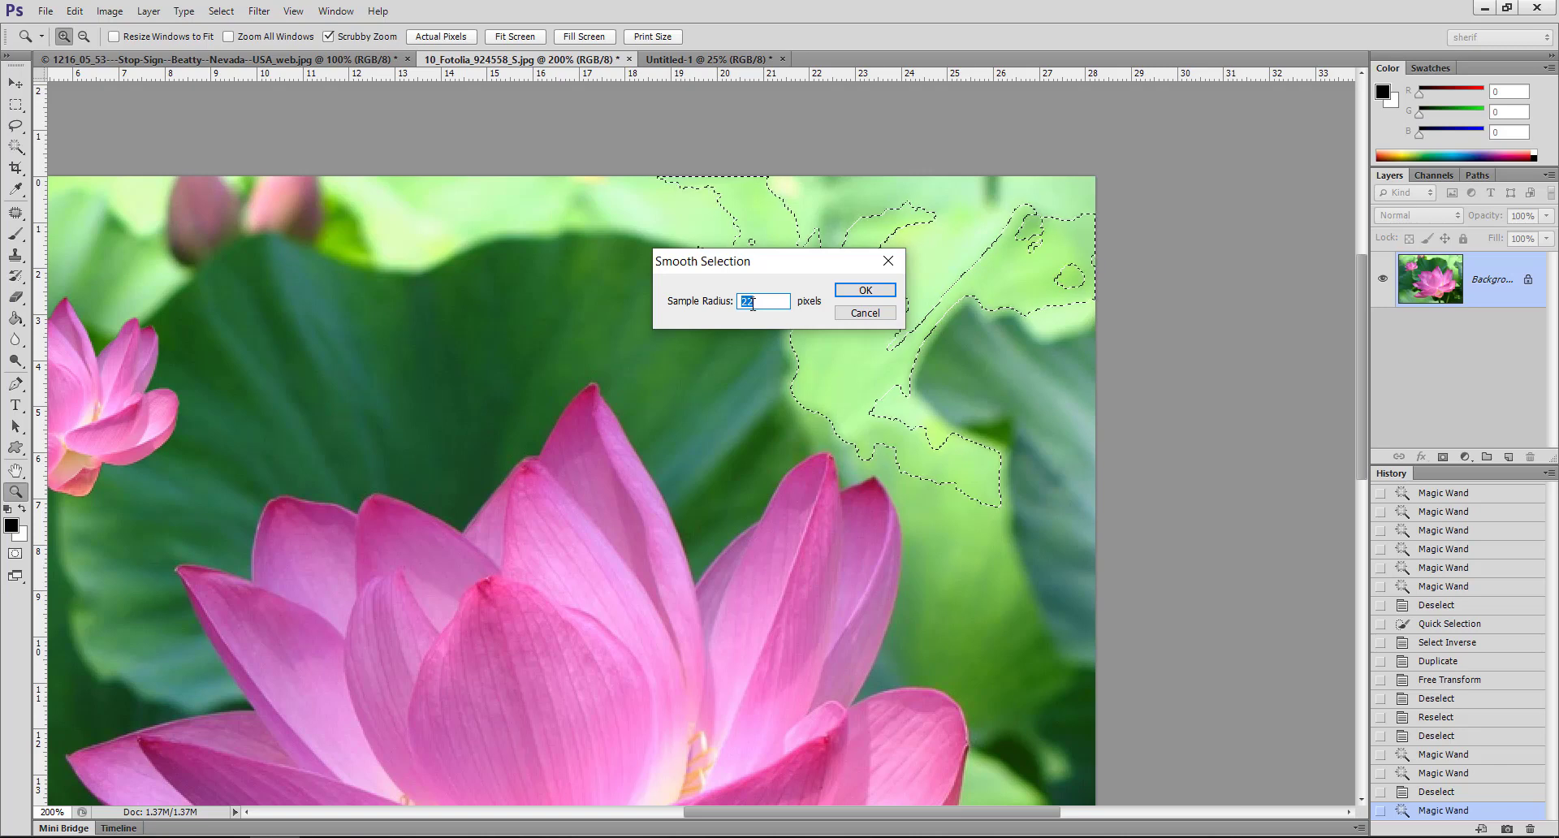
type("5")
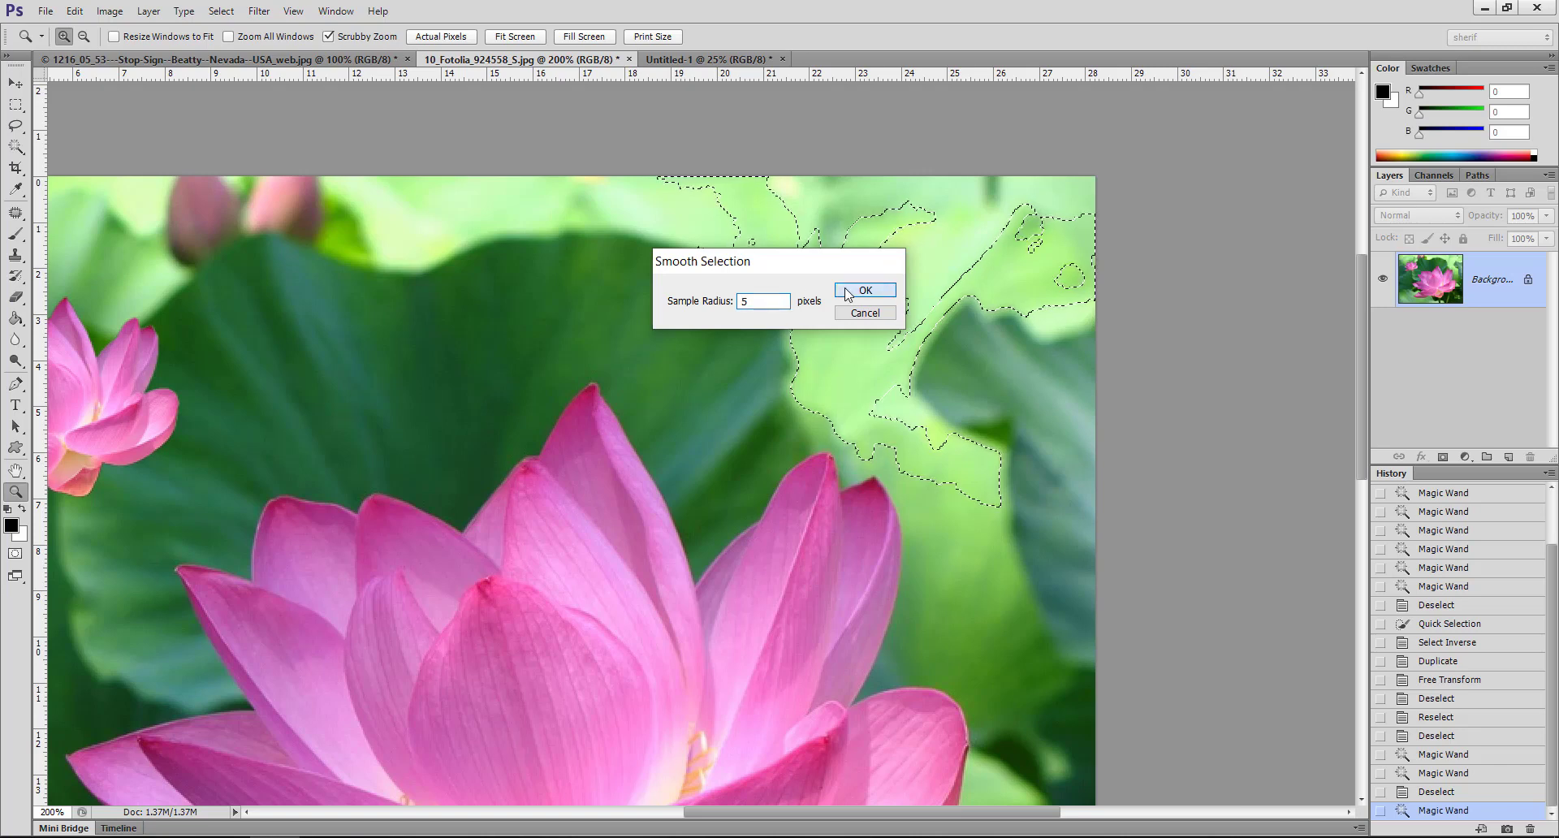
left_click(866, 290)
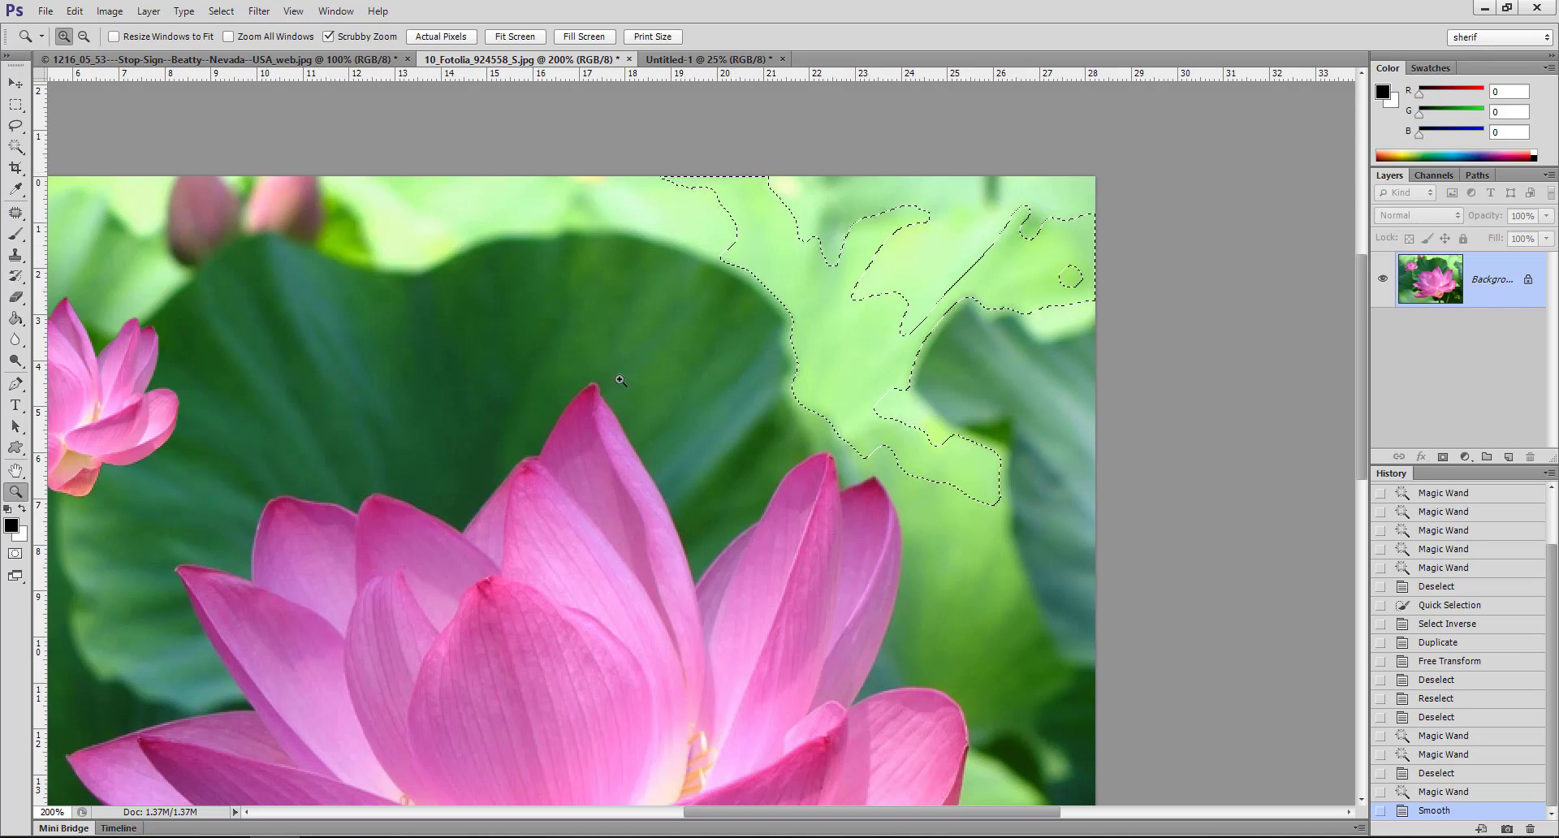
key("ctrl+d")
key("ctrl+minus")
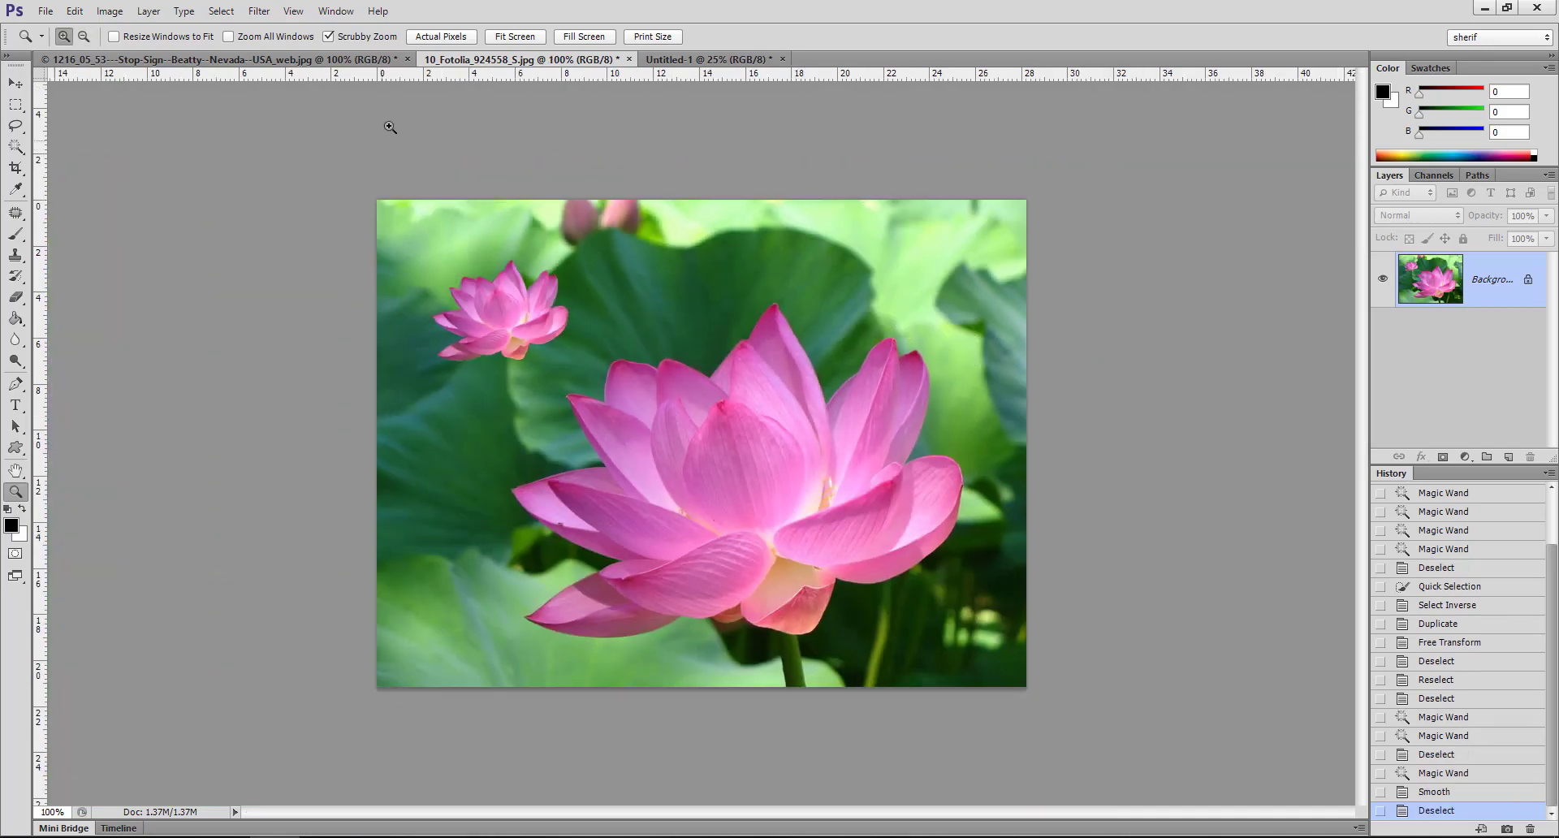
- Bring Untitled-1 forward and try growing its selection with Select > Modify > Expand
left_click(706, 59)
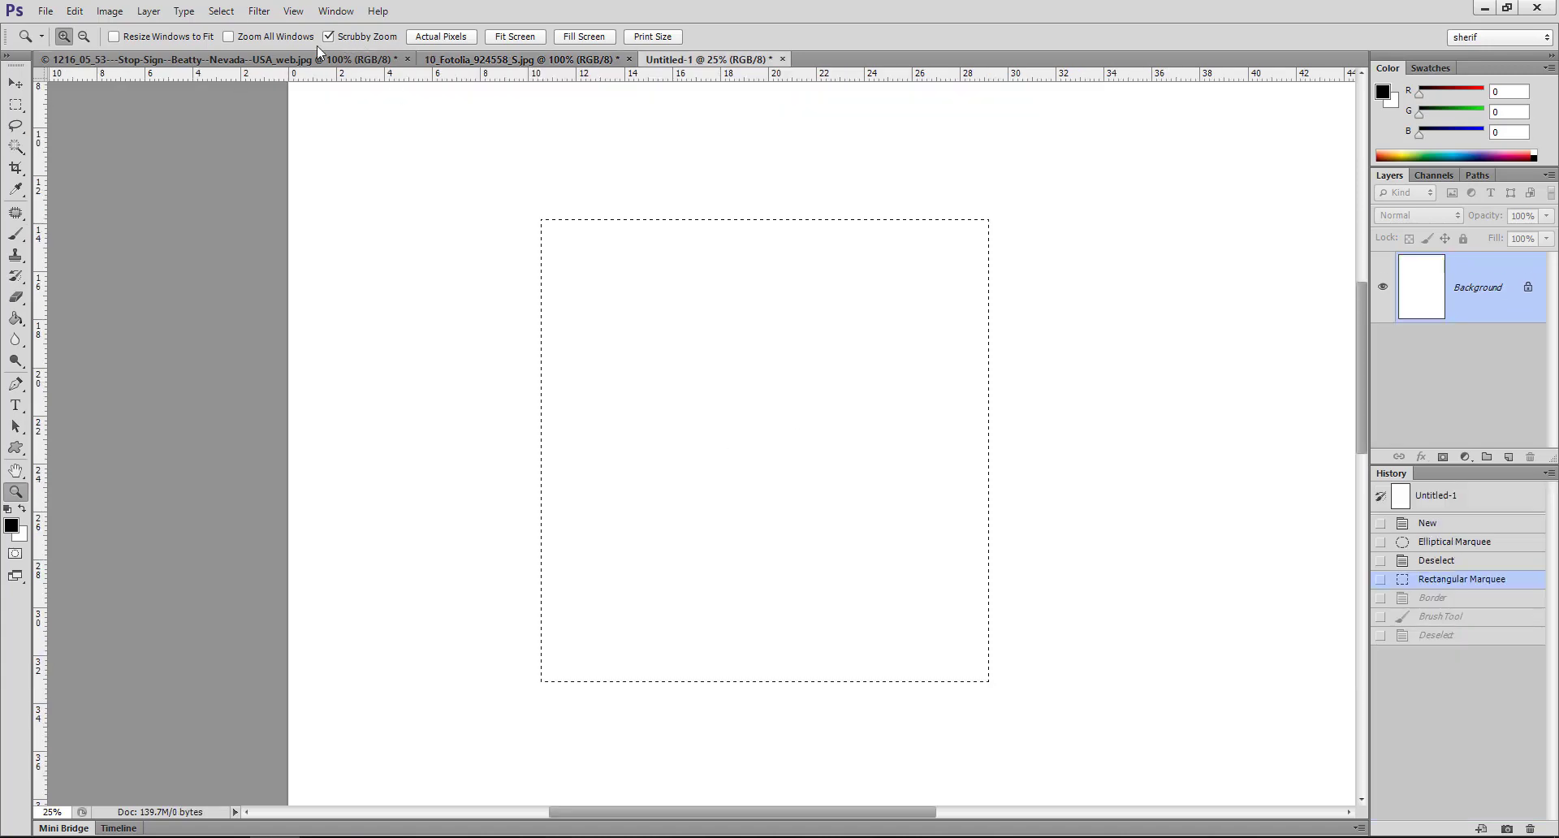
left_click(232, 12)
mouse_move(310, 235)
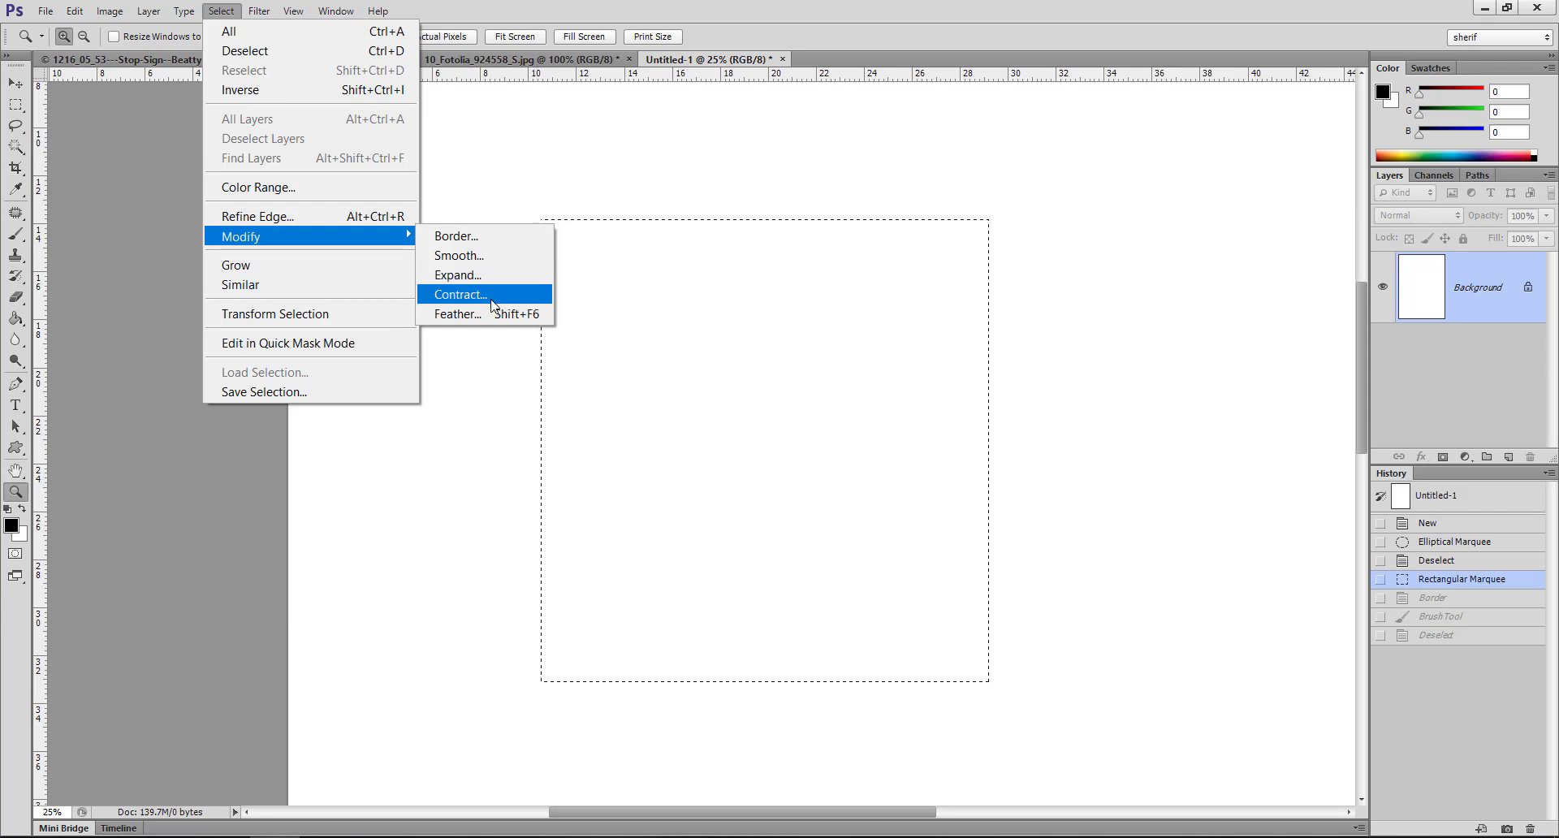
left_click(469, 276)
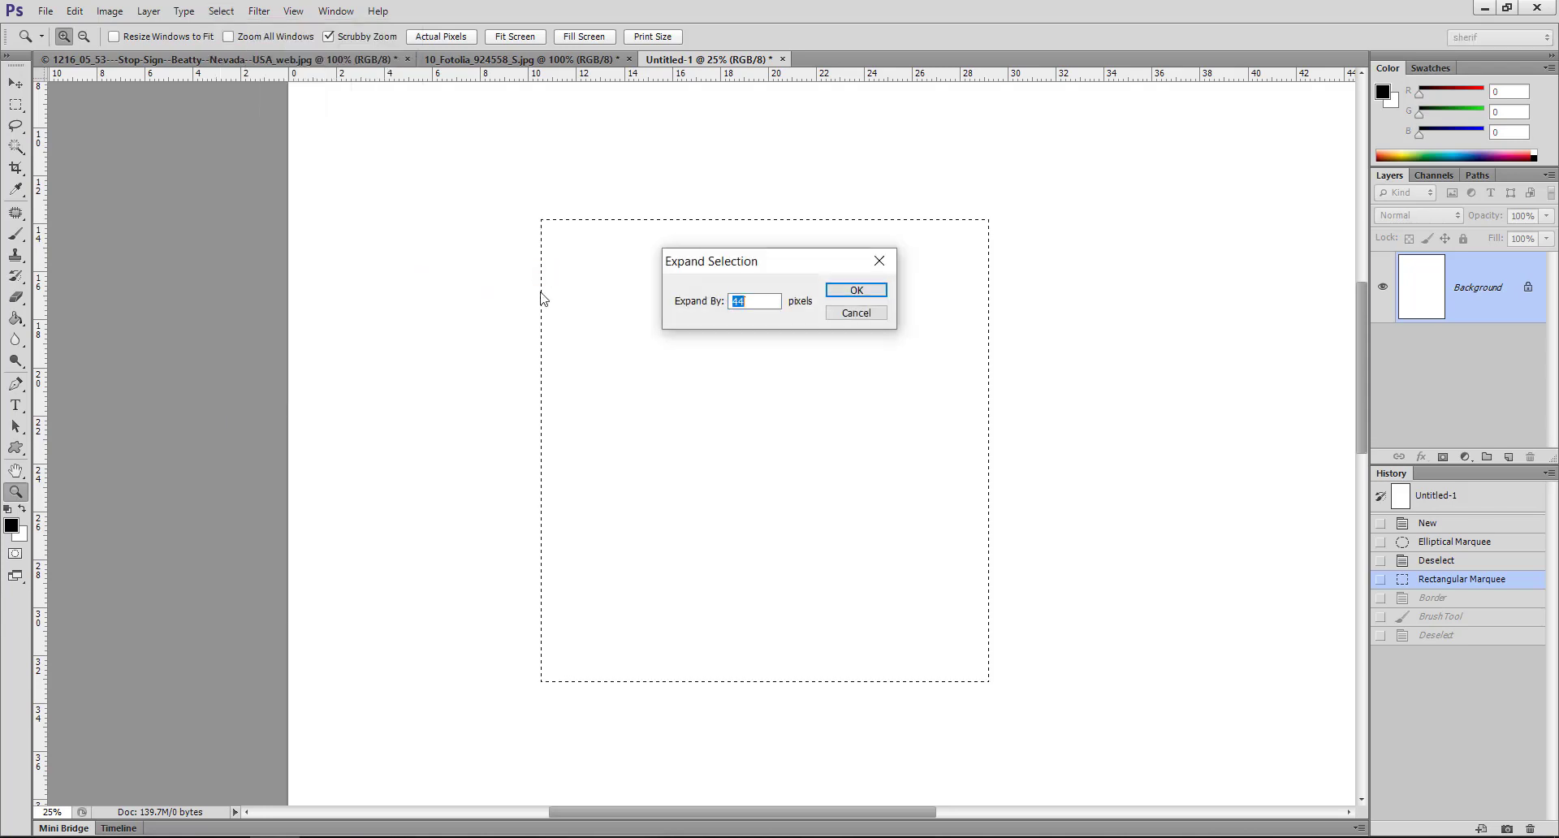
left_click(831, 290)
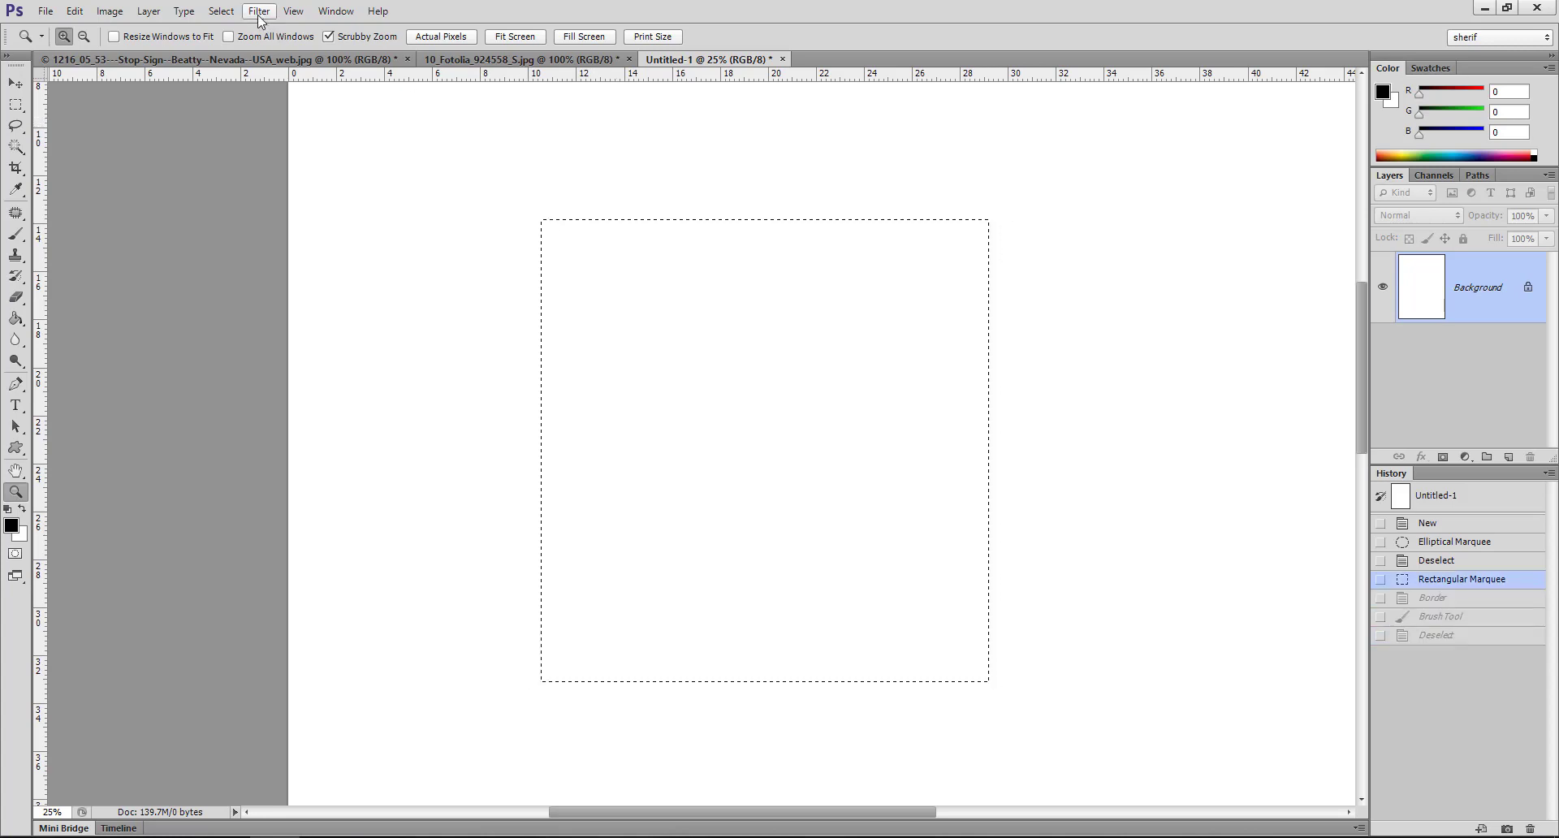
- Contract the square selection inward by 22 pixels
left_click(213, 13)
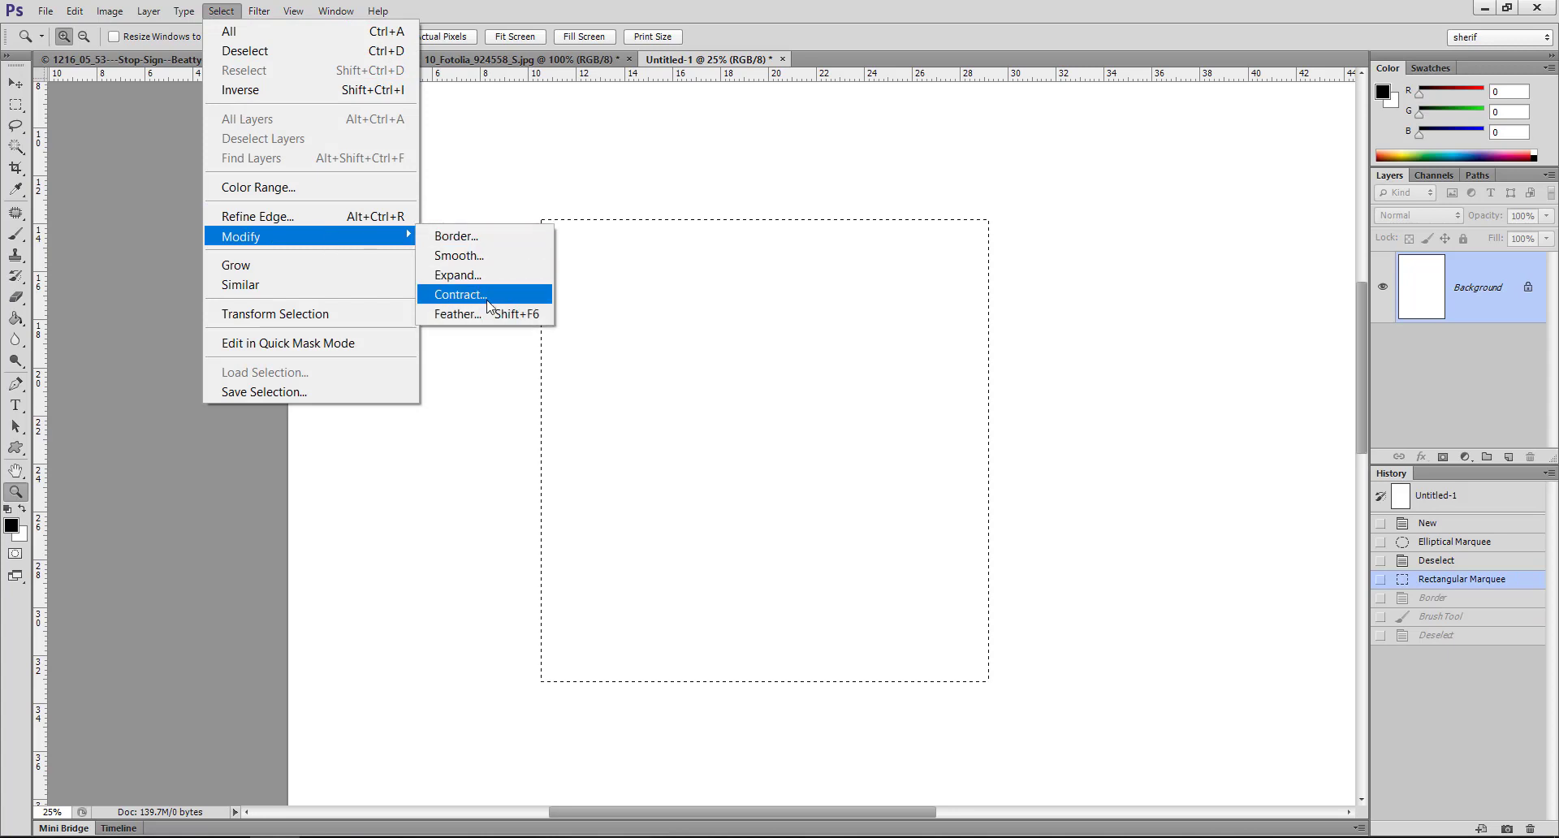
left_click(487, 302)
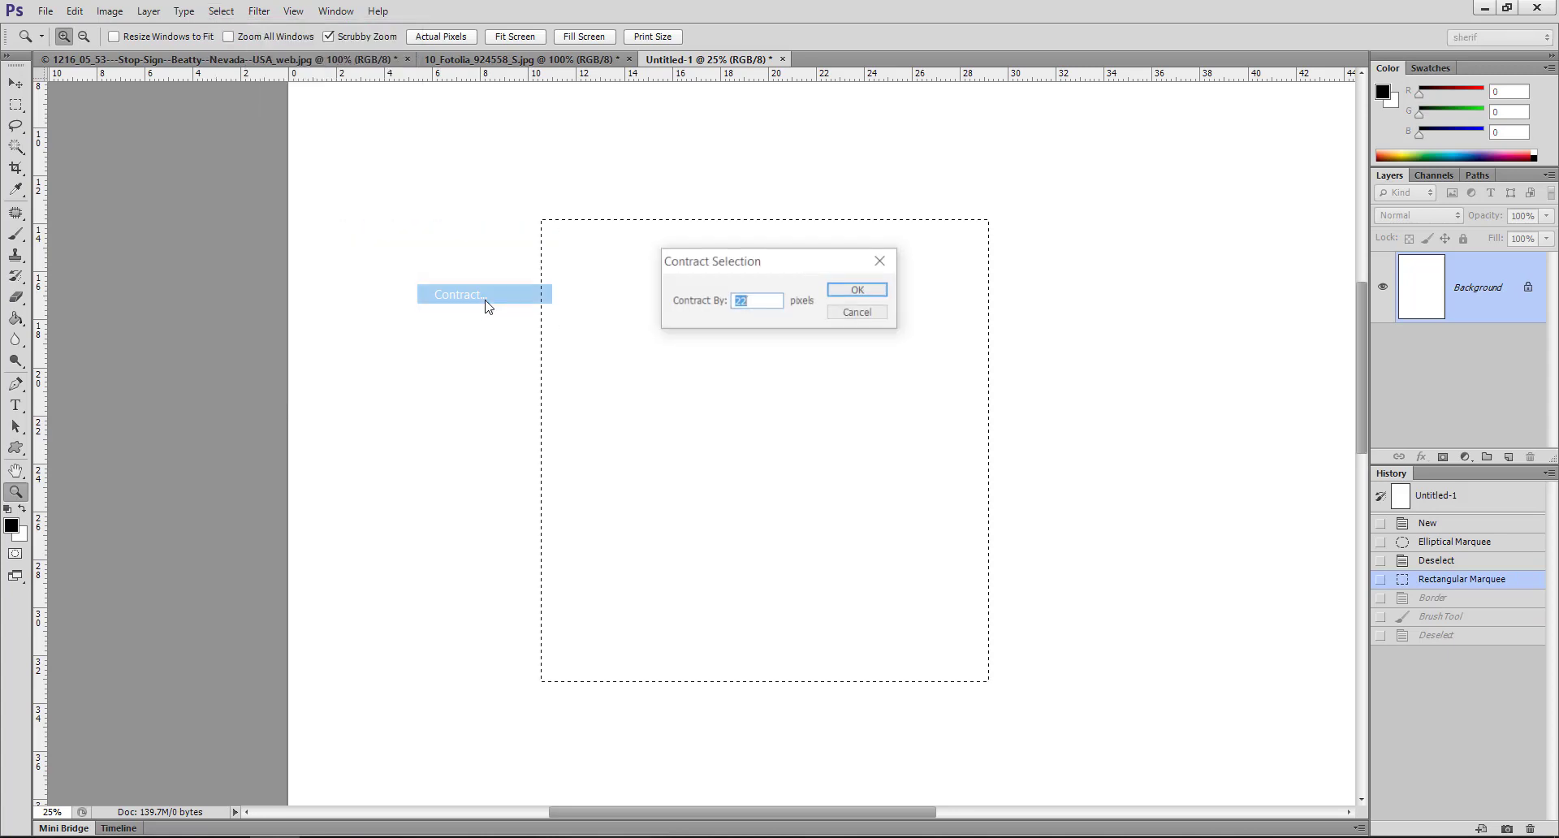
left_click(849, 290)
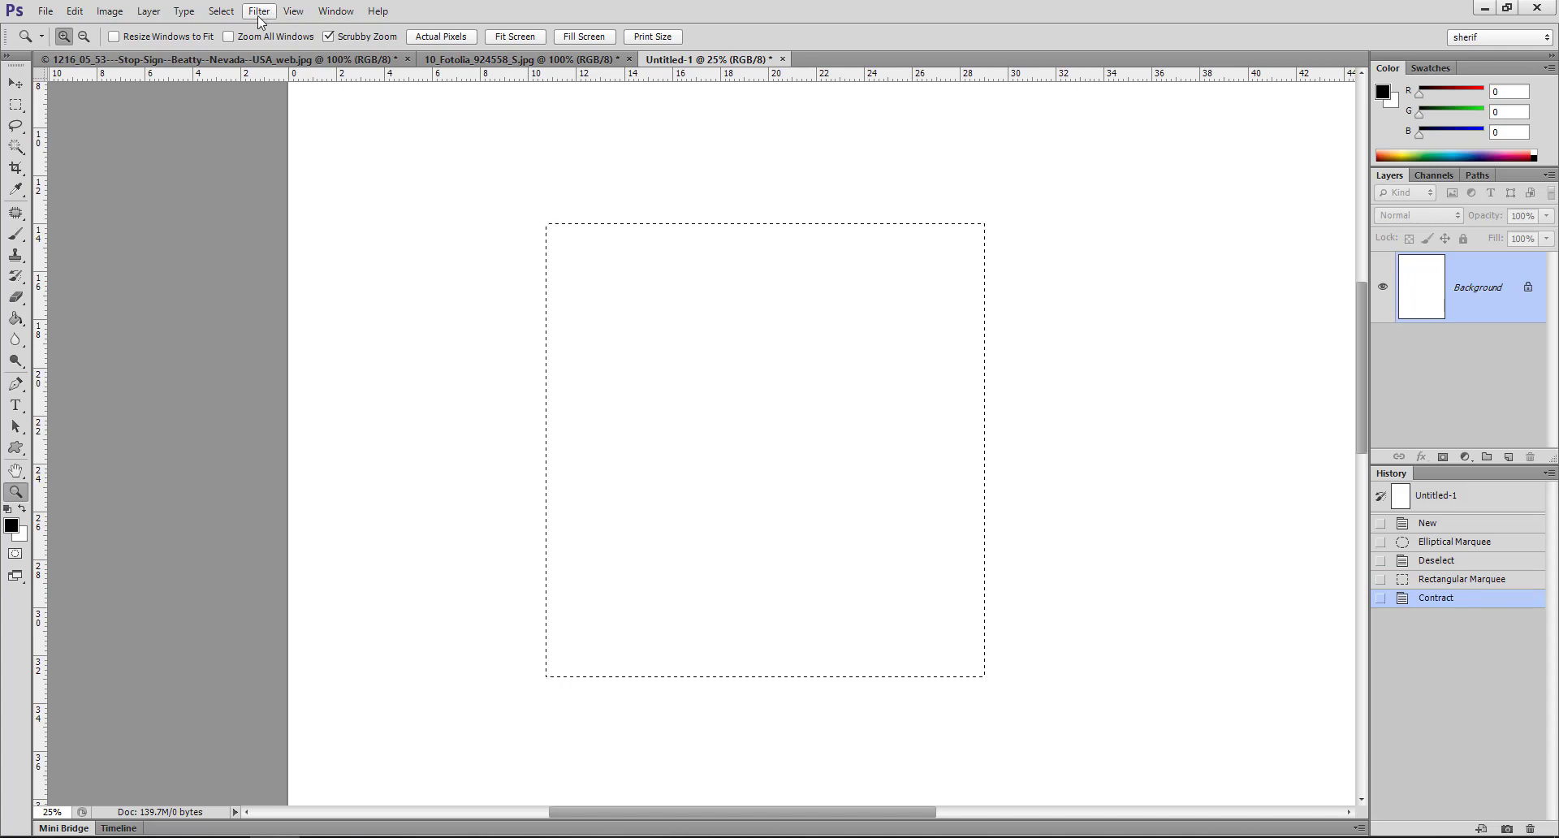
- Contract Untitled-1's square selection by a further 55 pixels
left_click(231, 13)
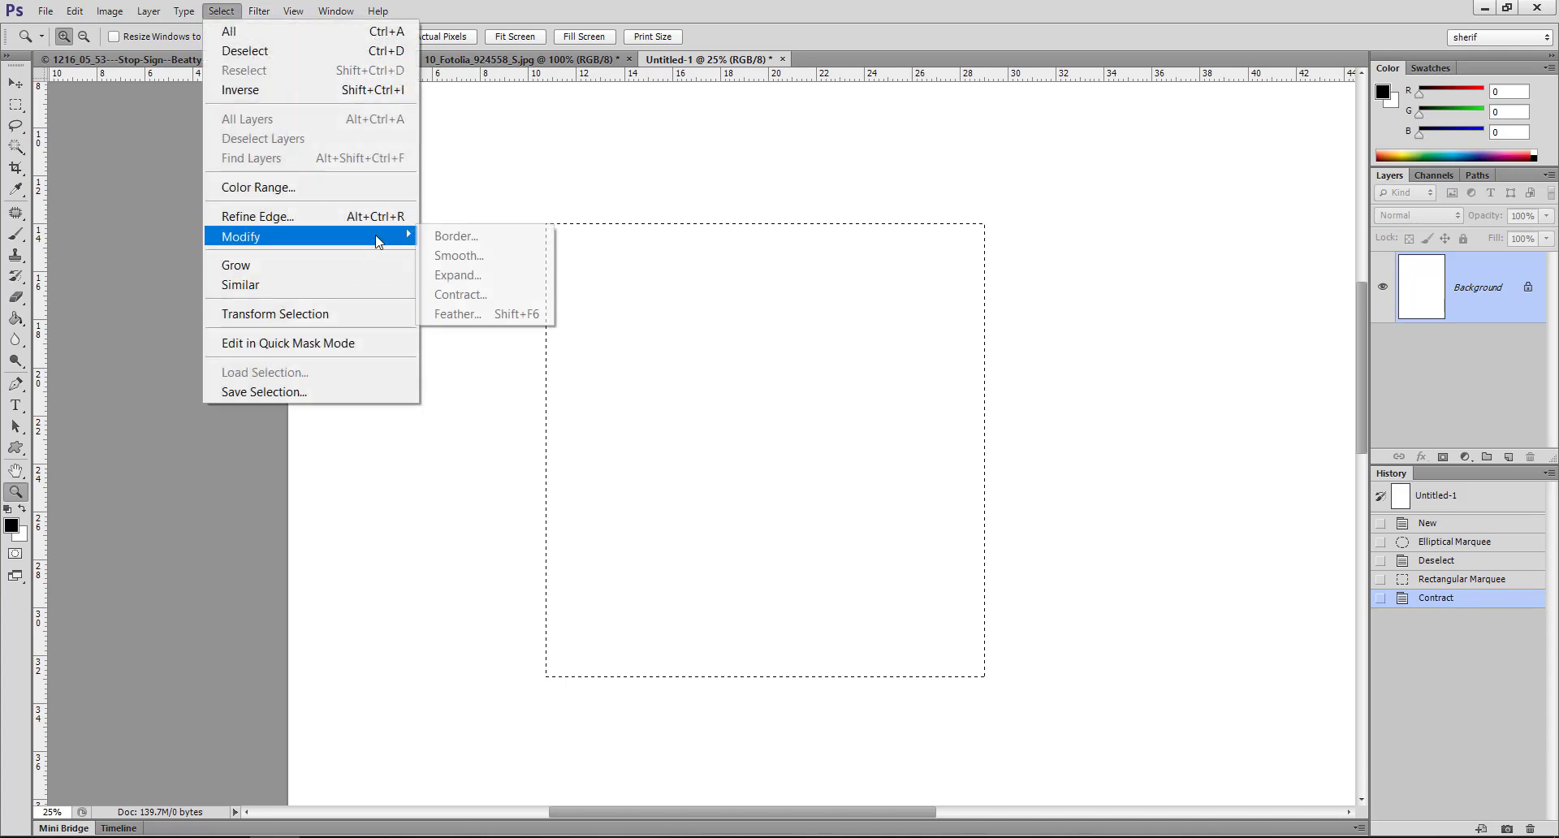
left_click(483, 294)
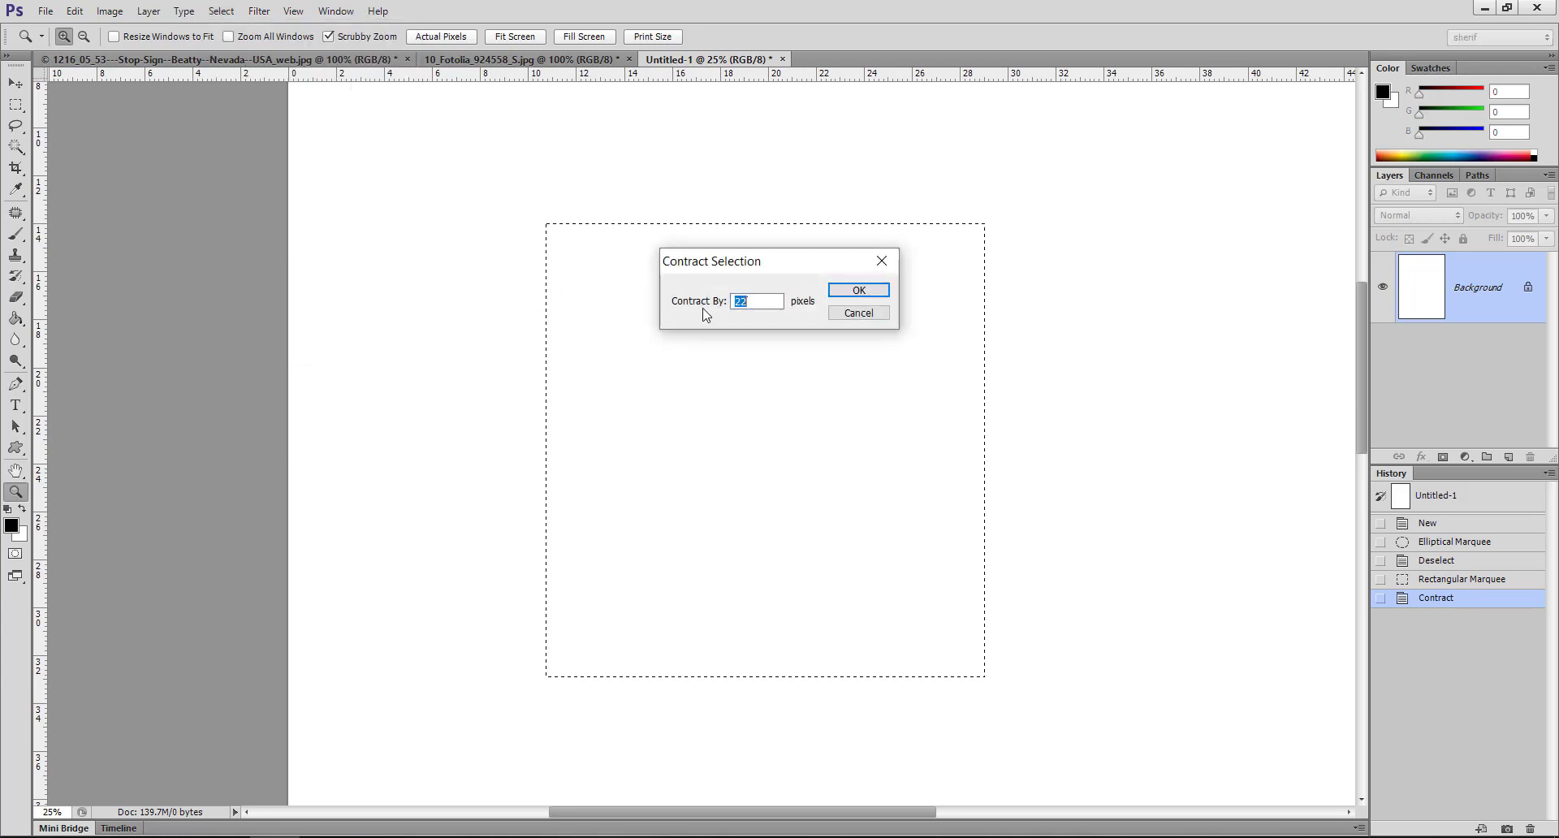
left_click(844, 291)
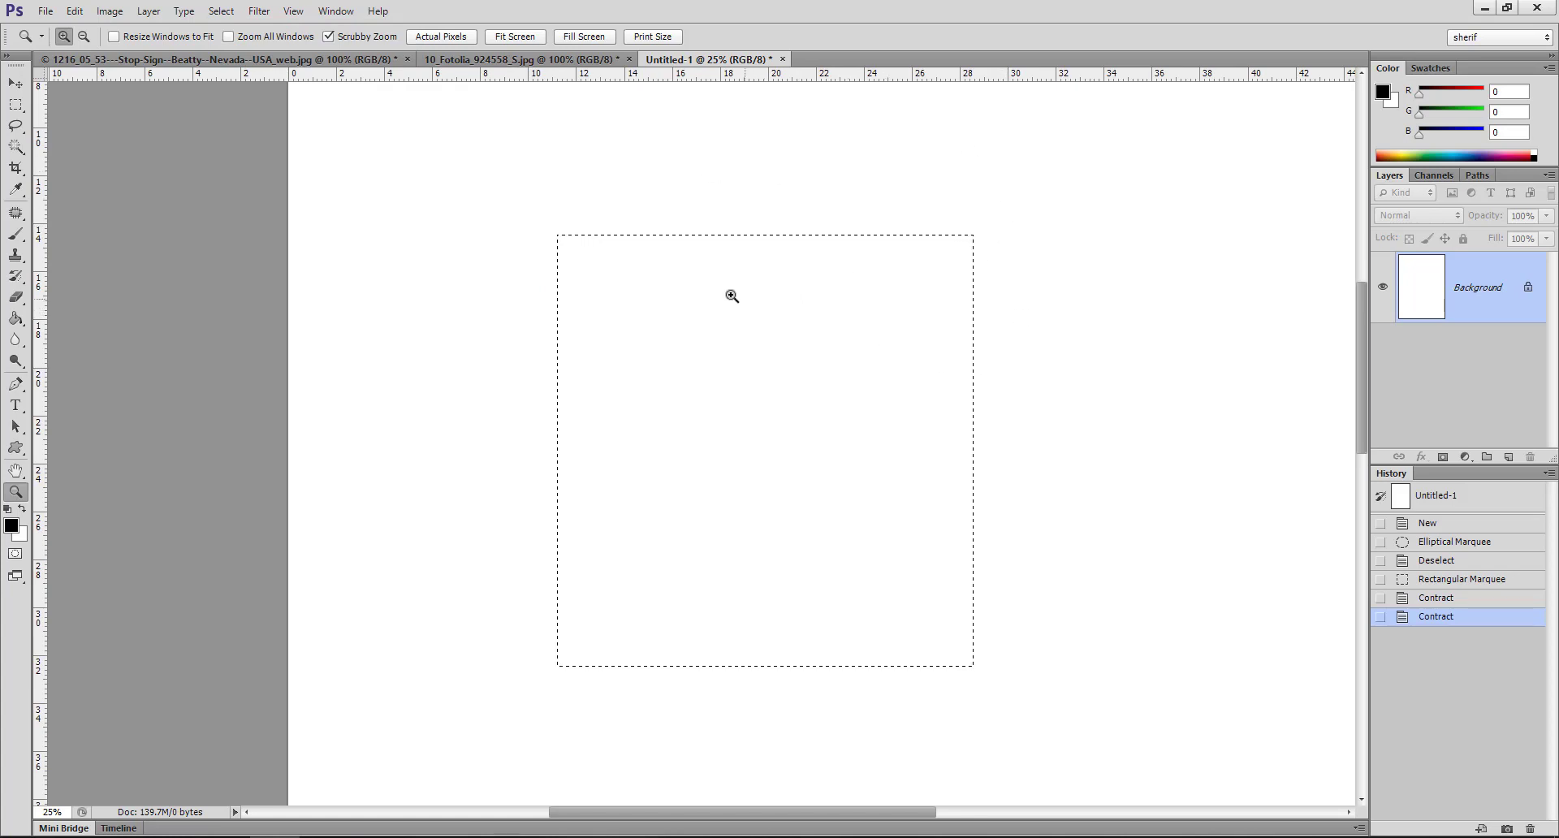
left_click(261, 14)
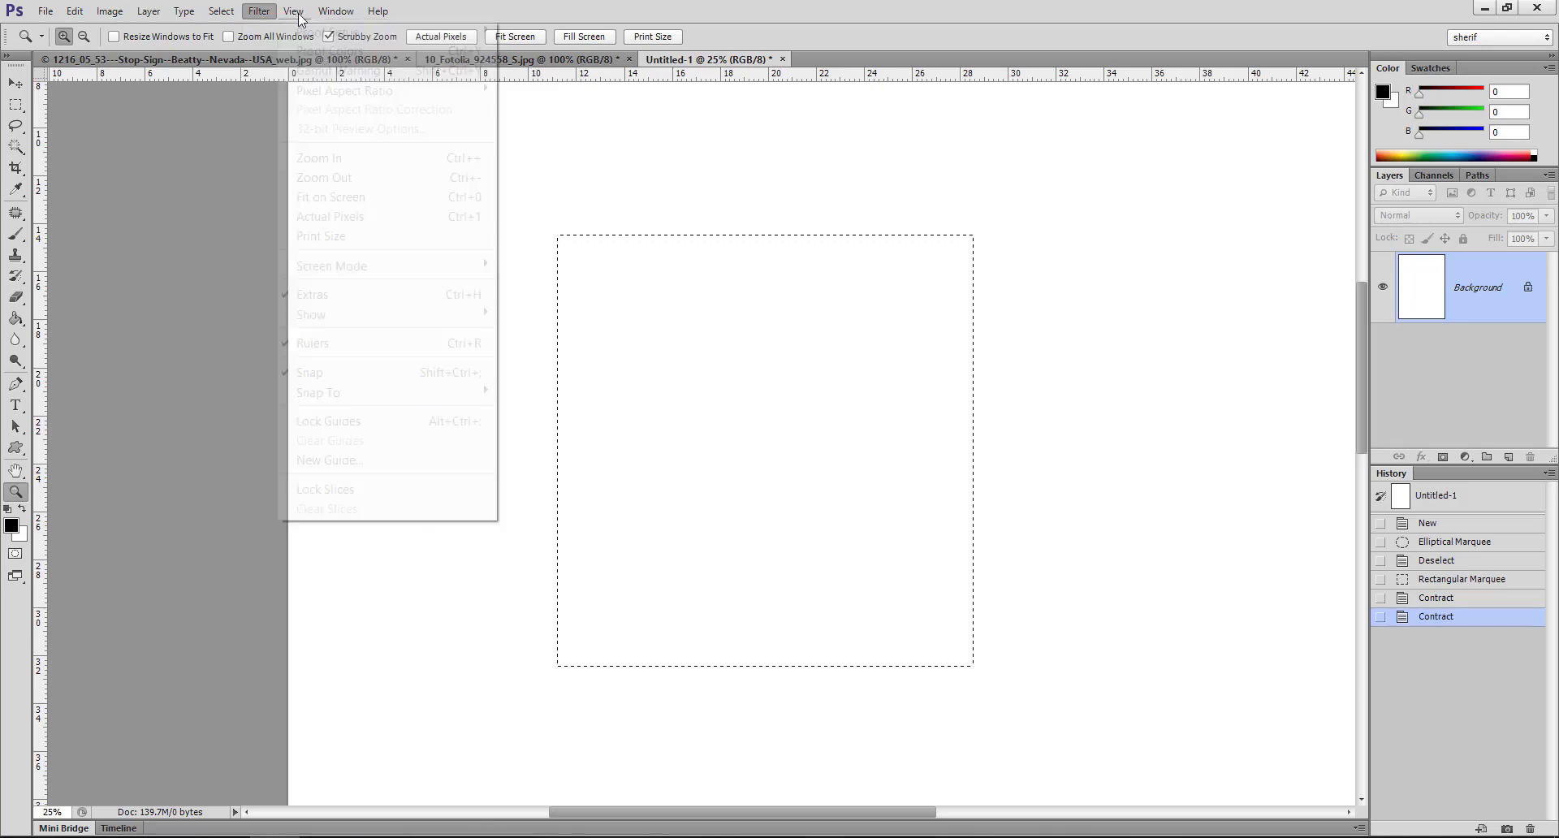
left_click(222, 10)
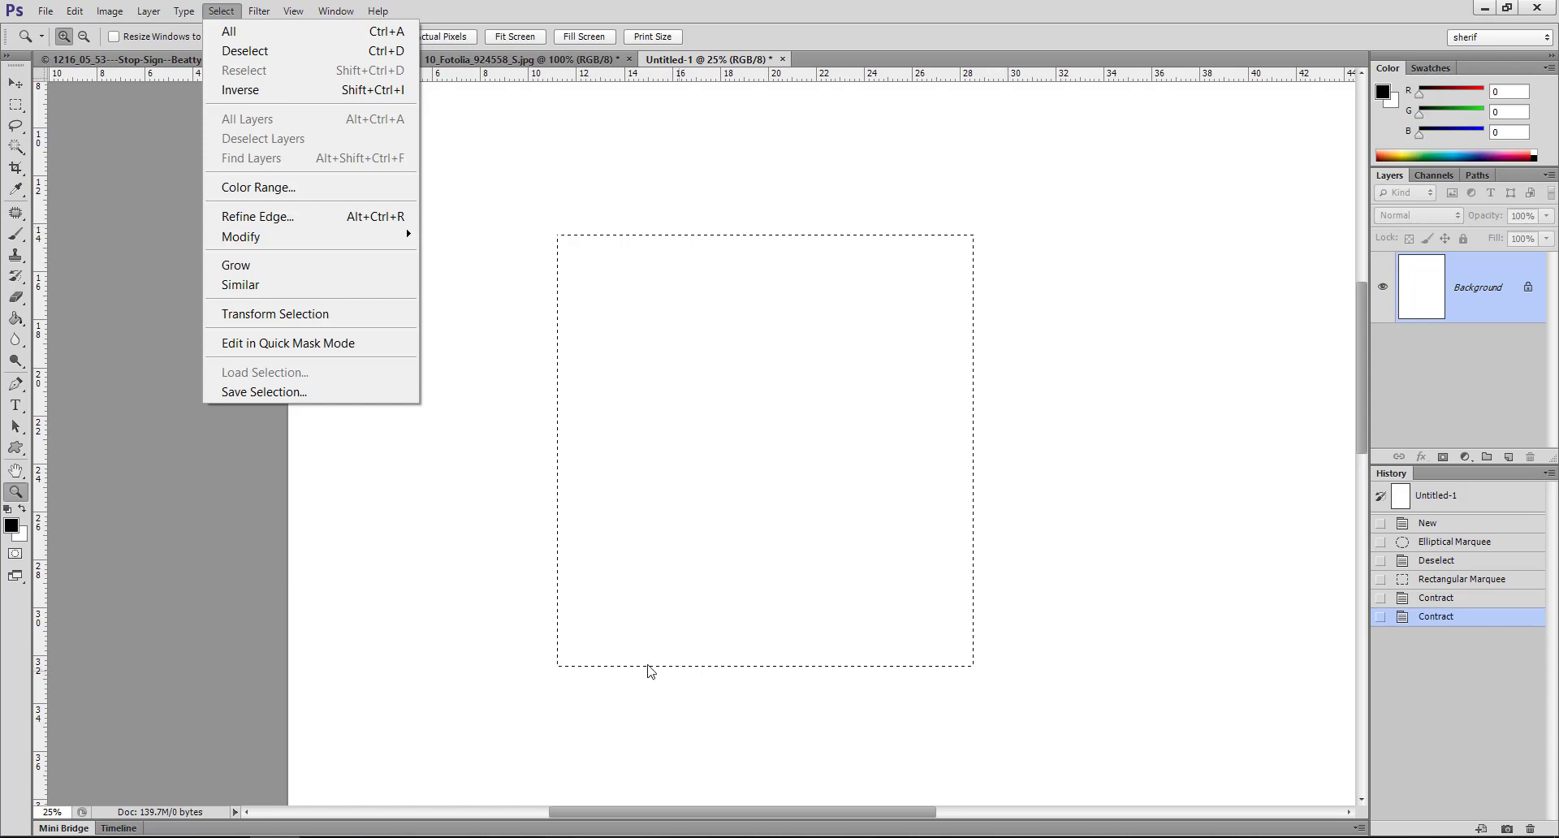
left_click(15, 104)
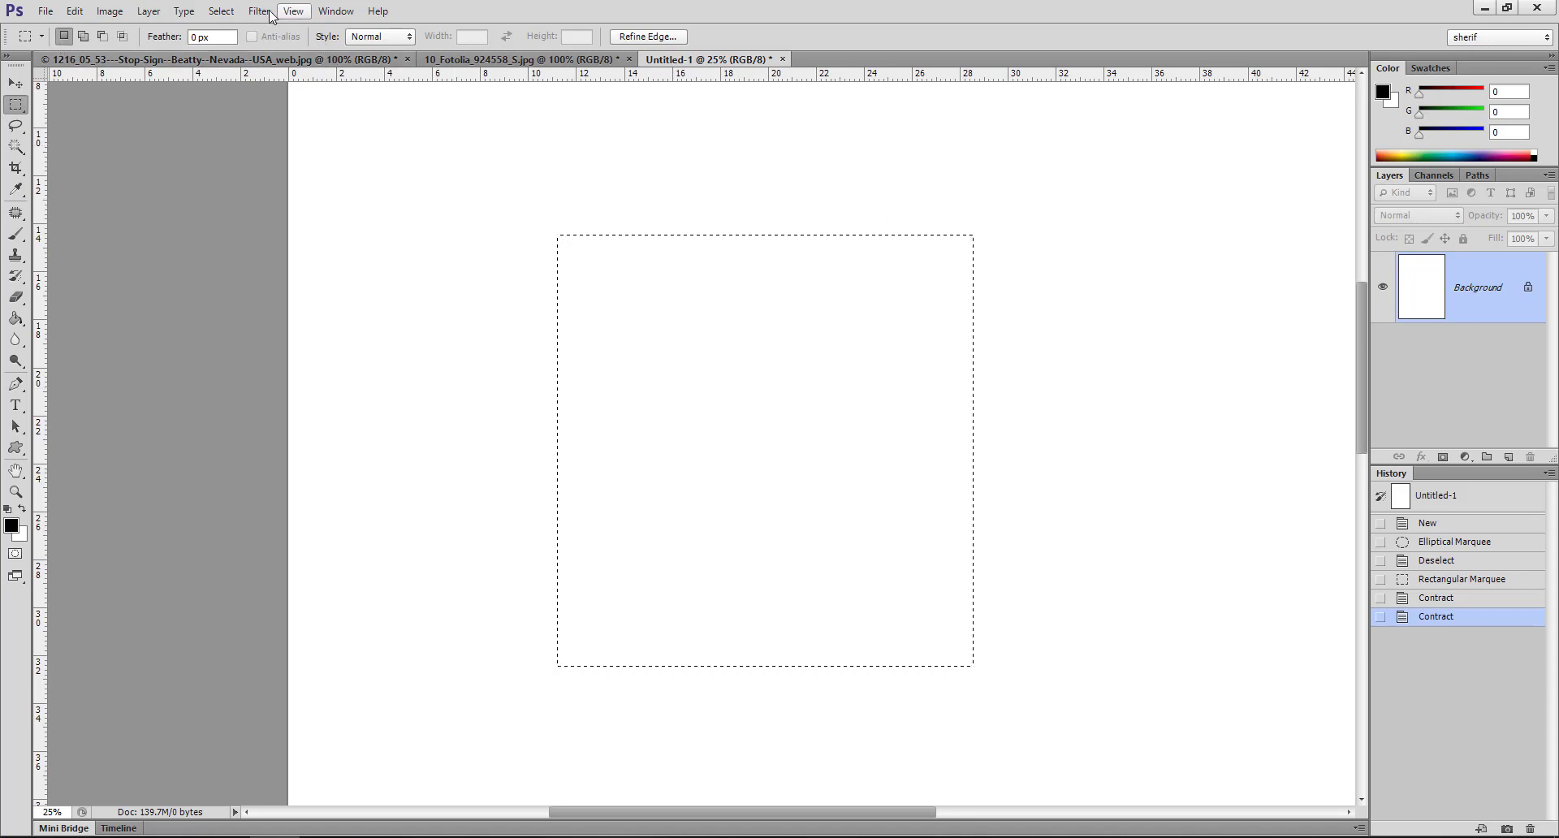
- Feather the square selection with a 33-pixel radius to round its corners
left_click(220, 11)
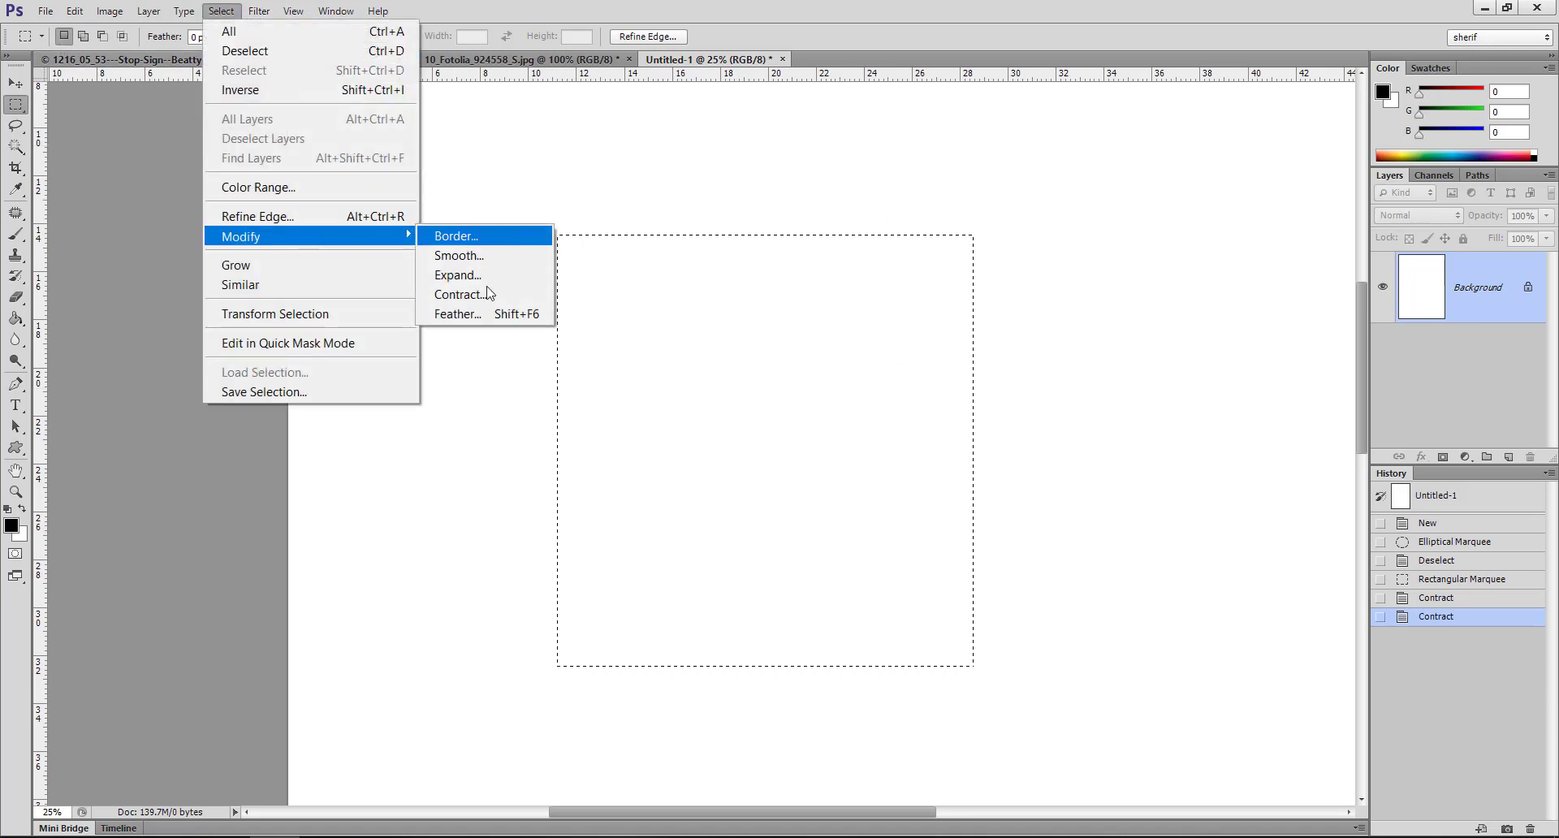
mouse_move(311, 236)
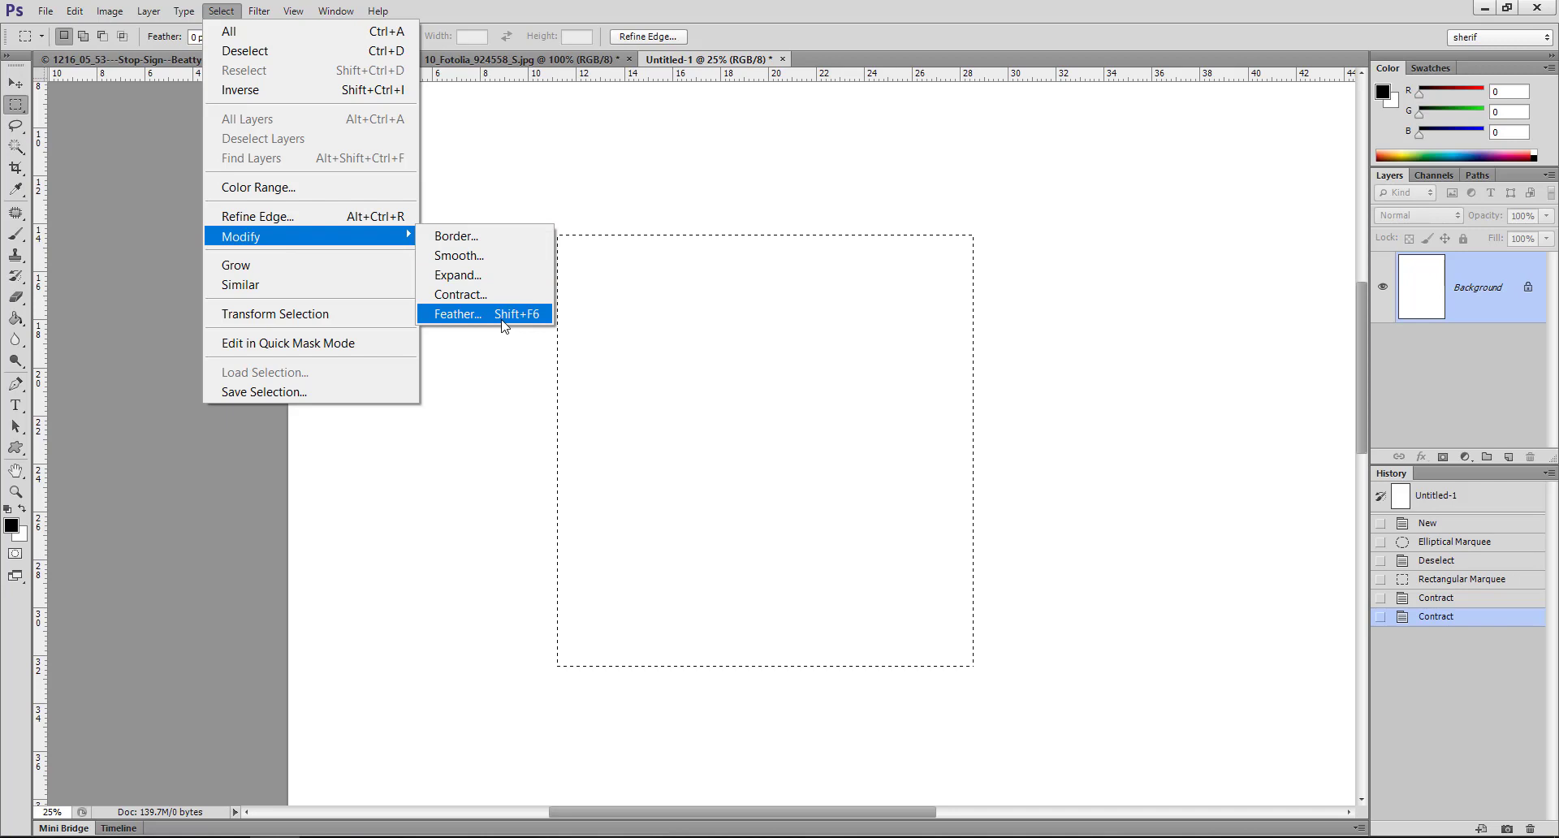
left_click(503, 317)
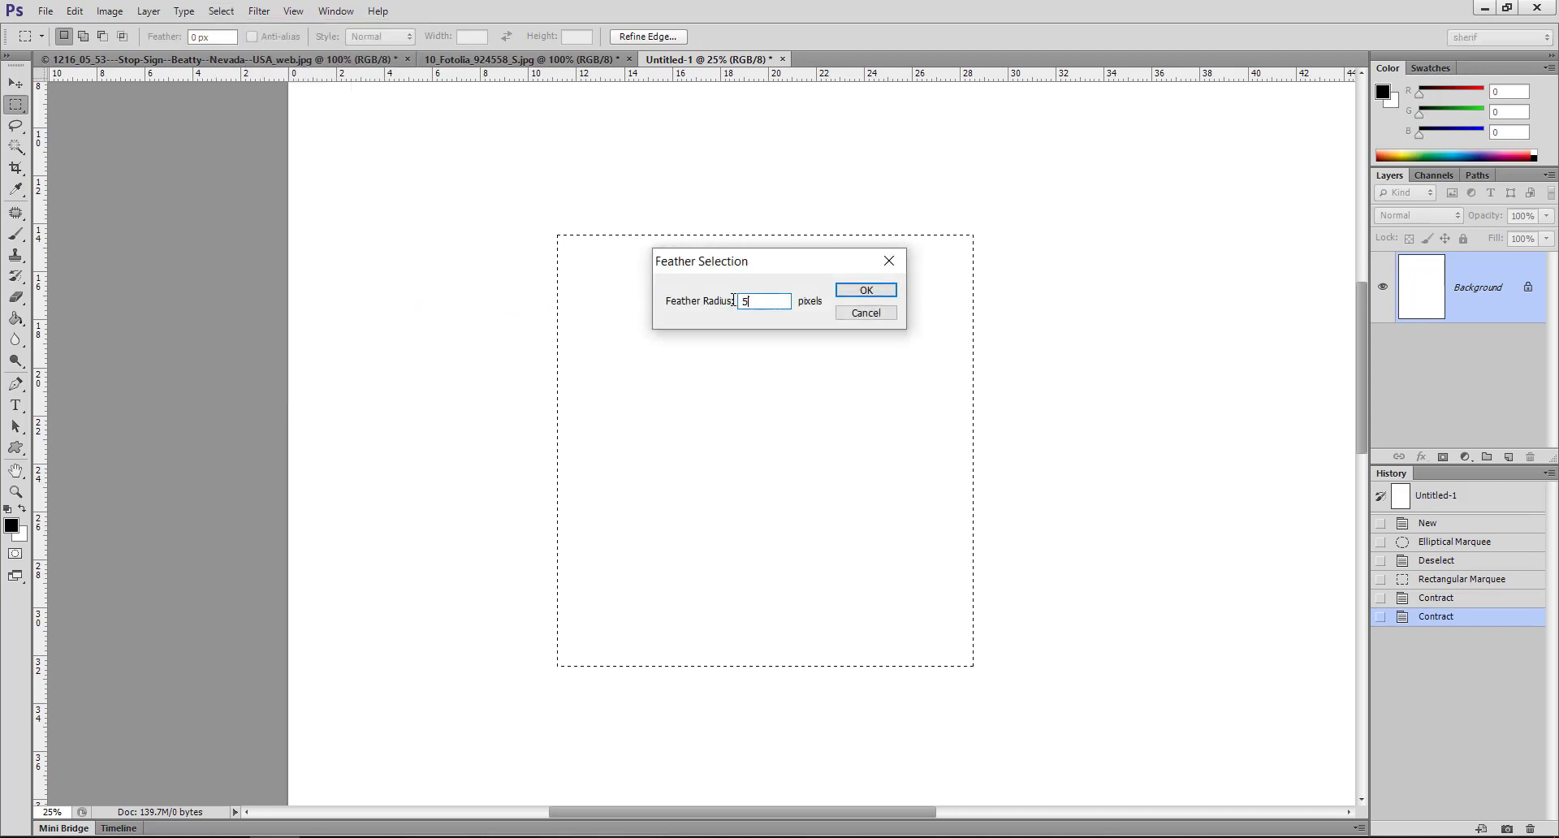
key("BackSpace")
type("33")
left_click(841, 296)
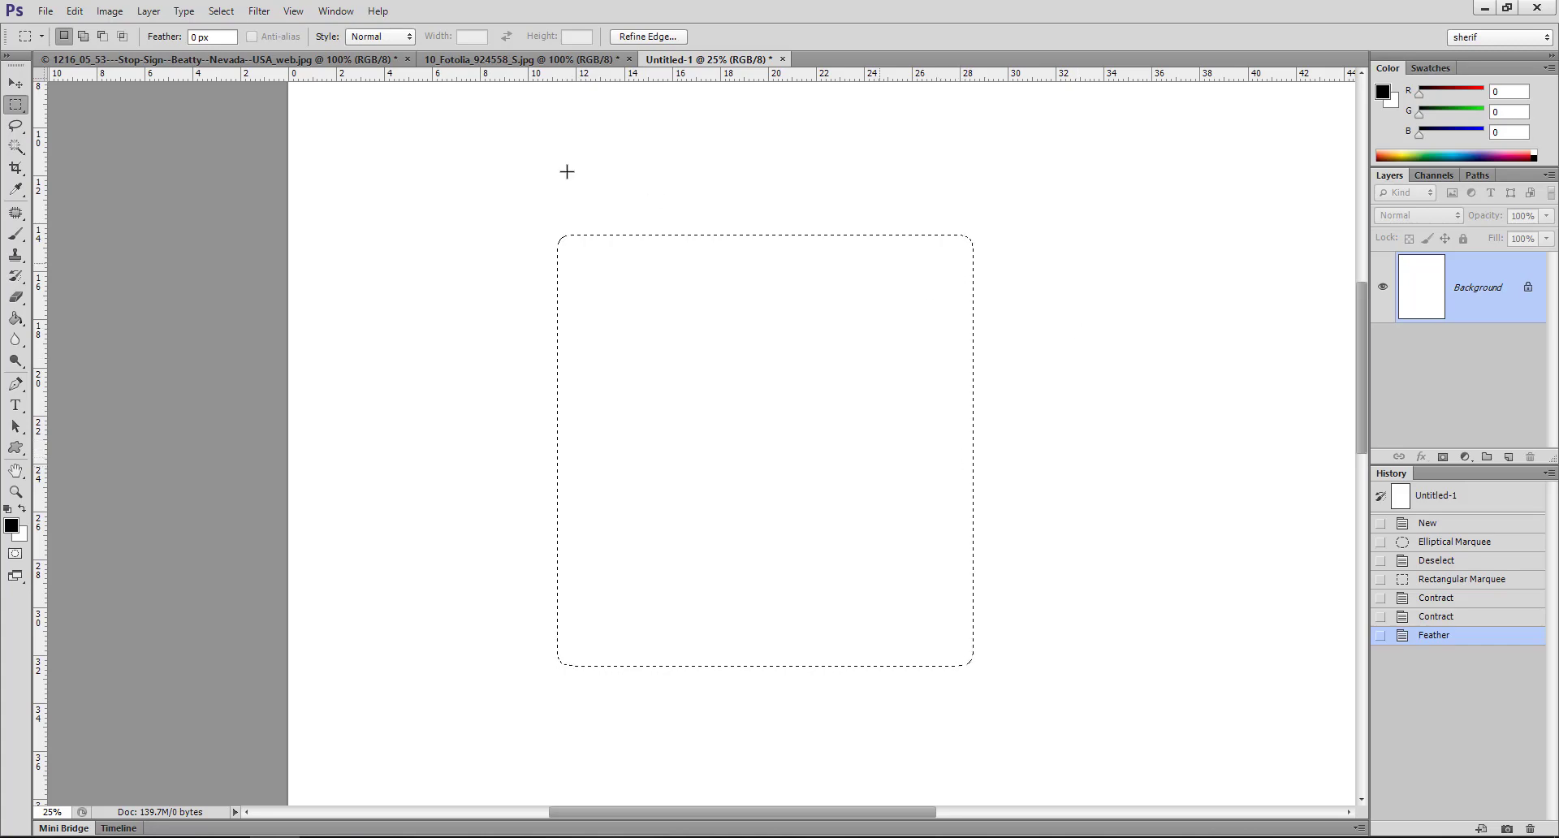
- On the lotus photo, draw a rectangle around the central flower and check the feather setting
left_click(526, 65)
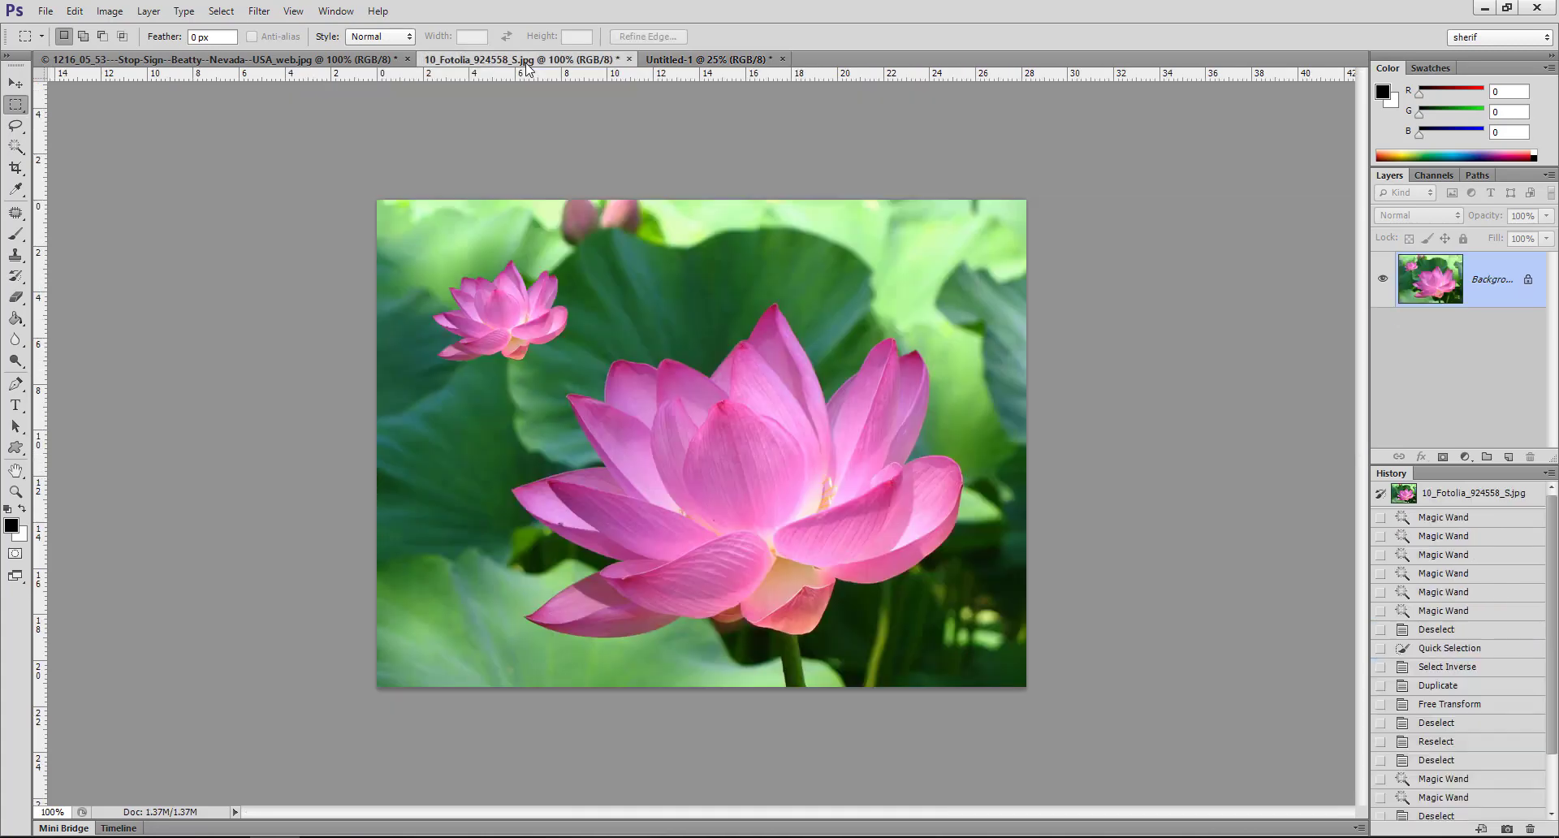
left_click_drag(540, 299, 868, 625)
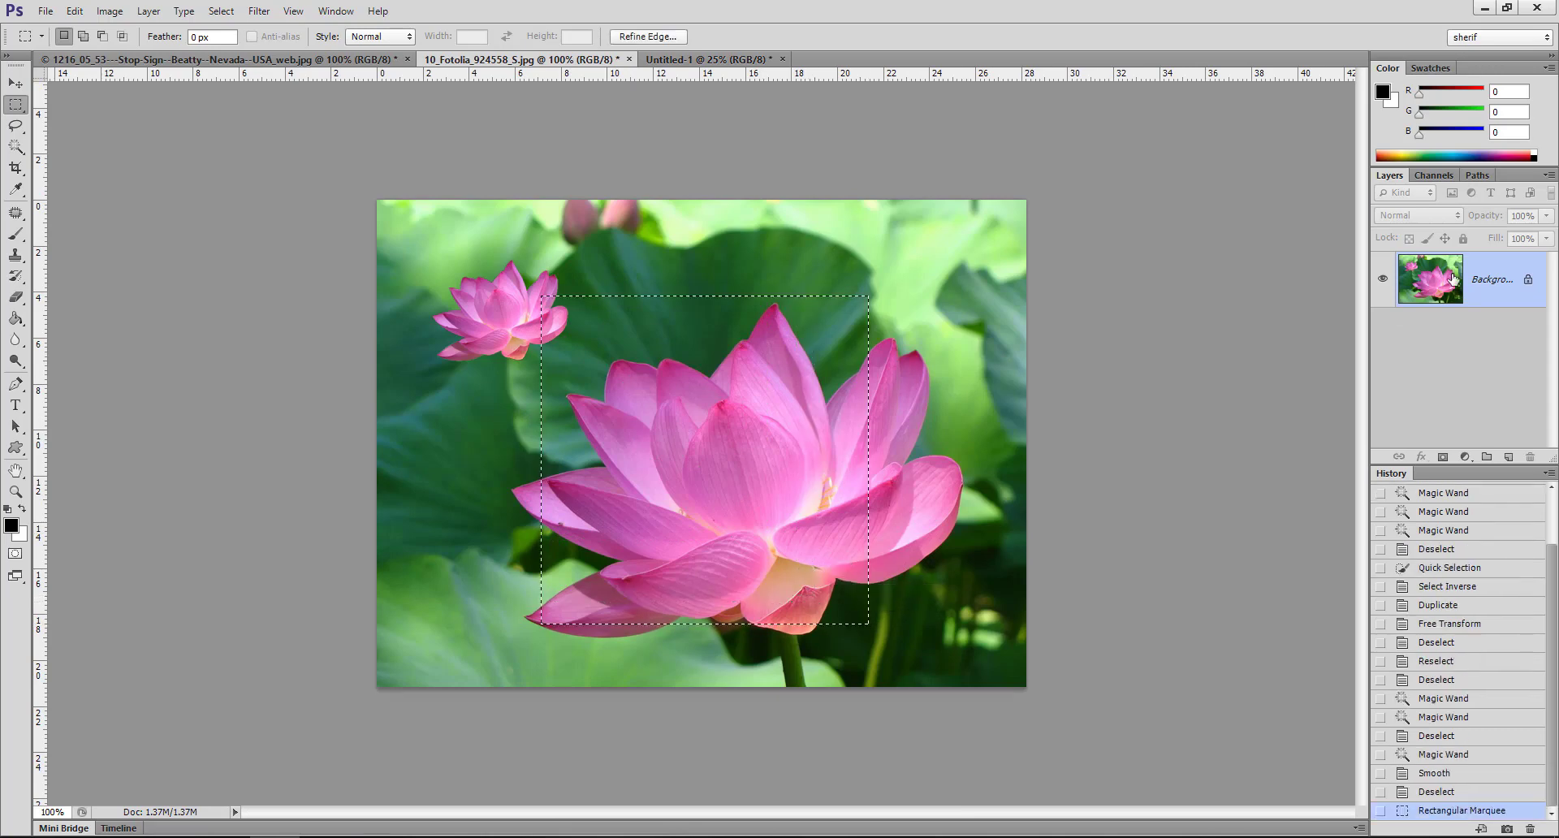
left_click(228, 37)
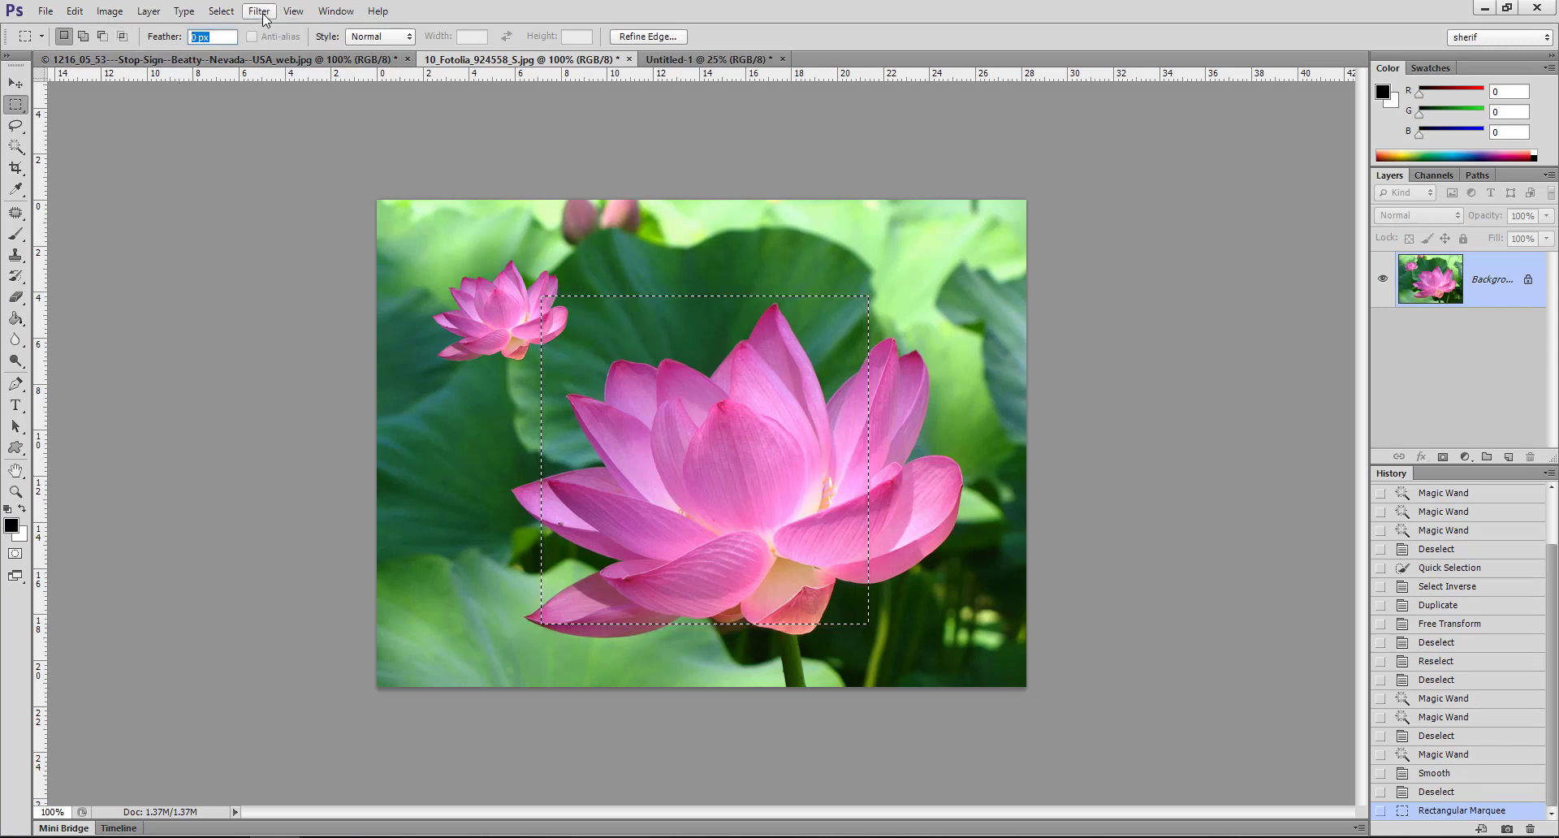
left_click(220, 10)
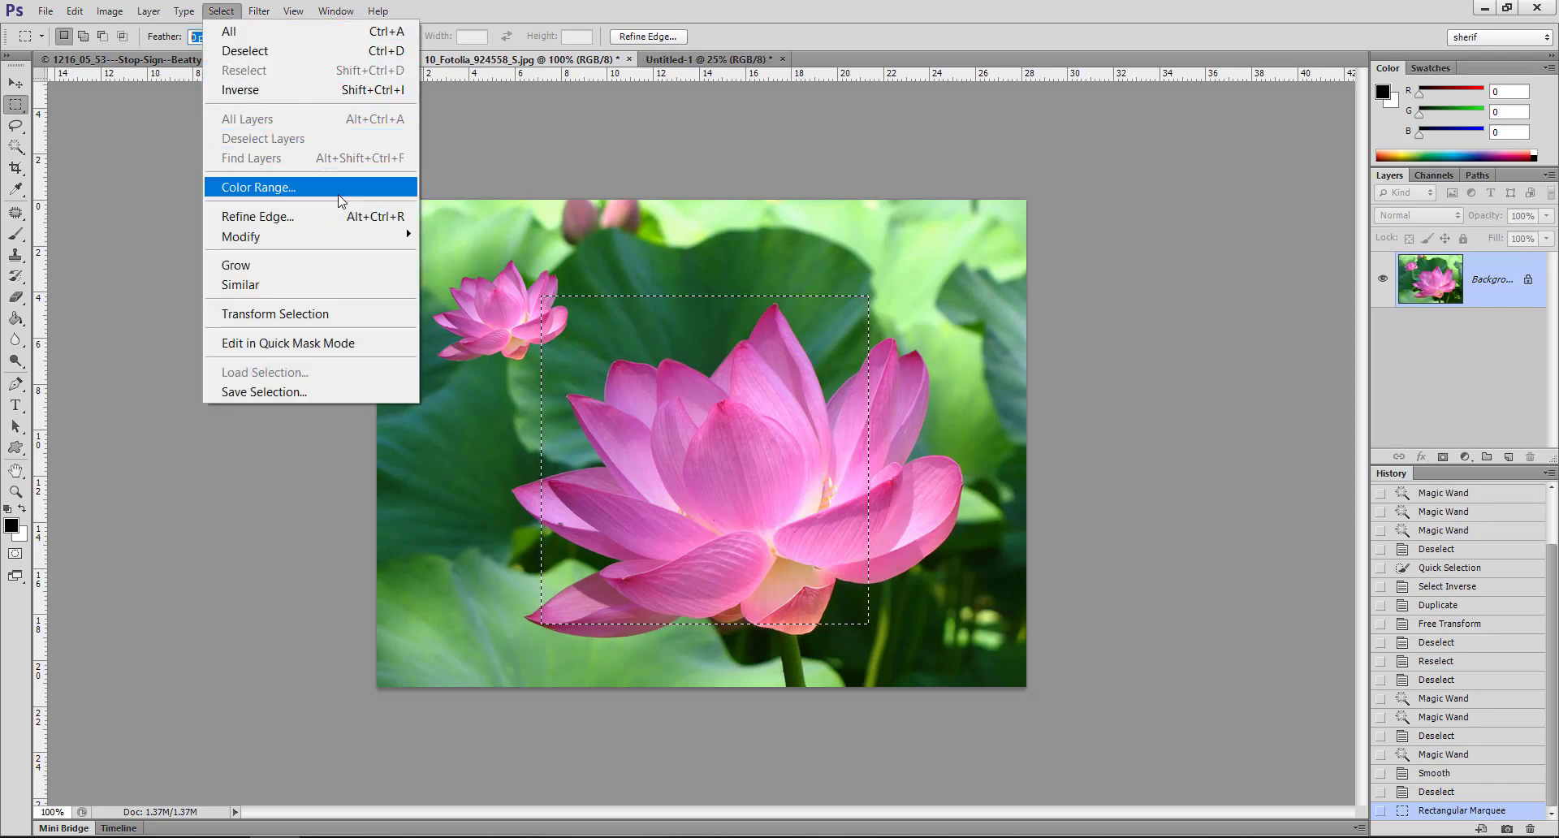
left_click(640, 208)
- Select a larger rectangle inset from the photo edges and feather it by 55 pixels
mouse_move(418, 225)
left_mouse_down()
mouse_move(964, 680)
mouse_move(996, 670)
left_mouse_up()
left_click(221, 11)
mouse_move(241, 237)
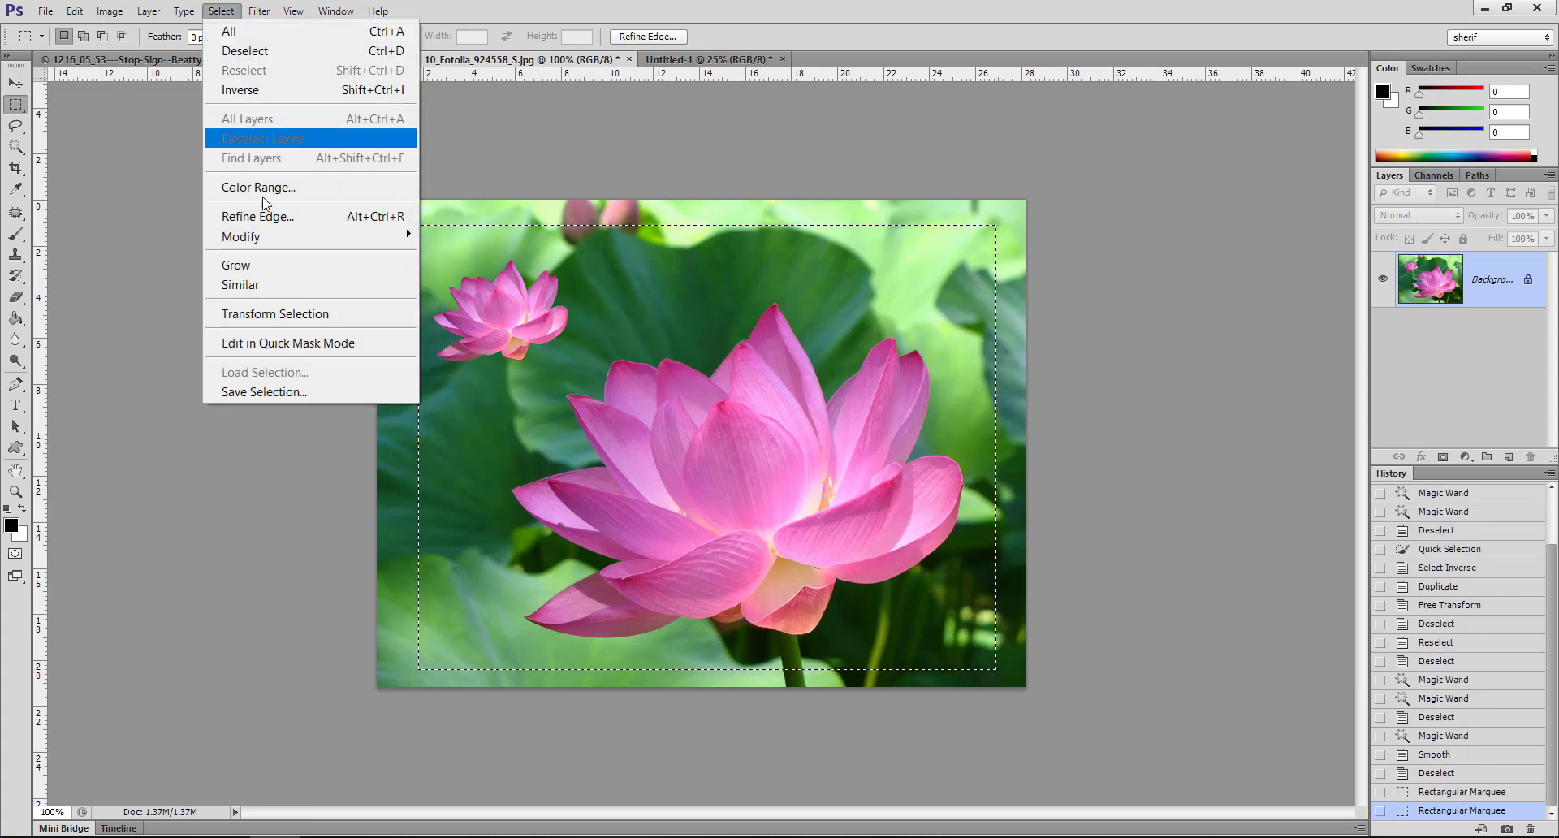
left_click(512, 313)
type("655")
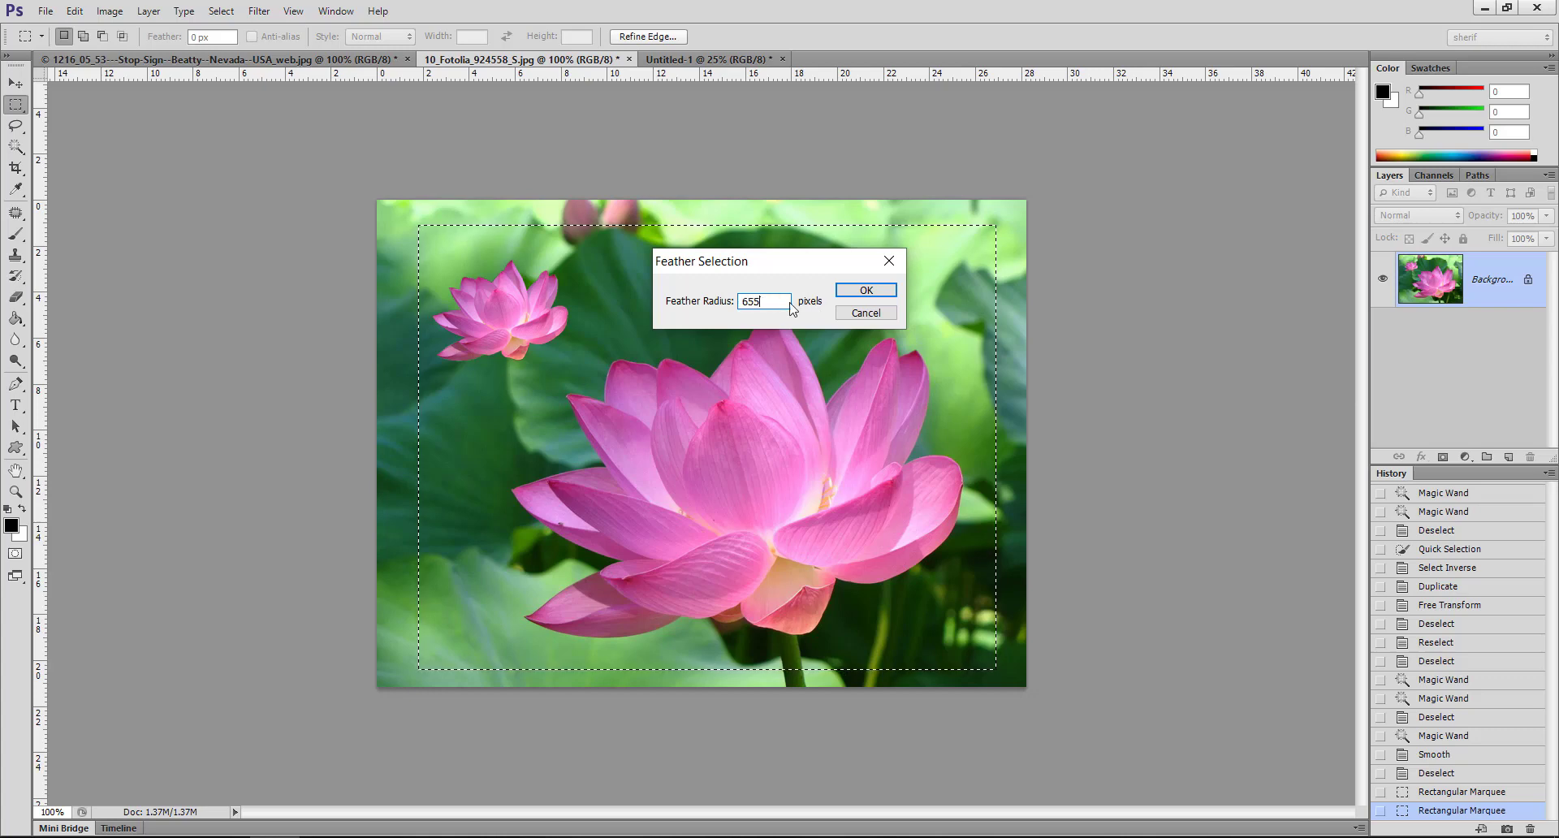
type("0")
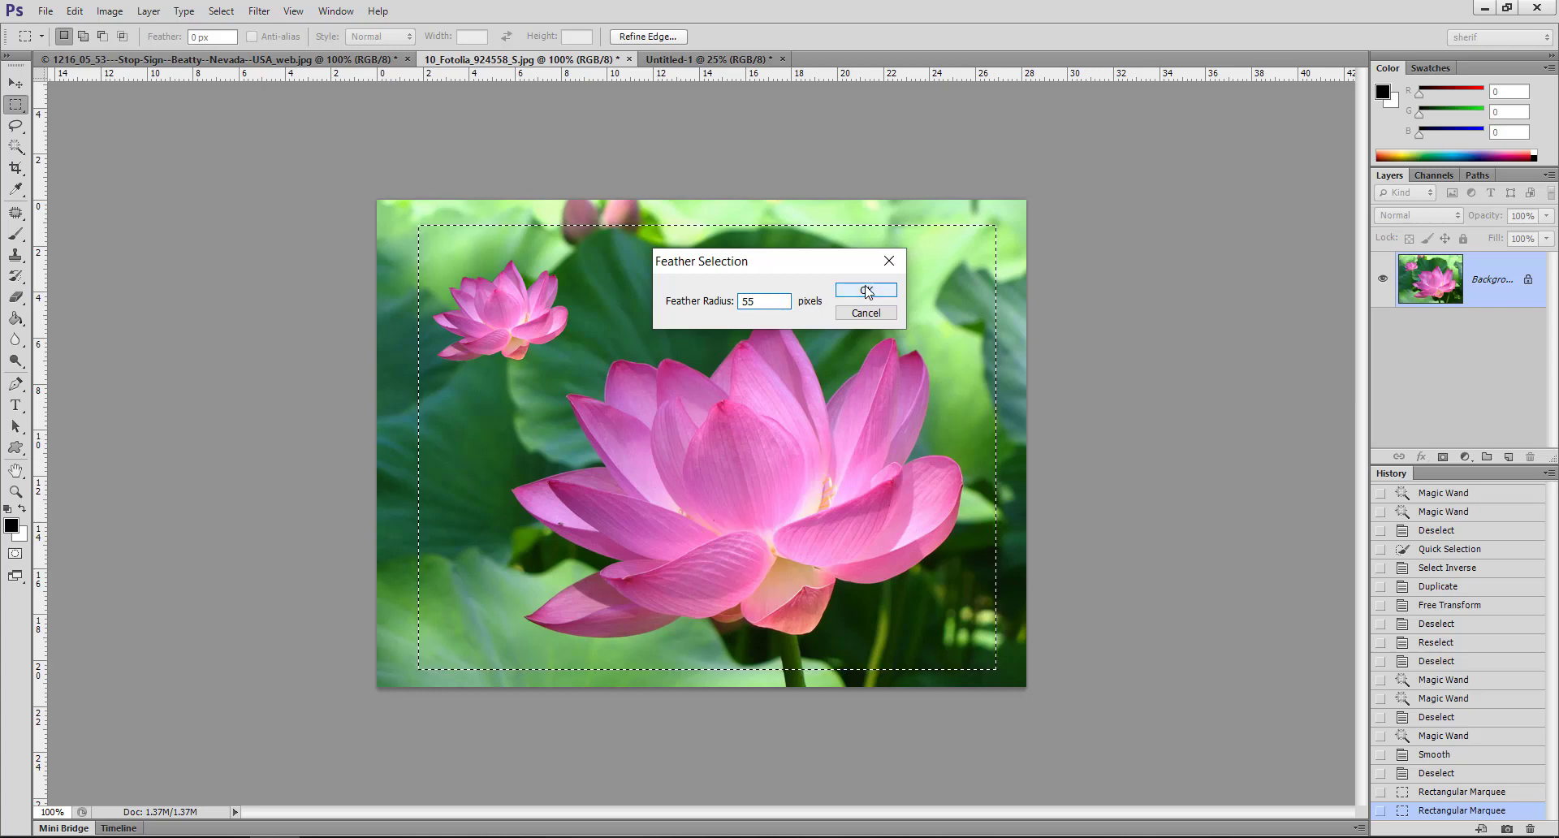
left_click(865, 289)
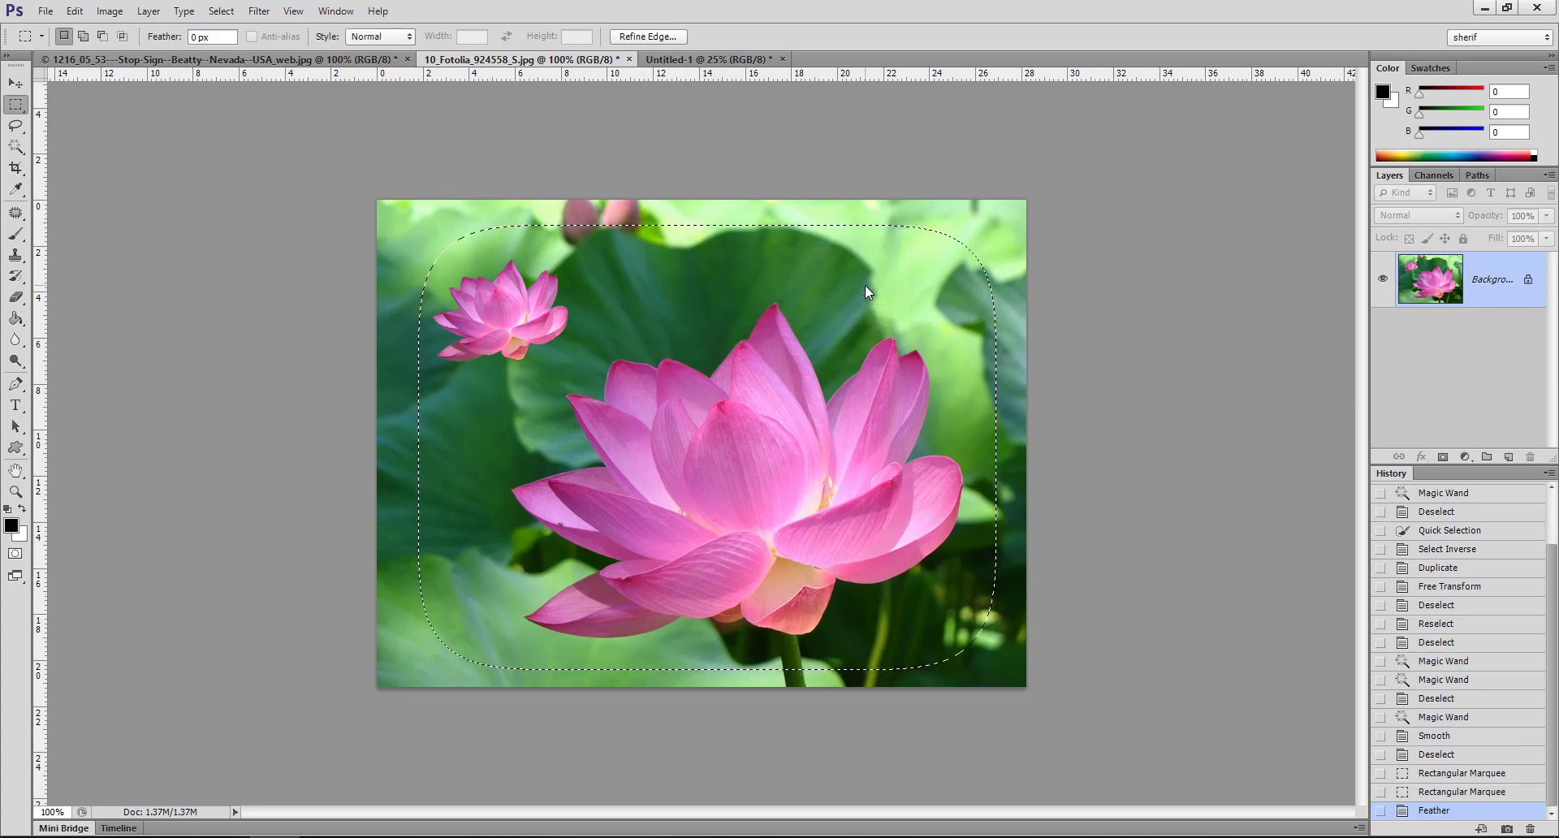
left_click(221, 11)
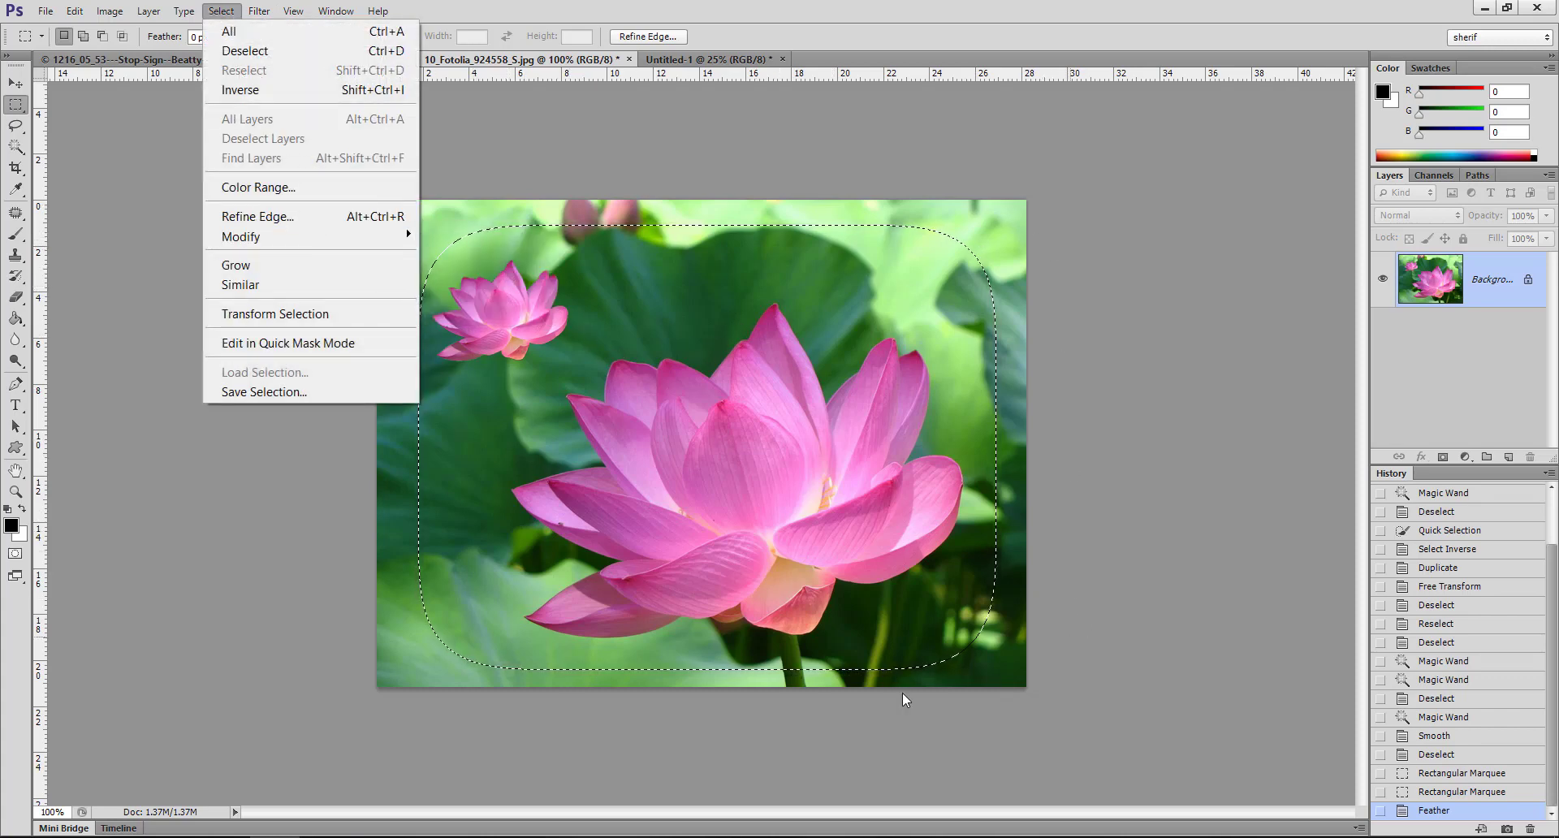
- Invert the selection and fill the photo border with the white background colour
left_click(278, 91)
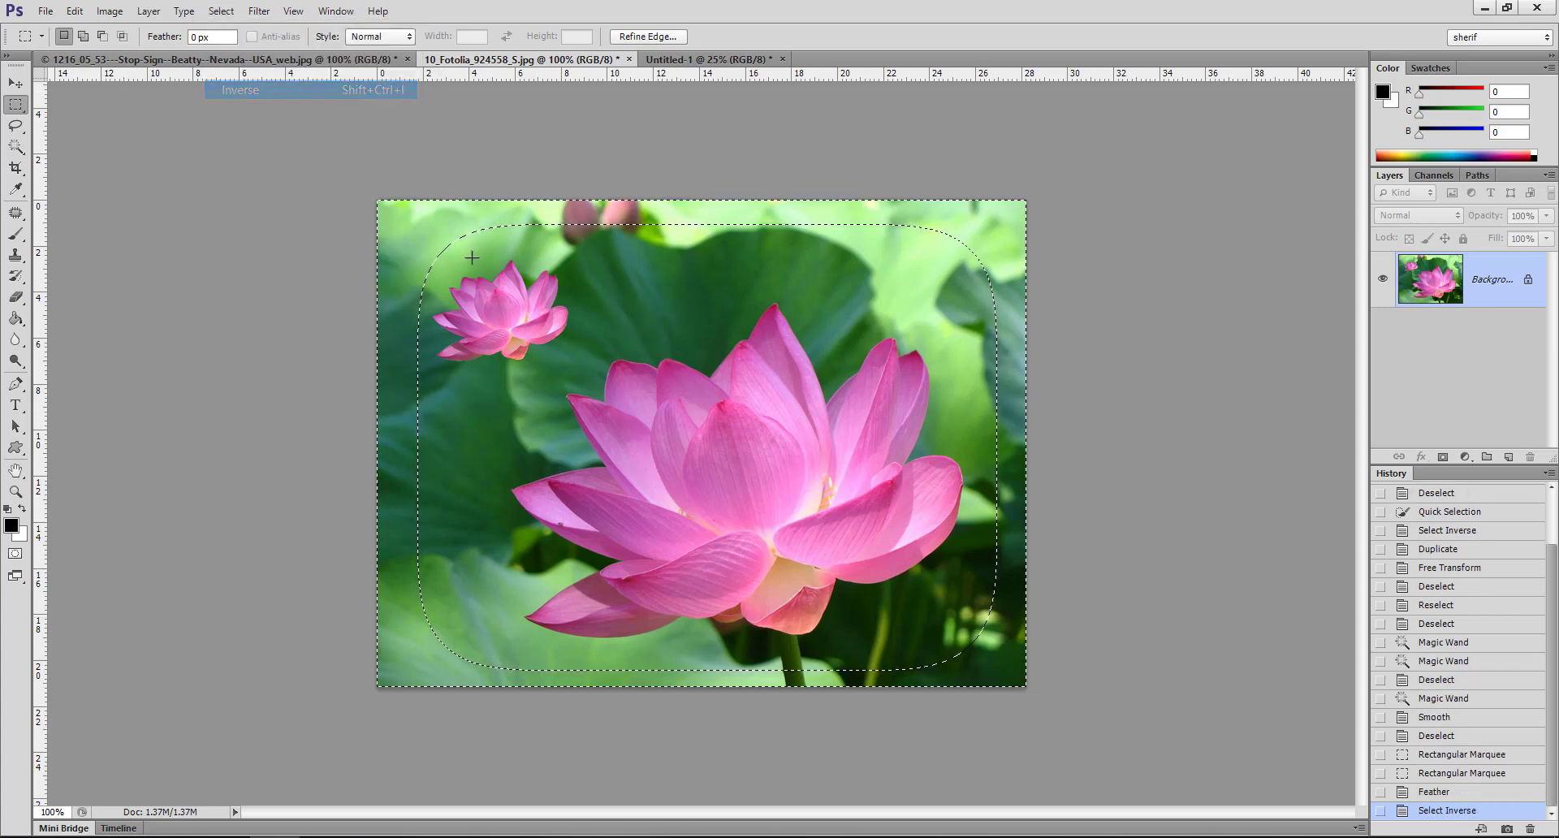
key("shift+F5")
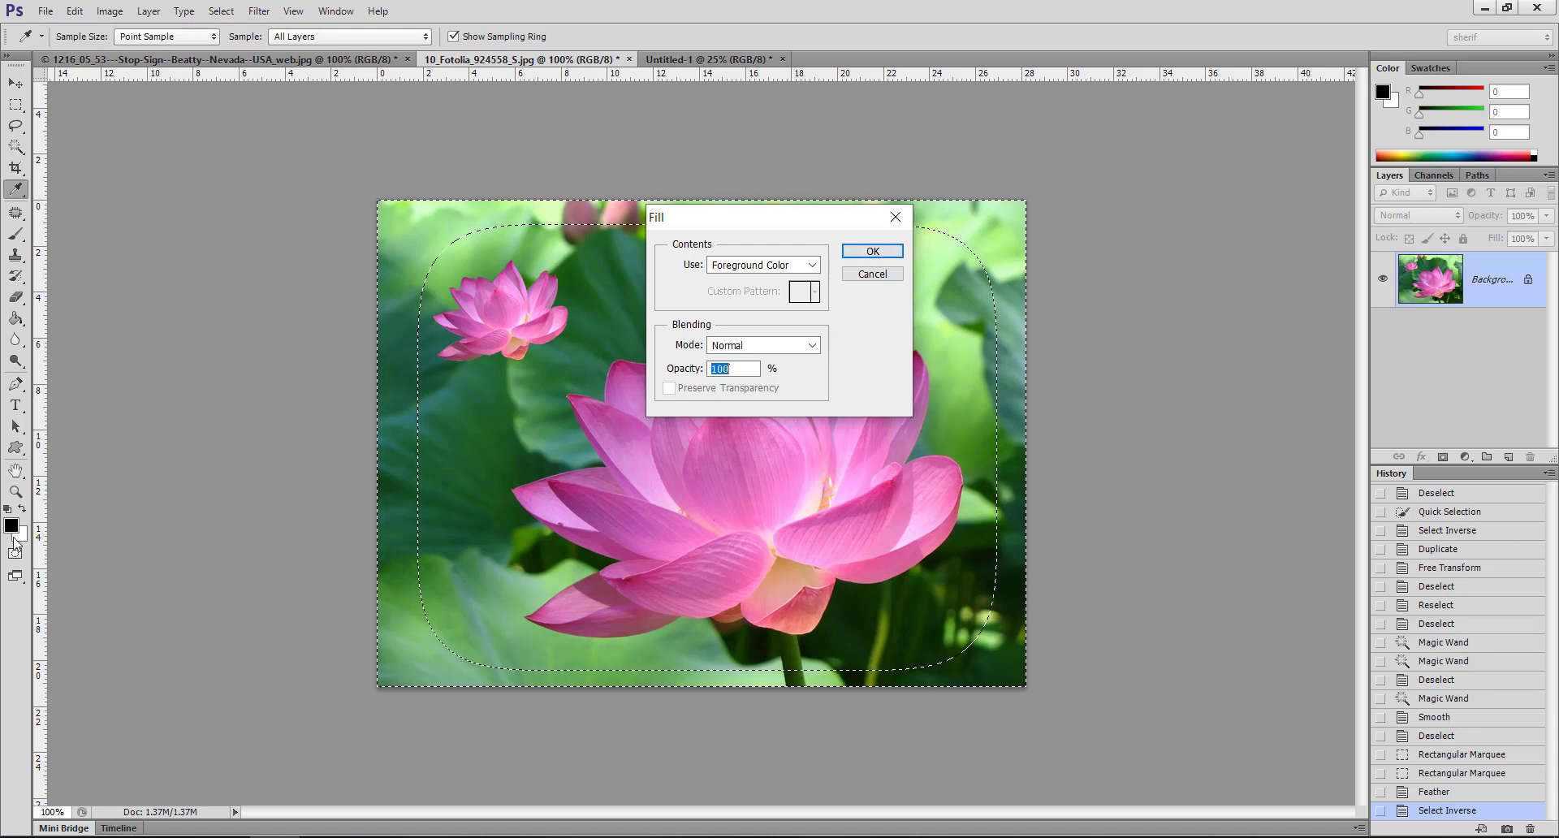
left_click(810, 265)
left_click(755, 295)
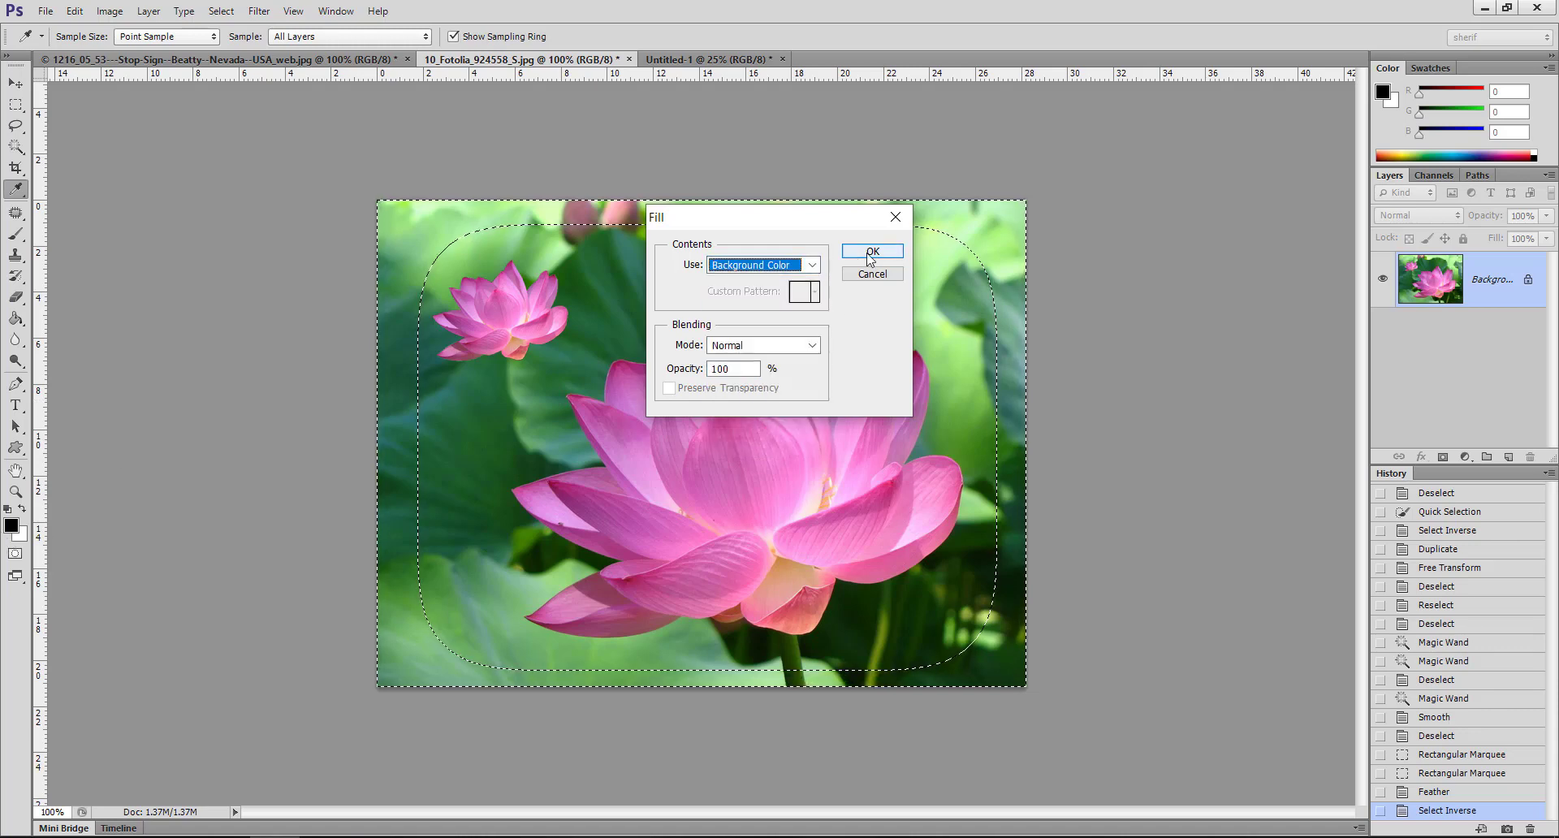
left_click(856, 255)
- Fill the border with white twice more, then deselect to reveal the soft vignette
key("shift+F5")
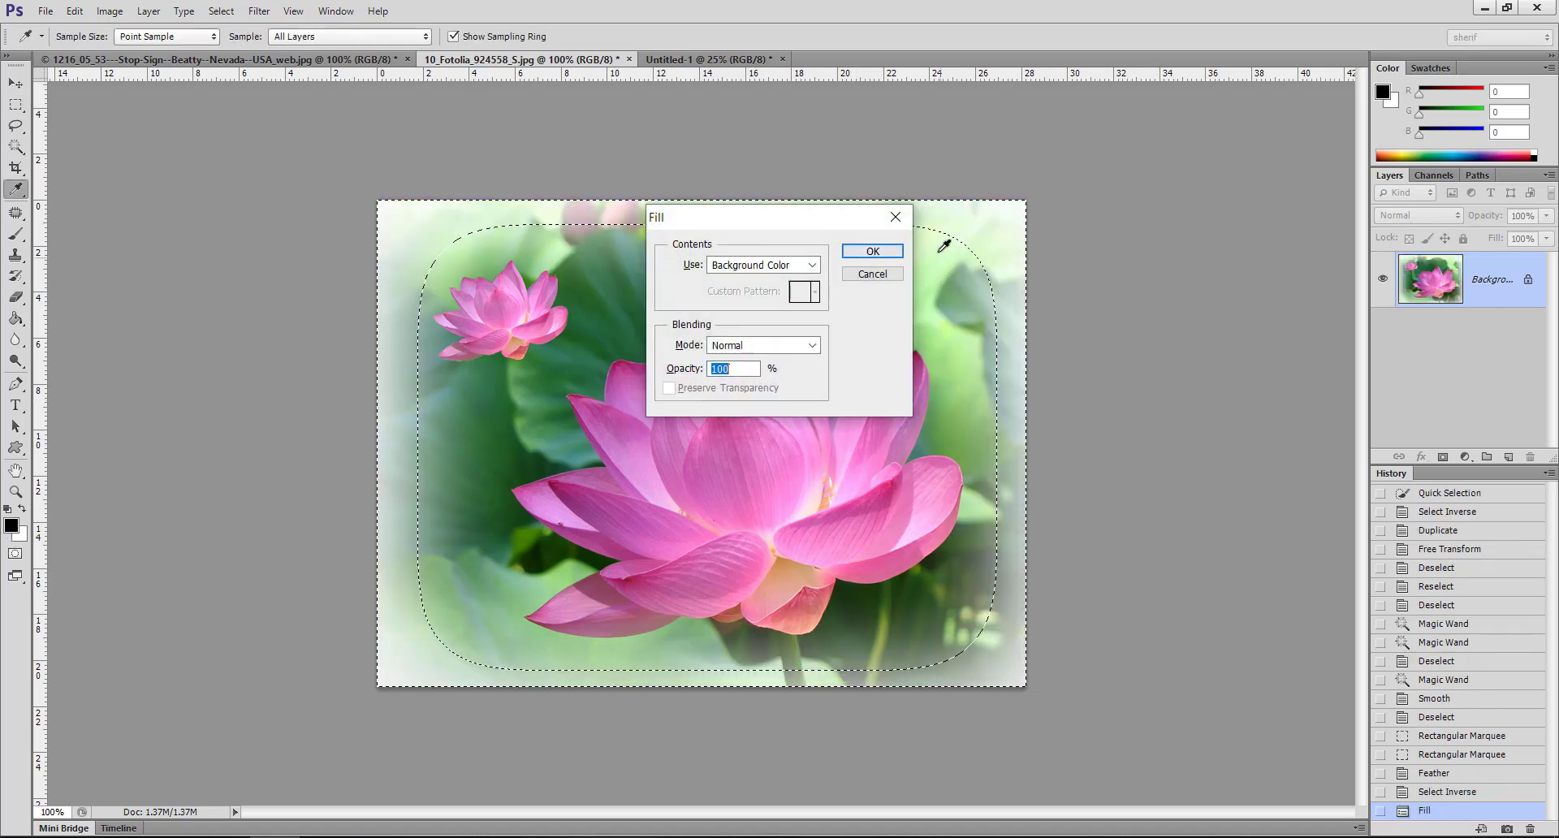
left_click(862, 252)
left_click(860, 254)
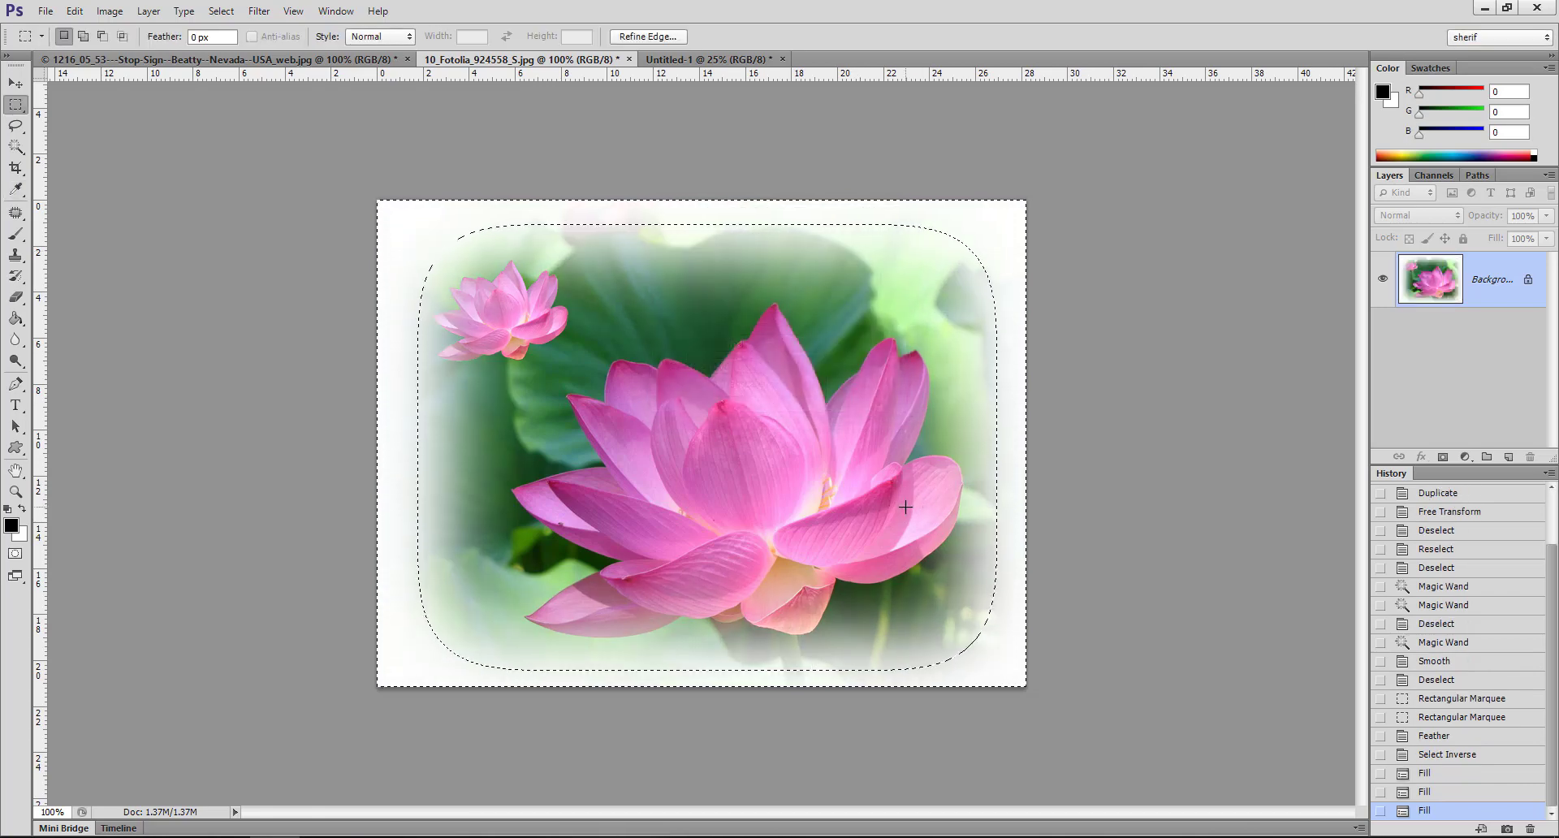
key("ctrl+d")
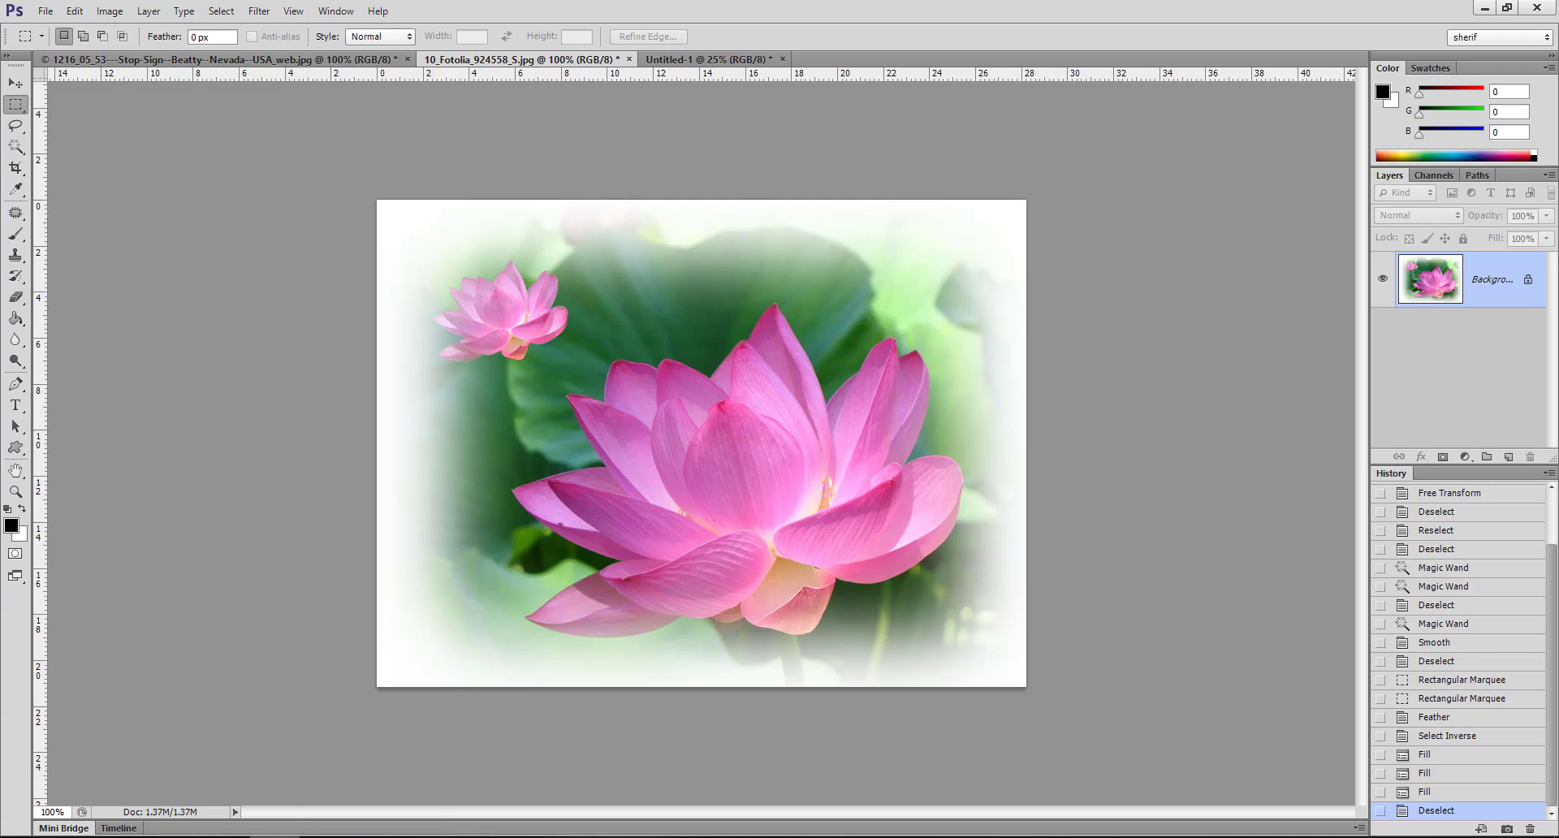
key("alt+Tab")
- Close the lotus photo without saving and clear the rounded selection in Untitled-1
left_click(628, 59)
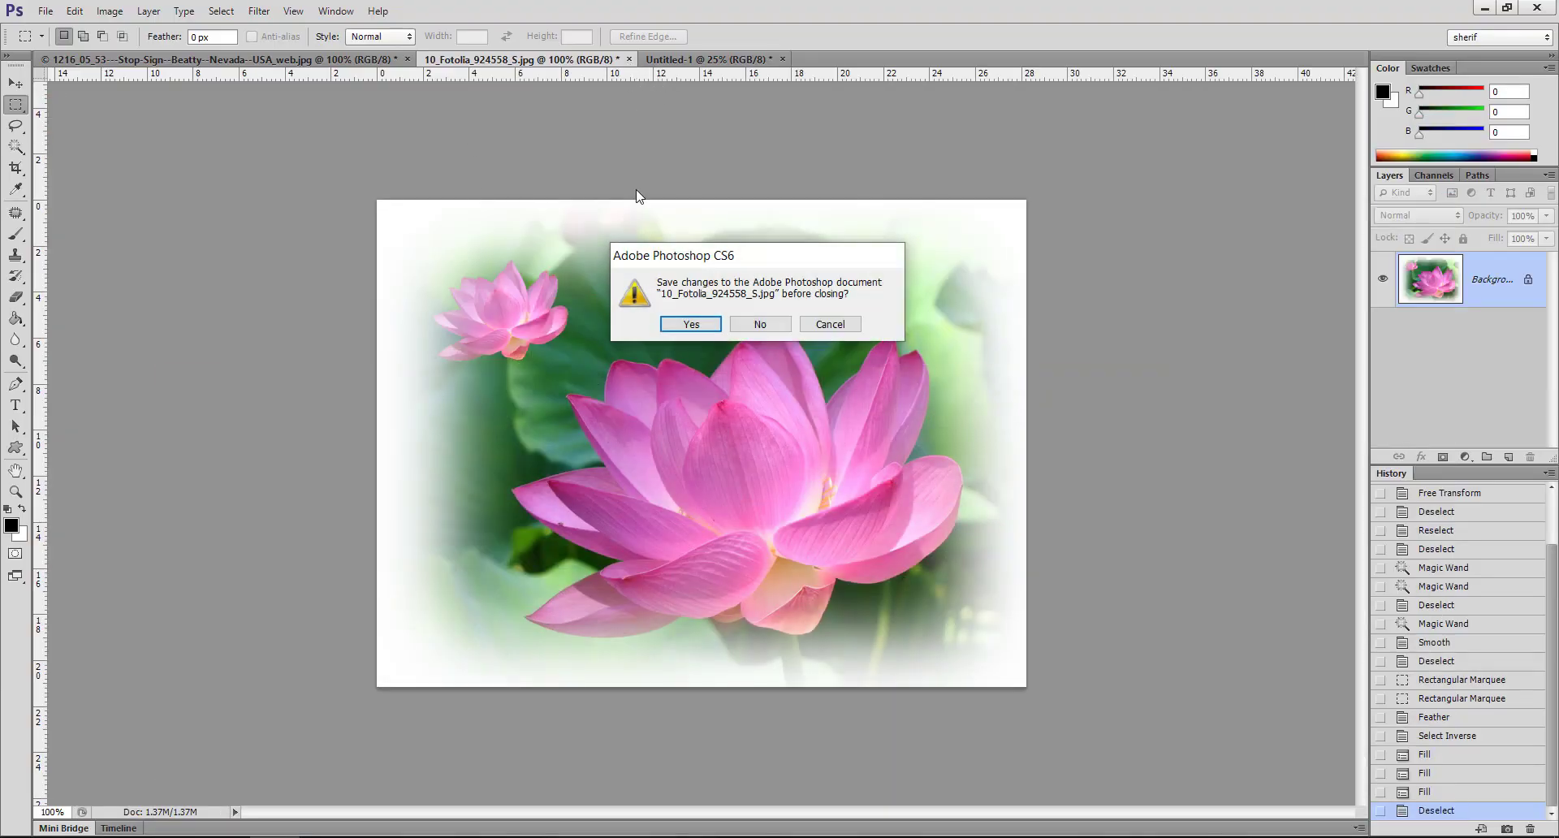
left_click(763, 324)
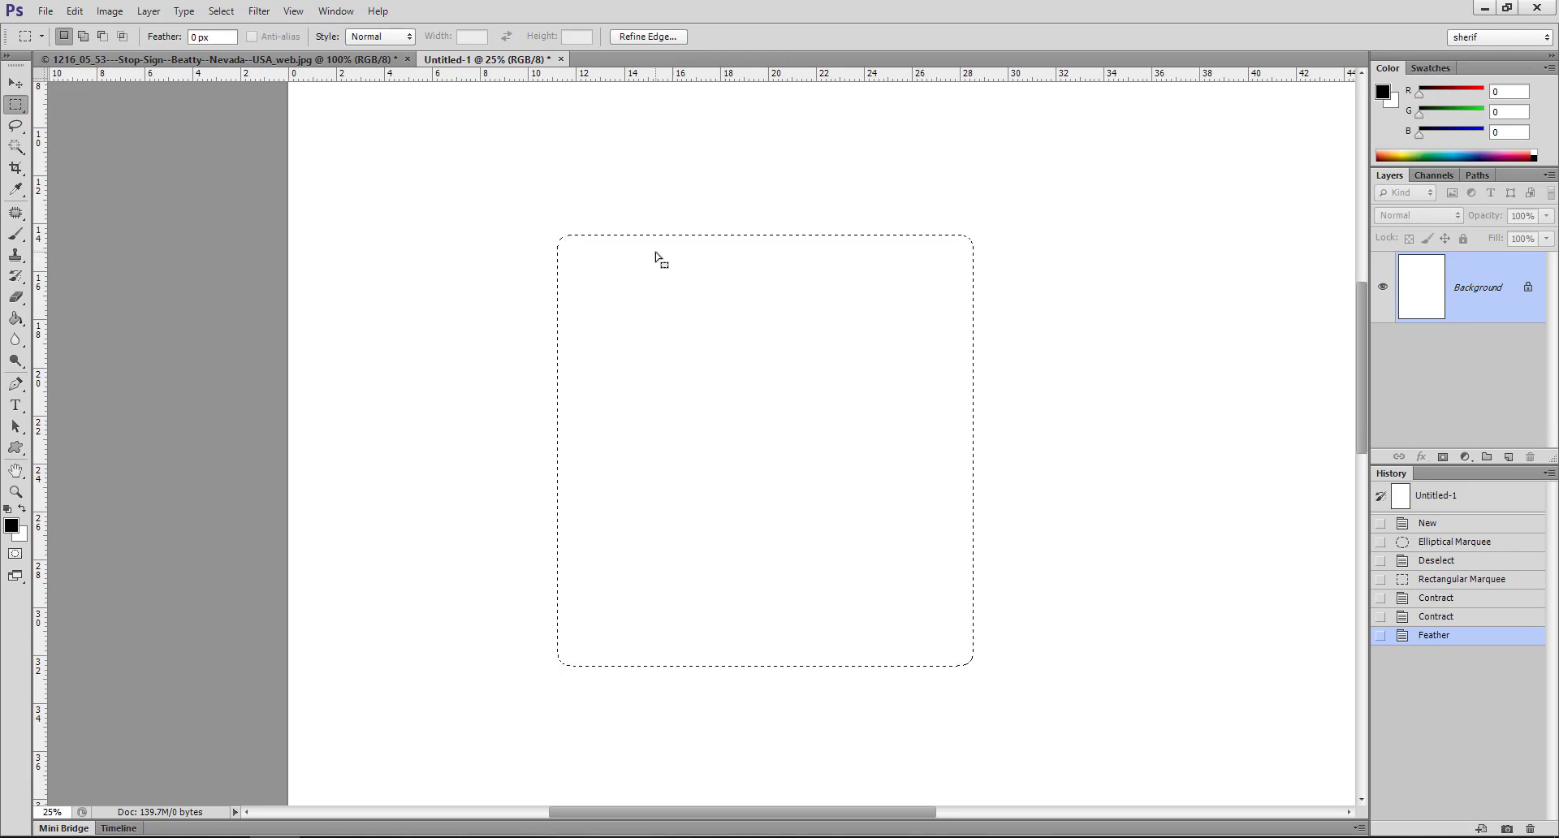
key("ctrl+d")
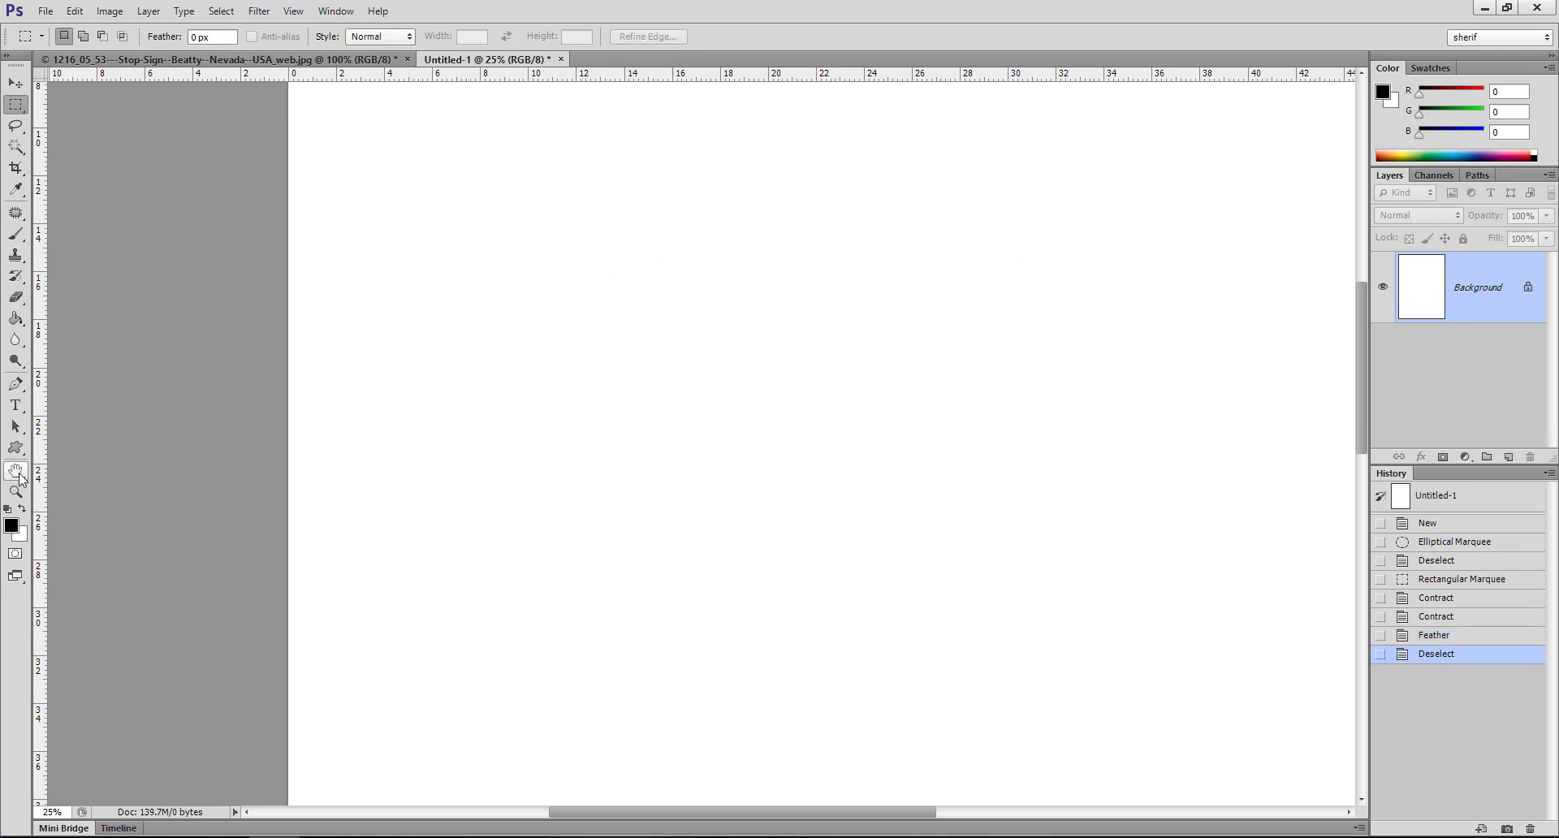
- Zoom out on the blank Untitled-1 page to 12.5% to see the whole page
left_click(16, 491)
left_click(664, 398, "alt")
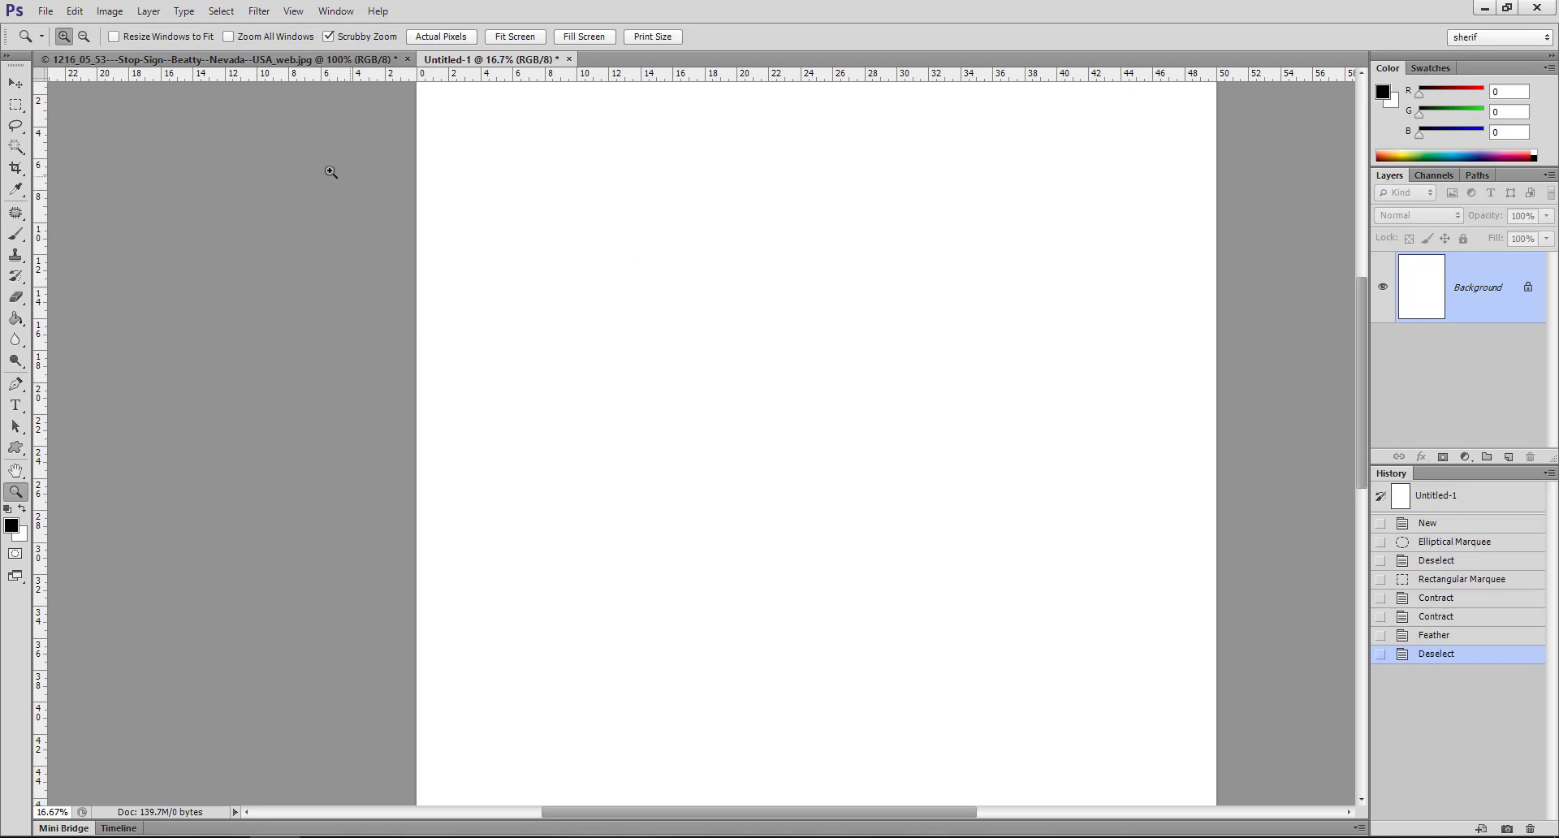
left_click(60, 9)
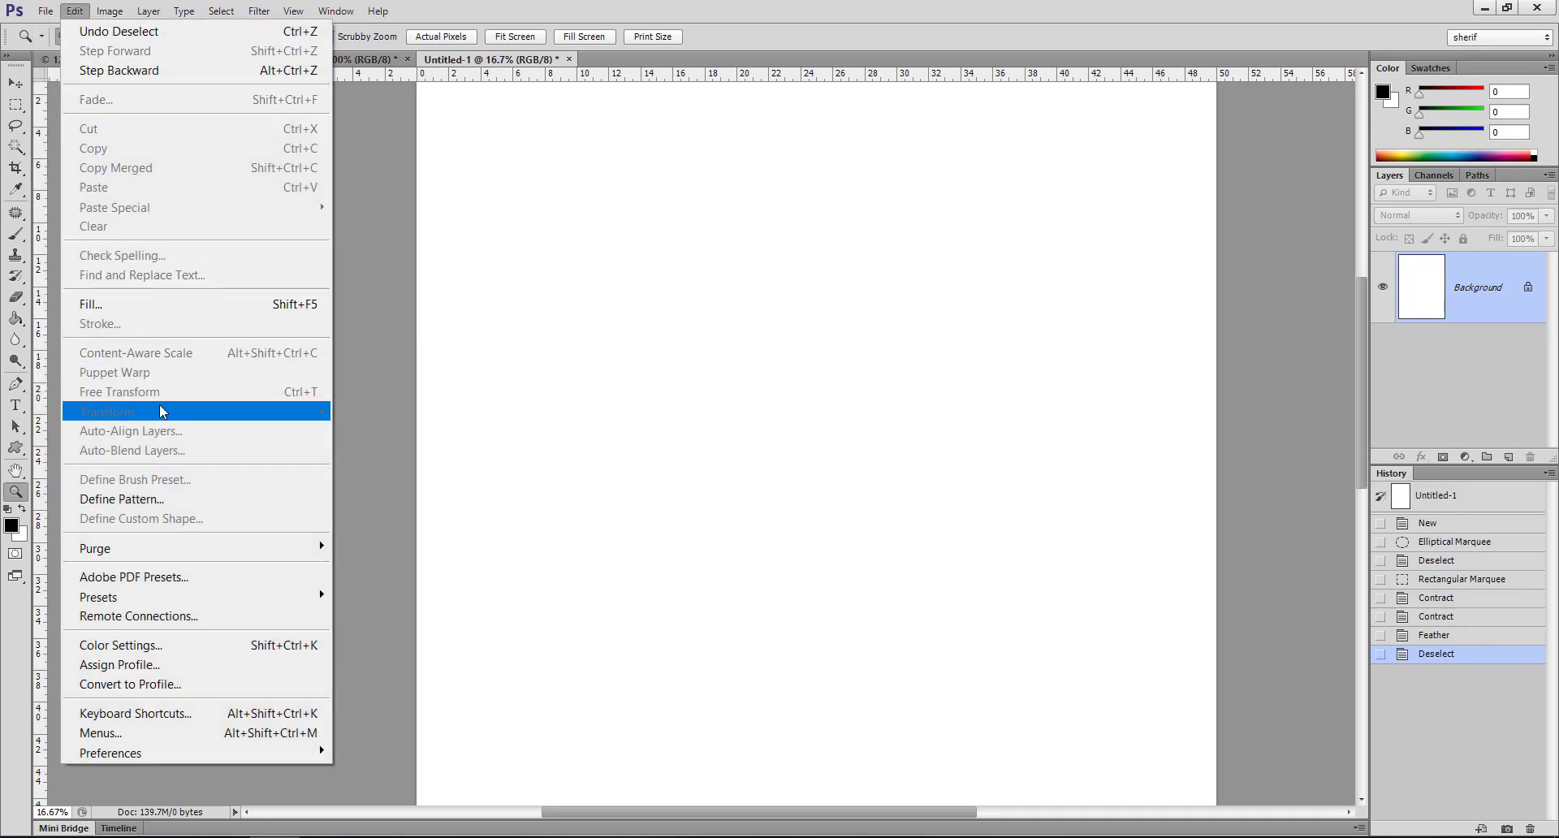
left_click(719, 323)
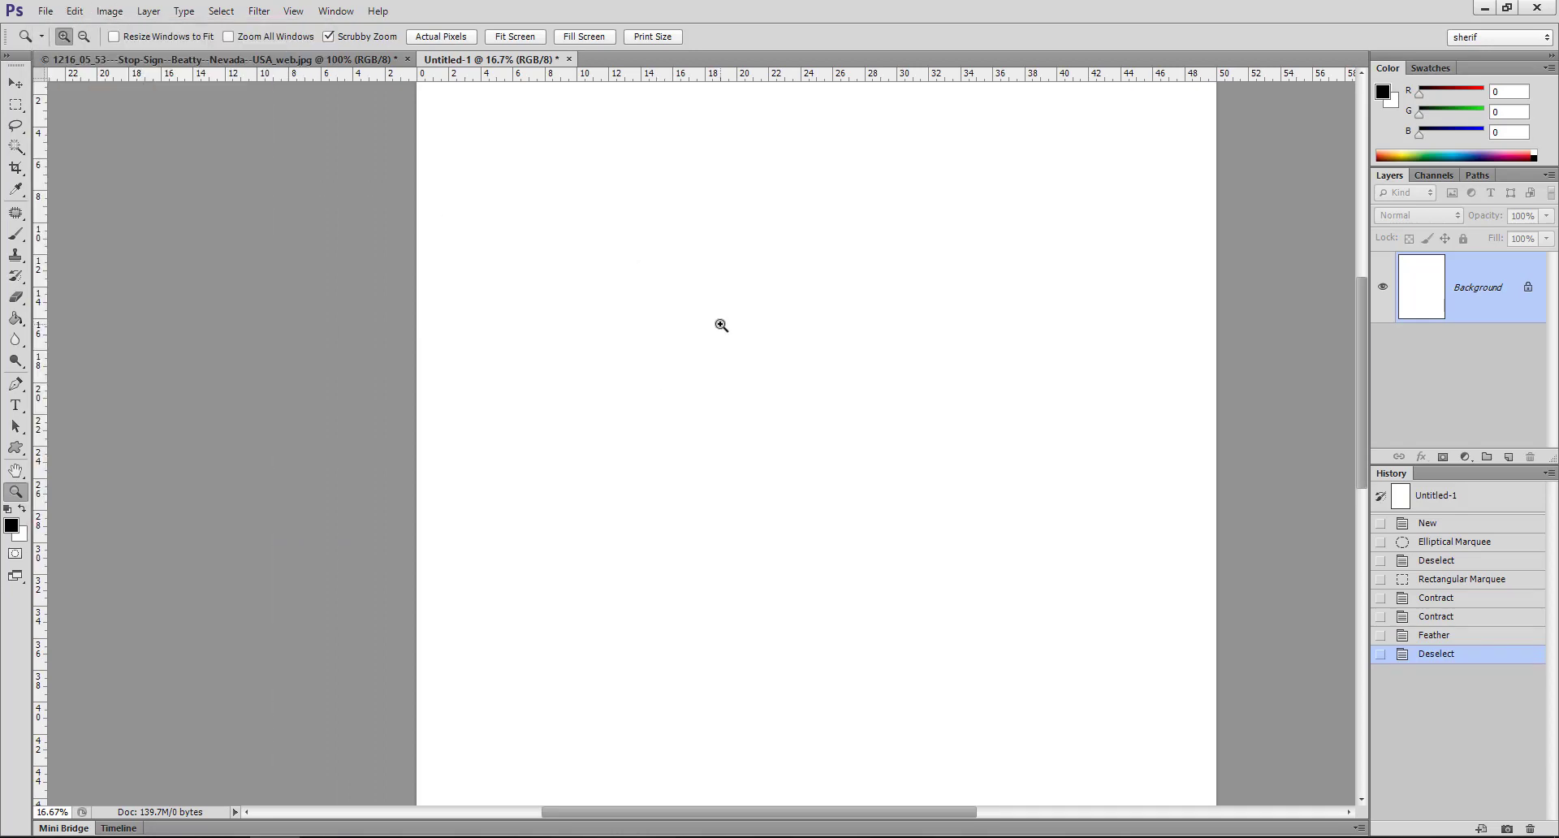
left_click(630, 480, "alt")
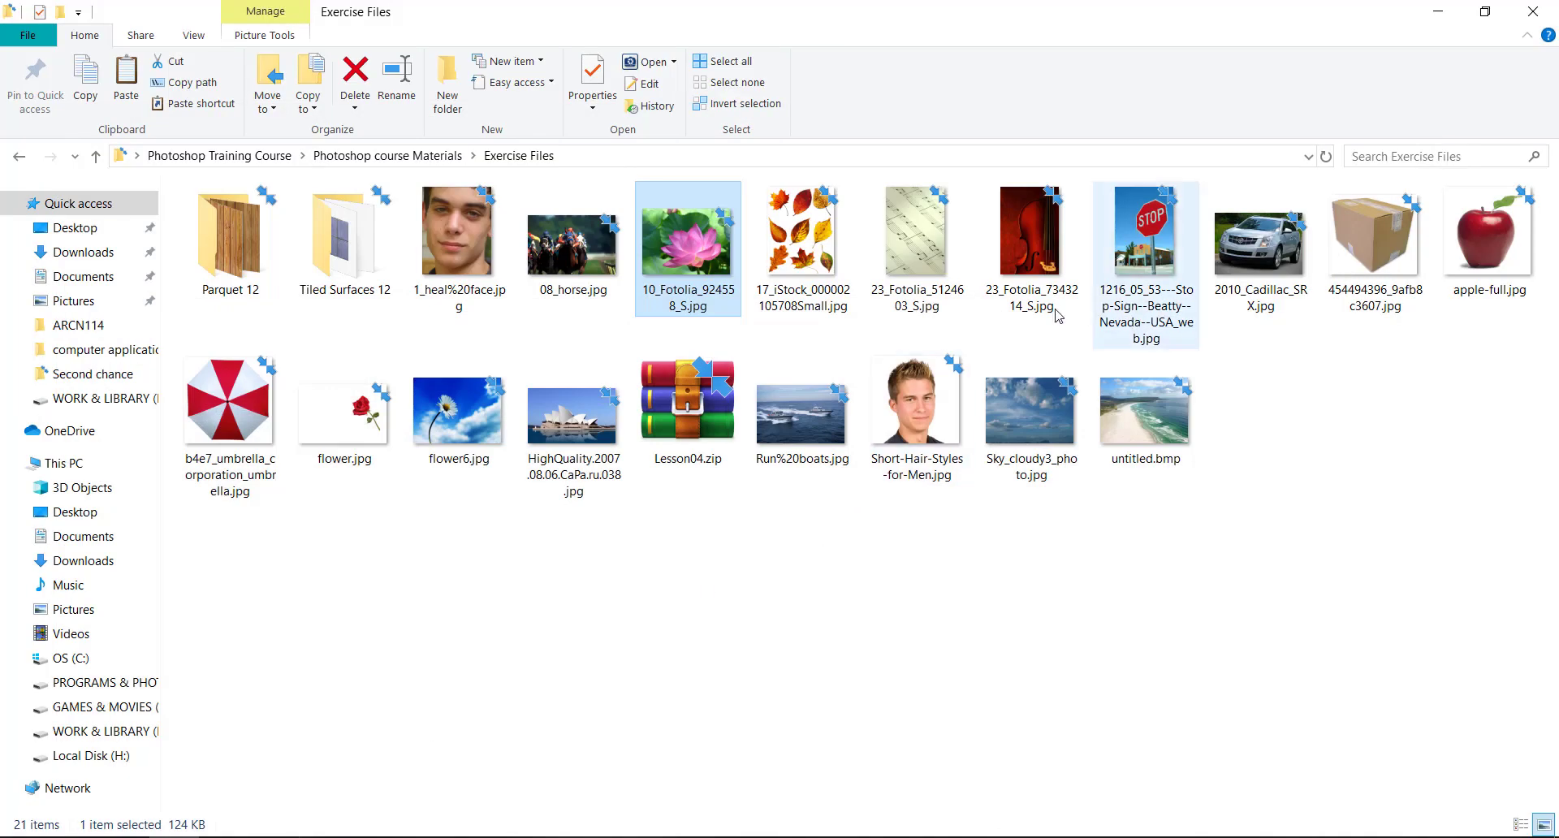
mouse_move(1457, 272)
left_mouse_down()
mouse_move(522, 756)
mouse_move(242, 836)
left_mouse_up()
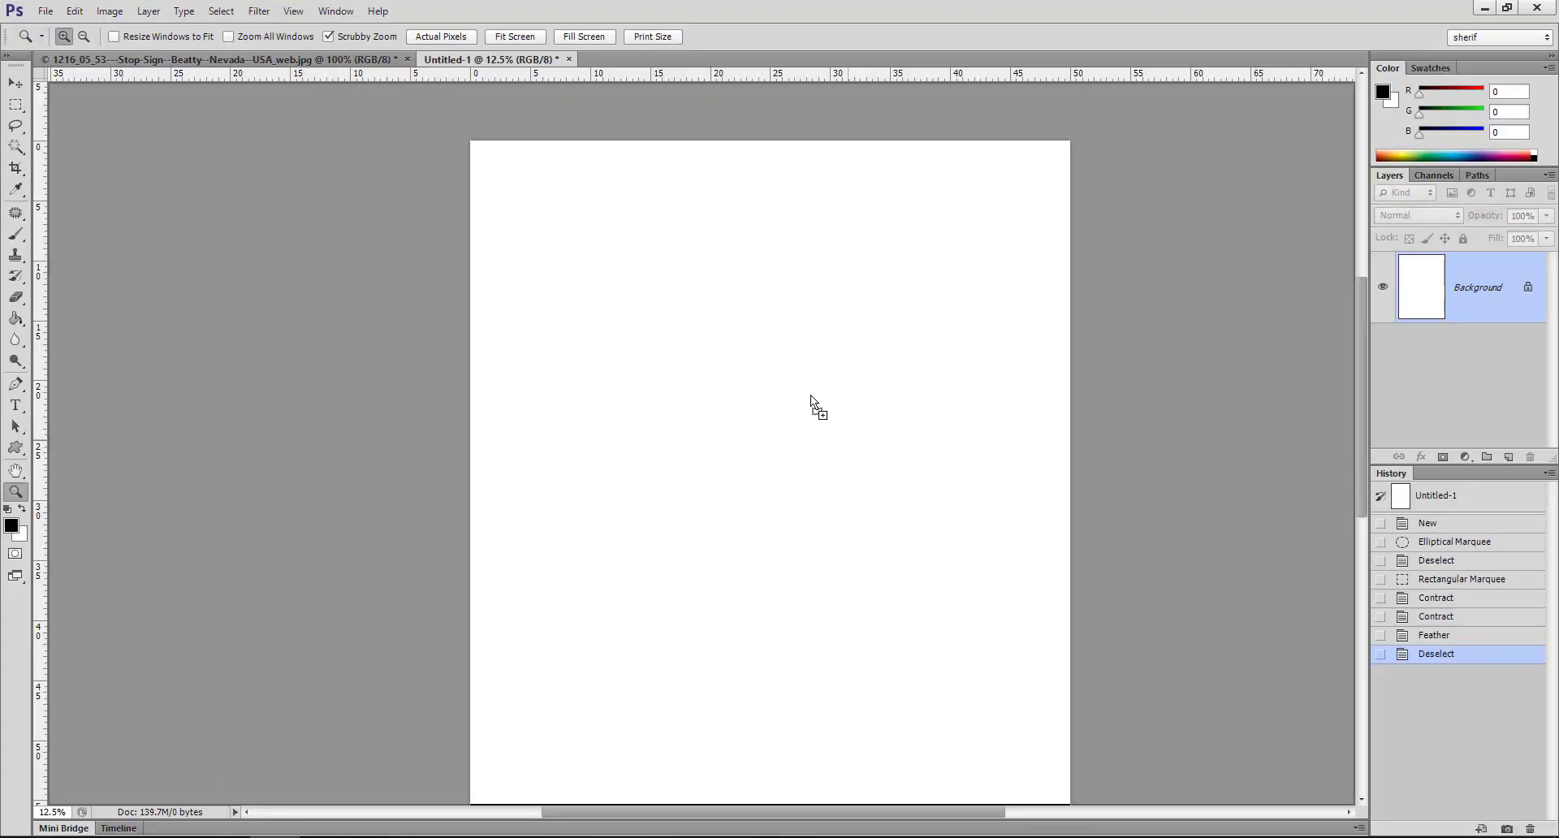
- Place apple-full.jpg onto Untitled-1, commit it, and move it toward the upper left
left_click_drag(242, 836, 733, 375)
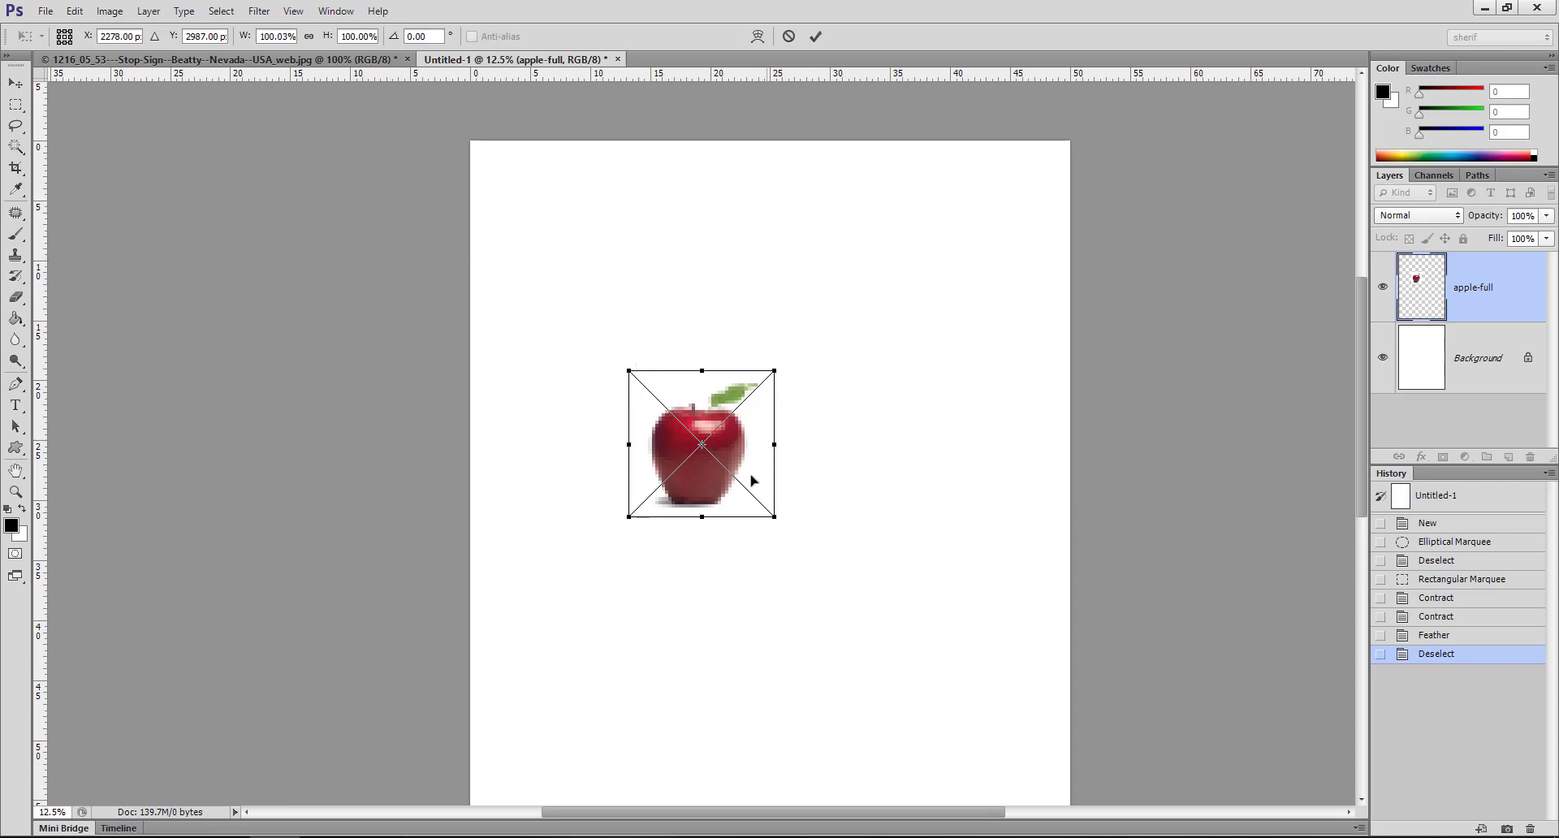
left_click(817, 37)
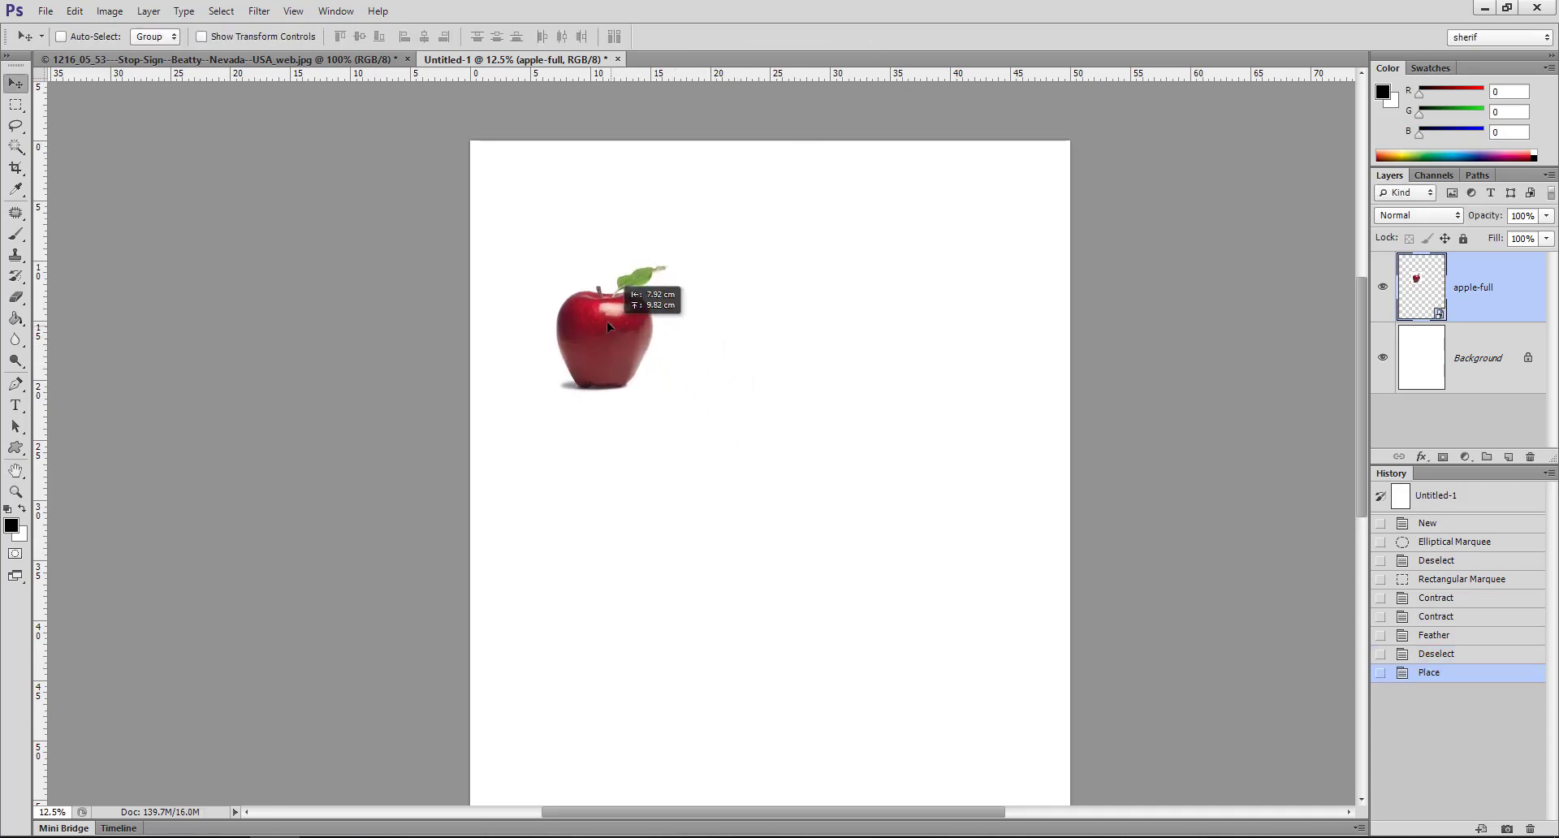
left_click_drag(706, 448, 608, 326)
left_click(75, 11)
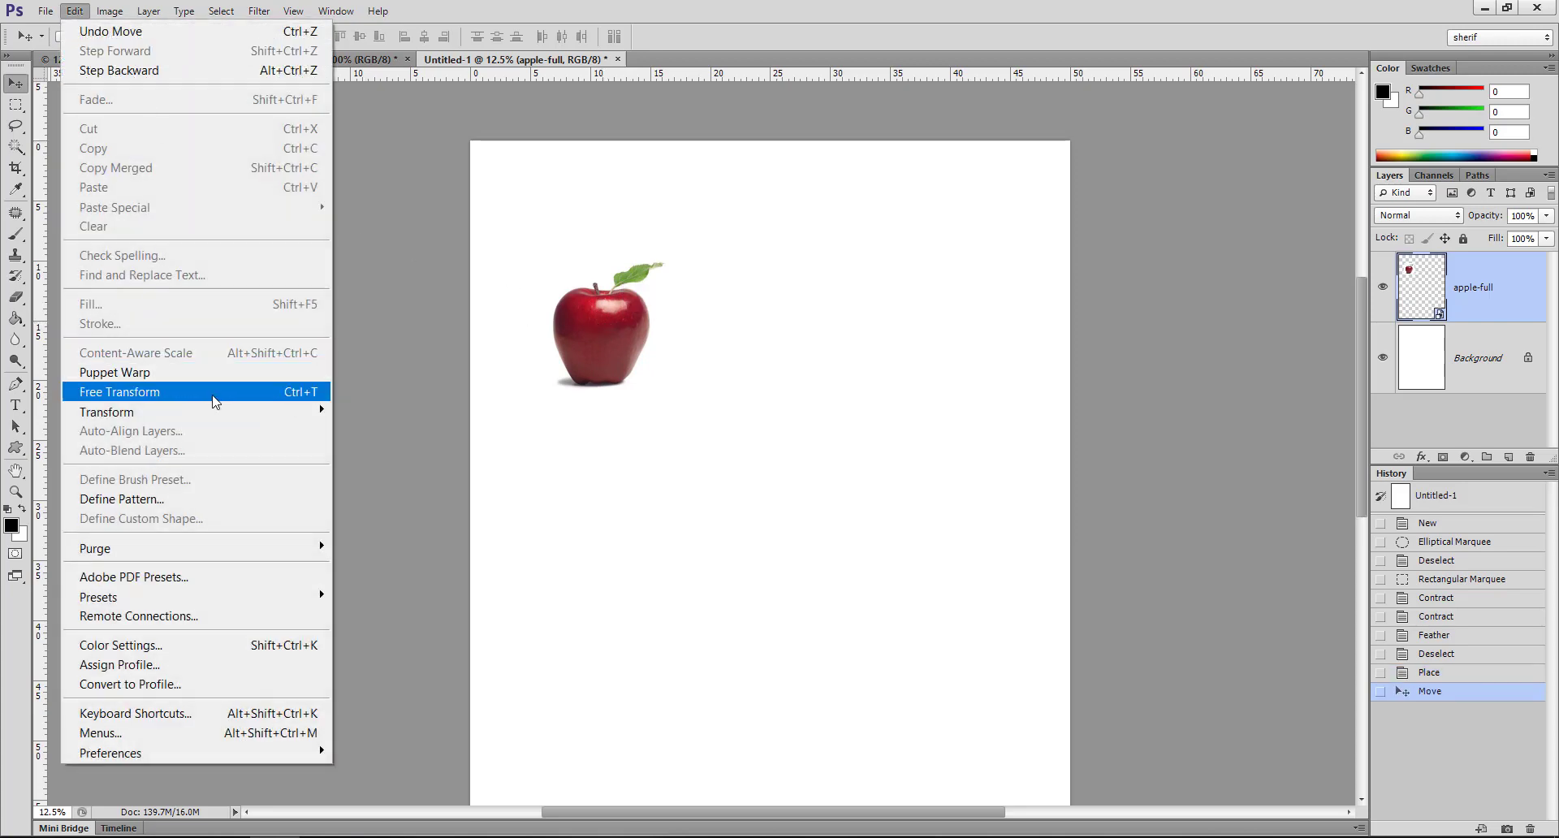
mouse_move(107, 411)
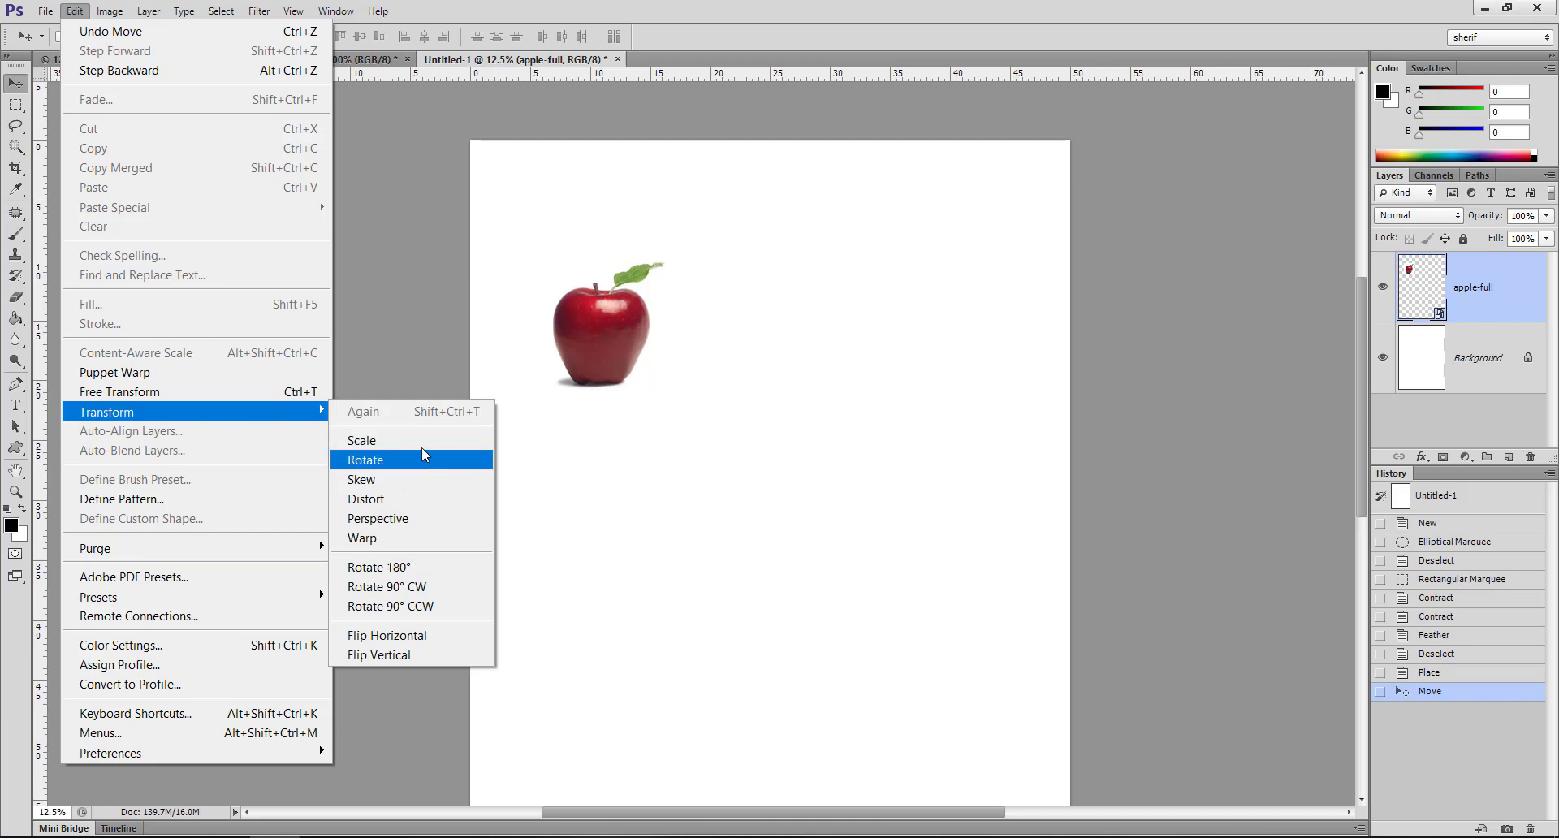
- Try rotating the apple 180° and flipping it horizontally, undoing each change
left_click(427, 566)
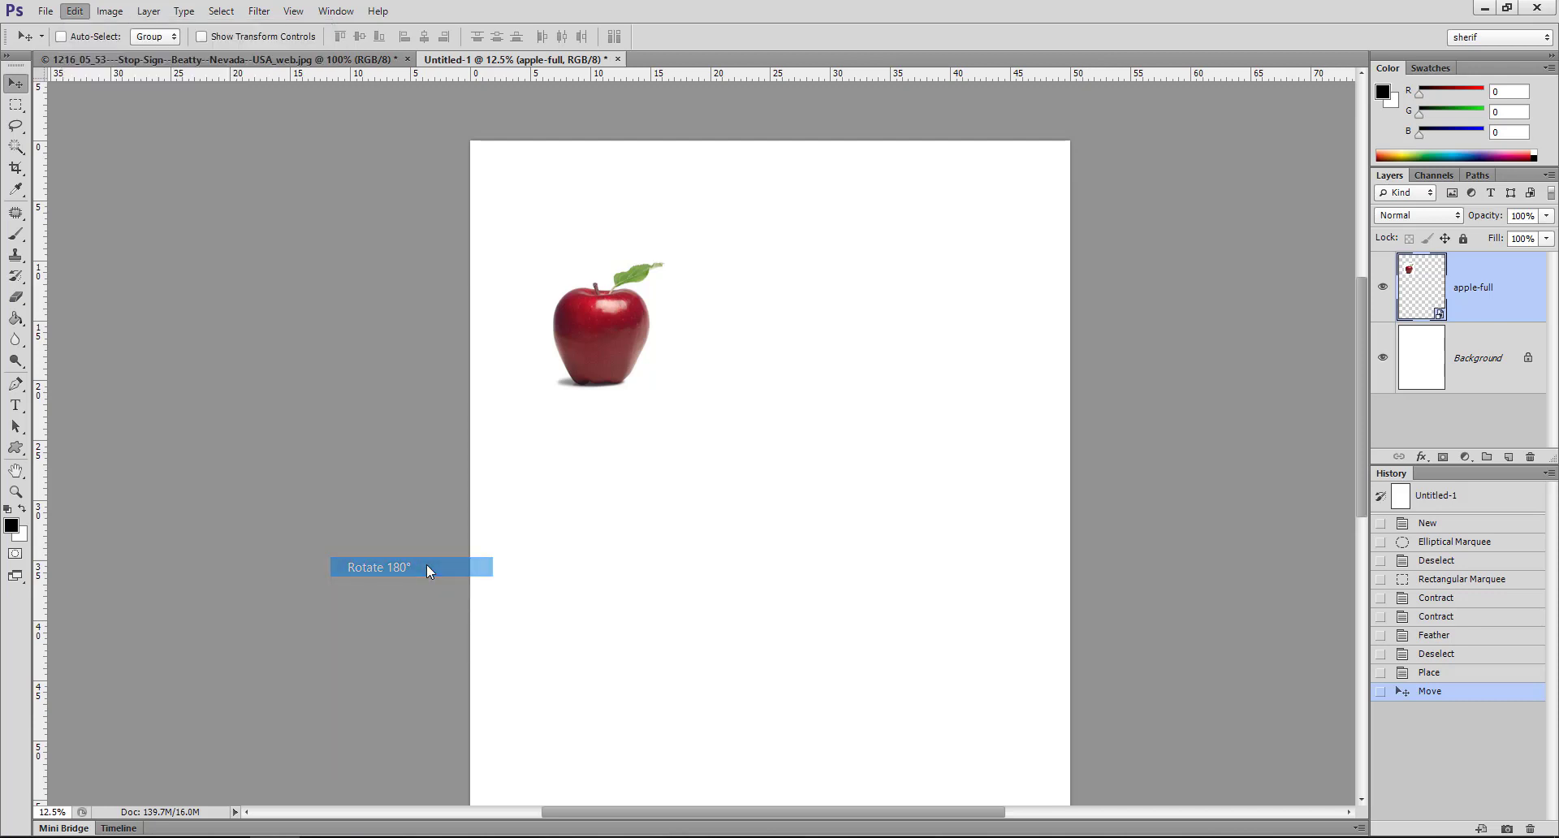
key("ctrl+z")
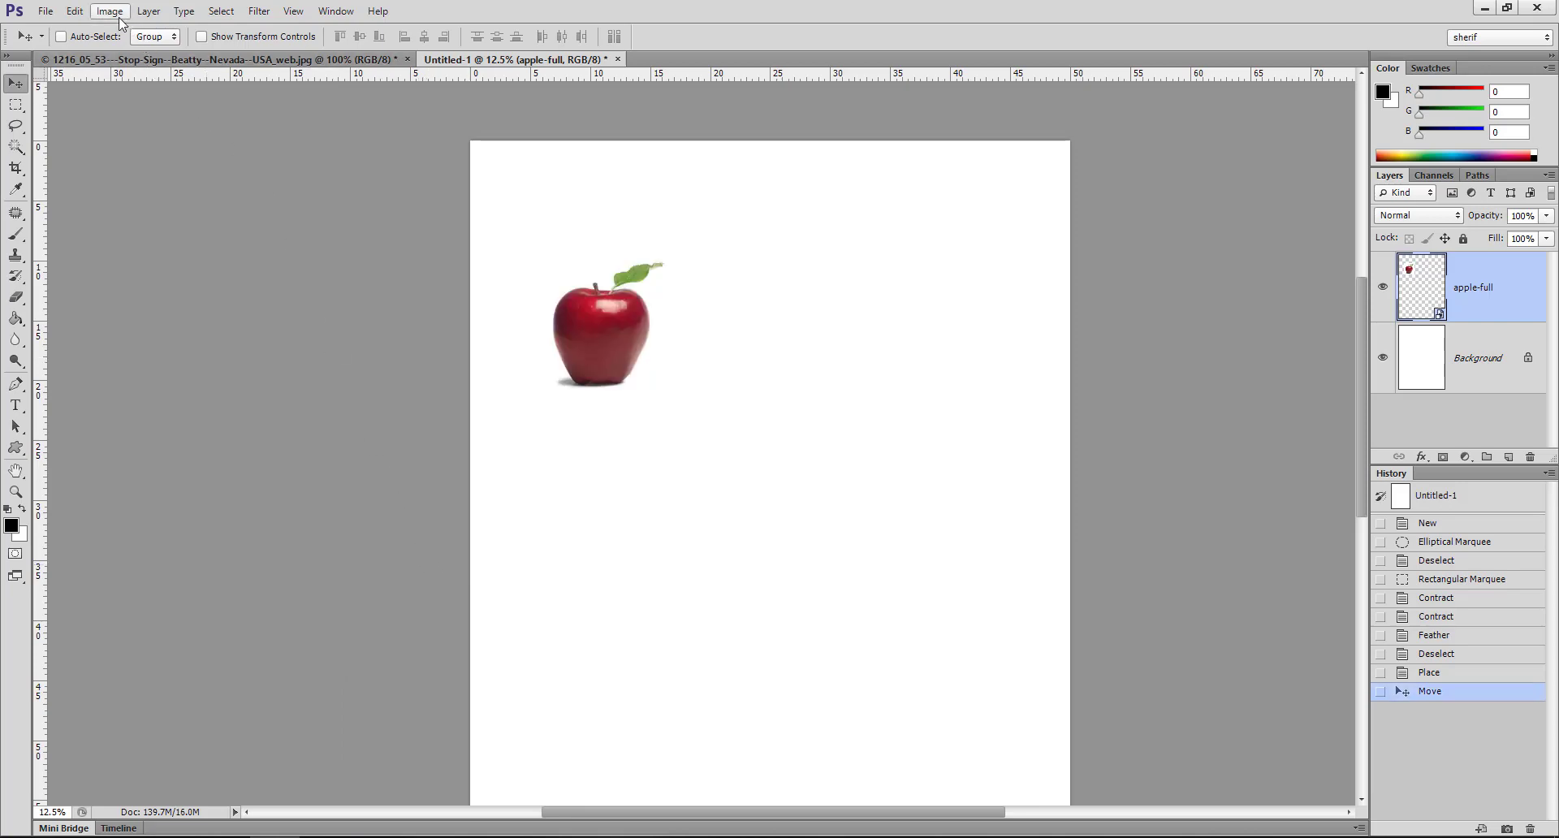
left_click(74, 10)
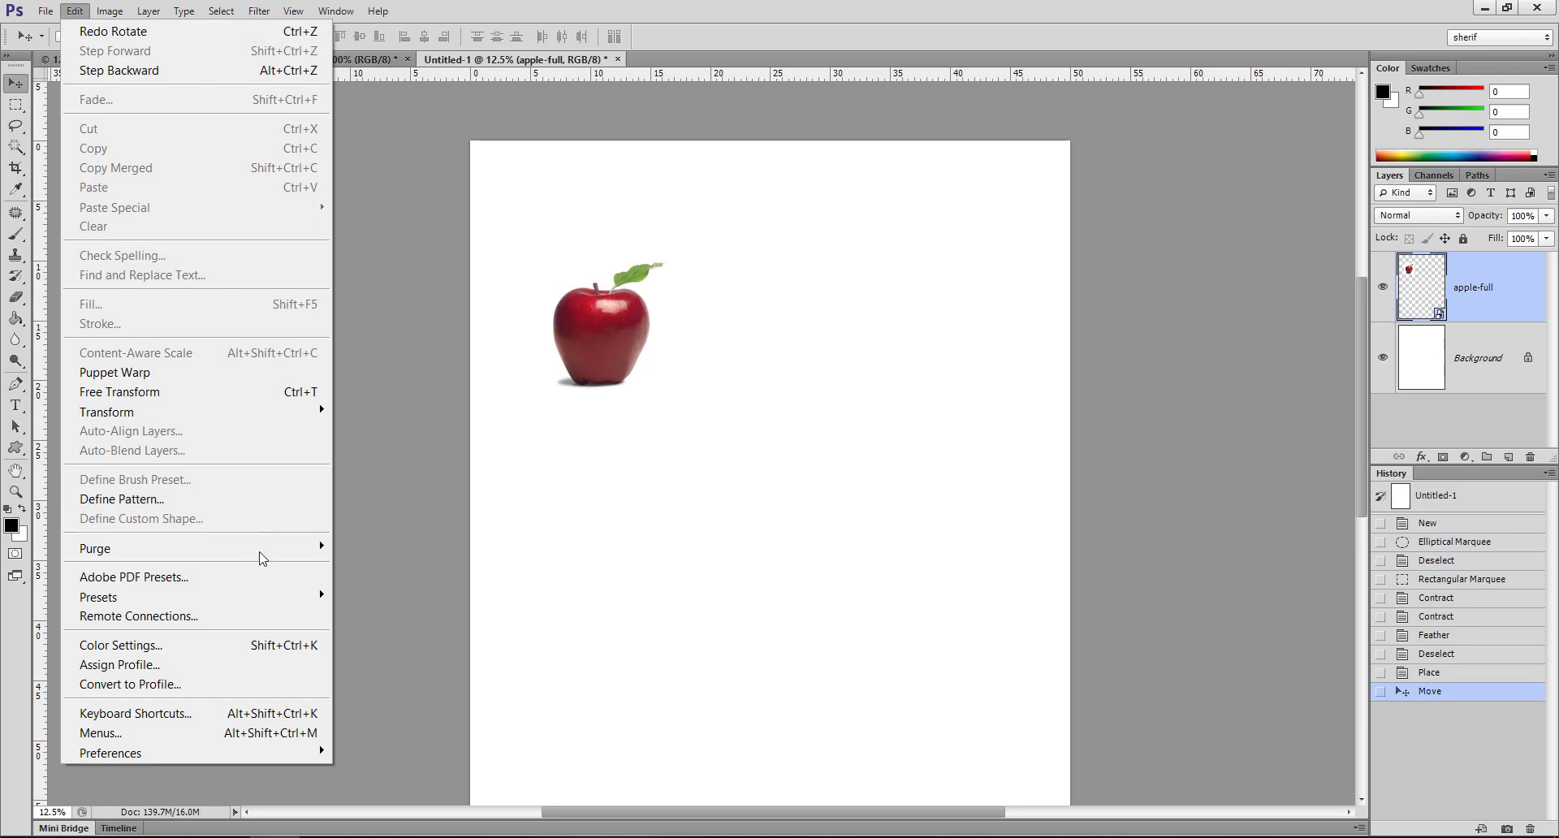
mouse_move(107, 411)
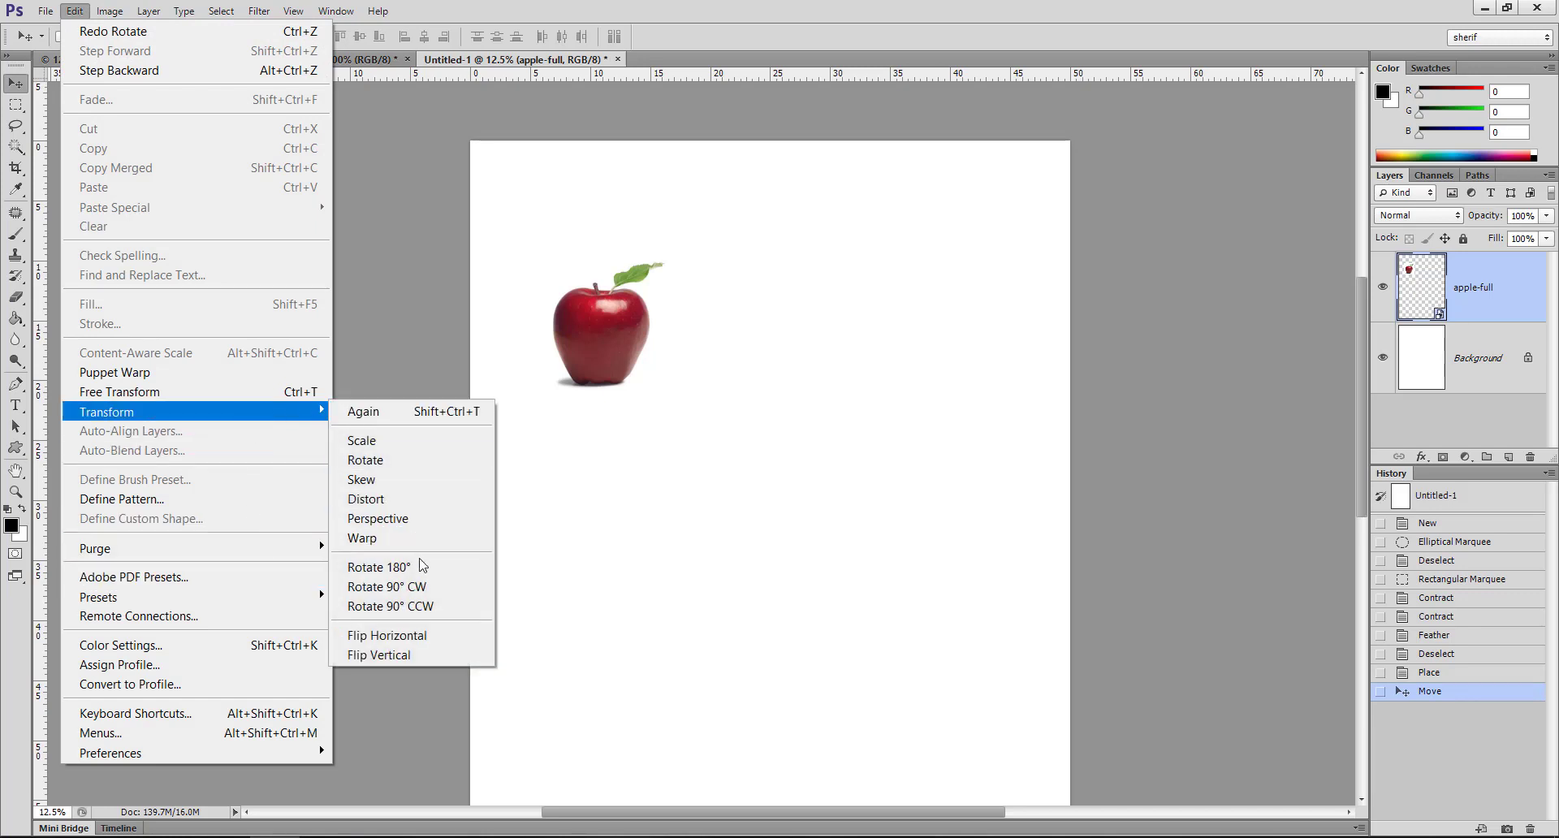
left_click(437, 636)
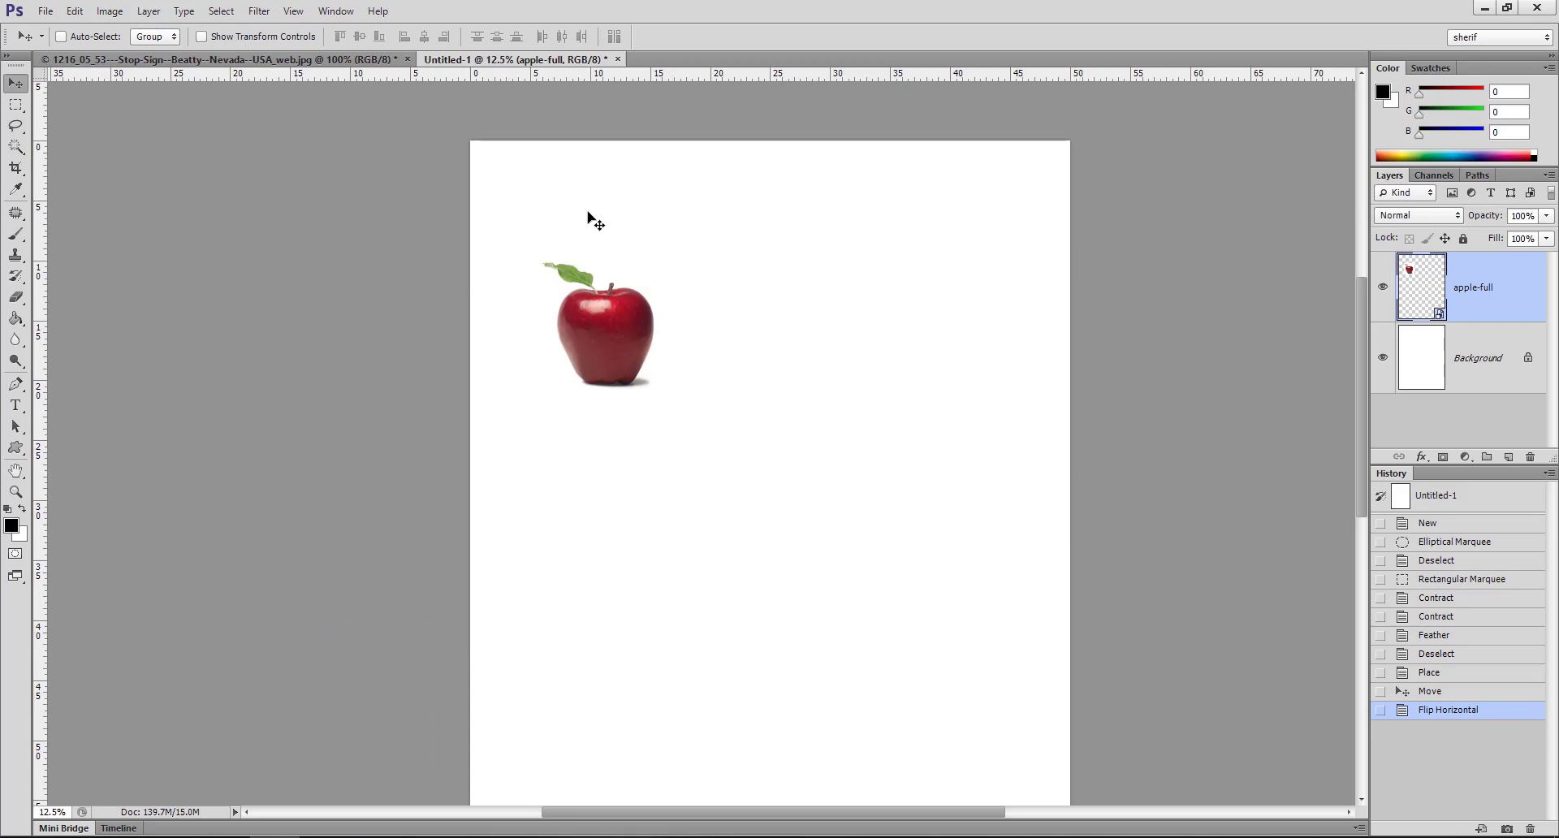
key("ctrl+z")
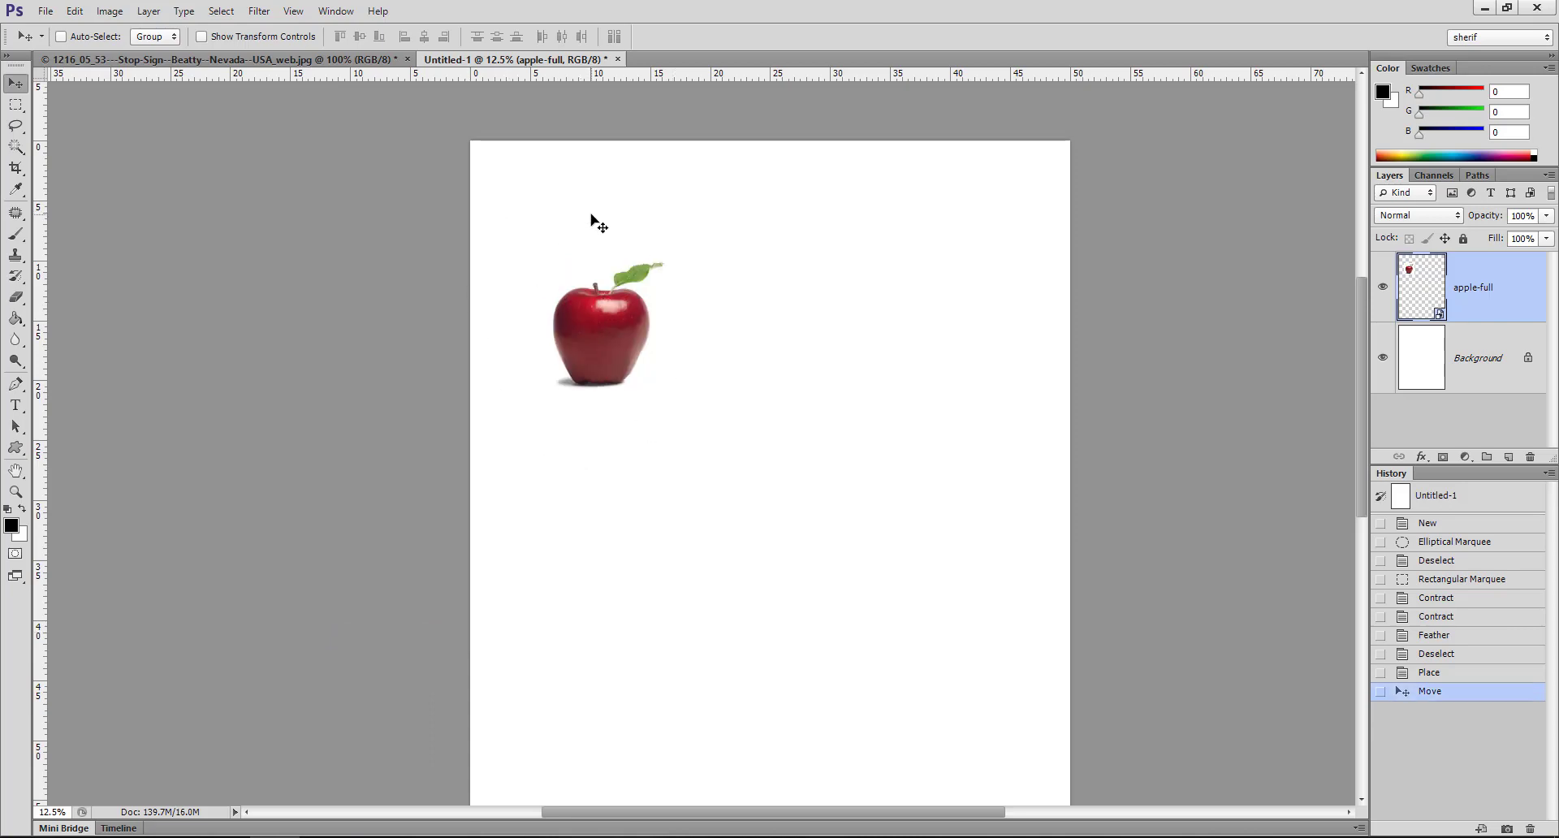
- Try a vertical flip of the apple, undo it, then start a Free Transform
left_click(77, 12)
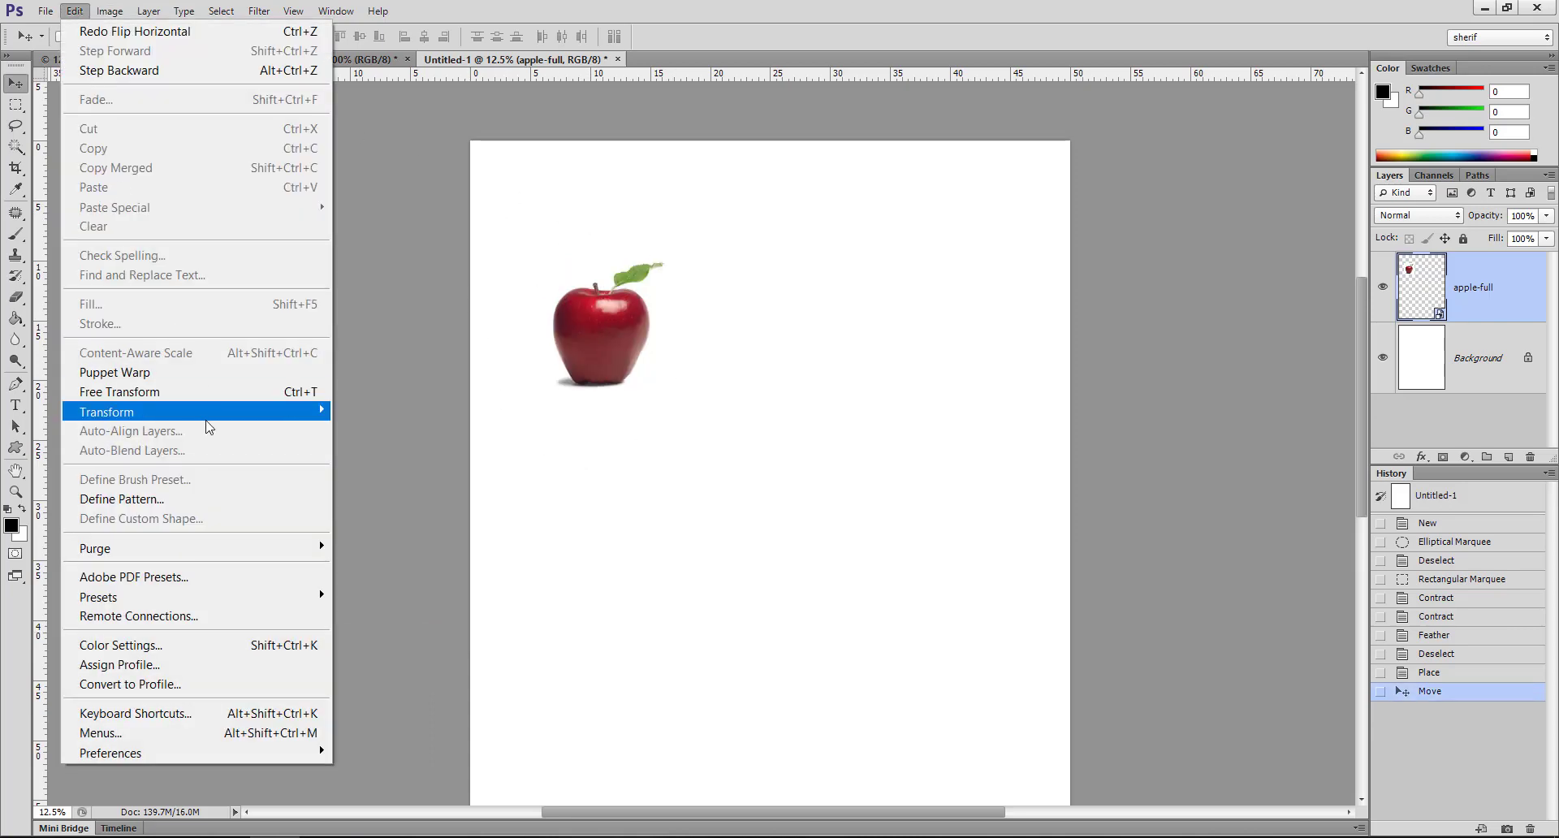
mouse_move(107, 412)
left_click(465, 655)
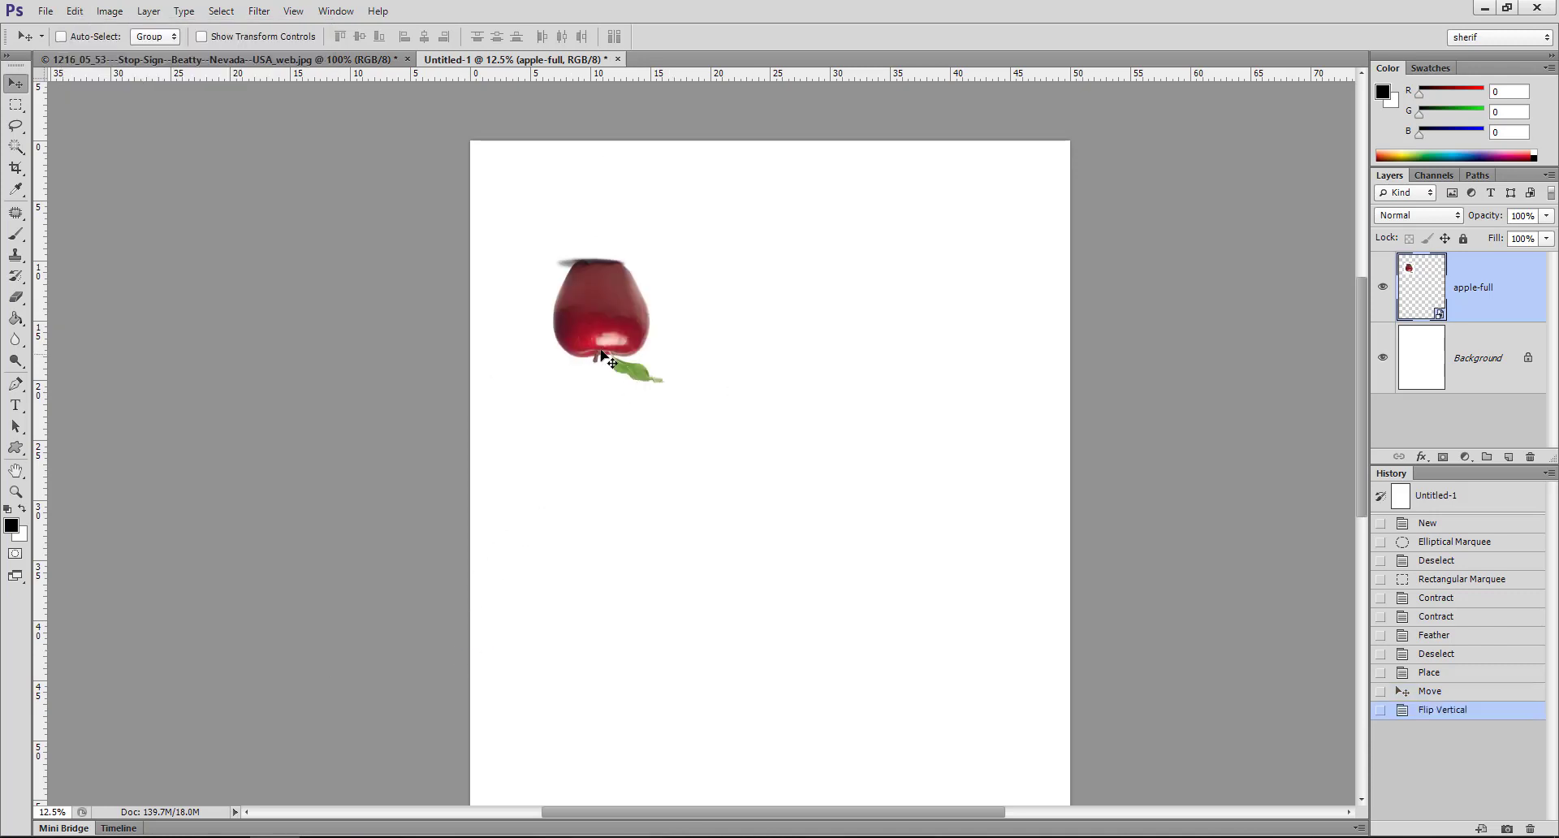
key("ctrl+z")
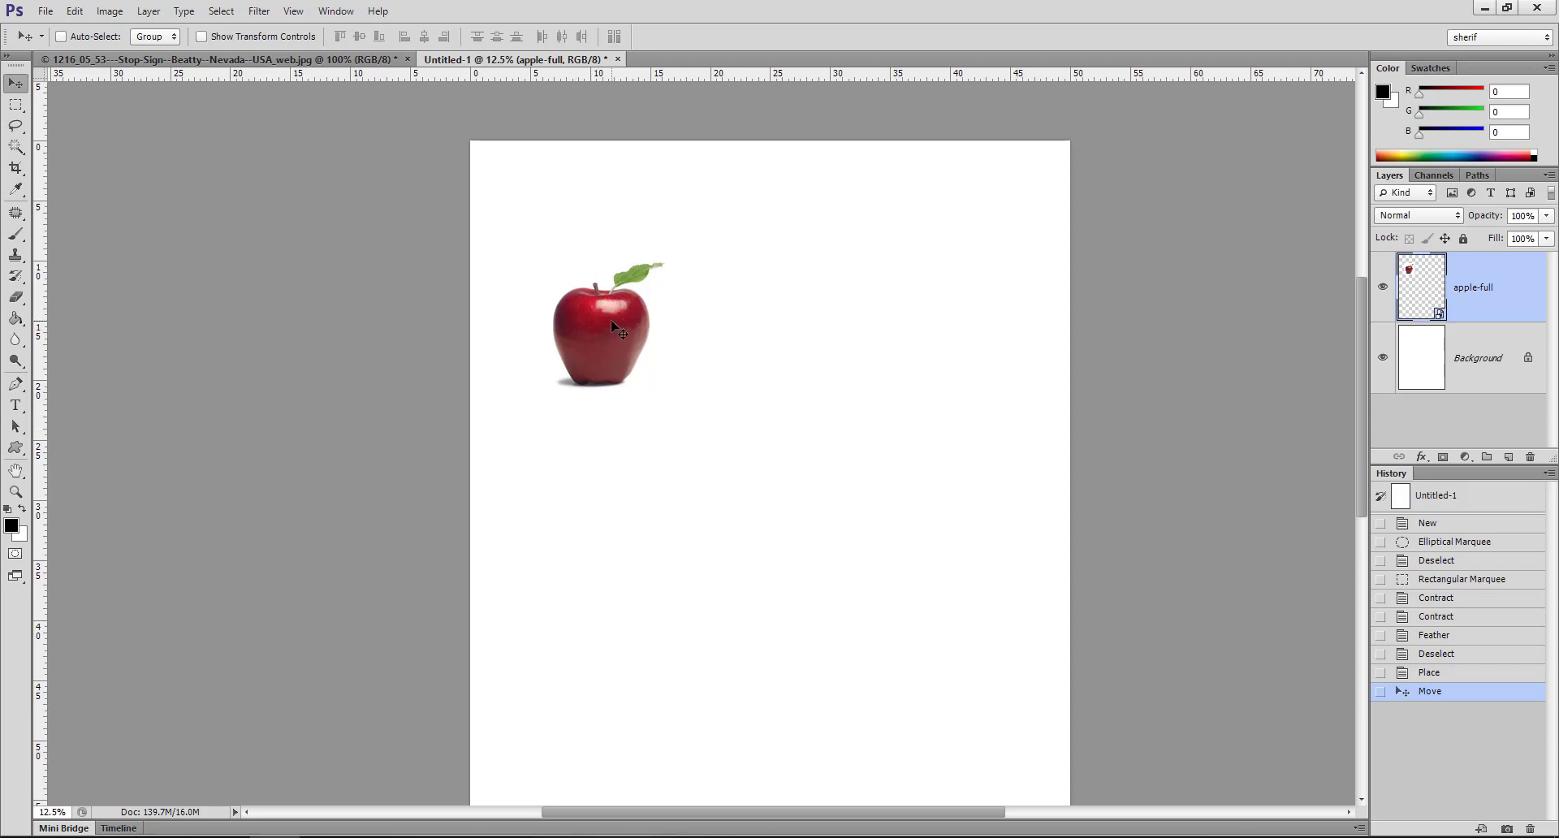
key("ctrl+t")
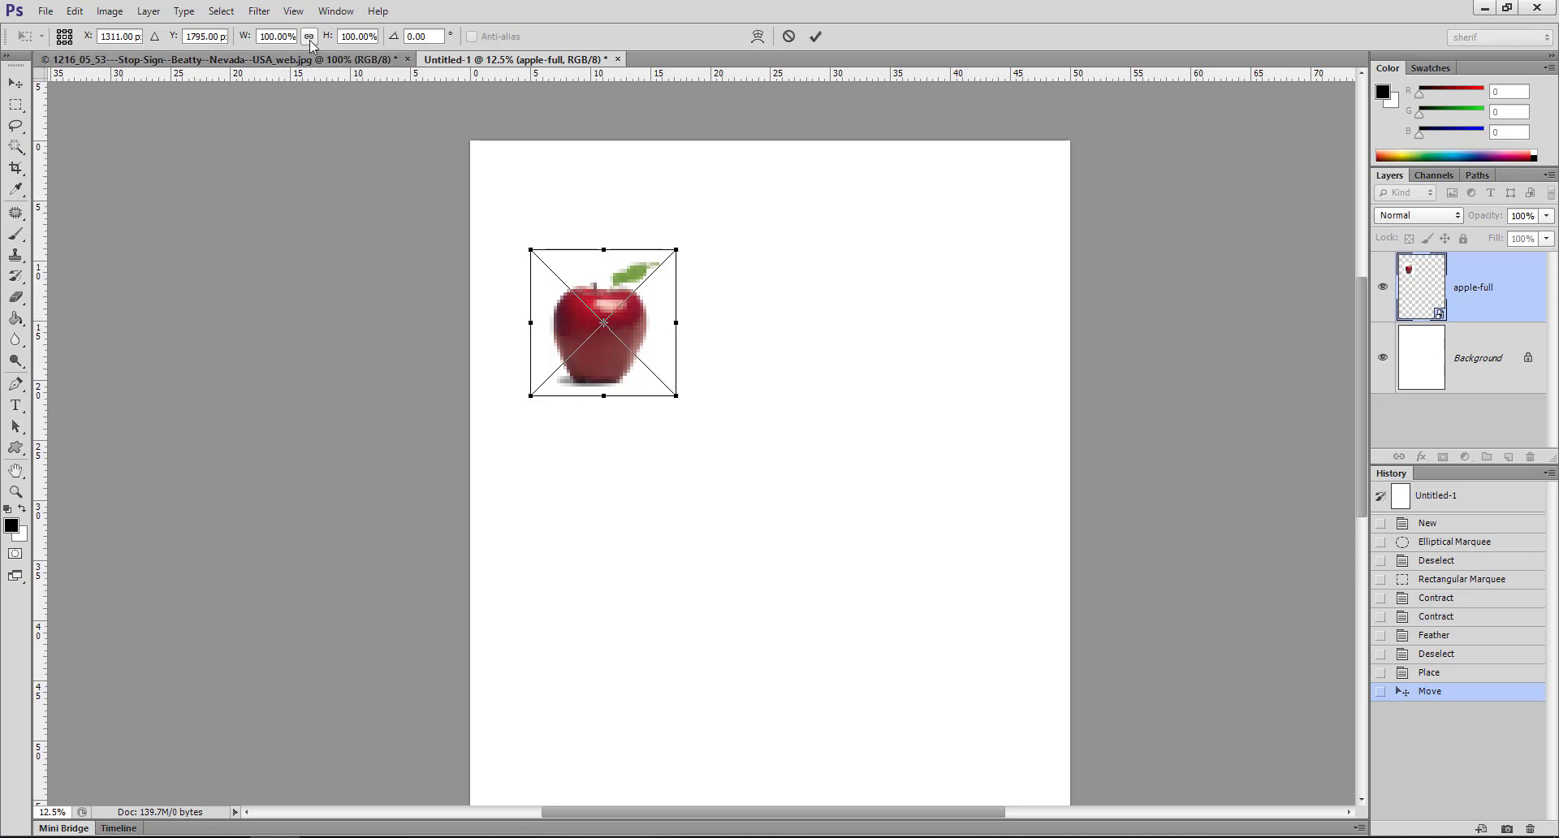
- Link width and height, then test negative width and height values to mirror the apple, reverting each
left_click(310, 38)
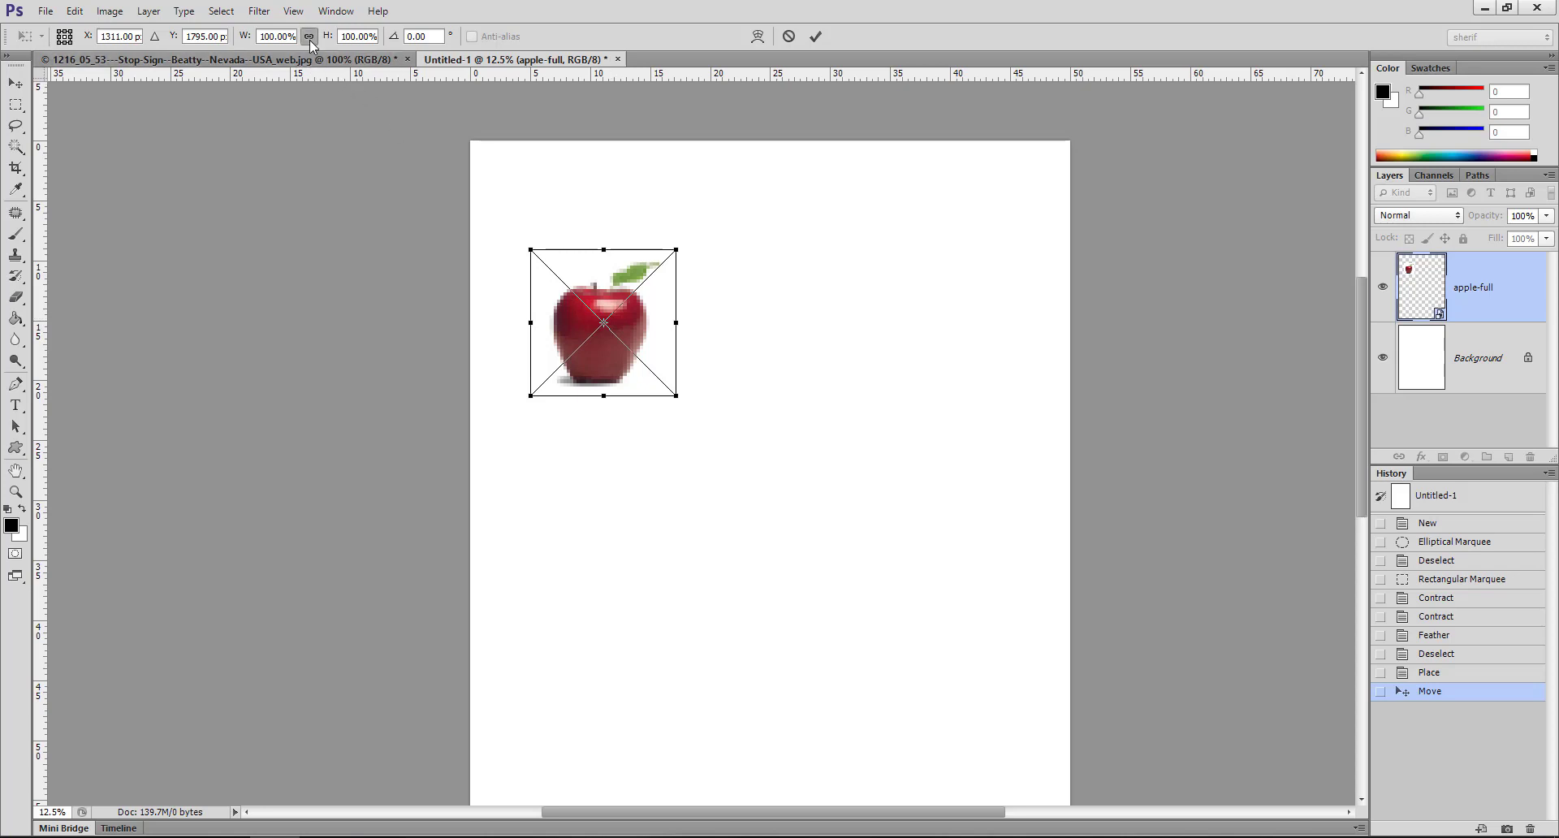
left_click(260, 36)
type("-")
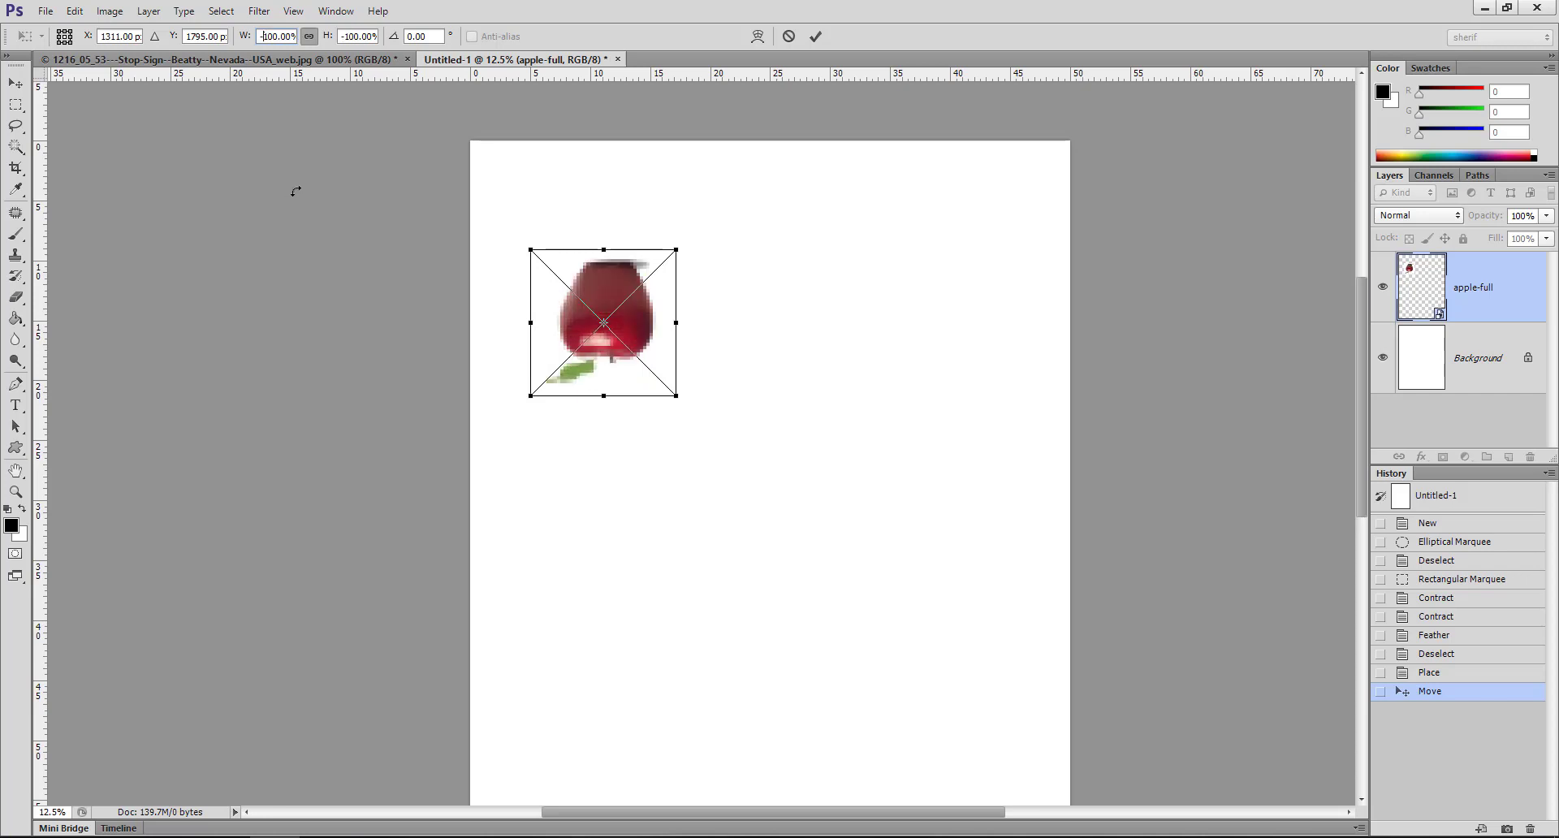
key("ctrl+z")
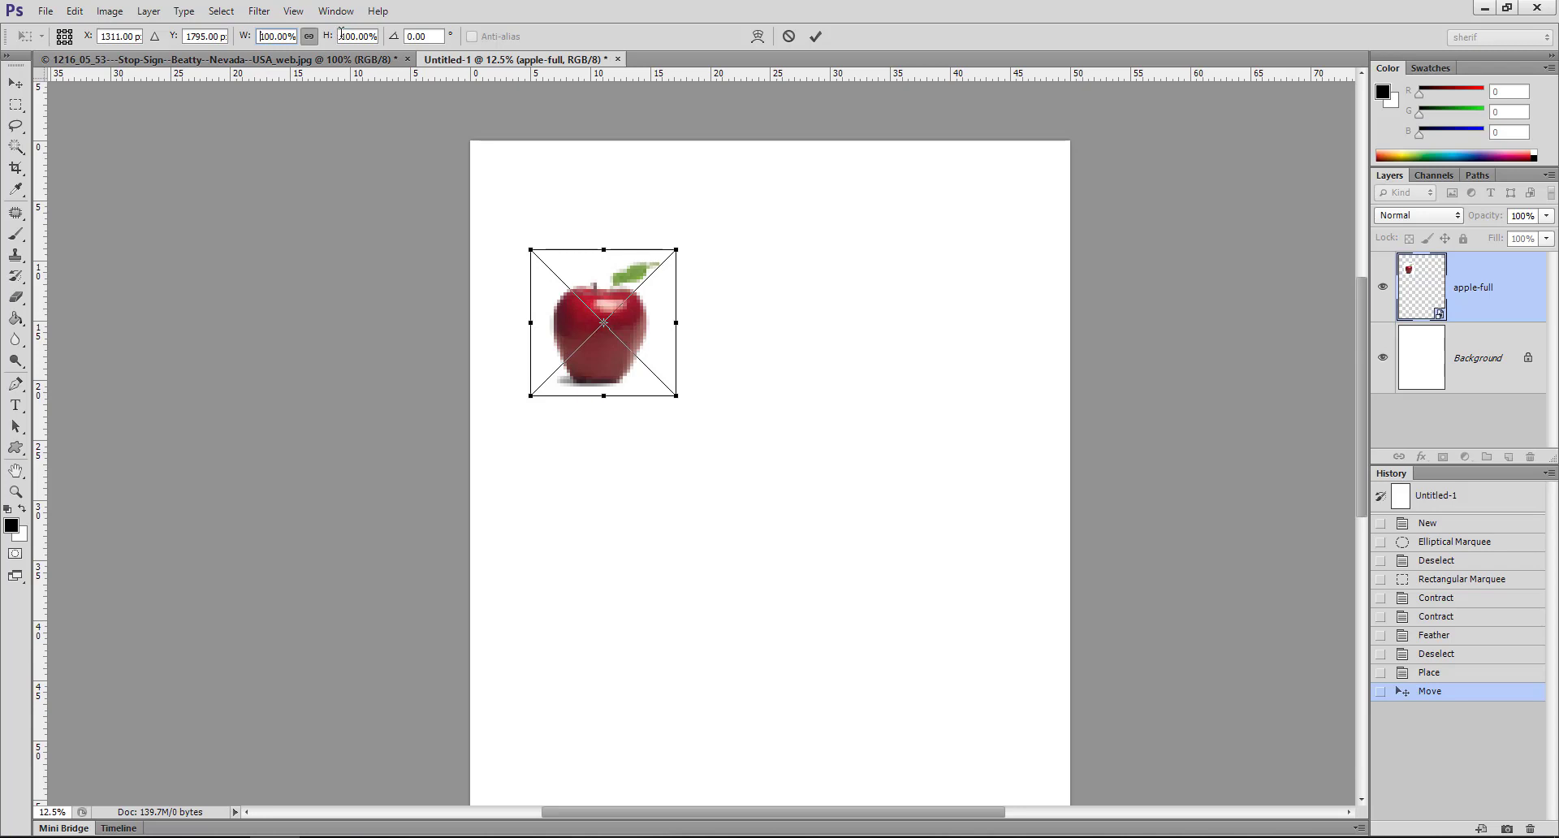
left_click(345, 35)
type("-")
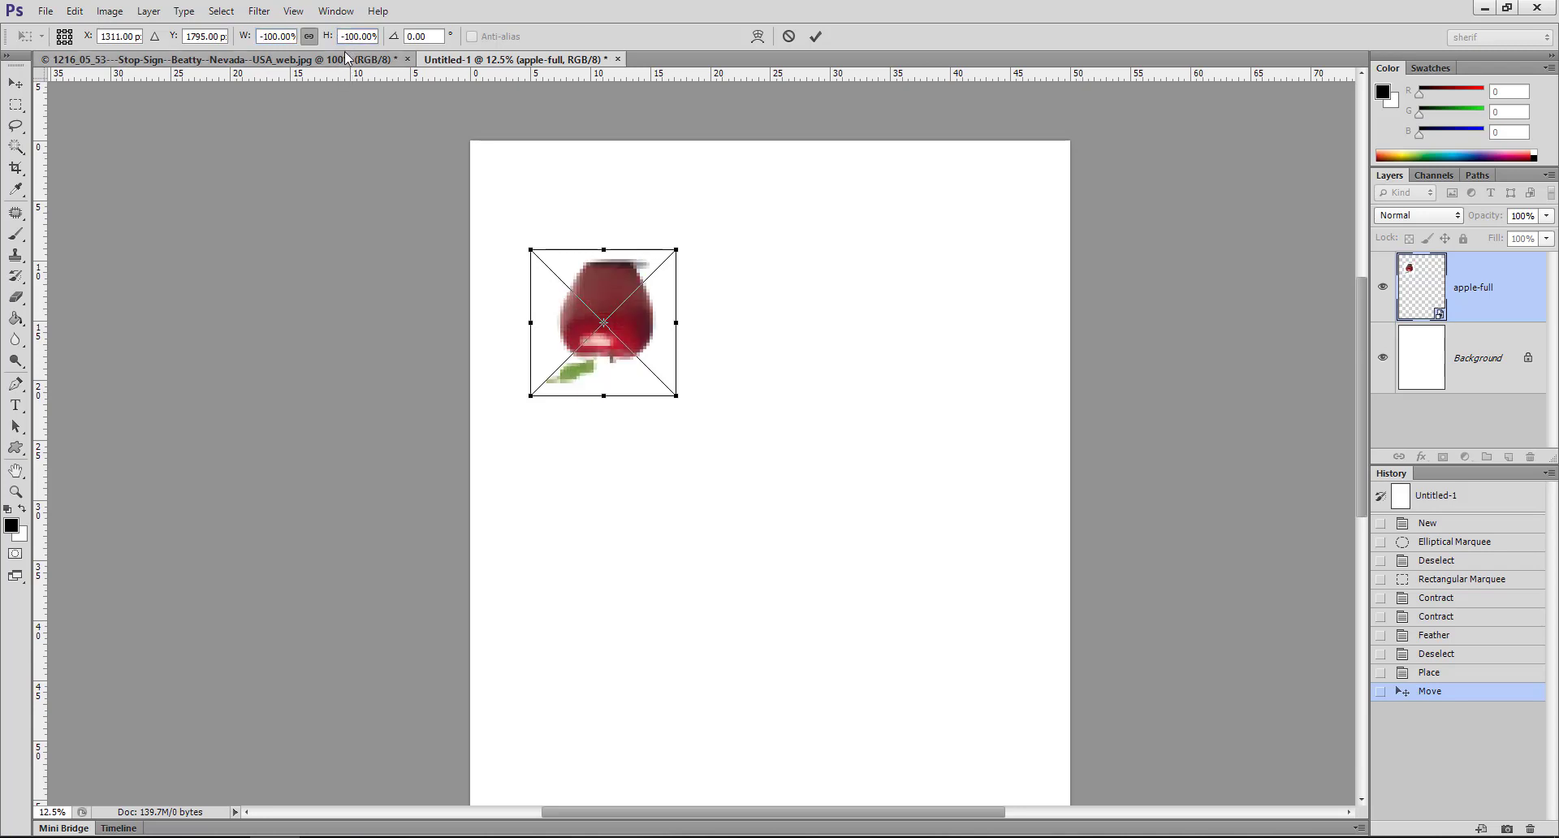
key("BackSpace")
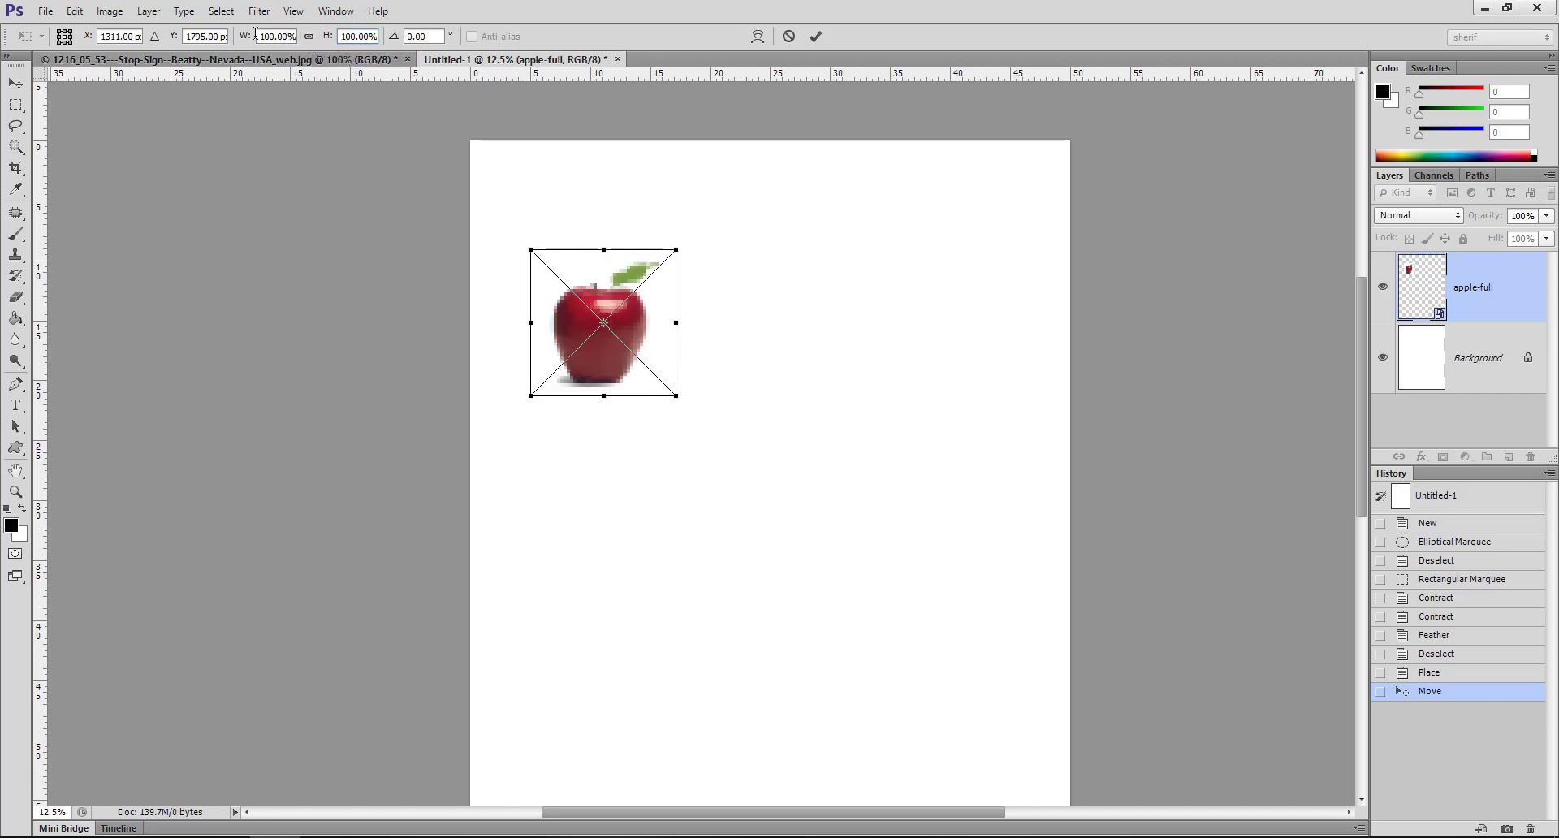
- Retry negative width and height, restore both to 100%, and cancel the transform
left_click(258, 36)
type("-")
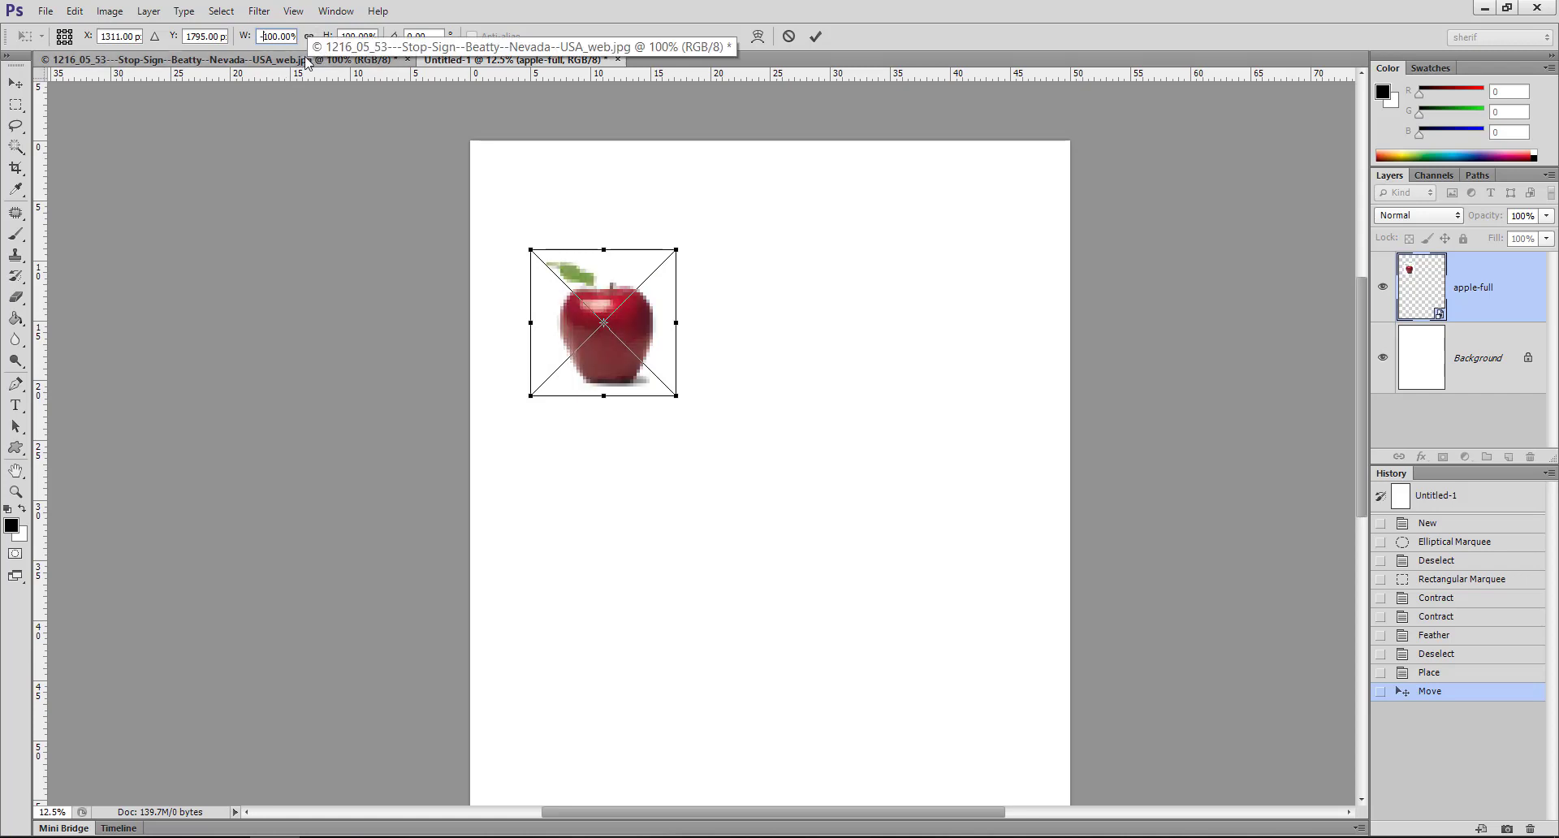
key("BackSpace")
left_click(341, 36)
type("-")
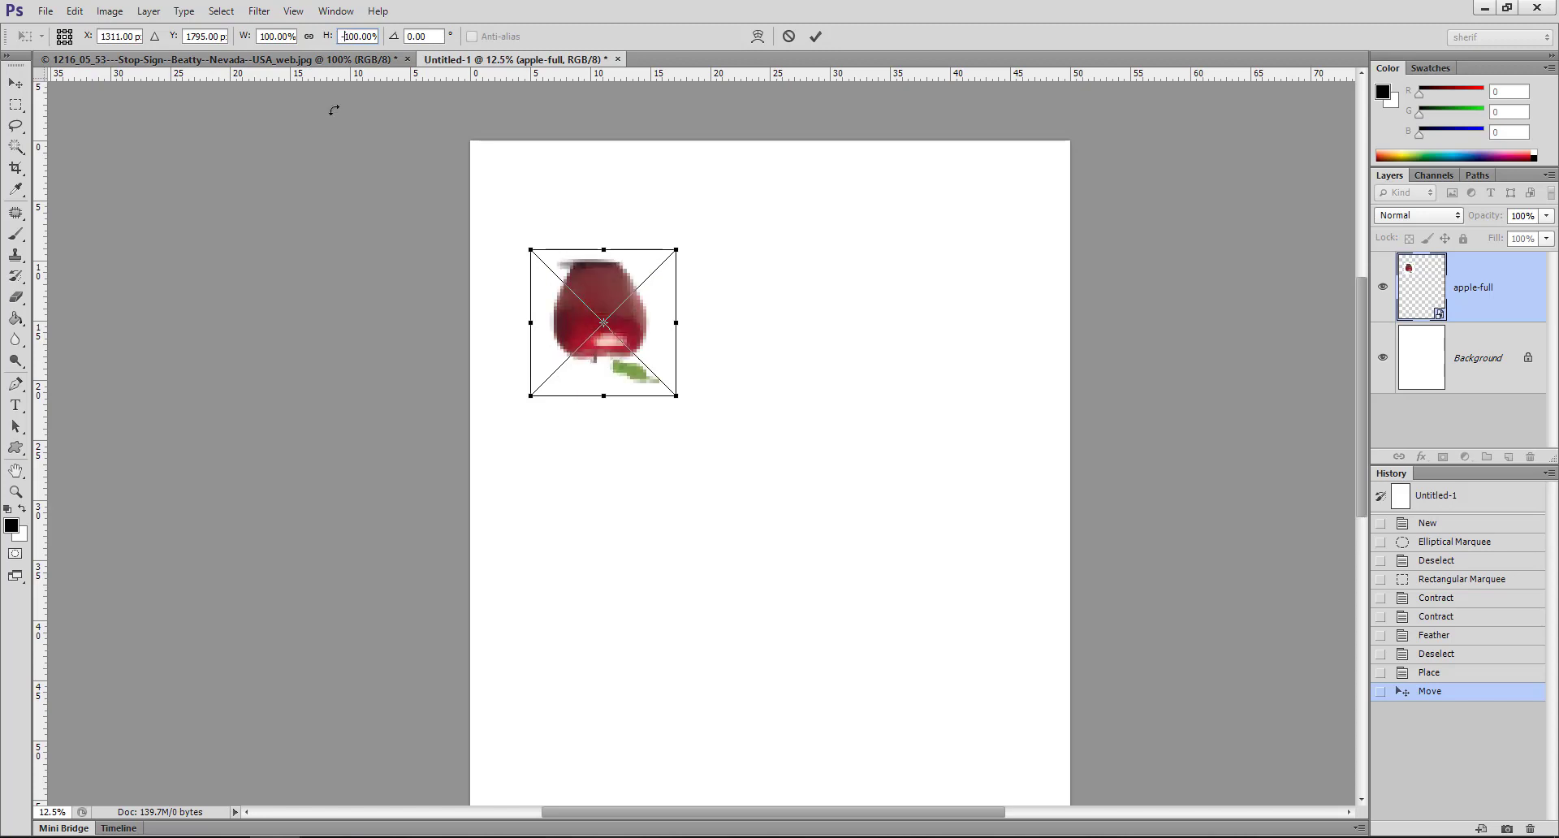
key("BackSpace")
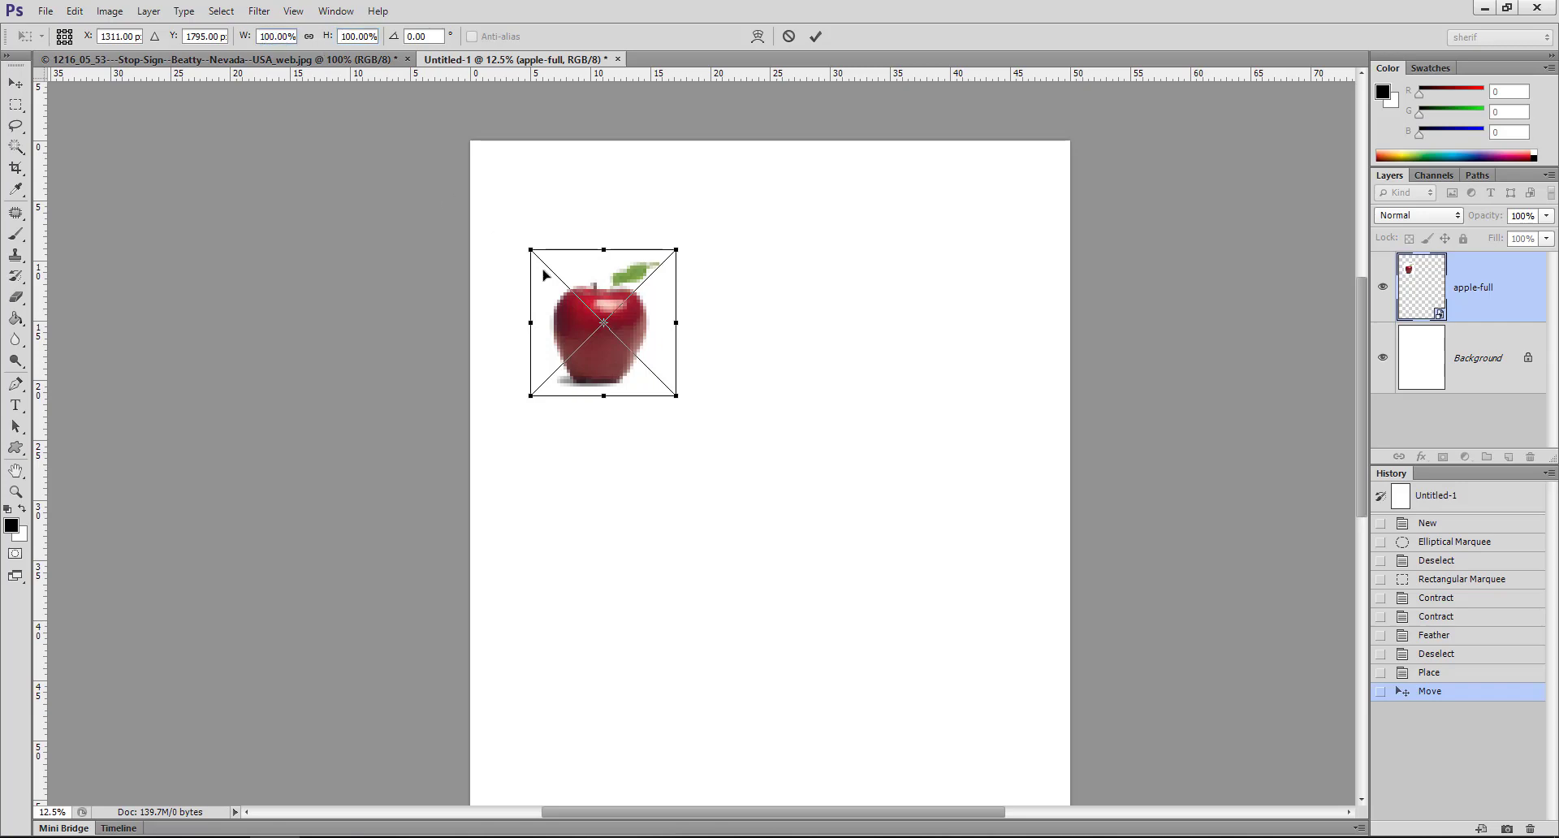
left_click(788, 36)
left_click(74, 11)
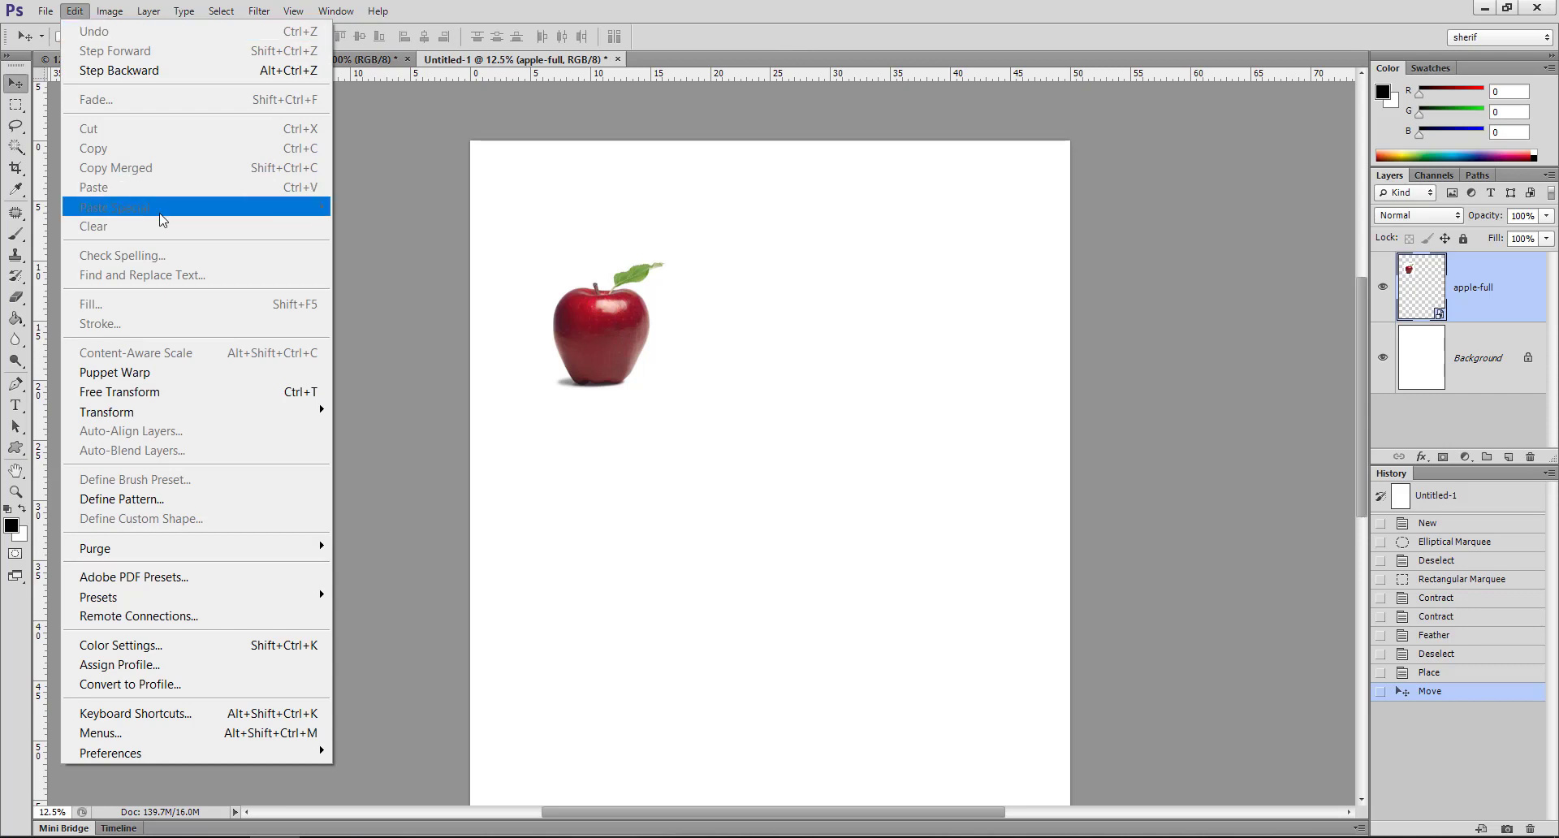
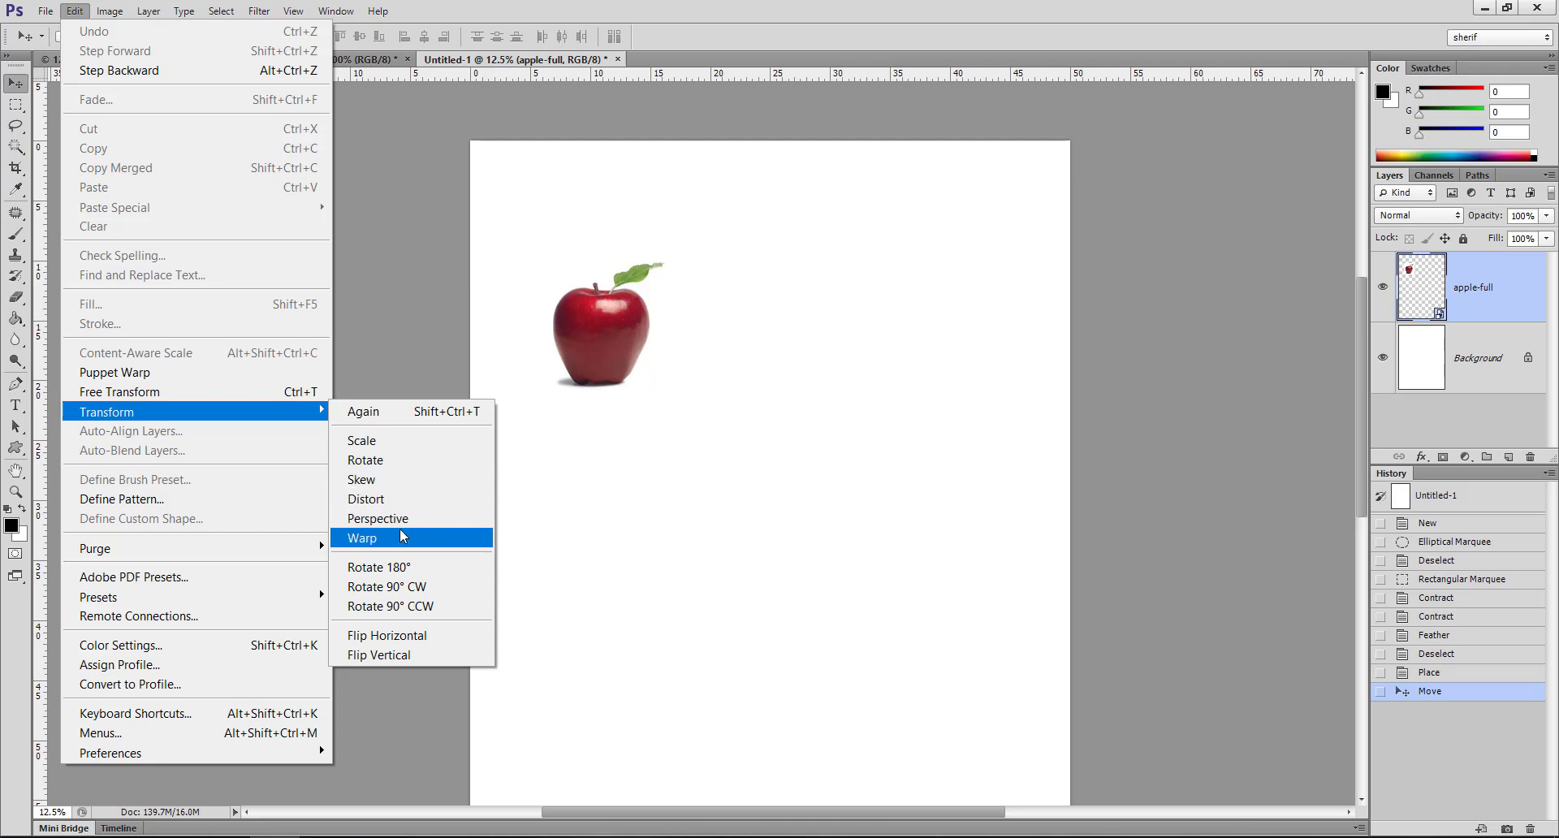
- Skew the apple by dragging its corners and edges, apply it, then undo the skew
left_click(397, 487)
mouse_move(645, 324)
left_mouse_down()
mouse_move(812, 434)
mouse_move(818, 573)
left_mouse_up()
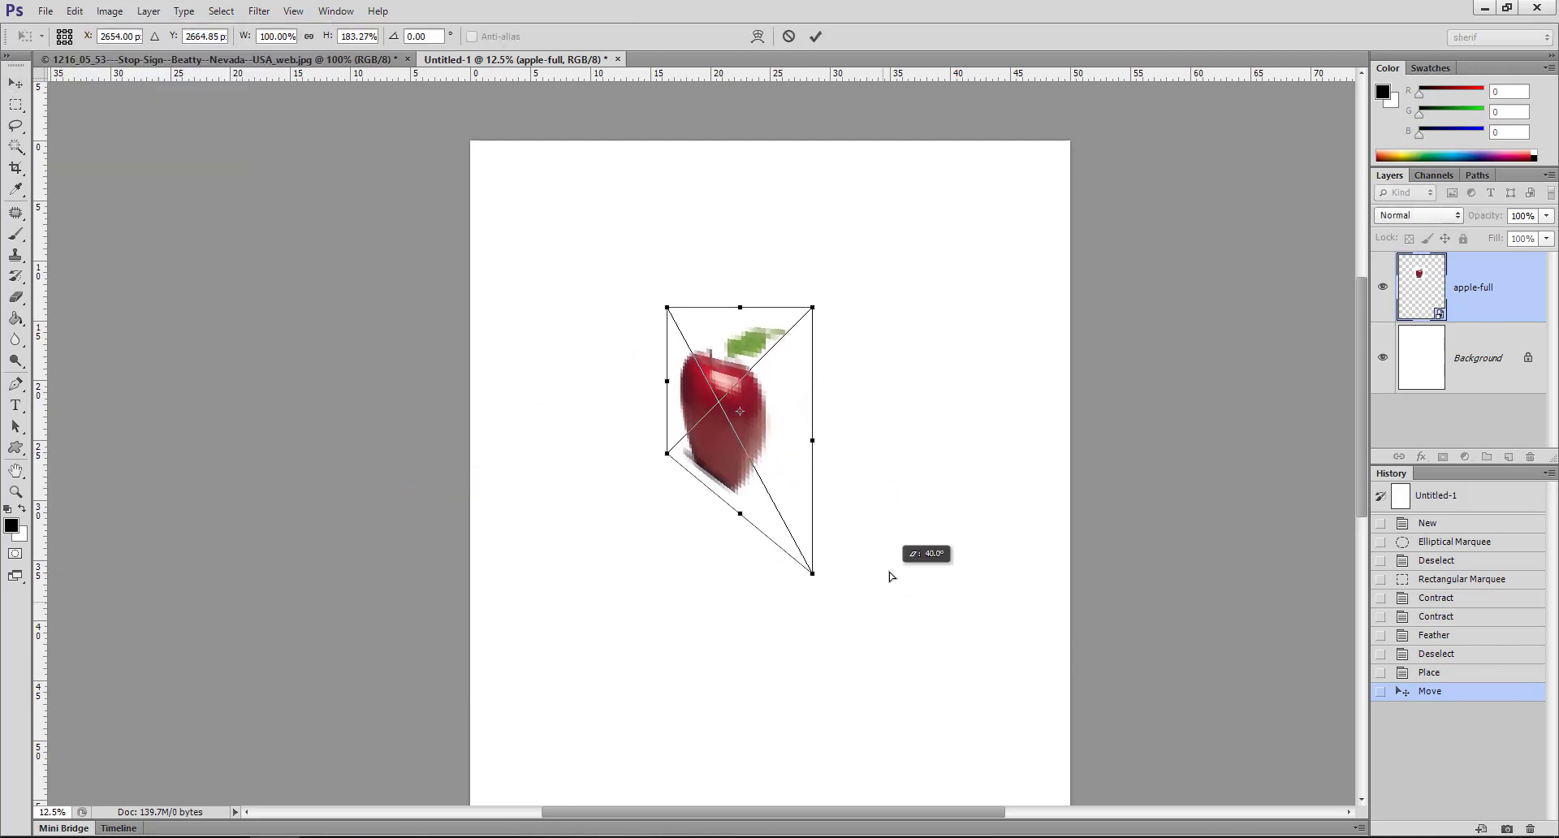
left_click_drag(668, 457, 634, 518)
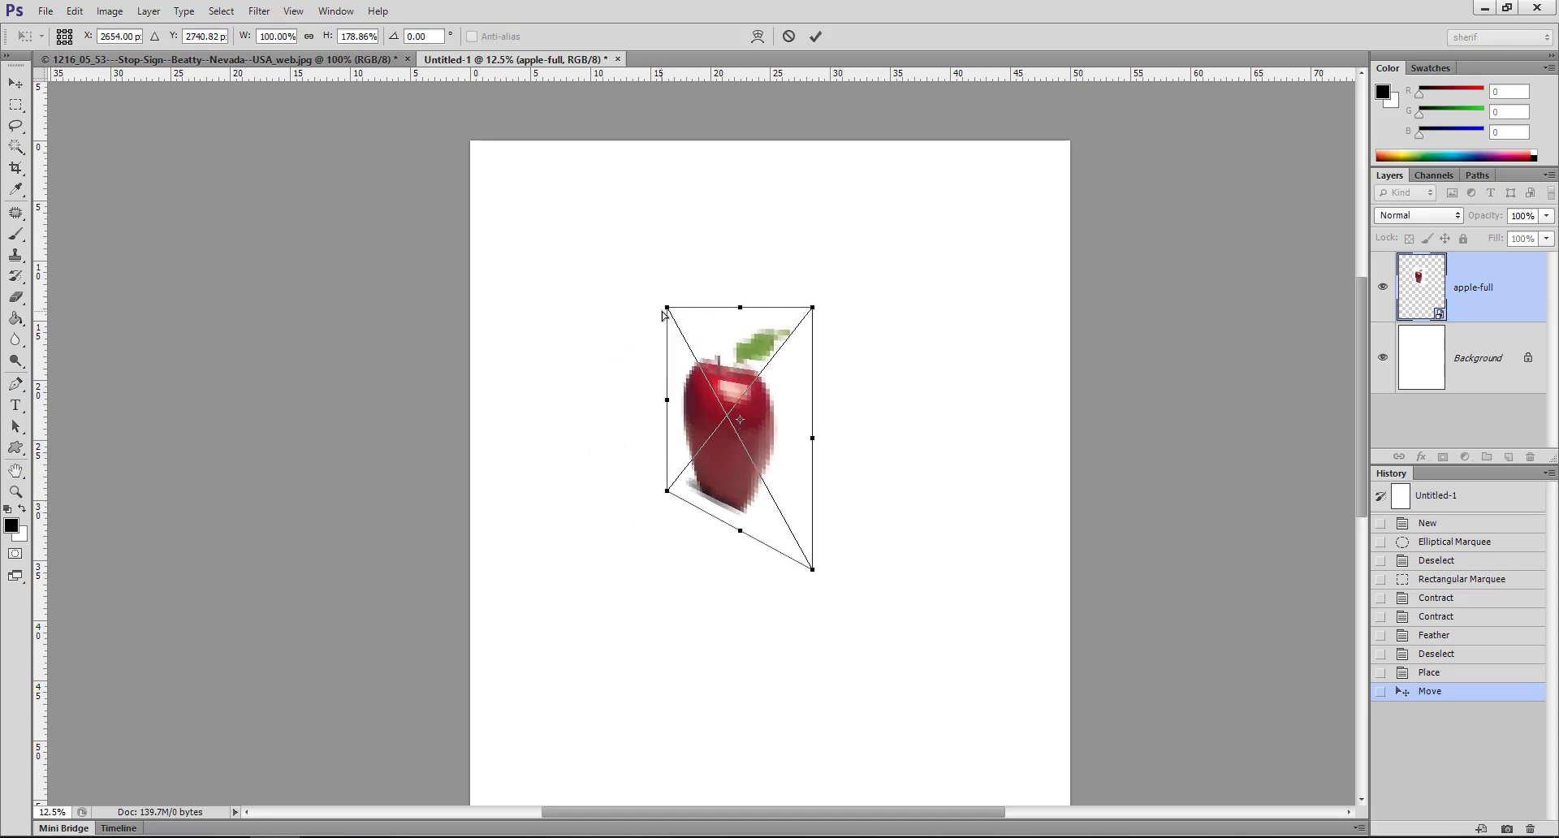
mouse_move(666, 308)
left_mouse_down()
mouse_move(668, 367)
mouse_move(644, 238)
left_mouse_up()
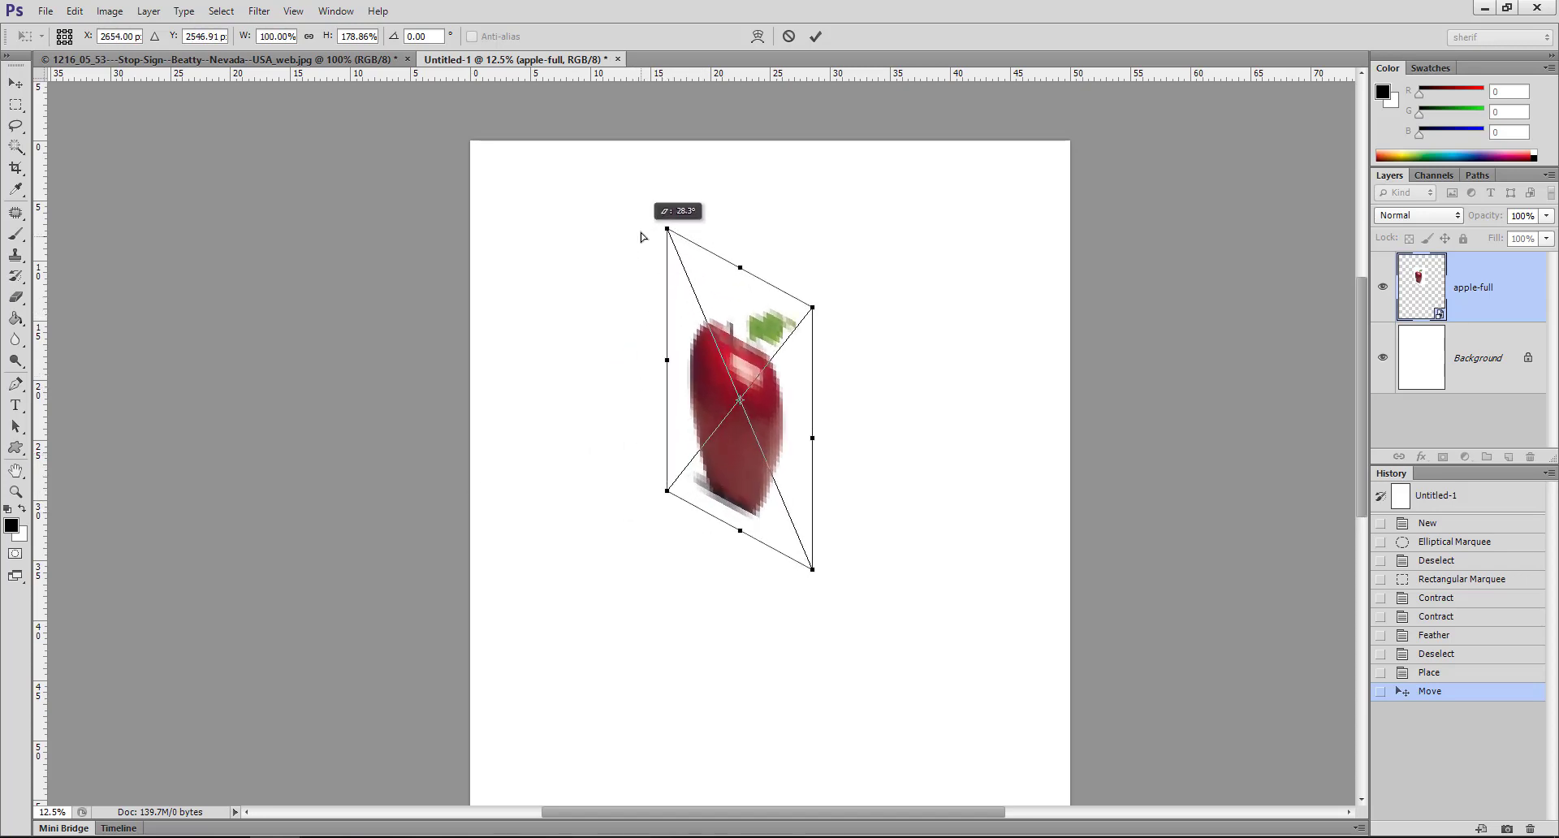
left_click_drag(812, 307, 909, 350)
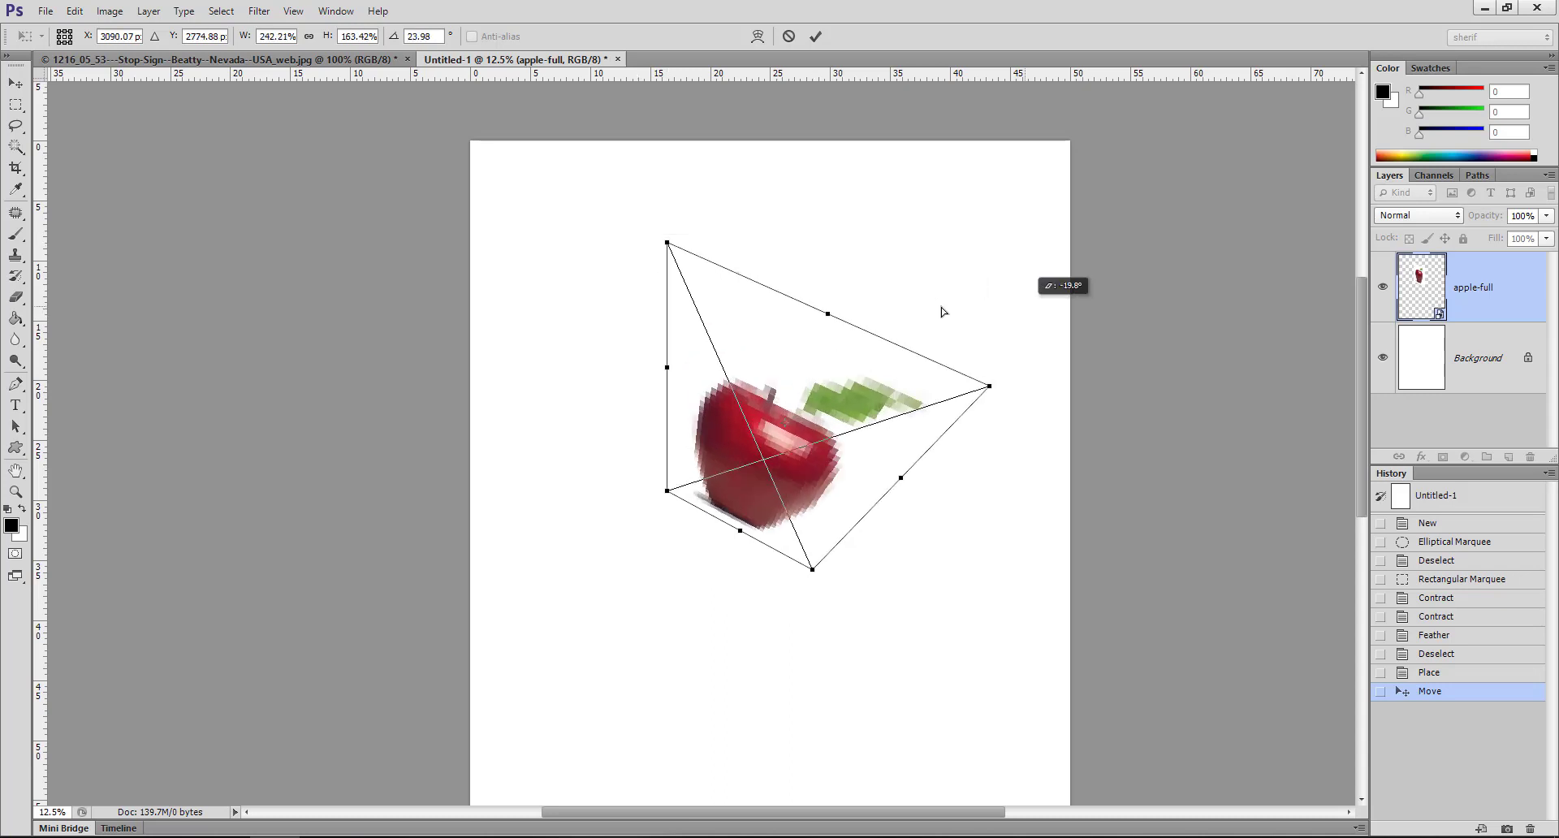
left_click_drag(787, 297, 770, 277)
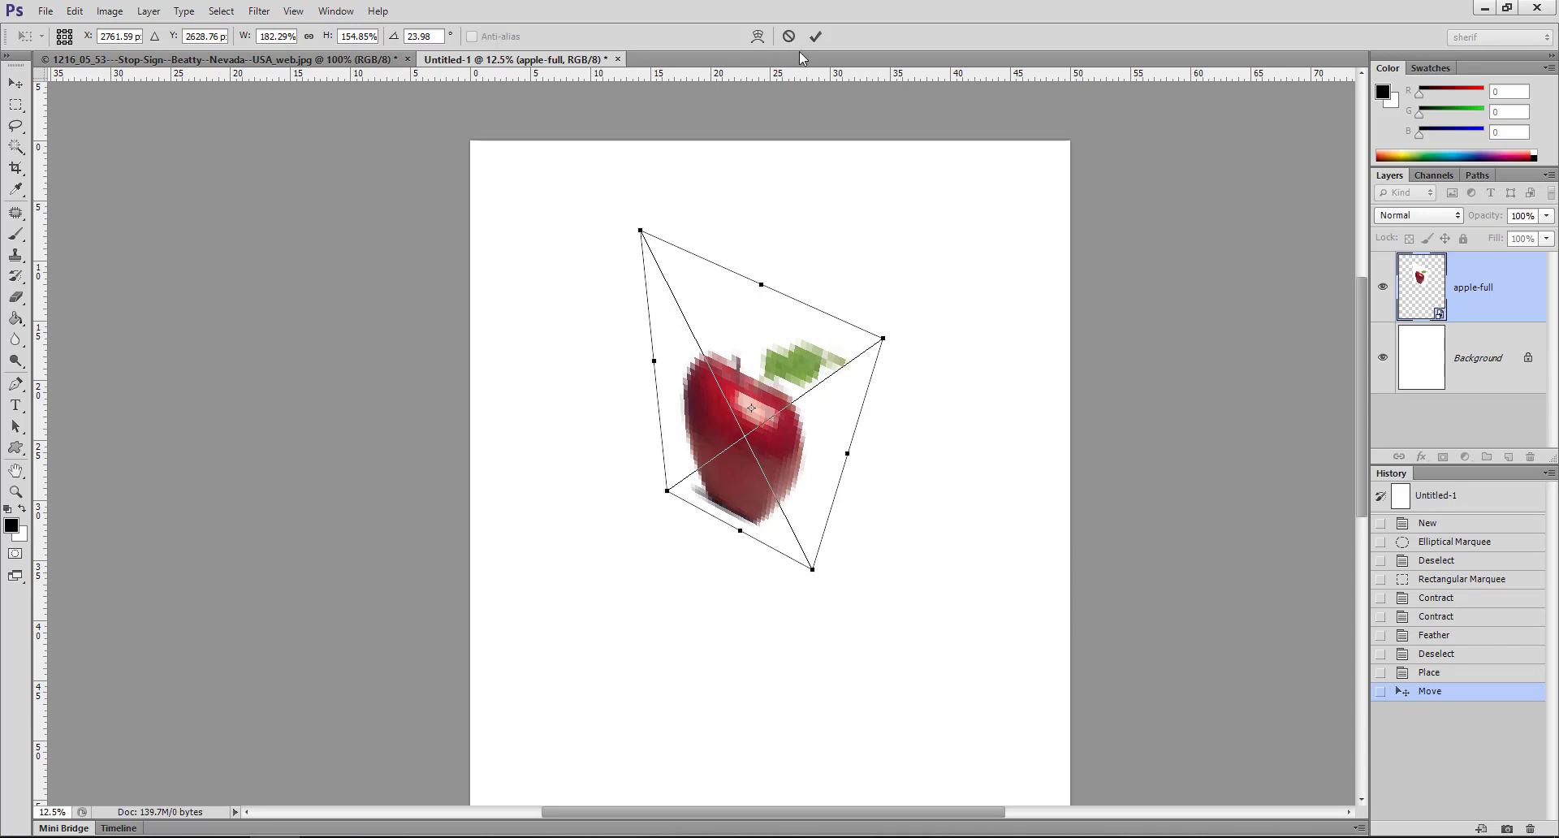
left_click(817, 36)
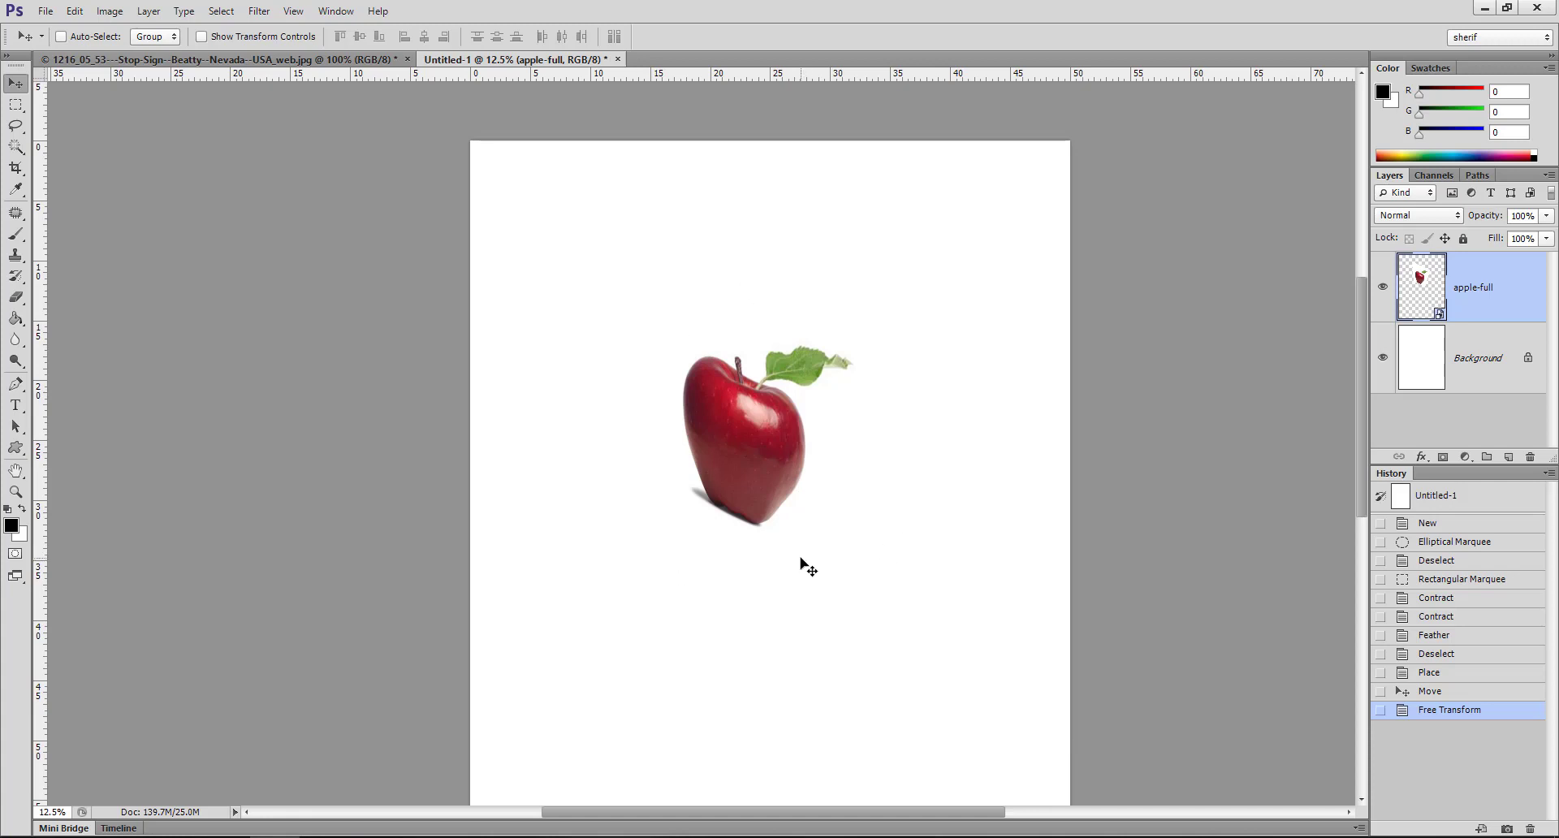
key("ctrl+z")
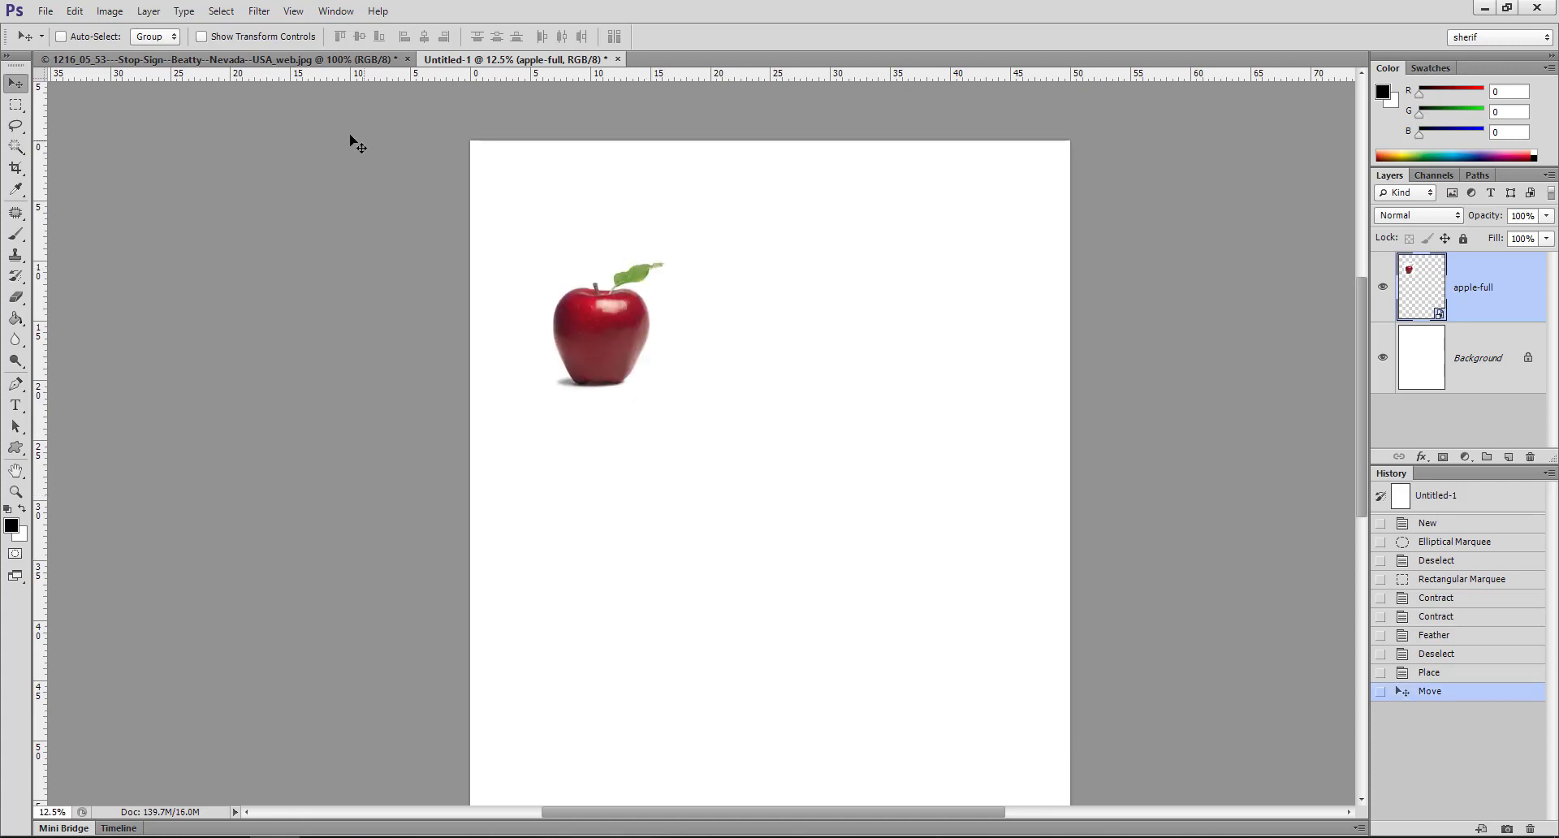
- Try a free Distort on the apple's bottom, right side and corner, then cancel it
left_click(75, 12)
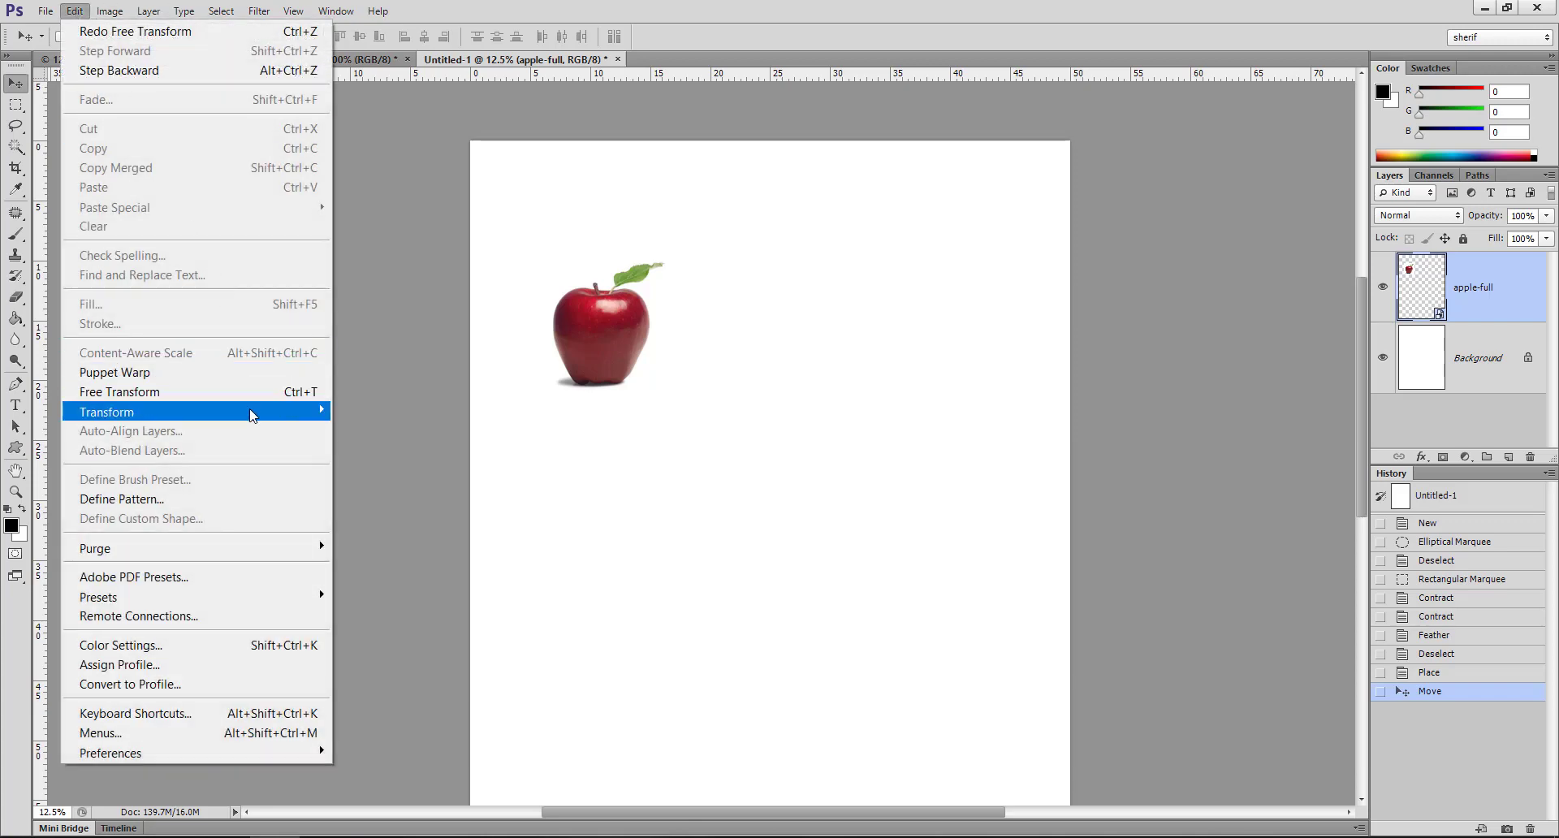
mouse_move(107, 411)
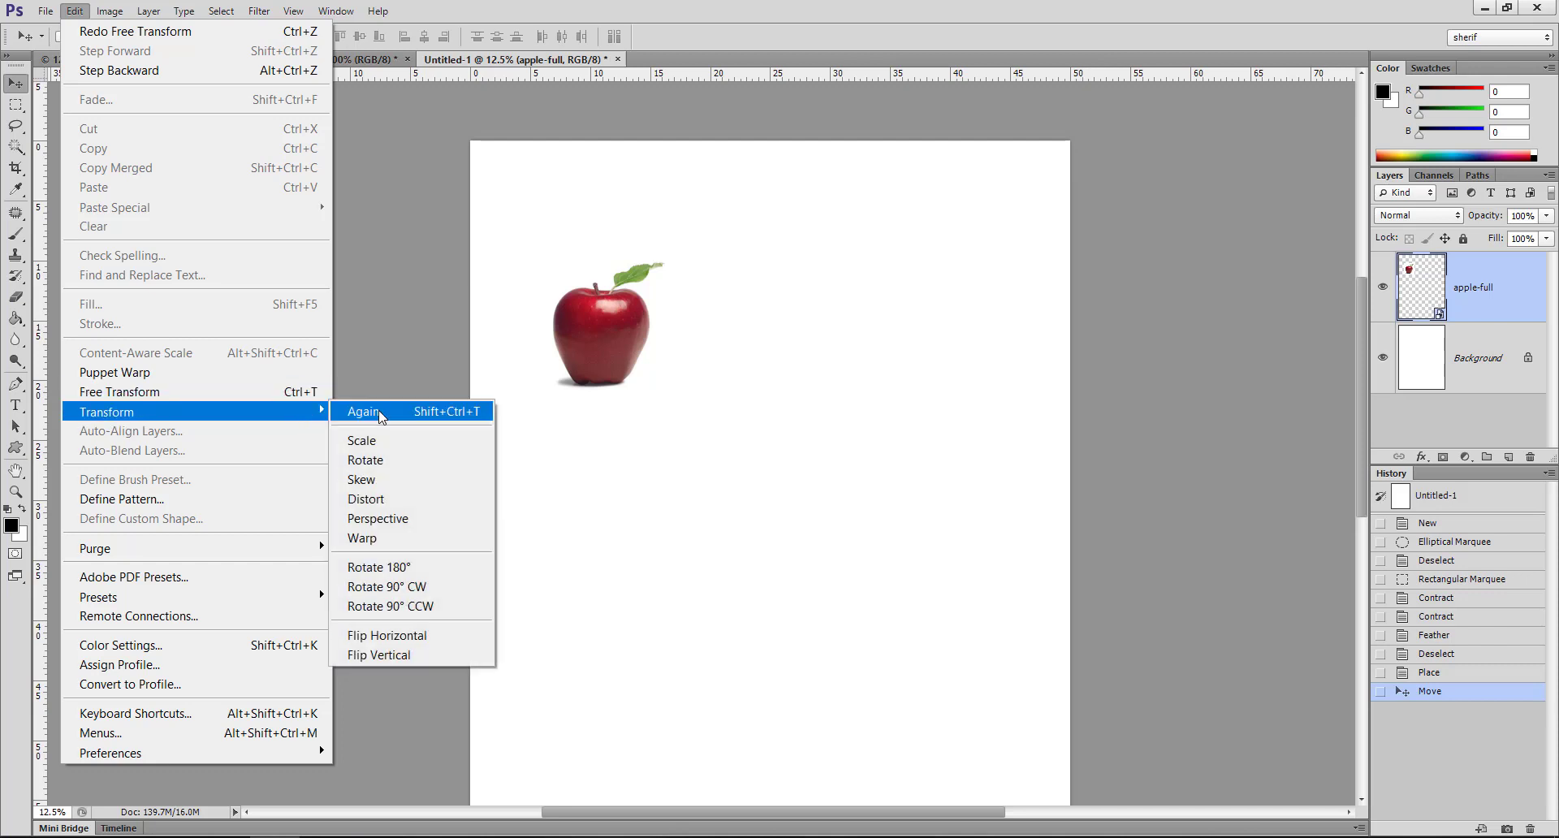
left_click(412, 501)
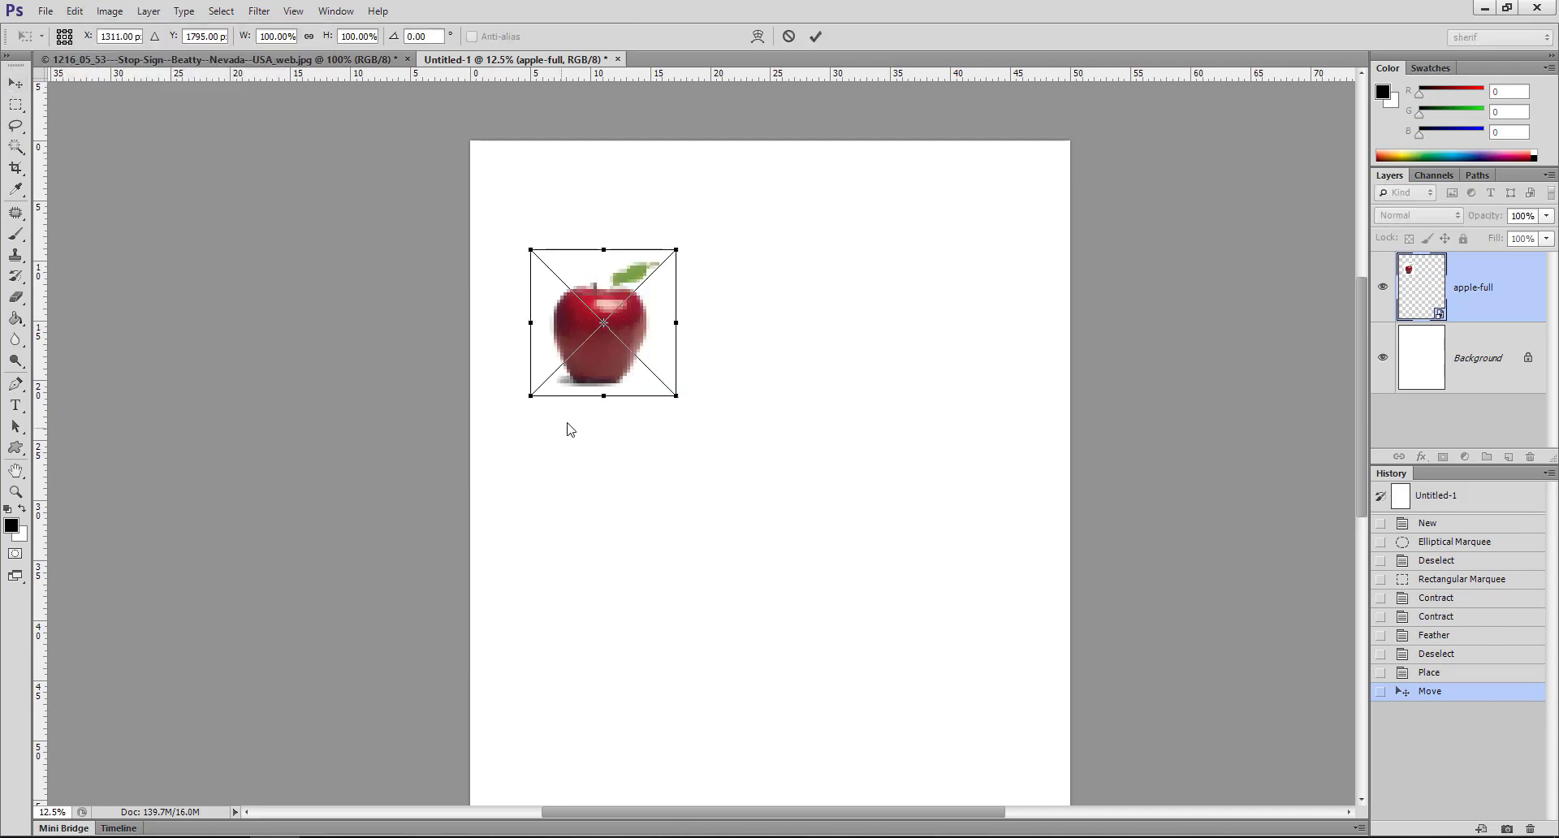
mouse_move(605, 399)
left_mouse_down()
mouse_move(342, 310)
mouse_move(511, 531)
mouse_move(690, 164)
mouse_move(717, 514)
mouse_move(695, 520)
left_mouse_up()
left_click_drag(725, 381, 919, 371)
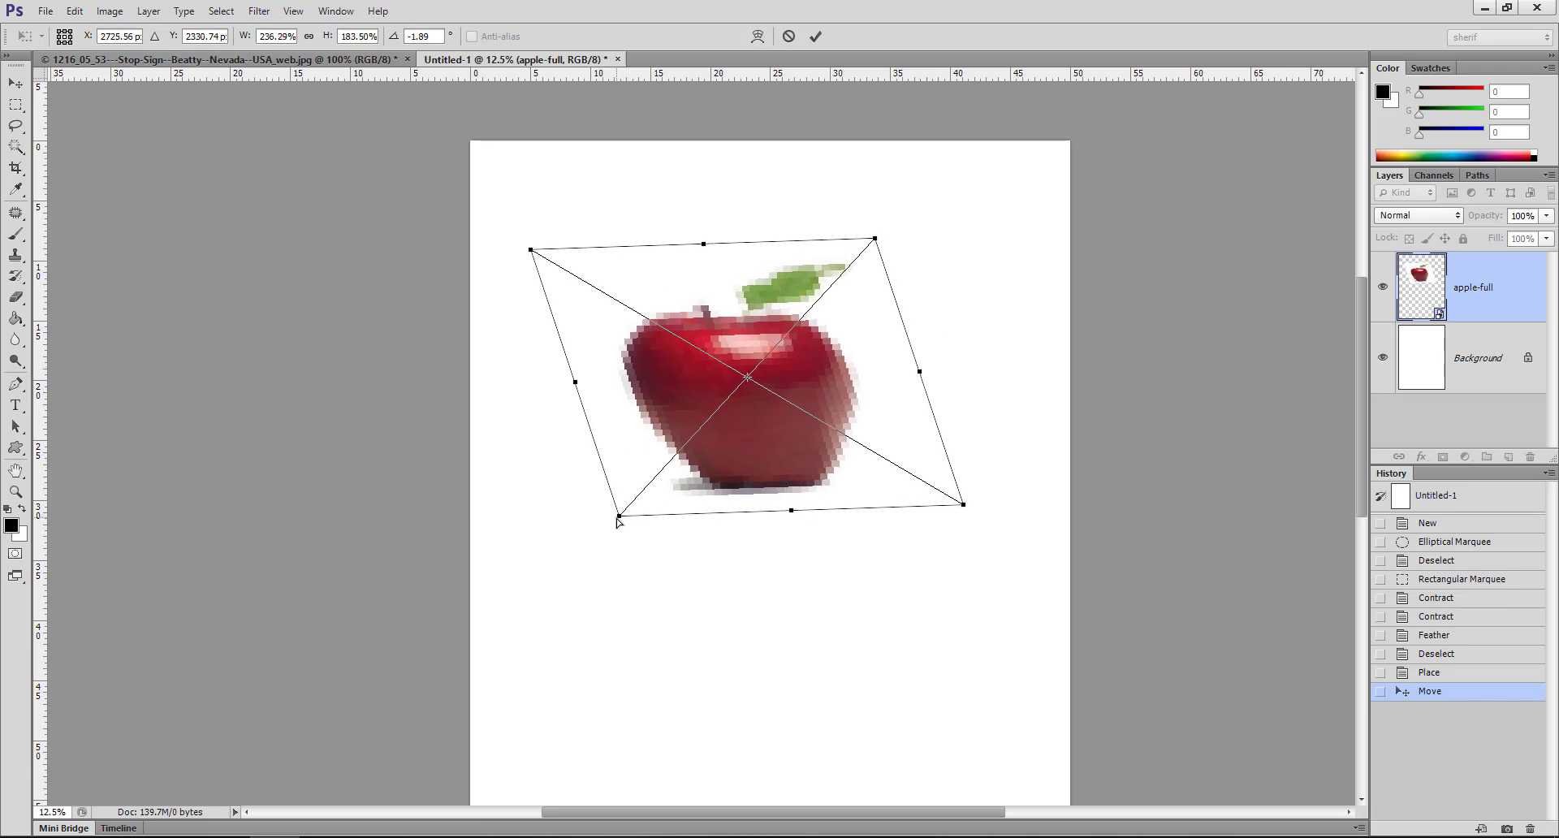
left_click_drag(619, 516, 569, 469)
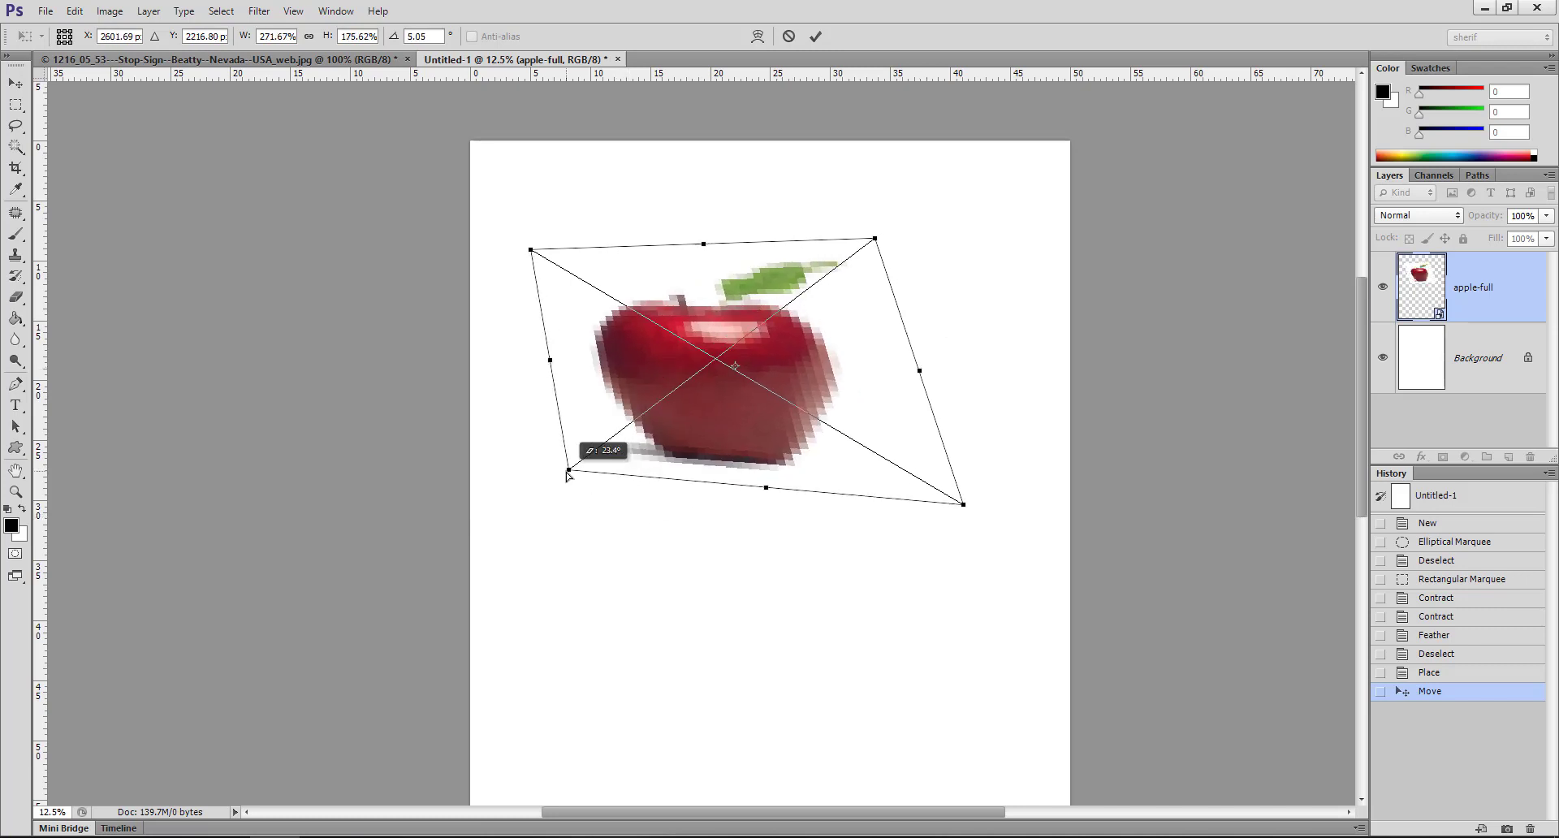
left_click(789, 36)
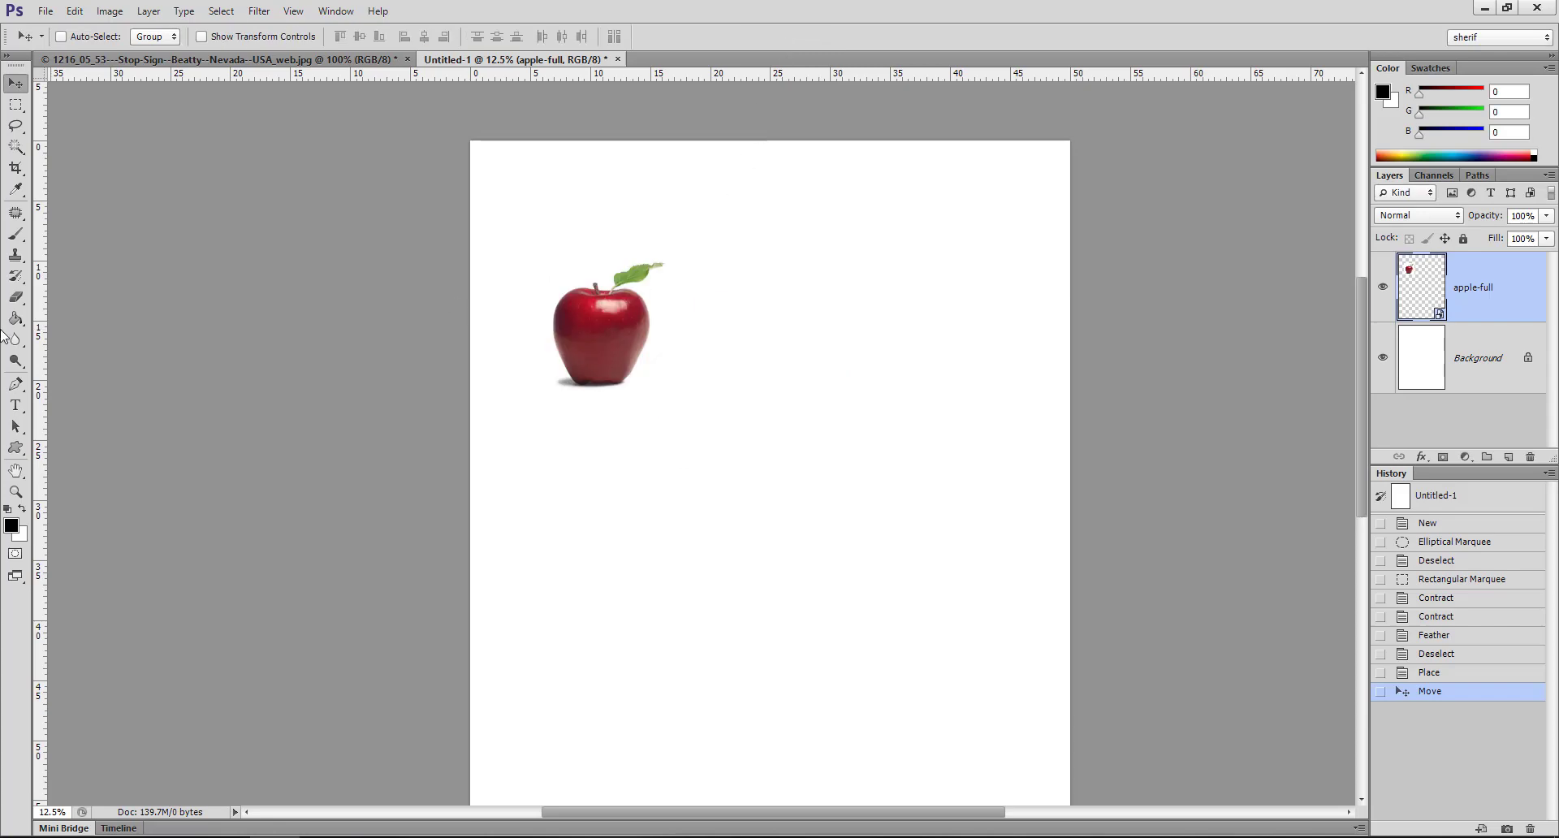
- Apply a Perspective transform to the apple's corners, then undo it
left_click(74, 11)
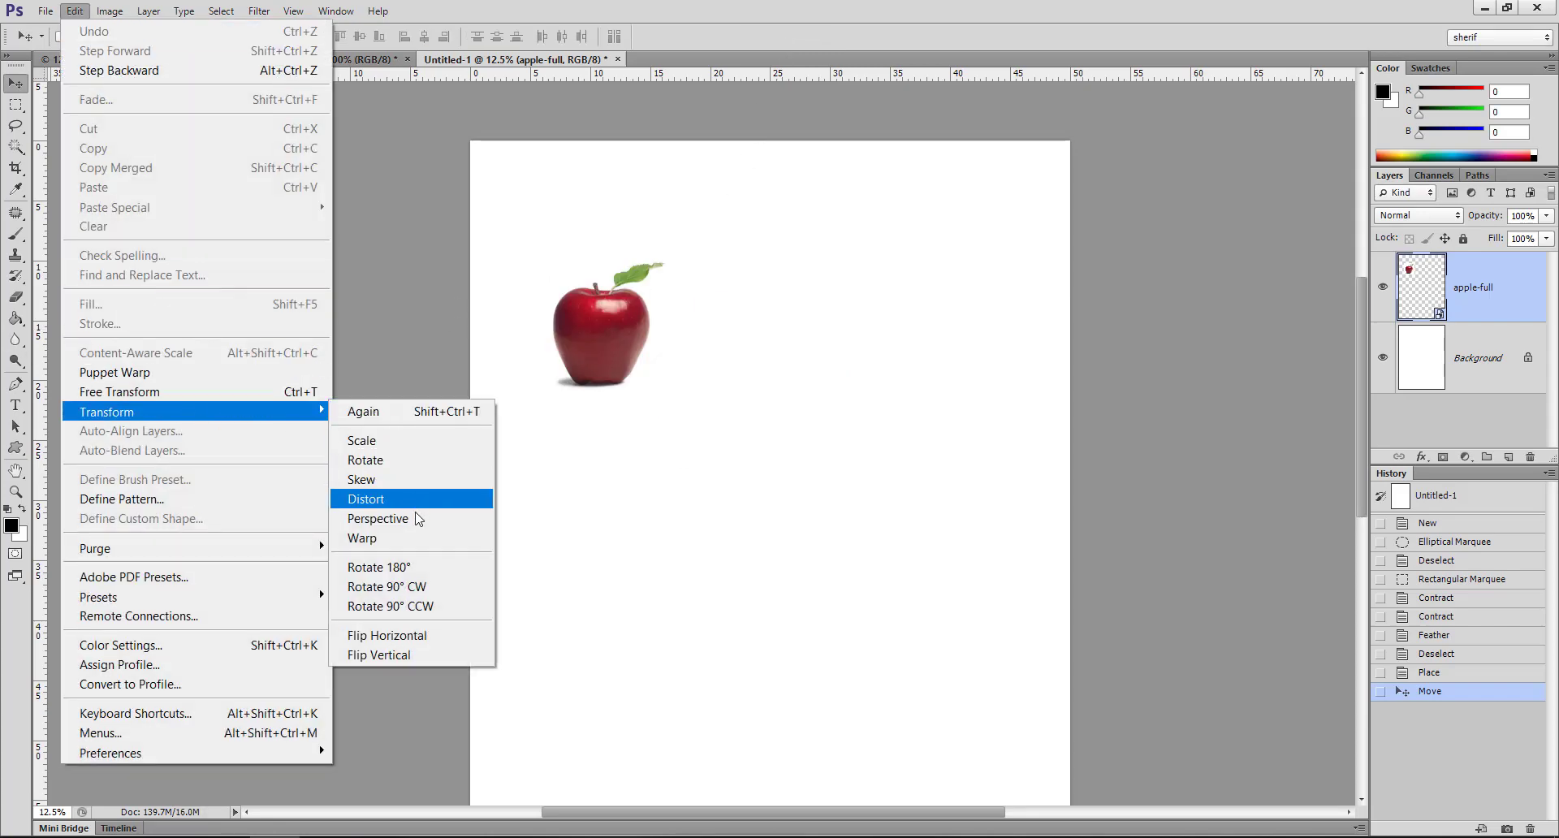
left_click(416, 516)
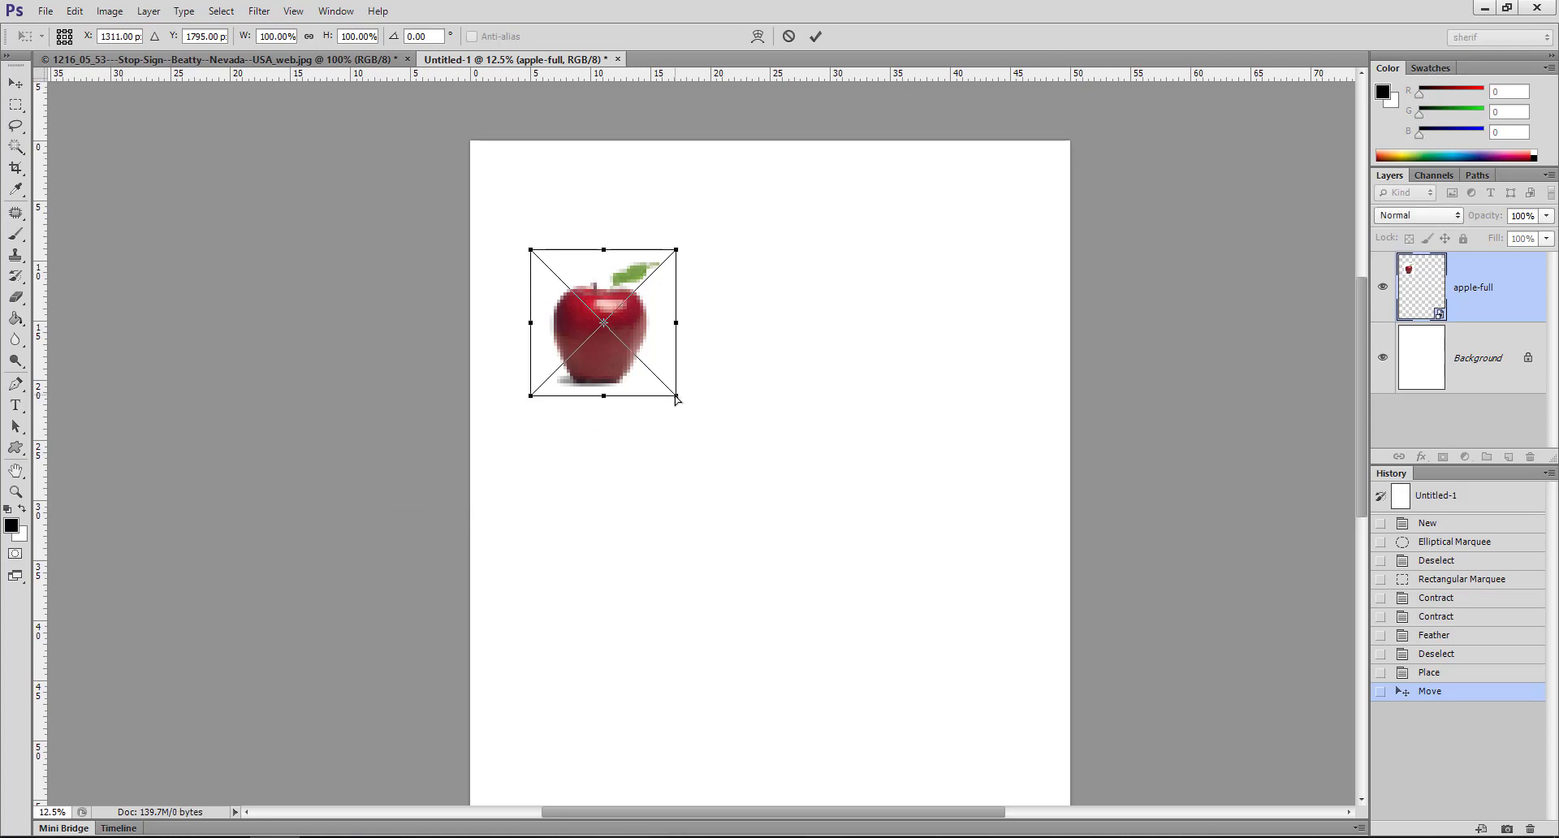
left_click_drag(682, 406, 682, 441)
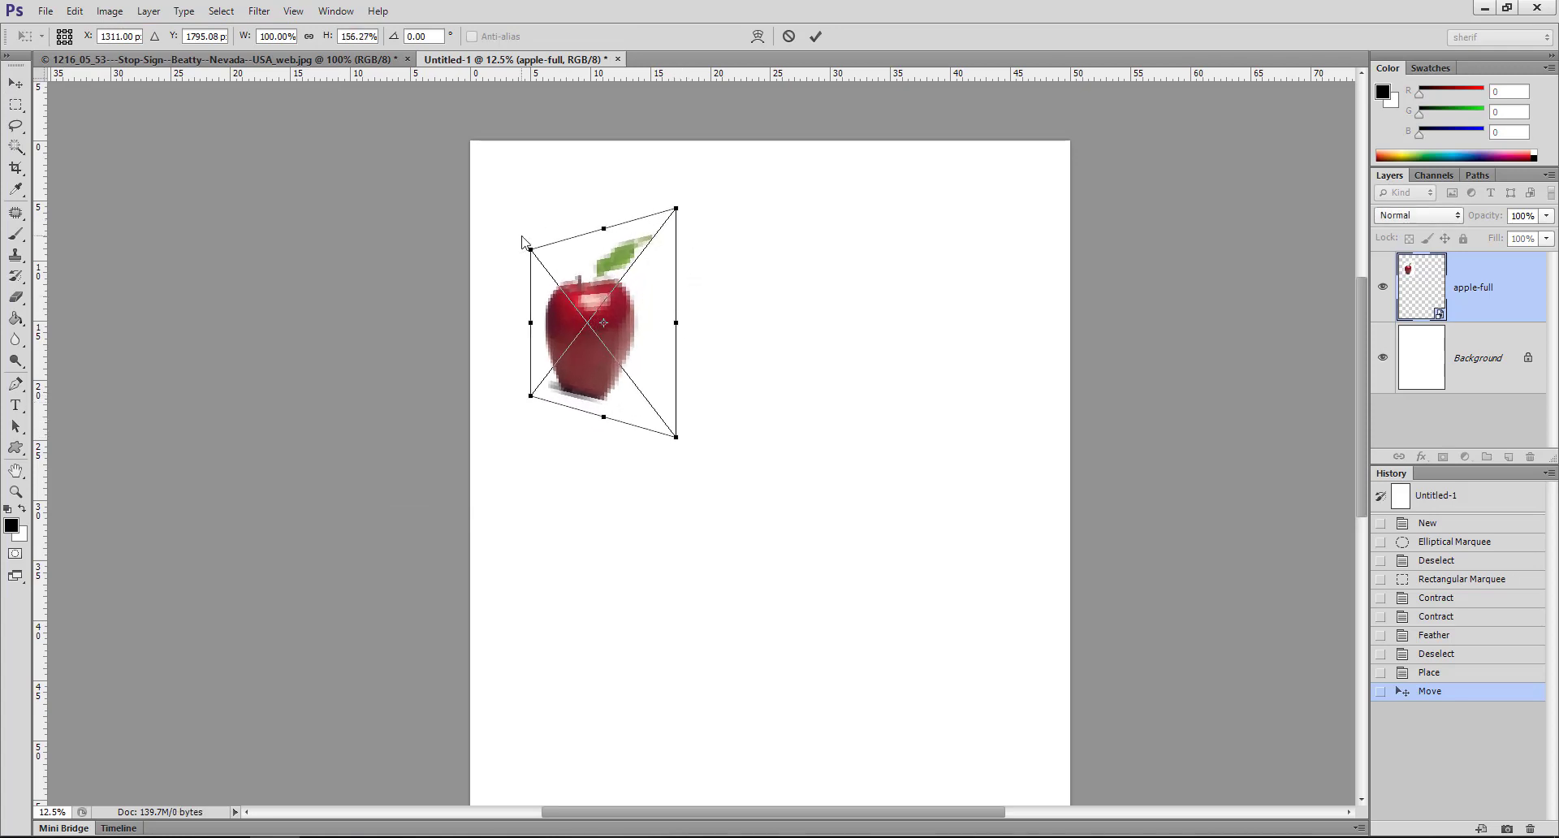
mouse_move(531, 252)
left_mouse_down()
mouse_move(545, 135)
mouse_move(544, 281)
left_mouse_up()
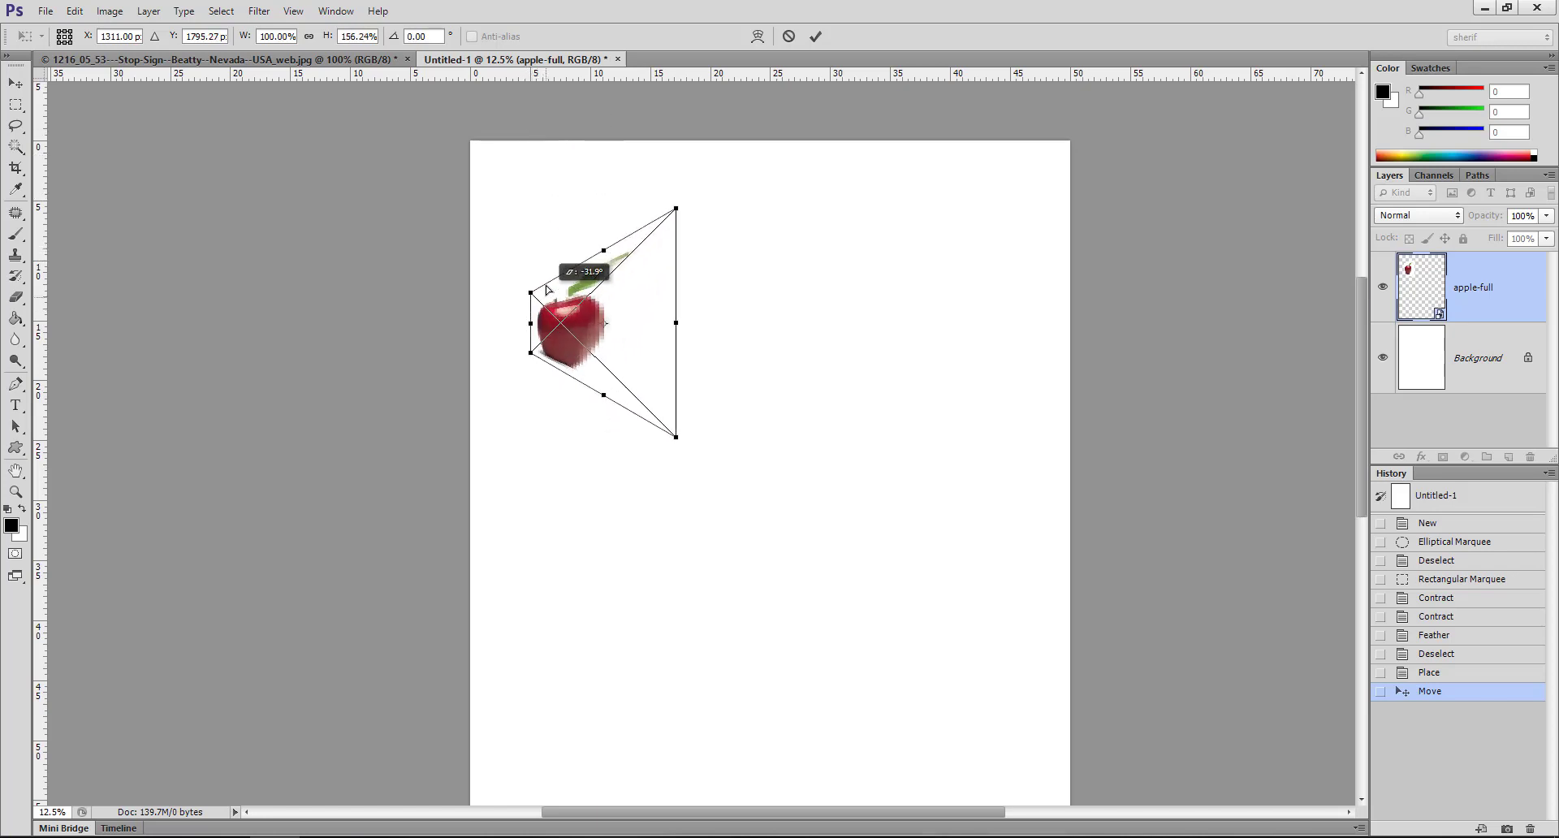
left_click(815, 35)
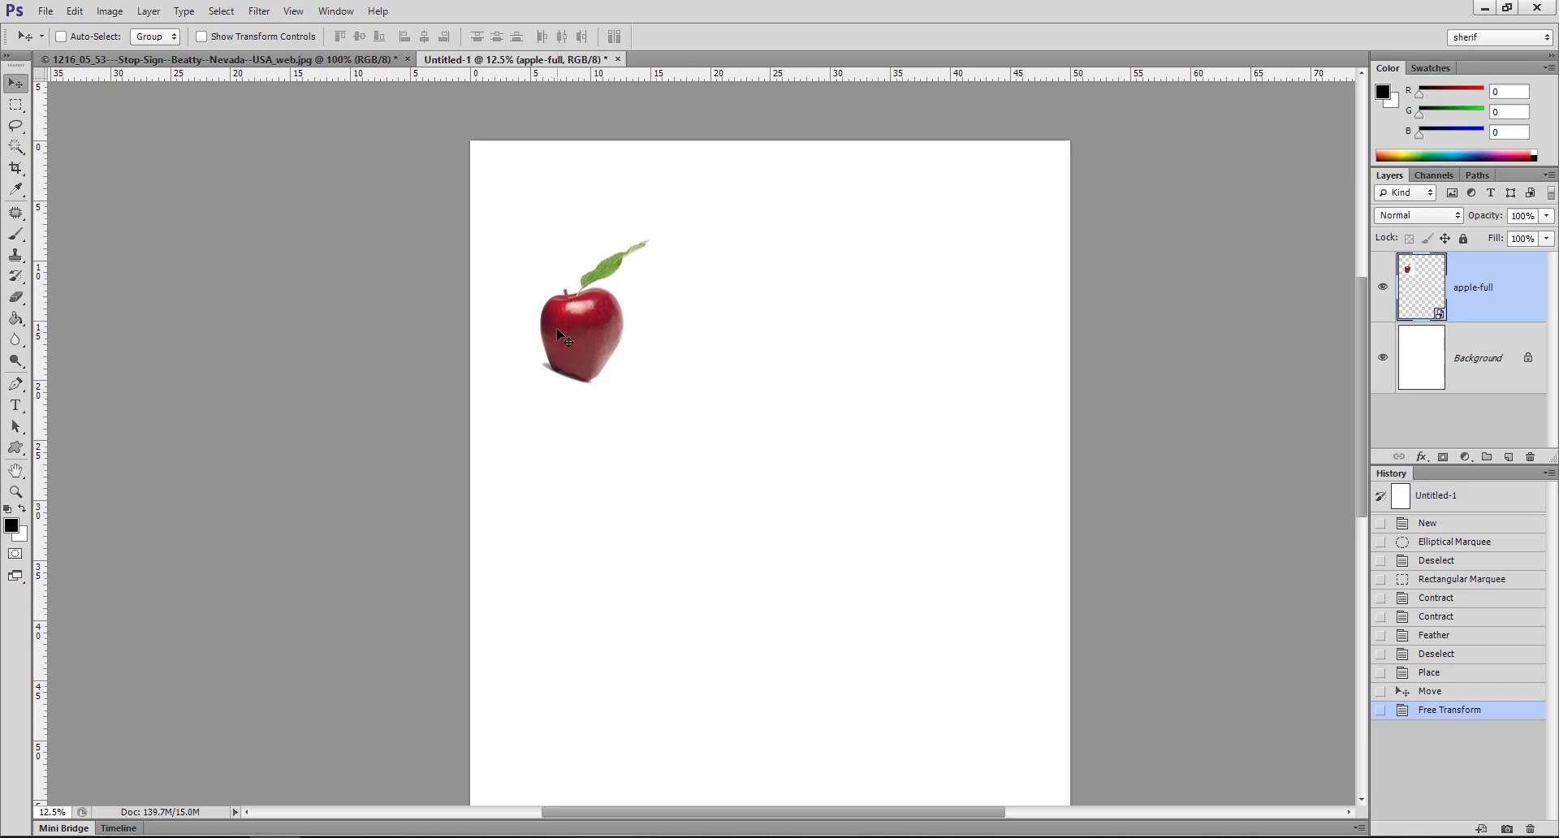
key("ctrl+z")
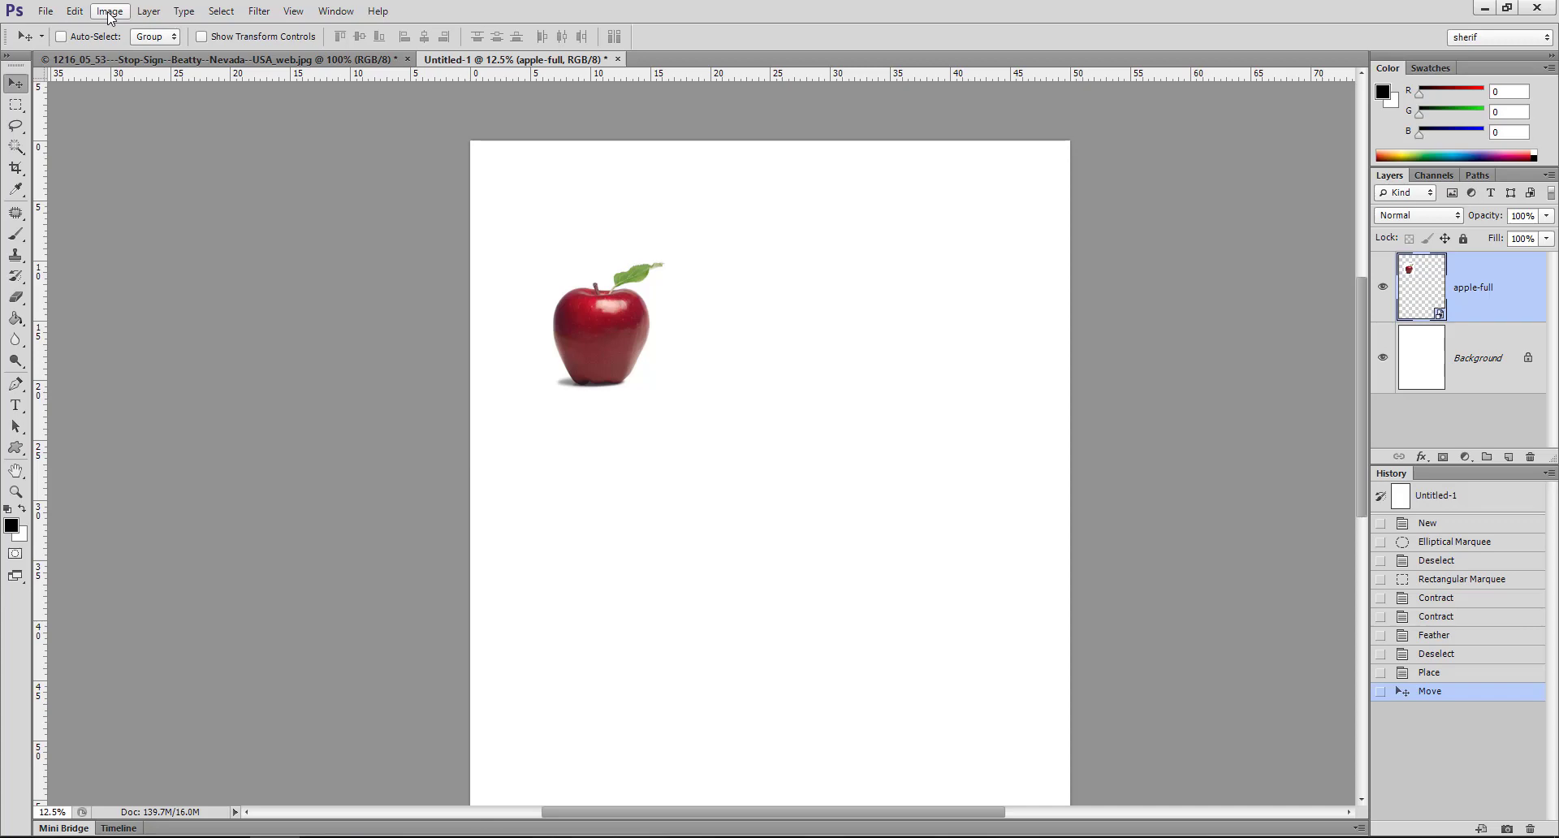
- Warp the apple's upper-left and lower-right mesh, then cancel the warp
left_click(109, 12)
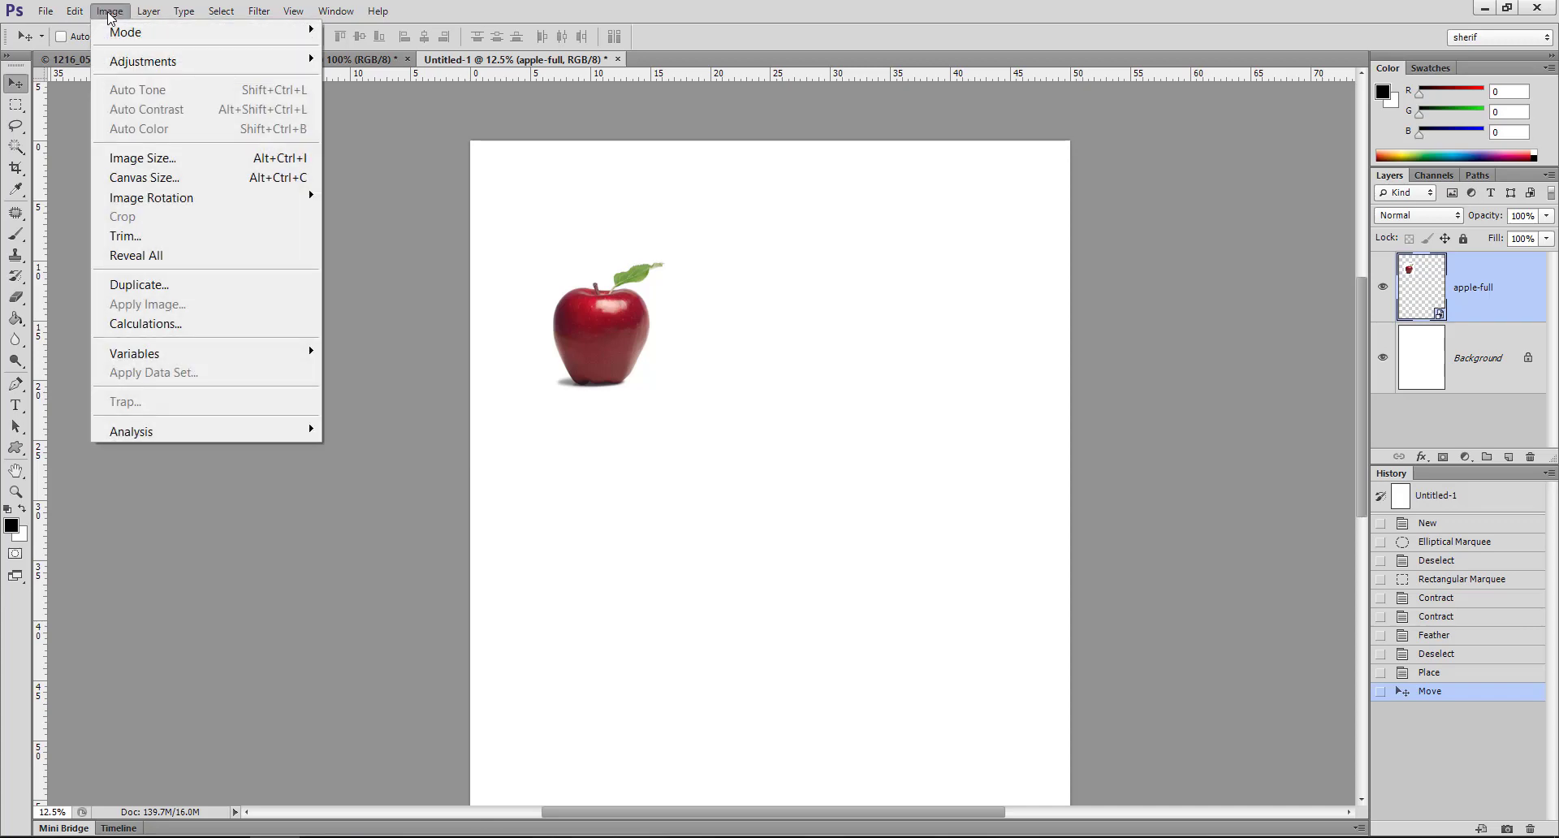
mouse_move(107, 412)
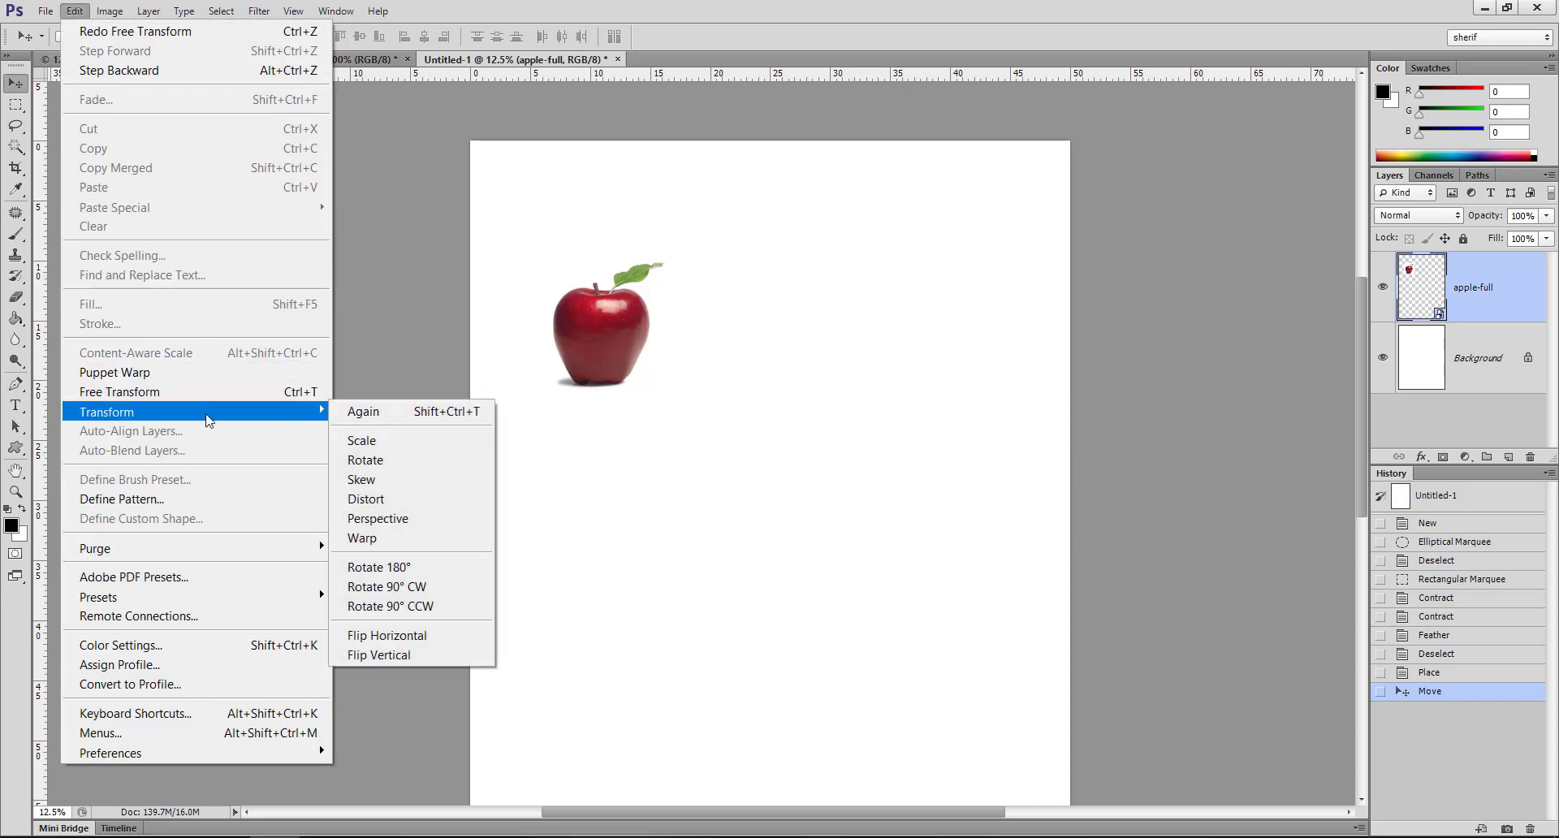
left_click(443, 536)
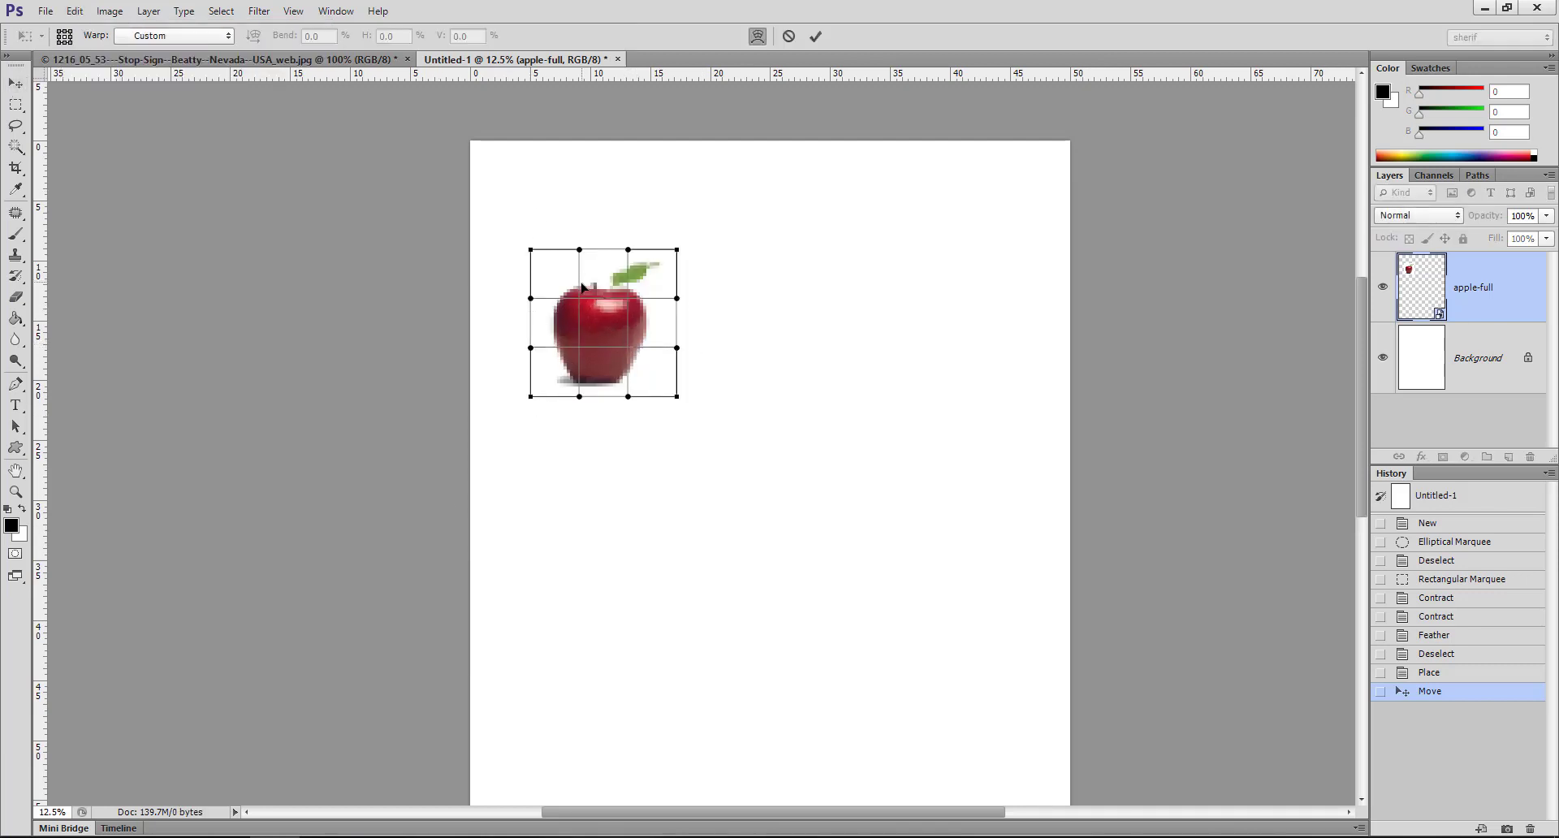
left_click_drag(580, 300, 563, 267)
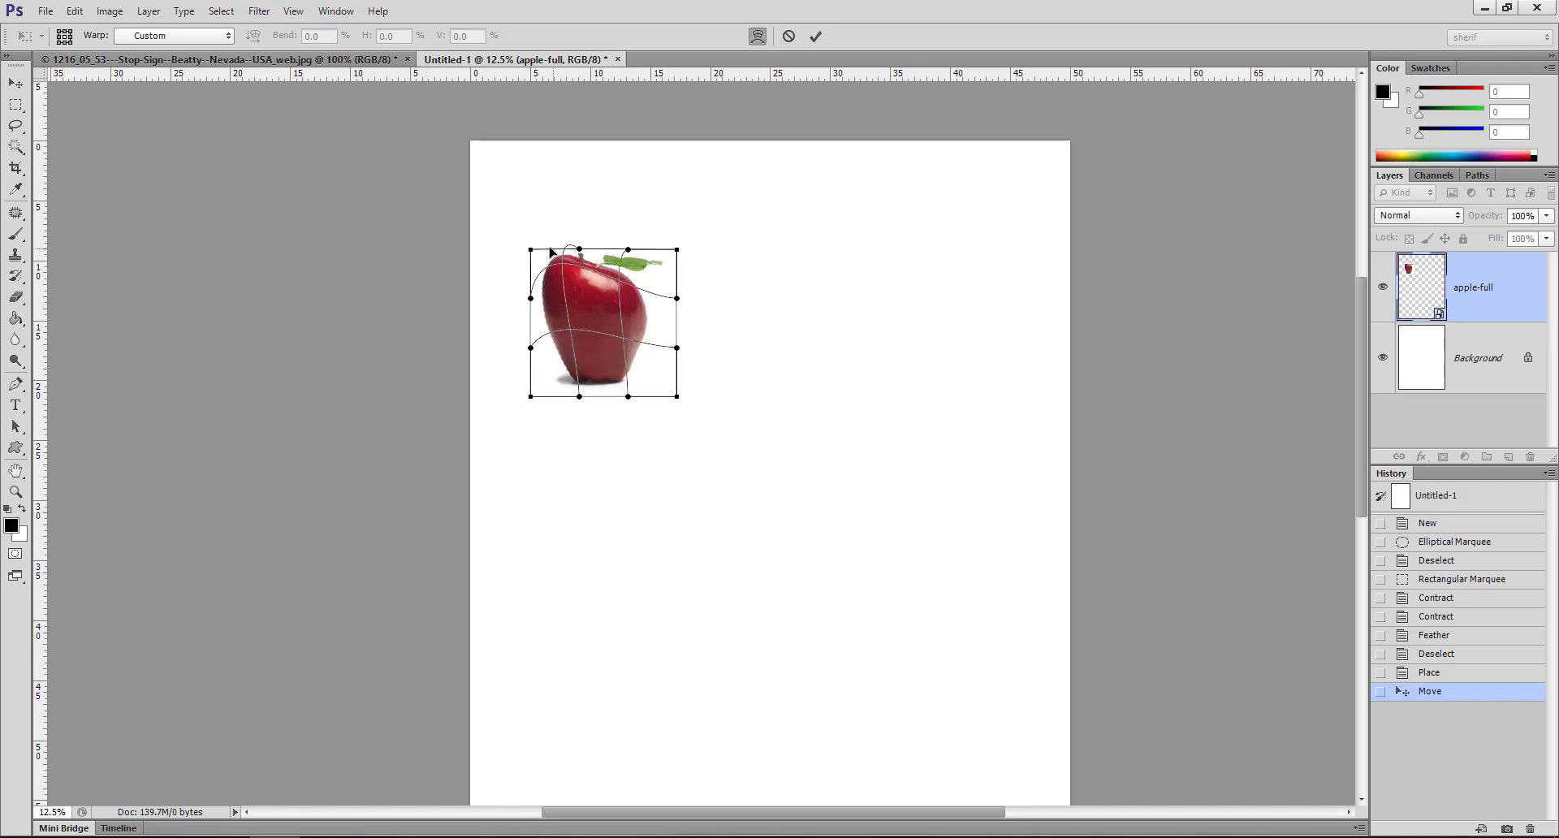
mouse_move(531, 251)
left_mouse_down()
mouse_move(532, 177)
mouse_move(513, 211)
left_mouse_up()
left_click_drag(677, 446, 828, 557)
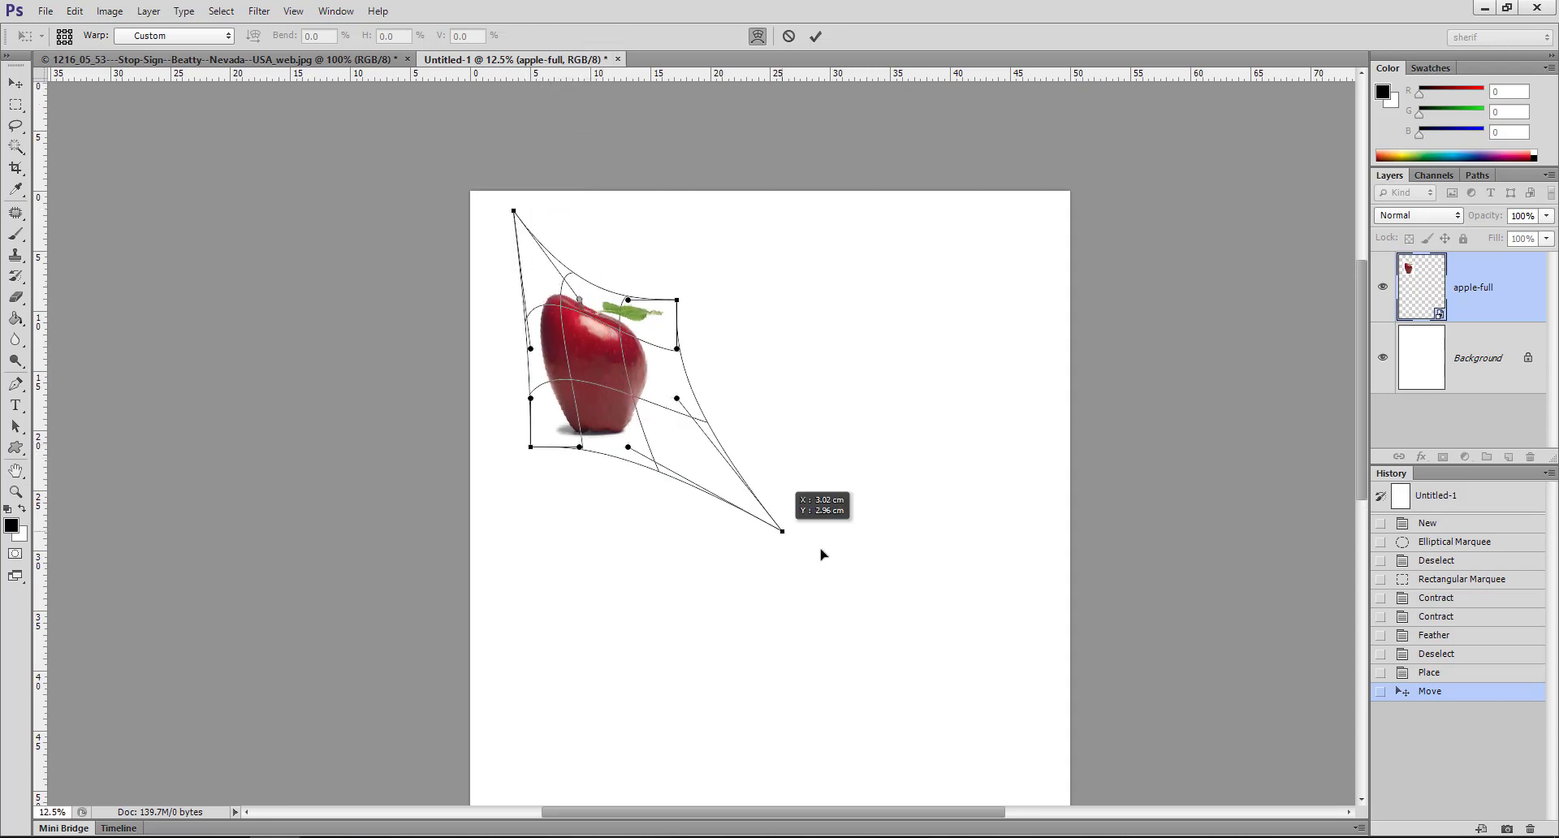
left_click(754, 38)
left_click(757, 38)
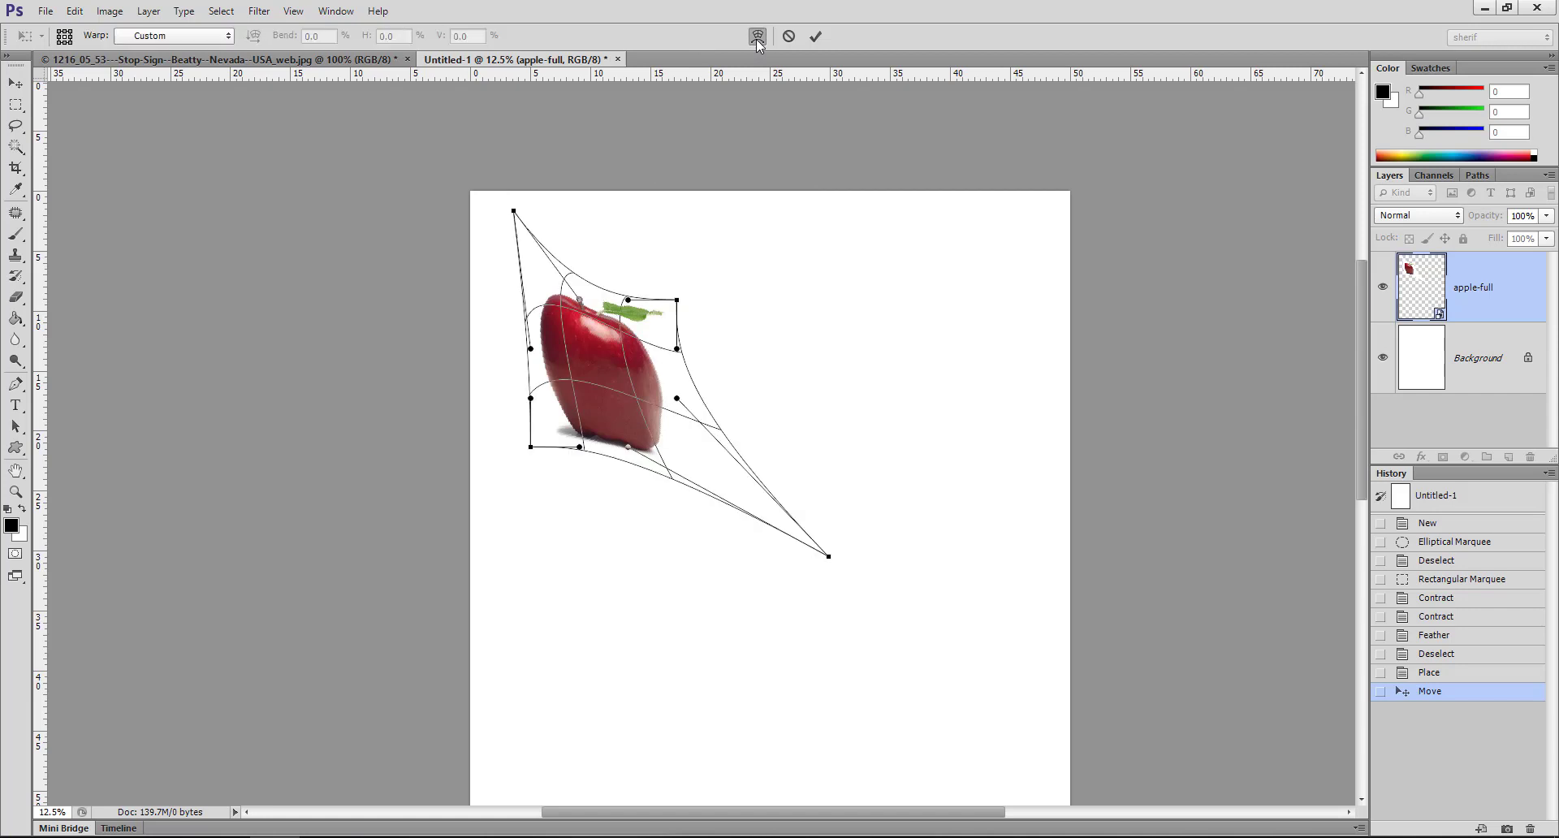
key("ctrl+z")
key("ctrl+z")
key("ctrl+z")
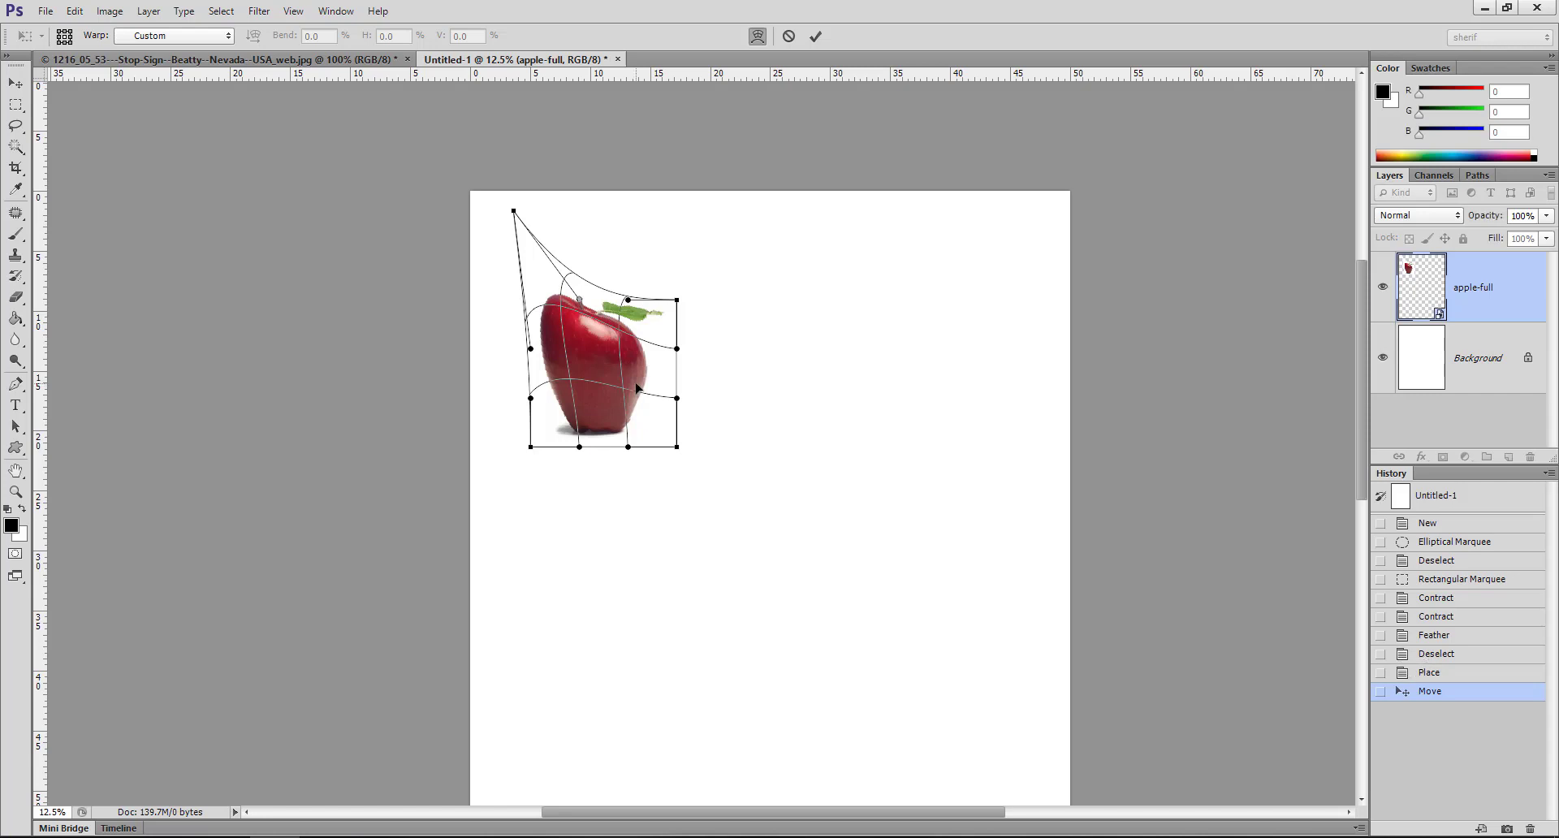
key("Escape")
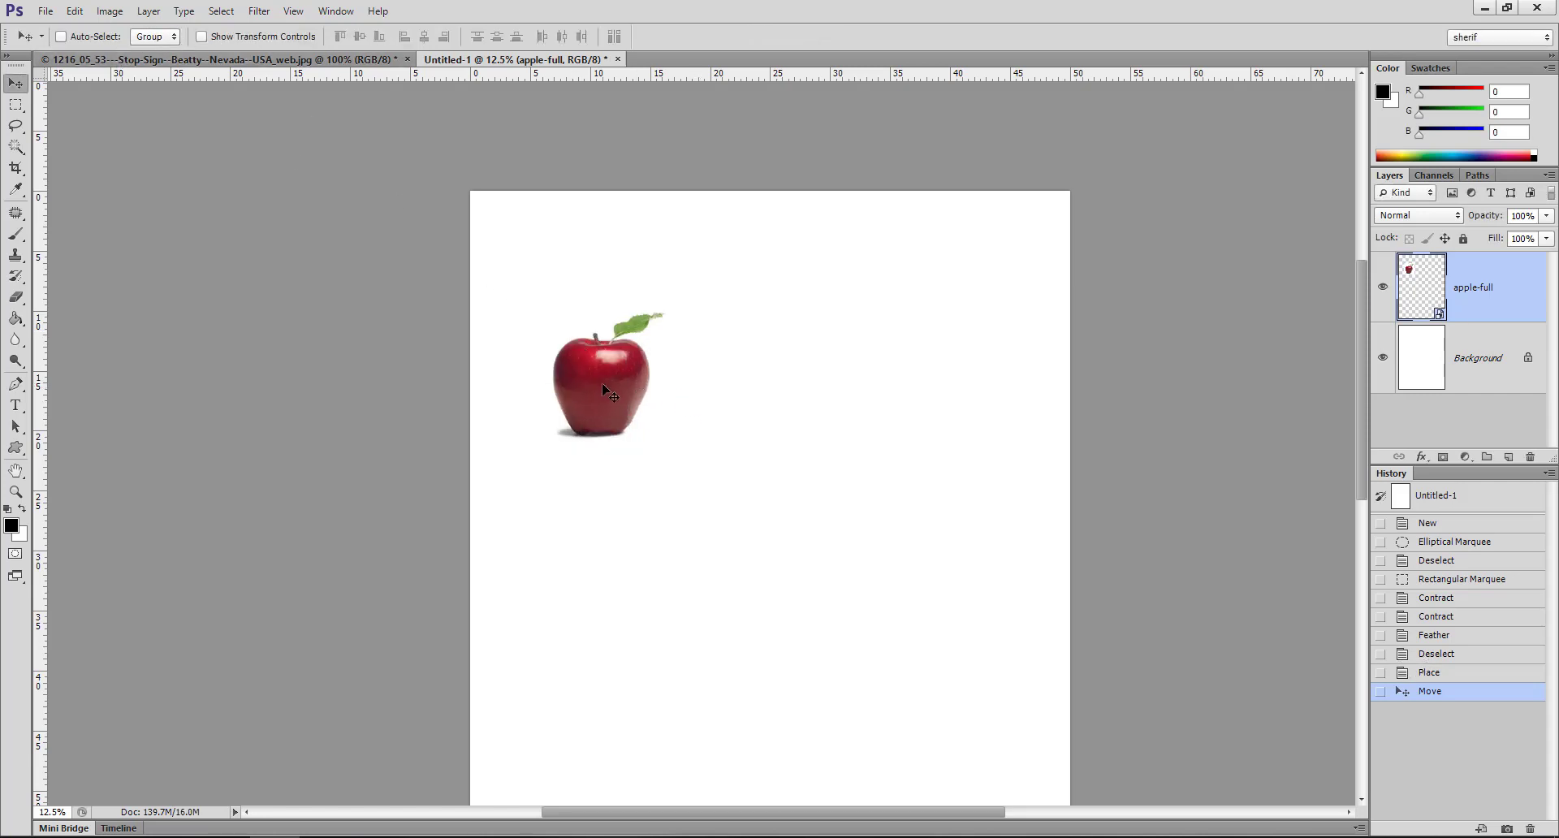
- Restart the warp and try the Arc, Arc Lower, Arch and Flag presets, lowering the Flag bend
key("ctrl+t")
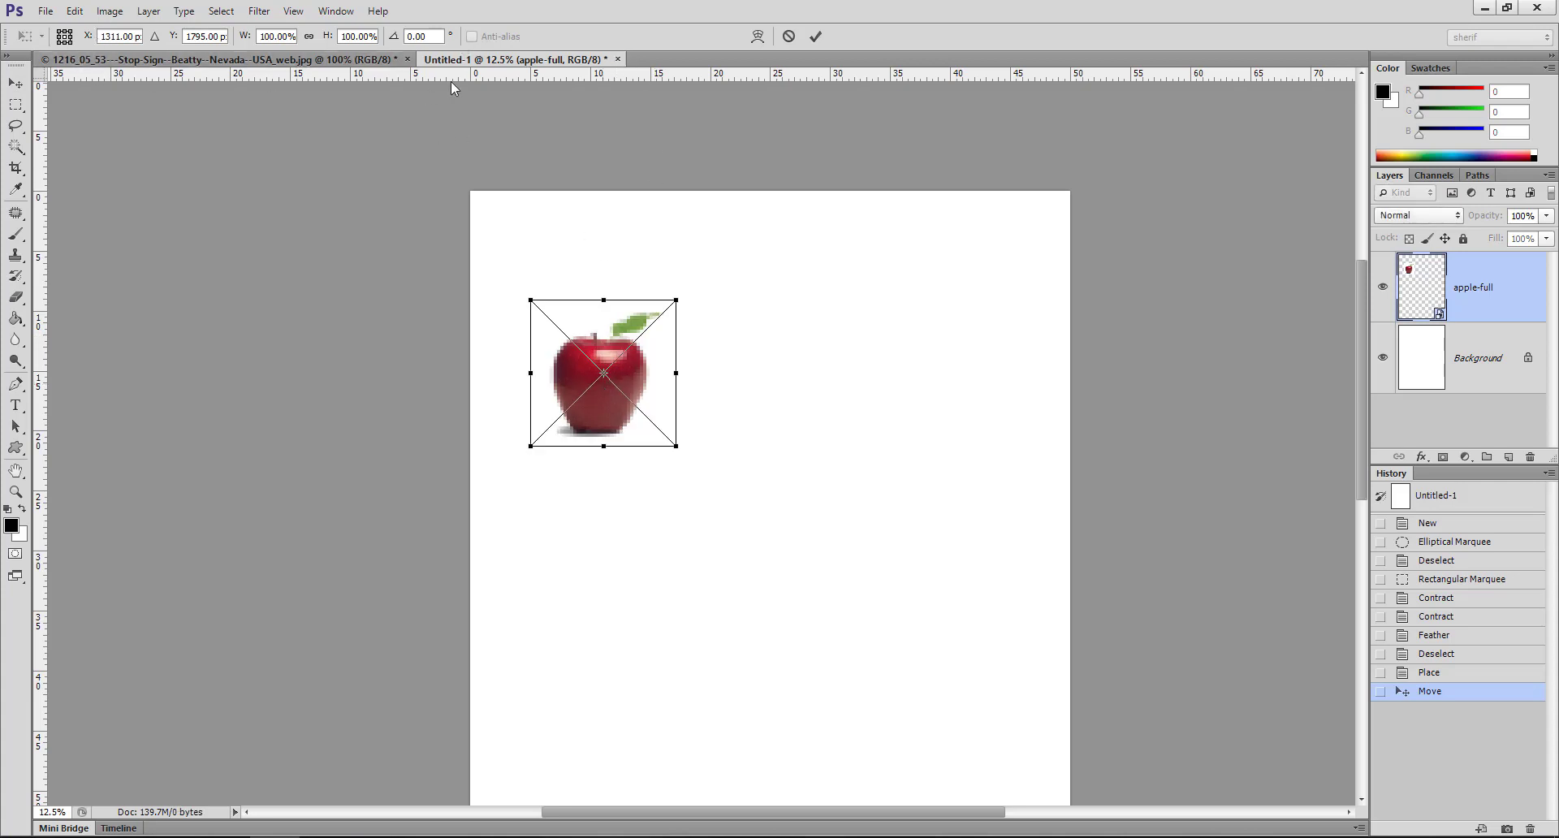
left_click(757, 37)
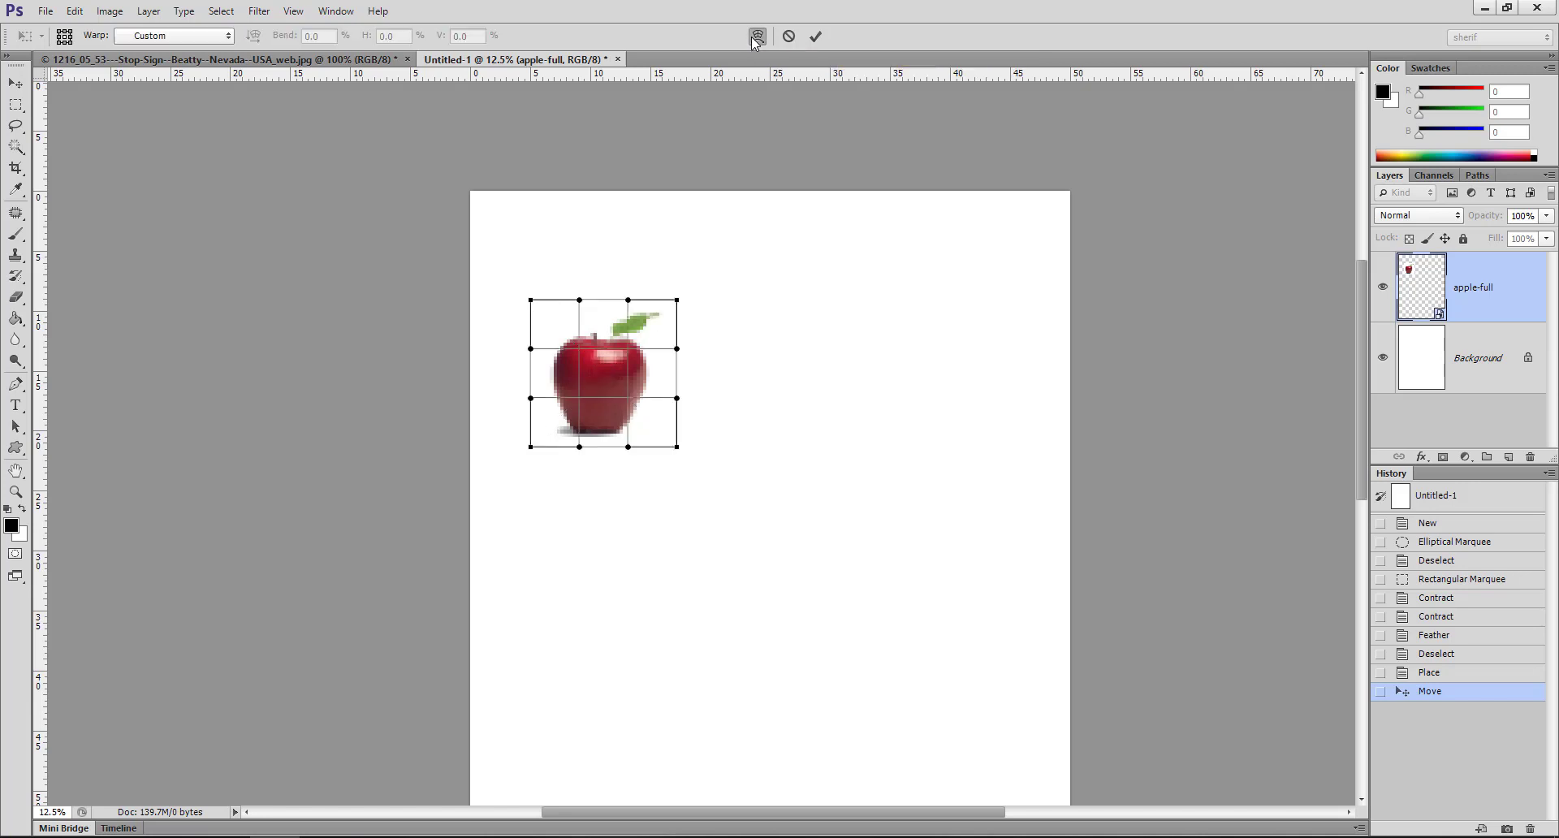
left_click(201, 38)
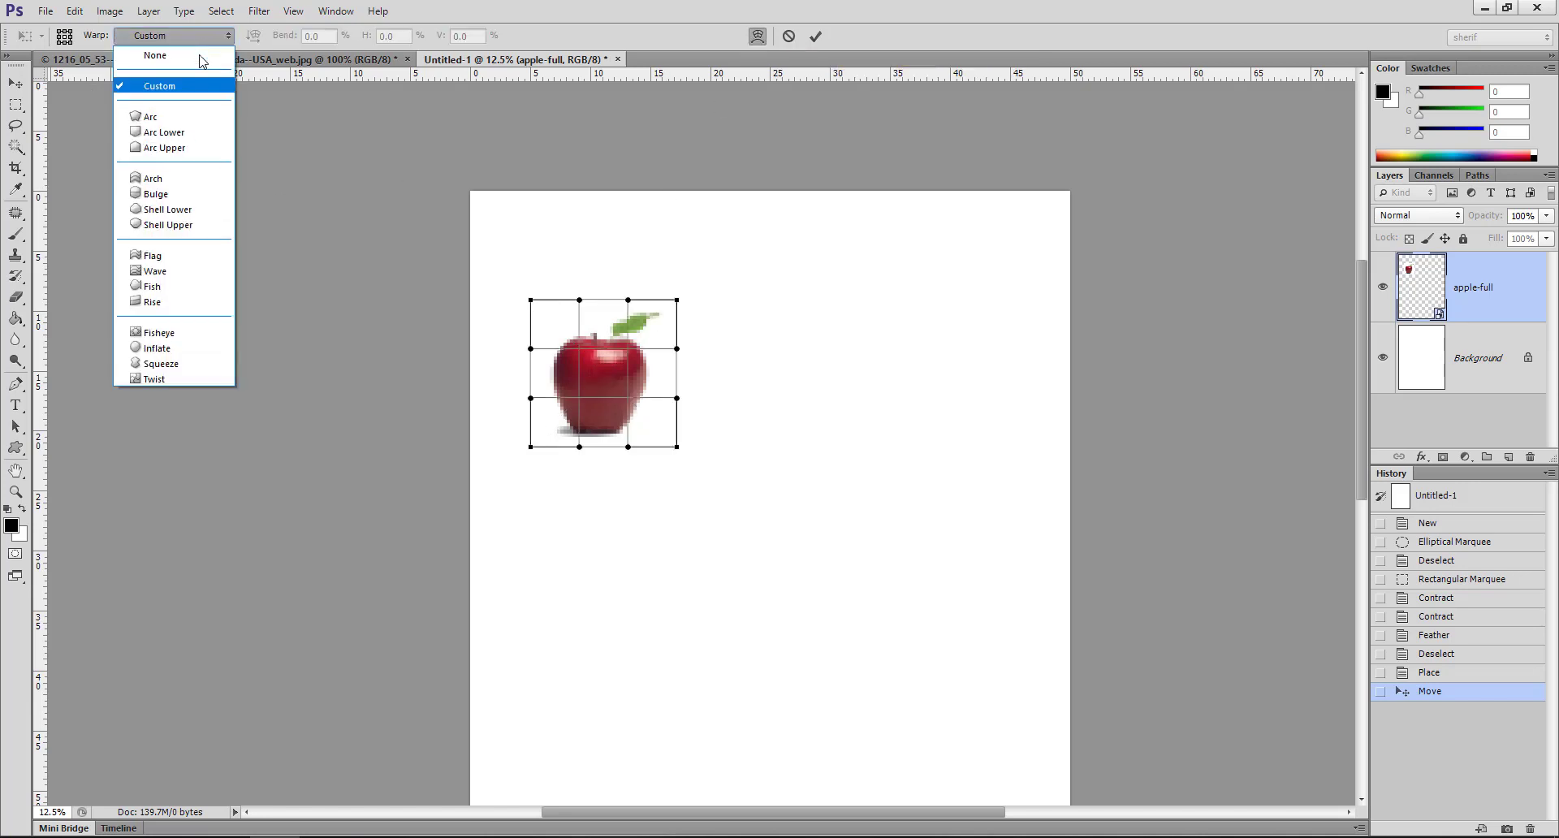
left_click(192, 121)
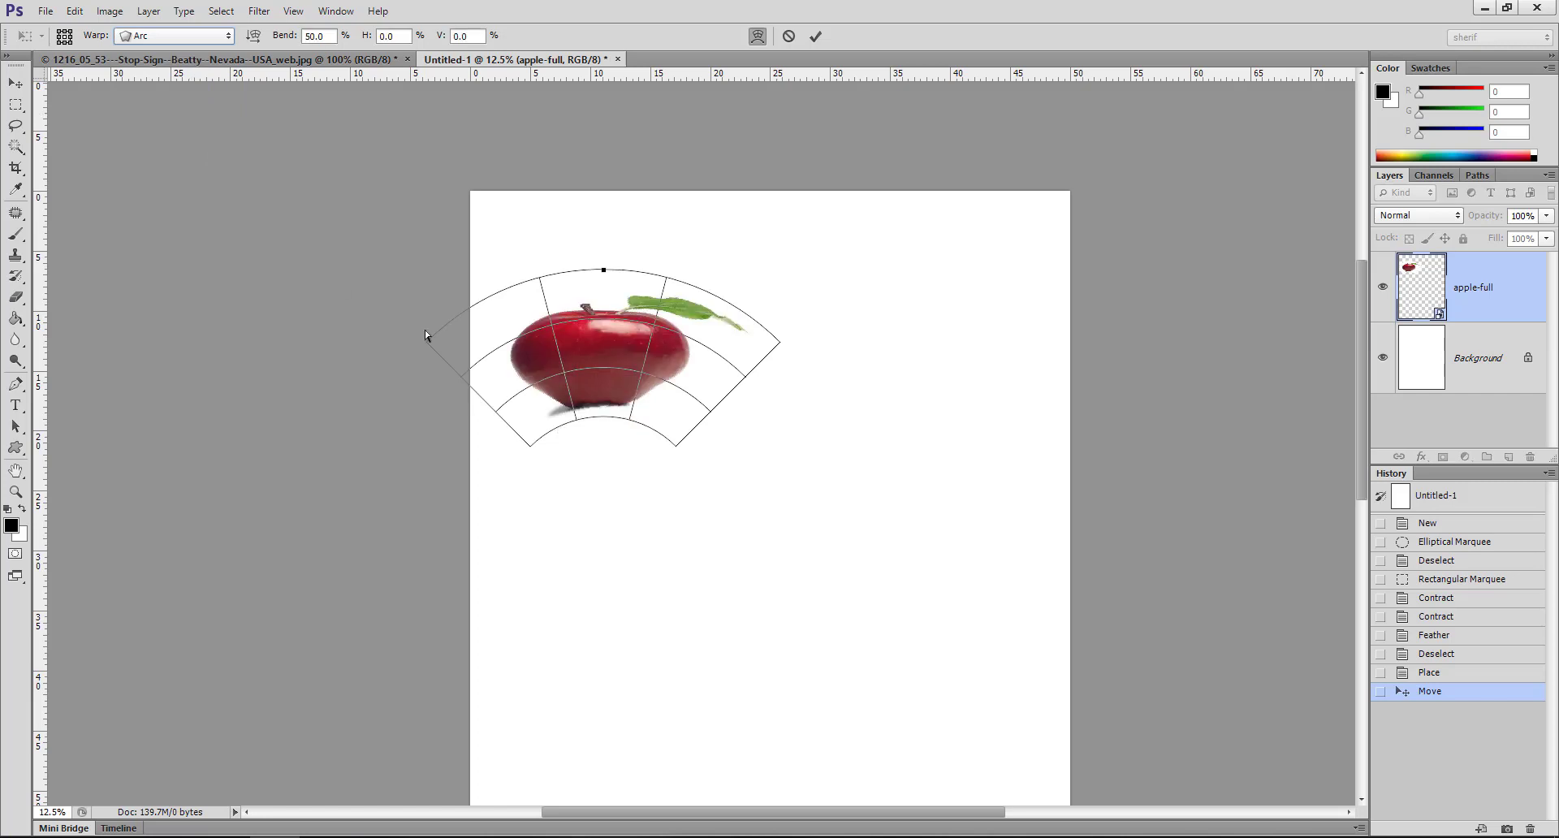
left_click(162, 36)
left_click(180, 131)
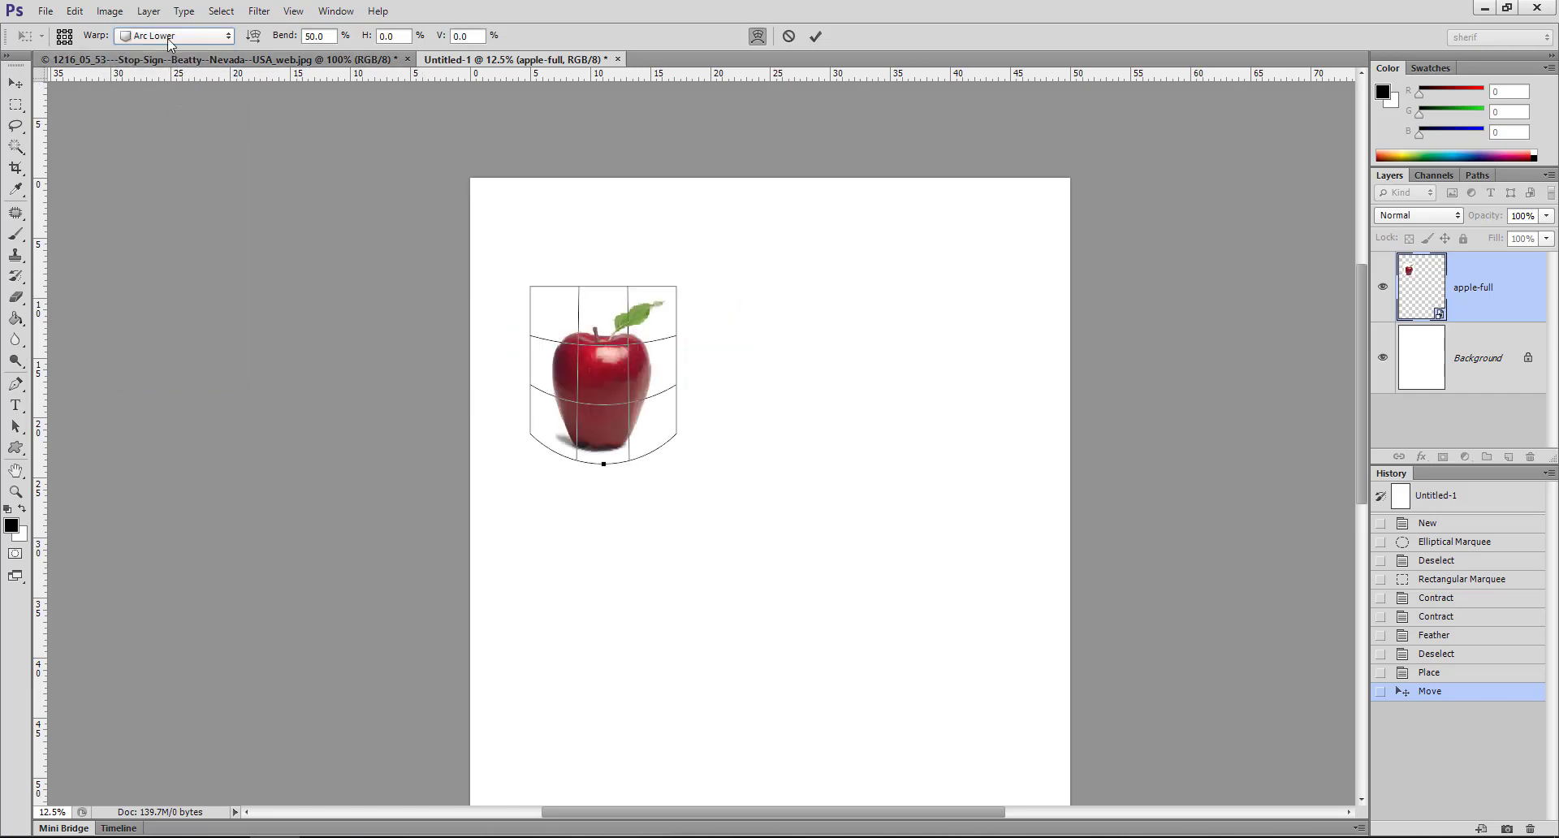
left_click(168, 38)
left_click(139, 184)
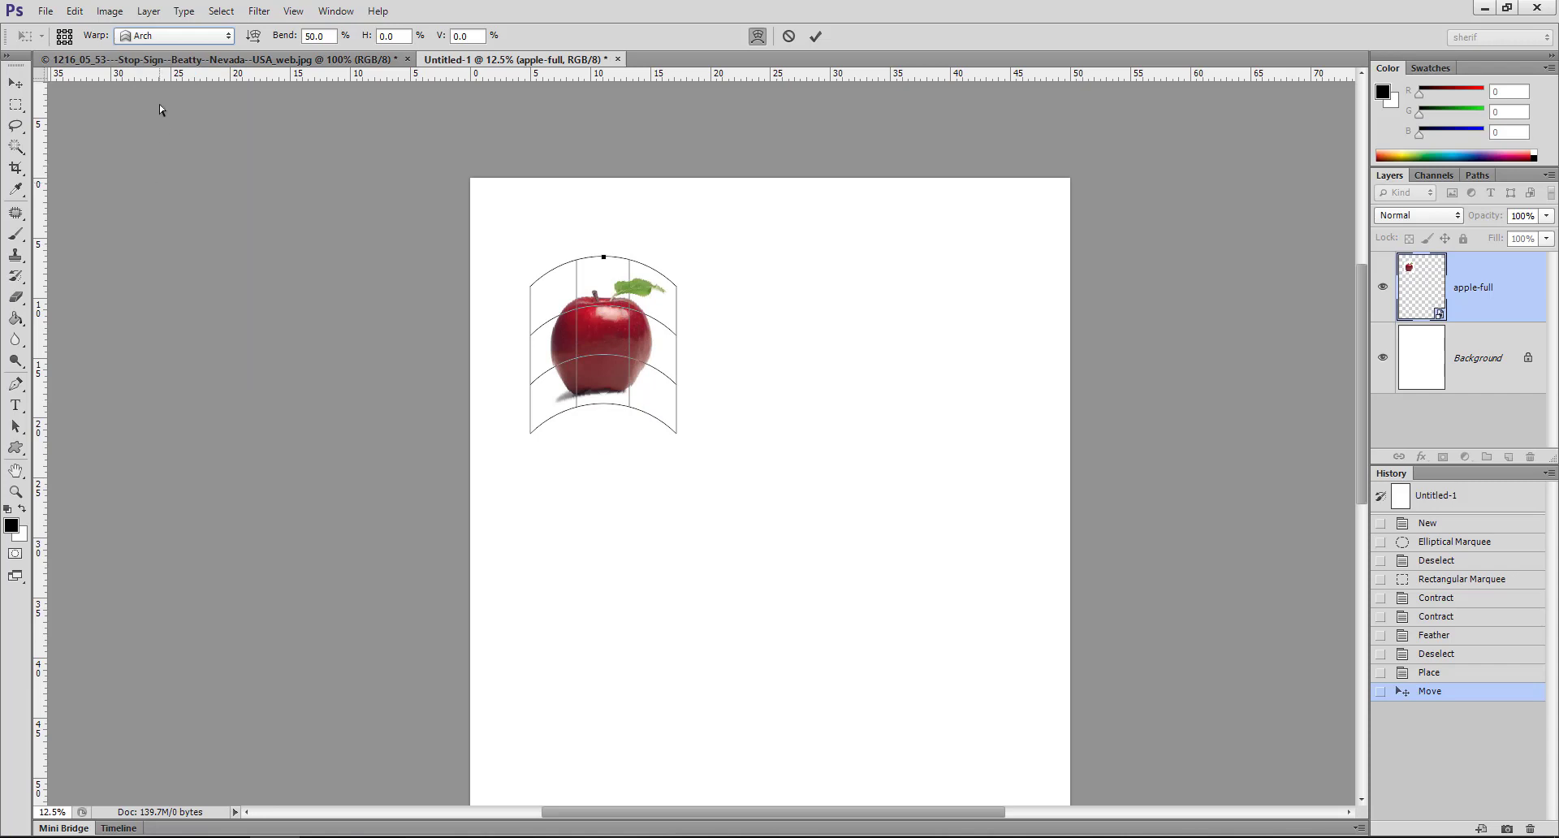
left_click(140, 37)
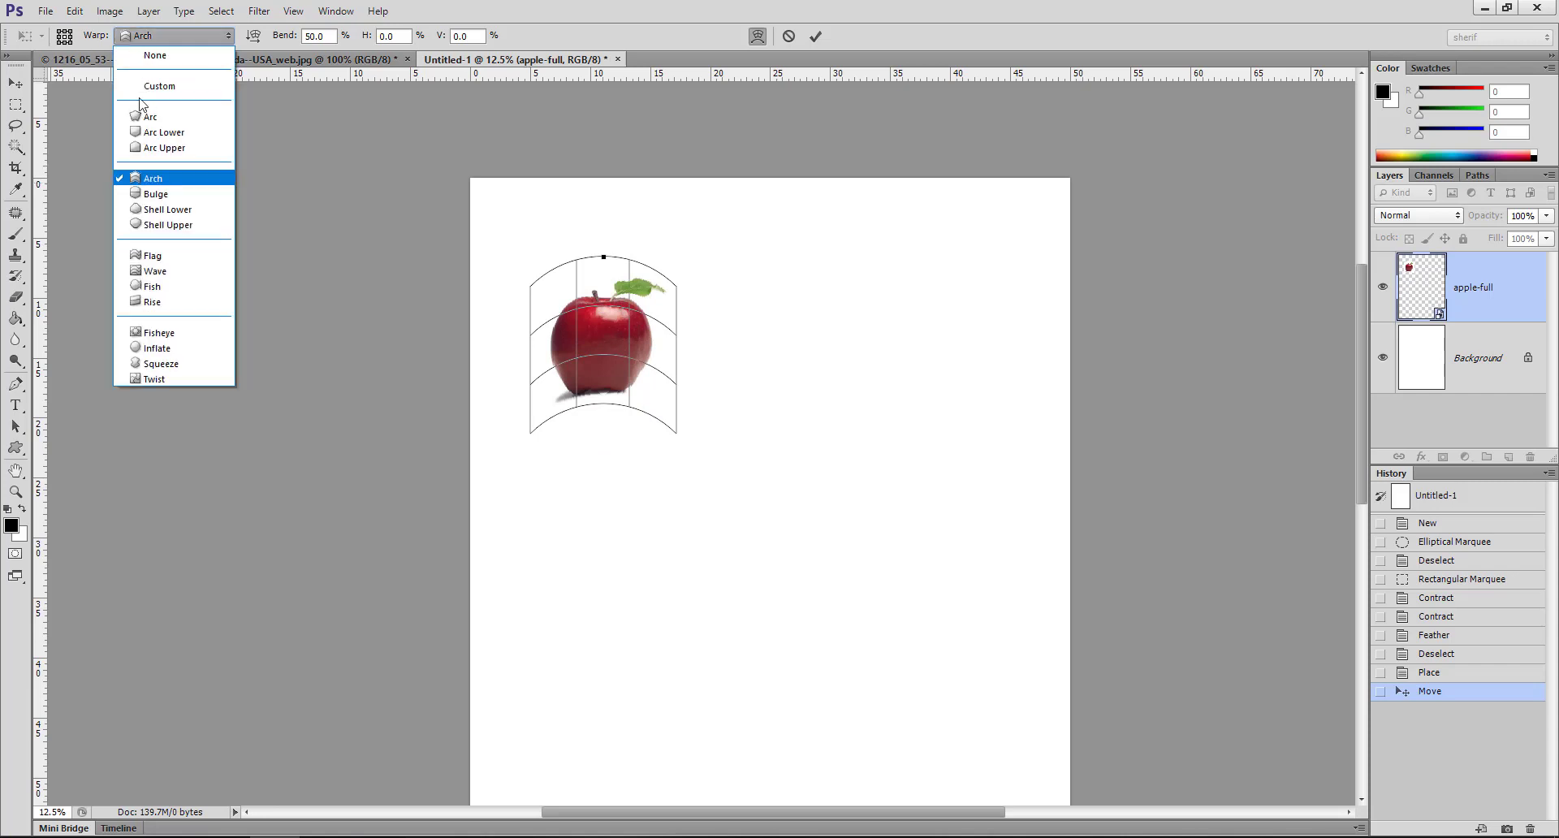
left_click(161, 255)
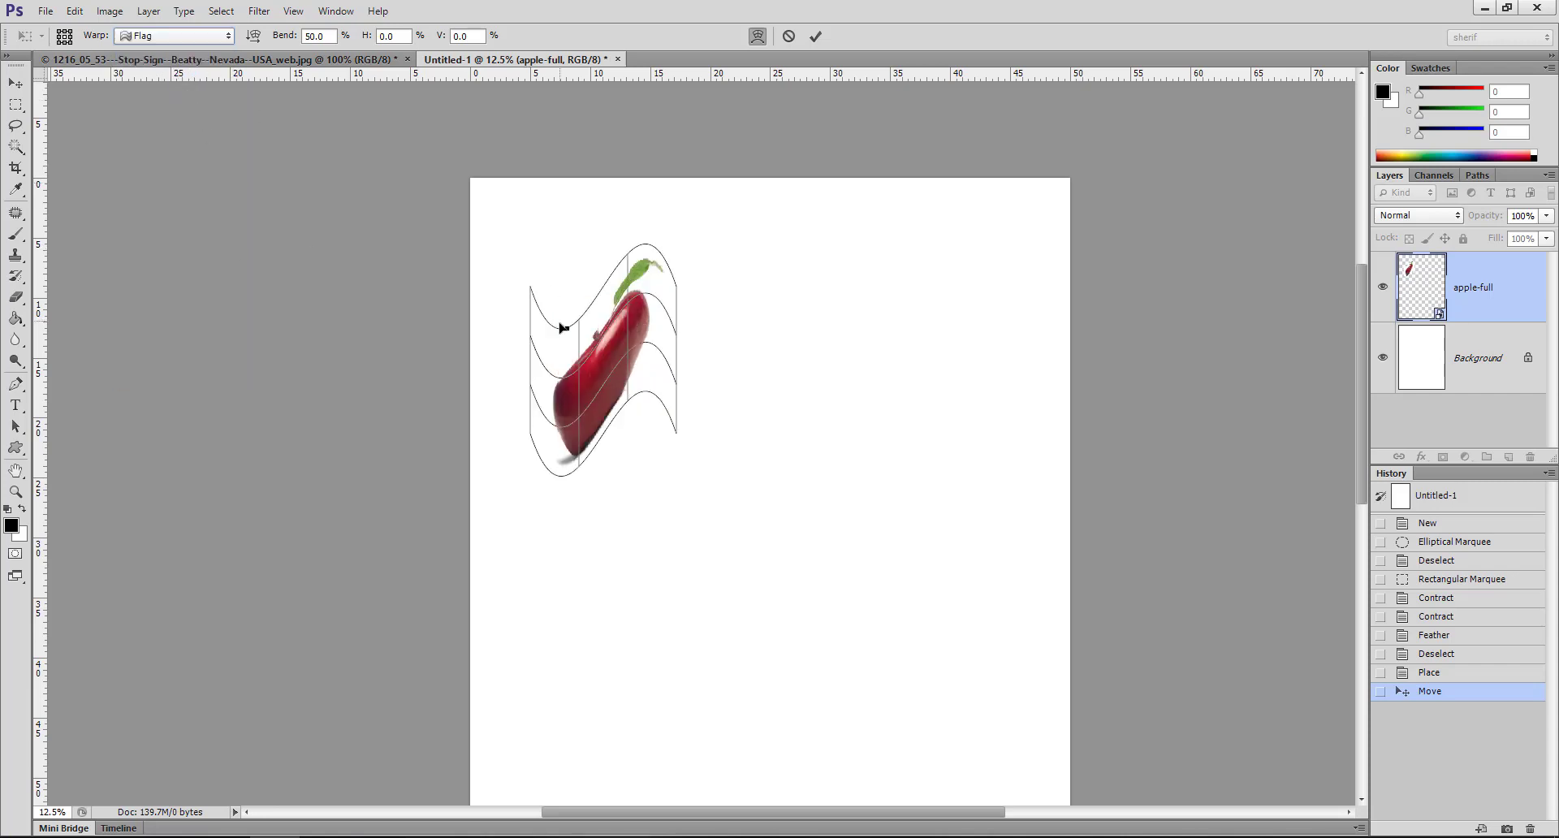
left_click_drag(562, 333, 555, 293)
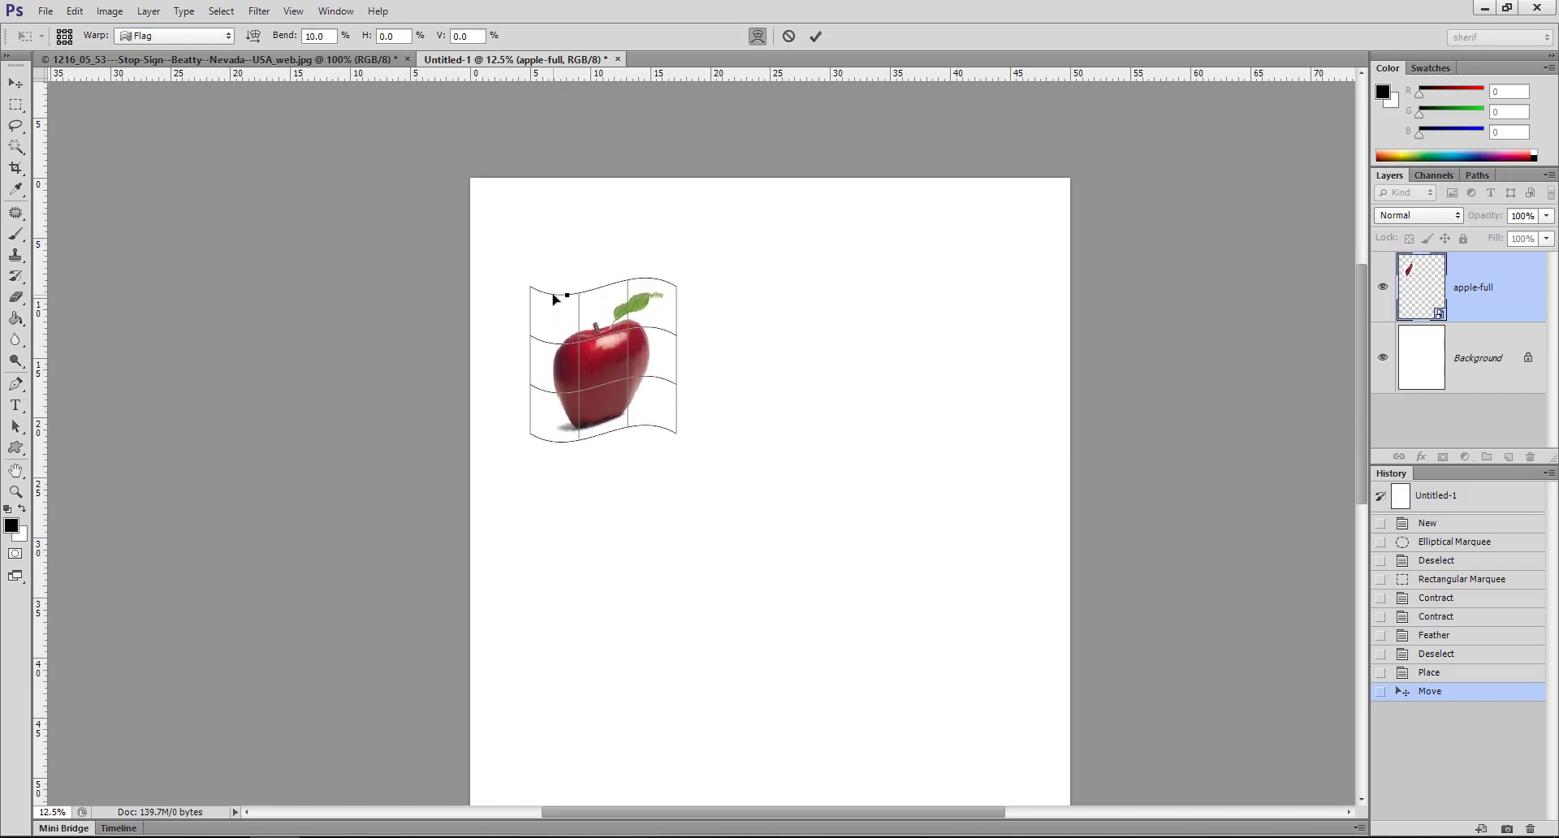
- Switch the warp to Fisheye with a strong negative bend
left_click(154, 38)
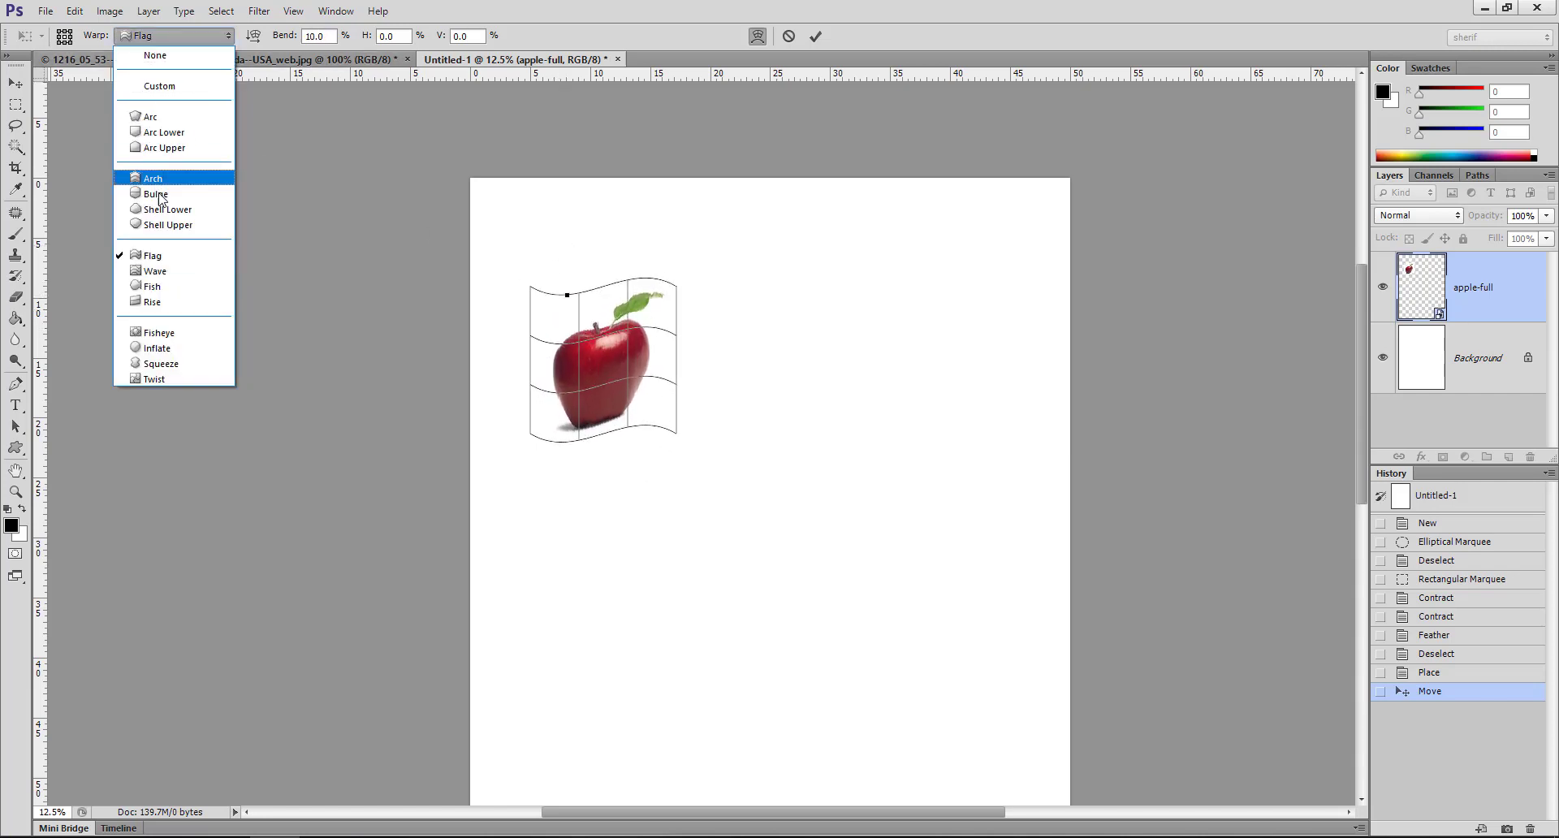
left_click(192, 338)
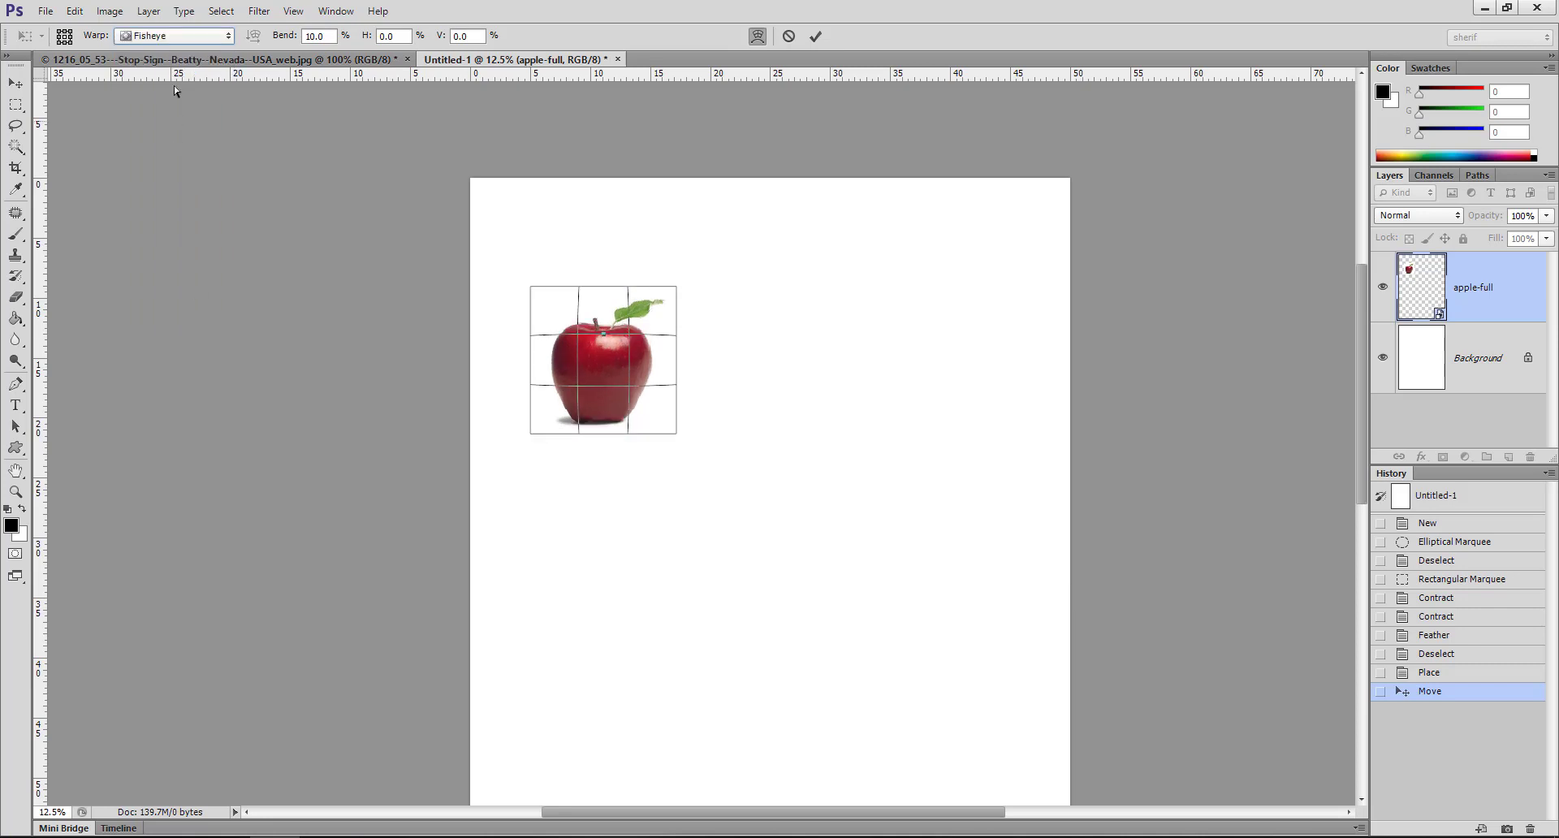
mouse_move(603, 334)
left_mouse_down()
mouse_move(598, 250)
mouse_move(601, 406)
mouse_move(602, 337)
left_mouse_up()
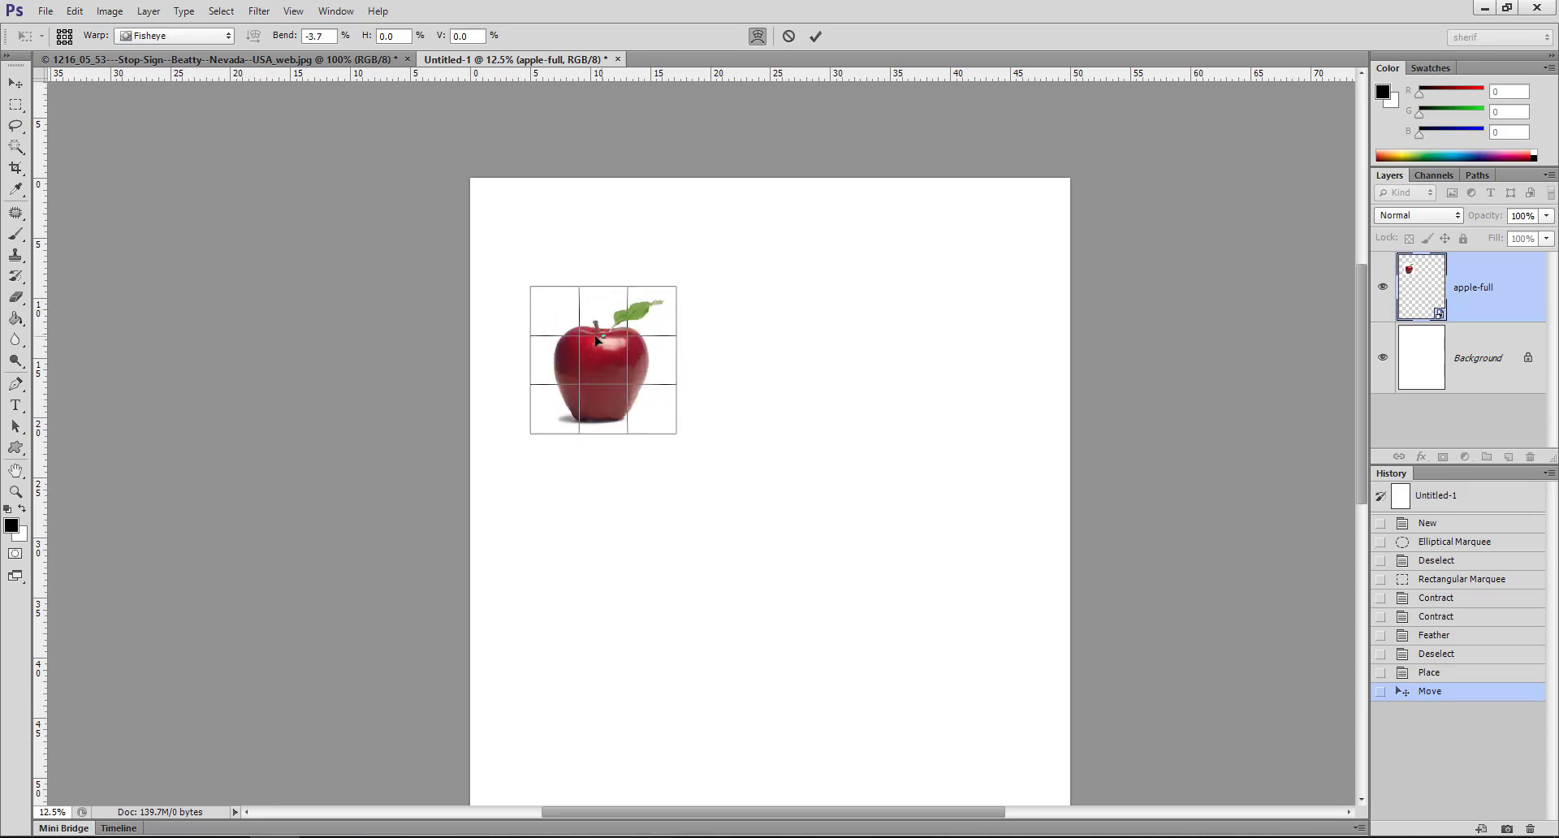
left_click(192, 37)
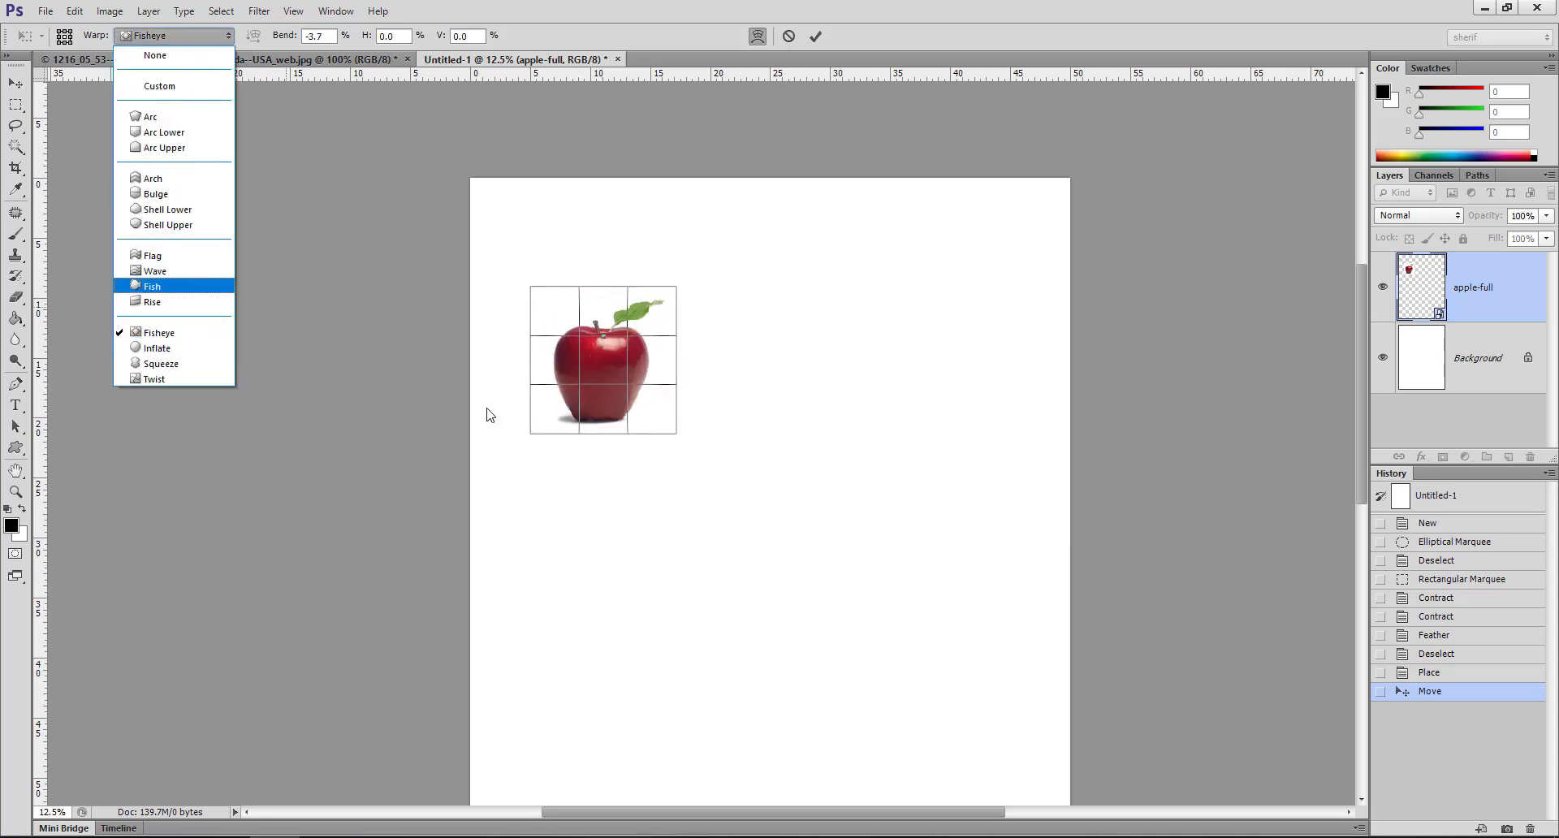
left_click(752, 422)
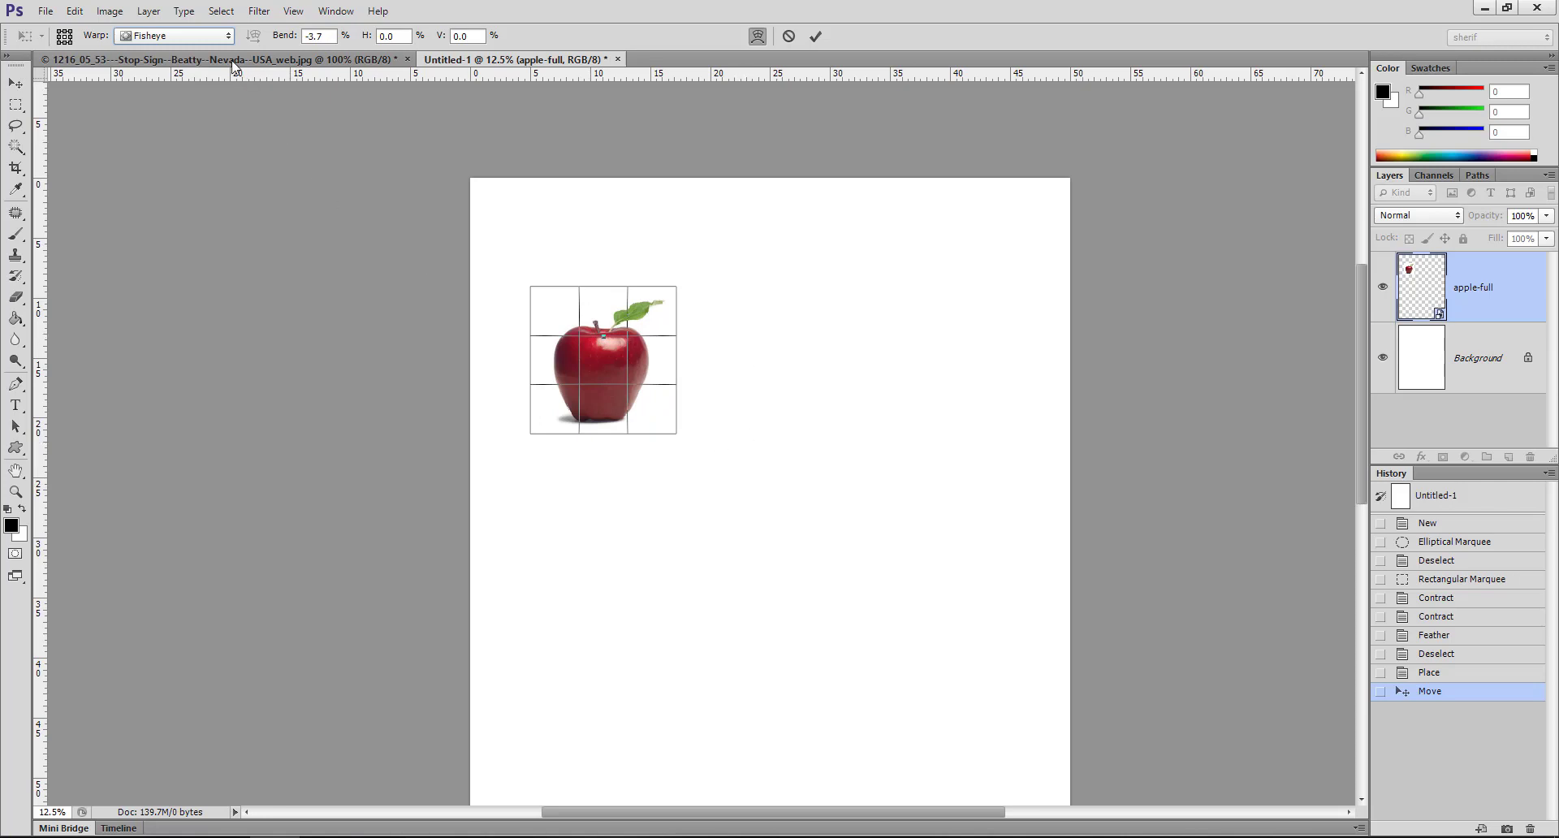
- Use a Custom warp to pull the apple's top up and leaf out right, then commit
left_click(194, 36)
left_click(155, 87)
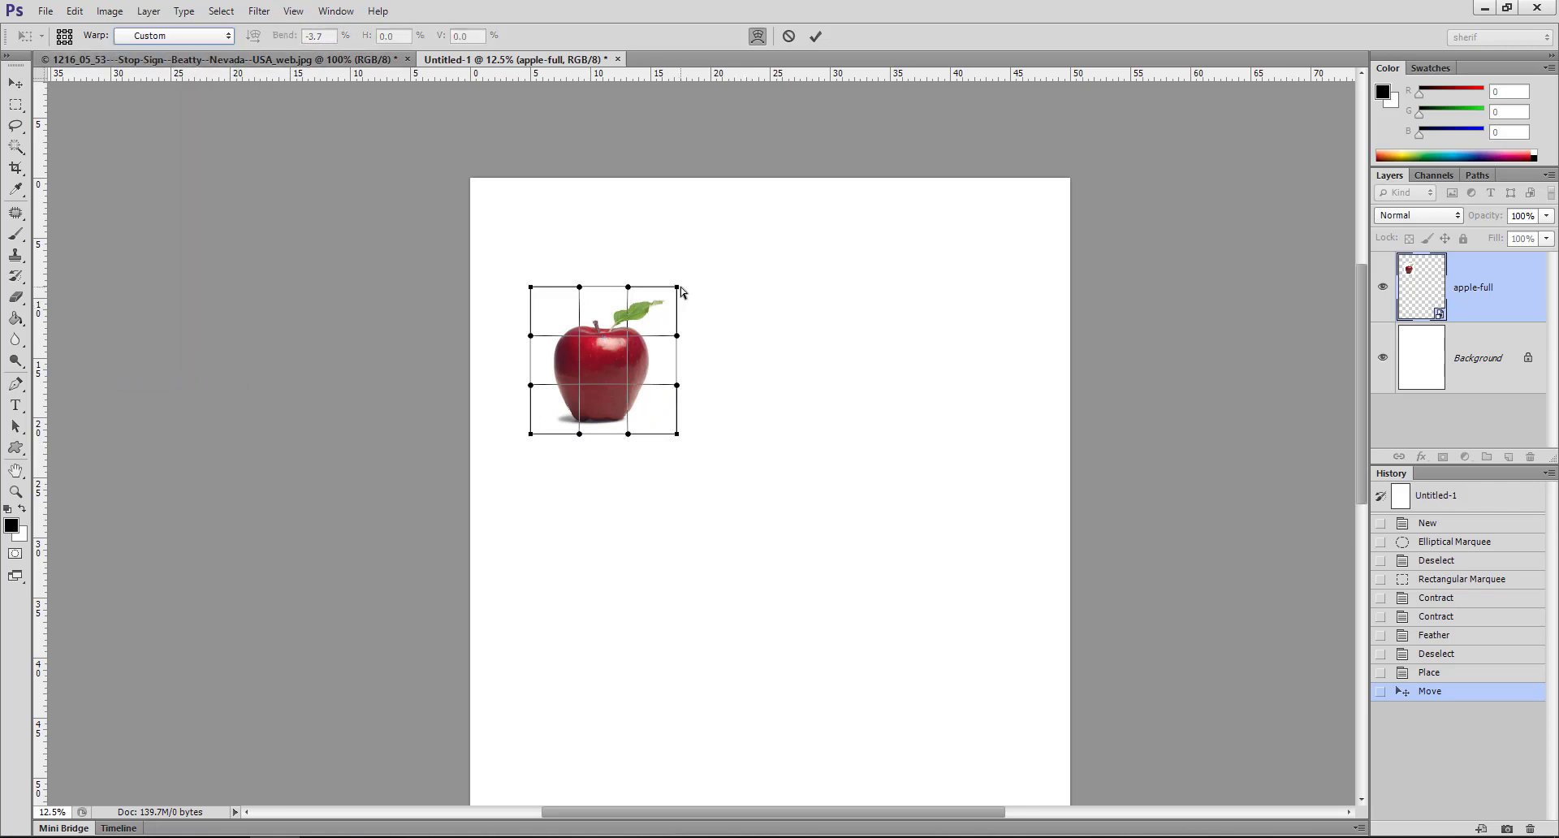
left_click_drag(676, 286, 737, 149)
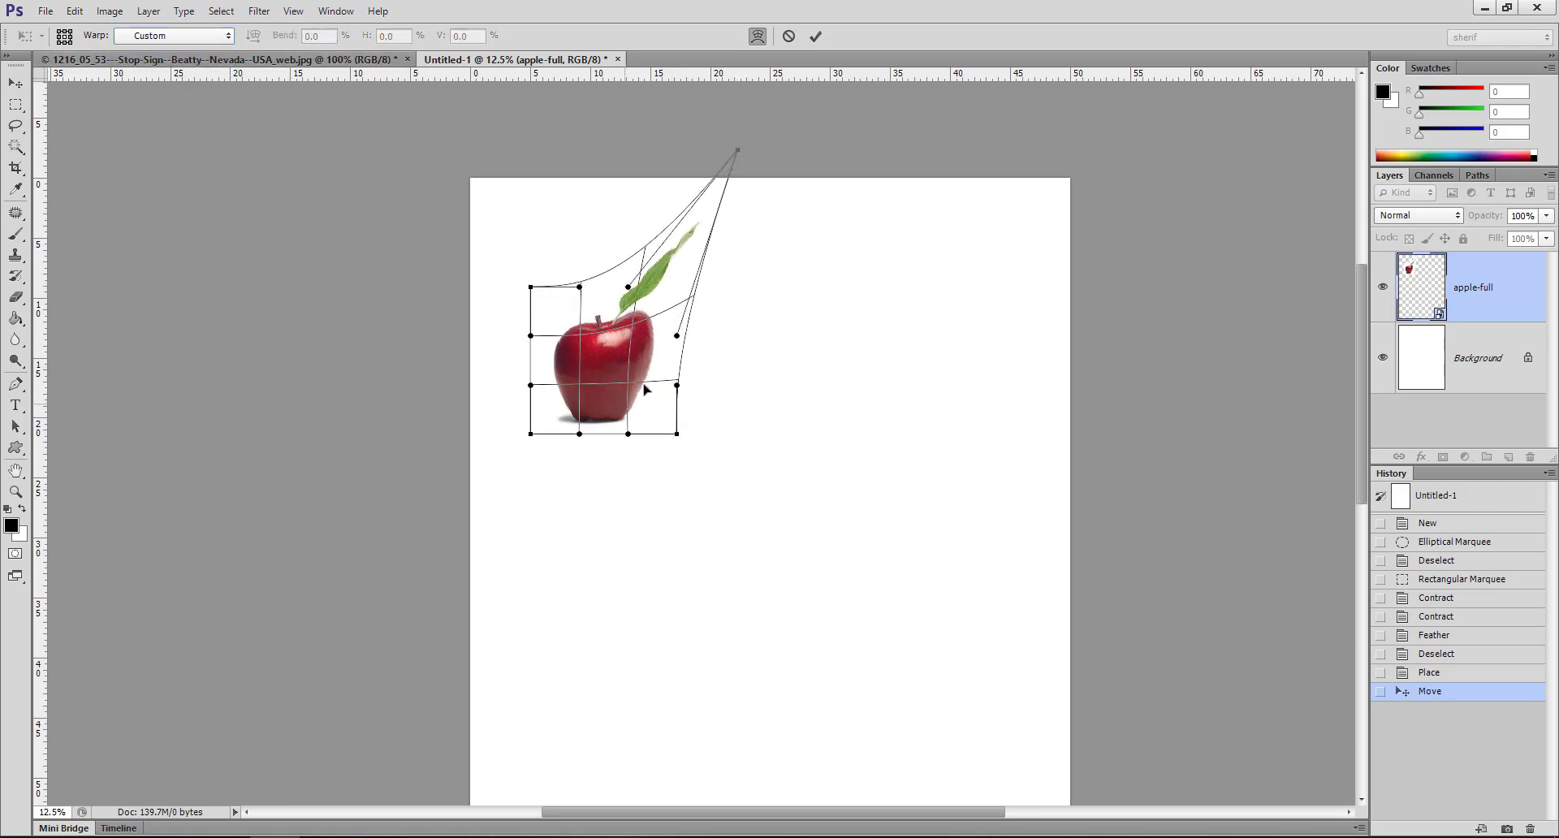
mouse_move(677, 336)
left_mouse_down()
mouse_move(824, 292)
mouse_move(850, 252)
left_mouse_up()
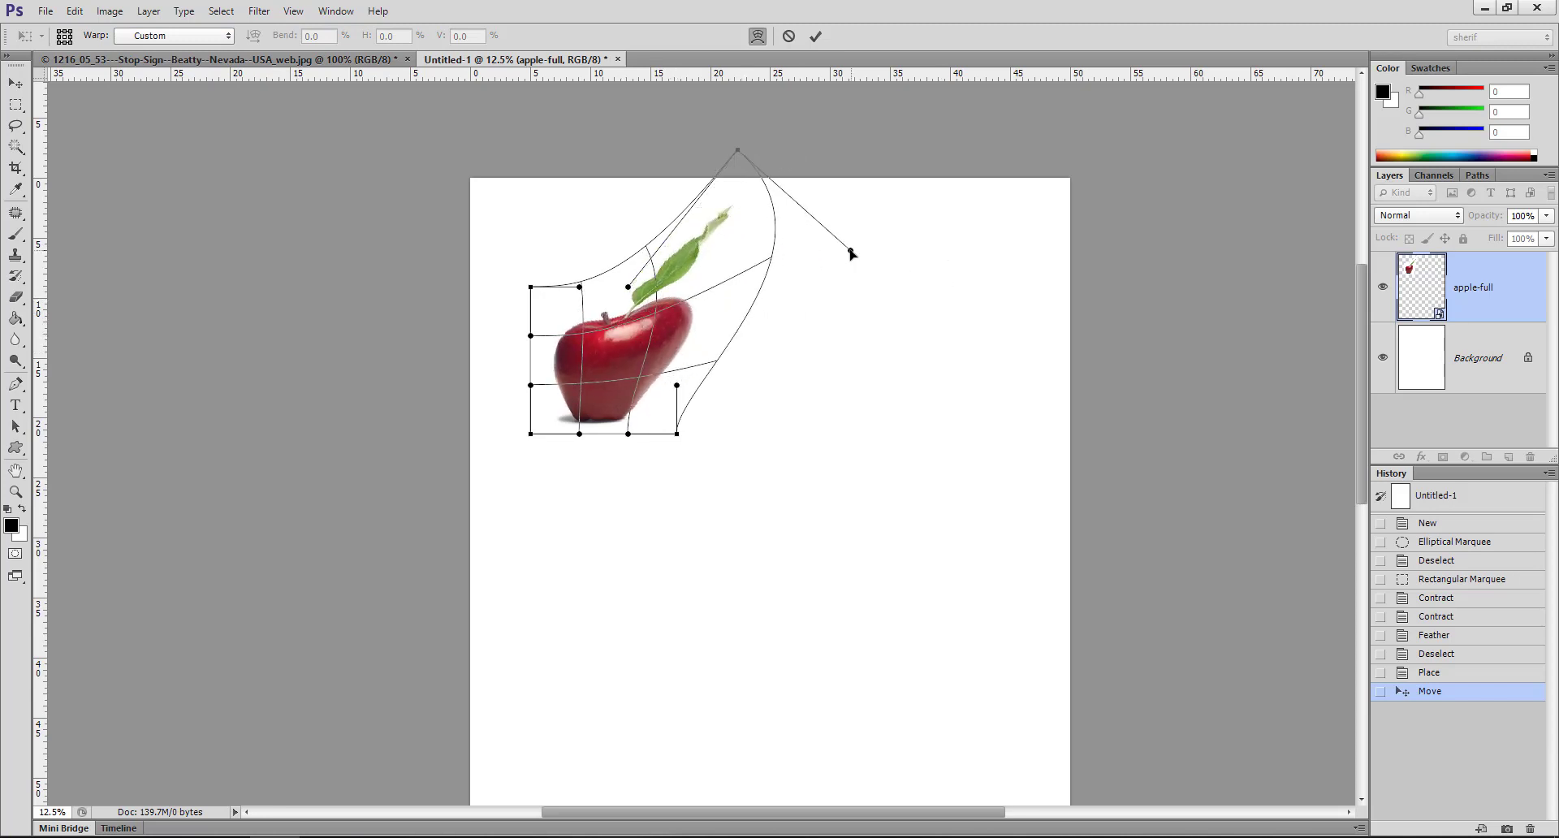
left_click(815, 39)
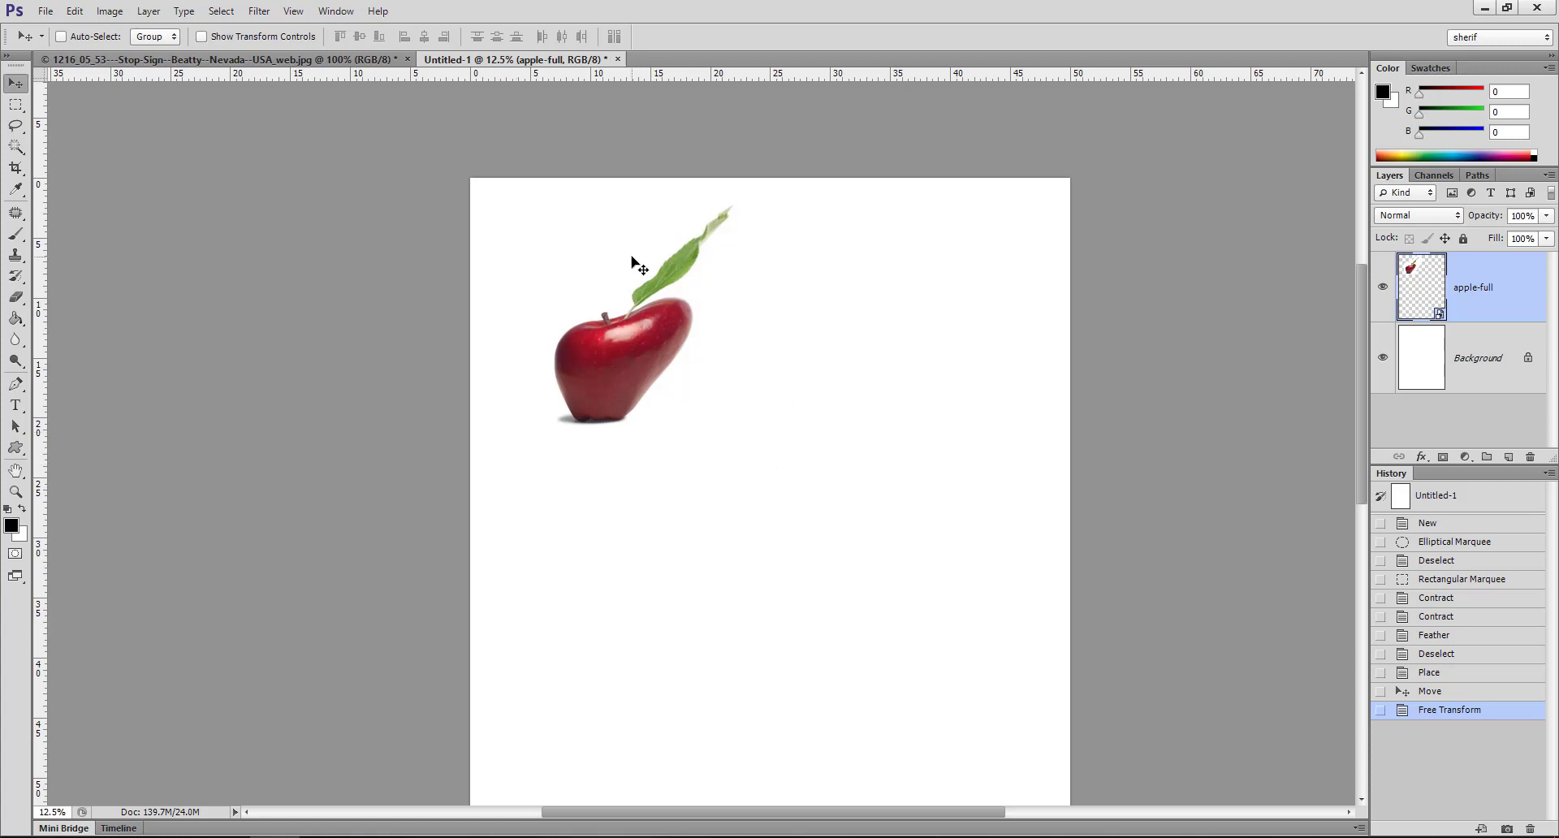
- Delete the warped apple-full layer and switch to the PowerPoint course schedule slide
key("Delete")
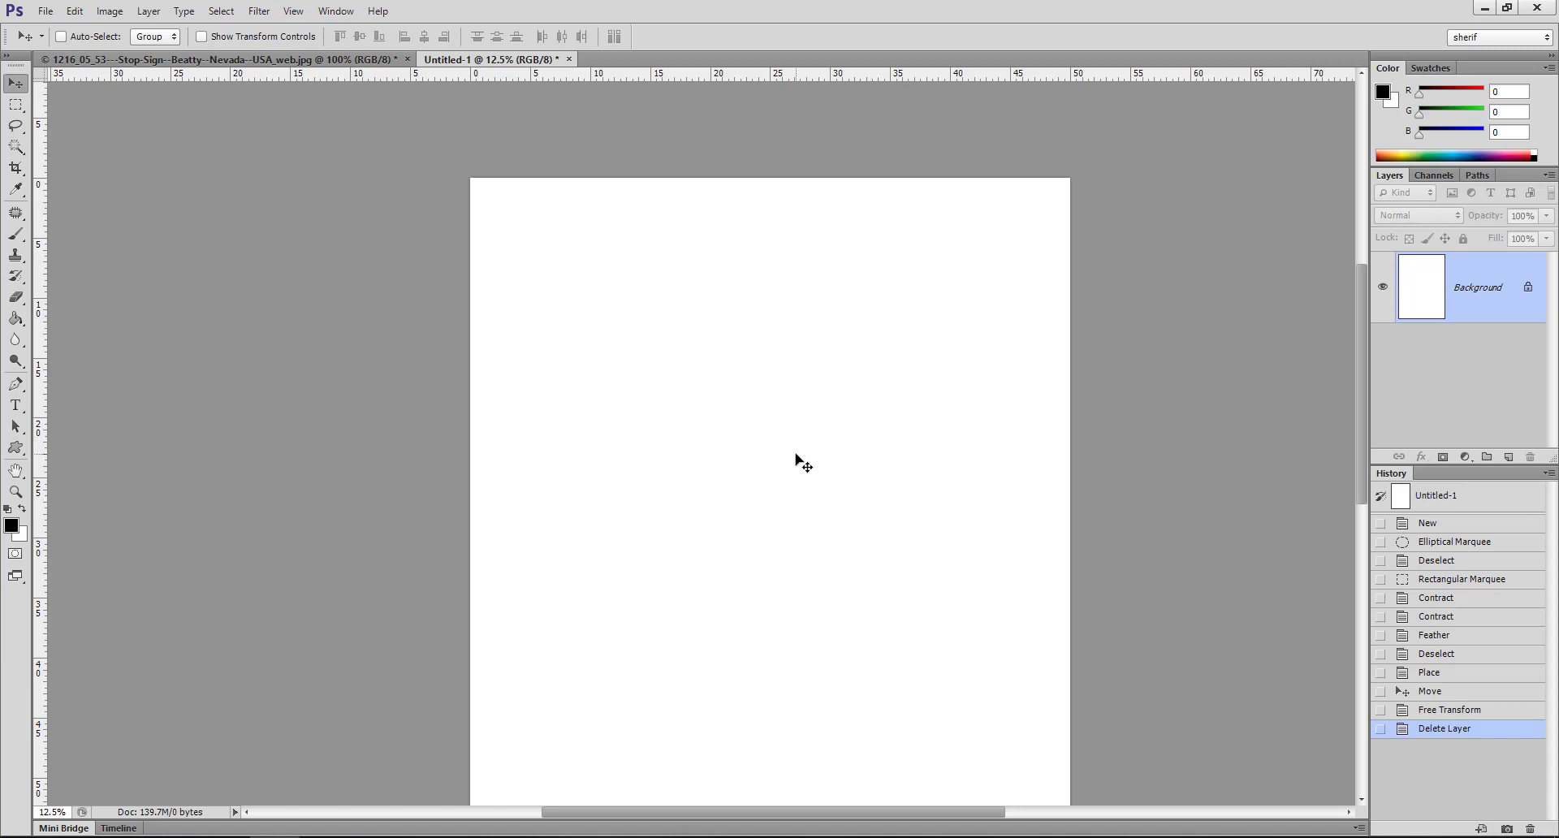
left_click(1484, 7)
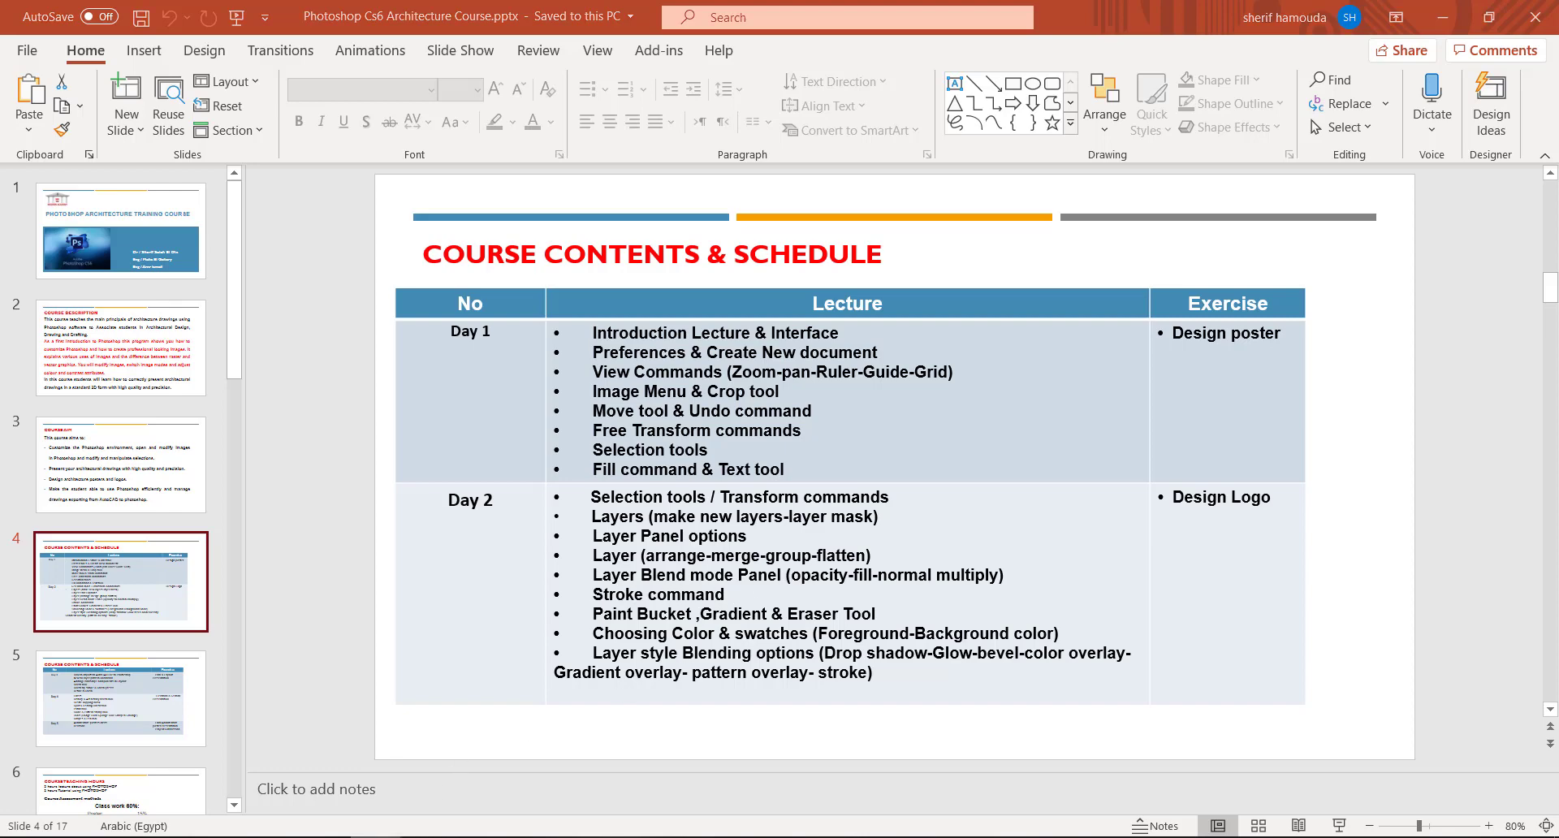
- Return from PowerPoint to the blank Untitled-1 Photoshop document
key("alt+Tab")
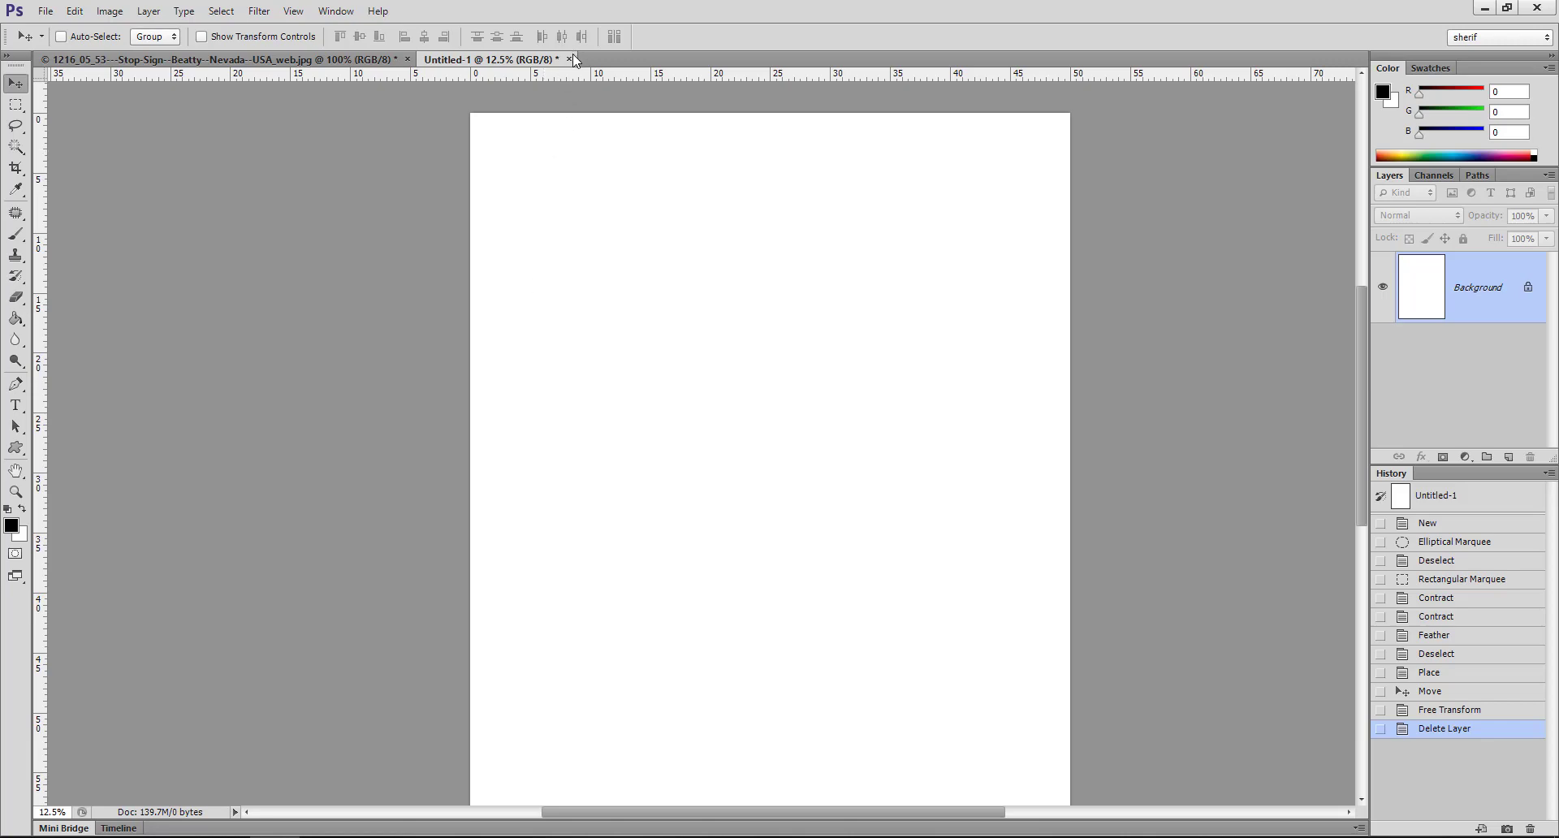
- Drag 08_horse.jpg from Exercise Files onto Photoshop's Untitled-1 canvas
left_click(1484, 7)
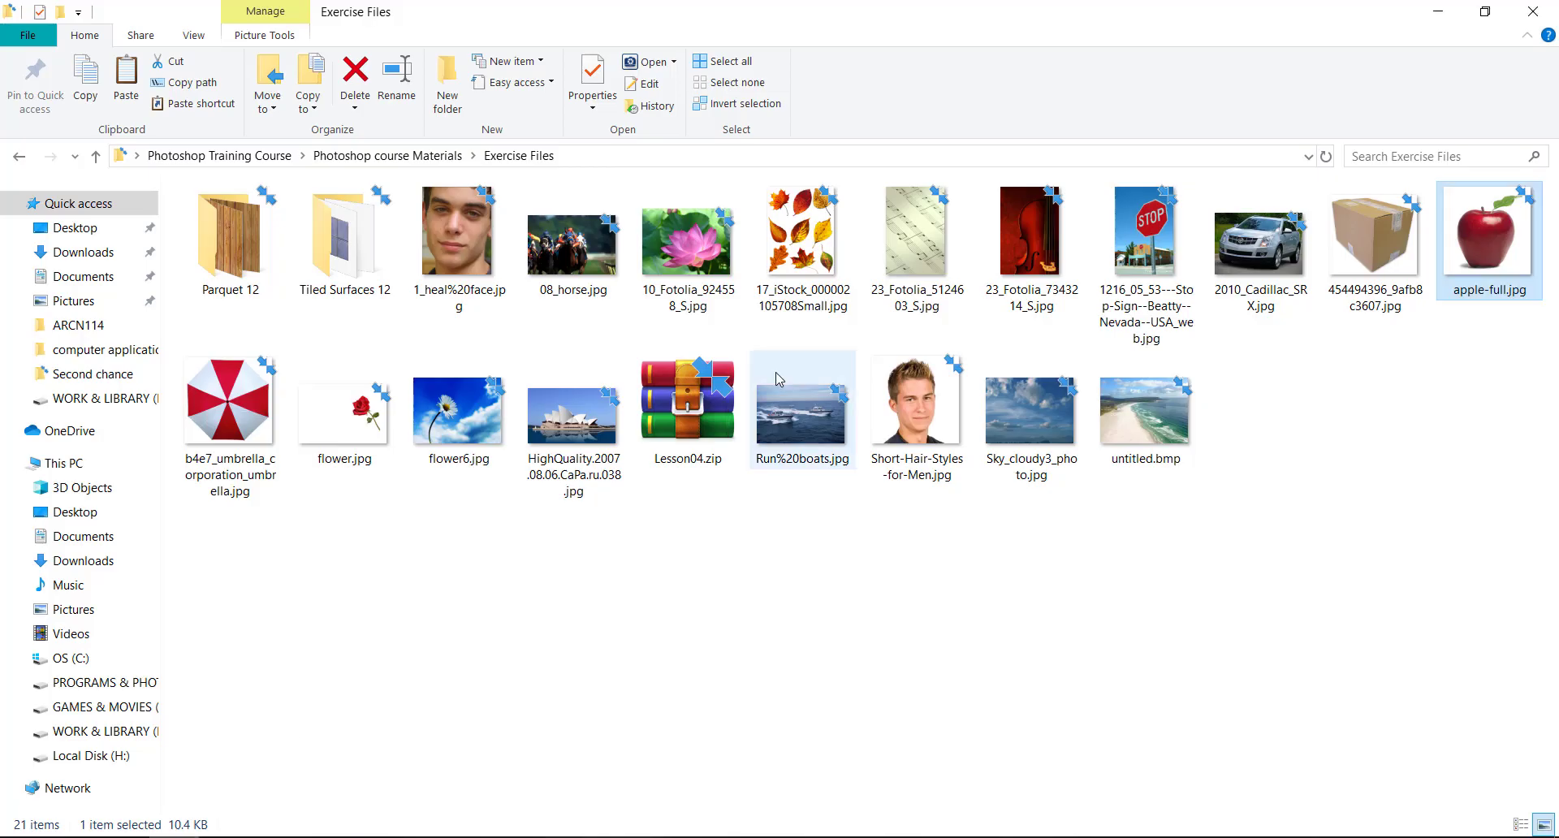
mouse_move(573, 244)
left_mouse_down()
mouse_move(491, 591)
mouse_move(388, 837)
left_mouse_up()
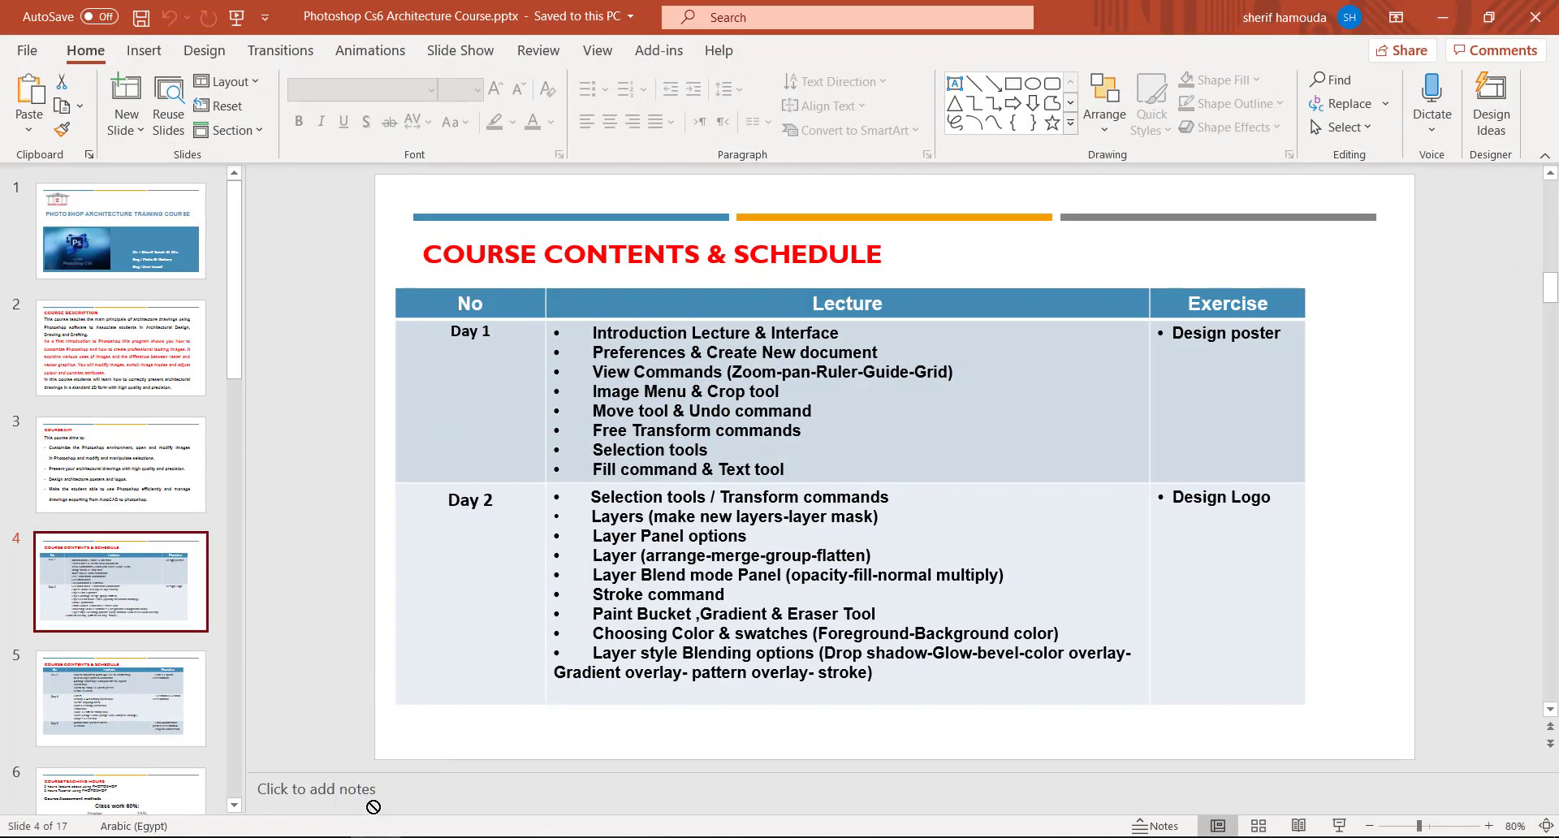
left_click_drag(388, 835, 174, 837)
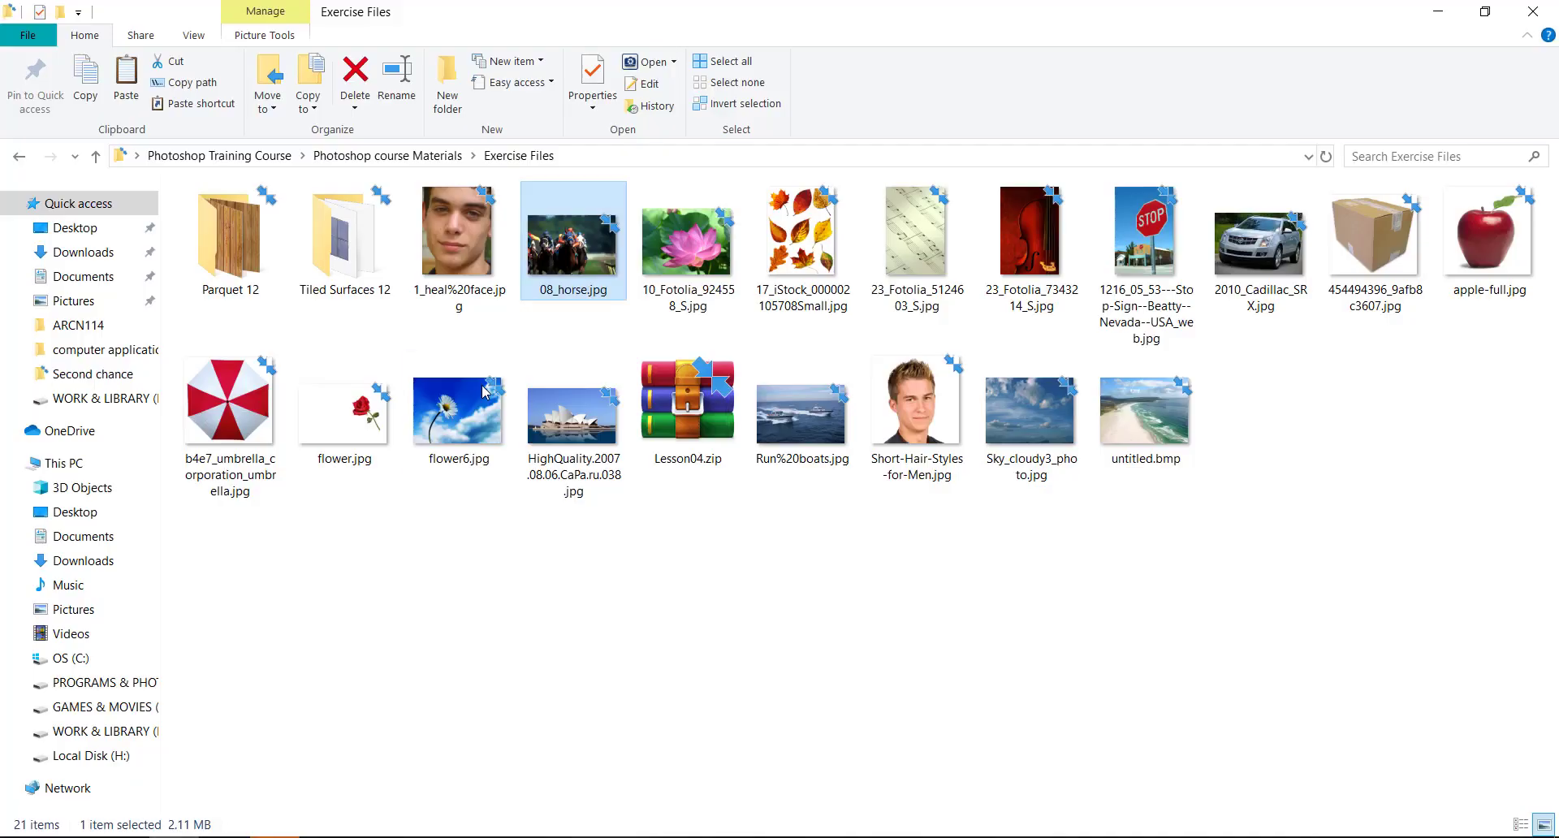
mouse_move(485, 392)
left_mouse_down()
mouse_move(315, 802)
mouse_move(655, 397)
left_mouse_up()
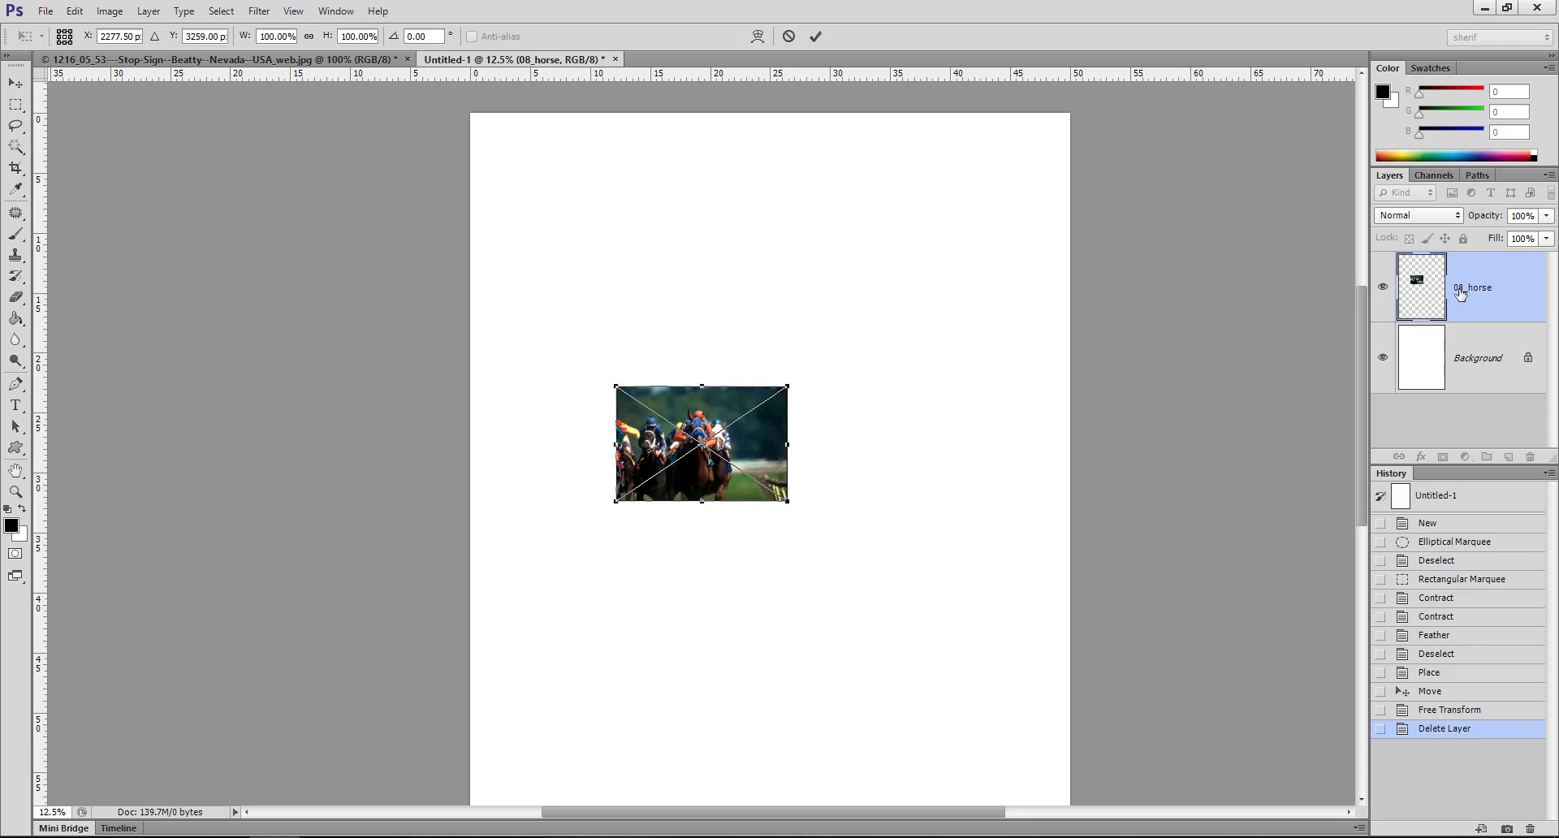
- Commit the horse, then place and shrink the Opera House photo overlapping it
left_click(816, 37)
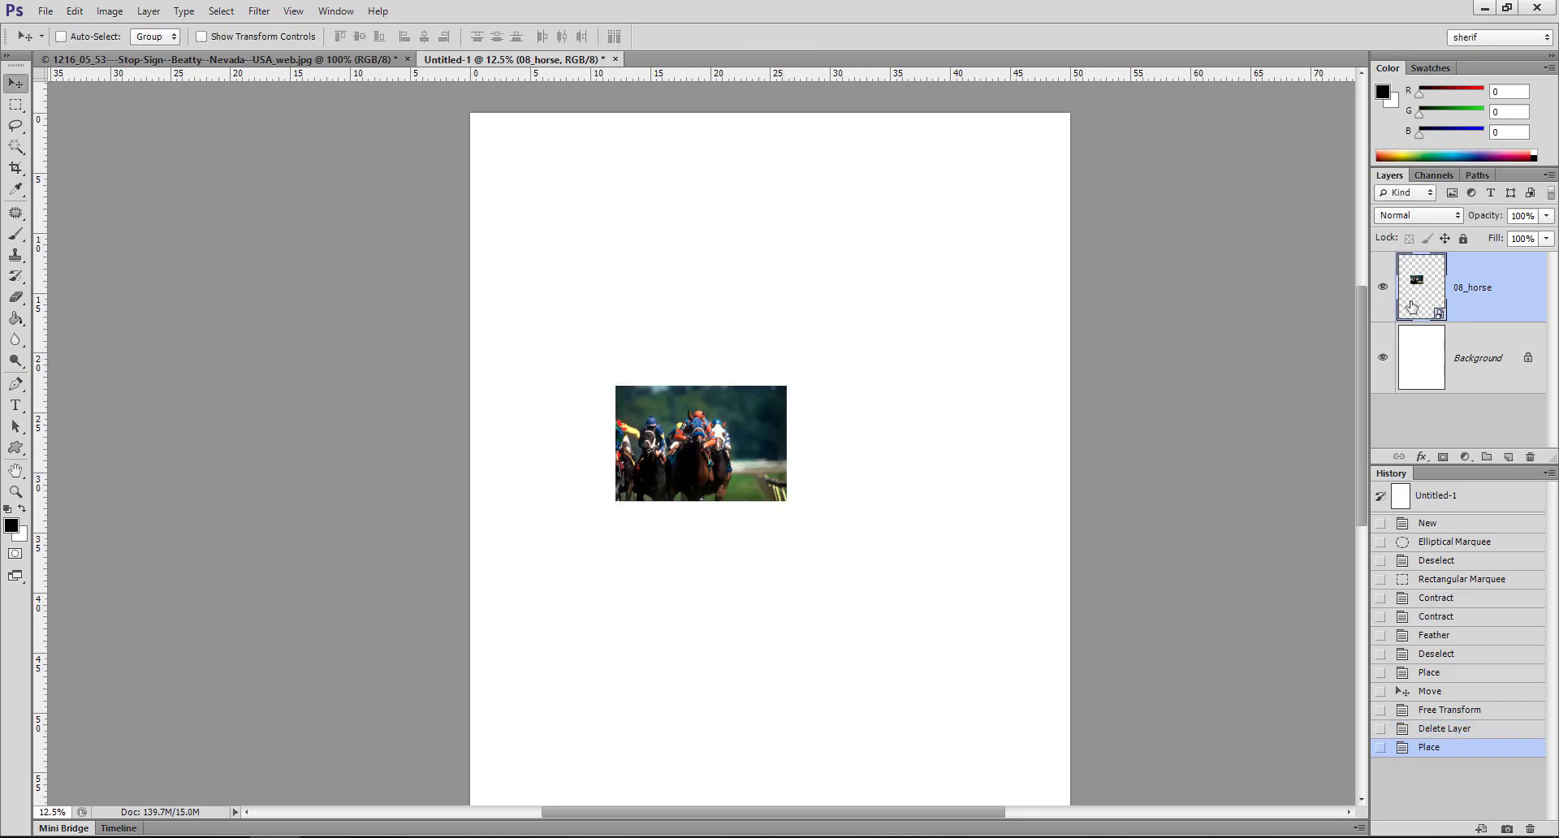
left_click_drag(705, 416, 615, 329)
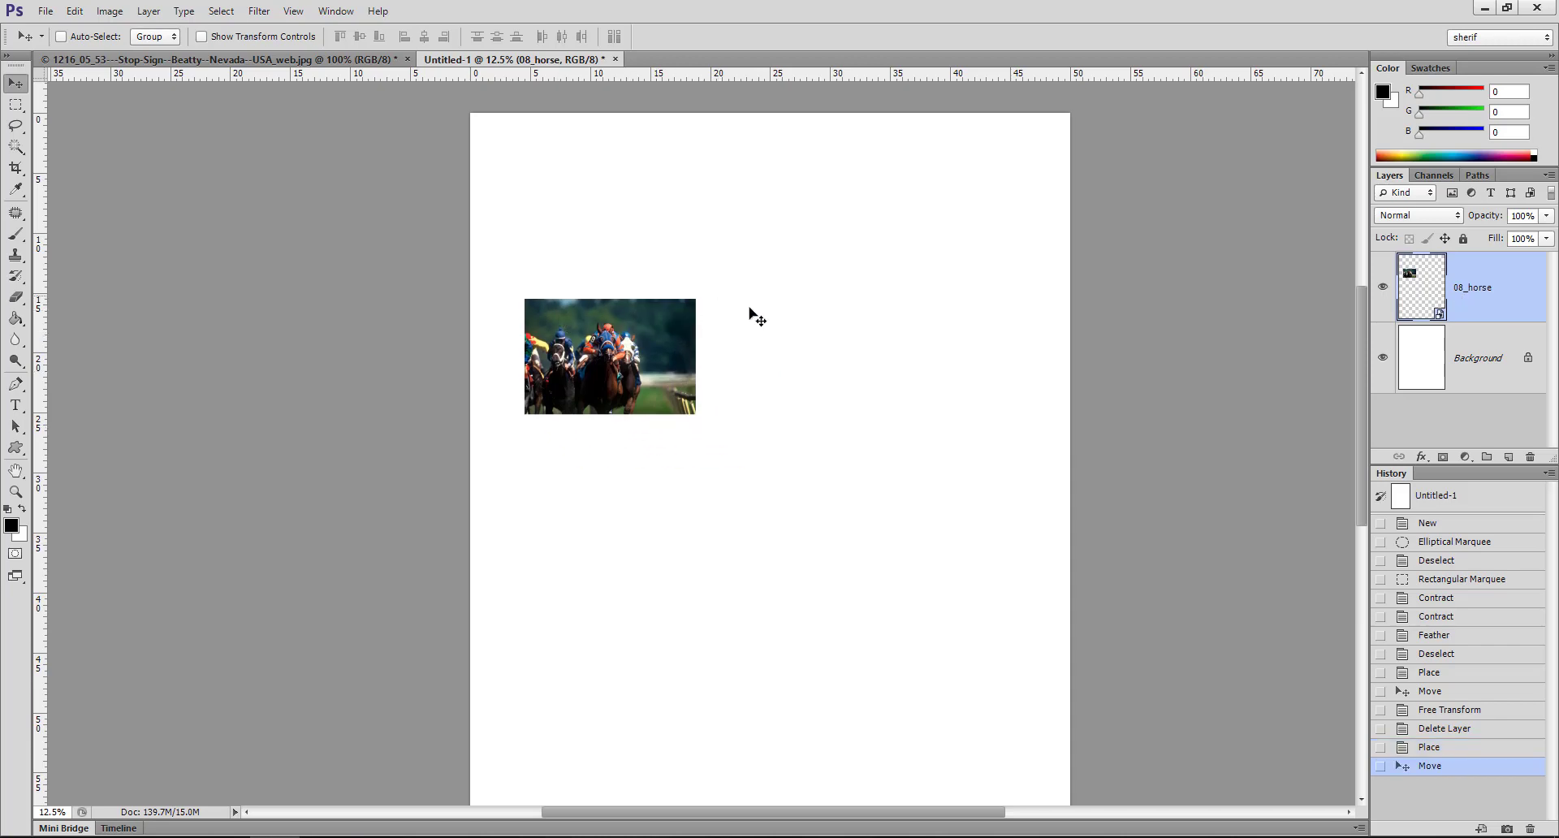
key("alt+Tab")
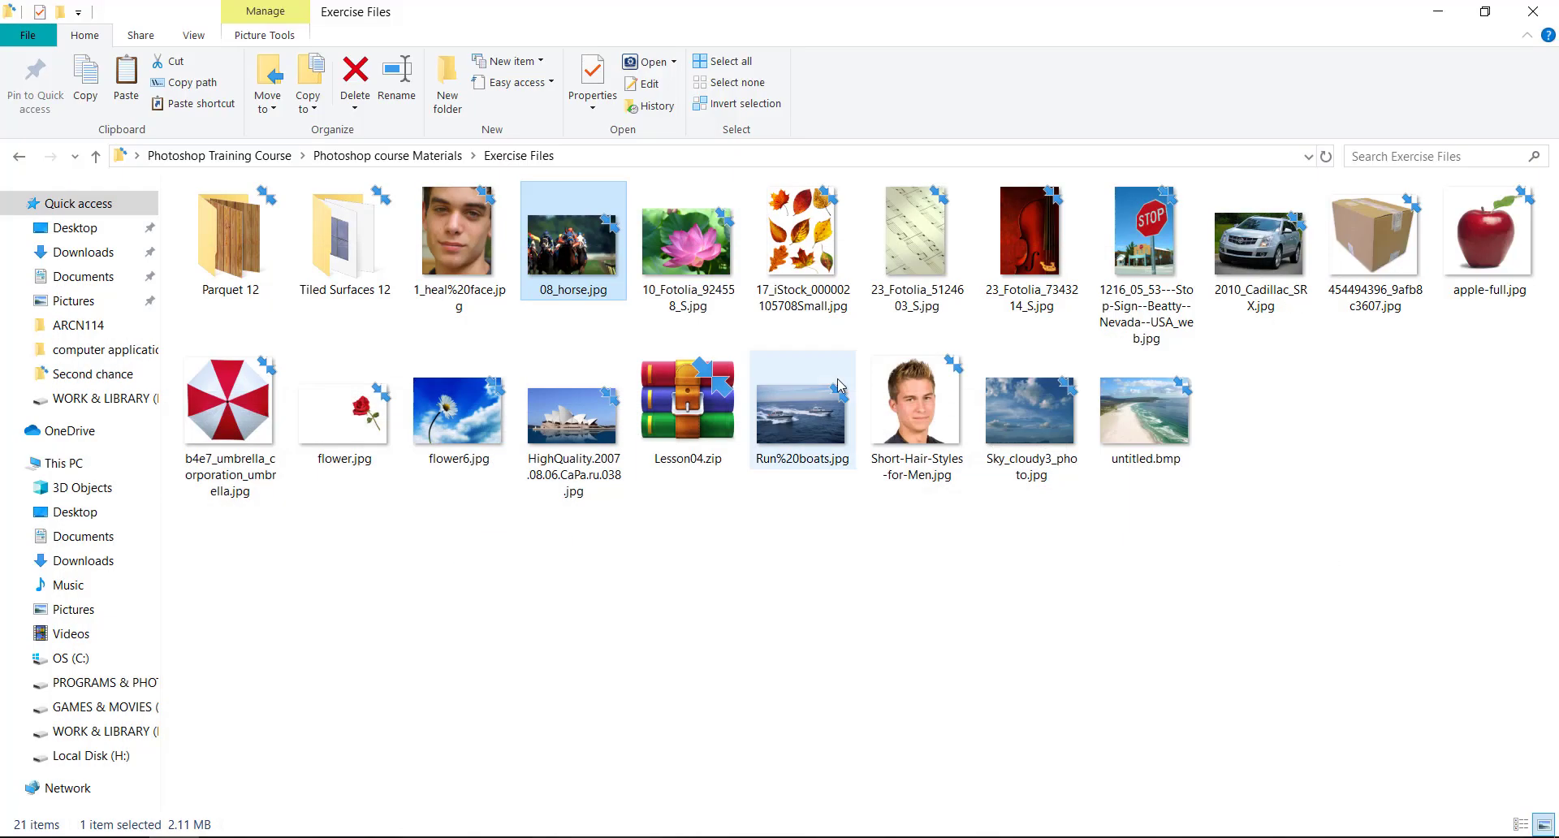
mouse_move(573, 418)
left_mouse_down()
mouse_move(404, 700)
mouse_move(890, 330)
left_mouse_up()
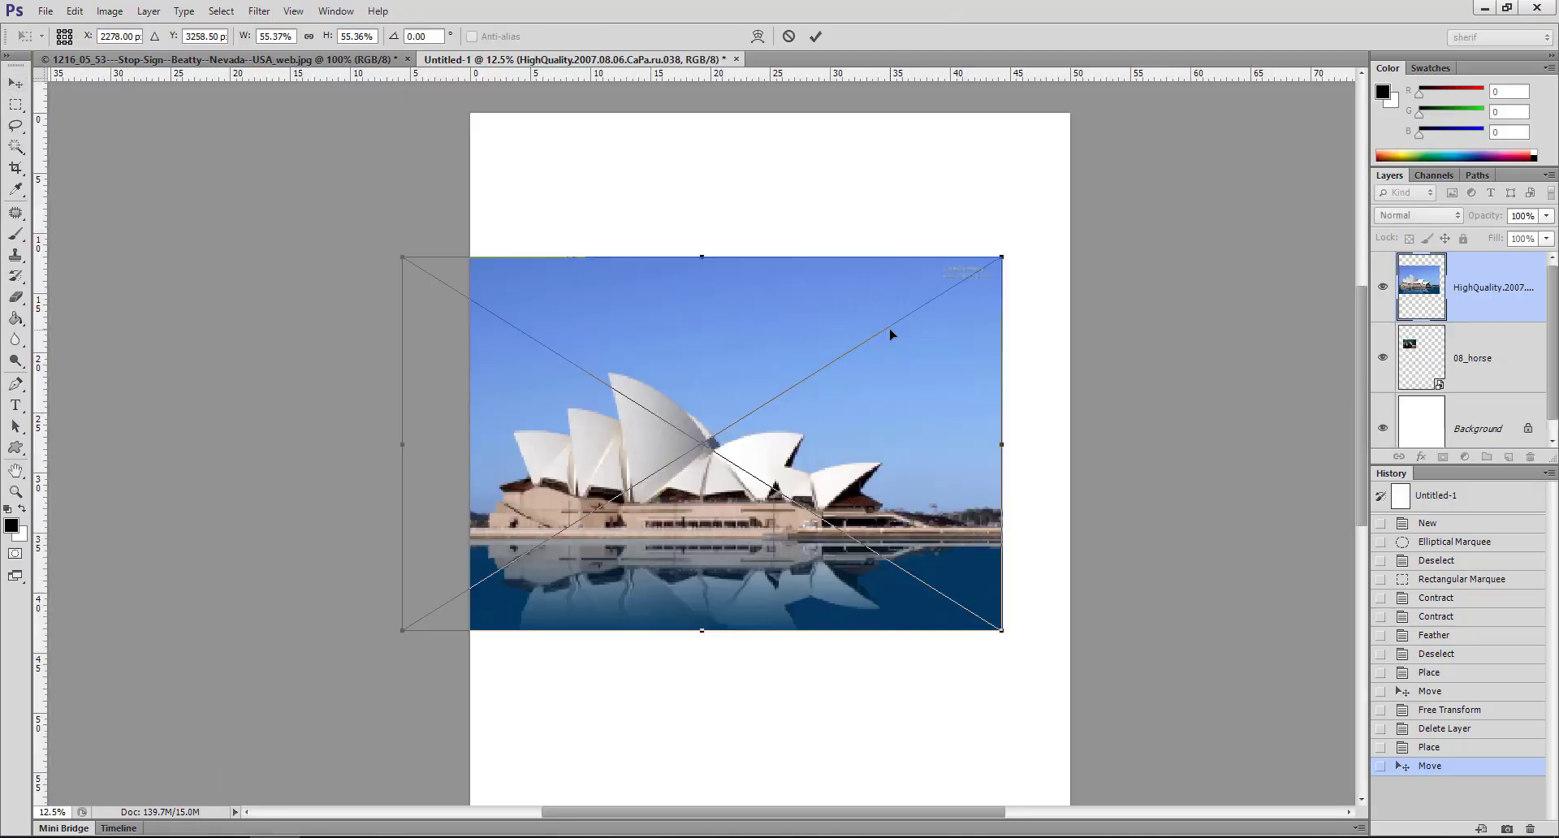
left_click_drag(996, 260, 751, 417)
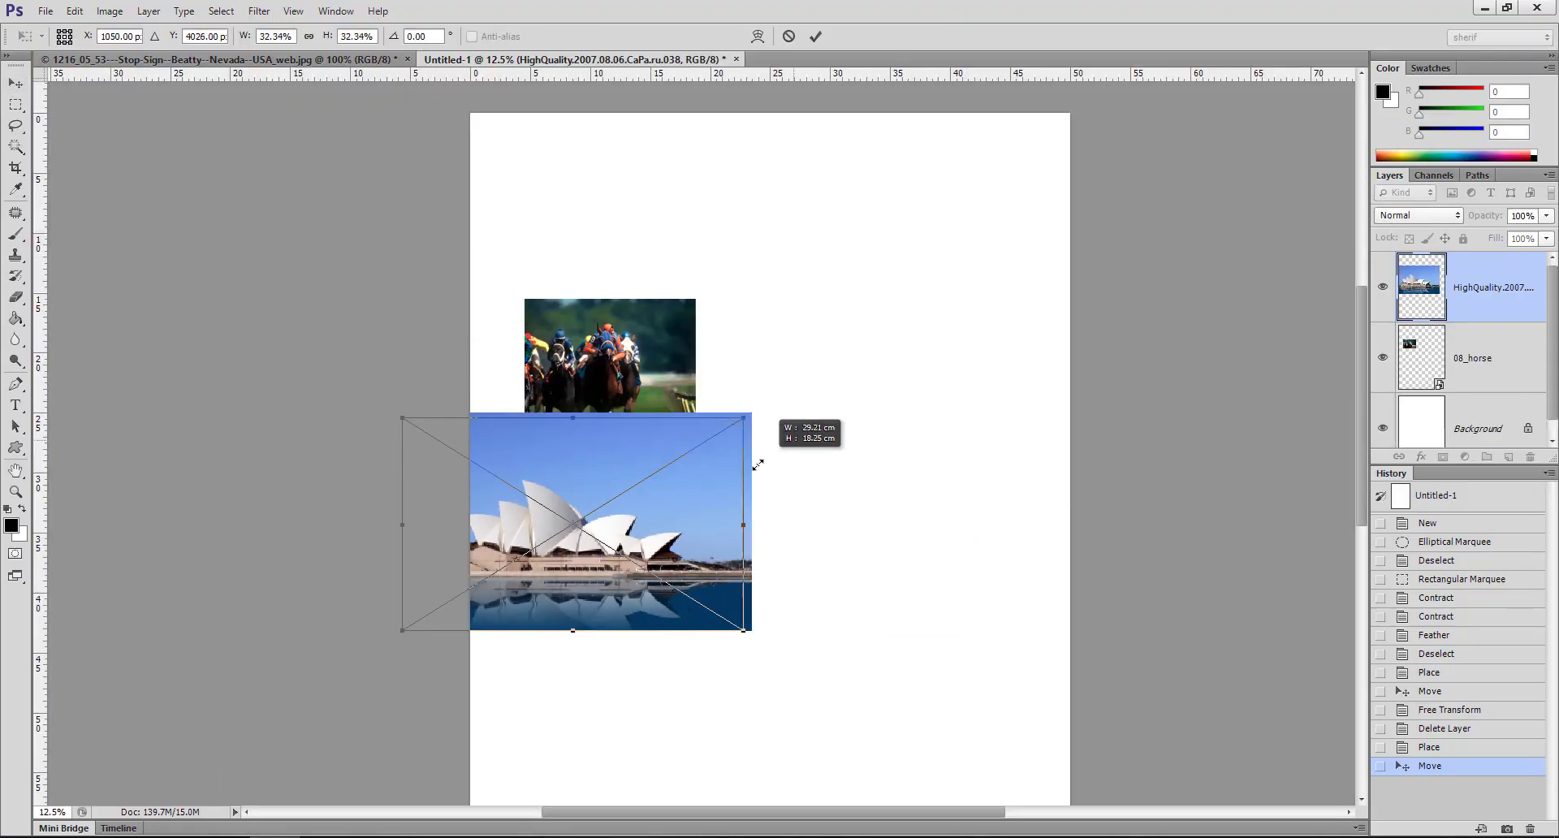
left_click_drag(685, 487, 971, 493)
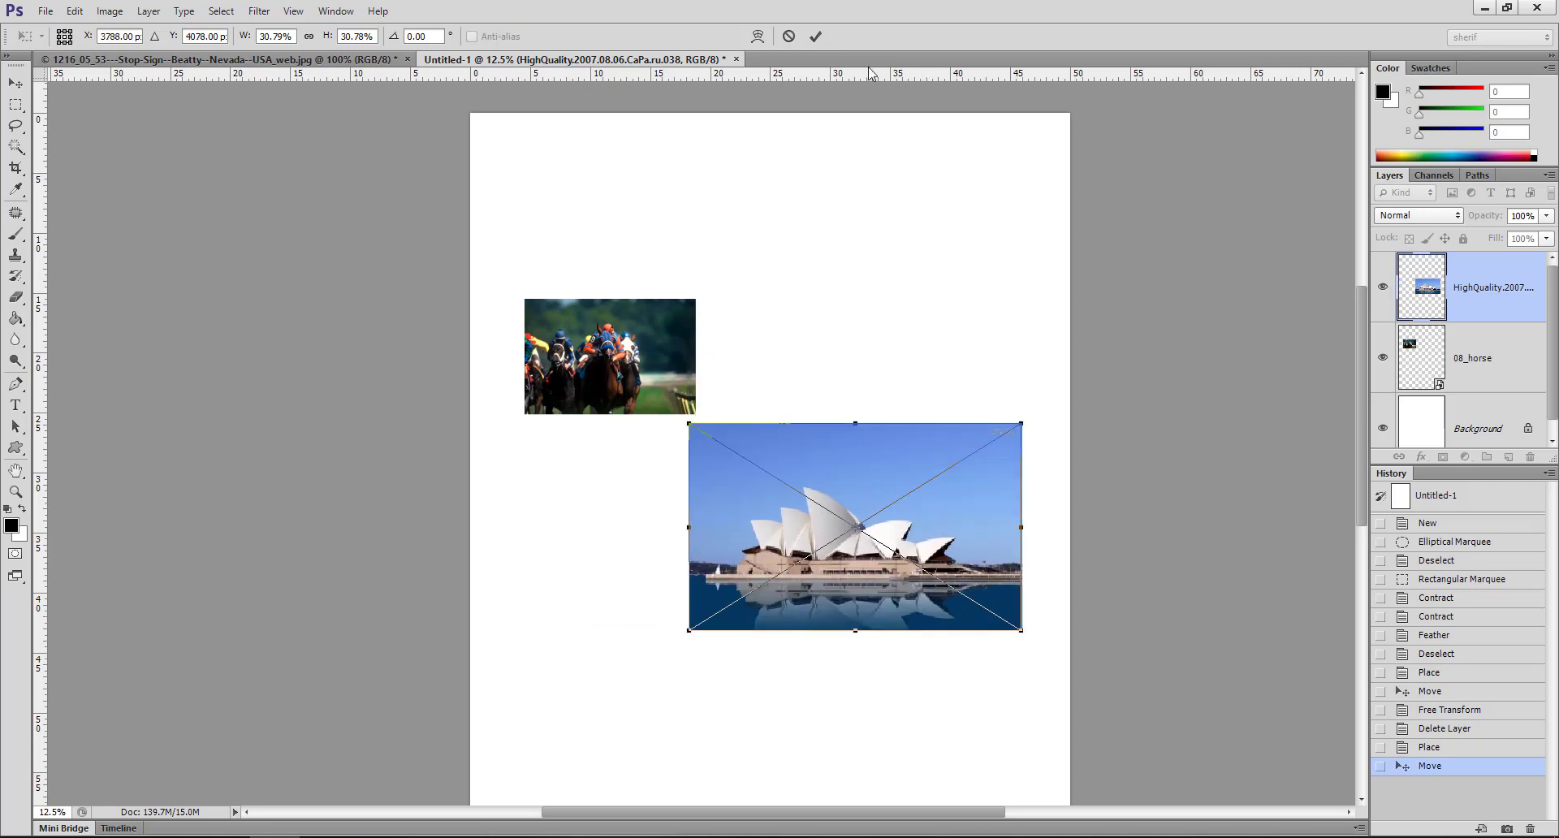
left_click(815, 36)
left_click_drag(863, 469, 815, 388)
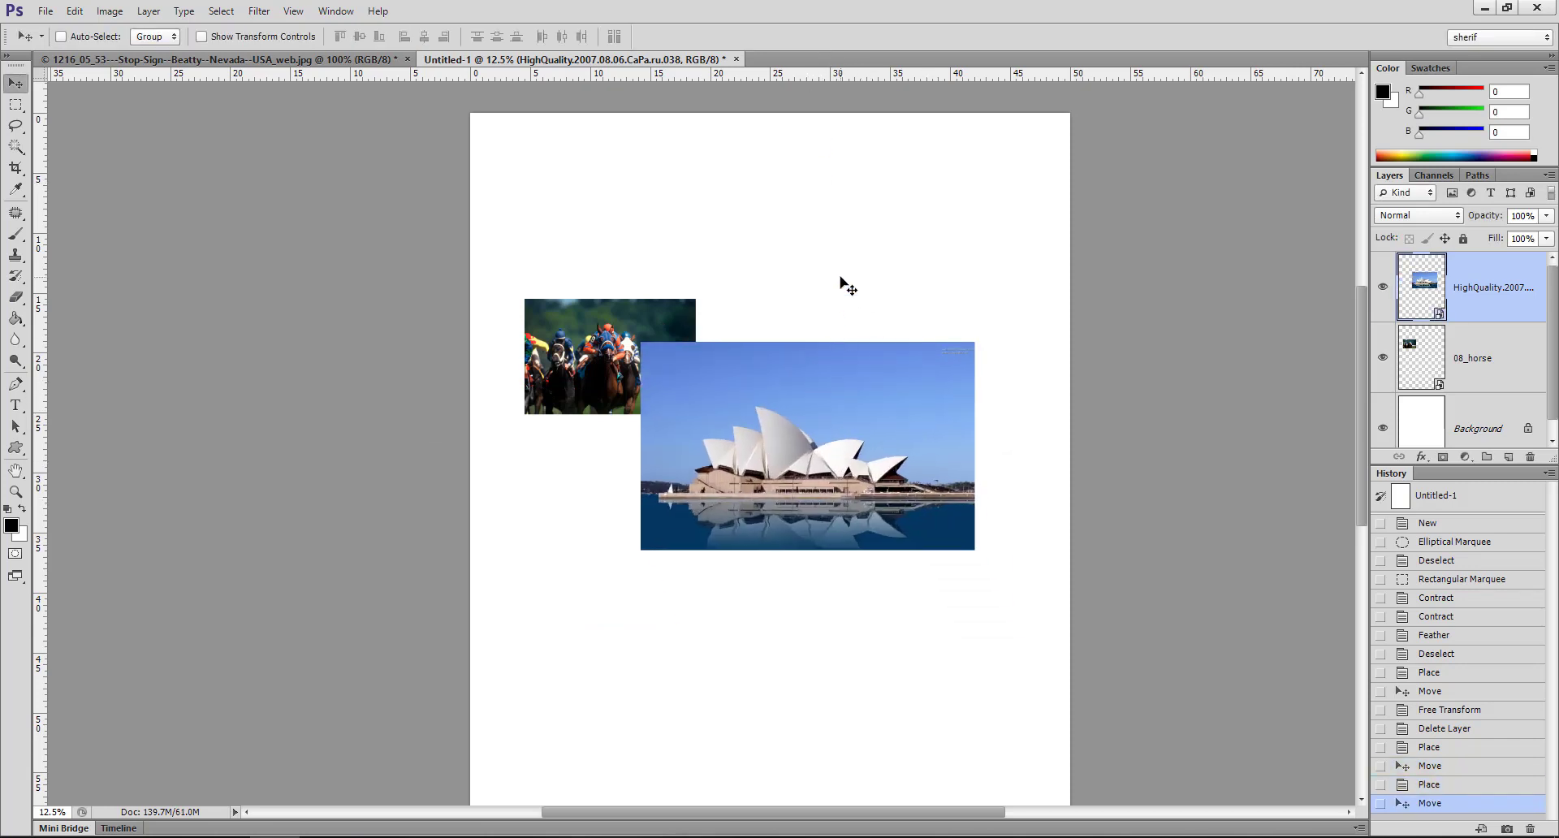
- Reposition the horse over the Opera House and move the 08_horse layer above it
left_click(1497, 365)
mouse_move(869, 519)
left_mouse_down()
mouse_move(818, 298)
mouse_move(819, 219)
left_mouse_up()
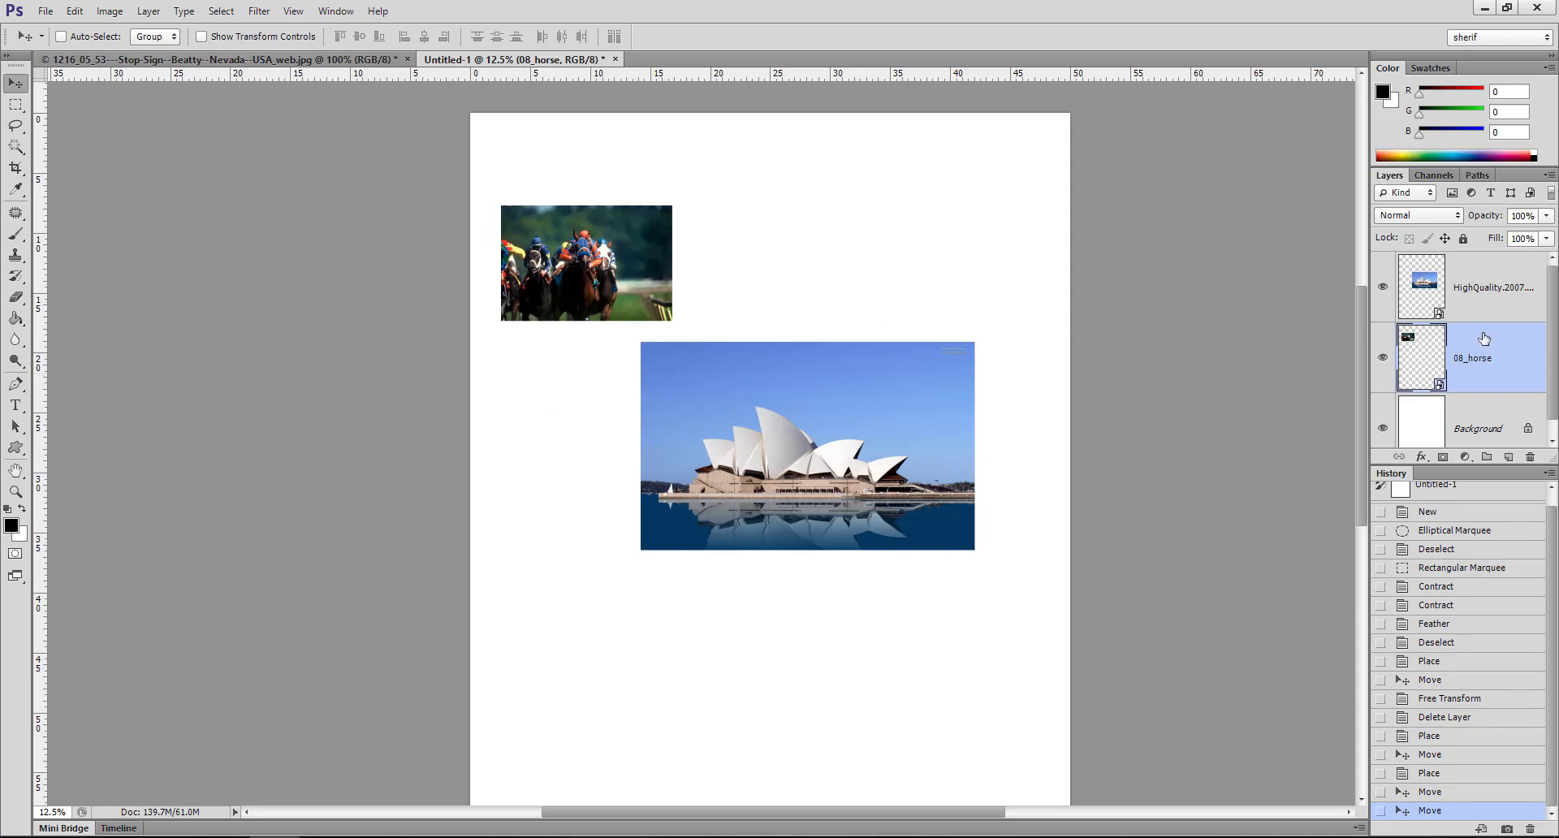
mouse_move(841, 453)
left_mouse_down()
mouse_move(824, 405)
mouse_move(896, 532)
left_mouse_up()
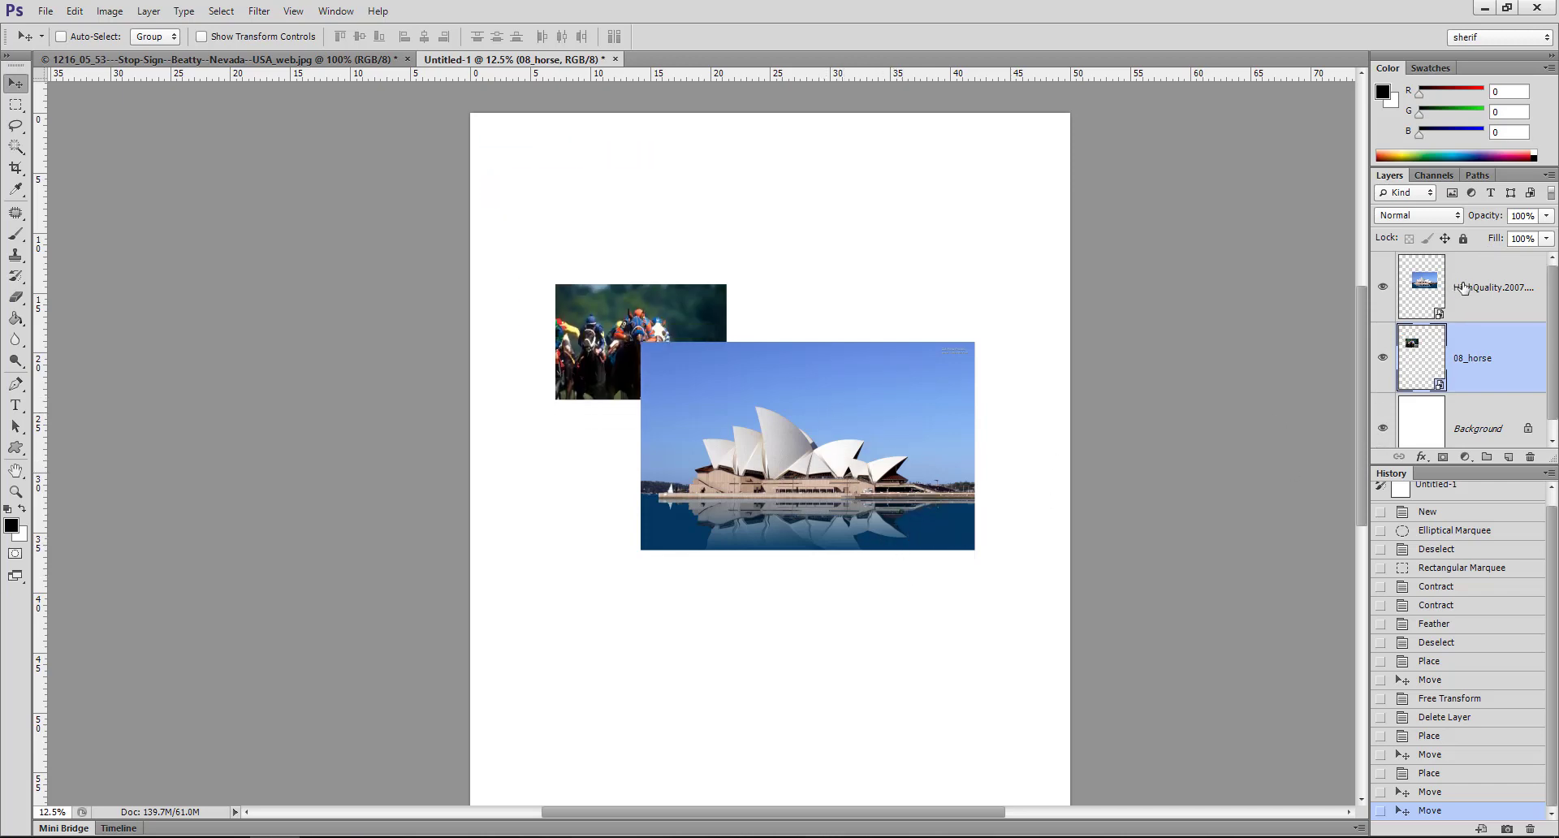
left_click(1461, 287)
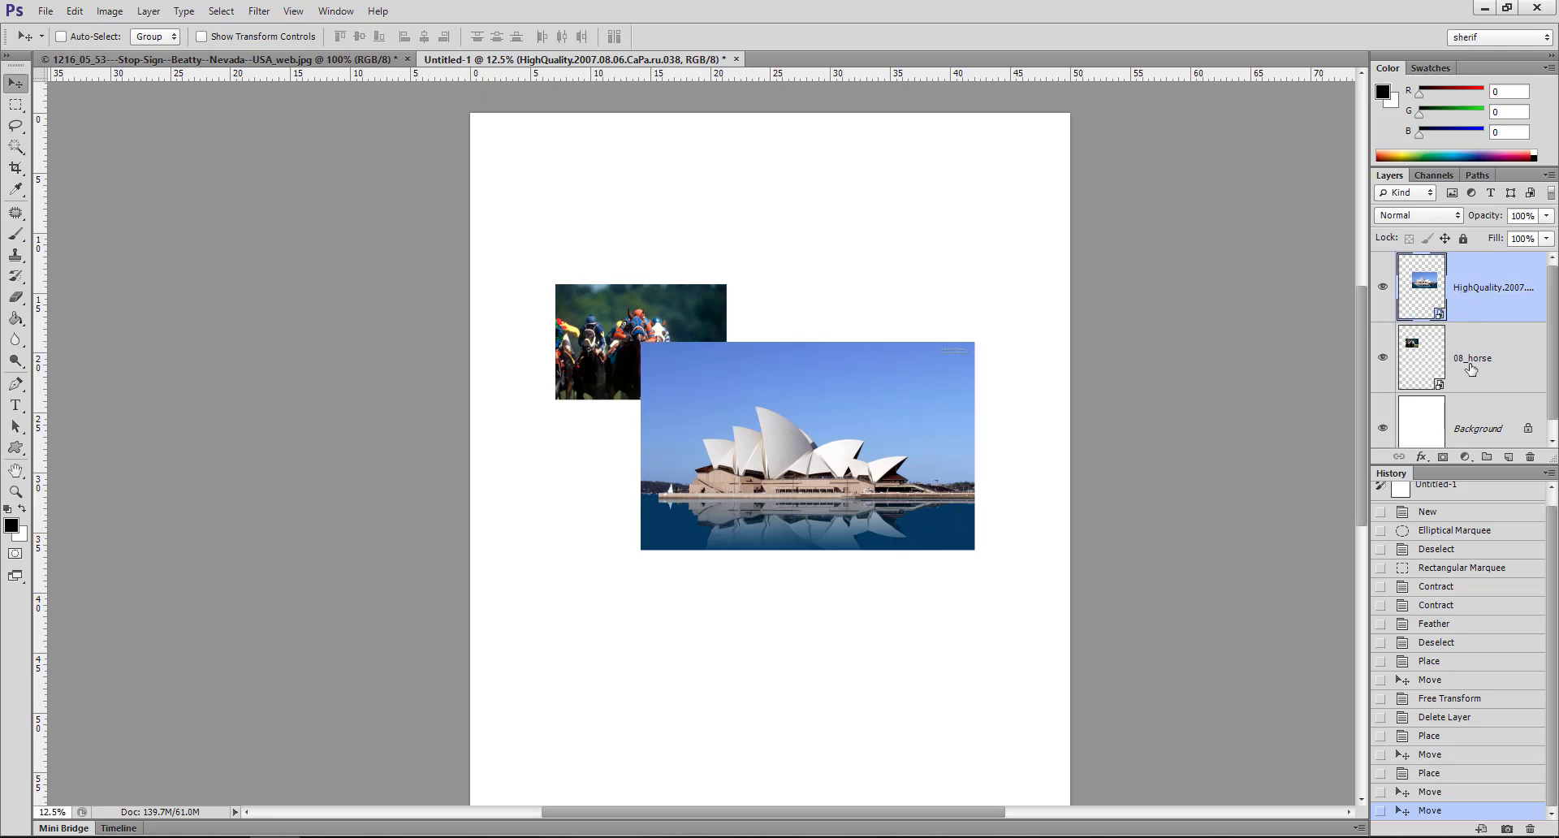
left_click_drag(1471, 370, 1476, 281)
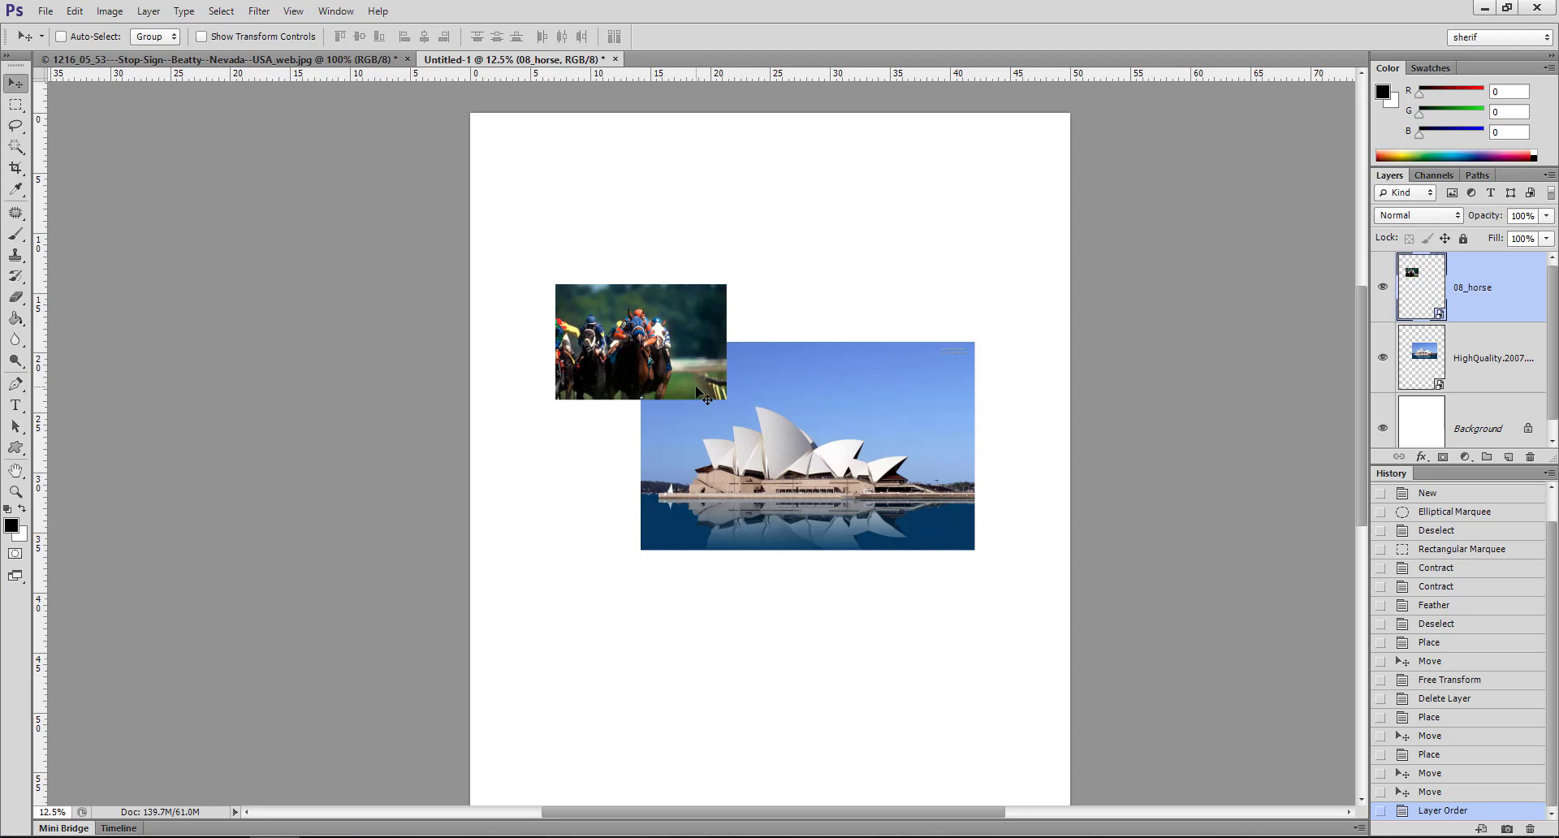
- Delete the horse and Opera House layers and show the Layer menu's New options
key("Delete")
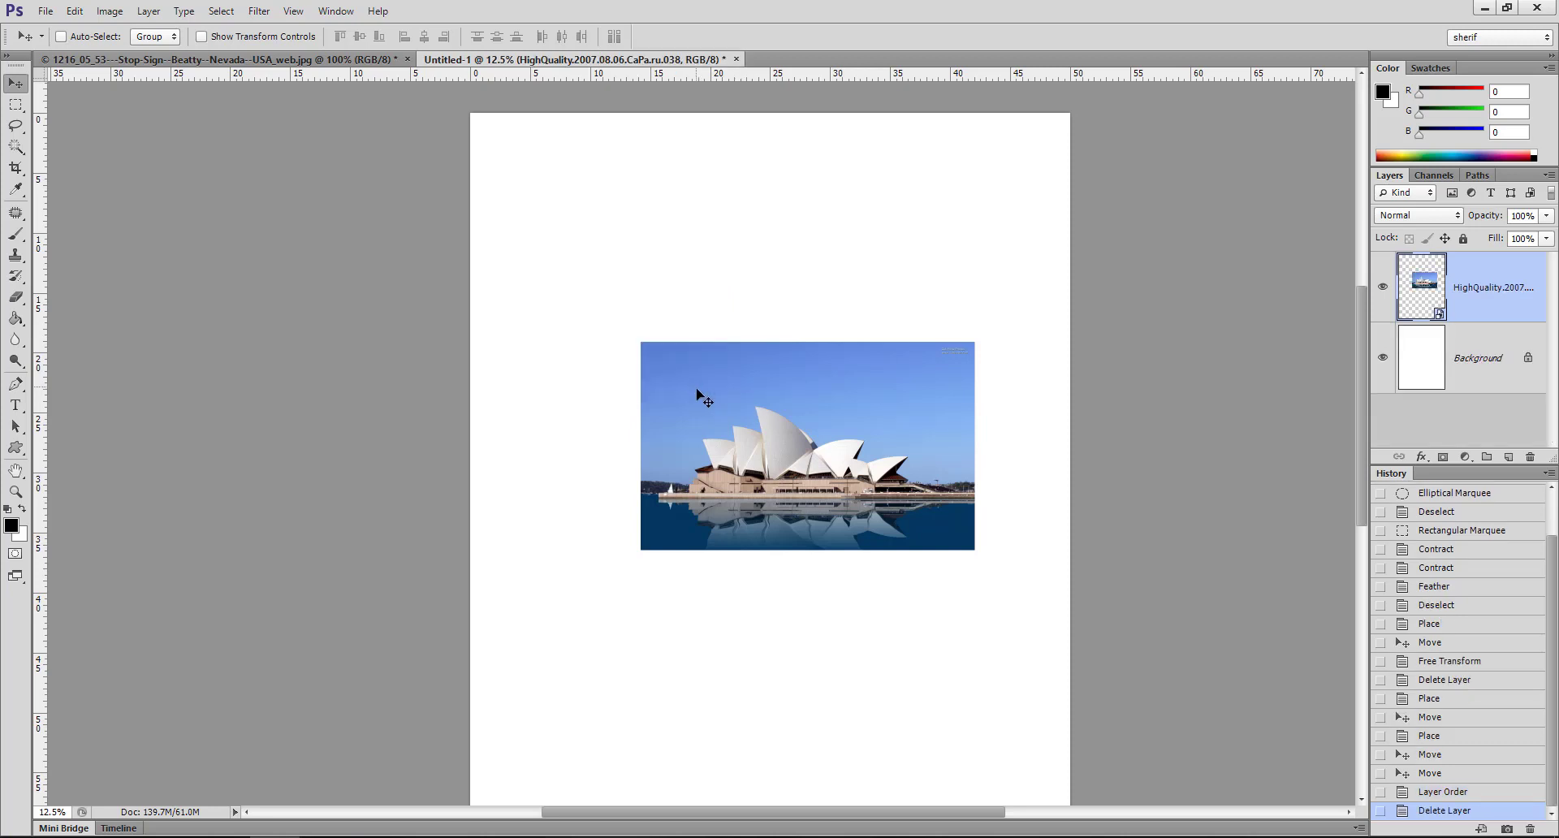
key("Delete")
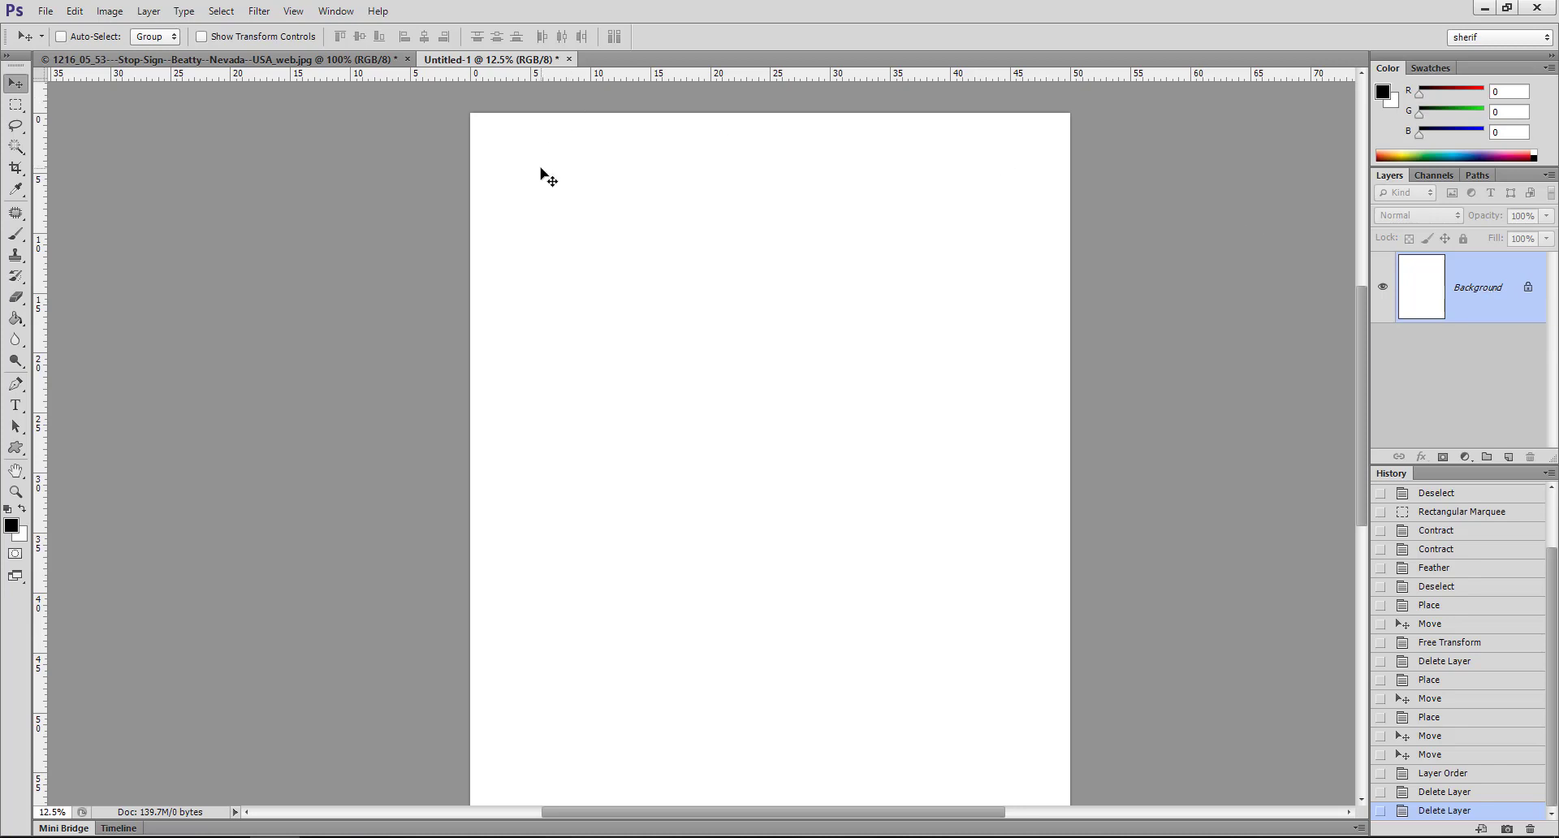
left_click(146, 11)
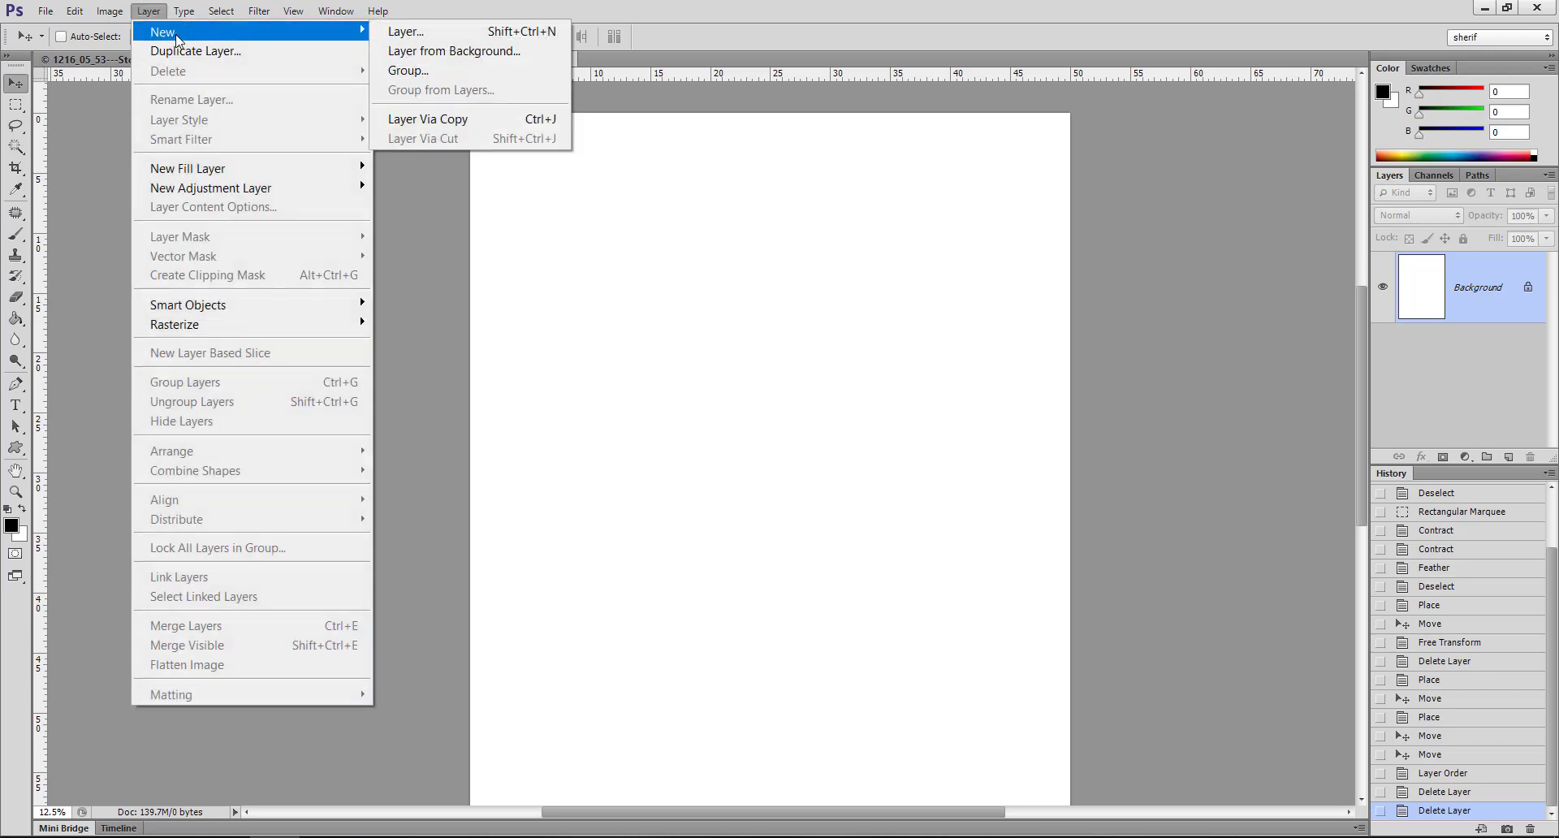
mouse_move(162, 32)
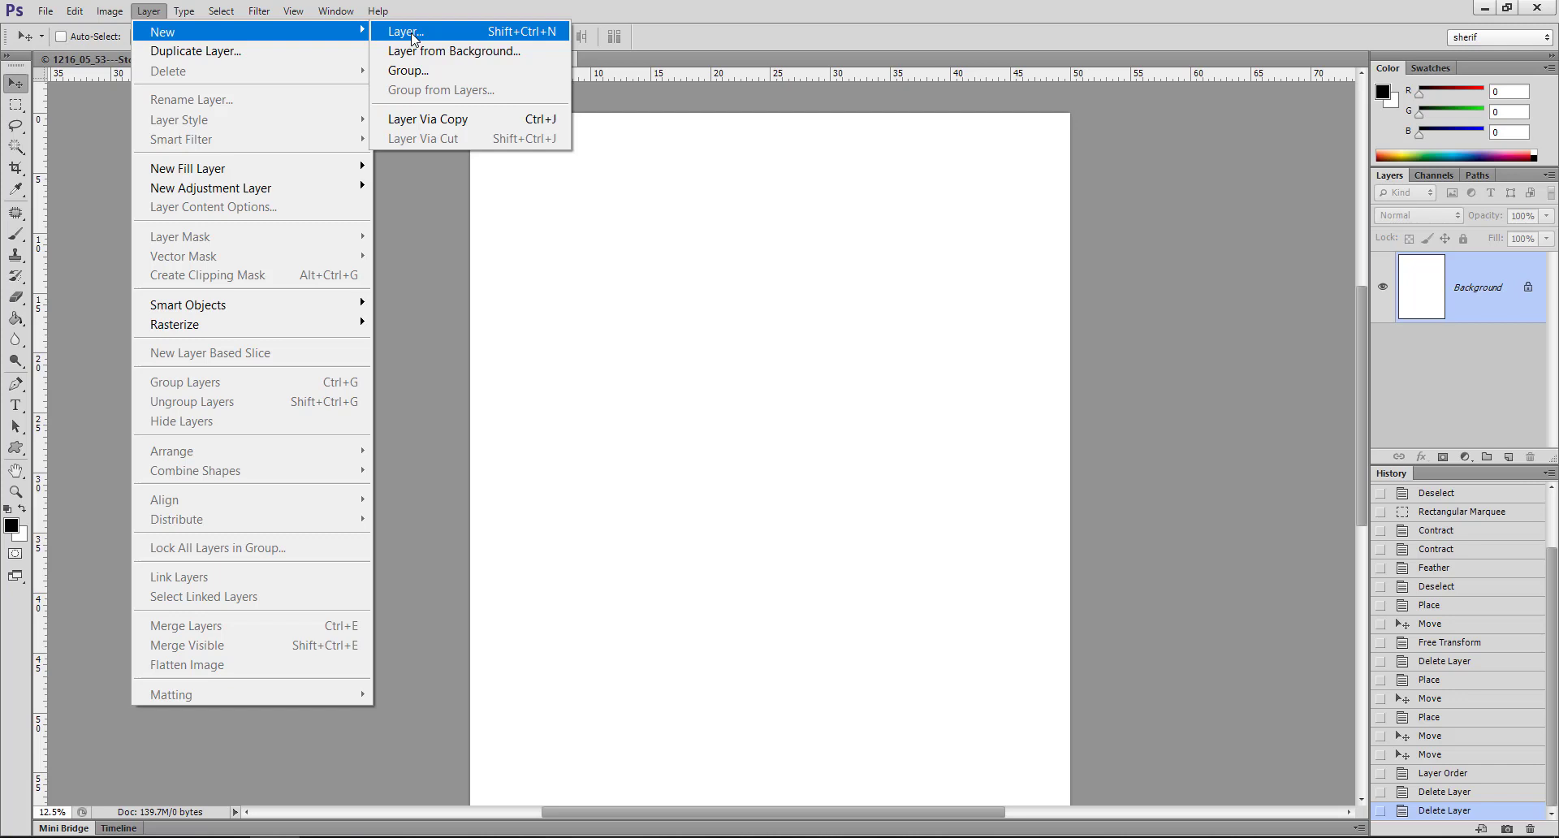
- Add a new Layer 1 above Background, then delete it
left_click(999, 411)
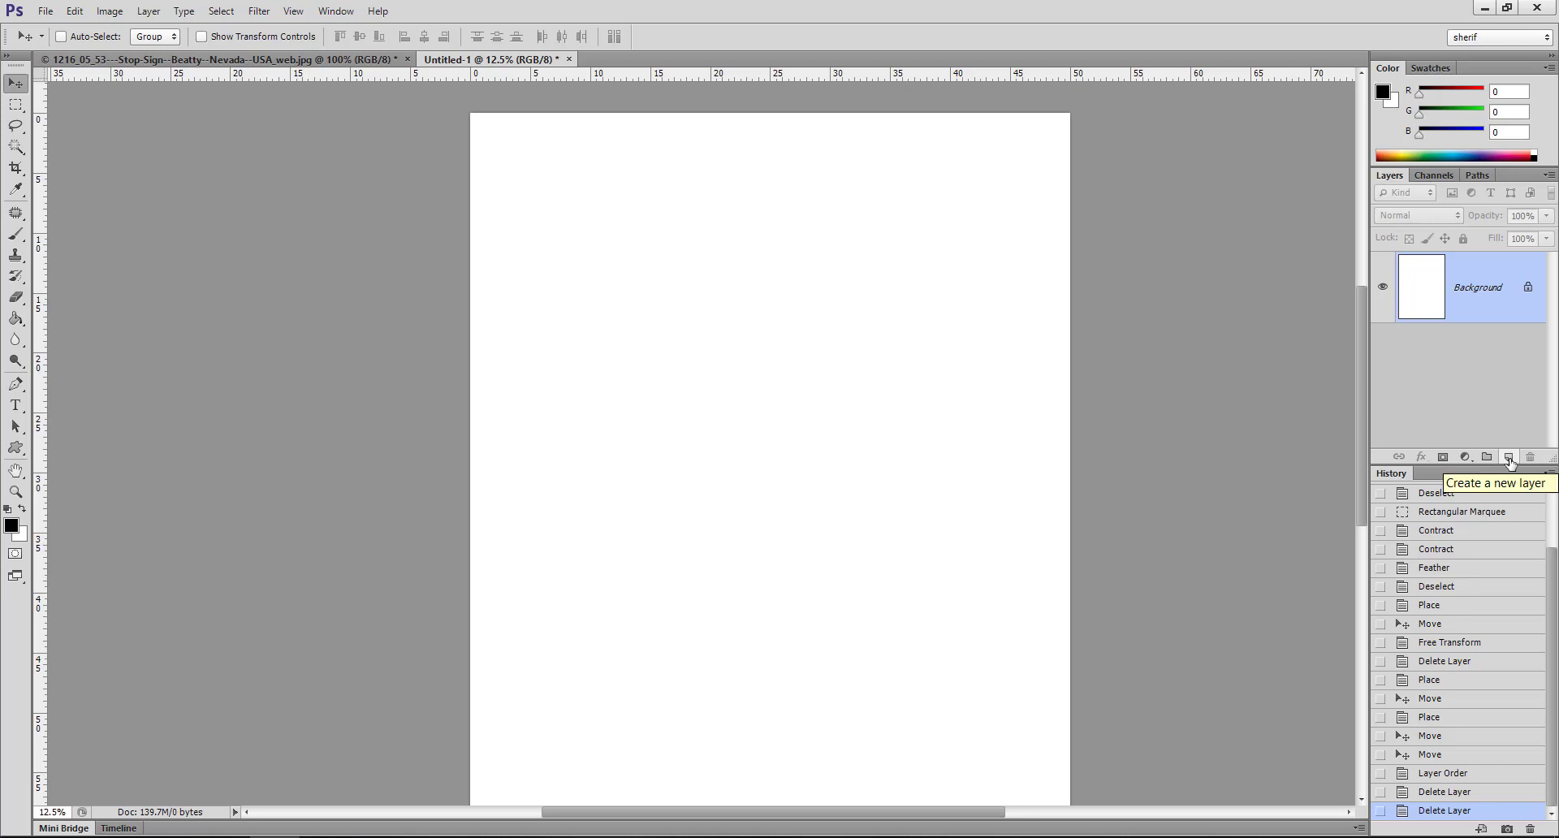
left_click(1508, 457)
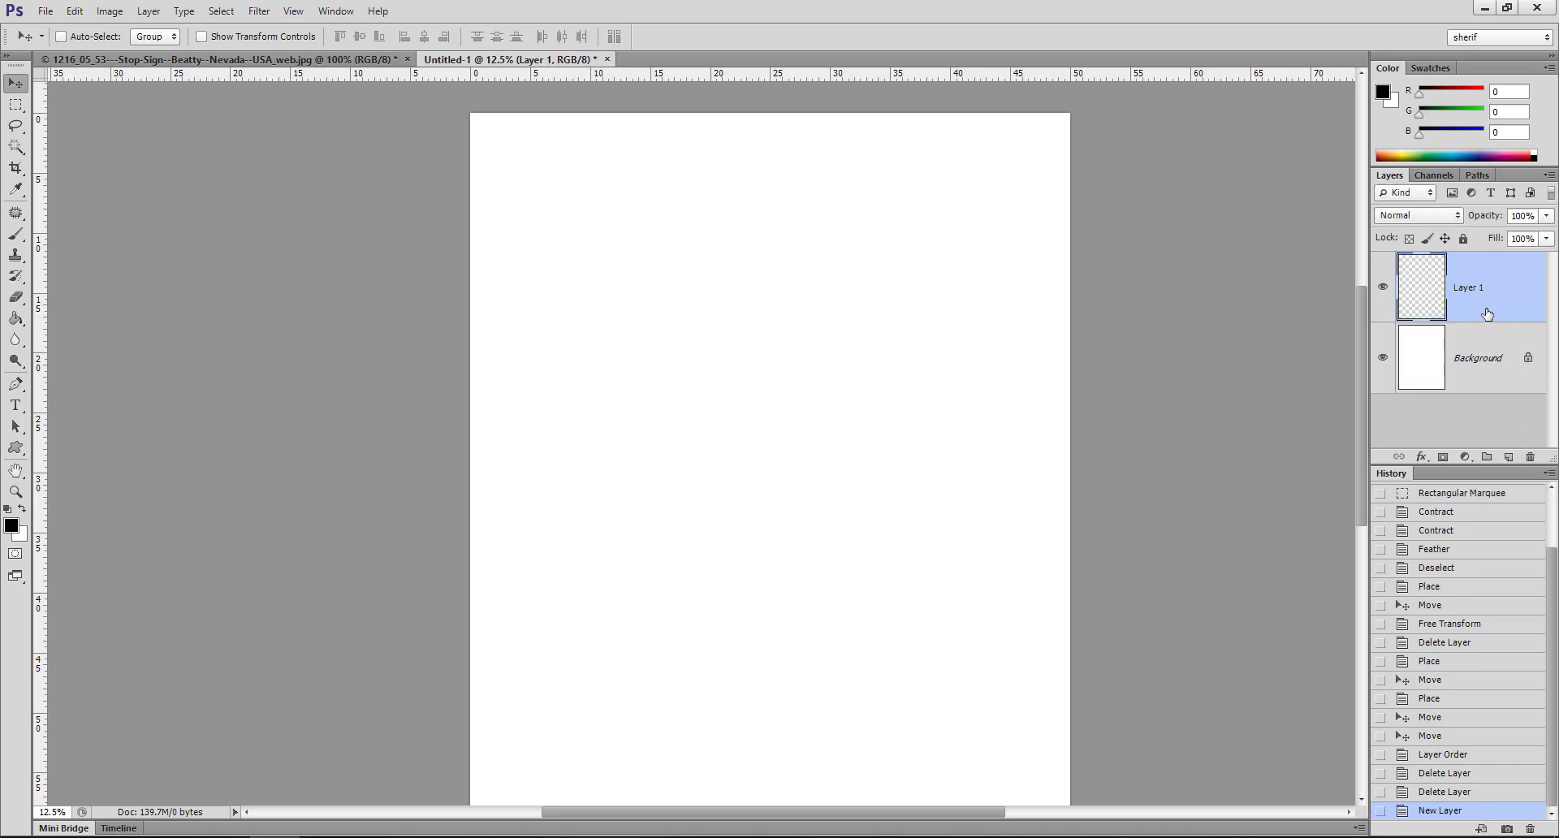
key("Delete")
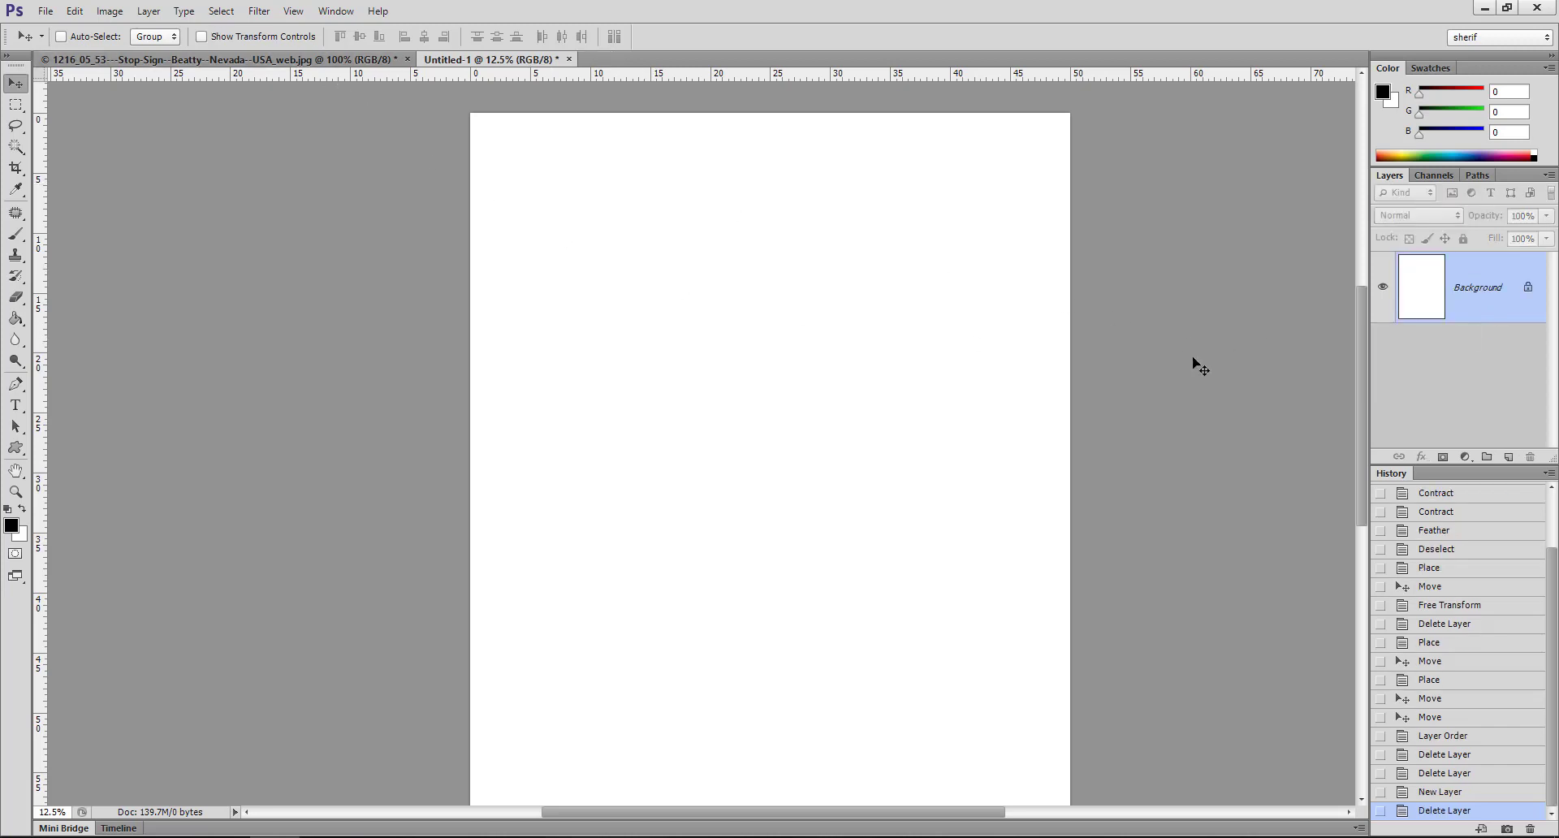
left_click(148, 11)
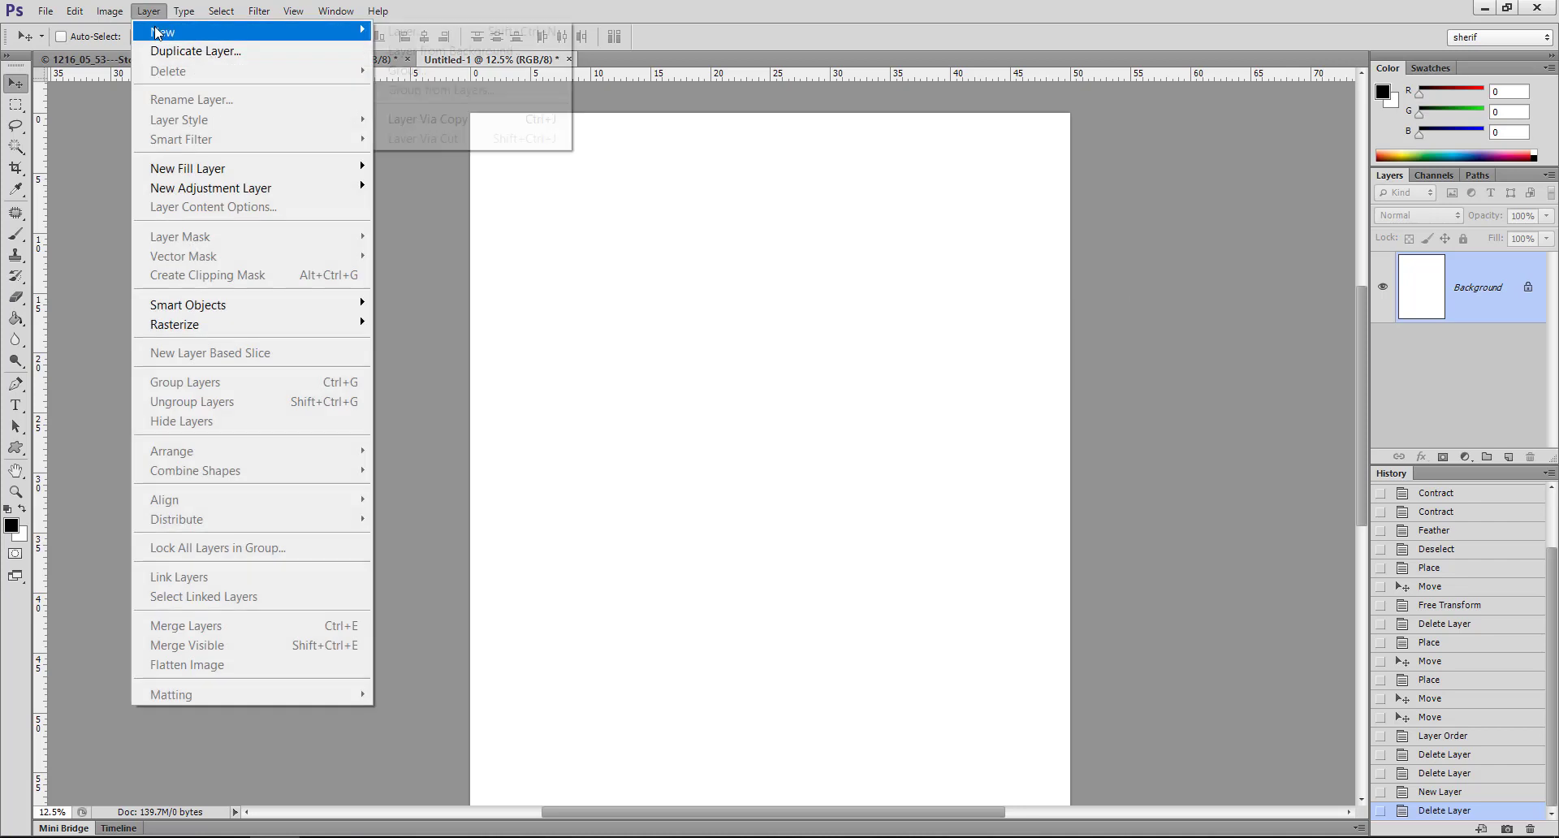
mouse_move(163, 32)
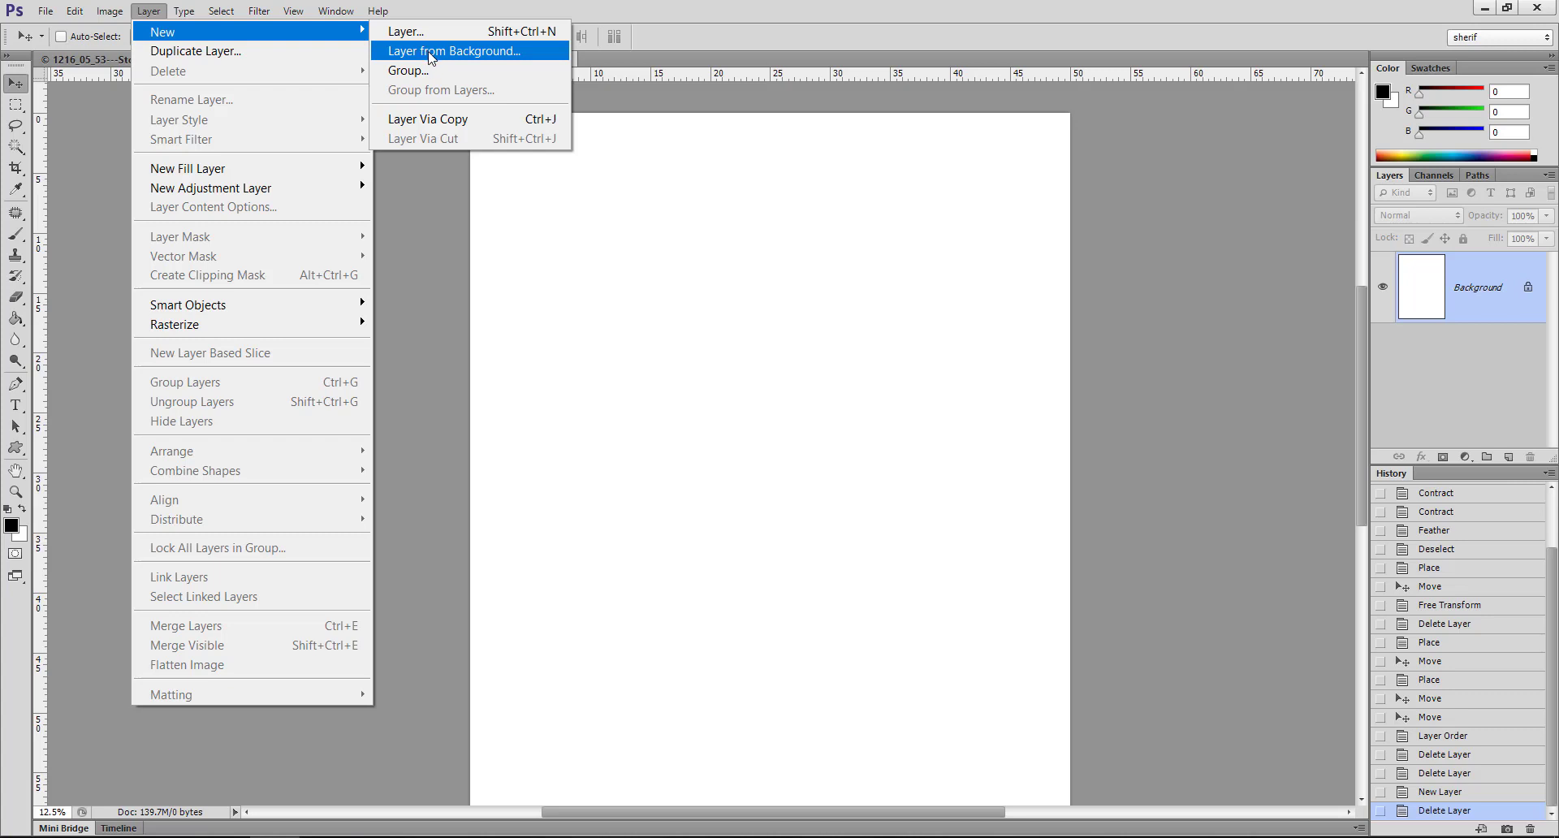
key("Escape")
key("Escape")
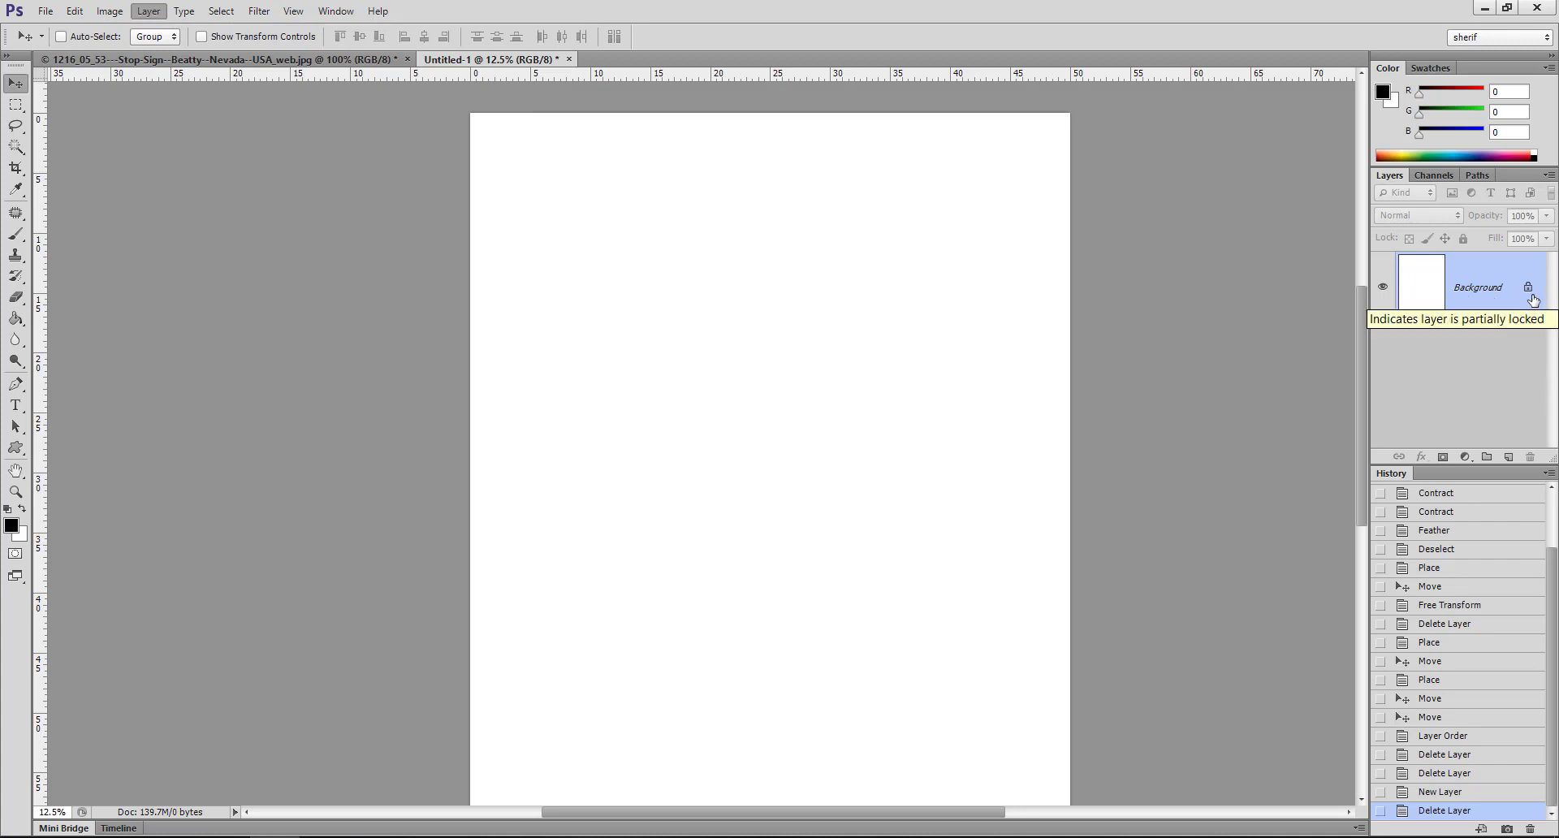
left_click(322, 65)
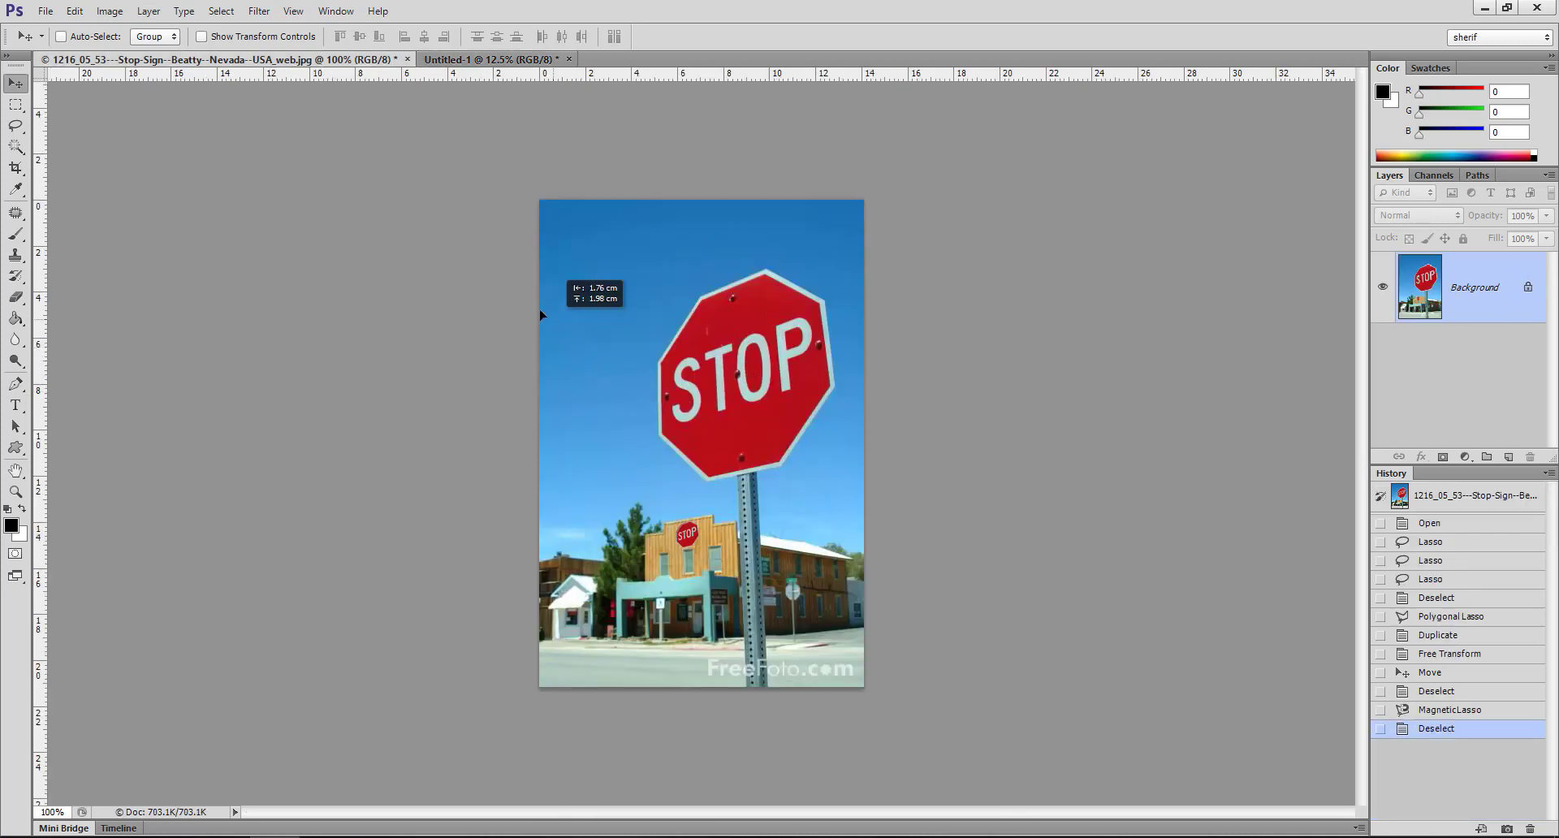
left_click_drag(542, 315, 487, 276)
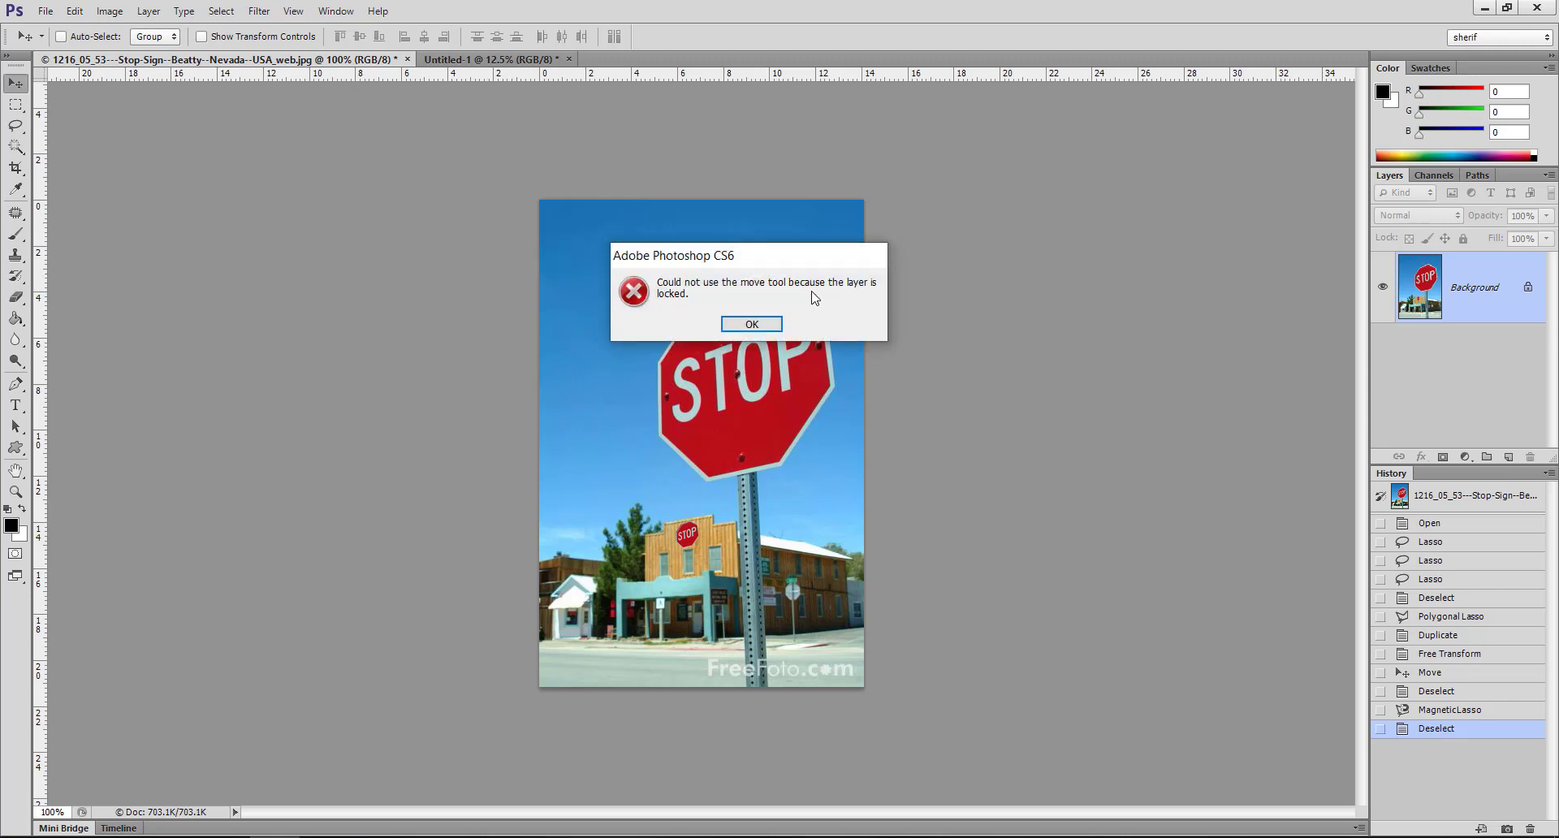
left_click(751, 324)
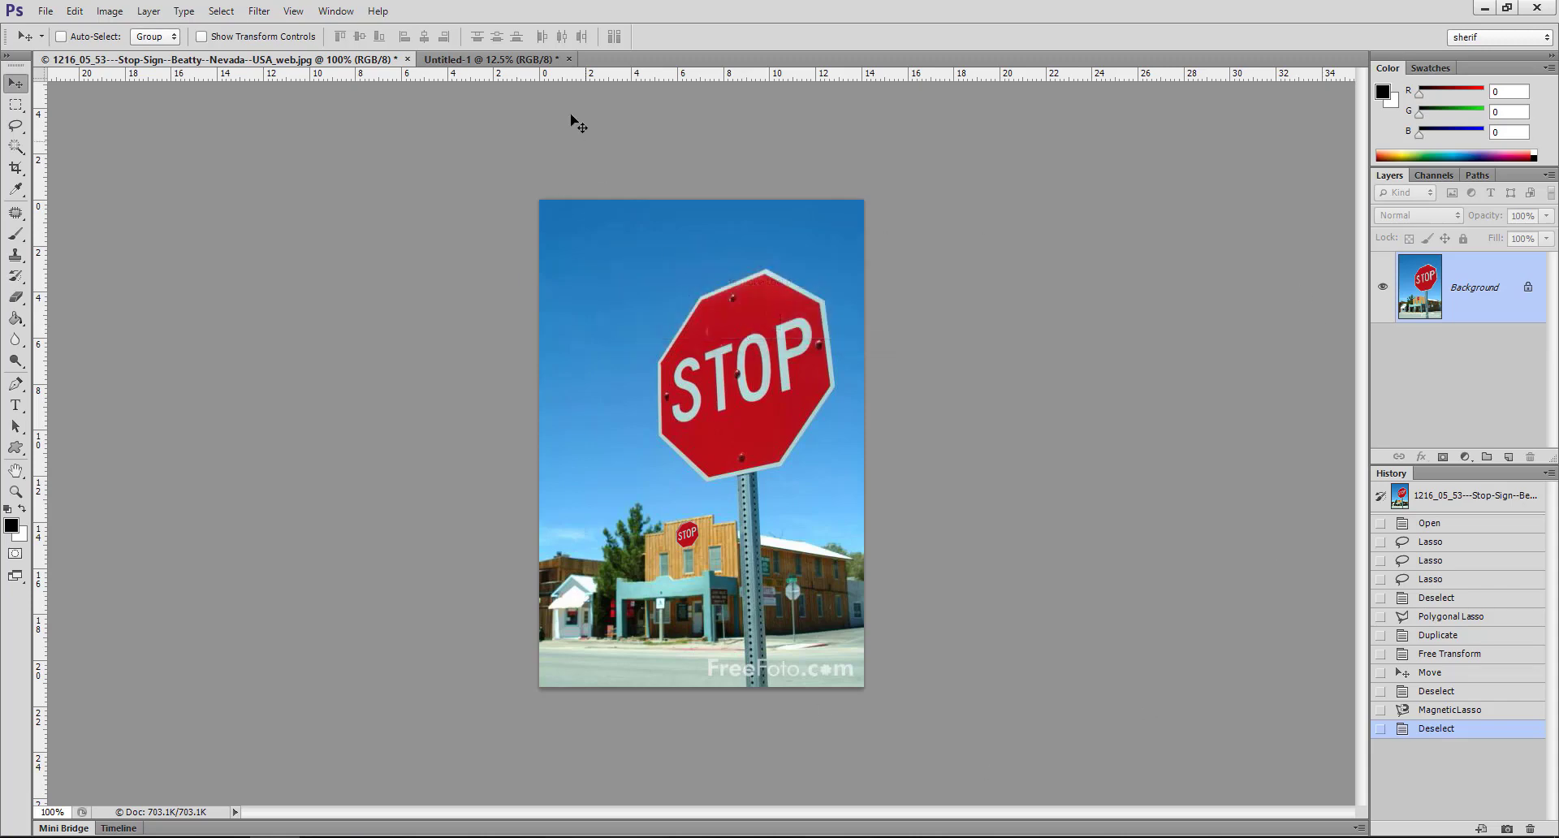
left_click(532, 60)
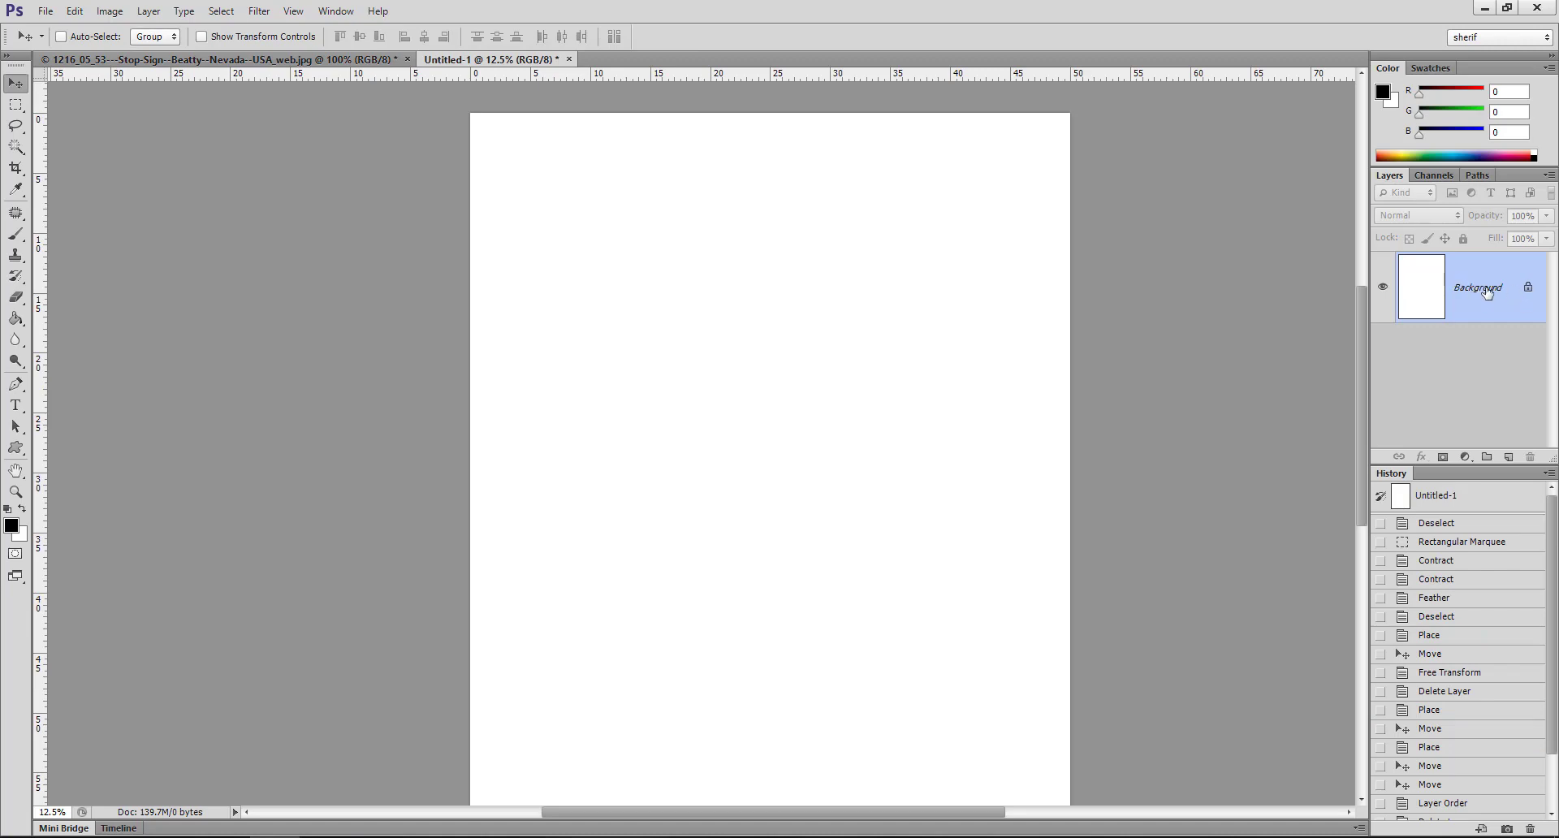
- Convert the Background into Layer 0 with Layer from Background
left_click(148, 10)
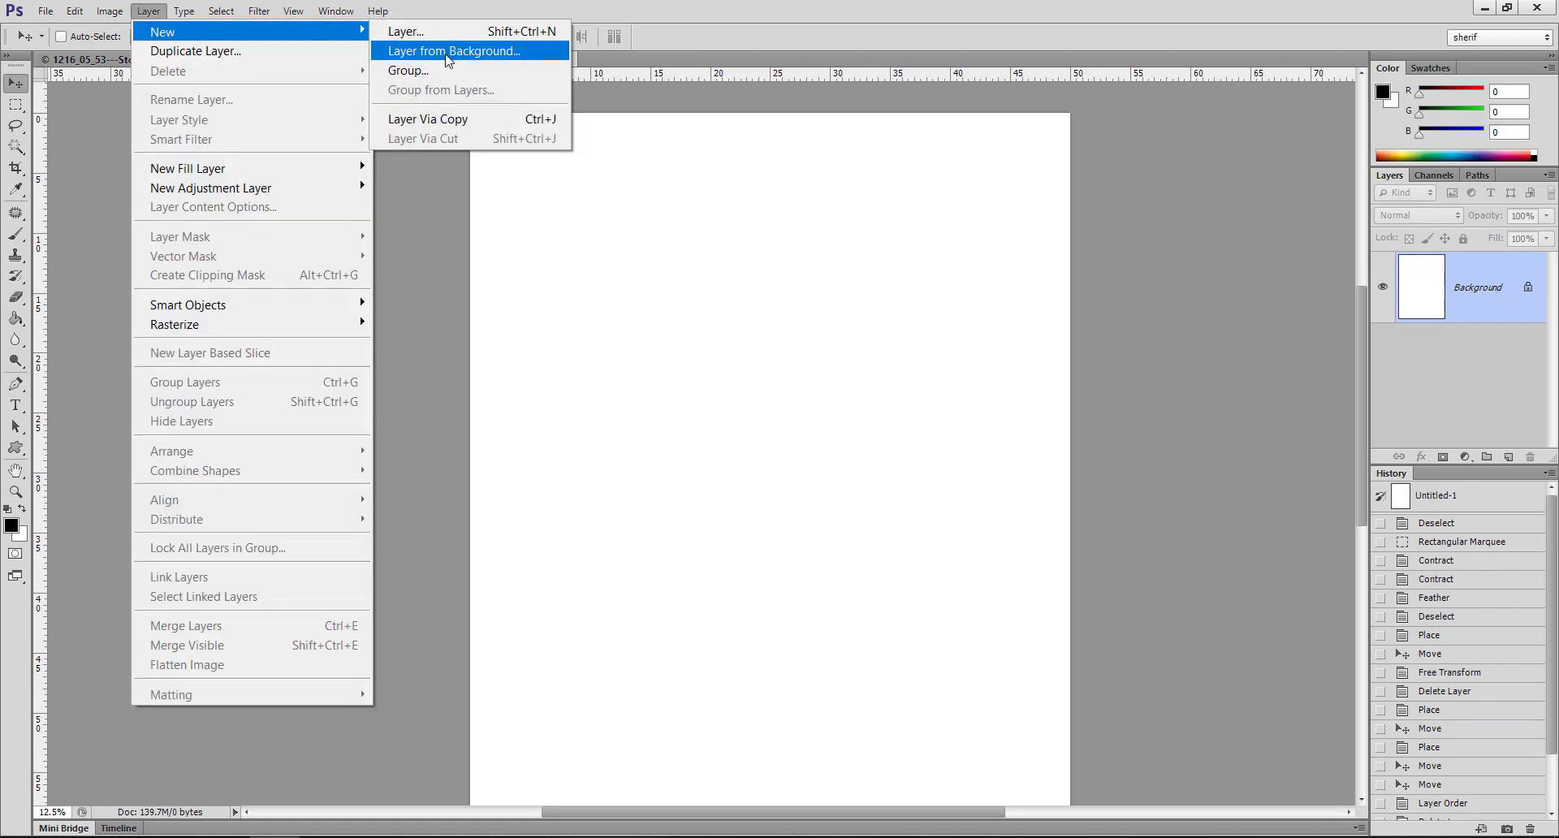
left_click(447, 56)
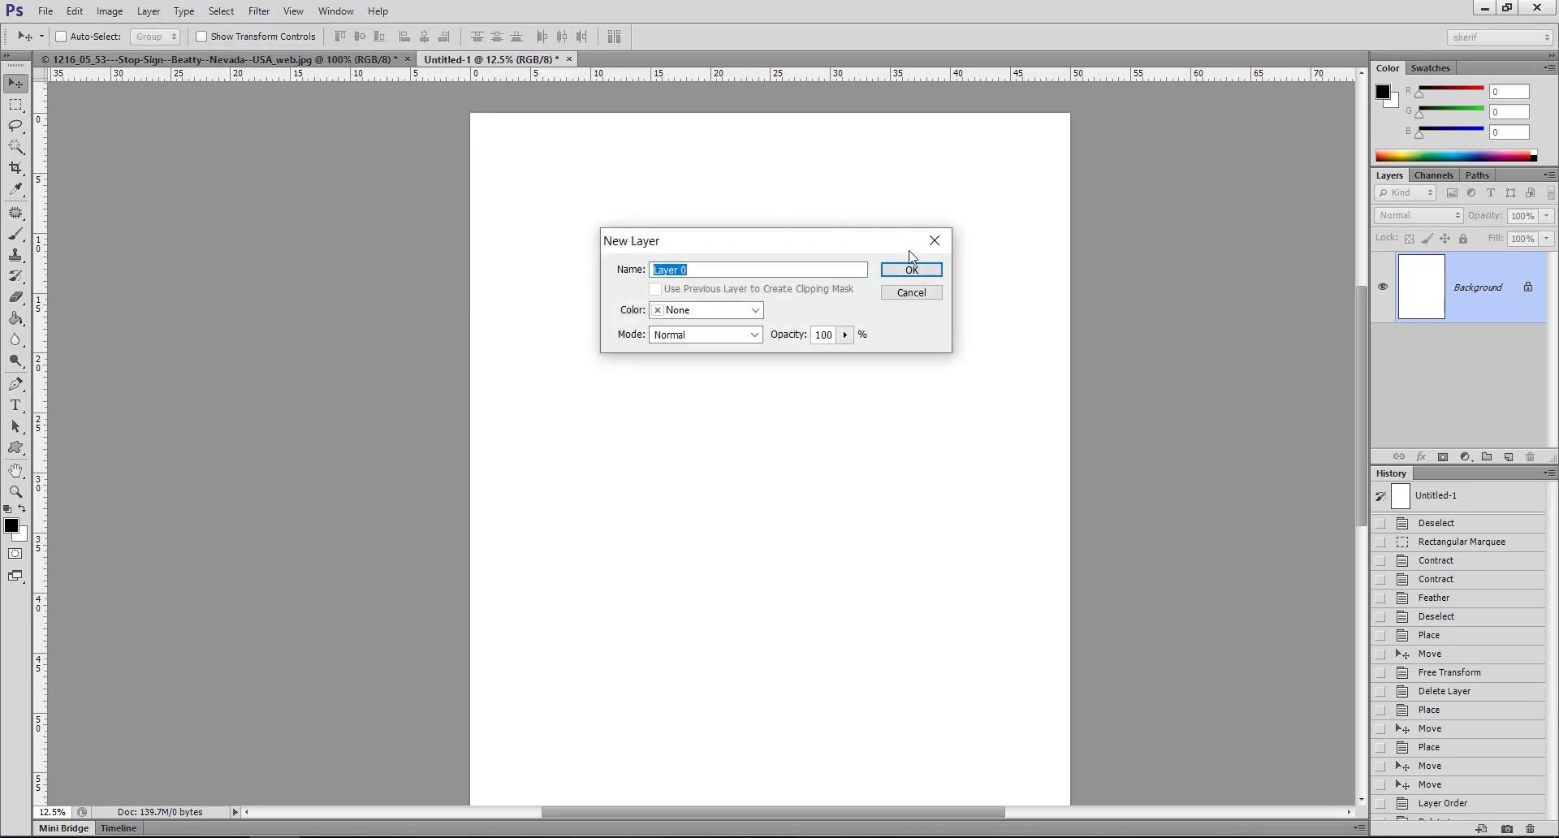
left_click(912, 271)
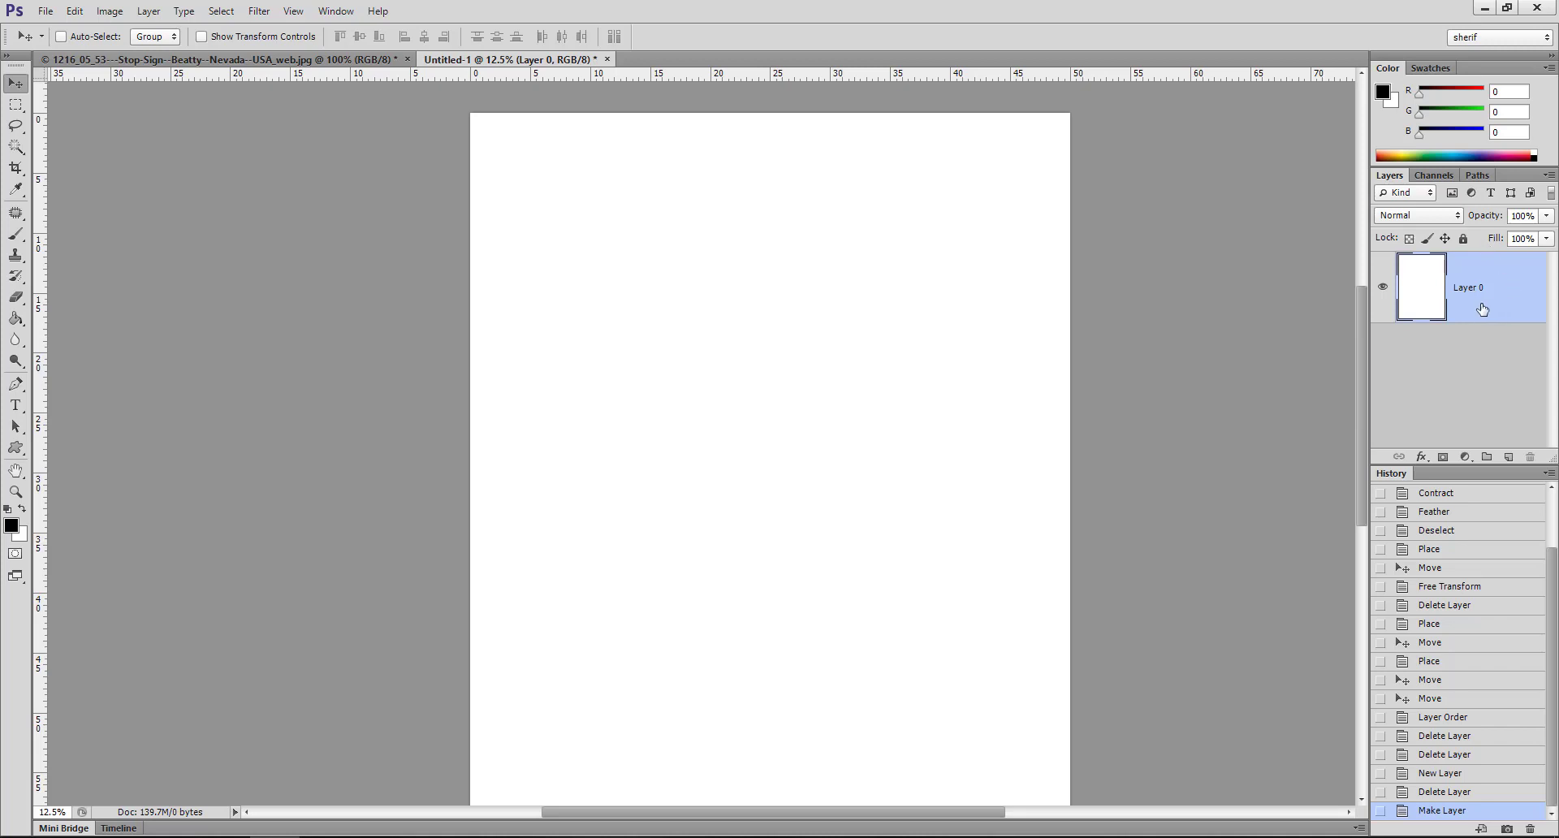
- Test moving Layer 0 around the canvas, then undo the last move
mouse_move(790, 235)
left_mouse_down()
mouse_move(798, 335)
mouse_move(901, 325)
left_mouse_up()
left_click_drag(686, 309, 770, 321)
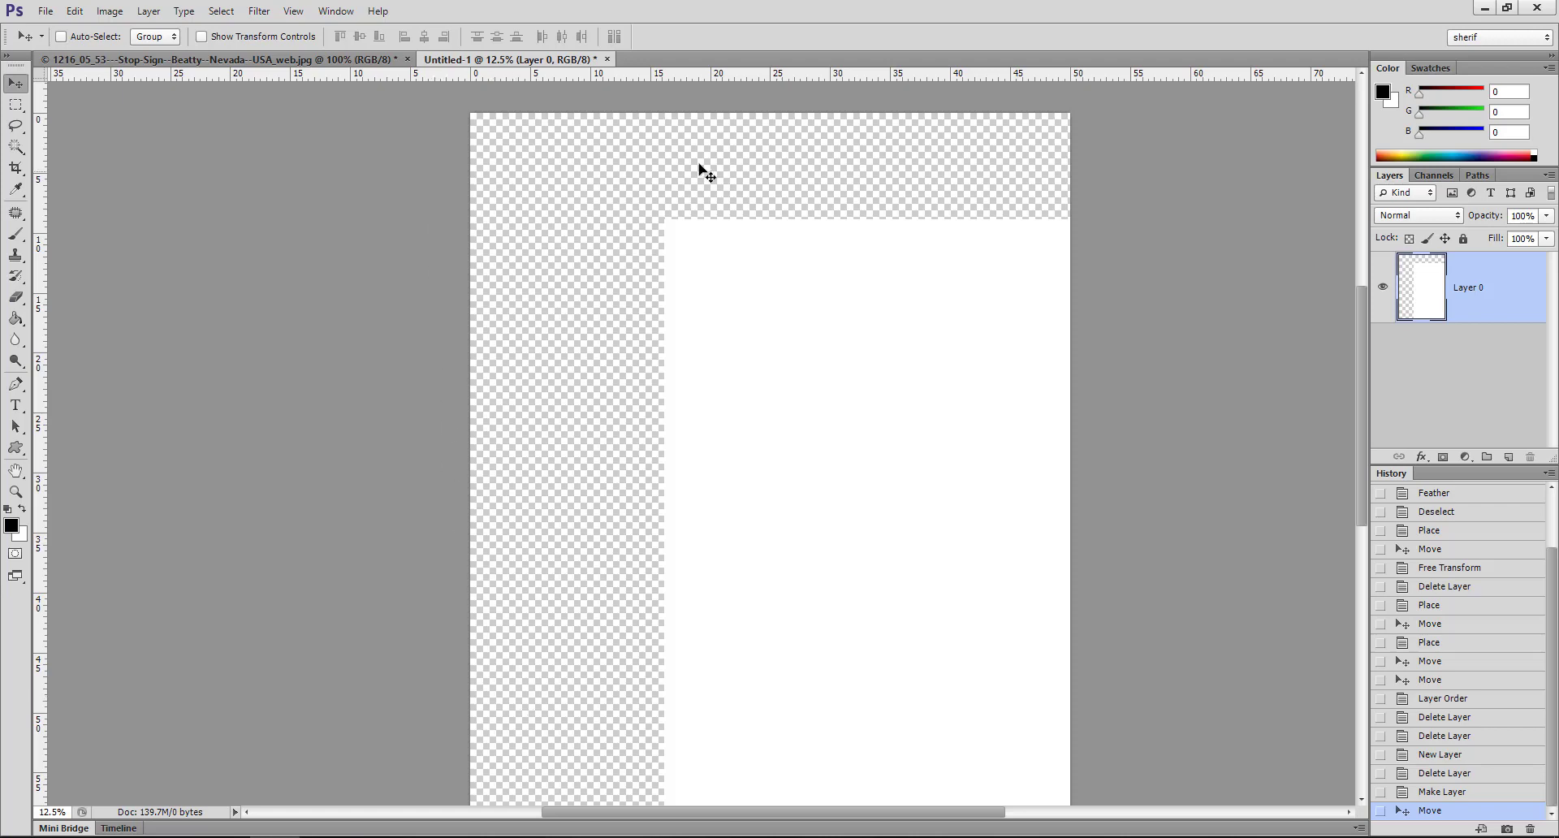
mouse_move(772, 438)
left_mouse_down()
mouse_move(470, 407)
mouse_move(606, 383)
mouse_move(636, 393)
mouse_move(588, 335)
left_mouse_up()
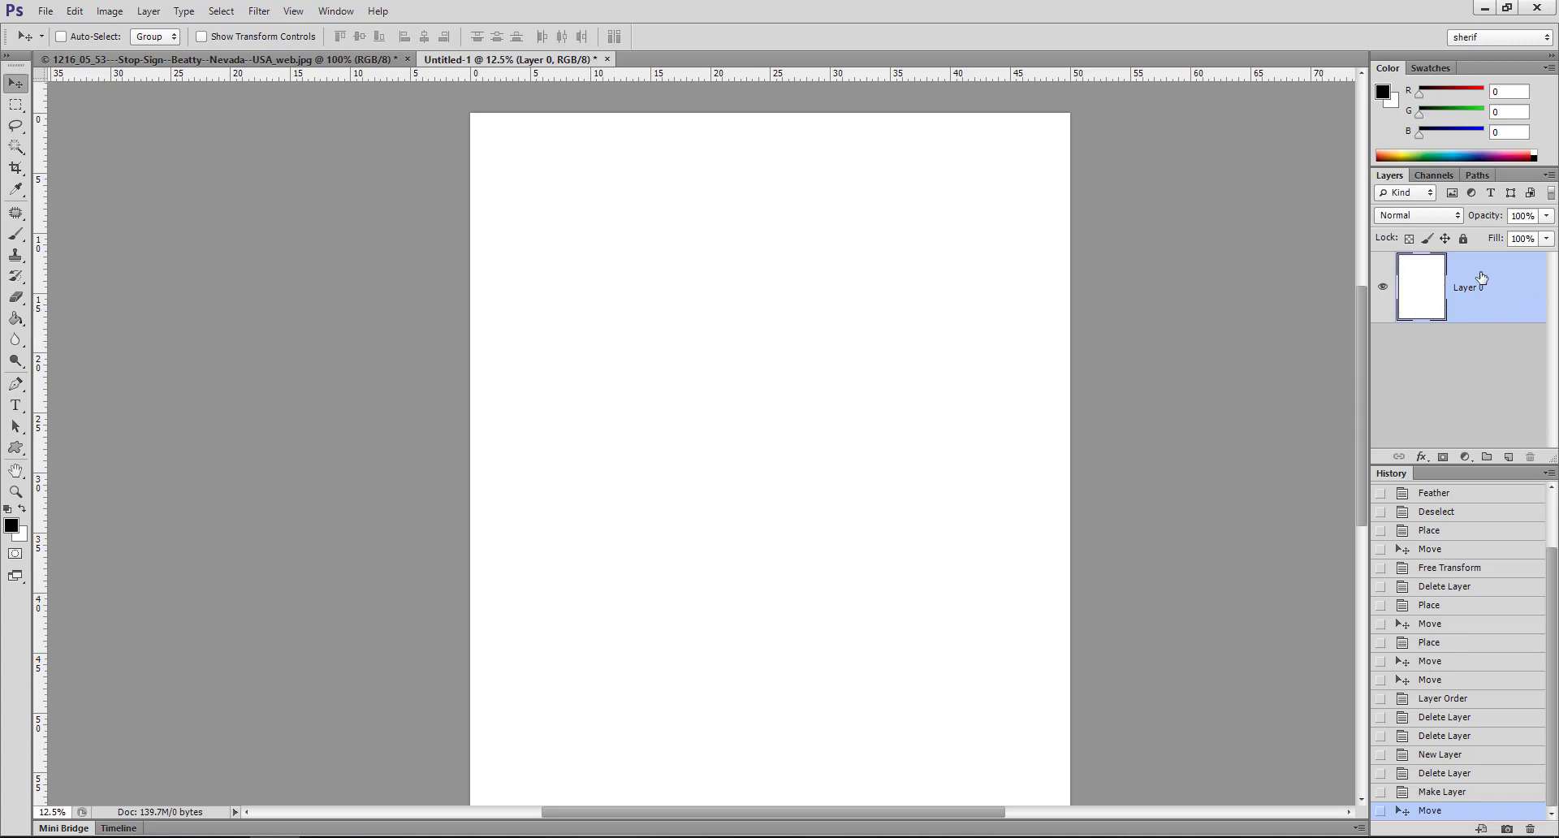
left_click_drag(733, 268, 725, 259)
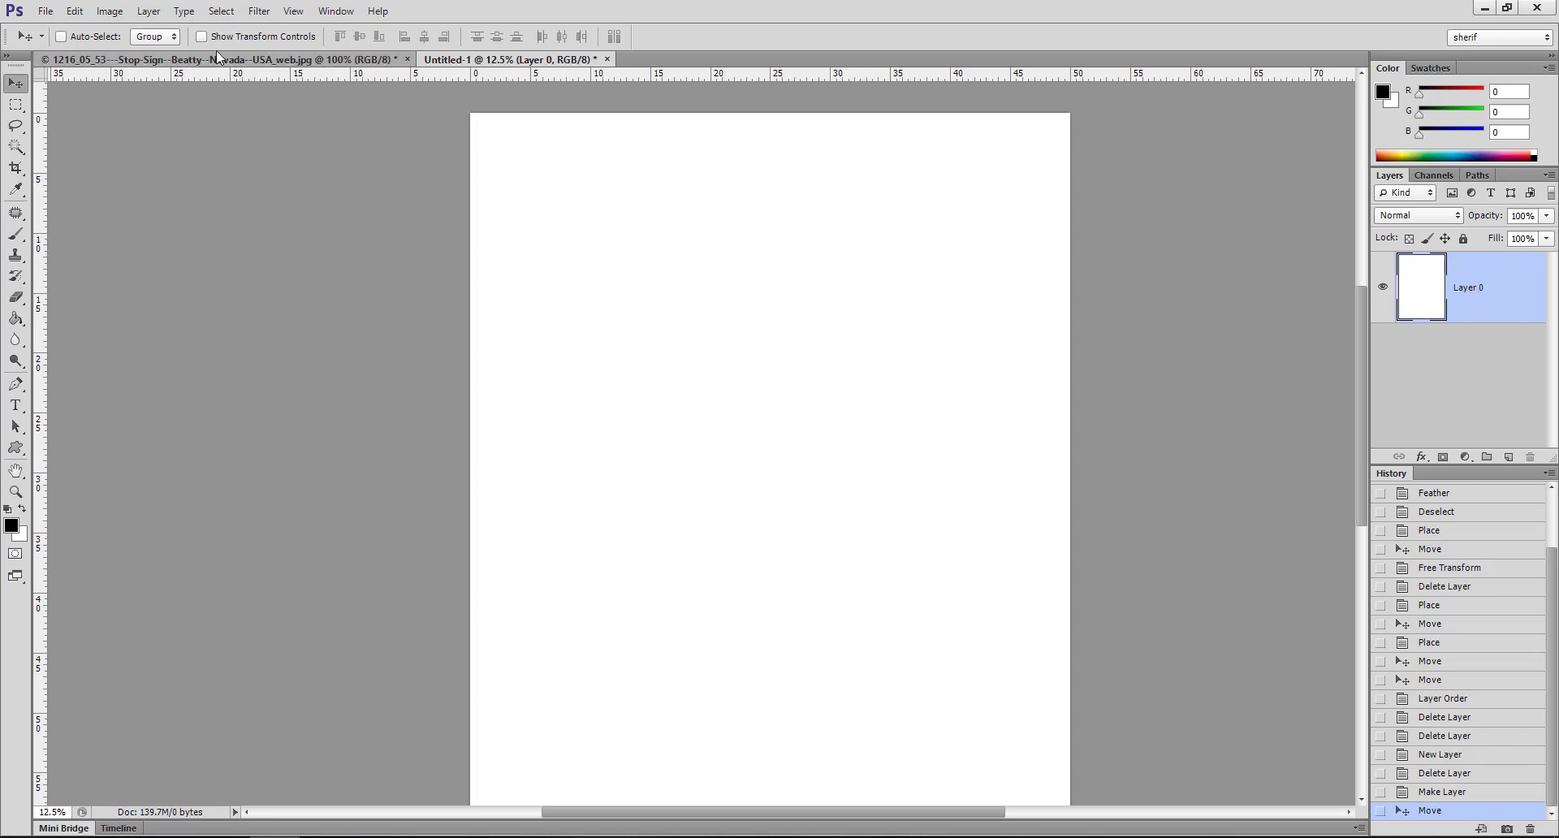
left_click(148, 10)
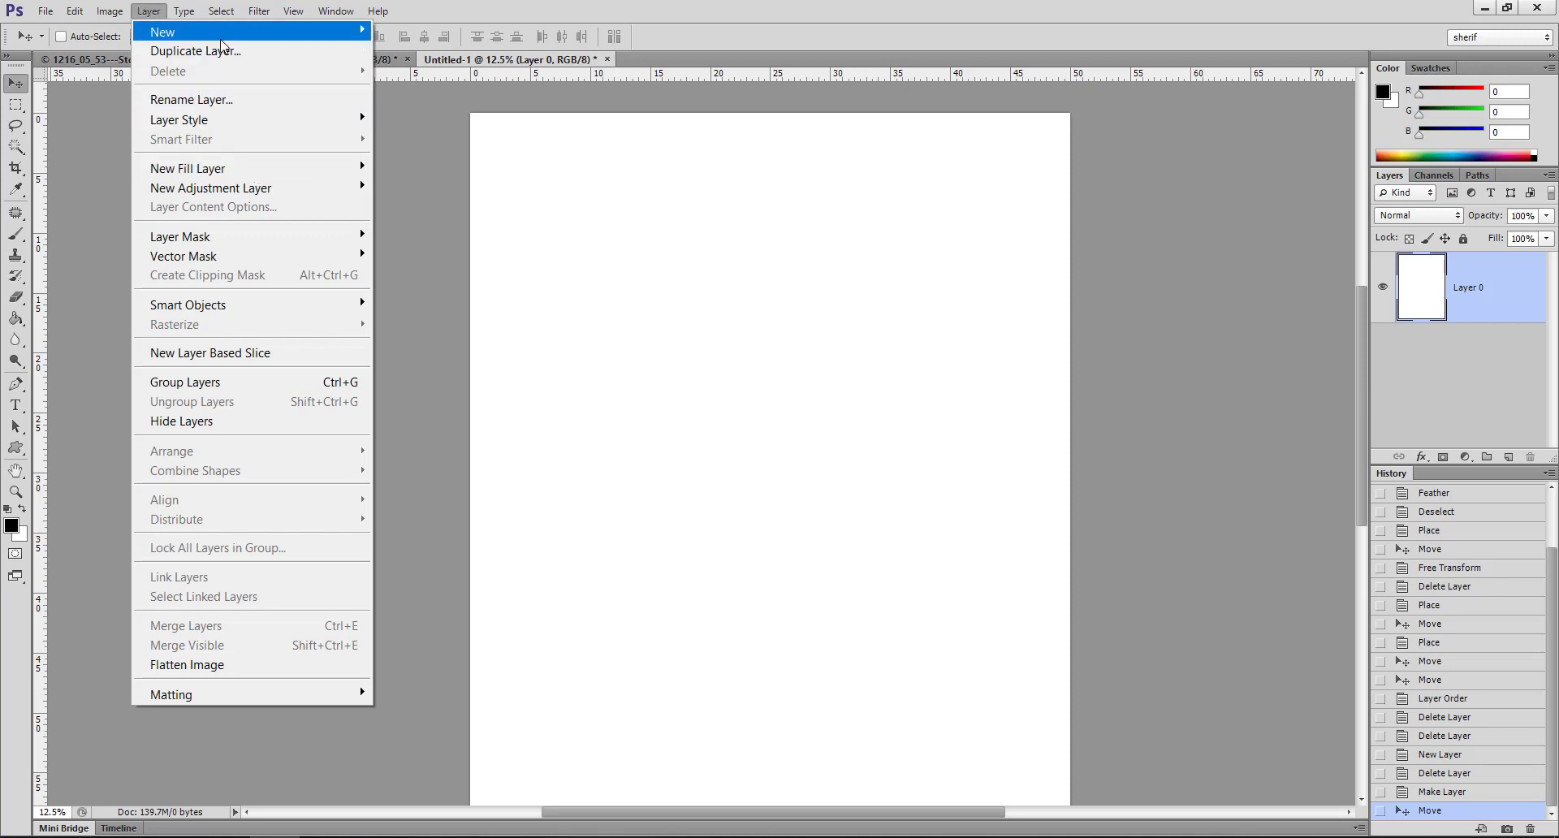
mouse_move(162, 31)
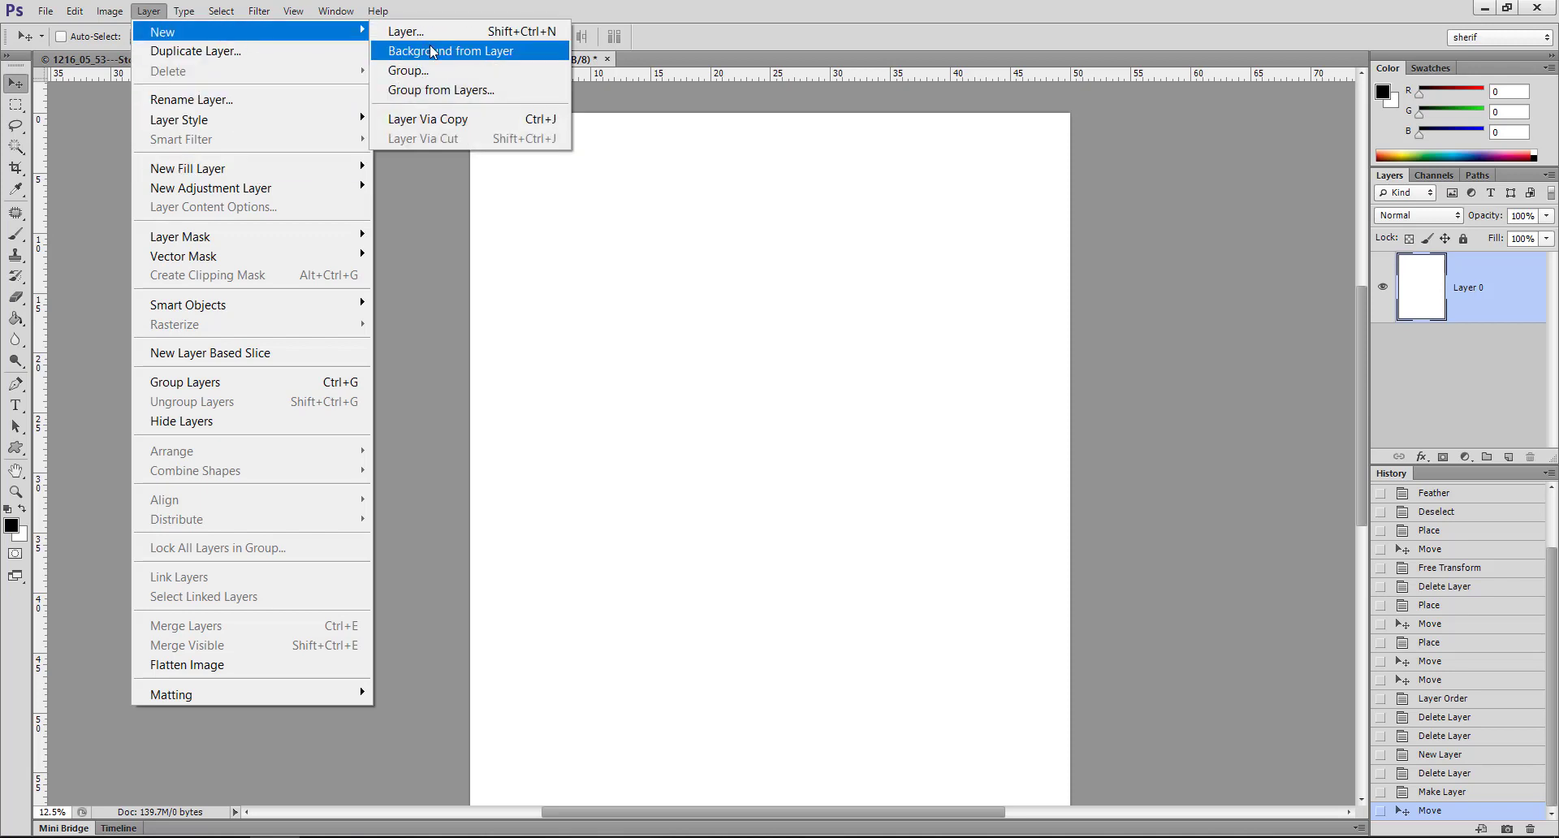
left_click(1168, 292)
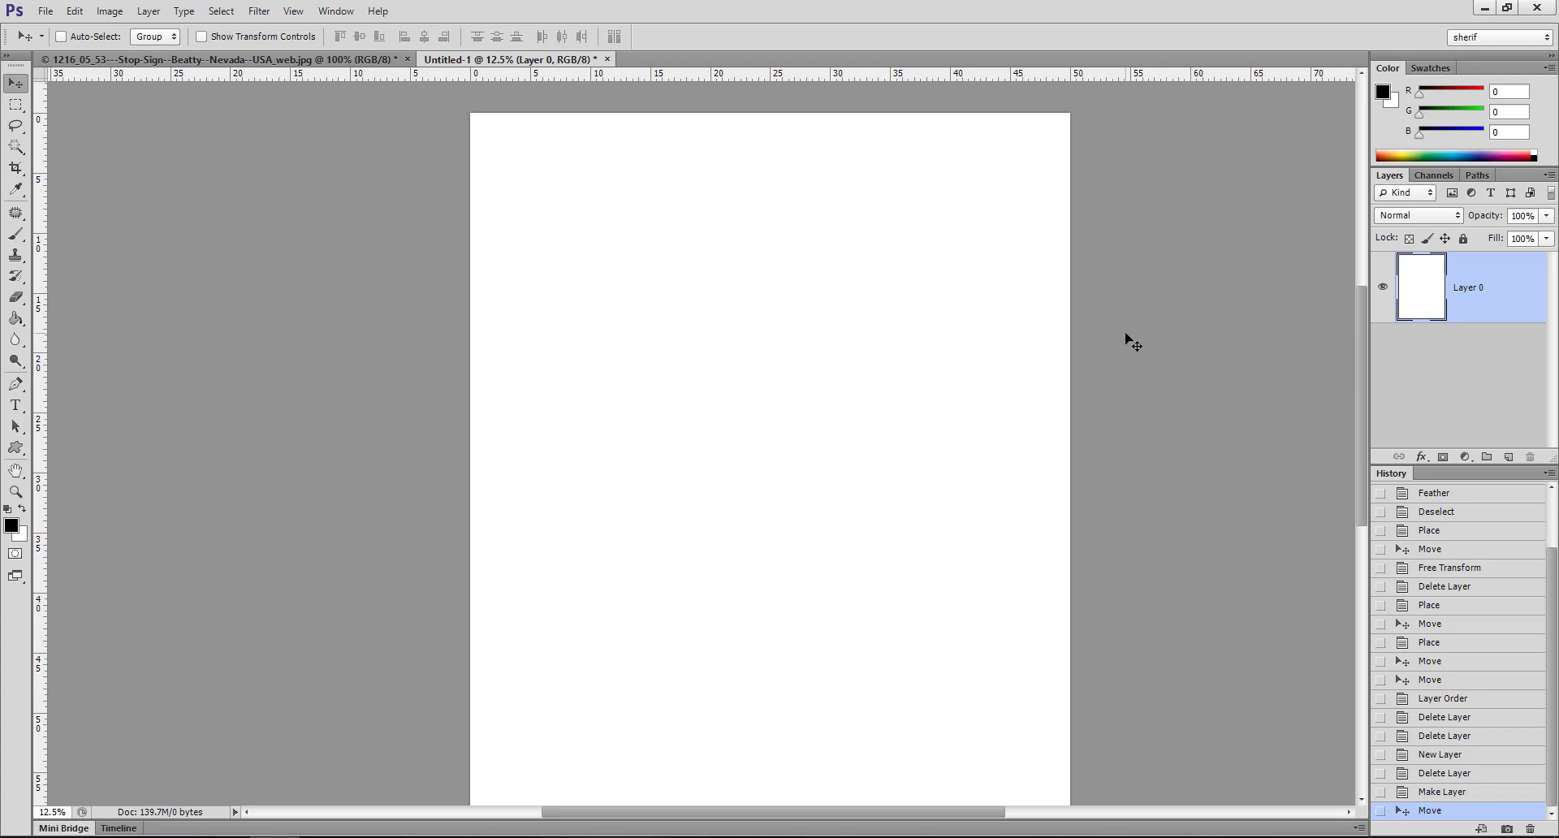
key("ctrl+z")
- Turn the Background into Layer 0 again from the layer's New Layer dialog
key("ctrl+alt+z")
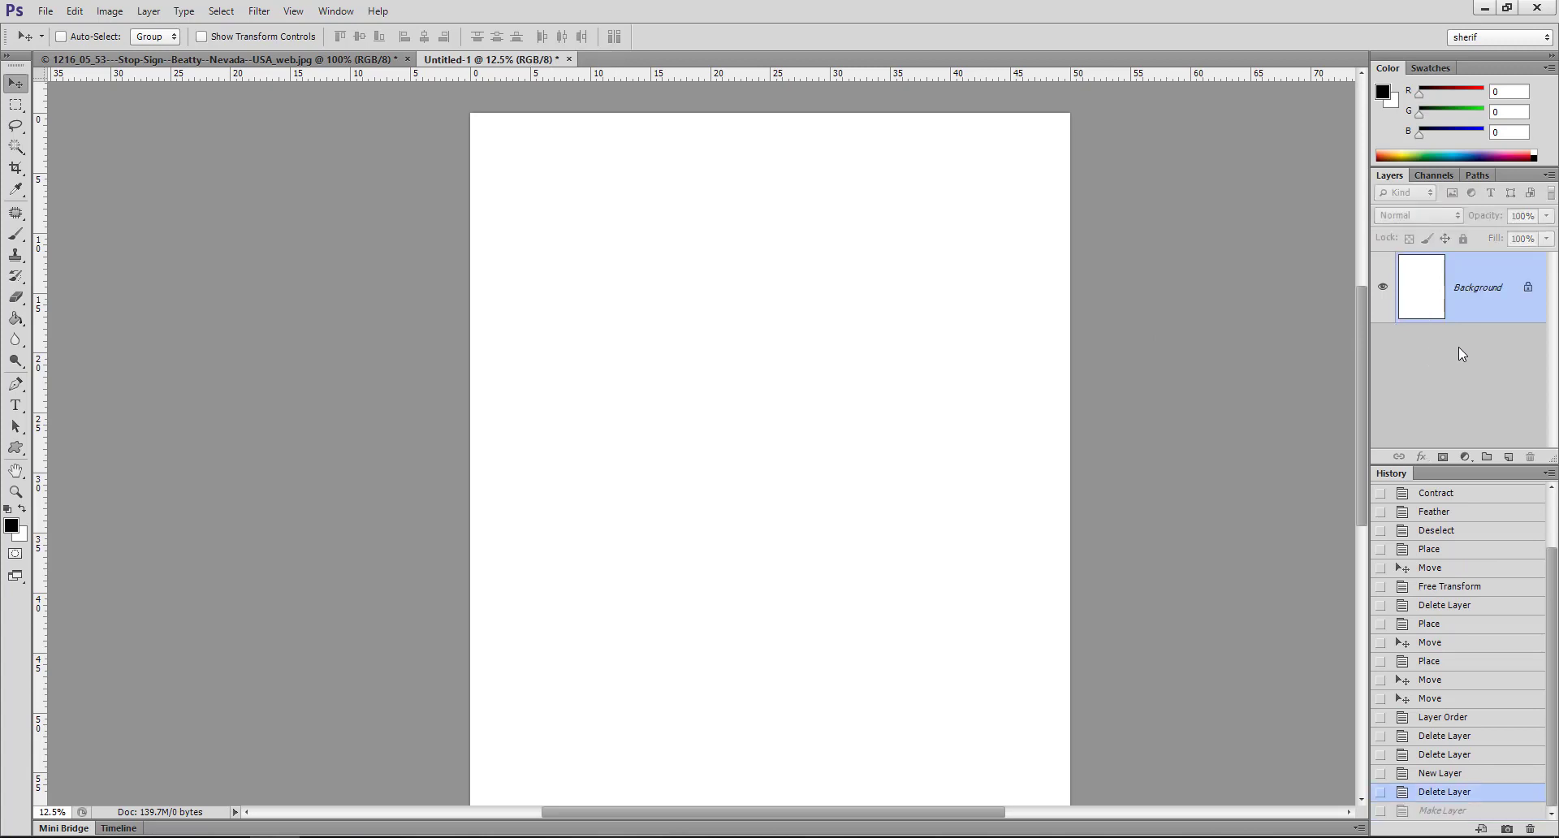
double_click(1468, 301)
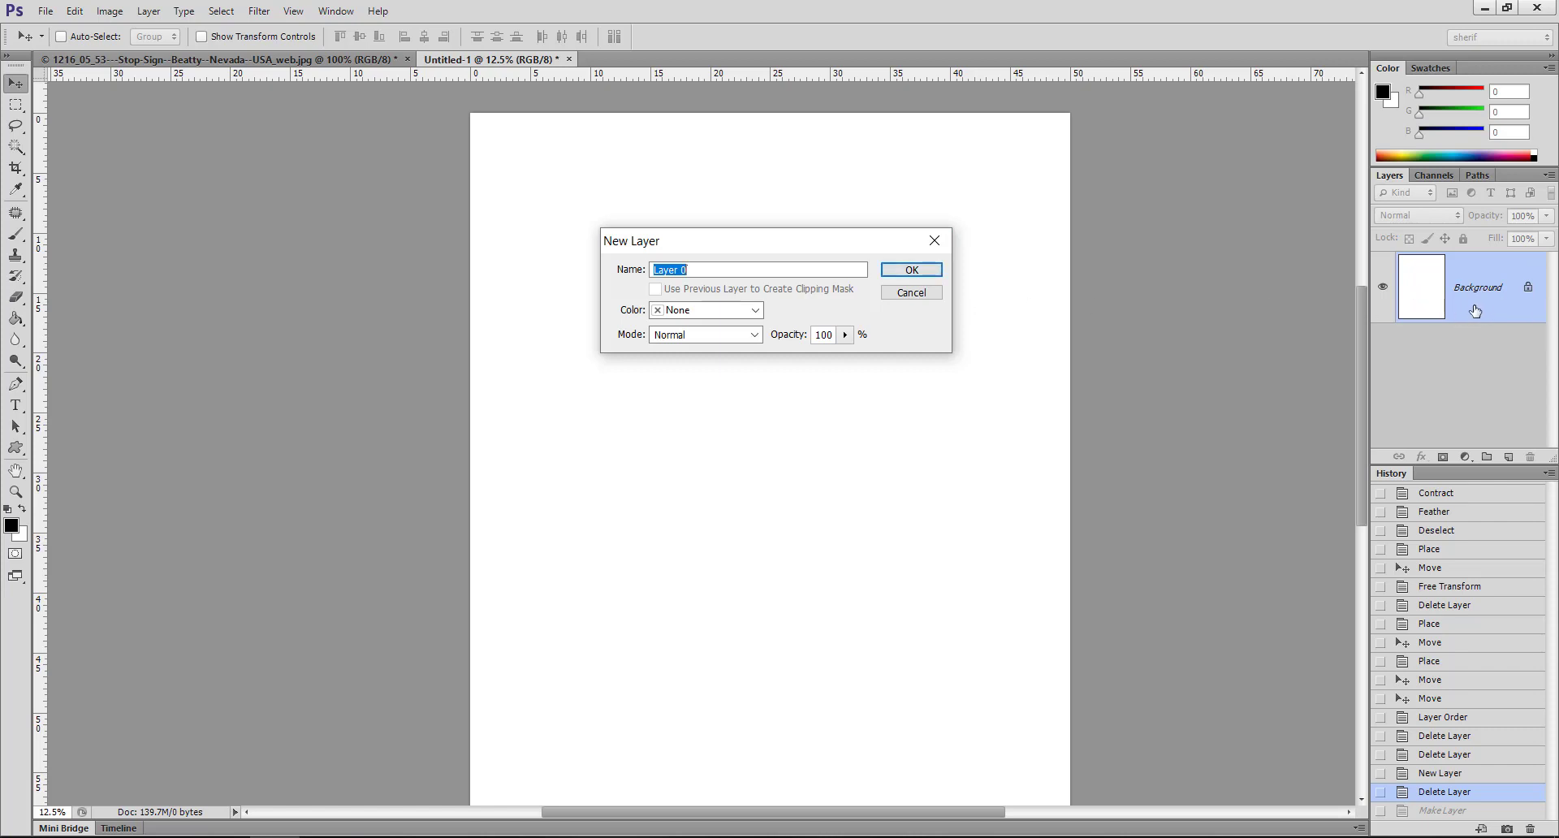
key("Return")
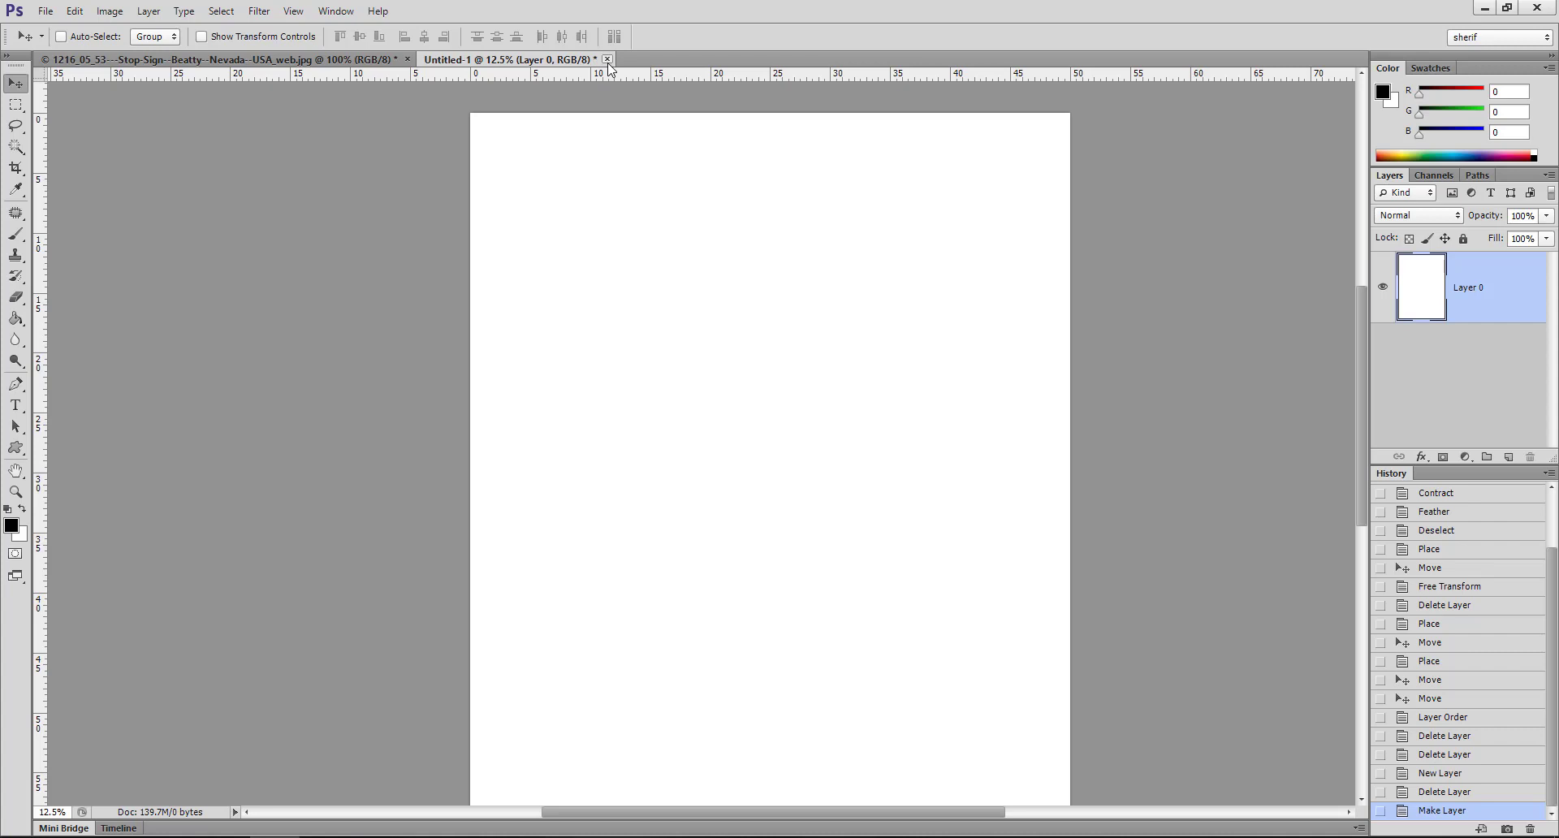
- Close the stop-sign photo document without saving changes
left_click(608, 63)
left_click(407, 59)
key("Tab")
key("Return")
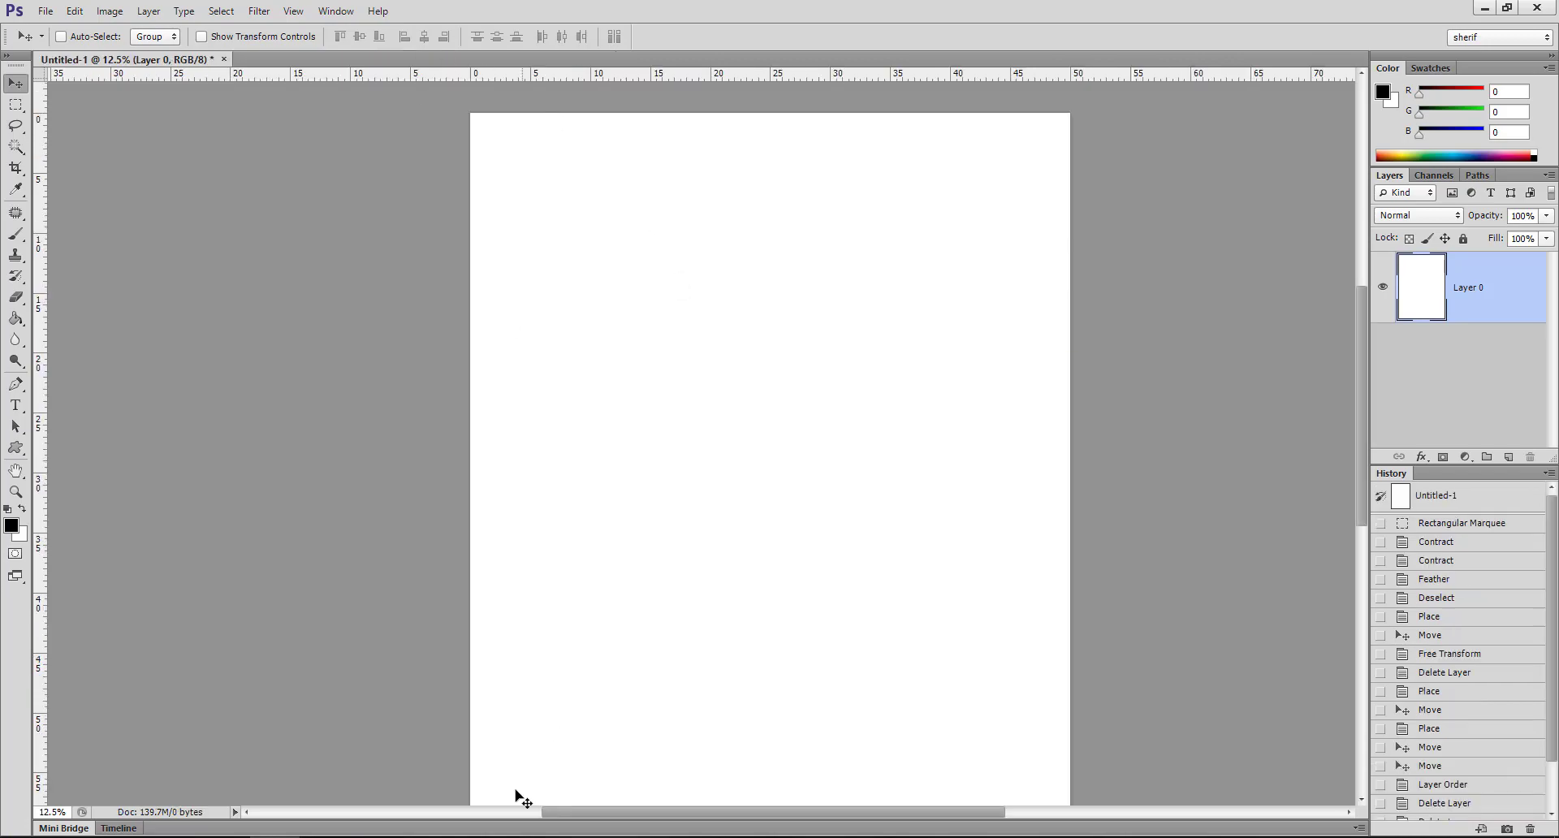
- In File Explorer, go back to the course Materials folder and open the new exercise folder
left_click(221, 837)
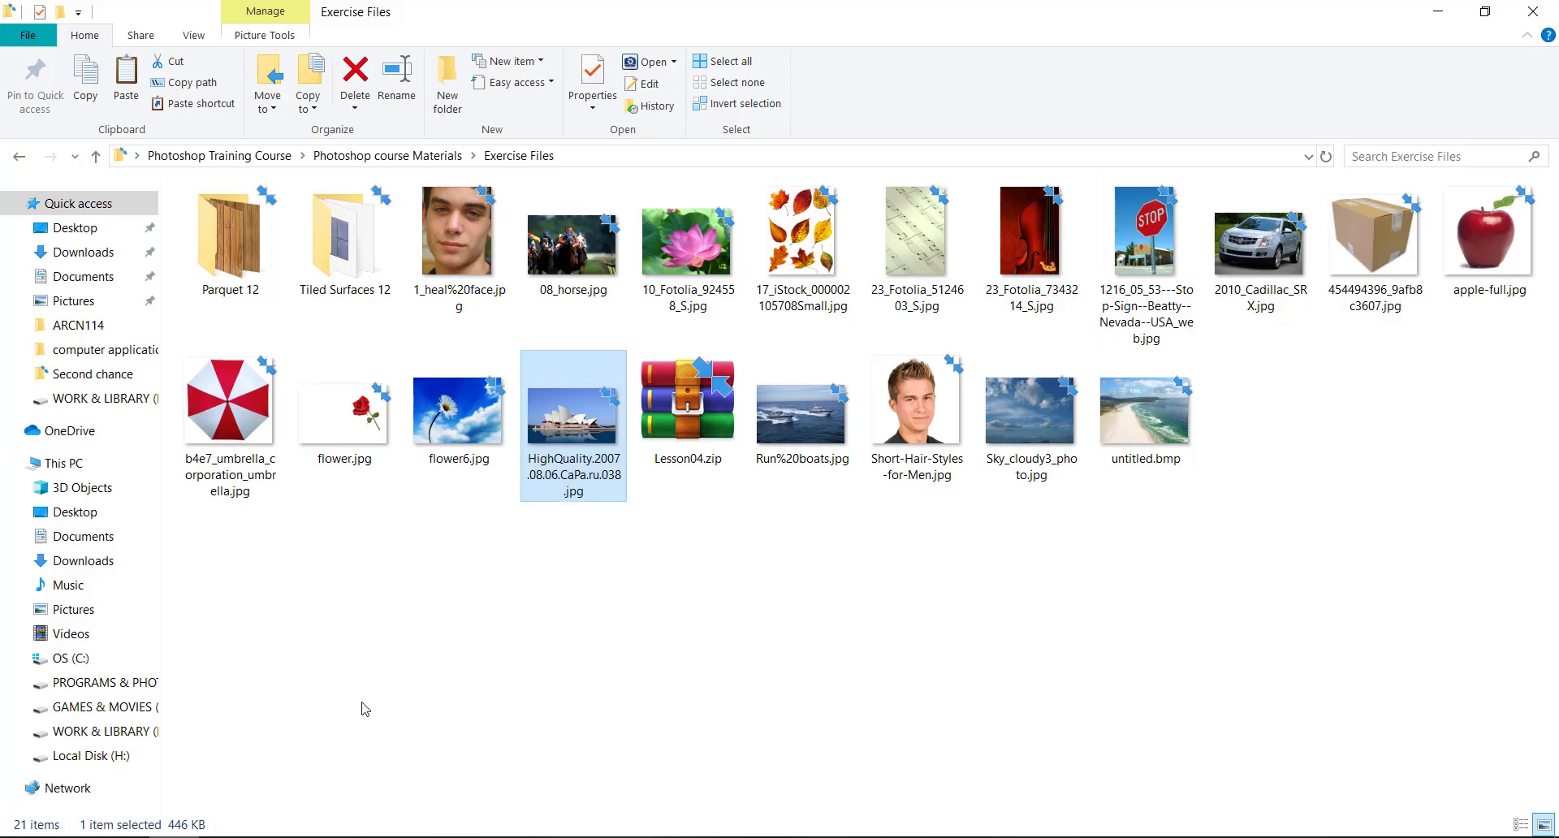
left_click(19, 156)
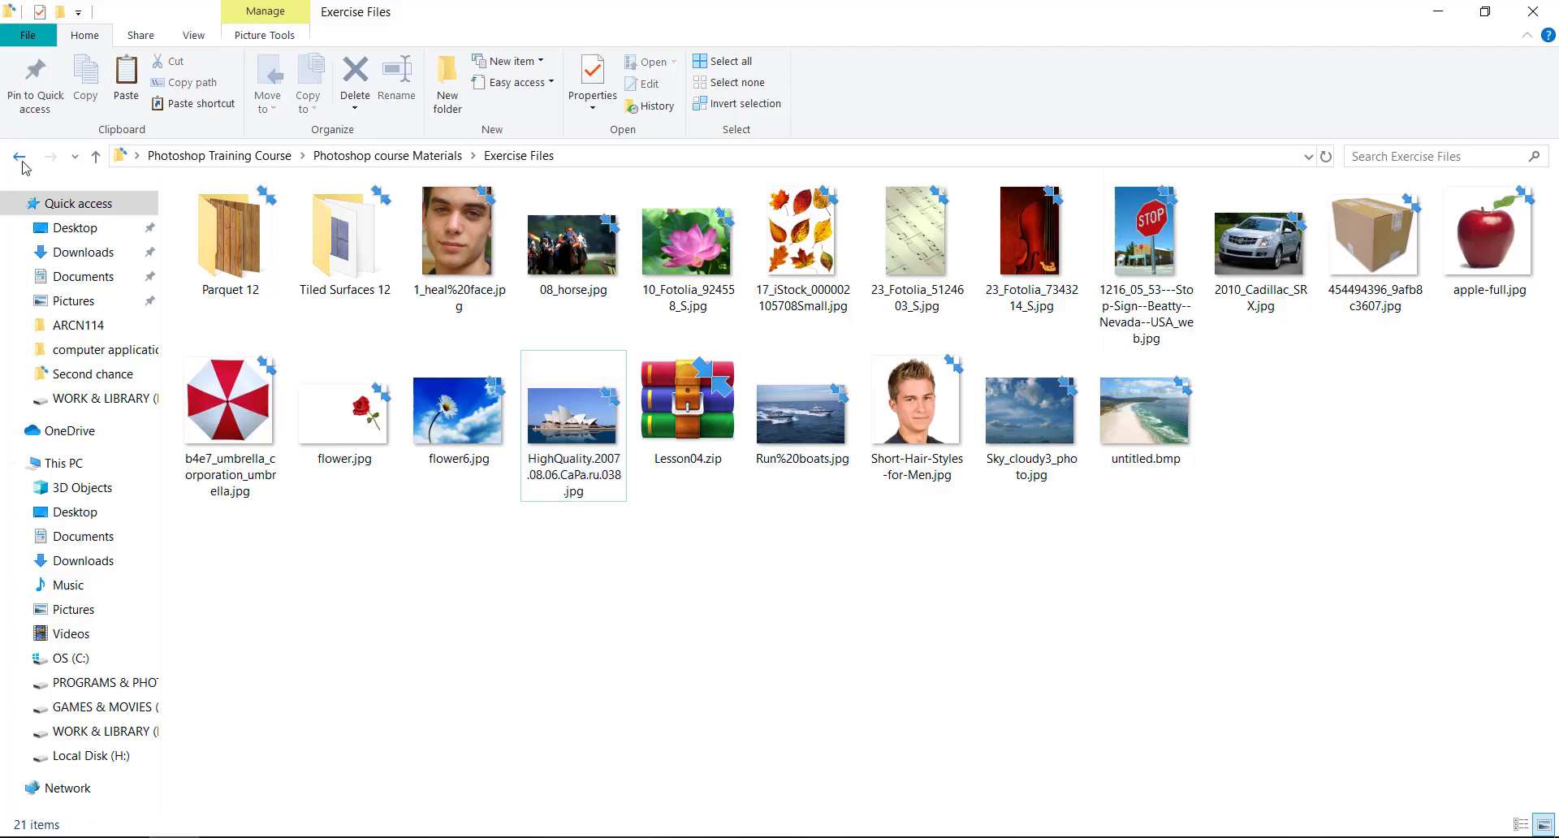
double_click(286, 332)
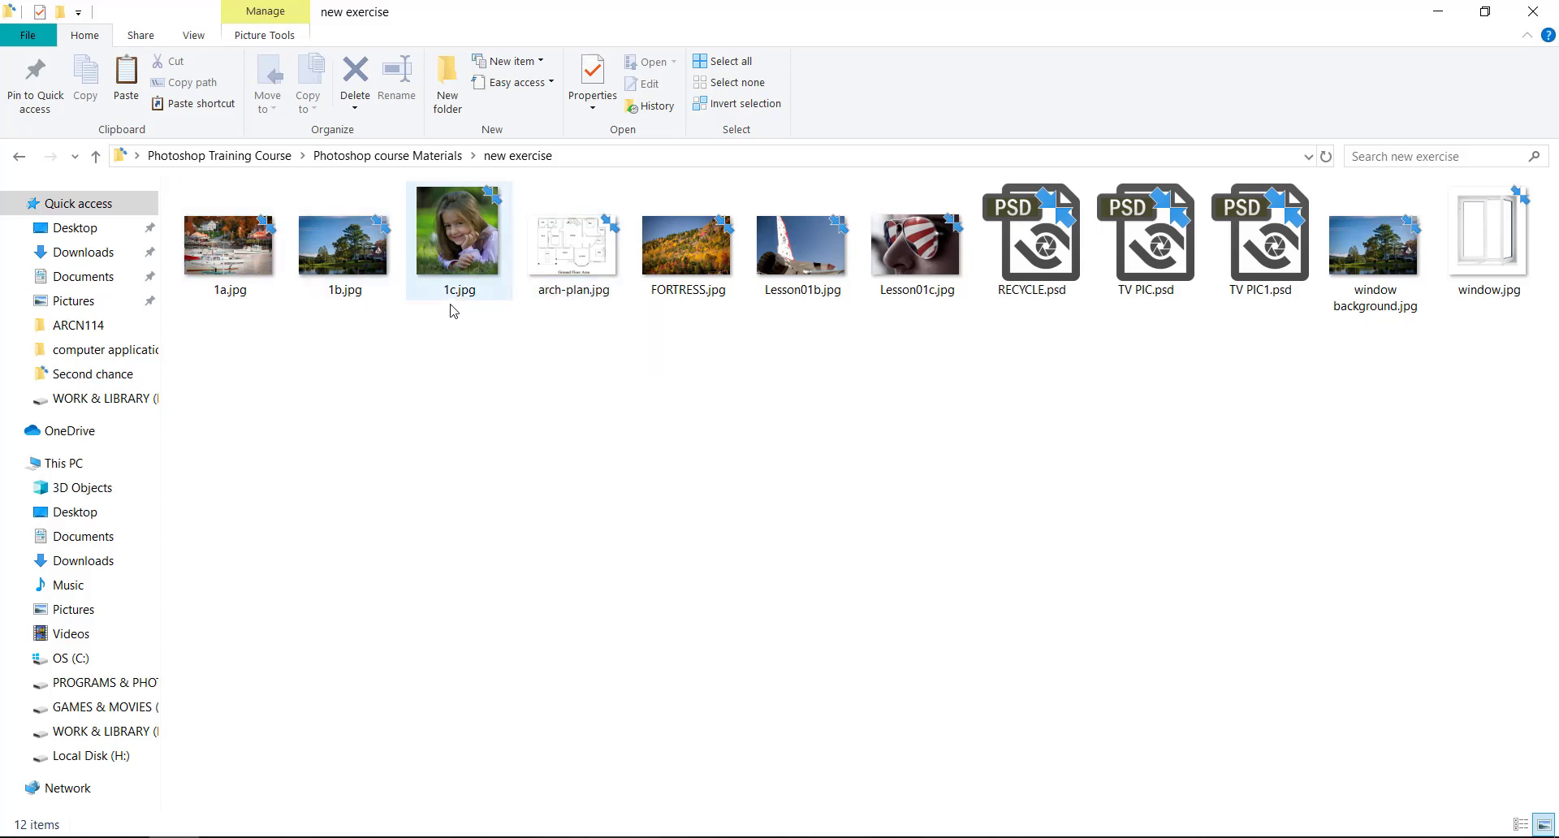
- Open Lesson01b.jpg in Photoshop and place Lesson01c.jpg onto it
mouse_move(584, 326)
left_mouse_down()
mouse_move(715, 401)
mouse_move(570, 317)
left_mouse_up()
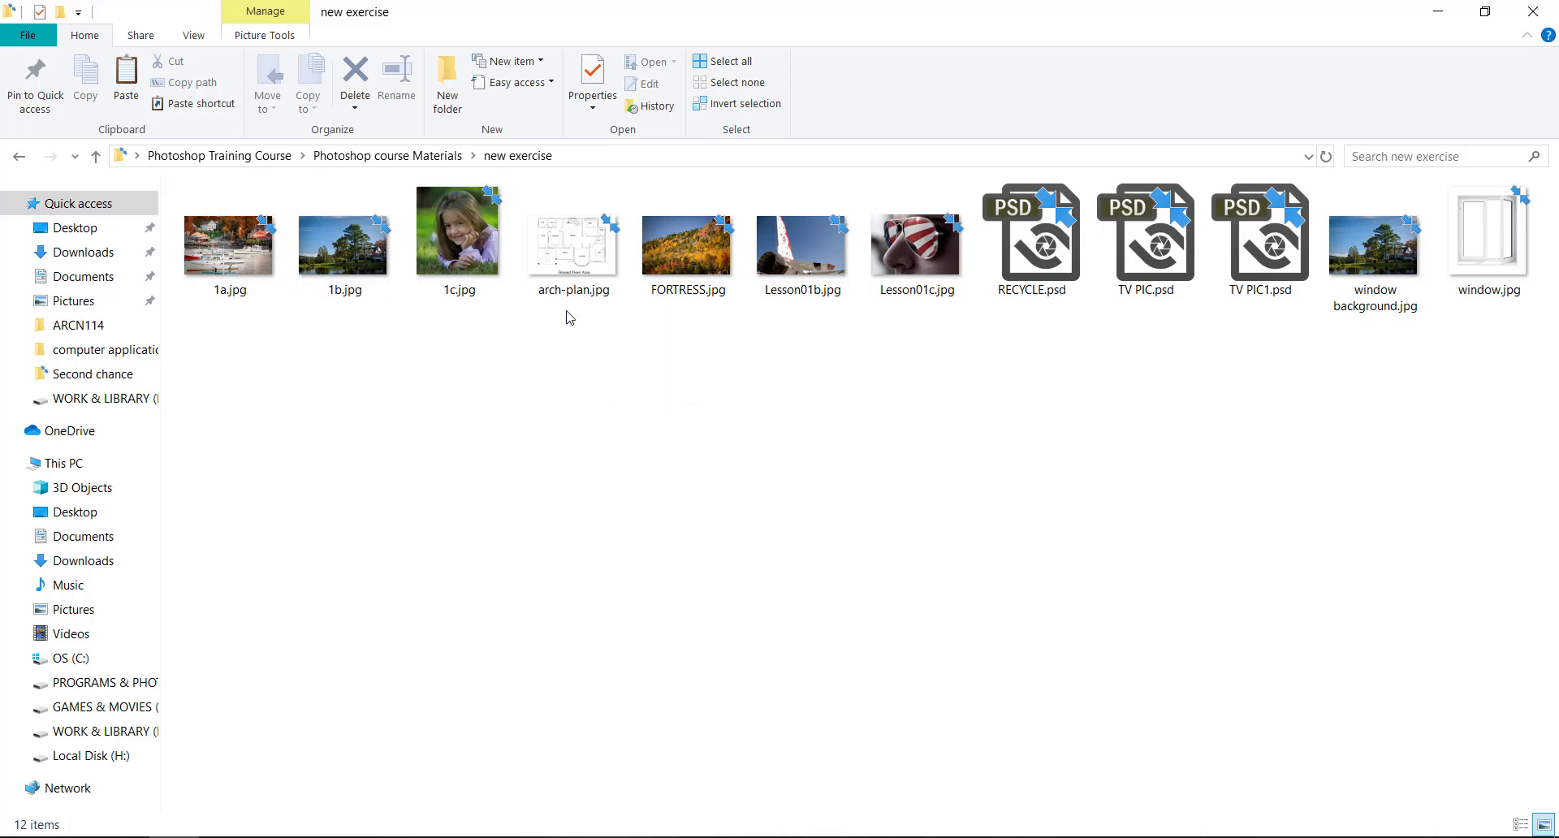
left_click_drag(562, 307, 700, 370)
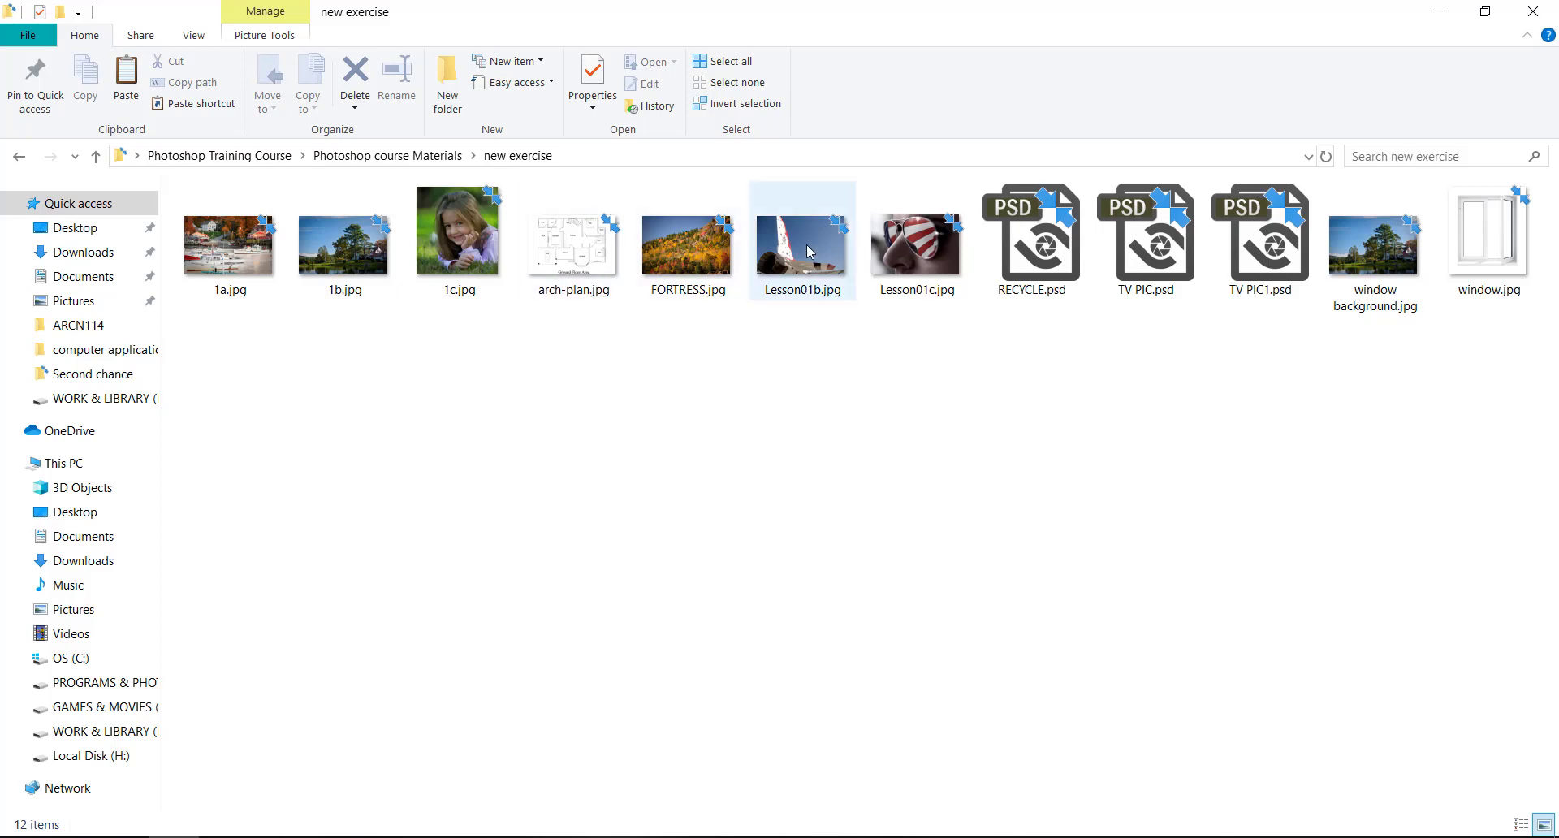
mouse_move(806, 245)
left_mouse_down()
mouse_move(472, 674)
mouse_move(636, 57)
left_mouse_up()
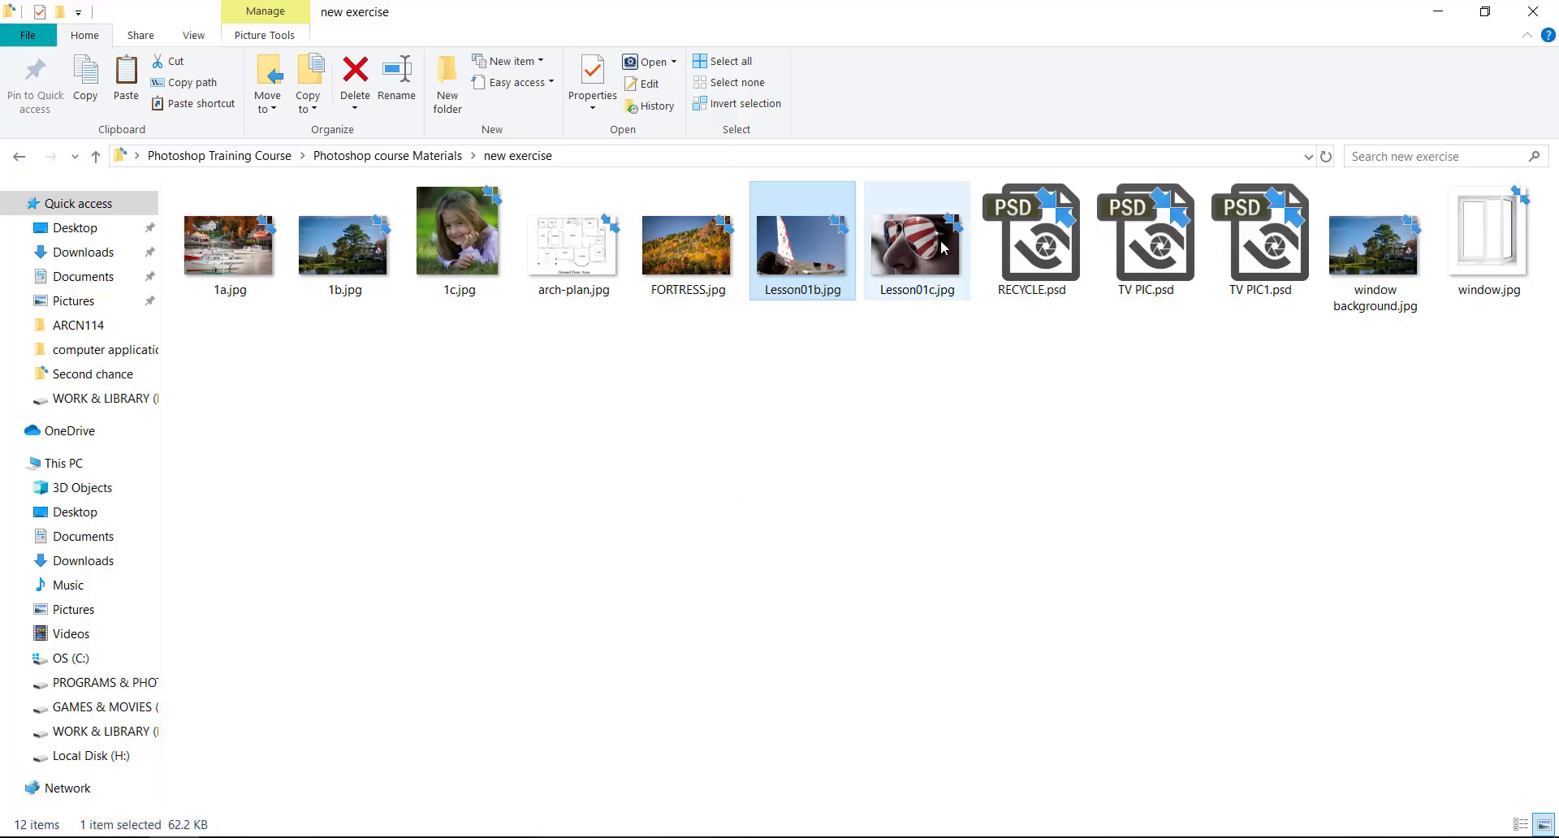
mouse_move(917, 243)
left_mouse_down()
mouse_move(311, 806)
mouse_move(665, 387)
left_mouse_up()
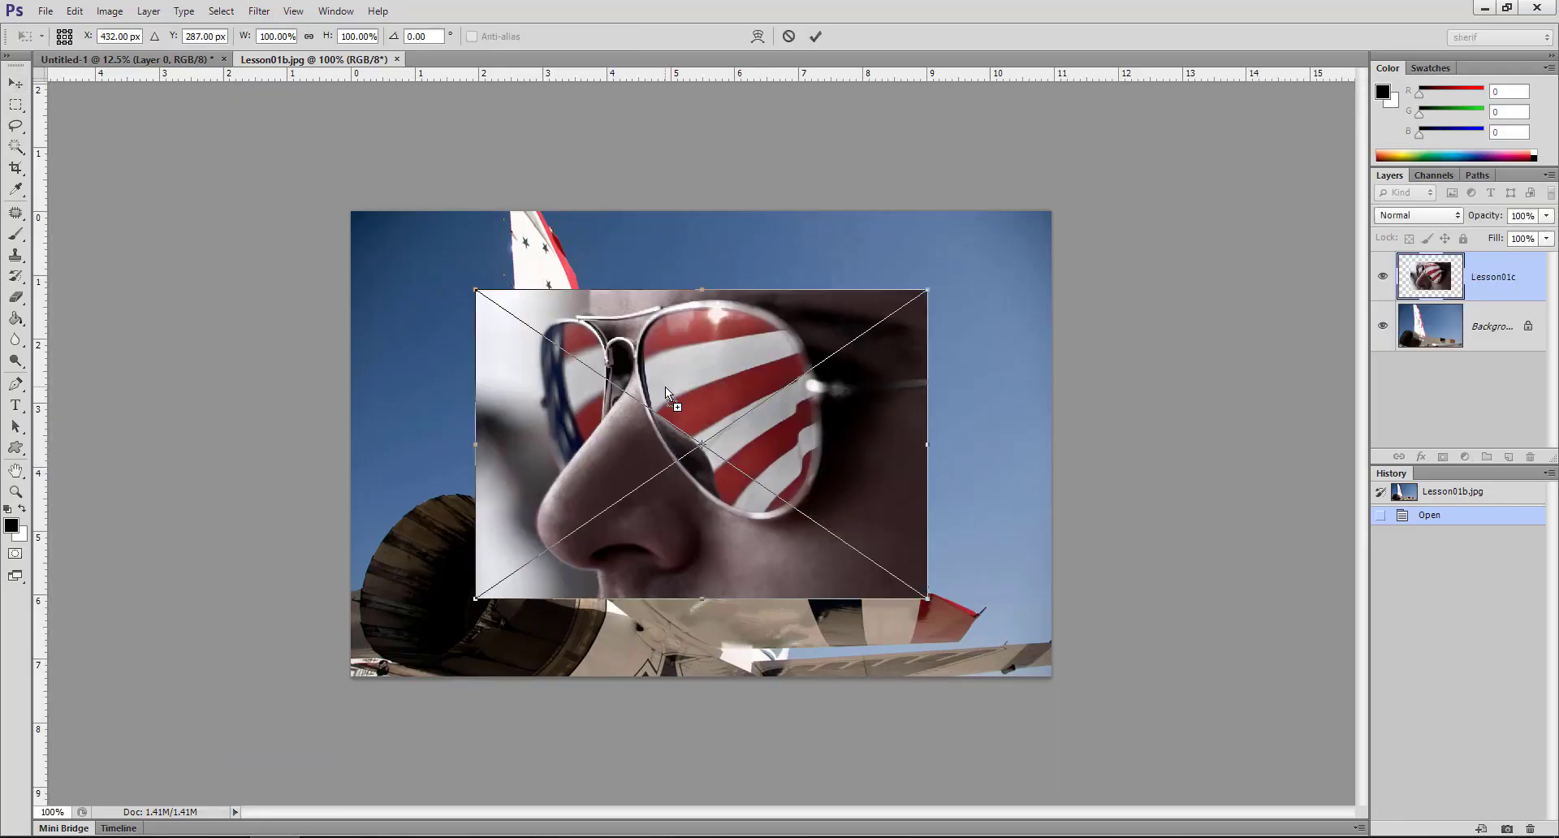
- Commit the placed Lesson01c face photo and move it into the jet image's upper-right corner
left_click(816, 36)
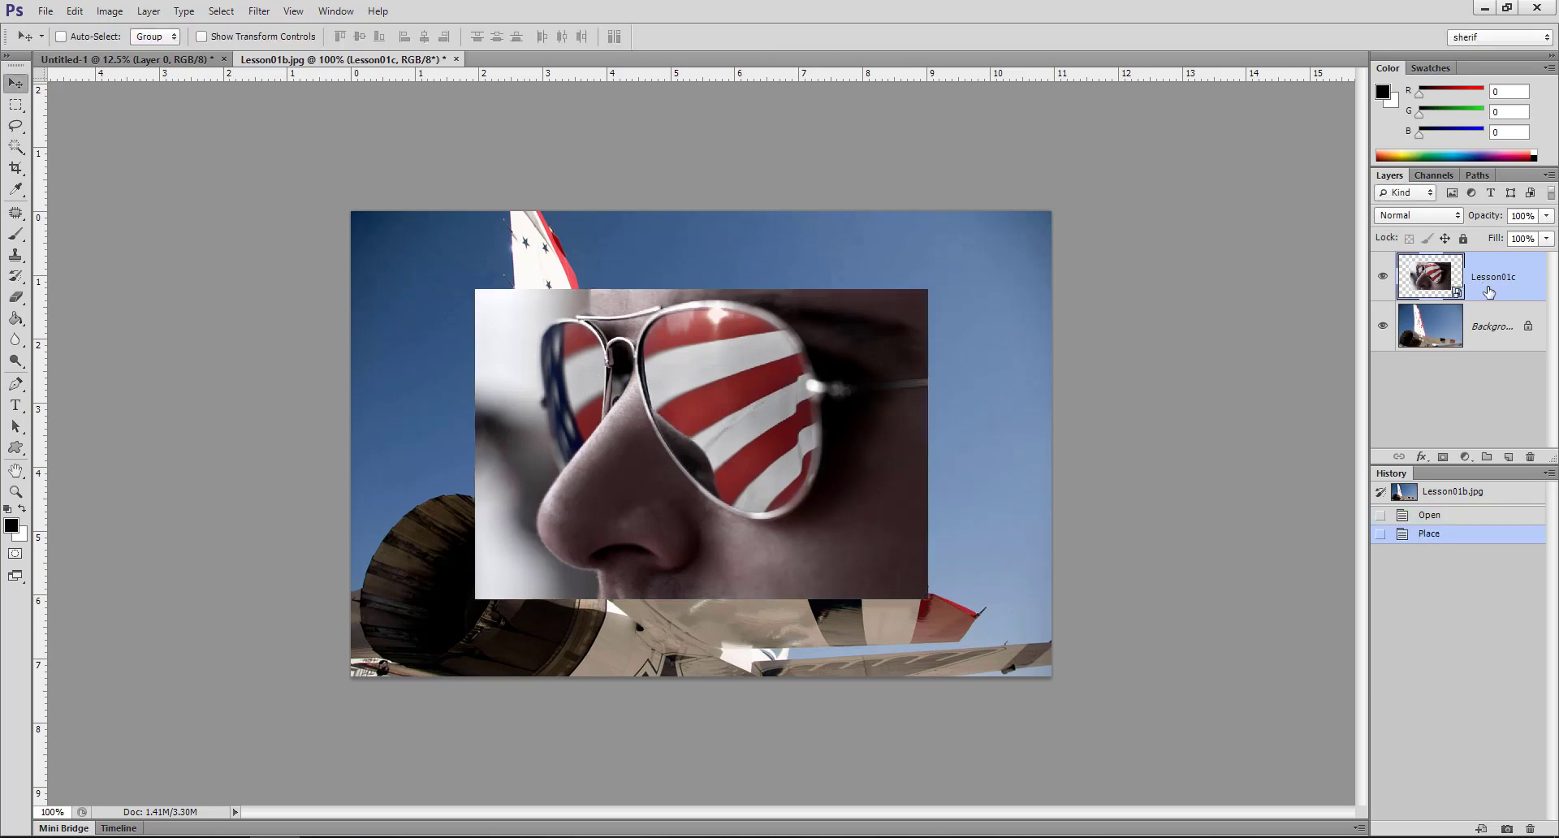
left_click_drag(760, 414, 883, 335)
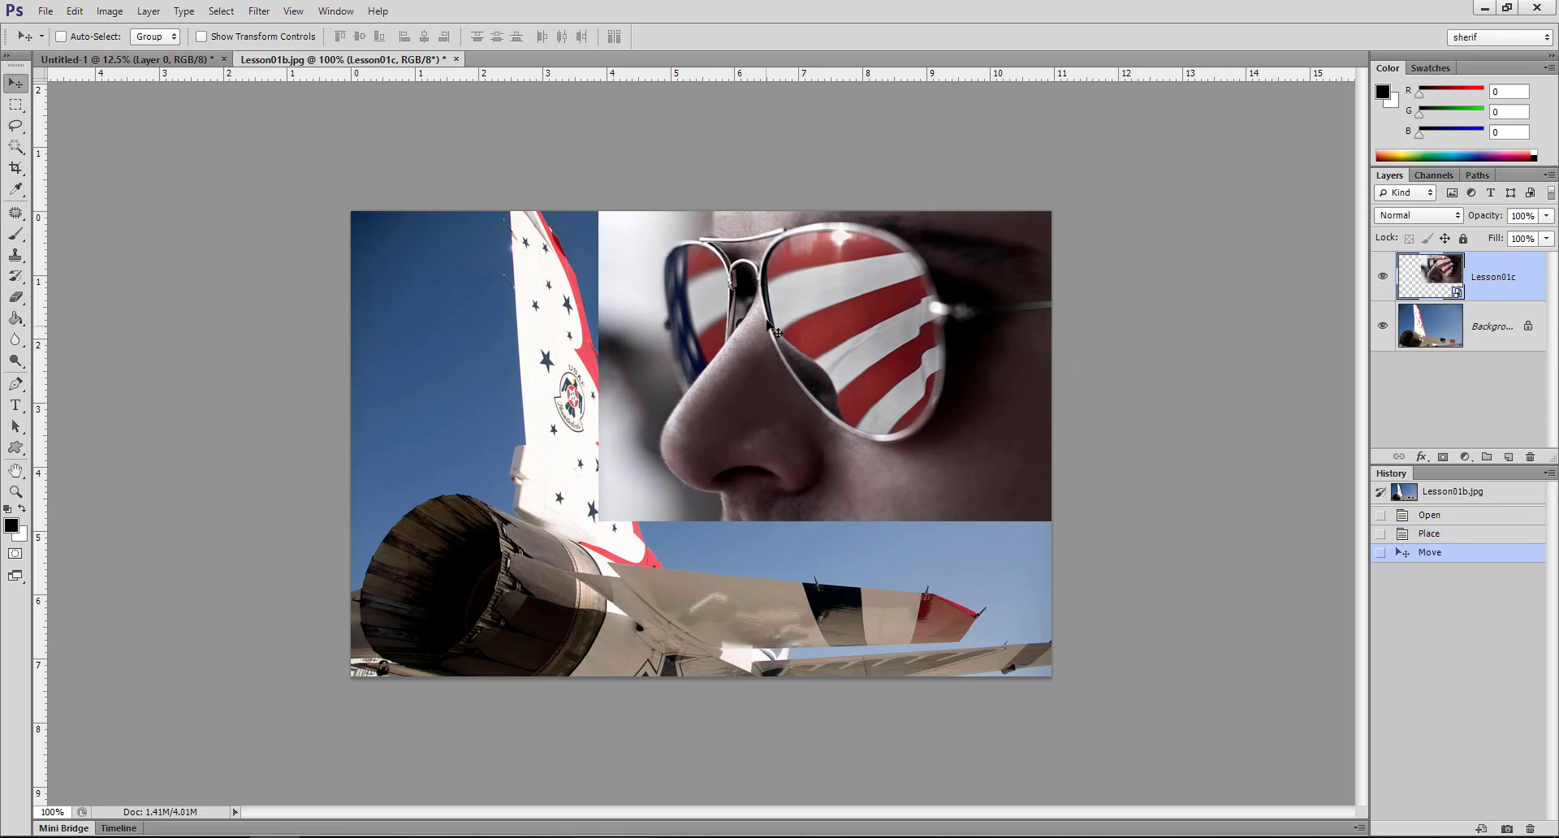
mouse_move(800, 301)
left_mouse_down()
mouse_move(789, 323)
mouse_move(801, 300)
left_mouse_up()
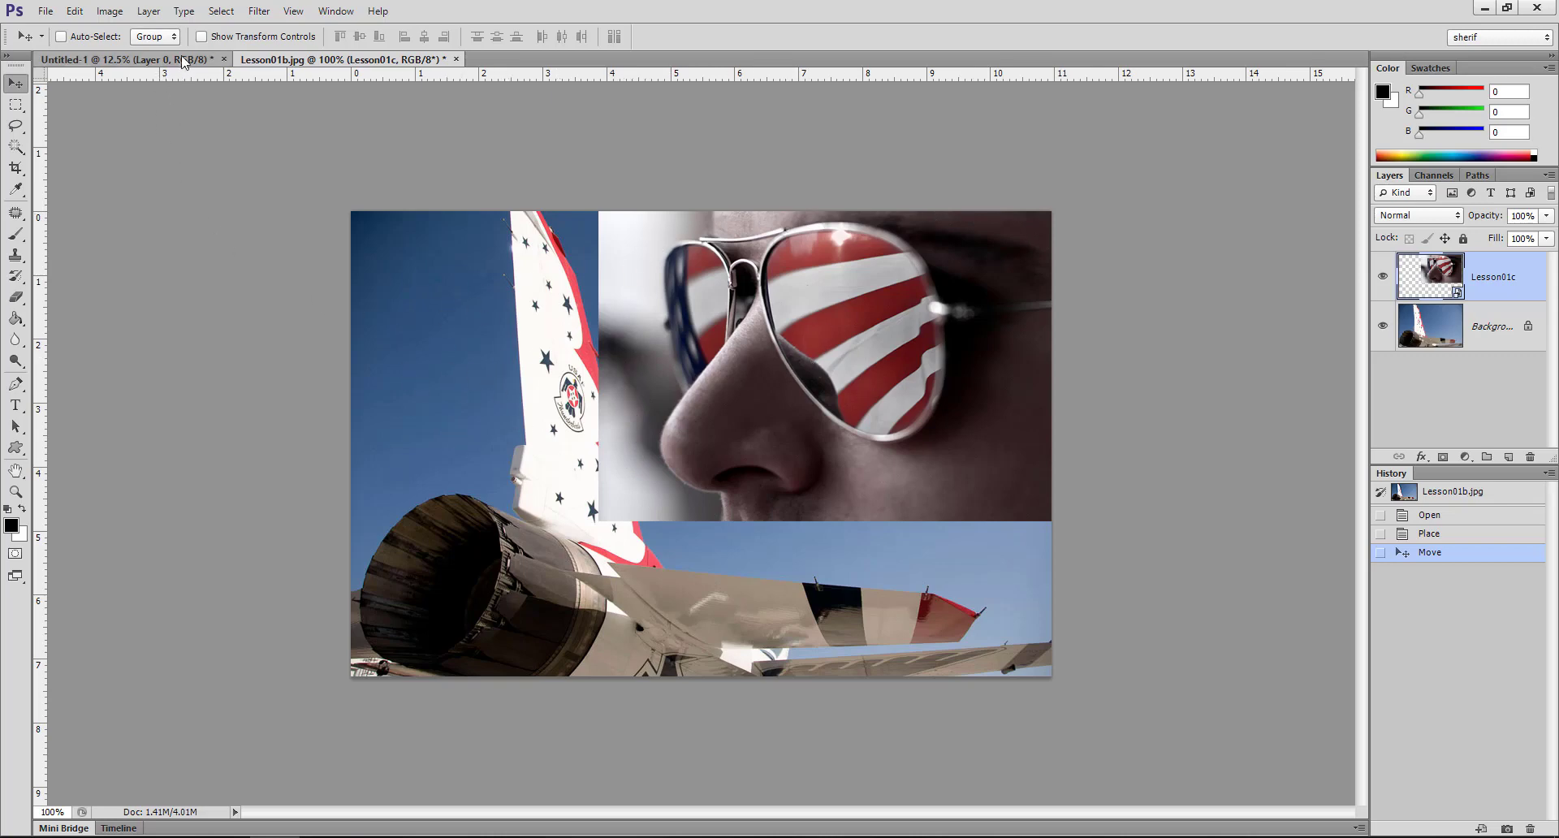
- Draw a rectangular selection with a 33 px feather around the sunglasses and nose
left_click(14, 116)
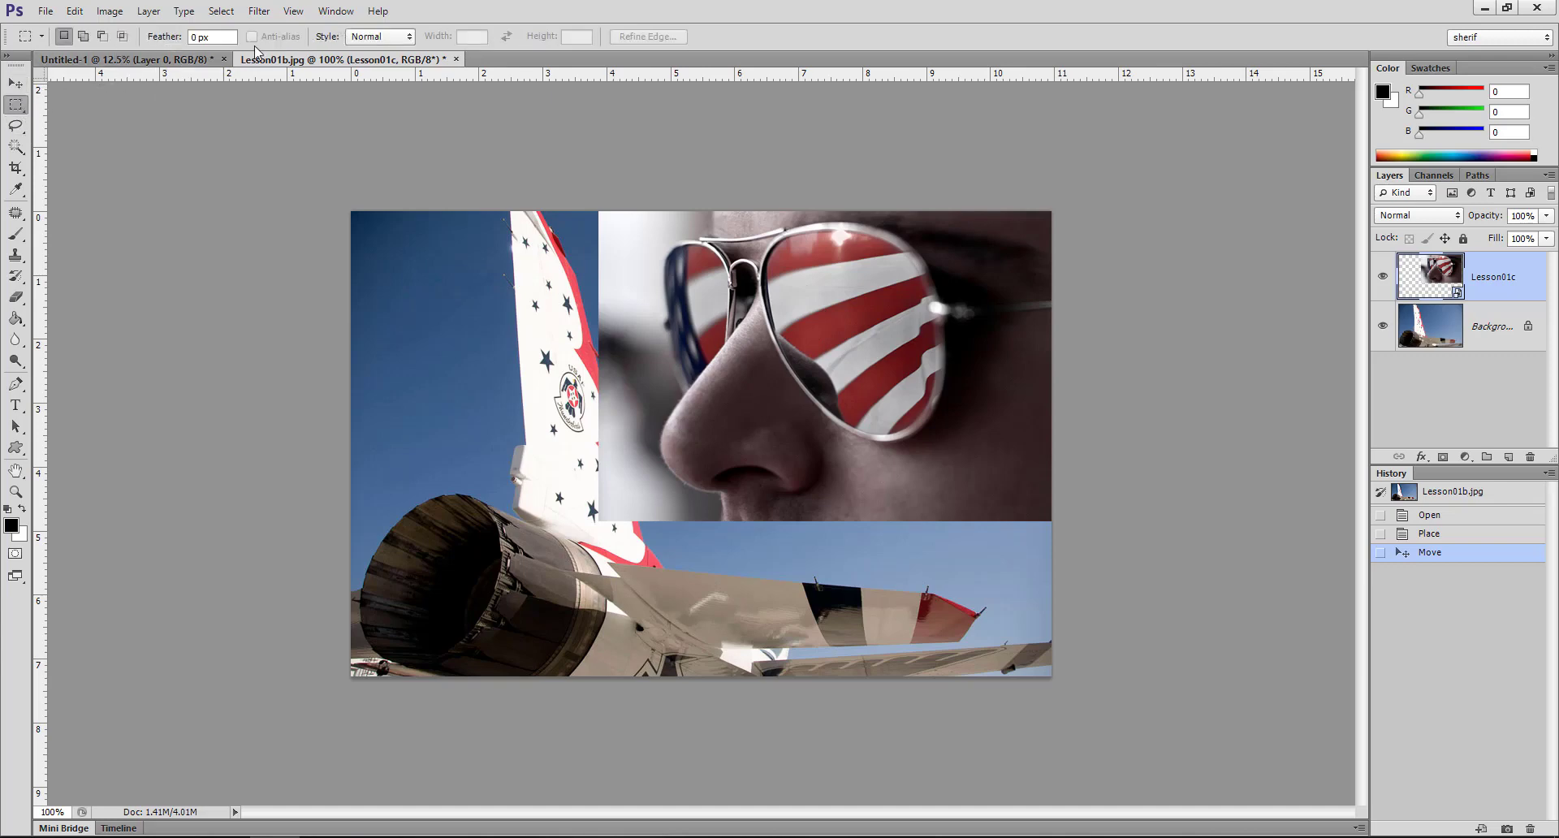
left_click(211, 36)
type("3")
type("3")
left_click_drag(616, 227, 1031, 499)
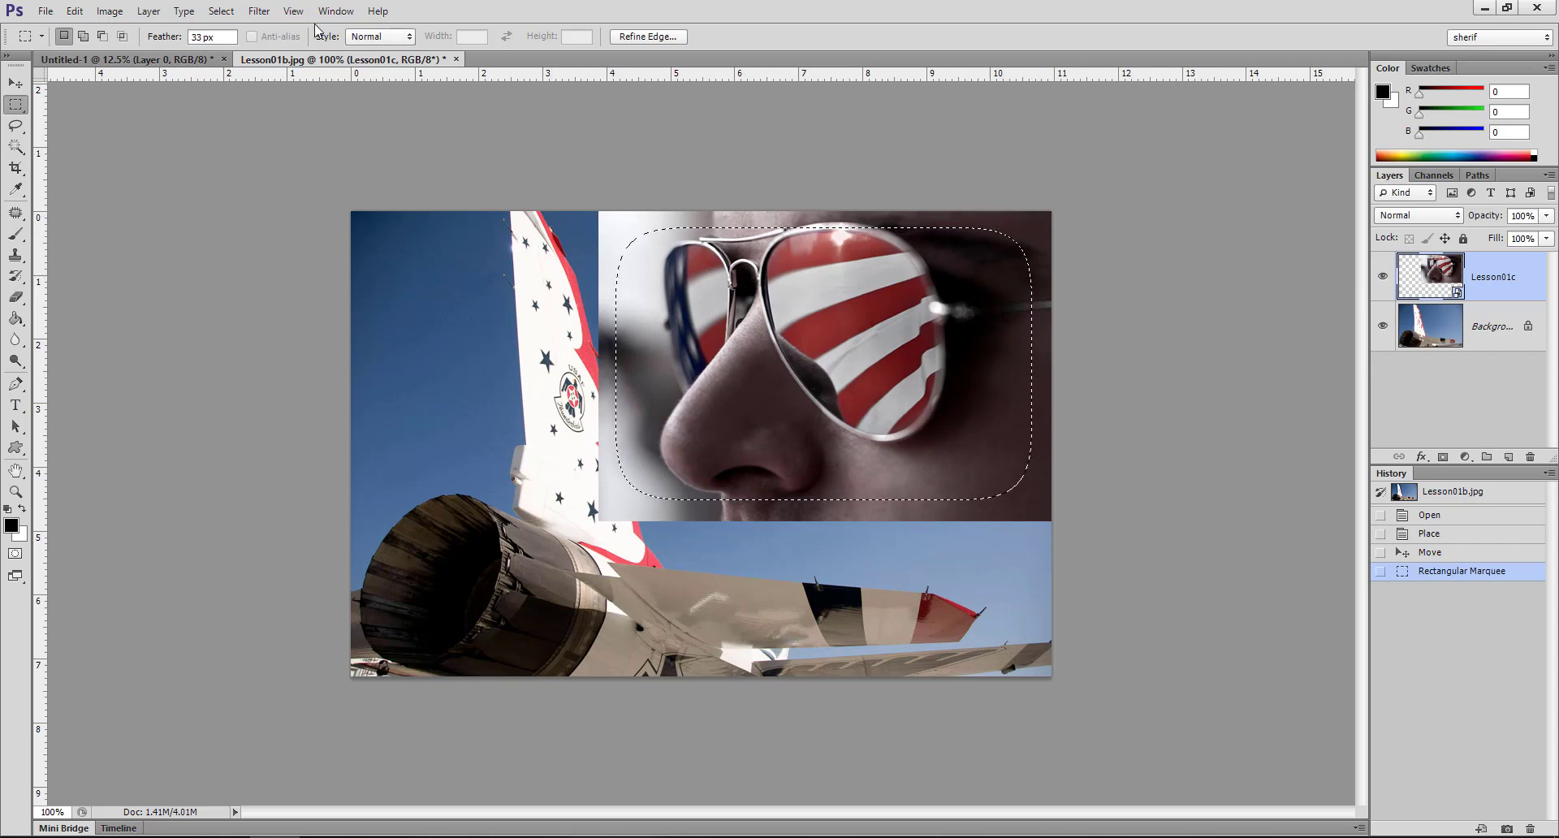
- Invert the selection and try deleting the outside area, which triggers the smart-object error
left_click(220, 10)
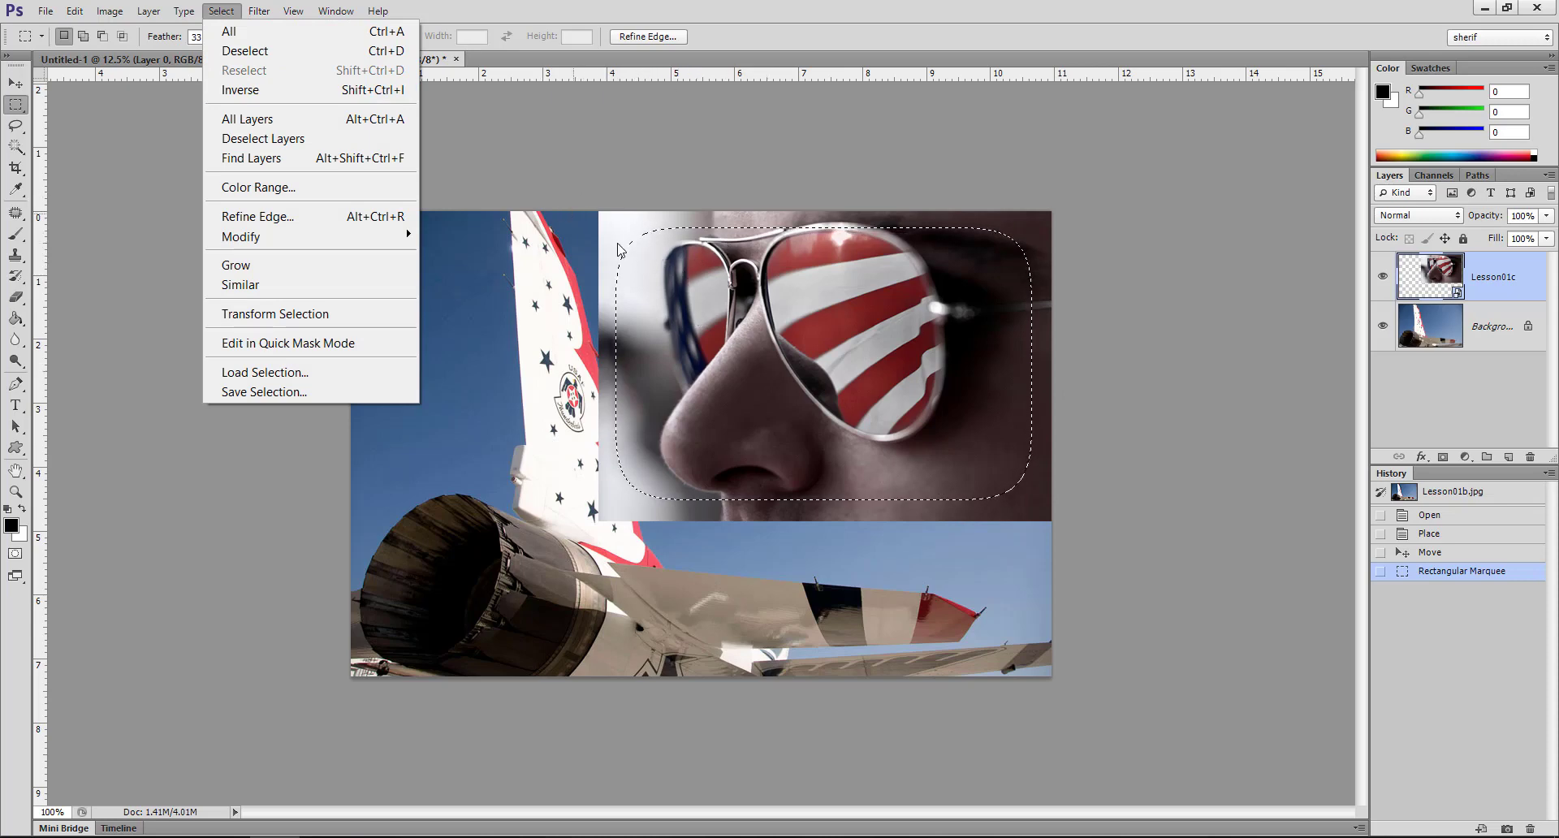
left_click(311, 91)
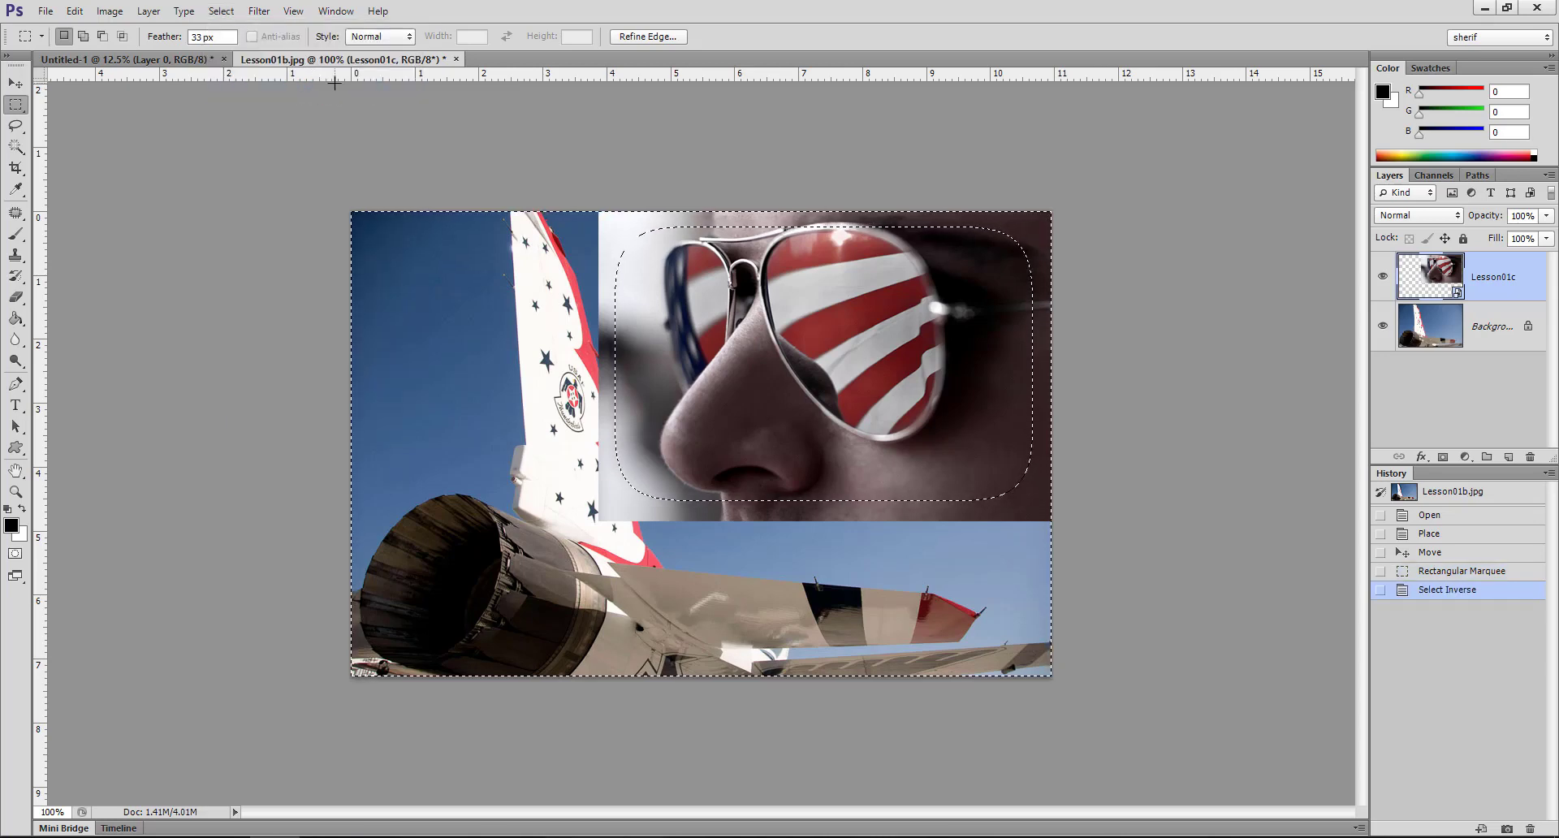
key("Delete")
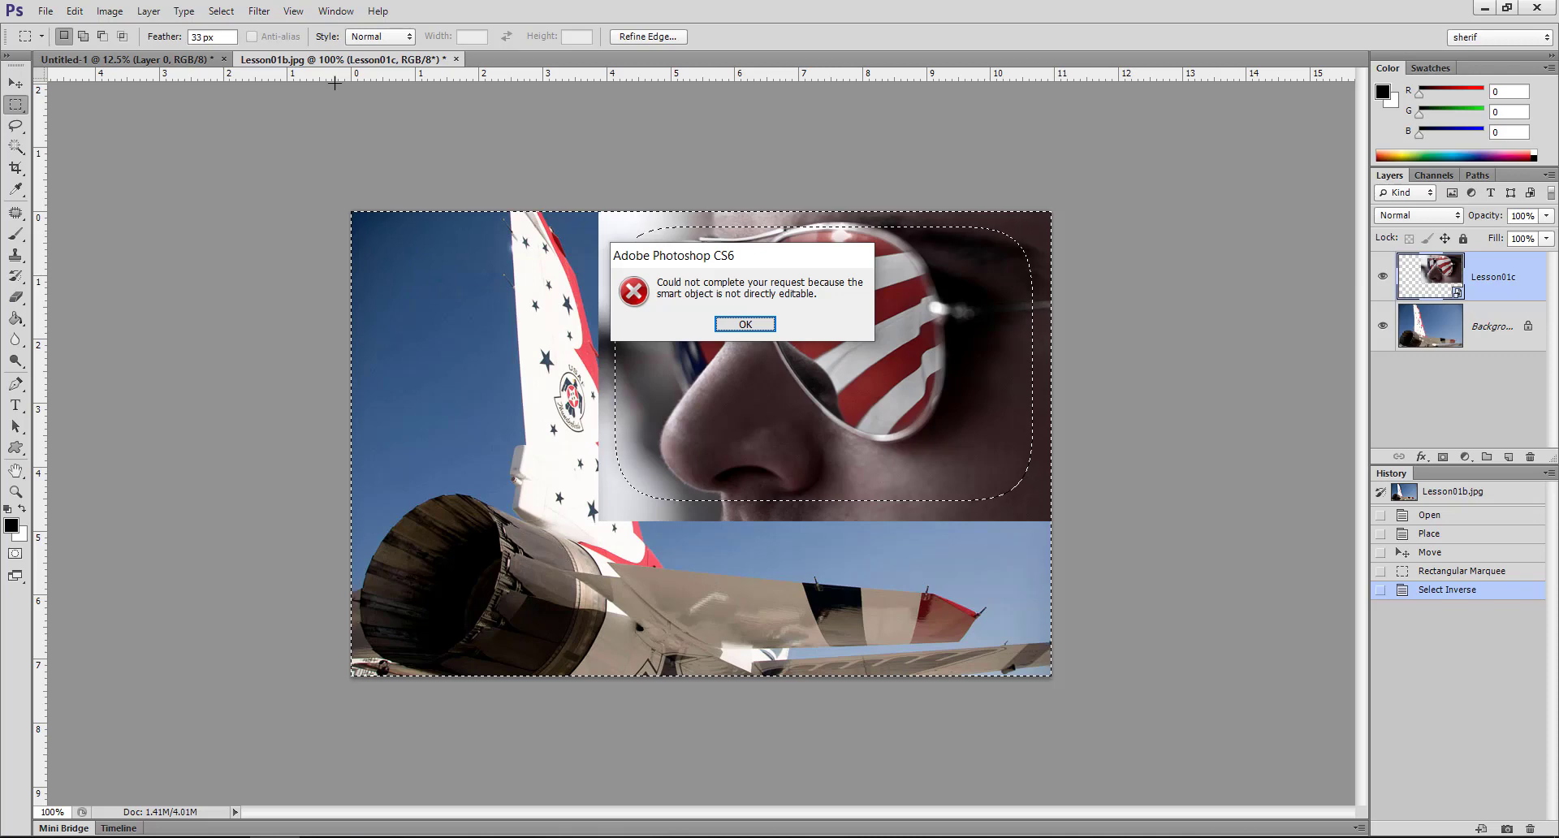
- Dismiss the smart-object error and deselect, leaving the face layer's blending options unchanged
left_click(768, 325)
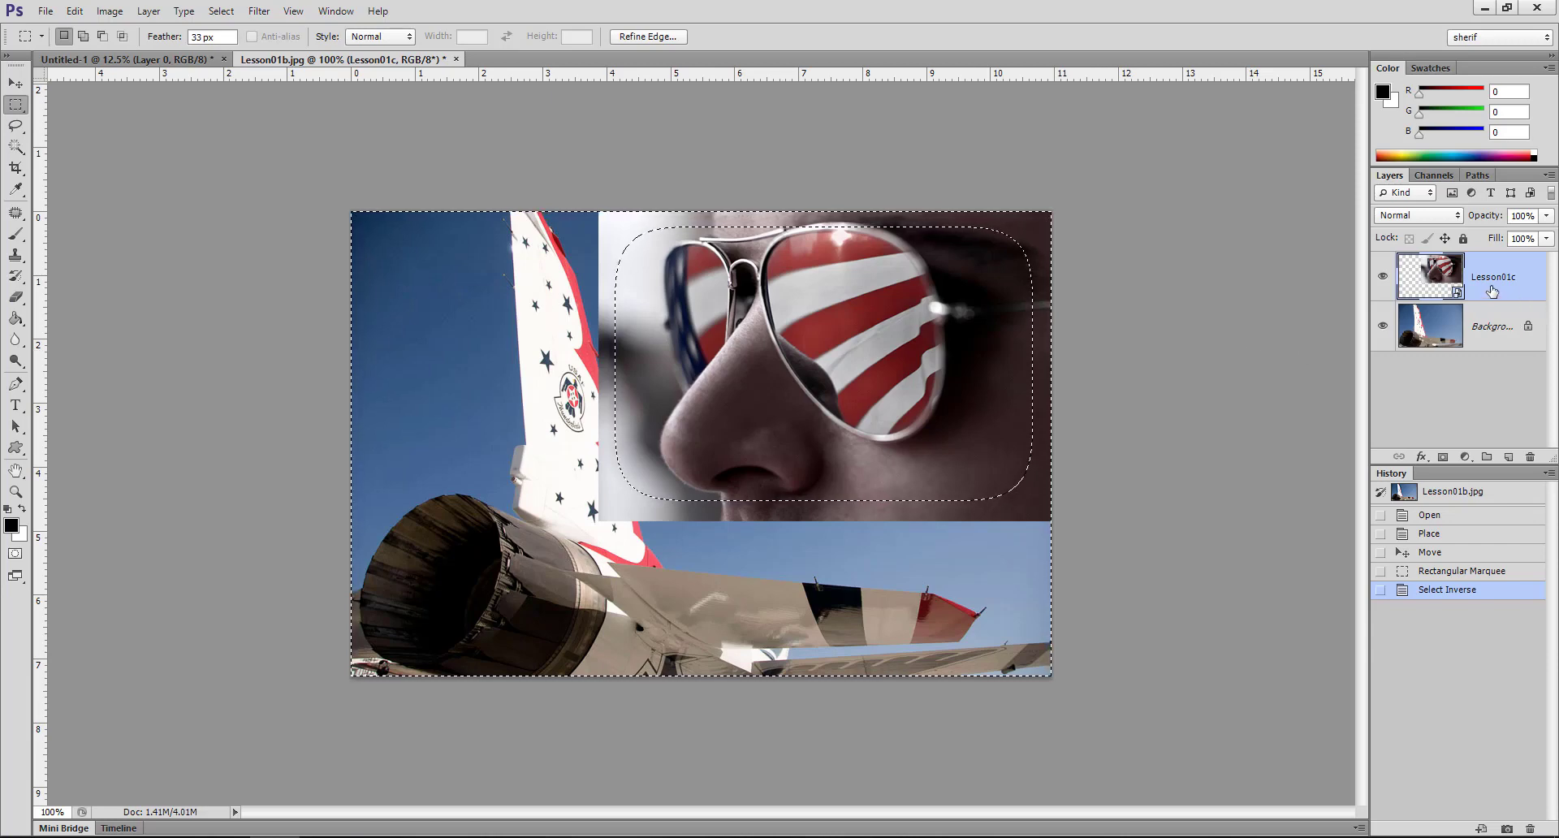
double_click(1491, 289)
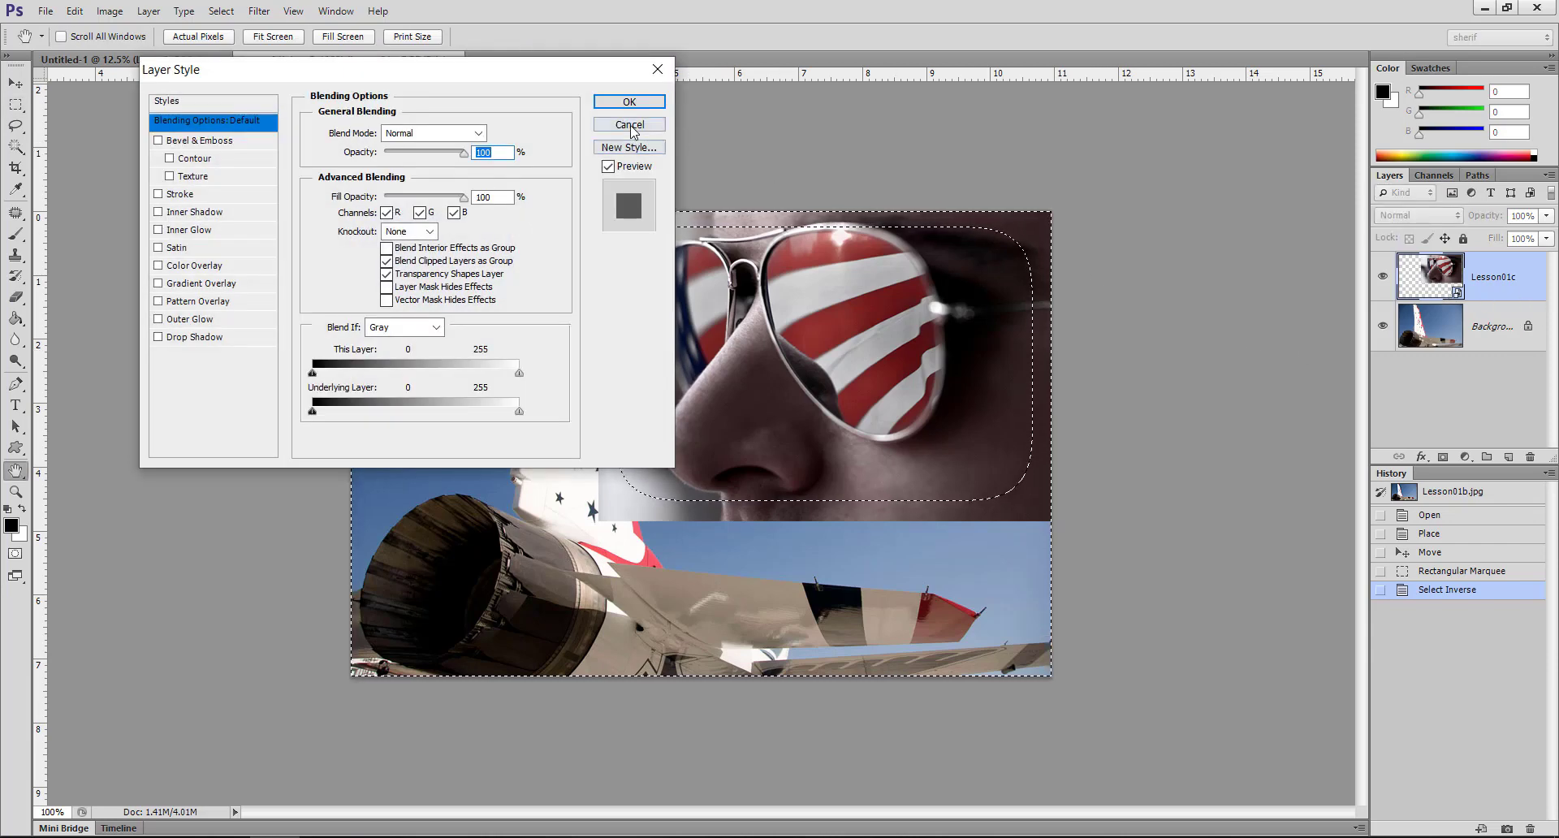
left_click(630, 101)
key("ctrl+d")
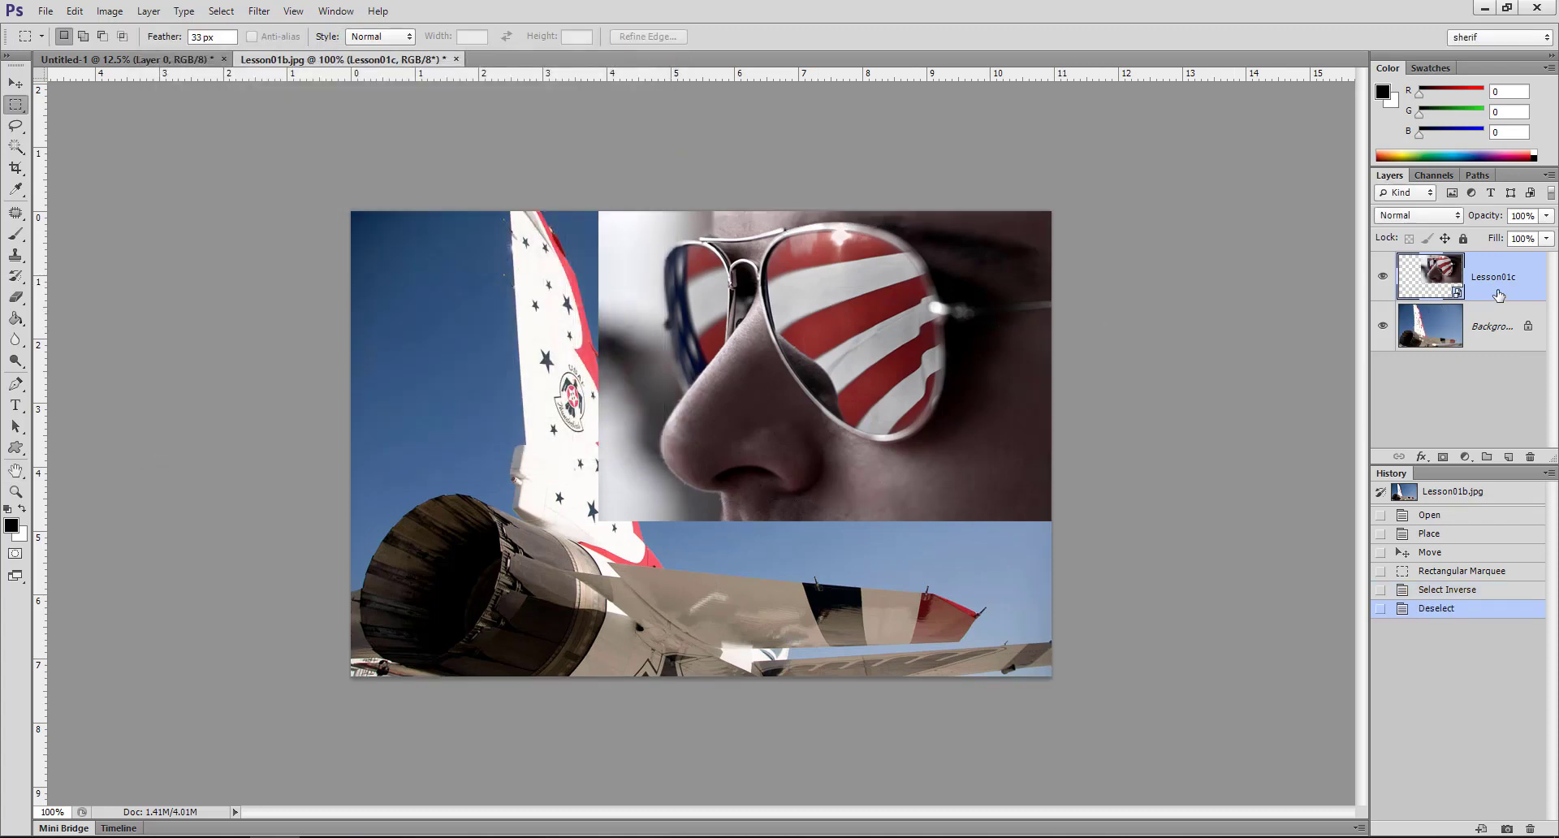
double_click(1498, 295)
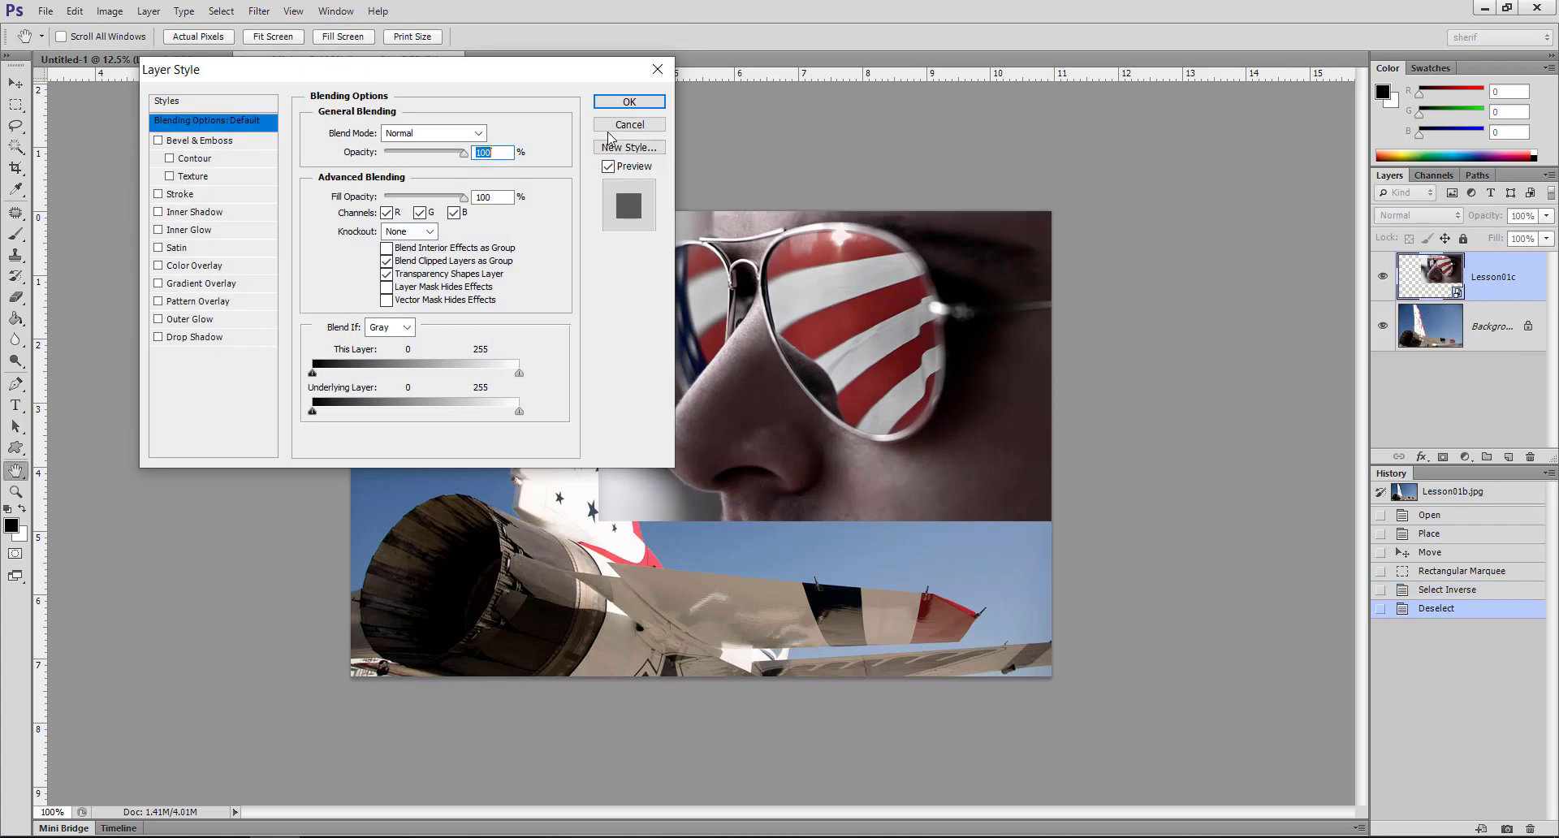
left_click(649, 126)
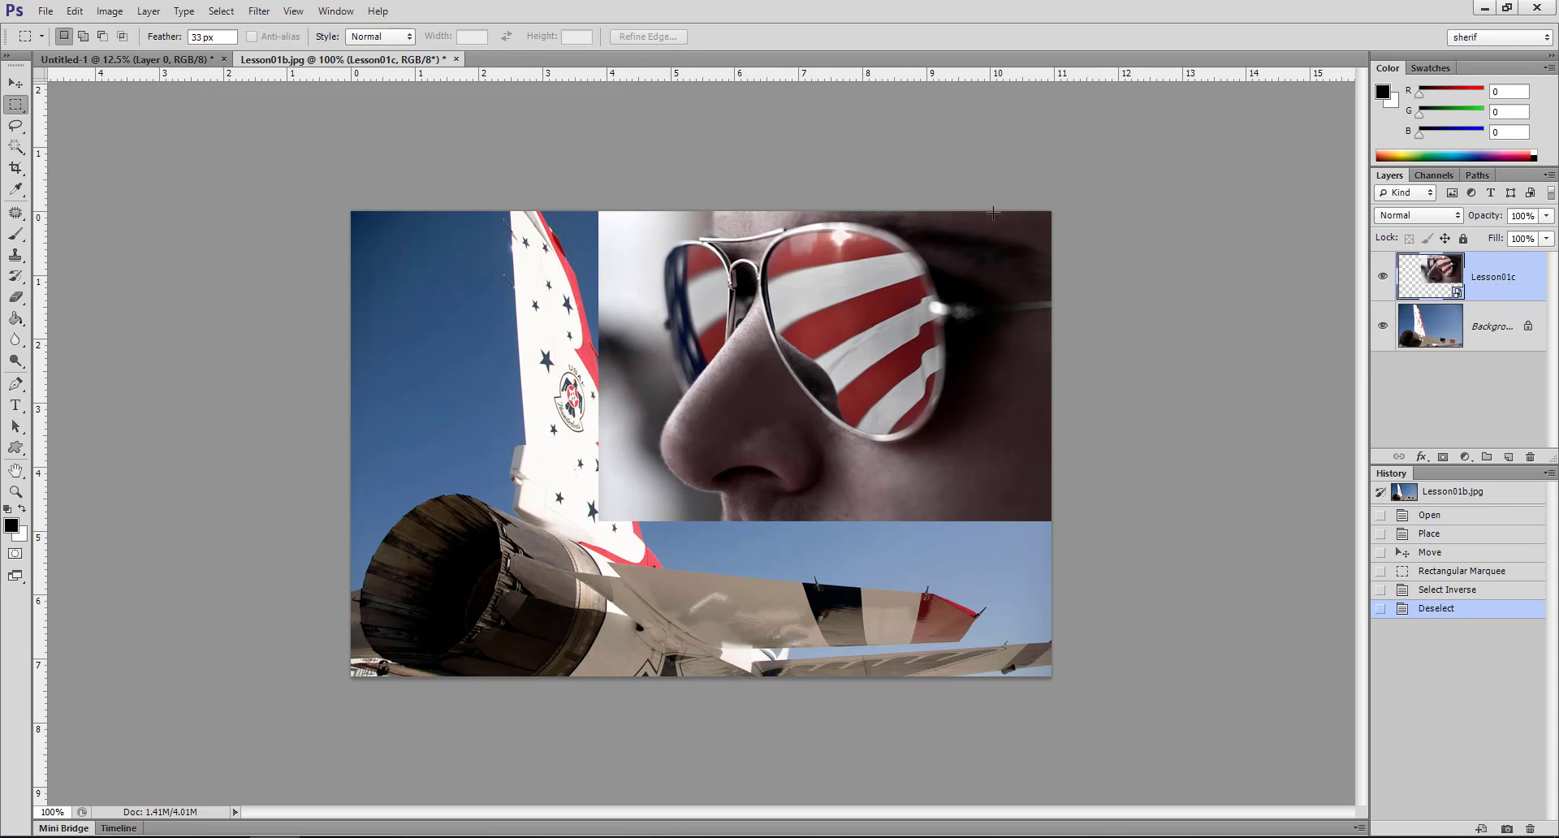
- Convert the Background into Layer 0, then undo that conversion
left_click(149, 11)
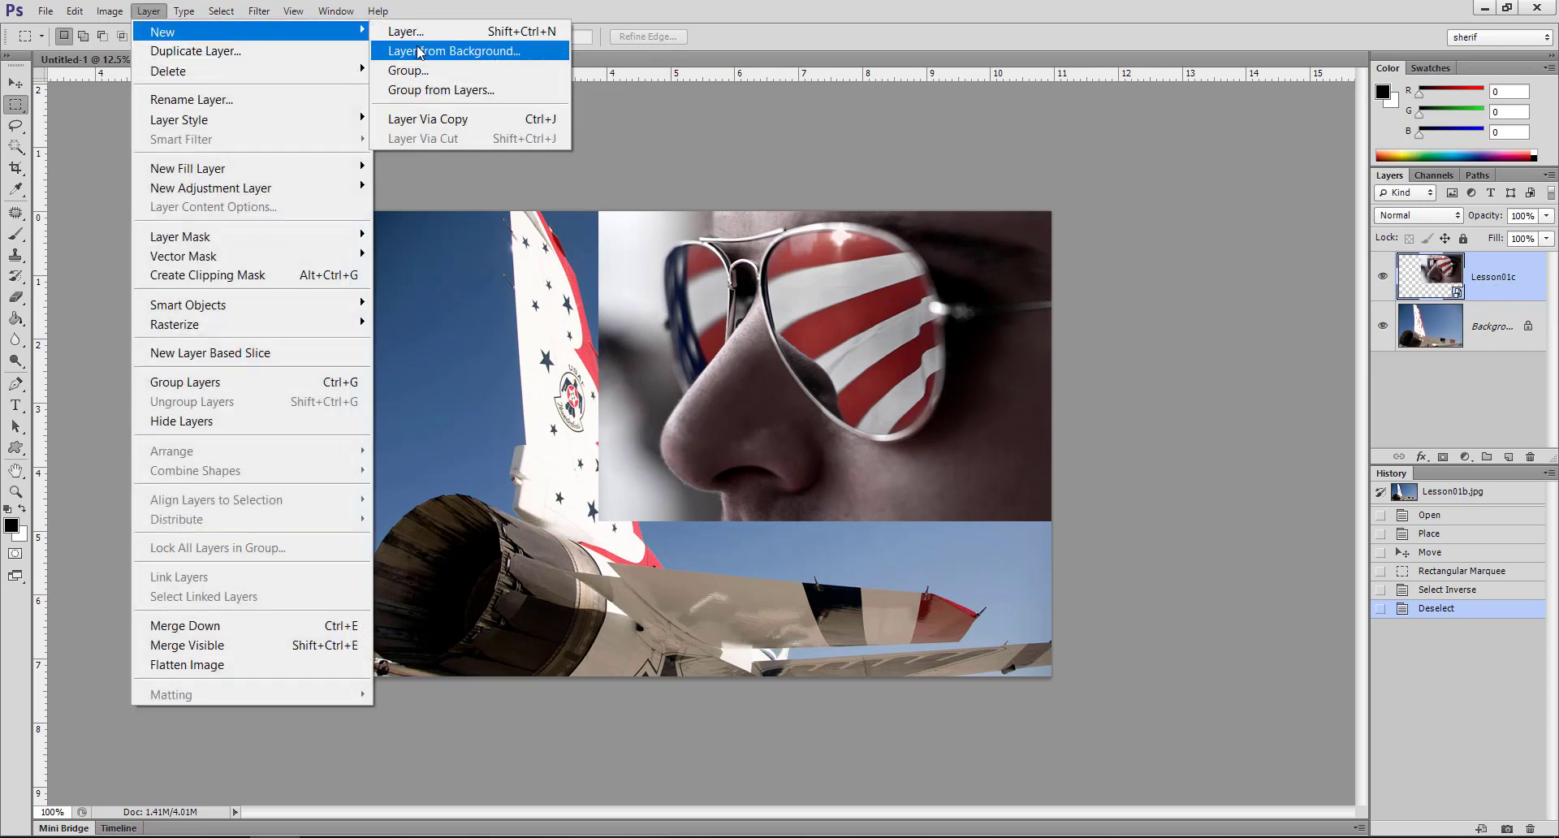
left_click(421, 50)
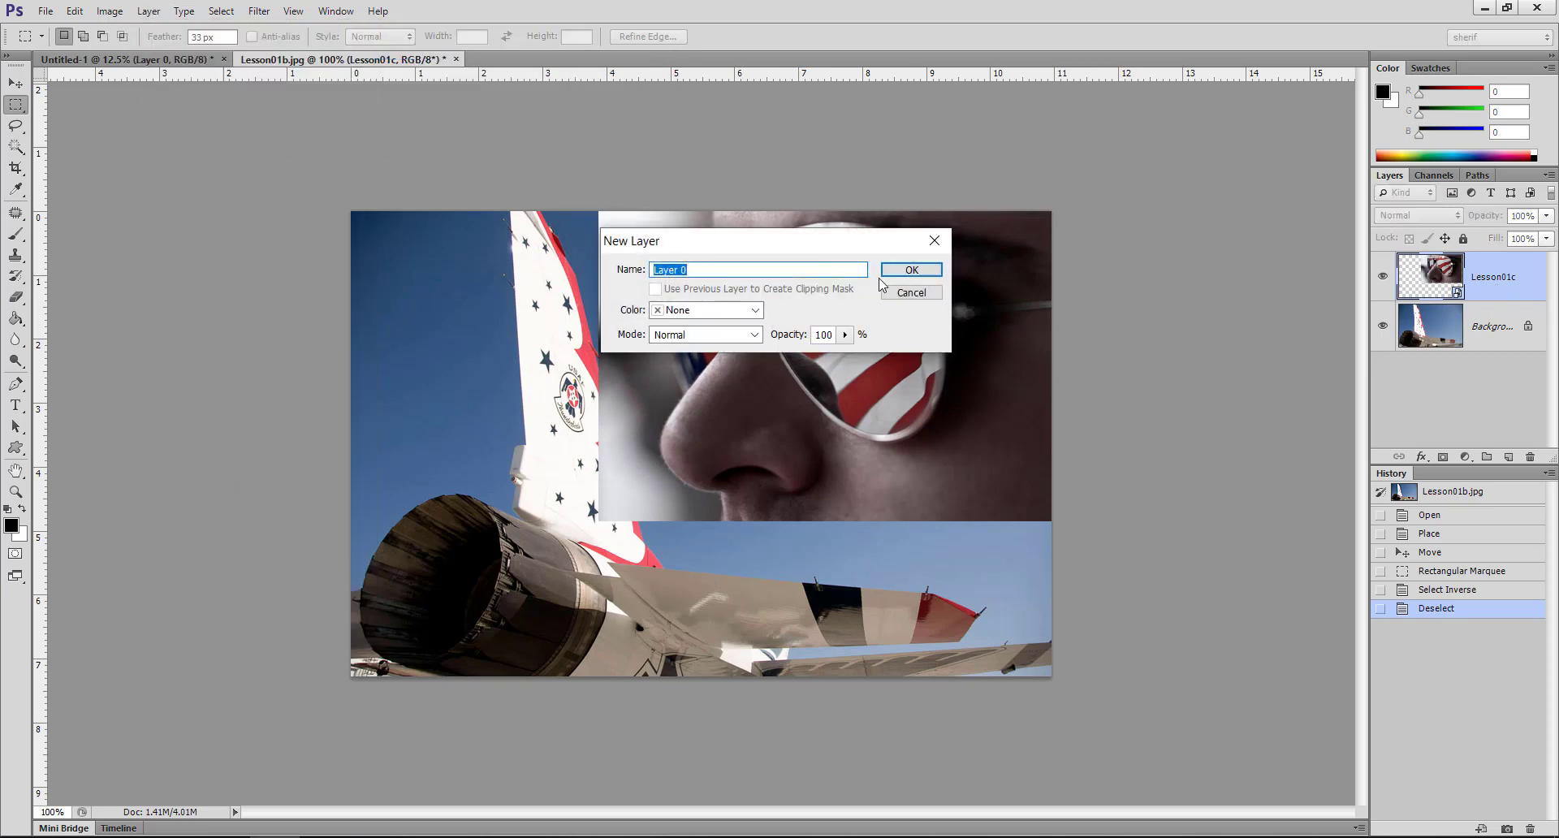
left_click(889, 272)
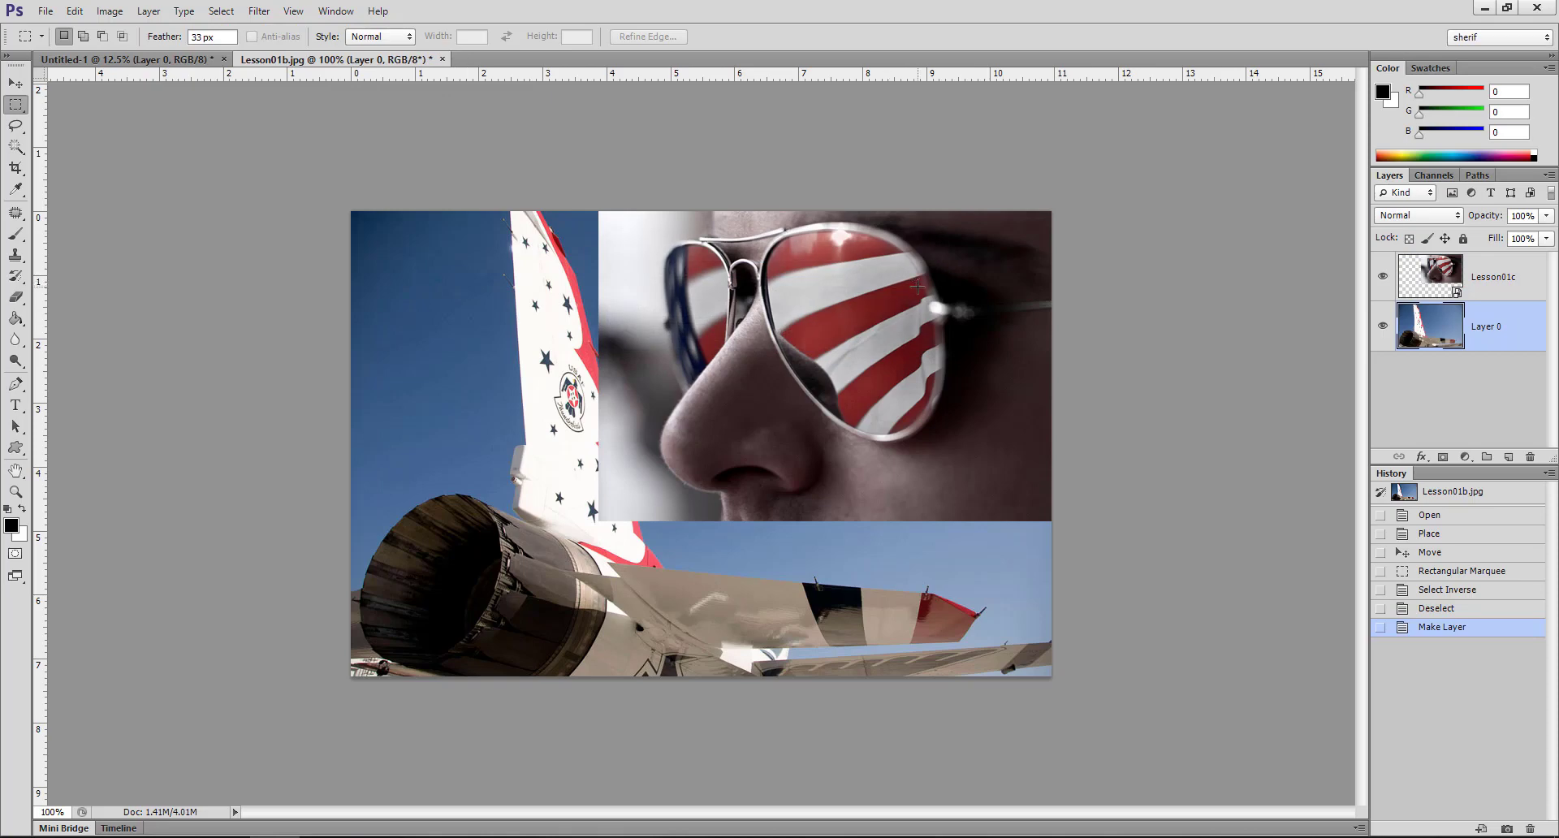
key("ctrl+z")
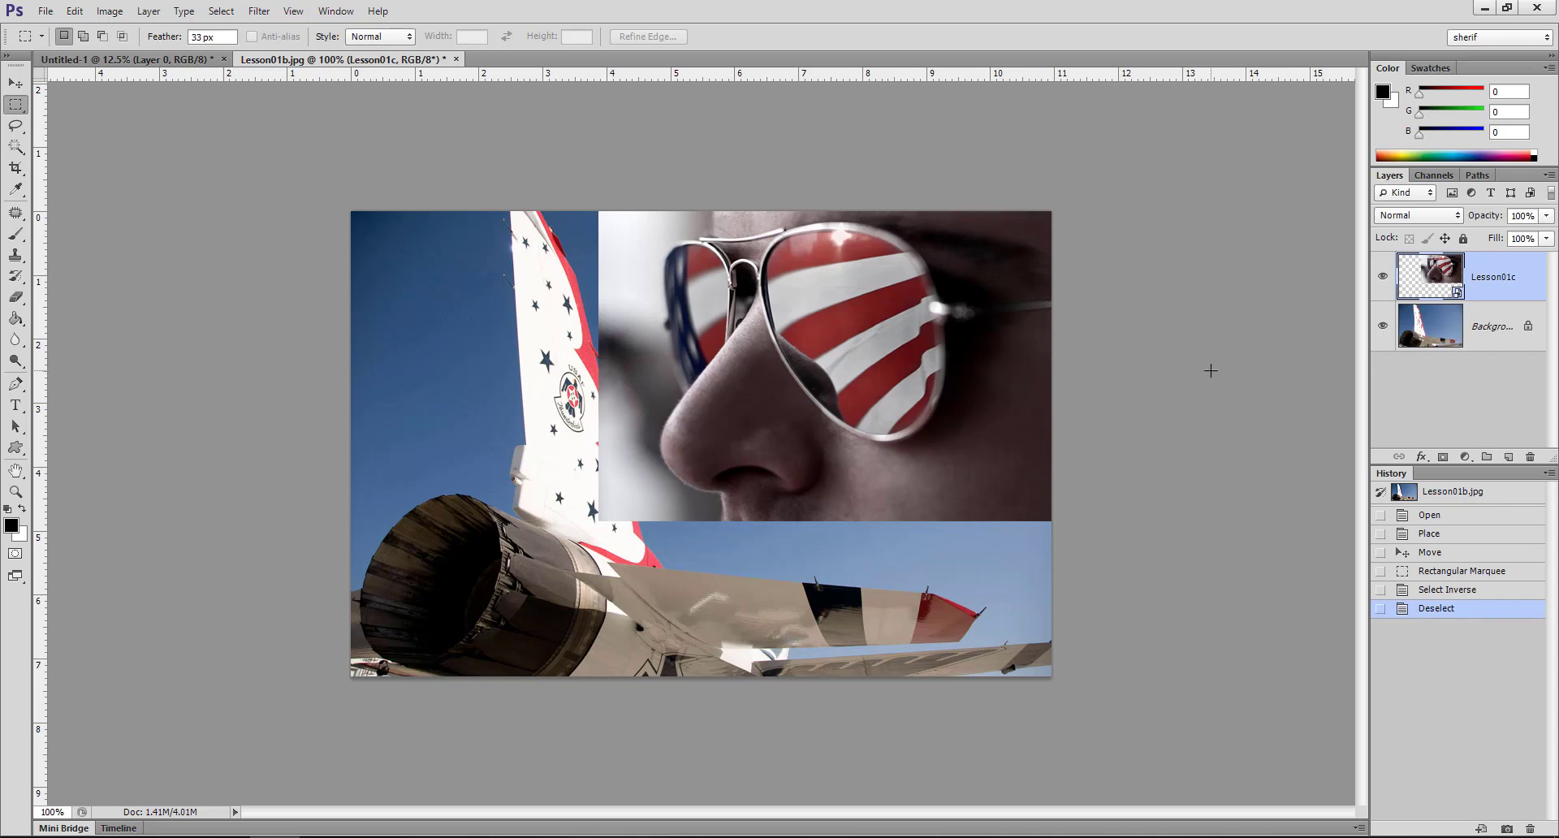
- Rasterize the Lesson01c face layer through its Layers panel context menu
right_click(1500, 291)
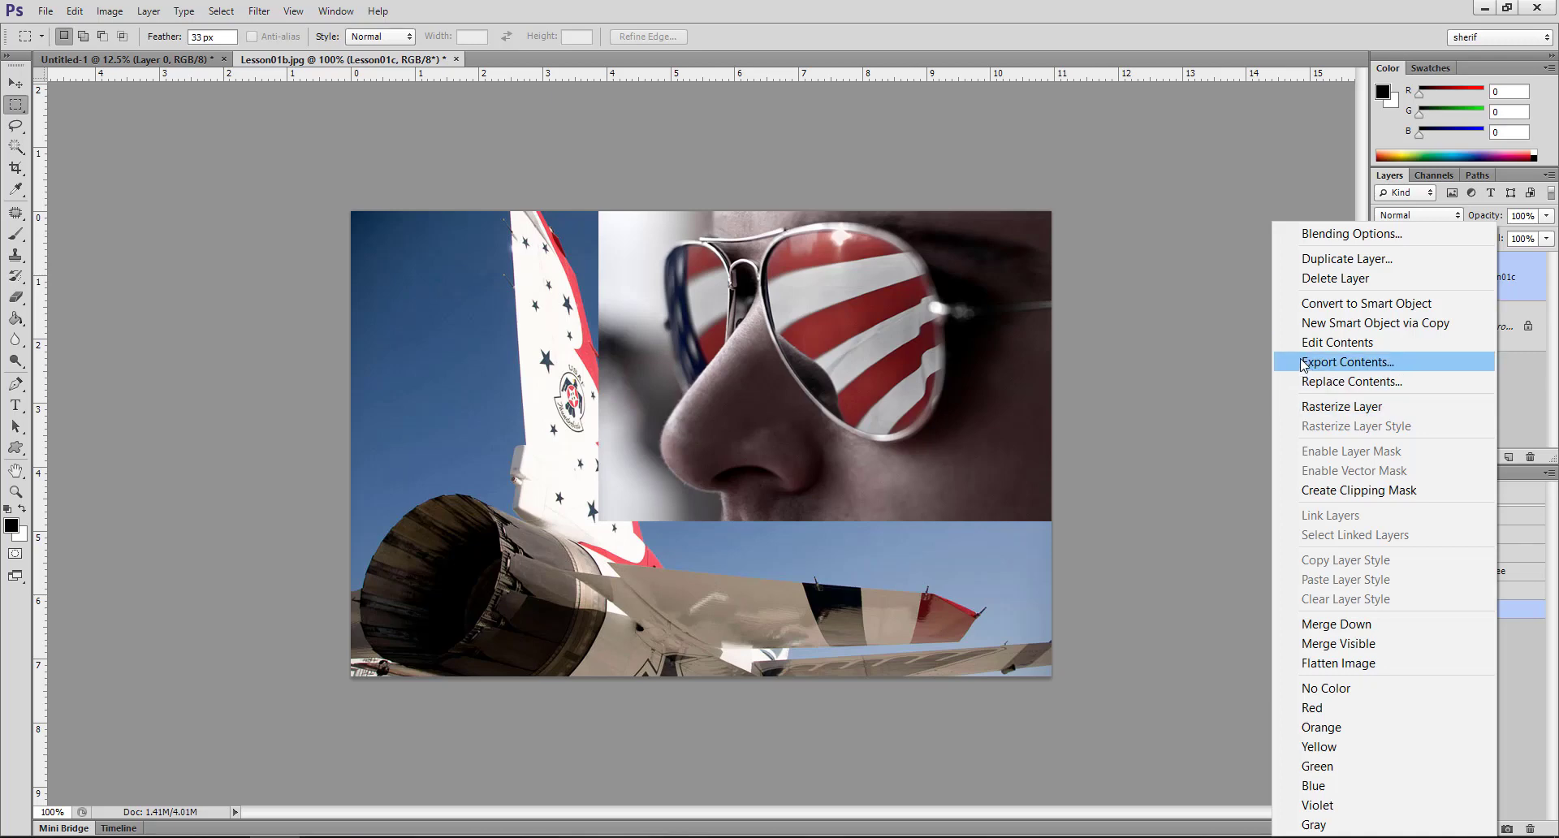
left_click(1252, 345)
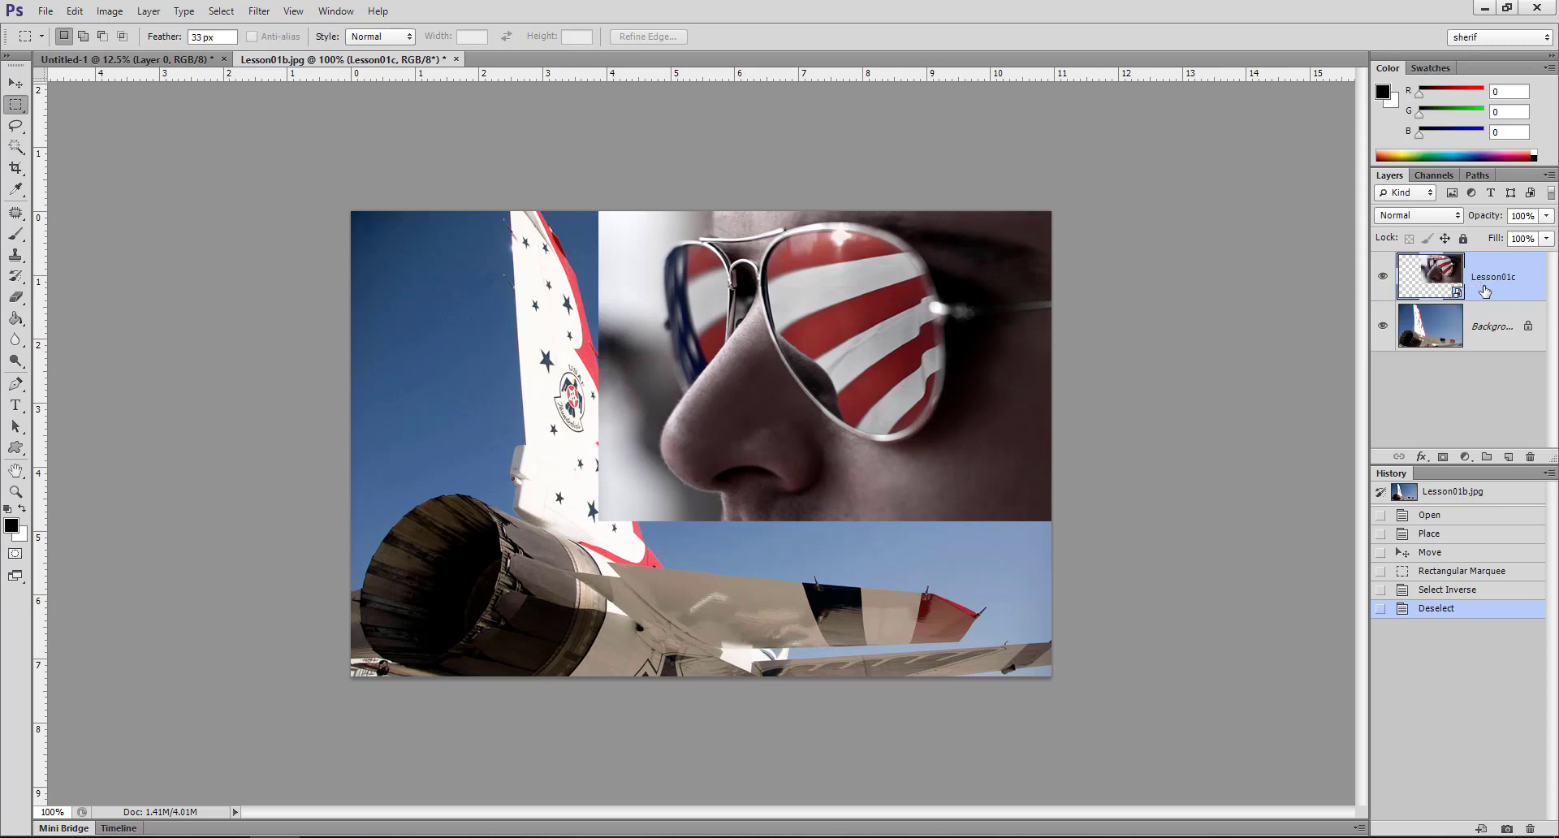
right_click(1485, 291)
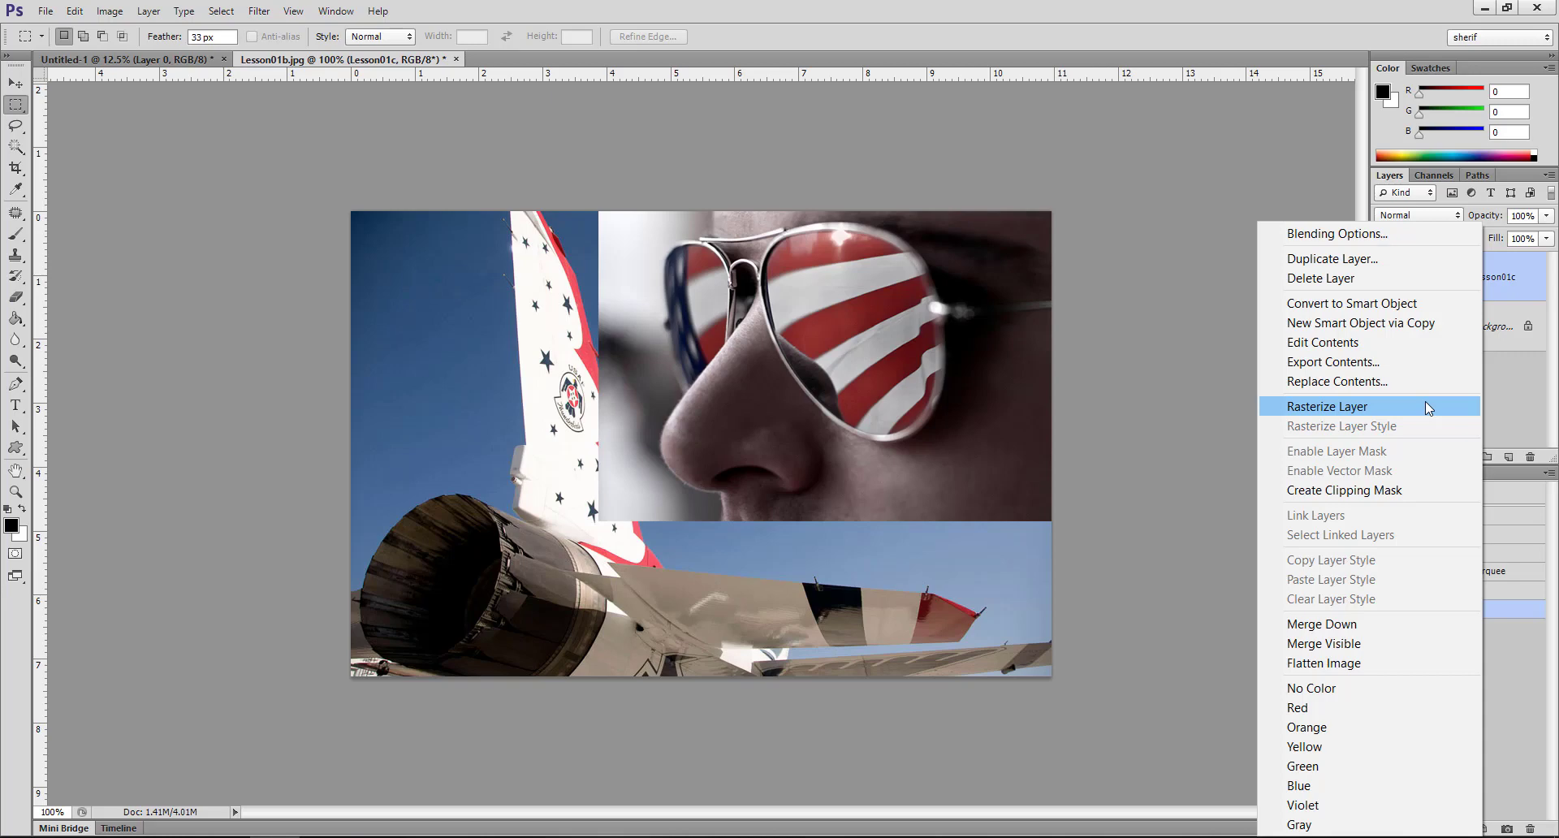
left_click(1156, 289)
left_click(1501, 334)
right_click(1501, 329)
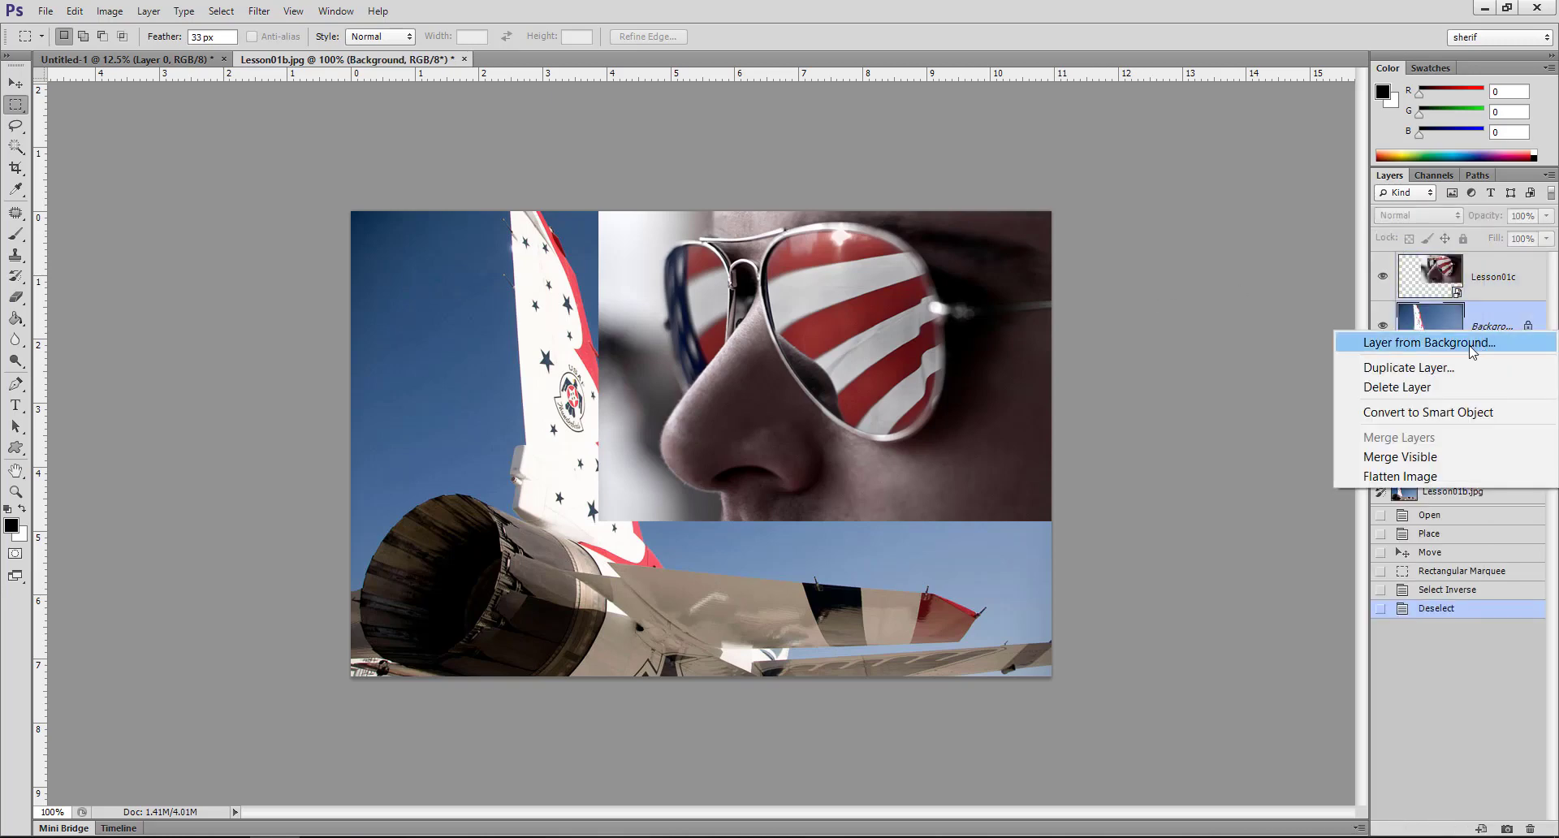
left_click(1274, 319)
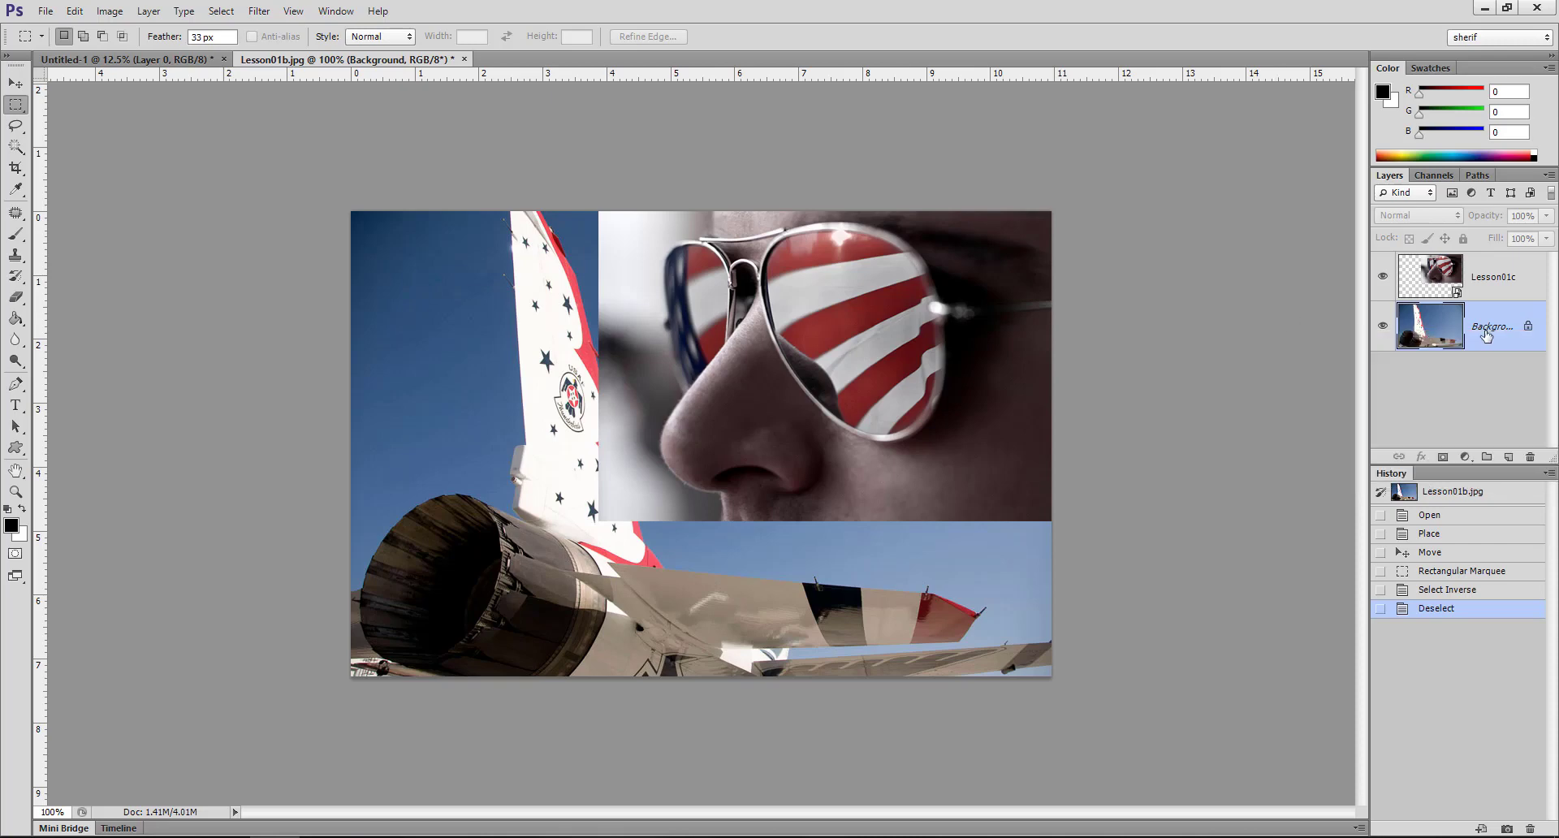
left_click(1485, 289)
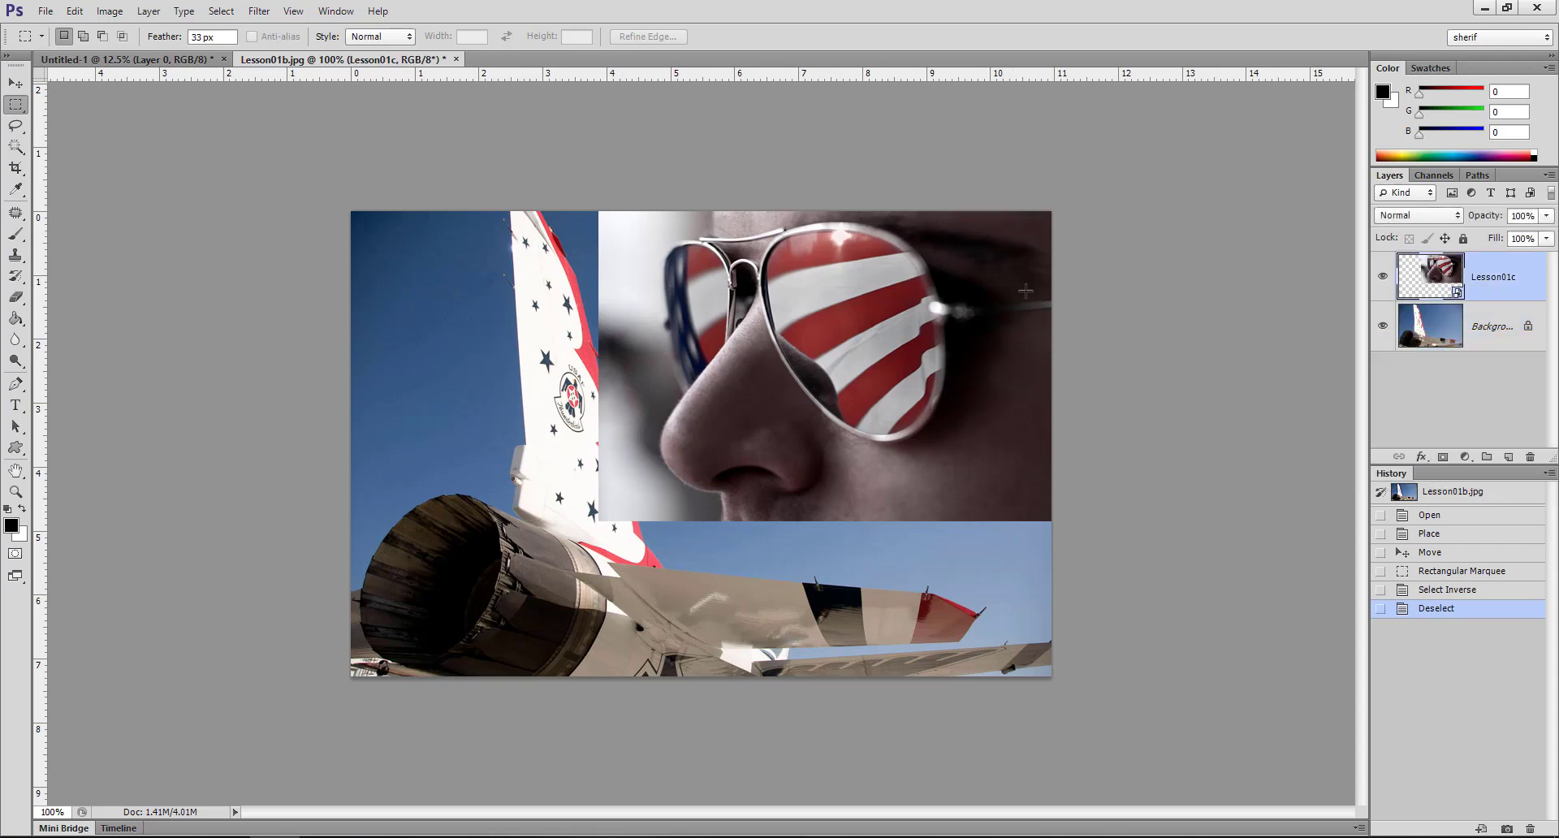
right_click(1498, 291)
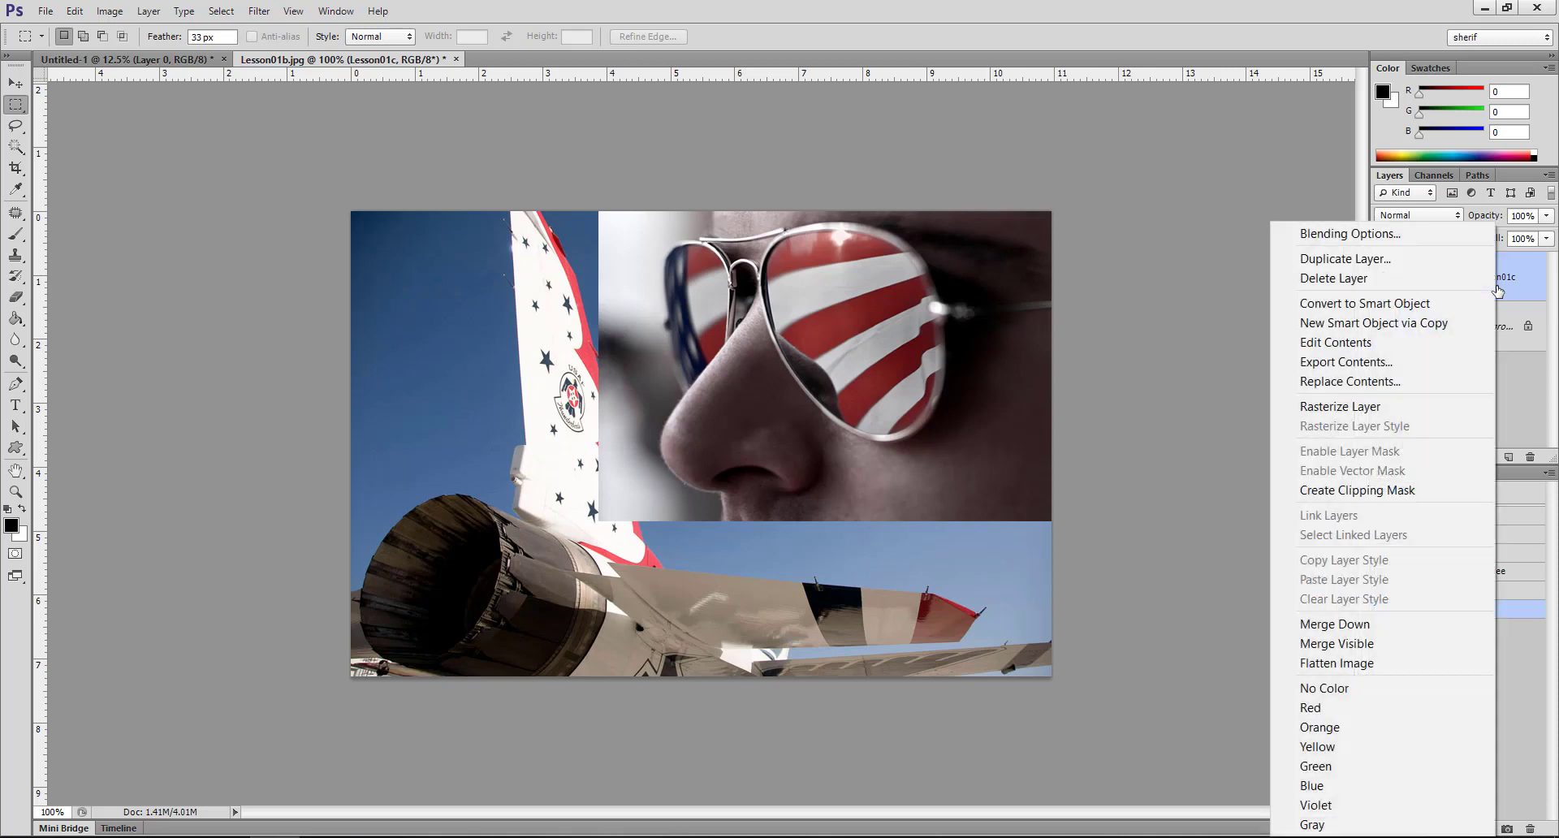
left_click(1417, 406)
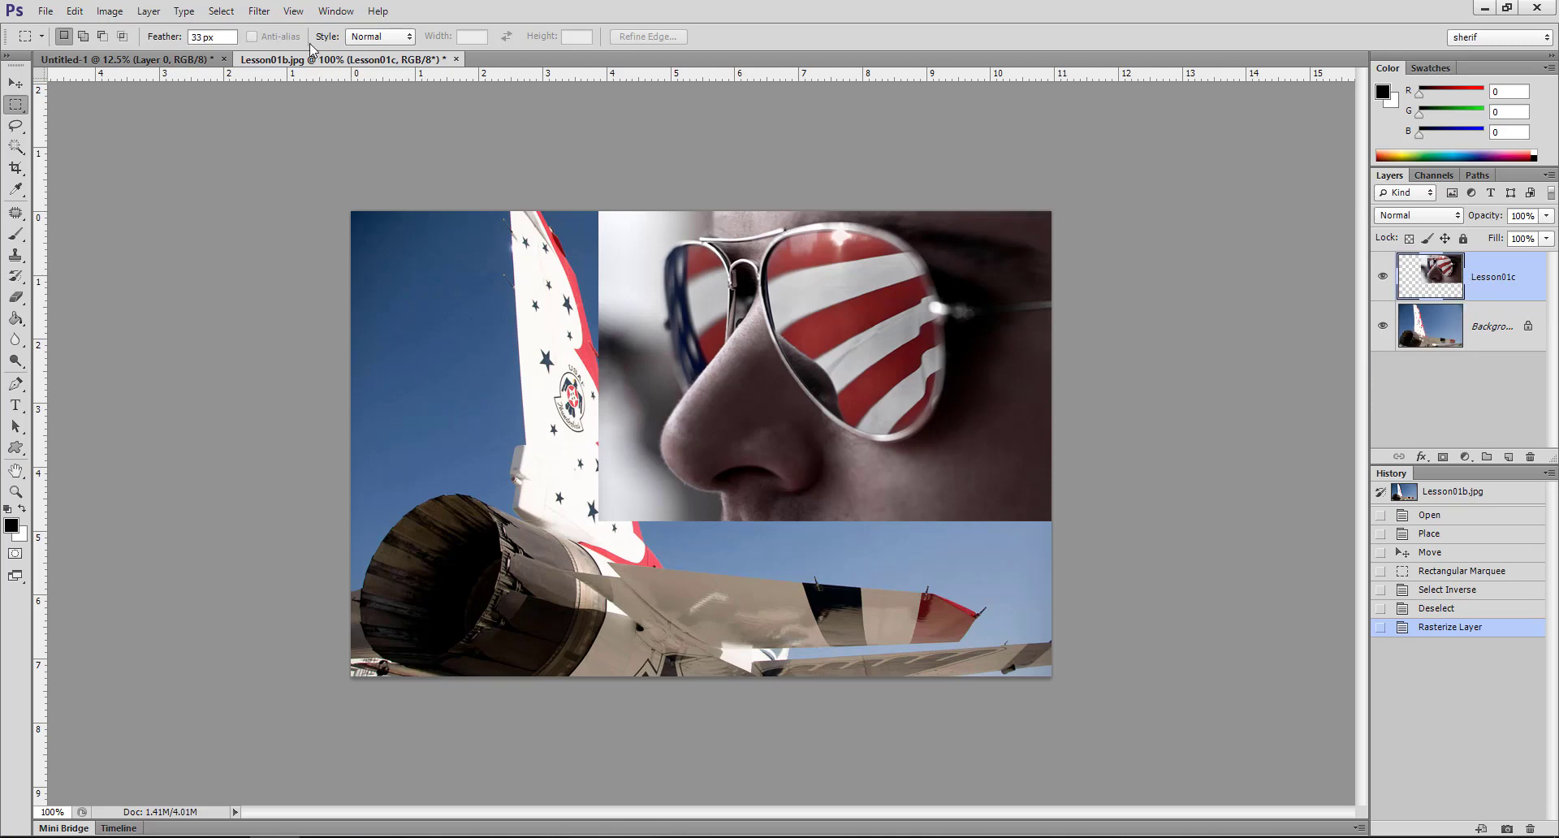
- Reselect the feathered area, clear outside it twice, deselect, and close Lesson01b
left_click(223, 12)
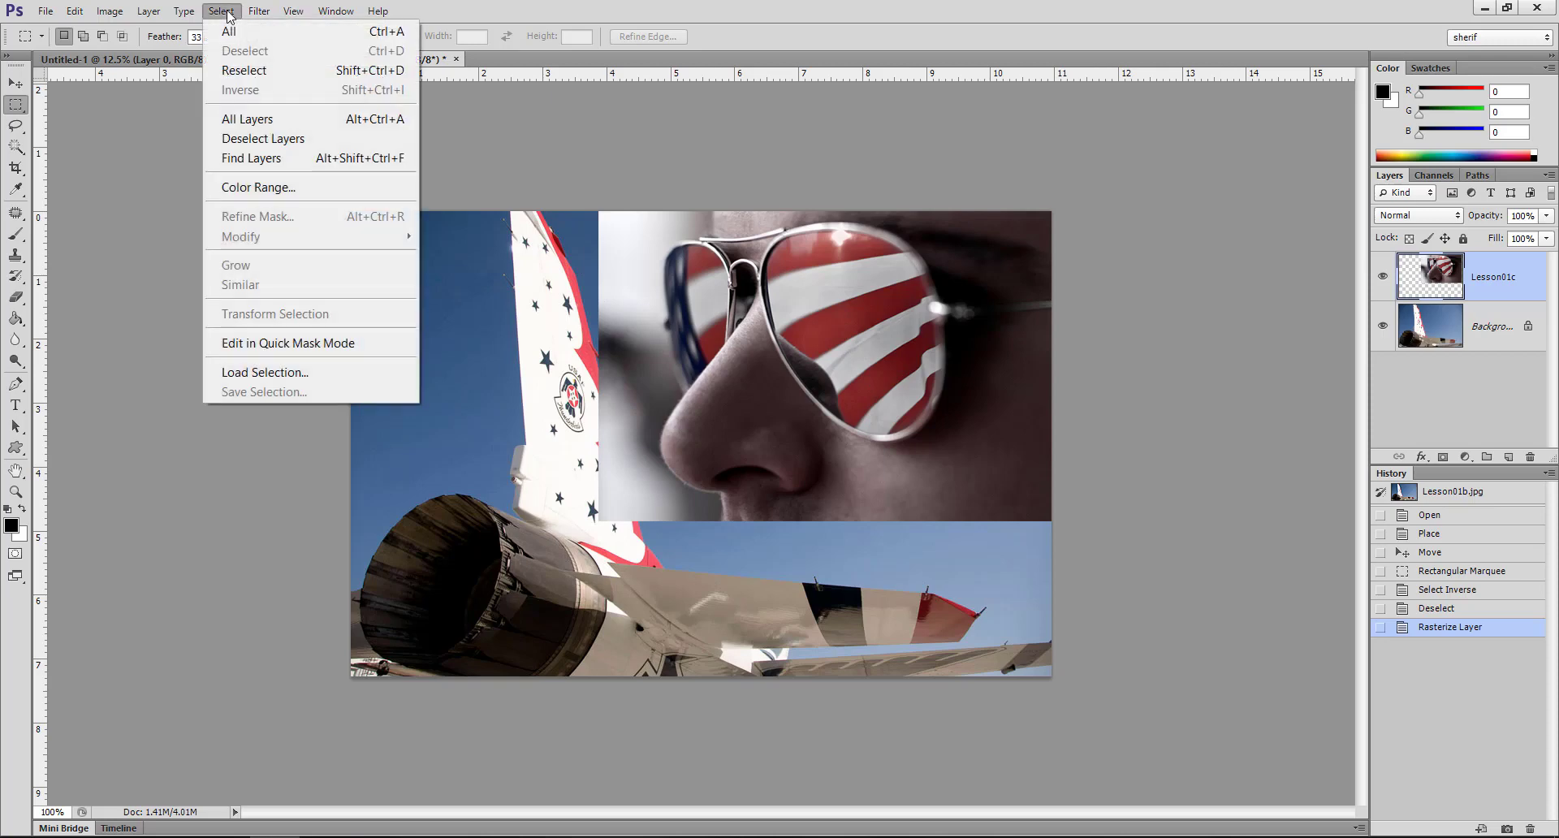
left_click(265, 71)
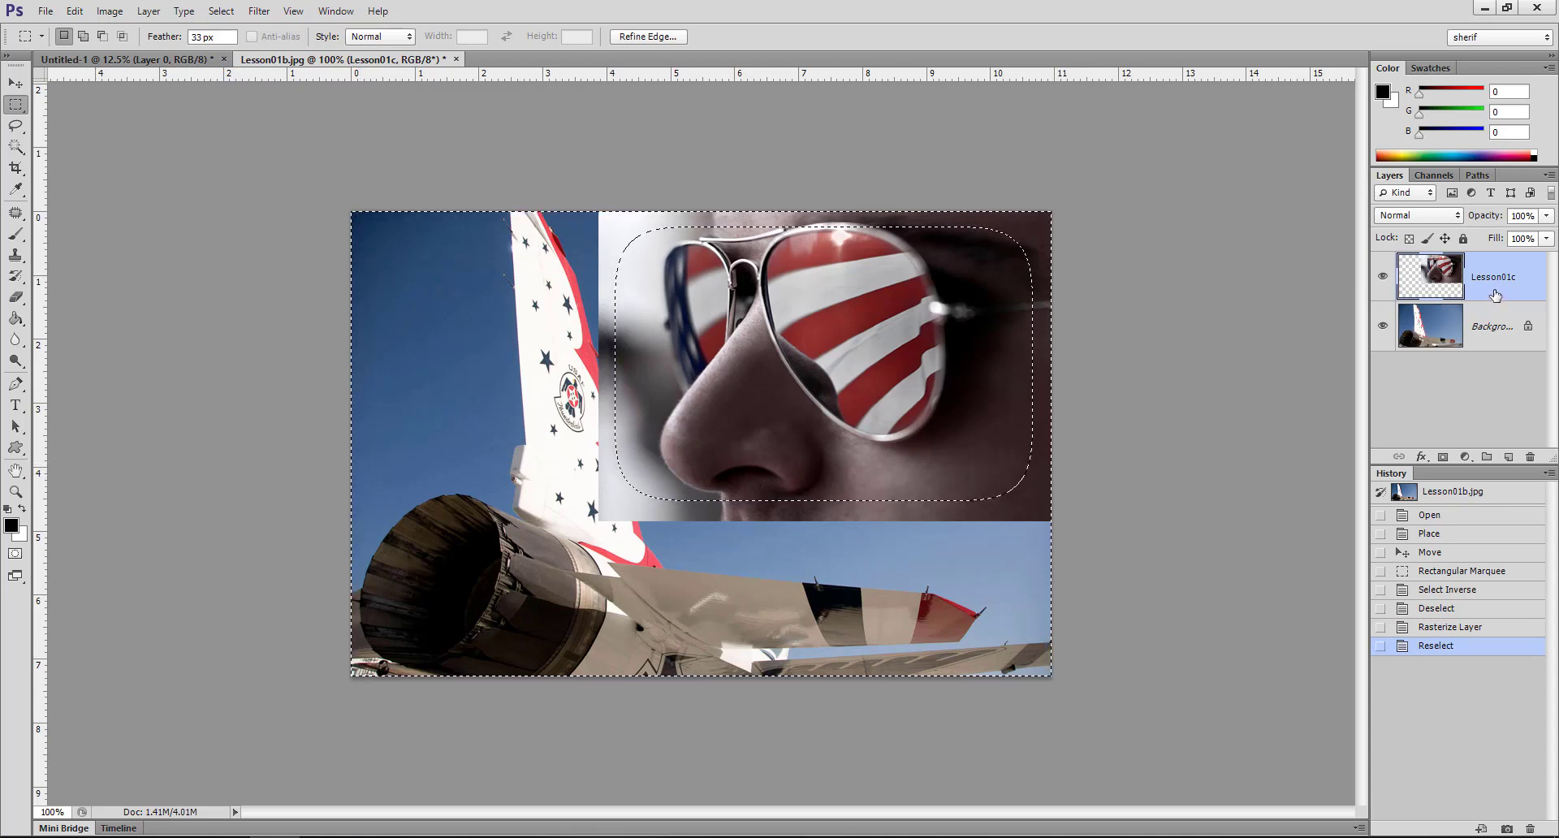
key("Delete")
key("Delete")
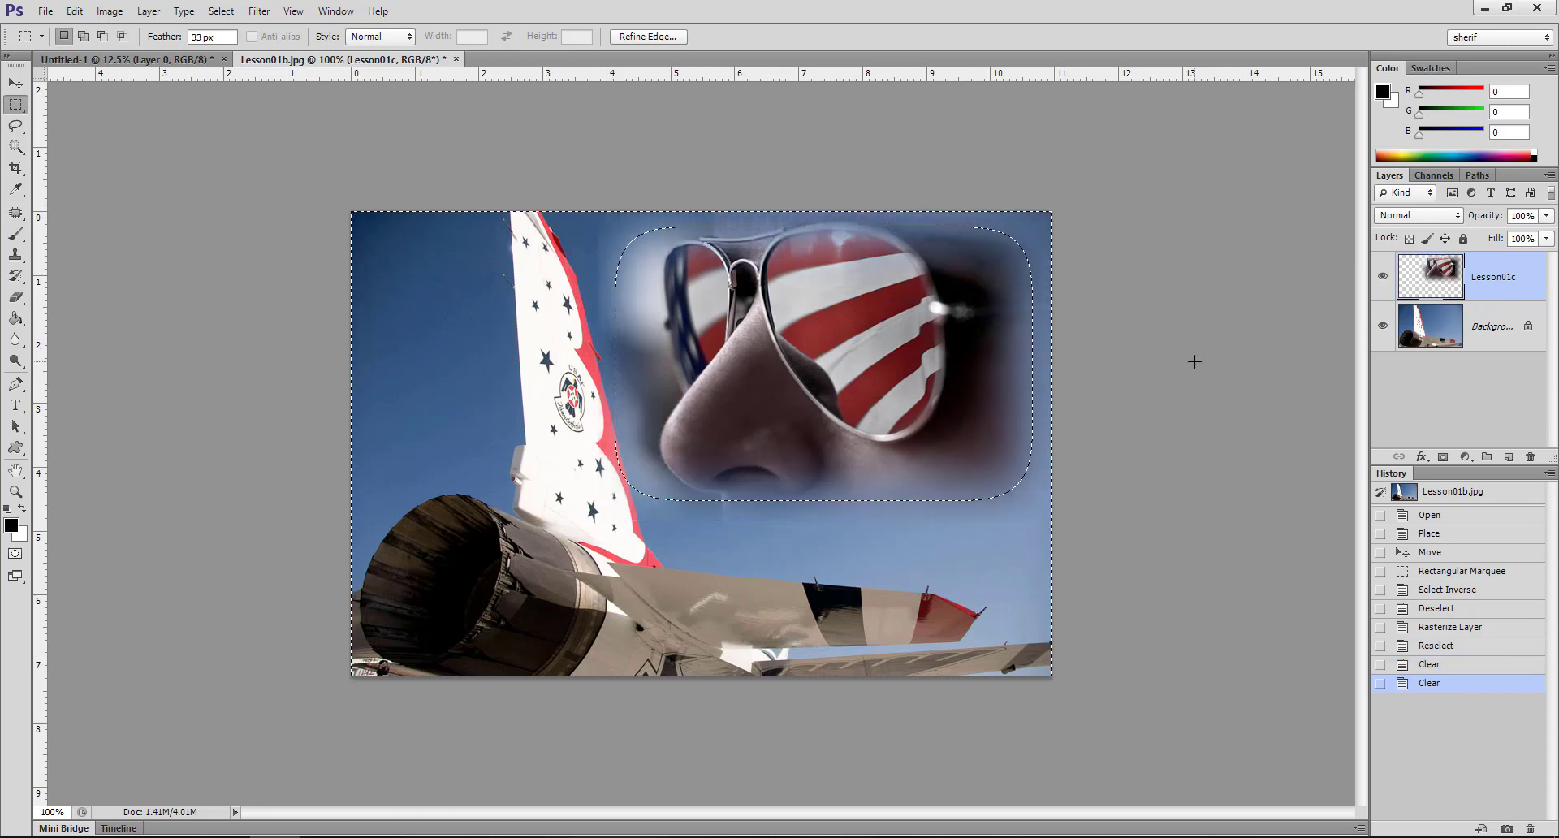
key("Delete")
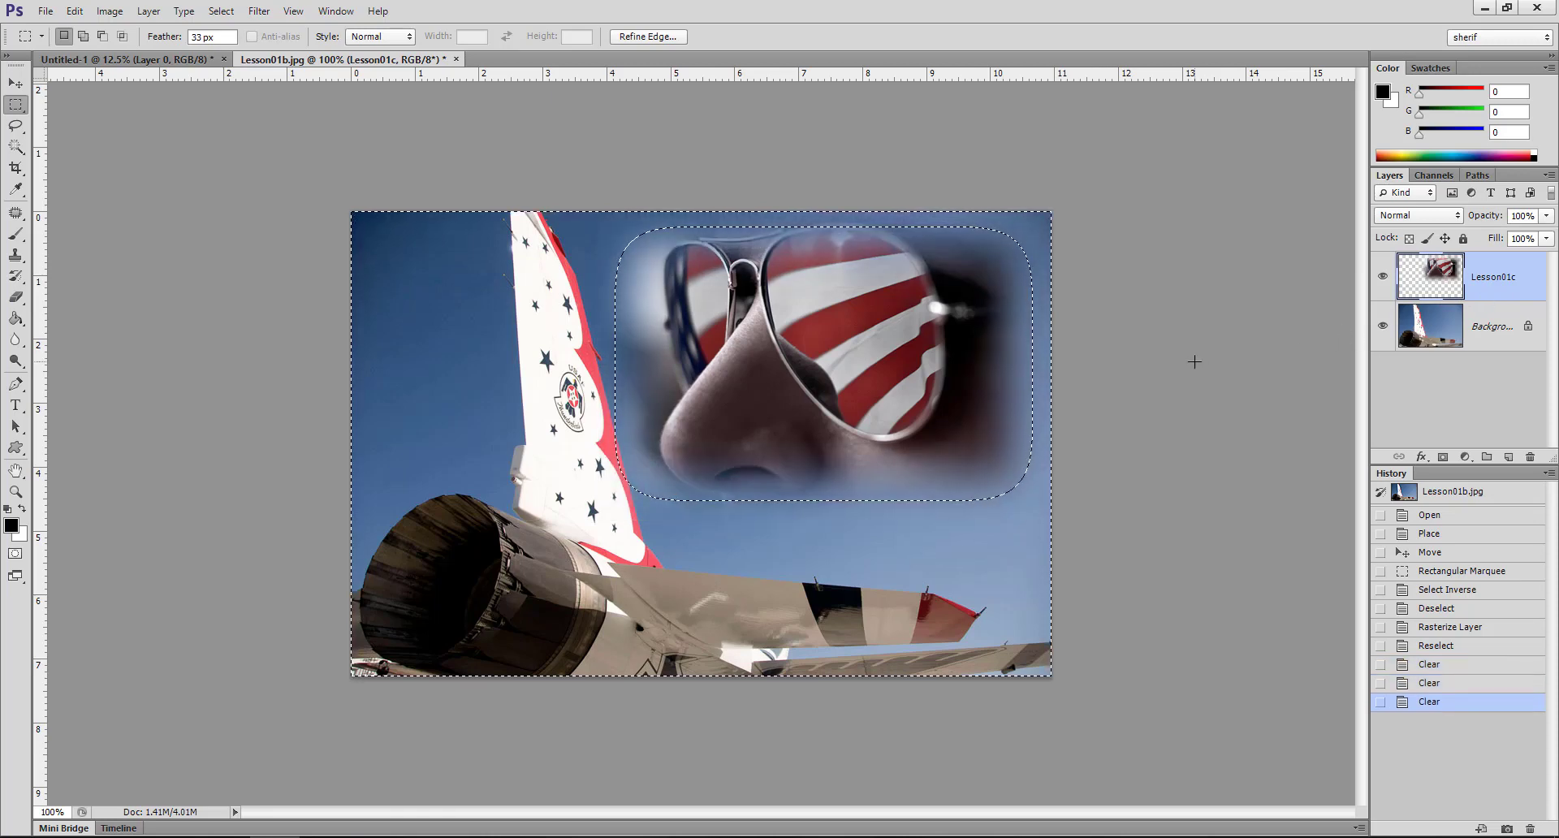
key("ctrl+d")
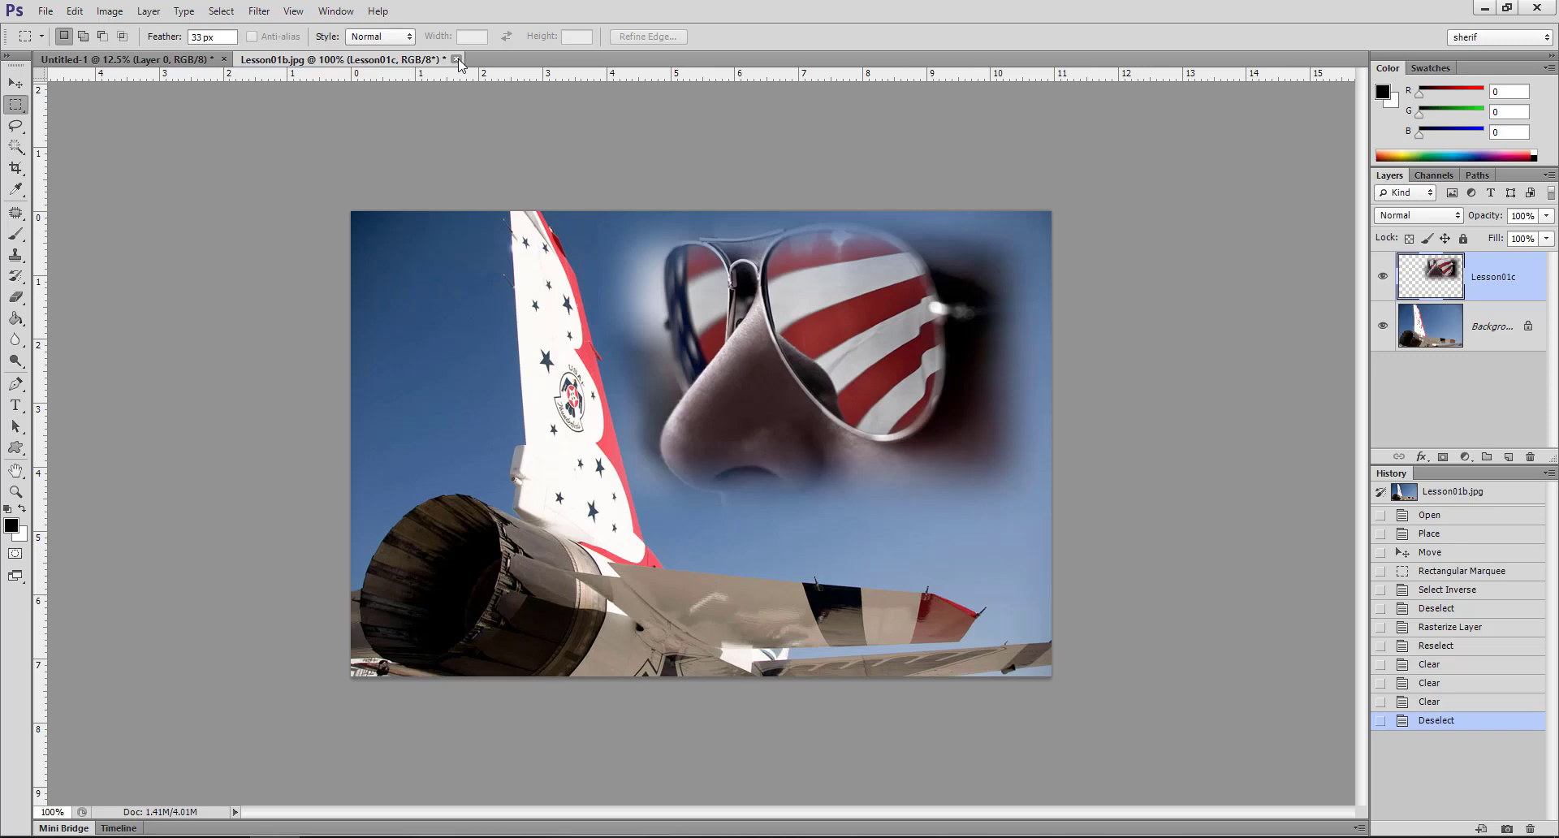
left_click(458, 59)
- Answer the save prompt, open Exercise Files, and drag 454494396_9afb8c3607.jpg into Photoshop
left_click(759, 323)
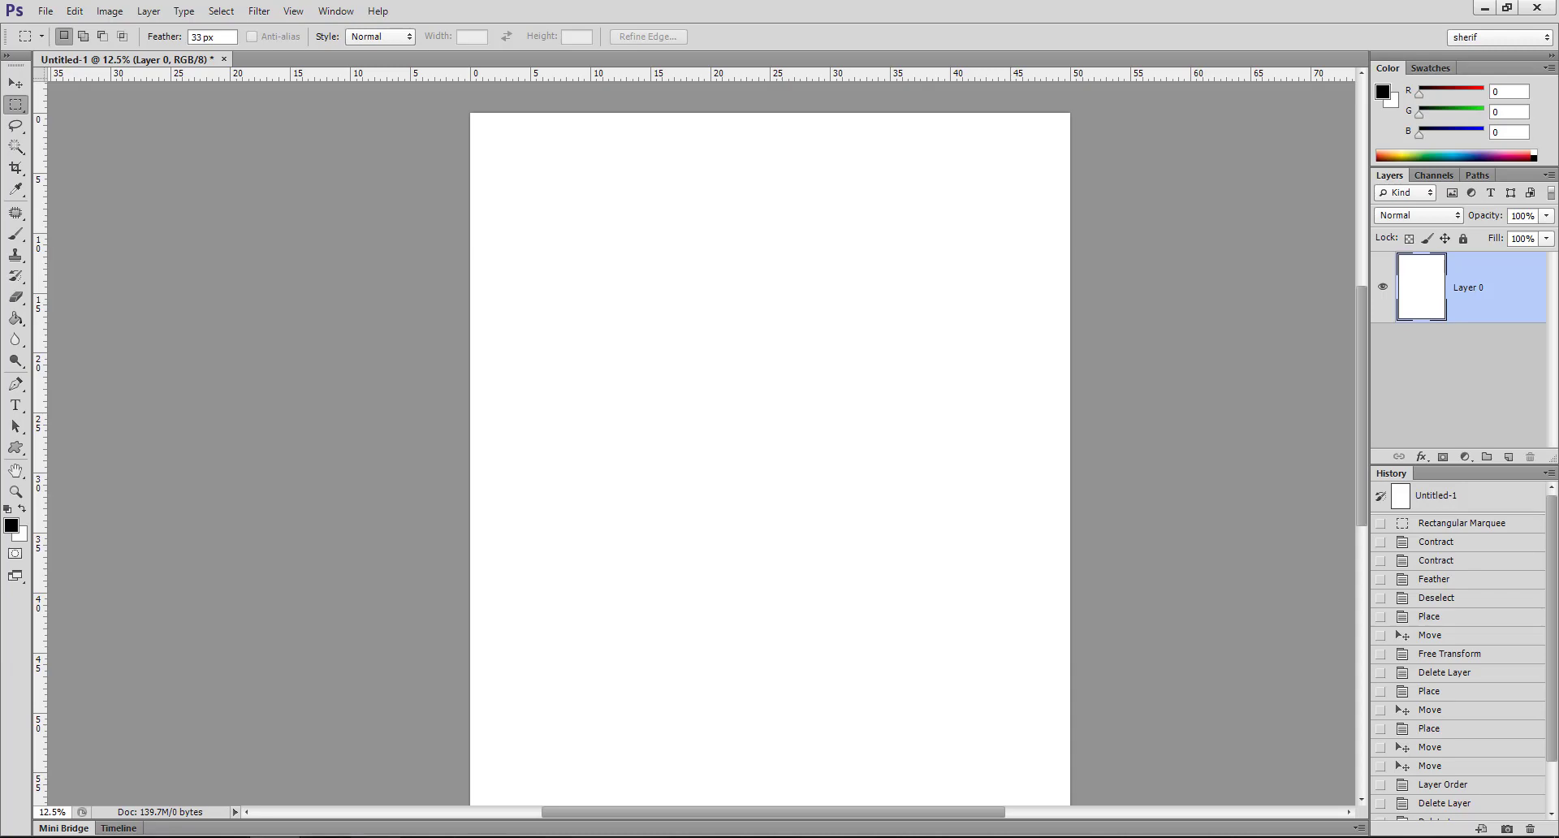
left_click(1484, 8)
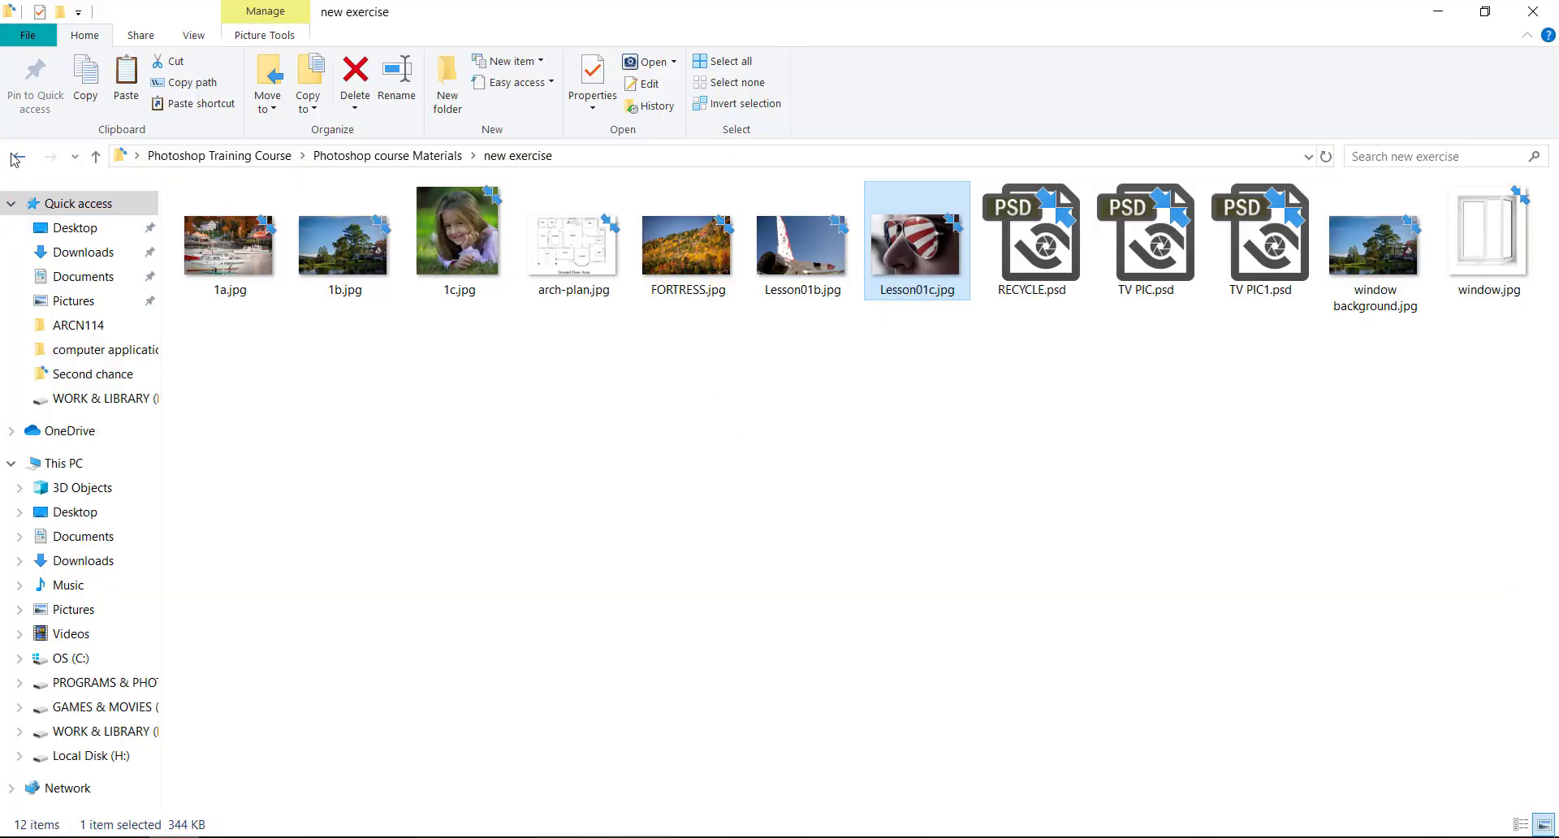
left_click(20, 156)
left_click(252, 286)
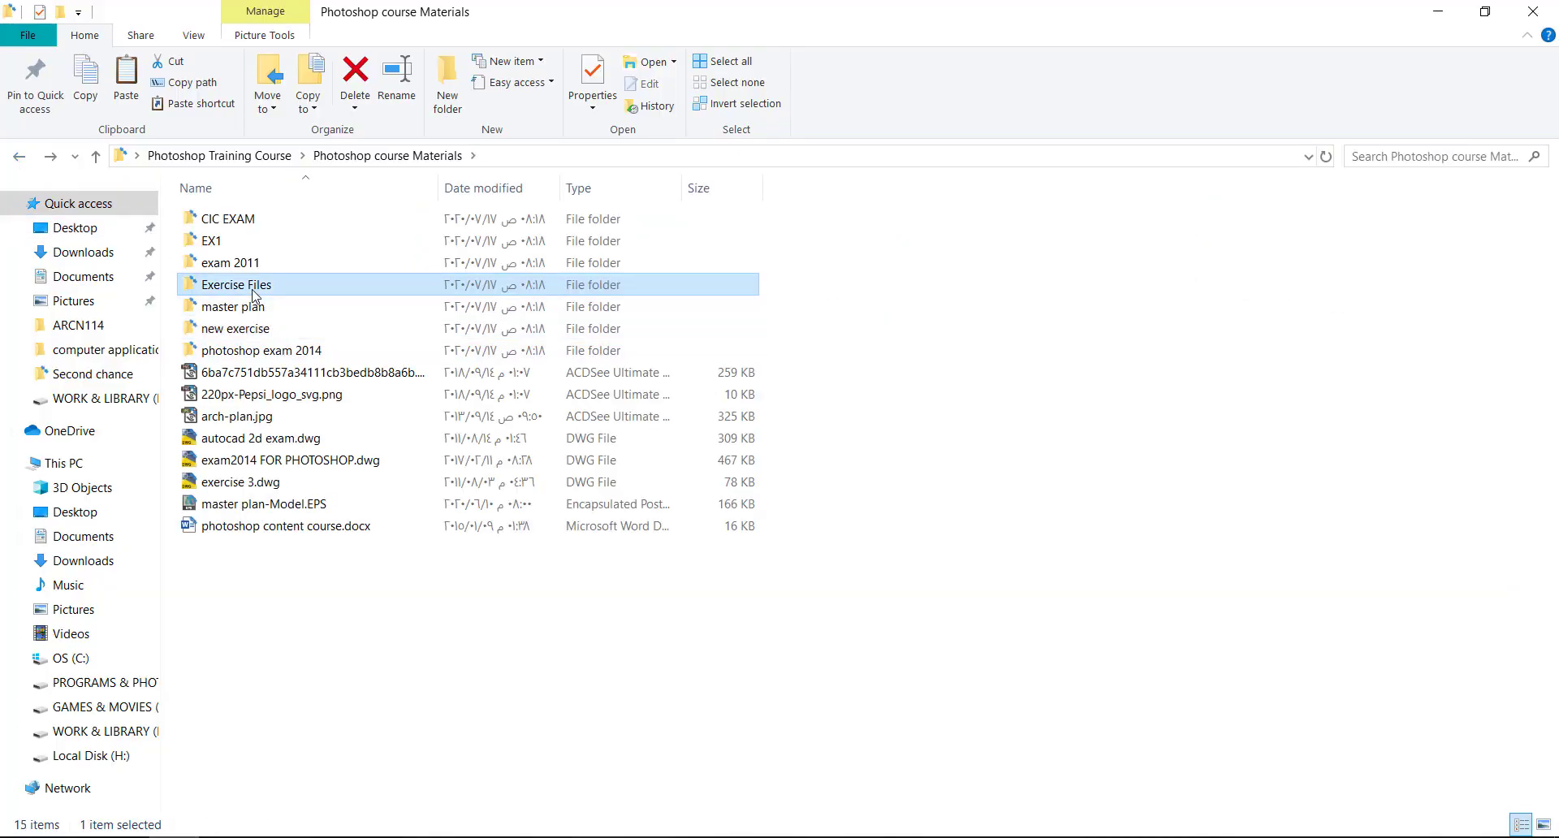
double_click(252, 288)
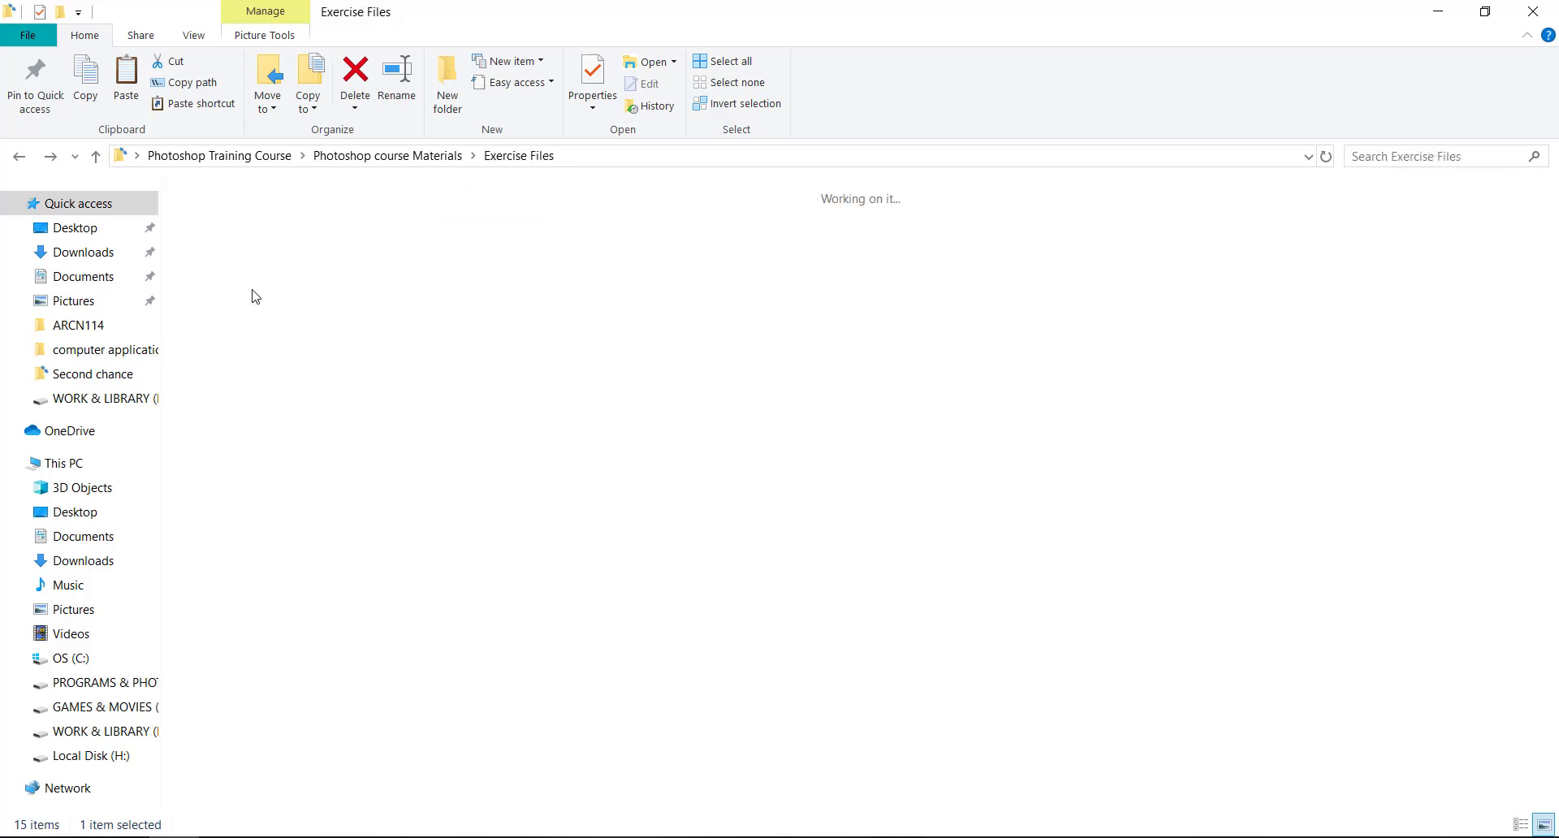
left_click_drag(1386, 232, 268, 808)
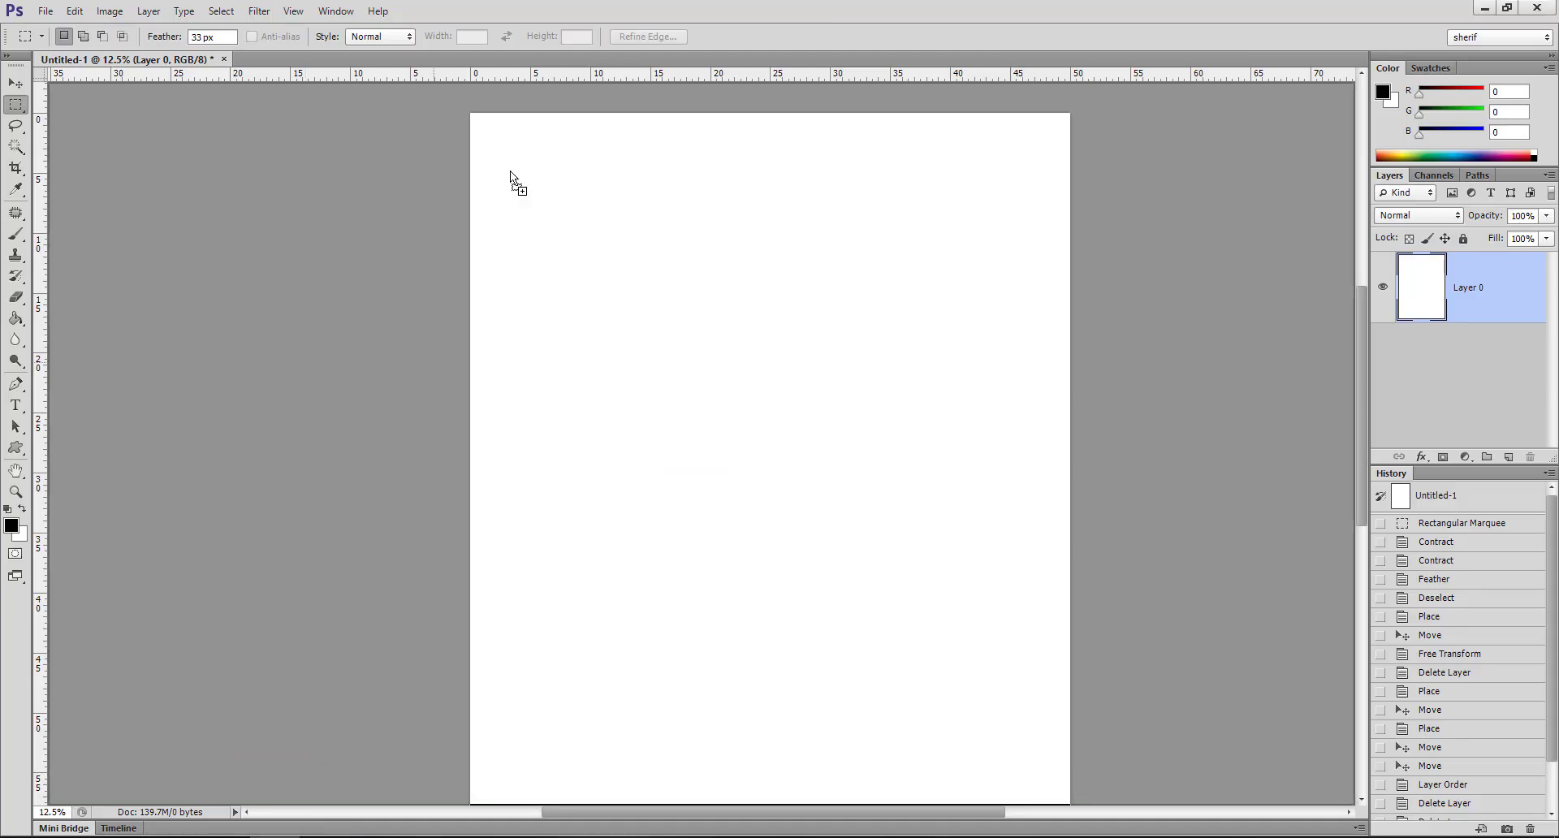
mouse_move(268, 808)
left_mouse_down()
mouse_move(524, 72)
mouse_move(392, 57)
left_mouse_up()
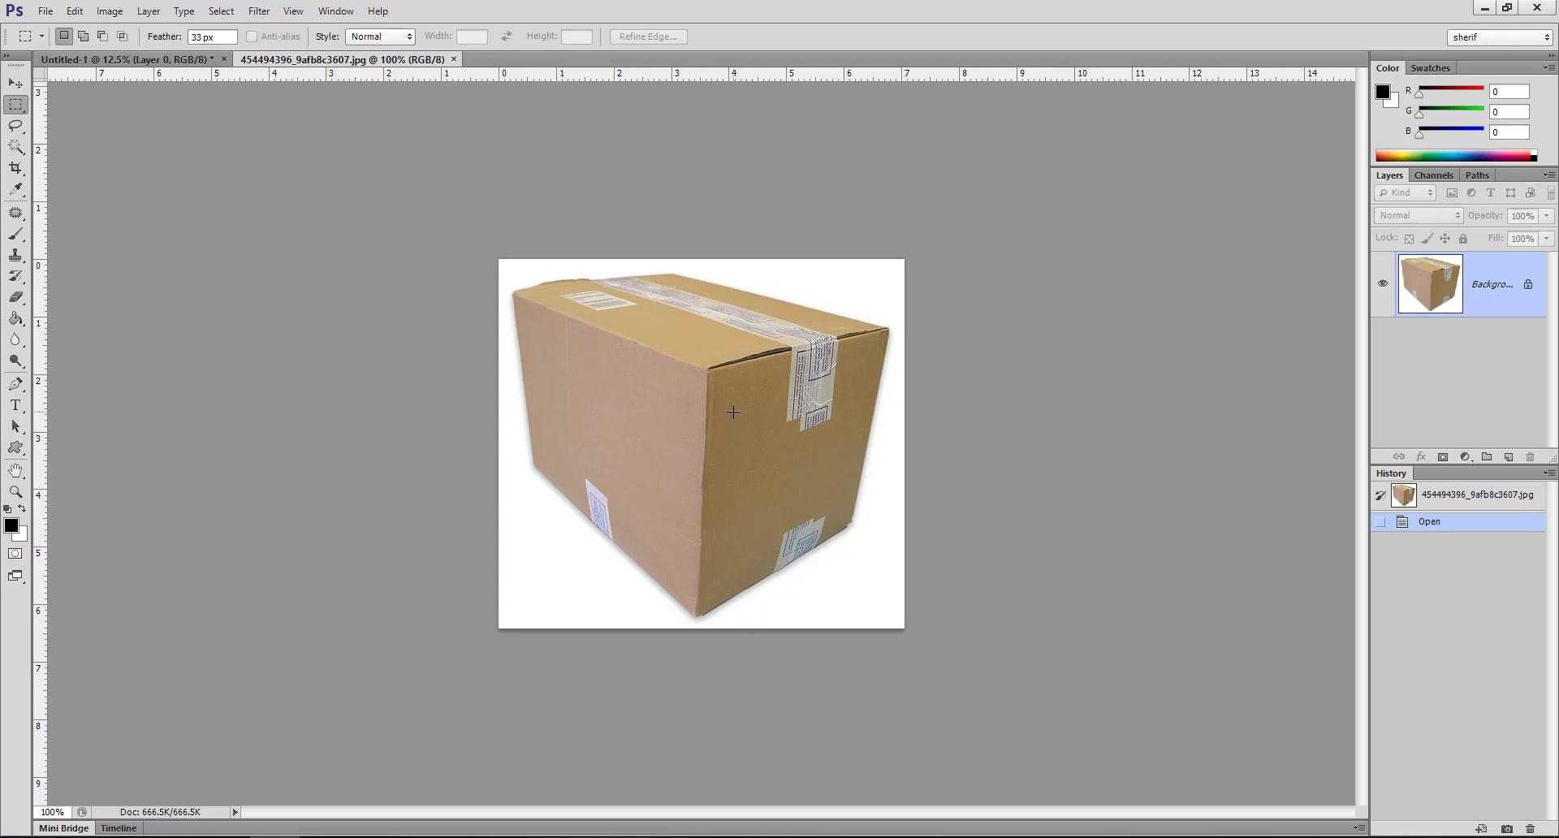
- Convert the box photo's locked Background into an editable Layer 0 after the locked-layer warning
left_click(18, 151)
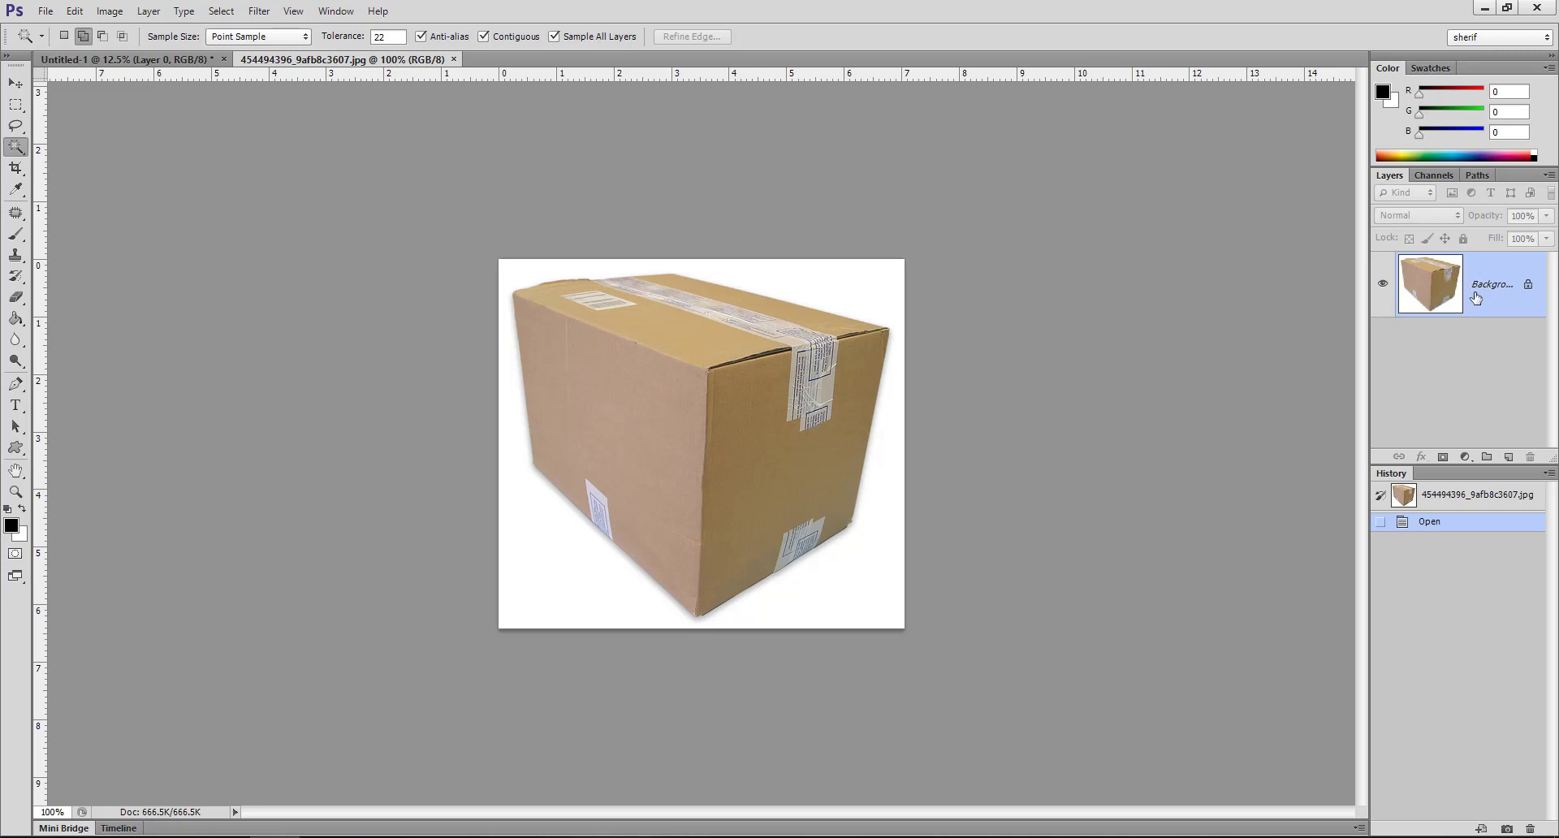
left_click(15, 82)
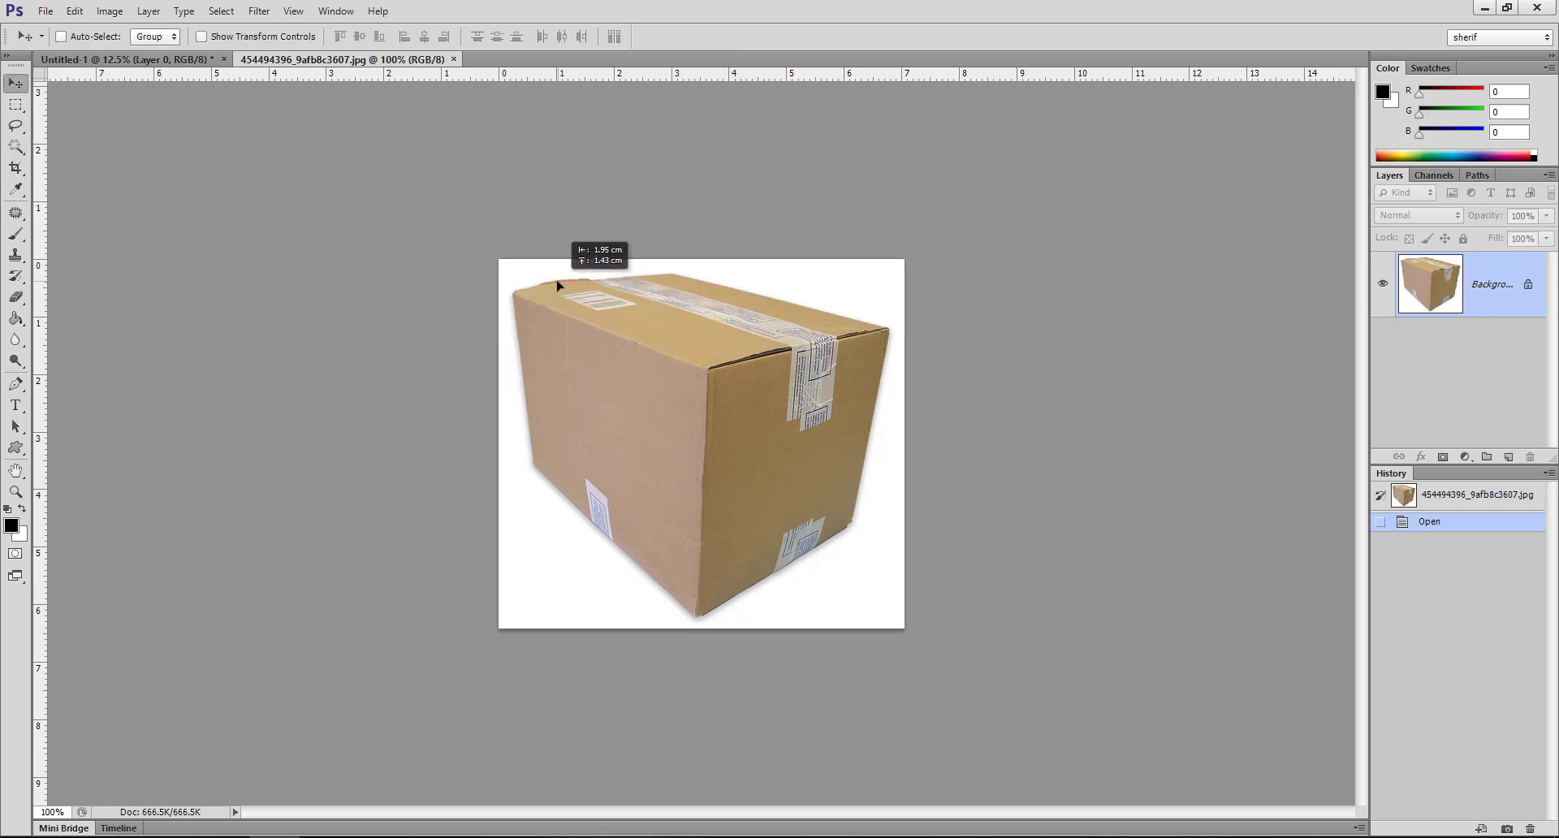
left_click(557, 285)
left_click(751, 327)
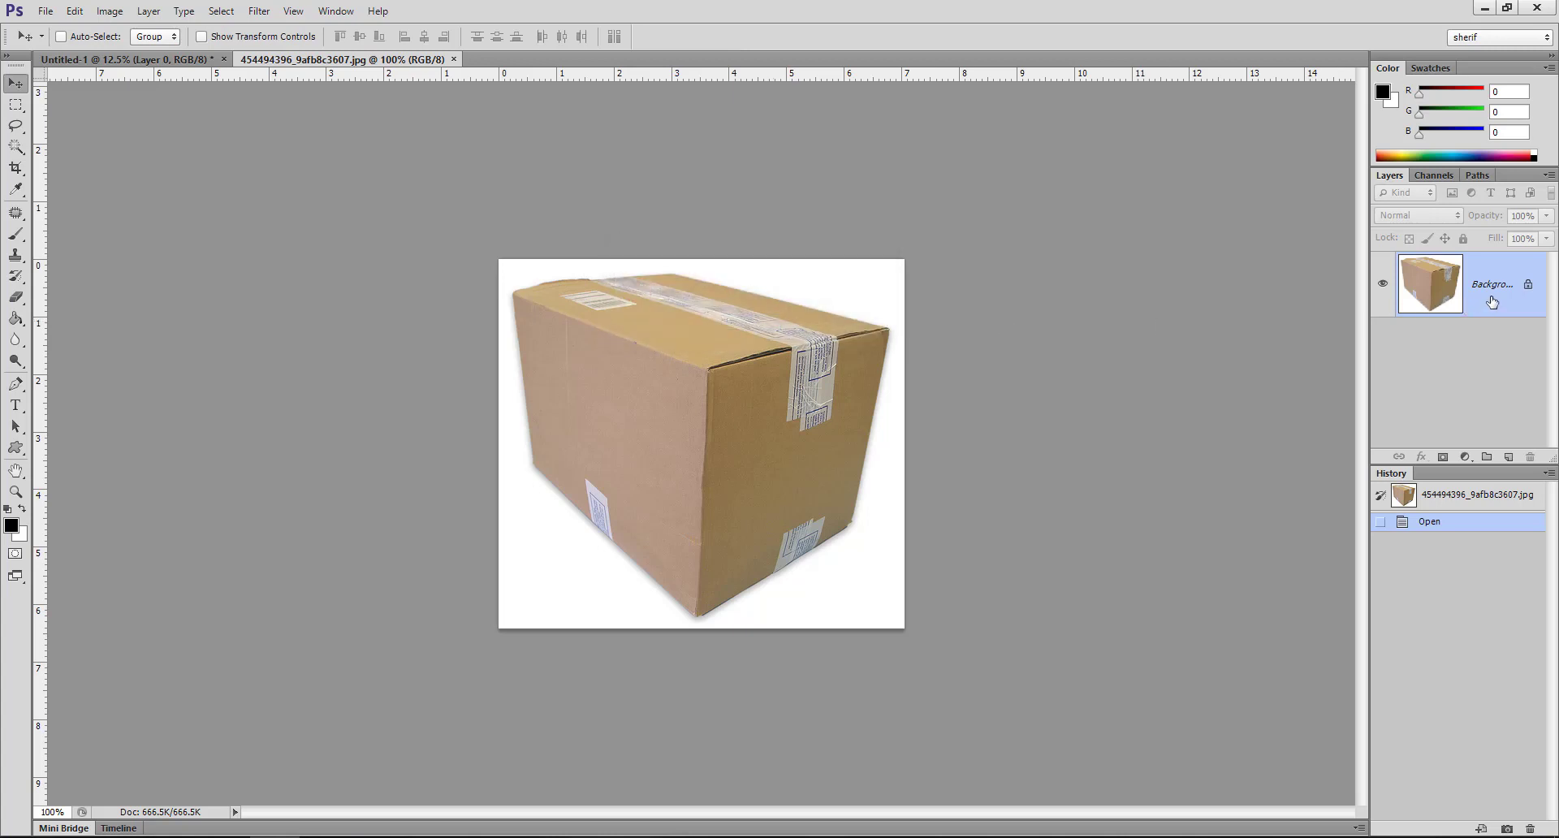
double_click(1492, 302)
left_click(912, 270)
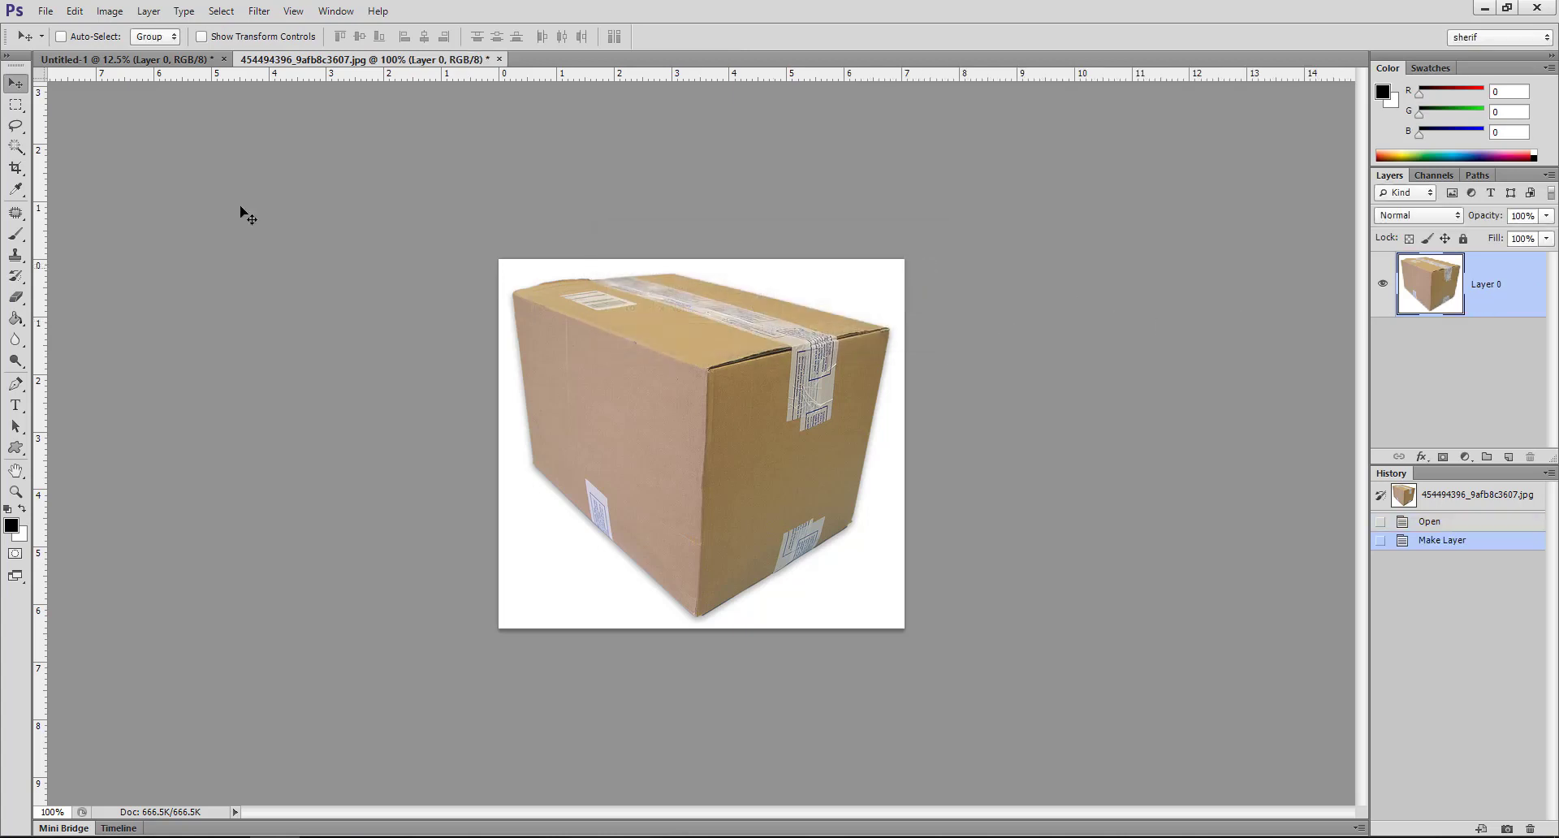
left_click(16, 147)
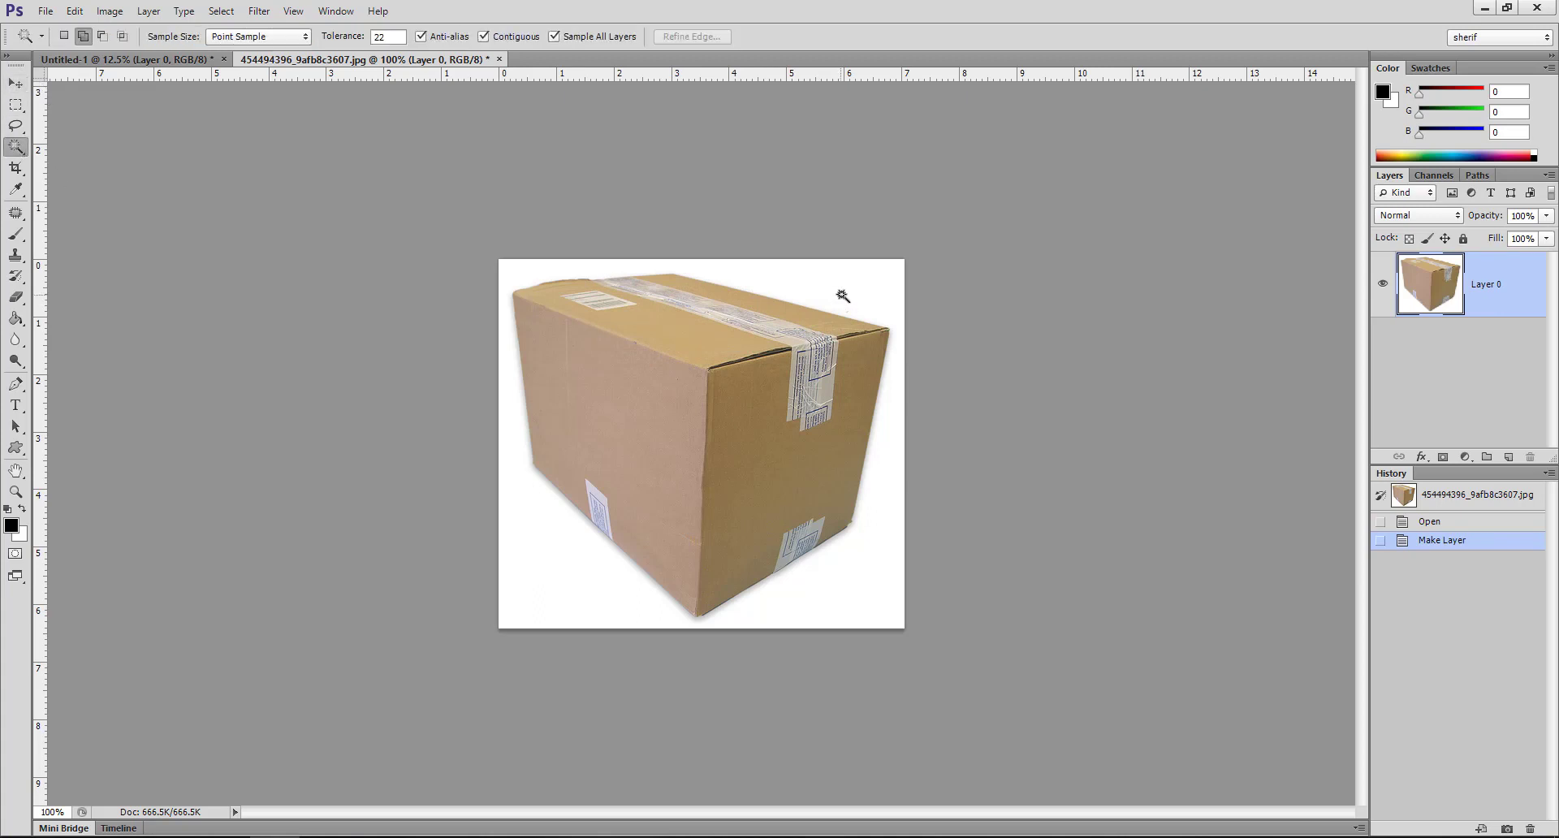
- Magic Wand the white background, invert the selection, and copy the box via Layer Via Copy
left_click(847, 291)
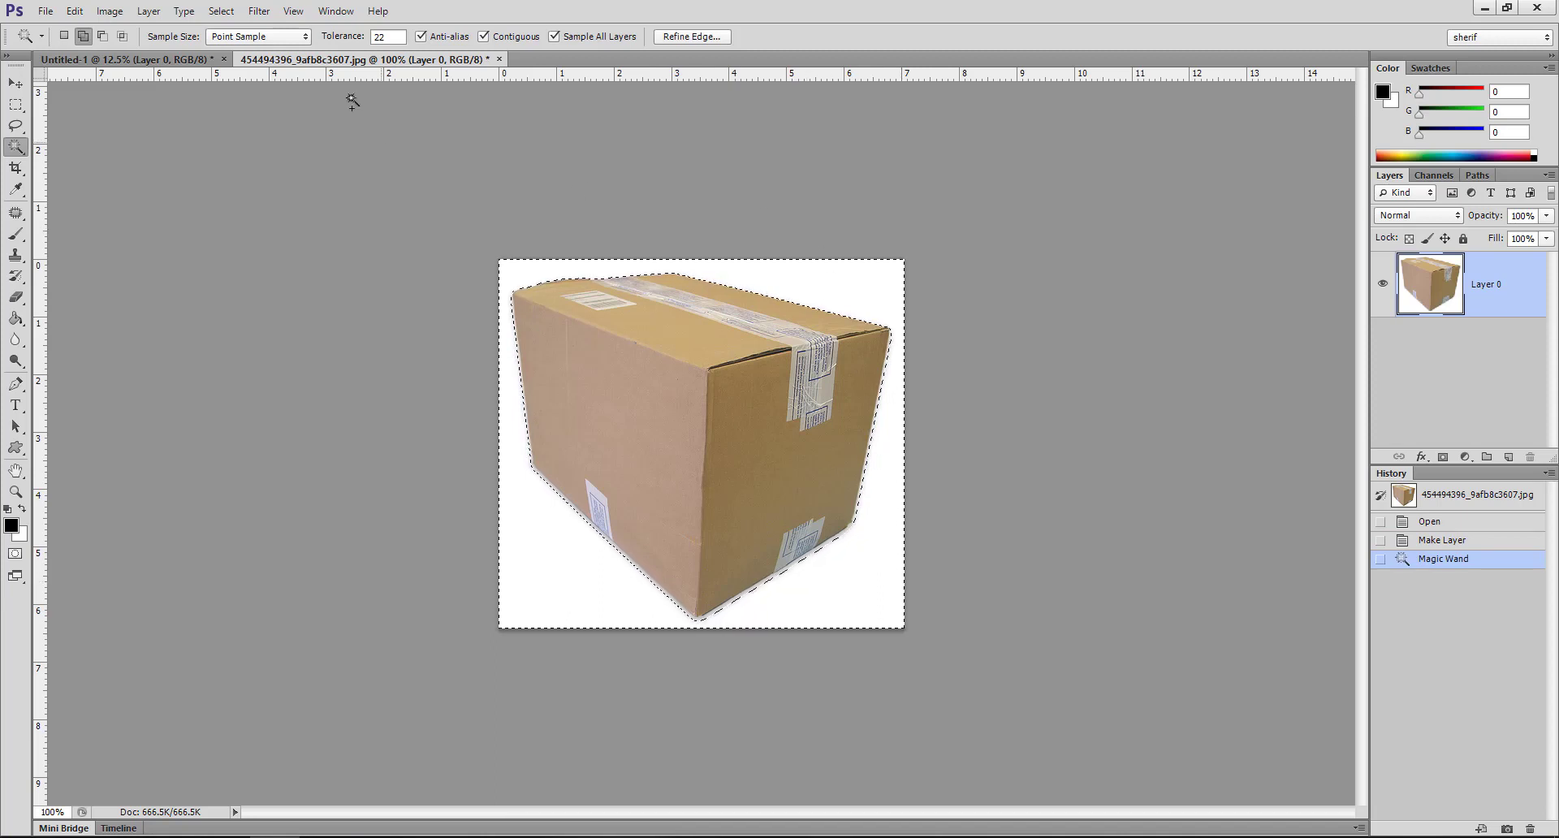
left_click(221, 11)
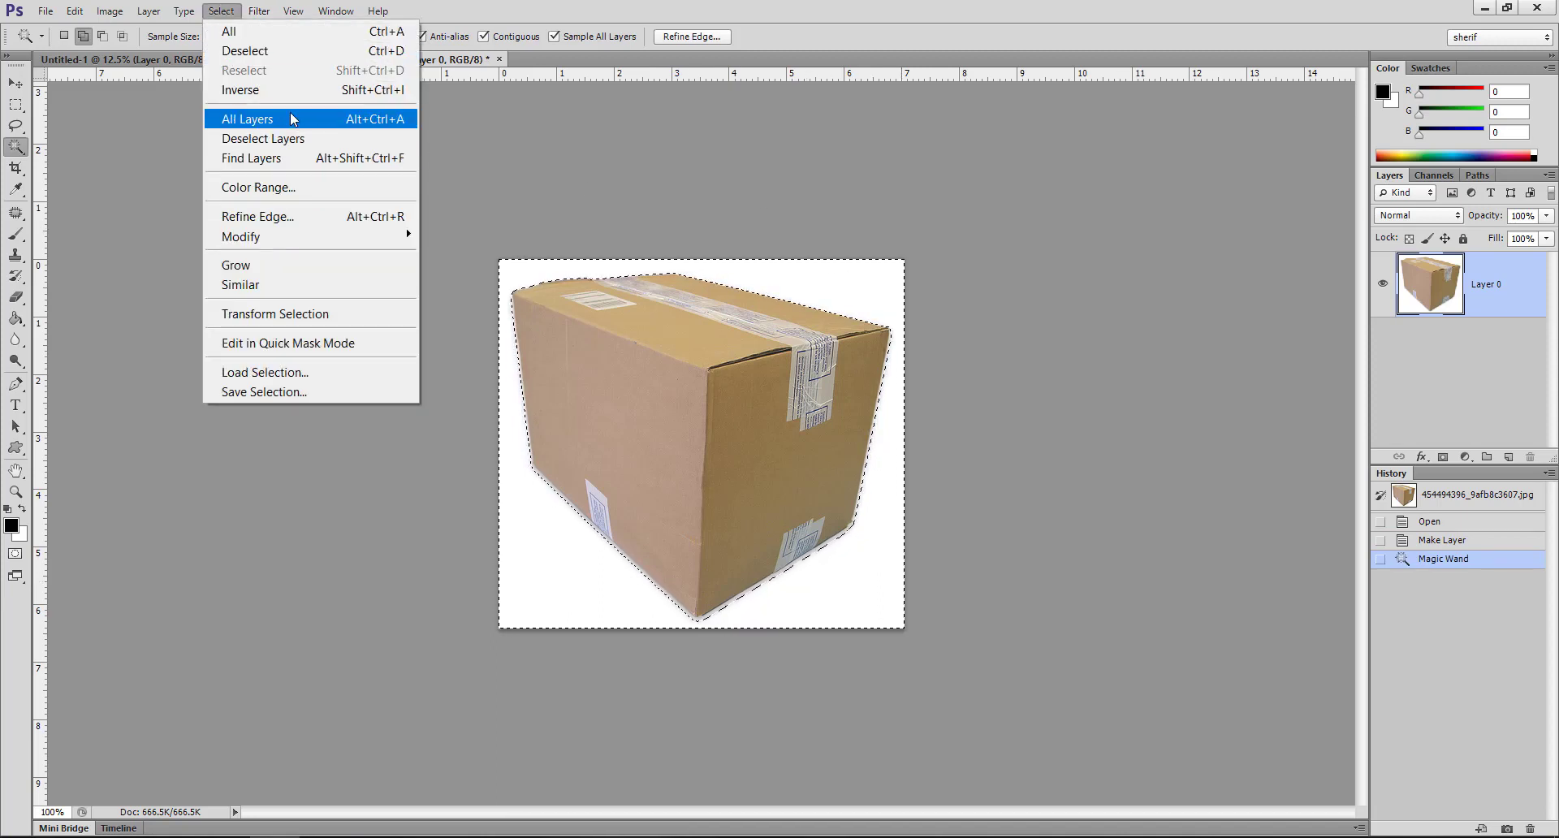
left_click(276, 89)
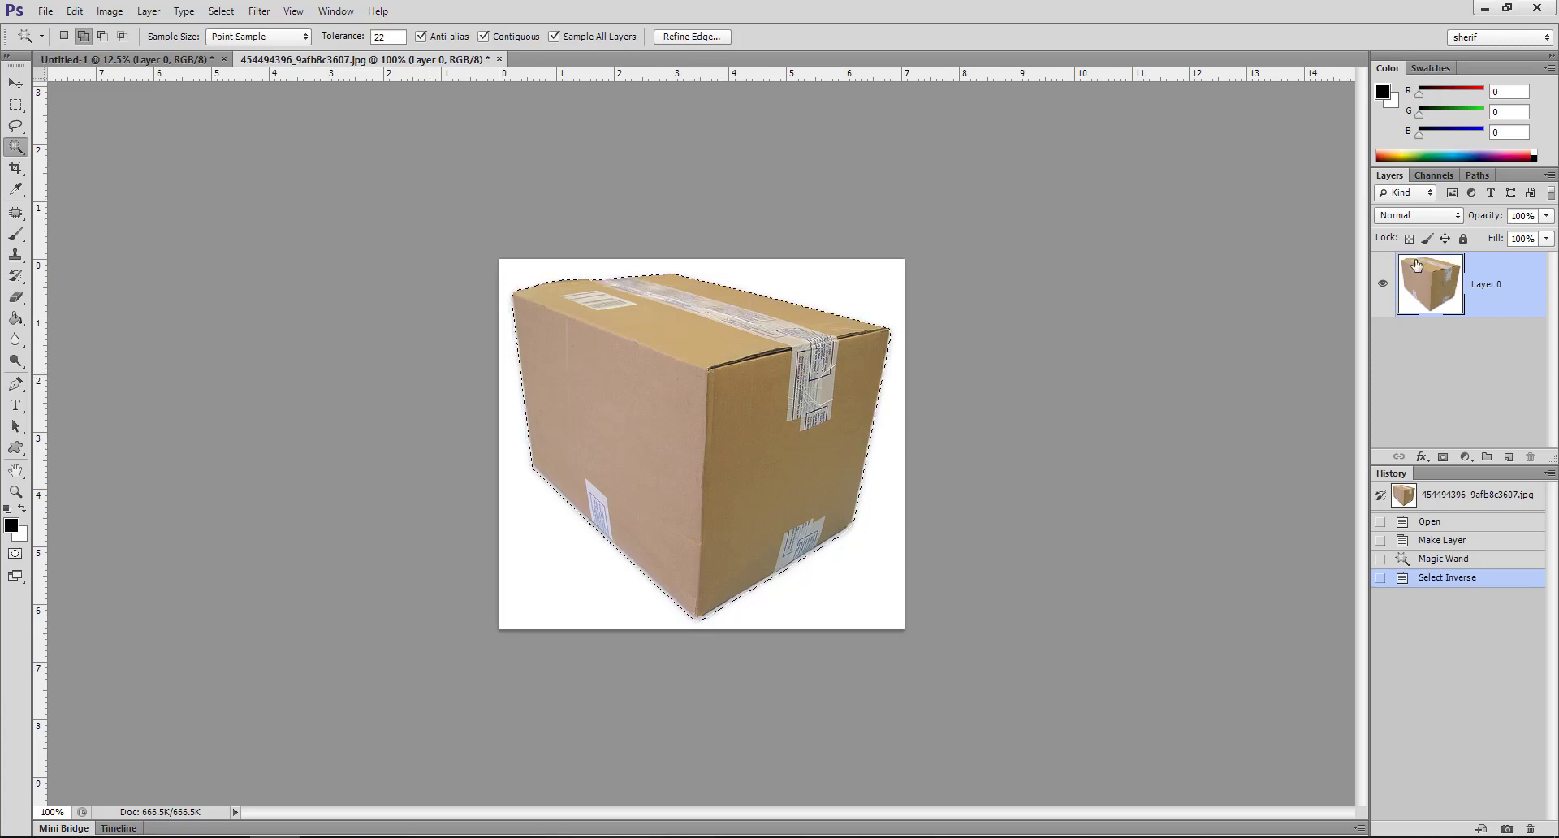
left_click(157, 16)
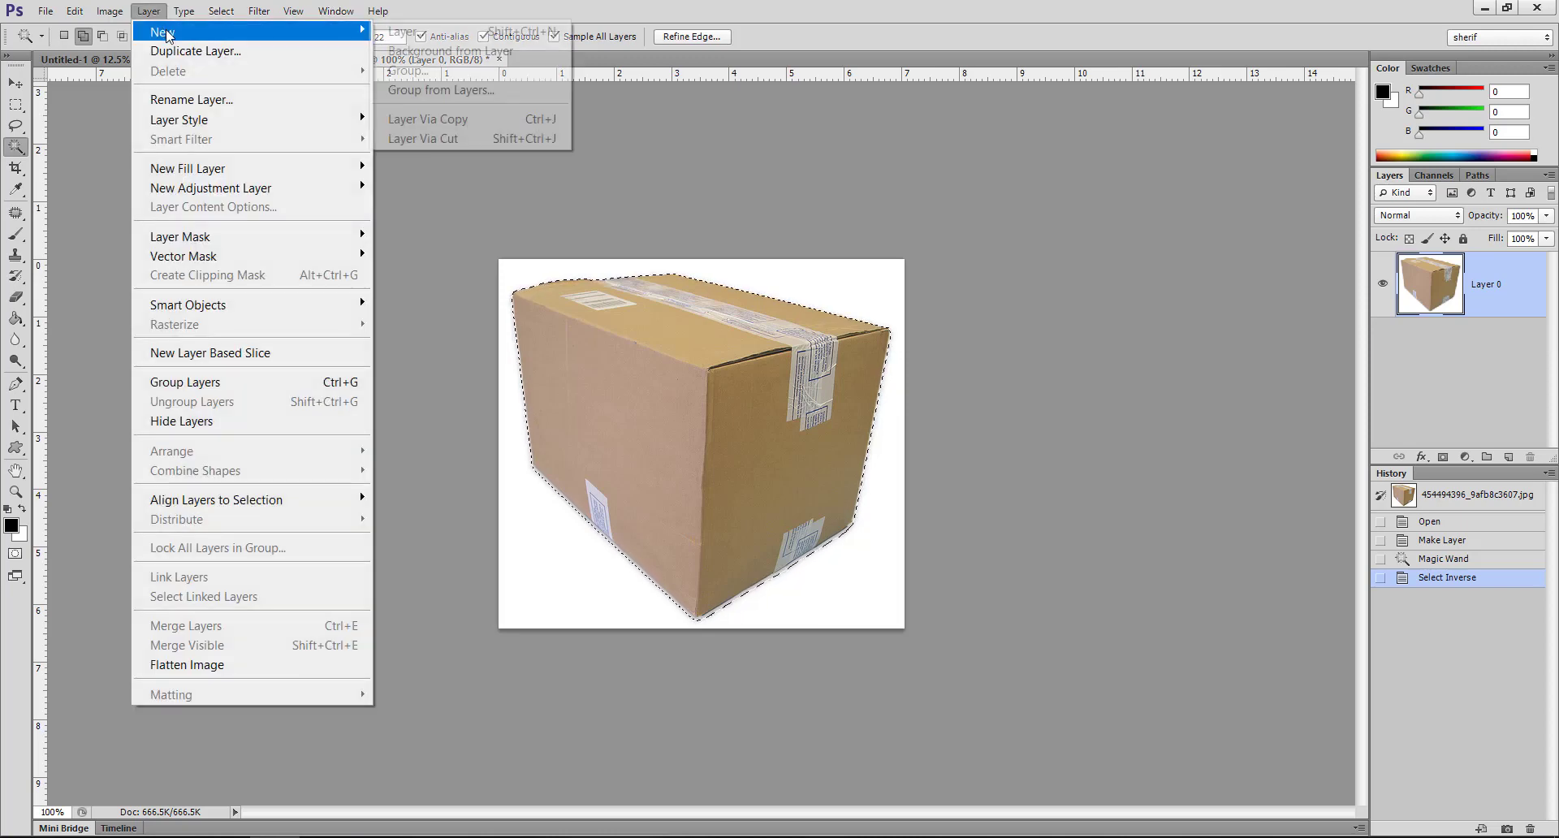
mouse_move(220, 32)
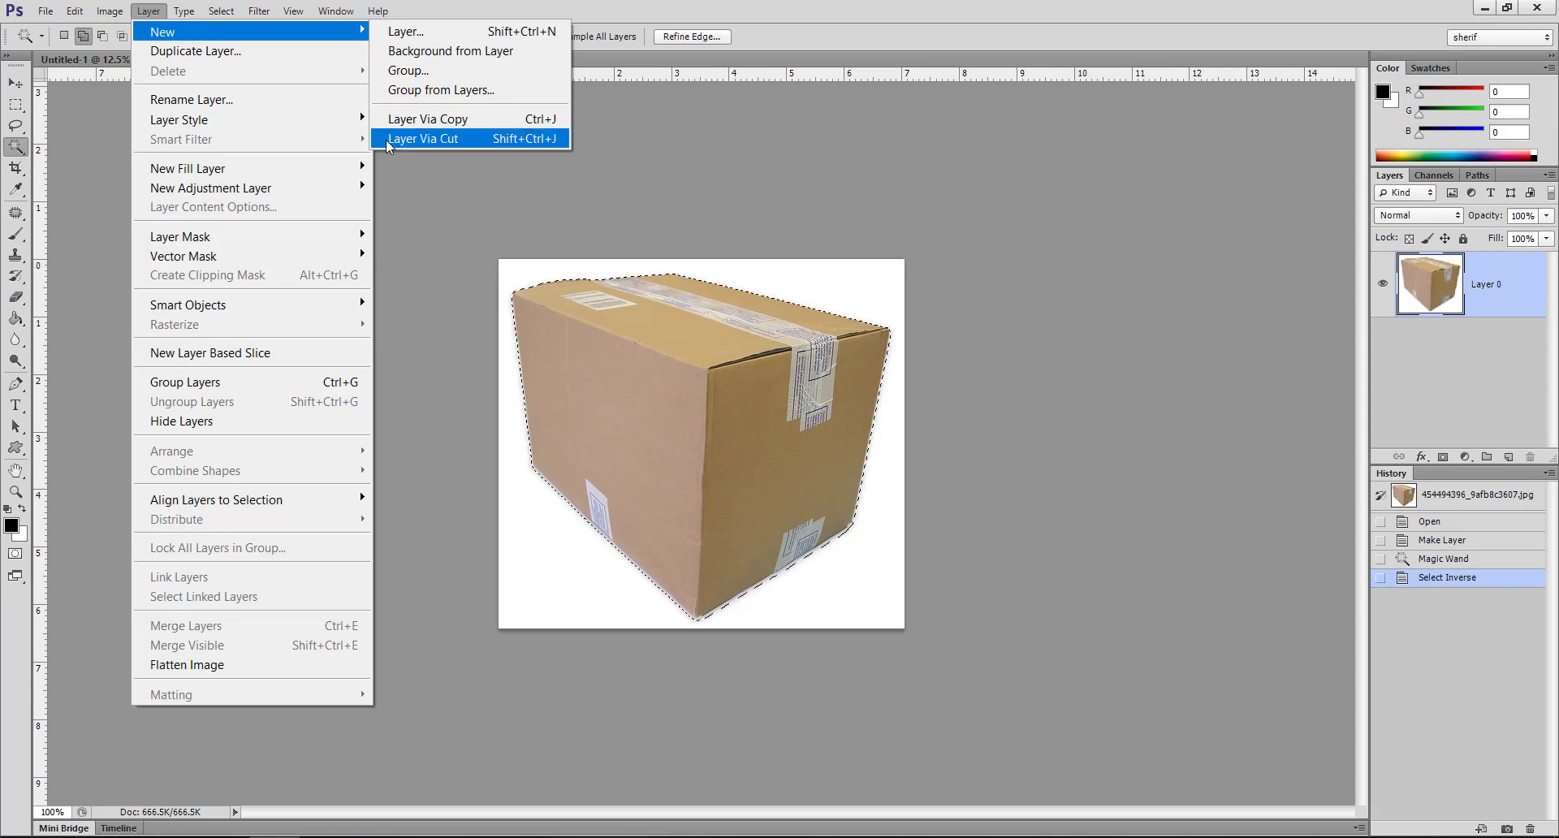
left_click(496, 122)
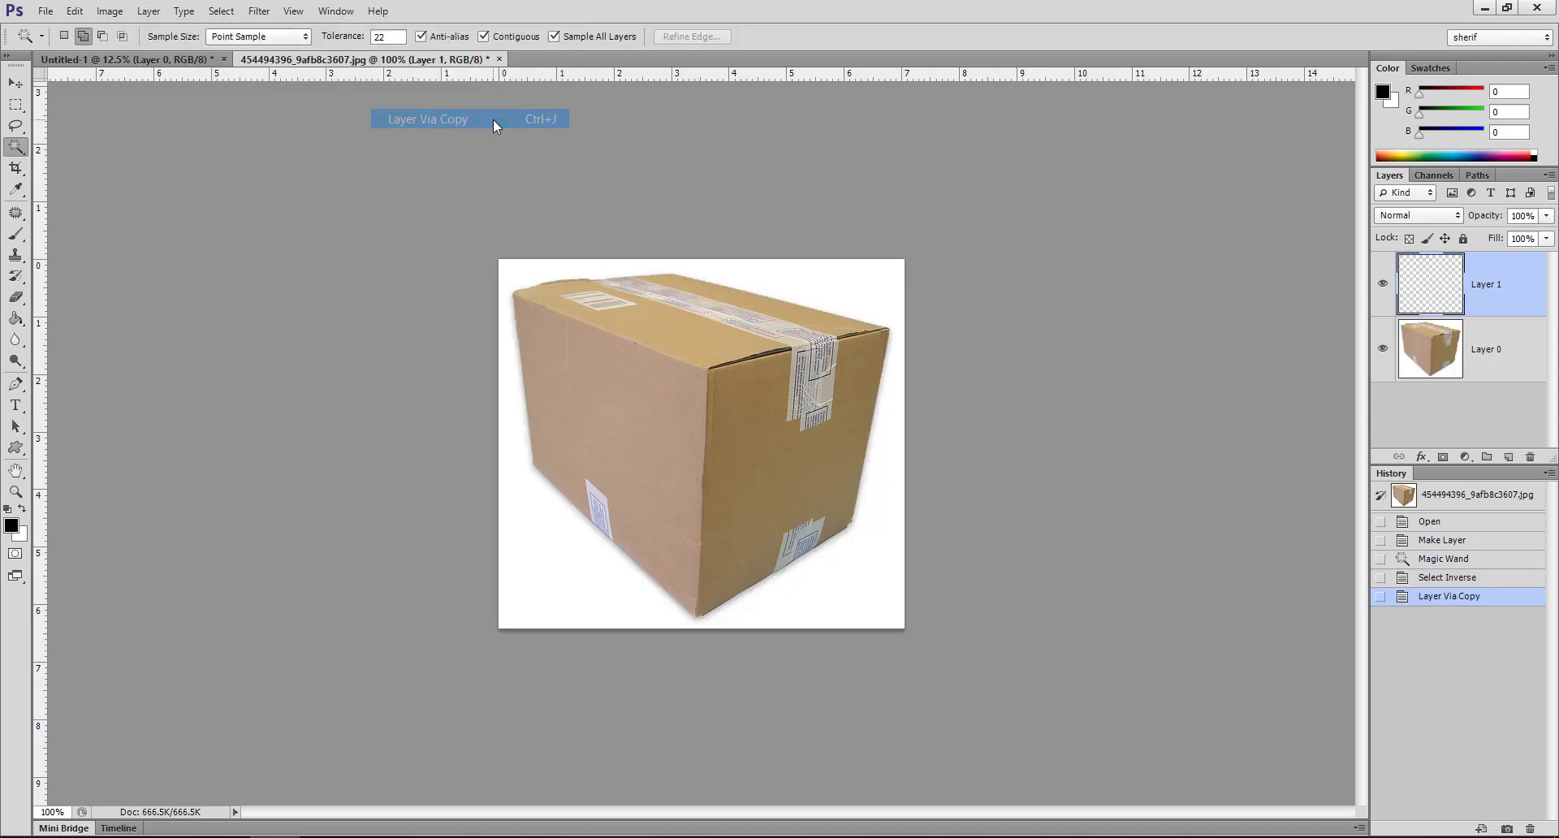
- Hide Layer 0 so the box shows against transparency, then select Layer 1
left_click(1480, 365)
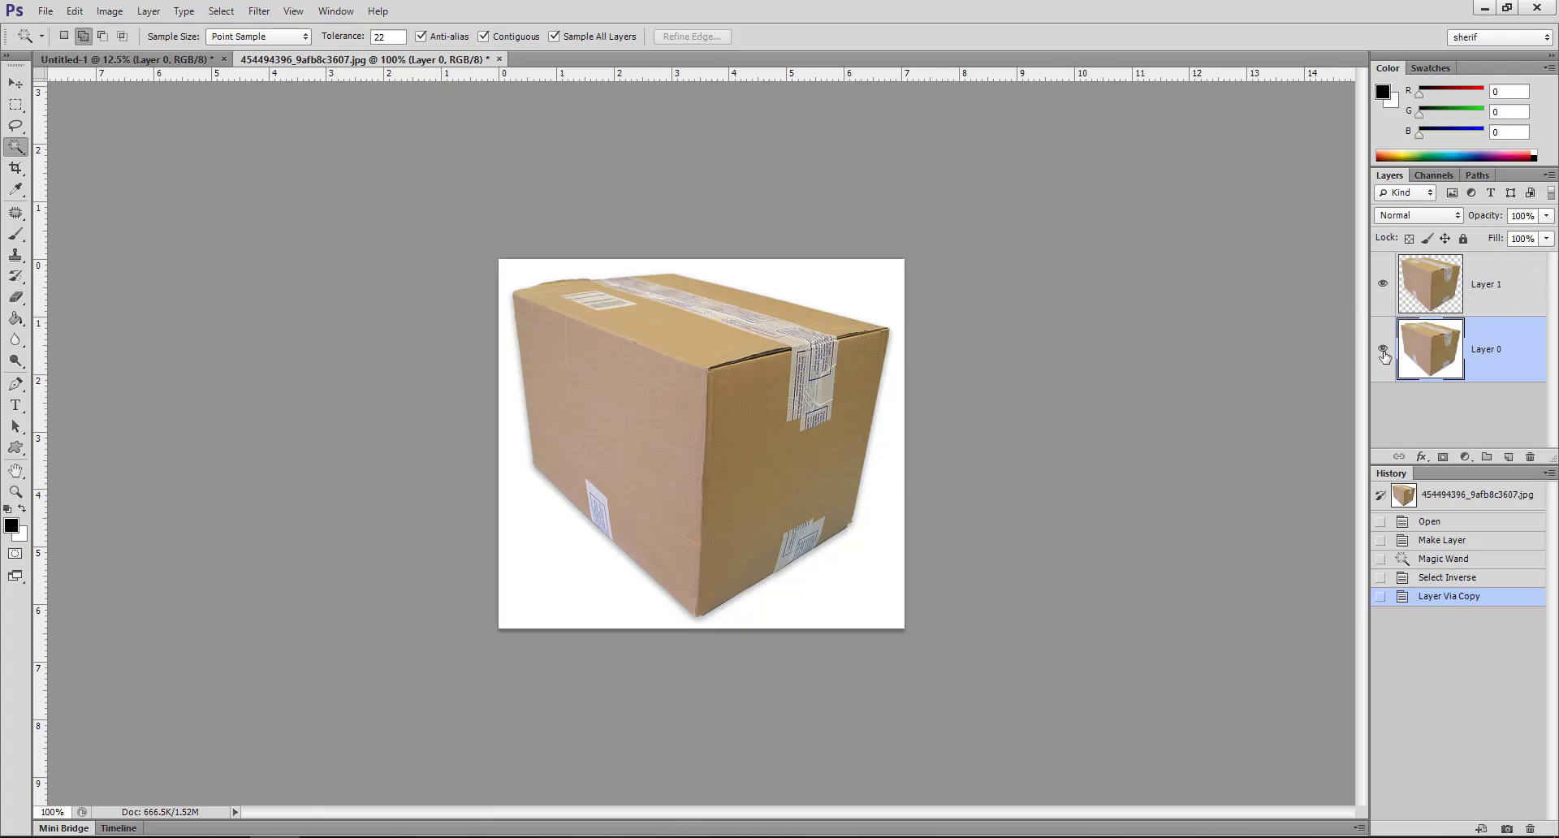
left_click(1382, 350)
left_click(1382, 351)
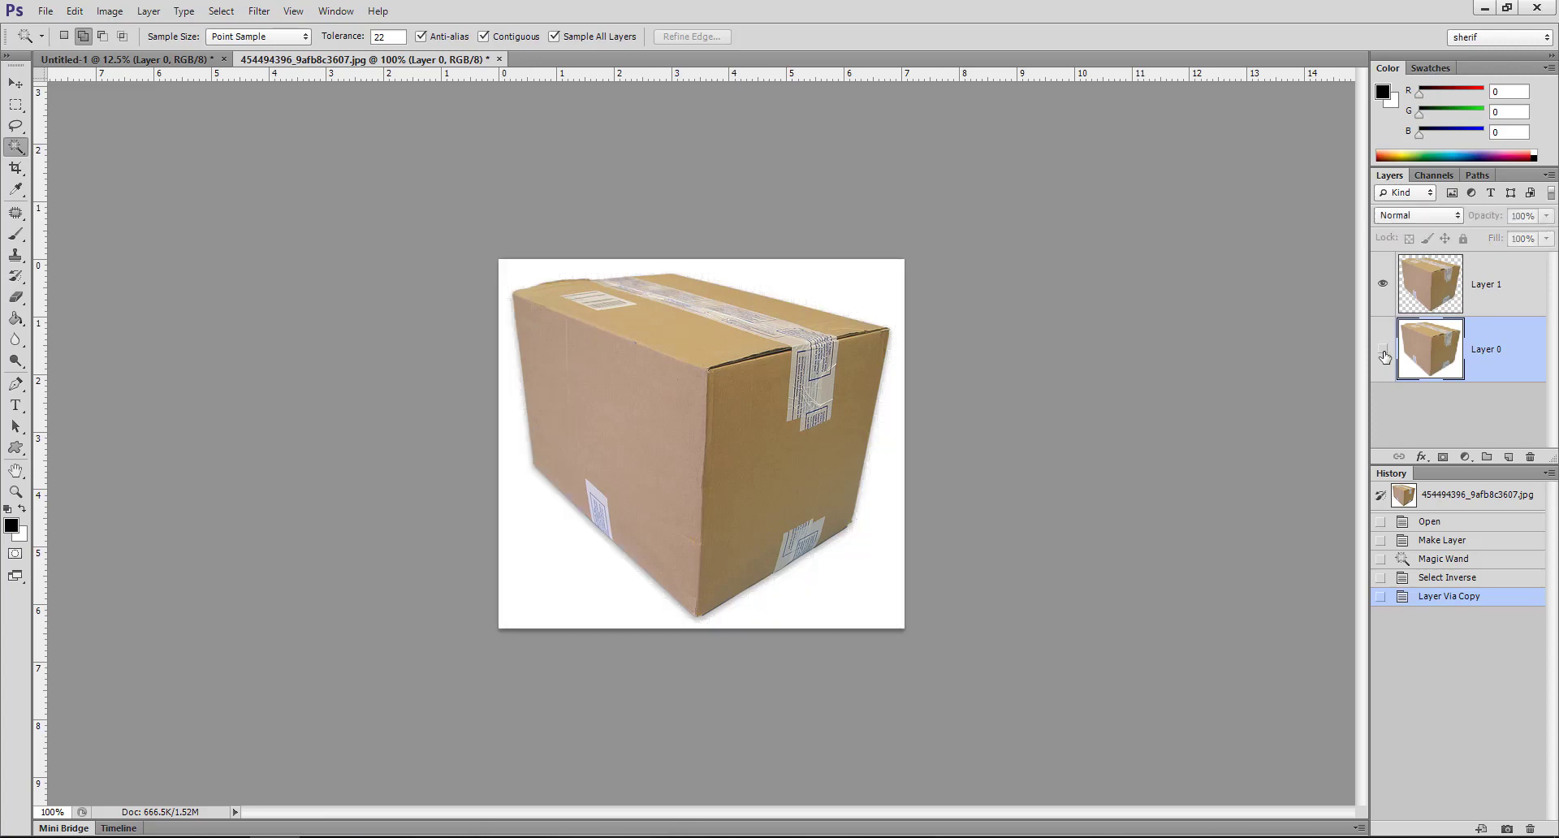
left_click(1383, 350)
left_click(1441, 286)
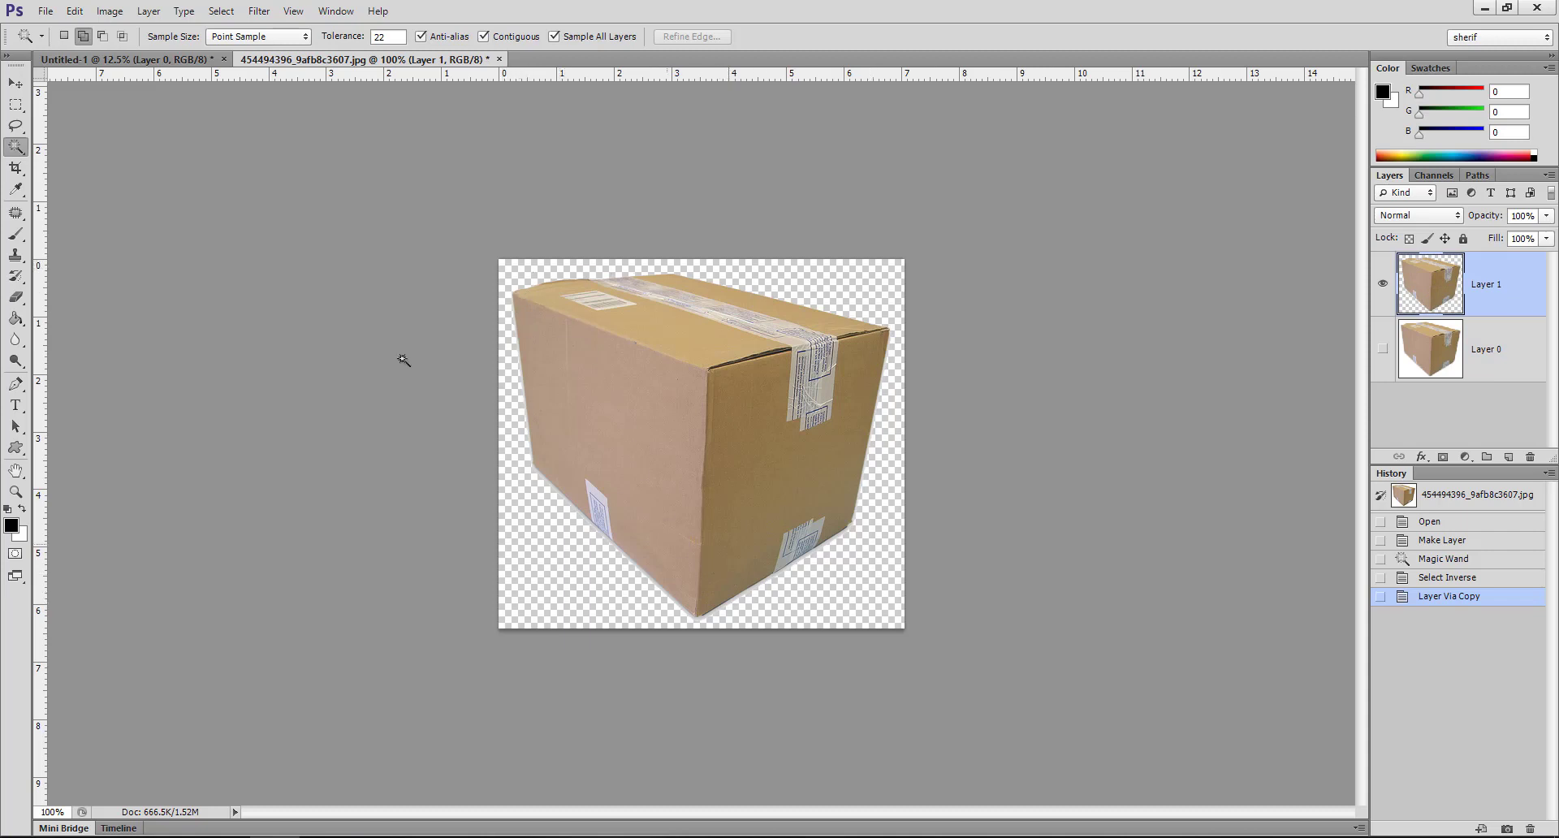
left_click(16, 82)
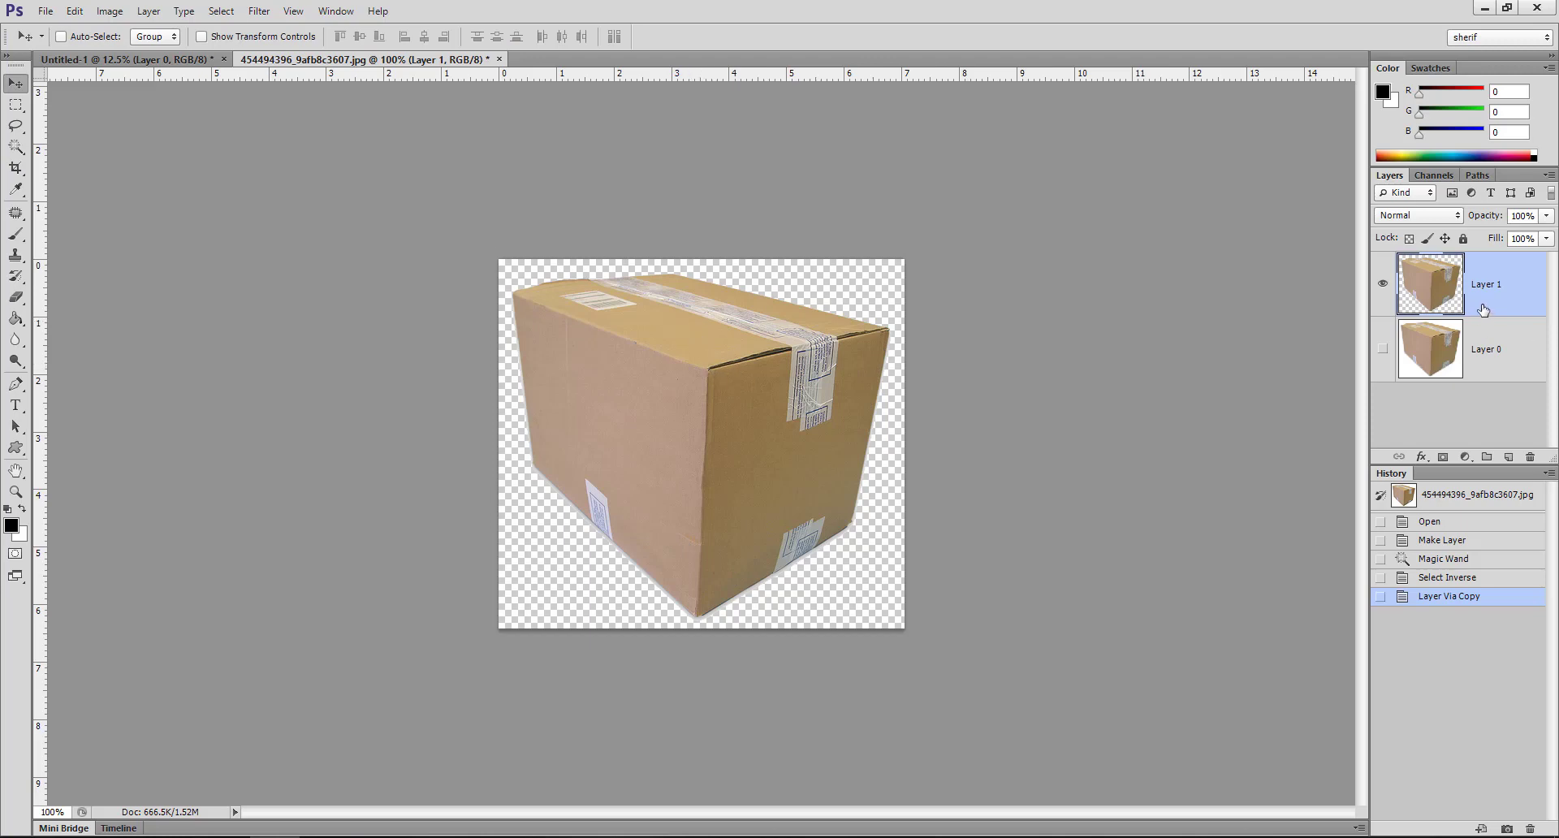
- Drag the cut-out box on Layer 1 several times to fine-tune its position
mouse_move(686, 338)
left_mouse_down()
mouse_move(656, 359)
mouse_move(757, 462)
mouse_move(794, 424)
left_mouse_up()
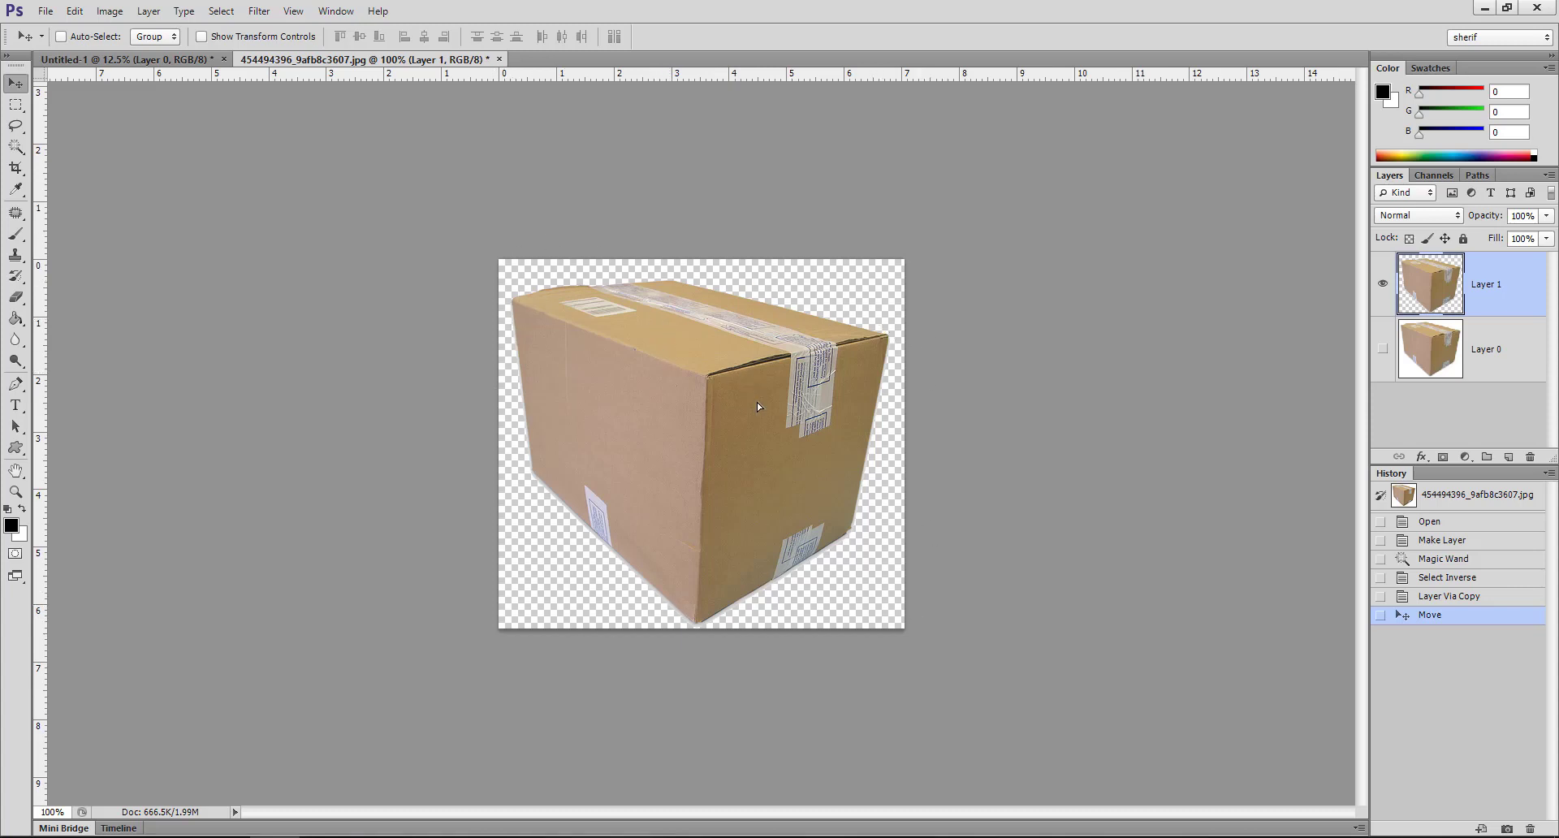
mouse_move(814, 373)
left_mouse_down()
mouse_move(822, 436)
mouse_move(805, 436)
left_mouse_up()
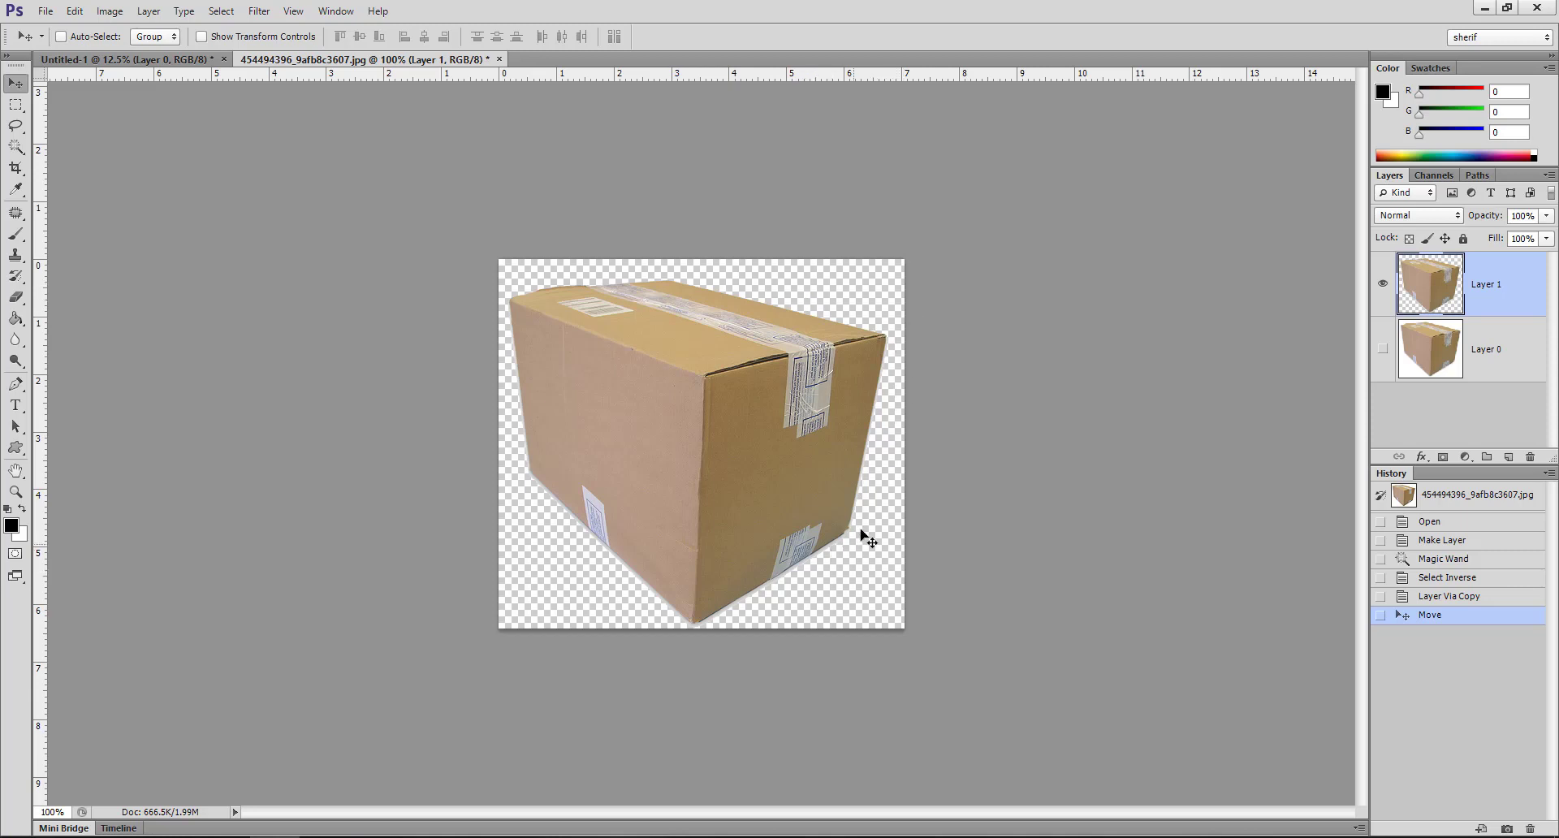
left_click_drag(796, 447, 802, 445)
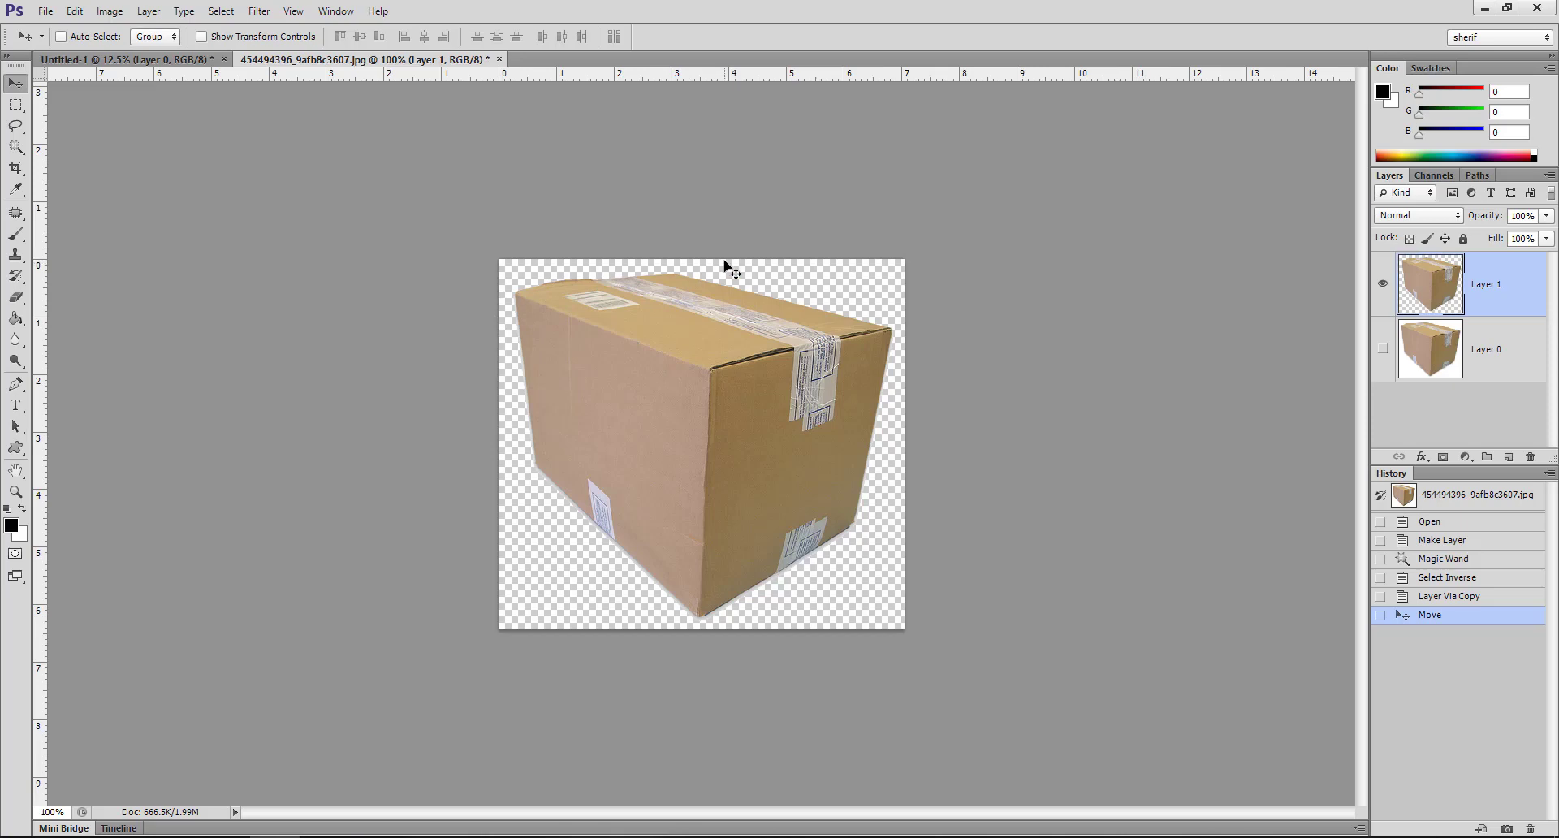
left_click_drag(756, 371, 723, 389)
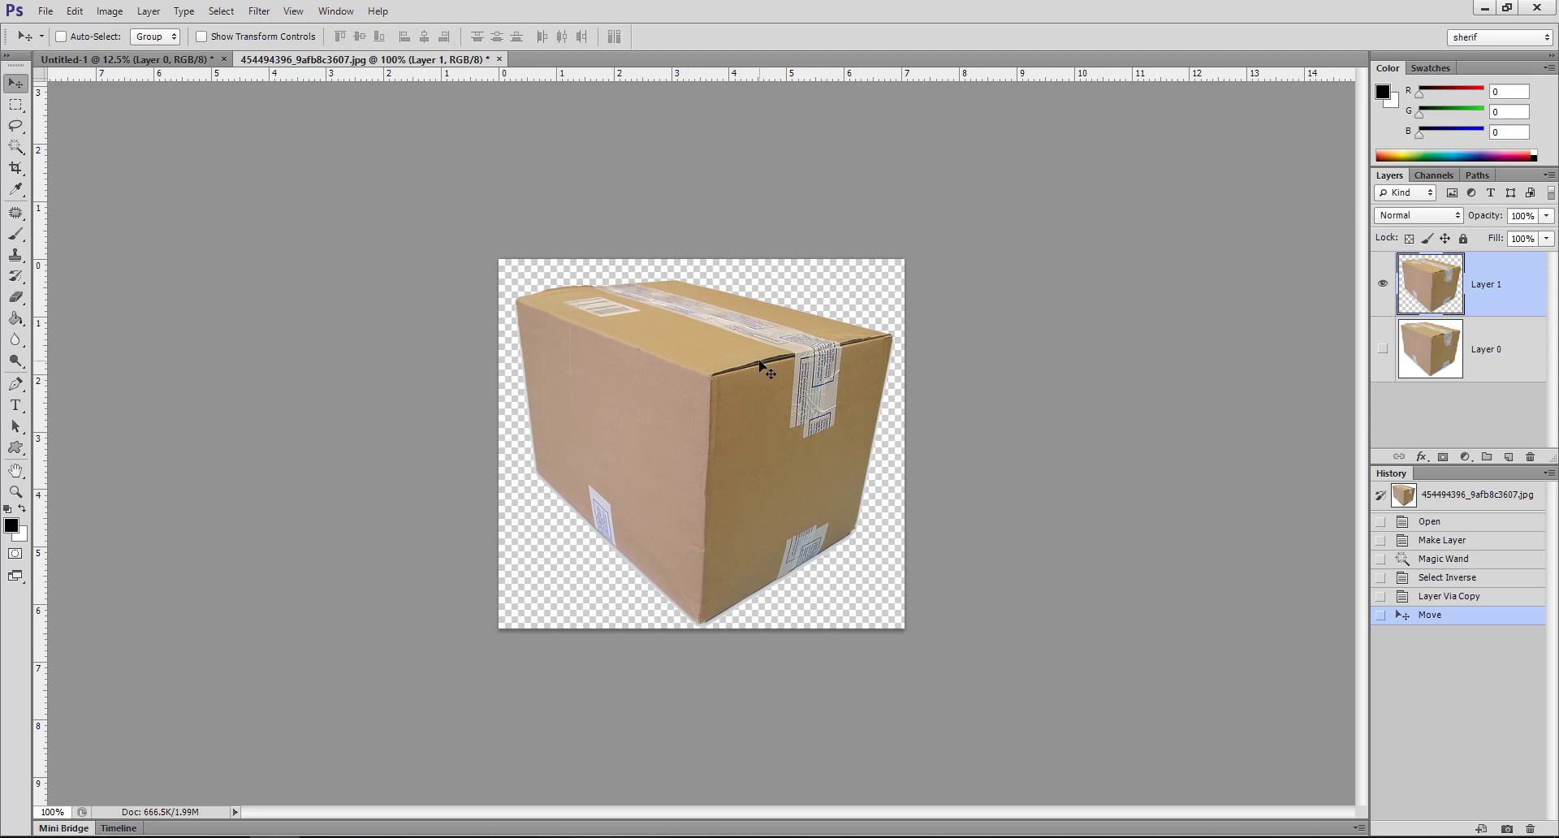
left_click(142, 11)
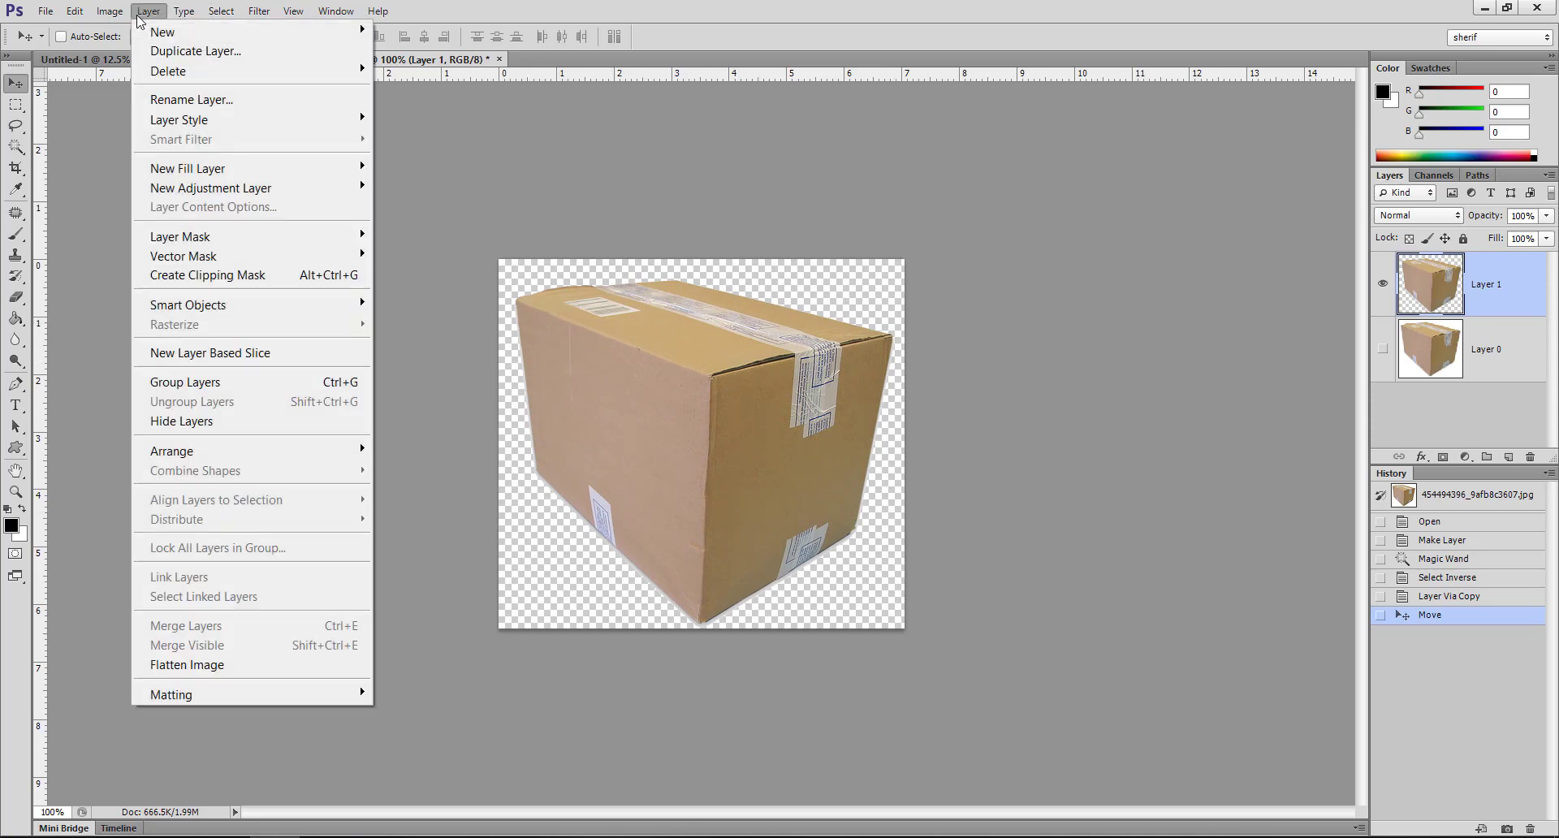
mouse_move(181, 237)
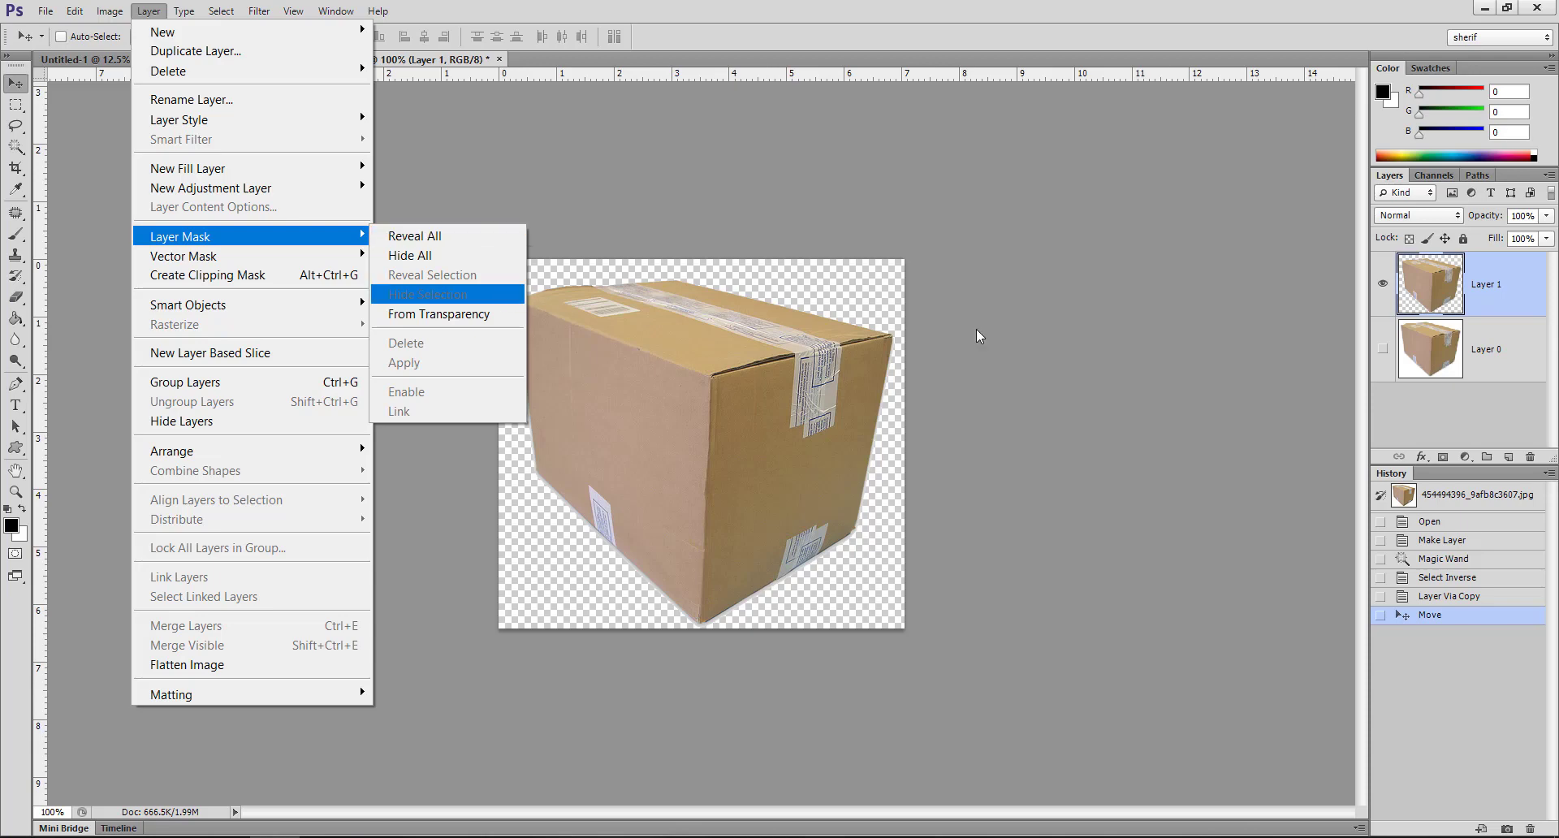
- Add a Reveal All mask to Layer 1 and brush black over the box's top-left
left_click(430, 237)
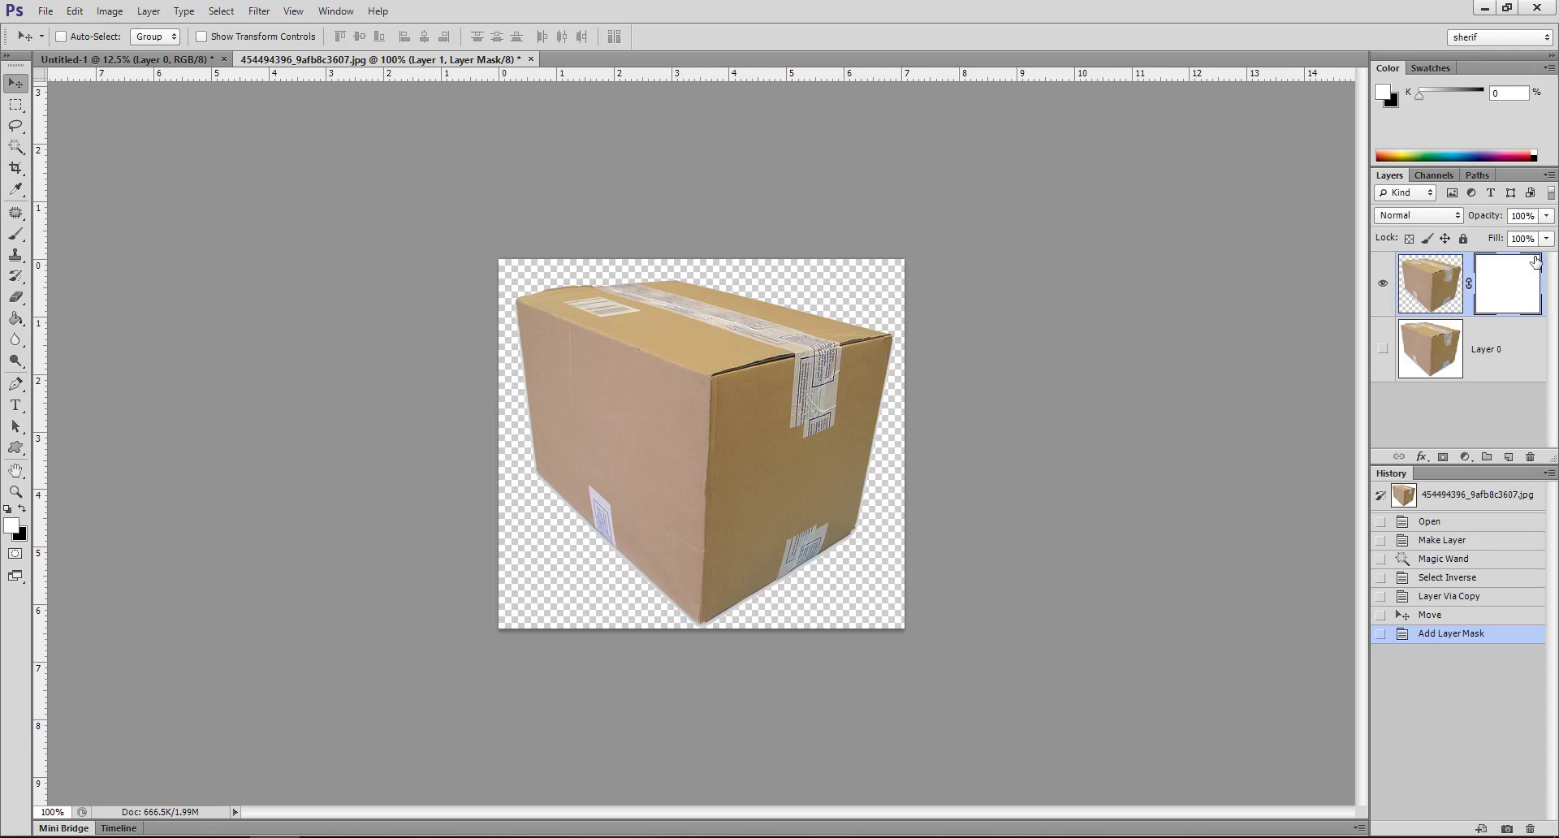
key("b")
left_click(22, 509)
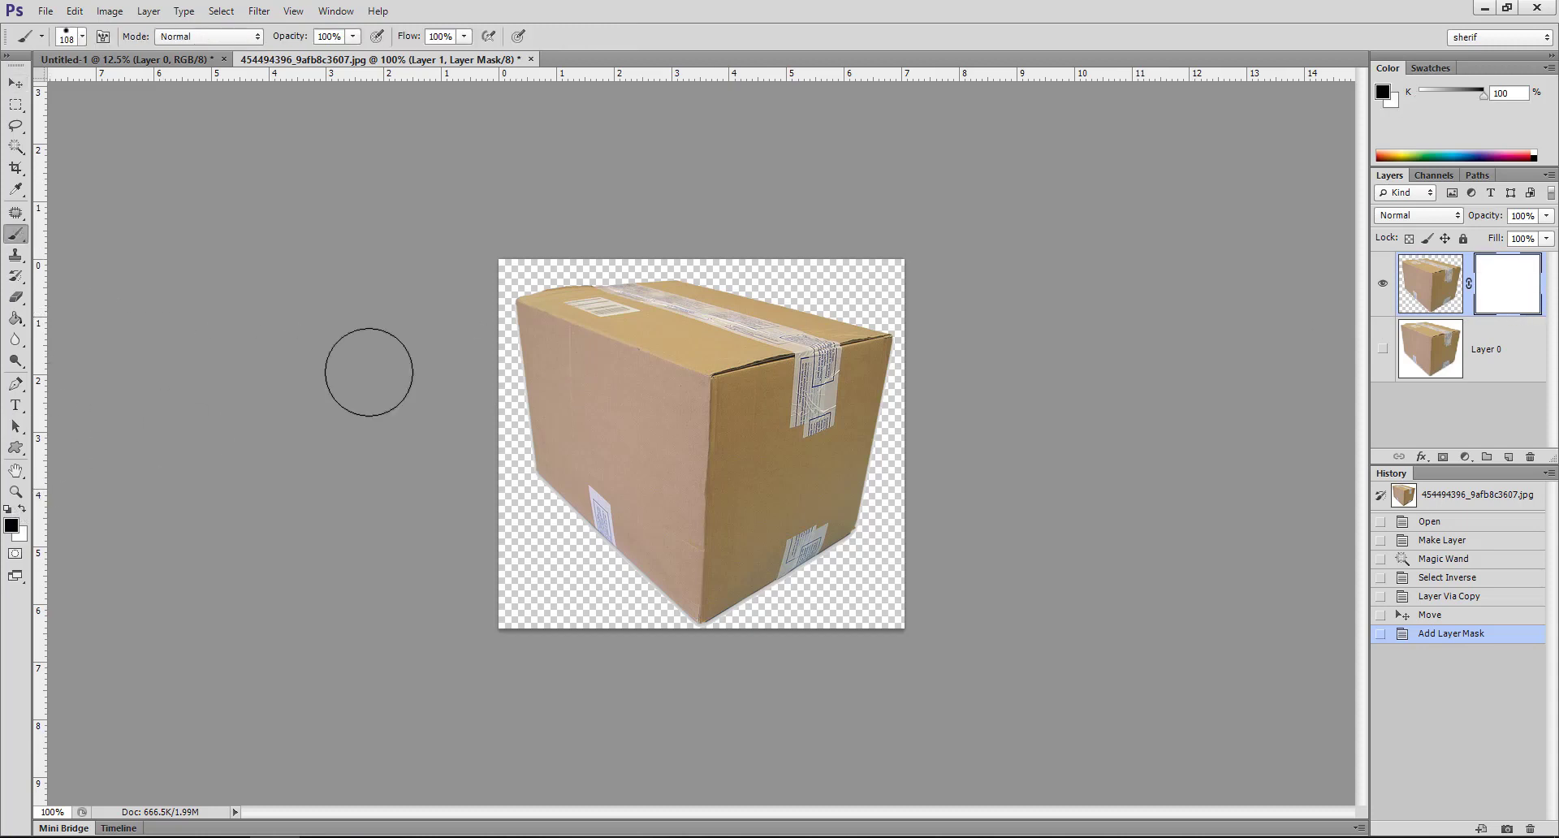
left_click(22, 509)
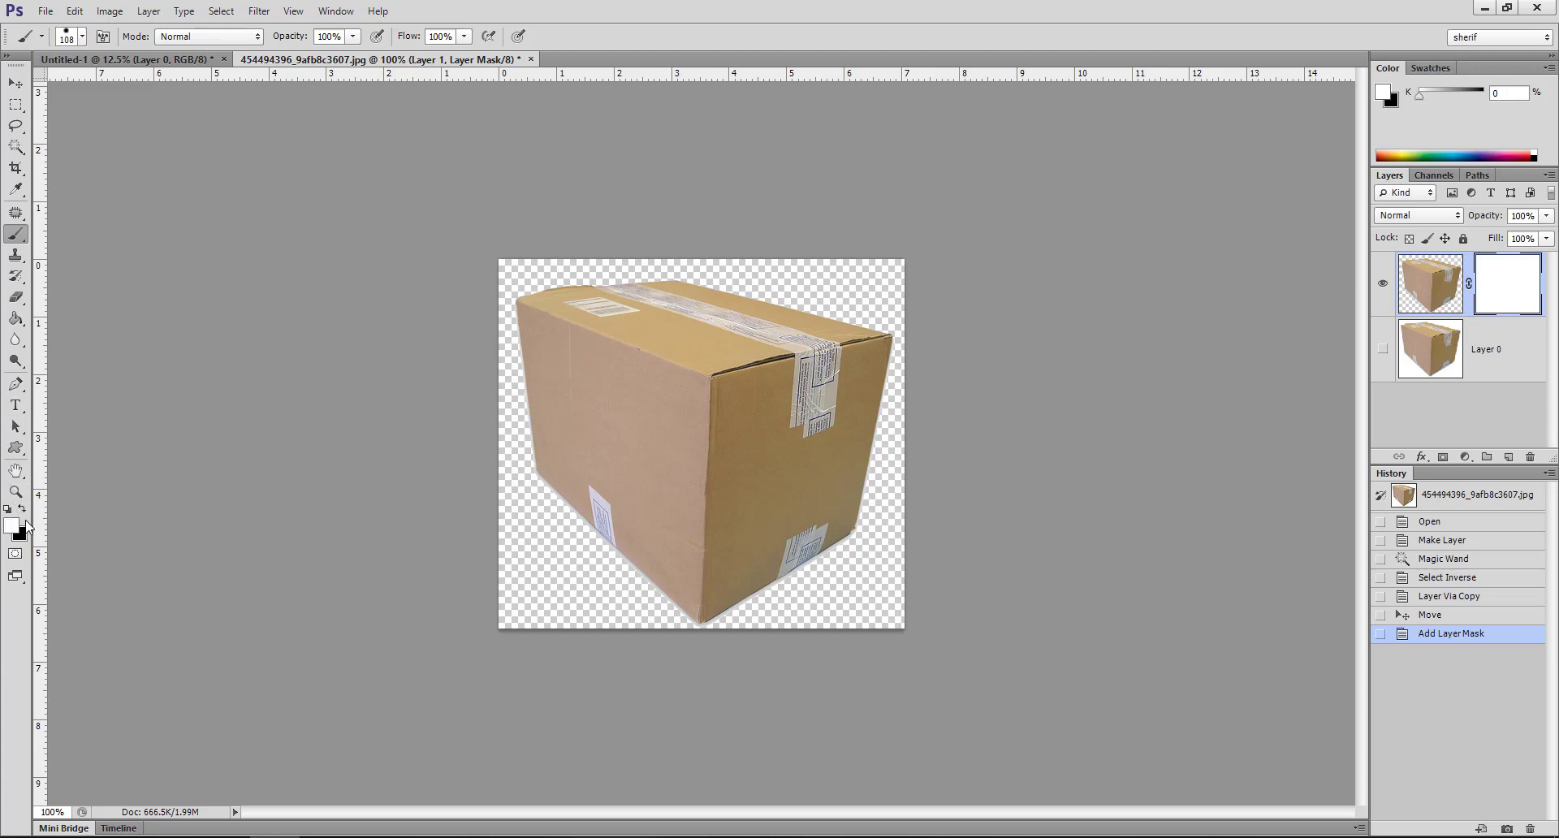
left_click(23, 510)
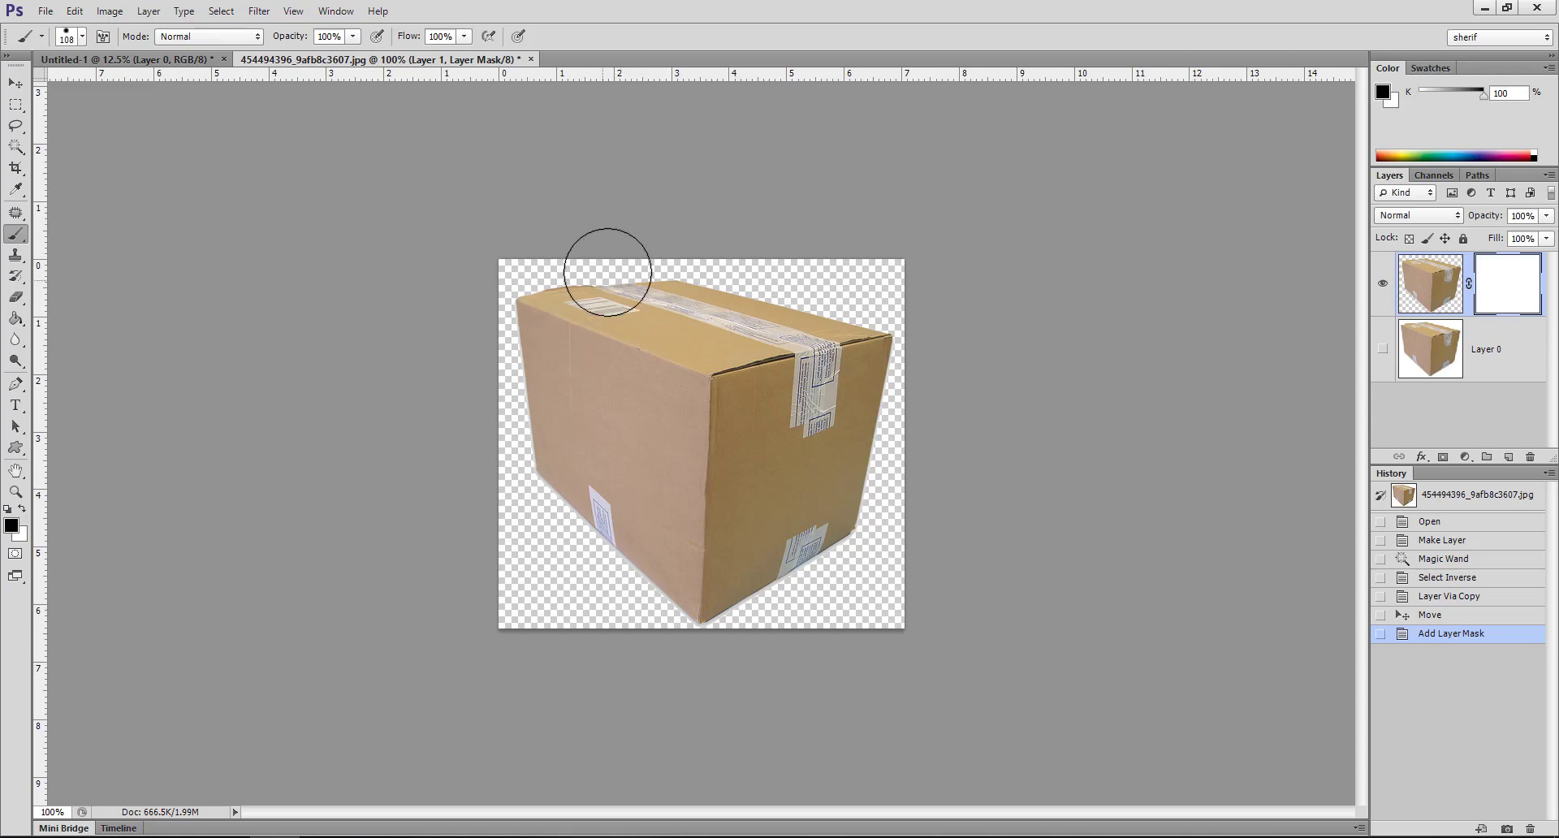
mouse_move(609, 271)
left_mouse_down()
mouse_move(514, 325)
mouse_move(720, 254)
mouse_move(519, 348)
mouse_move(720, 272)
mouse_move(708, 300)
mouse_move(456, 386)
mouse_move(853, 265)
mouse_move(444, 437)
left_mouse_up()
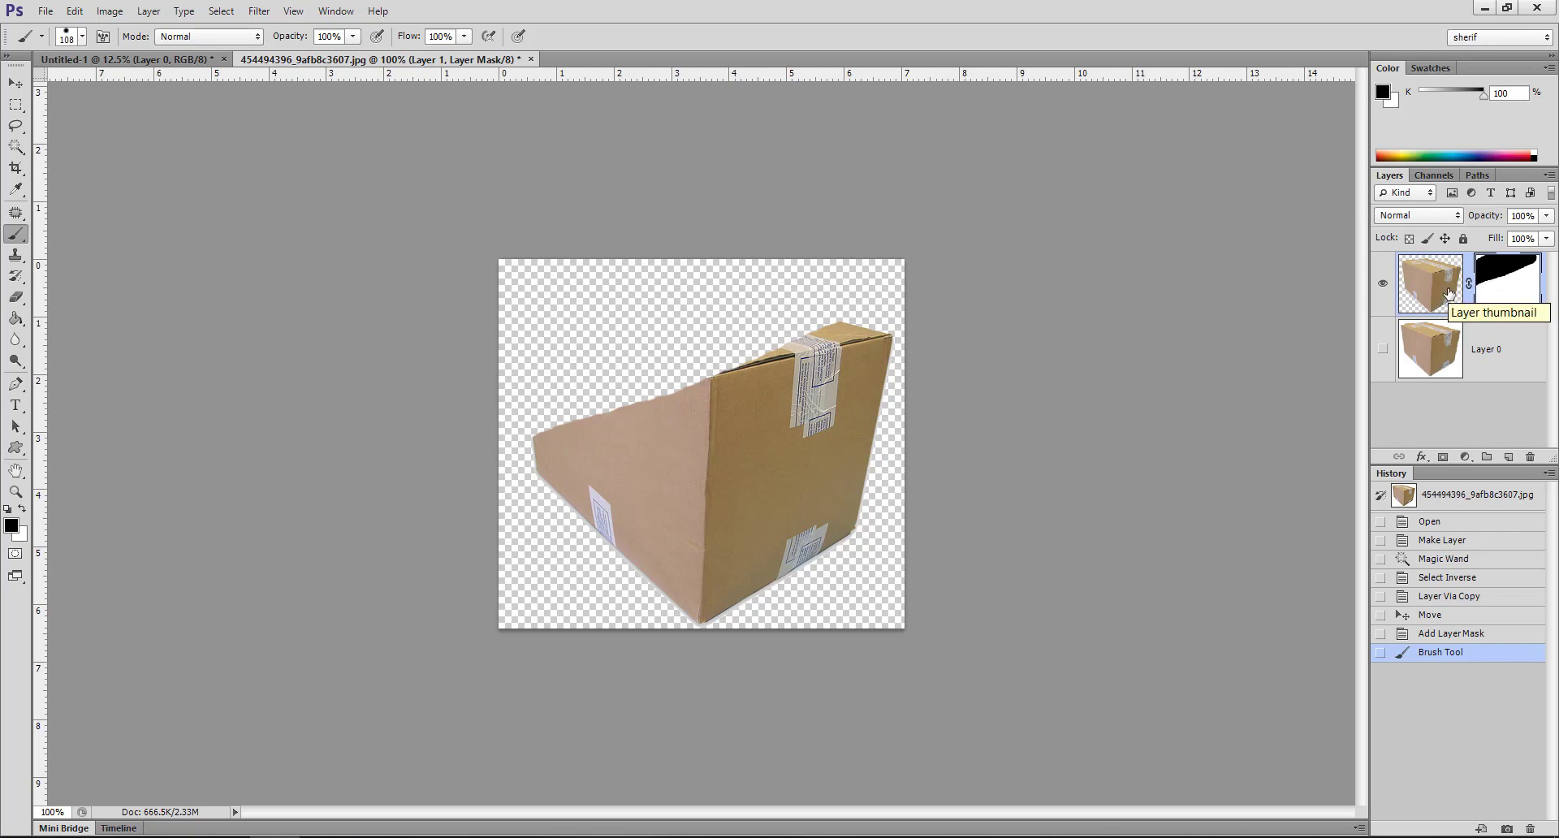
- Disable and then delete Layer 1's layer mask
right_click(1507, 292)
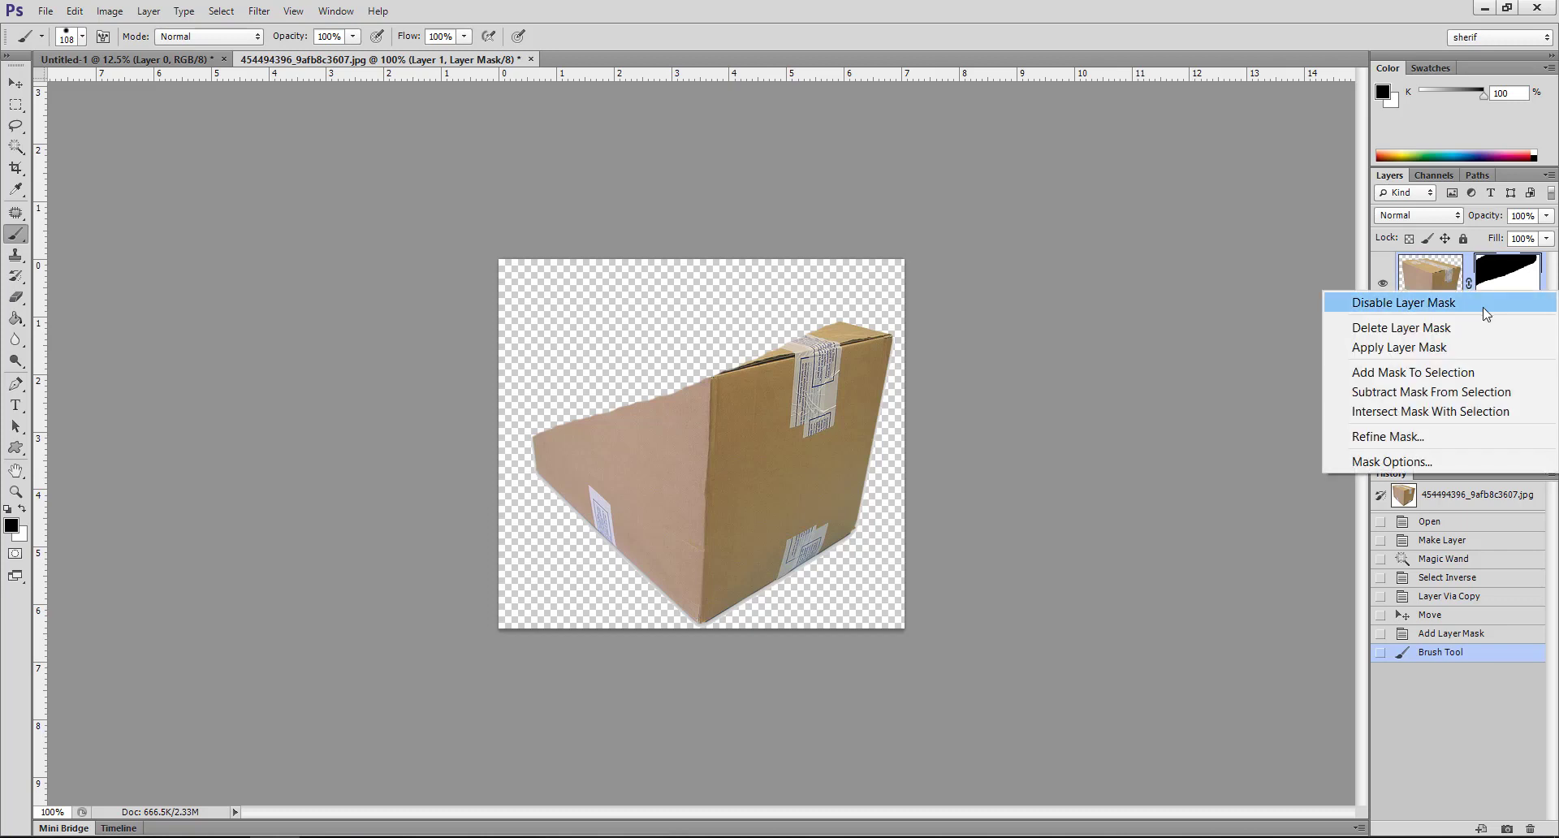
left_click(1486, 304)
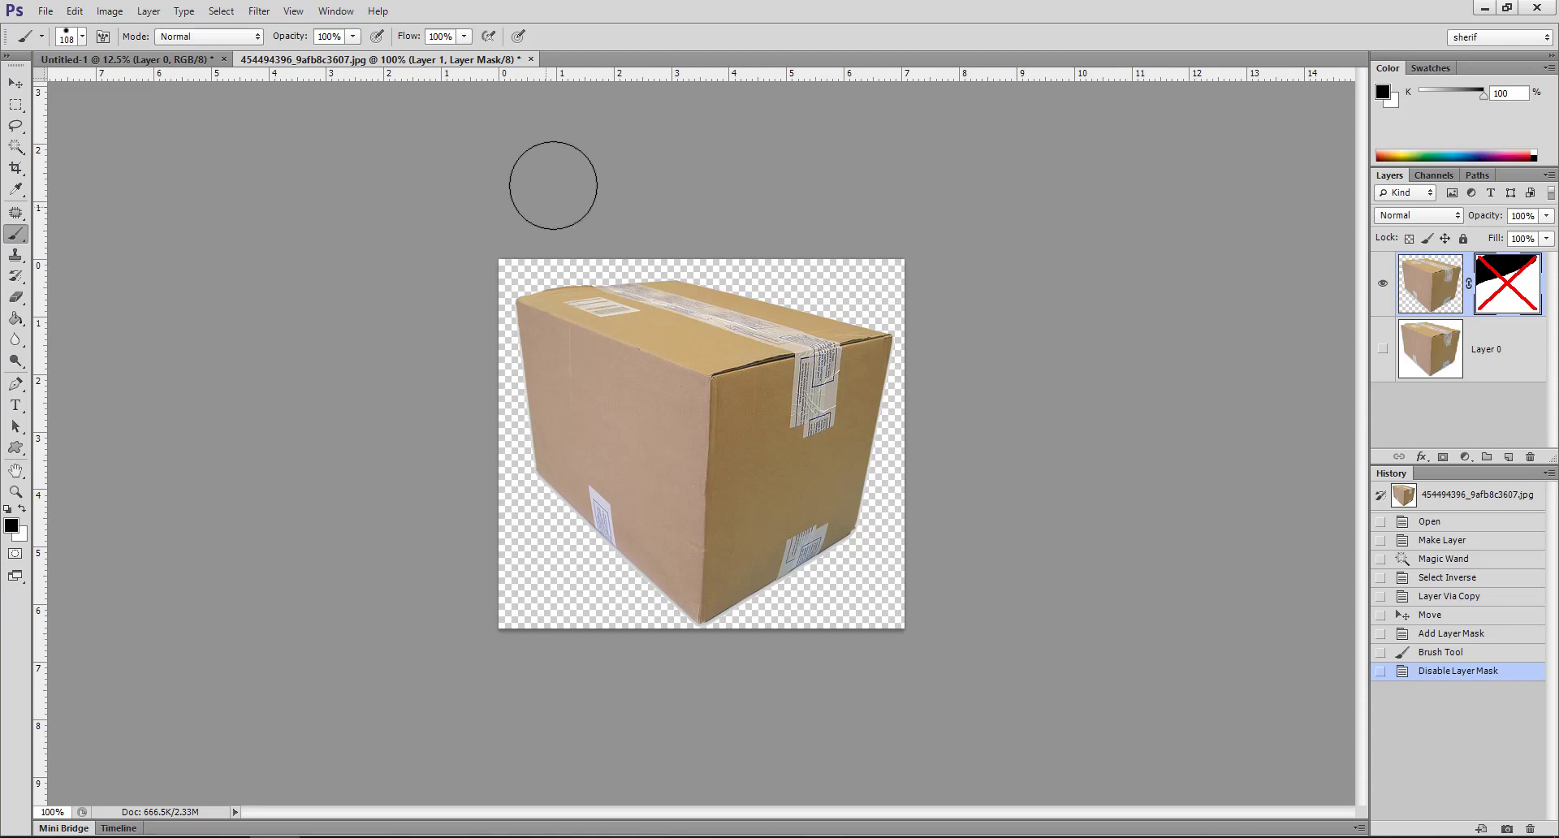
right_click(1516, 294)
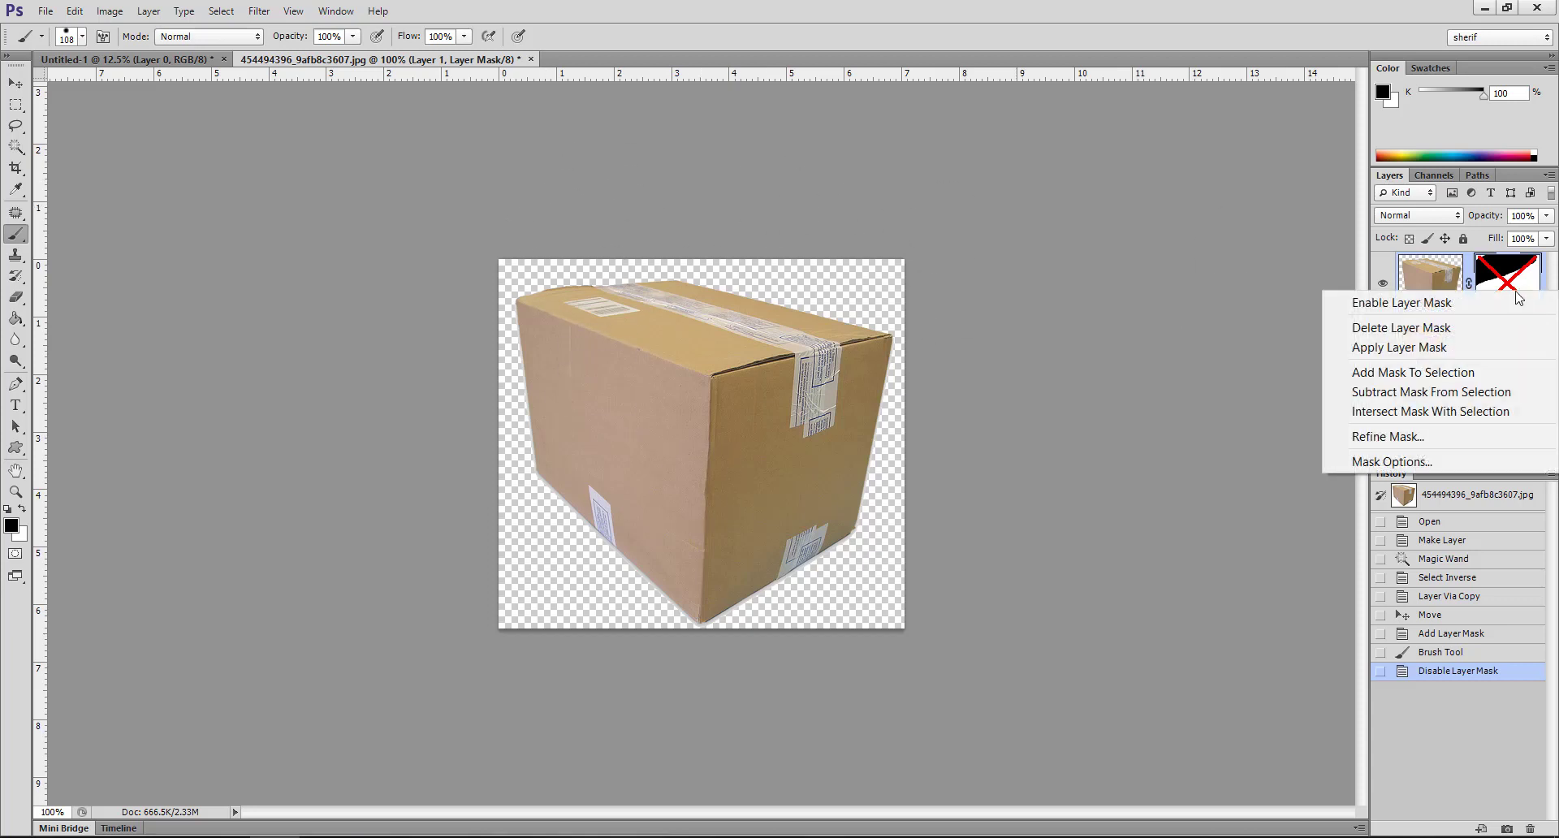
left_click(1443, 327)
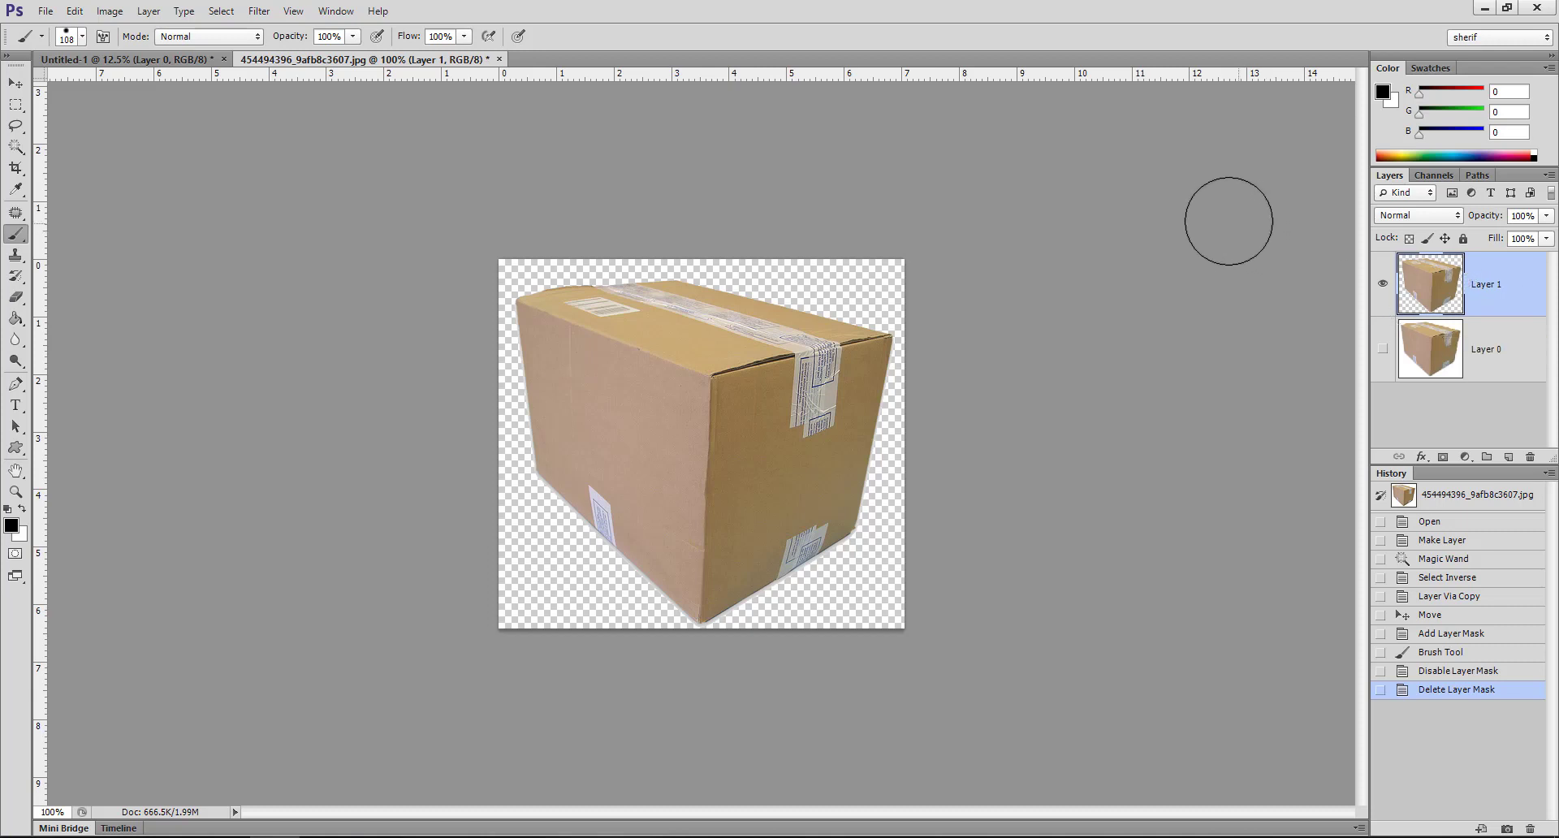
- Undo back through history to the Add Layer Mask state, leaving a plain white mask
key("ctrl+z")
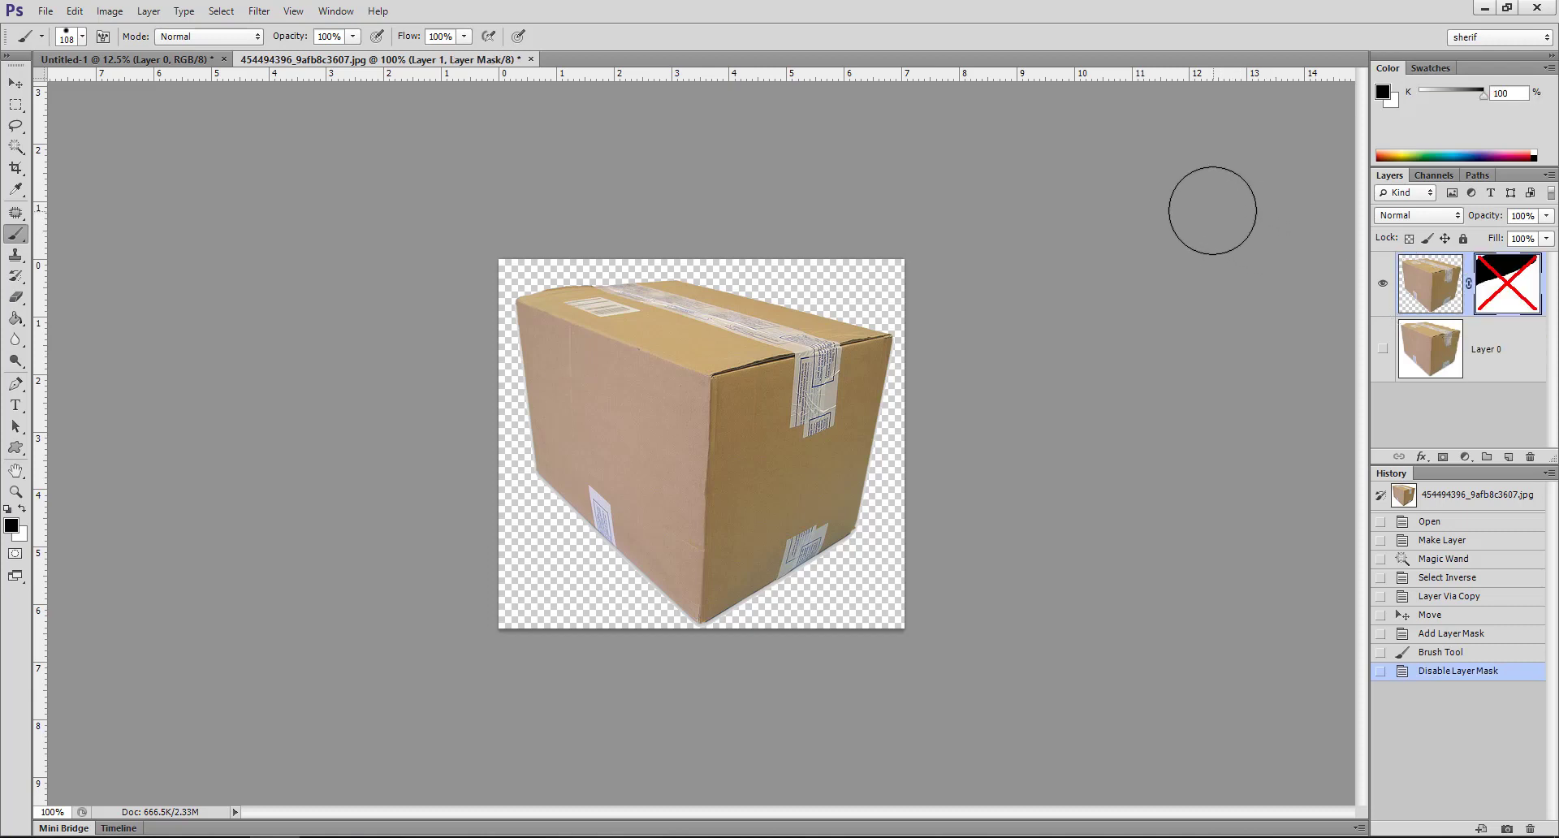
key("ctrl+z")
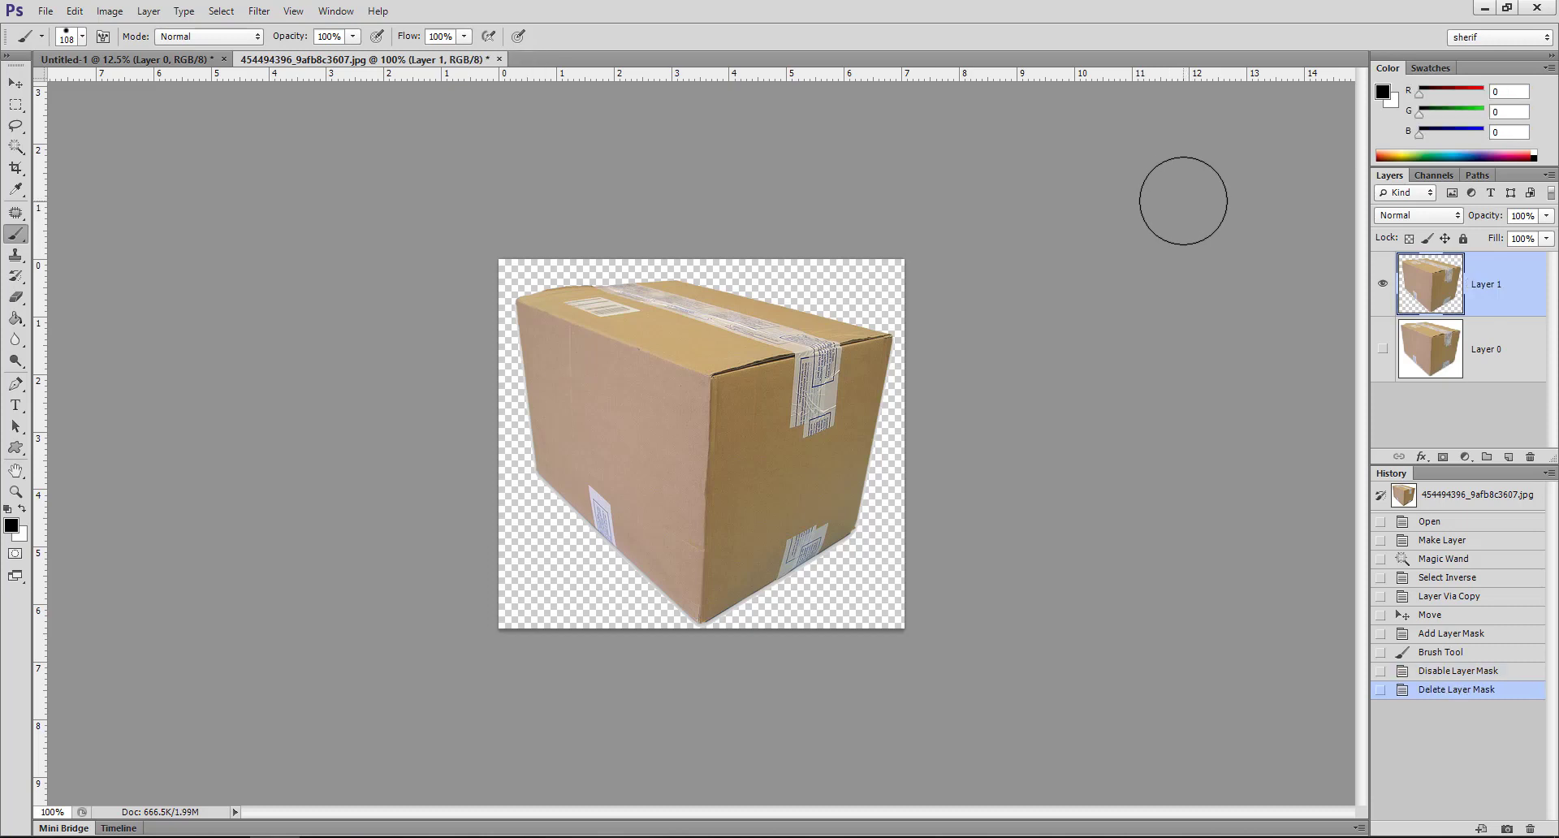
key("ctrl+alt+z")
key("ctrl+alt+z")
key("ctrl+alt+z")
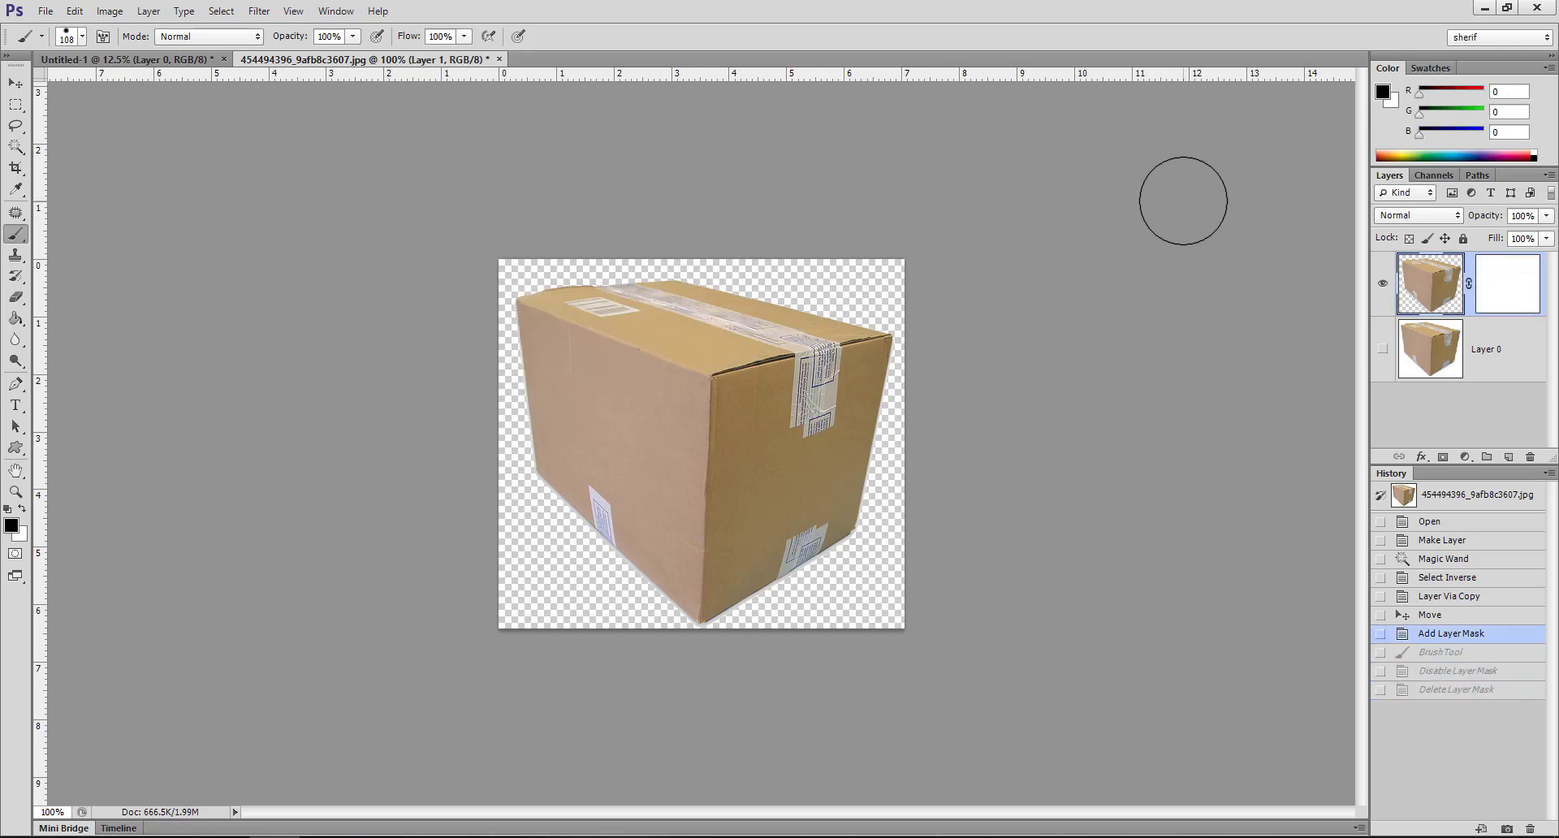
key("ctrl+alt+z")
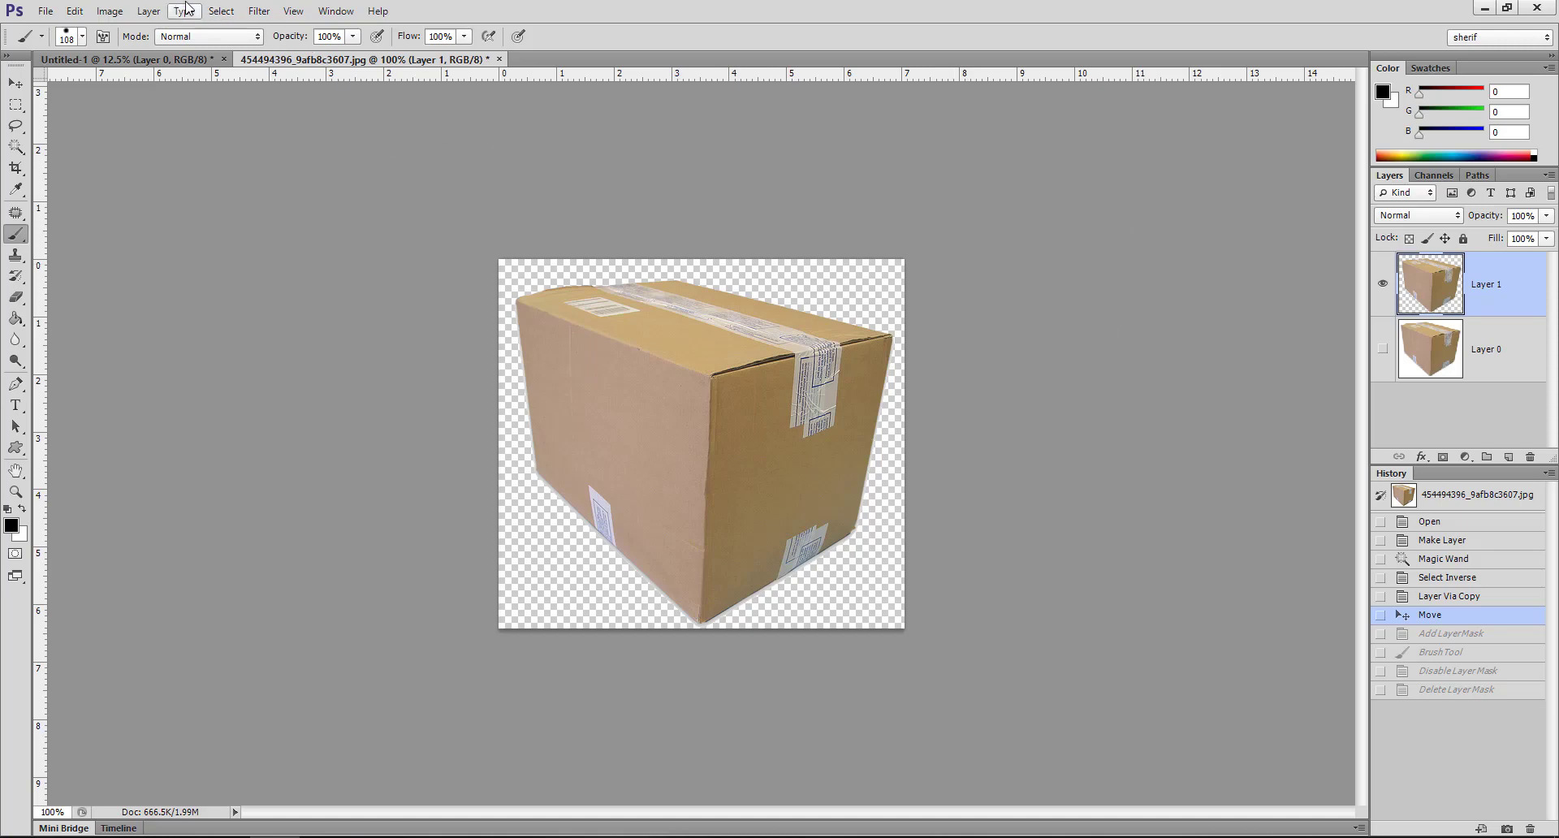
- Add a Hide All mask and paint white to reveal the box's top, lower front and right side
left_click(154, 13)
mouse_move(180, 236)
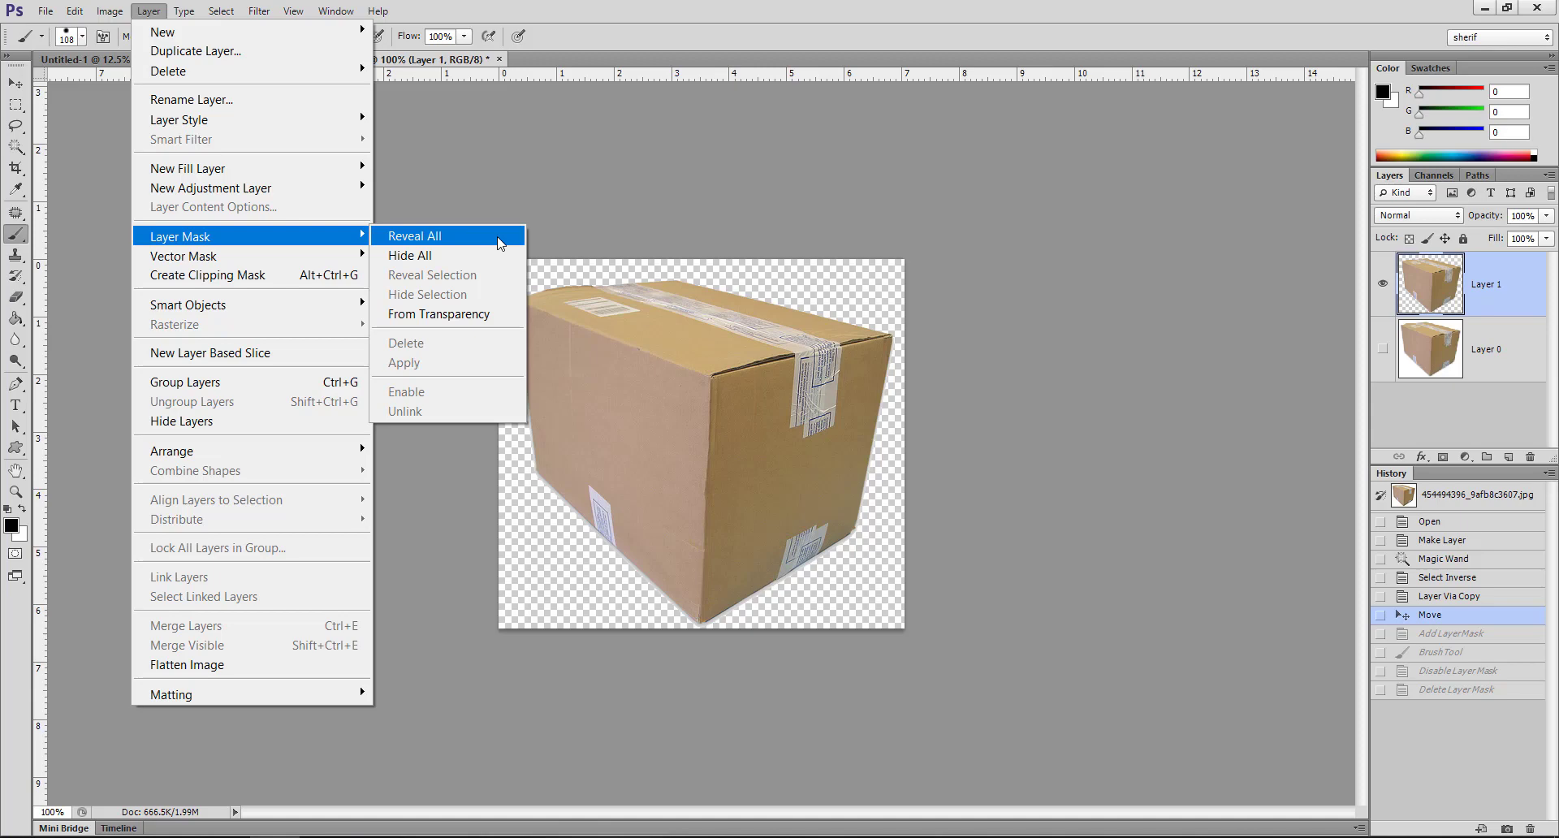
left_click(446, 256)
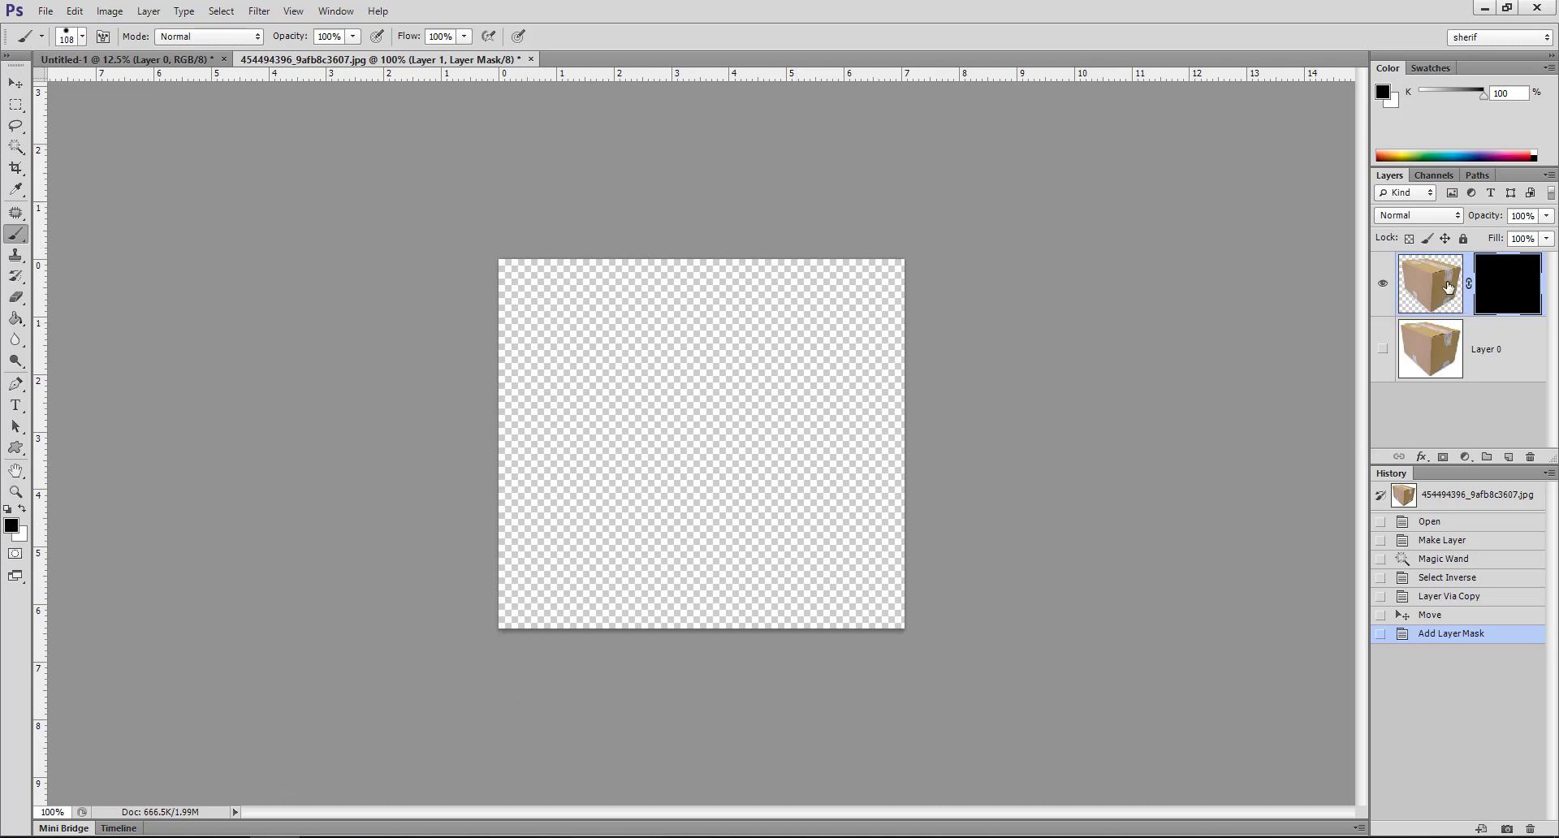
left_click(21, 510)
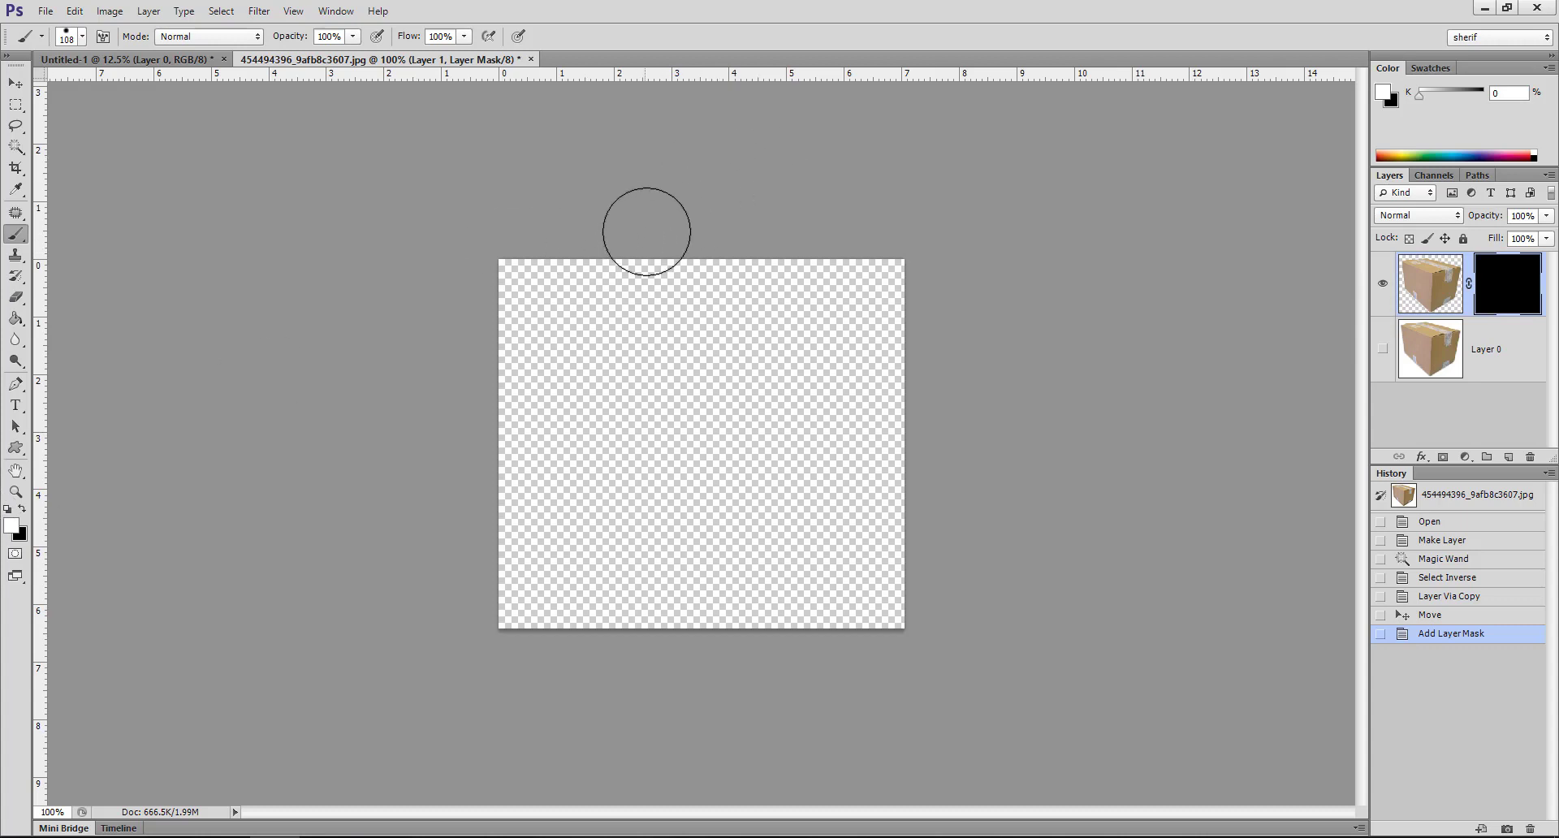
mouse_move(647, 229)
left_mouse_down()
mouse_move(314, 362)
mouse_move(758, 258)
mouse_move(327, 423)
mouse_move(909, 278)
mouse_move(898, 358)
mouse_move(786, 508)
mouse_move(473, 462)
mouse_move(473, 522)
left_mouse_up()
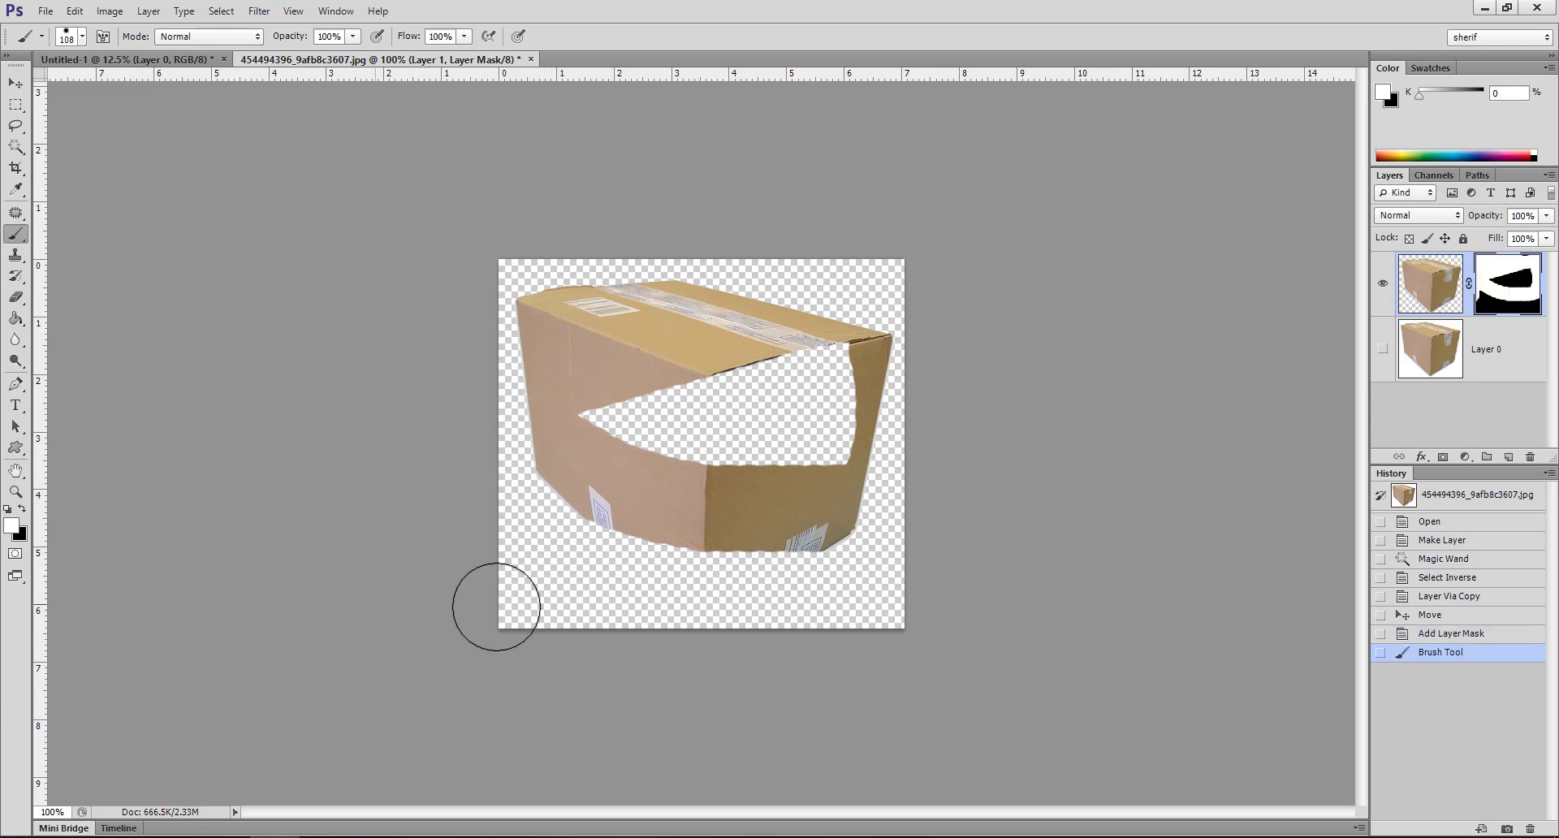
mouse_move(497, 607)
left_mouse_down()
mouse_move(651, 563)
mouse_move(888, 441)
mouse_move(650, 394)
mouse_move(814, 459)
left_mouse_up()
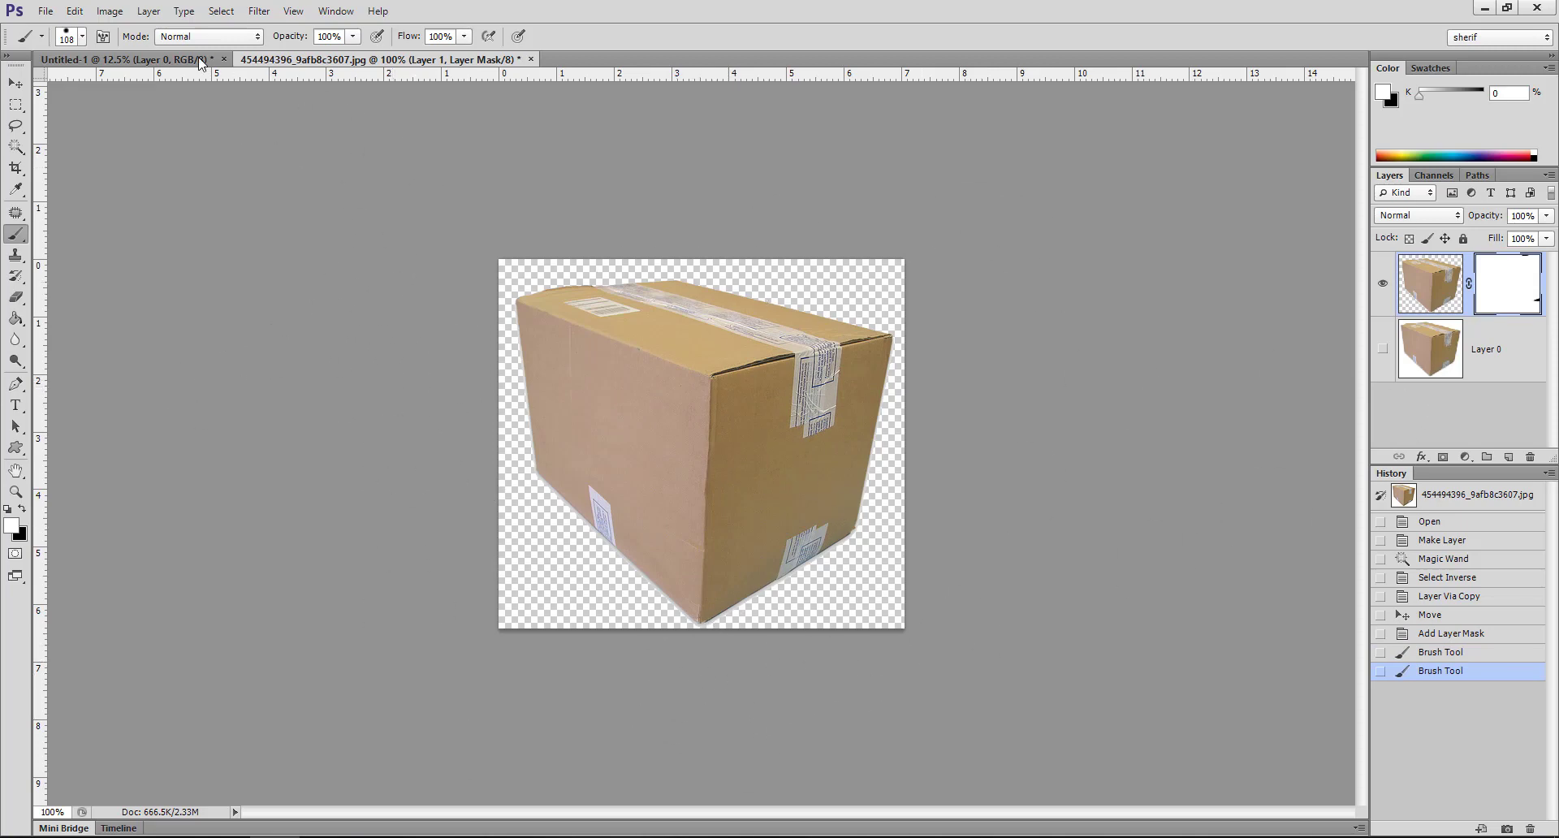
- Step back in history to remove the mask, then close the cardboard box document
left_click(146, 11)
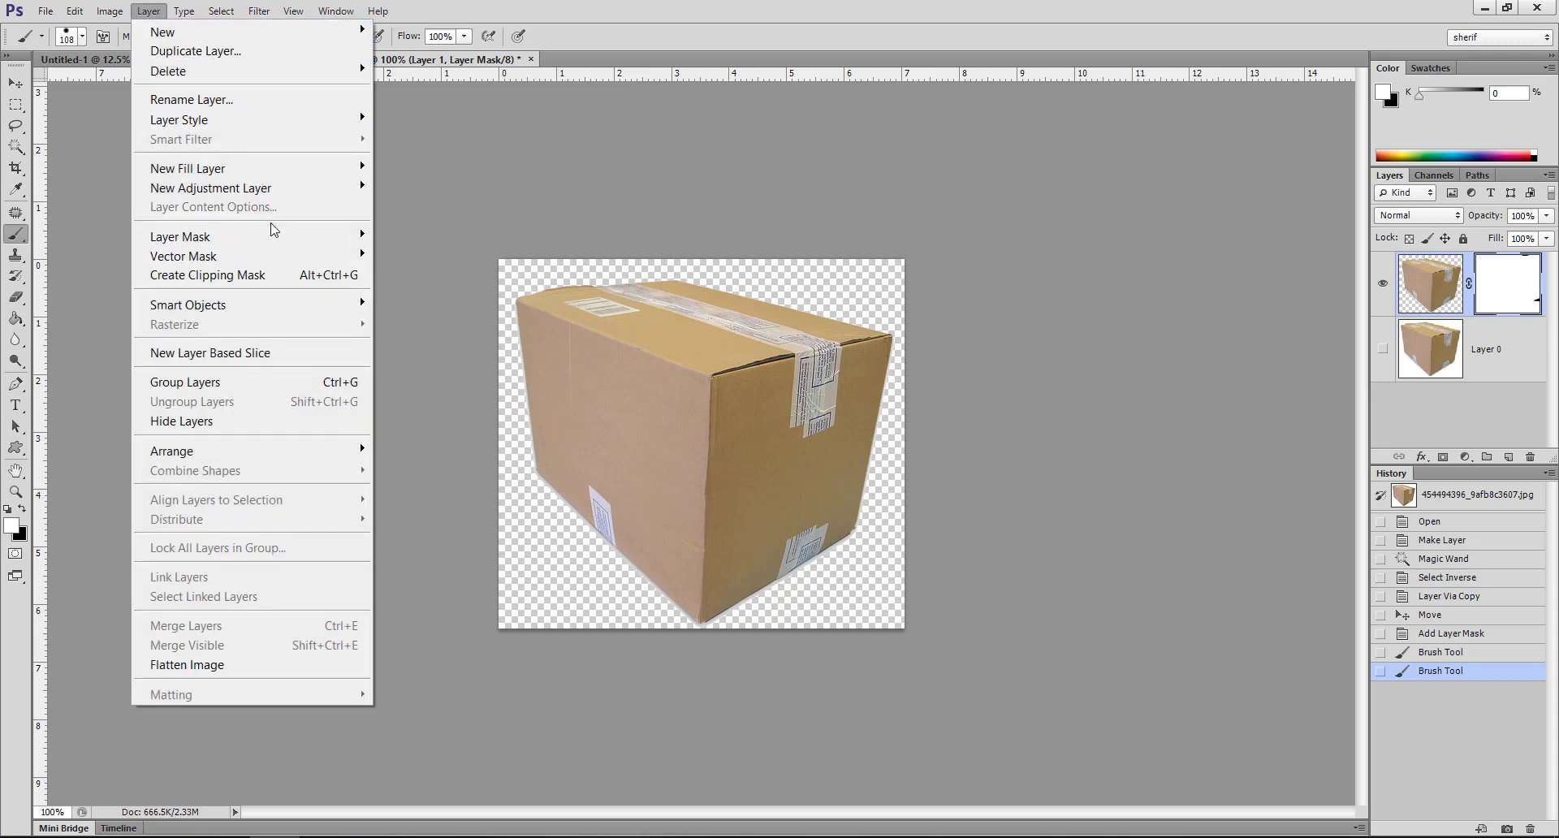
mouse_move(180, 236)
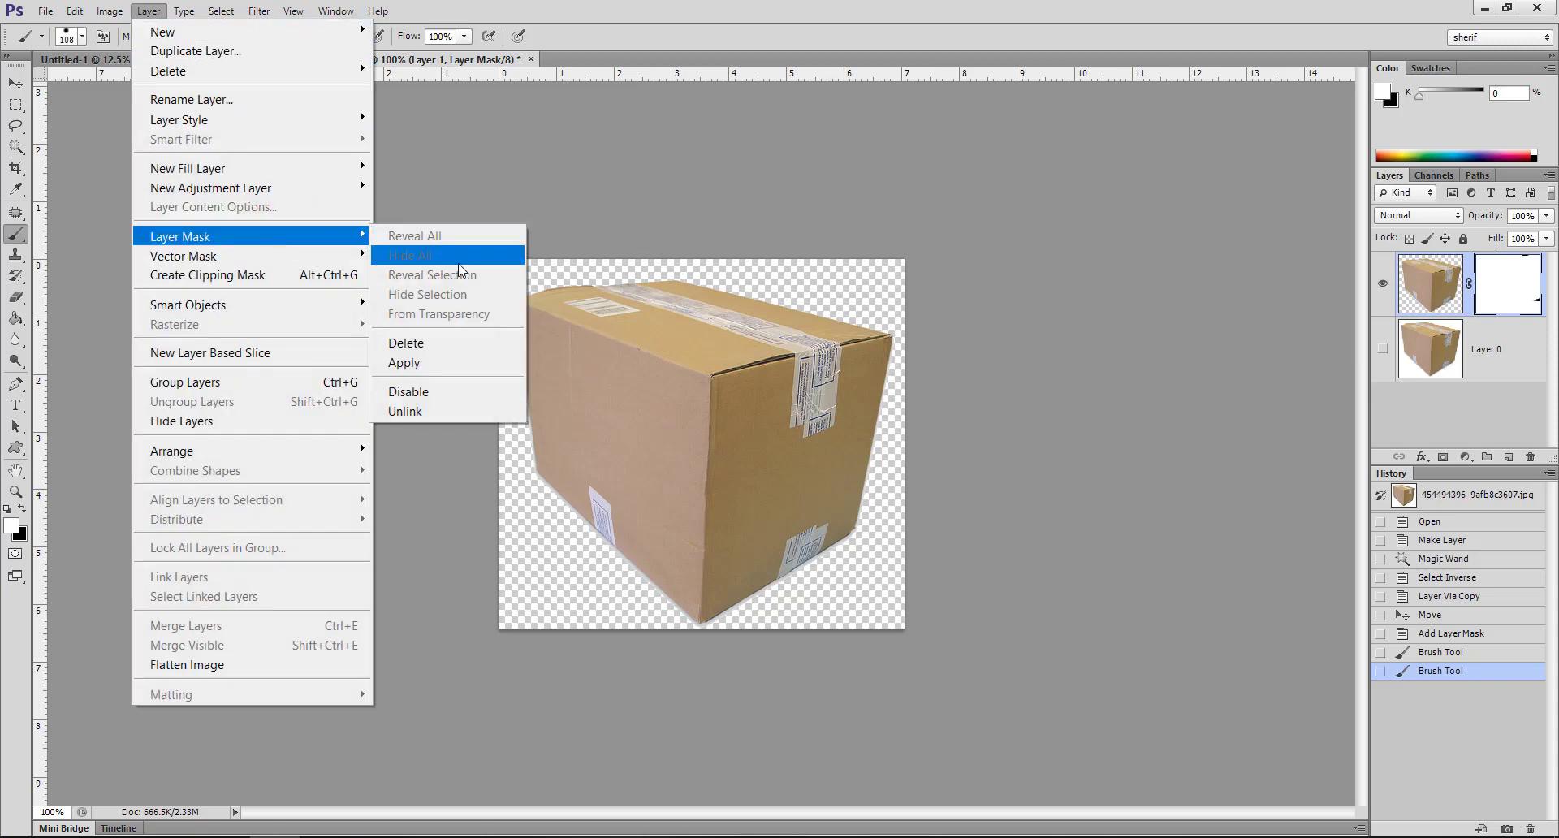
left_click(977, 317)
key("ctrl+alt+z")
key("ctrl+alt+z")
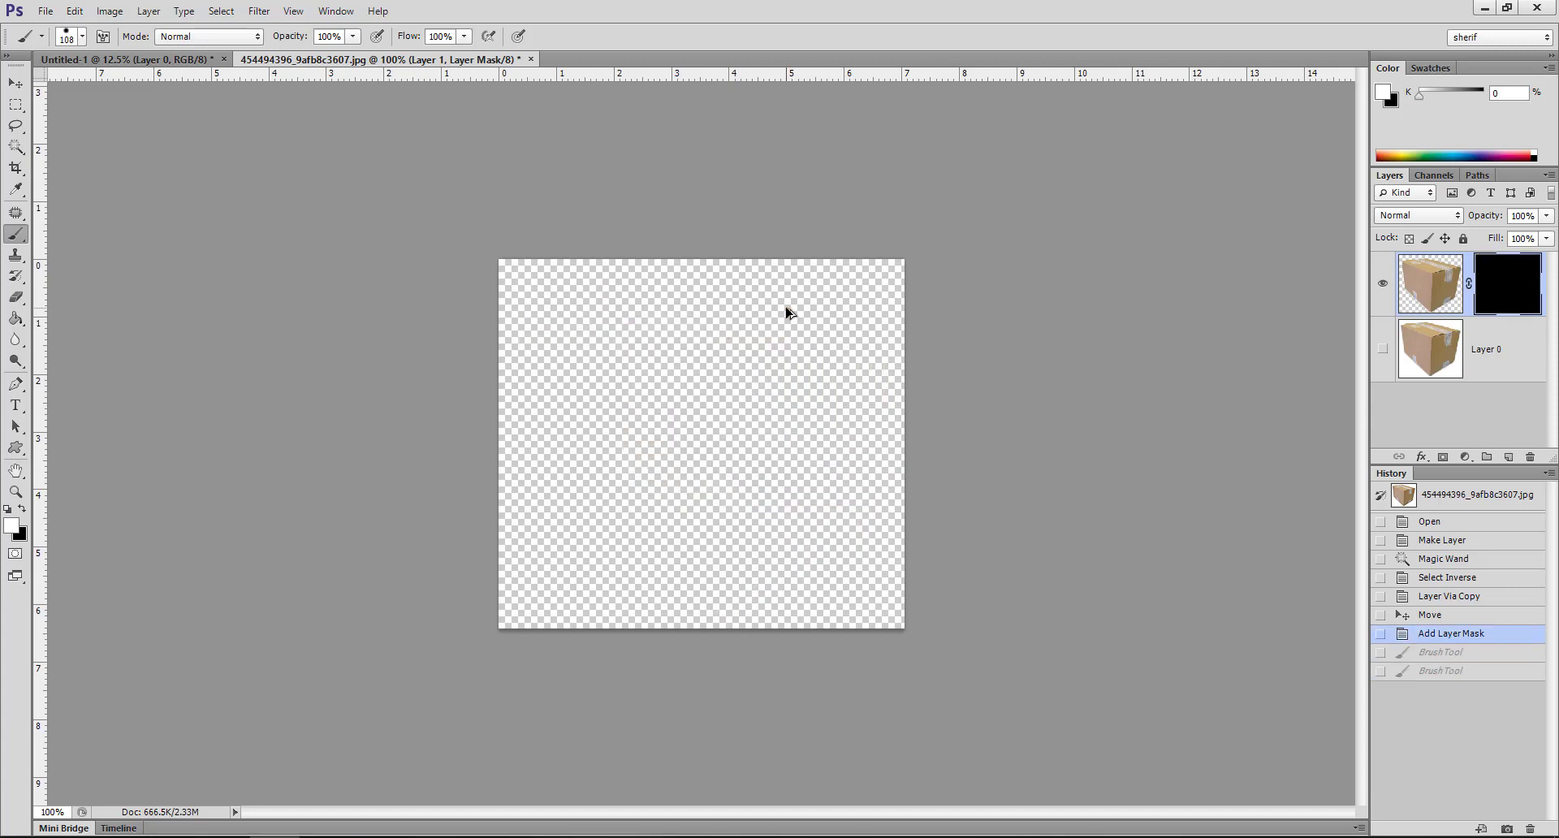
key("ctrl+alt+z")
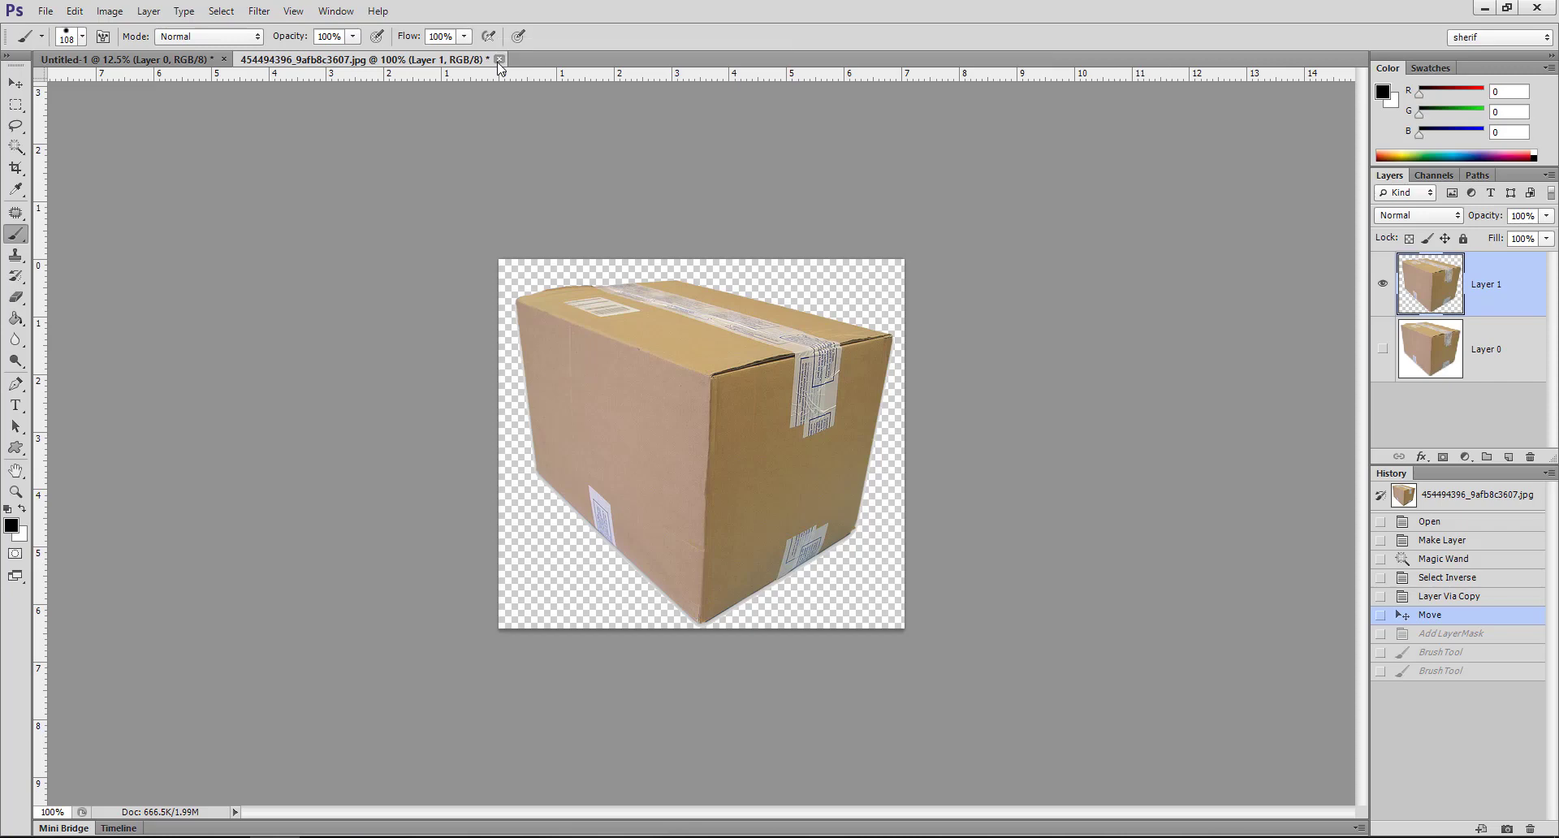
left_click(499, 60)
left_click(750, 319)
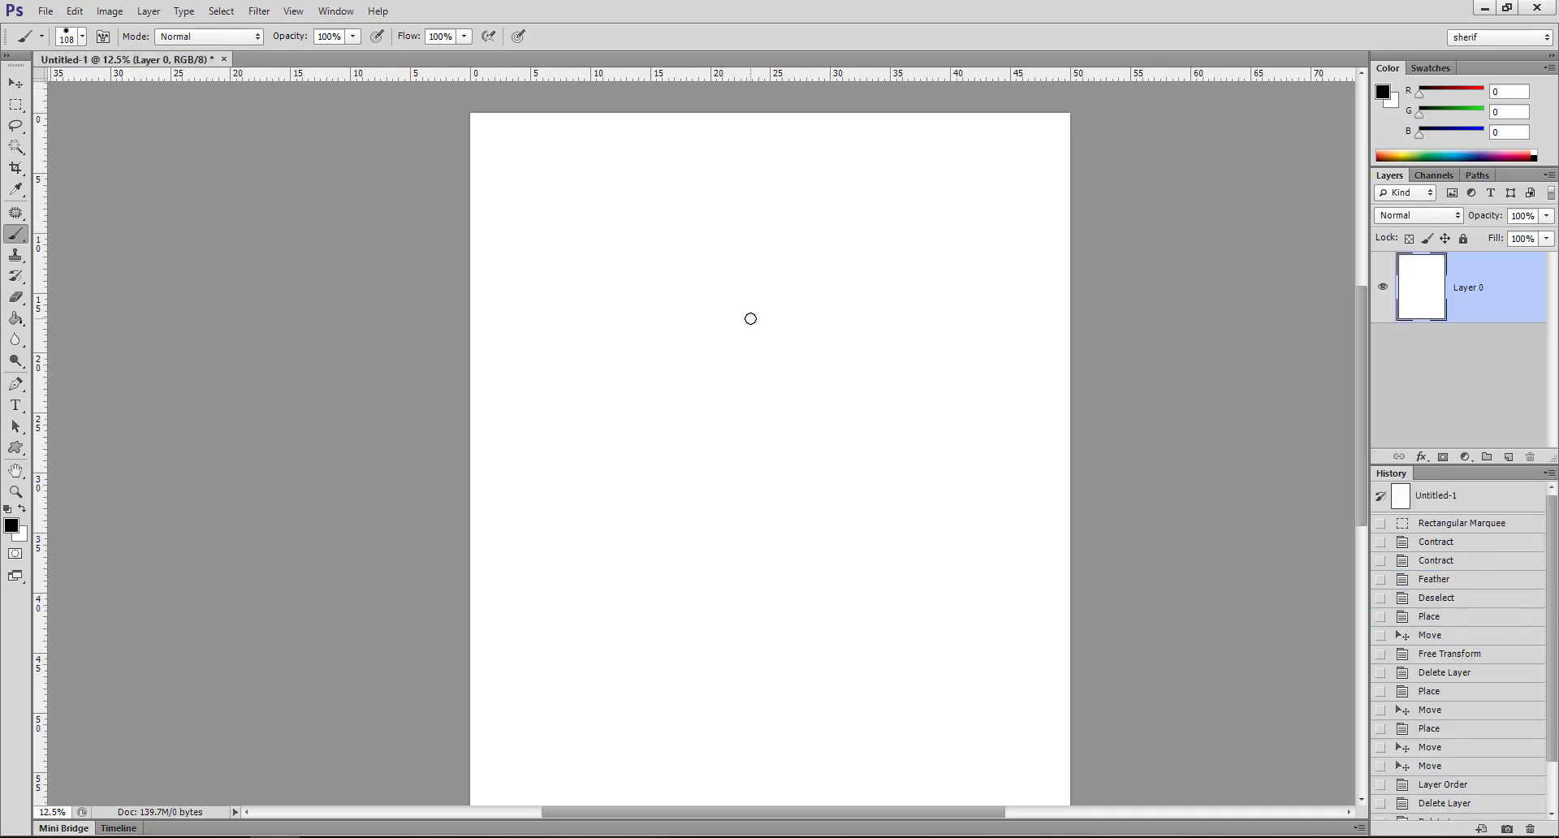
- Open the new exercise folder under Photoshop course Materials and drag TV PIC.psd into Photoshop
left_click(224, 836)
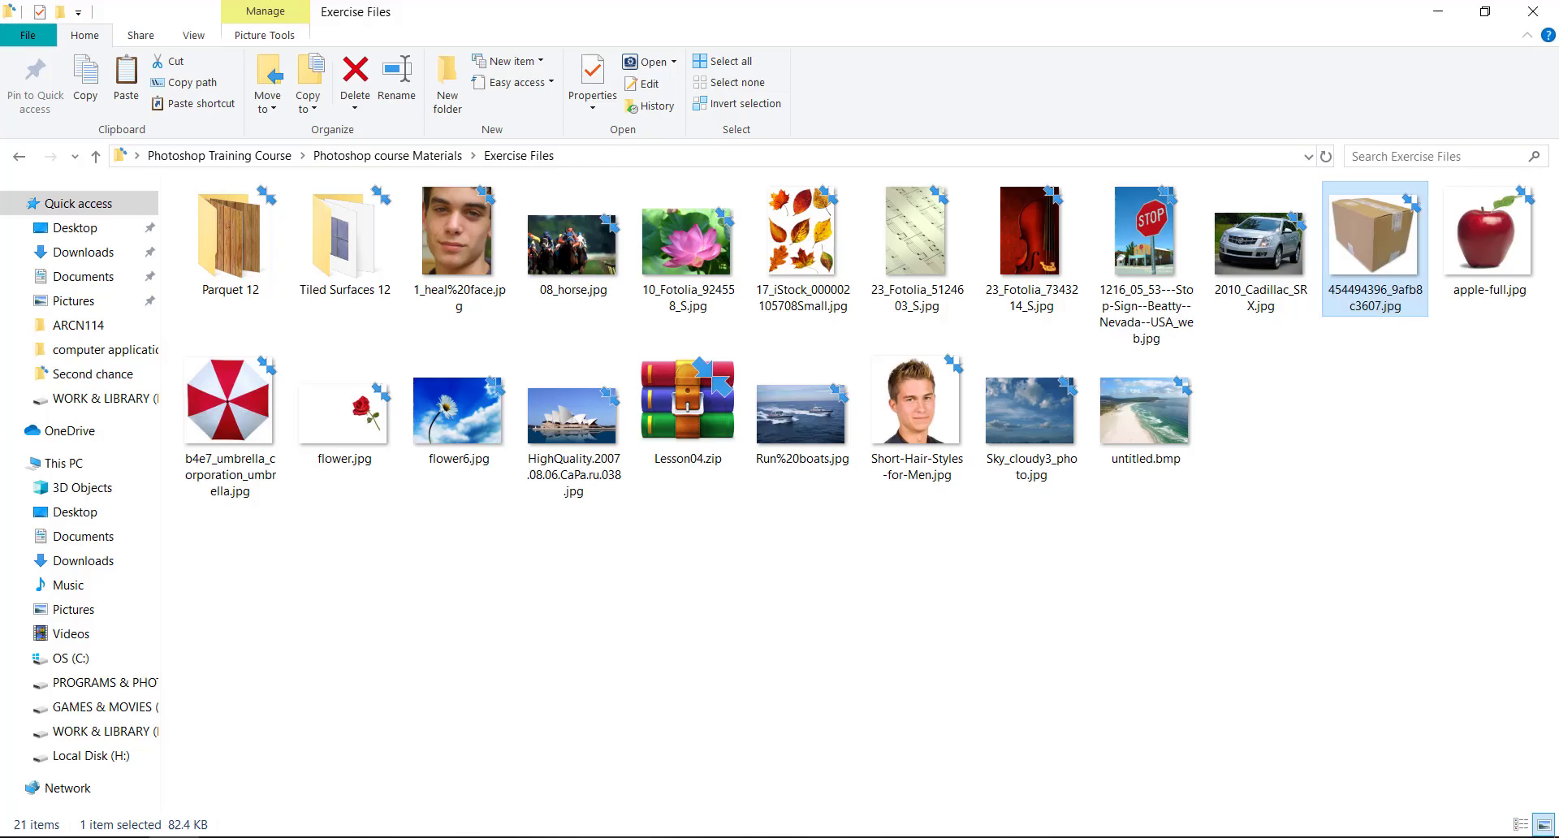
left_click(18, 159)
left_click(250, 331)
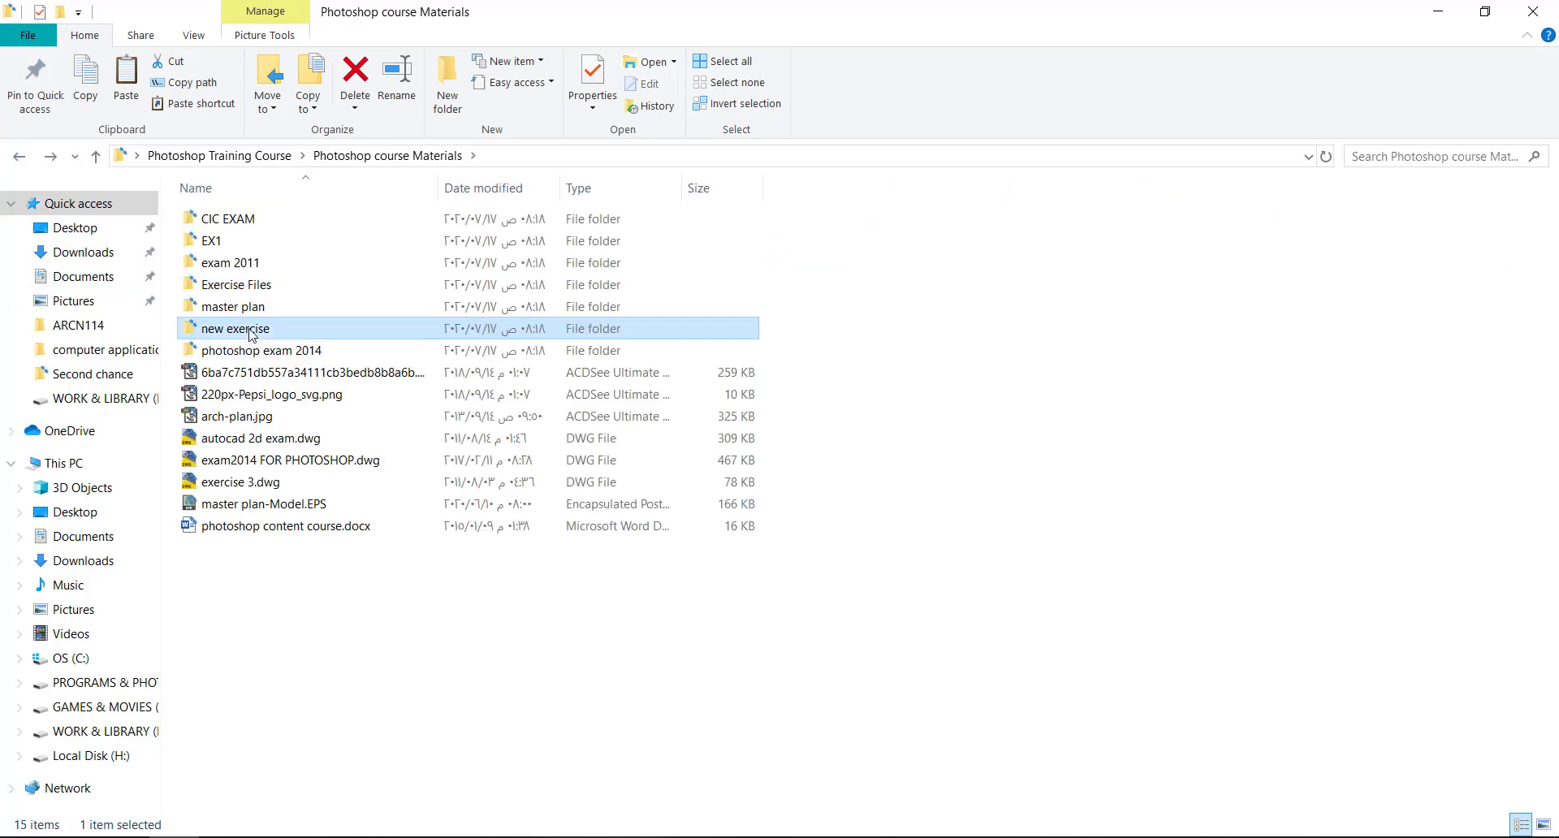
double_click(250, 332)
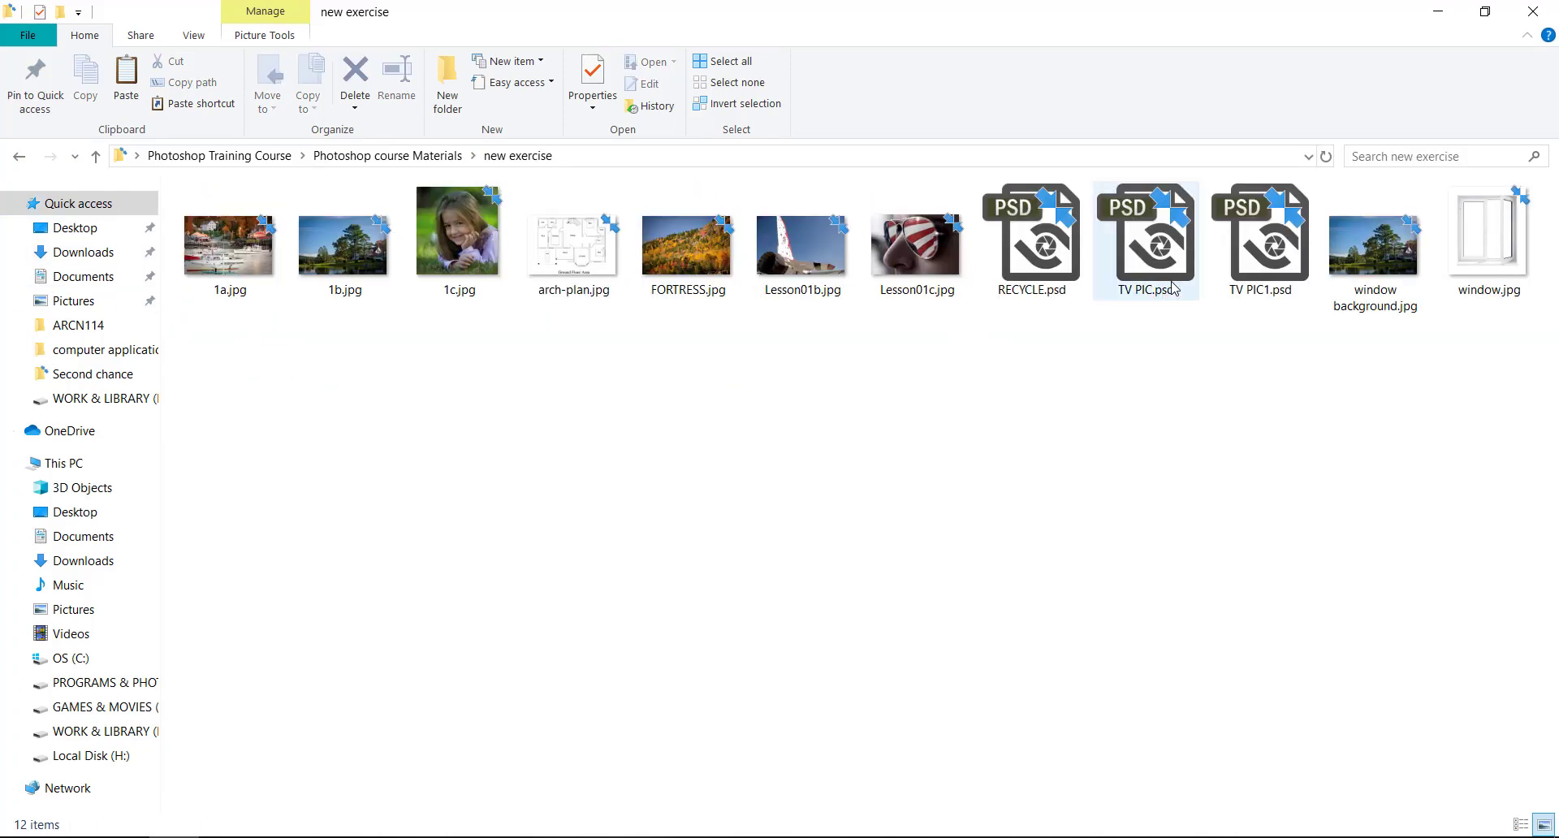
mouse_move(1176, 273)
left_mouse_down()
mouse_move(263, 835)
mouse_move(631, 226)
left_mouse_up()
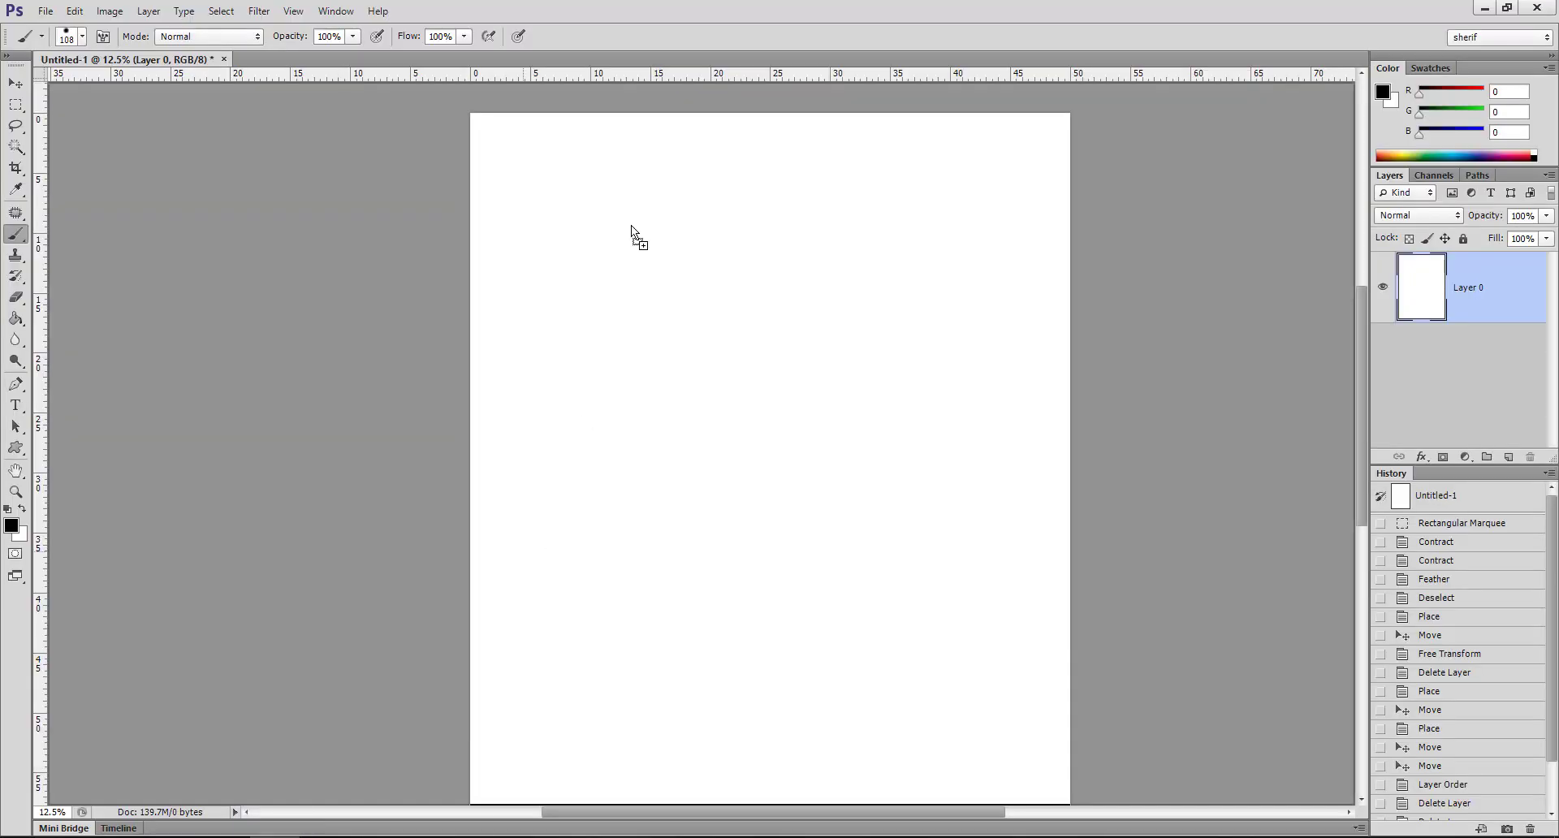
left_click_drag(654, 68, 651, 62)
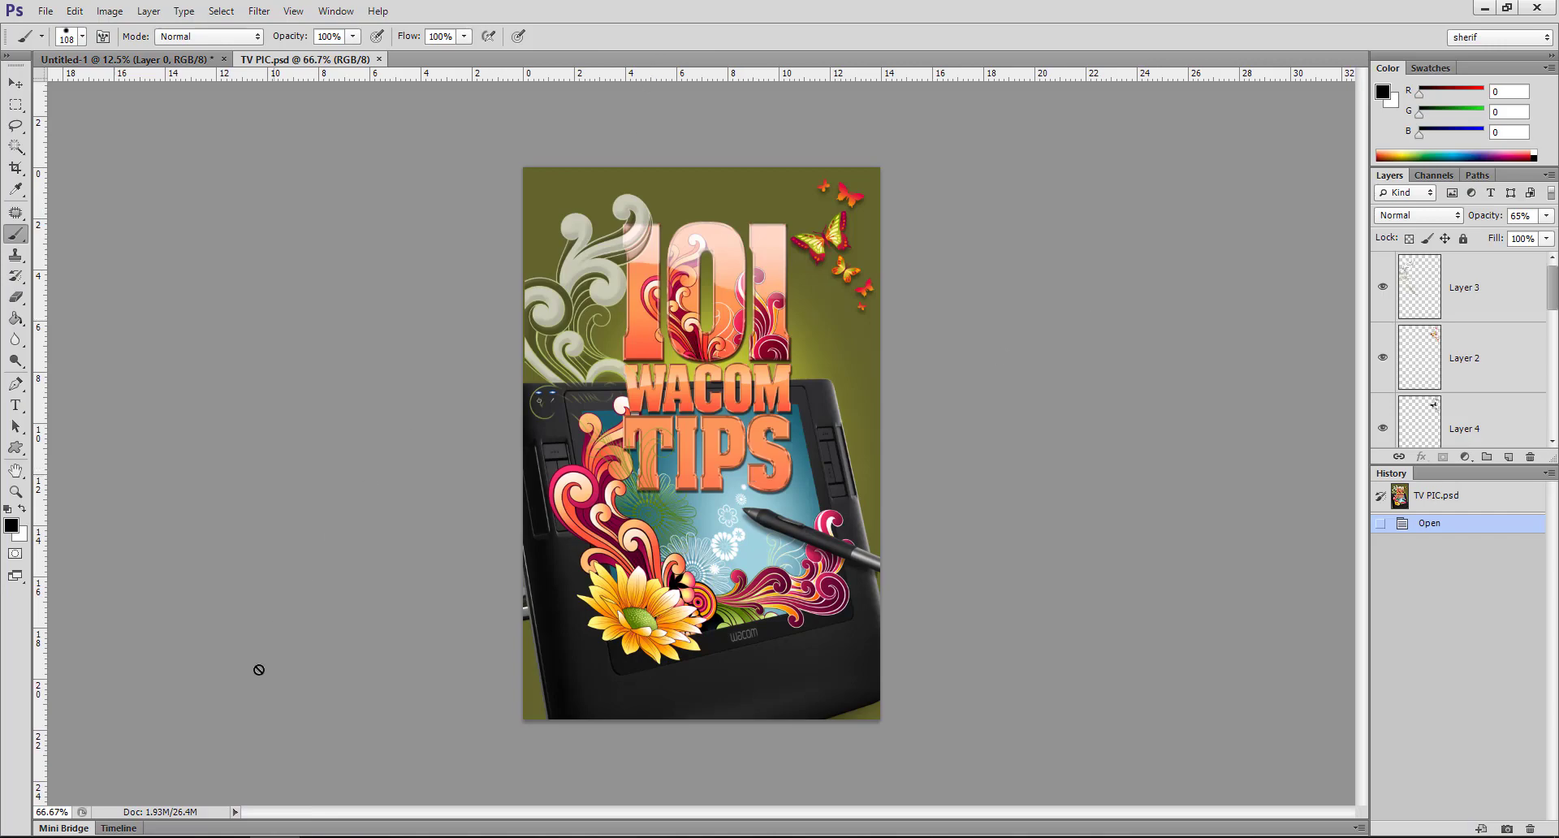
- Scroll through TV PIC.psd's Layers panel to review Flowers, Cintique and the Background
key("alt+Tab")
scroll(1502, 313, "down", 3)
scroll(1504, 288, "down", 3)
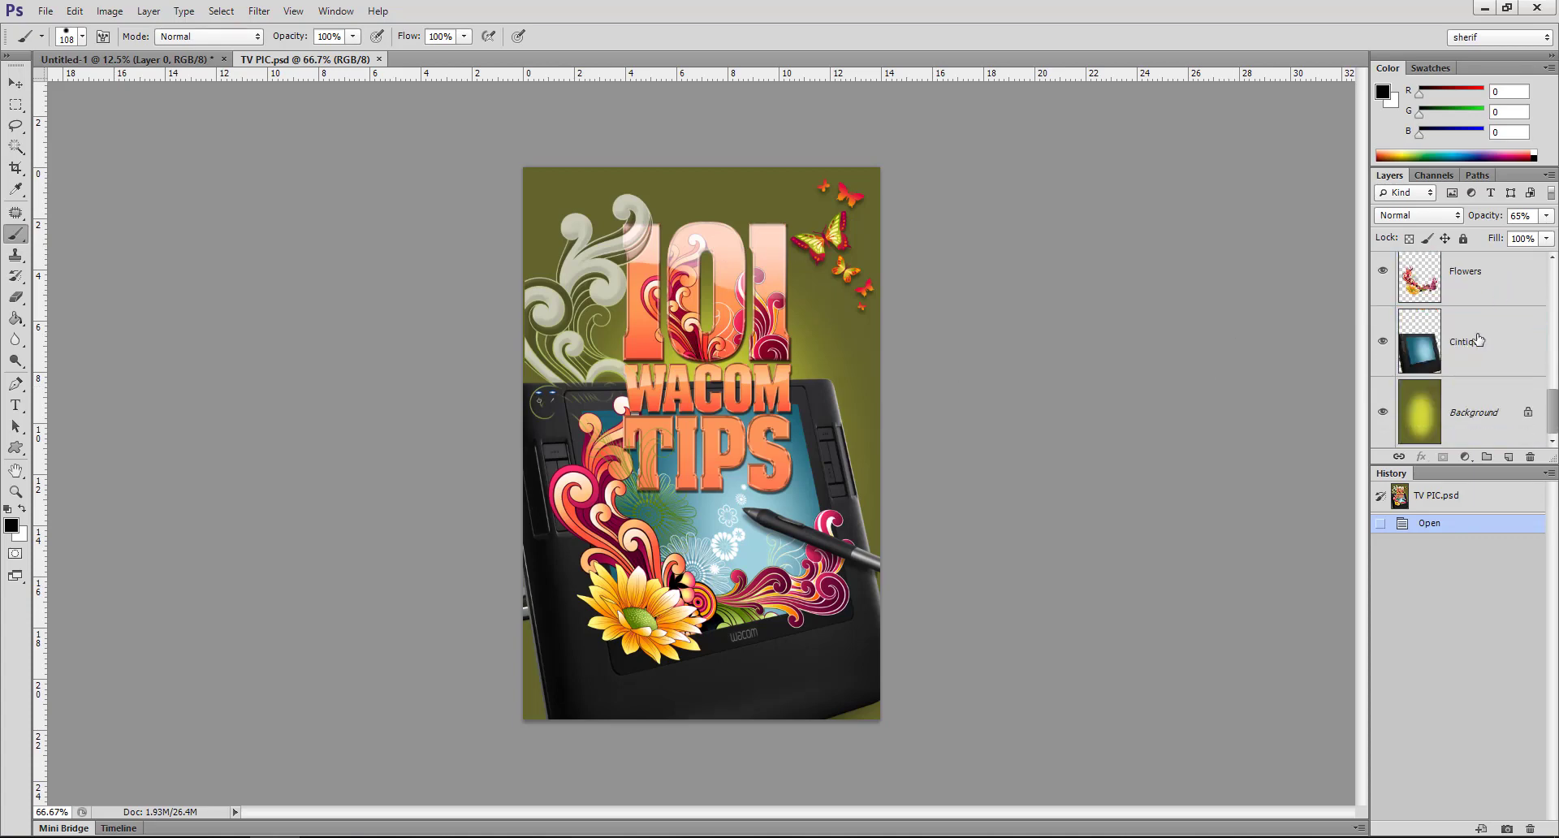
scroll(1526, 364, "up", 3)
scroll(1526, 364, "up", 3)
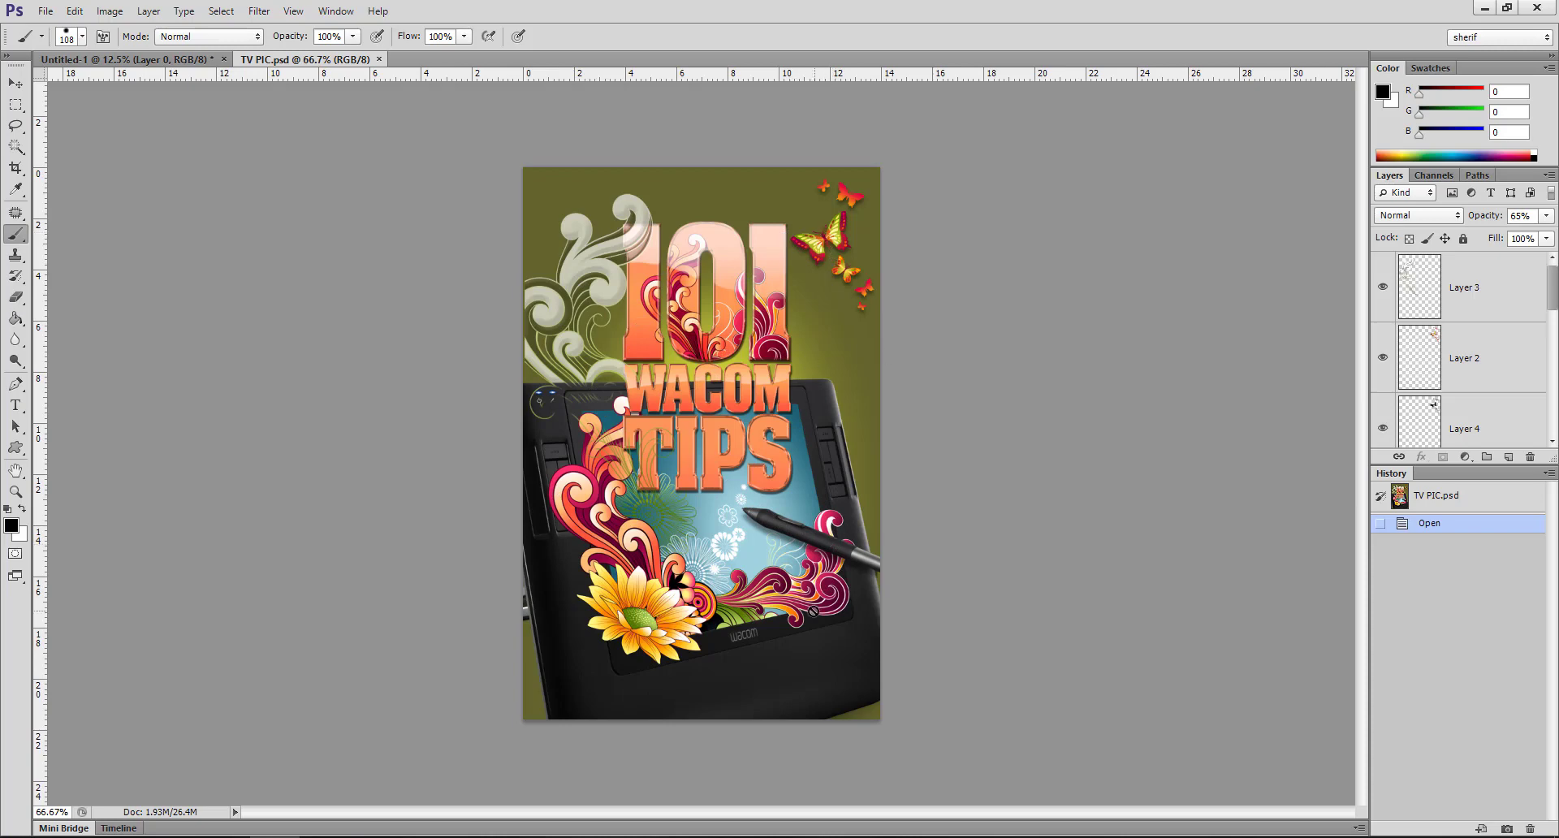
scroll(1473, 406, "down", 5)
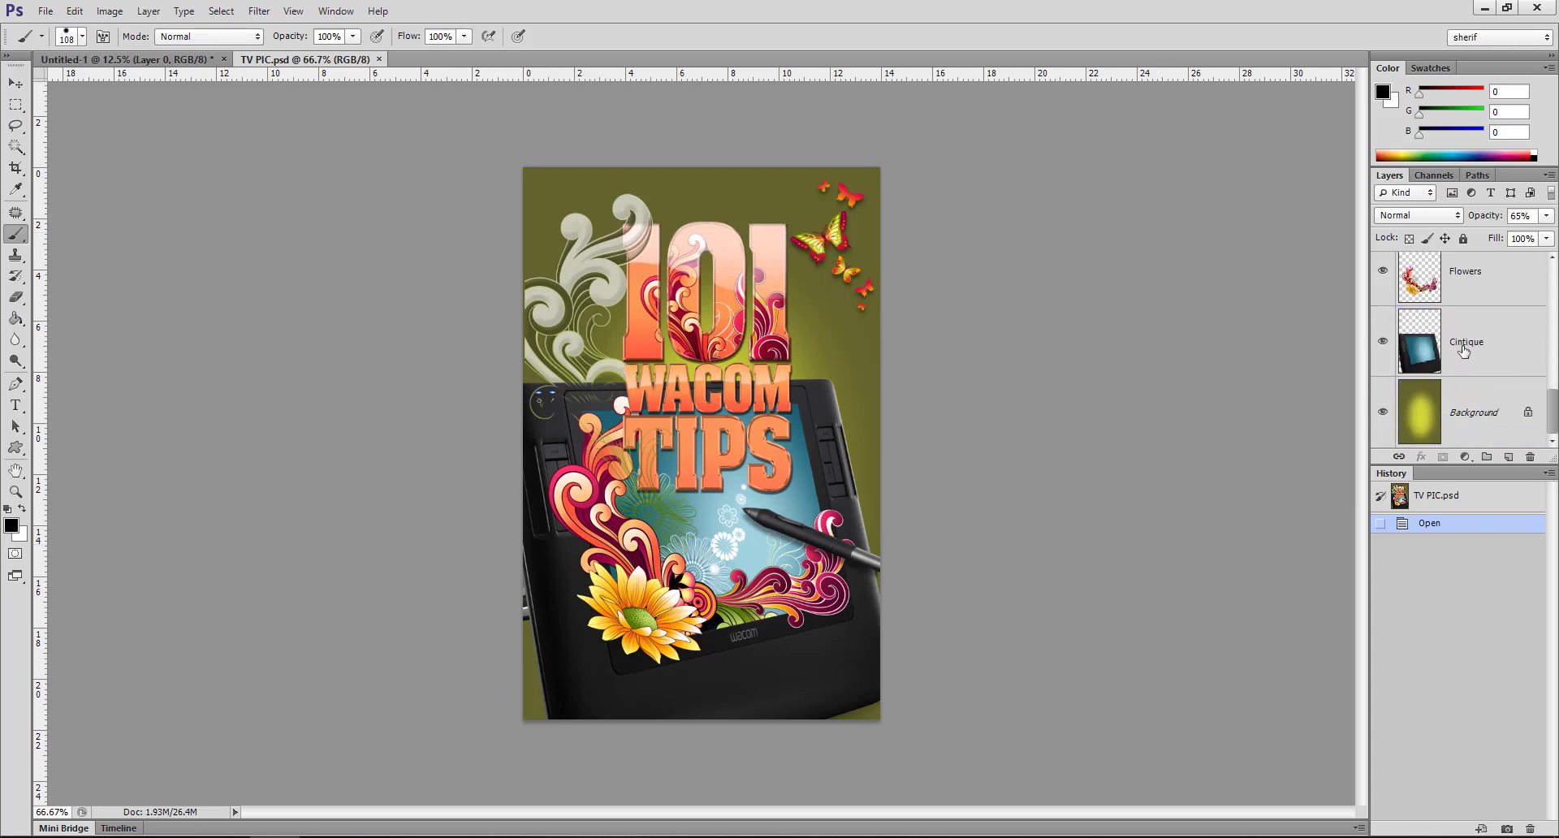
- With the Move tool, shift the Cintique tablet and then the flowers to new positions
left_click(1464, 352)
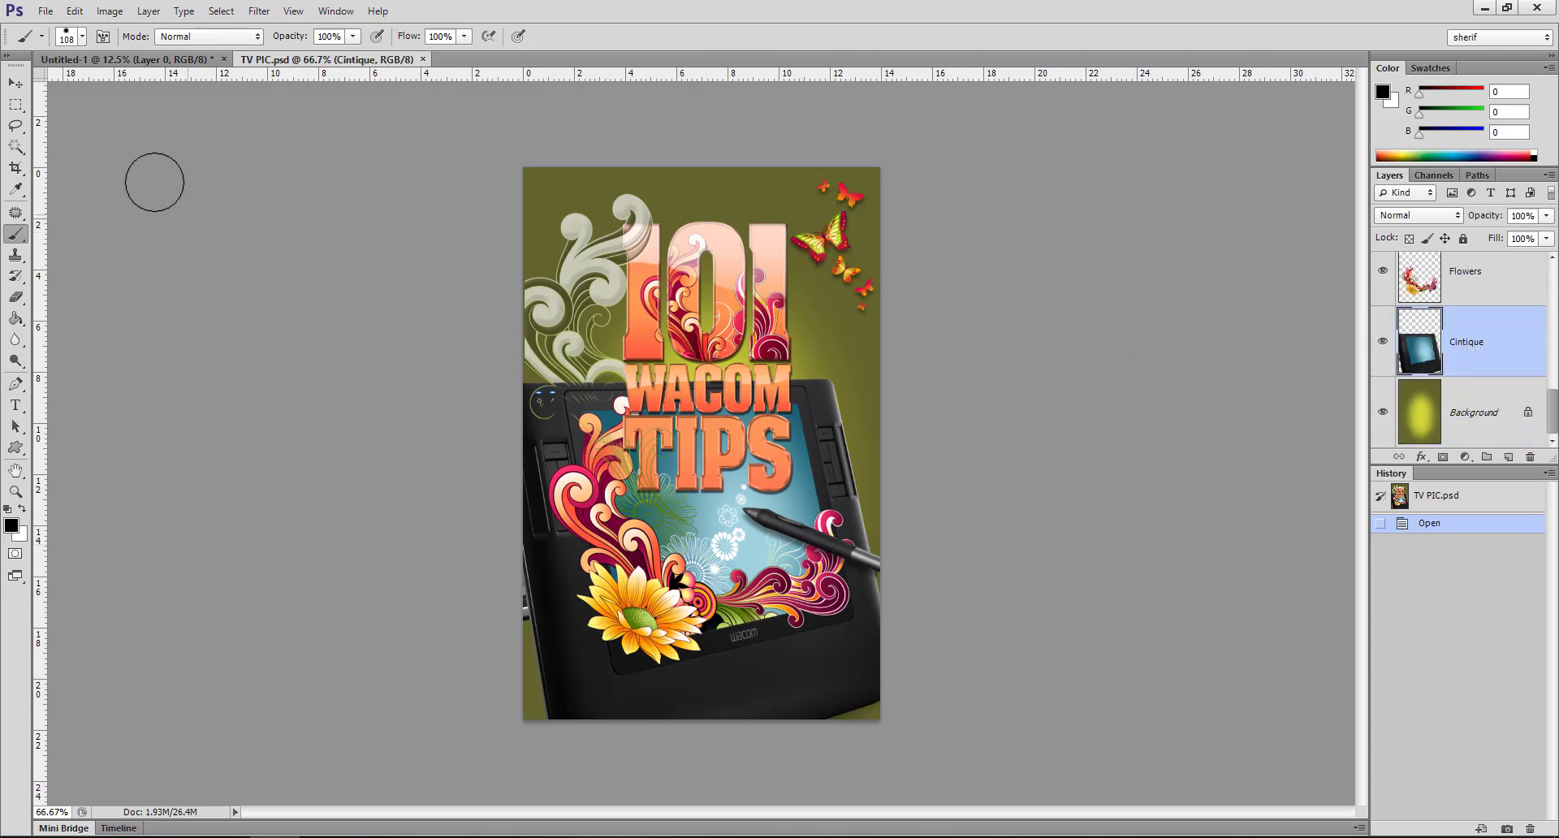
left_click(16, 83)
mouse_move(759, 563)
left_mouse_down()
mouse_move(777, 544)
mouse_move(755, 572)
left_mouse_up()
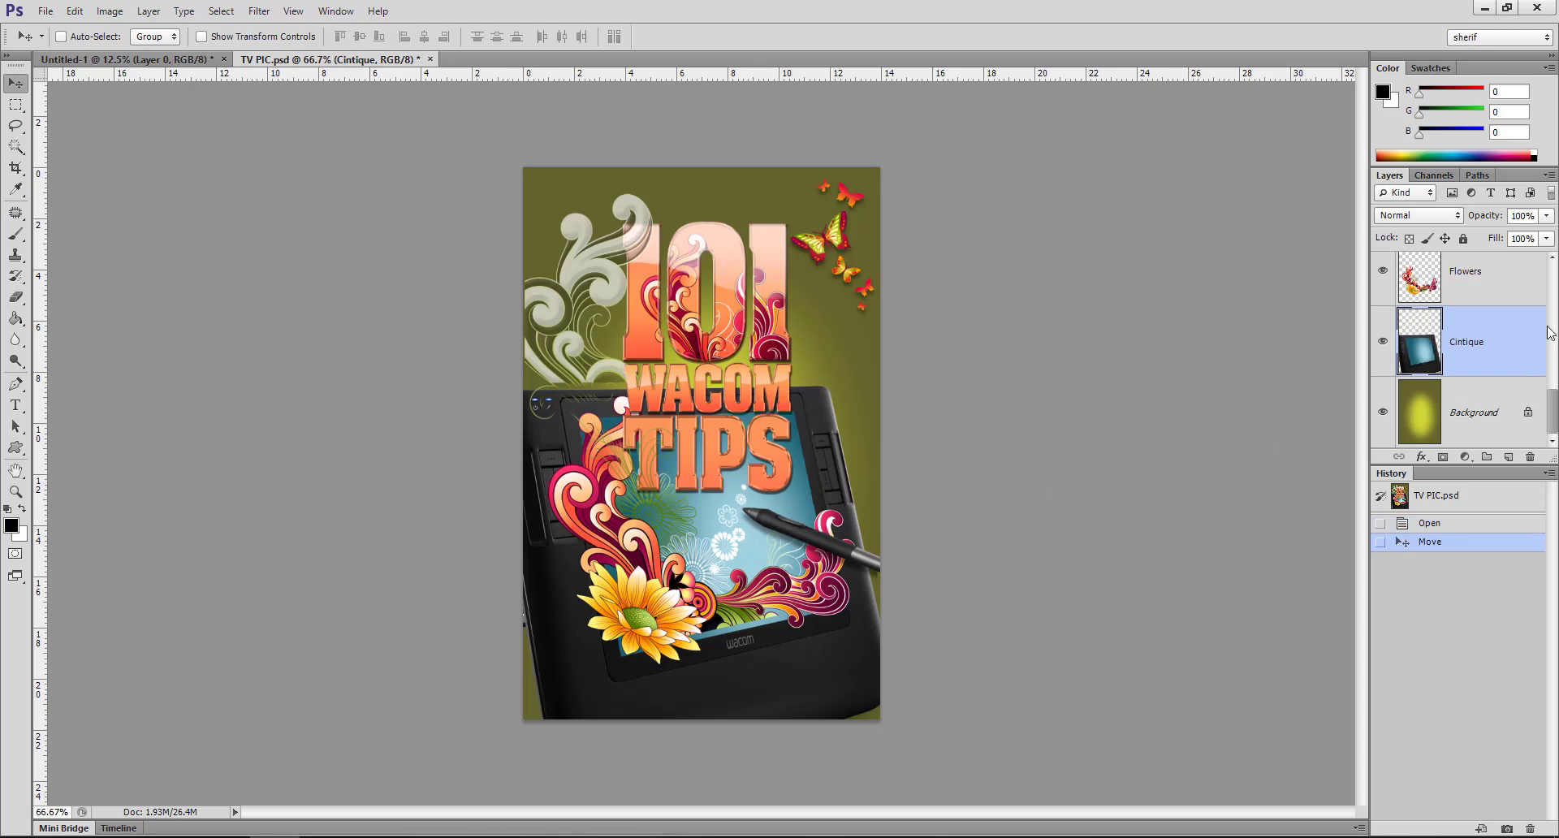
left_click(1502, 290)
mouse_move(674, 583)
left_mouse_down()
mouse_move(705, 635)
mouse_move(665, 622)
left_mouse_up()
- Select the Pen layer and move the pen up onto the tablet screen
scroll(1481, 406, "up", 3)
scroll(1465, 357, "up", 3)
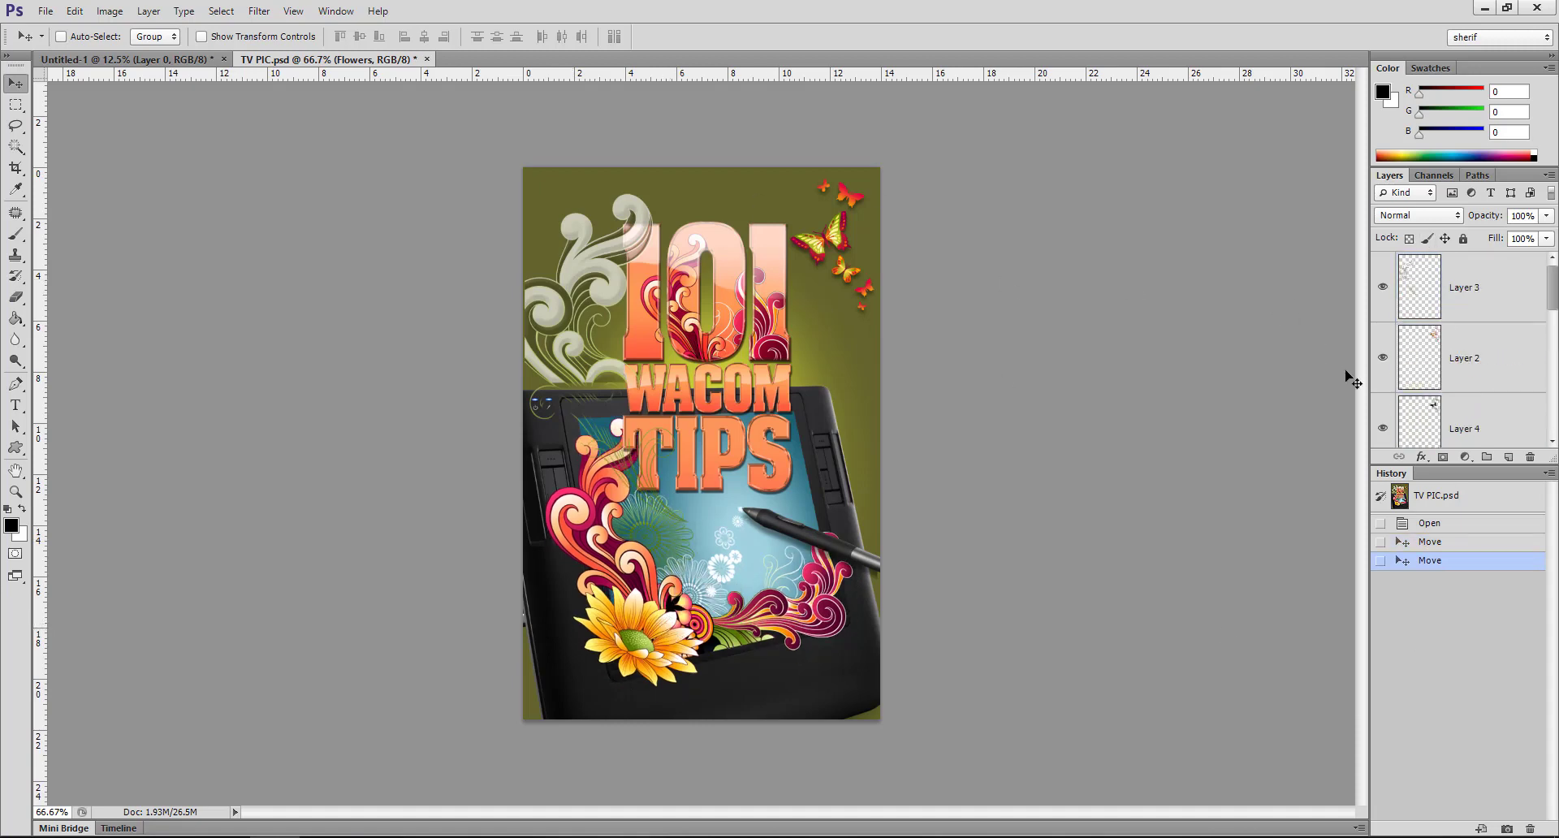
scroll(1469, 410, "down", 2)
left_click(1478, 375)
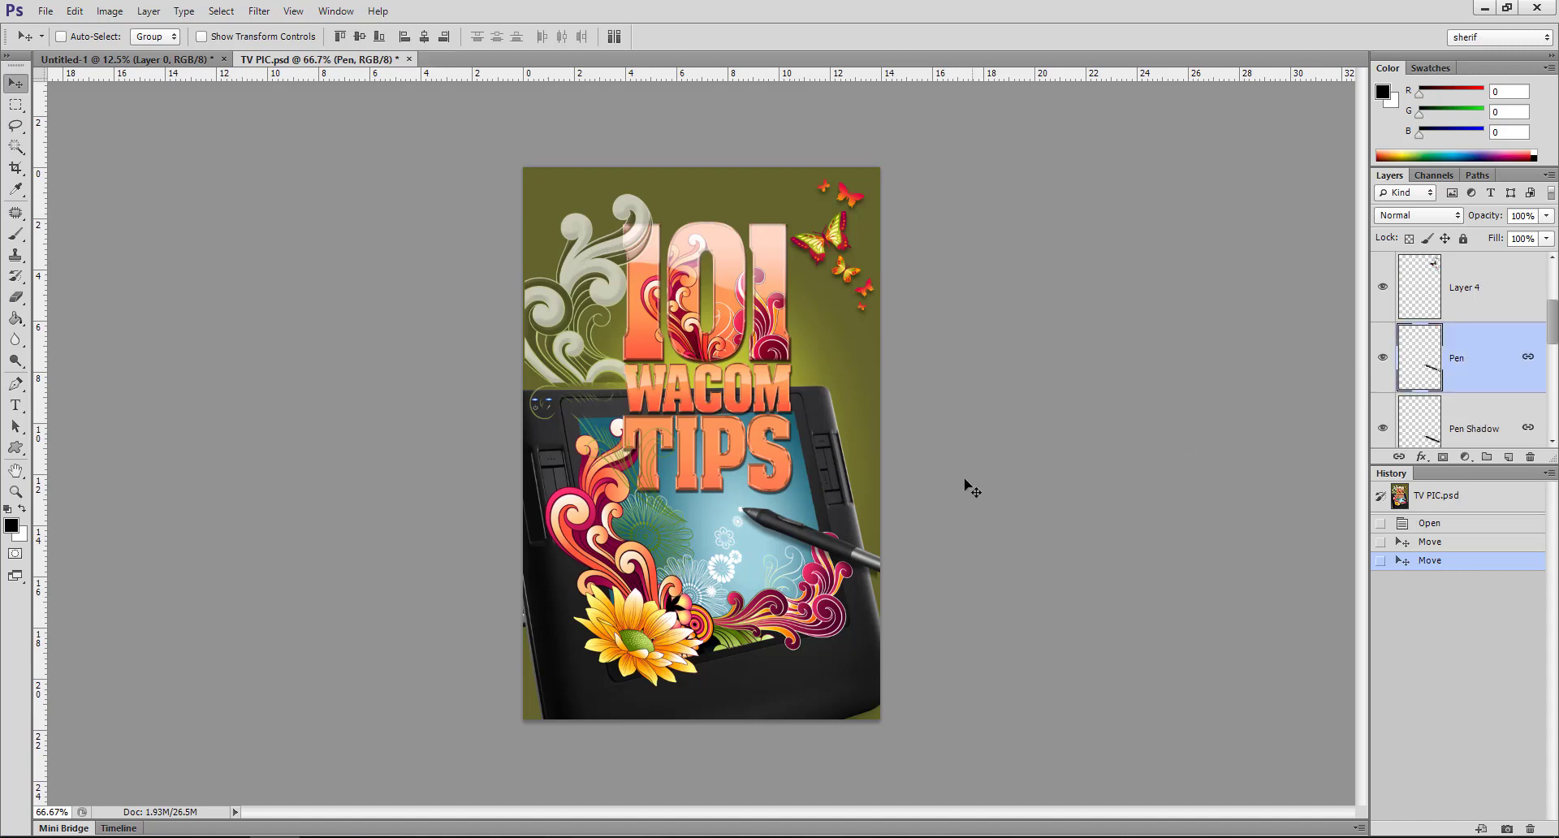
mouse_move(820, 562)
left_mouse_down()
mouse_move(816, 502)
mouse_move(807, 540)
left_mouse_up()
left_click(1258, 816)
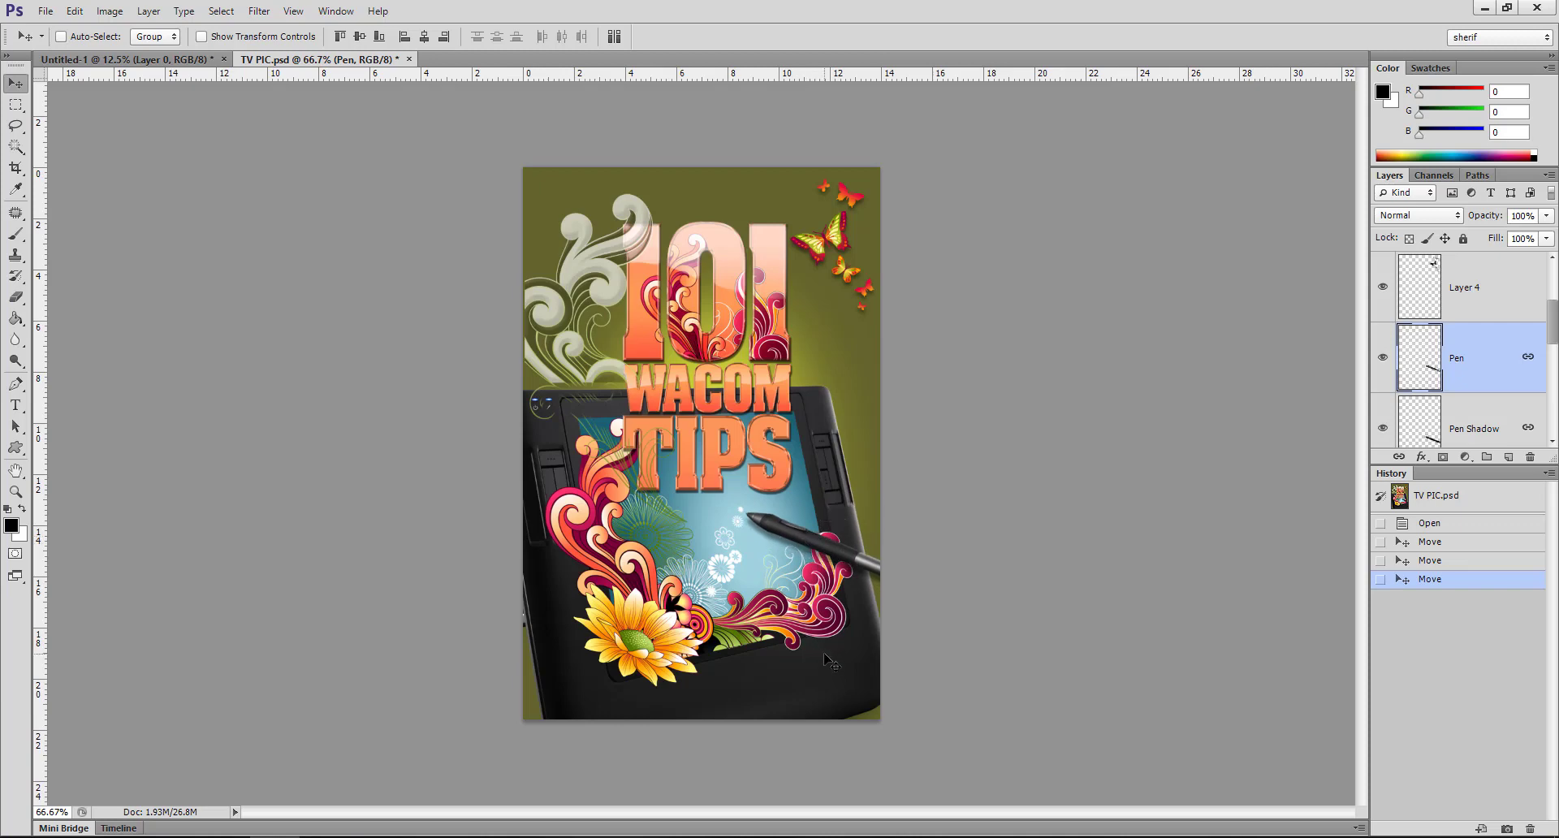
left_click_drag(816, 540, 822, 524)
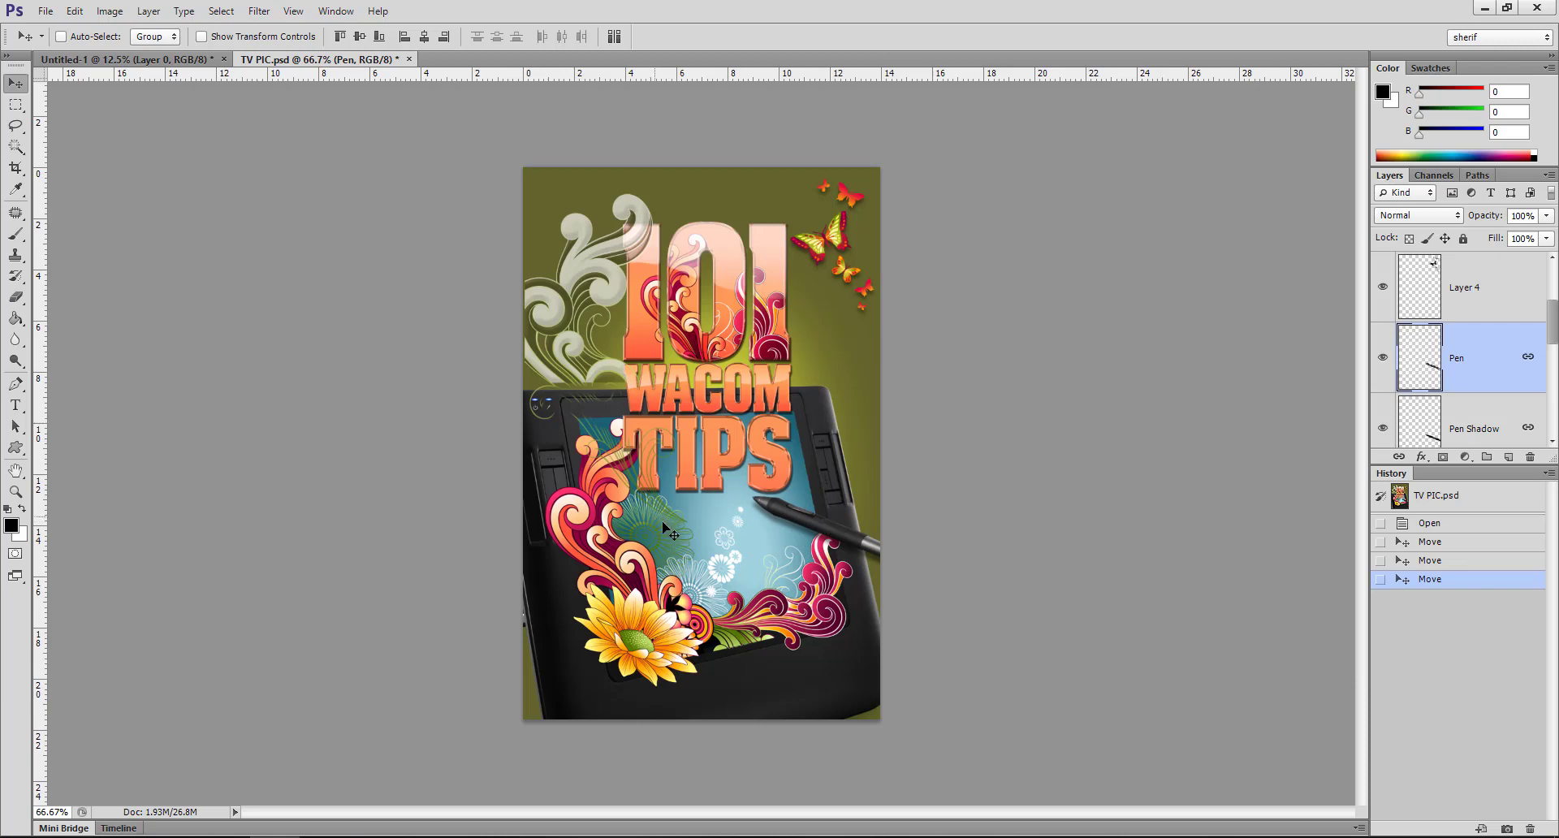
left_click_drag(1554, 319, 1555, 419)
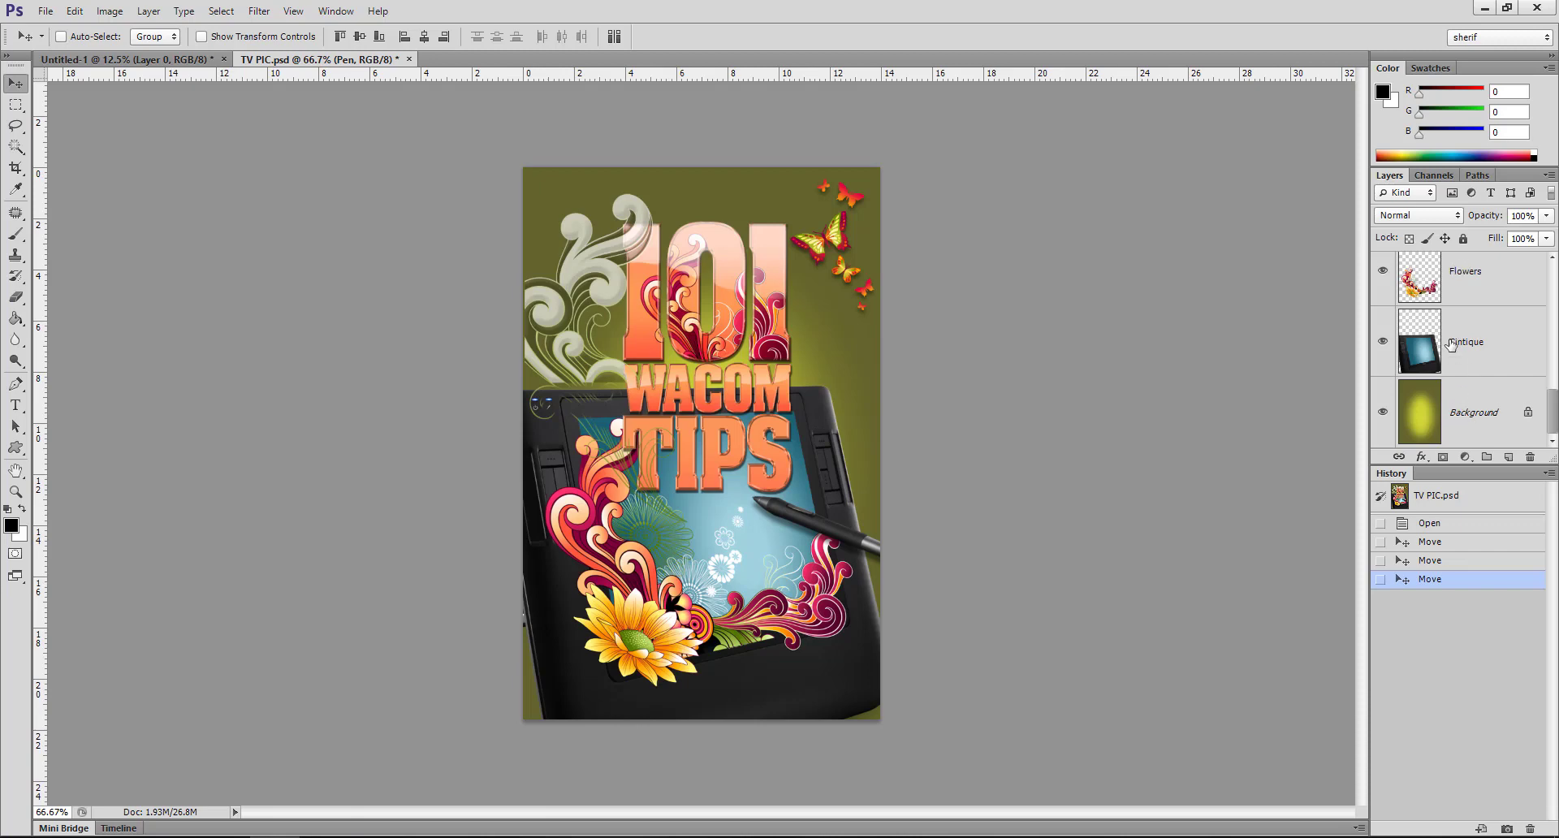
scroll(1450, 347, "up", 3)
scroll(1452, 349, "up", 3)
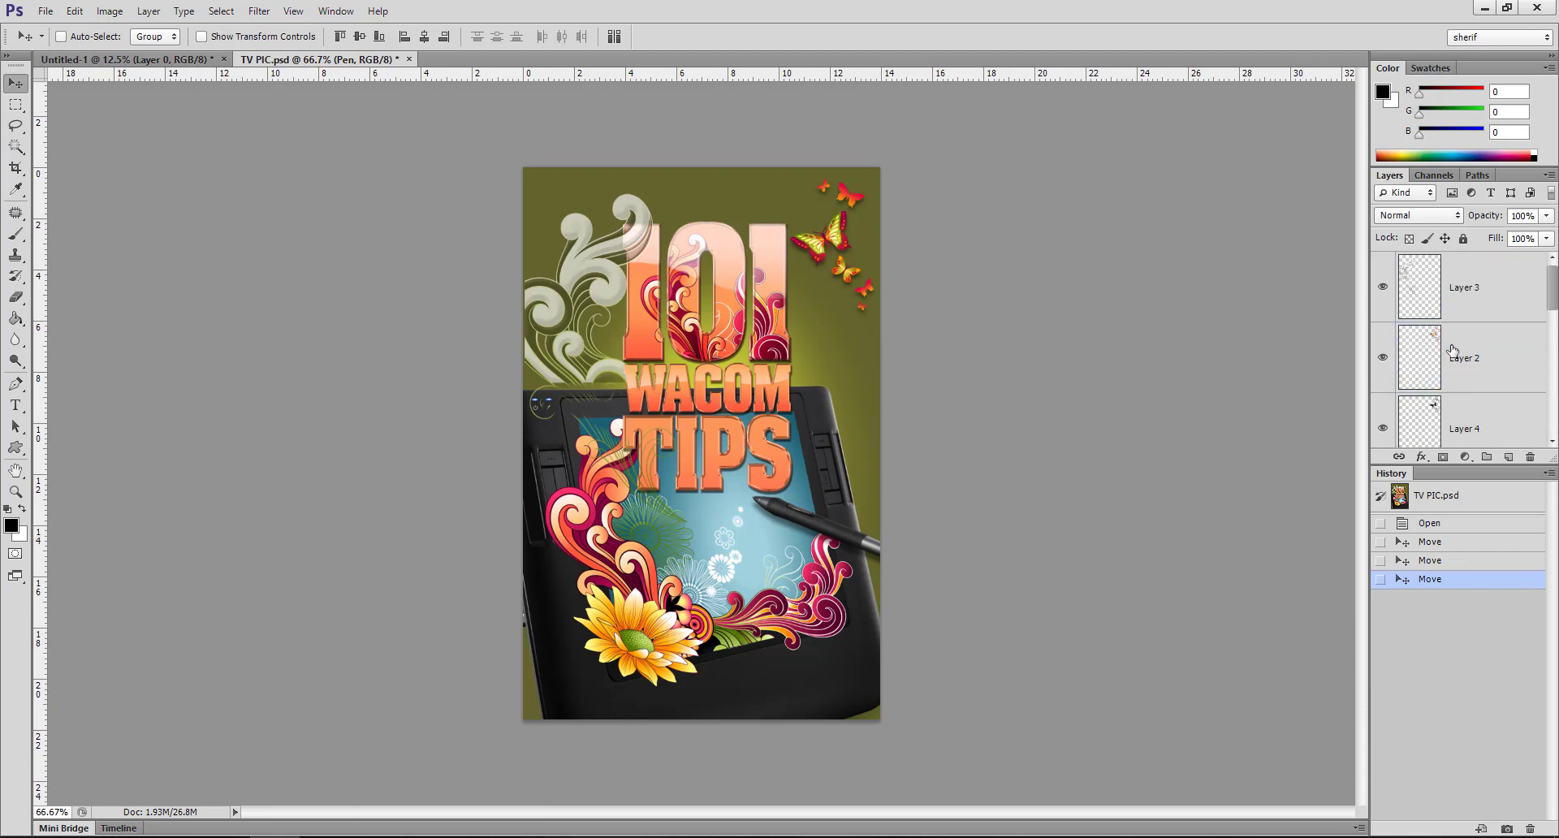
scroll(1466, 296, "down", 3)
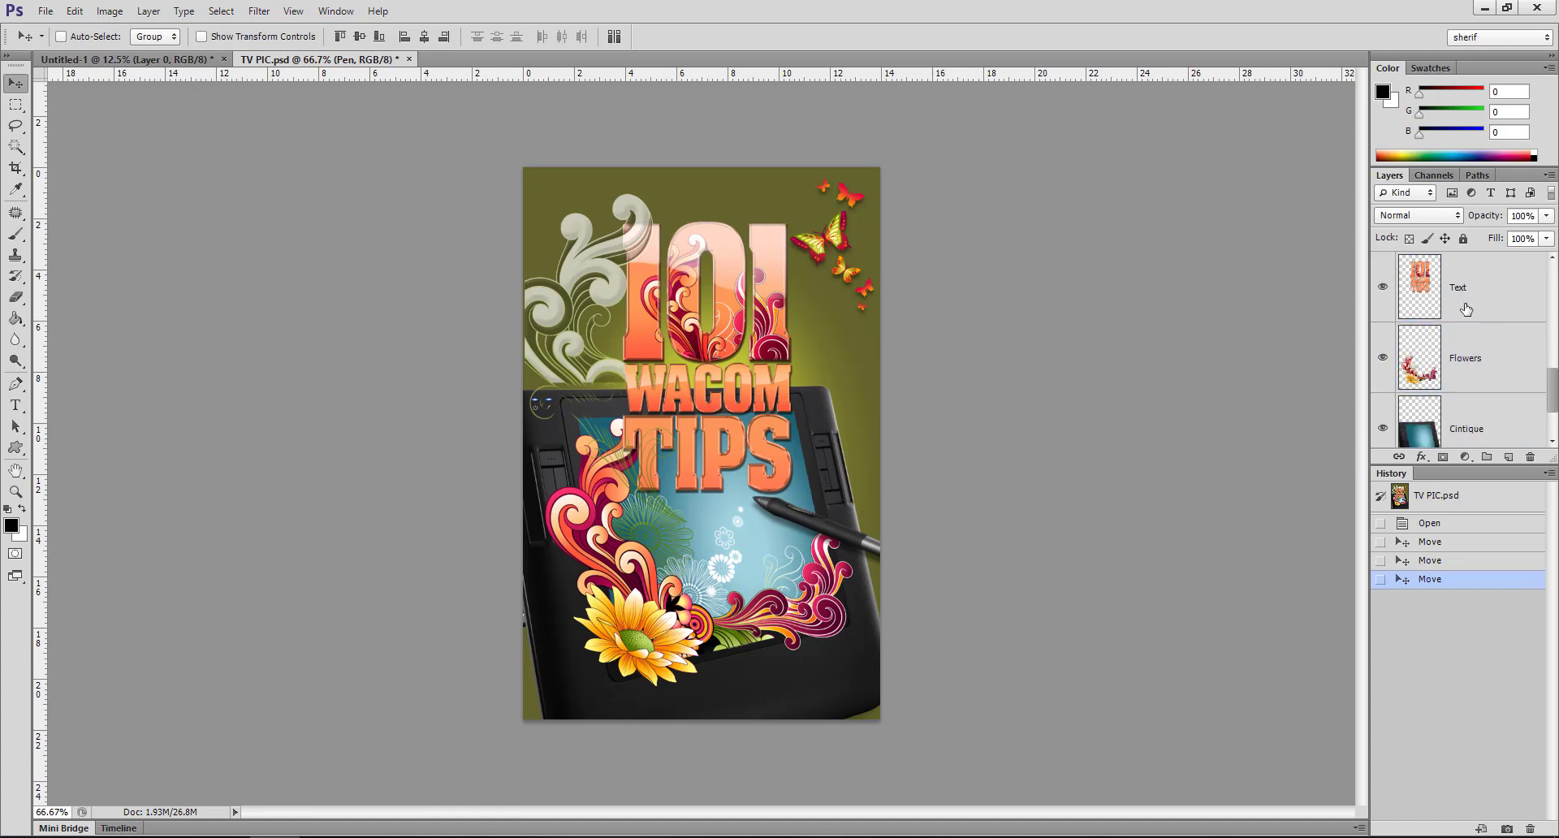
scroll(1465, 296, "down", 3)
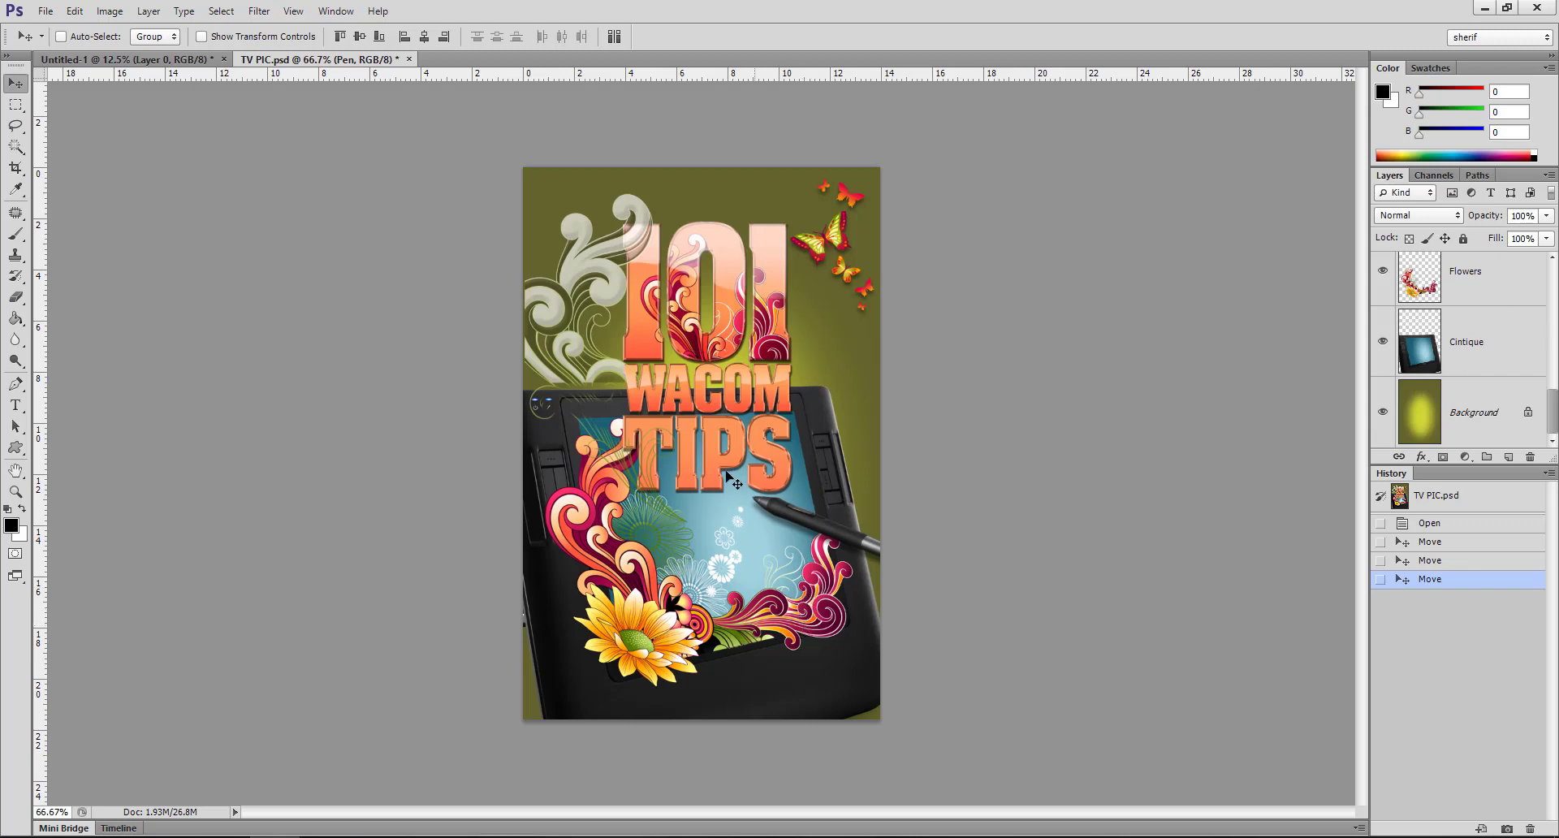
scroll(1496, 376, "up", 5)
scroll(1496, 376, "up", 2)
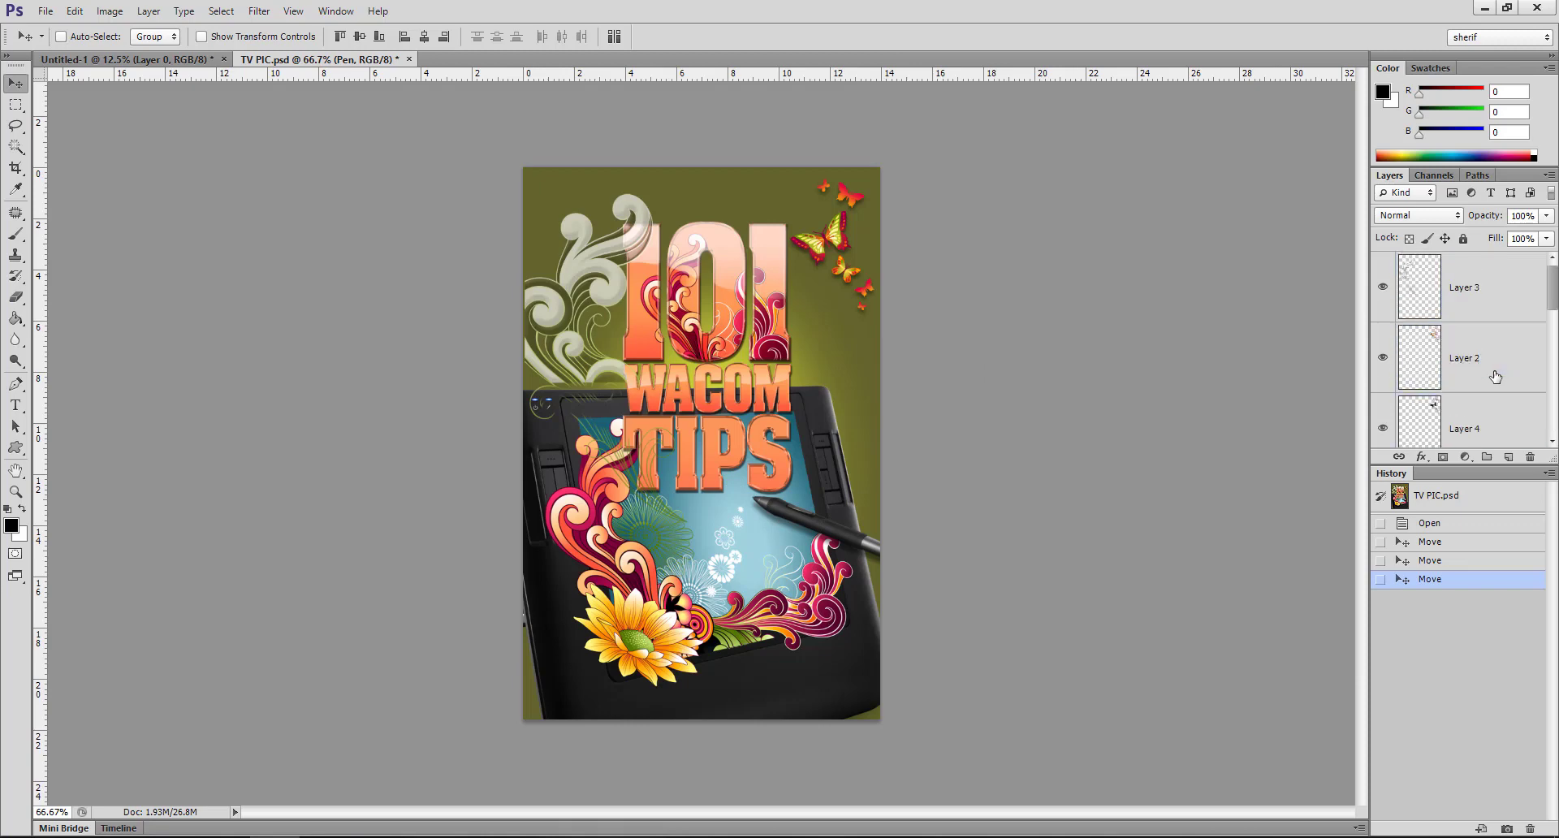
left_click(1491, 306)
scroll(1493, 366, "down", 3)
scroll(1492, 366, "down", 1)
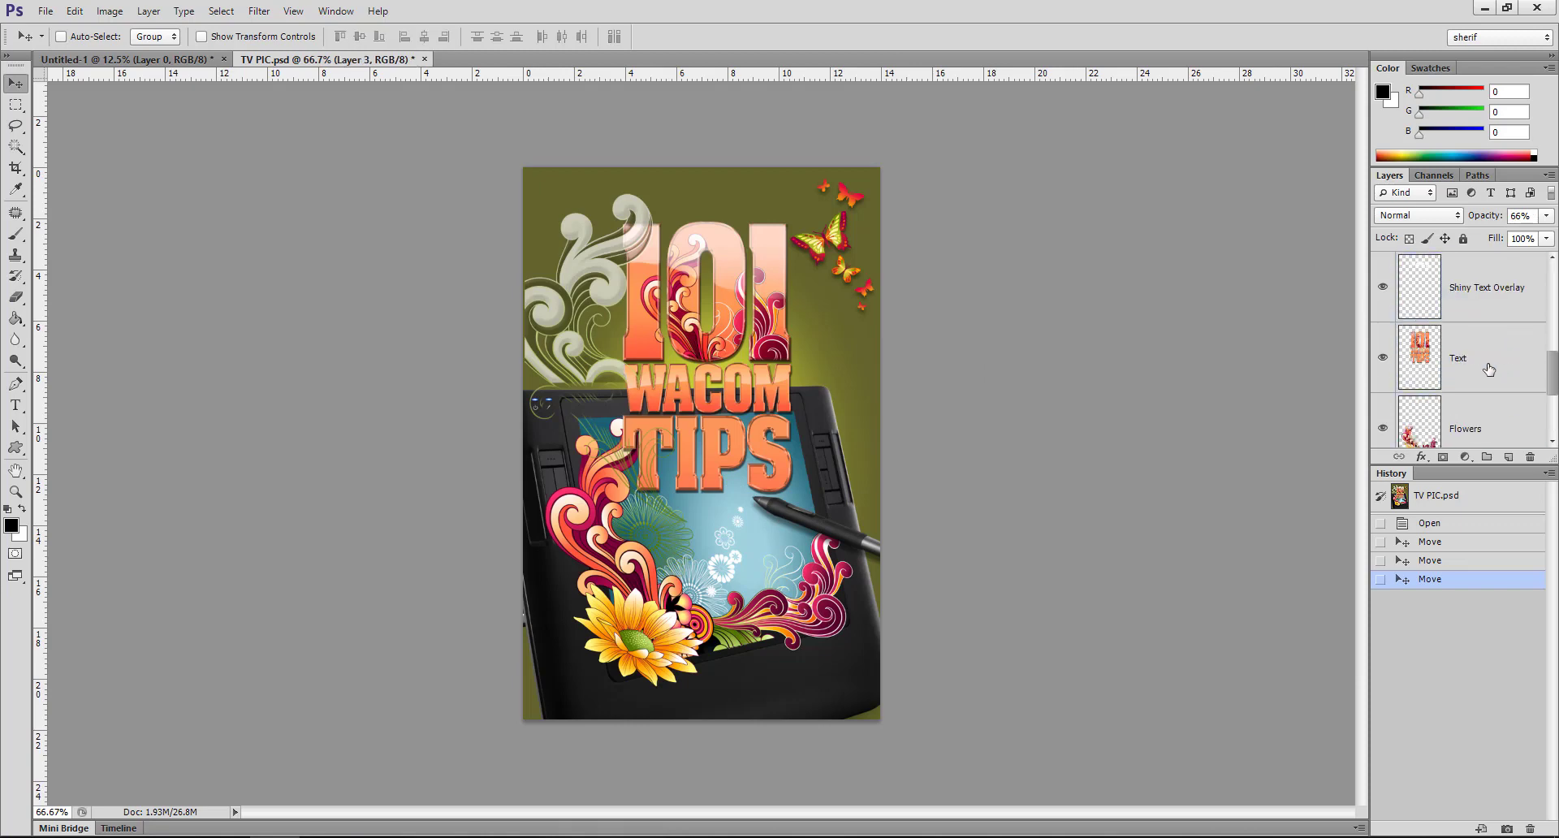
left_click(1491, 365)
left_click(1492, 415)
scroll(1491, 418, "up", 3)
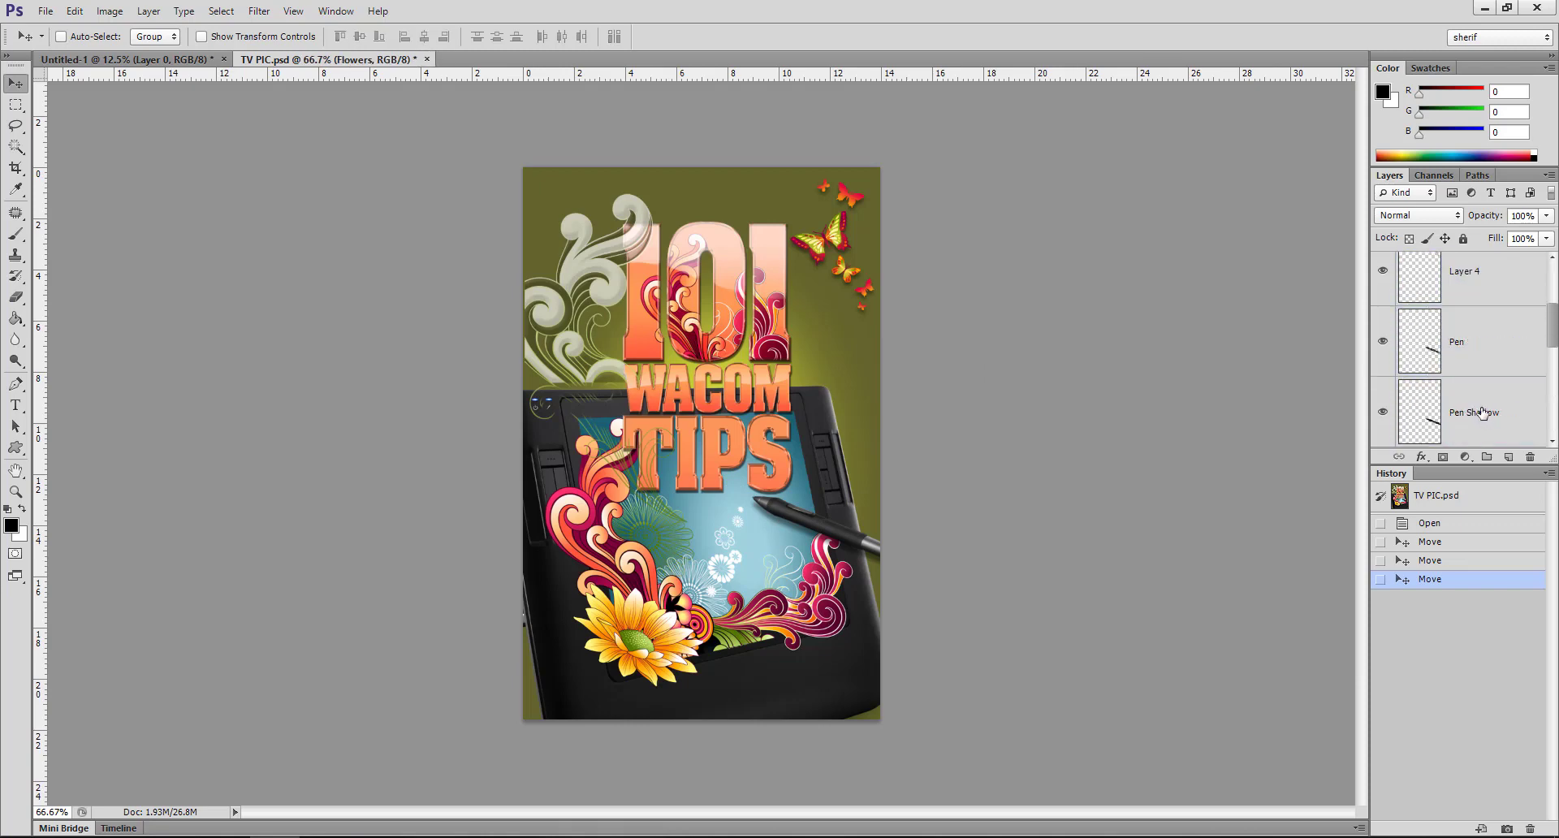
scroll(1486, 422, "up", 1)
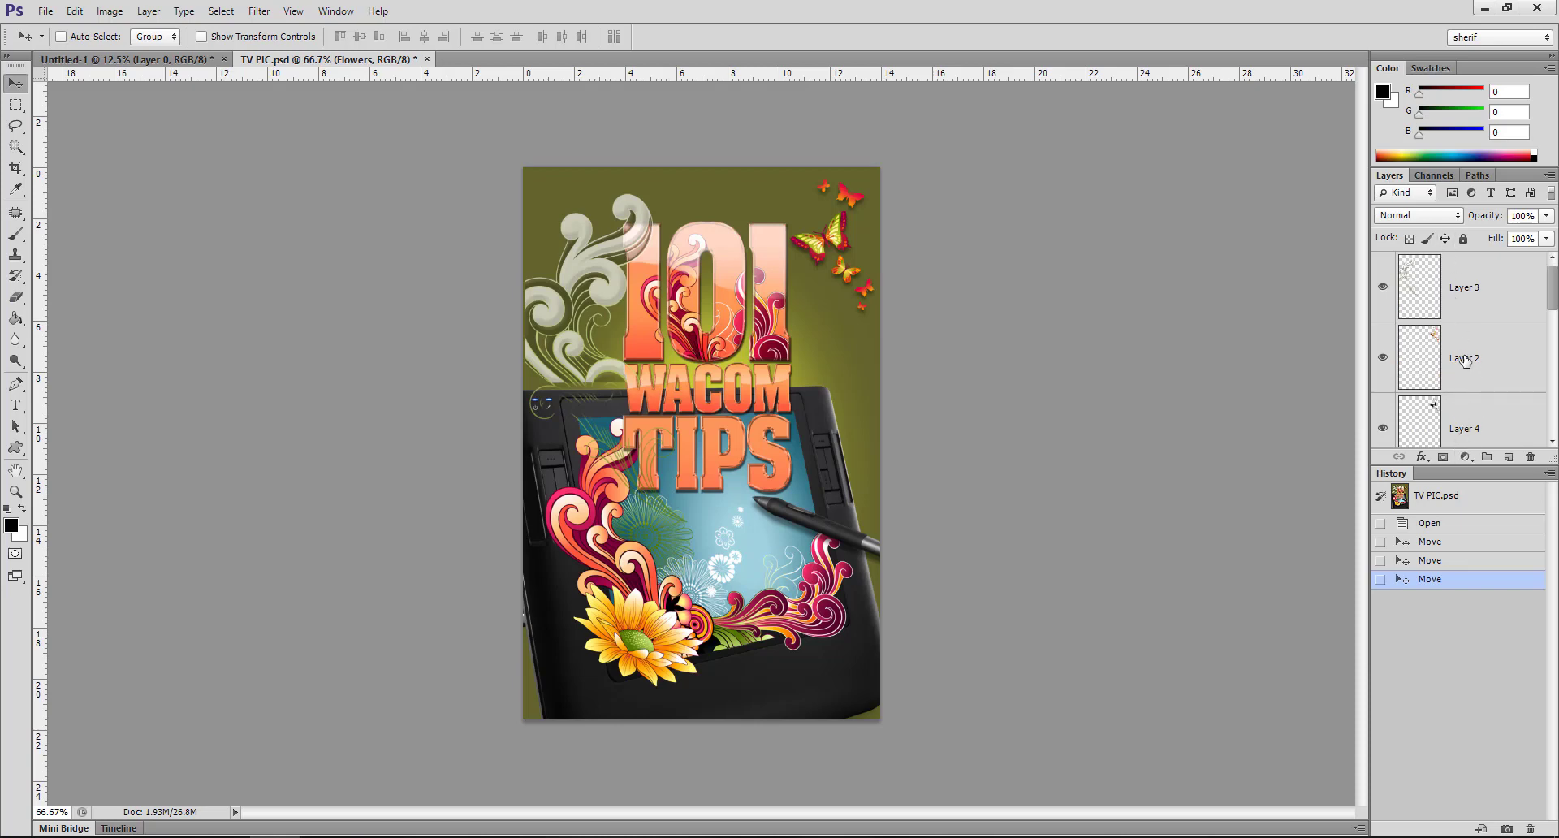
scroll(1465, 360, "down", 1)
mouse_move(1552, 290)
left_mouse_down()
mouse_move(1552, 395)
mouse_move(1552, 256)
left_mouse_up()
- Pick the Cintique and then the Pen layer from the canvas right-click layer list
right_click(797, 663)
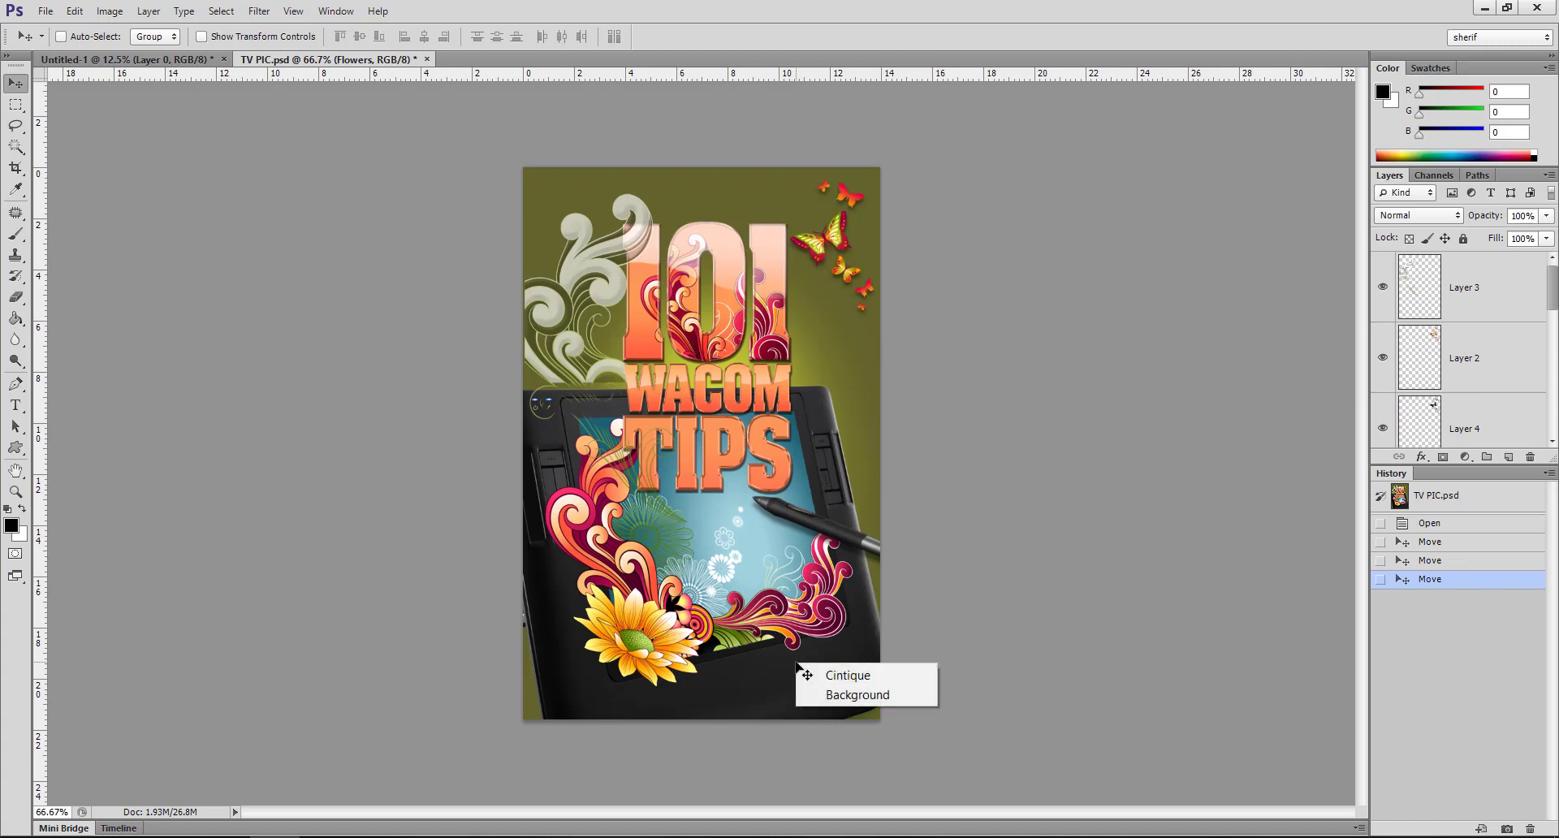
left_click(840, 680)
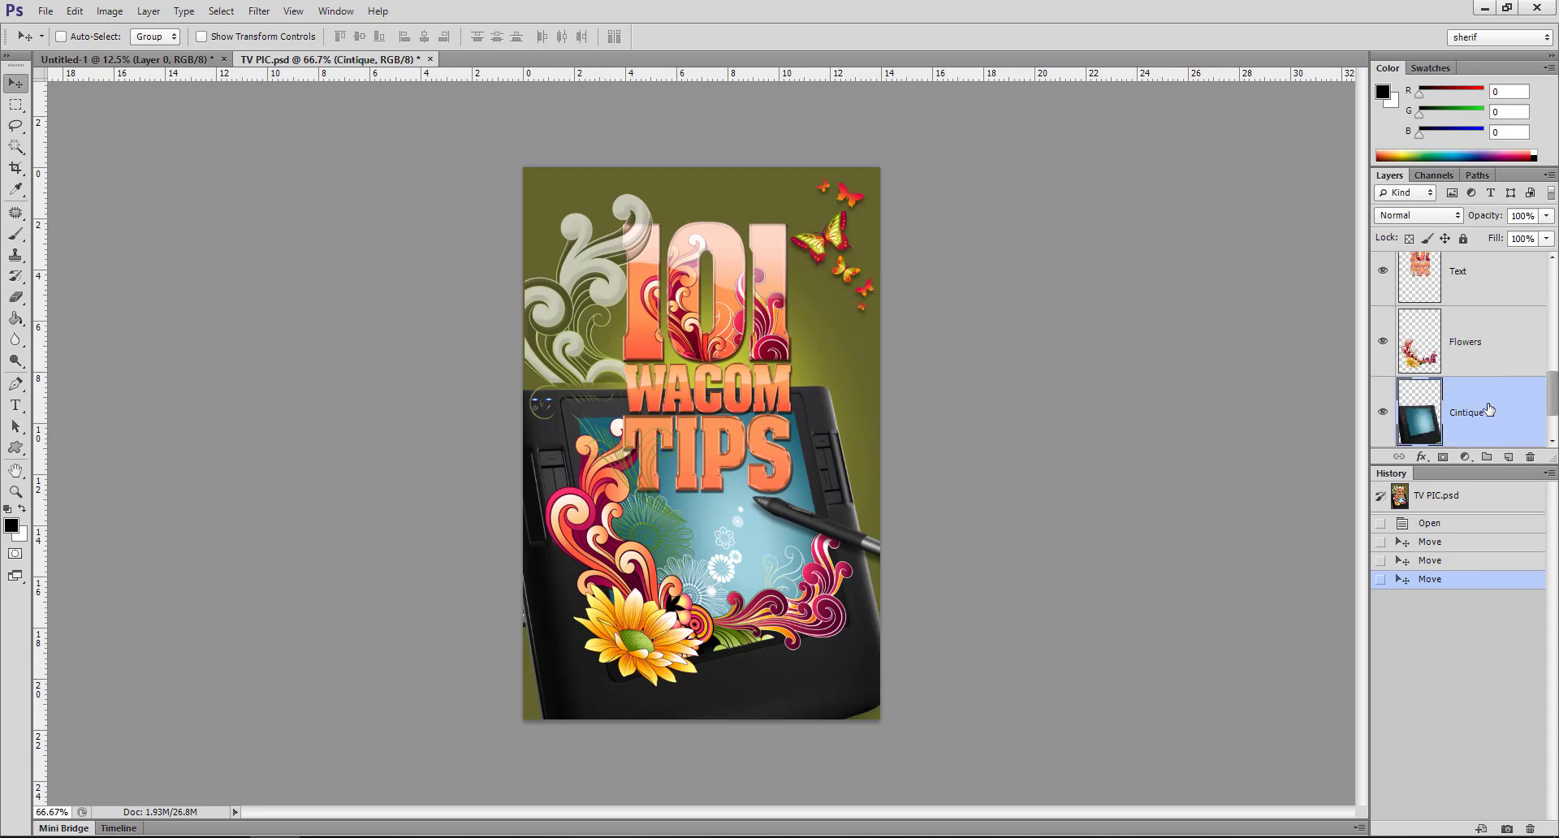
right_click(832, 530)
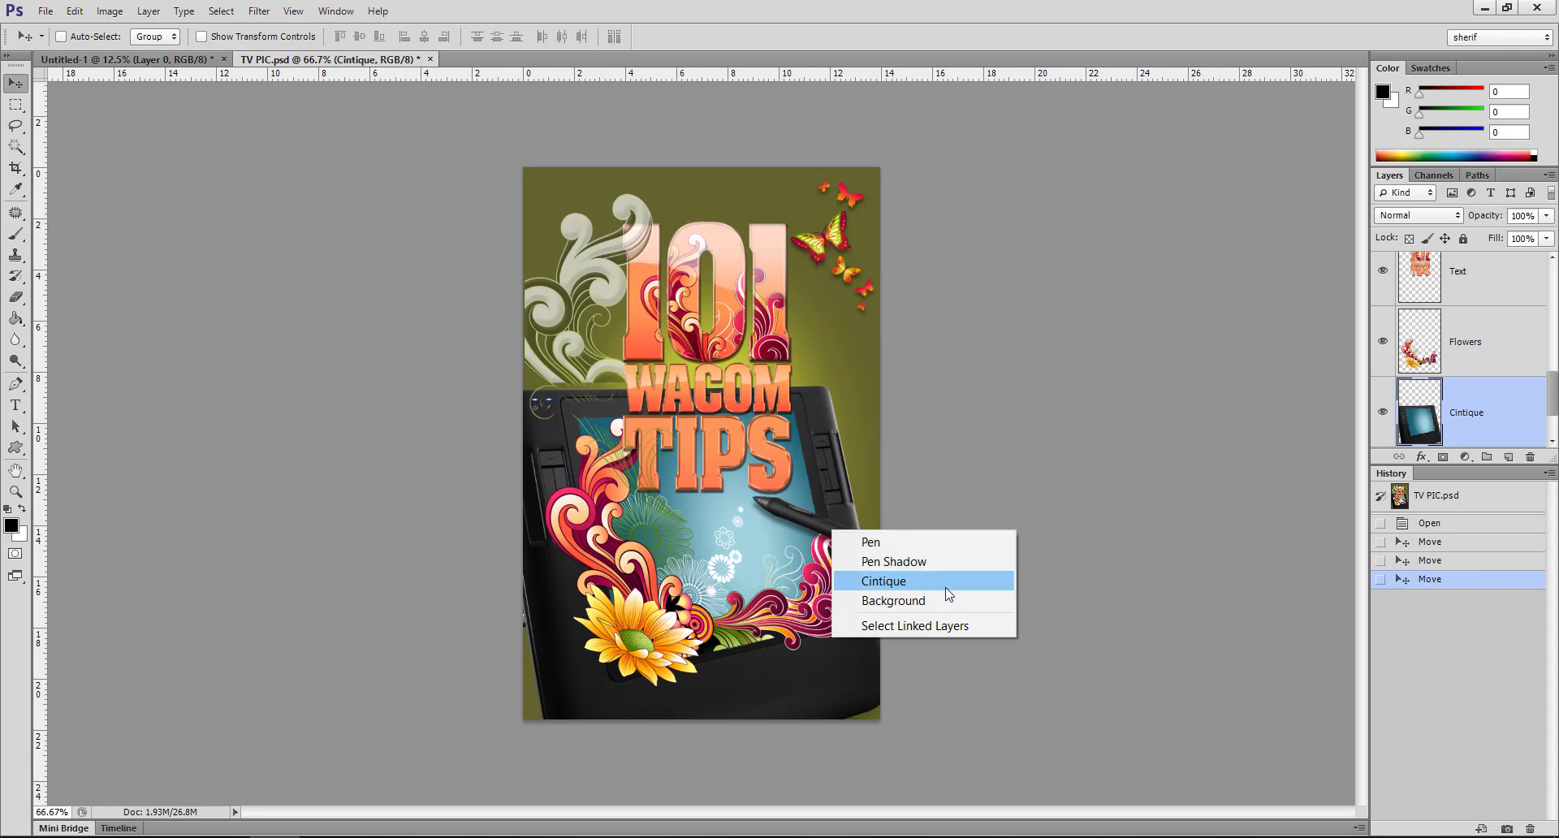
left_click(875, 542)
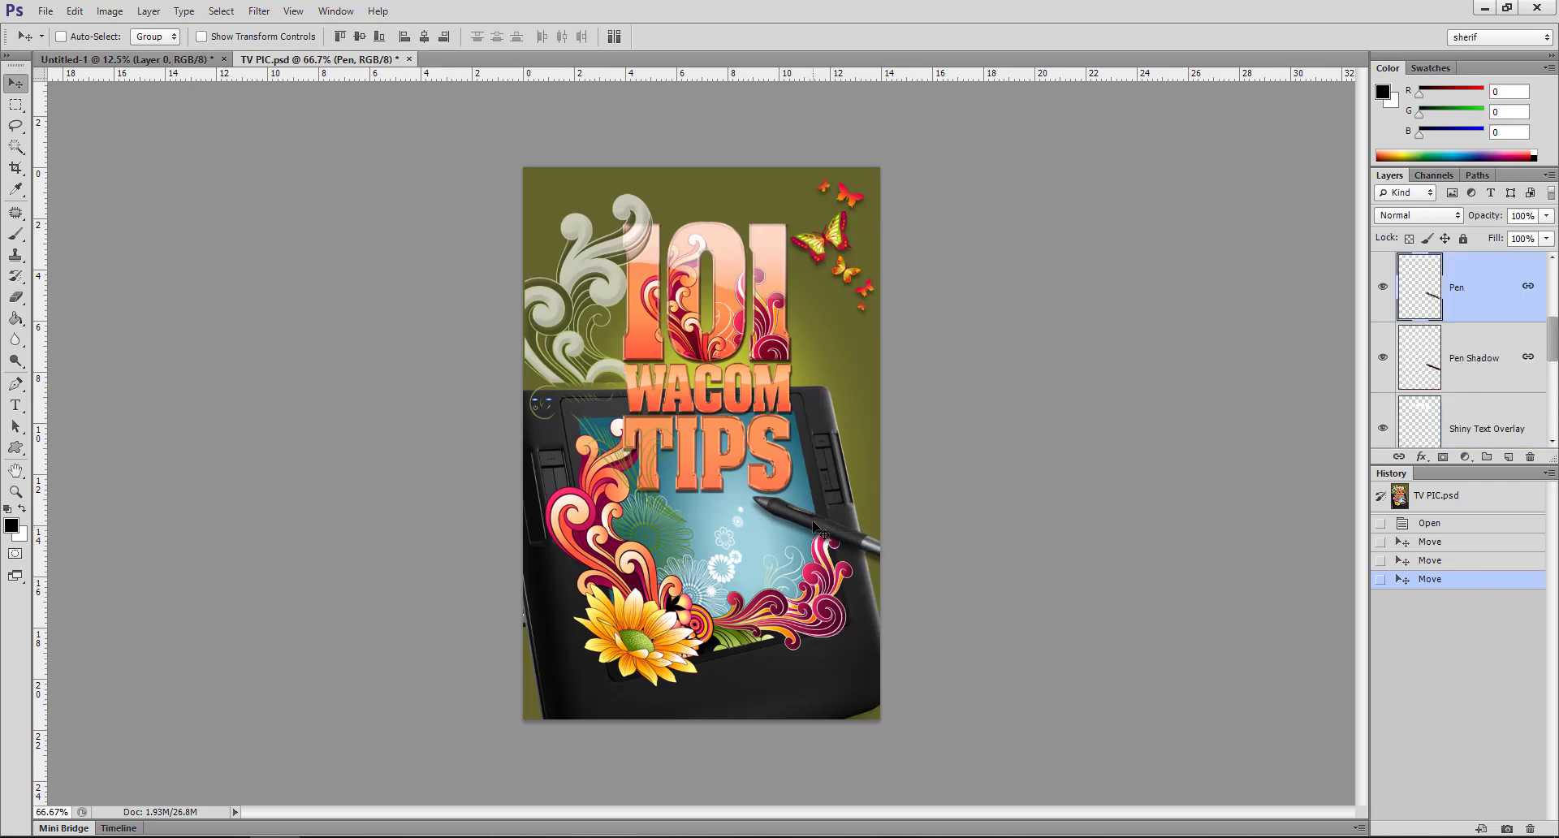
- Drag the stylus pen slightly down and right across the tablet screen
mouse_move(816, 511)
left_mouse_down()
mouse_move(841, 538)
mouse_move(840, 523)
left_mouse_up()
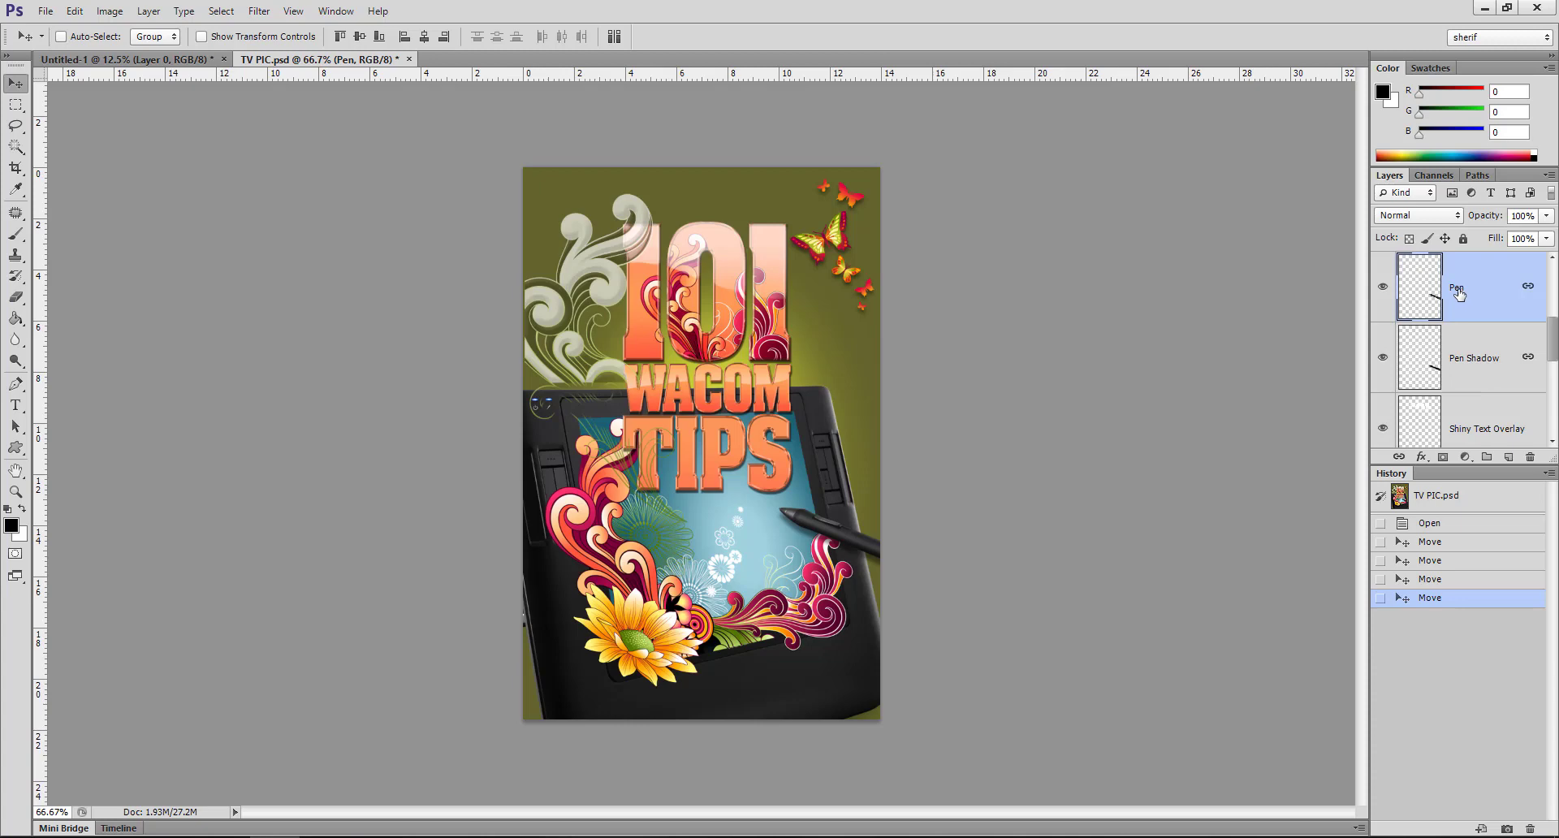
scroll(1467, 349, "up", 2)
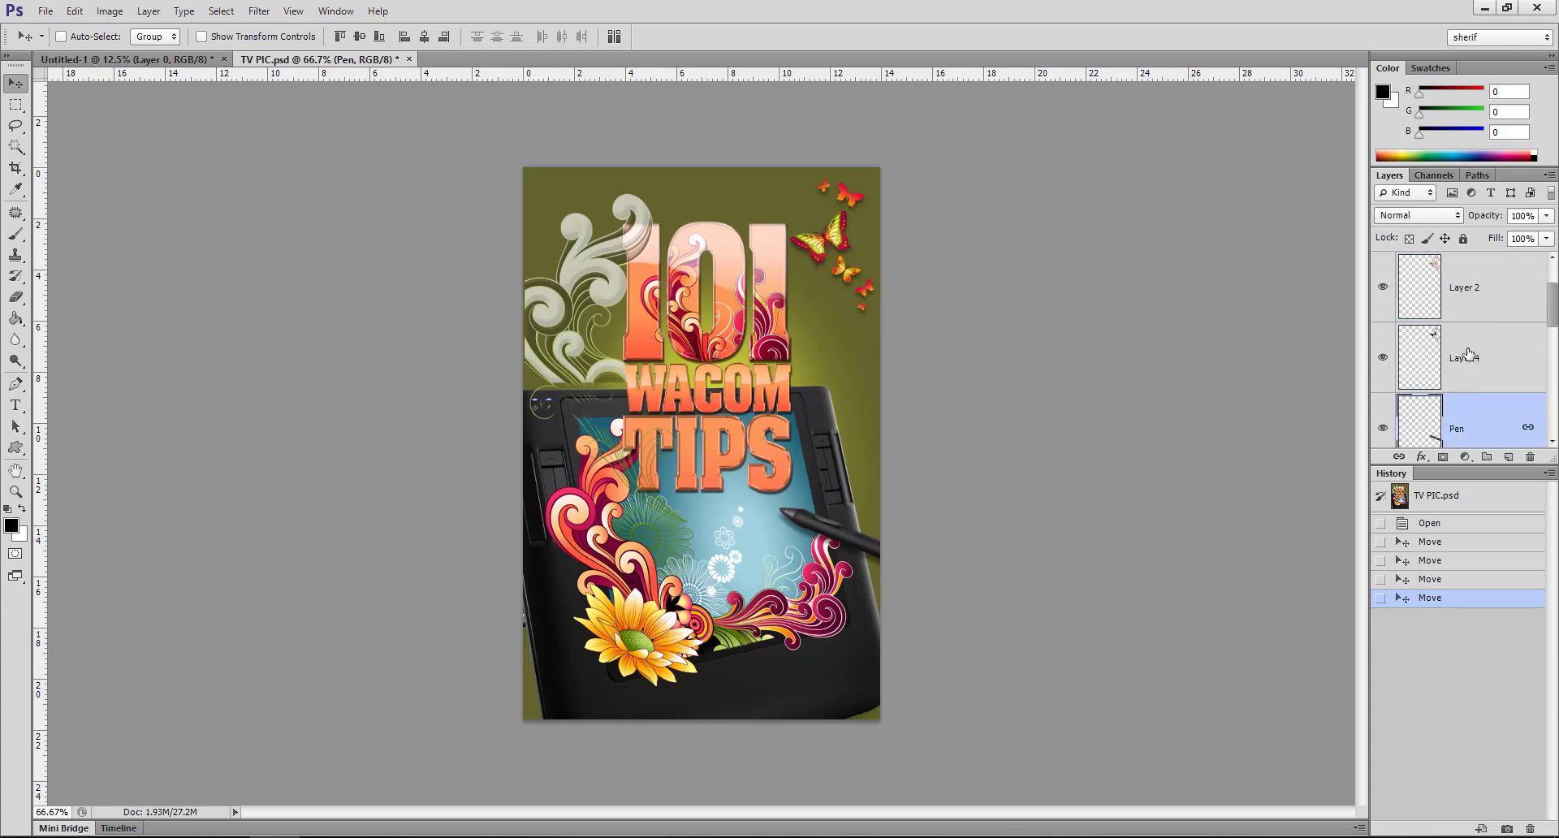
scroll(1467, 354, "up", 1)
scroll(1467, 353, "down", 4)
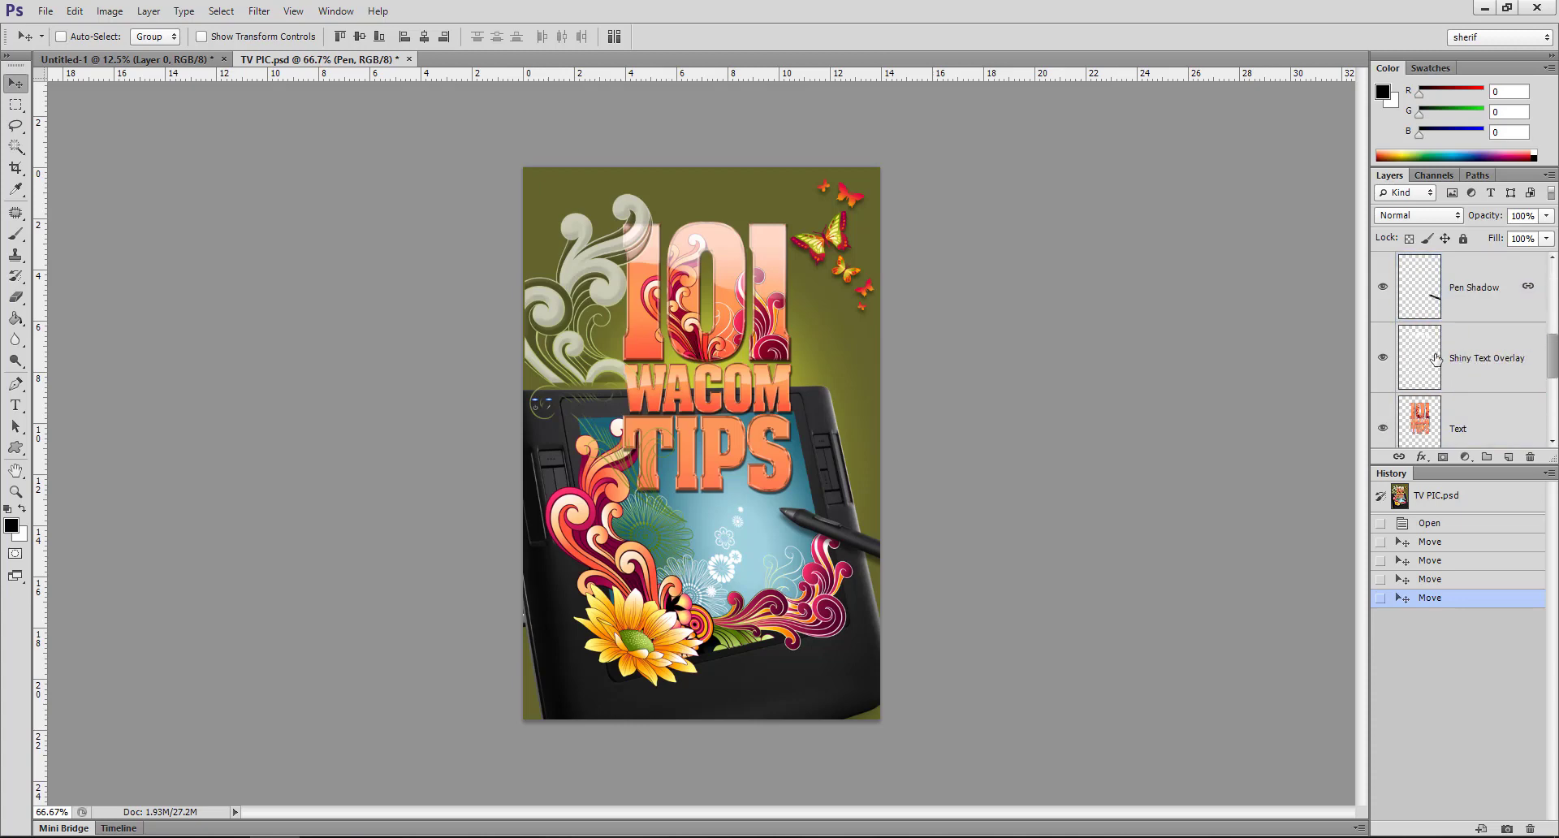
scroll(1456, 408, "down", 1)
scroll(1457, 390, "down", 1)
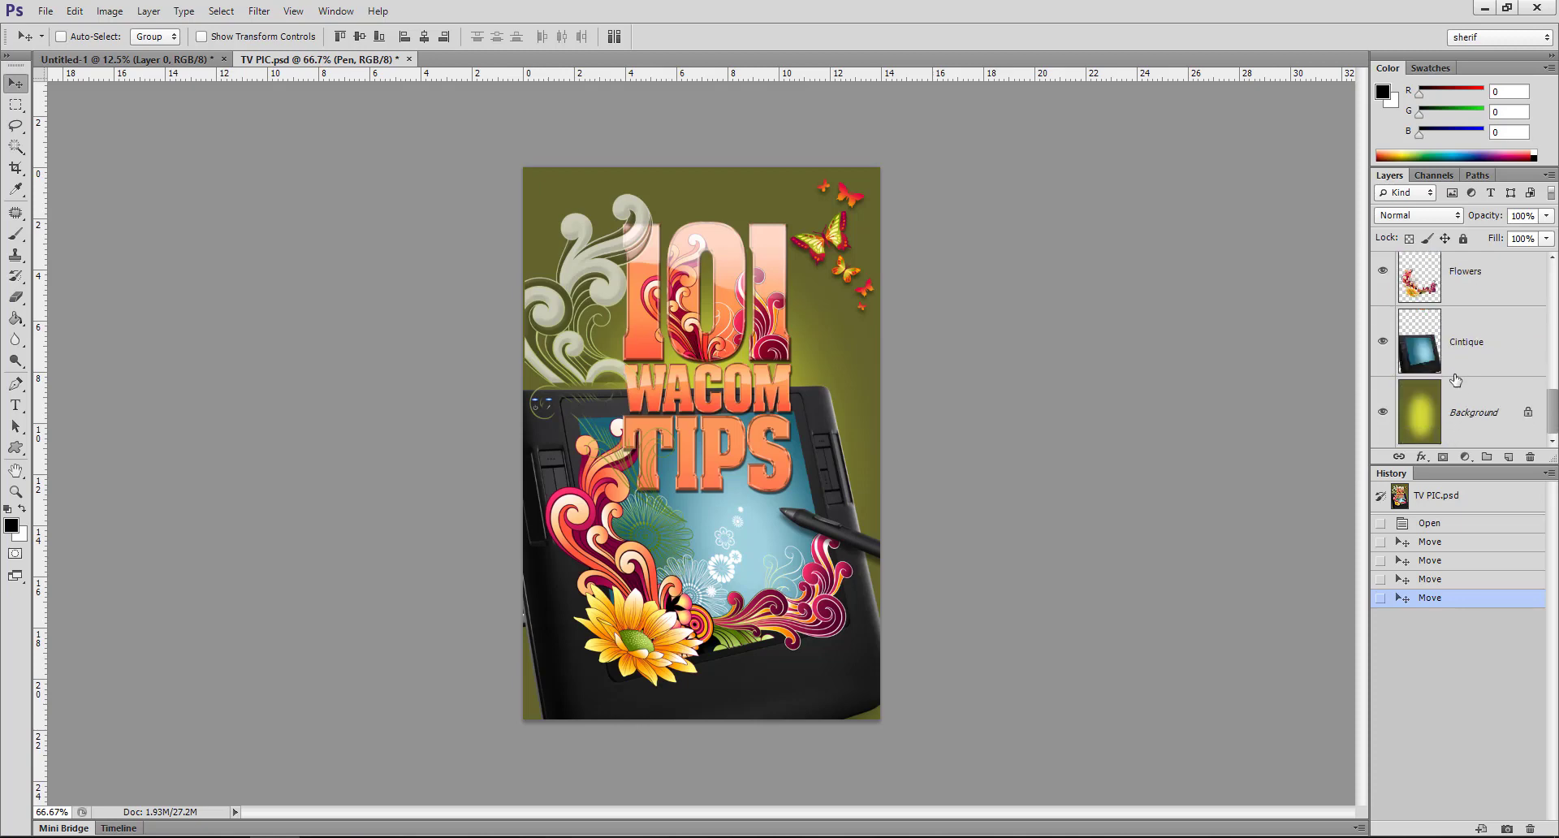
scroll(1459, 378, "up", 4)
scroll(1462, 374, "up", 2)
scroll(1461, 374, "down", 2)
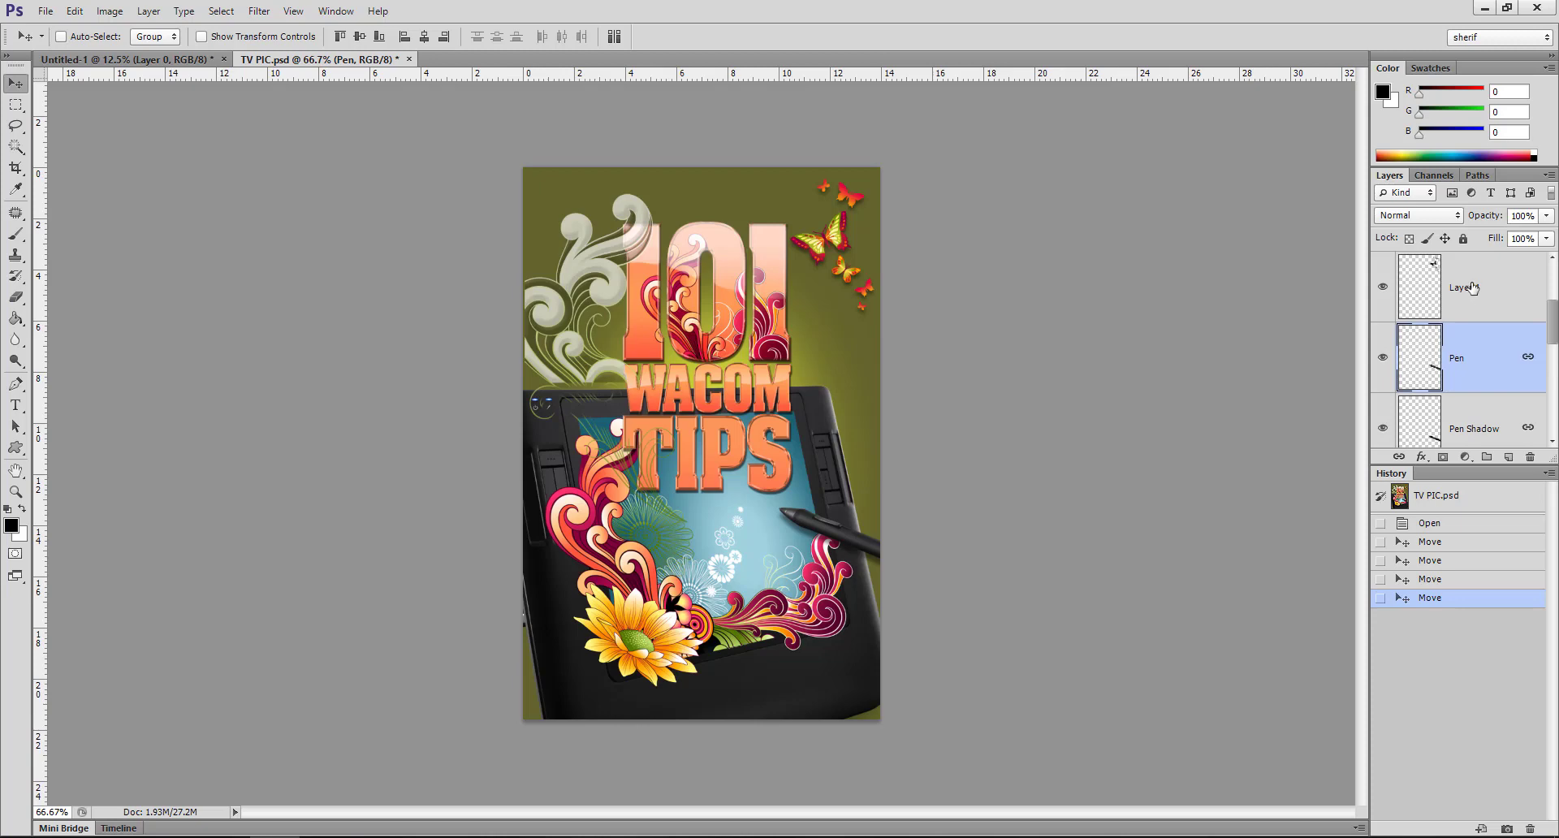
double_click(1457, 358)
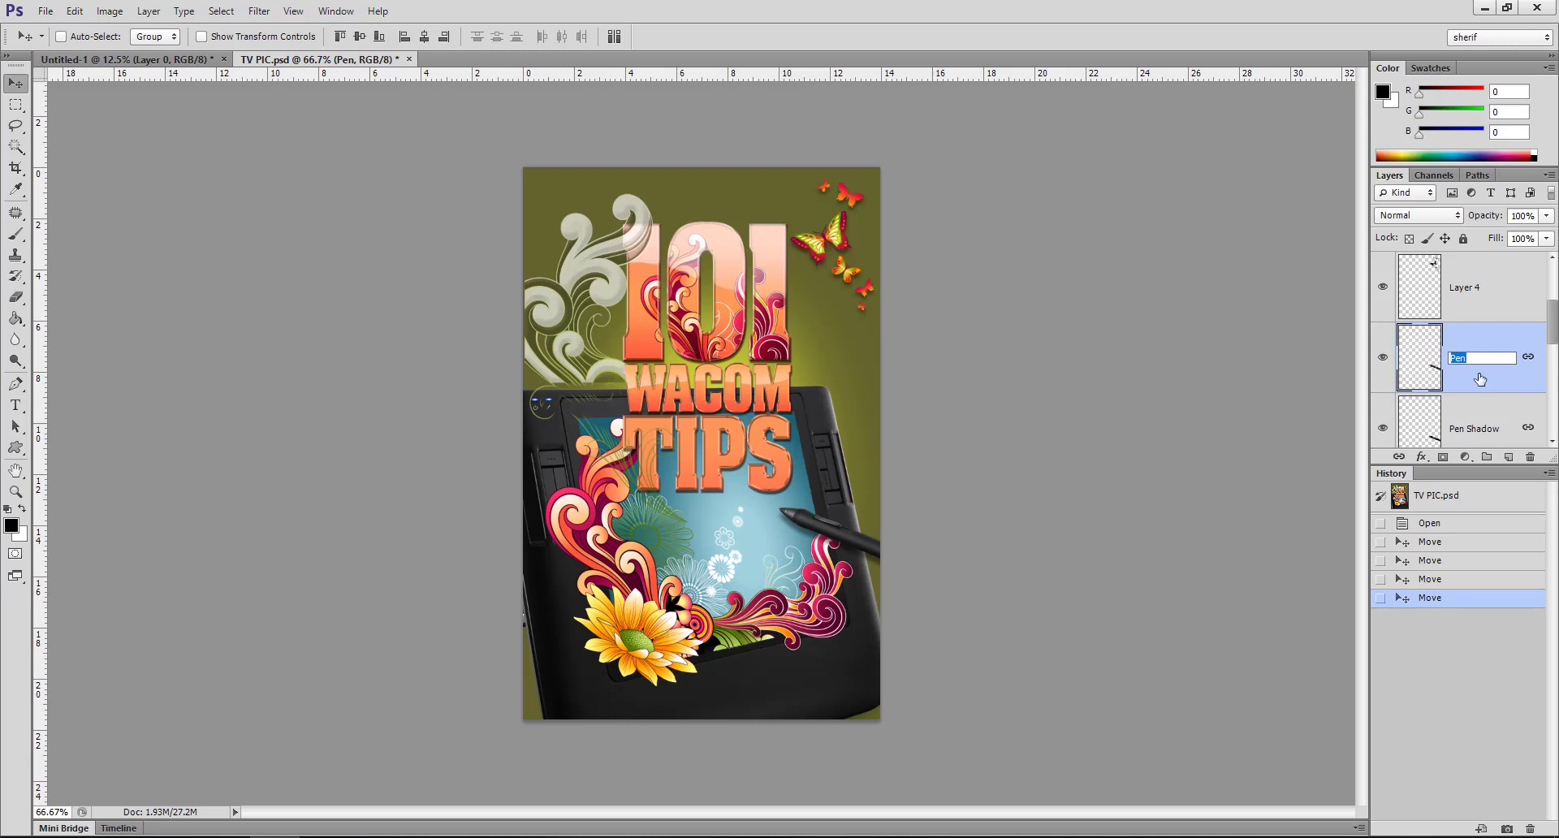
key("Return")
left_click(148, 11)
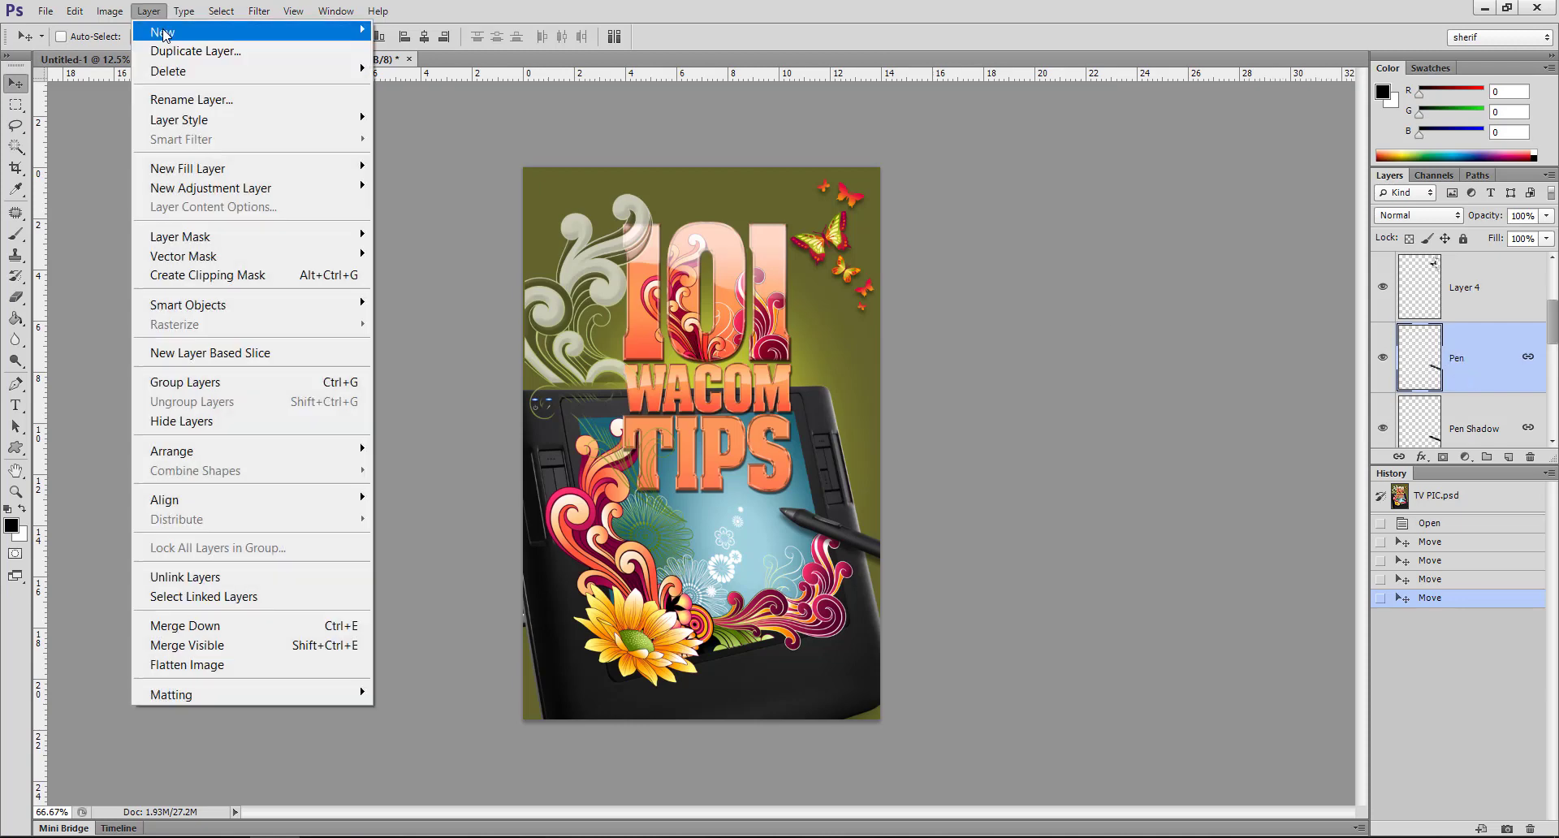
mouse_move(171, 31)
left_click(398, 32)
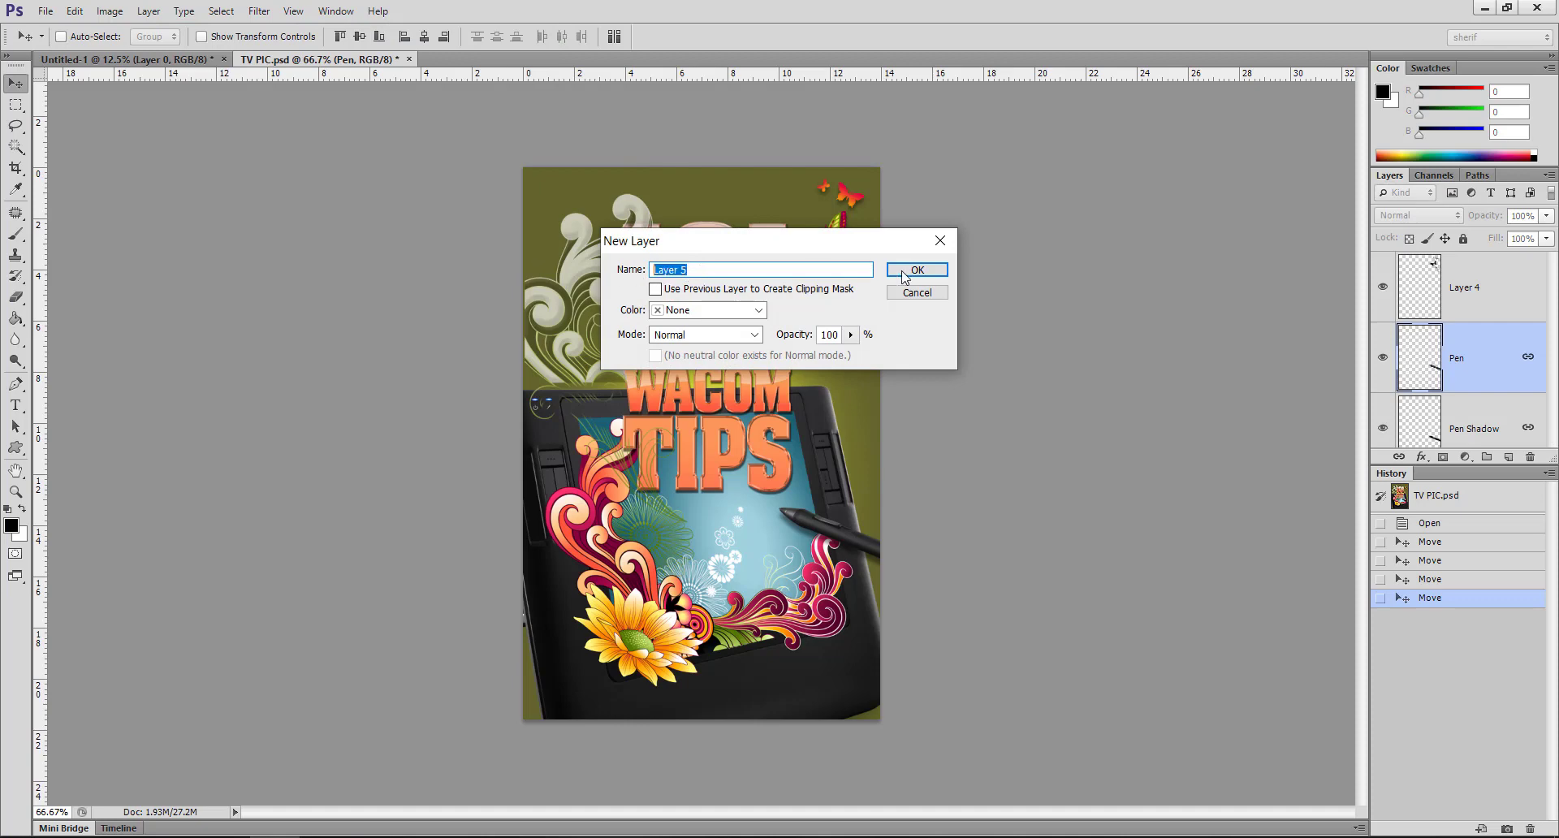
left_click(917, 292)
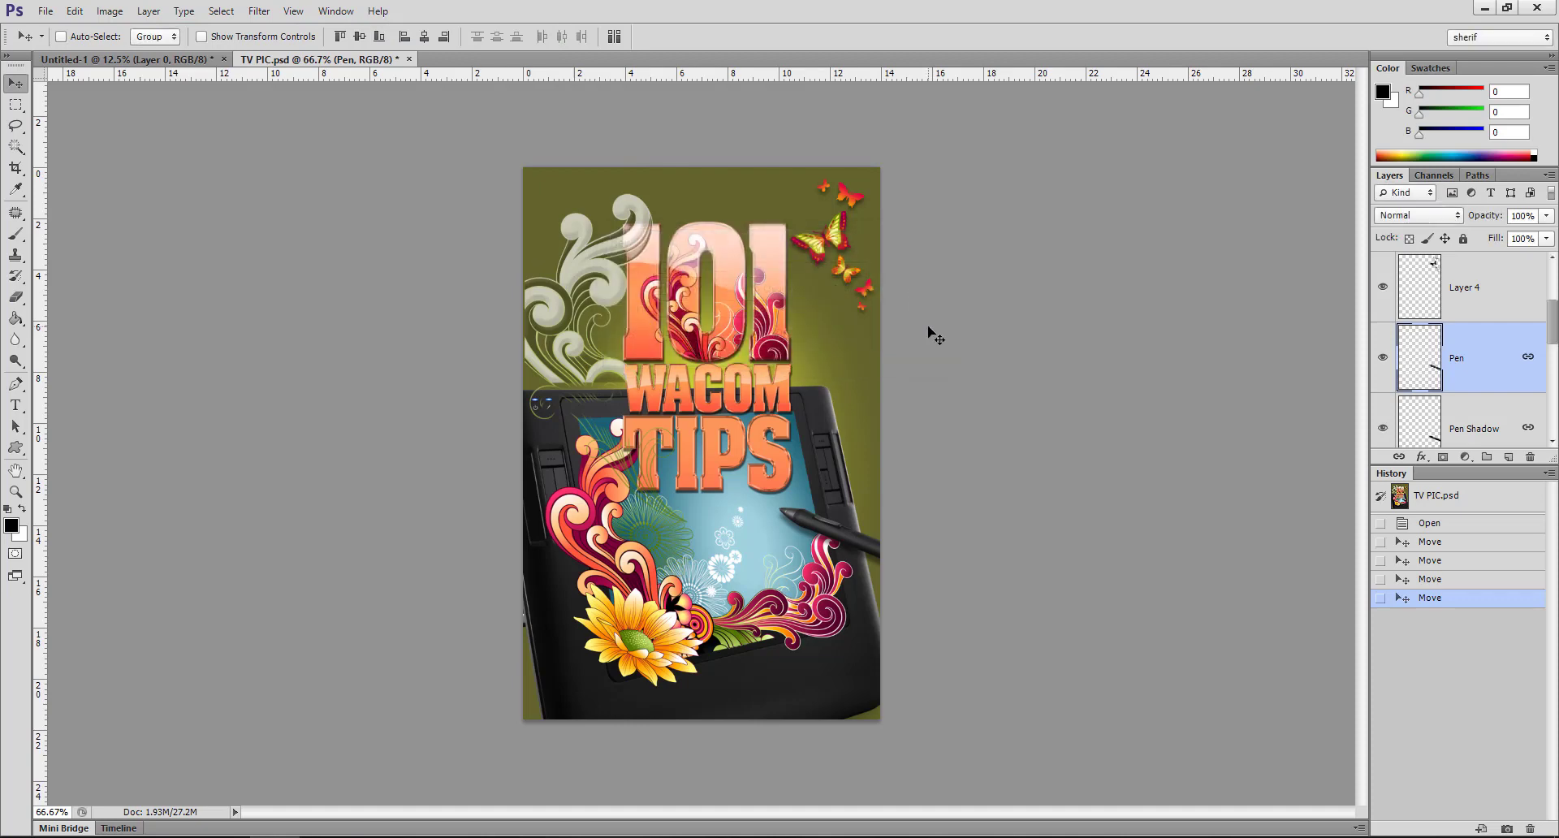
scroll(1499, 347, "down", 3)
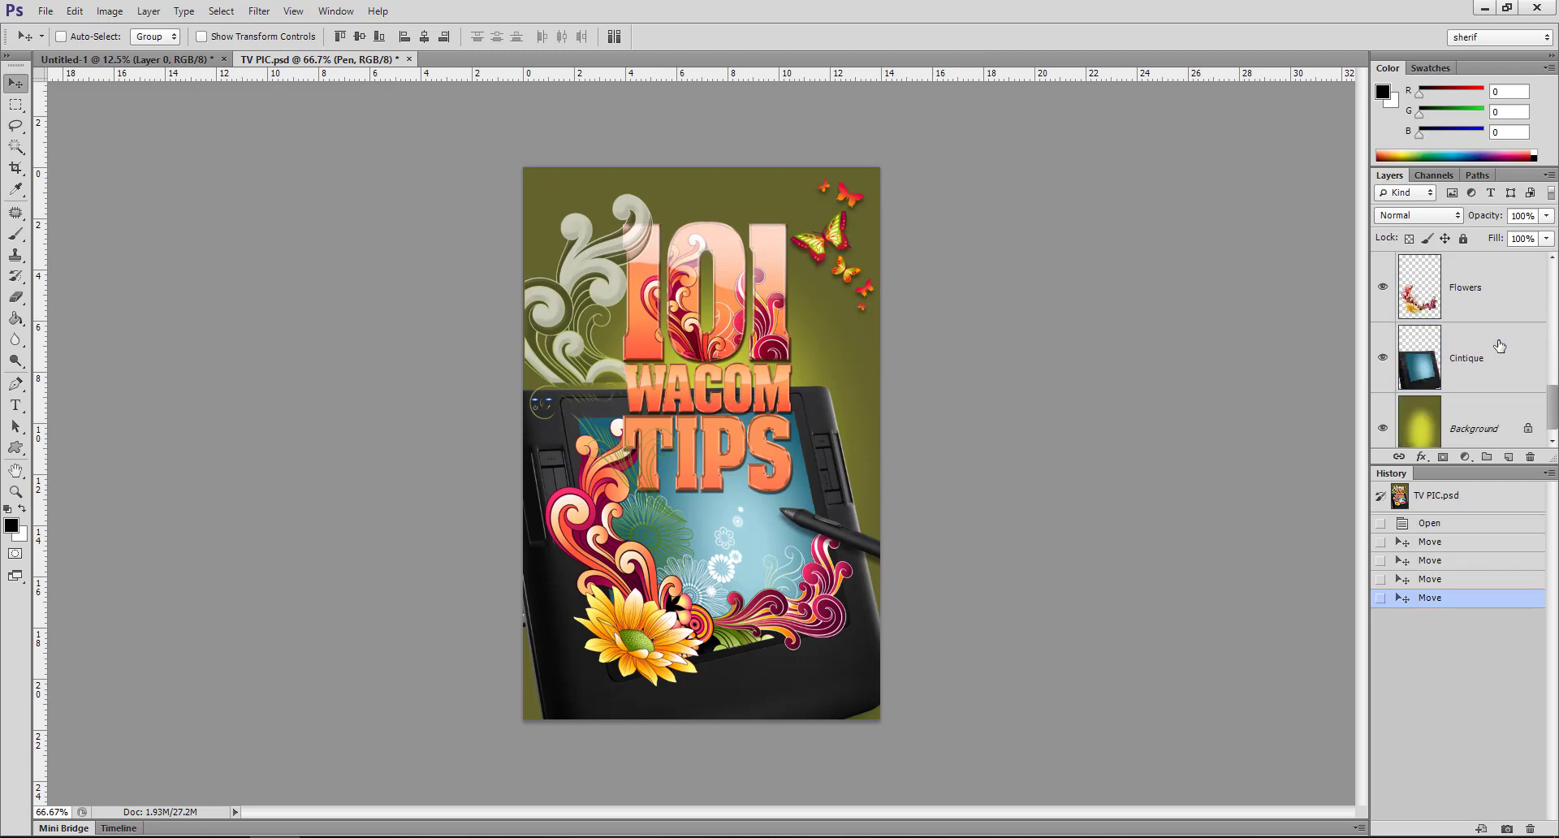
scroll(1500, 347, "down", 1)
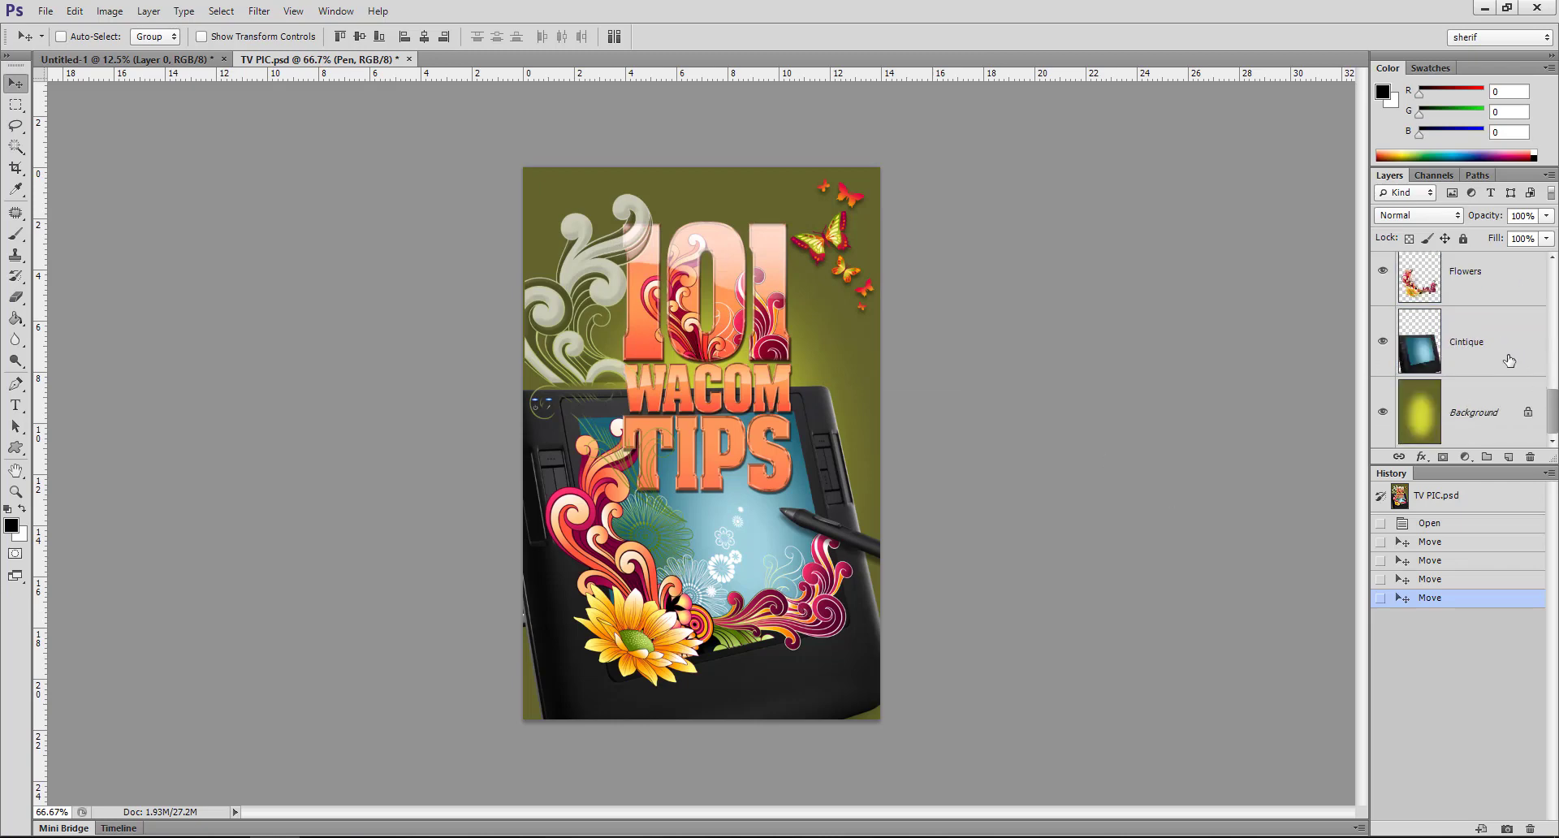
scroll(1502, 354, "up", 3)
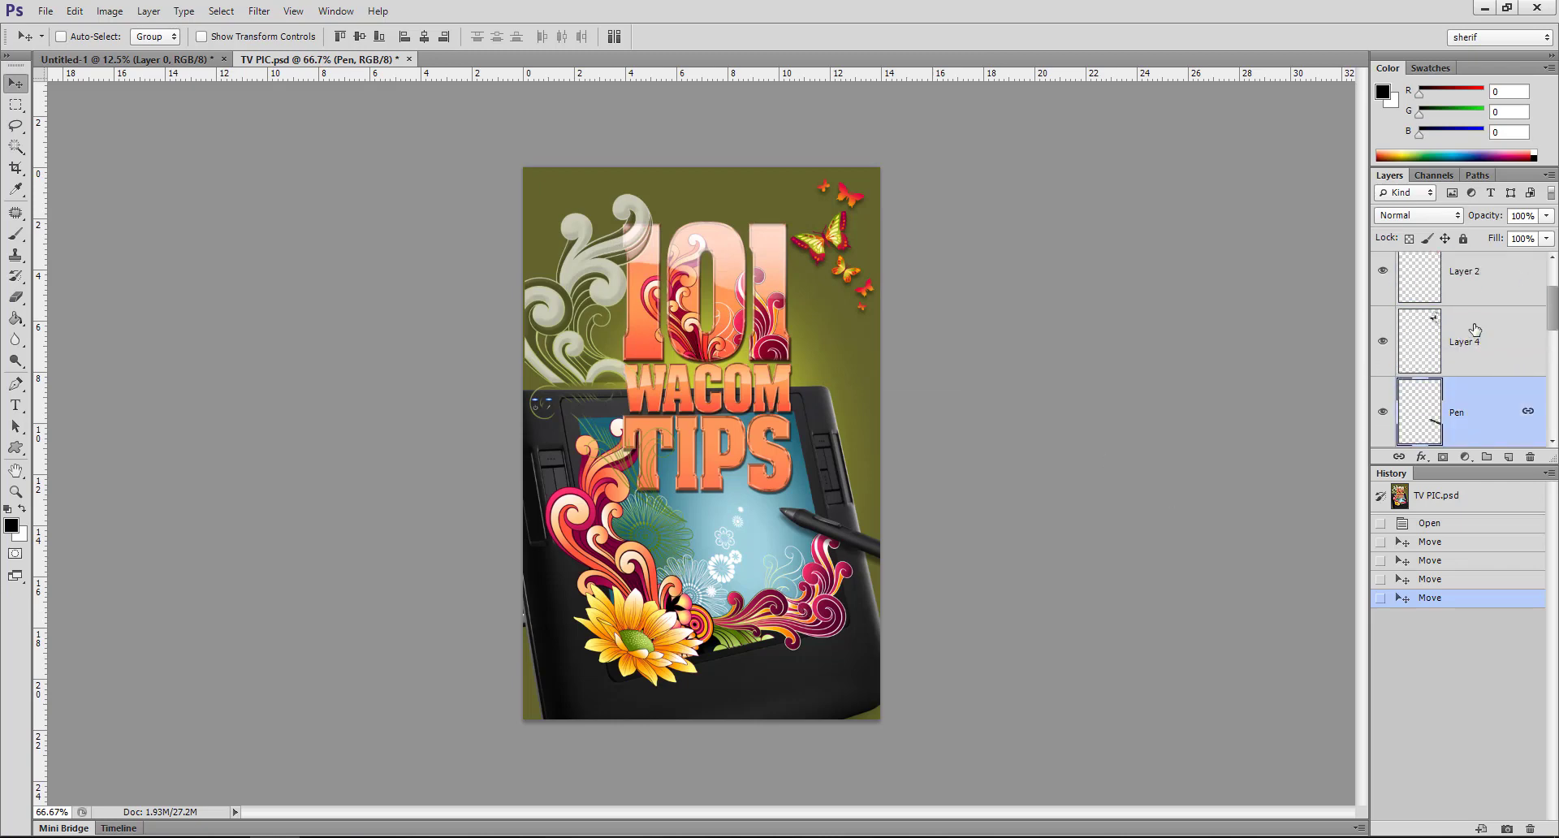
scroll(1486, 341, "up", 3)
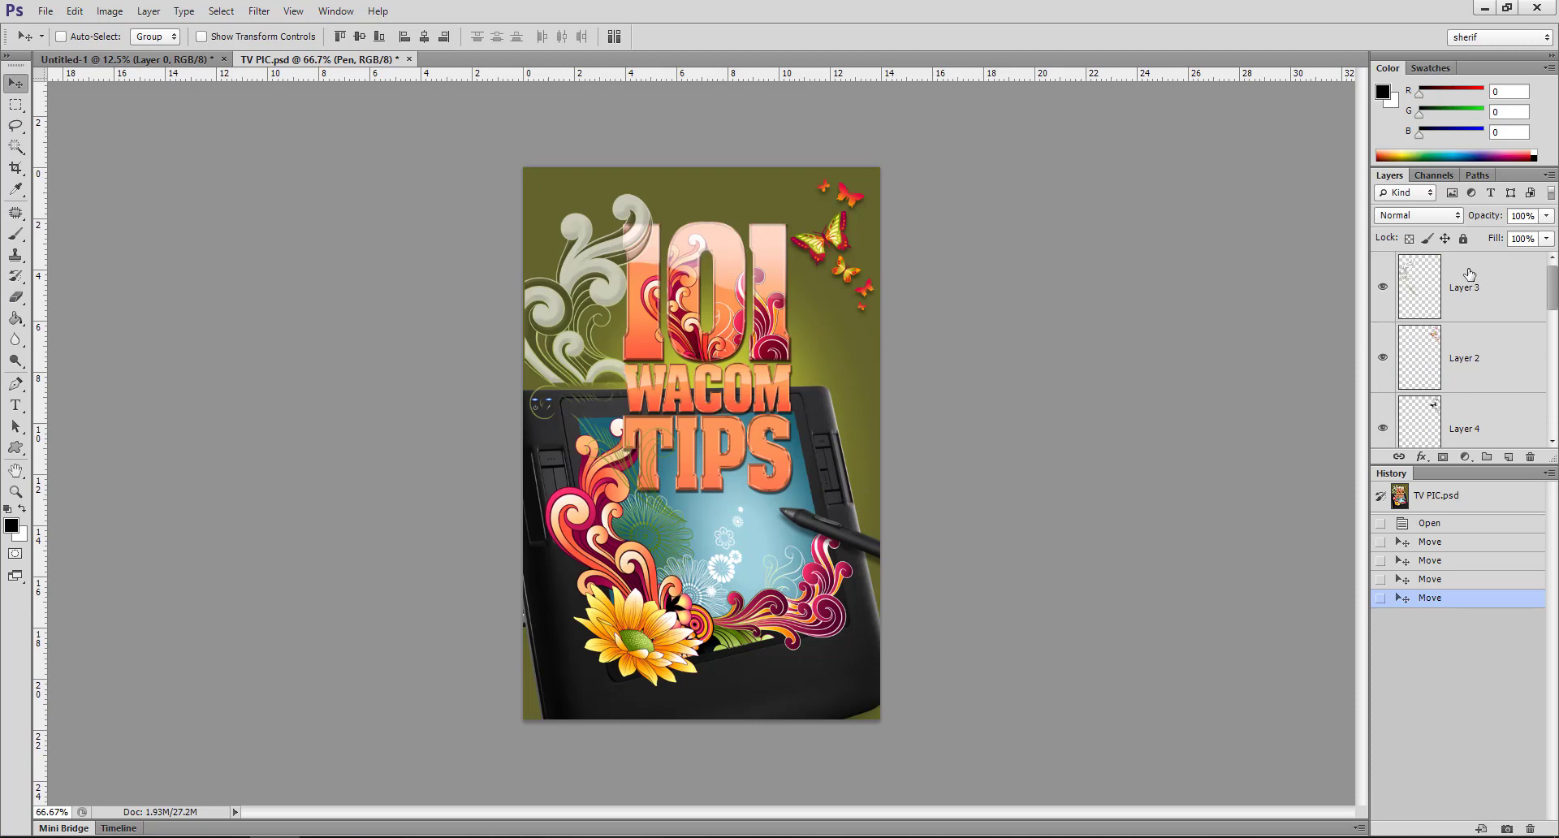
scroll(1469, 274, "down", 5)
left_click(1474, 350)
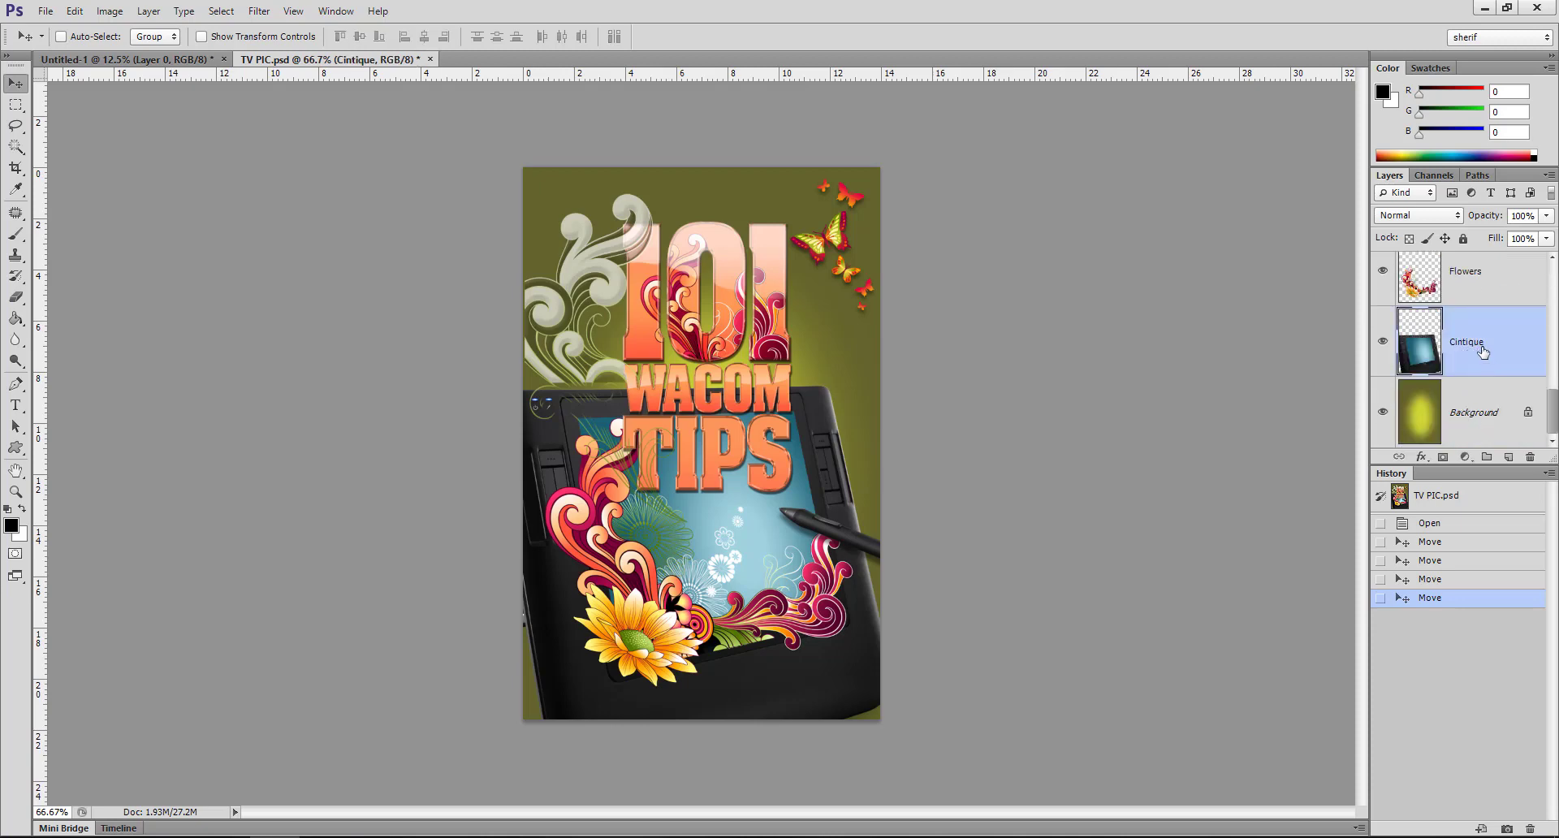
- Try raising the Cintique layer to the top of the stack, then undo it
left_click_drag(1483, 352, 1490, 177)
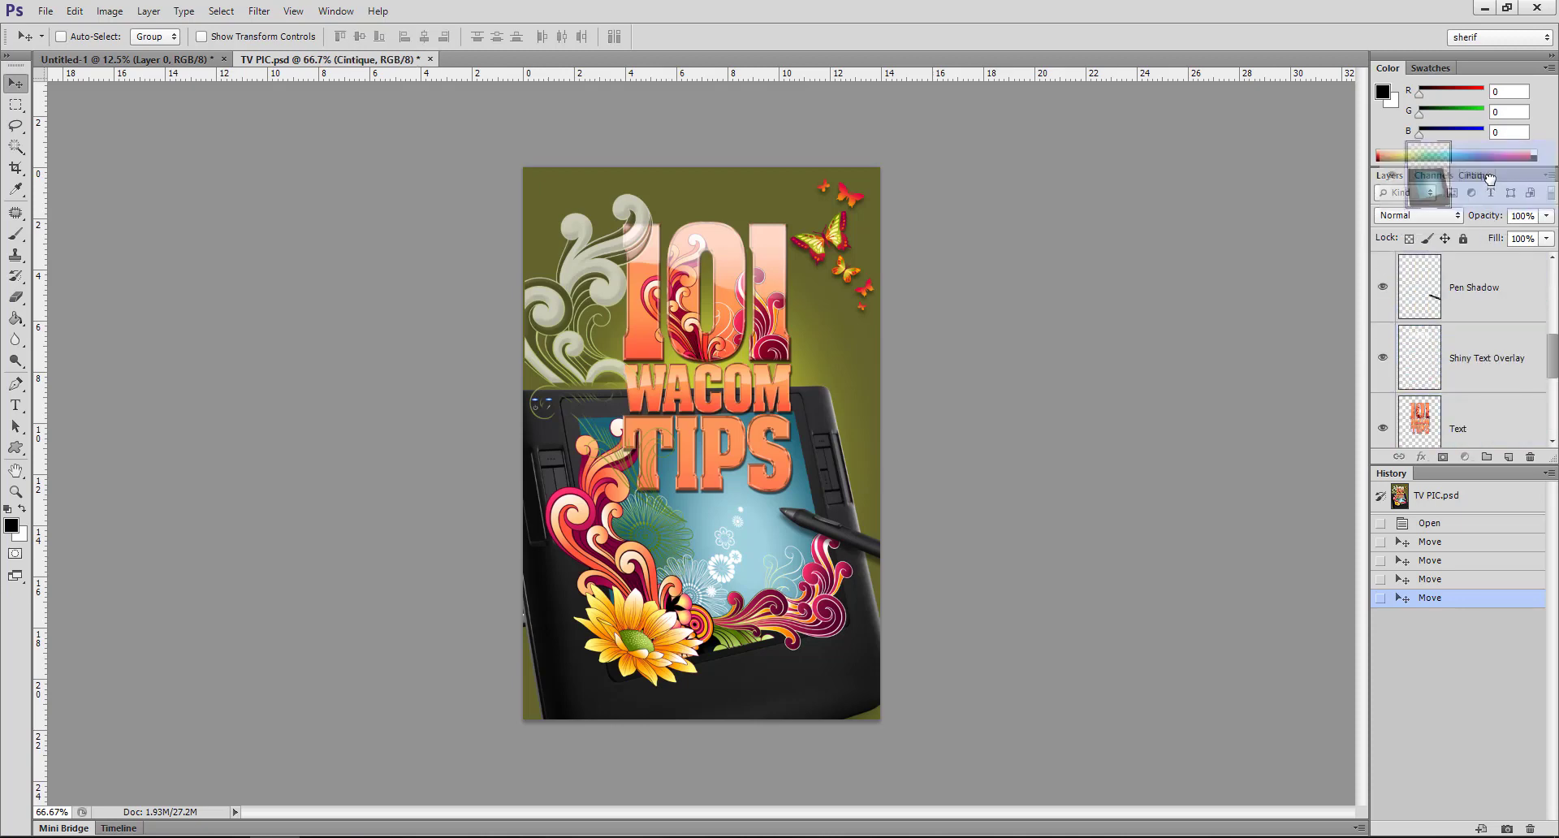
mouse_move(1489, 177)
left_mouse_down()
mouse_move(1494, 281)
mouse_move(1480, 265)
left_mouse_up()
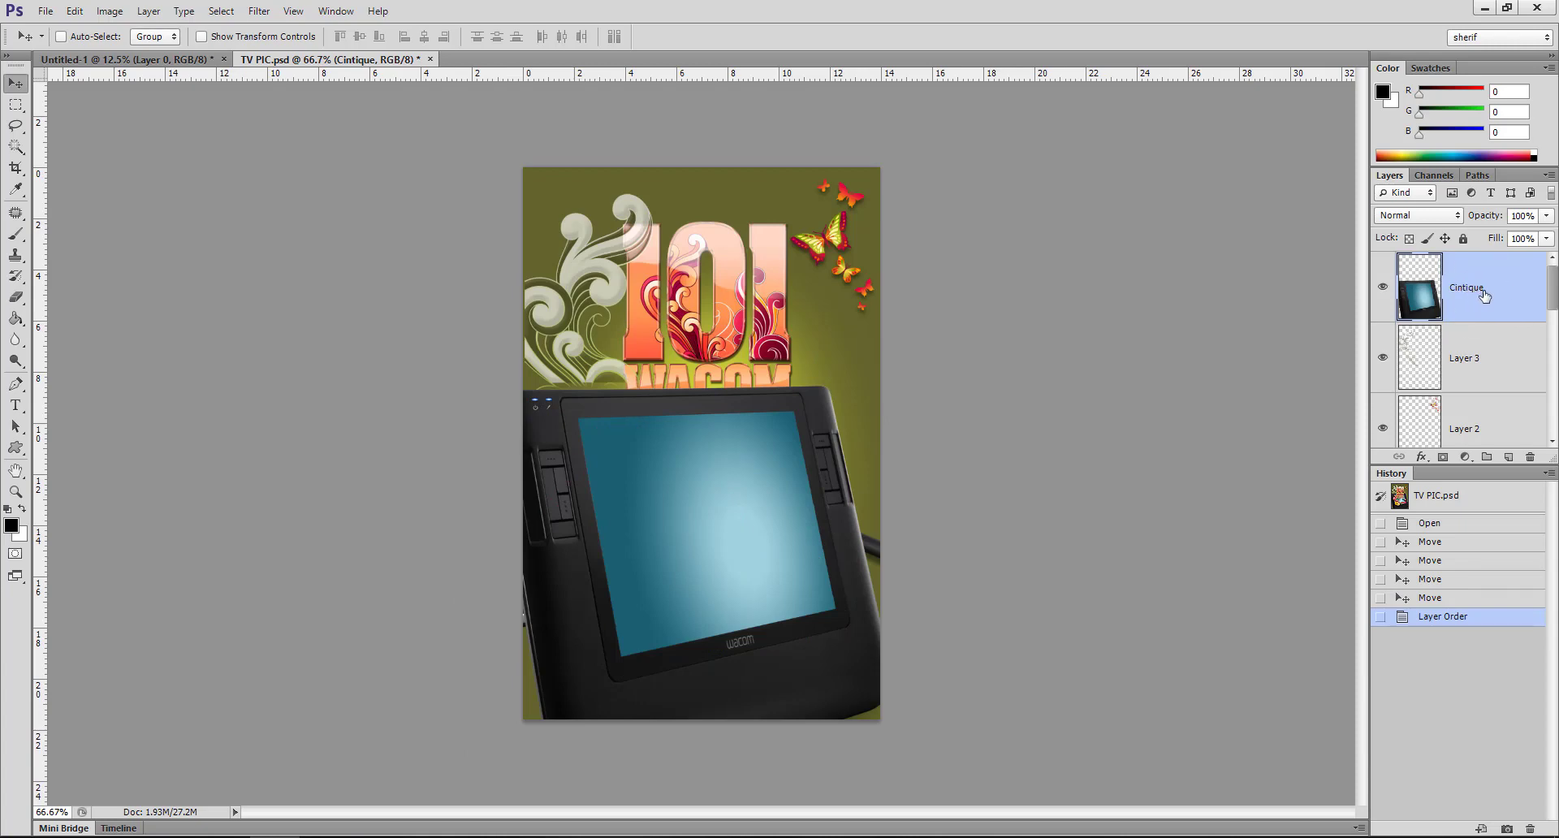
key("ctrl+z")
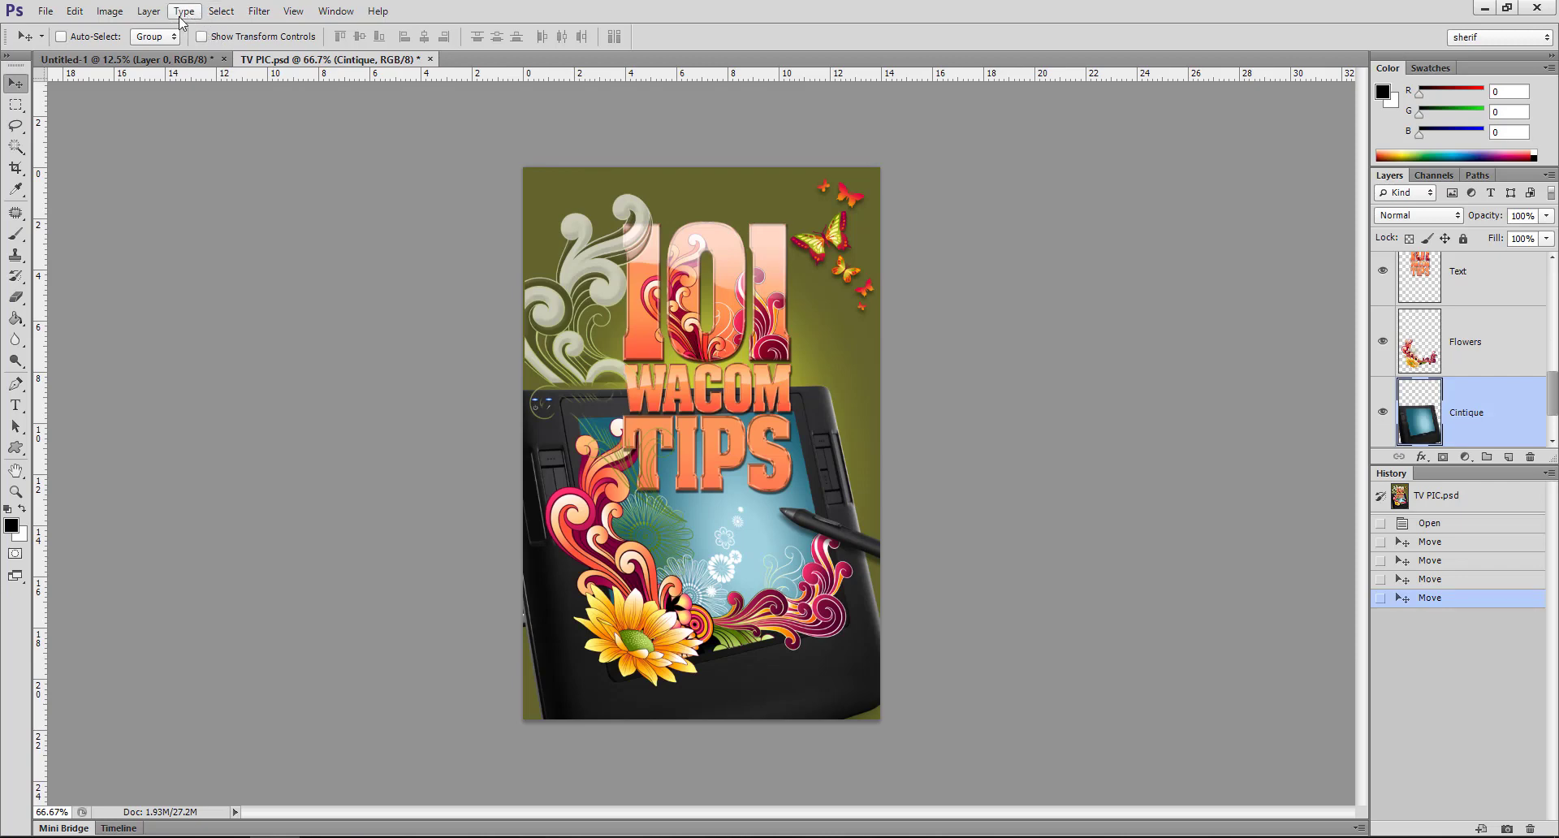
left_click(149, 11)
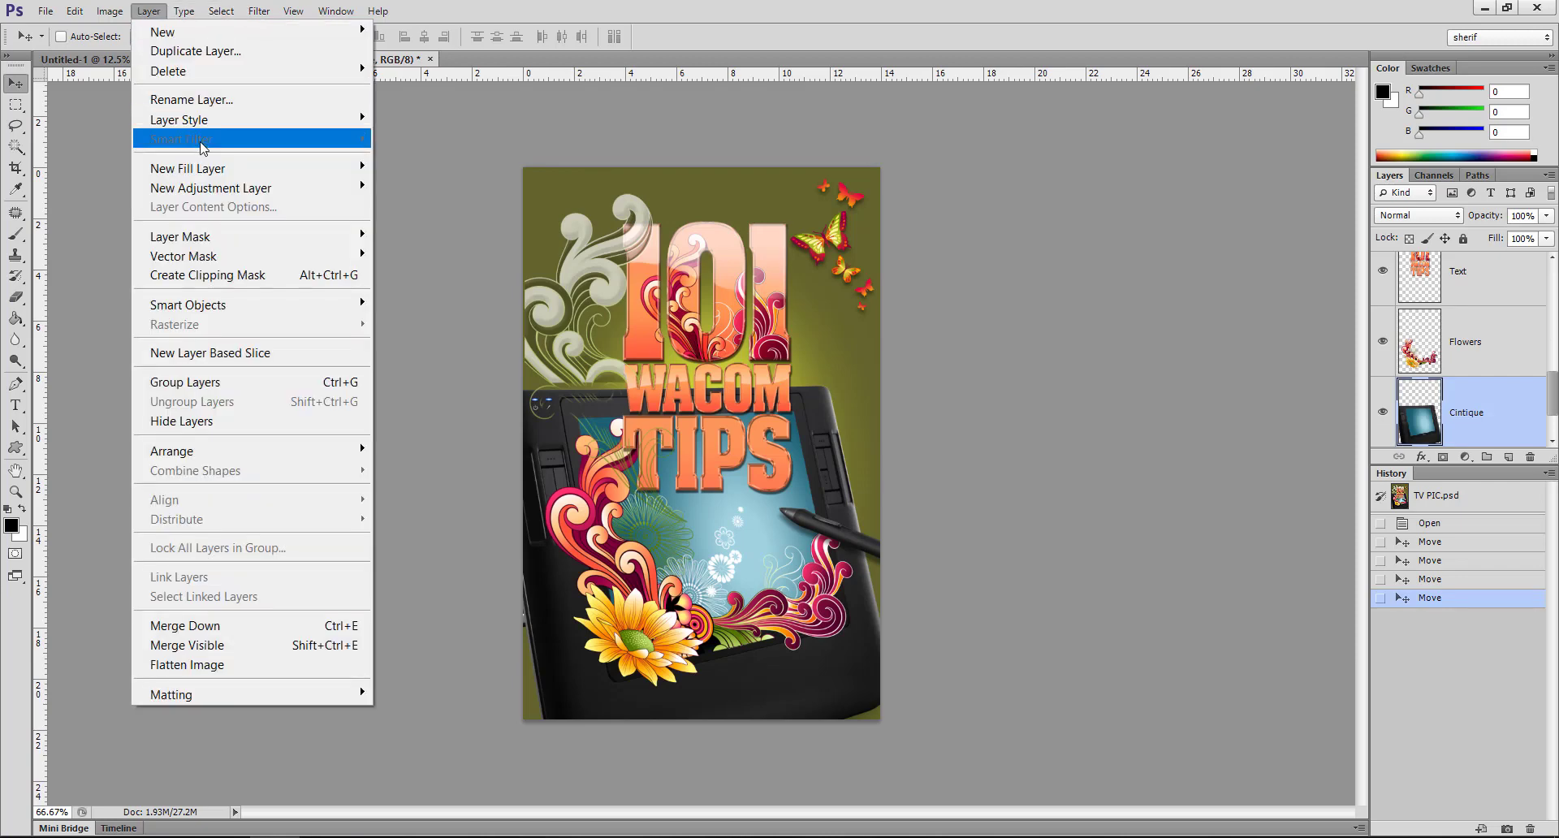
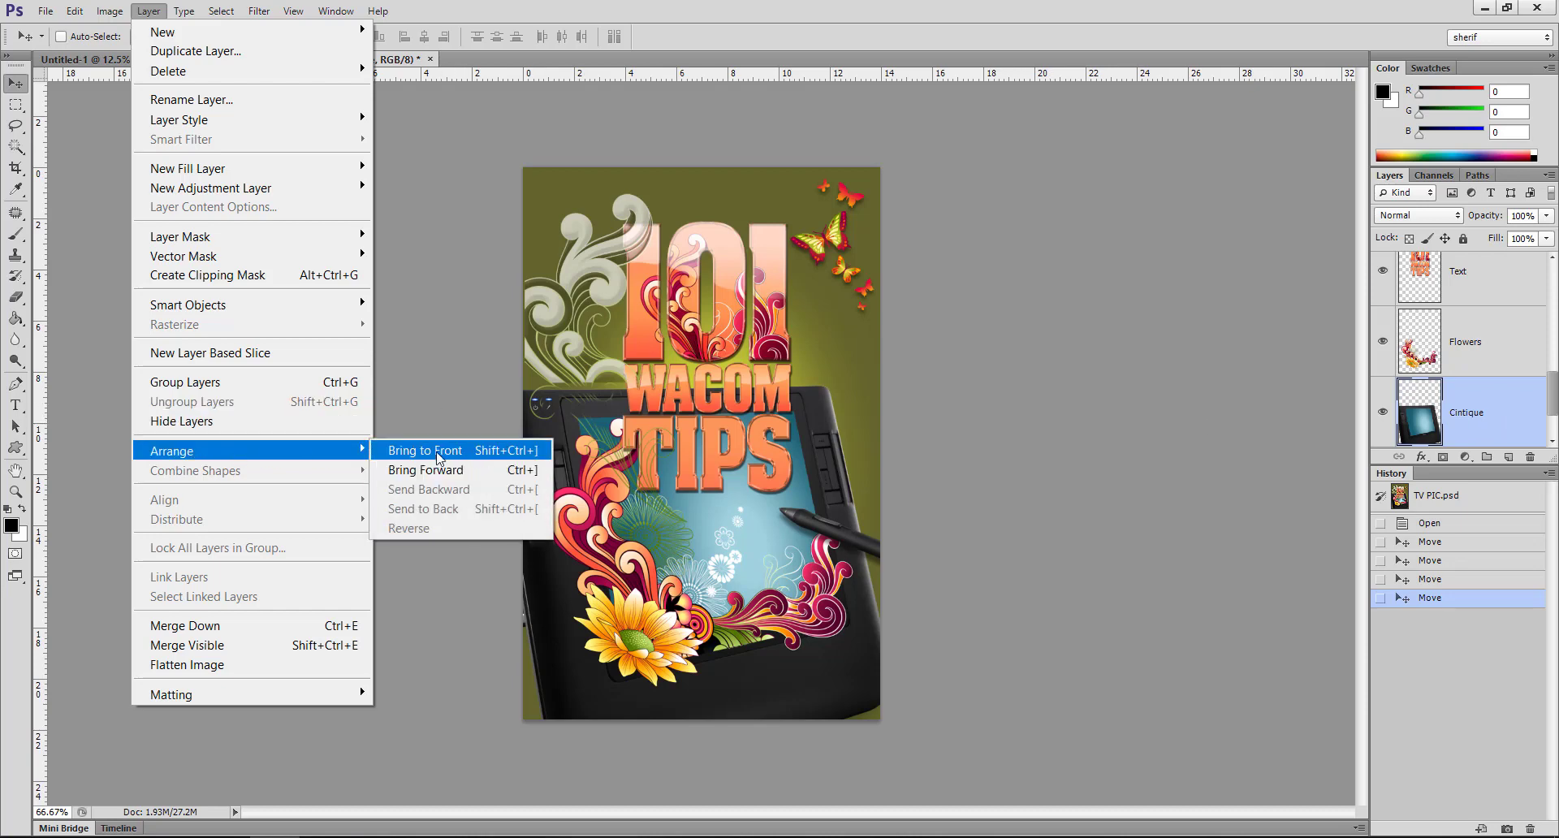
- Bring the Cintique tablet layer to the front, above the flowers and the title
left_click(438, 457)
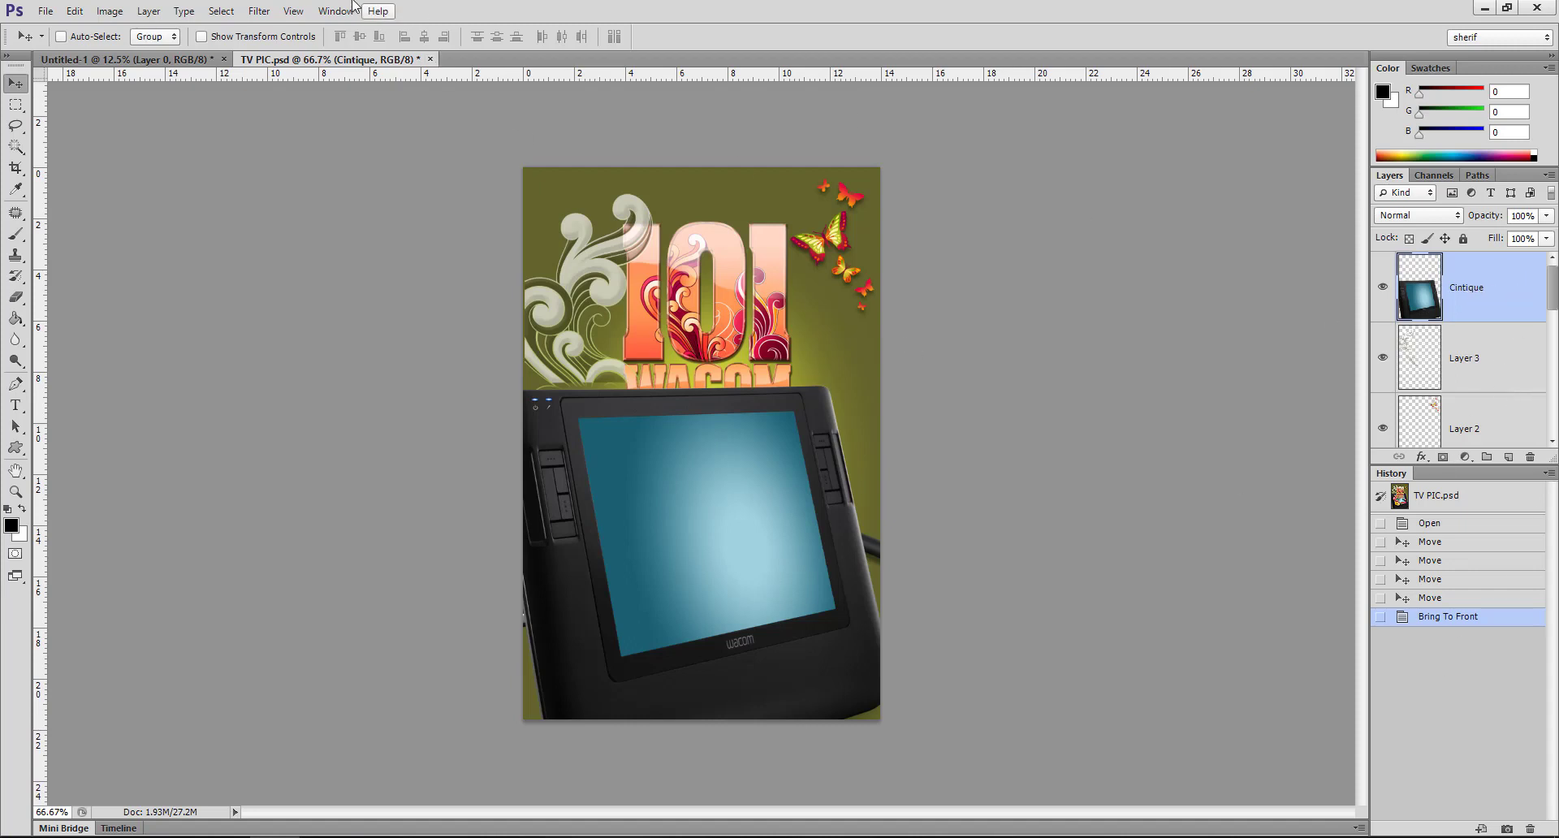
left_click(149, 12)
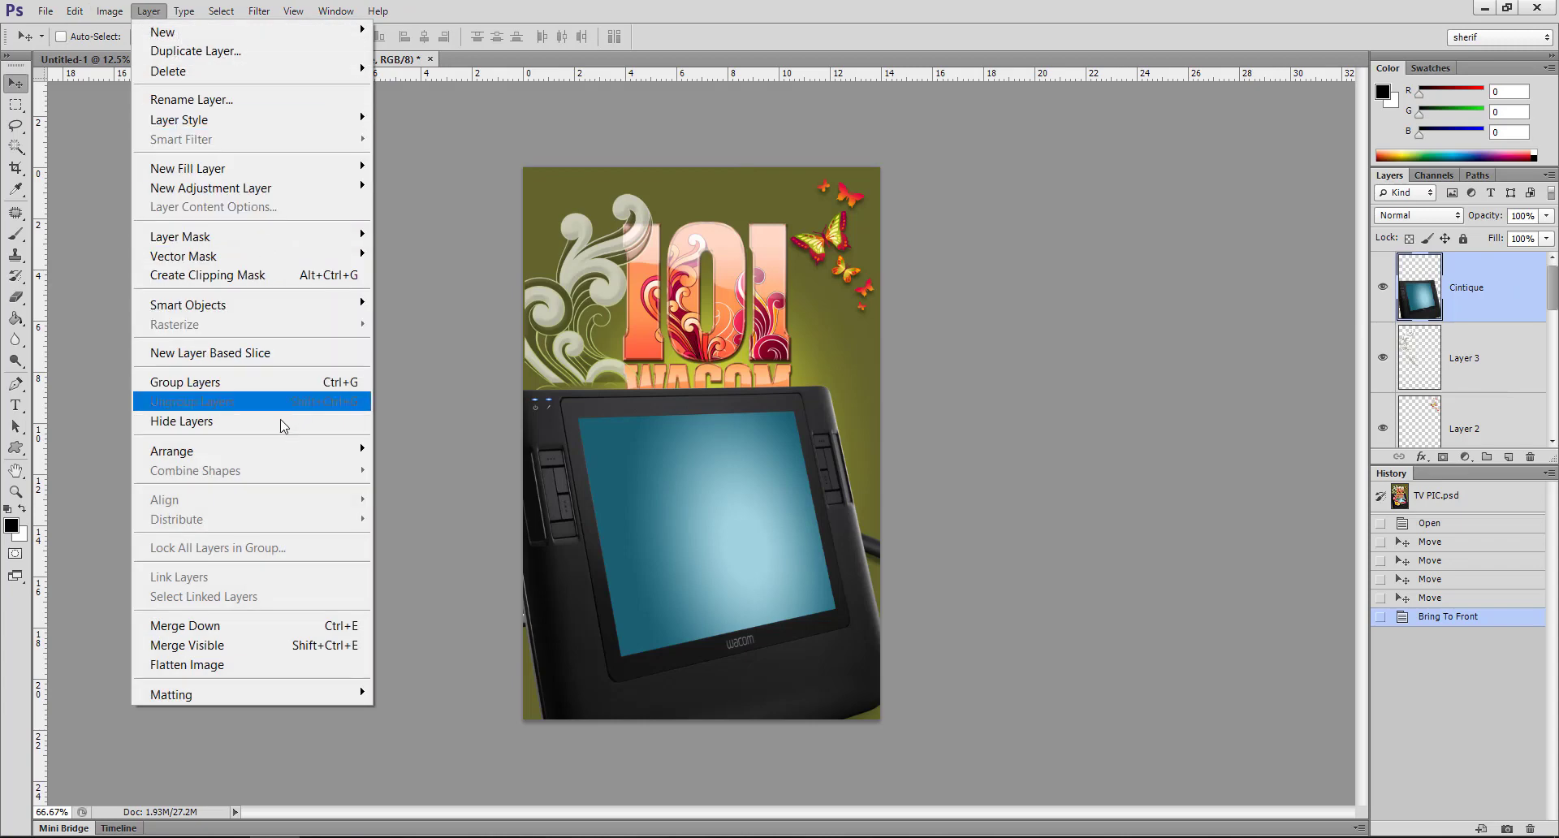
mouse_move(172, 451)
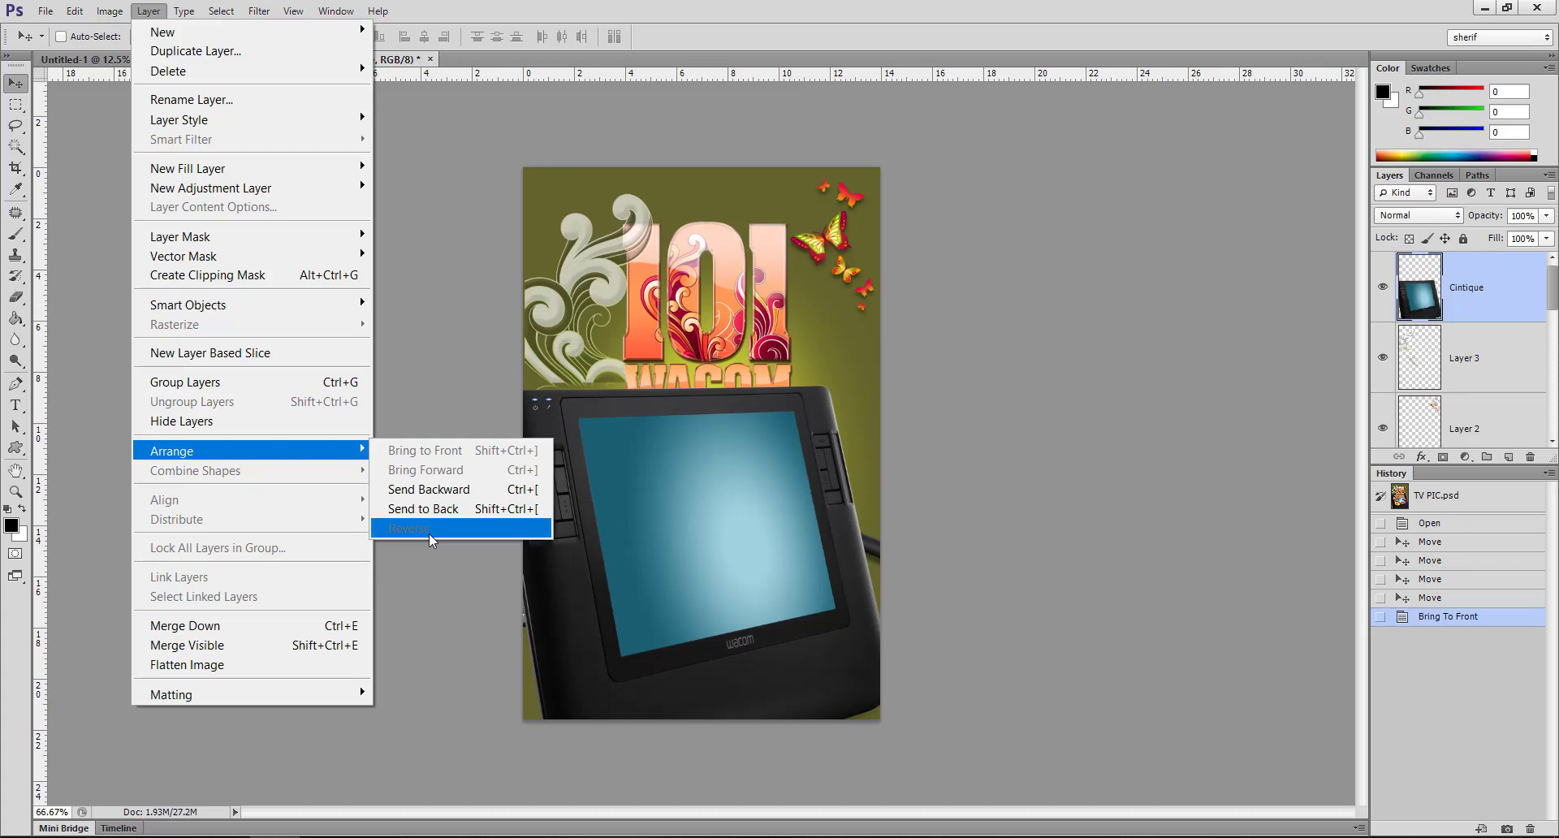
left_click(1552, 290)
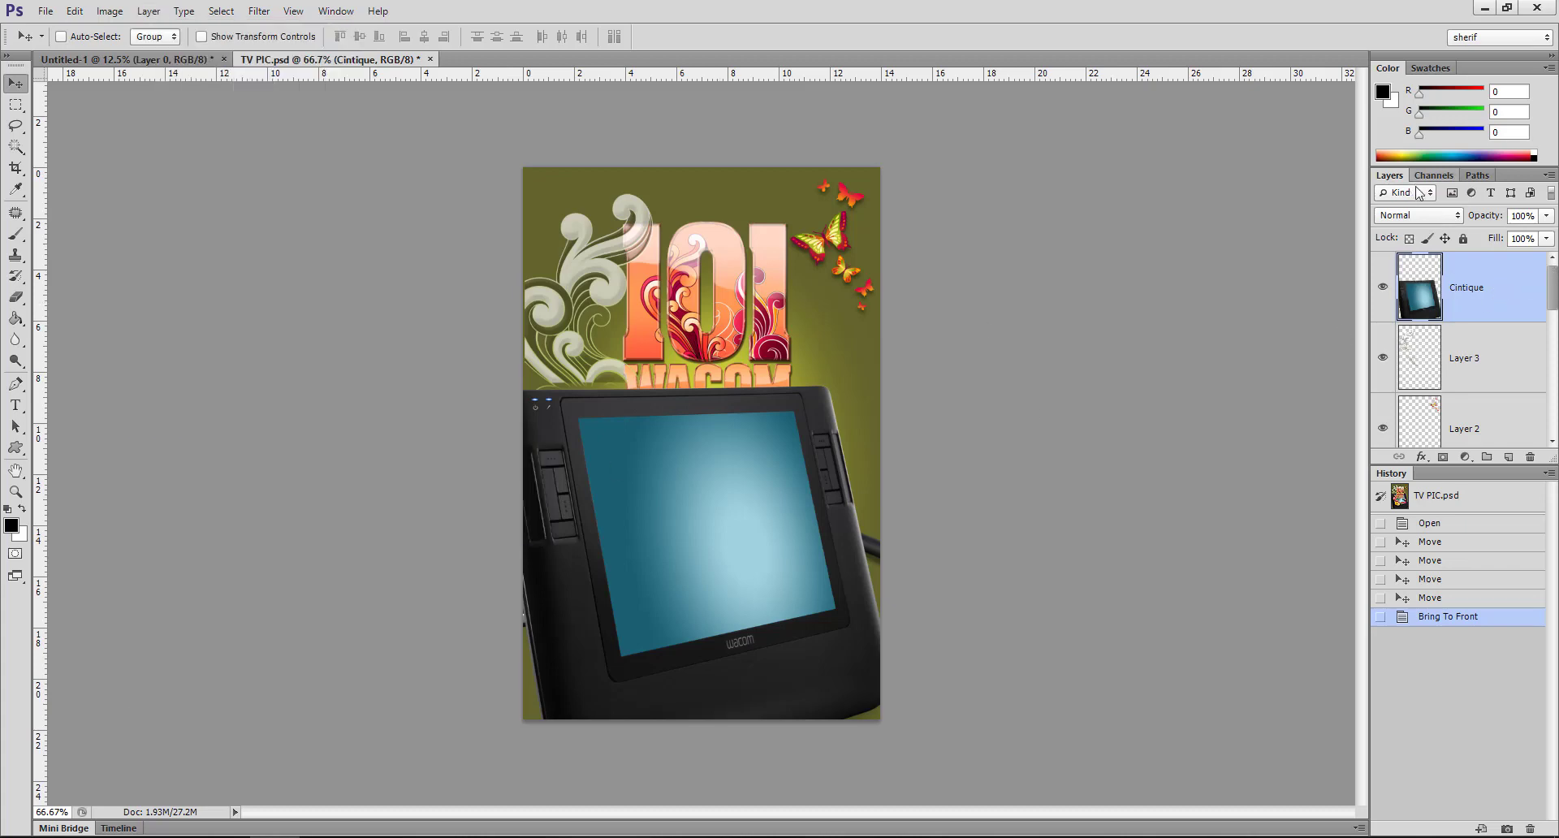
- Drag the Cintique layer below Layer 3 in the Layers panel
left_click_drag(1466, 307, 1491, 396)
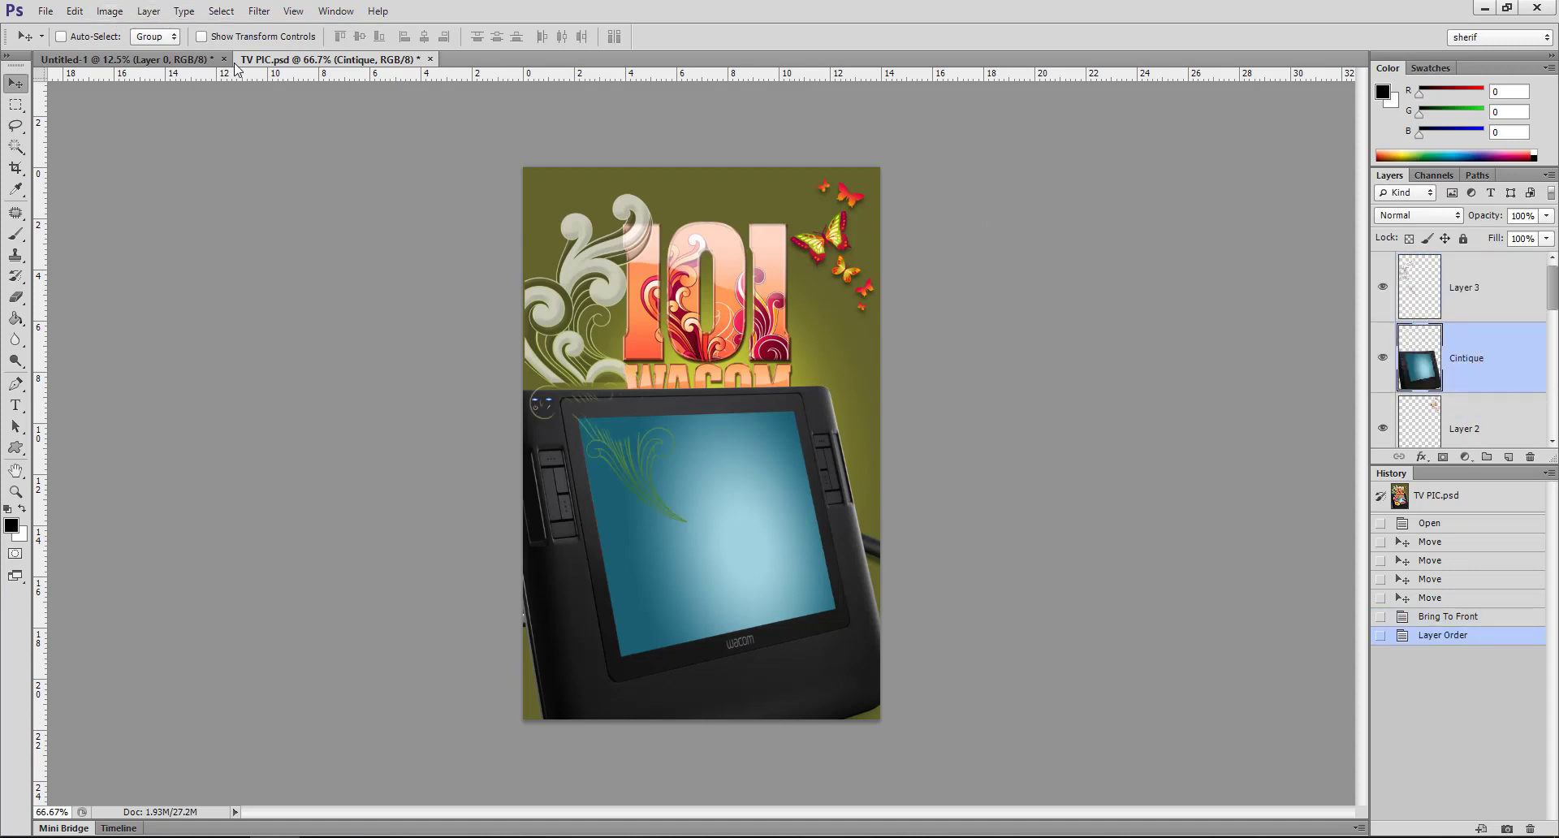
left_click(150, 11)
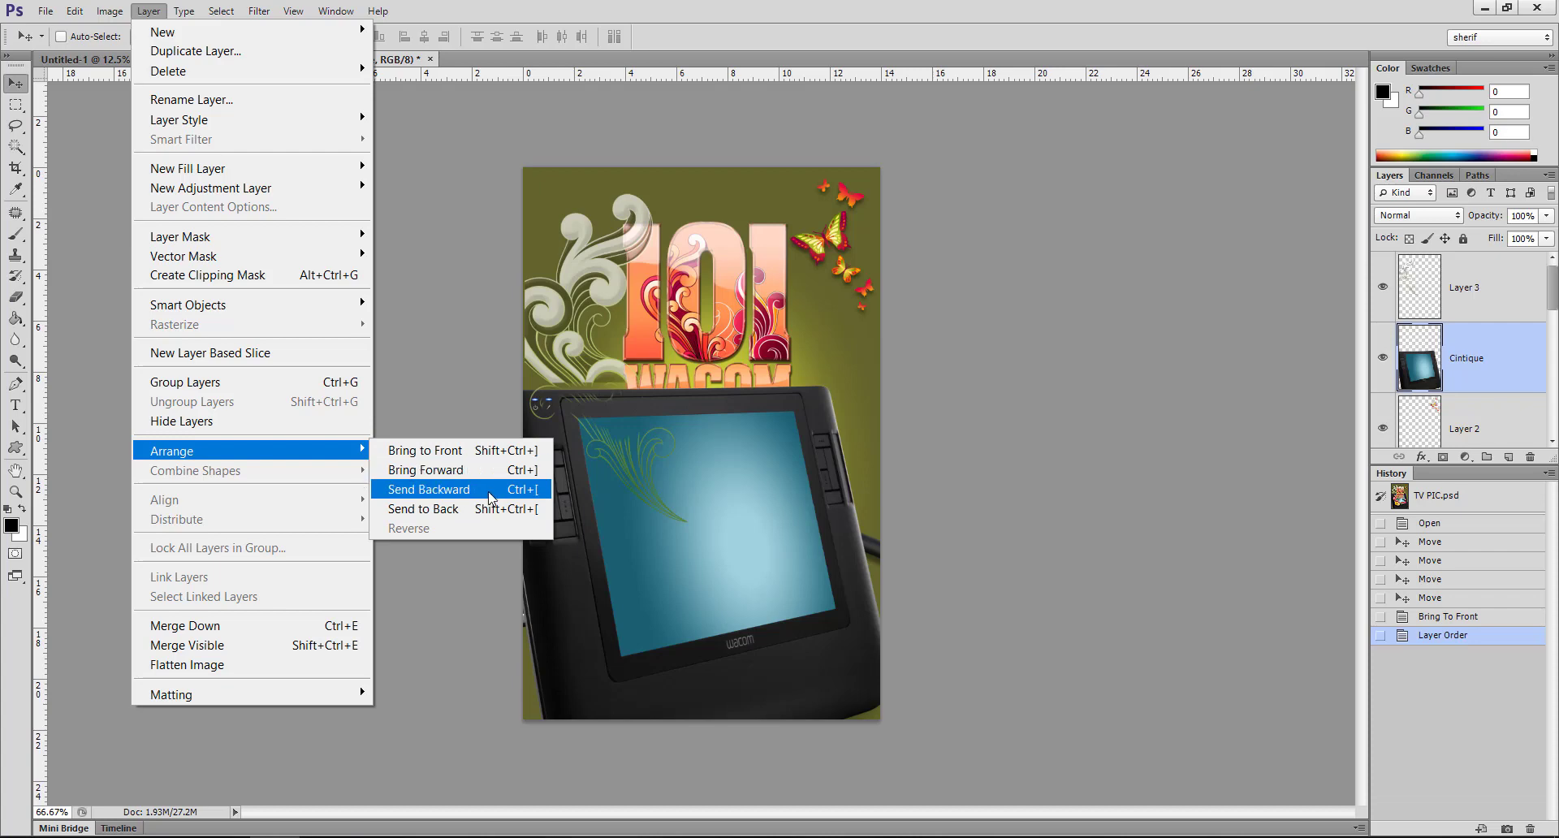
left_click(421, 386)
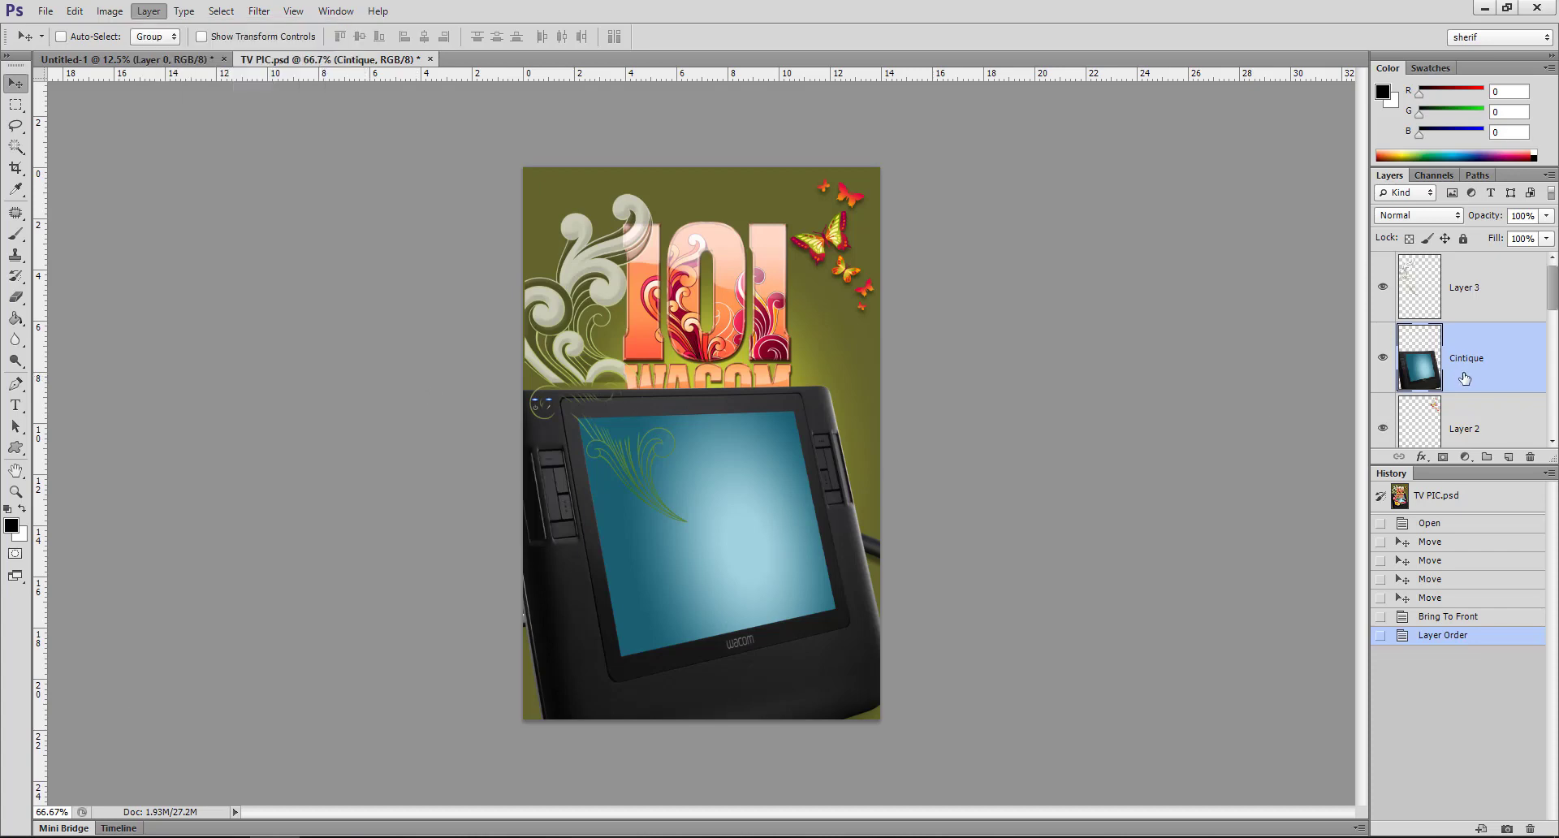
key("Left")
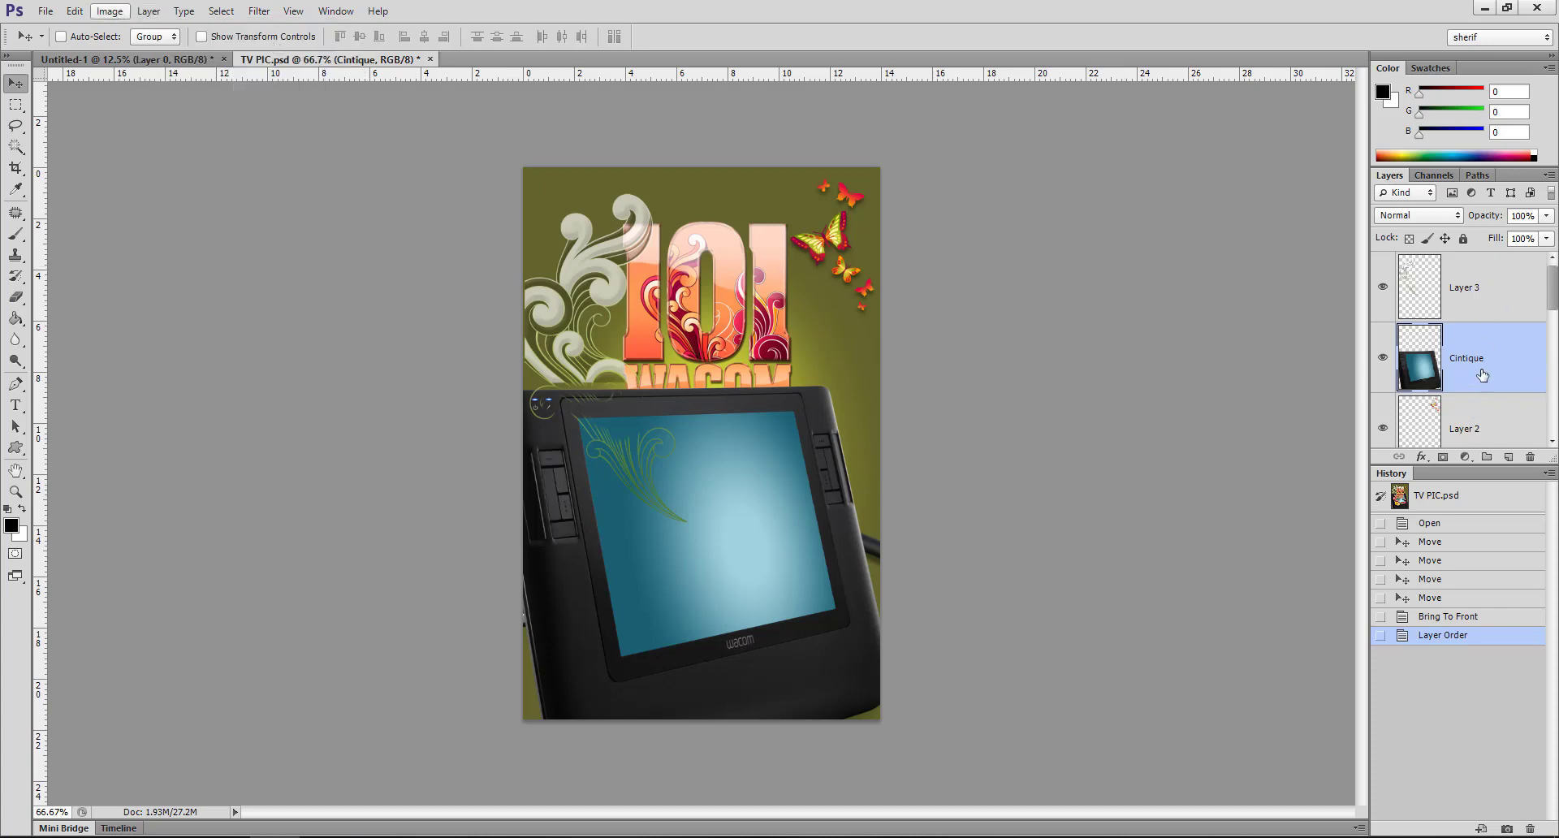
- Send the Cintique layer backward so it sits beneath Layer 2
left_click(154, 13)
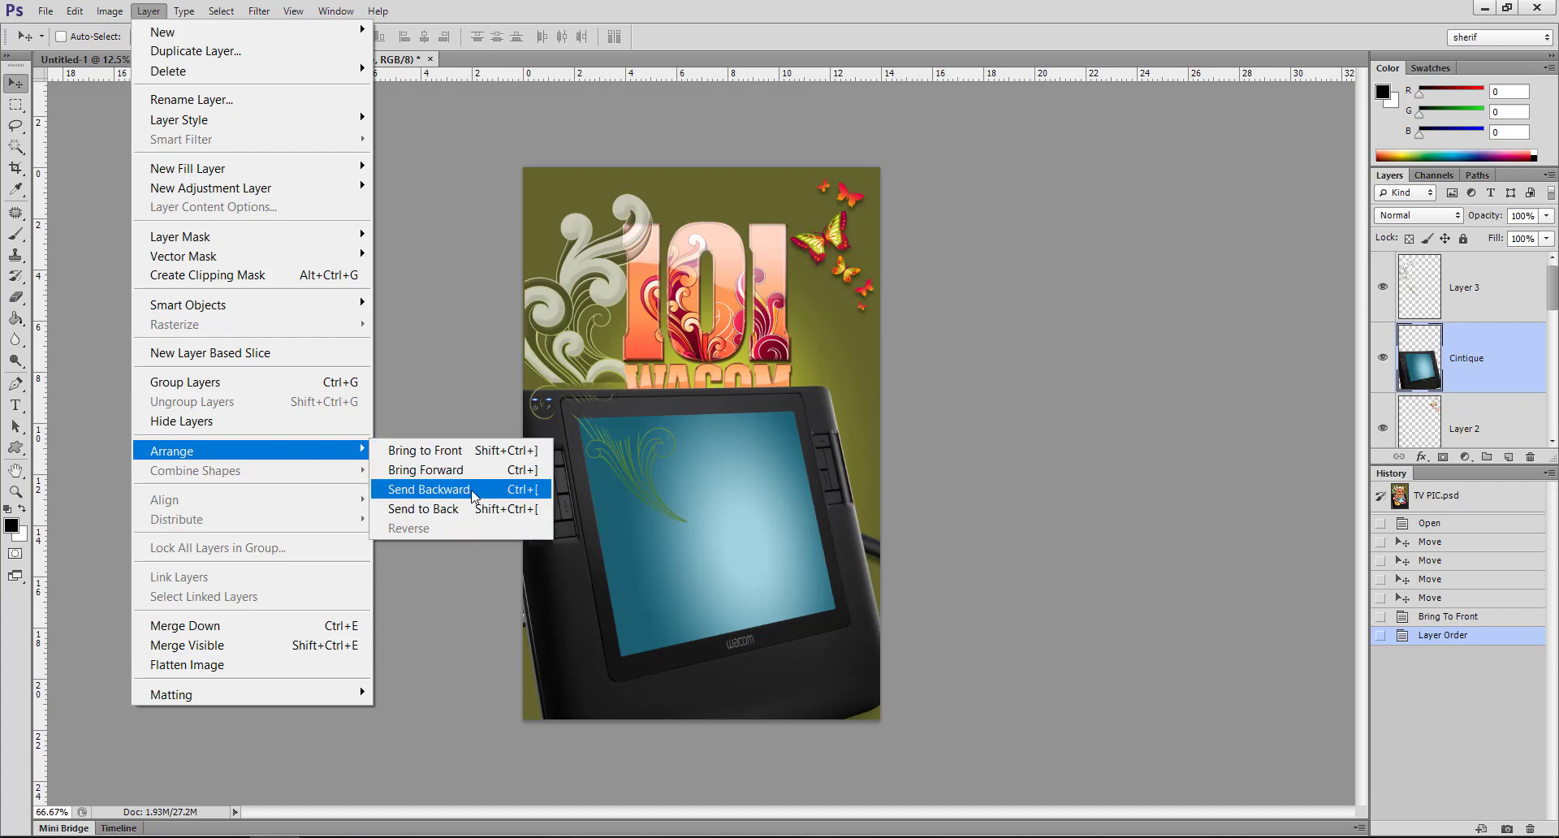
left_click(473, 491)
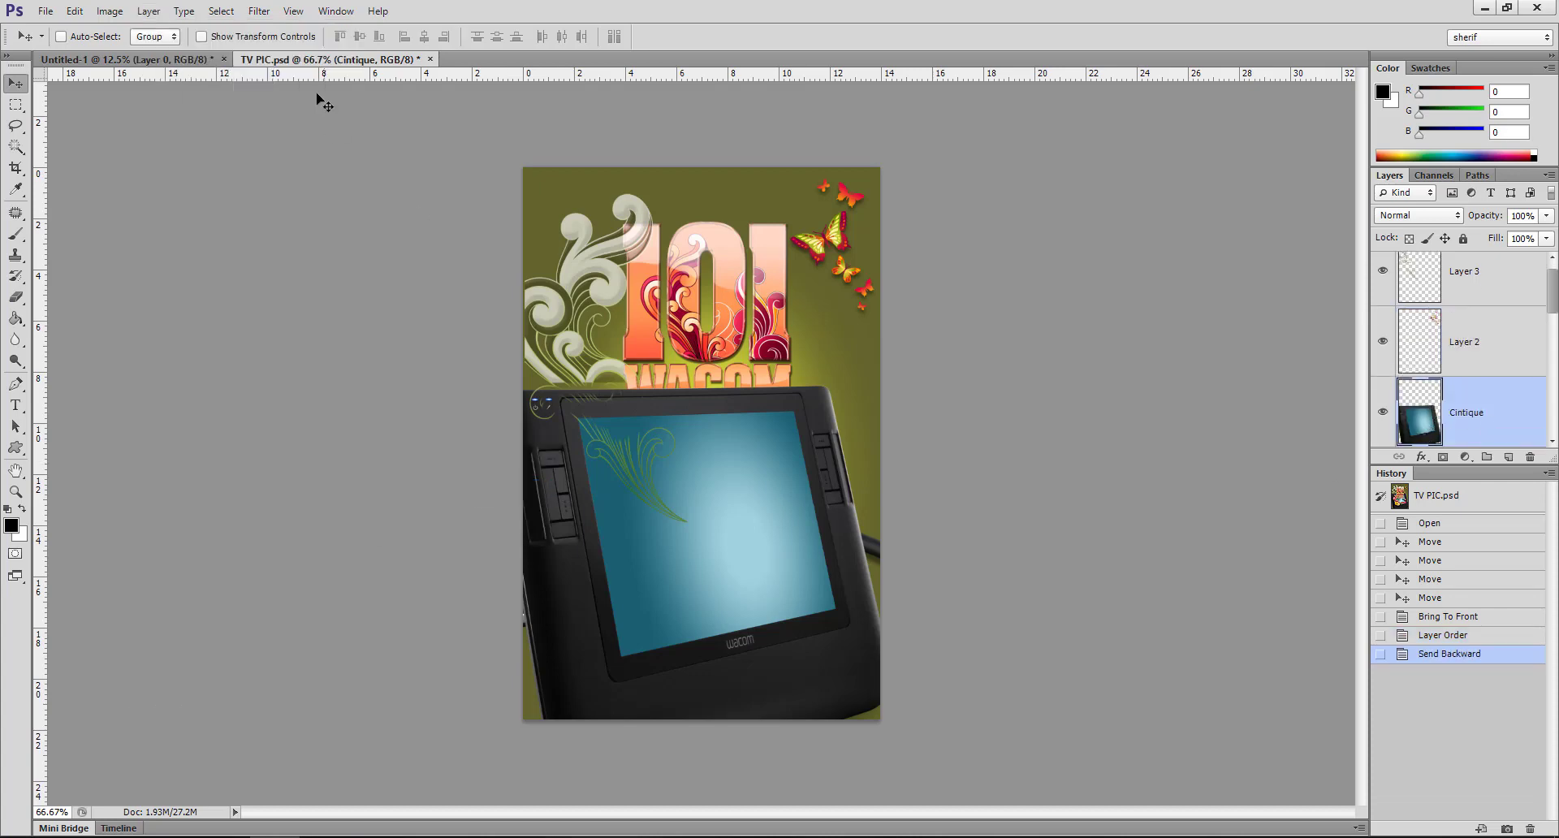
left_click(149, 12)
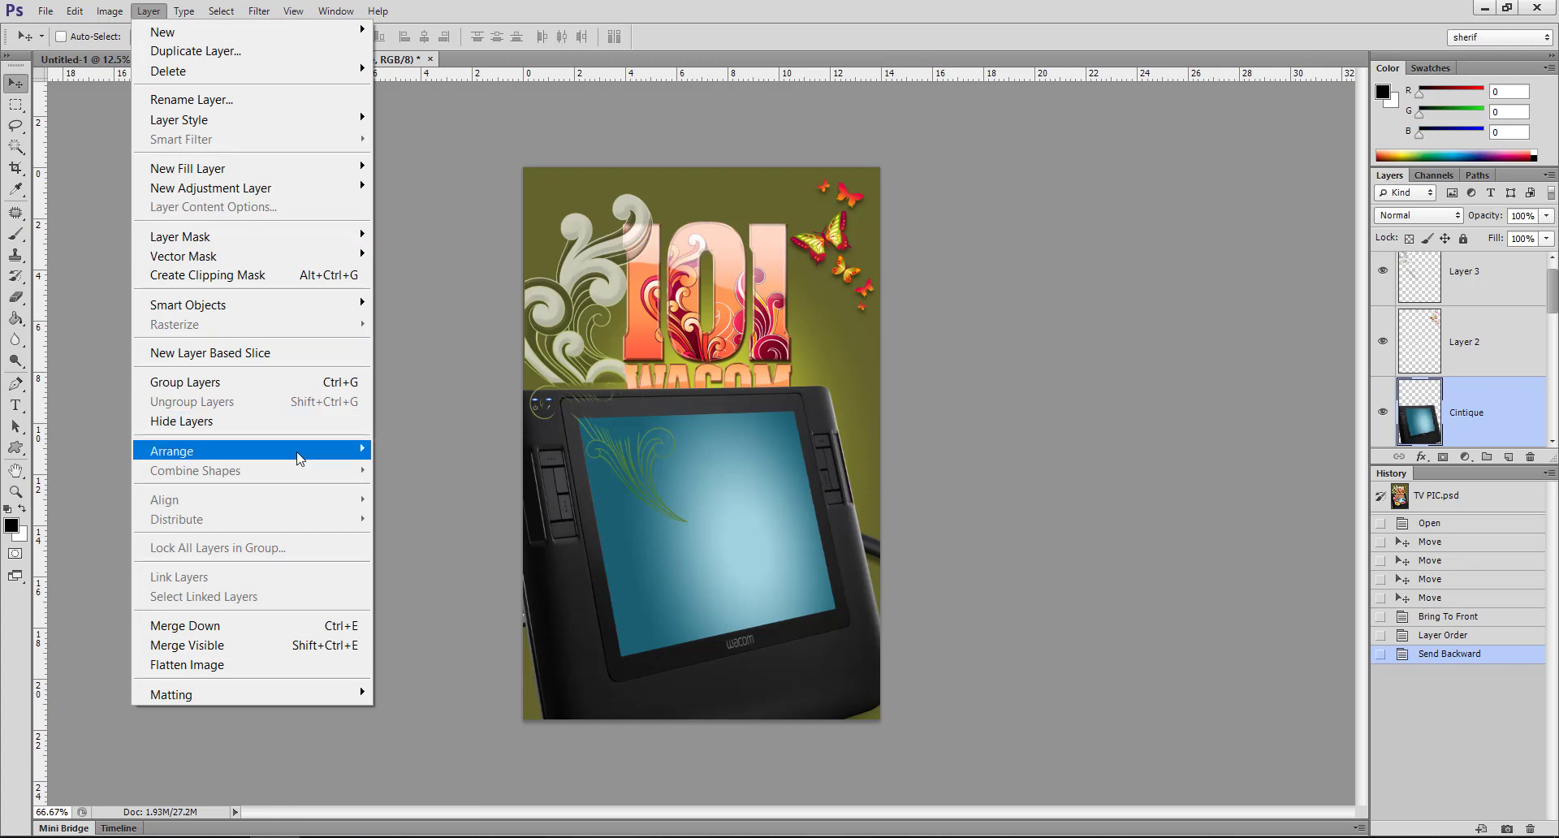
mouse_move(172, 450)
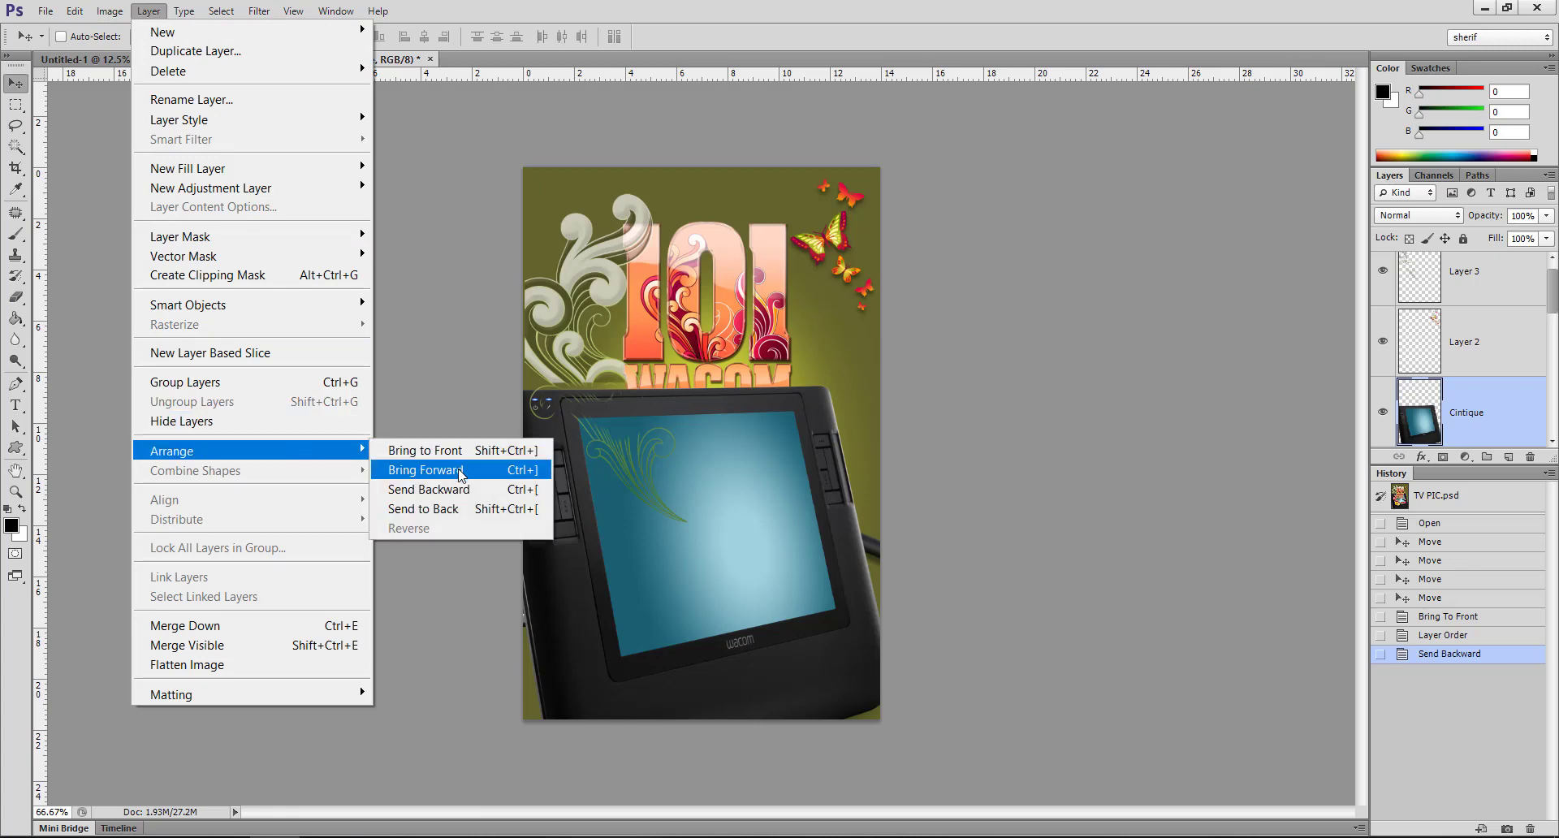
- Bring Cintique forward above Layer 2, then select Cintique and Layer 2 together
left_click(459, 471)
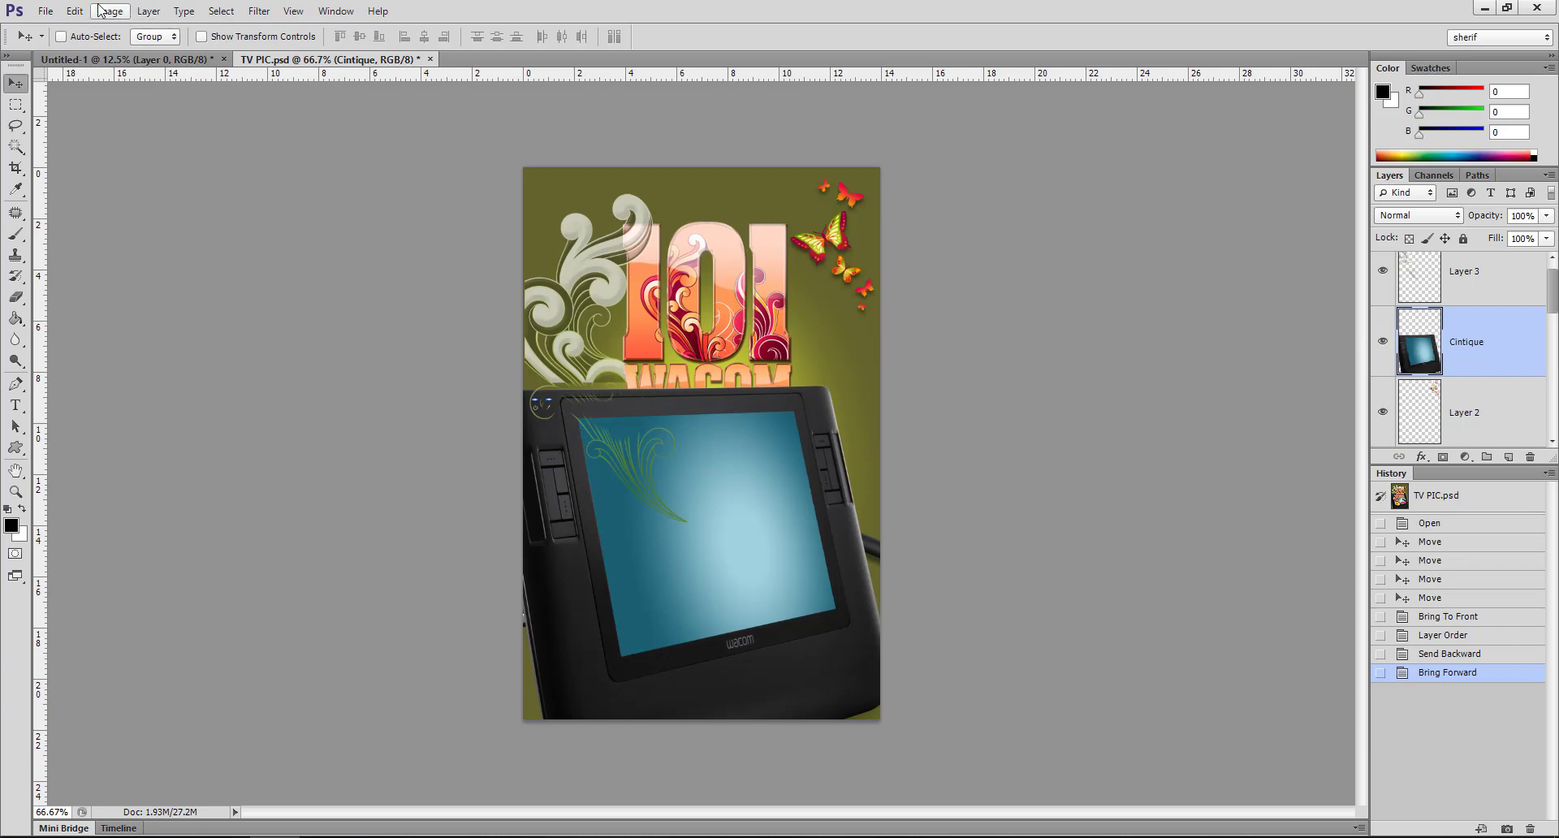
left_click(147, 12)
mouse_move(173, 450)
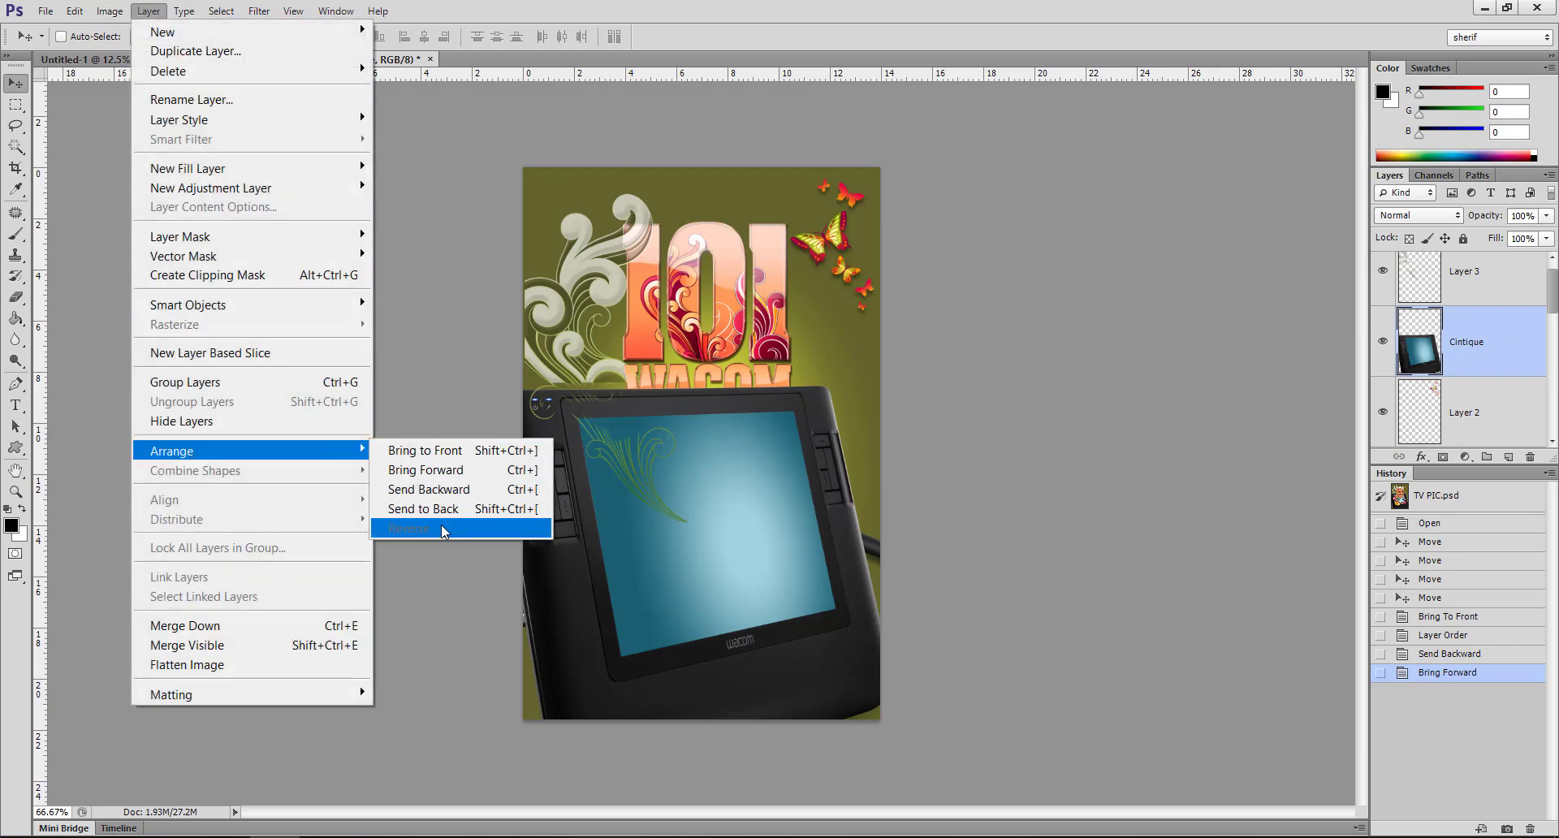
left_click(1479, 411)
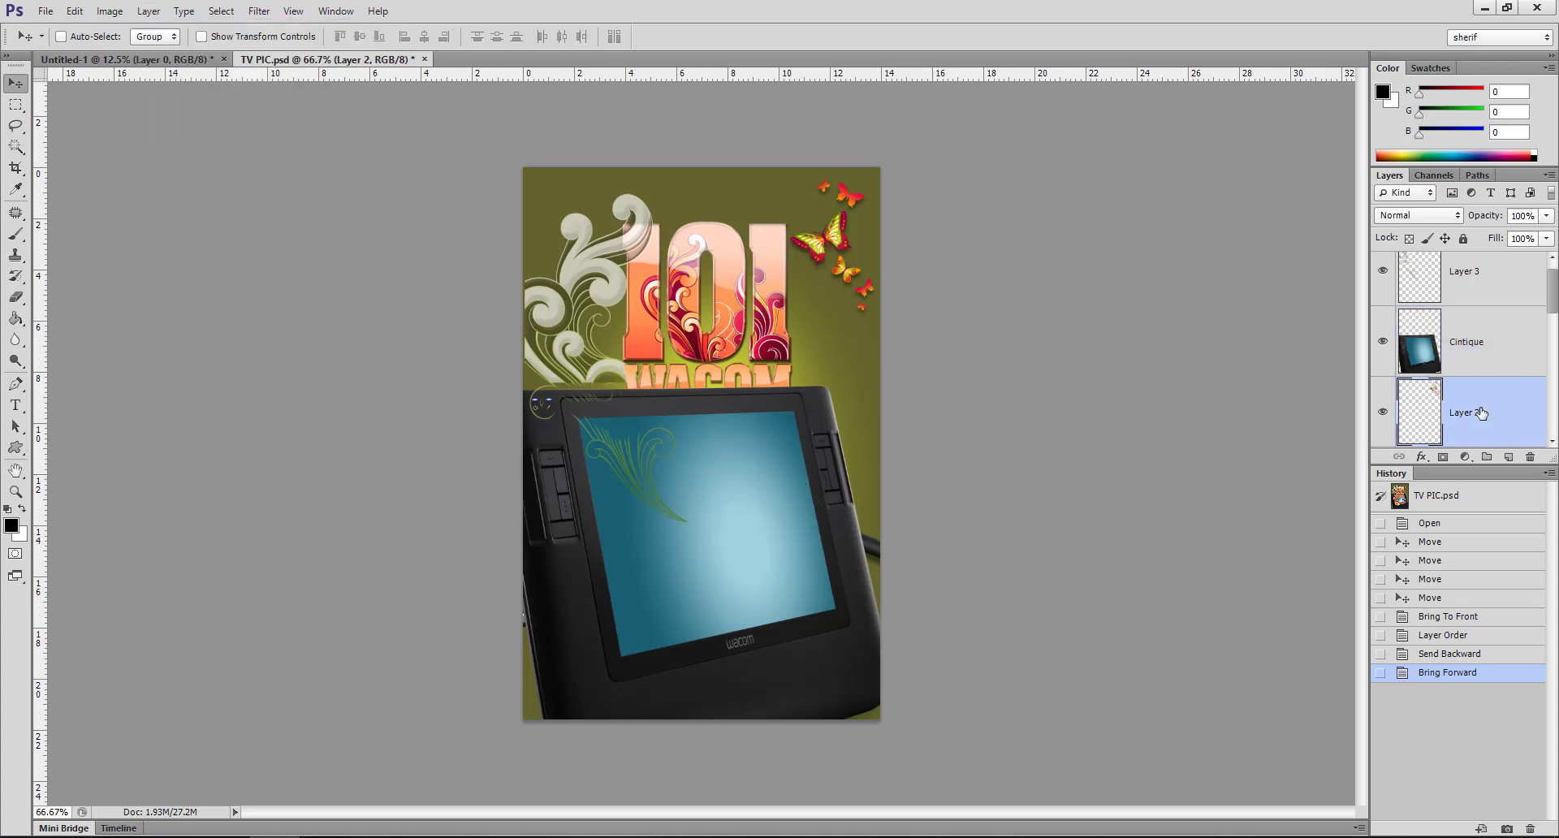
left_click(1482, 355, "ctrl")
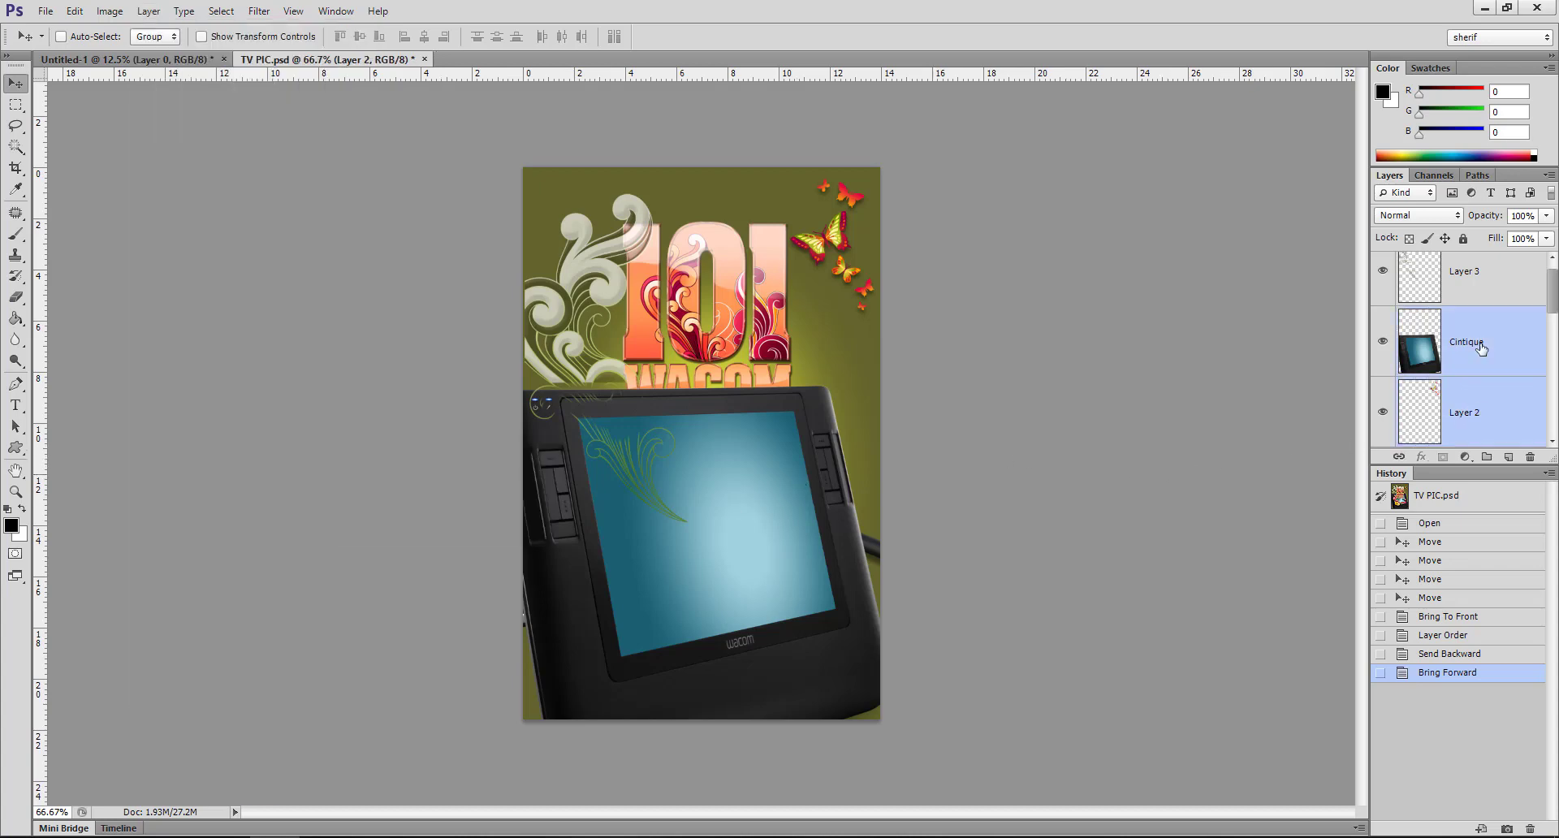
left_click(1498, 351)
left_click(1490, 390)
left_click(1489, 361)
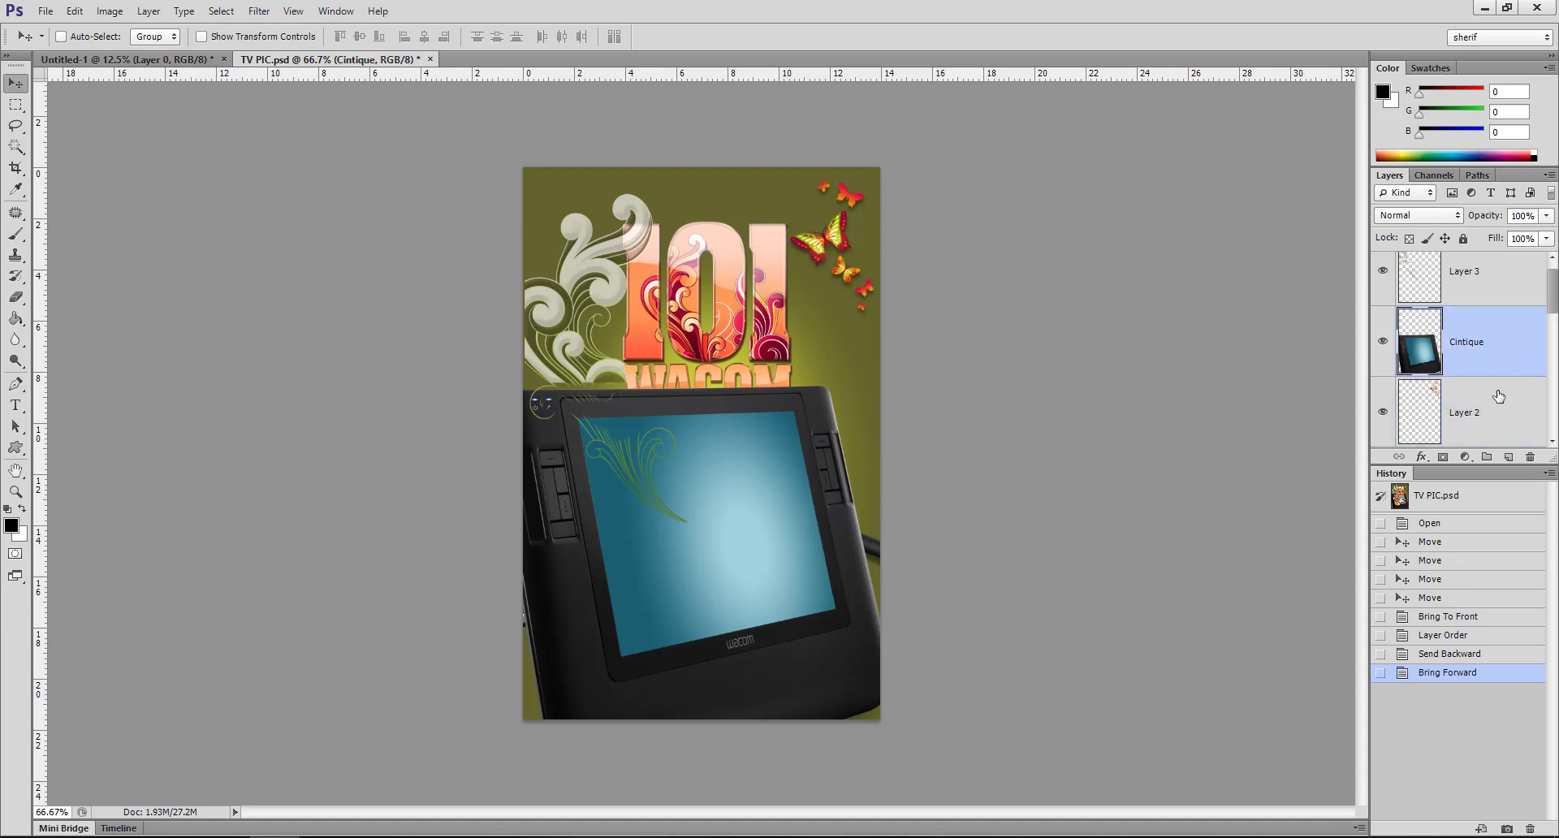
left_click(1494, 394)
left_click(1481, 345)
left_click(1484, 408, "ctrl")
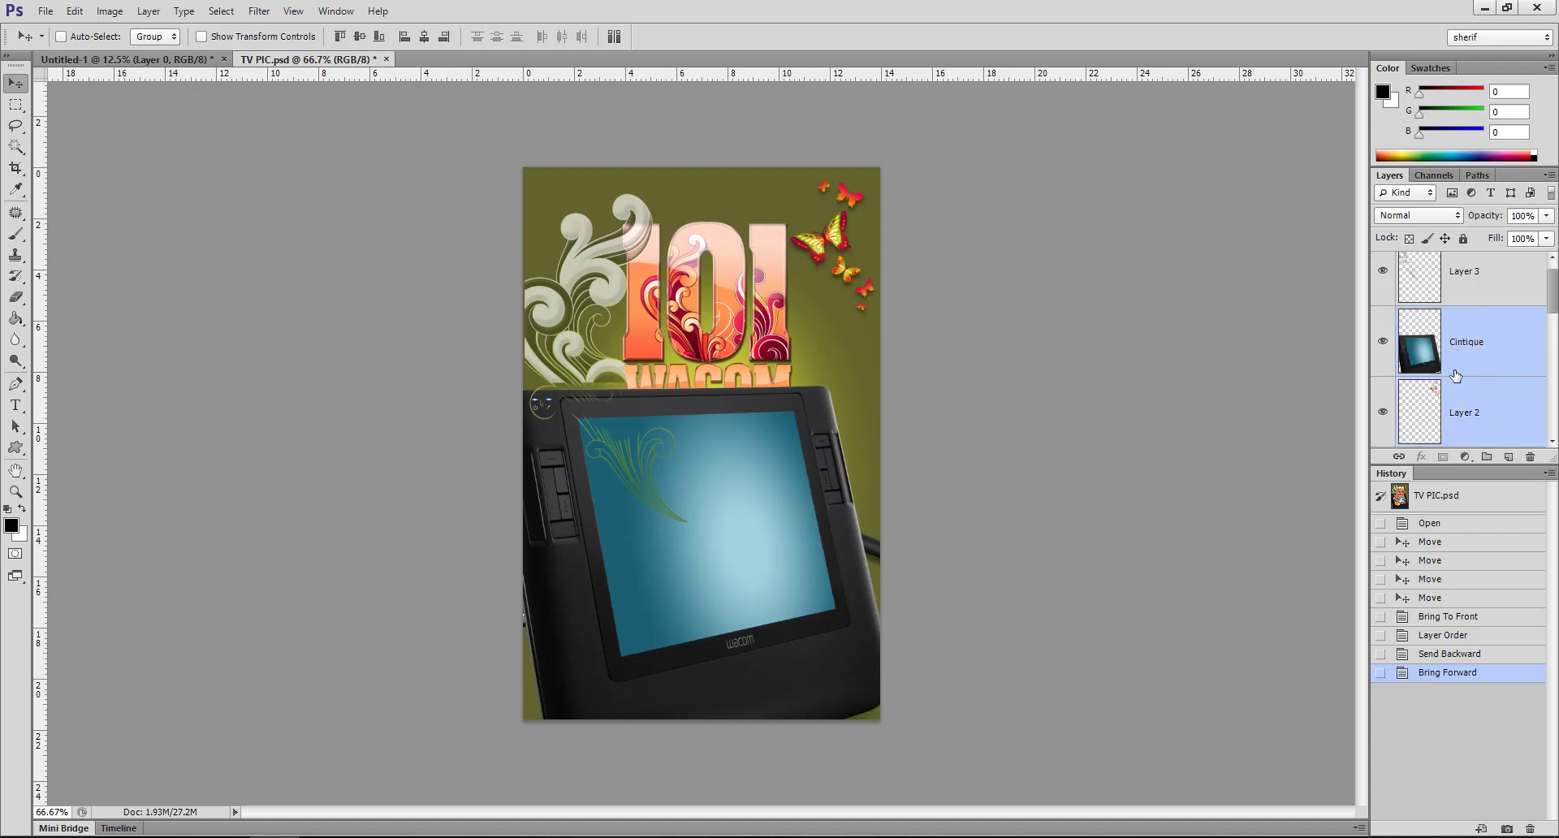
- Check Arrange > Reverse without applying it, then select the Text layer
left_click(148, 11)
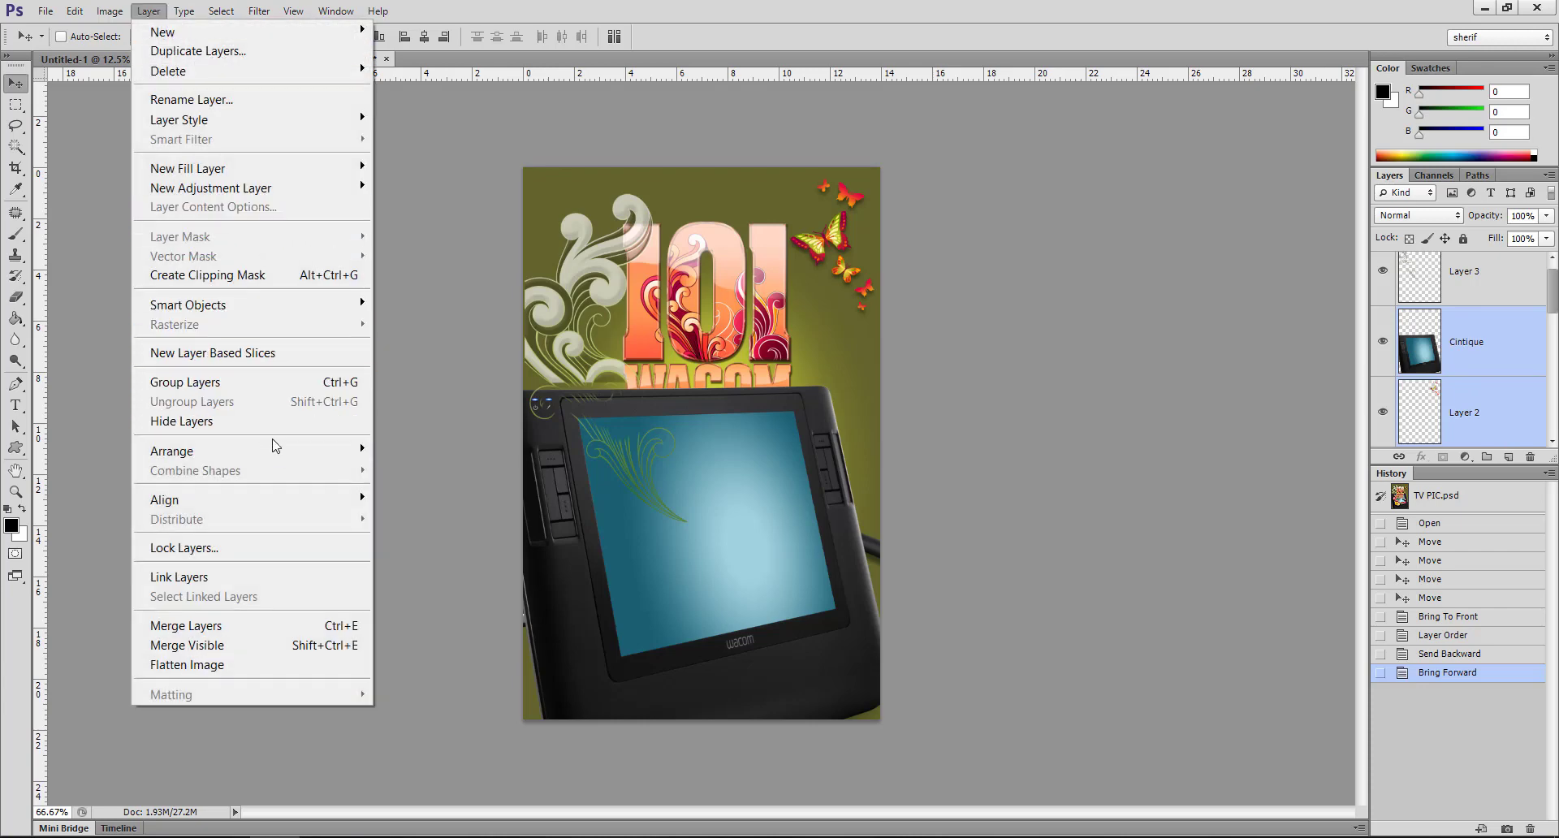
mouse_move(172, 450)
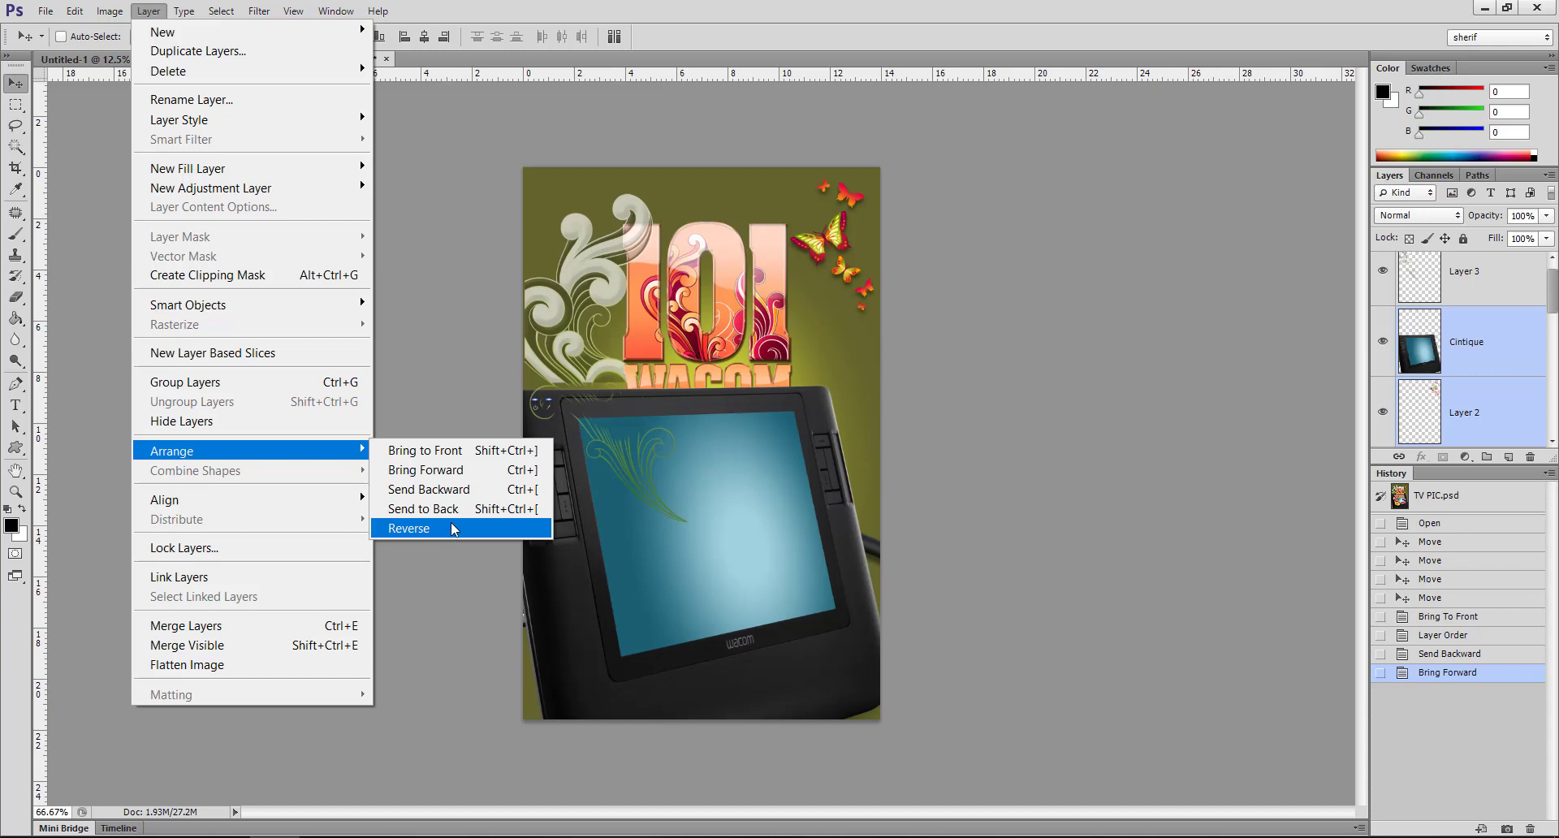
left_click(1461, 341)
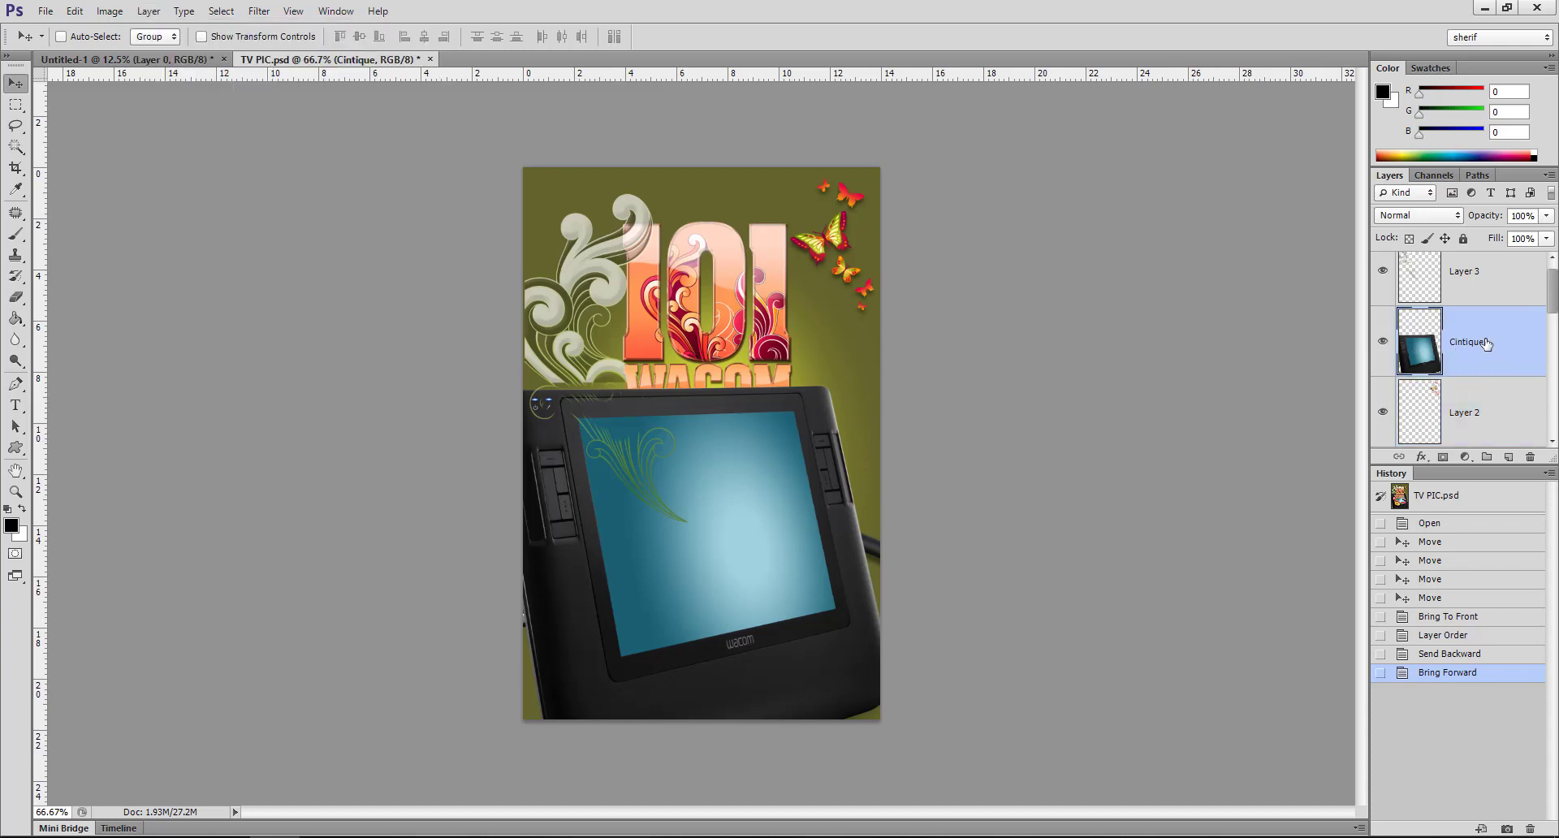
scroll(1486, 343, "down", 5)
left_click(1467, 358, "ctrl")
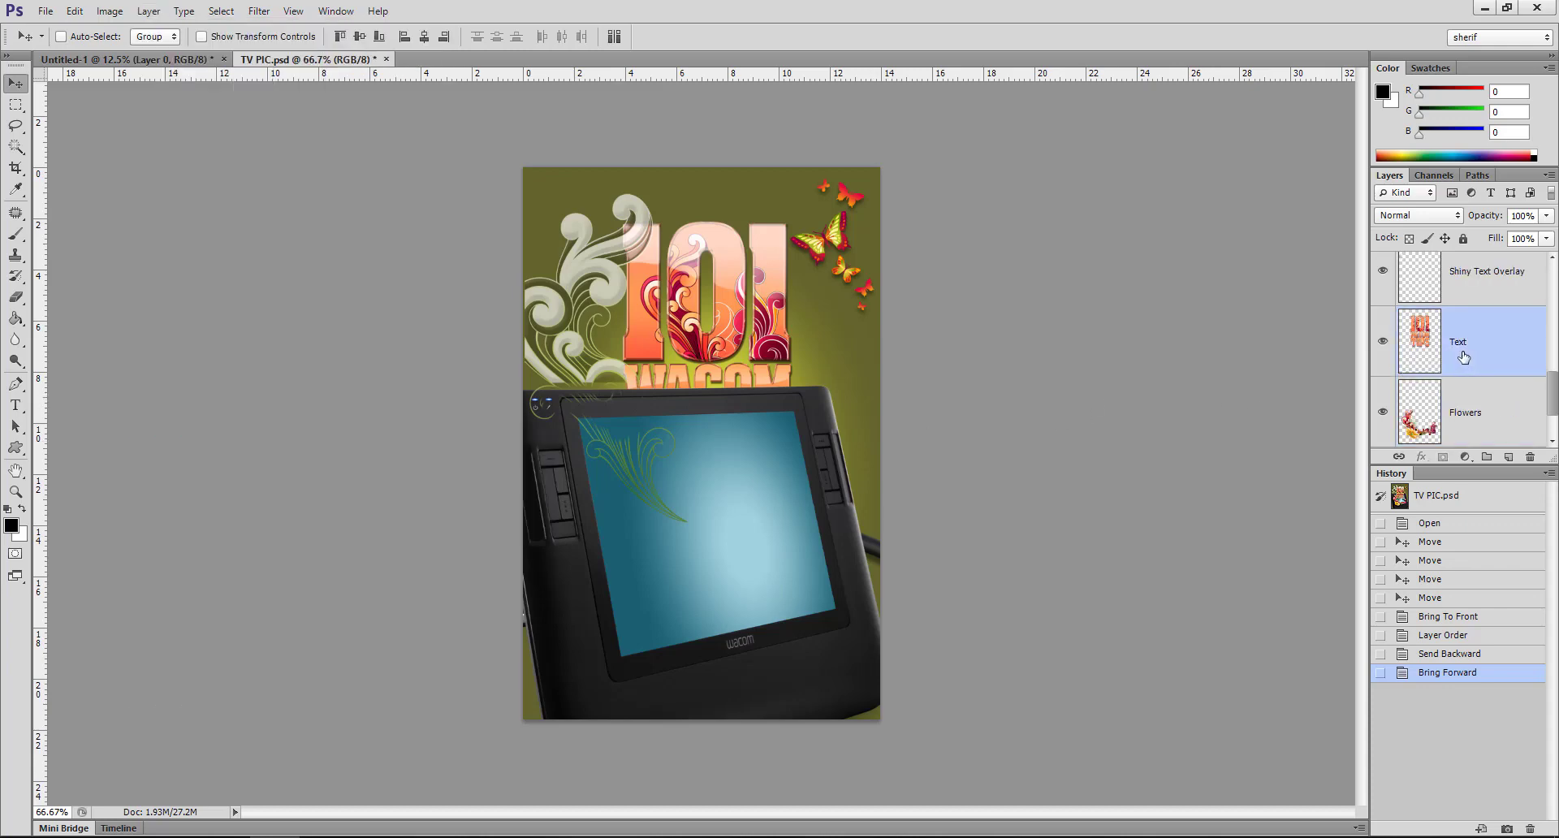
scroll(1463, 357, "up", 5)
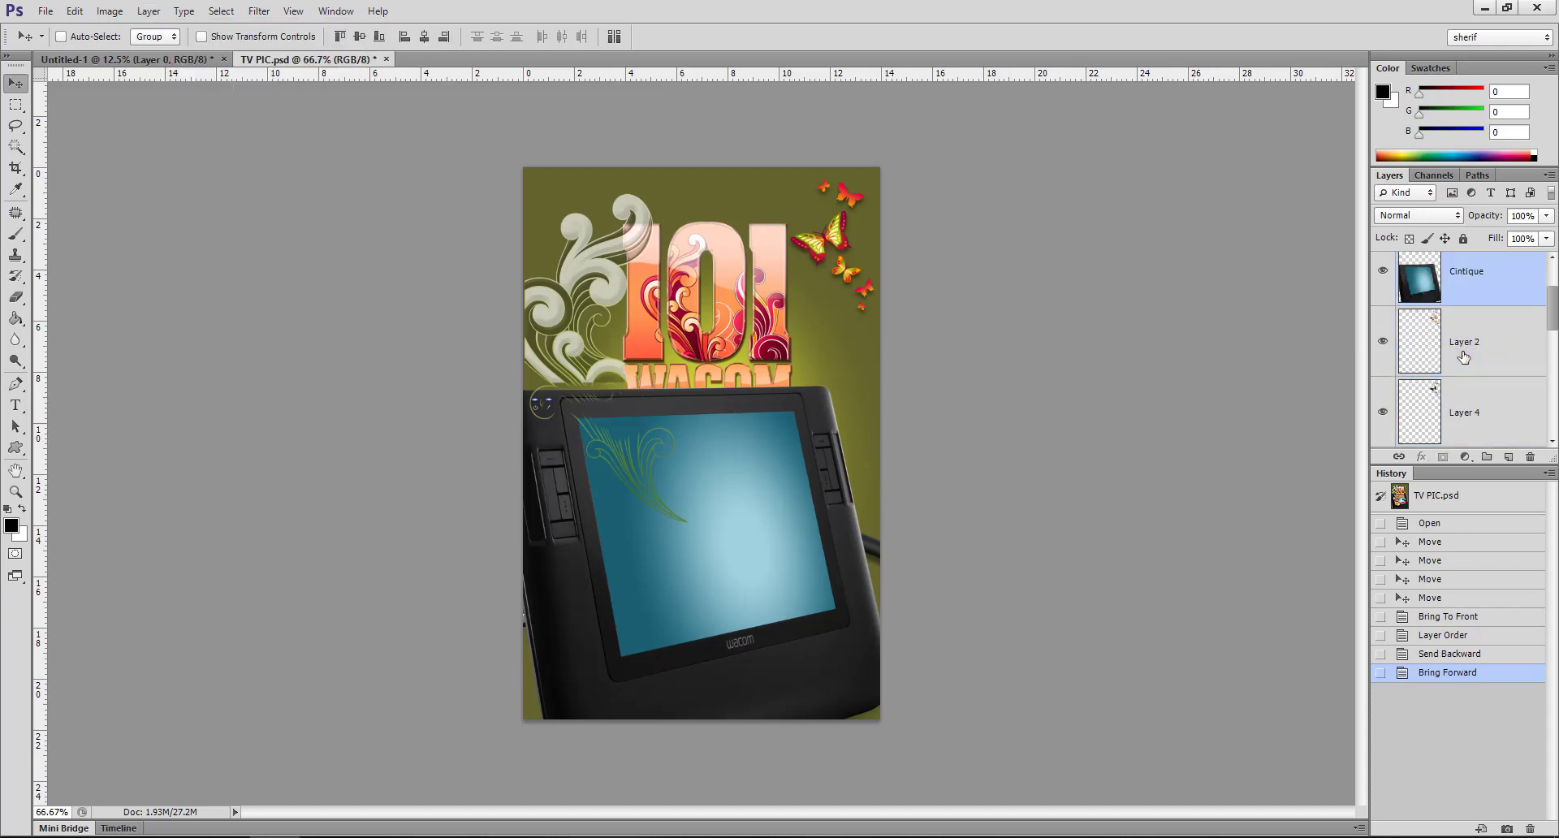
- Drag the Cintique layer down the stack, below the Pen and Text layers
left_click(147, 12)
mouse_move(172, 451)
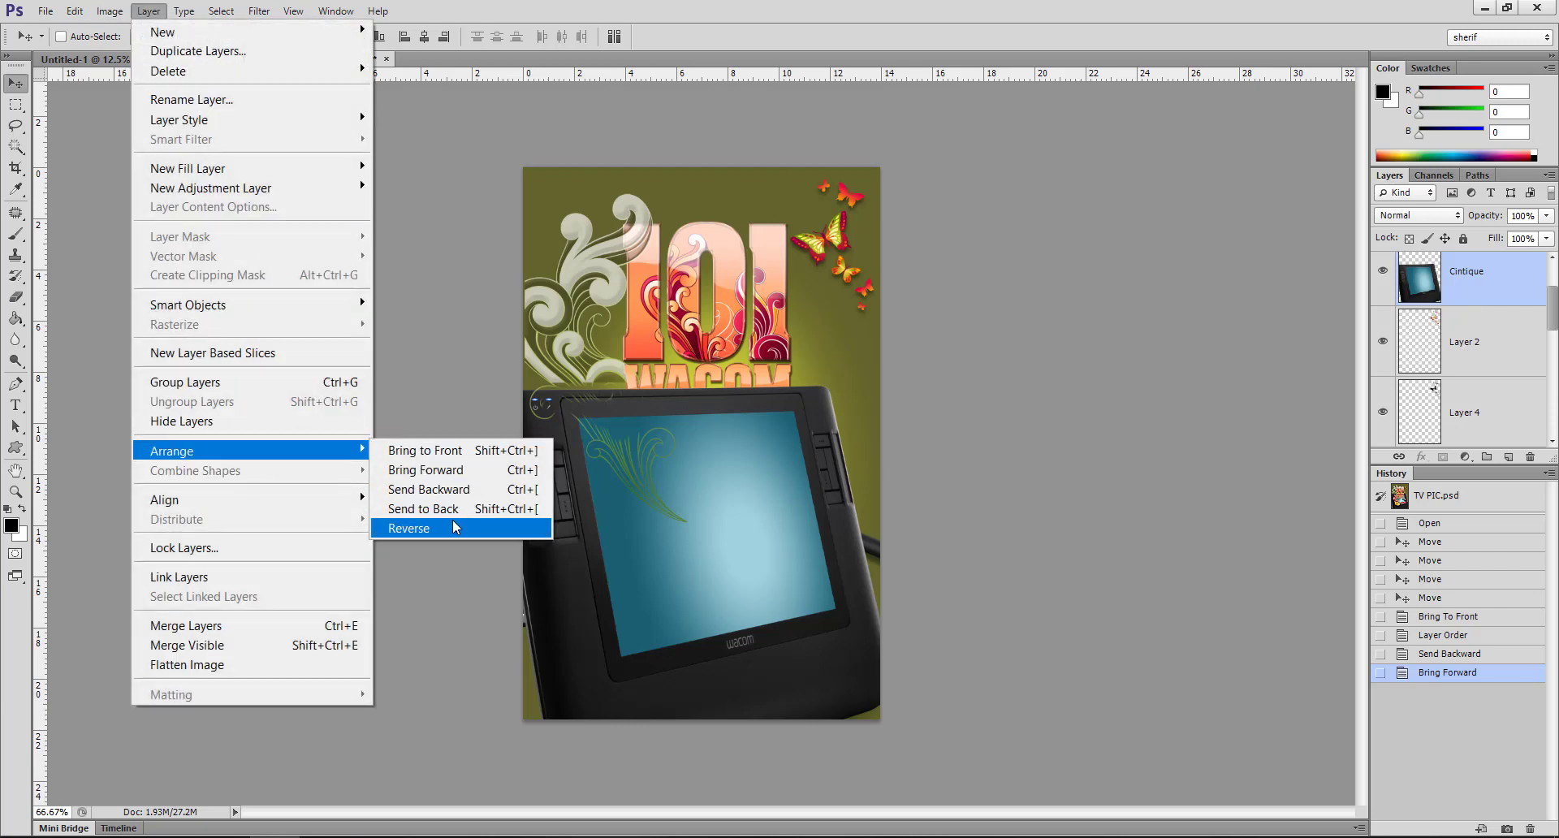
left_click(436, 356)
mouse_move(1493, 275)
left_mouse_down()
mouse_move(1483, 696)
mouse_move(1493, 377)
left_mouse_up()
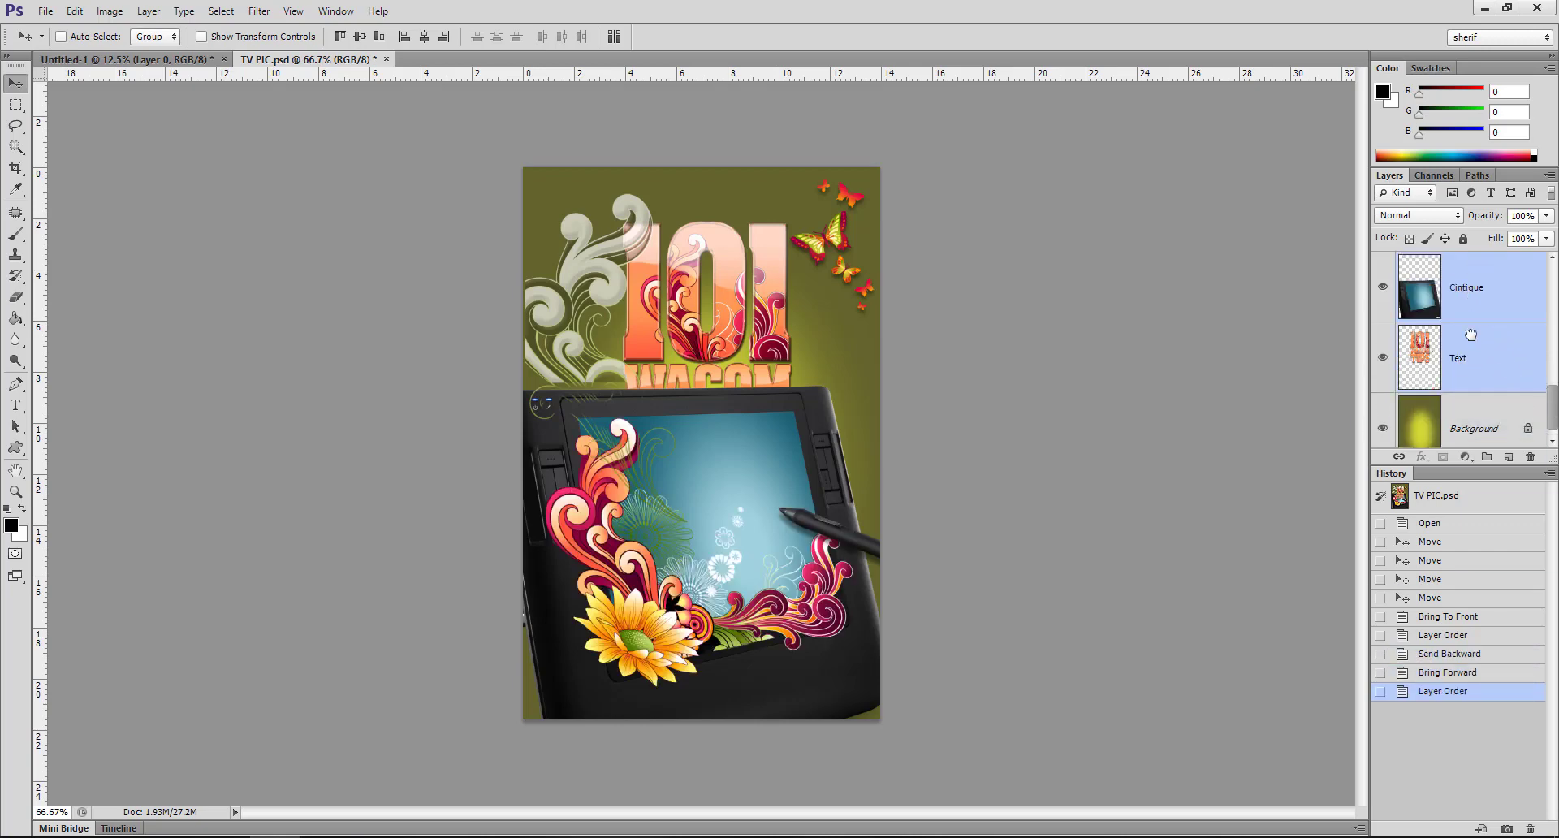
left_click_drag(1472, 334, 1473, 385)
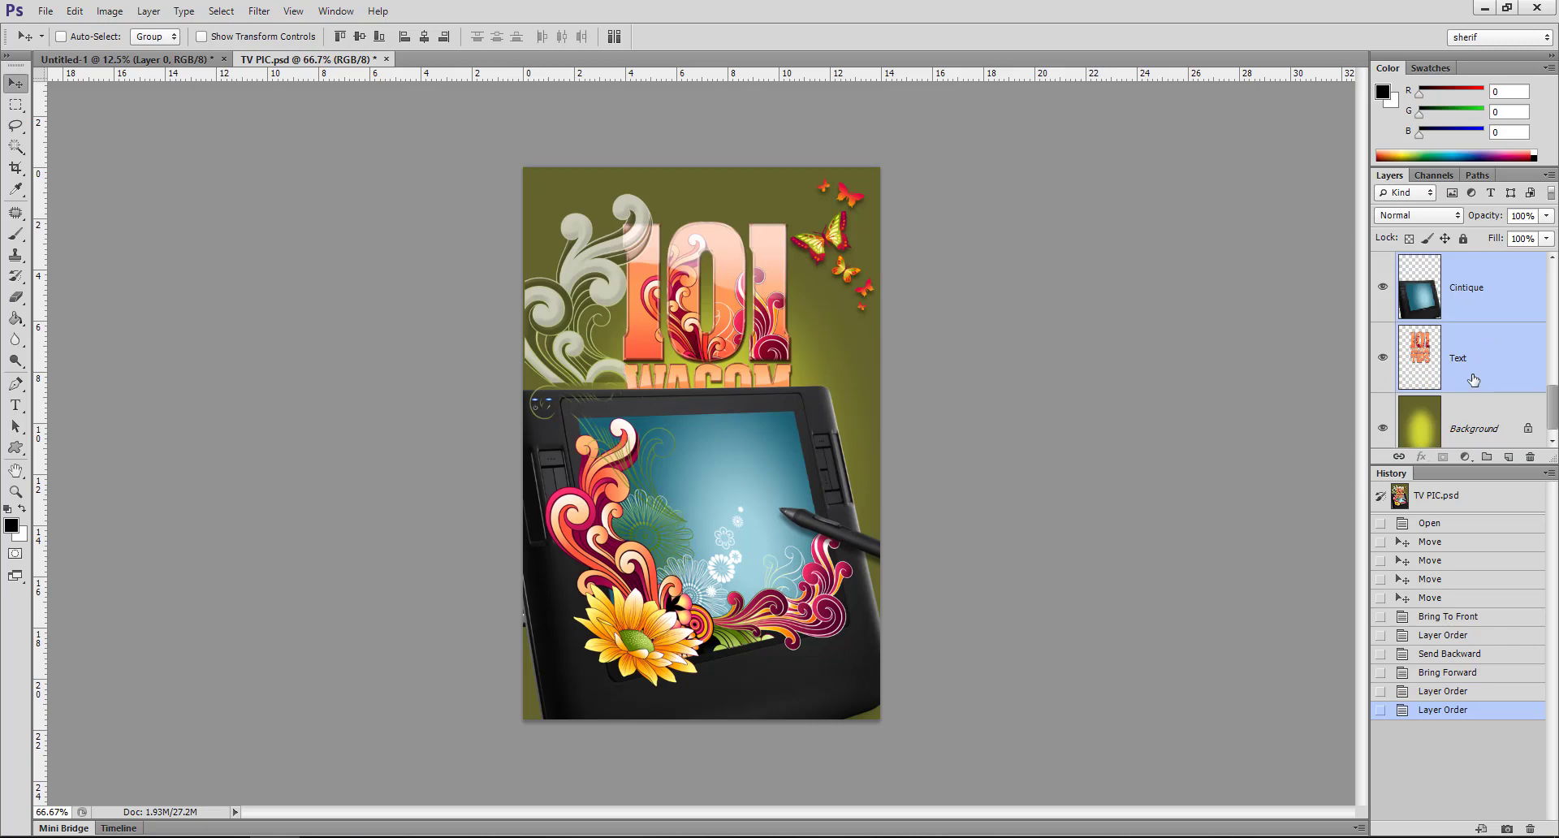
scroll(1485, 341, "up", 2)
scroll(1484, 325, "up", 2)
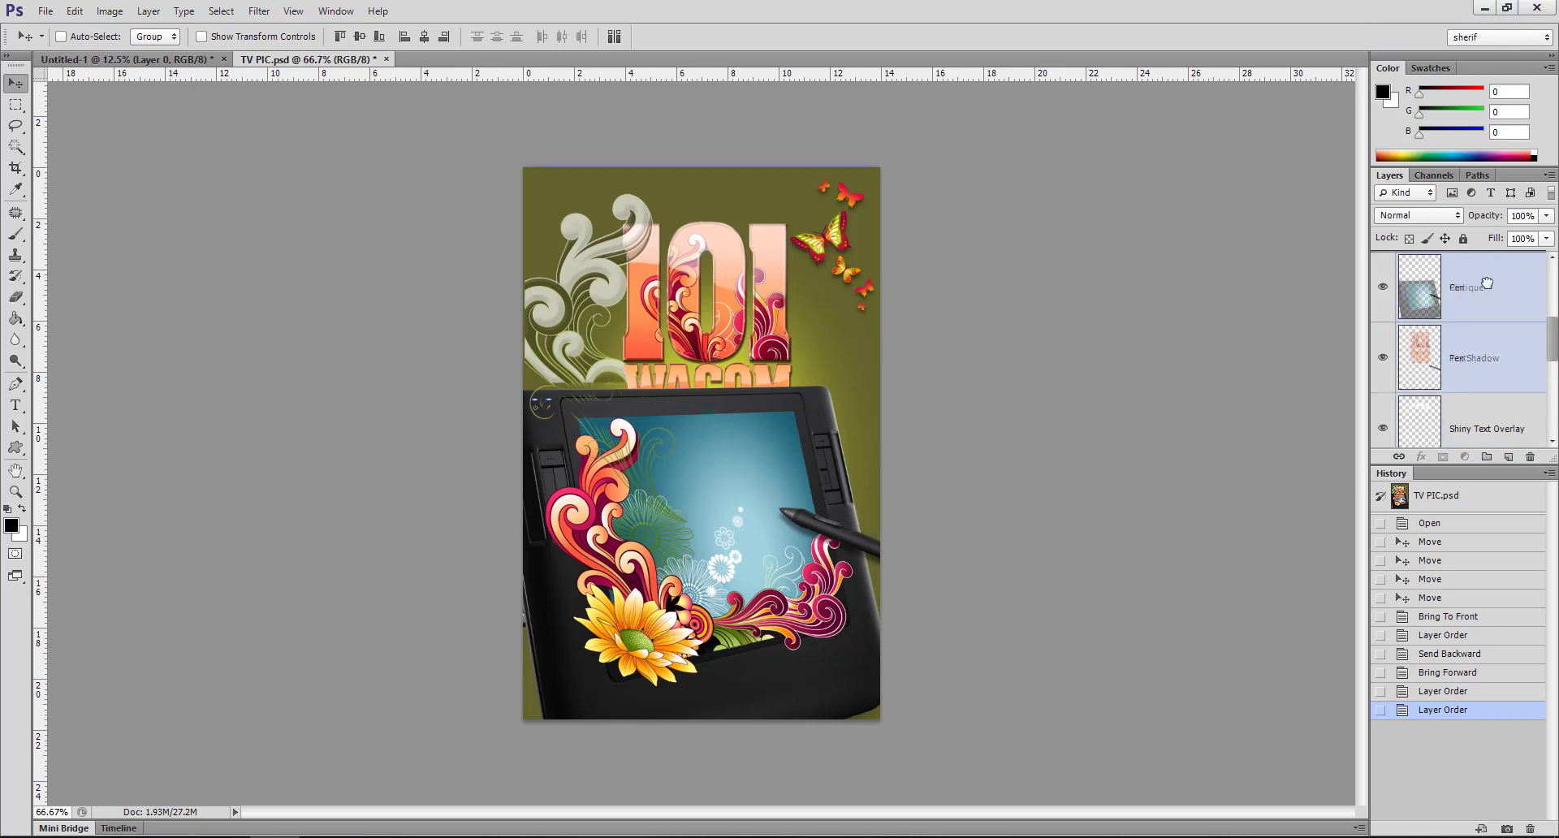
left_click_drag(1486, 283, 1488, 348)
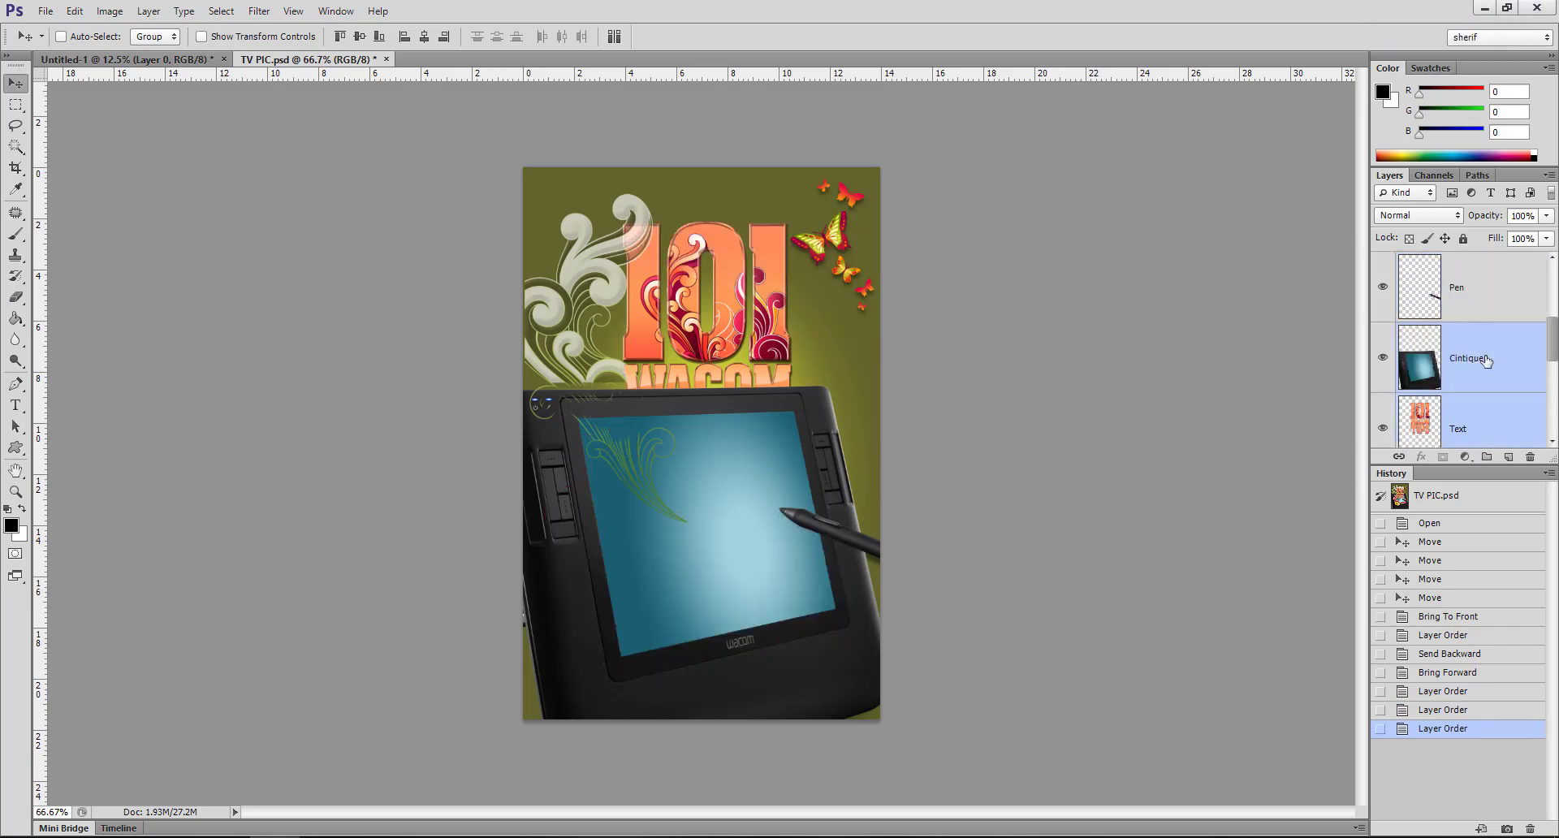
scroll(1485, 406, "down", 2)
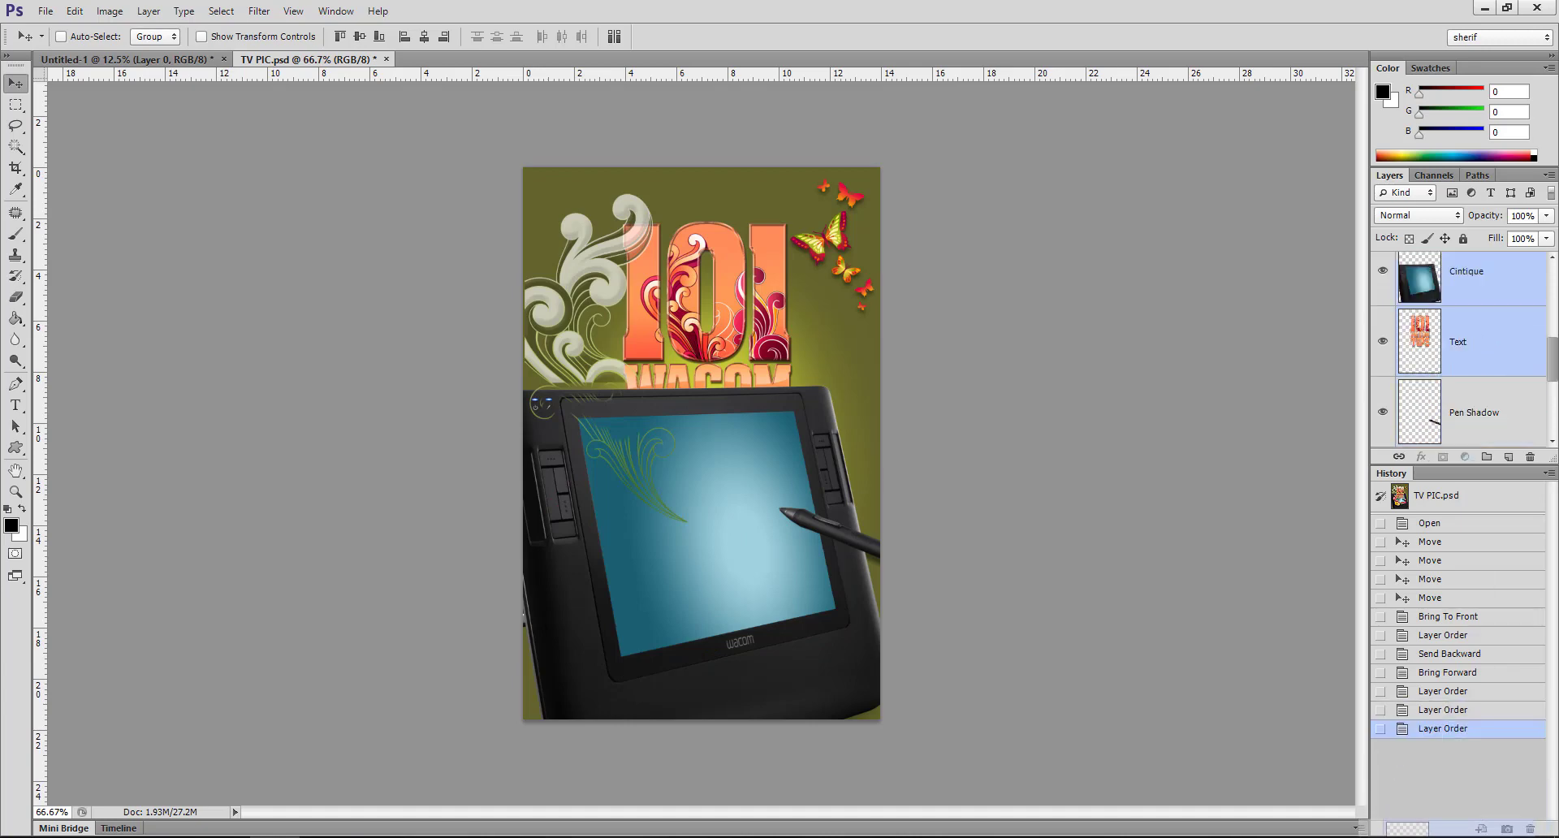
scroll(1484, 357, "down", 2)
mouse_move(1486, 280)
left_mouse_down()
mouse_move(1495, 365)
mouse_move(1482, 315)
left_mouse_up()
- Move the Flowers layer above the Text layer
left_click(1494, 365)
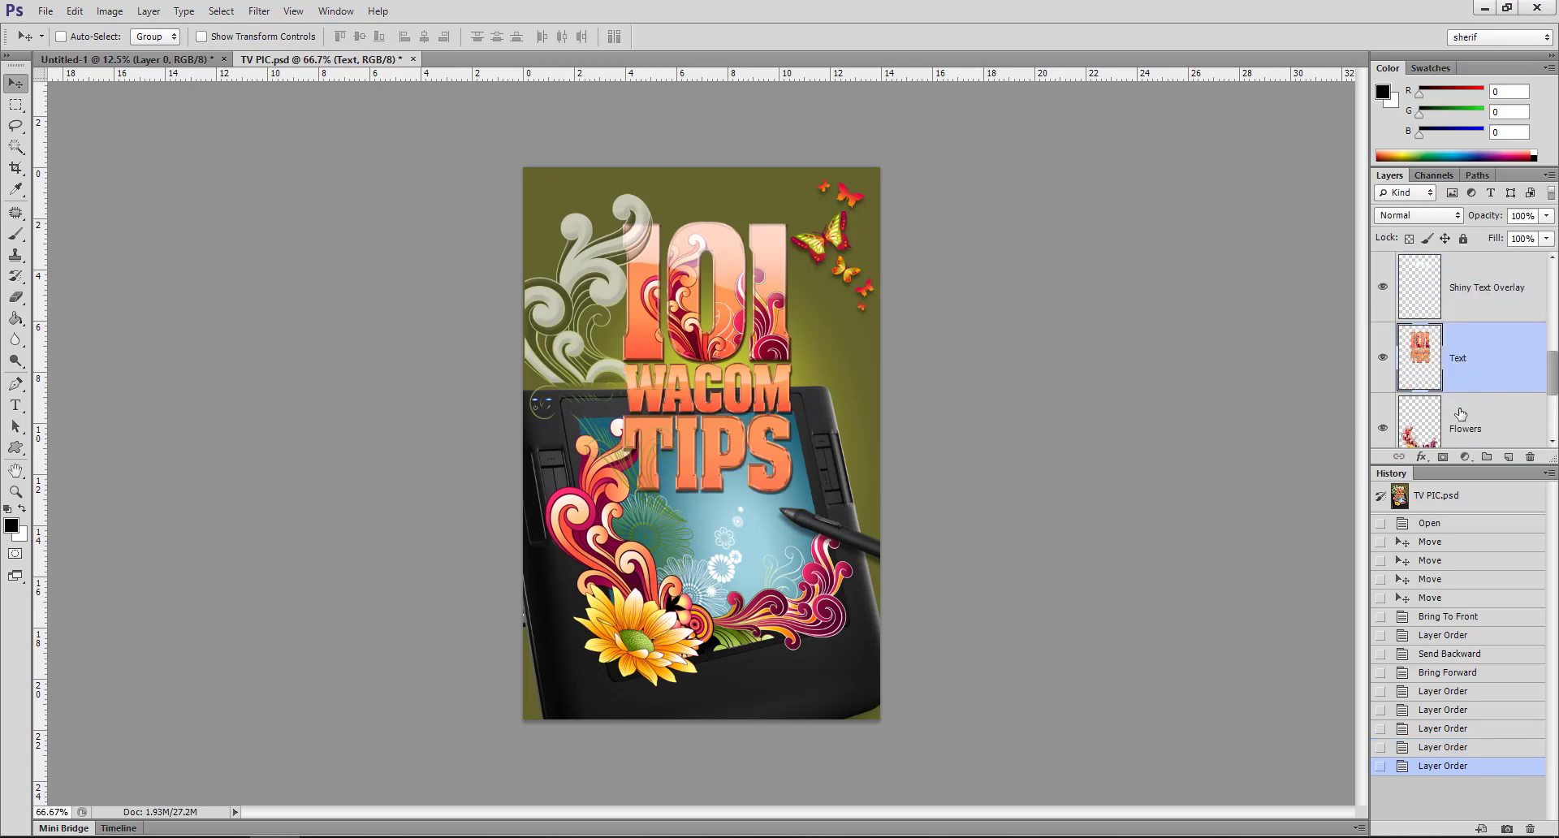
left_click_drag(1461, 415, 1472, 341)
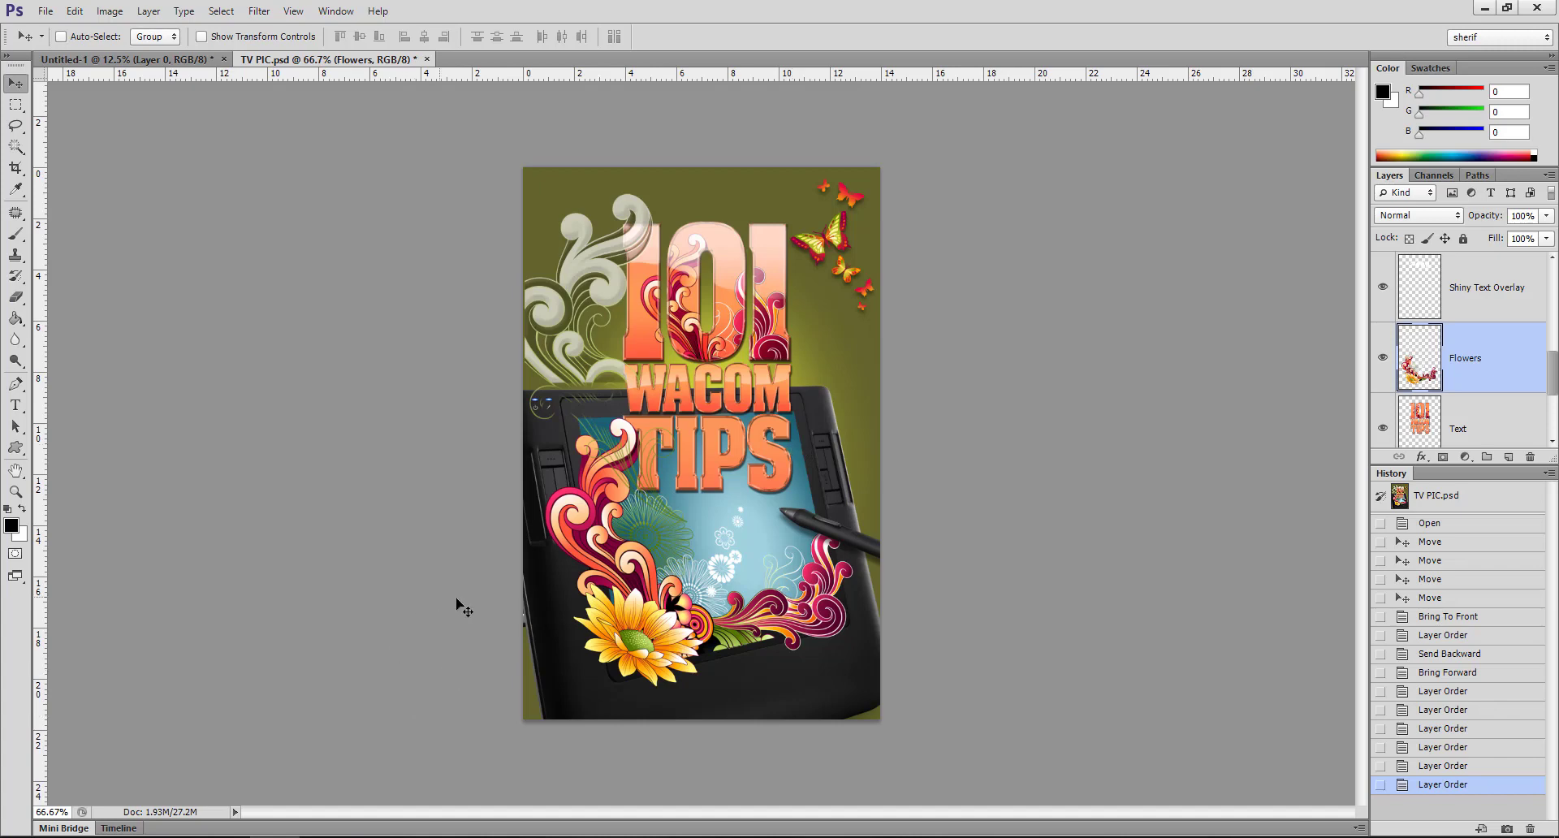
scroll(1425, 345, "up", 3)
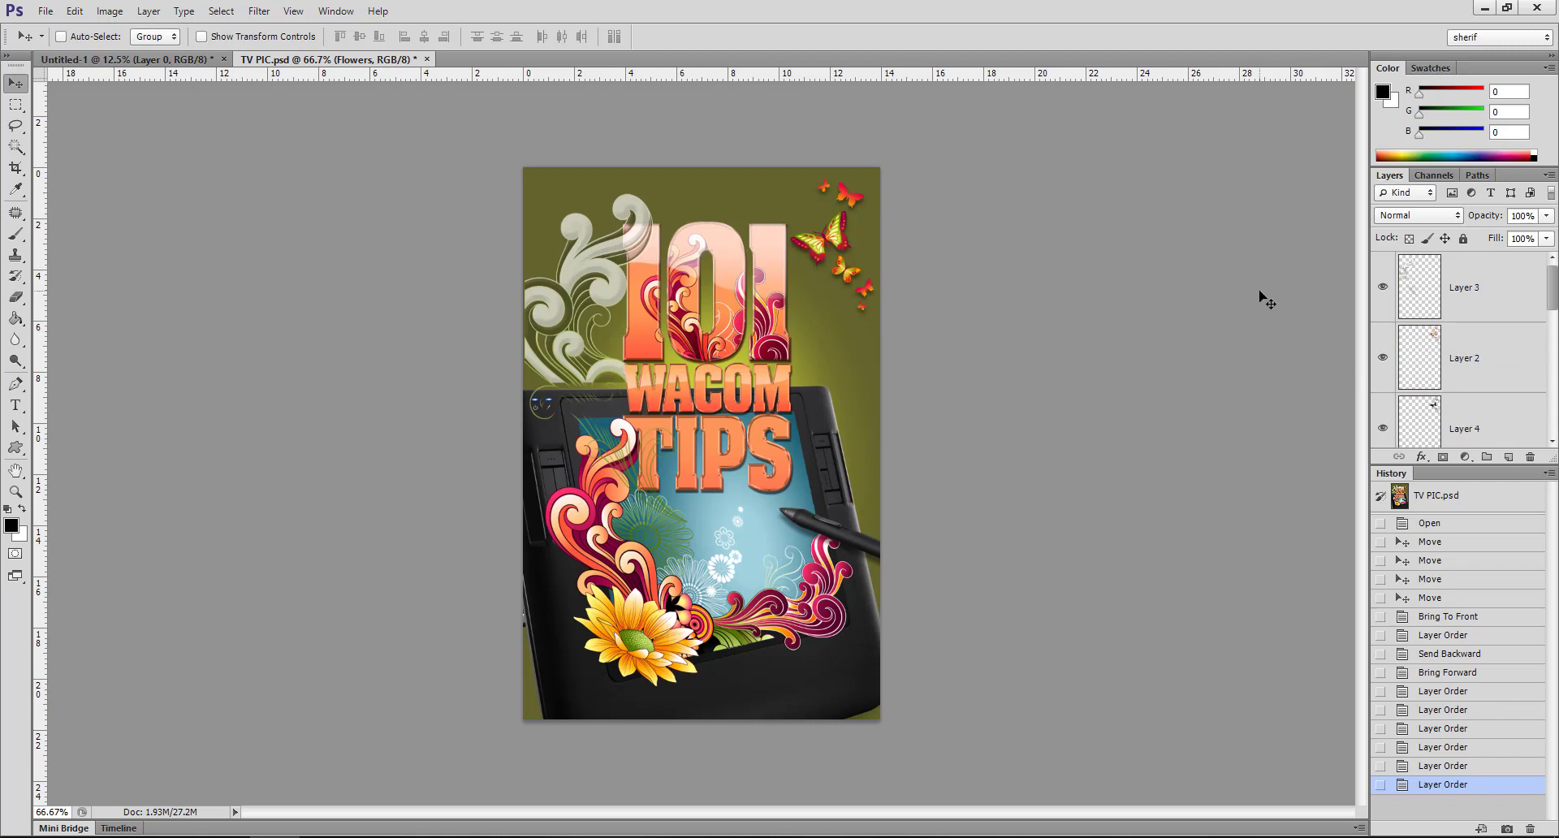
left_click(1483, 300)
left_click(1486, 382, "shift")
left_click(1482, 426, "shift")
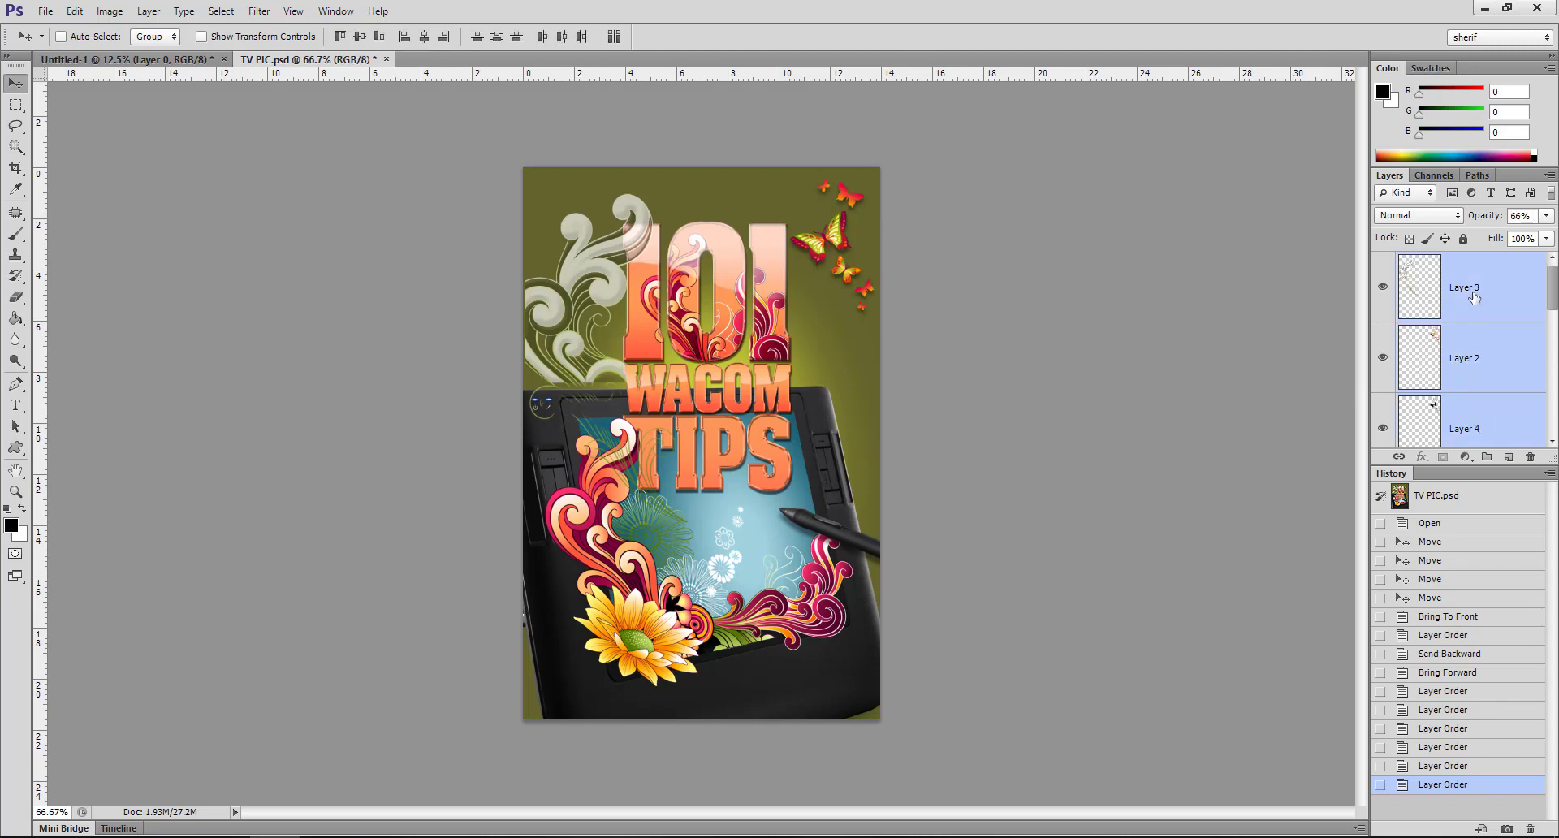
left_click_drag(733, 408, 728, 397)
left_click(1492, 367)
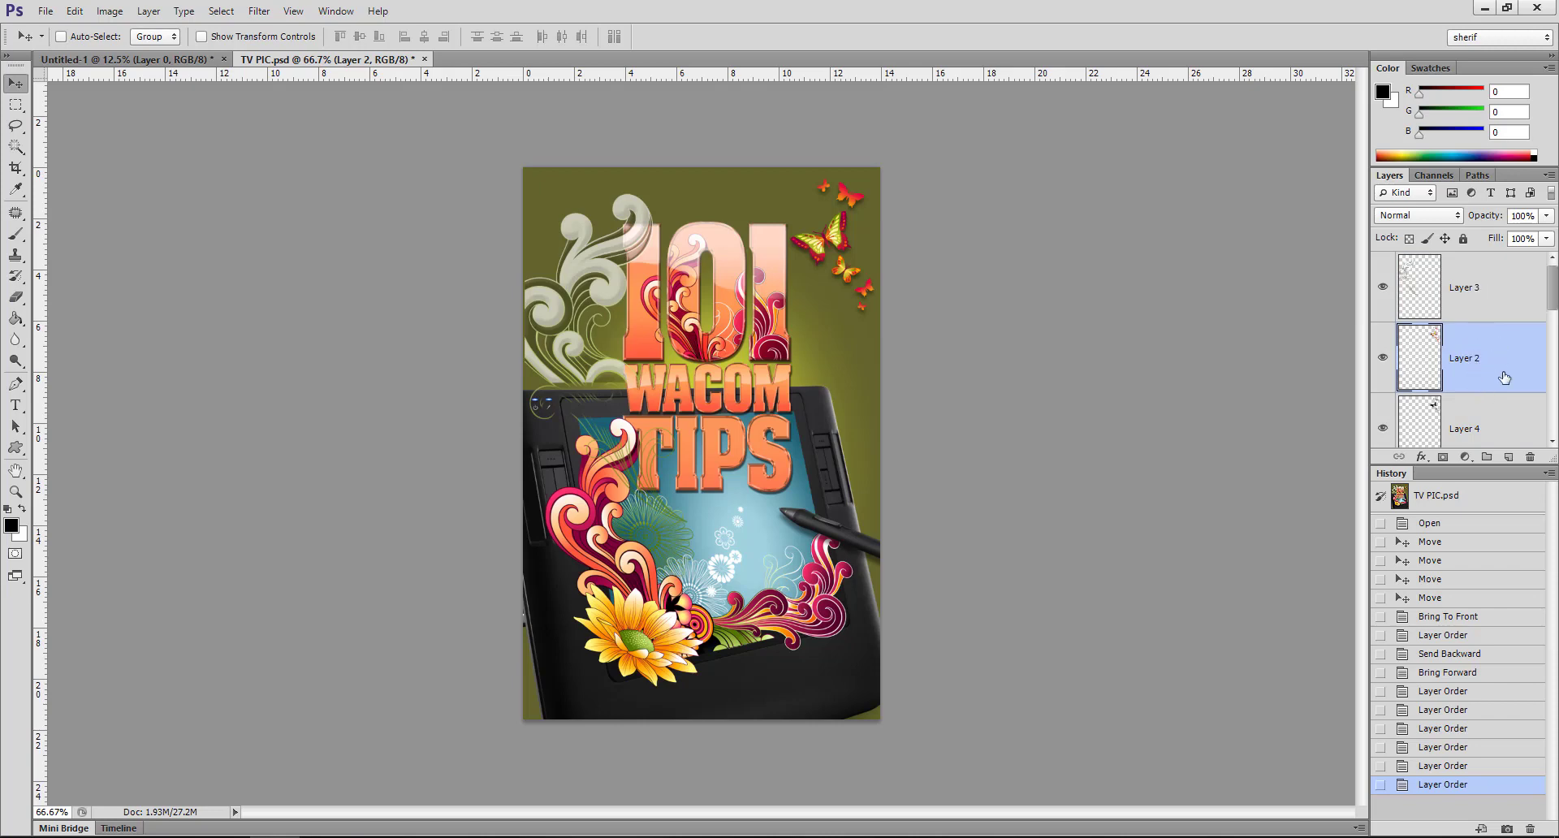
scroll(1462, 363, "down", 2)
scroll(1451, 364, "down", 2)
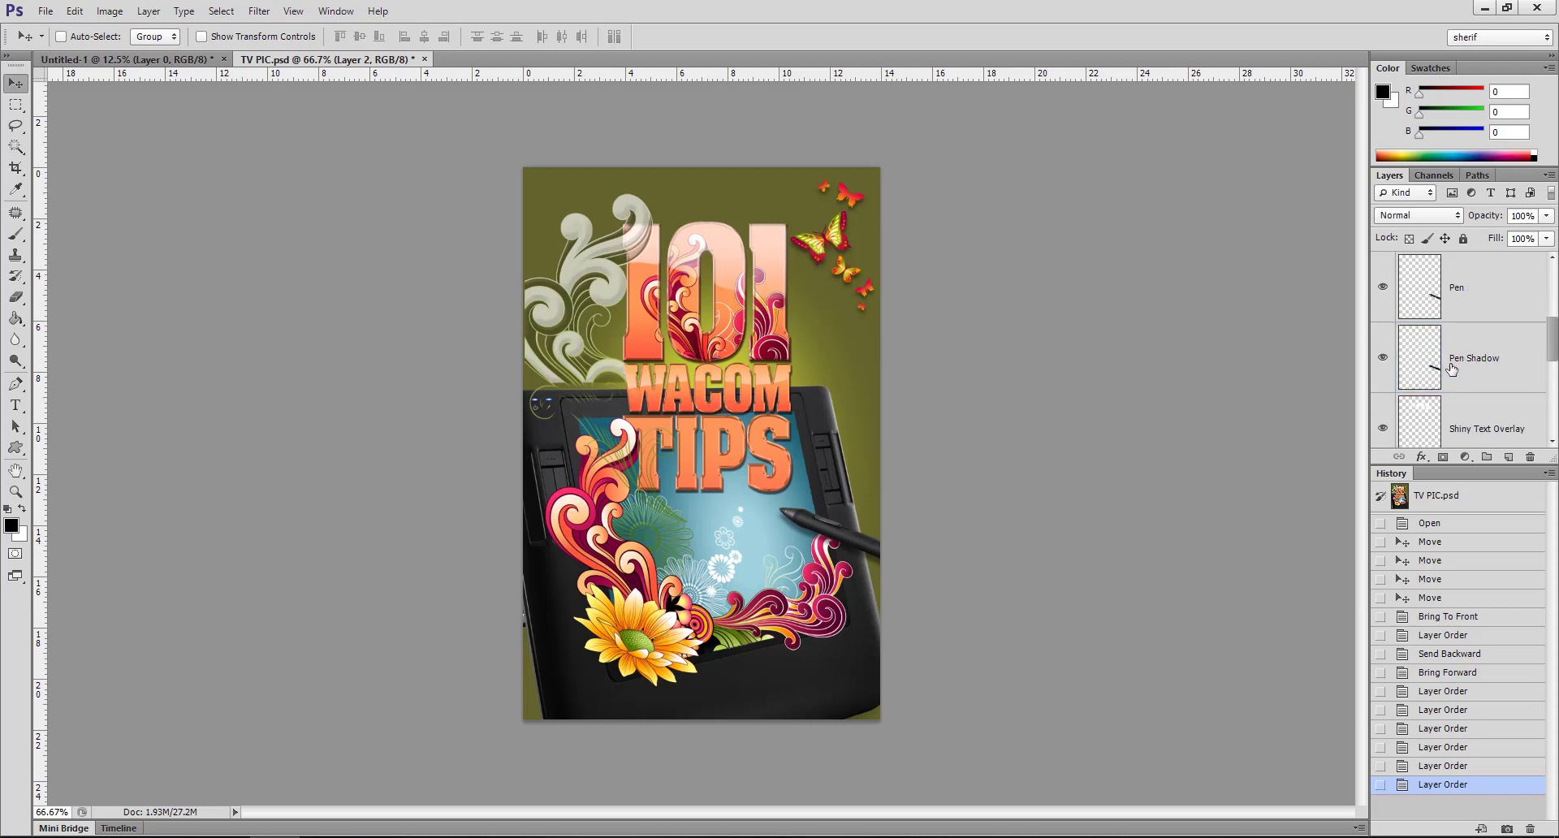
left_click(1466, 318)
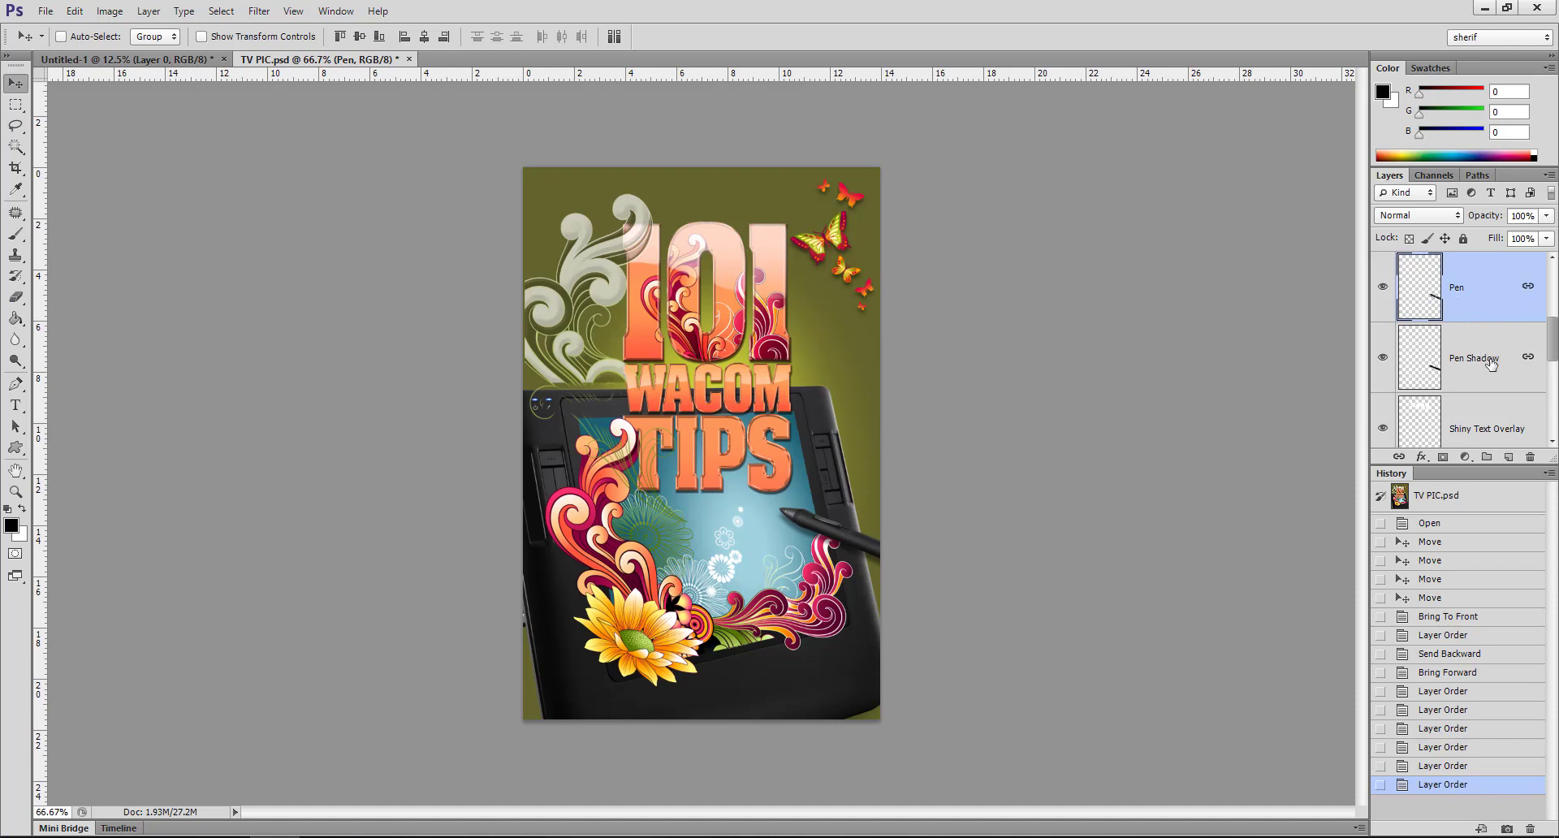
left_click_drag(1445, 302, 1492, 392)
scroll(1492, 389, "down", 3)
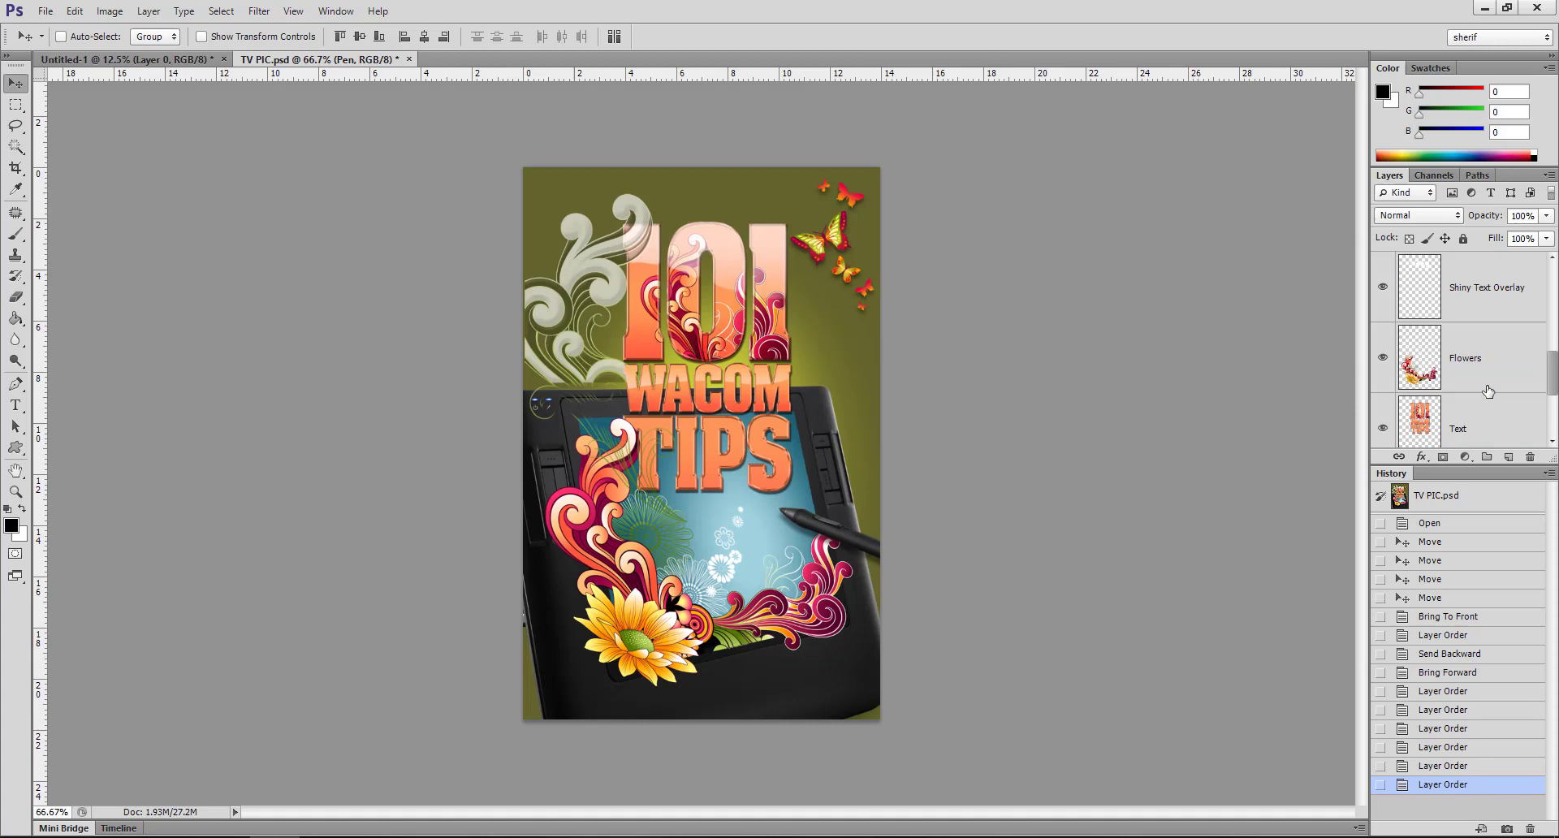
- Shift the 101 WACOM TIPS title left, then try moving the flowers and undo it
left_click(1486, 429)
left_click_drag(812, 401, 792, 401)
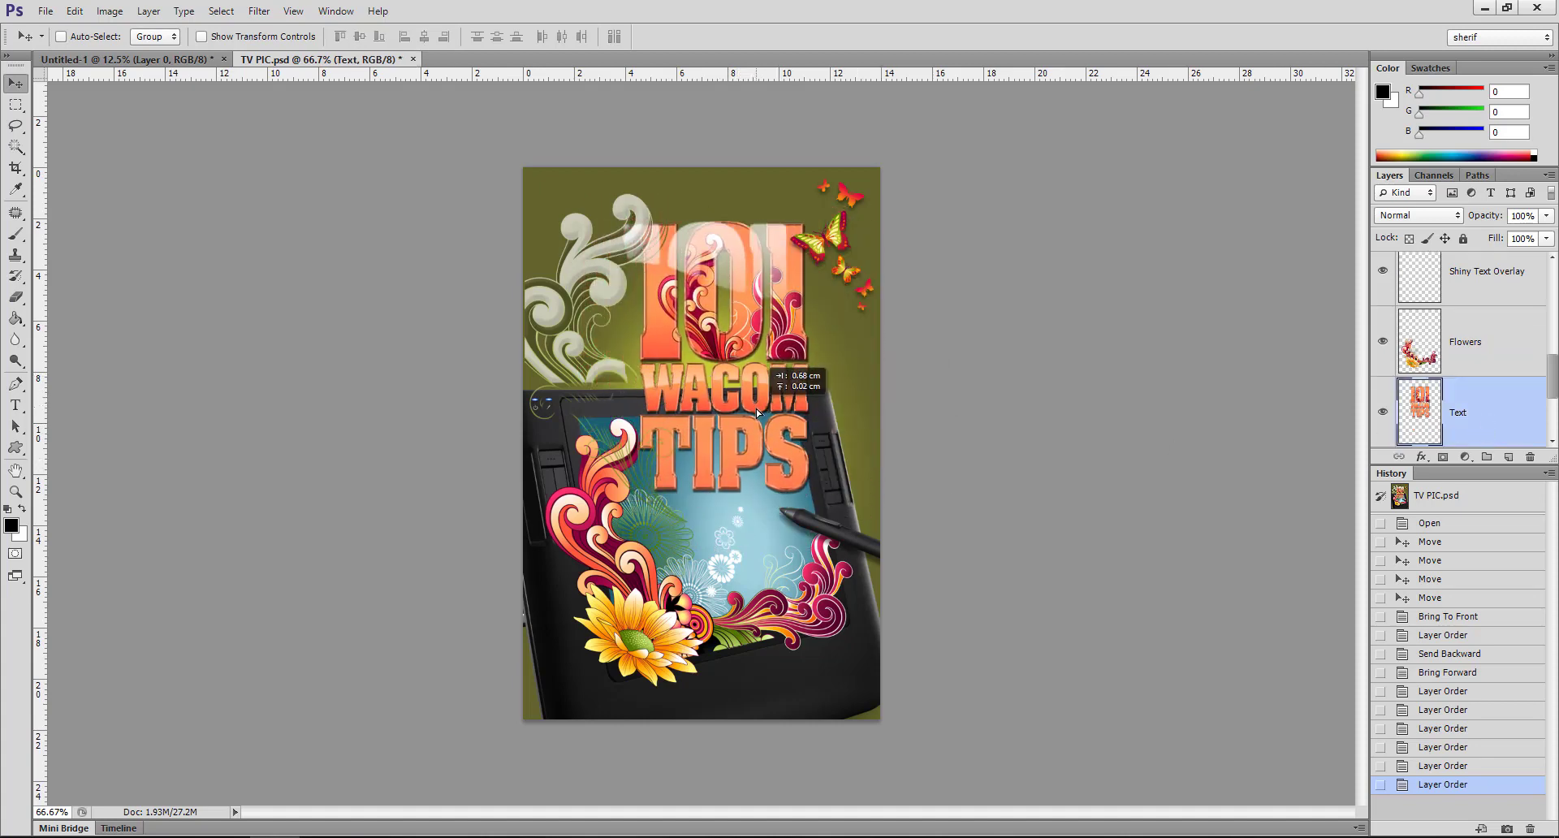
left_click_drag(791, 401, 742, 416)
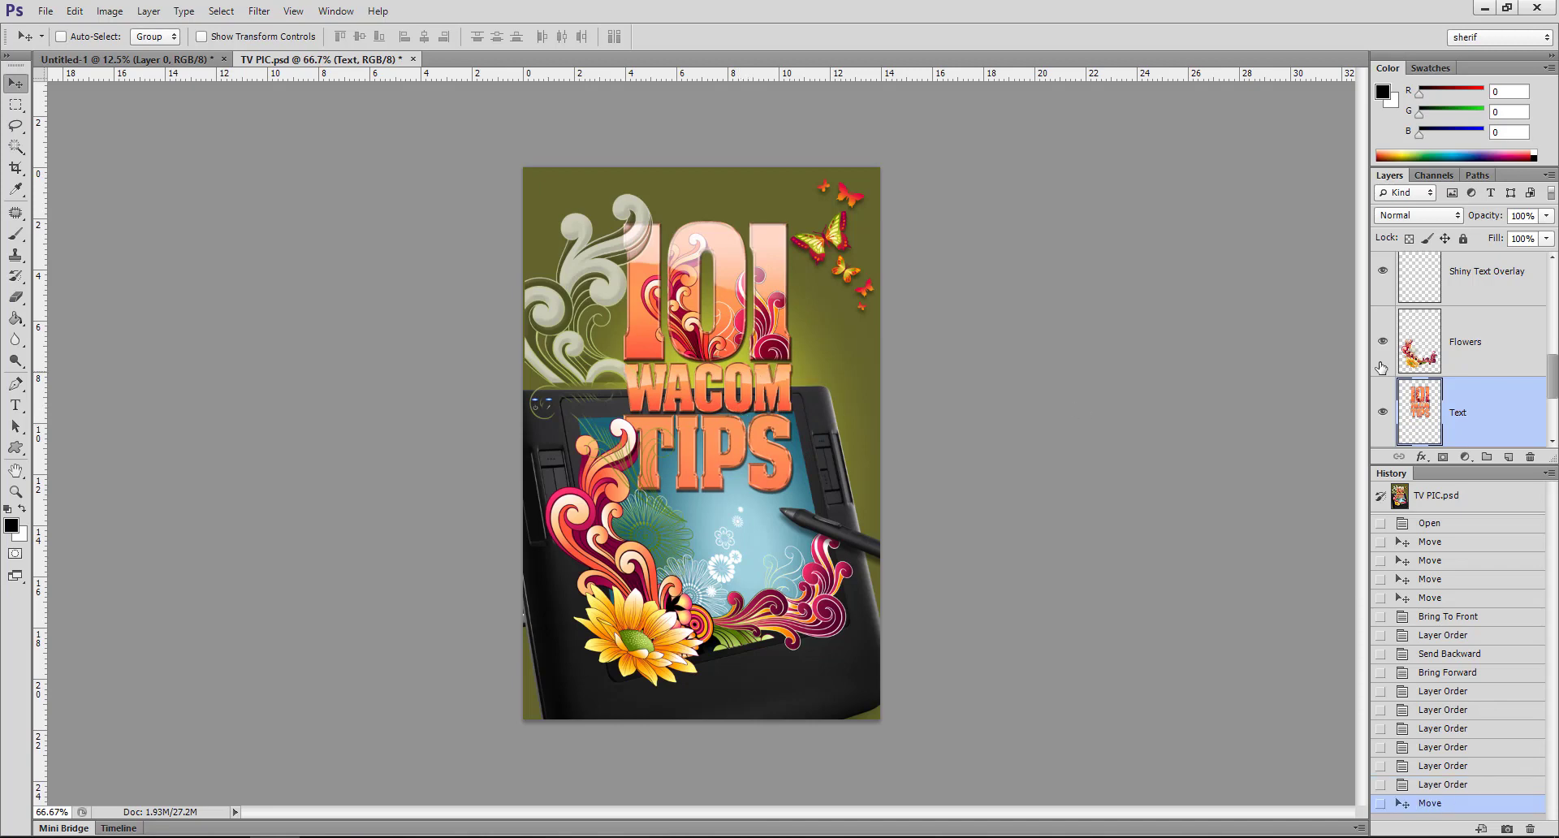
left_click(1487, 355)
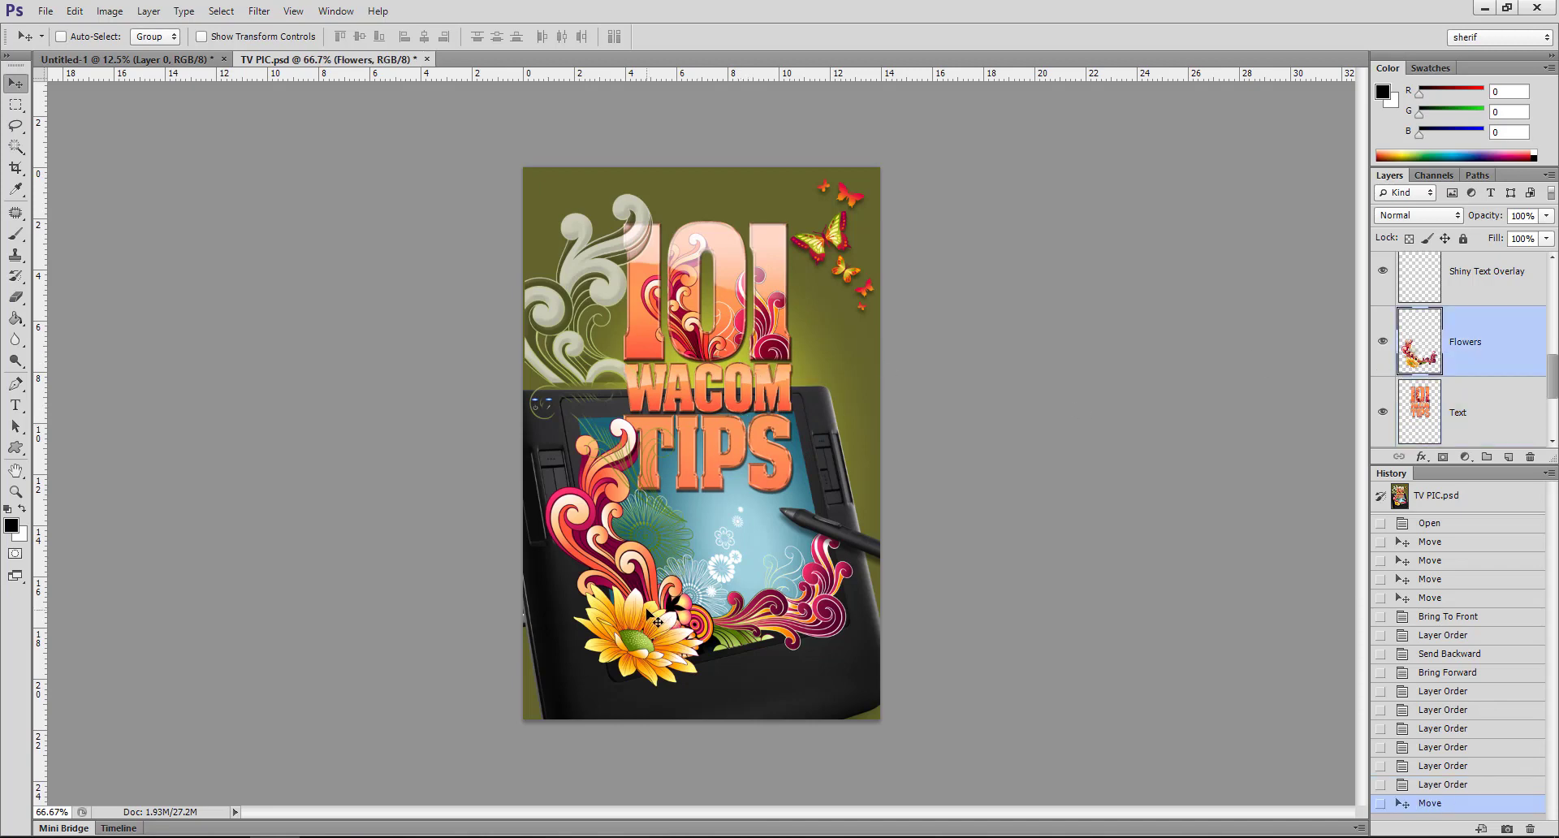
left_click_drag(647, 614, 656, 595)
key("ctrl+z")
- Link the Flowers and Text layers using Link Layers
left_click(1486, 417, "shift")
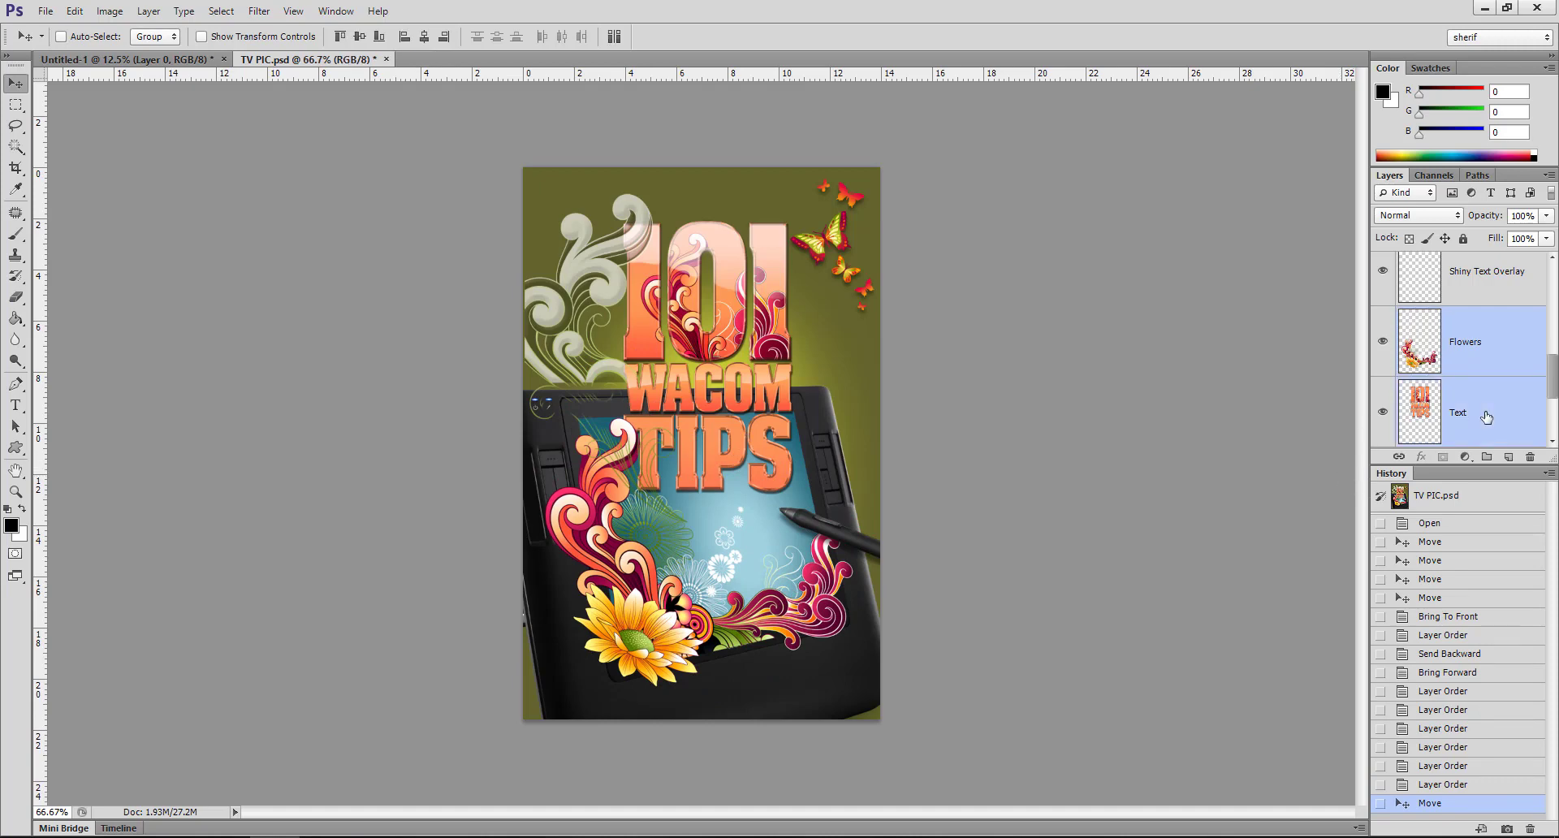
left_click(151, 12)
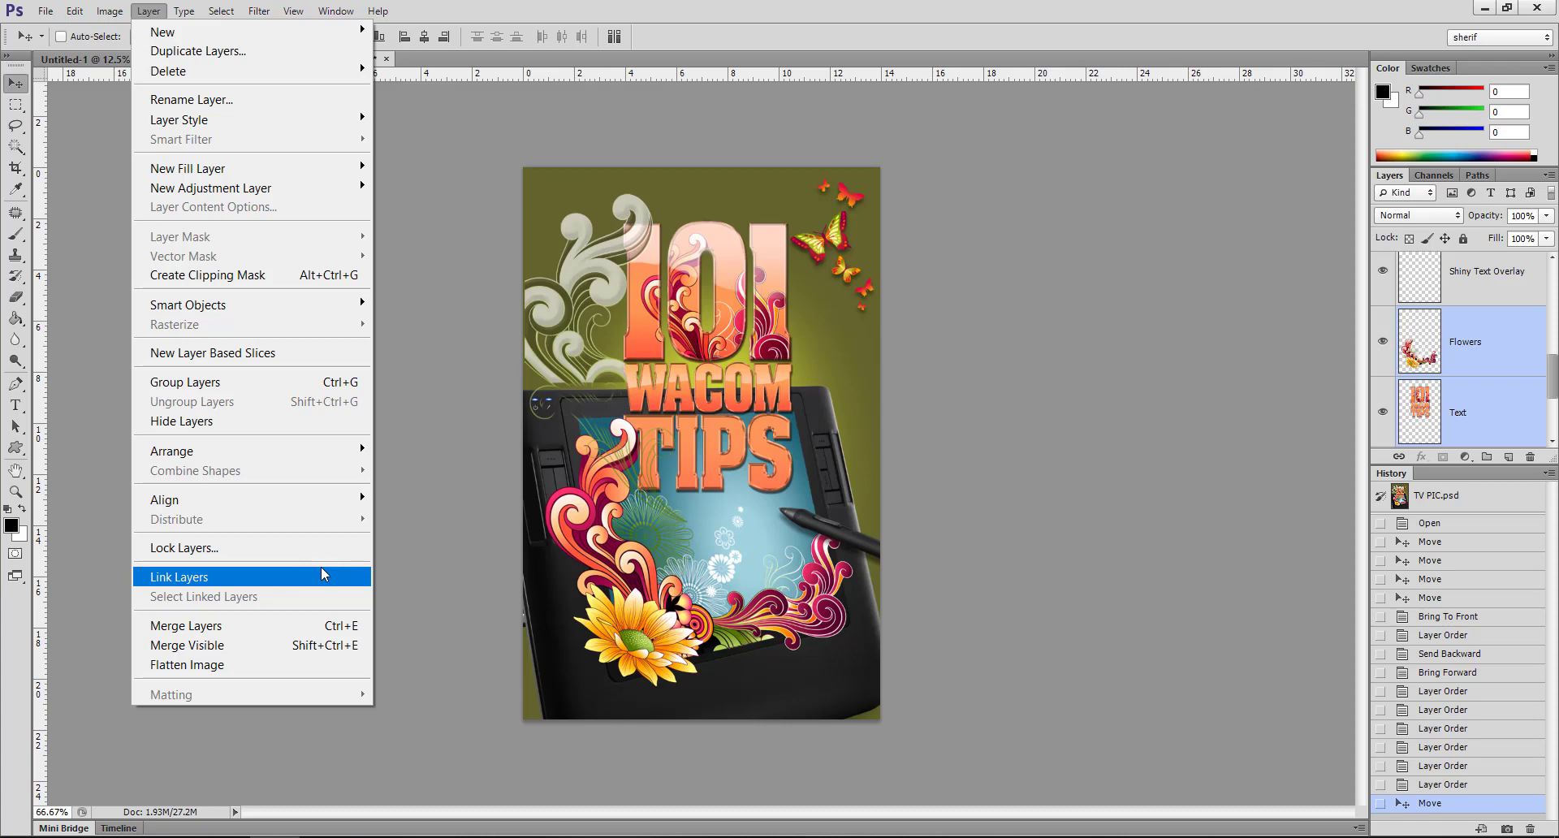
right_click(1489, 357)
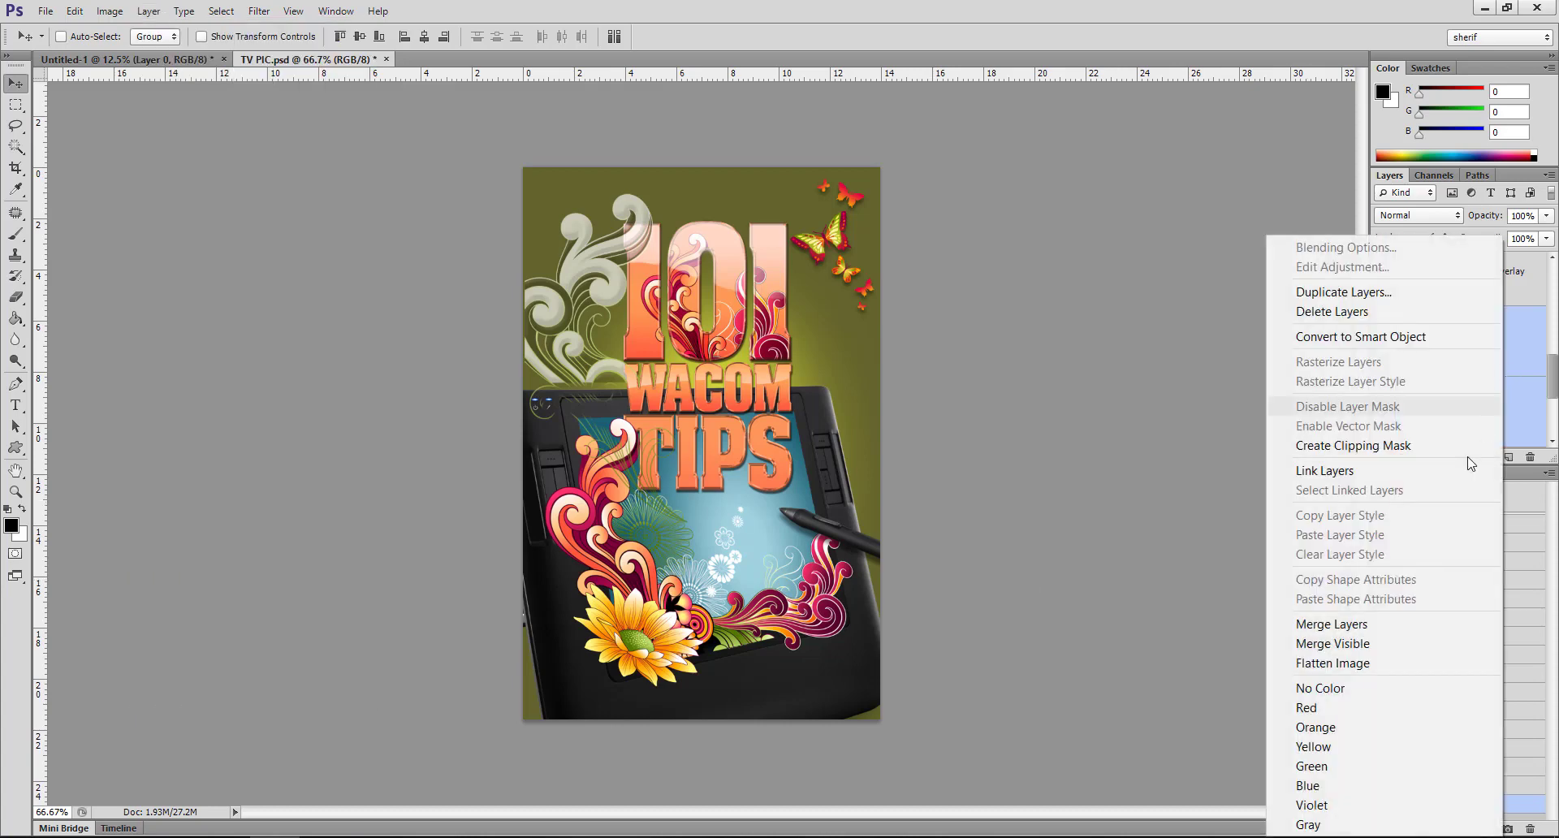
left_click(1378, 471)
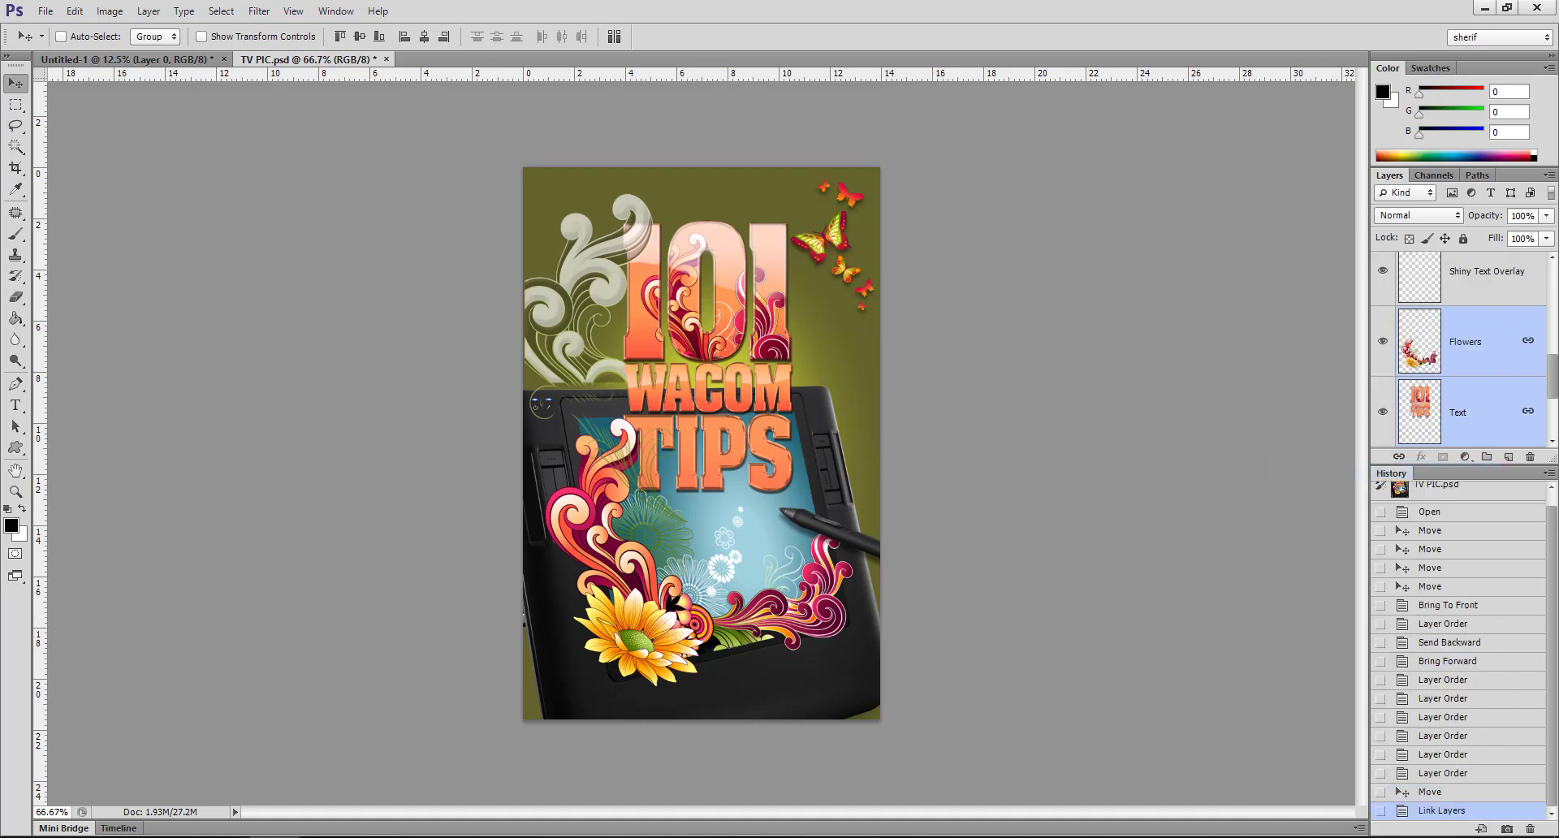
left_click(1473, 346)
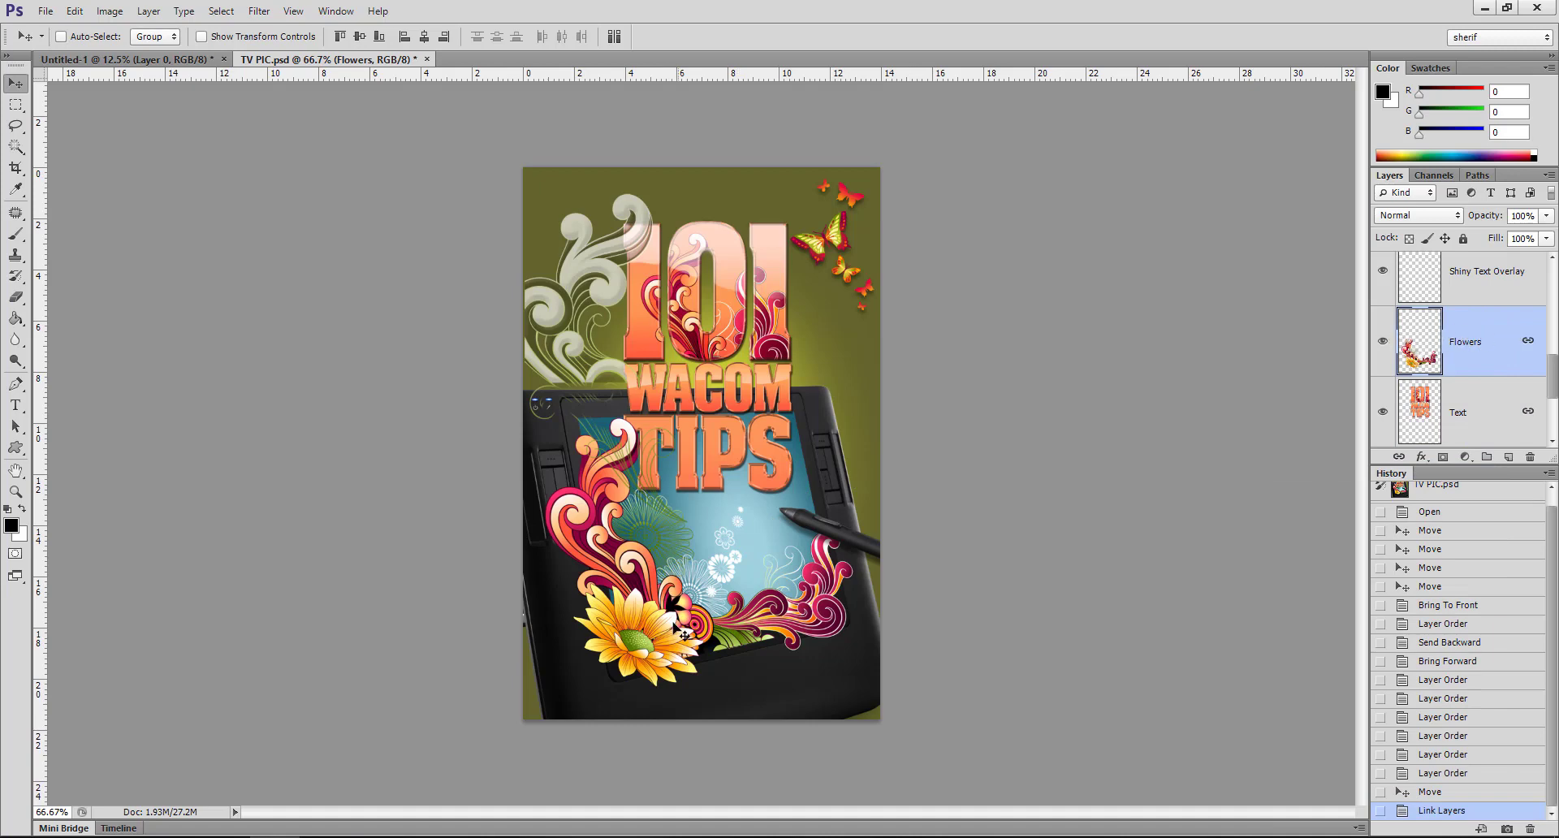
- Drag the linked flowers and title left together, then unlink the Flowers and Text layers
mouse_move(672, 633)
left_mouse_down()
mouse_move(715, 488)
mouse_move(638, 641)
left_mouse_up()
key("z")
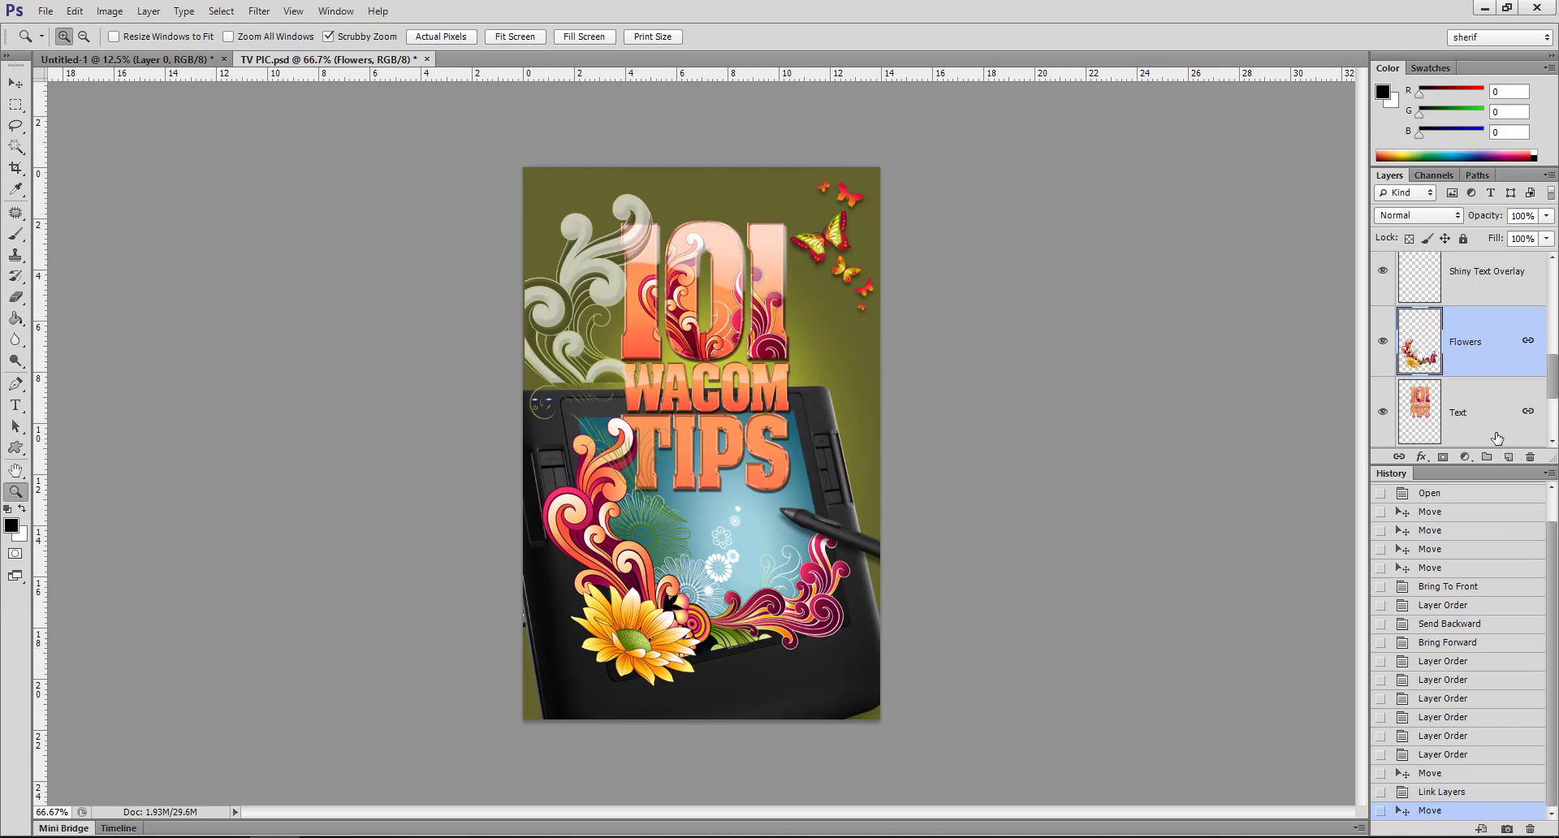
right_click(1493, 366)
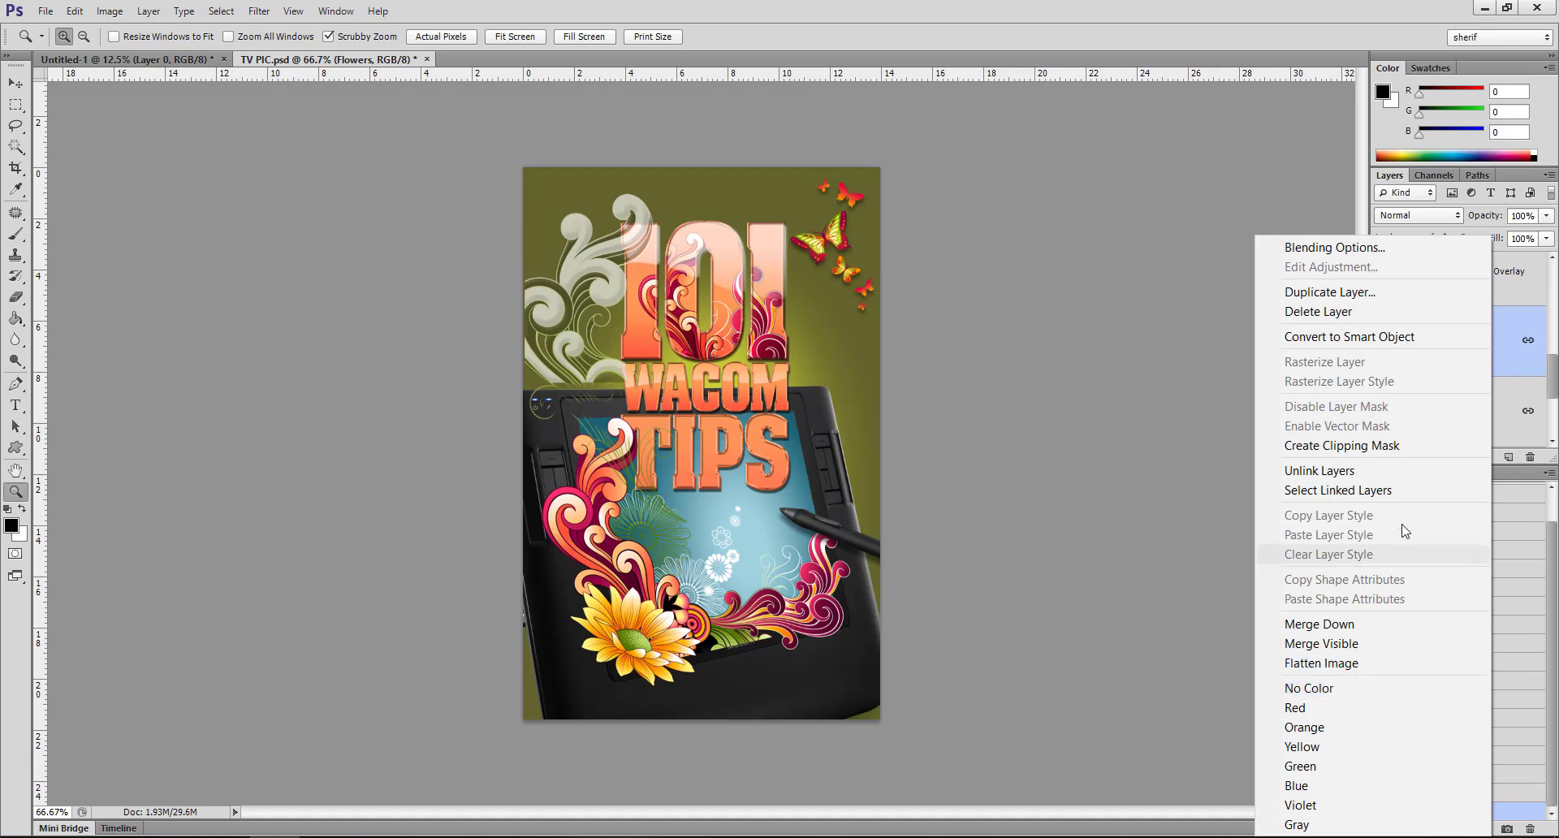
left_click(1393, 478)
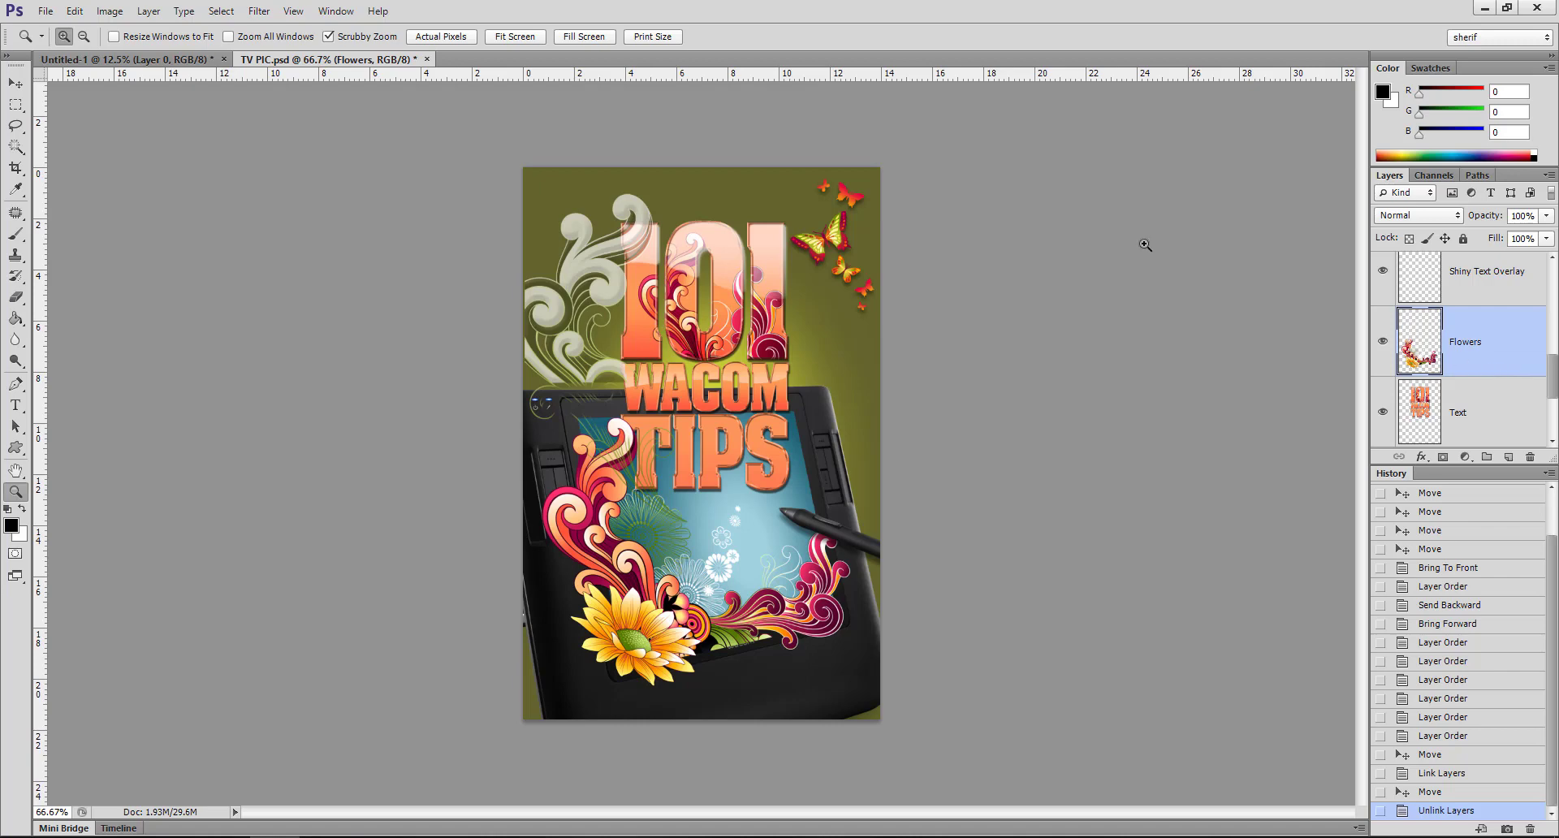
left_click(148, 12)
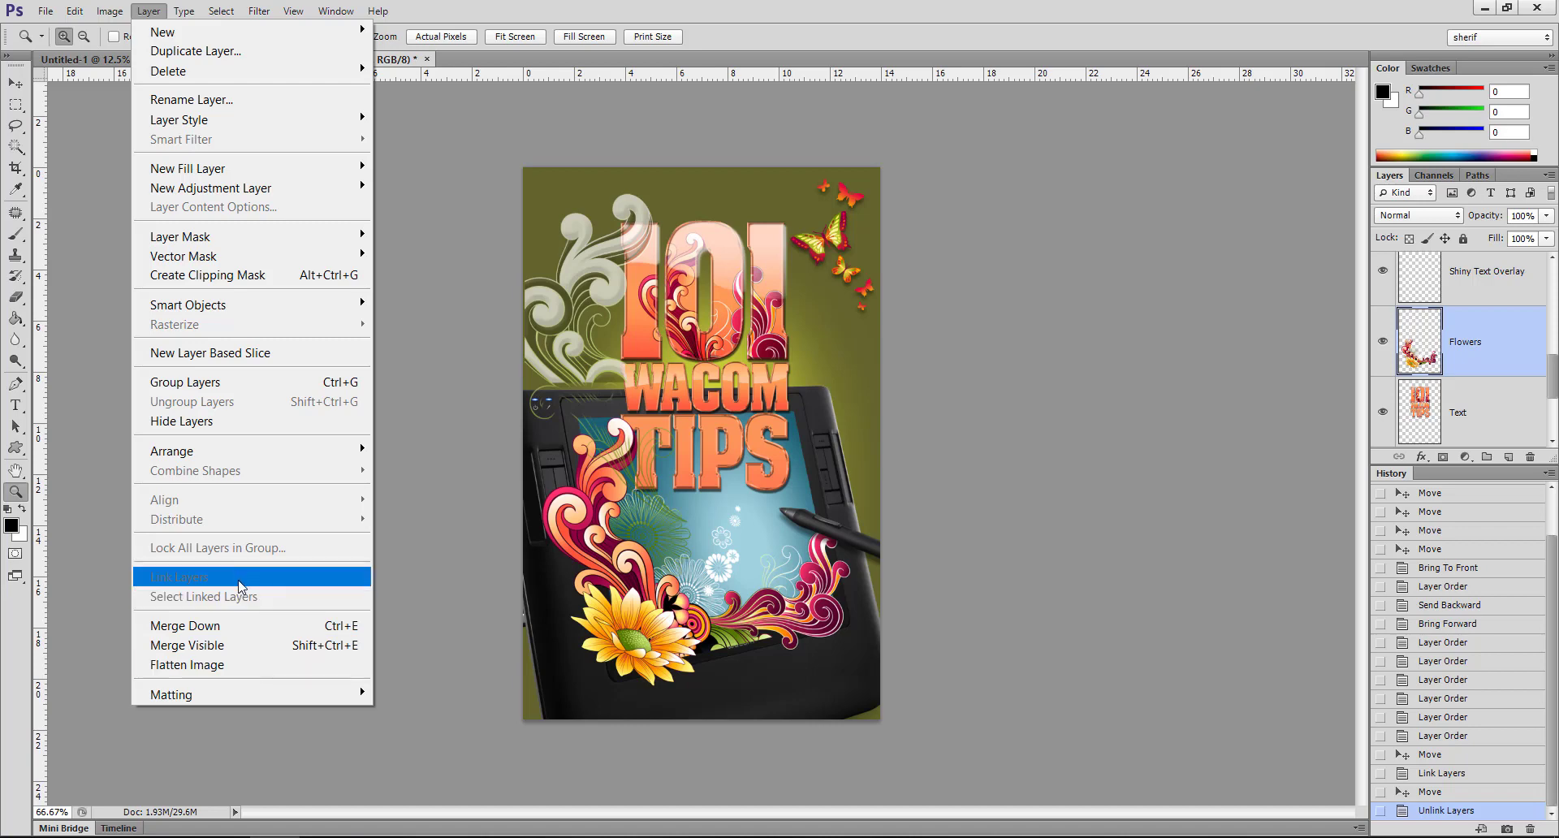
- Select Flowers and Text, merge them with Merge Layers, then undo the merge
left_click(1488, 411)
left_click(1487, 411, "ctrl")
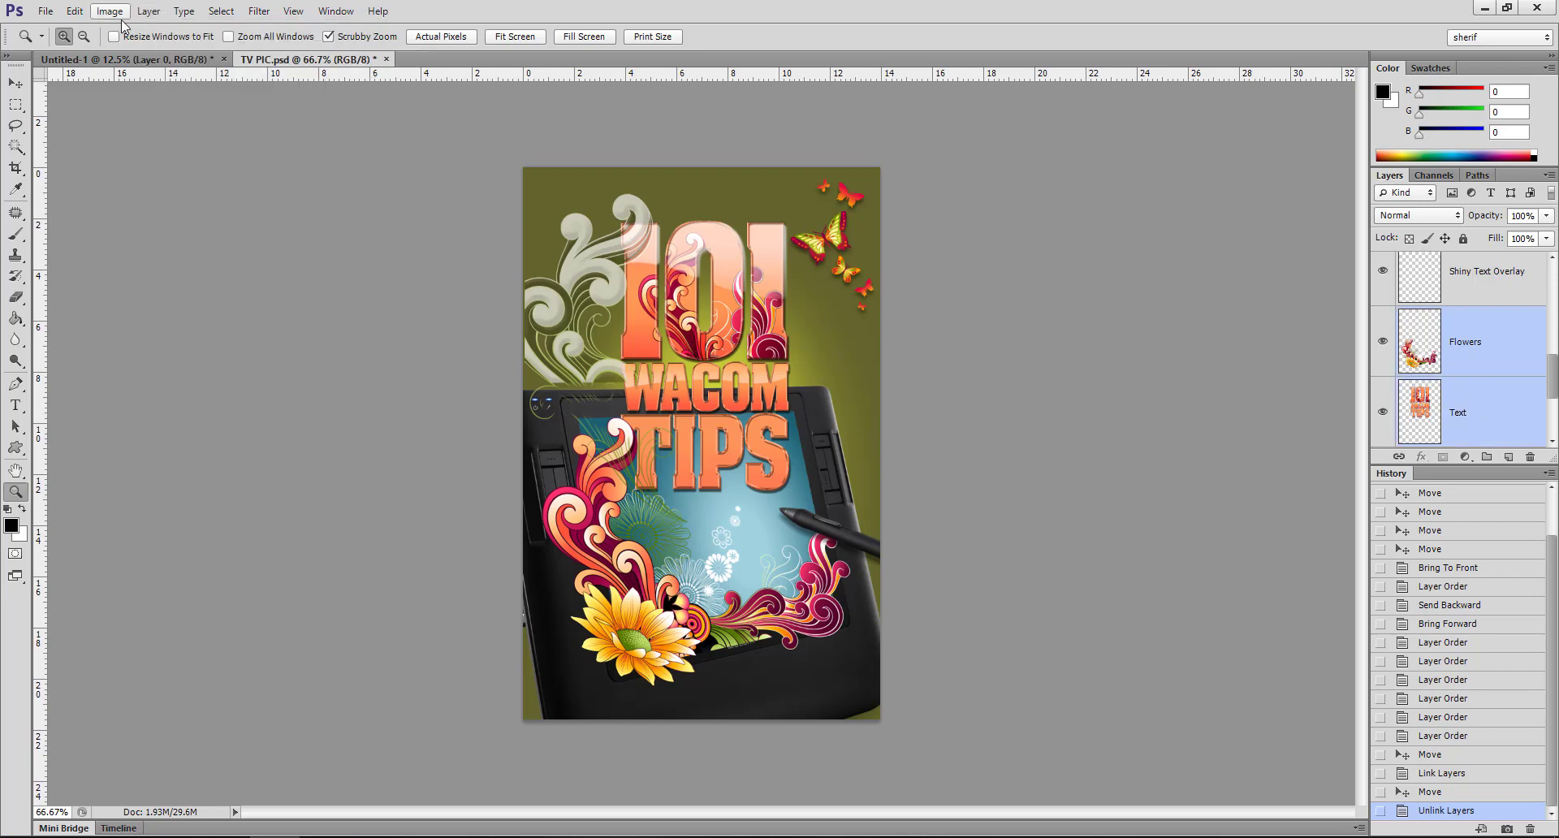
left_click(148, 10)
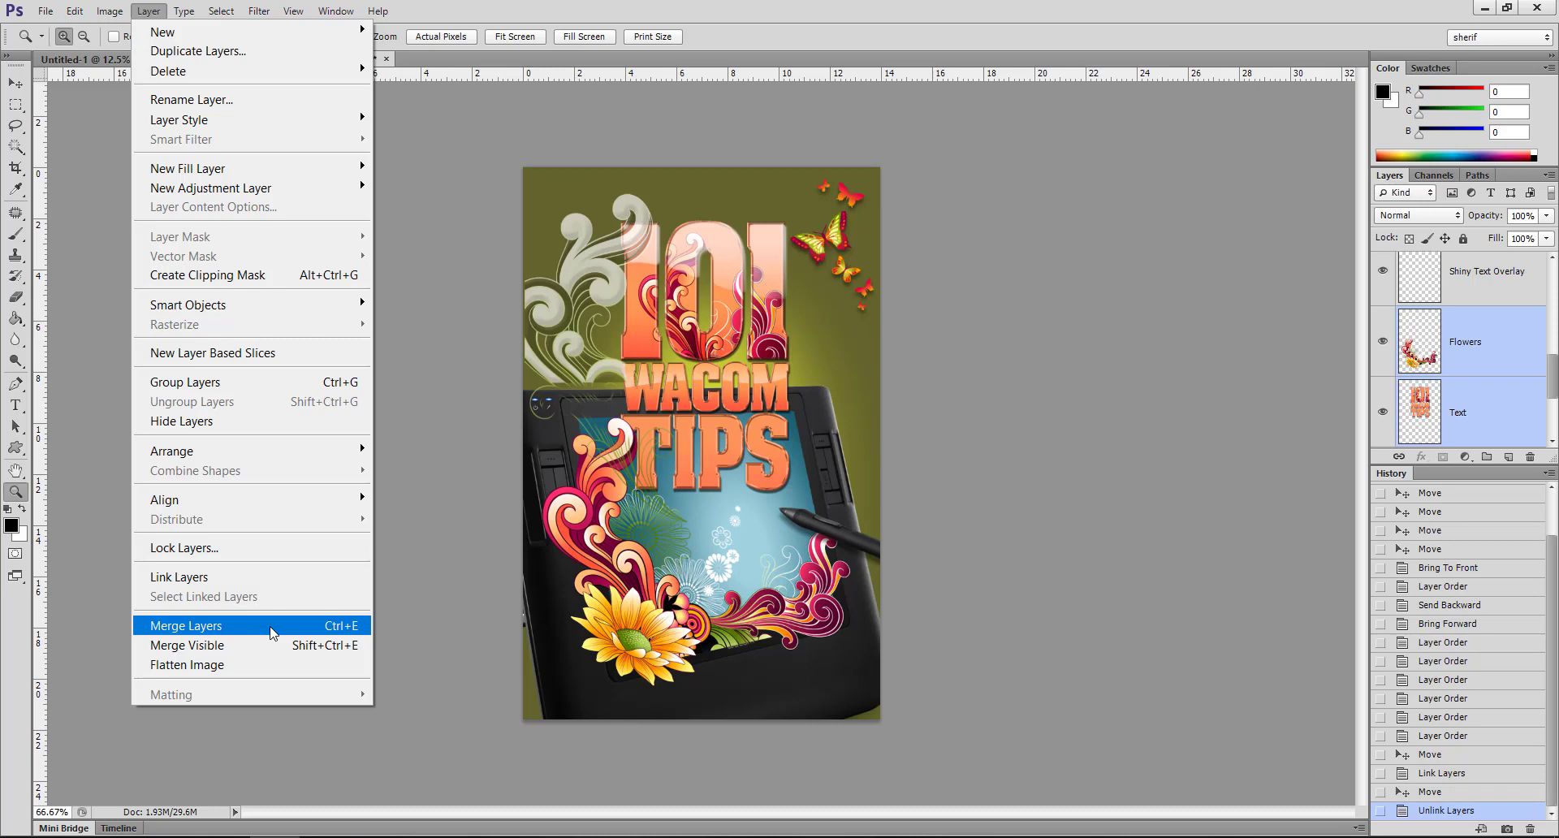
left_click(271, 626)
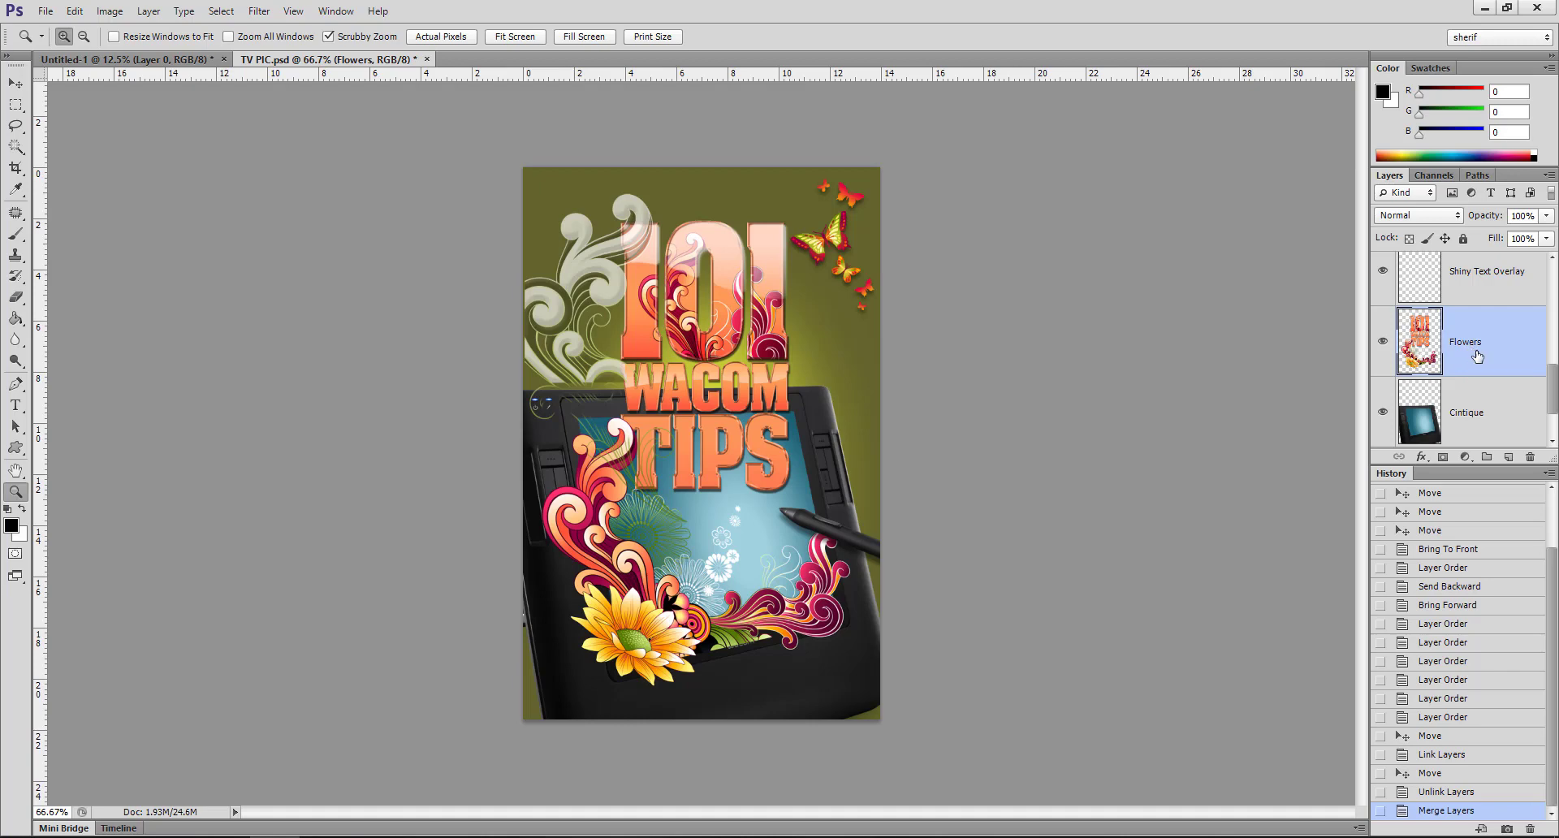
key("ctrl+z")
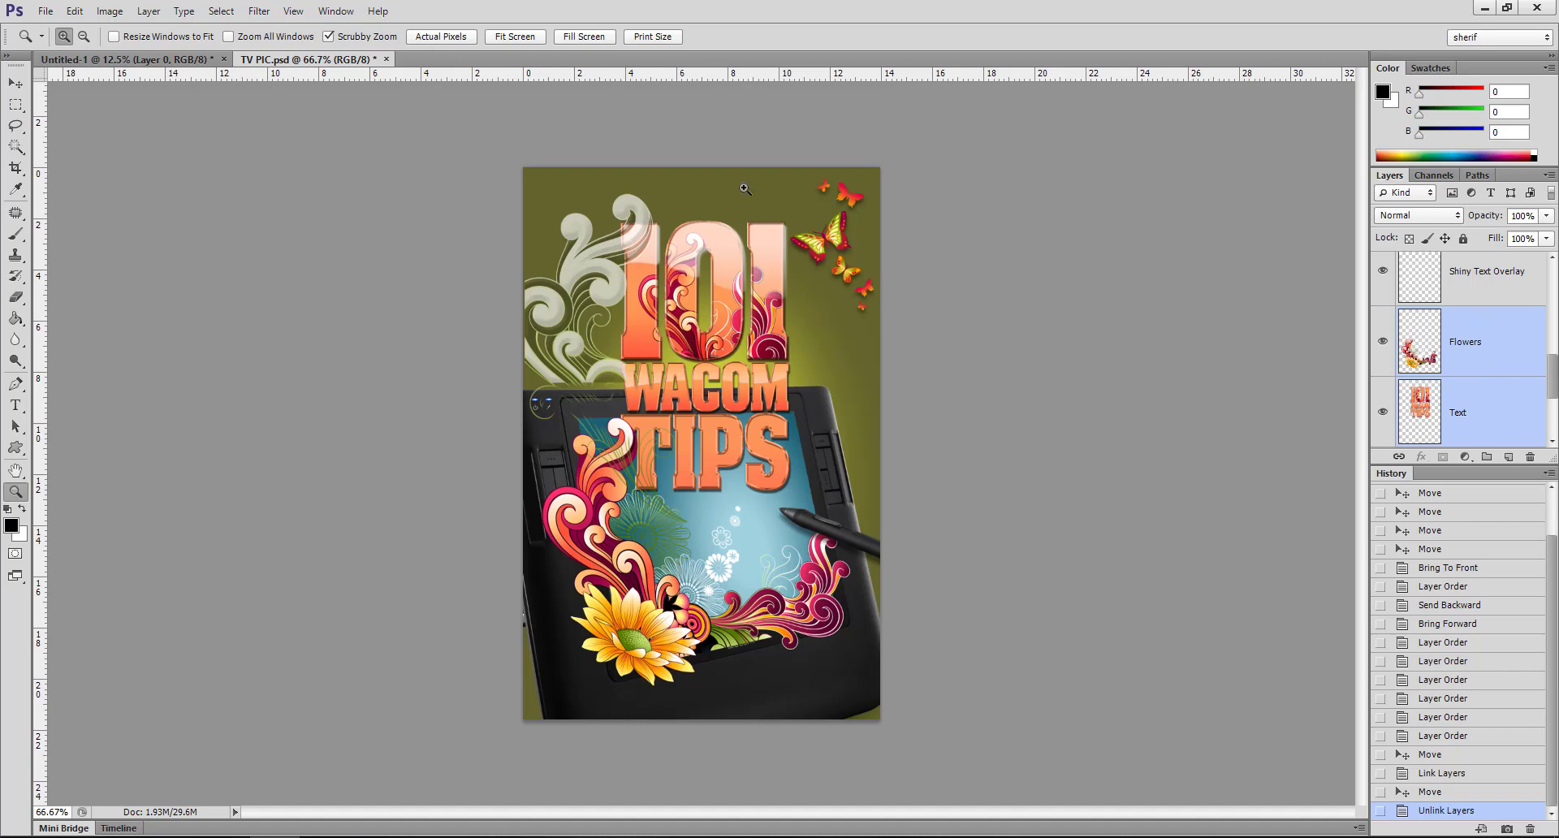
left_click(152, 11)
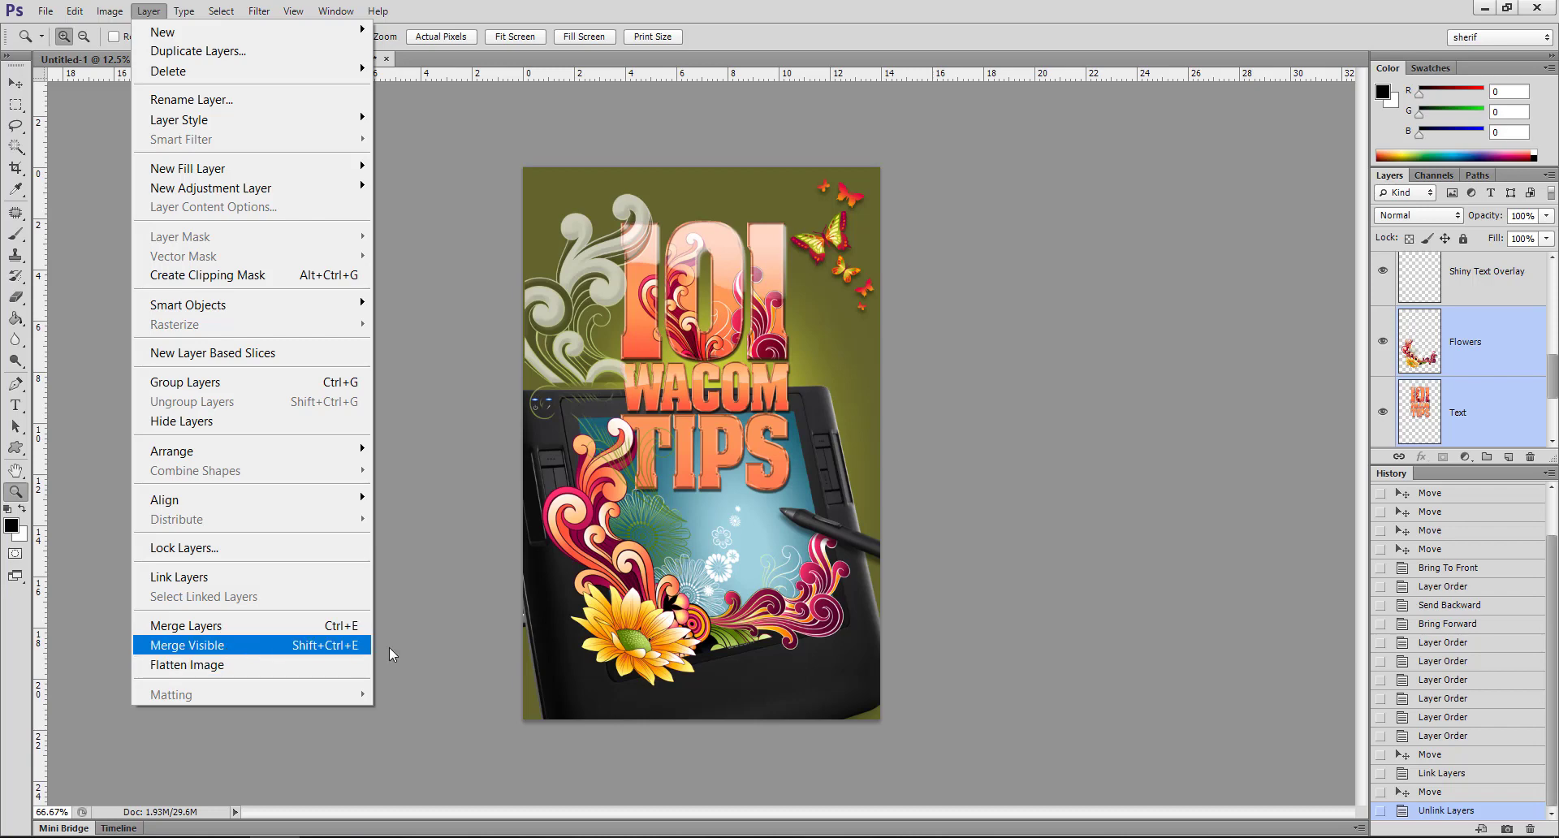
left_click(1356, 402)
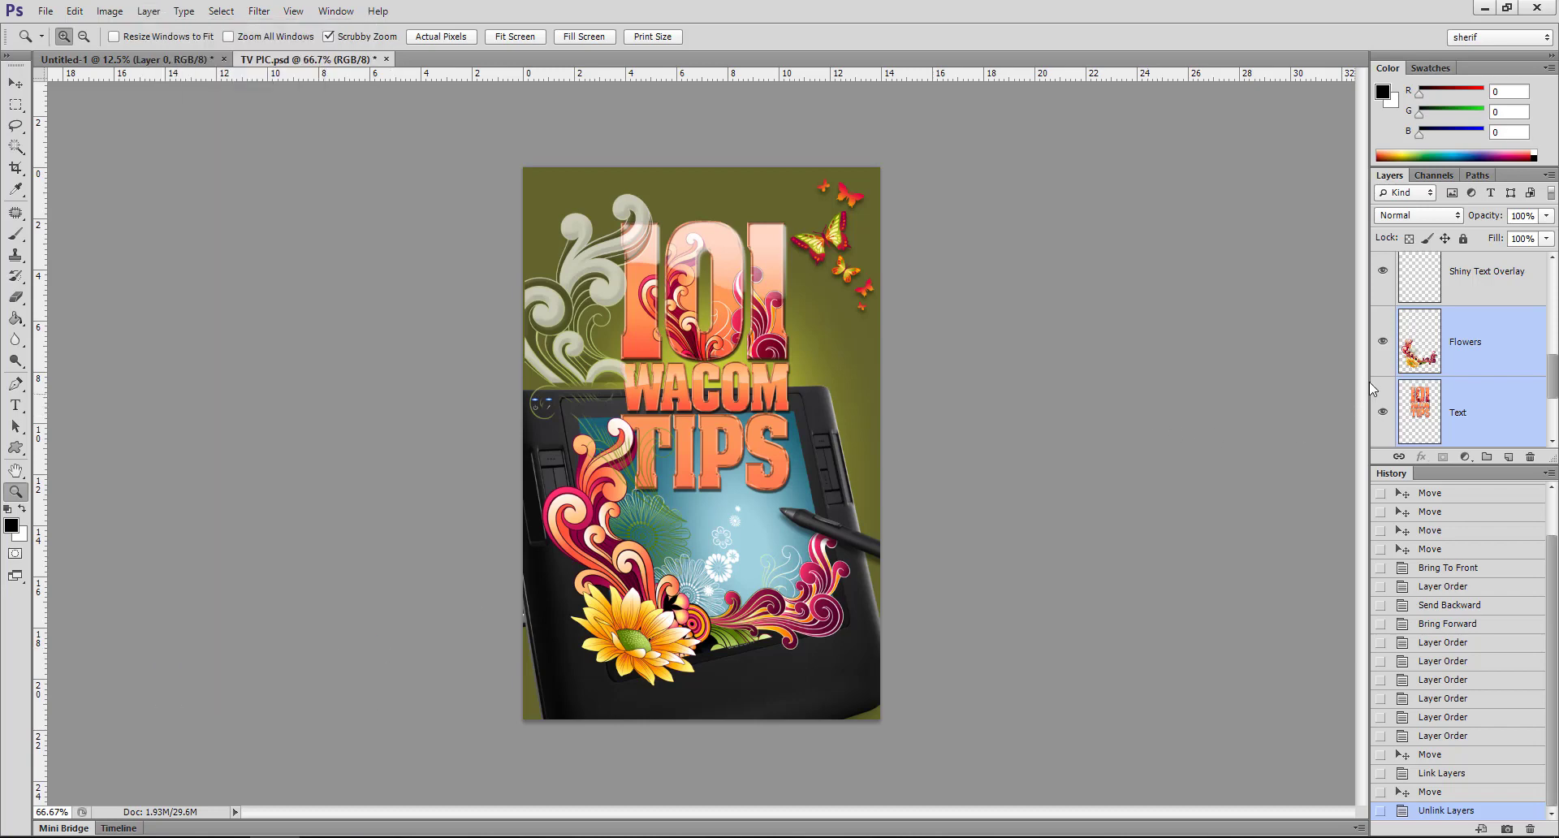
scroll(1379, 336, "up", 2)
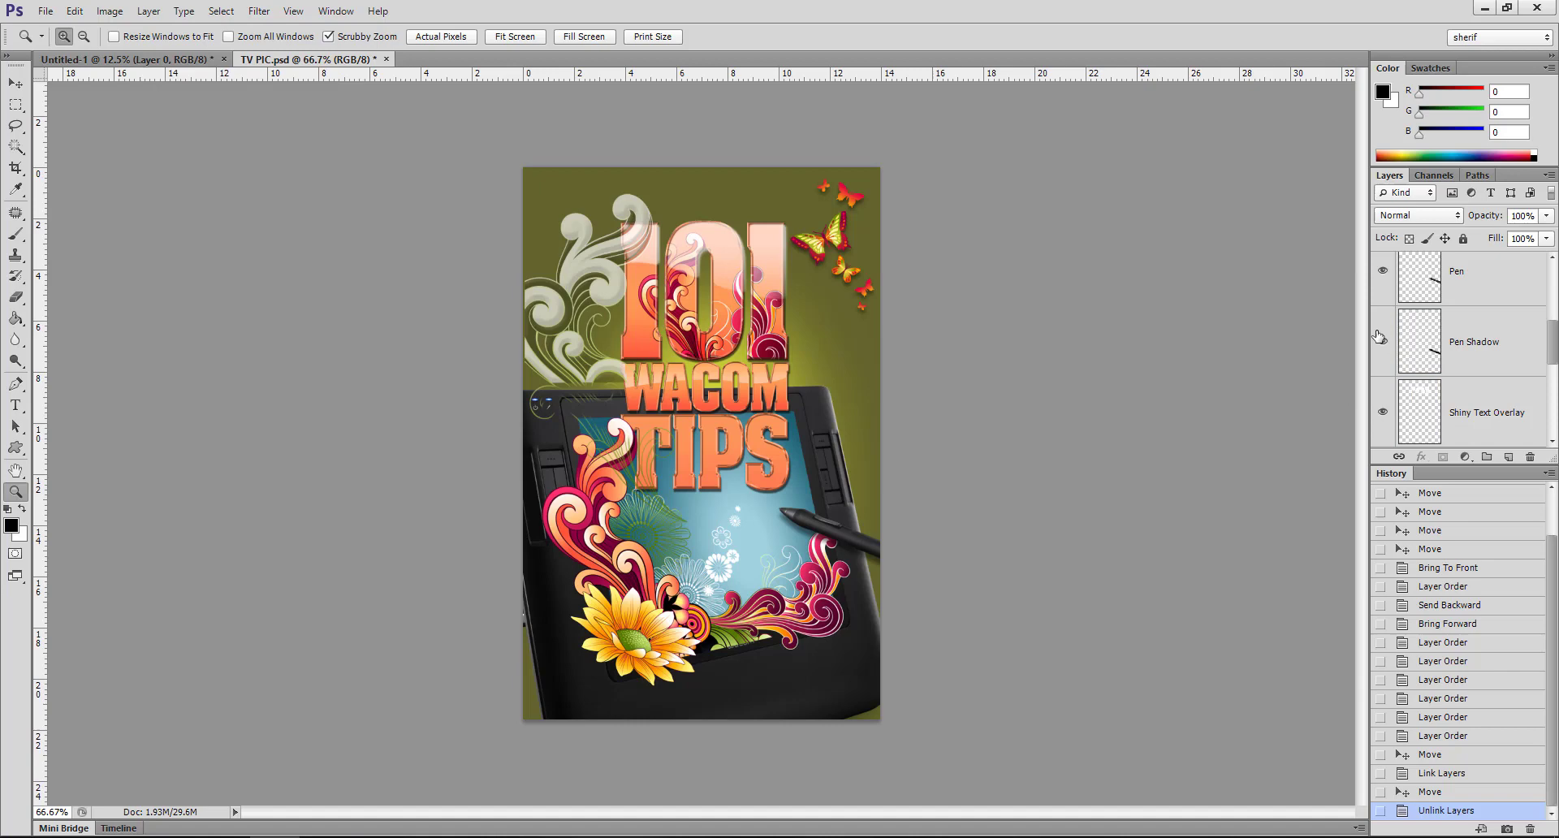
left_click(1380, 278)
left_click(1380, 278)
scroll(1380, 317, "up", 3)
scroll(1382, 435, "down", 3)
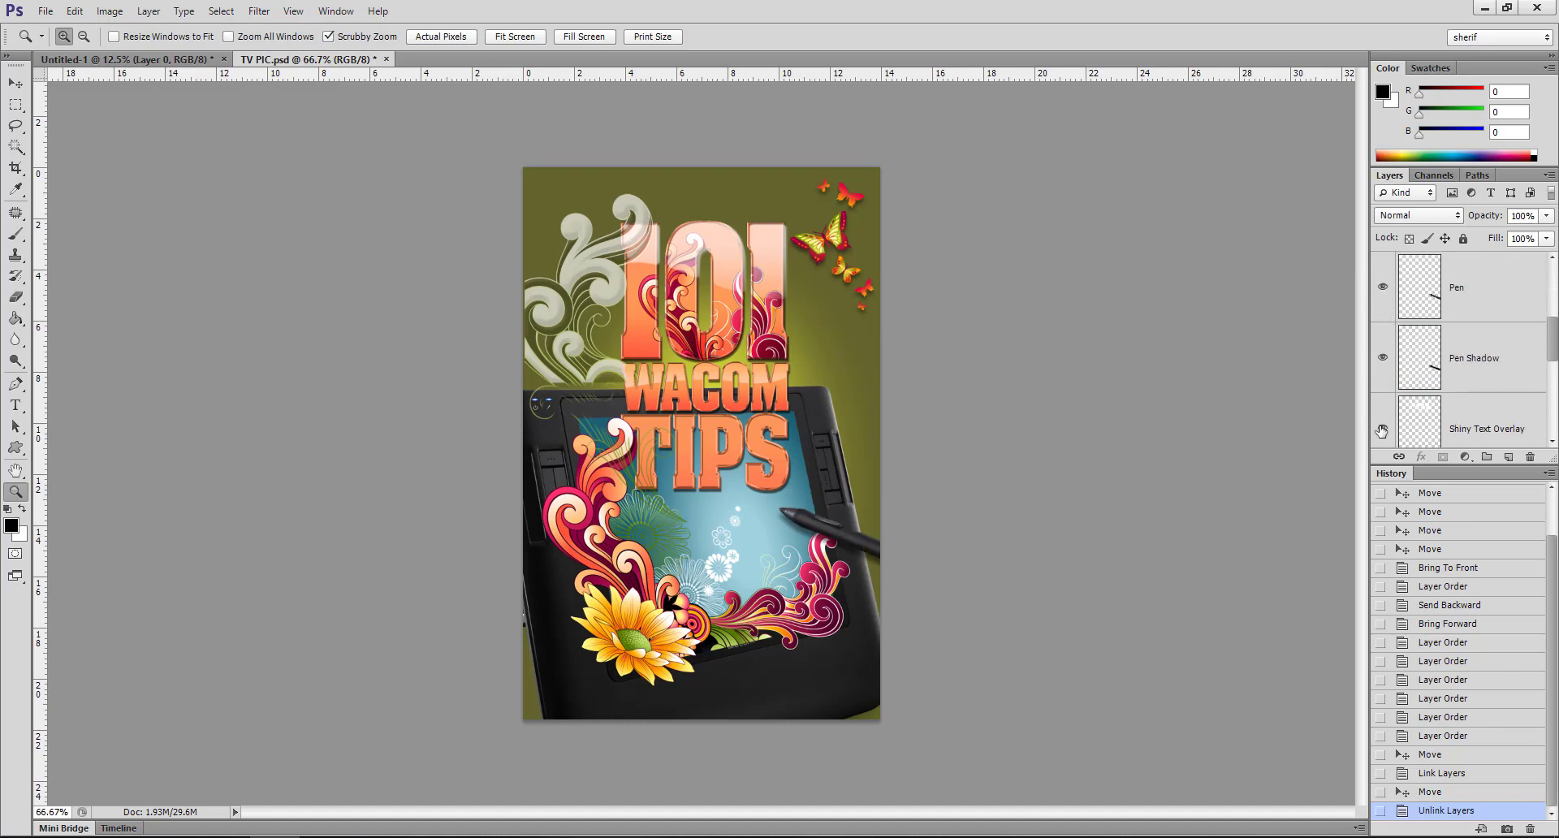
left_click(1383, 358)
left_click(1383, 358)
left_click(1383, 289)
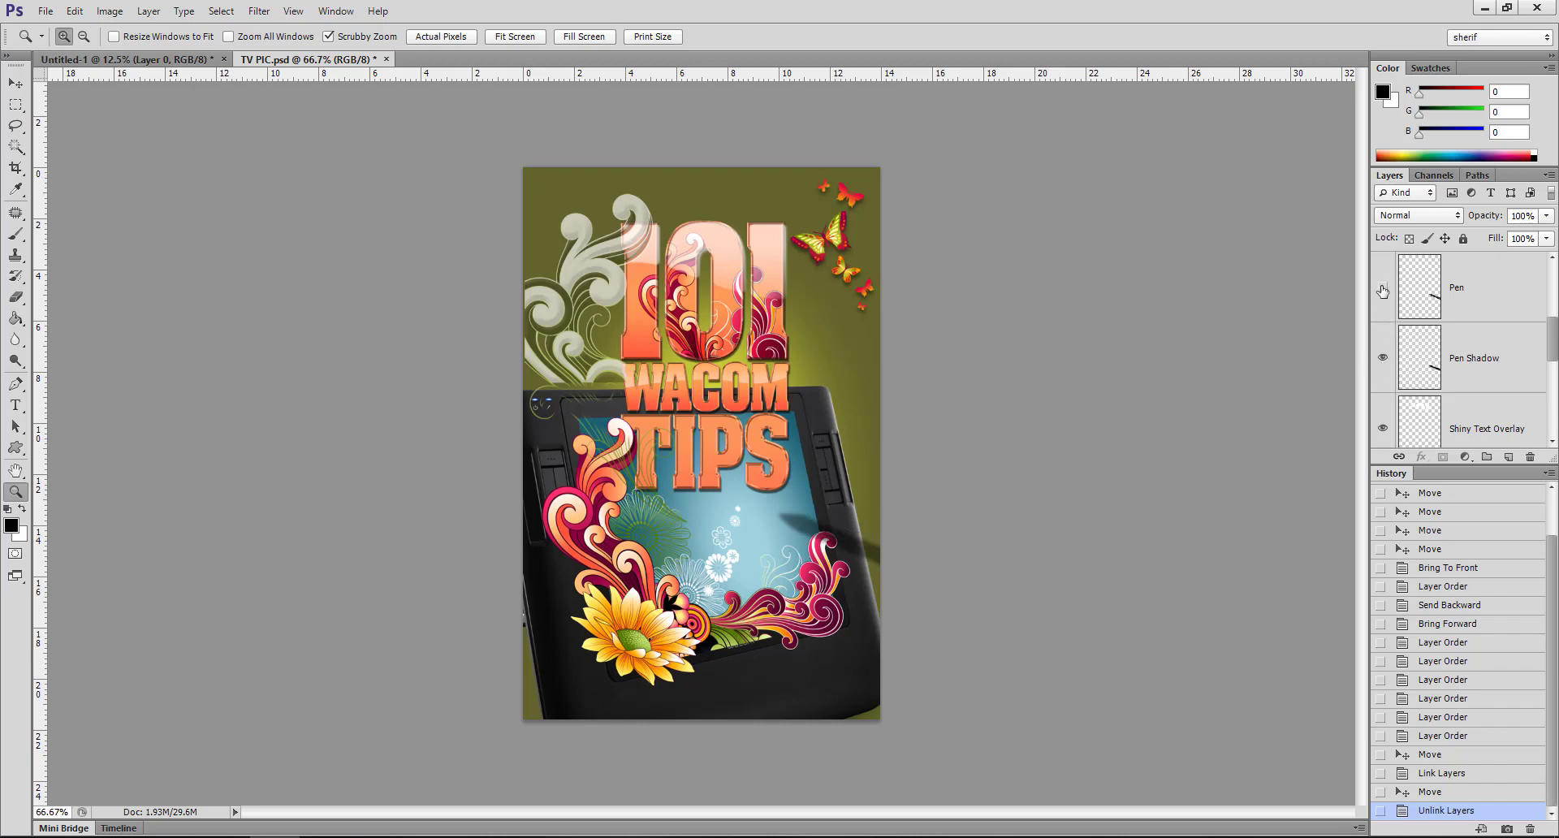
left_click(1382, 288)
left_click(1383, 288)
left_click(1383, 359)
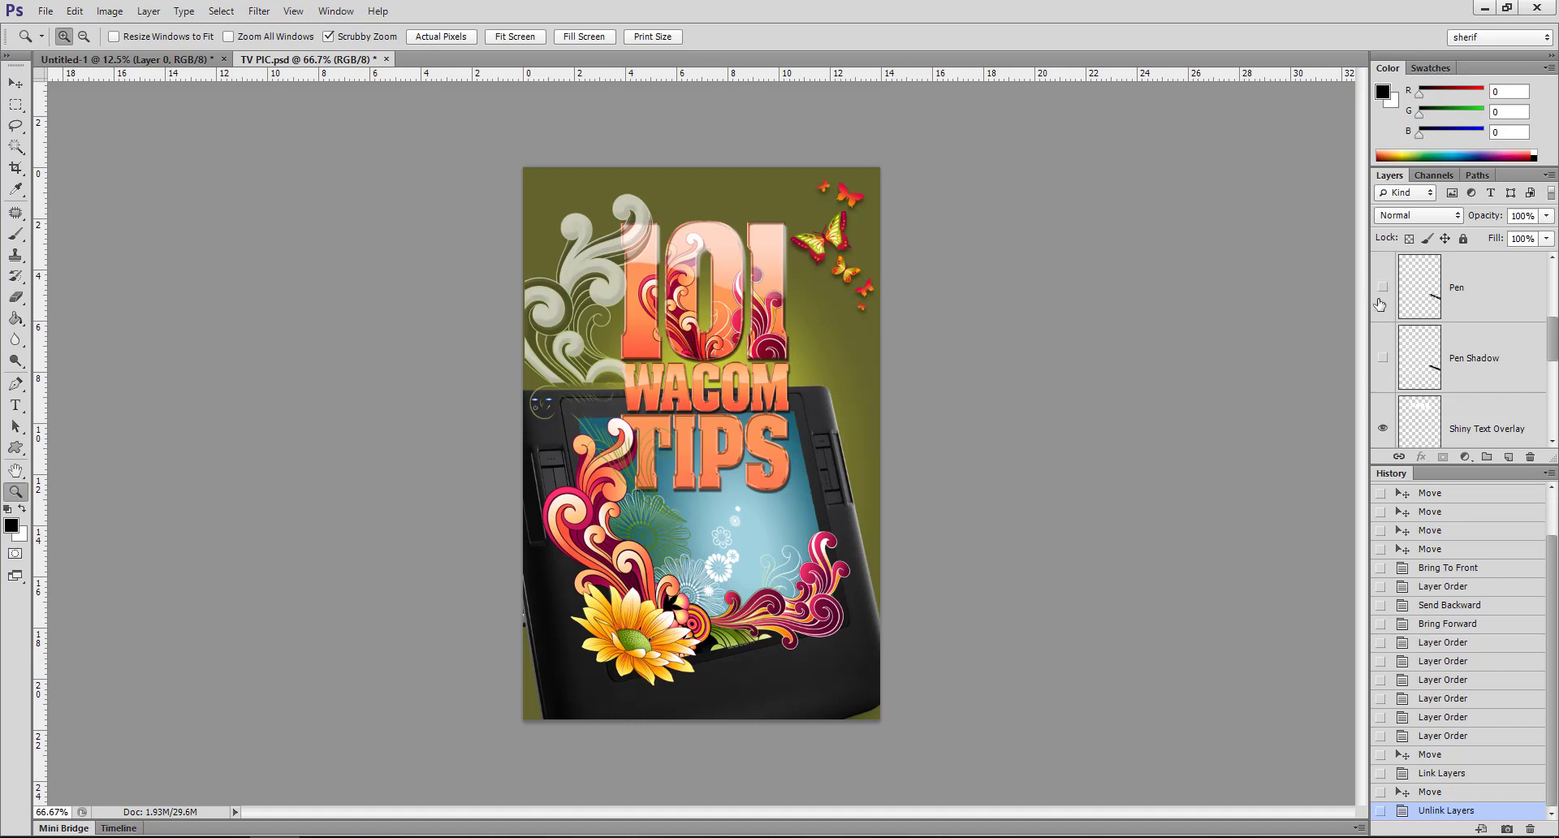
scroll(1378, 333, "up", 3)
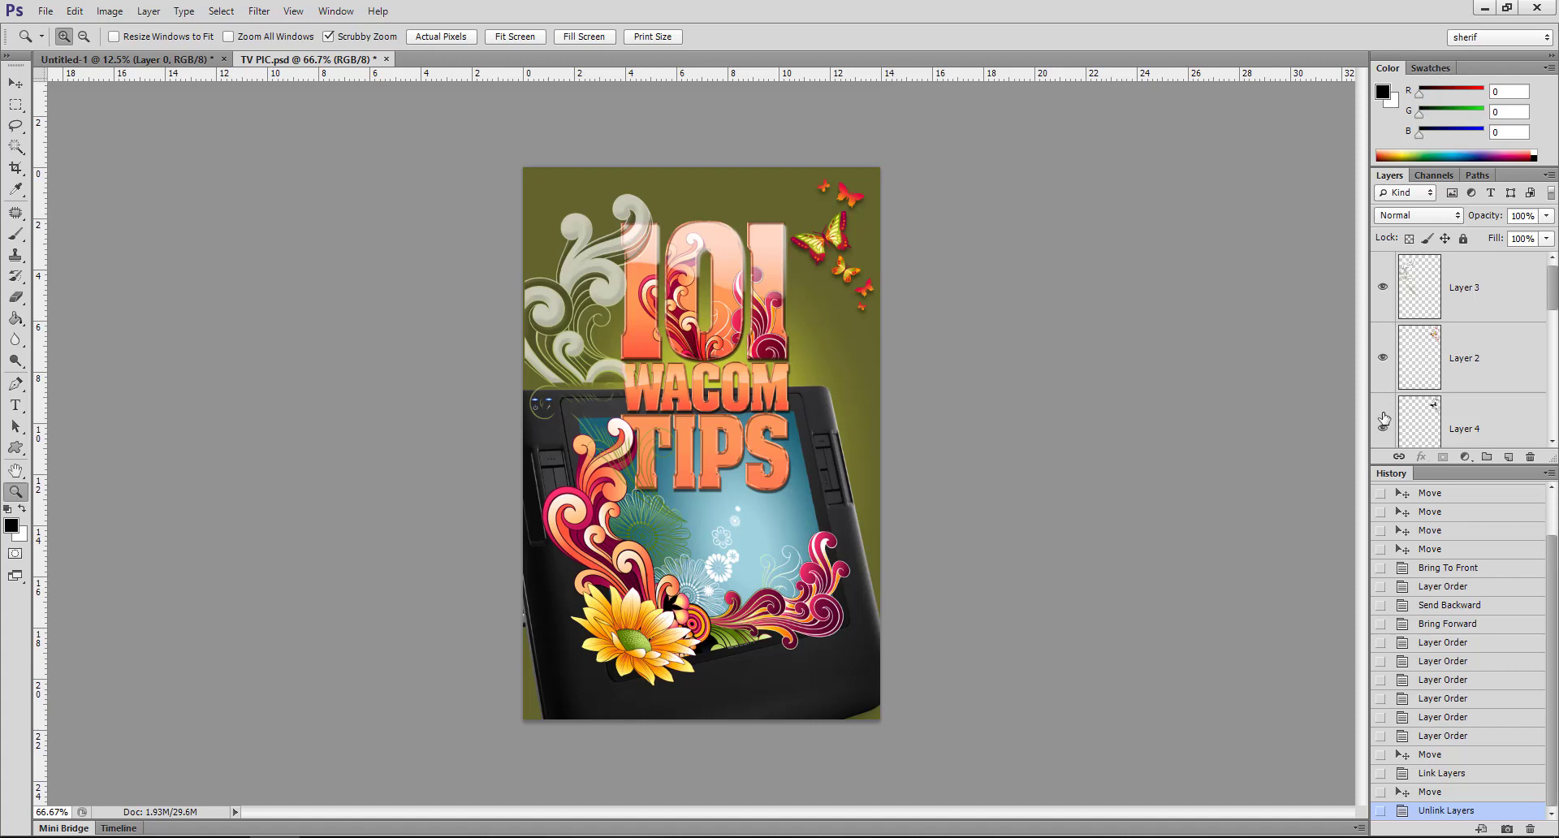
scroll(1384, 414, "down", 4)
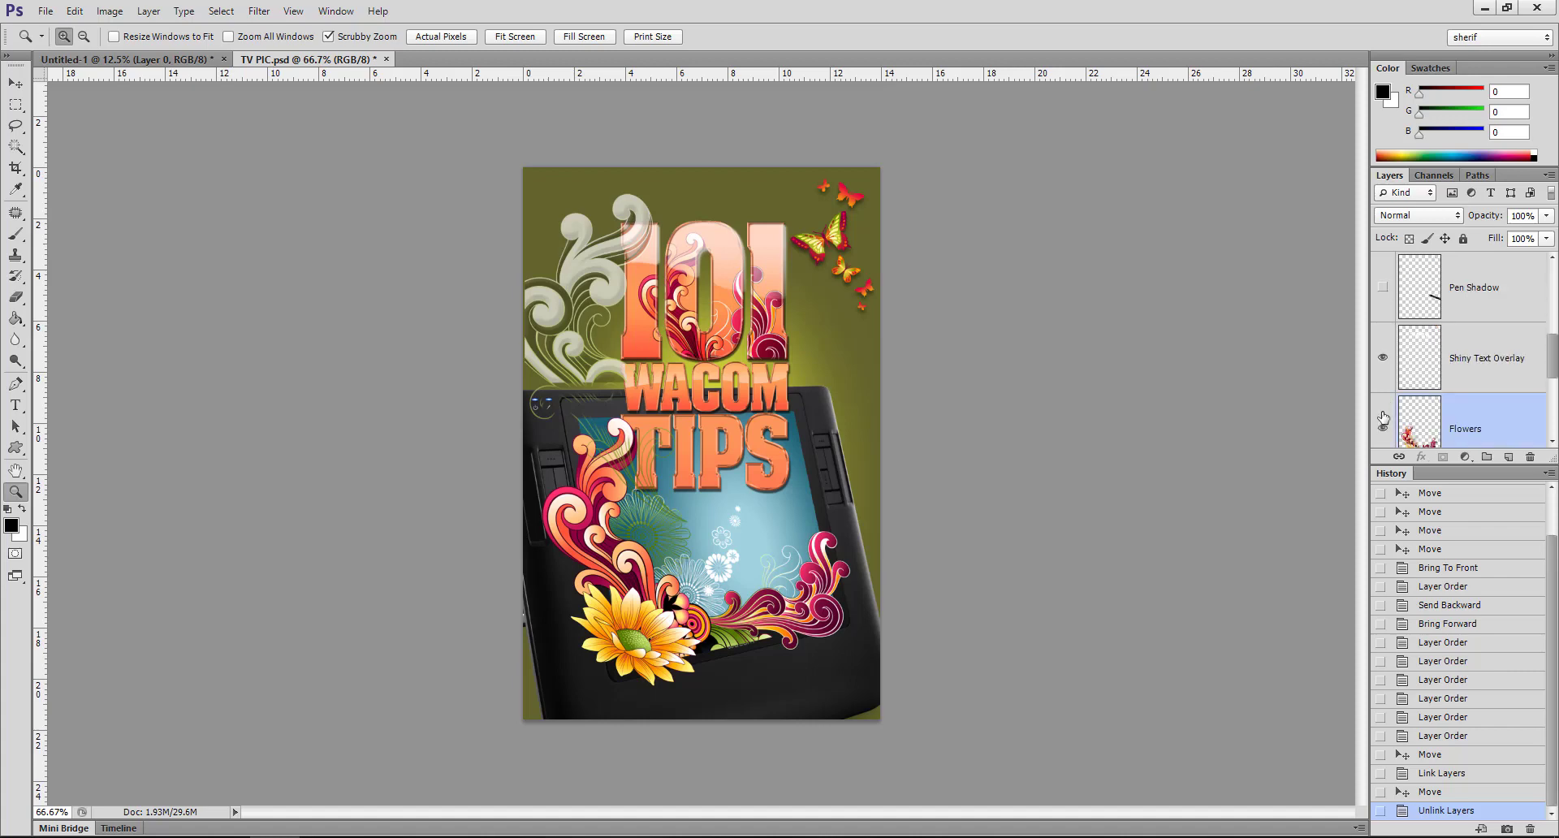
scroll(1383, 339, "up", 1)
left_click(1384, 359)
left_click(1382, 287)
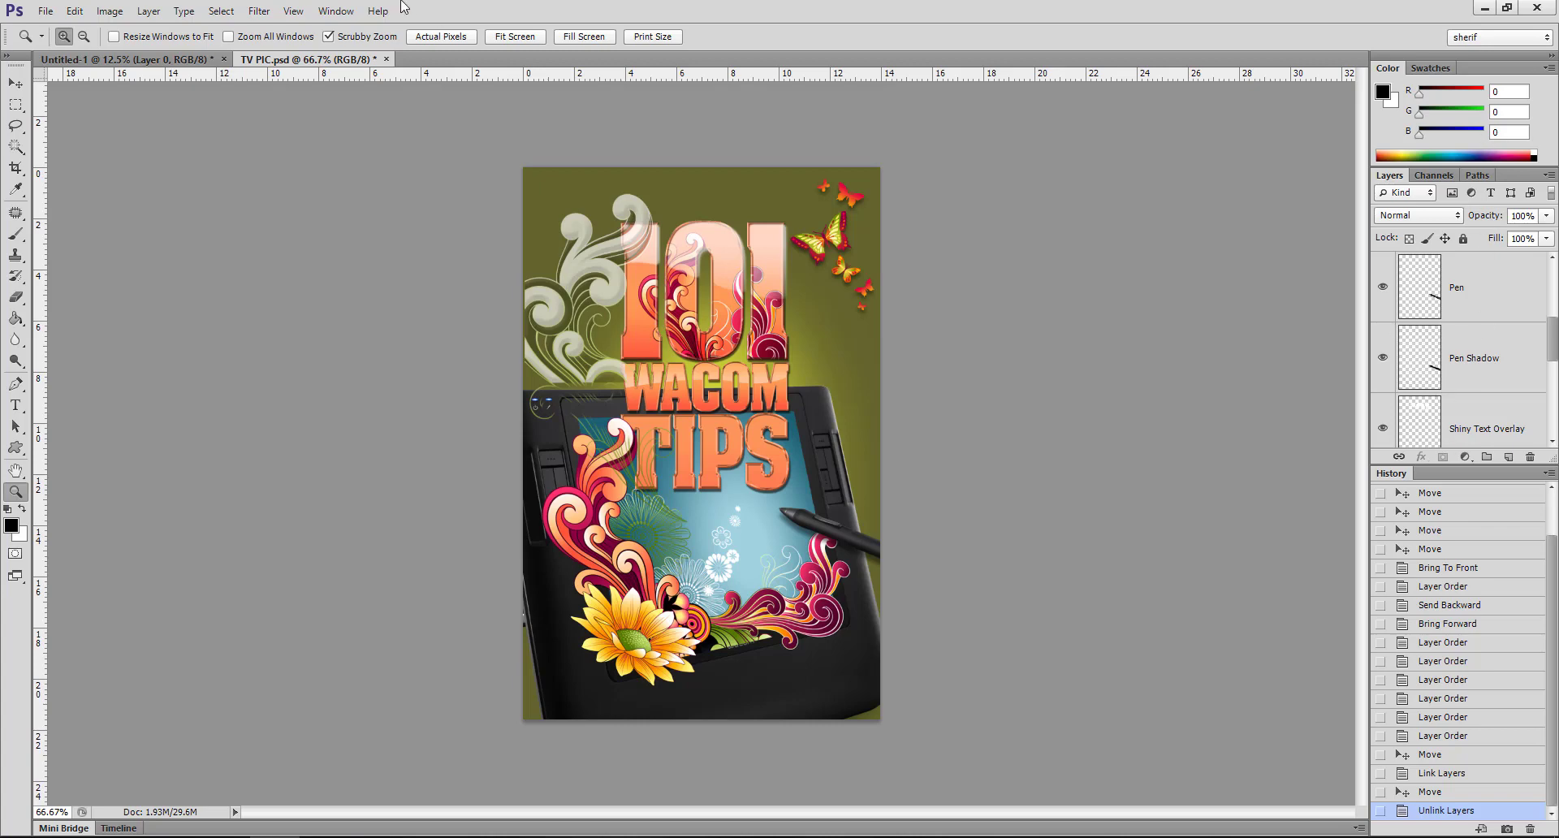
left_click(149, 10)
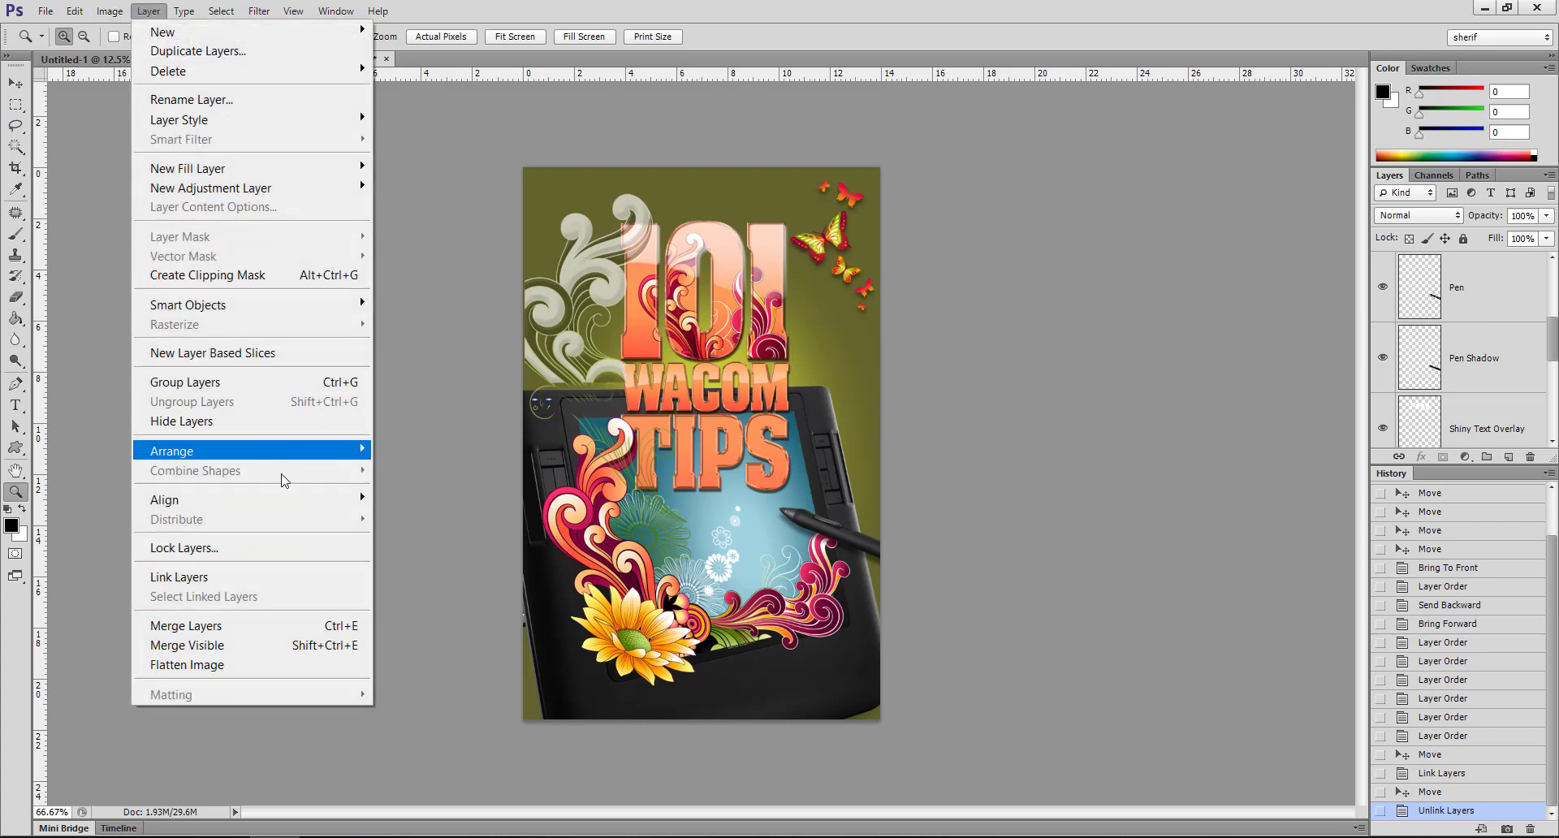
- Apply Merge Visible, then undo it to restore the separate poster layers
left_click(270, 647)
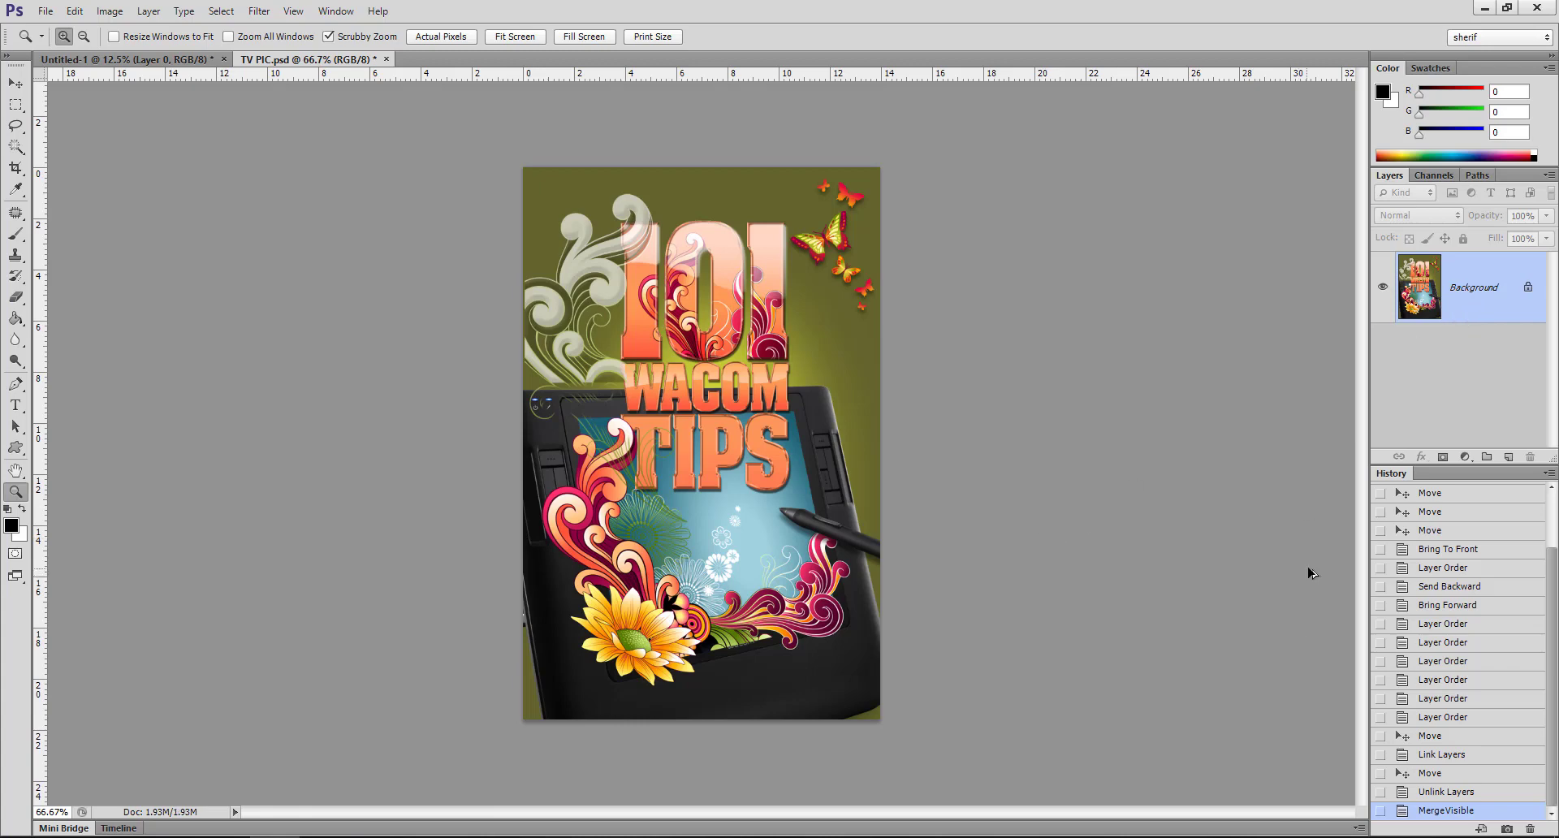
key("ctrl+z")
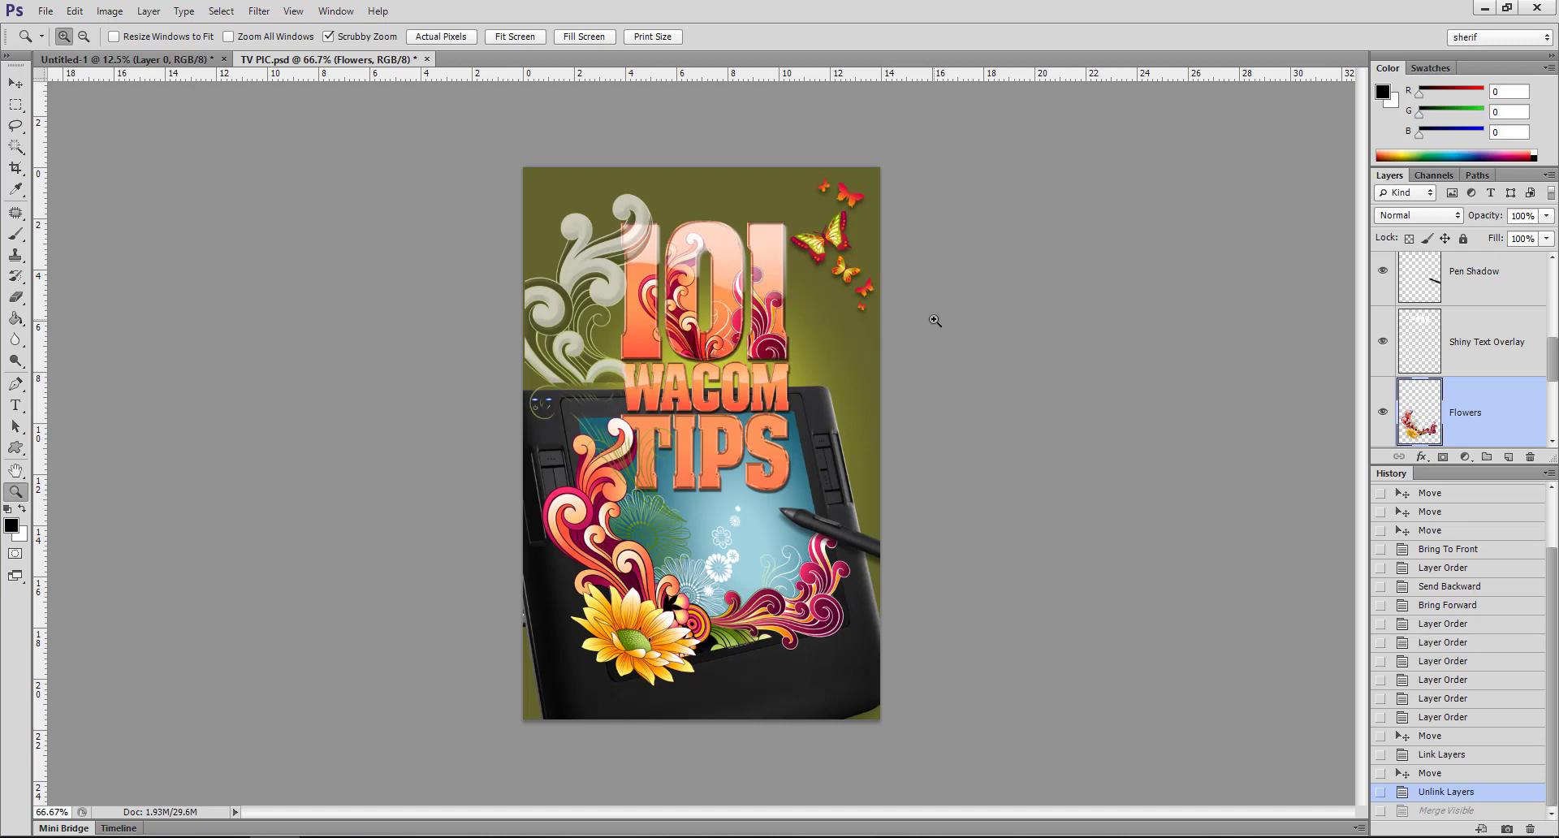
left_click(148, 11)
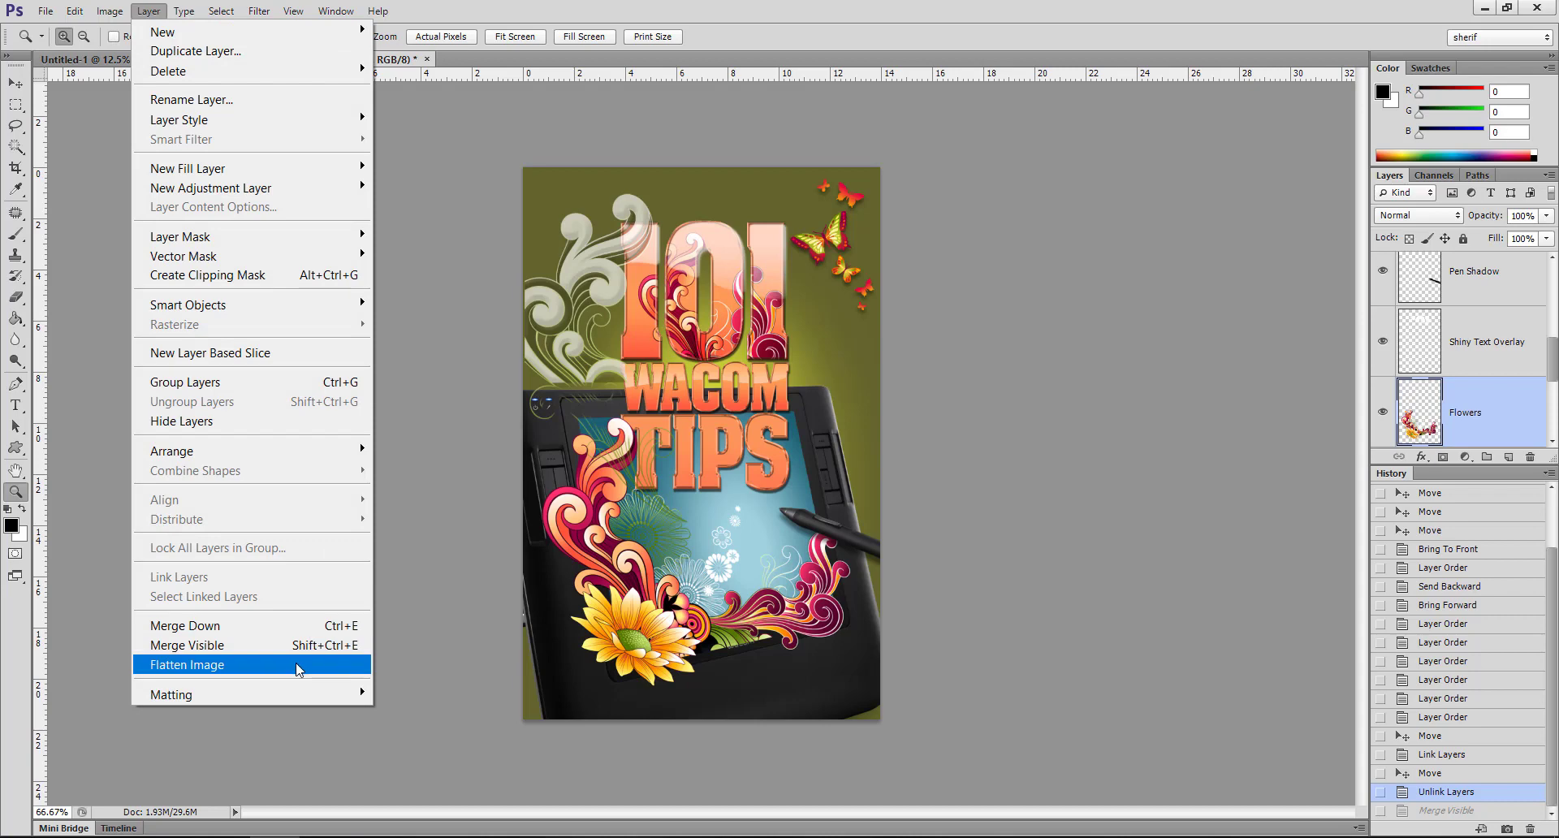
left_click(1496, 354)
scroll(1496, 349, "down", 2)
scroll(1492, 324, "down", 2)
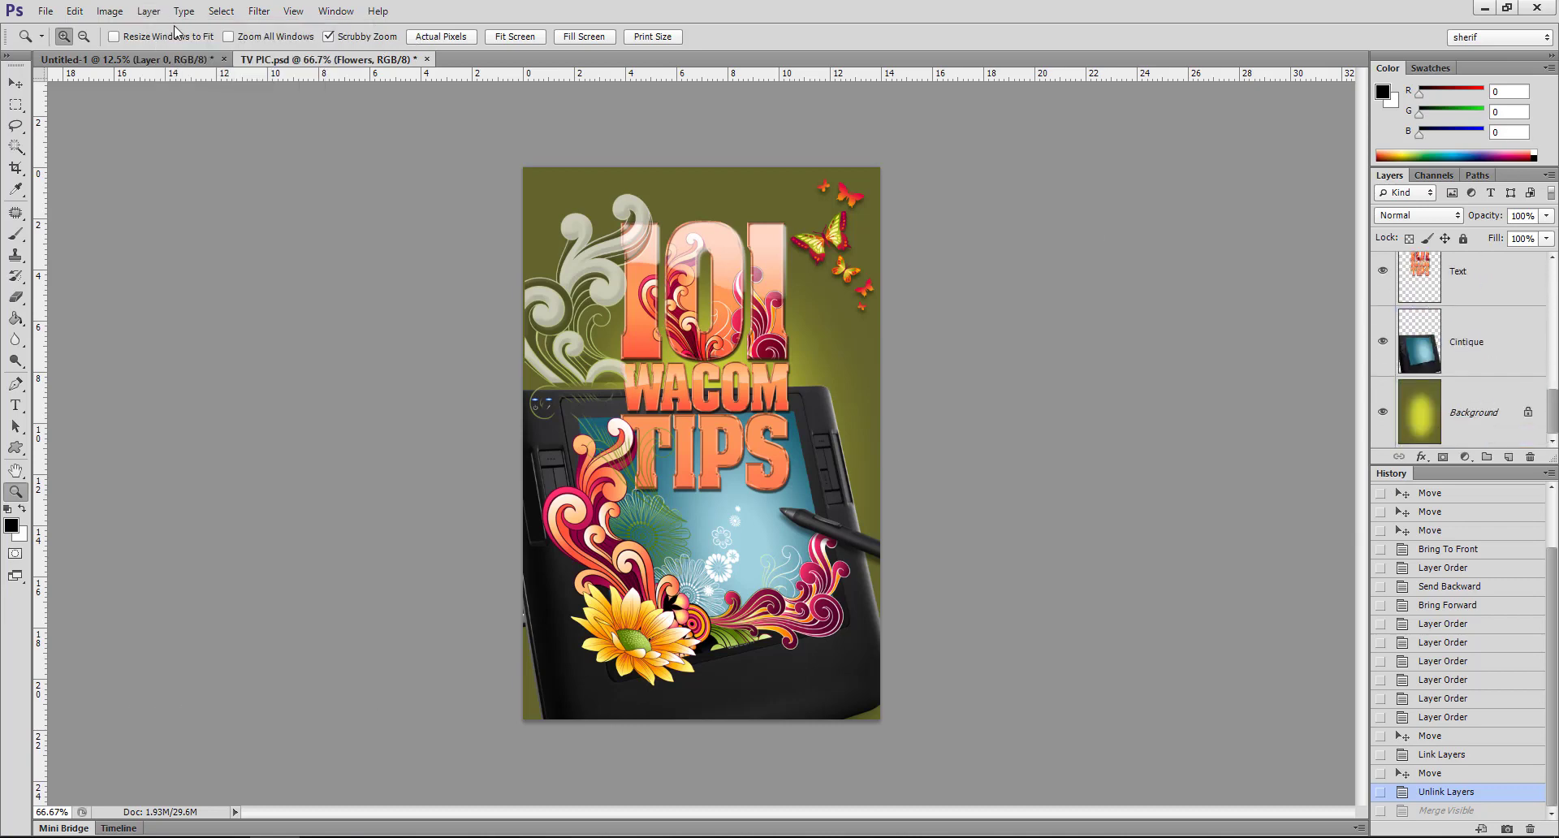
left_click(110, 11)
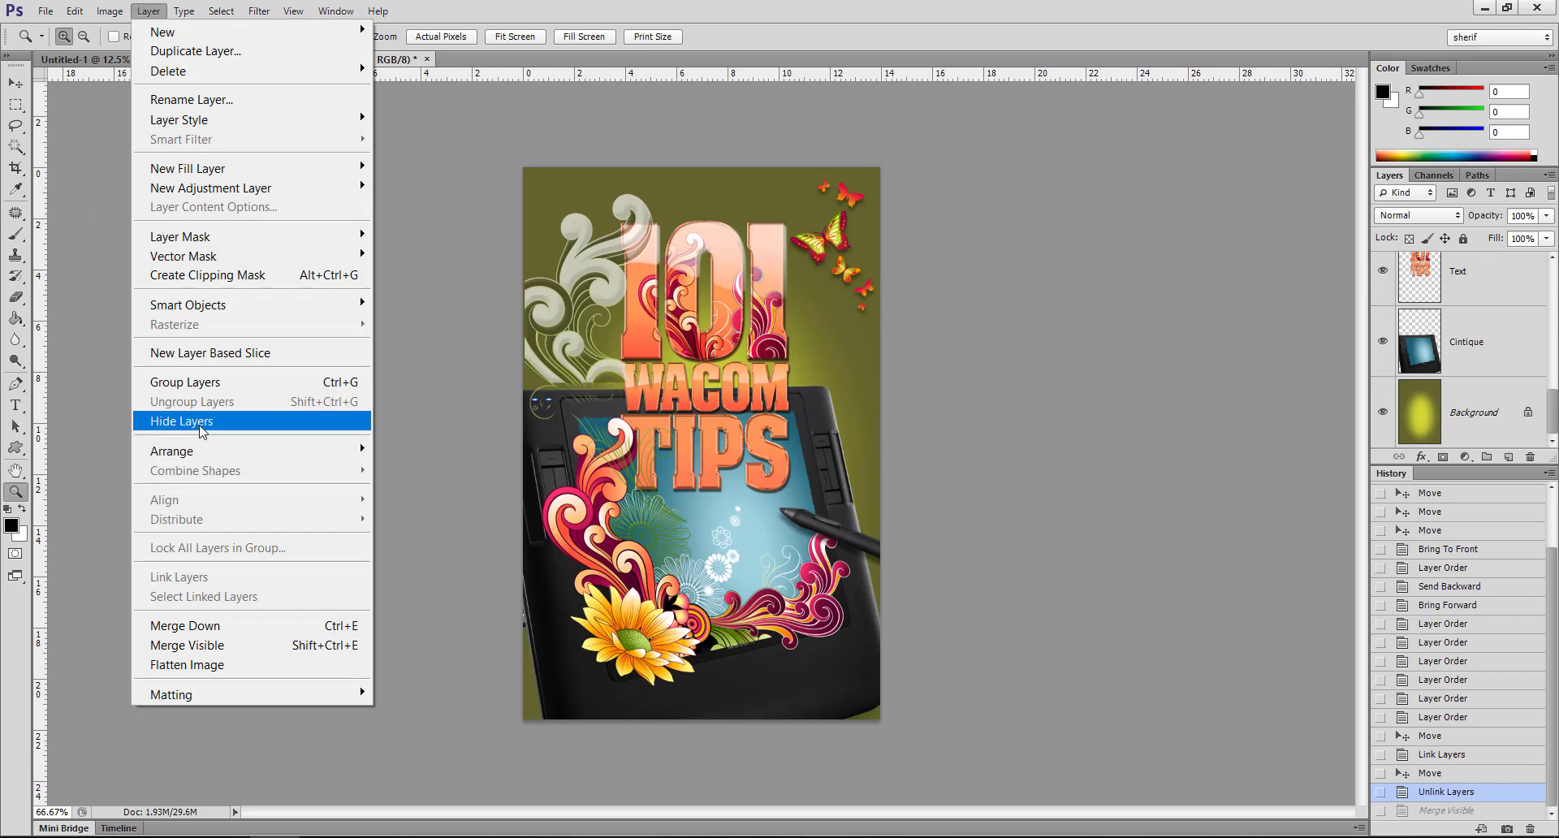
left_click(224, 665)
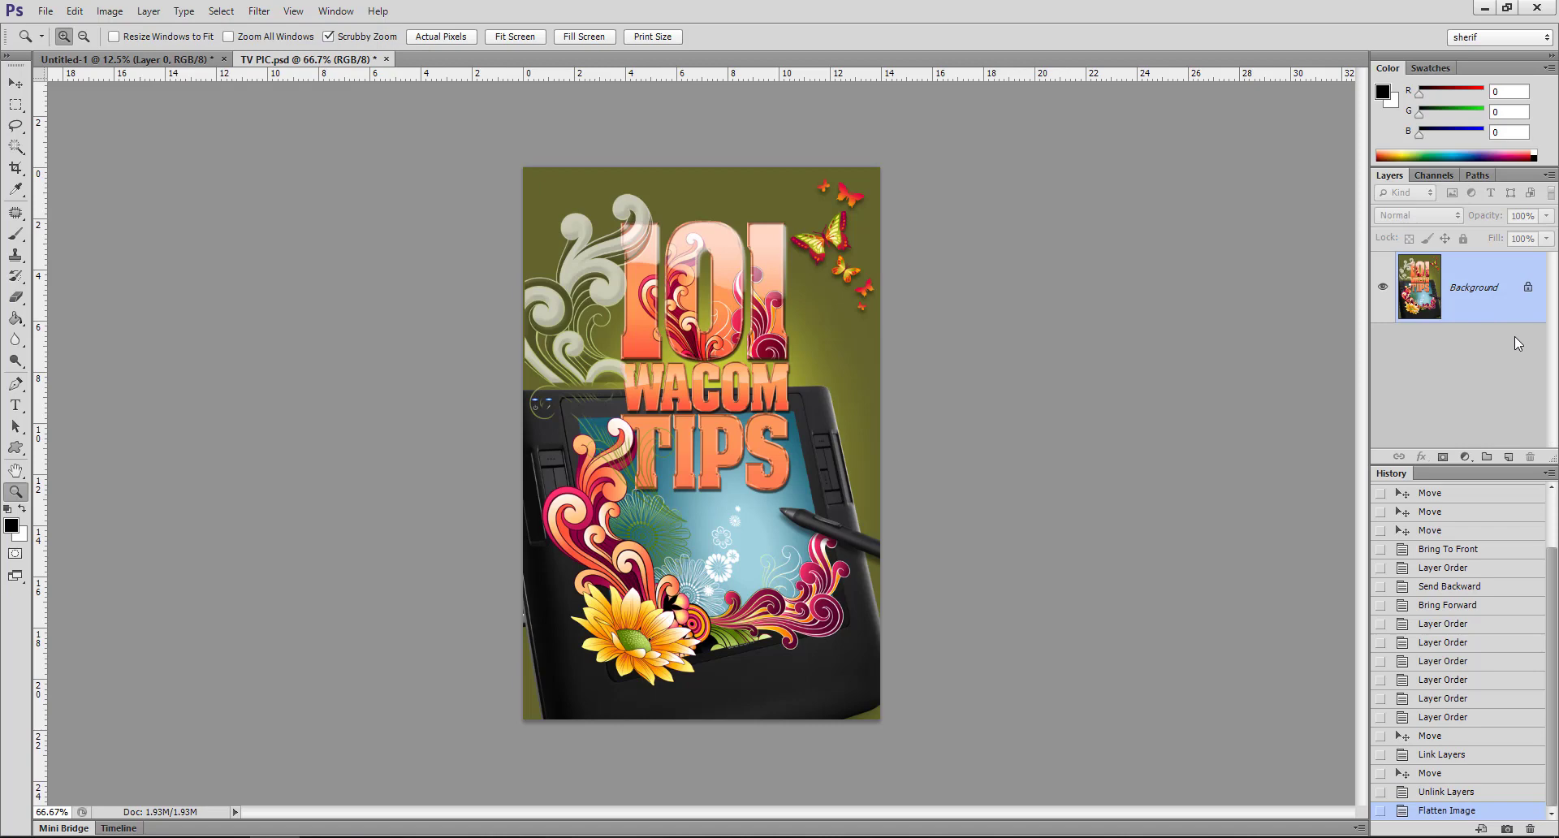
key("ctrl+z")
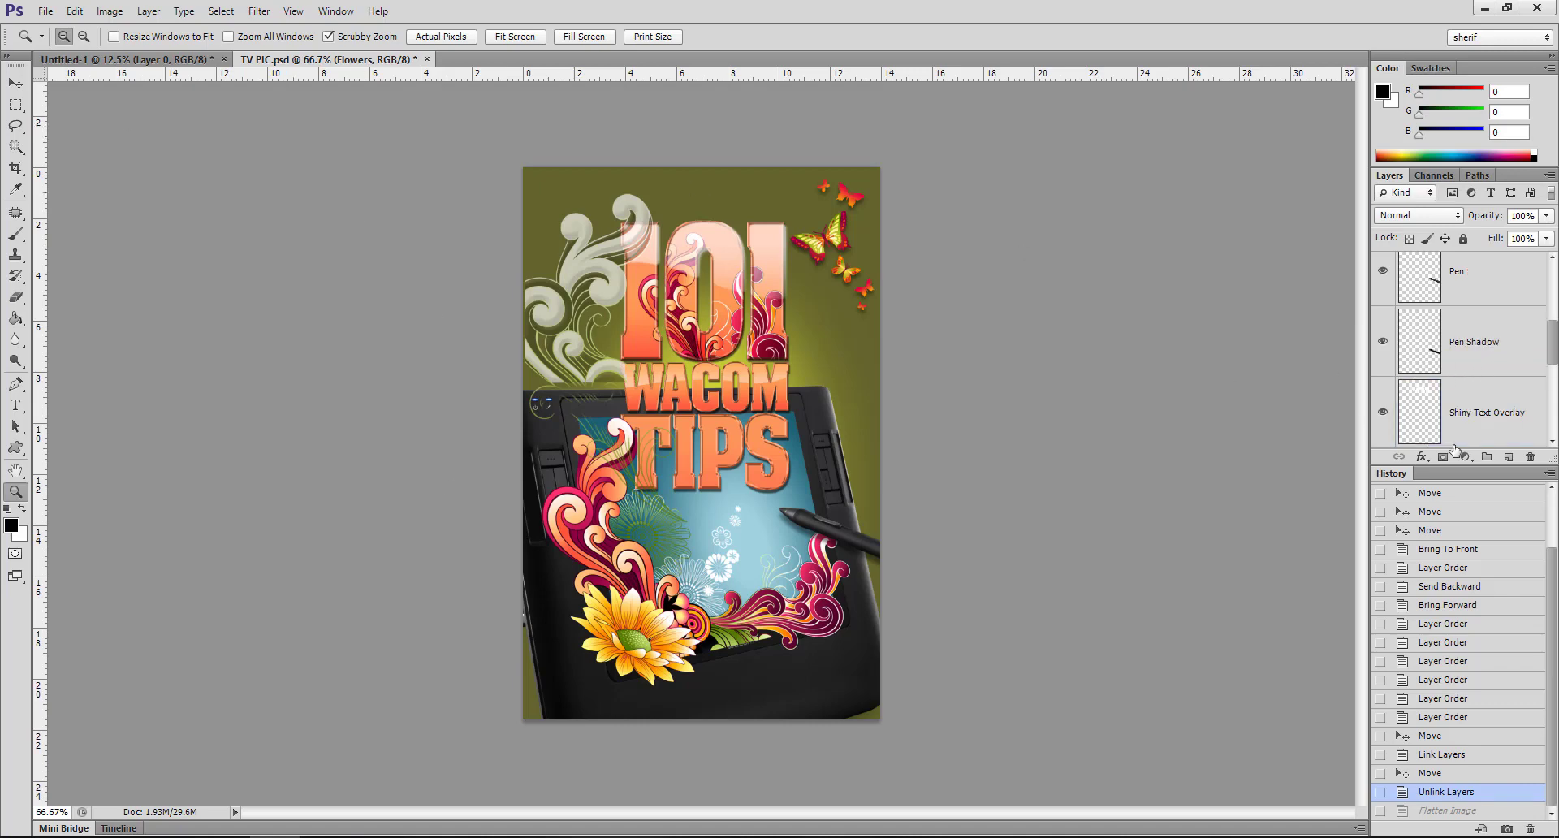
scroll(1501, 392, "up", 5)
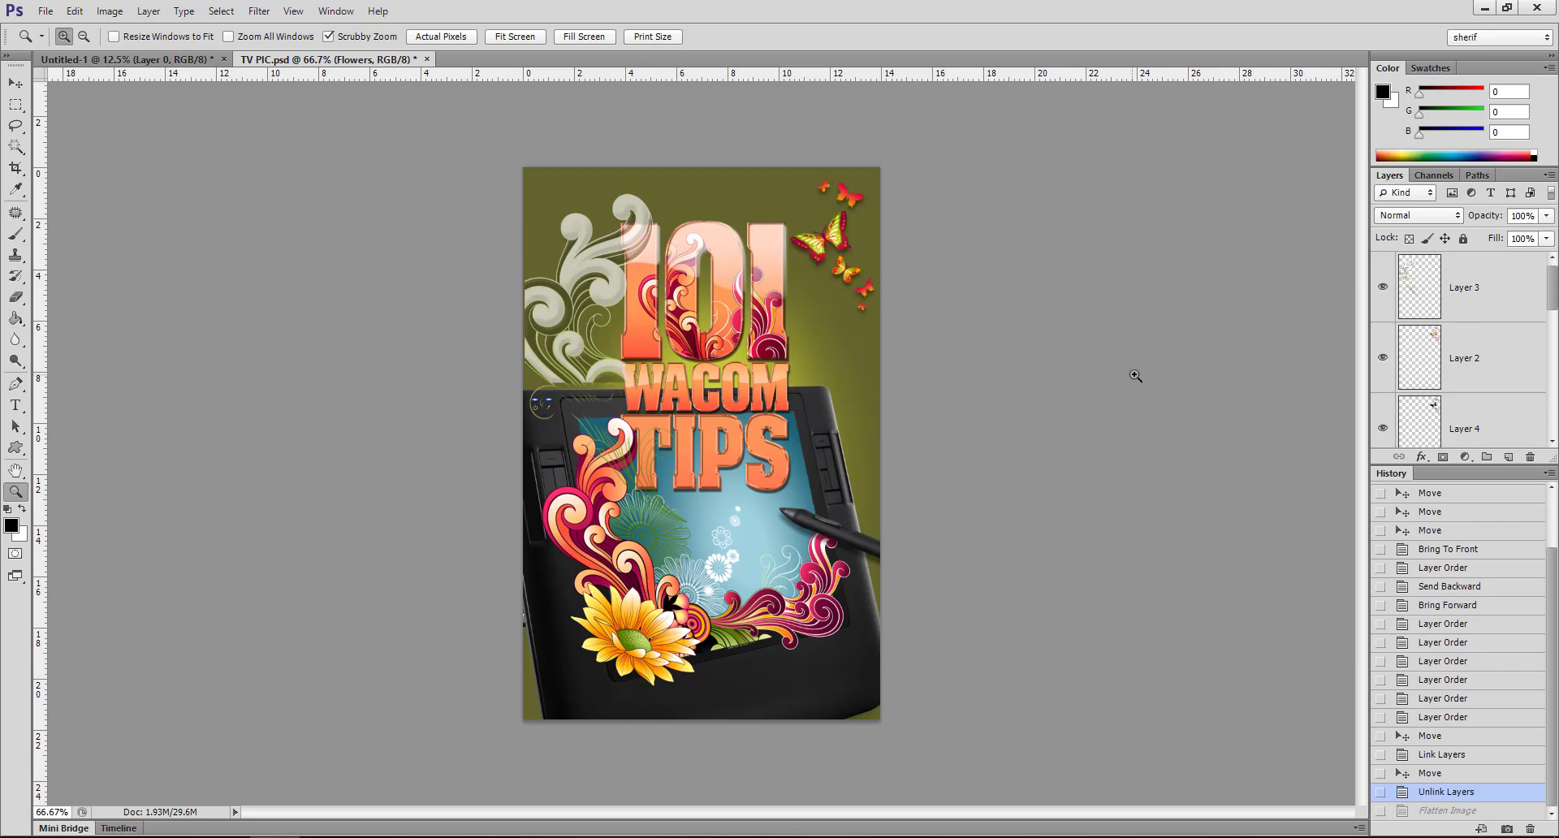
left_click(148, 11)
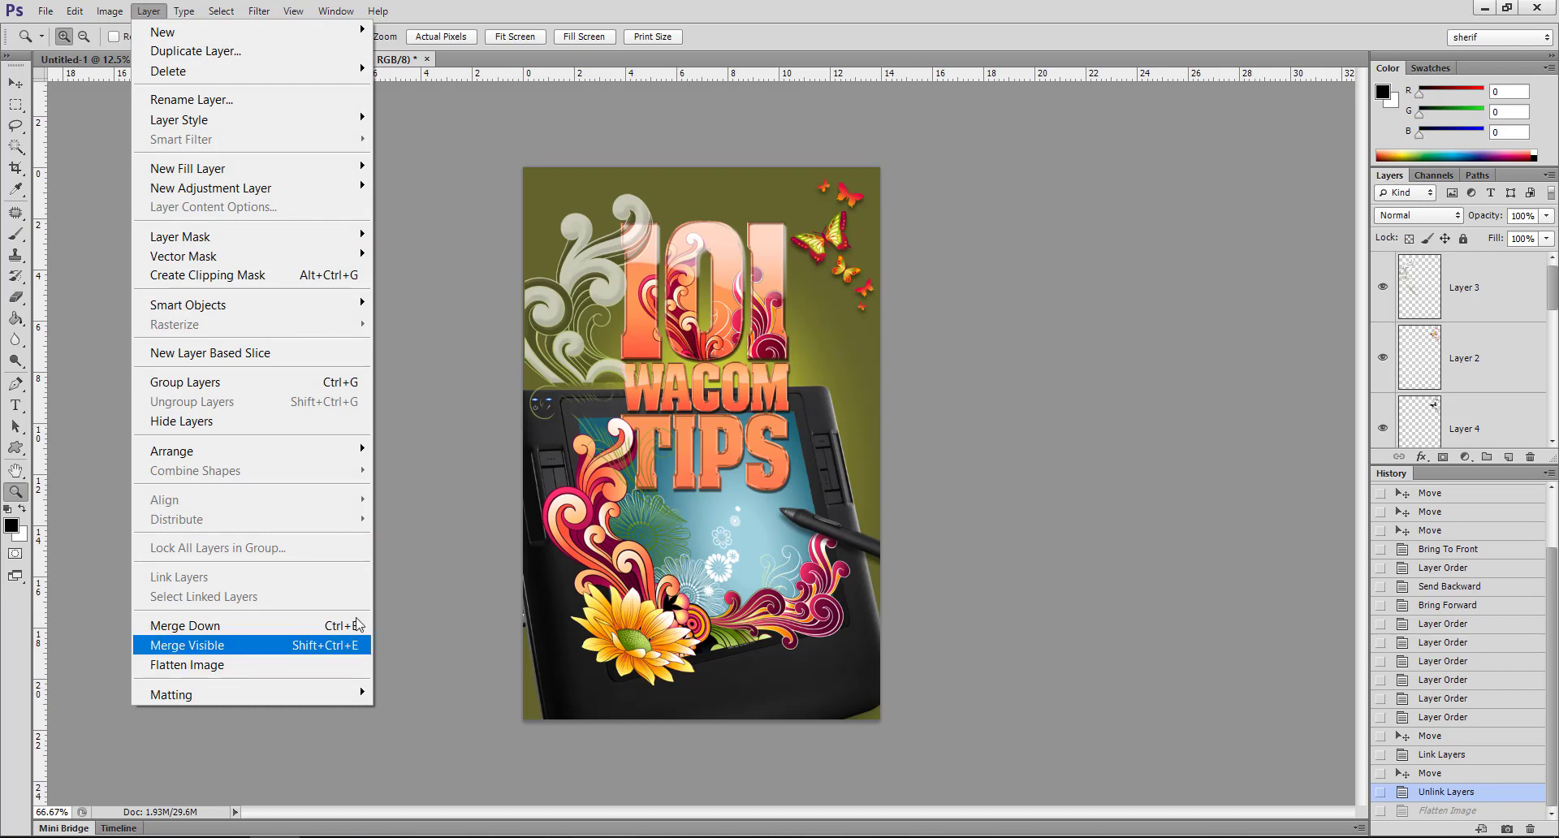
left_click(423, 524)
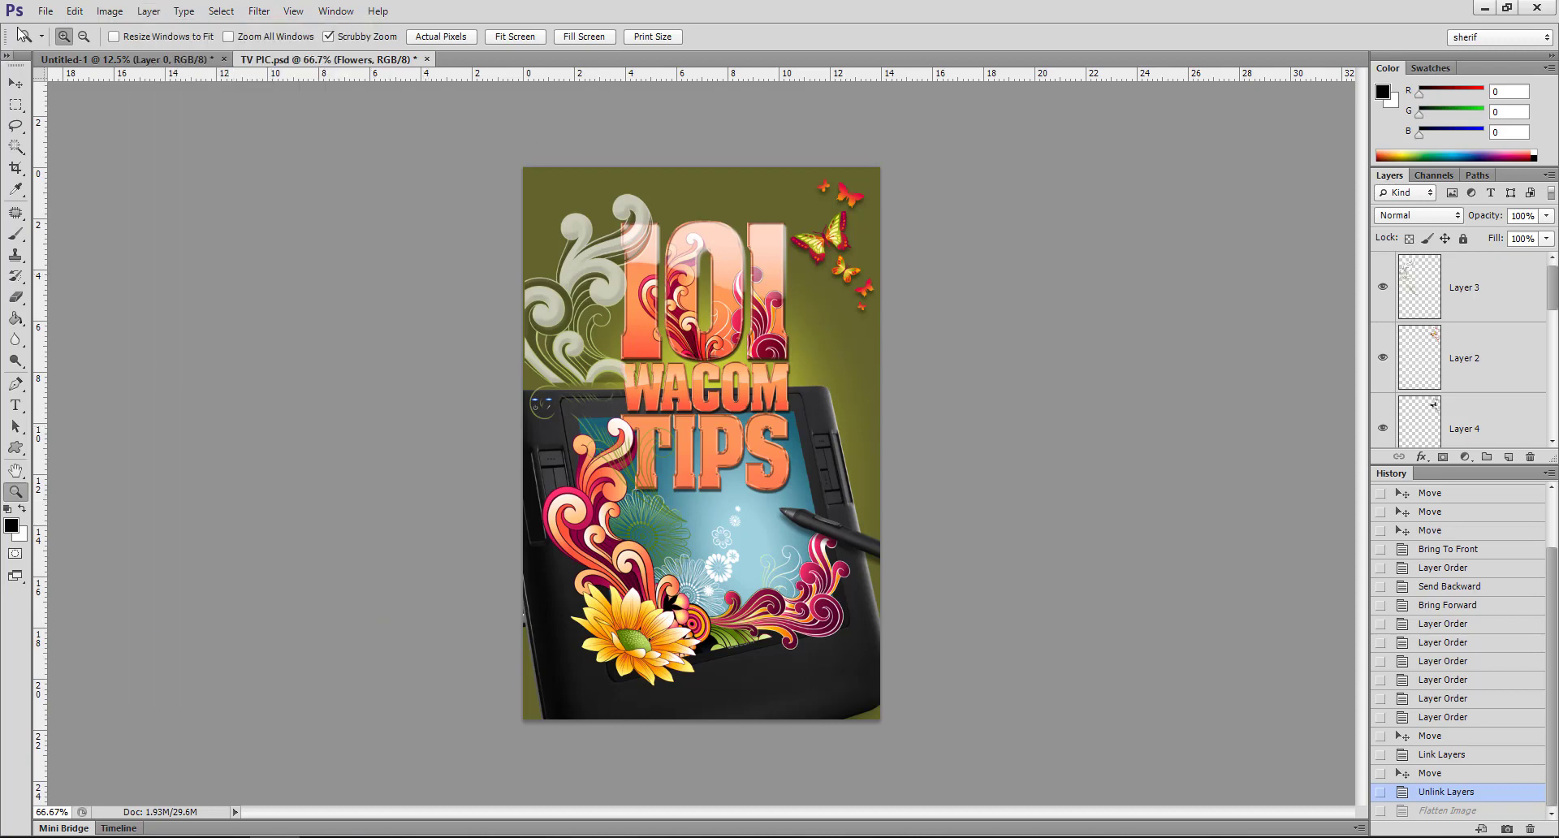
left_click(44, 11)
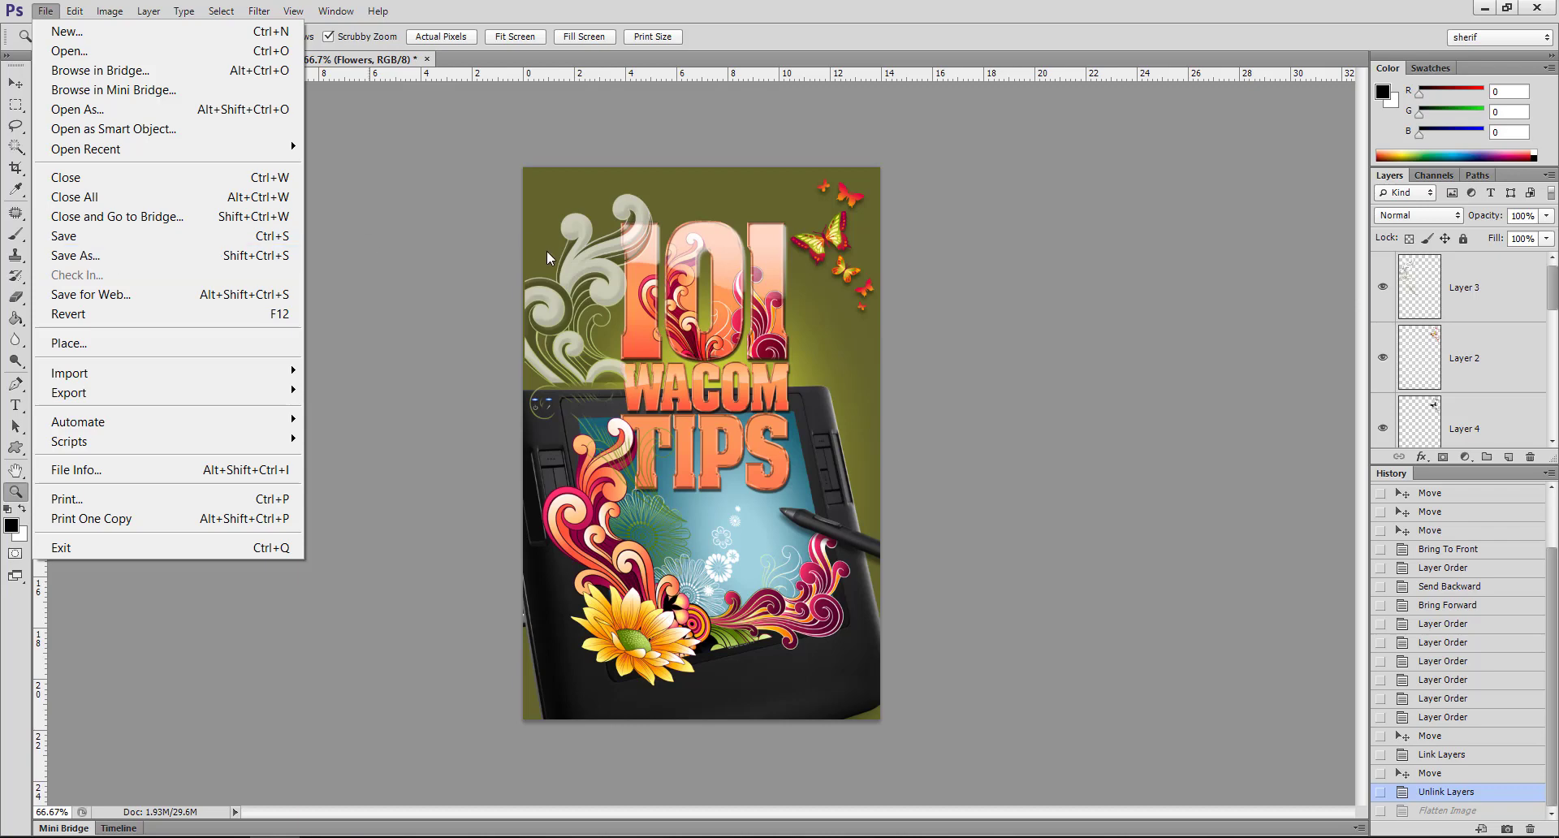
left_click(583, 173)
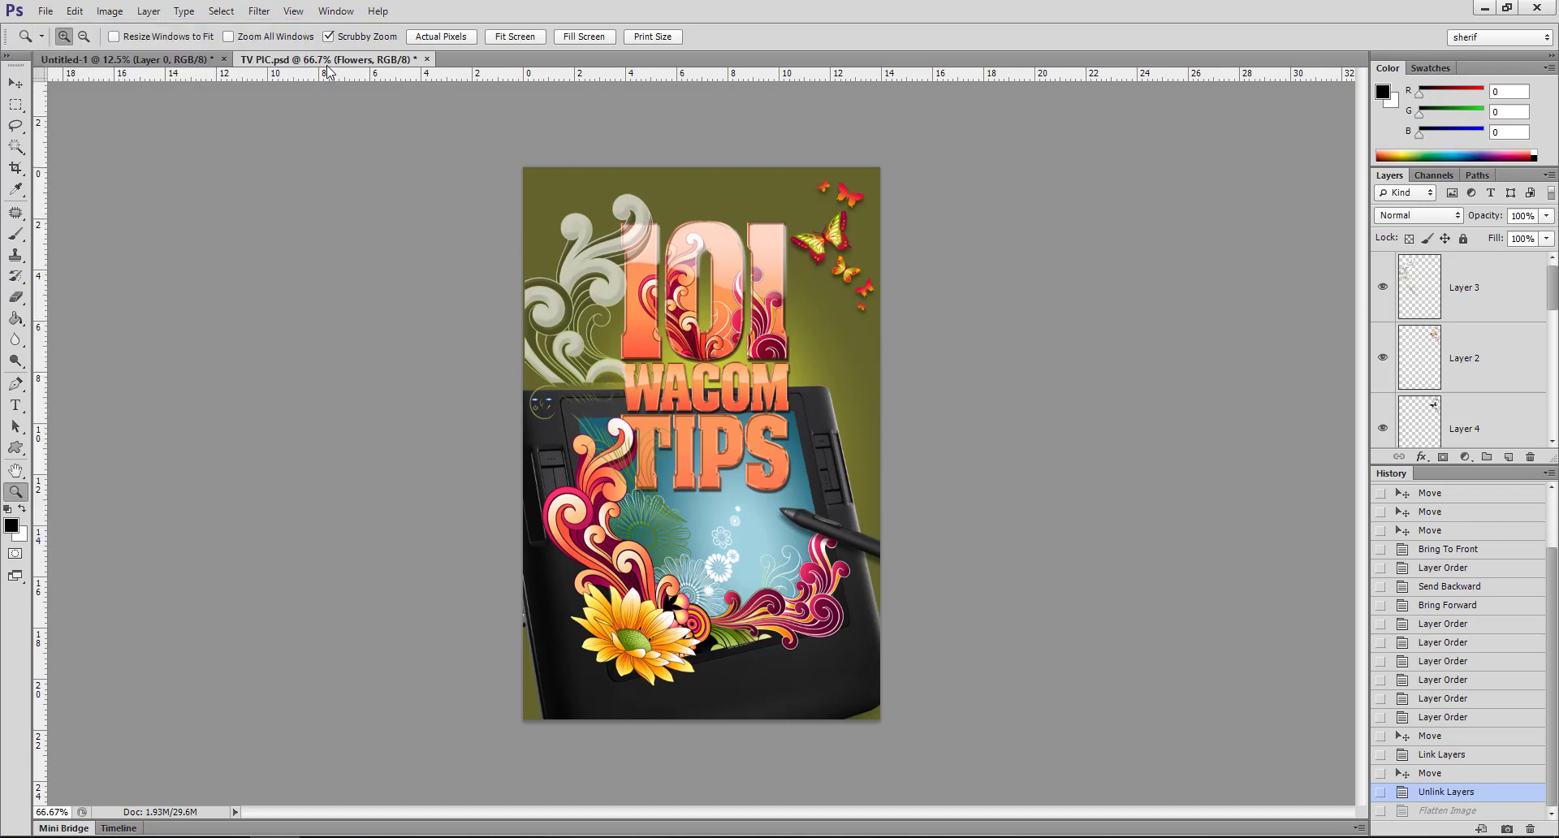
left_click(46, 12)
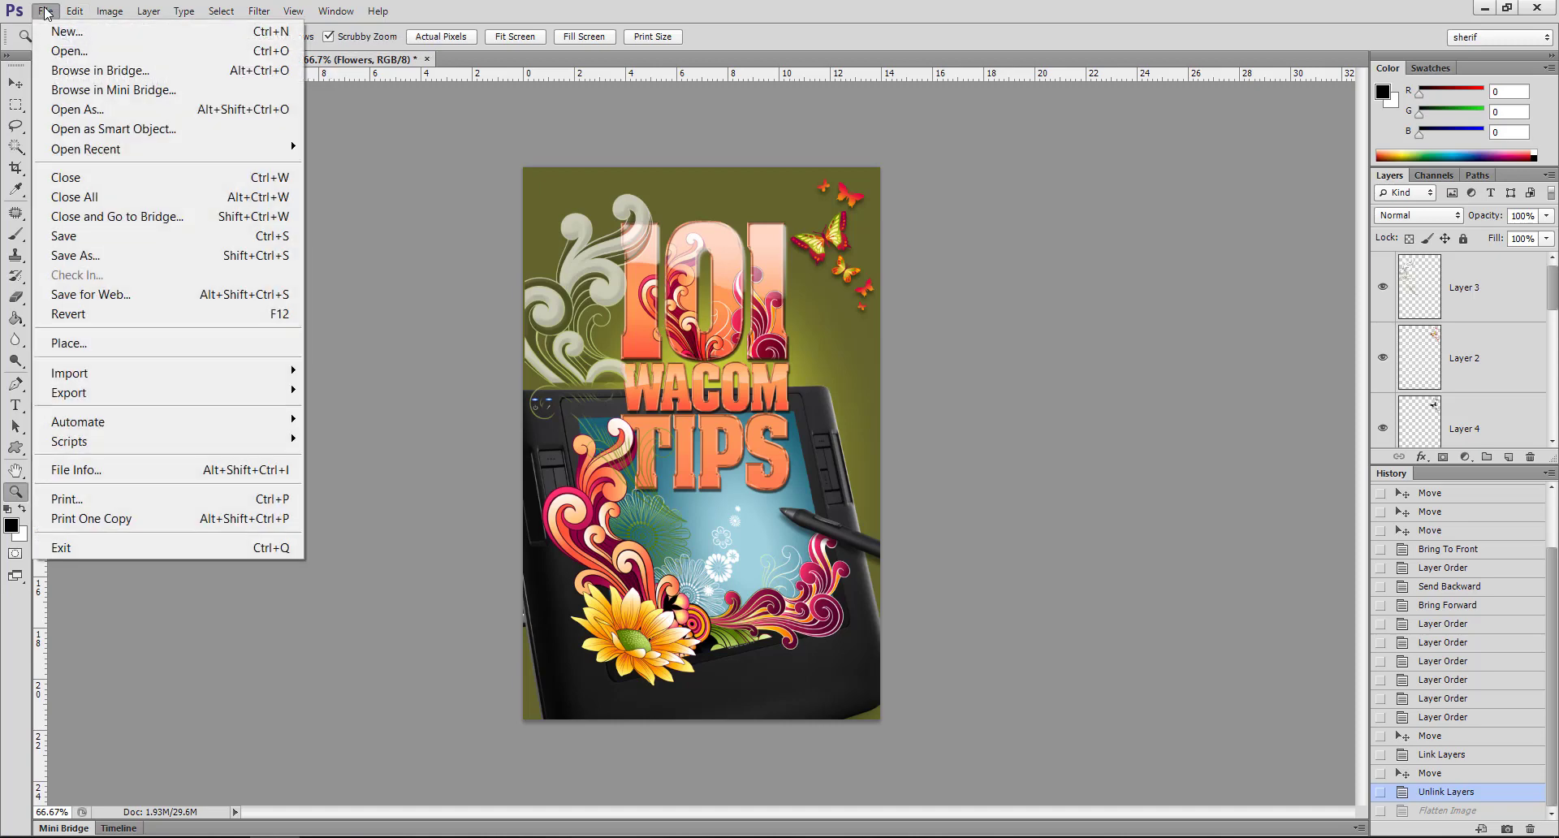
key("Right")
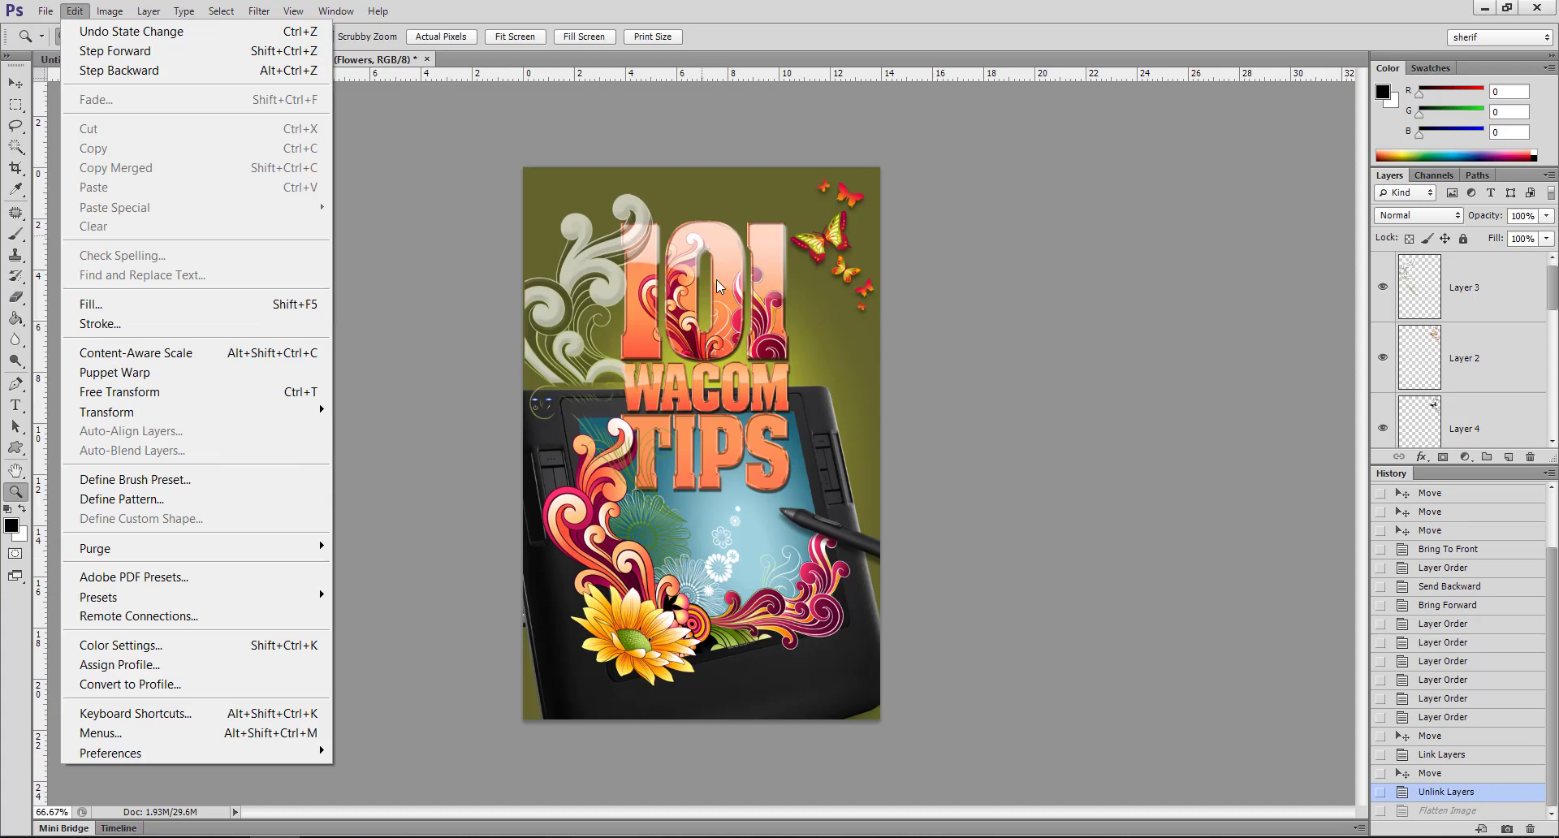
left_click(720, 355)
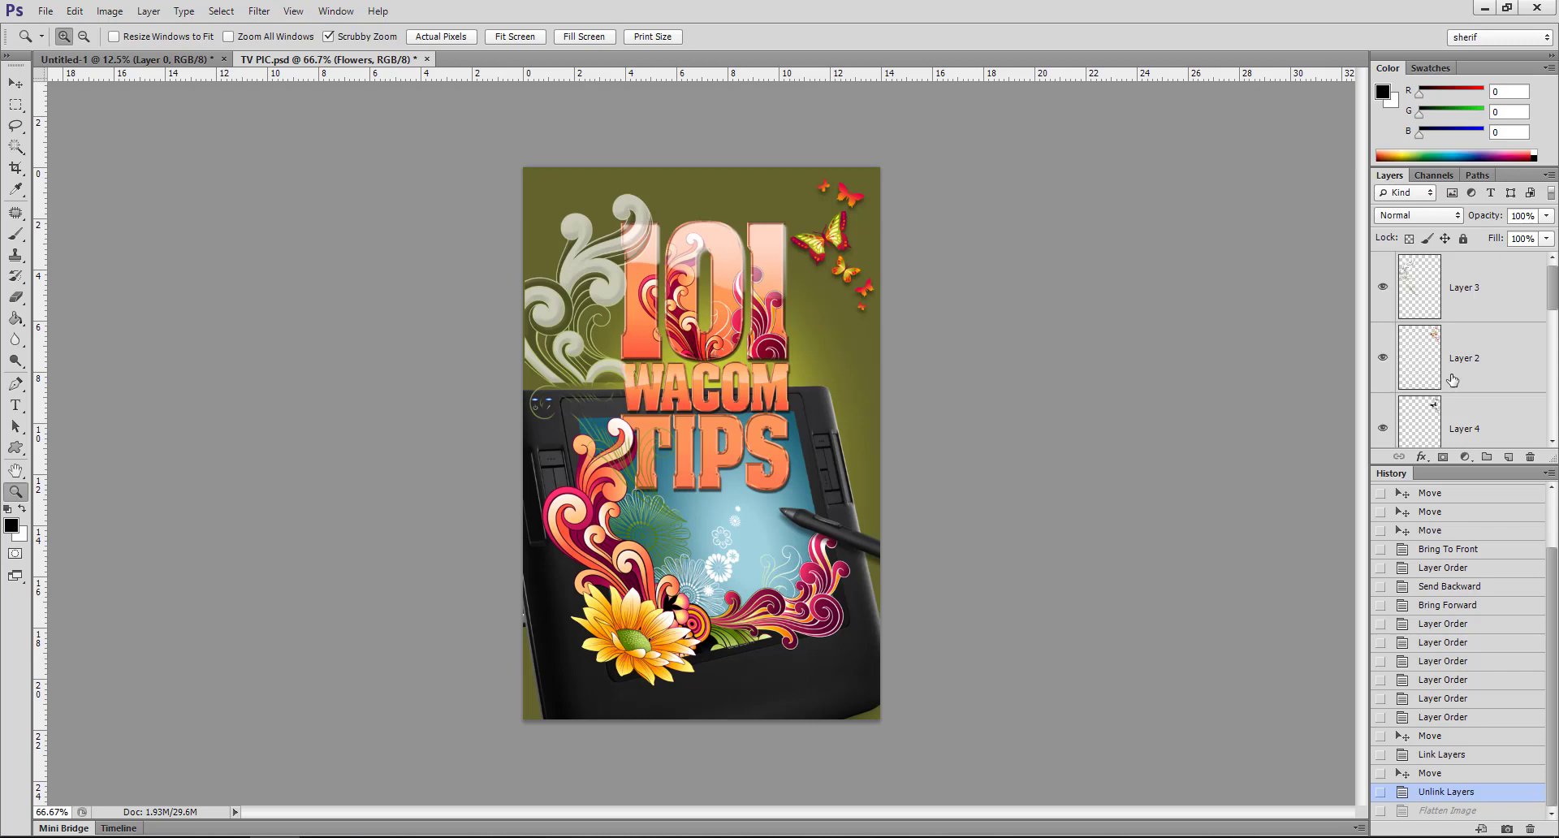
- Create a new layer group named g1
left_click(148, 12)
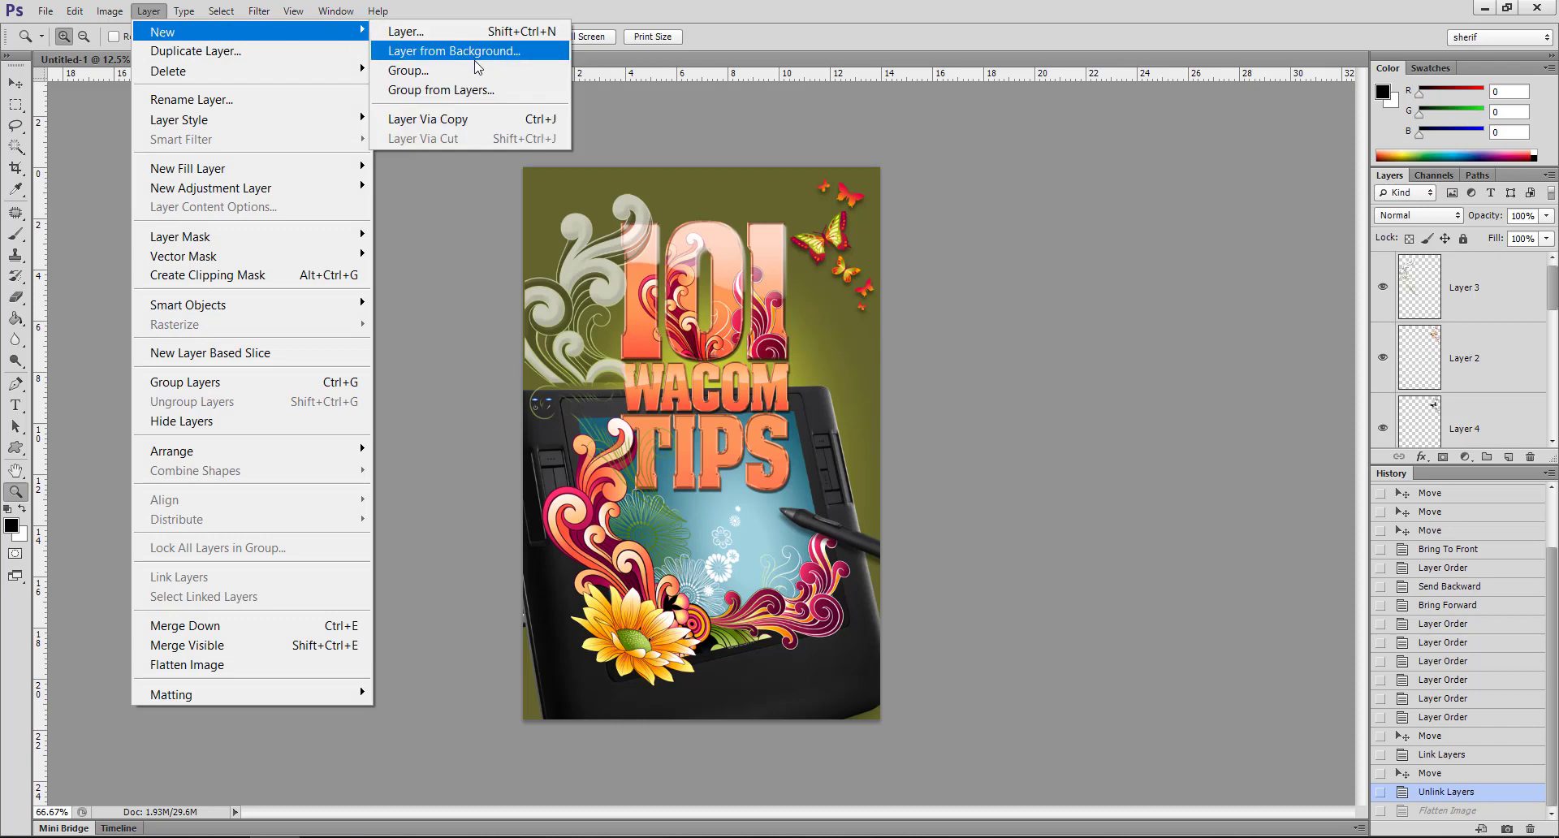
mouse_move(162, 32)
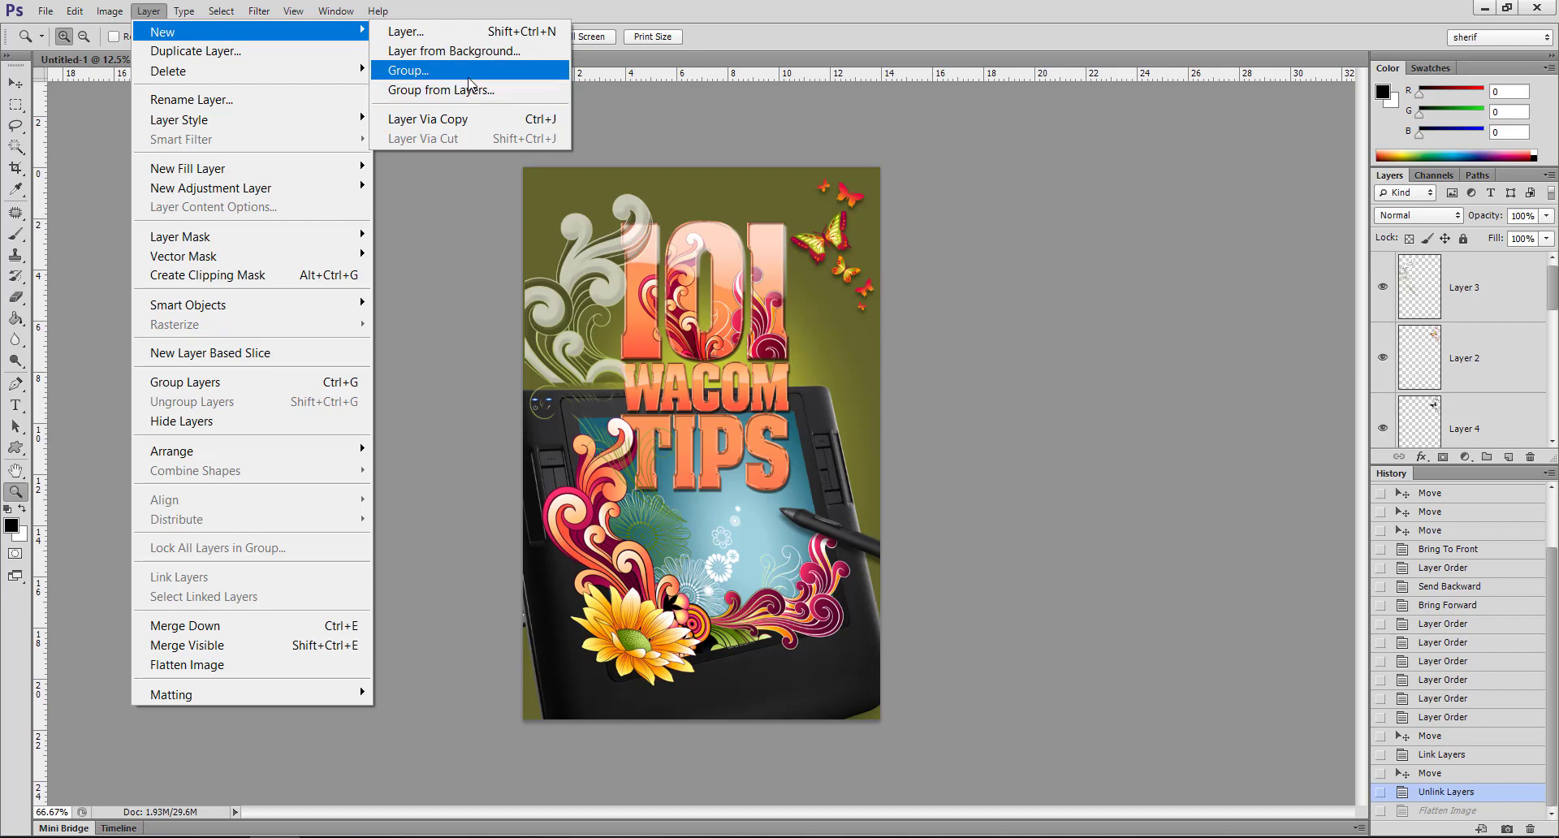
left_click(471, 72)
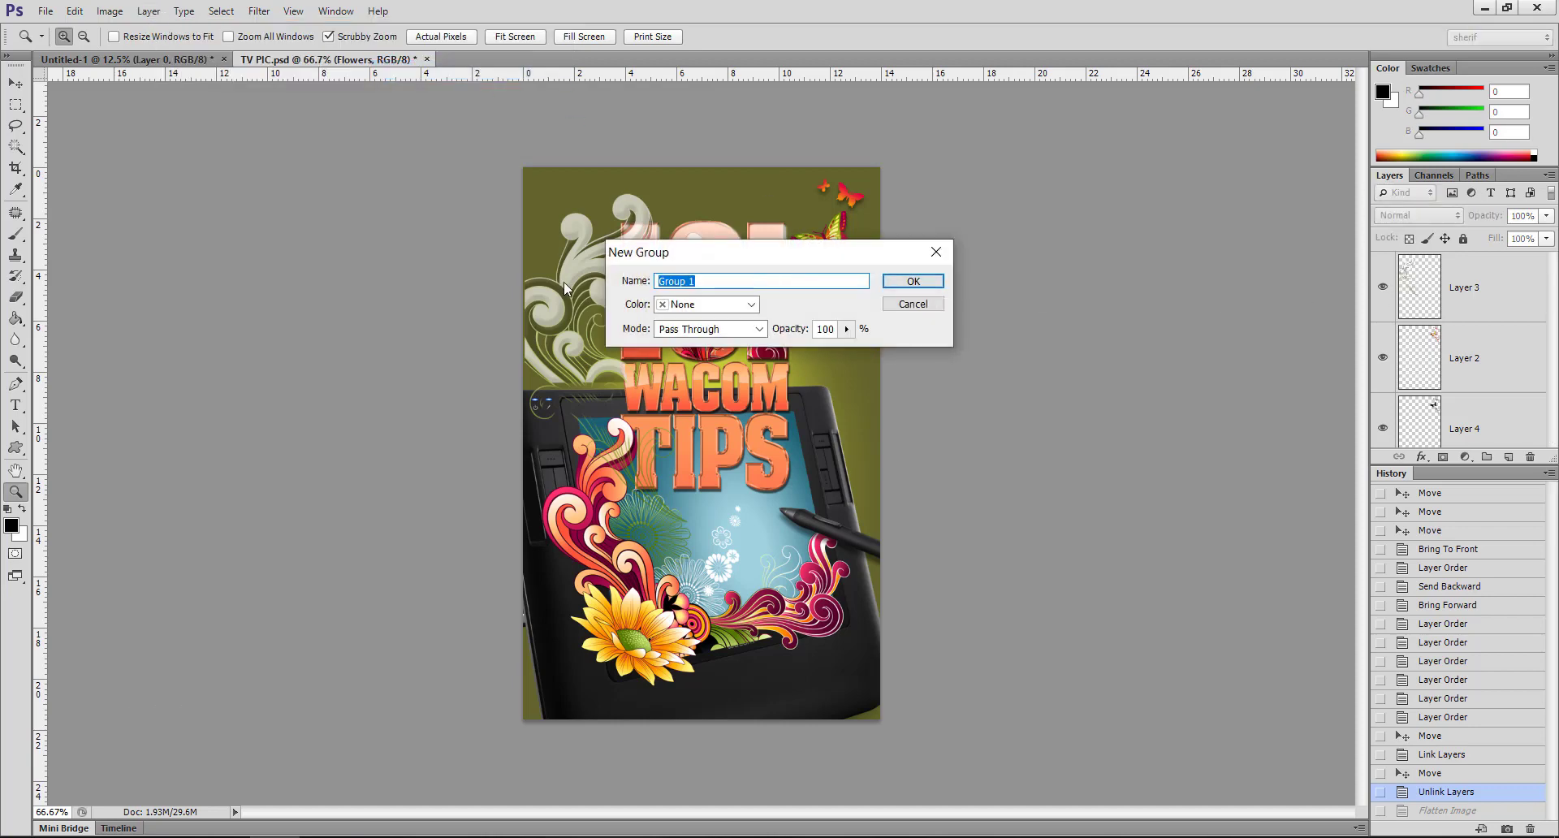
type("g1")
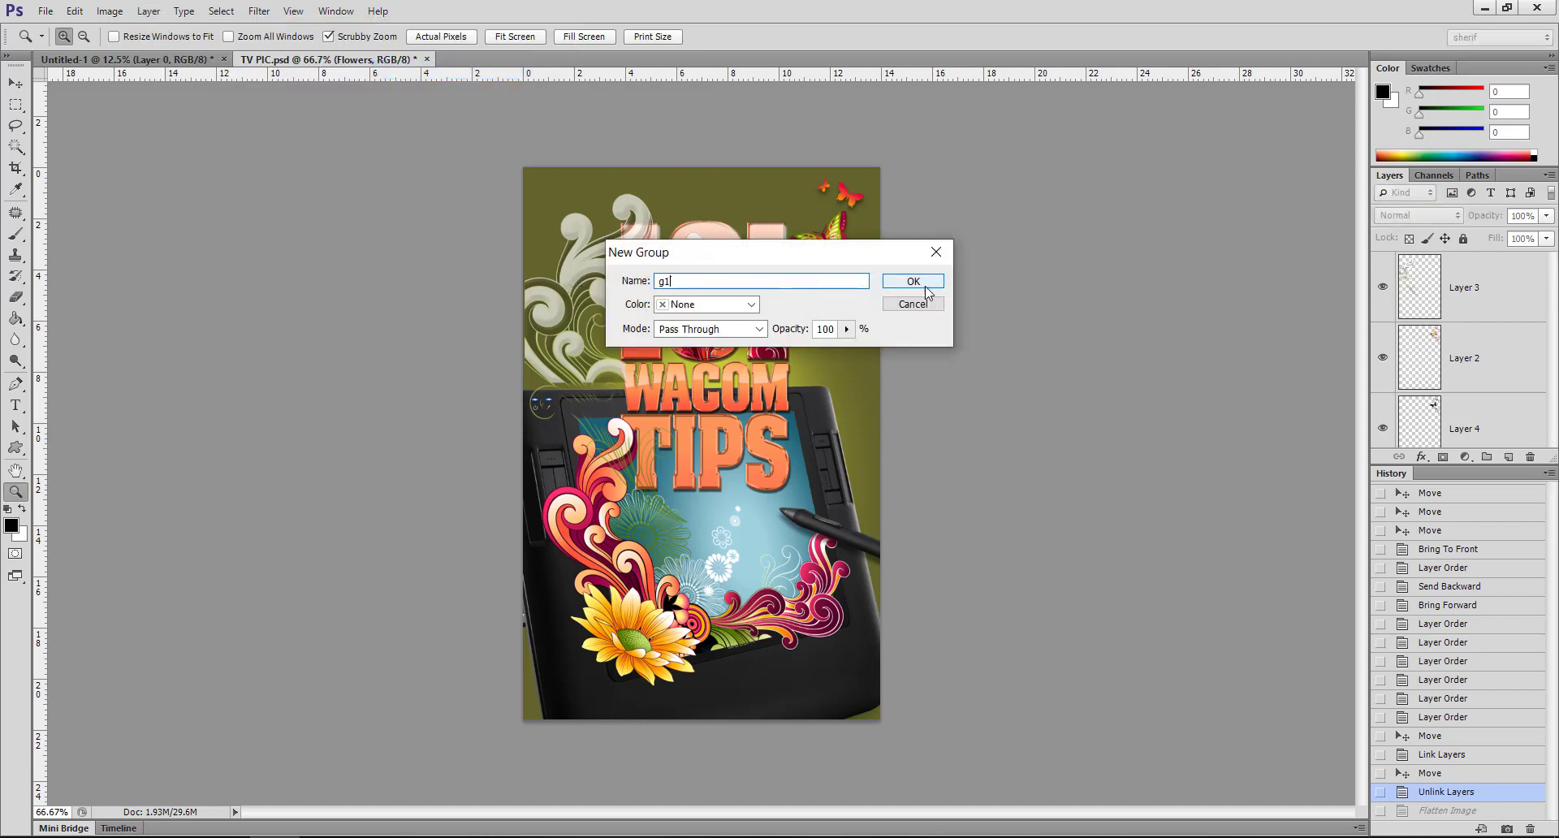
left_click(925, 286)
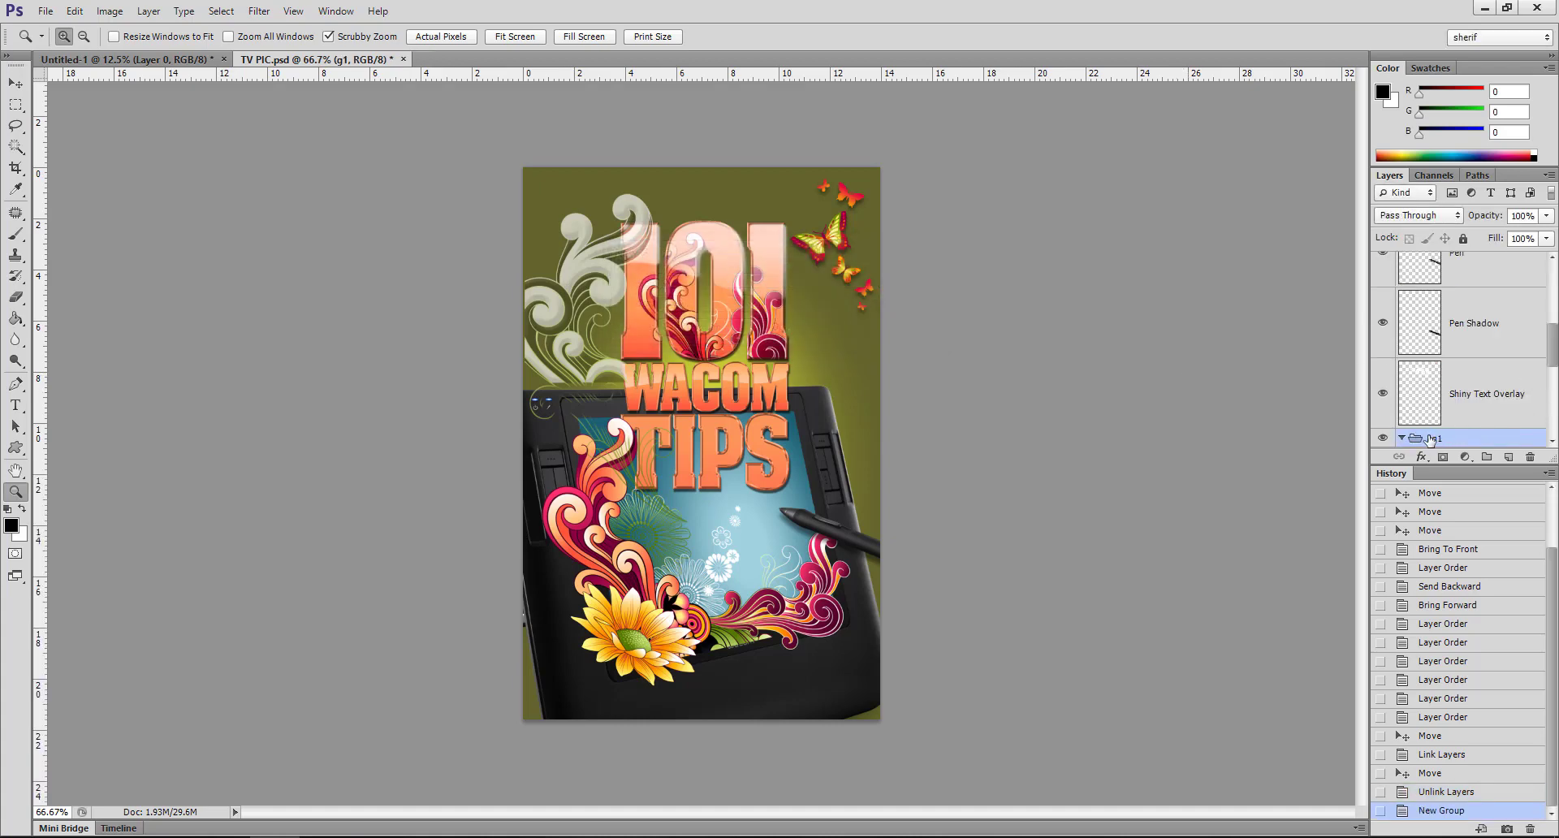
- Move the Flowers and Text layers into the g1 group
scroll(1431, 439, "down", 2)
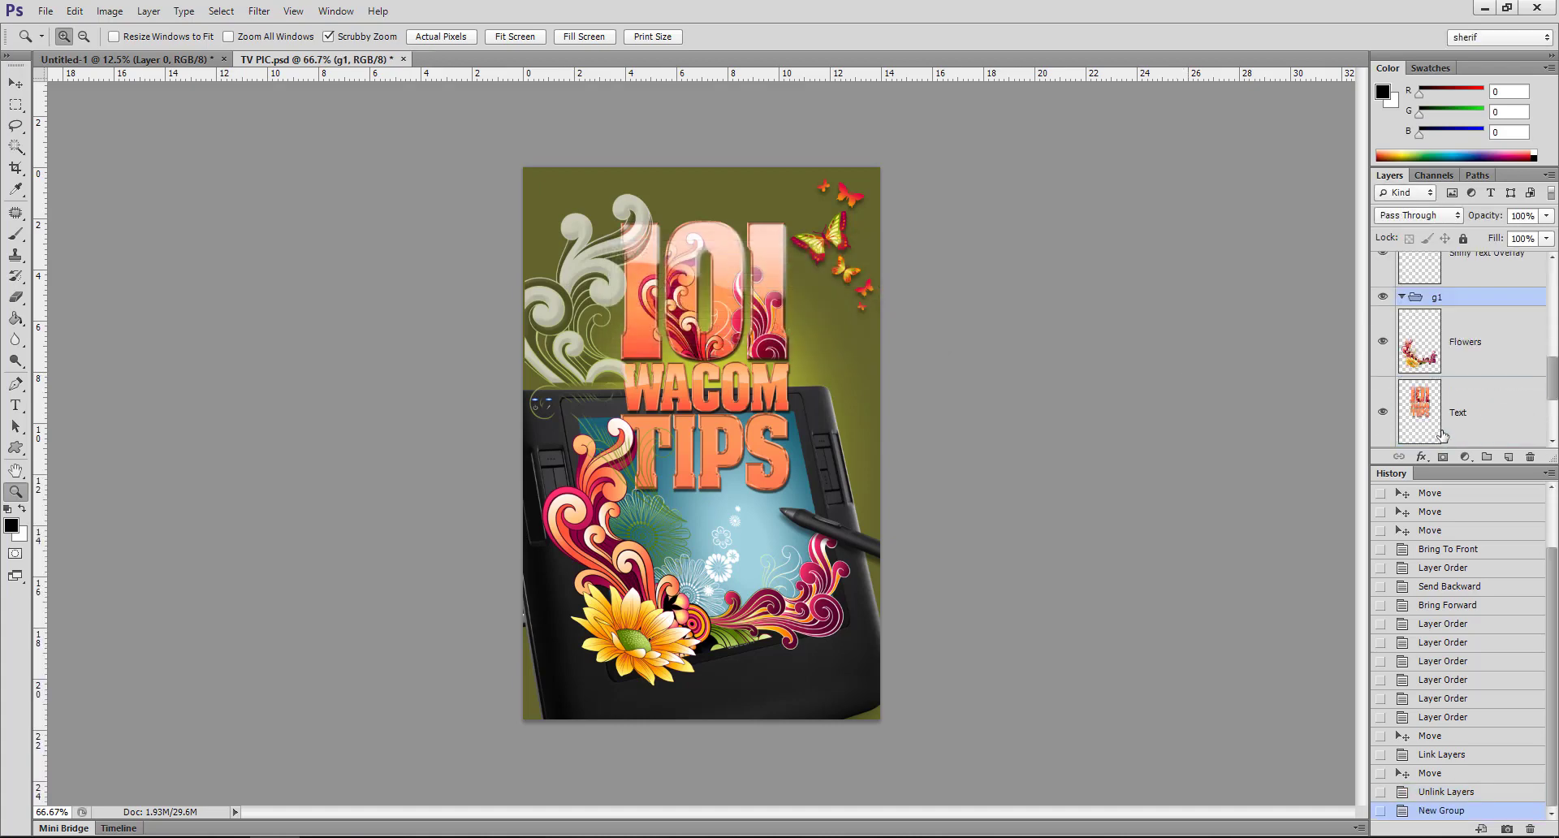
left_click(1402, 298)
left_click(1494, 400)
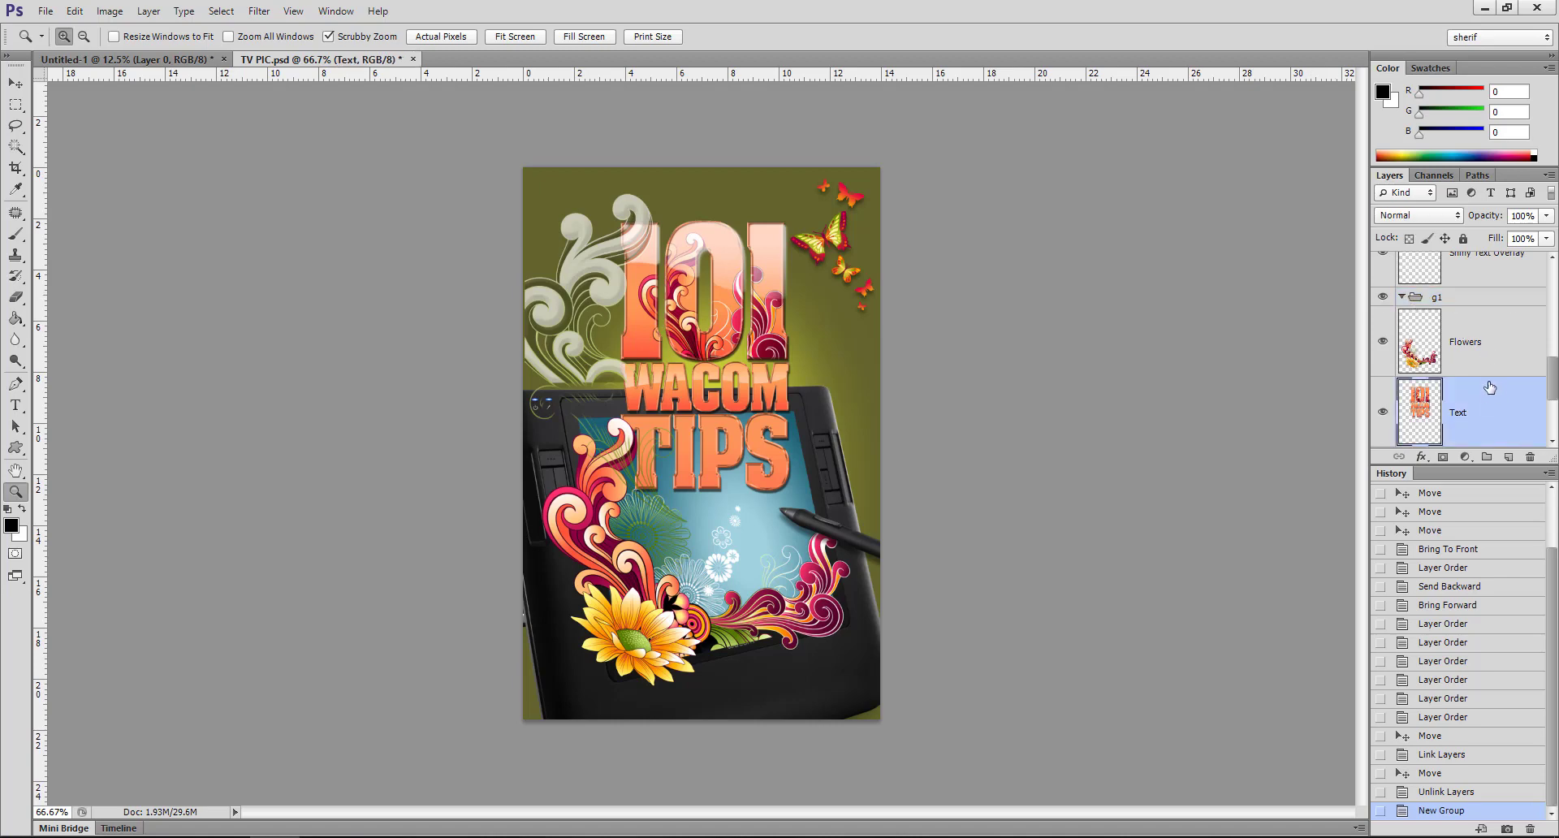
left_click(1486, 359, "shift")
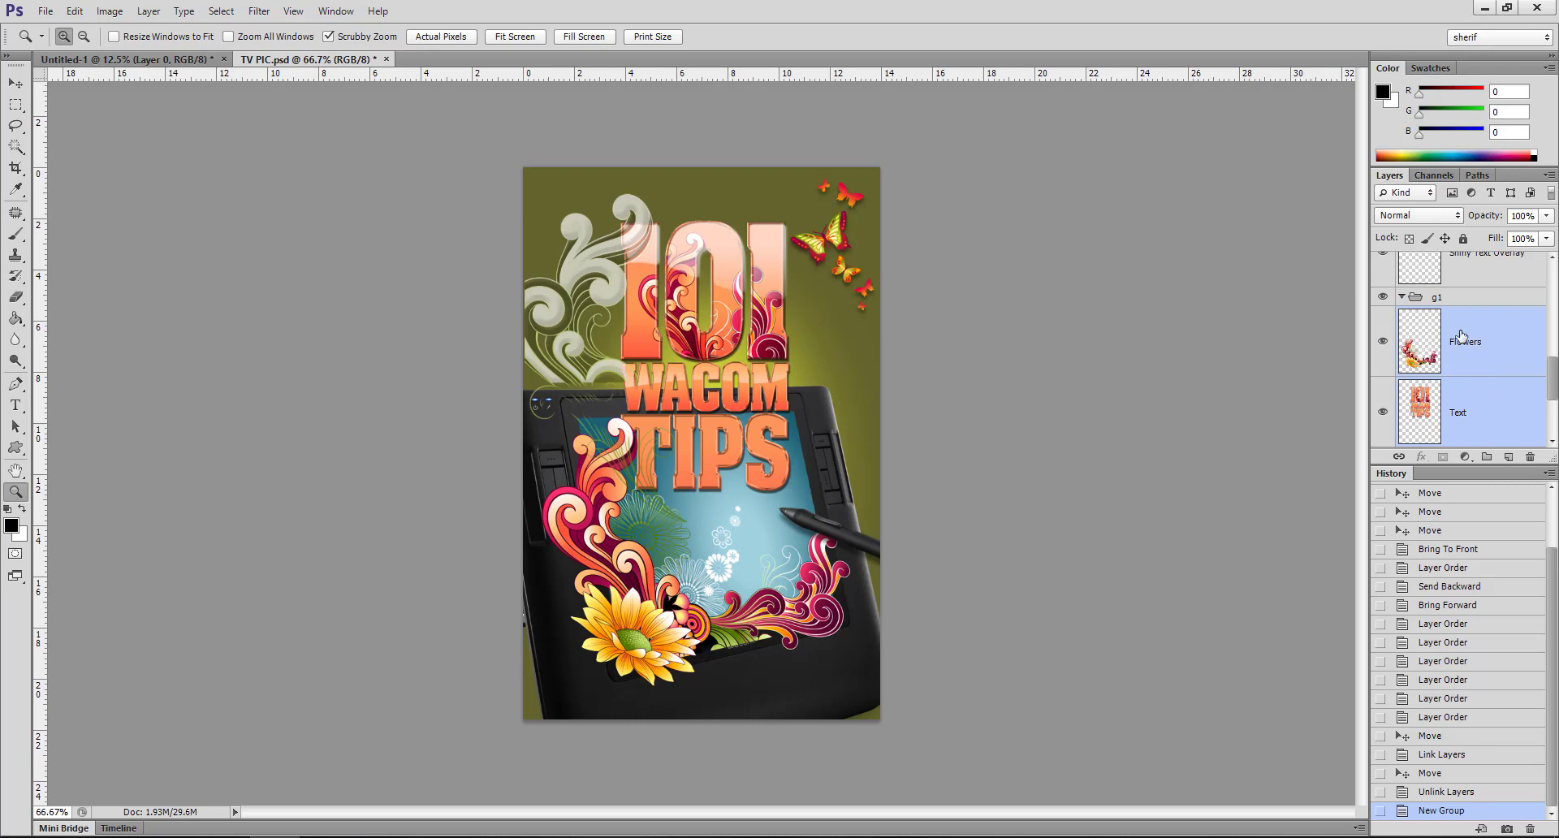
left_click_drag(1481, 347, 1448, 298)
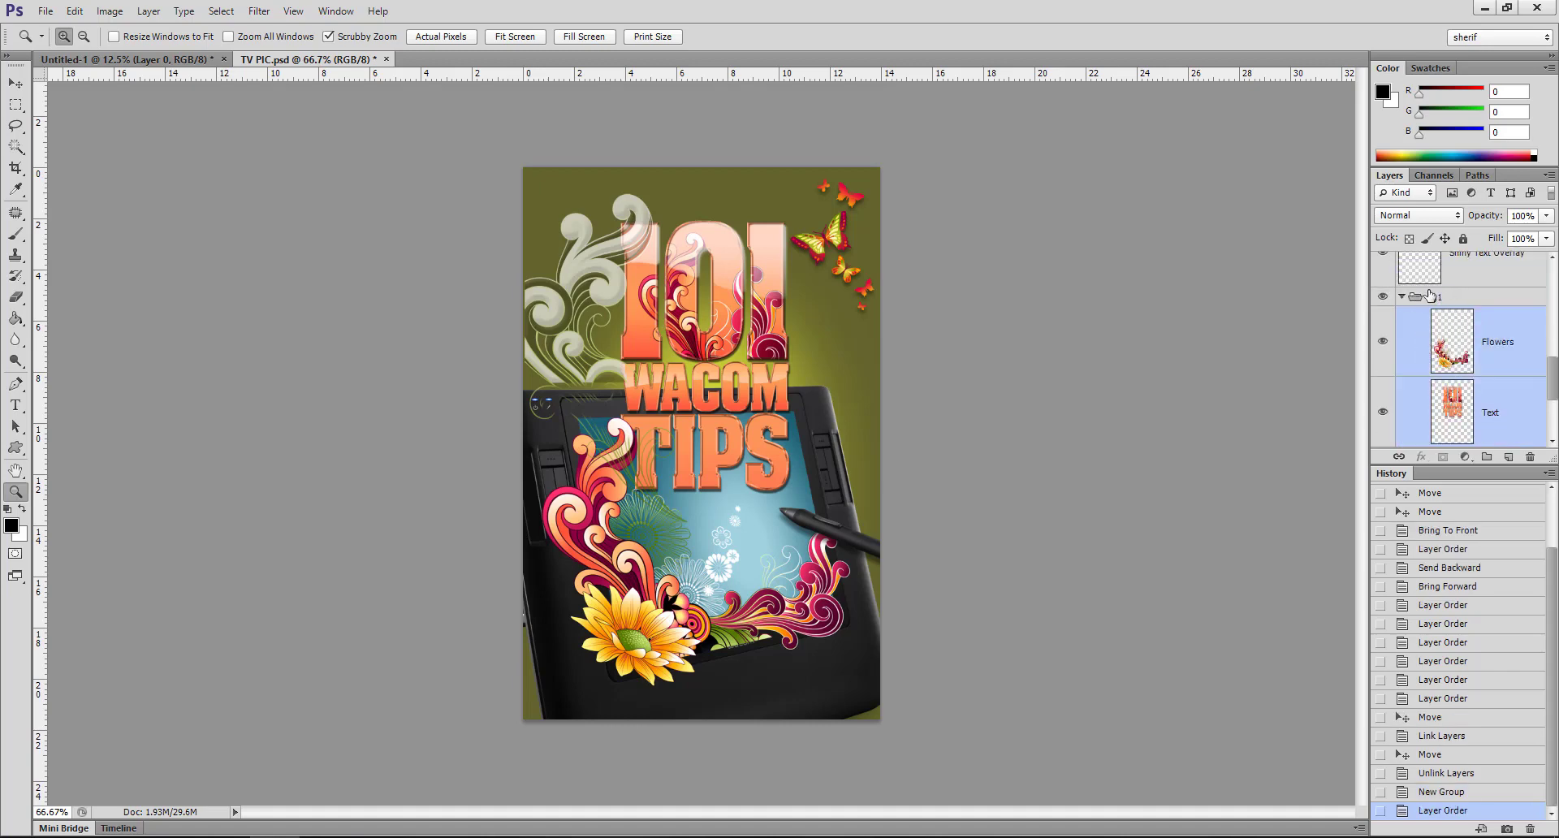
scroll(1446, 337, "up", 1)
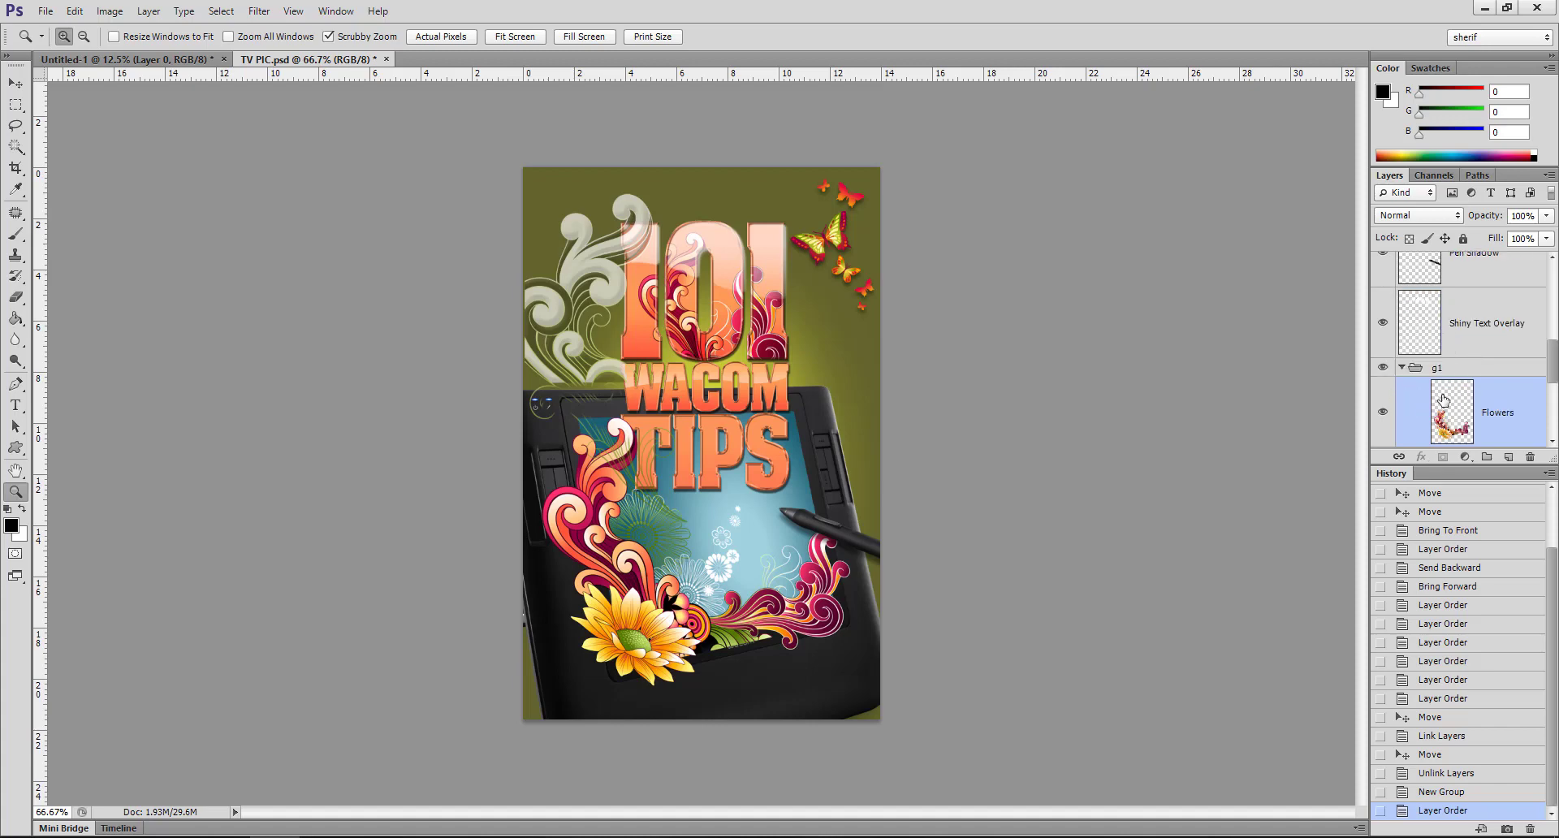
left_click(1401, 368)
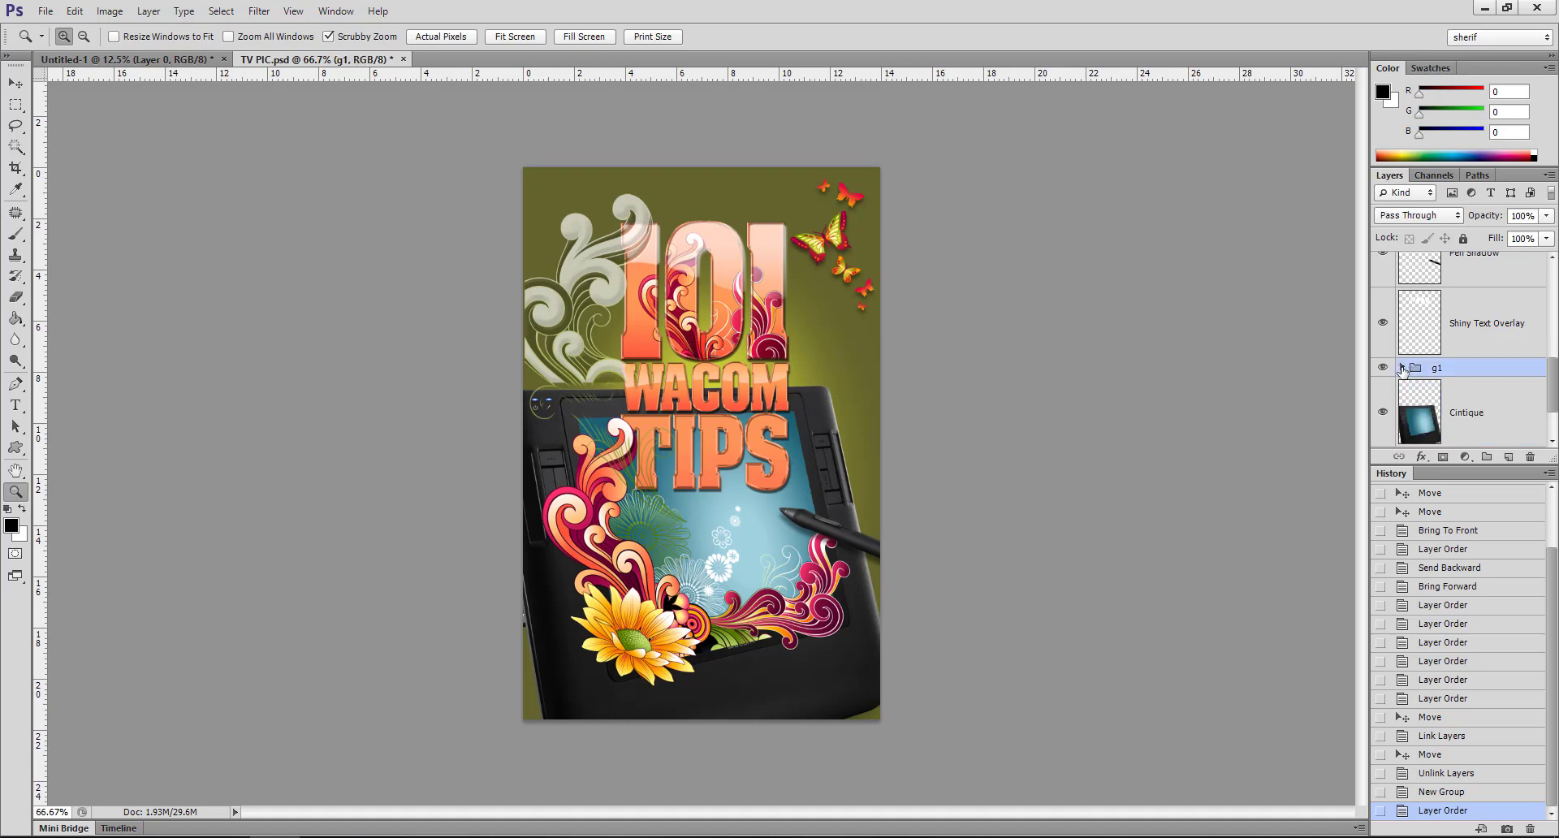
left_click(1401, 369)
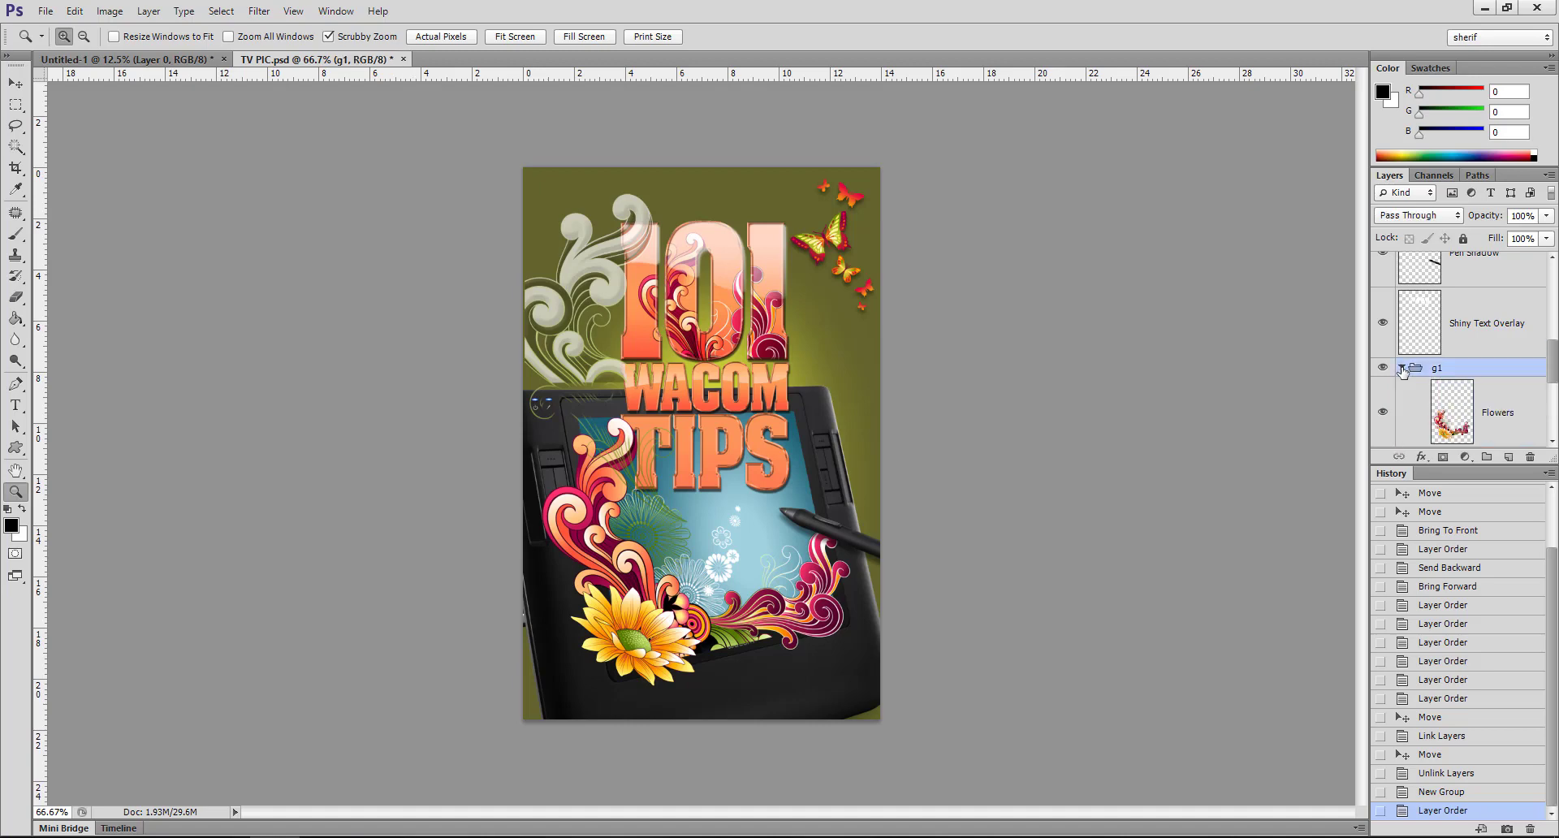
left_click(1401, 369)
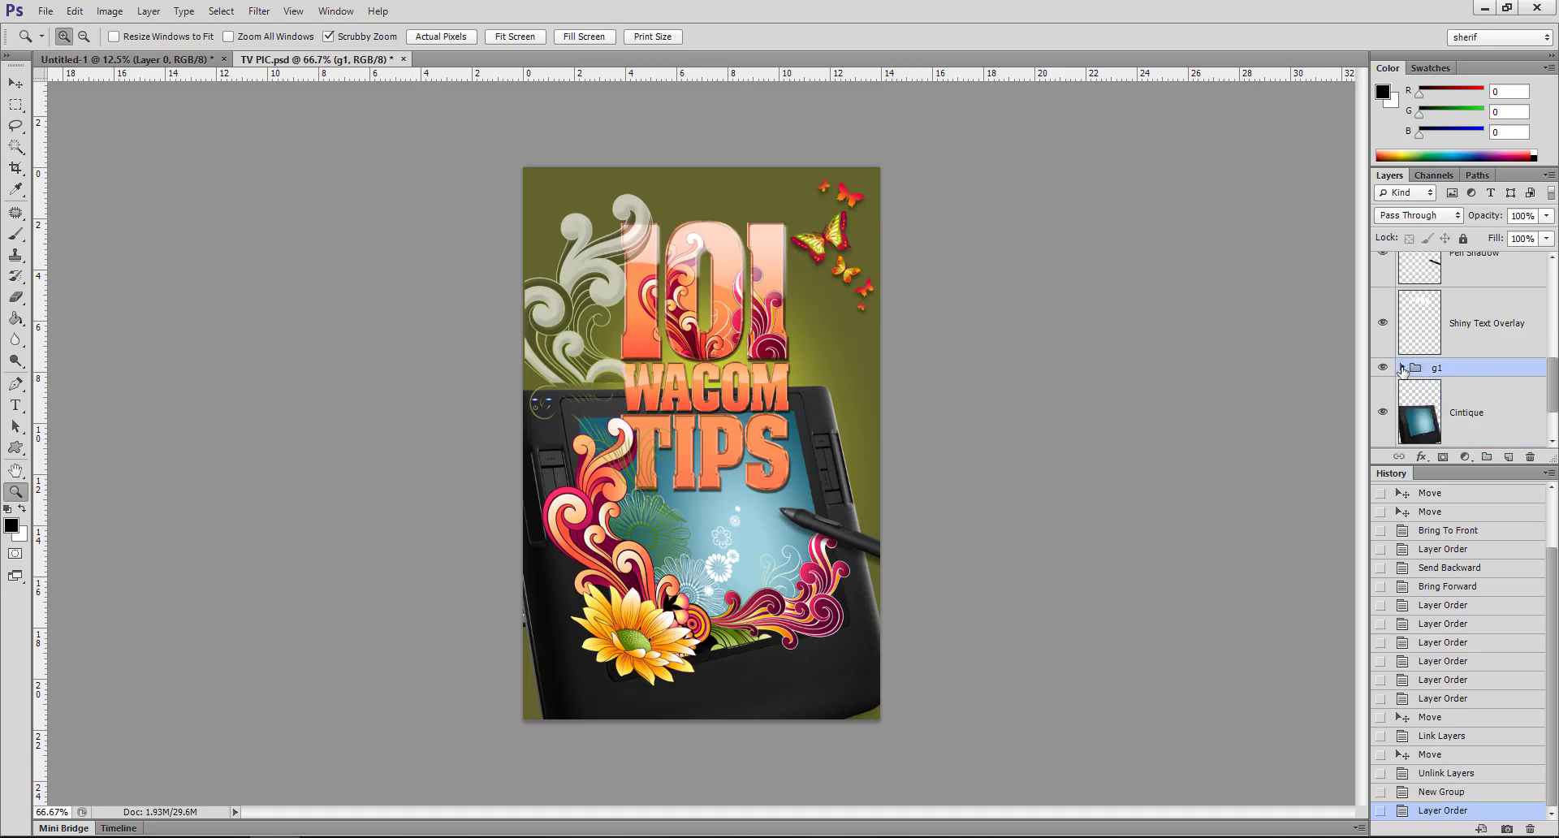
left_click(1401, 368)
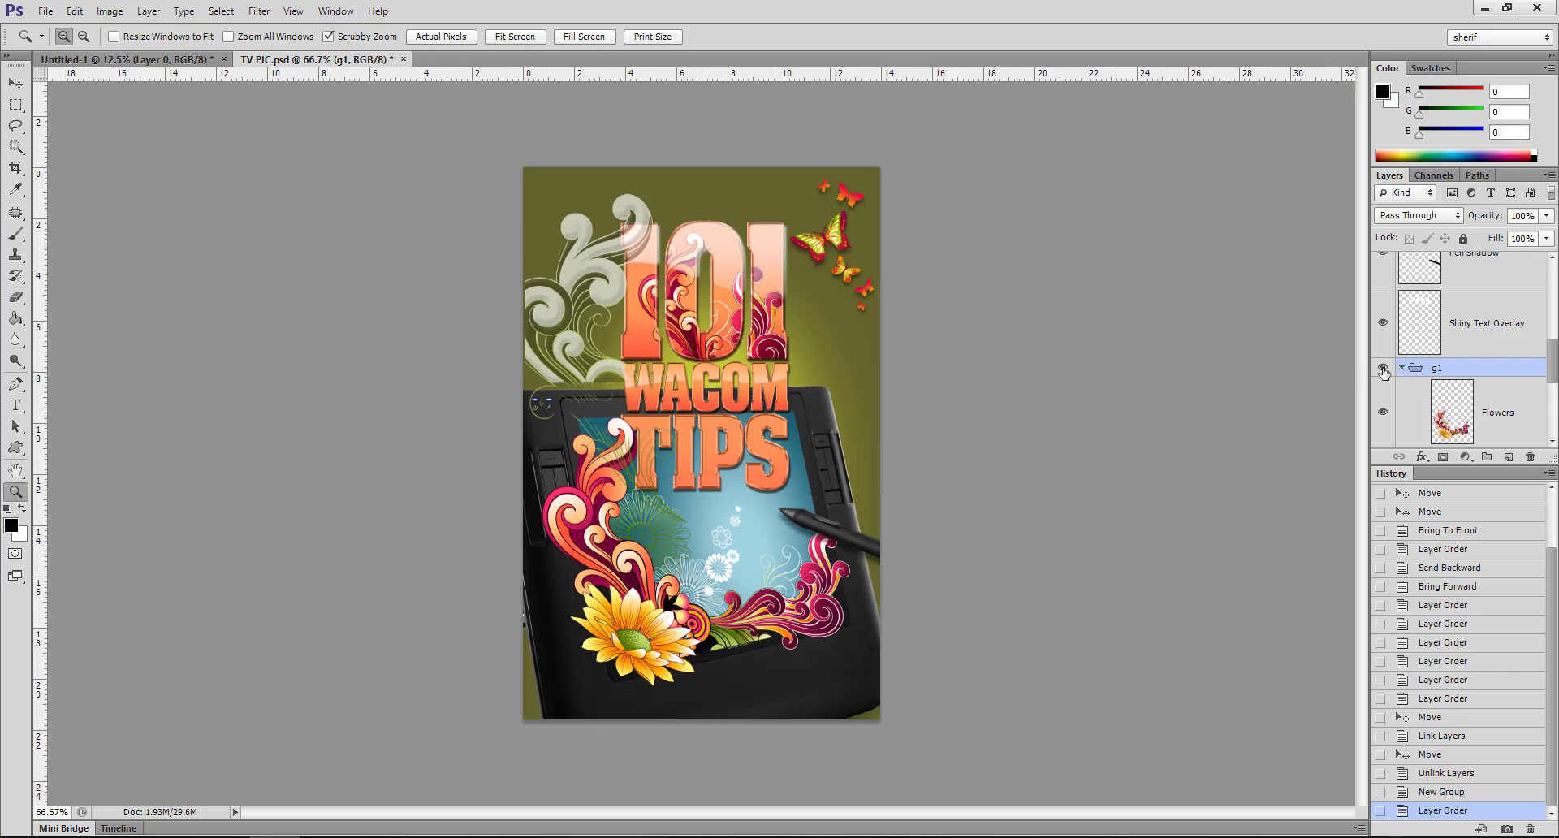
left_click(1383, 369)
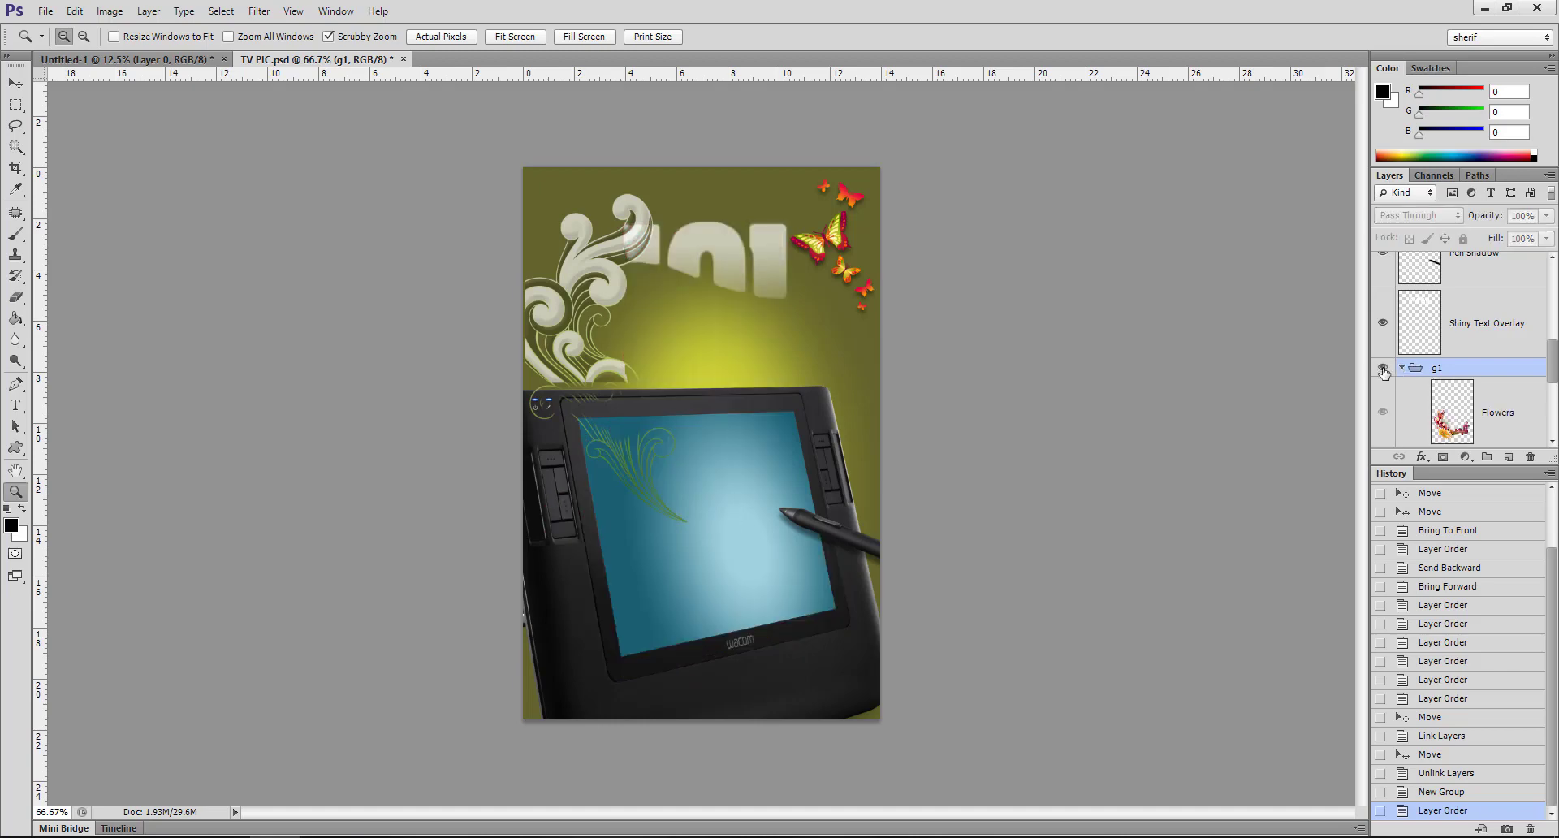
left_click(1383, 370)
scroll(1473, 367, "down", 2)
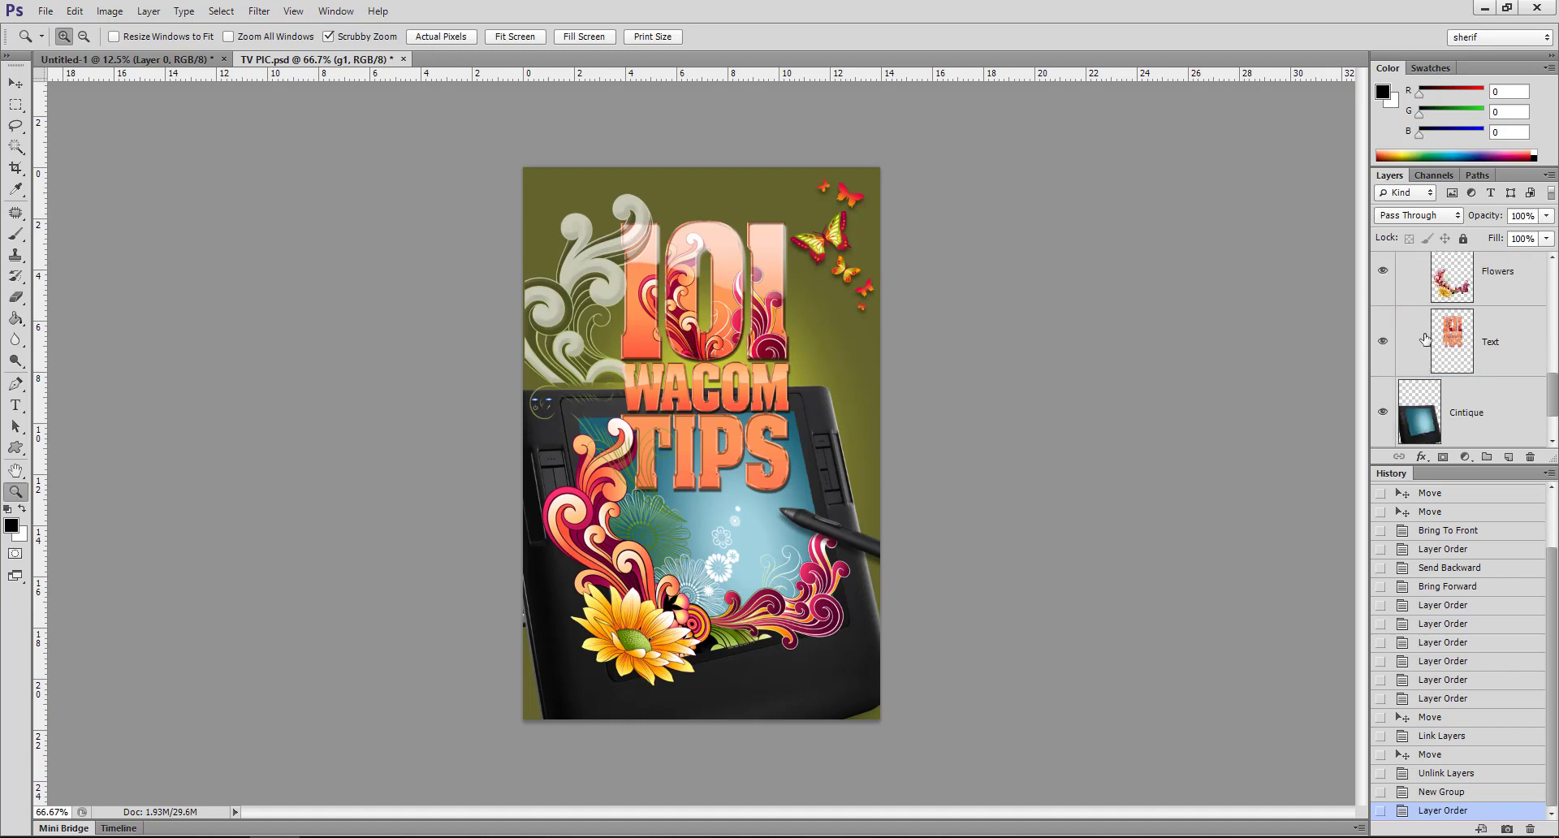
scroll(1388, 345, "up", 2)
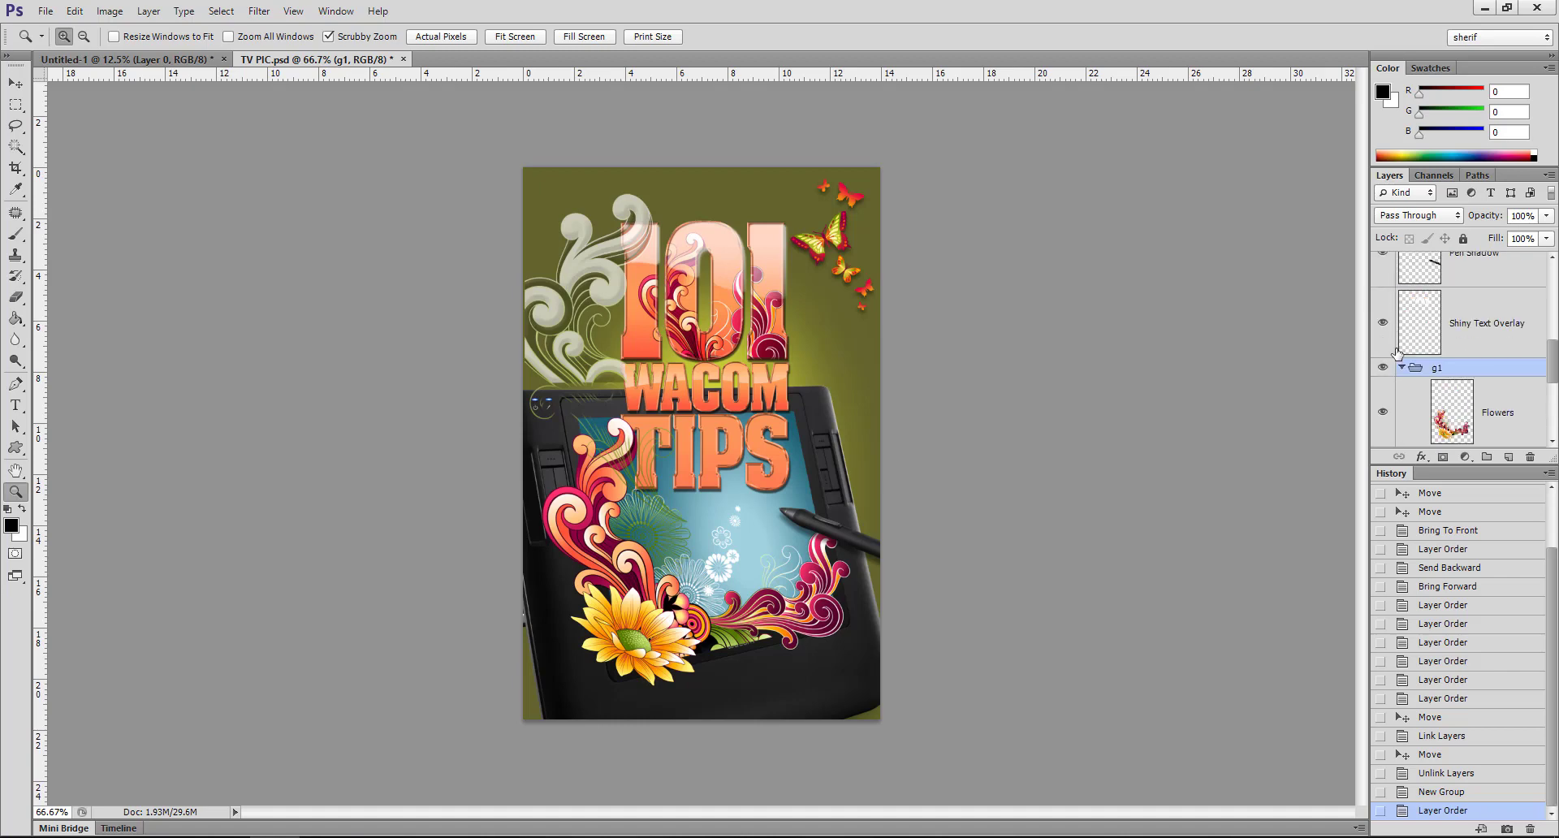
left_click(1384, 370)
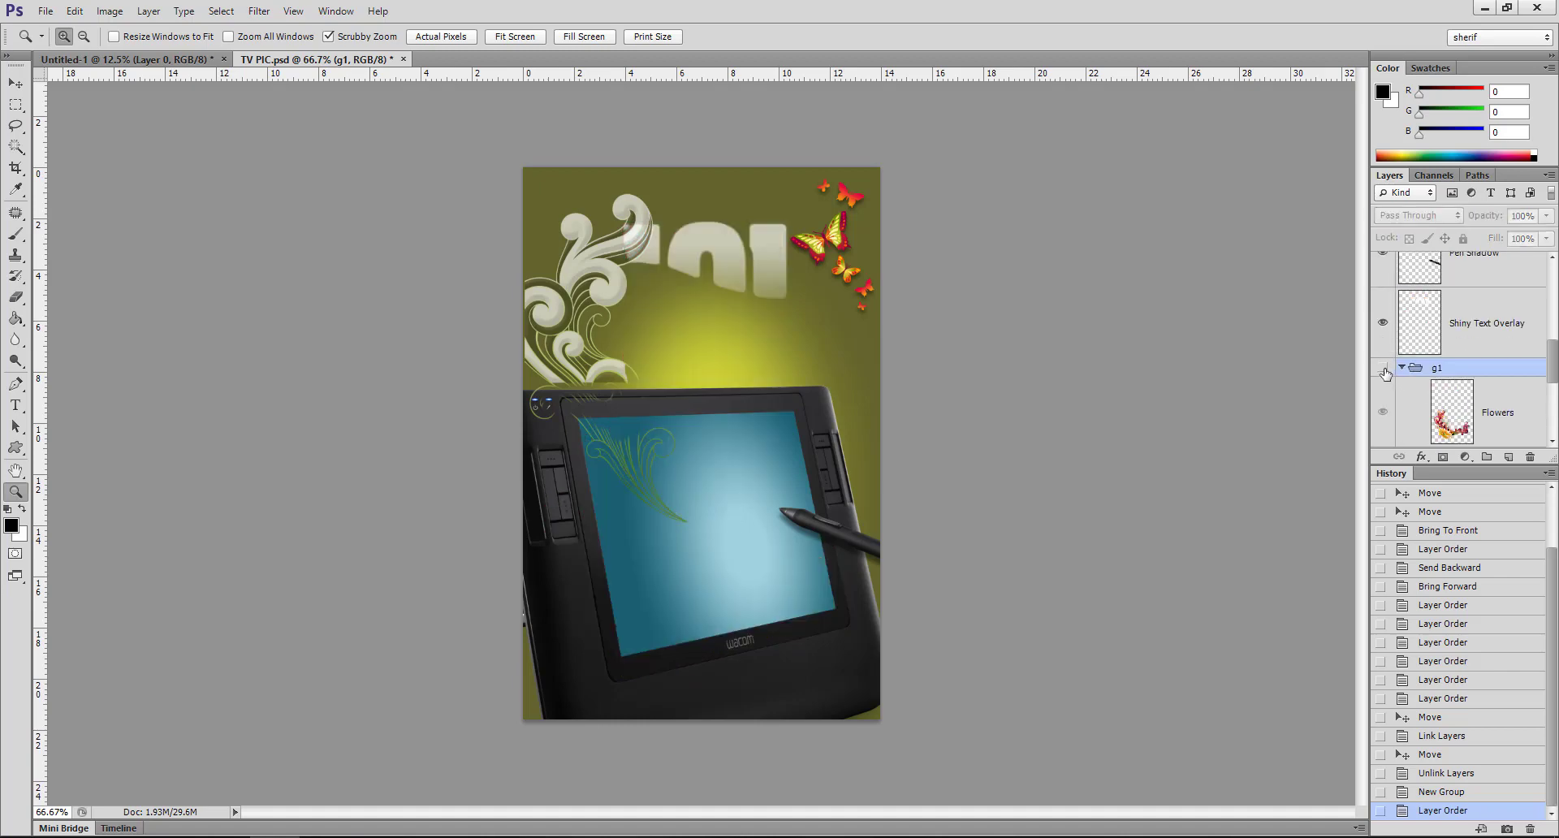
left_click(1383, 370)
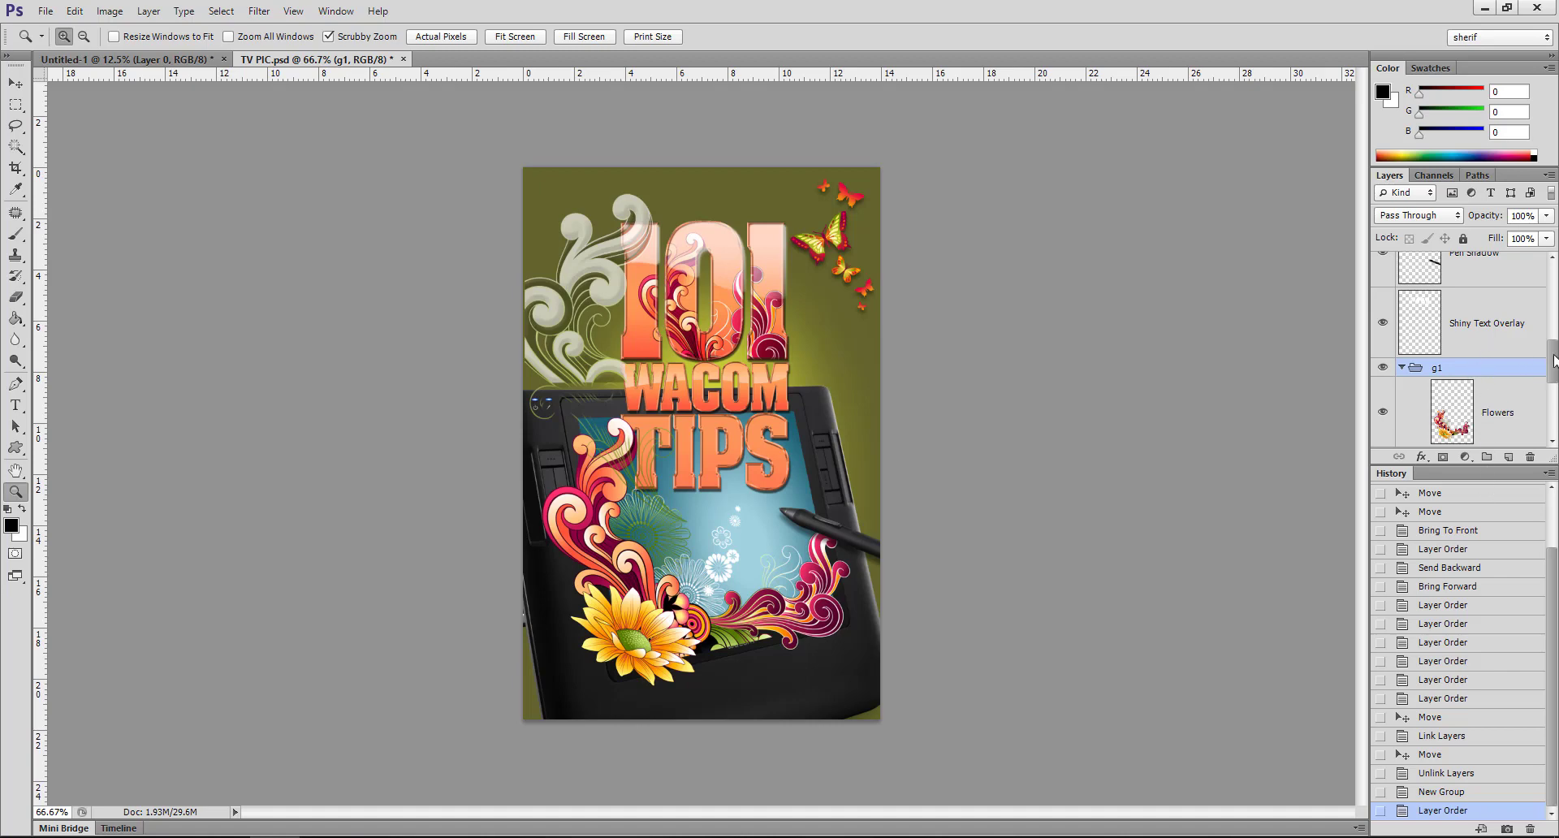
mouse_move(1553, 358)
left_mouse_down()
mouse_move(1554, 413)
mouse_move(1552, 281)
mouse_move(1553, 341)
left_mouse_up()
left_click(1402, 324)
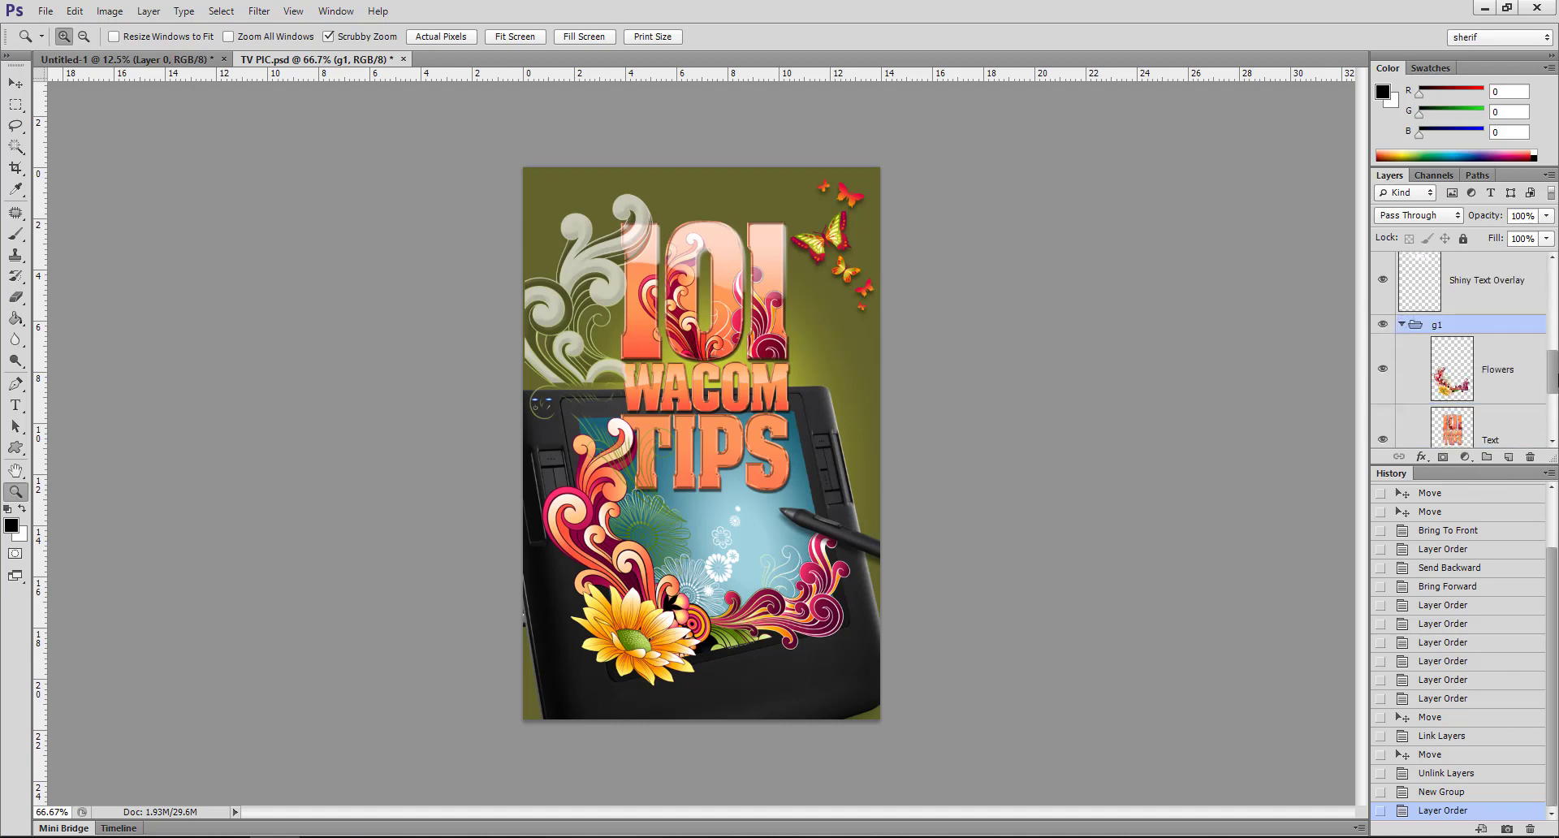
left_click(1401, 325)
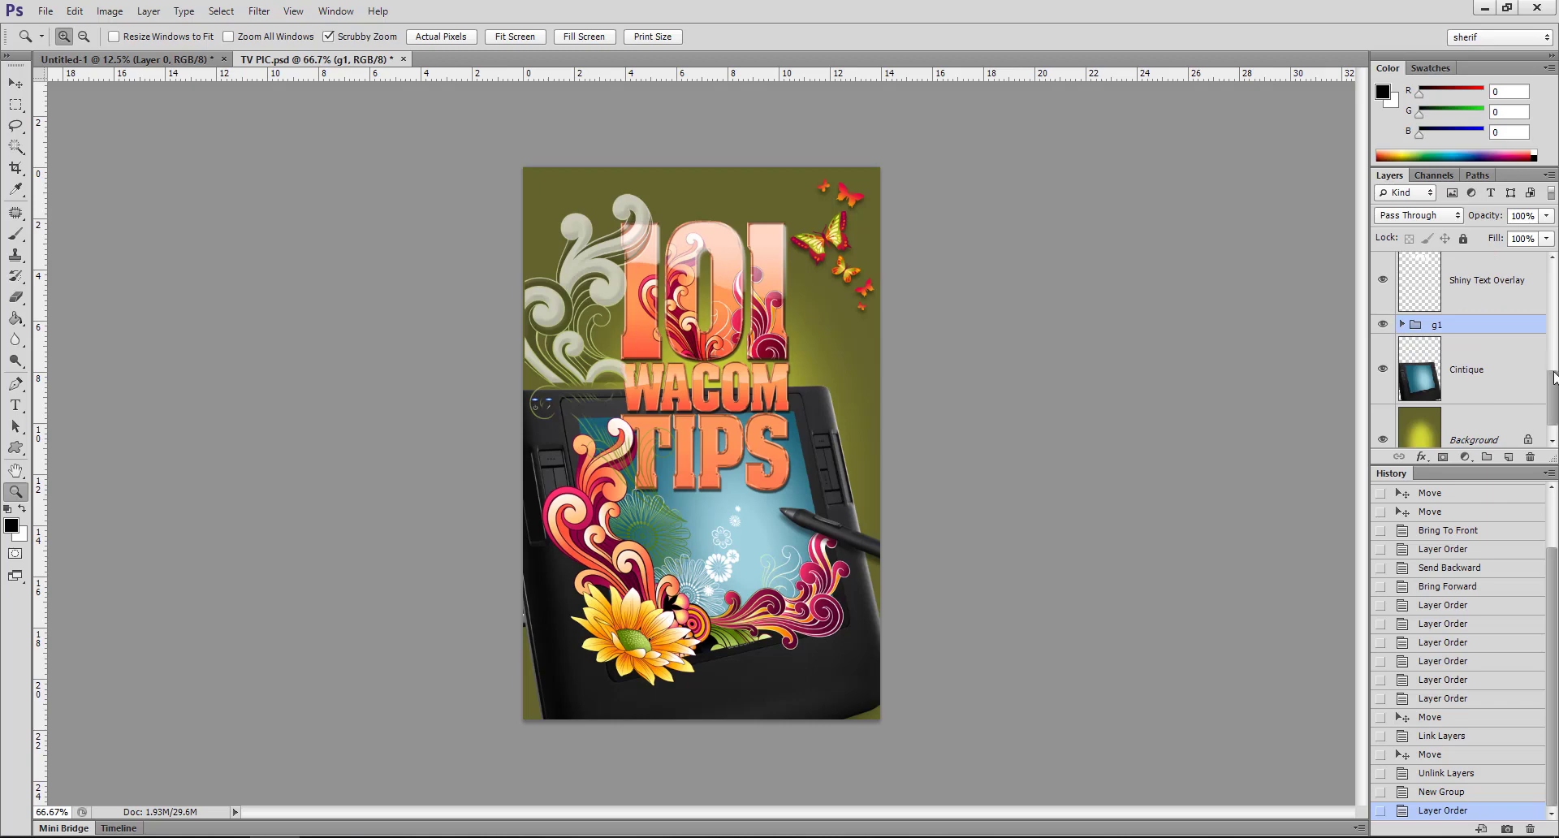
scroll(1448, 286, "up", 5)
scroll(1451, 317, "down", 2)
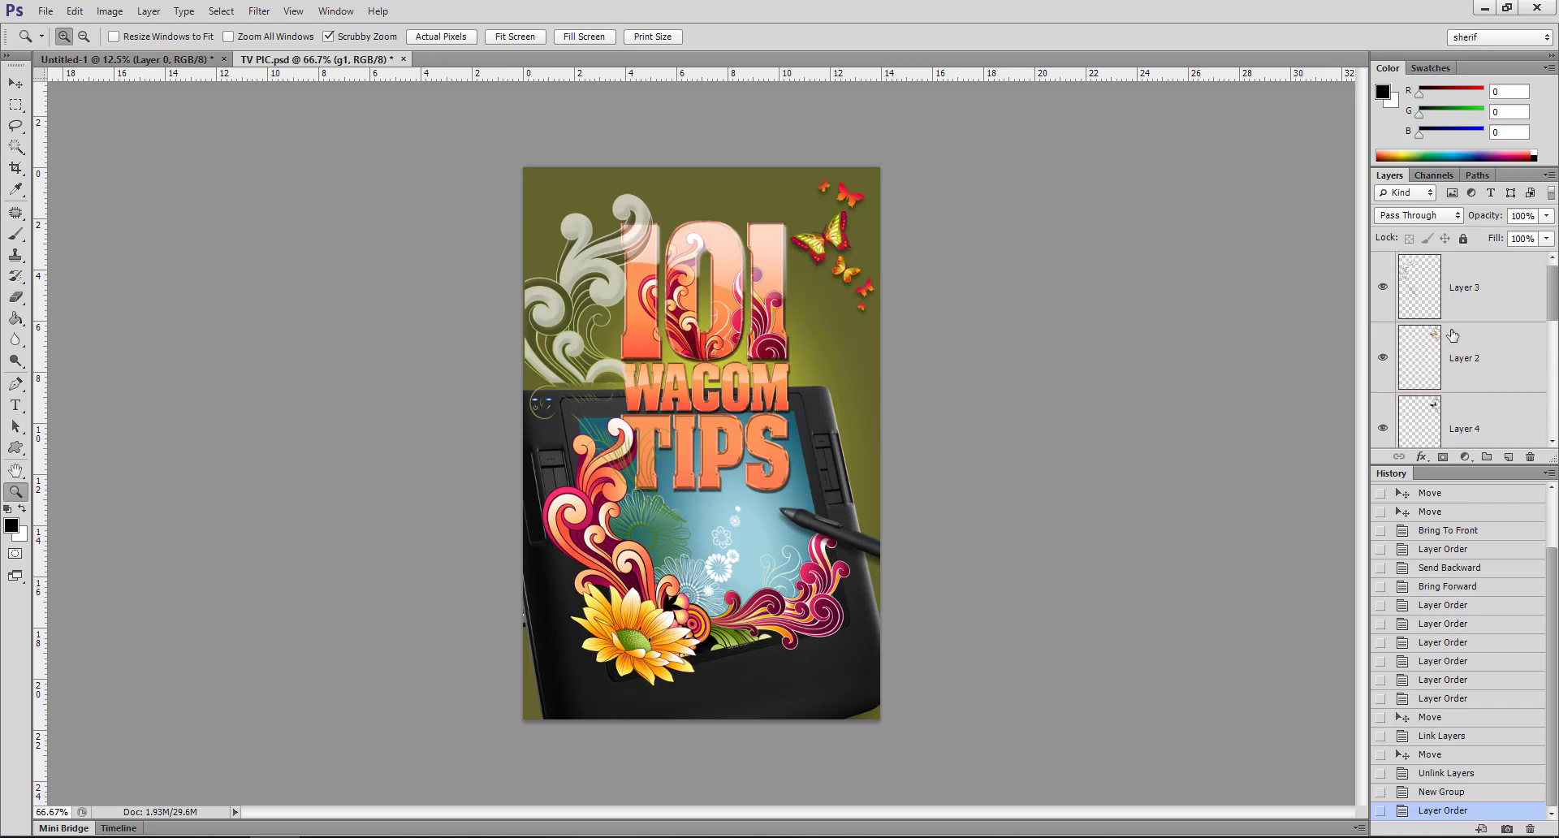
scroll(1452, 336, "down", 2)
scroll(1447, 341, "down", 1)
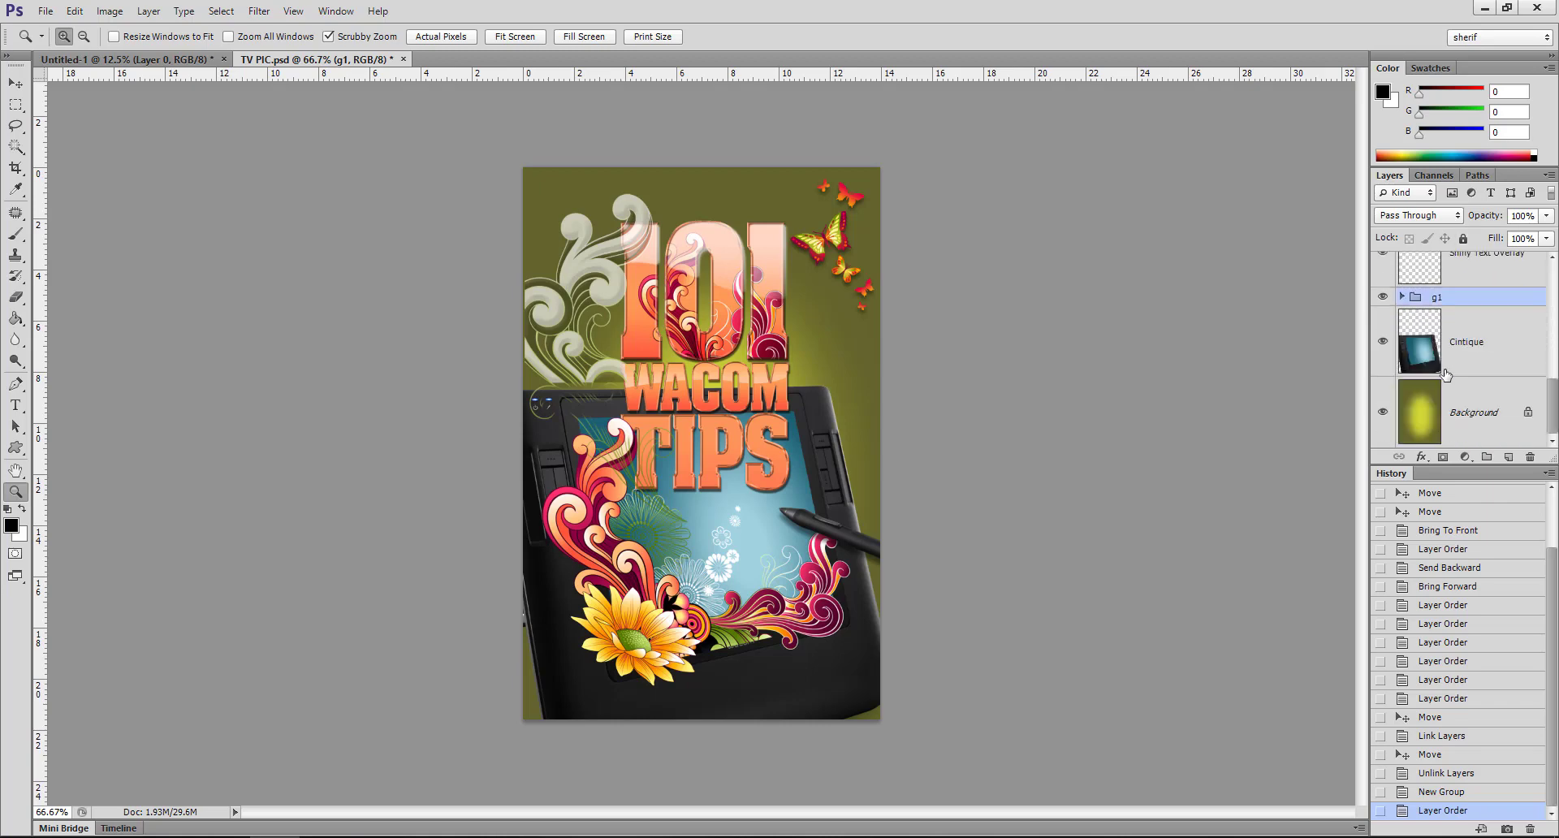
left_click(1401, 297)
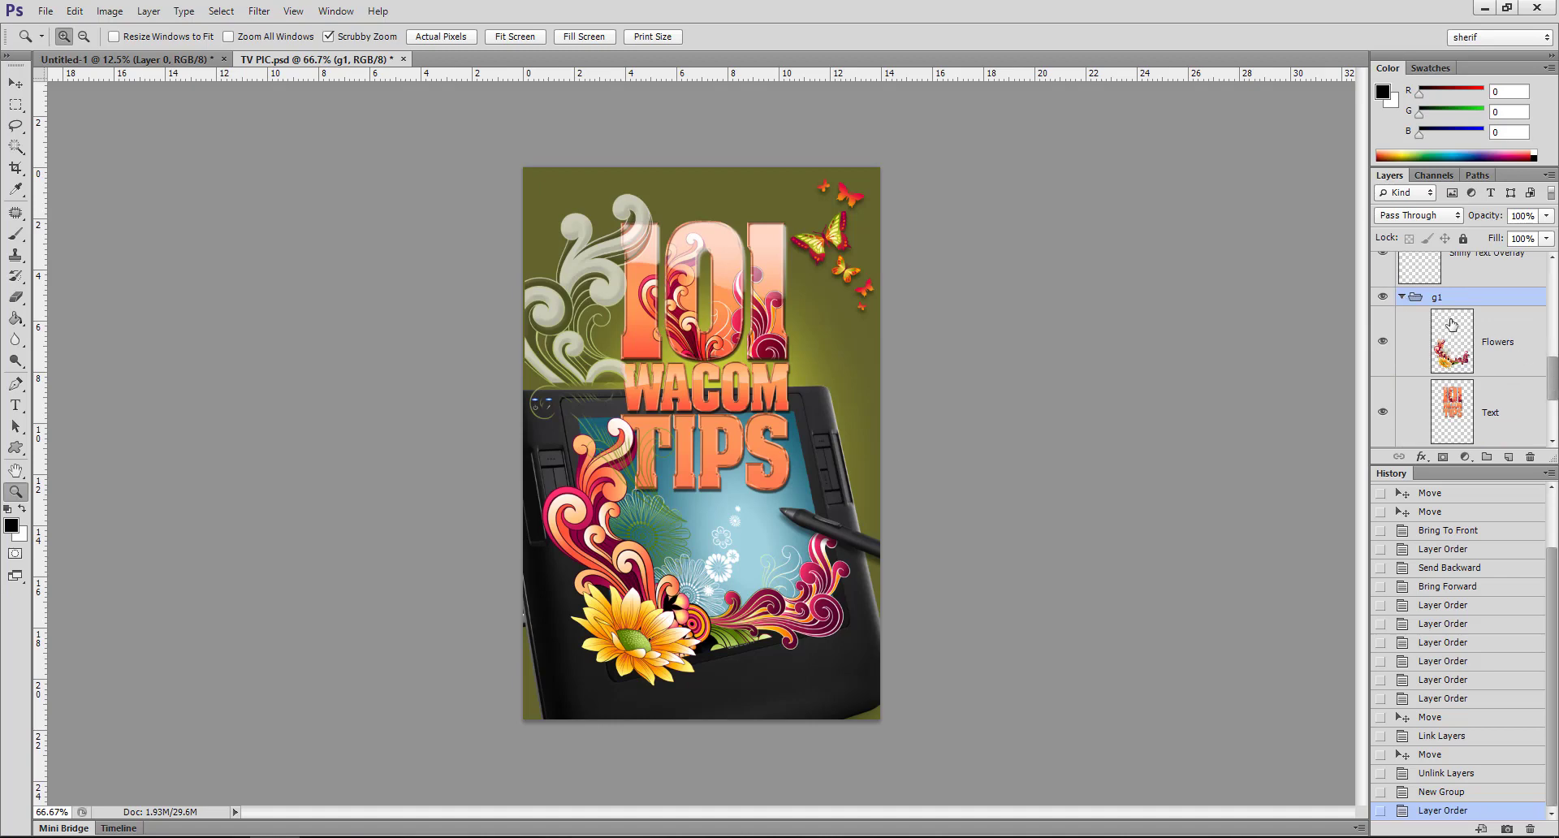
left_click(1402, 297)
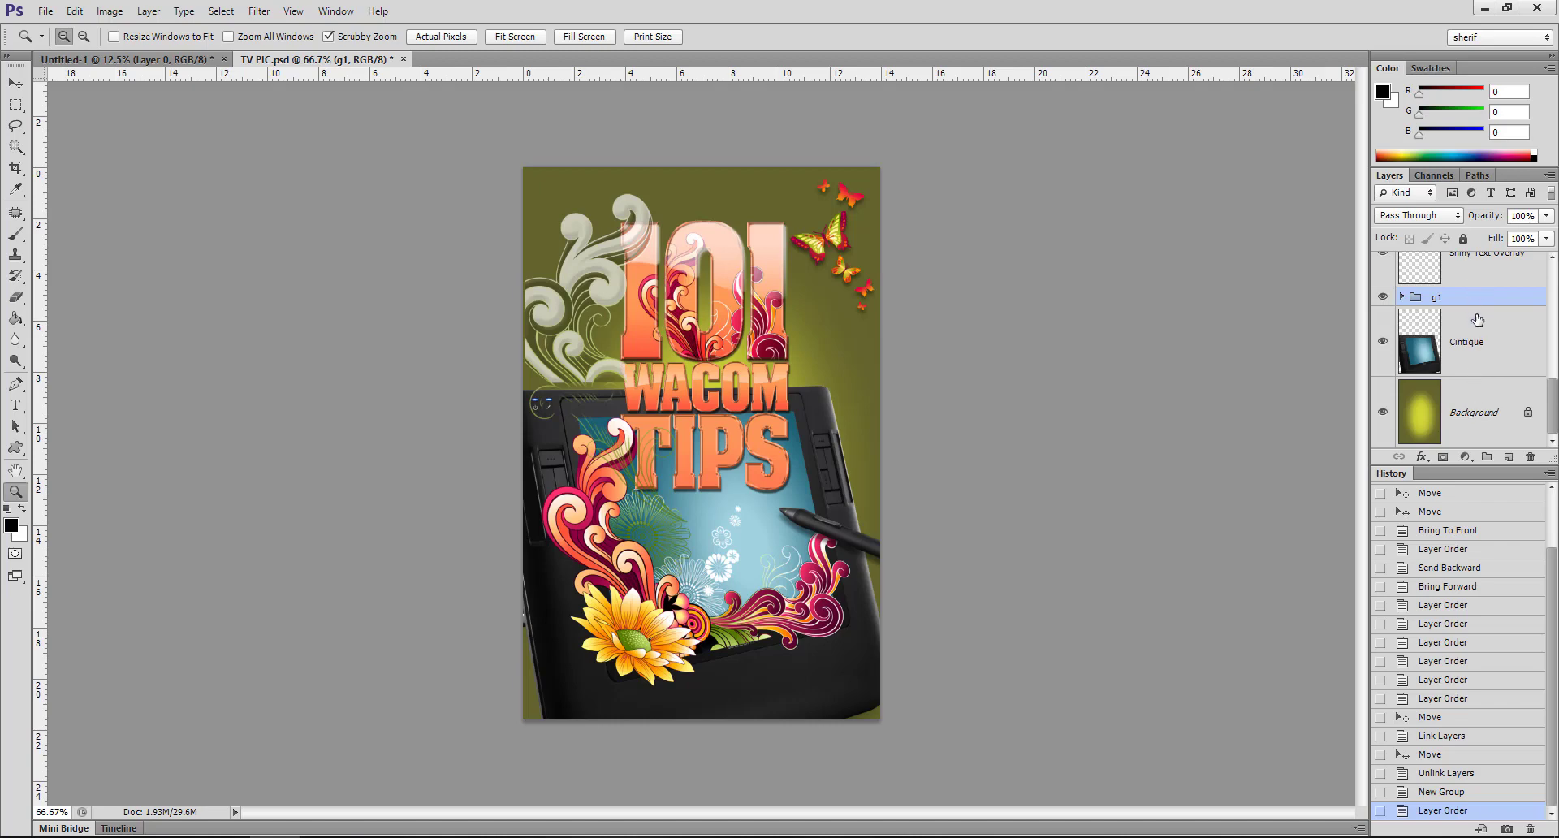
left_click(1401, 297)
left_click(1401, 298)
left_click_drag(1554, 389, 1554, 367)
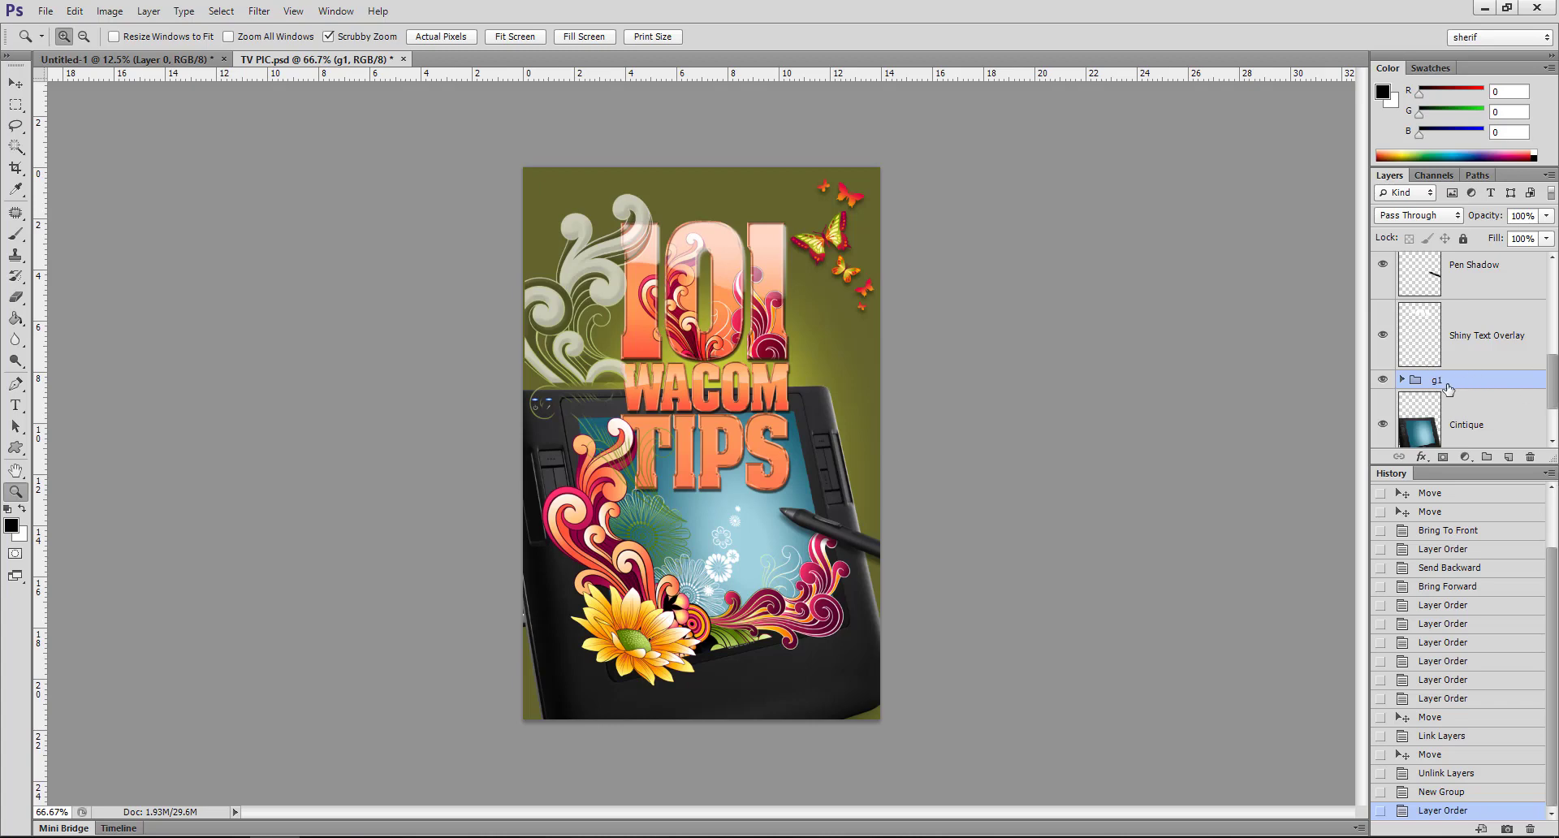
- Undo the last layer reordering and dismiss the g1 group's options
key("ctrl+z")
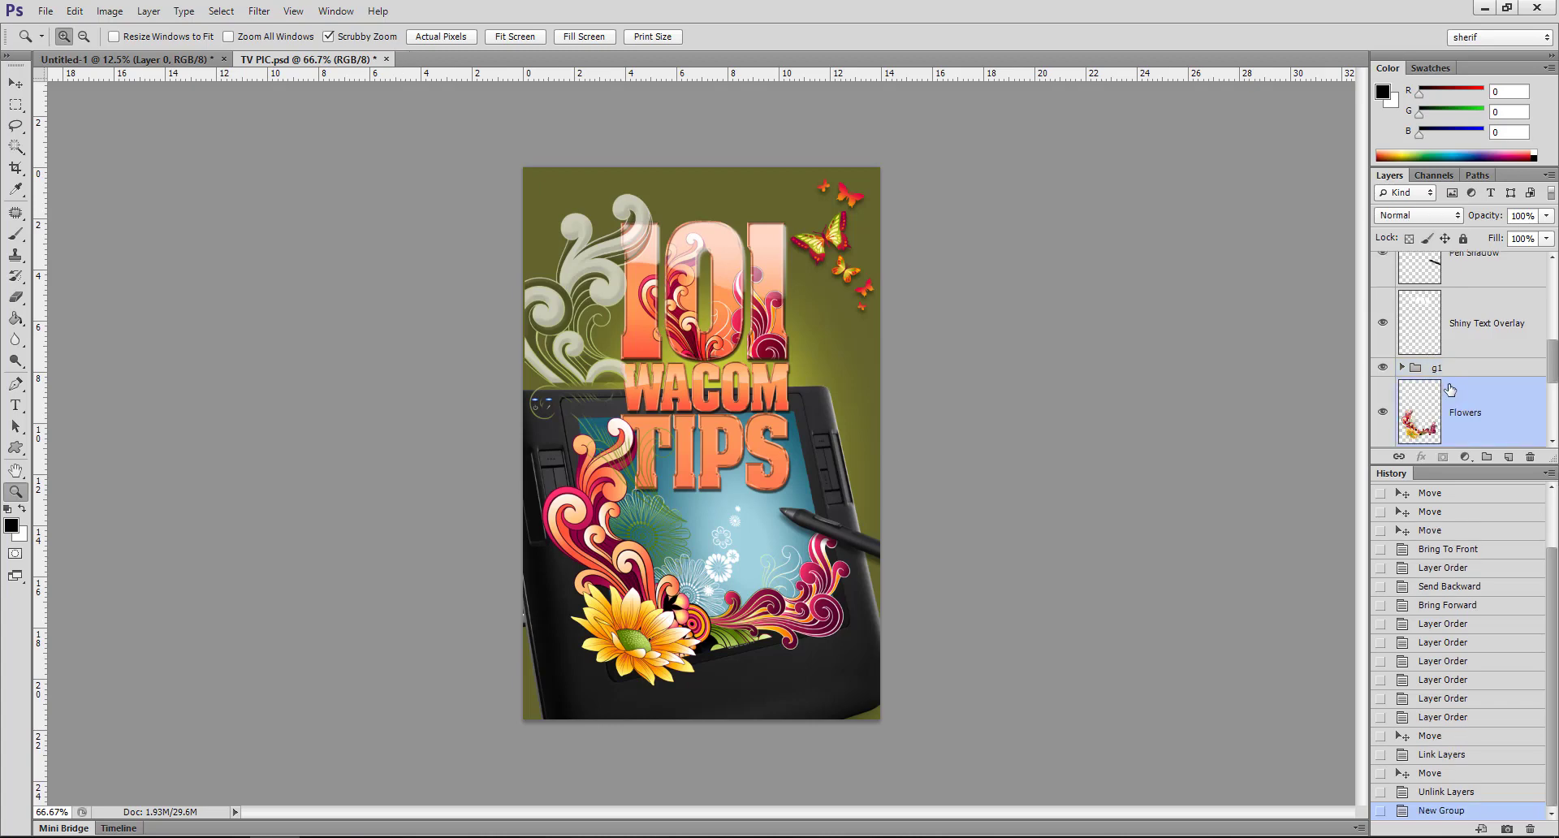
right_click(1451, 373)
key("Escape")
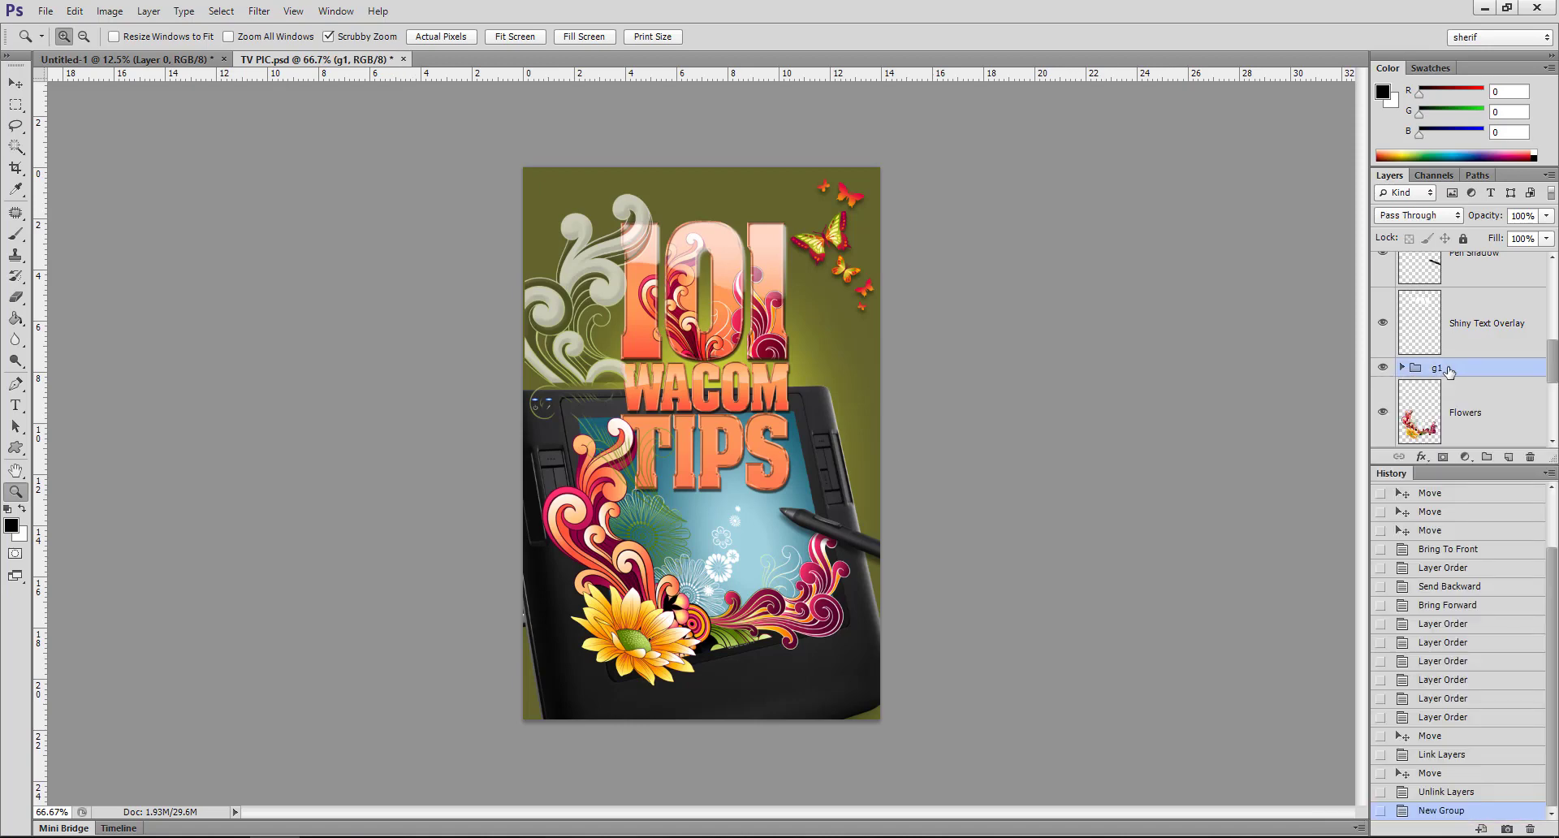
scroll(1462, 414, "down", 2)
scroll(1466, 366, "up", 1)
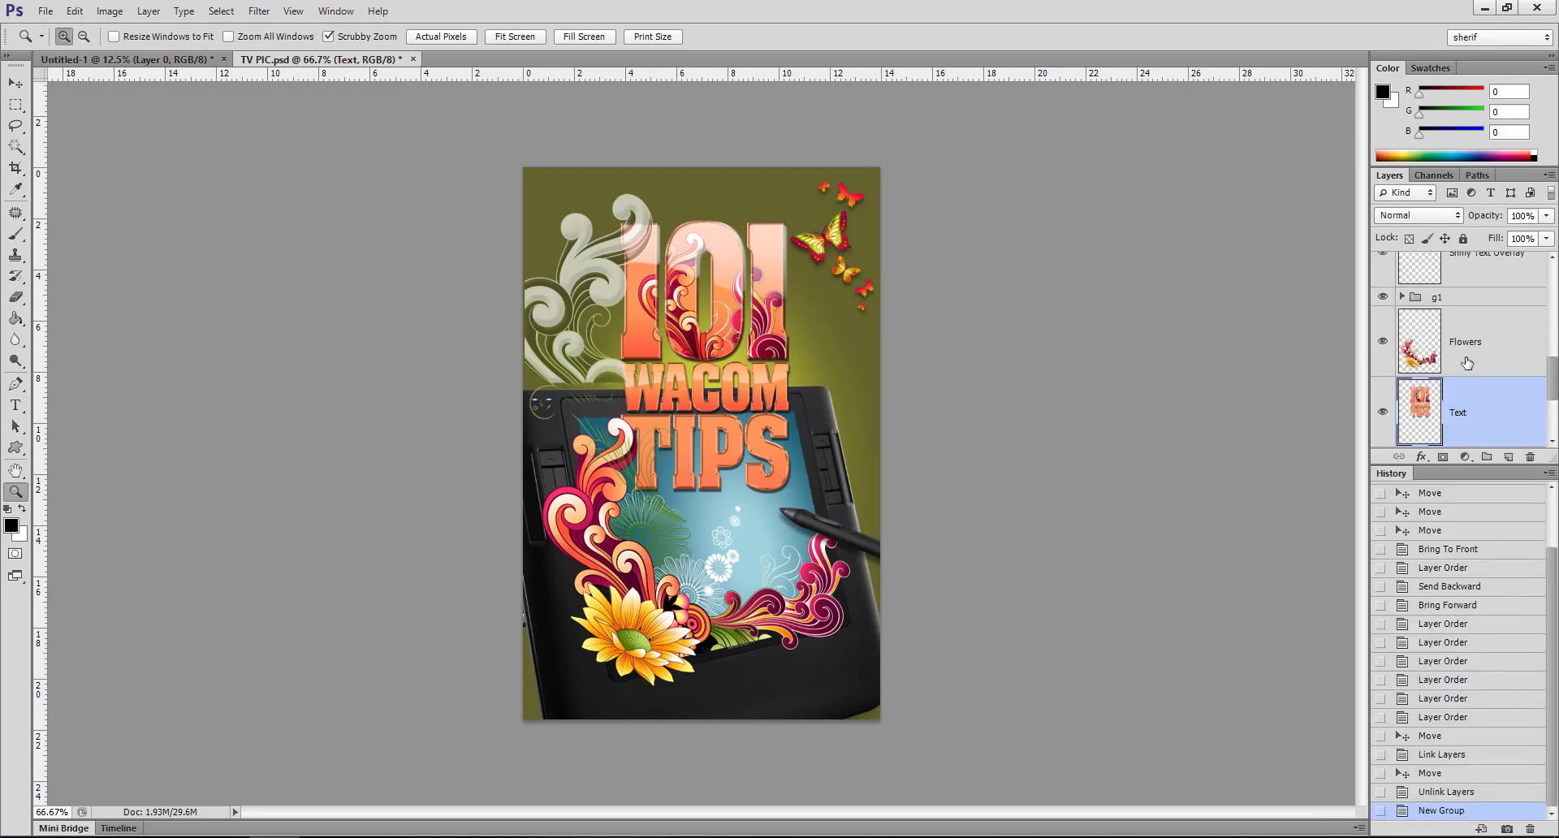
scroll(1466, 365, "up", 1)
- Drag Flowers and Text into g1, expand it, and open g1's context menu
left_click(1468, 418)
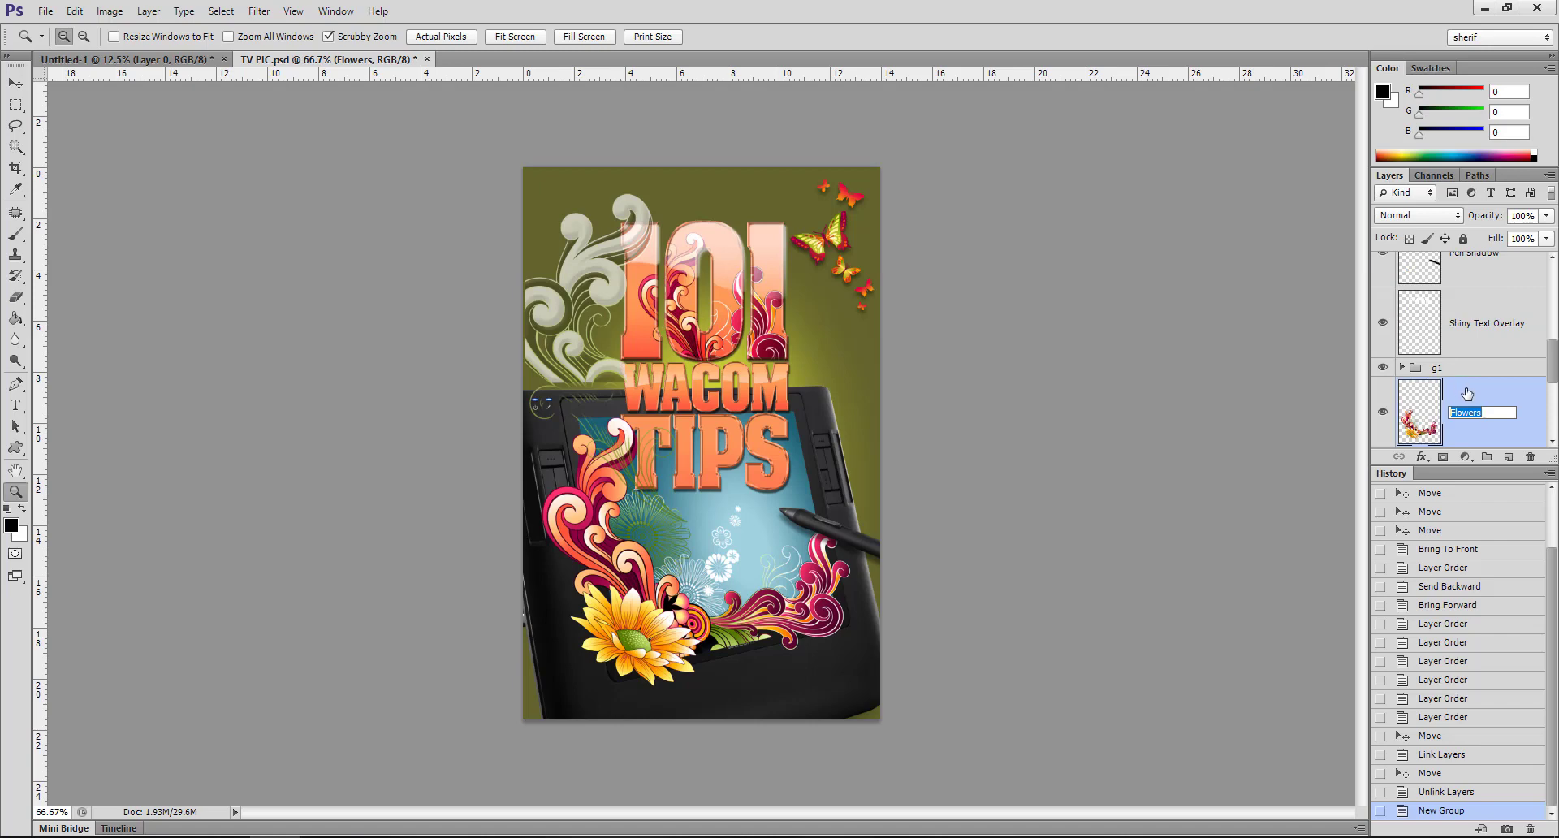
scroll(1478, 378, "down", 1)
scroll(1477, 374, "down", 1)
left_click(1477, 374, "shift")
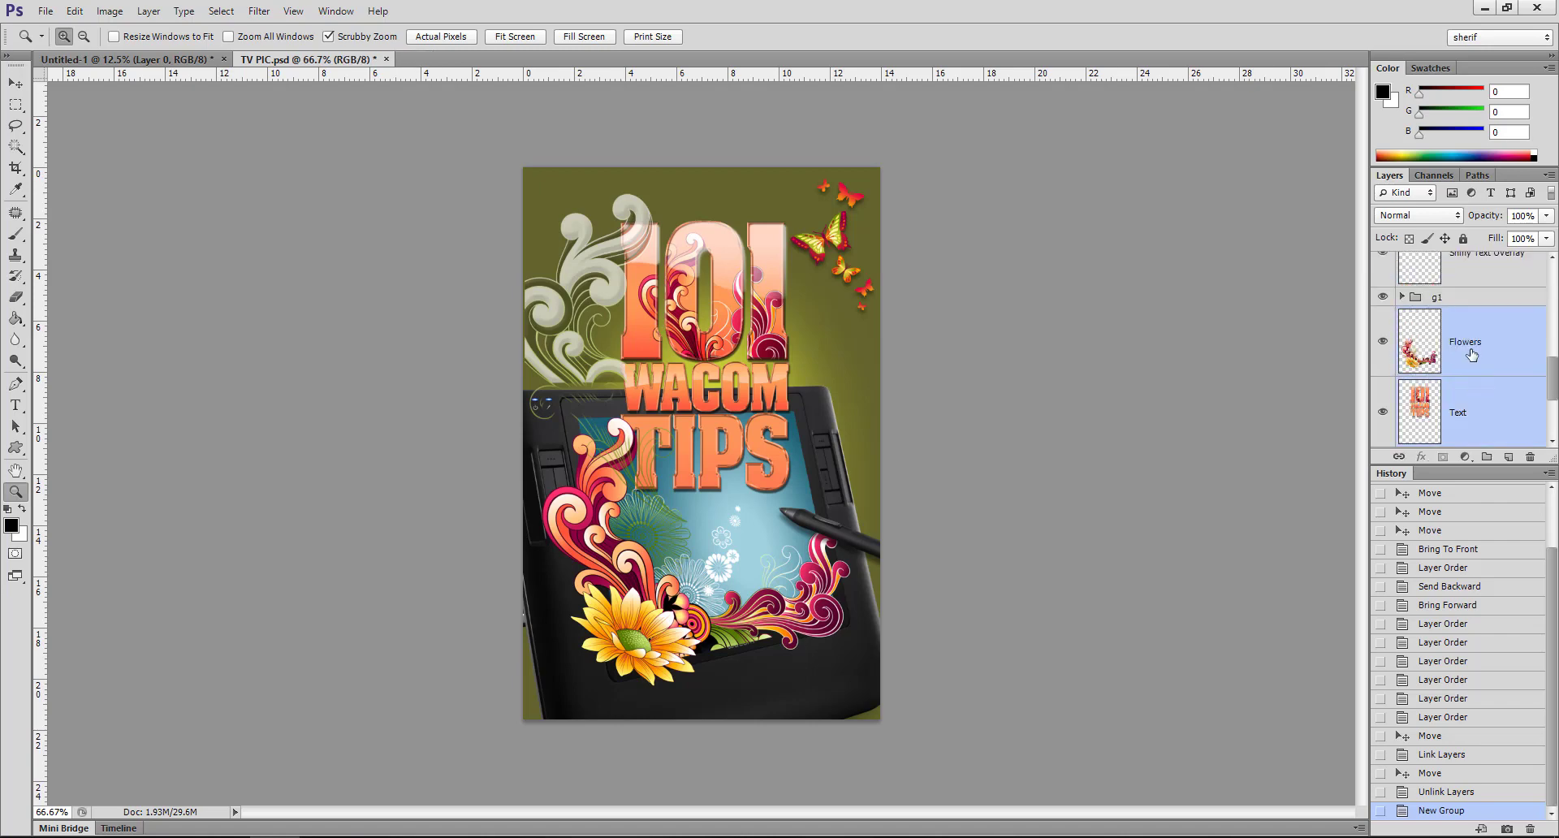
left_click_drag(1478, 374, 1449, 297)
left_click(1402, 297)
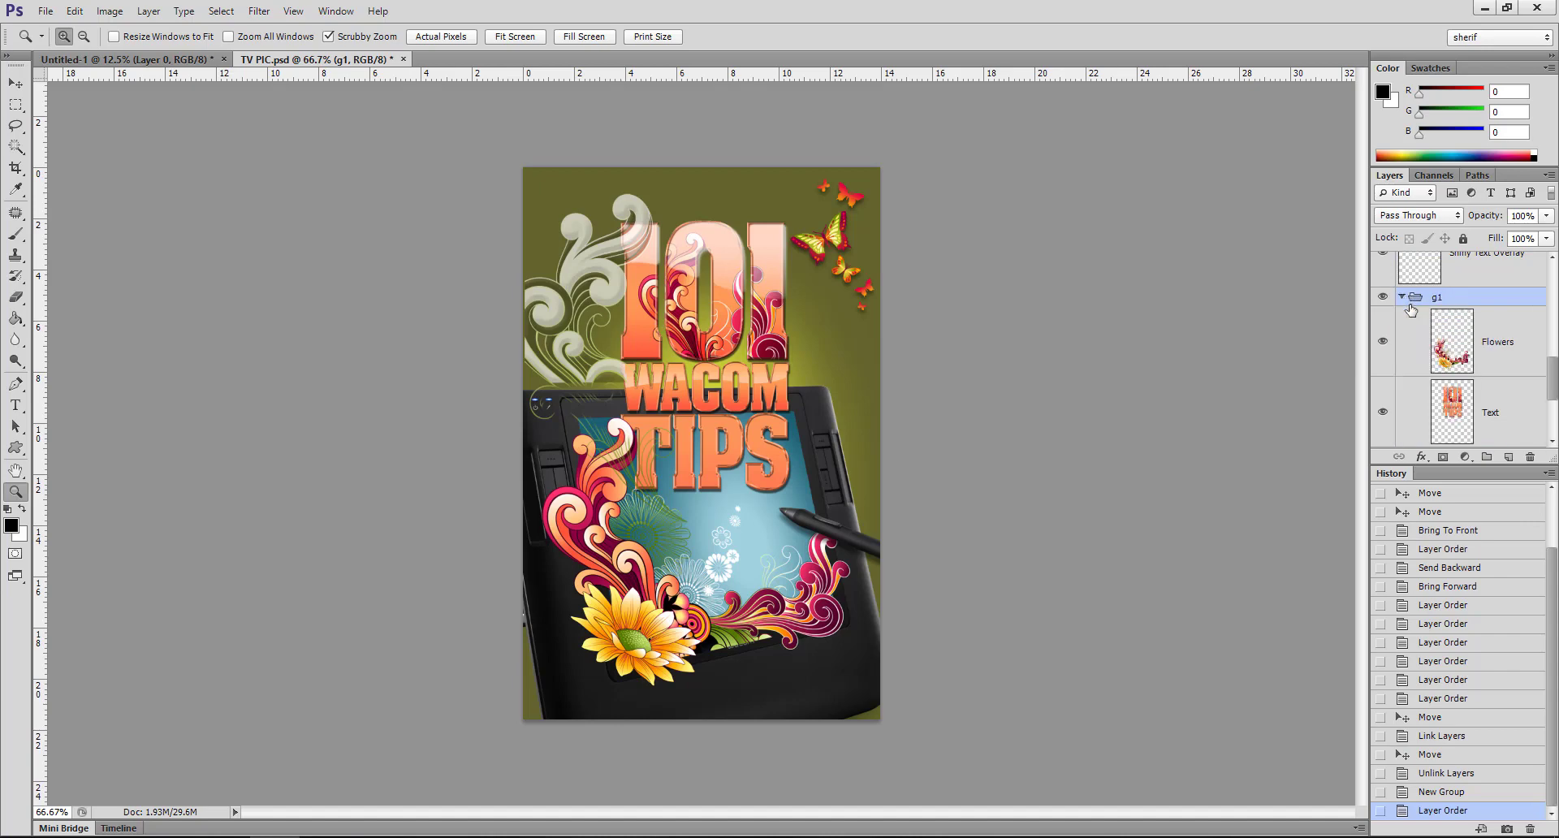
right_click(1473, 301)
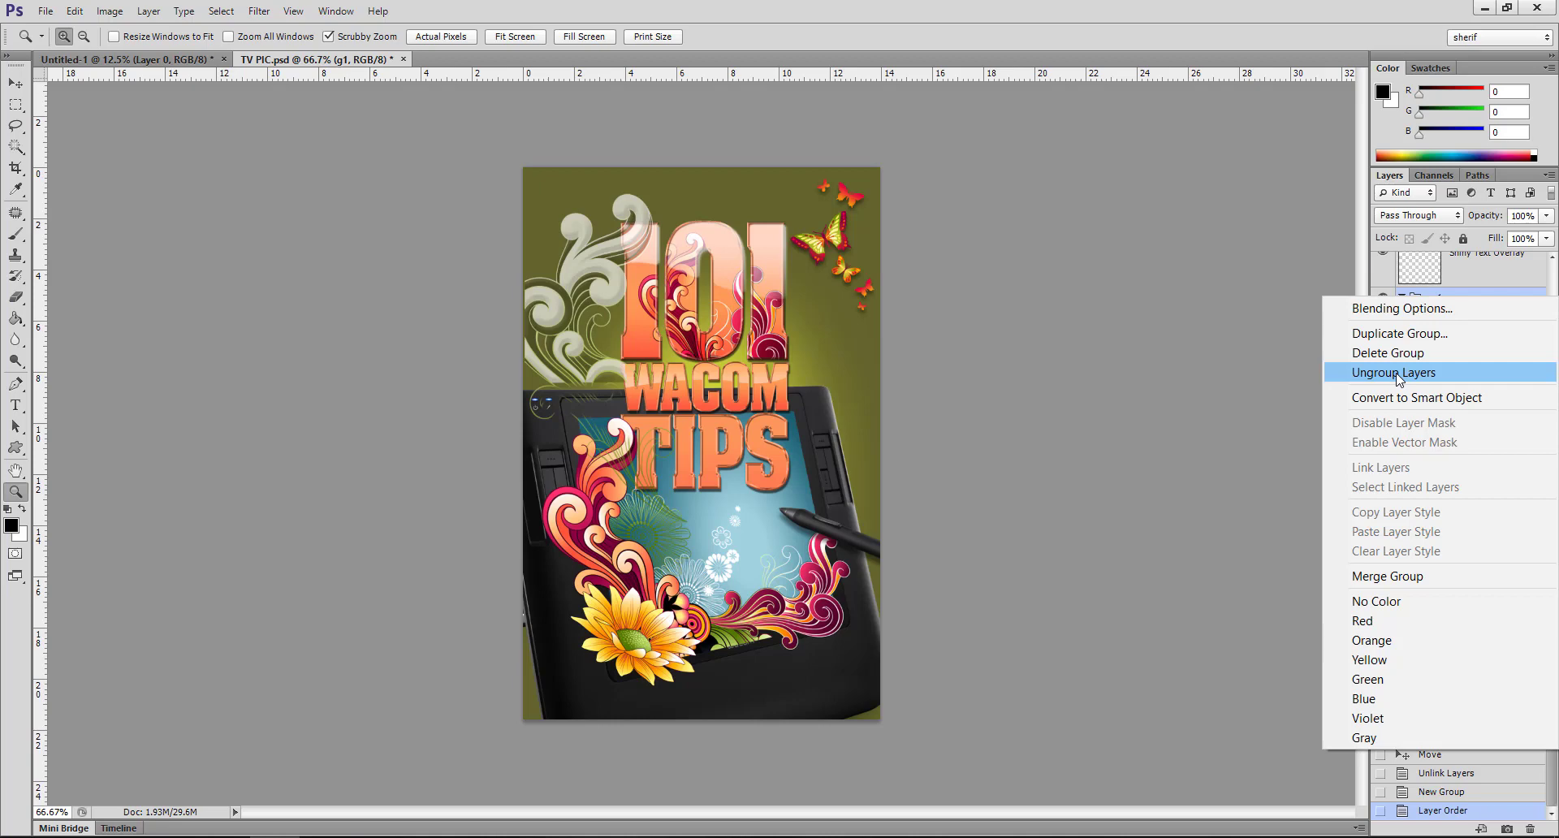
- Ungroup g1 so the Flowers and Text layers stand on their own
left_click(1398, 380)
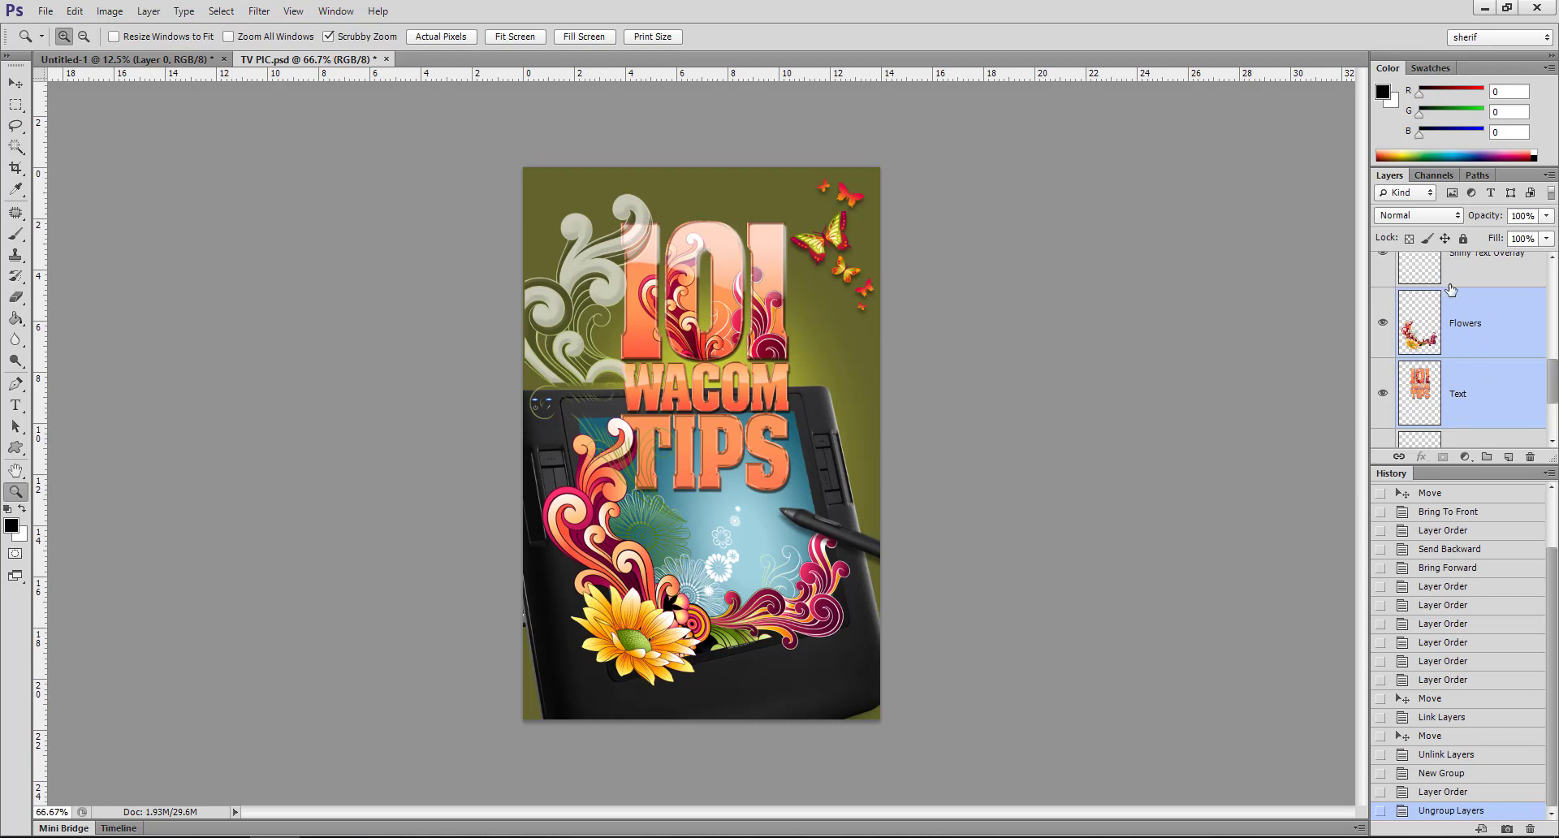
scroll(1451, 293, "up", 1)
scroll(1453, 377, "down", 2)
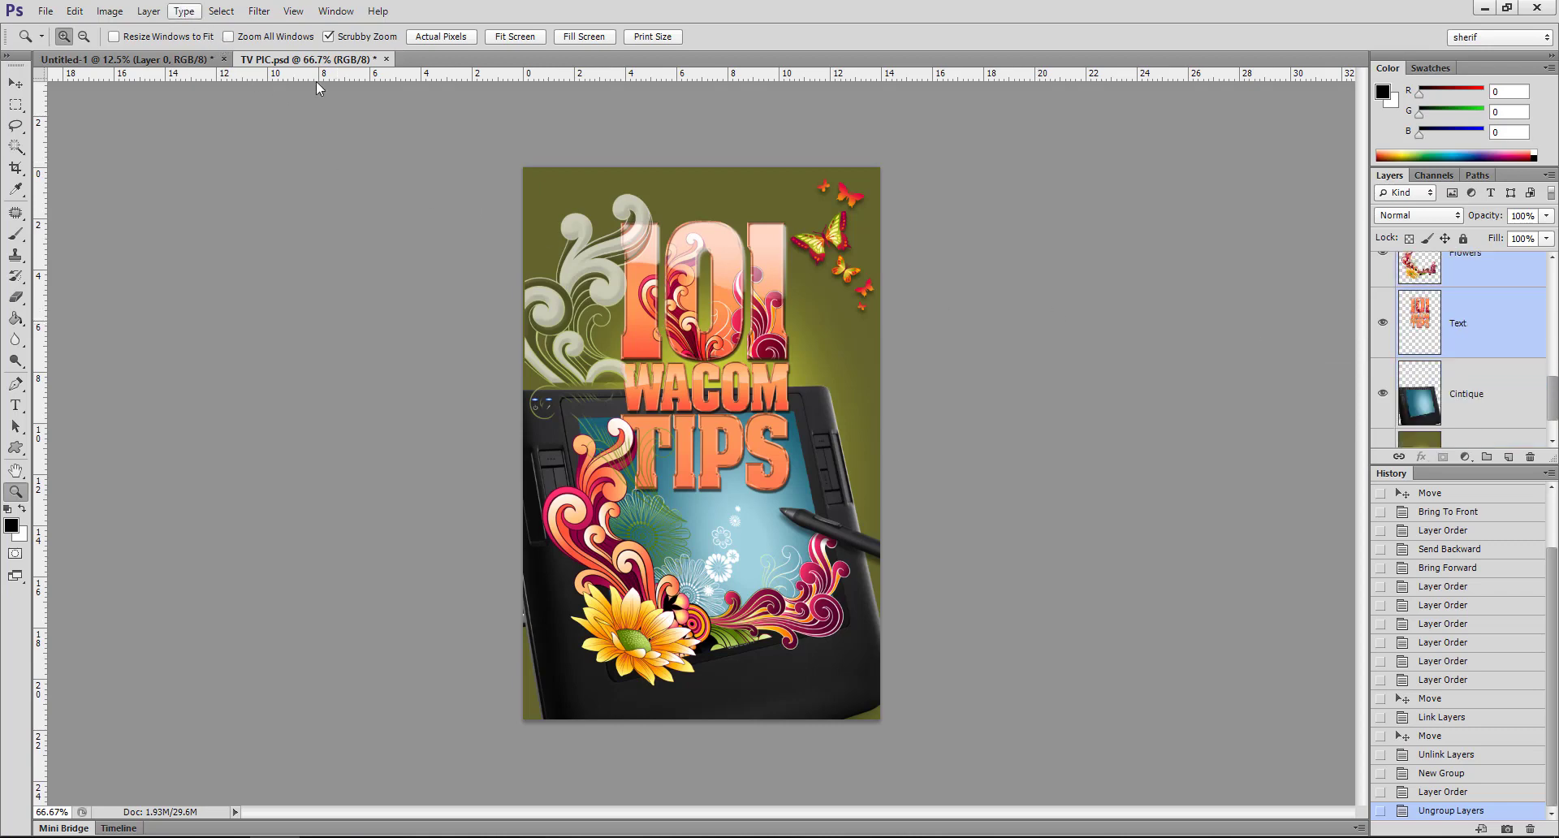
scroll(1498, 406, "up", 2)
- Put only the Flowers layer into a new group named Group 1 and expand it
left_click(1498, 400)
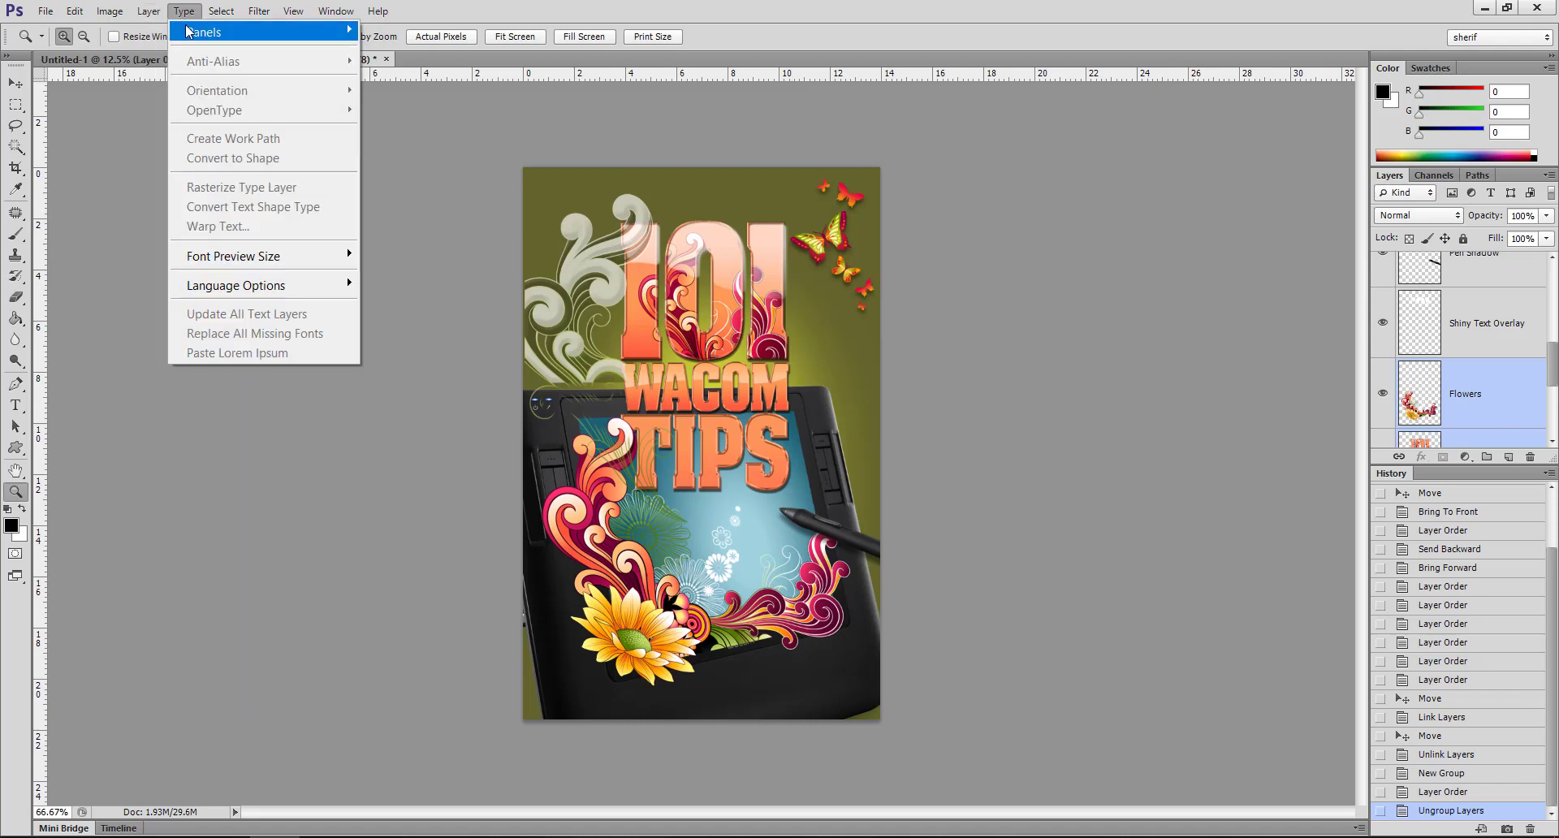
mouse_move(250, 32)
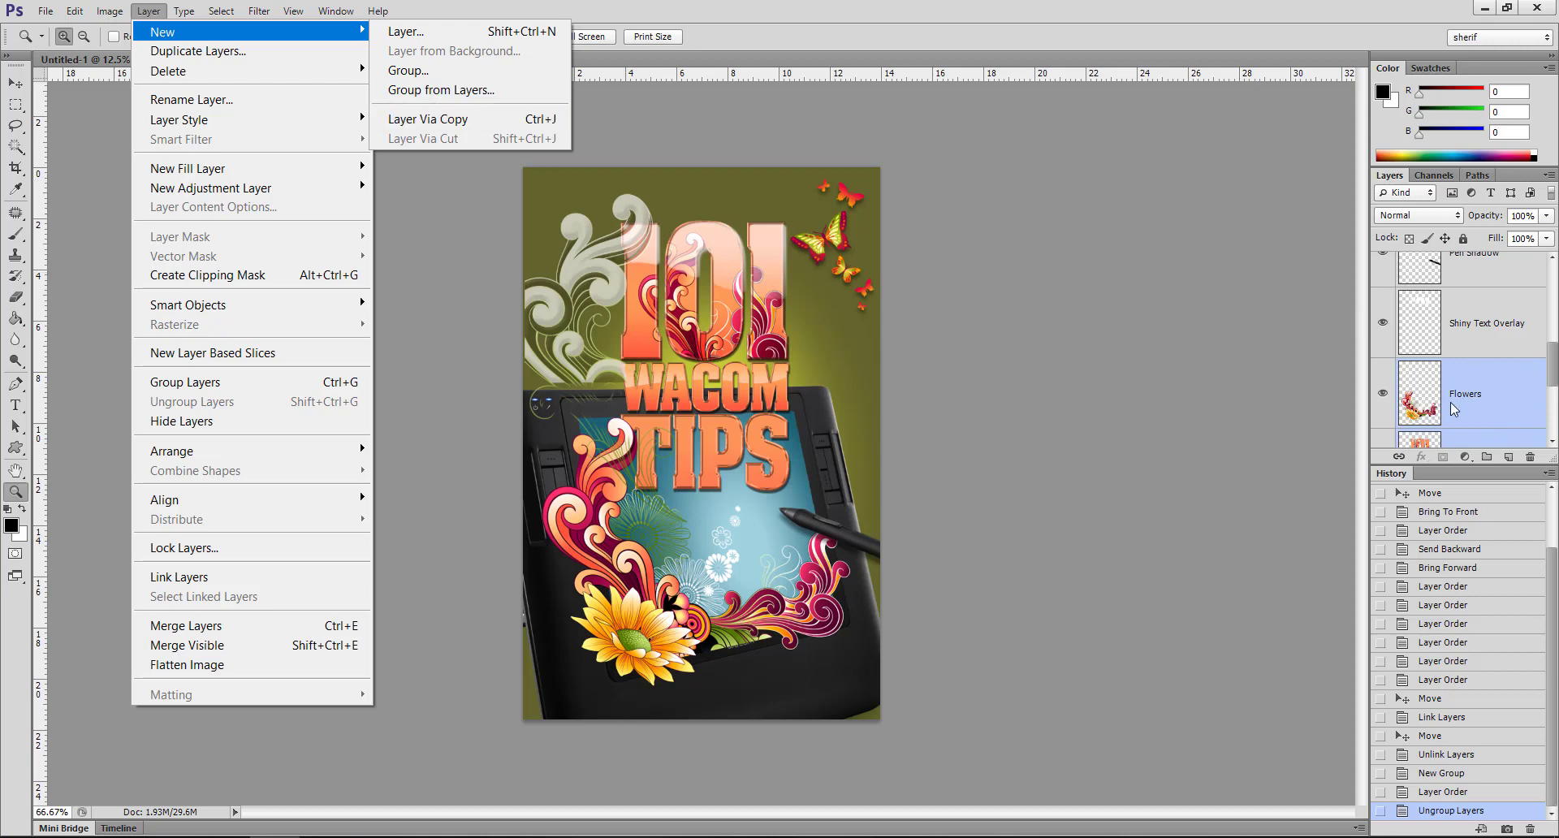
left_click(467, 94)
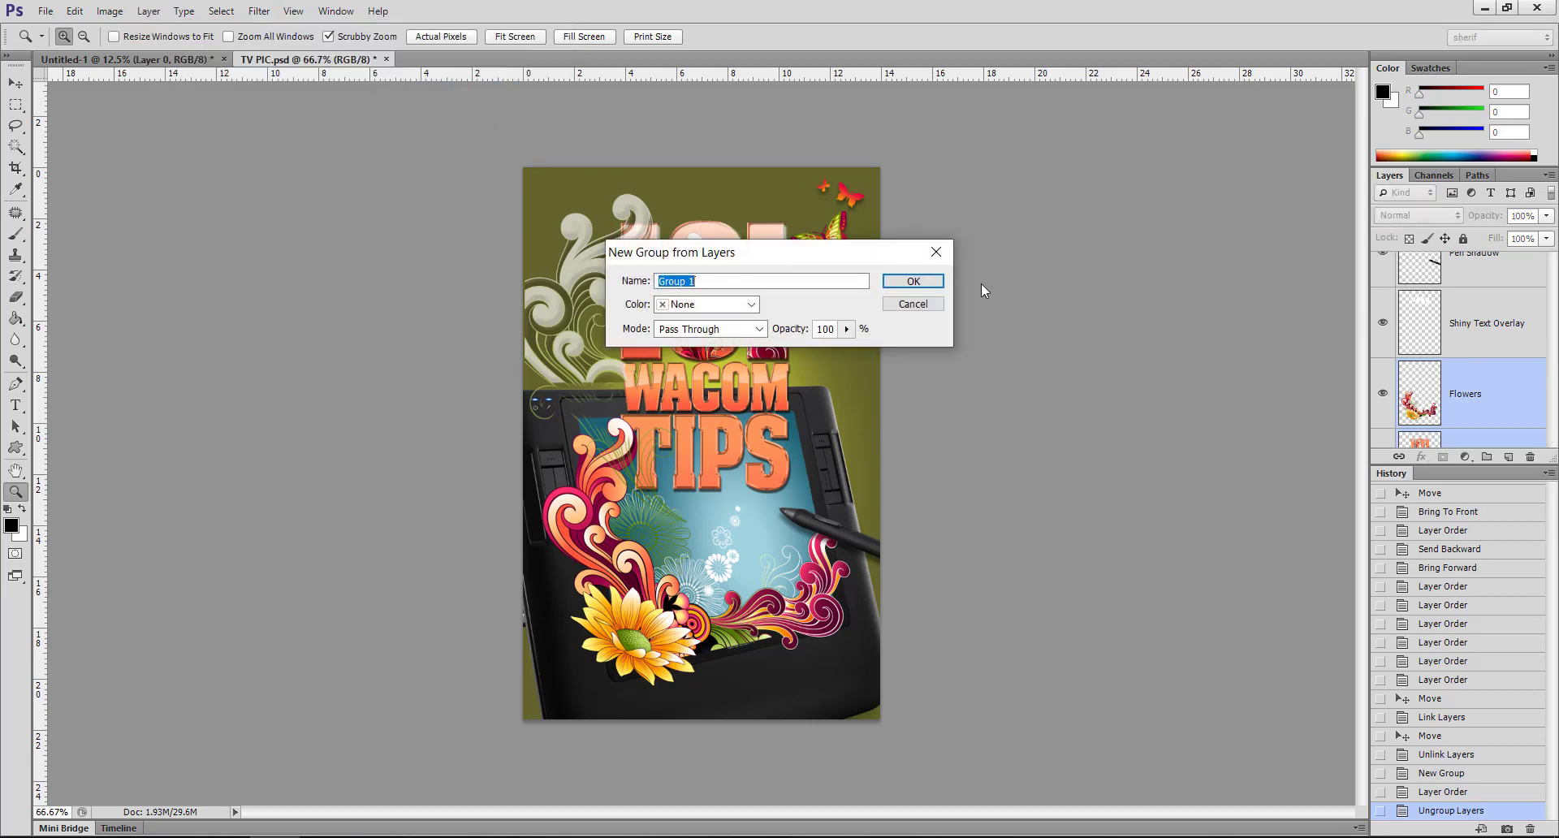
left_click(914, 281)
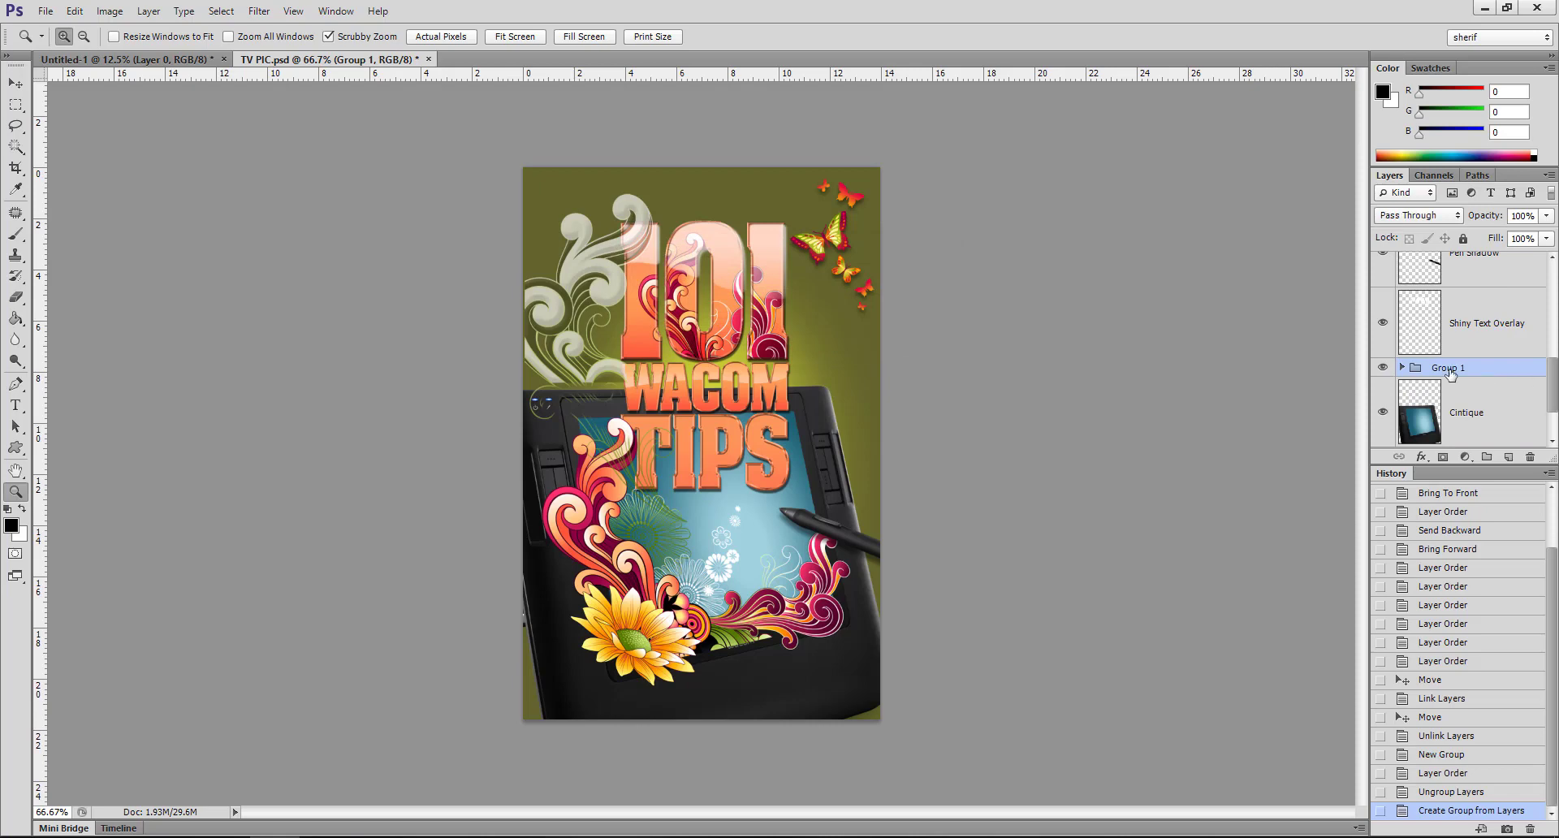
left_click(1401, 368)
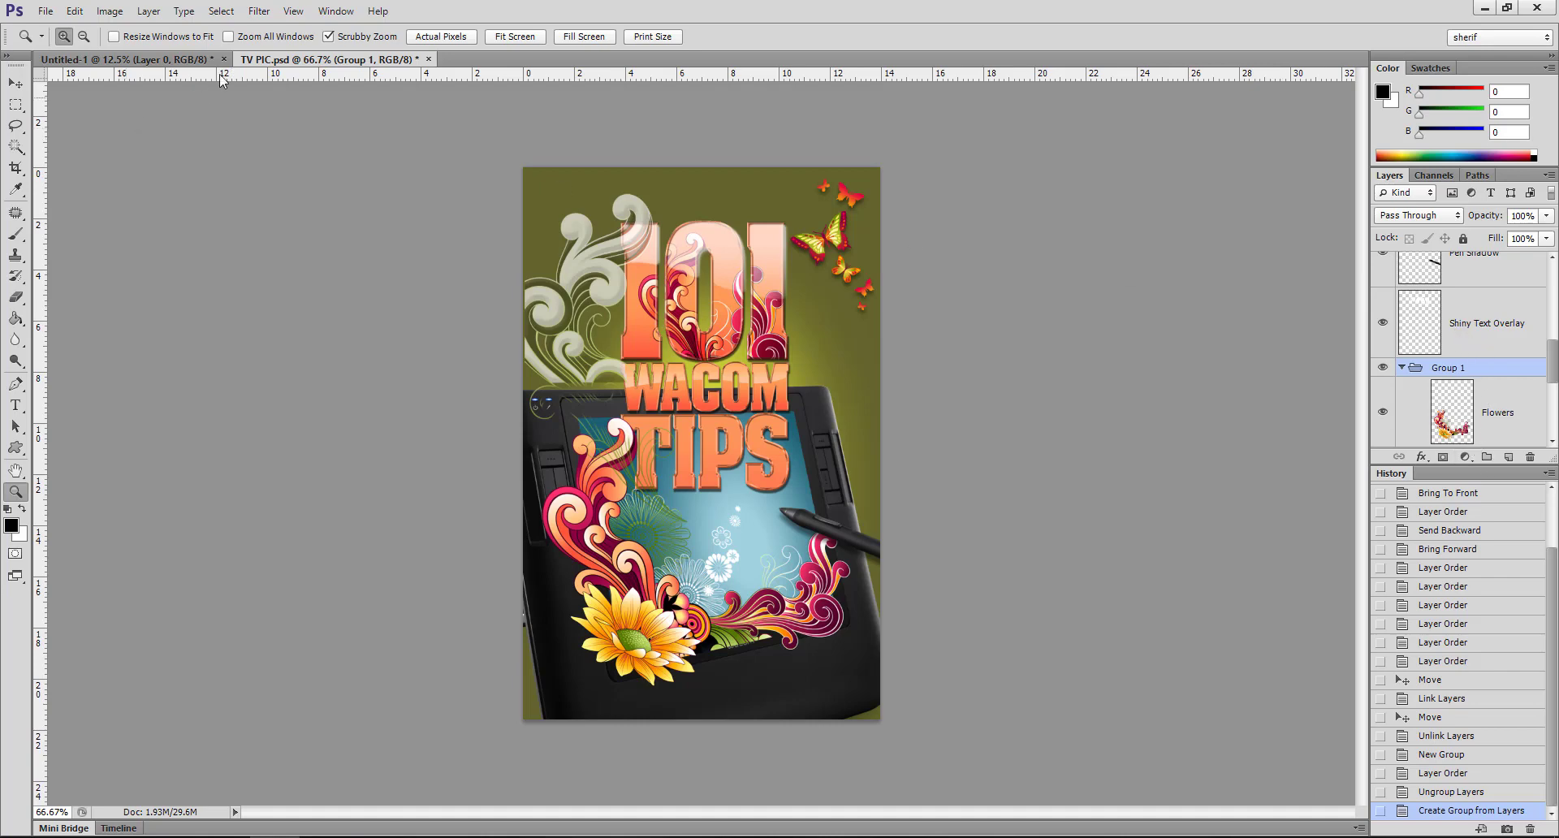
left_click(148, 12)
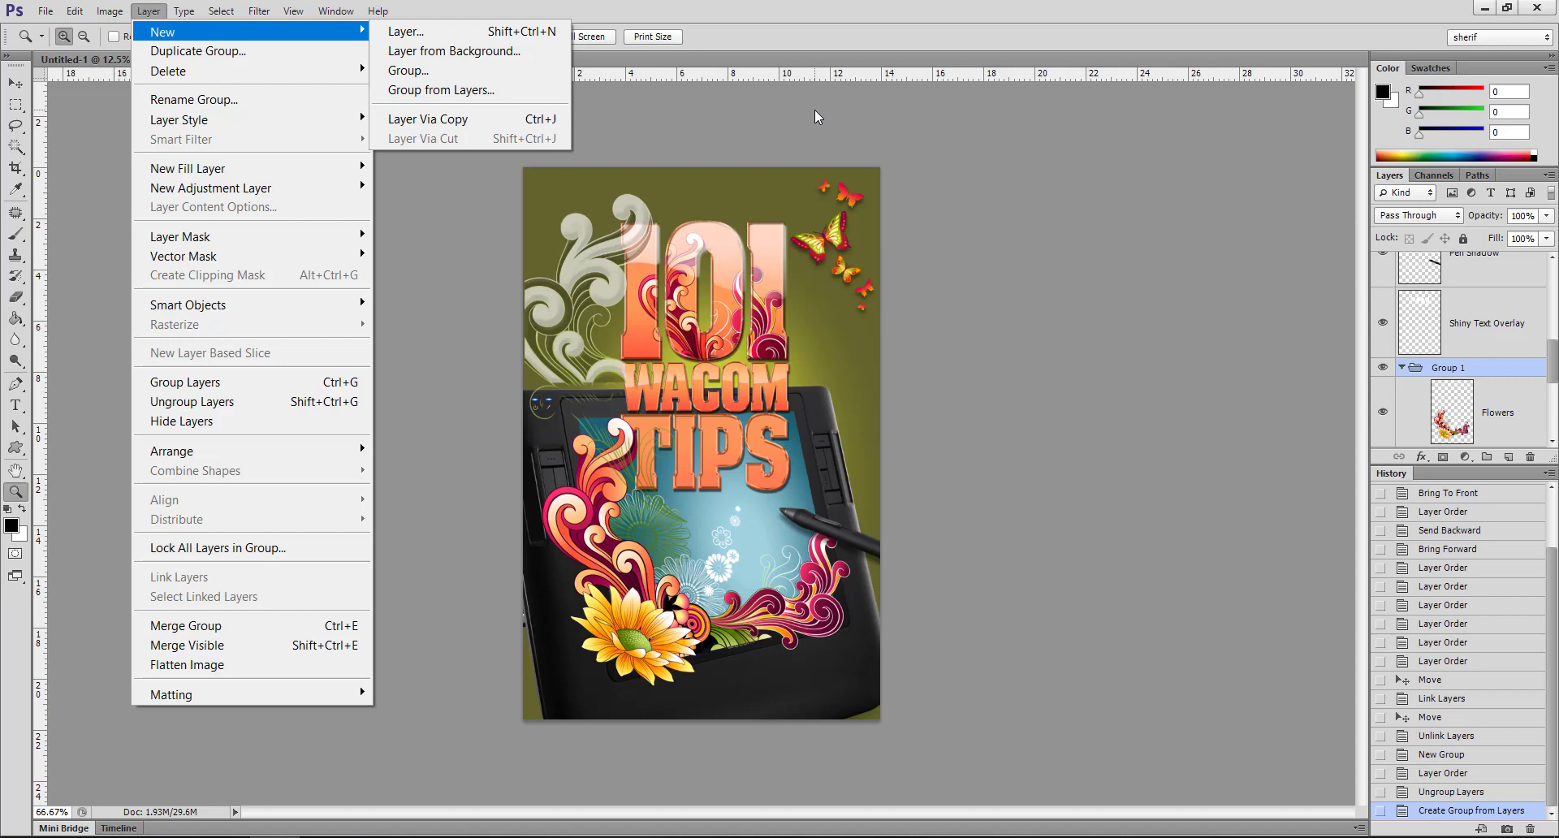
left_click(1462, 321)
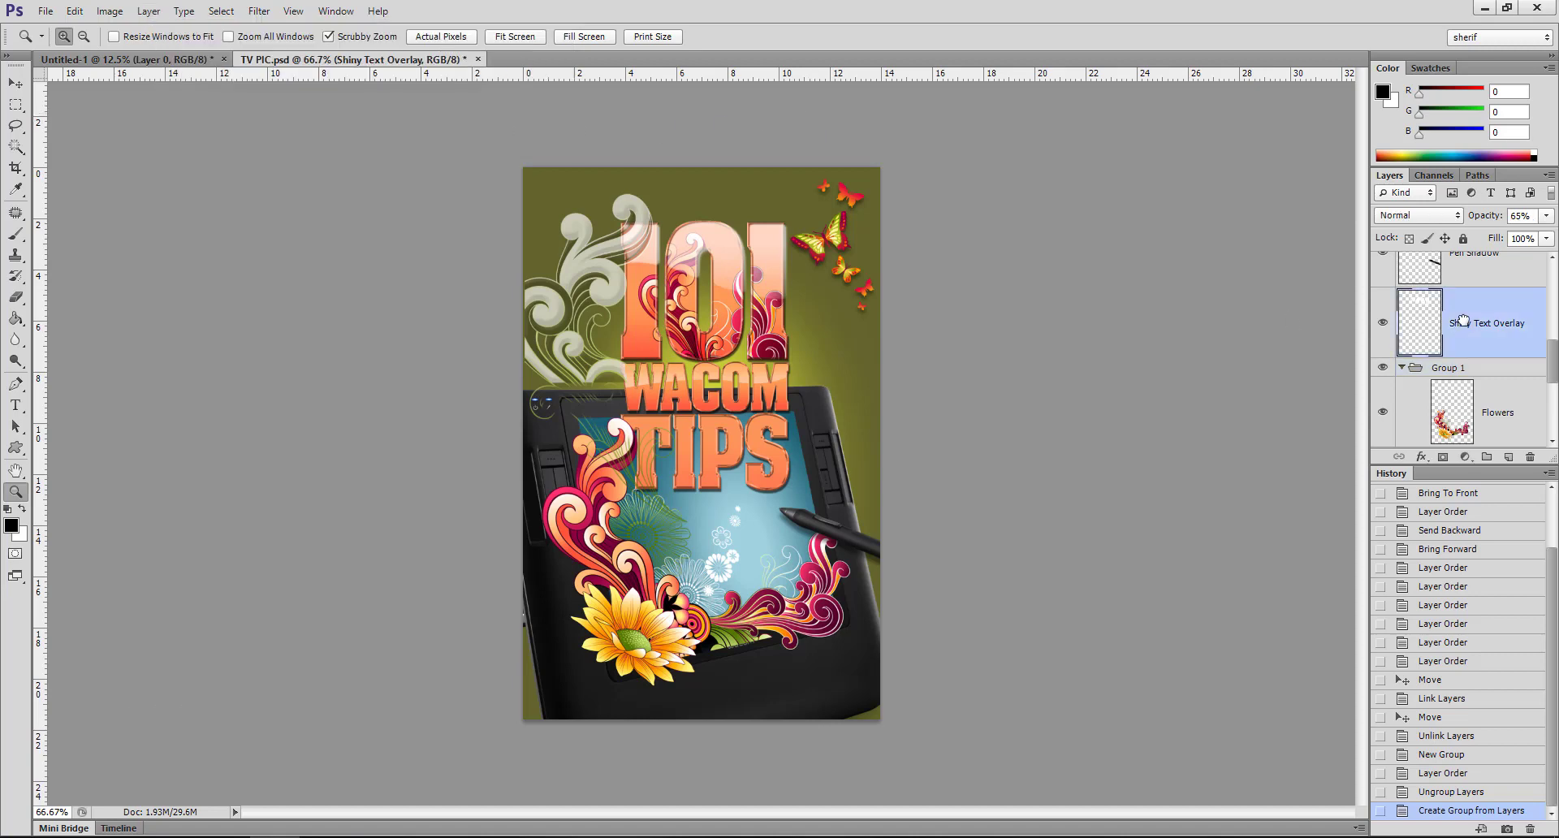
left_click(149, 11)
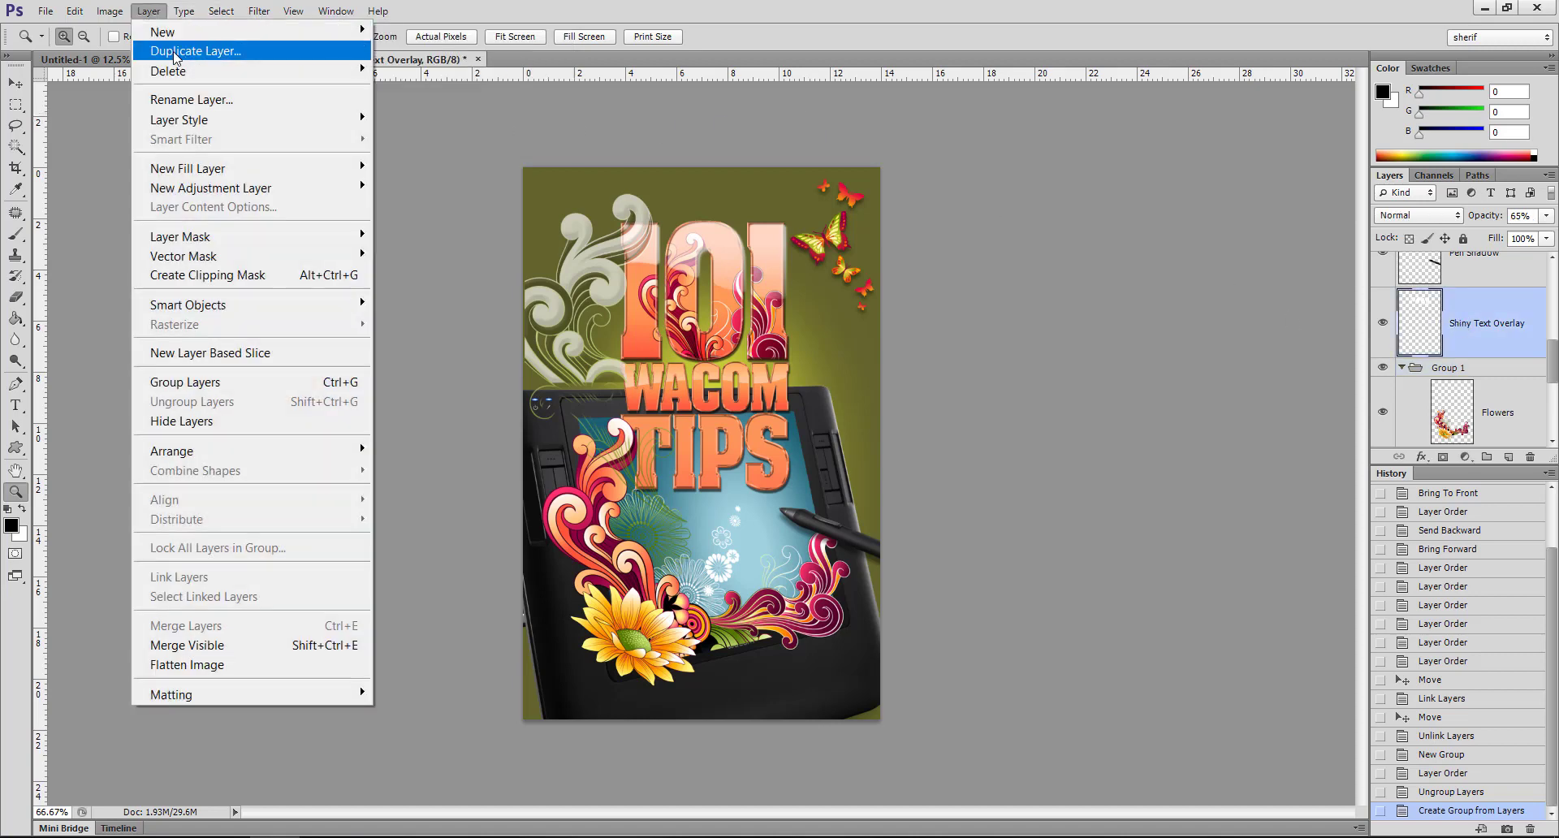
double_click(1483, 323)
left_click(143, 15)
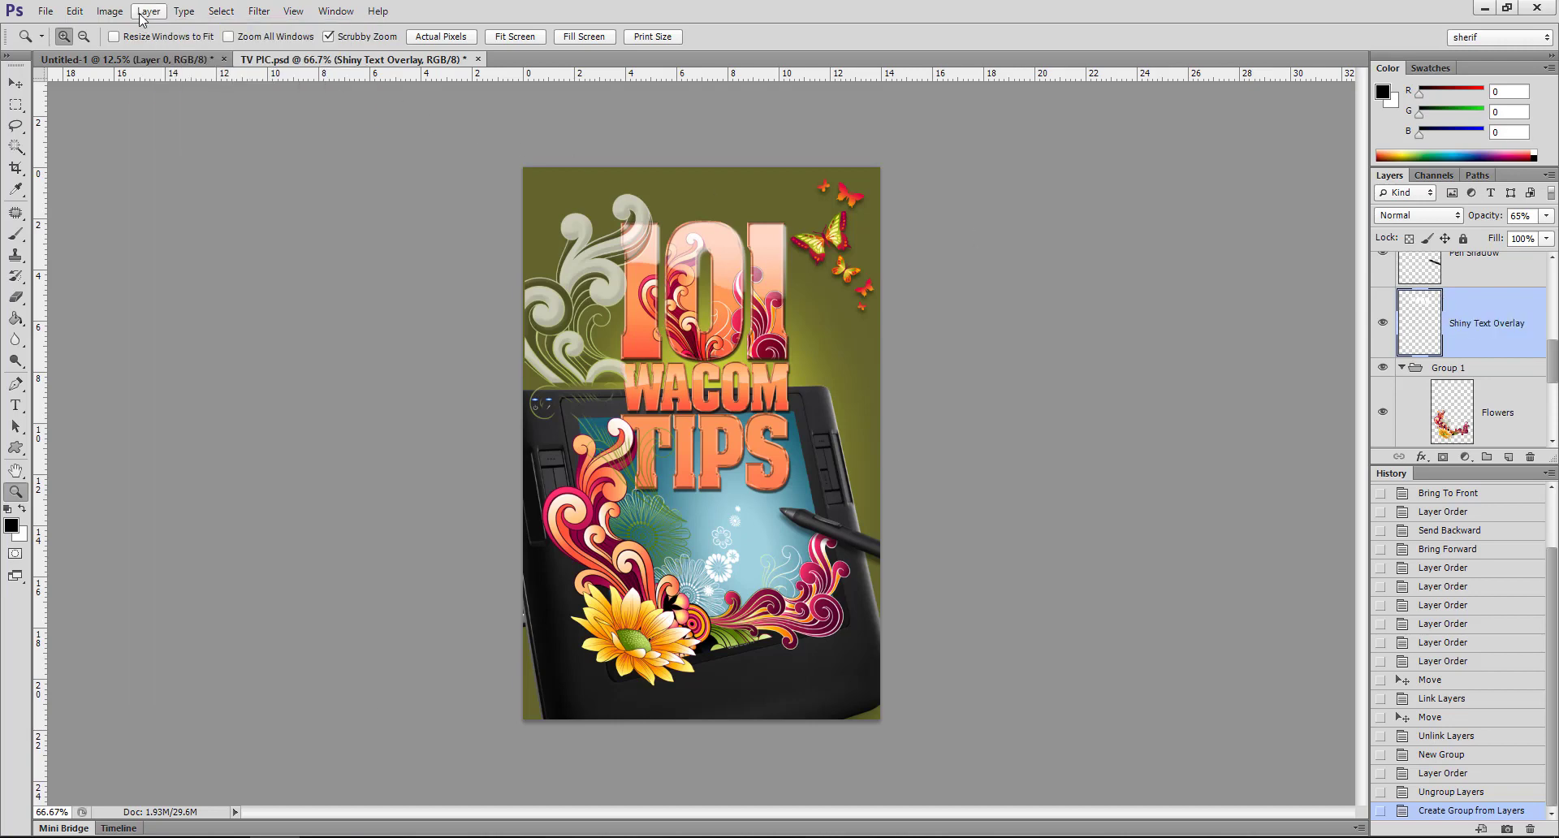
left_click(147, 17)
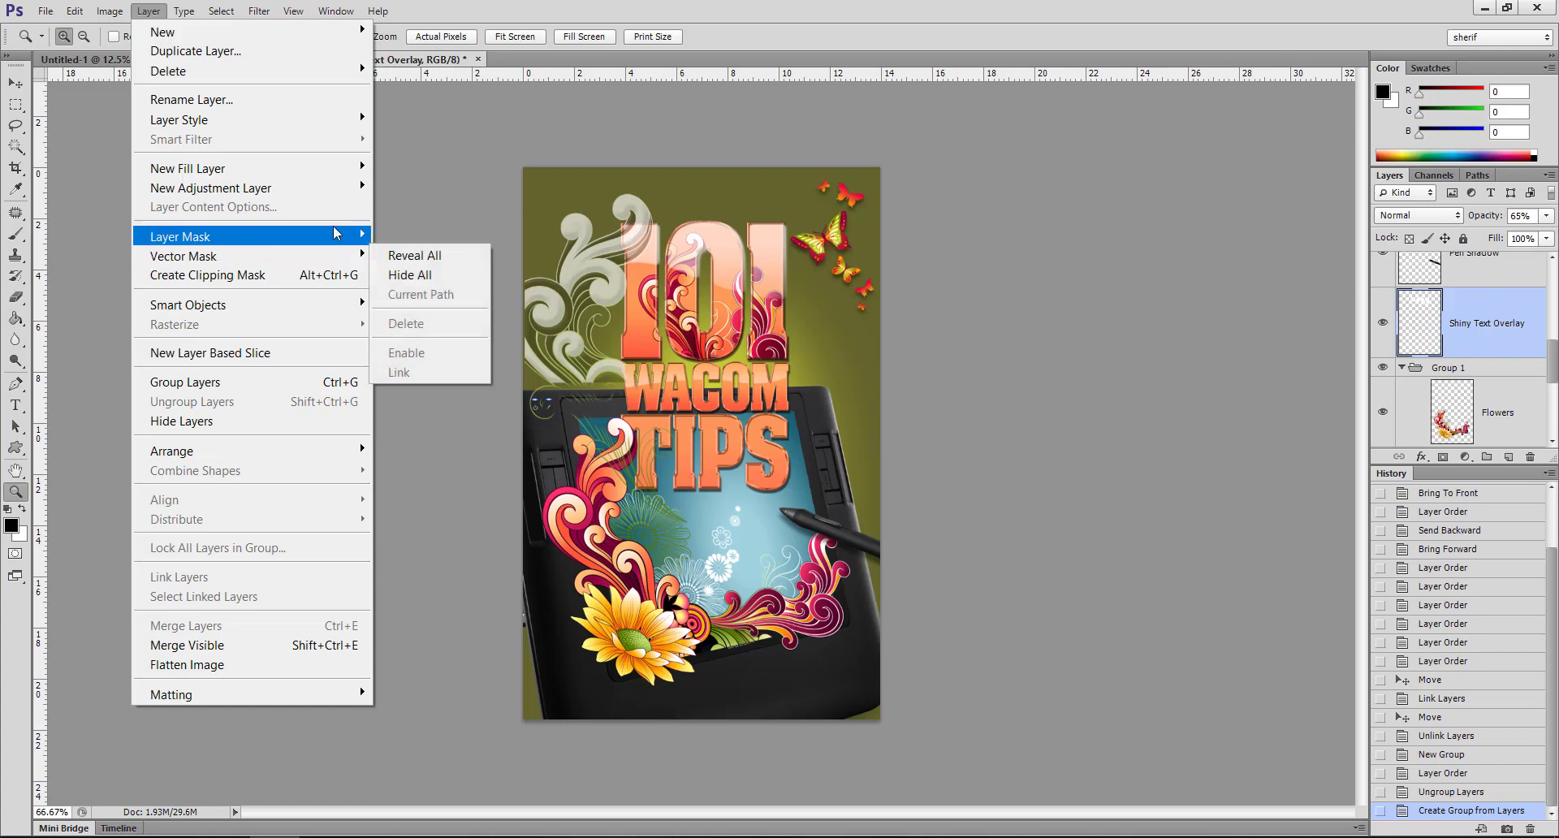
left_click(444, 695)
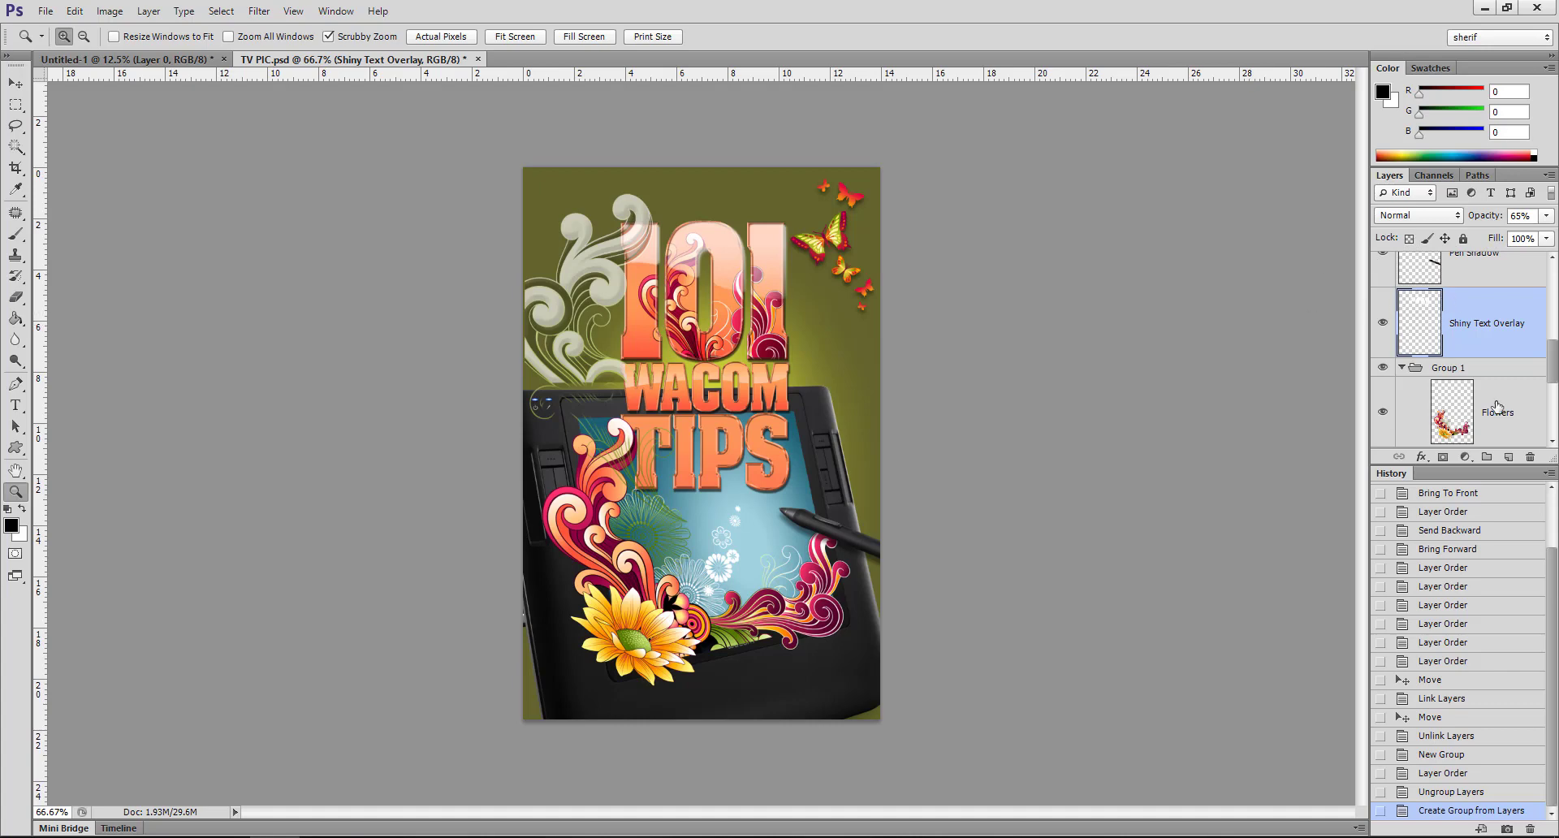
- Ungroup Group 1 and select the freed Flowers layer
left_click(1423, 370)
right_click(1426, 373)
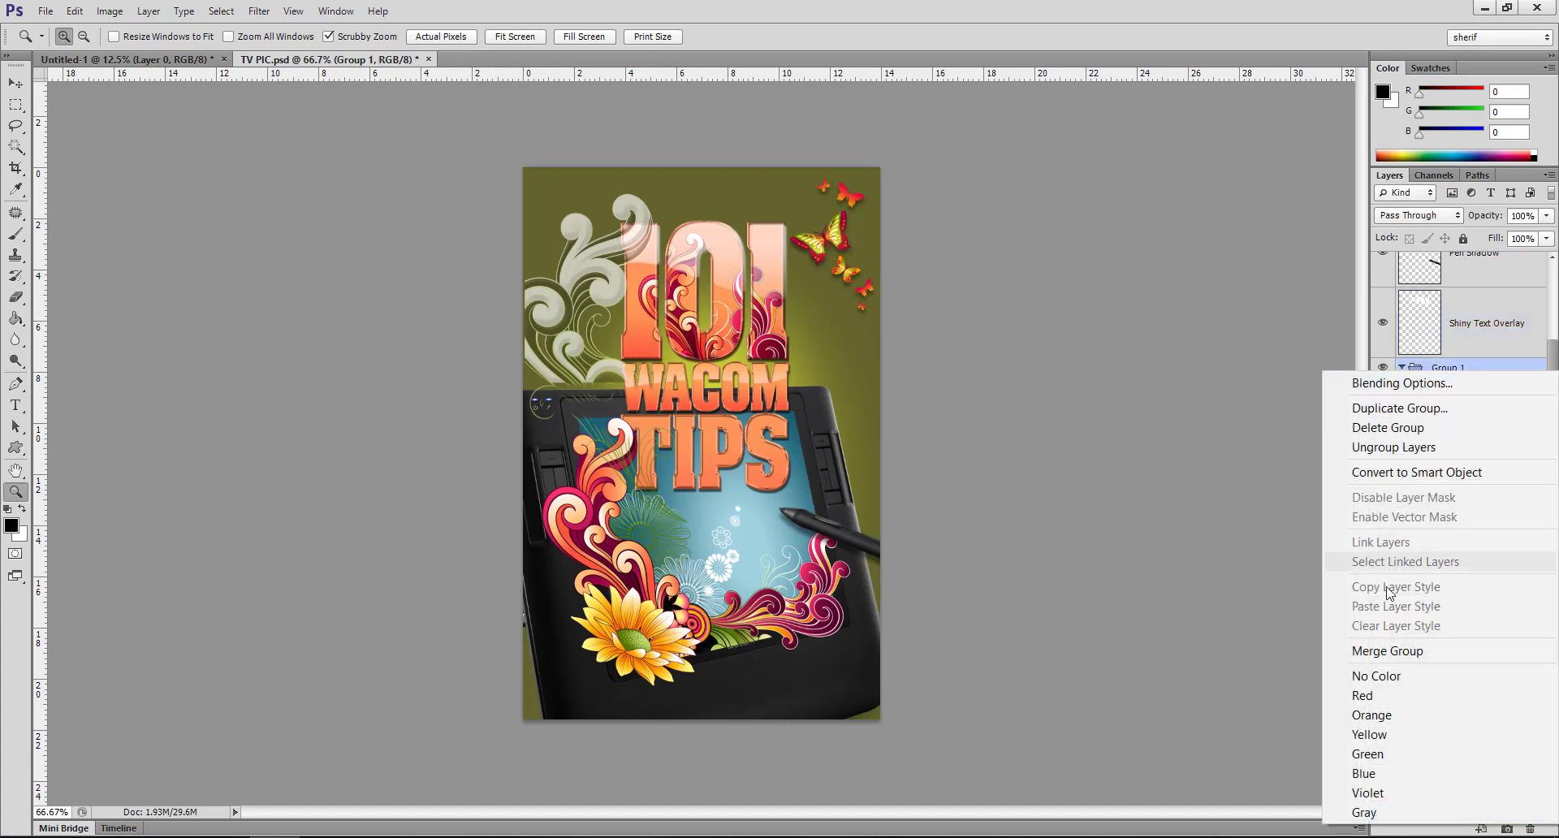
left_click(1447, 450)
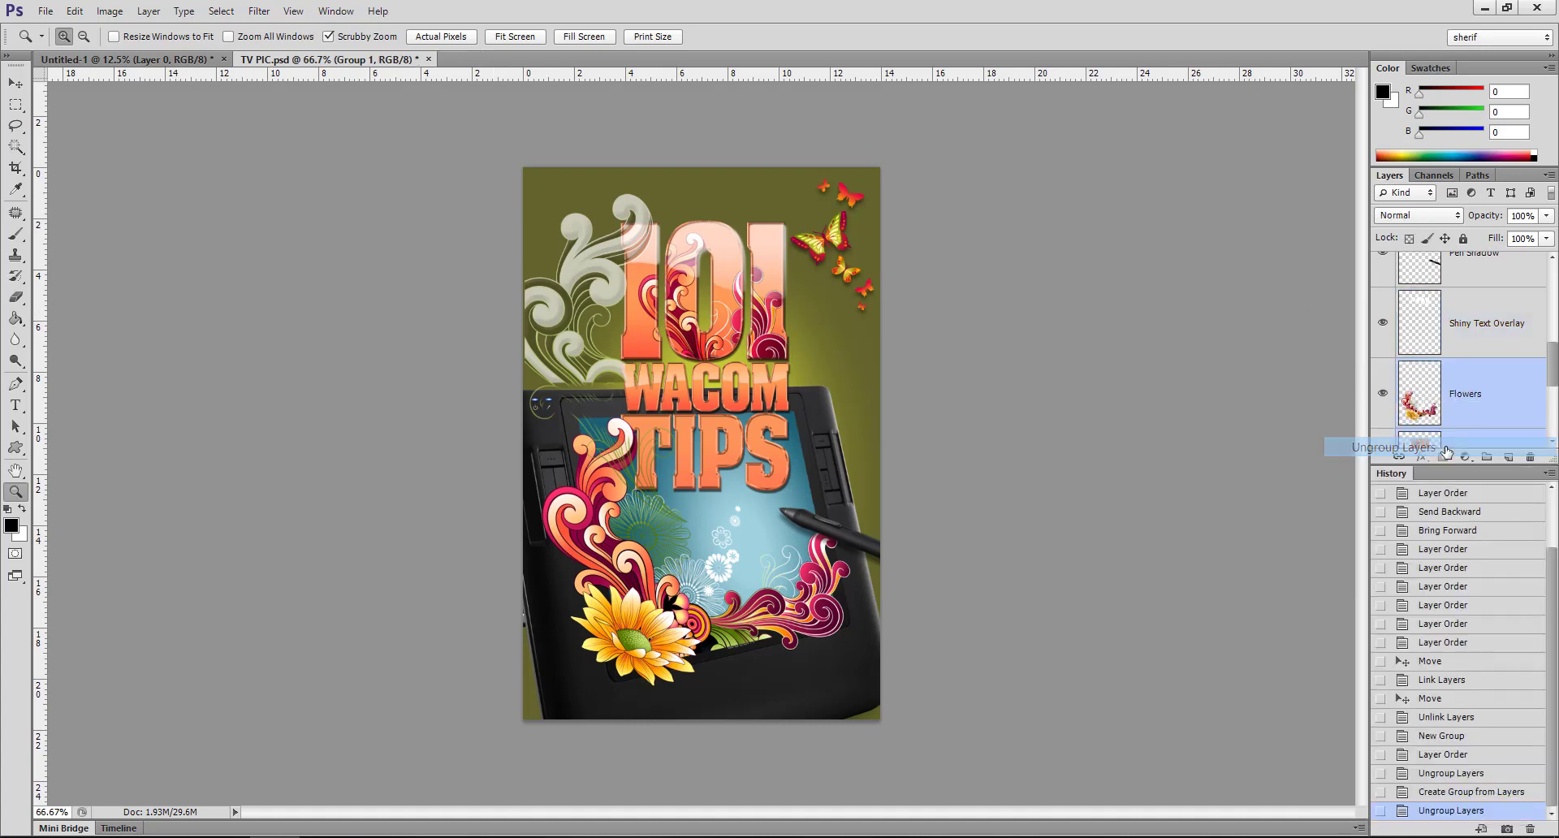
left_click(1482, 394)
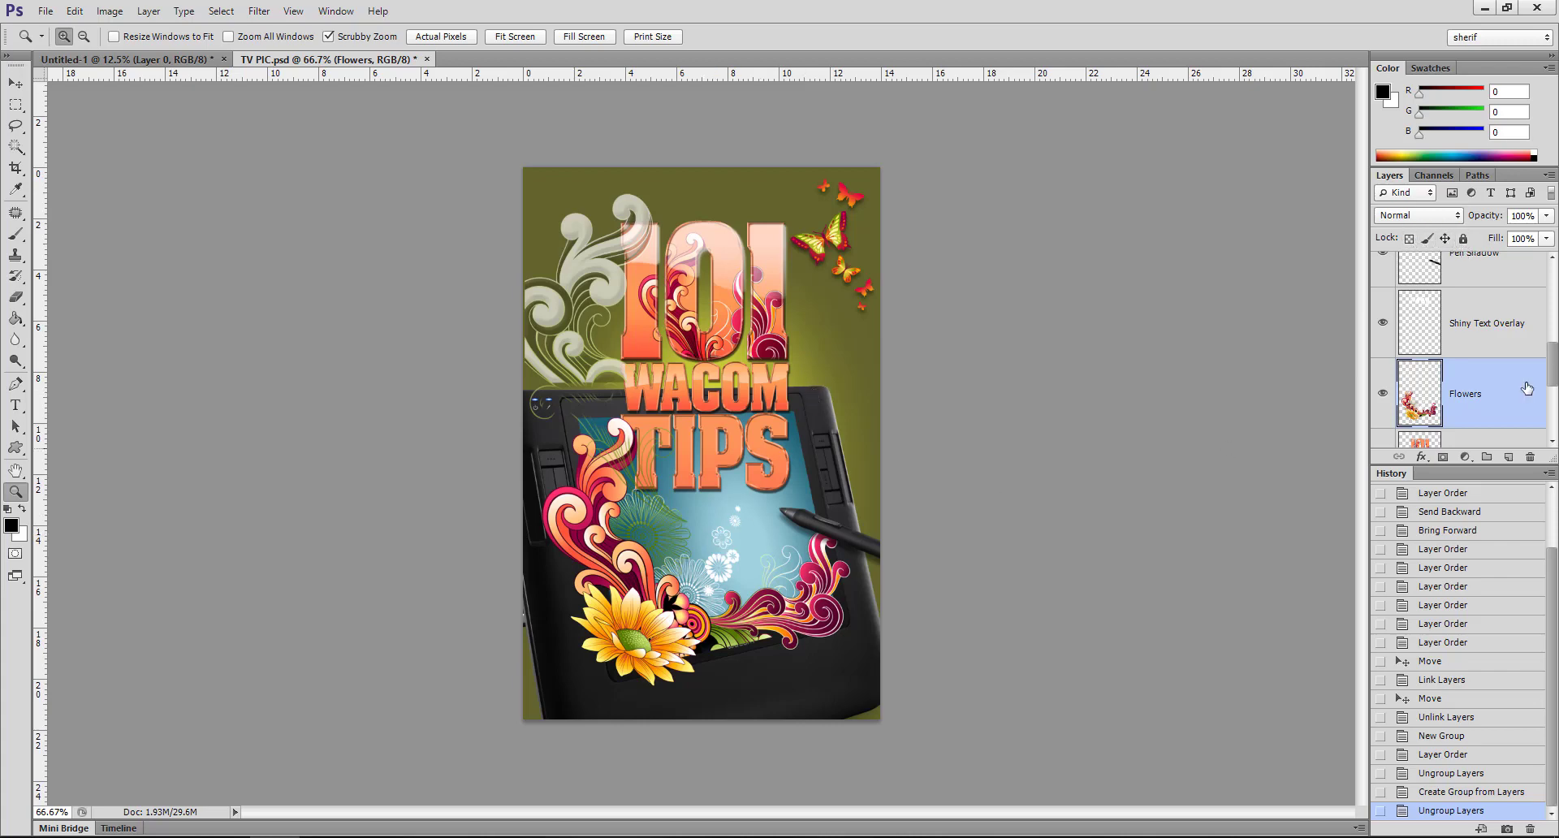
- Test a black brush stroke on Flowers without the transparency lock, then undo it
left_click(1412, 241)
left_click(1410, 241)
left_click(16, 234)
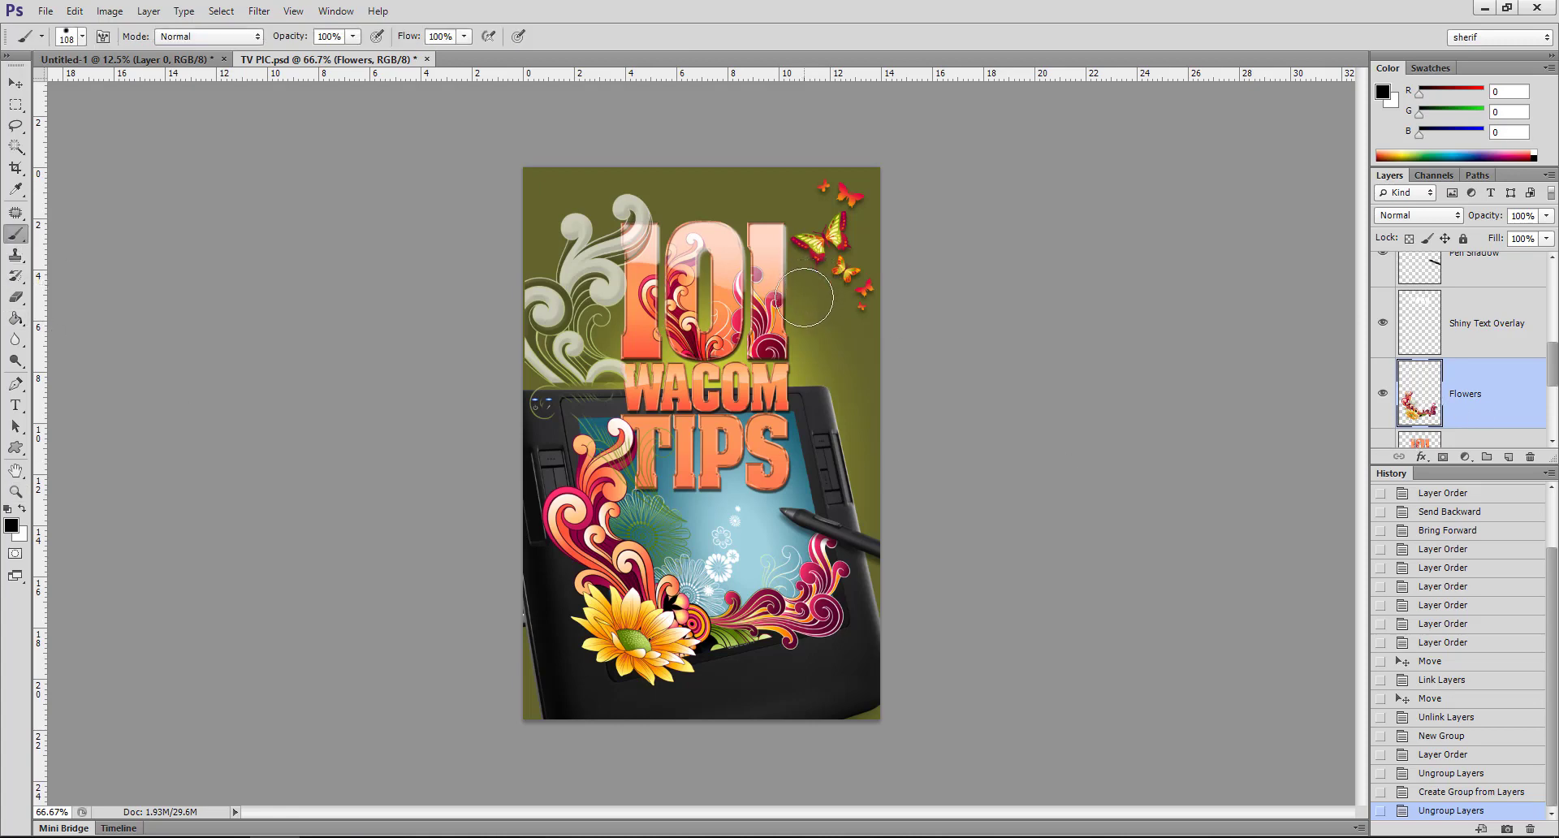
mouse_move(671, 421)
left_mouse_down()
mouse_move(816, 430)
mouse_move(840, 512)
left_mouse_up()
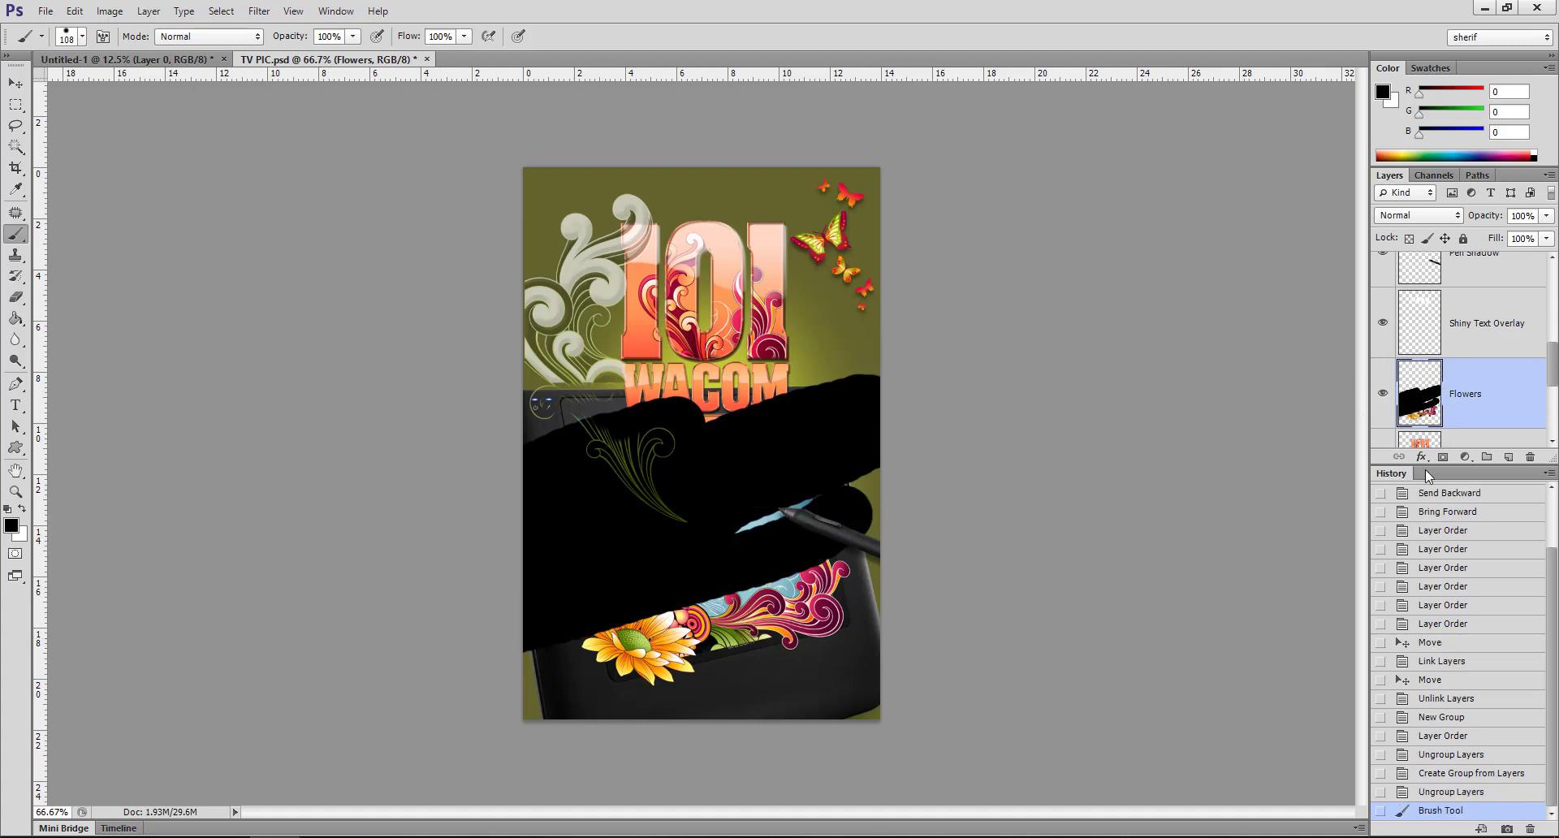
key("ctrl+z")
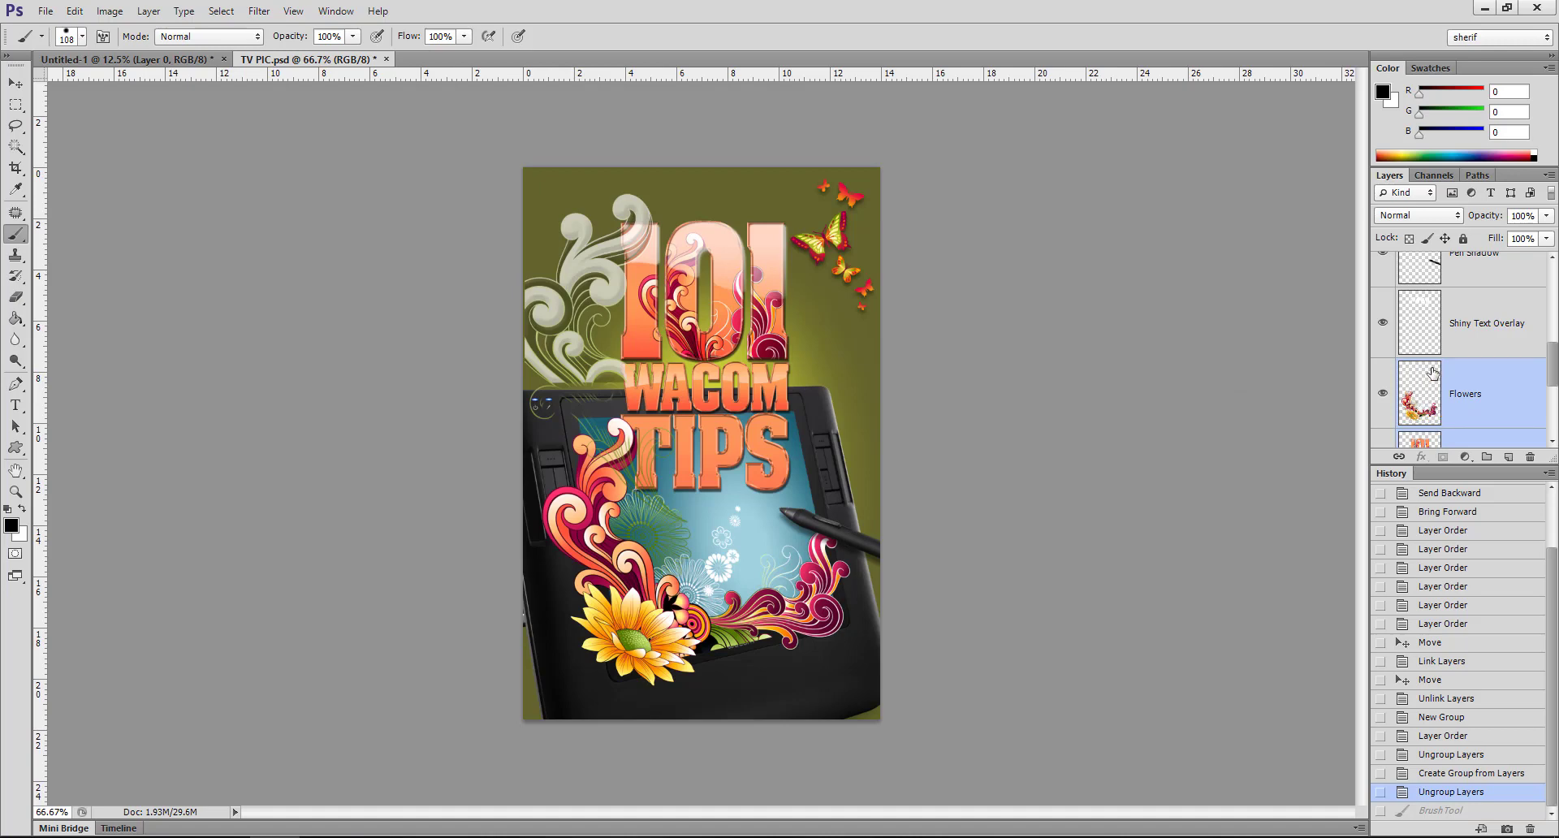
- Lock Flowers' transparent pixels, then step history back and forth around the ungrouping
left_click(1409, 238)
key("ctrl+z")
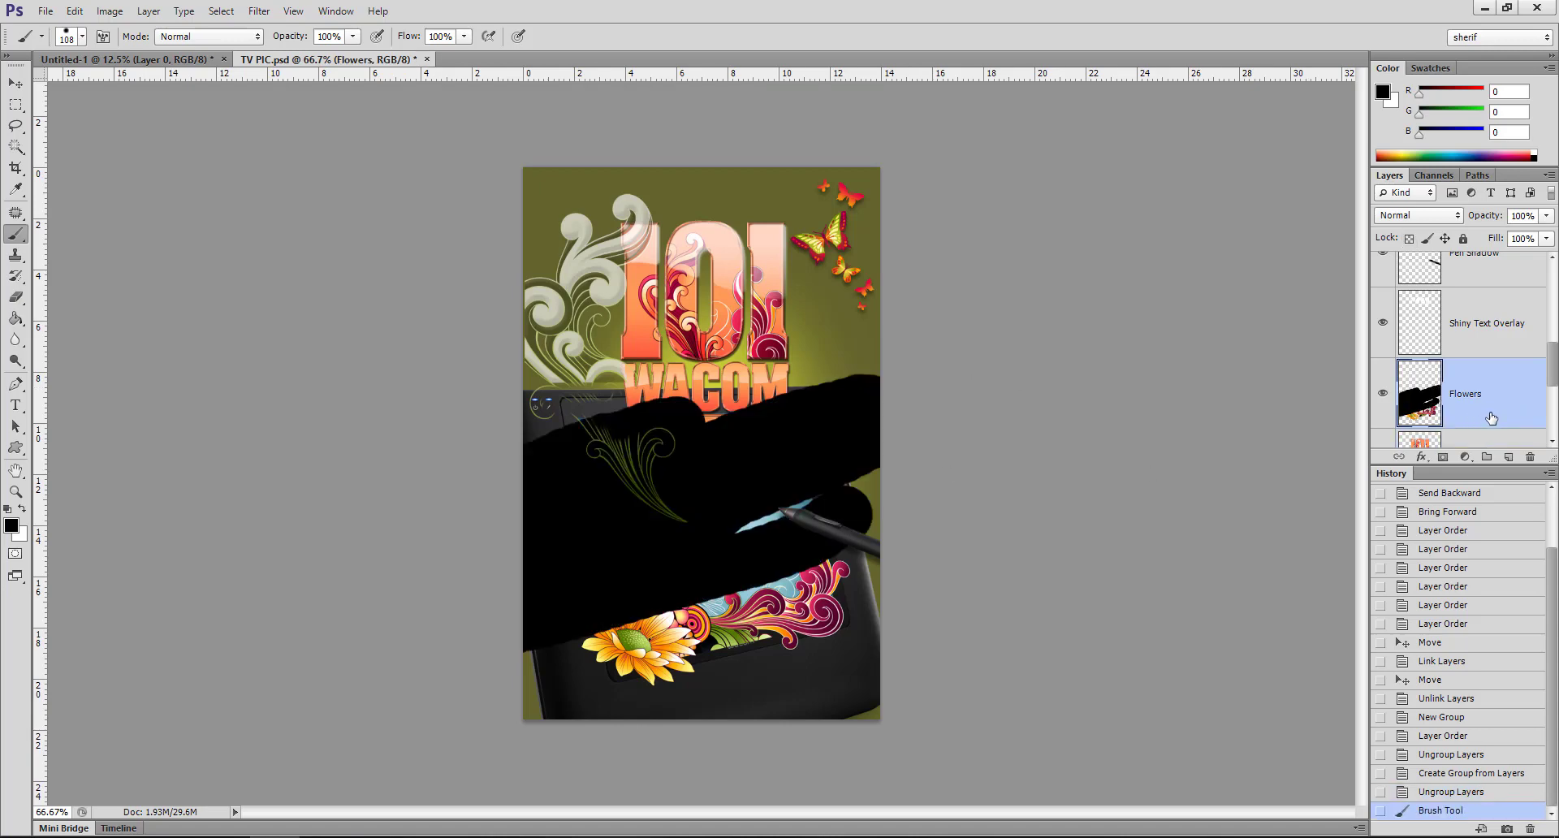
key("ctrl+z")
key("ctrl+alt+z")
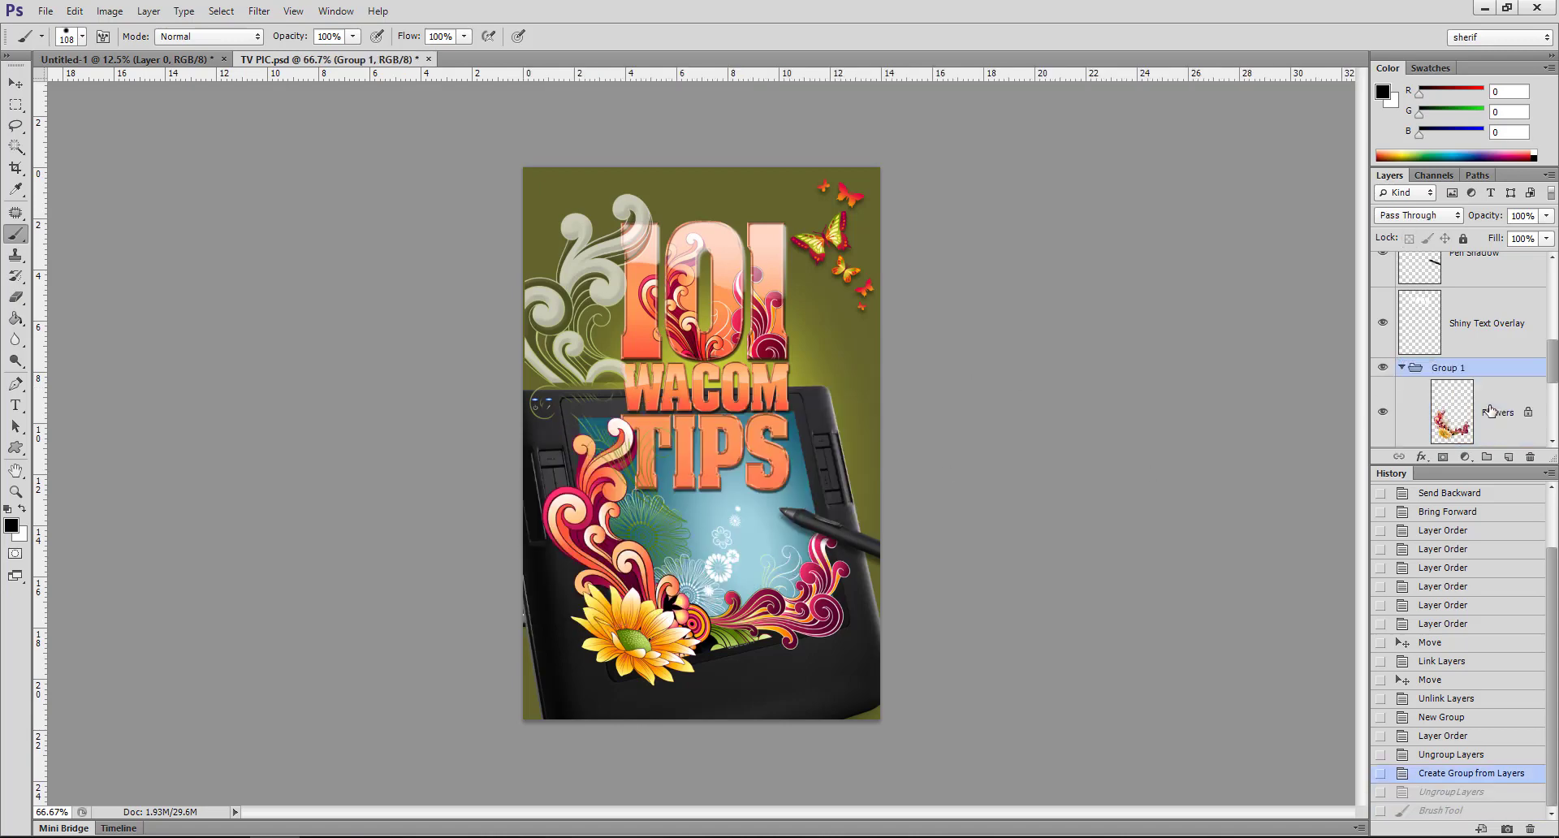
key("ctrl+shift+z")
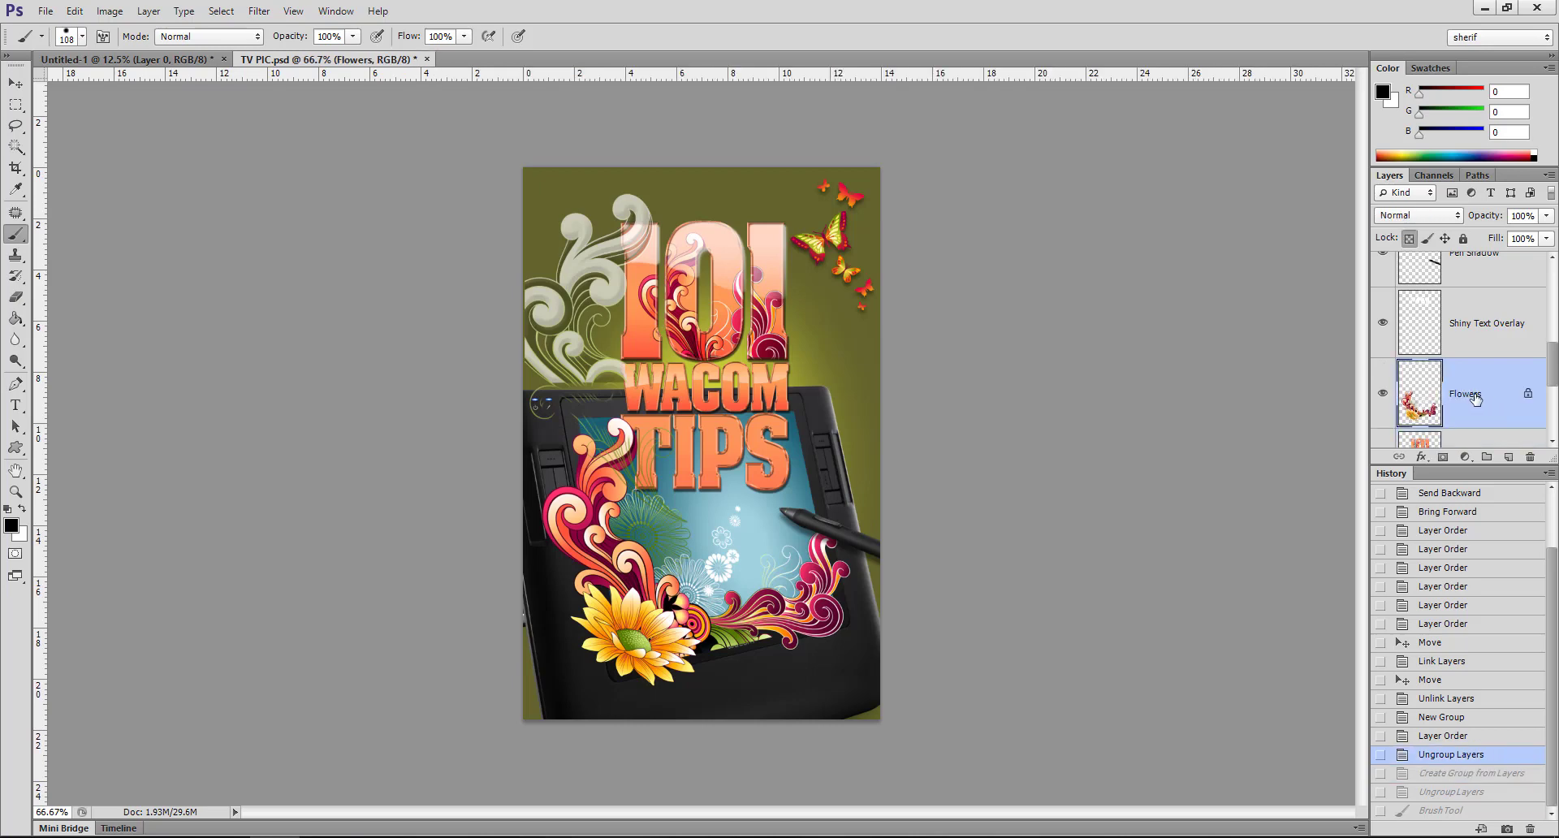
- Paint black over the flower swirls with transparency locked, then undo the strokes
right_click(1476, 398)
left_click(1508, 377)
left_click_drag(607, 446, 602, 467)
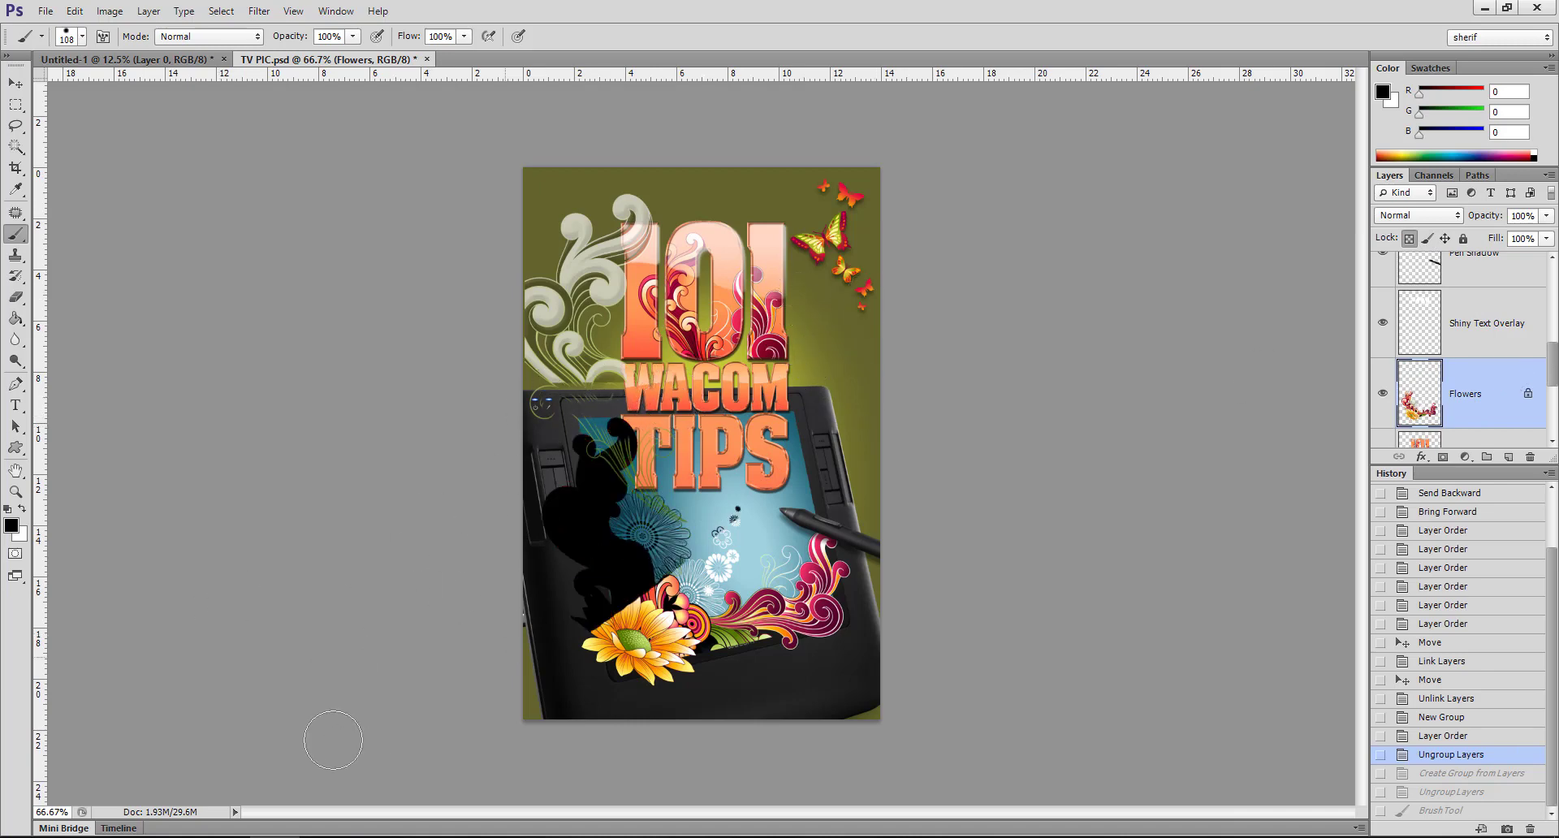
left_click_drag(333, 739, 603, 710)
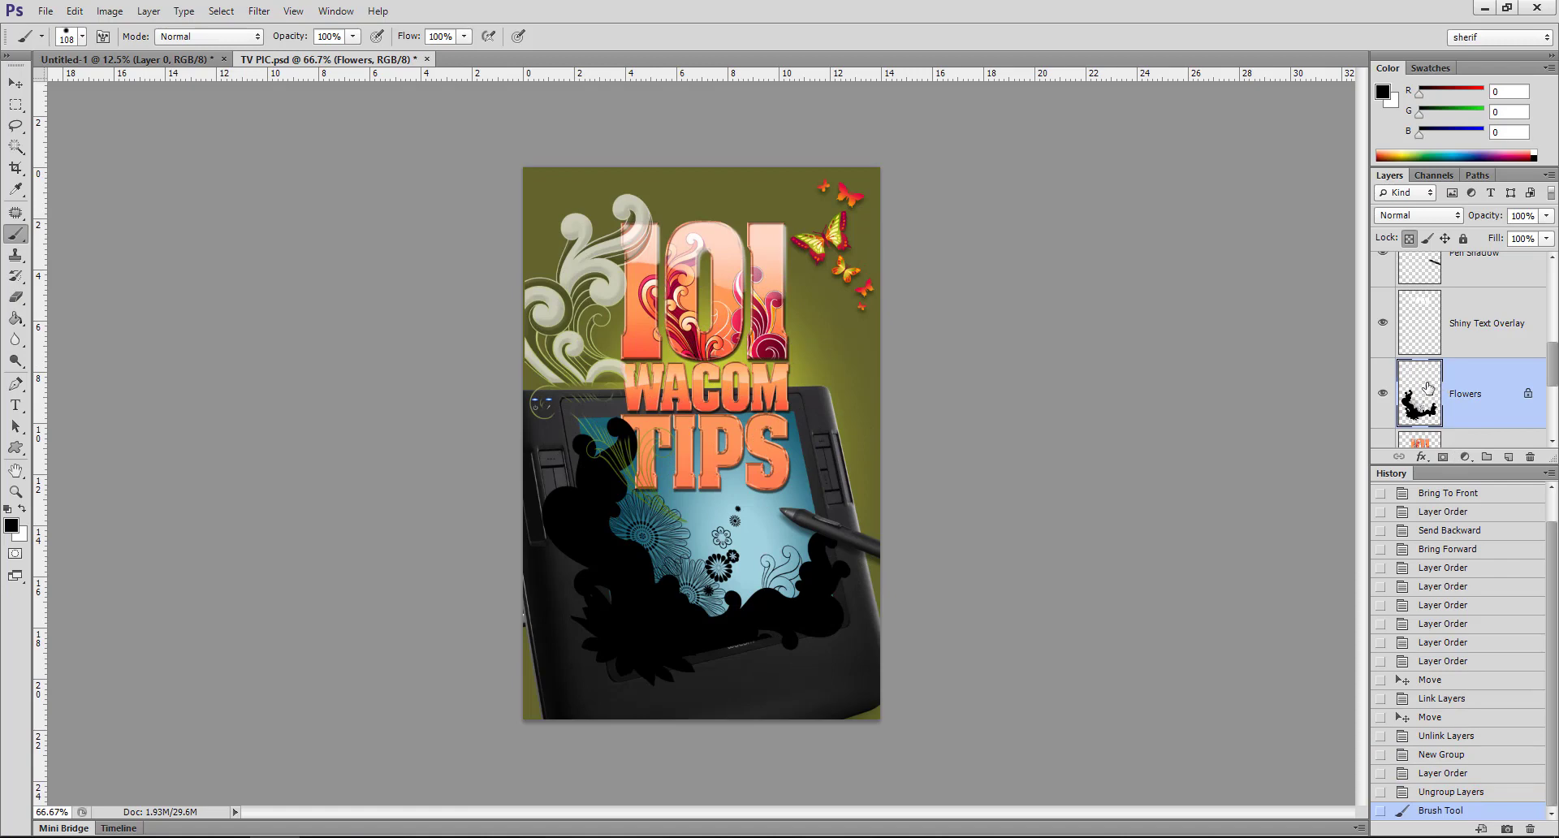
key("ctrl+z")
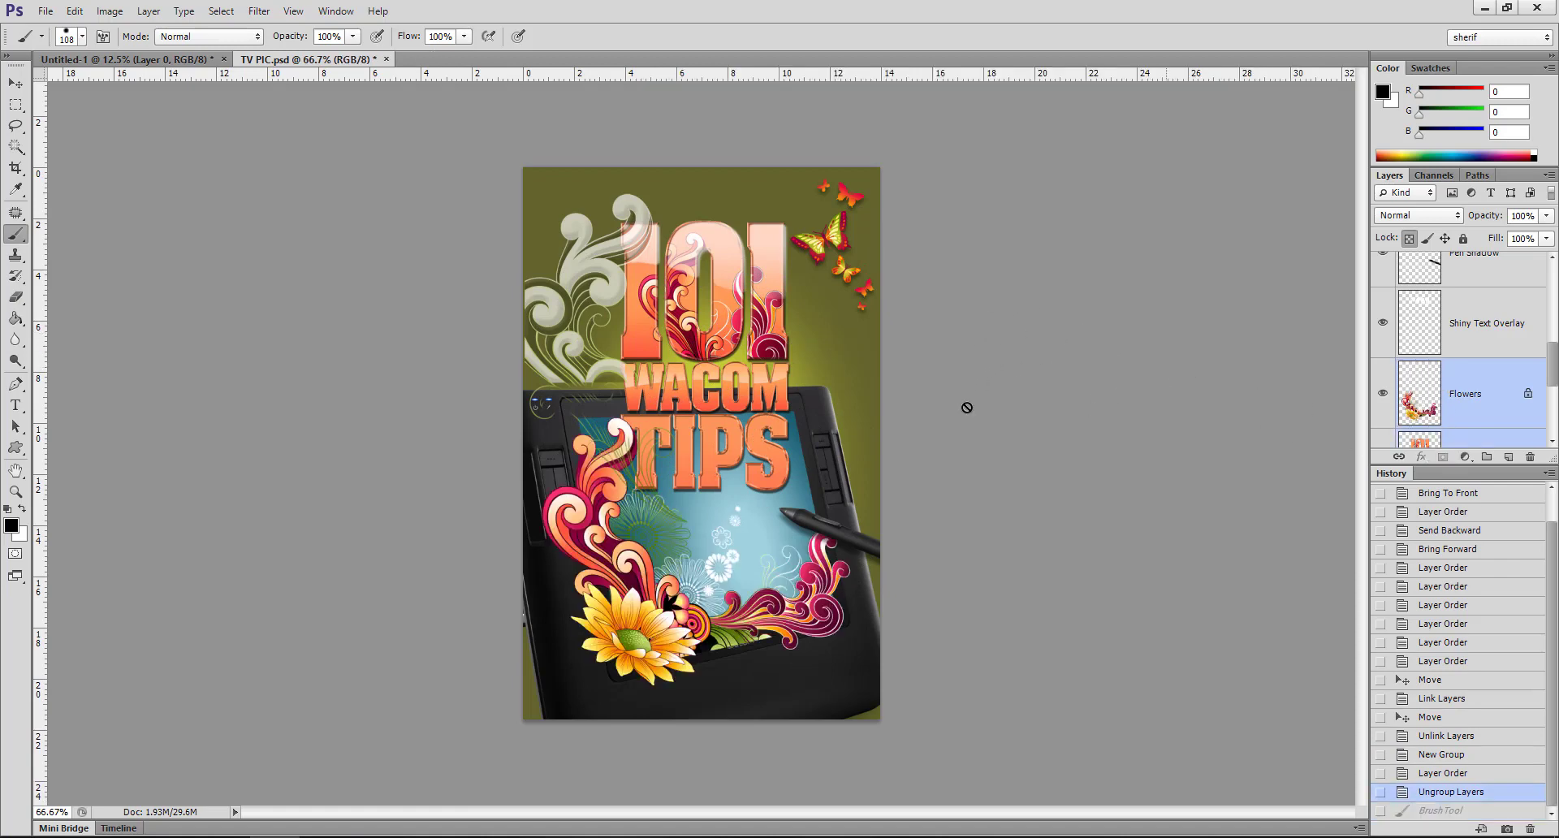
- Unlock transparency, test a large black stroke, undo it and relock transparent pixels
left_click(1410, 238)
left_click(1485, 413)
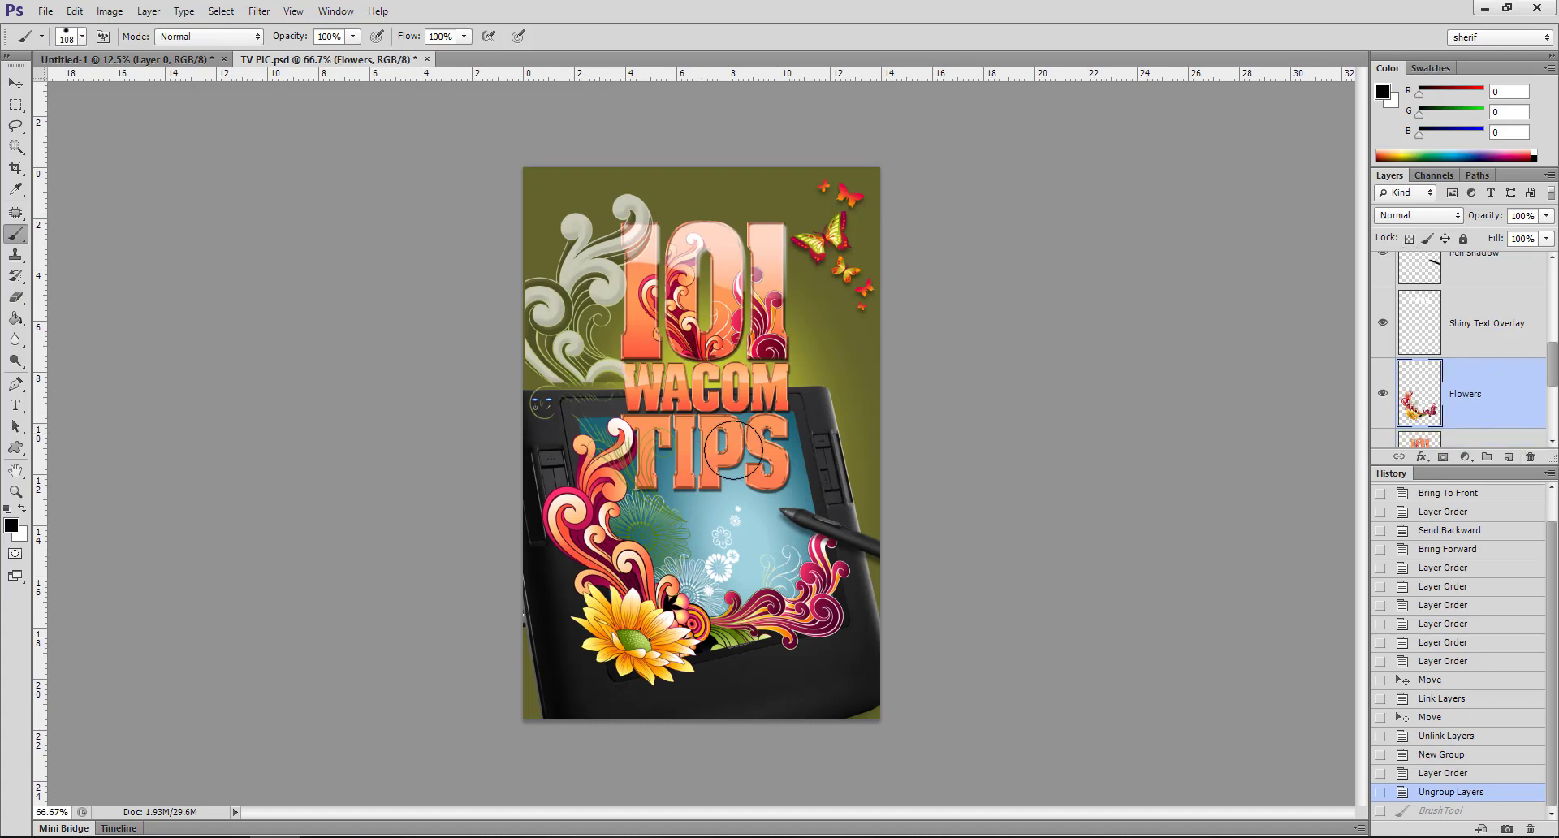
left_click_drag(730, 410, 834, 503)
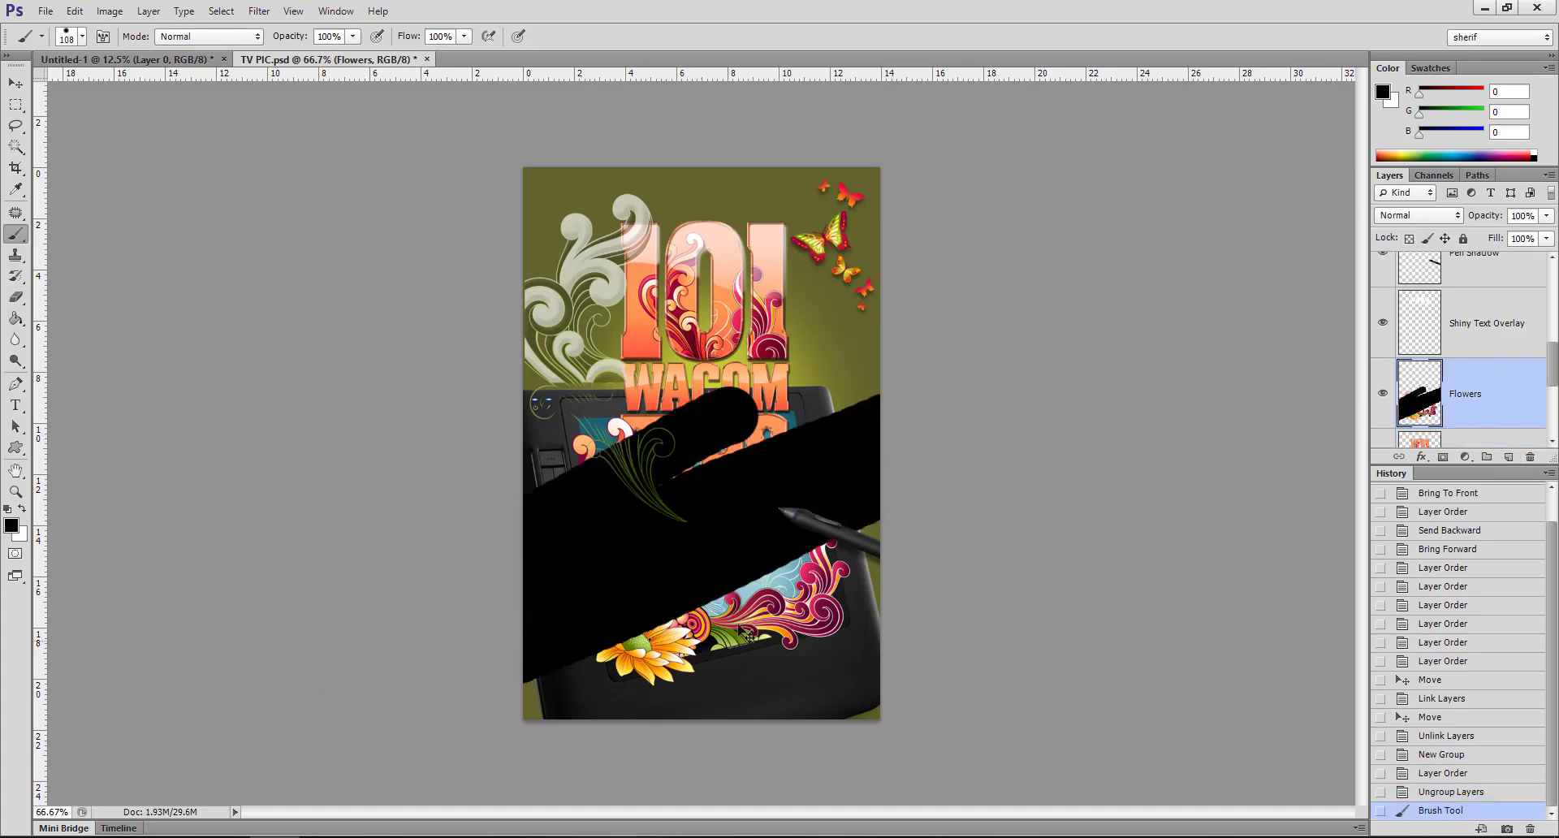
key("ctrl+z")
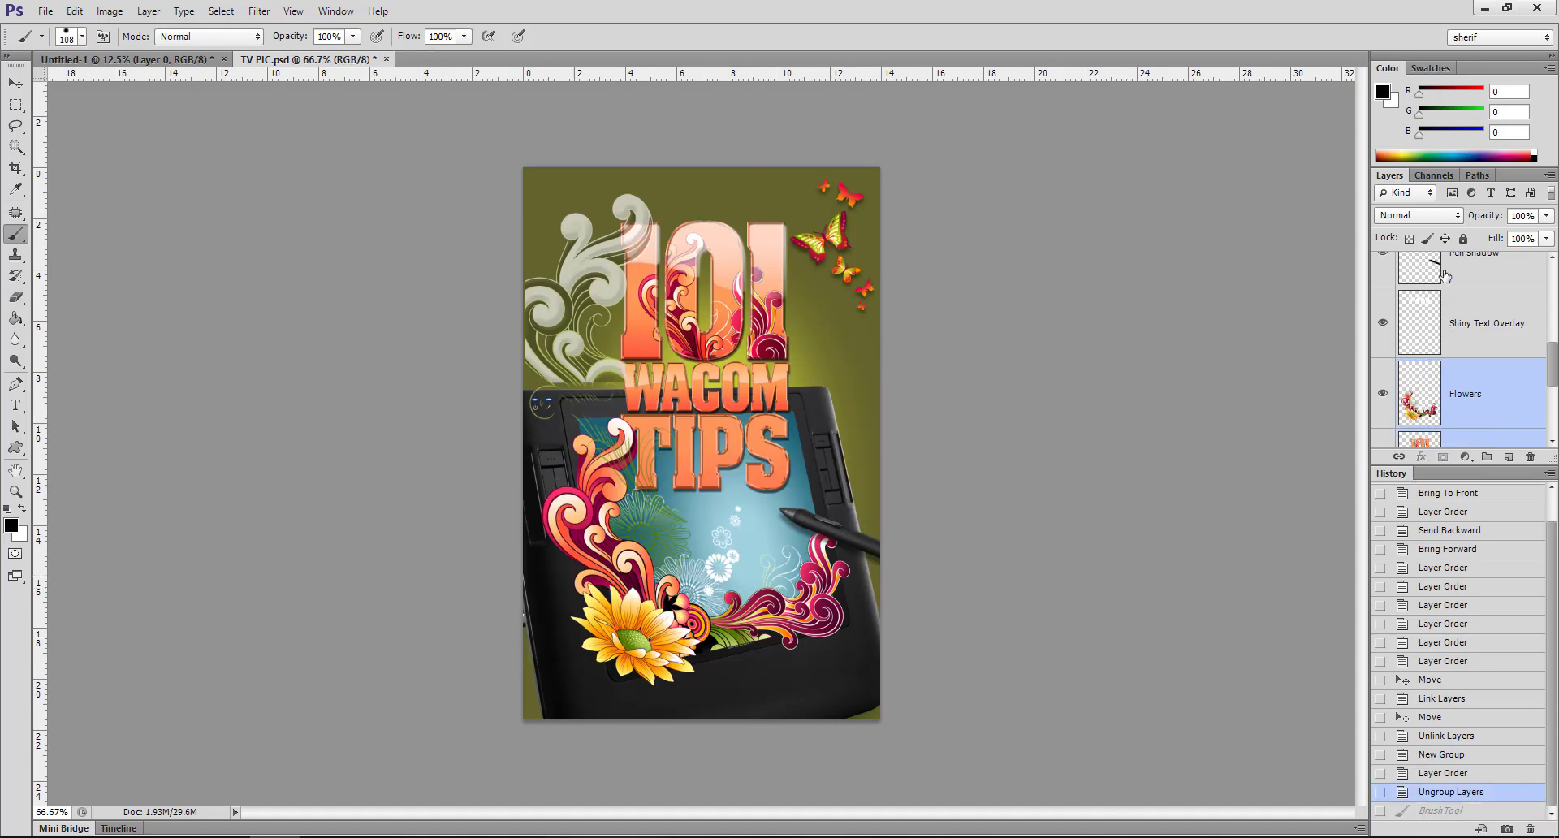
left_click(1409, 238)
- Revert to Flowers inside g1, test and undo a stroke, then ungroup g1
key("ctrl+alt+z")
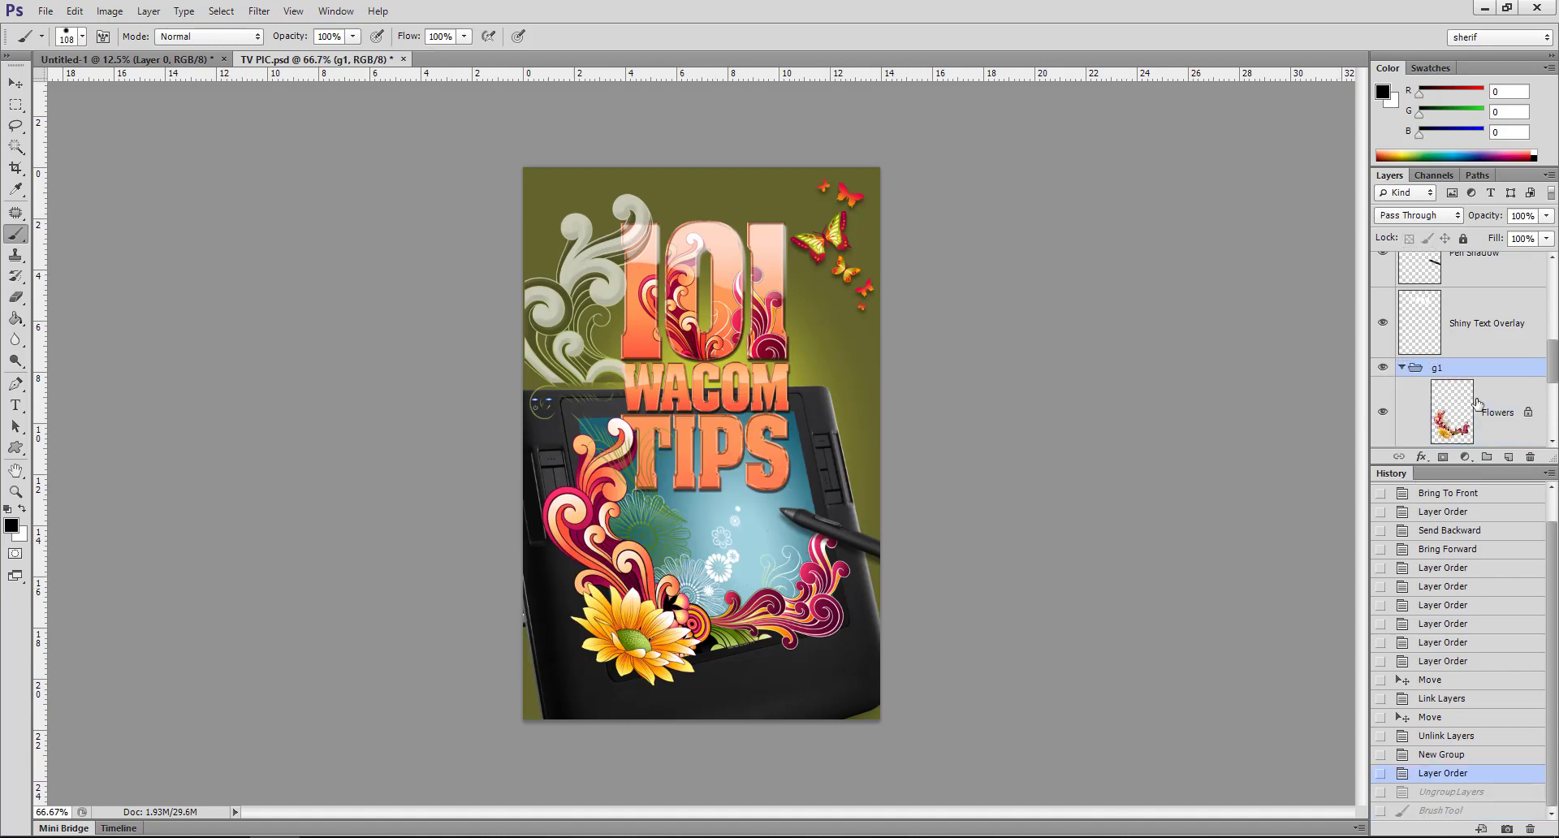
left_click_drag(1480, 412, 1486, 423)
left_click(1485, 423)
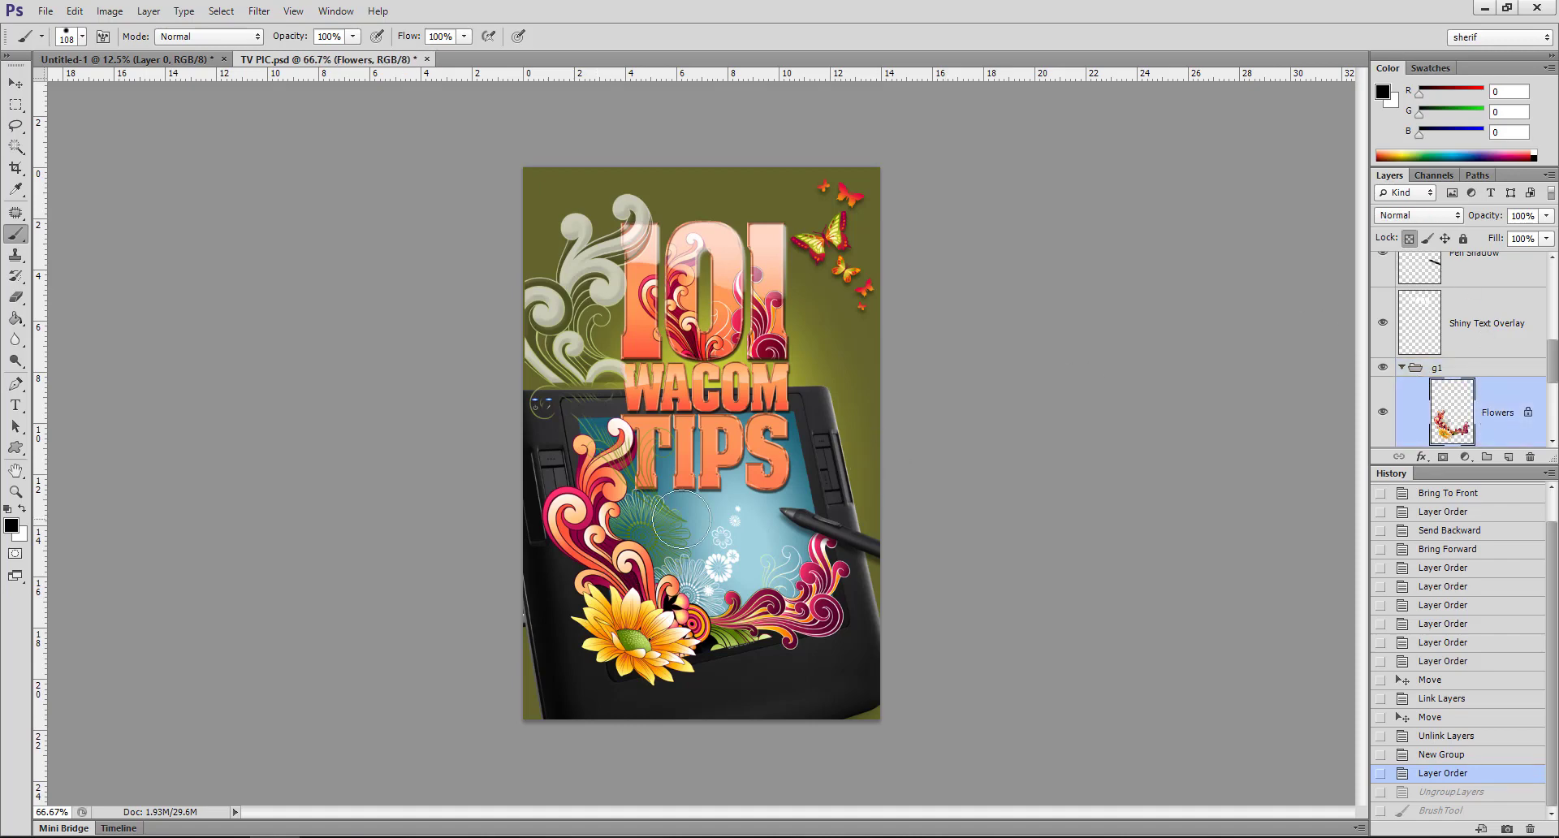
left_click_drag(681, 520, 569, 503)
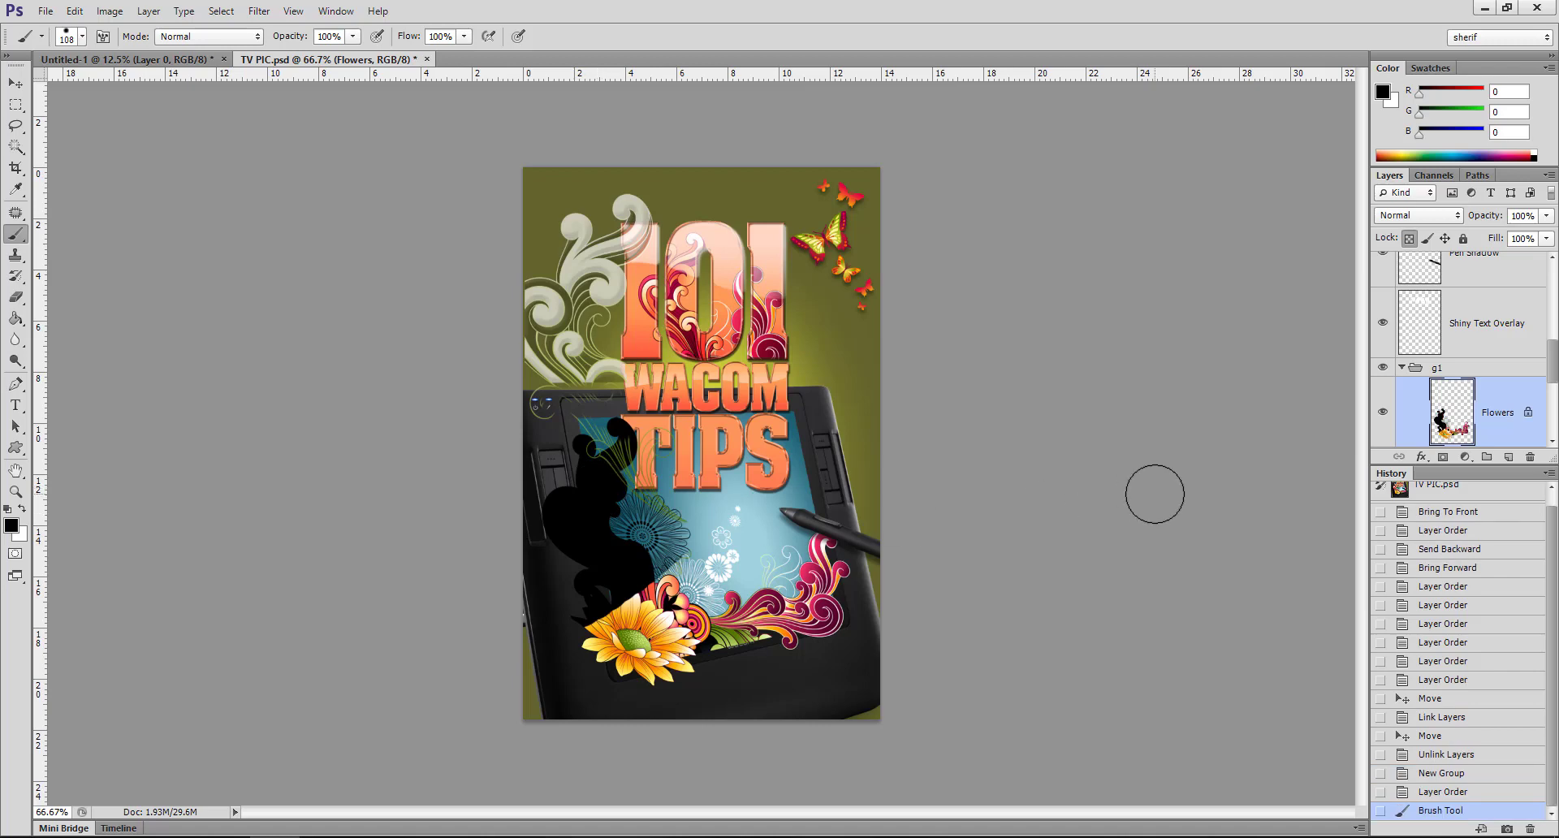
key("ctrl+z")
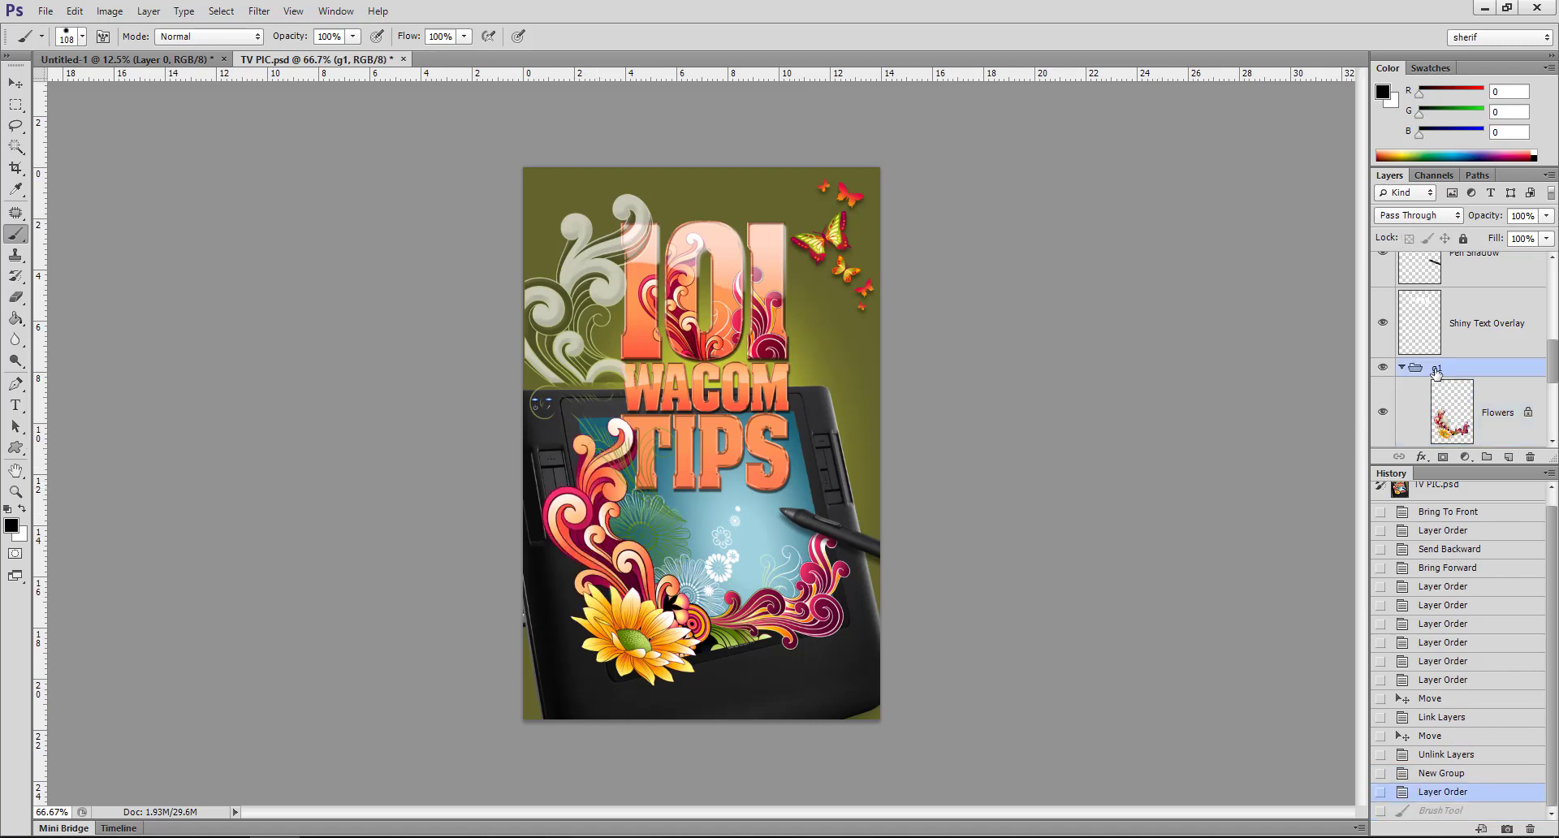
right_click(1435, 375)
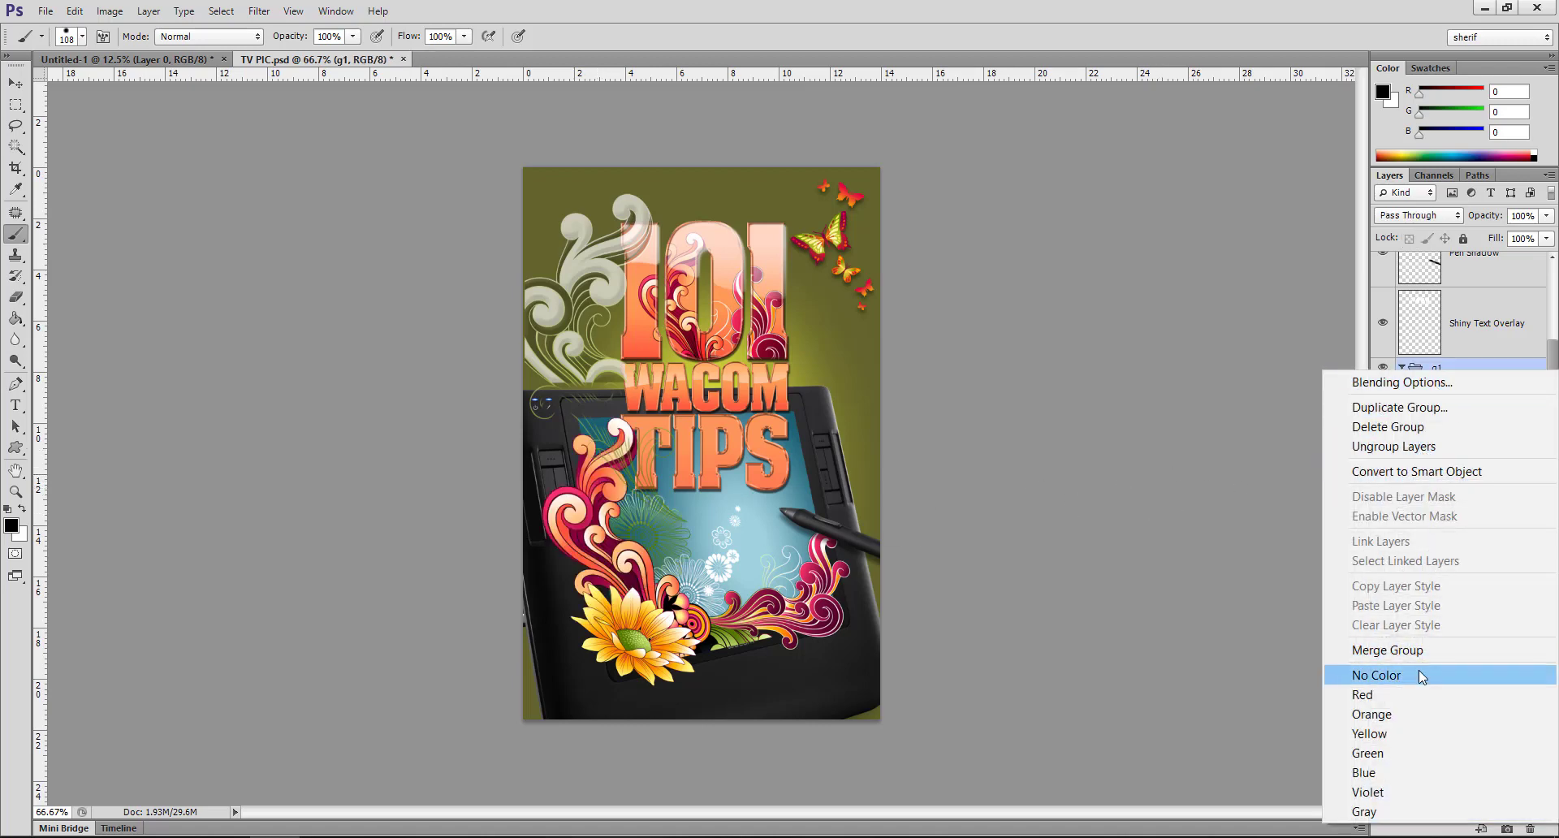
left_click(1430, 446)
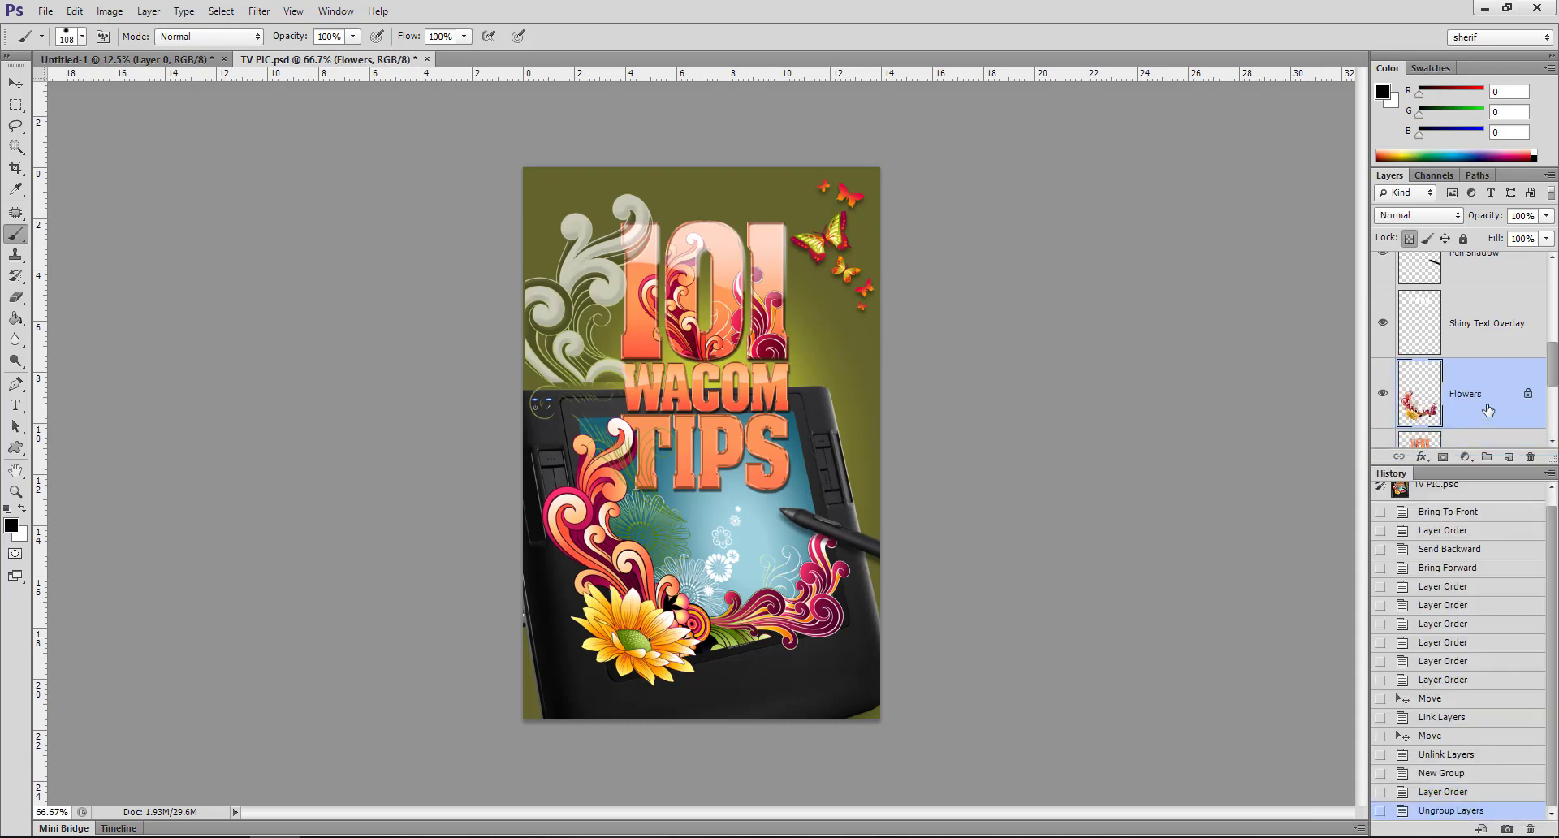
- Lock Flowers' image pixels, confirm painting is refused, then nudge the flower artwork with Move
left_click(1428, 239)
left_click(610, 487)
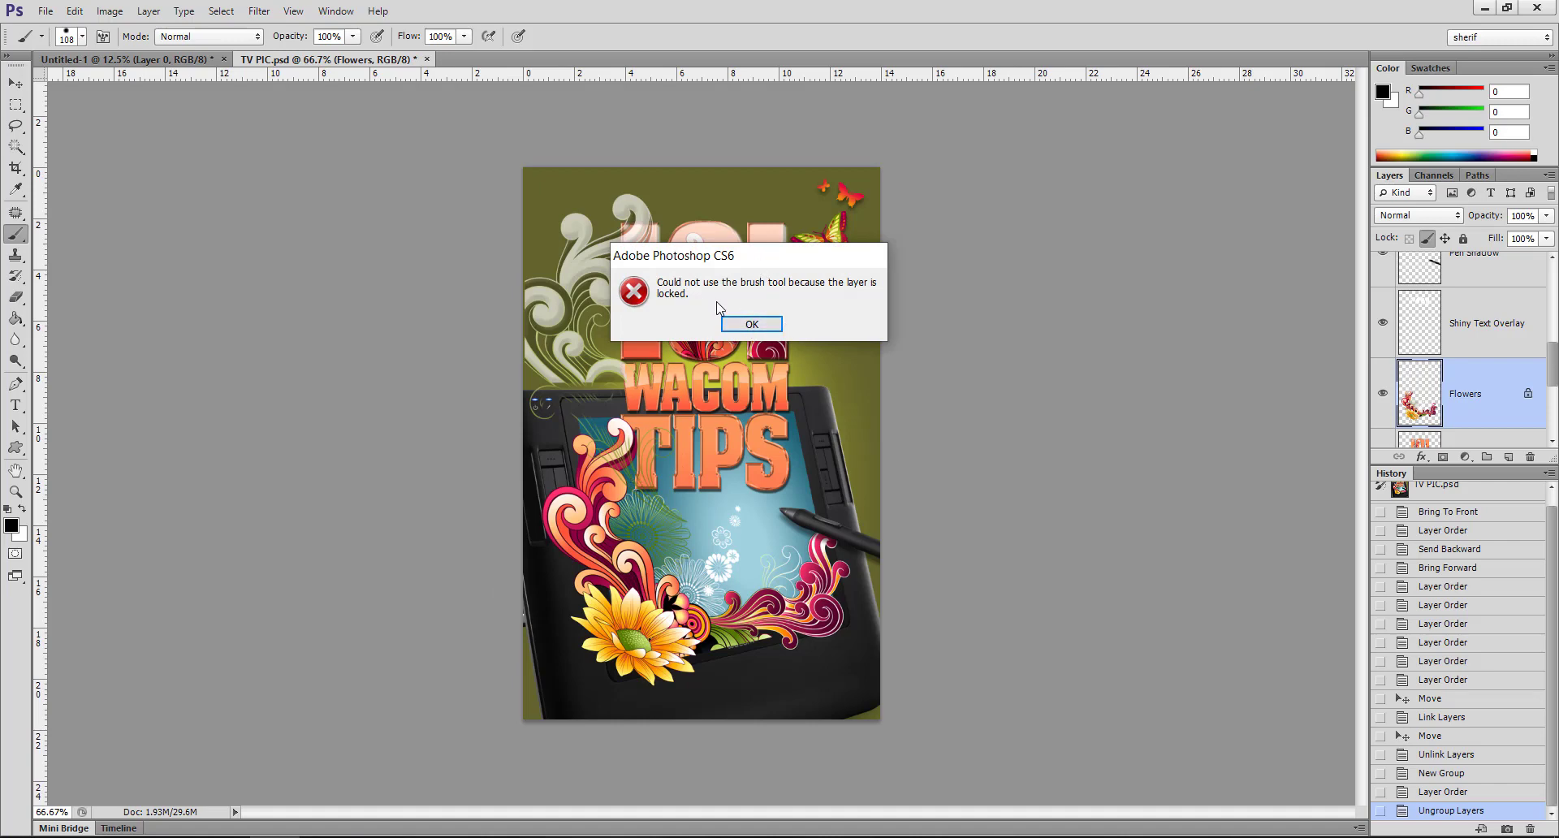
left_click(730, 329)
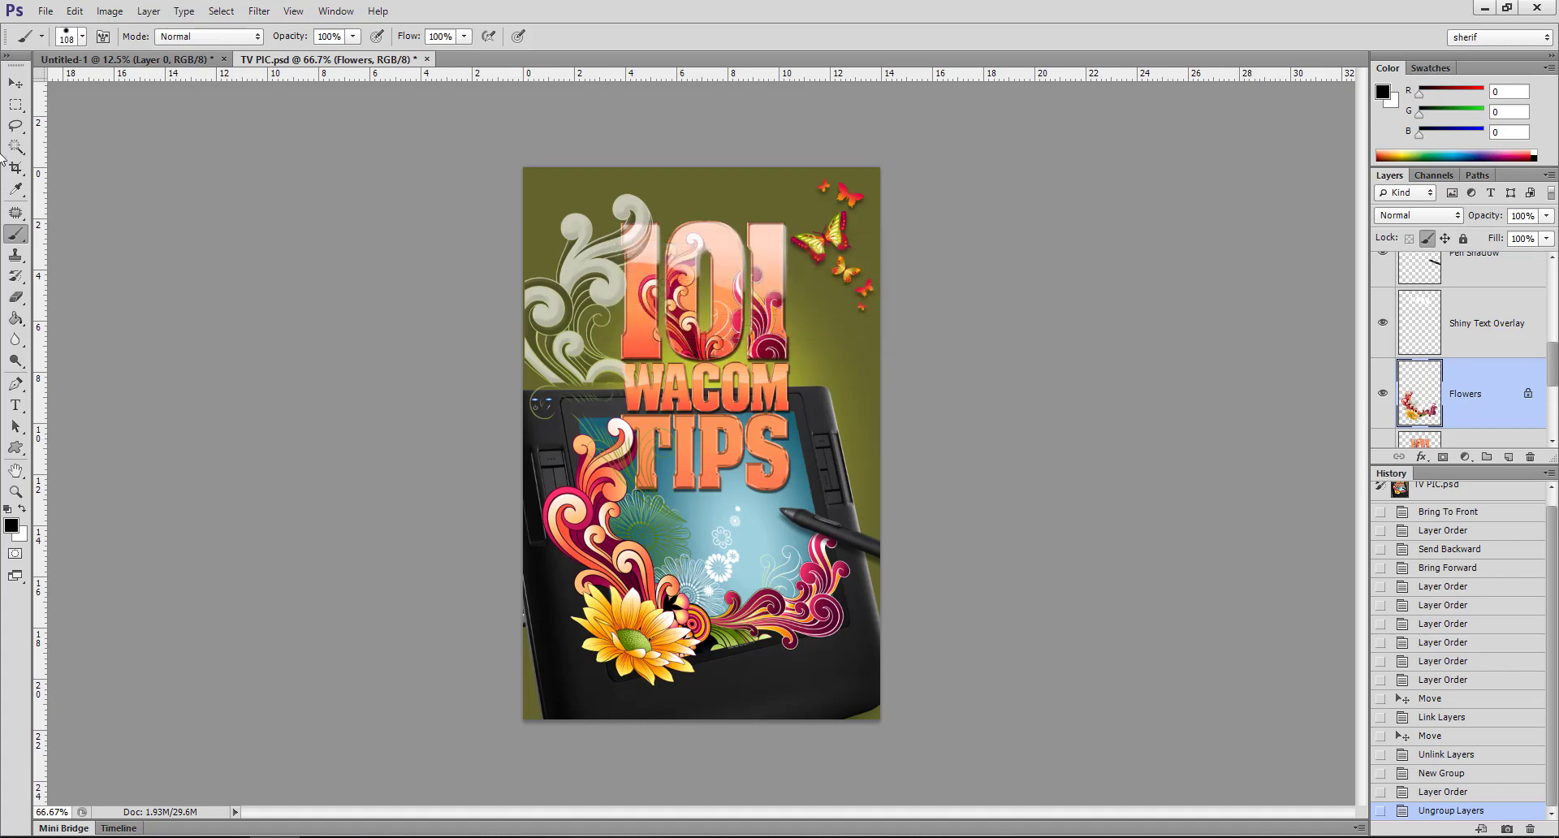
key("v")
mouse_move(615, 601)
left_mouse_down()
mouse_move(639, 565)
mouse_move(608, 601)
left_mouse_up()
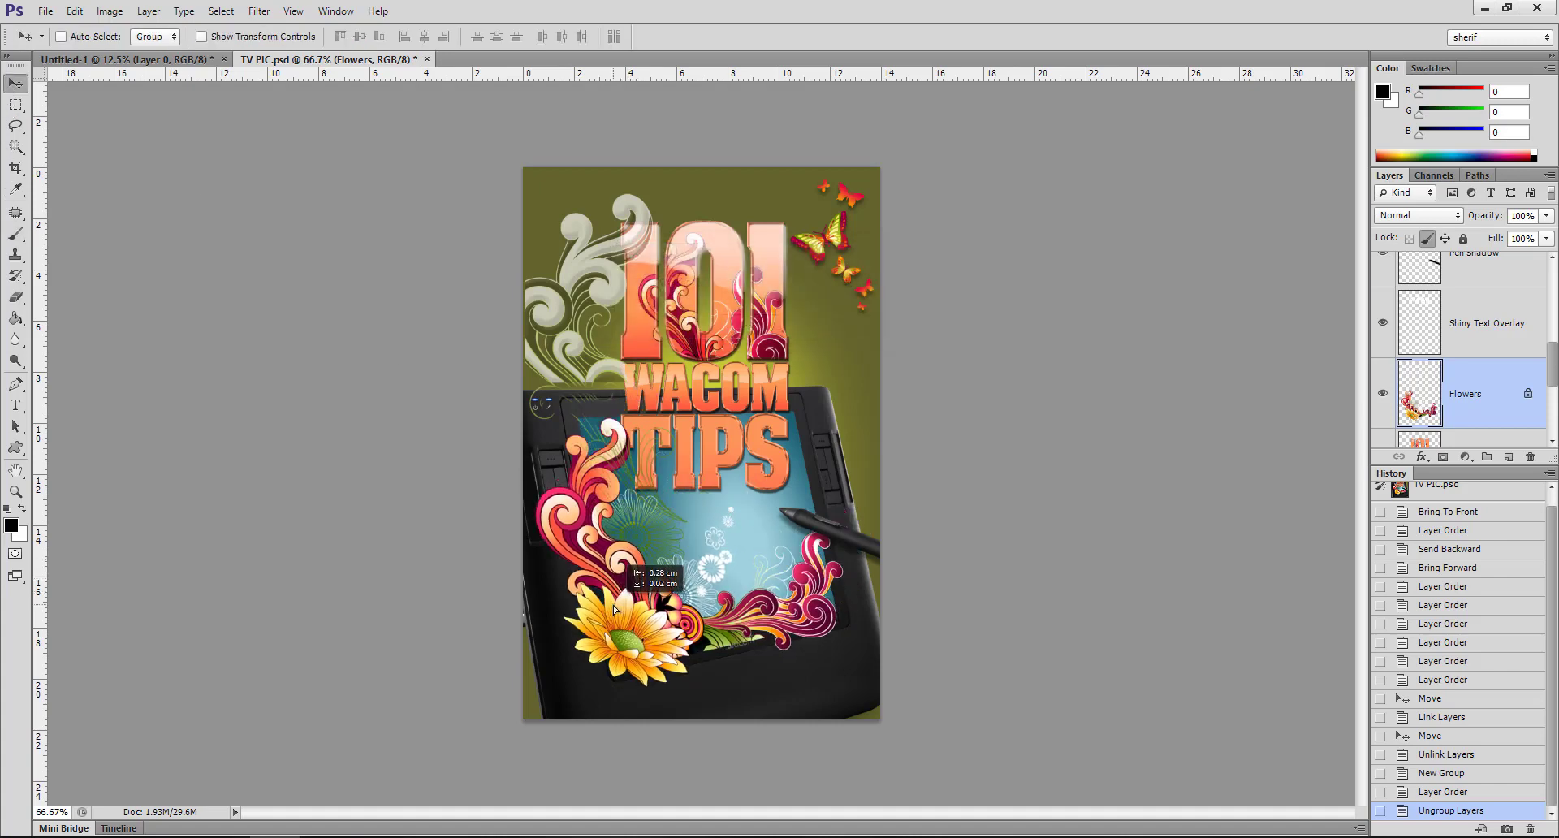
- Lock the Flowers layer's position, confirm moving is refused, then apply Lock All
left_click(1428, 240)
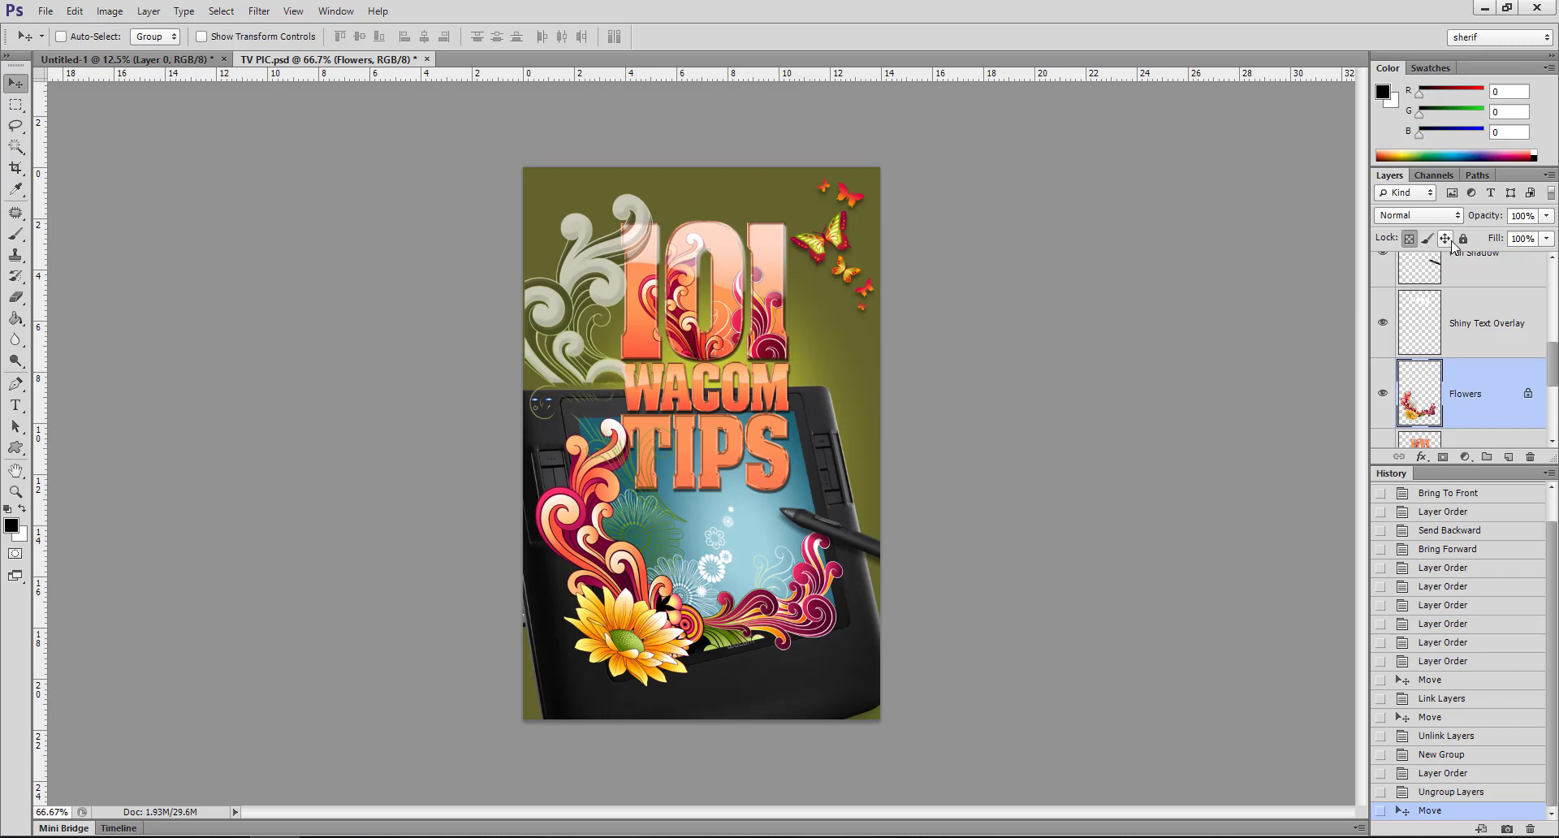
left_click(1449, 239)
left_click(1409, 239)
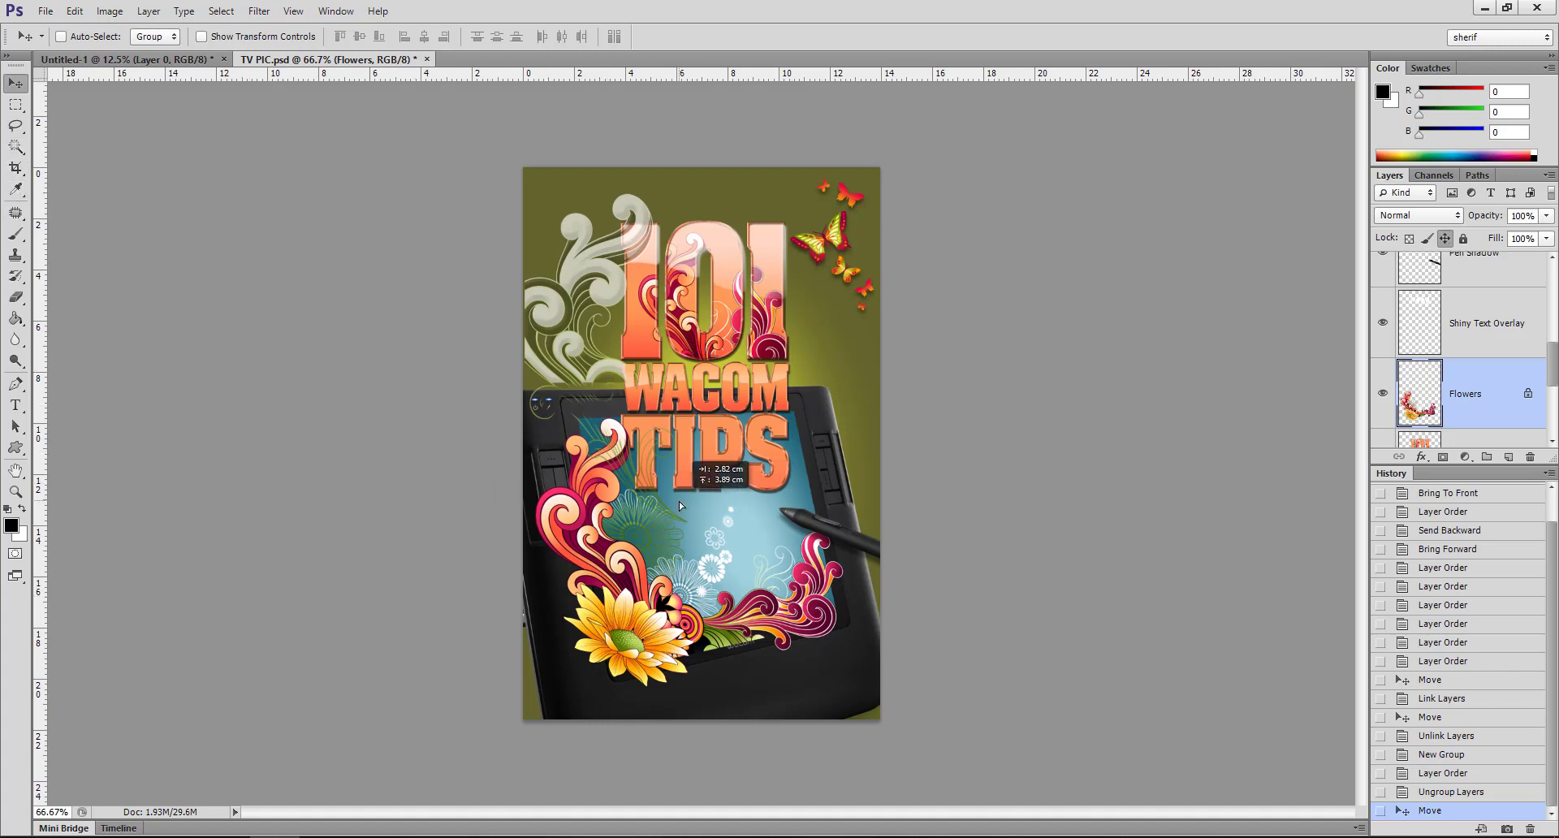
left_click(714, 478)
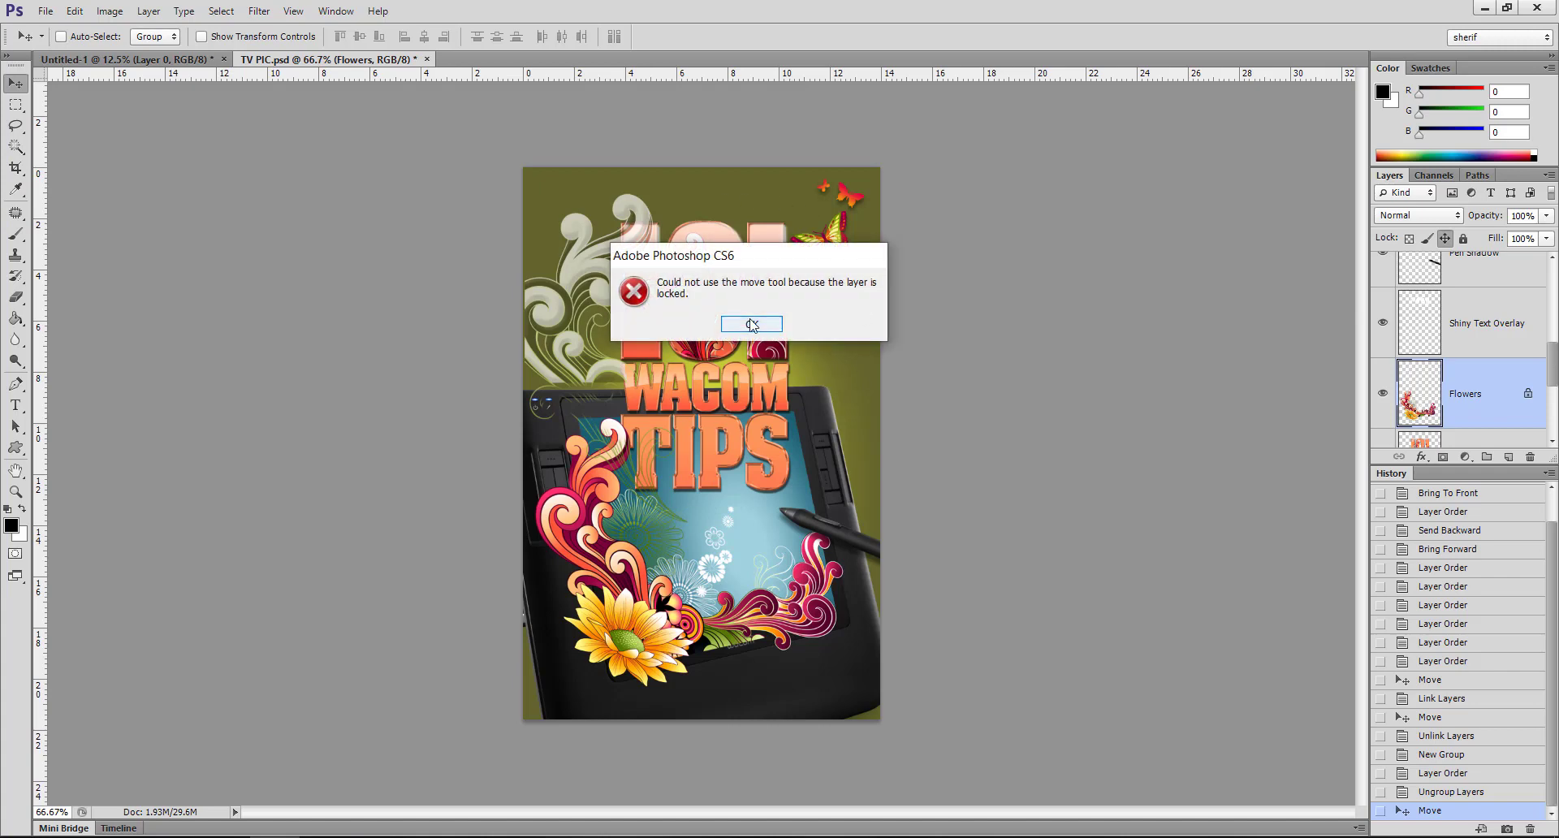
left_click(752, 324)
left_click(1464, 238)
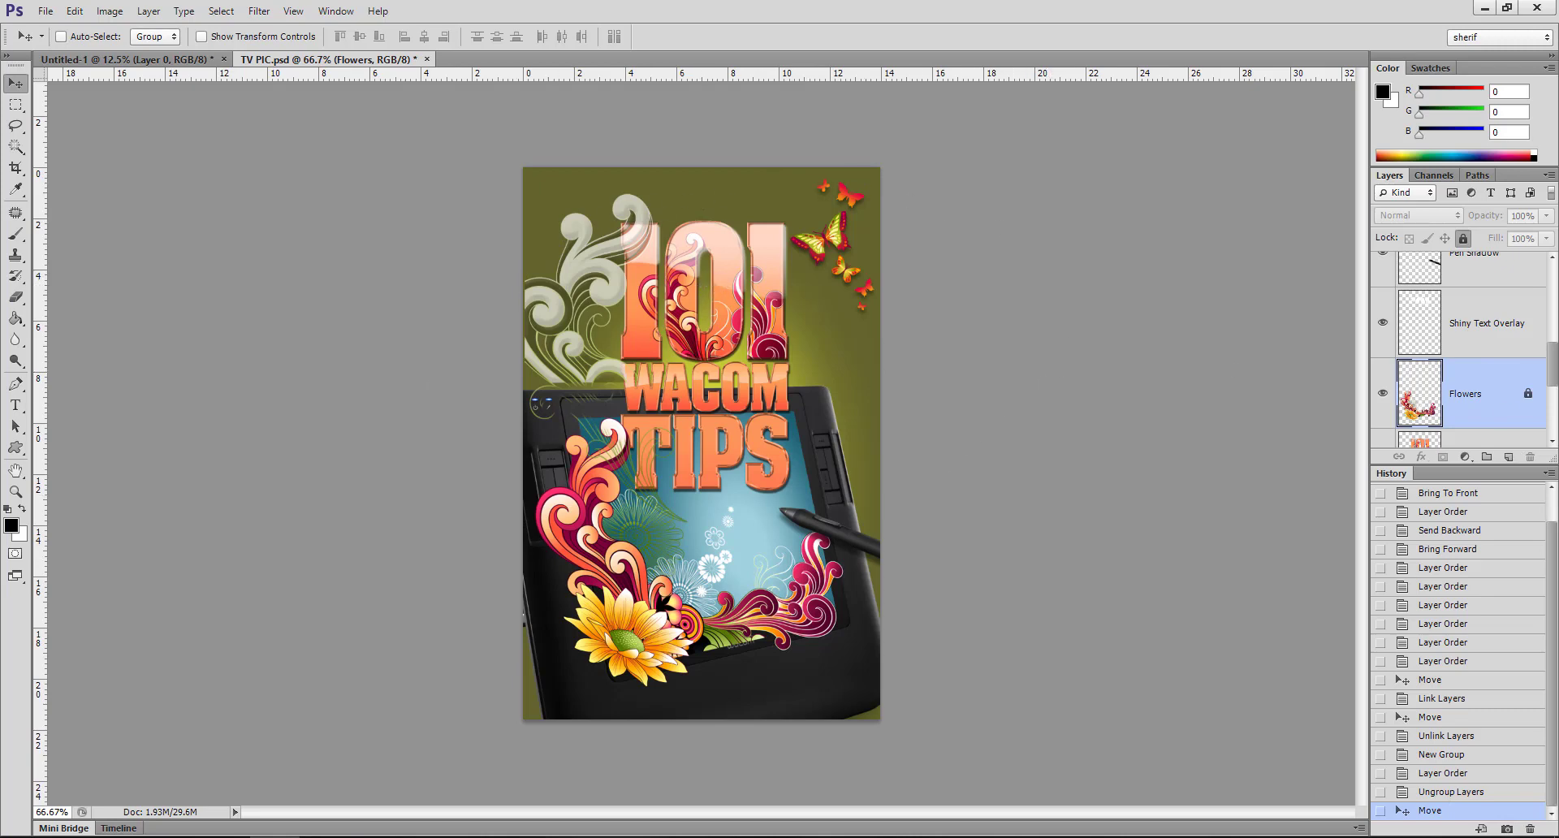
- Confirm the Brush is refused on the fully locked Flowers layer, then switch to PowerPoint
left_click(15, 234)
left_click(735, 428)
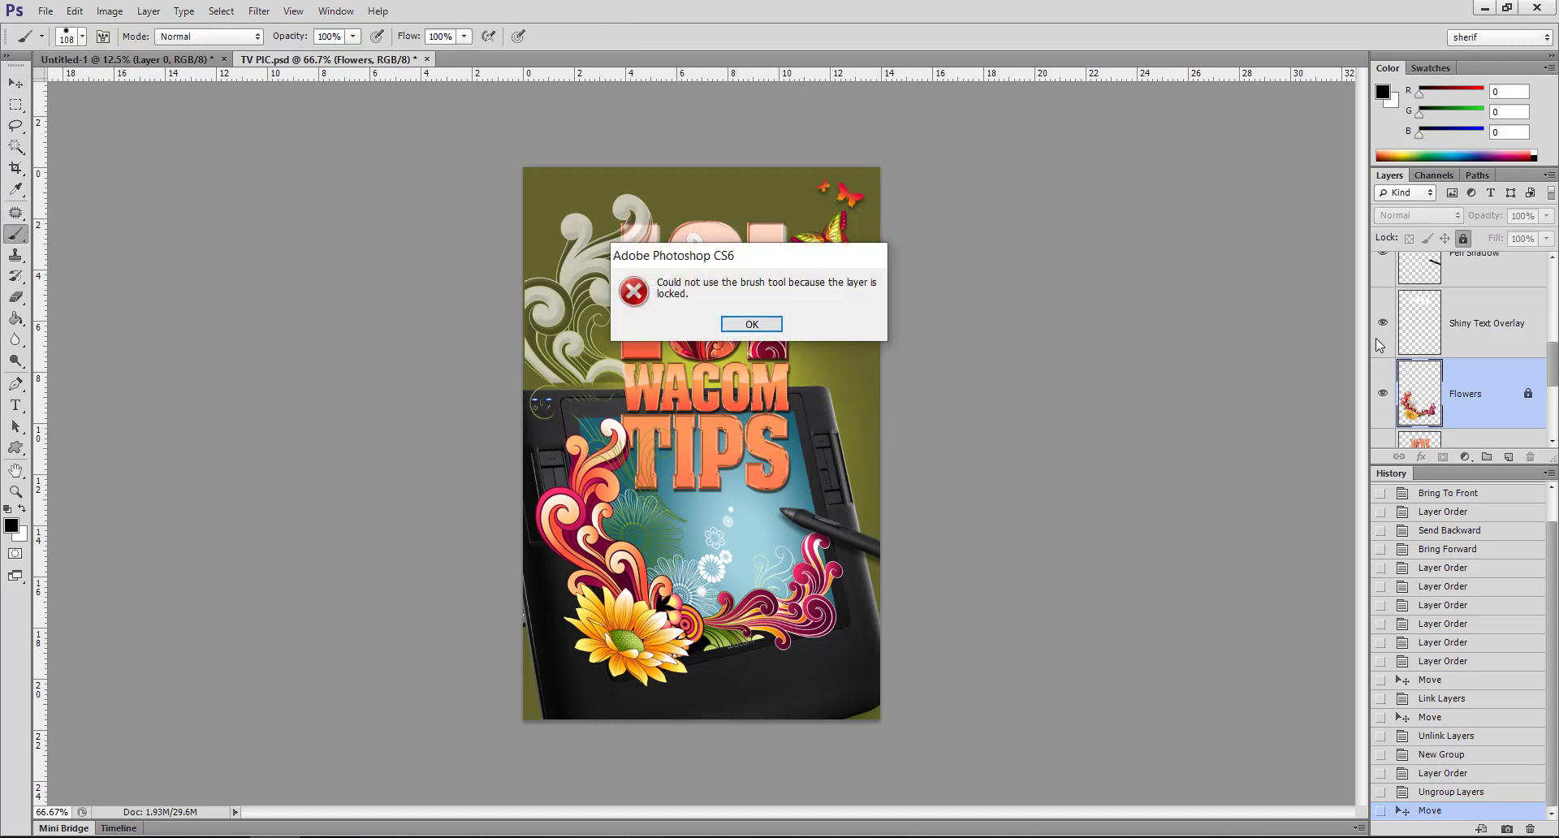
left_click(743, 324)
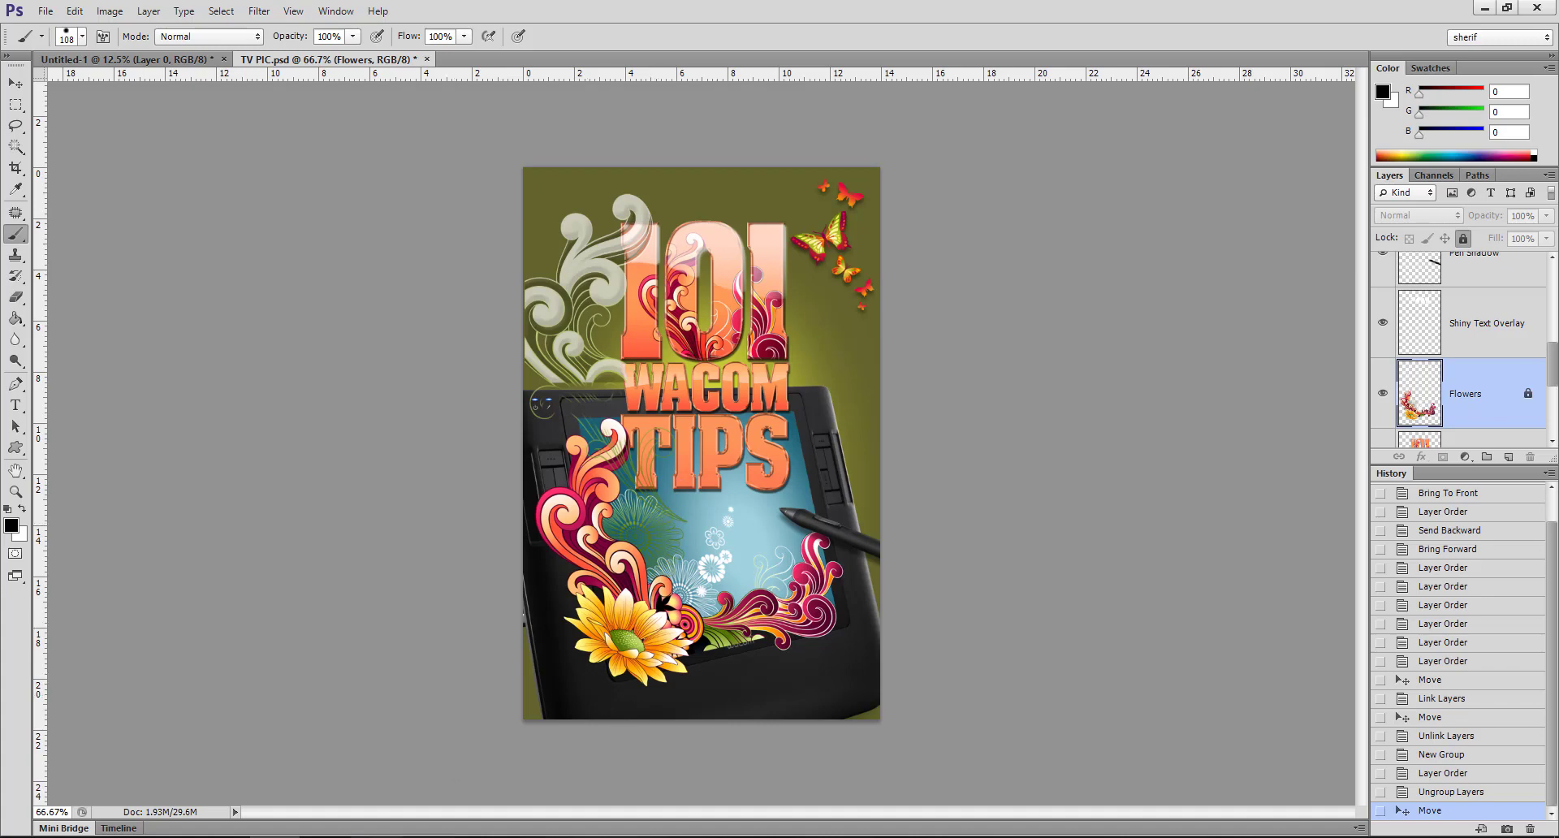
left_click(1484, 7)
left_click(1464, 238)
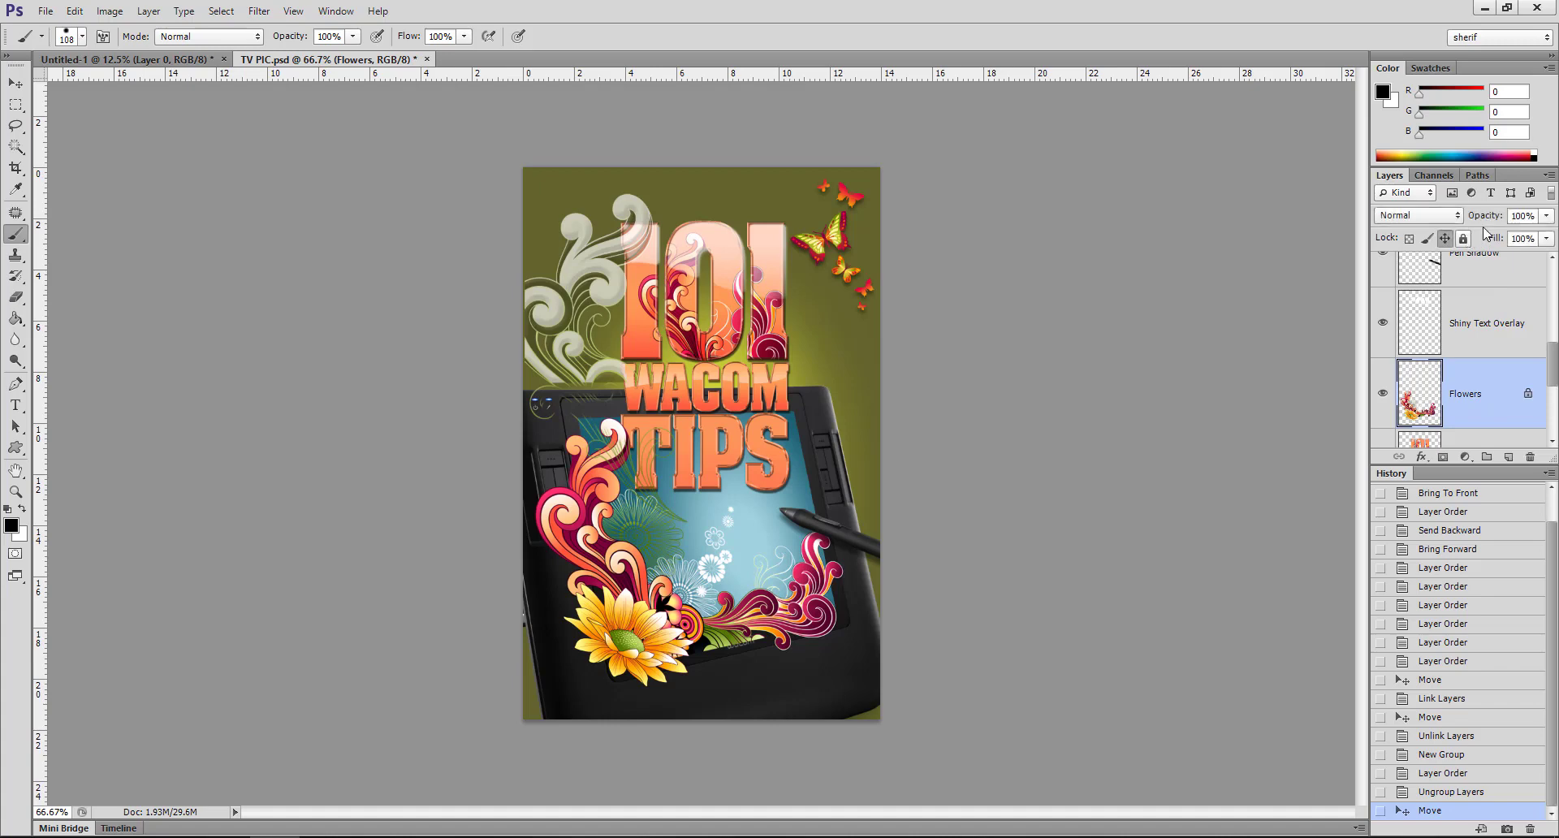
left_click(1546, 238)
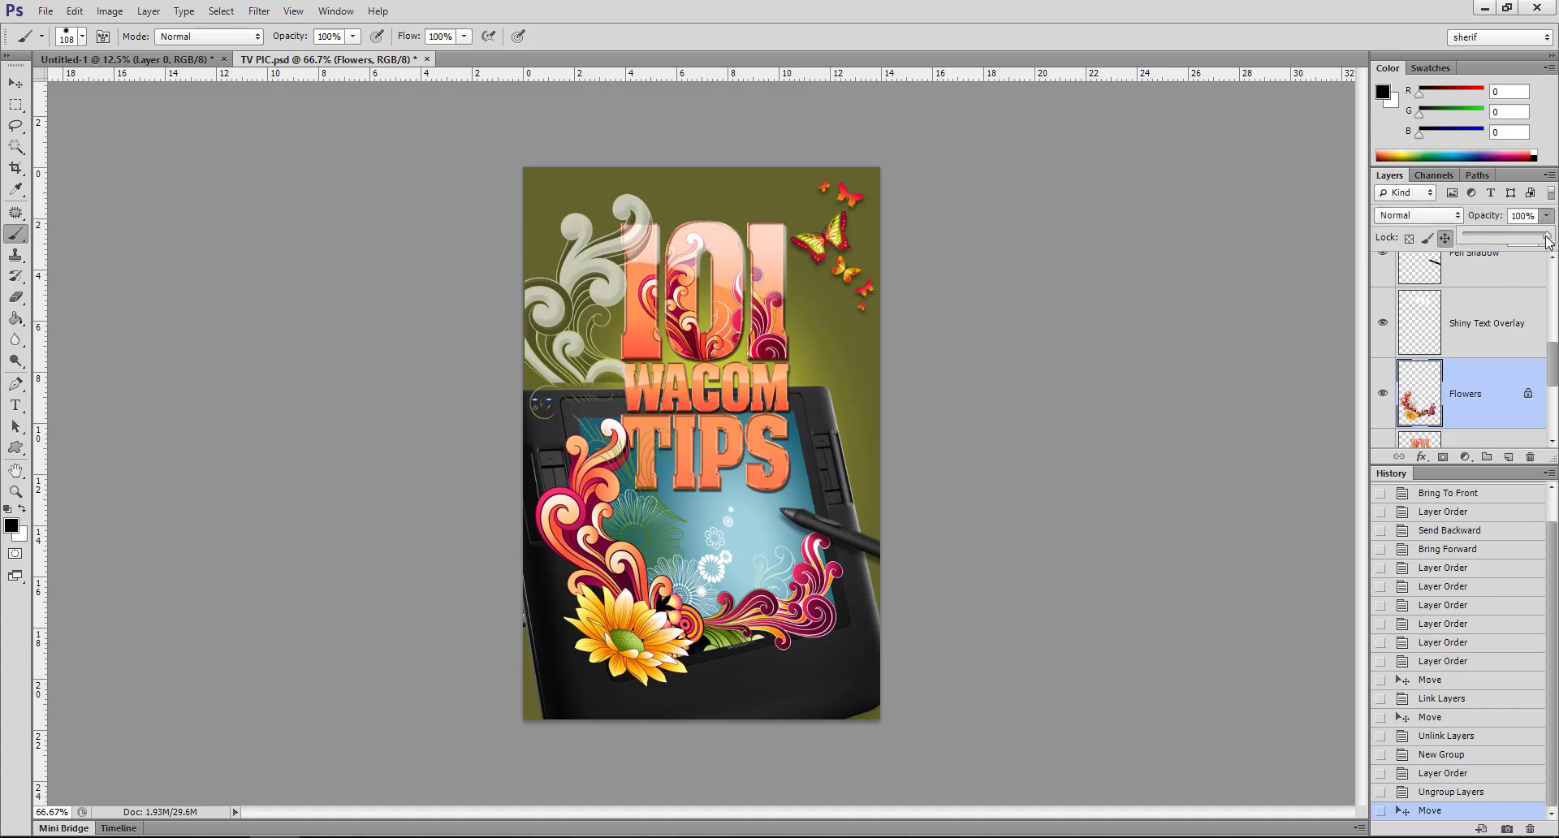
left_click_drag(1546, 240, 1490, 240)
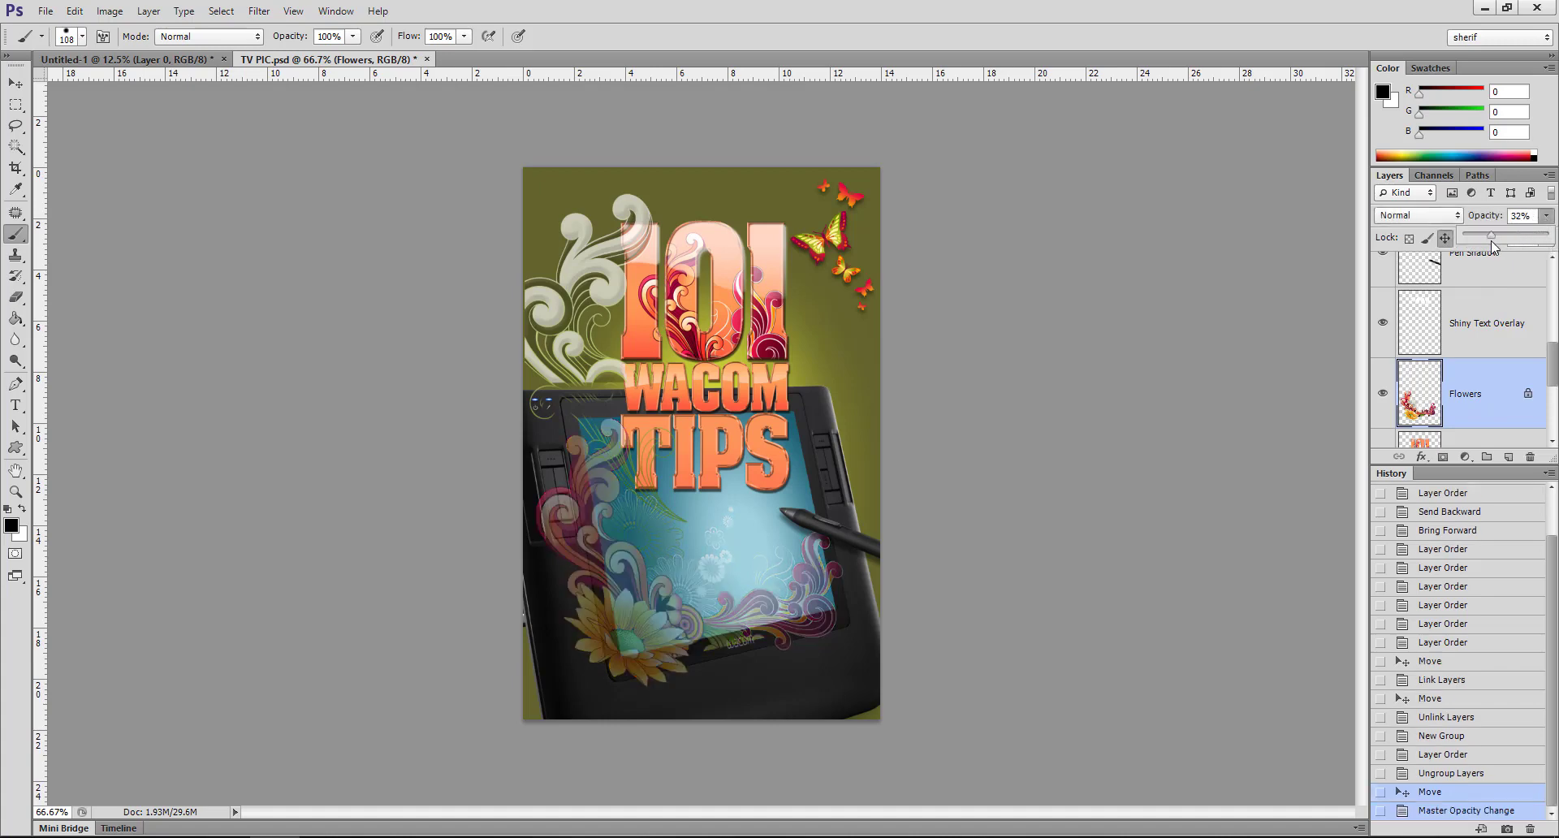
mouse_move(1488, 242)
left_mouse_down()
mouse_move(1527, 241)
mouse_move(1476, 257)
mouse_move(1554, 221)
left_mouse_up()
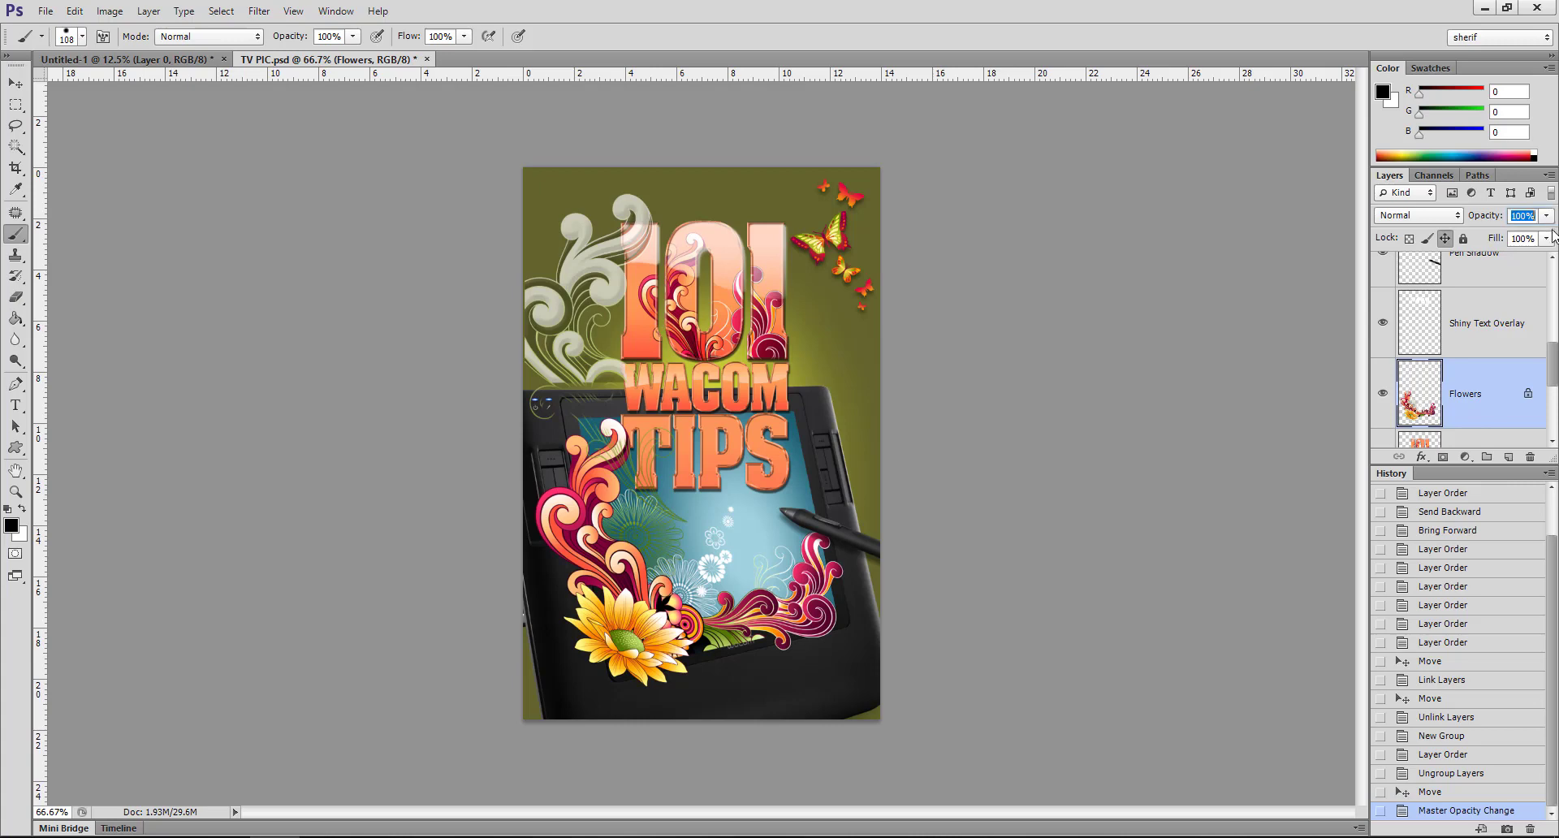
left_click(1547, 239)
left_click(1549, 260)
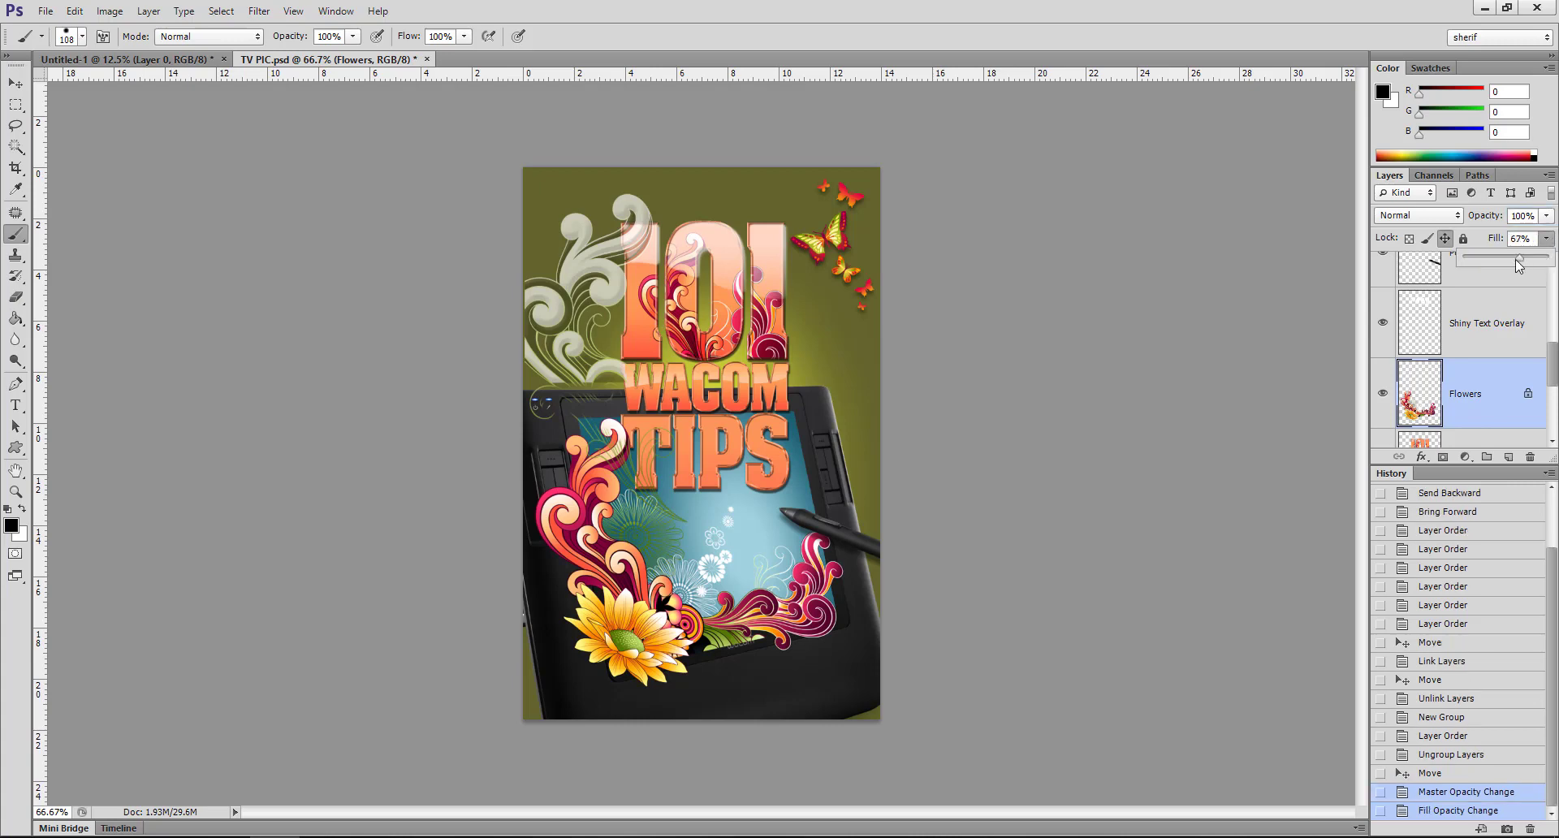
left_click_drag(1505, 259, 1498, 268)
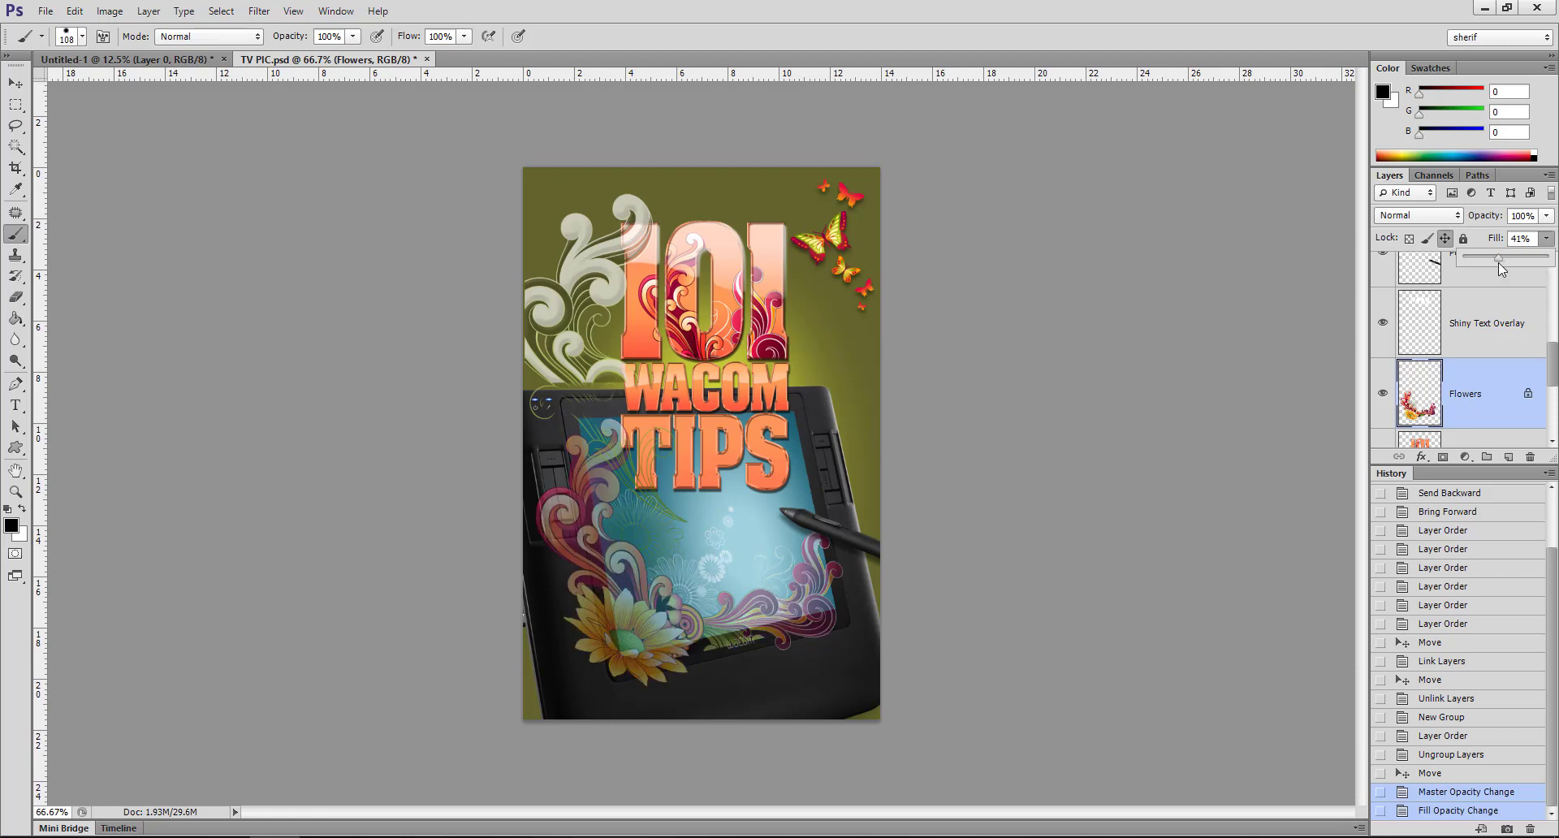
left_click(1550, 241)
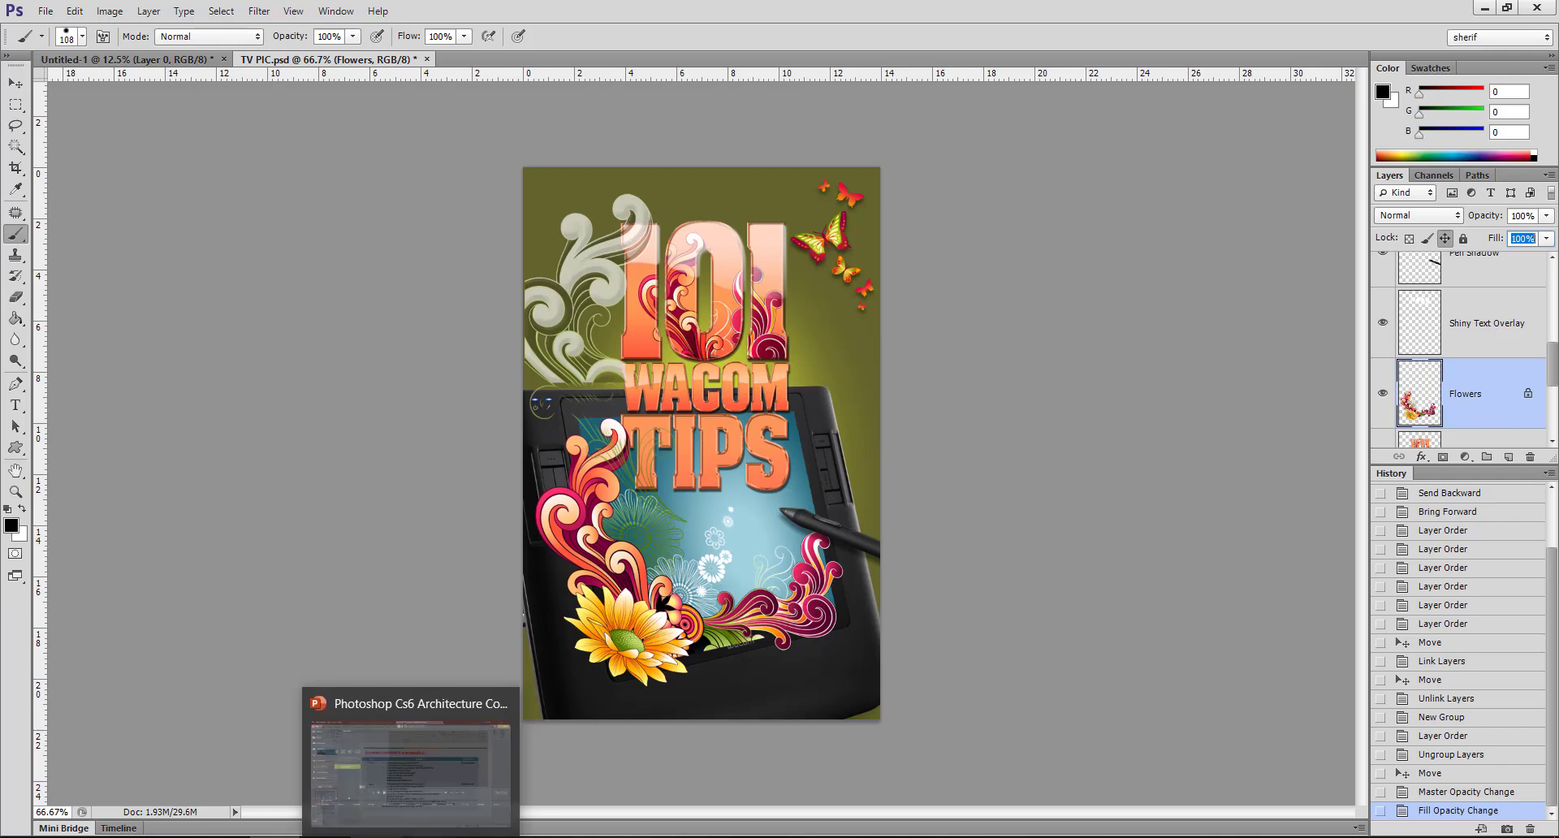
- Check the PowerPoint slides and return to Photoshop, keeping Flowers in Normal blend mode
left_click(369, 714)
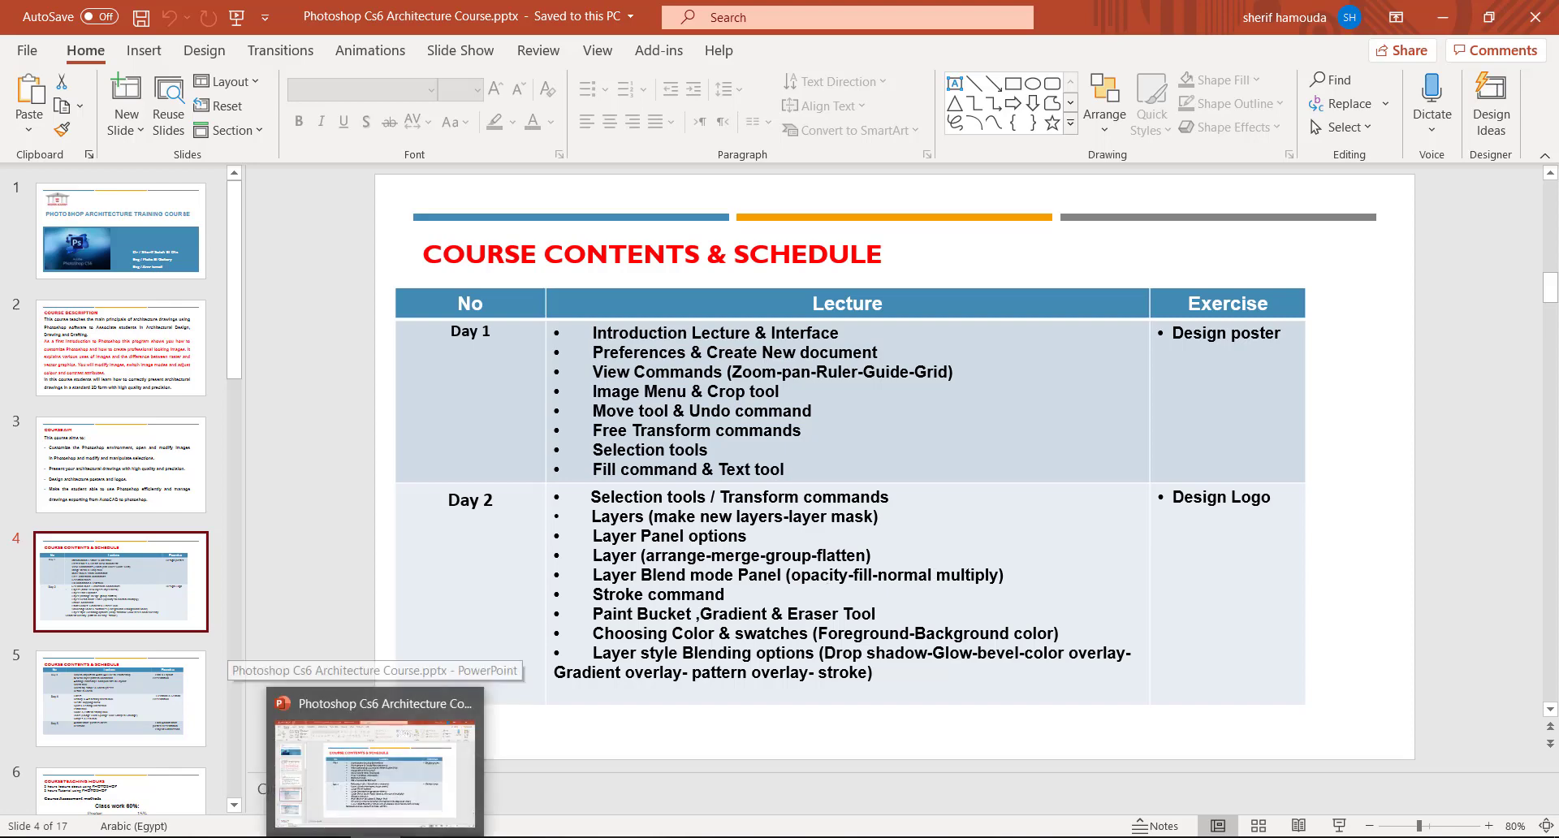
left_click(507, 772)
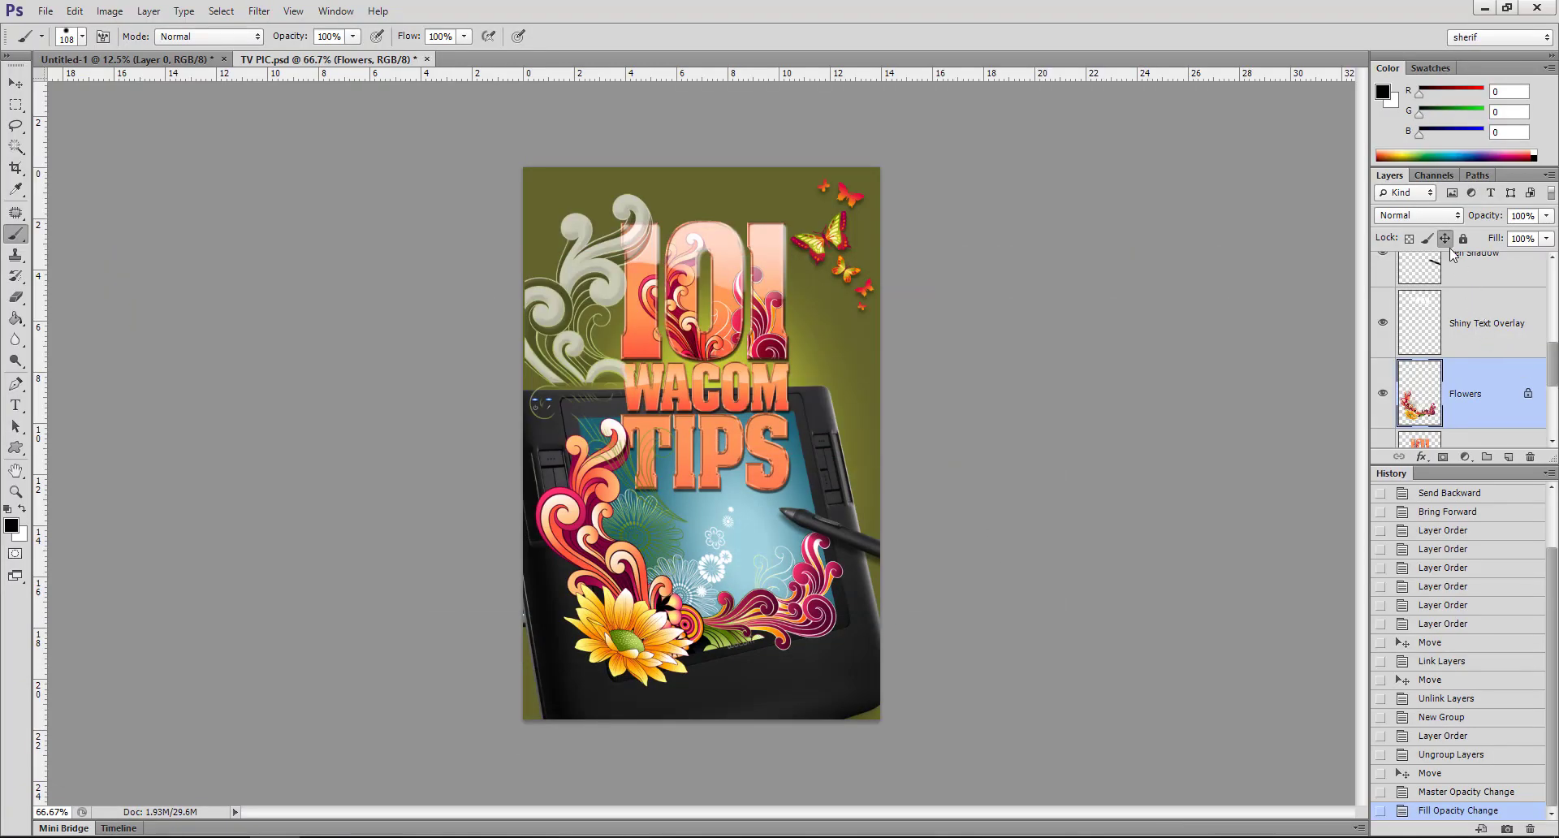
left_click(1418, 215)
left_click(1416, 212)
key("alt+Tab")
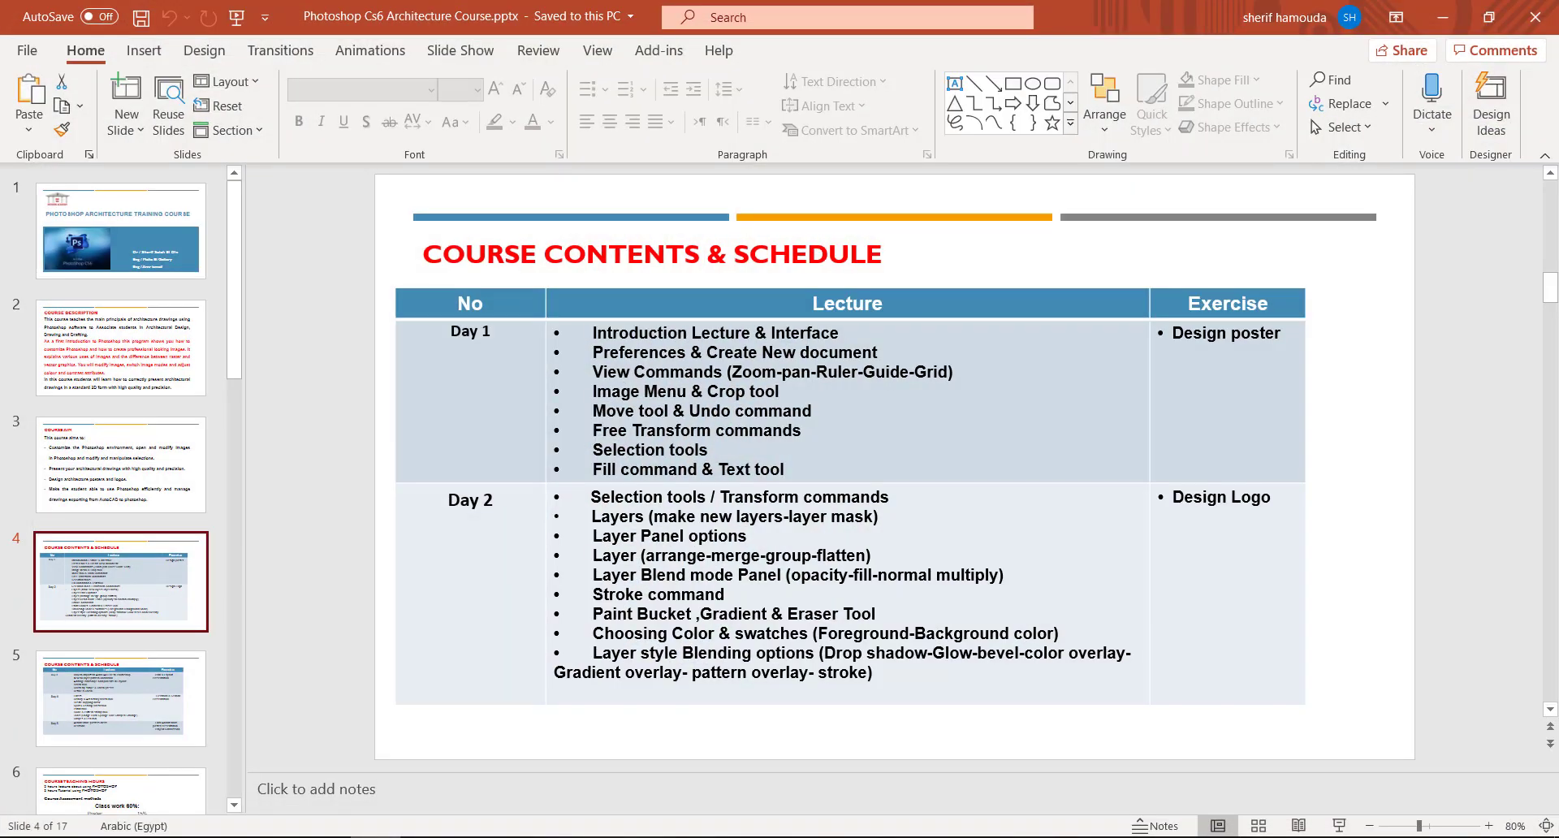
key("alt+Tab")
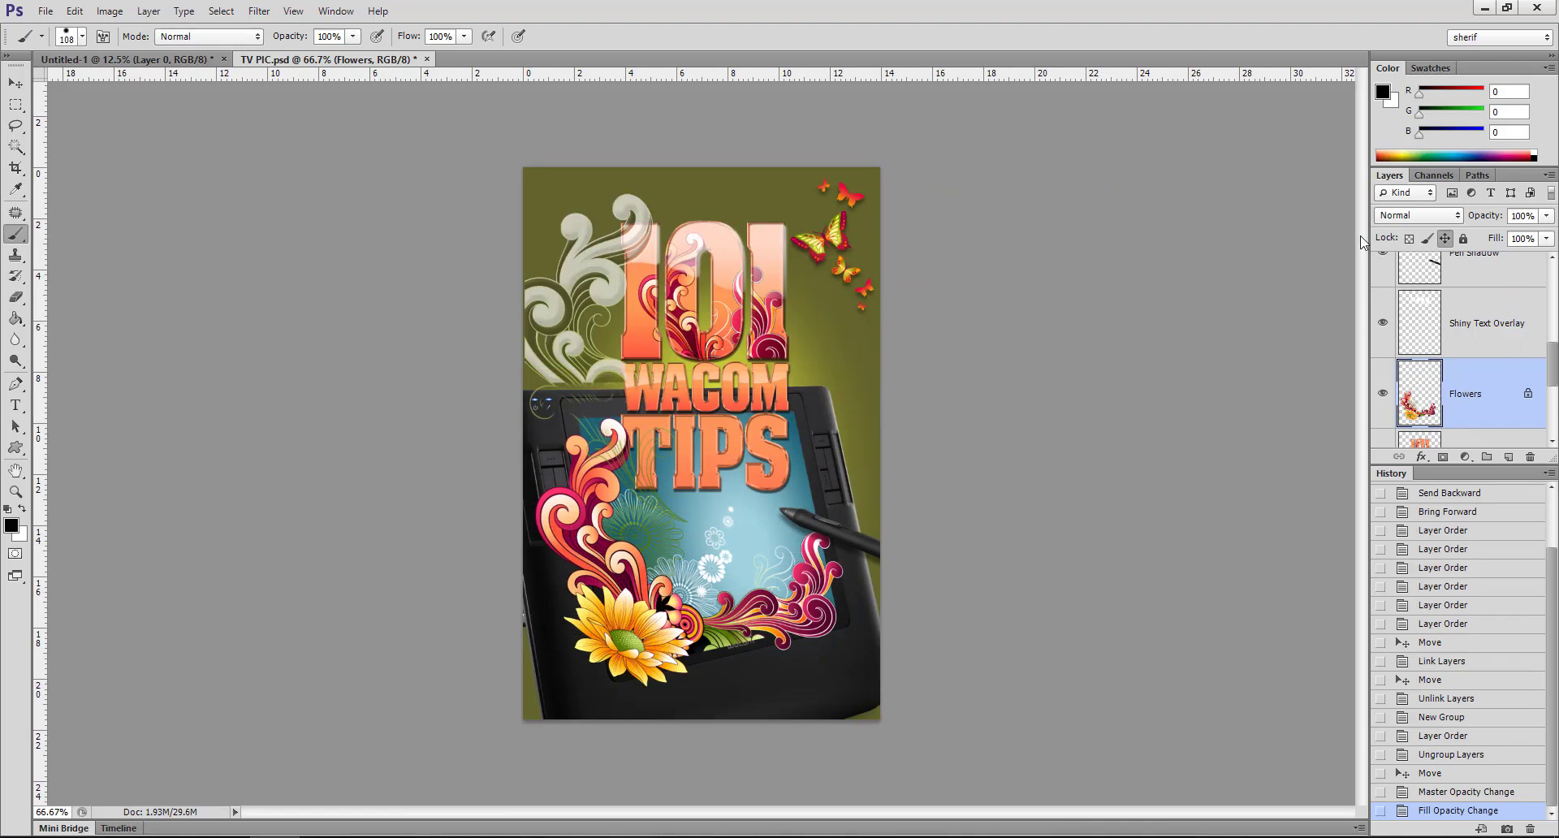
- Preview the Flowers layer in Multiply, Normal, Multiply again, then Screen
left_click(1413, 215)
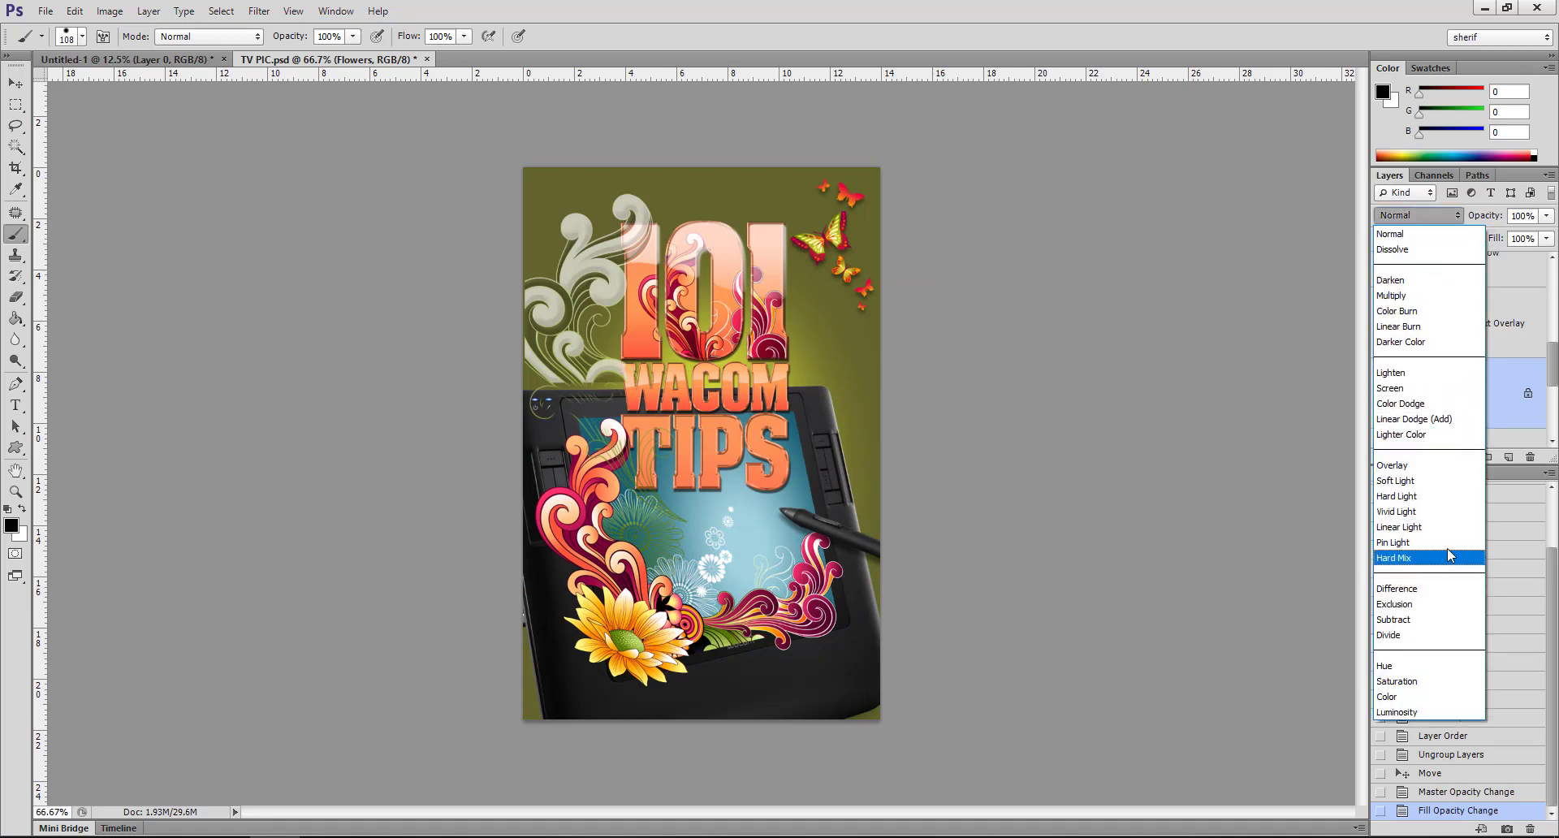
left_click(1434, 297)
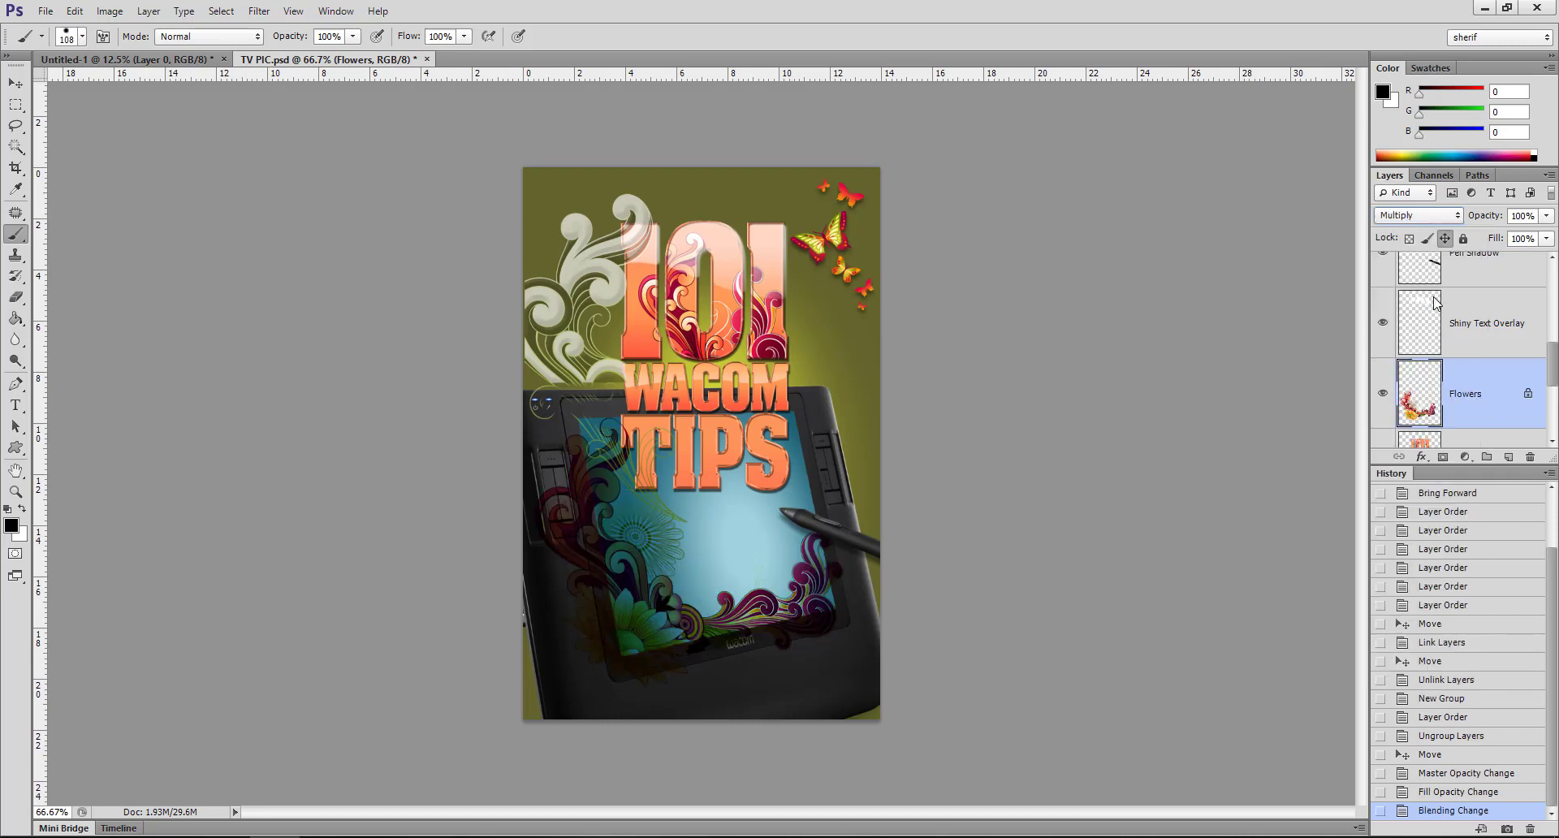
left_click(1426, 216)
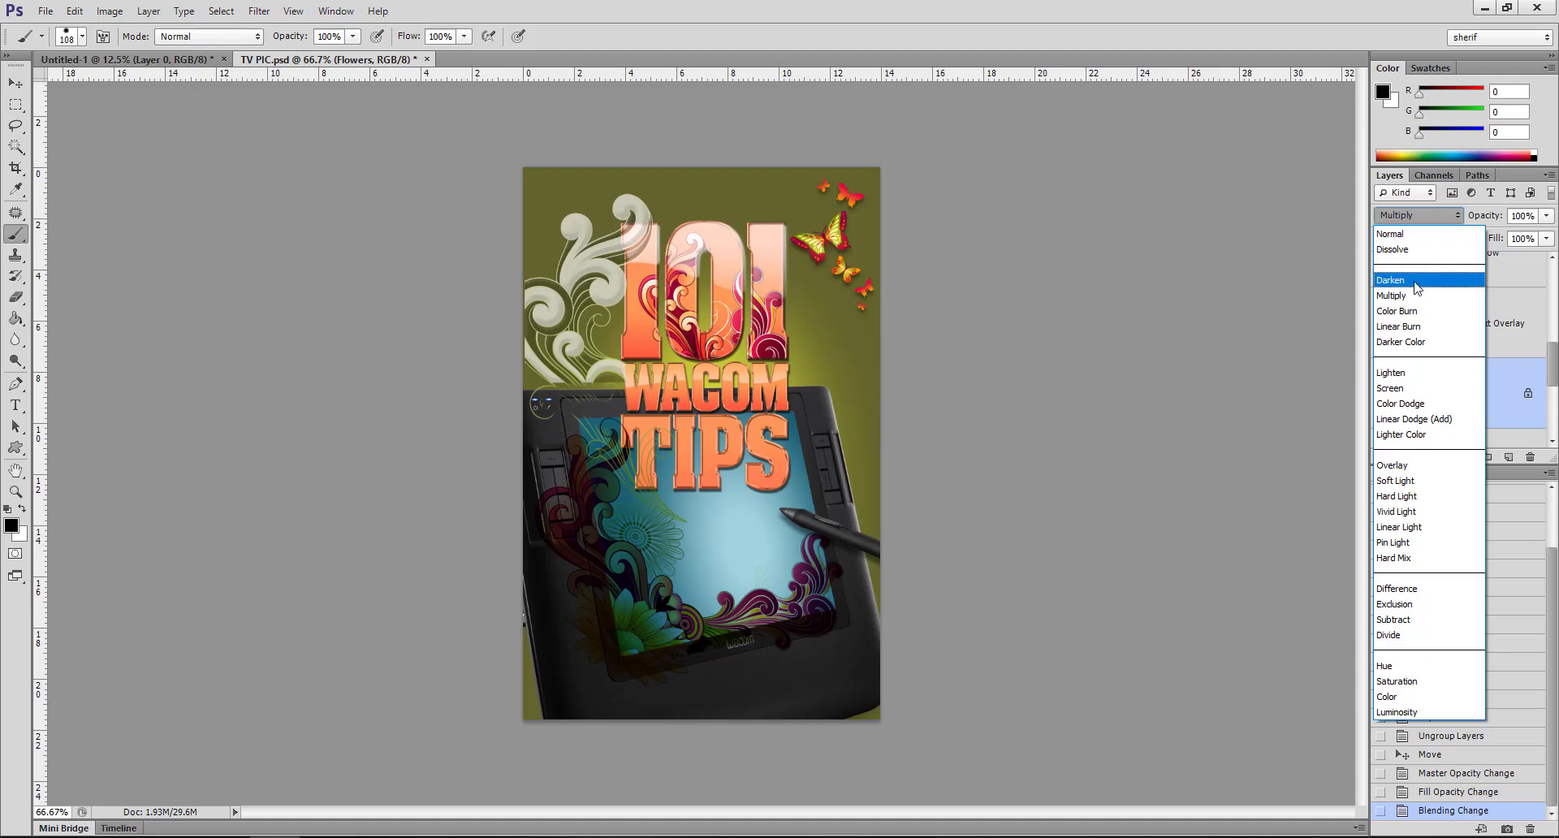
left_click(1390, 234)
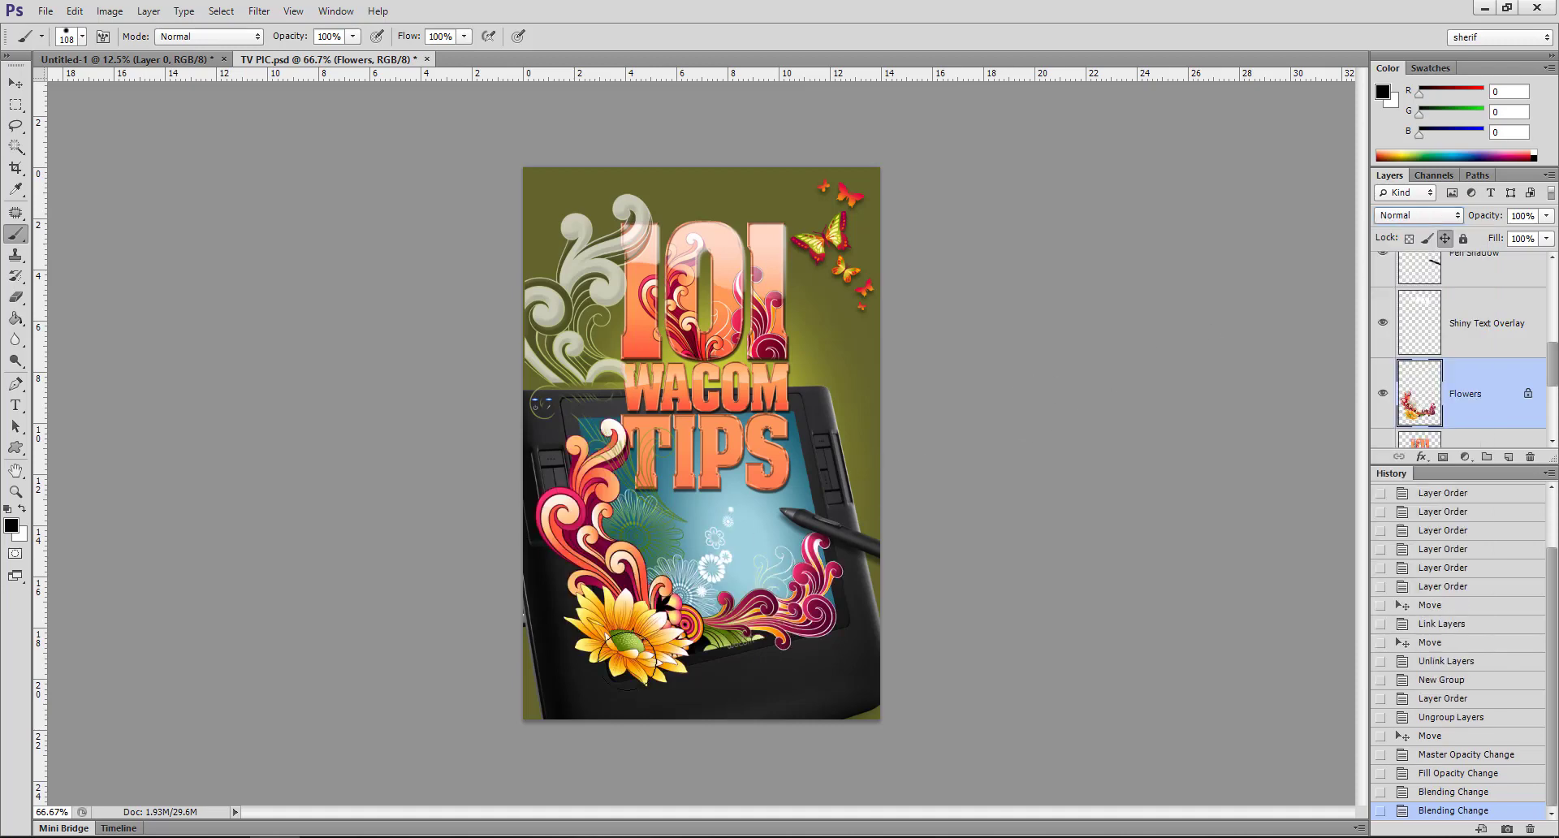
left_click(1425, 216)
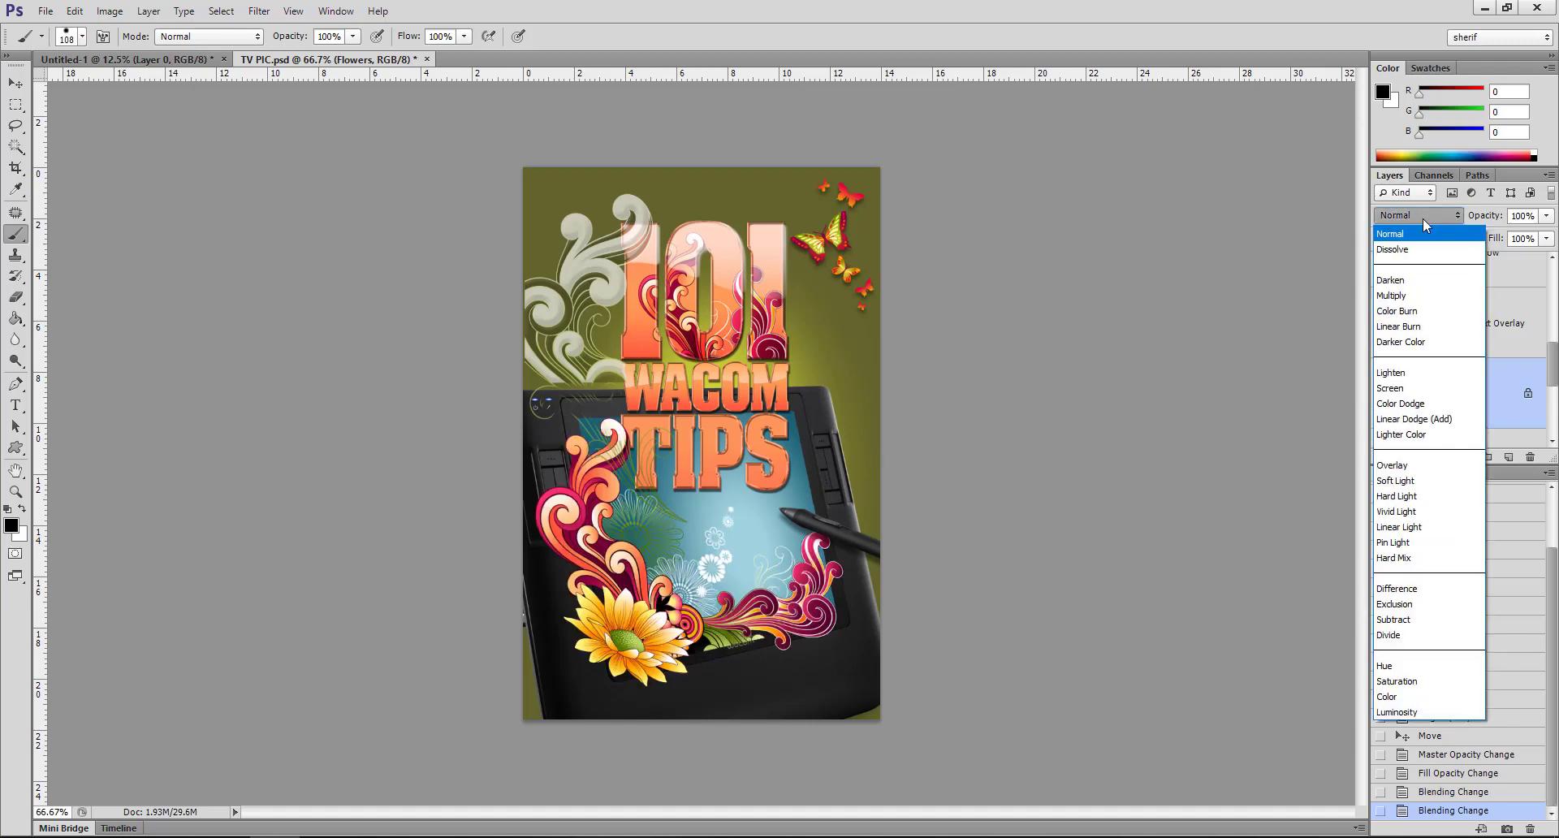
left_click(1434, 297)
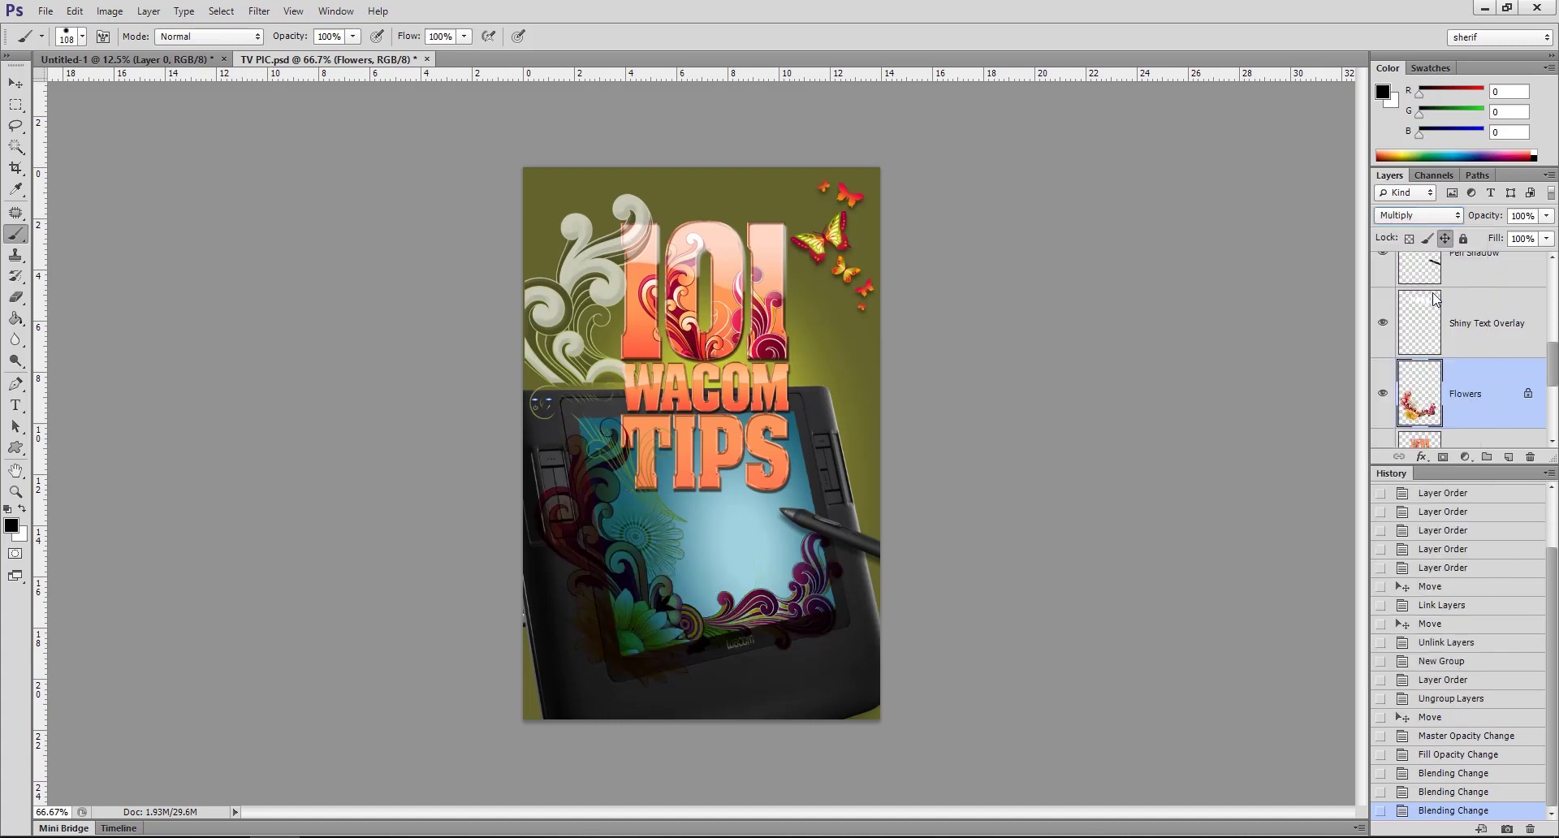
left_click(1435, 220)
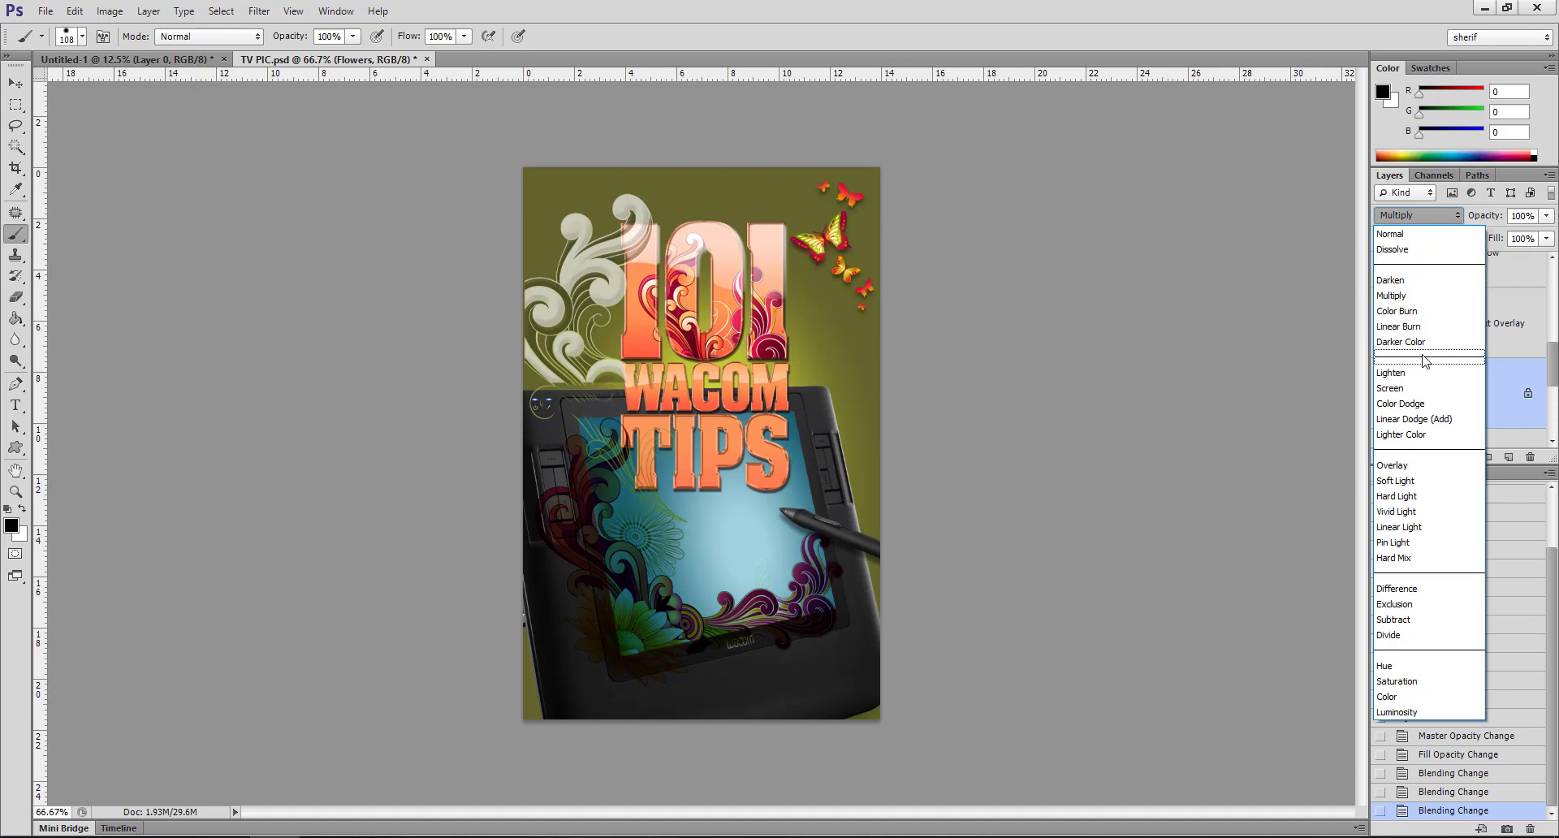
left_click(1390, 388)
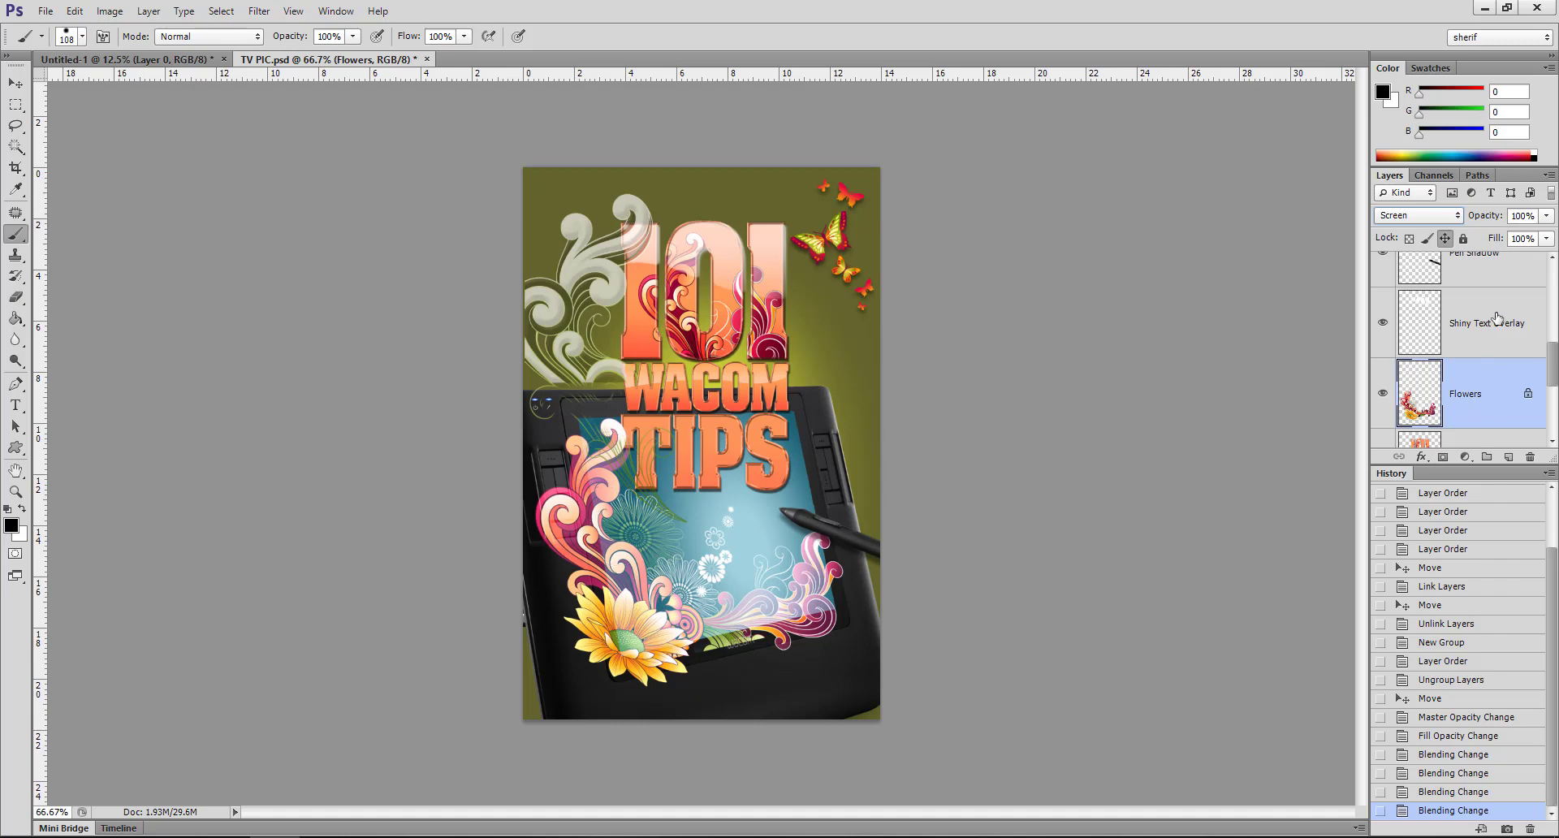
- Try Darken on Flowers, browse further modes, then reset the layer to Normal
left_click(1453, 216)
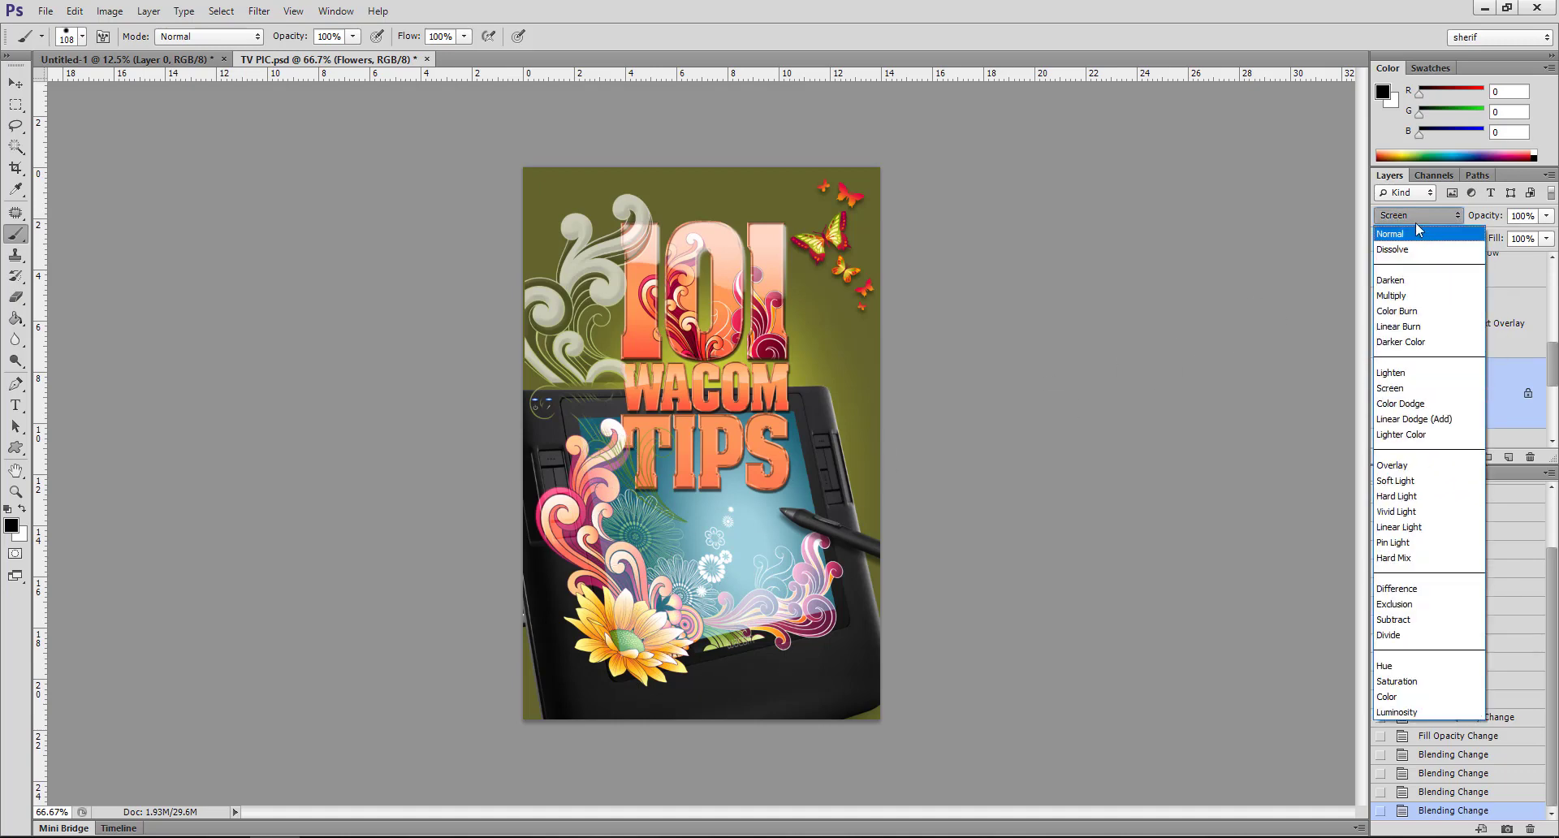
left_click(1415, 230)
scroll(1414, 219, "down", 1)
scroll(1413, 216, "down", 1)
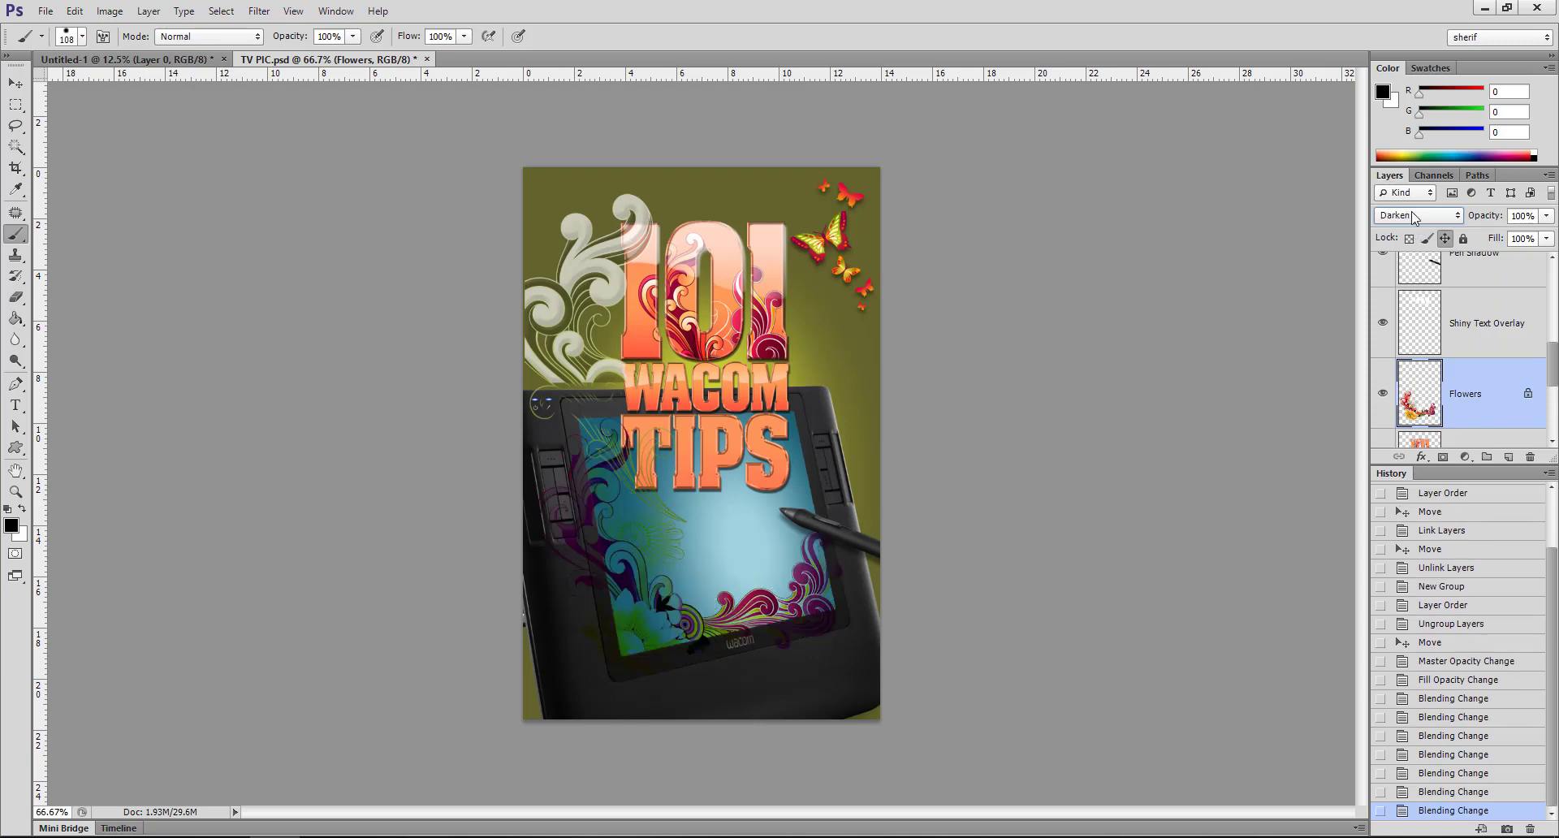
scroll(1414, 217, "down", 1)
scroll(1414, 216, "down", 1)
scroll(1413, 217, "down", 1)
scroll(1413, 217, "down", 2)
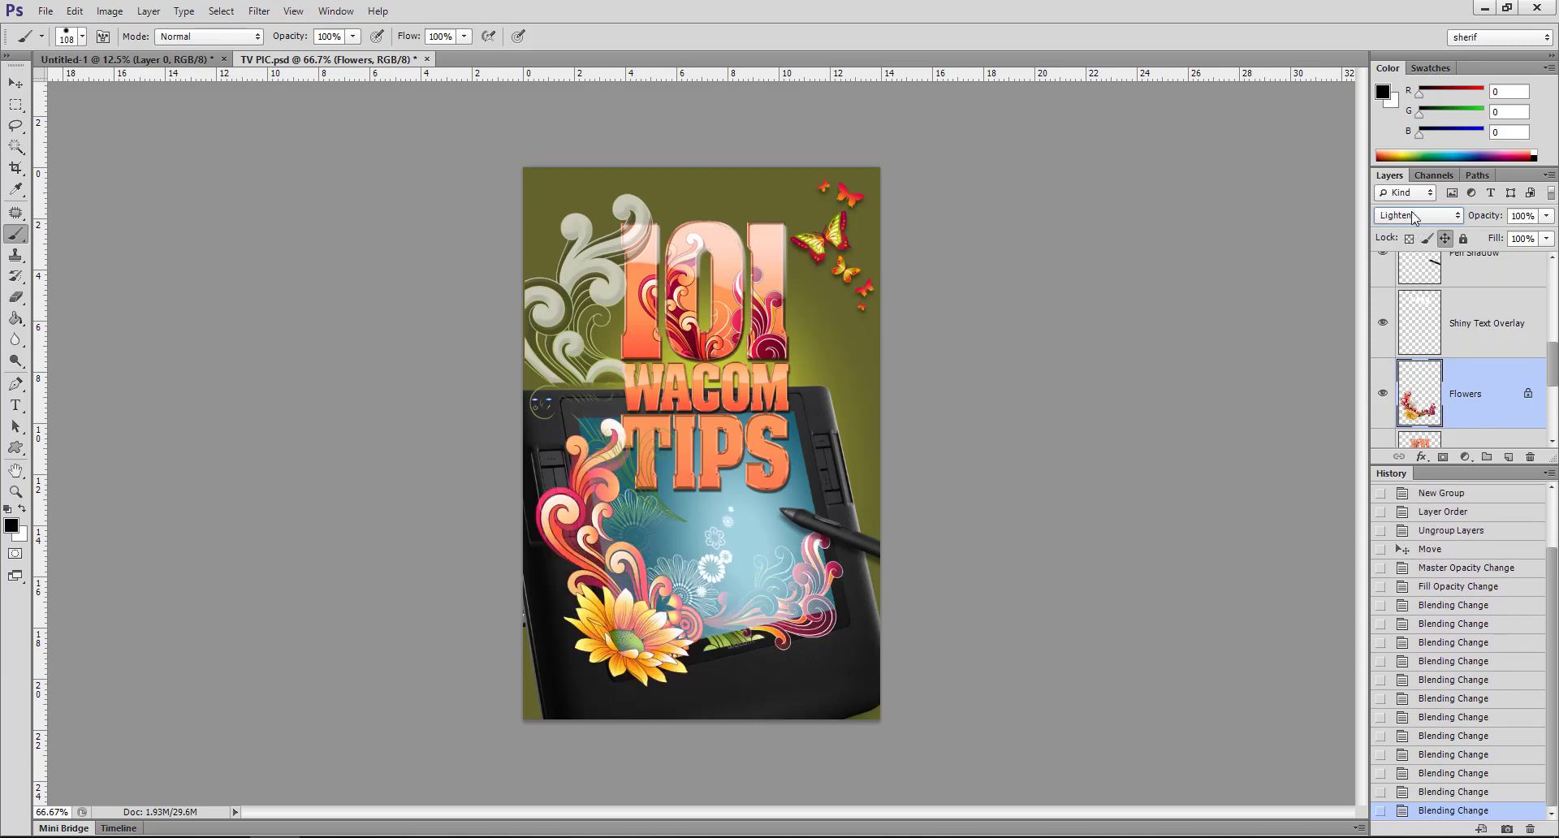
scroll(1414, 216, "down", 1)
scroll(1414, 216, "down", 2)
scroll(1414, 216, "down", 2)
scroll(1413, 217, "down", 3)
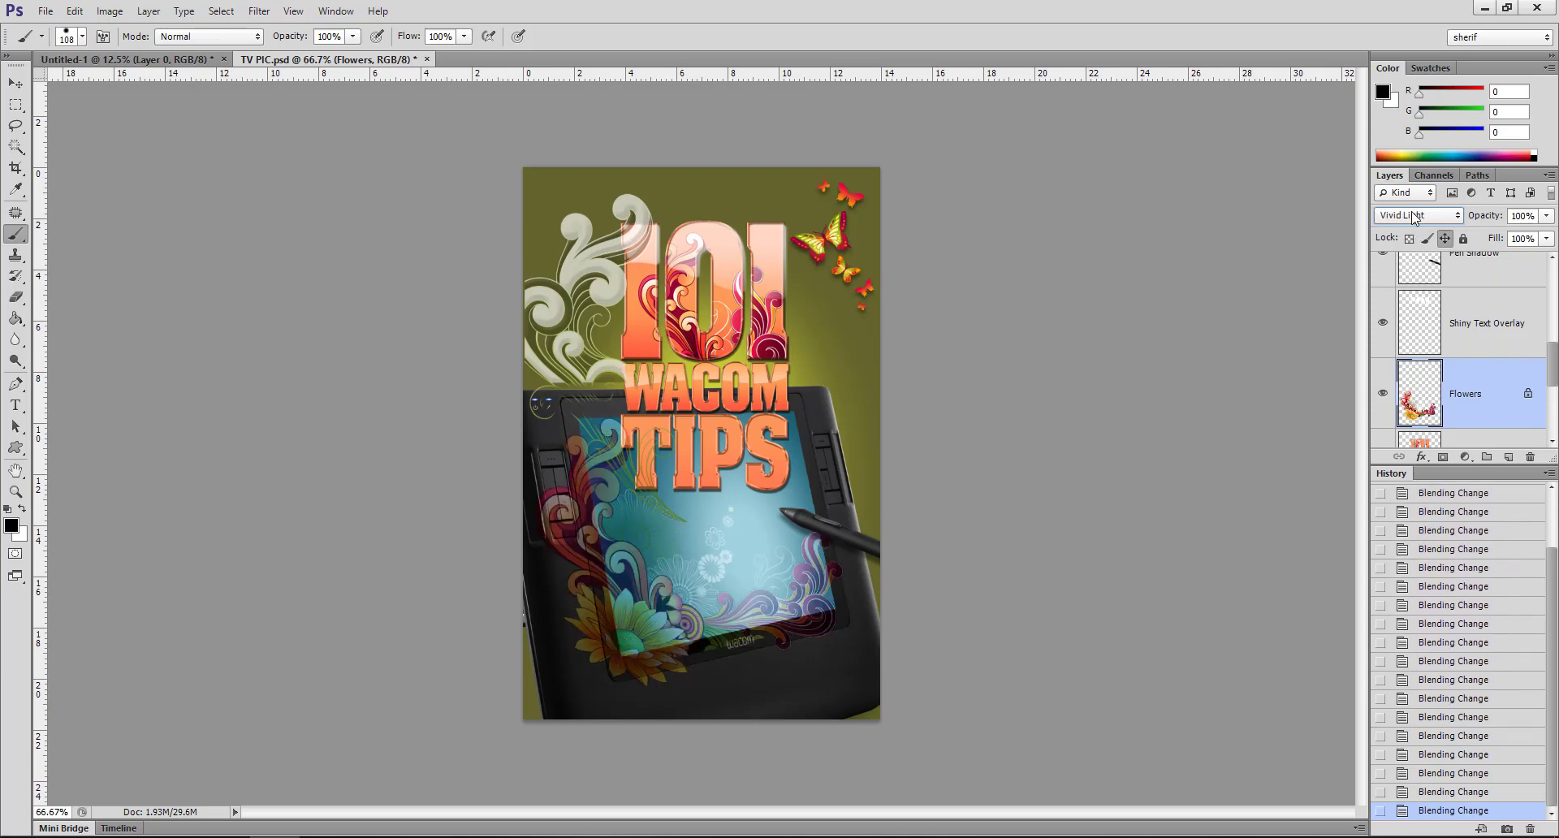
scroll(1413, 217, "down", 1)
scroll(1413, 217, "down", 1)
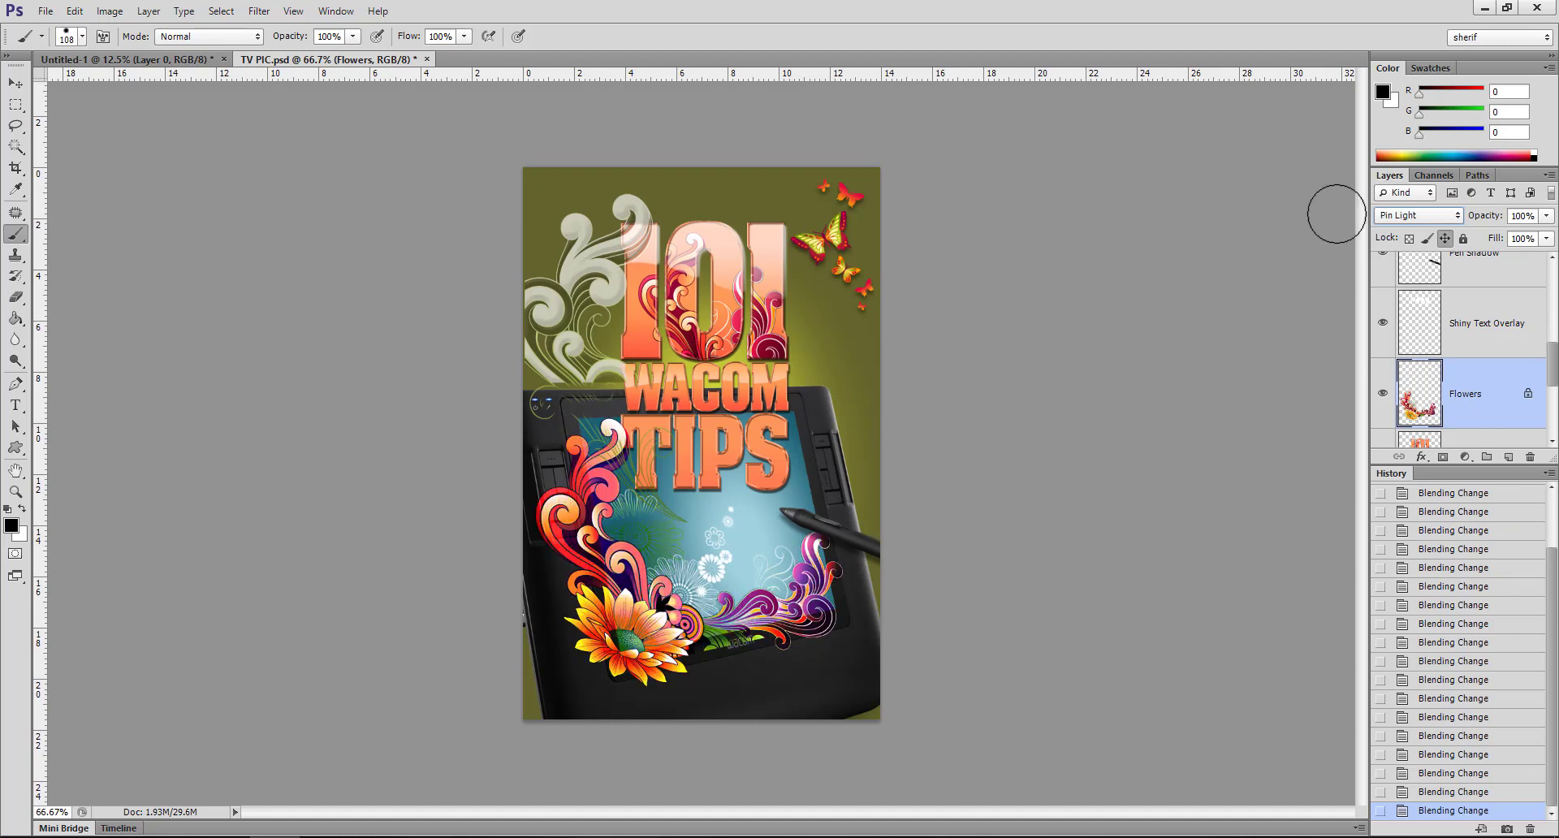
left_click(1385, 220)
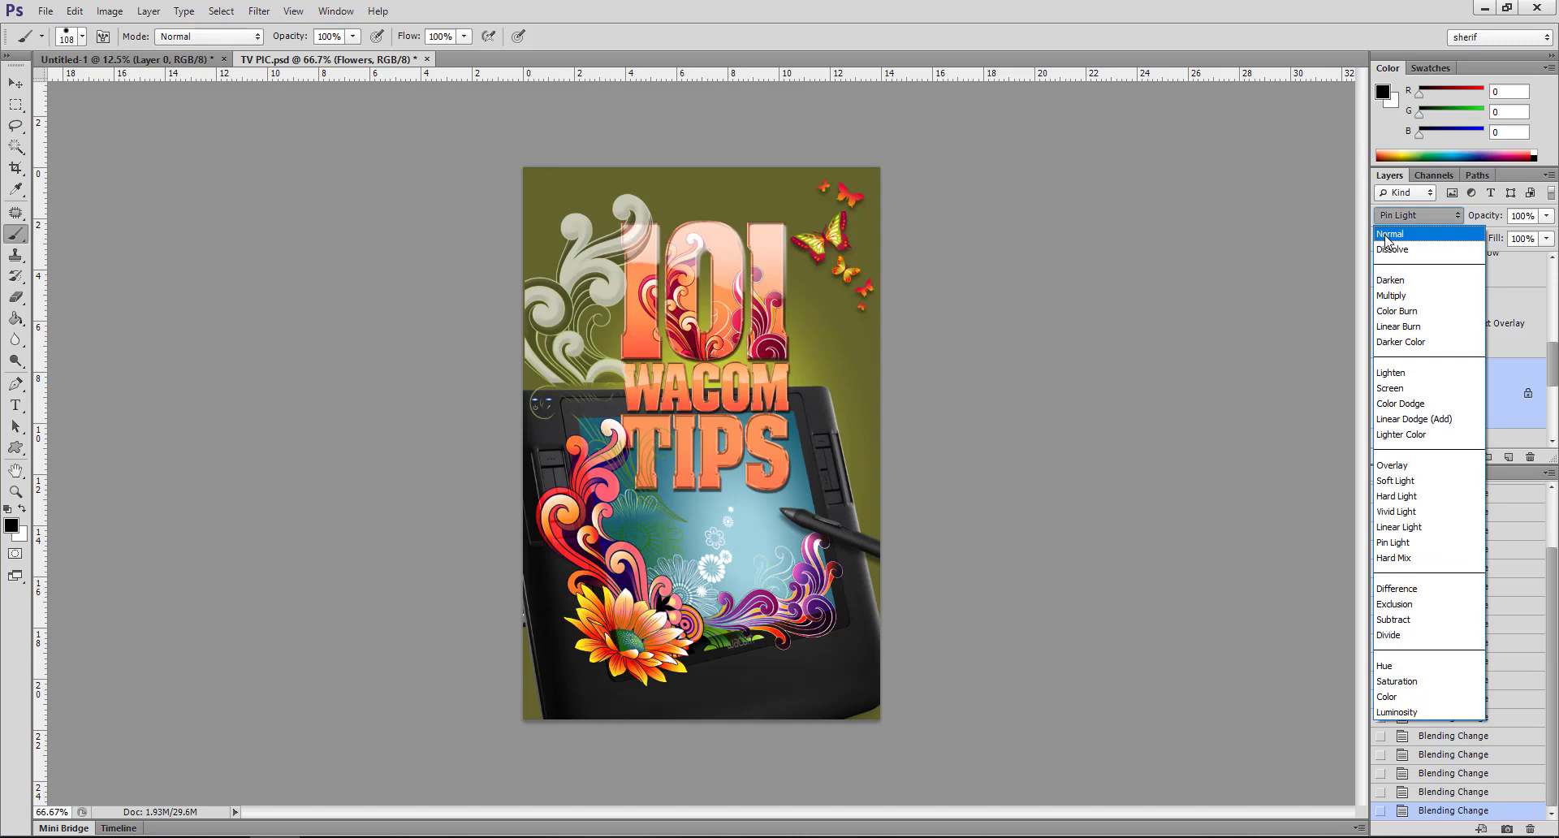
left_click(1387, 235)
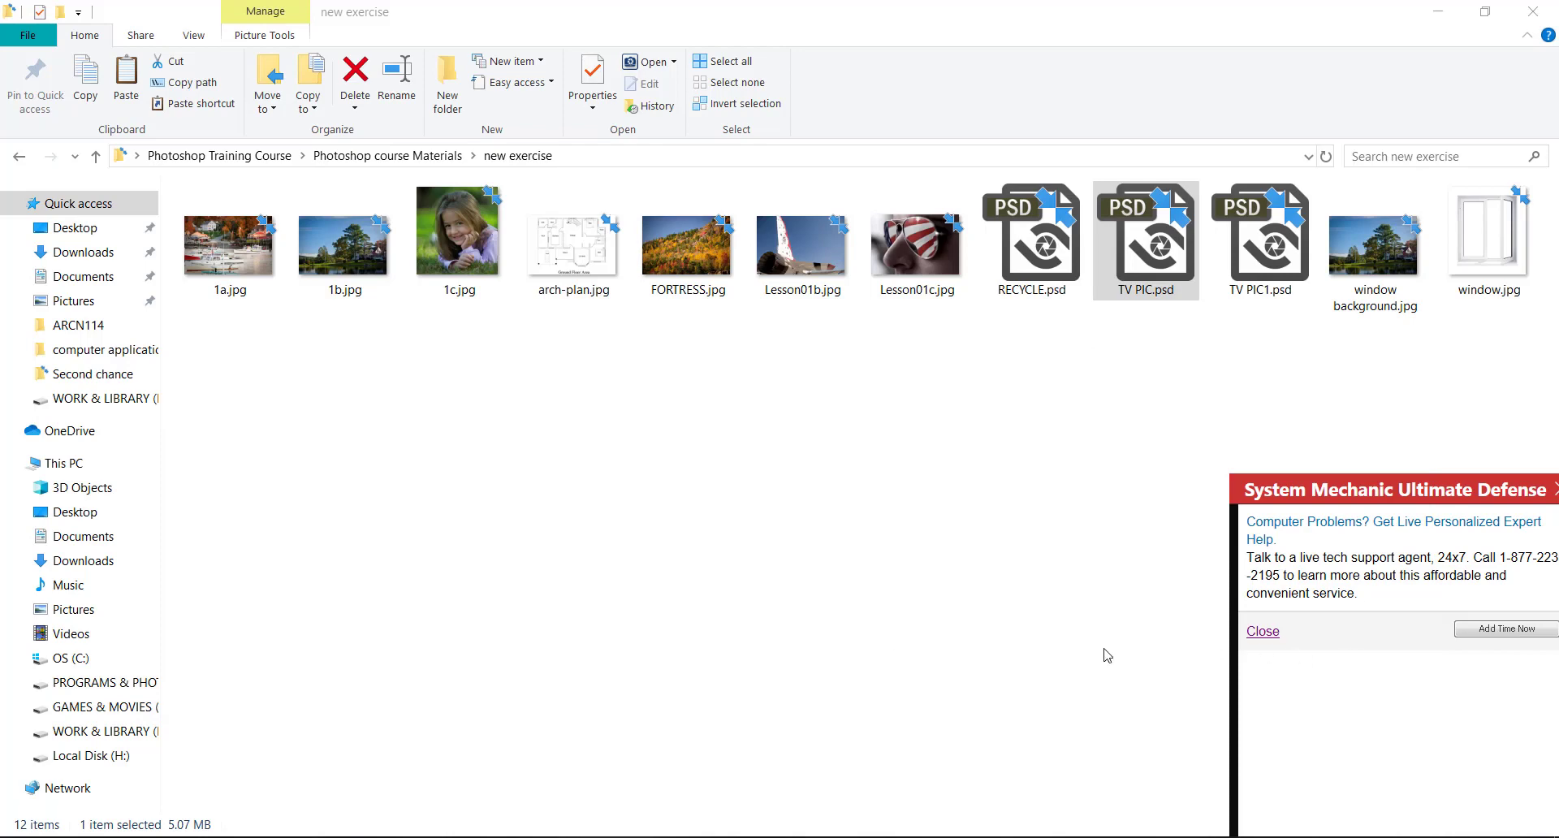
- Dismiss the pop-up and drag RECYCLE.psd from the exercise folder onto Photoshop's tab bar
left_click(932, 508)
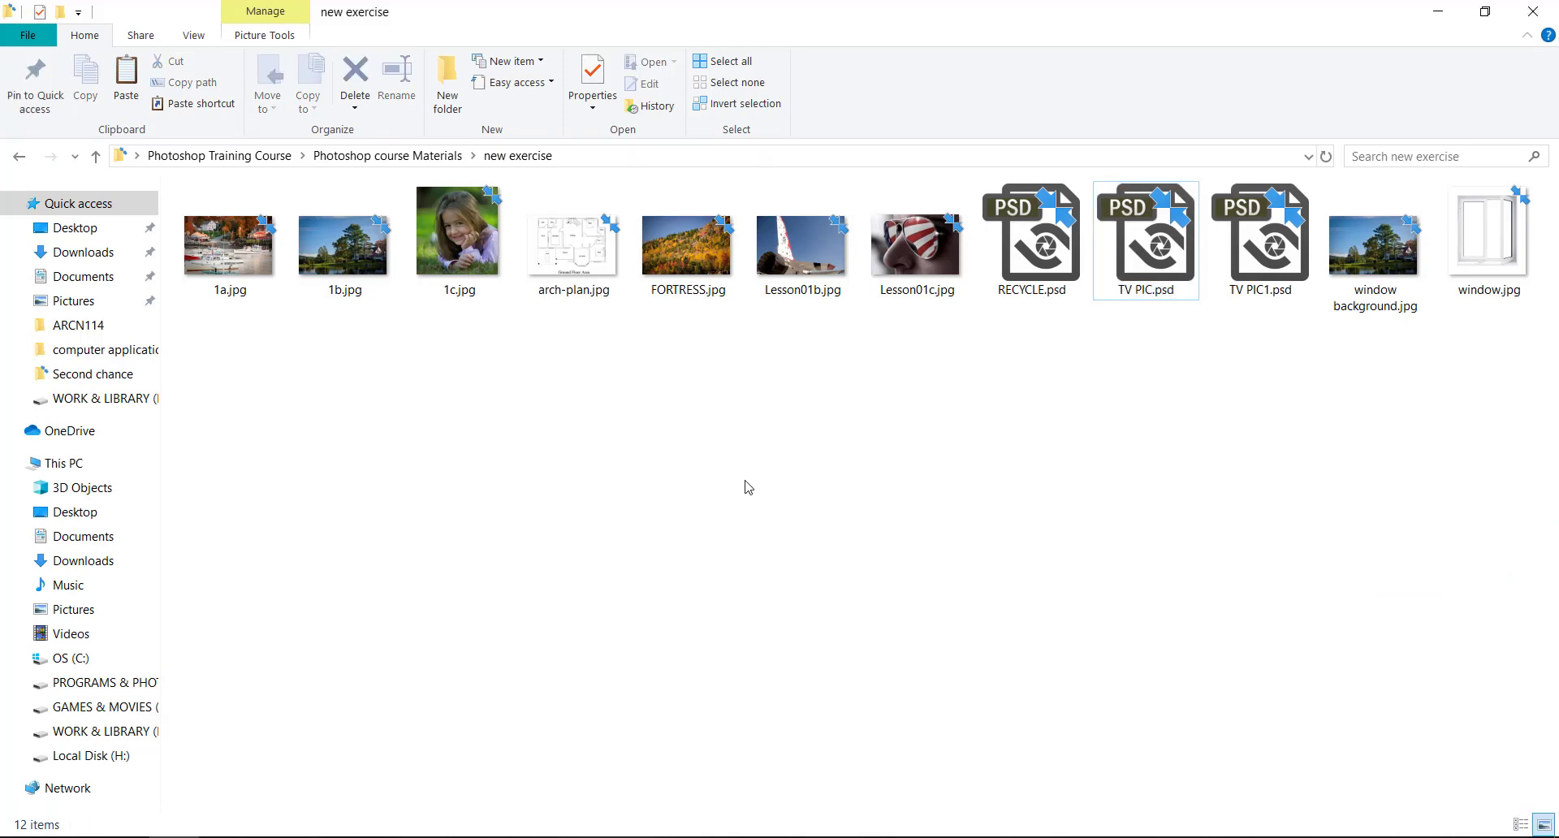
left_click(1032, 302)
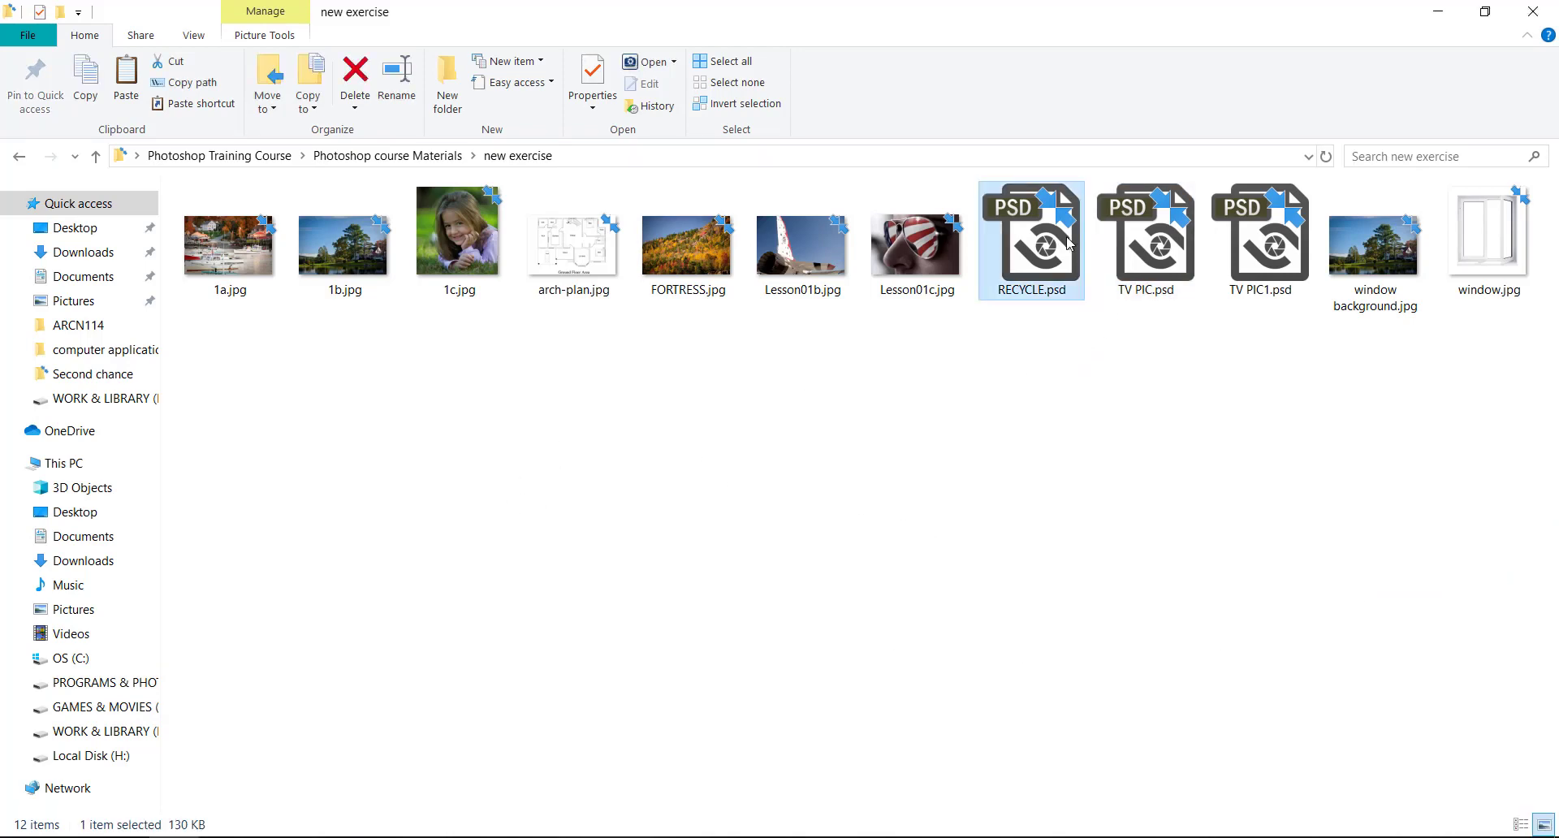
mouse_move(1025, 299)
left_mouse_down()
mouse_move(1013, 279)
mouse_move(358, 664)
left_mouse_up()
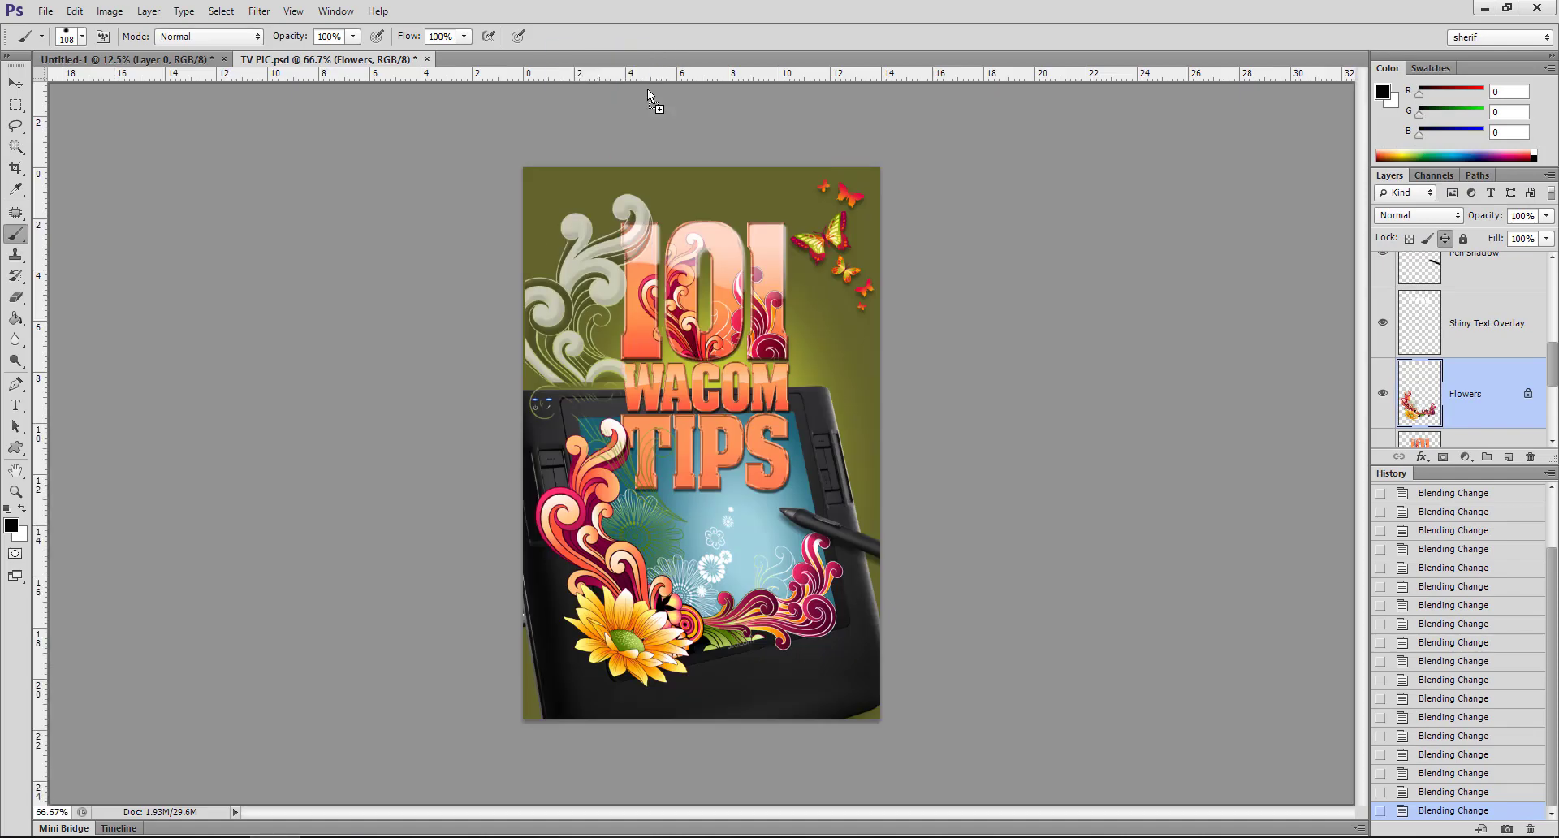
left_click_drag(358, 664, 656, 65)
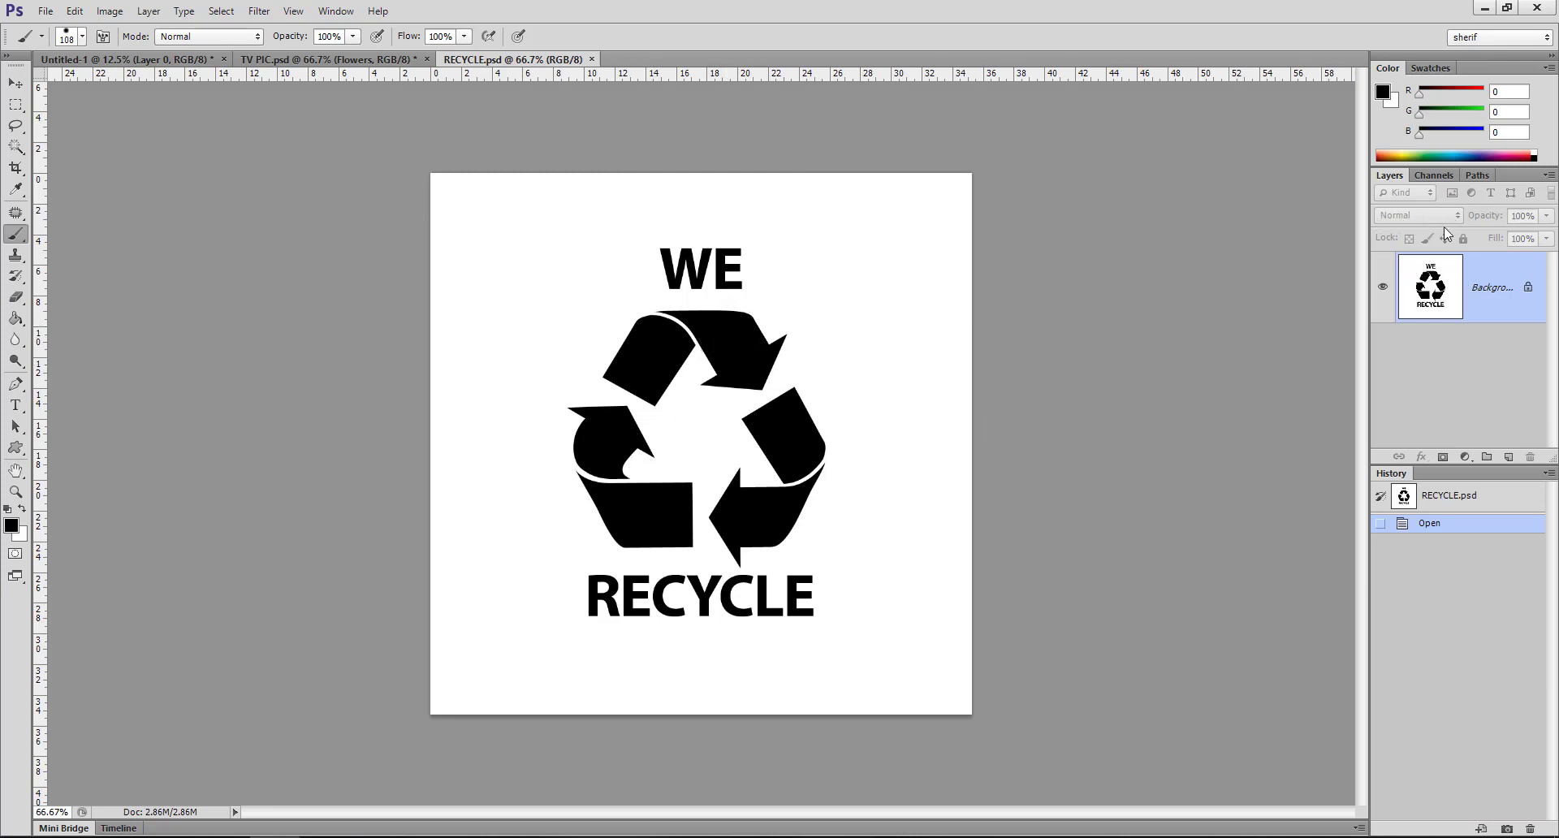
- Convert the logo's Background to Layer 0, try Multiply, undo both, and close RECYCLE.psd
double_click(1494, 287)
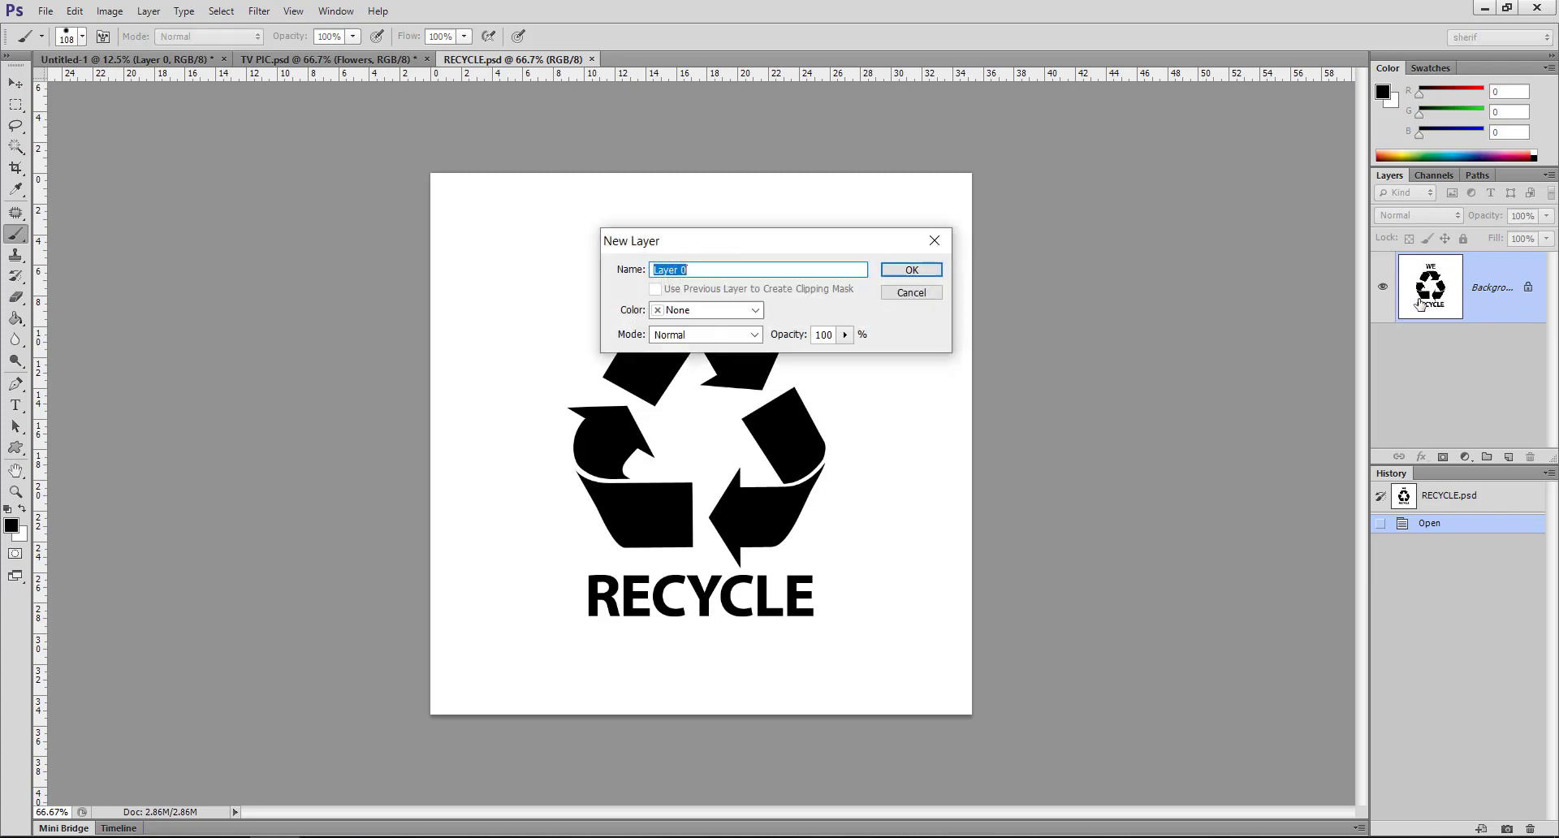
left_click(926, 270)
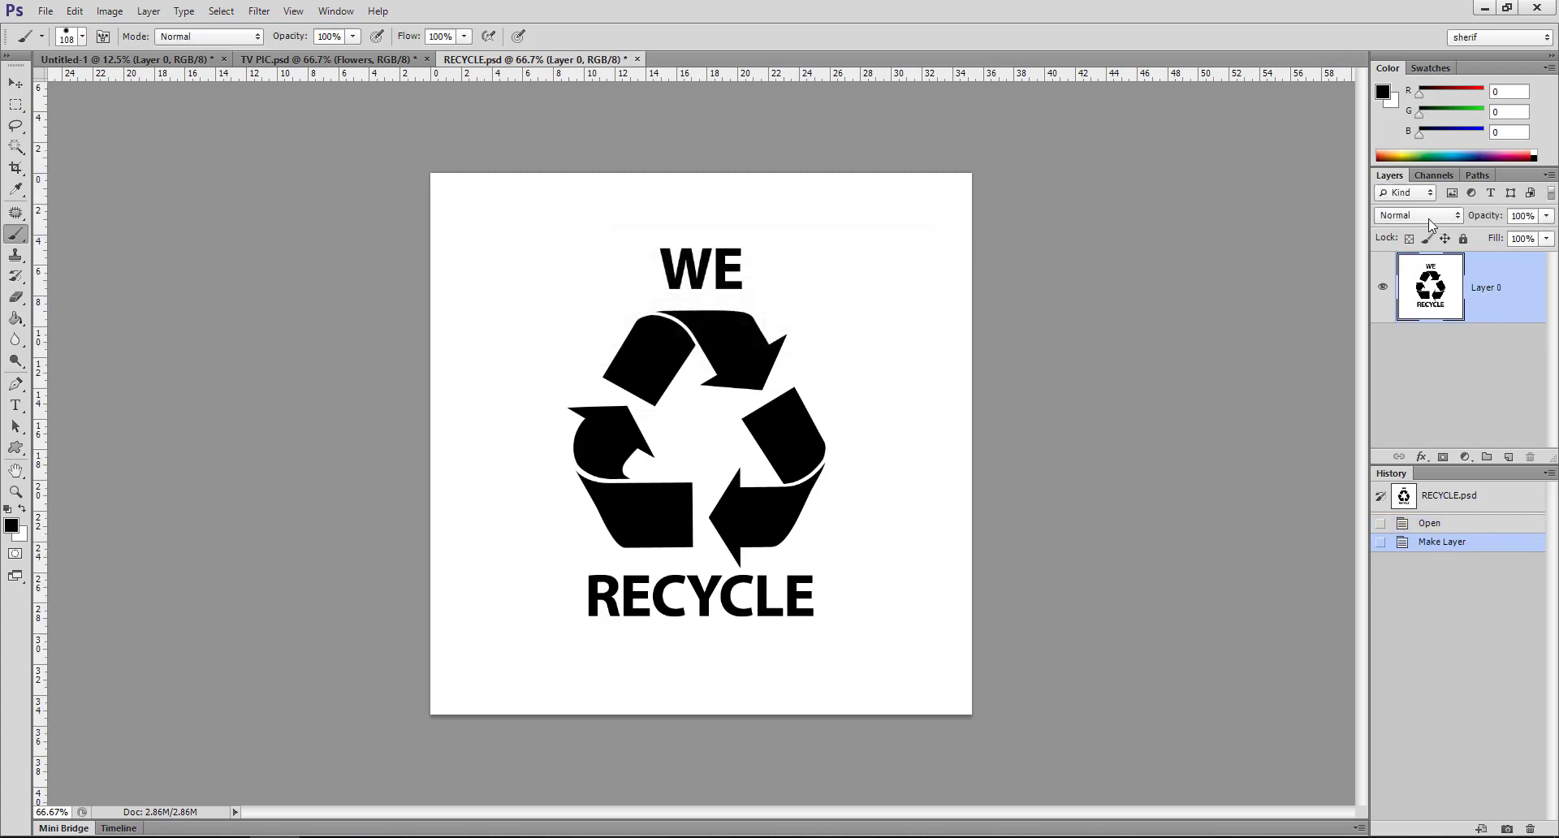
left_click(1429, 218)
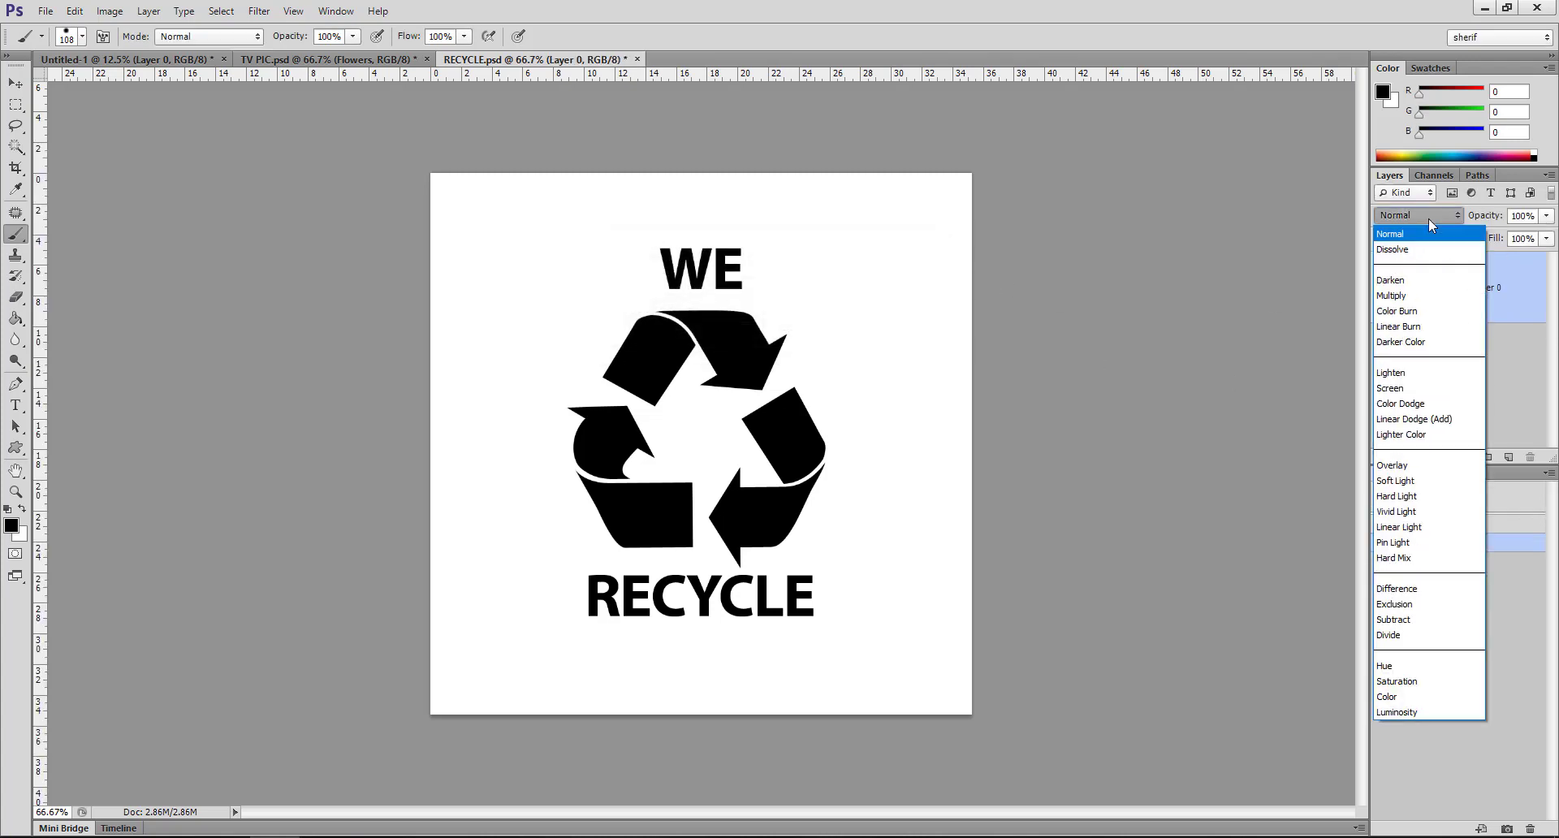
left_click(1419, 297)
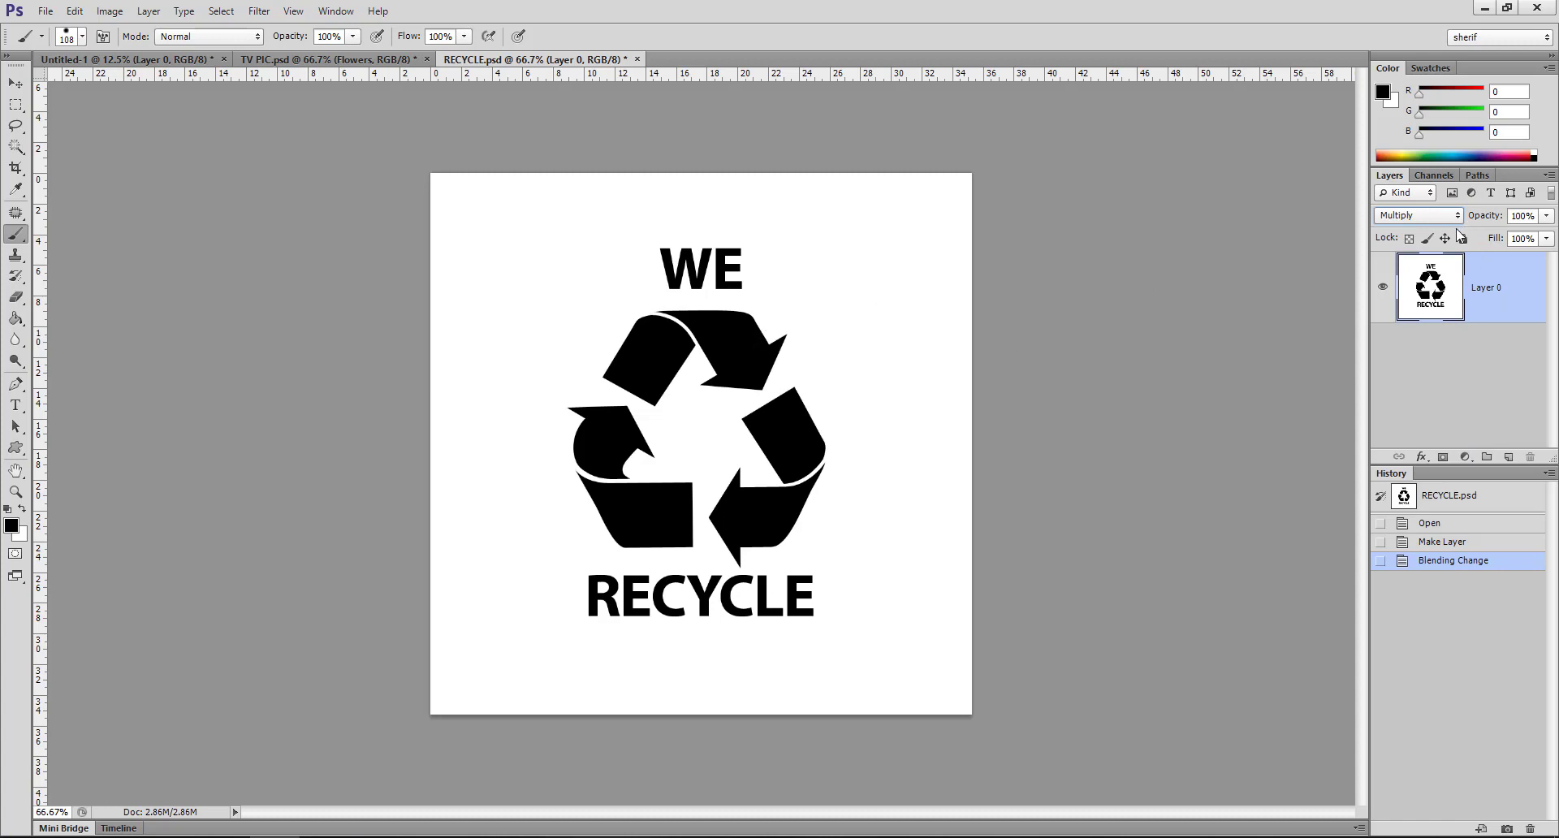
key("ctrl+alt+z")
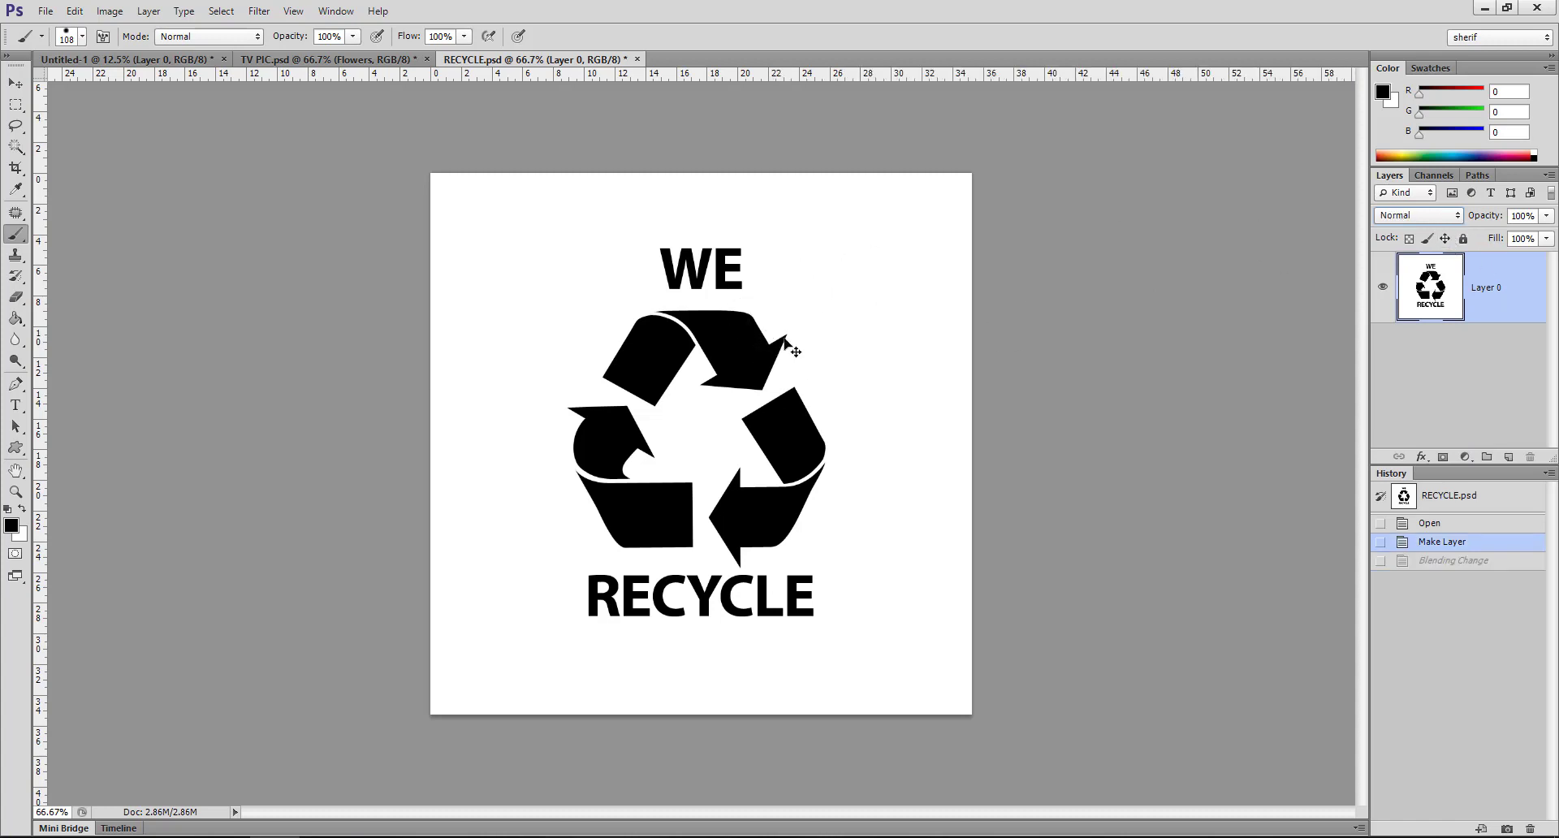
key("ctrl+alt+z")
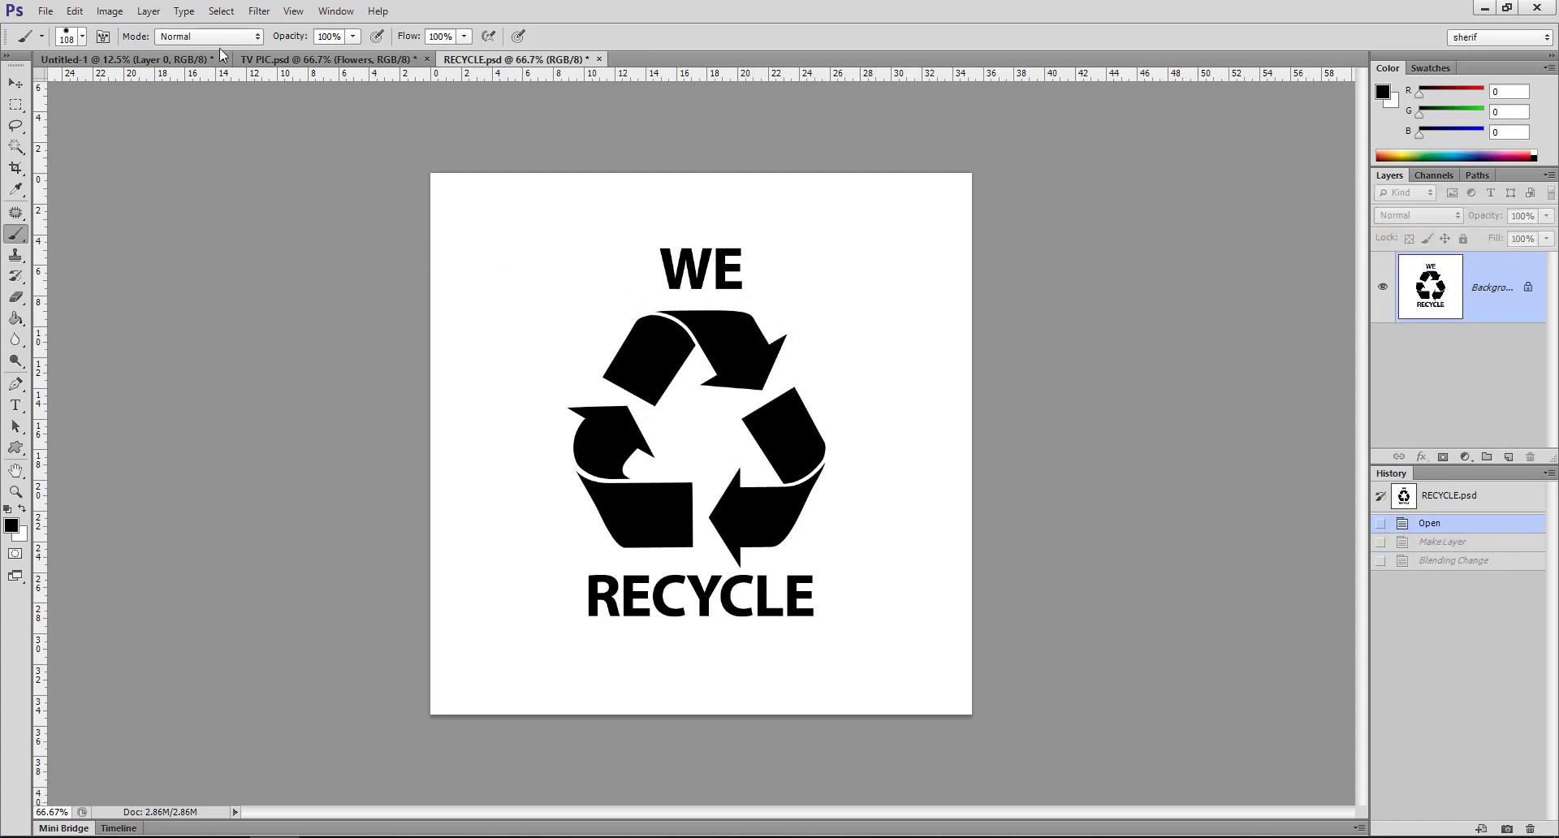
left_click(599, 60)
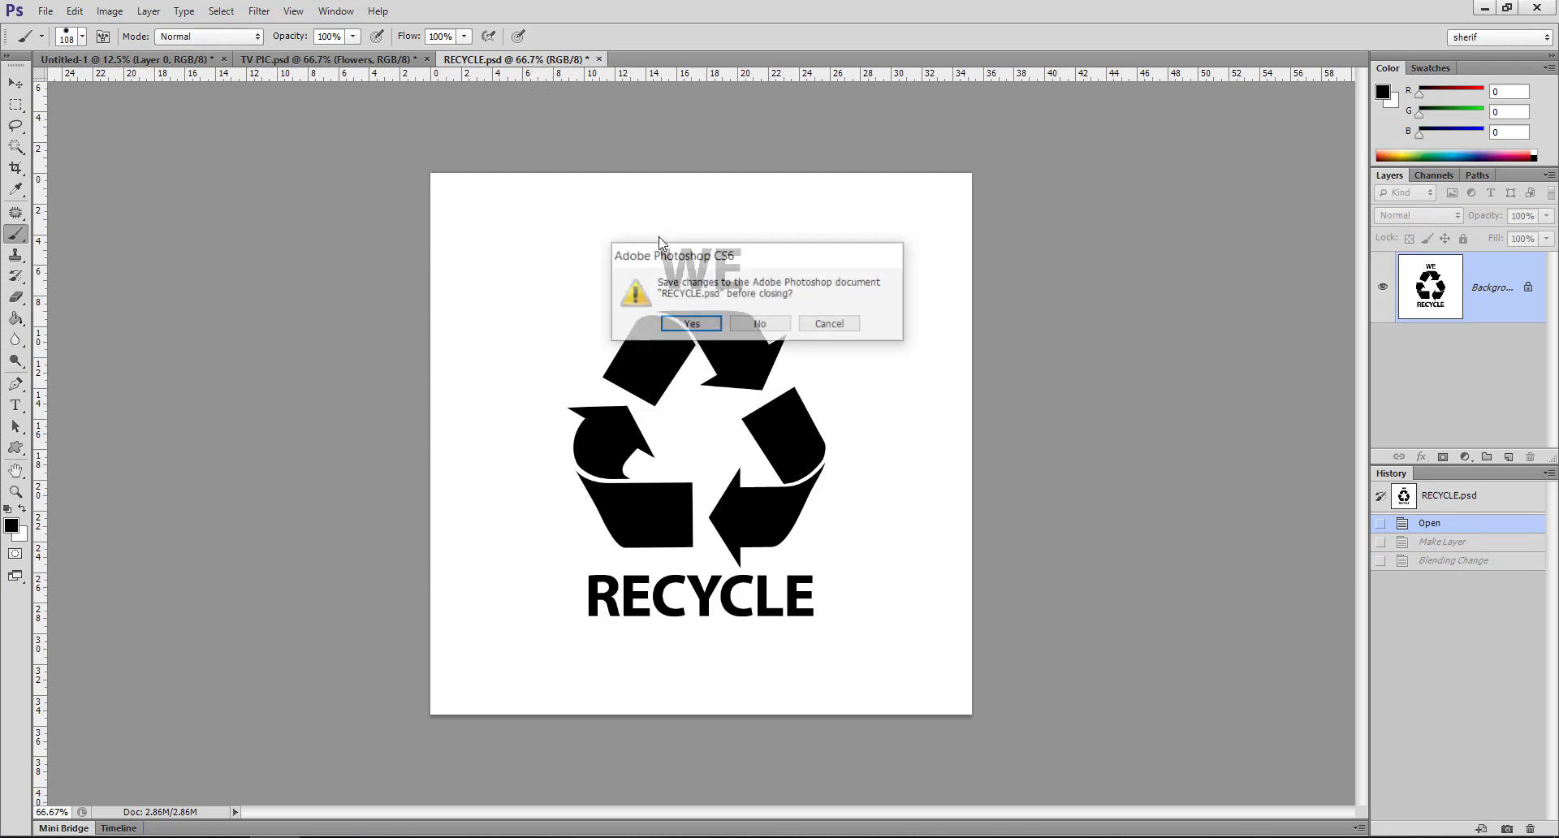
- Discard RECYCLE.psd changes, place the logo on Untitled-1 and shift it about 90 px right
key("n")
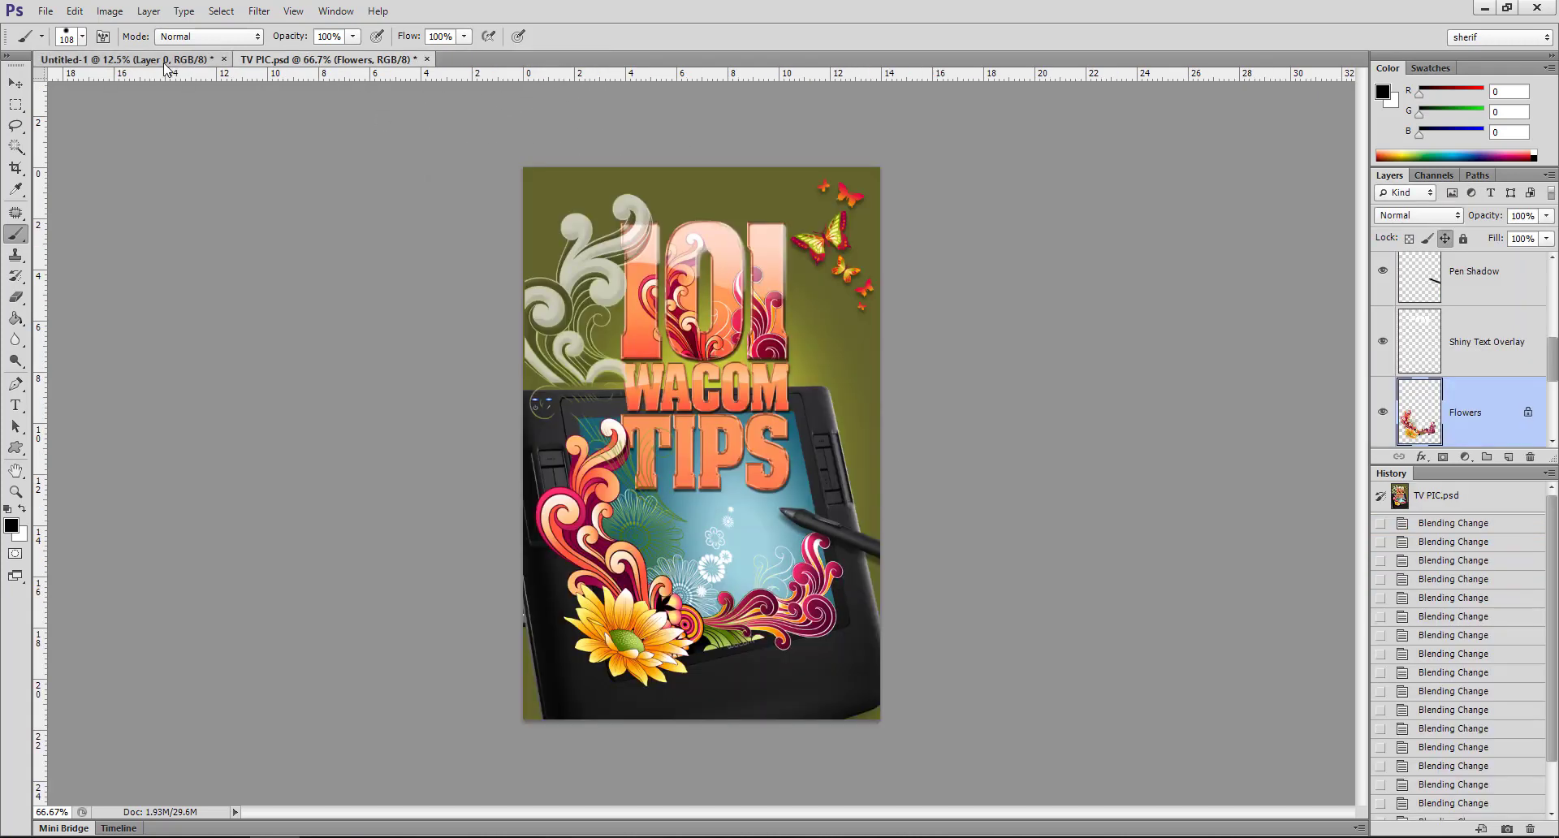
left_click(171, 61)
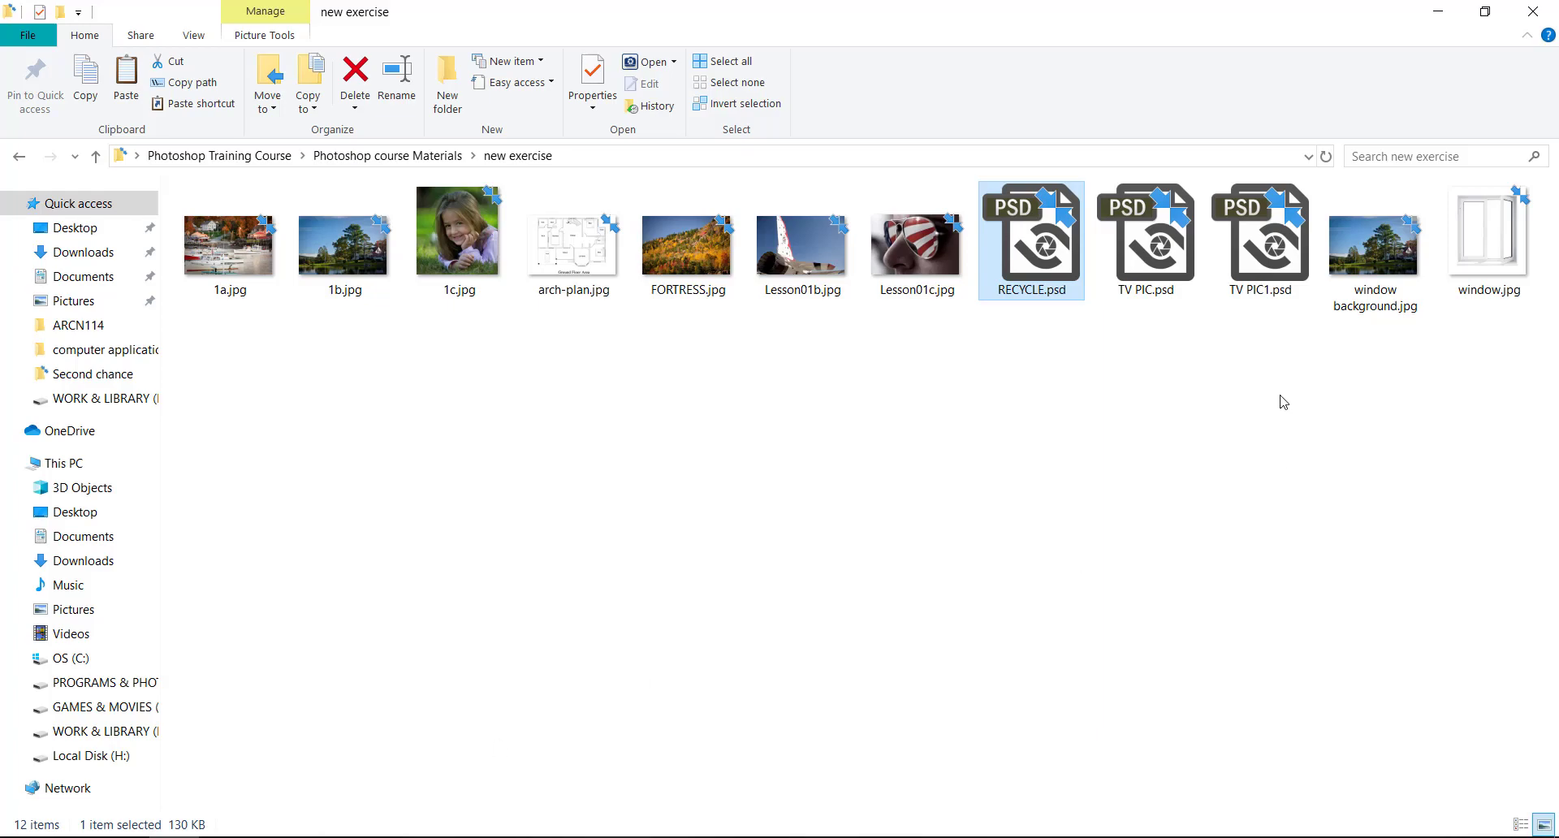
mouse_move(1040, 265)
left_mouse_down()
mouse_move(293, 836)
mouse_move(783, 377)
left_mouse_up()
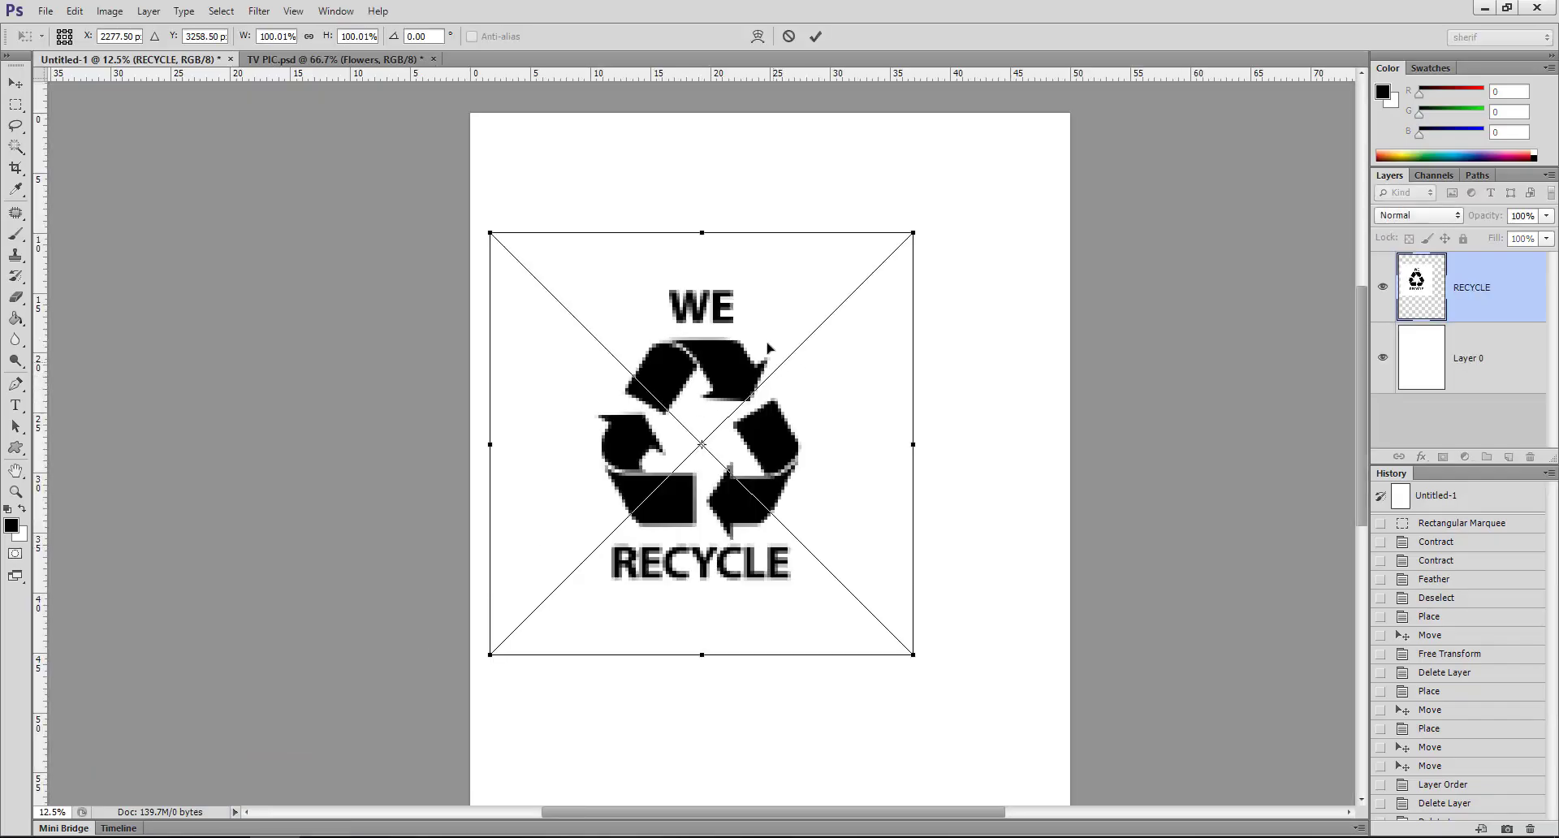
left_click(815, 36)
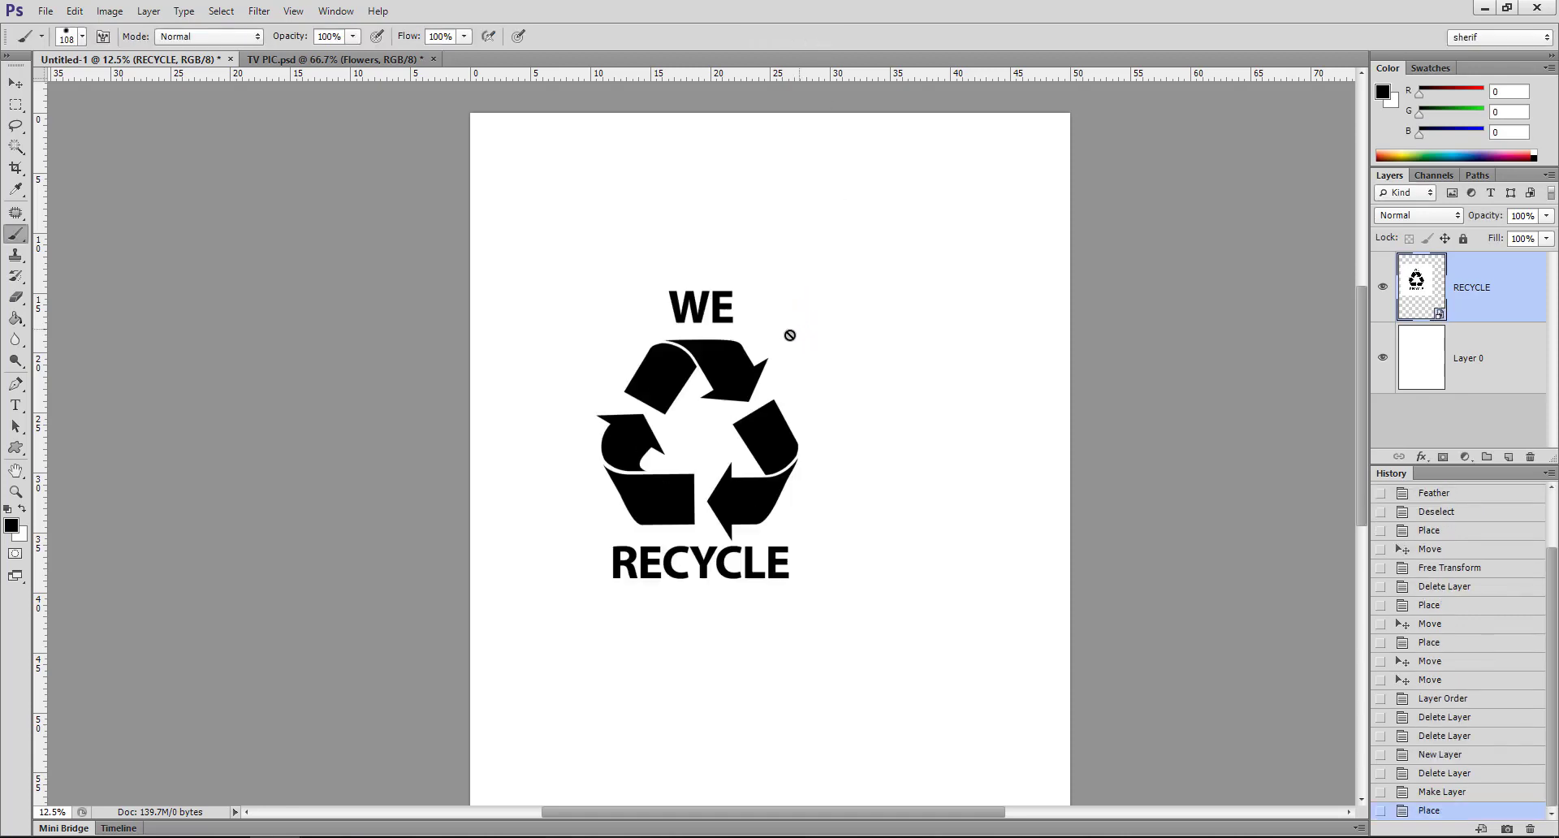
key("v")
left_click_drag(767, 391, 843, 399)
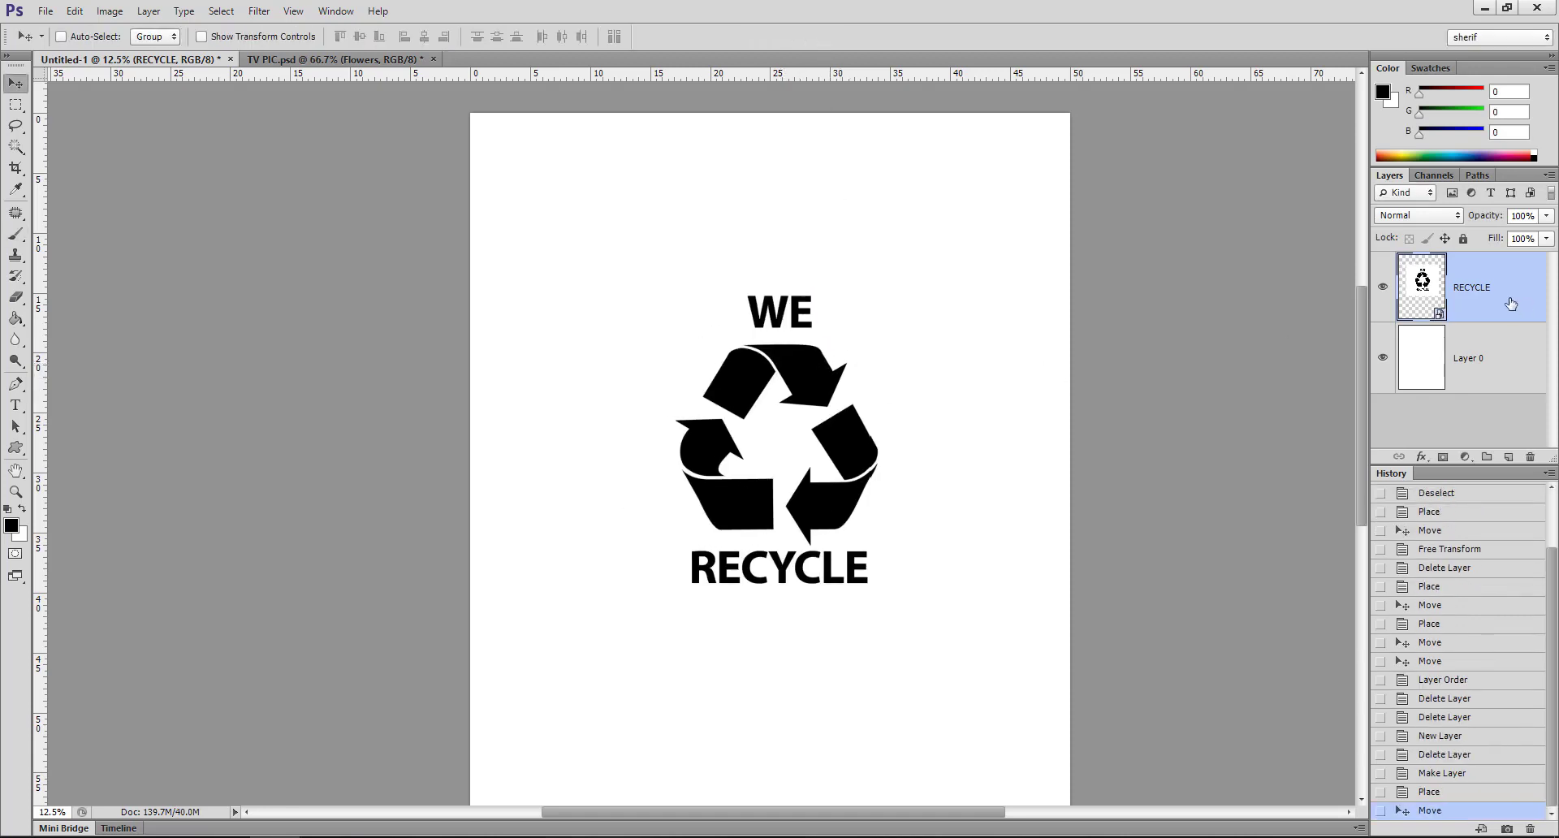
- Set the logo layer to Multiply, then undo back to a blank white page
left_click(1422, 217)
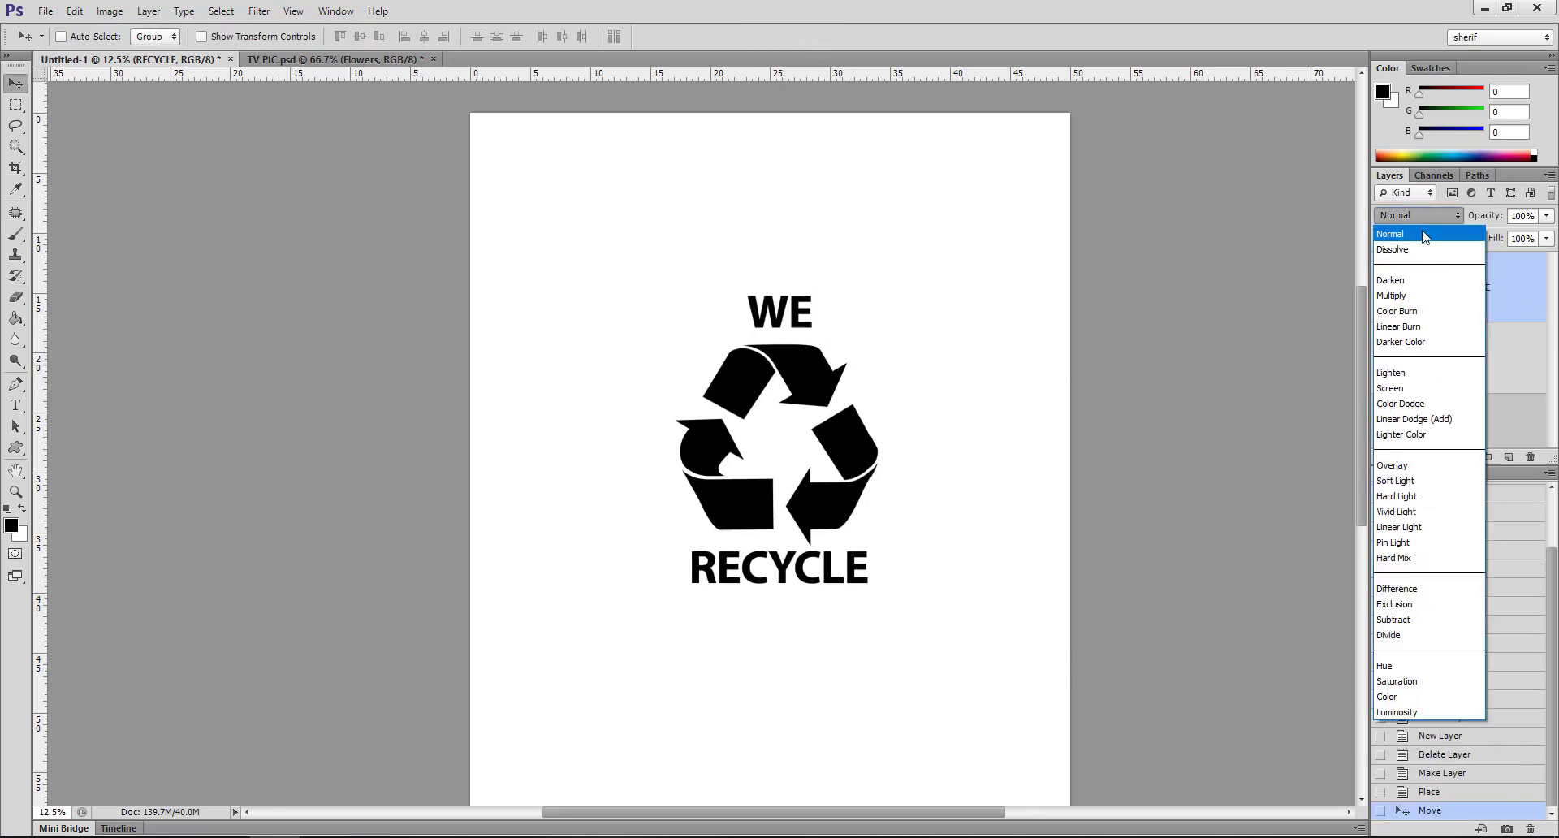
left_click(1430, 297)
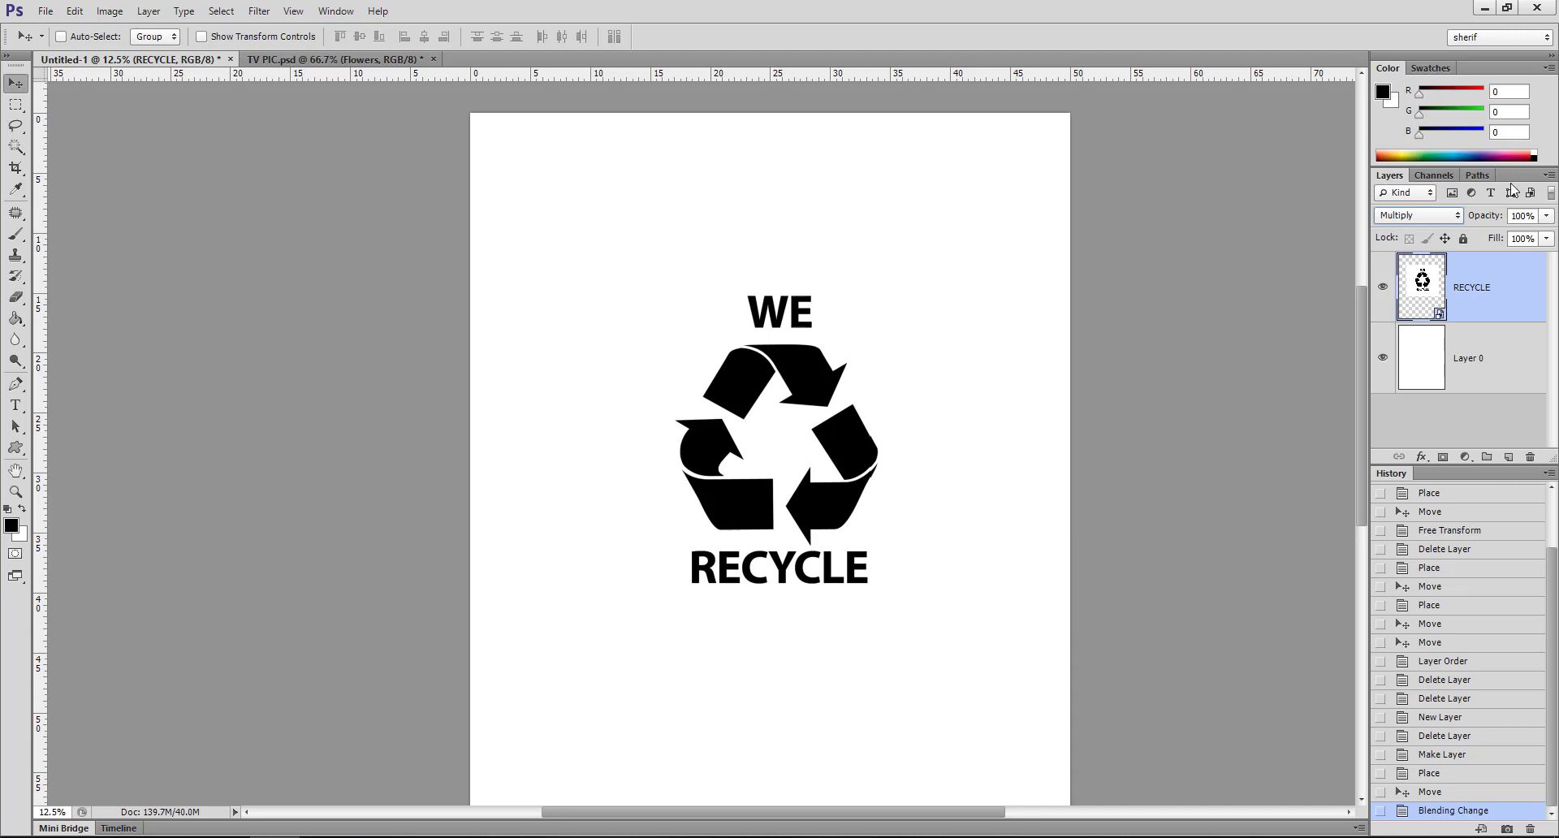
key("ctrl+z")
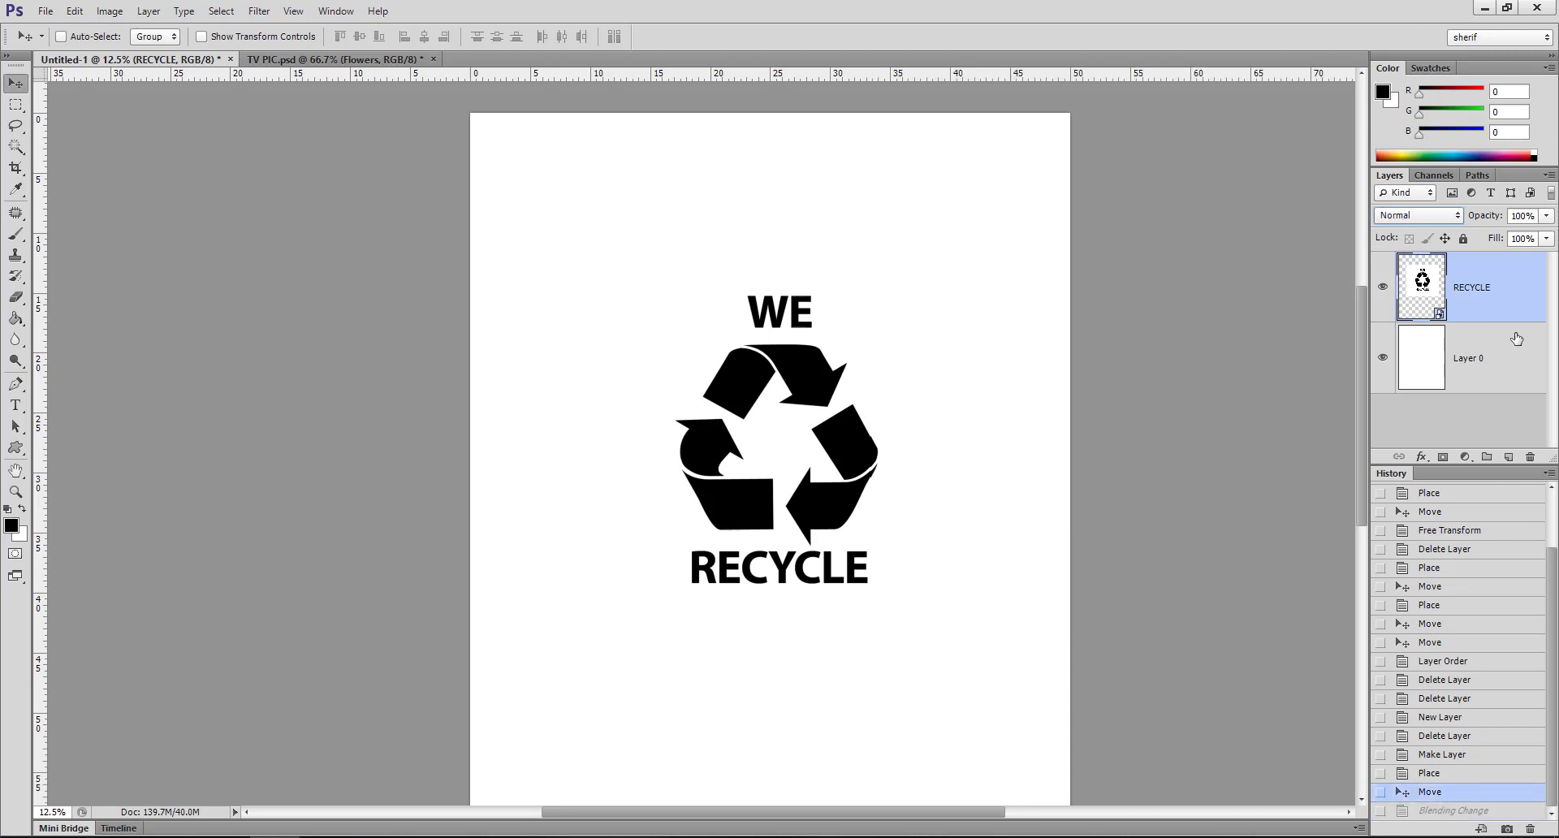
key("ctrl+alt+z")
key("ctrl+alt+z")
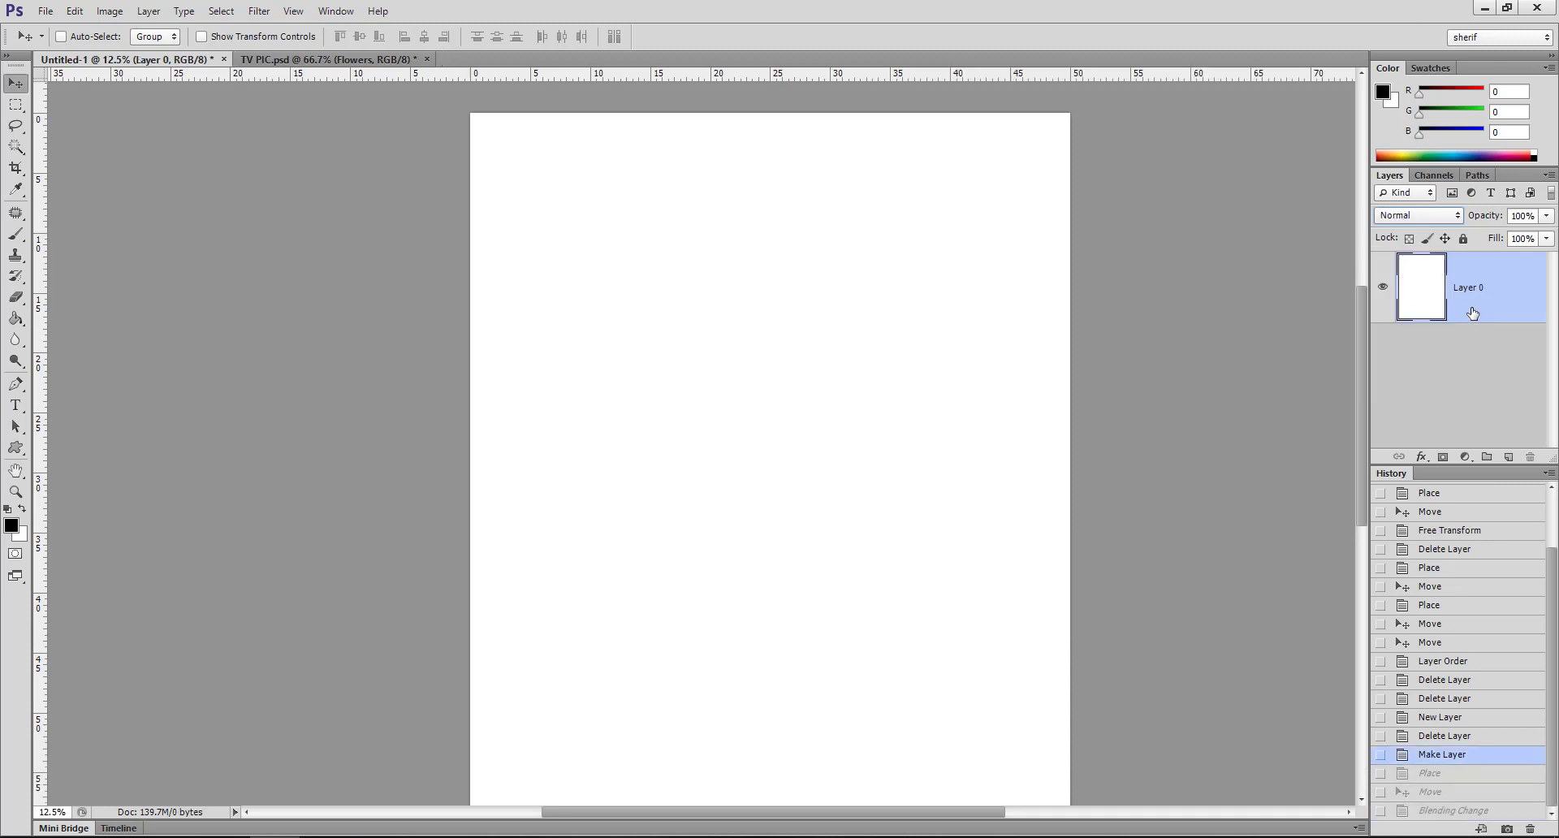
key("ctrl+alt+z")
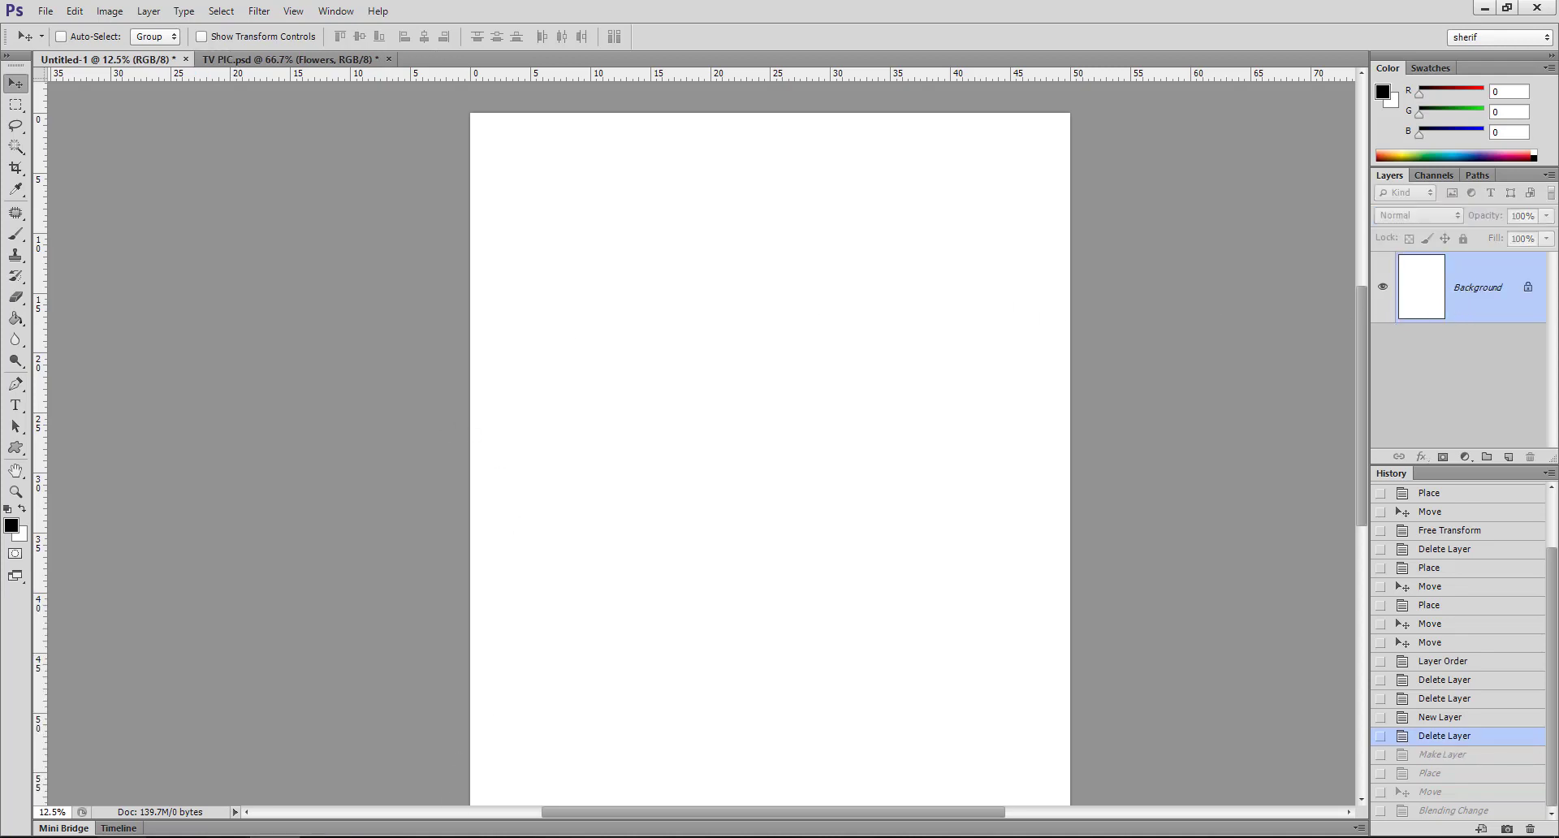
- Place RECYCLE.psd on the blank page and rasterize its layer
left_click(1485, 7)
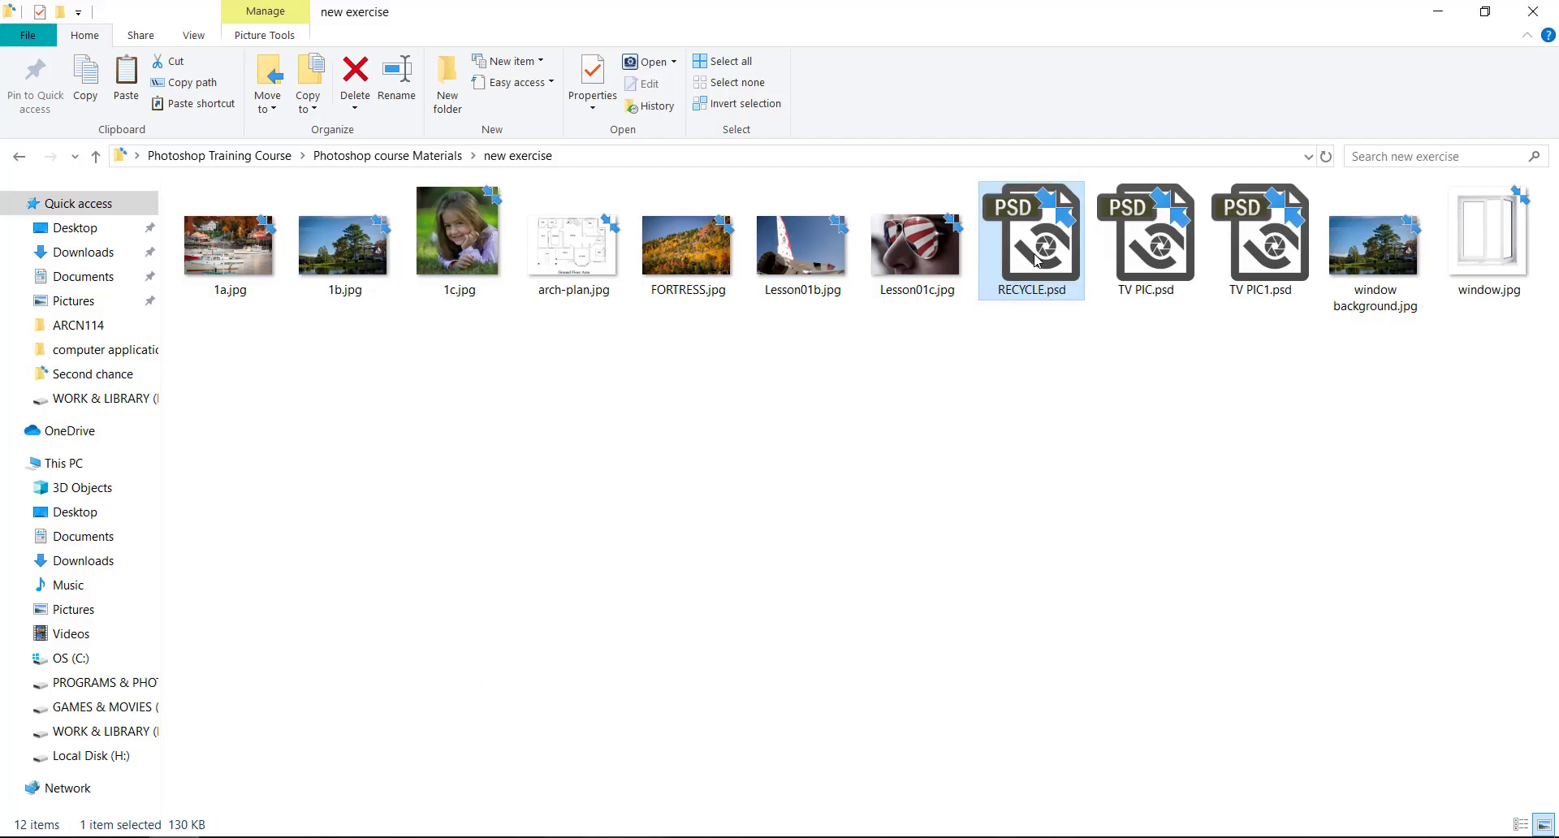
left_click_drag(1035, 258, 276, 837)
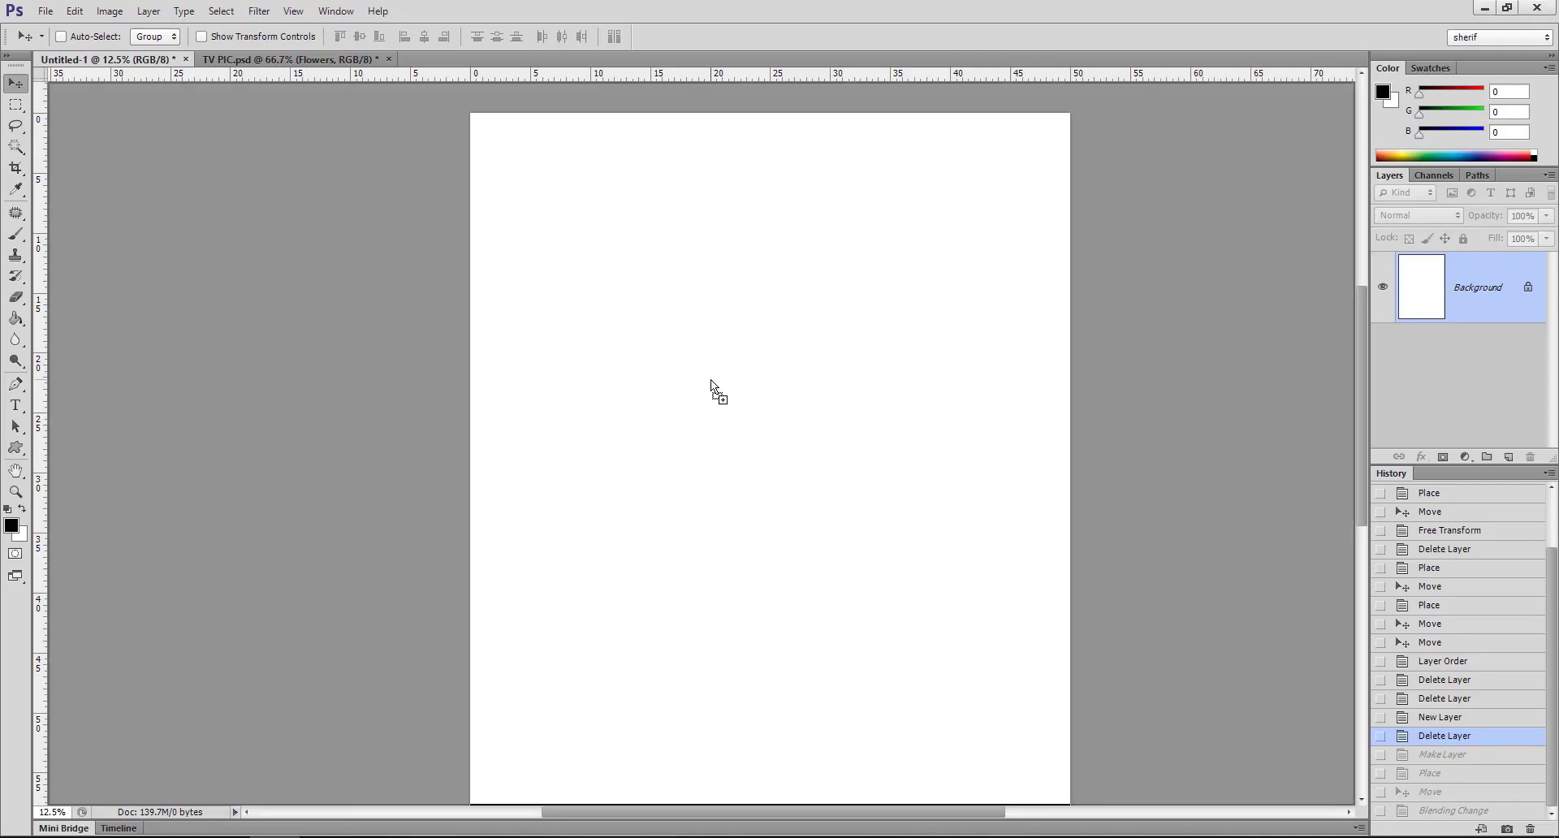
left_click_drag(276, 837, 710, 378)
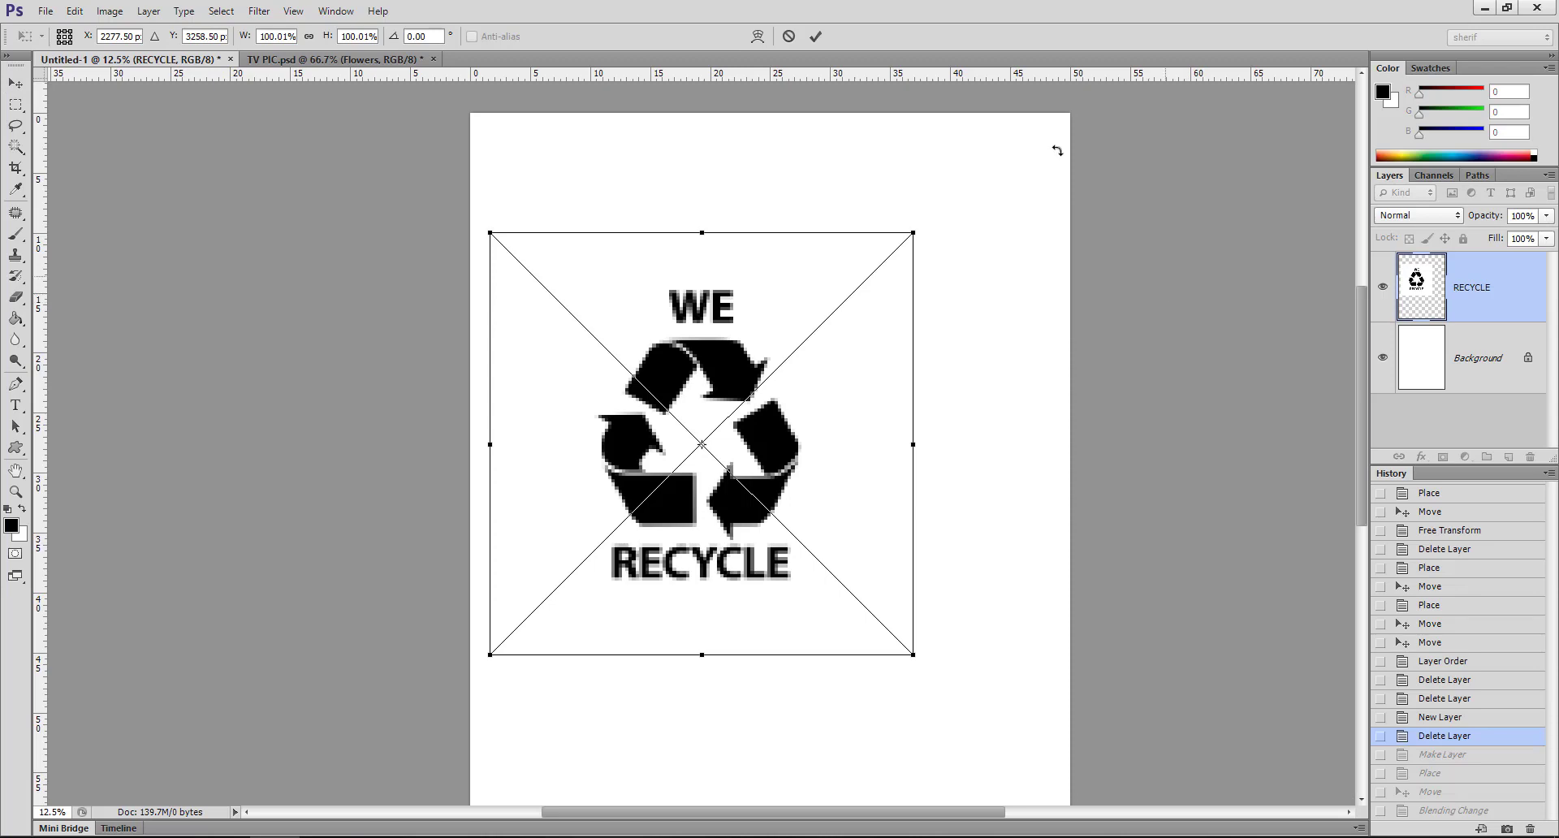
left_click(816, 37)
right_click(1471, 305)
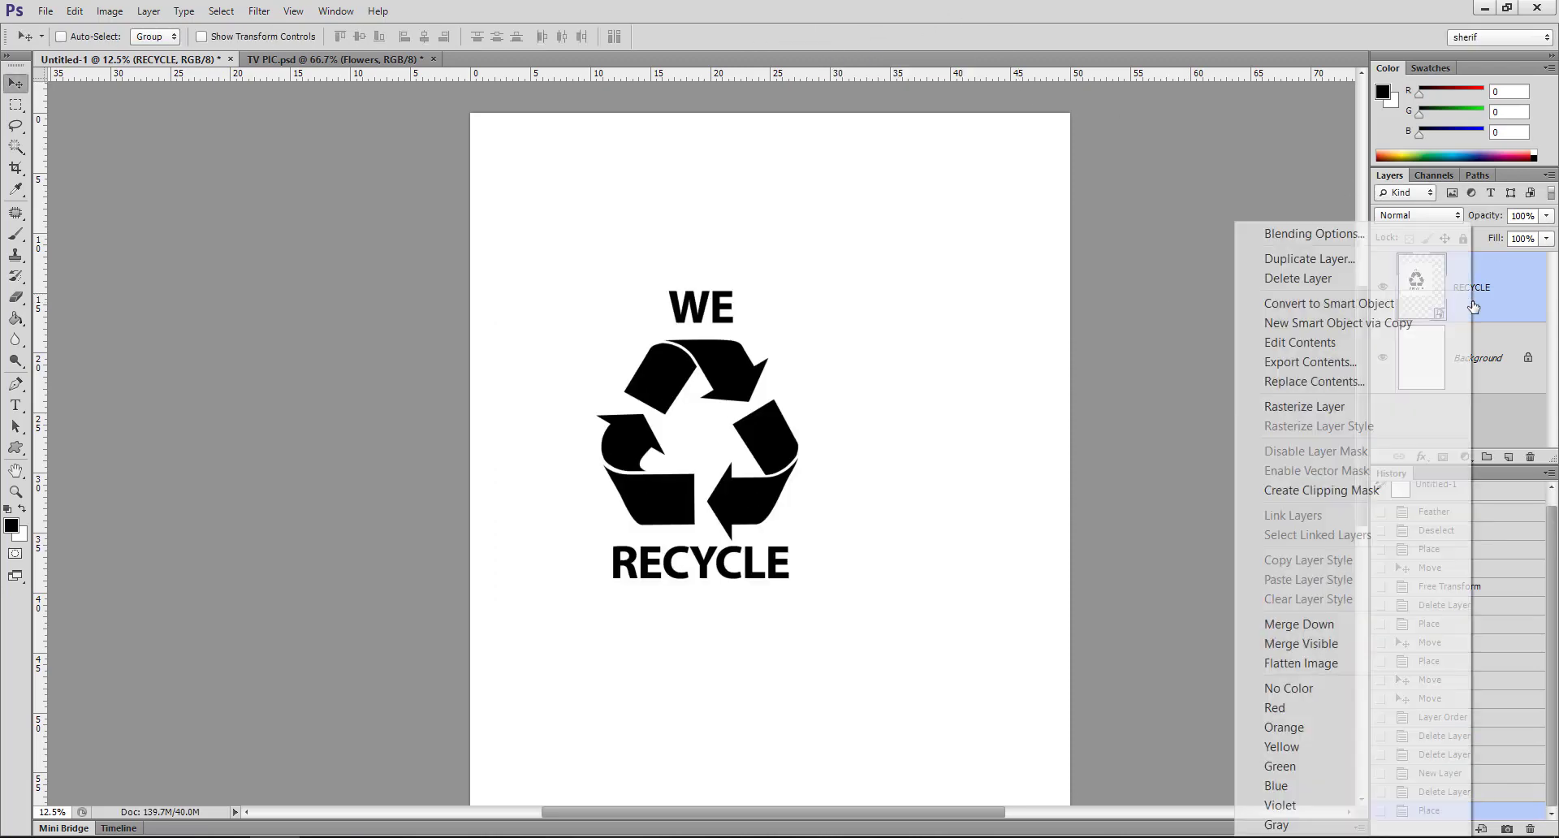
left_click(1348, 404)
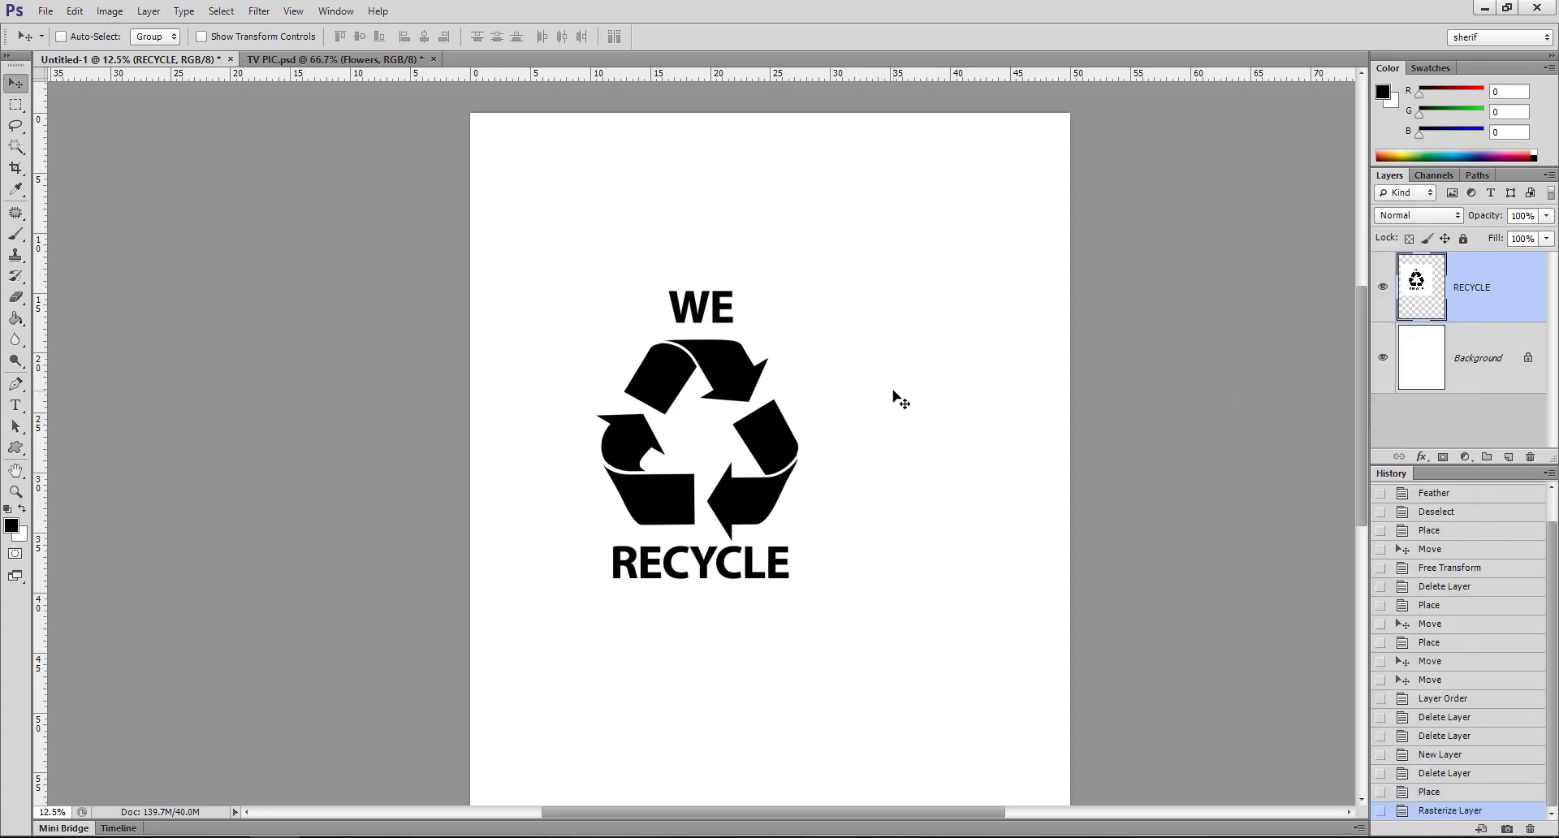
- Shift the logo right and slightly down, and set its blend mode to Multiply
left_click_drag(883, 406, 955, 421)
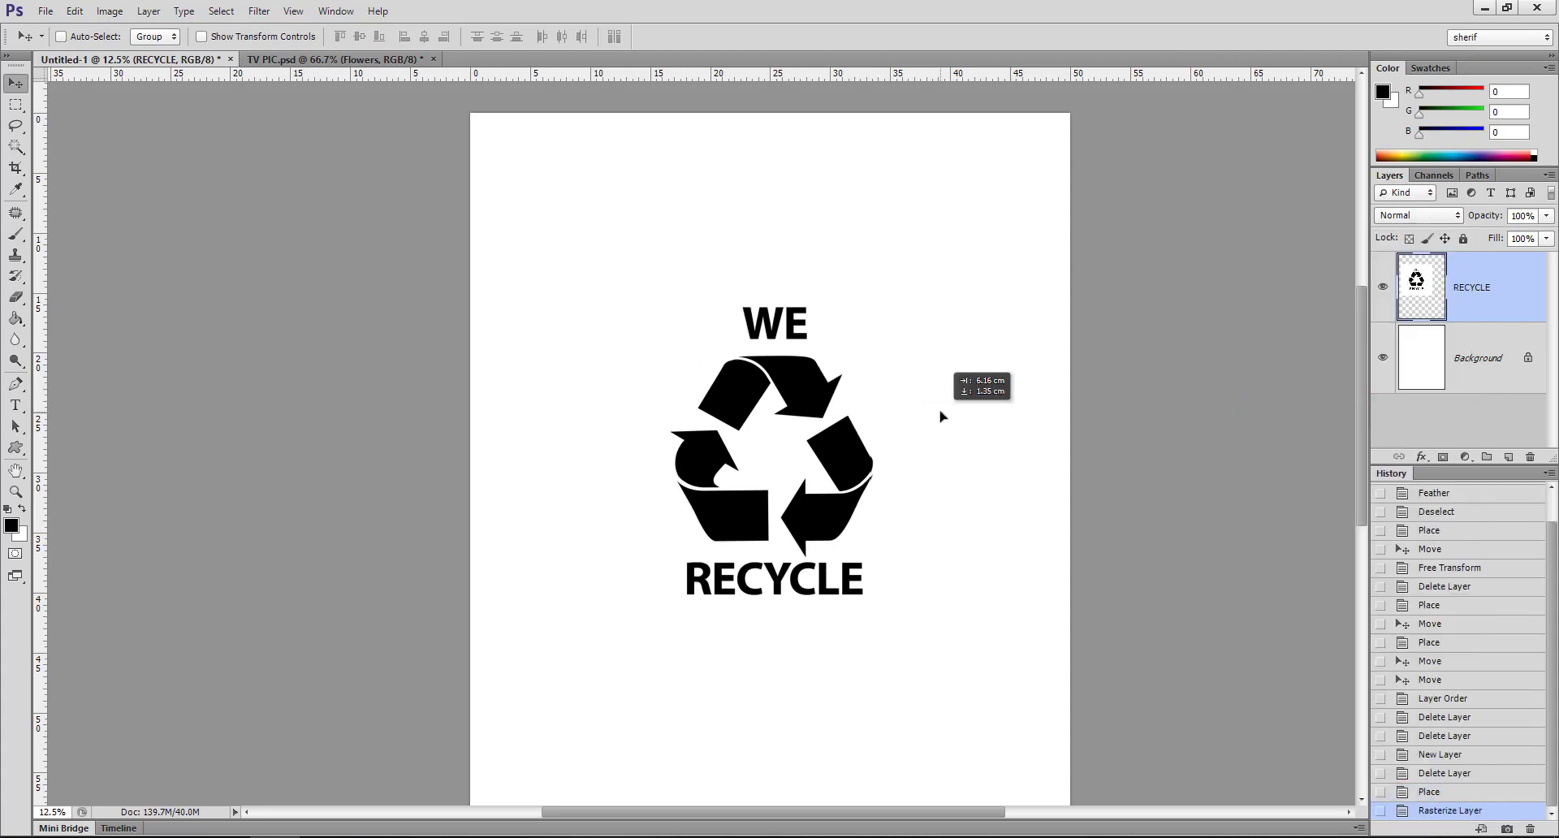
left_click(1413, 216)
left_click(1418, 297)
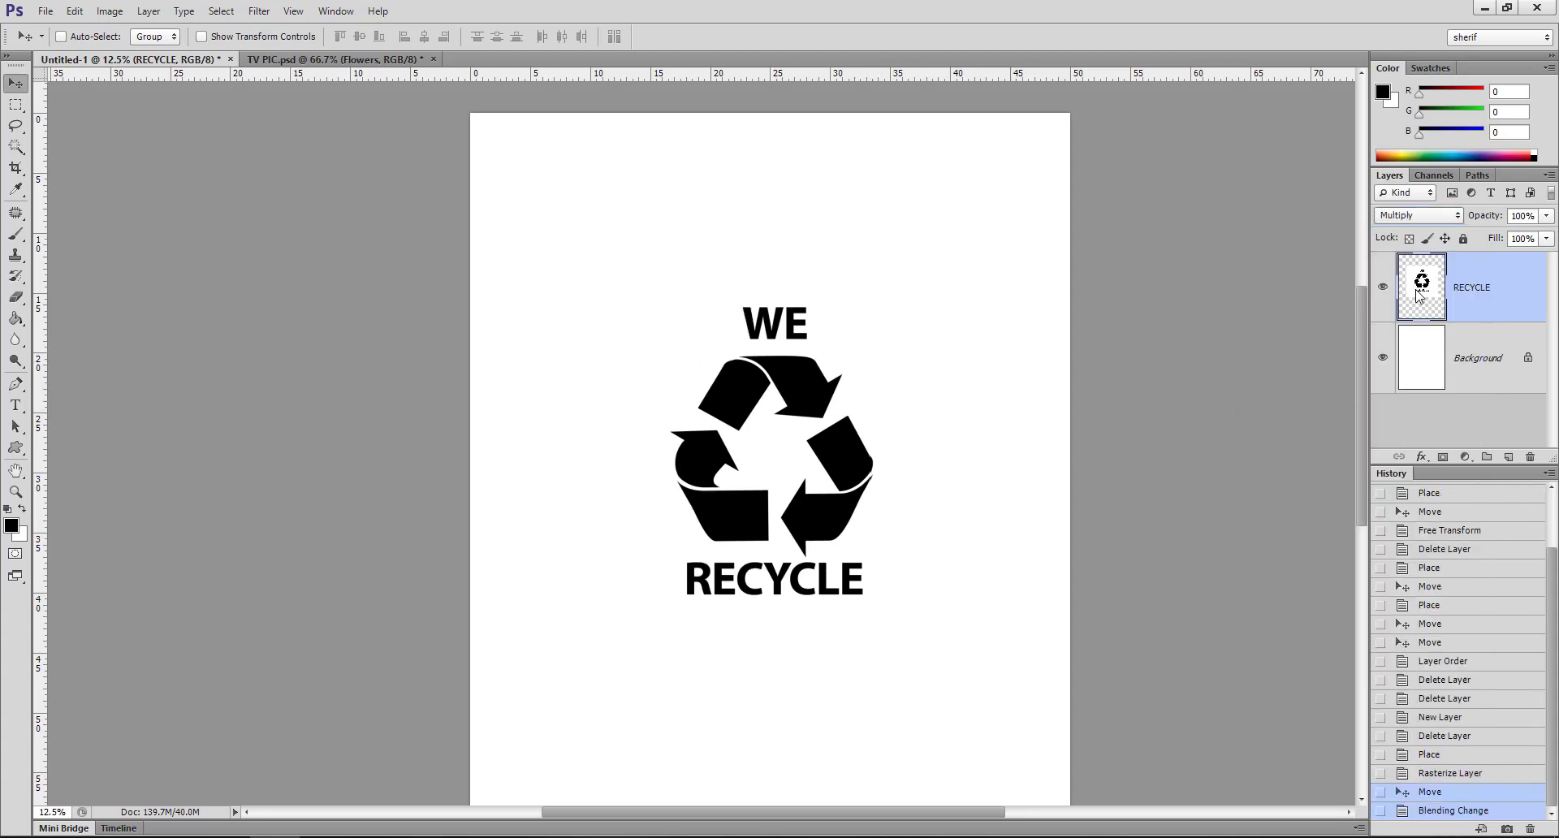
- Switch to the TV PIC poster, then open FORTRESS.jpg in Photoshop from the exercise folder
left_click(277, 60)
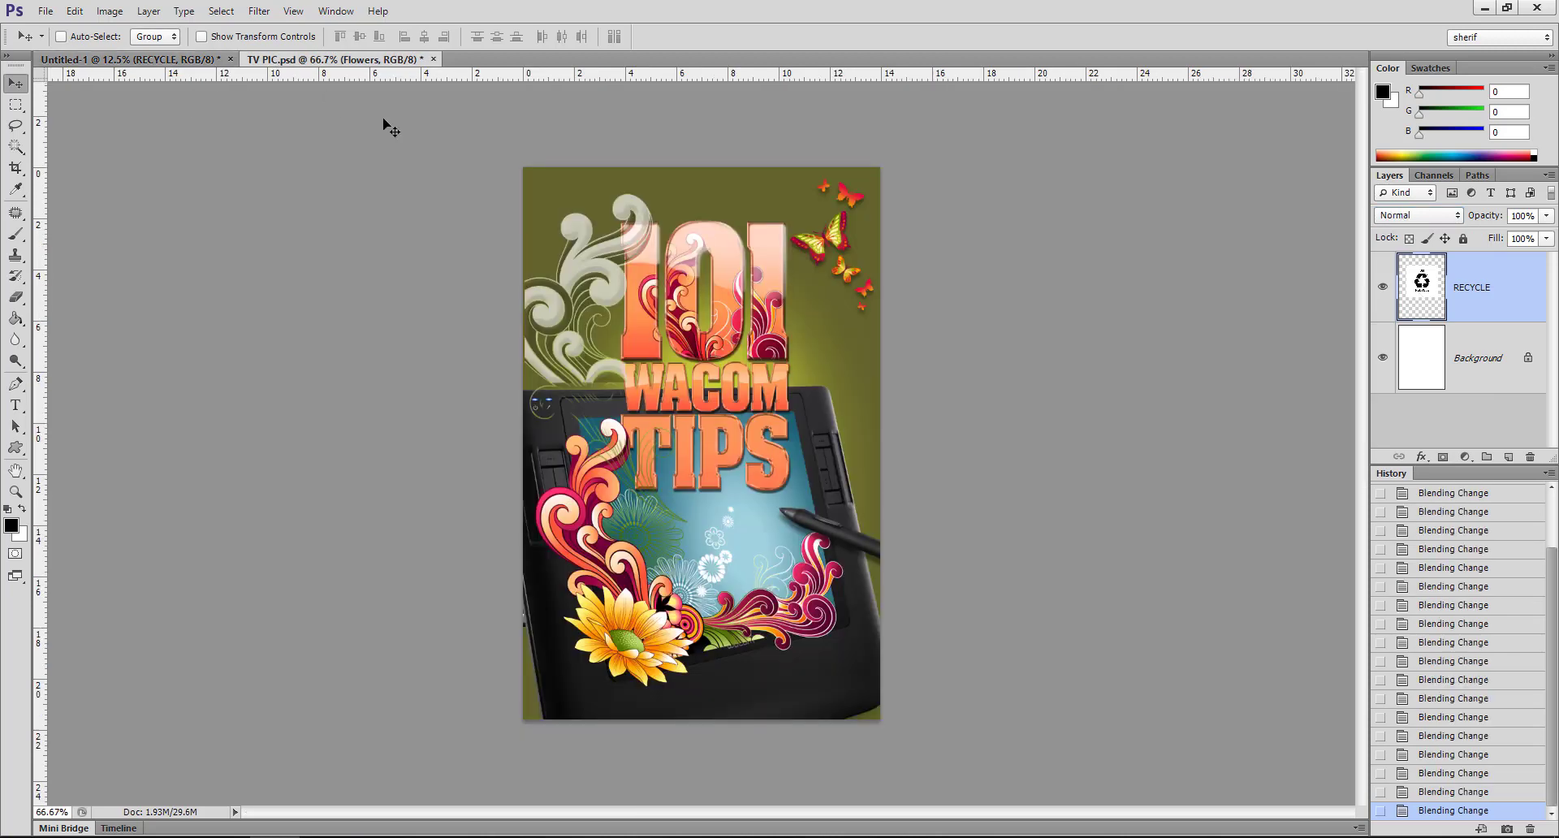
key("alt+Tab")
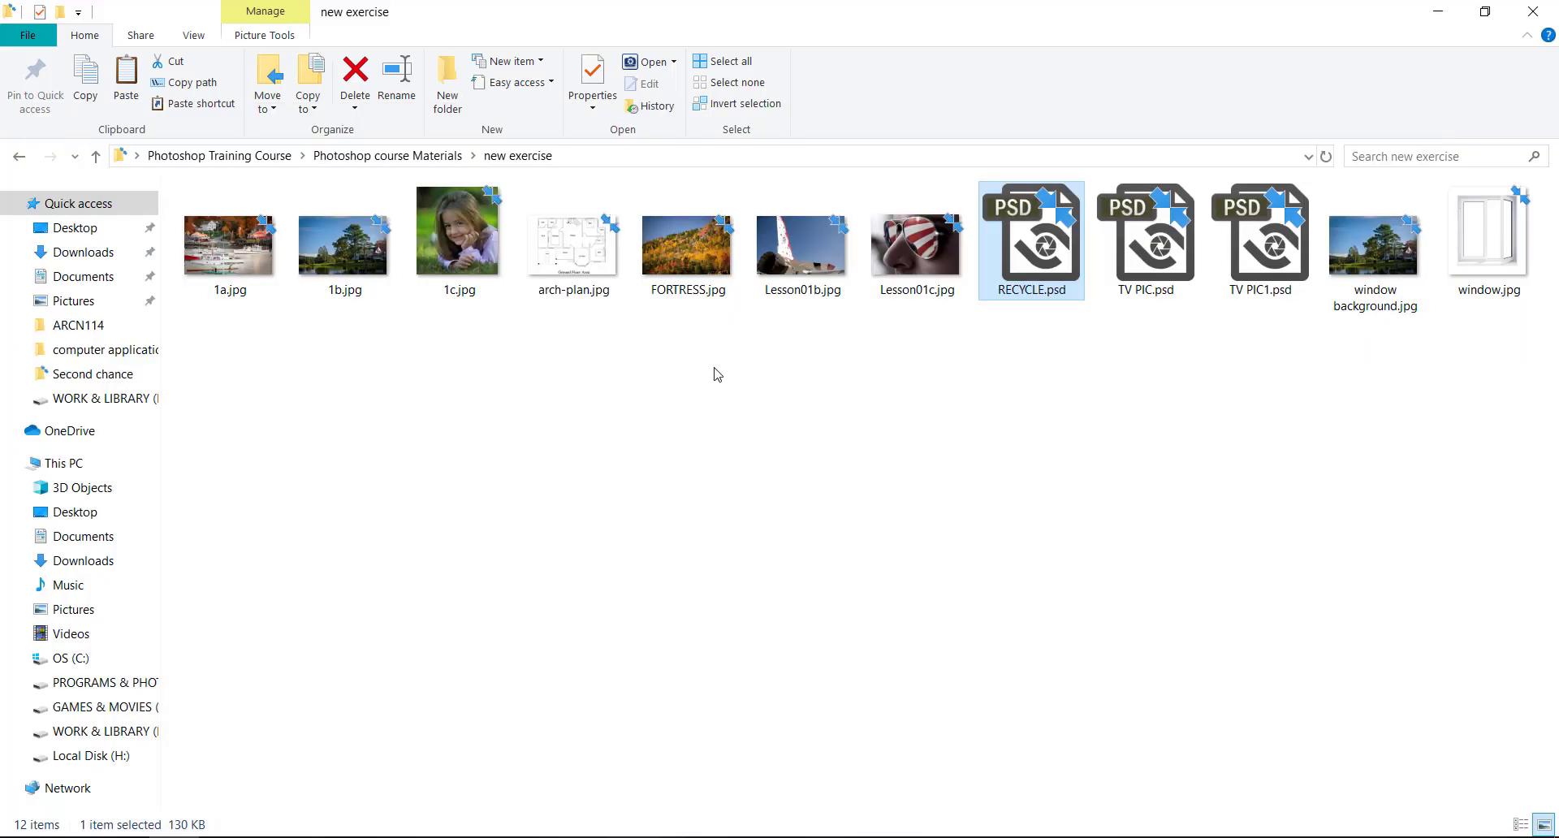
mouse_move(688, 244)
left_mouse_down()
mouse_move(243, 834)
mouse_move(647, 85)
left_mouse_up()
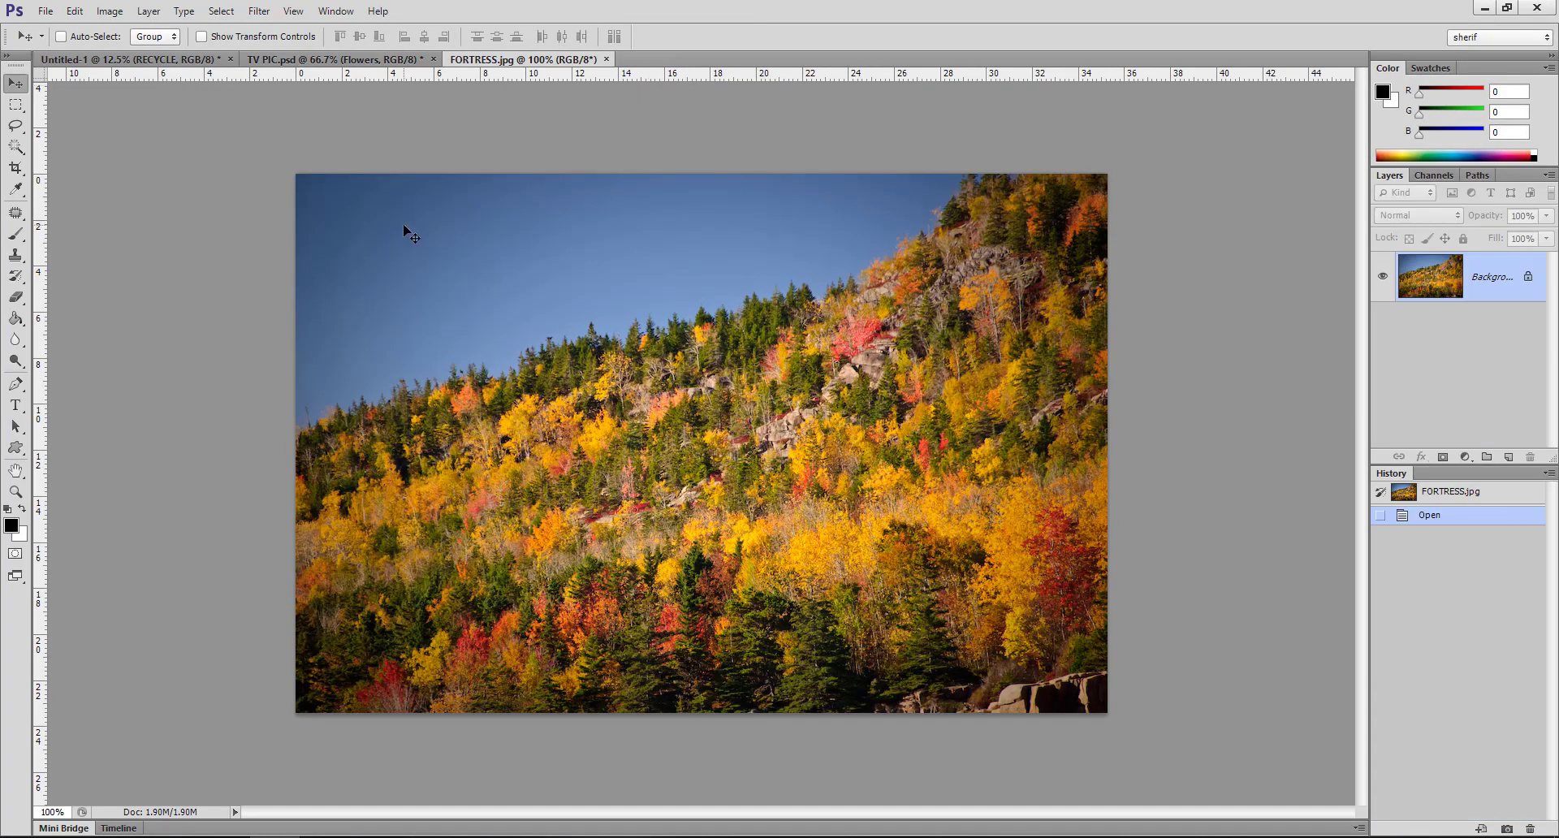
- Place RECYCLE.psd on the forest photo, scaled to 32.5% at the upper left
left_click(173, 837)
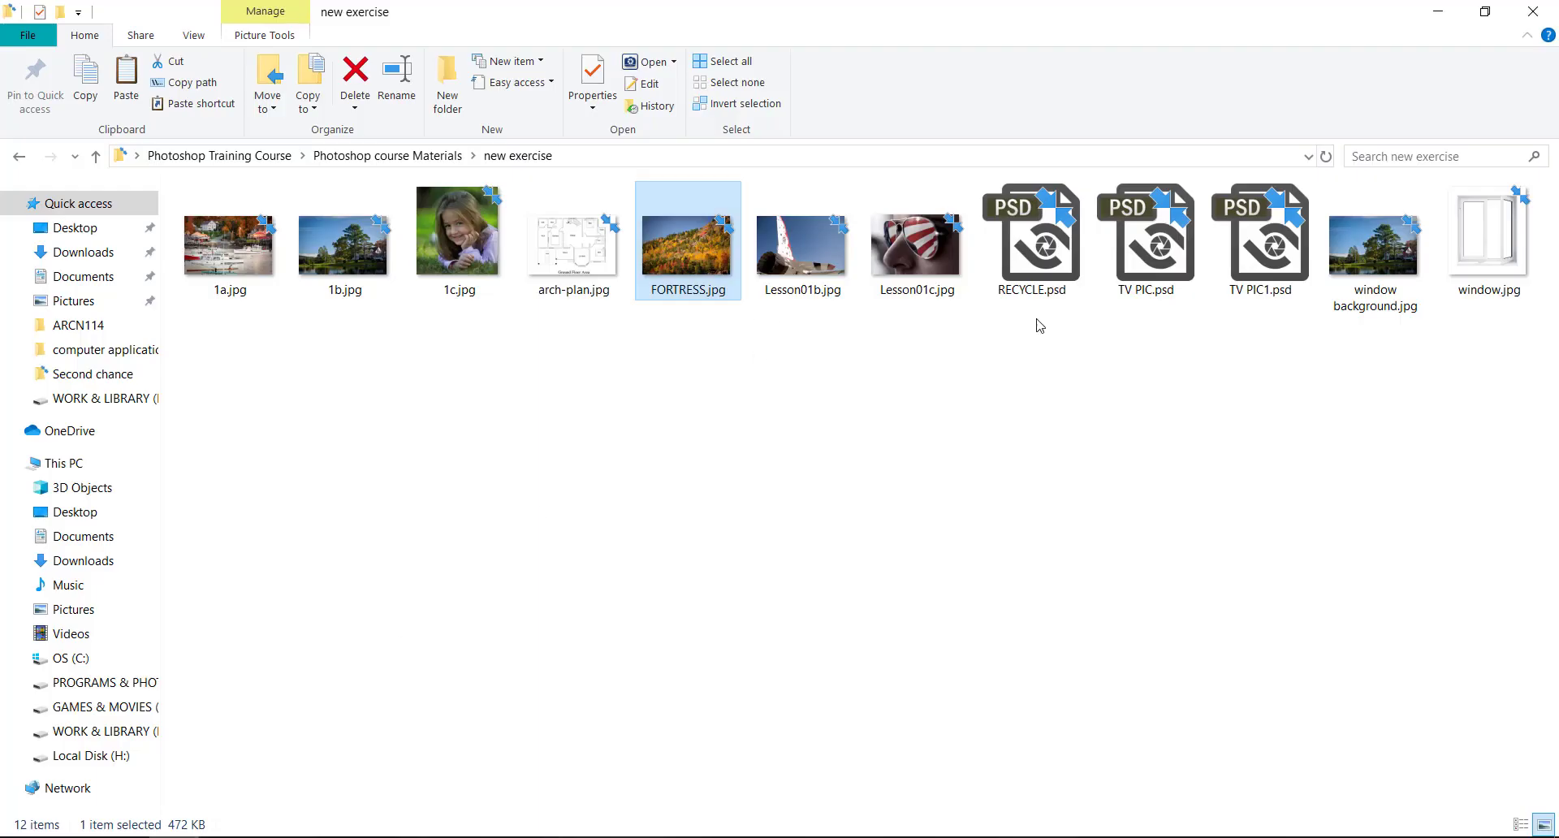
left_click_drag(1031, 244, 339, 771)
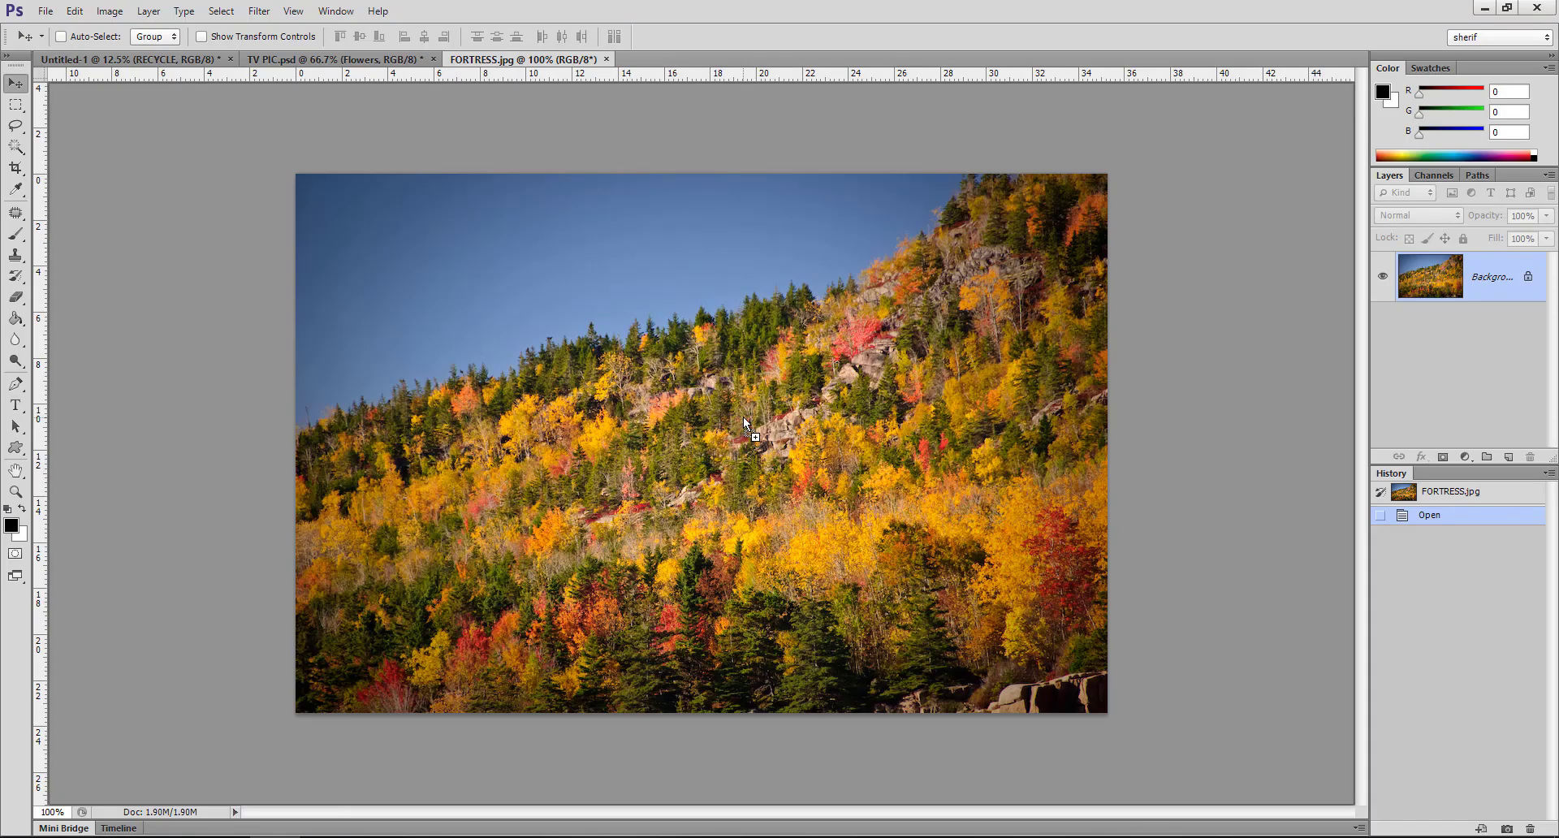
left_click_drag(339, 771, 745, 422)
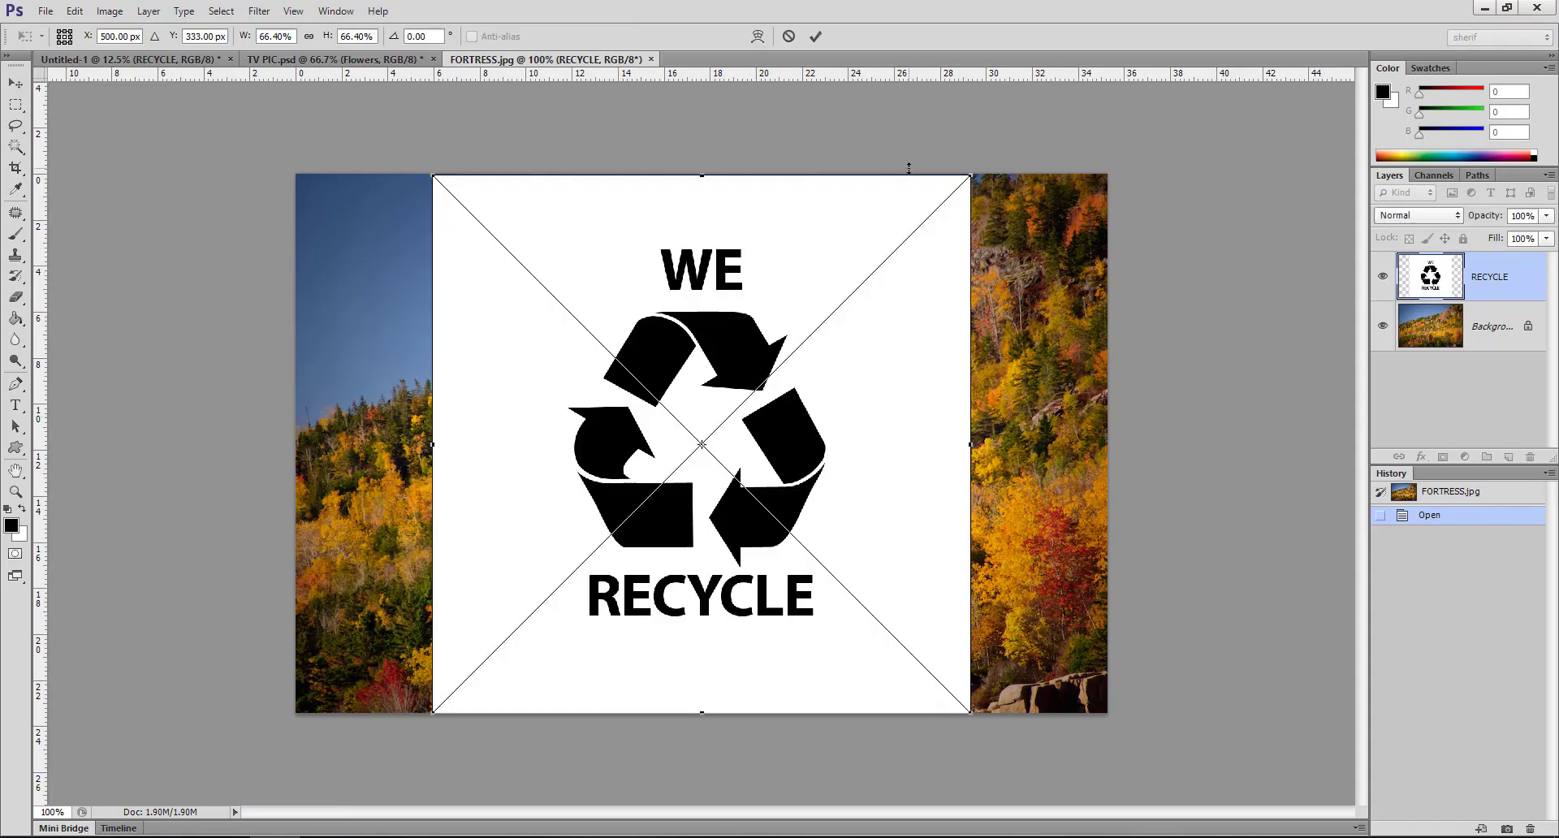
left_click_drag(976, 177, 699, 452)
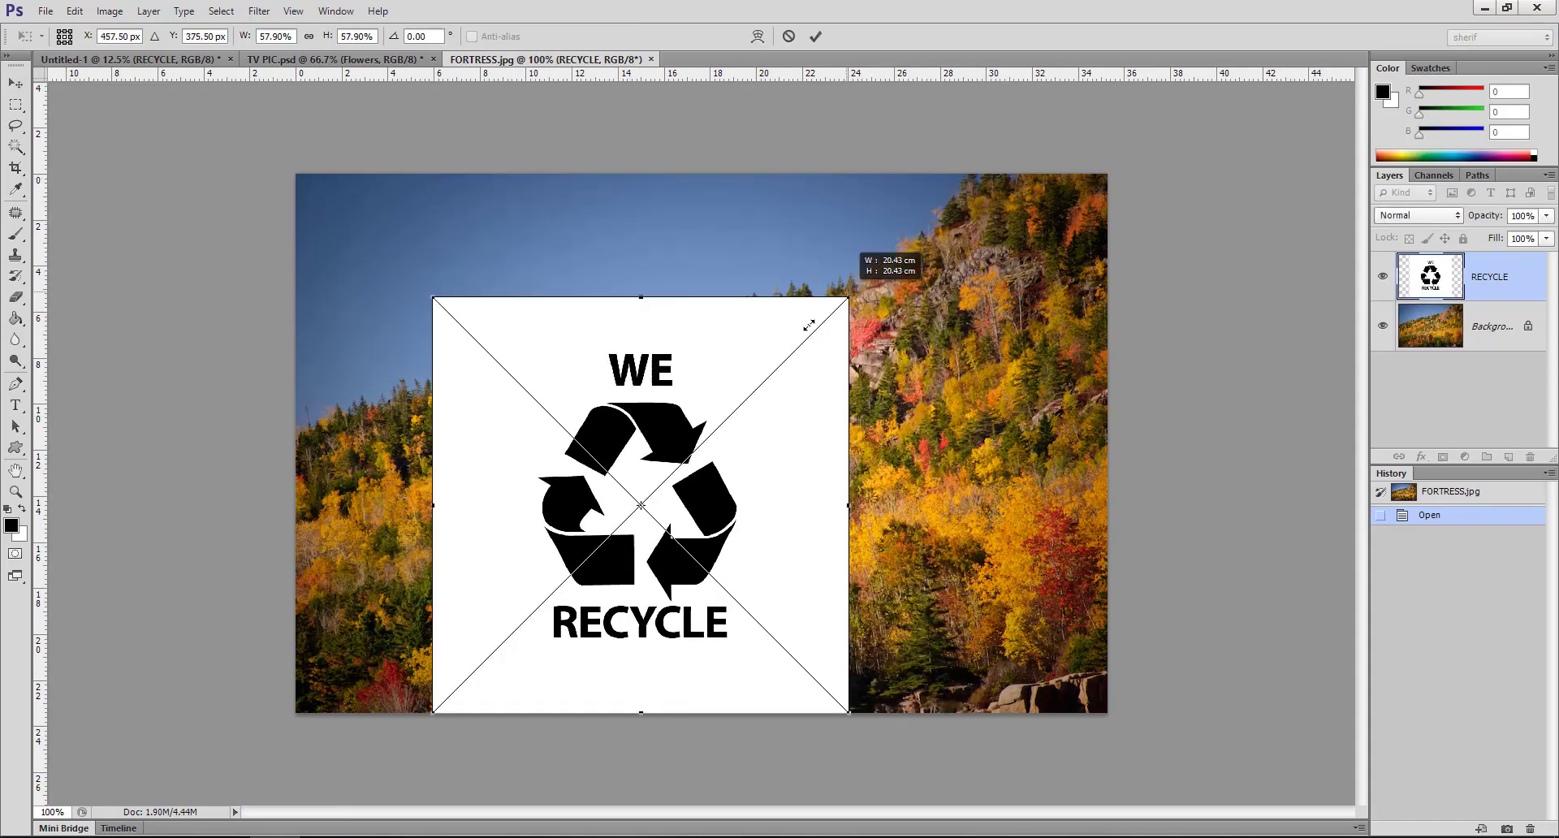
left_click_drag(664, 539, 612, 330)
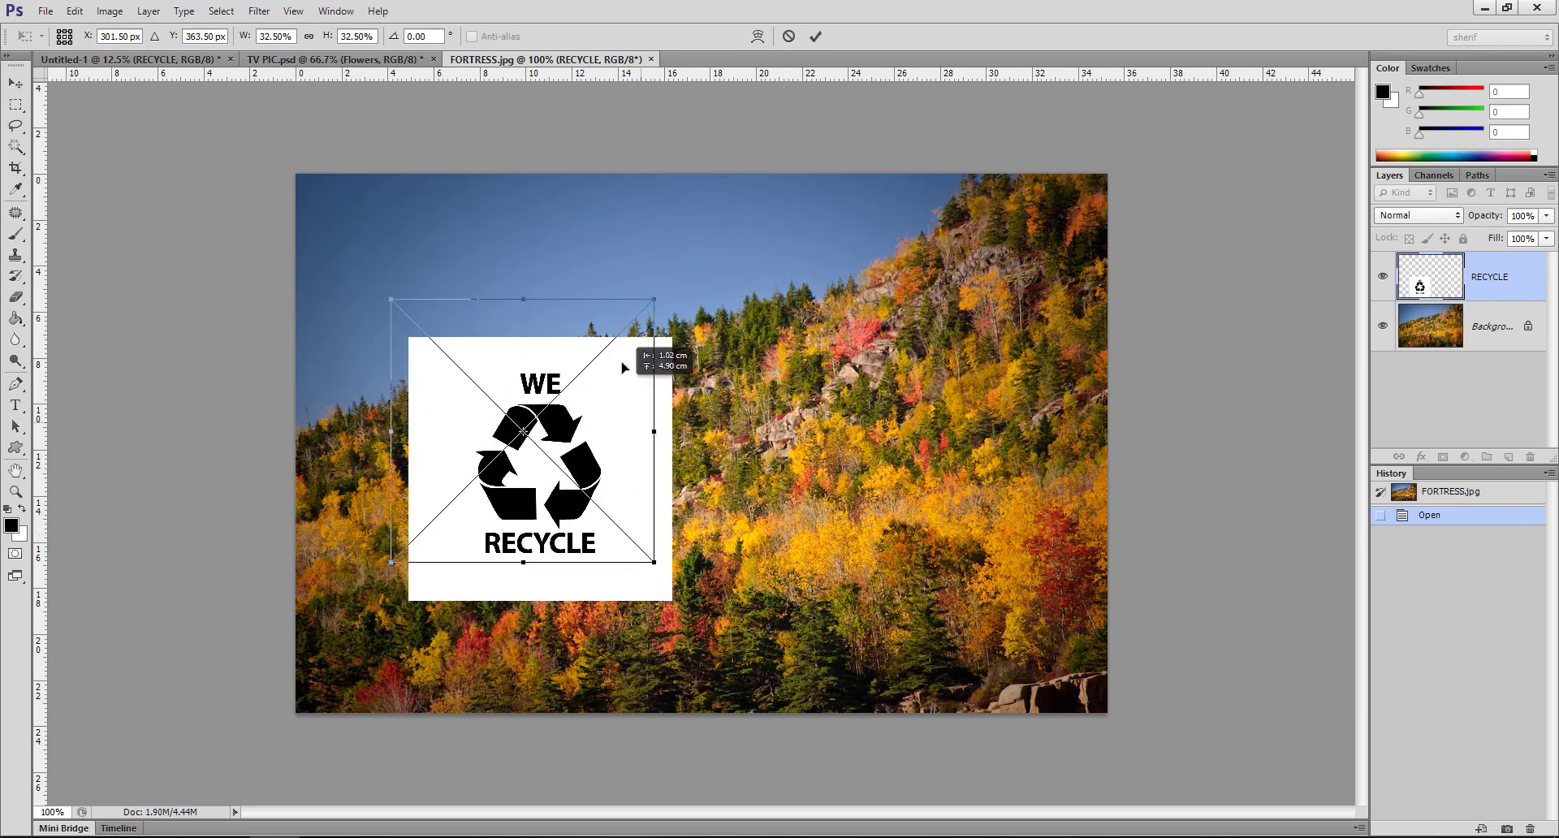
left_click(814, 37)
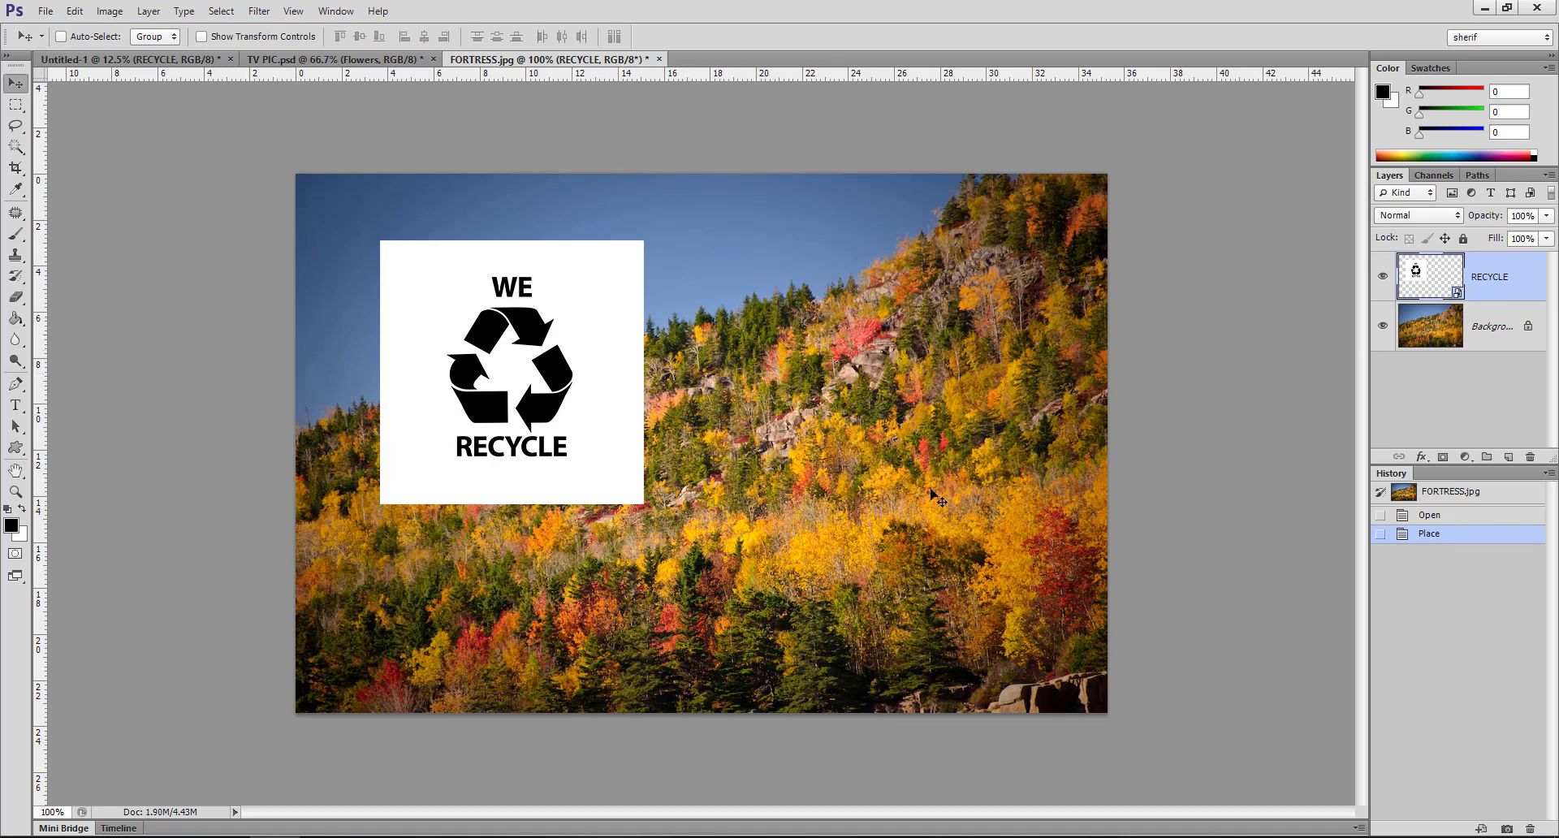
- Set the logo to Multiply and move it up into the sky at upper left
left_click_drag(627, 330, 672, 369)
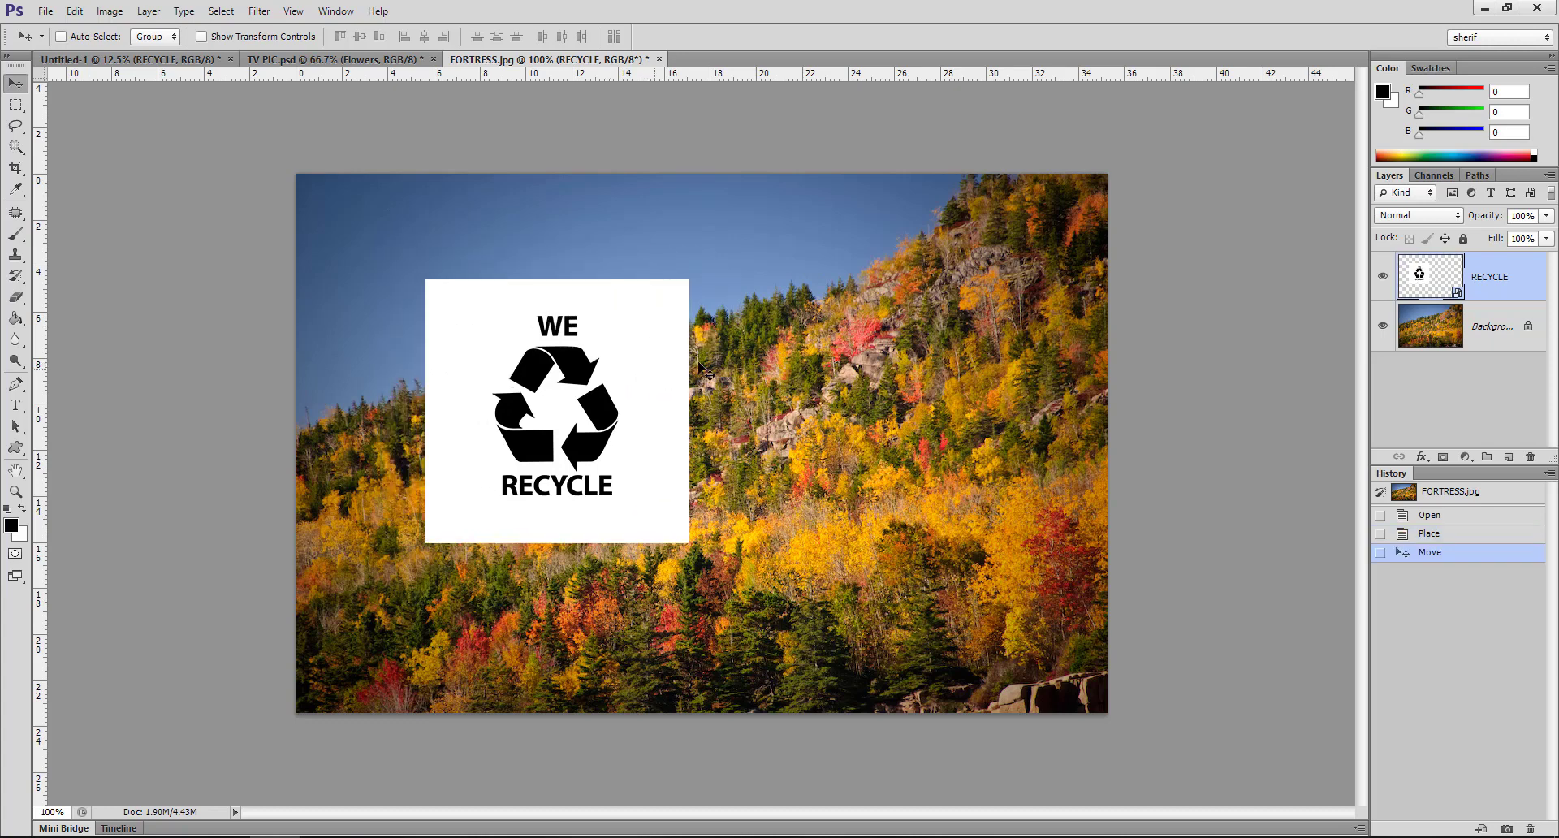
left_click(1417, 216)
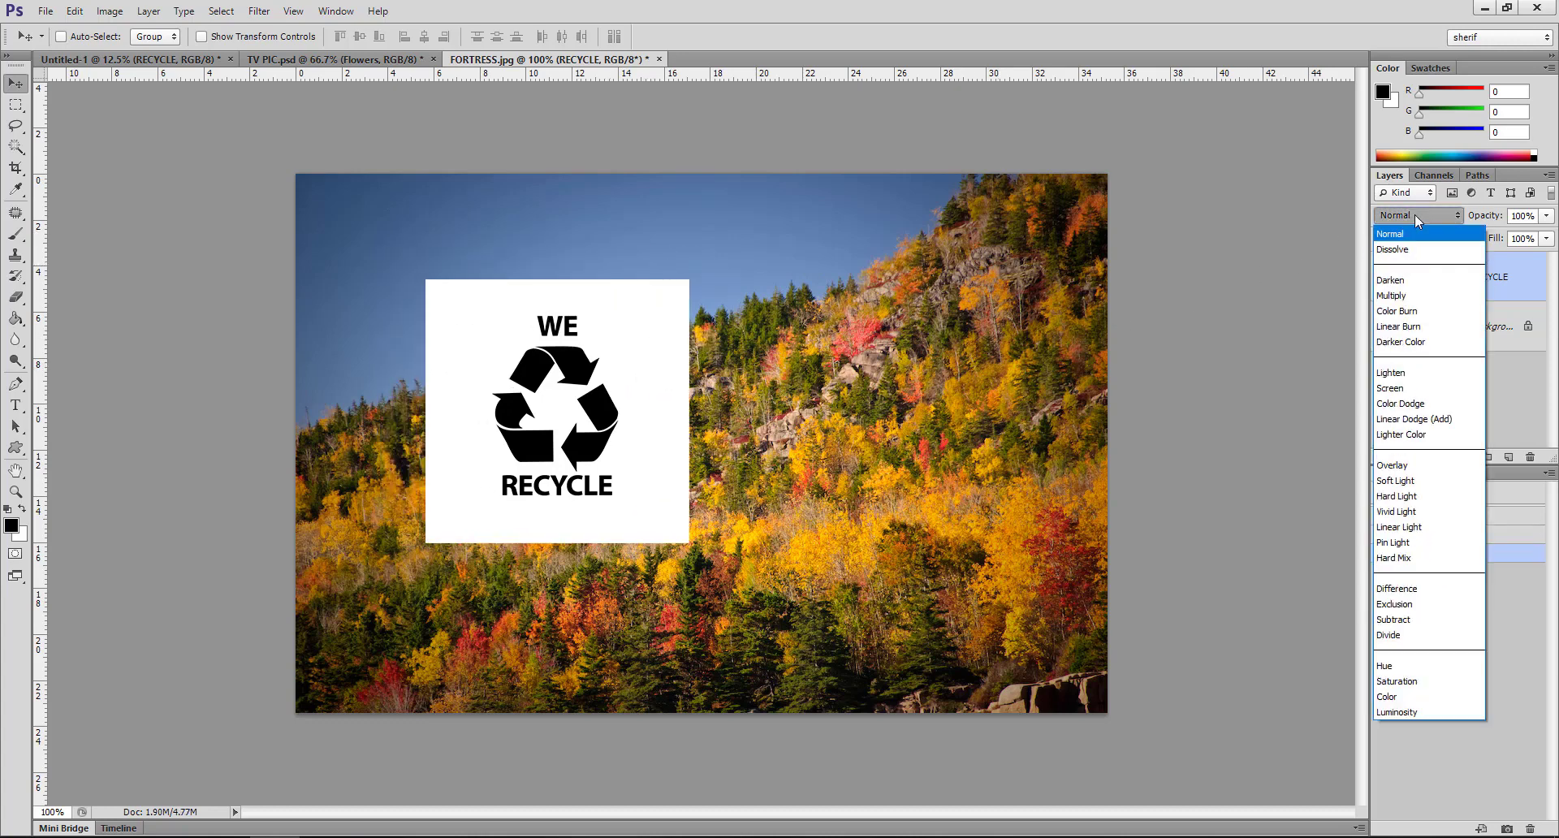
left_click(1417, 297)
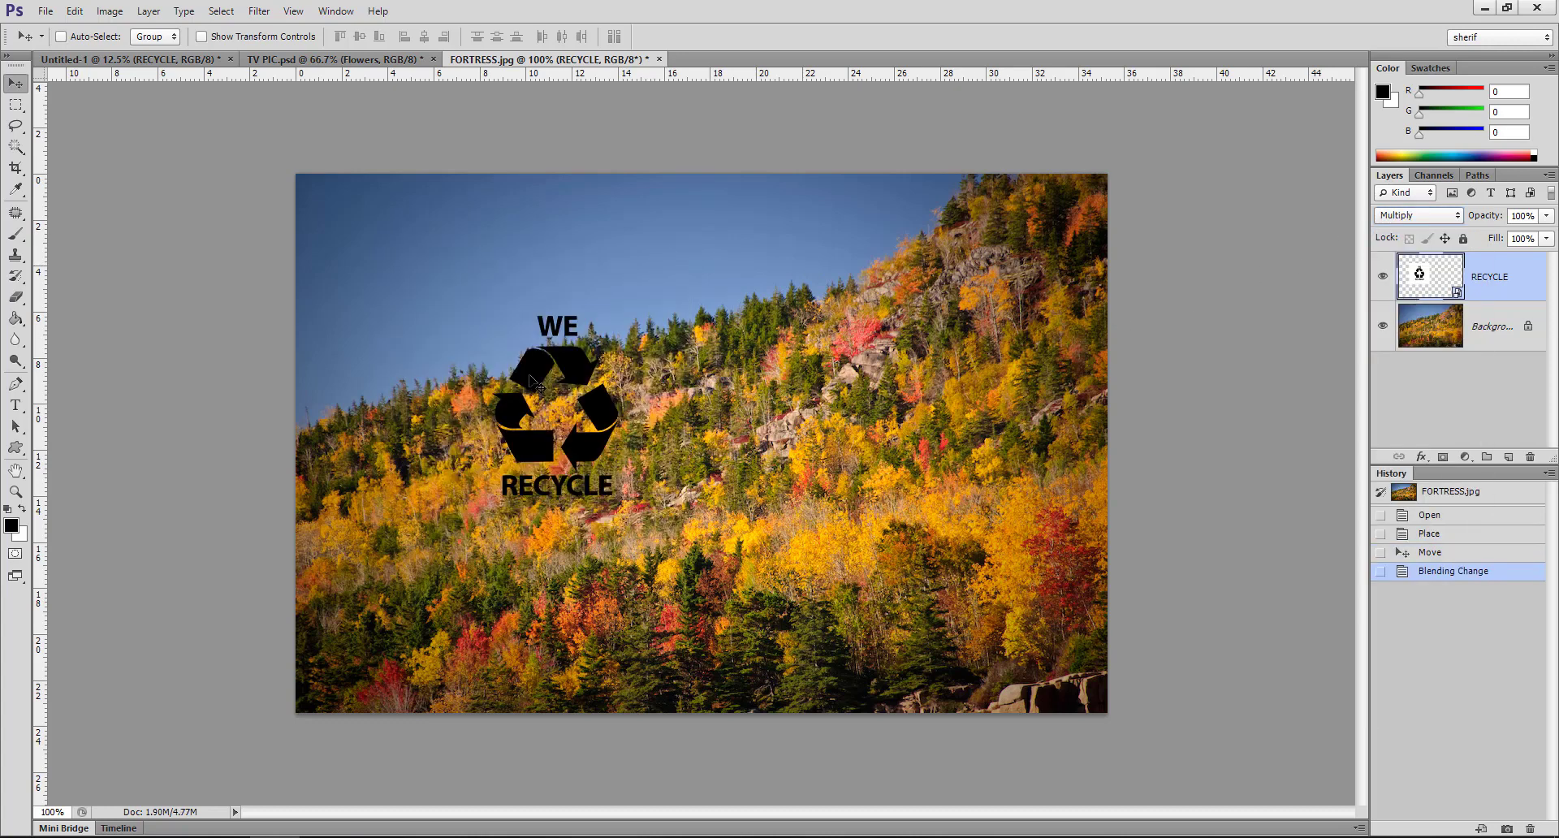
left_click_drag(583, 376, 440, 259)
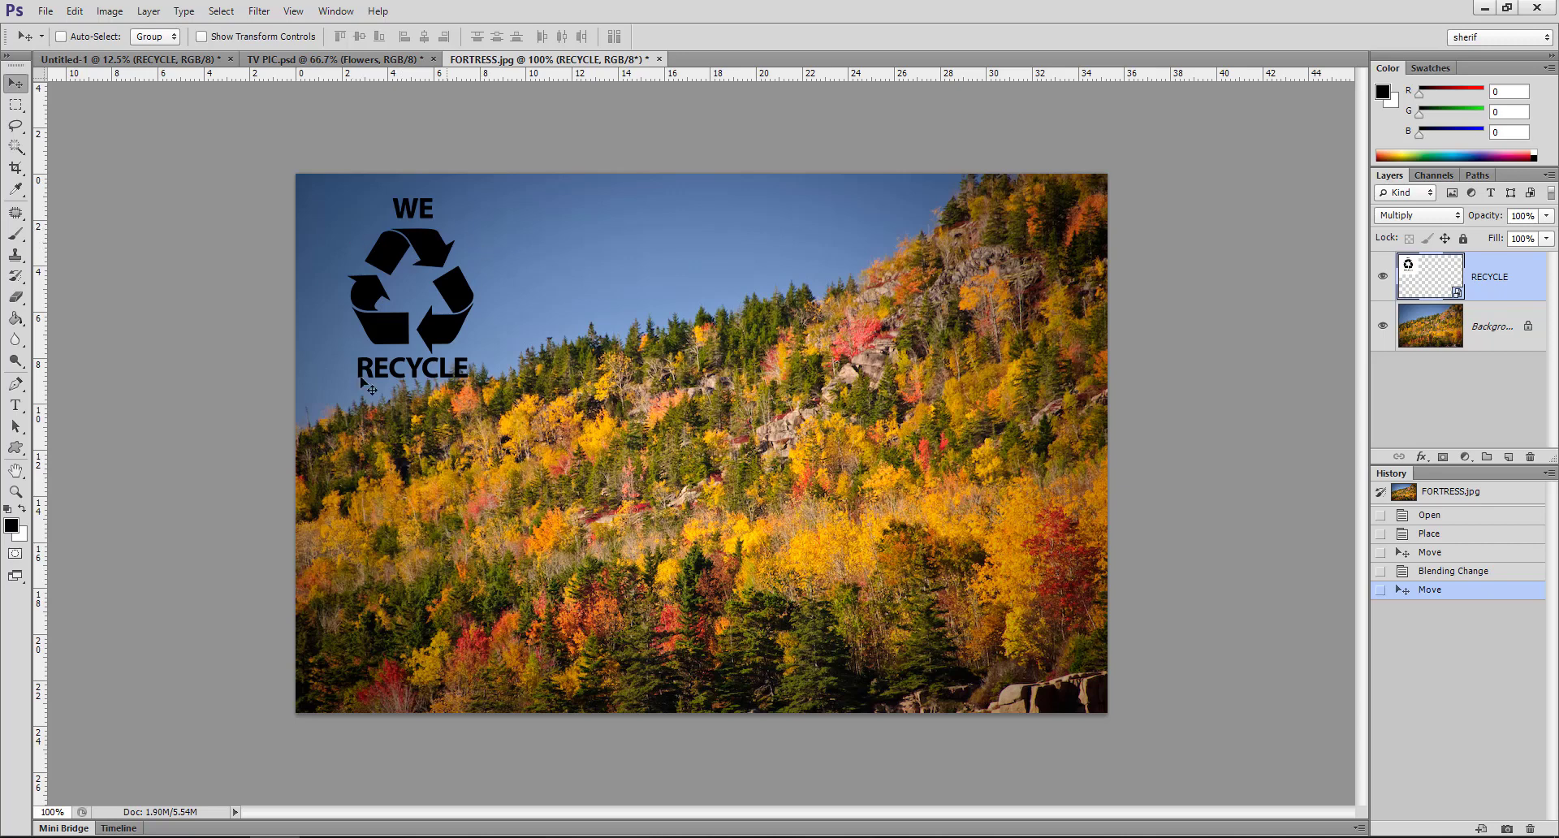
- Switch the logo to Screen blending and reposition it right and down over the photo
left_click(1422, 216)
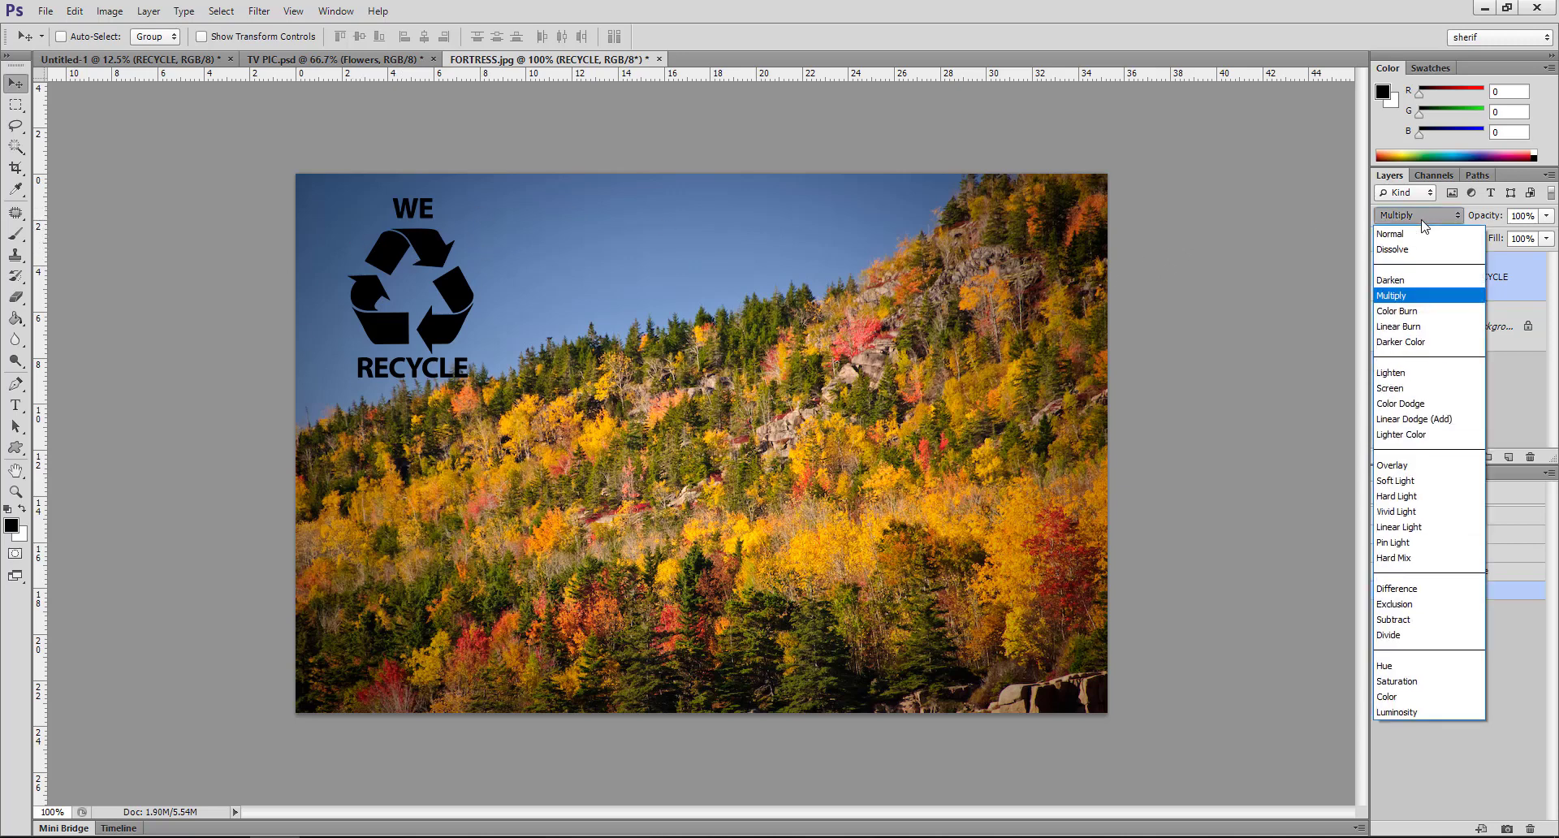
left_click(1439, 388)
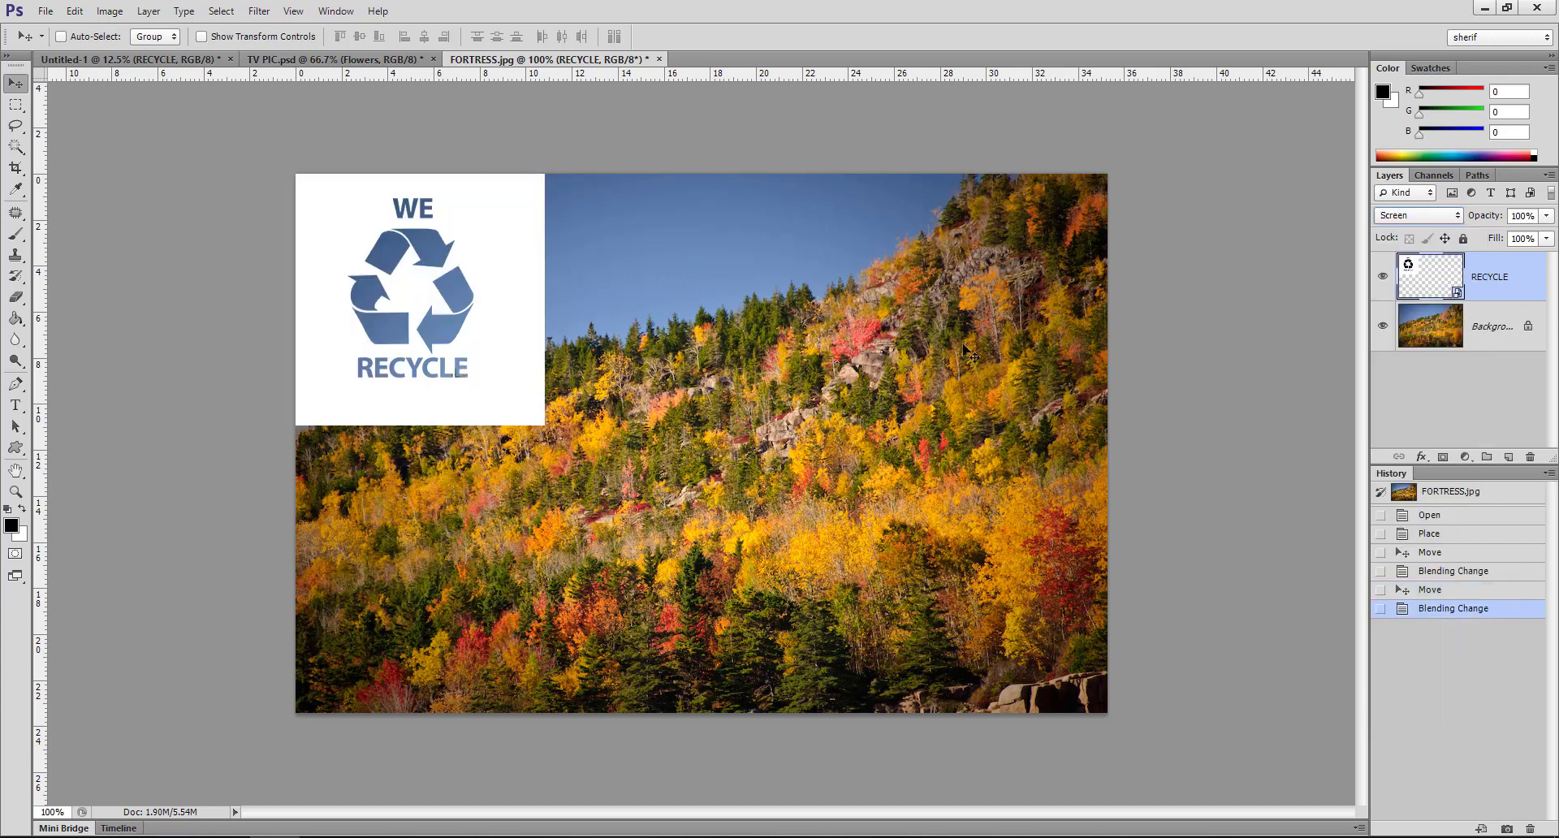
mouse_move(484, 288)
left_mouse_down()
mouse_move(635, 363)
mouse_move(553, 349)
left_mouse_up()
left_click(1404, 216)
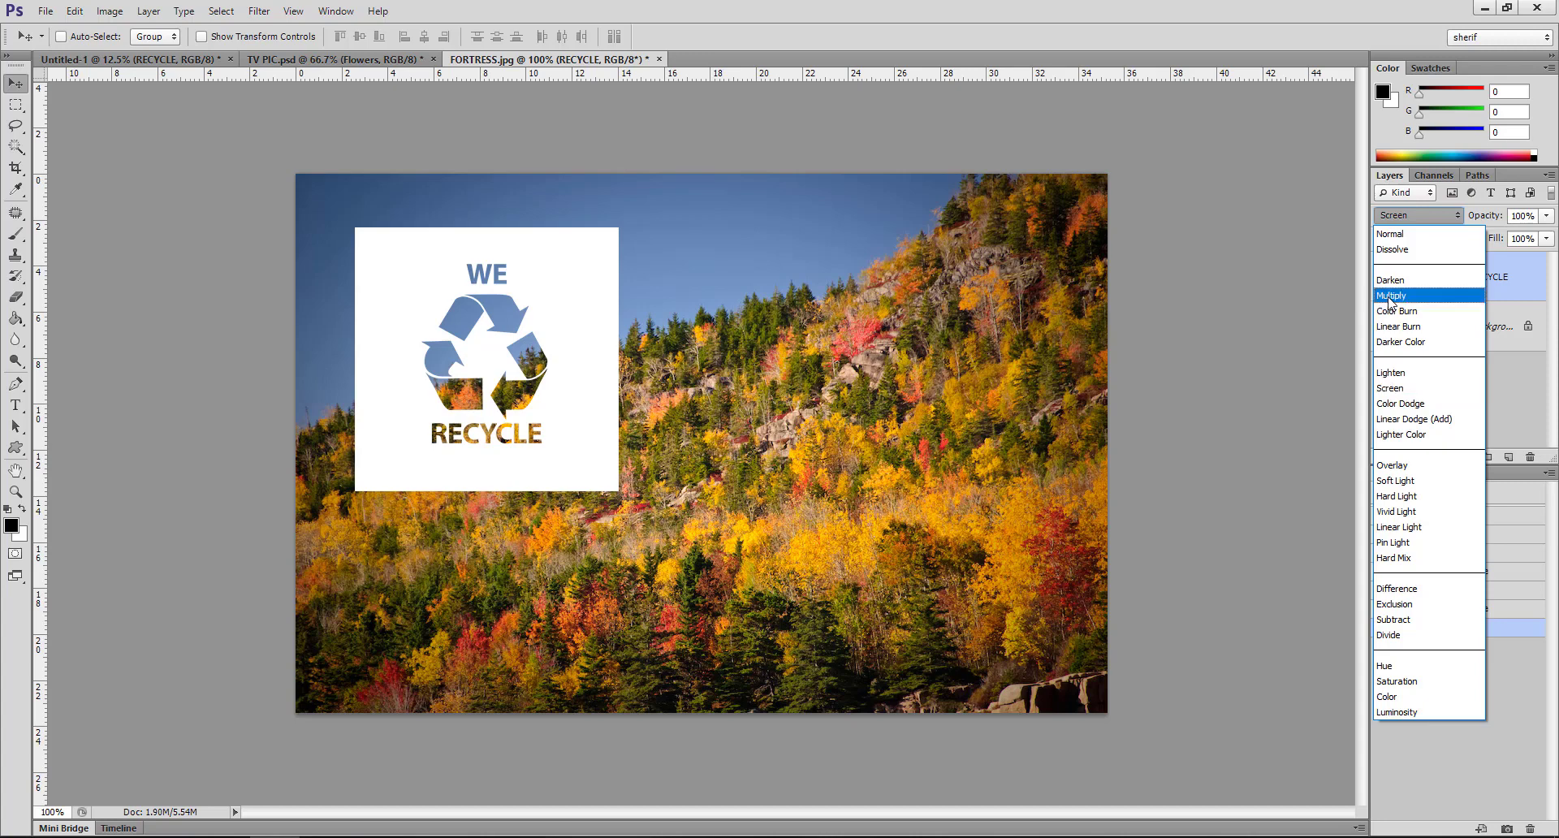
left_click(555, 297)
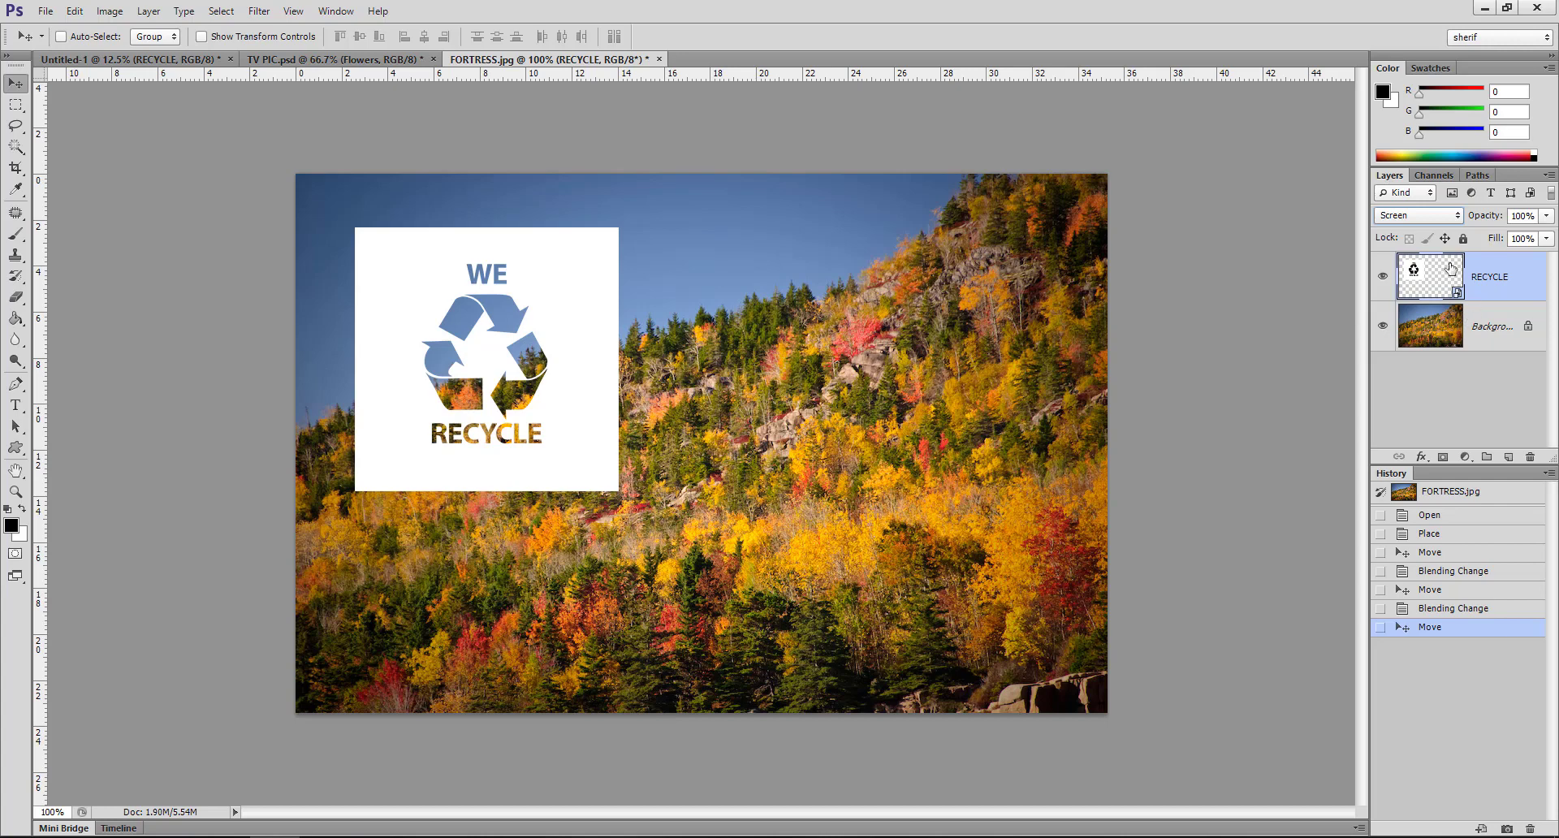
- Switch the logo to Dissolve and scroll down through the following blend modes
left_click(1405, 219)
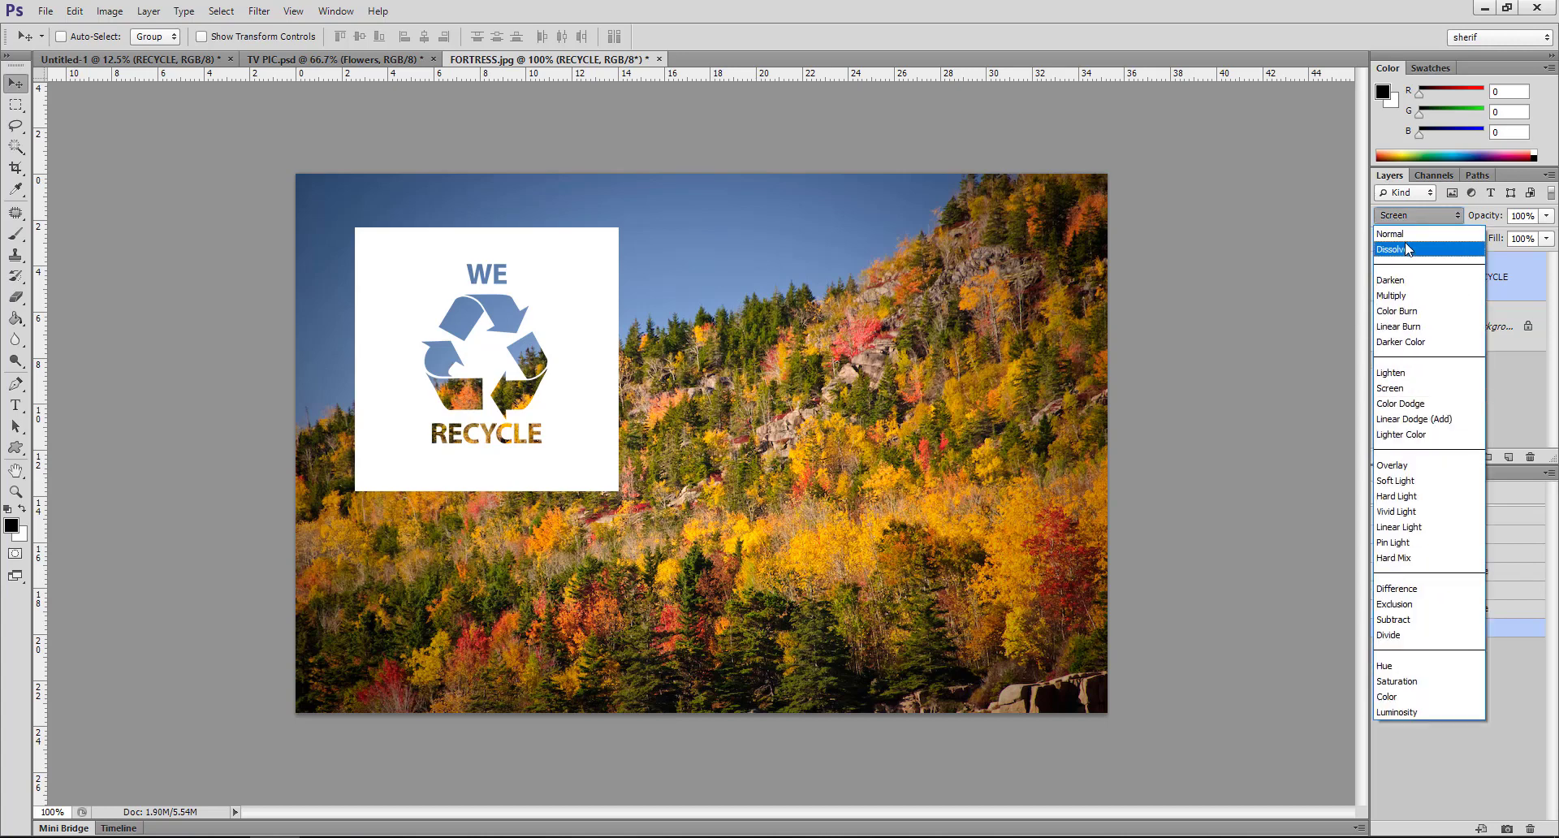
left_click(1407, 249)
scroll(1400, 218, "down", 1)
scroll(1400, 218, "down", 1)
scroll(1399, 218, "down", 1)
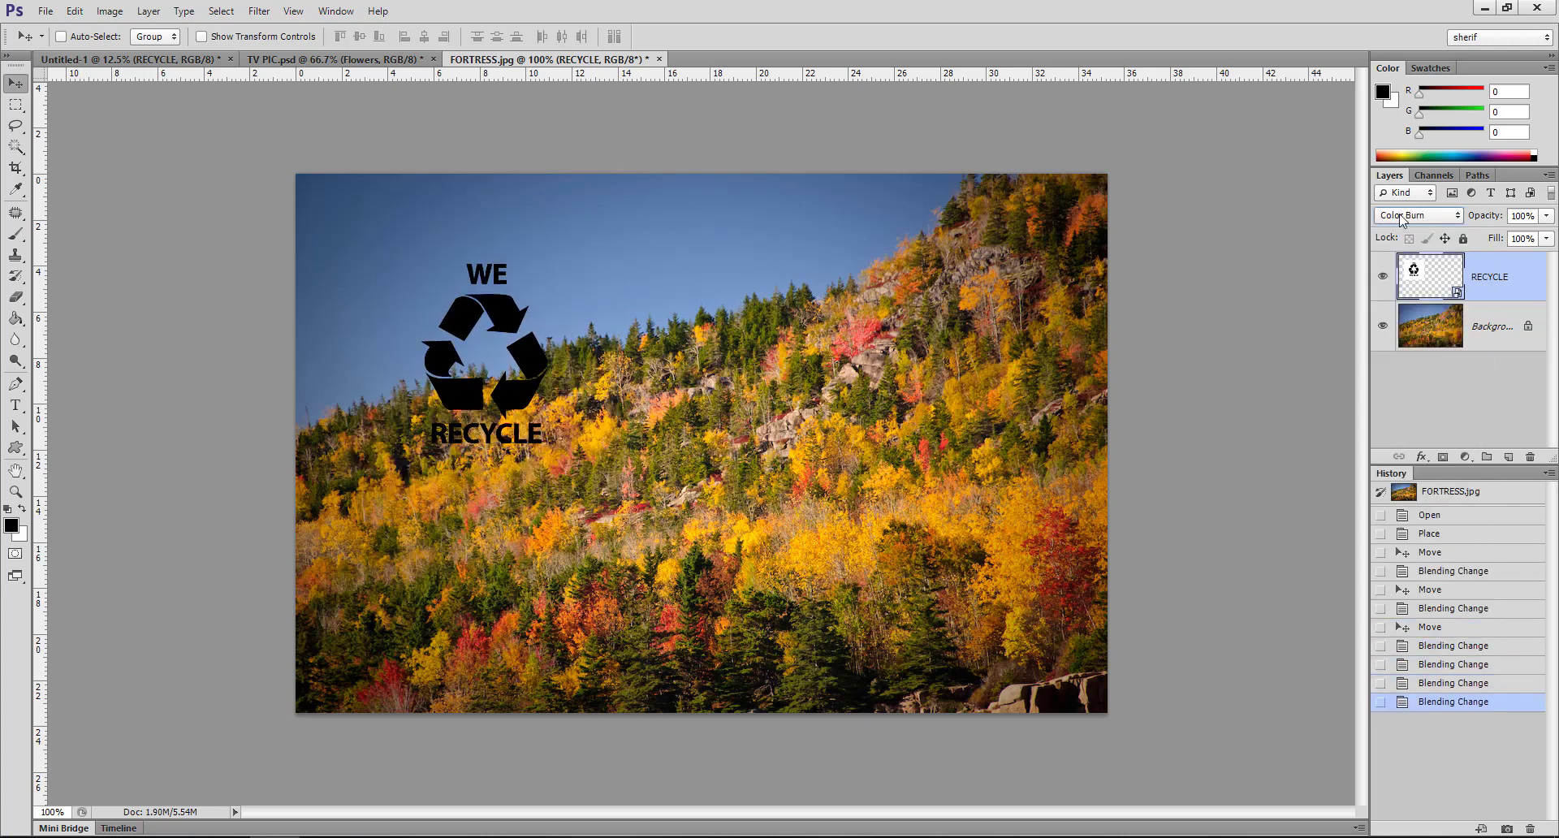
scroll(1399, 217, "down", 1)
scroll(1400, 217, "down", 1)
scroll(1400, 217, "down", 1)
scroll(1400, 218, "down", 1)
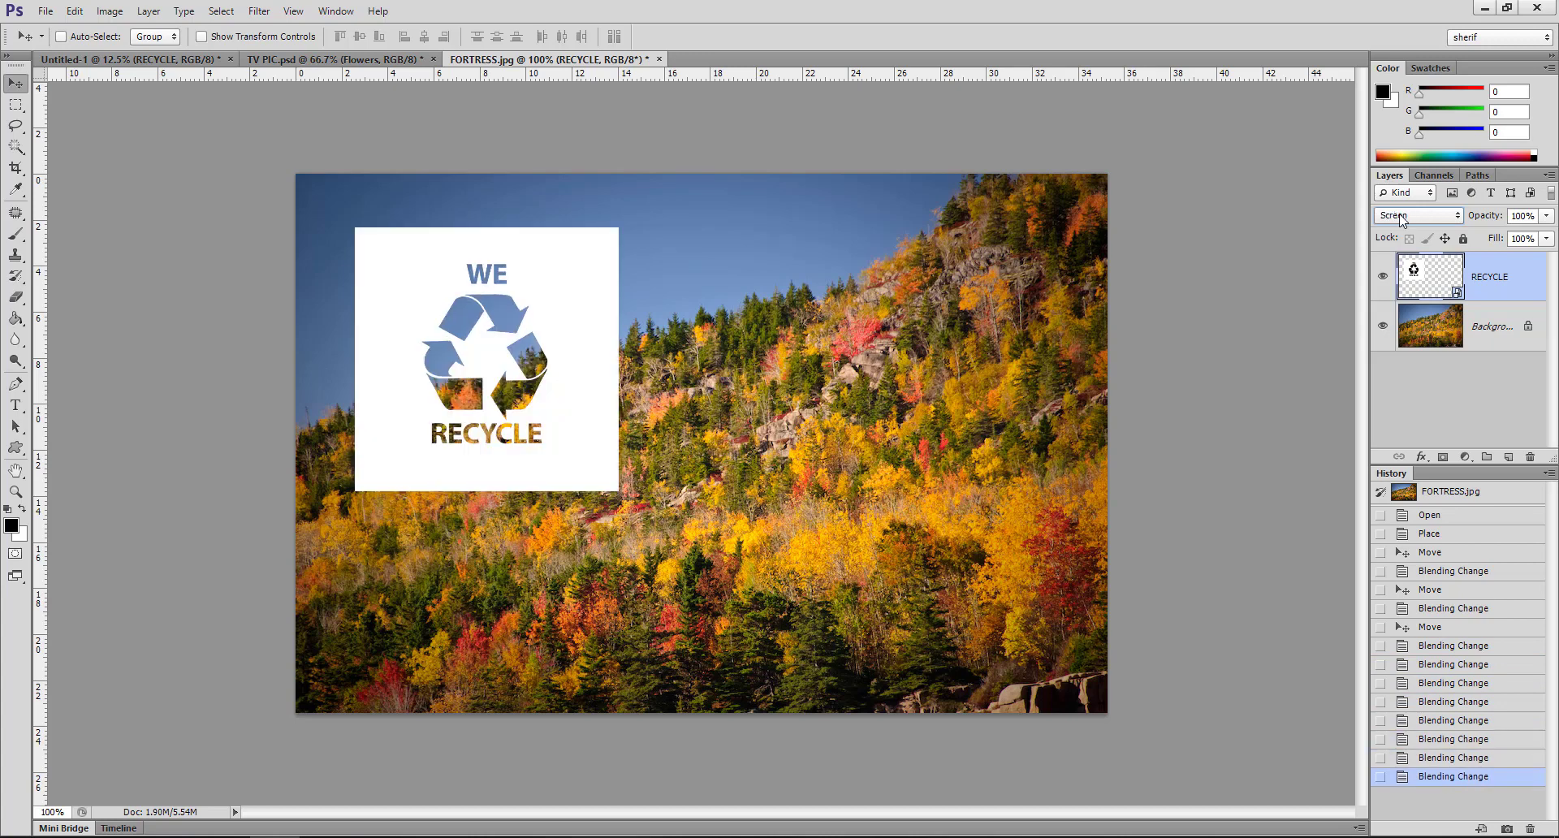
scroll(1400, 217, "down", 1)
scroll(1400, 218, "down", 1)
scroll(1399, 217, "down", 1)
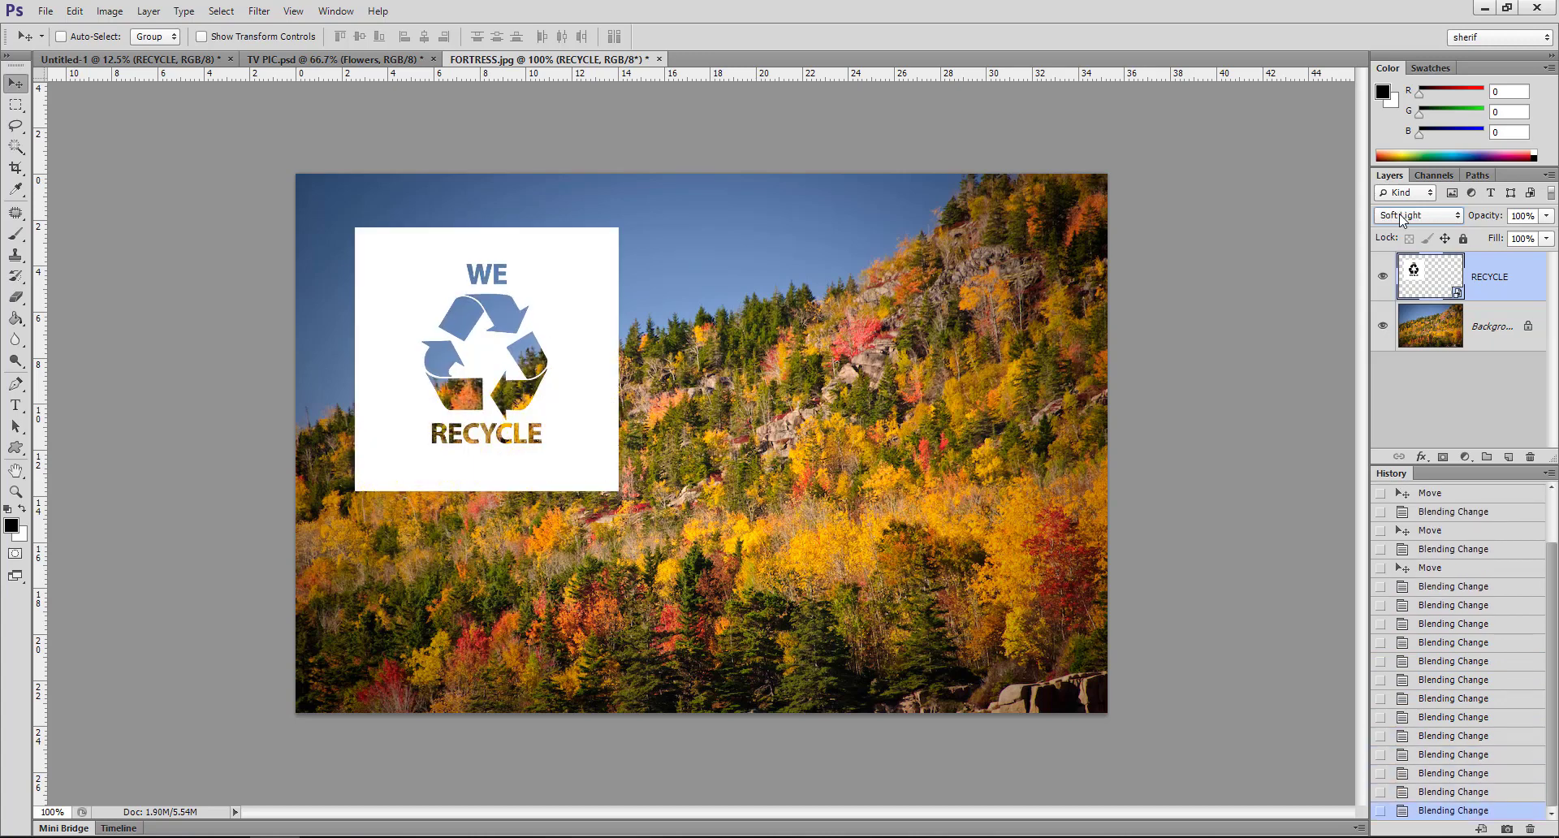
scroll(1400, 218, "down", 3)
scroll(1400, 217, "up", 1)
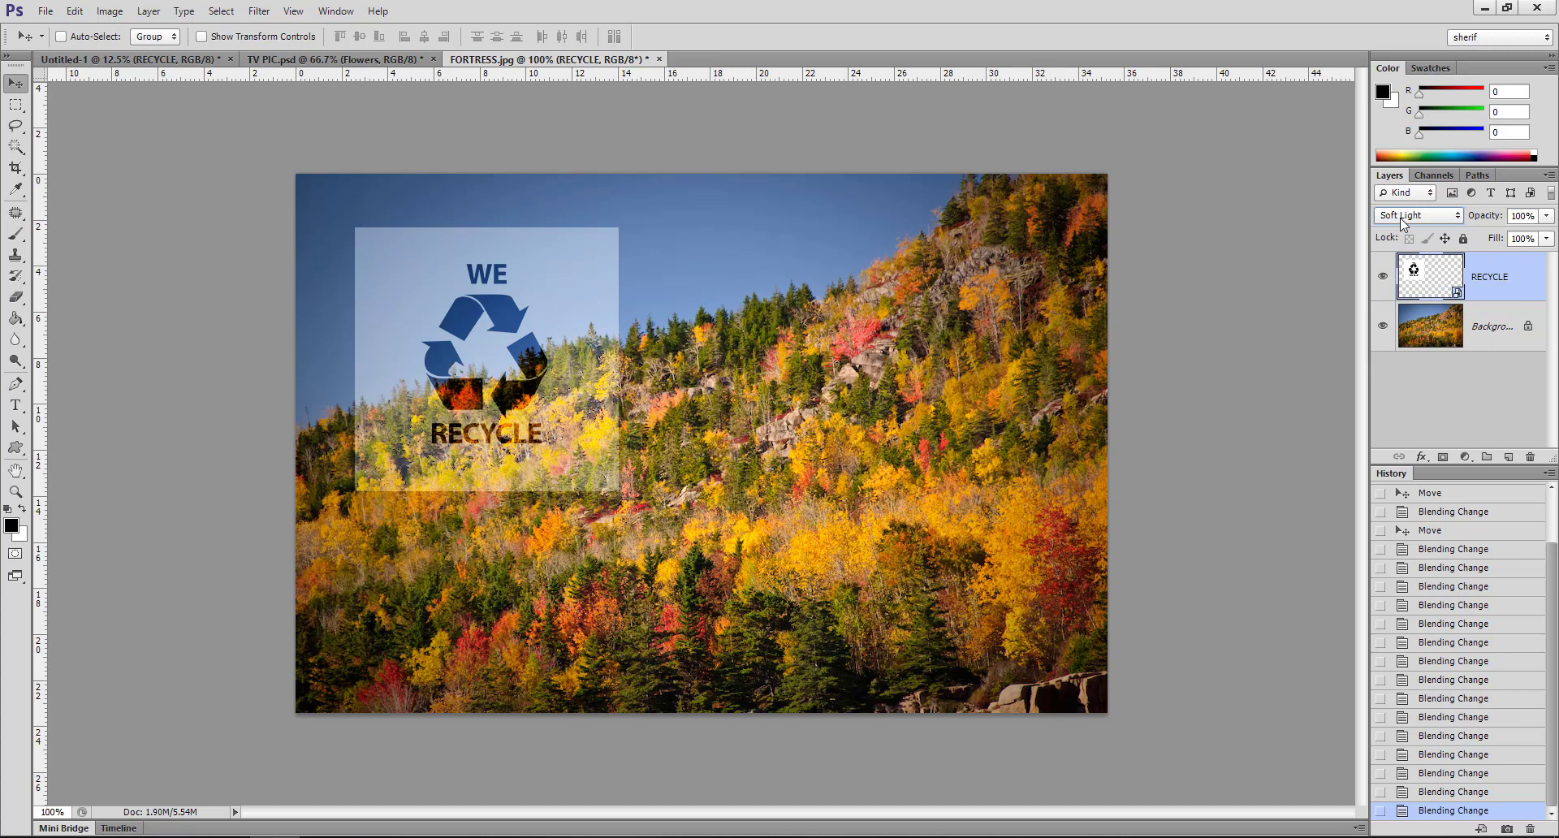
- Keep cycling the blend modes down to Luminosity, settling on Vivid Light
scroll(1402, 222, "down", 2)
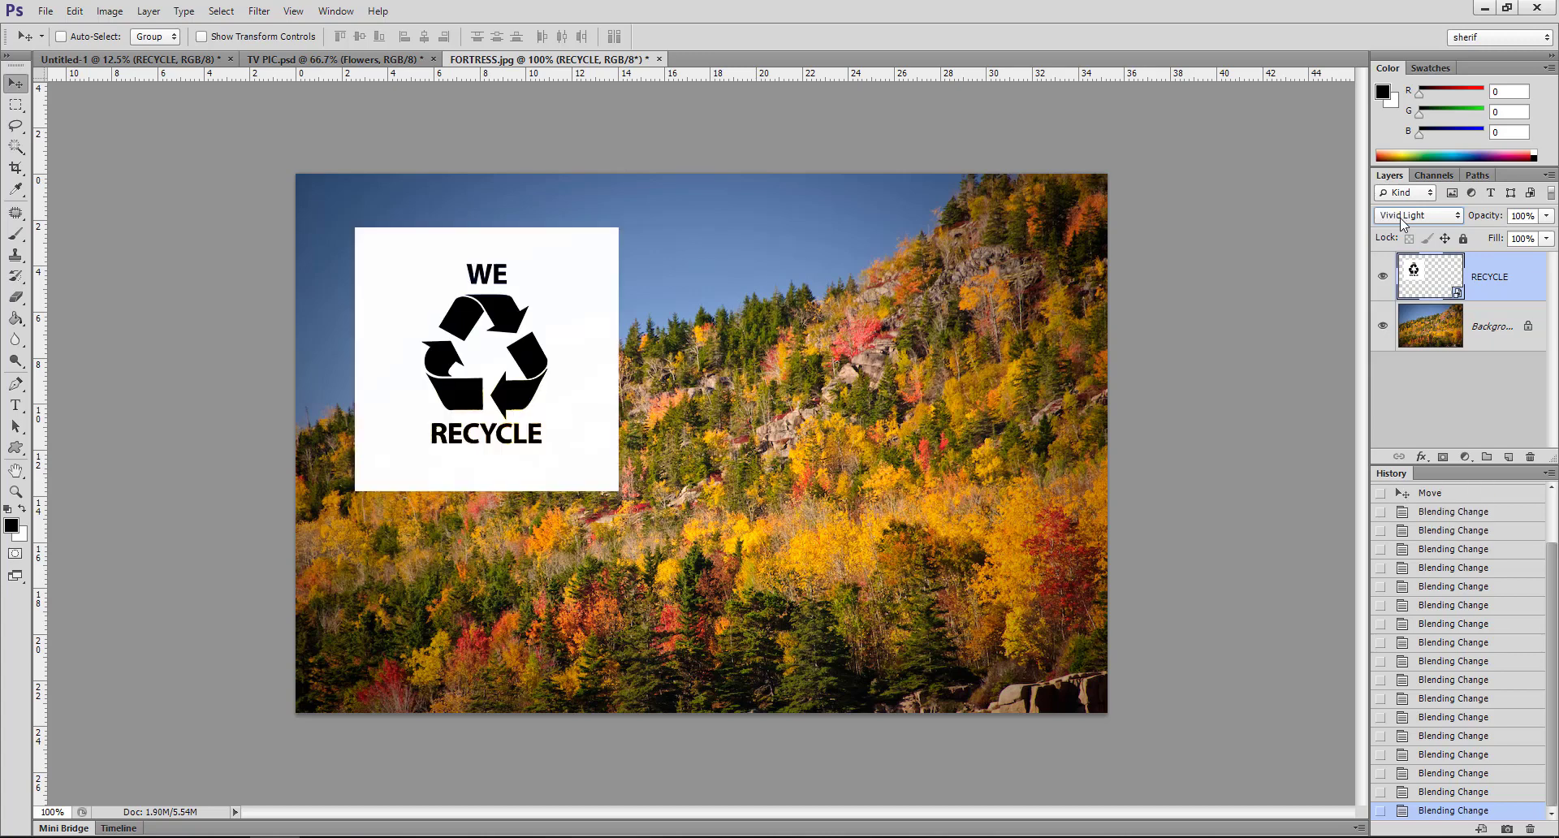
scroll(1401, 222, "down", 1)
scroll(1402, 223, "down", 1)
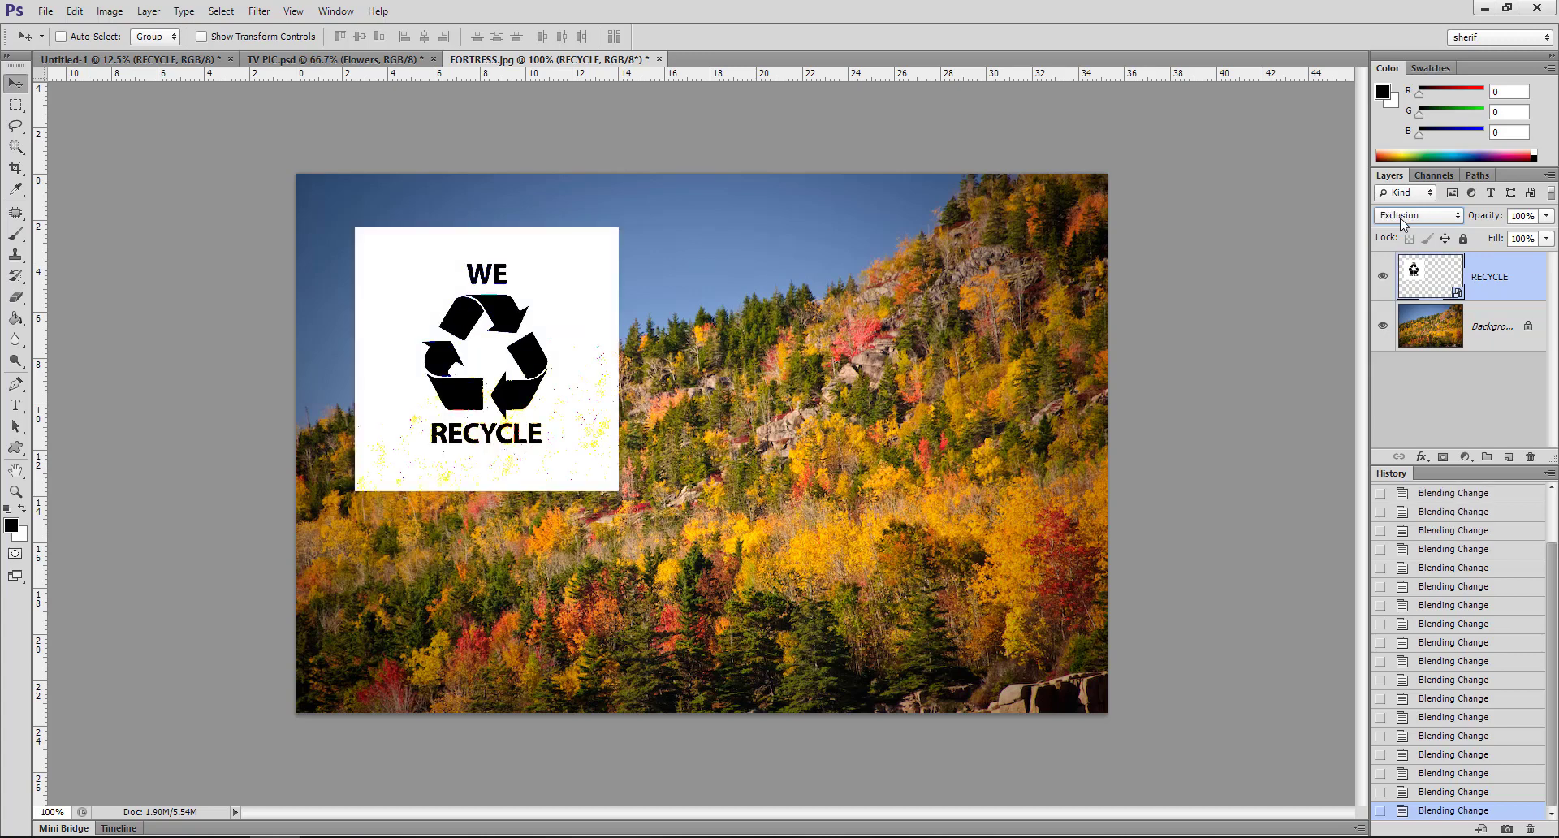
scroll(1403, 224, "down", 1)
scroll(1403, 224, "down", 1)
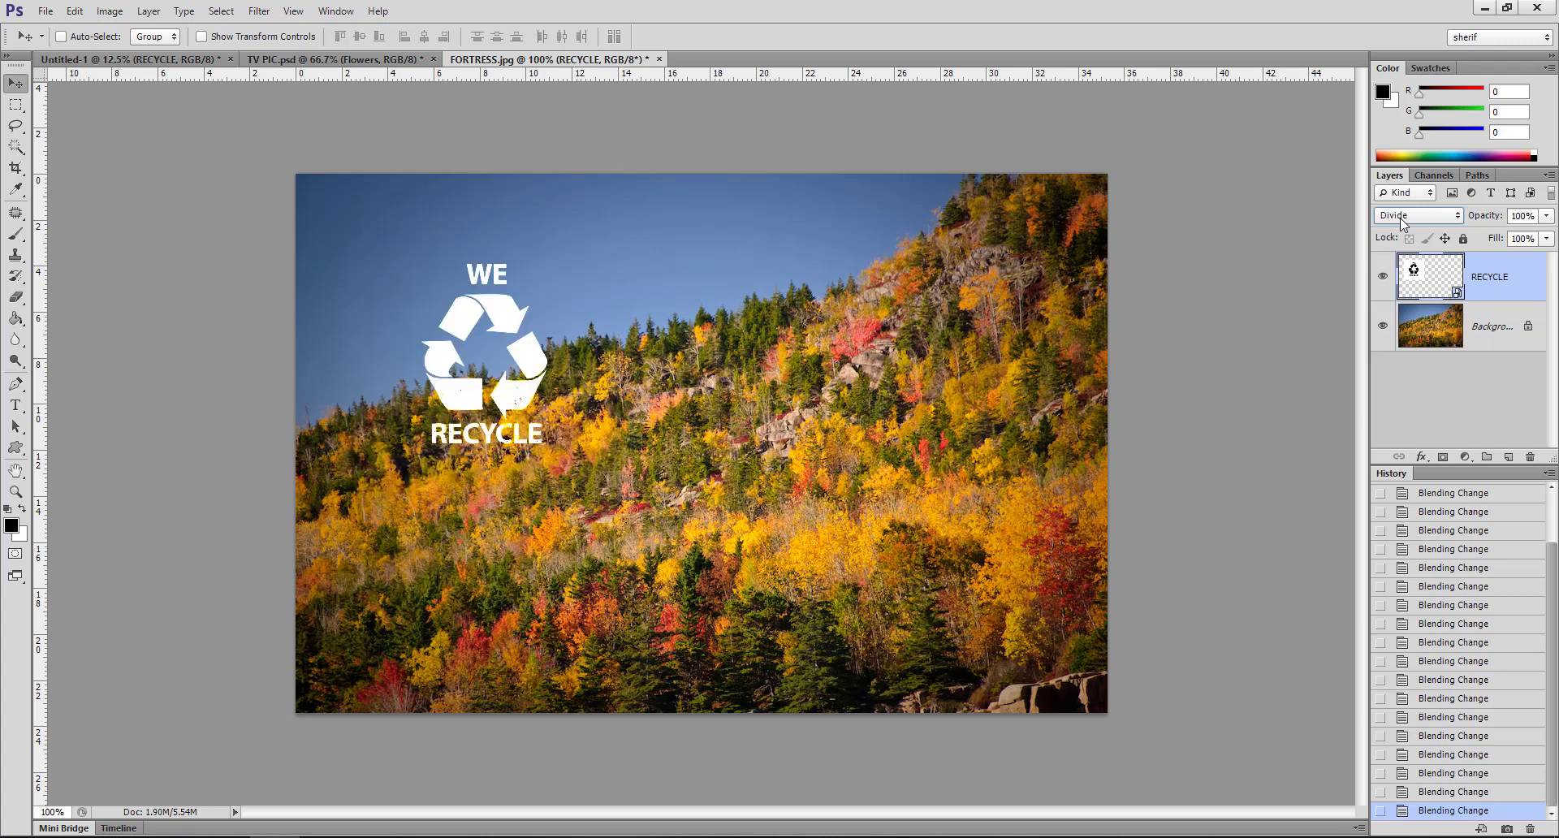
scroll(1403, 224, "down", 1)
scroll(1403, 224, "up", 1)
scroll(1418, 226, "down", 1)
scroll(1419, 226, "down", 1)
scroll(1418, 225, "down", 1)
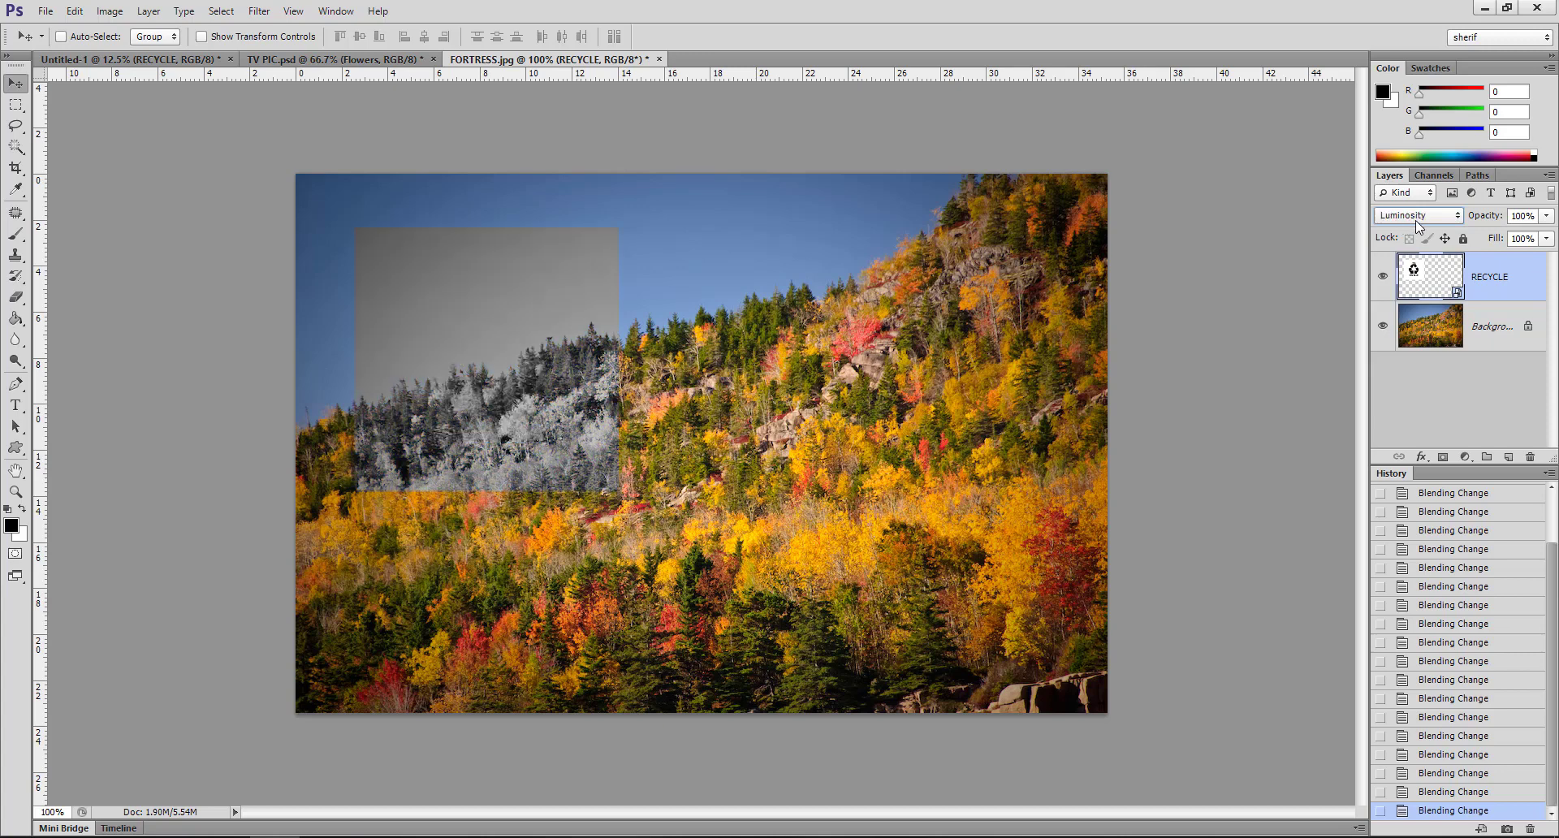
scroll(1418, 226, "down", 1)
scroll(1419, 225, "up", 3)
scroll(1419, 226, "up", 4)
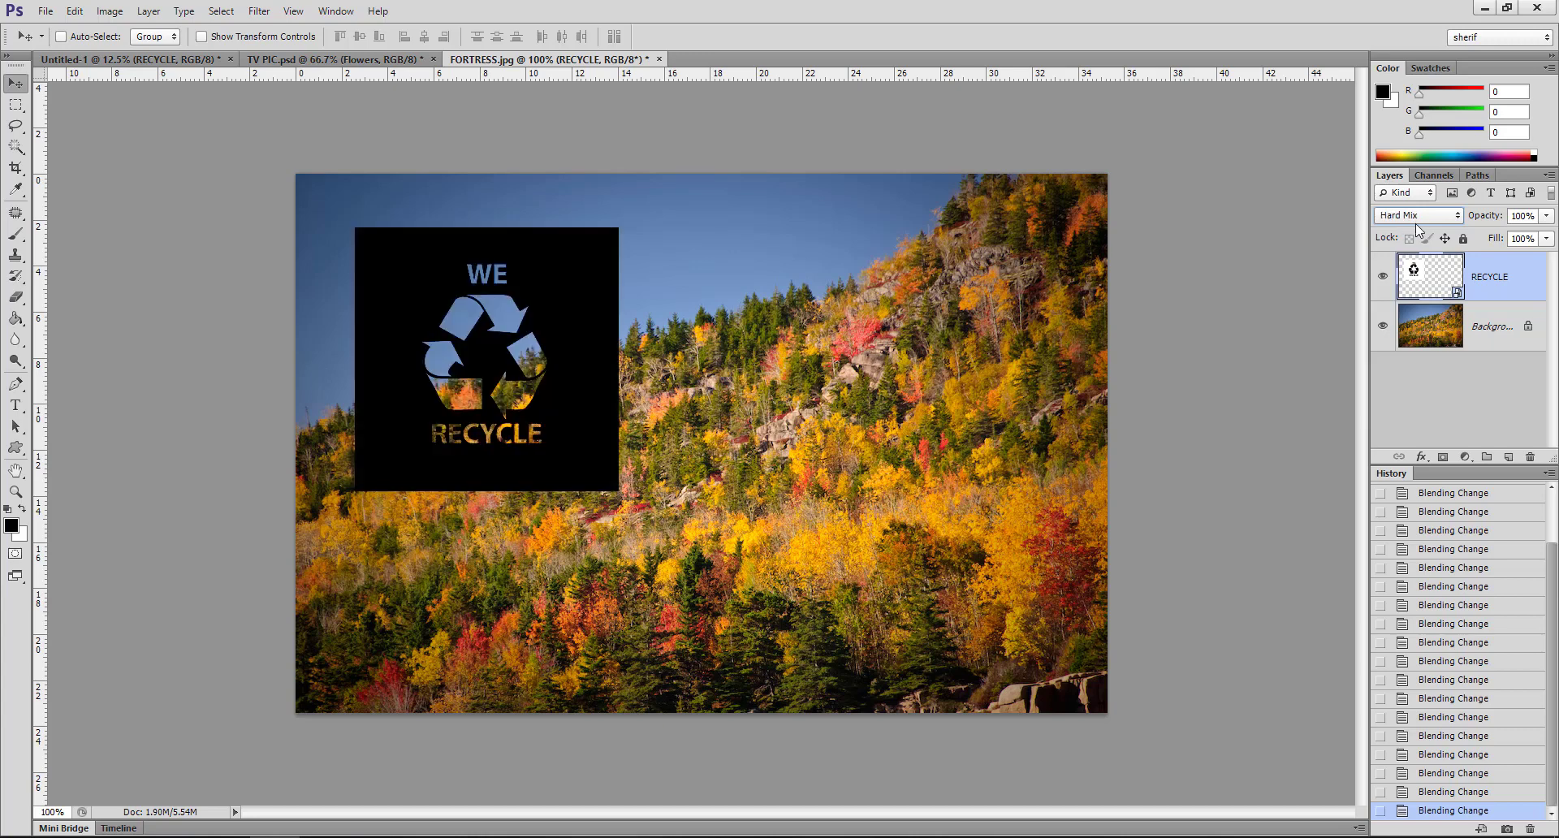
scroll(1418, 226, "up", 4)
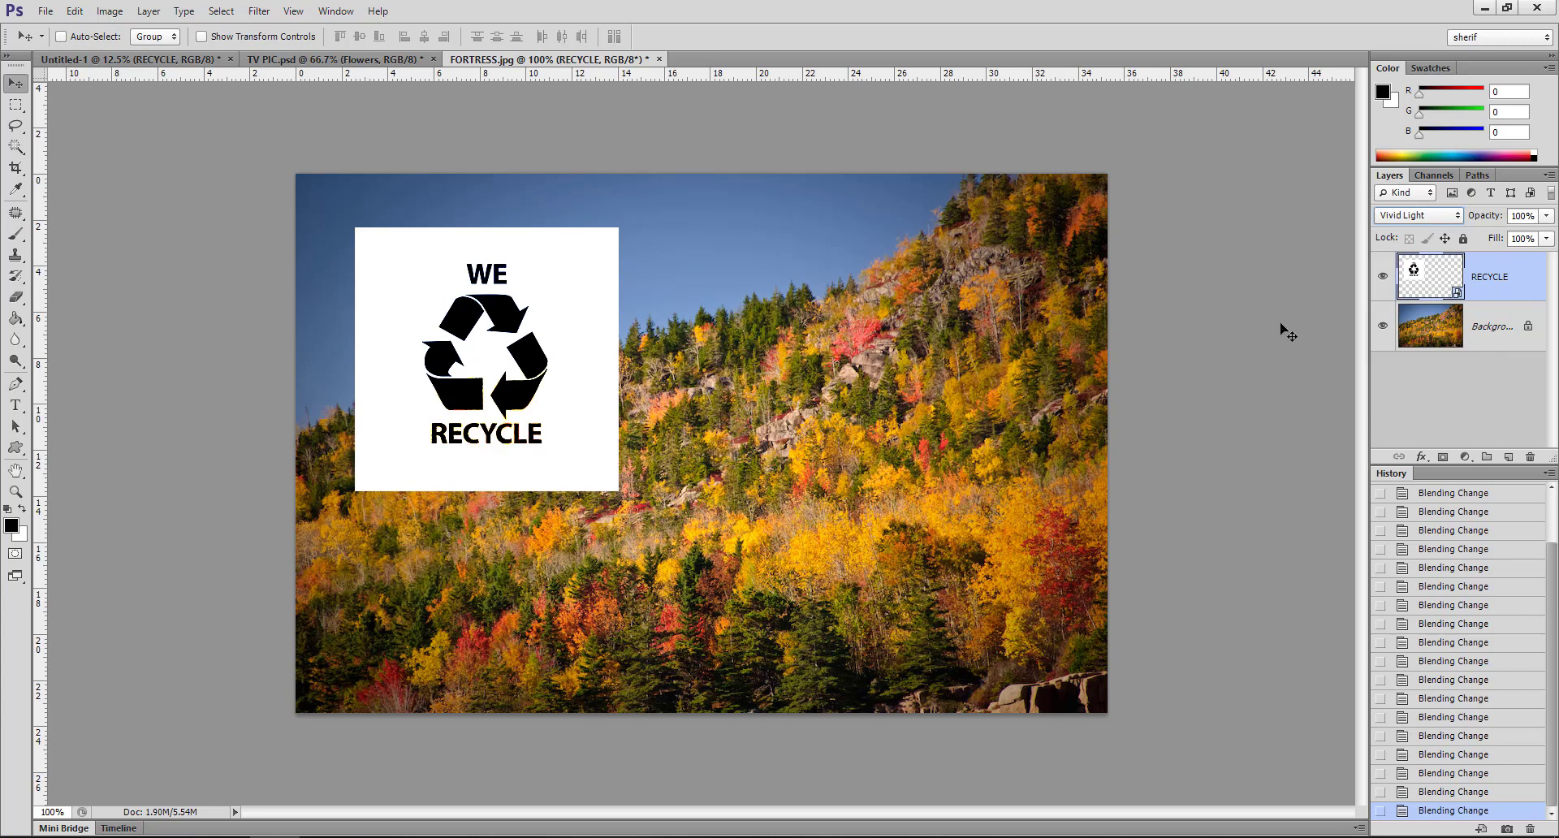
- Nudge the Vivid Light logo slightly up-right, leaving the blend mode unchanged
left_click_drag(556, 286, 567, 280)
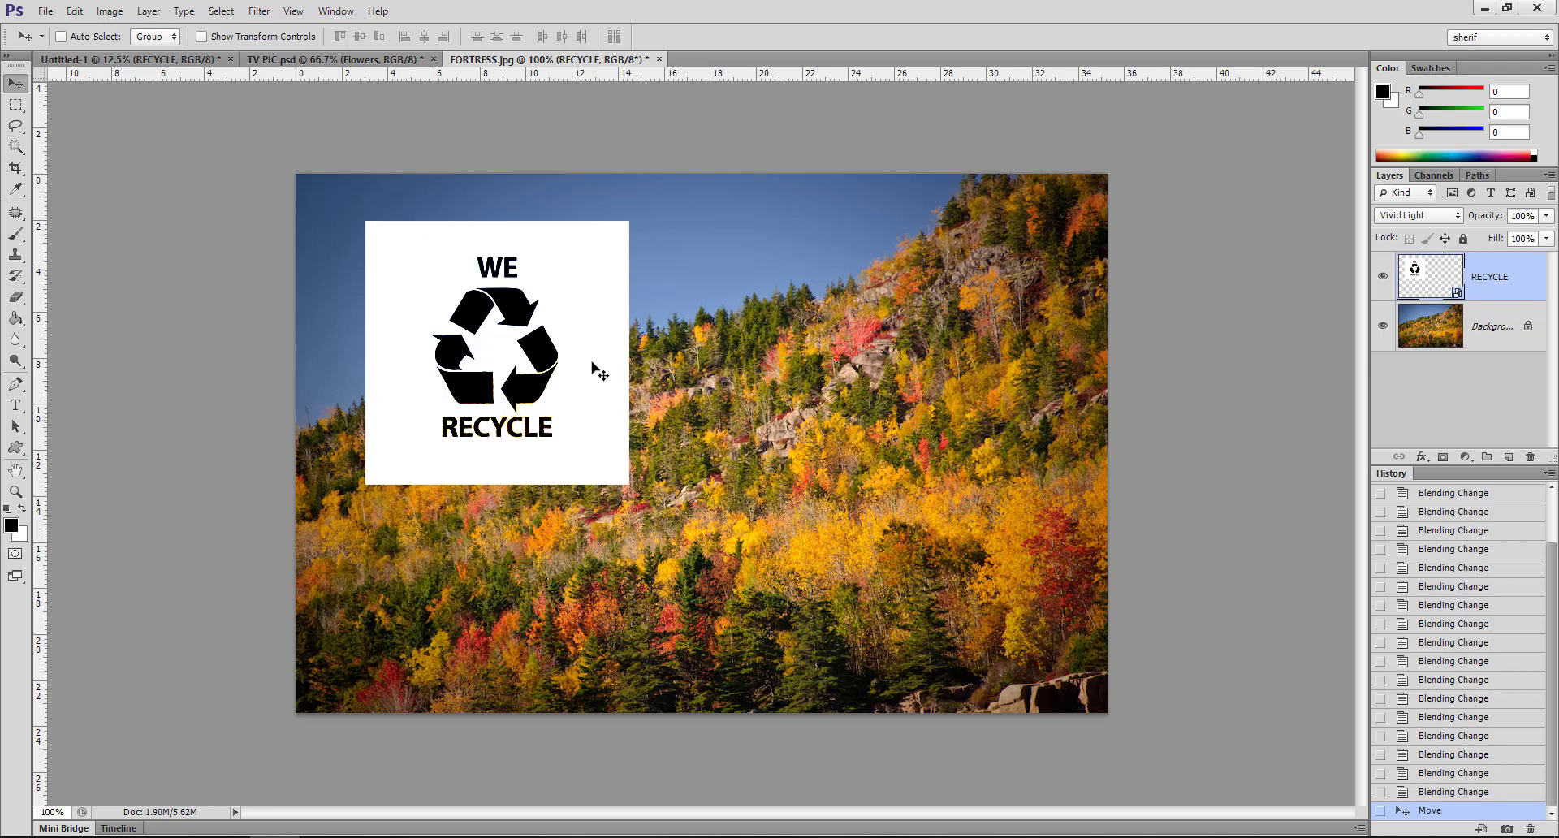
left_click(1407, 216)
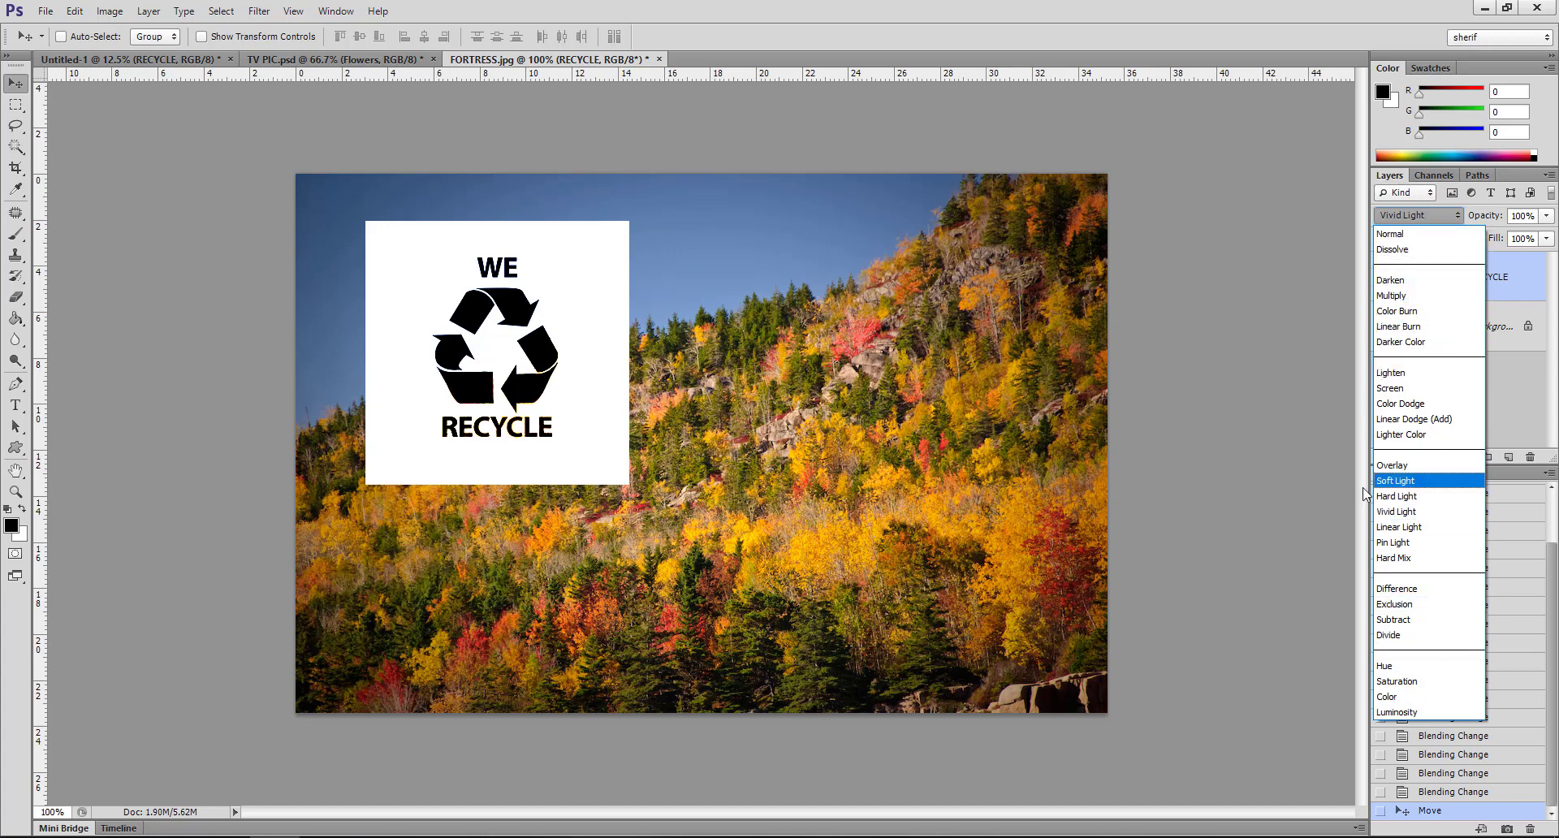
left_click(659, 314)
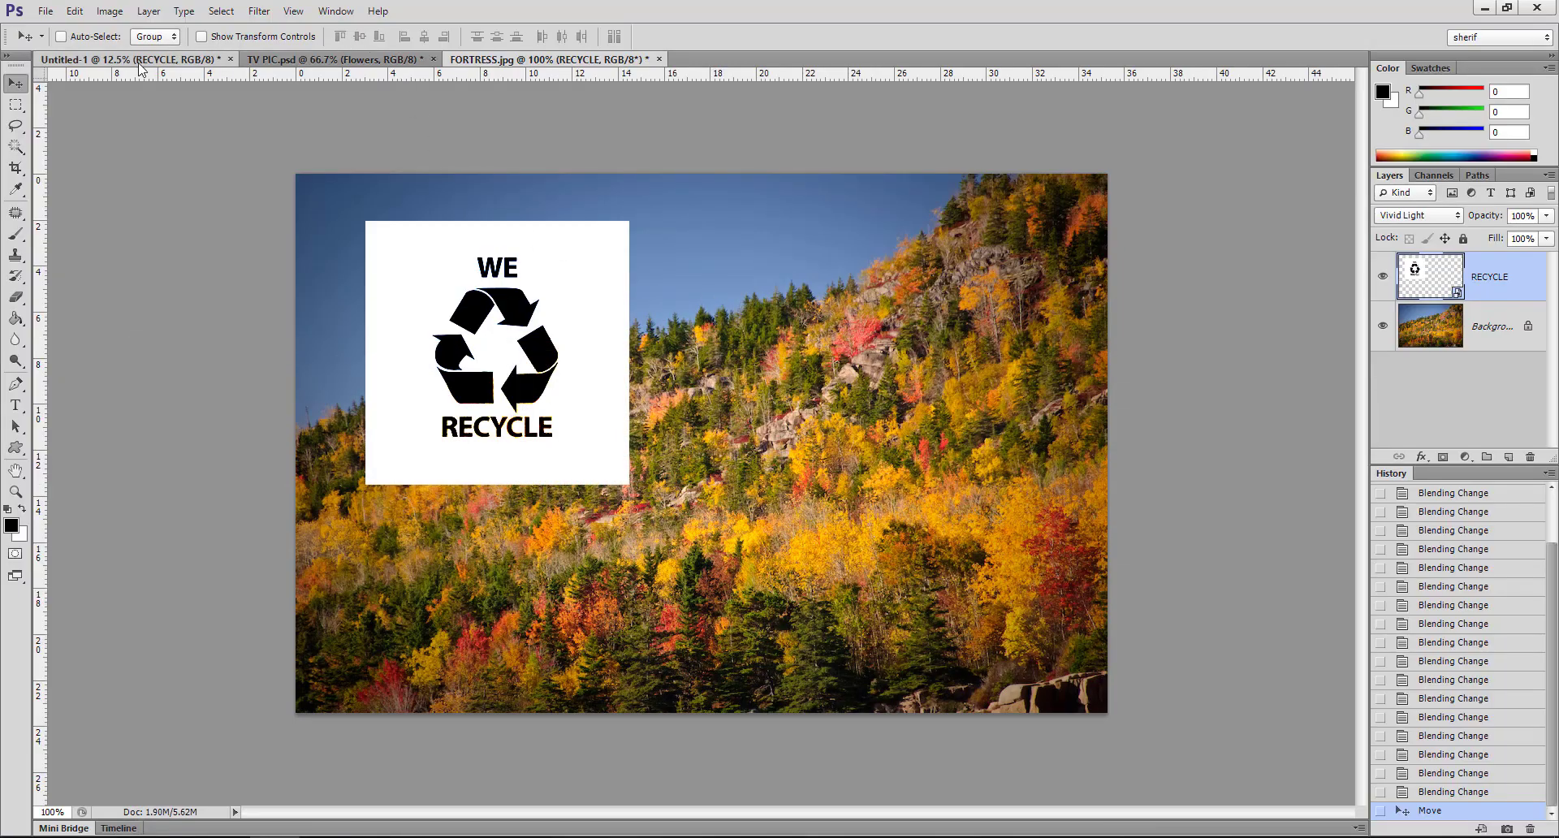
- Close FORTRESS.jpg without saving changes
left_click(152, 64)
left_click(653, 62)
left_click(659, 60)
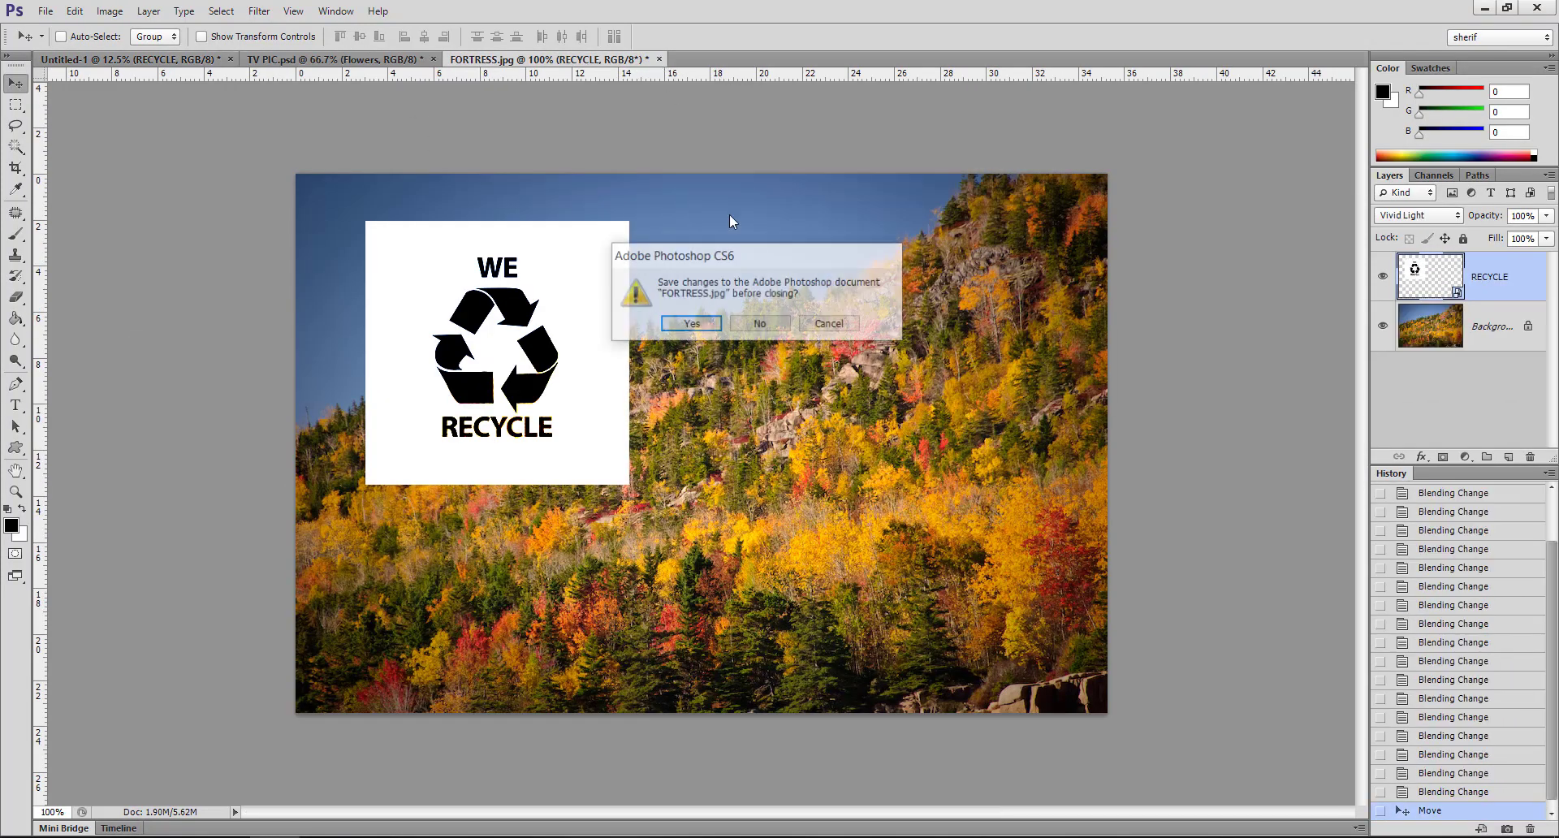
left_click(760, 320)
- Close TV PIC.psd without saving and delete the RECYCLE layer from Untitled-1
left_click(410, 60)
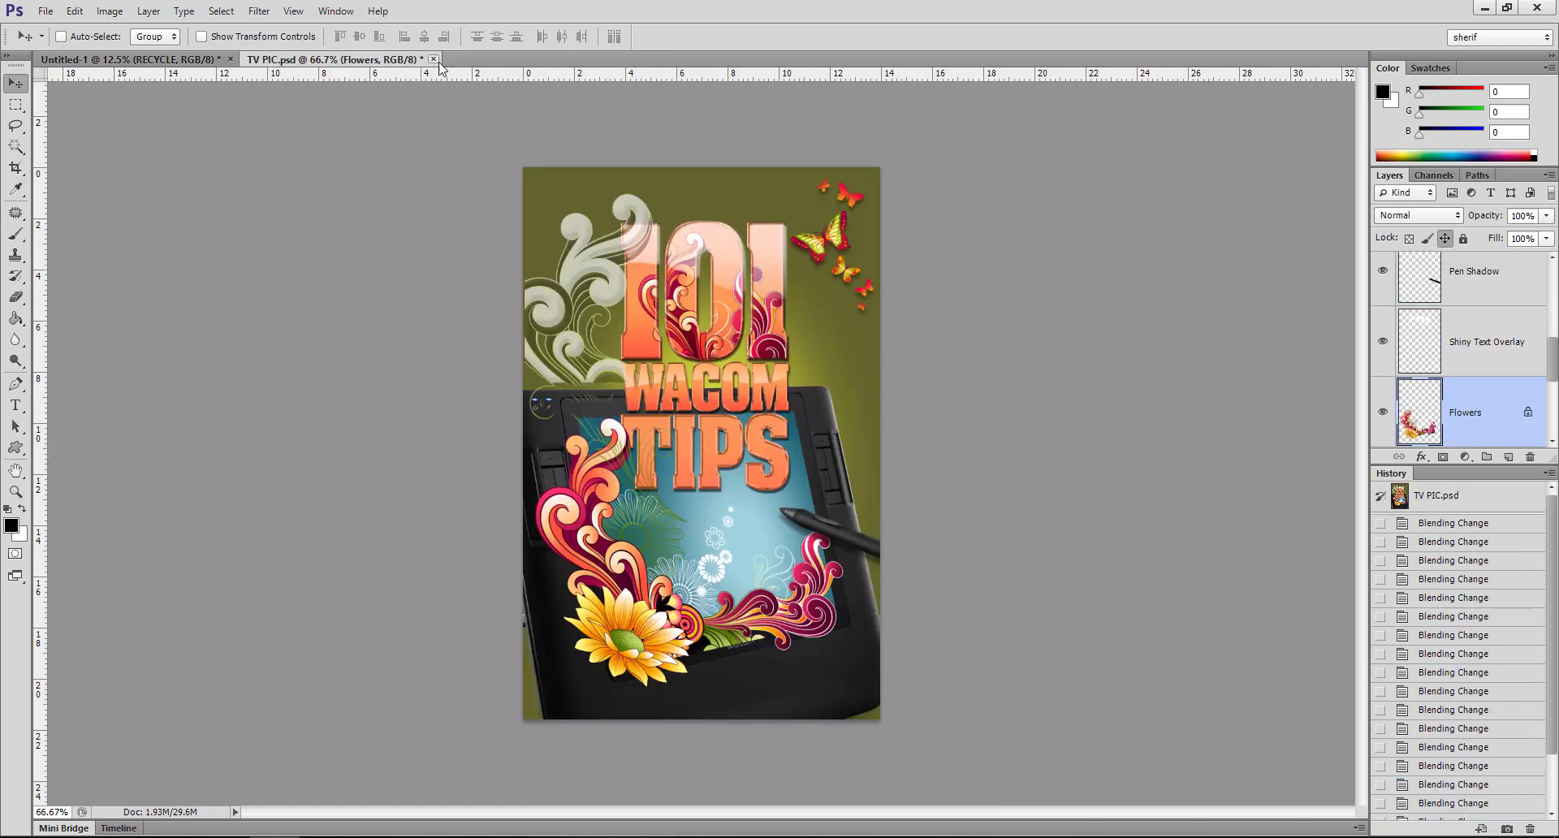
left_click(434, 59)
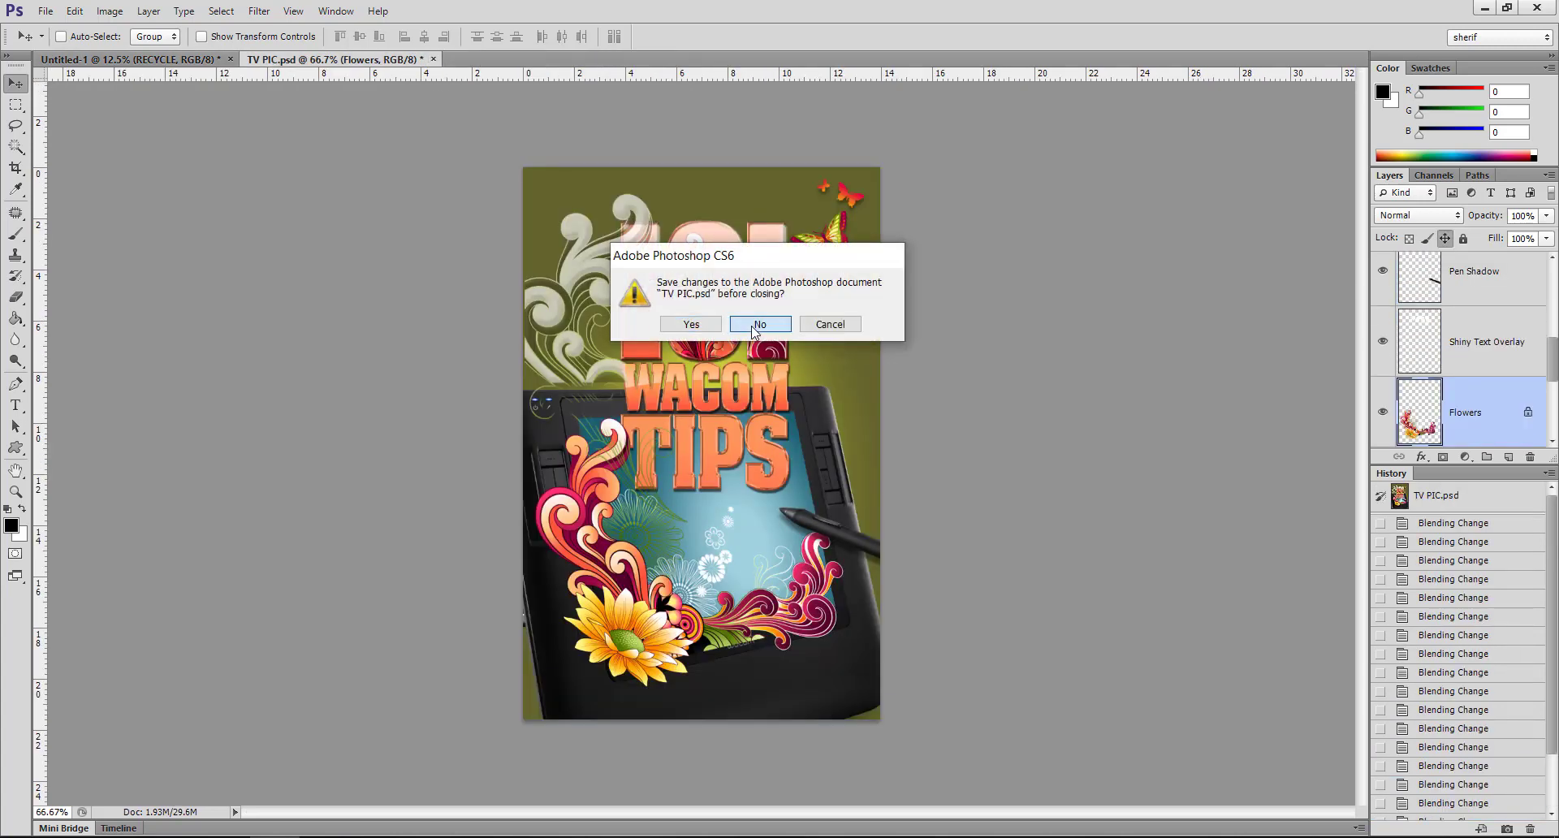
left_click(759, 324)
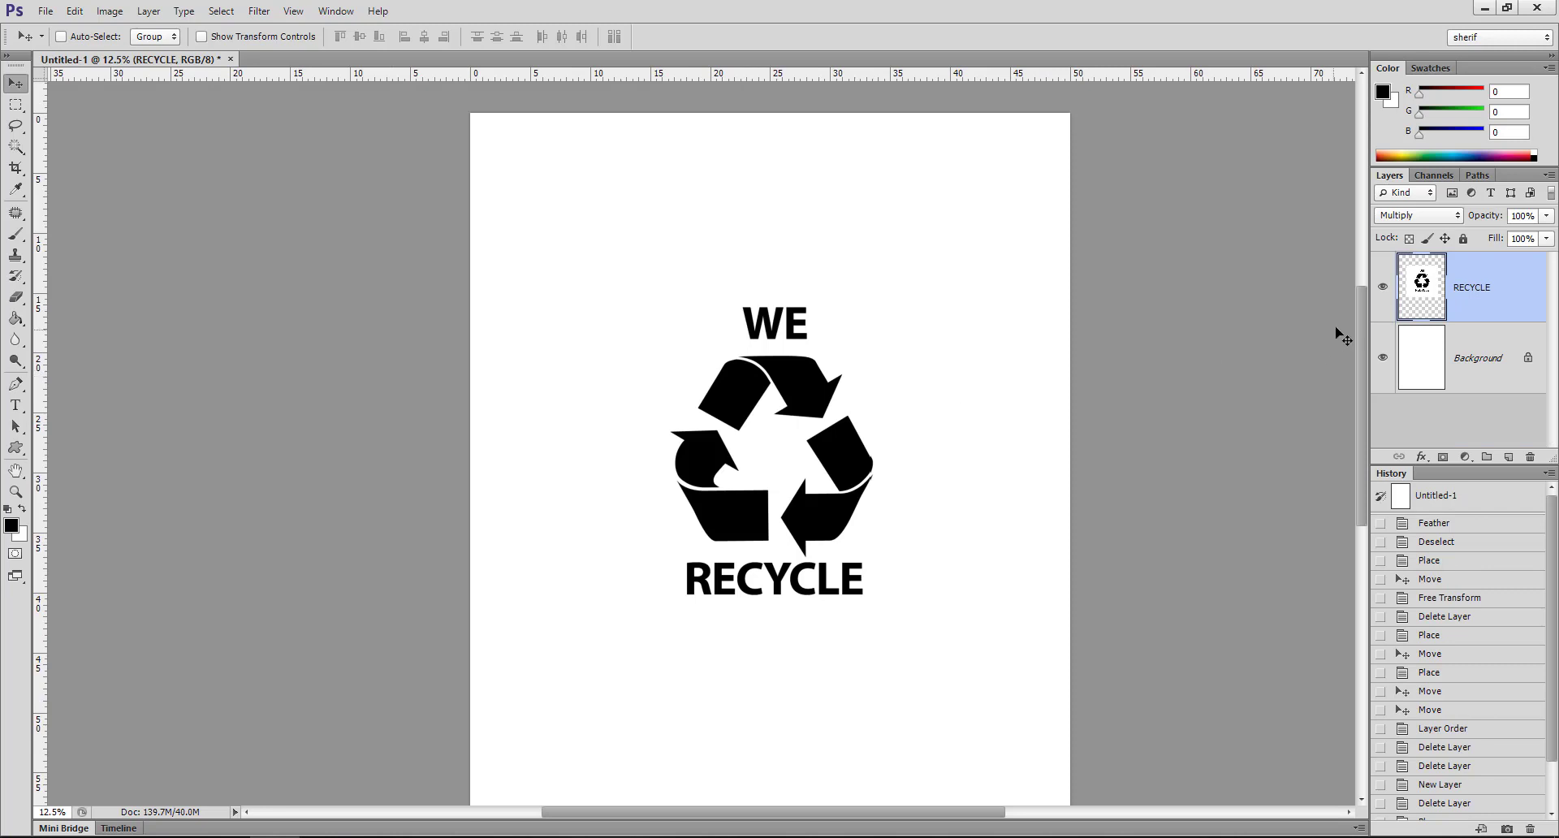
key("Delete")
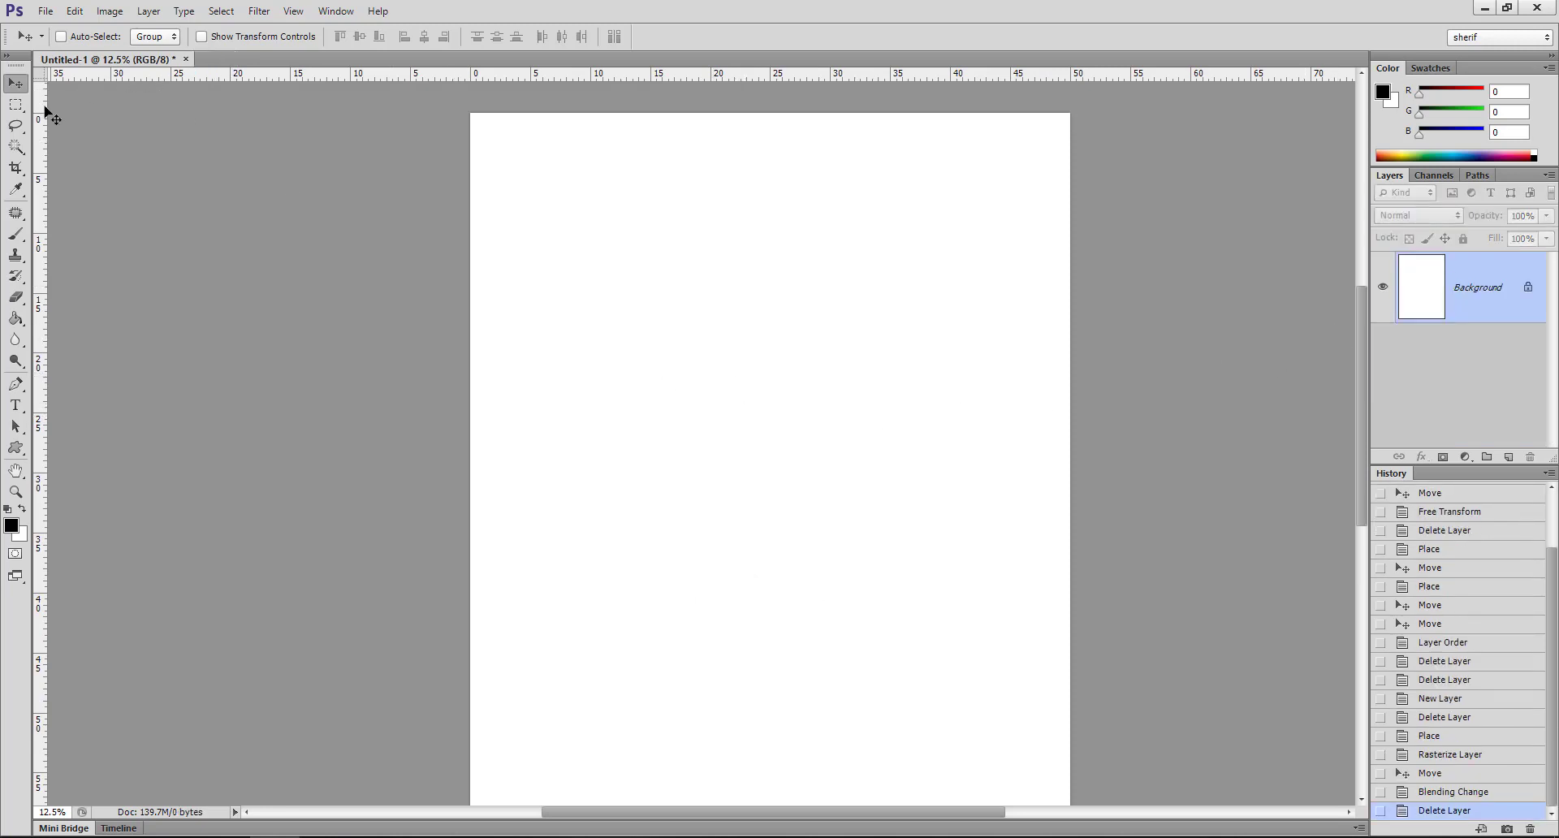
- Draw a first rectangular selection on the page, zoom out, then undo the feathered selection
left_click(16, 106)
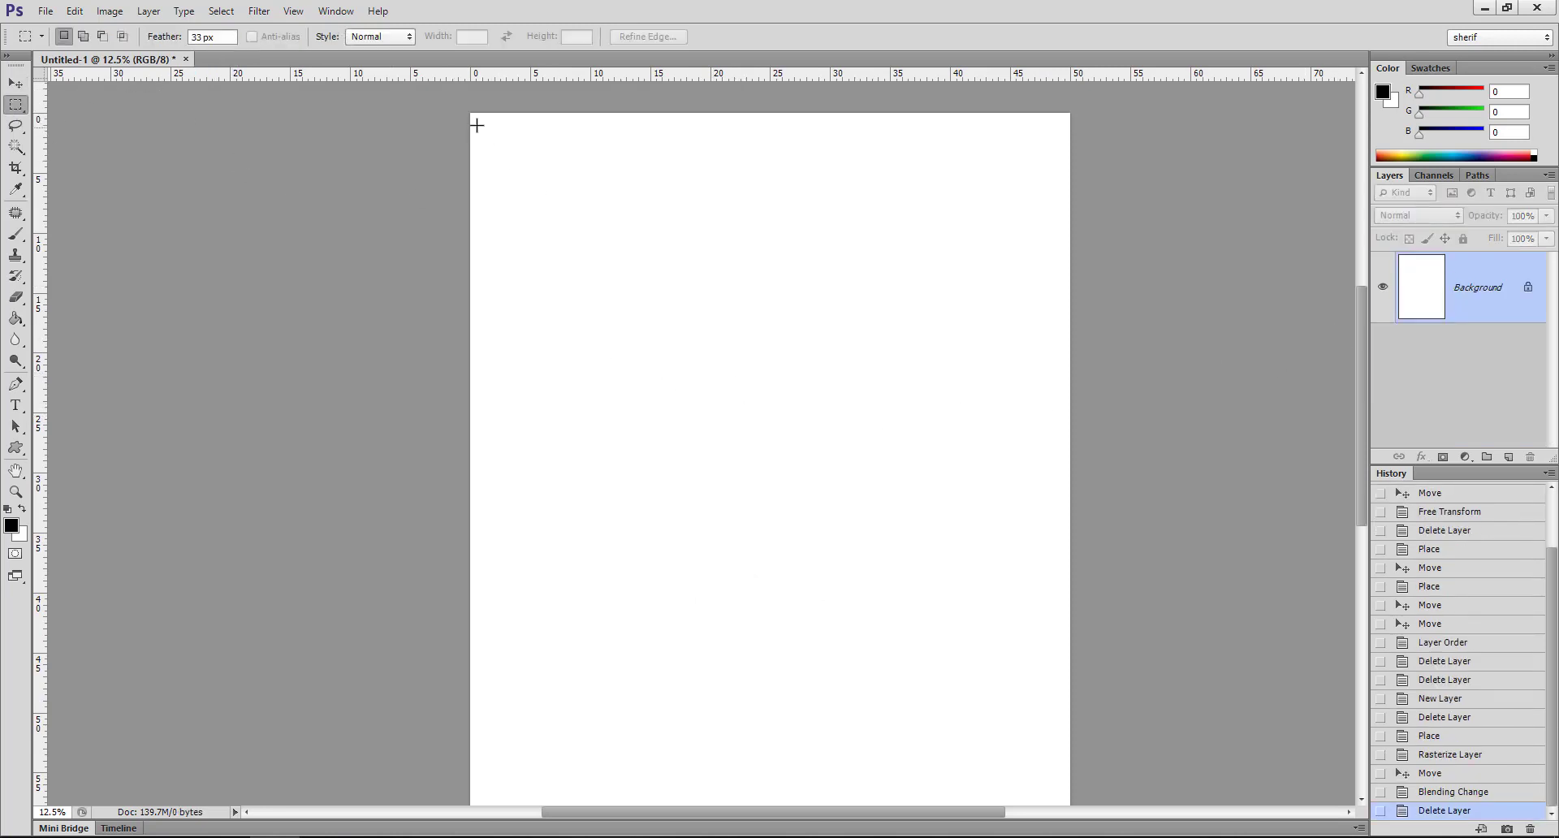
left_click_drag(479, 121, 1045, 514)
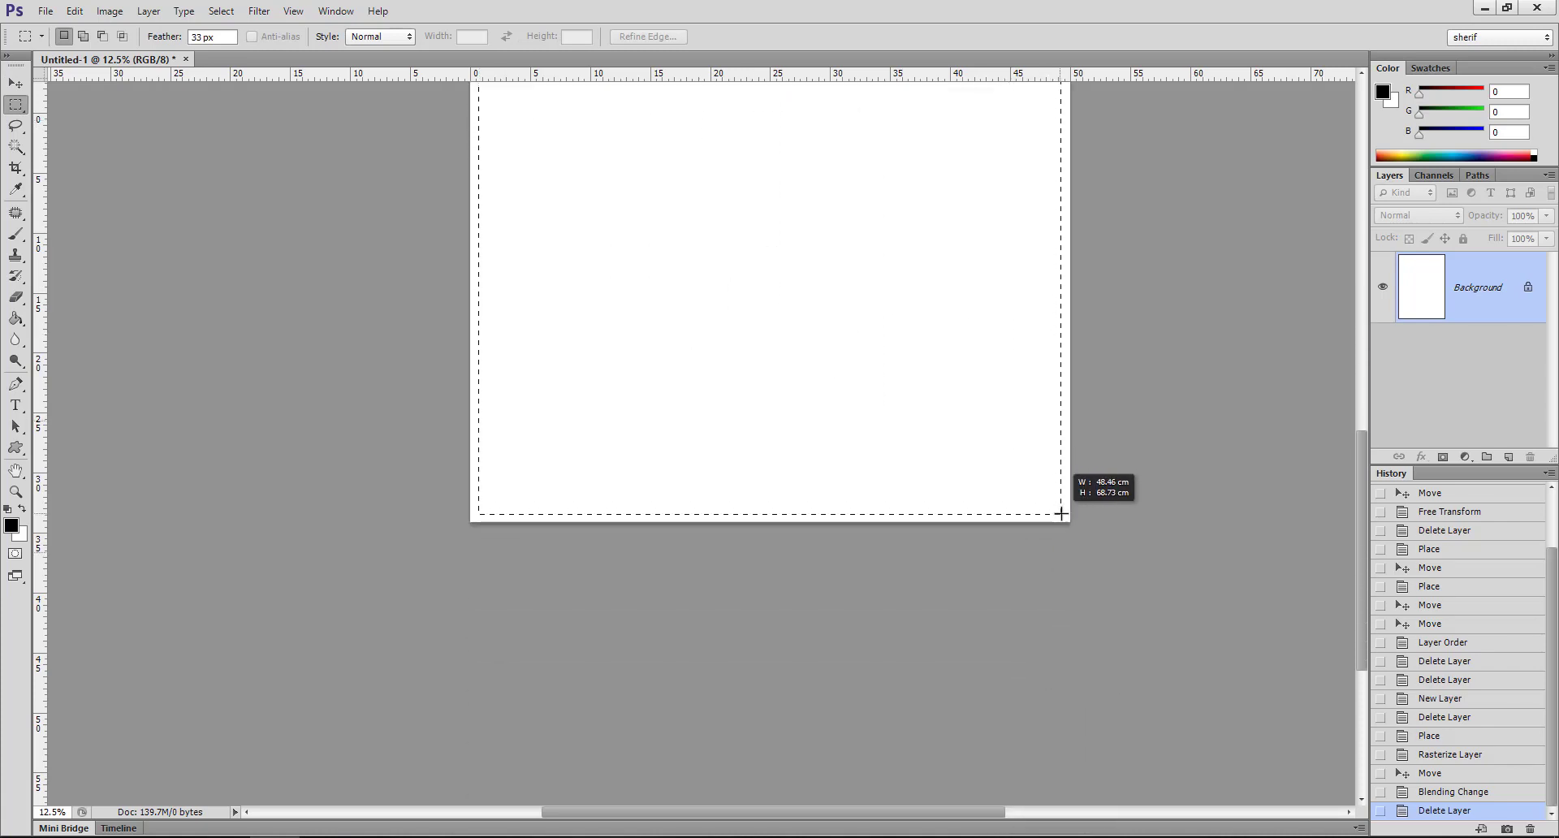
left_click_drag(1045, 514, 1062, 514)
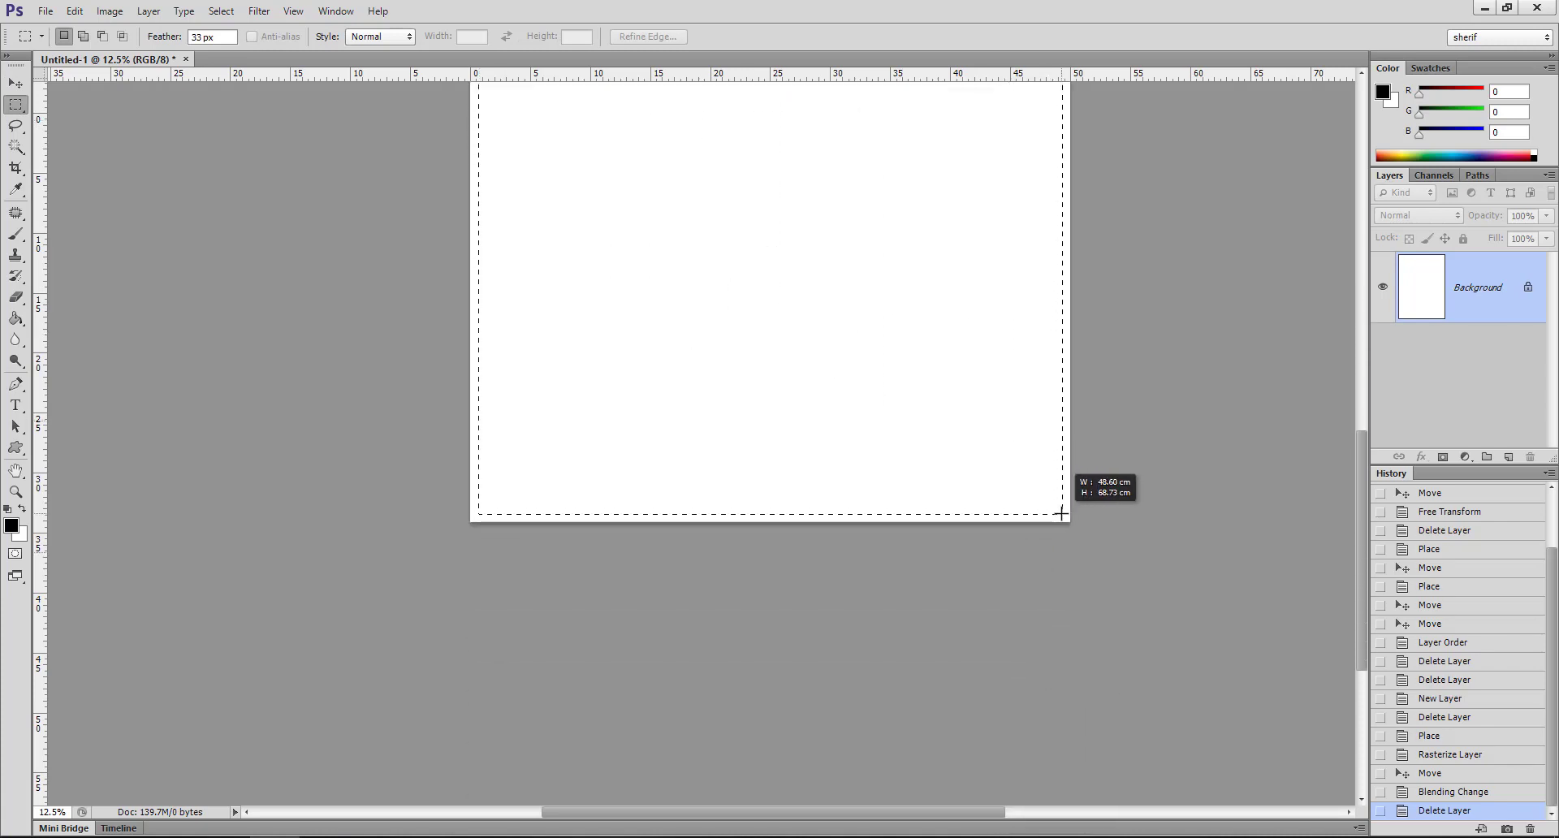
left_click(10, 492)
left_click(726, 497, "alt")
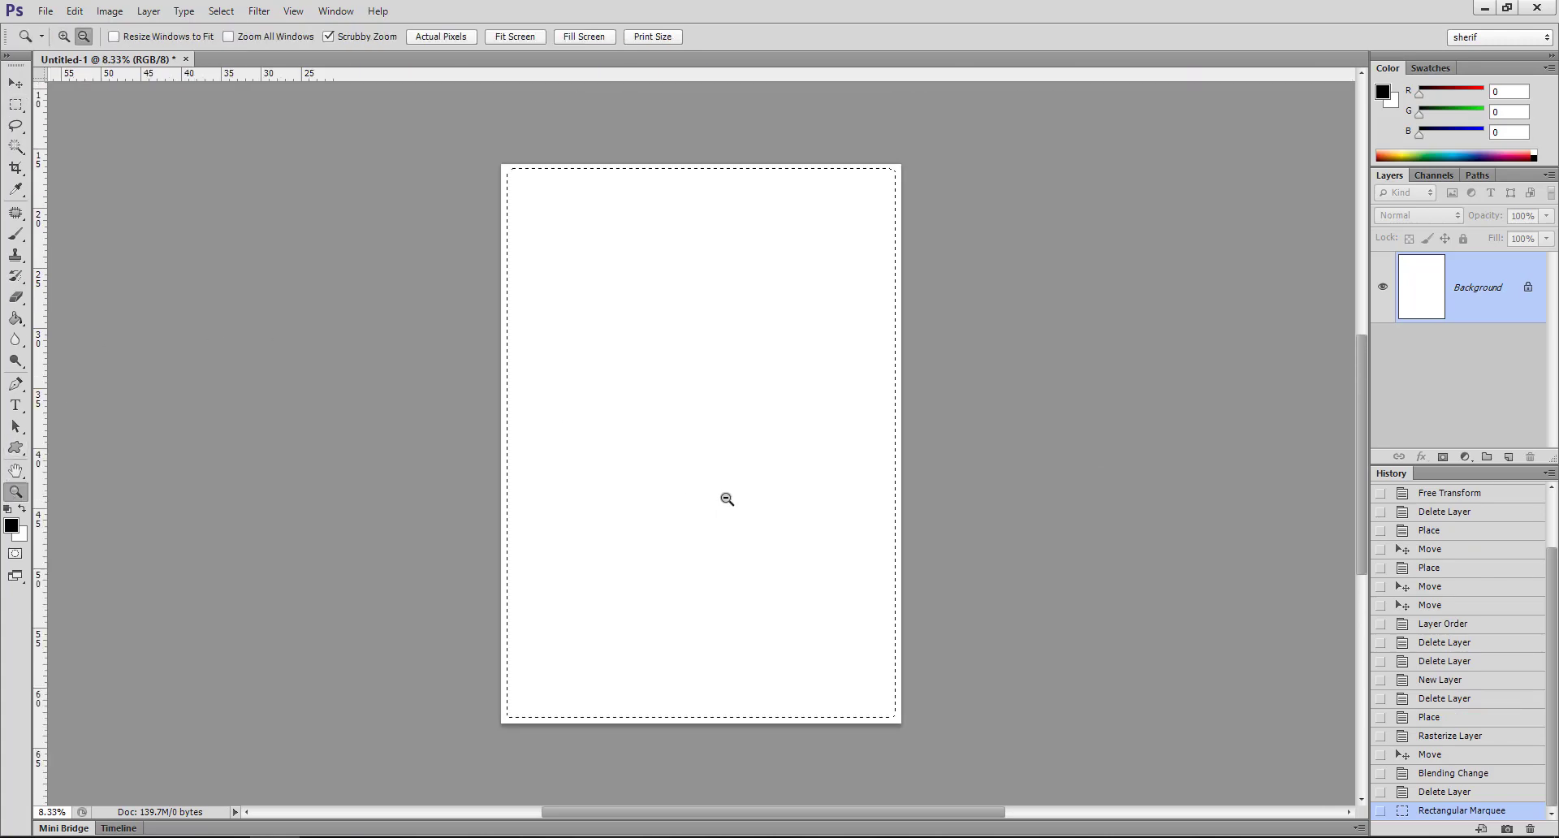
left_click(74, 10)
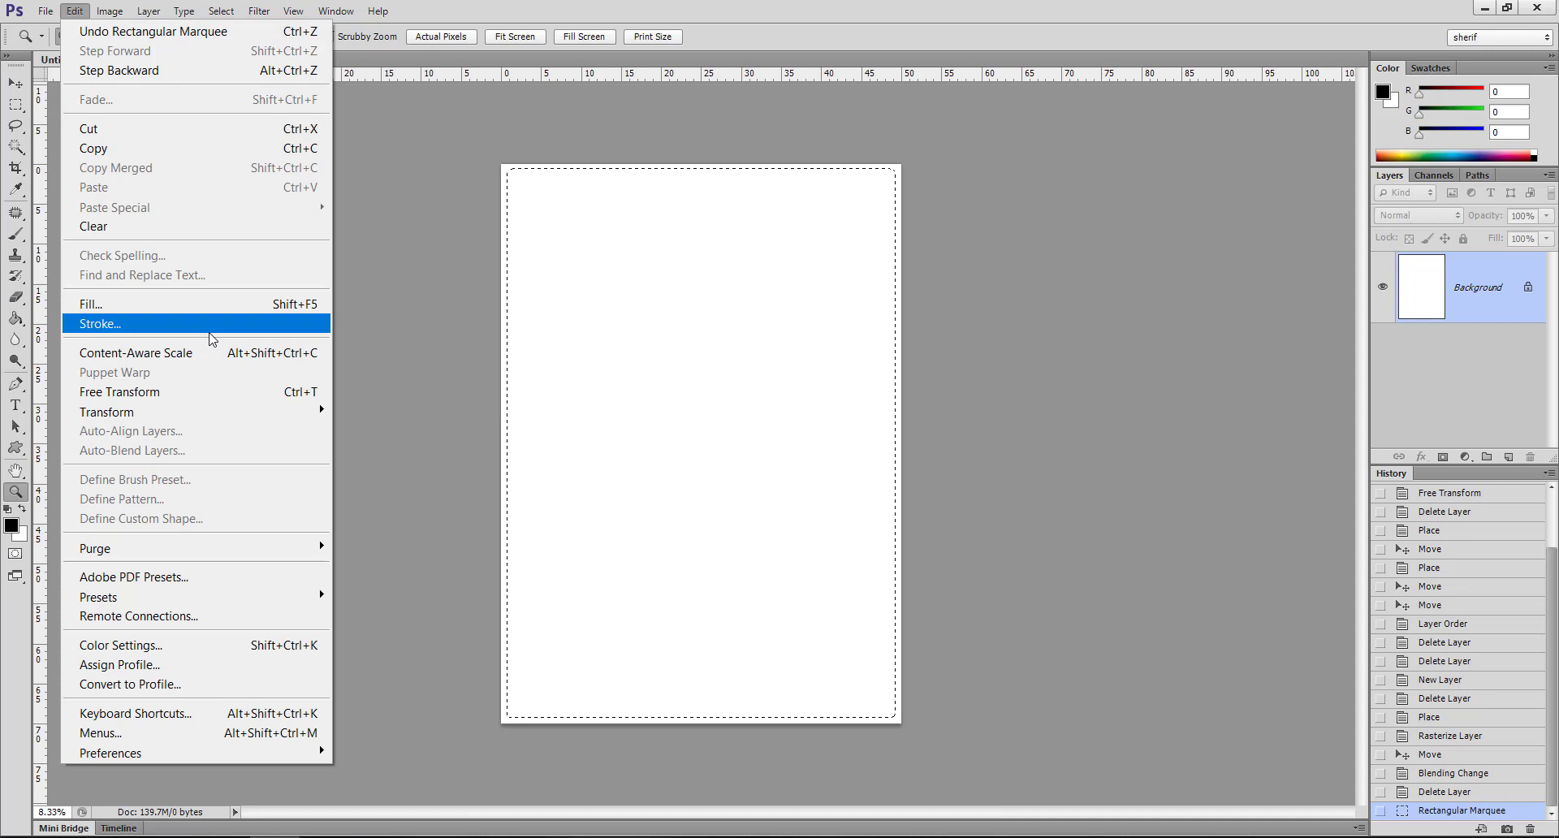
key("Escape")
key("ctrl+z")
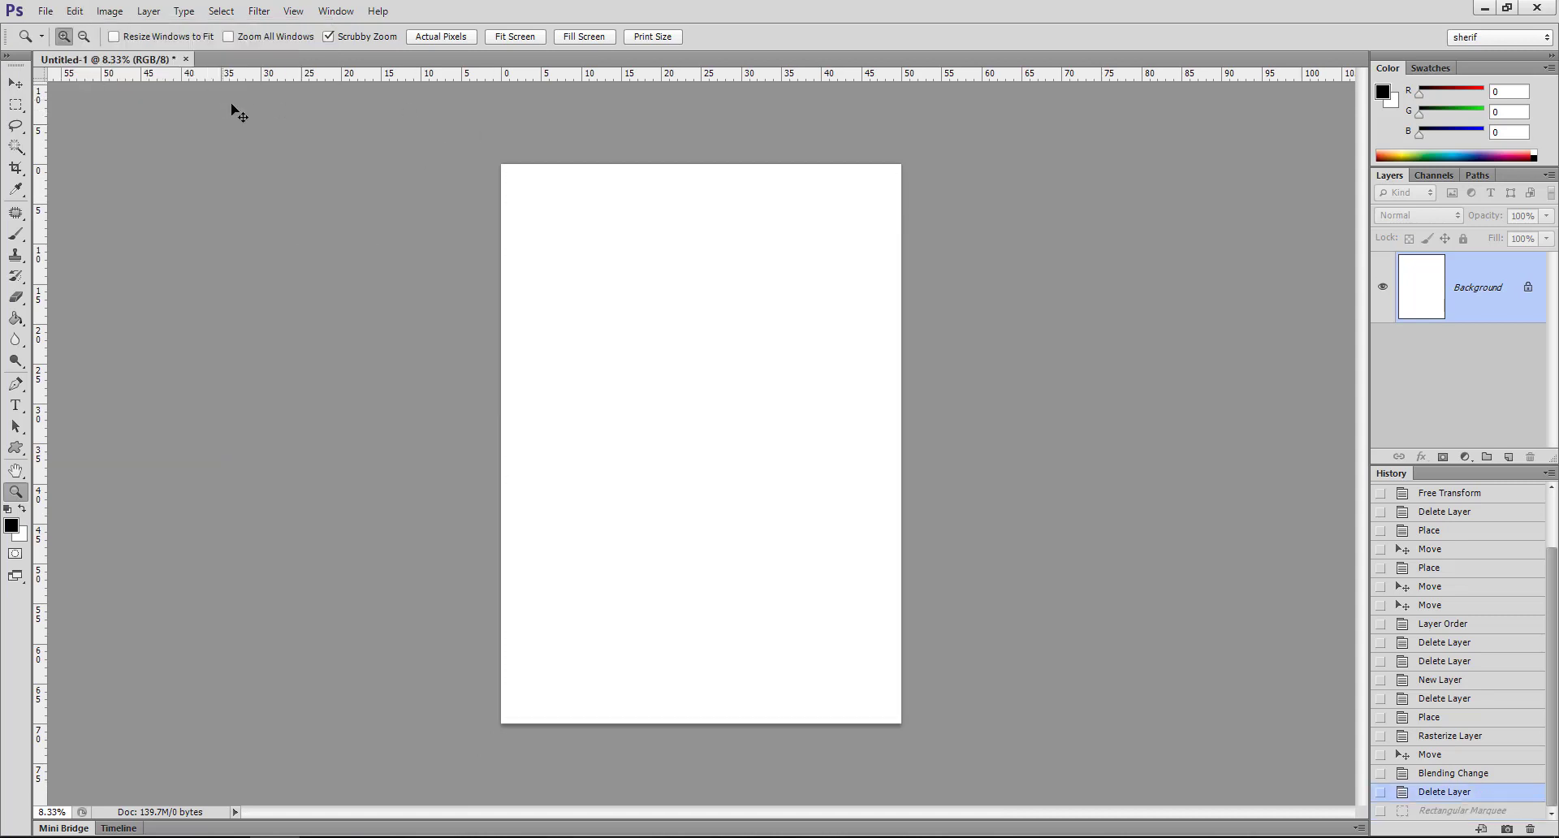
- With Feather 0 px, select the page just inside its edges and choose Edit > Stroke
left_click(15, 105)
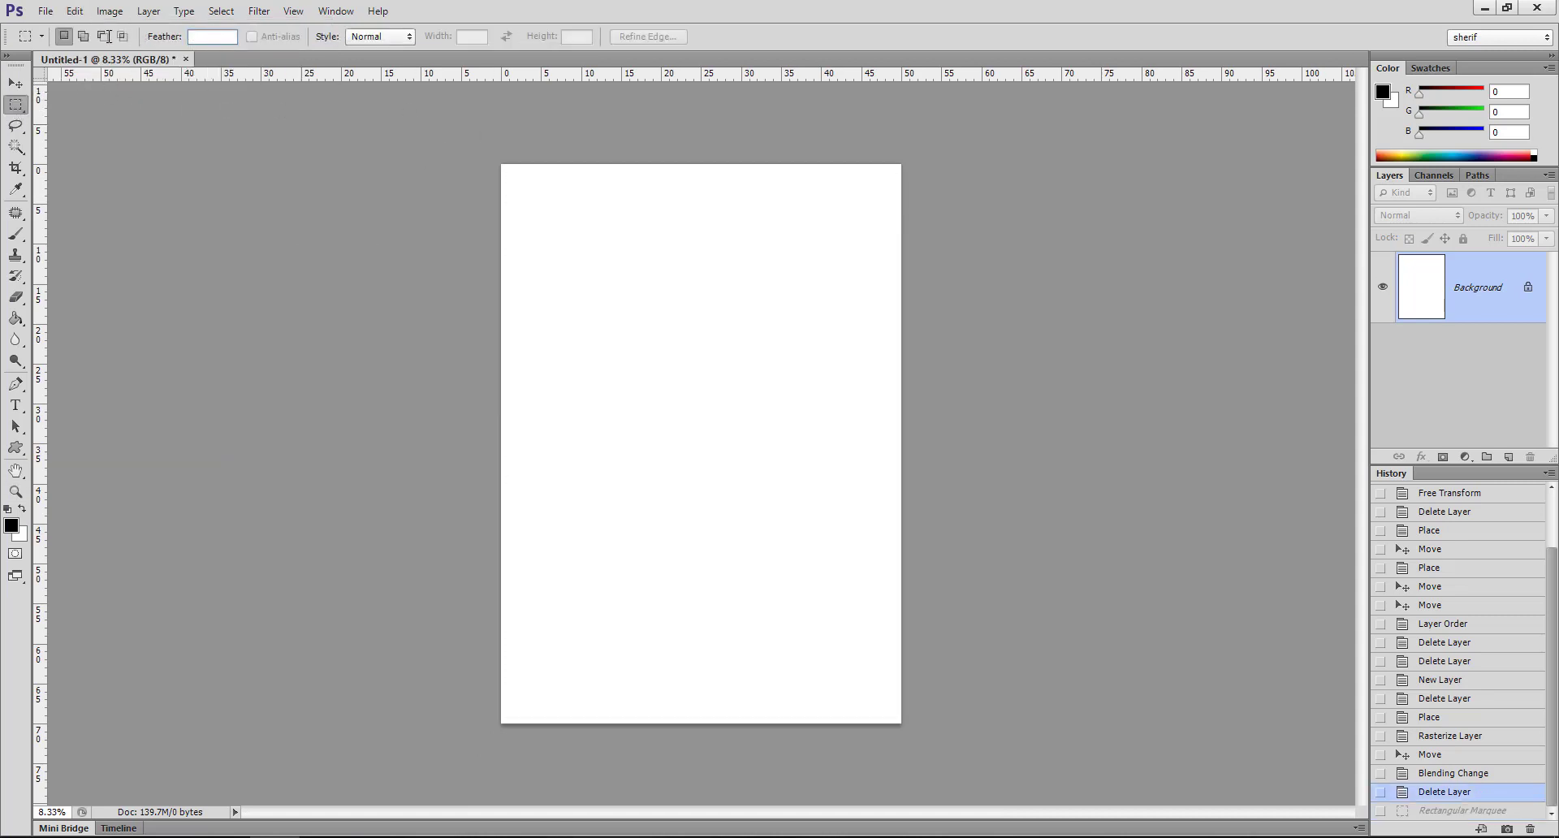
type("0")
key("Return")
left_click_drag(509, 172, 894, 718)
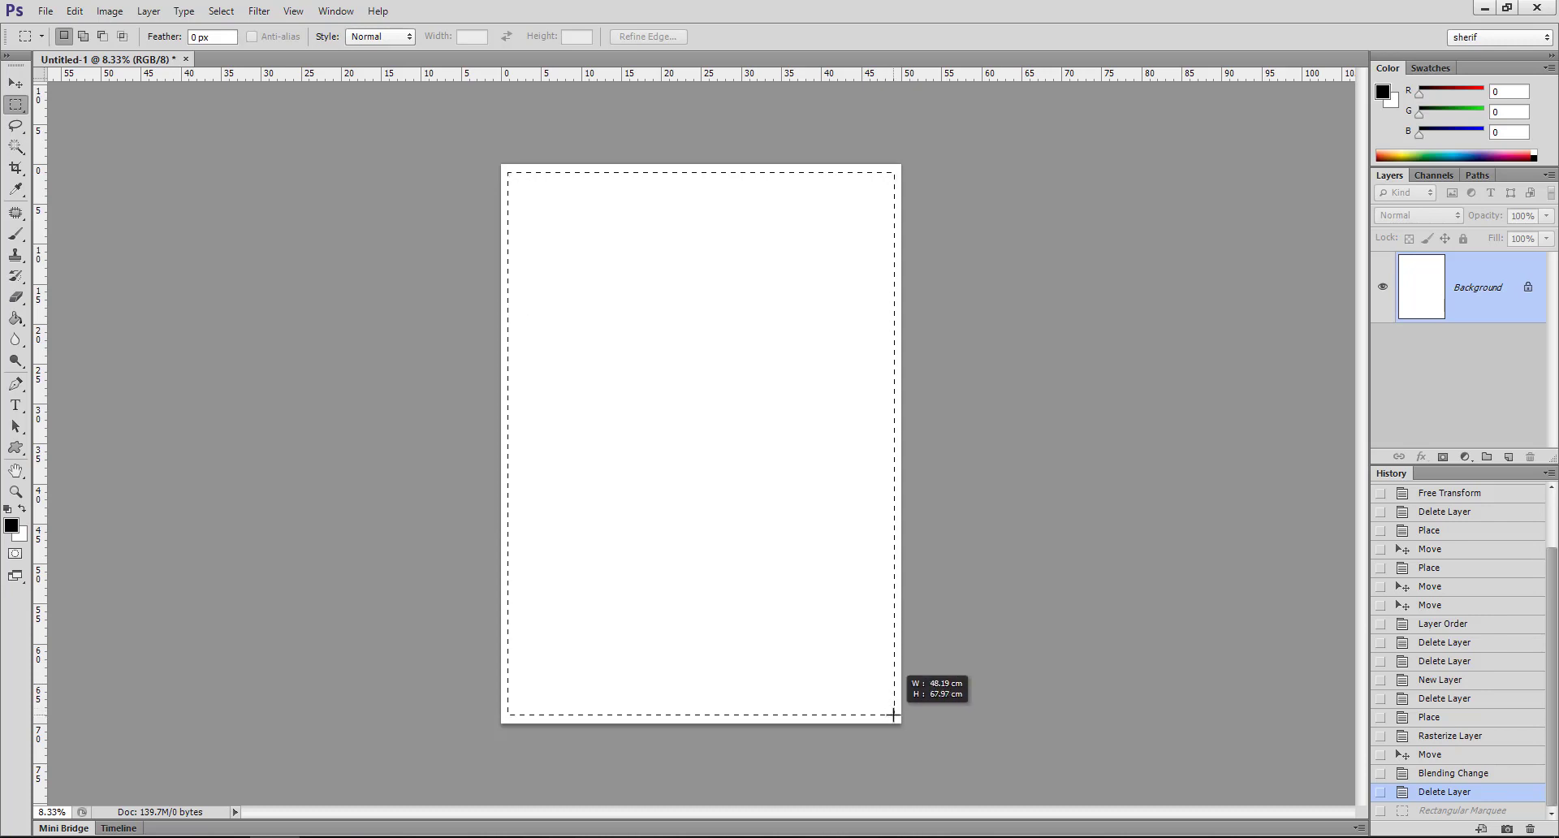
left_click_drag(894, 718, 893, 716)
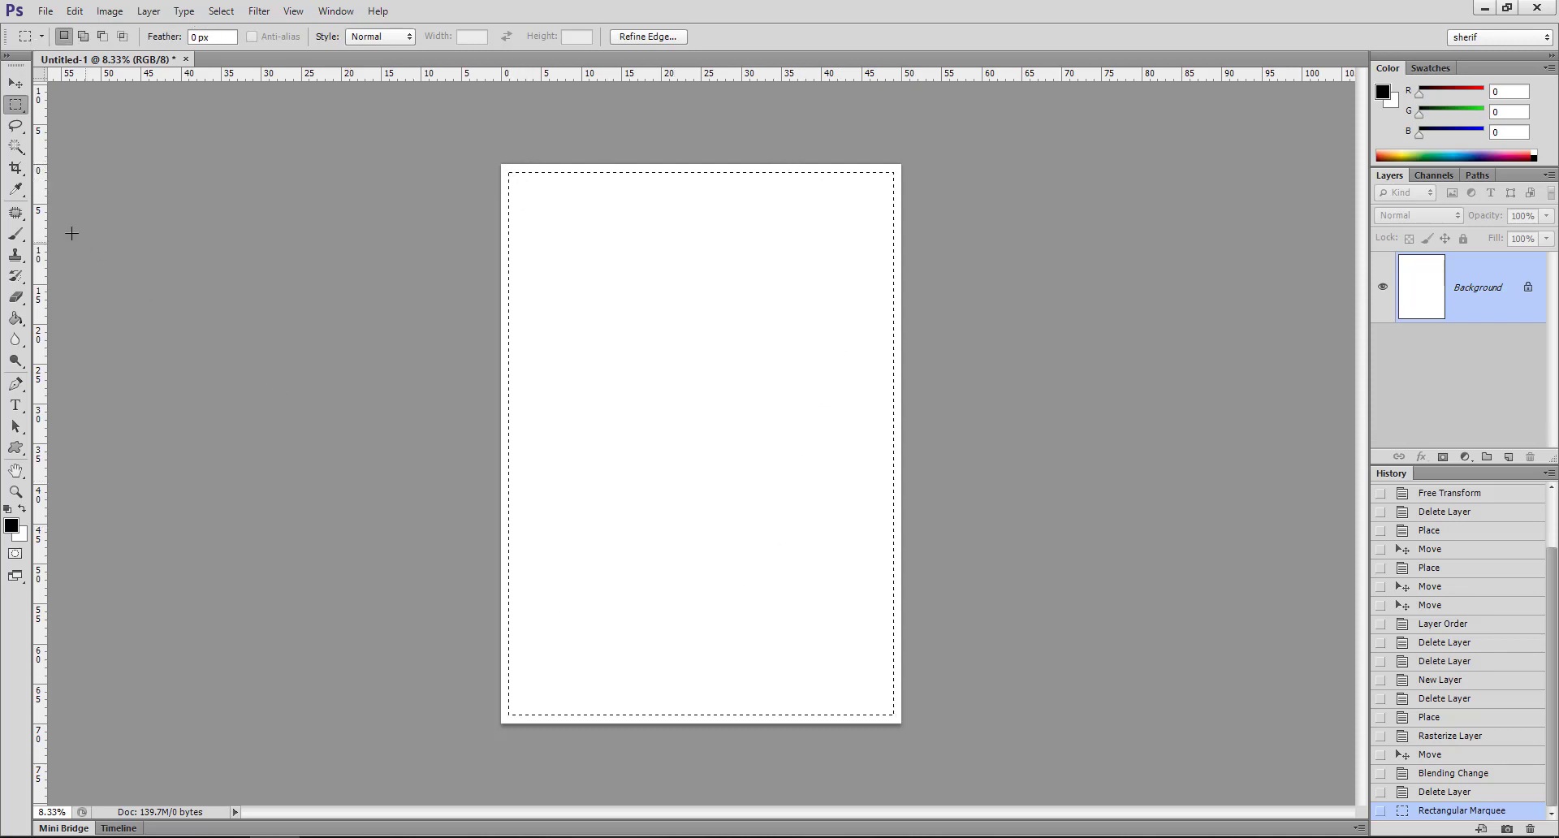
left_click(74, 11)
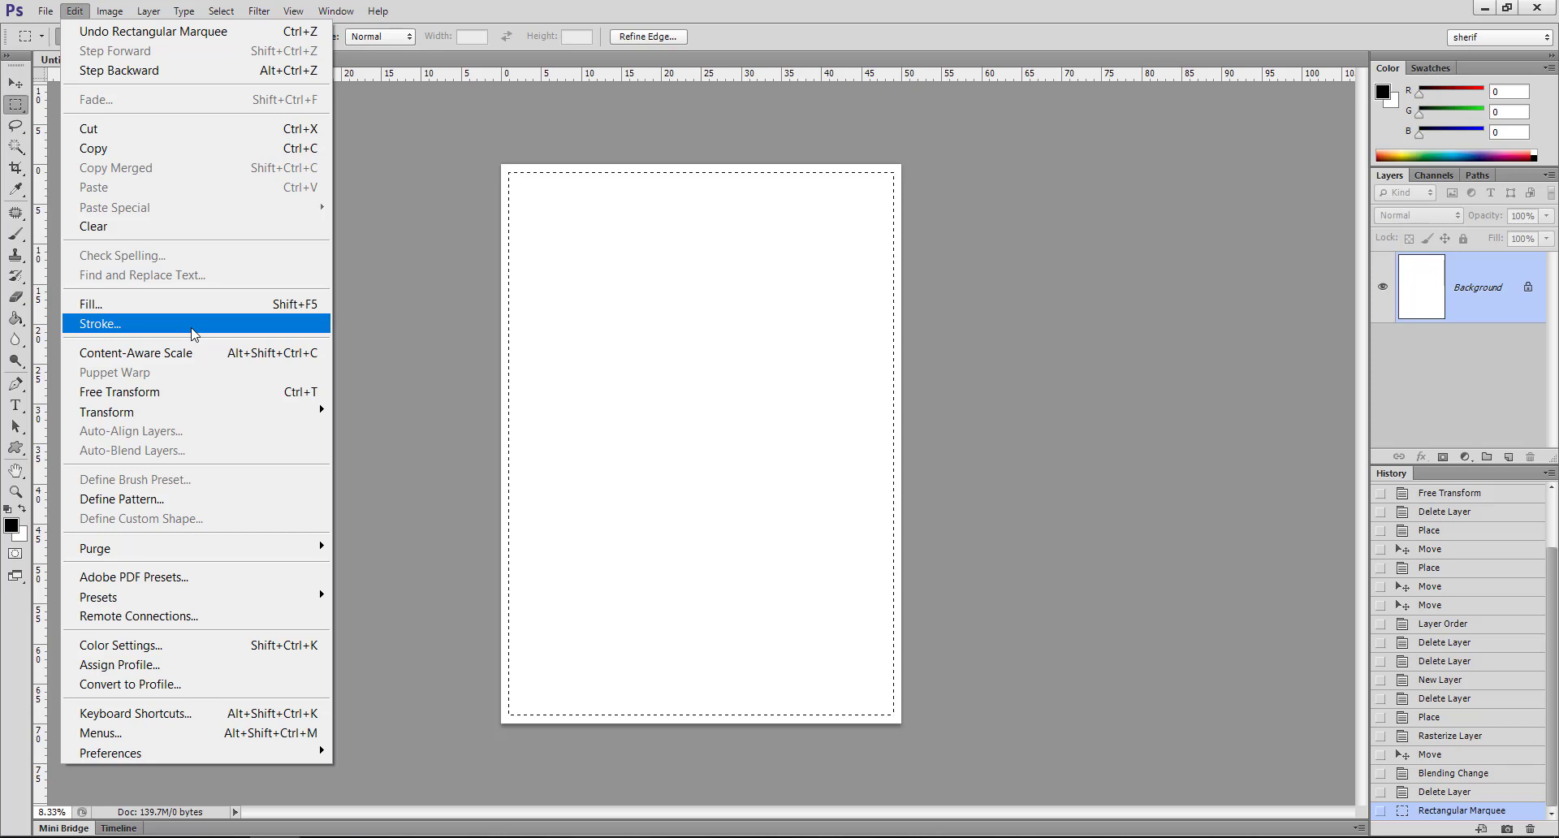
left_click(194, 324)
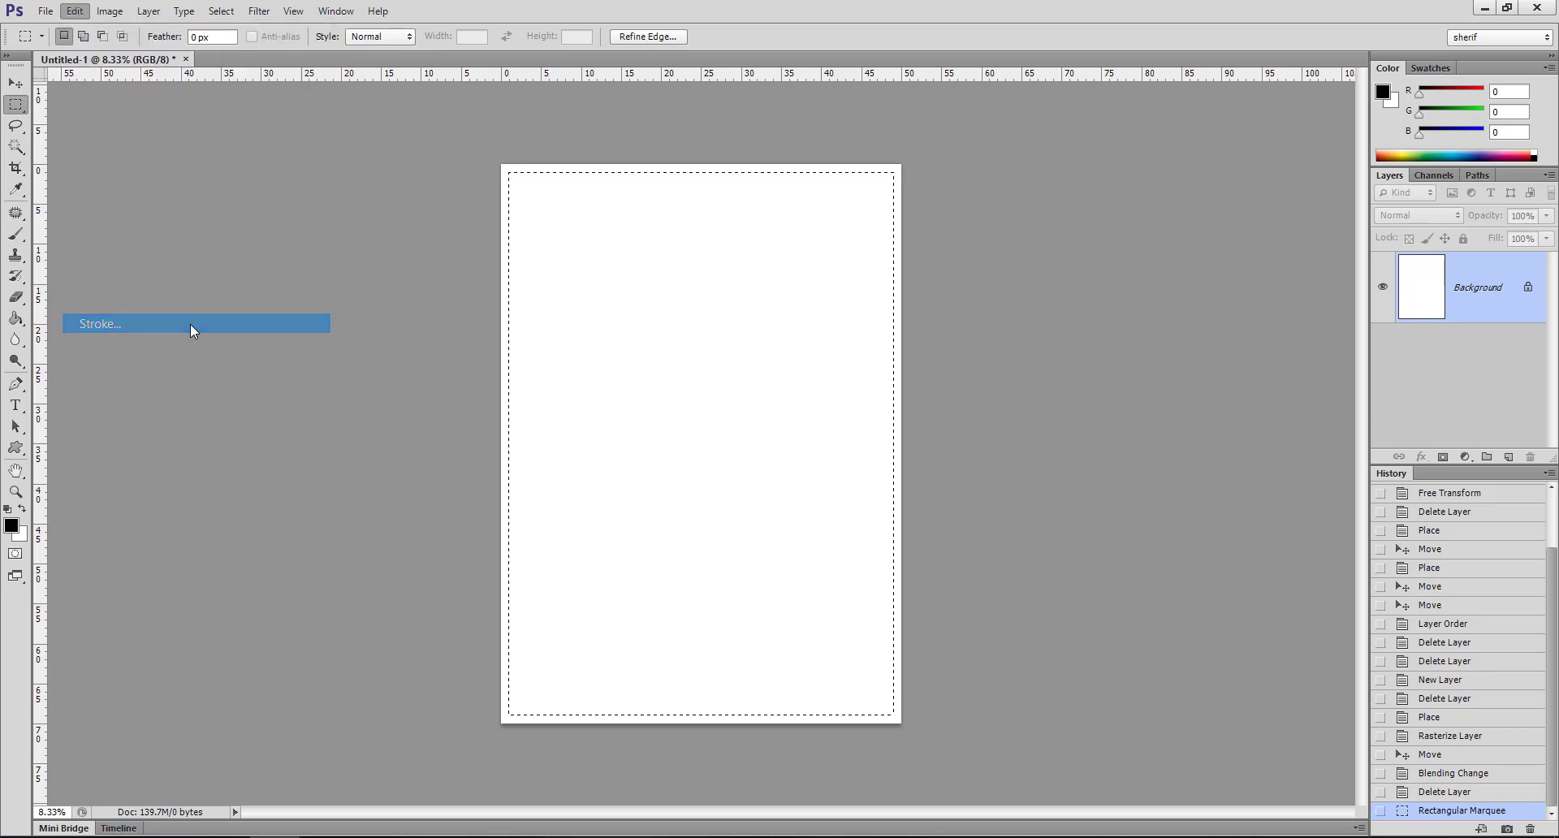
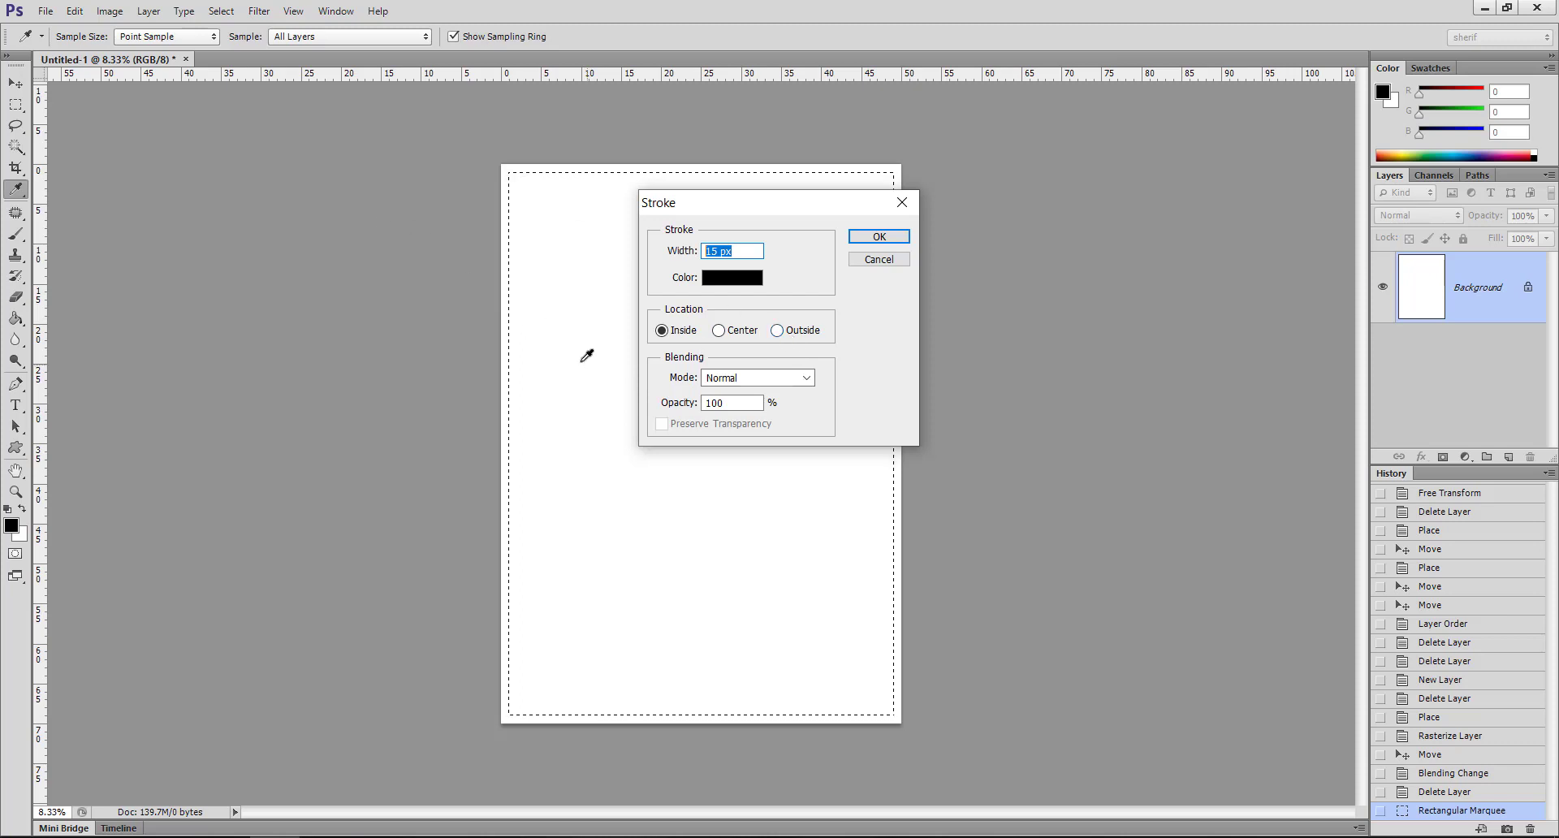
- Apply a 15 px black stroke outside the page selection and zoom in on the left border
left_click(777, 329)
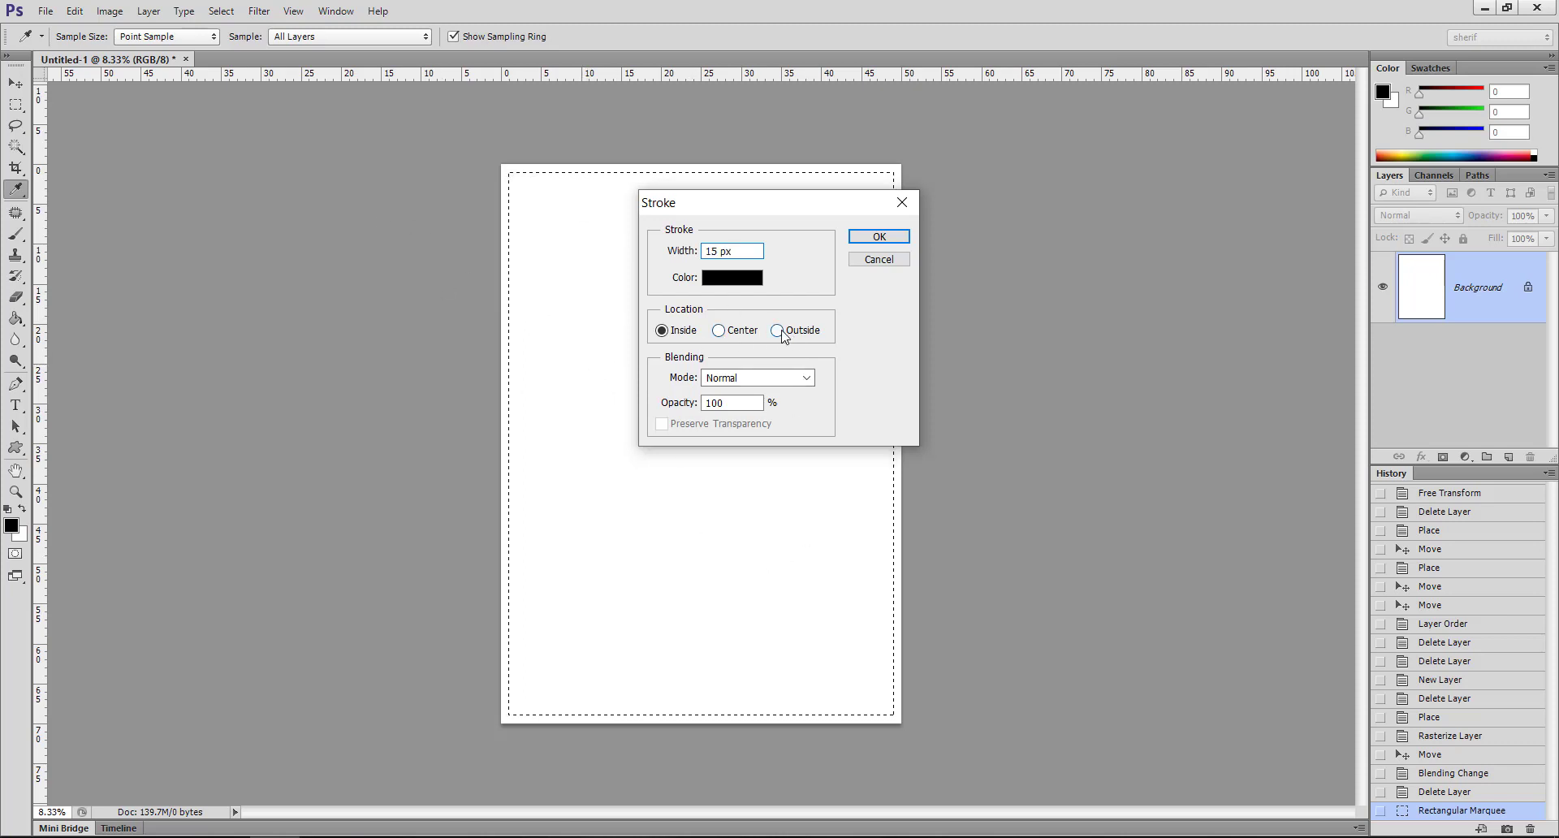
left_click(874, 238)
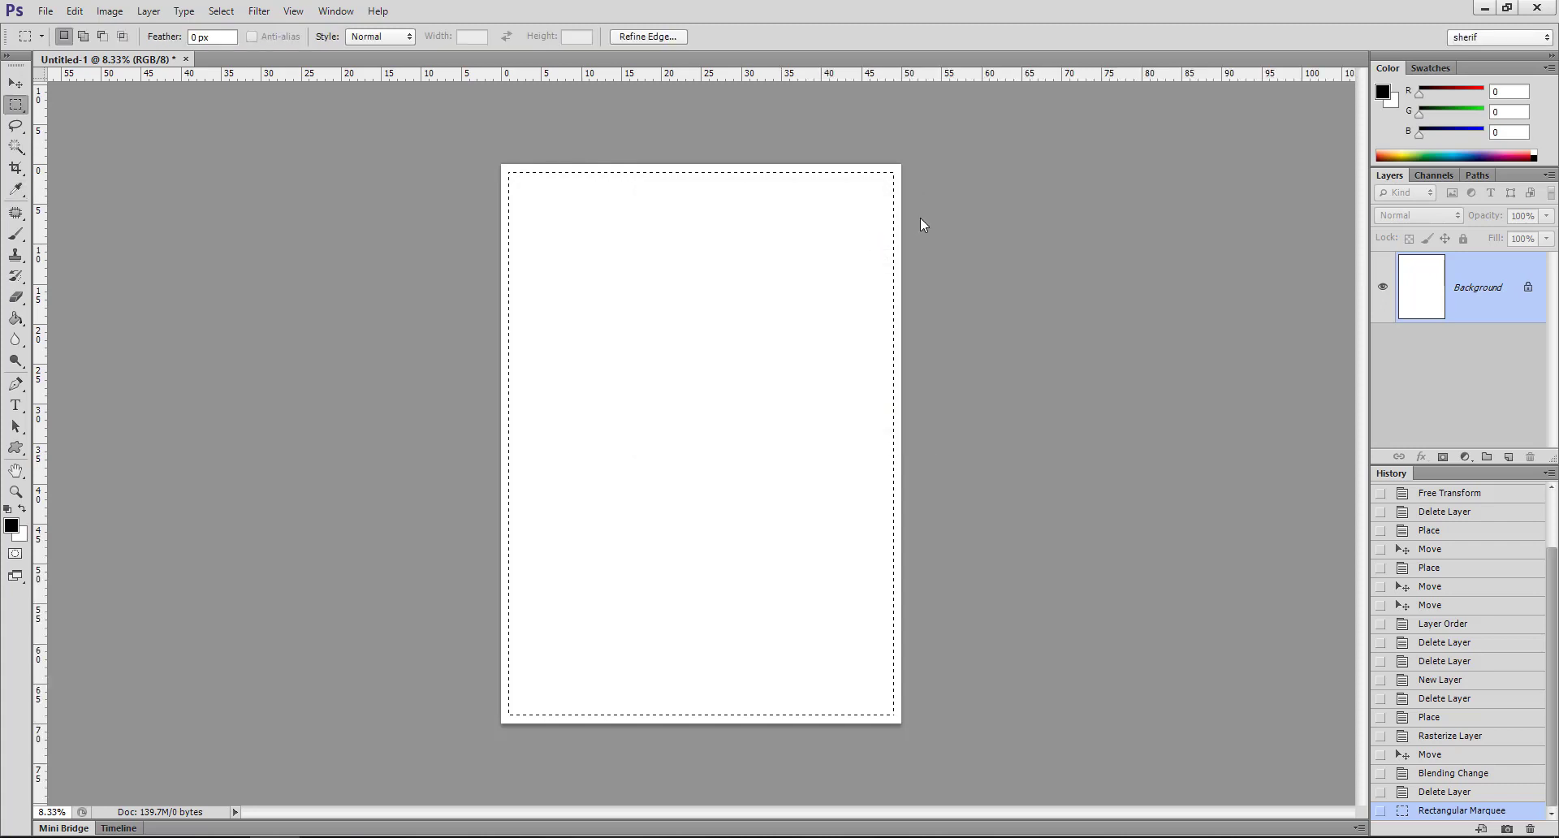
left_click(16, 492)
left_click(512, 406)
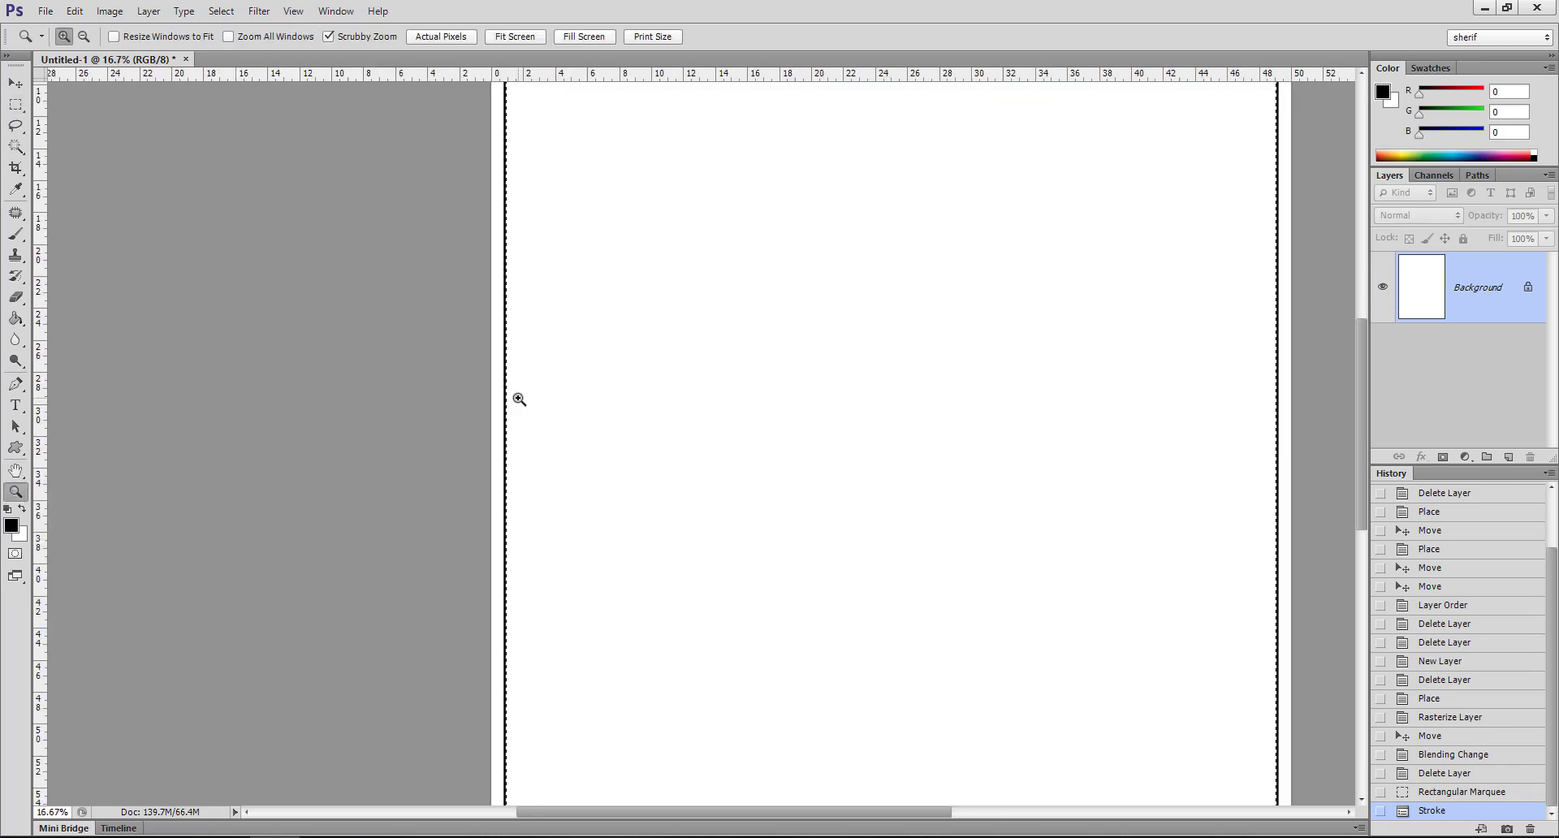
mouse_move(518, 399)
left_mouse_down()
mouse_move(454, 398)
mouse_move(510, 420)
left_mouse_up()
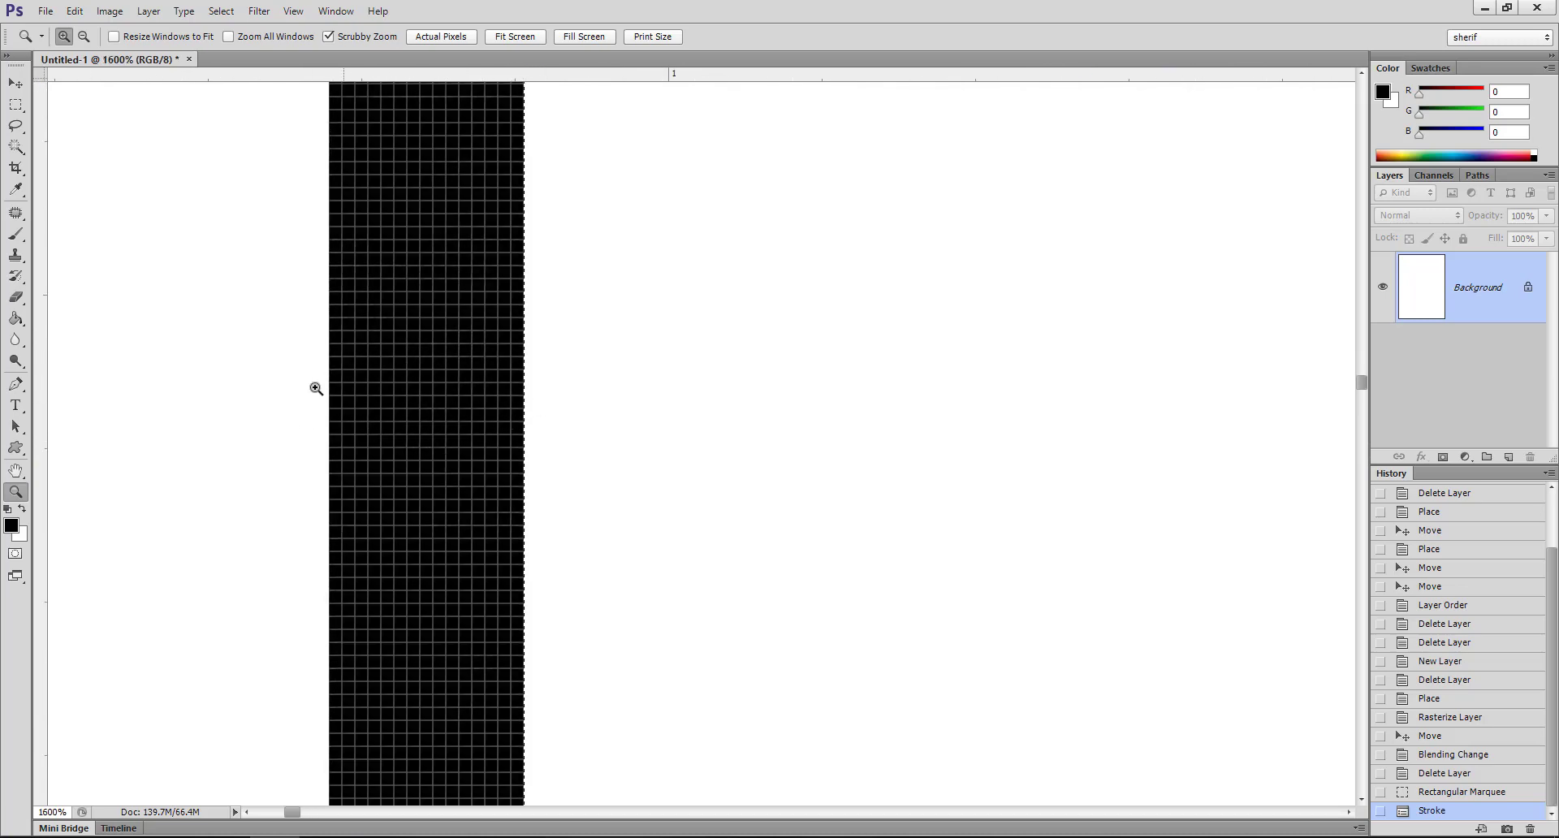
- Zoom back out to the whole page and undo the stroke
left_click(780, 439, "alt")
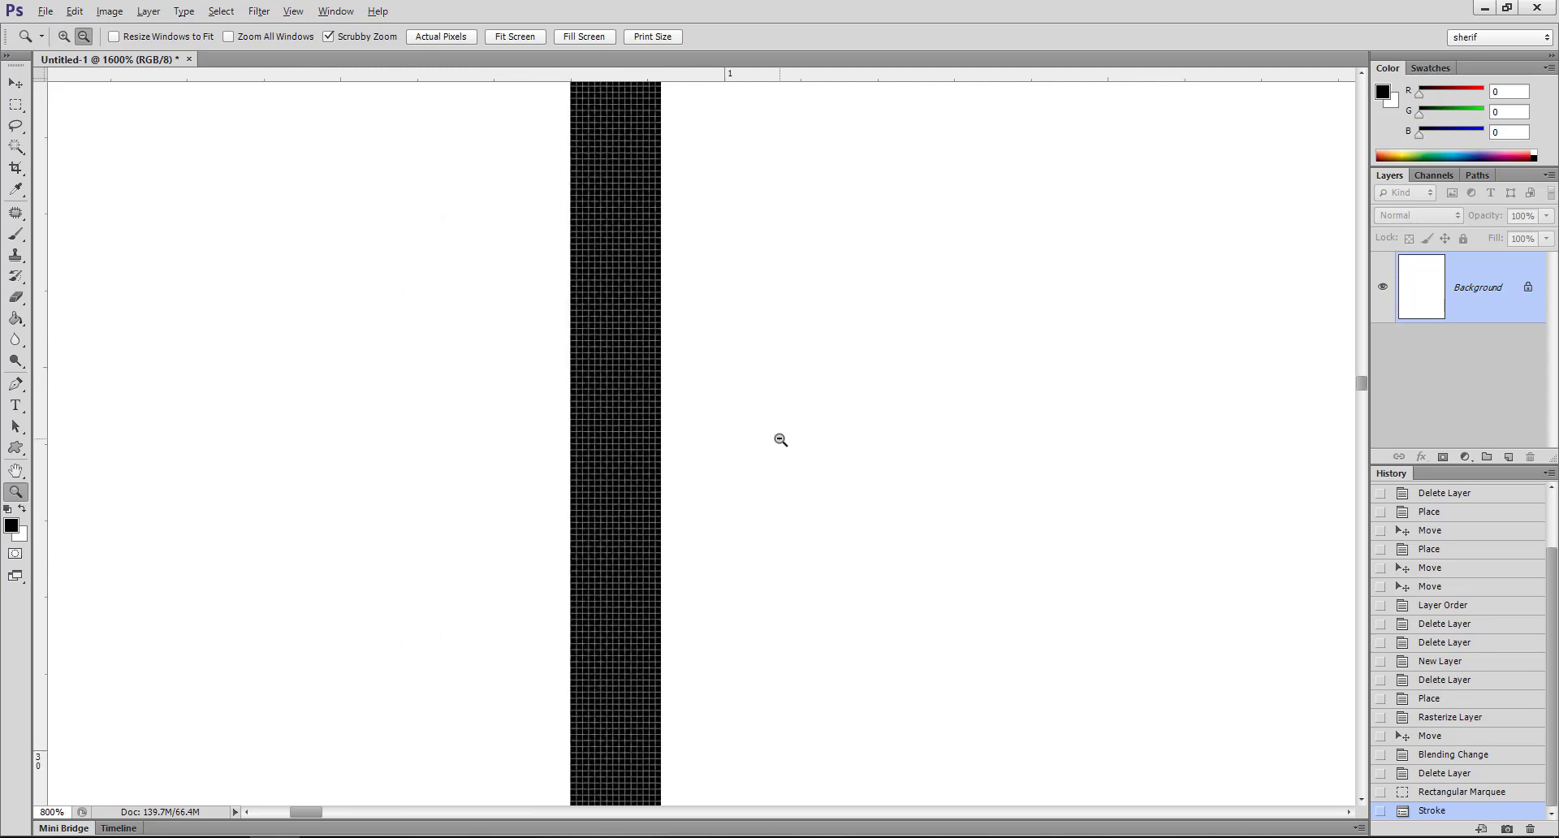
left_click(780, 439, "alt")
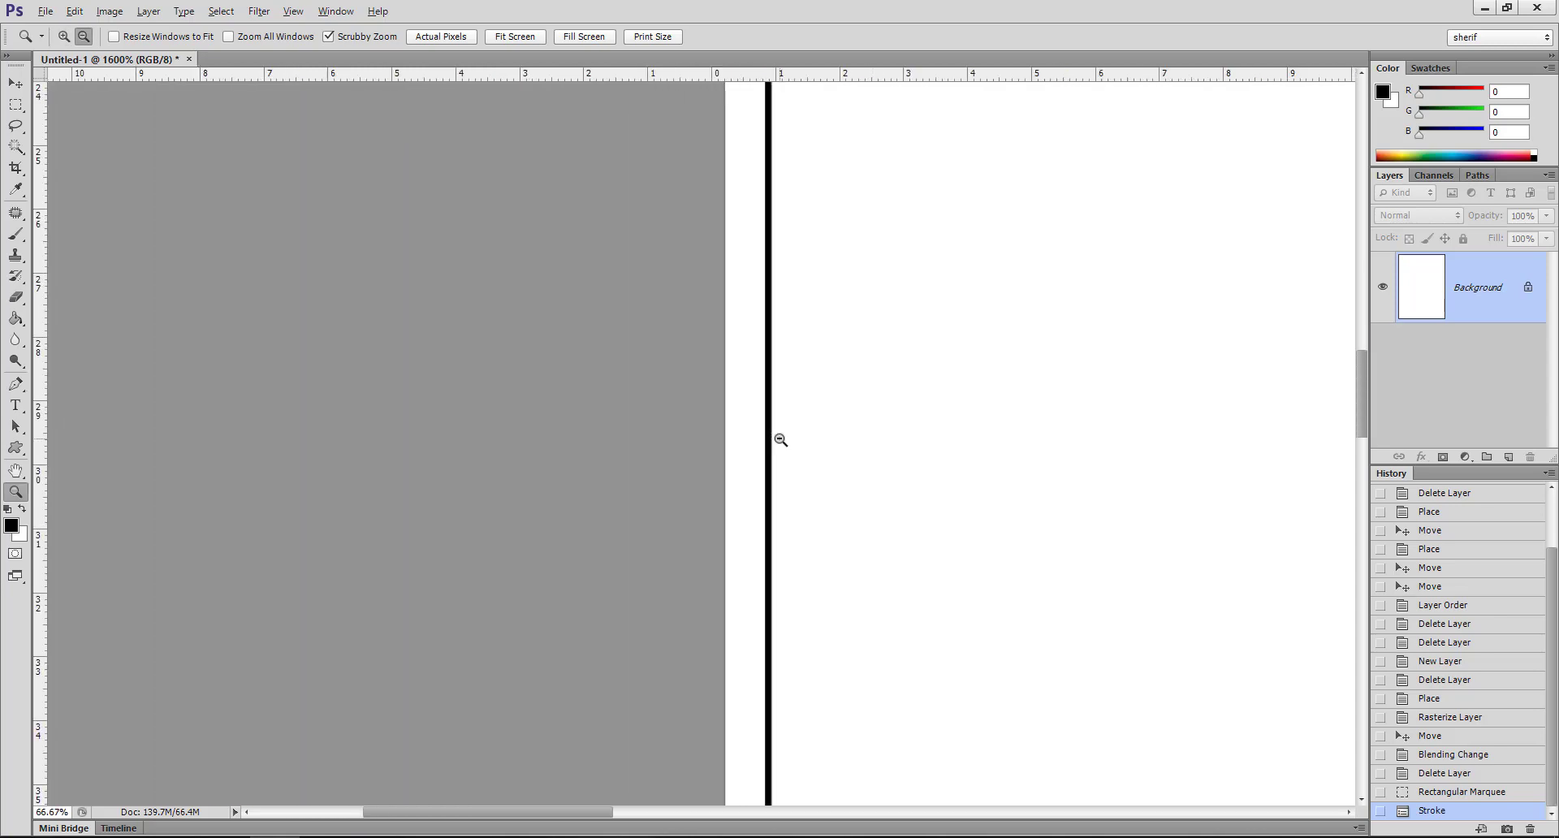
left_click(780, 439, "alt")
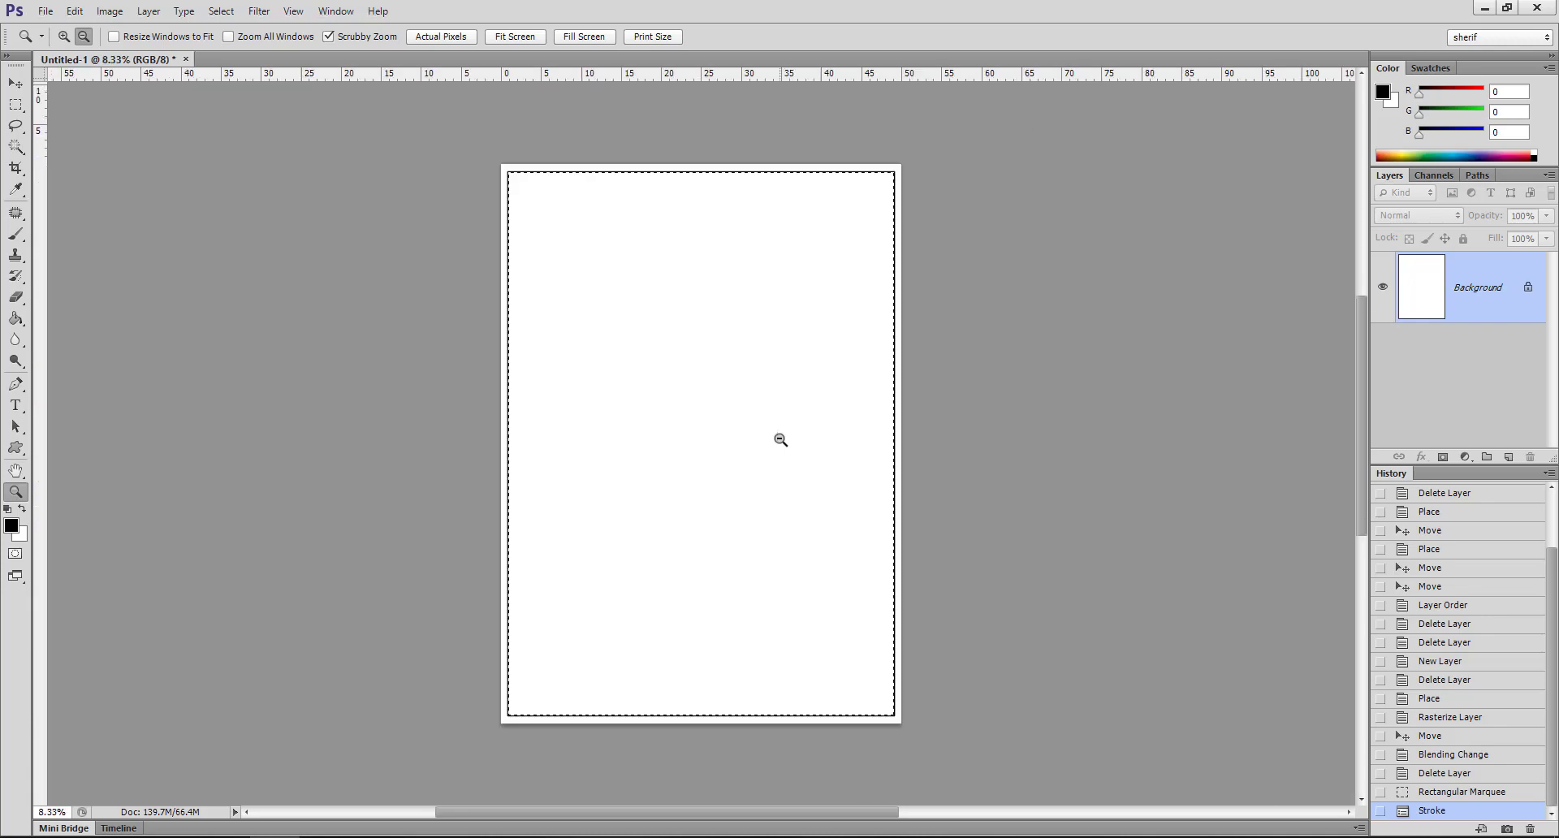
key("ctrl+z")
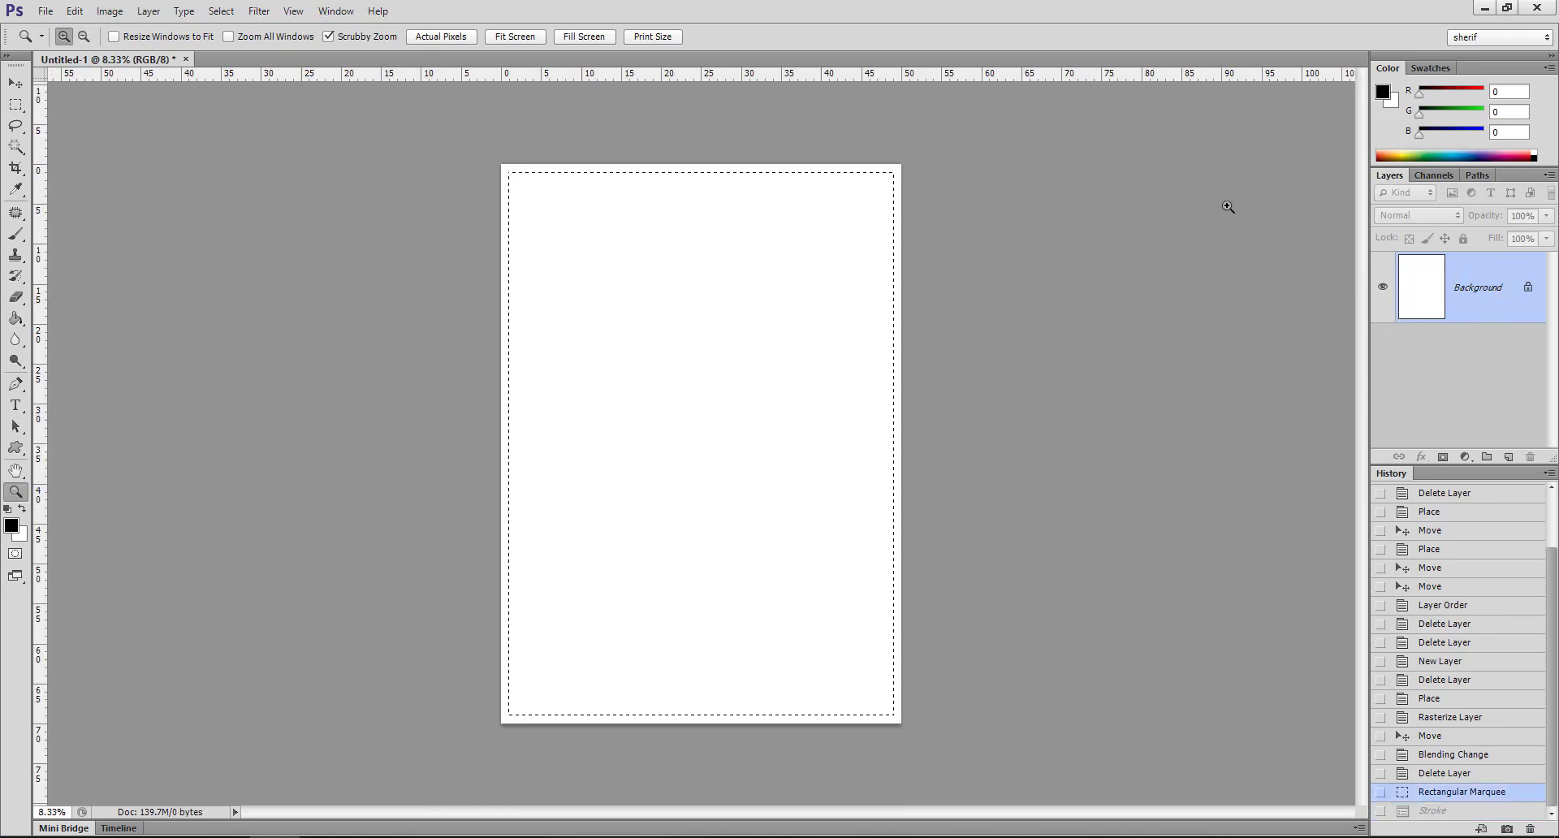
- Add a new layer named 'stroke'
left_click(149, 10)
mouse_move(163, 32)
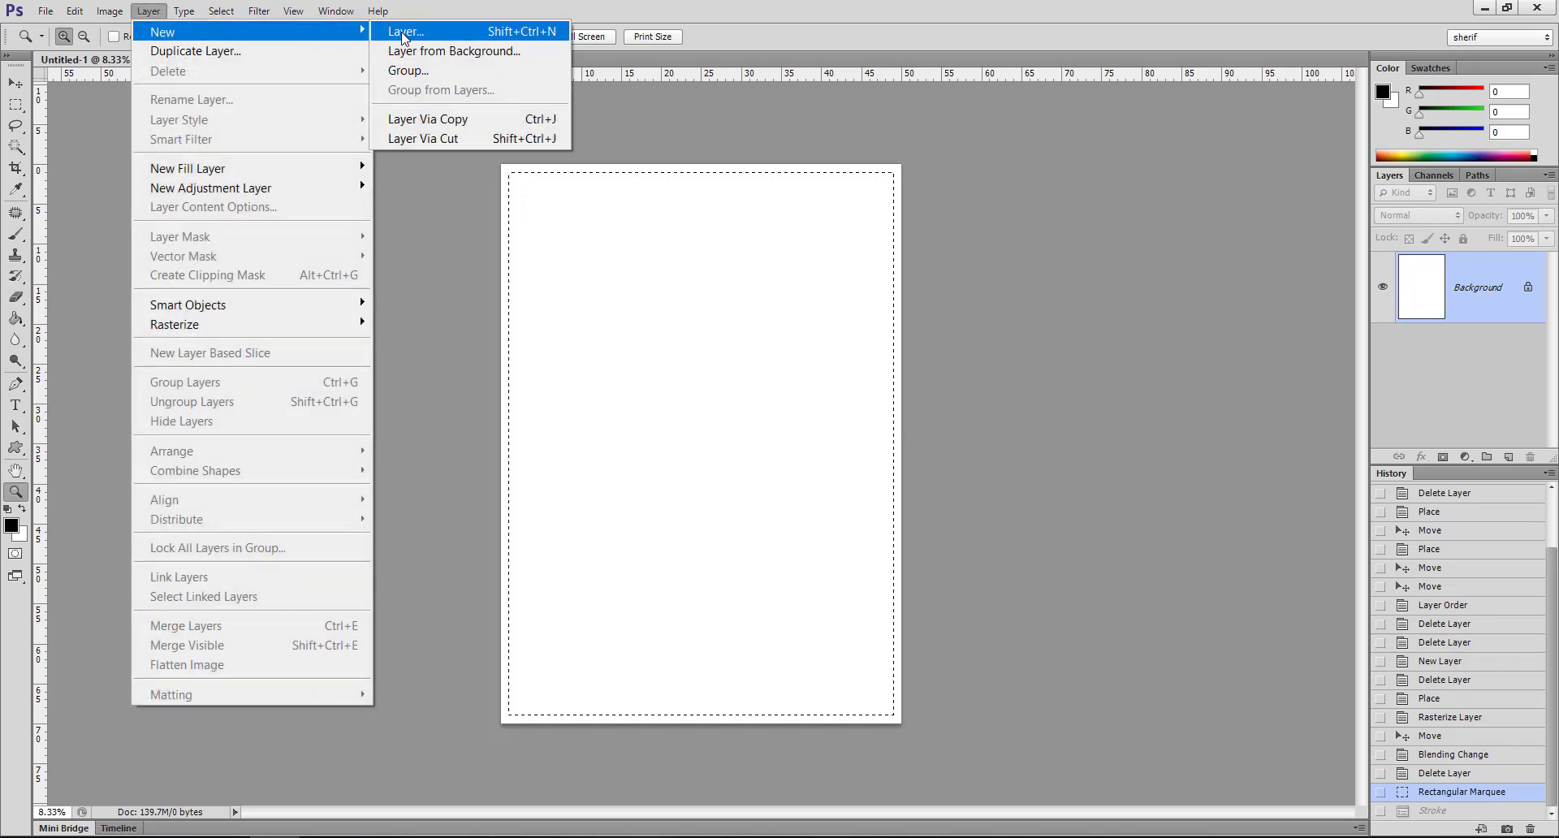
left_click(402, 33)
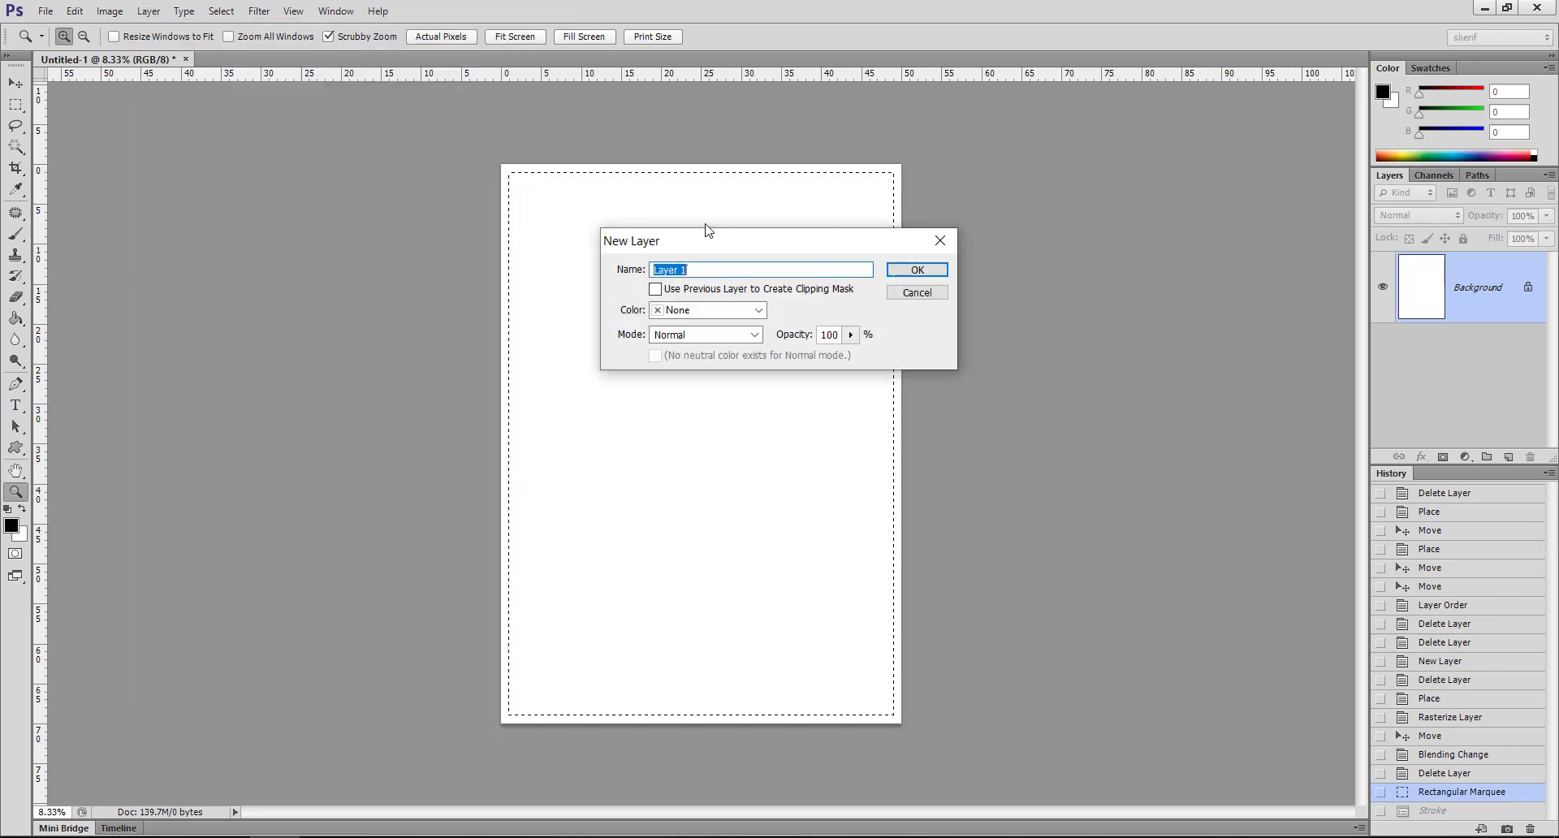
type("s")
type("troke")
left_click(916, 270)
- Stroke the page selection with a 33 px black border, Location Inside
left_click(74, 11)
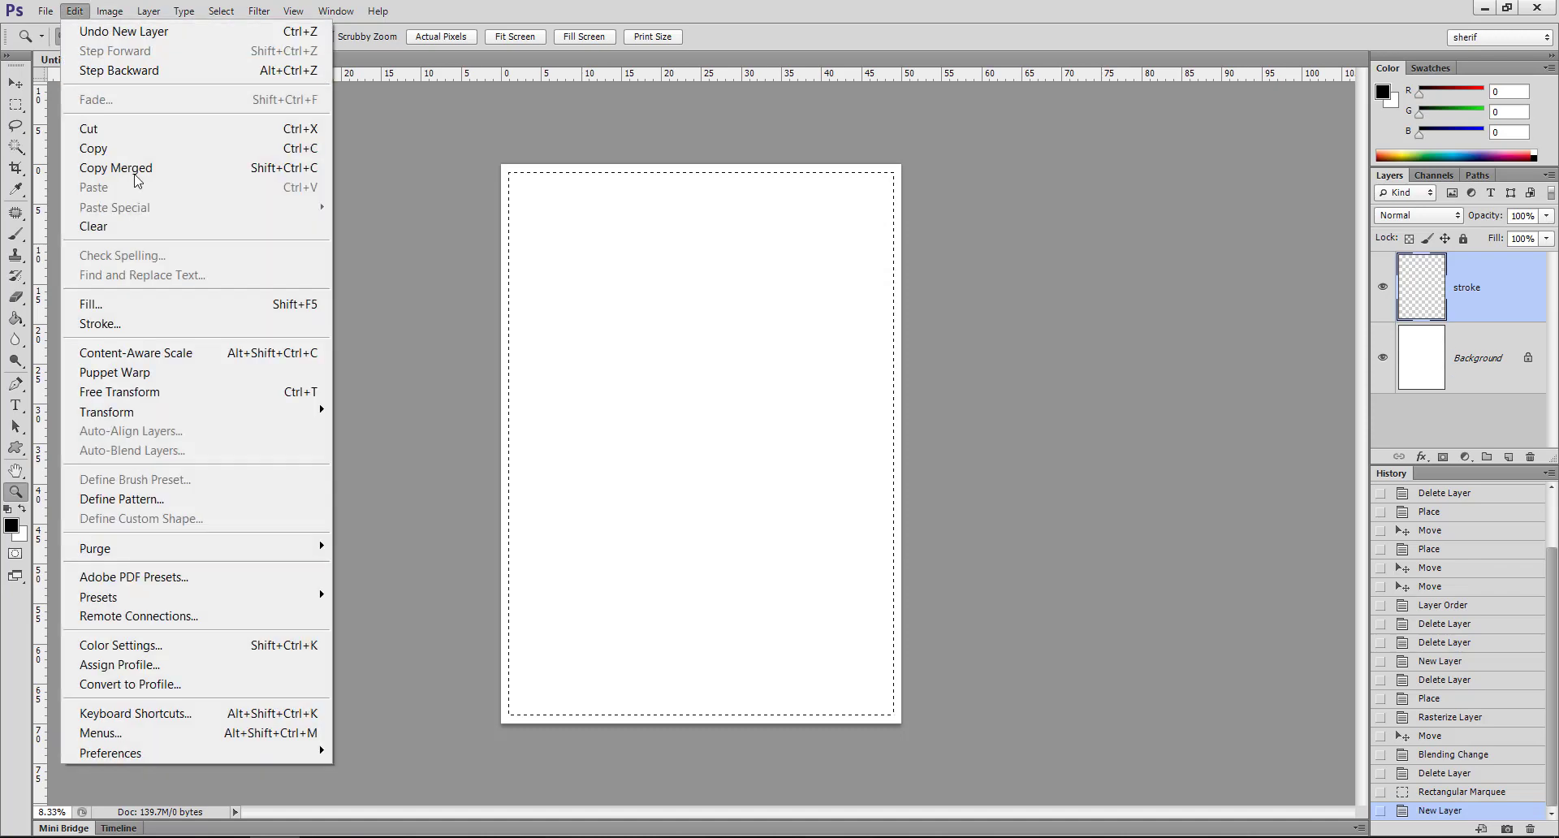
left_click(147, 324)
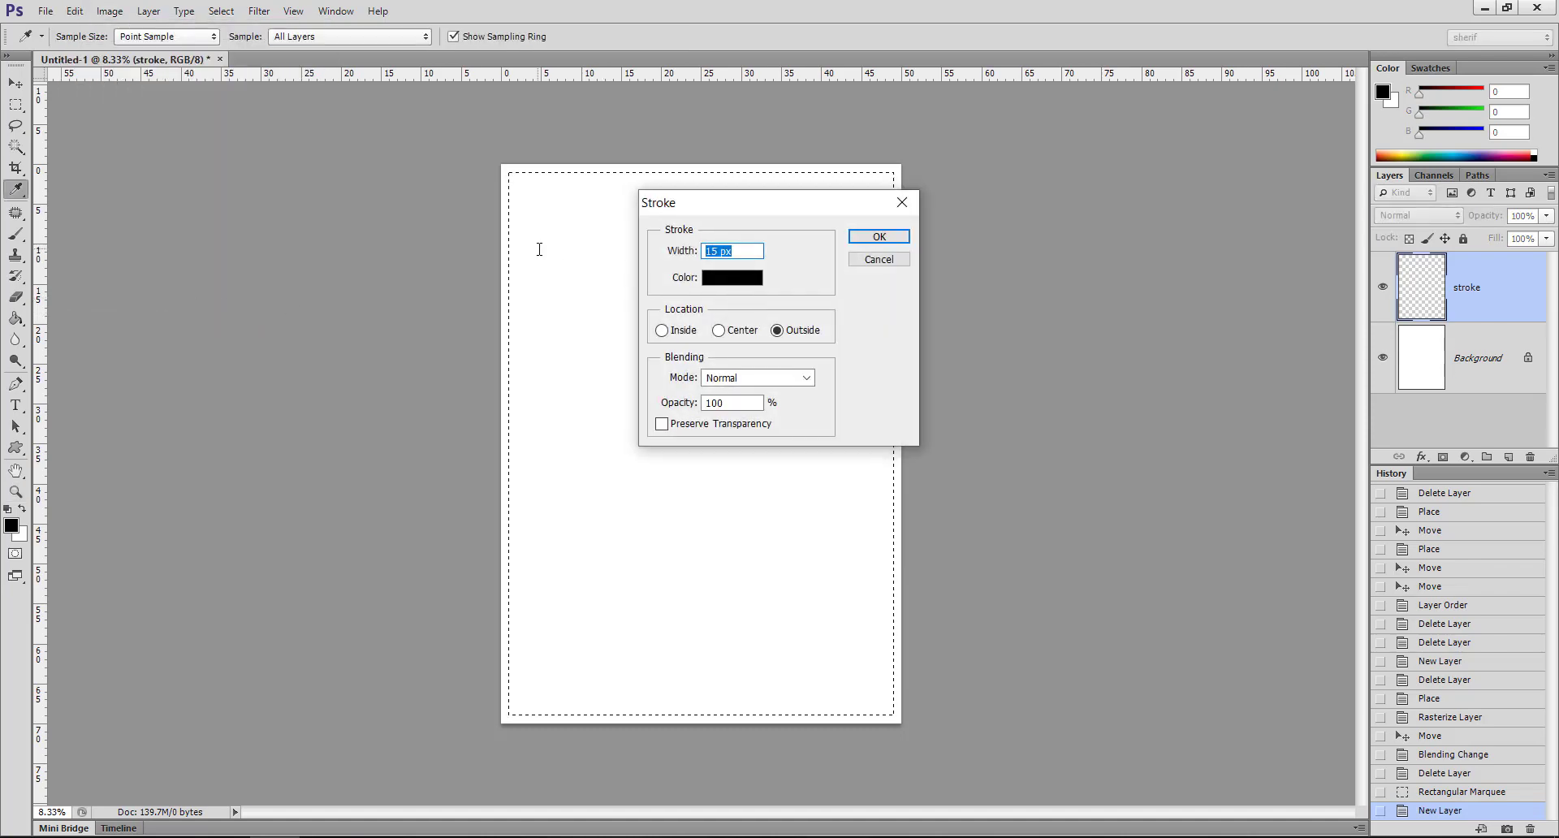
type("33")
left_click(661, 330)
left_click(879, 237)
key("z")
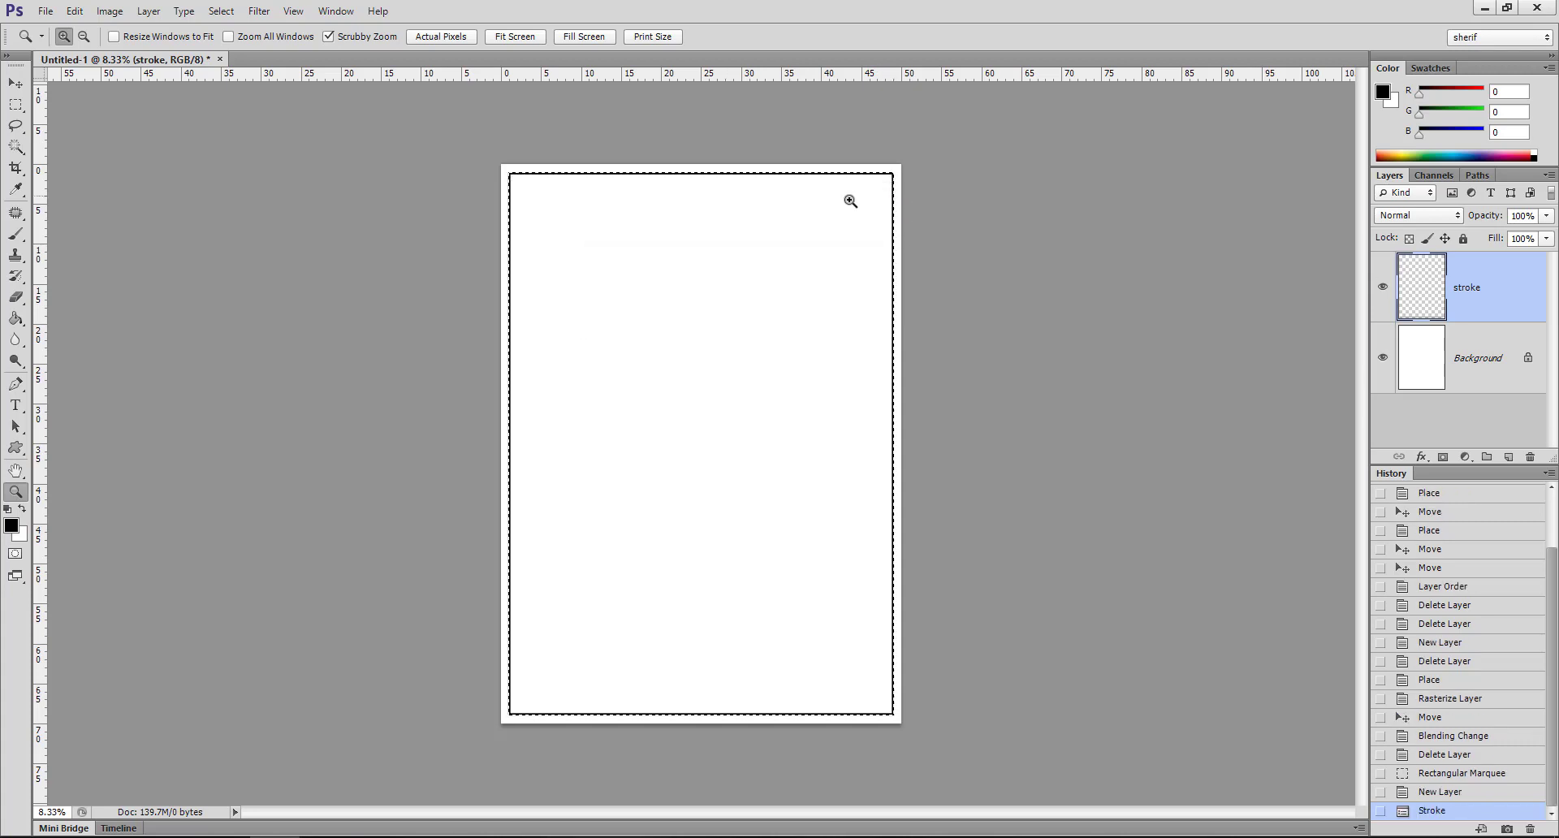
- Zoom in on the top-right border, toggle the stroke layer's visibility, zoom out, and deselect
left_click(888, 203)
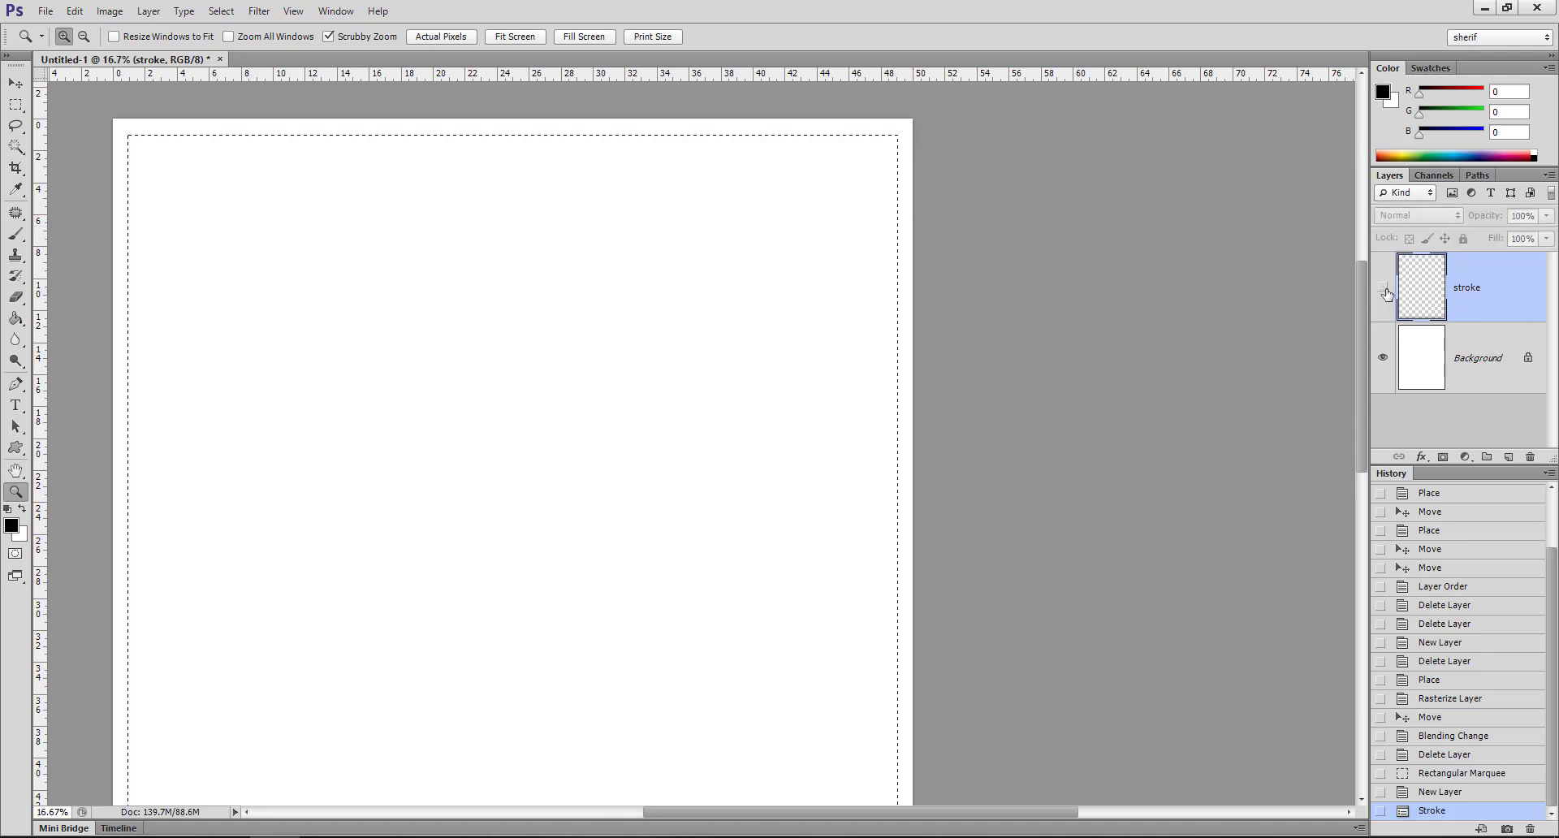
left_click(1384, 291)
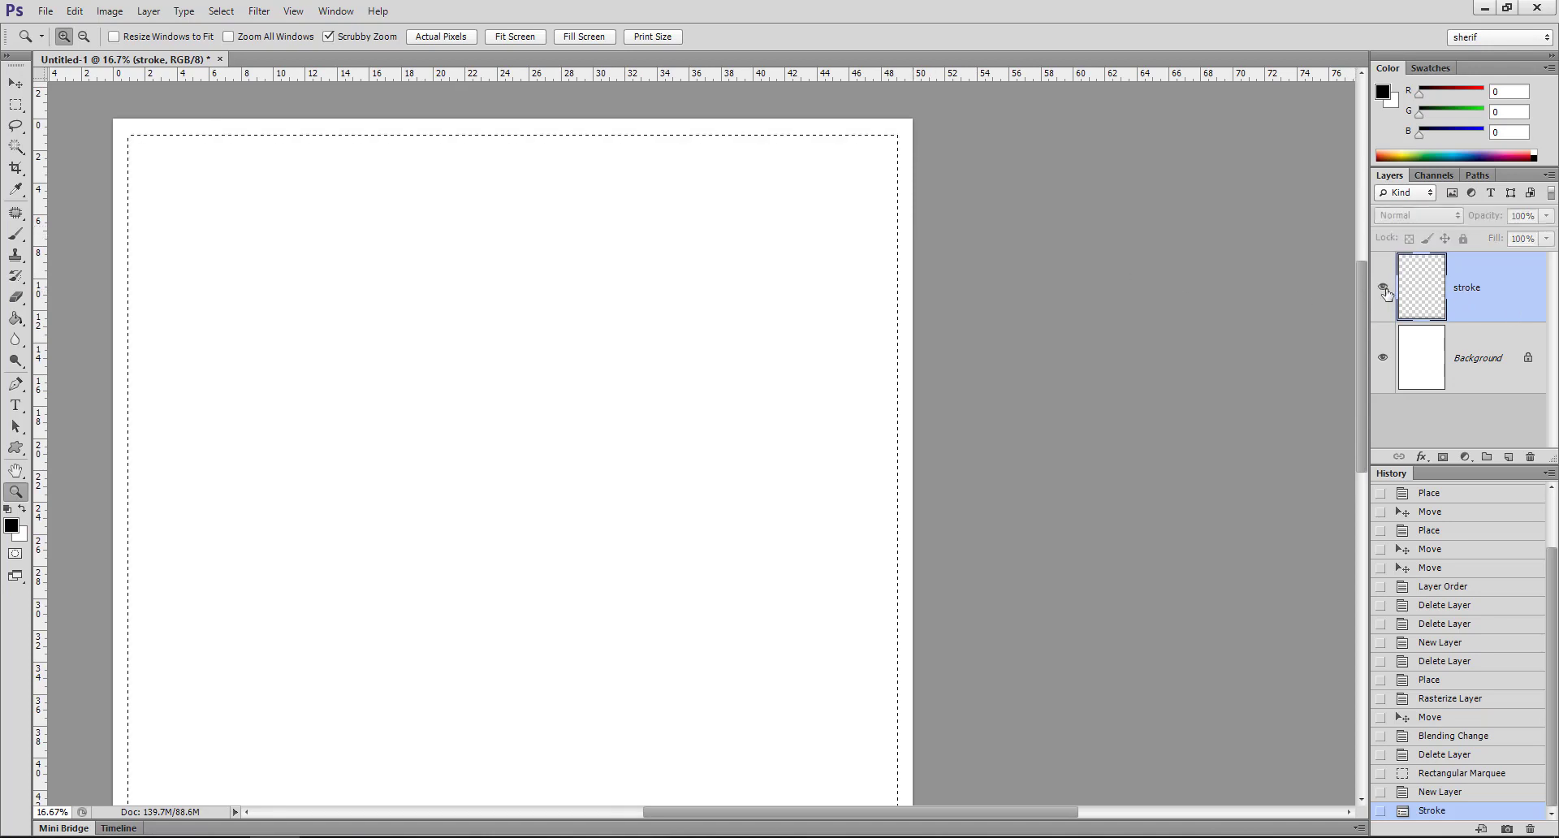
left_click(777, 332, "alt")
key("ctrl+d")
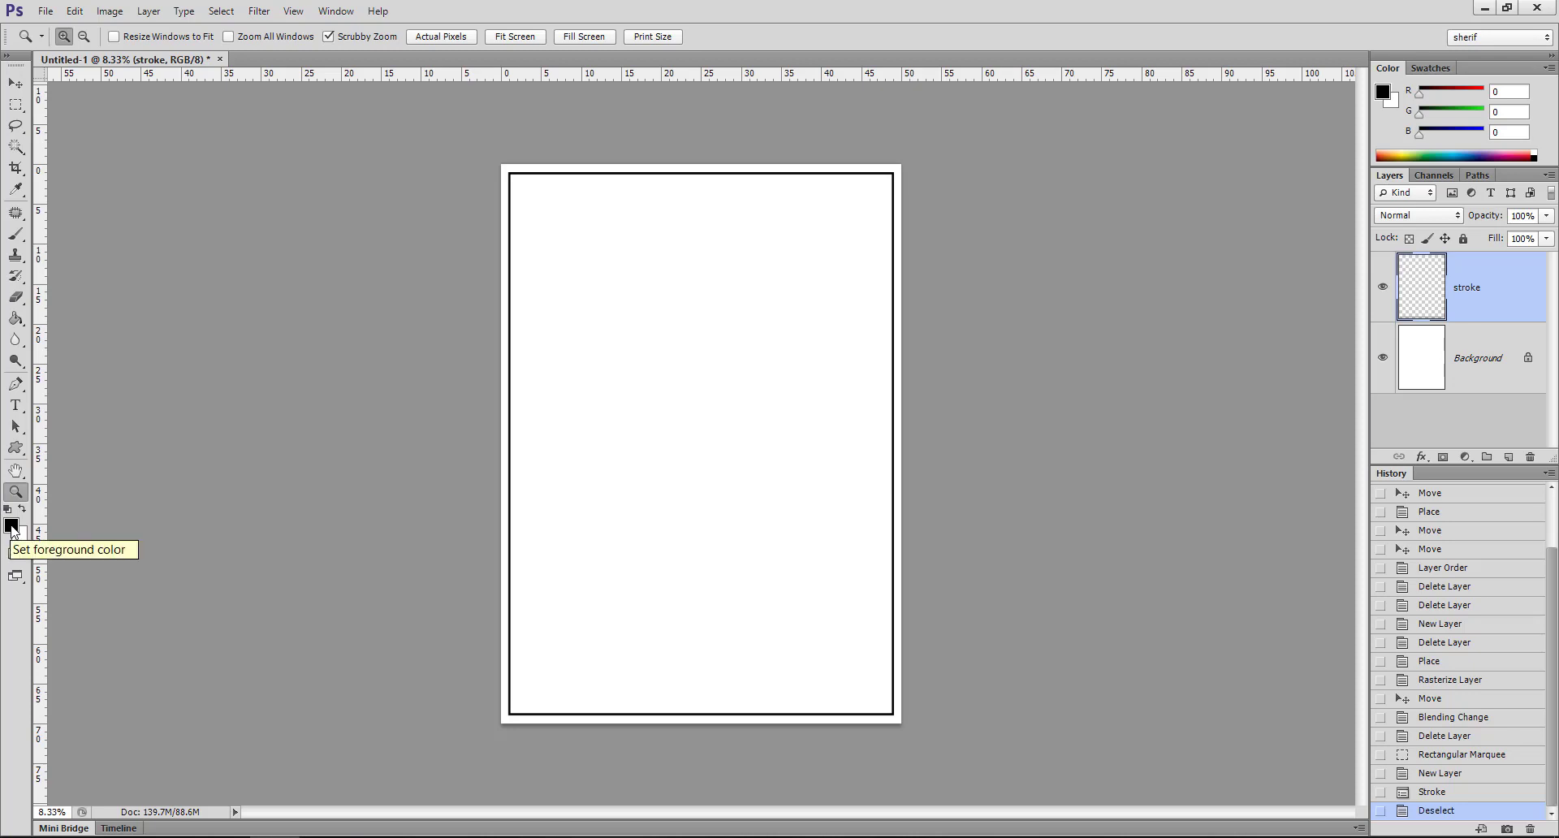
- Open the foreground Color Picker and try out reds and purples
left_click(11, 526)
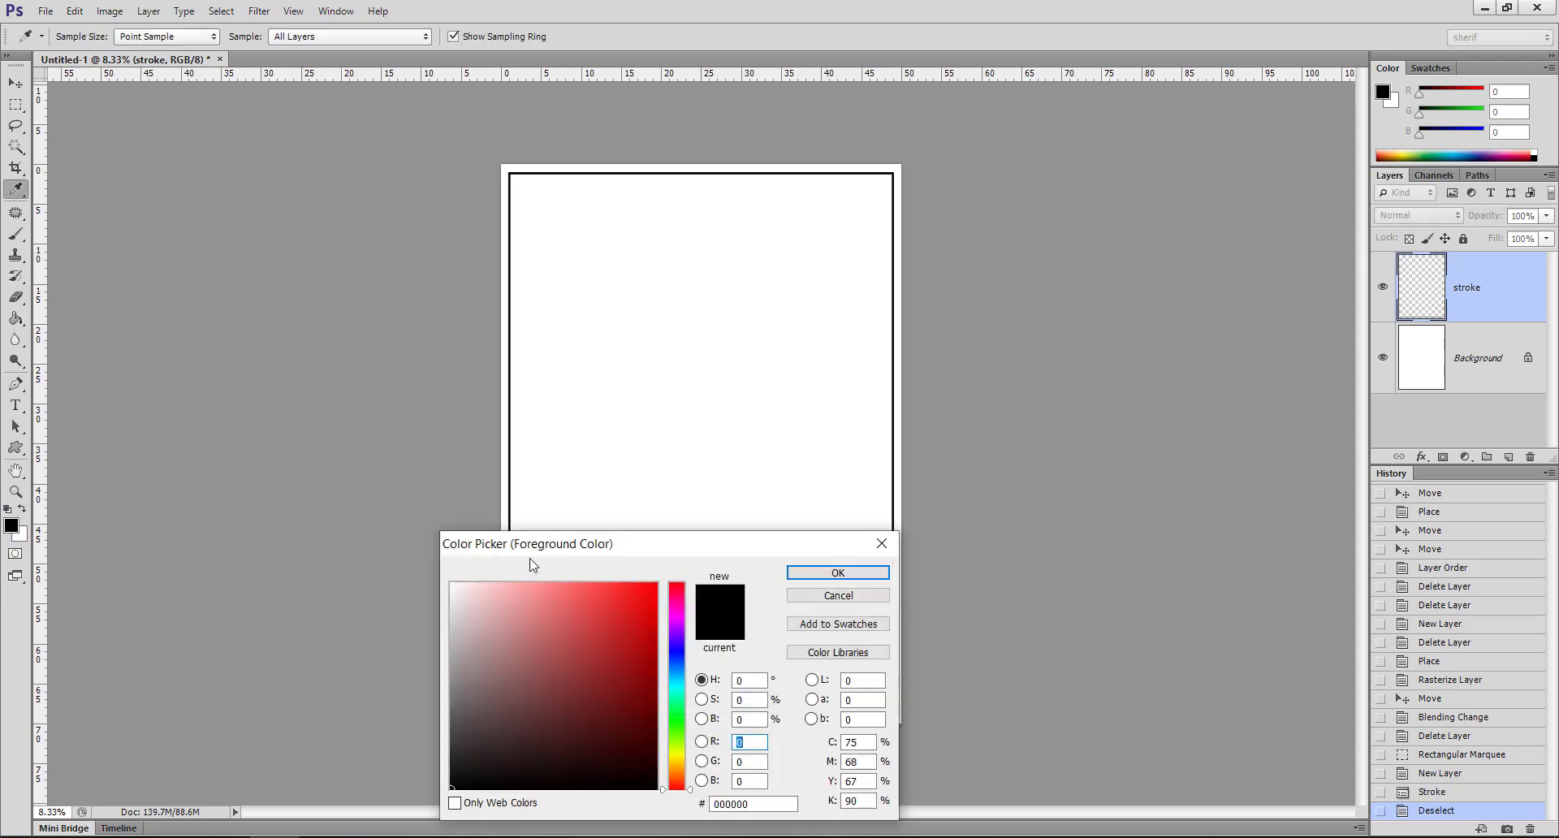
left_click_drag(536, 545, 336, 179)
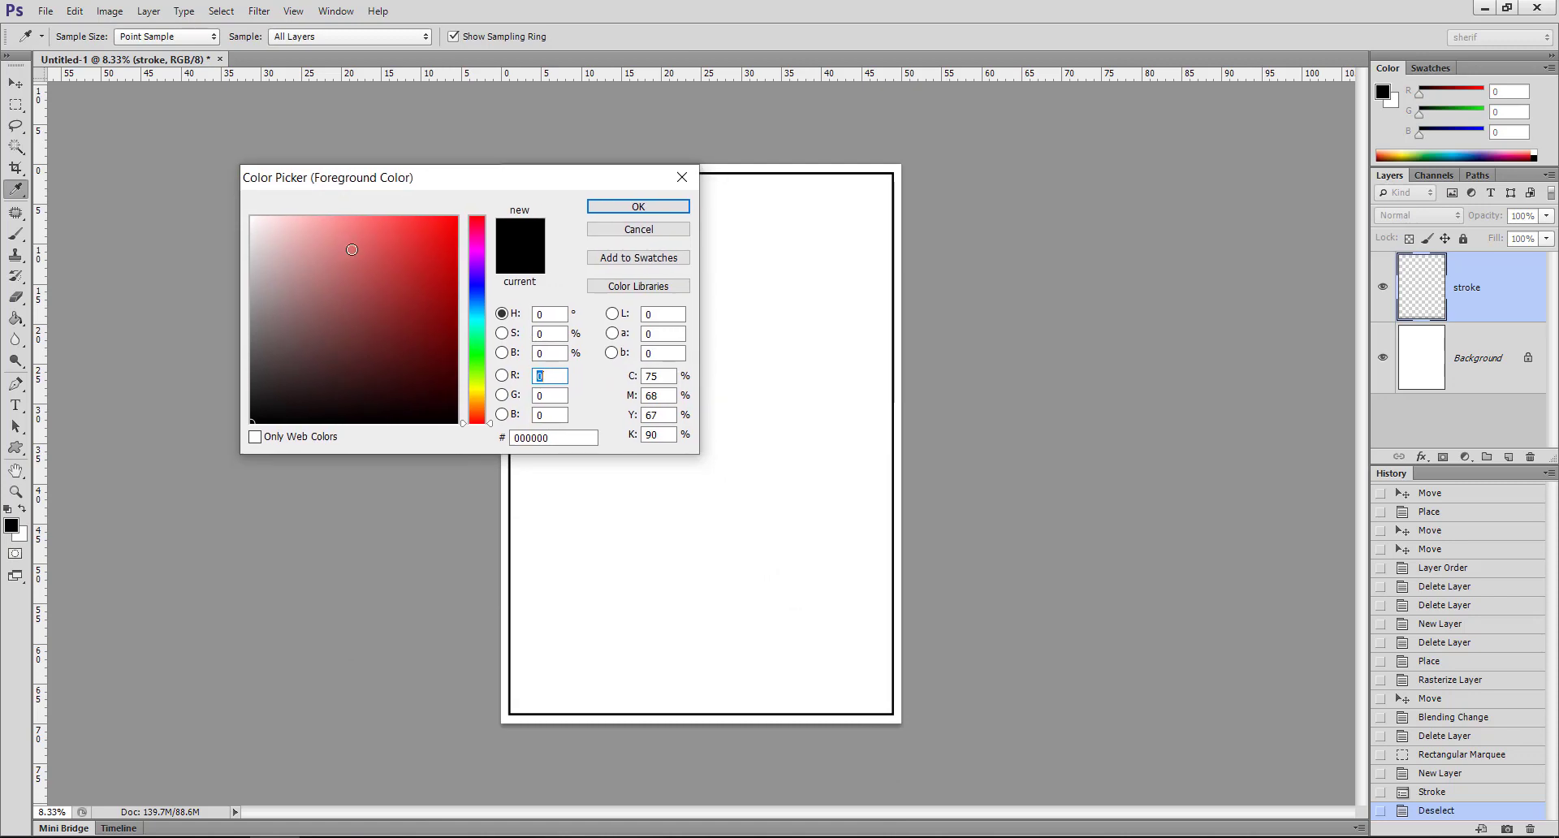
left_click(382, 268)
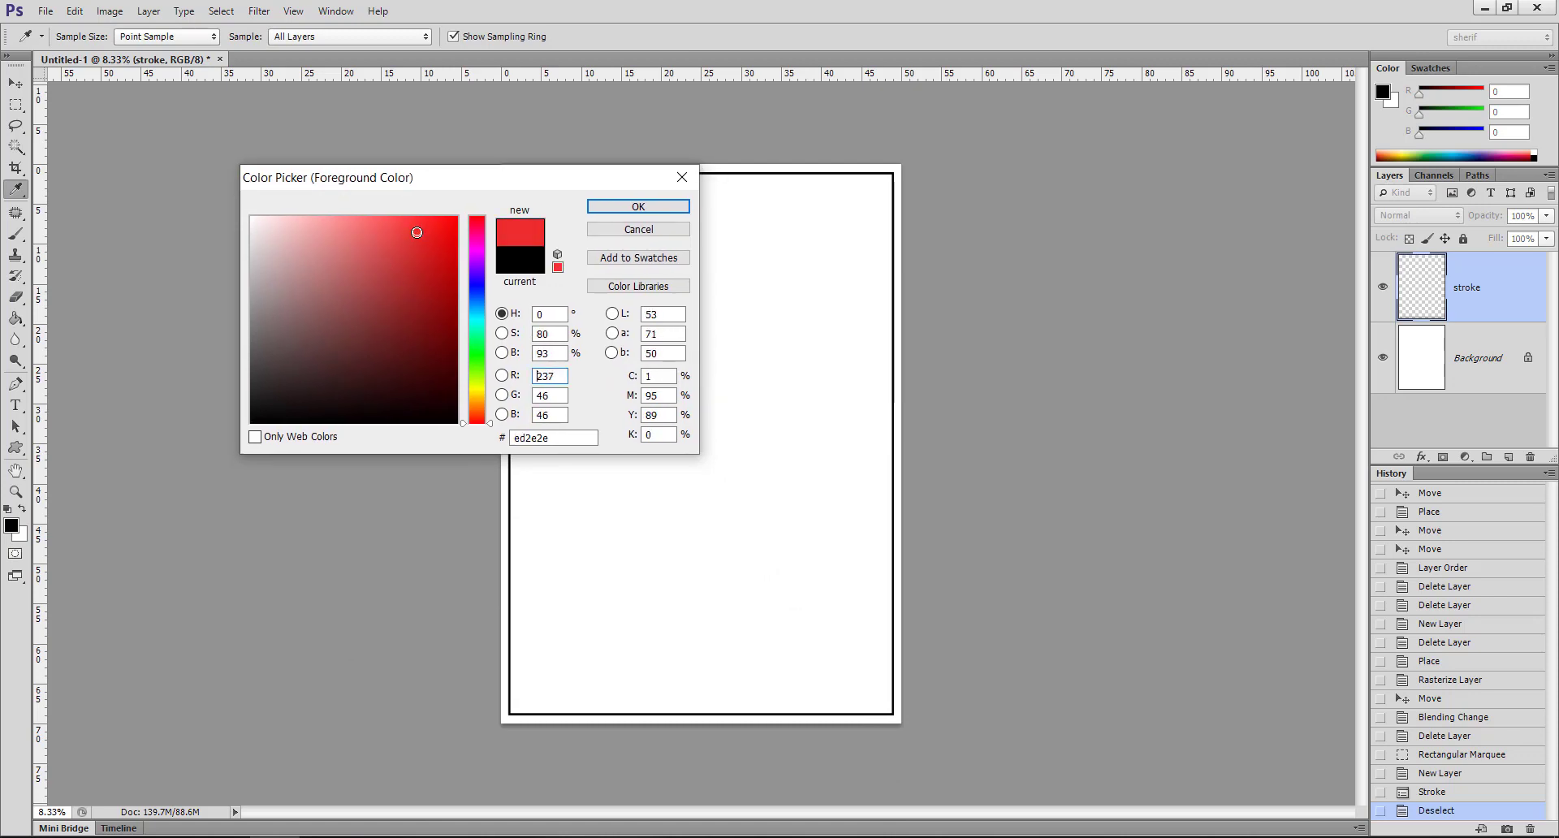
left_click_drag(427, 273, 357, 344)
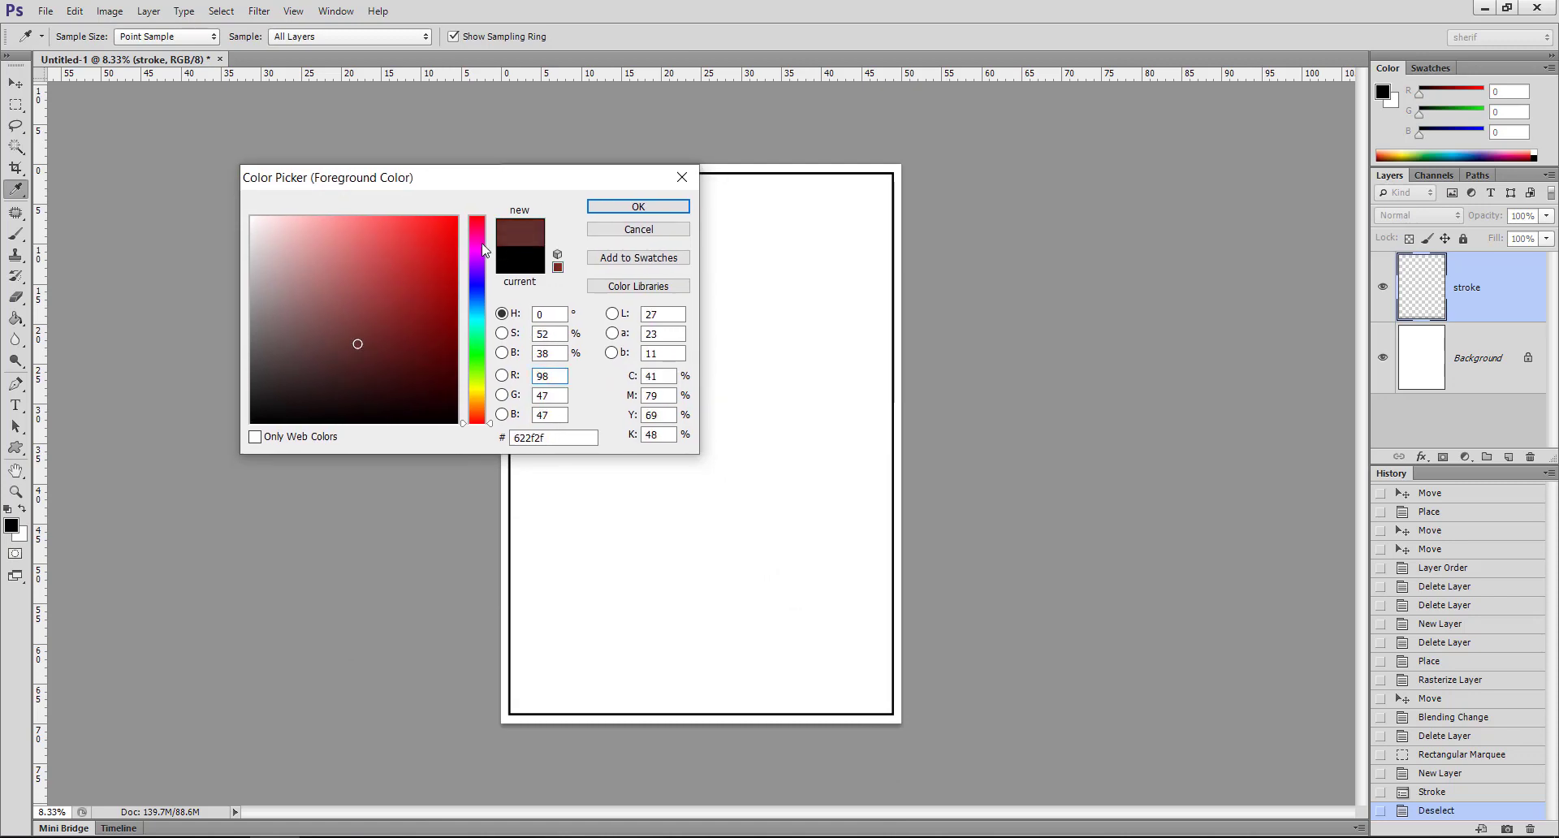
left_click_drag(483, 250, 478, 278)
left_click(373, 220)
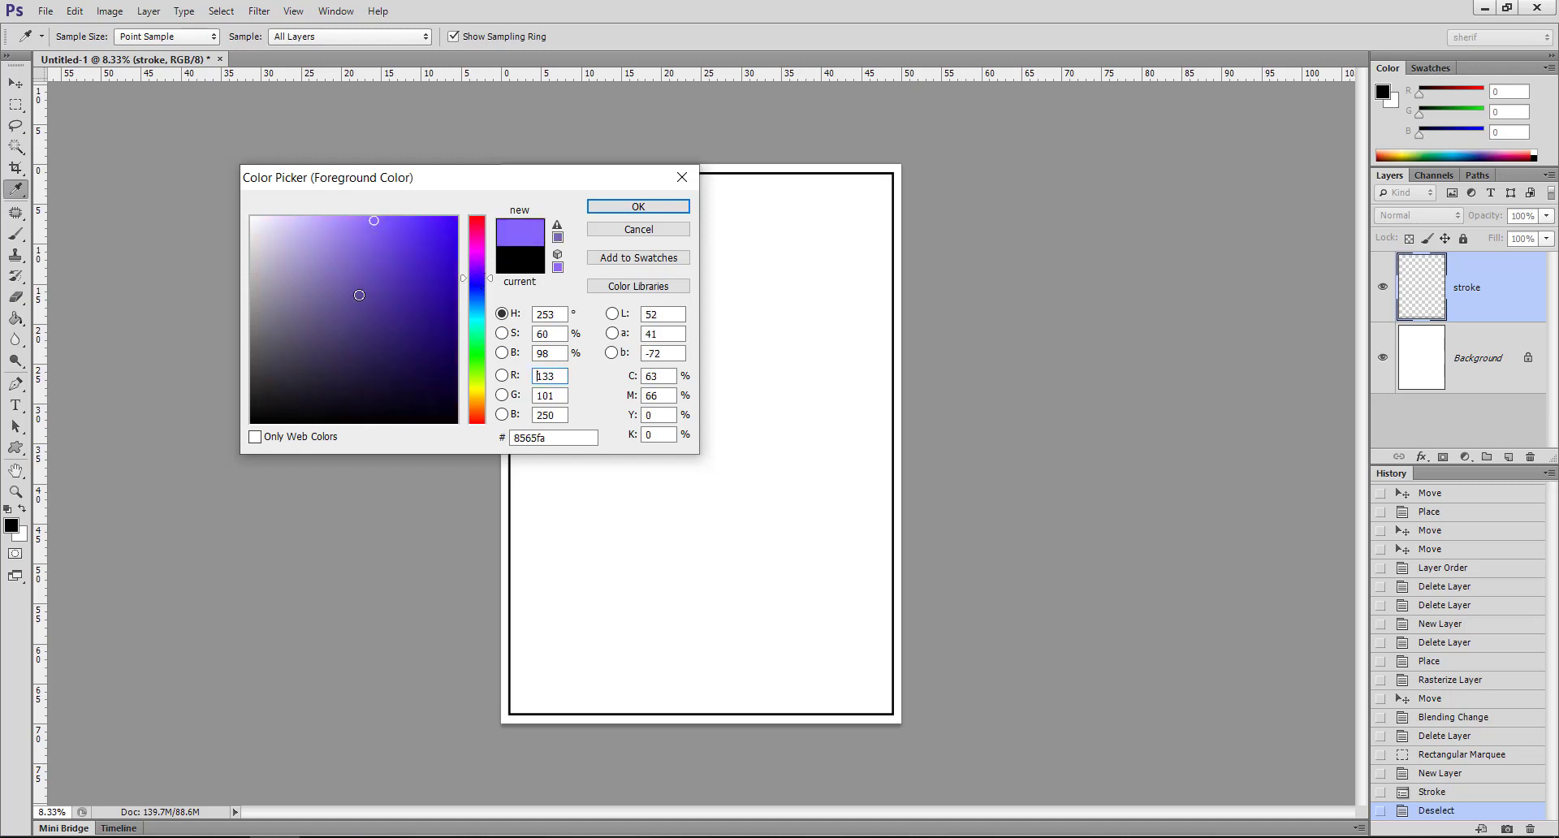
mouse_move(359, 295)
left_mouse_down()
mouse_move(347, 303)
mouse_move(390, 341)
left_mouse_up()
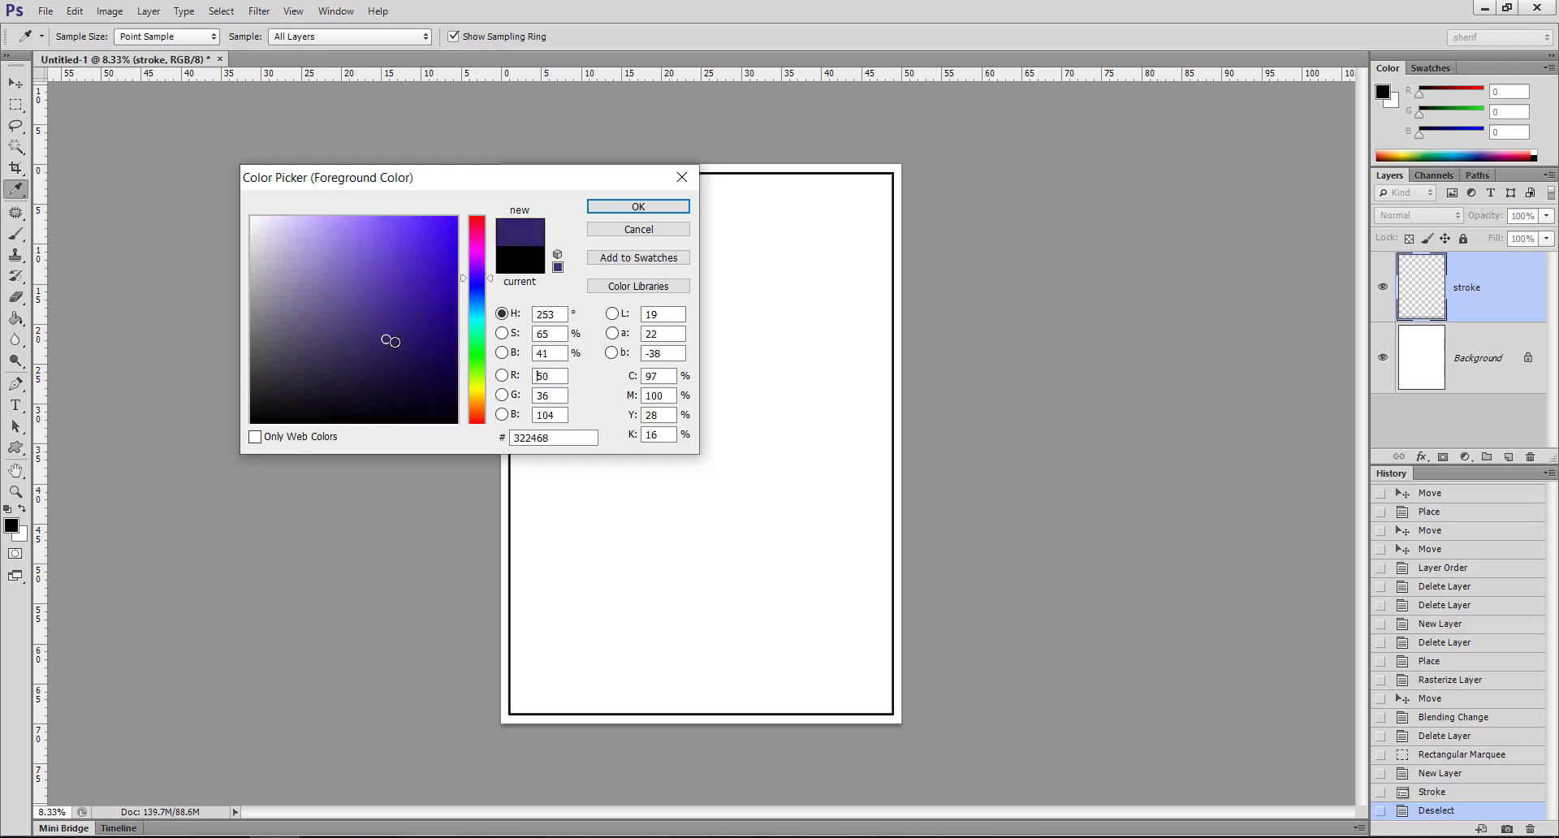
- Experiment with the RGB and hex values, entering hex codes like 522455
left_click(554, 375)
mouse_move(563, 396)
left_mouse_down()
mouse_move(533, 395)
mouse_move(523, 444)
mouse_move(457, 453)
left_mouse_up()
left_click(553, 439)
left_click_drag(553, 439, 538, 444)
type("52245")
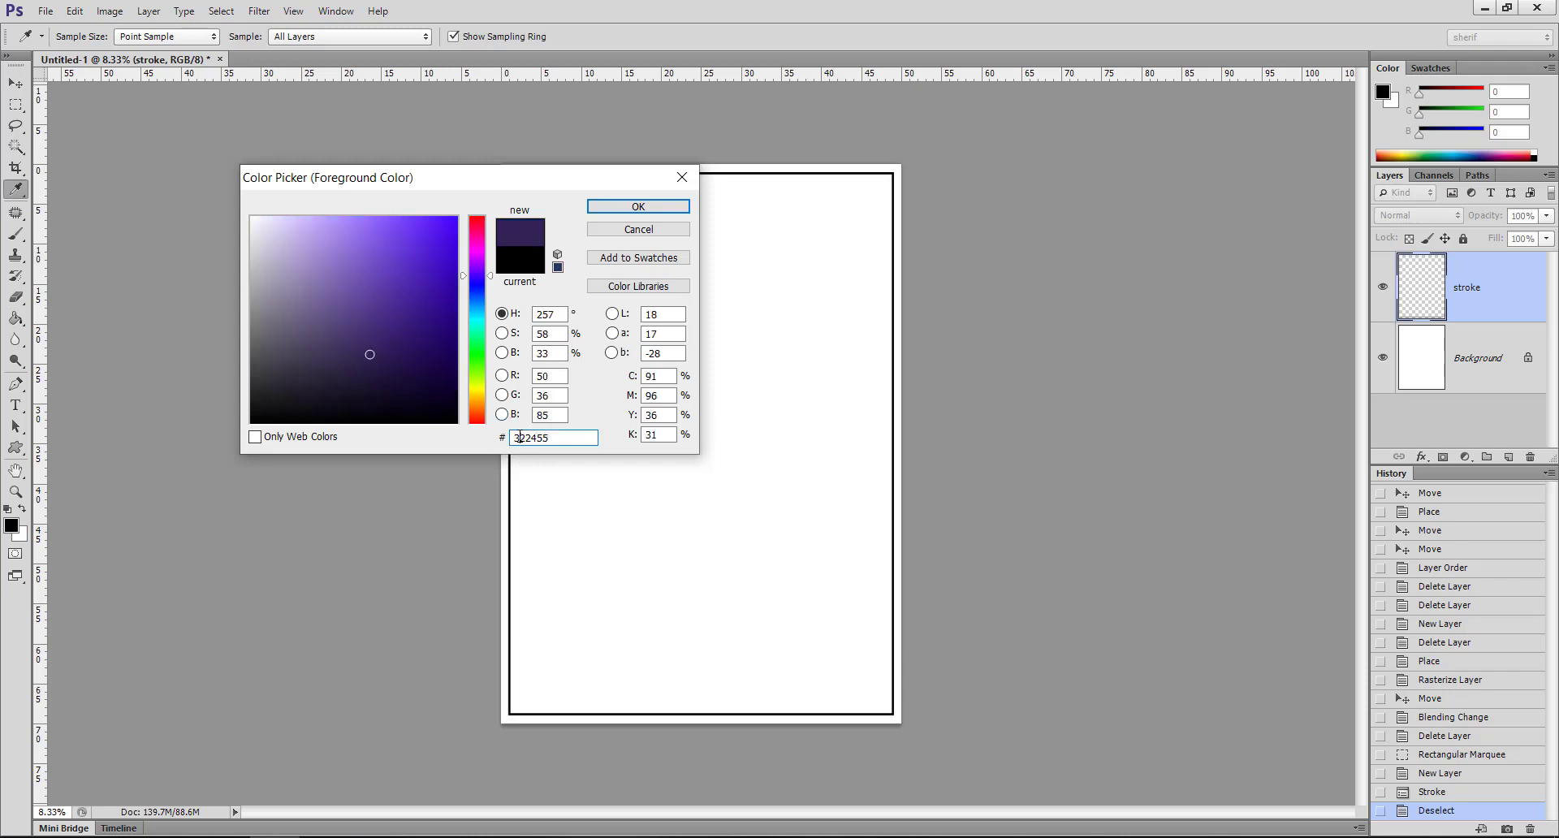
type("5")
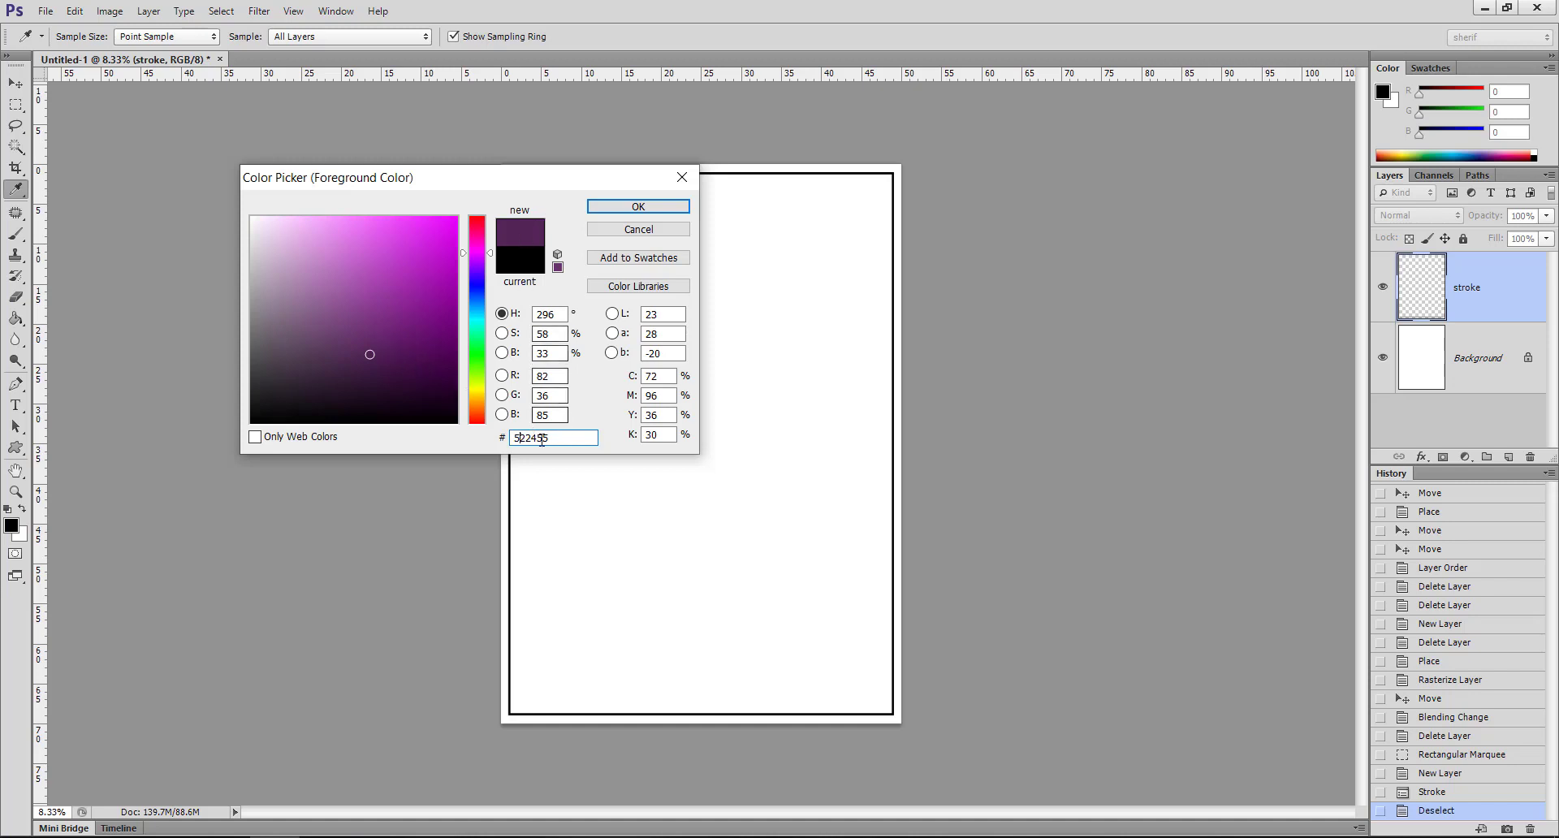
key("BackSpace")
type("1")
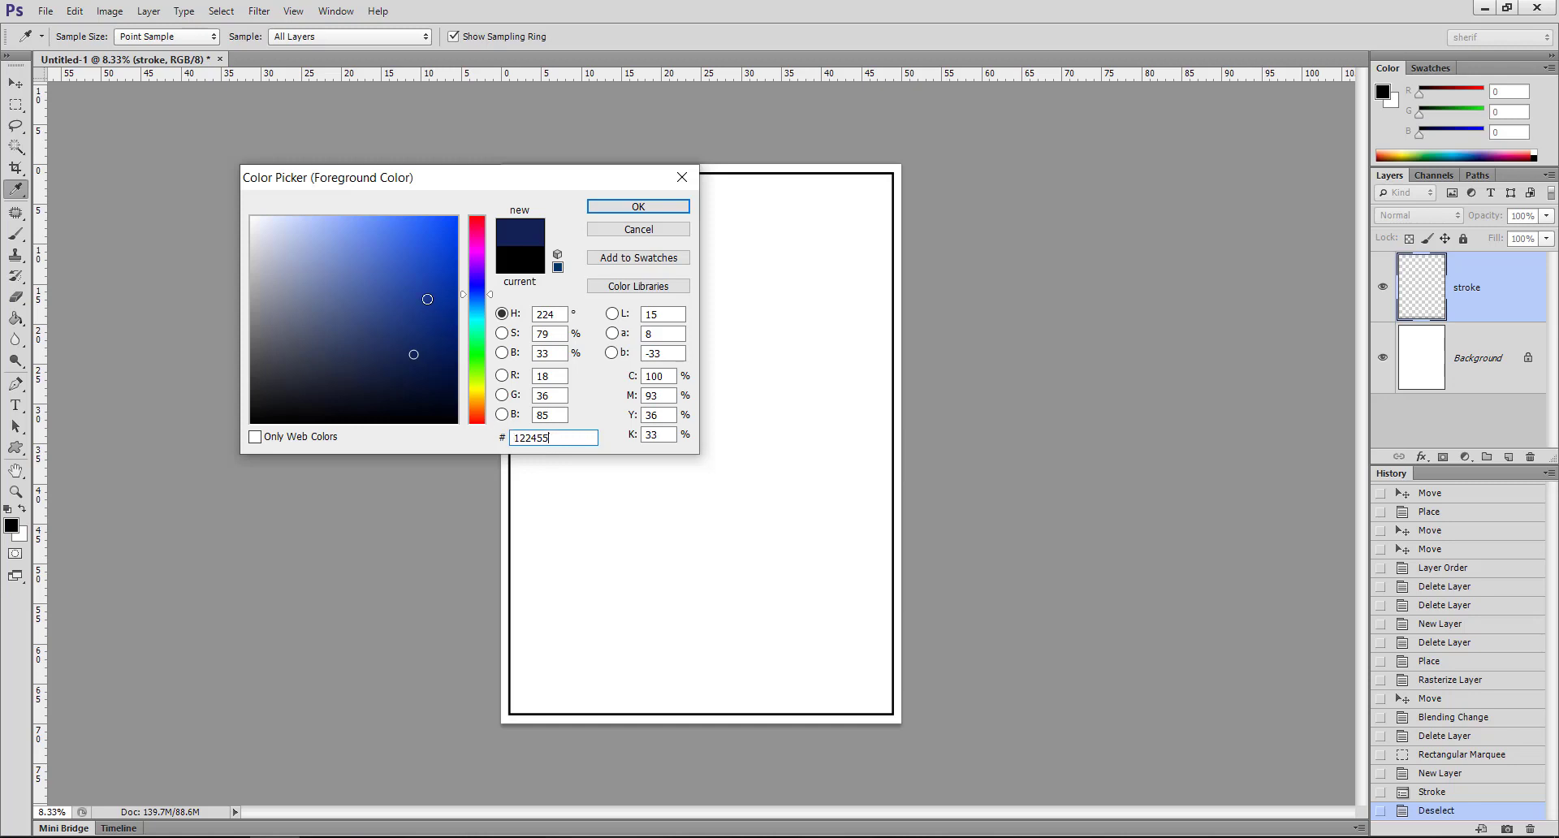
- Try some blues, then shift the hue back and settle on red db2626
left_click(412, 260)
left_click(363, 287)
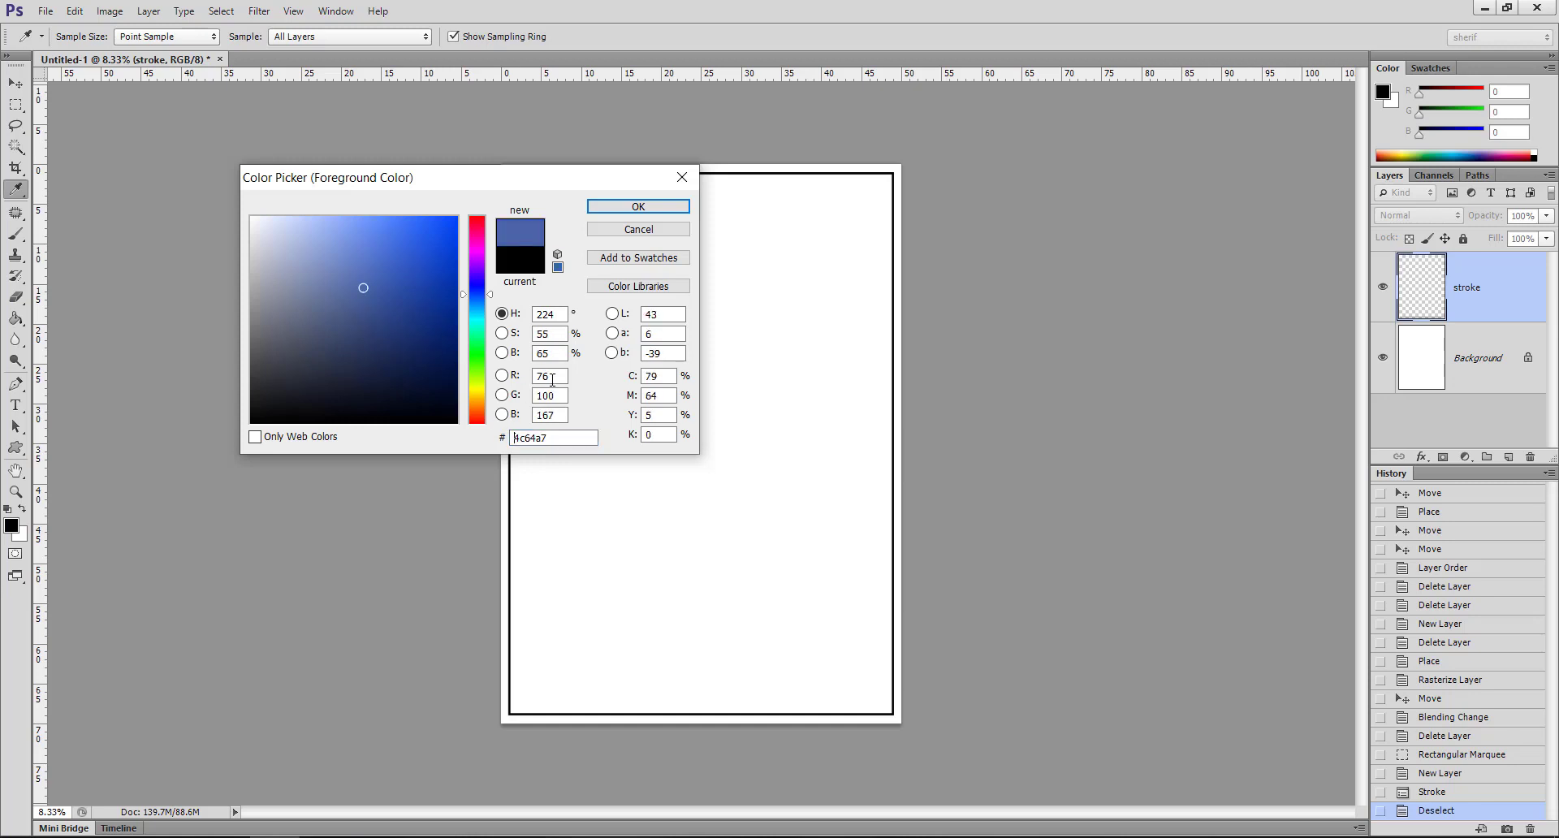
left_click(546, 376)
left_click(554, 415)
left_click(386, 253)
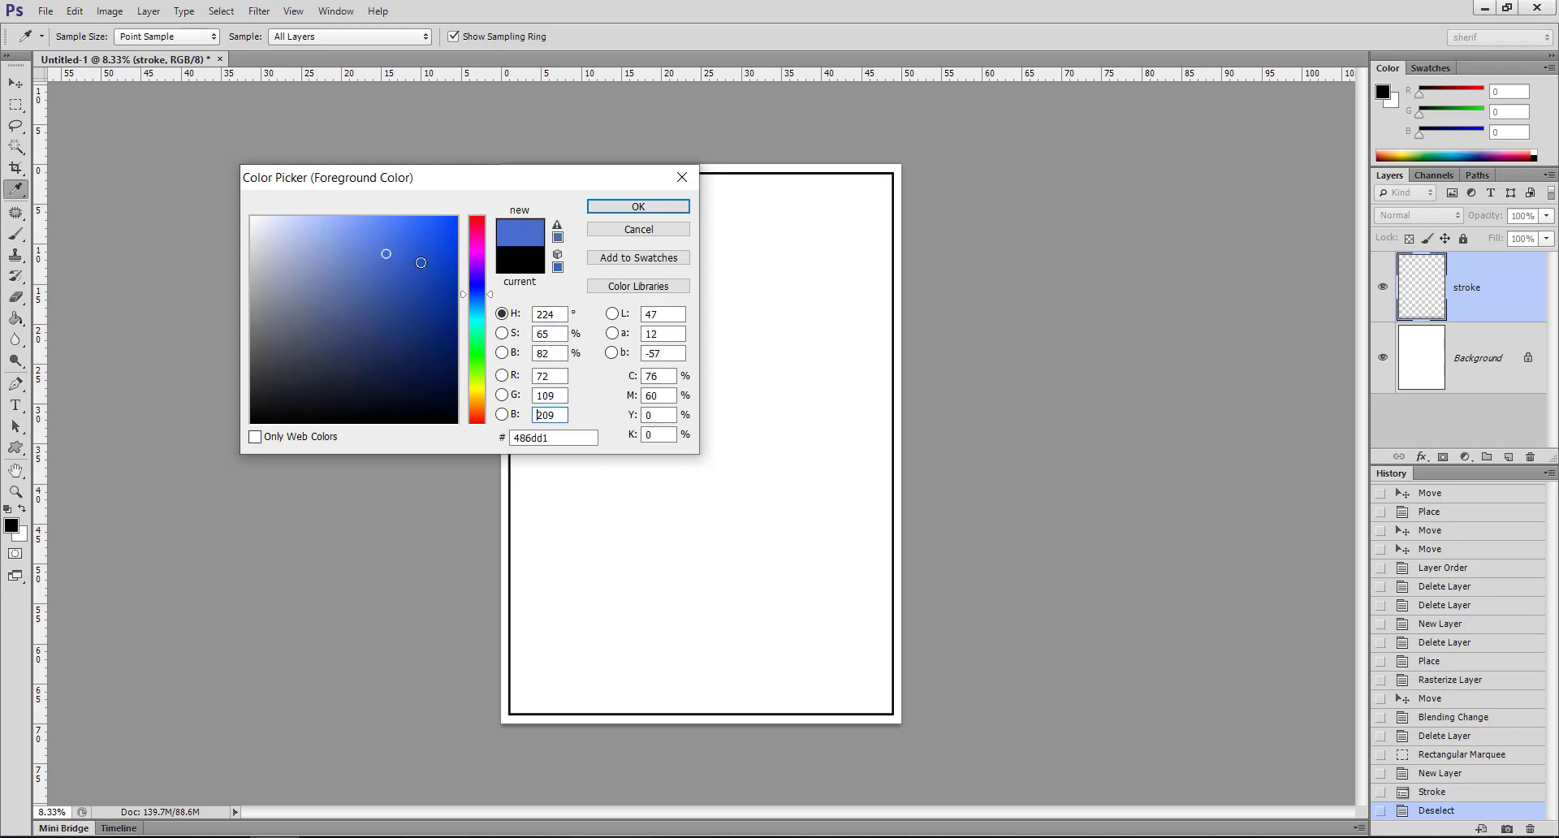
left_click(489, 228)
left_click_drag(489, 227, 488, 216)
left_click(423, 227)
left_click(421, 245)
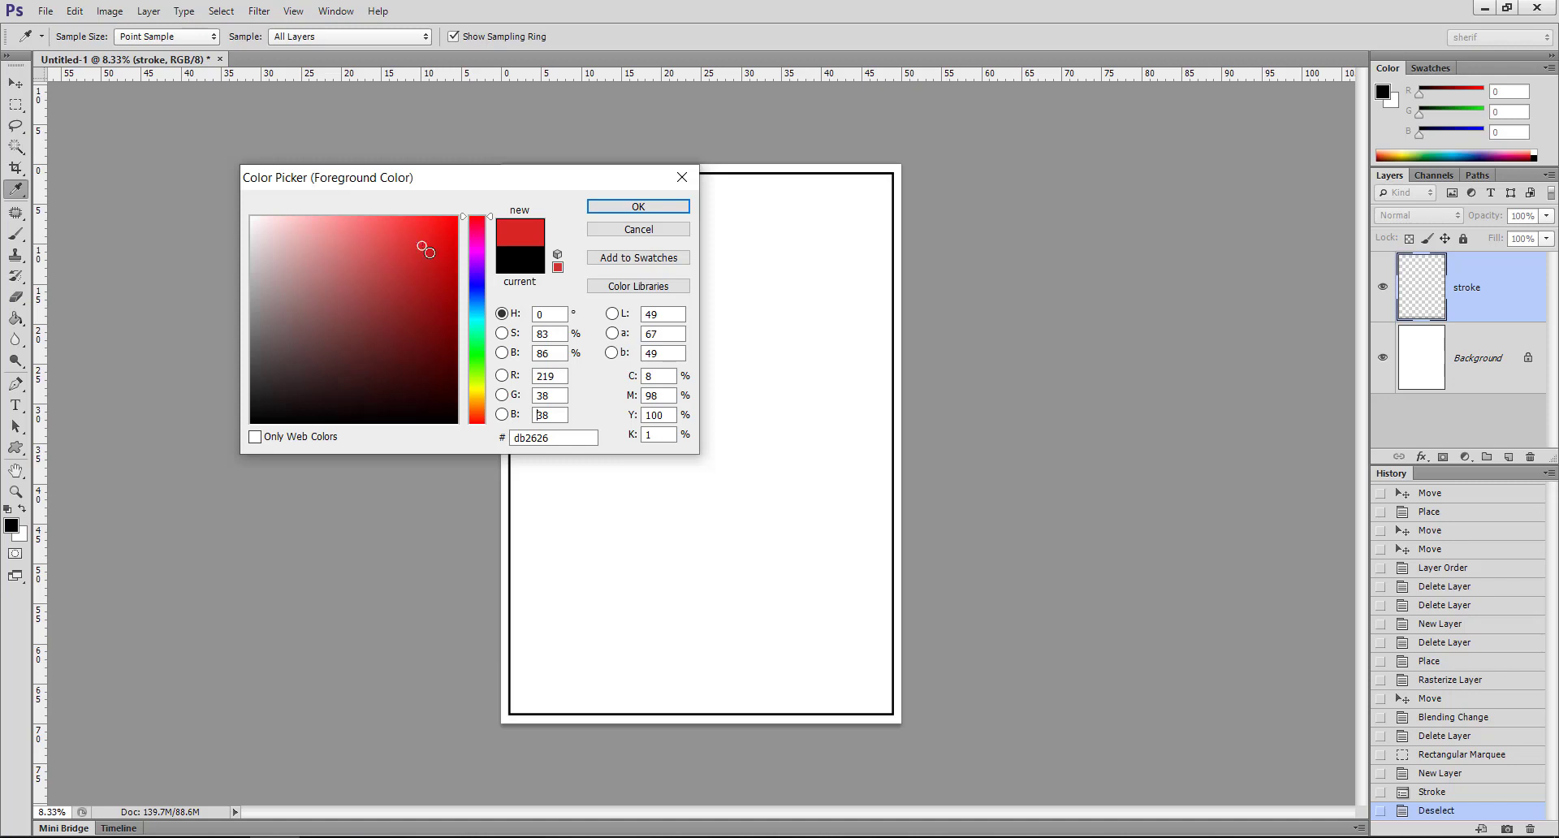
- Try vivid reds and snap them using the gamut and web-safe warning icons
left_click(424, 226)
left_click(455, 233)
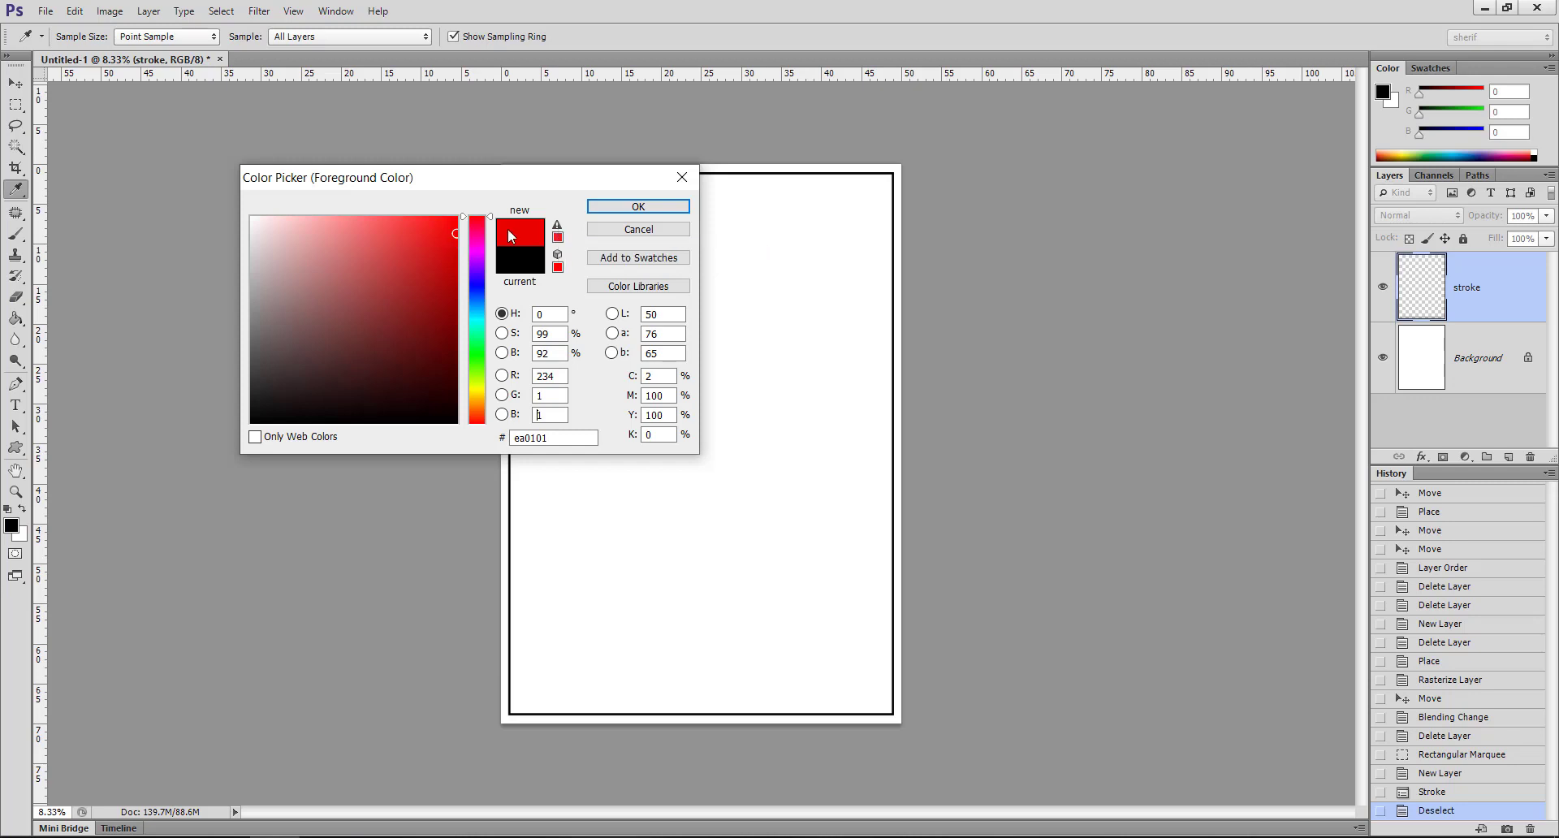
left_click(557, 235)
left_click_drag(440, 232, 455, 227)
left_click(560, 228)
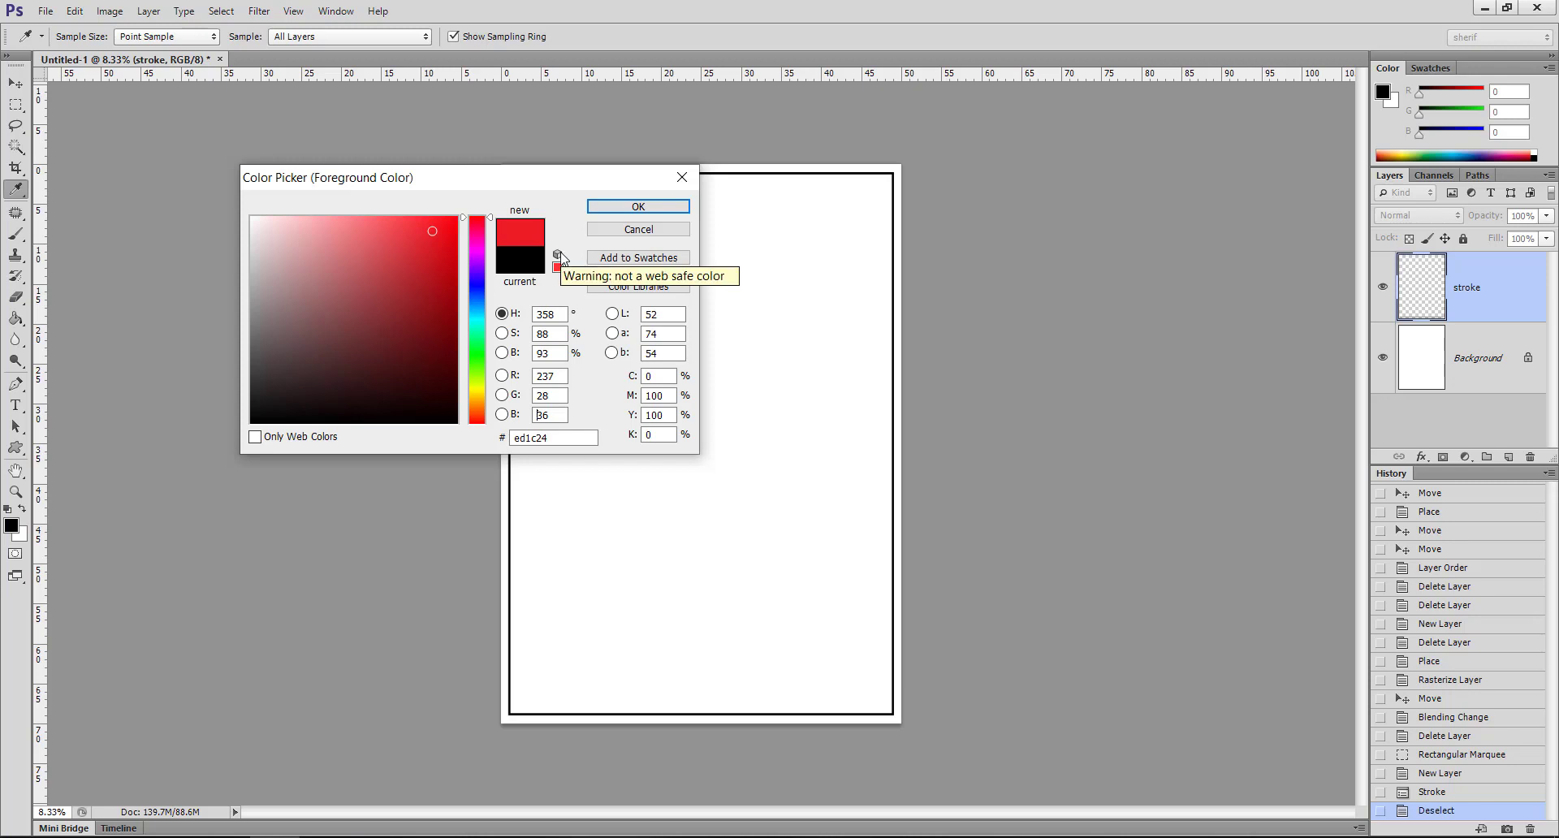
left_click(559, 255)
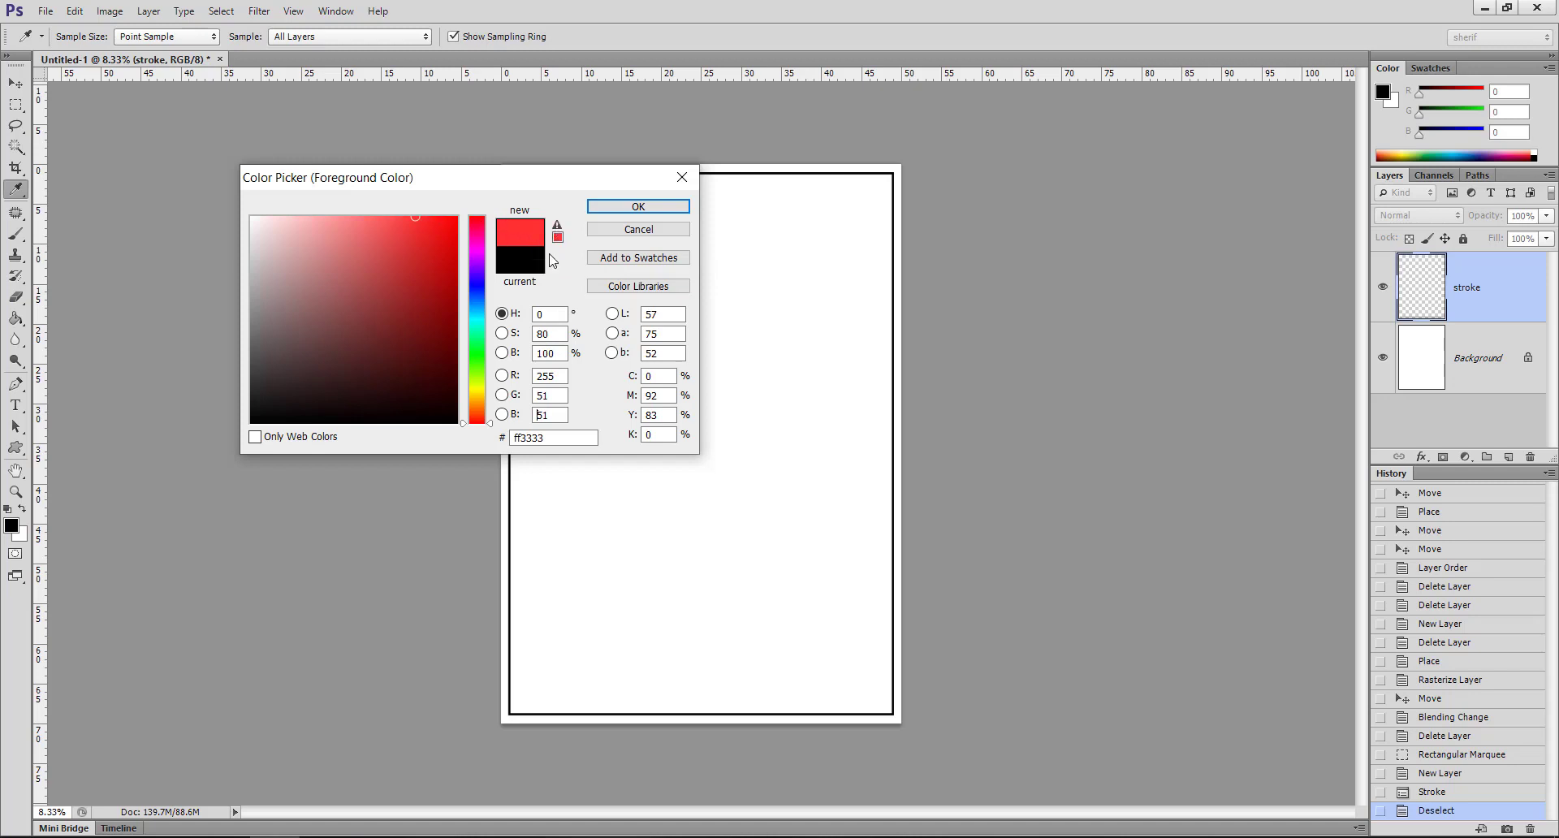
left_click(558, 228)
- Pick duller reds and snap to the web-safe red cc6666
left_click_drag(387, 249, 396, 226)
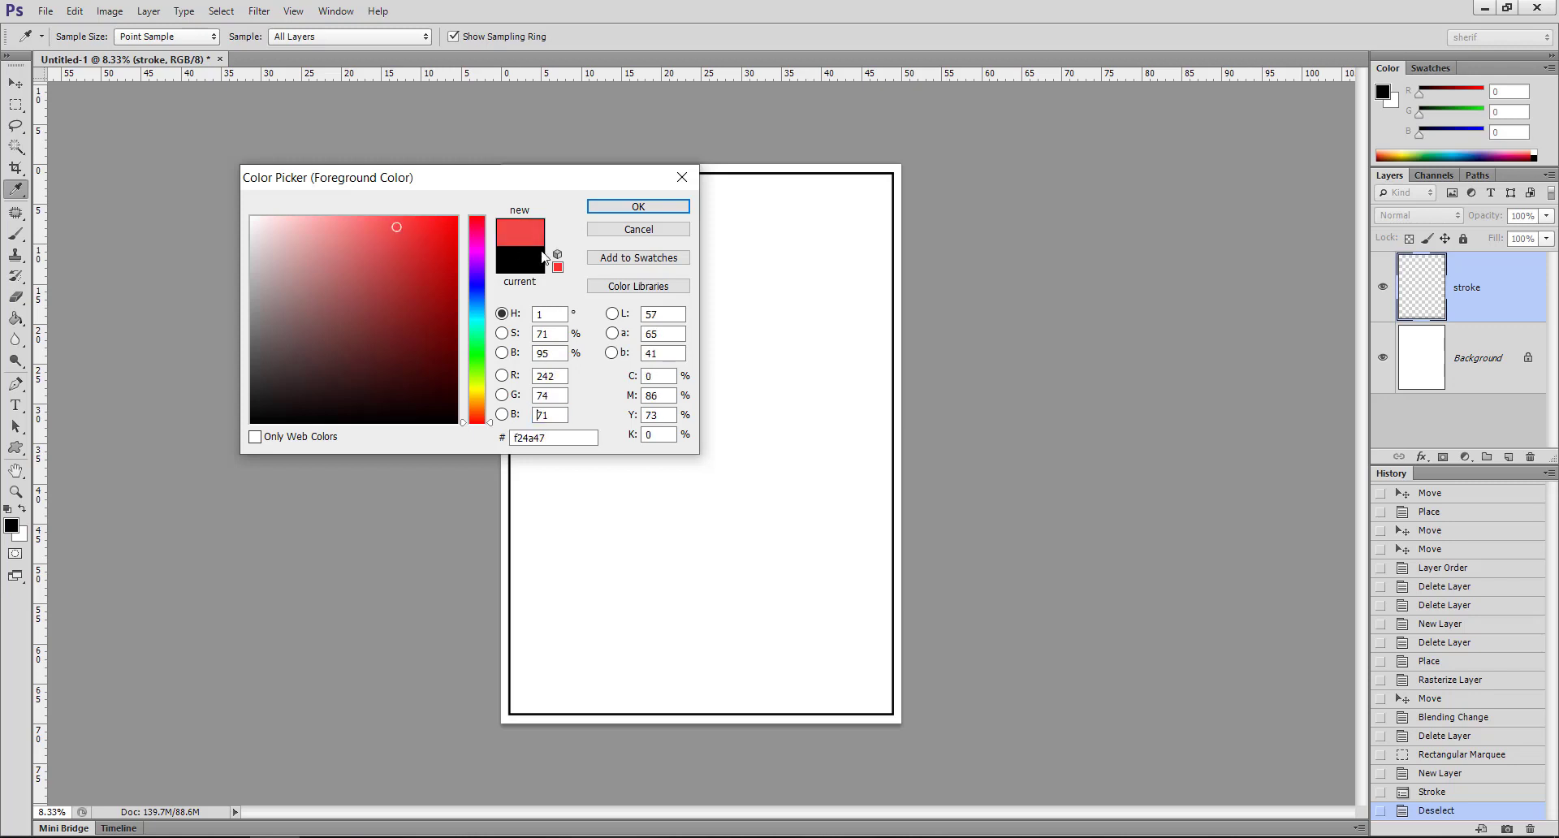
left_click(558, 234)
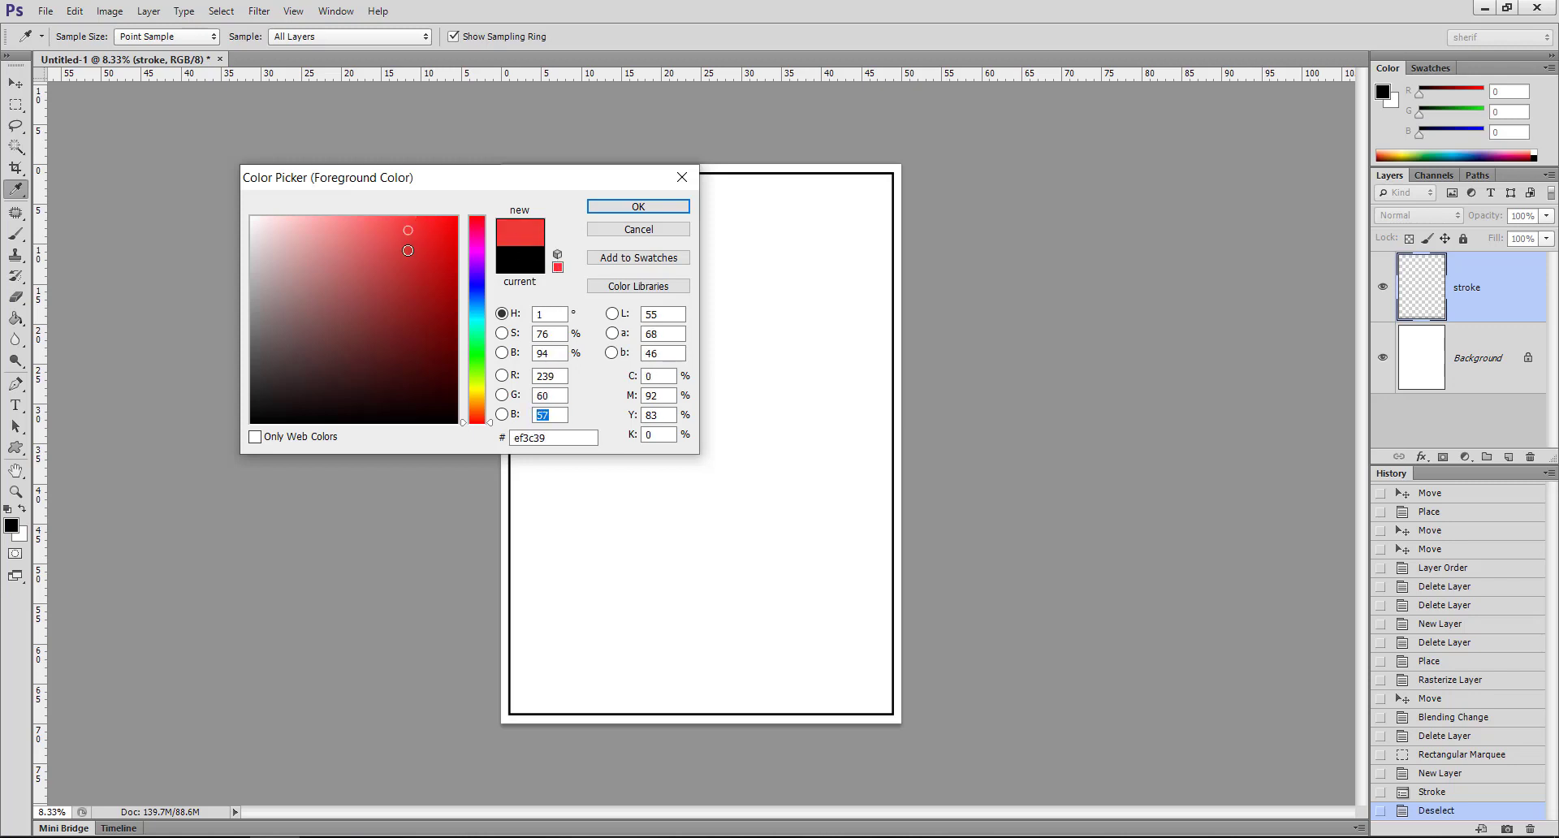
left_click_drag(408, 250, 386, 244)
left_click(558, 254)
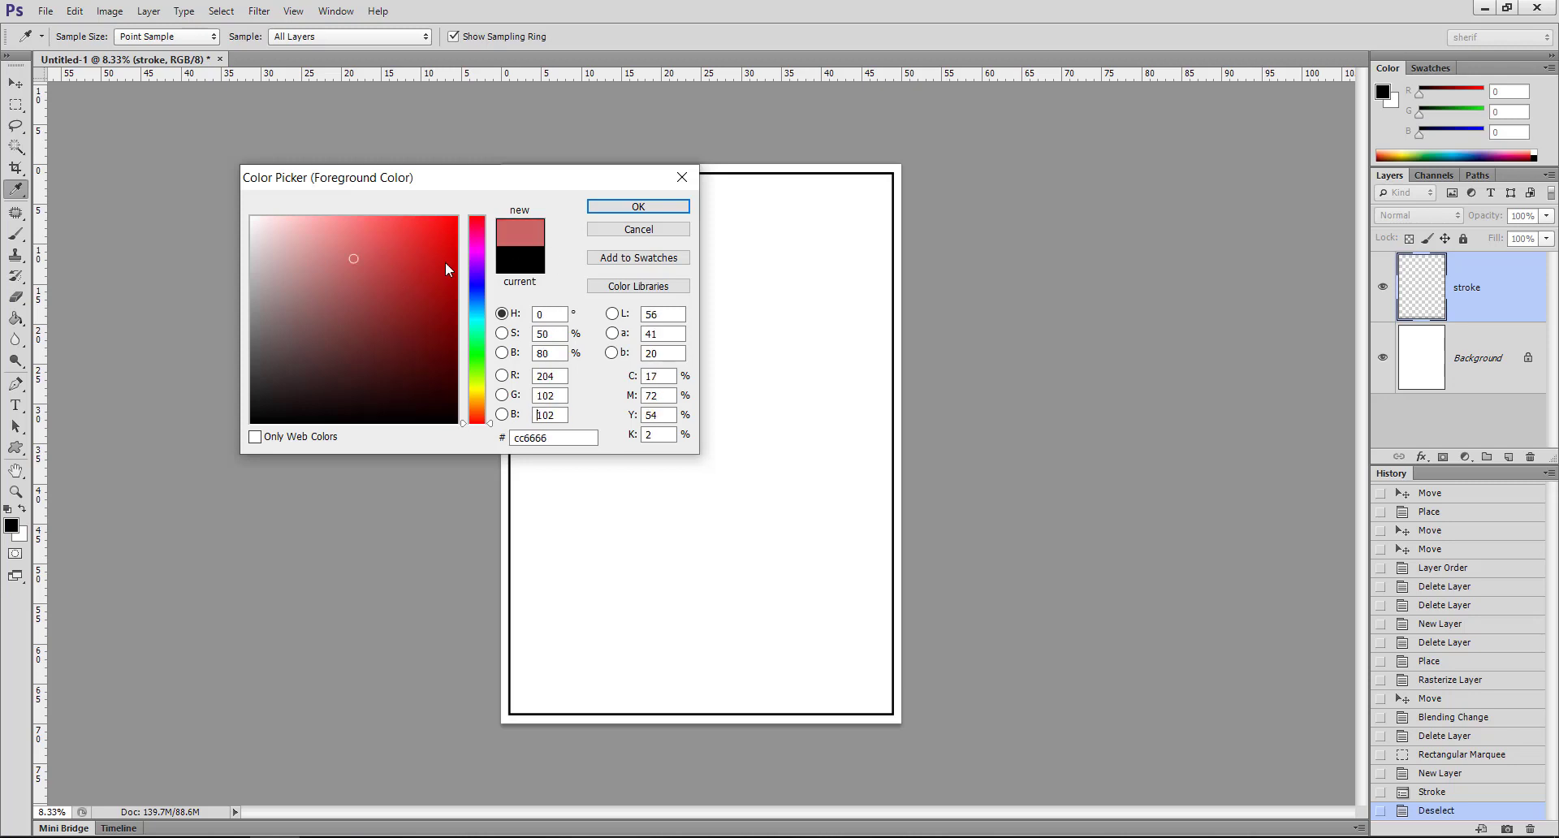
left_click(362, 255)
left_click(557, 254)
- With Only Web Colors on, try the reds cc3333, ff0000 and ff3333
left_click(255, 437)
left_click(410, 244)
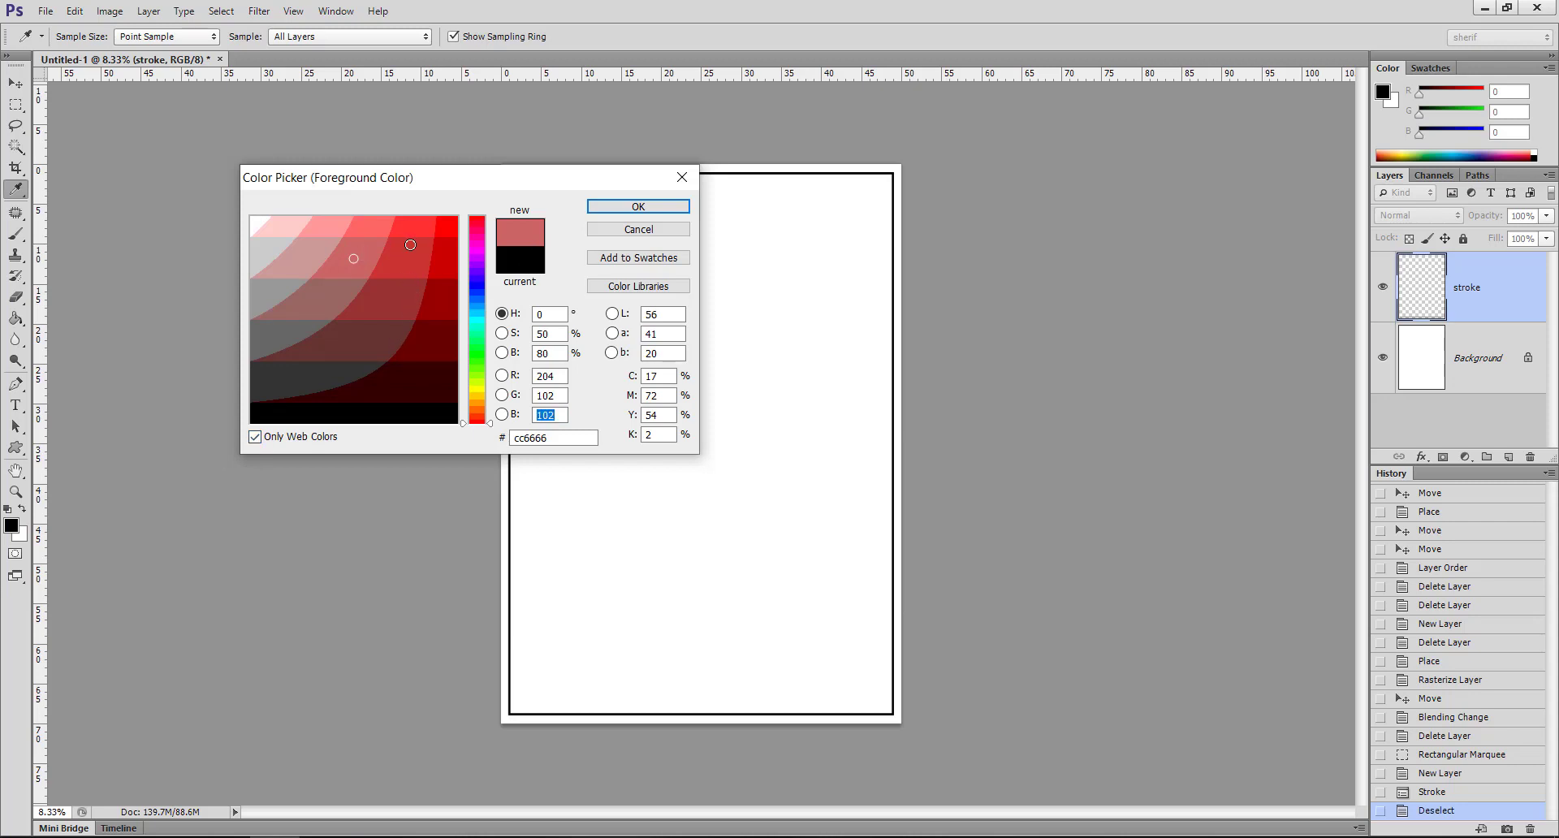
left_click_drag(407, 285, 448, 231)
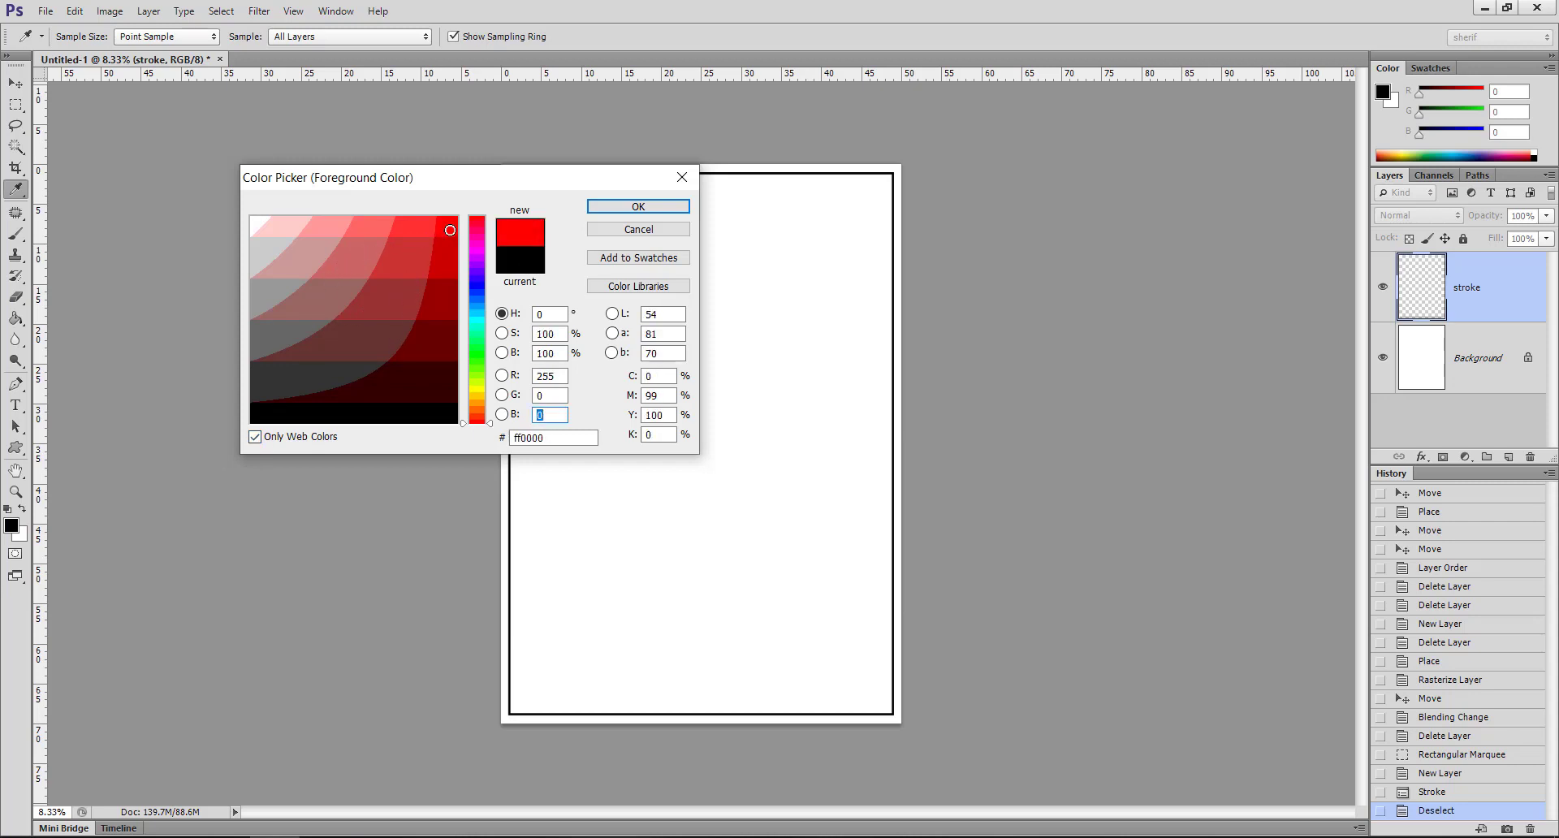
mouse_move(448, 231)
left_mouse_down()
mouse_move(407, 230)
mouse_move(450, 223)
left_mouse_up()
- Turn Only Web Colors off and choose the bright red f64747, trying ef5b5b first
left_click(255, 437)
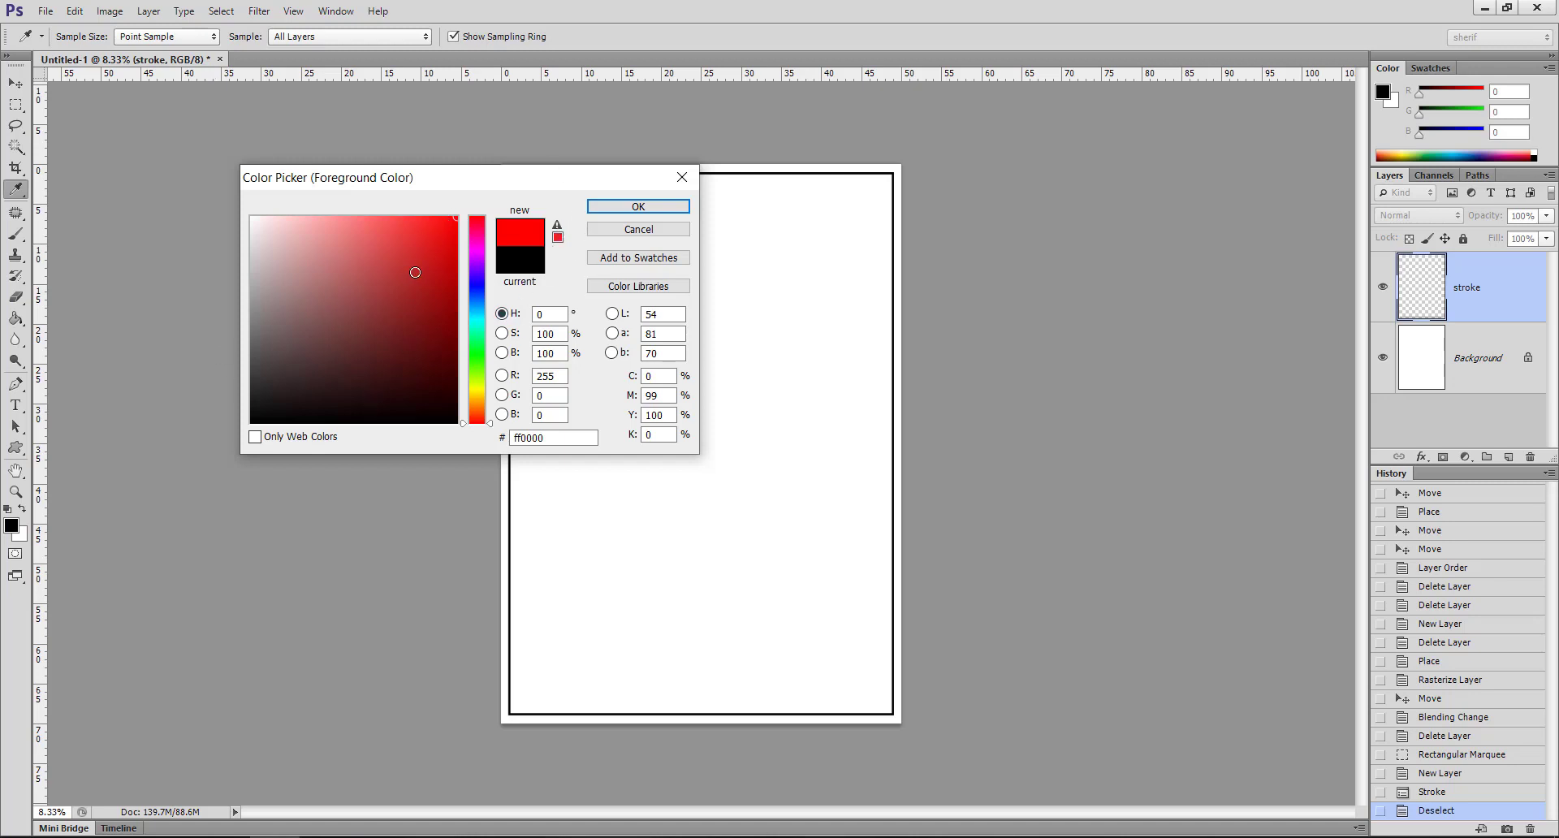
key("Tab")
left_click(379, 234)
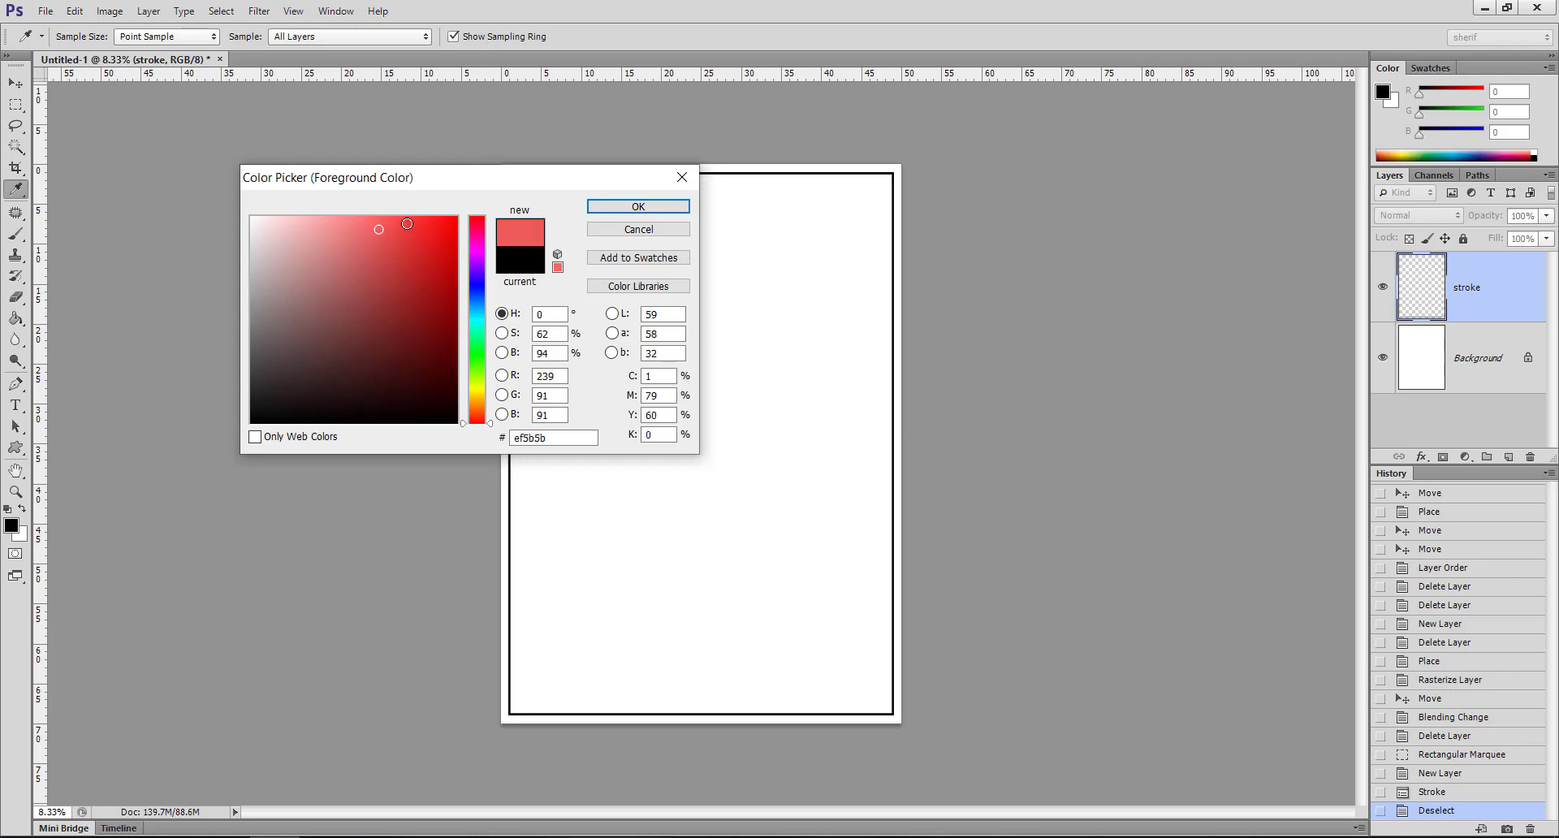
left_click(397, 223)
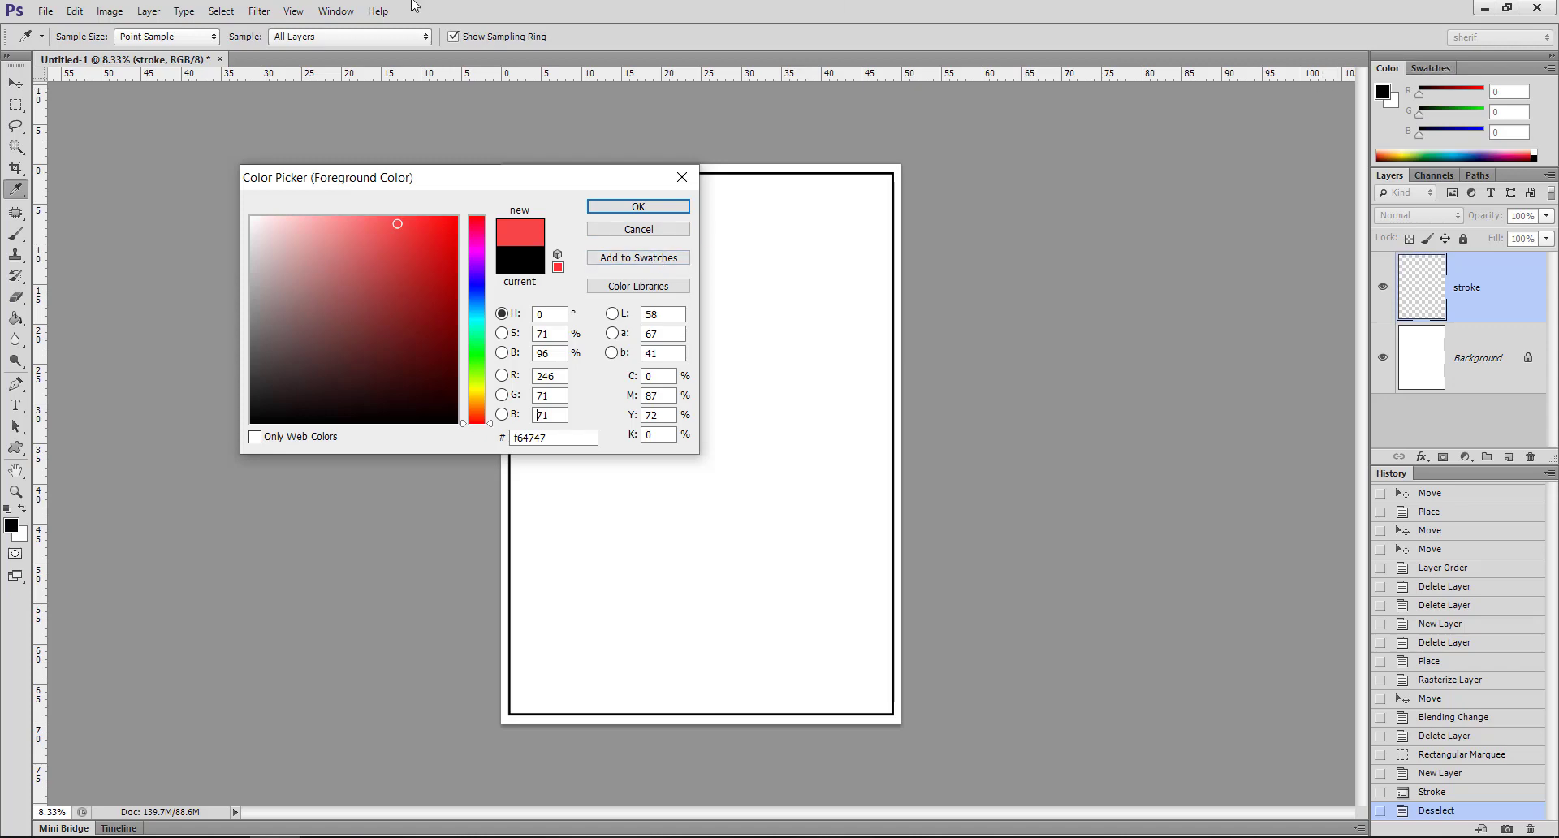
left_click(333, 11)
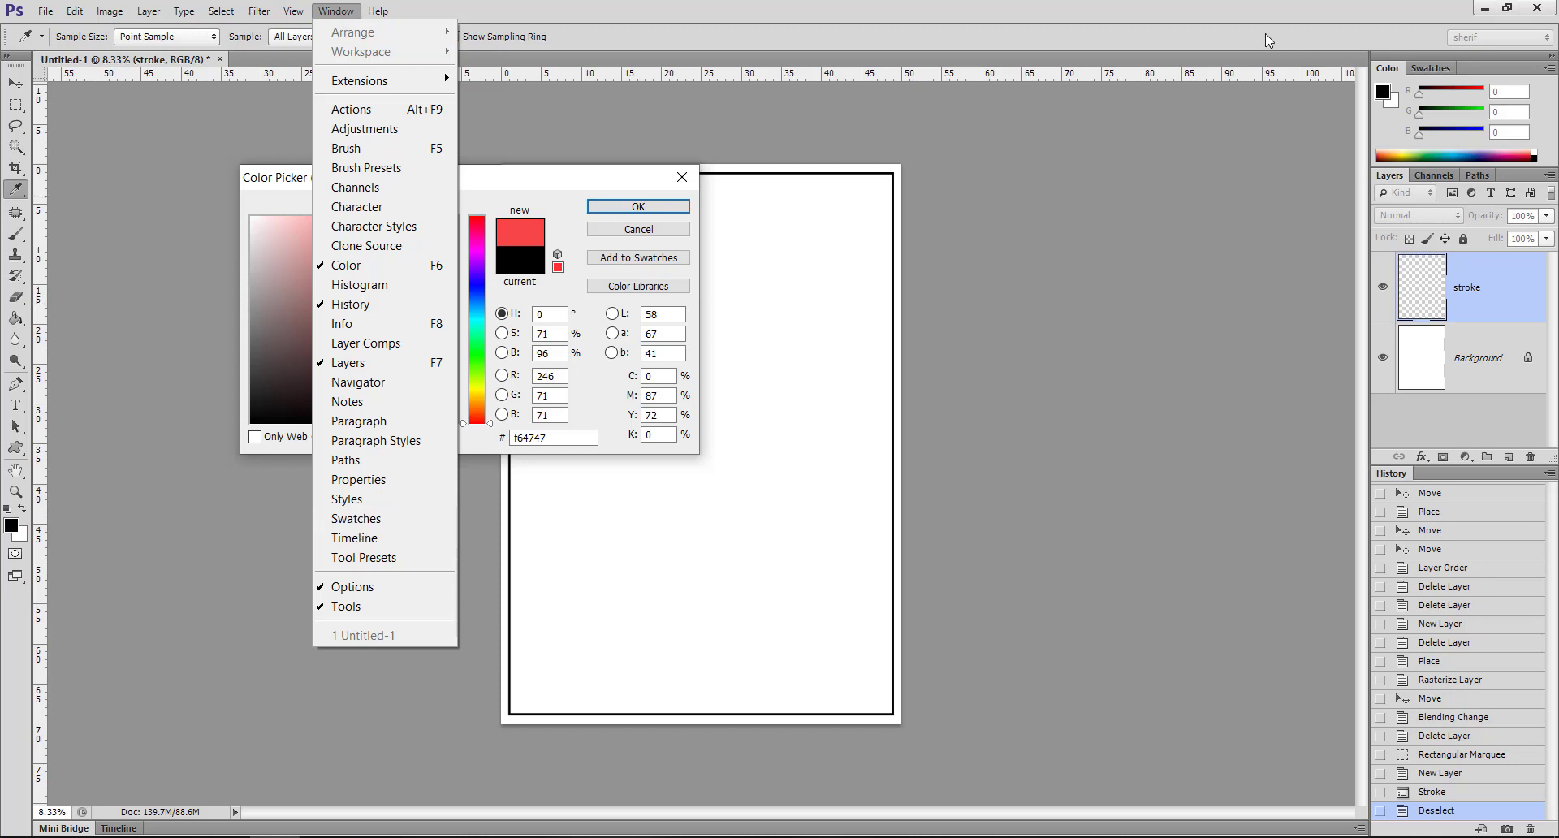
- Show the Swatches panel and pick the pale tan dbc1a2 in the Color Picker
left_click(1242, 19)
left_click(1430, 68)
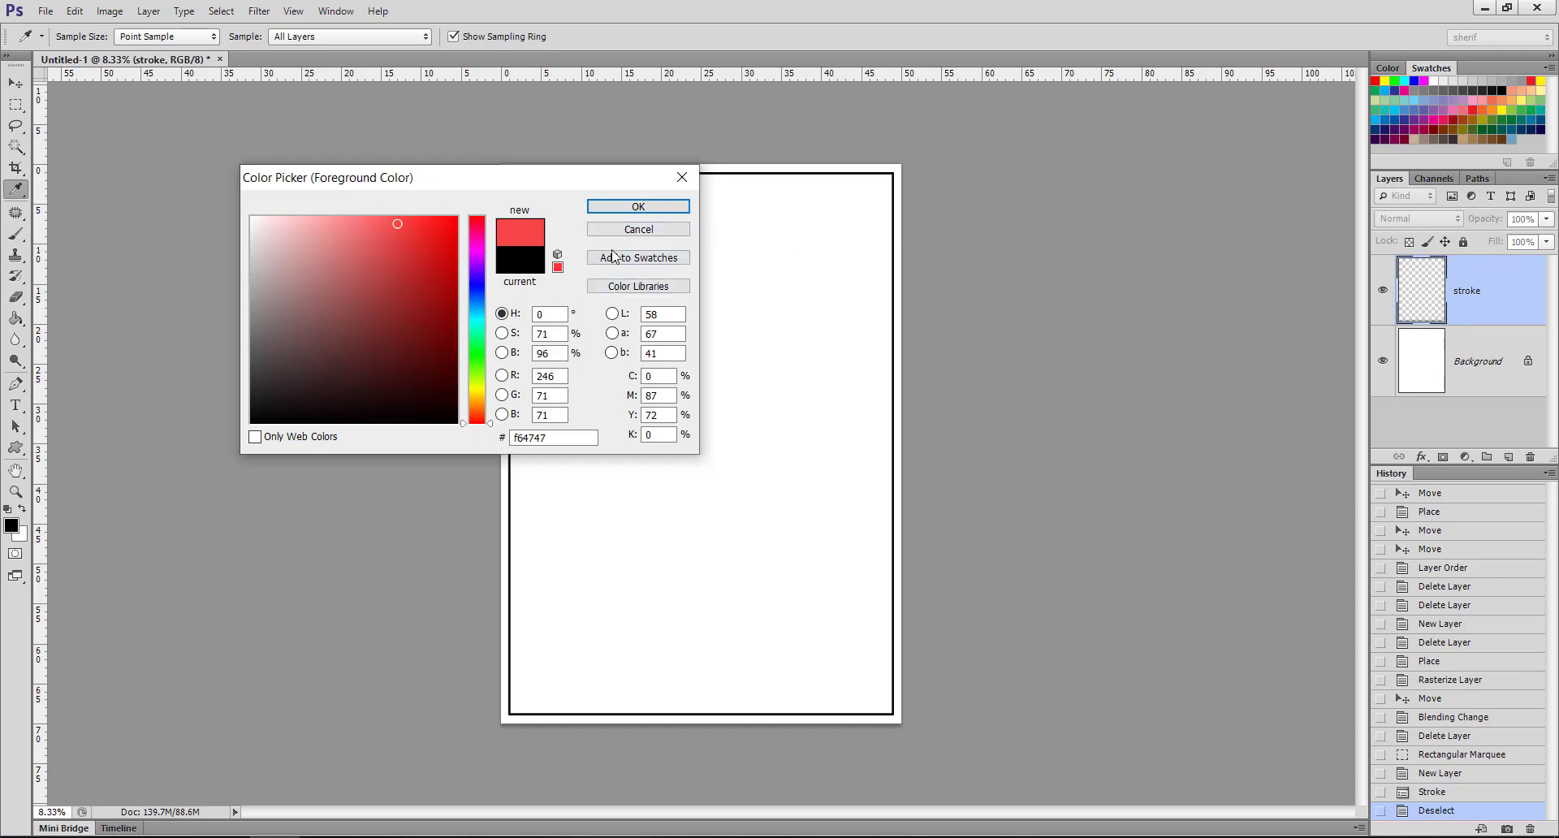
left_click(475, 416)
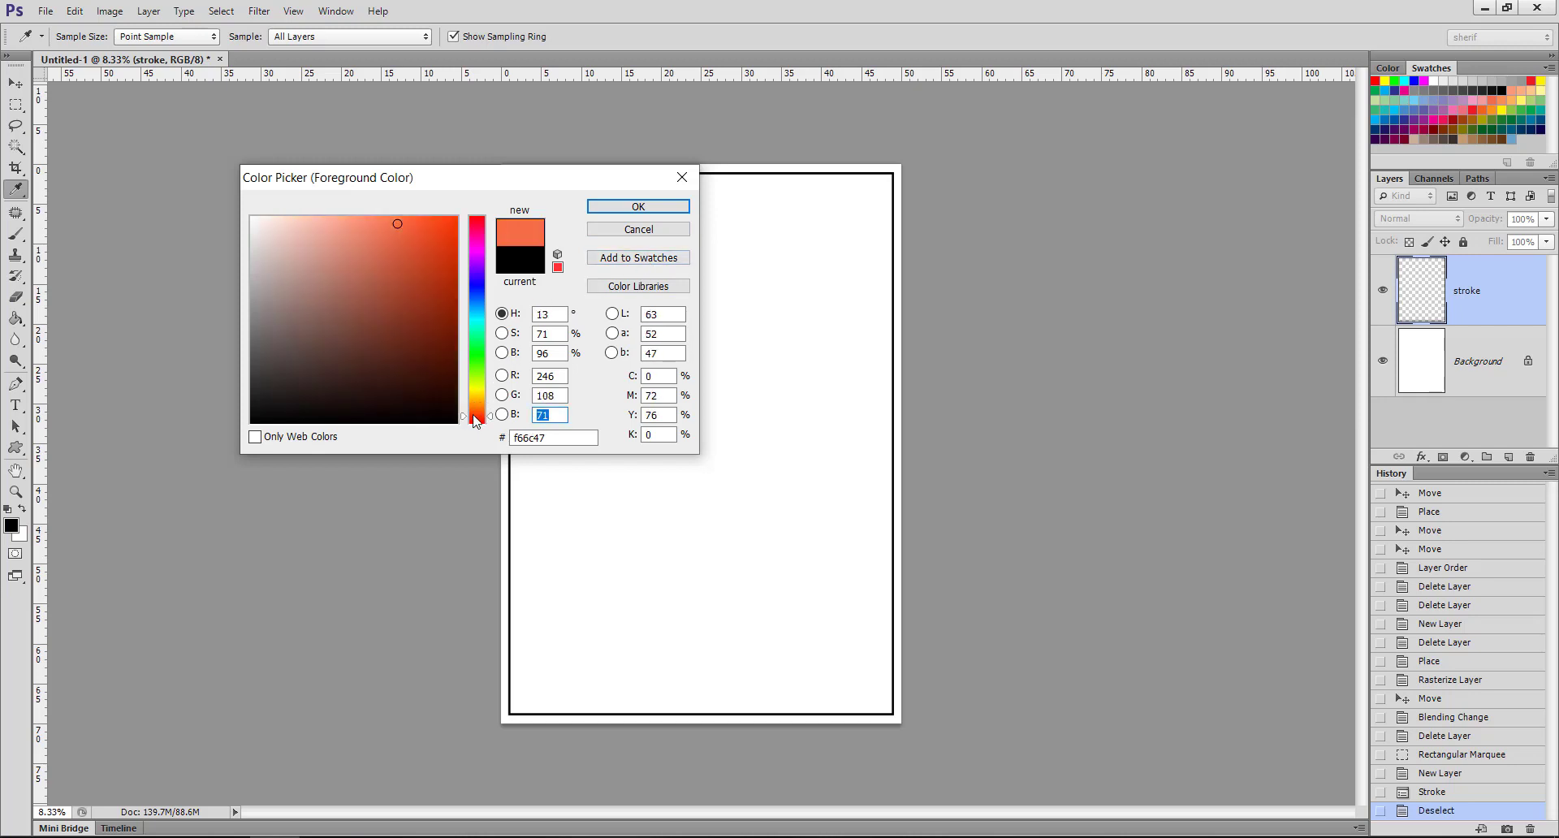
left_click_drag(475, 415, 475, 405)
mouse_move(361, 265)
left_mouse_down()
mouse_move(366, 234)
mouse_move(417, 234)
mouse_move(305, 230)
mouse_move(303, 245)
left_mouse_up()
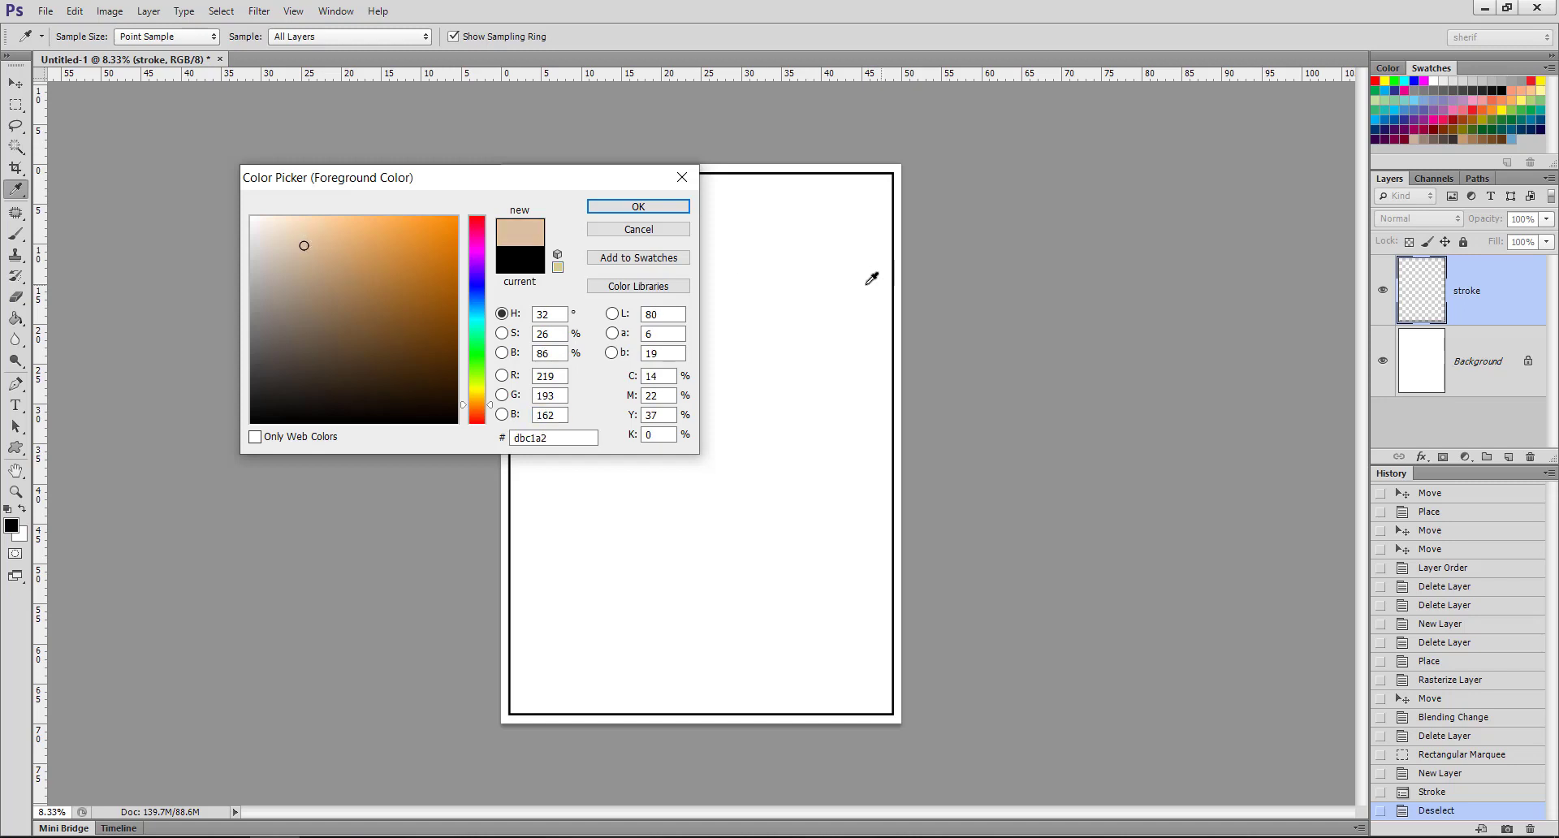
- Save dbc1a2 as a new swatch, then close the Color Picker without applying
left_click(652, 258)
left_click(919, 291)
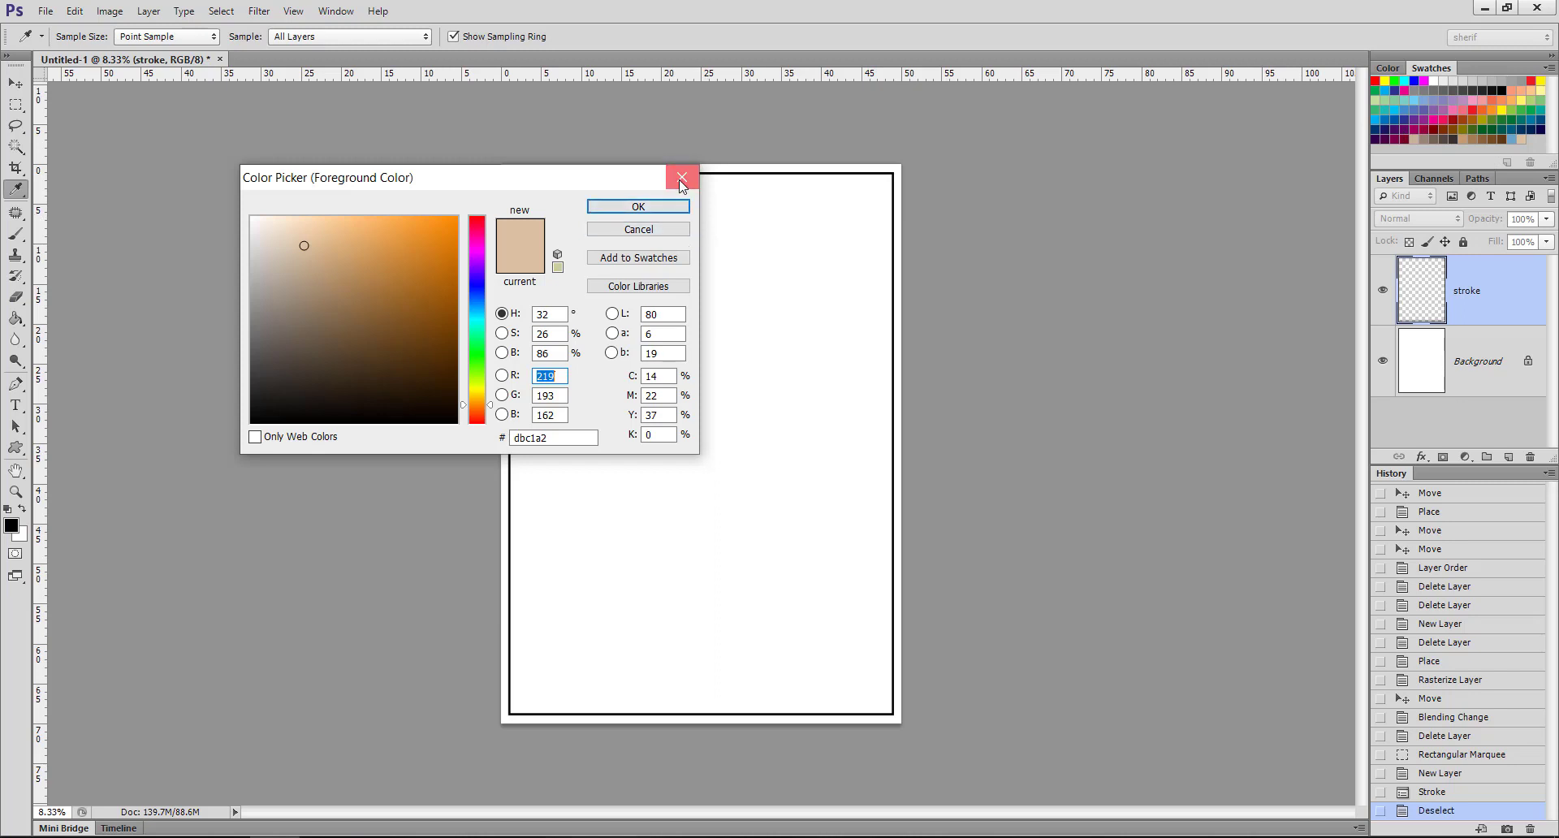
left_click(680, 180)
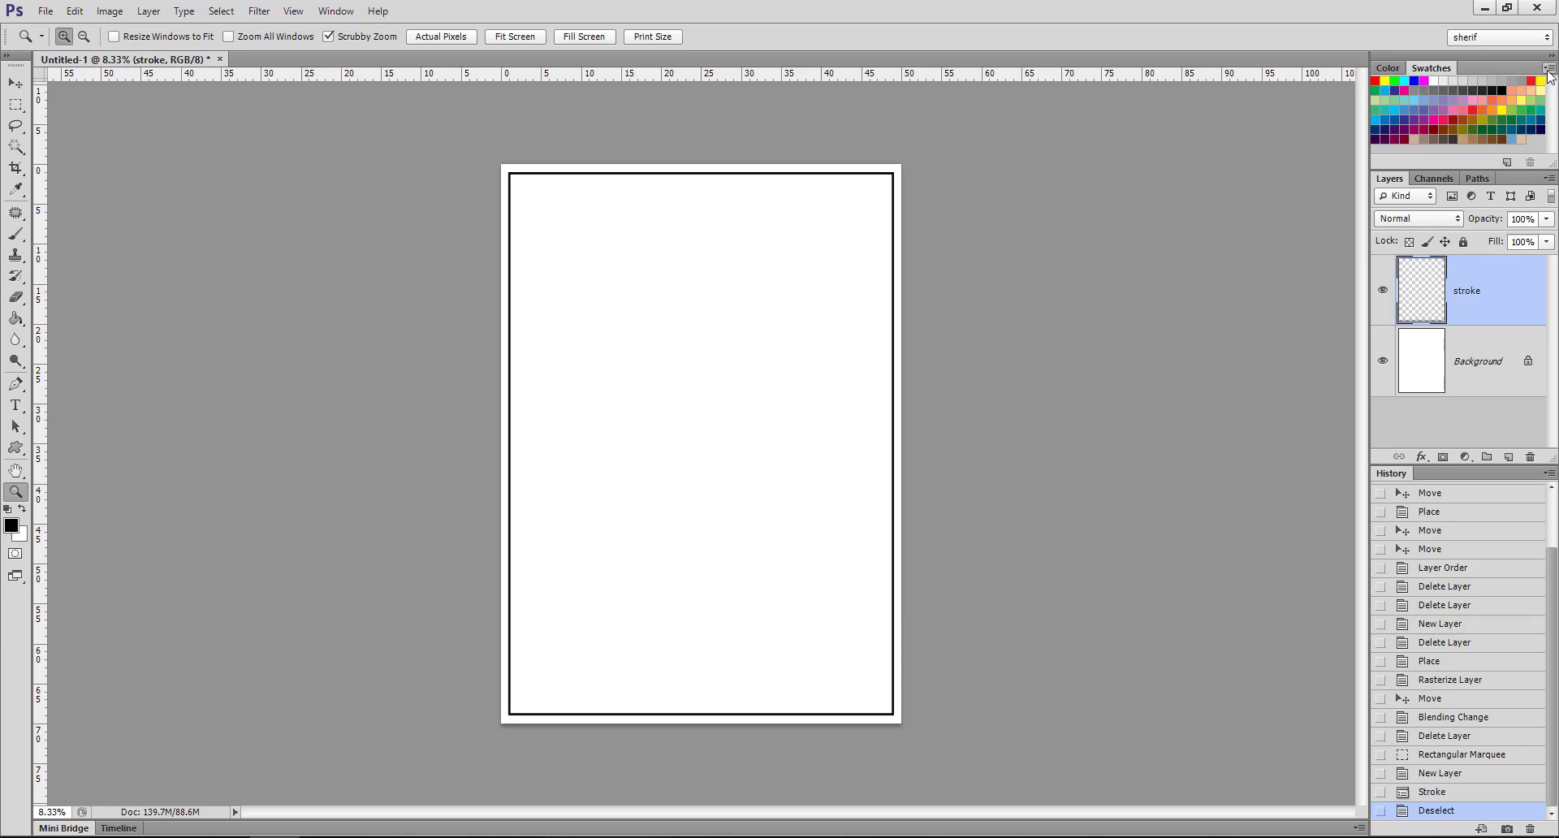
left_click(1548, 69)
left_click(1325, 112)
left_click(1549, 69)
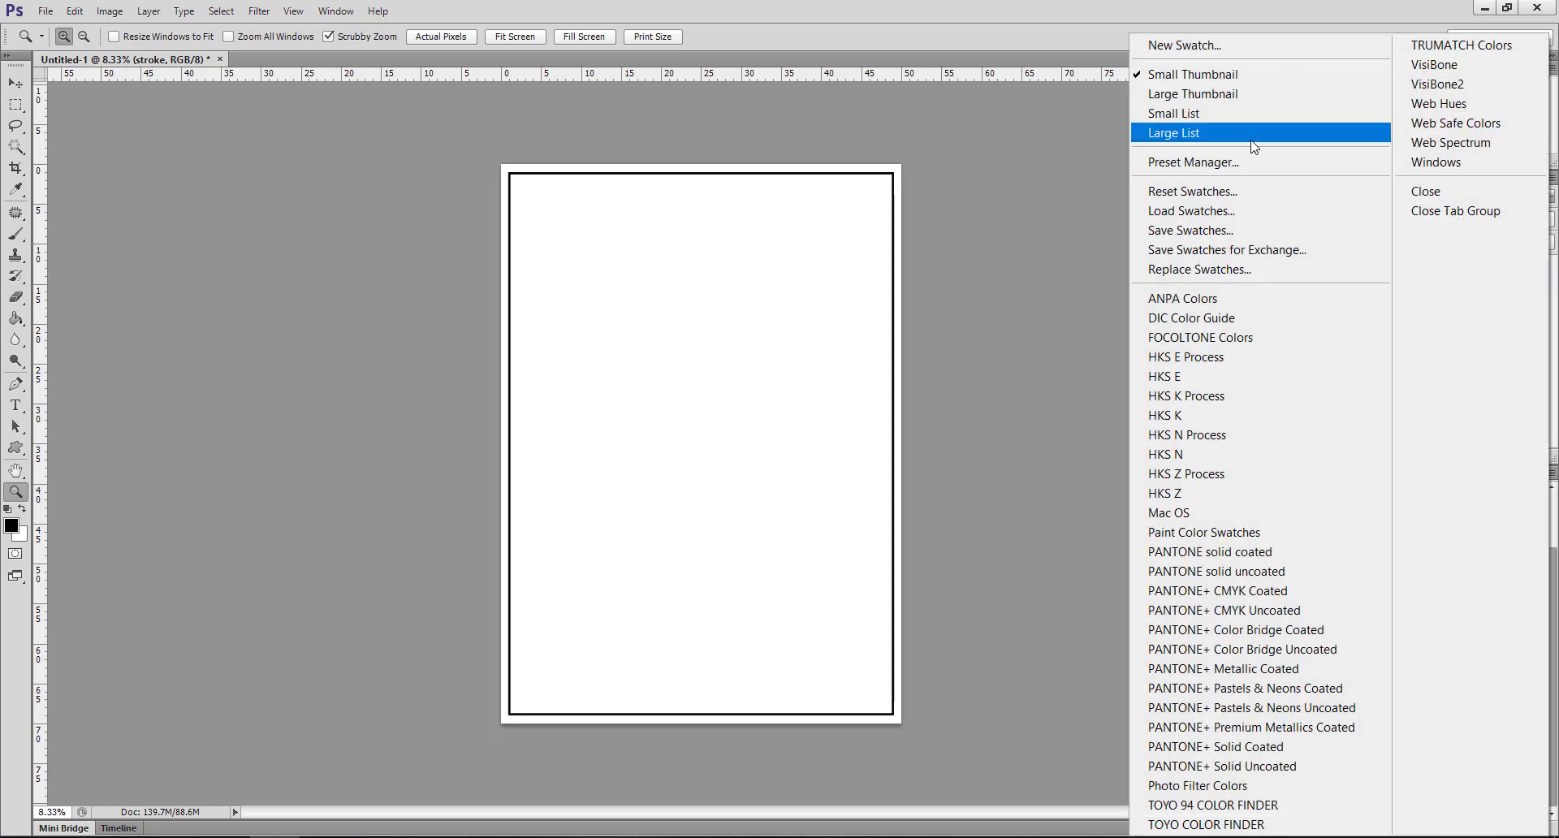
left_click(1235, 192)
left_click(1551, 71)
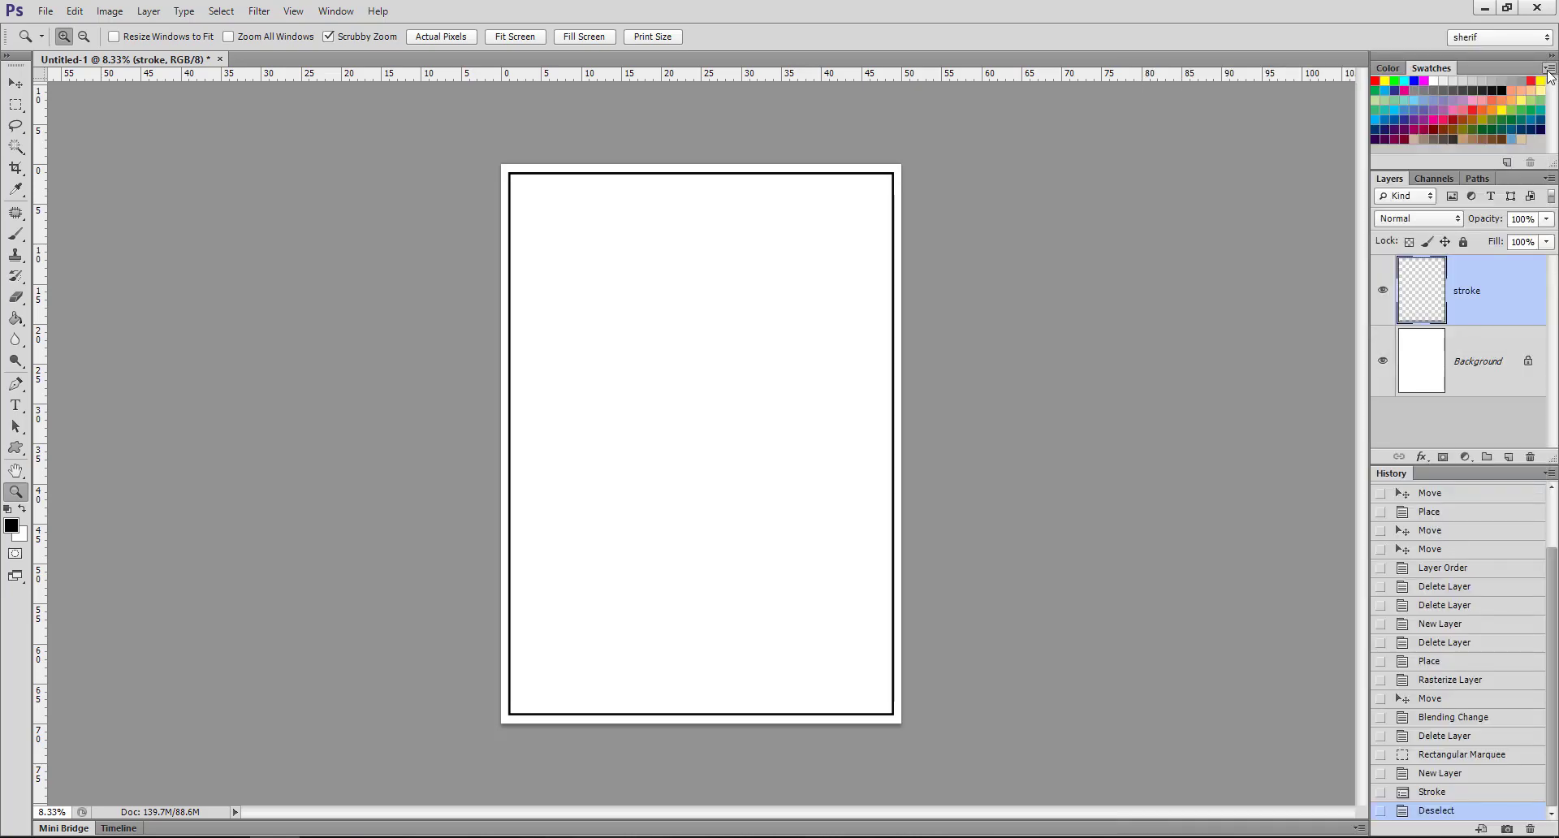
left_click(1549, 70)
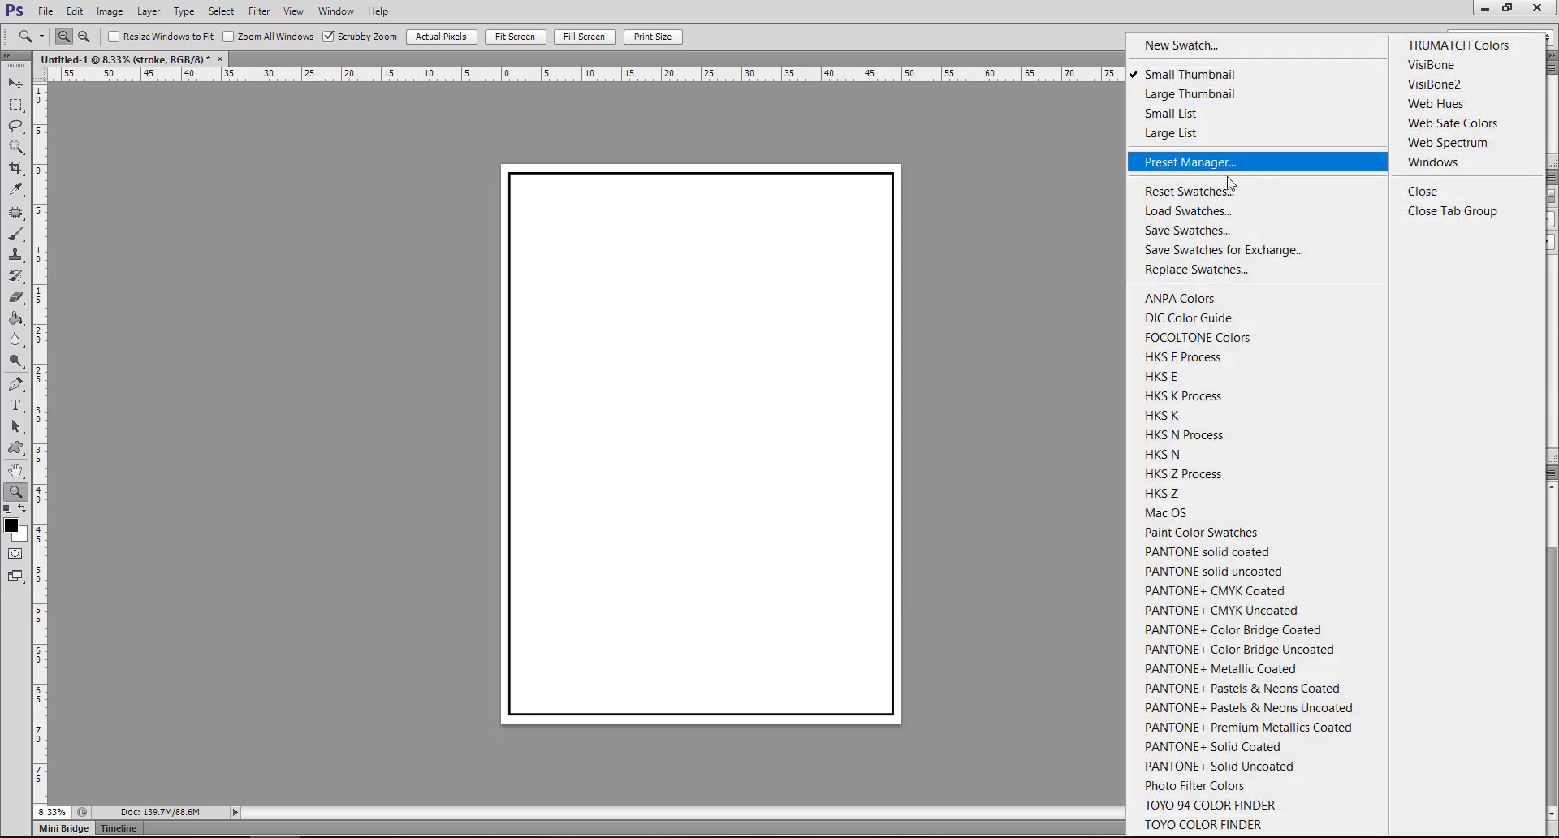
left_click(1222, 233)
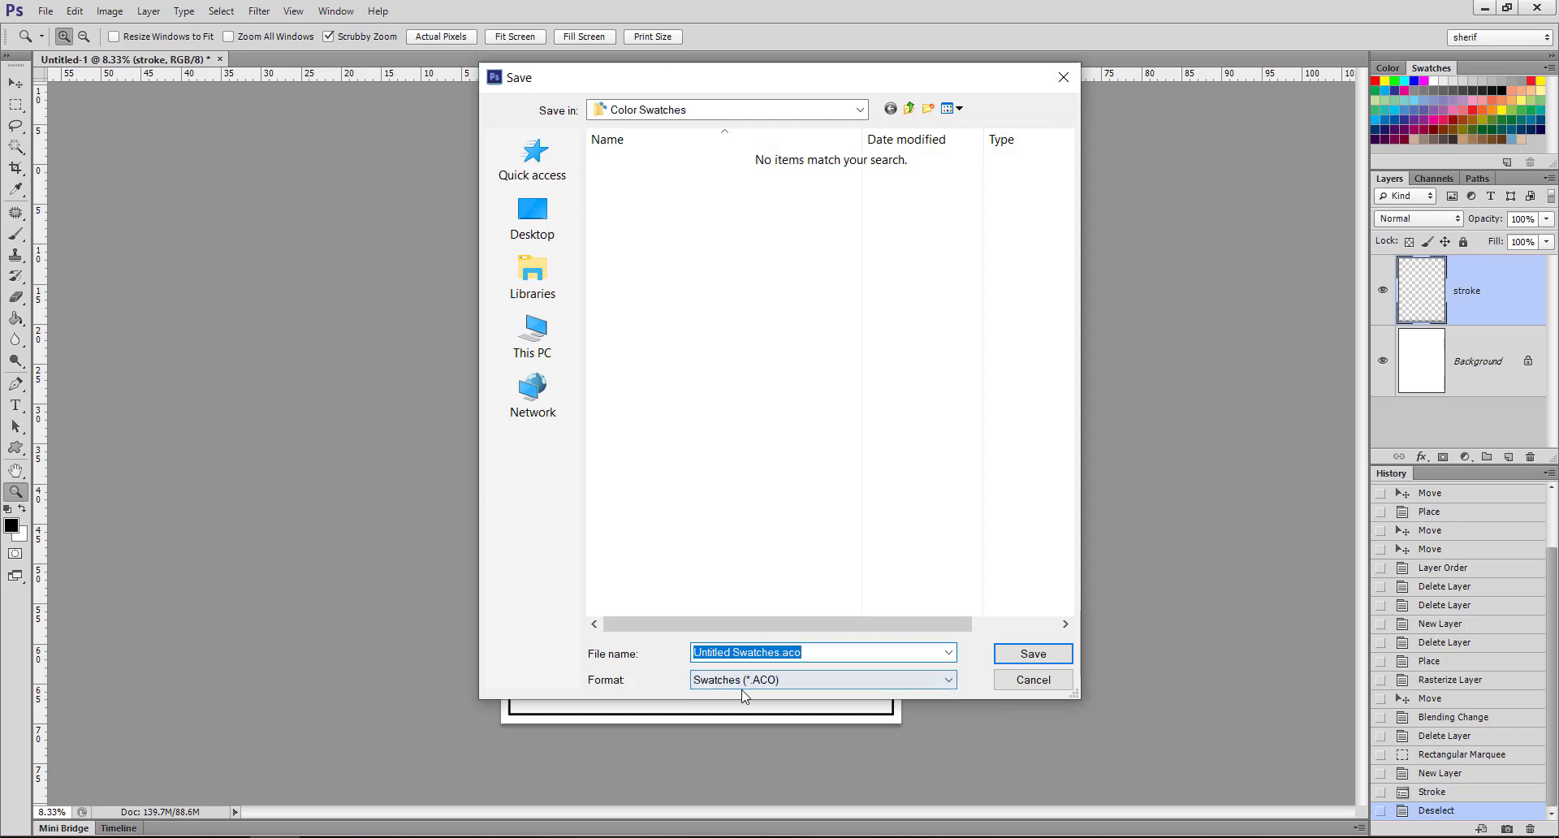
left_click(1048, 680)
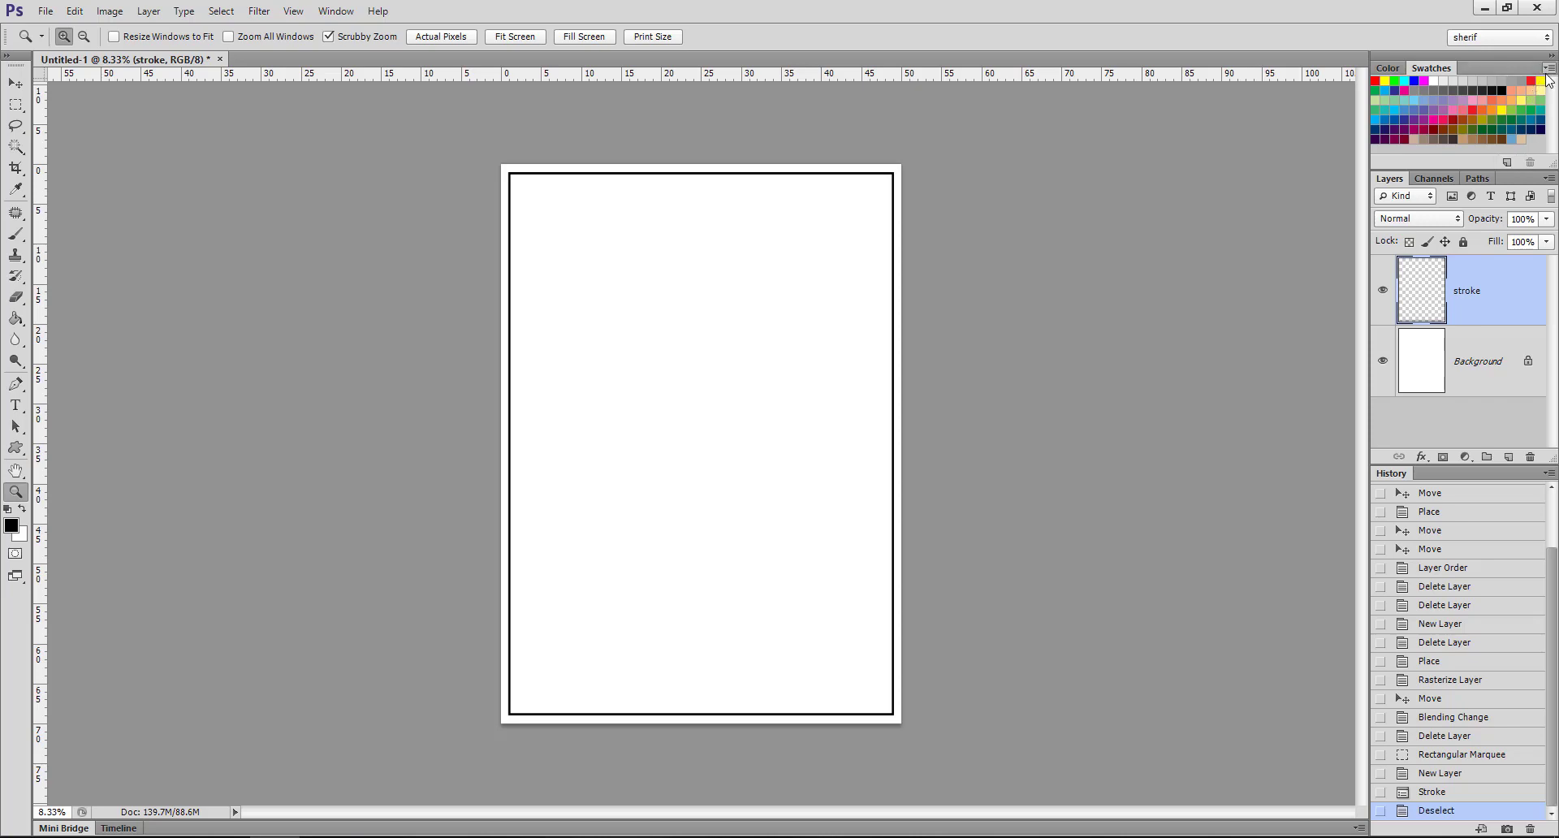
left_click(1550, 70)
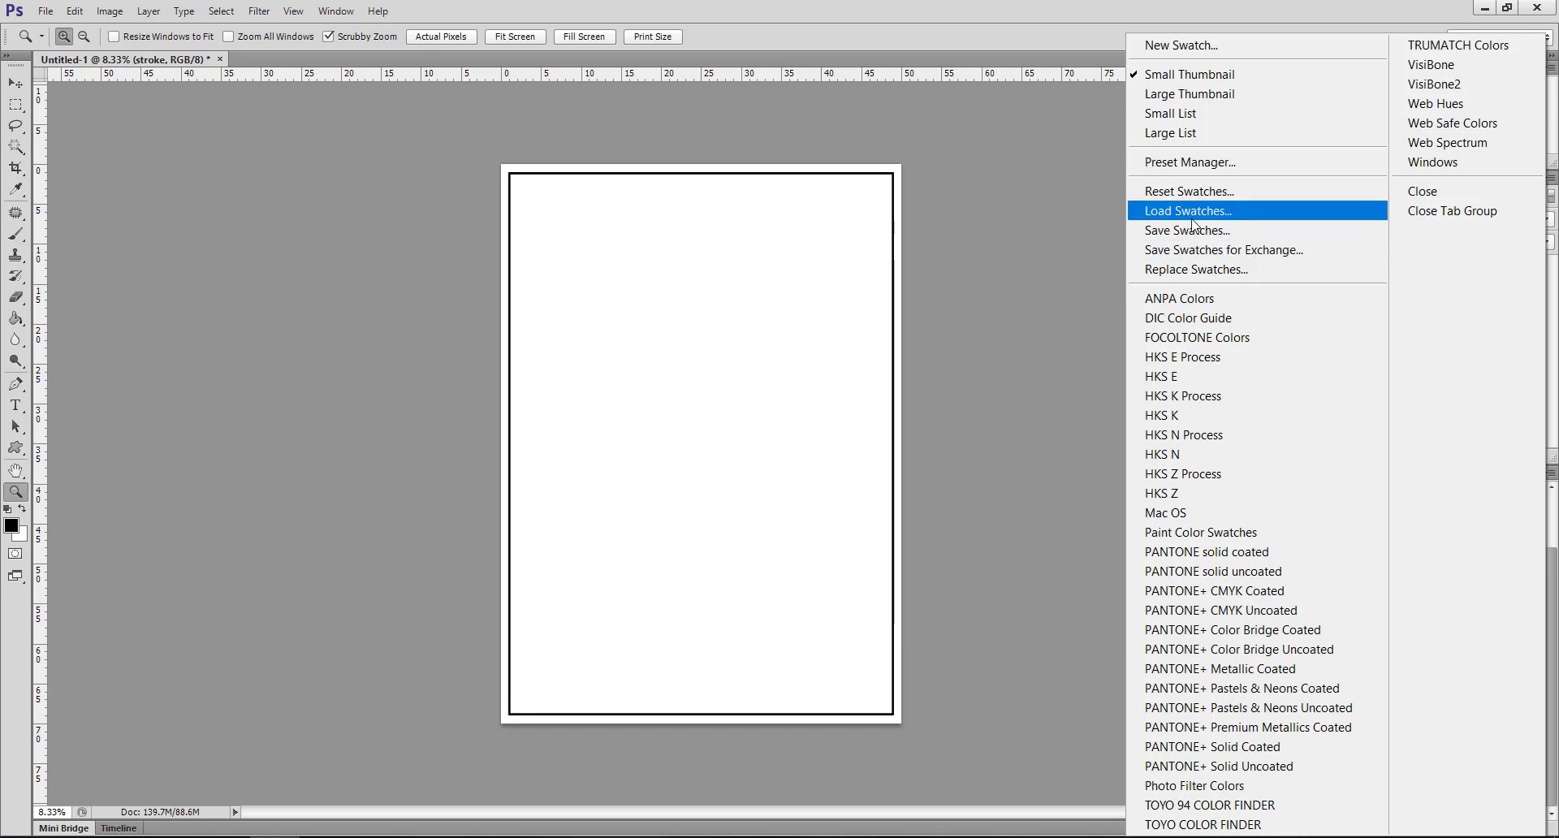
left_click(1144, 3)
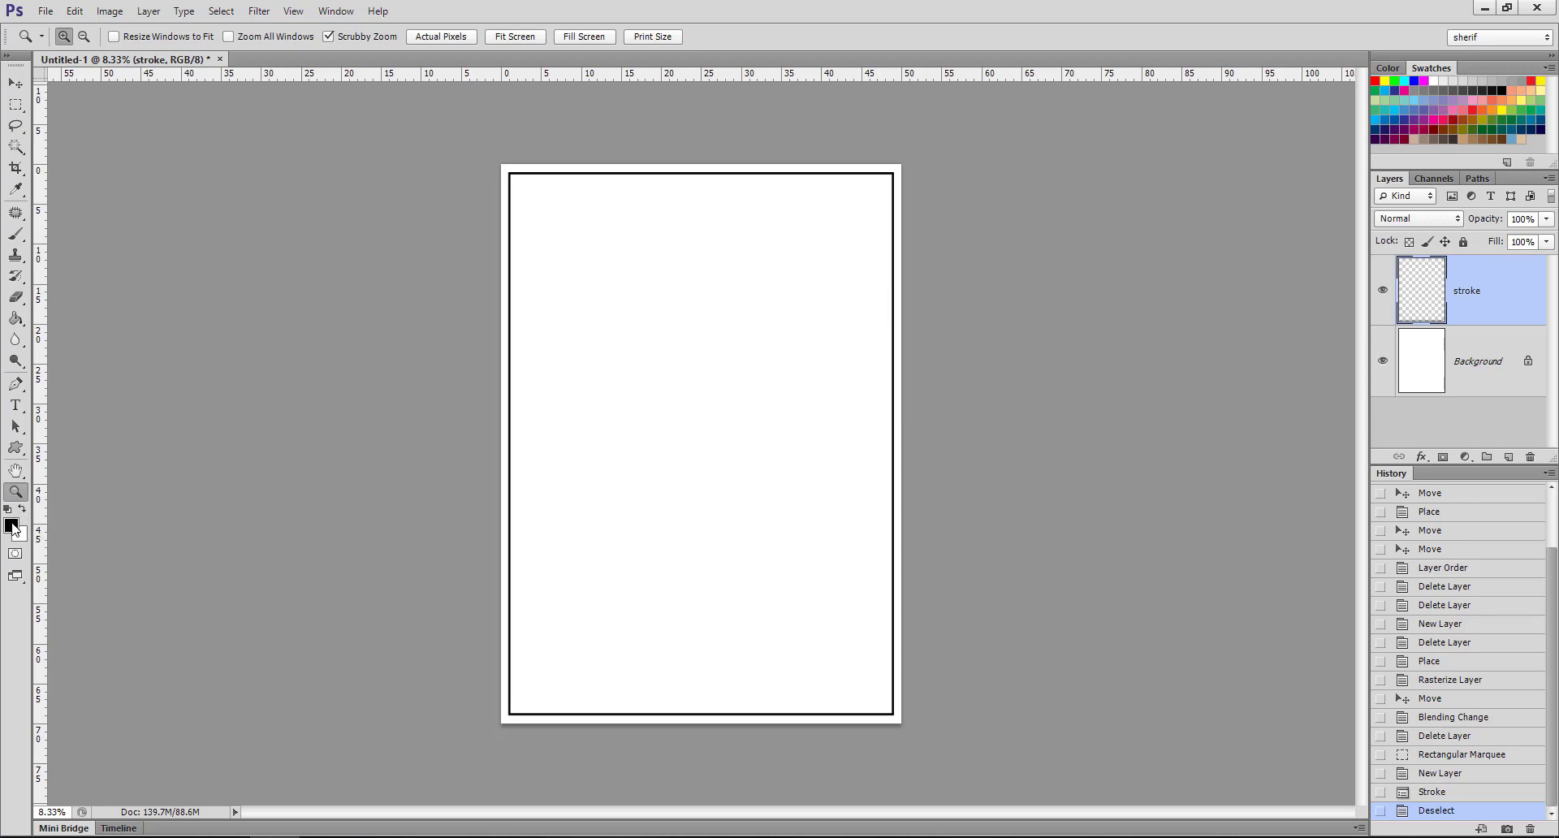
- Set the foreground to blue and the background to red
left_click(15, 529)
left_click(431, 233)
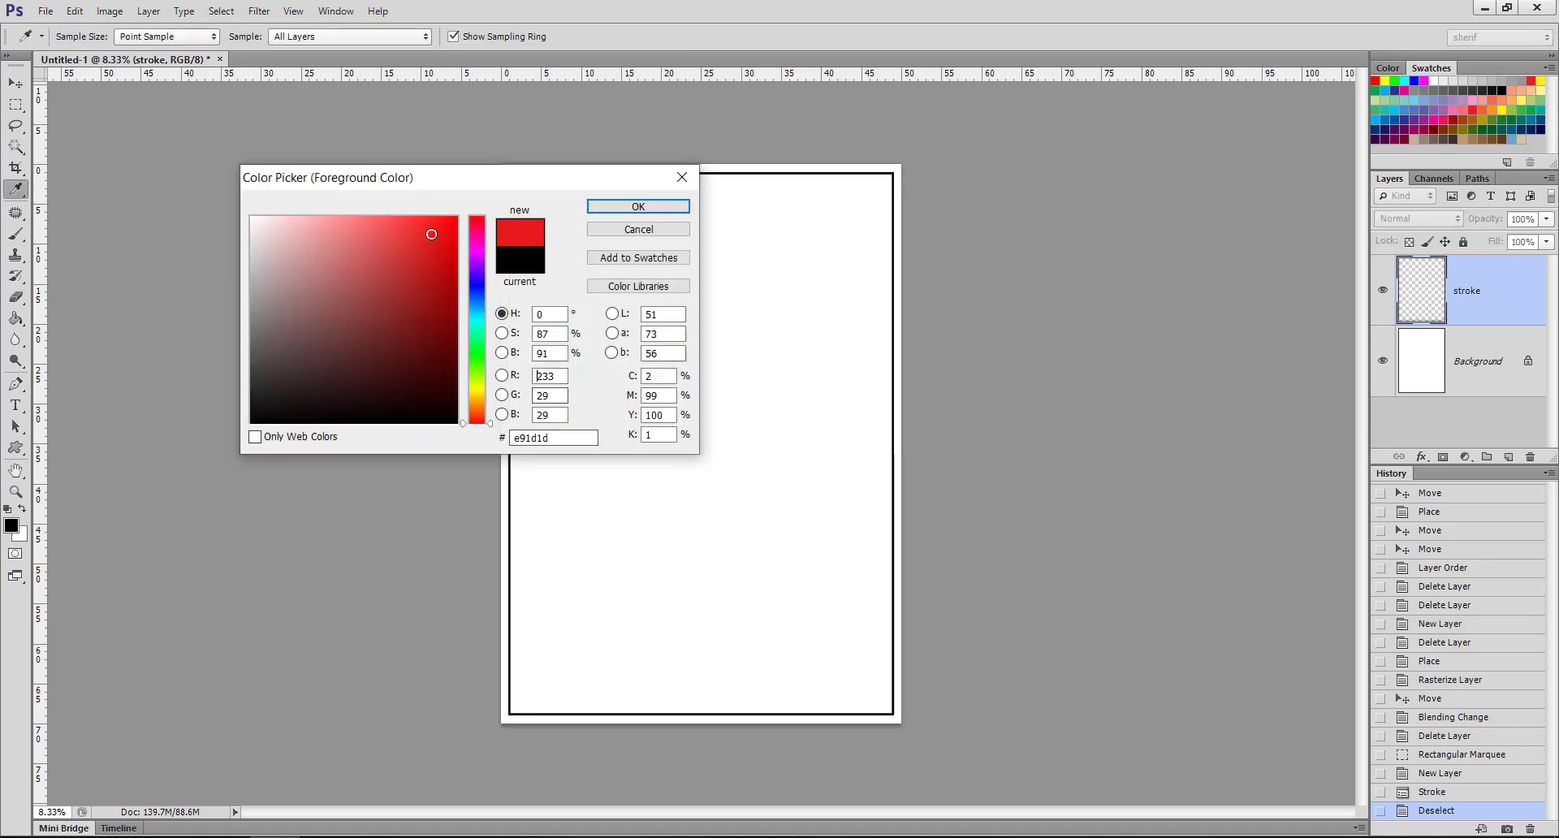
left_click(630, 207)
left_click(22, 508)
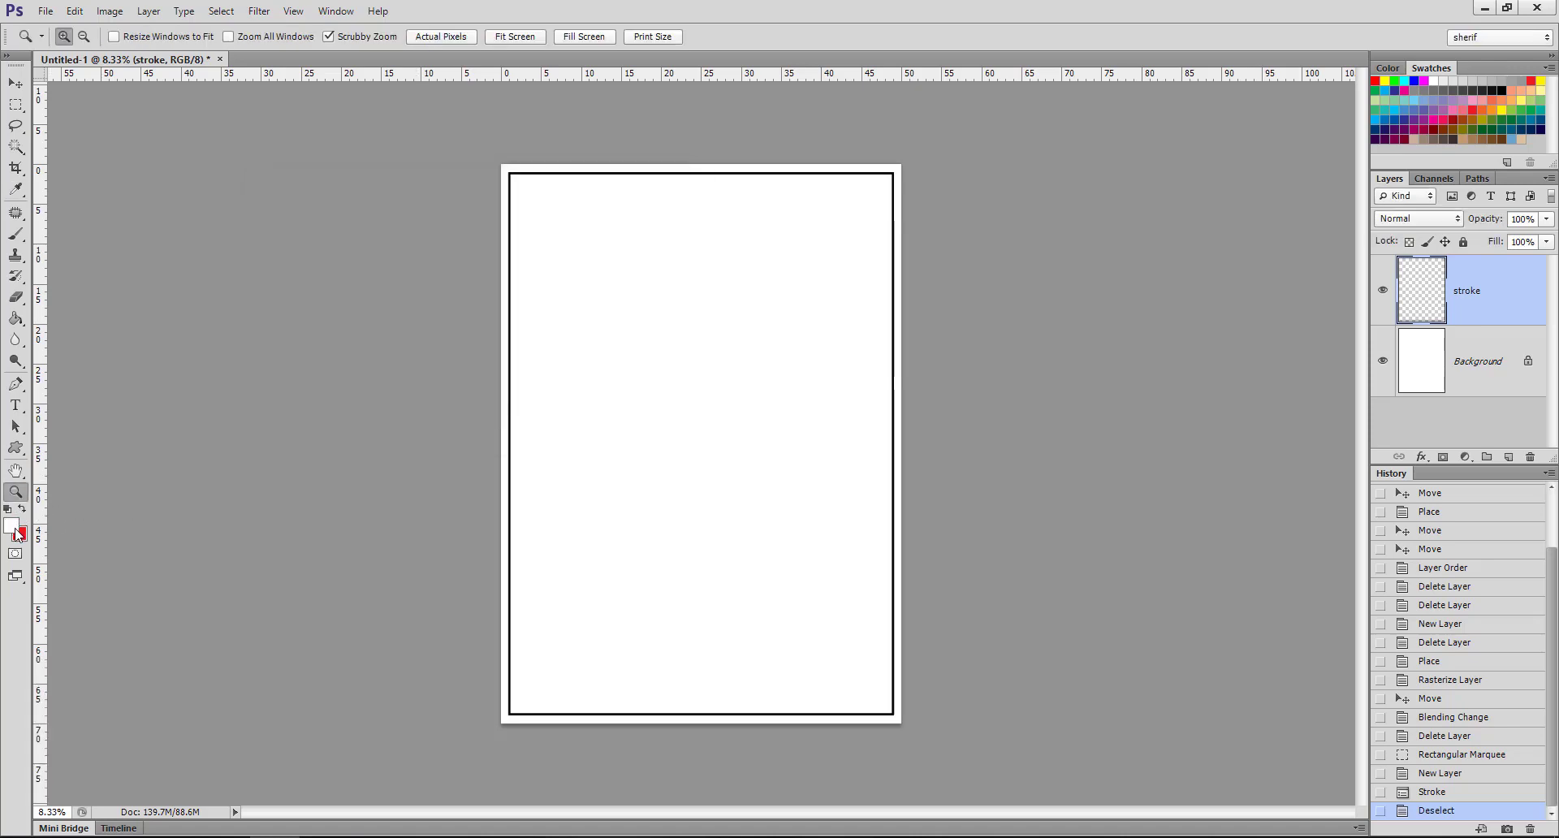
left_click(13, 526)
left_click(477, 298)
left_click(429, 261)
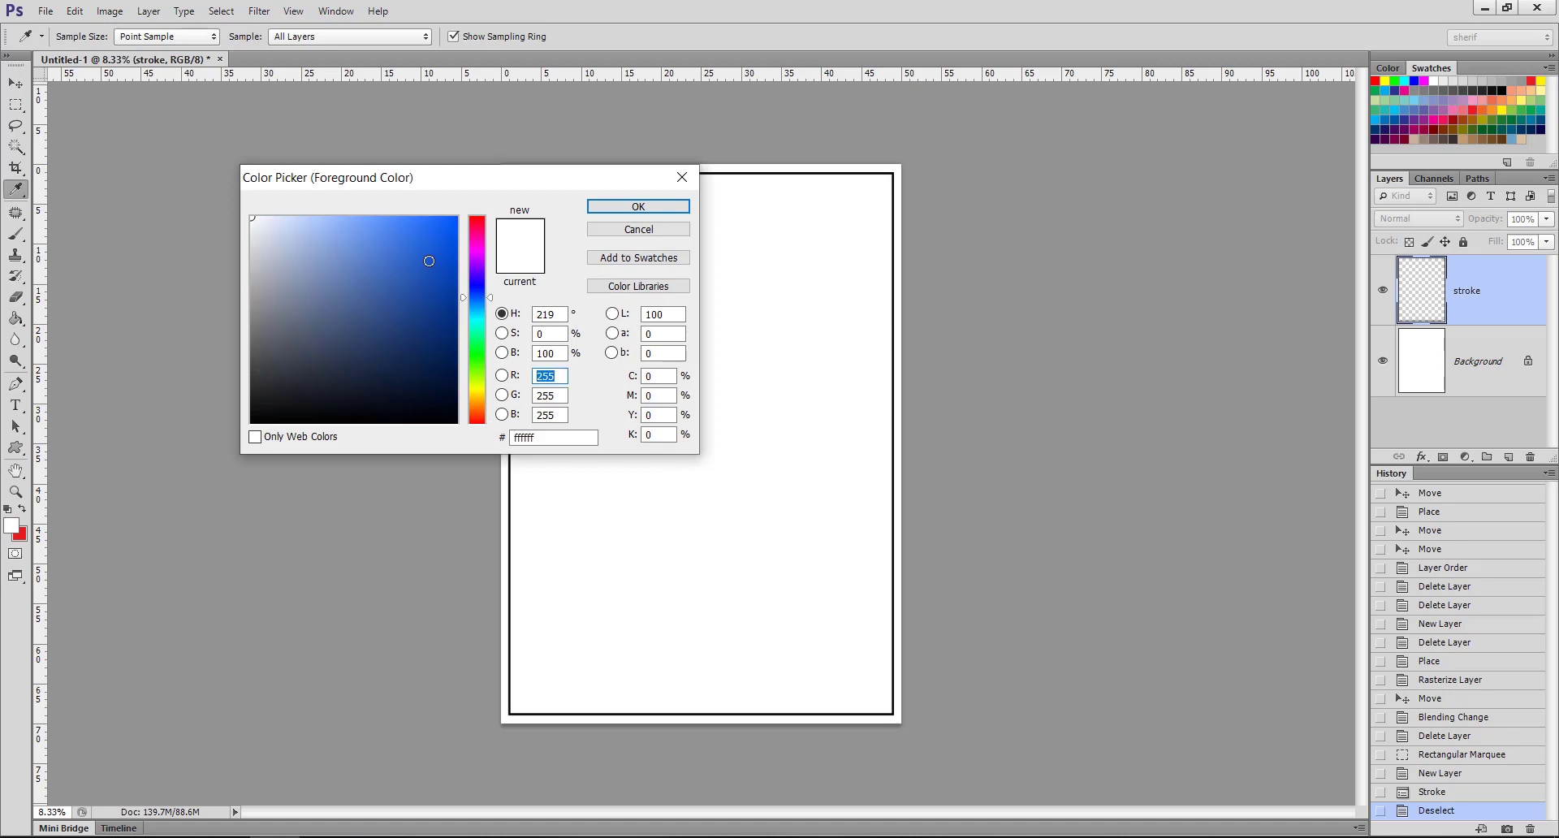
left_click(621, 208)
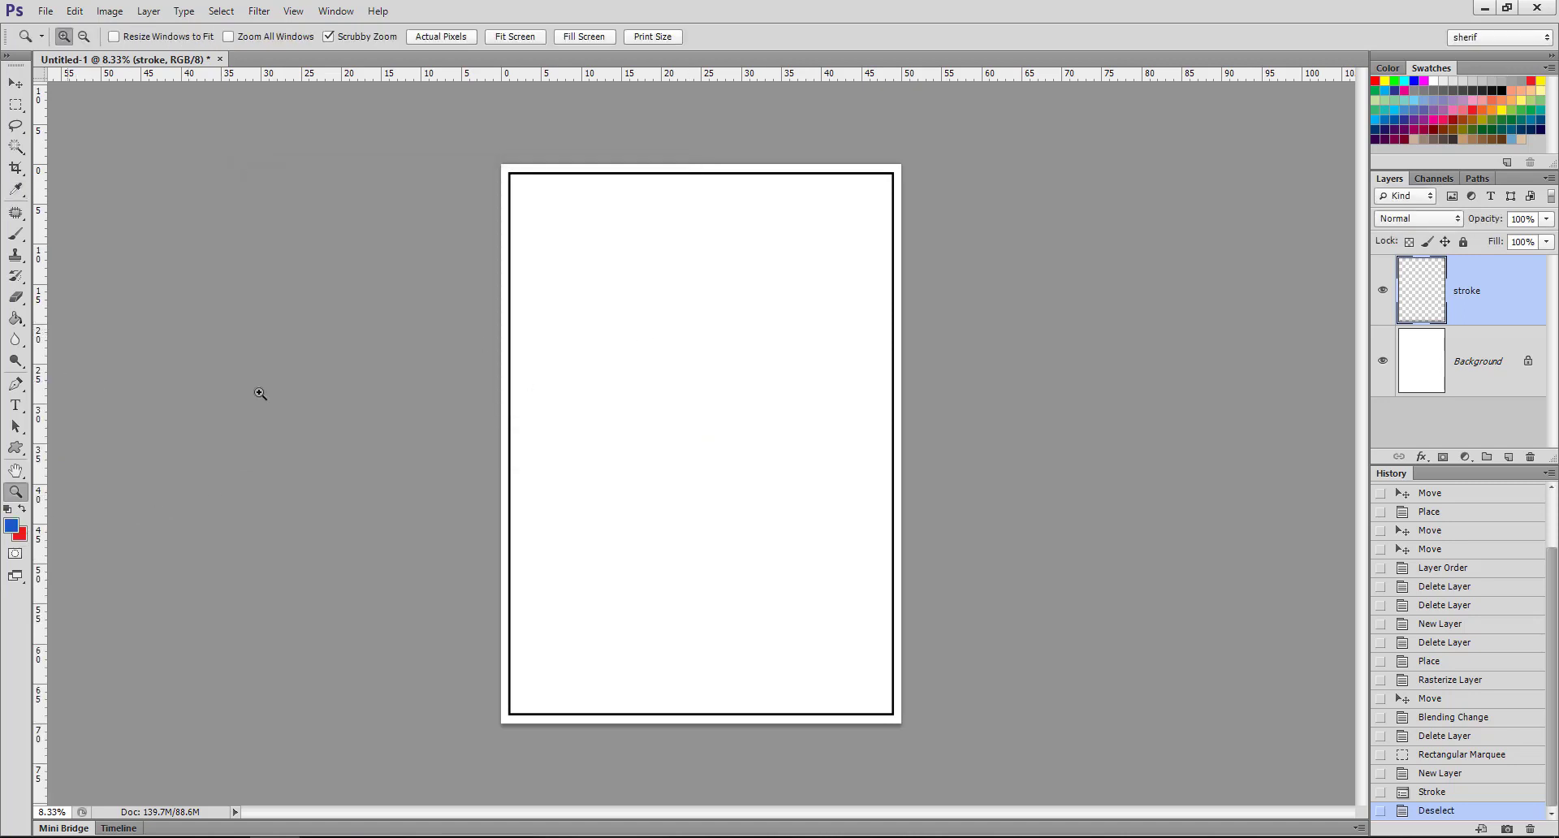
- Paint a blue and a red scribble with the Brush, then reset colours and undo them
left_click(15, 234)
left_click_drag(587, 336, 687, 324)
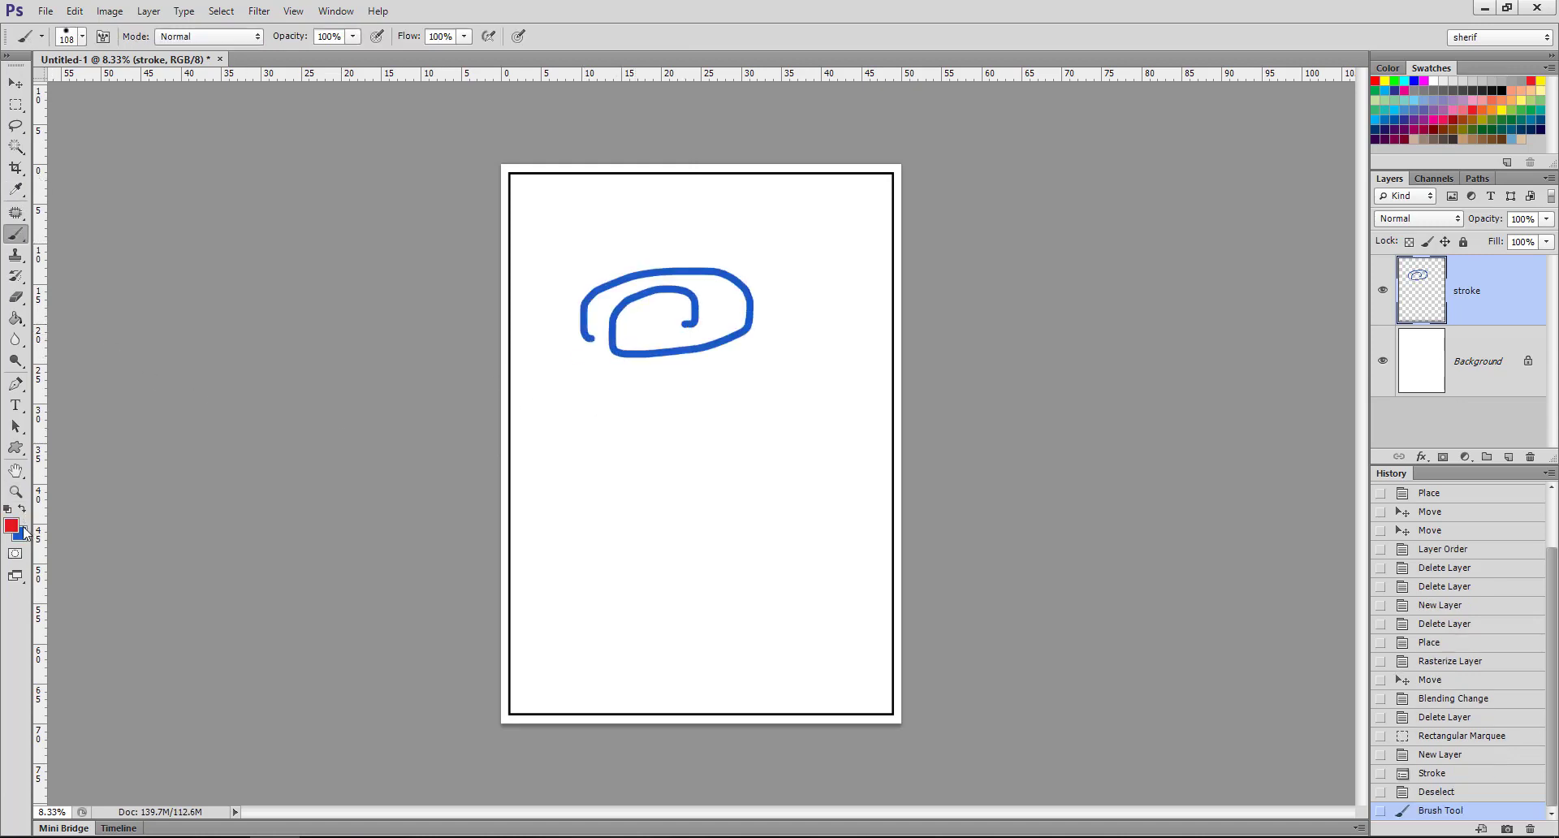
left_click(22, 510)
left_click_drag(576, 456, 695, 463)
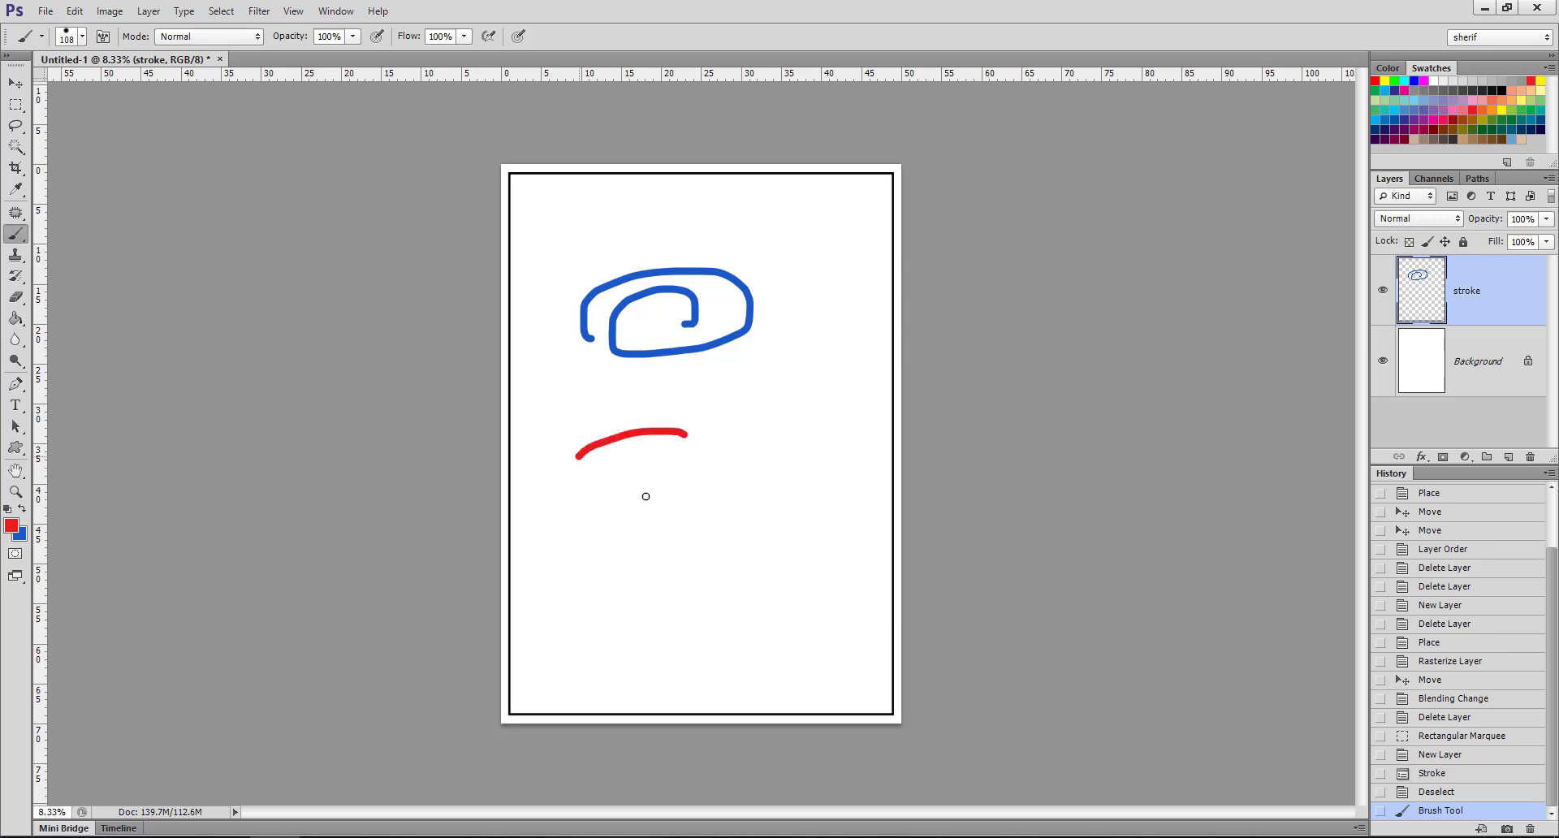
left_click(7, 510)
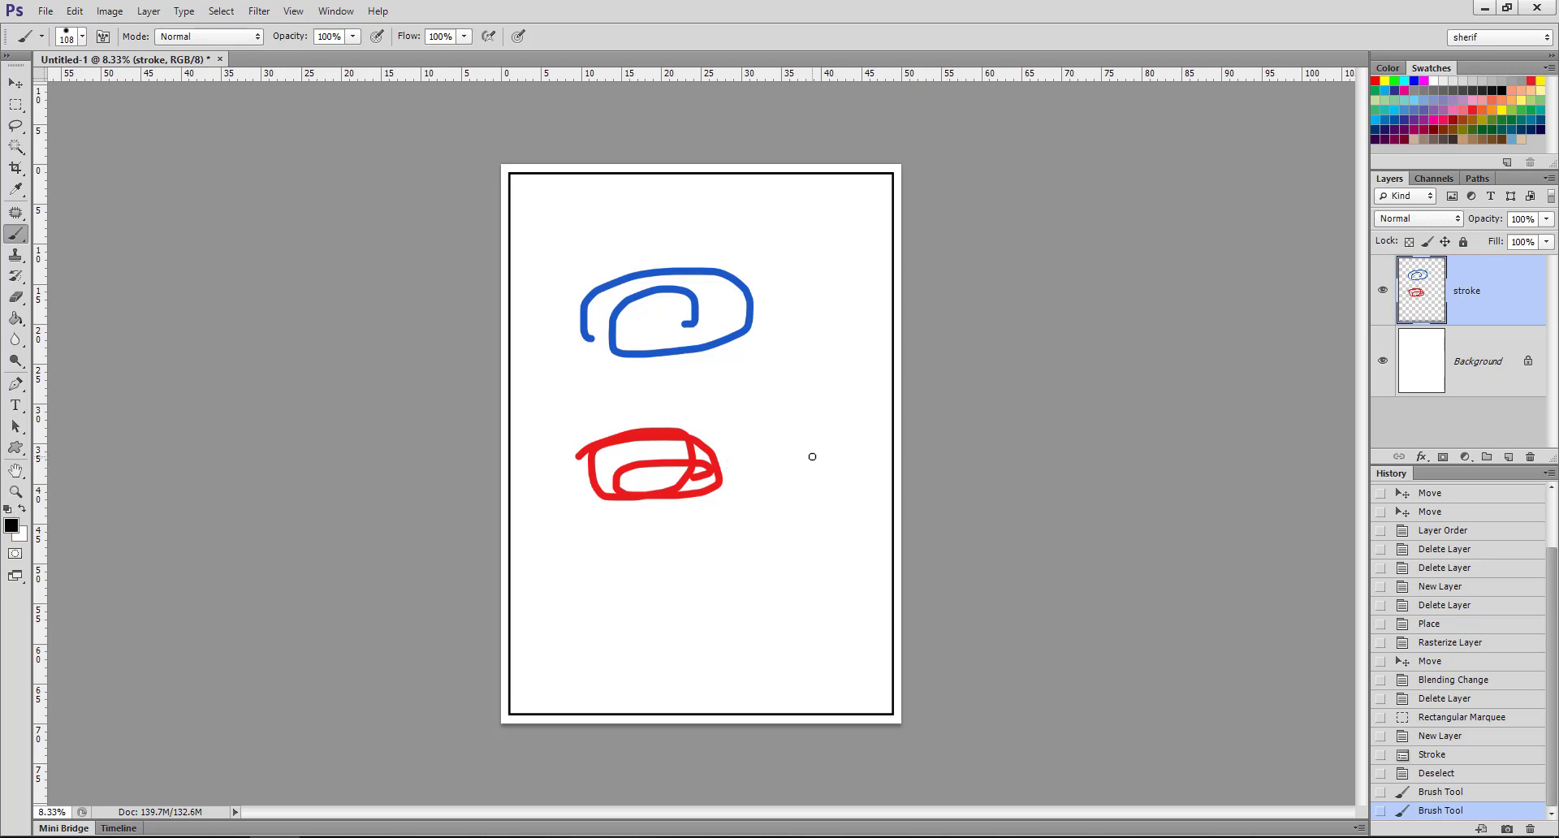
key("ctrl+alt+z")
key("ctrl+alt+z")
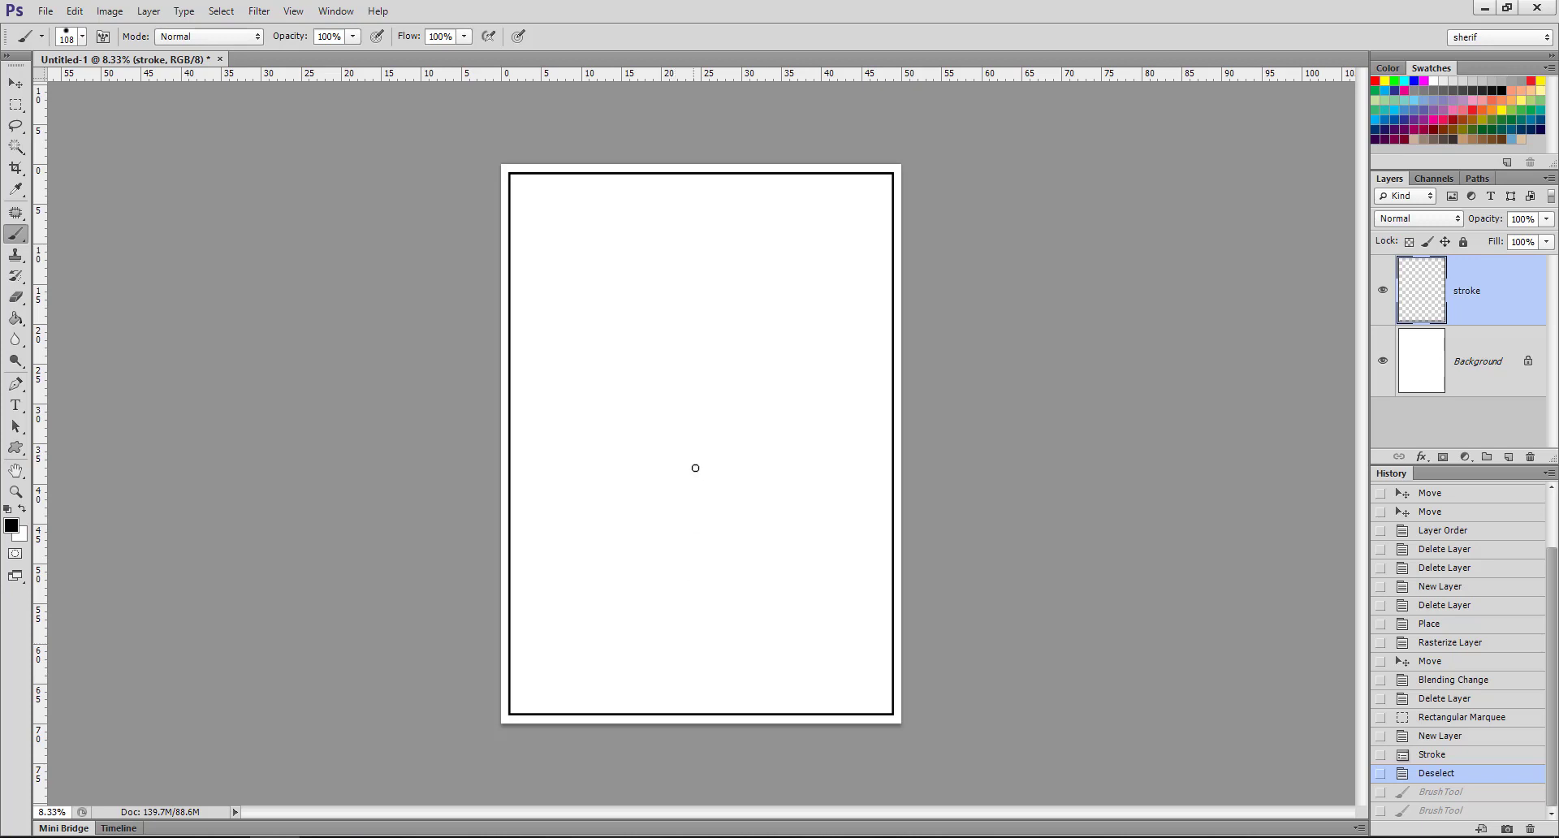
left_click(15, 104)
left_click_drag(565, 239, 769, 556)
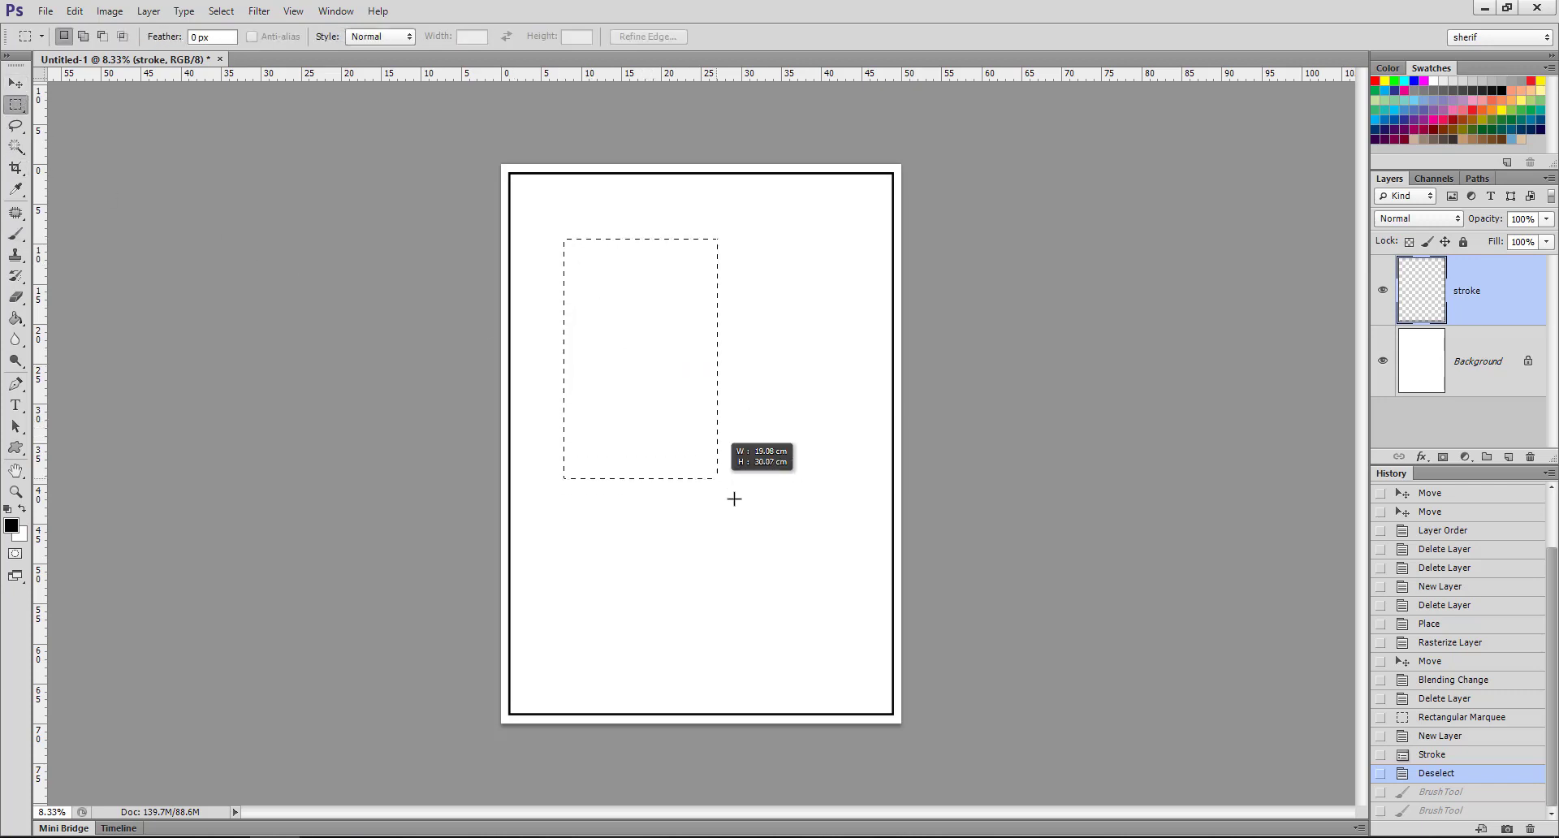
left_click(73, 14)
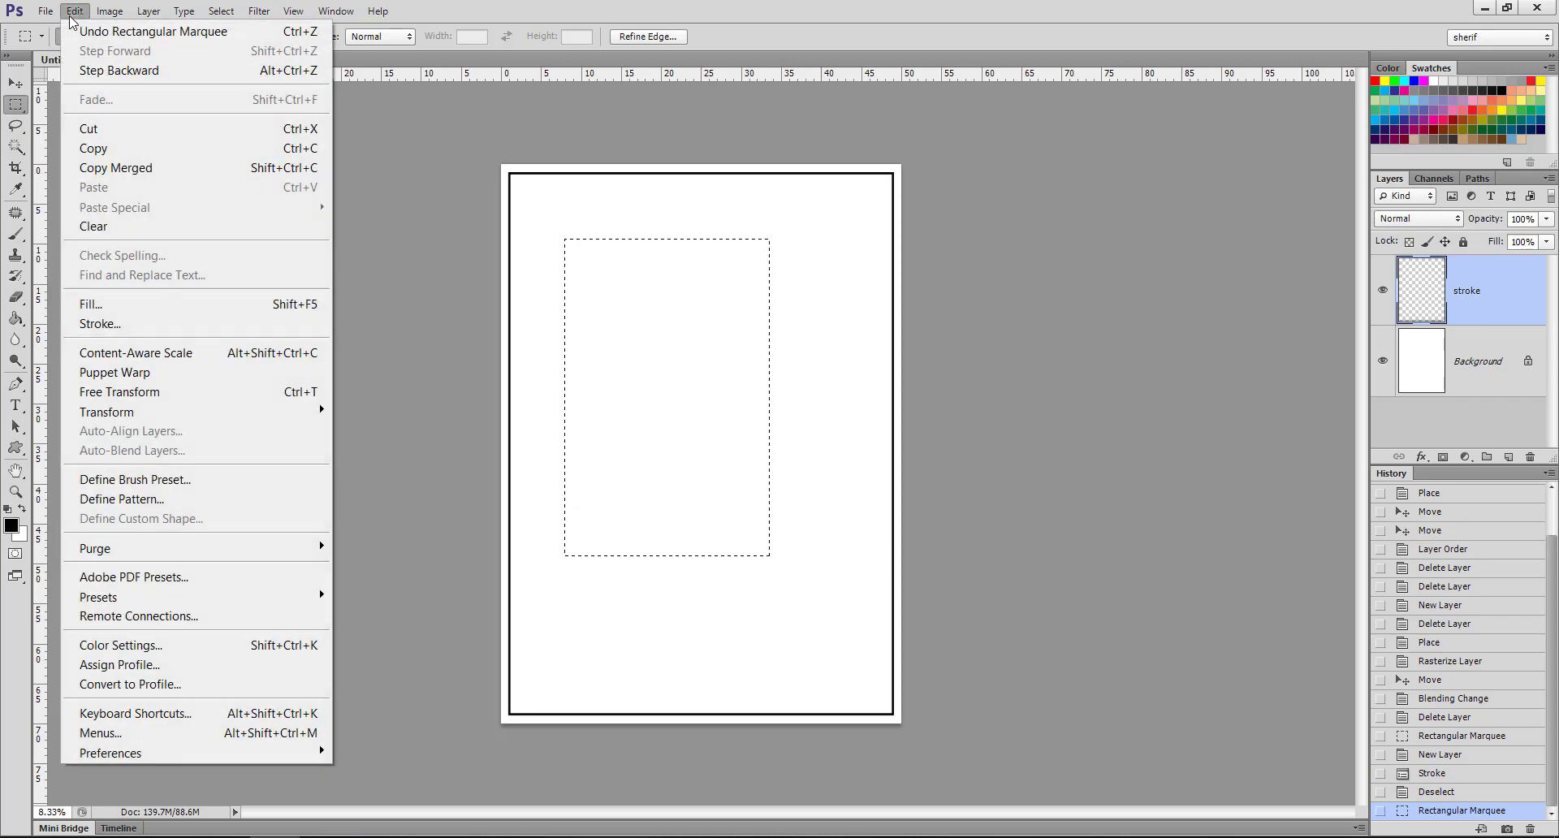
left_click(178, 305)
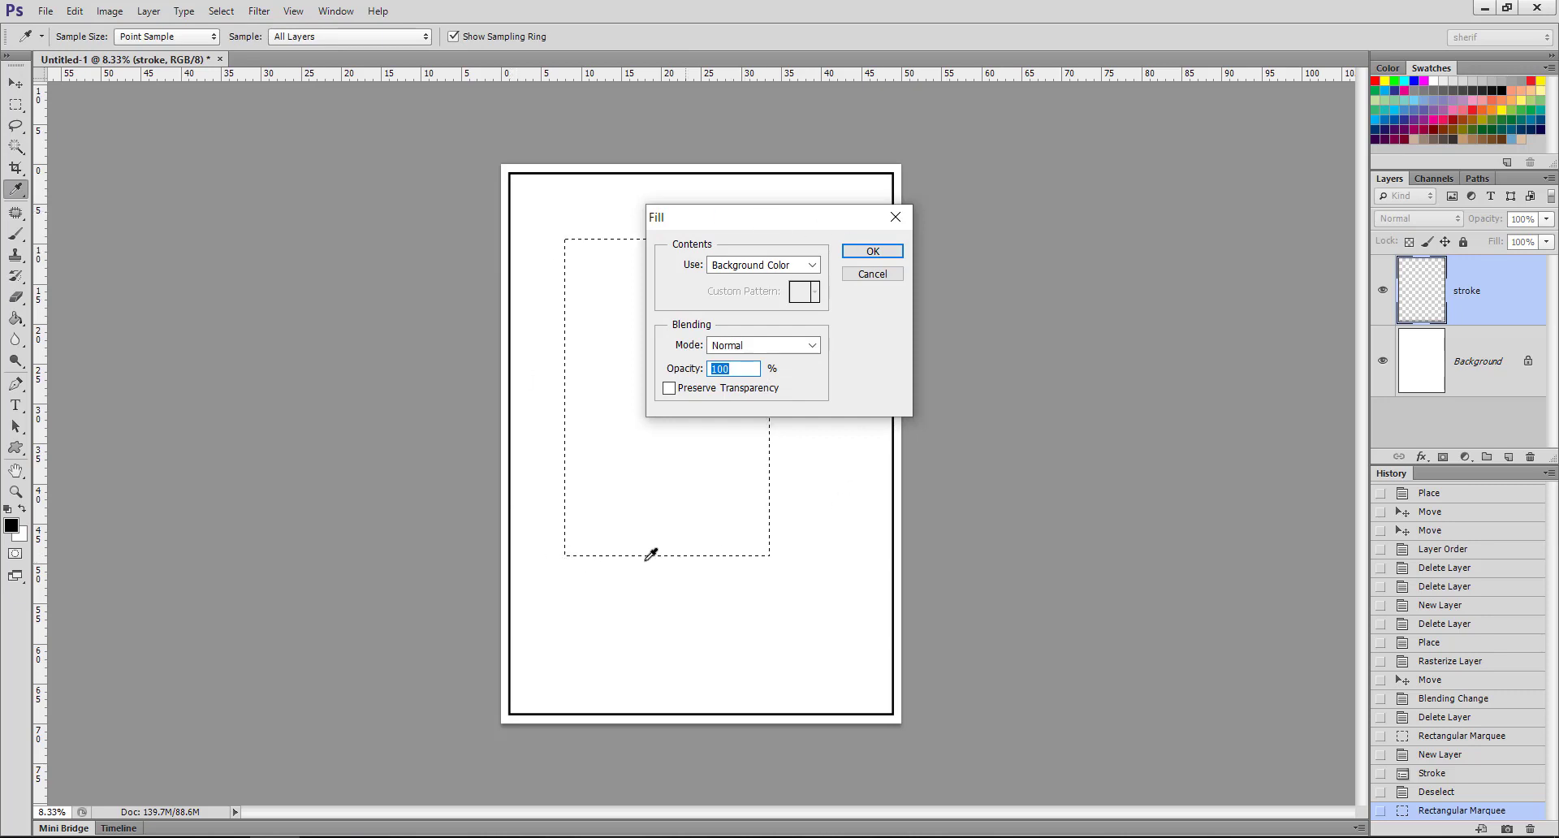
left_click(859, 272)
key("m")
left_click(564, 243)
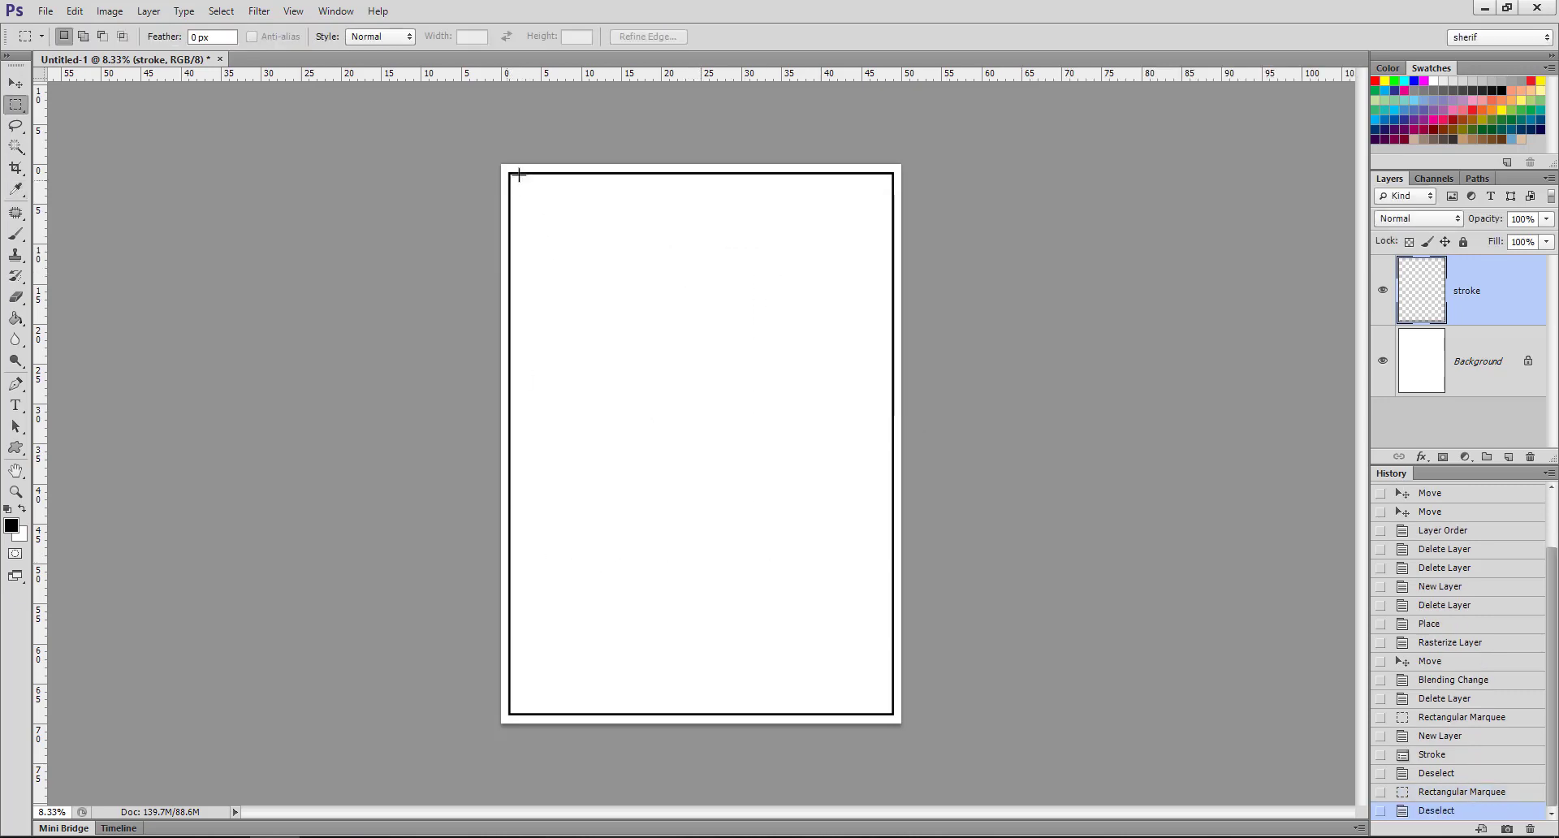
left_click(16, 146)
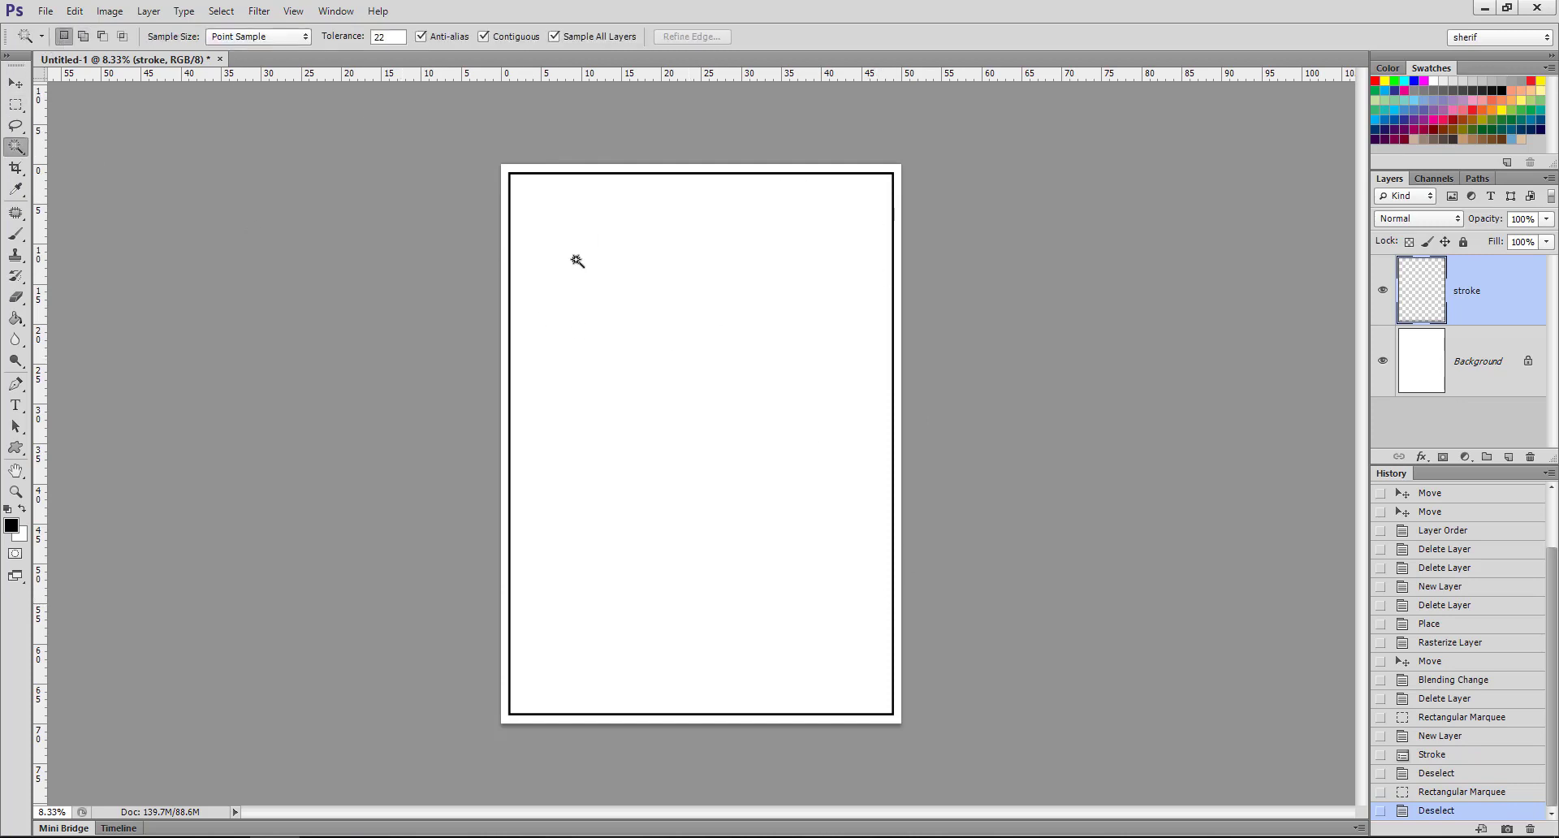
- Magic-wand the white interior, test a Paint Bucket fill, and undo it
left_click(697, 347)
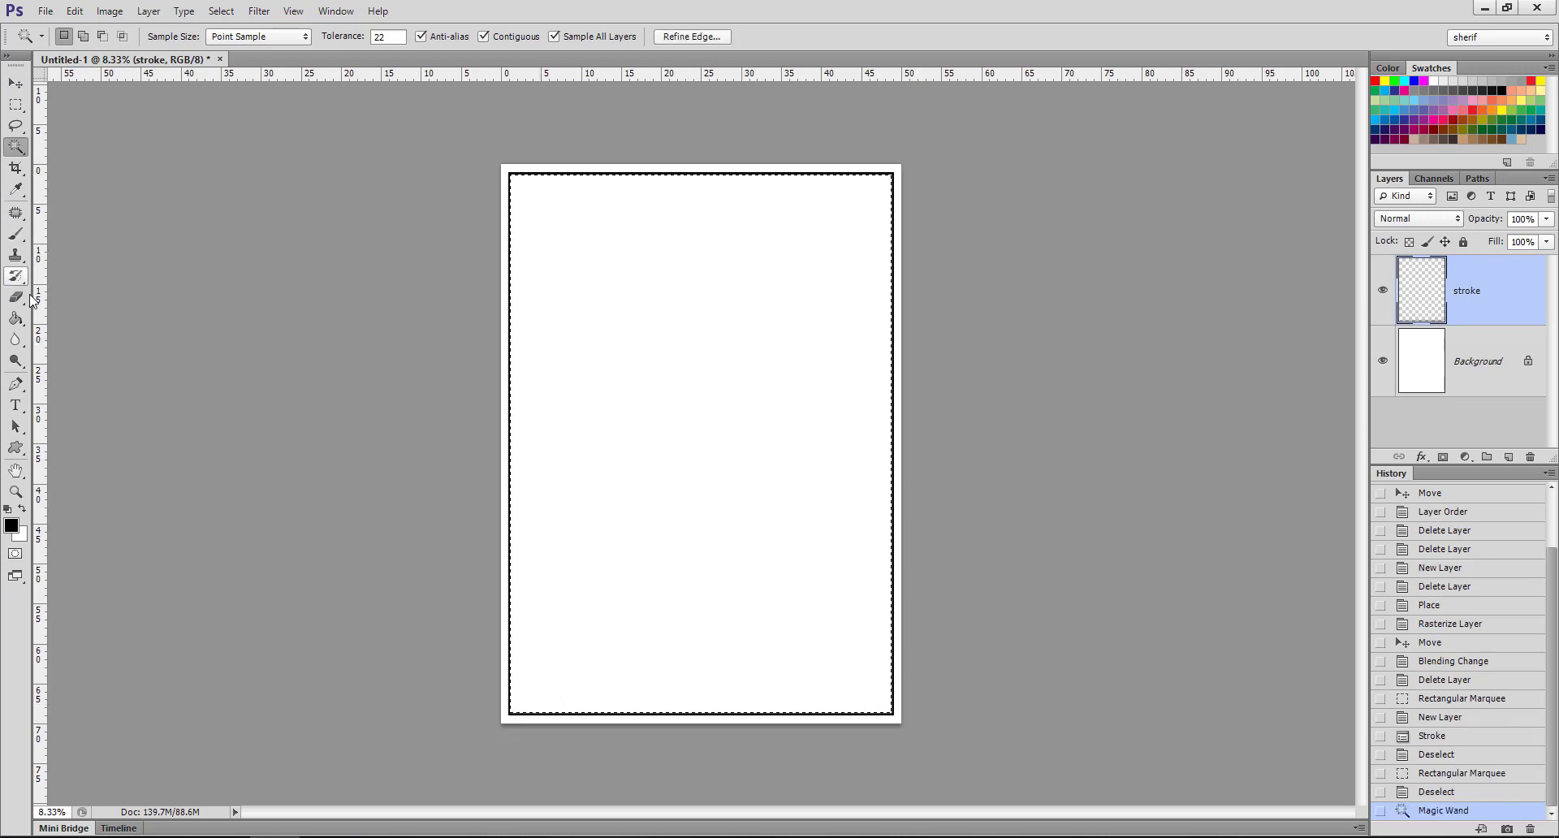
left_click(14, 320)
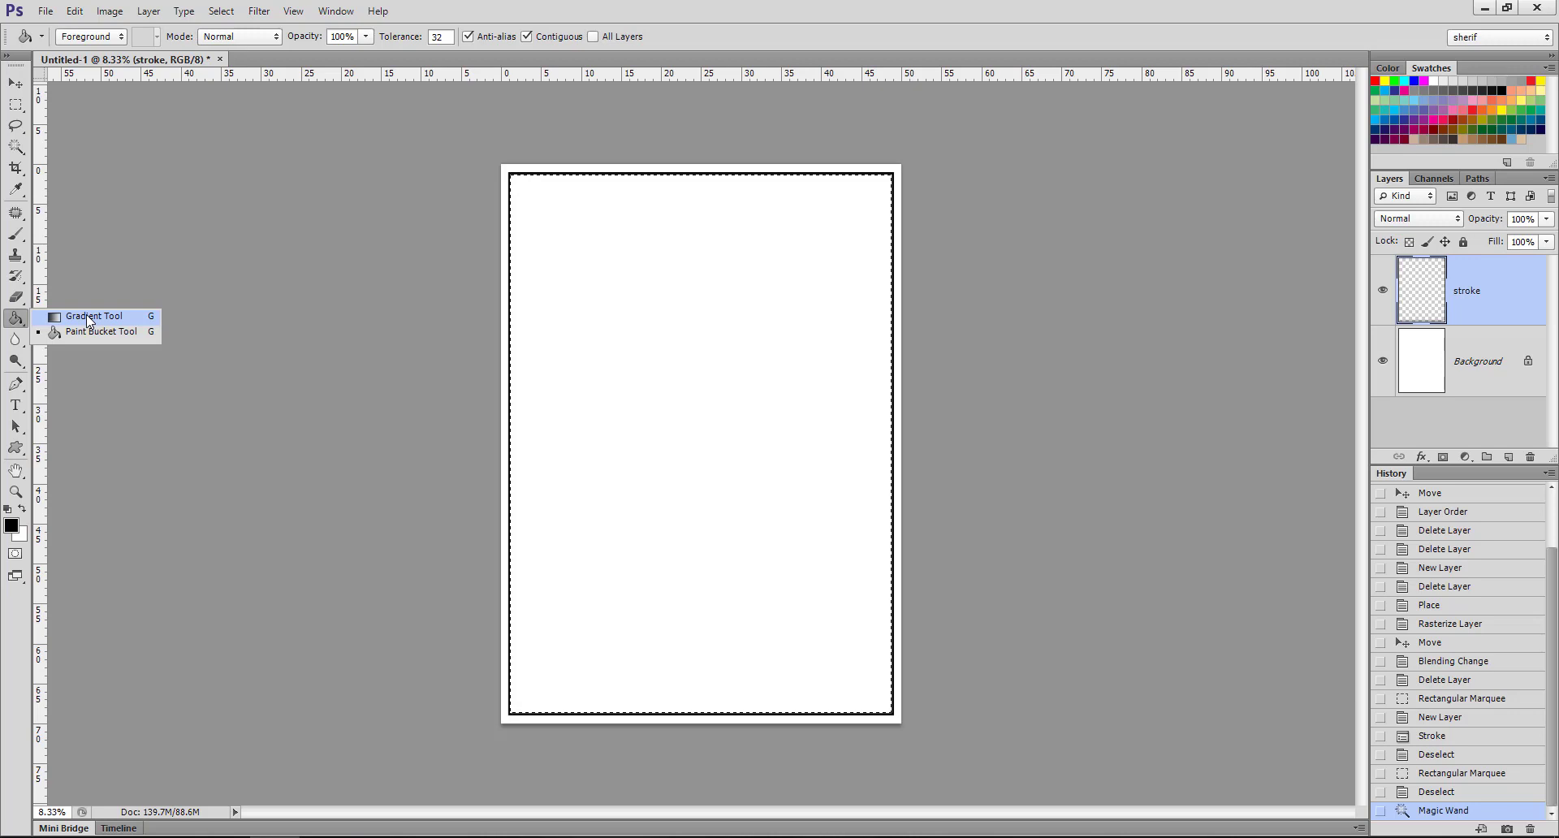
left_click(109, 332)
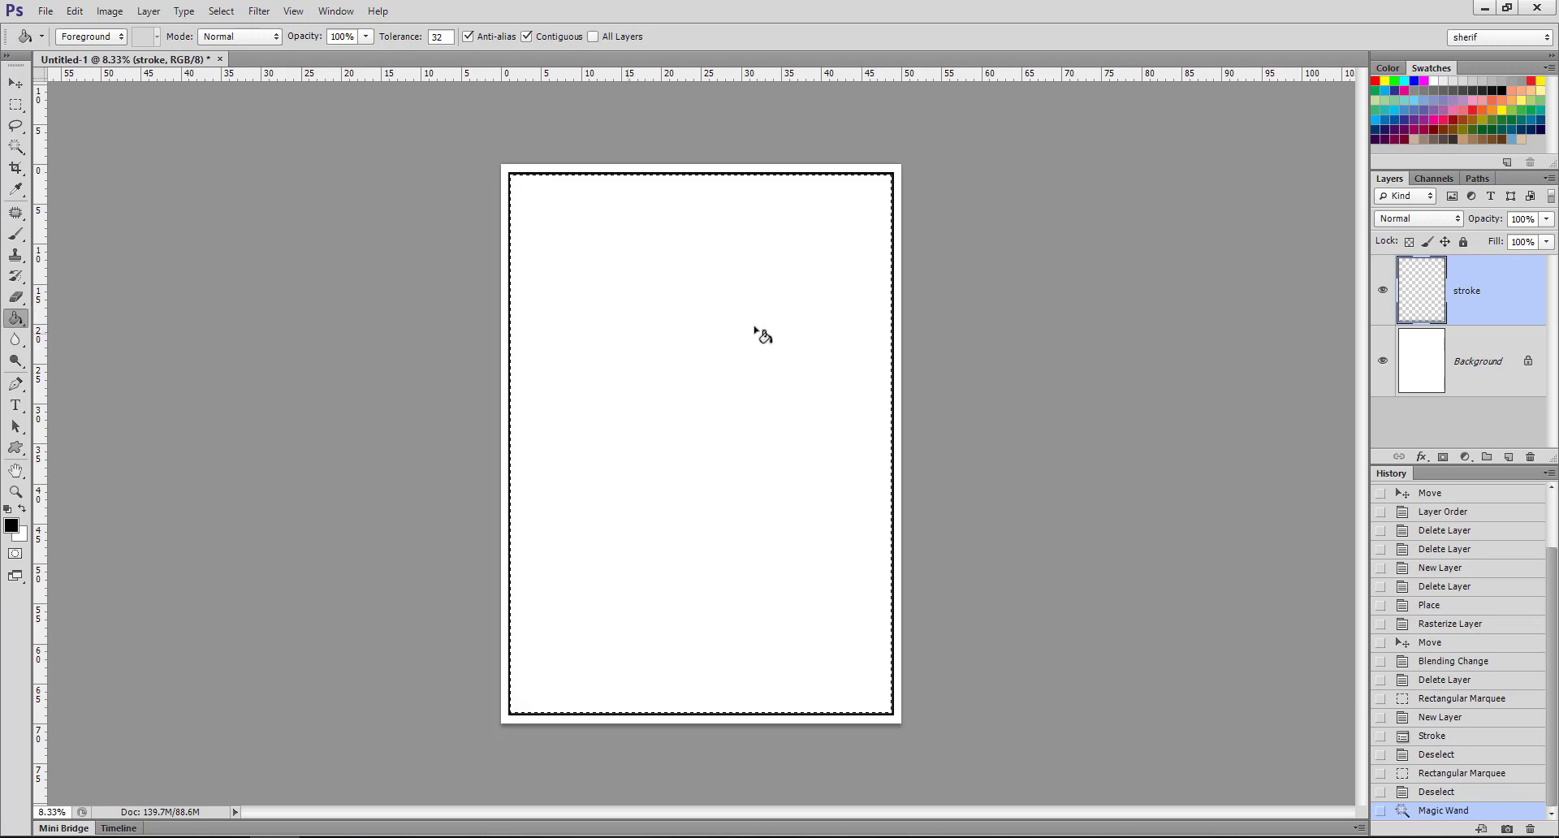
left_click(747, 377)
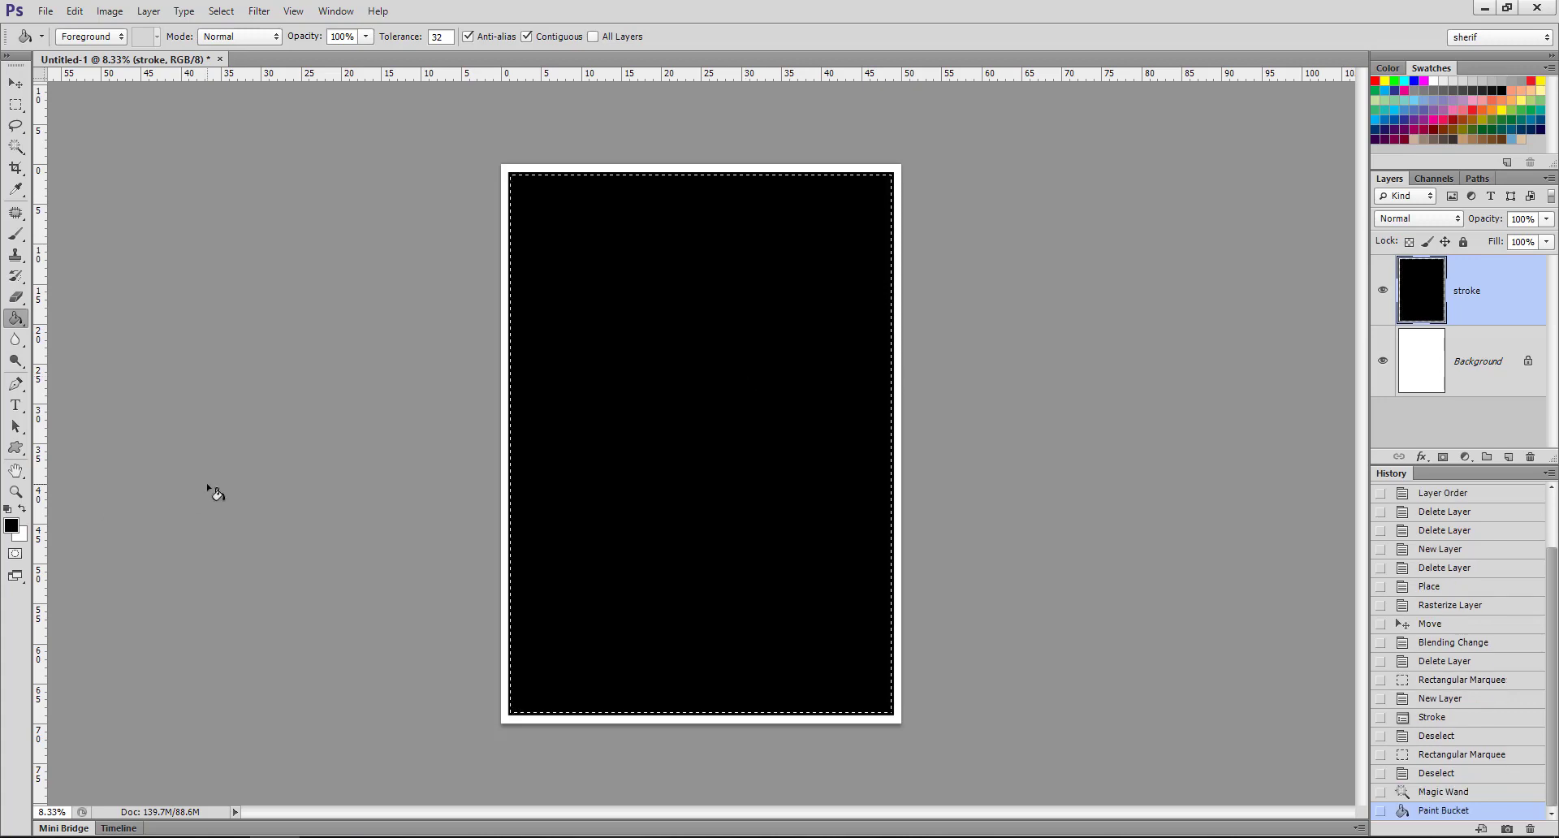
key("ctrl+z")
- Try another foreground colour, fill the selection again, and undo that fill
left_click(13, 529)
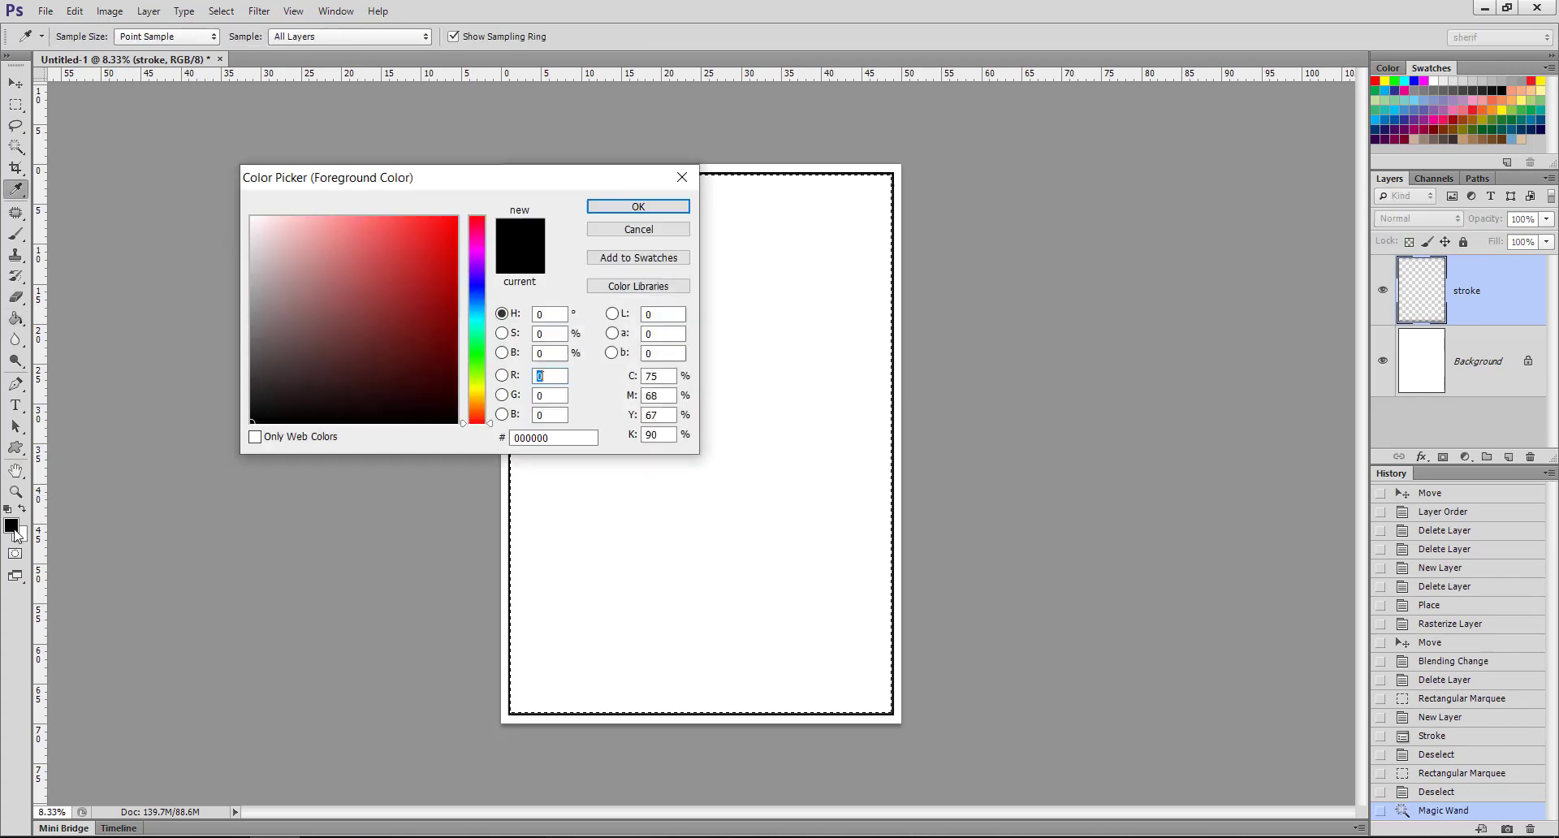
left_click(476, 283)
left_click(638, 207)
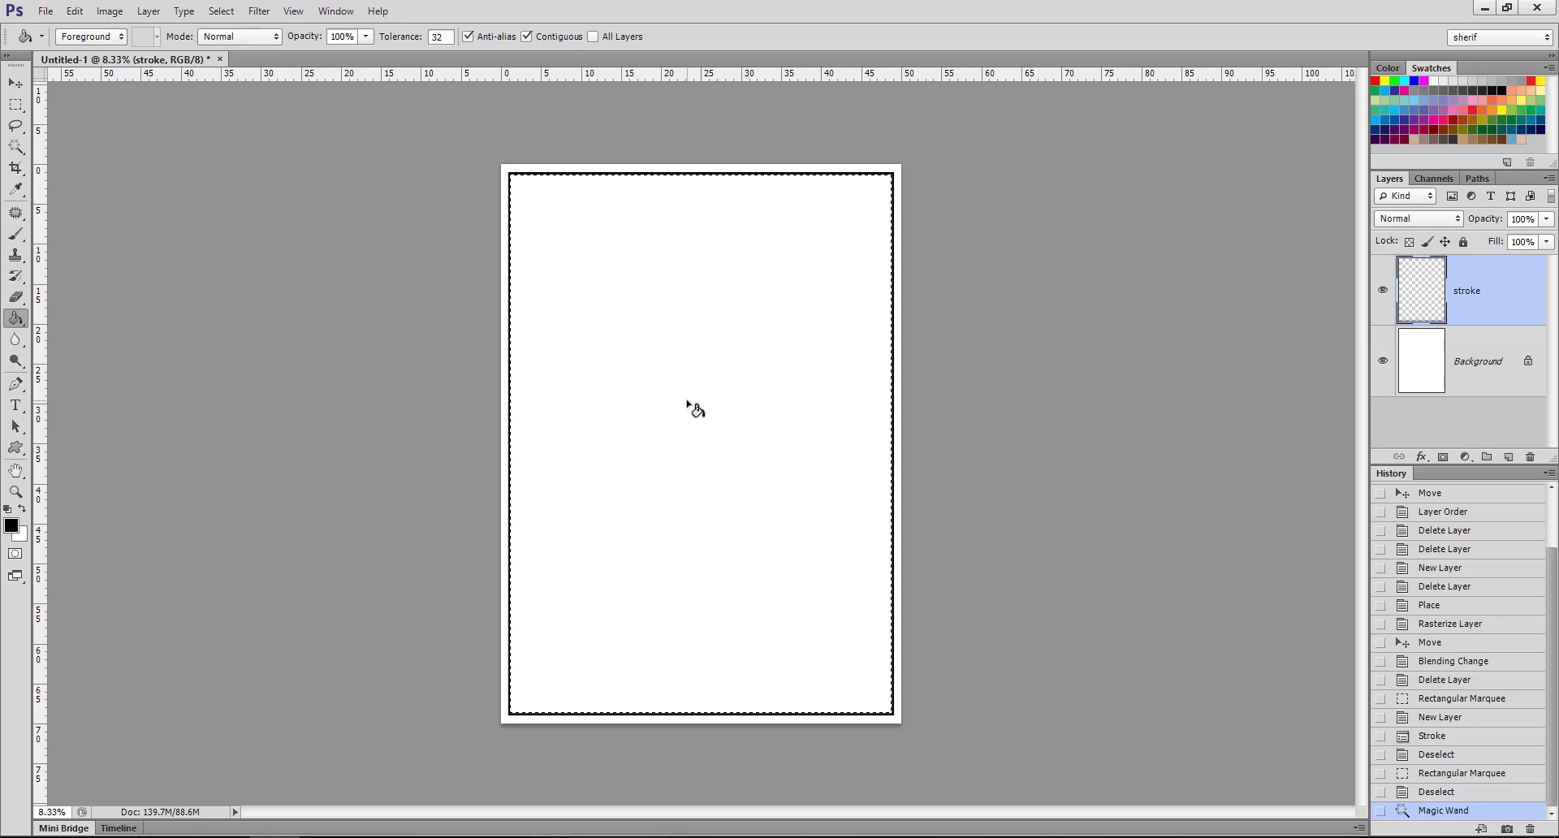
left_click(686, 400)
key("ctrl+z")
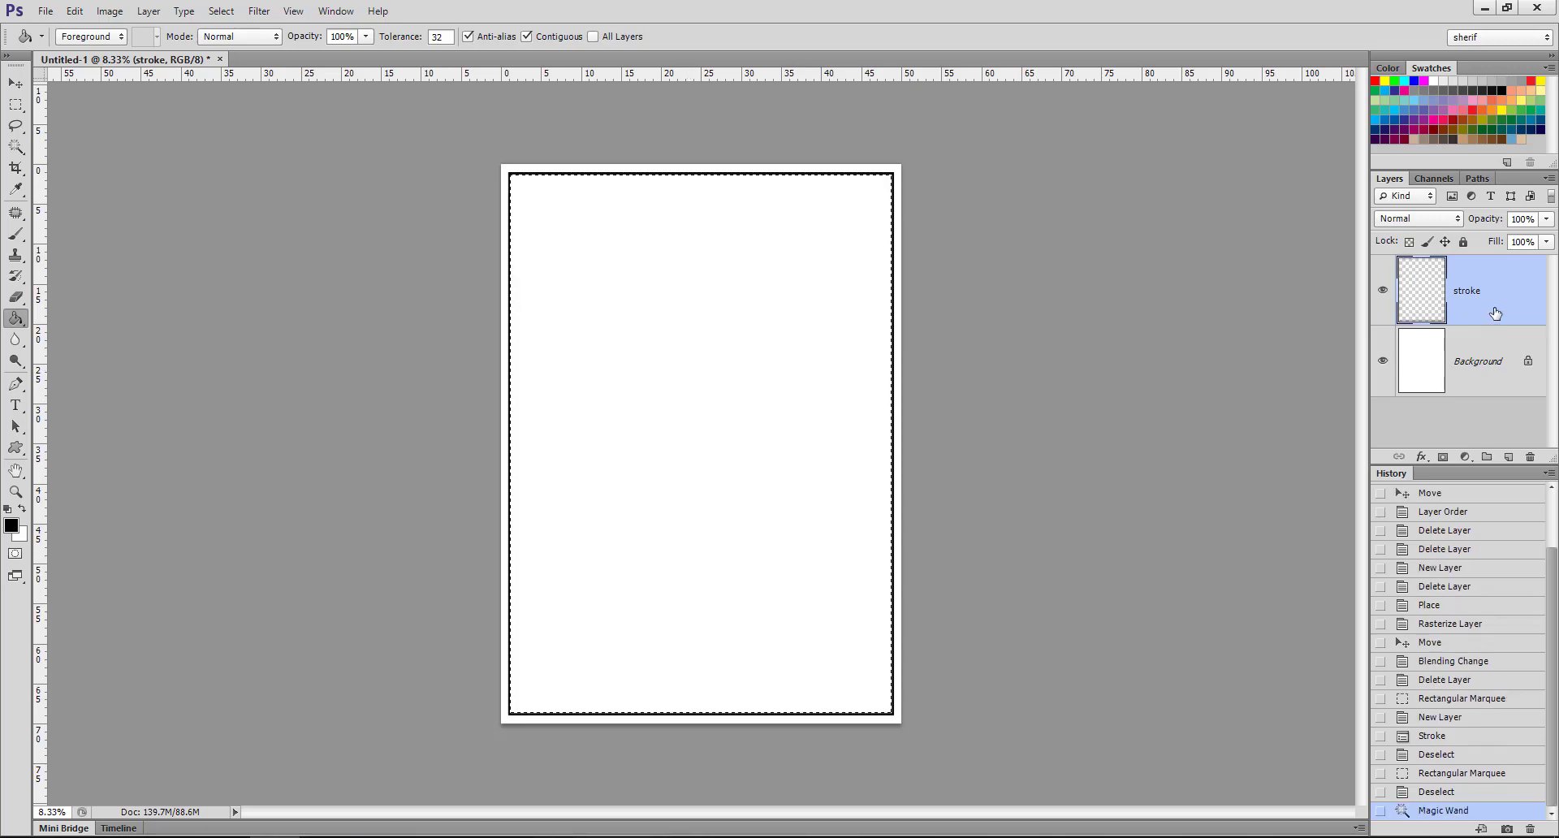
- Add a new layer, Layer 1, and click inside the selection with the Paint Bucket
left_click(149, 12)
mouse_move(163, 31)
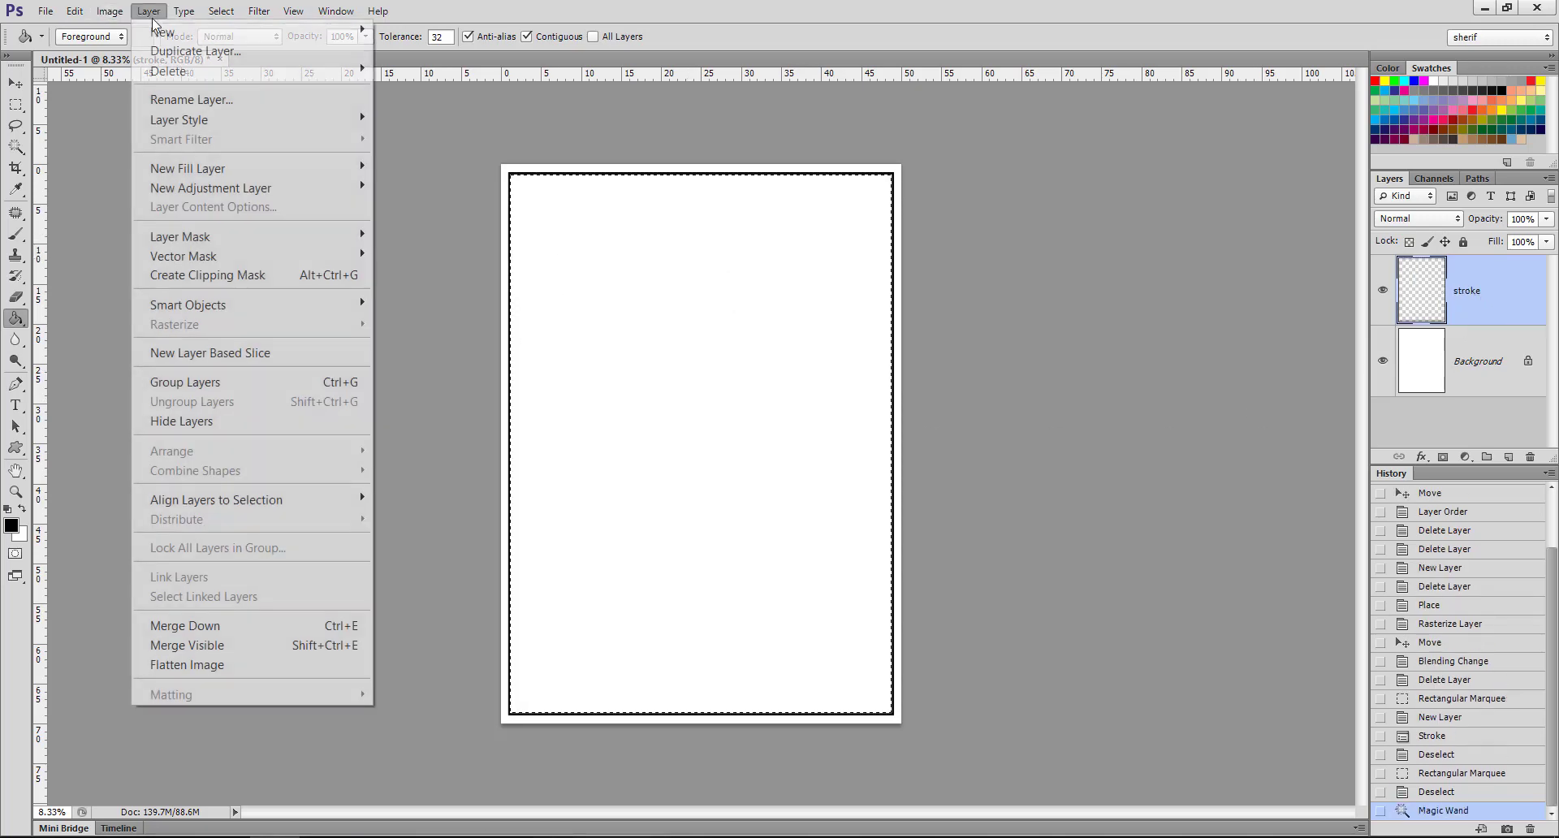
left_click(406, 32)
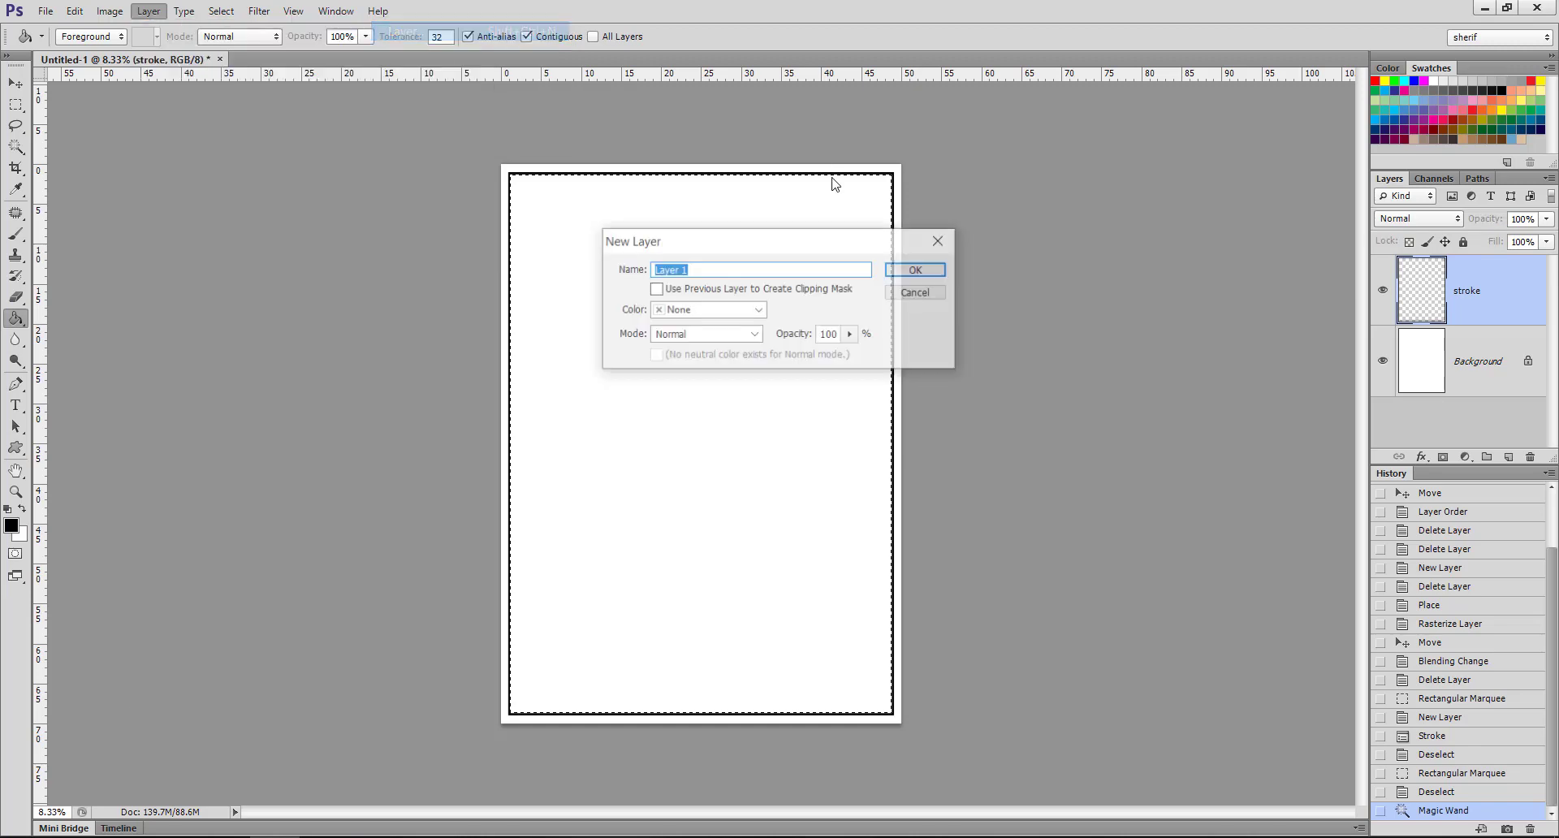
left_click(901, 273)
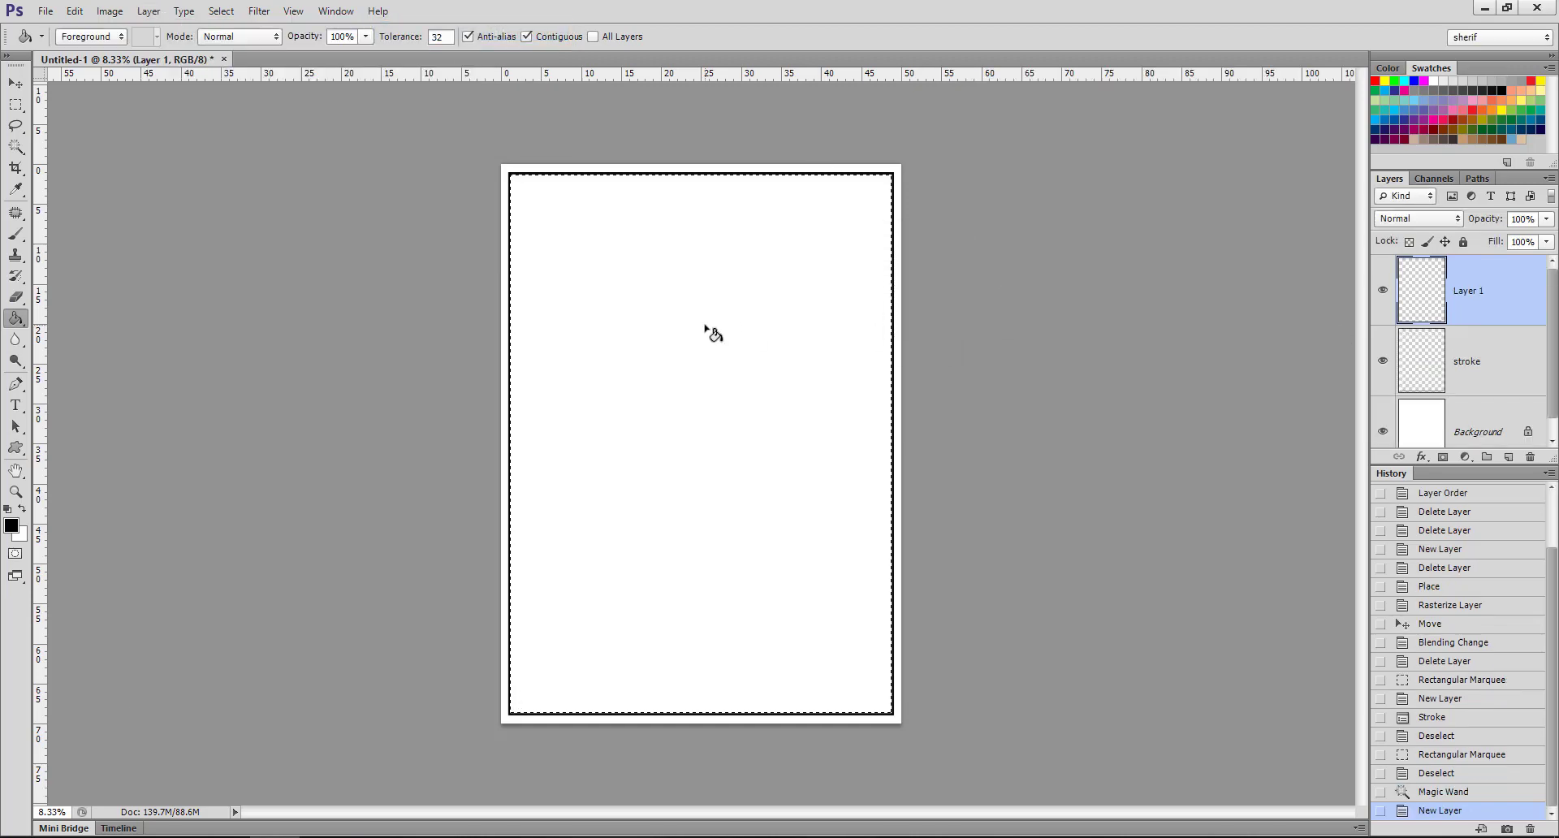
left_click(698, 438)
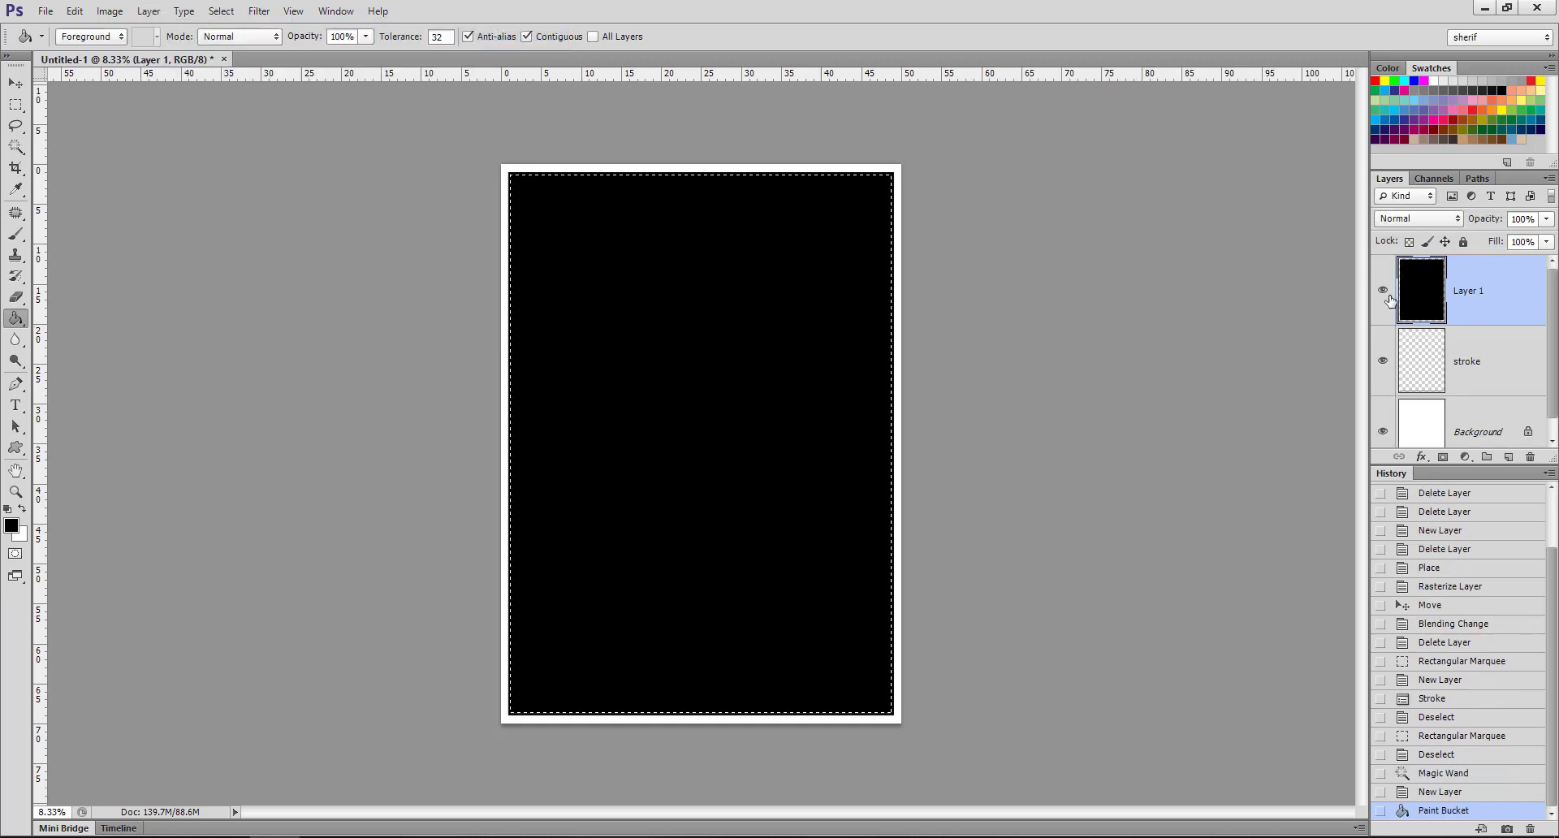
- Fill the page interior with light yellow f1cf7e and set Layer 1's opacity to 51%
left_click(11, 525)
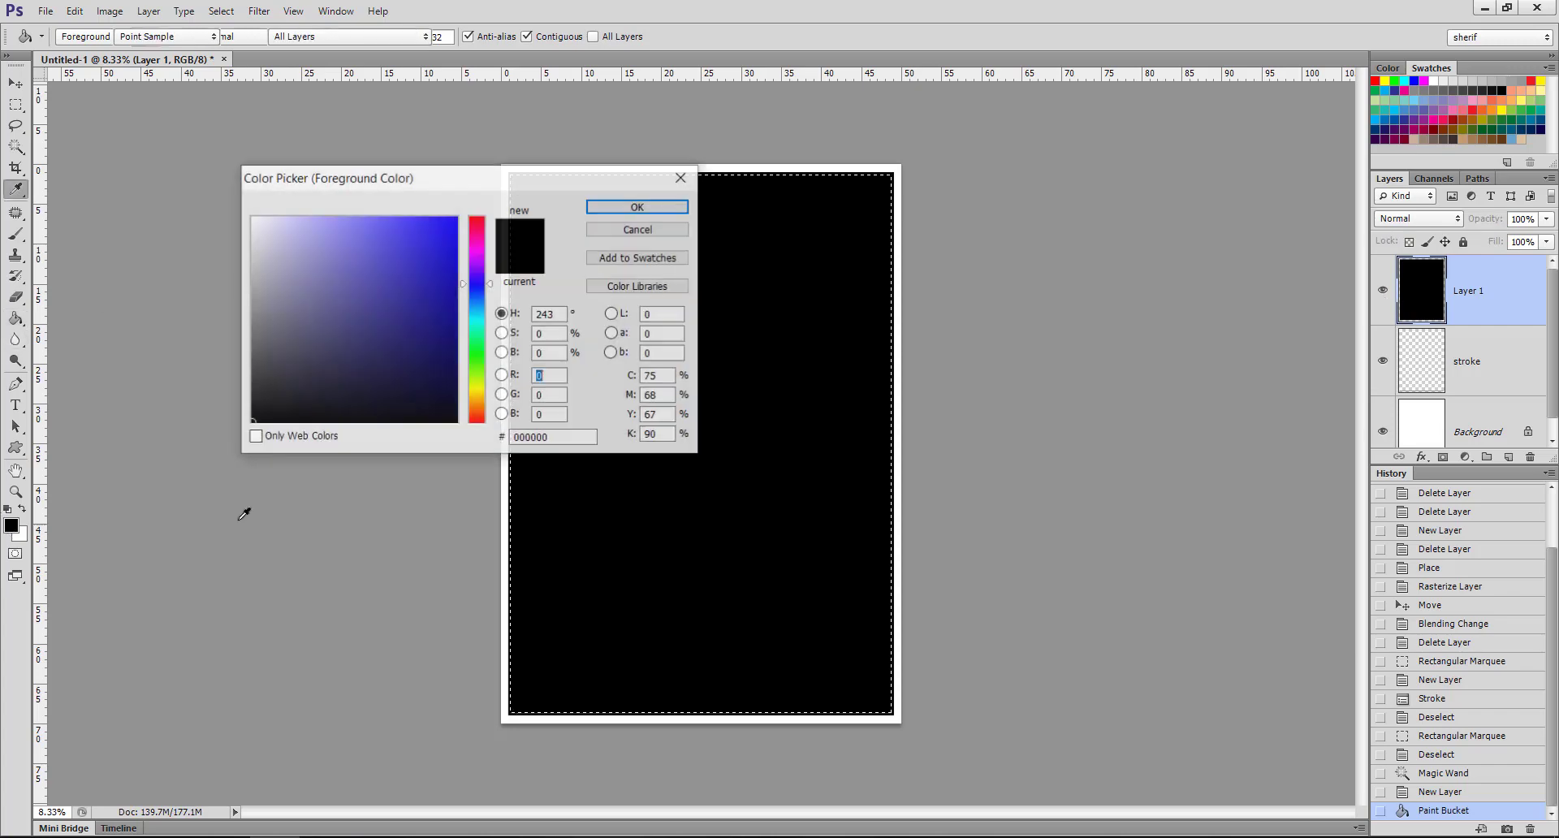
left_click_drag(473, 406, 475, 384)
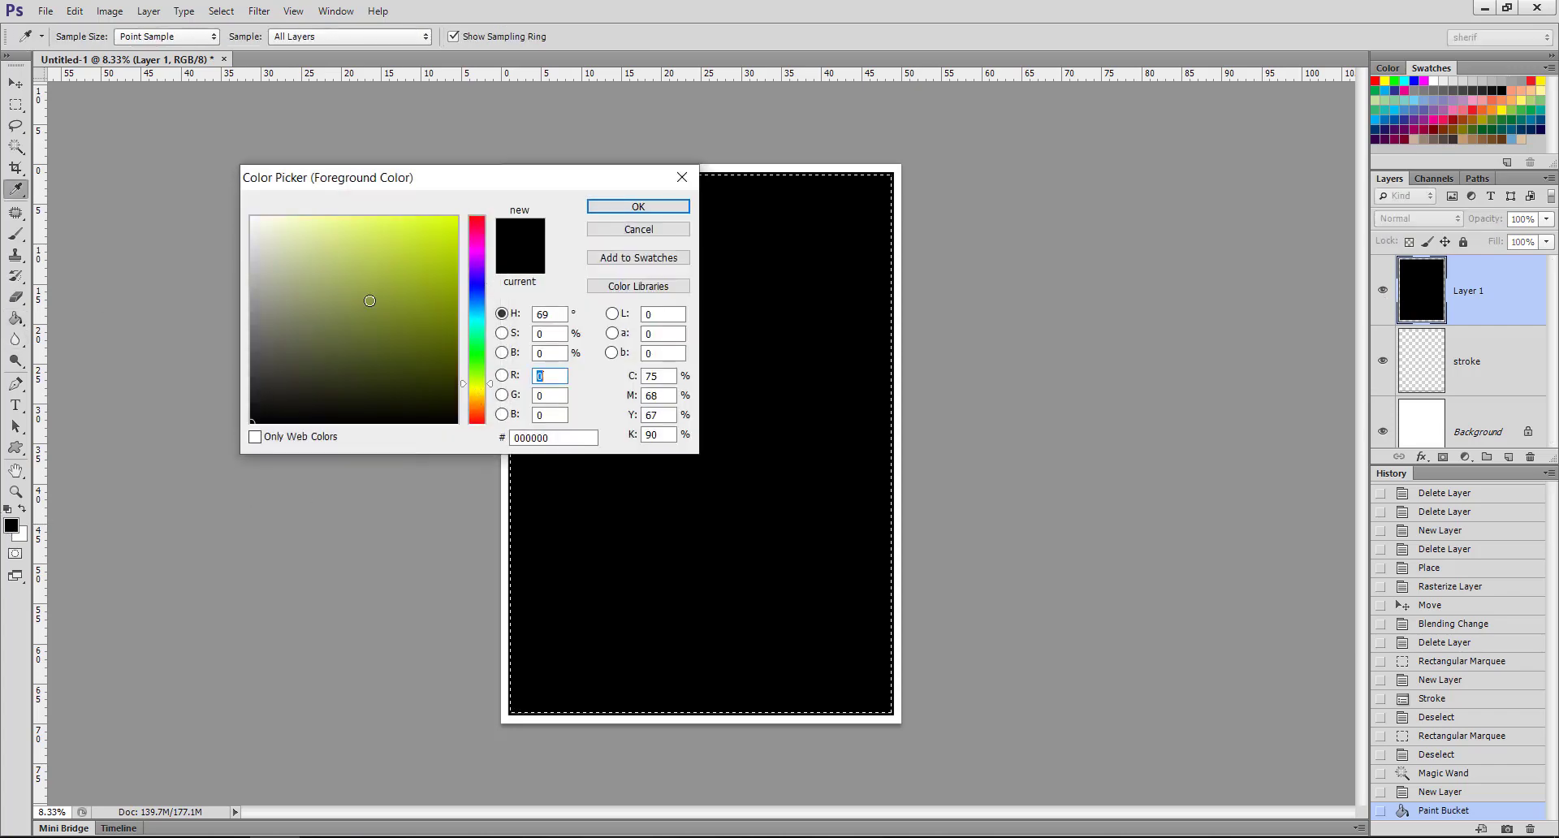
mouse_move(370, 302)
left_mouse_down()
mouse_move(349, 233)
mouse_move(362, 278)
left_mouse_up()
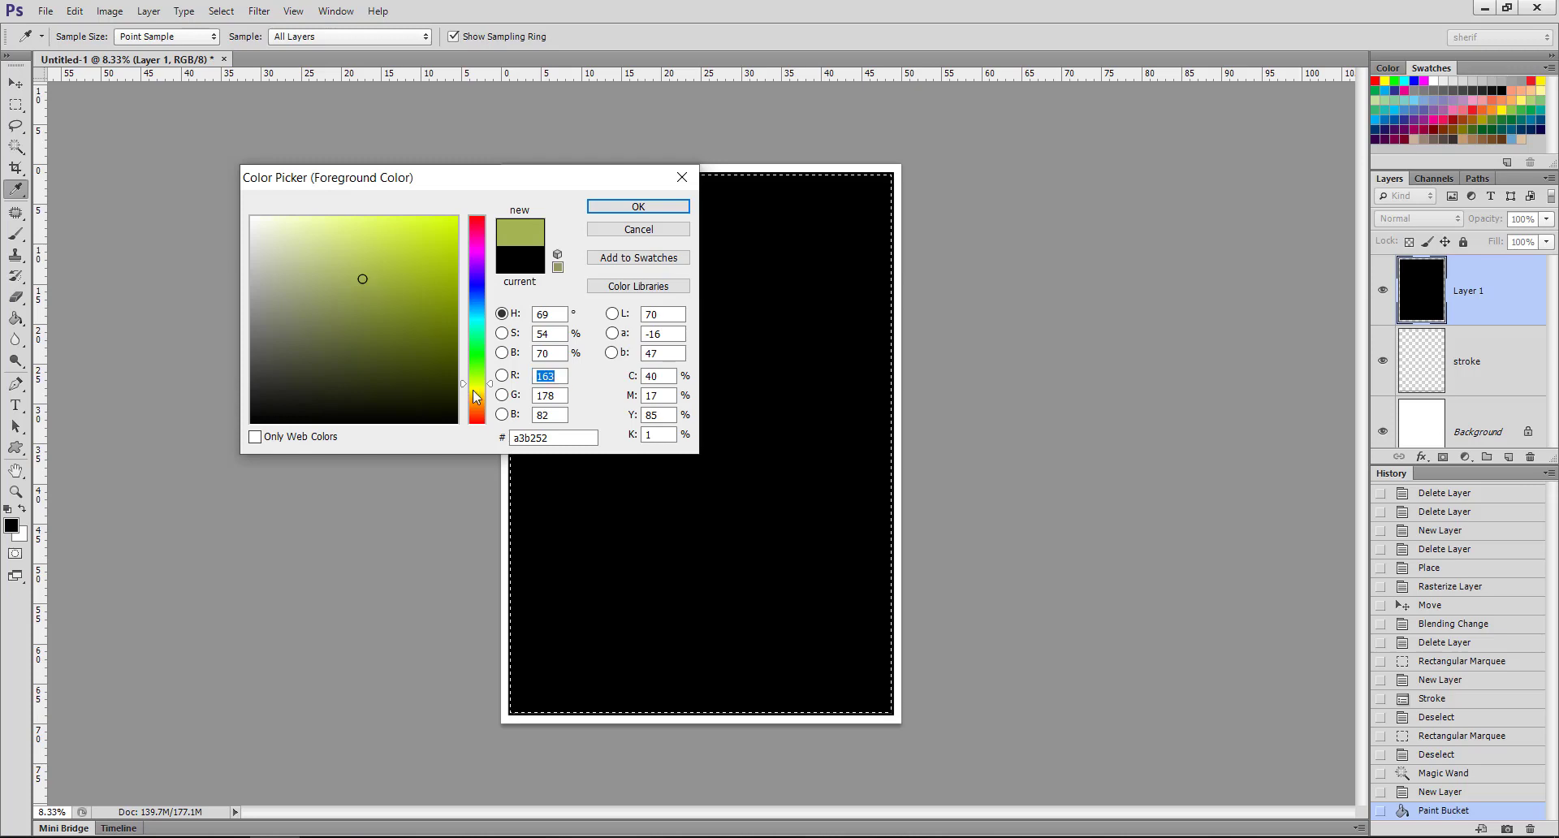
left_click_drag(477, 388, 483, 403)
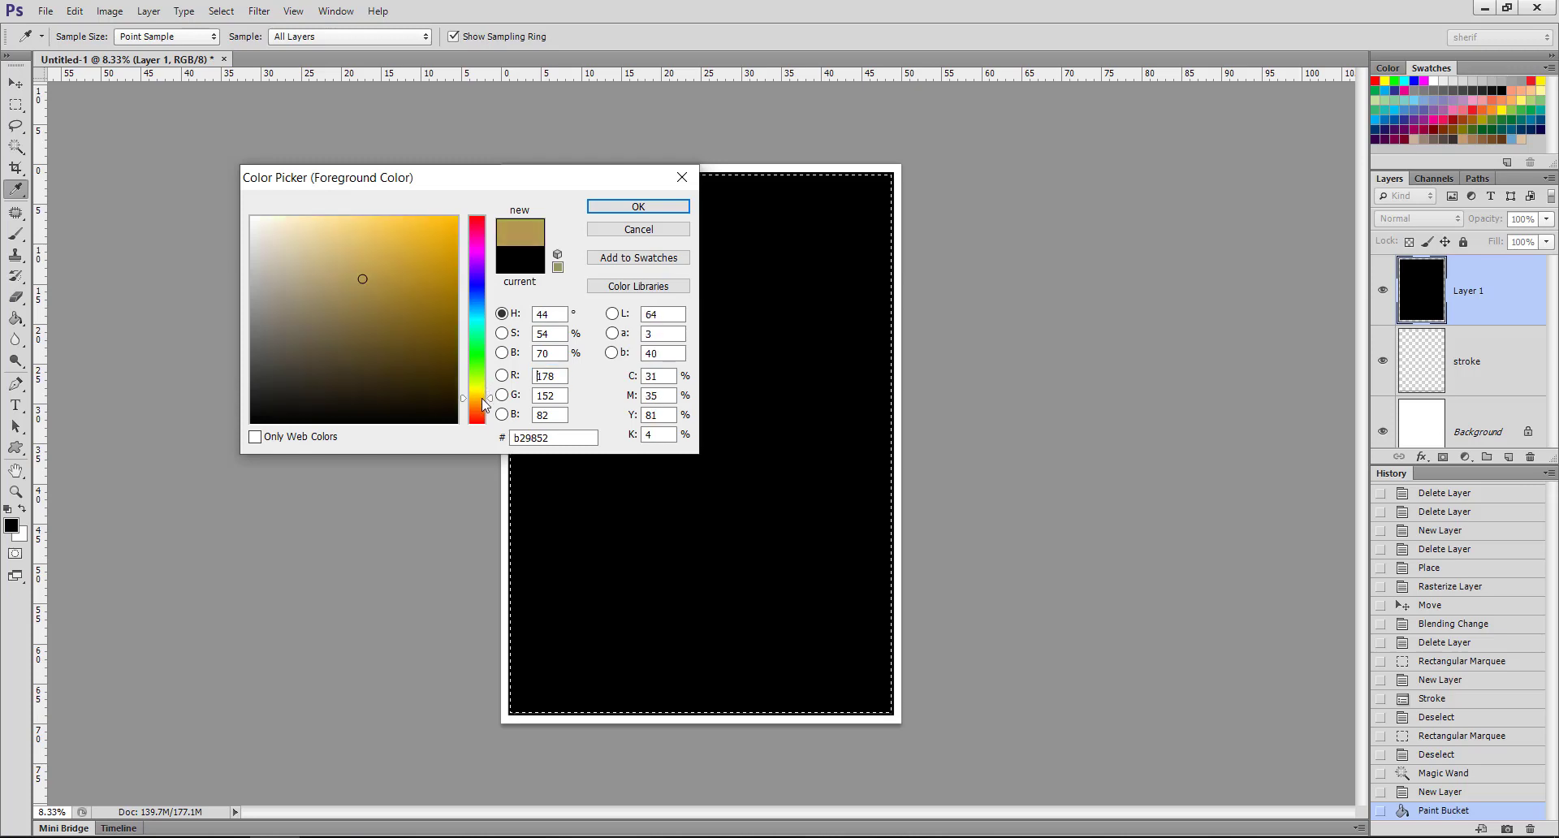
left_click(345, 227)
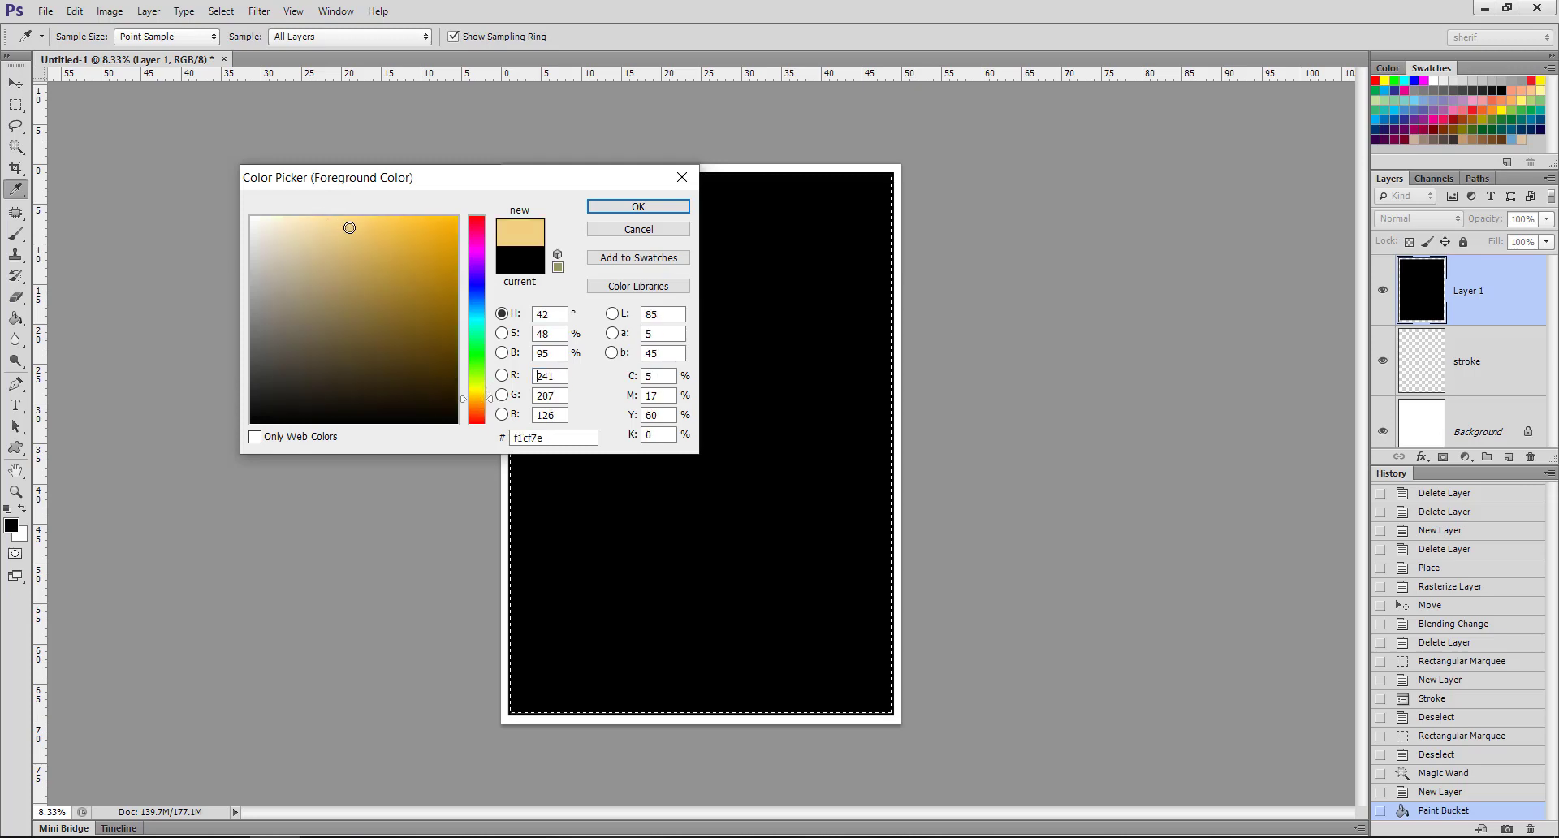
left_click(639, 206)
left_click(747, 369)
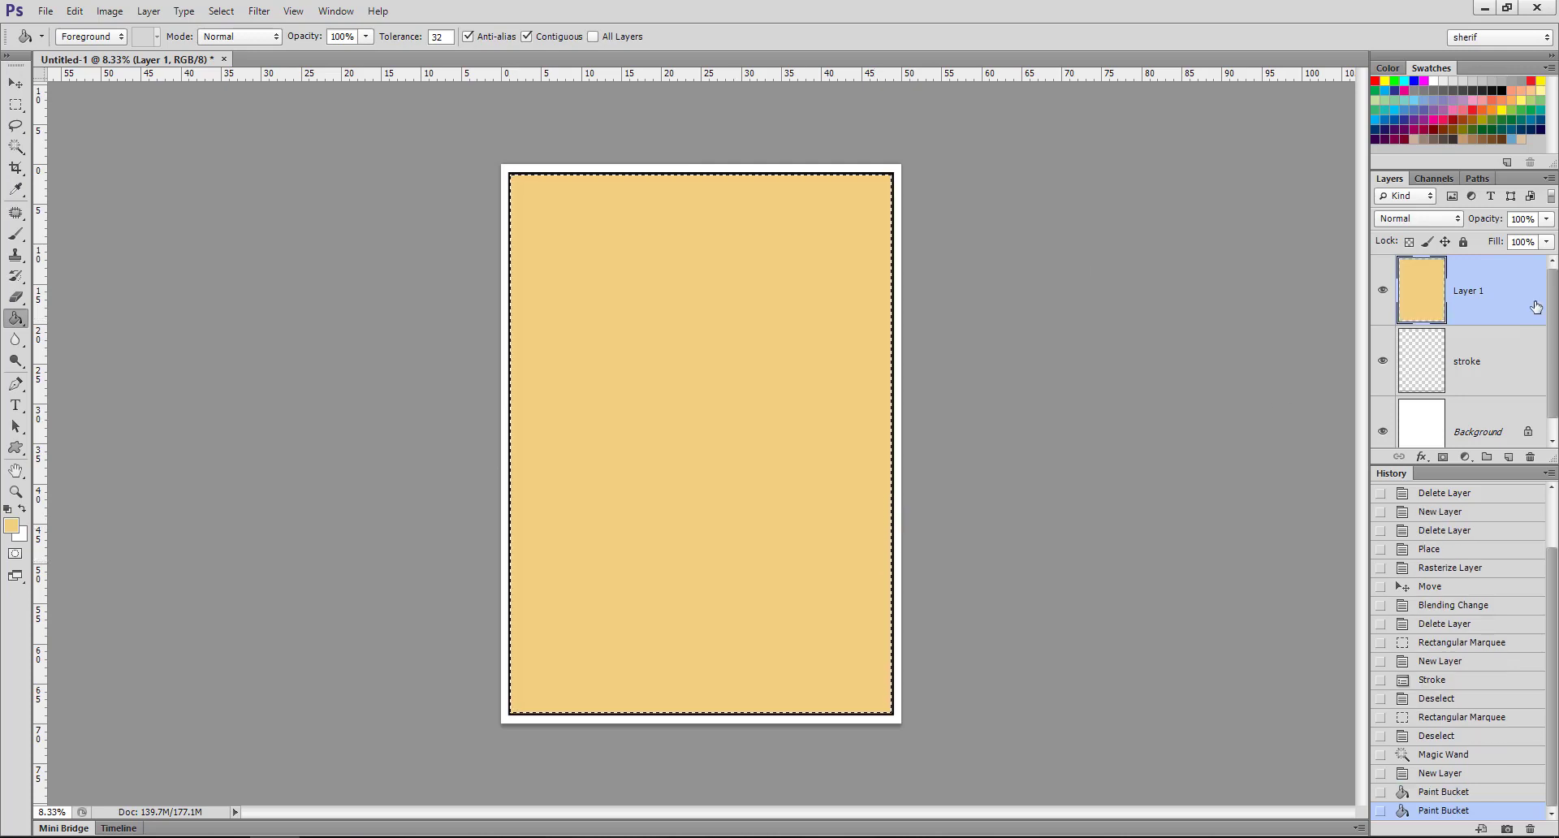
left_click(1546, 219)
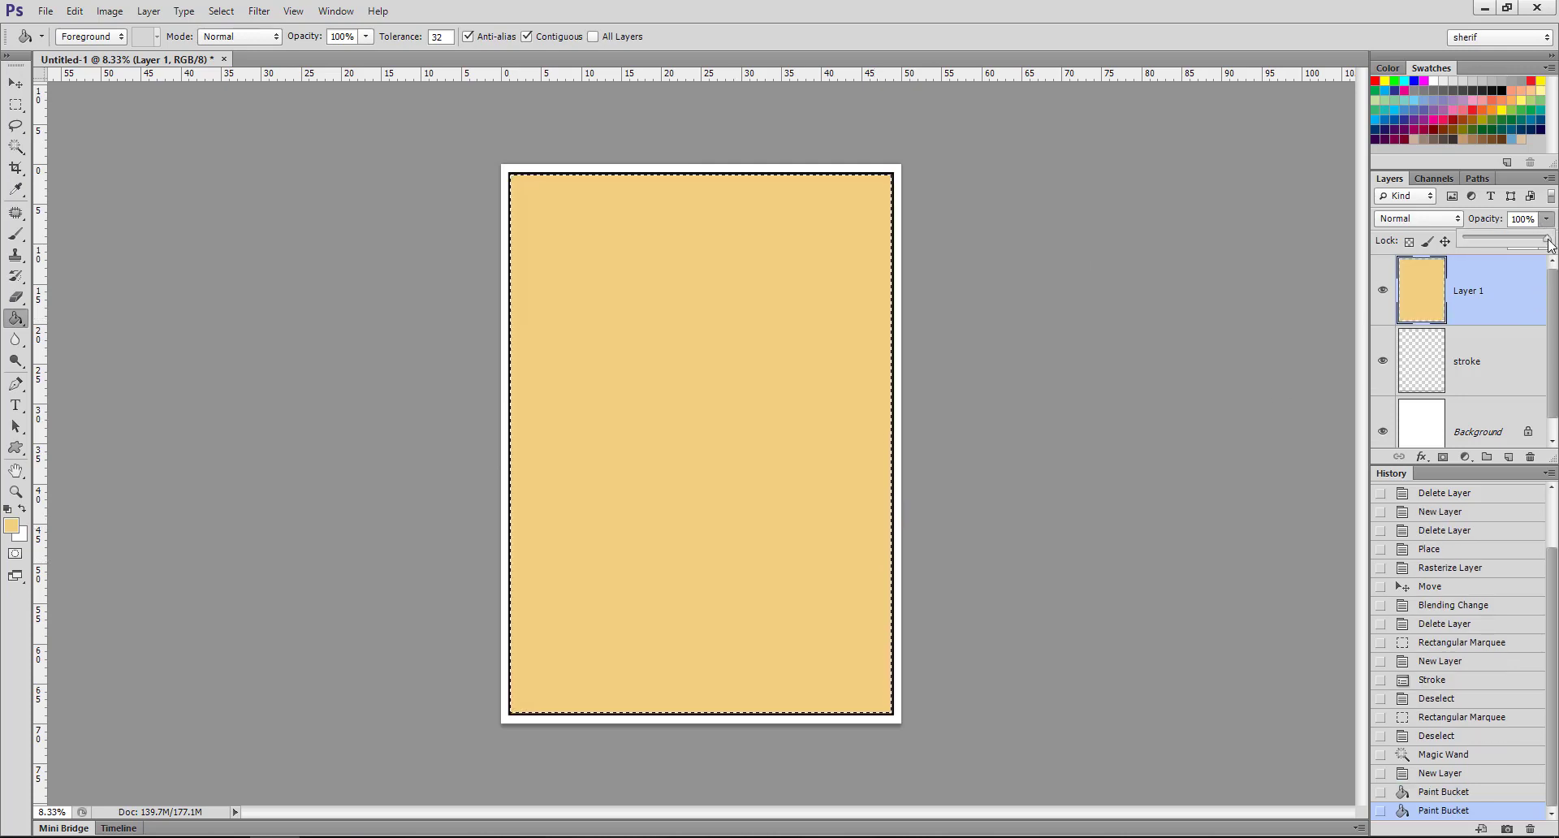
left_click_drag(1549, 245, 1507, 245)
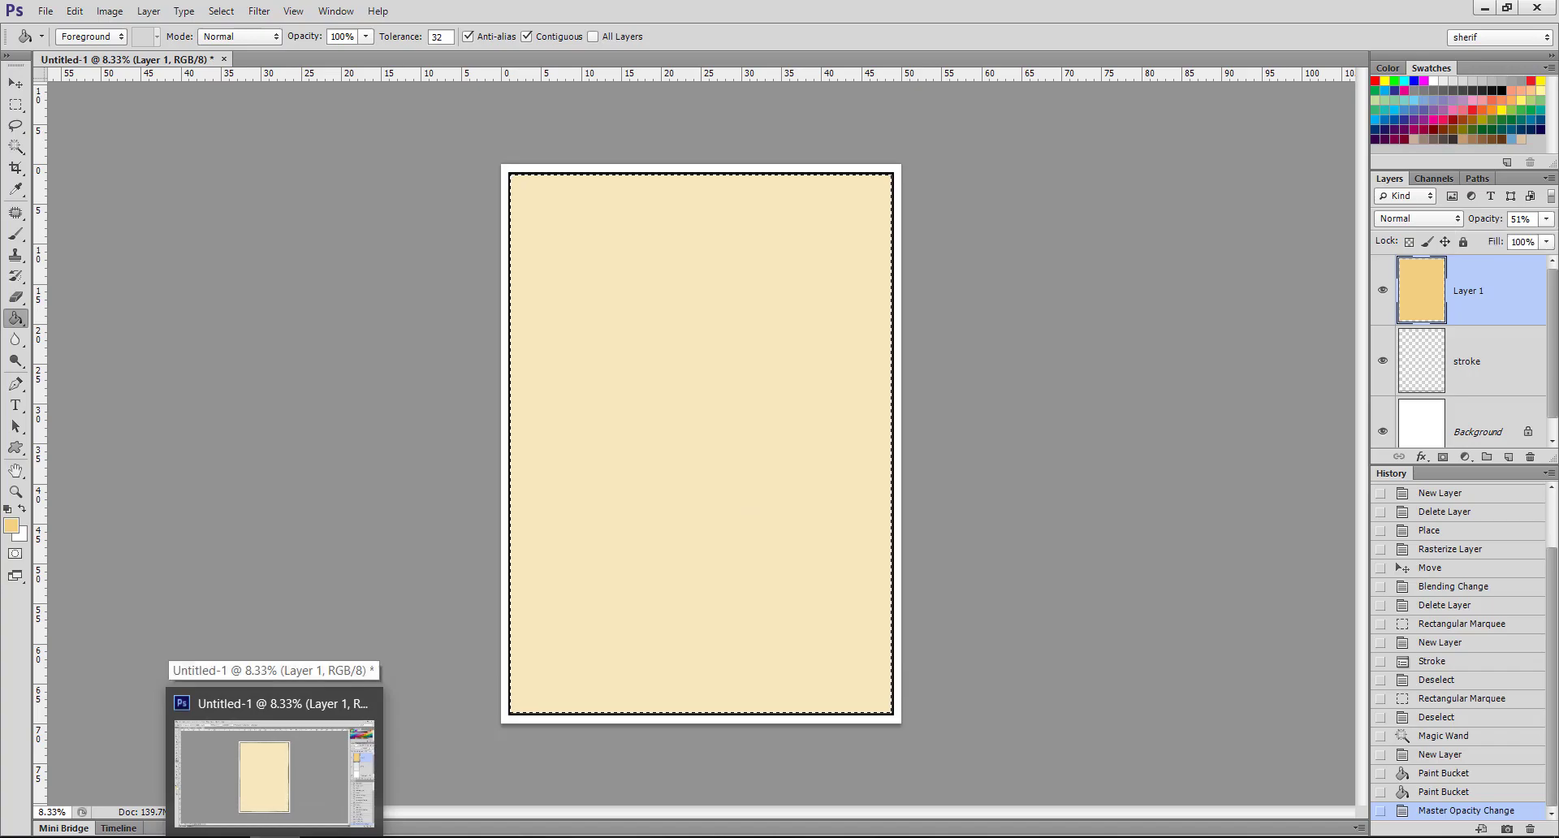
- Drag 1c.jpg from the exercise images folder onto the page centre as its own layer
left_click(268, 836)
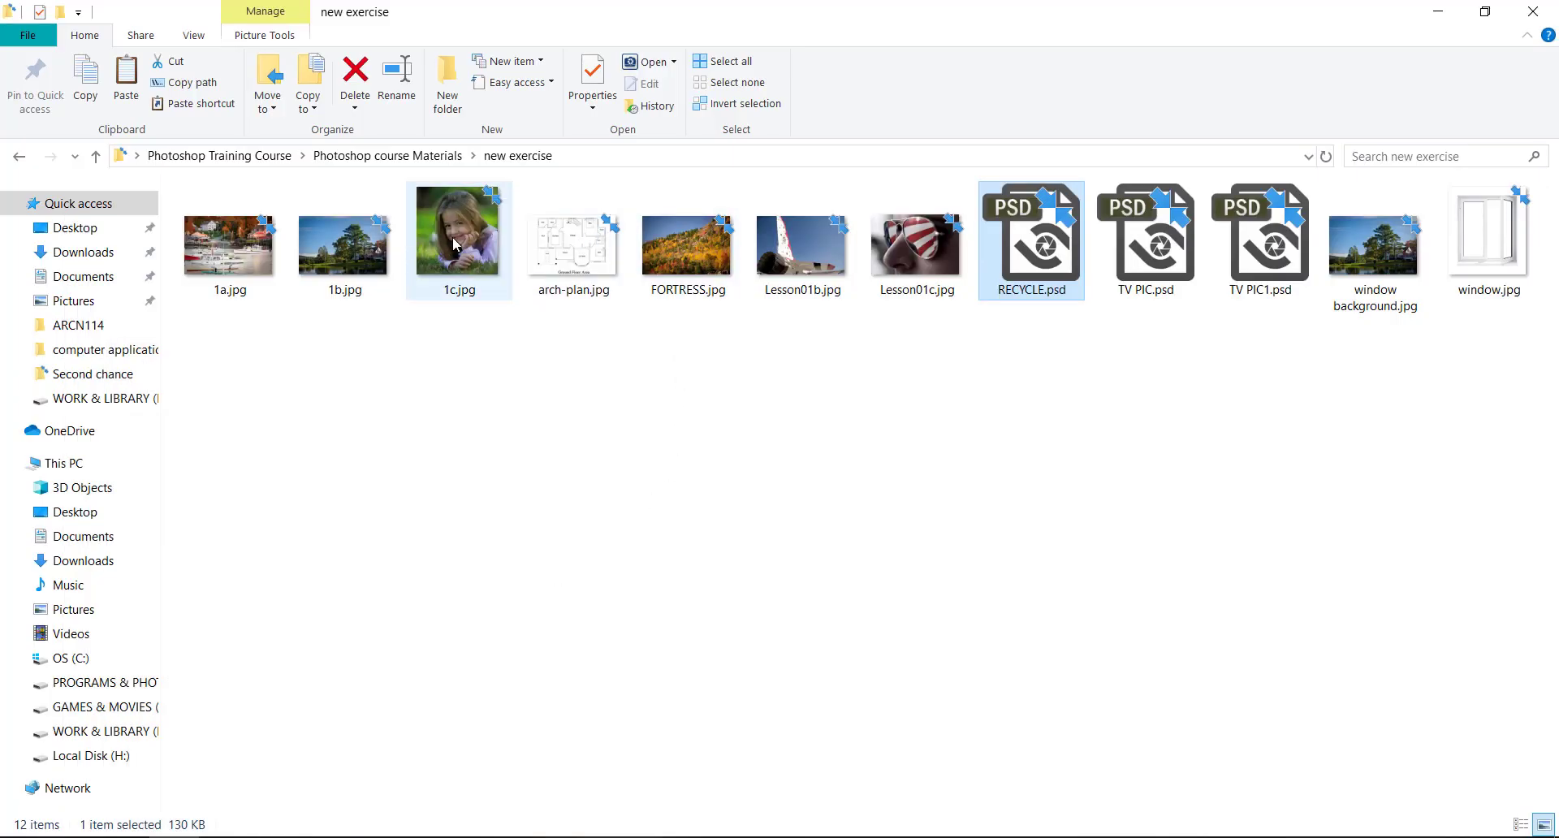
mouse_move(459, 244)
left_mouse_down()
mouse_move(378, 773)
mouse_move(778, 430)
left_mouse_up()
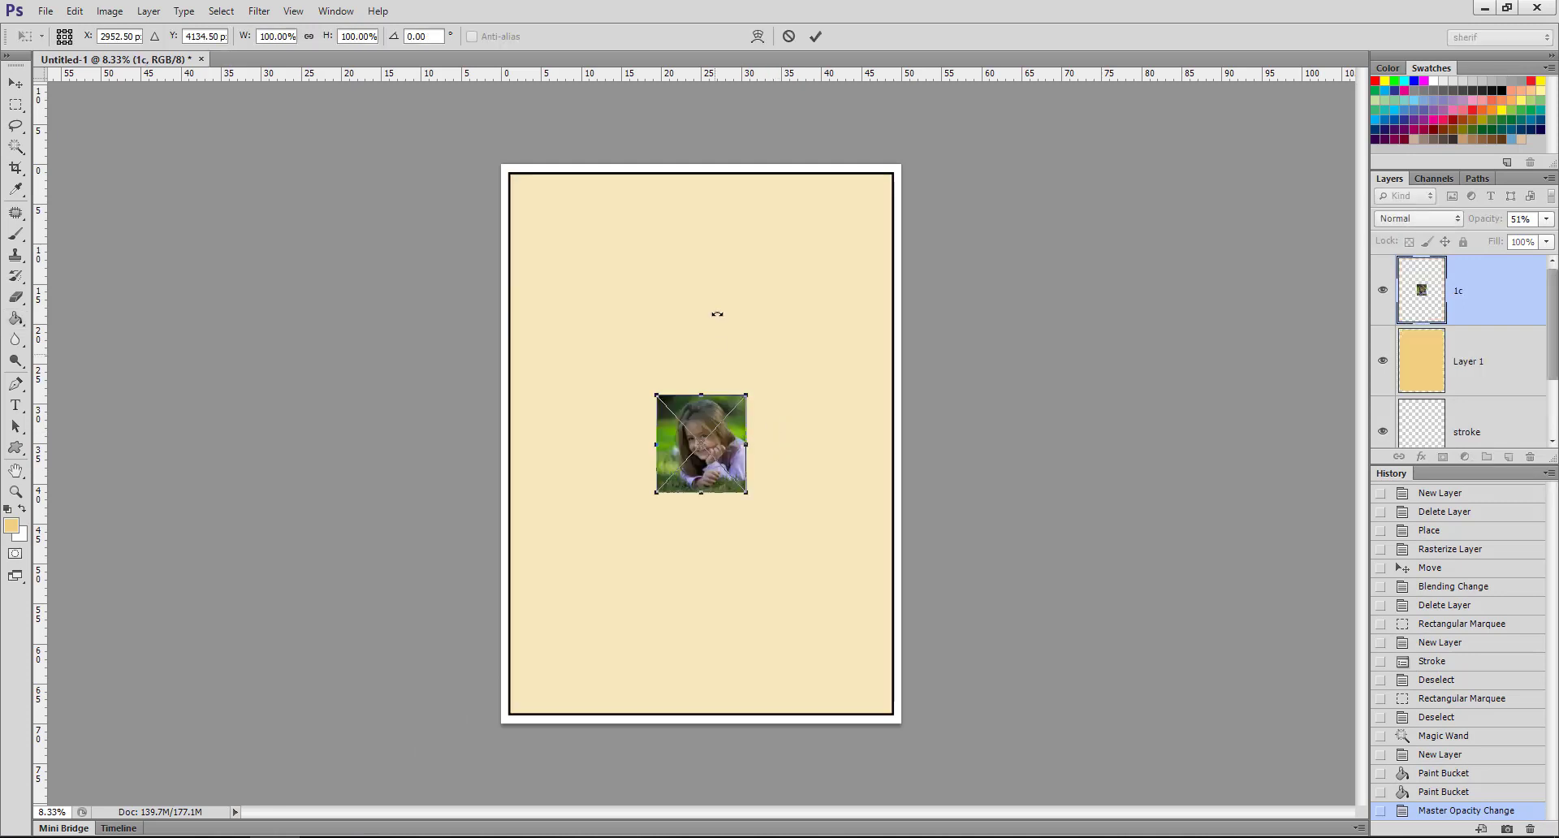
left_click(815, 37)
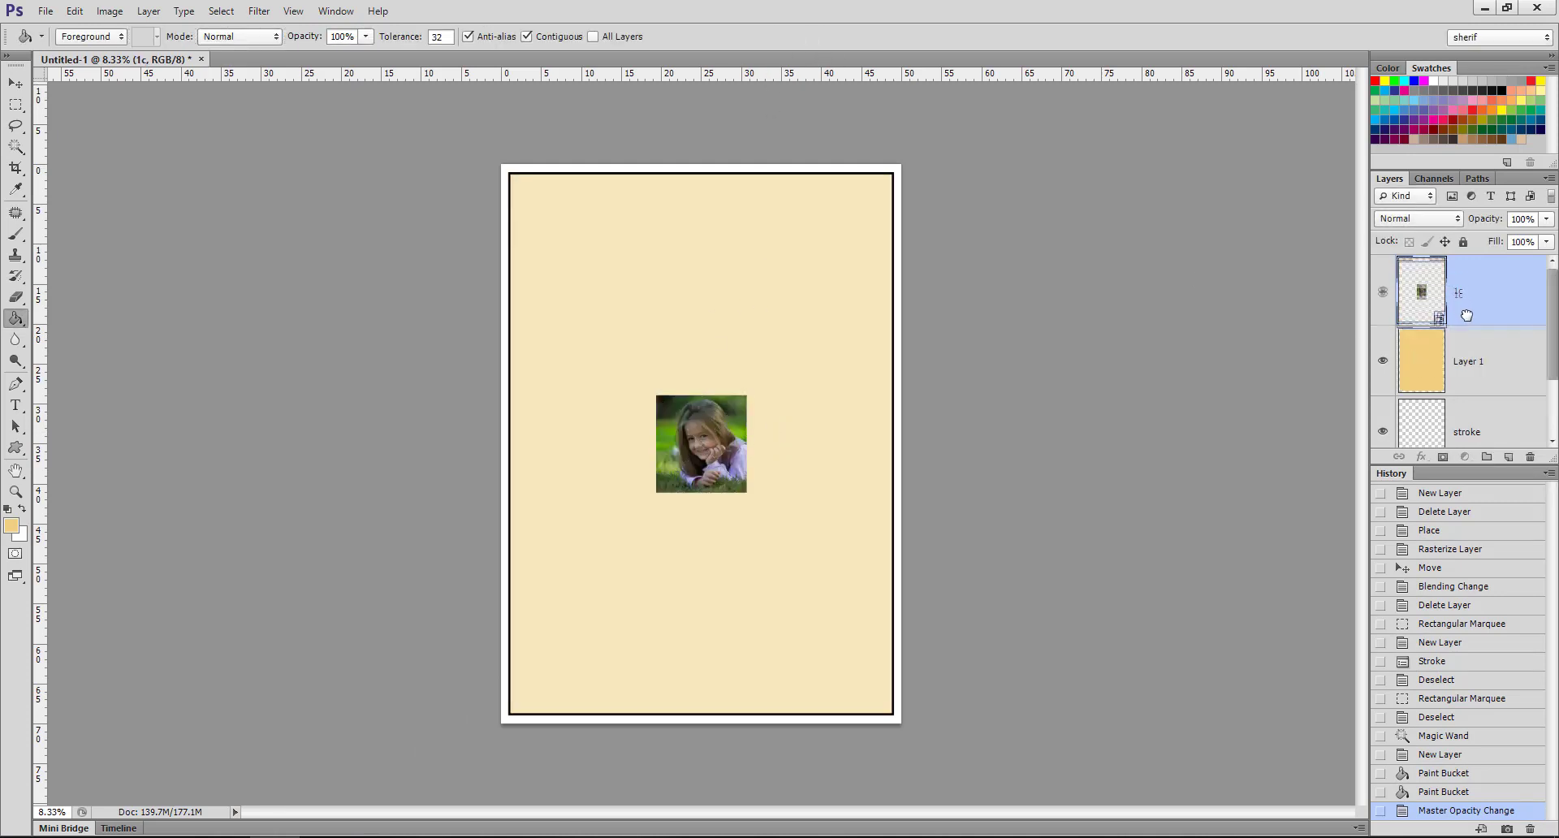
- Move the 1c photo toward the upper left of the page and enlarge it with Free Transform
left_click_drag(1465, 290, 1472, 389)
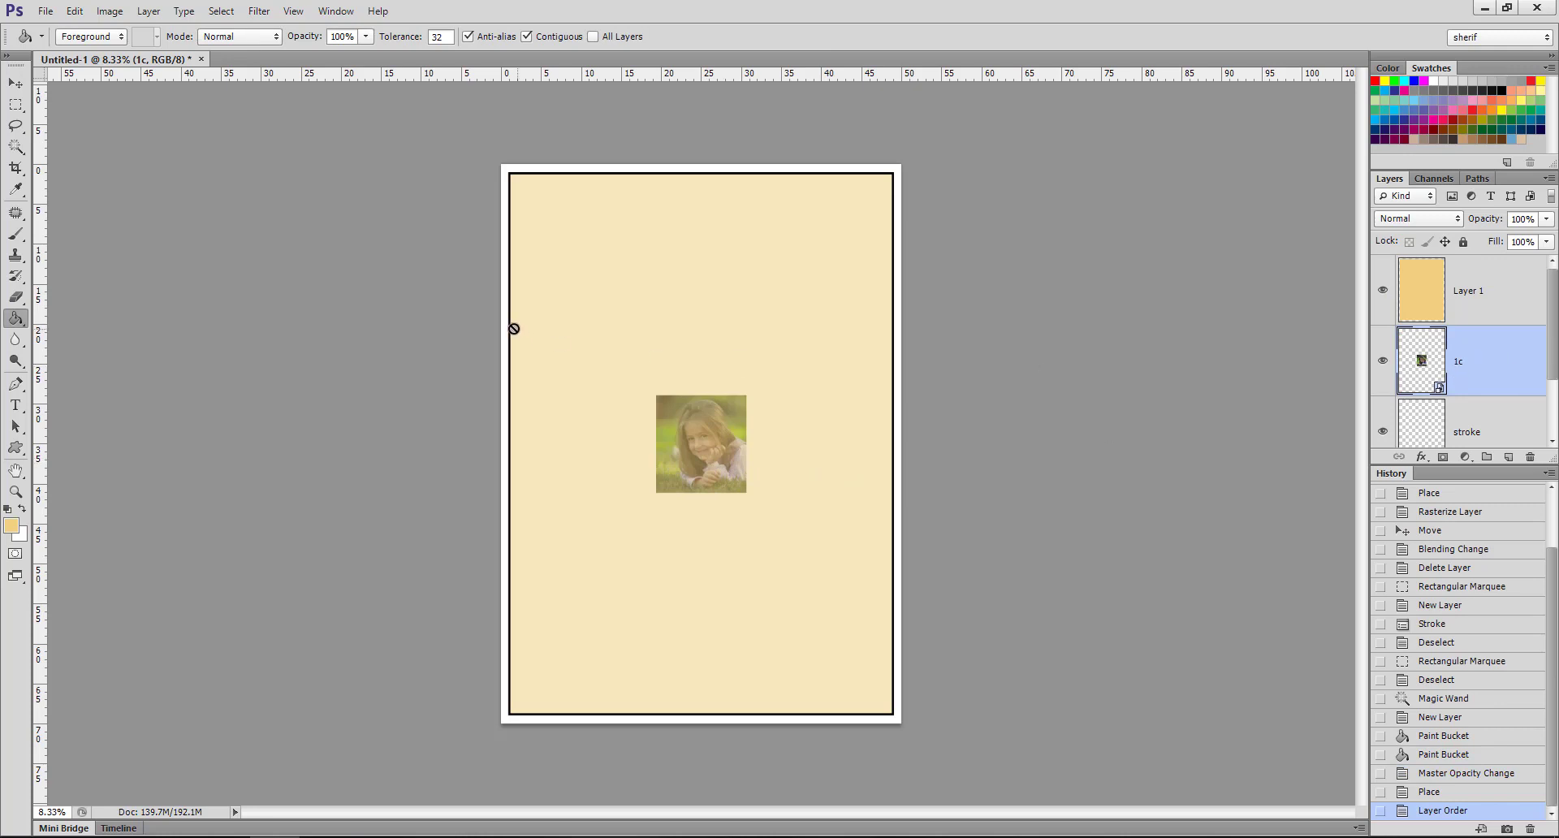
left_click(15, 83)
mouse_move(749, 452)
left_mouse_down()
mouse_move(654, 260)
mouse_move(828, 503)
left_mouse_up()
key("ctrl+t")
left_click(816, 35)
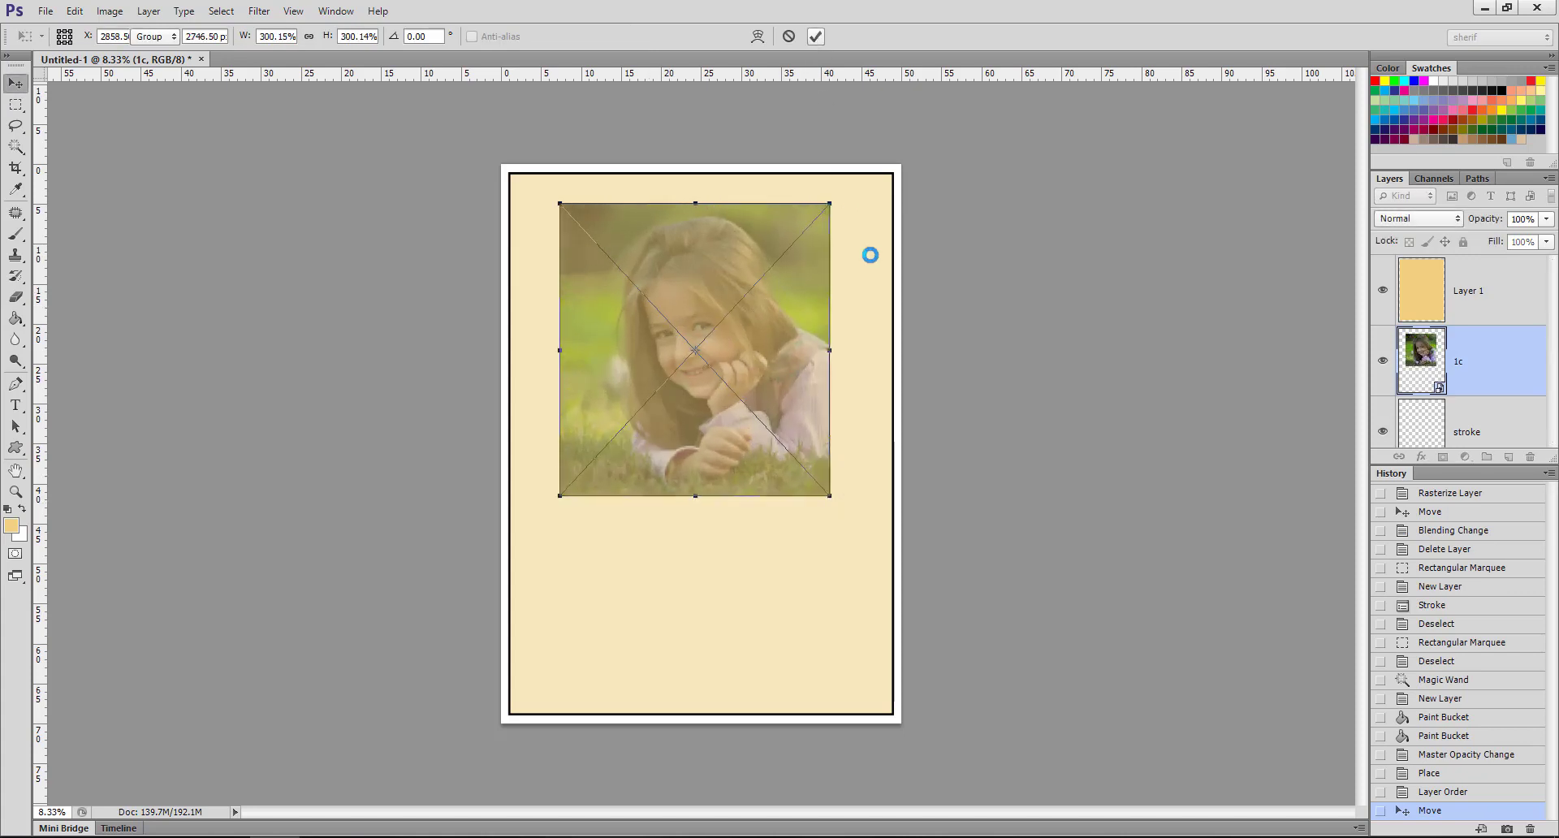
- Restack layer 1c beneath the cream Layer 1, then delete the photo layer
left_click_drag(1462, 366, 1492, 265)
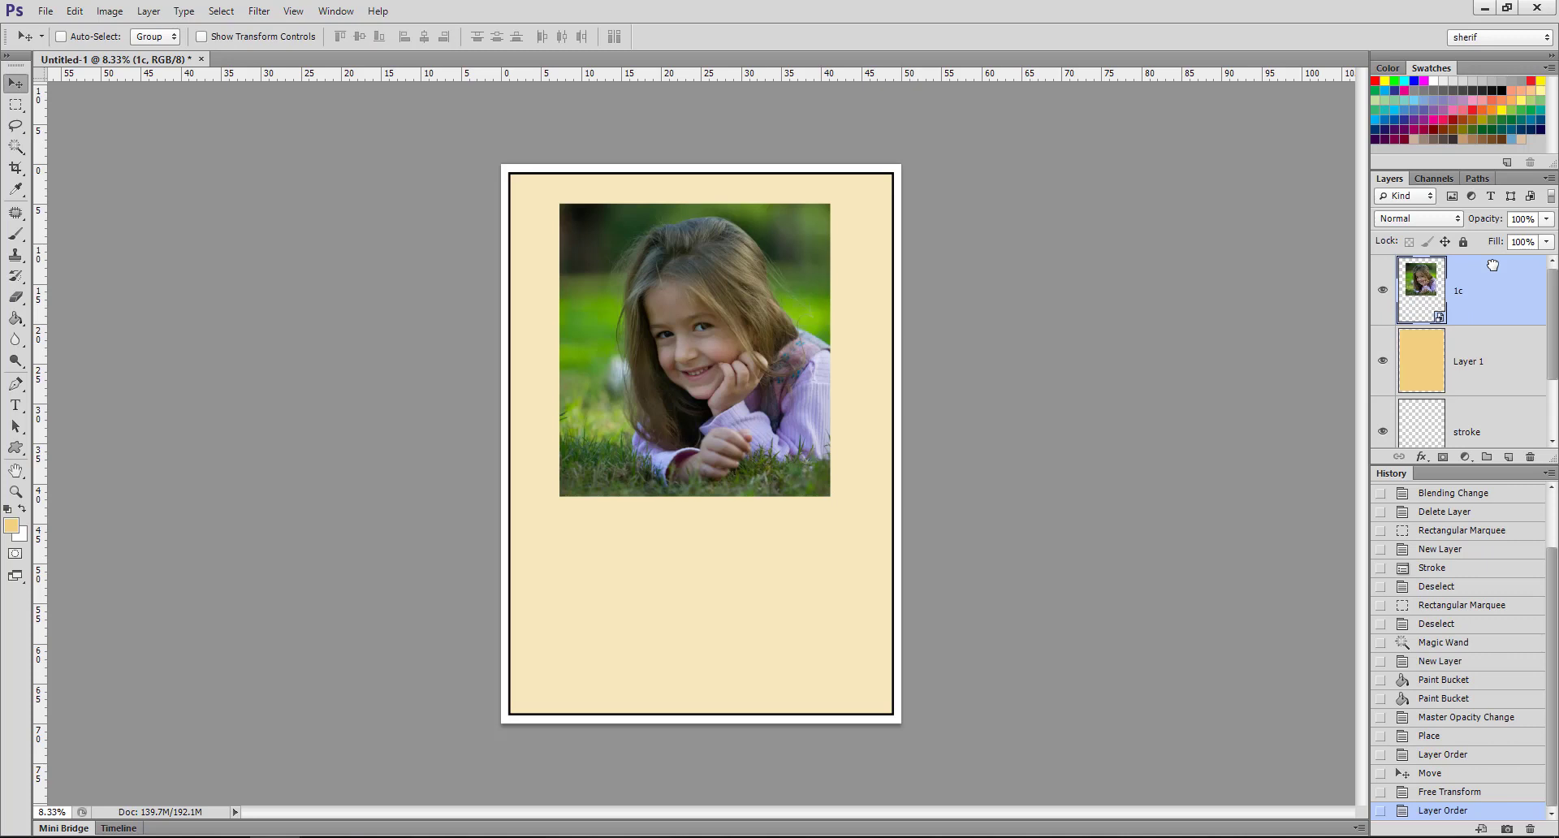
left_click(1452, 363)
left_click_drag(1483, 326, 1483, 399)
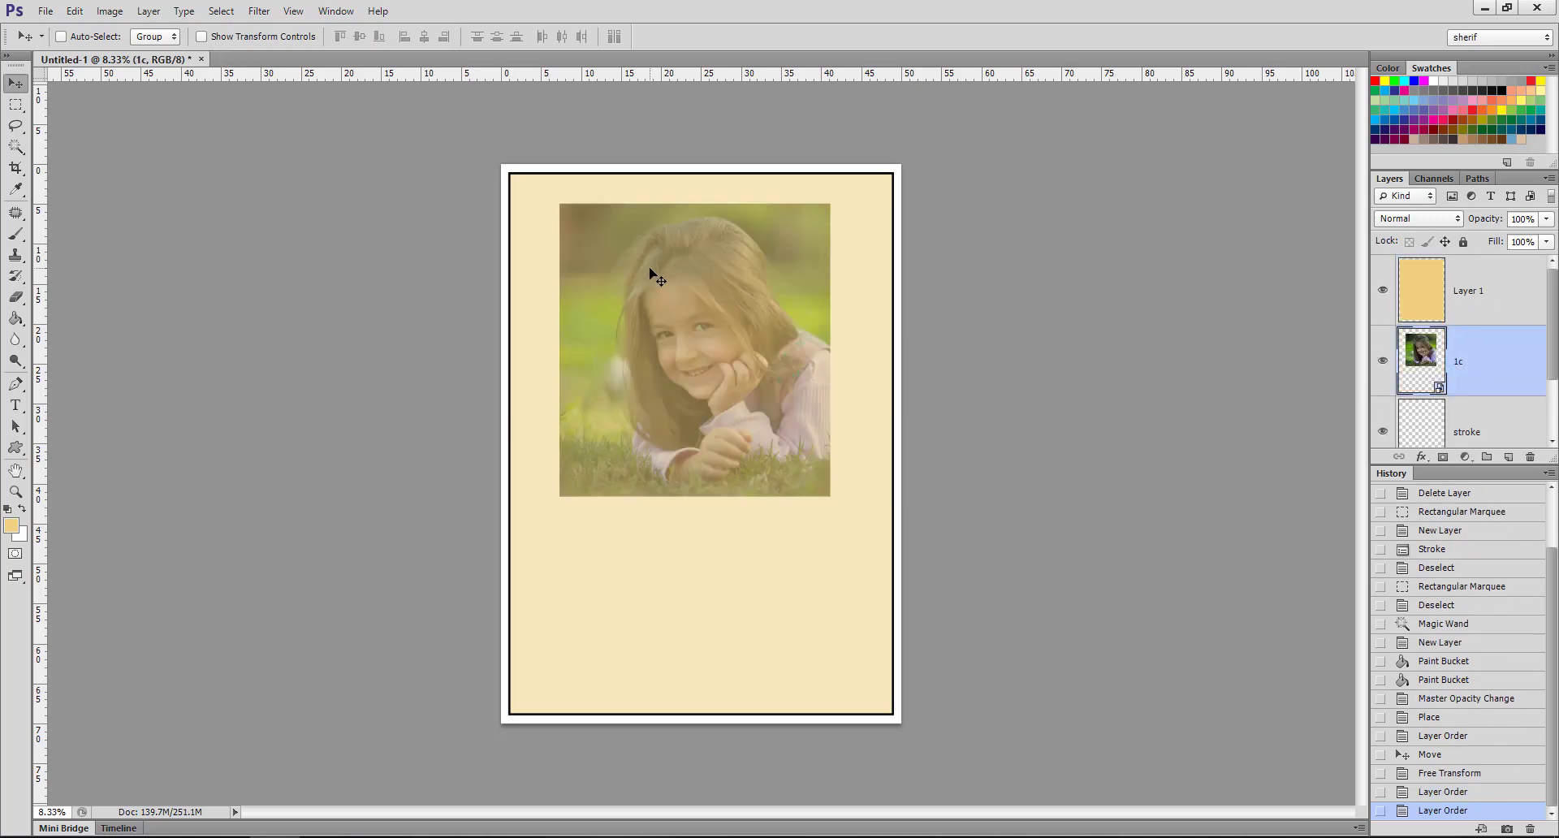
key("Delete")
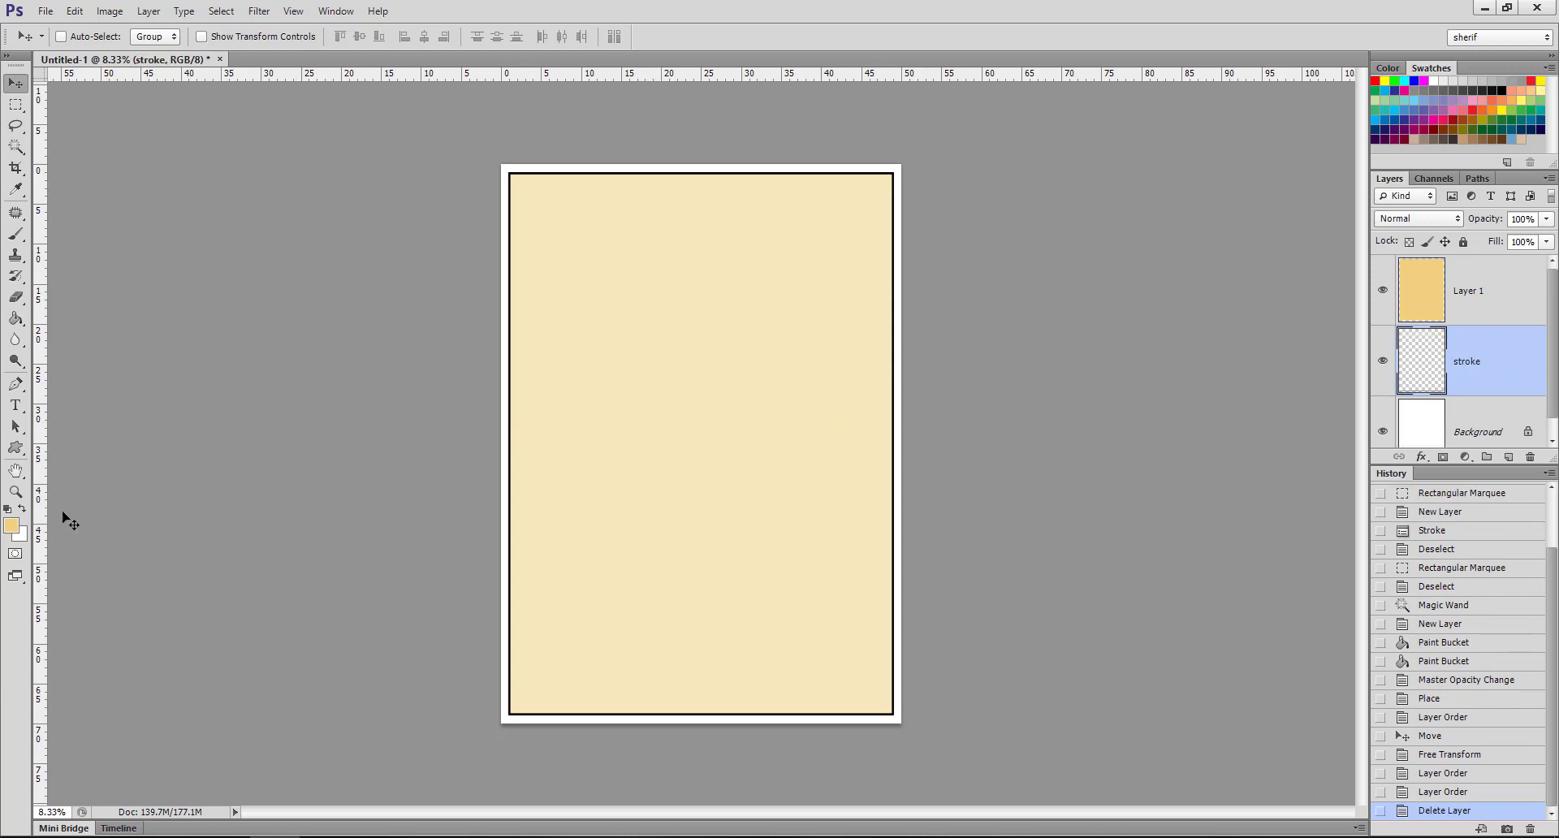
- Keep the Paint Bucket tool, step back before the photo enlargement, and delete layers 1c and Layer 1
left_click(17, 322)
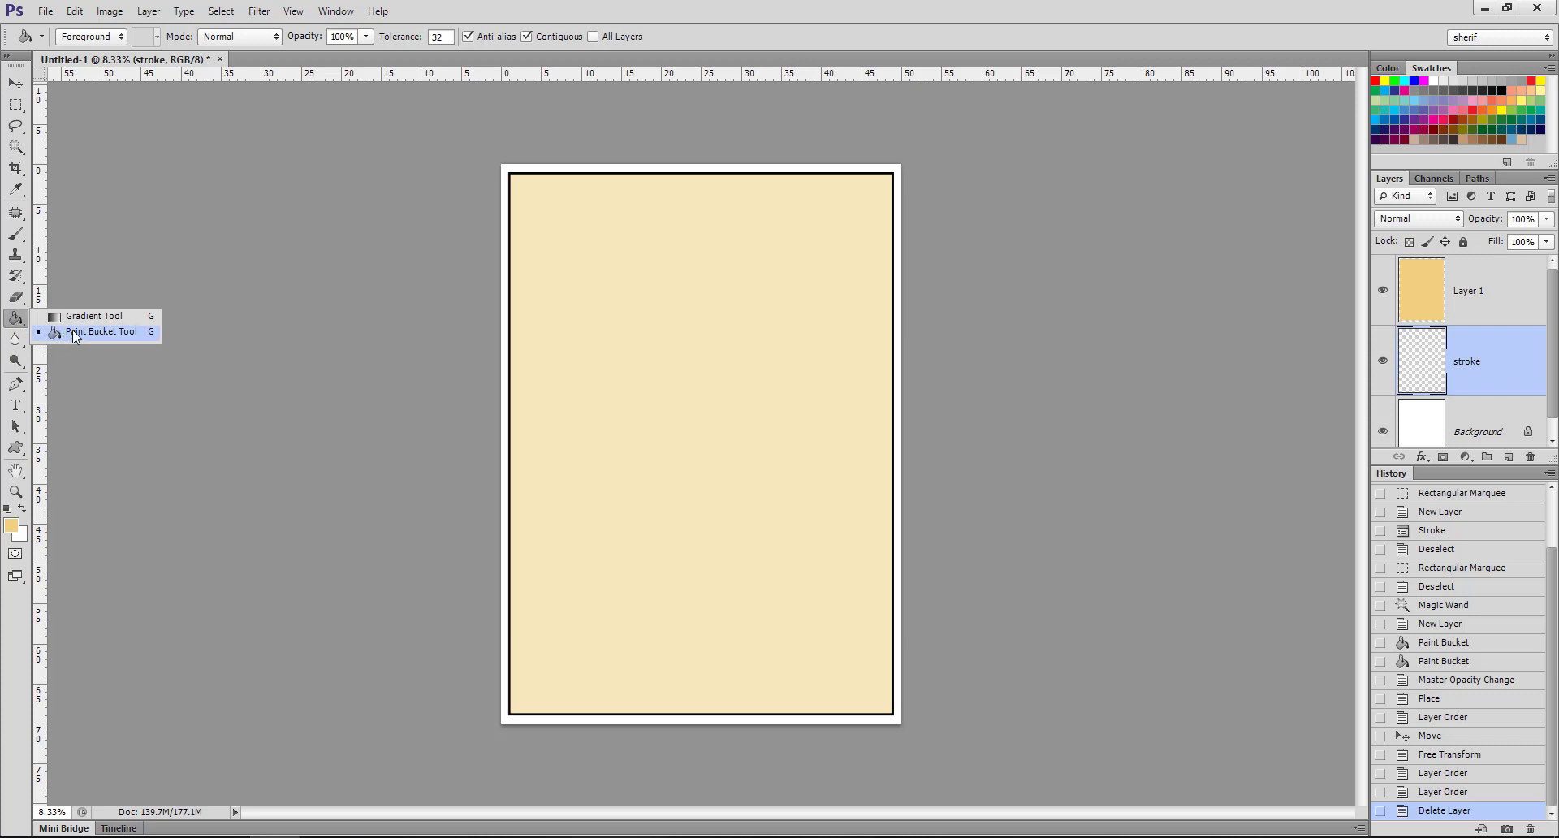
left_click(189, 261)
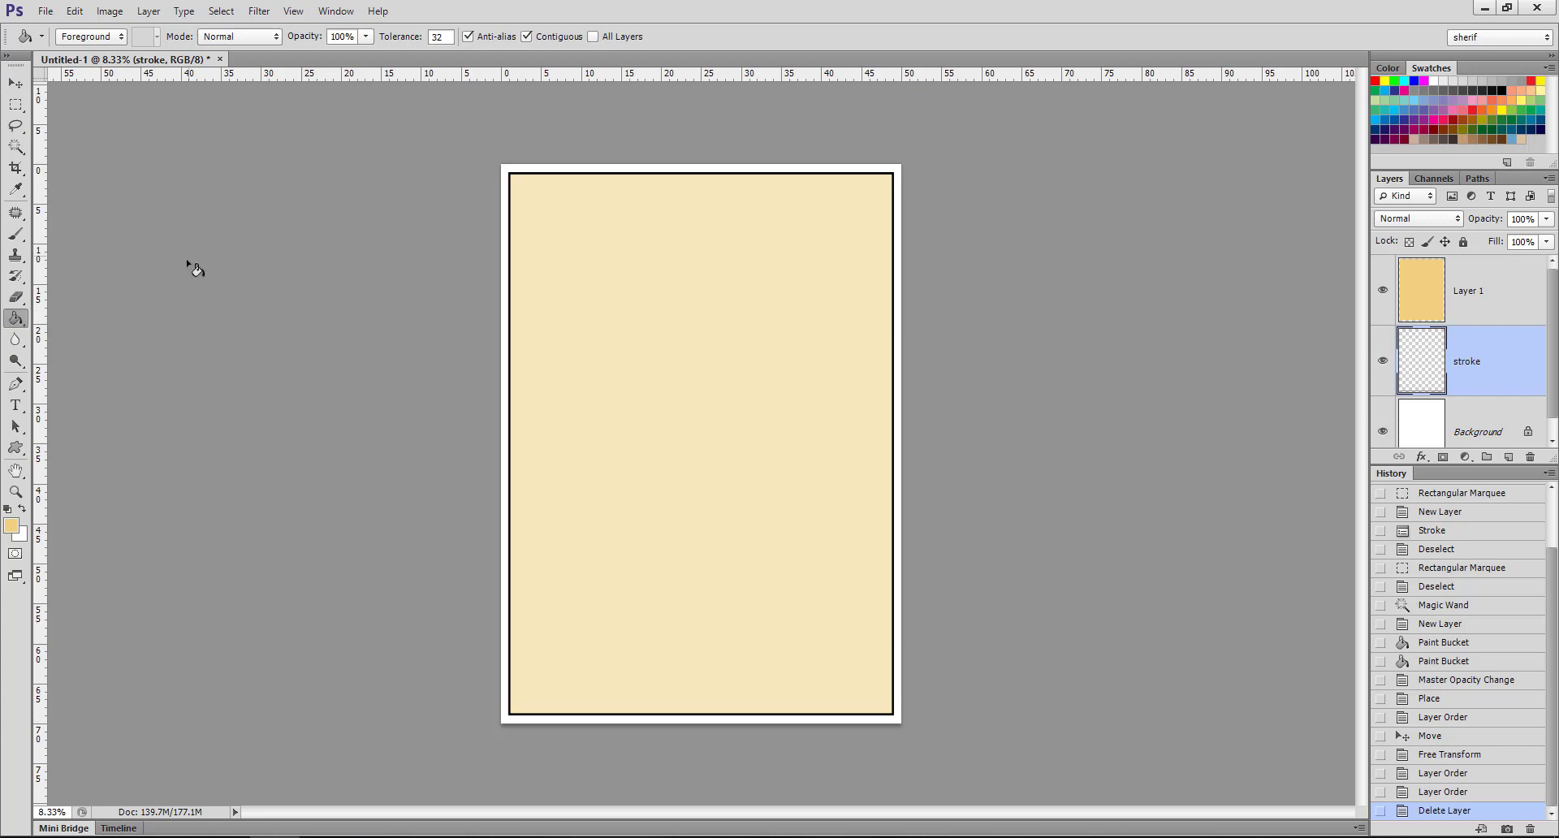
key("ctrl+alt+z")
key("ctrl+alt+z")
key("ctrl+alt+z")
key("ctrl+alt+z")
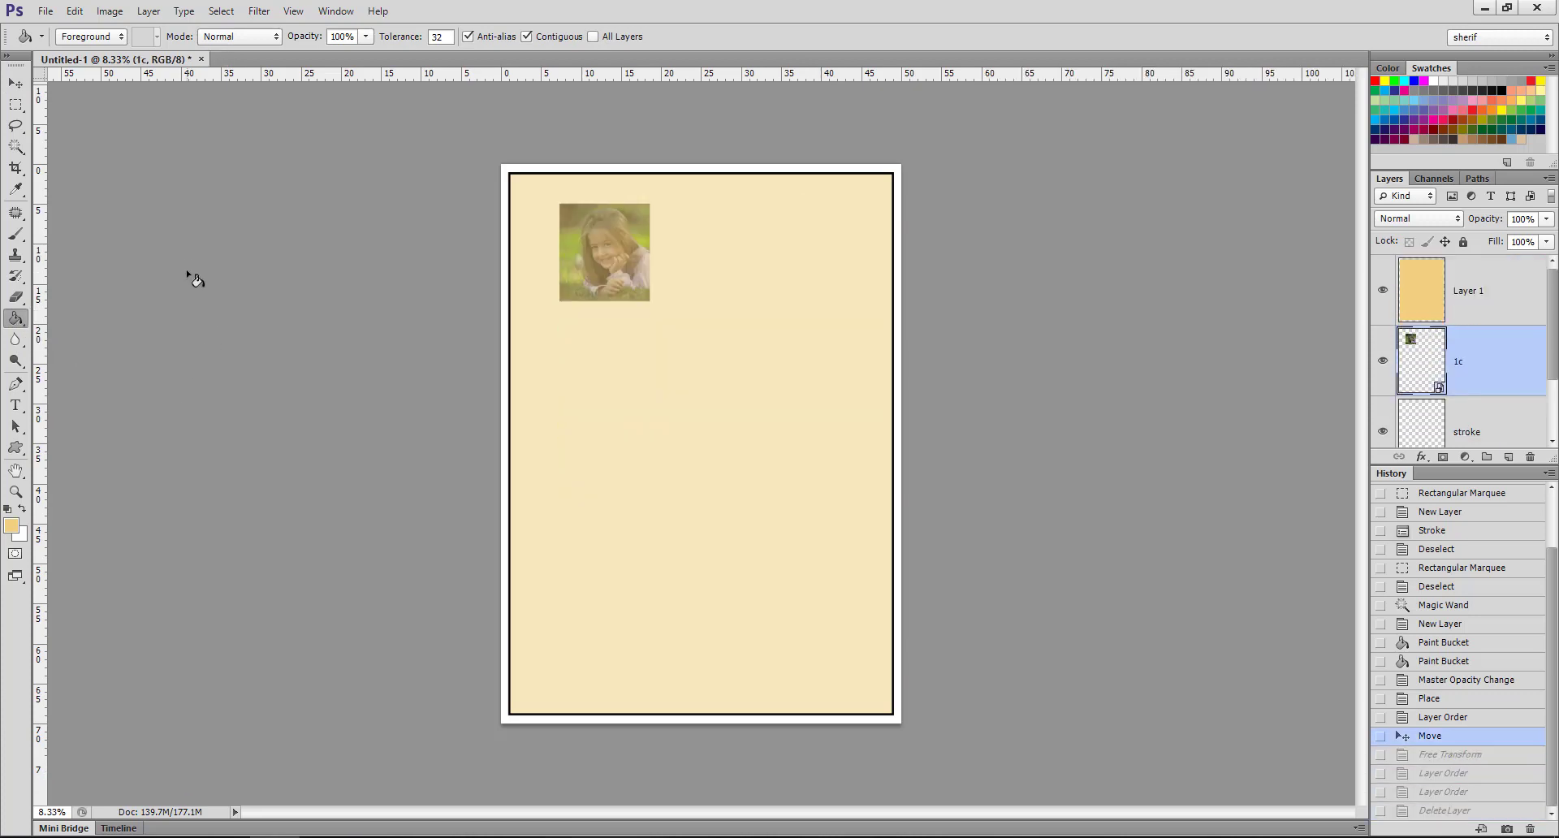
key("Delete")
left_click(1473, 290)
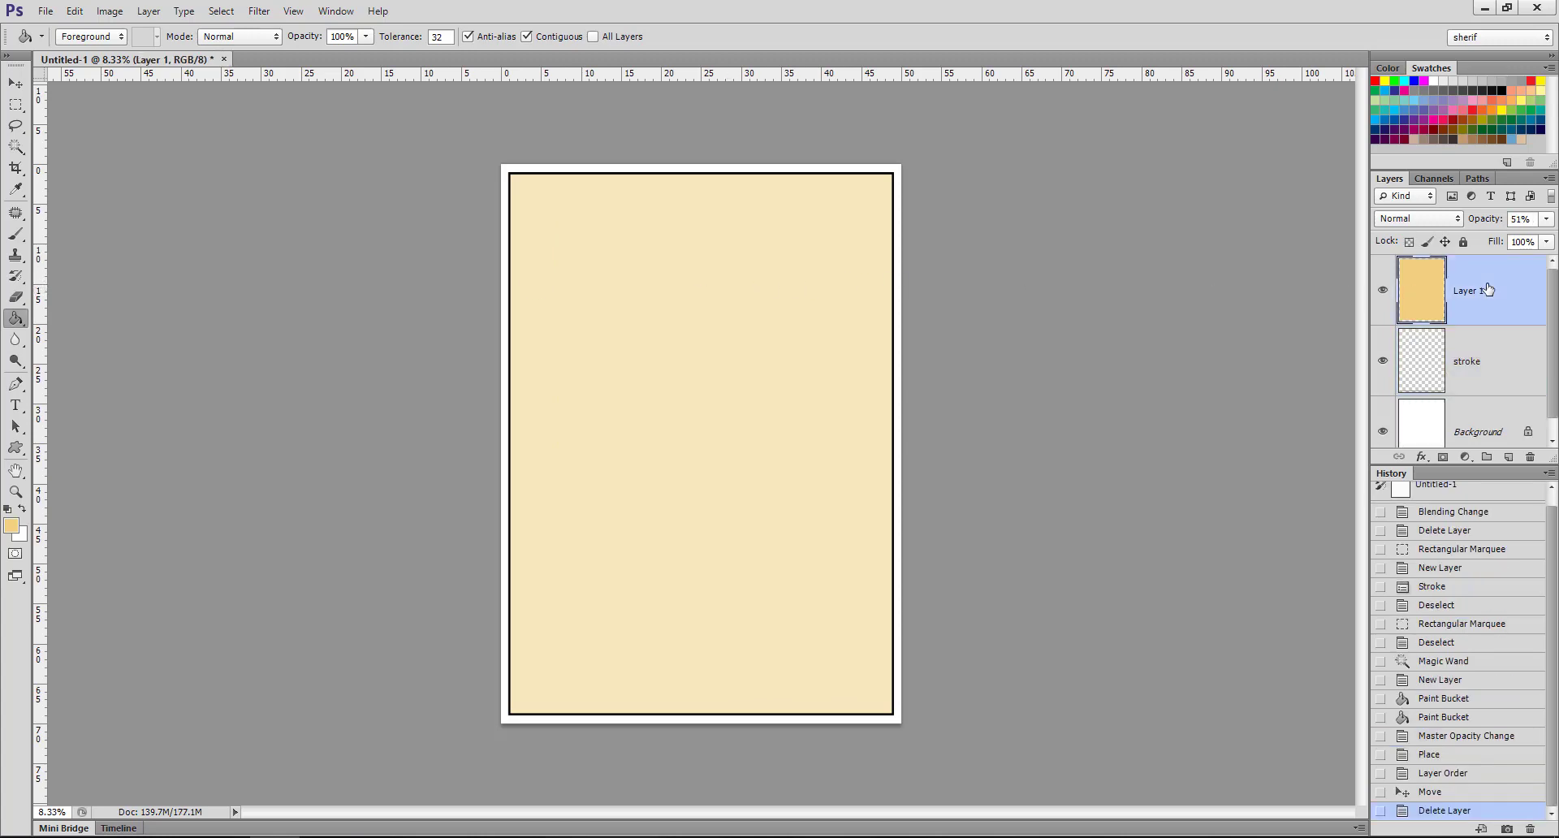
key("Delete")
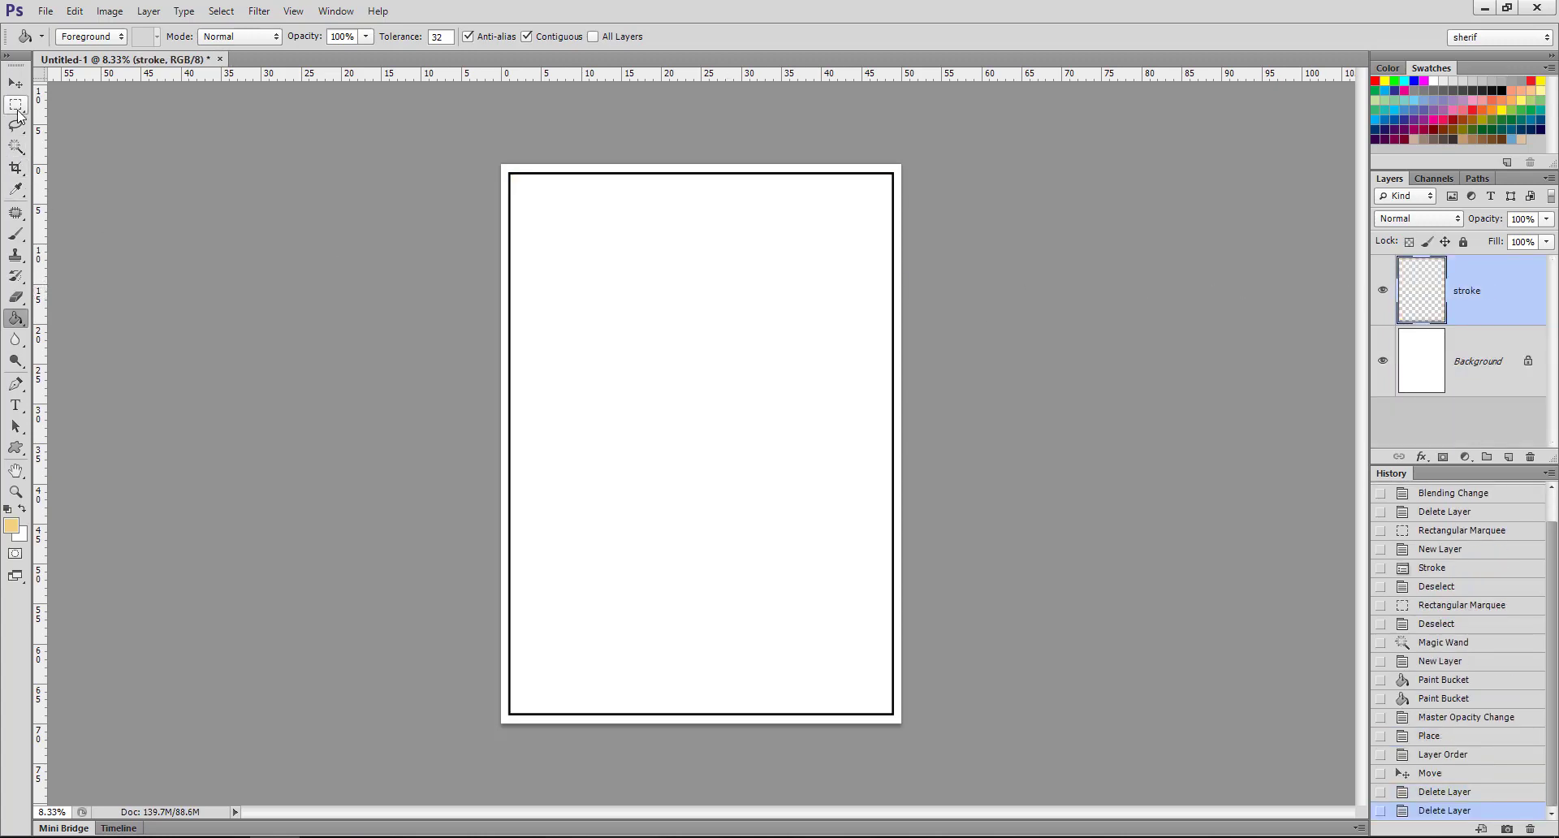
- Add a new layer named 'background' and Magic Wand-select the white area inside the border
left_click(148, 11)
left_click(401, 30)
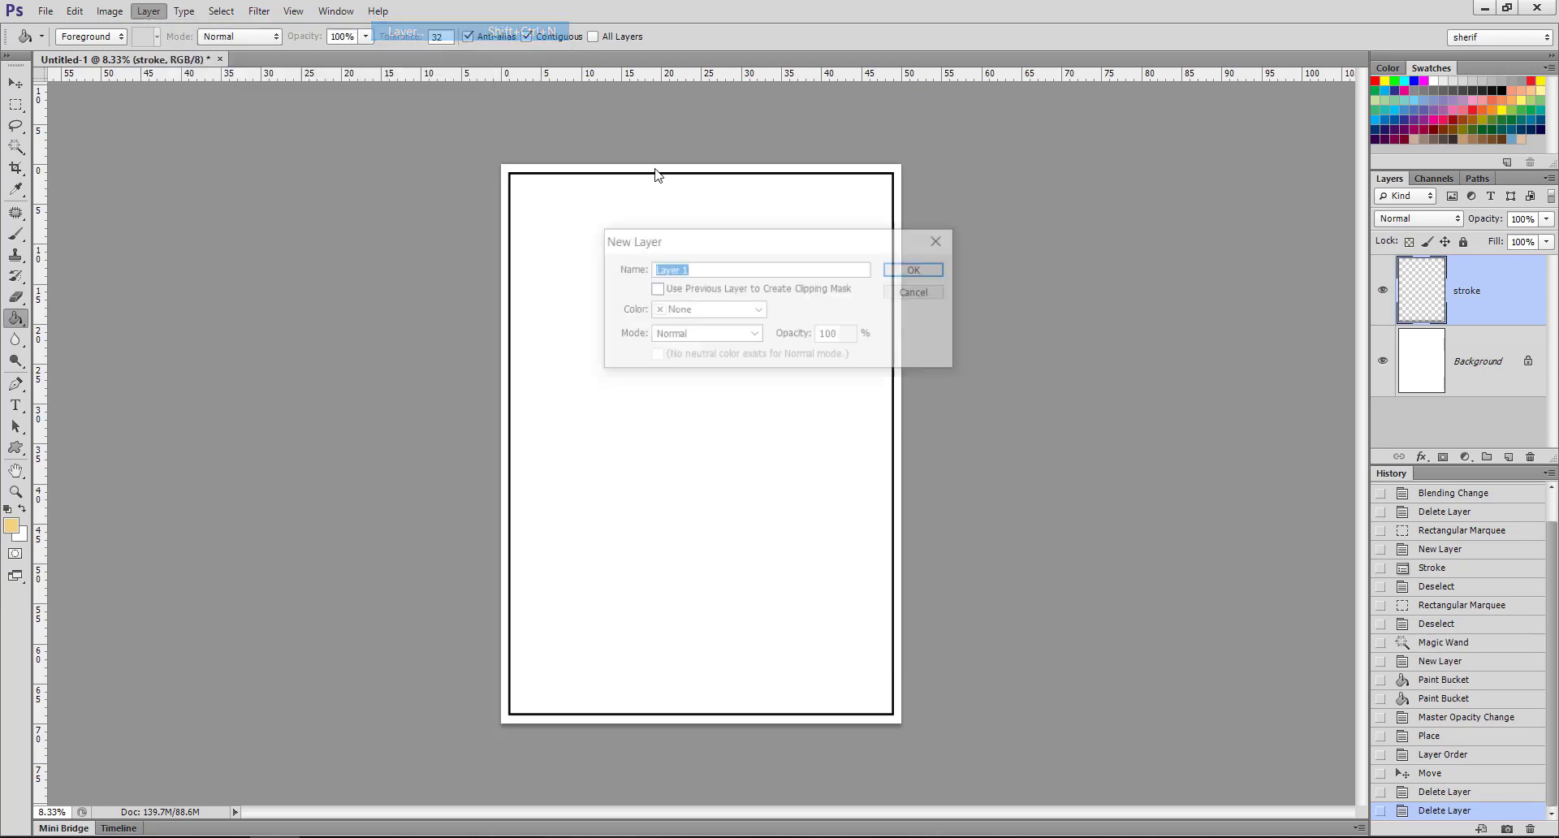
type("backgrou")
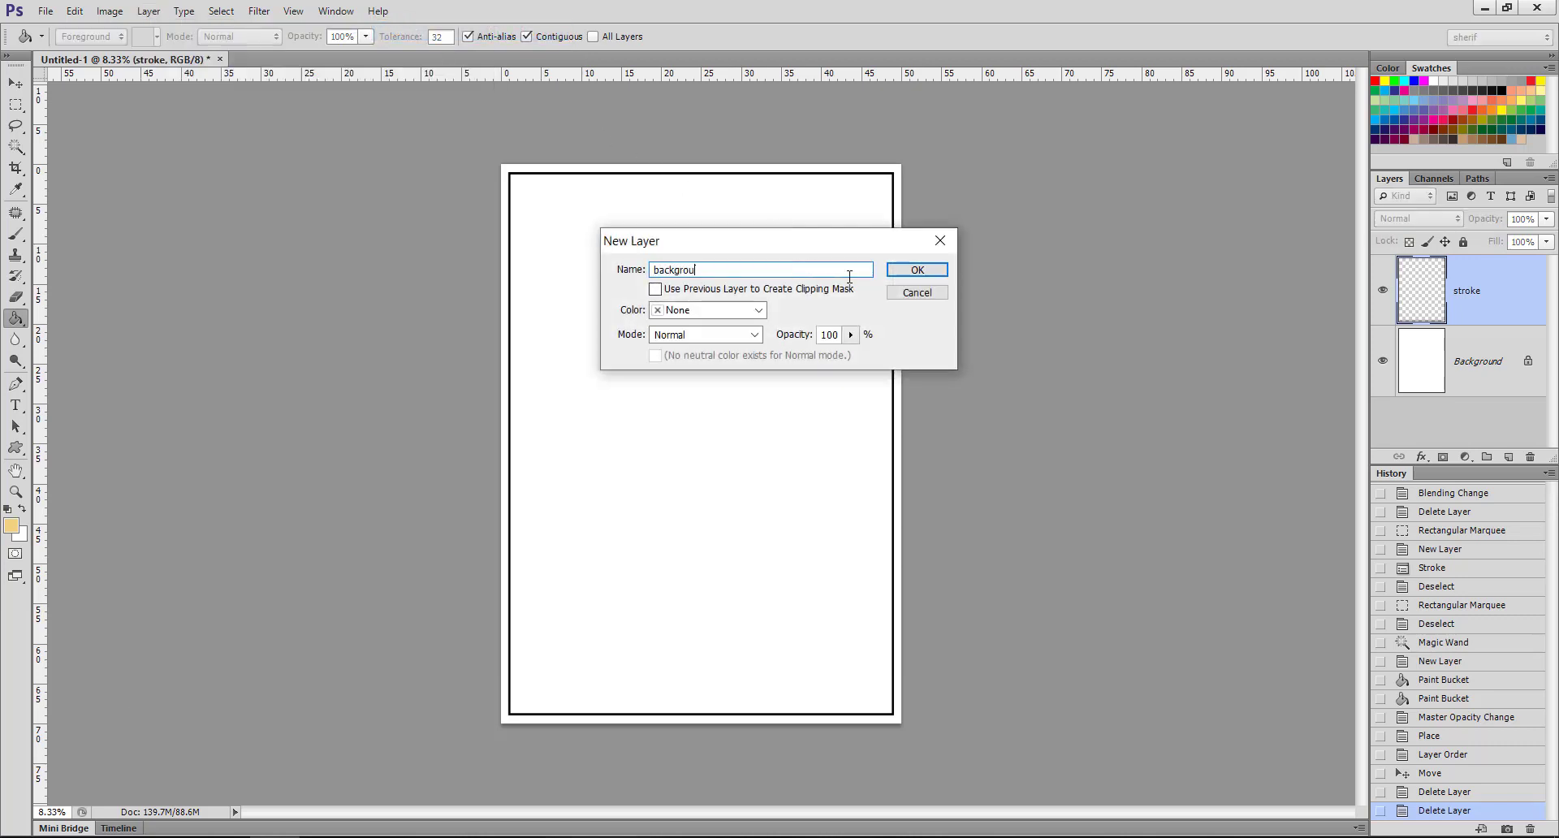
type("nd")
left_click(903, 269)
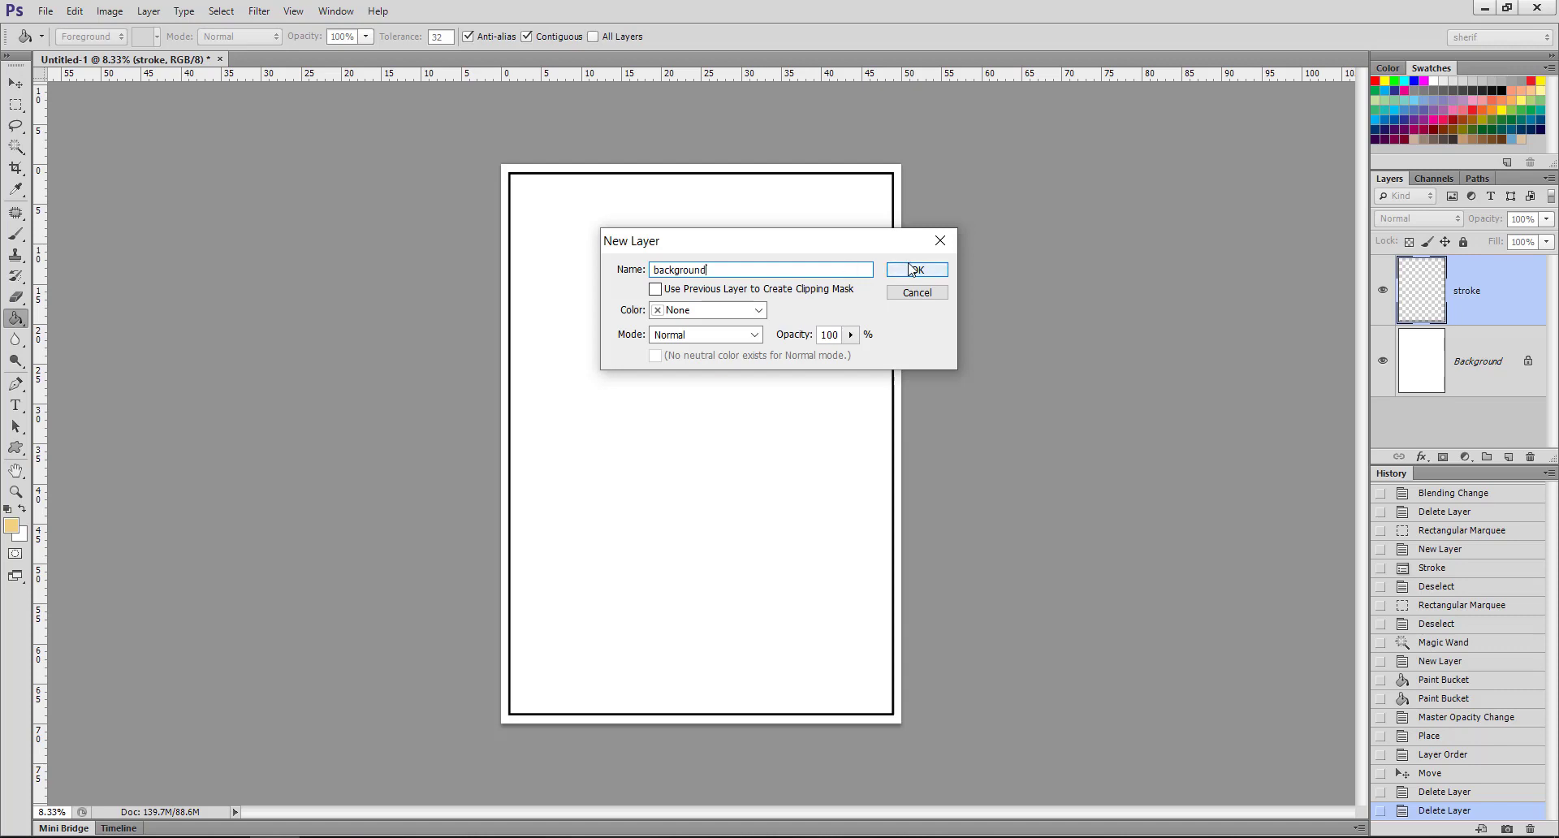
left_click(15, 146)
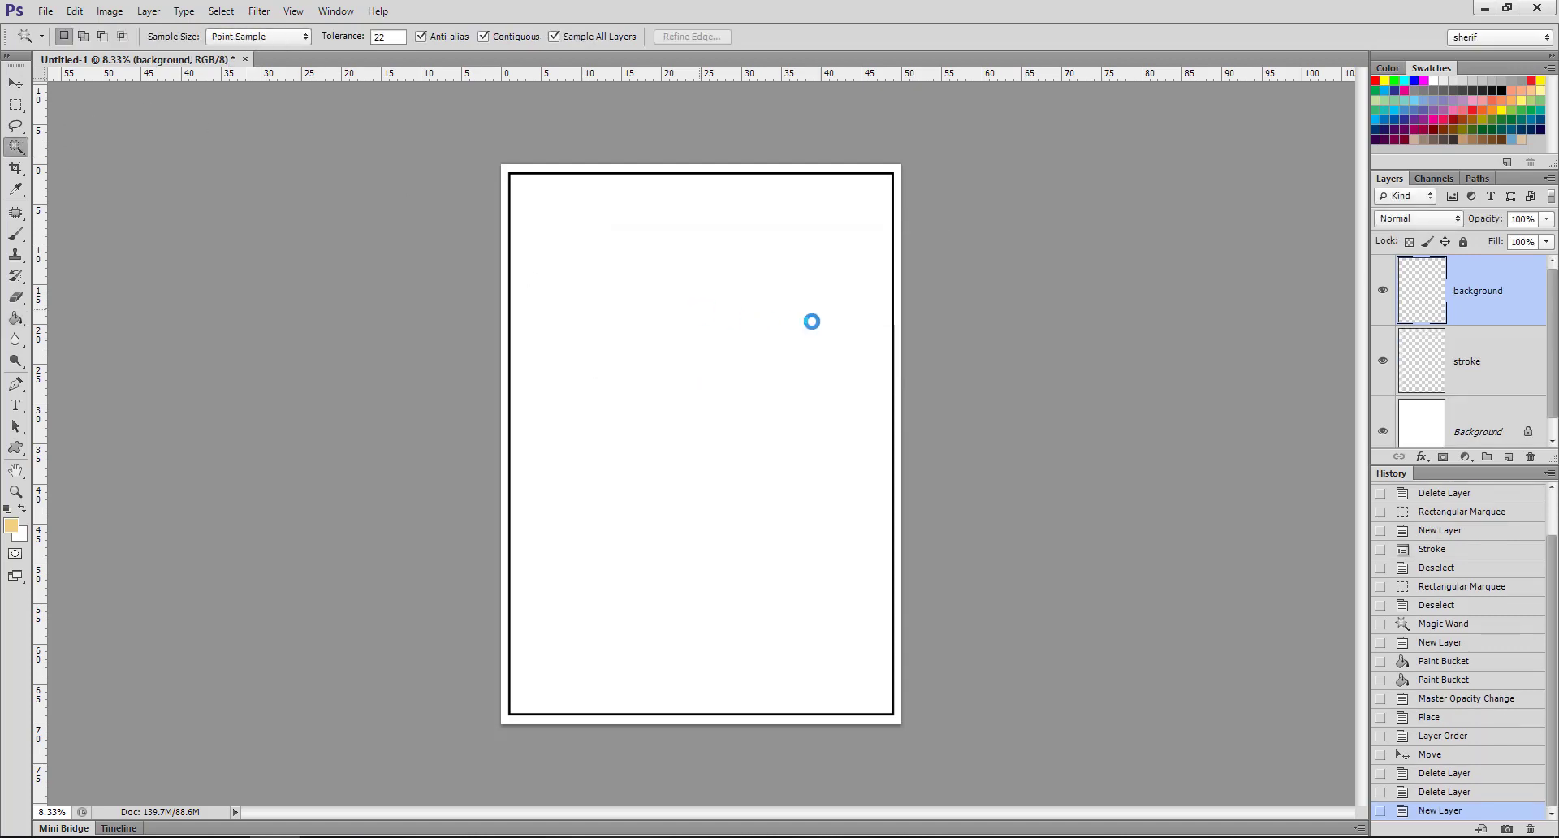
left_click(812, 321)
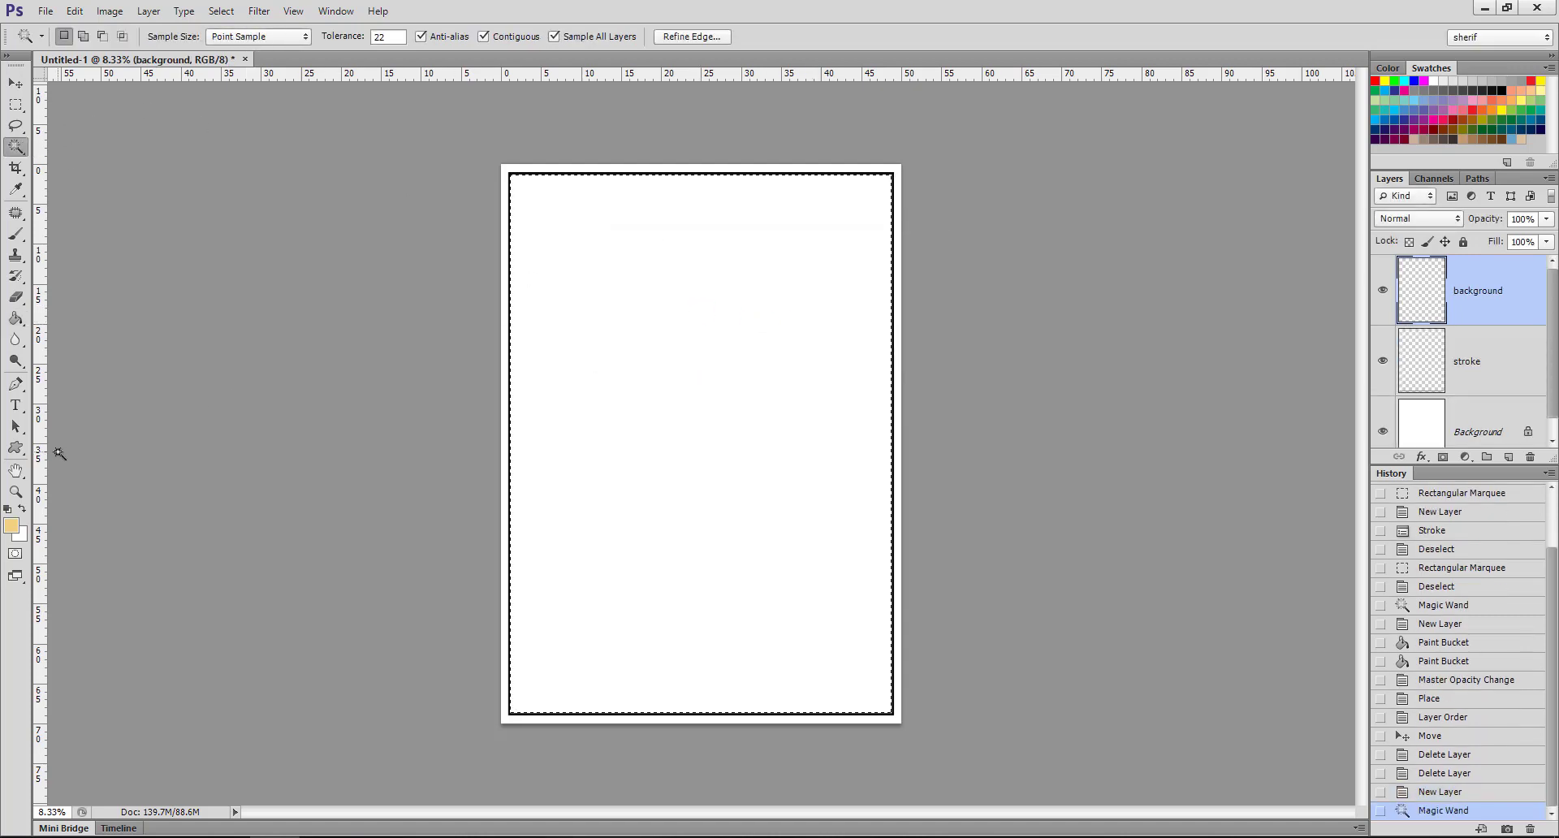
- With the Gradient Tool, try a diagonal tan-to-white fill and an angle gradient, undoing each
left_click(15, 318)
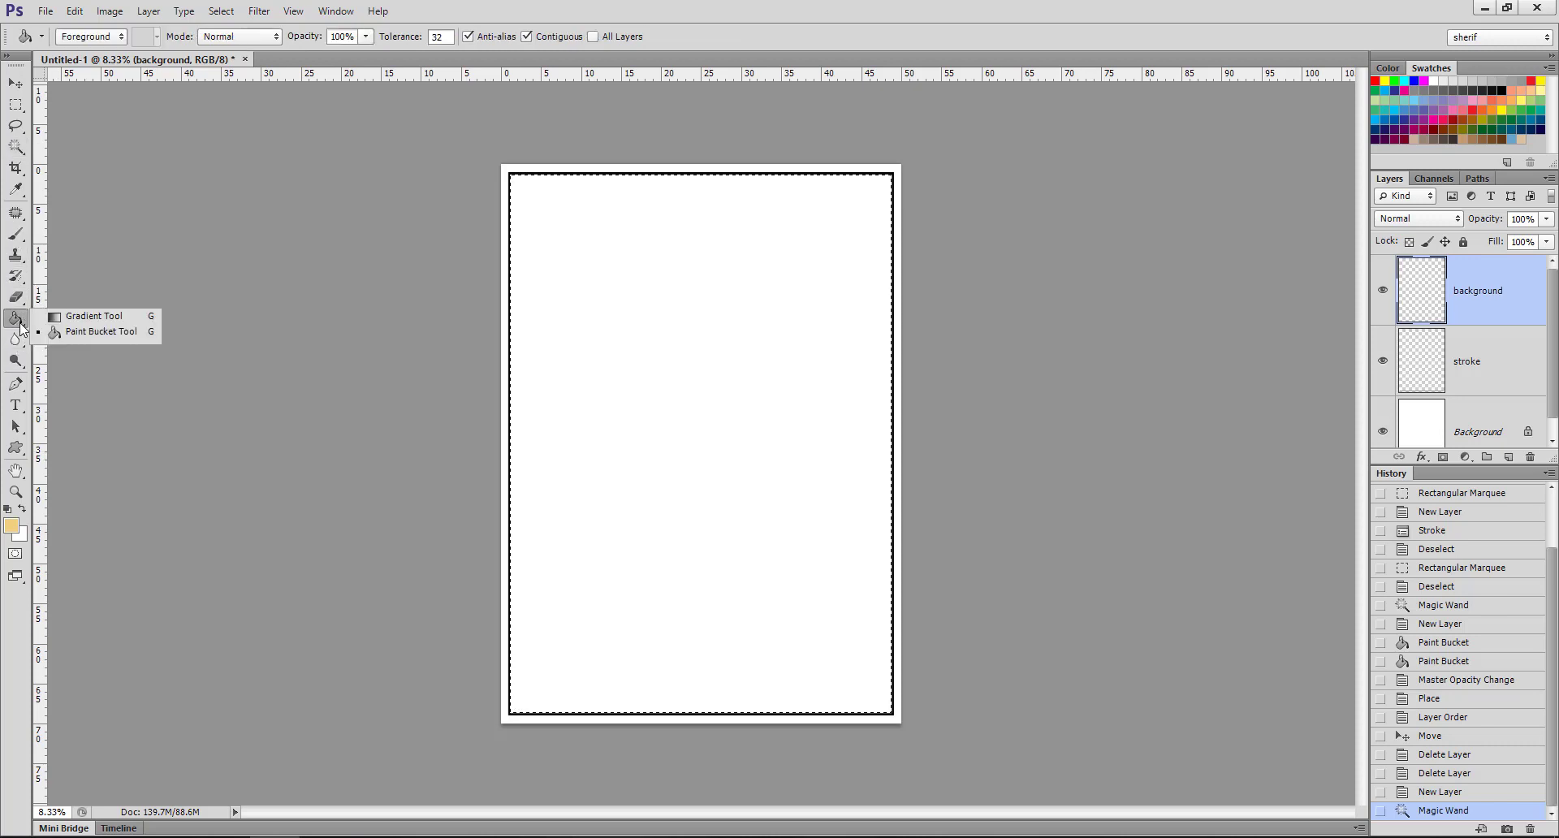
left_click(110, 318)
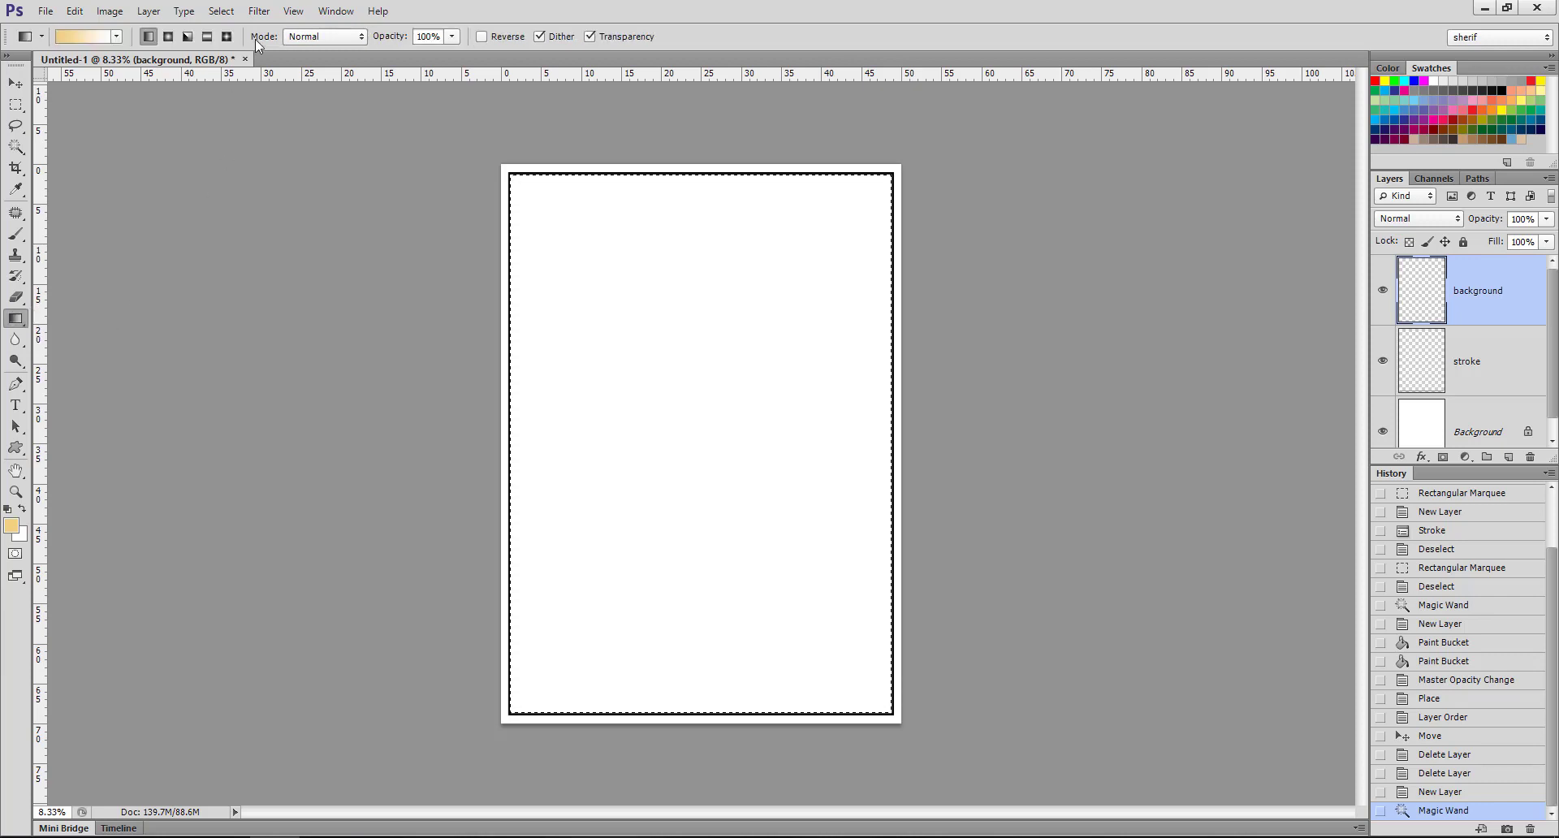
left_click(116, 38)
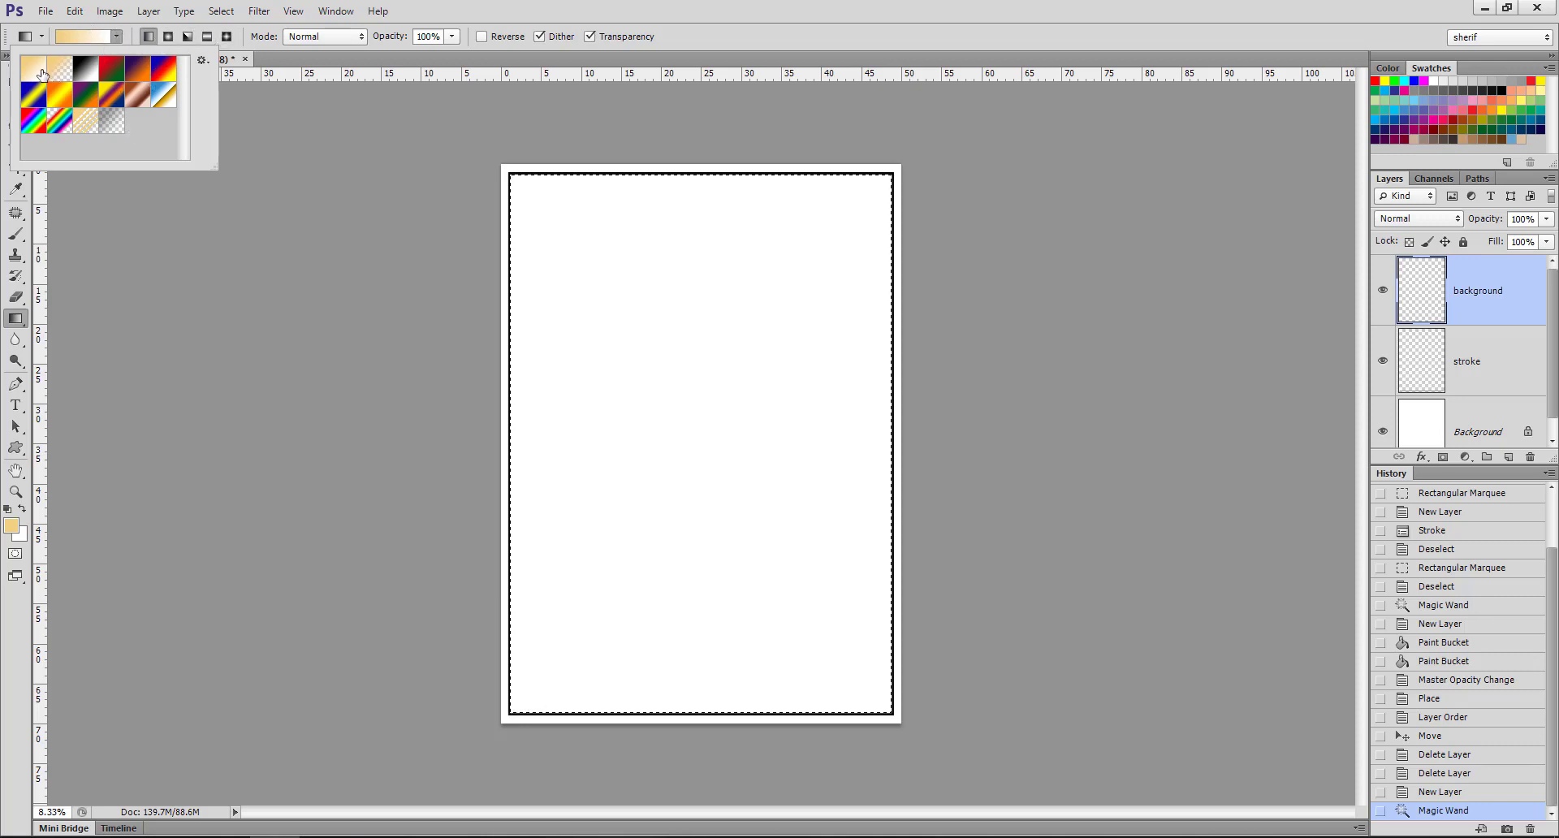
left_click_drag(576, 250, 751, 464)
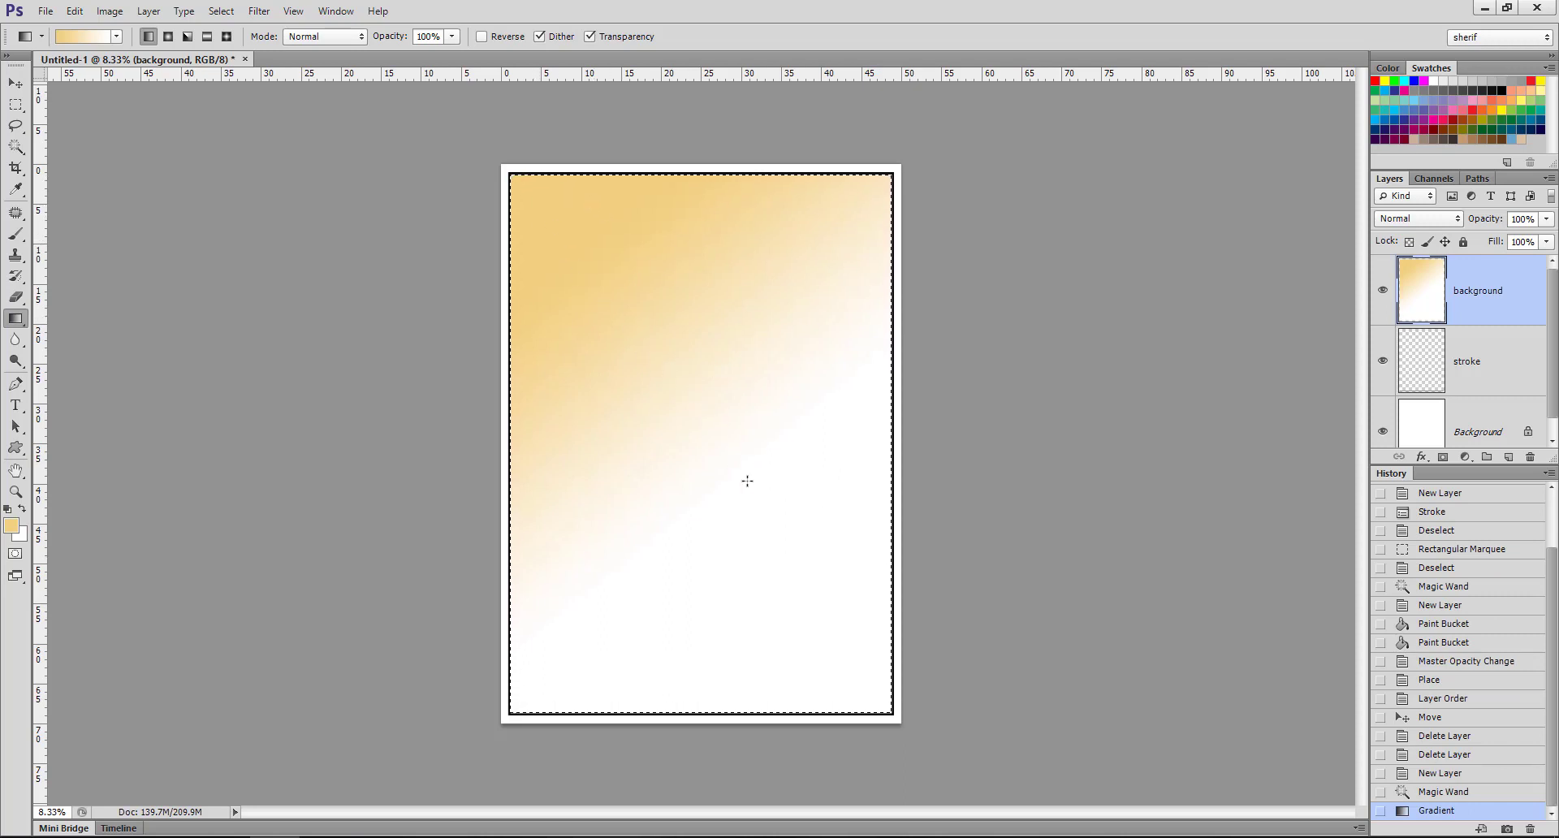
key("ctrl+z")
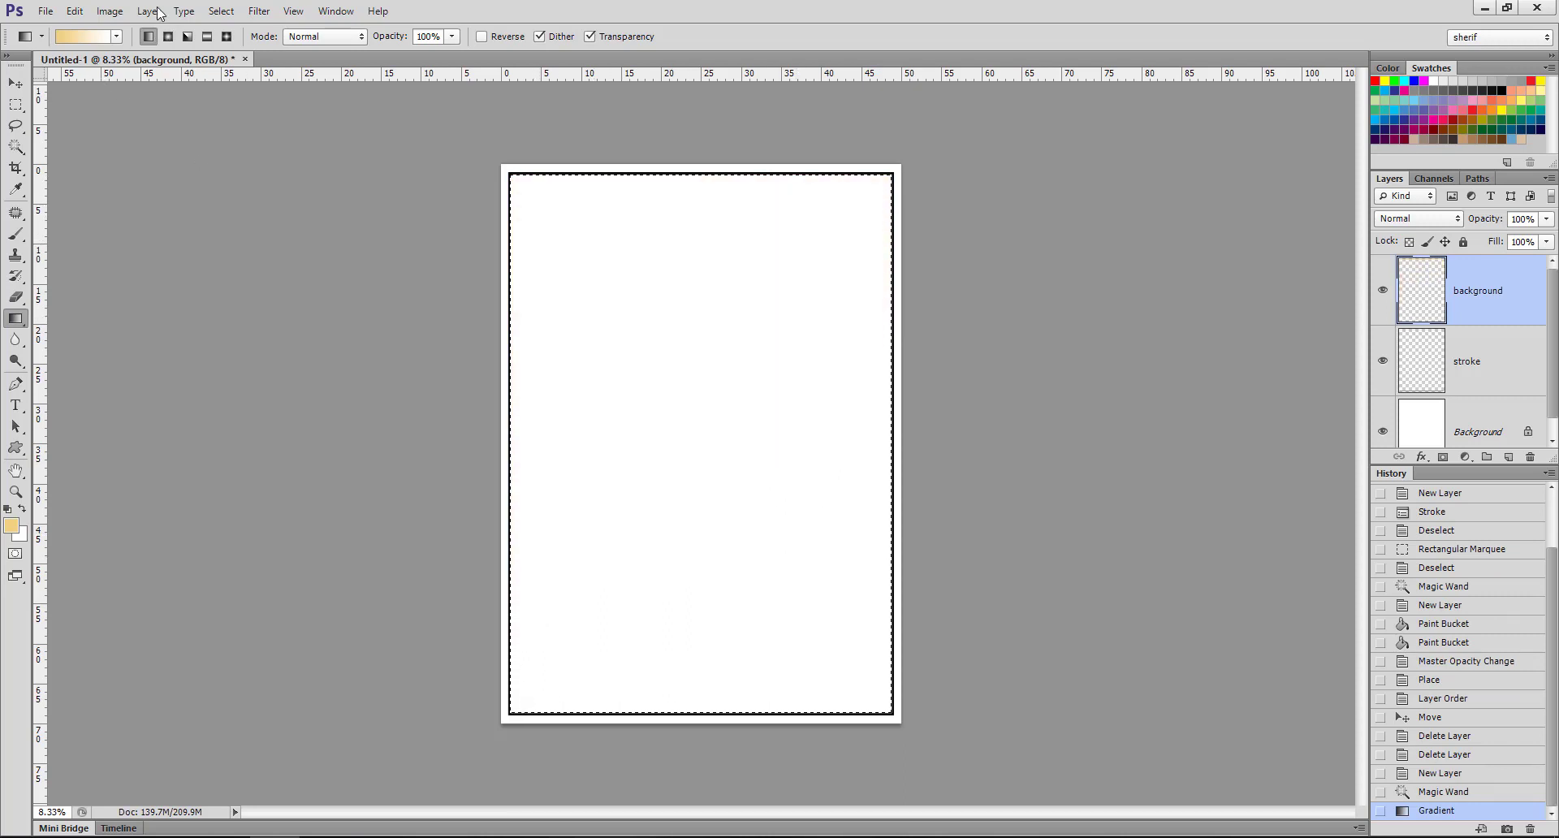
left_click(207, 37)
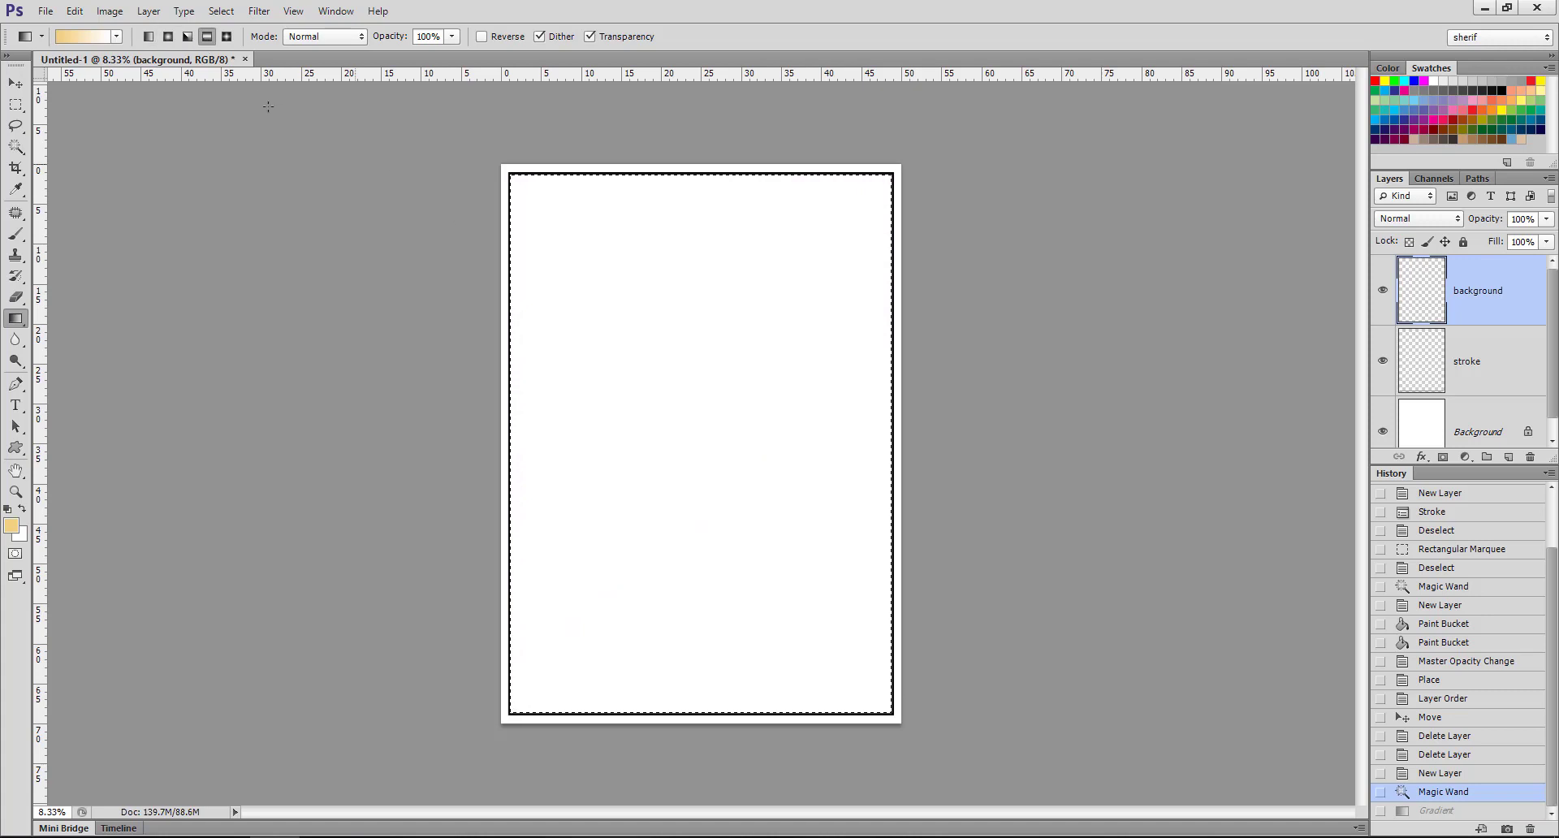
left_click(194, 39)
left_click_drag(712, 447, 686, 265)
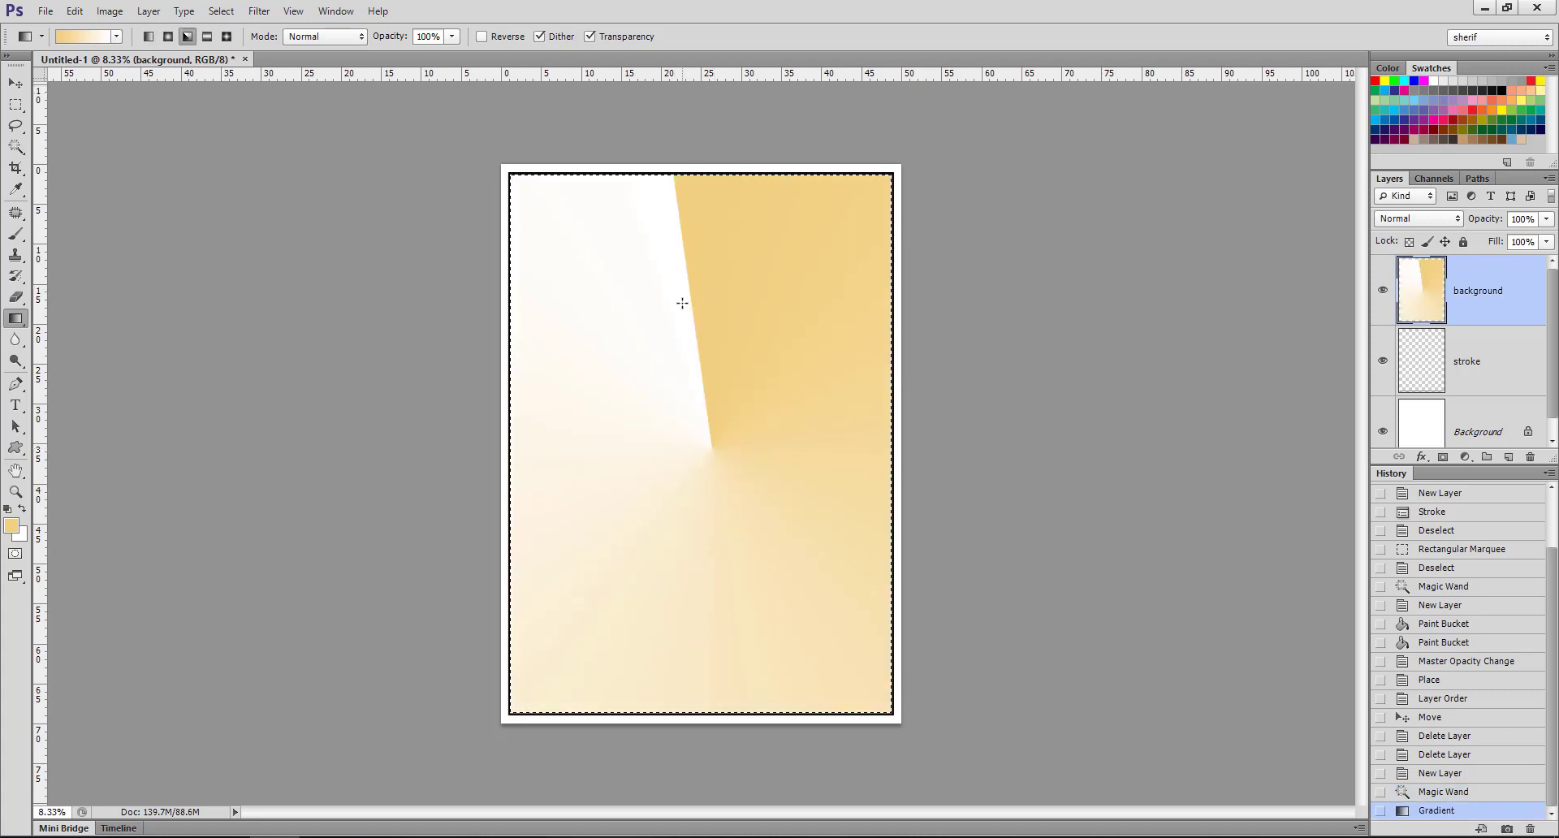
key("ctrl+z")
- Try reflected and diamond gradient fills on the selection, undo them, and return to linear style
left_click(207, 37)
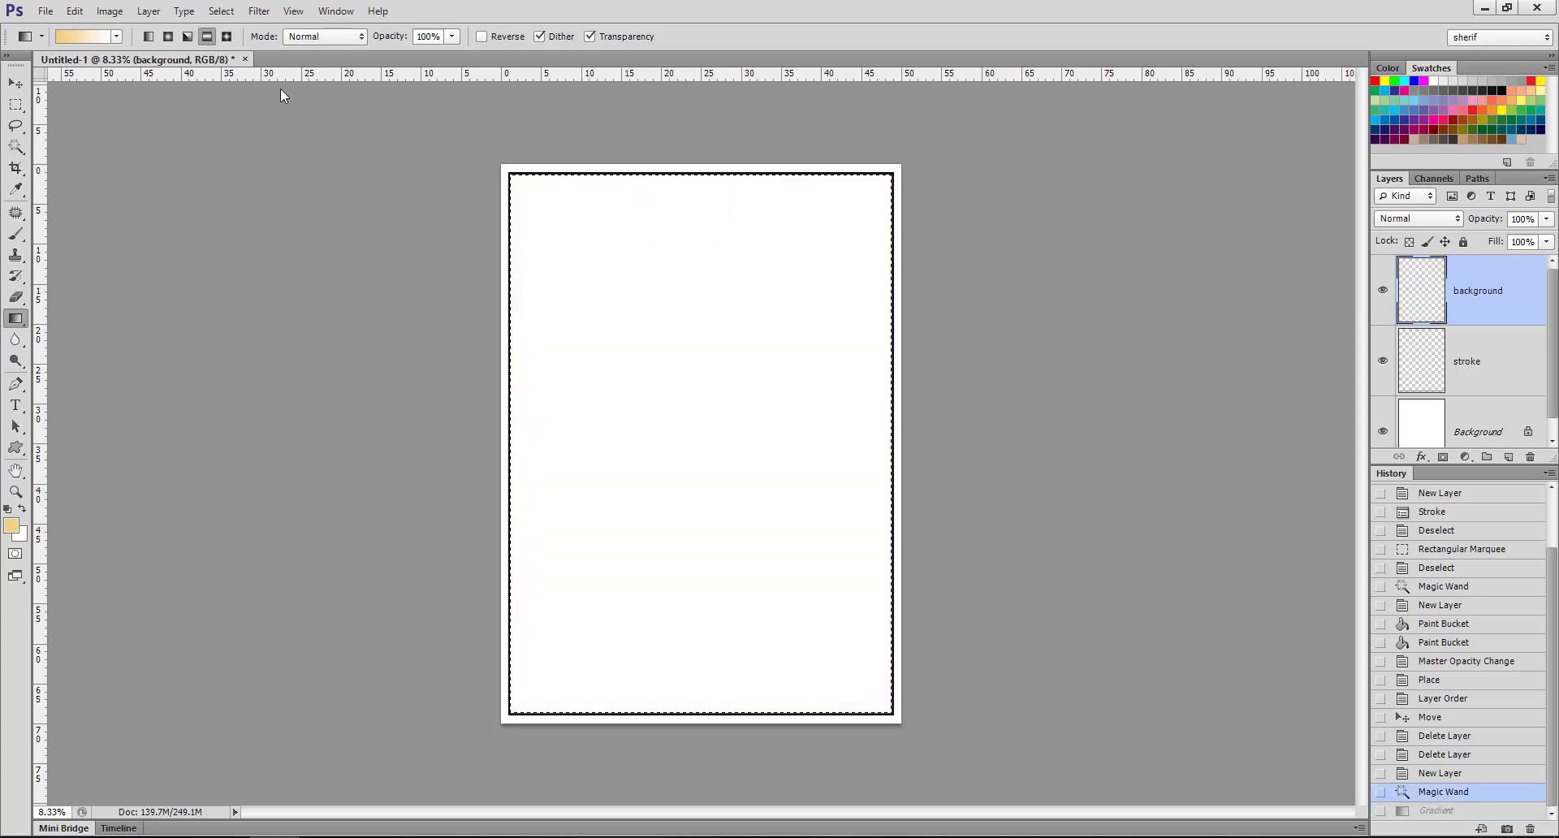
left_click_drag(678, 278, 682, 617)
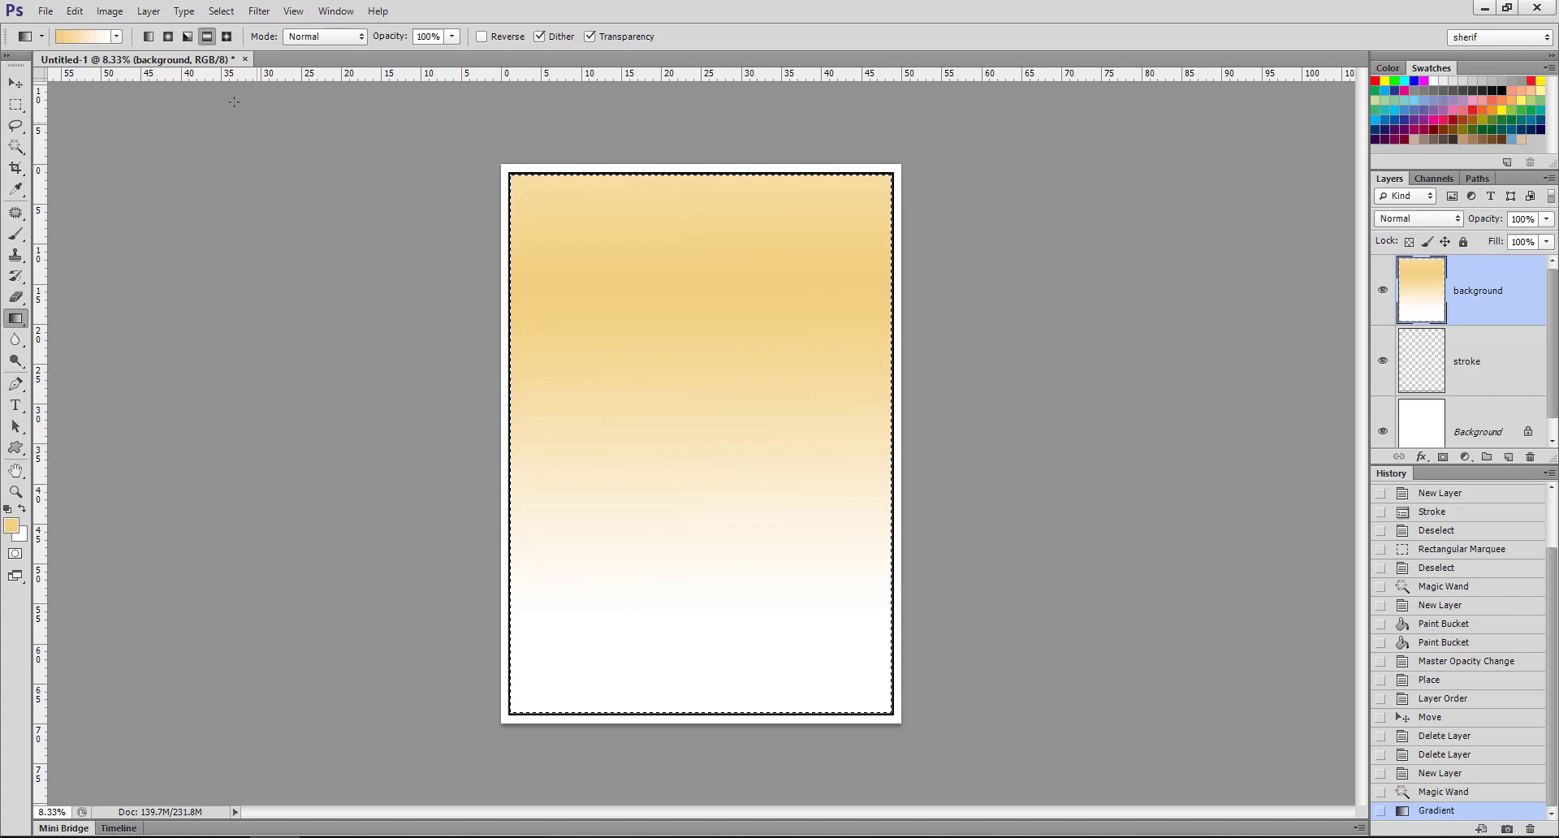
left_click(227, 36)
left_click_drag(660, 363, 729, 594)
key("ctrl+alt+z")
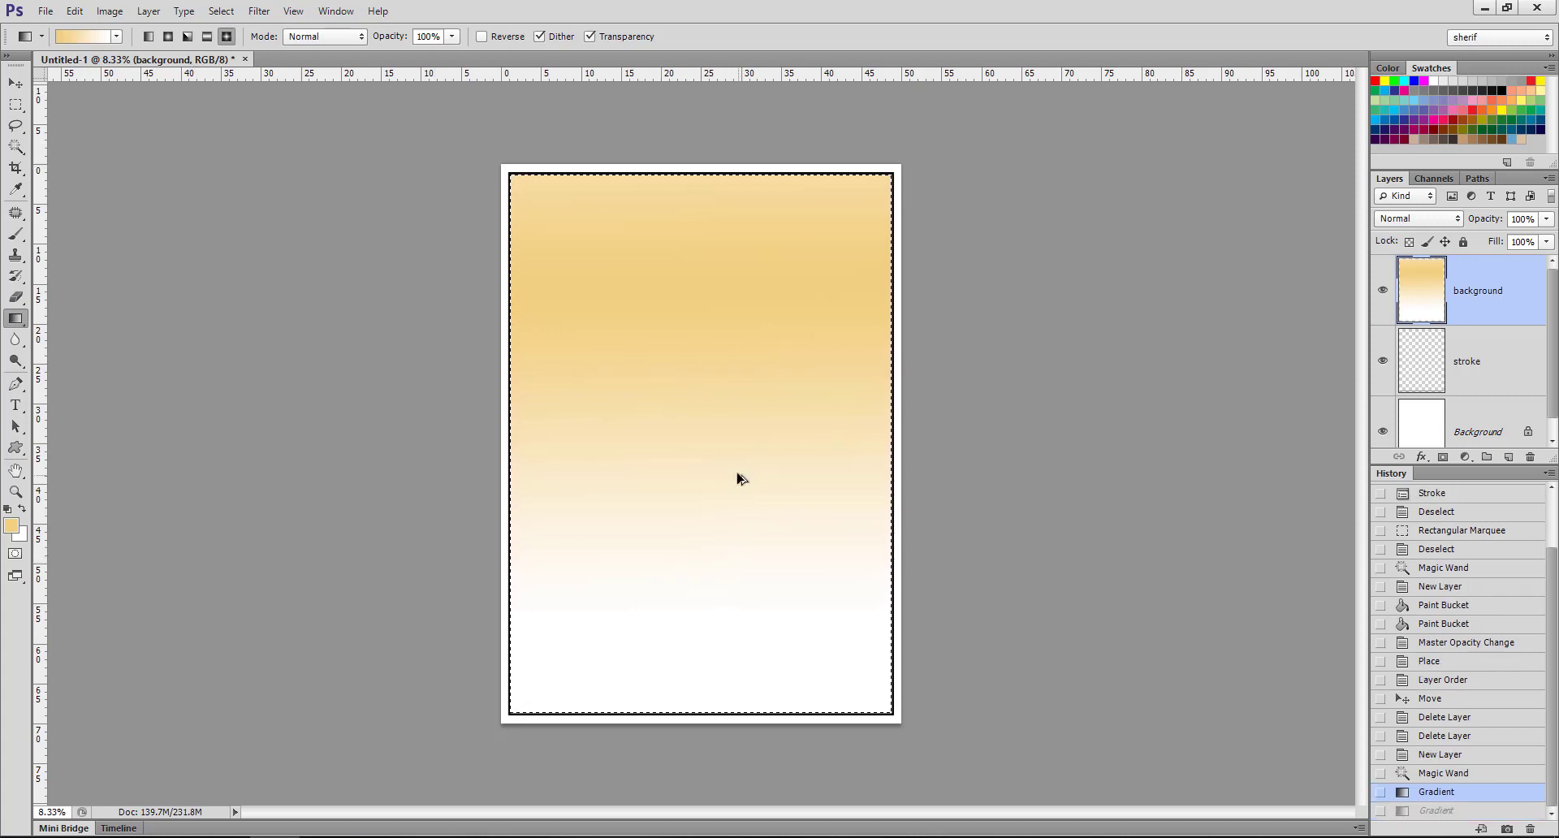
key("ctrl+alt+z")
left_click_drag(644, 348, 734, 567)
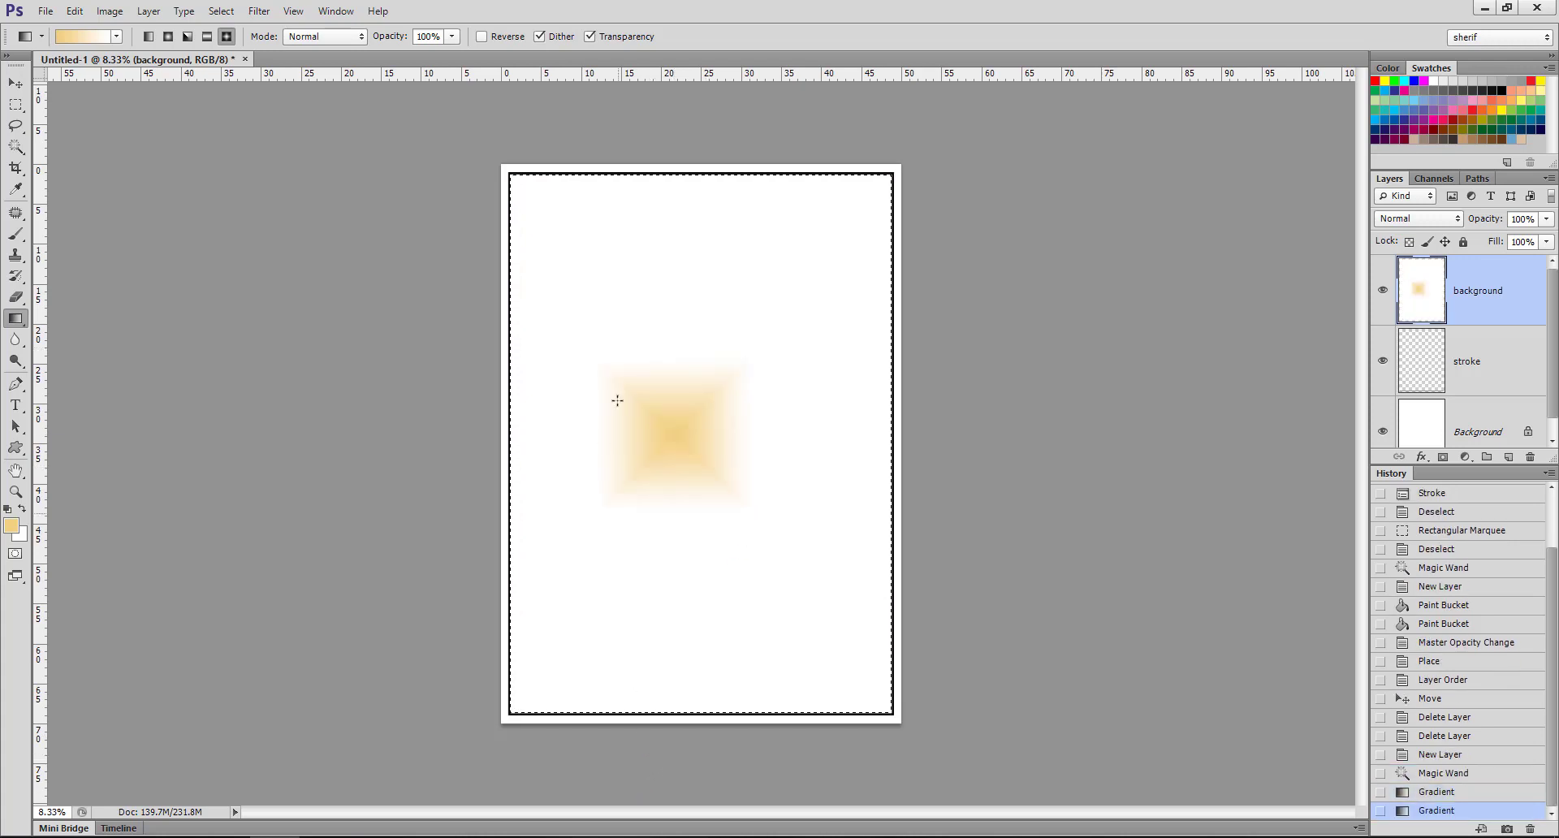
key("ctrl+z")
left_click(149, 36)
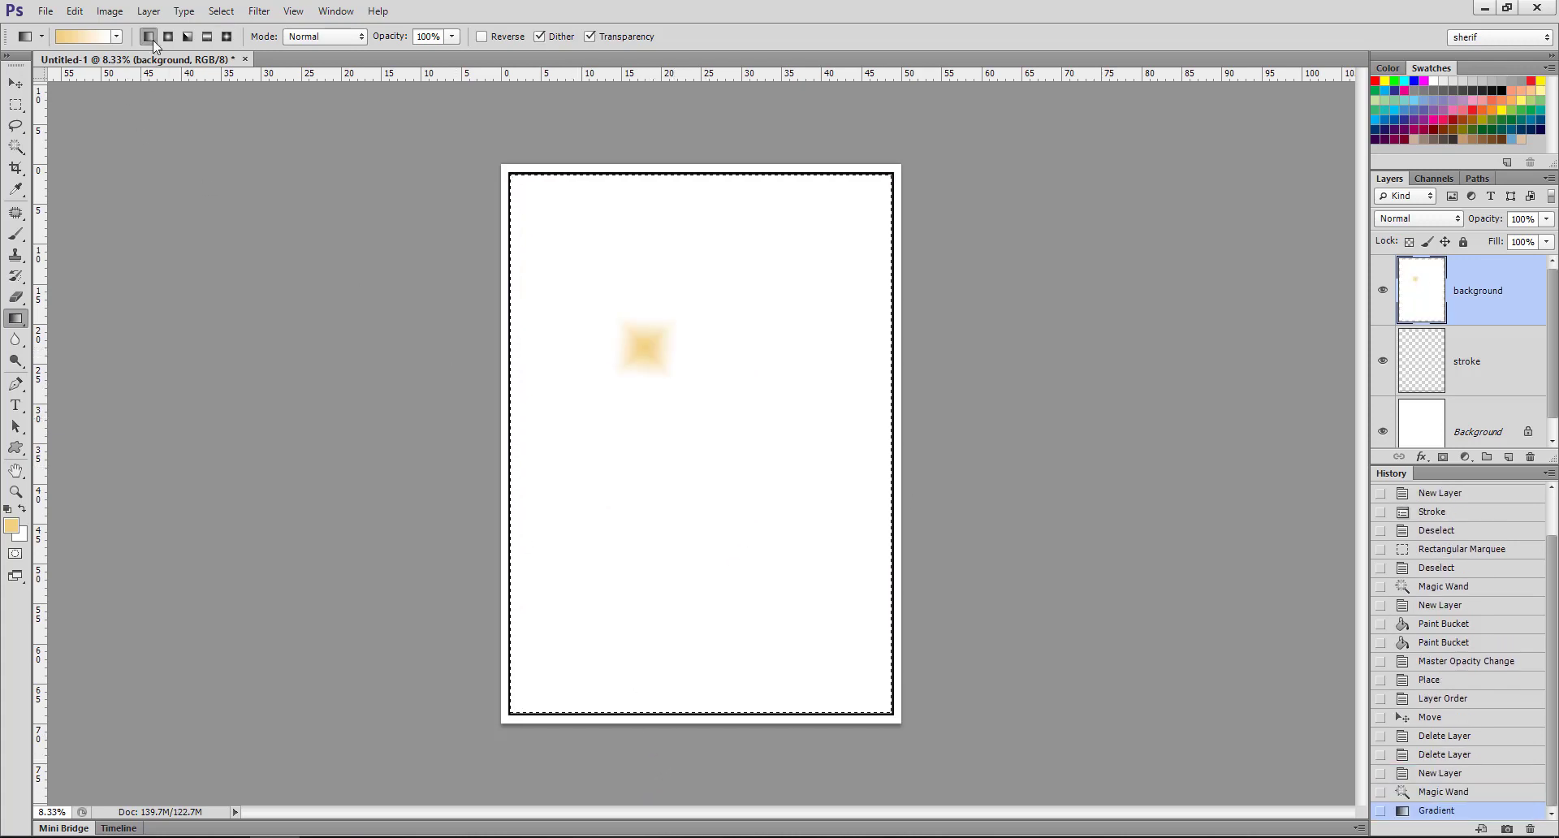
key("ctrl+z")
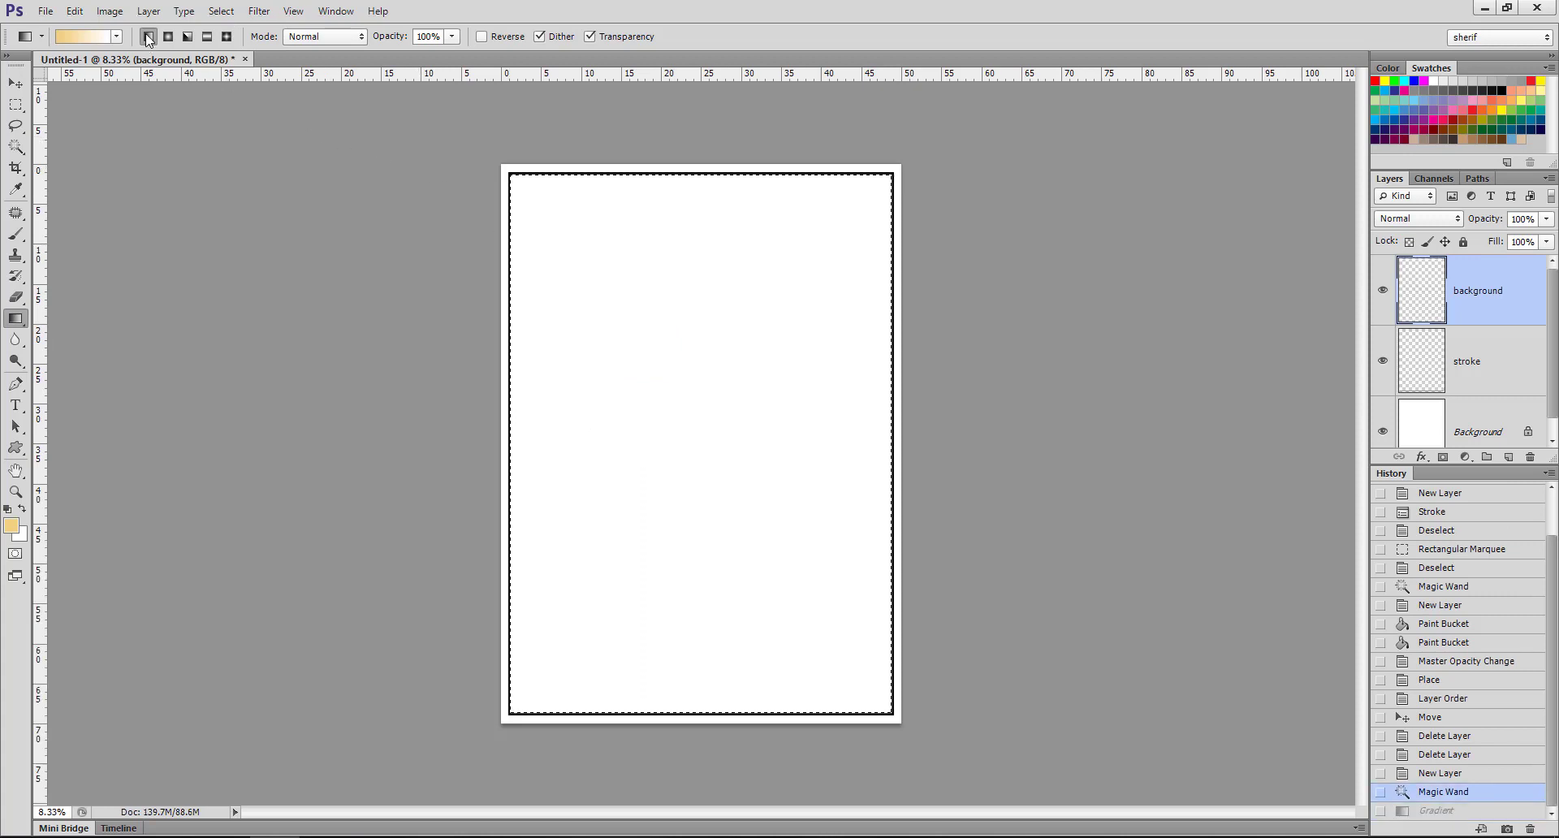
- Fill the selection with a diagonal blue-red-yellow preset gradient, then undo it
left_click(119, 36)
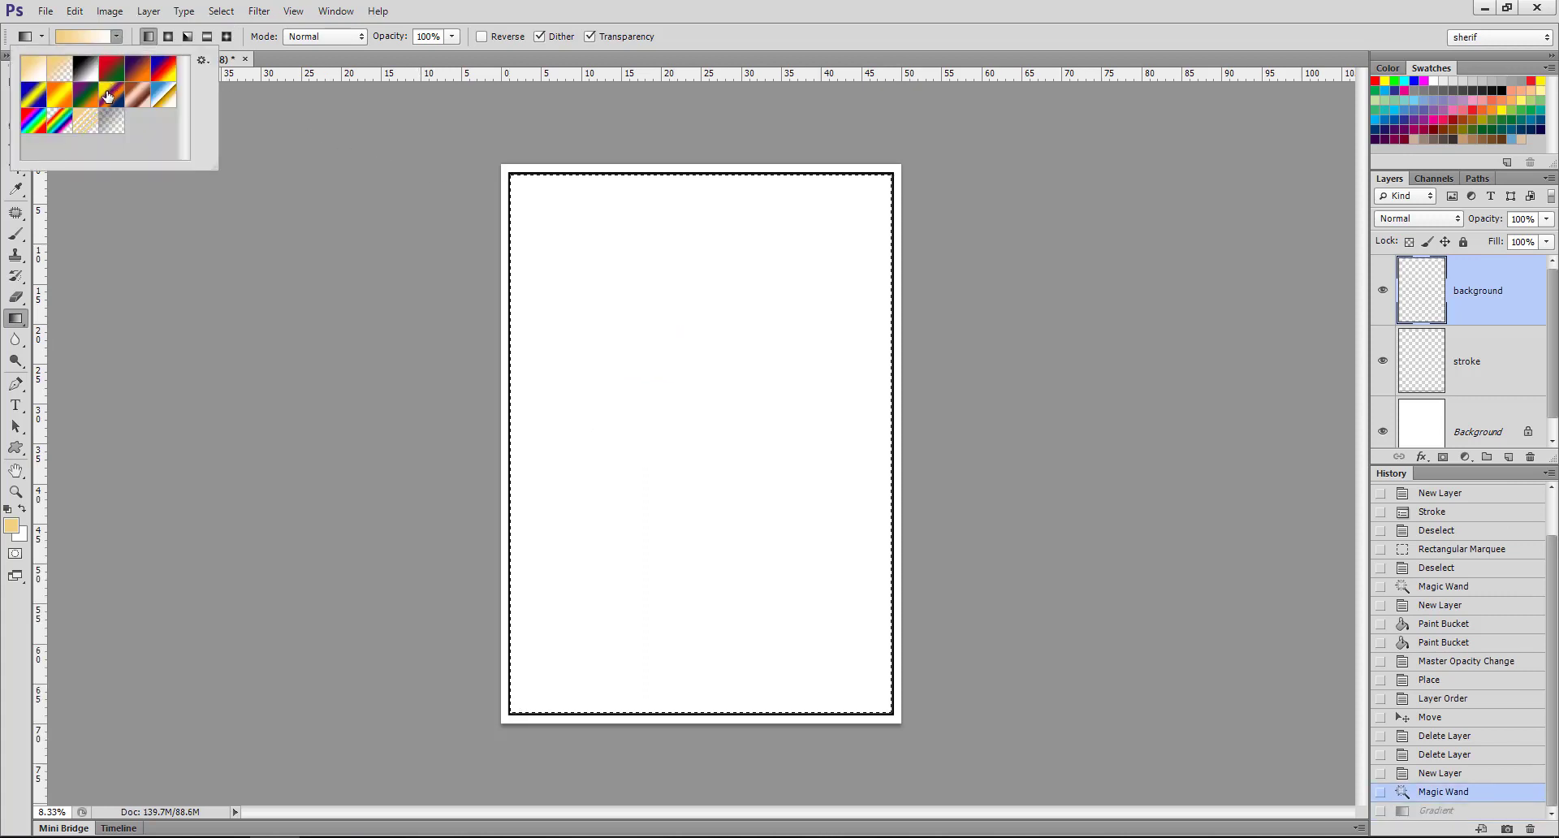
left_click(163, 72)
left_click_drag(613, 249, 773, 516)
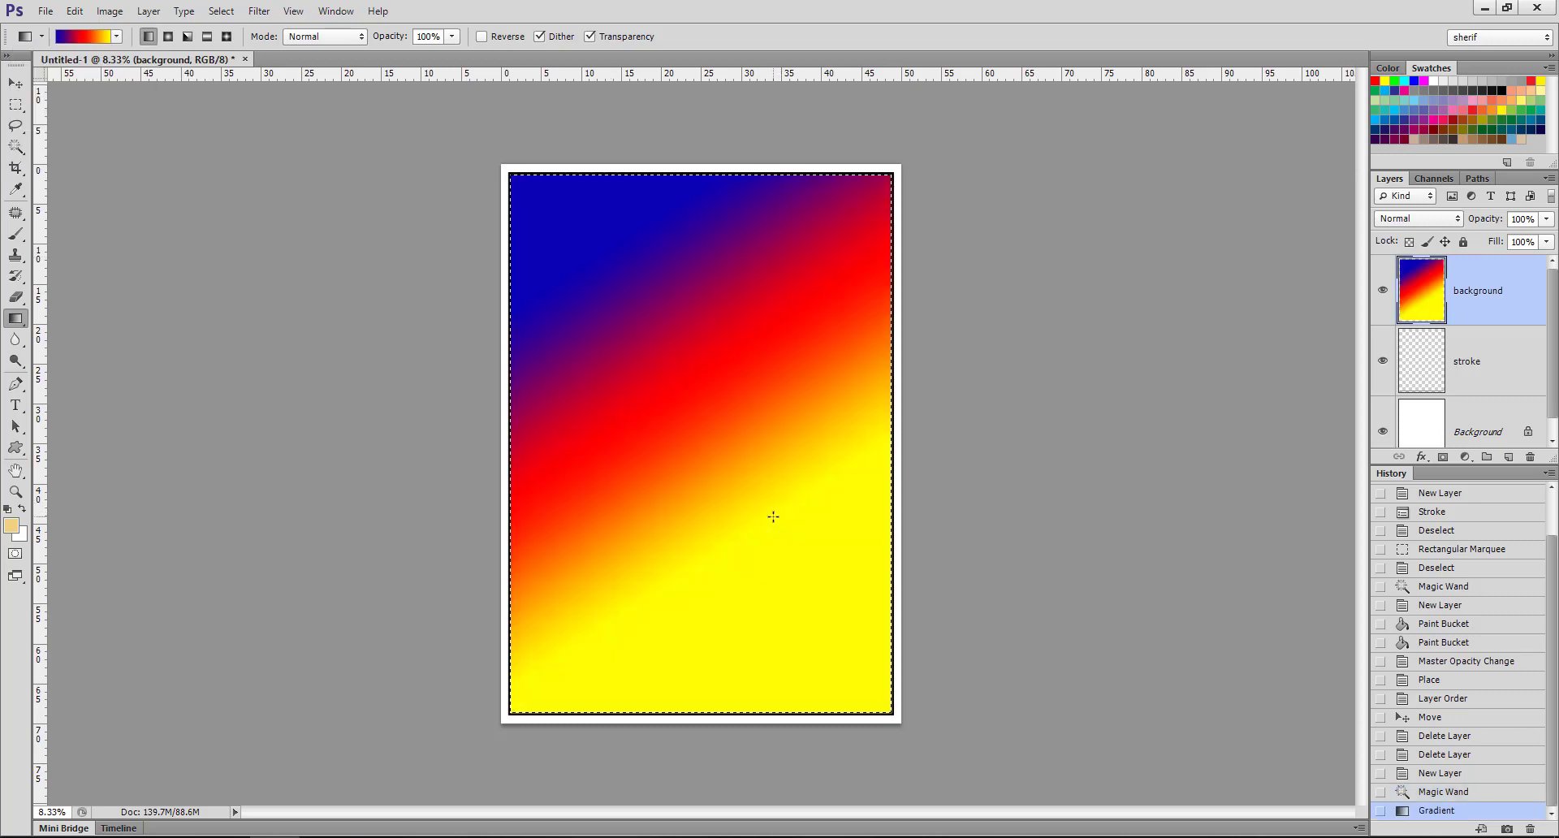
key("ctrl+z")
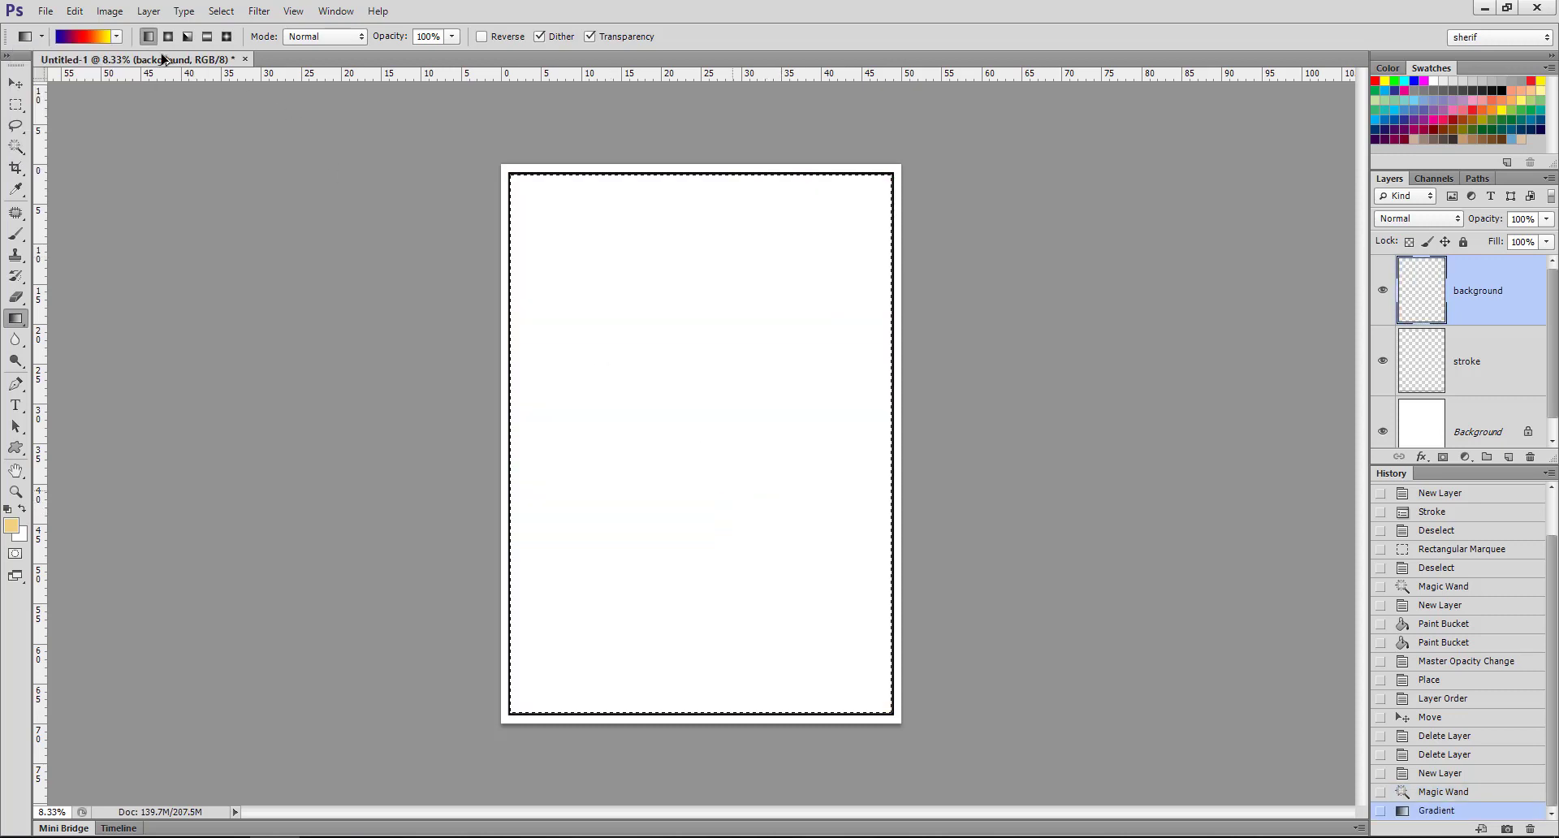
- Choose the tan Foreground to Background gradient and save it as a new gradient preset
left_click(115, 38)
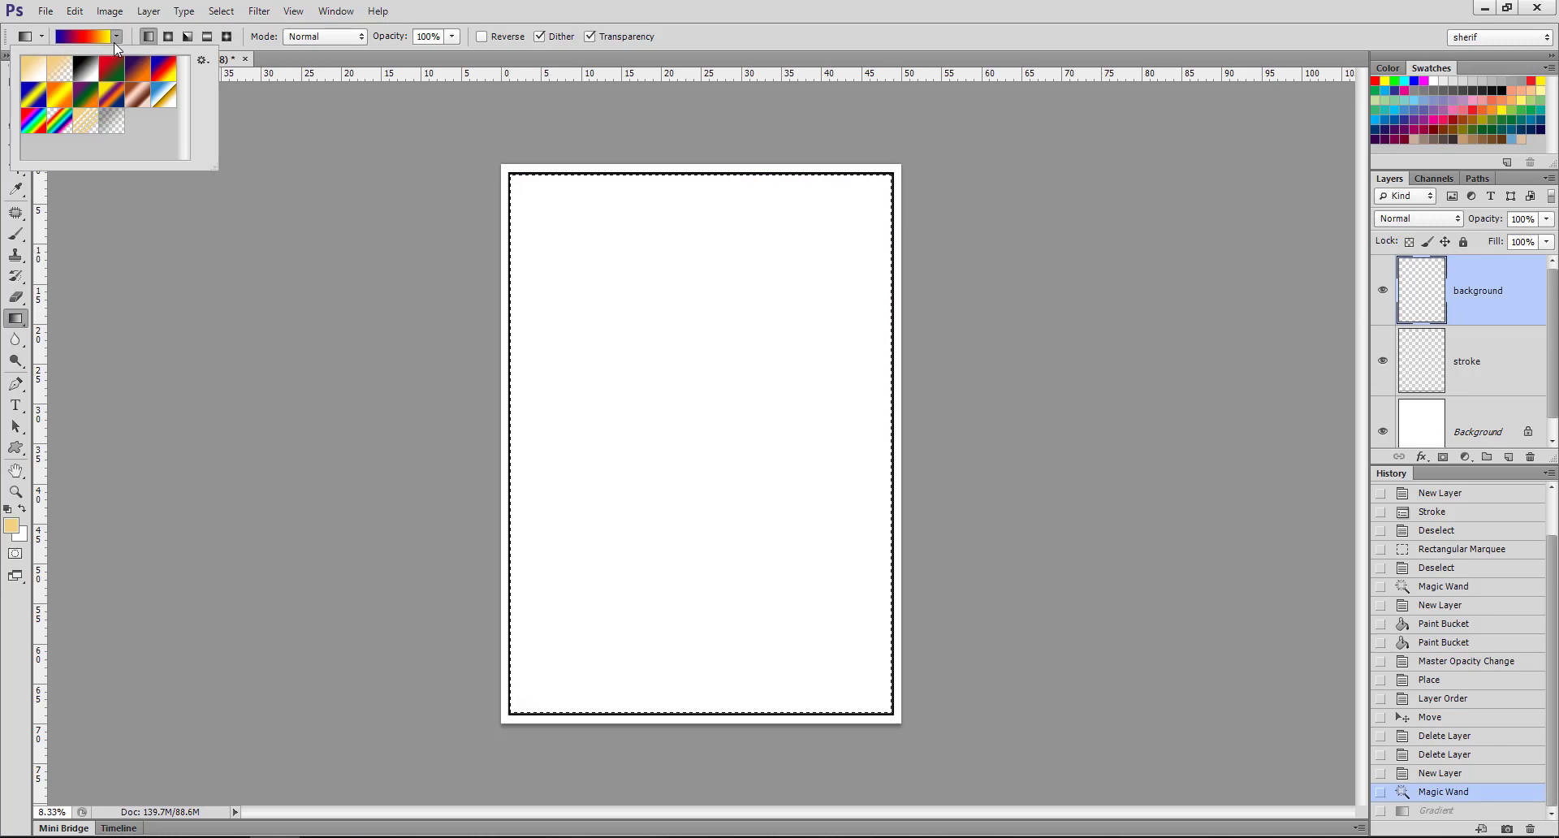
left_click(202, 62)
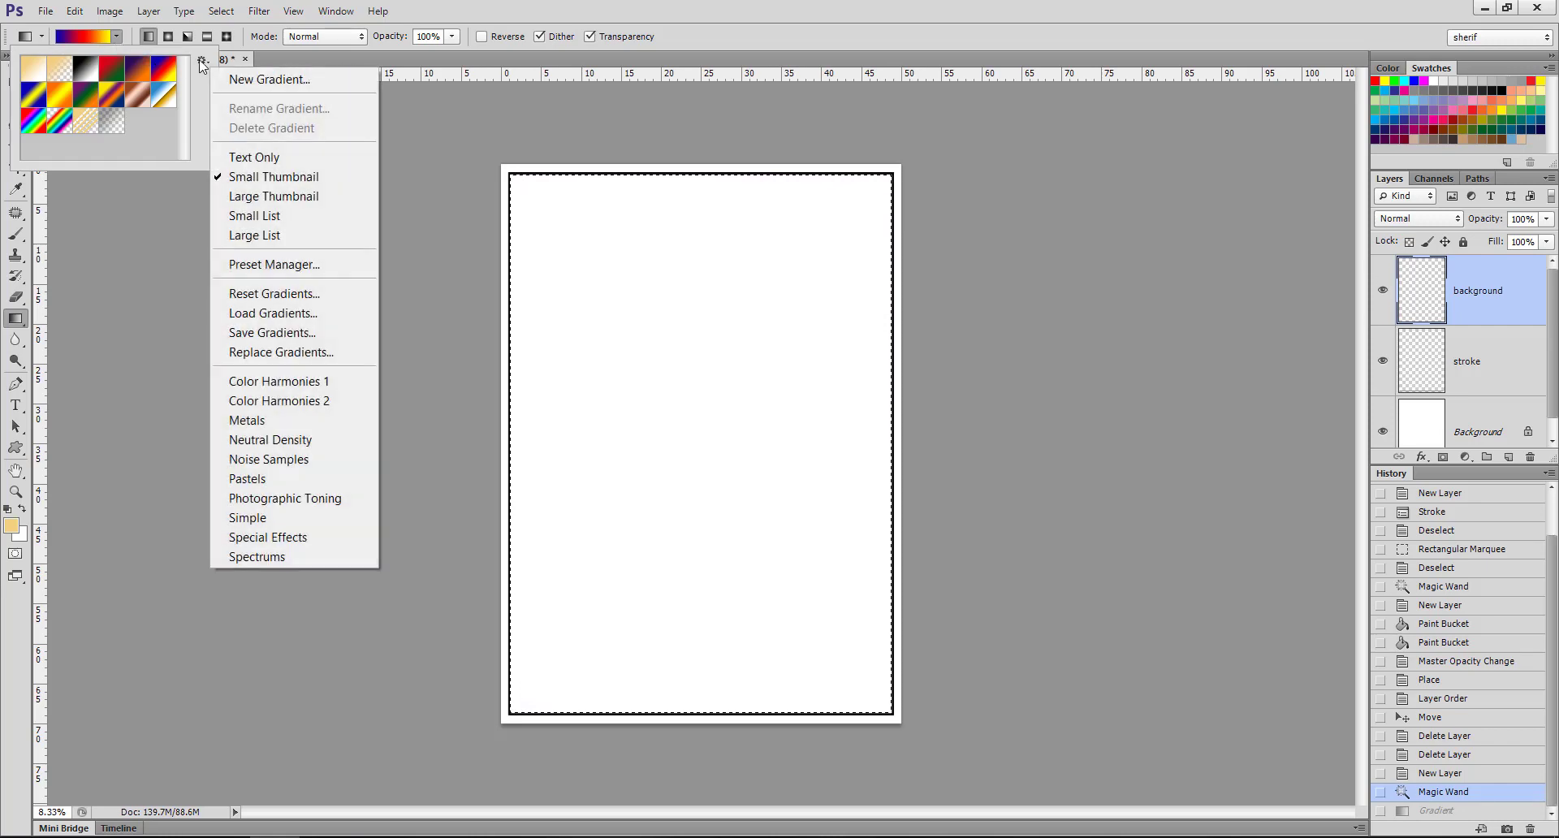
left_click(266, 81)
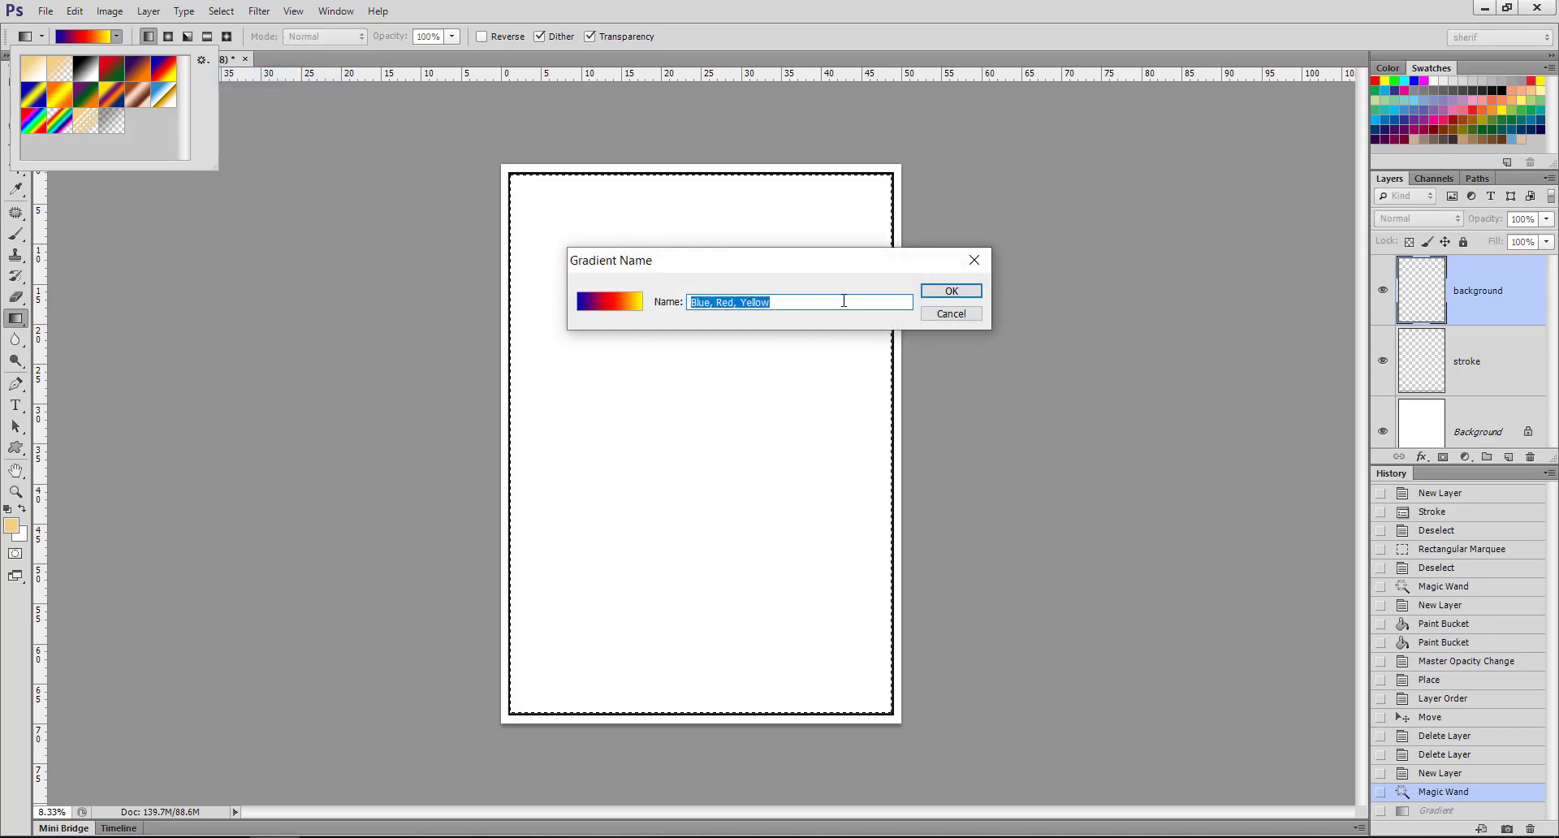
left_click(942, 313)
left_click(31, 75)
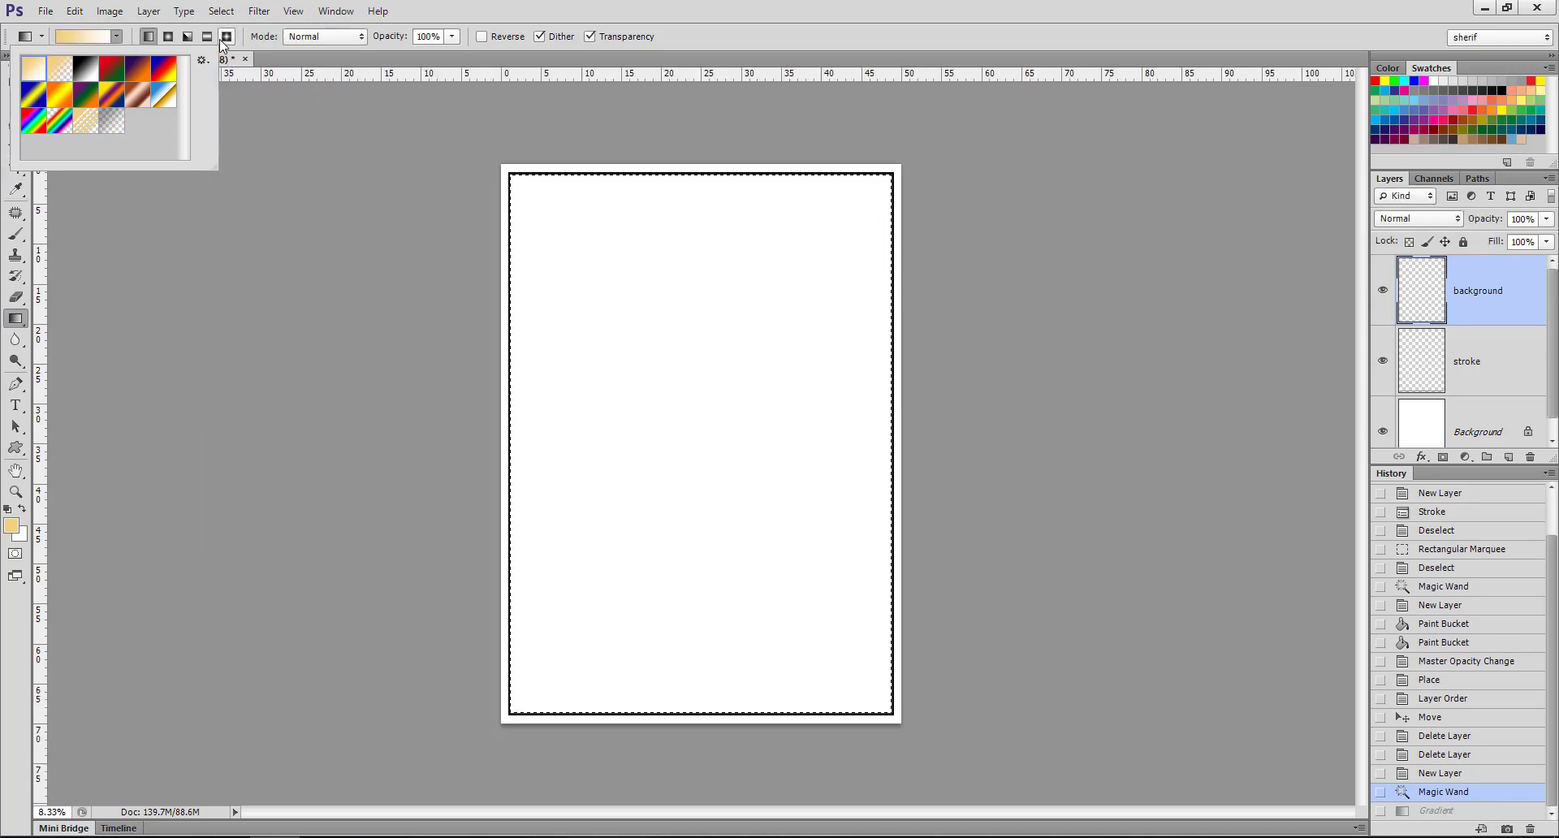
left_click(202, 62)
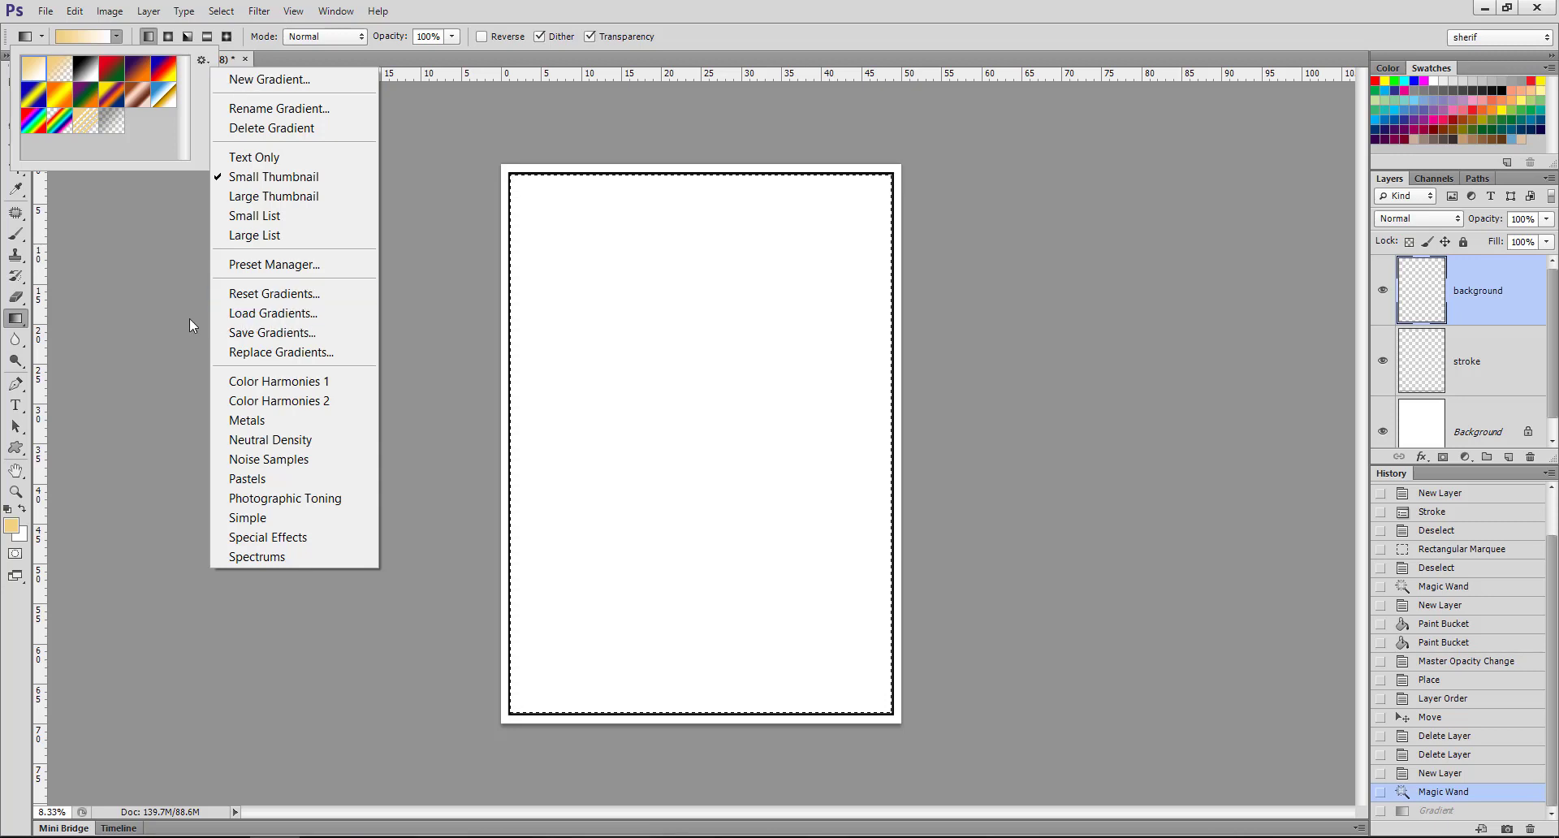
left_click(244, 79)
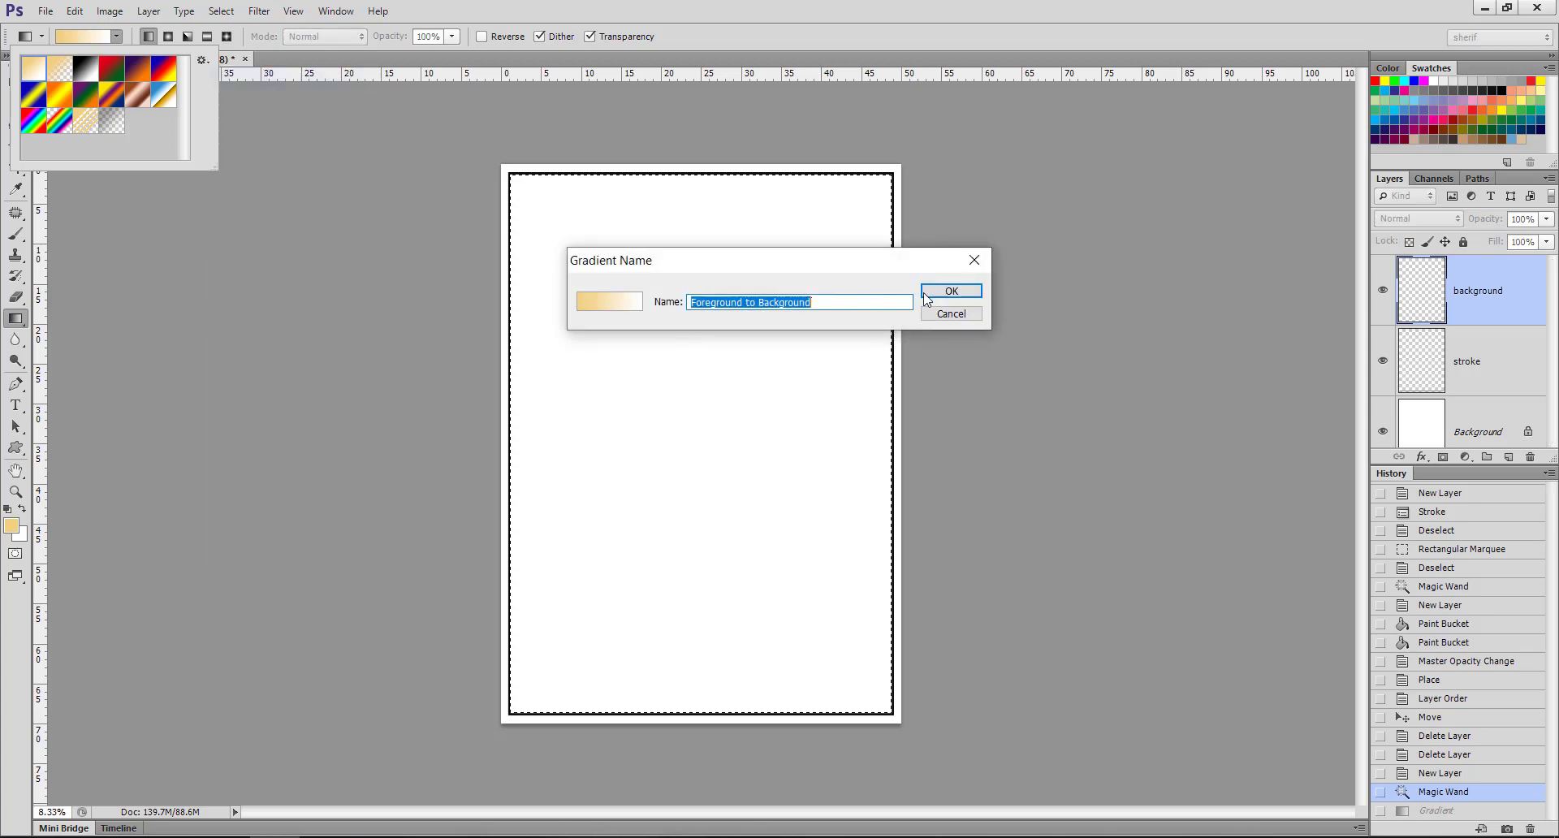
left_click(930, 292)
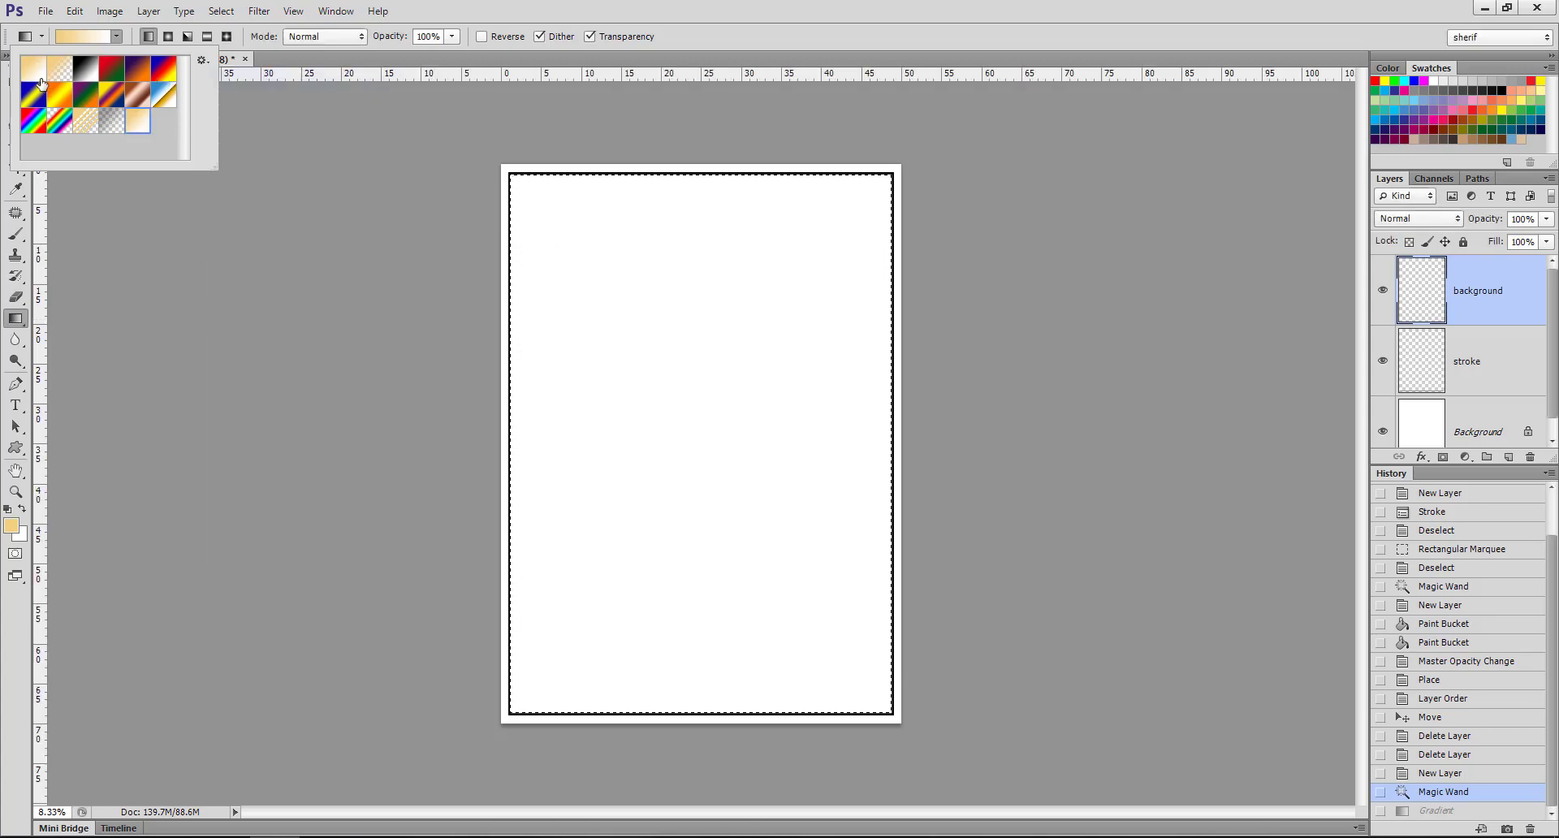
left_click(59, 39)
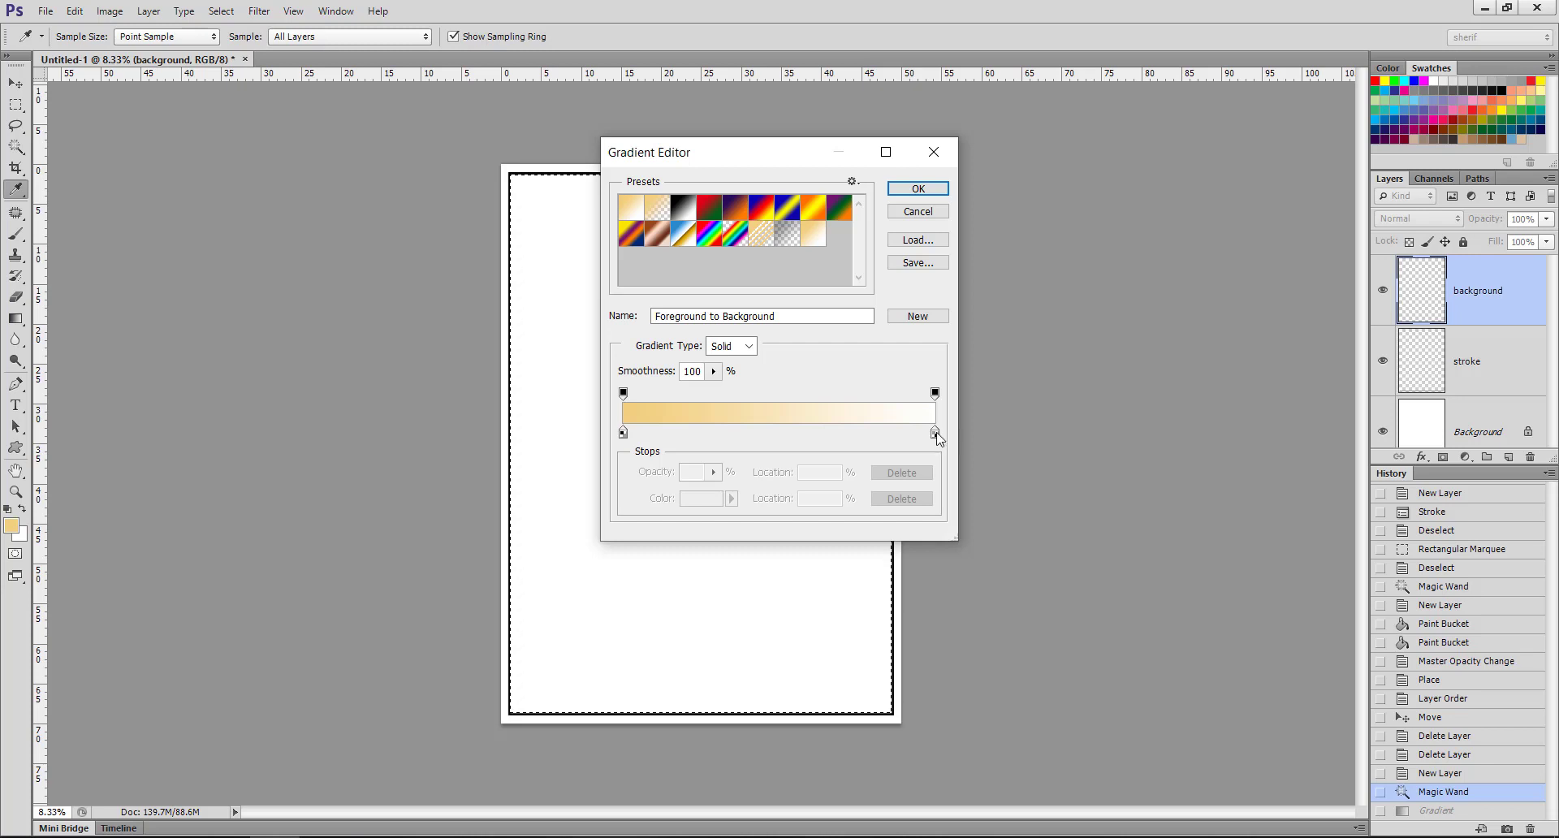
- In the Gradient Editor, add a middle stop and set the end stop to light green b0e593
left_click_drag(936, 434, 957, 442)
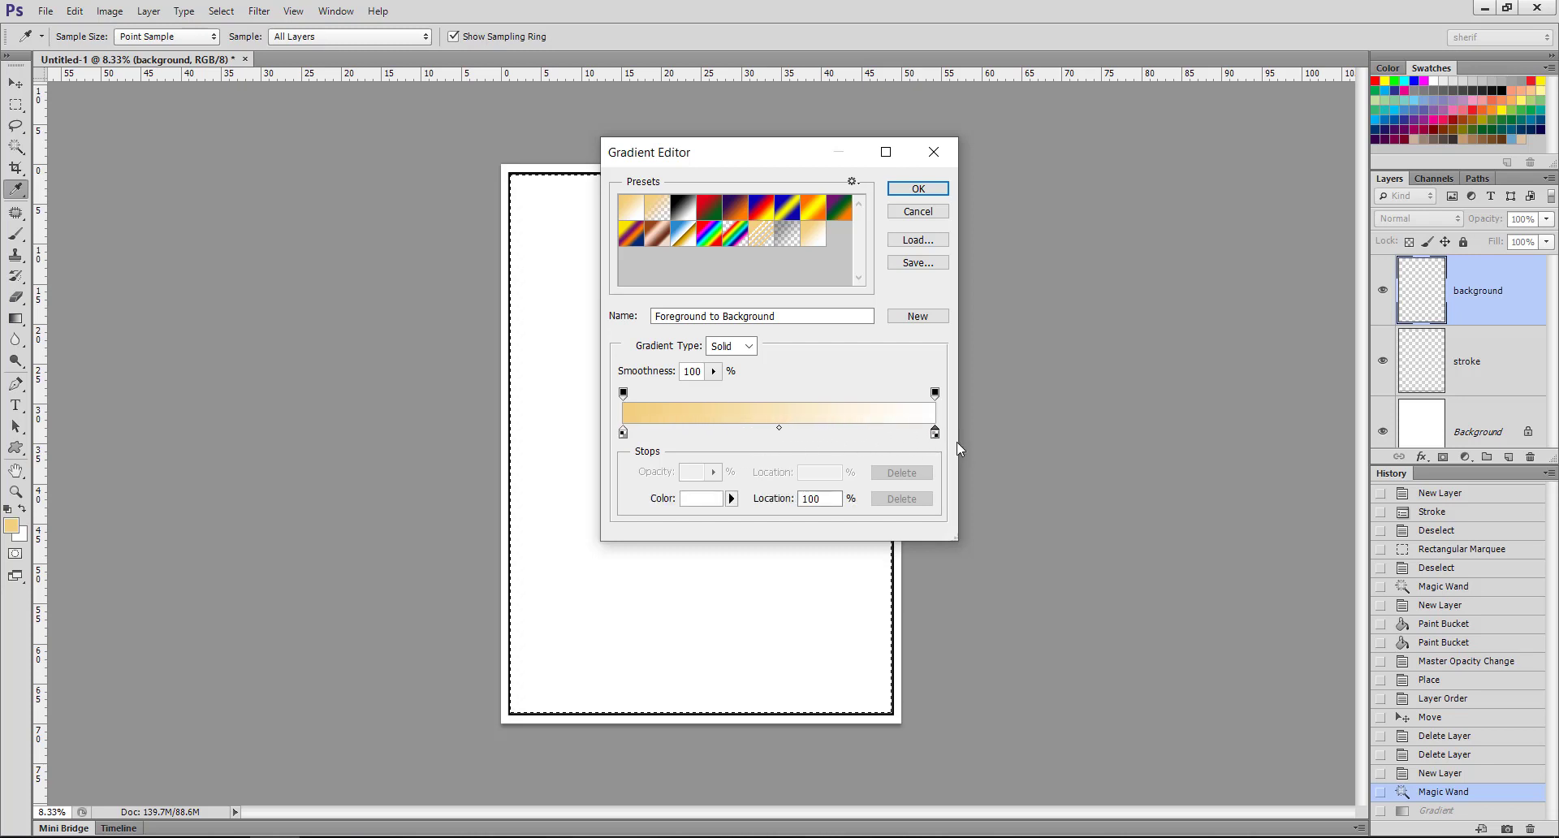
left_click(803, 394)
left_click(703, 500)
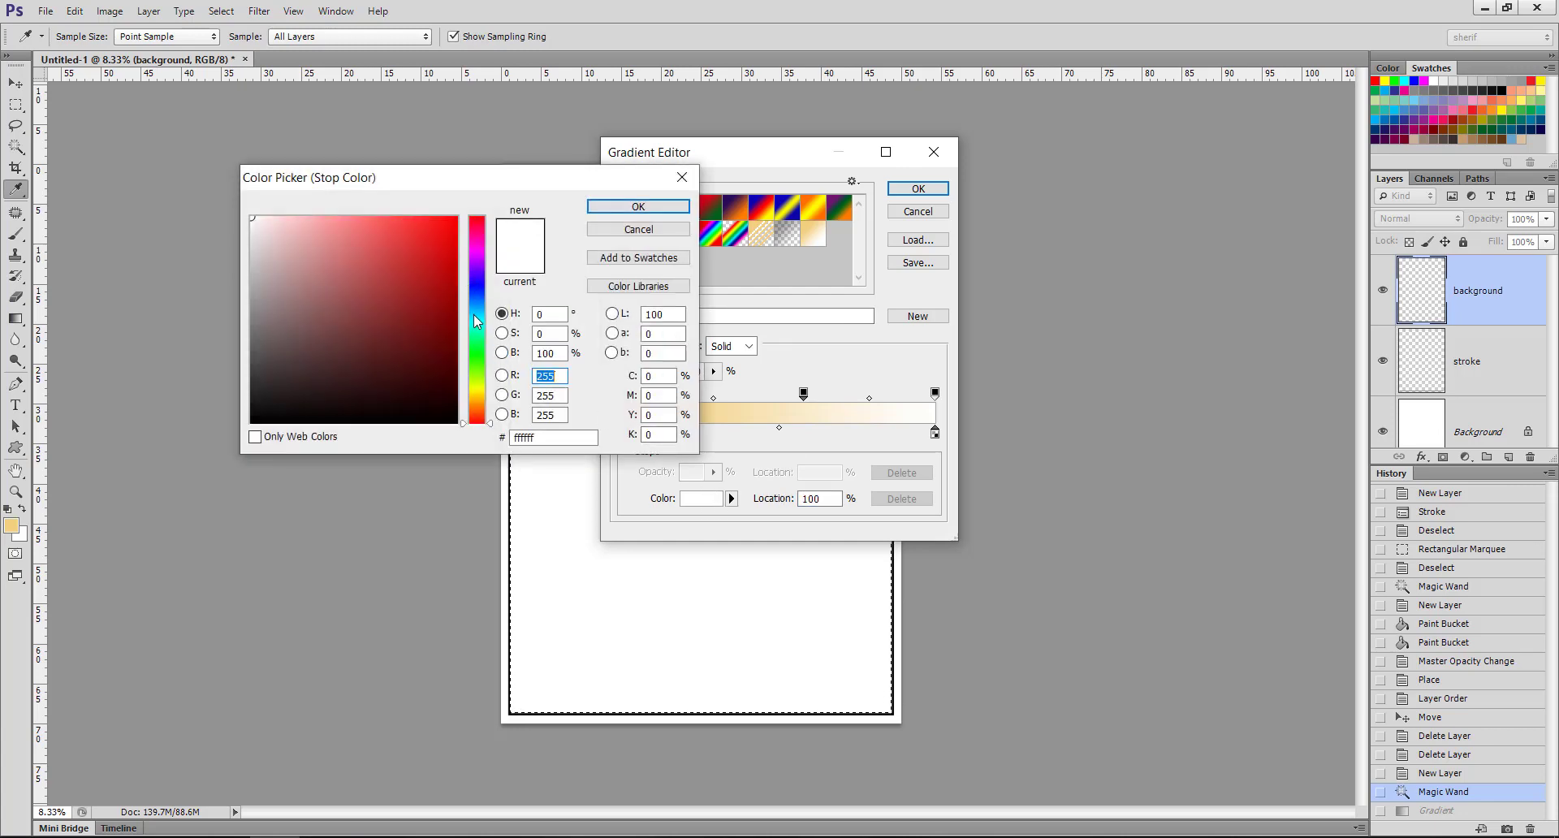
mouse_move(474, 314)
left_mouse_down()
mouse_move(476, 284)
mouse_move(479, 382)
mouse_move(474, 367)
left_mouse_up()
left_click(324, 238)
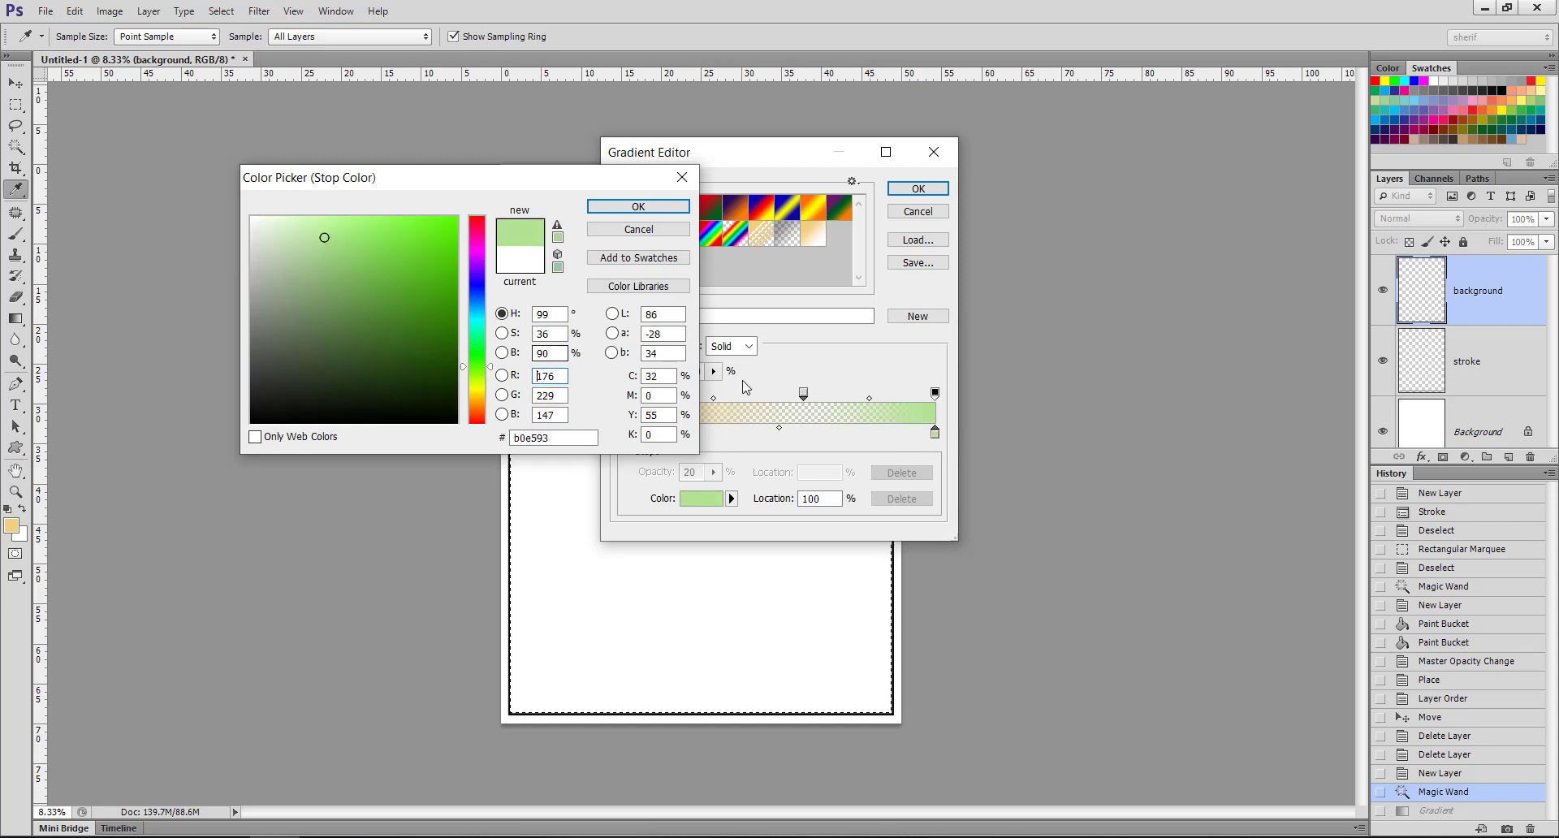
left_click_drag(526, 176, 347, 219)
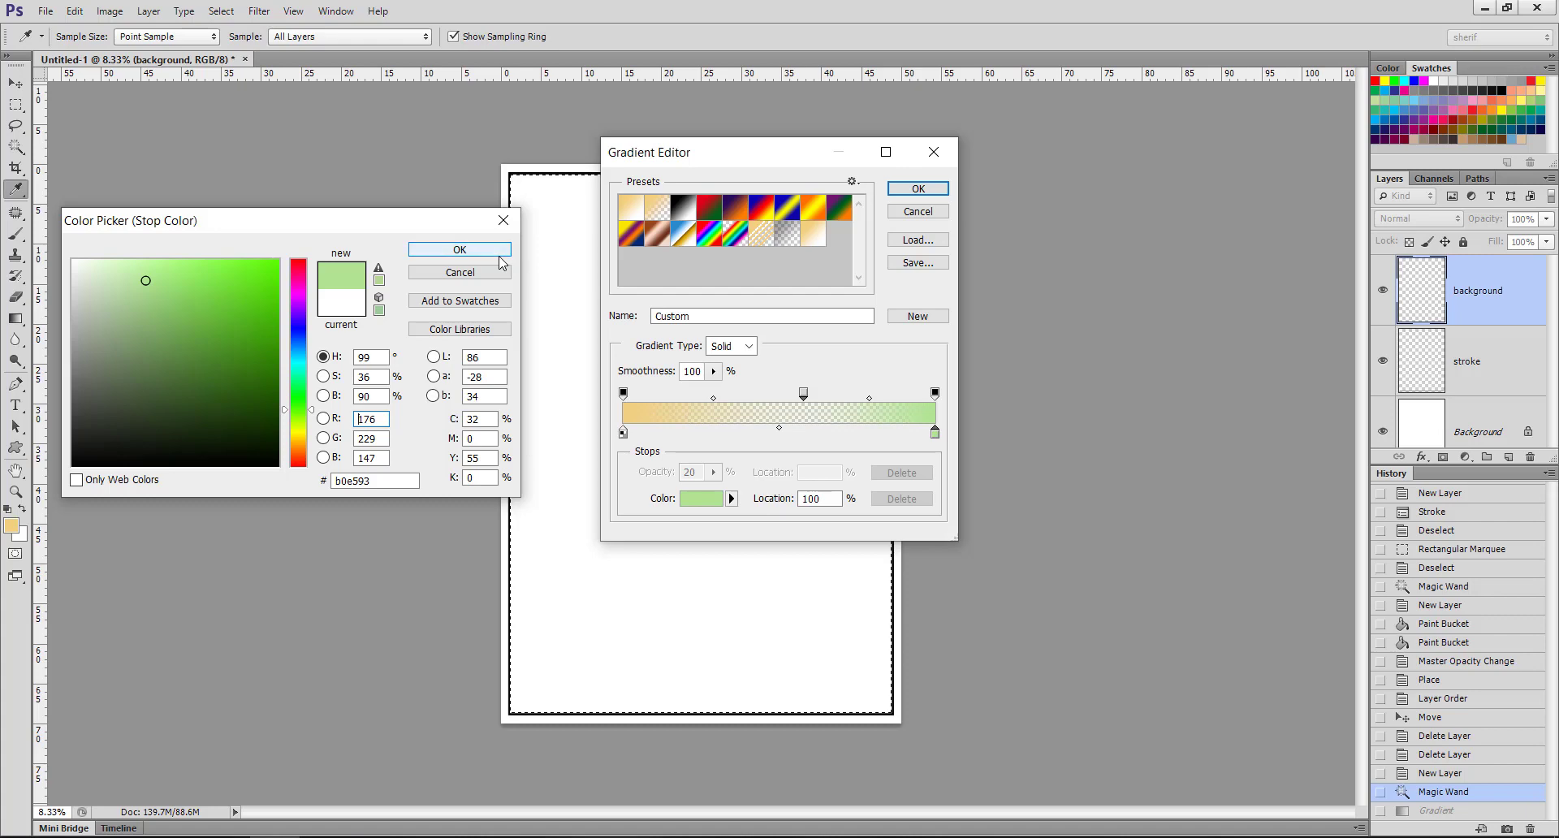
left_click(460, 249)
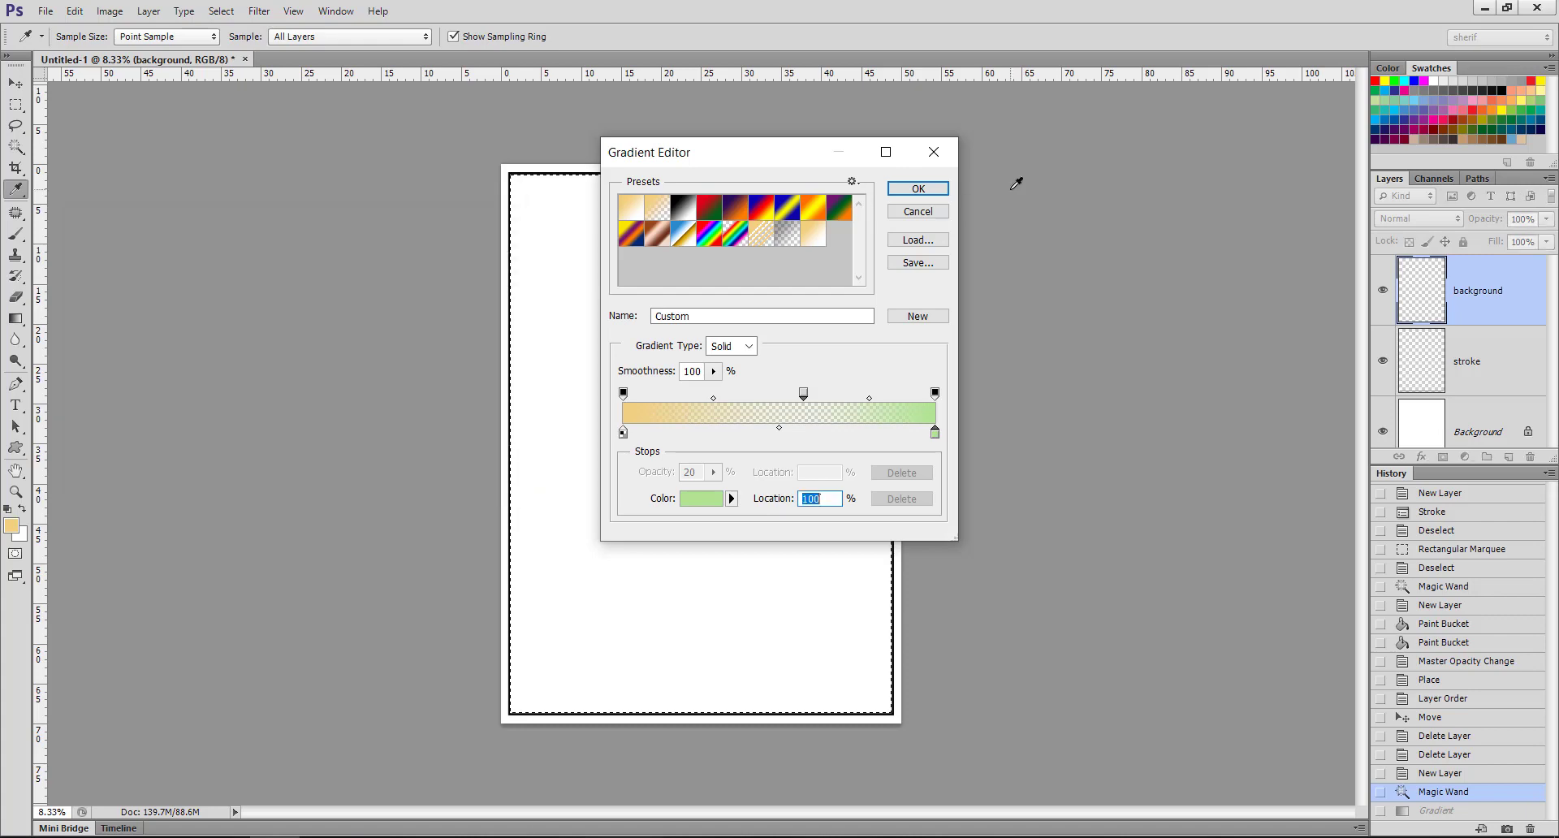
left_click(911, 190)
- Test the tan-white-green gradient diagonally, undo it and the selection, and choose the Paint Bucket Tool
left_click_drag(758, 260, 523, 562)
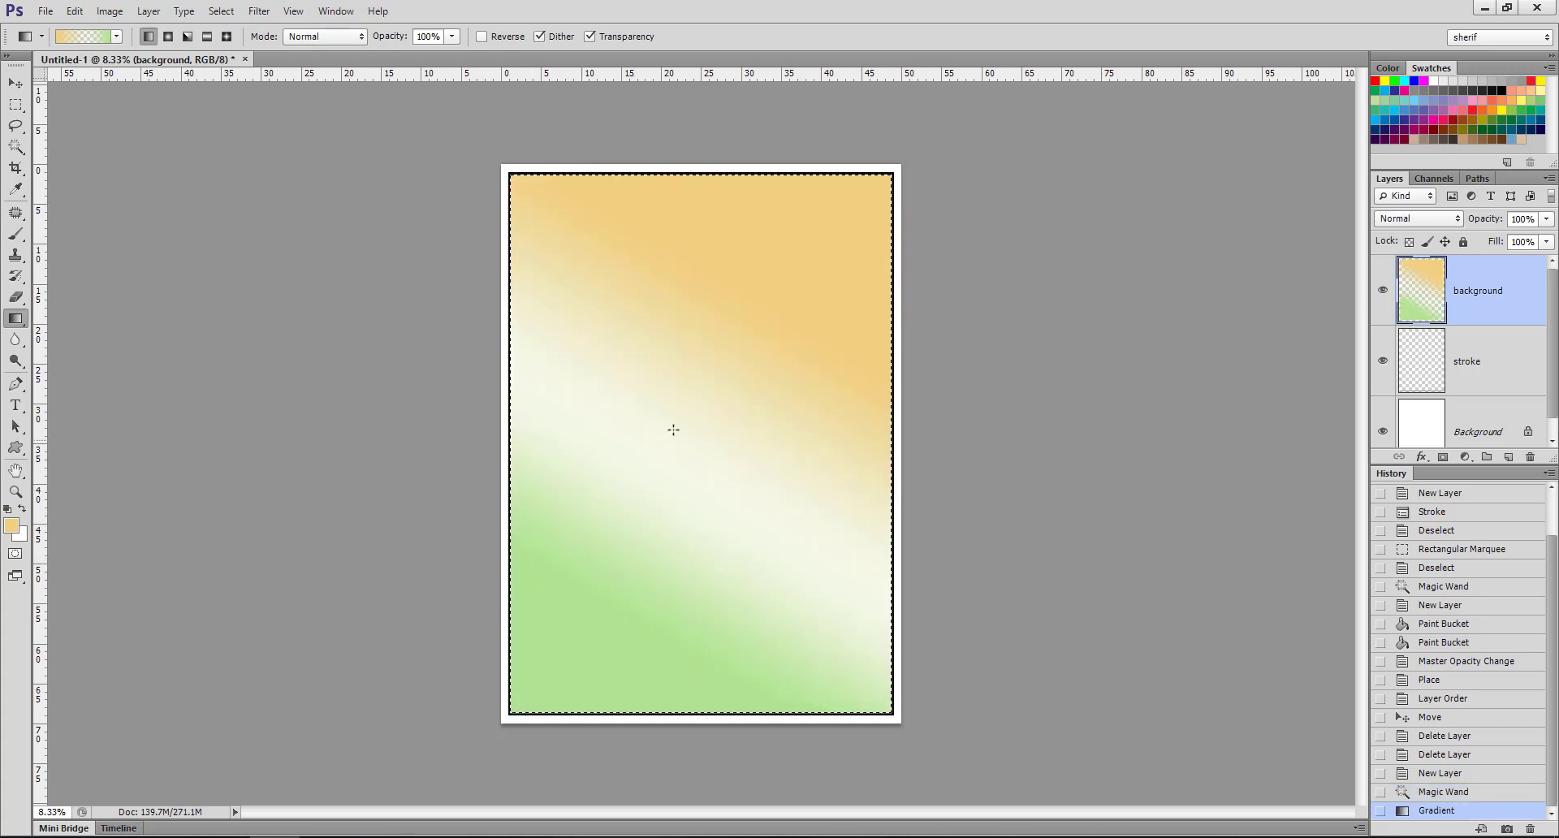
key("Delete")
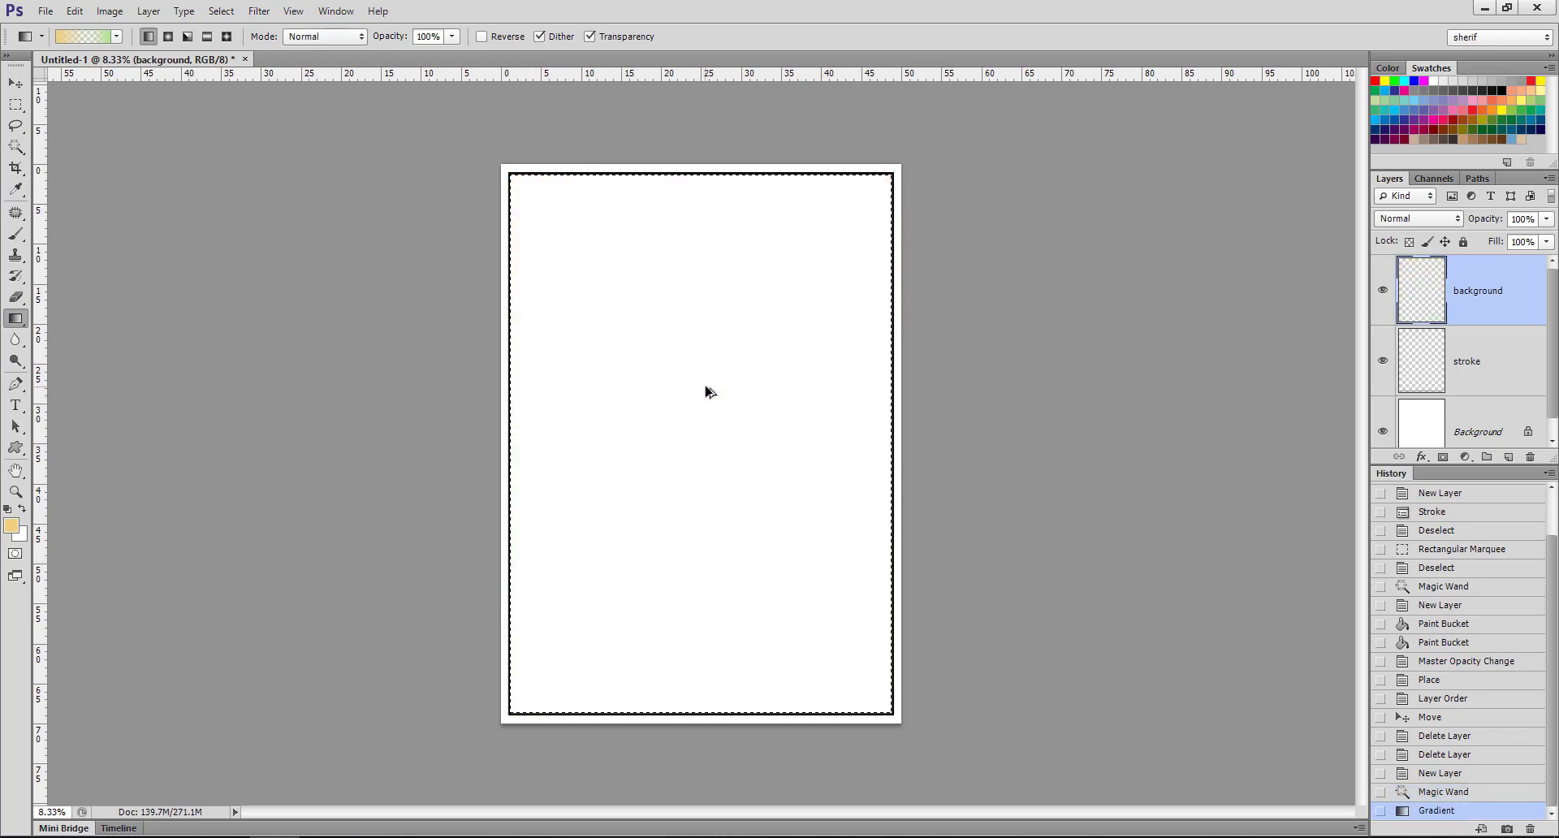
key("ctrl+alt+z")
key("ctrl+alt+z")
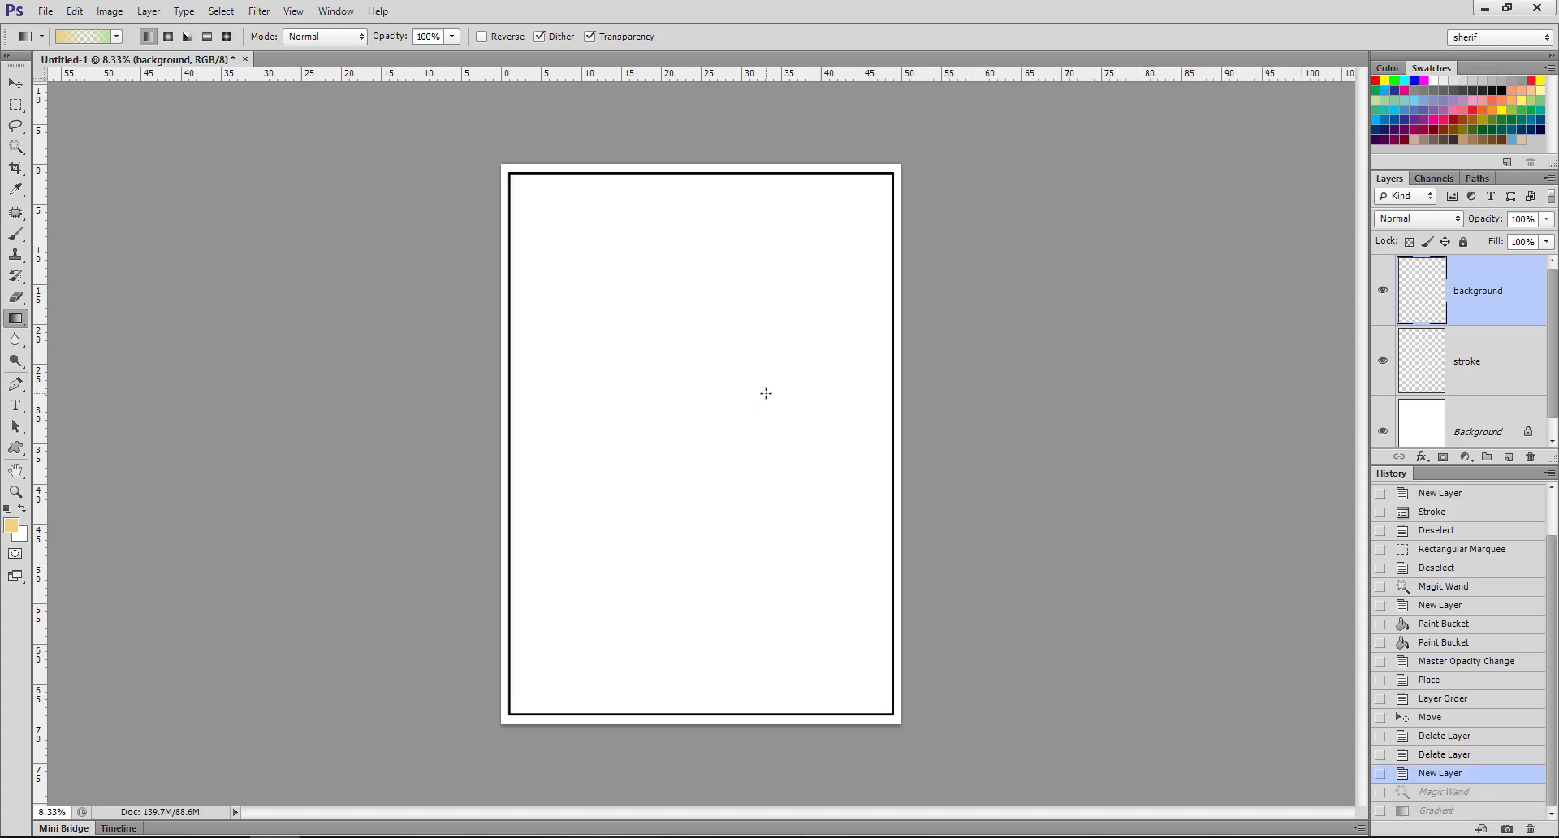
right_click(26, 322)
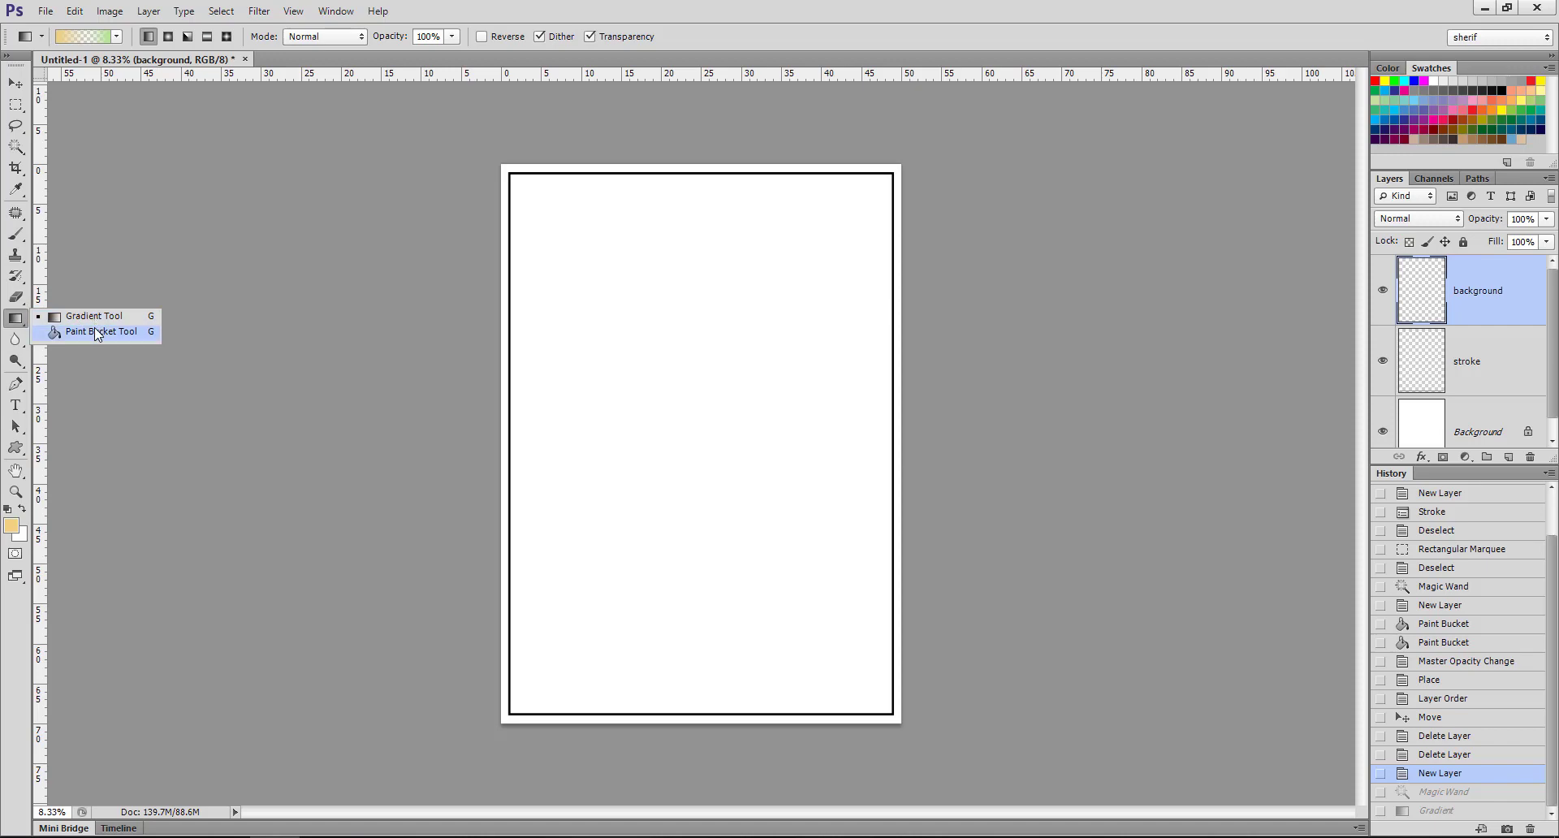
left_click(96, 334)
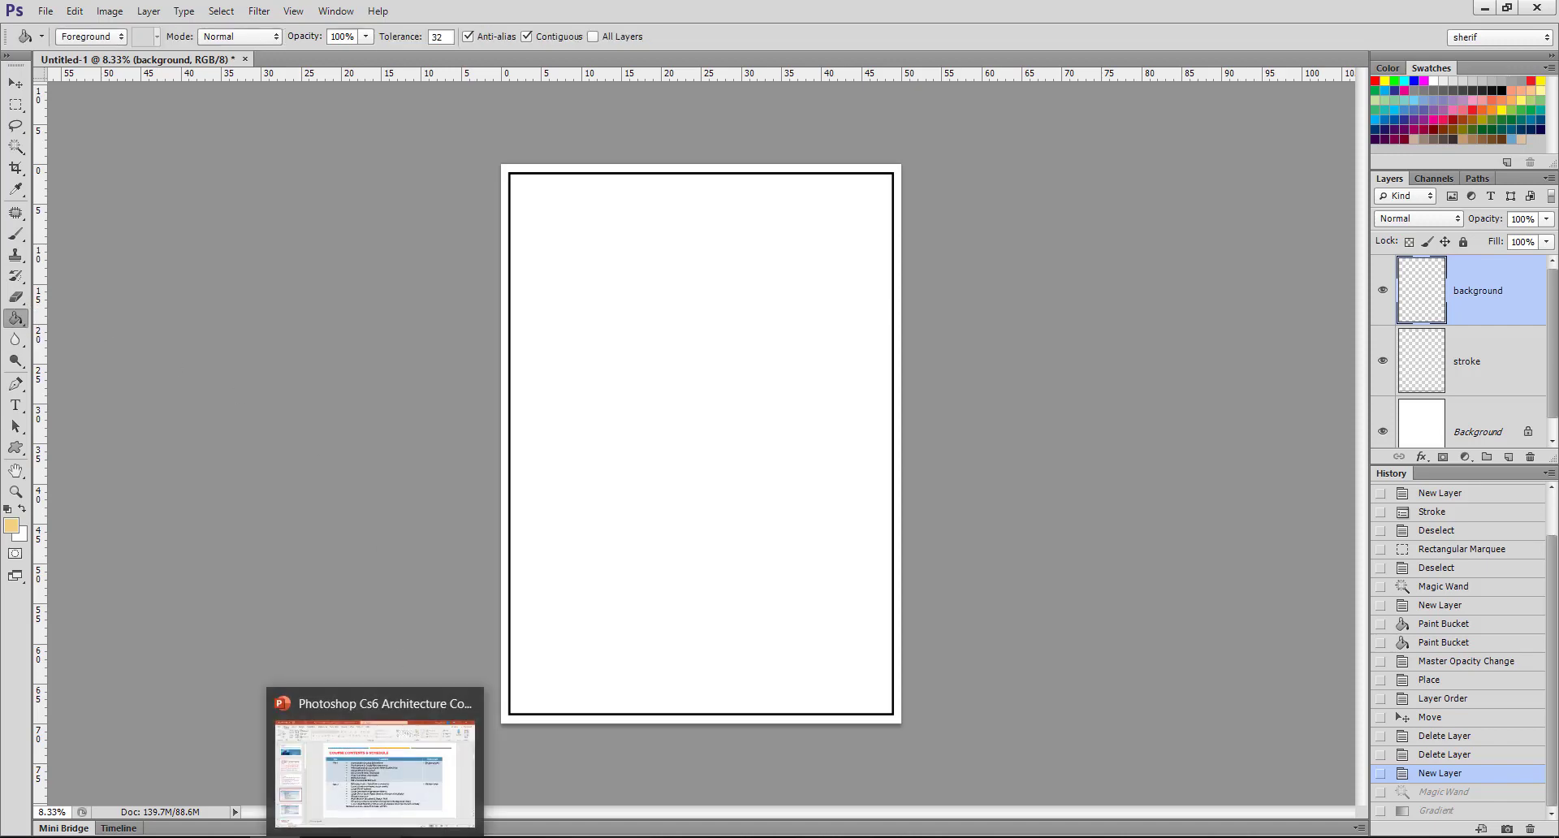
left_click(374, 771)
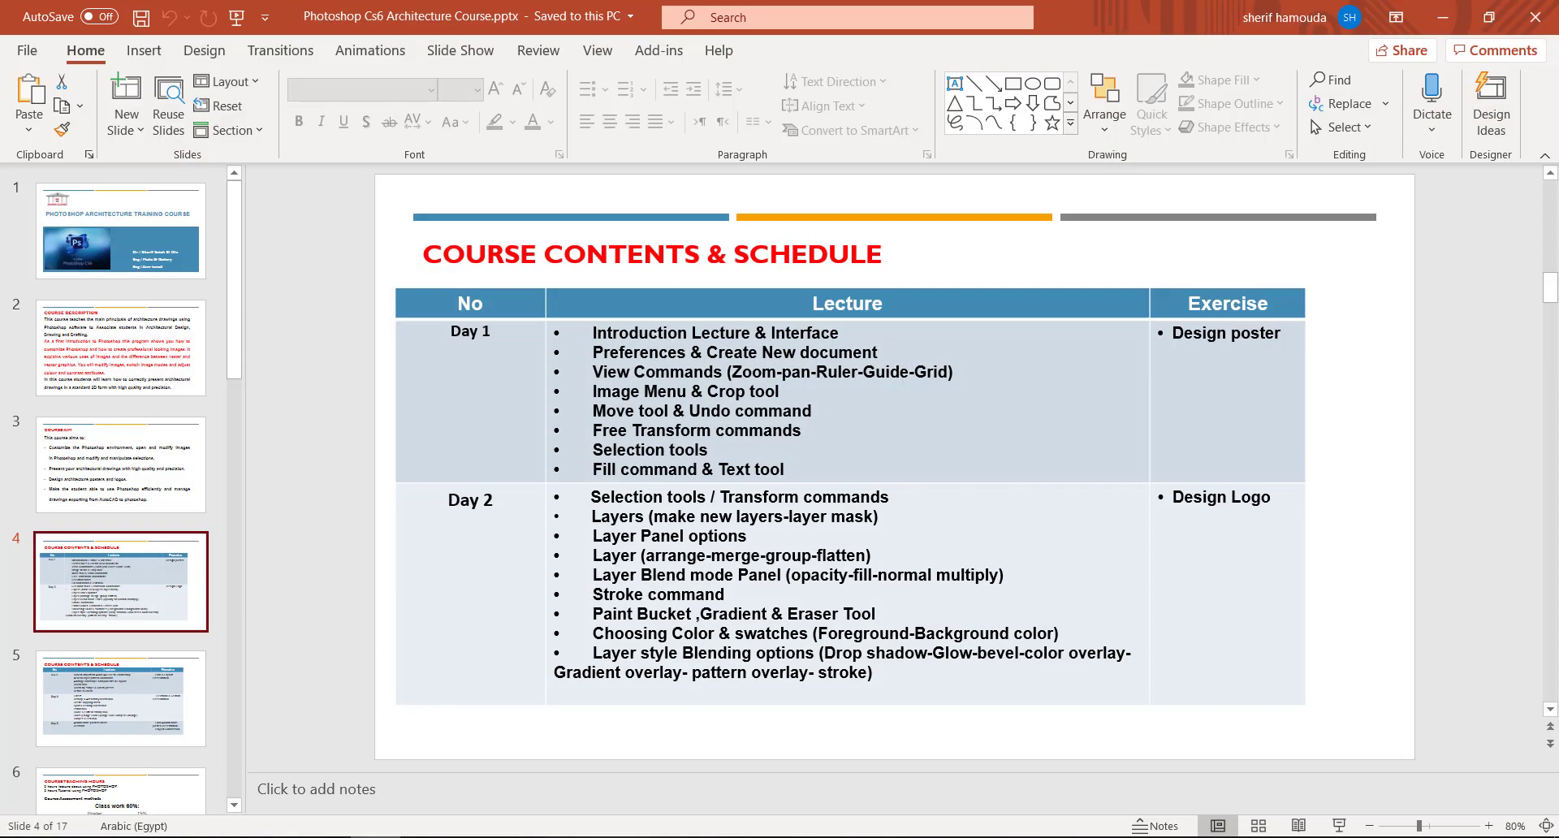
key("alt+Tab")
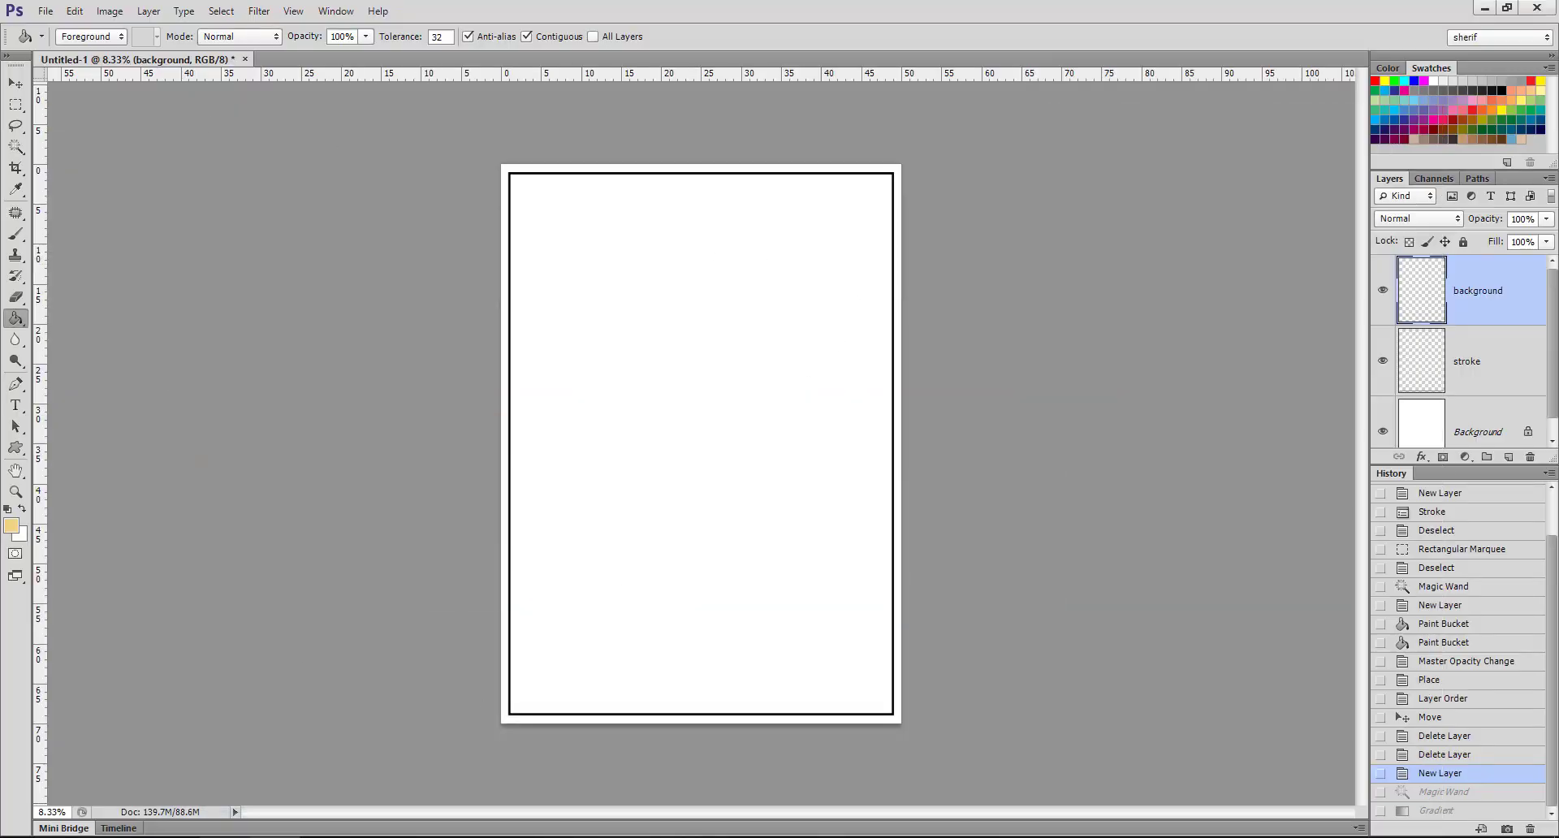
- Open 2010_Cadillac_SRX.jpg from the Exercise Files folder in Photoshop as a separate document
key("alt+Tab")
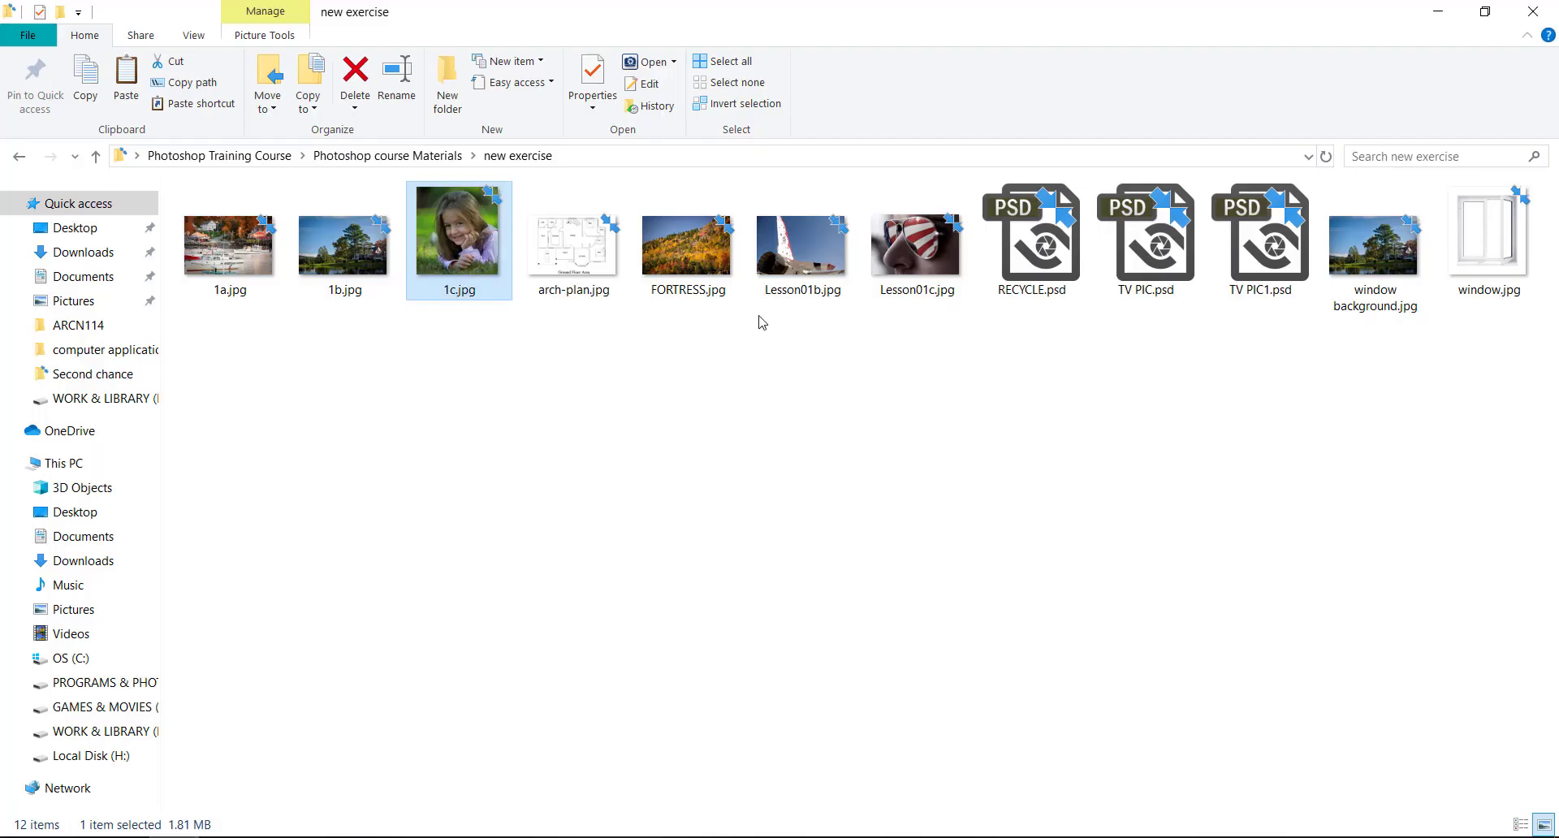
left_click(22, 155)
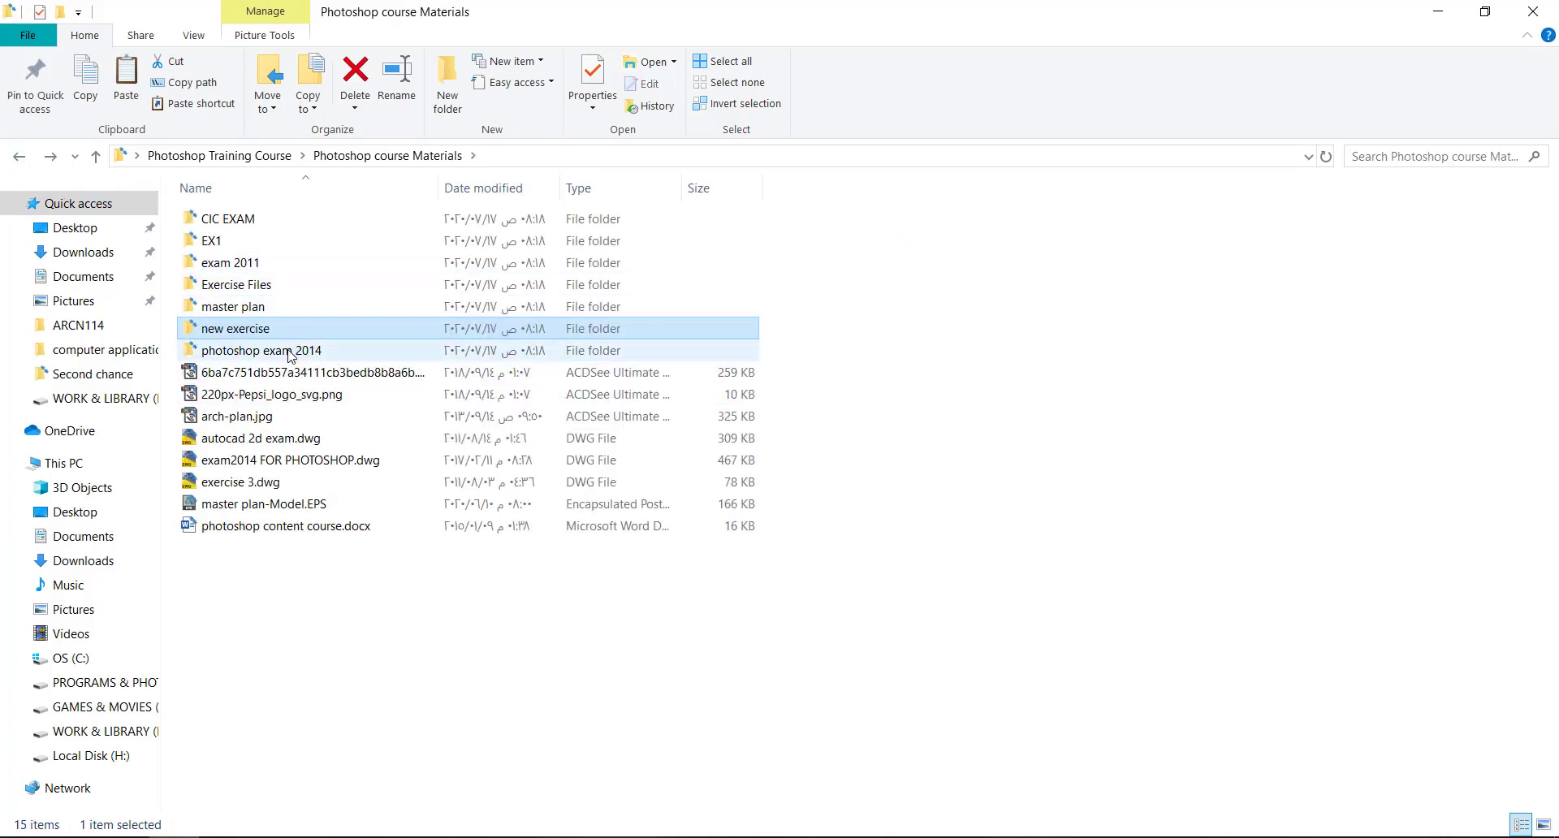
double_click(282, 286)
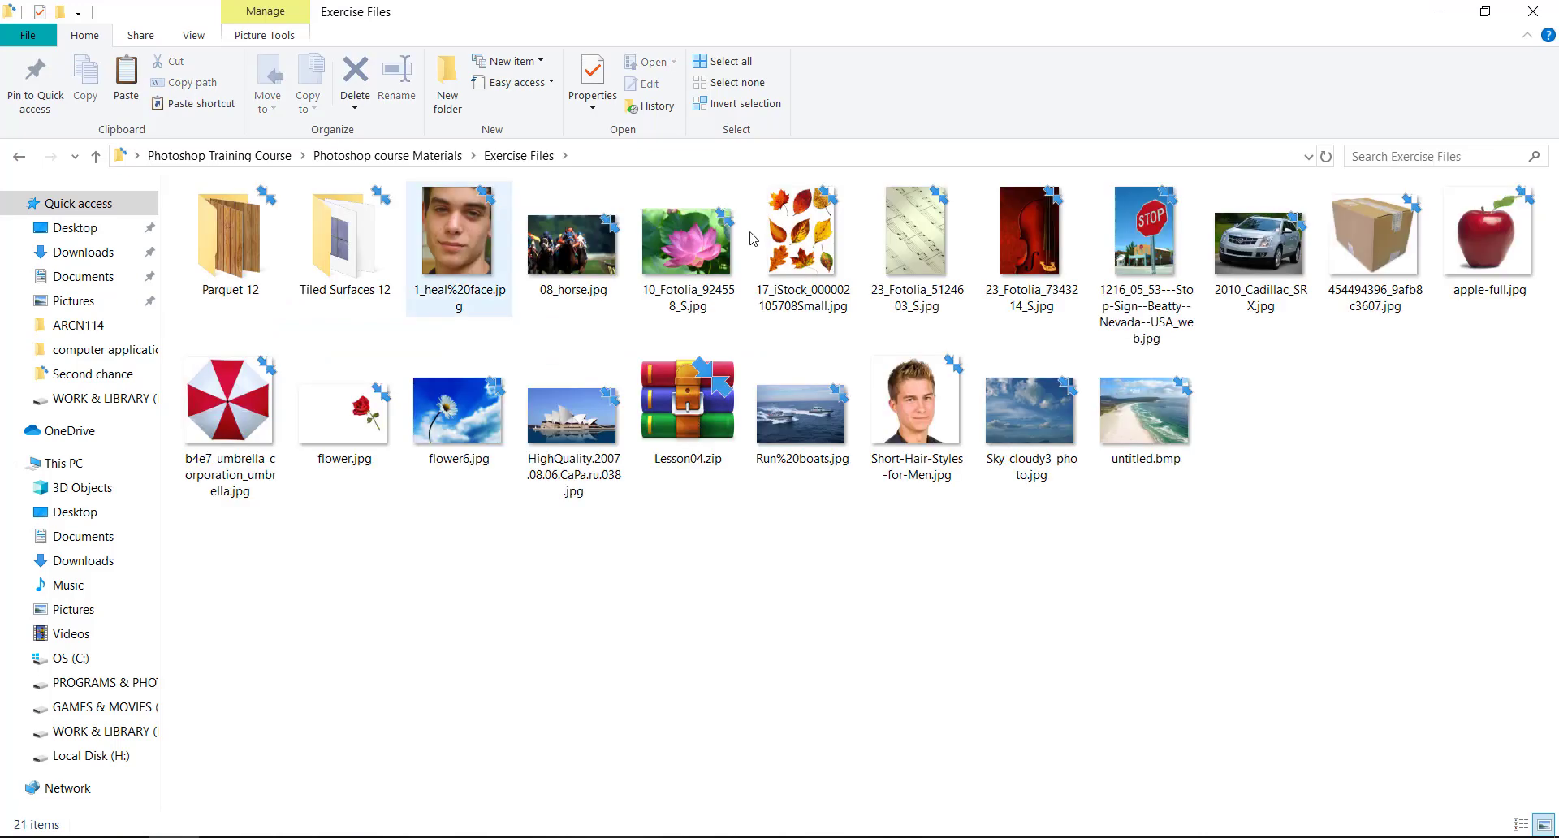
left_click_drag(438, 620, 393, 786)
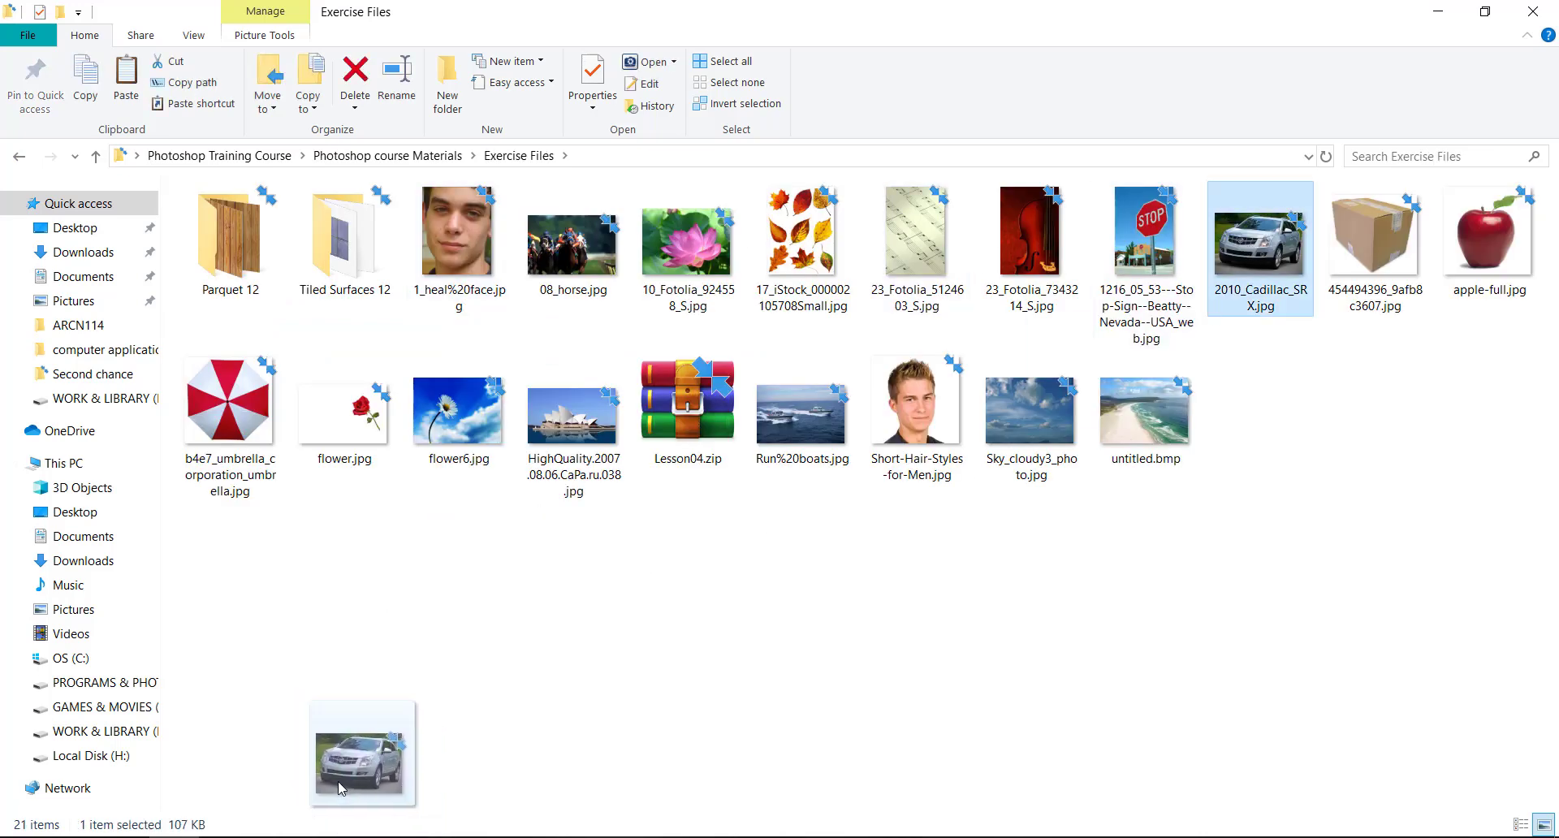
mouse_move(393, 786)
left_mouse_down()
mouse_move(363, 702)
mouse_move(658, 81)
left_mouse_up()
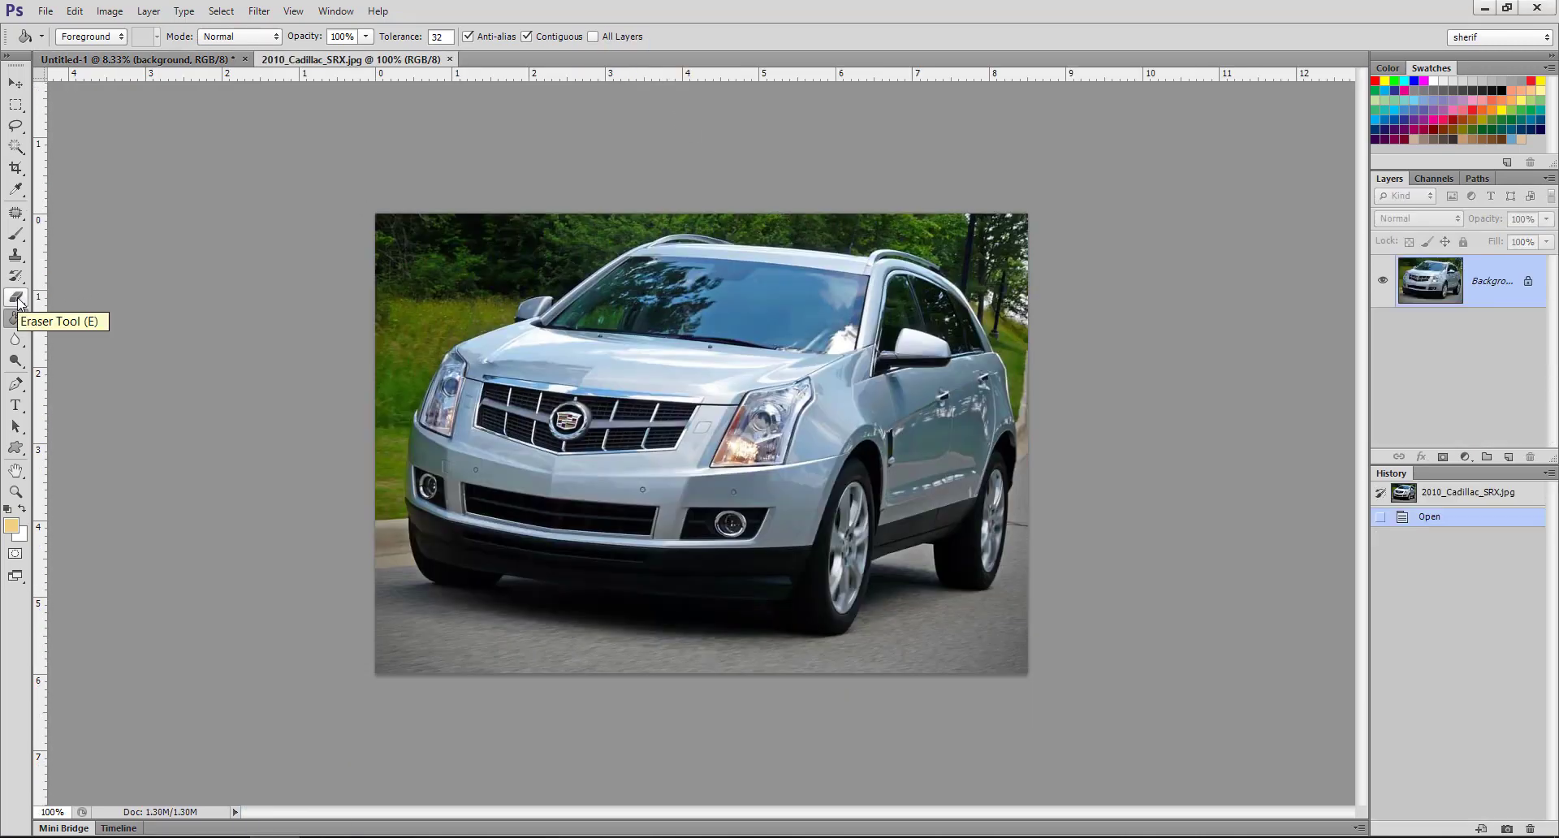
- Choose the Eraser Tool and convert the locked Background into an editable Layer 0
left_click(18, 302)
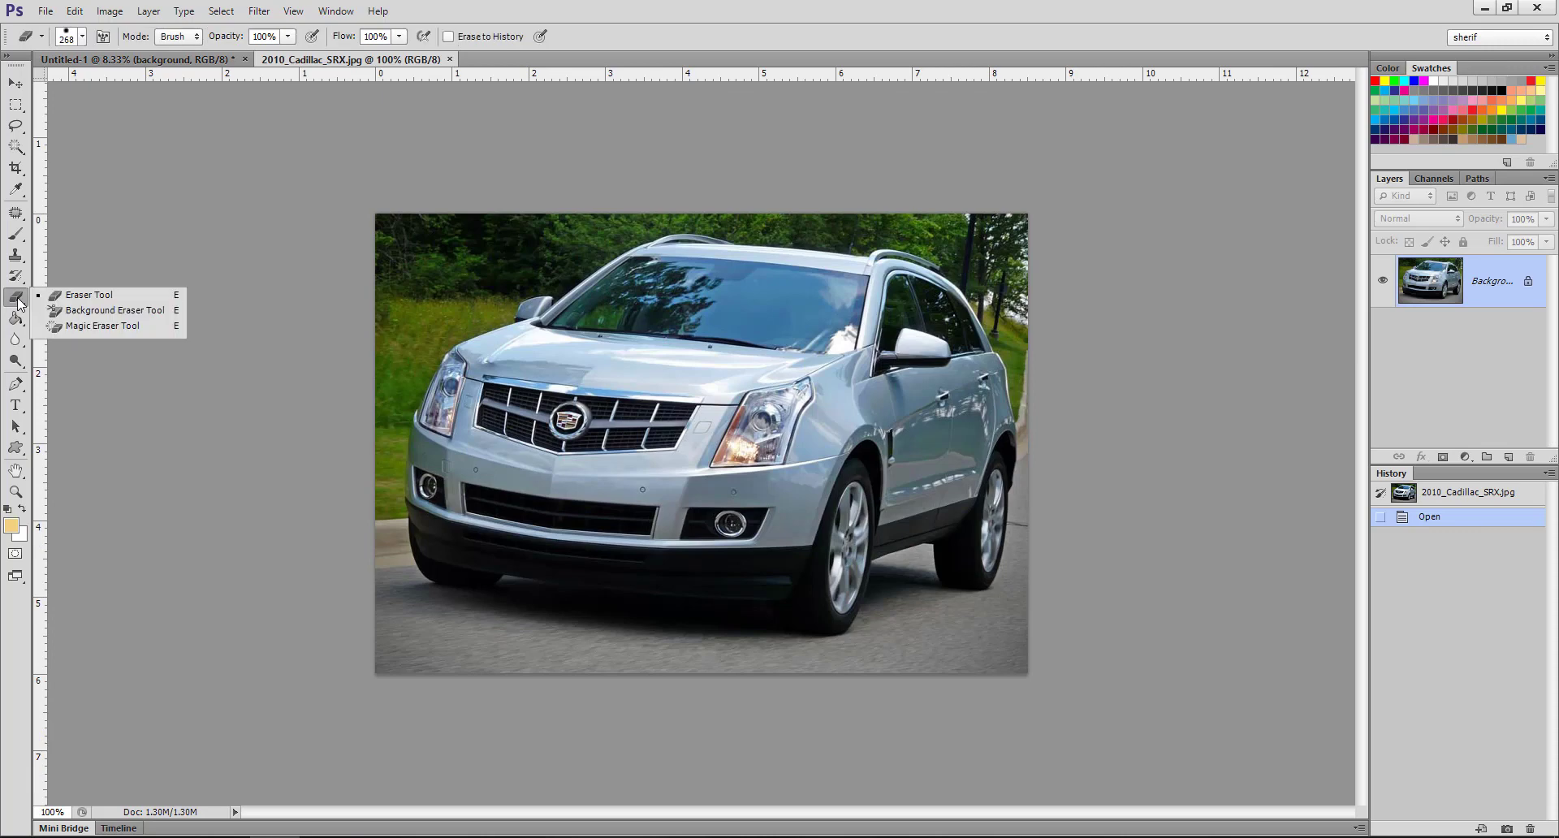
left_click(112, 297)
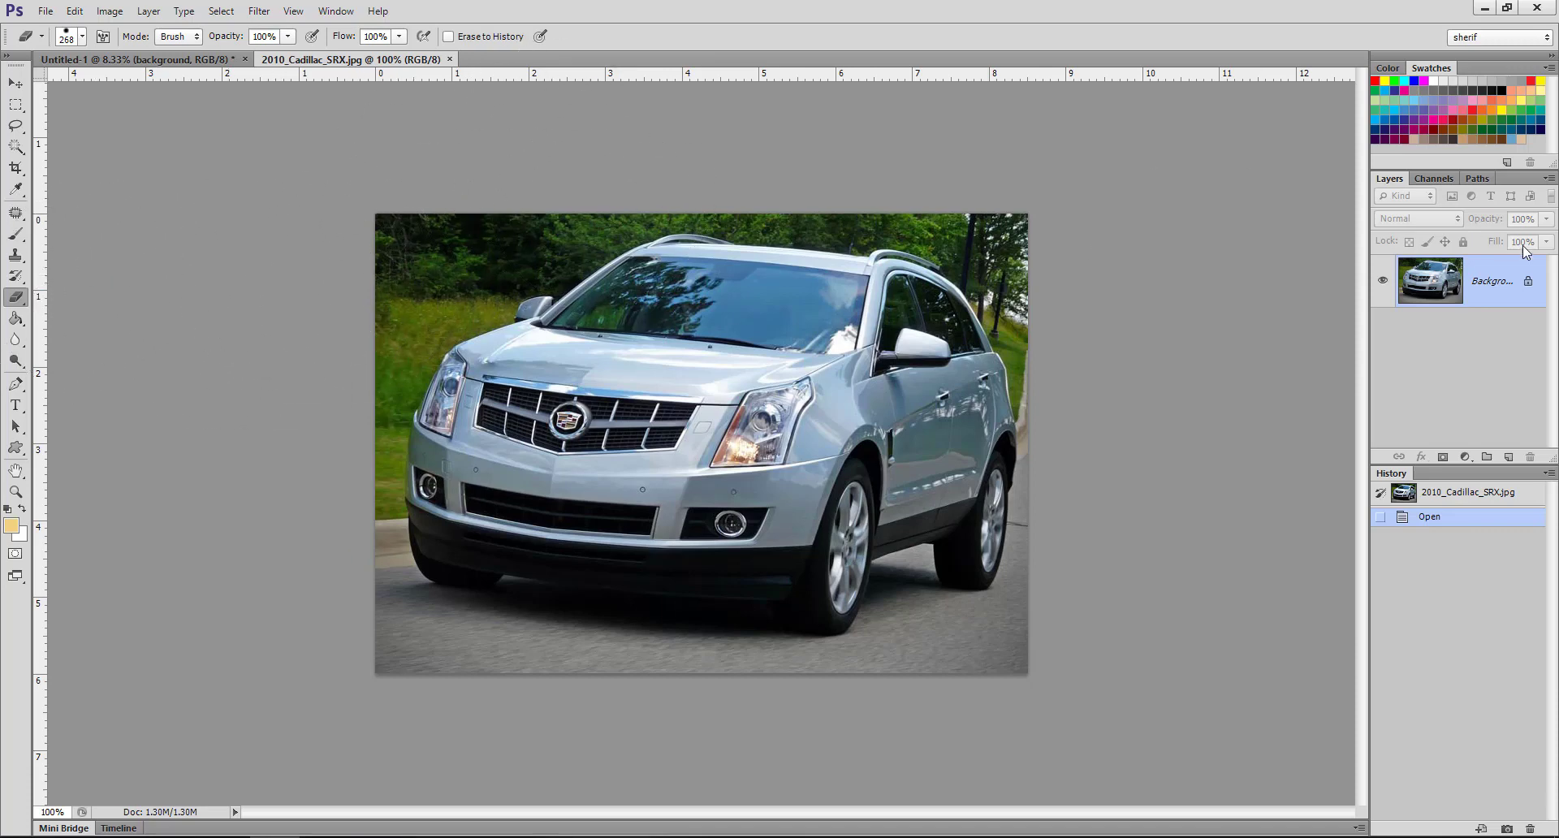
double_click(1485, 282)
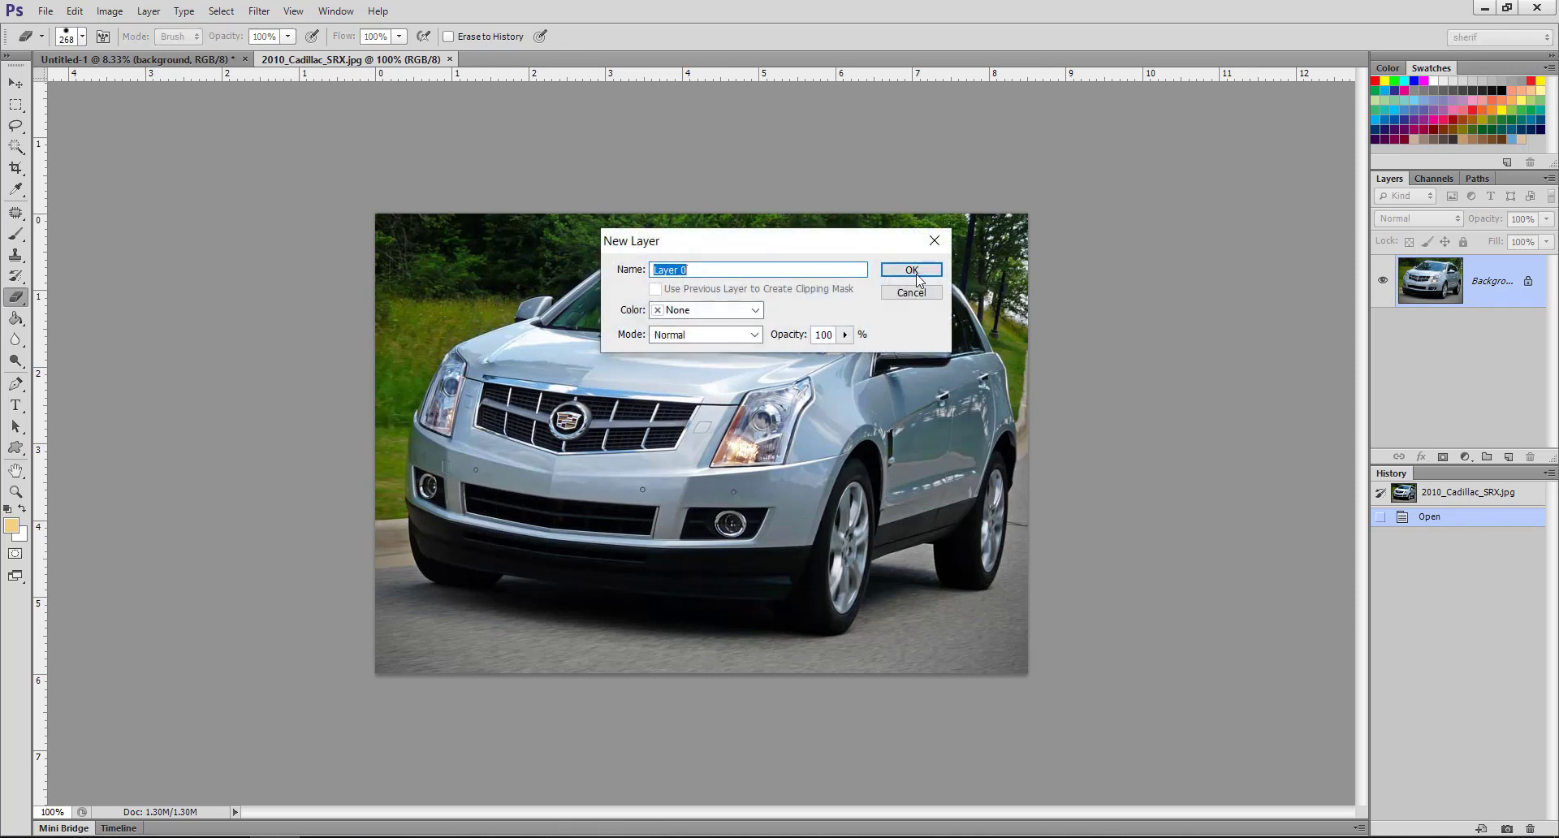
left_click(917, 277)
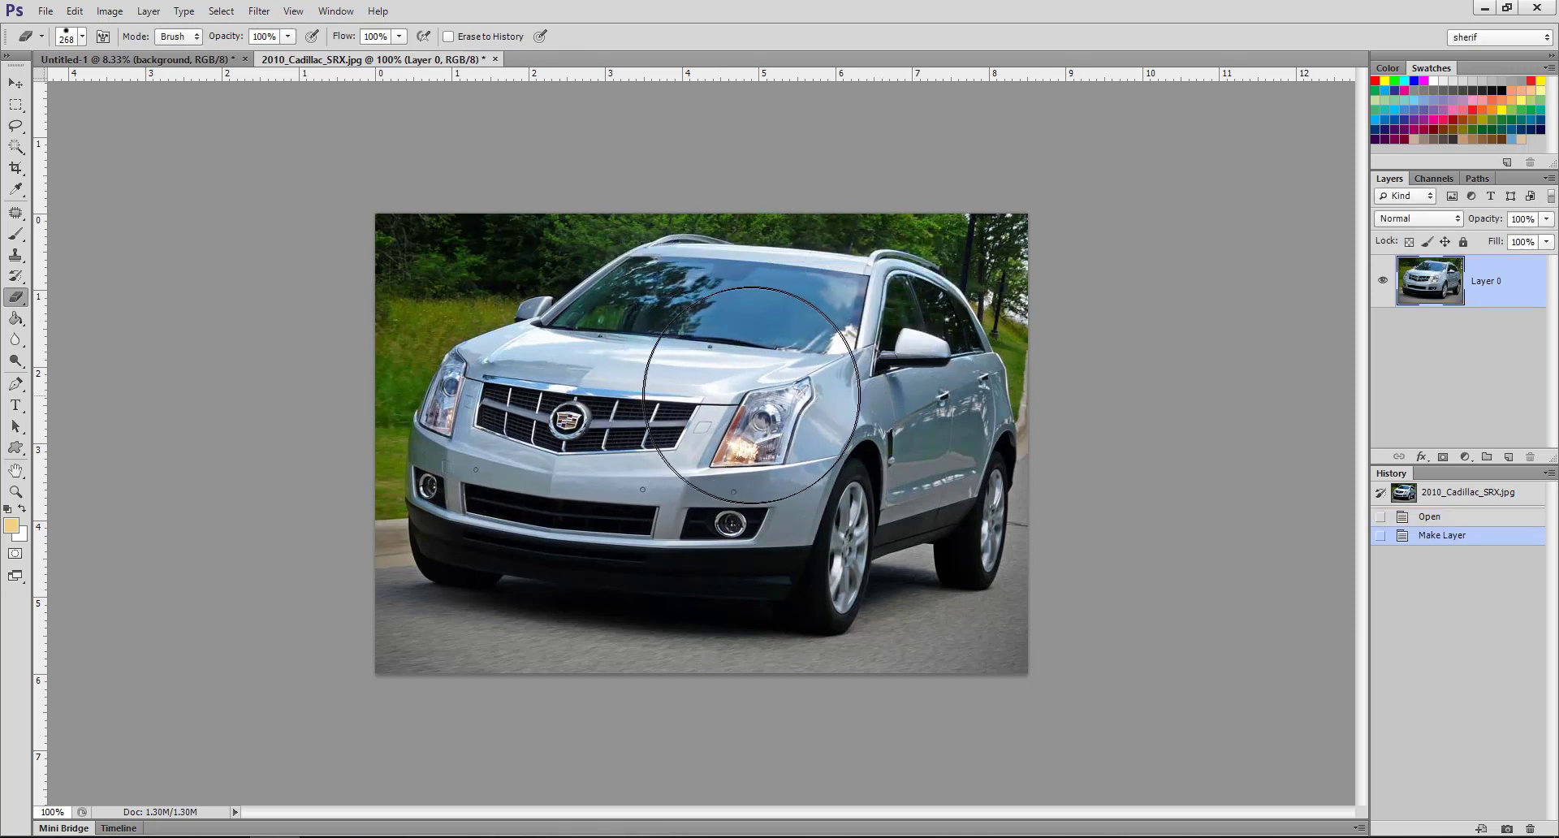
- Test soft and hard 74 px eraser strokes on the photo's left corners, then undo both
left_click_drag(591, 351, 569, 352)
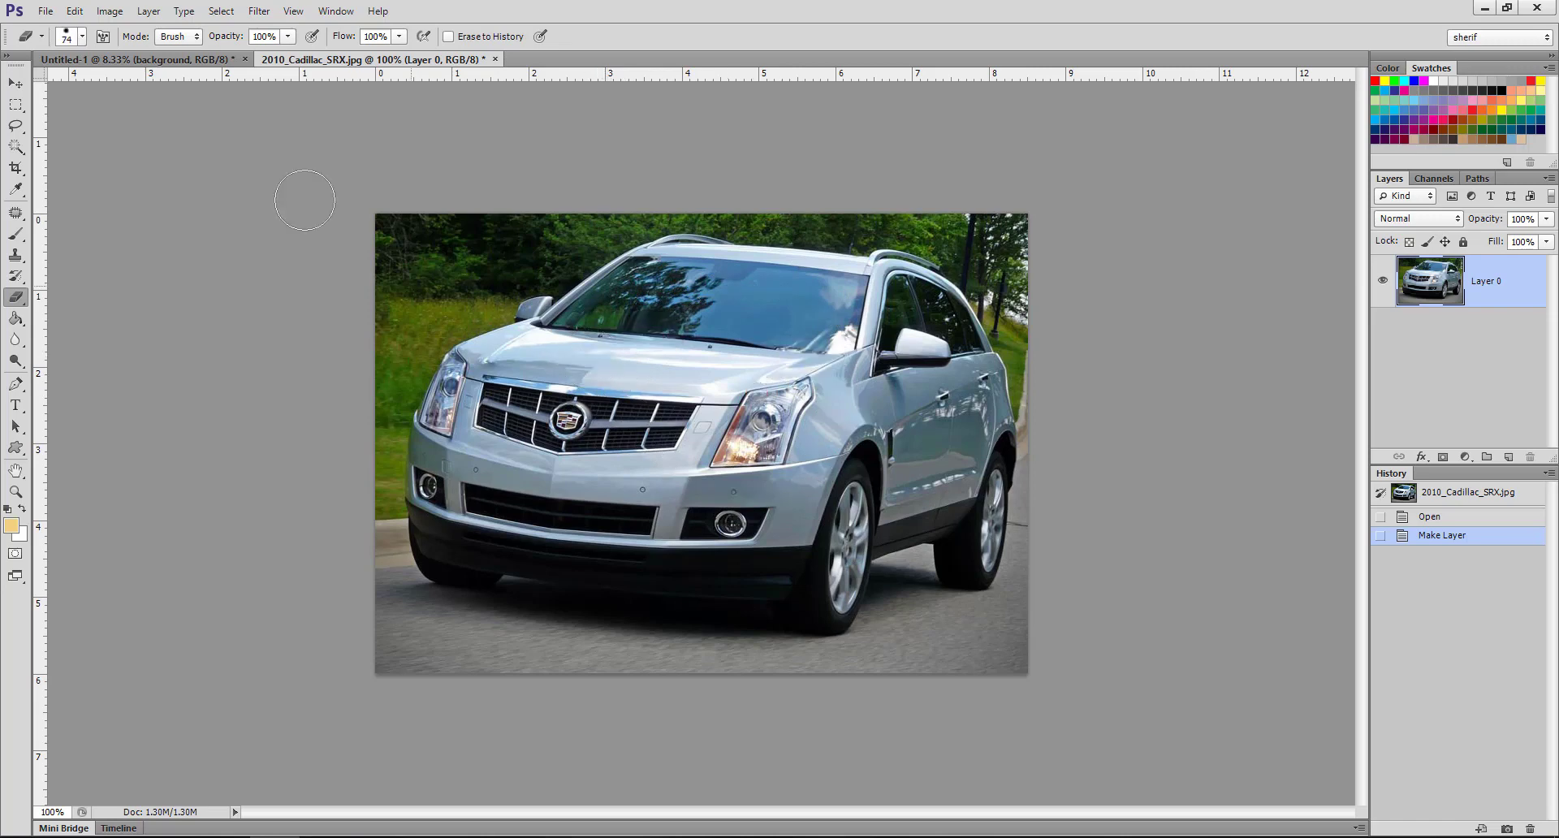
left_click(83, 37)
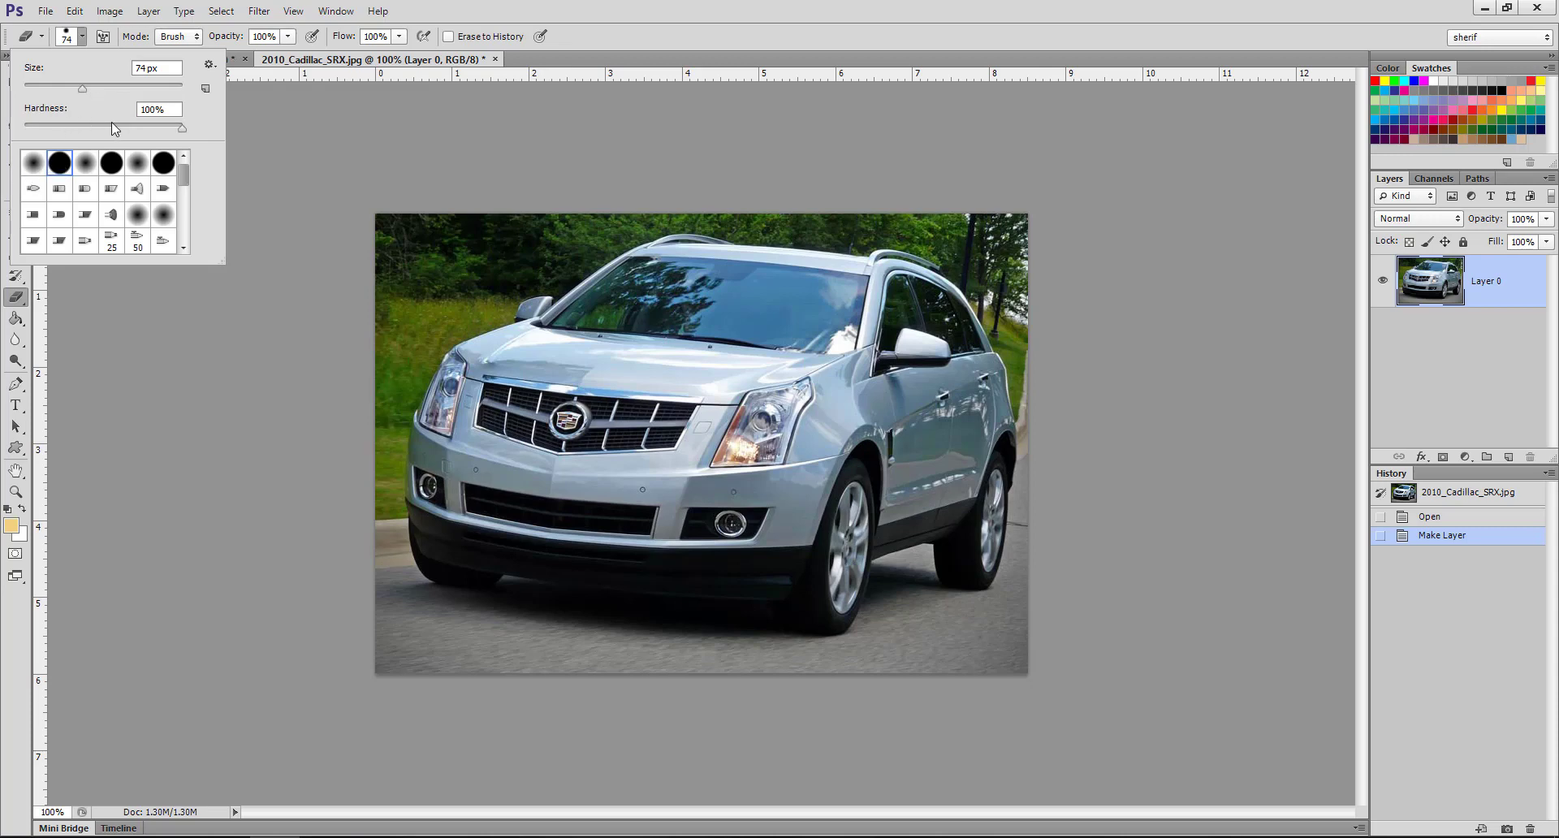
left_click(36, 165)
mouse_move(546, 163)
left_mouse_down()
mouse_move(247, 268)
mouse_move(790, 135)
mouse_move(568, 212)
mouse_move(1113, 35)
mouse_move(603, 183)
left_mouse_up()
left_click(82, 38)
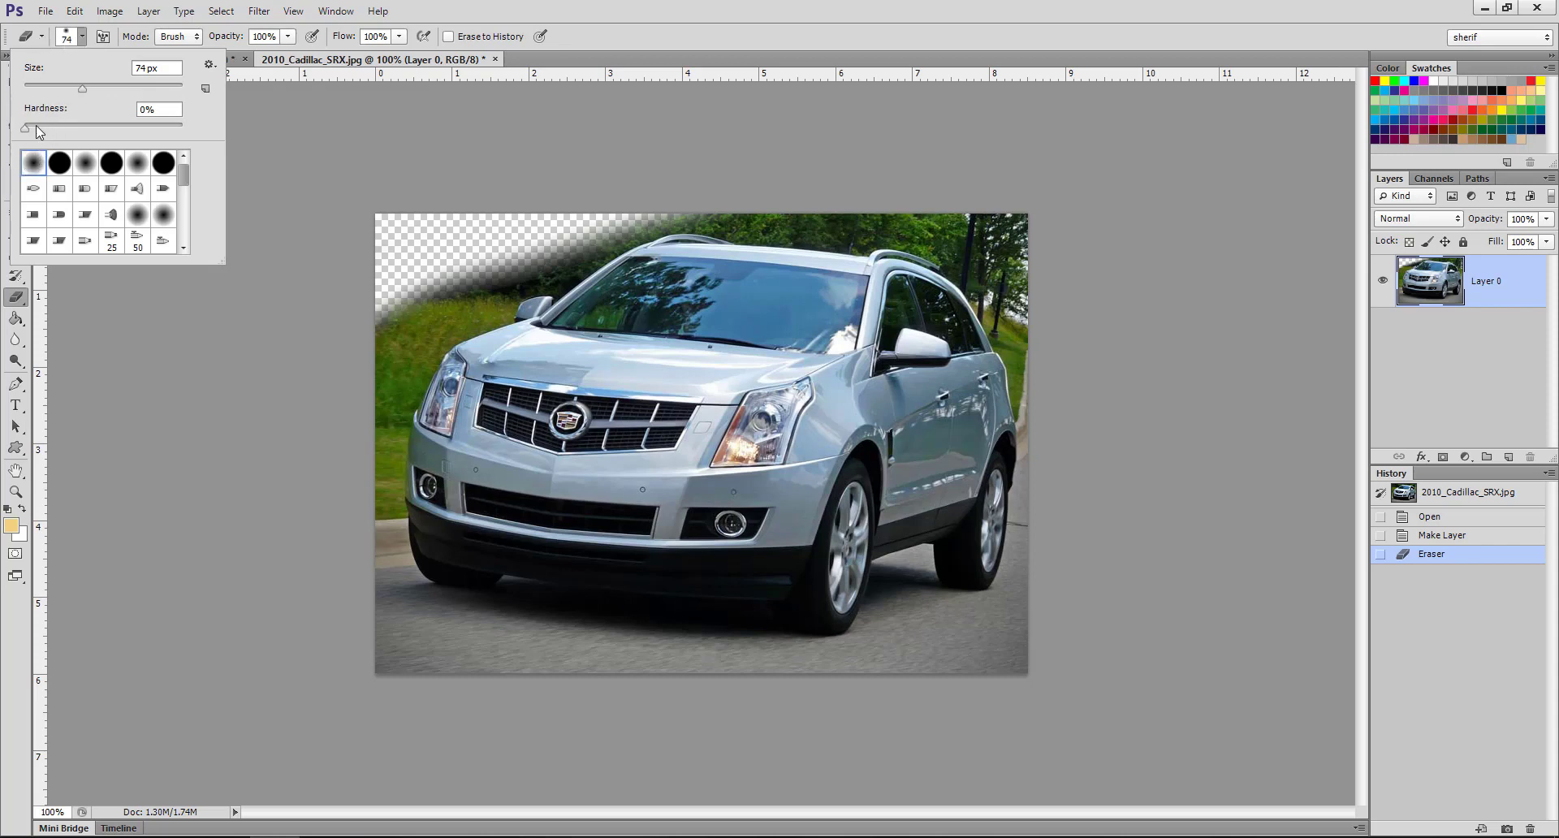
left_click(59, 160)
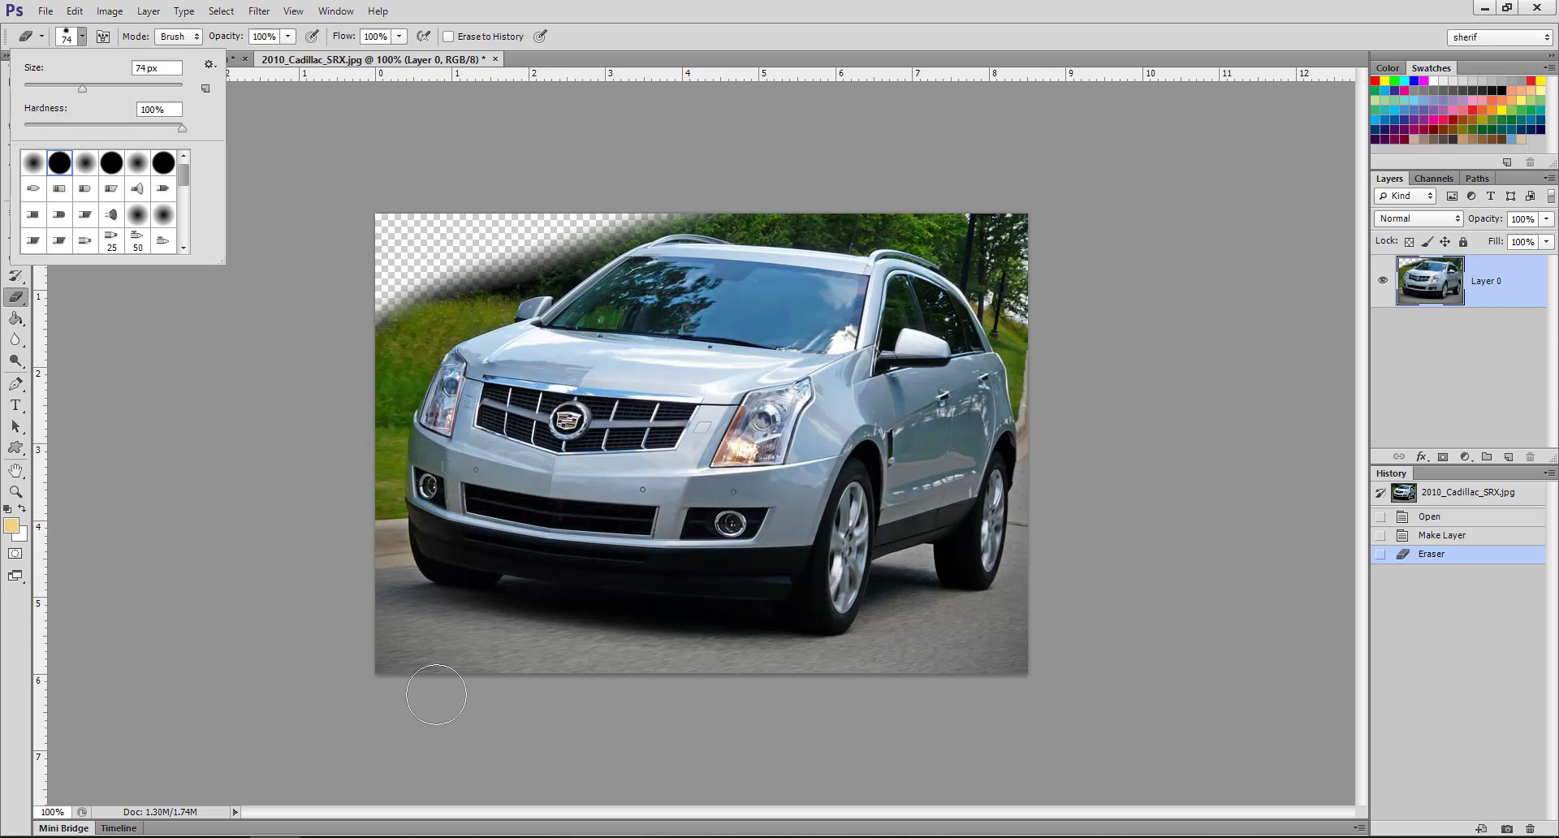
left_click(315, 618)
left_click_drag(661, 779, 325, 568)
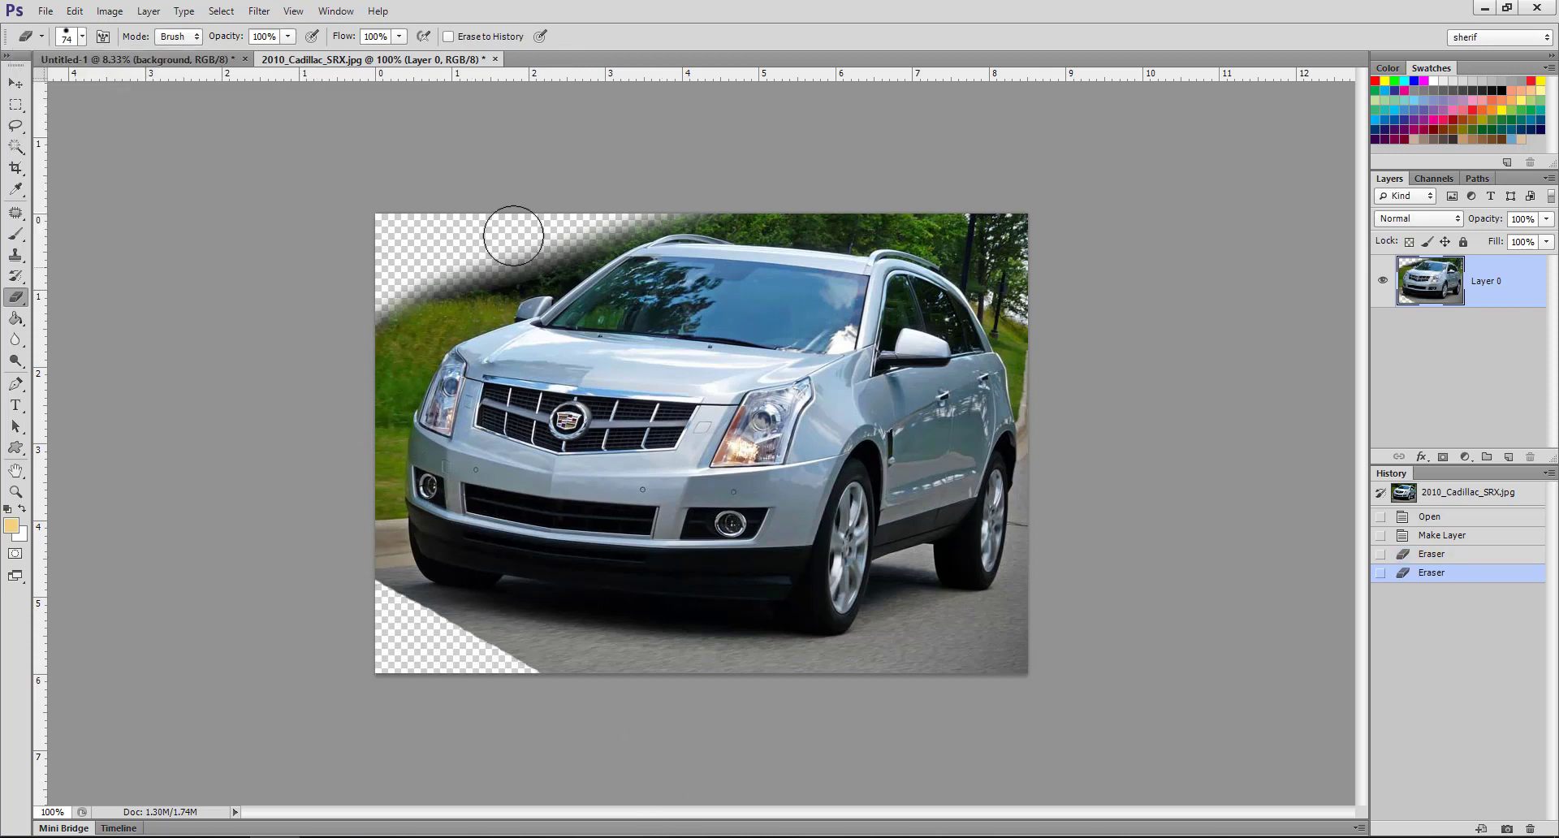
right_click(16, 298)
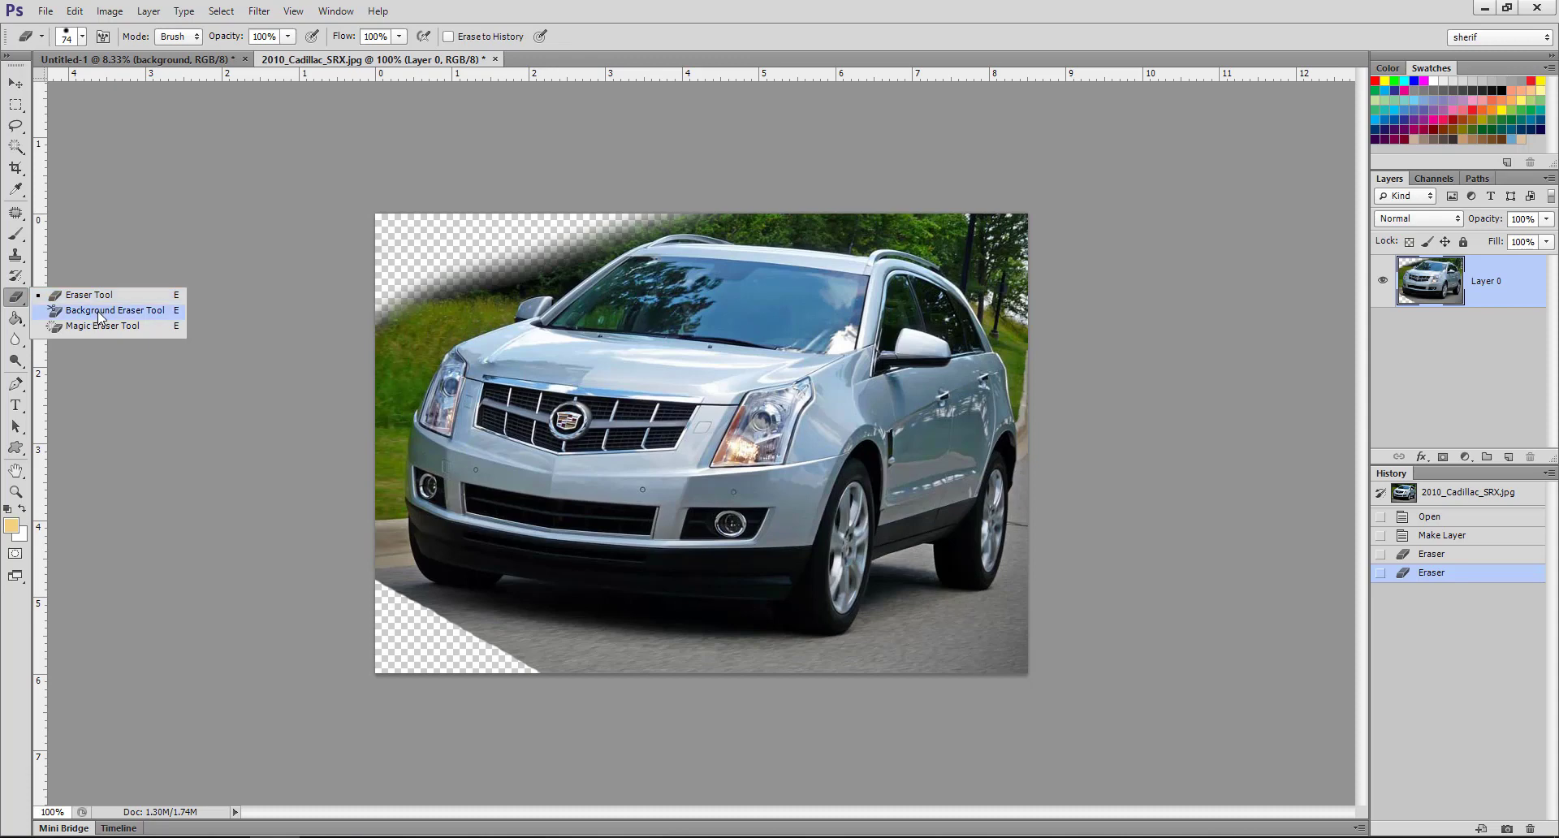
key("ctrl+alt+z")
key("ctrl+alt+z")
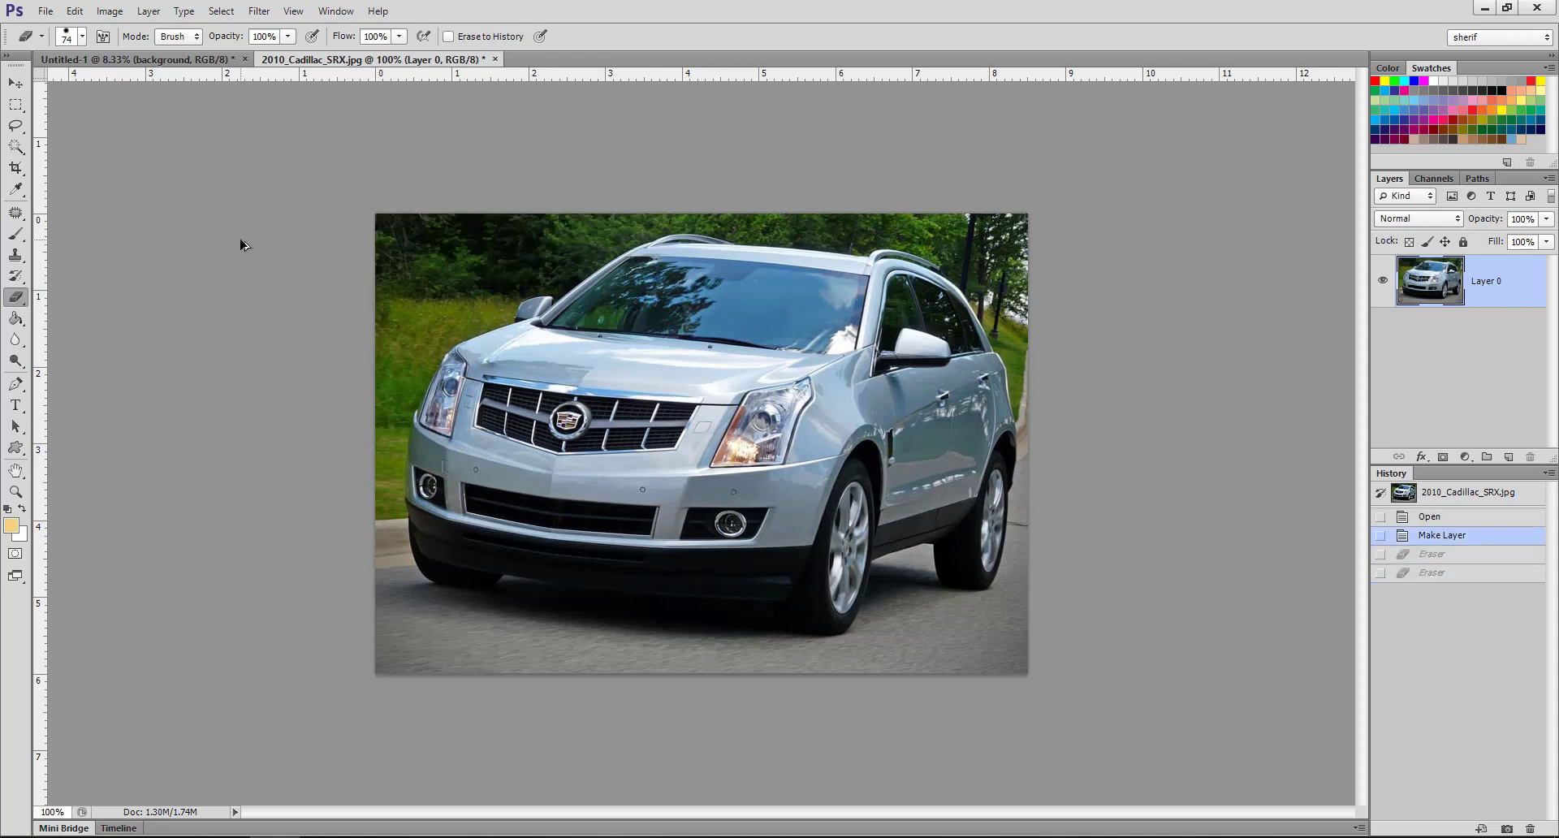
- Use the Background Eraser Tool on the grass and upper-left background, undoing the last stroke
right_click(24, 298)
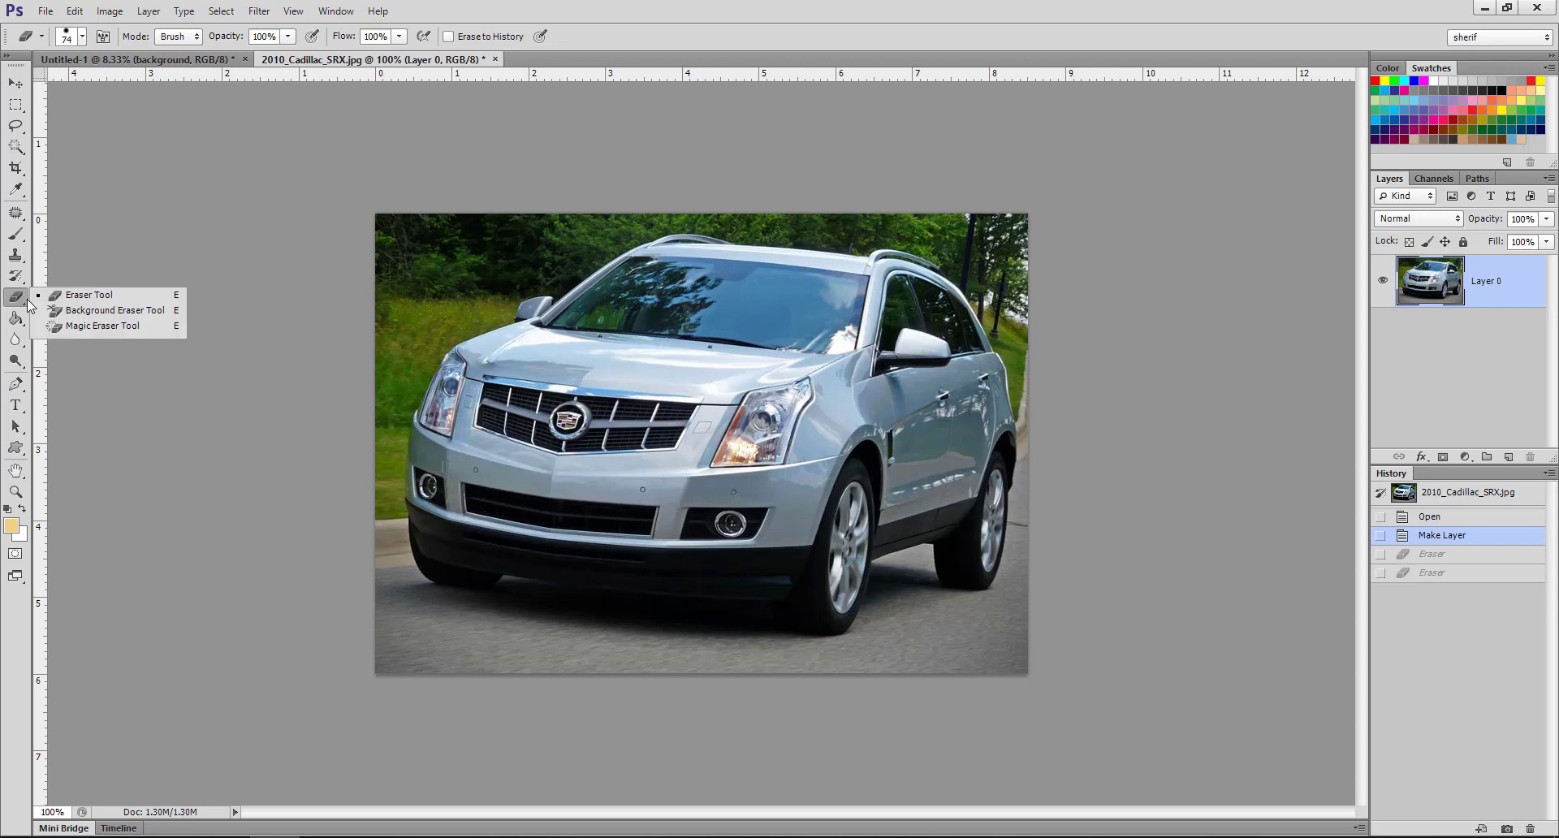
left_click(103, 309)
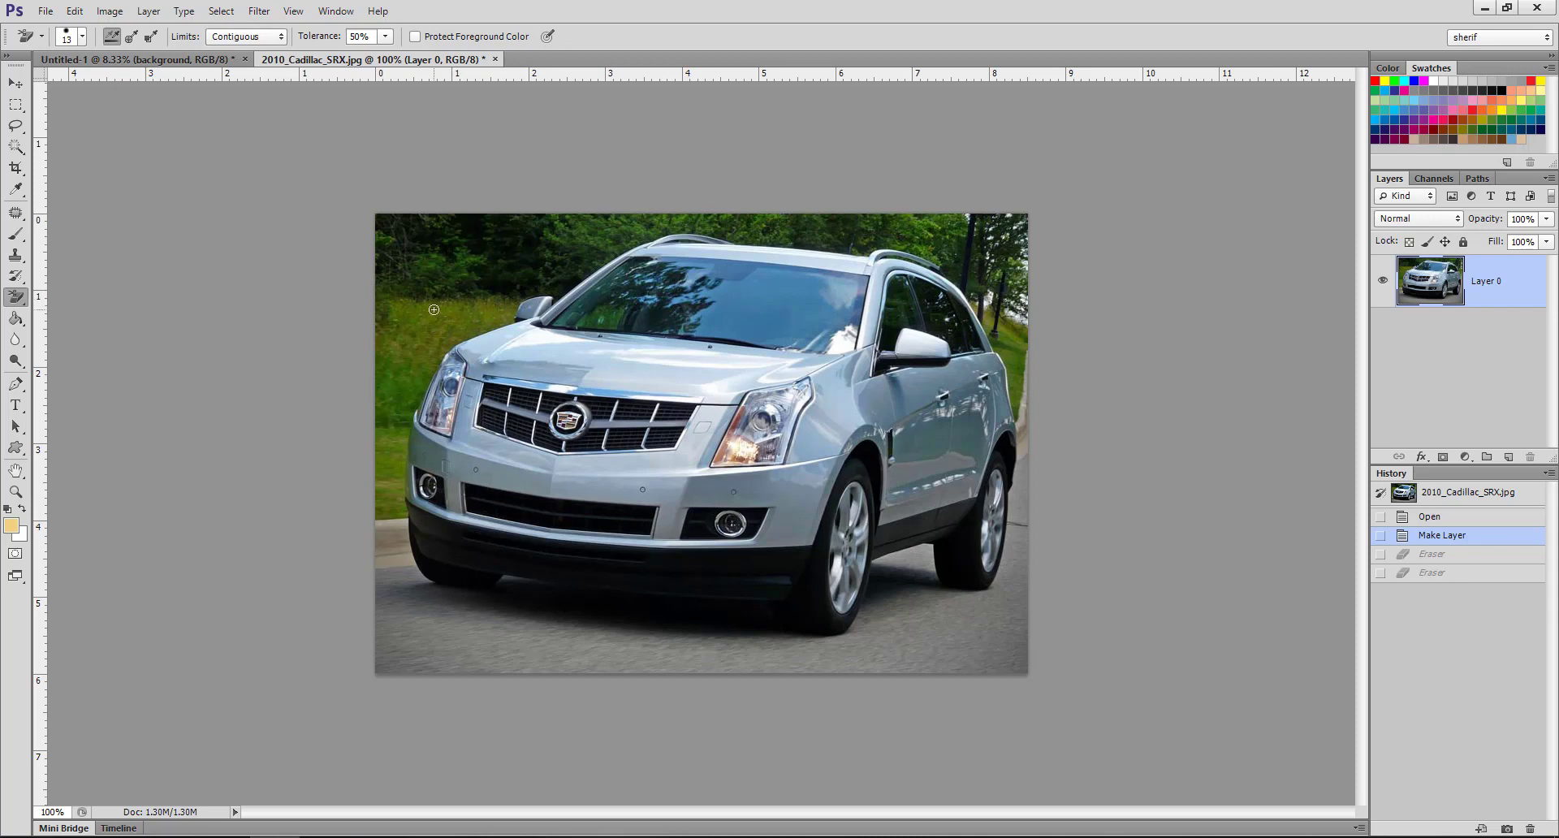
left_click(434, 309)
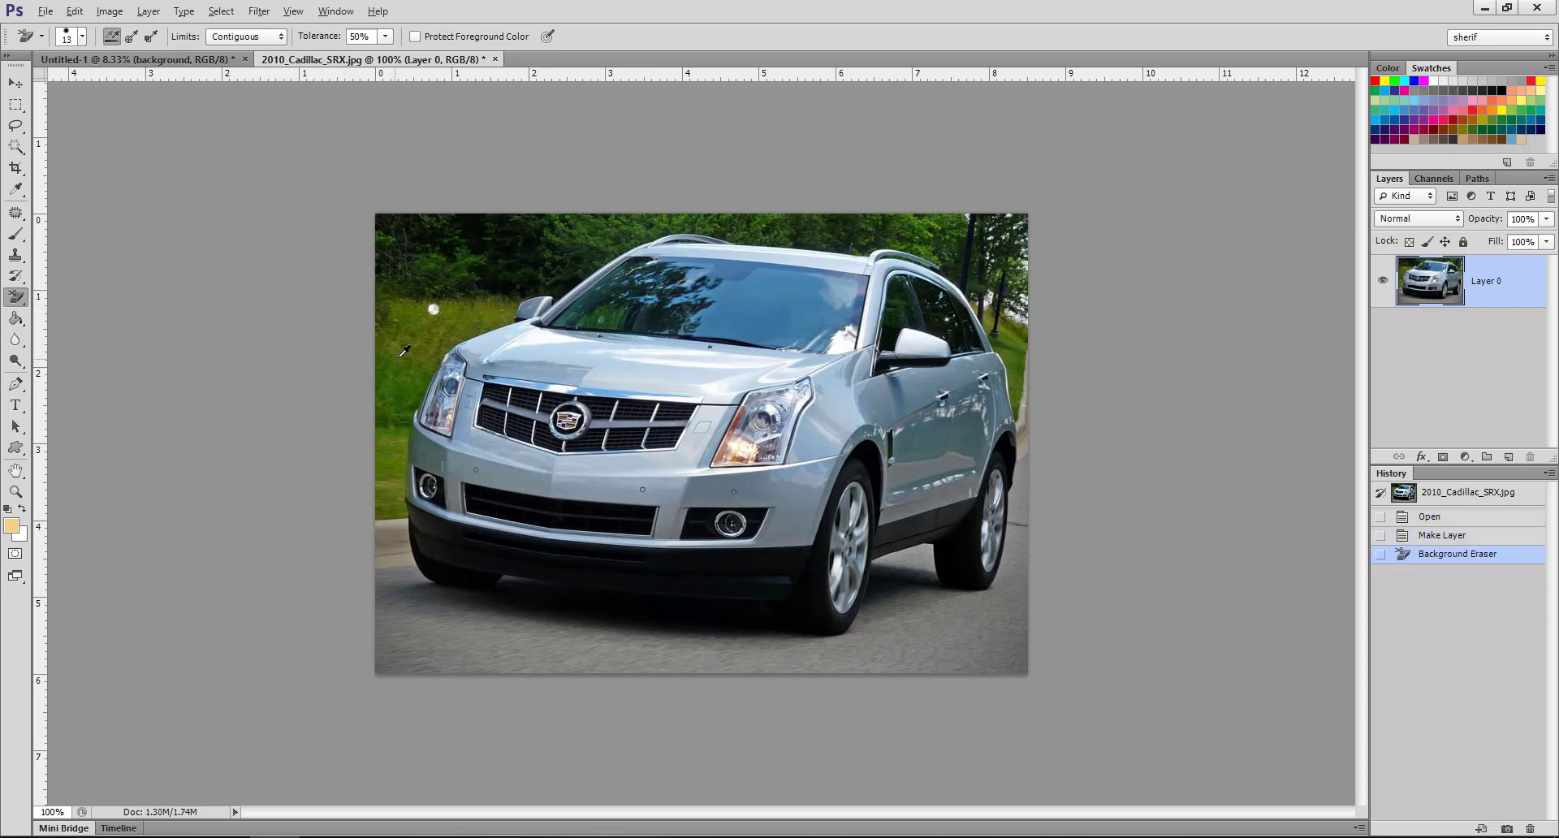
key("alt")
left_click_drag(459, 276, 406, 346)
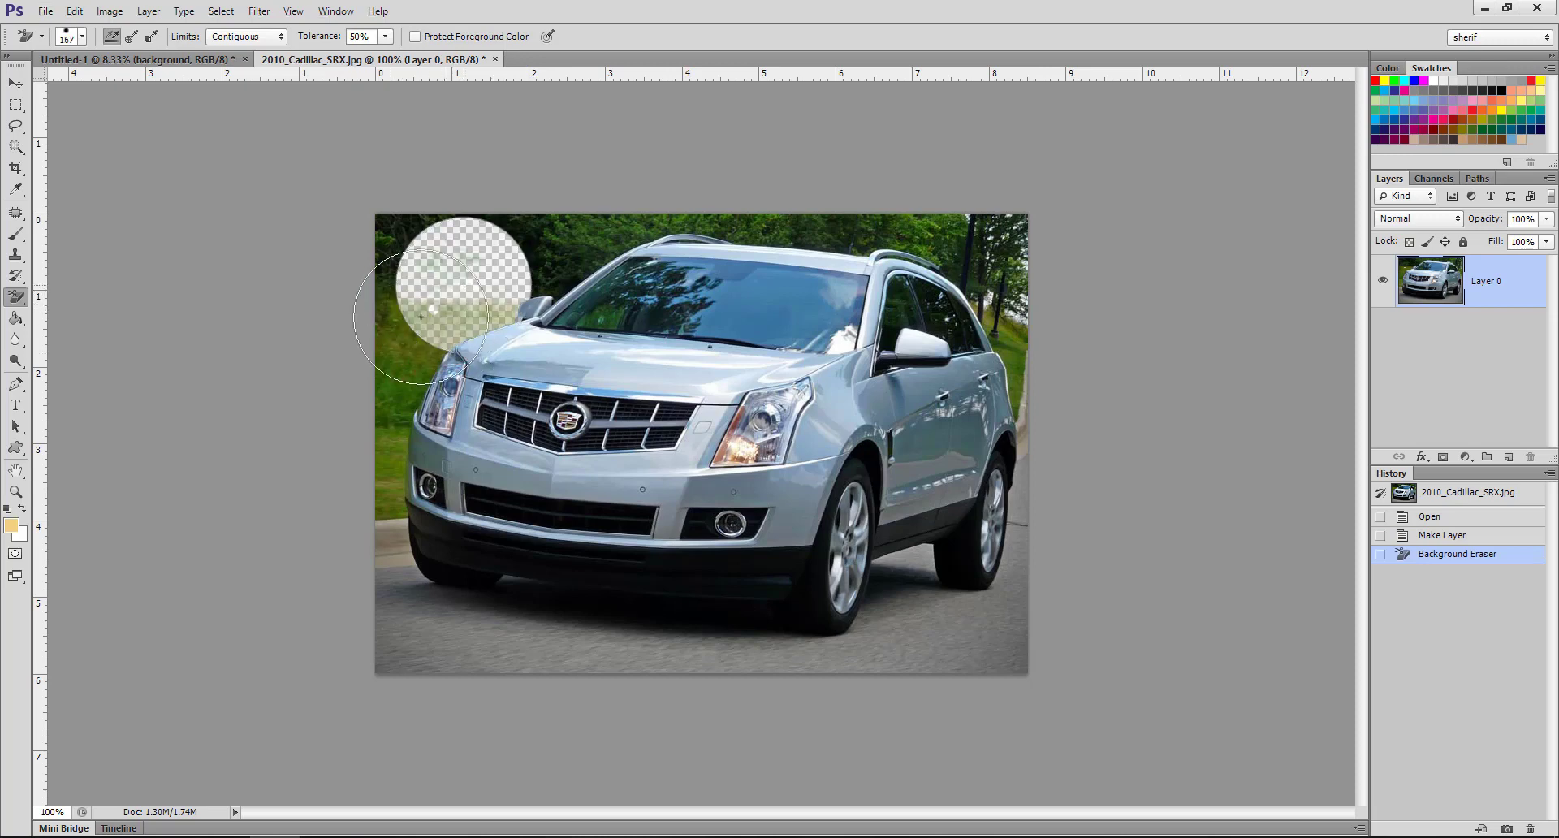
left_click(365, 236)
mouse_move(365, 236)
left_mouse_down()
mouse_move(660, 153)
mouse_move(656, 220)
mouse_move(522, 294)
left_mouse_up()
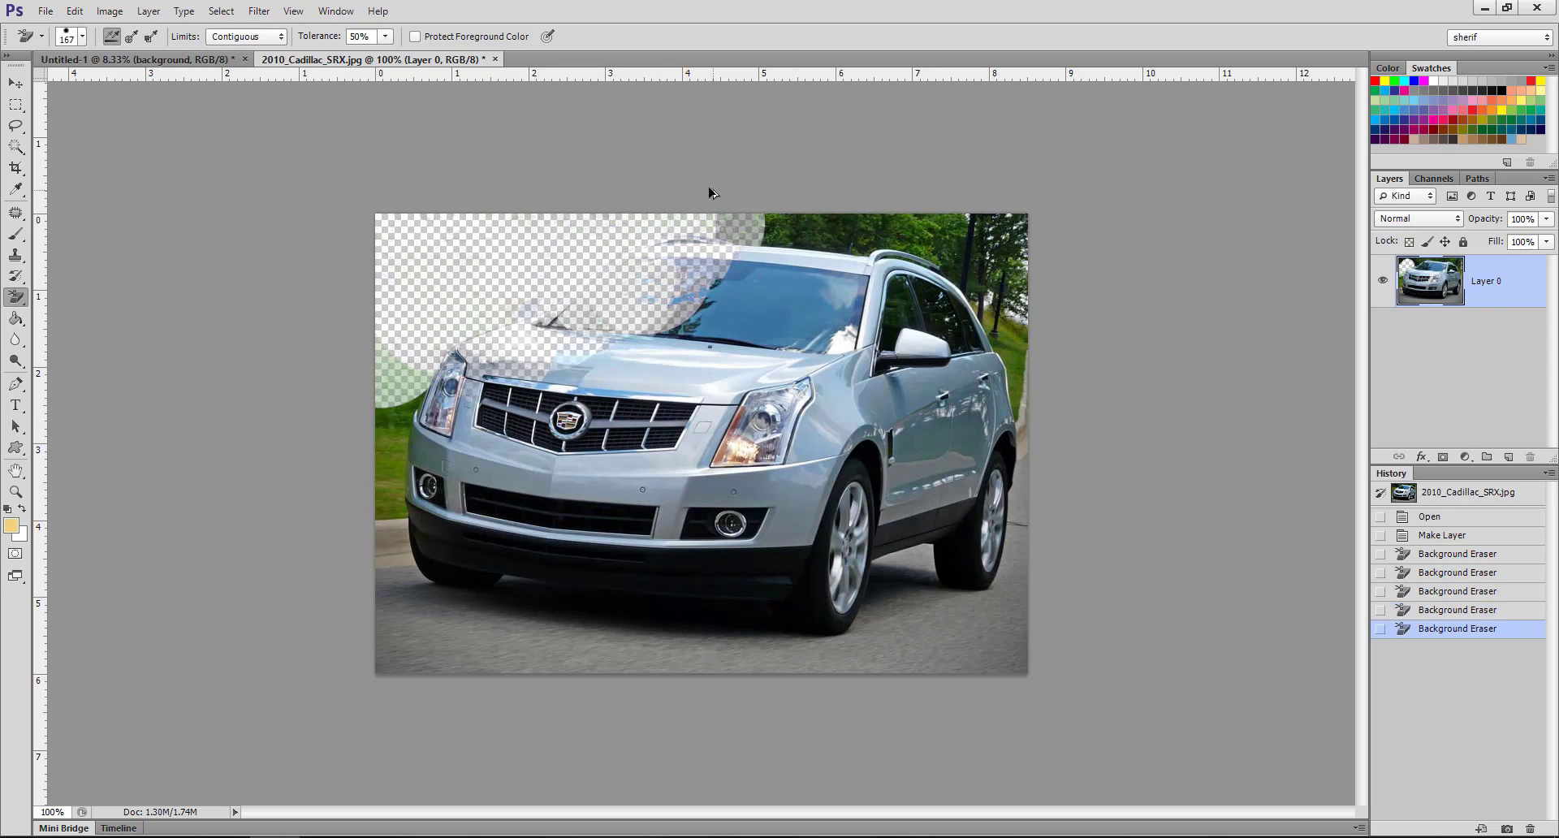
key("ctrl+z")
- Erase the trees above and behind the car and the road patches along the bottom
mouse_move(633, 192)
left_mouse_down()
mouse_move(320, 323)
mouse_move(807, 177)
left_mouse_up()
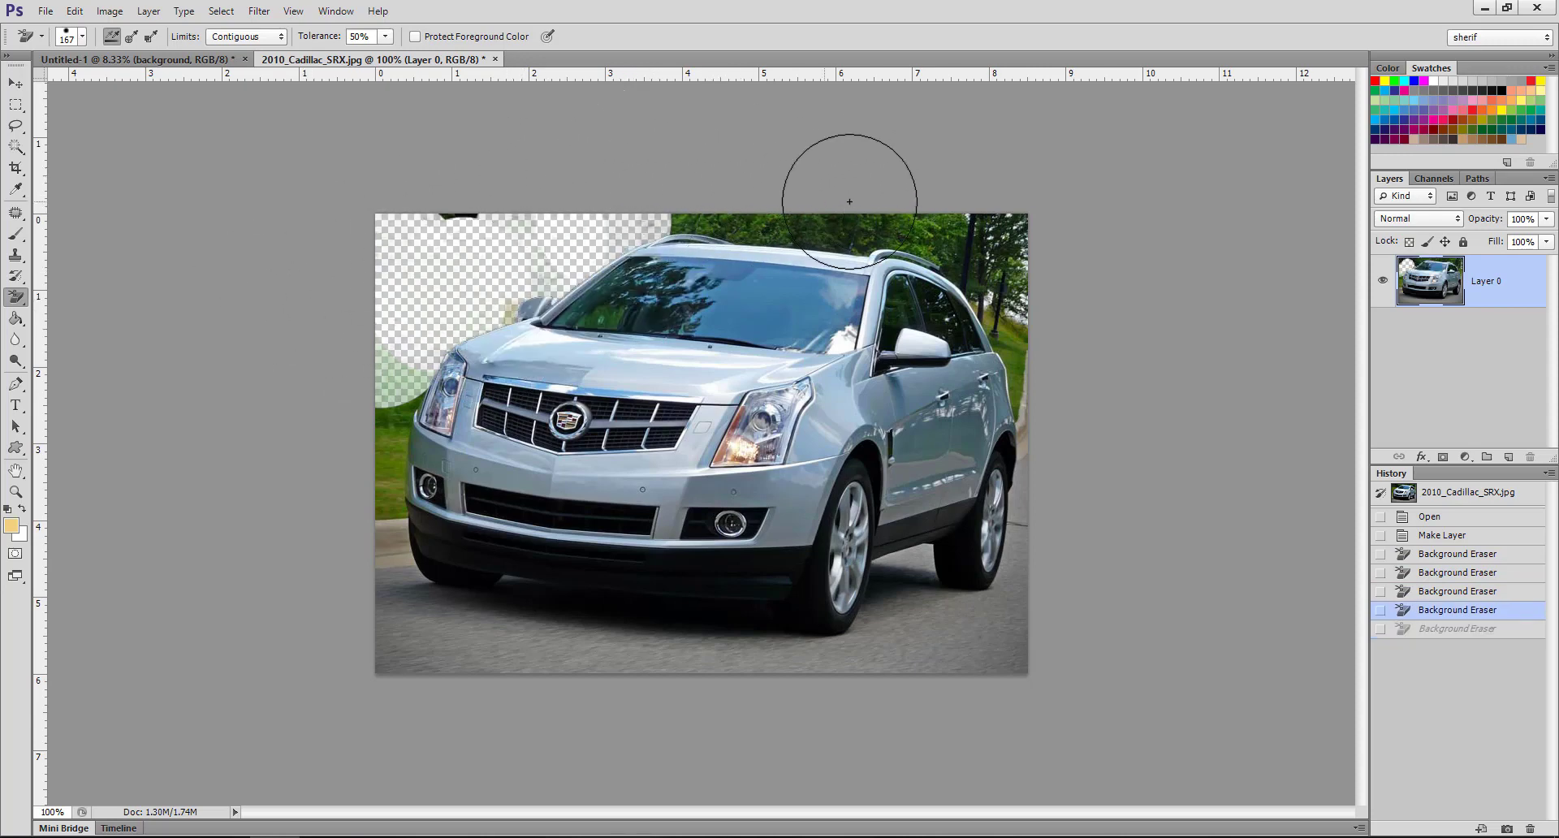
left_click_drag(807, 177, 808, 221)
left_click(808, 221)
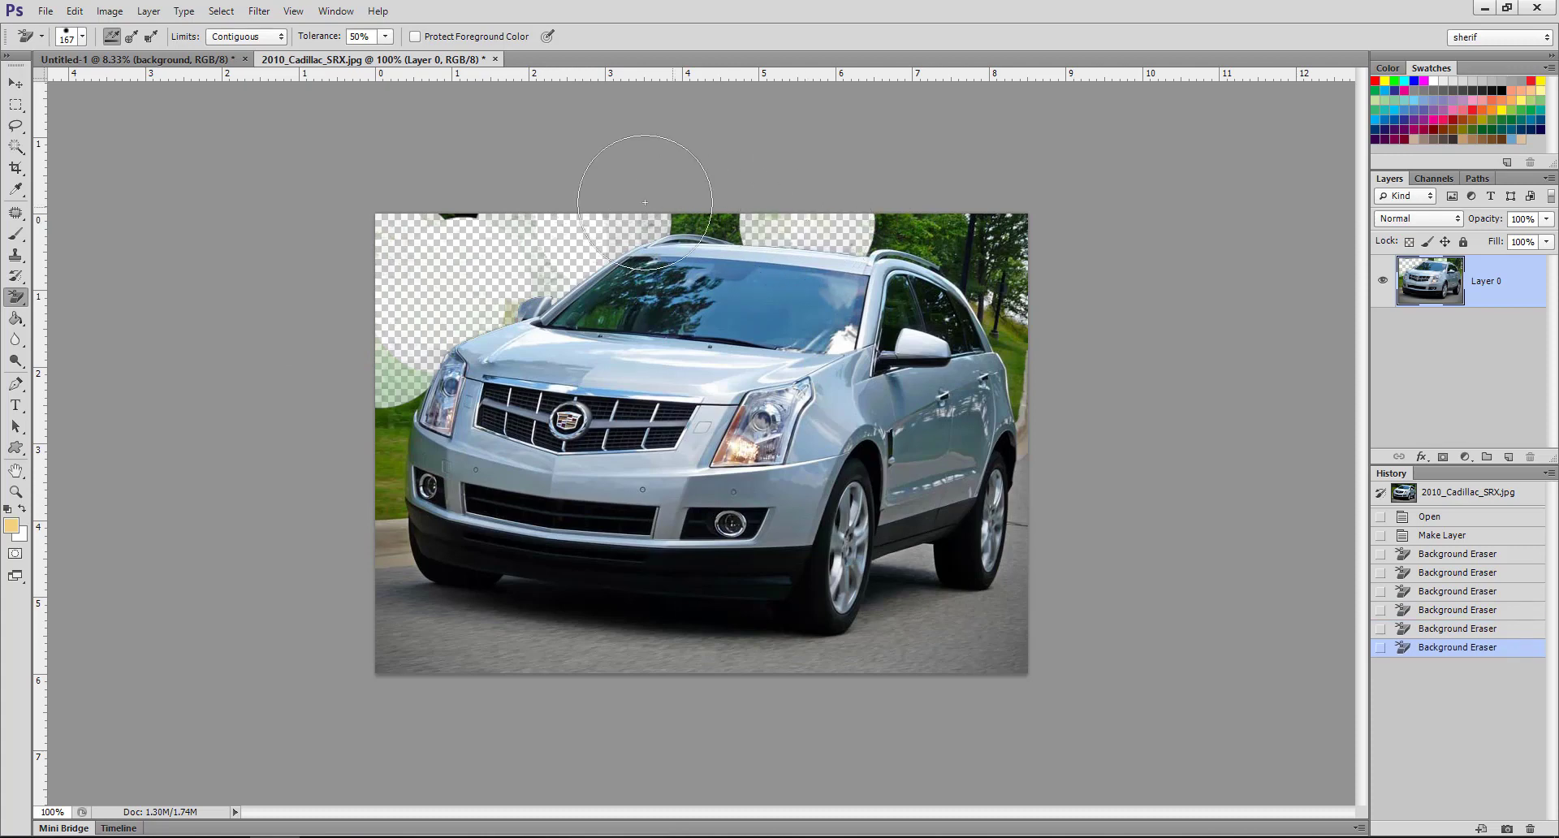
left_click(894, 173)
left_click(934, 244)
mouse_move(966, 270)
left_mouse_down()
mouse_move(991, 279)
mouse_move(1007, 406)
left_mouse_up()
left_click(1019, 608)
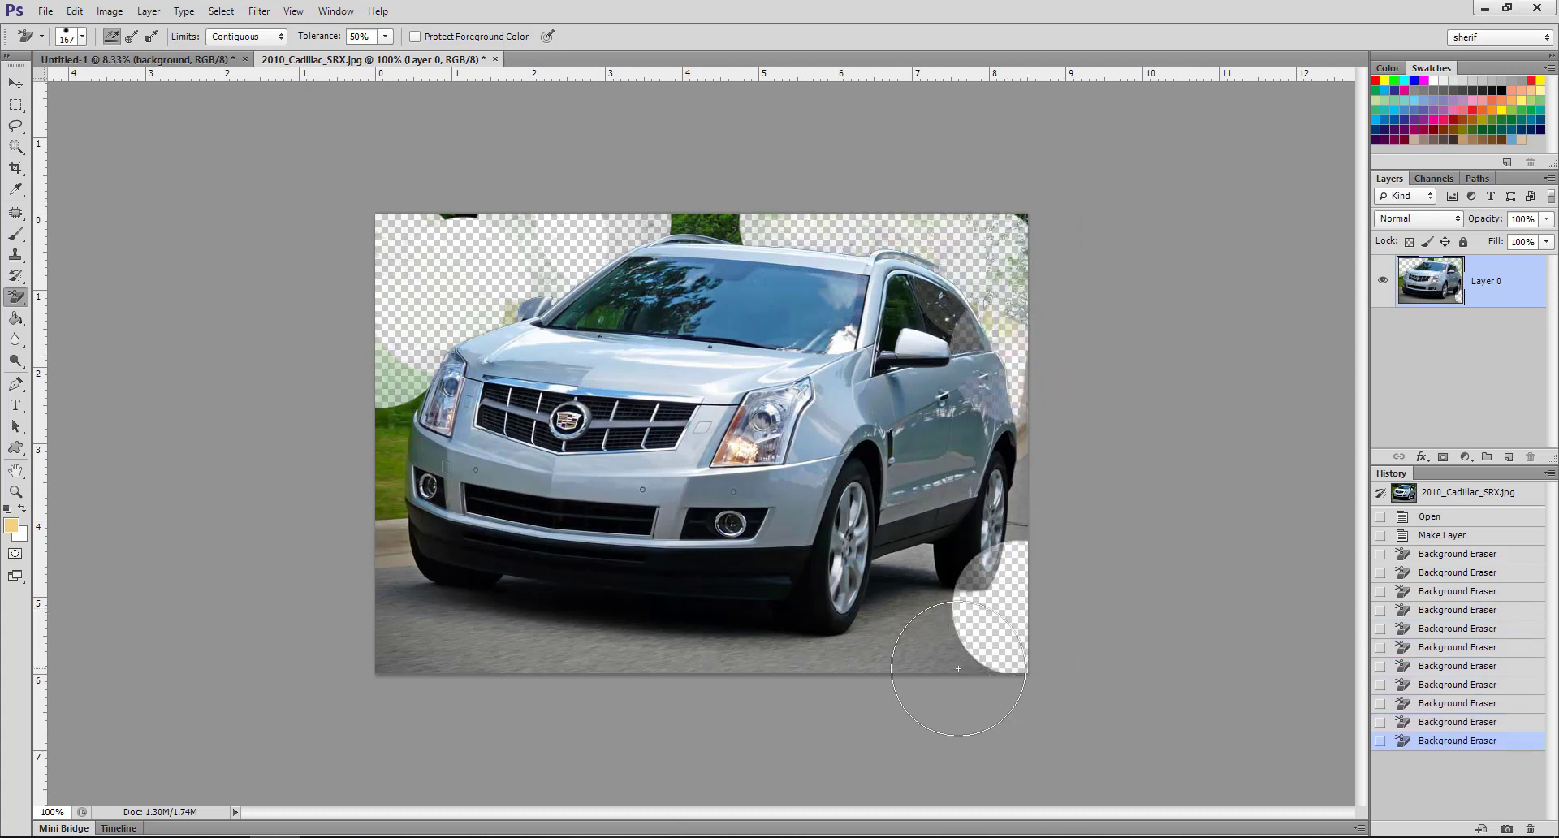
left_click(938, 666)
left_click(713, 668)
left_click(538, 657)
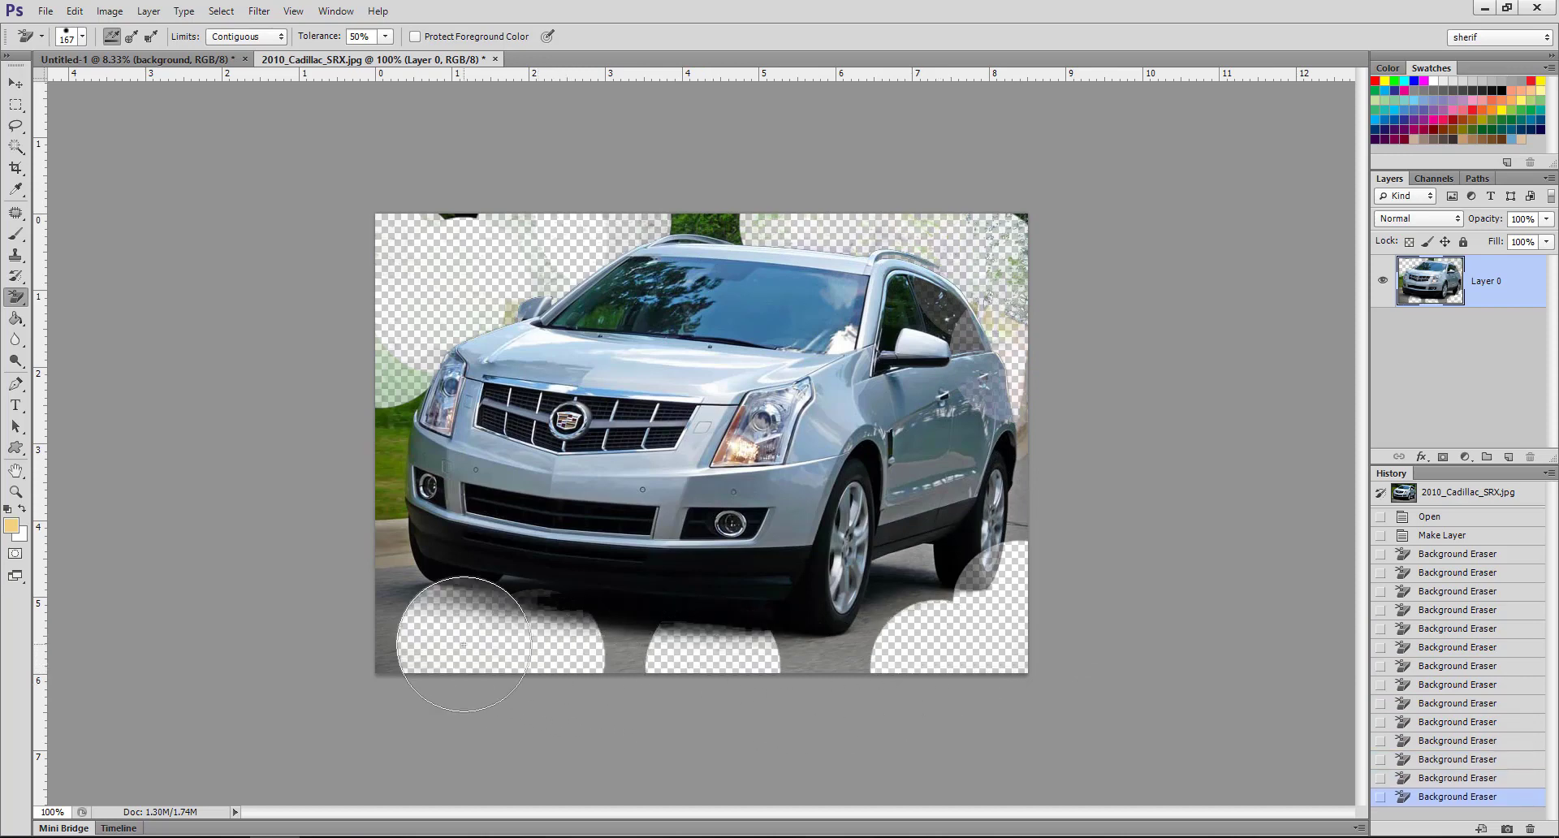
left_click(468, 648)
left_click(399, 614)
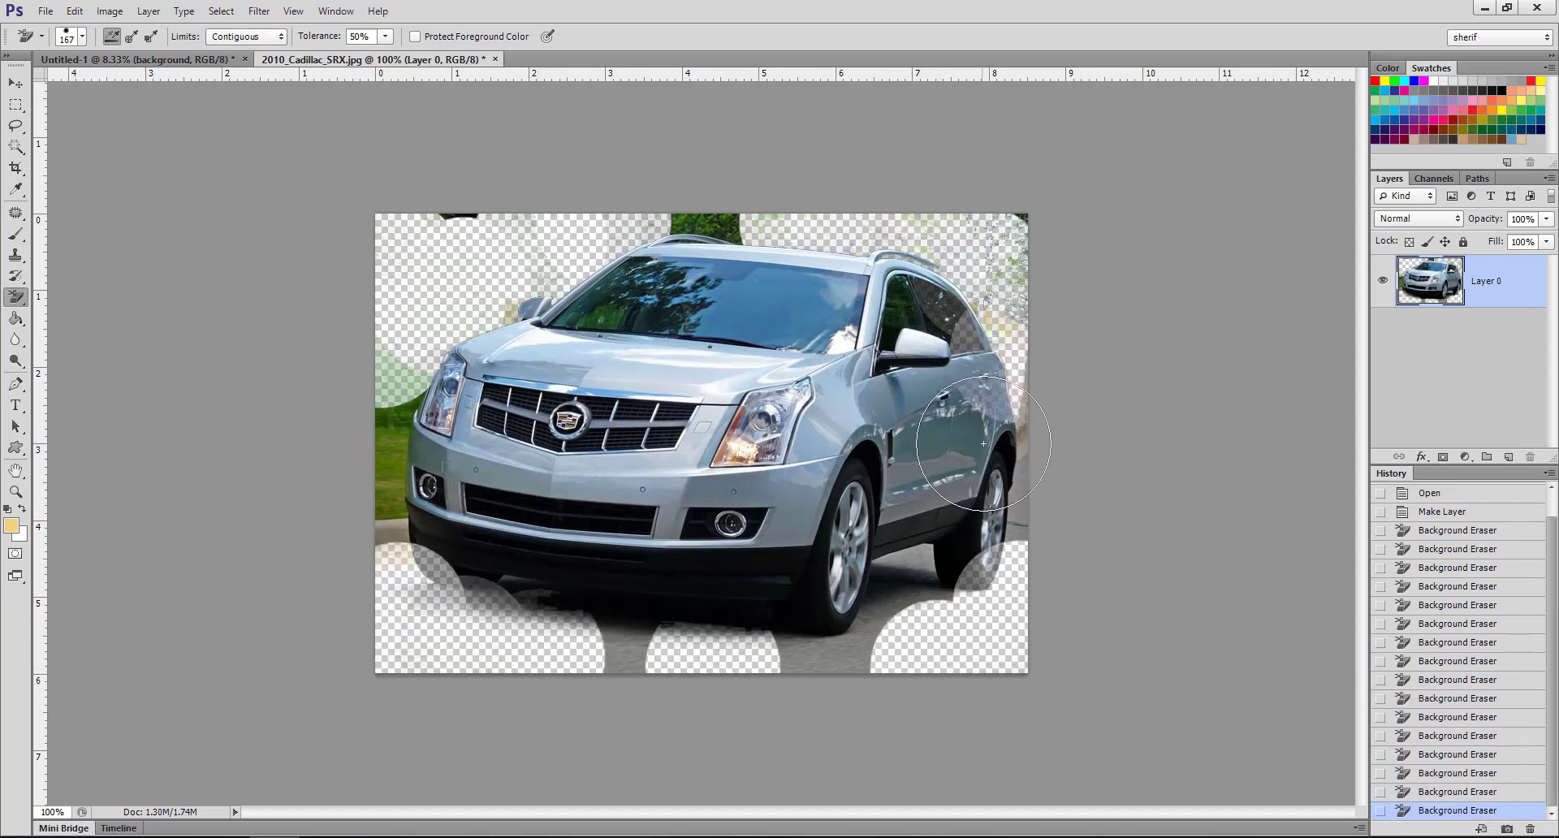
- Erase the tree patch above the roof and grass by the bumper, then revert to the opening snapshot
left_click(729, 228)
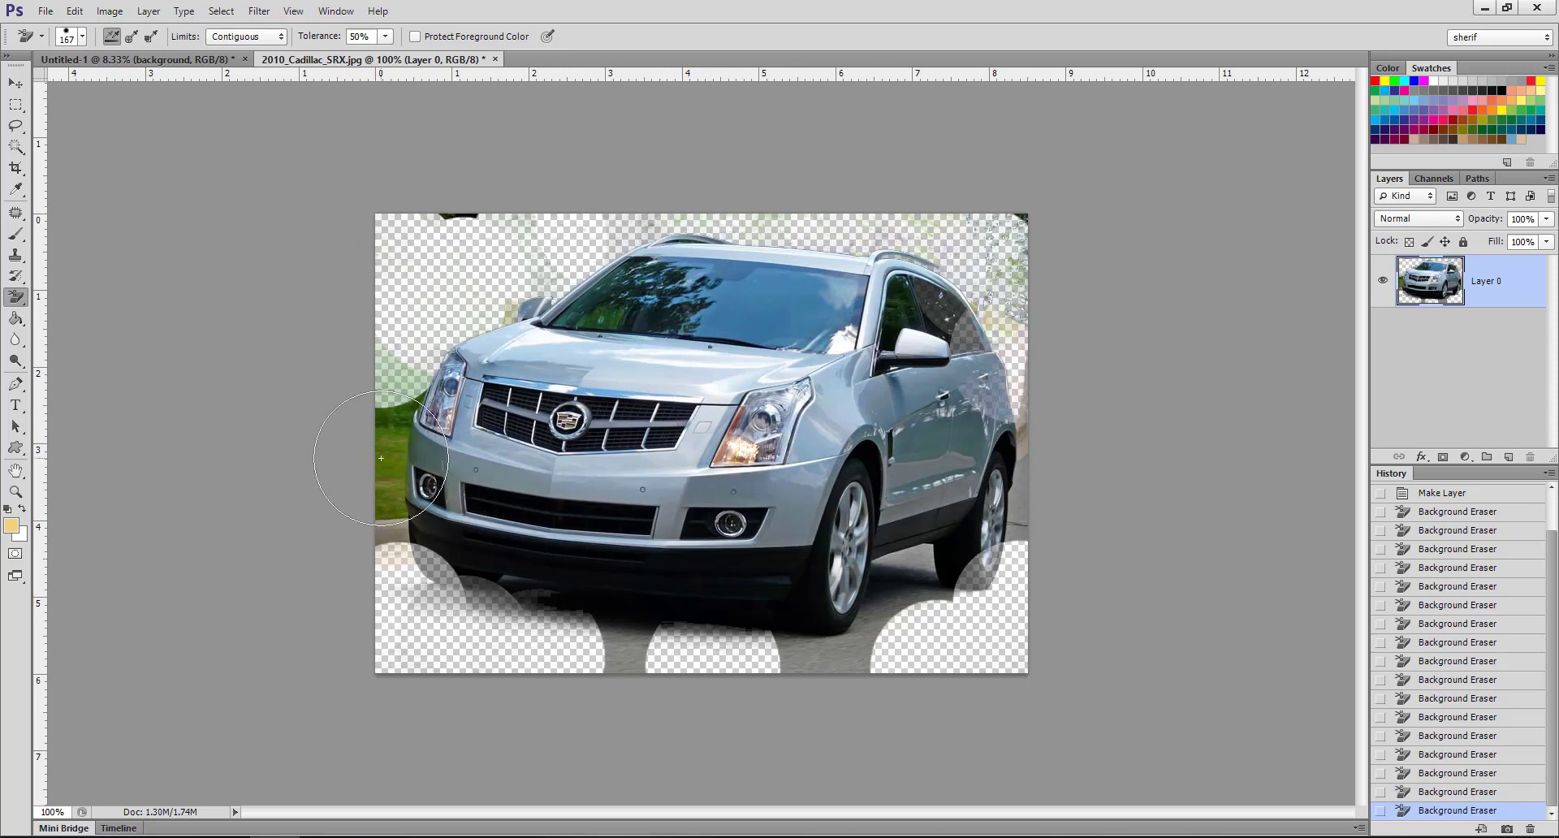
left_click(381, 458)
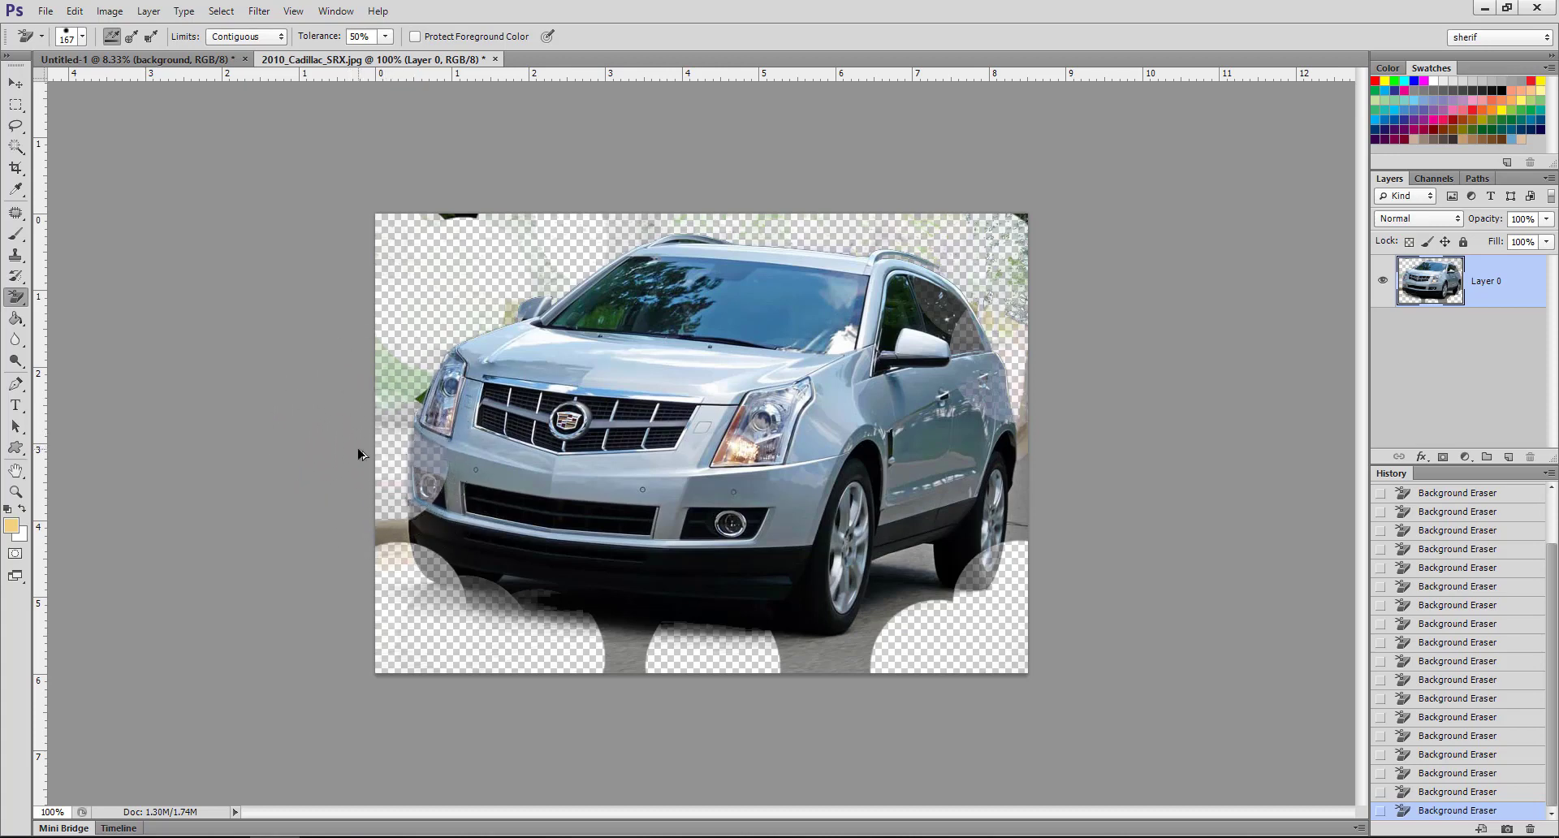
key("ctrl+z")
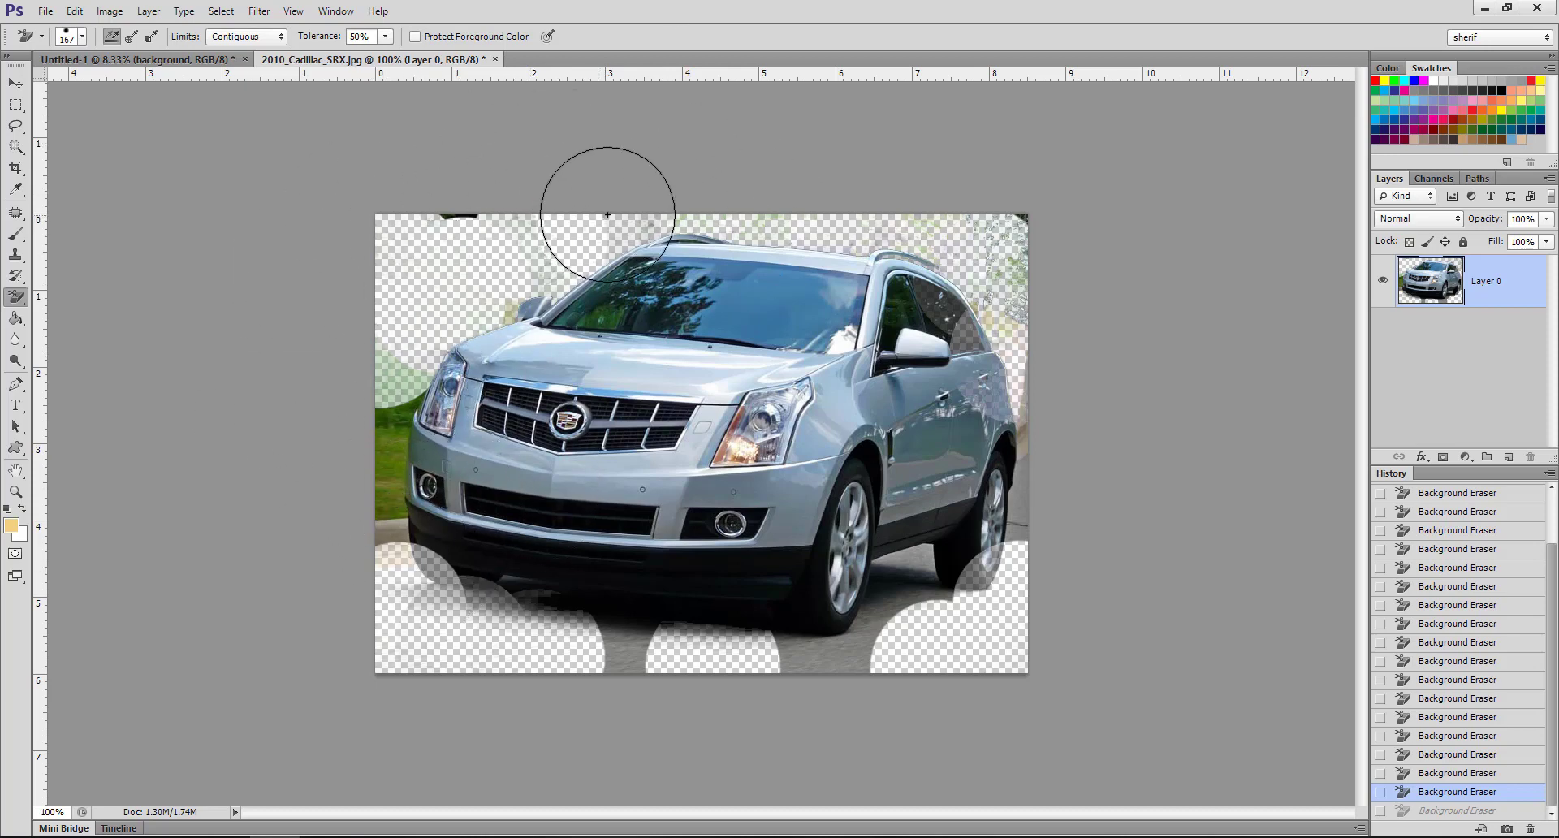
key("ctrl+alt+z")
key("ctrl+alt+z")
key("ctrl+alt+z")
key("ctrl+alt+z")
key("ctrl+alt+z")
scroll(1480, 535, "up", 3)
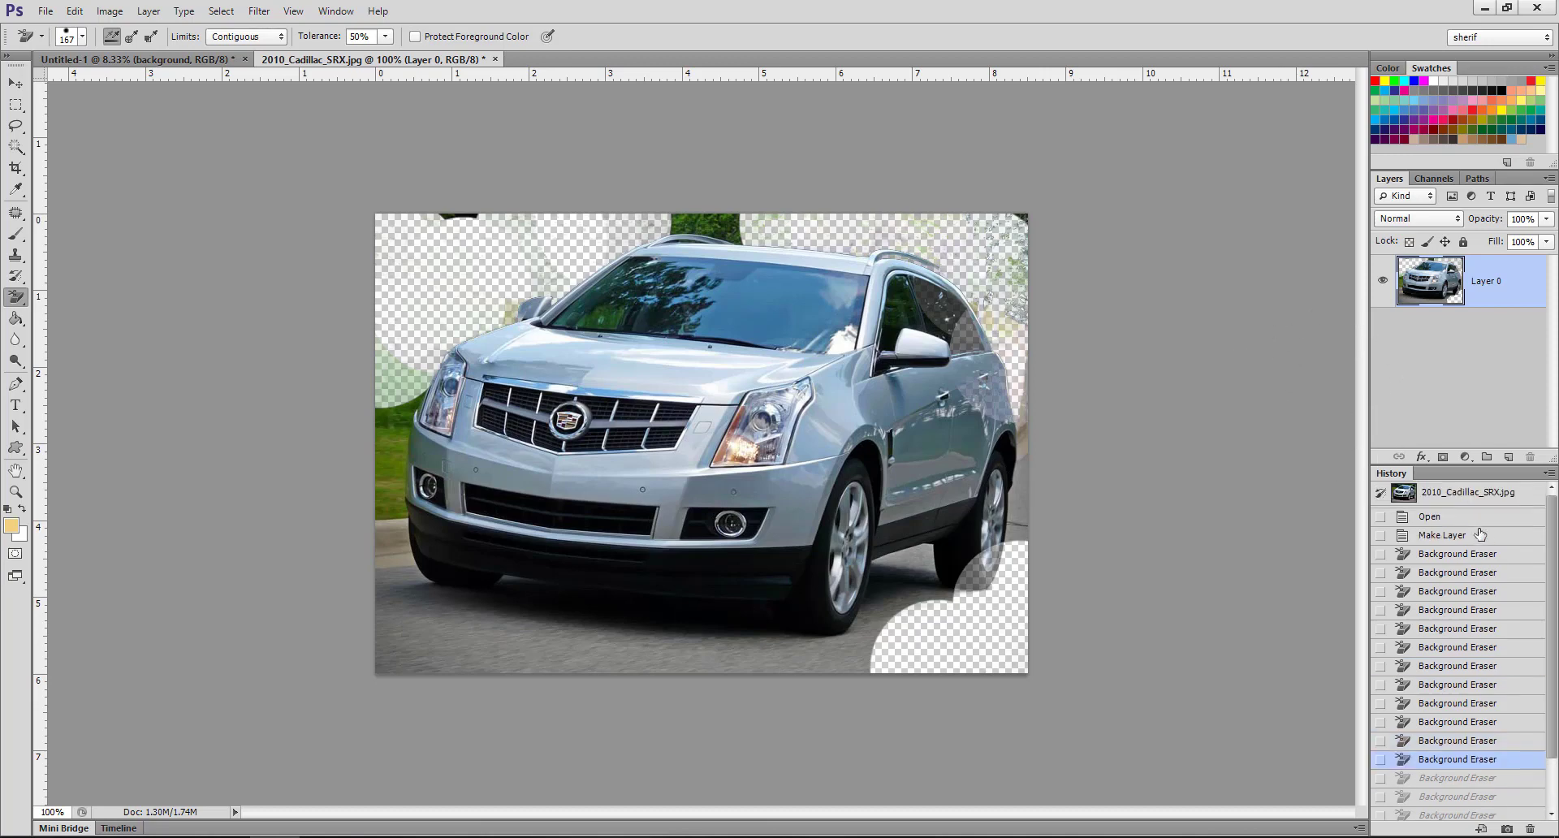
left_click(1441, 492)
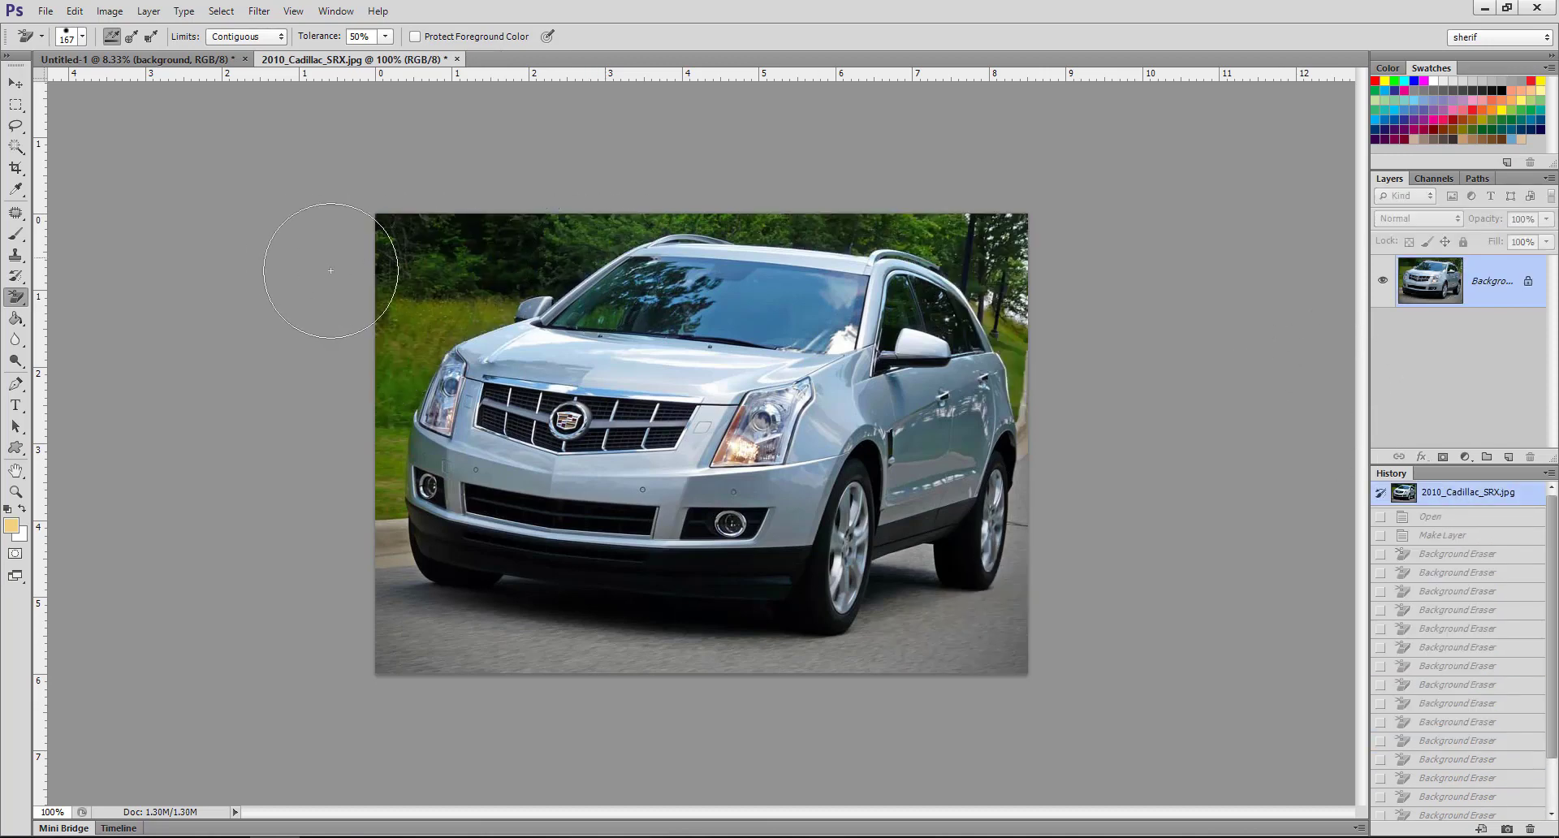
- Use the Magic Eraser to clear the grass, road and trees around the car
right_click(21, 301)
left_click(90, 330)
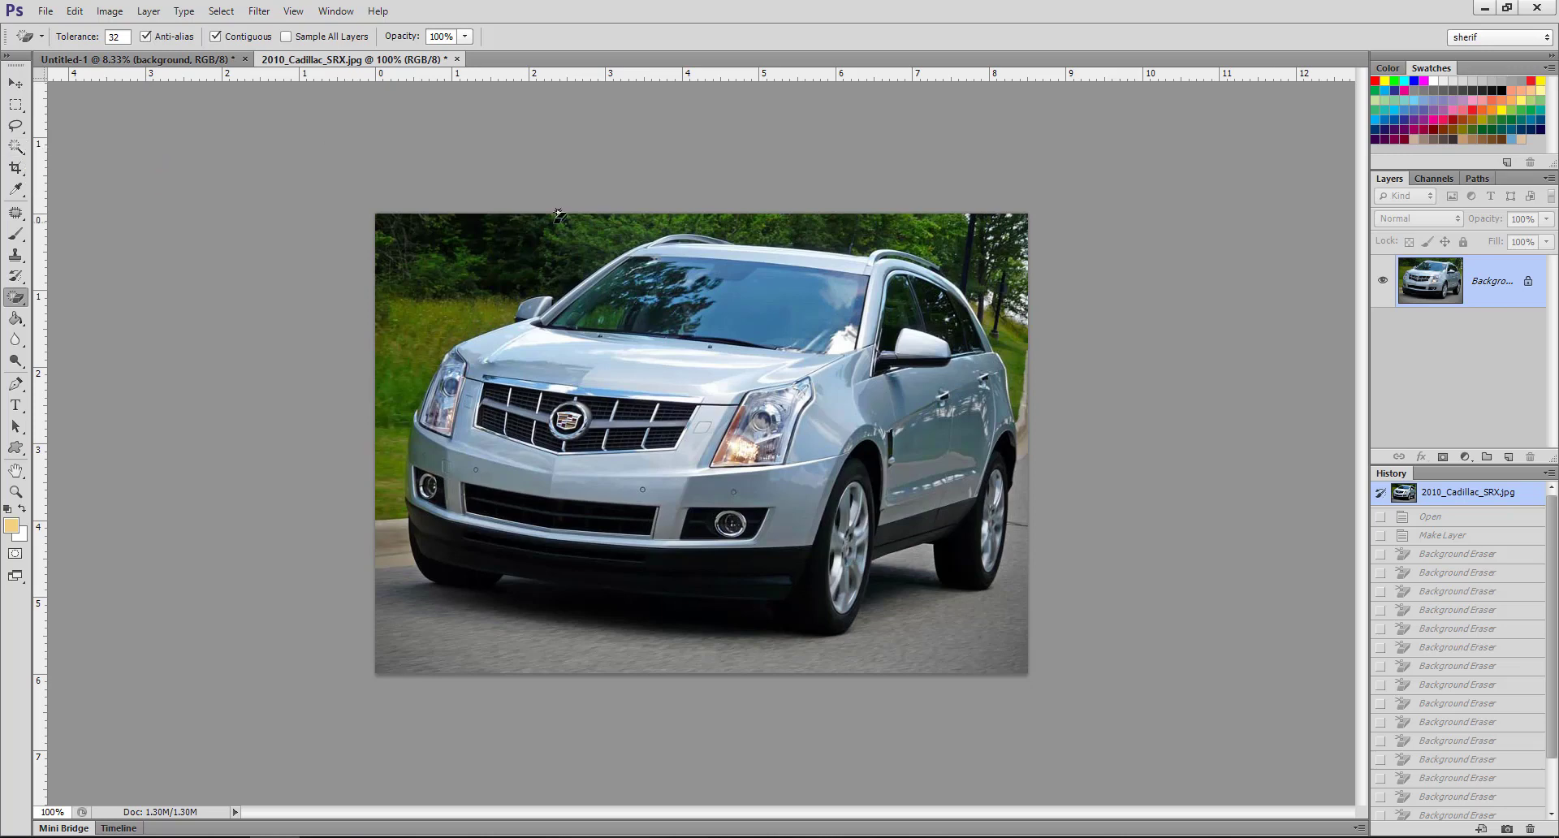
right_click(16, 297)
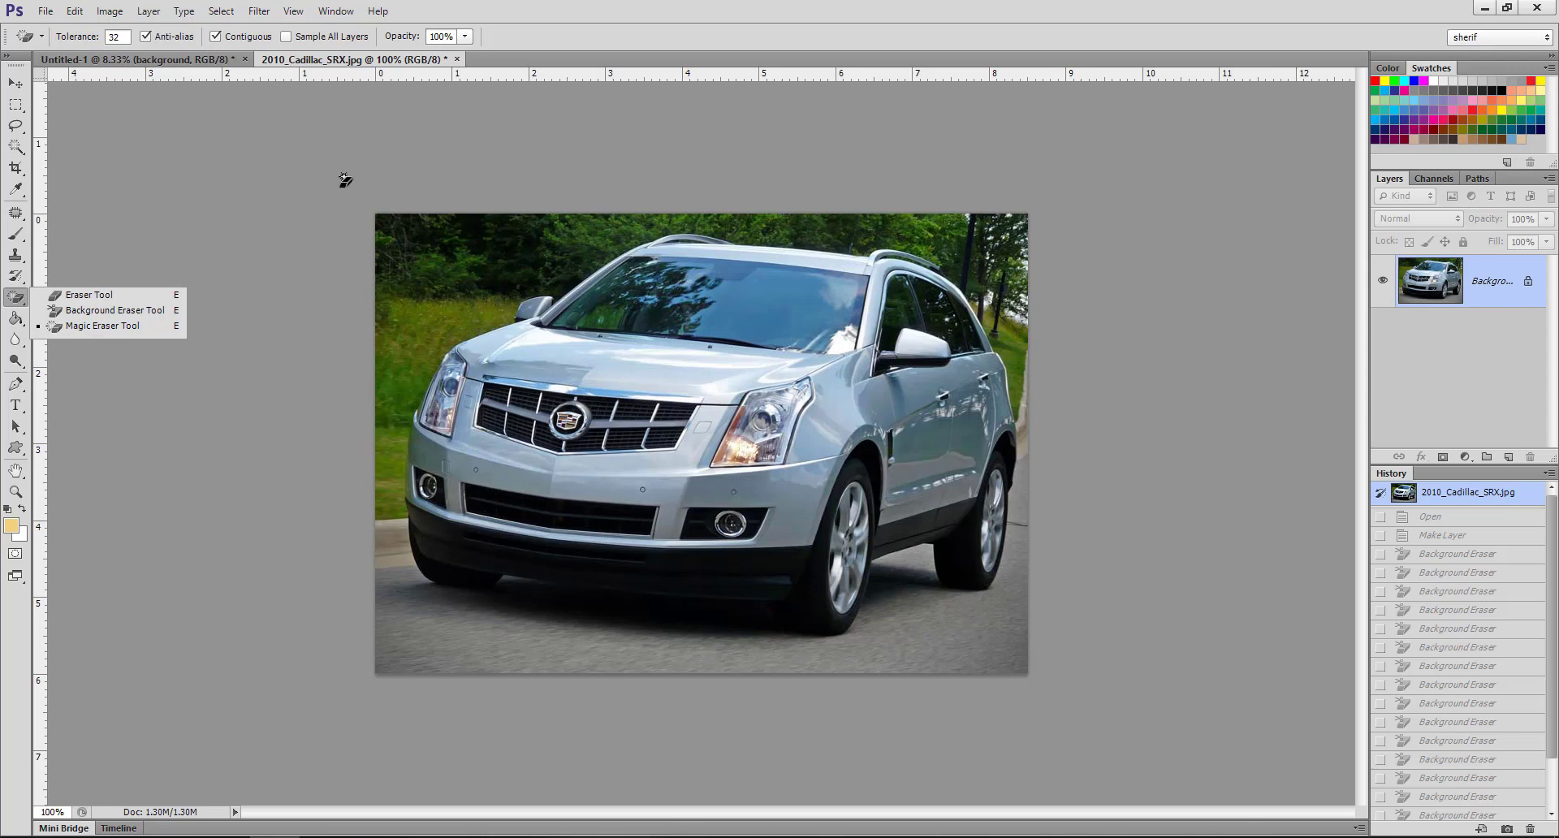
left_click(455, 260)
left_click(490, 247)
left_click(500, 242)
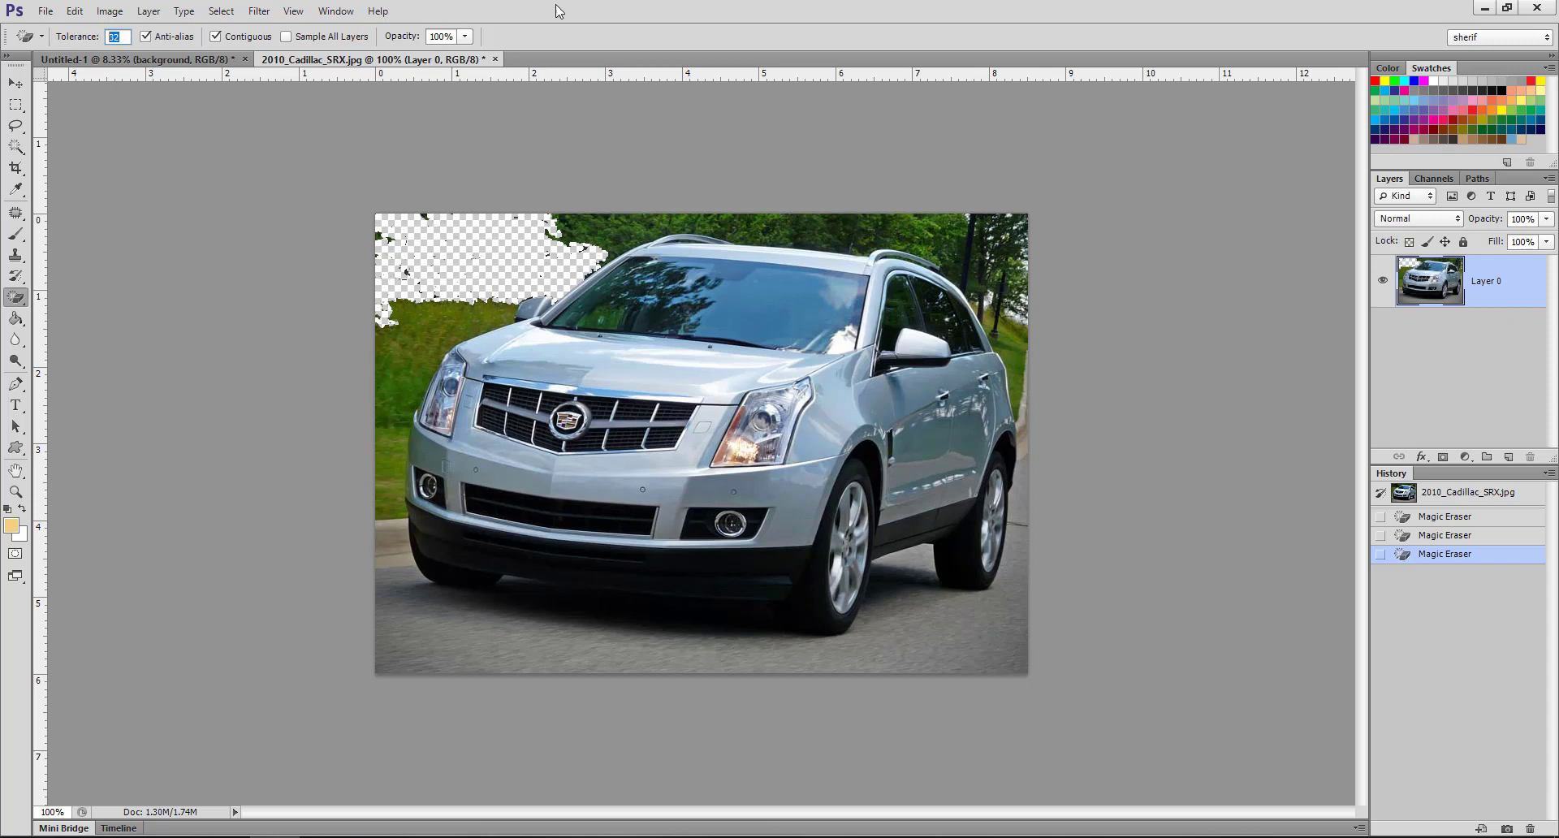
left_click(435, 322)
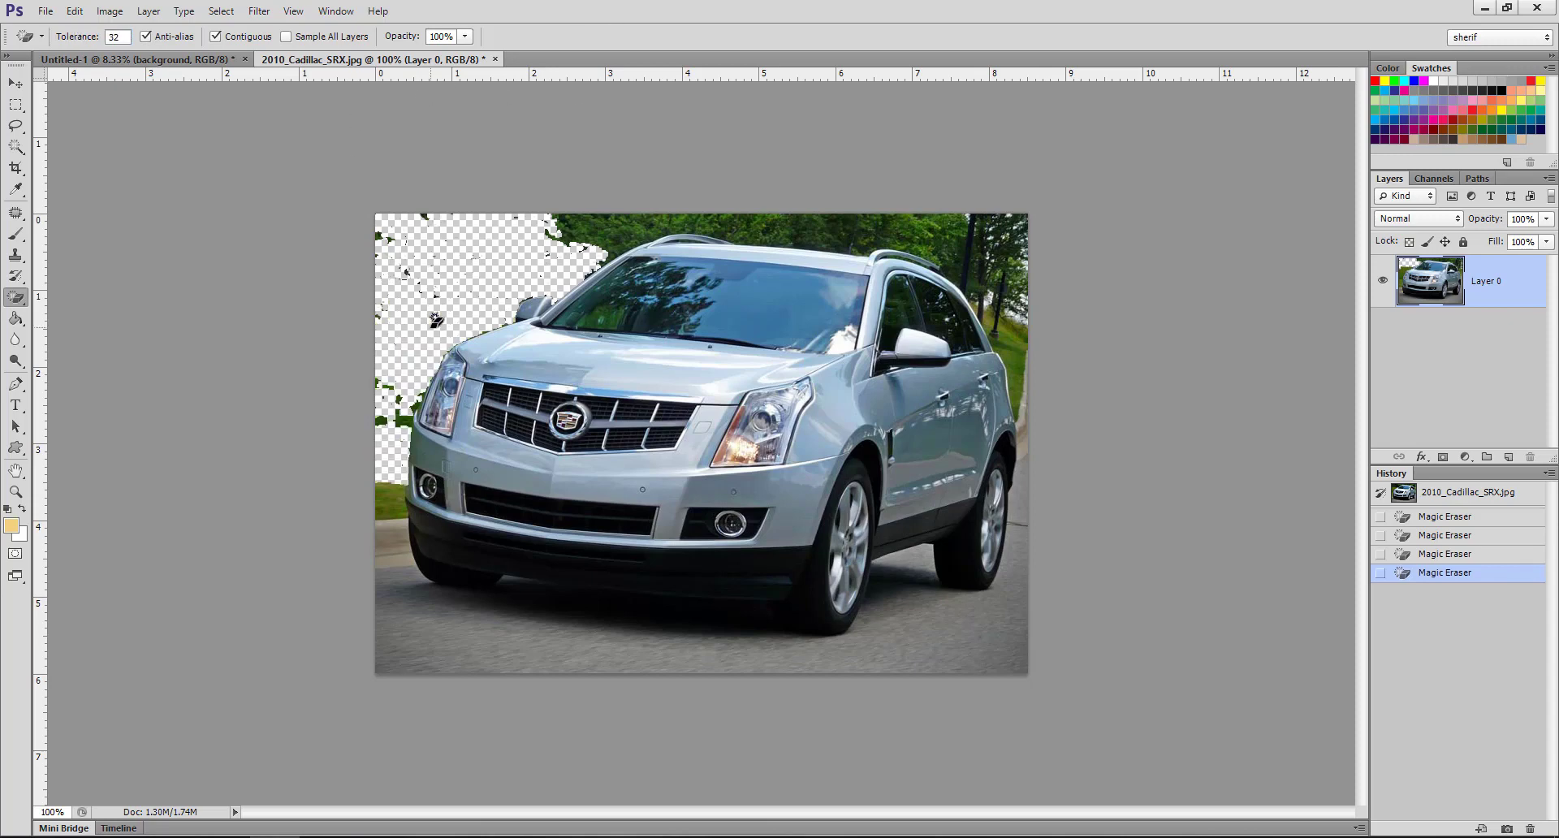
left_click(396, 553)
left_click(389, 501)
left_click(540, 640)
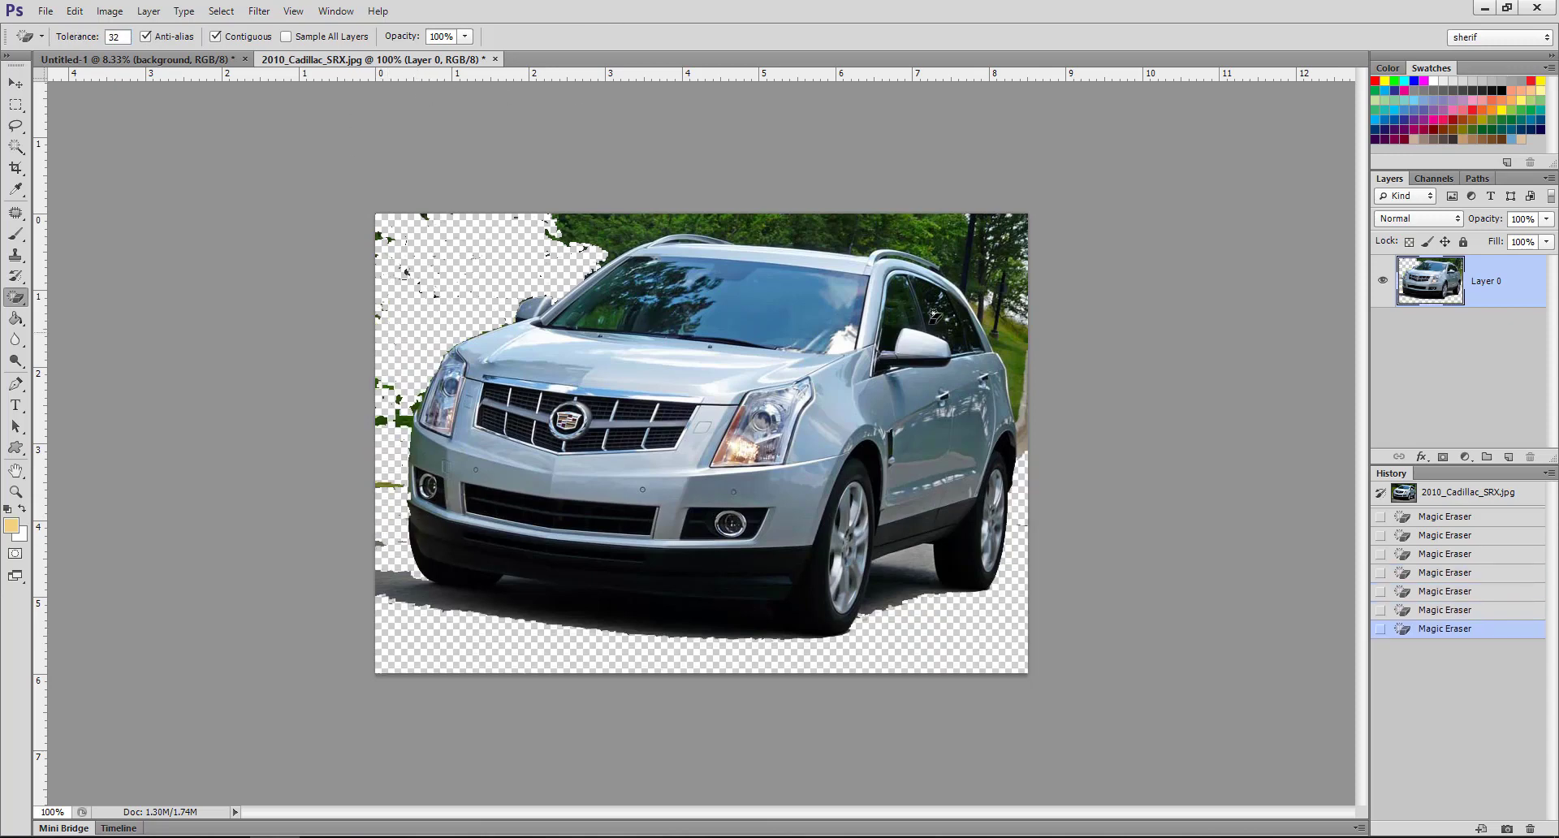
left_click(914, 257)
left_click(817, 220)
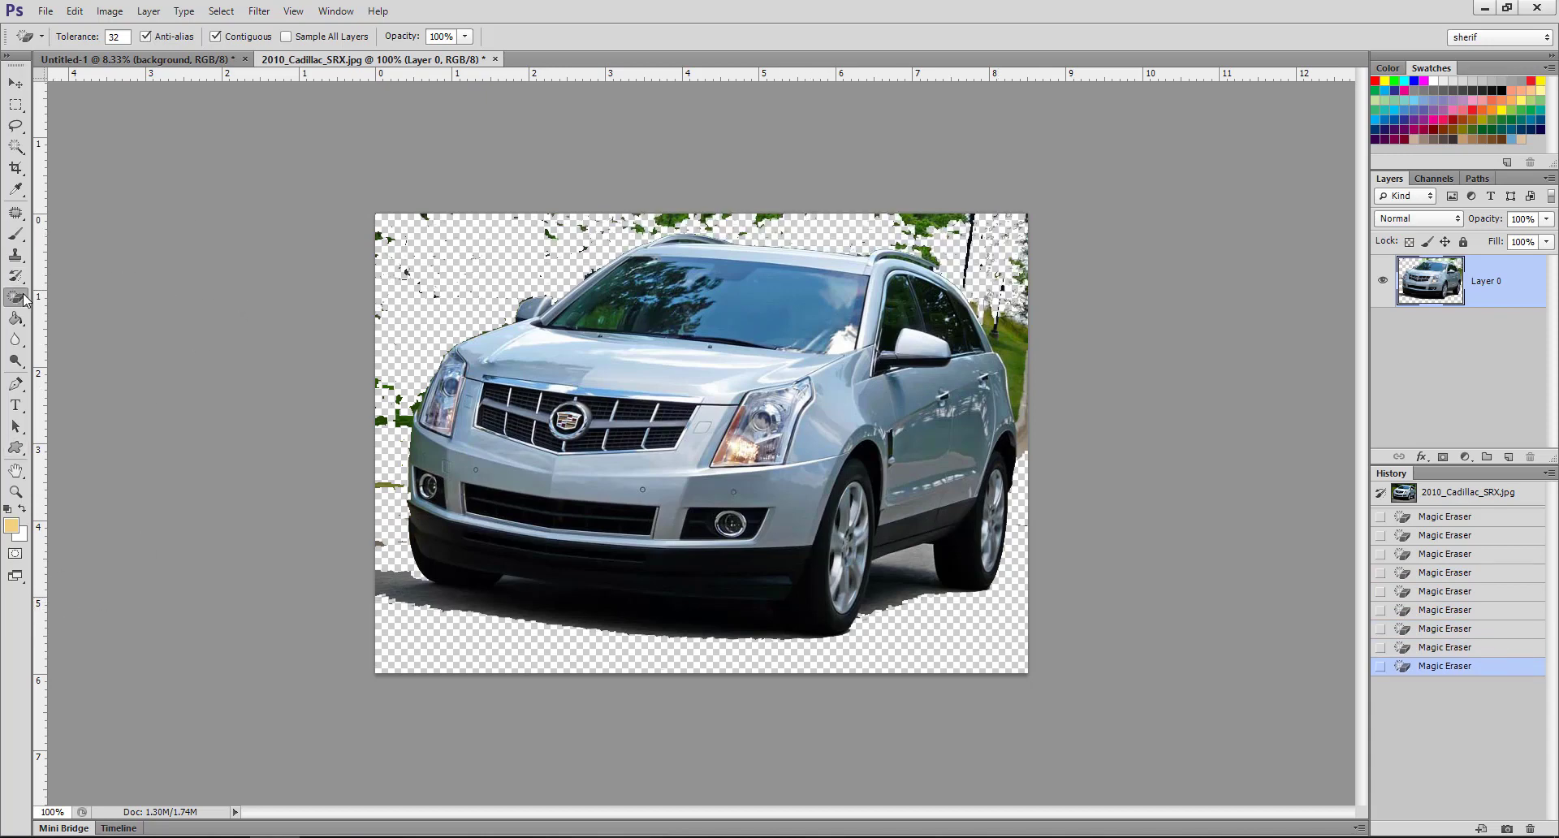
- Erase the remaining green specks and shadow, then close the car image without saving
left_click_drag(15, 297, 81, 300)
mouse_move(400, 215)
left_mouse_down()
mouse_move(872, 199)
mouse_move(1007, 243)
left_mouse_up()
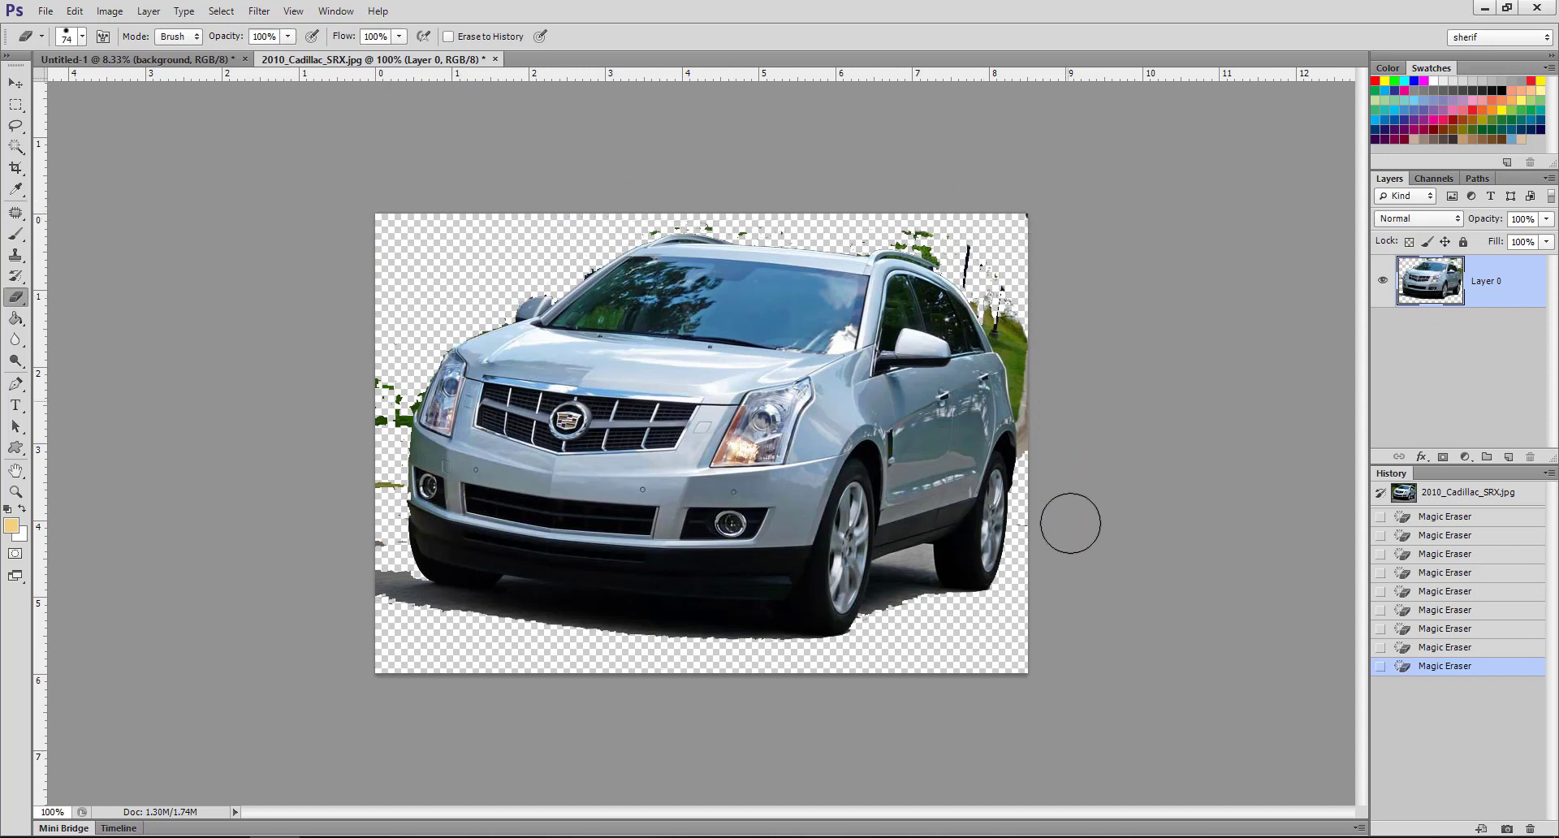
left_click_drag(374, 637, 347, 459)
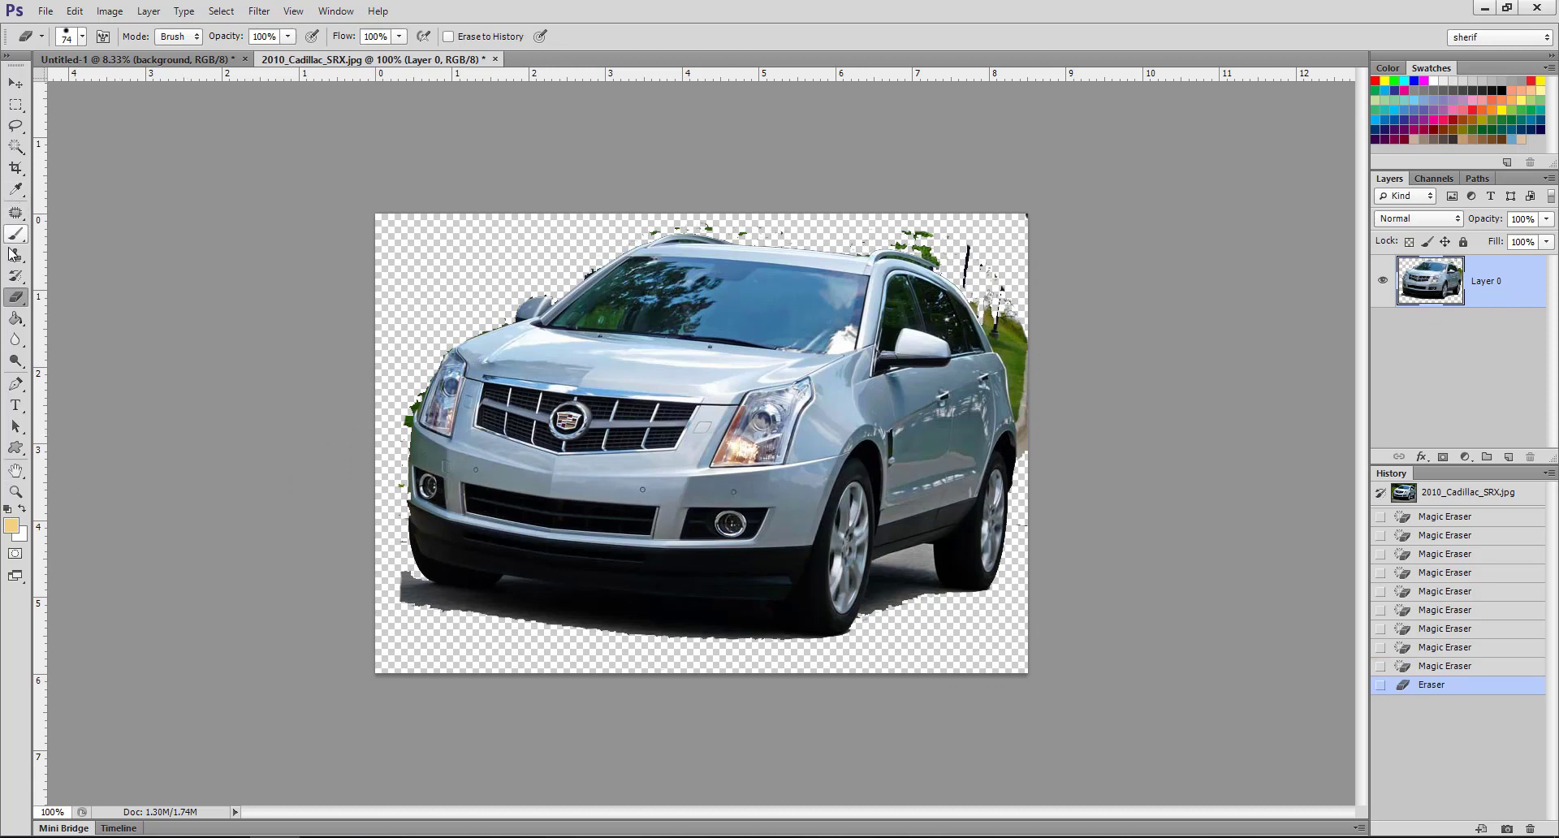
left_click(18, 297)
left_click(494, 59)
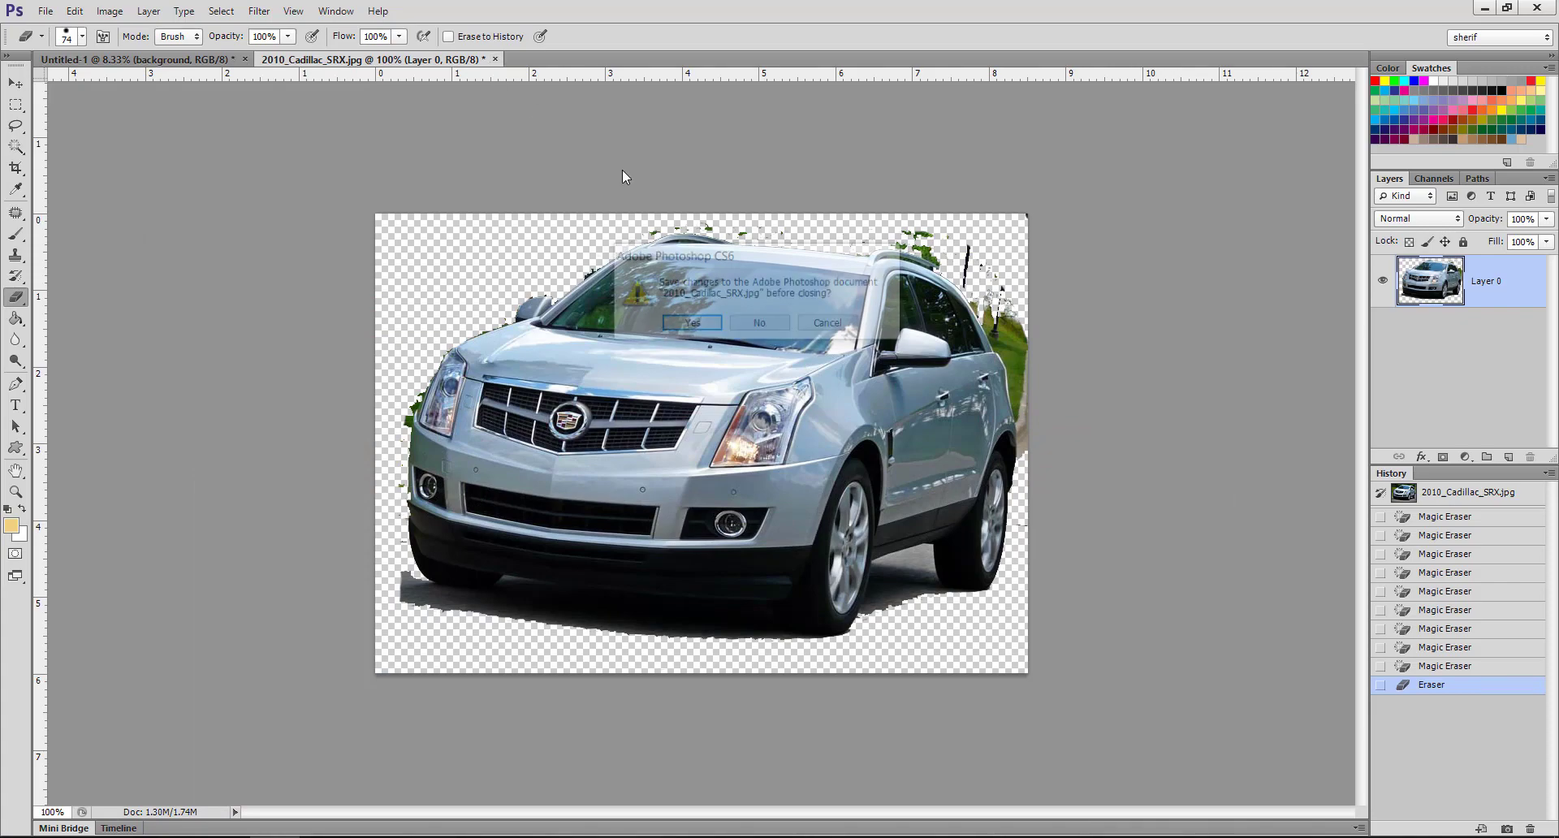
left_click(760, 326)
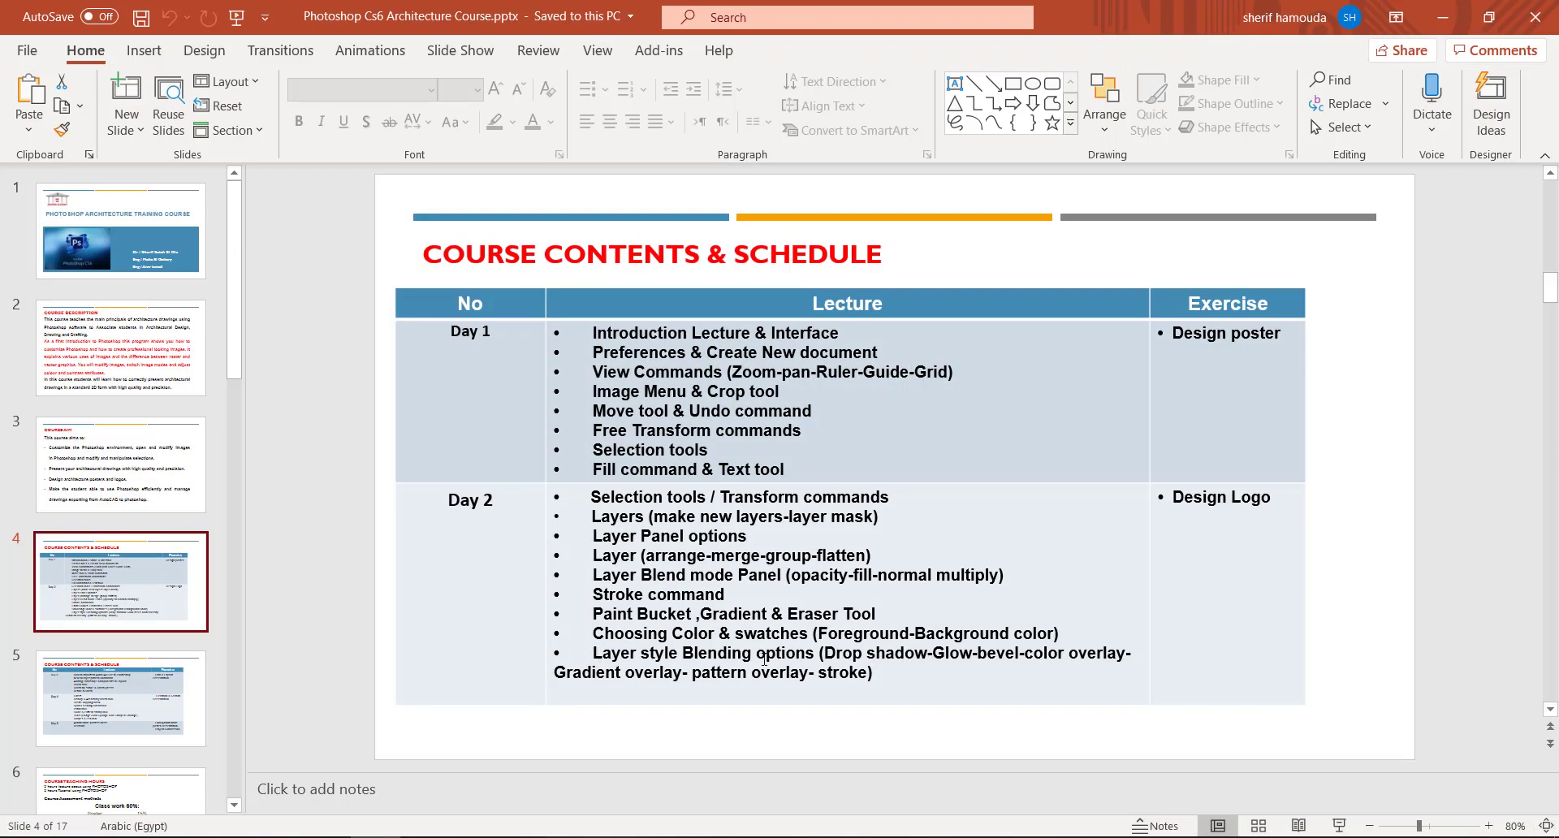
- Highlight the 'Layer style Blending options' bullet among the Day 2 topics on slide 4
left_click_drag(593, 652, 806, 662)
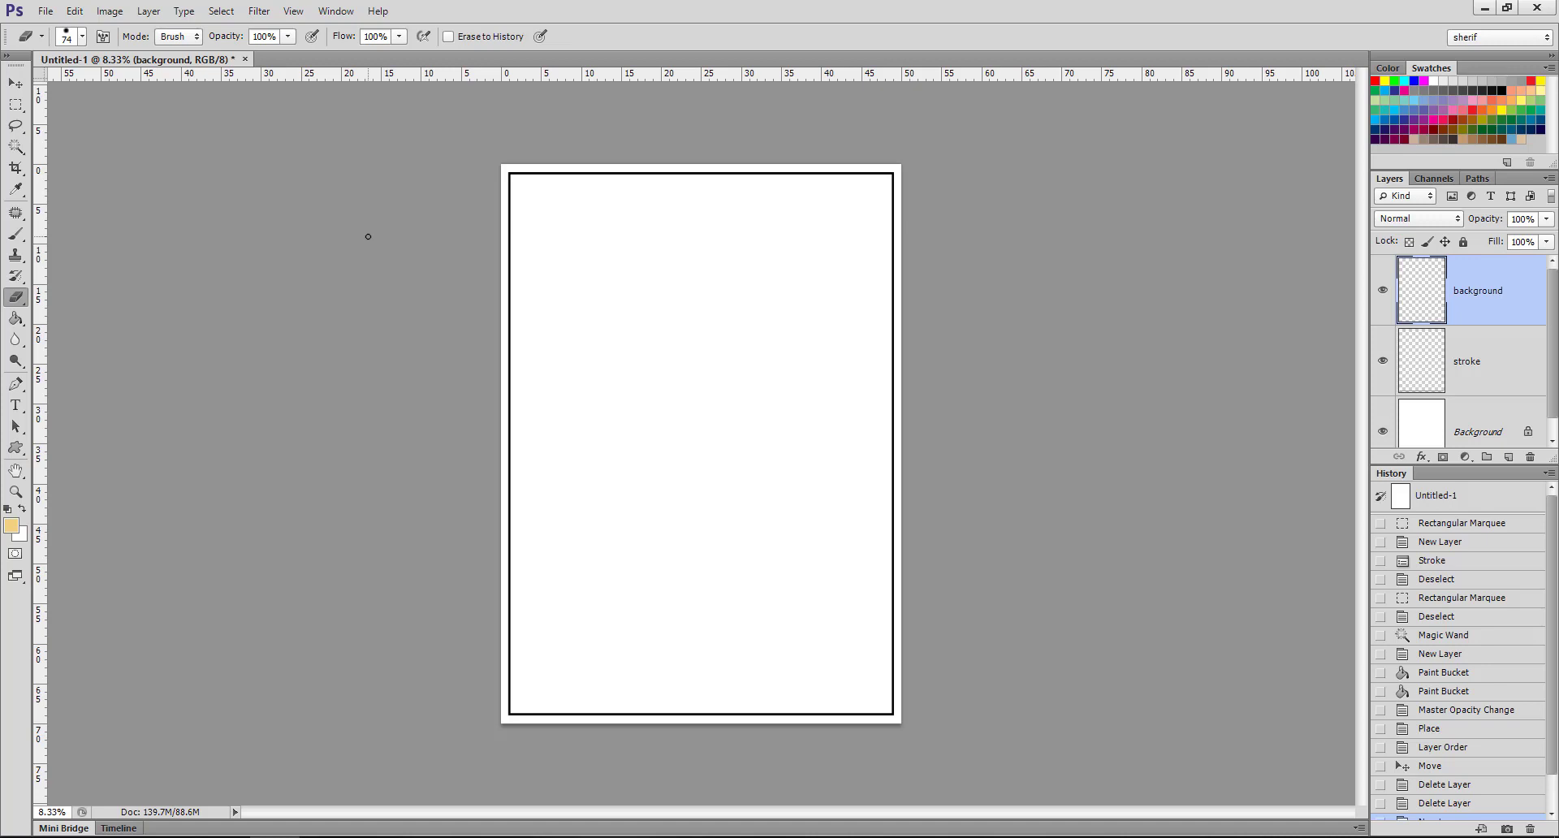
- Rename the top 'background' layer to 'Color' and bring up the marquee tool choices
double_click(1467, 289)
type("Color")
left_click(1514, 367)
left_click(1483, 302)
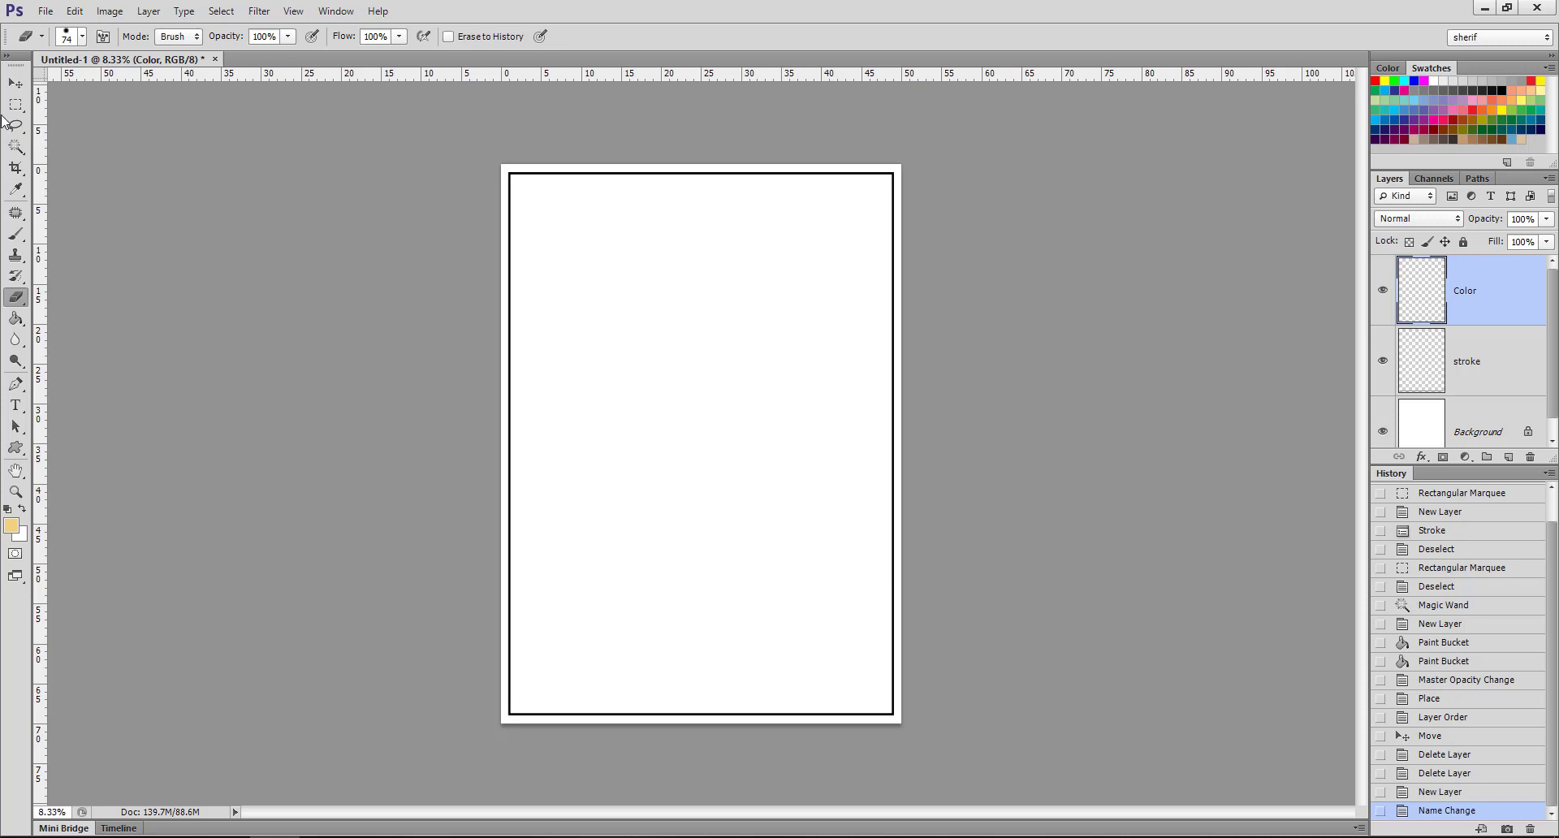
left_click_drag(15, 105, 62, 120)
- Draw a circular selection near the page centre and set the foreground colour to green 309c51
left_click(68, 122)
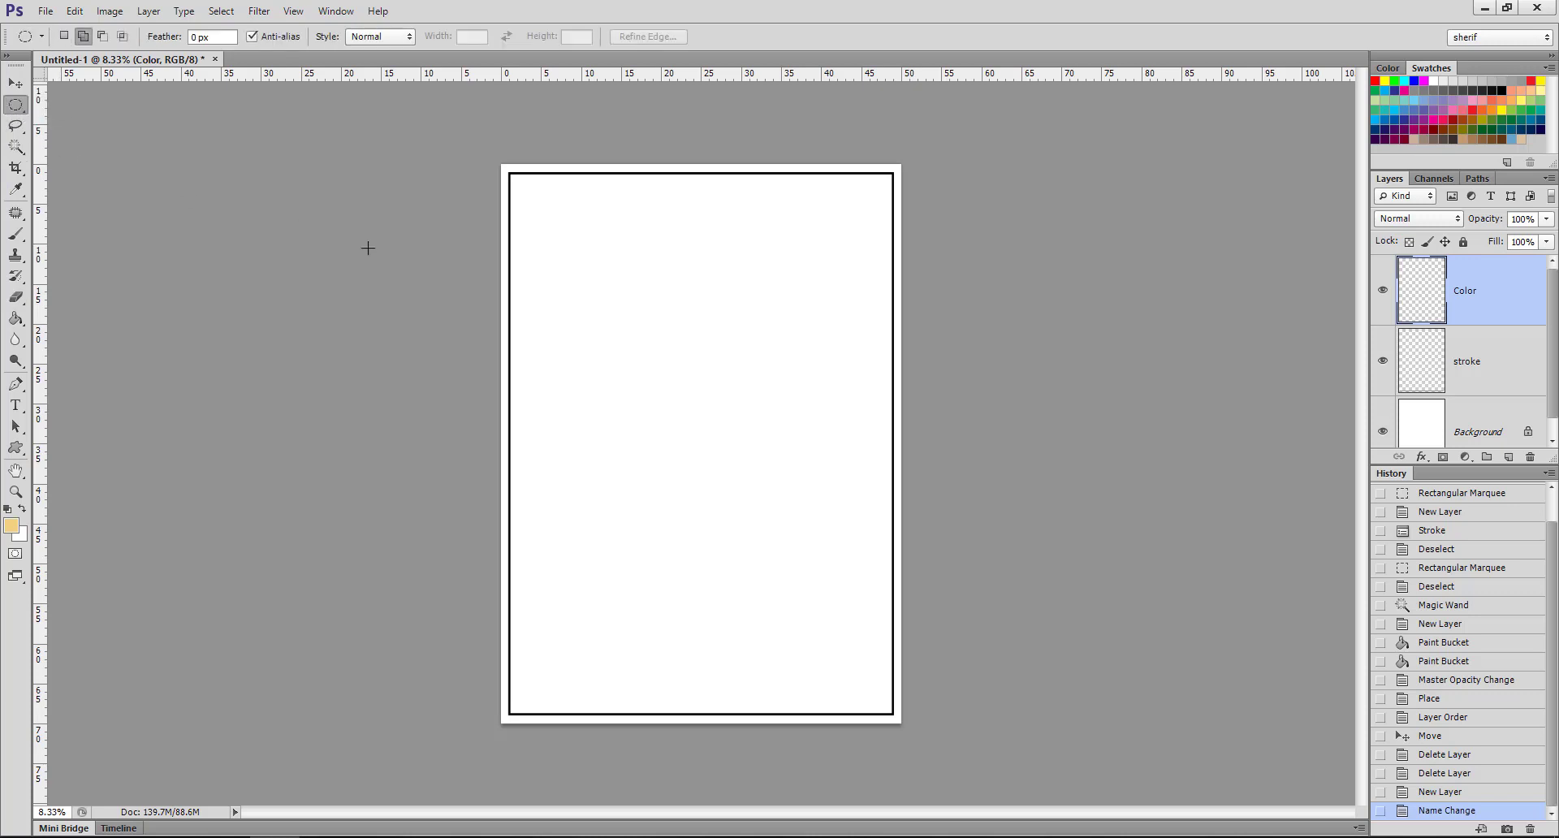
left_click(63, 36)
left_click_drag(639, 339, 780, 517)
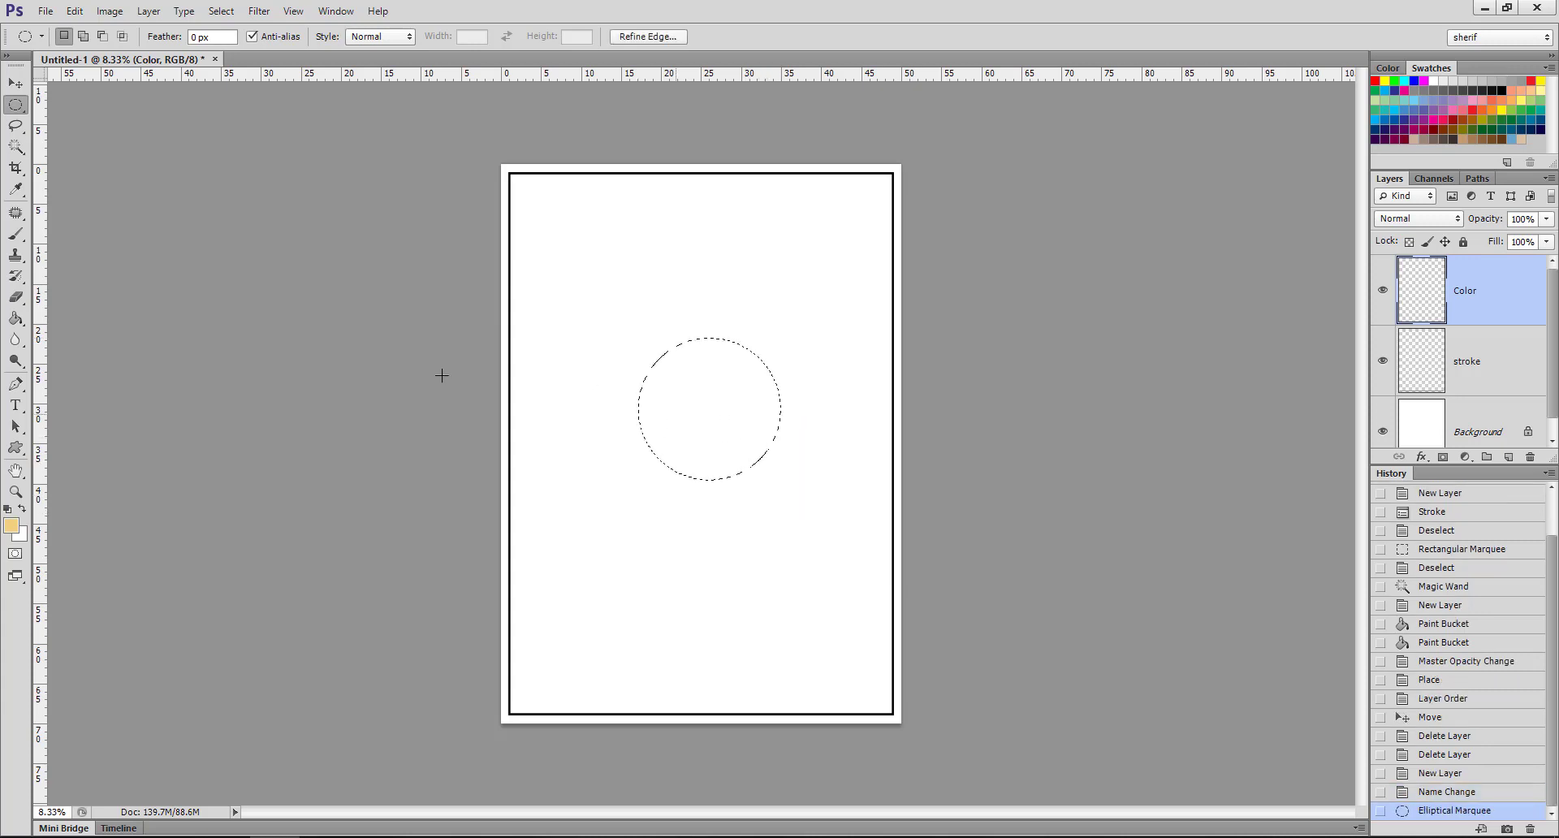
left_click(11, 525)
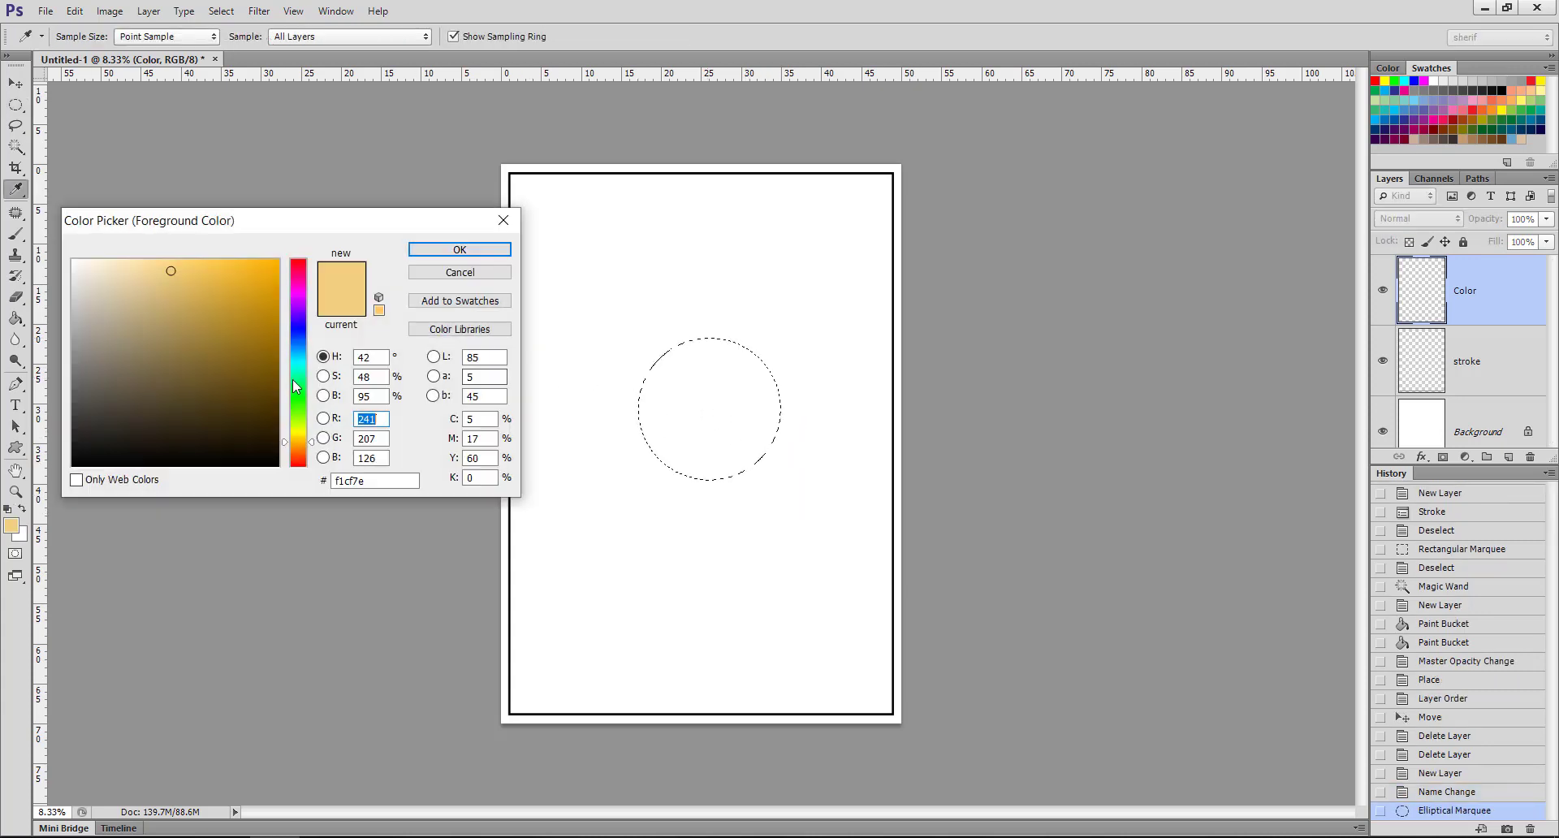
left_click(298, 386)
left_click_drag(306, 392, 306, 388)
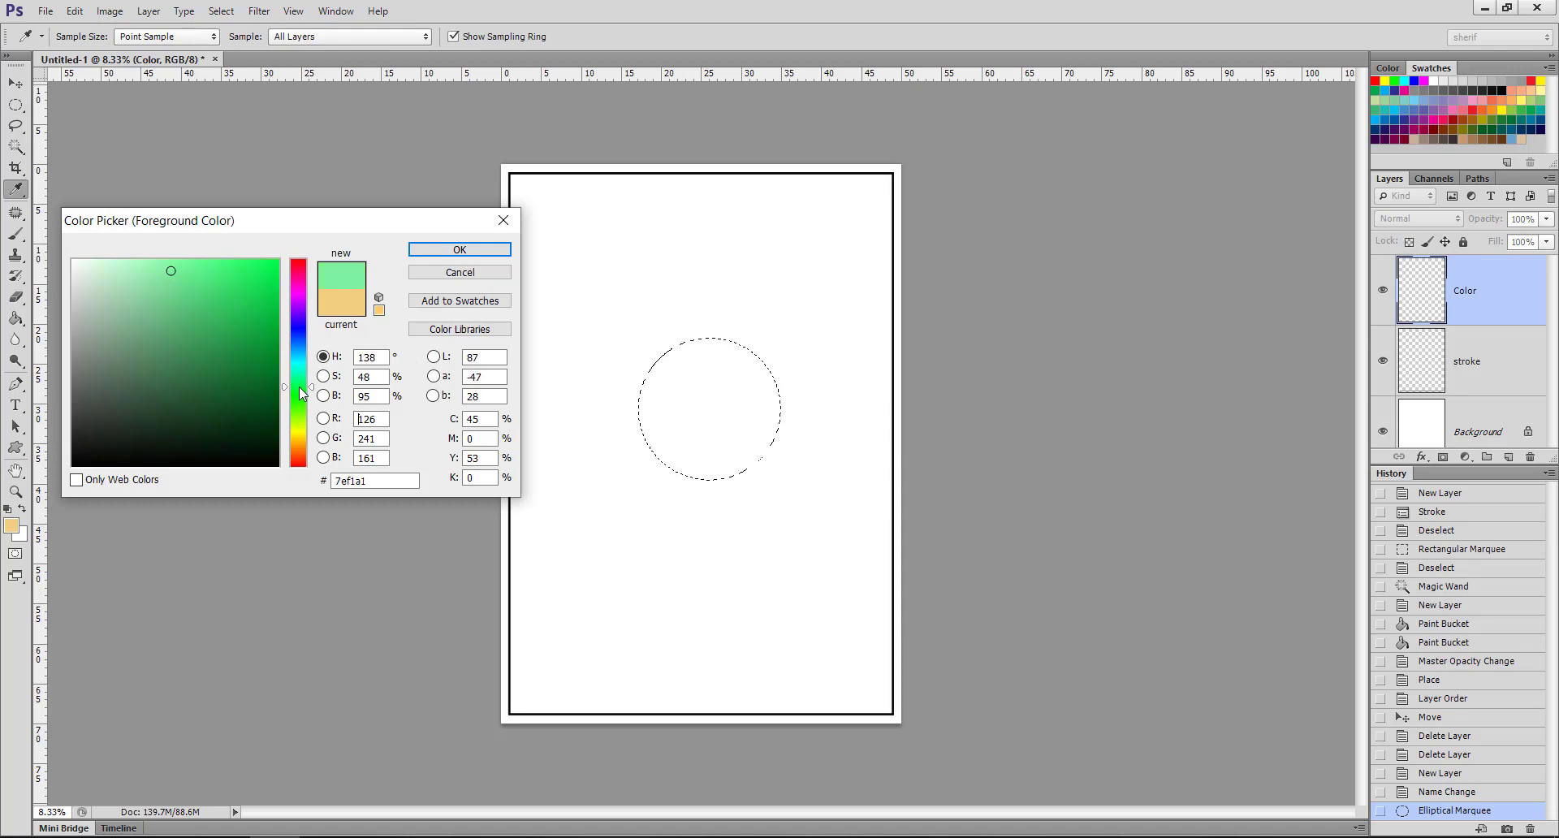
left_click(220, 360)
left_click_drag(220, 360, 213, 337)
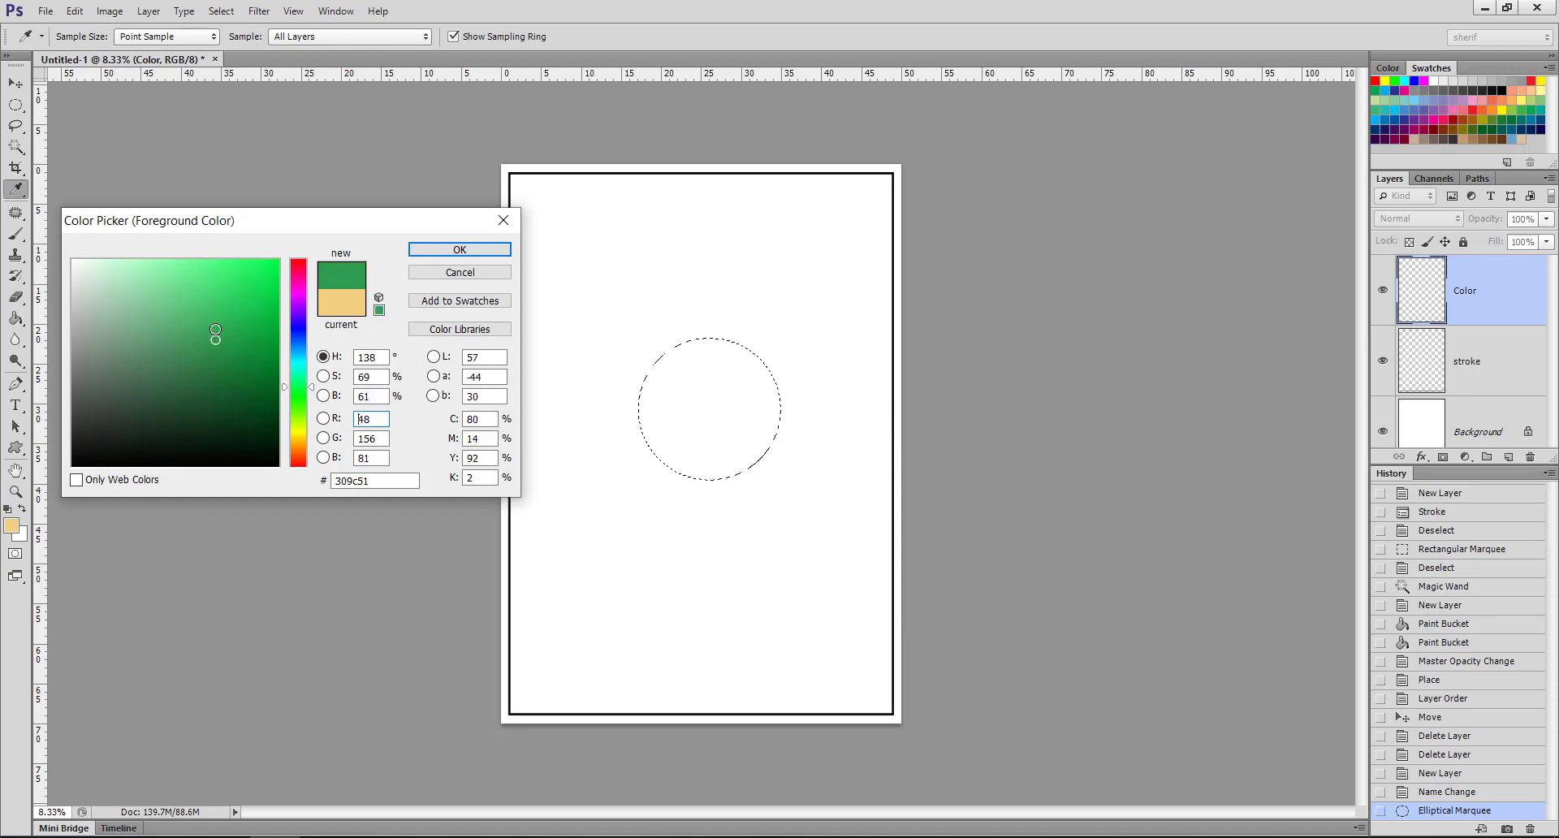
left_click(459, 249)
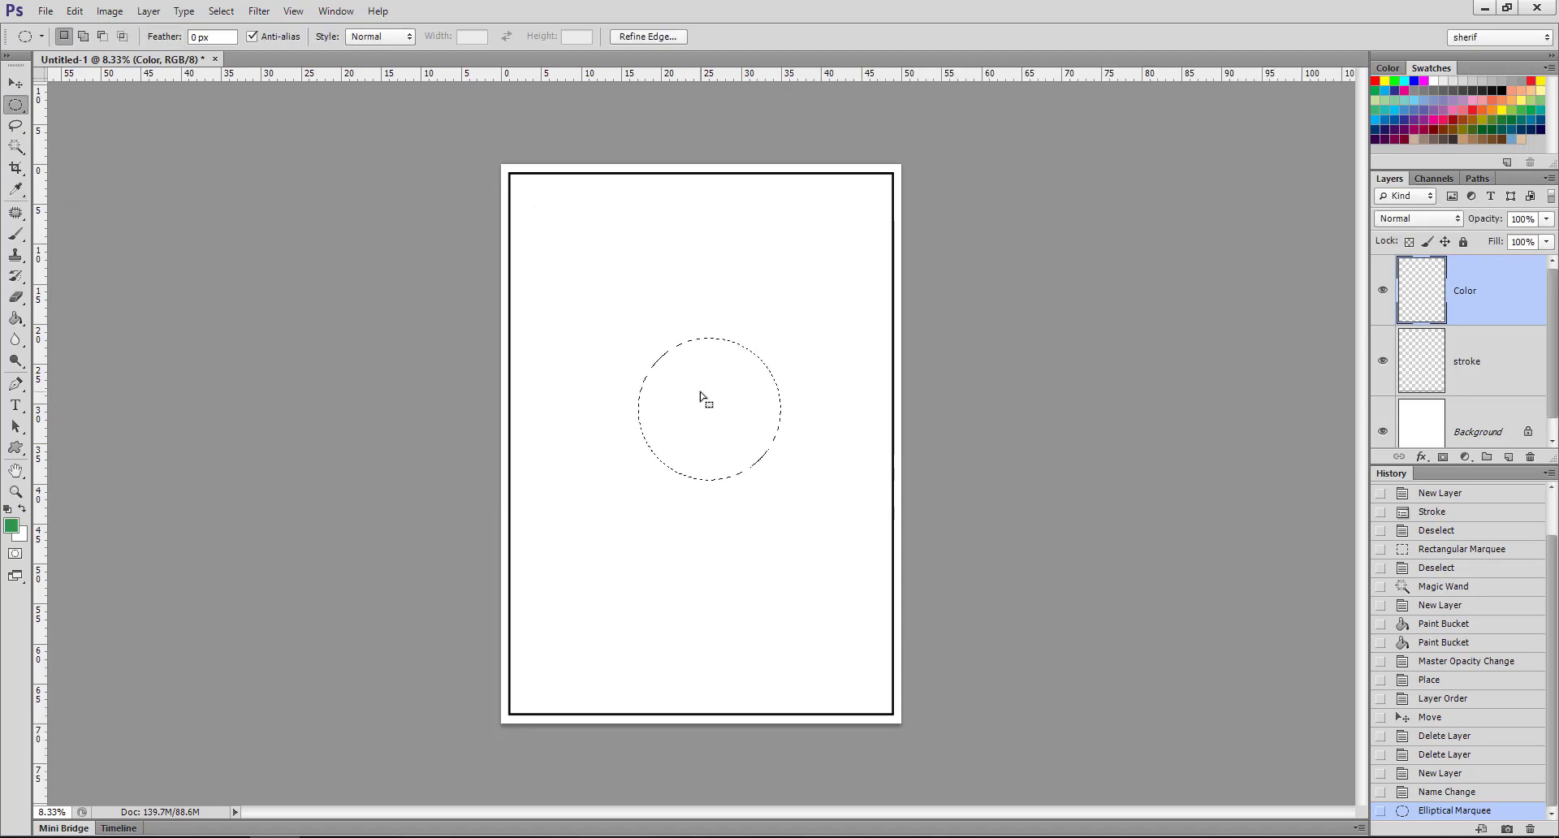
- Fill the circle selection green with the Paint Bucket and deselect
key("g")
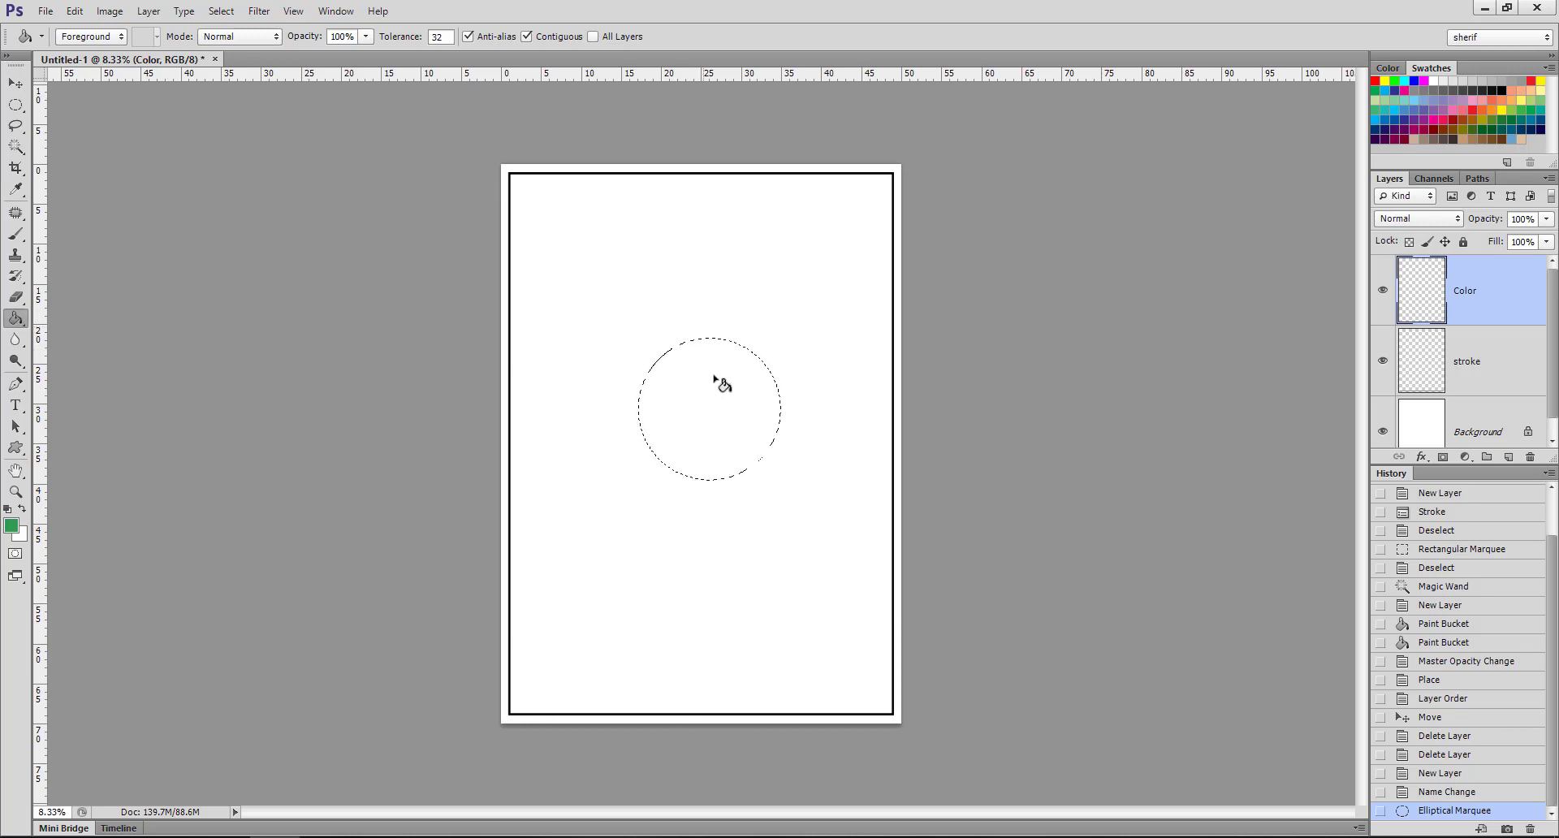
left_click(735, 418)
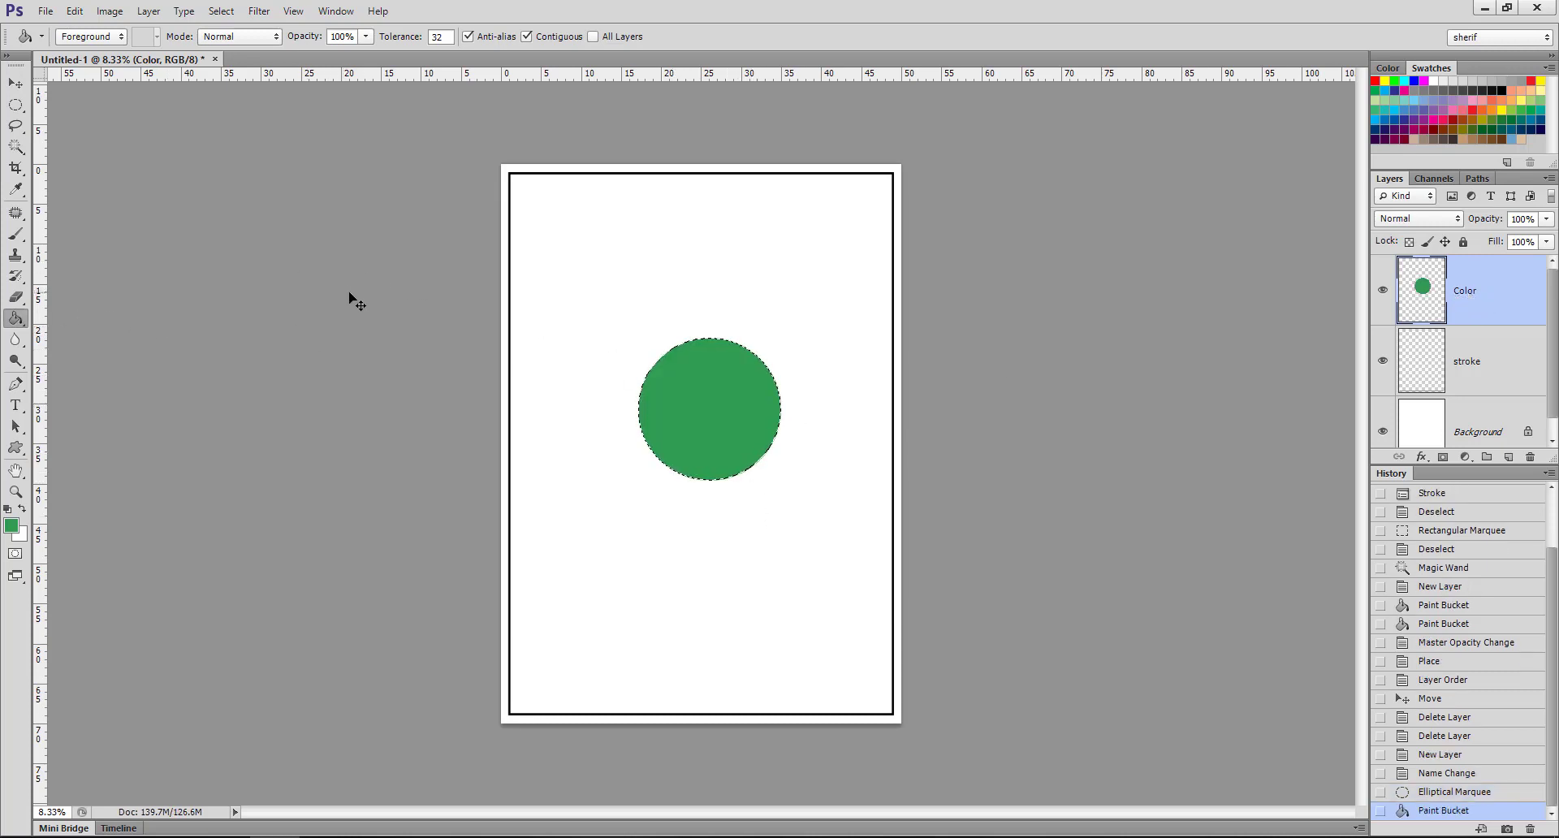
key("ctrl+d")
- Nudge the green circle down and left, then open the Color layer's Blending Options with Drop Shadow on
left_click(16, 83)
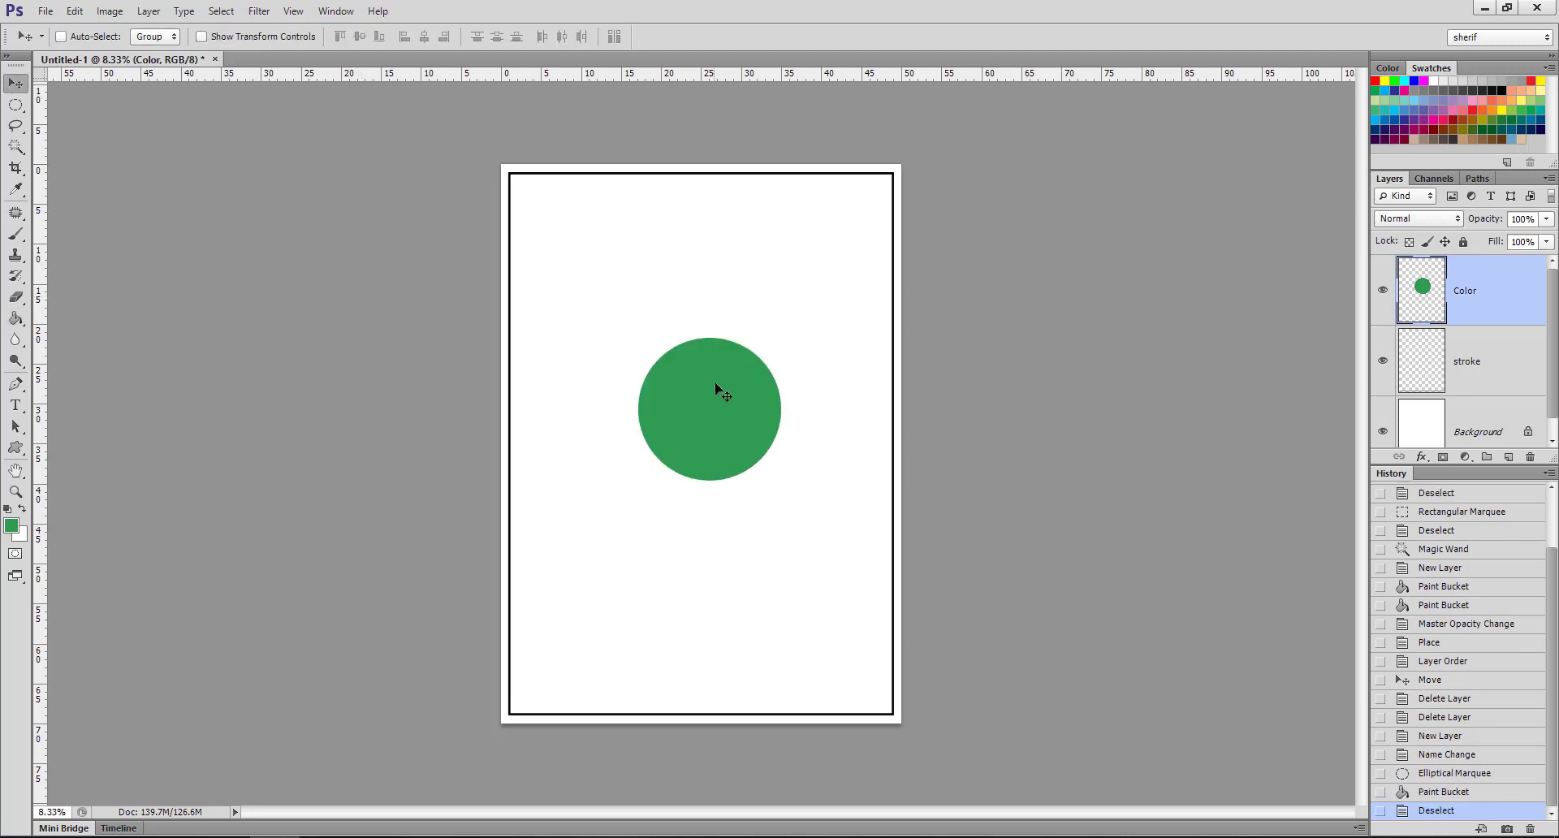
mouse_move(725, 397)
left_mouse_down()
mouse_move(673, 443)
mouse_move(658, 577)
mouse_move(748, 420)
mouse_move(764, 424)
mouse_move(703, 452)
left_mouse_up()
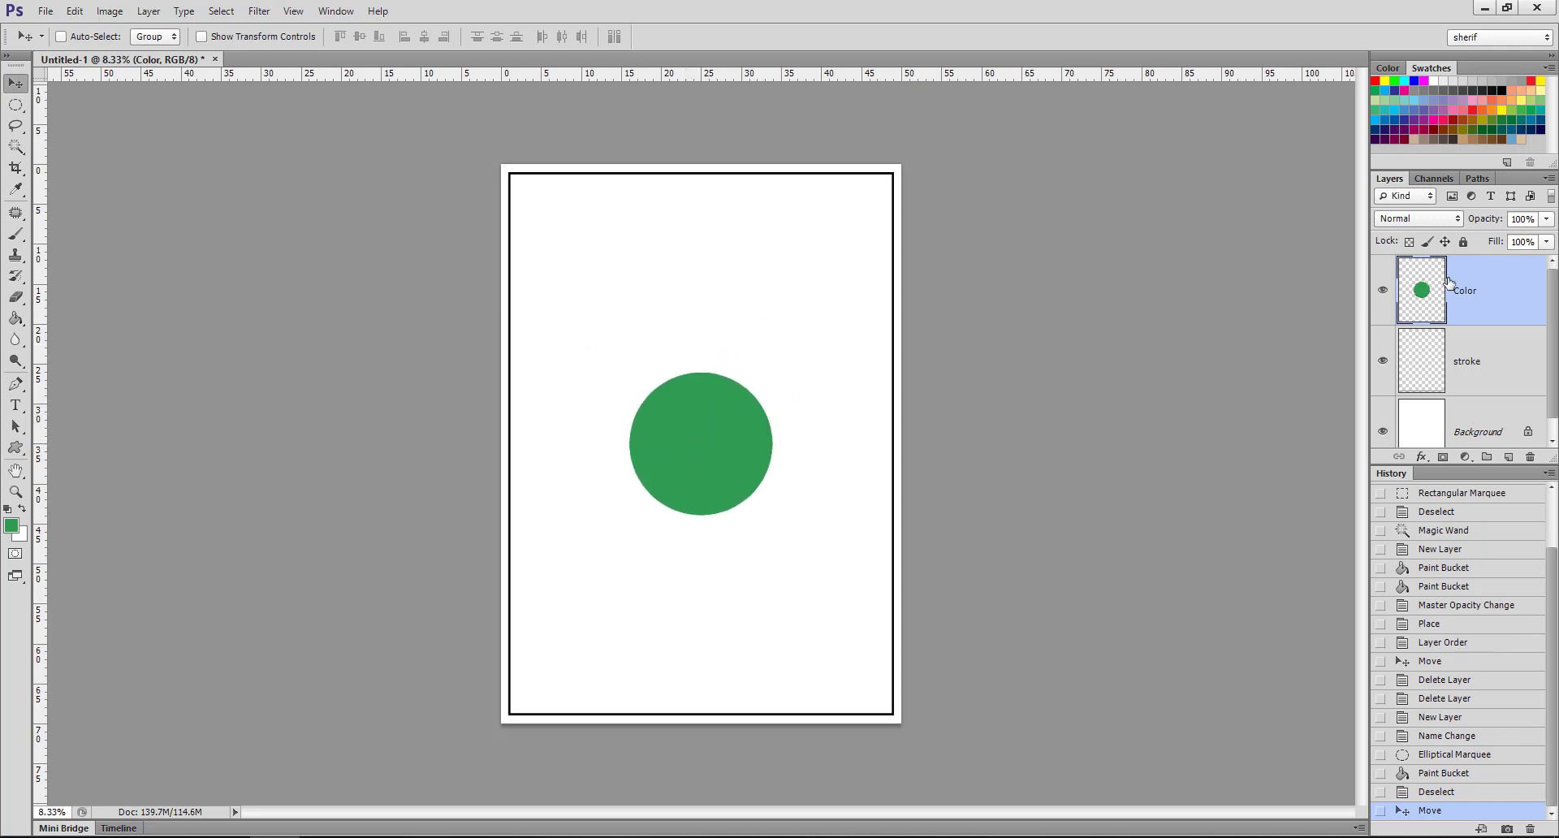
right_click(1490, 297)
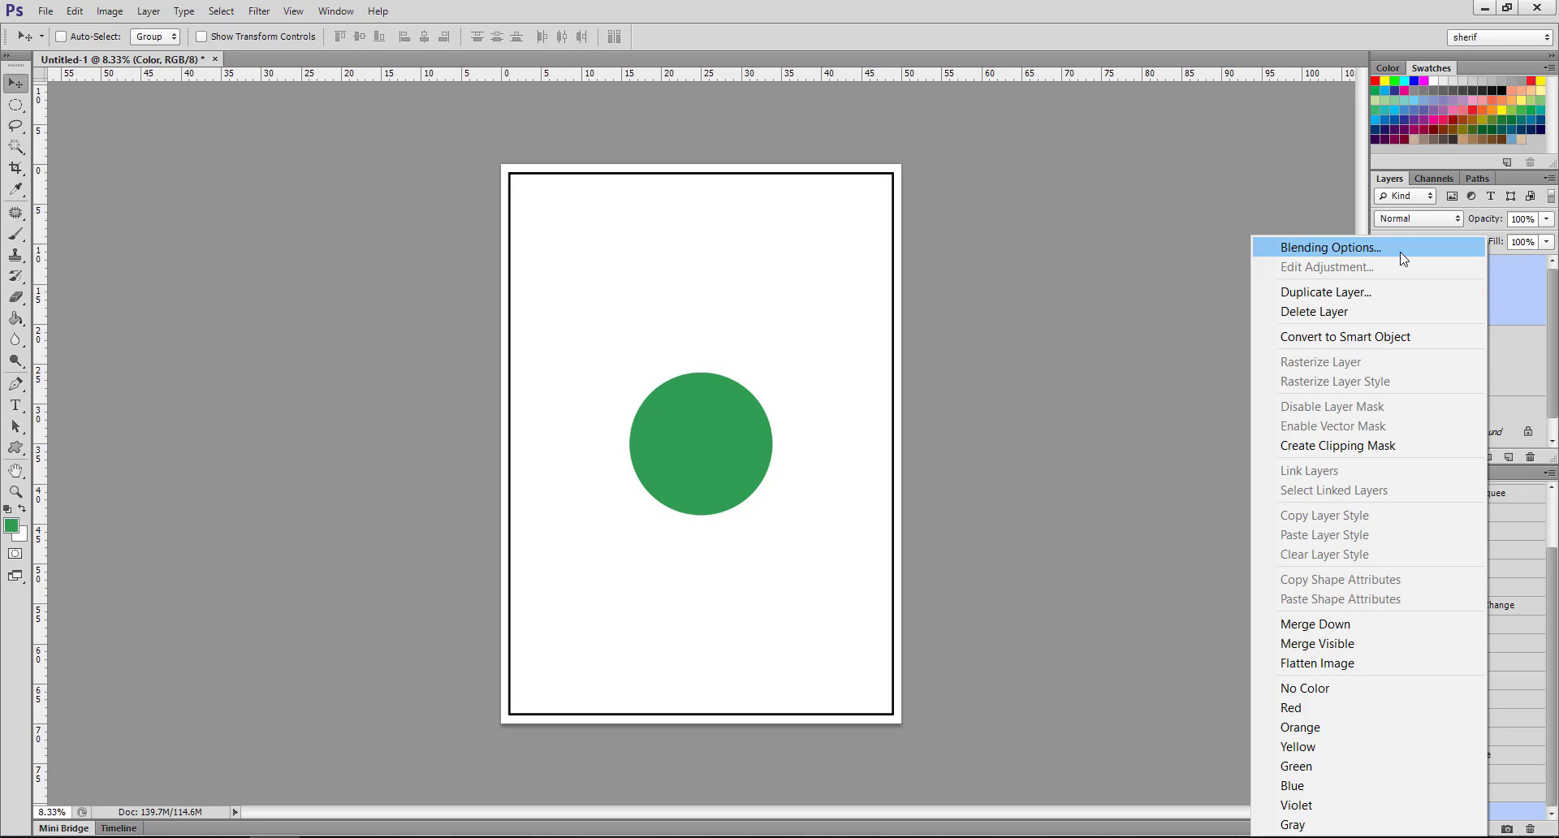
key("Escape")
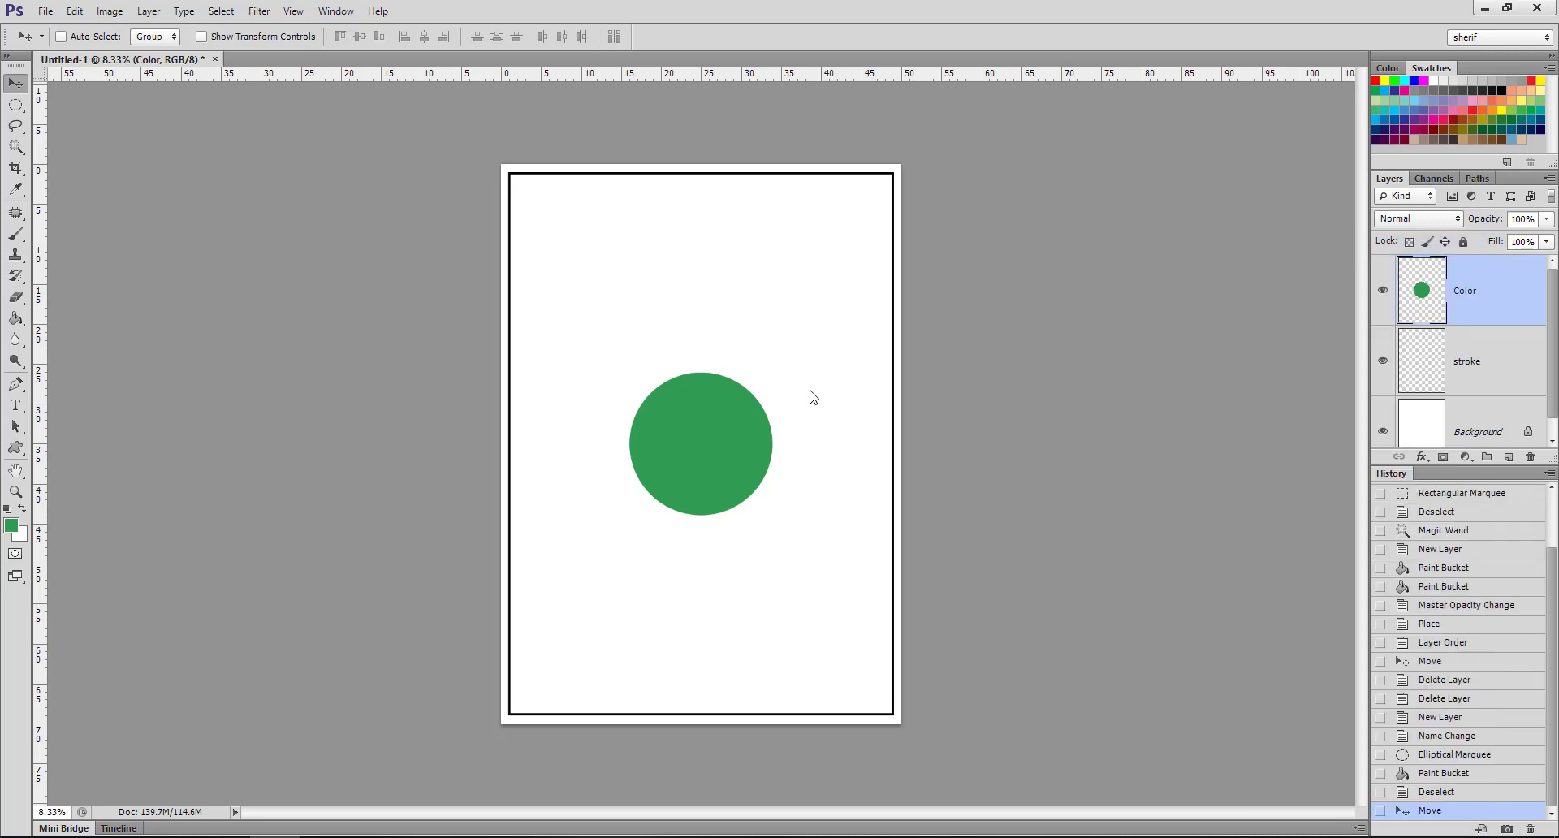
key("h")
mouse_move(403, 72)
left_mouse_down()
mouse_move(522, 128)
mouse_move(1203, 130)
left_mouse_up()
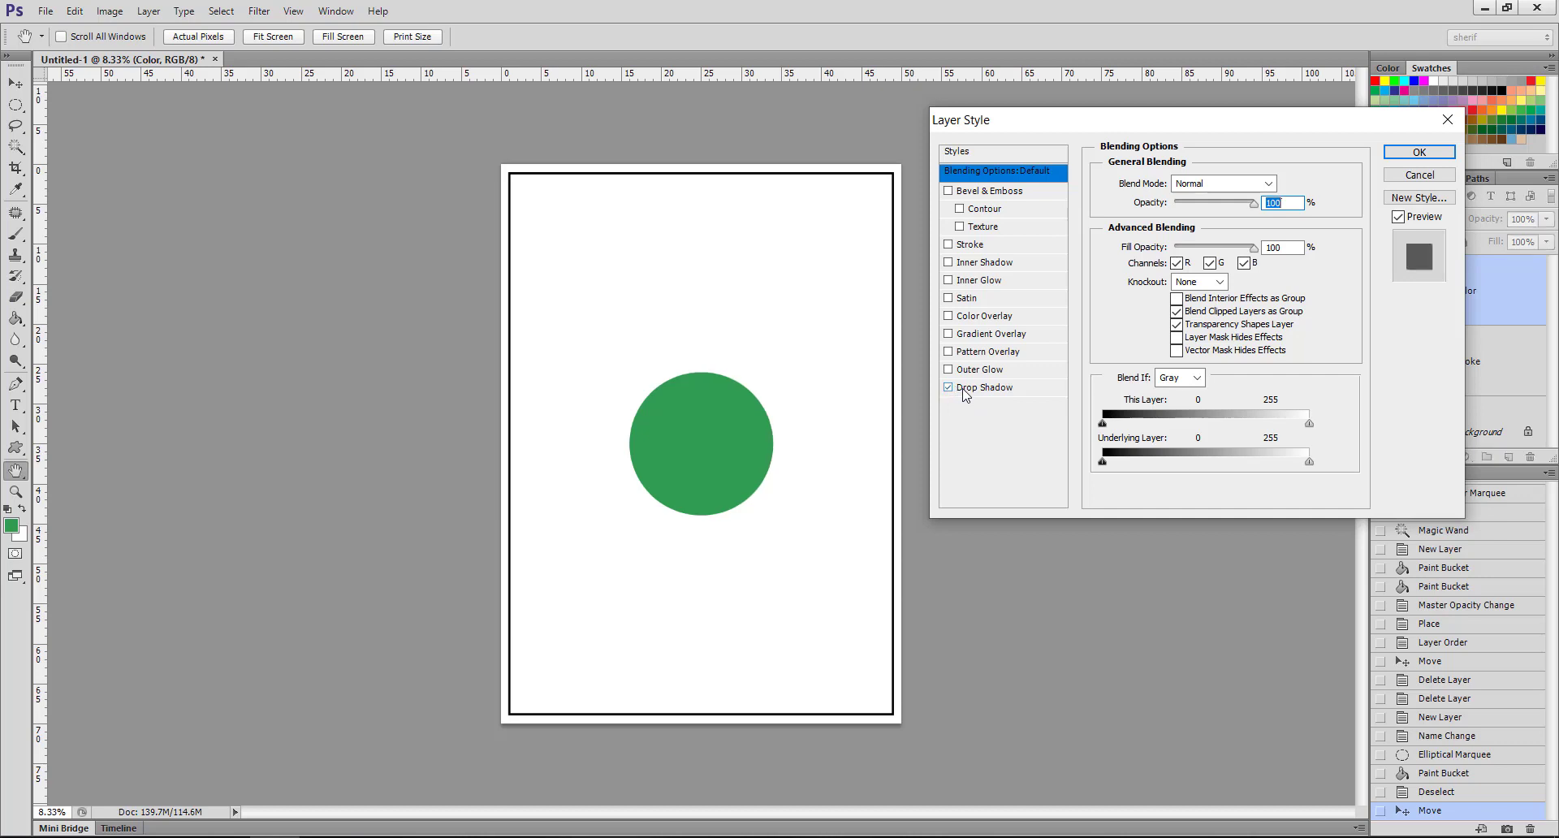
left_click(950, 391)
- Retune the drop shadow to 204 px distance and 49 px size, trying noise then removing it
left_click(975, 389)
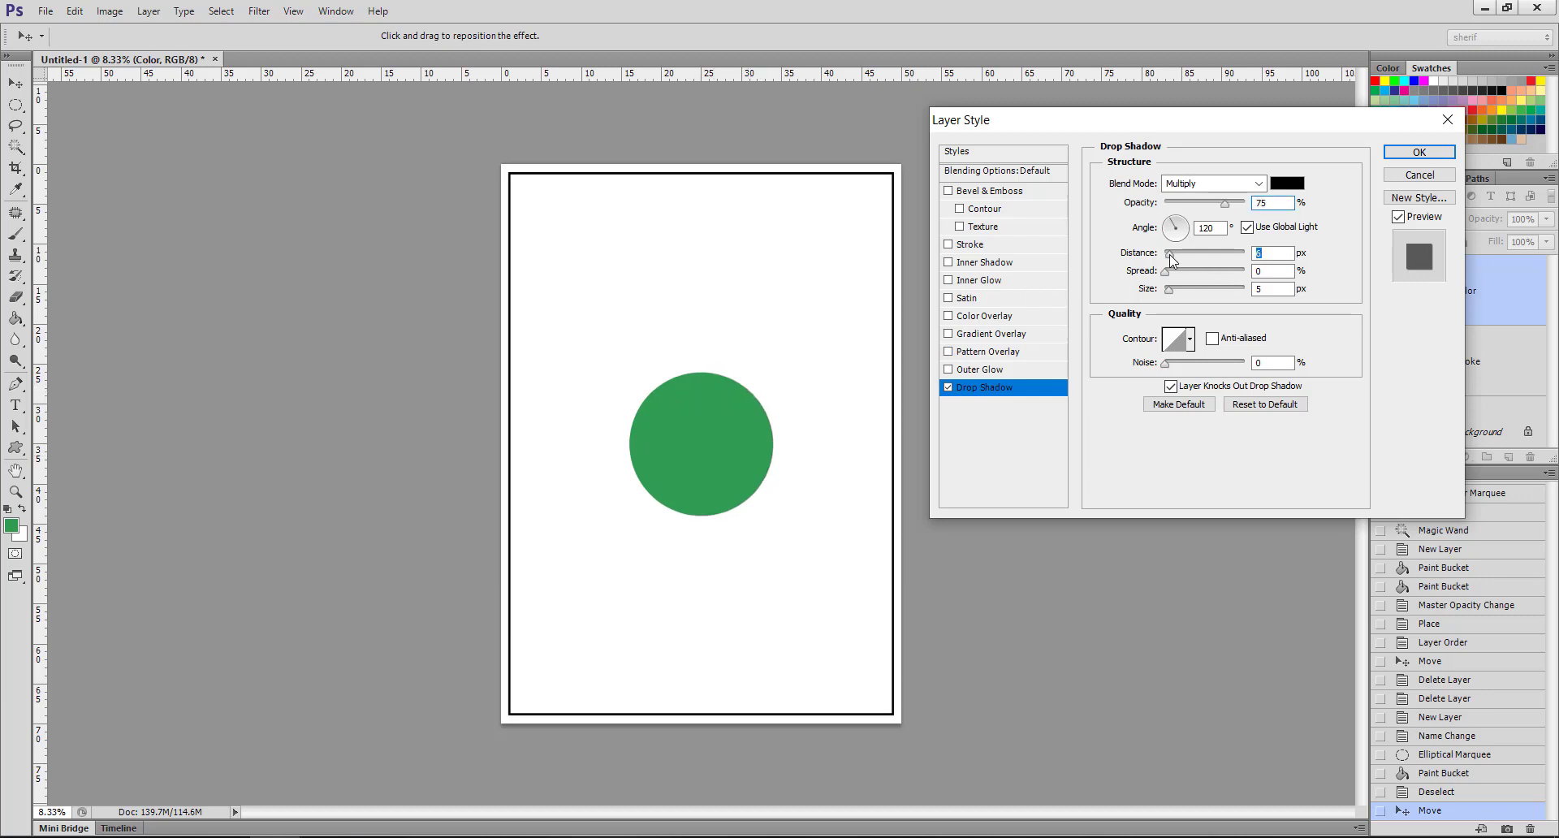
mouse_move(1169, 252)
left_mouse_down()
mouse_move(1244, 260)
mouse_move(1224, 255)
mouse_move(1184, 289)
mouse_move(1195, 272)
left_mouse_up()
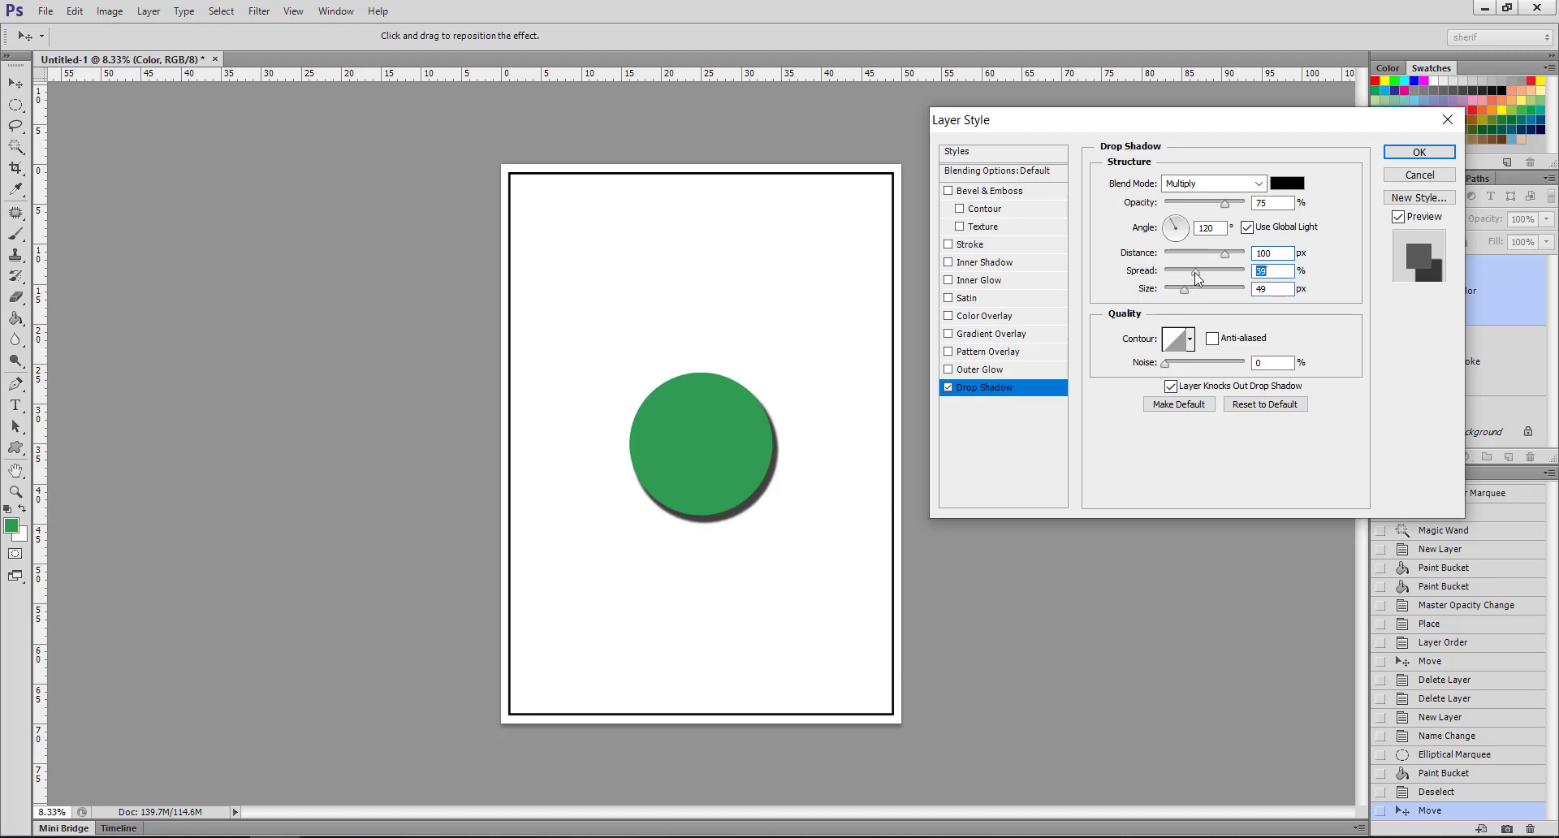
left_click(1208, 228)
type("4")
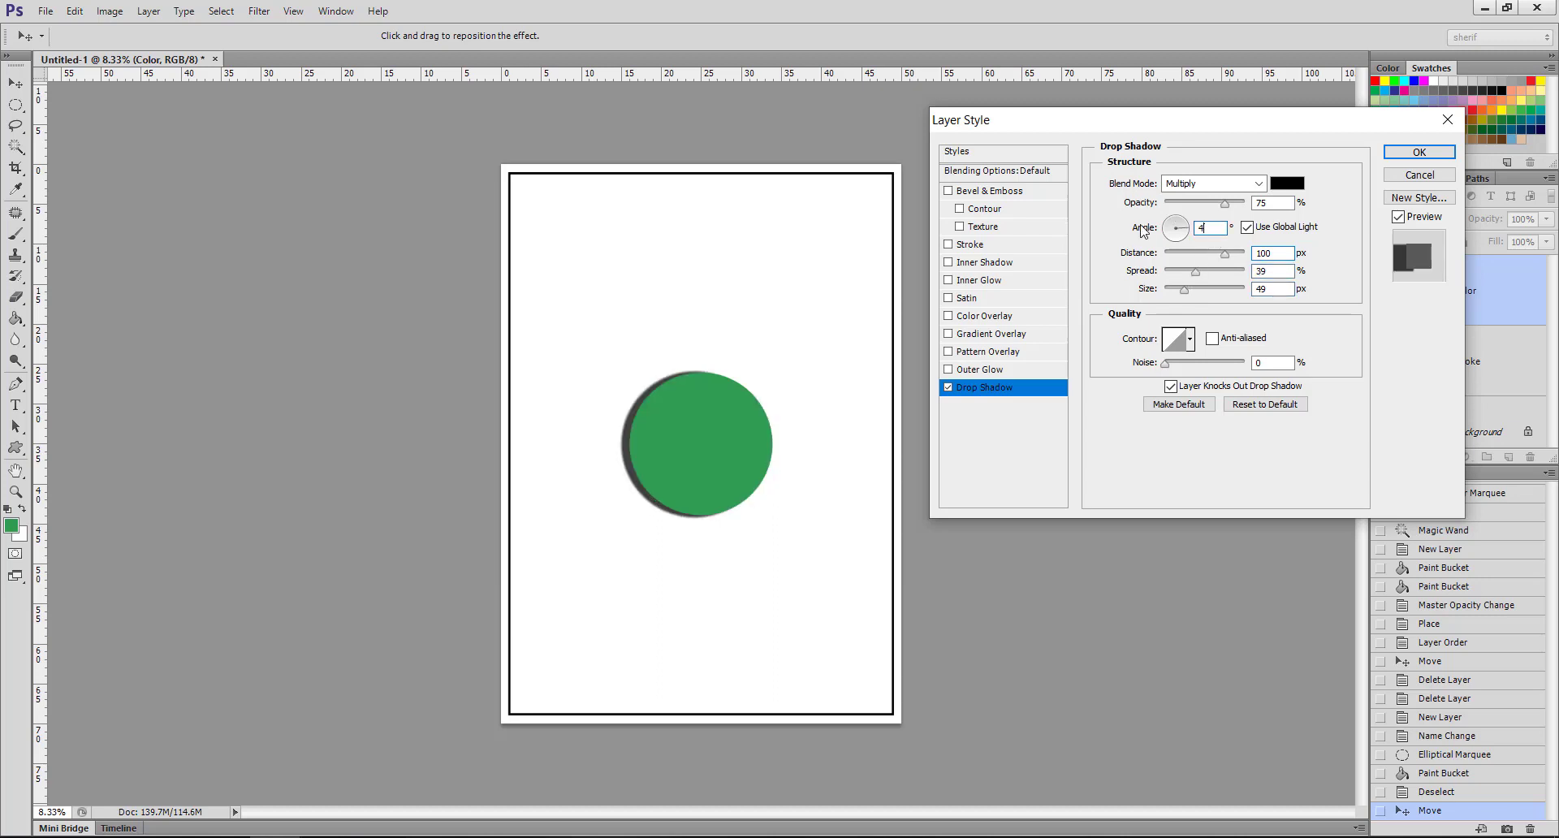
type("5")
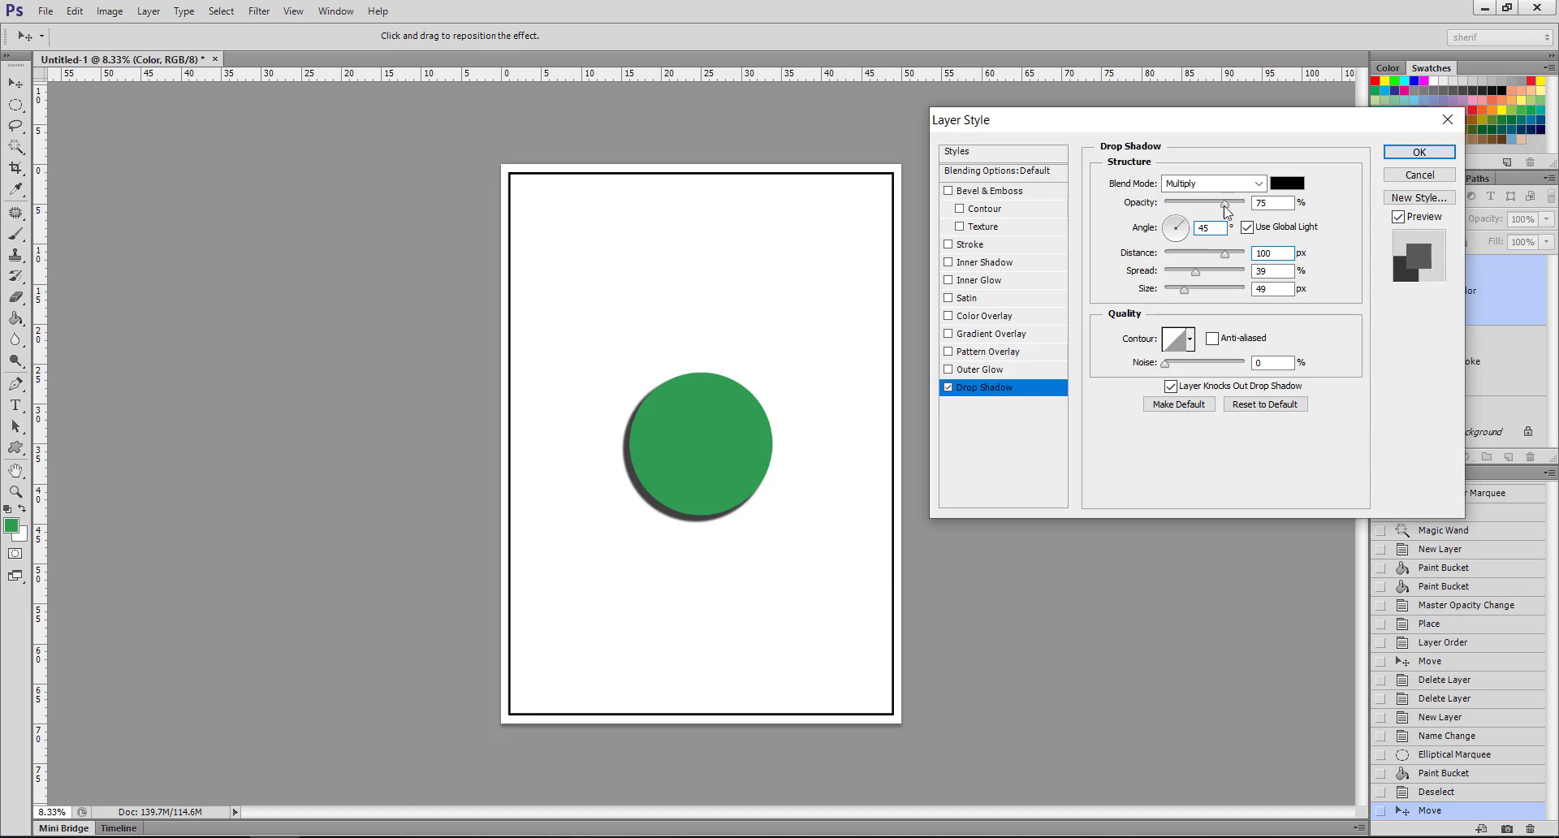
mouse_move(1224, 204)
left_mouse_down()
mouse_move(1198, 211)
mouse_move(1227, 213)
left_mouse_up()
left_click_drag(1224, 254, 1233, 260)
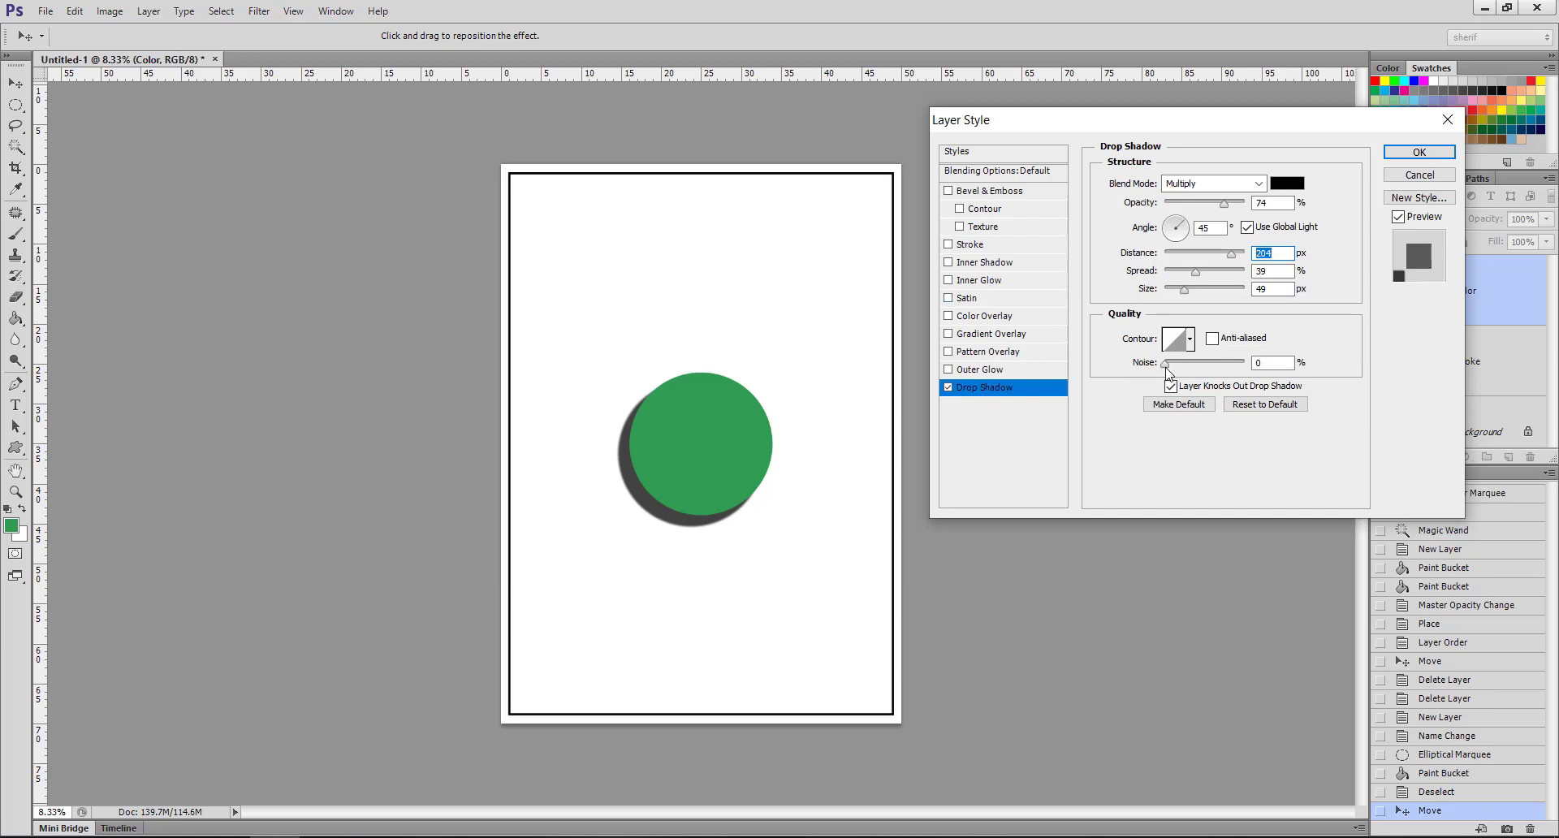
left_click_drag(1166, 363, 1202, 367)
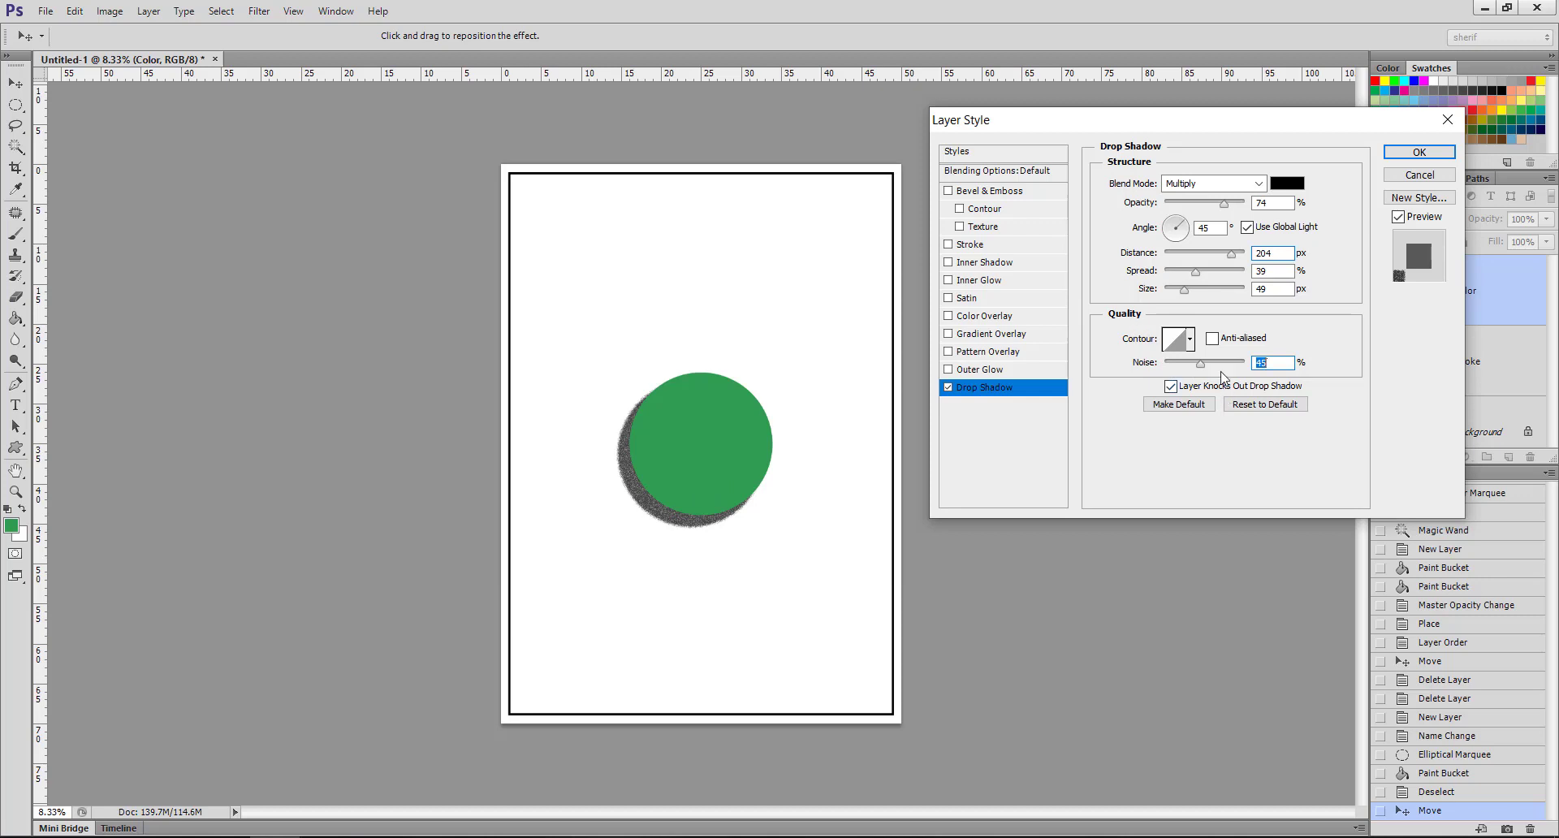
left_click_drag(1201, 362, 1166, 363)
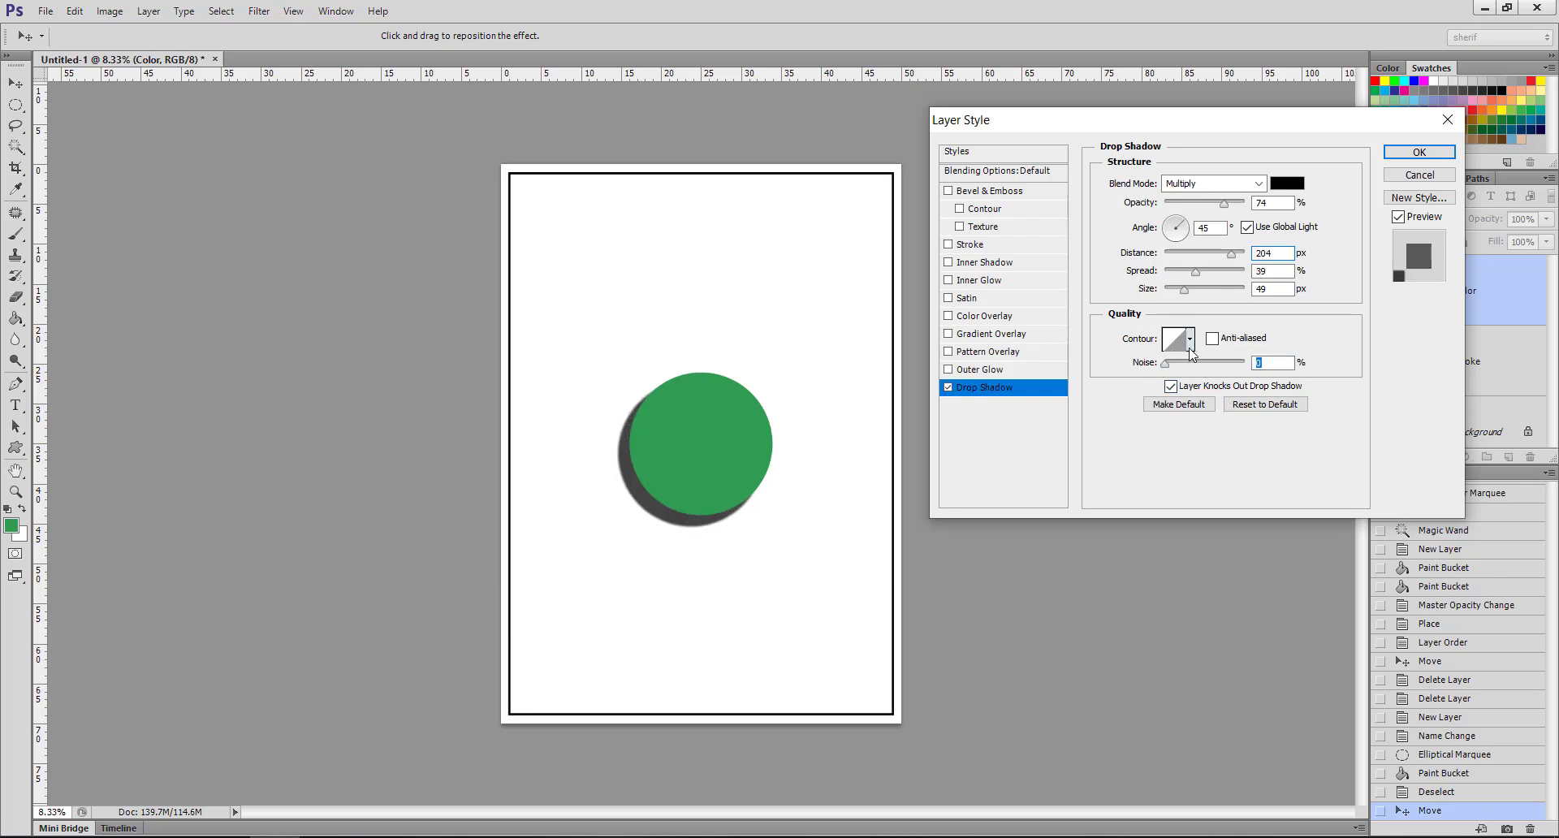
- Try the Cone and other shadow contours, keep Linear, then turn Drop Shadow off
left_click(1190, 339)
left_click(1123, 380)
left_click(1123, 401)
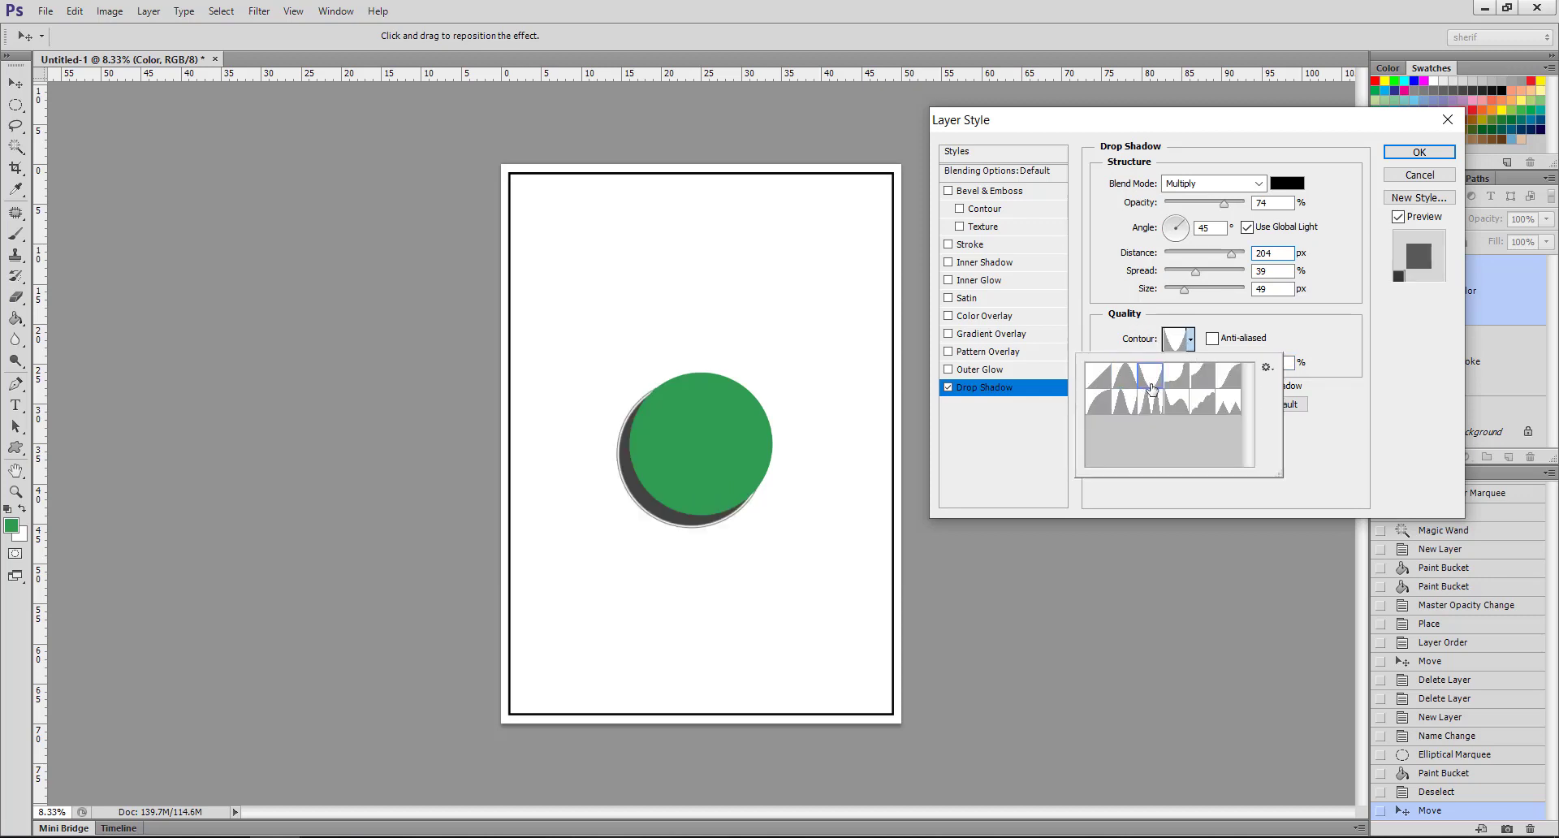
left_click(1100, 402)
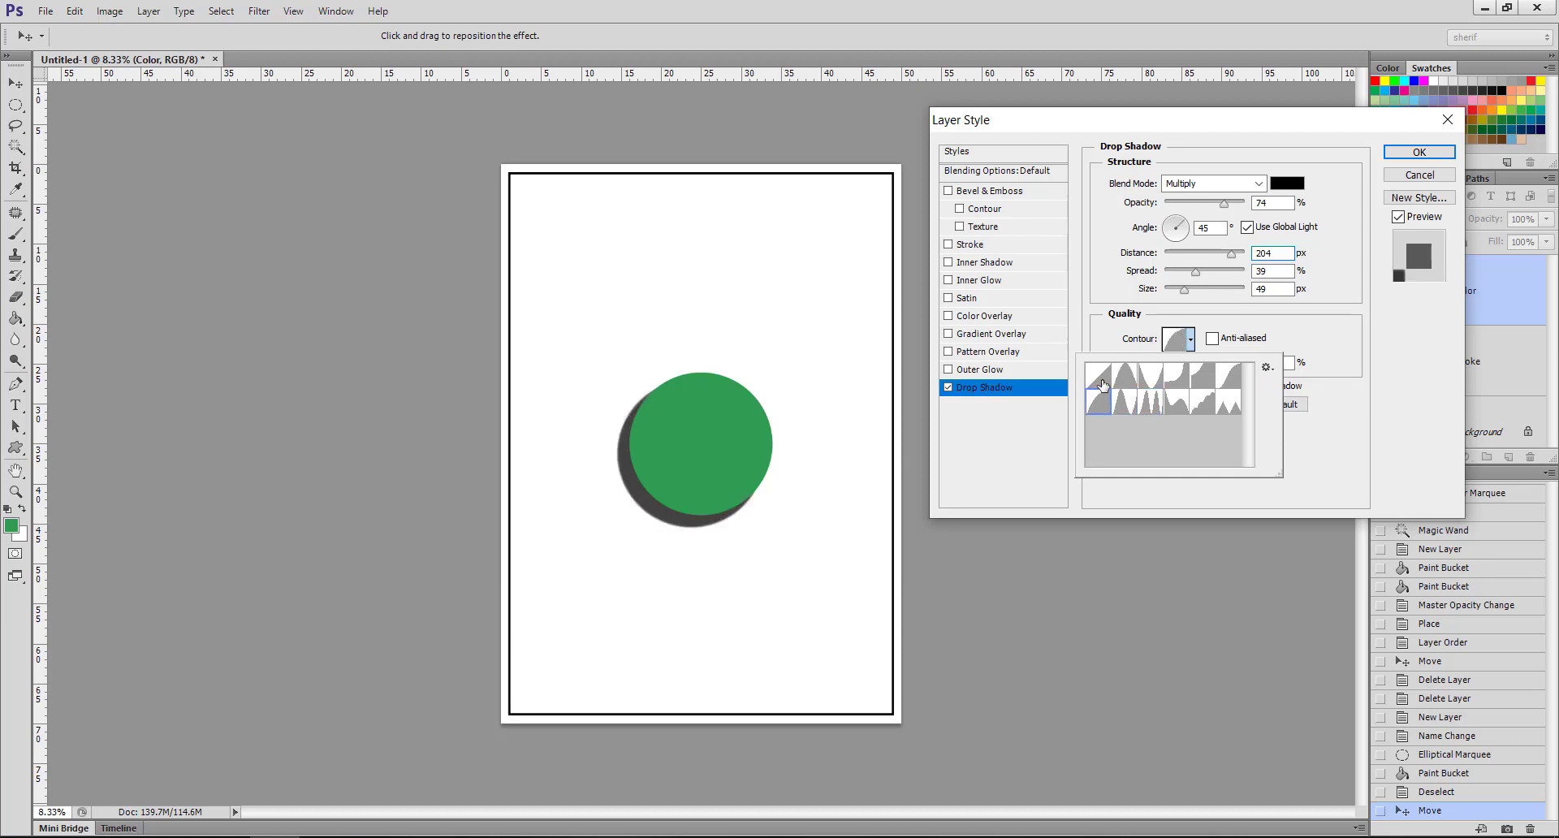
left_click(1099, 377)
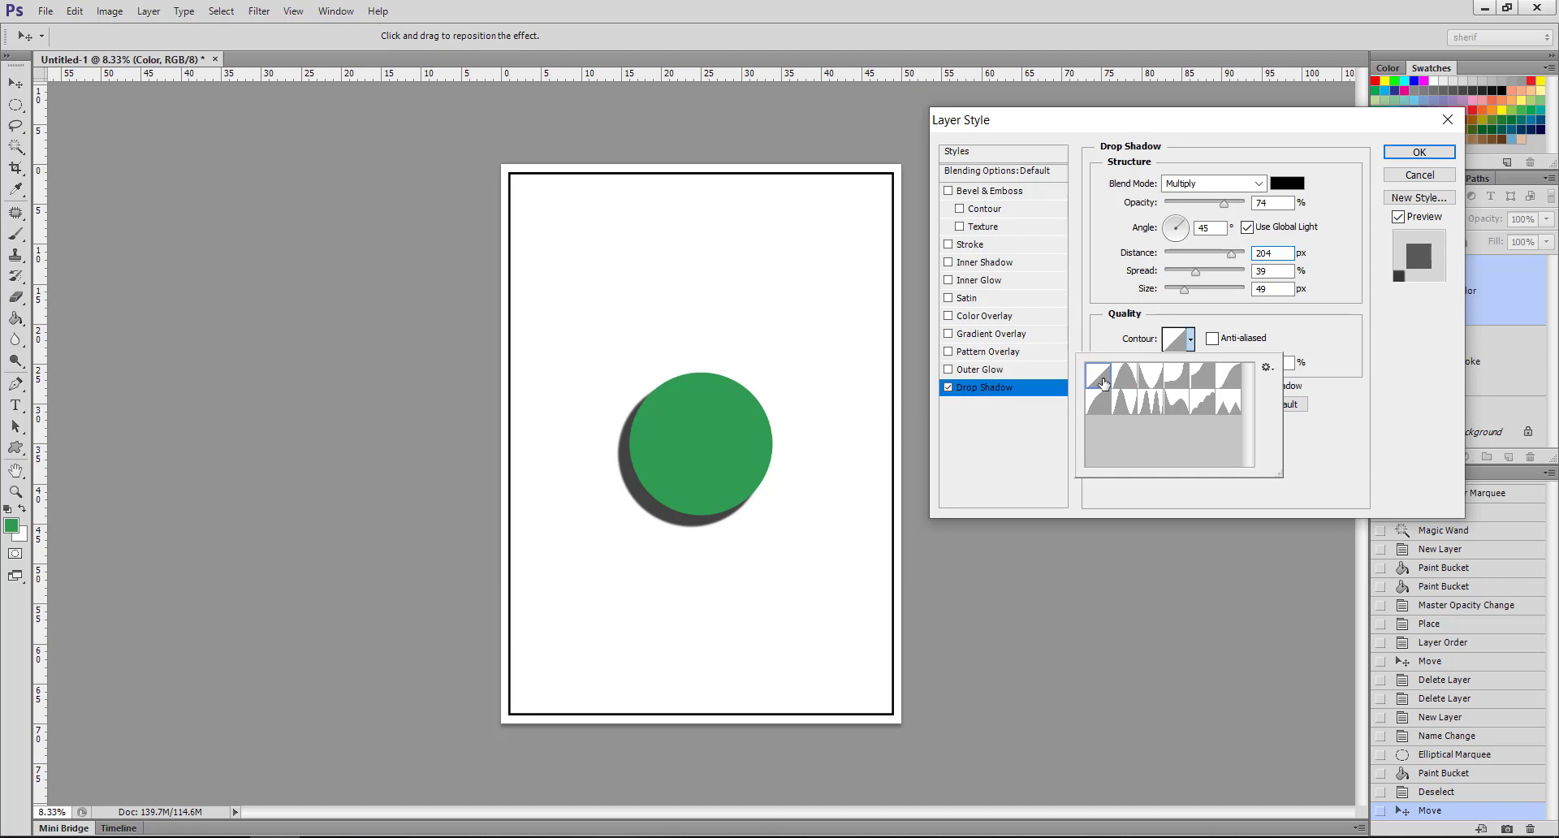
left_click(1109, 343)
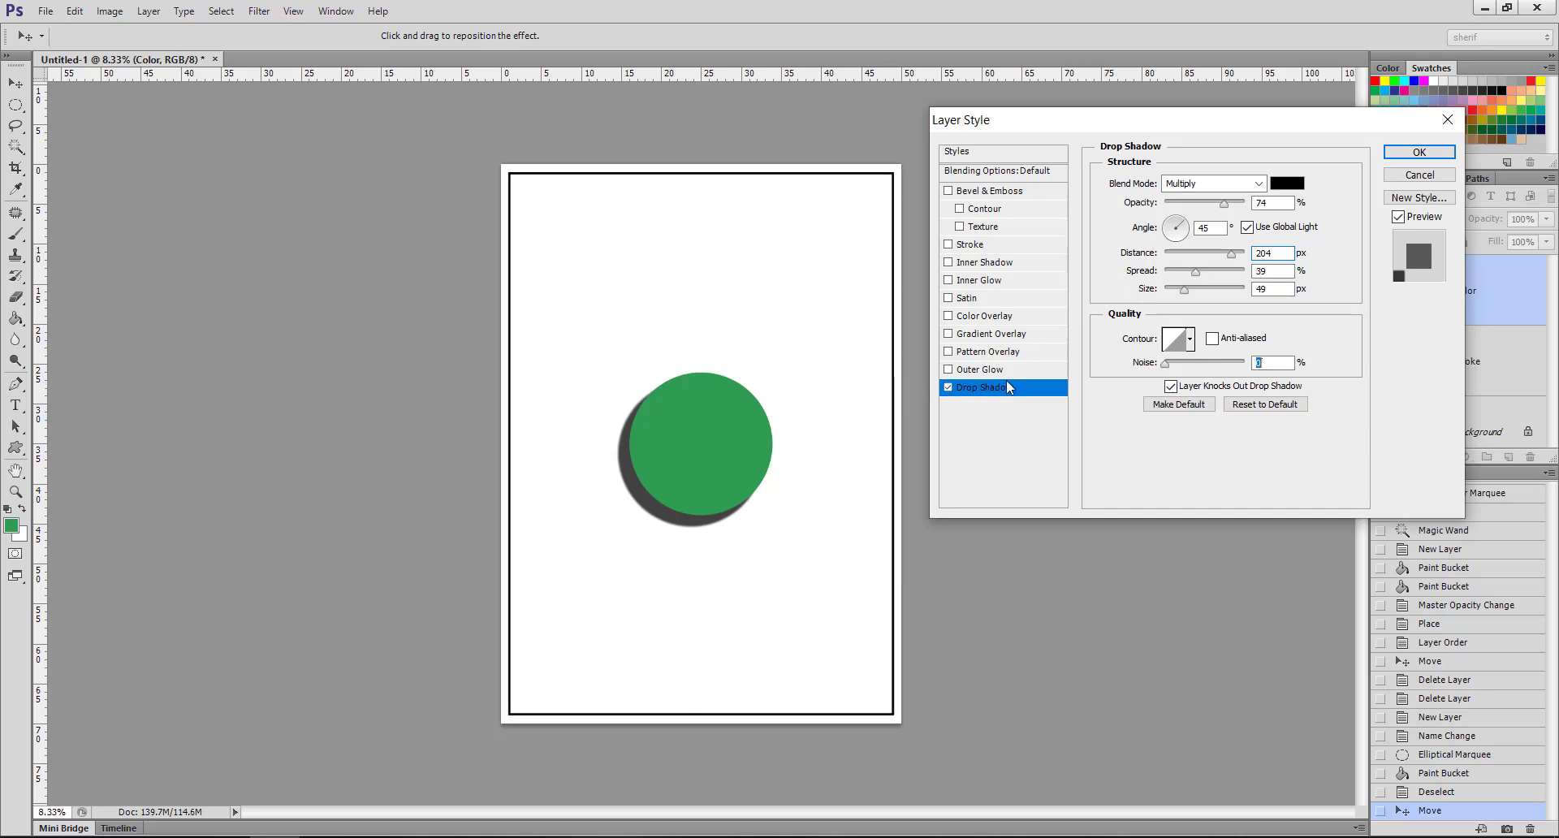
left_click(947, 387)
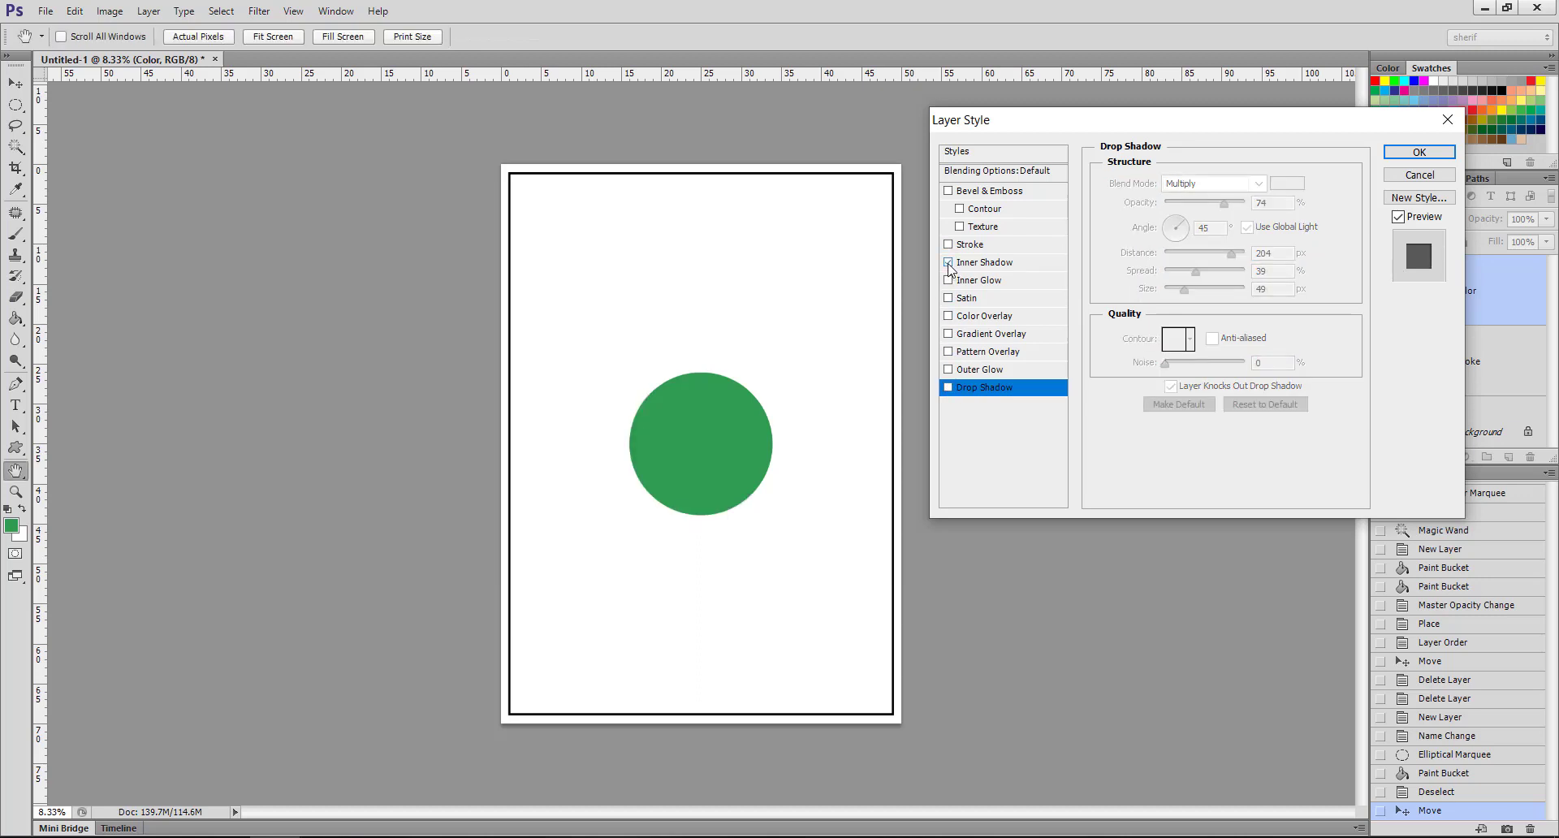
left_click(981, 271)
mouse_move(1169, 260)
left_mouse_down()
mouse_move(1218, 263)
mouse_move(1185, 278)
mouse_move(1234, 293)
mouse_move(1218, 291)
left_mouse_up()
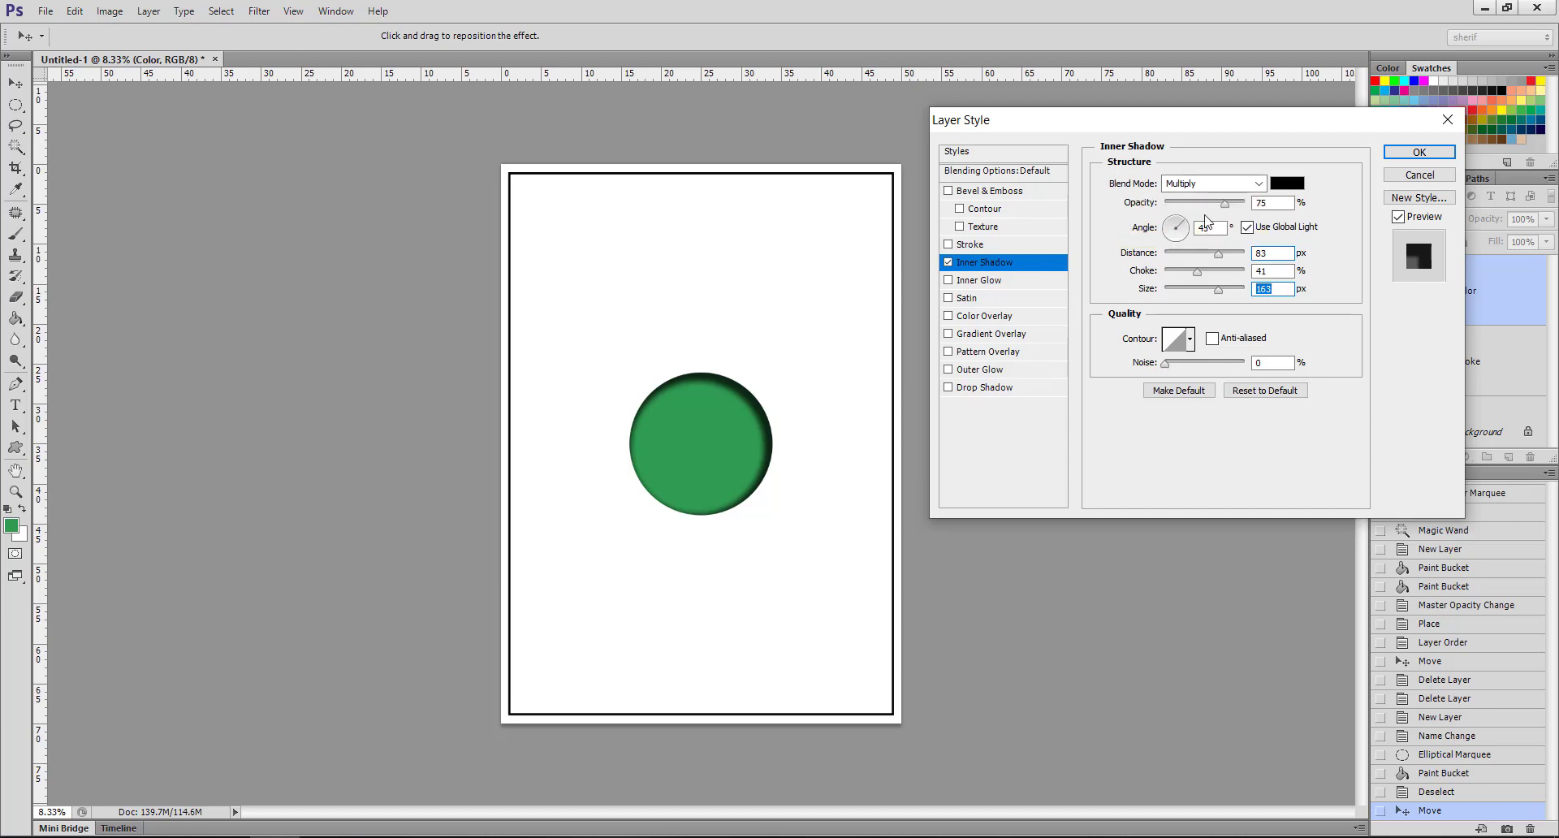
left_click(948, 262)
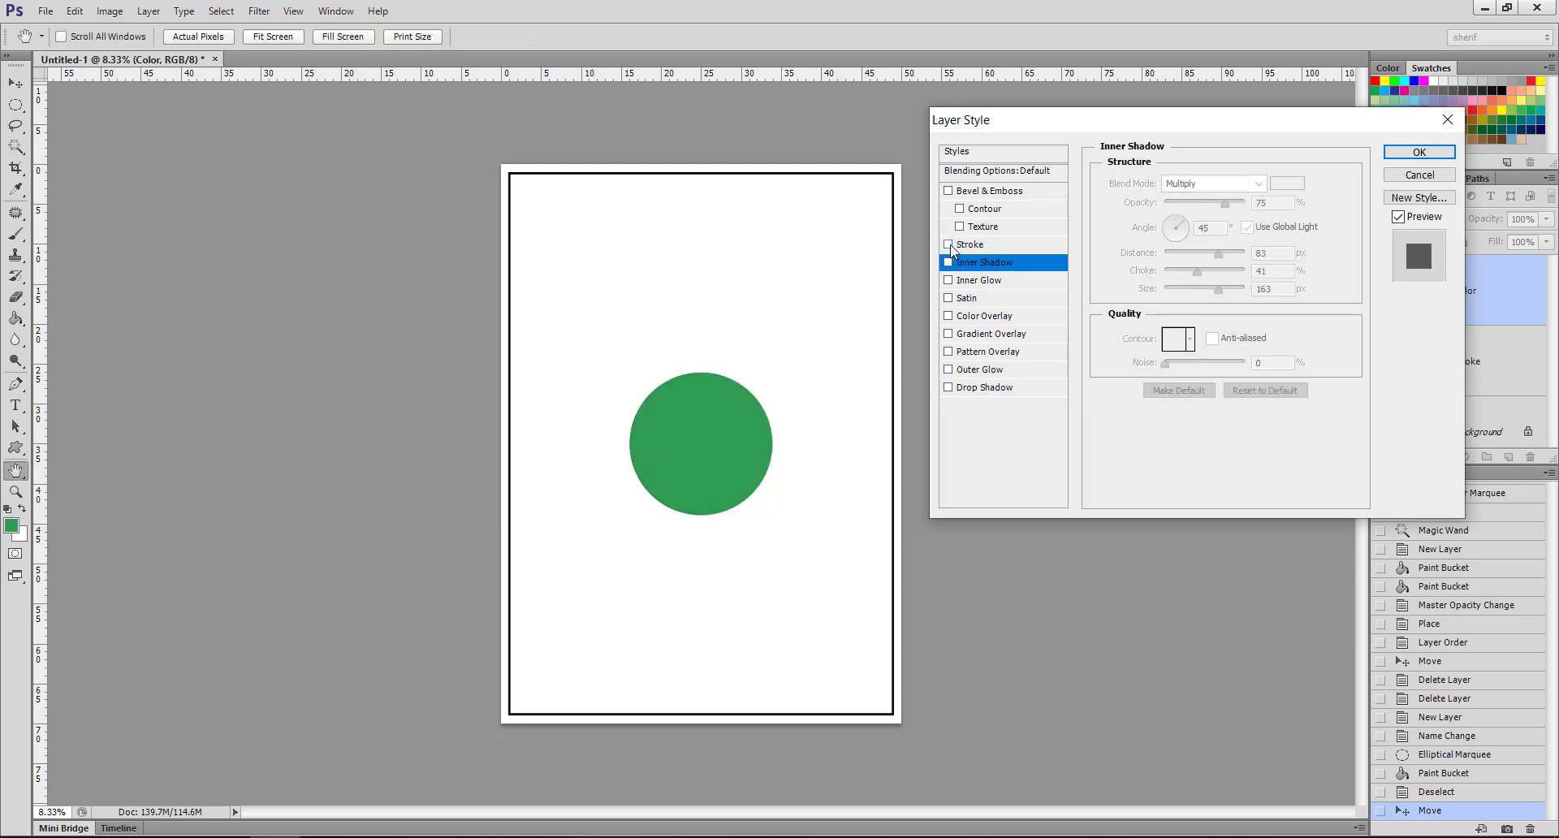
- Enable a 62 px Stroke on the circle with Position set to Center
left_click(949, 244)
left_click(966, 245)
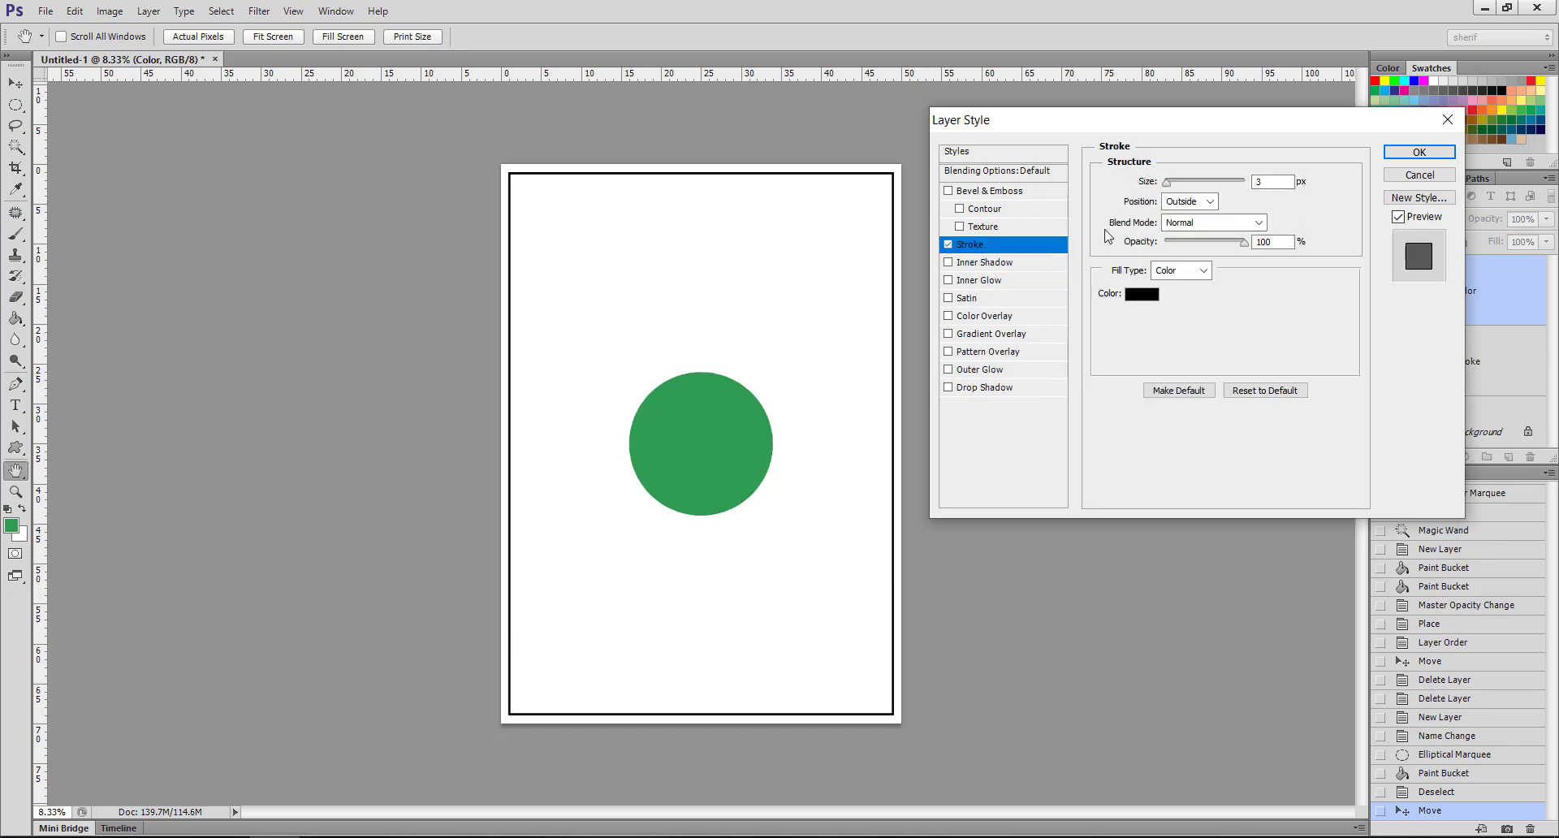
left_click_drag(1167, 182, 1188, 185)
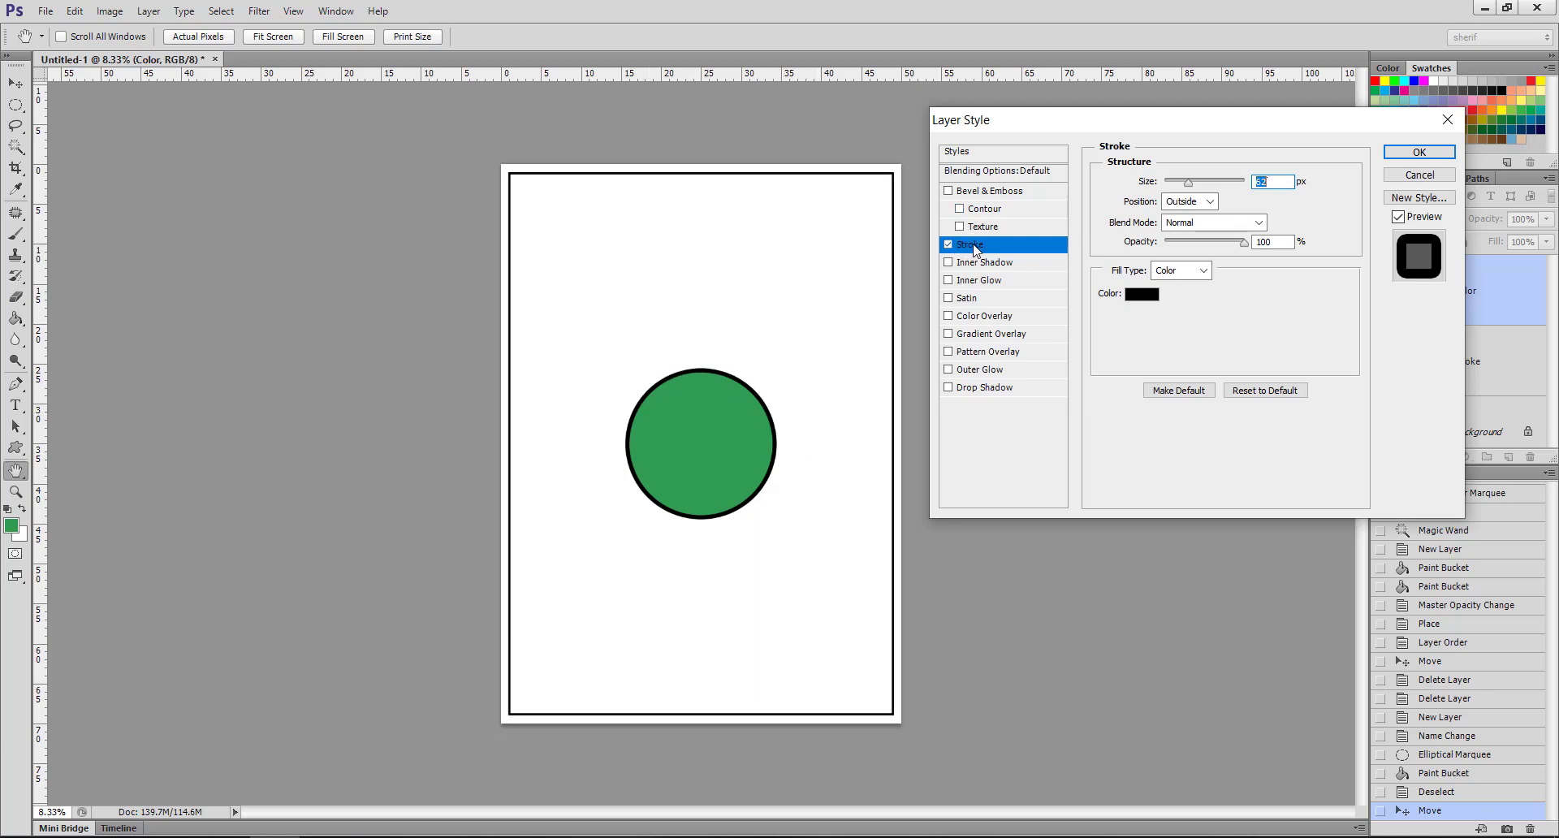
left_click(1187, 202)
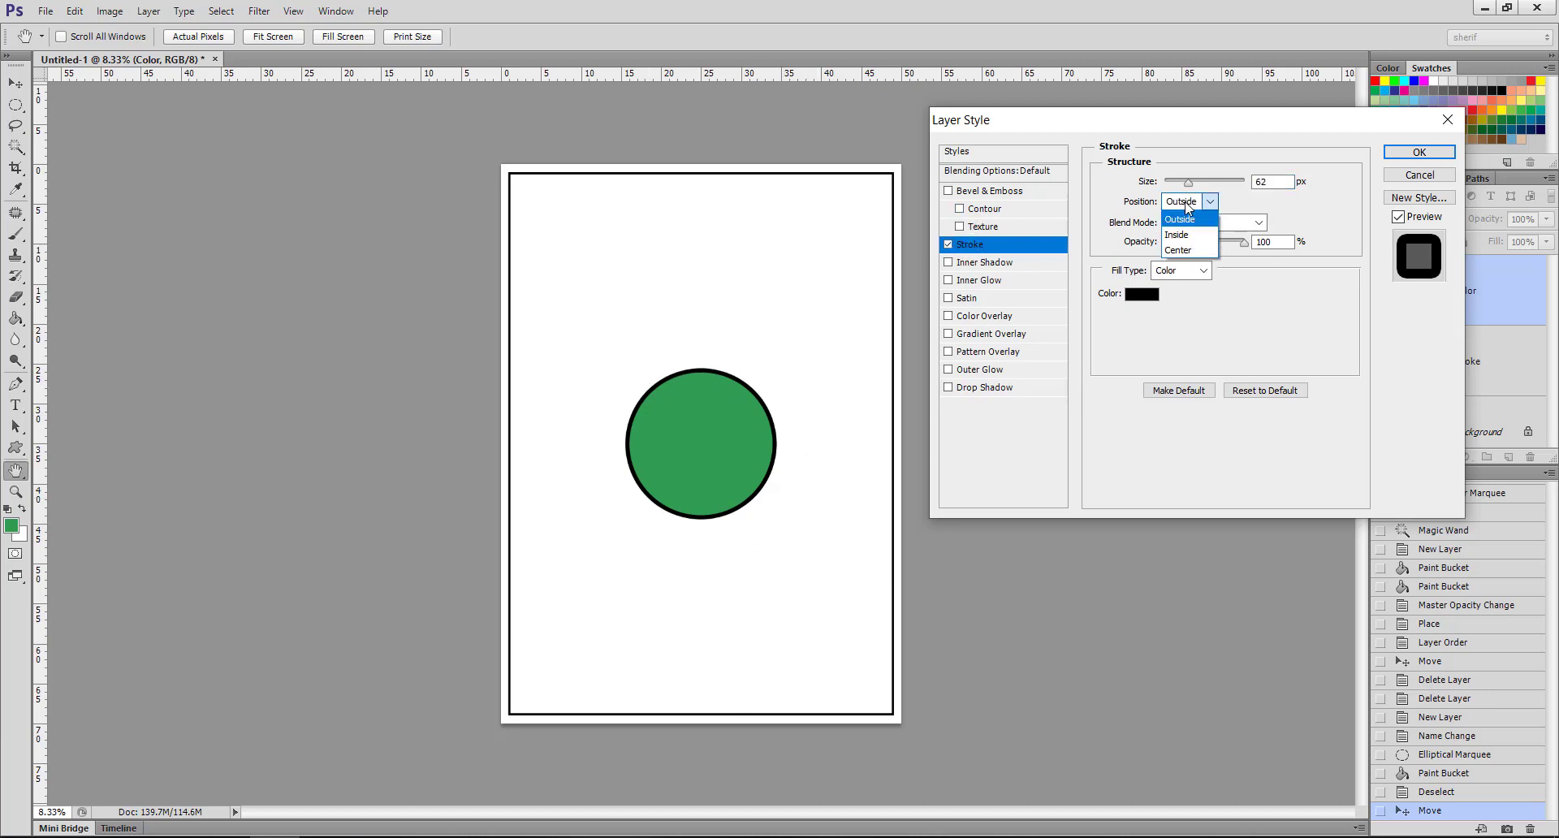
left_click(1188, 231)
left_click(1185, 202)
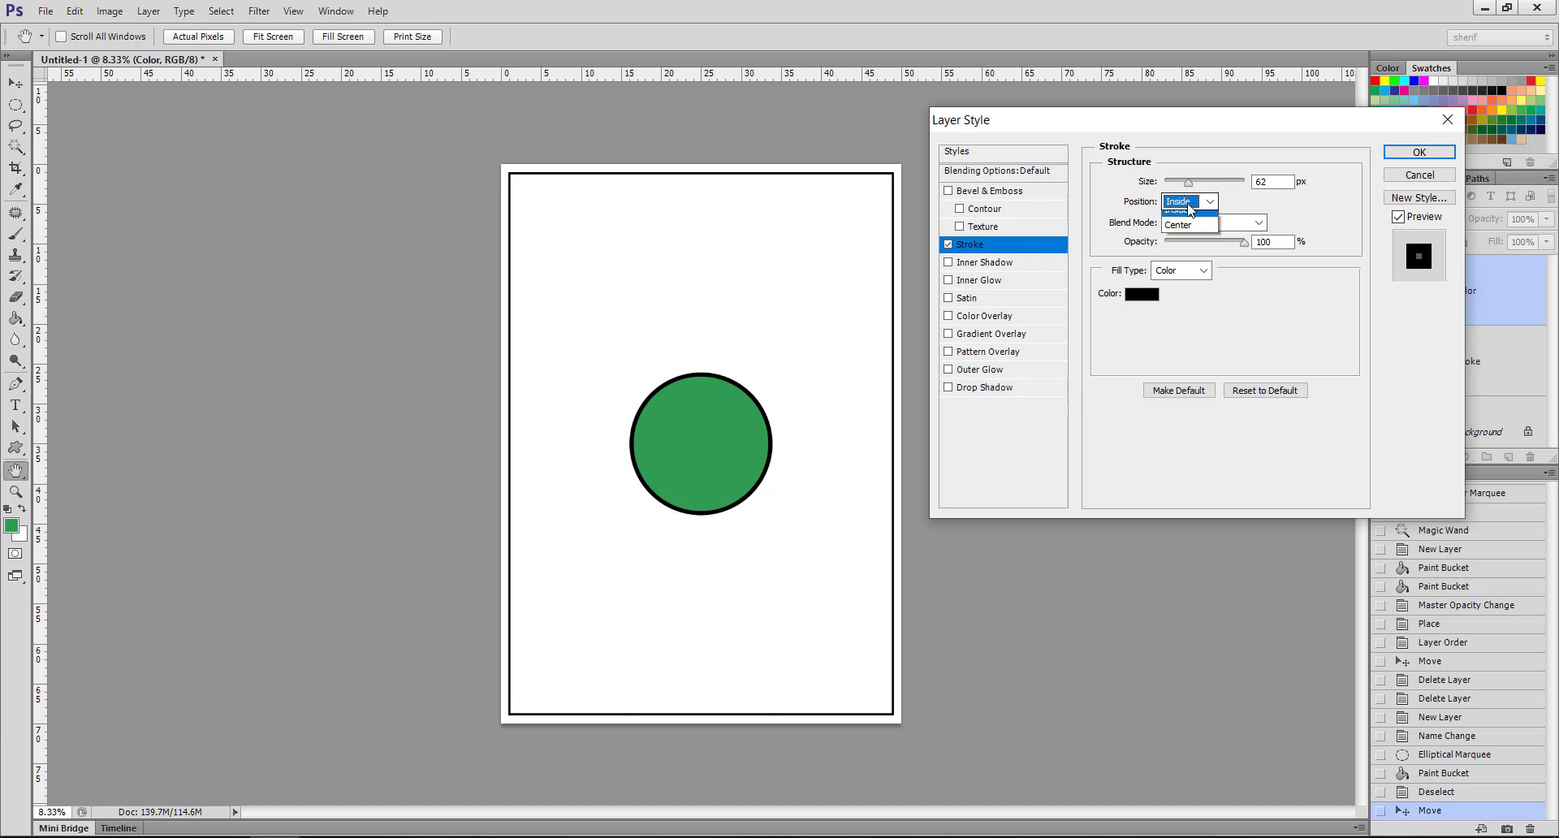
left_click(1187, 219)
left_click(1187, 201)
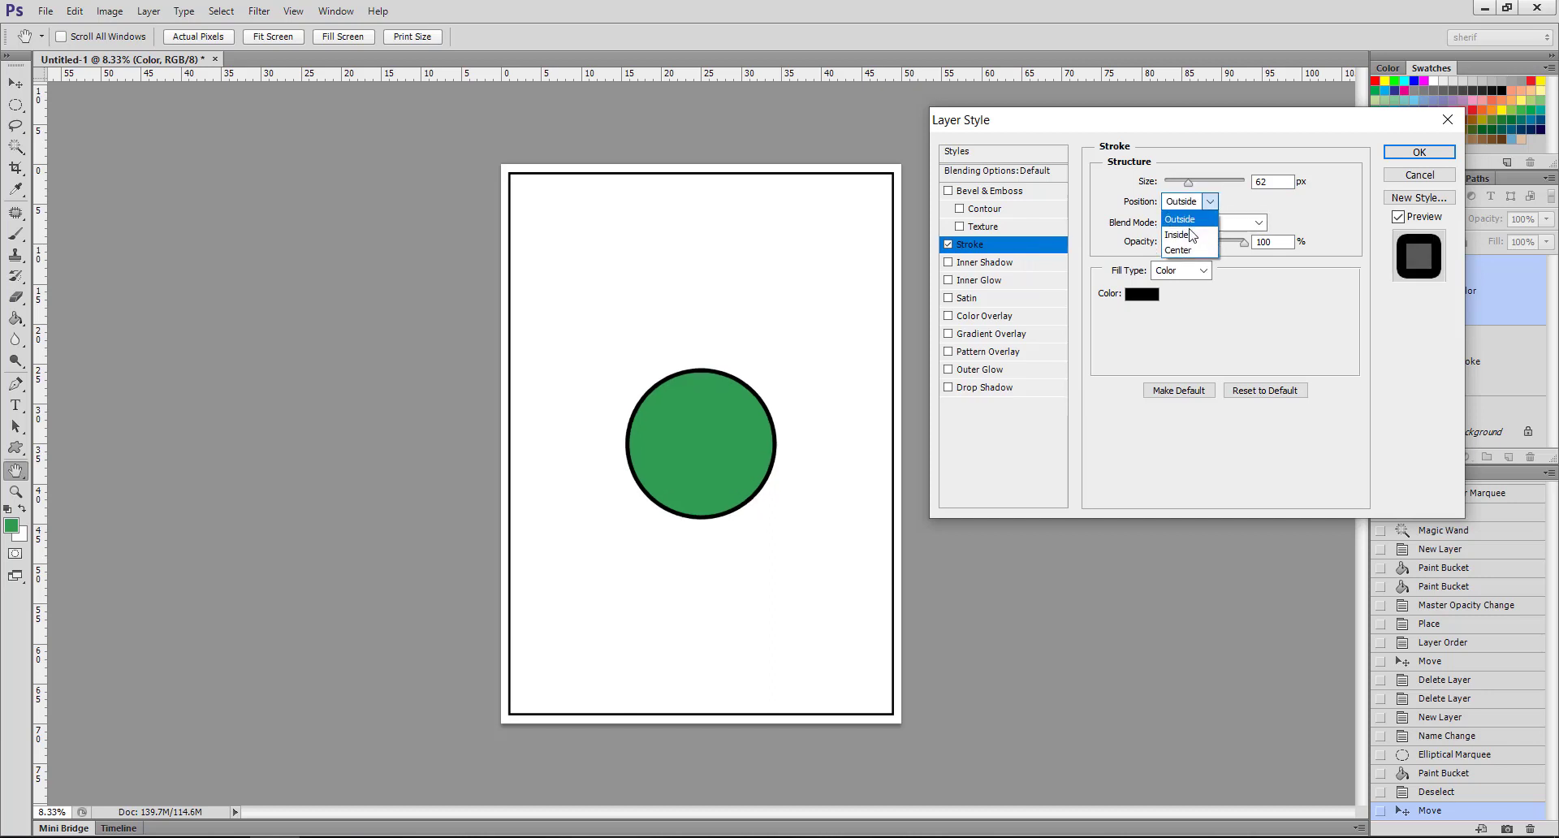
left_click(1179, 250)
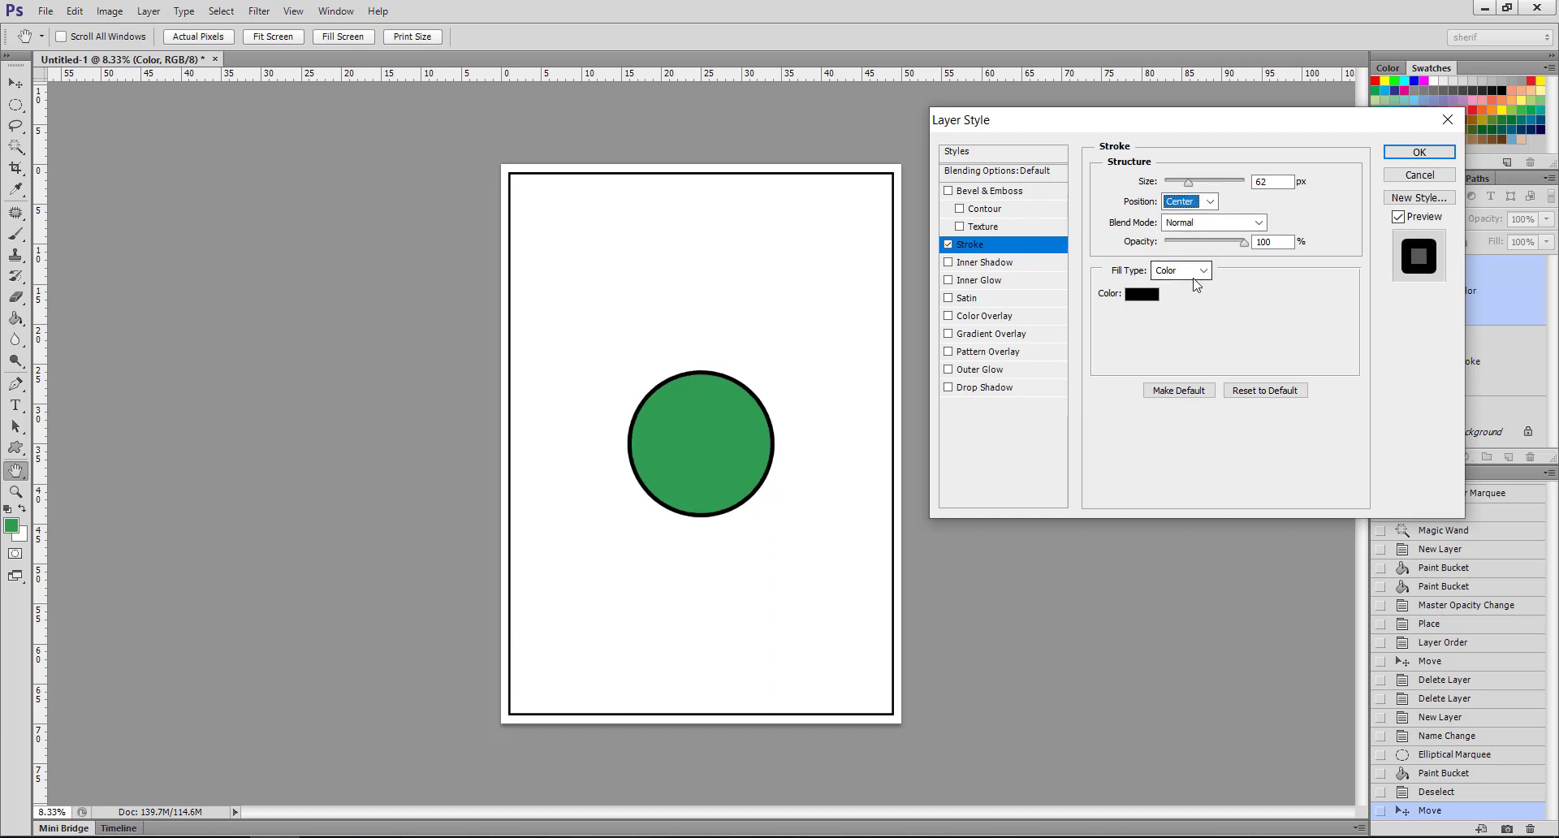
- Keep the stroke colour black, re-enable Drop Shadow, and apply the layer style
left_click(1193, 272)
left_click(1135, 300)
left_click(1137, 295)
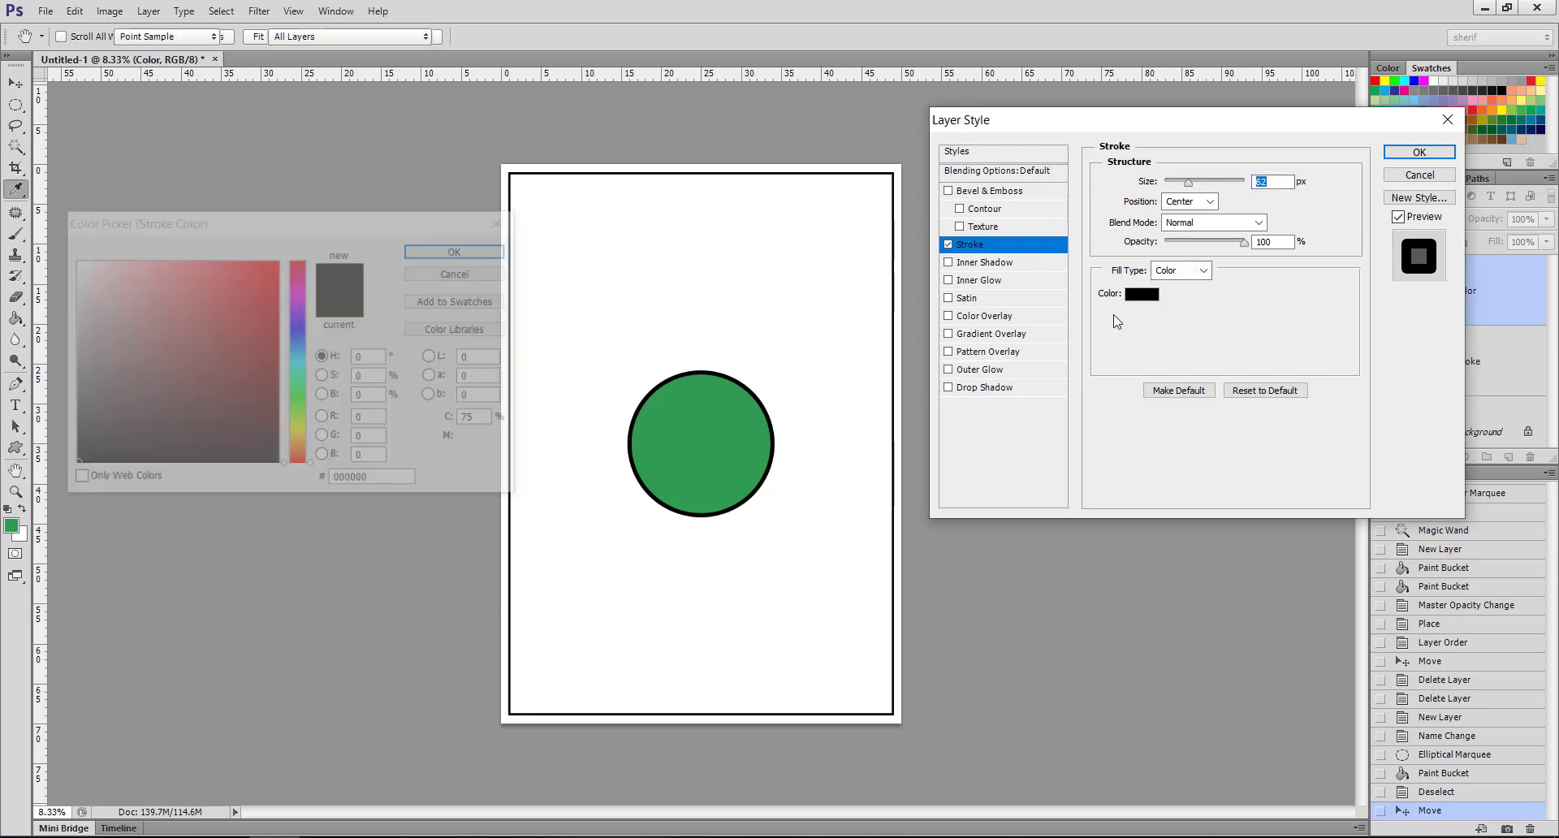
left_click(266, 285)
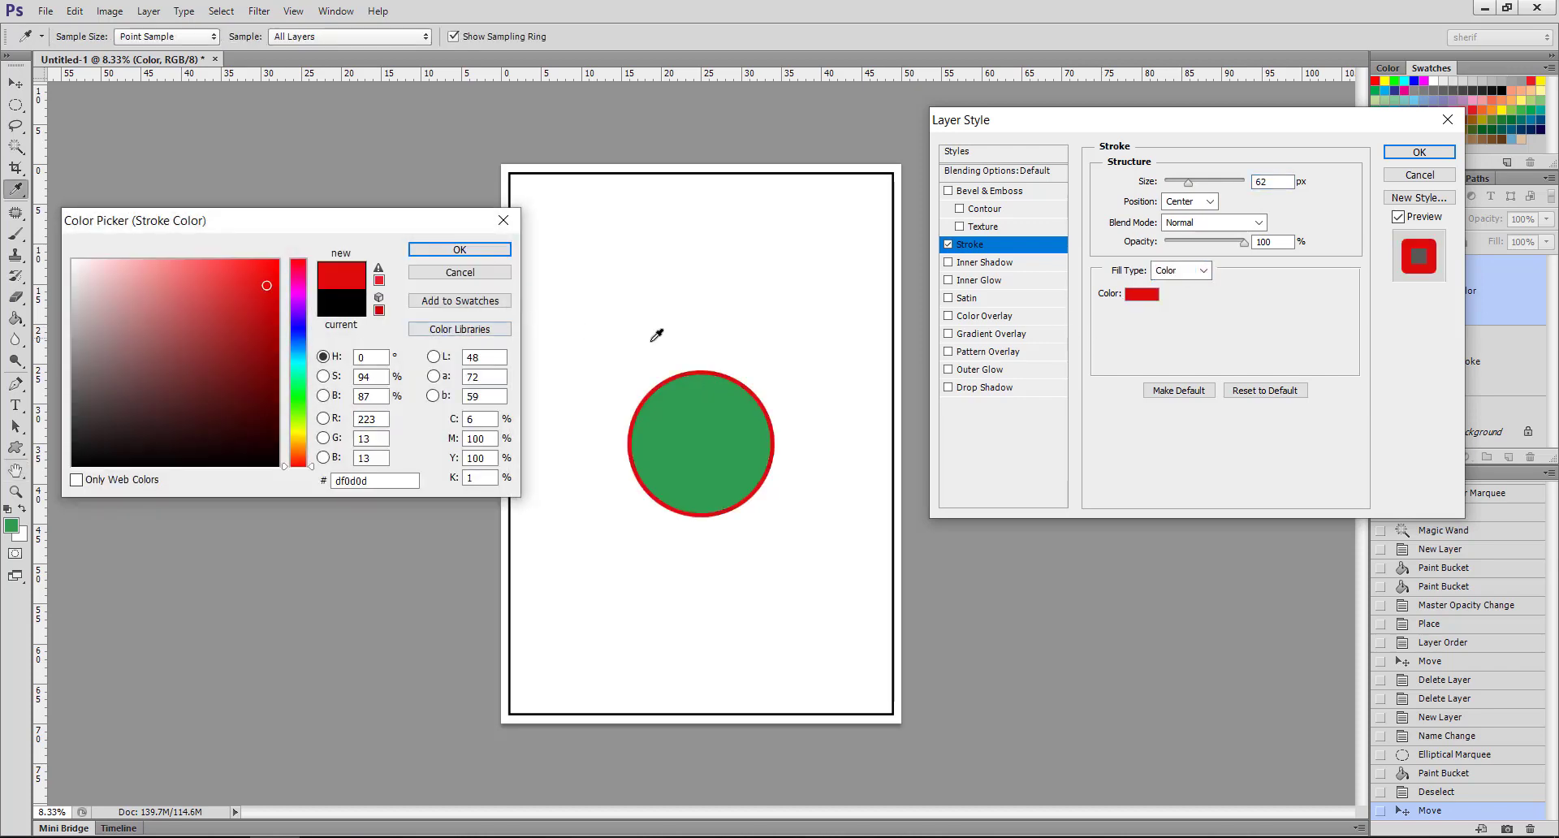
left_click(459, 272)
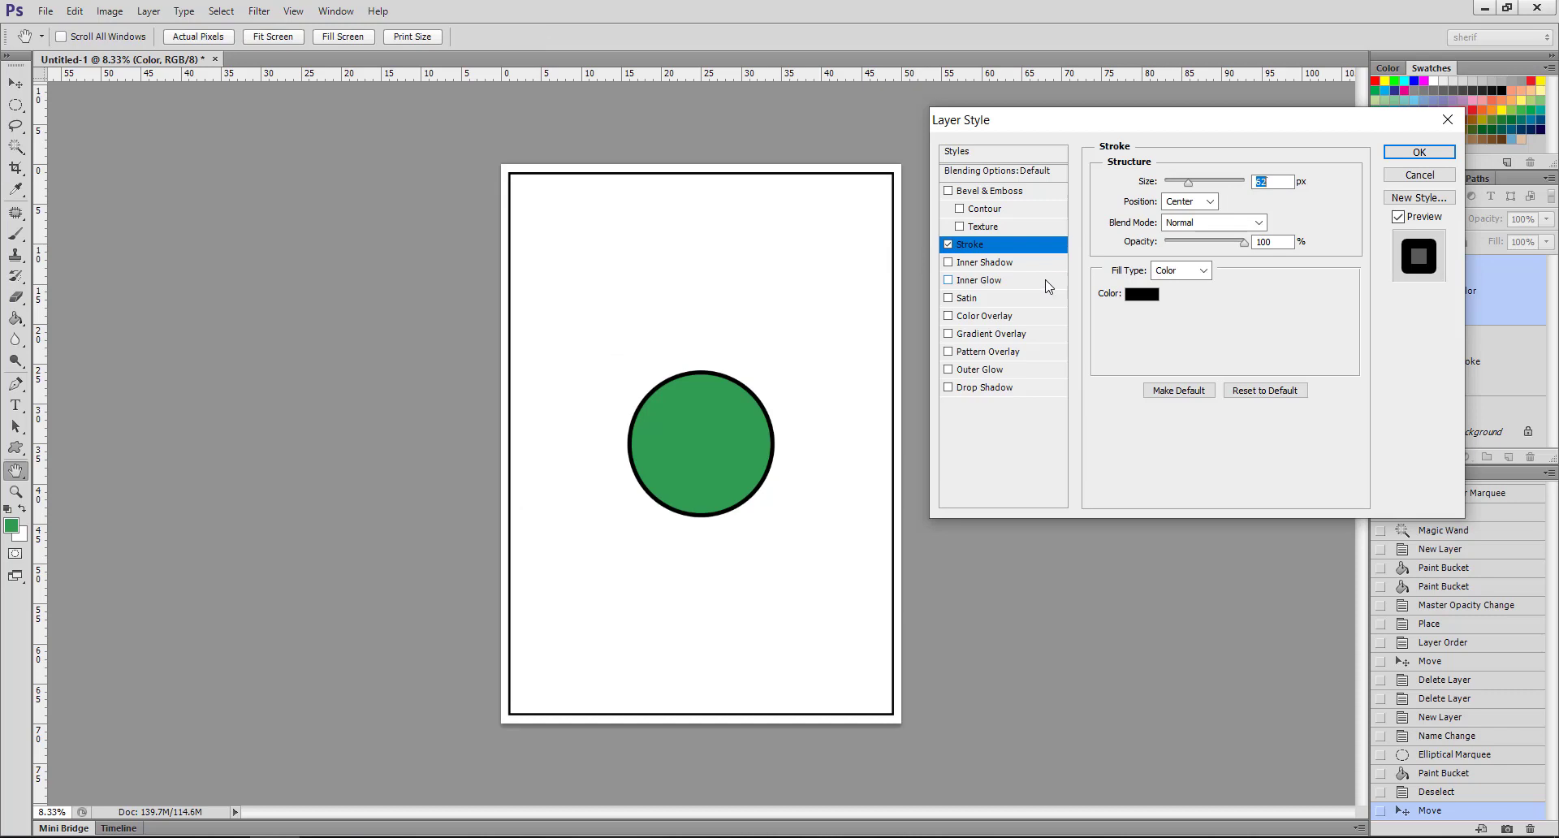
left_click(948, 388)
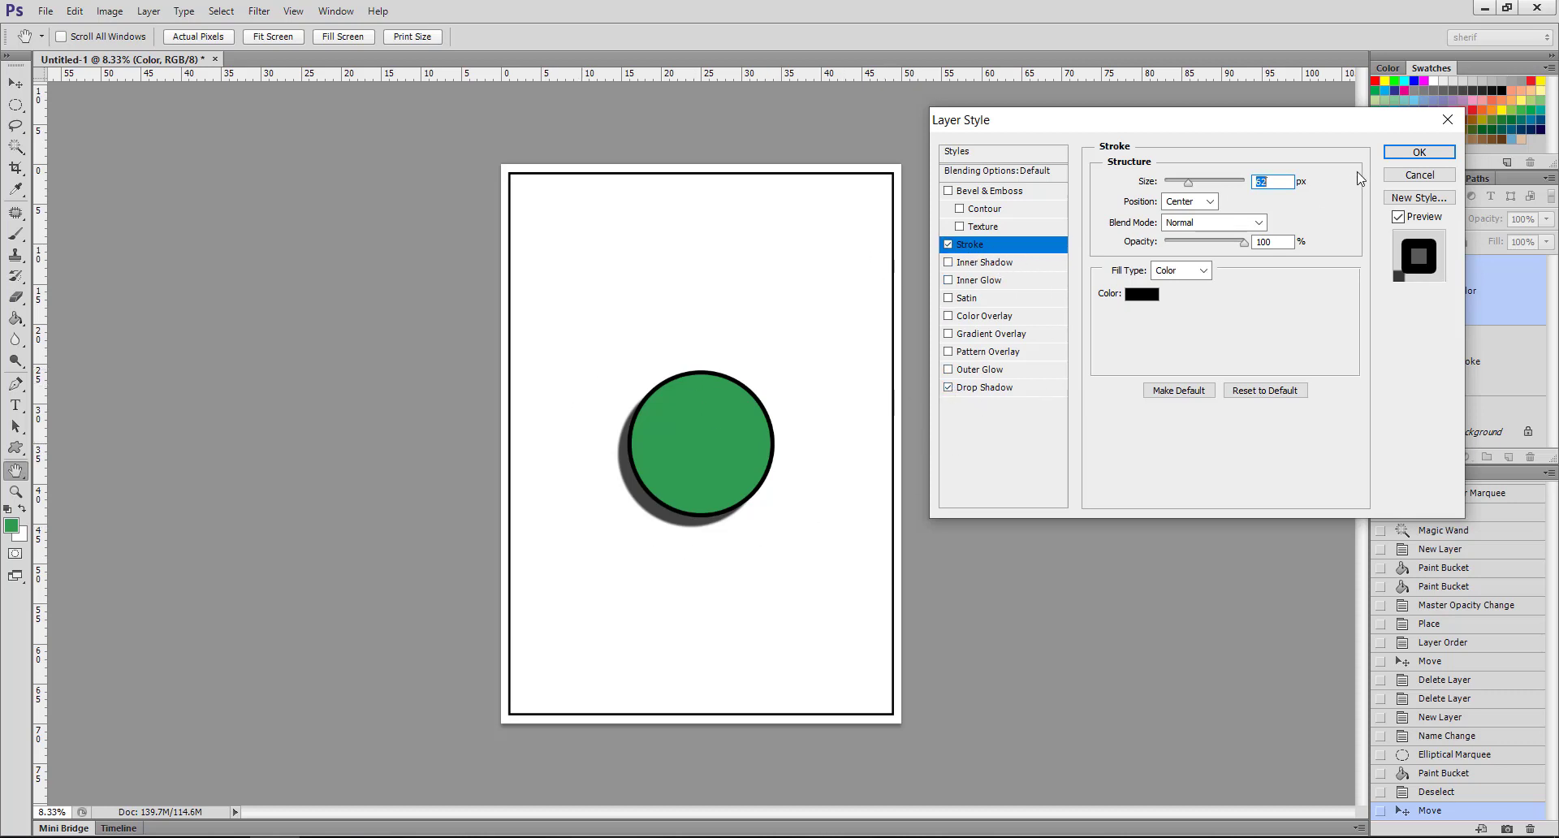
left_click(1420, 152)
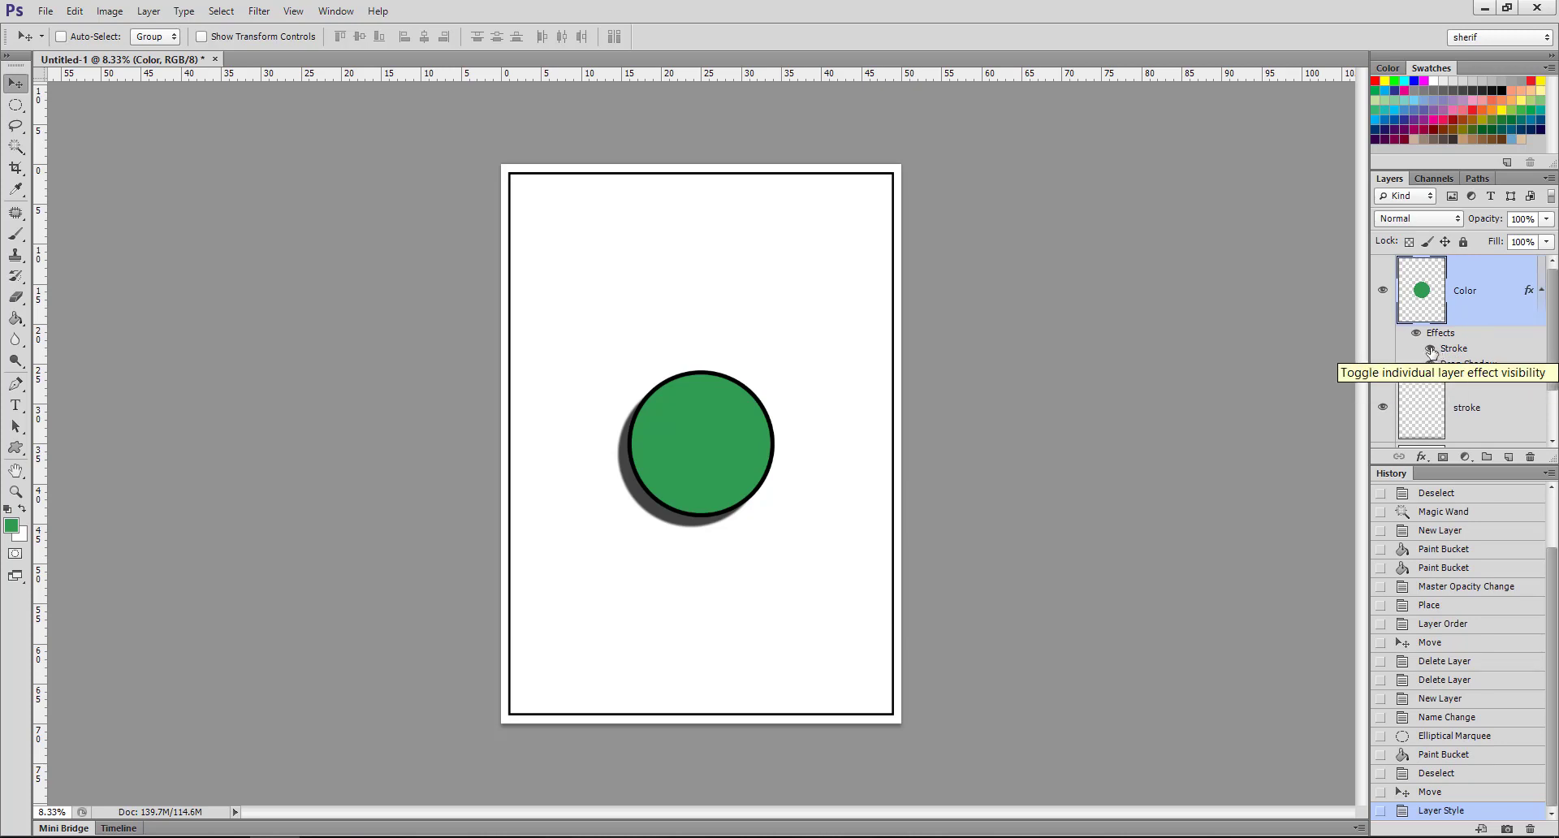
left_click(1430, 348)
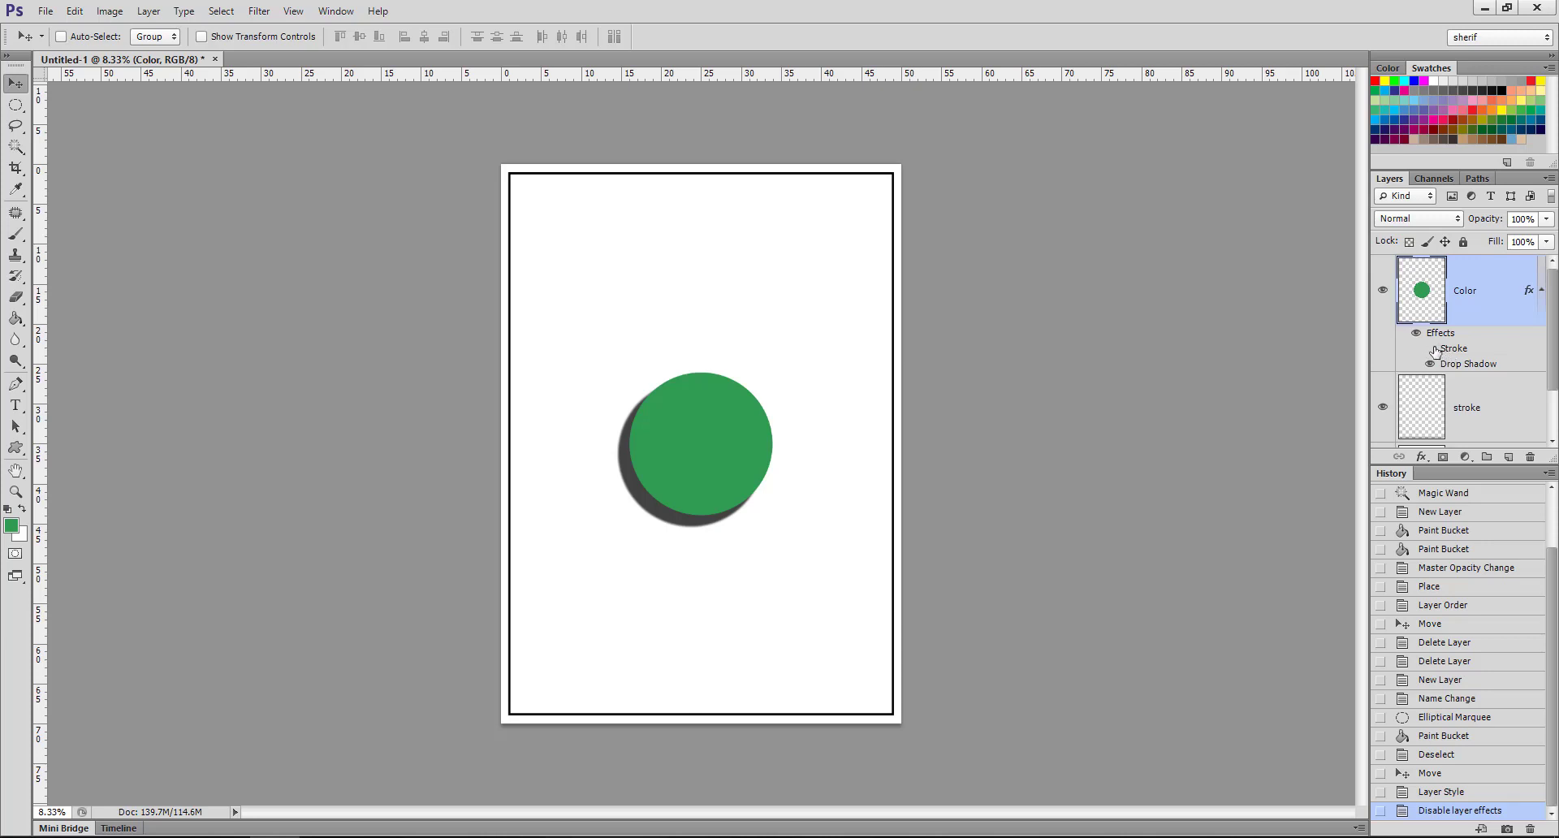
left_click(1430, 349)
left_click_drag(1451, 351, 1531, 455)
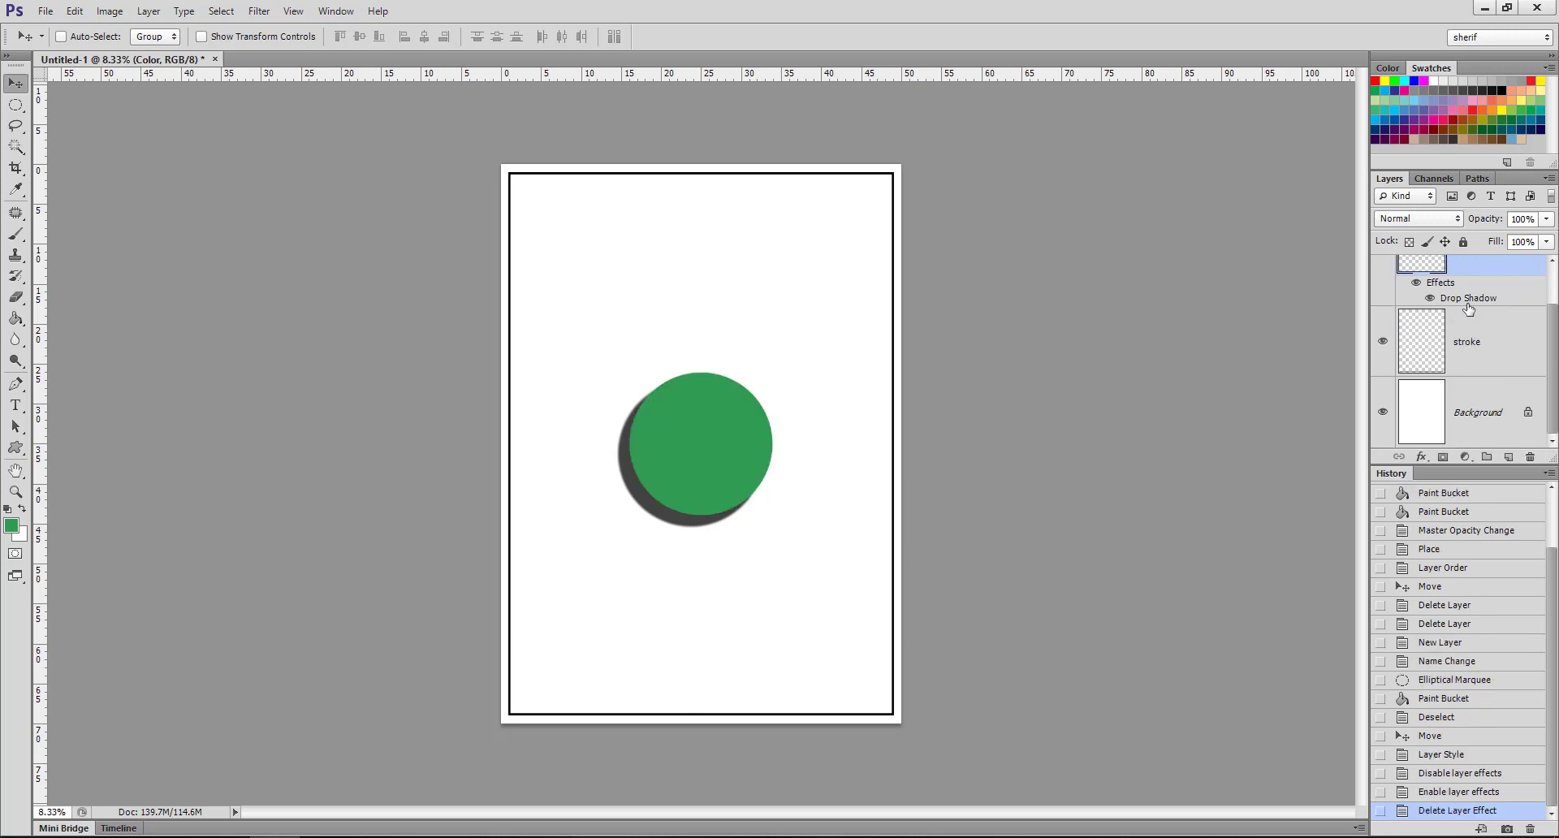
key("ctrl+z")
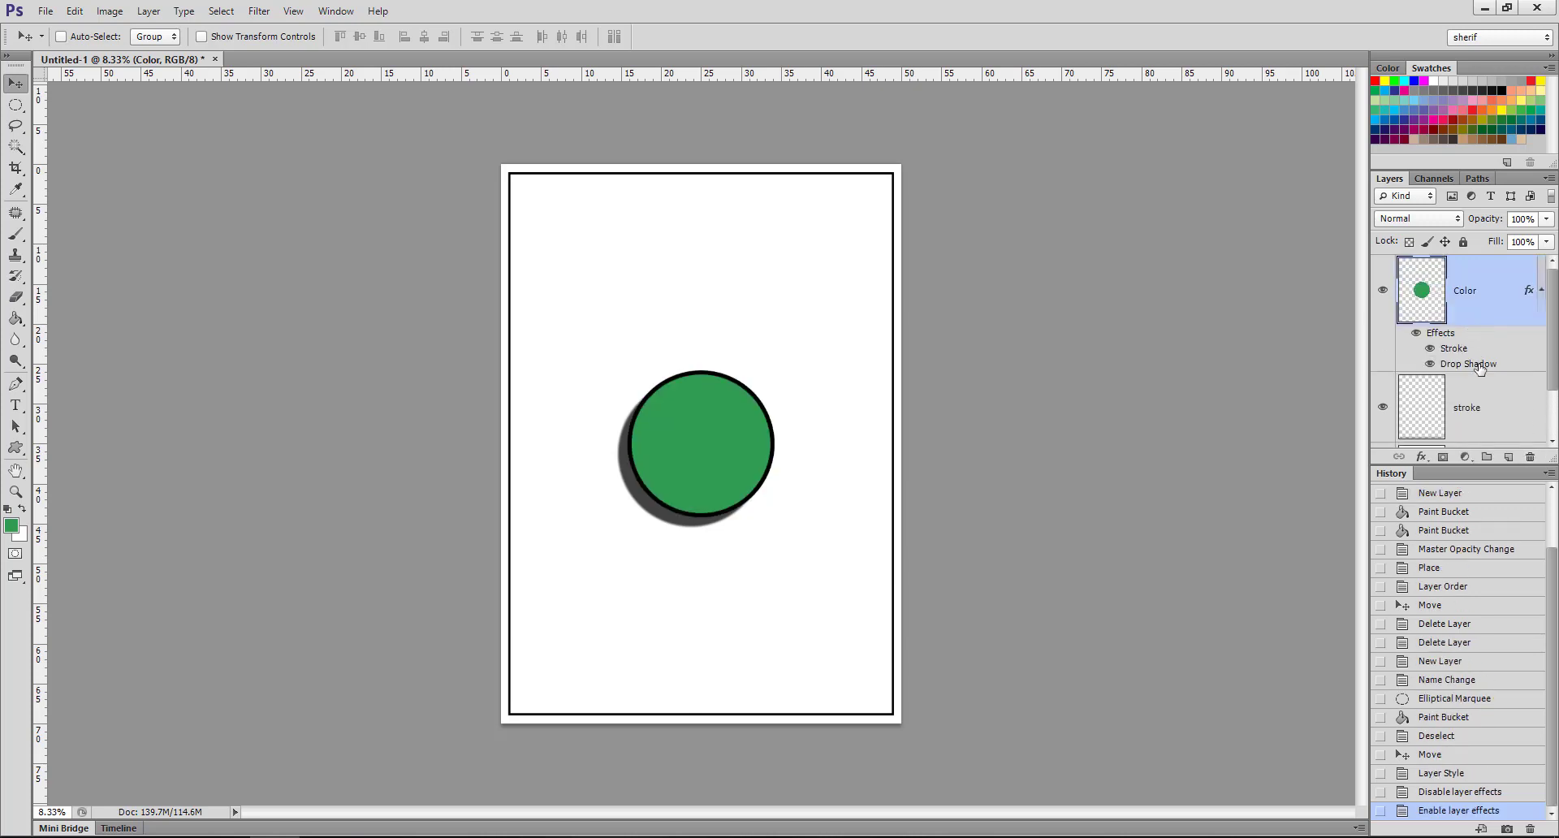
left_click(1415, 333)
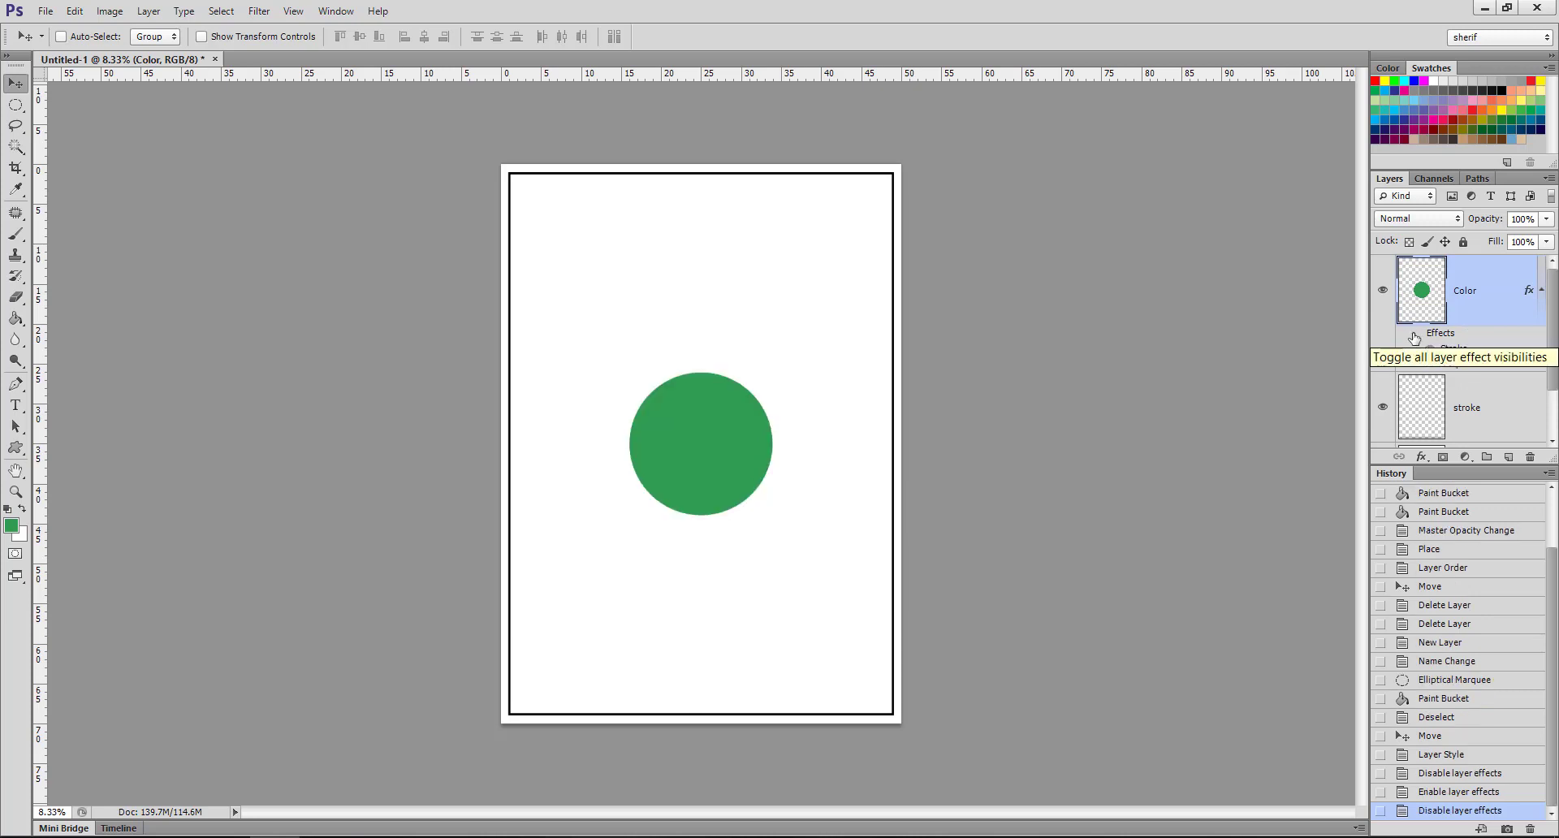
left_click(1414, 338)
left_click(1414, 338)
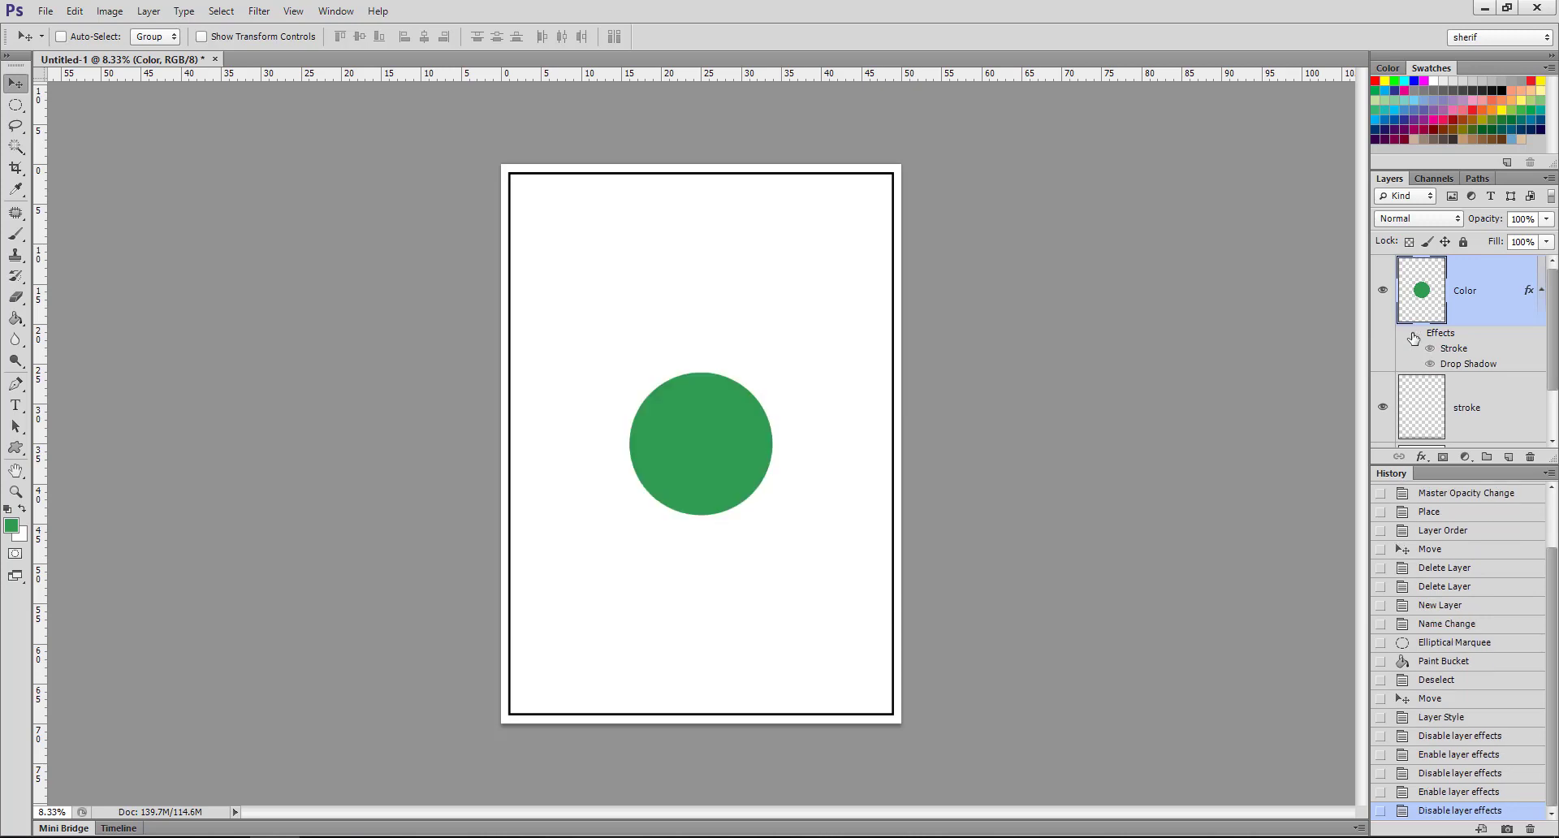
left_click(1413, 338)
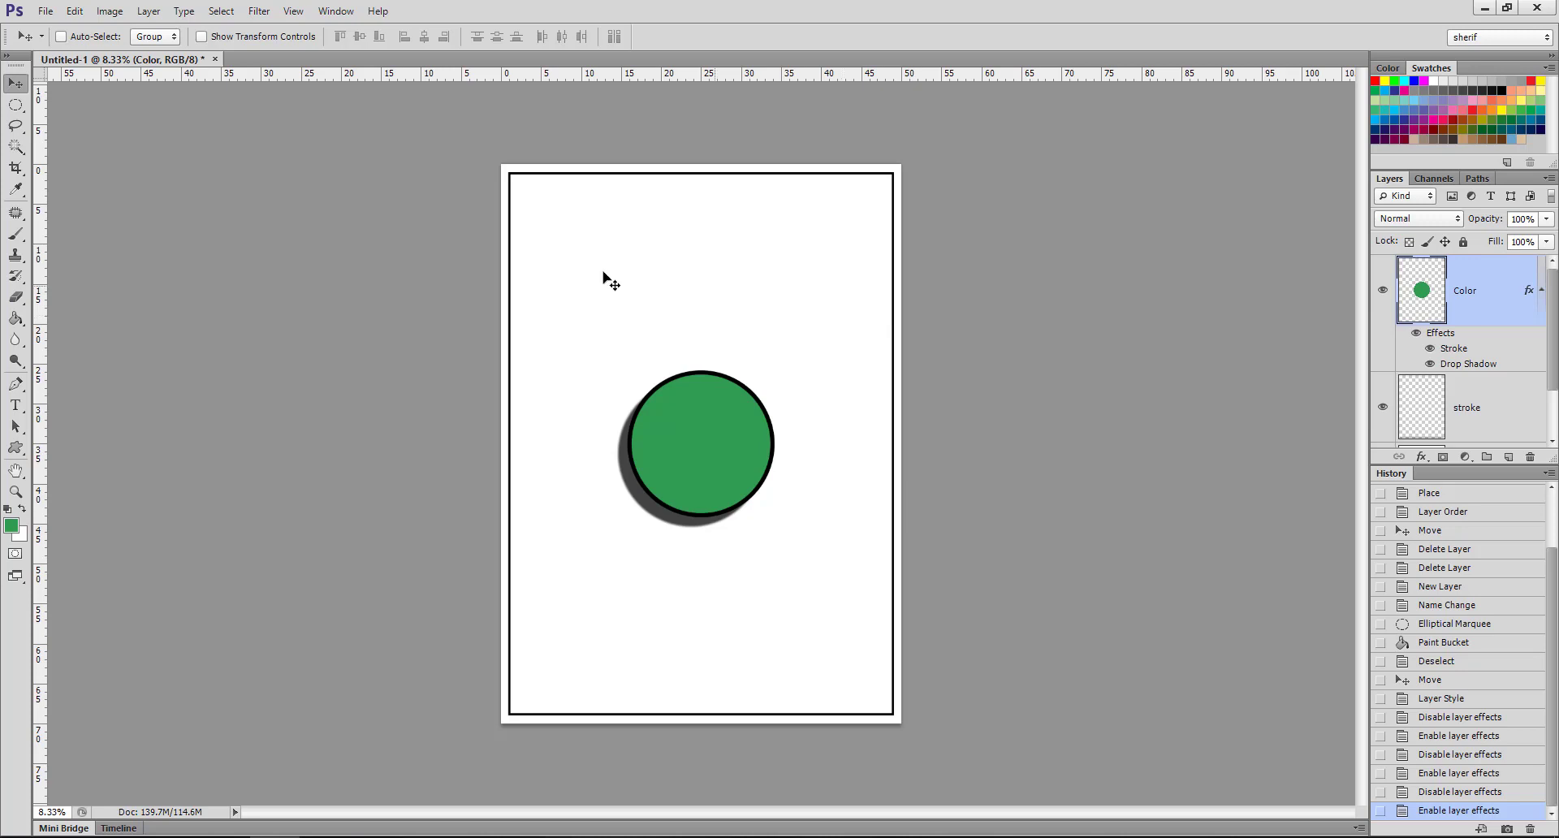
- Select a rectangle above the circle and create a new layer named Layer 1
left_click(17, 105)
left_click(113, 103)
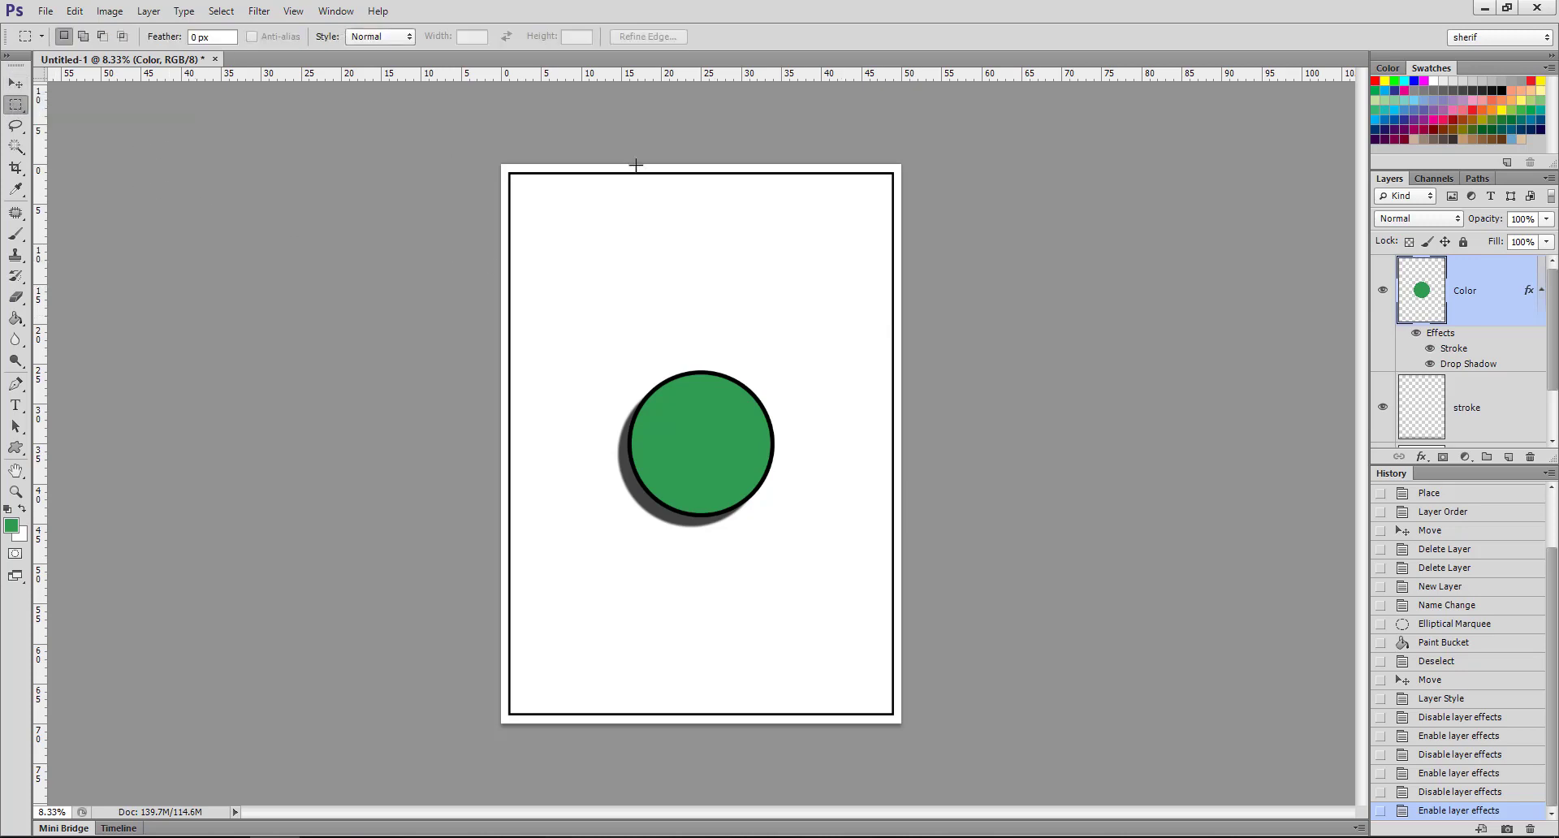
left_click_drag(704, 209, 802, 329)
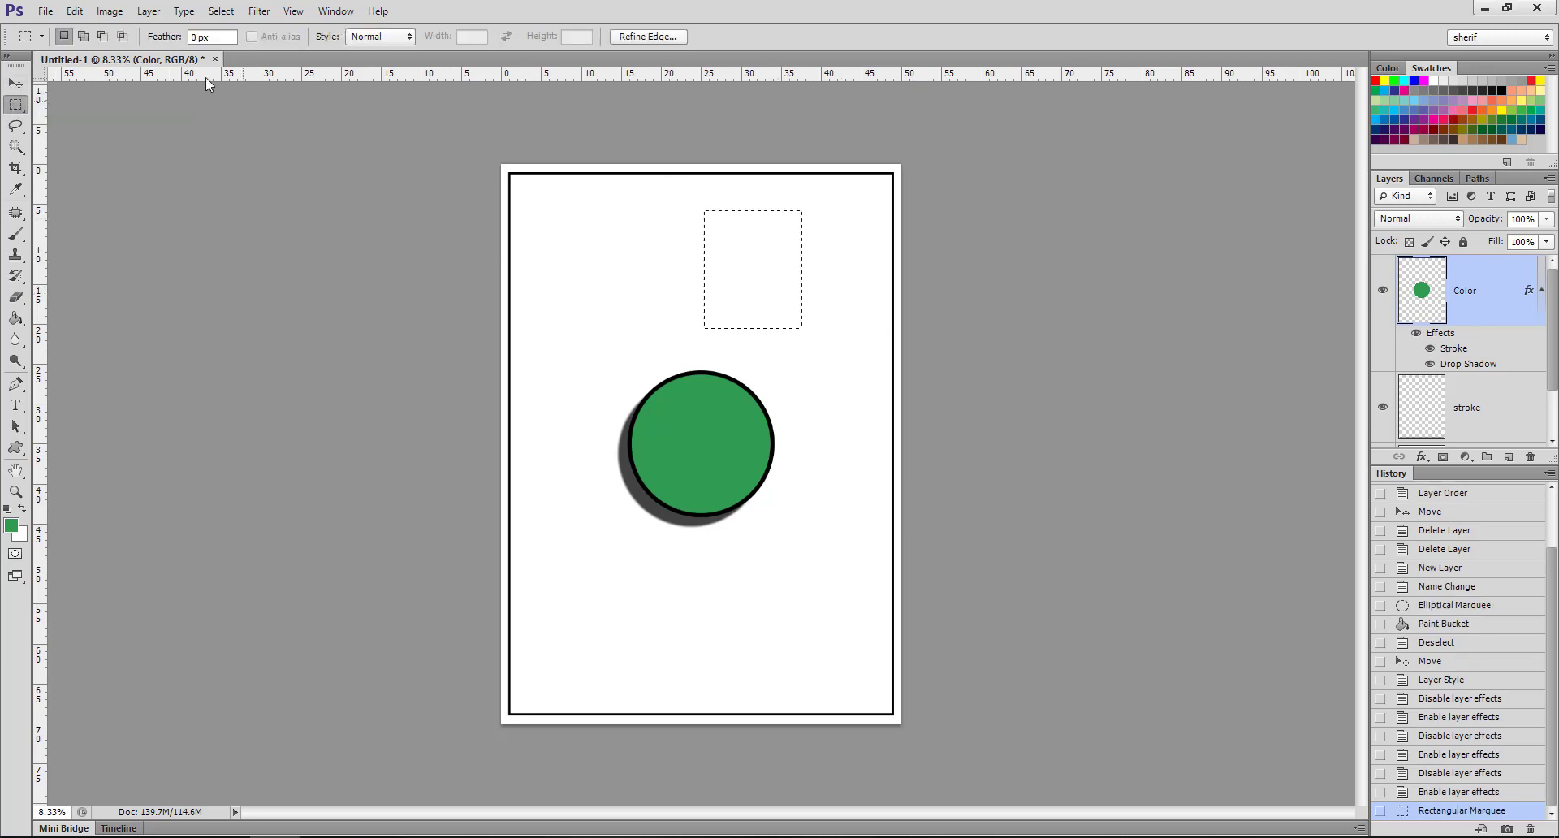
left_click(149, 11)
left_click(405, 34)
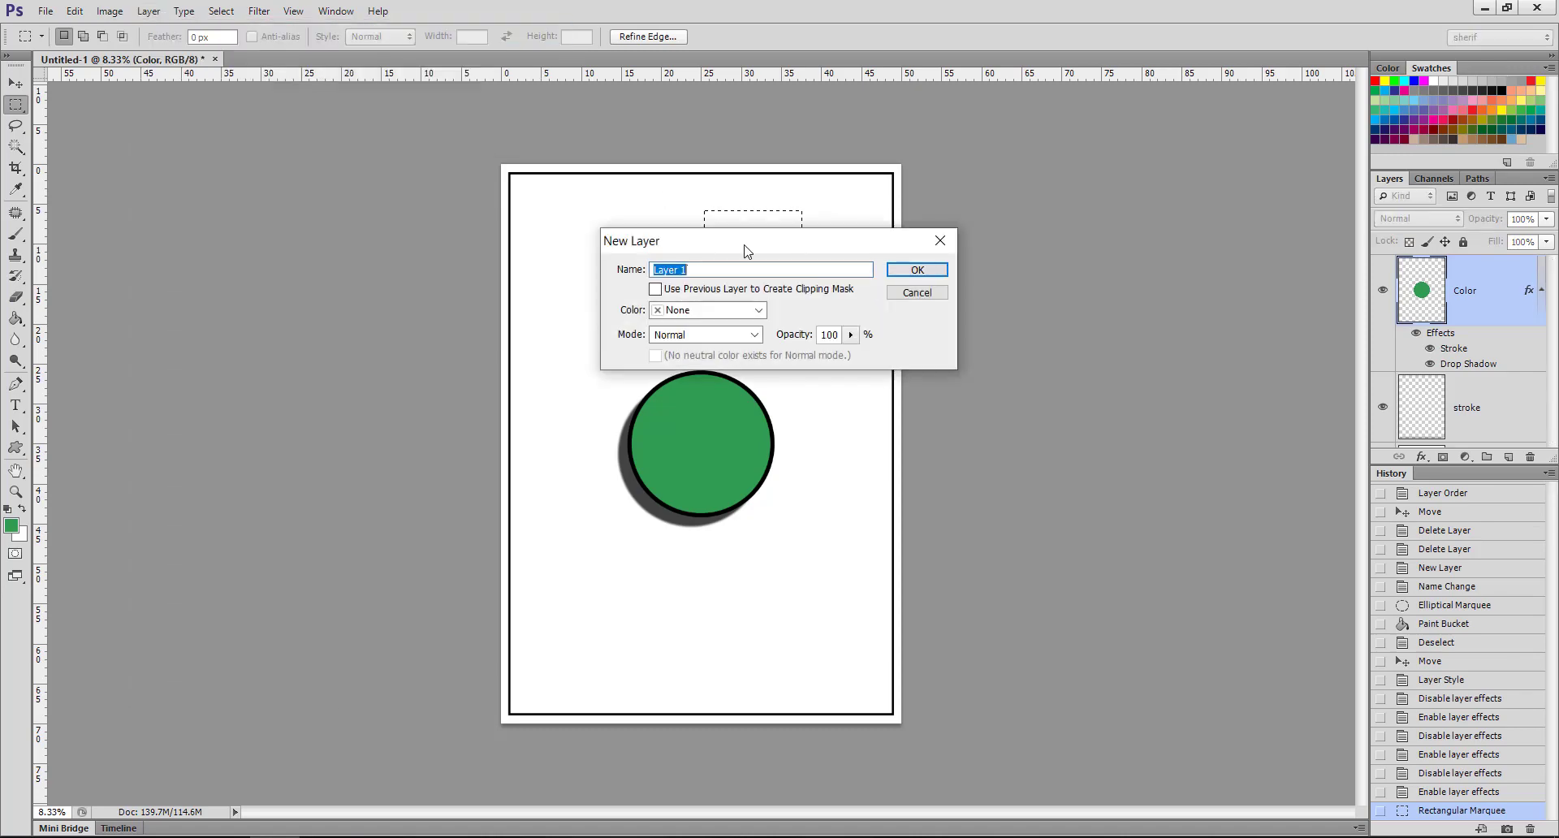
left_click(907, 265)
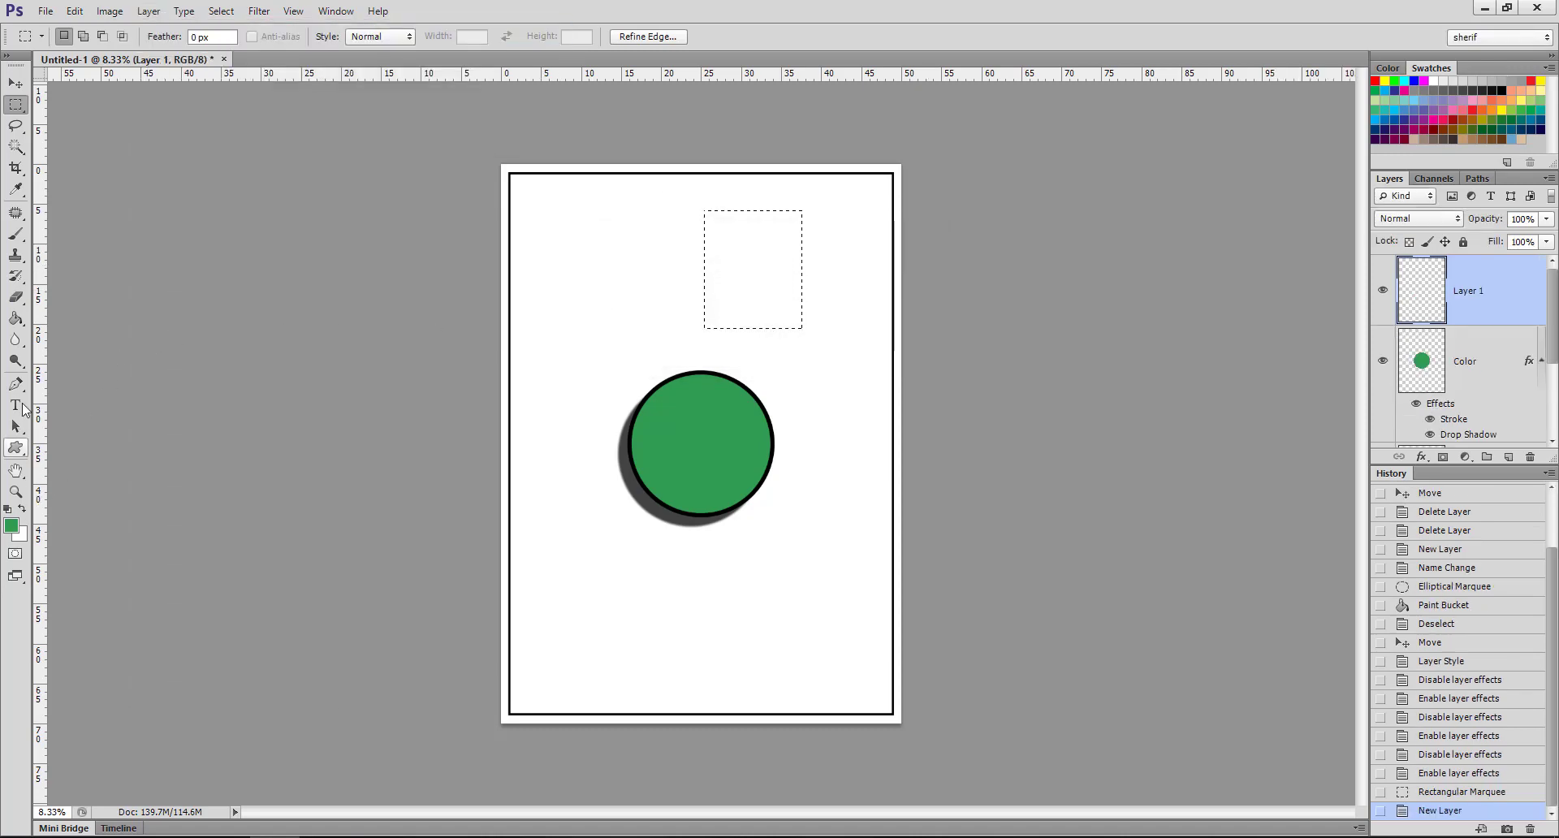
- Fill the rectangle green with the Paint Bucket and clear the selection
left_click(15, 317)
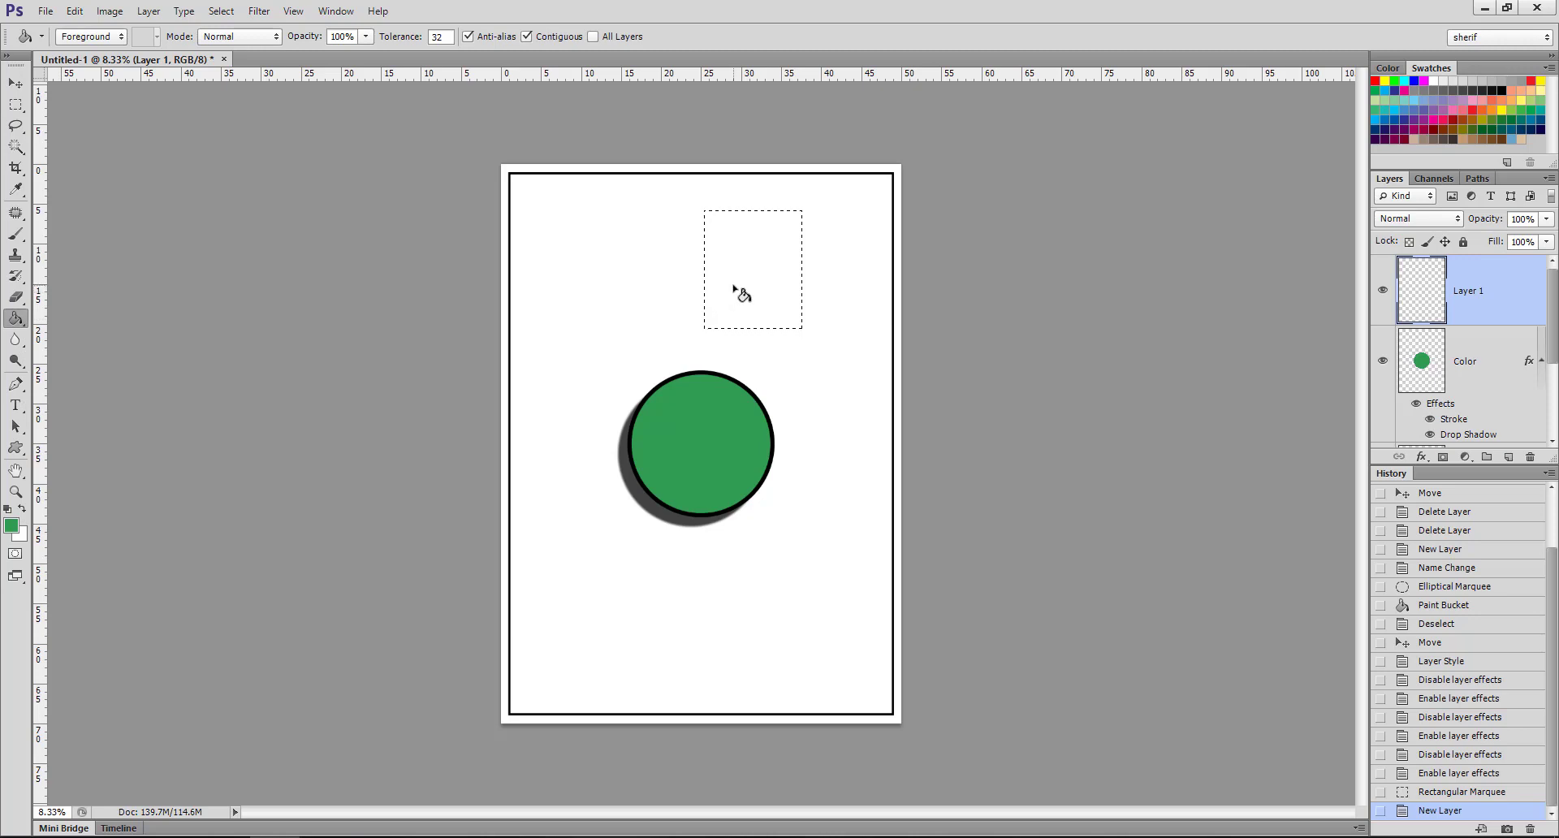
left_click(734, 292)
left_click(1476, 367)
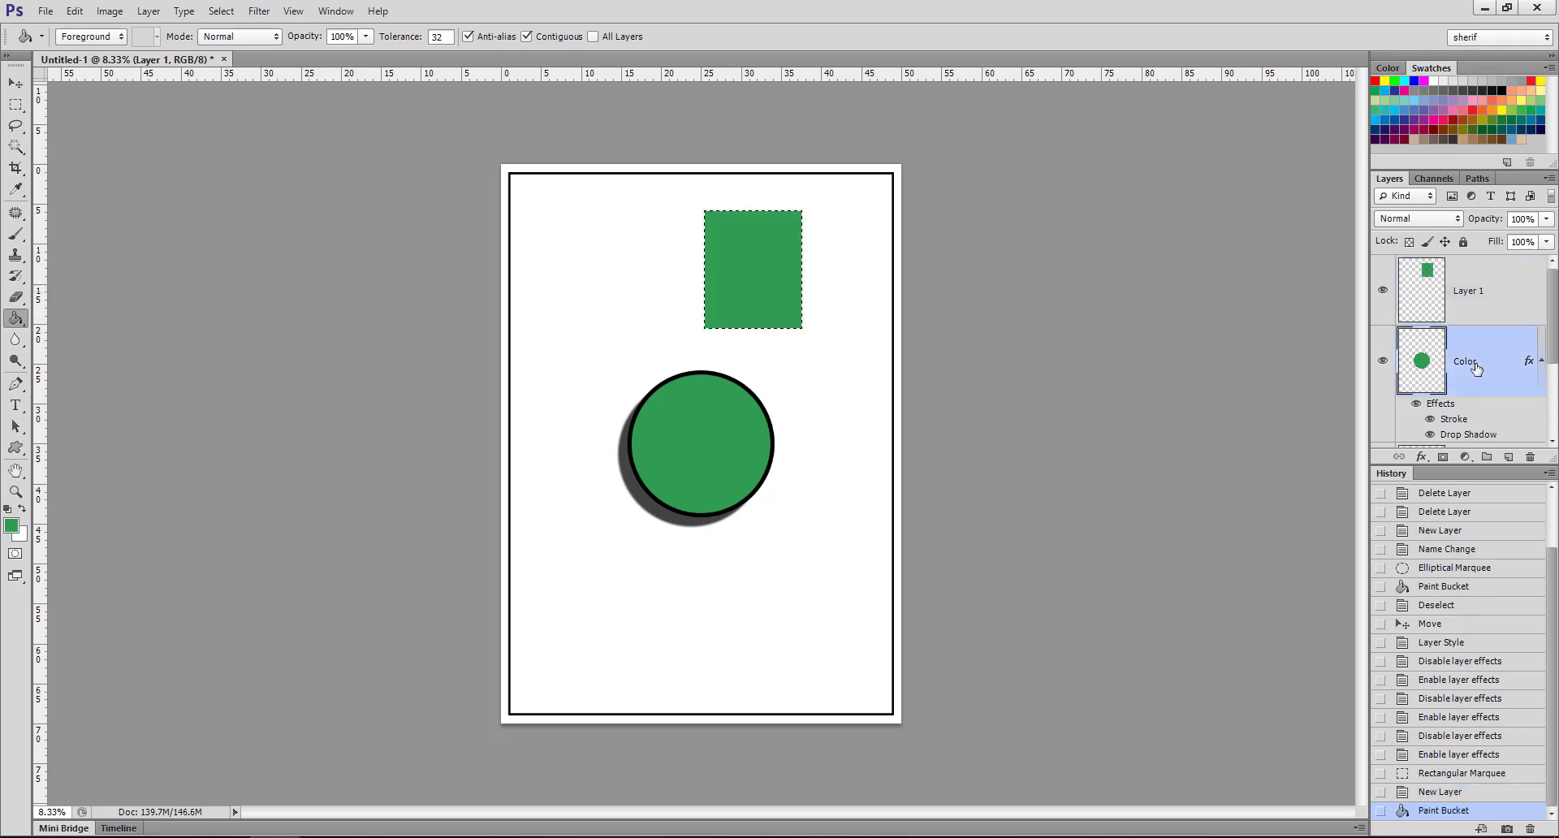
key("ctrl+d")
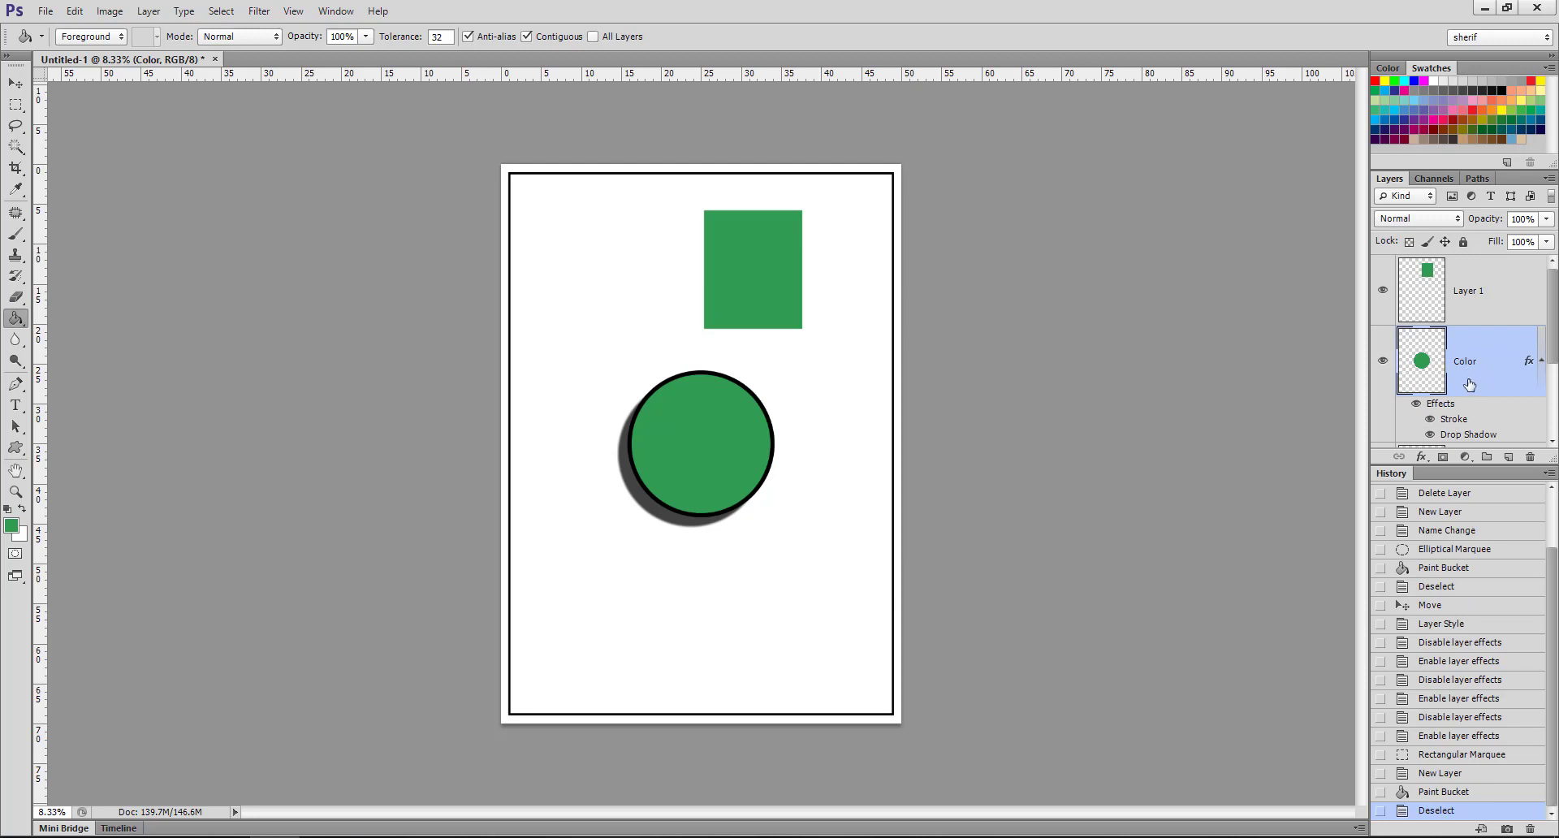
left_click(1481, 298)
left_click(1466, 369)
- Copy the Color layer's stroke and shadow style and paste it onto Layer 1
right_click(1465, 379)
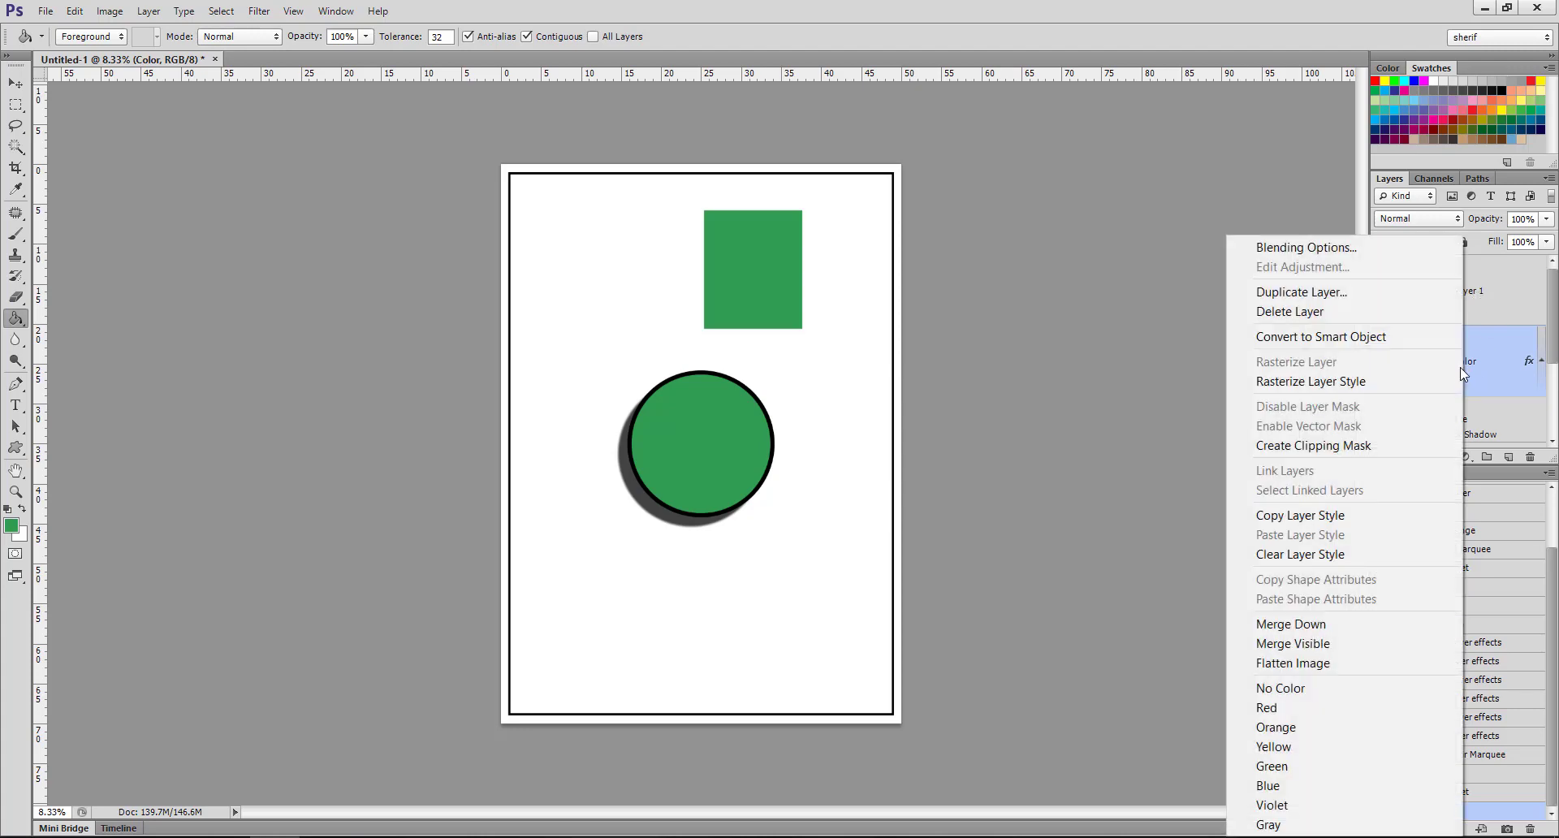
left_click(1347, 514)
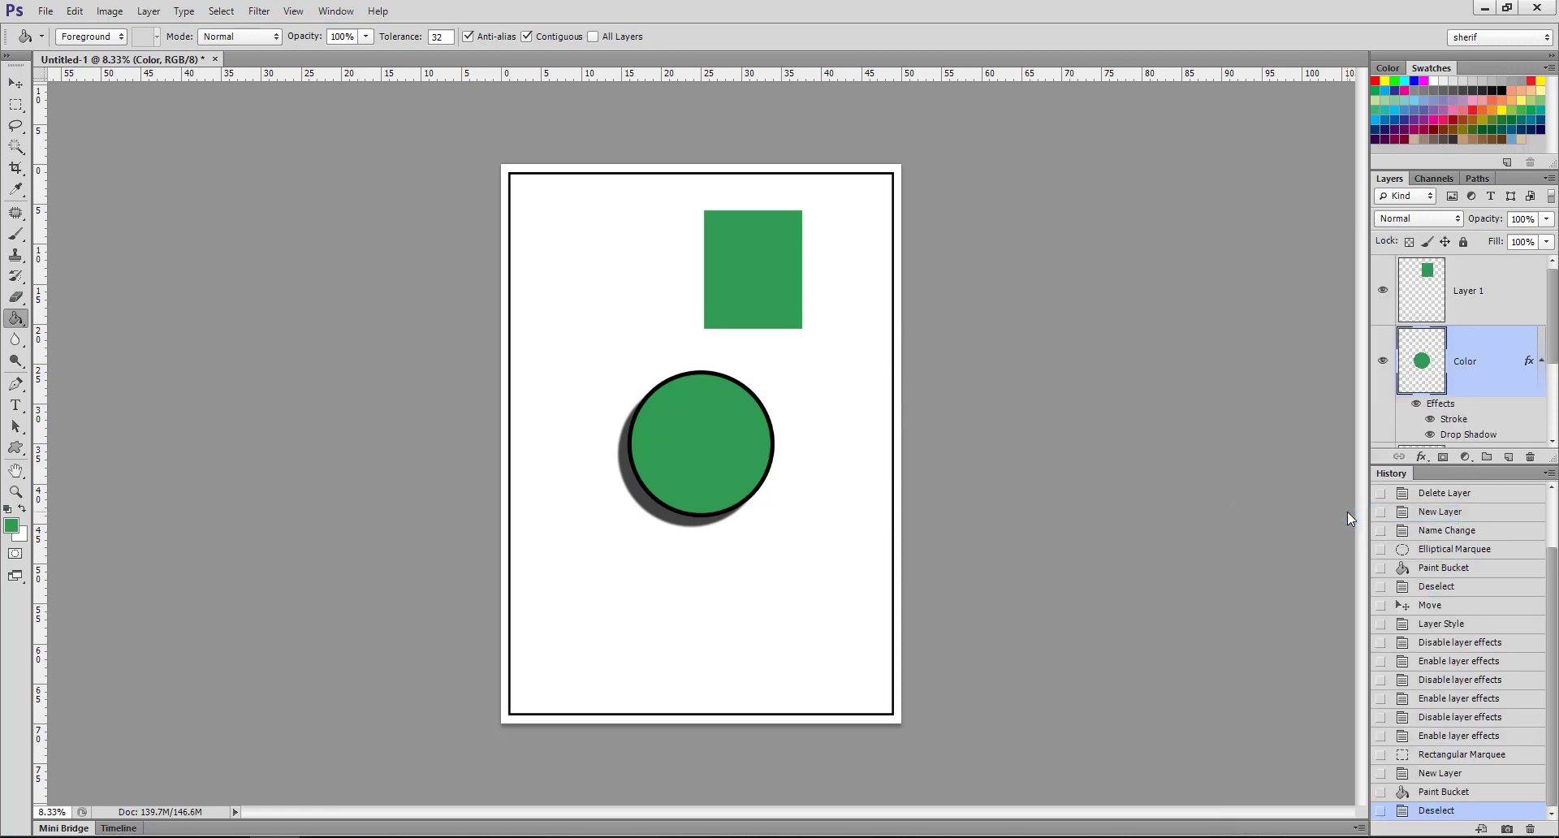
left_click(1485, 299)
right_click(1483, 298)
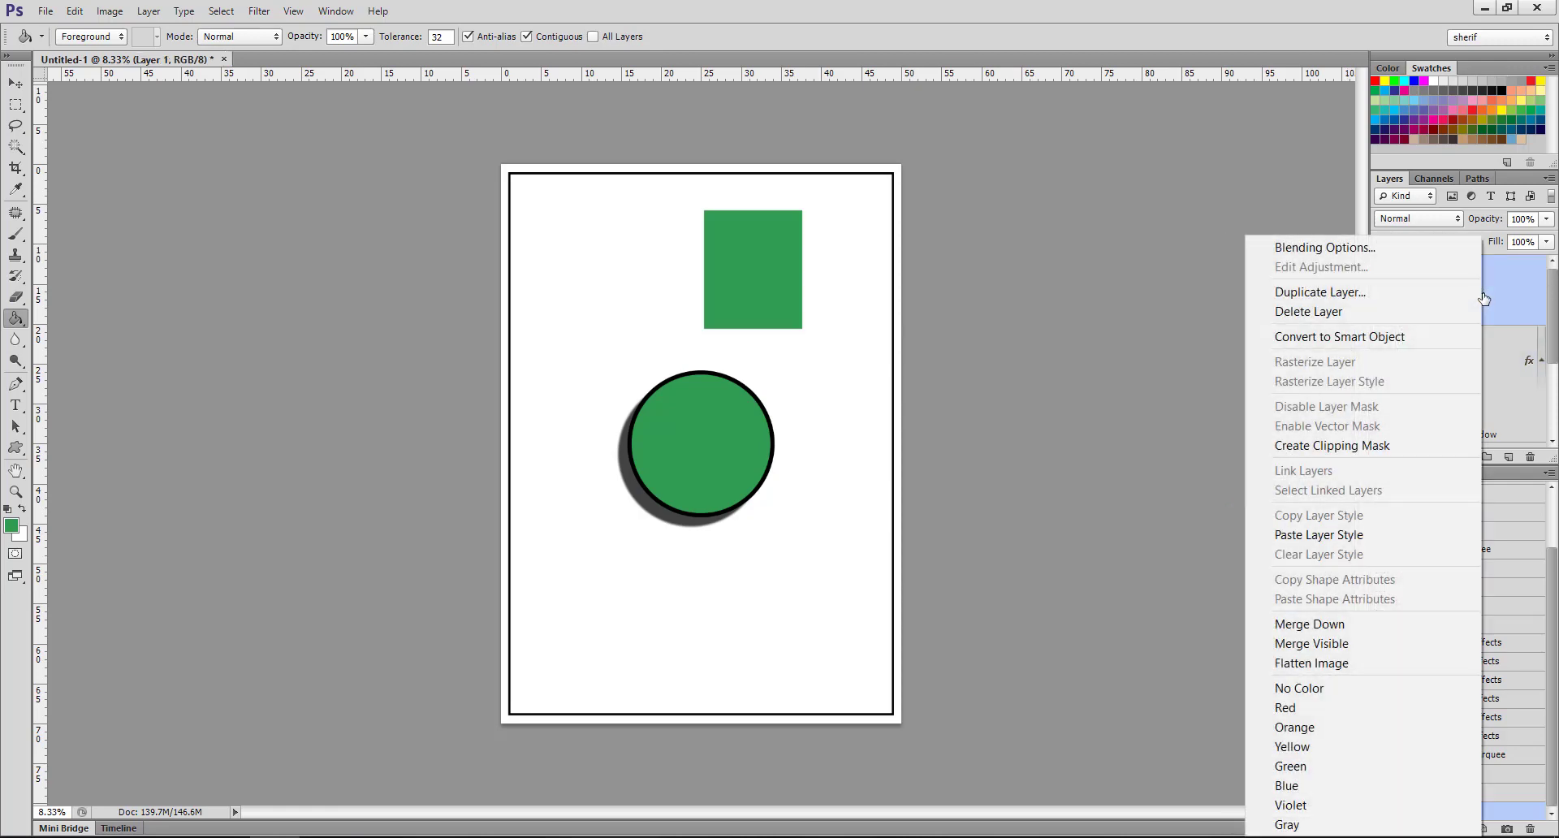
left_click(1390, 535)
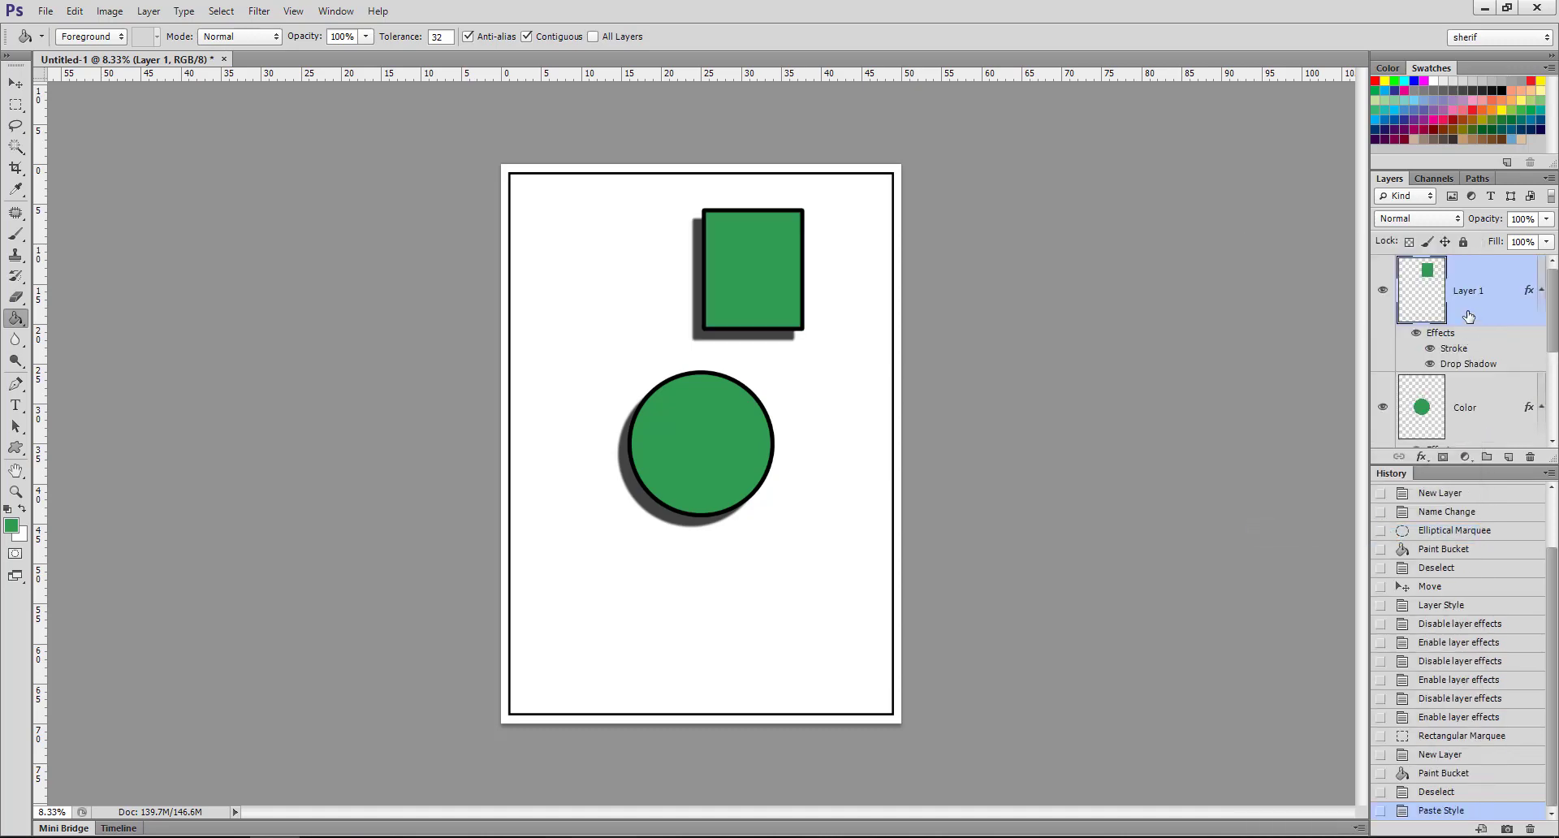
scroll(1482, 414, "down", 3)
scroll(1454, 337, "up", 2)
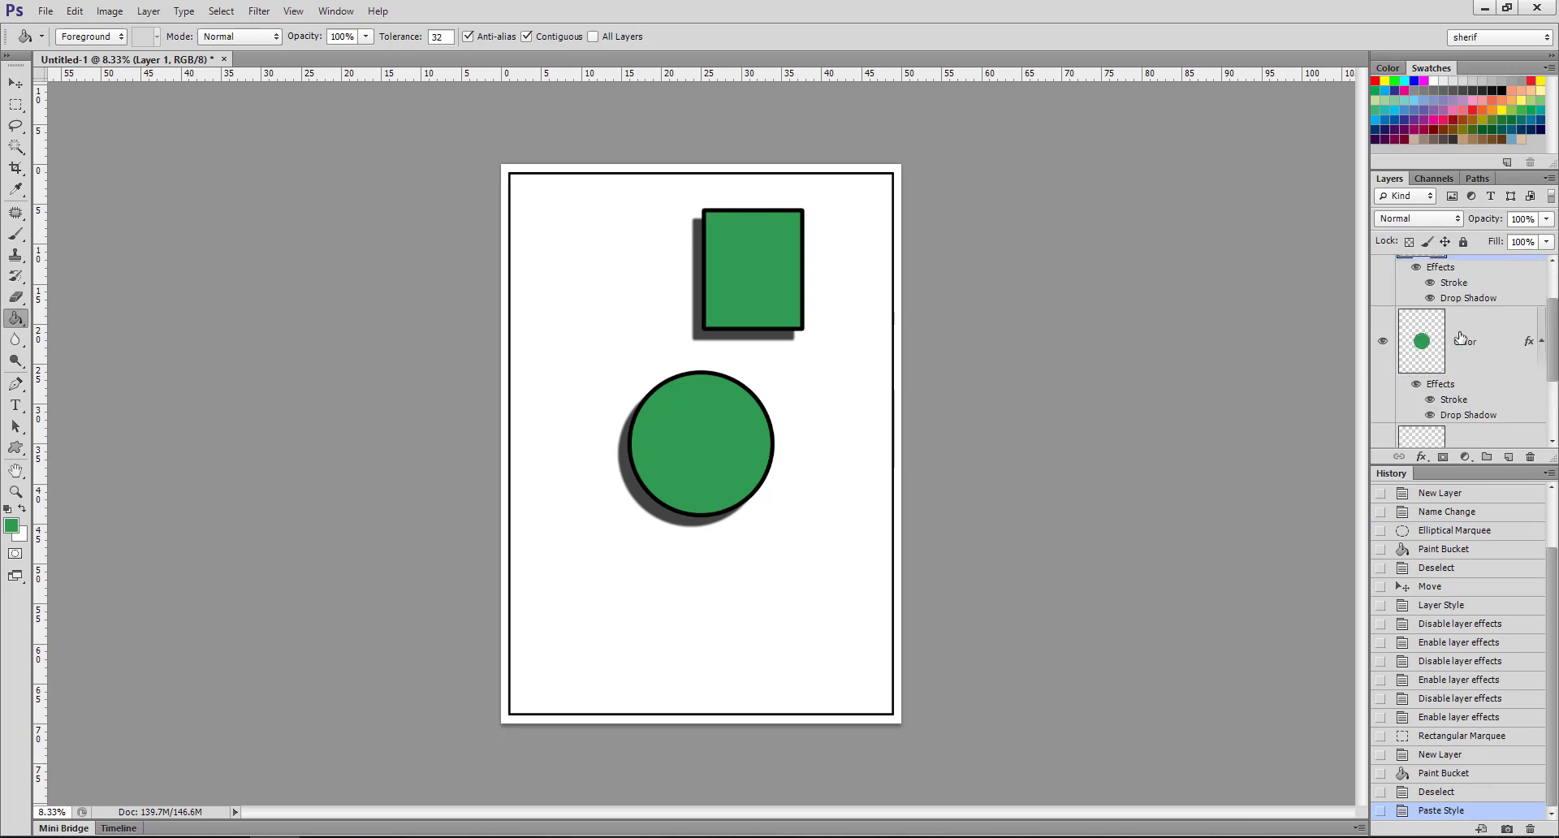
scroll(1465, 362, "up", 1)
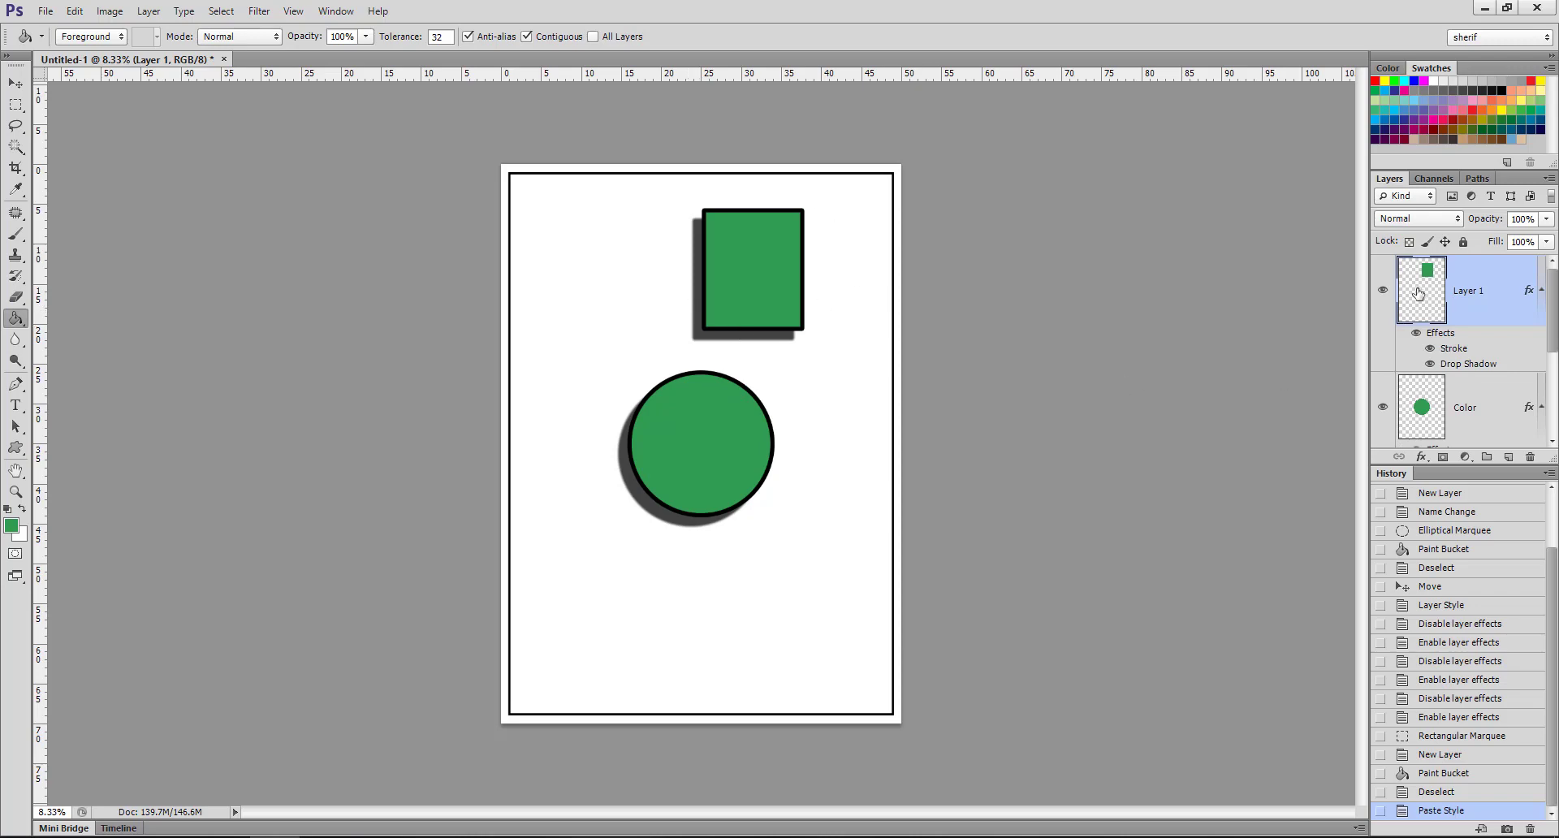
- Recopy the circle's layer style, then delete Layer 1 with the green square
left_click(1515, 402)
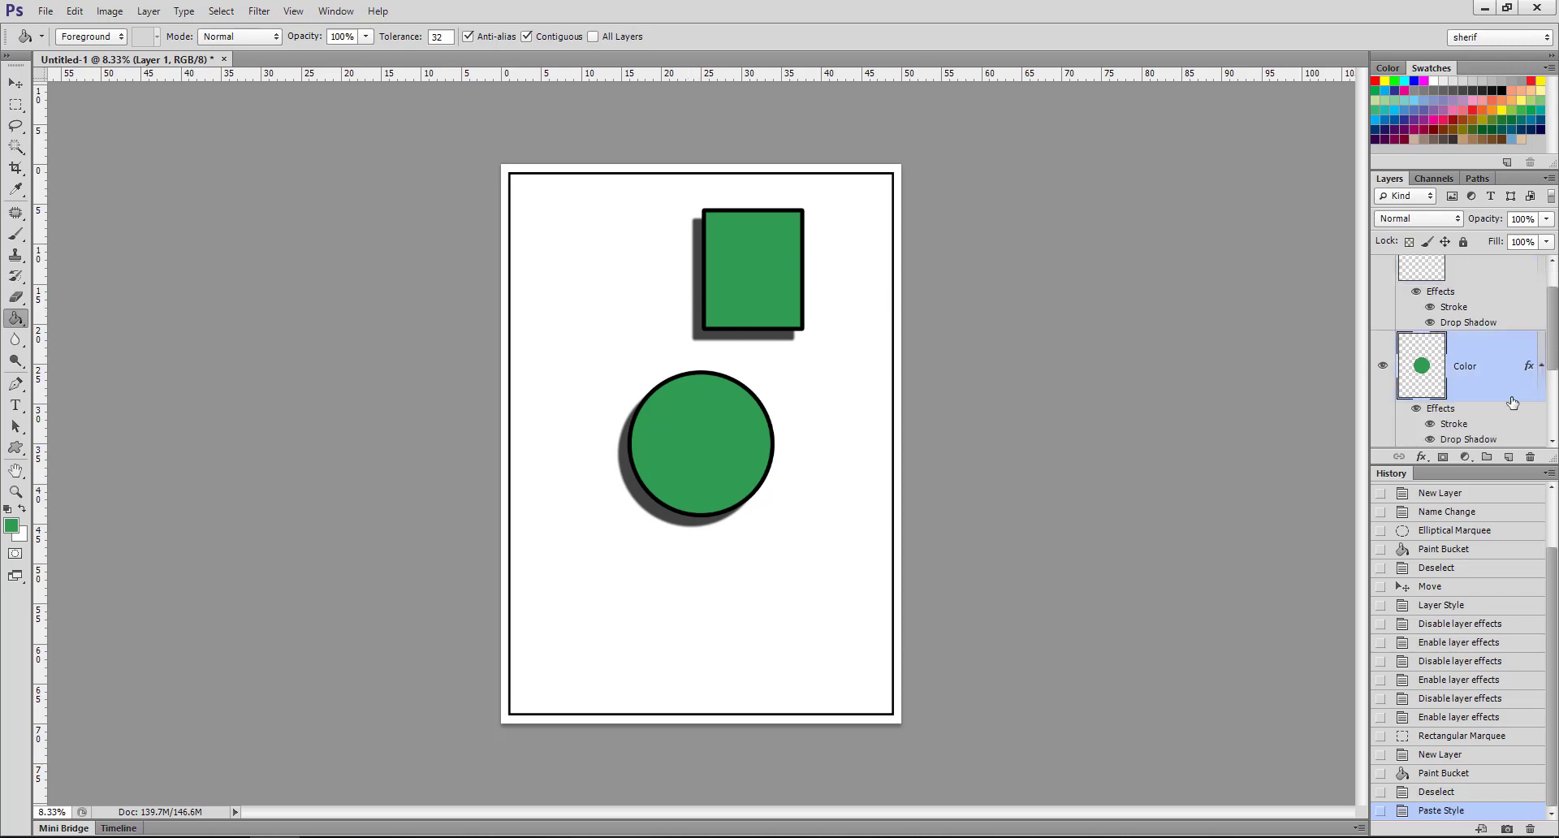
right_click(1485, 376)
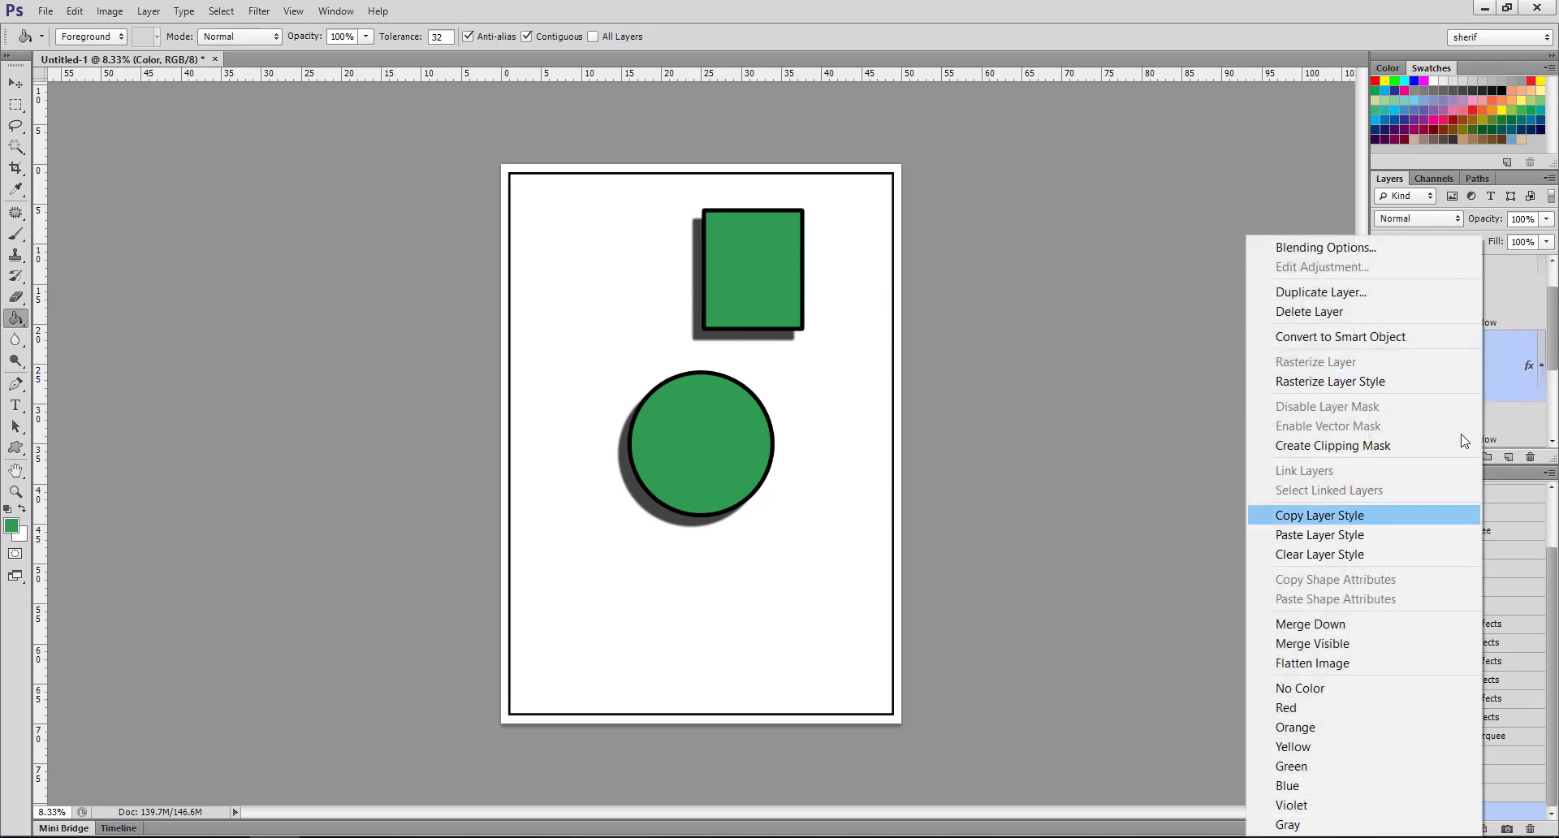
left_click(1354, 534)
left_click(1472, 280)
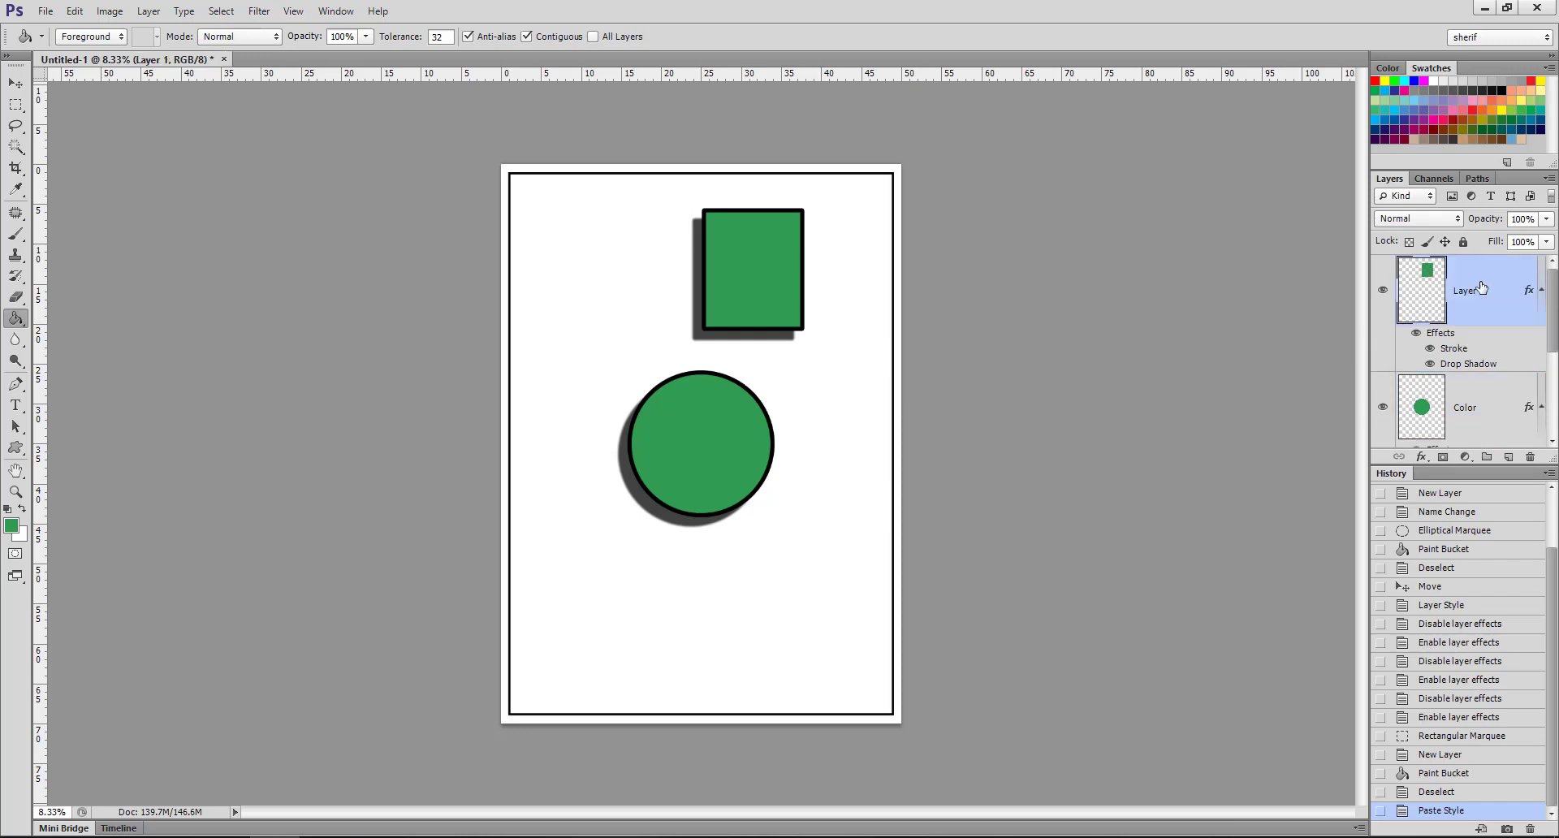
right_click(1482, 287)
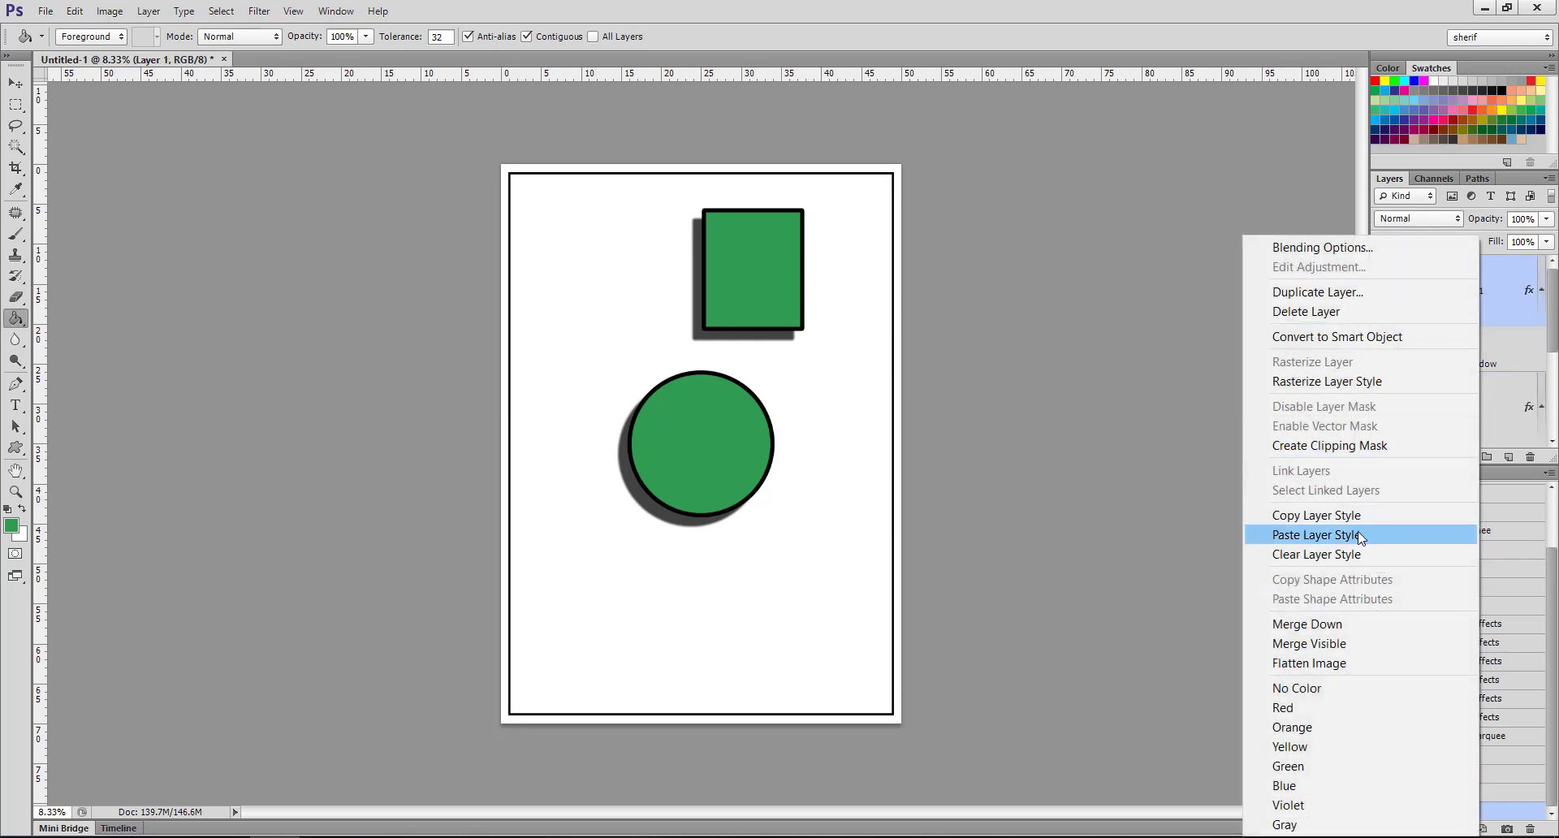
left_click(1498, 385)
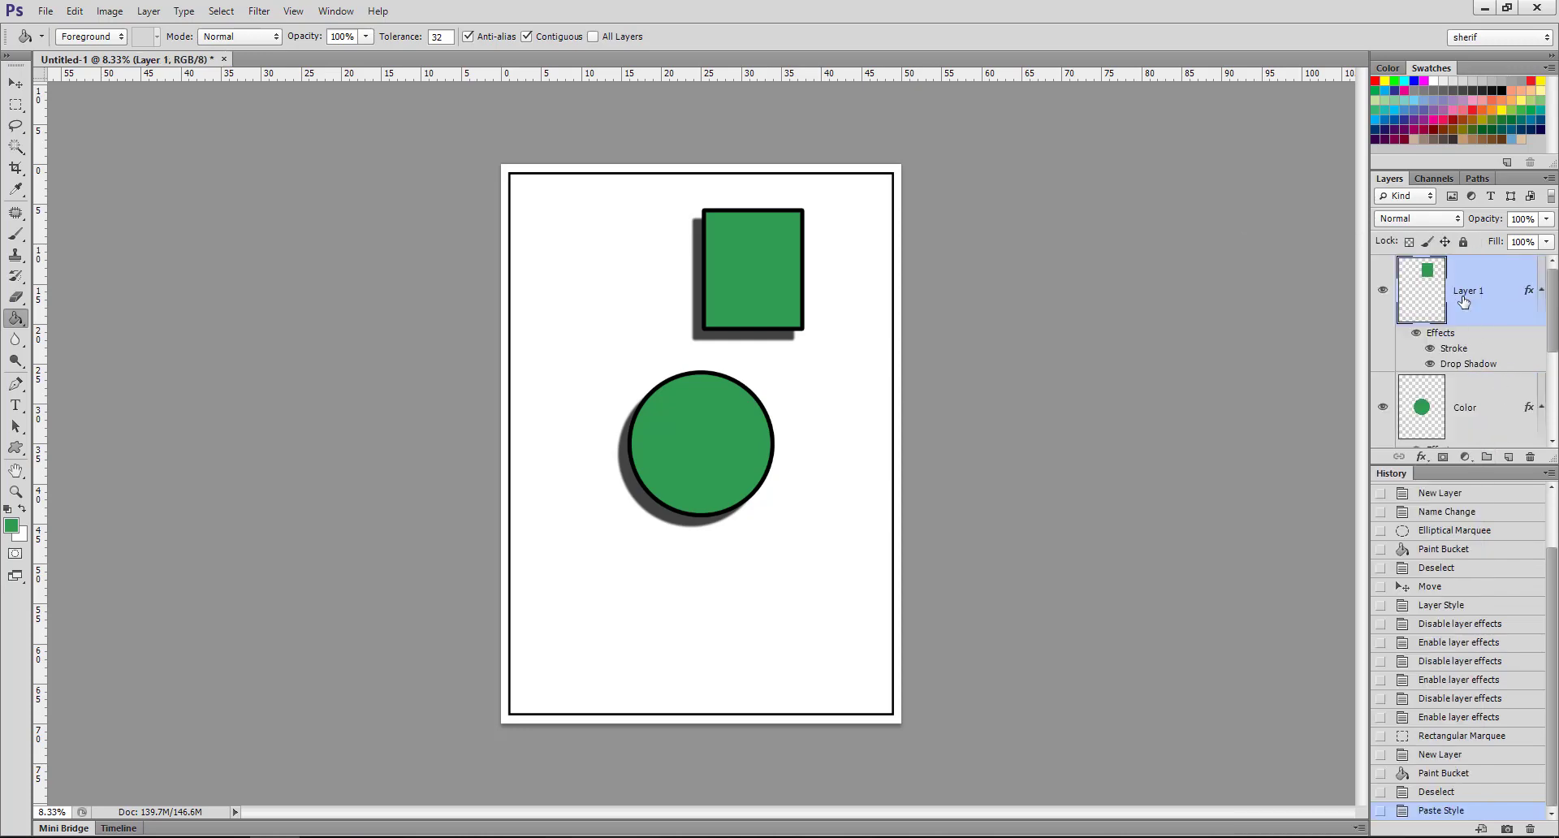
key("Delete")
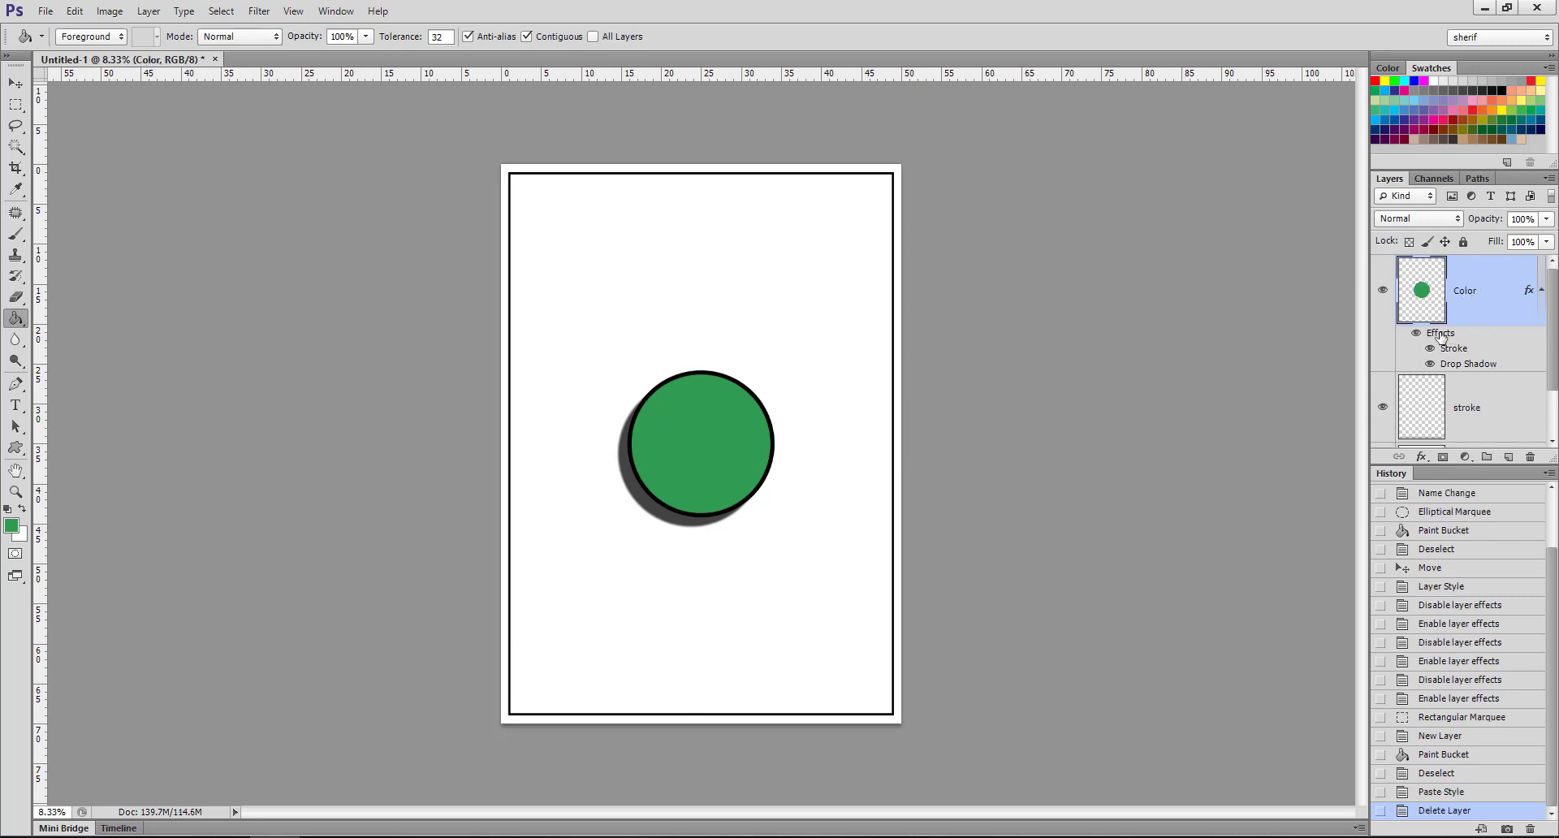
- Open the Color layer's style settings and turn off Stroke and Drop Shadow
double_click(1439, 337)
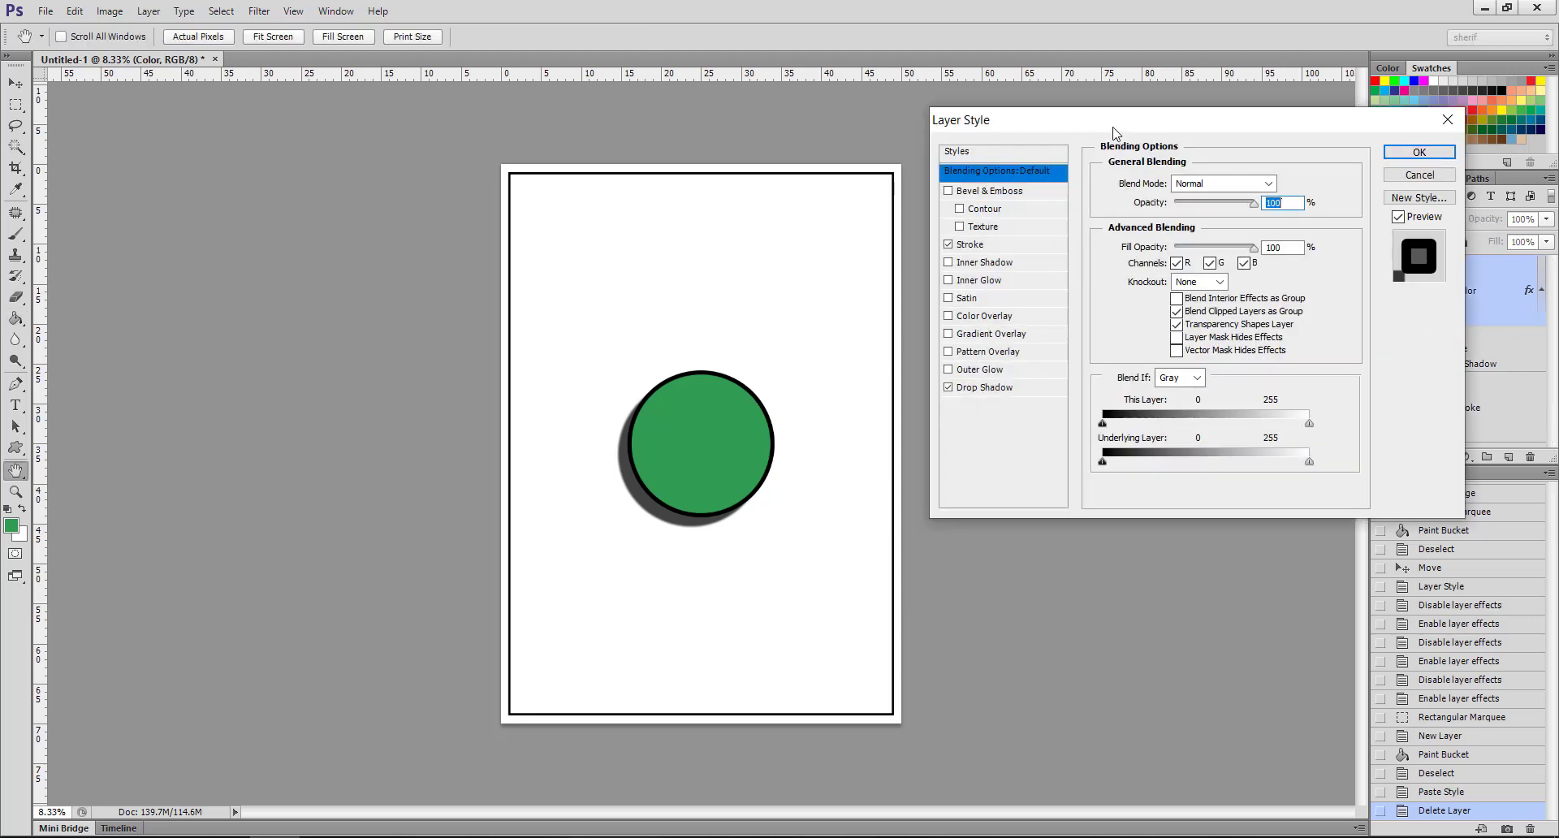
left_click_drag(1113, 133, 1039, 156)
left_click(872, 269)
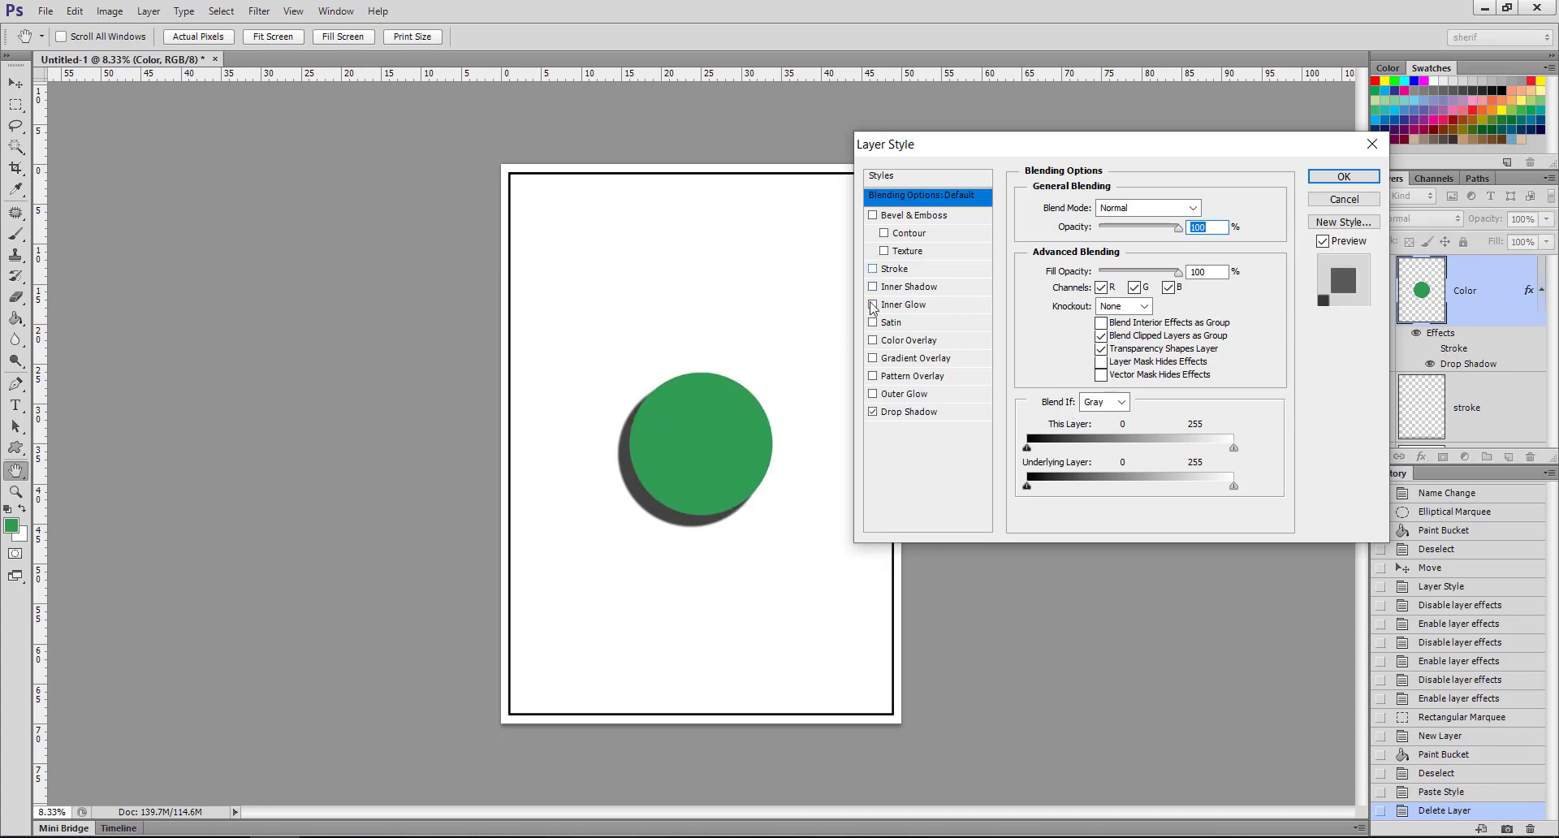
left_click(873, 412)
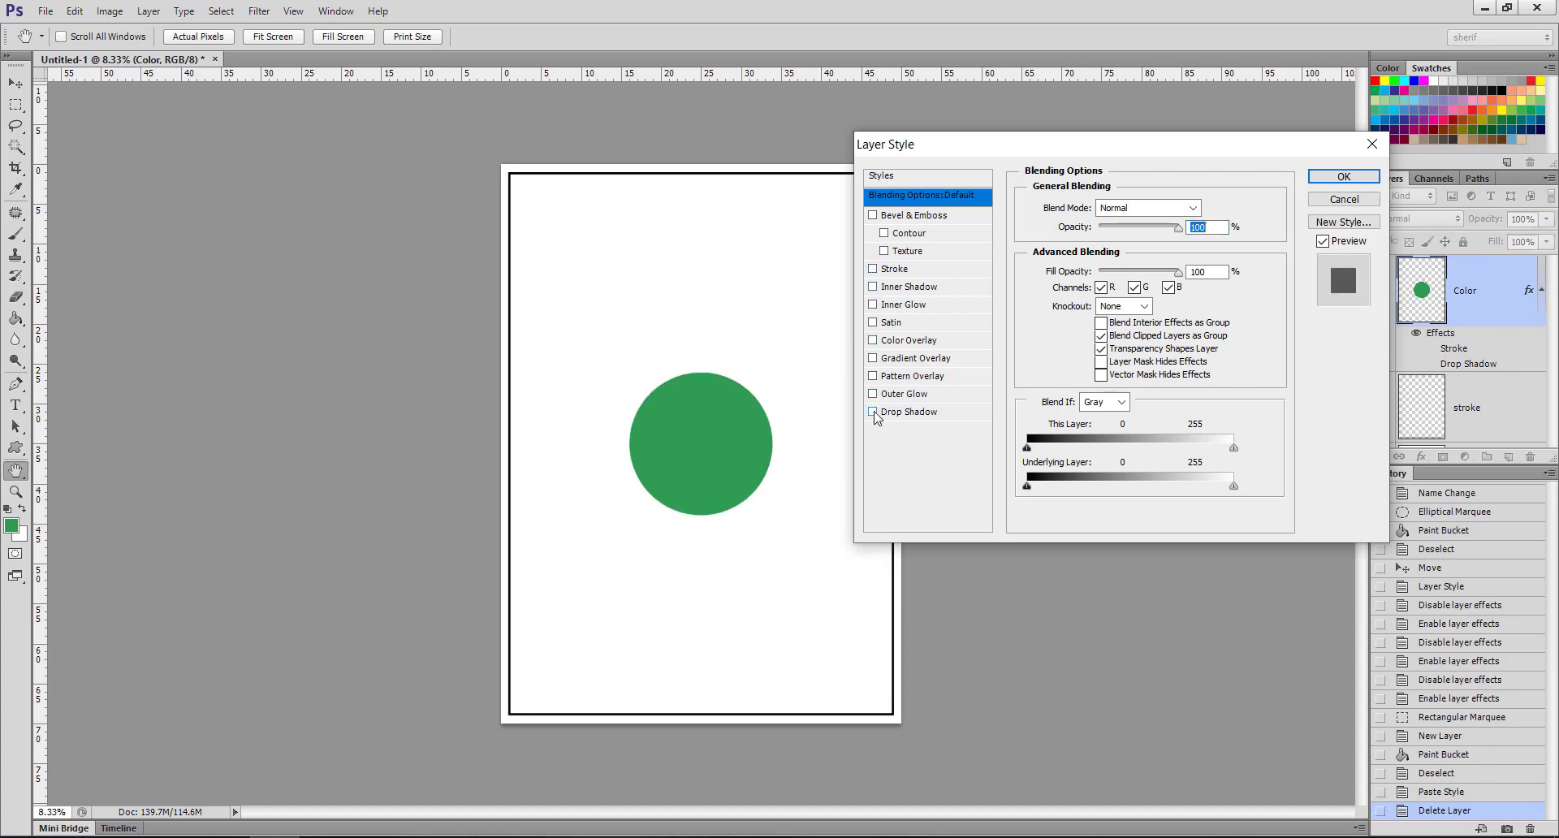
- Try a green Foreground to Transparent Gradient Overlay, then replace it with Color Overlay
left_click(875, 365)
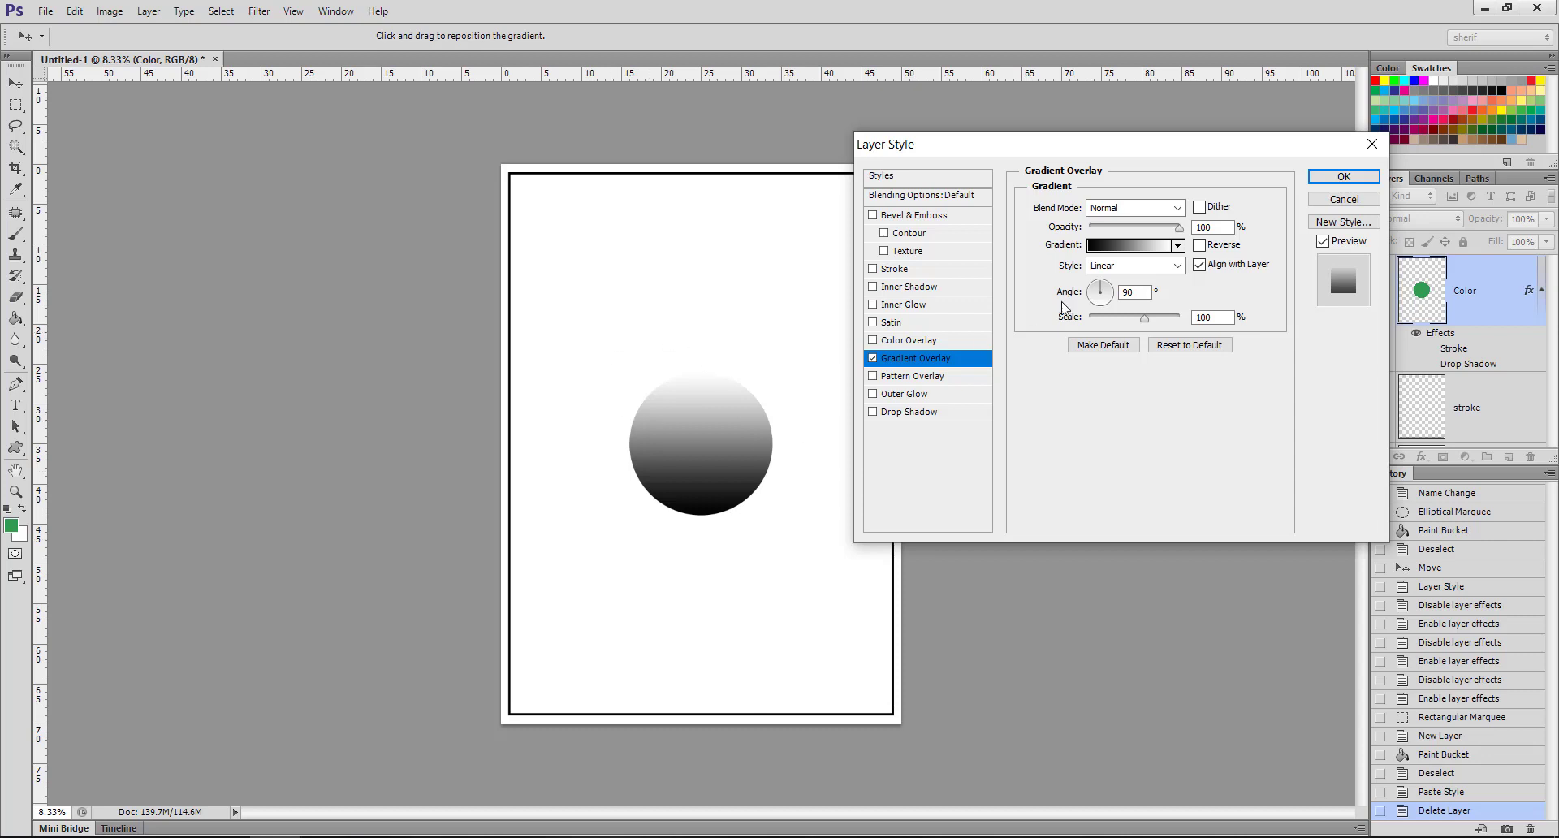
left_click(1177, 246)
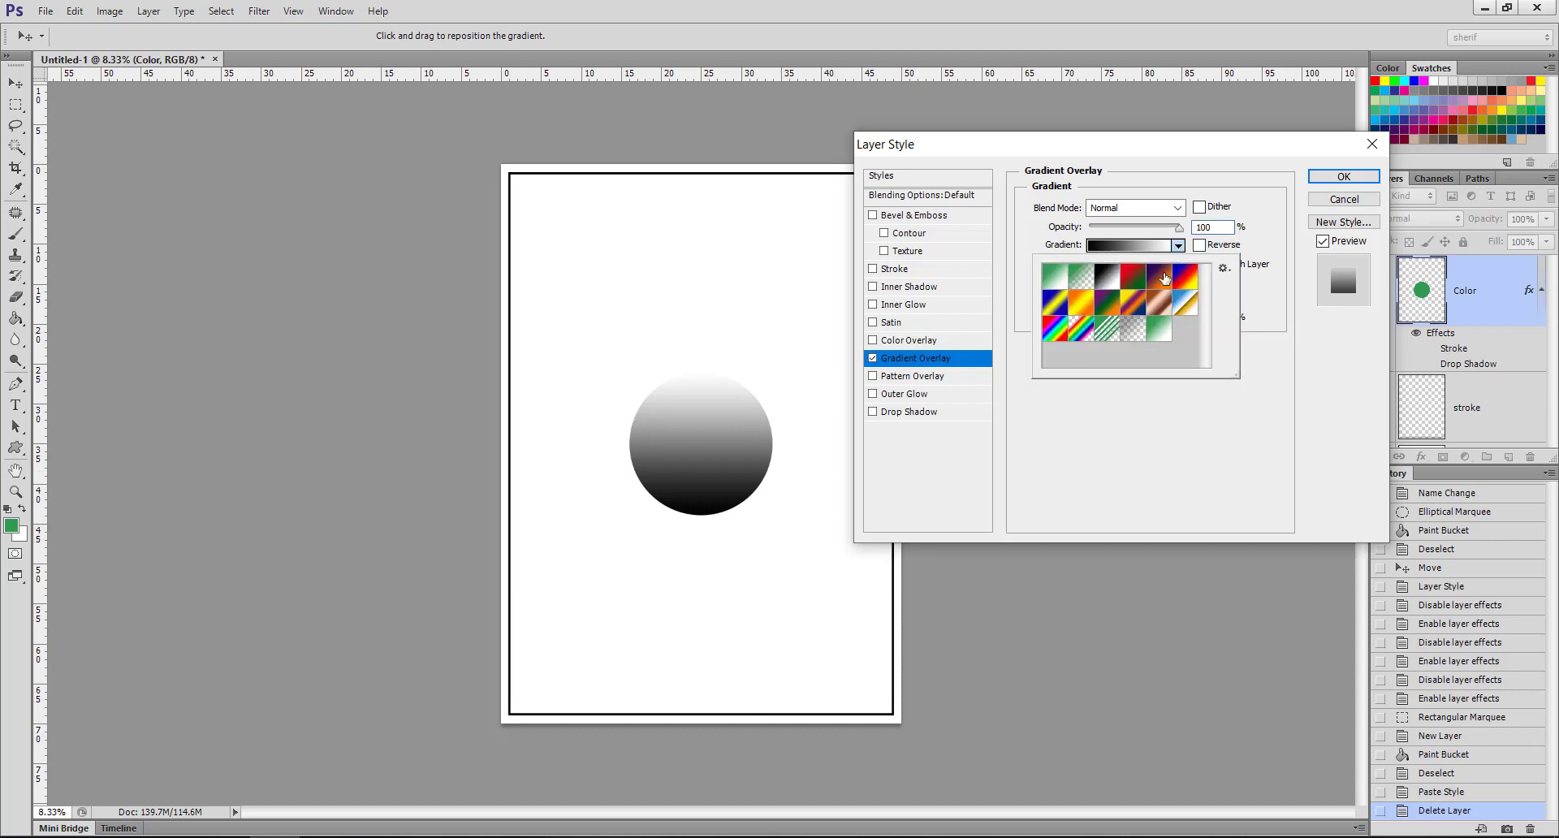
left_click(1081, 278)
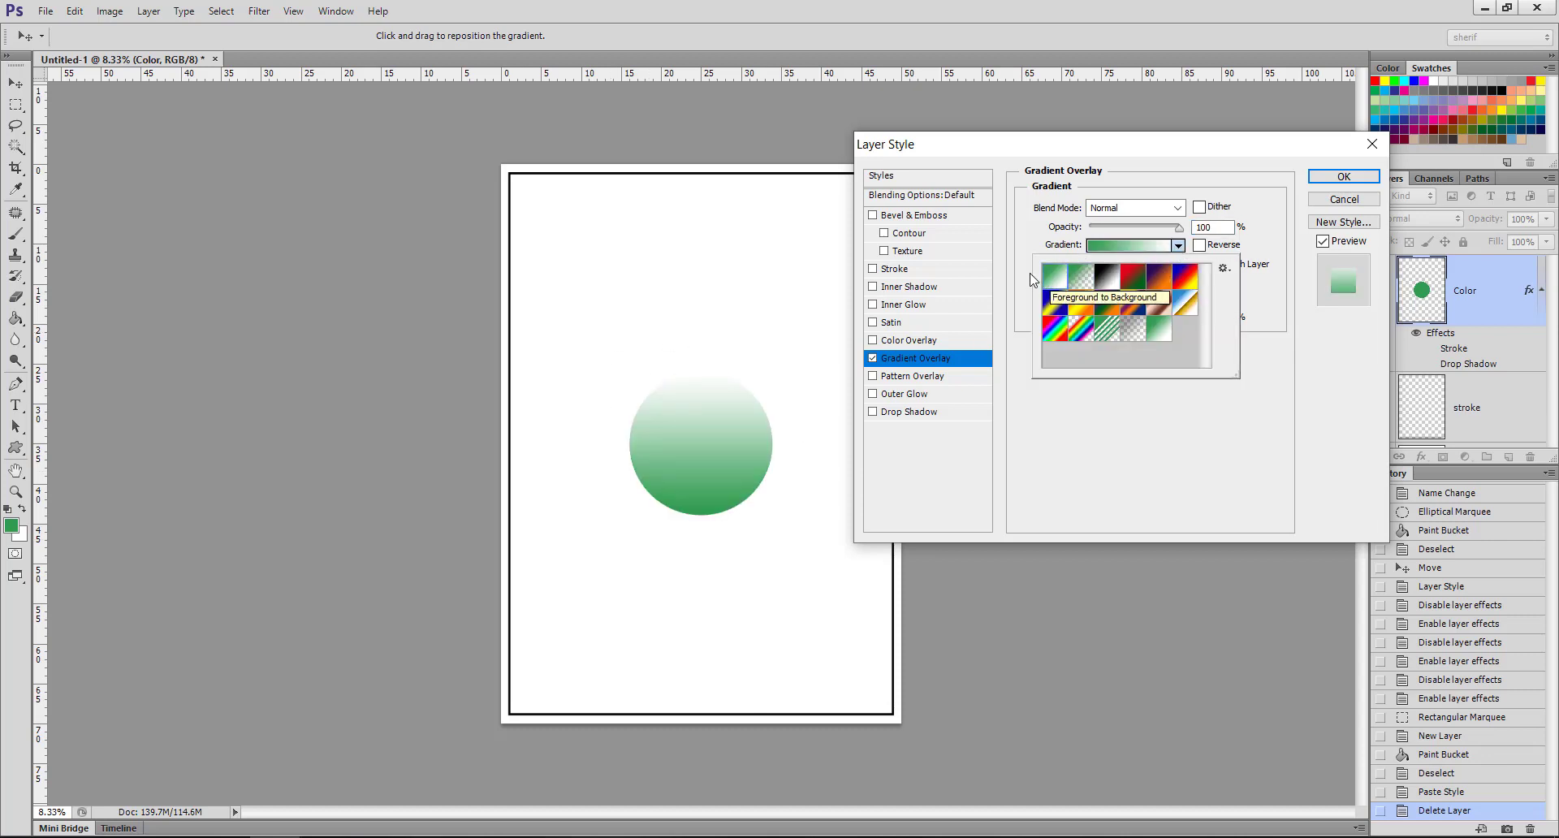
left_click(944, 289)
left_click(871, 358)
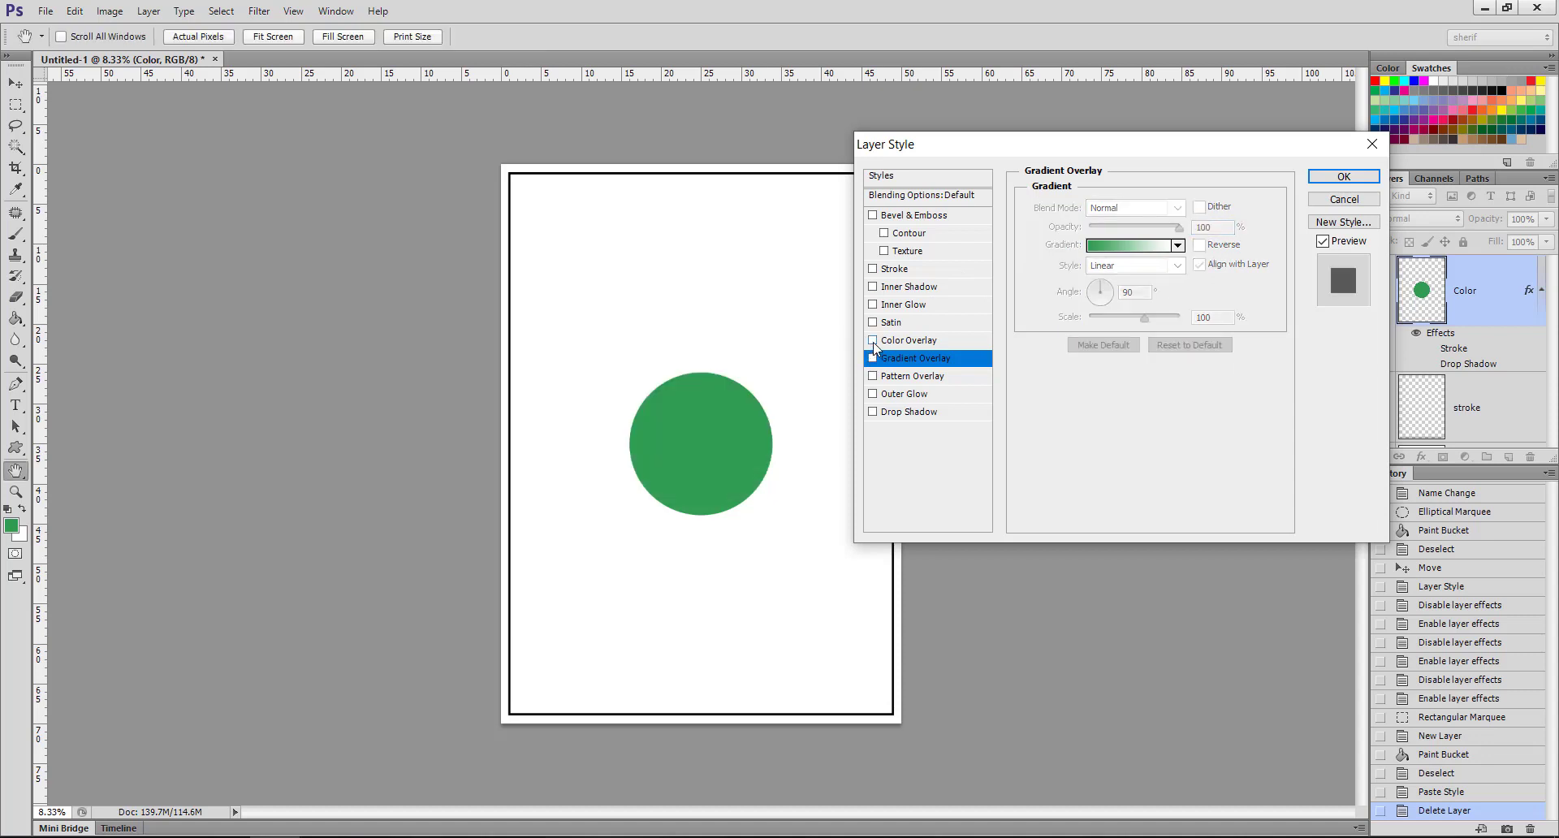
left_click(873, 341)
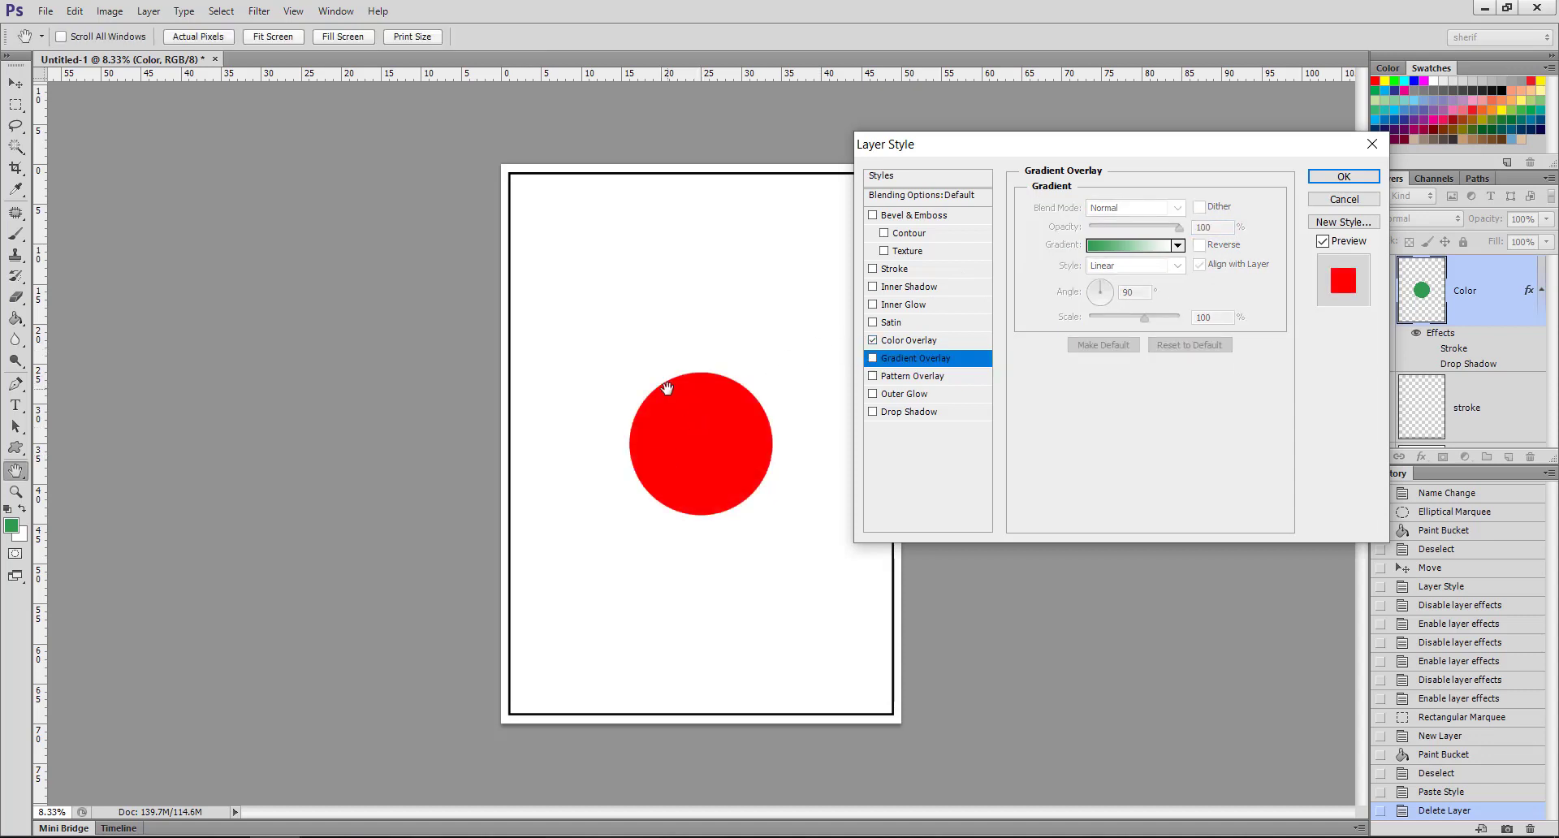
left_click(926, 349)
mouse_move(1166, 227)
left_mouse_down()
mouse_move(1106, 235)
mouse_move(1133, 236)
left_mouse_up()
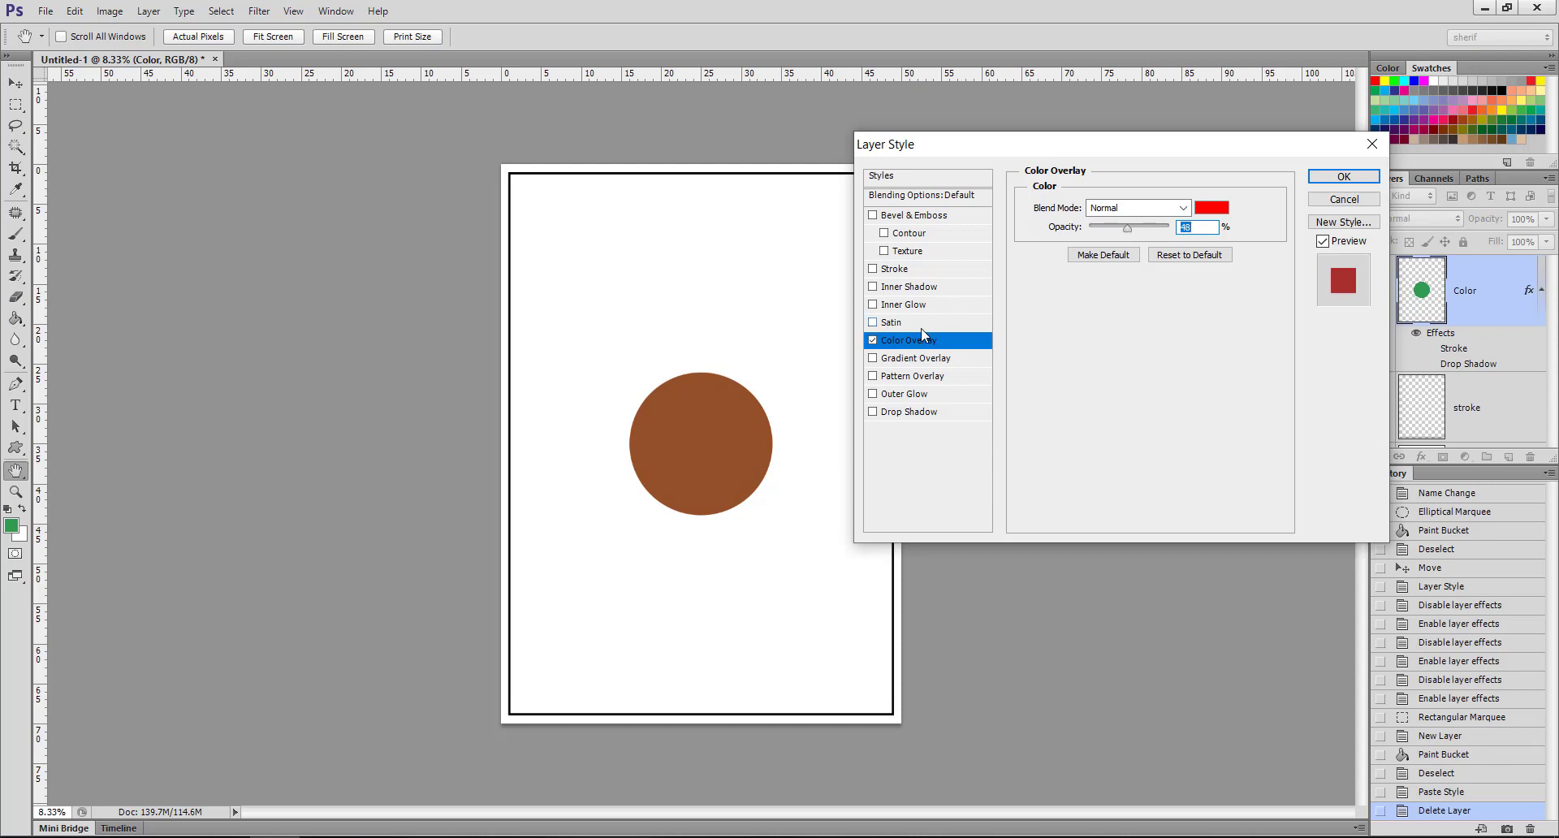
left_click(873, 341)
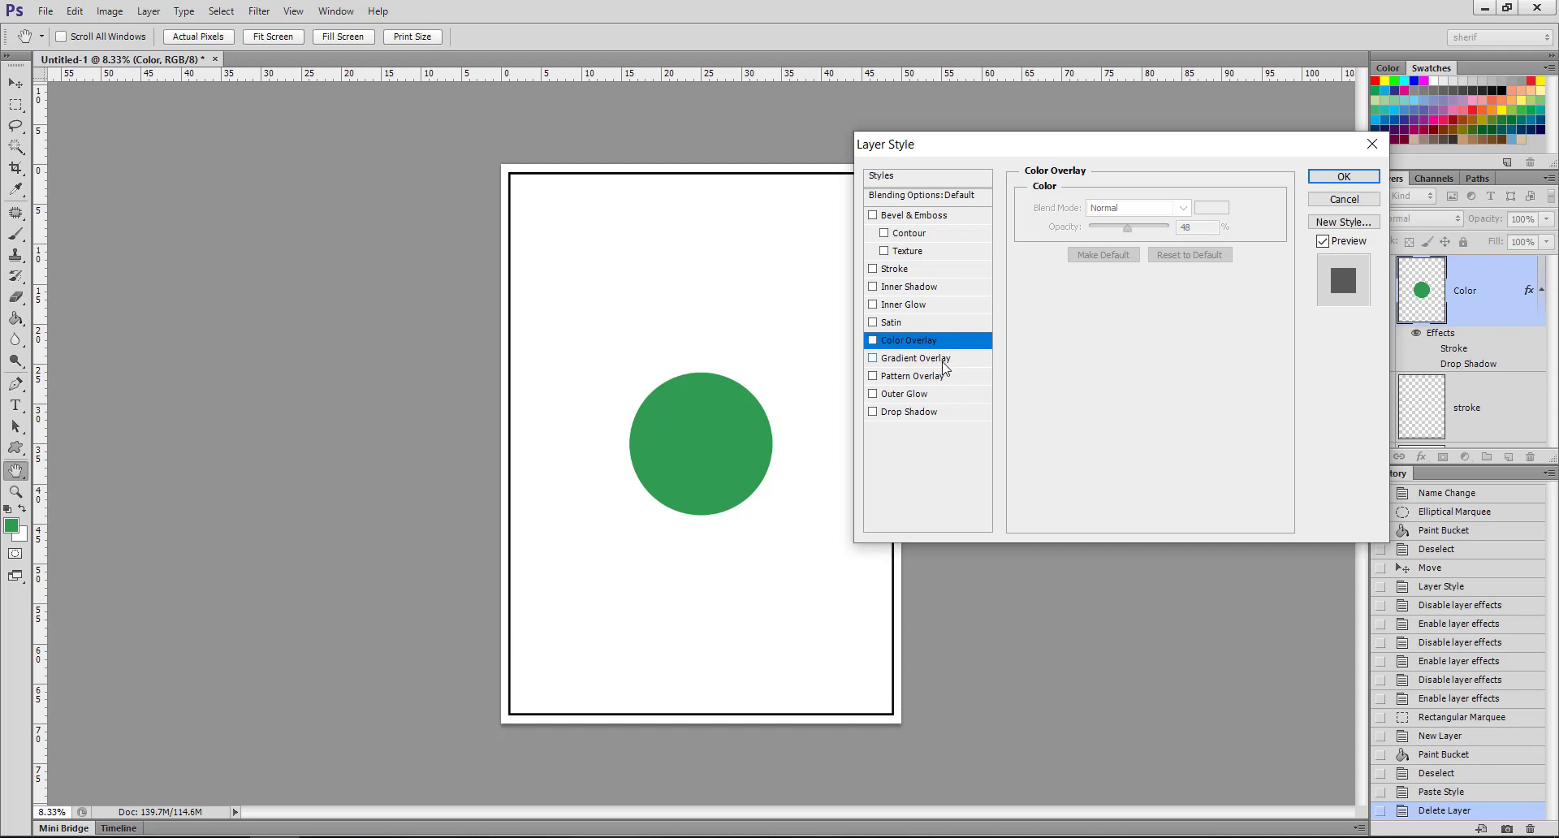
- Turn on Pattern Overlay at 100% opacity and choose the brown brick pattern for the circle
left_click(873, 375)
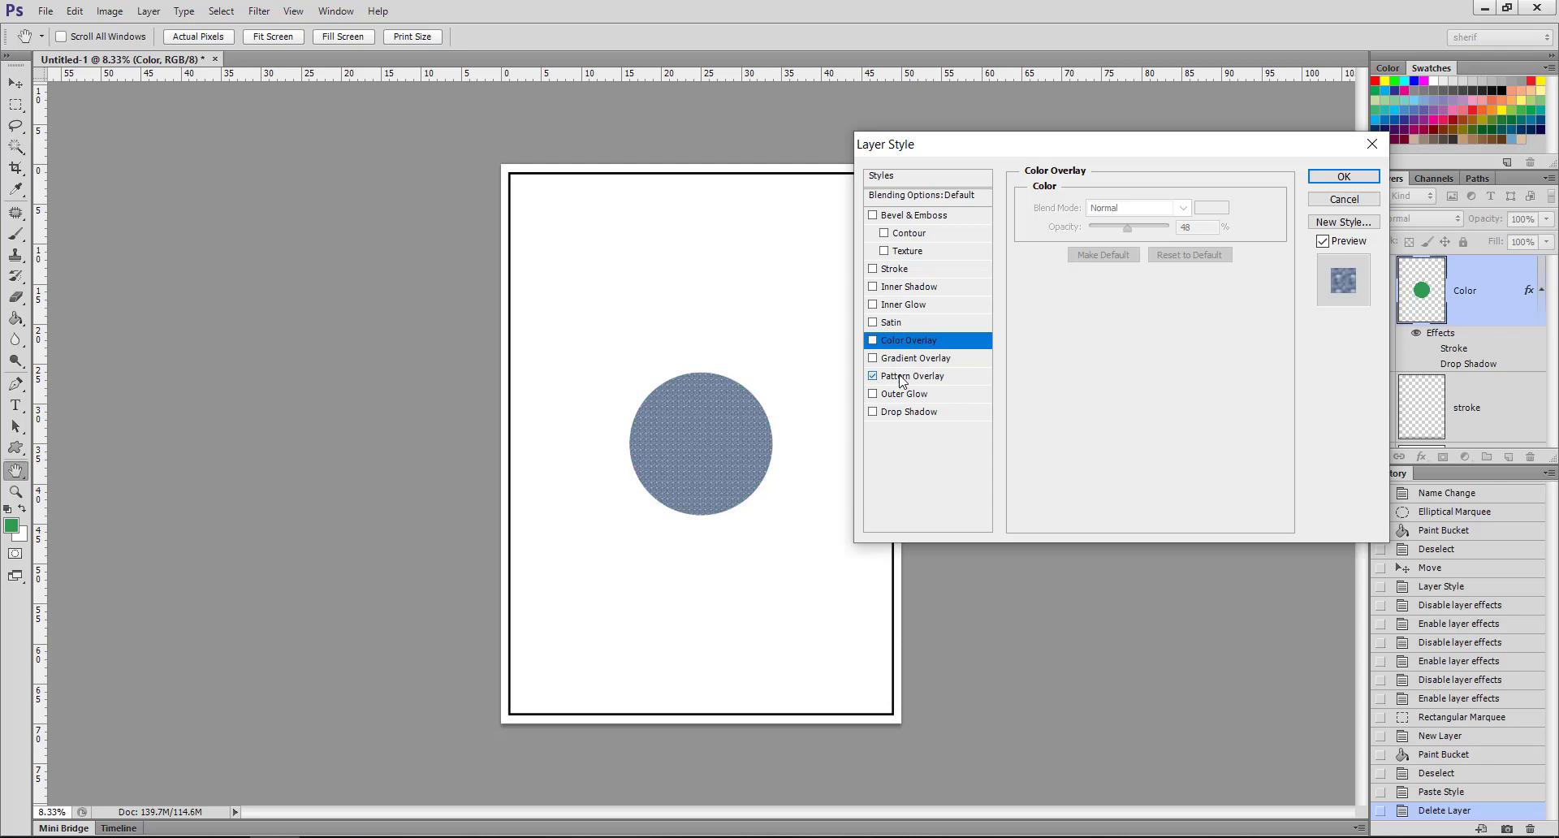
left_click(903, 378)
left_click(1140, 266)
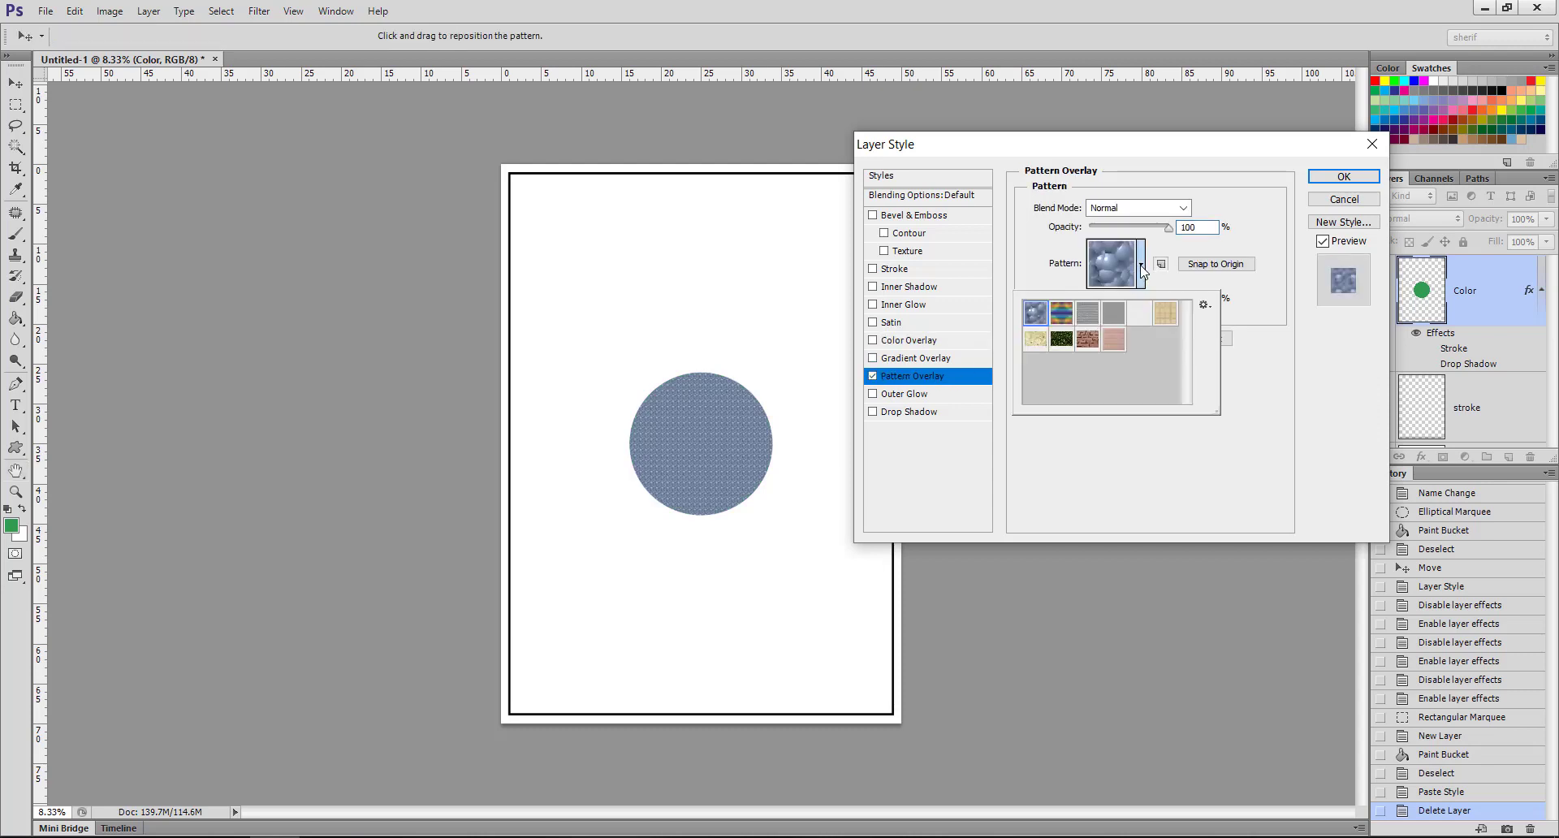
left_click(1165, 312)
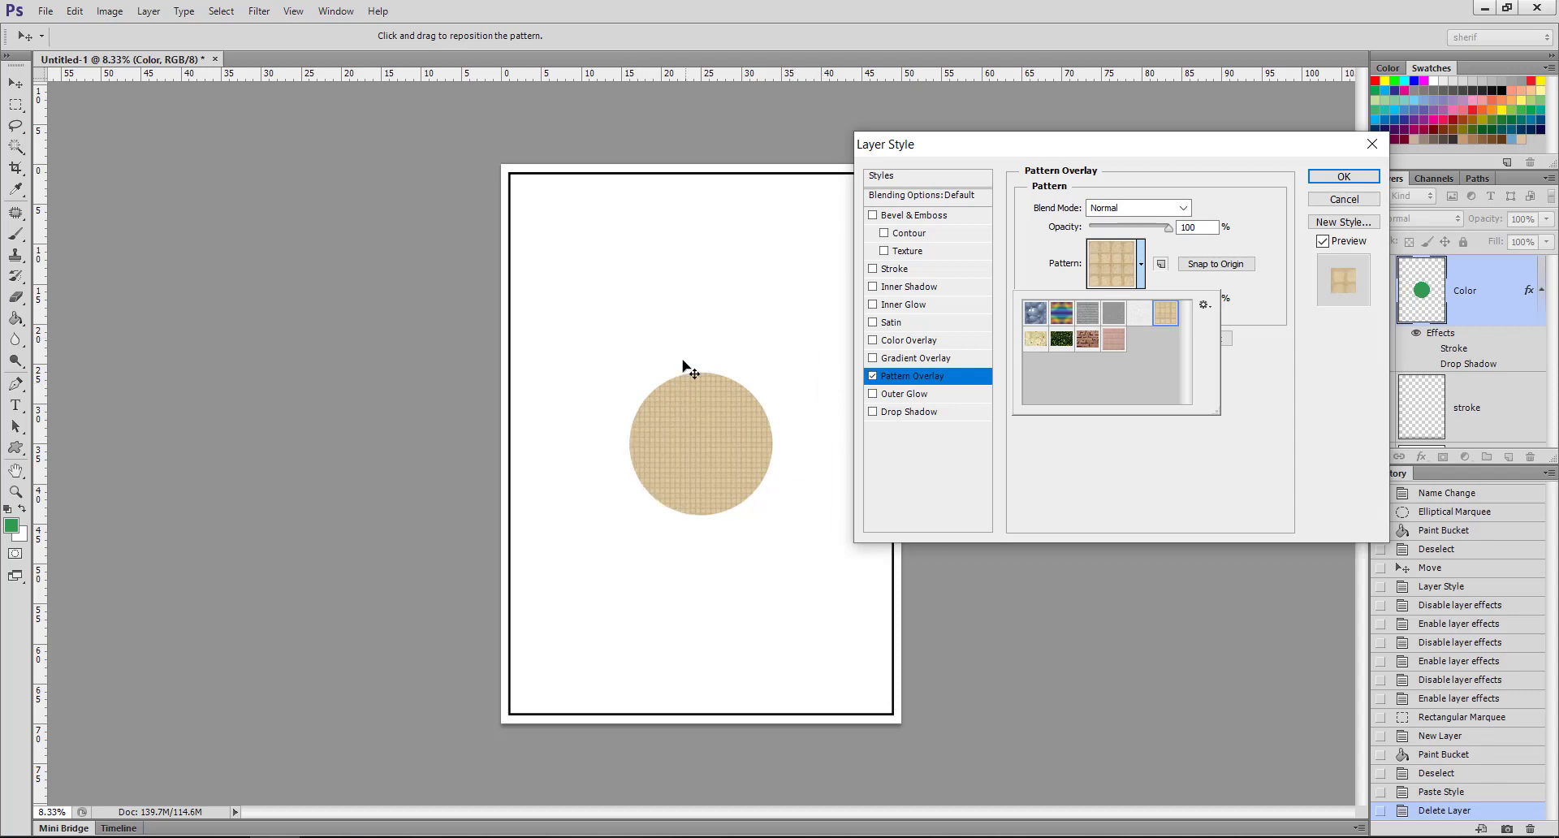
left_click(1092, 346)
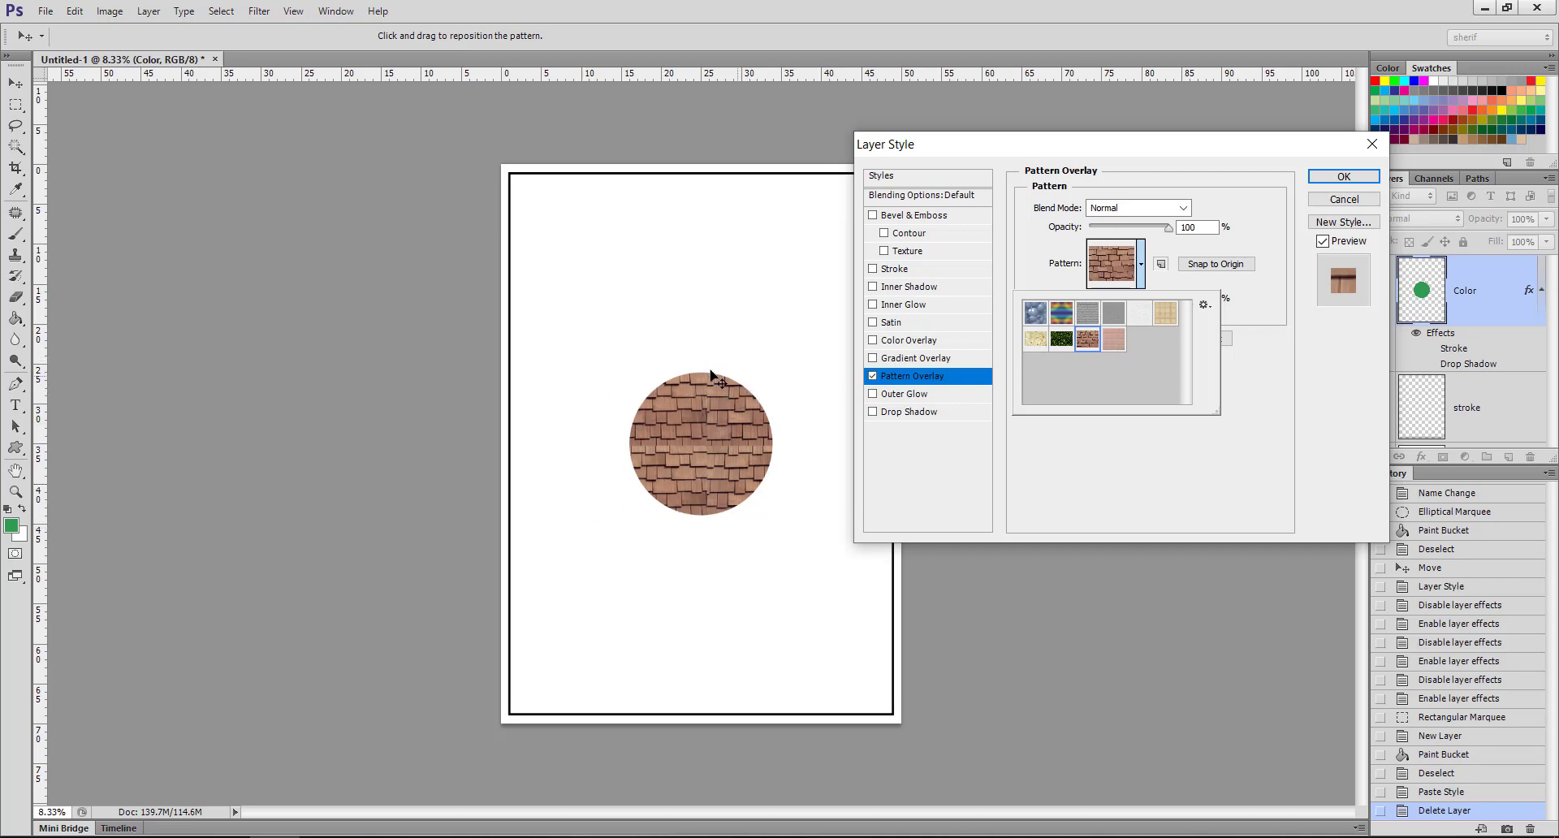
- Try a grey lined overlay pattern on the circle at 722% scale and lower opacity, then switch Pattern Overlay off
left_click(1064, 323)
left_click(1090, 319)
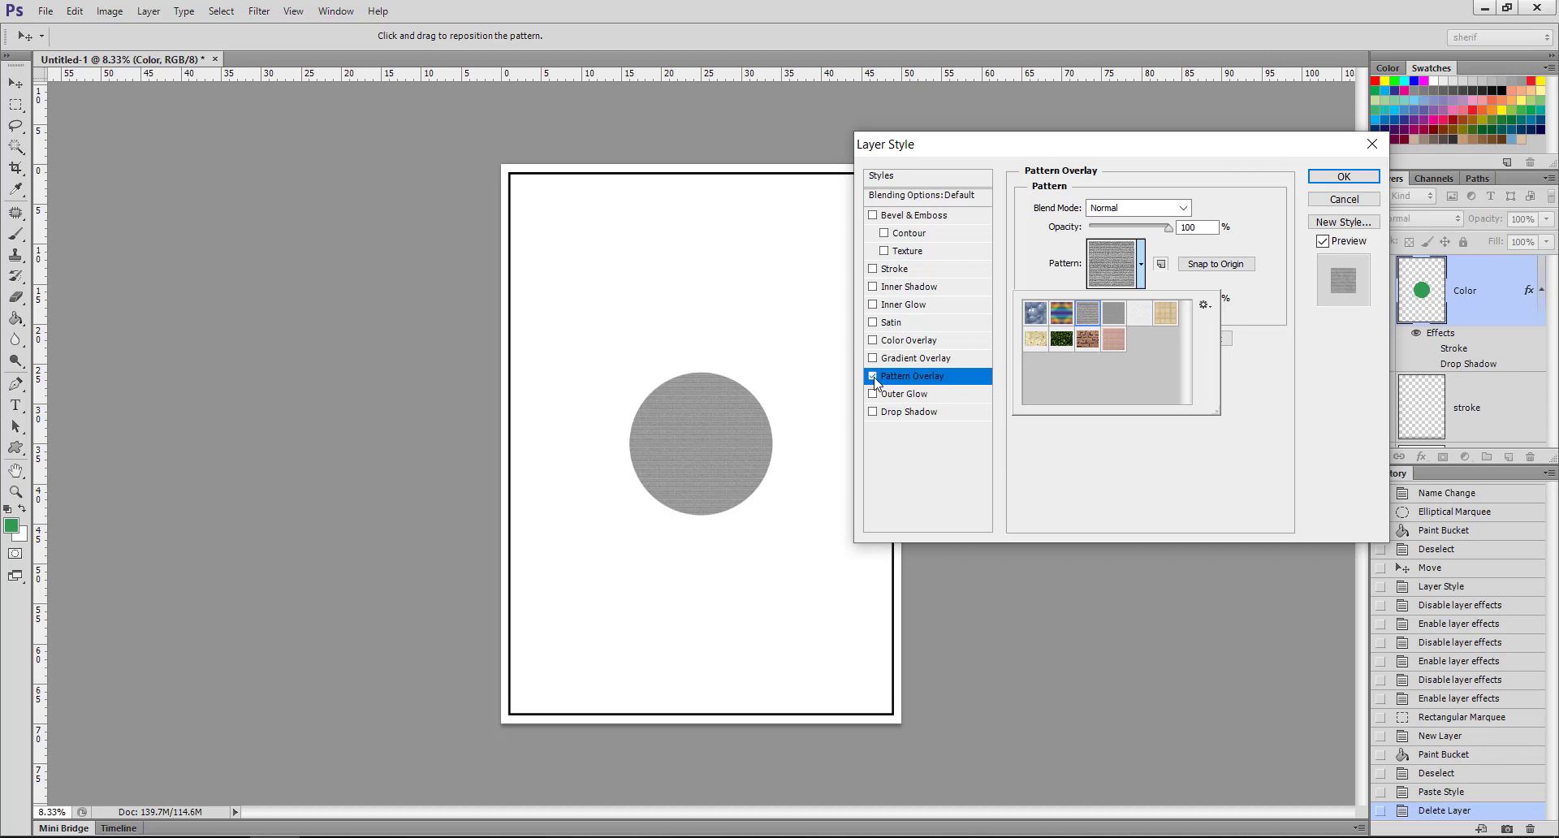
left_click(1171, 286)
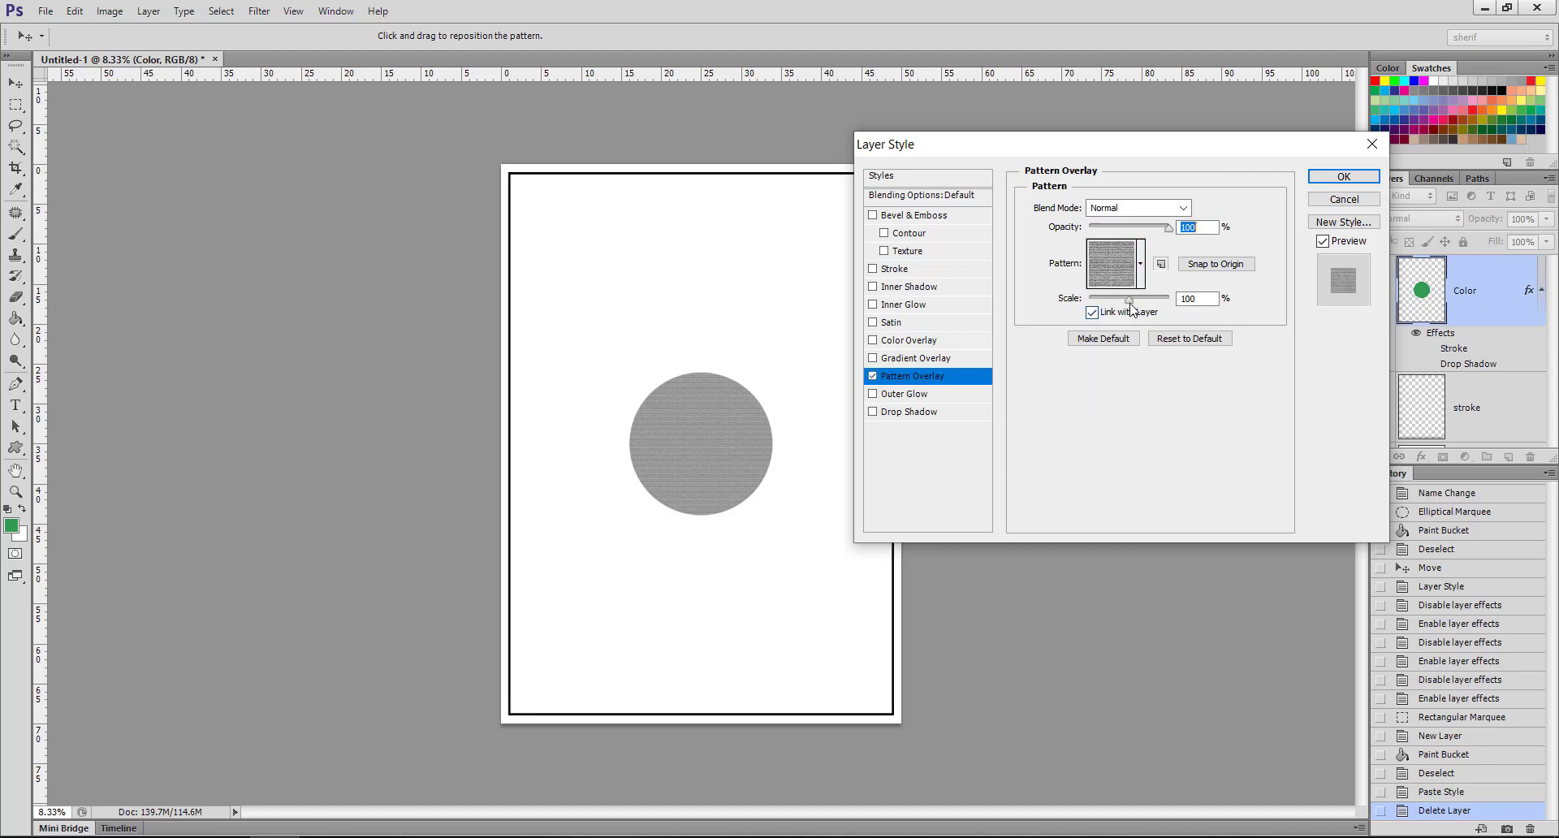
mouse_move(1134, 299)
left_mouse_down()
mouse_move(1179, 302)
mouse_move(1156, 299)
left_mouse_up()
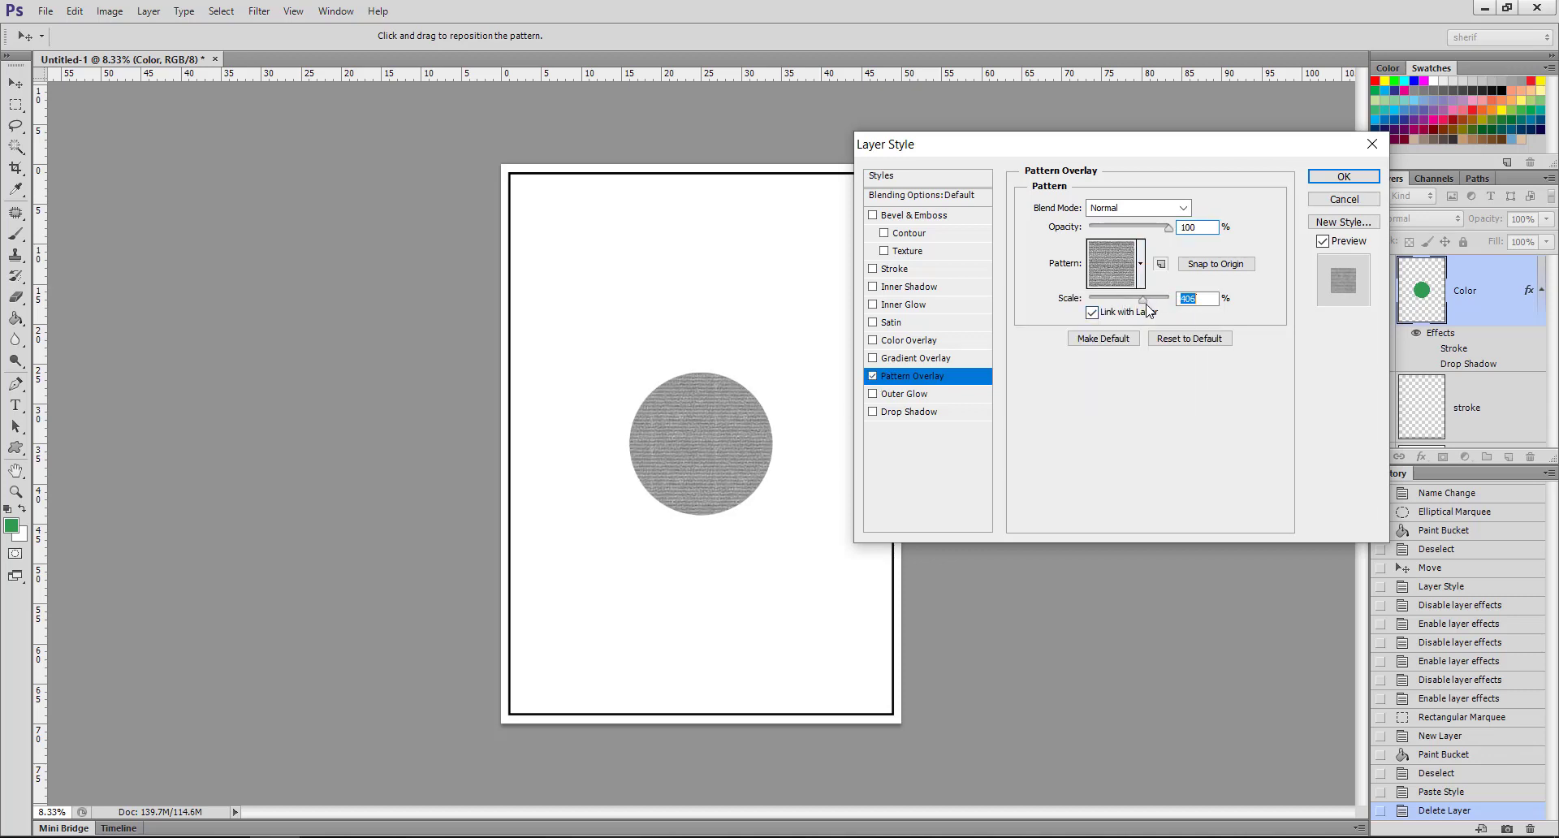
mouse_move(1169, 228)
left_mouse_down()
mouse_move(1131, 228)
mouse_move(1208, 242)
left_mouse_up()
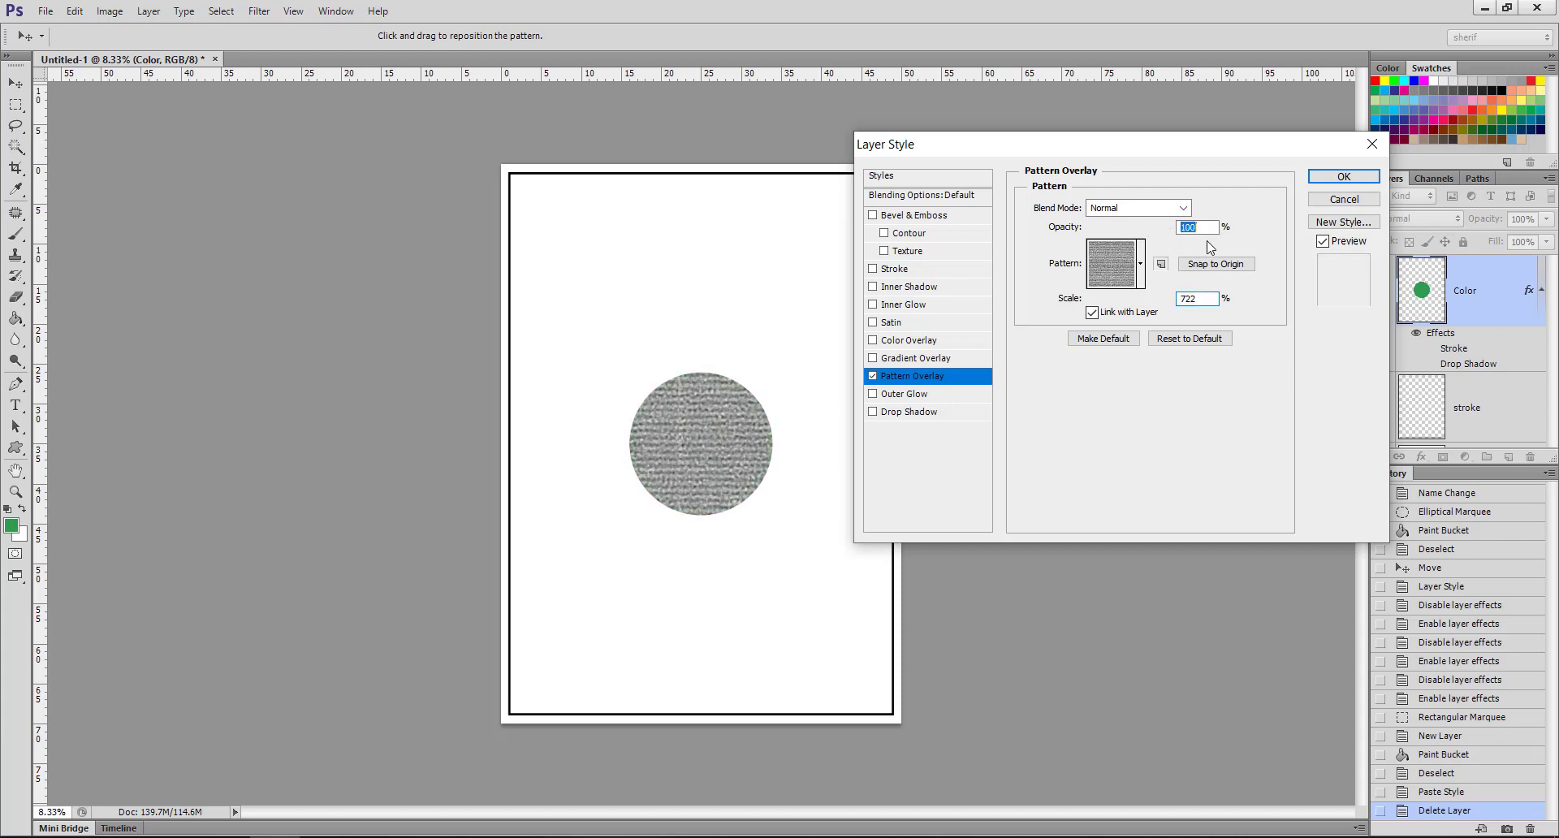
left_click(872, 377)
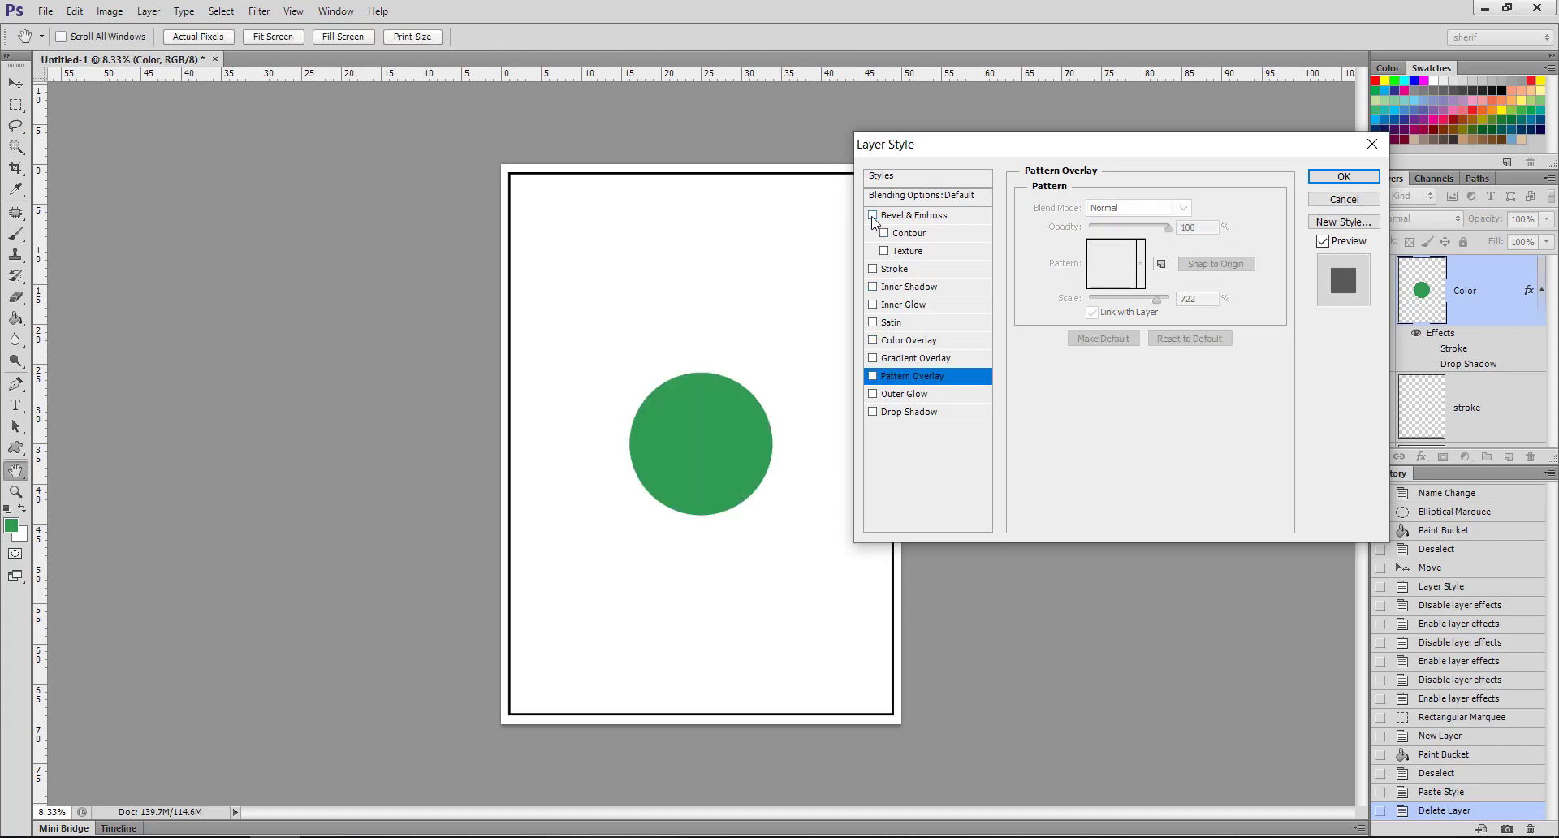
- Give the green circle an Inner Bevel with depth 337%, size 144 px, soften 7 px and direction Down
left_click(898, 217)
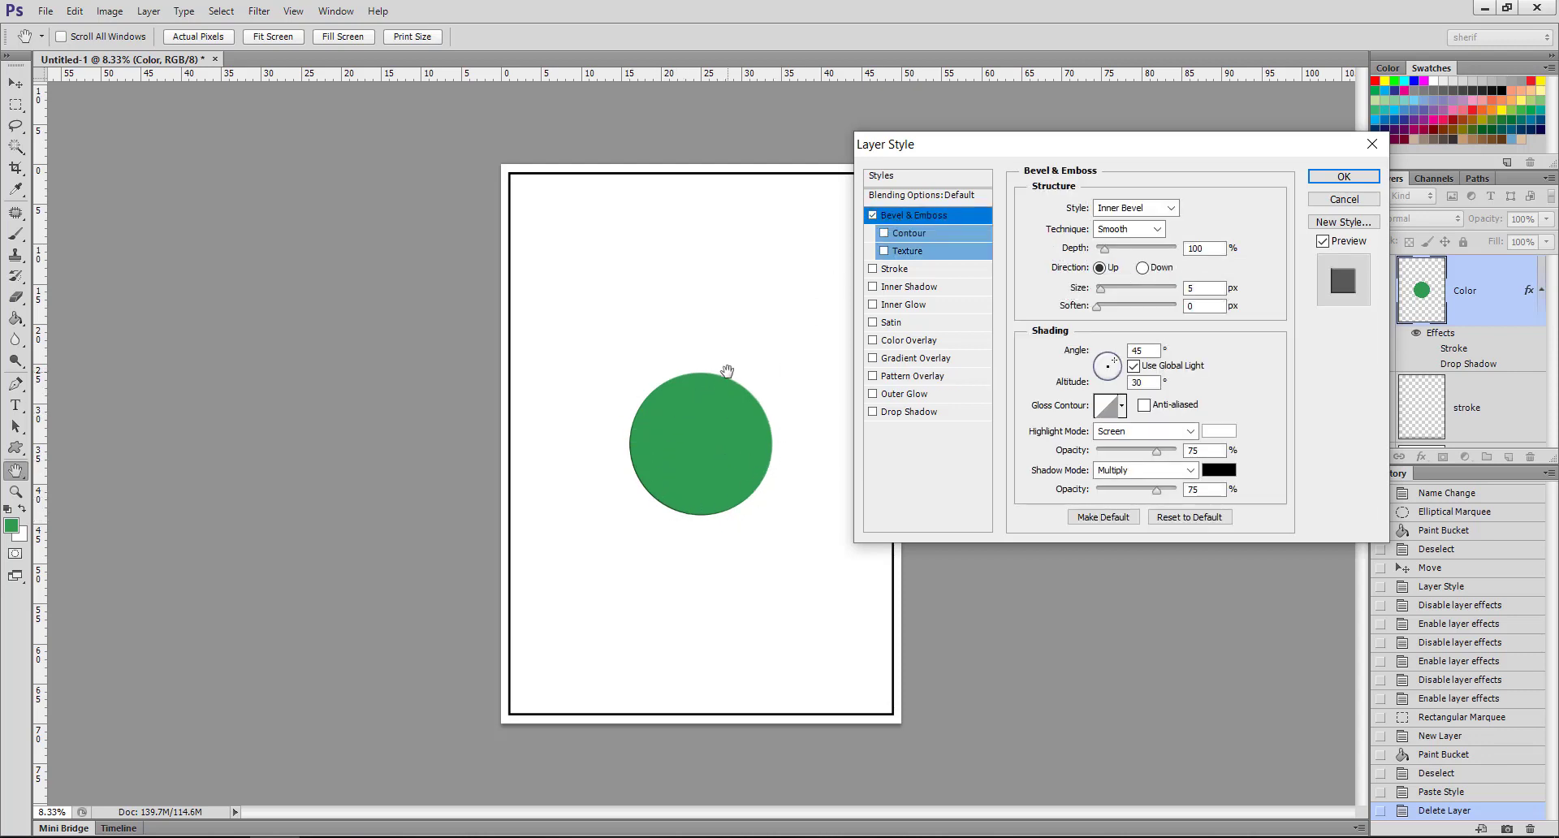
mouse_move(1106, 251)
left_mouse_down()
mouse_move(1130, 256)
mouse_move(1148, 311)
mouse_move(1151, 291)
left_mouse_up()
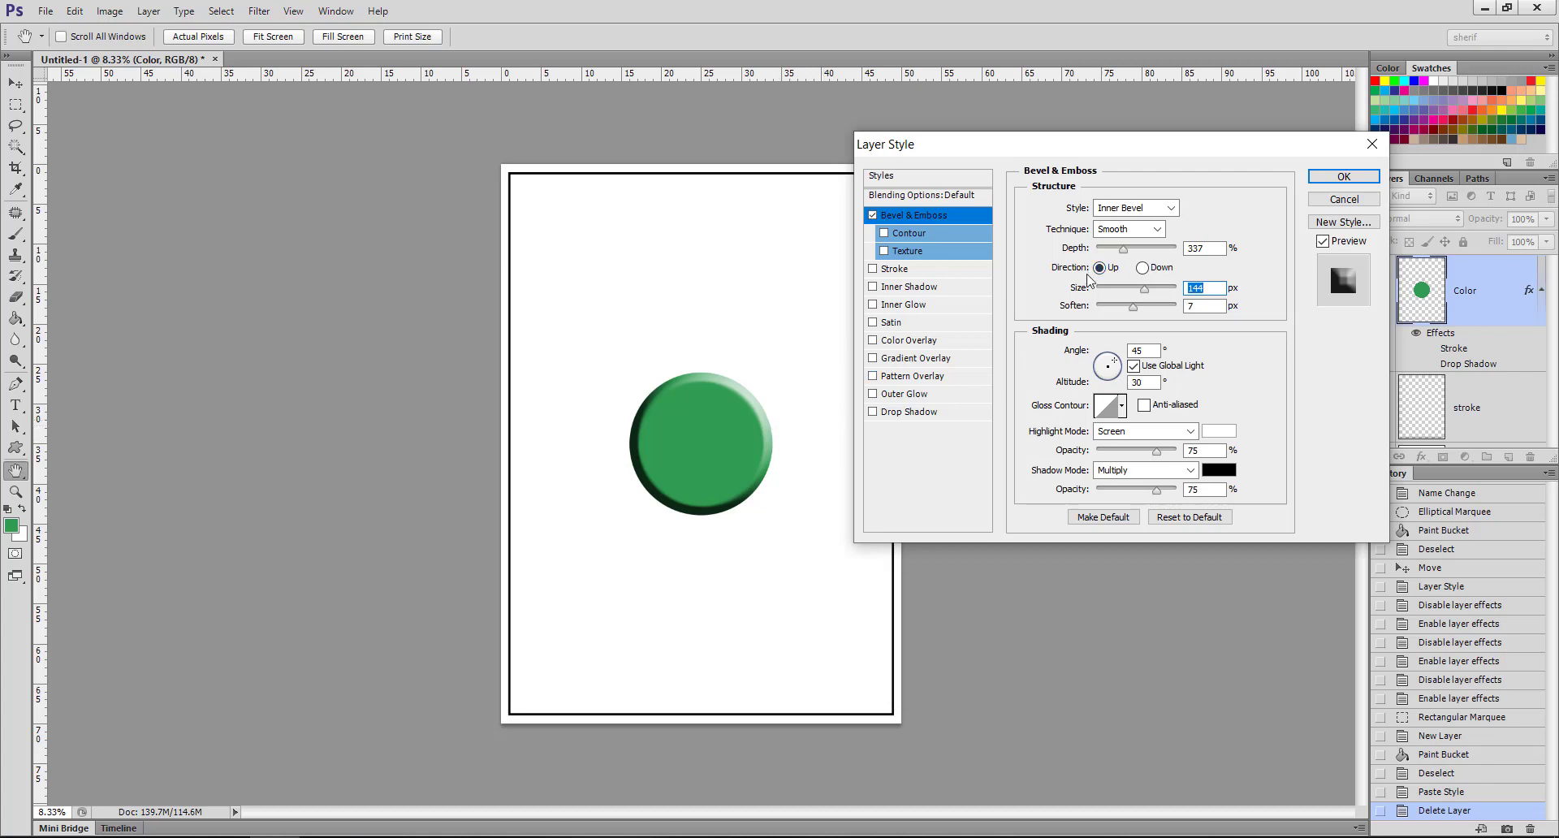
left_click(1142, 268)
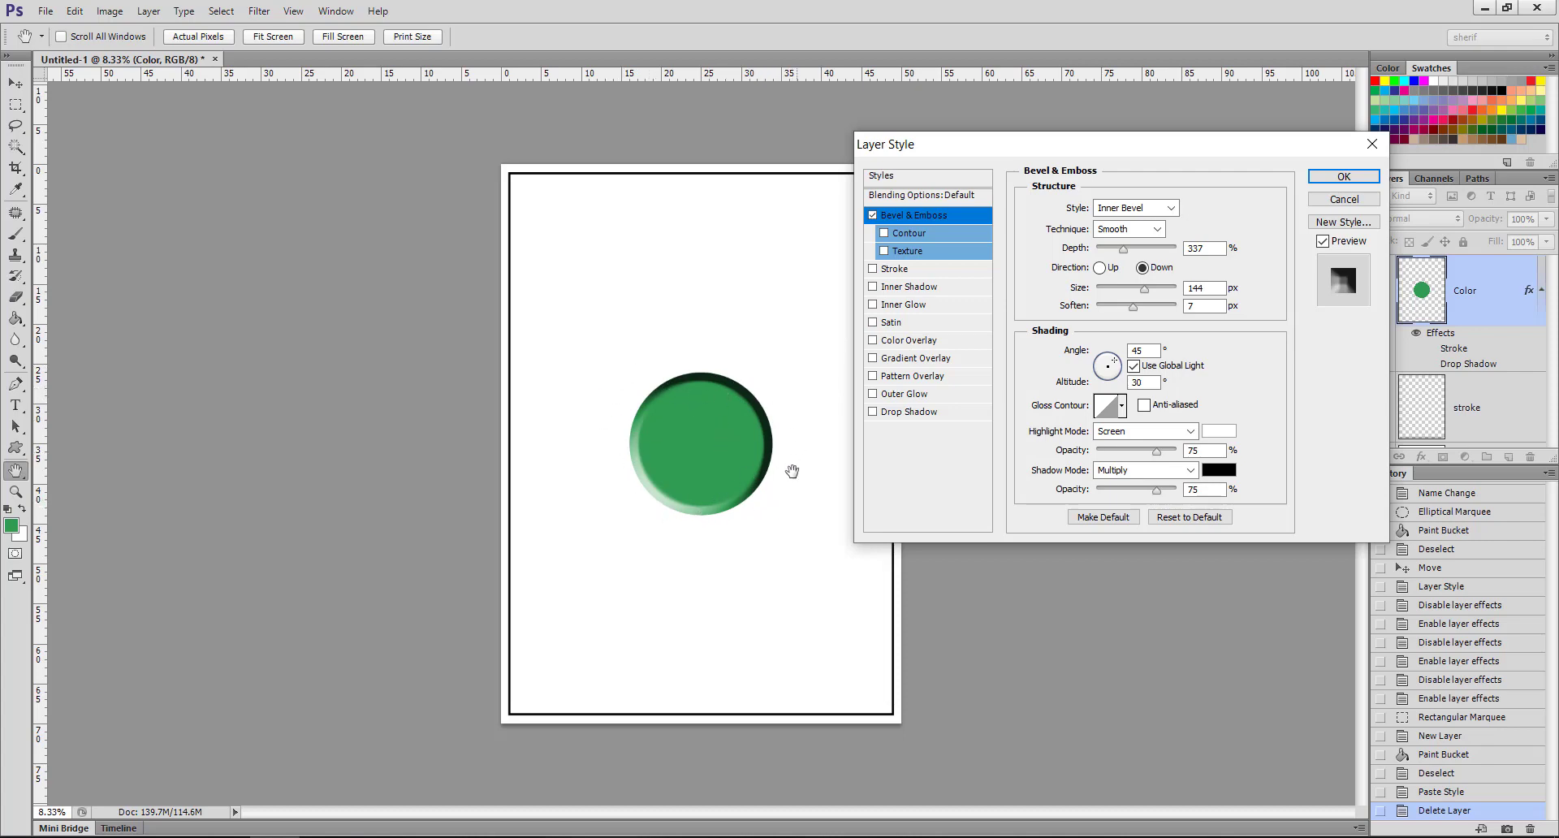
- Try a contour on the bevel, add a texture, then turn the contour off
left_click(885, 232)
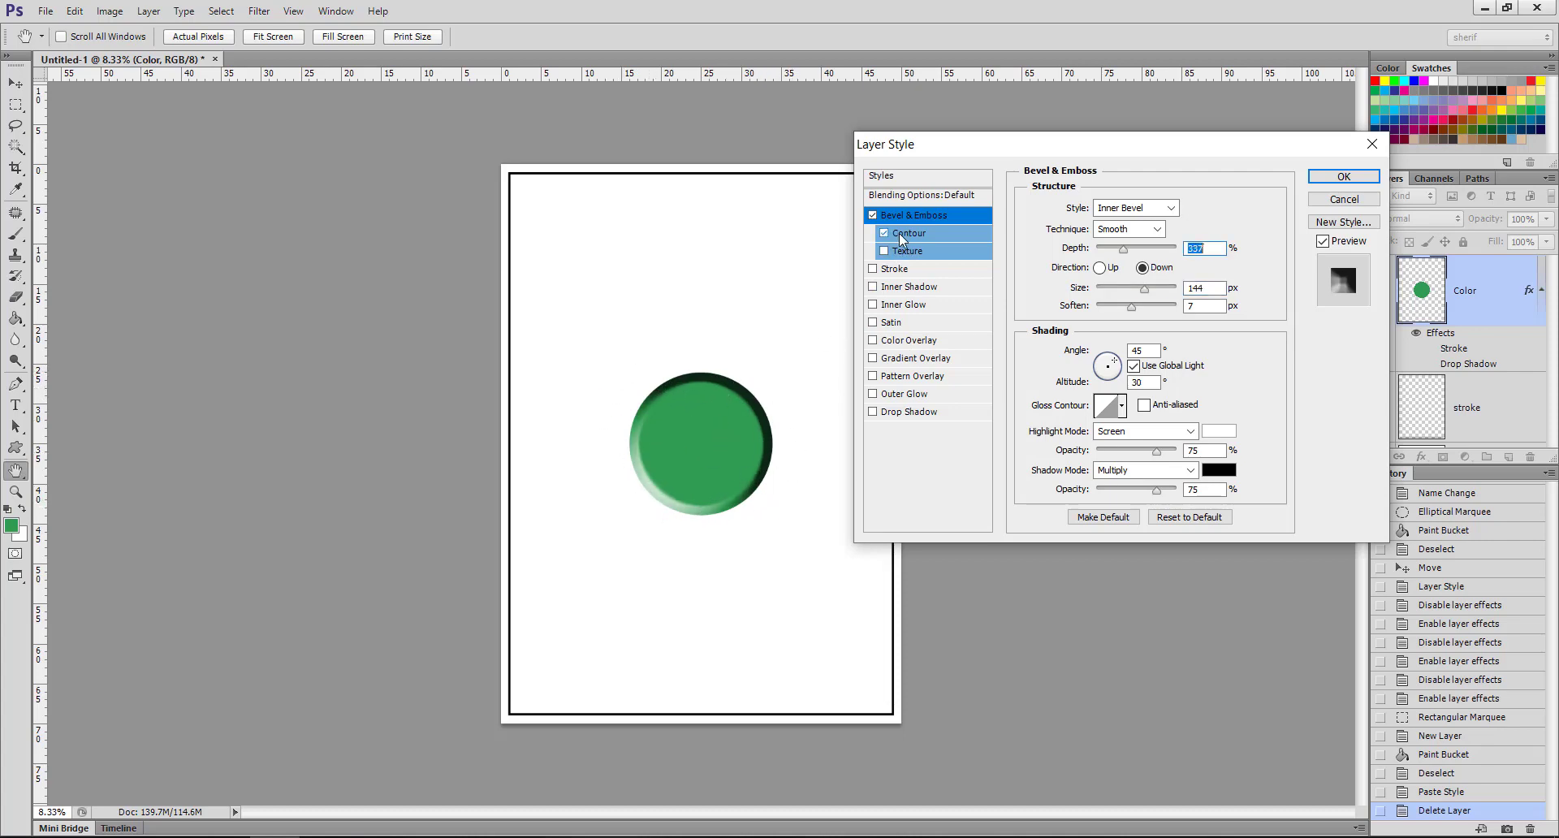
left_click(912, 234)
mouse_move(1106, 234)
left_mouse_down()
mouse_move(1141, 241)
mouse_move(1027, 255)
mouse_move(1107, 251)
mouse_move(1040, 254)
left_mouse_up()
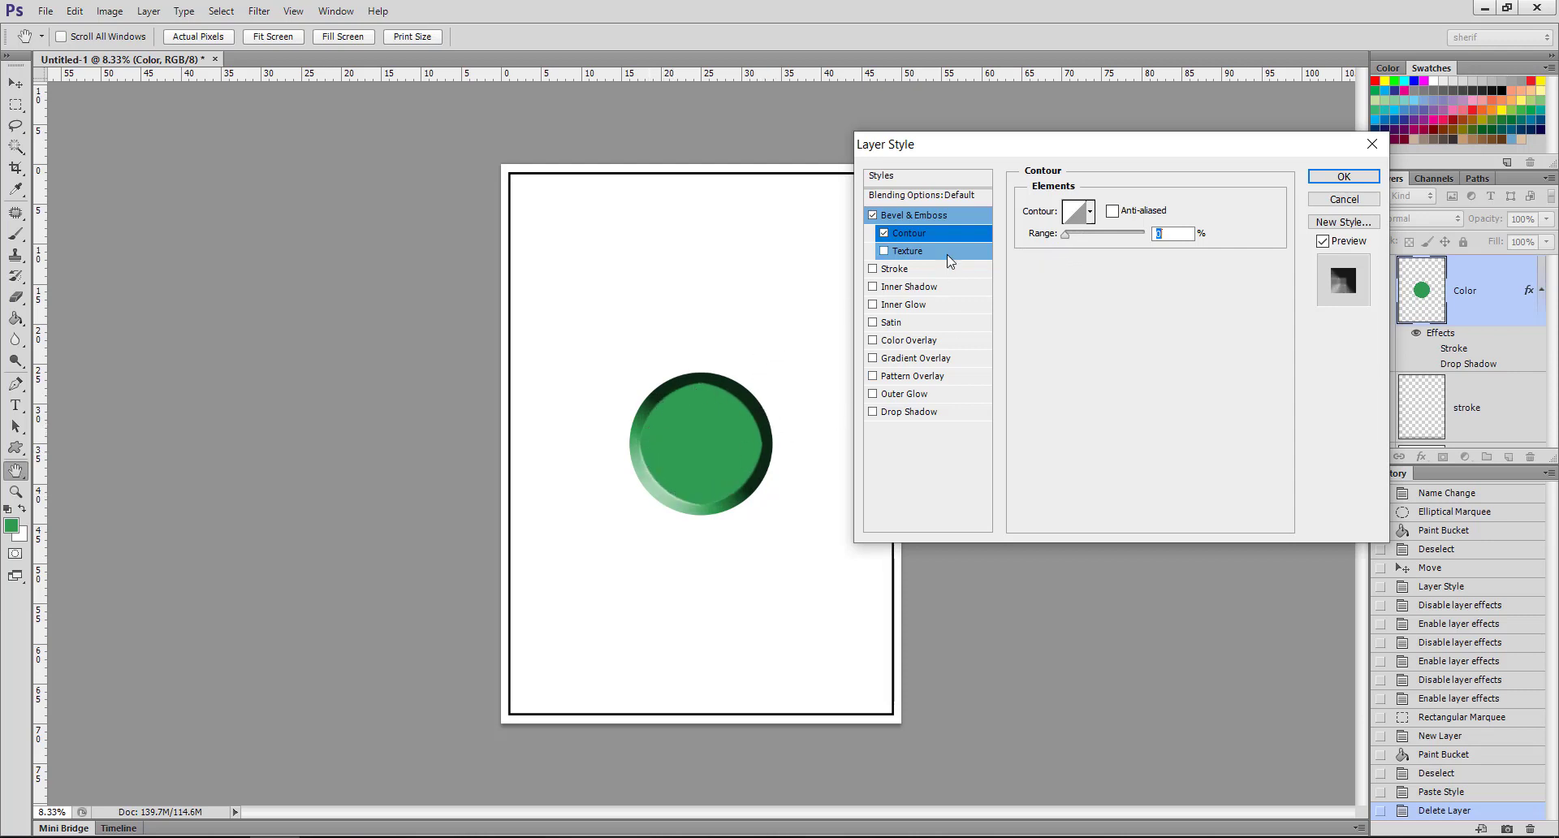
left_click(884, 251)
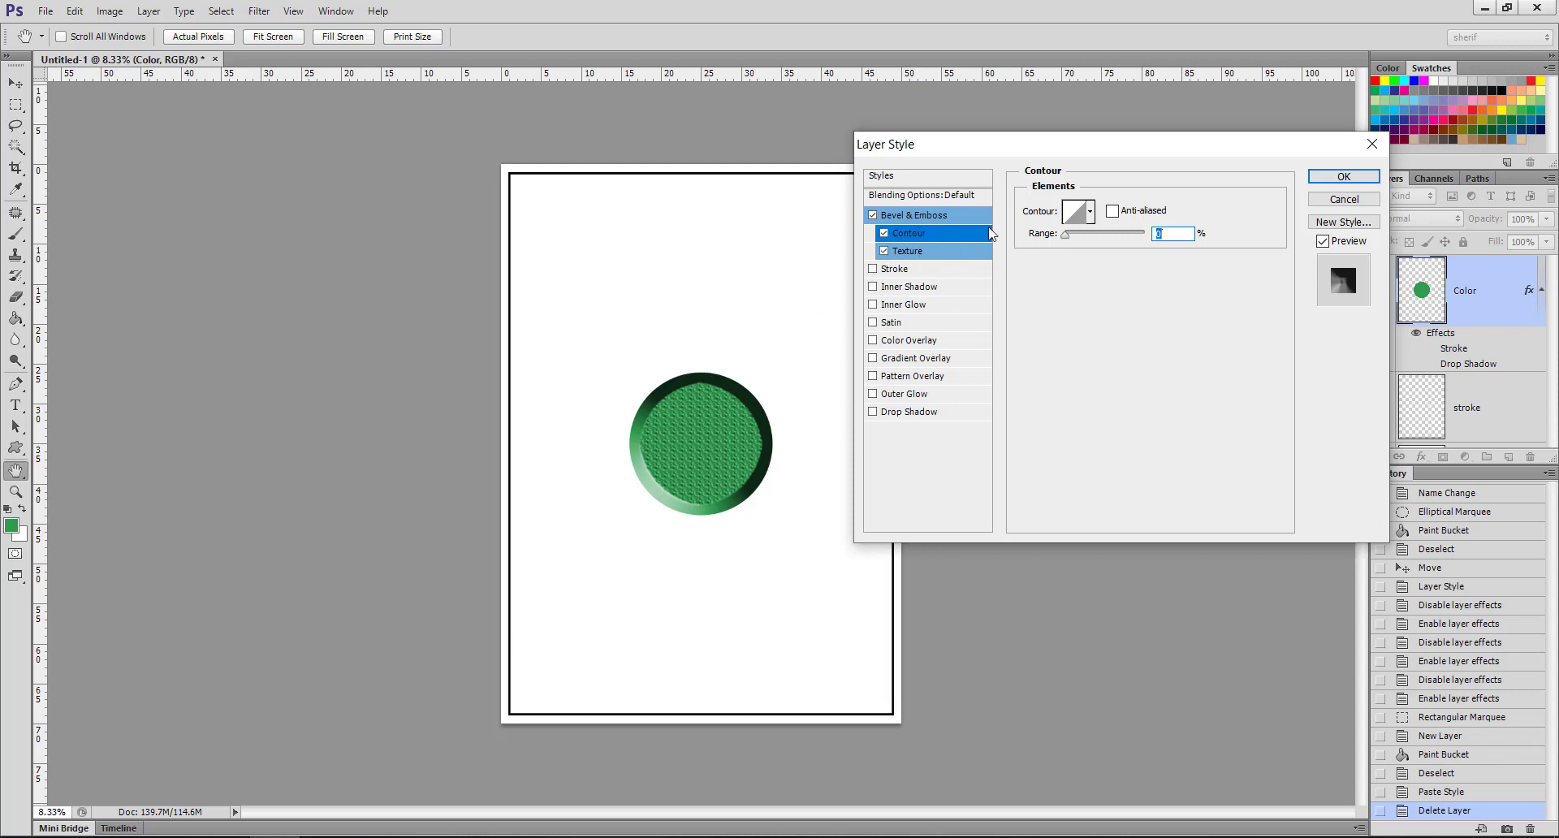
left_click(885, 233)
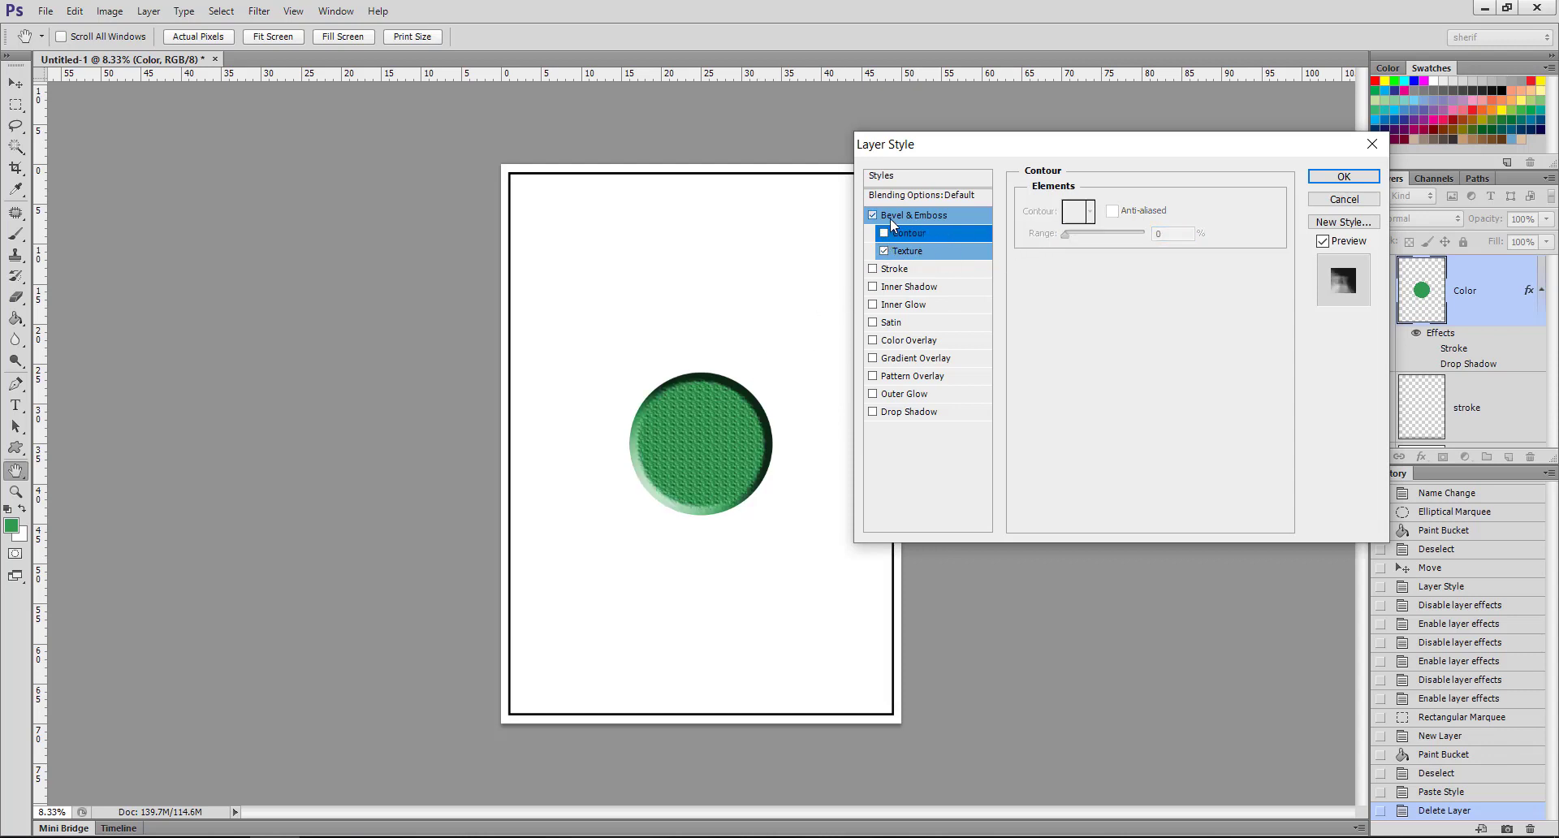
left_click(890, 216)
- Set the bevel to size 27 px, depth 592%, soften 3 px and direction Up
mouse_move(1136, 291)
left_mouse_down()
mouse_move(1070, 301)
mouse_move(1130, 306)
left_mouse_up()
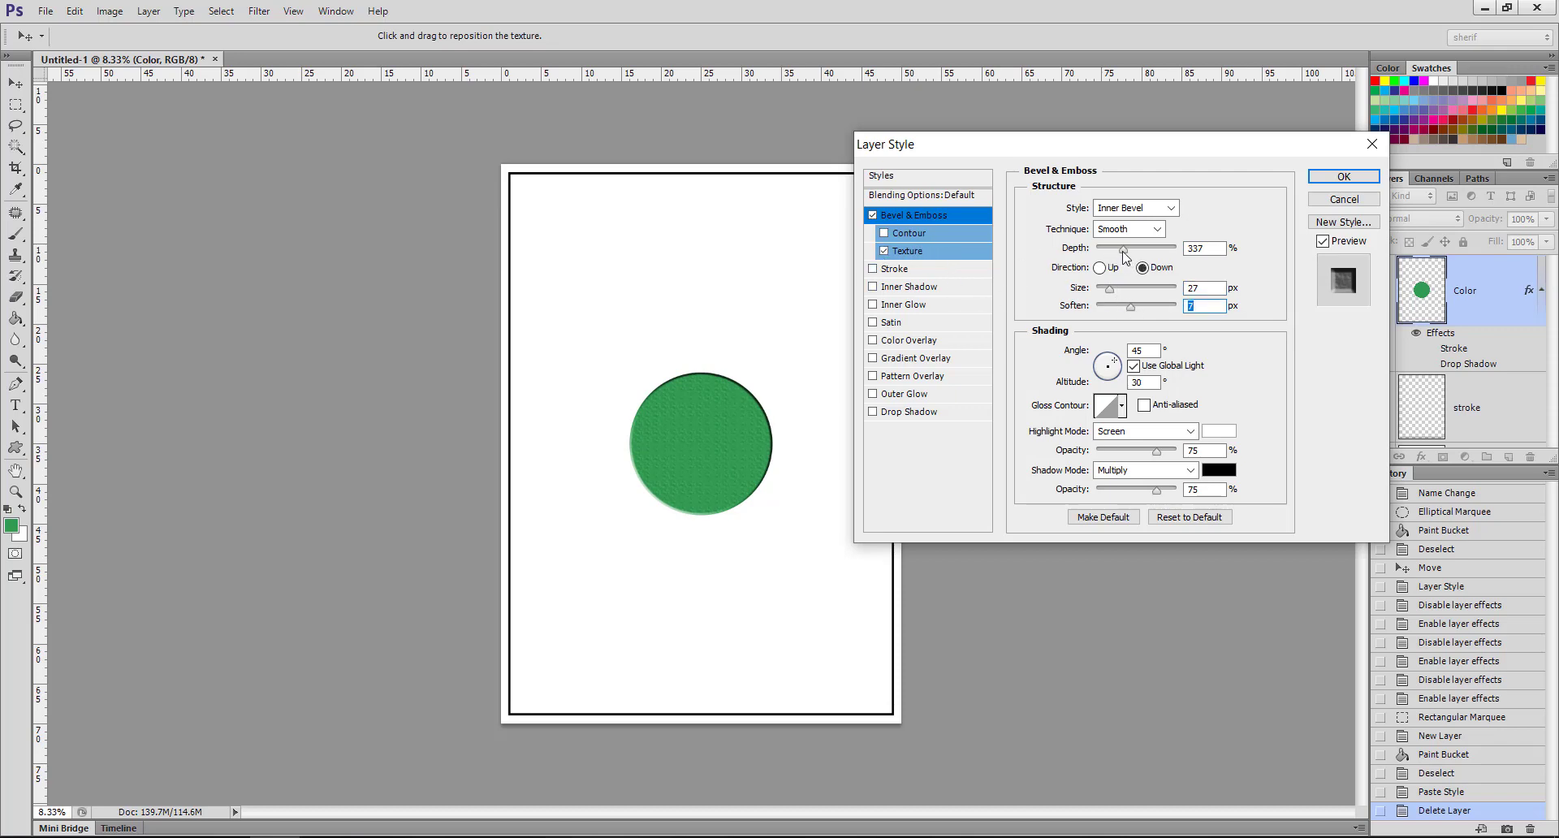
mouse_move(1123, 252)
left_mouse_down()
mouse_move(1157, 253)
mouse_move(1144, 253)
left_mouse_up()
left_click_drag(1131, 308, 1113, 309)
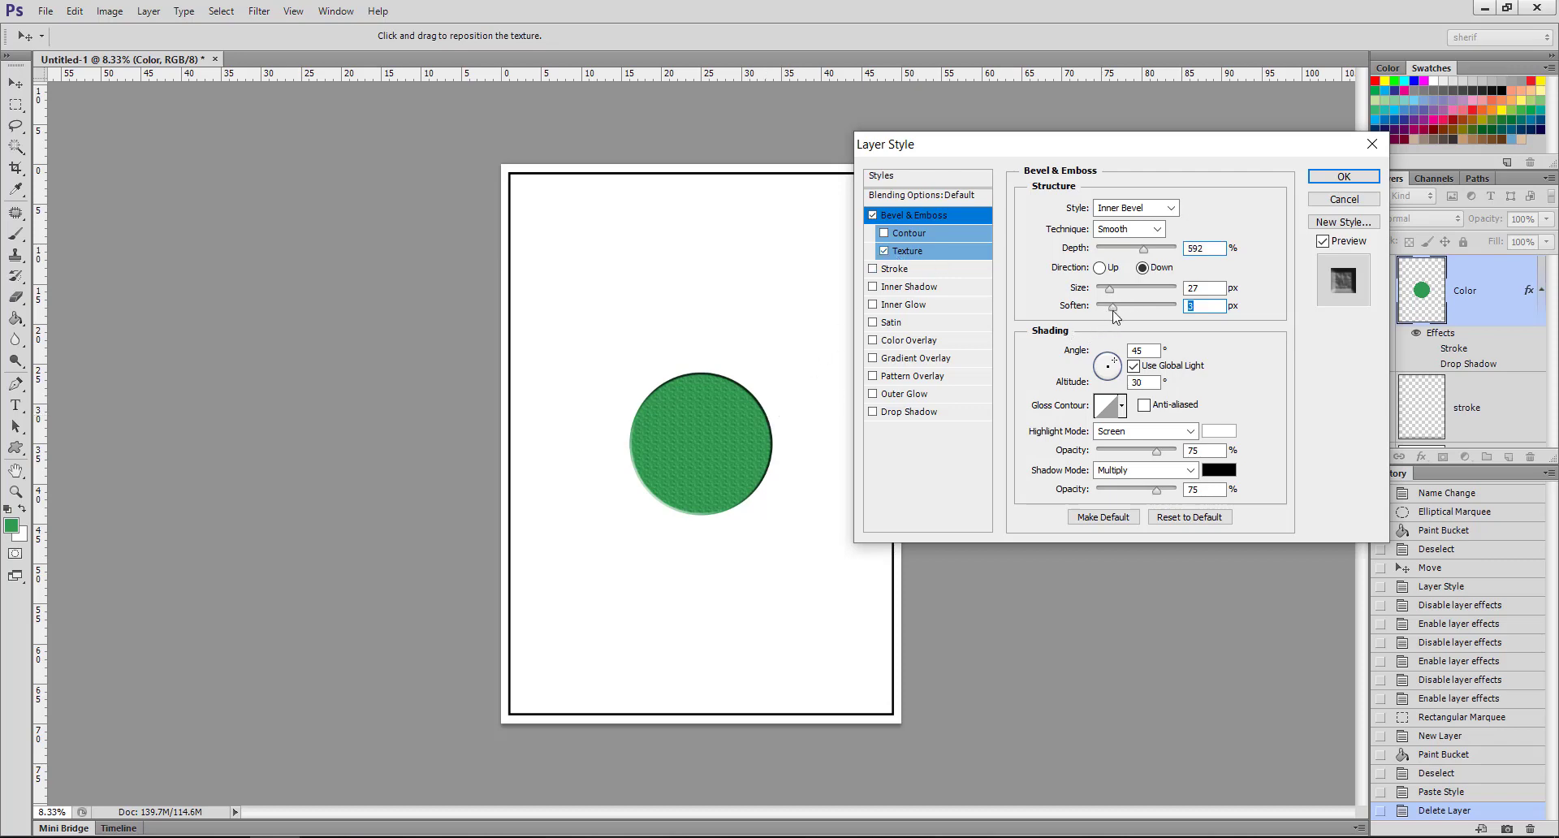
left_click(1100, 268)
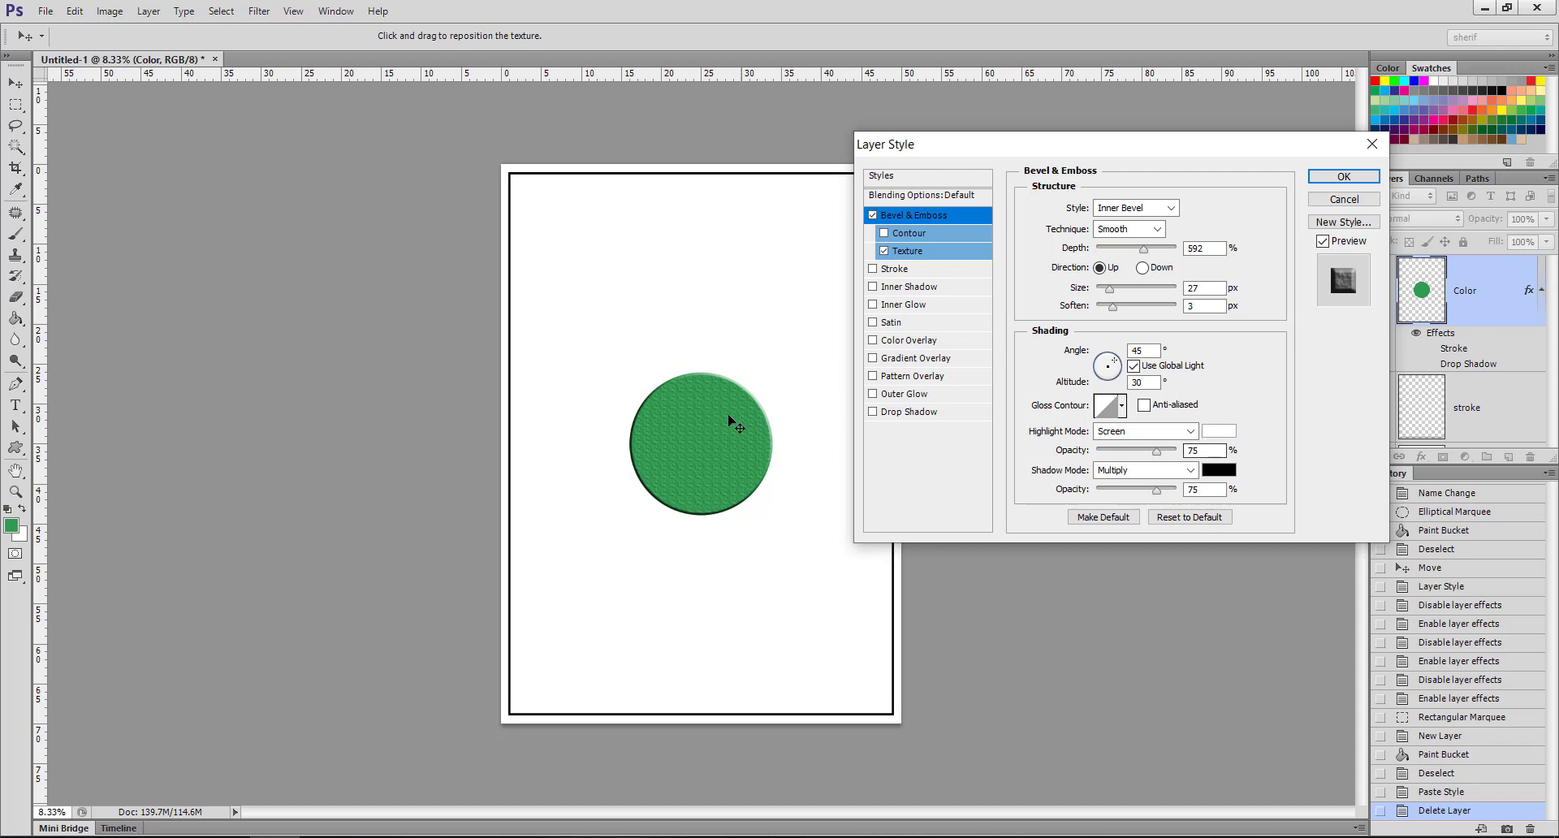
left_click(916, 254)
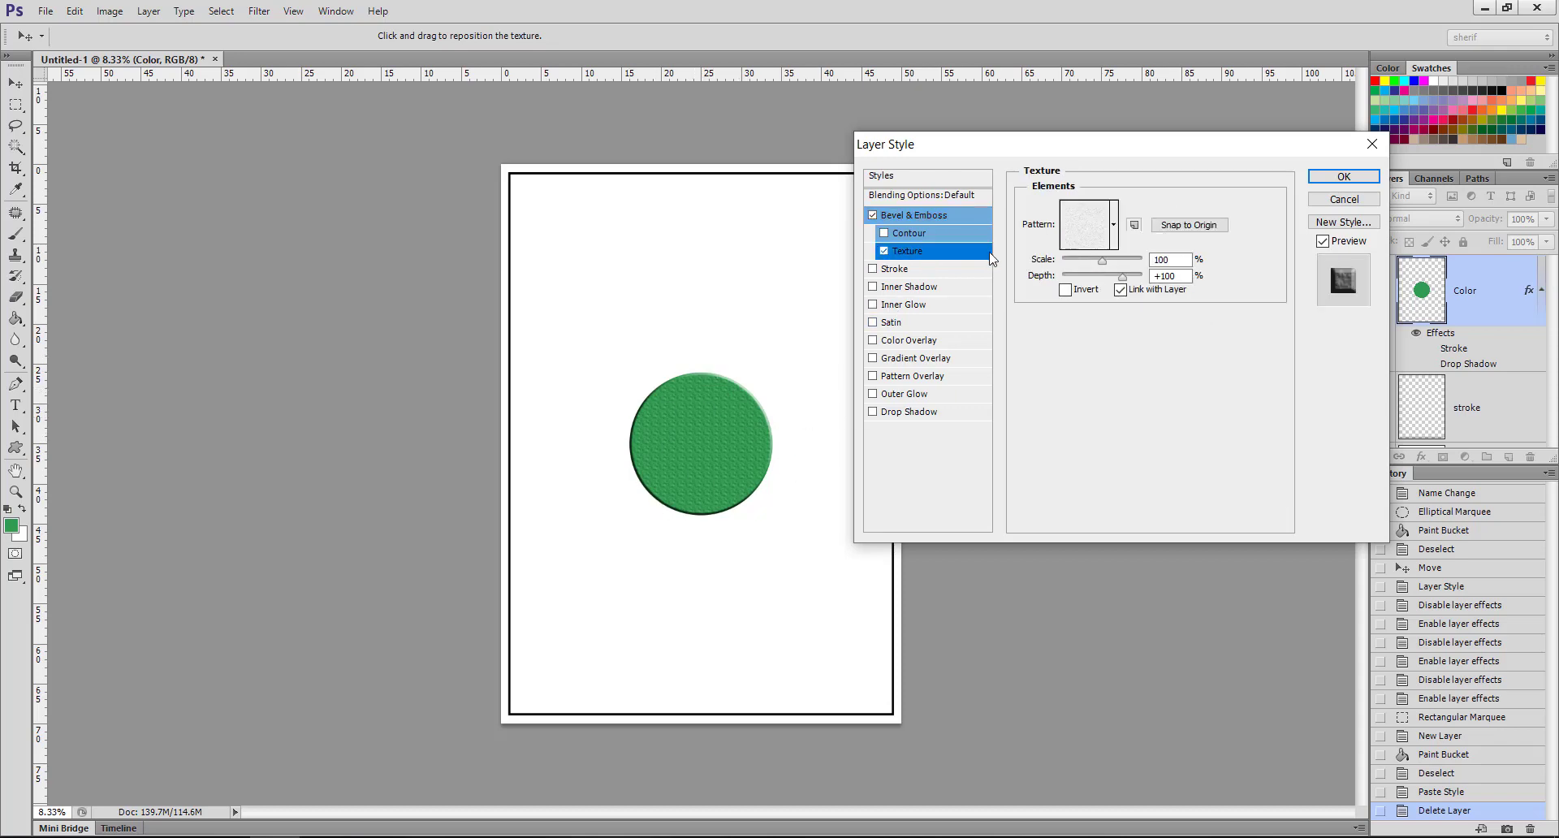
- Try grey banded and cream bumpy texture patterns on the bevel, then switch Texture off
left_click(1113, 235)
left_click(1026, 275)
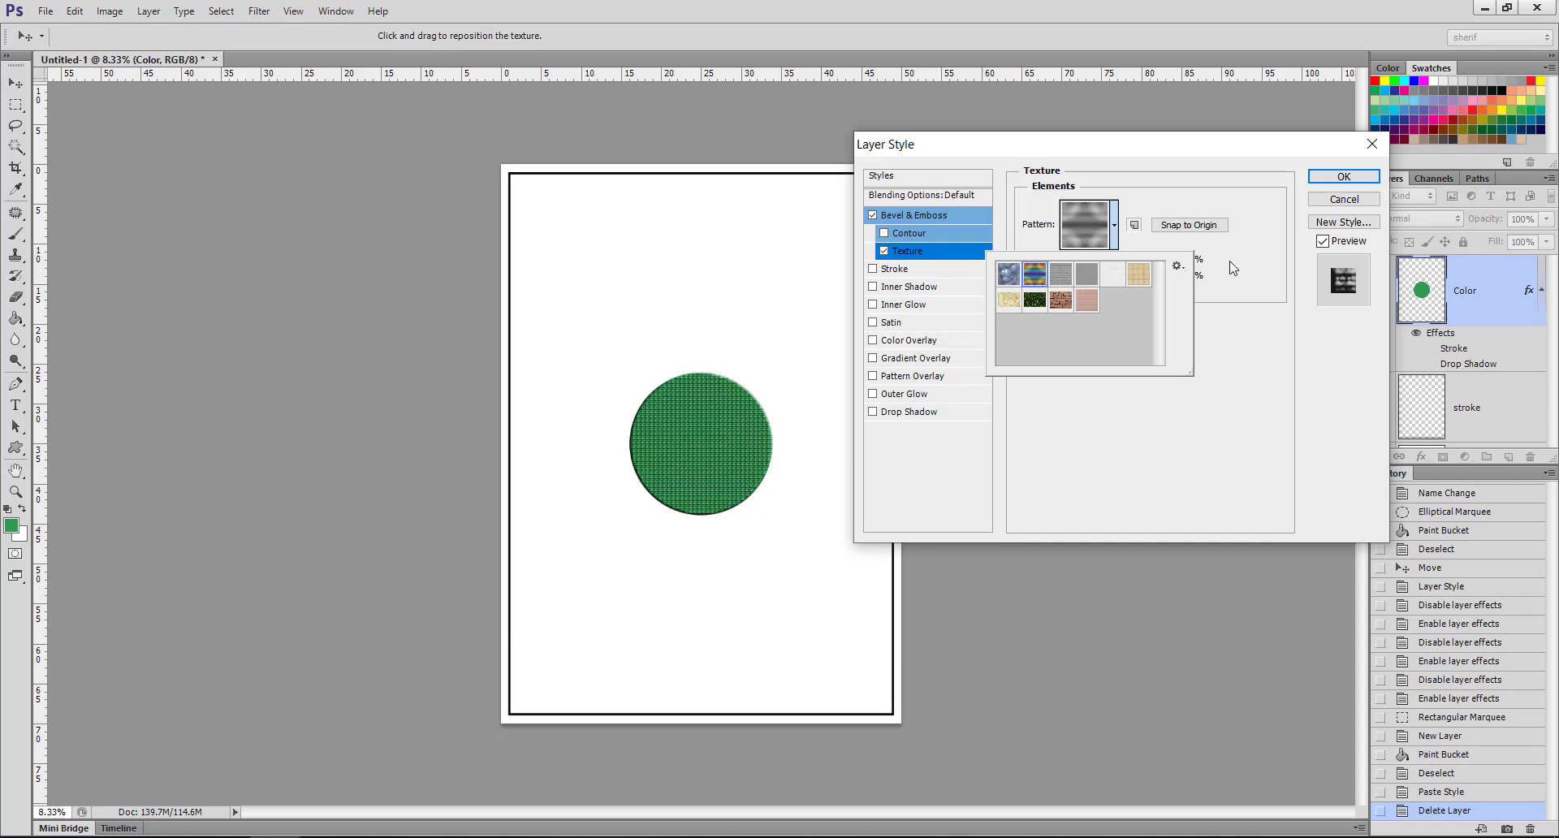
left_click(1010, 302)
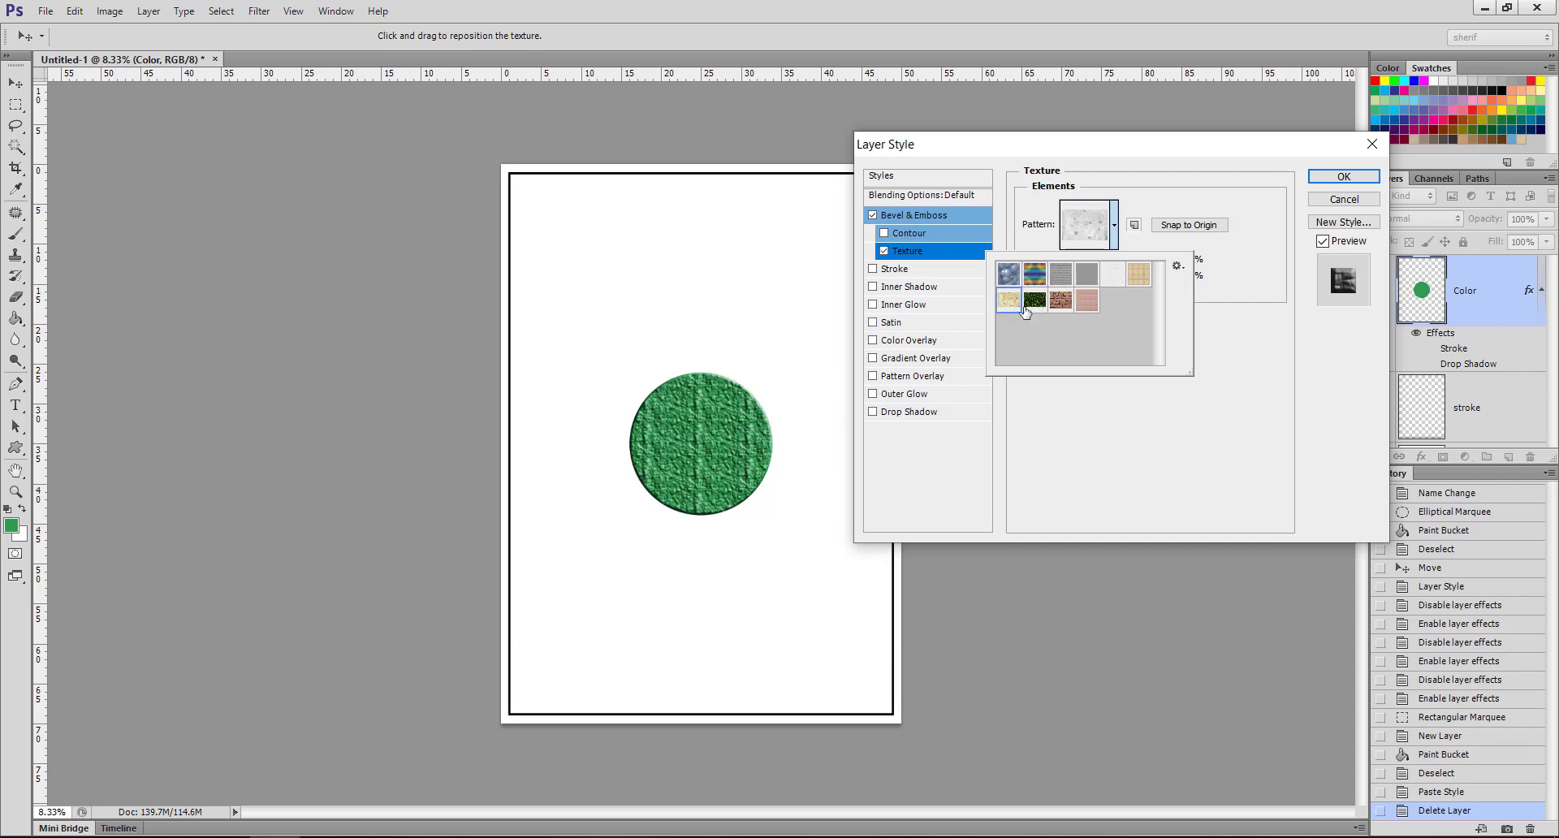
mouse_move(770, 363)
left_mouse_down()
mouse_move(658, 388)
mouse_move(722, 394)
left_mouse_up()
left_click(1126, 174)
left_click(885, 251)
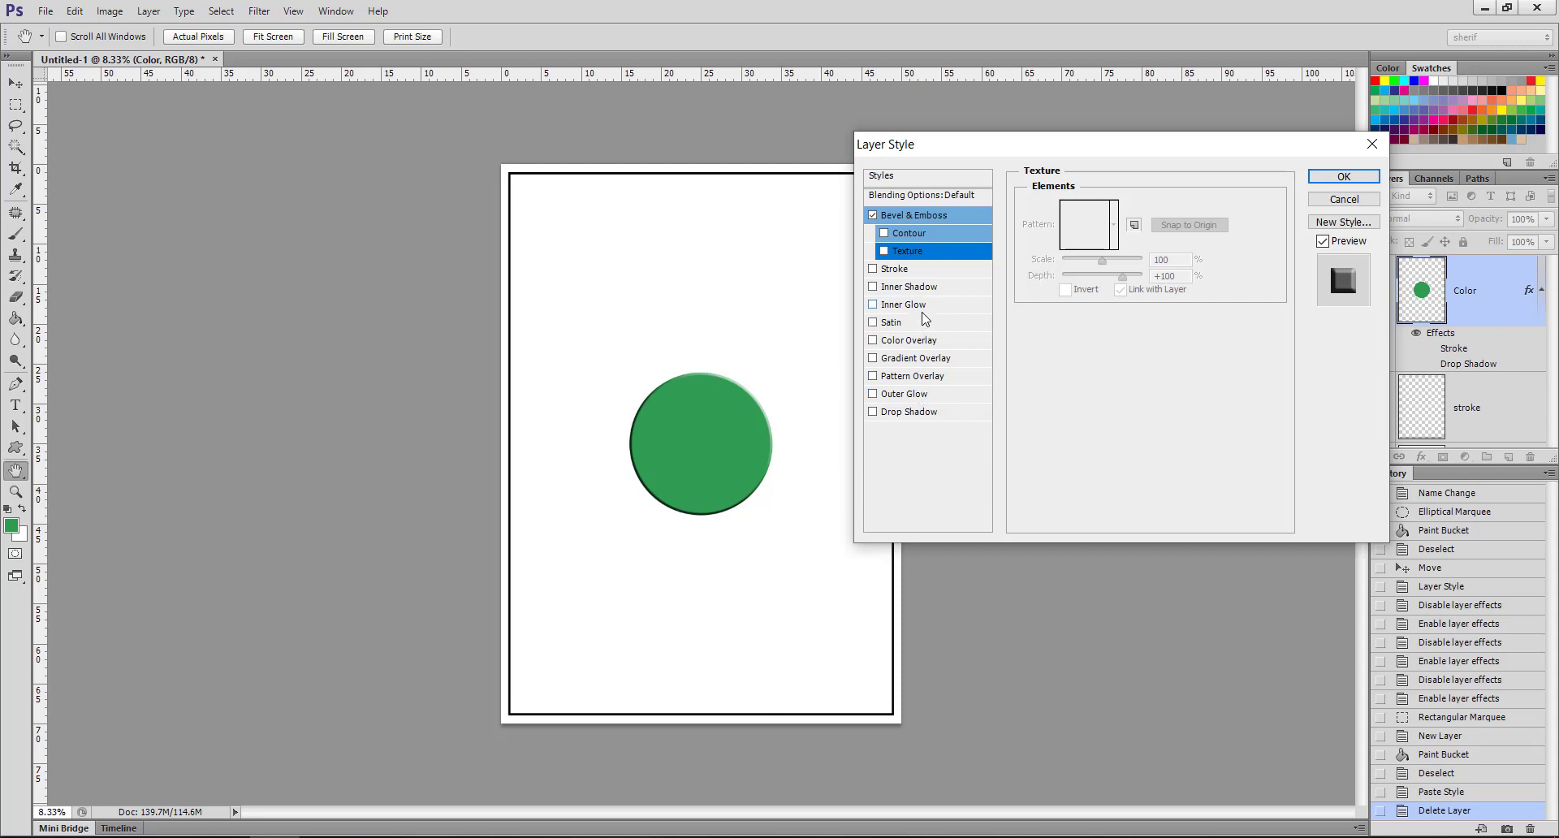
- Add a Satin effect, adjusting its distance, size and opacity and choosing the Linear contour
left_click(873, 323)
left_click(893, 322)
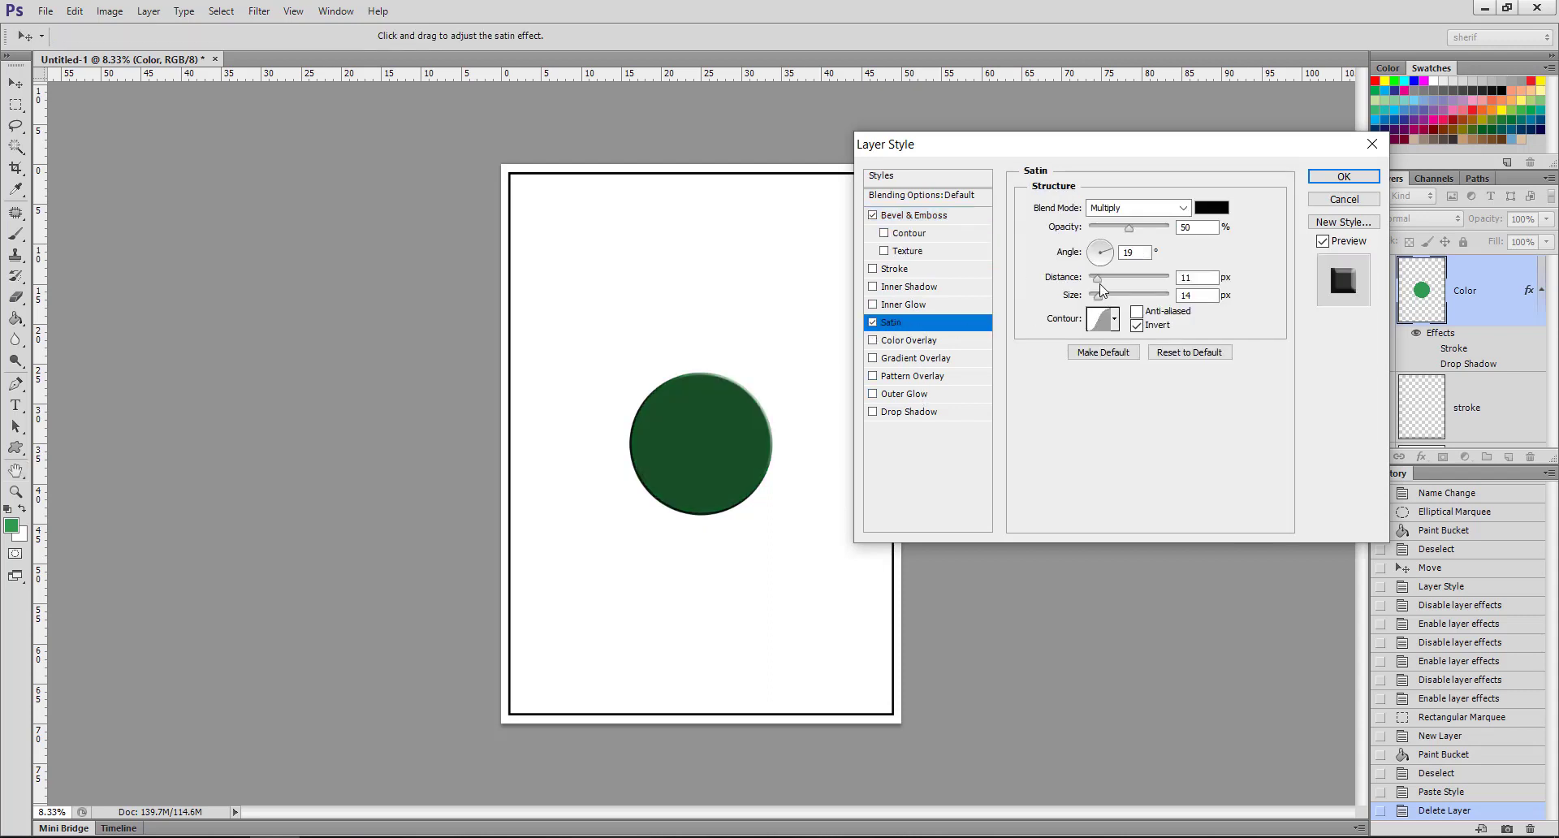
left_click_drag(1126, 283, 1132, 297)
left_click_drag(1129, 228, 1128, 239)
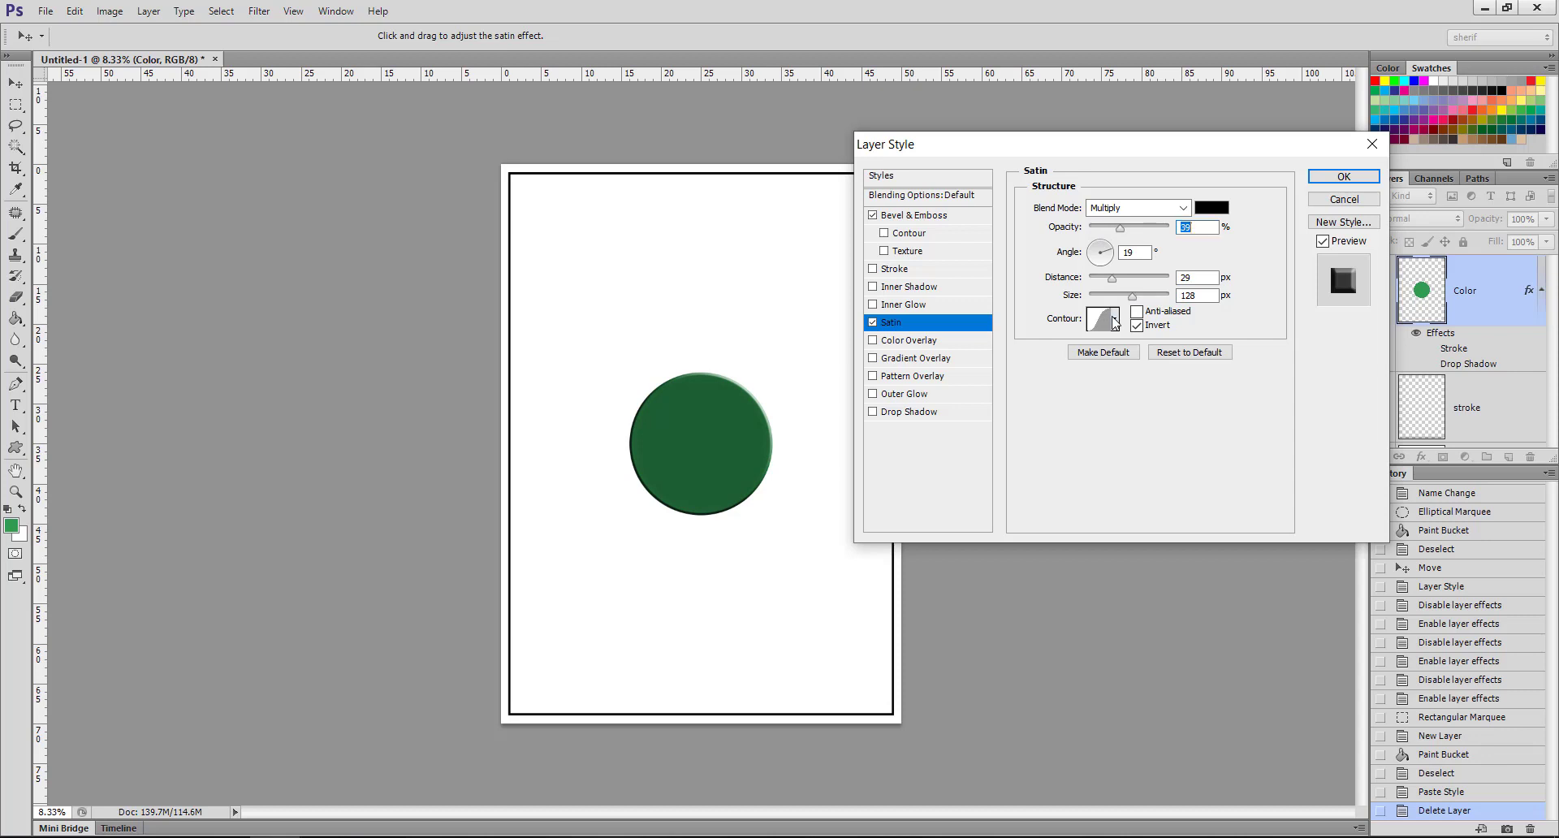
left_click(1114, 319)
left_click(1102, 356)
left_click(1048, 357)
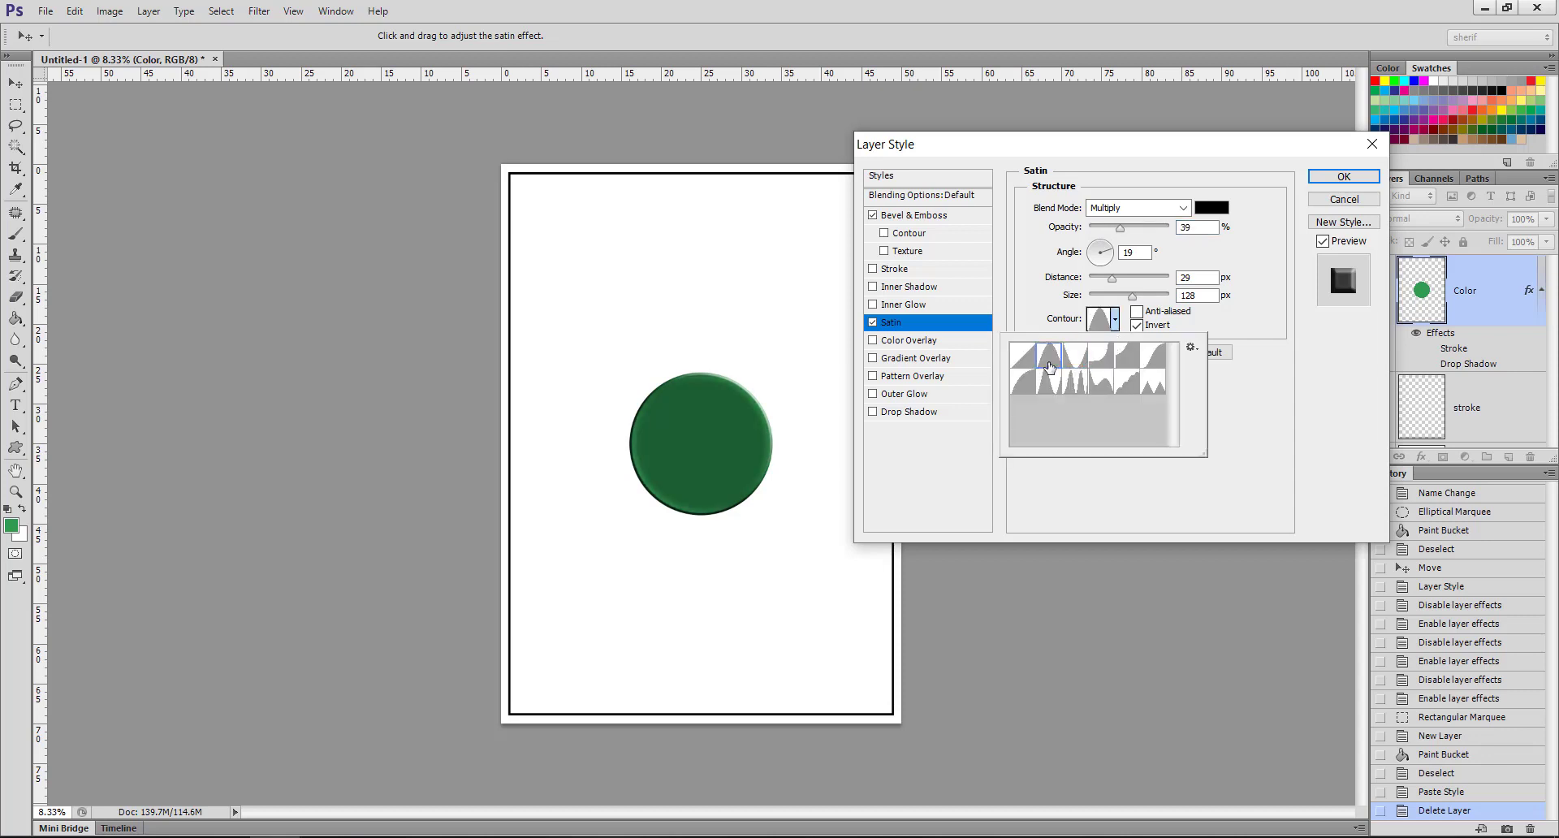
left_click(1025, 361)
- Tweak the satin angle, distance and size, then turn Satin off and cancel the Layer Style changes
left_click(1134, 253)
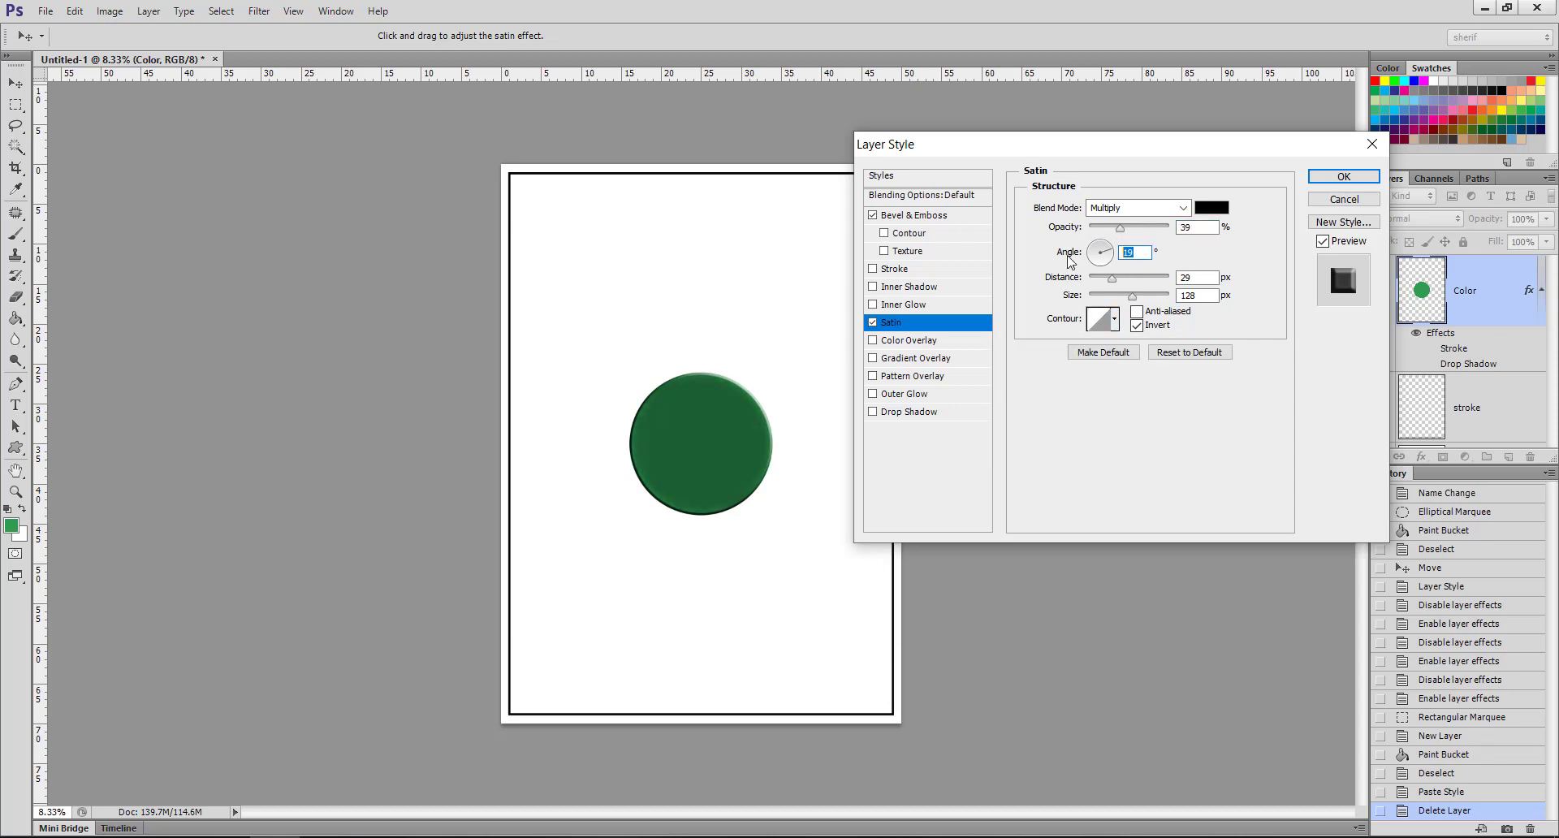
type("45")
mouse_move(1132, 281)
left_mouse_down()
mouse_move(1094, 284)
mouse_move(1213, 307)
left_mouse_up()
mouse_move(1105, 256)
left_mouse_down()
mouse_move(1109, 234)
mouse_move(1081, 237)
mouse_move(1171, 239)
mouse_move(1169, 278)
mouse_move(1110, 296)
mouse_move(1174, 278)
mouse_move(1114, 267)
mouse_move(1129, 228)
left_mouse_up()
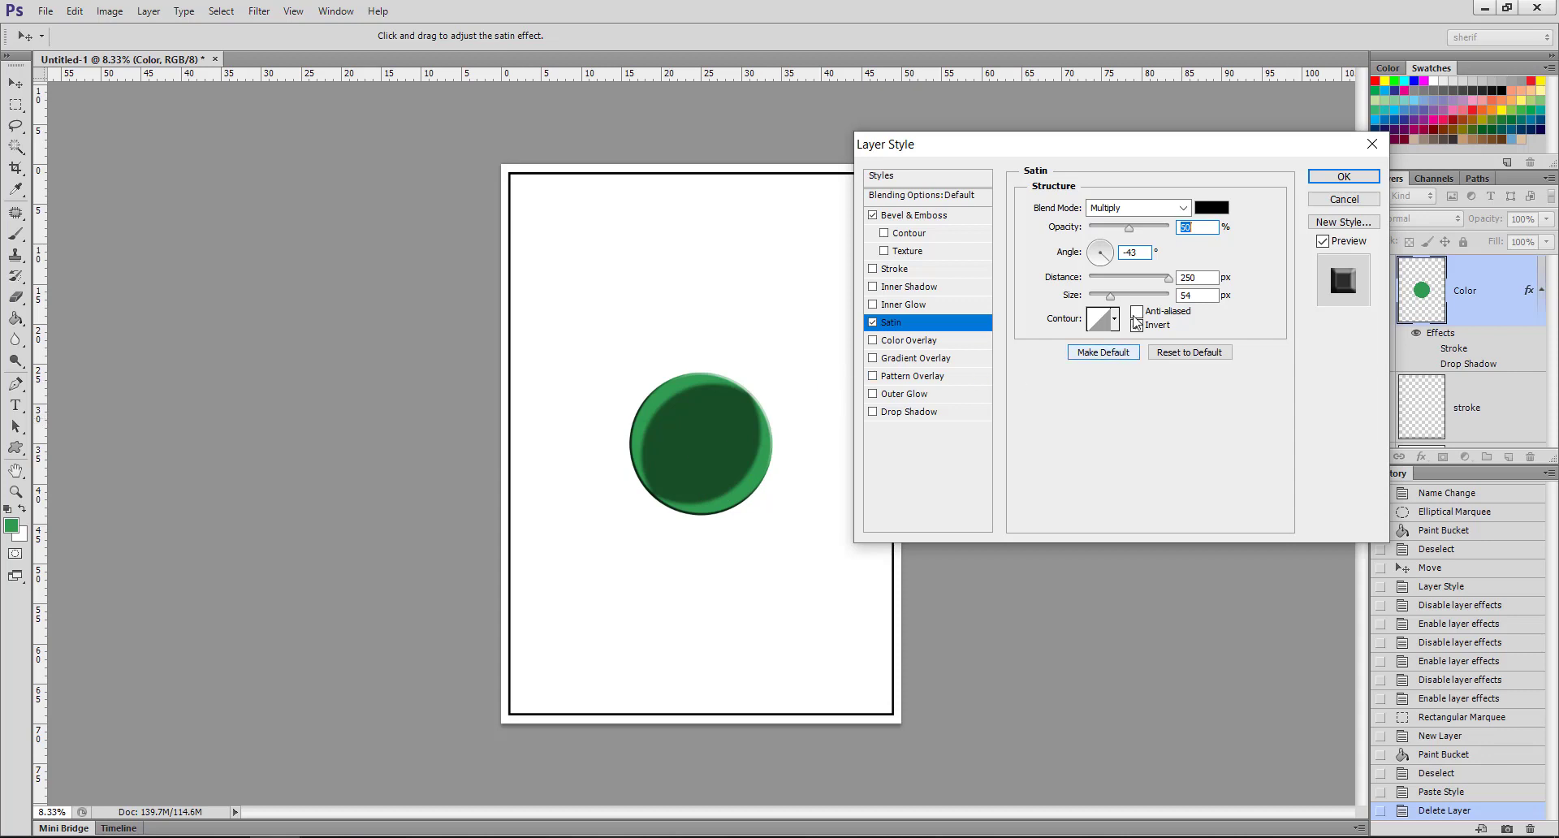
left_click_drag(1110, 296, 1152, 298)
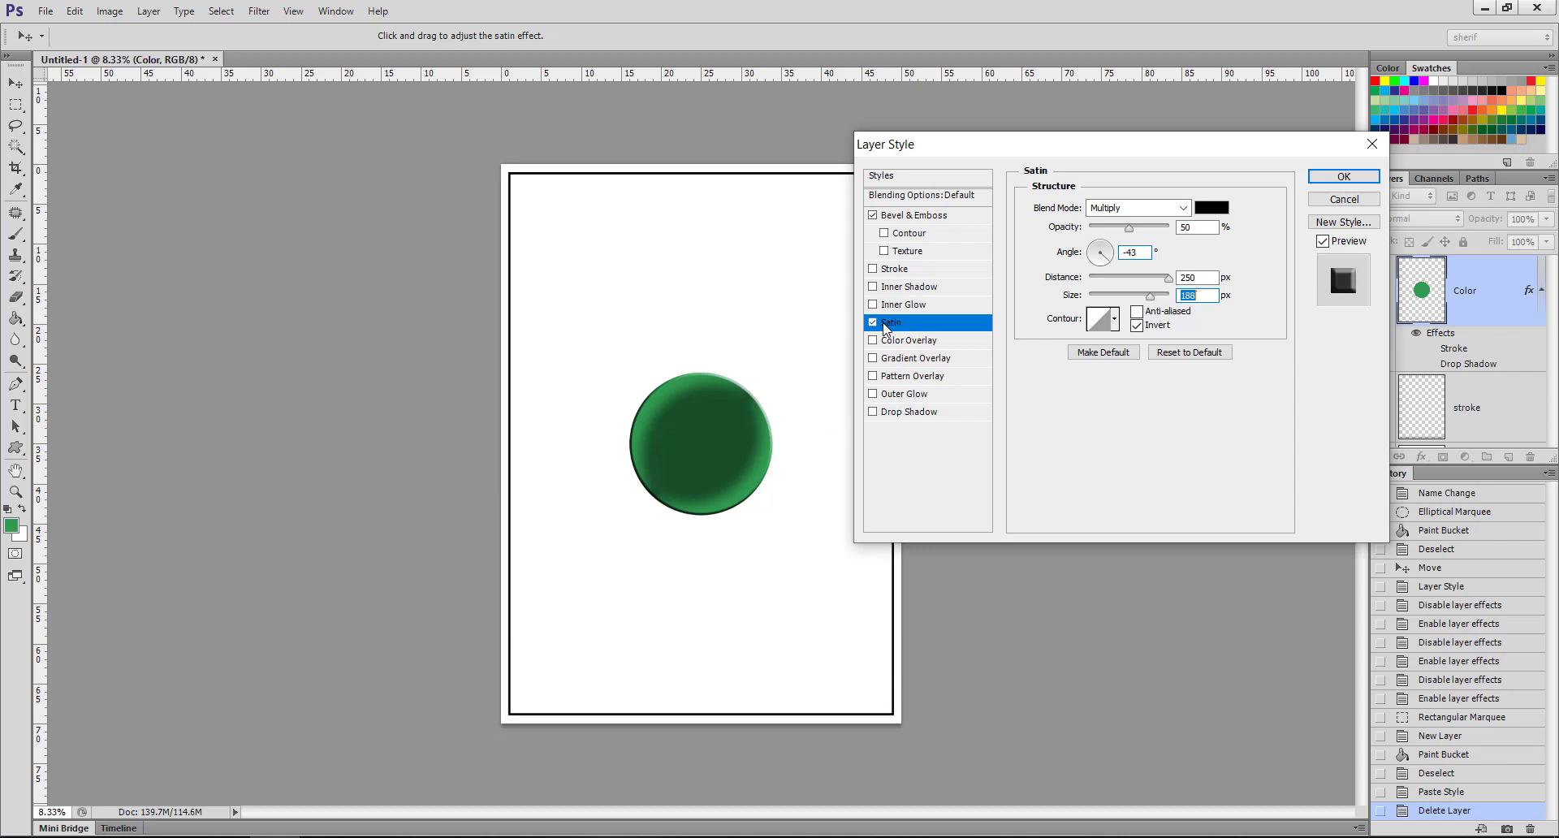
left_click(873, 322)
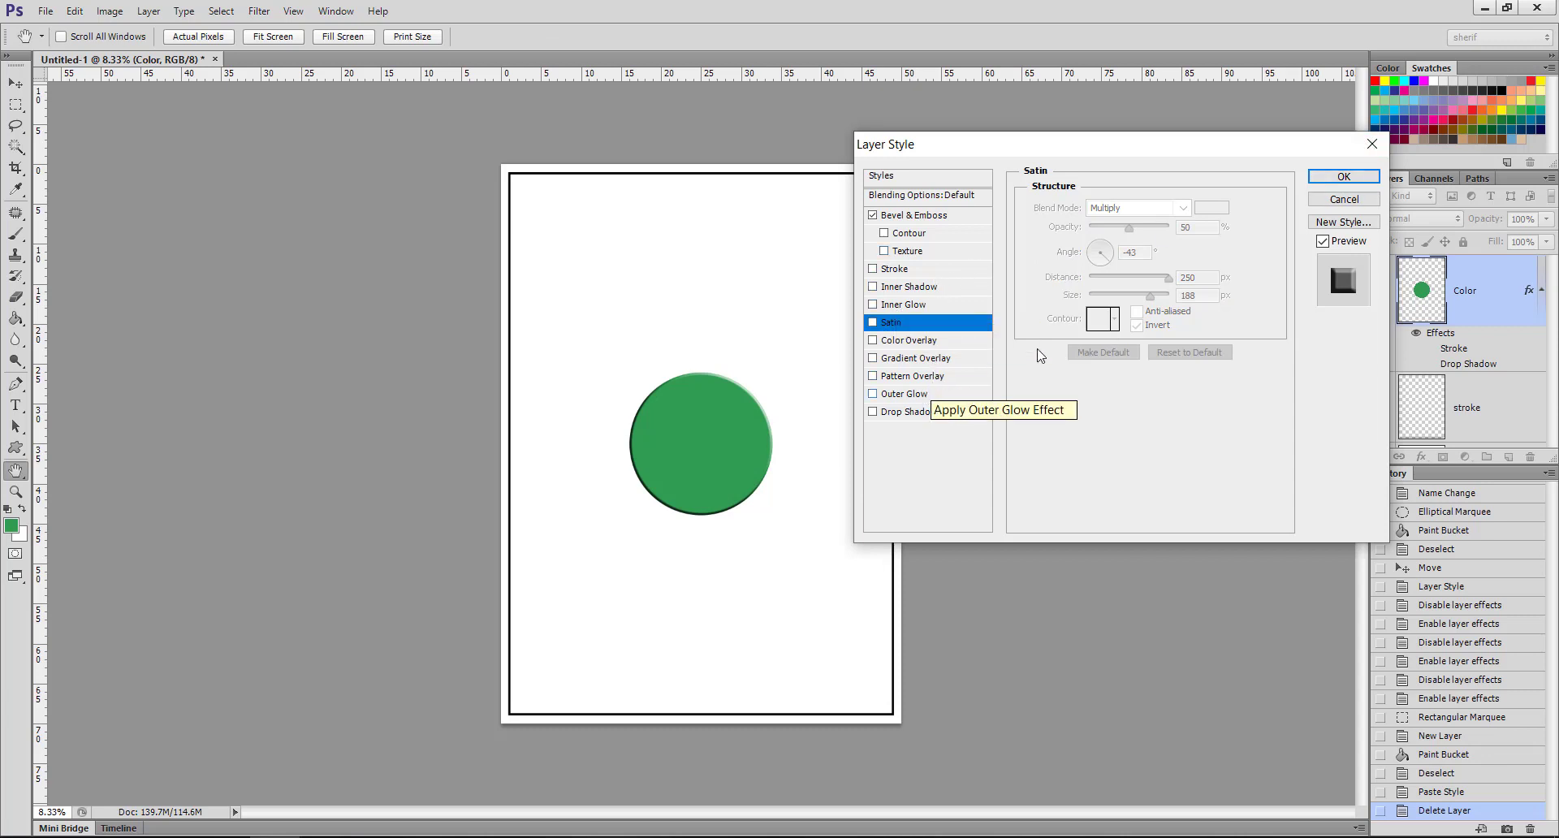
left_click(1335, 198)
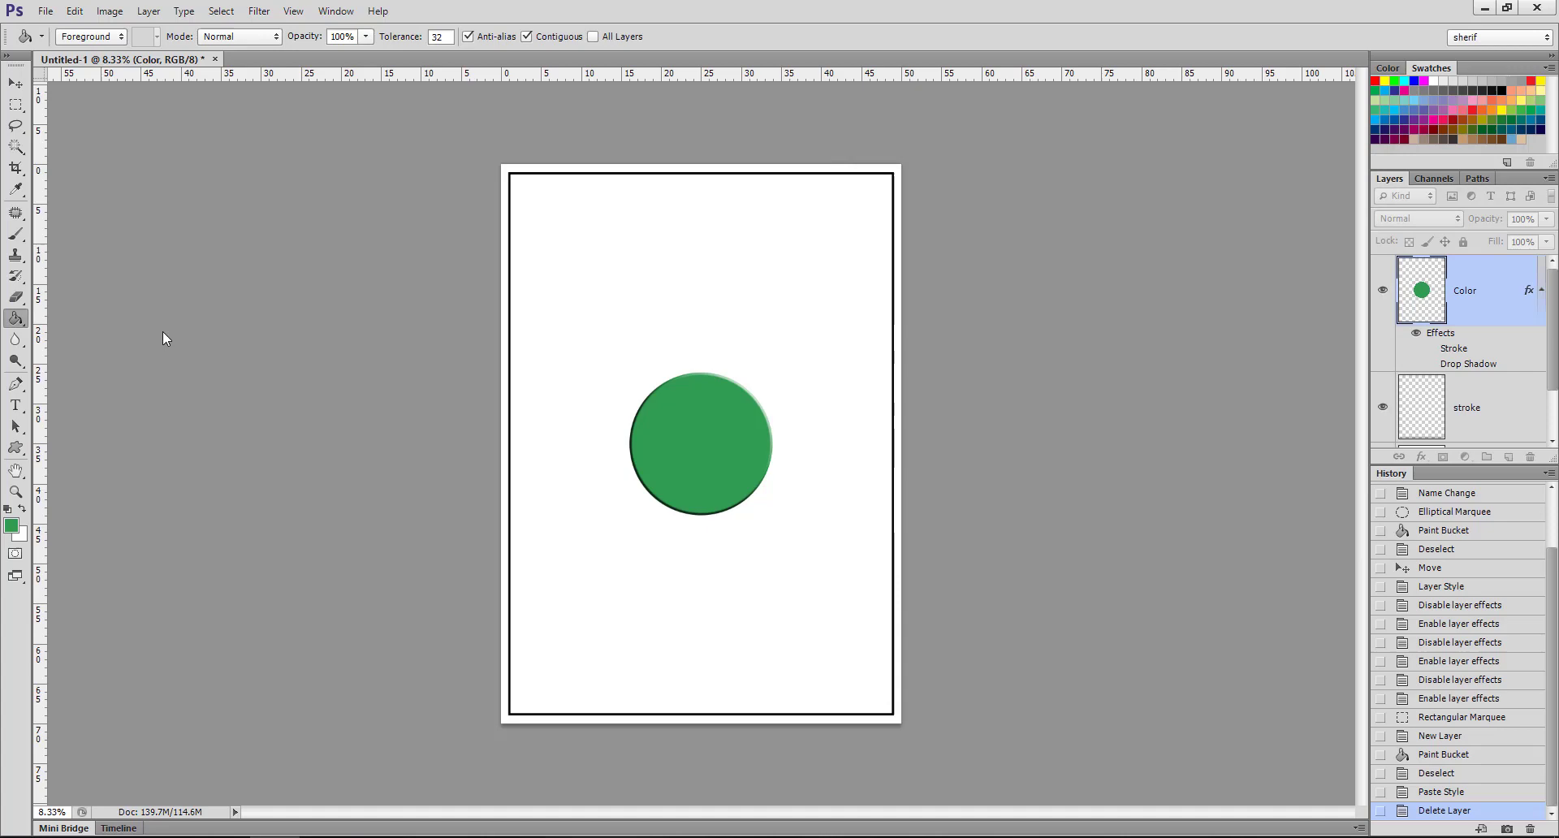
- Create a new International Paper A4 document at 300 ppi
left_click(46, 11)
left_click(67, 33)
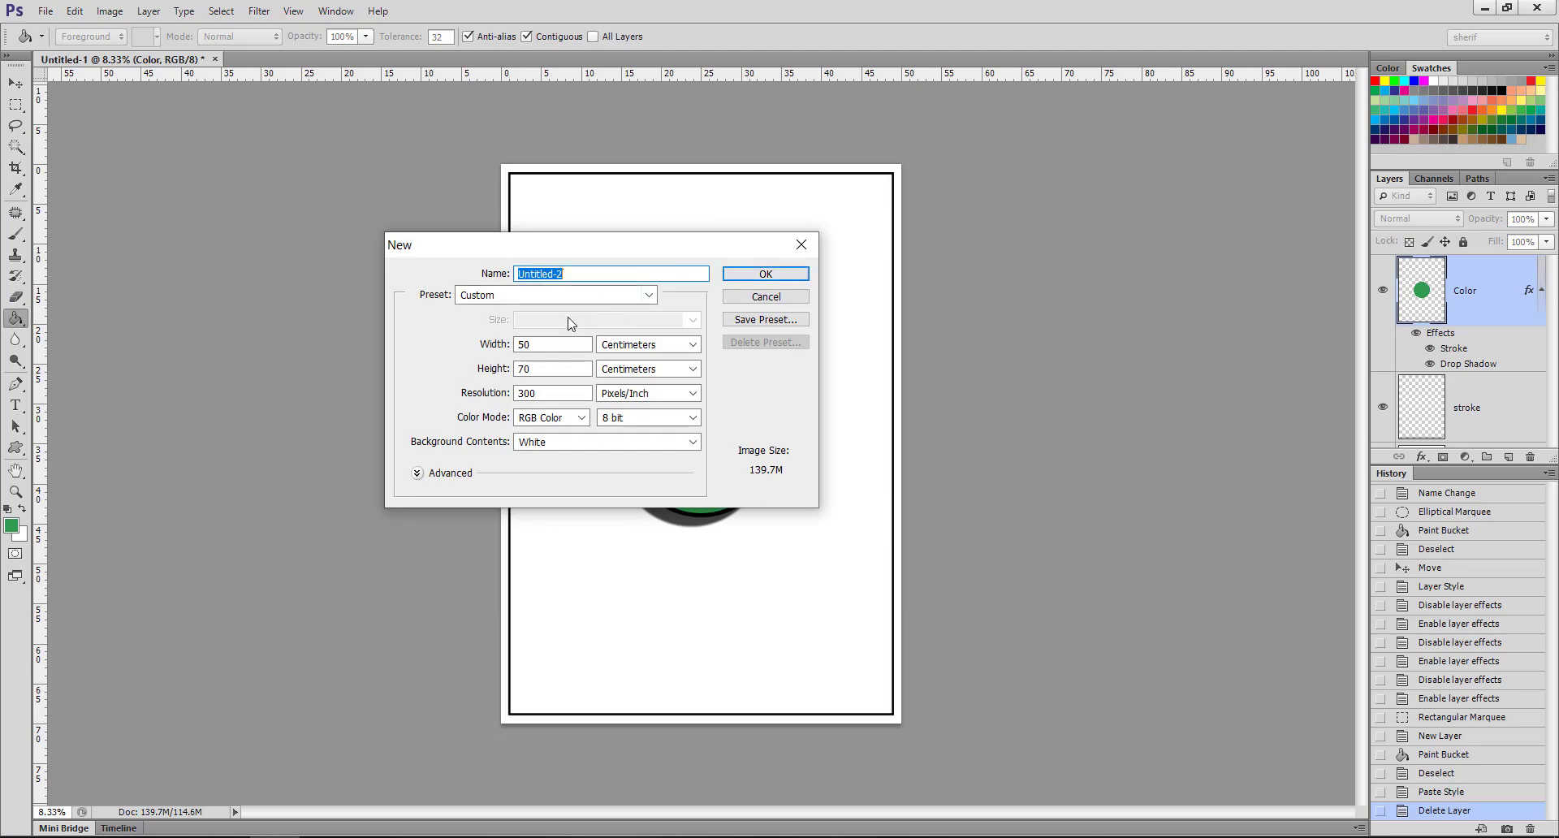
left_click(560, 294)
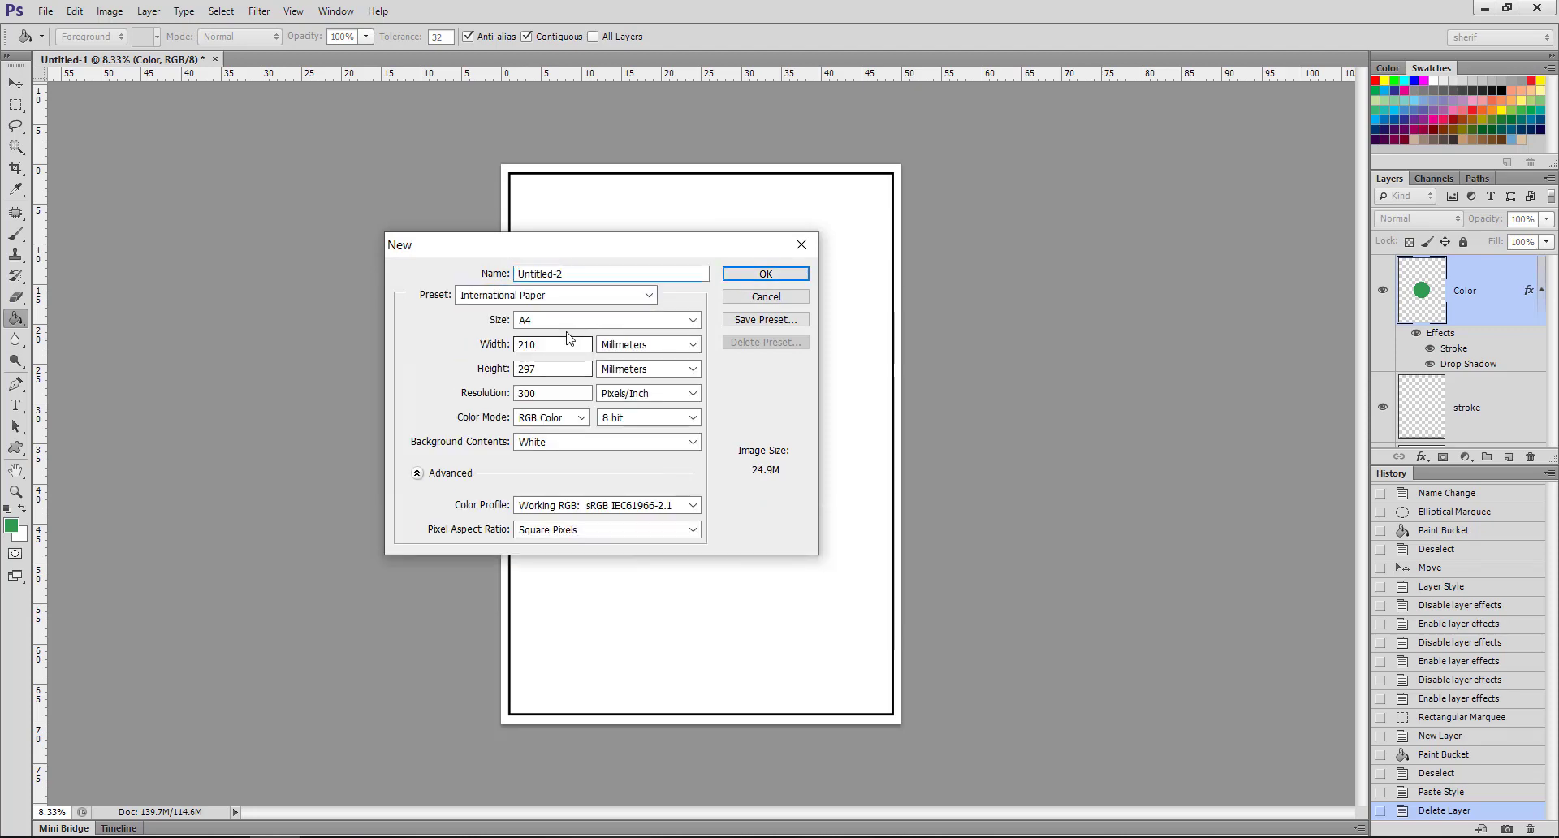
key("shift+Tab")
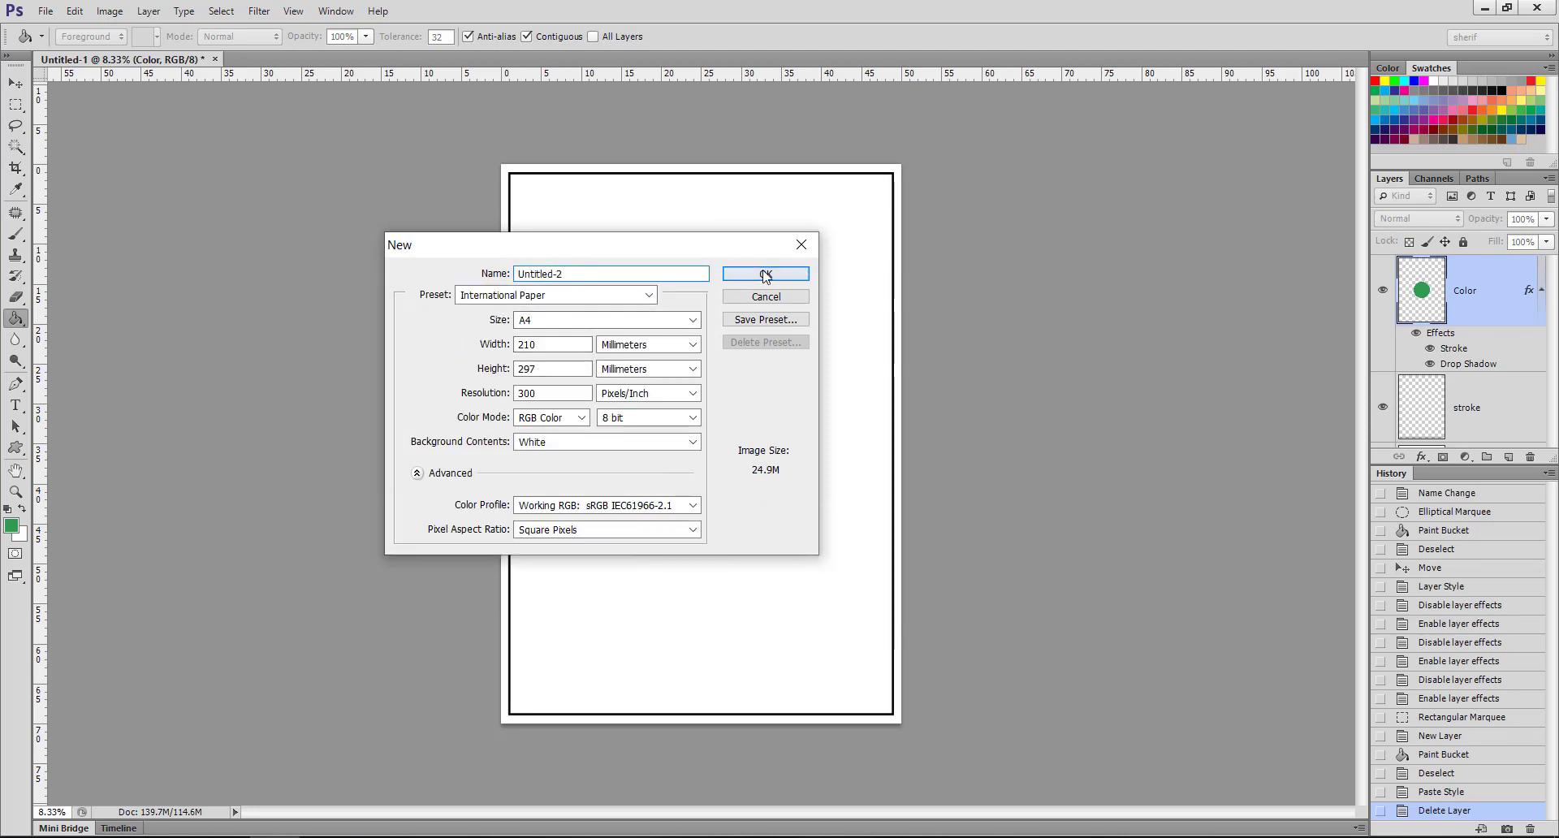
left_click(738, 274)
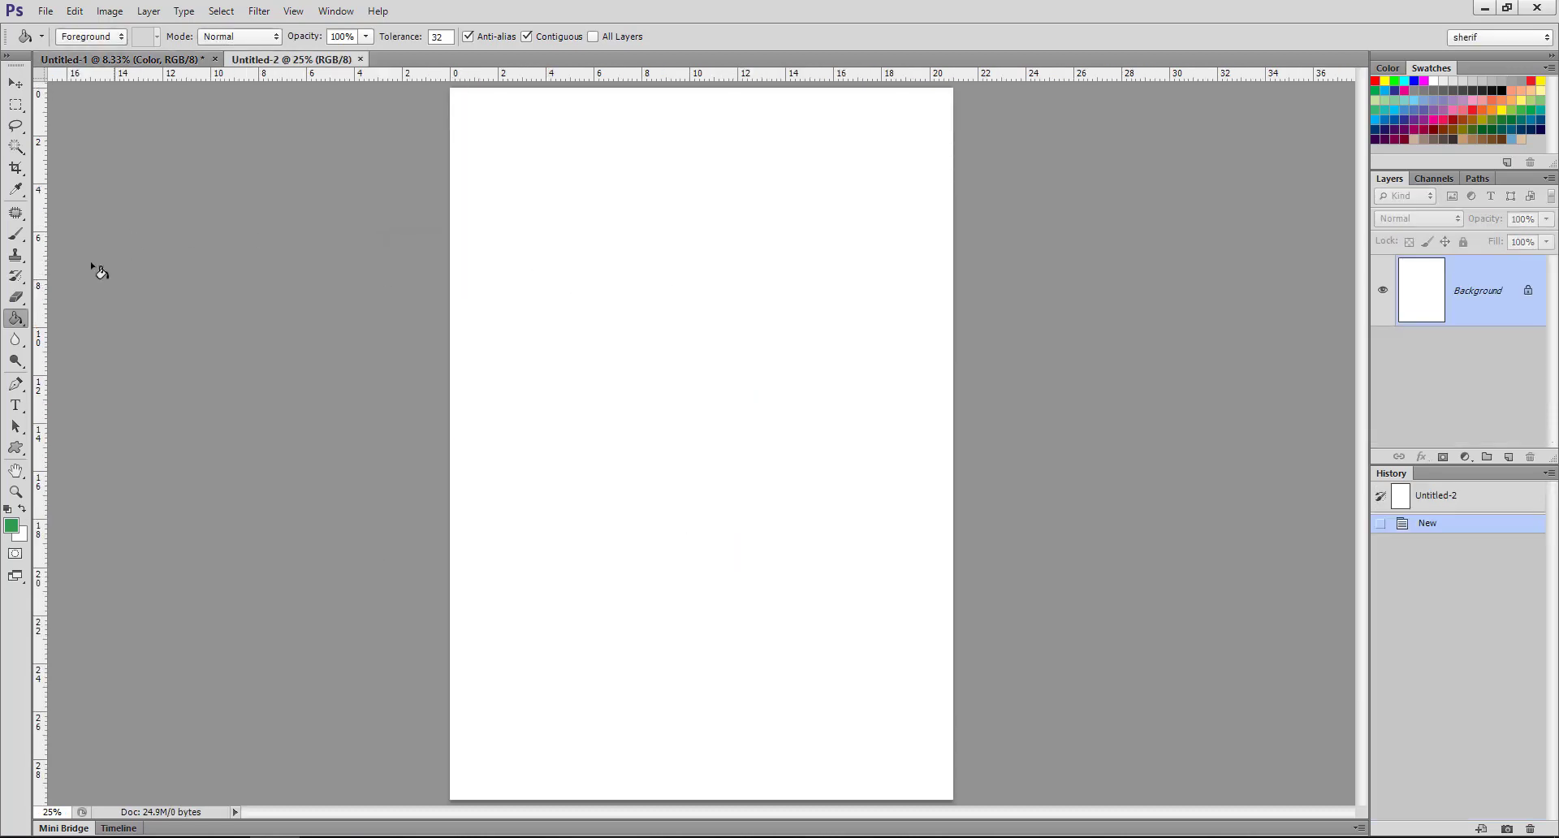
- Fill the page background with blue (#30479c) using the Paint Bucket
left_click(12, 526)
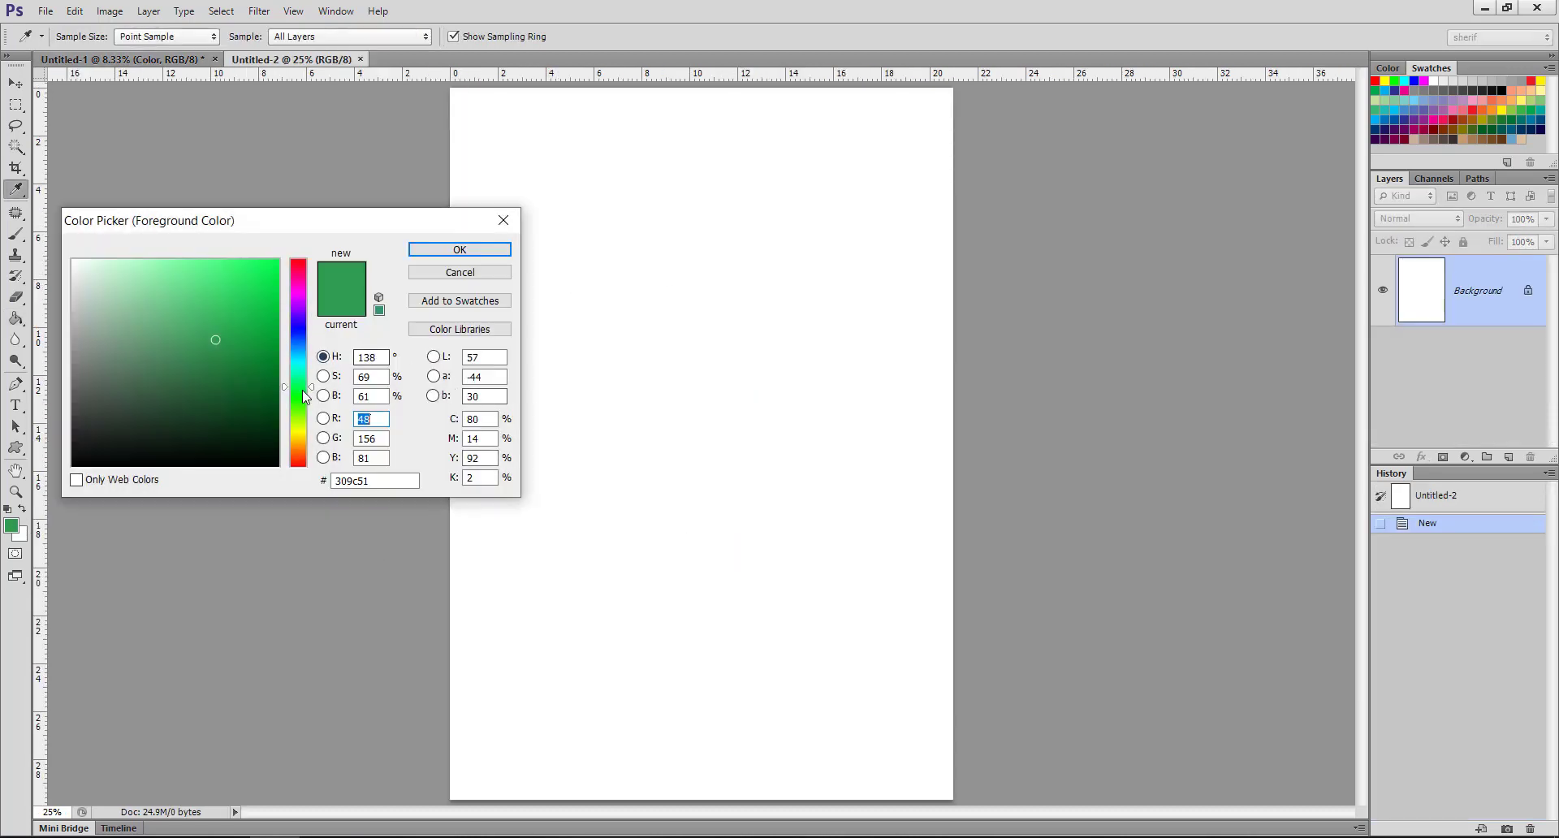
left_click_drag(294, 346, 294, 336)
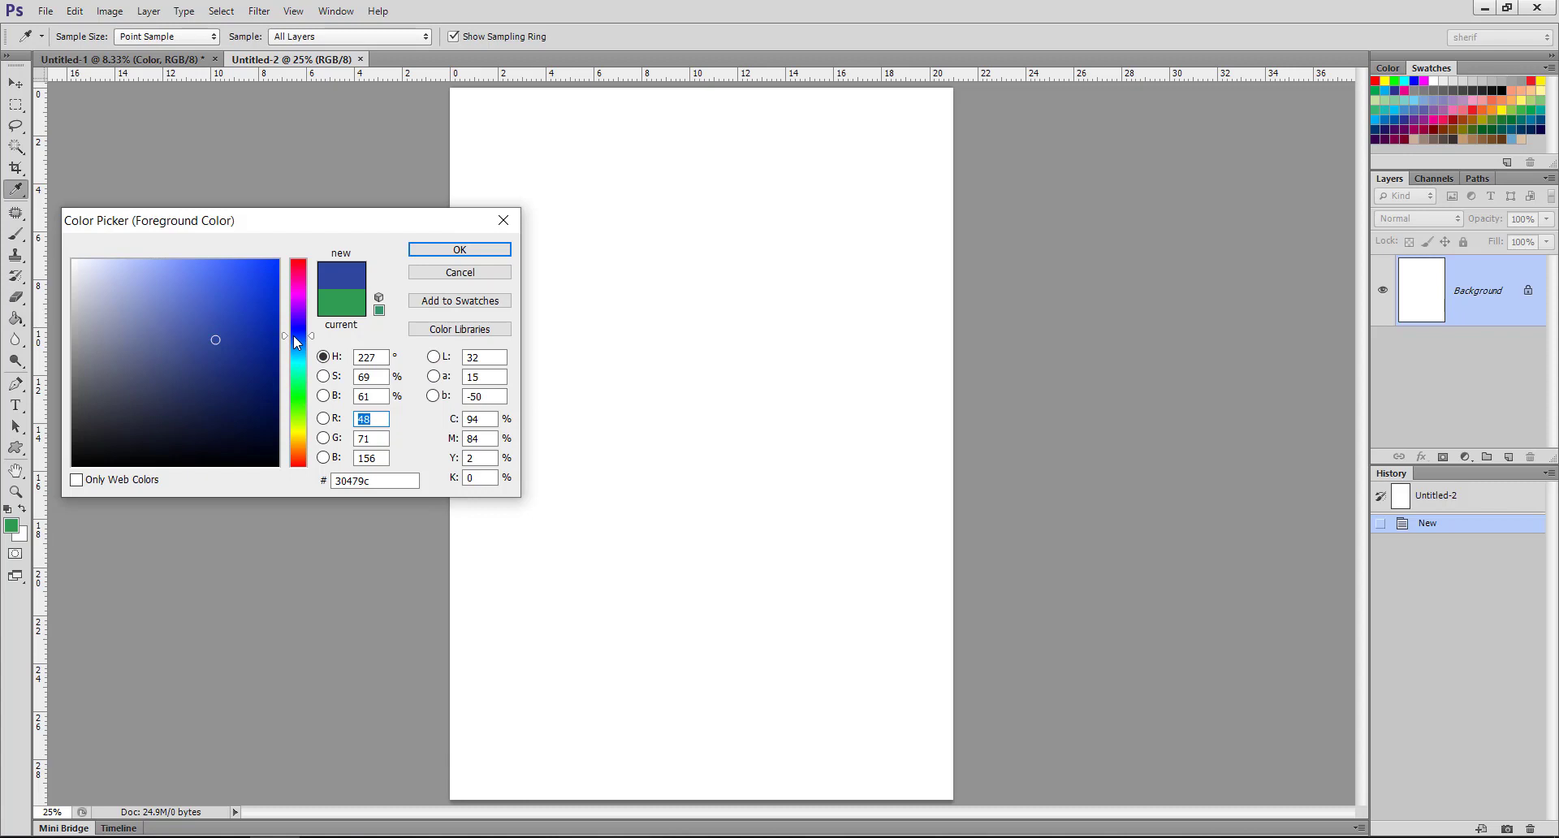
left_click(423, 251)
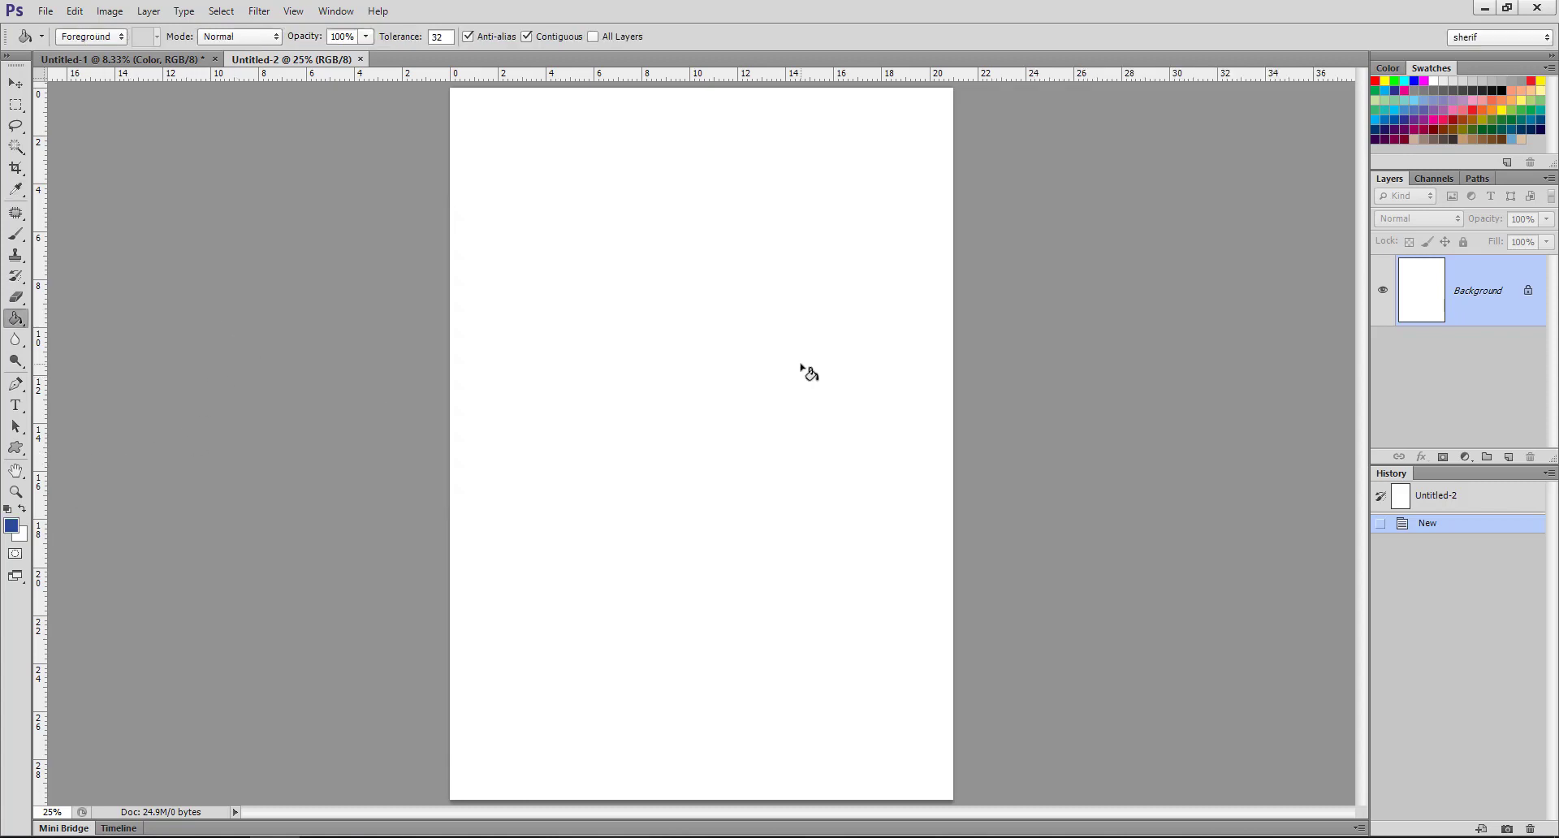
left_click(819, 363)
left_click(148, 10)
mouse_move(162, 32)
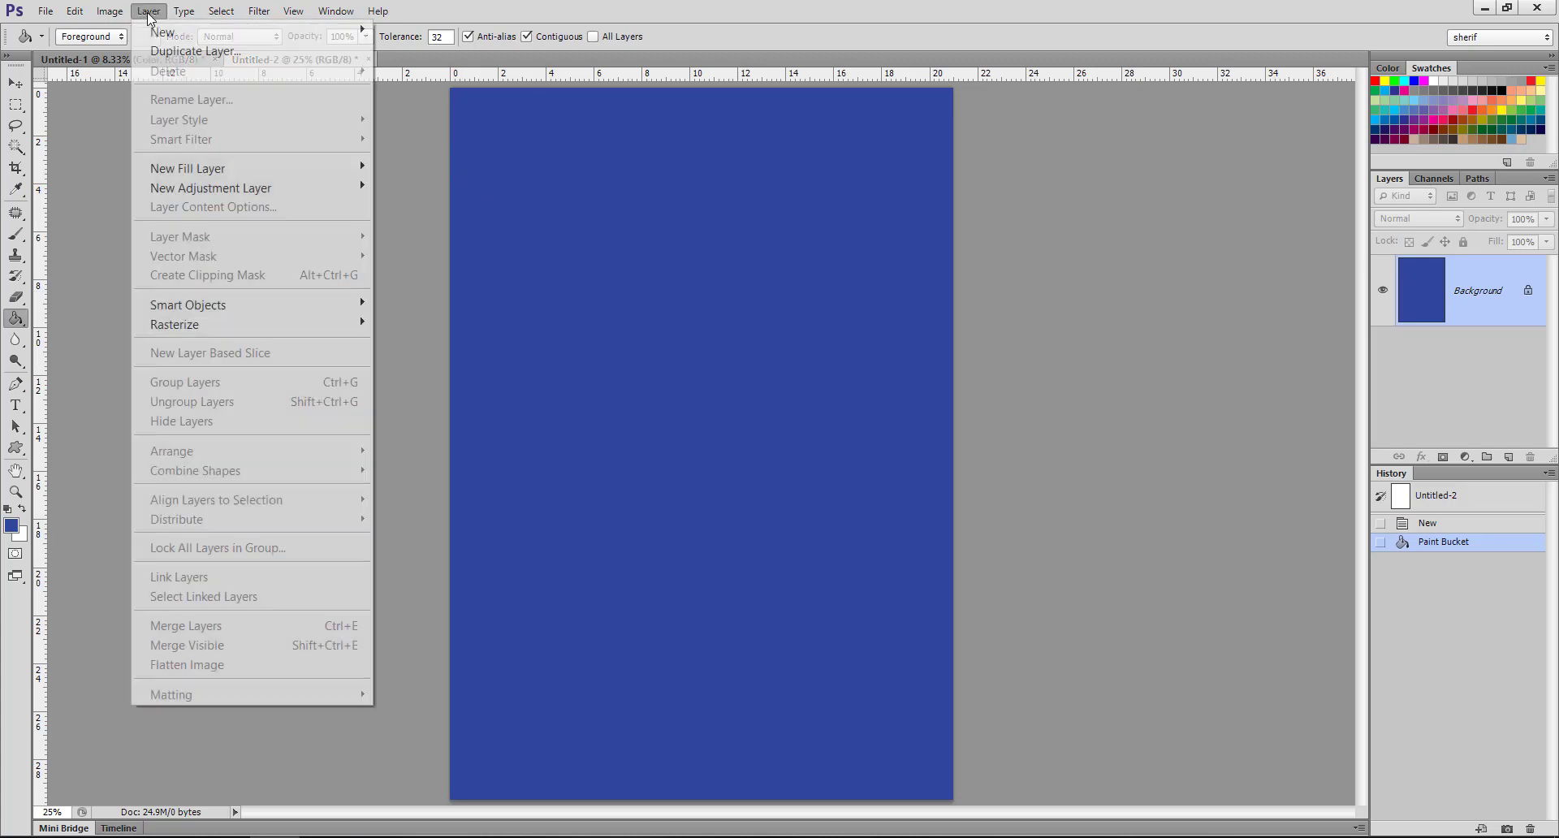
- Add an empty Layer 1 and set the foreground colour to purple (#a91ac8)
left_click(399, 38)
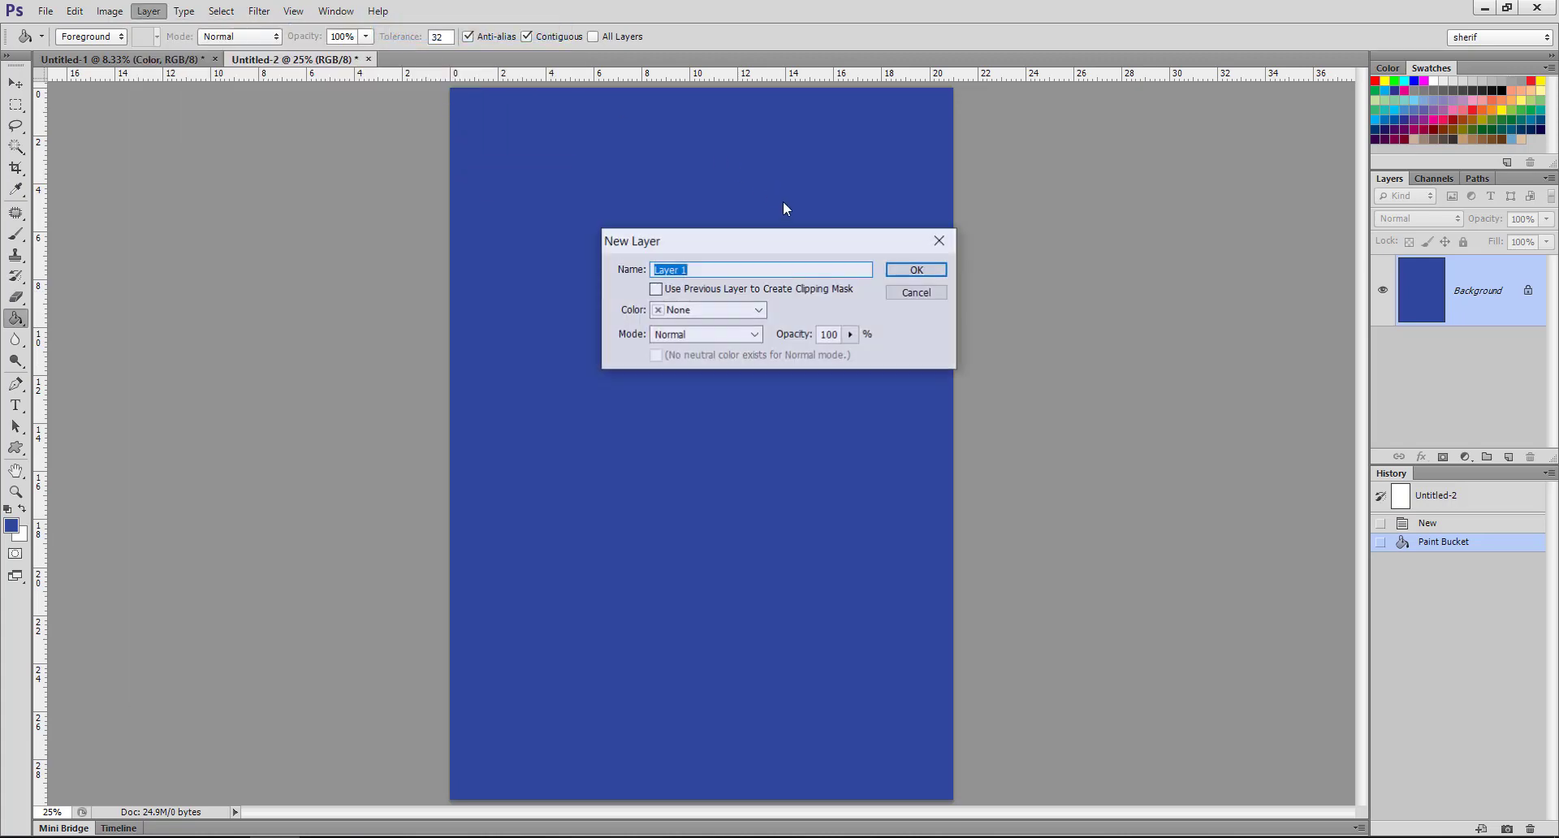
left_click(915, 268)
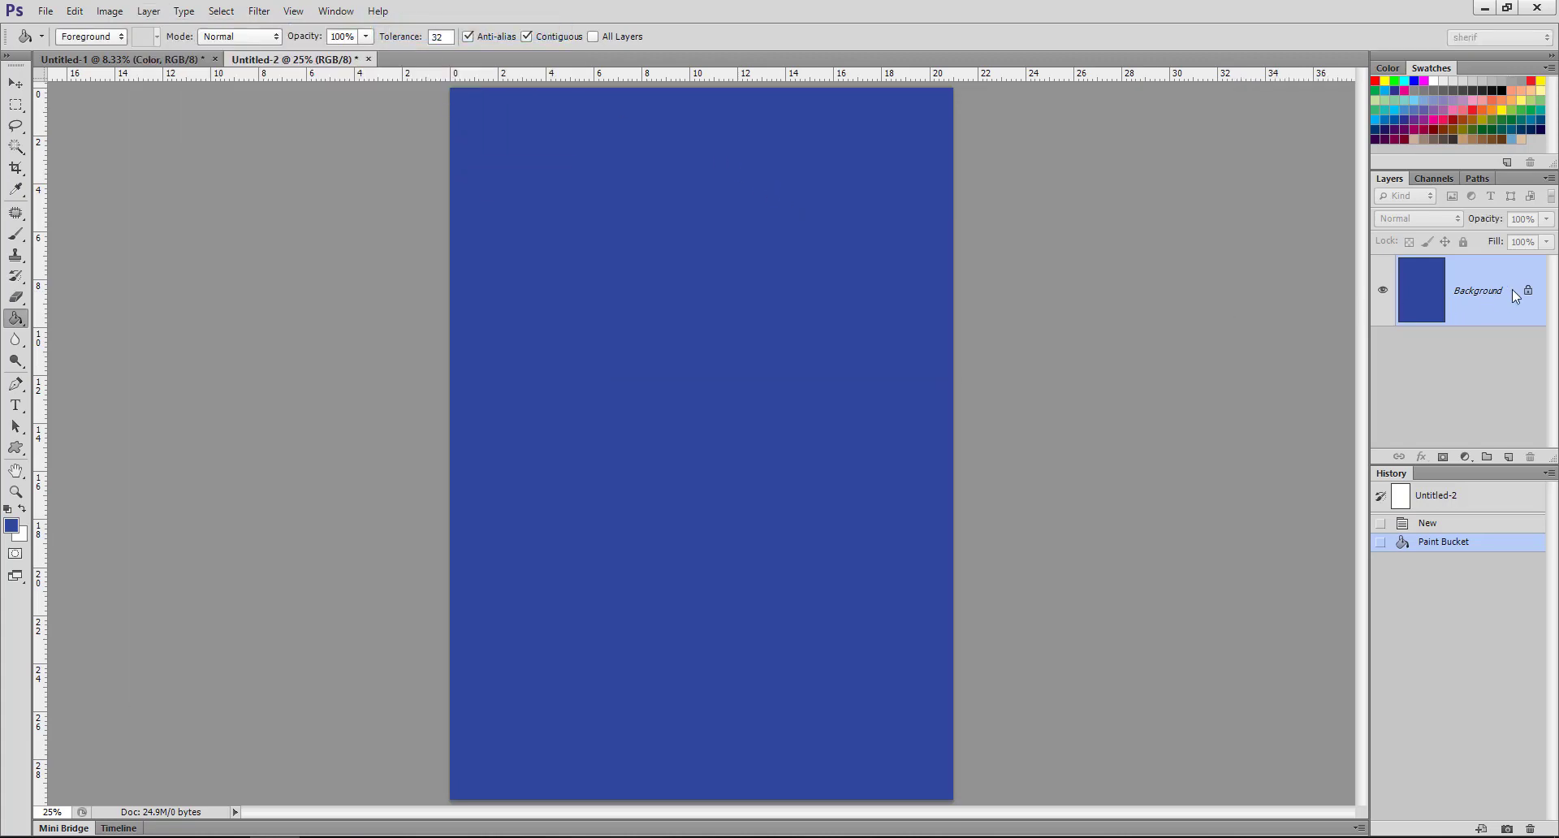
left_click(11, 525)
left_click(294, 299)
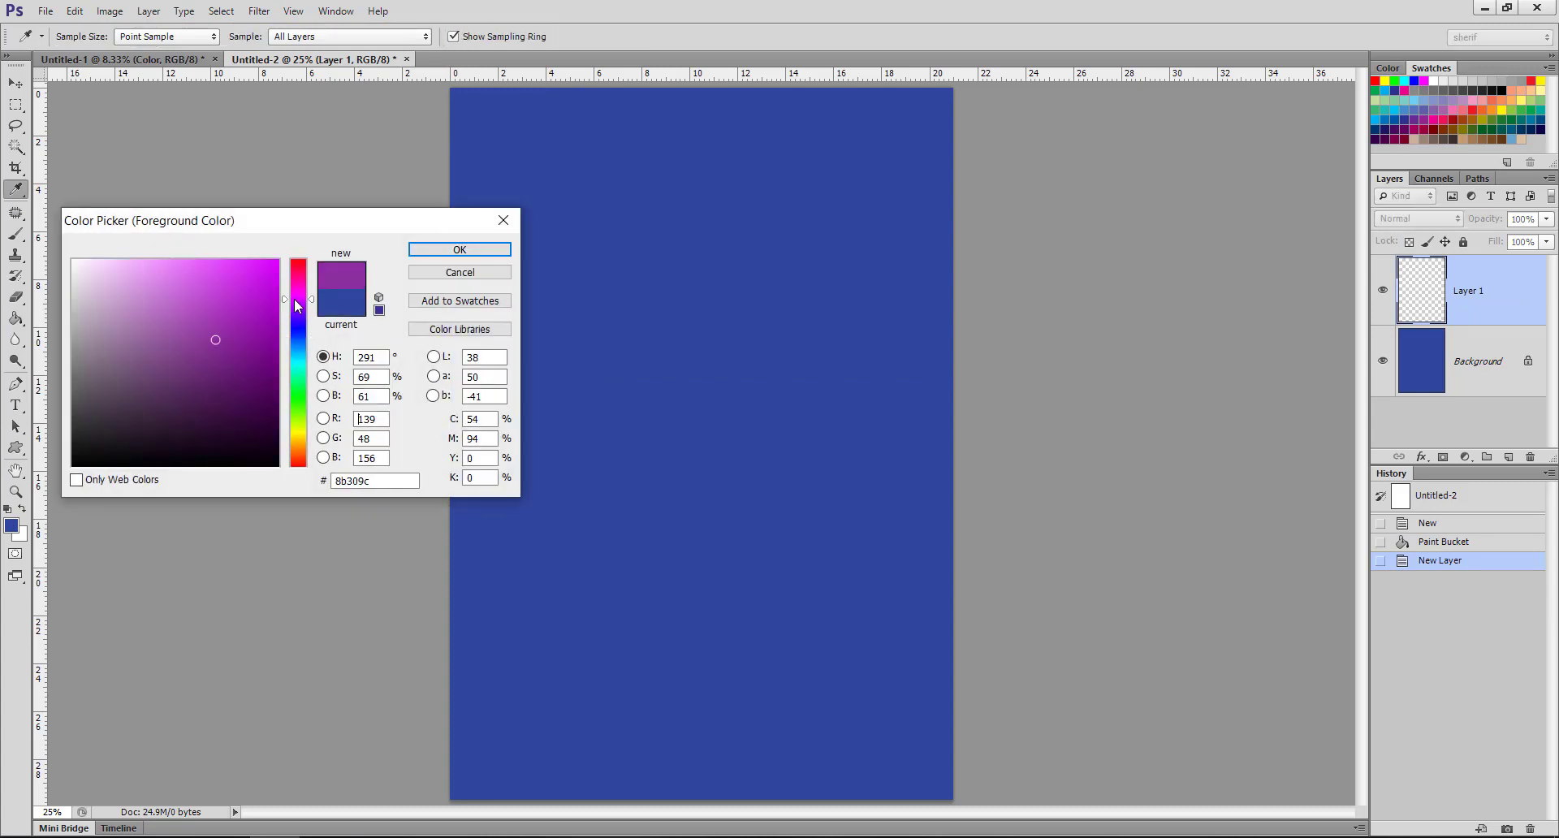
left_click_drag(295, 298, 293, 299)
left_click(252, 303)
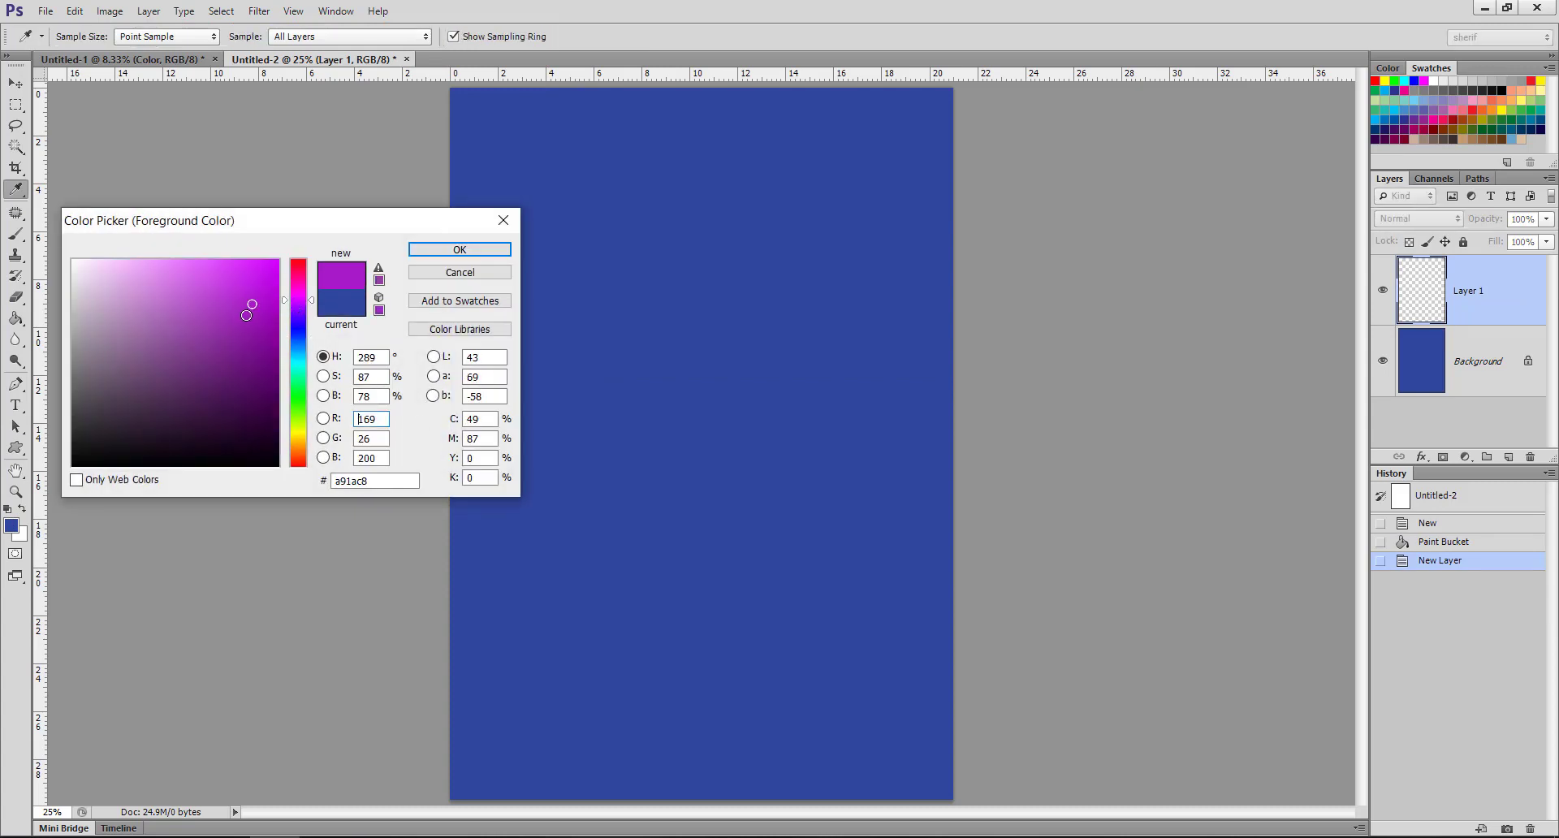
left_click(460, 249)
- Select a circle about 7.82 cm wide near the page centre with the Elliptical Marquee
left_click(17, 105)
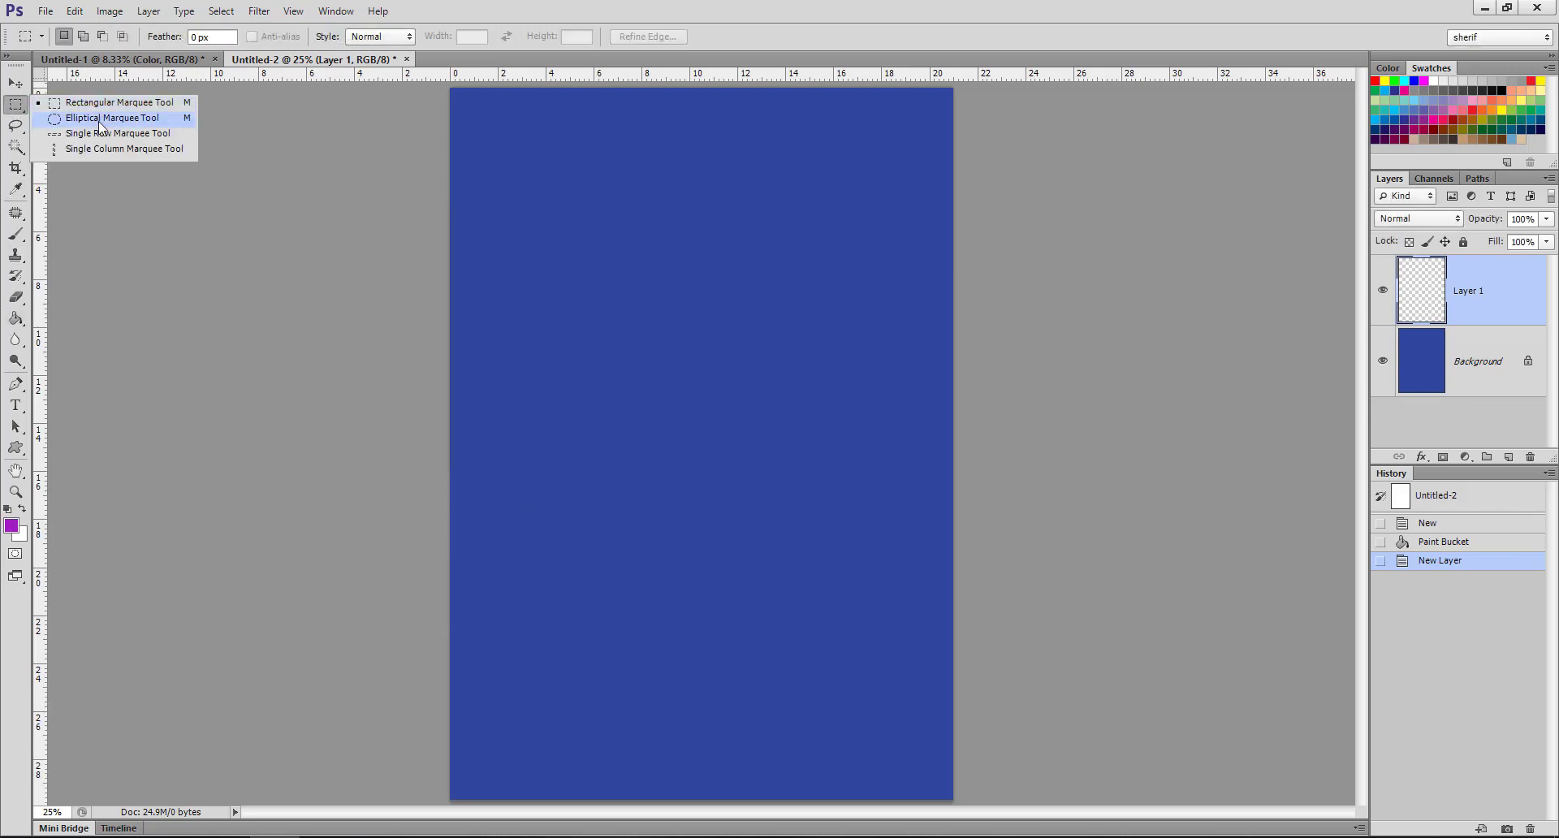
left_click(81, 118)
left_click_drag(600, 315, 785, 505)
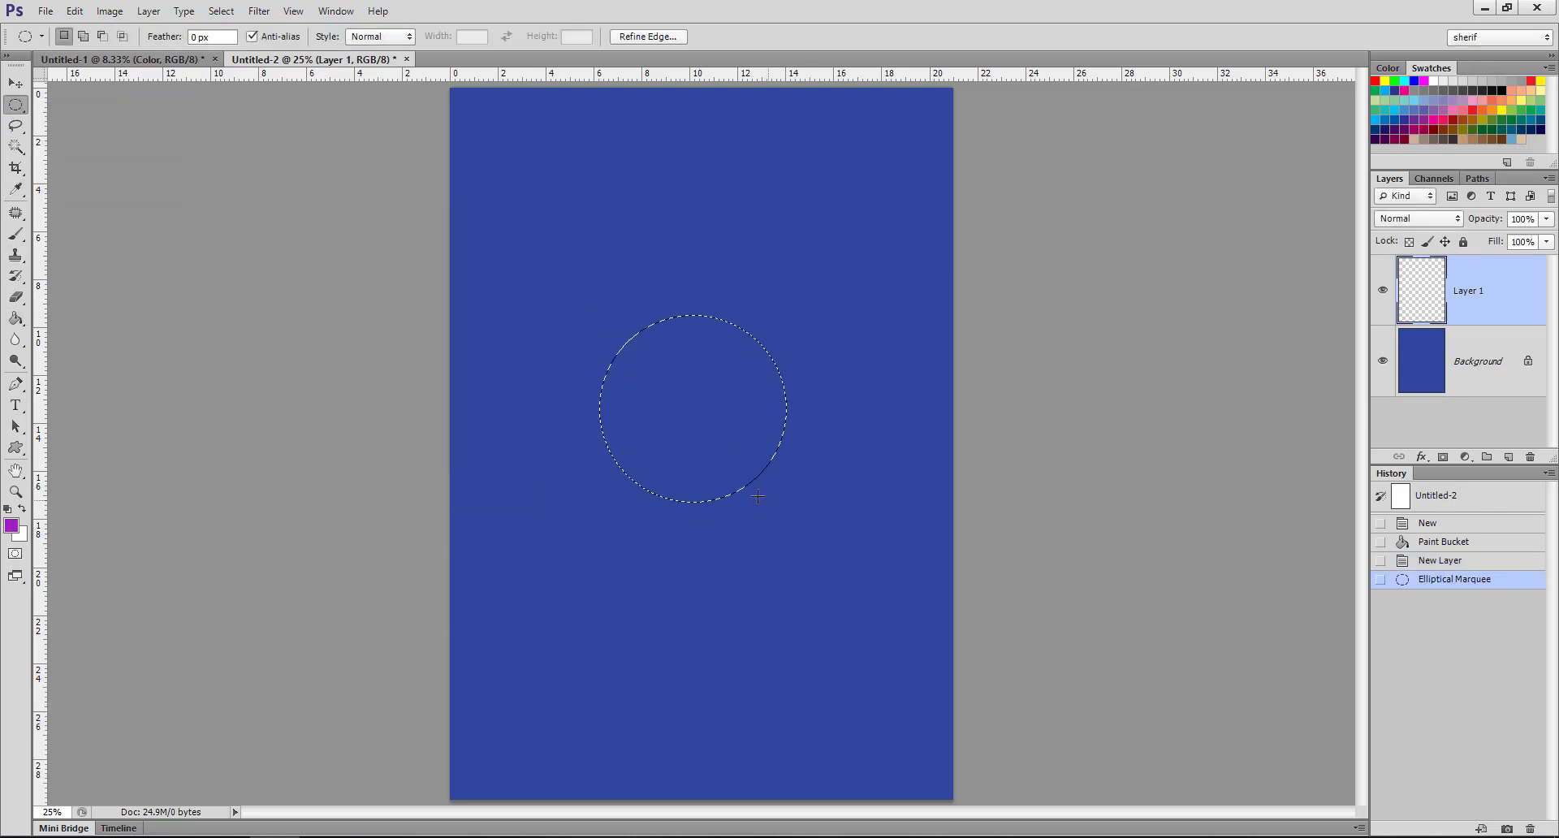
- Fill the circular selection on Layer 1 with purple and deselect it (Ctrl+D)
key("g")
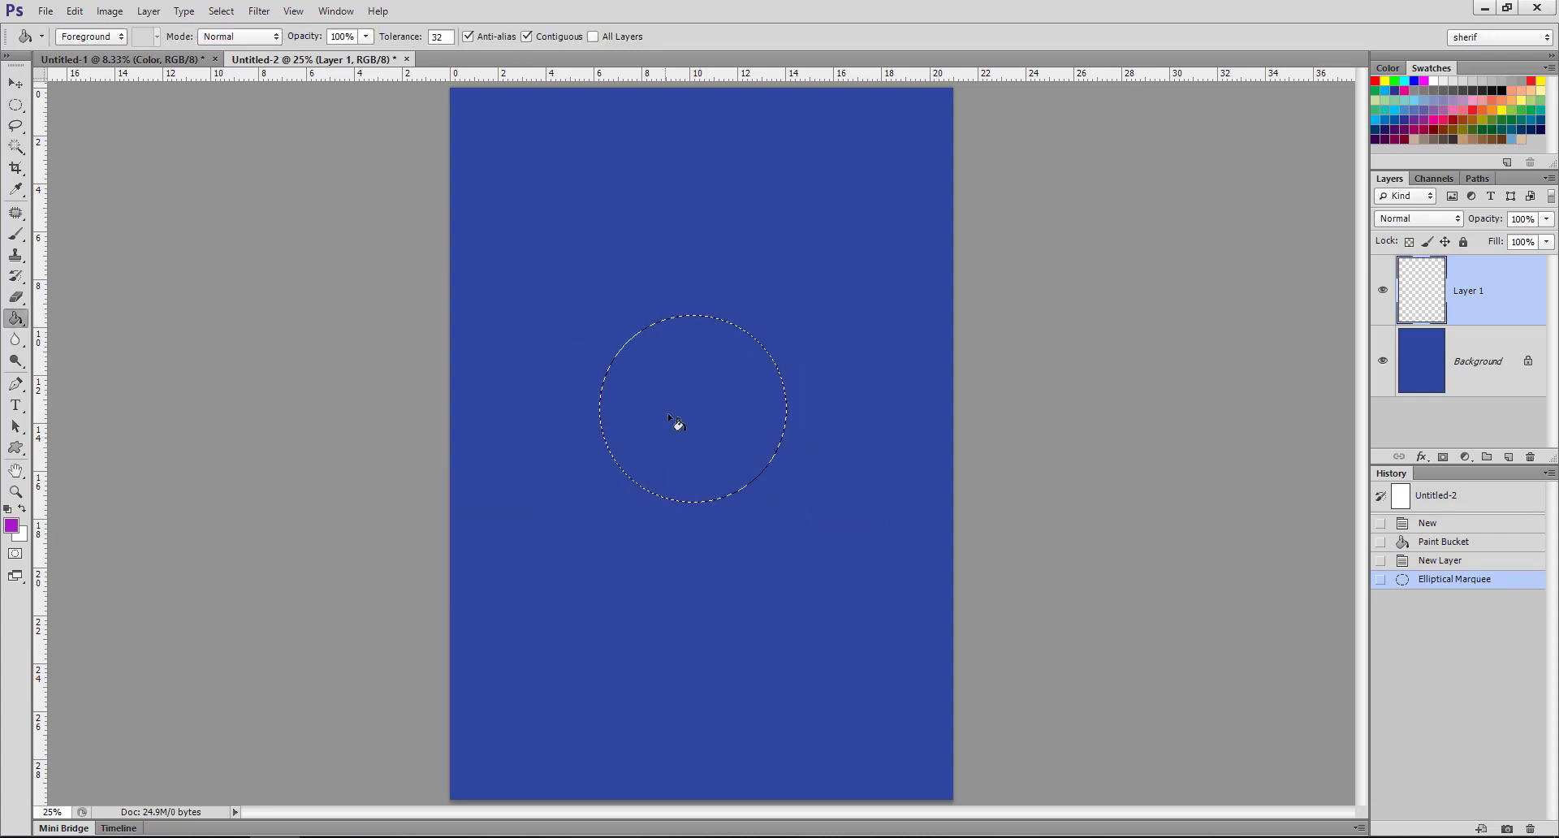
left_click(689, 408)
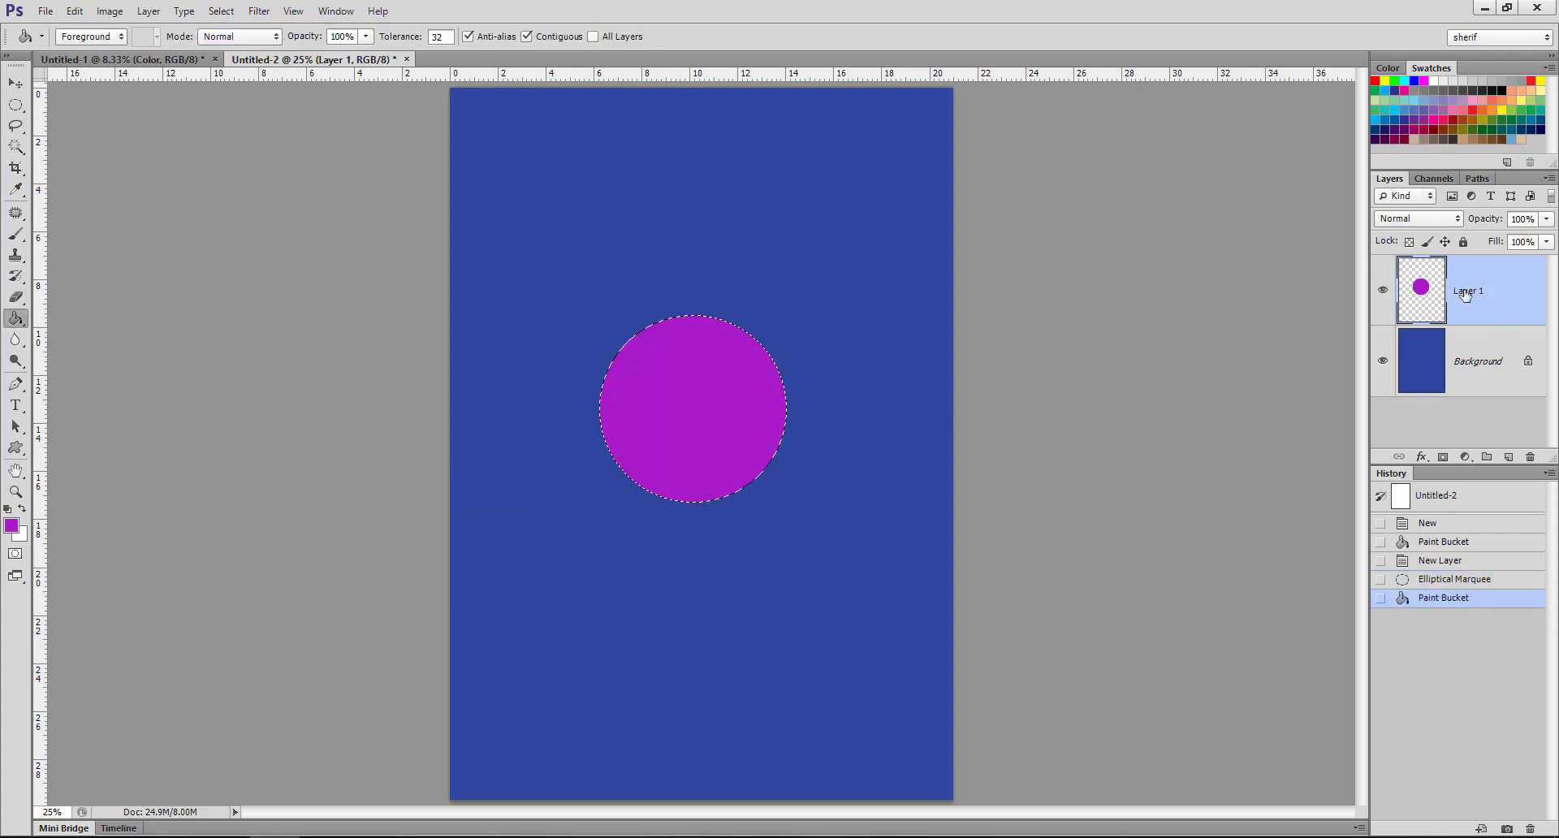
left_click(1496, 370)
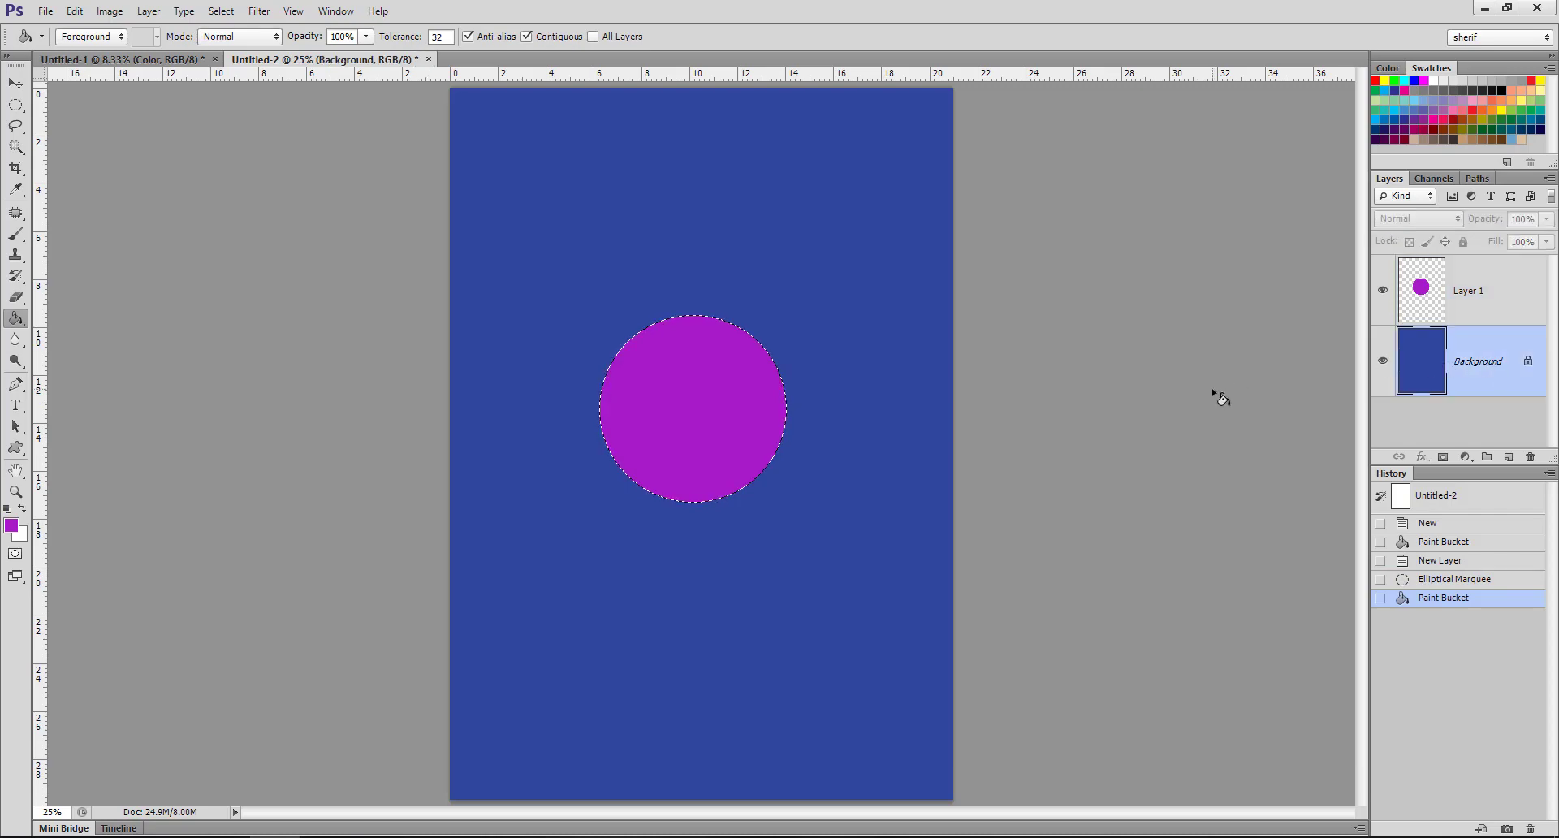
key("ctrl+d")
left_click(1490, 300)
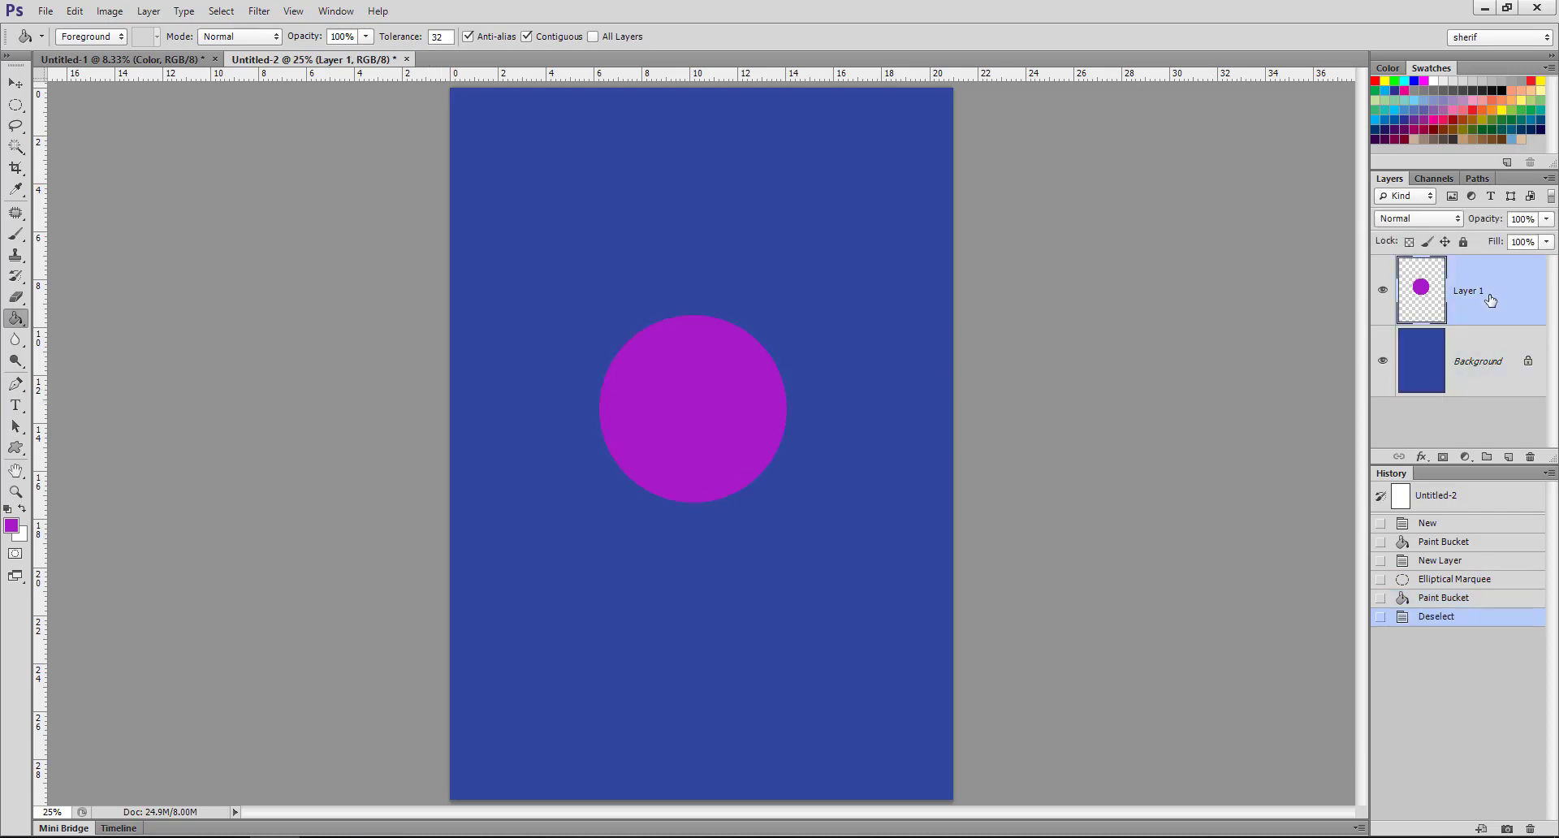
right_click(1483, 298)
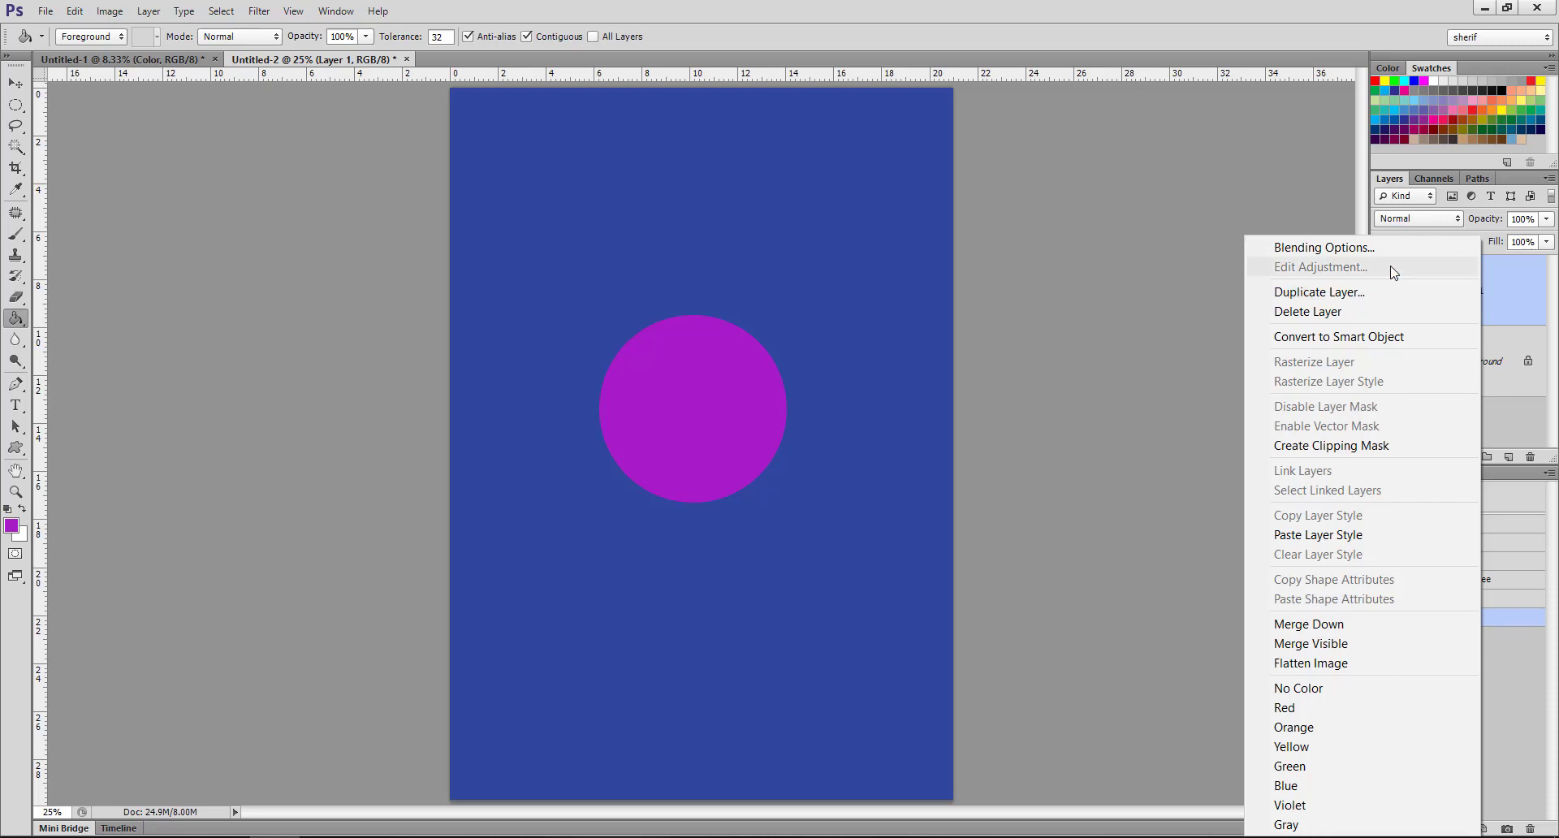
- Add an Outer Glow to the purple circle with spread widened to 11% and opacity raised to 81%
left_click(1372, 247)
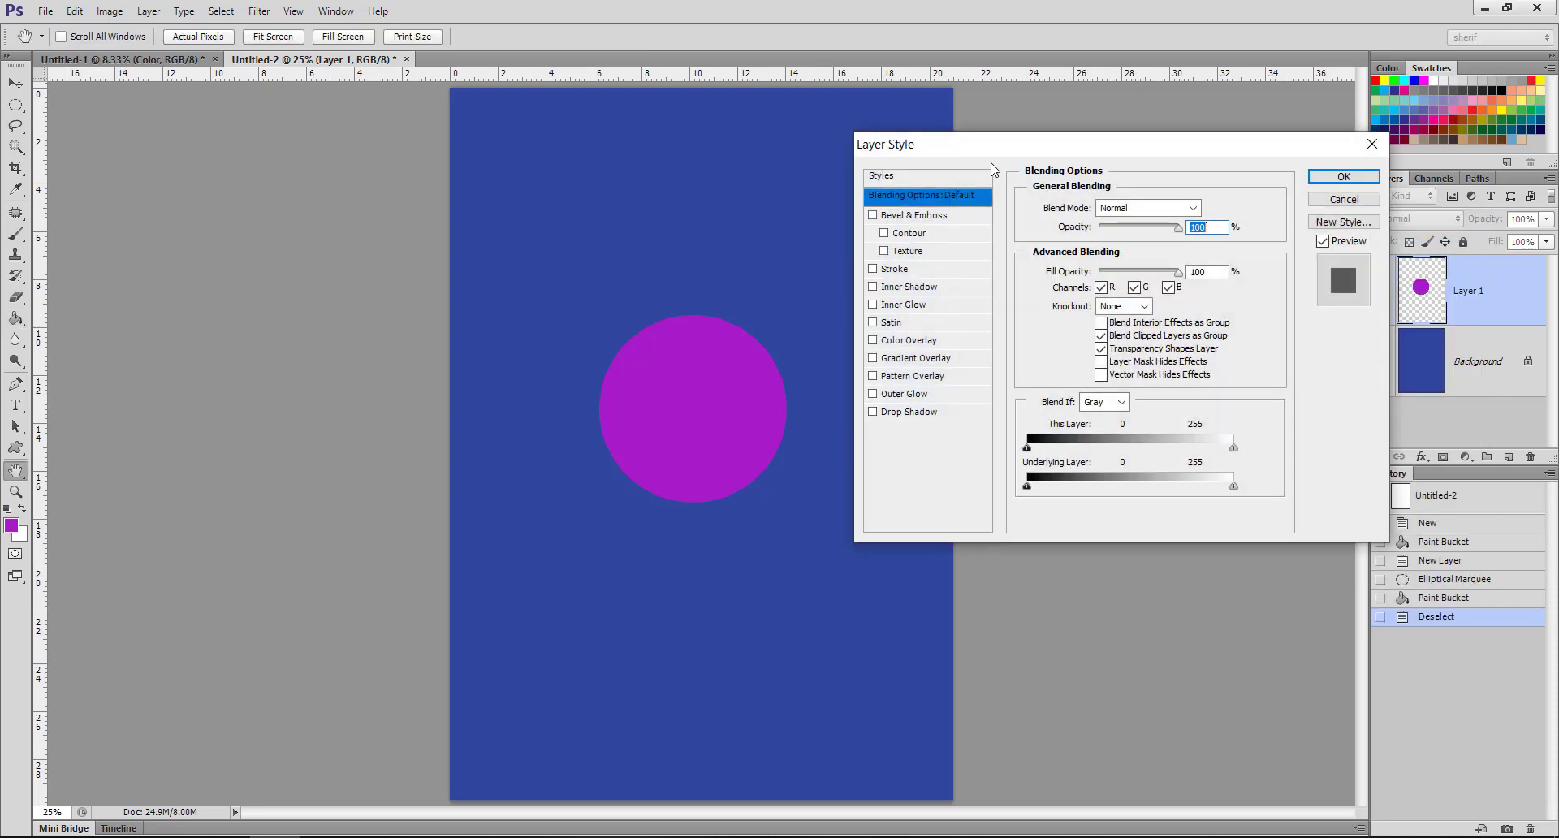
left_click(890, 396)
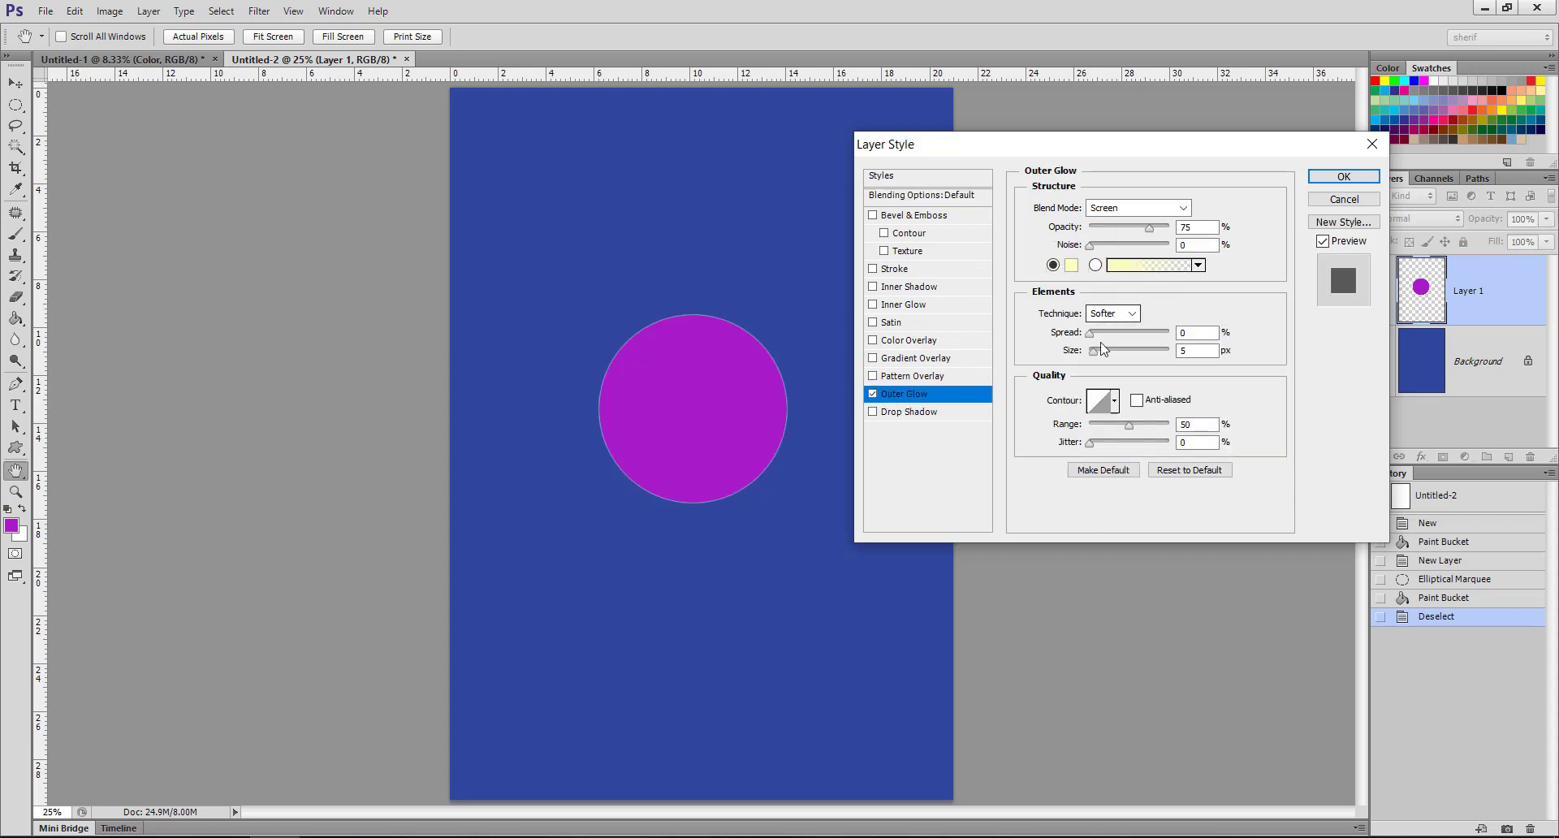
mouse_move(1090, 333)
left_mouse_down()
mouse_move(1147, 351)
mouse_move(1101, 336)
left_mouse_up()
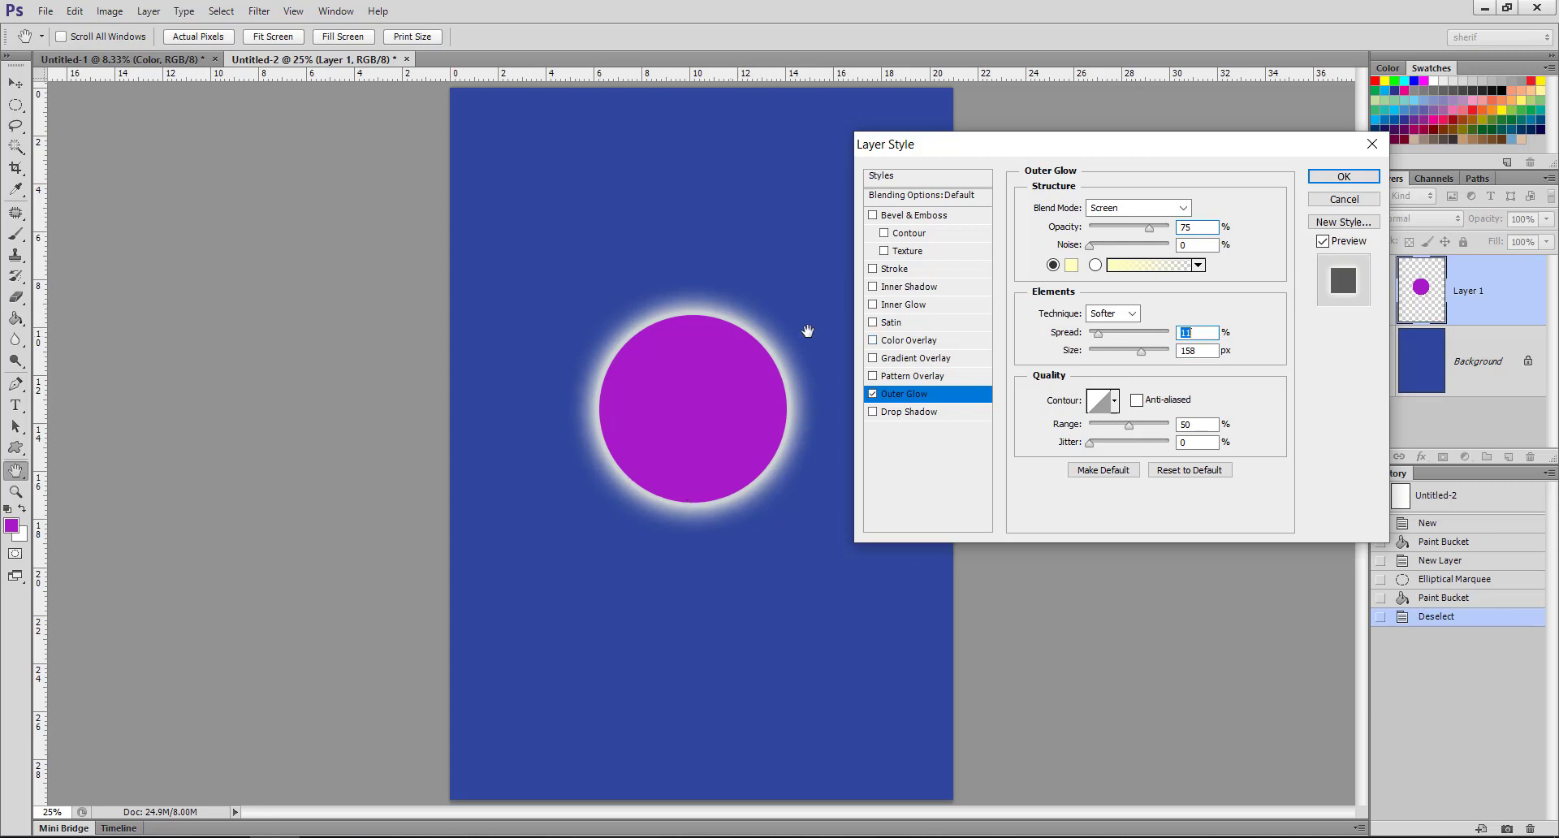
left_click_drag(933, 155, 993, 160)
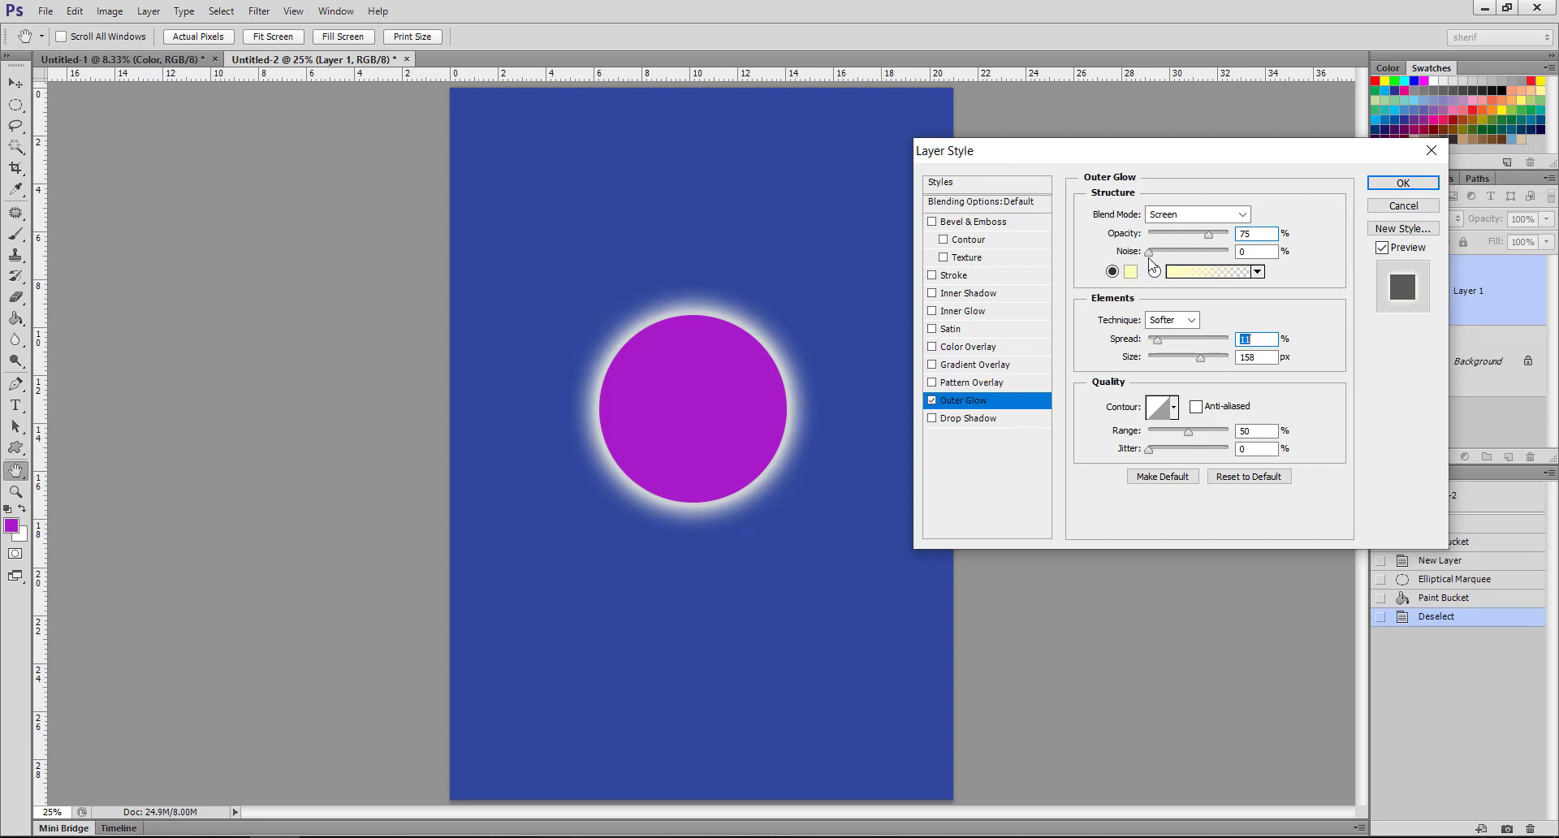
left_click_drag(1150, 261, 1141, 272)
mouse_move(1208, 234)
left_mouse_down()
mouse_move(1253, 250)
mouse_move(1215, 250)
left_mouse_up()
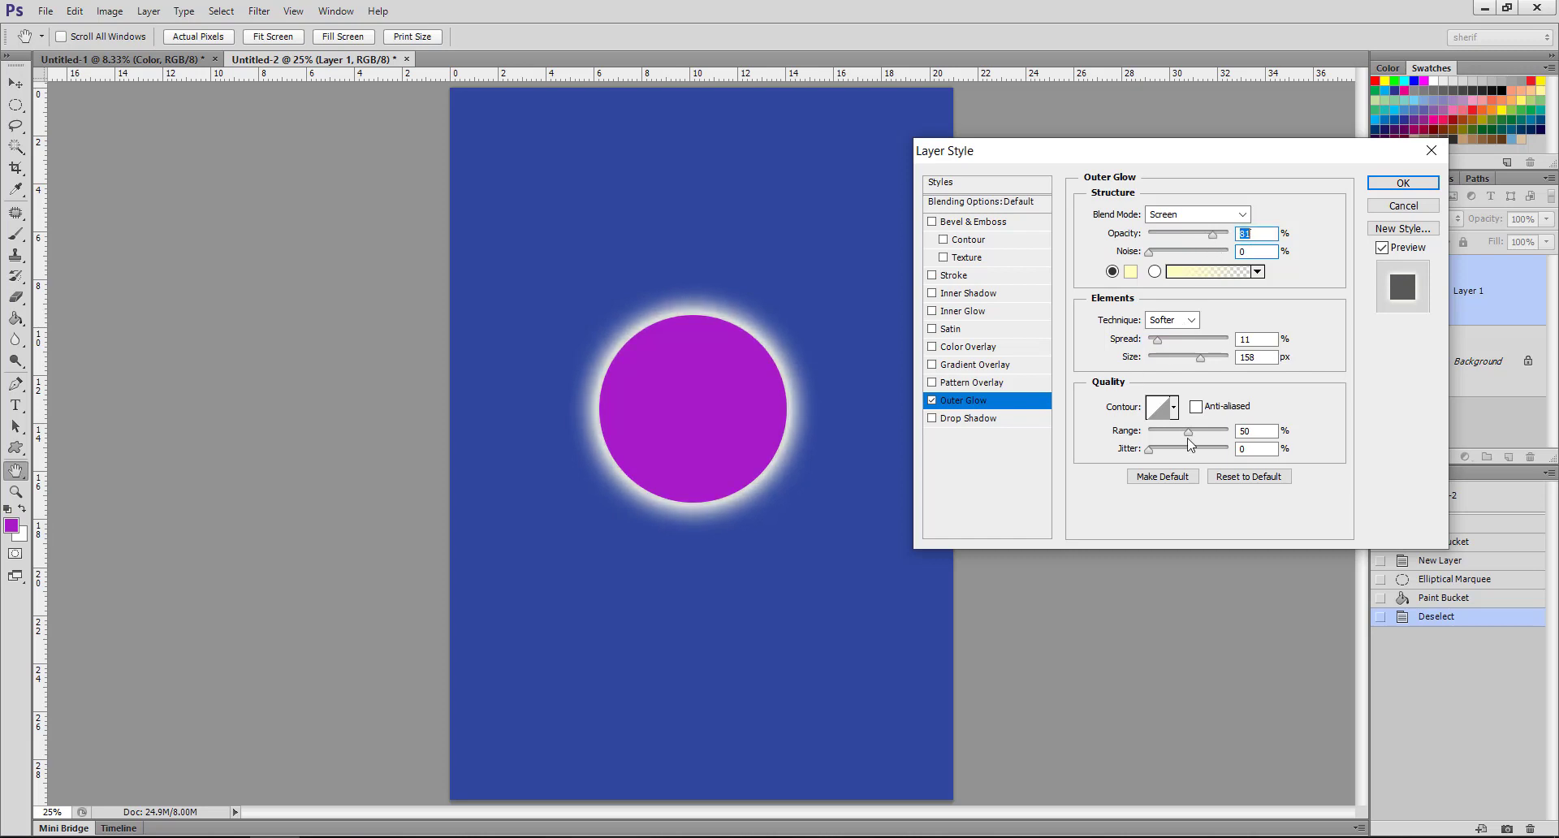
- Try several glow contour presets, settling on the inverted cone shape
left_click(1174, 414)
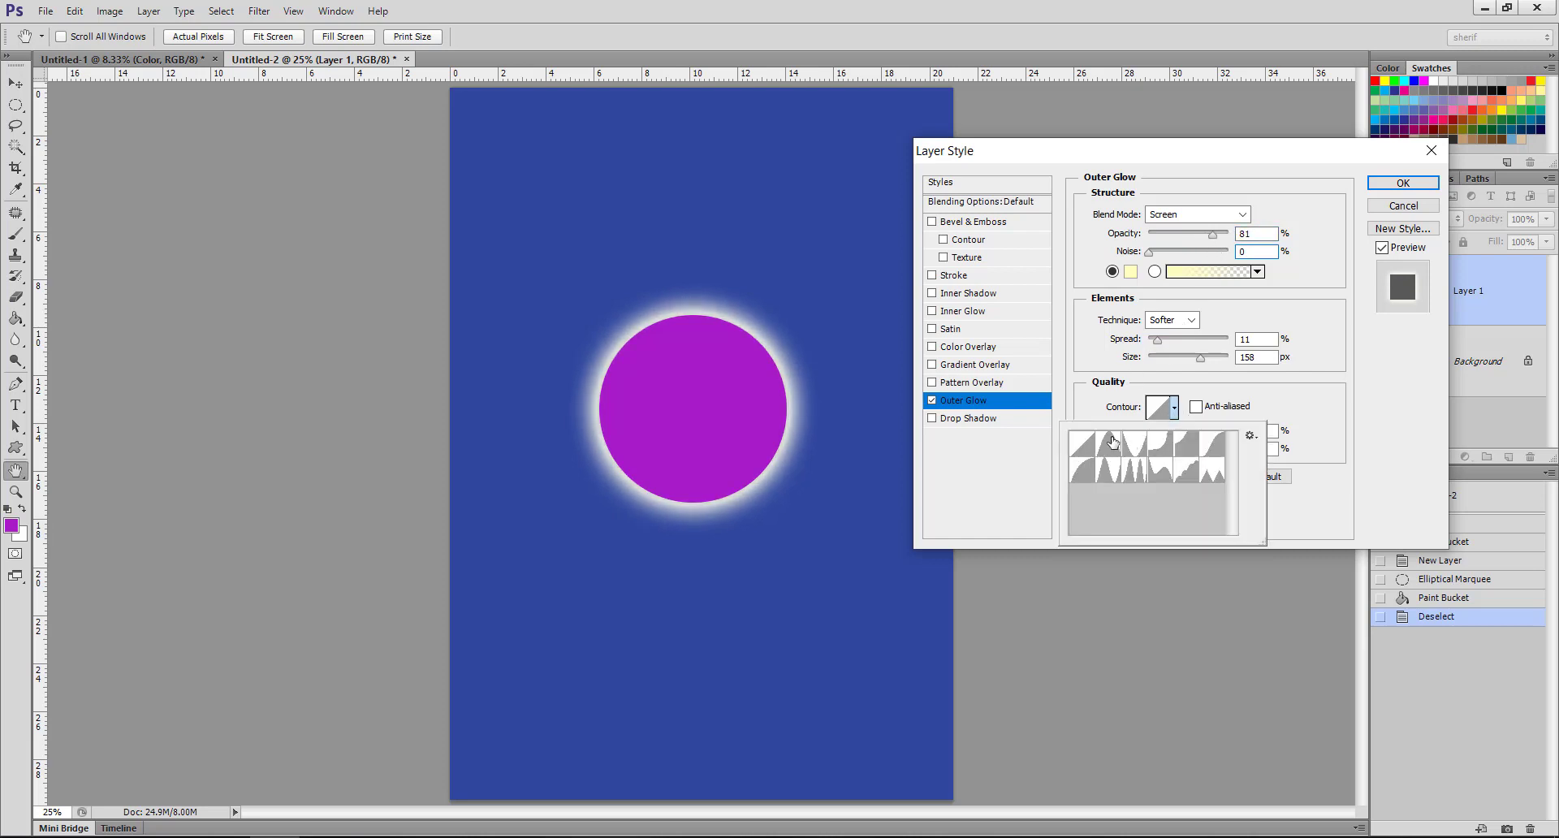
left_click(1135, 446)
left_click(1161, 446)
left_click(1187, 448)
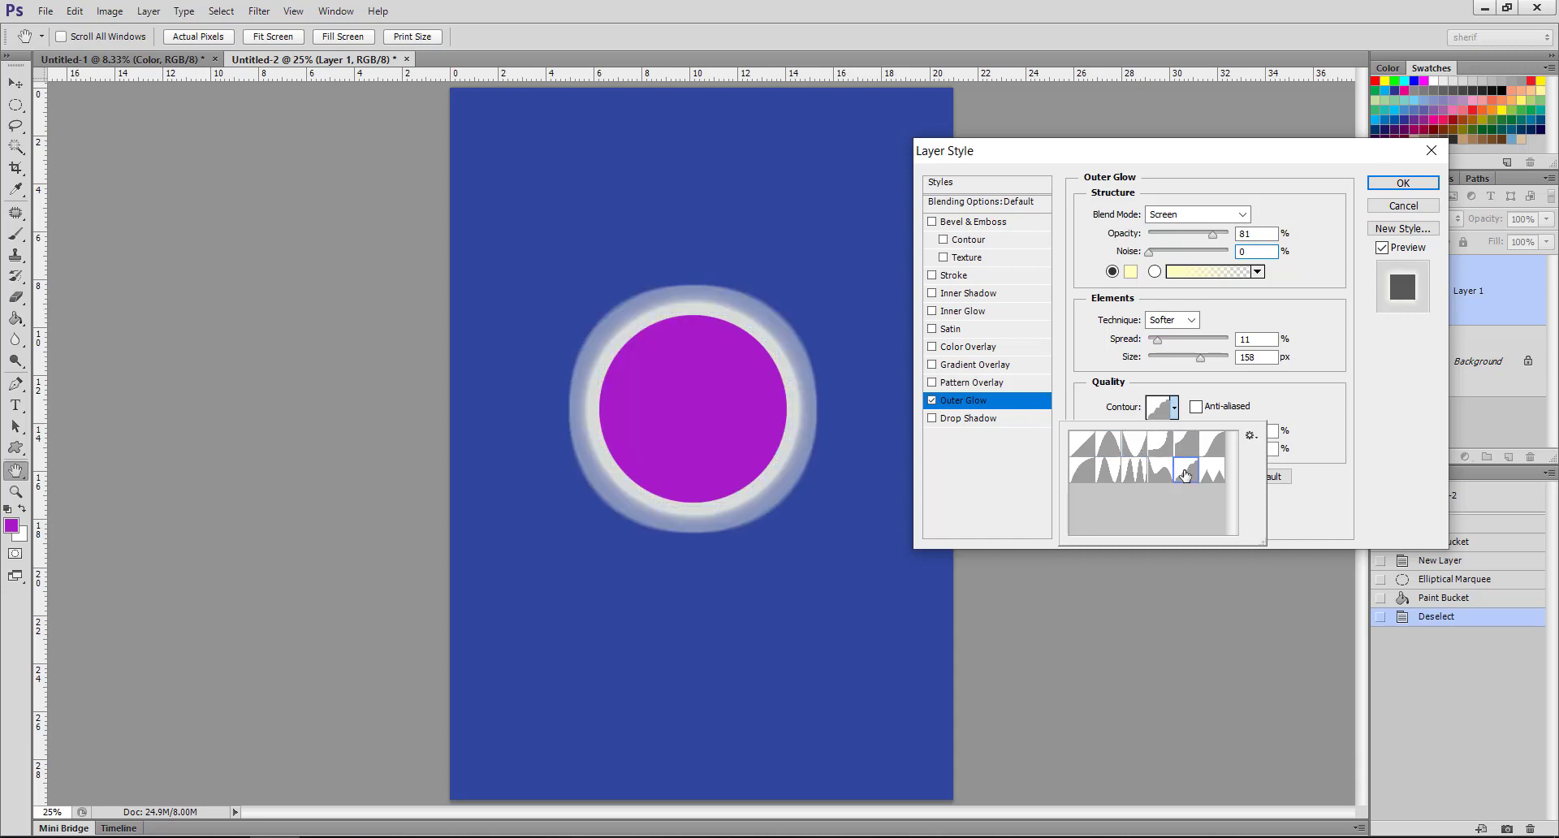
left_click(1185, 472)
left_click(1093, 471)
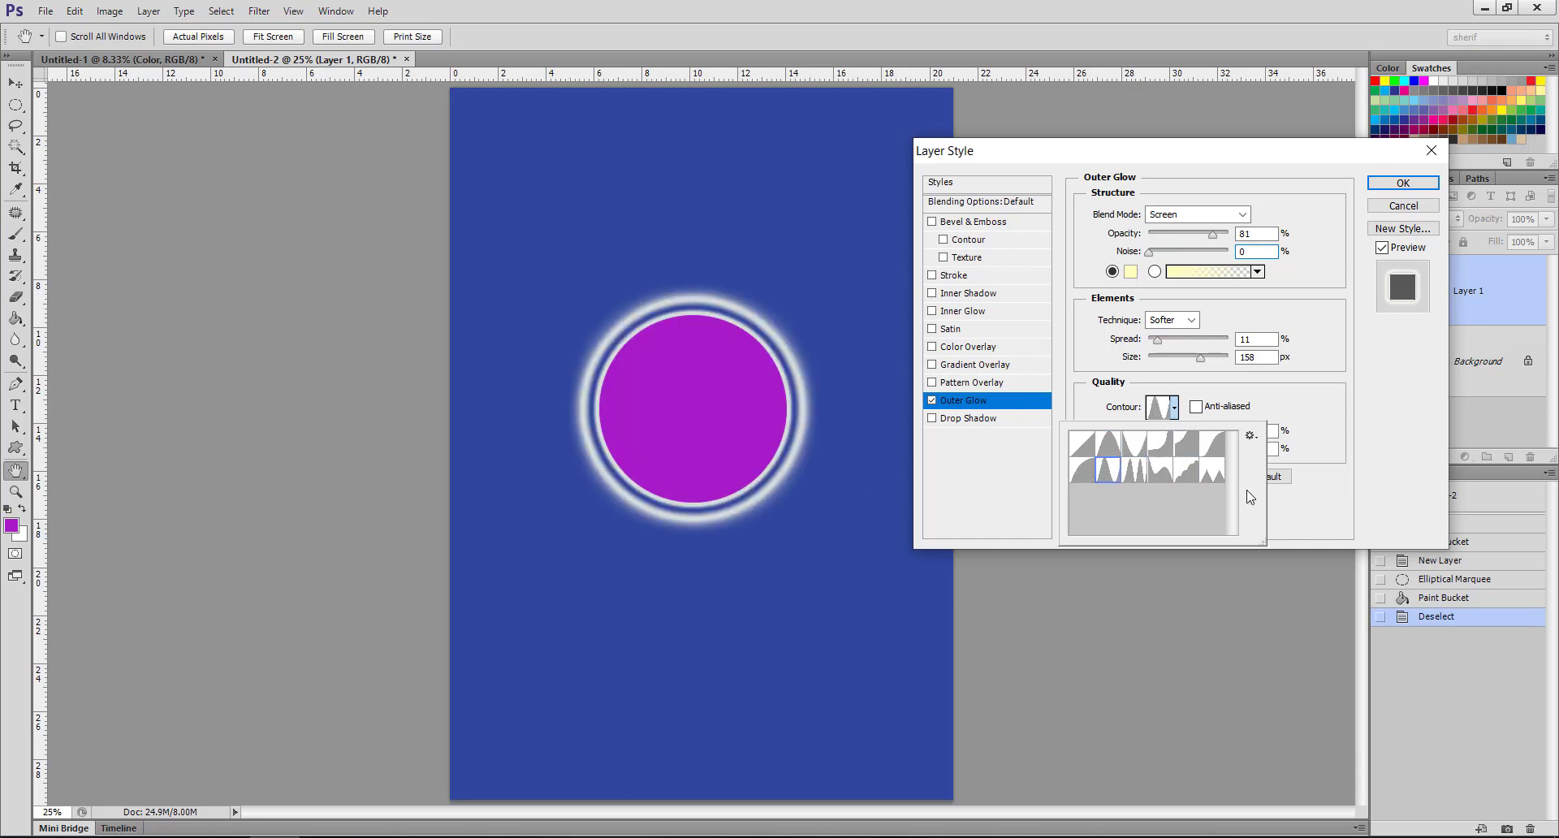
left_click(1223, 479)
left_click(1207, 451)
left_click(1141, 446)
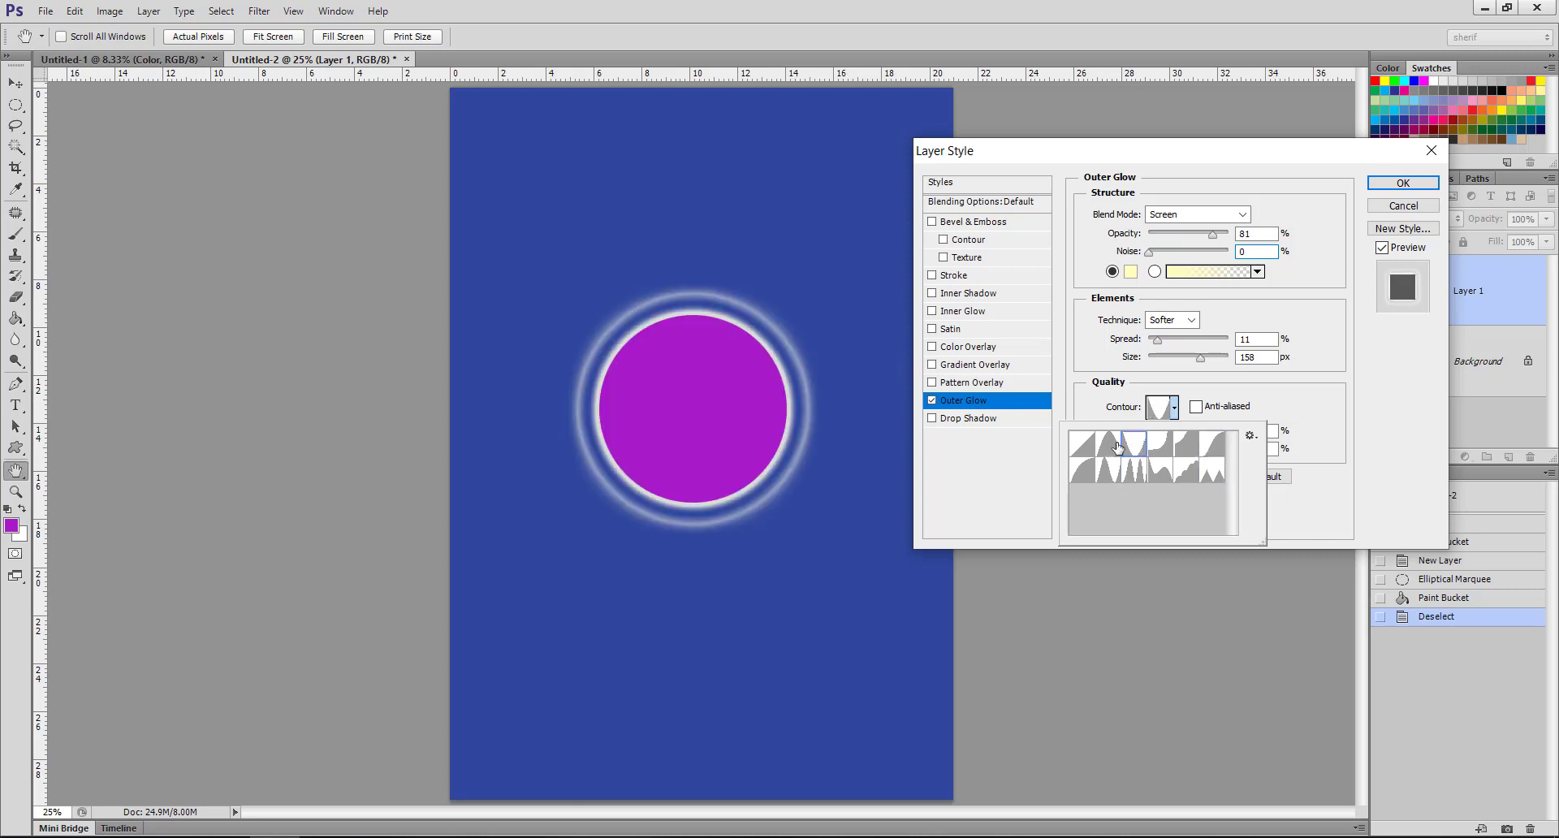
left_click(1057, 450)
- Switch the glow to the Linear contour and apply the outer glow
left_click(1161, 408)
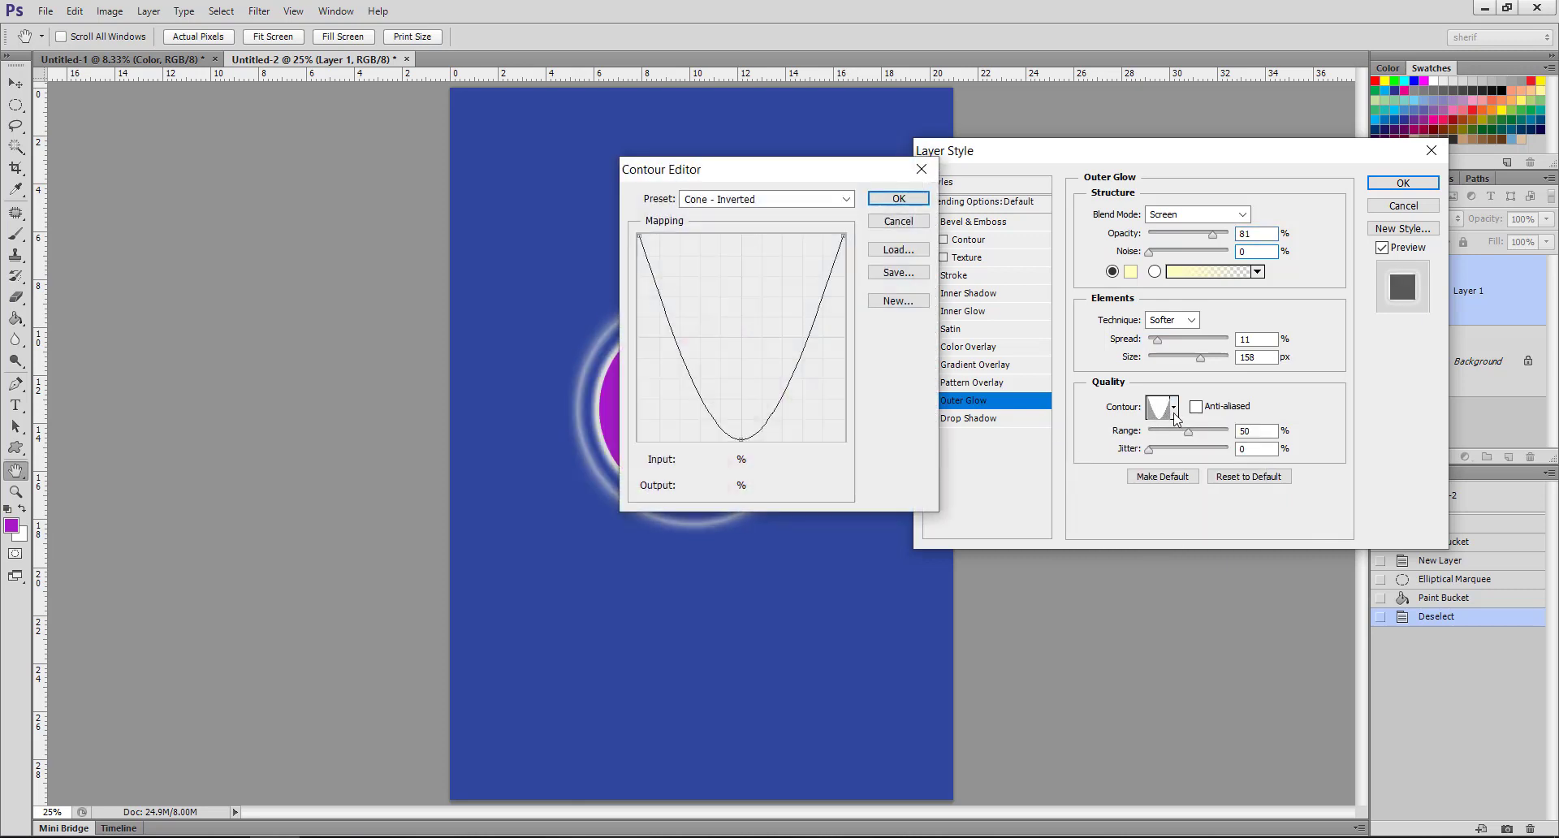
left_click(898, 199)
left_click(1173, 408)
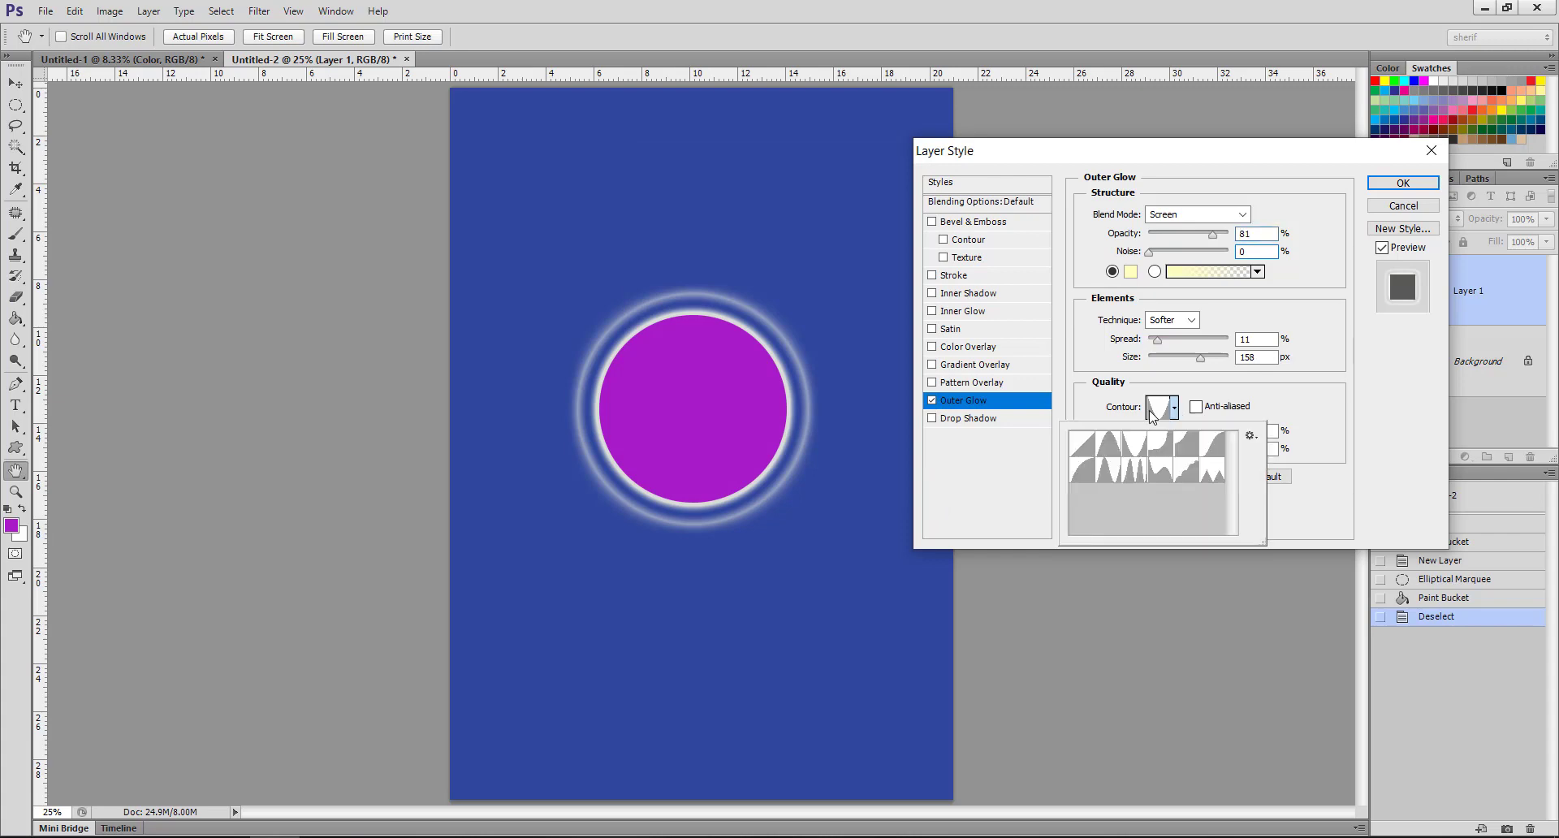
left_click(1073, 444)
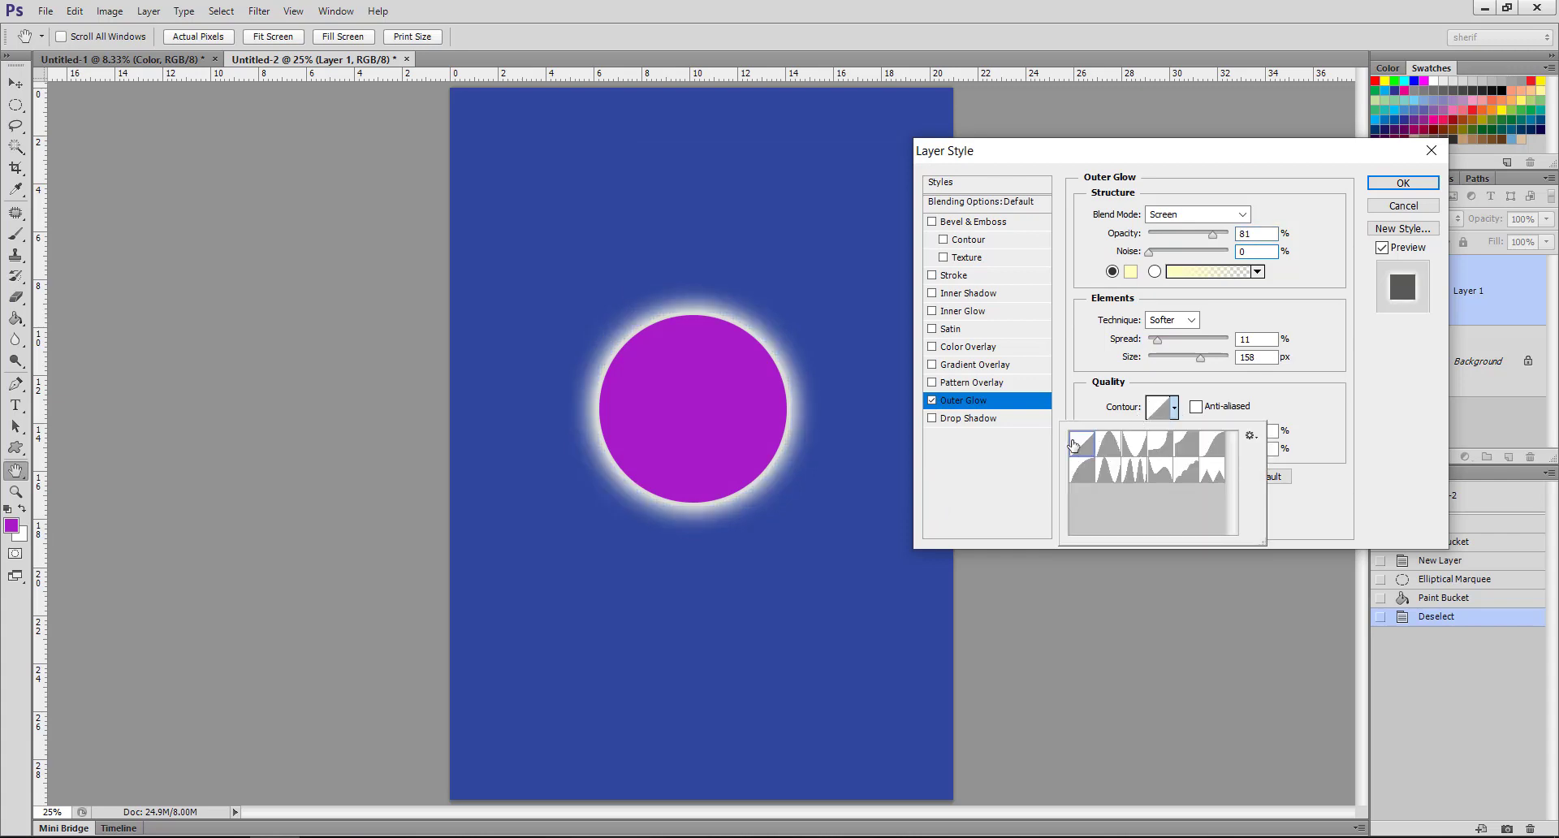
left_click(1398, 183)
left_click(1398, 184)
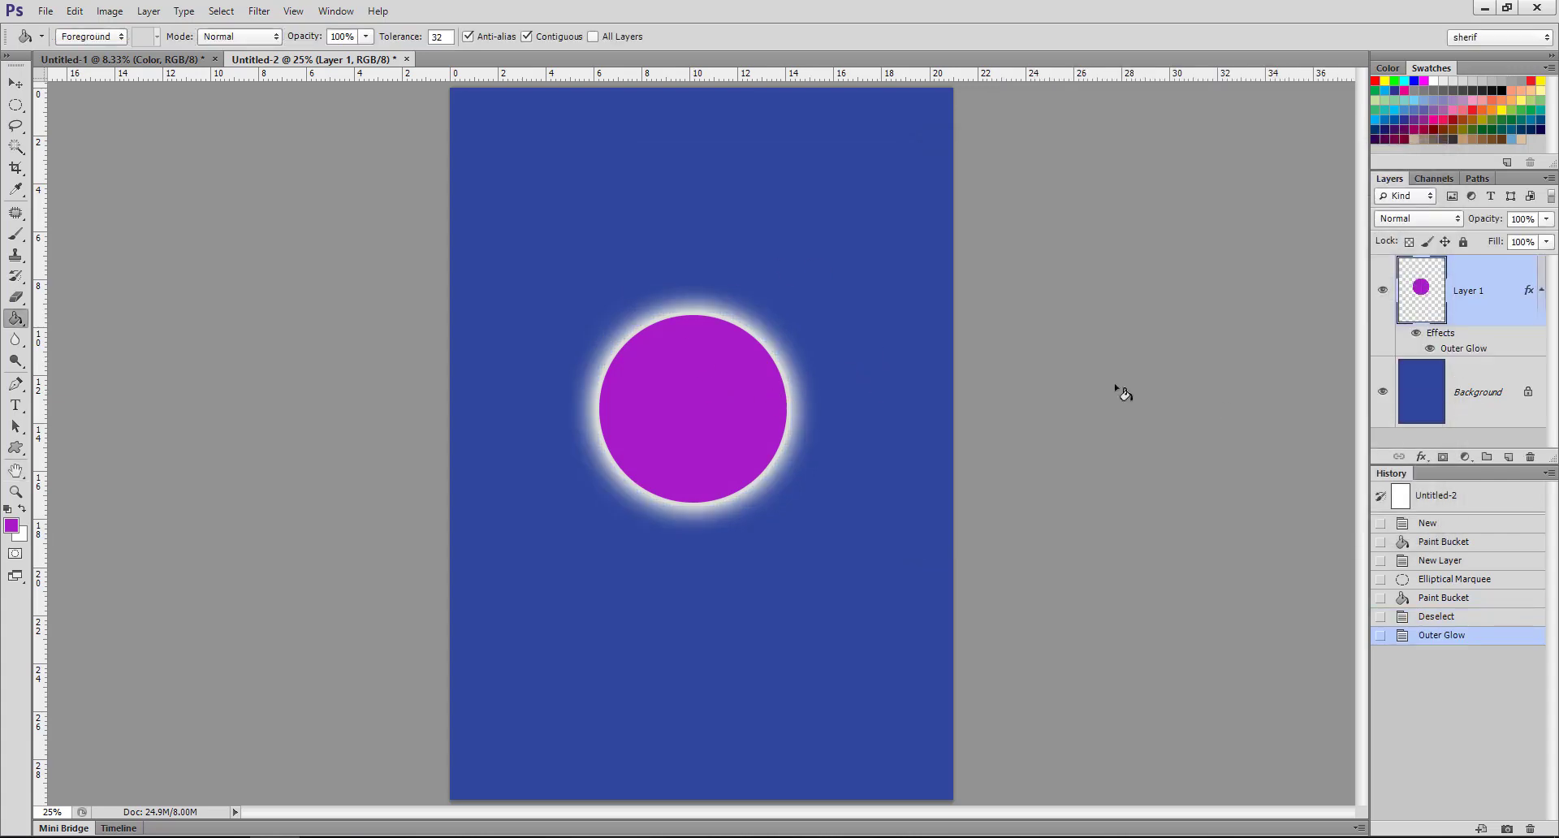
- Try an Inner Shadow with a large distance on Layer 1, with outer glow unchecked, then cancel it
right_click(1476, 292)
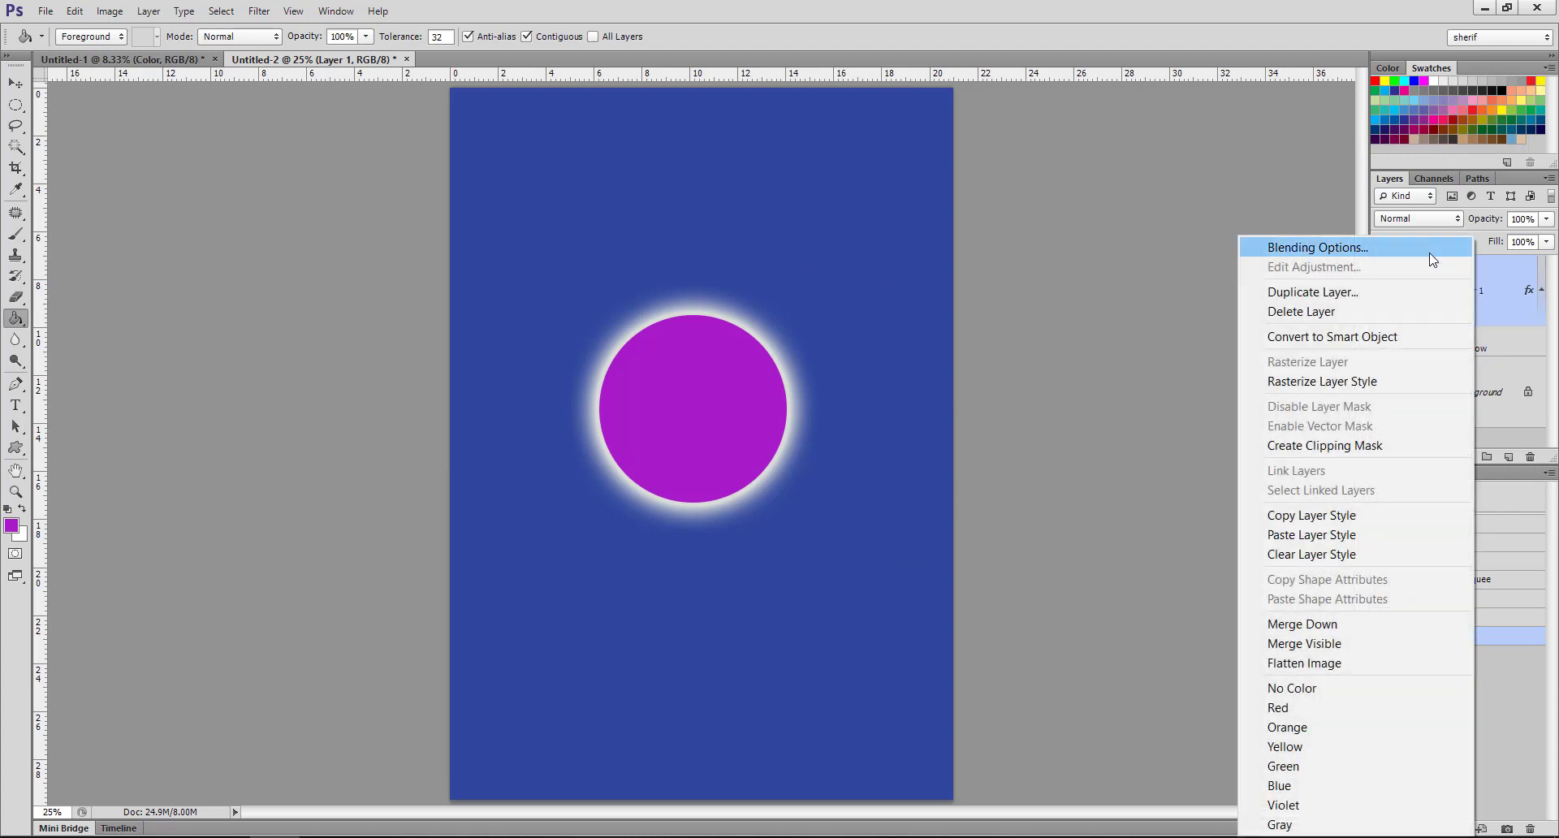
key("Escape")
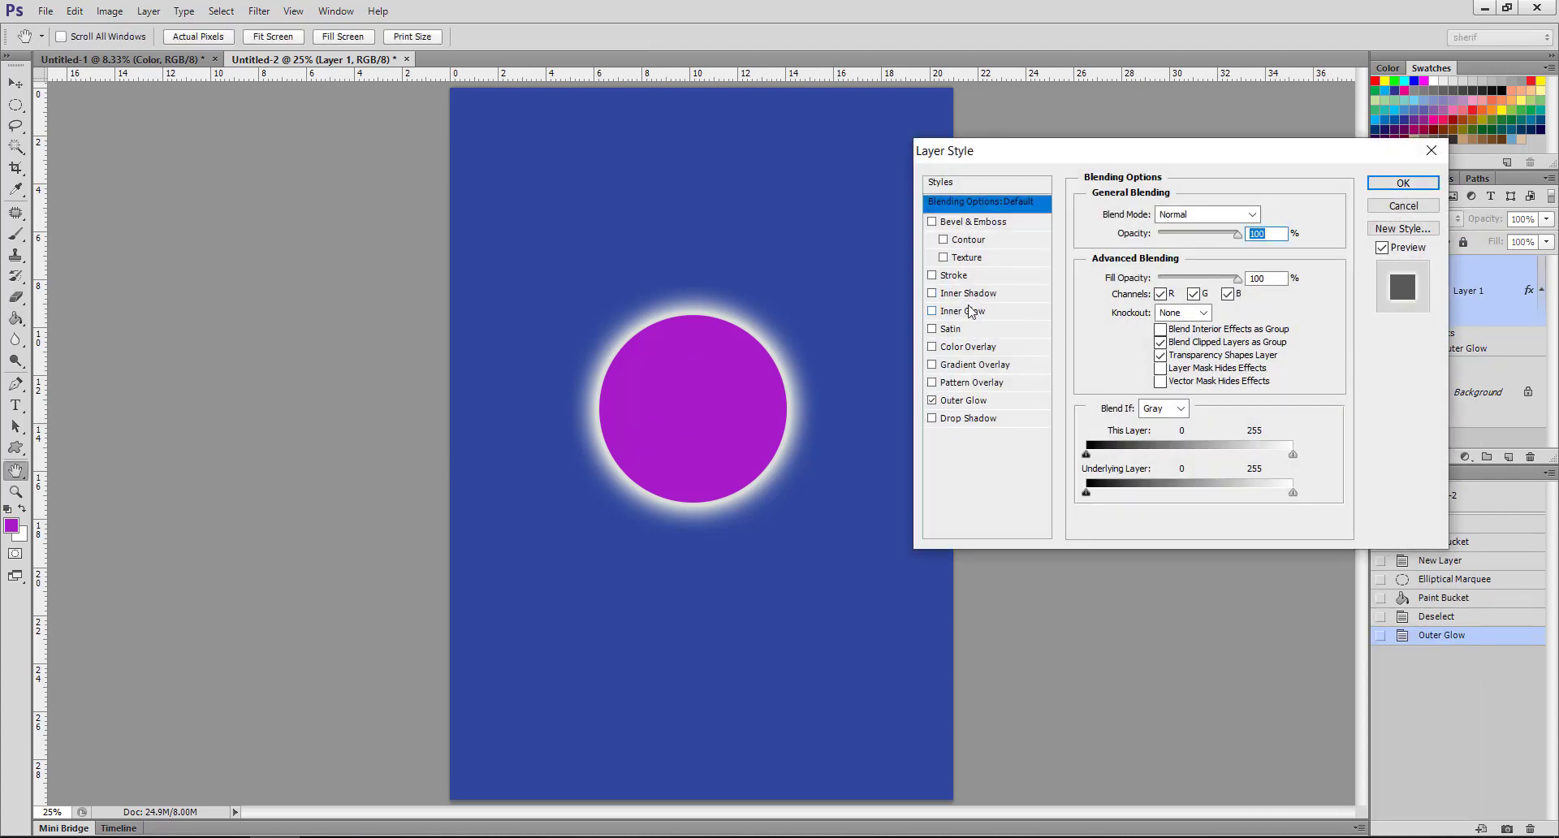
left_click(942, 299)
left_click(932, 400)
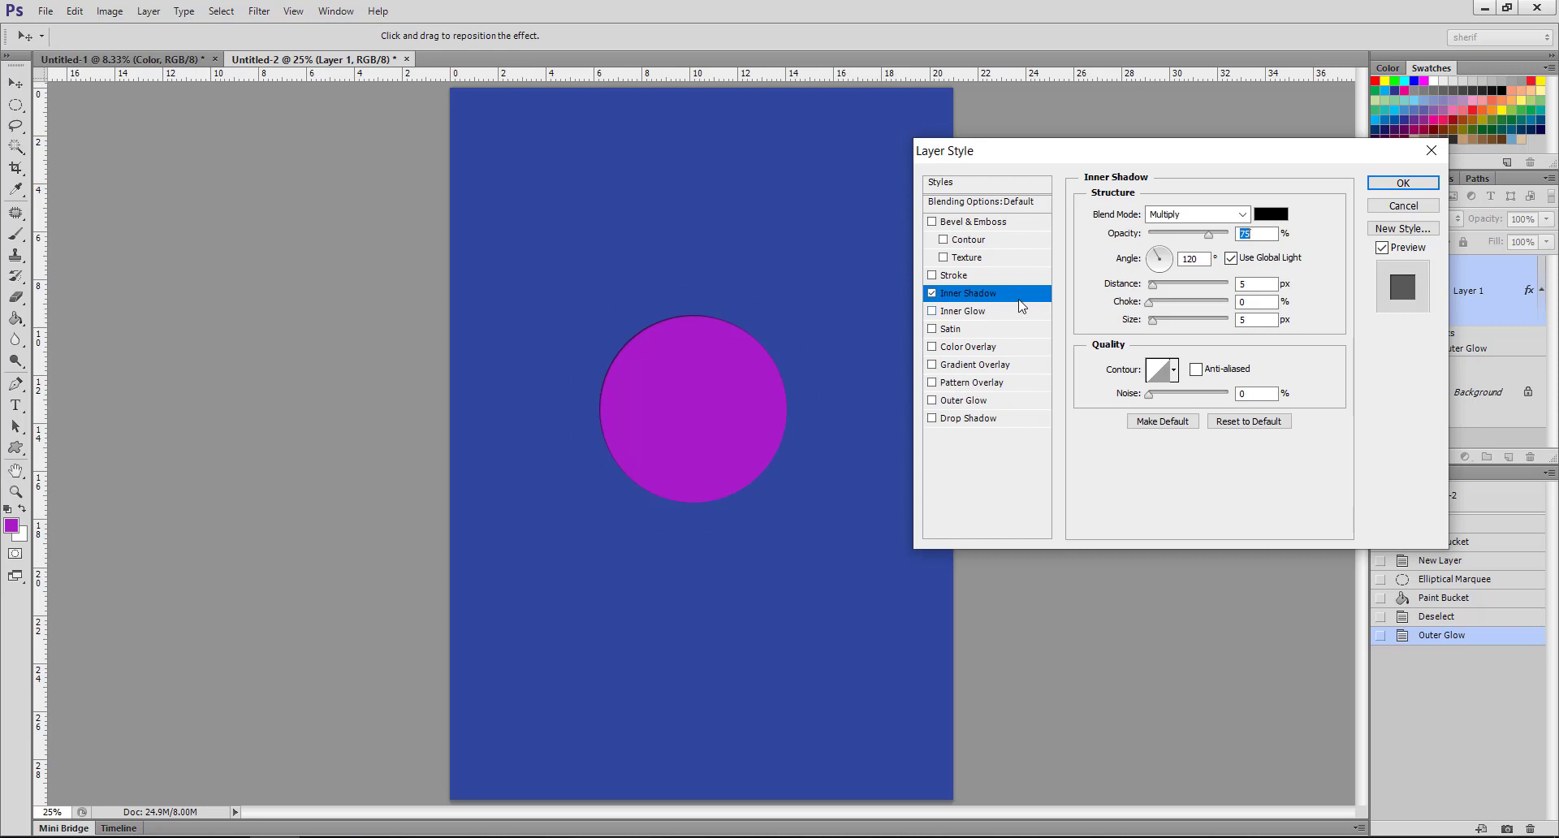
left_click_drag(1157, 286, 1196, 286)
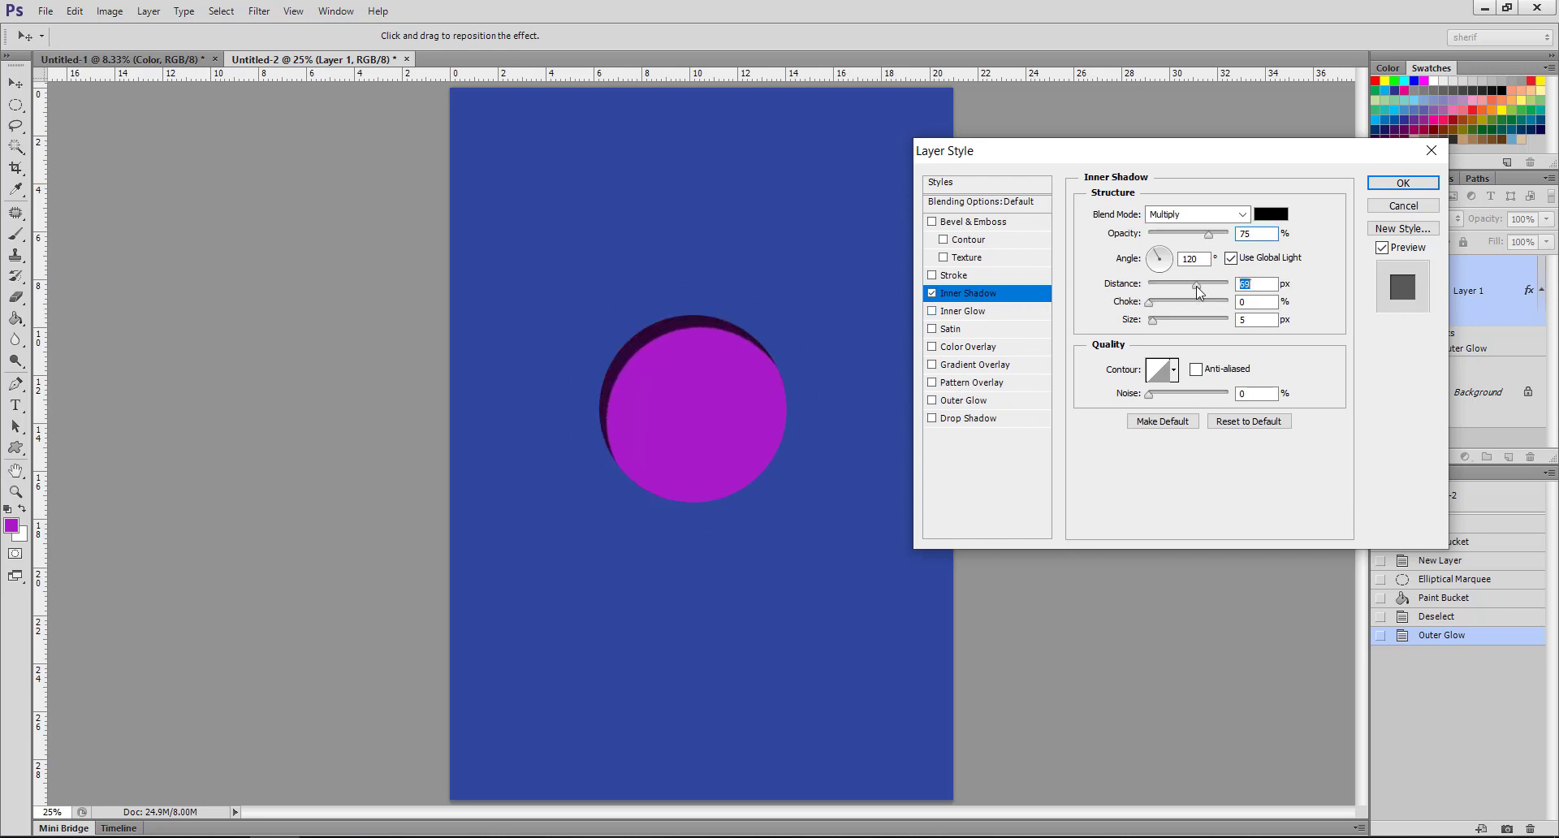
left_click(1261, 216)
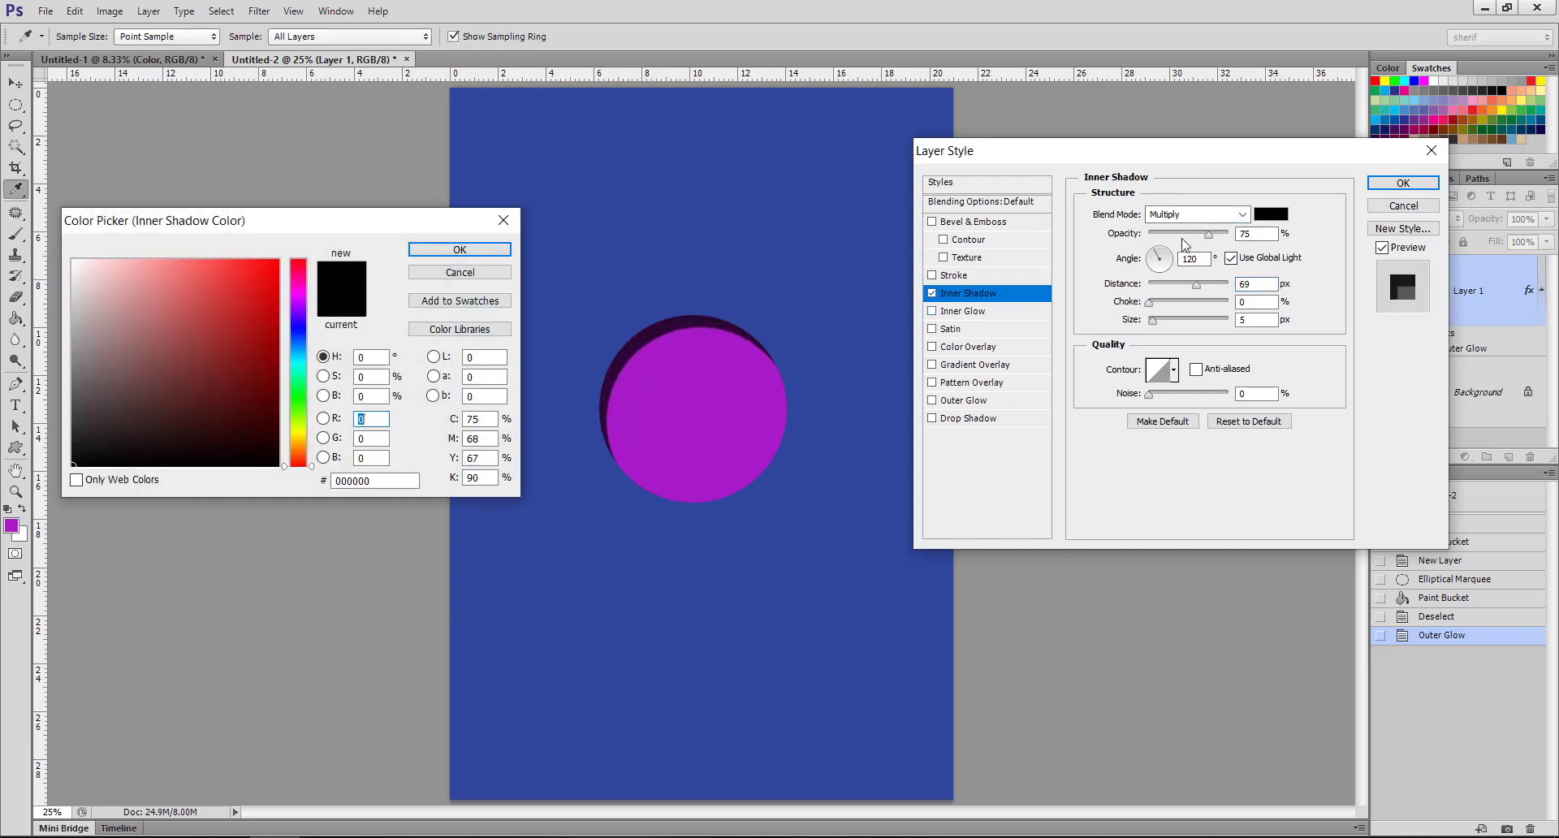
key("Return")
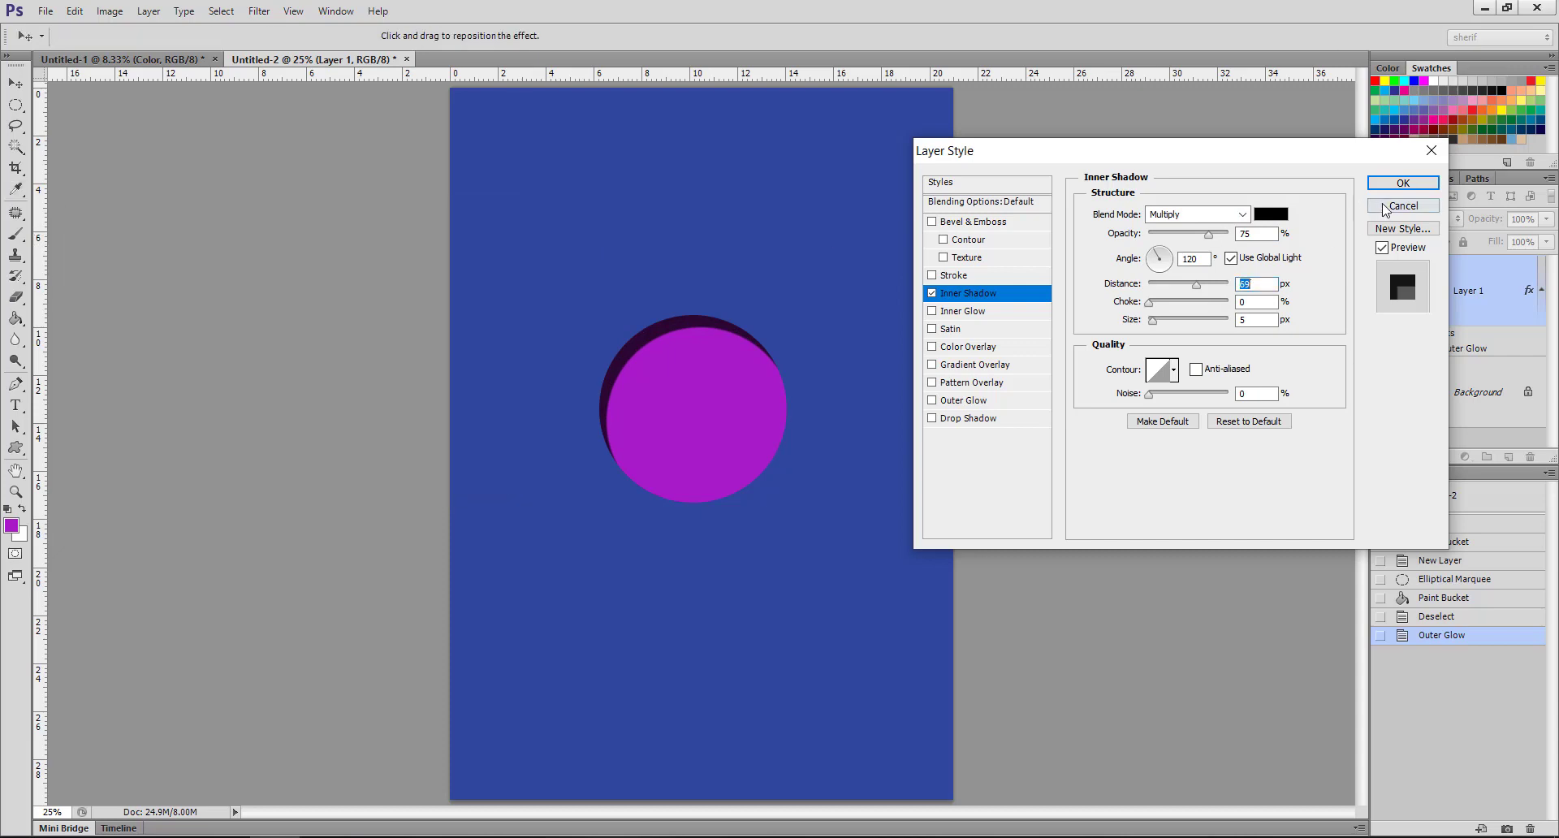
left_click(1388, 206)
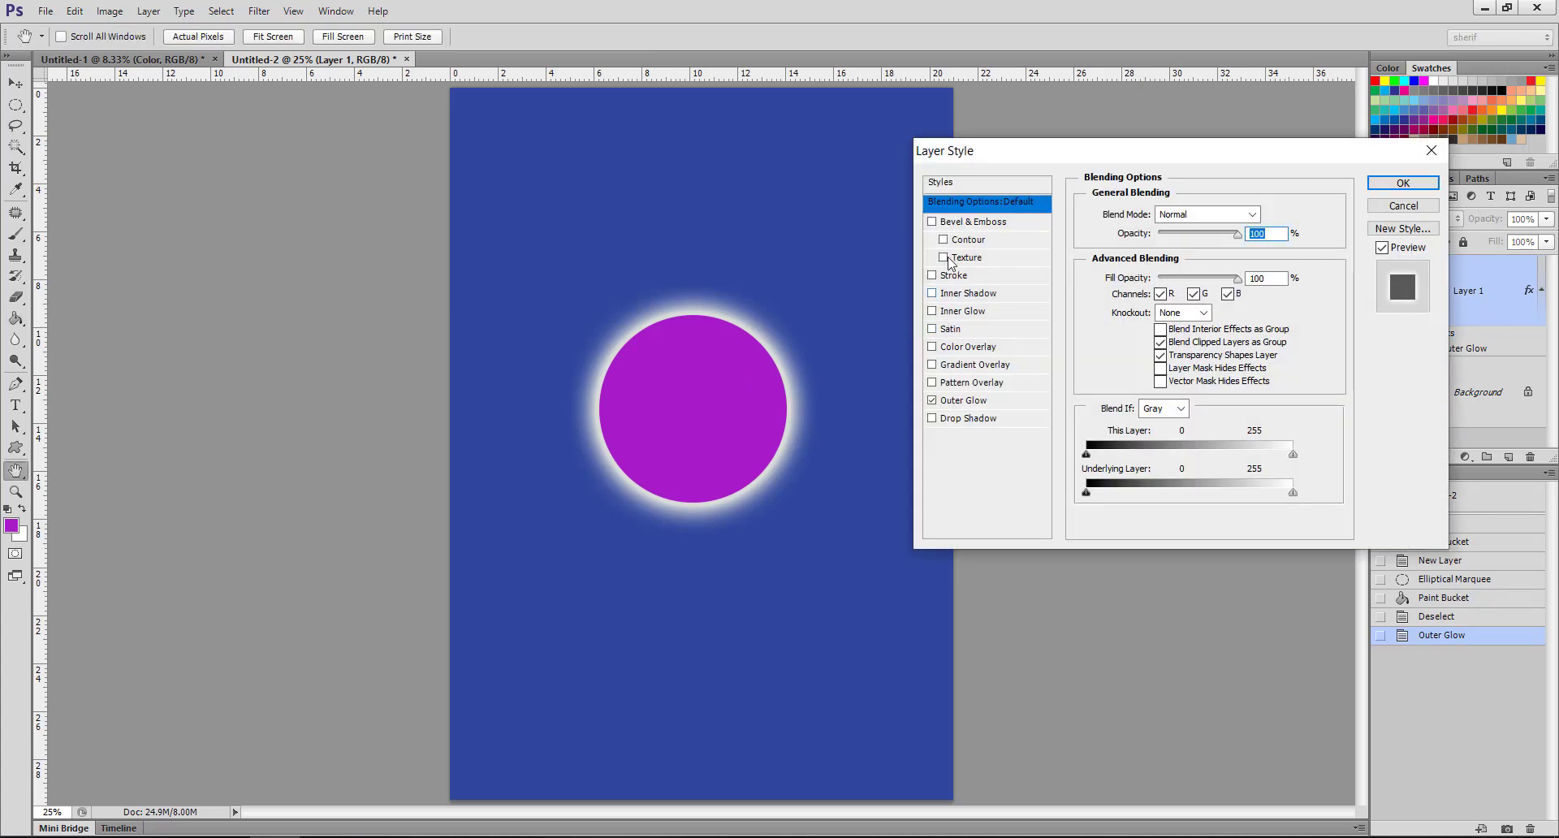
- Replace the circle's outer glow with a larger, centre-sourced inner glow with 38% jitter
left_click(932, 402)
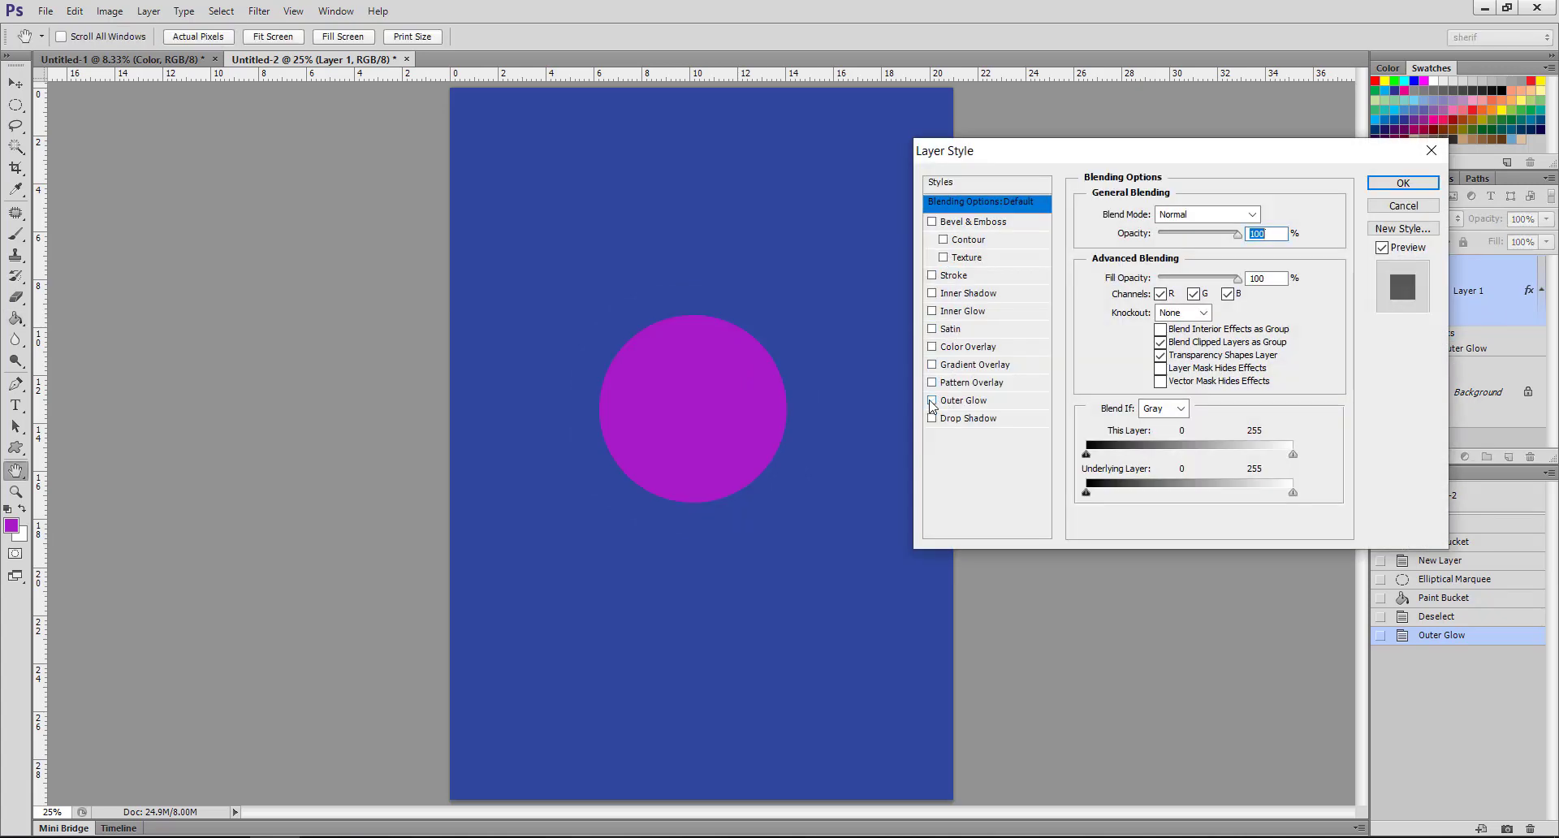
left_click(931, 312)
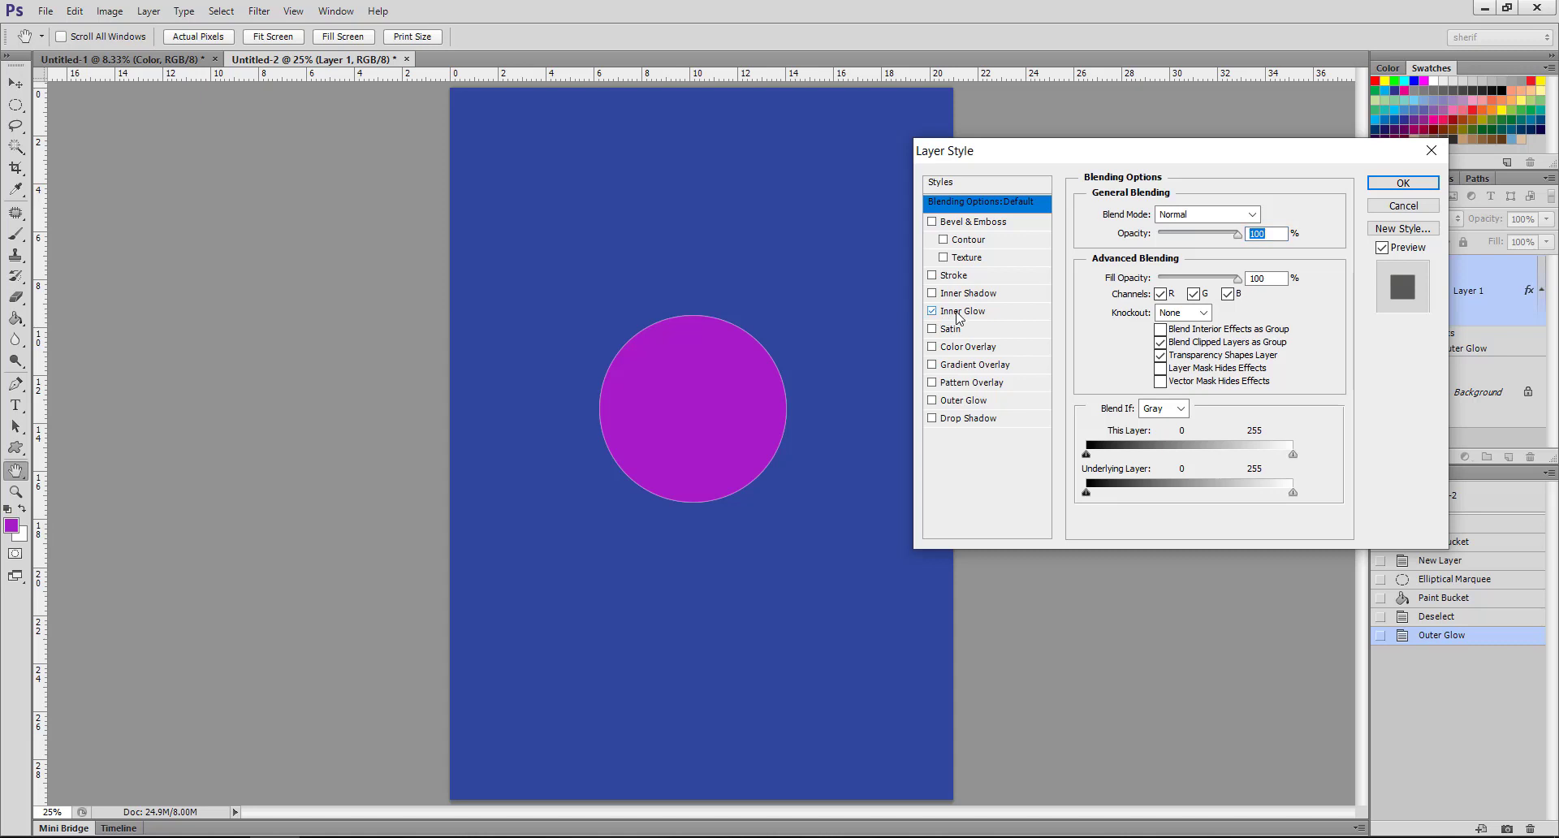
left_click(958, 313)
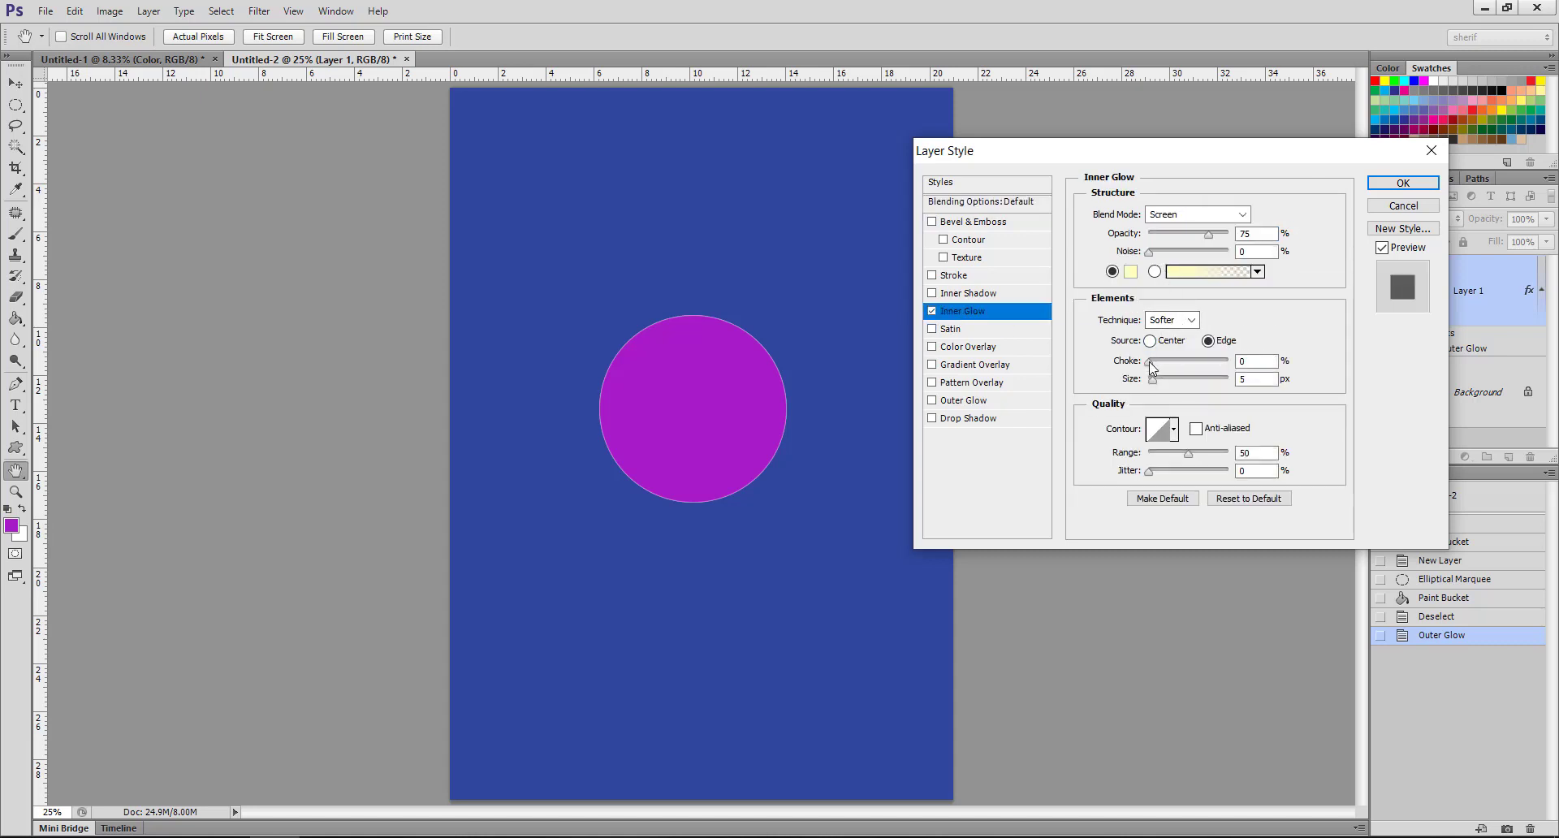
mouse_move(1150, 361)
left_mouse_down()
mouse_move(1181, 361)
mouse_move(1177, 388)
mouse_move(1195, 389)
mouse_move(1166, 362)
mouse_move(1172, 383)
mouse_move(1200, 384)
left_mouse_up()
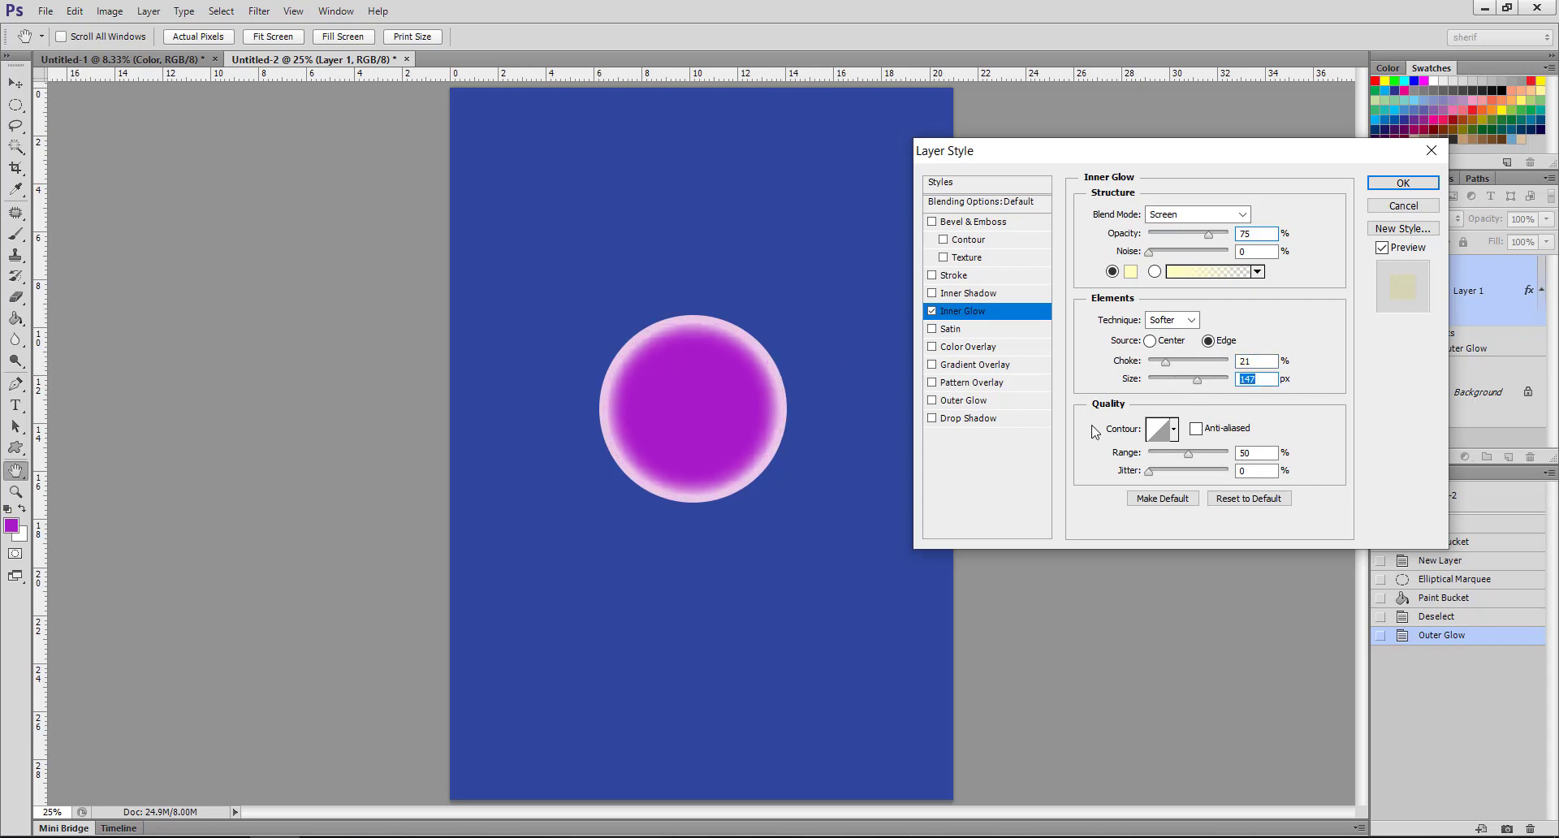
left_click_drag(1152, 473, 1179, 474)
left_click(1166, 344)
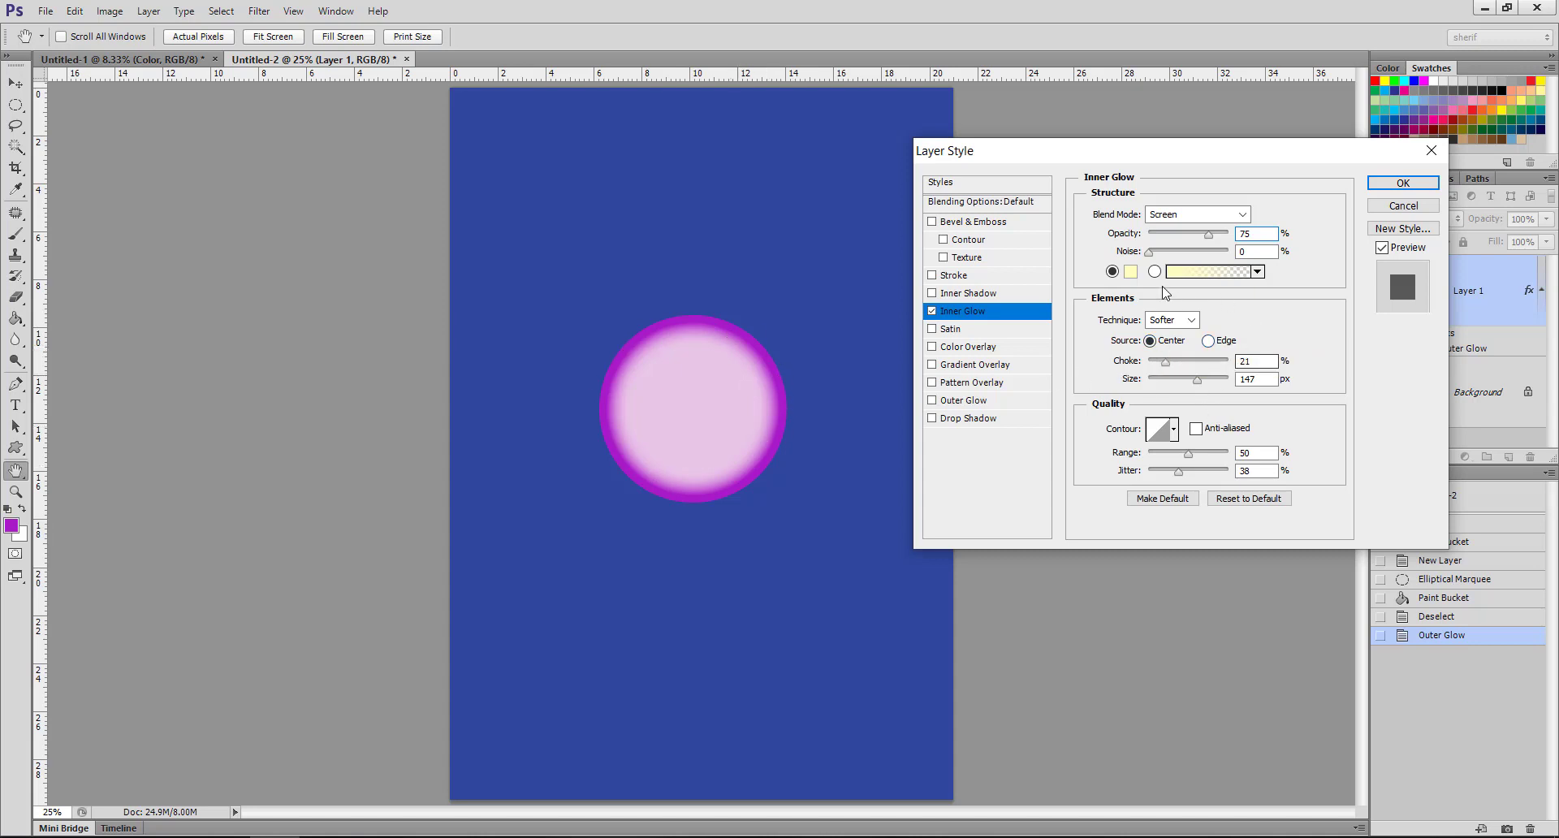
- Try a pale yellow glow colour, cancel it, add noise, apply the inner glow, then undo it
left_click(1130, 272)
left_click(214, 292)
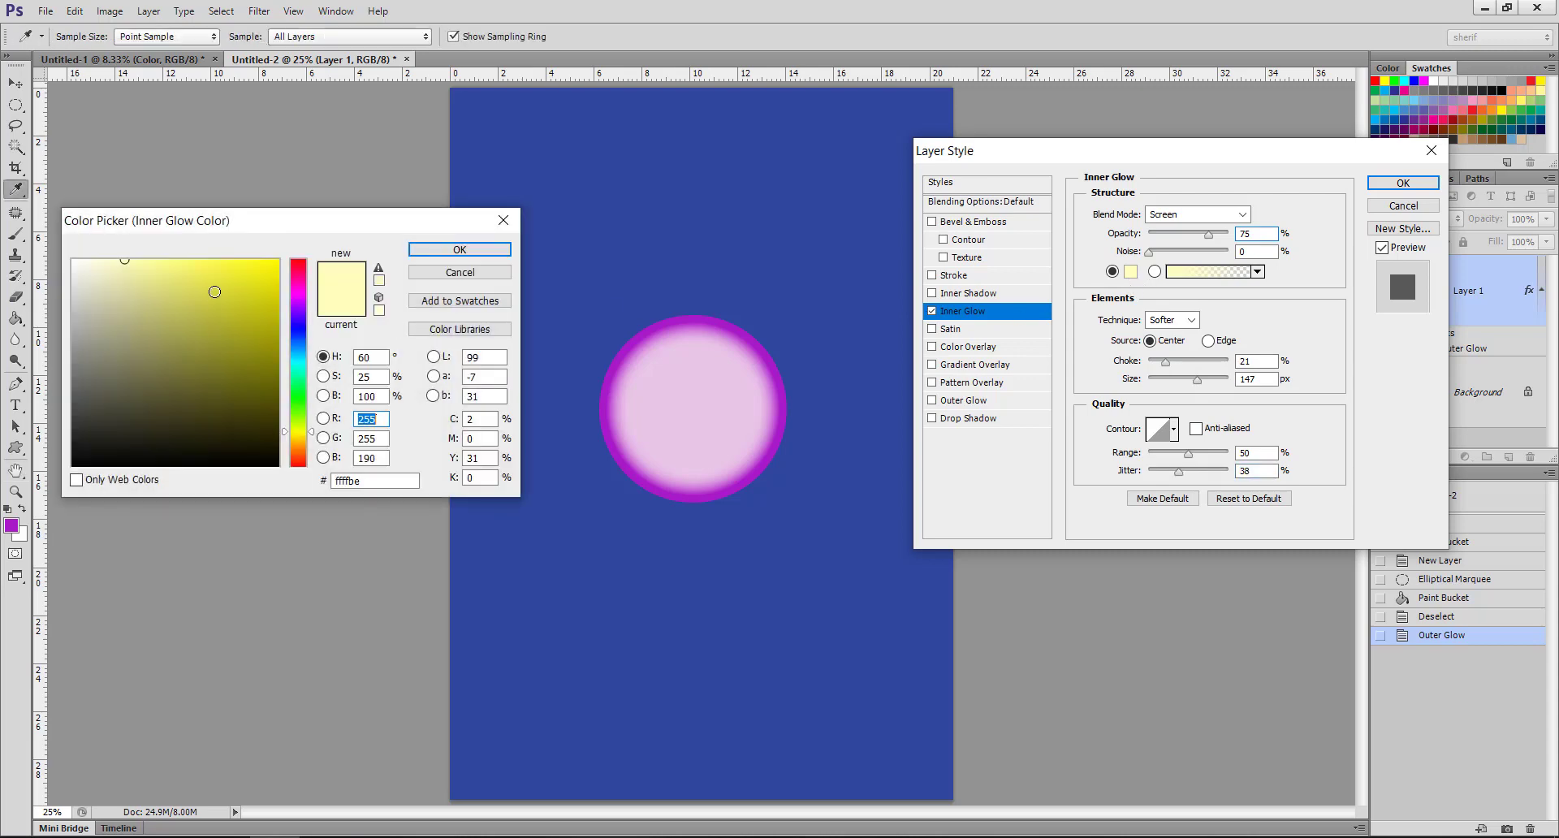
left_click_drag(179, 313, 120, 370)
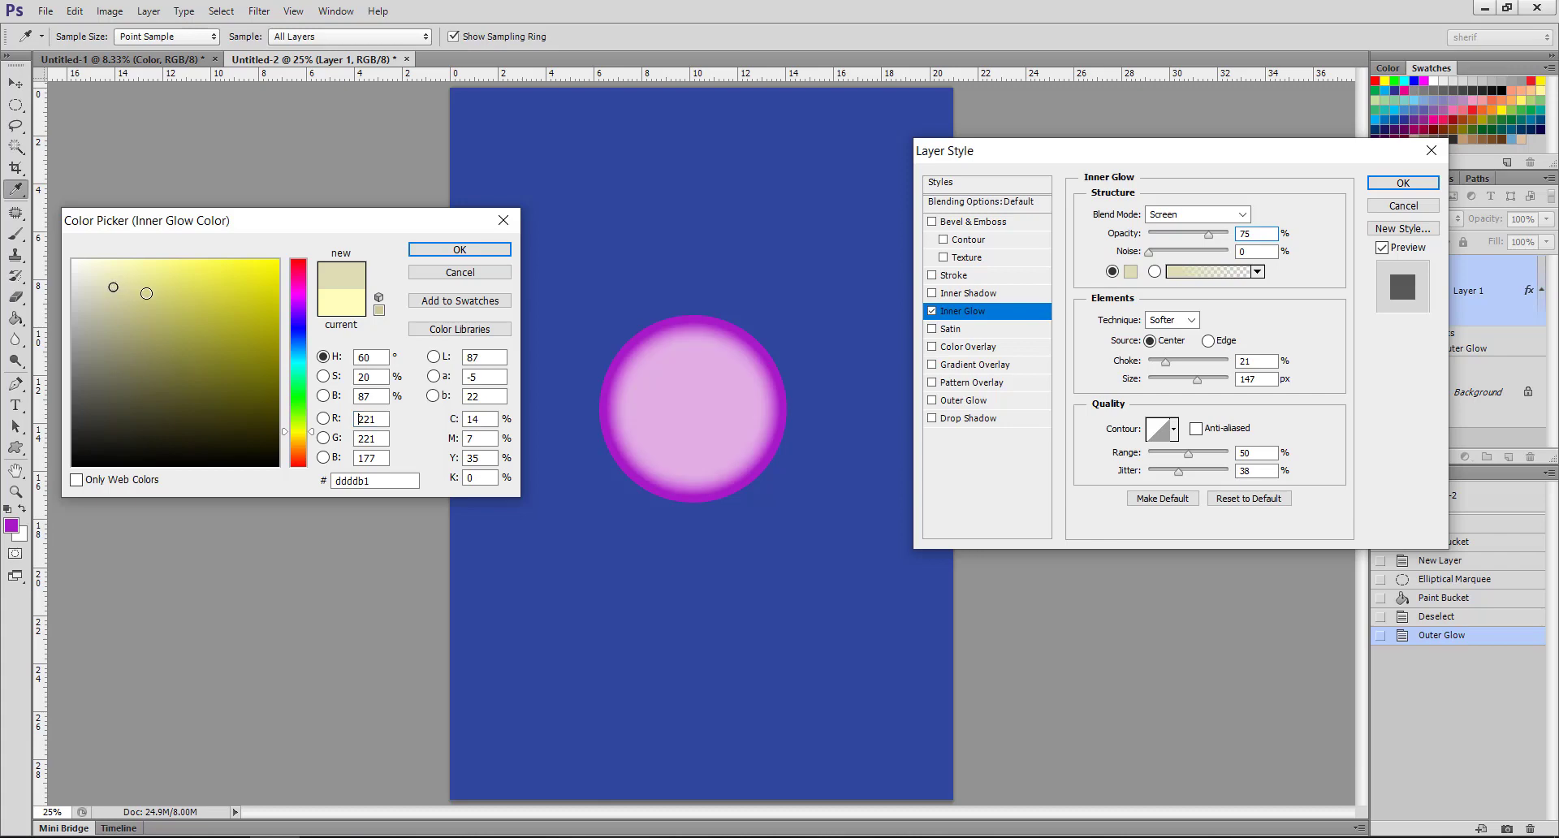
left_click_drag(112, 314, 146, 293)
left_click(442, 276)
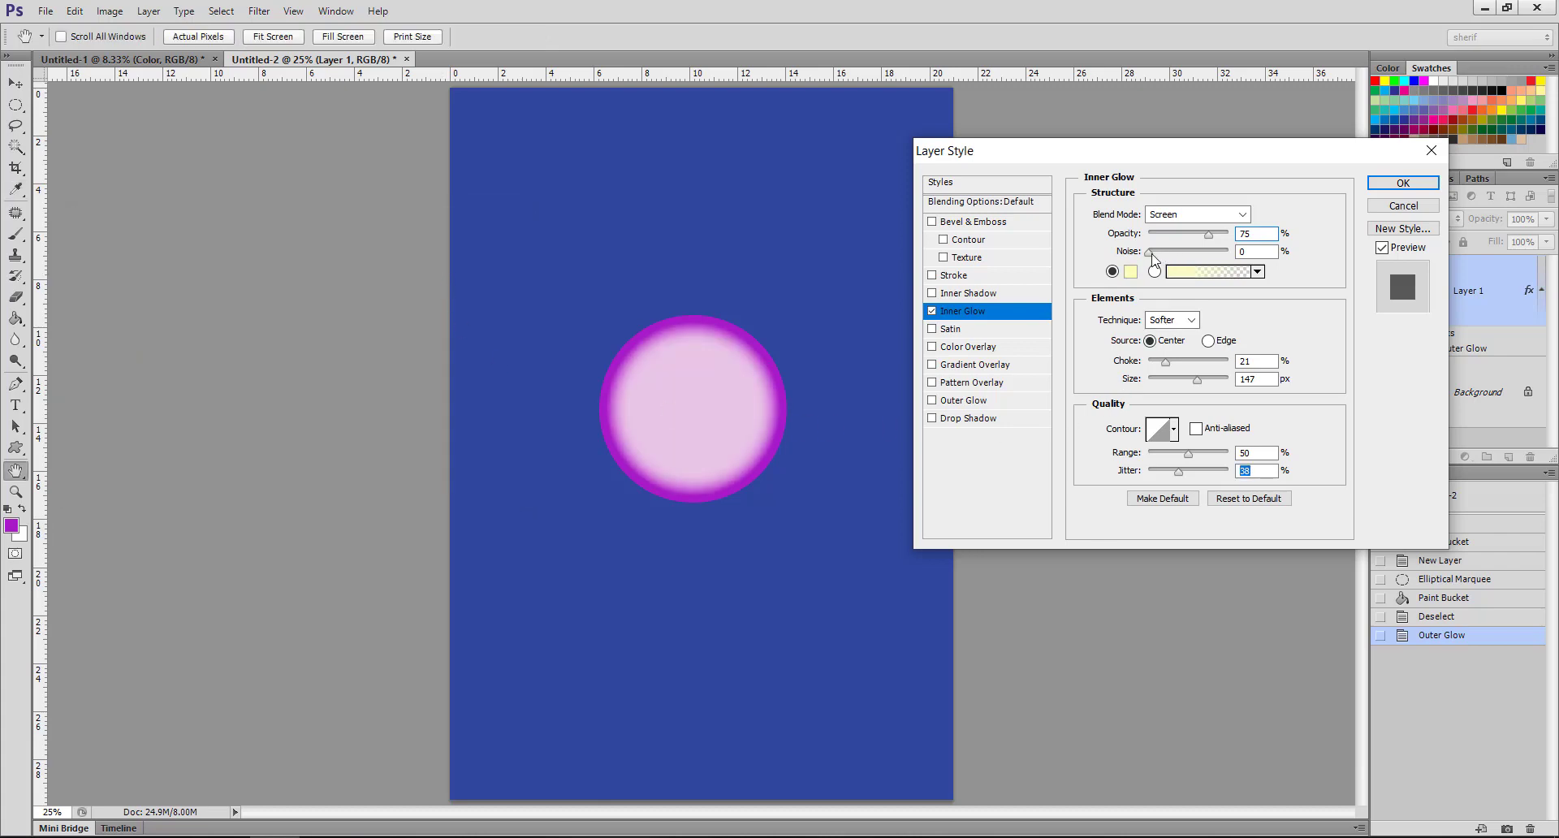
left_click_drag(1154, 258, 1193, 259)
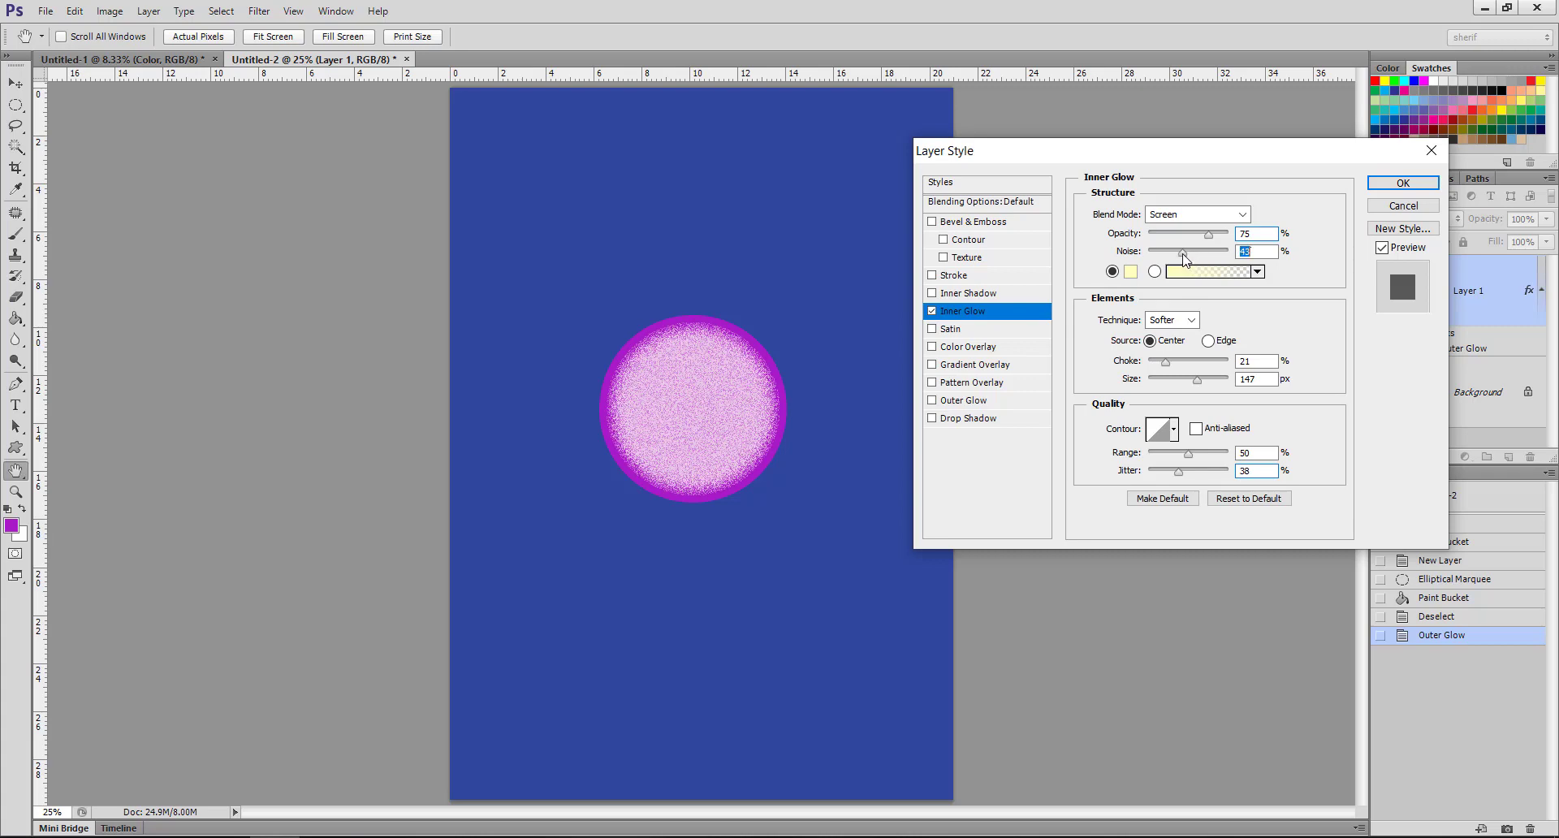
left_click(1405, 185)
left_click(1405, 185)
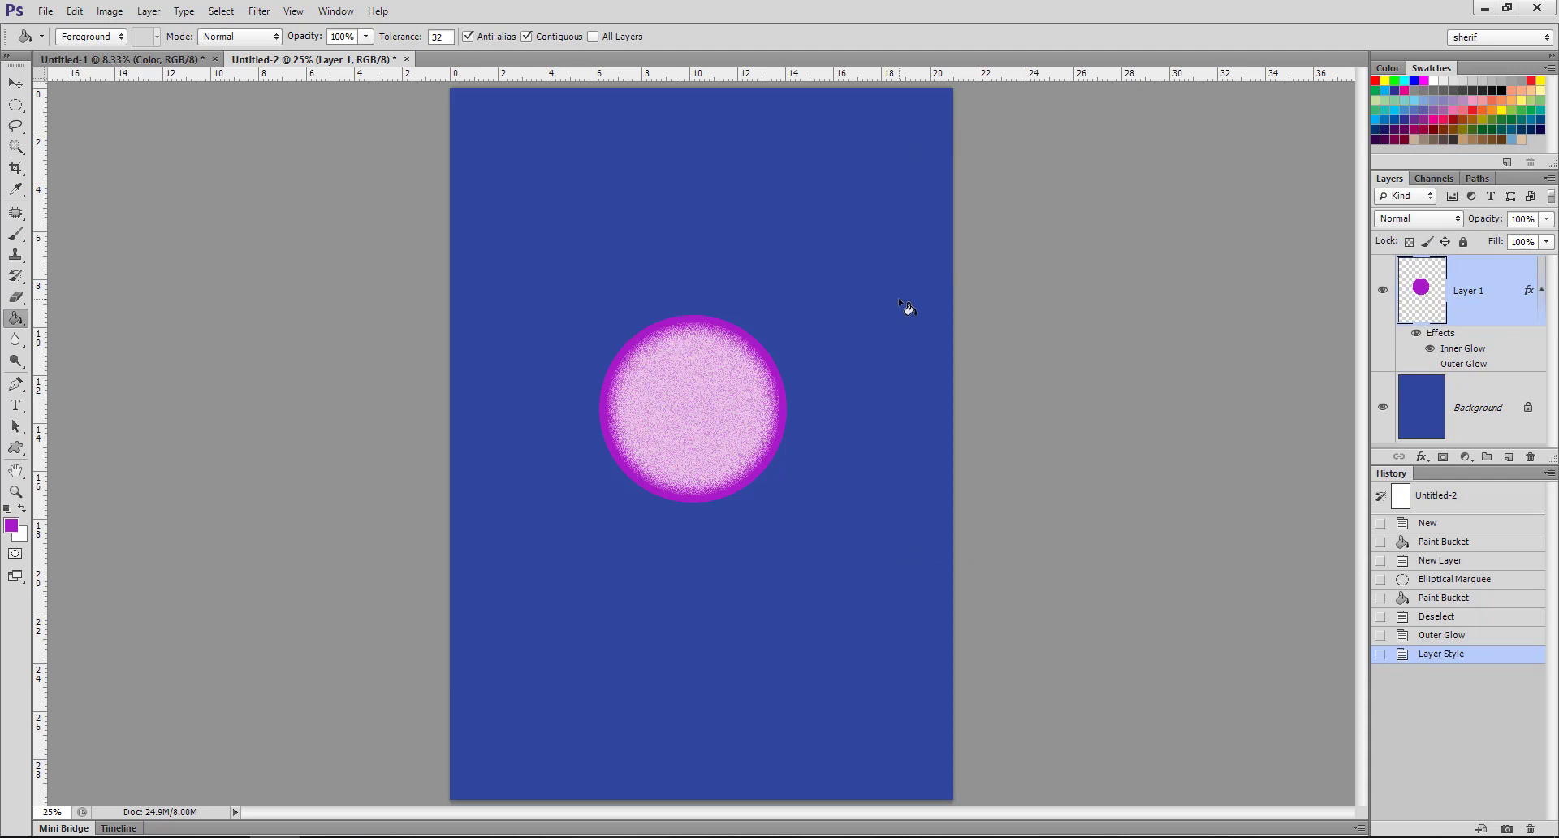
key("ctrl+z")
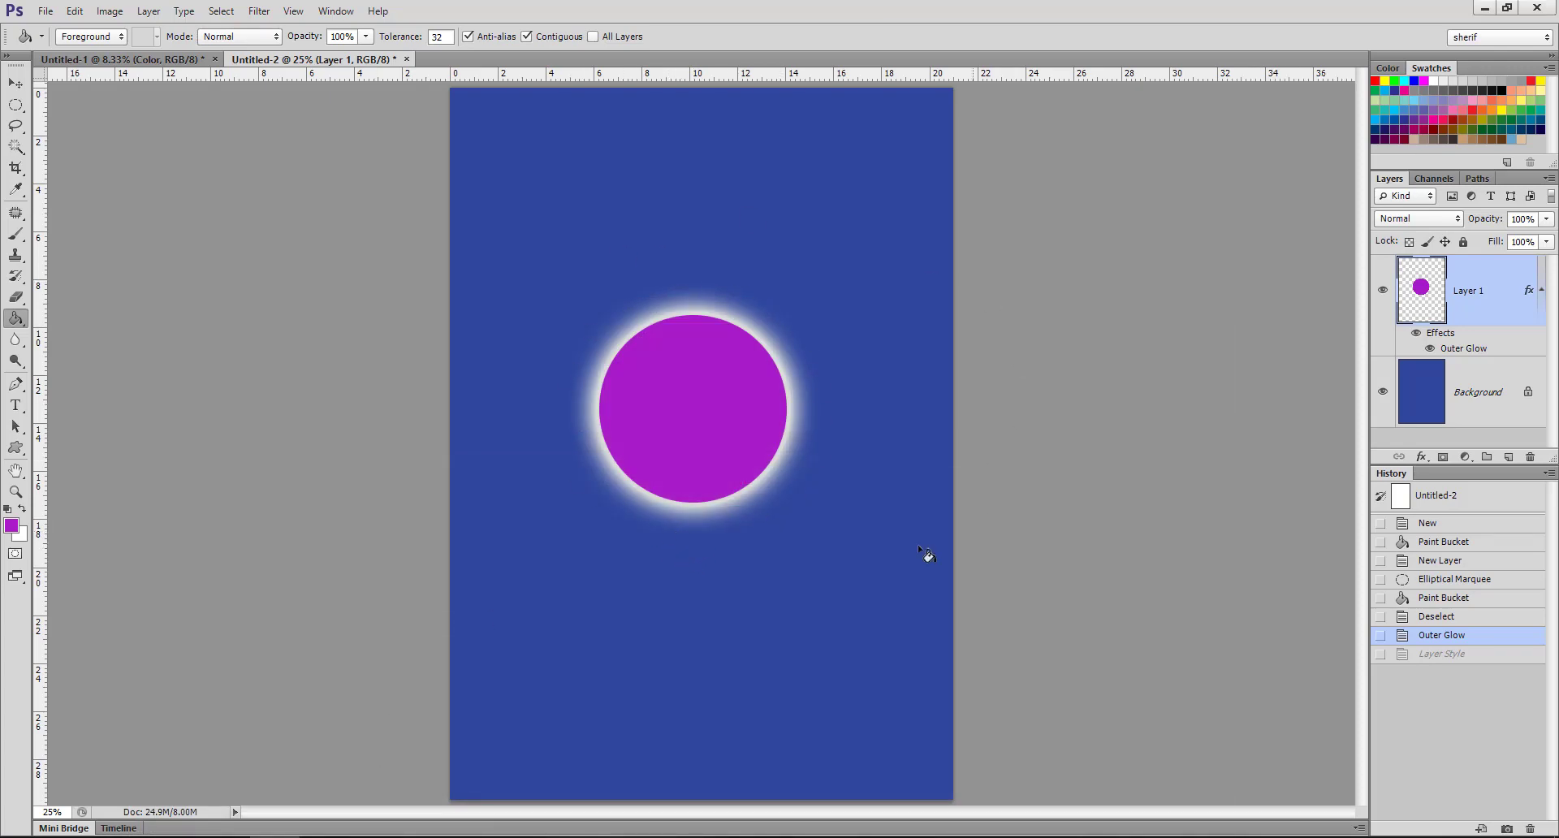
- Close Untitled-2 and Untitled-1 without saving either
left_click(407, 59)
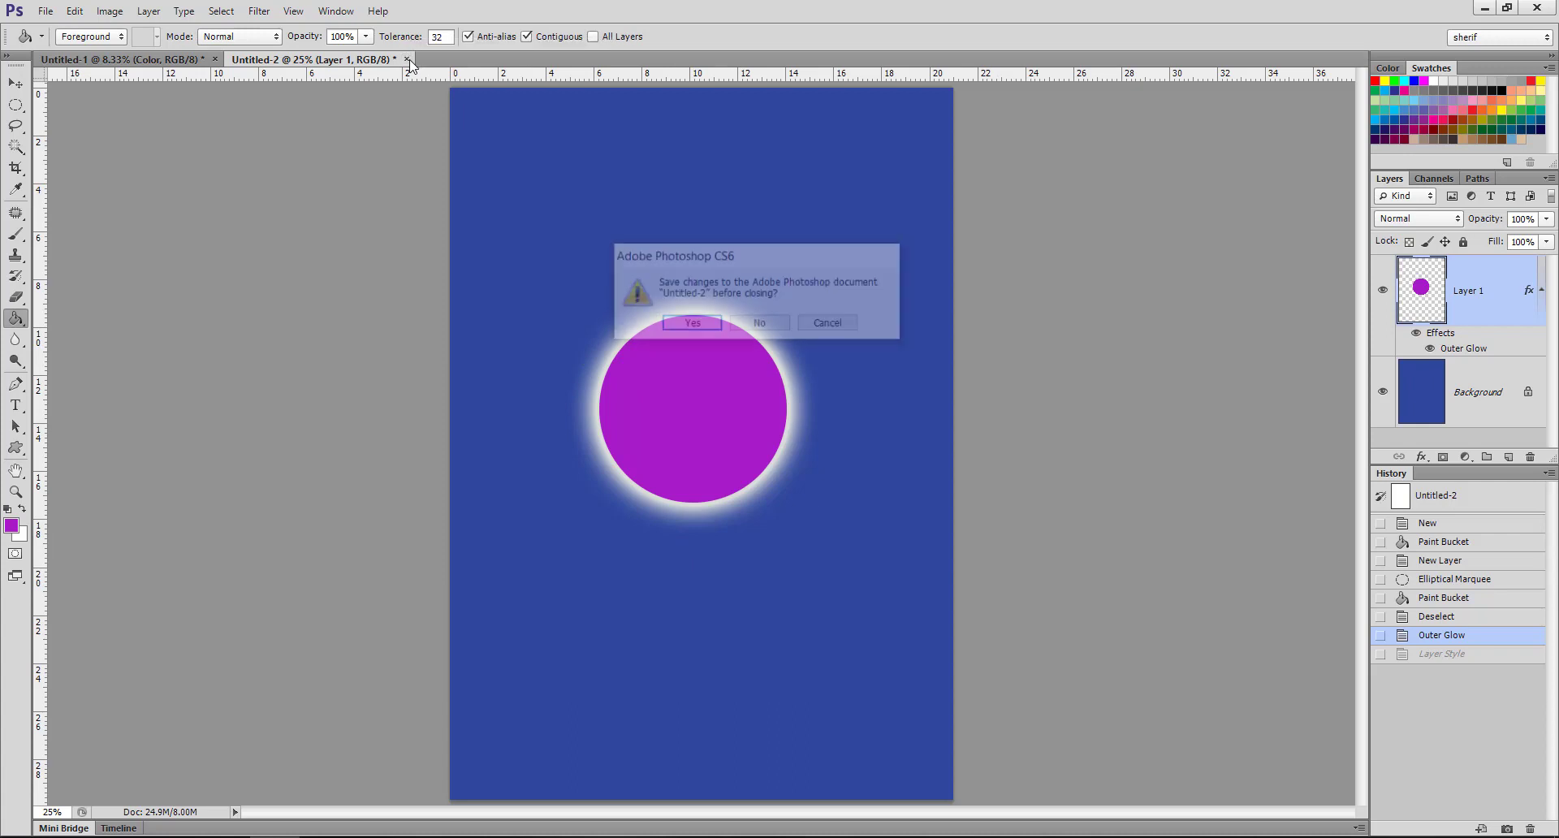
left_click(757, 332)
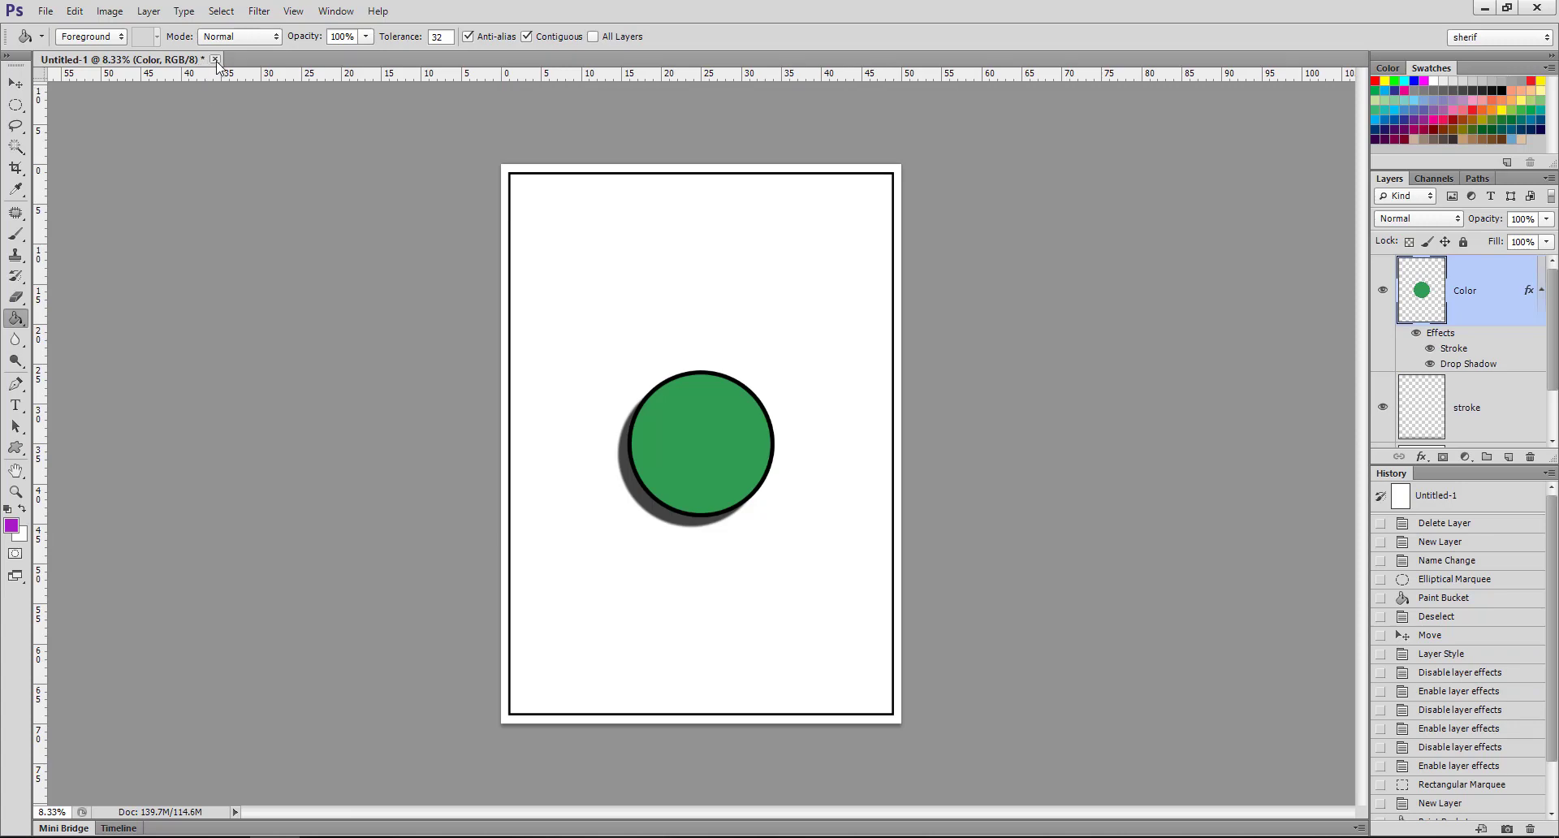
left_click(215, 59)
left_click(758, 324)
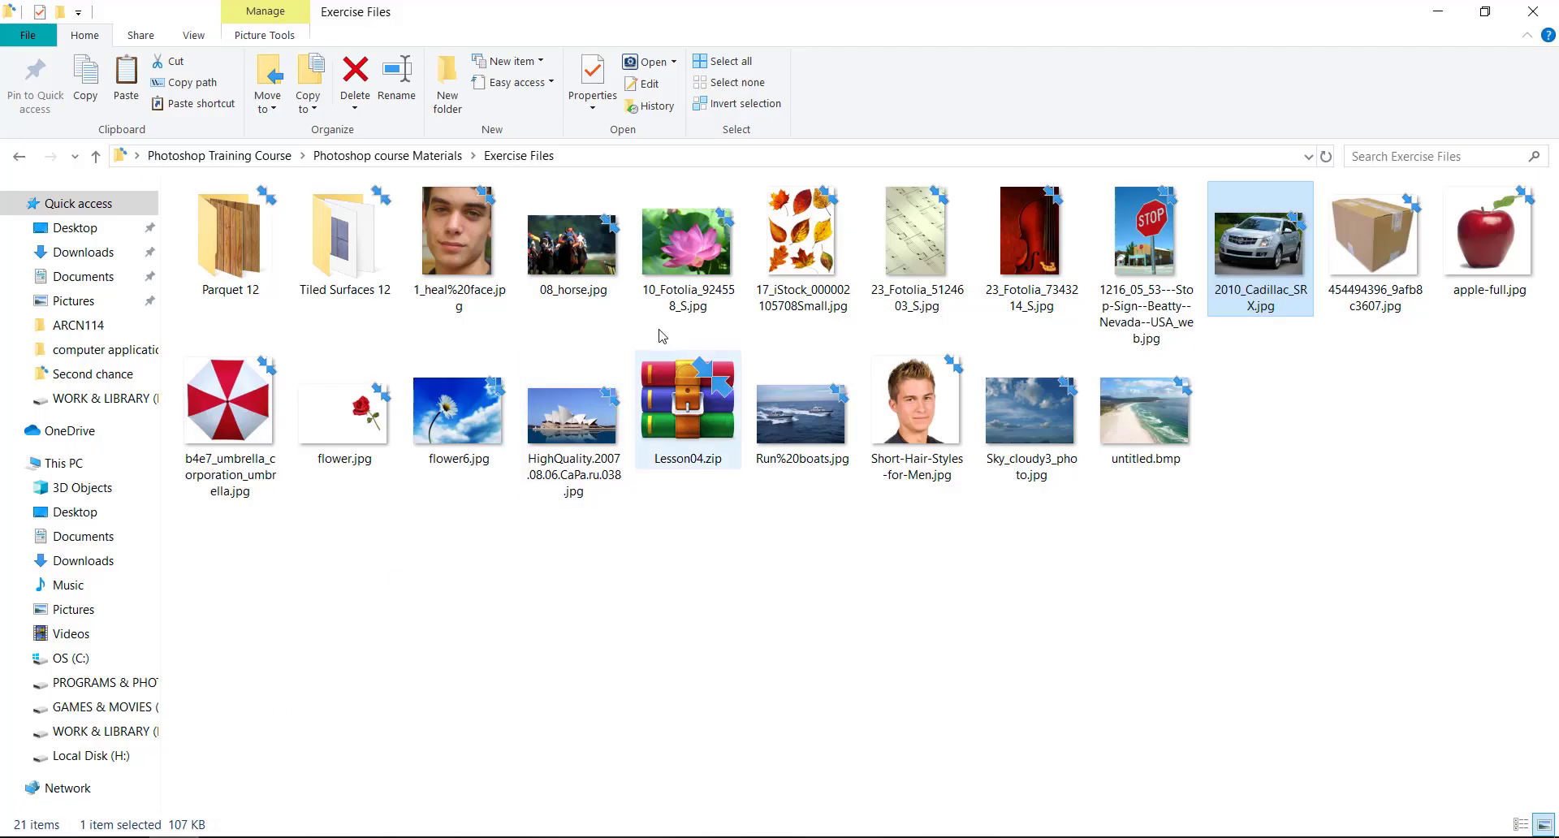
- Browse up to the Photoshop course Materials folder and open the Logo folder
left_click(20, 158)
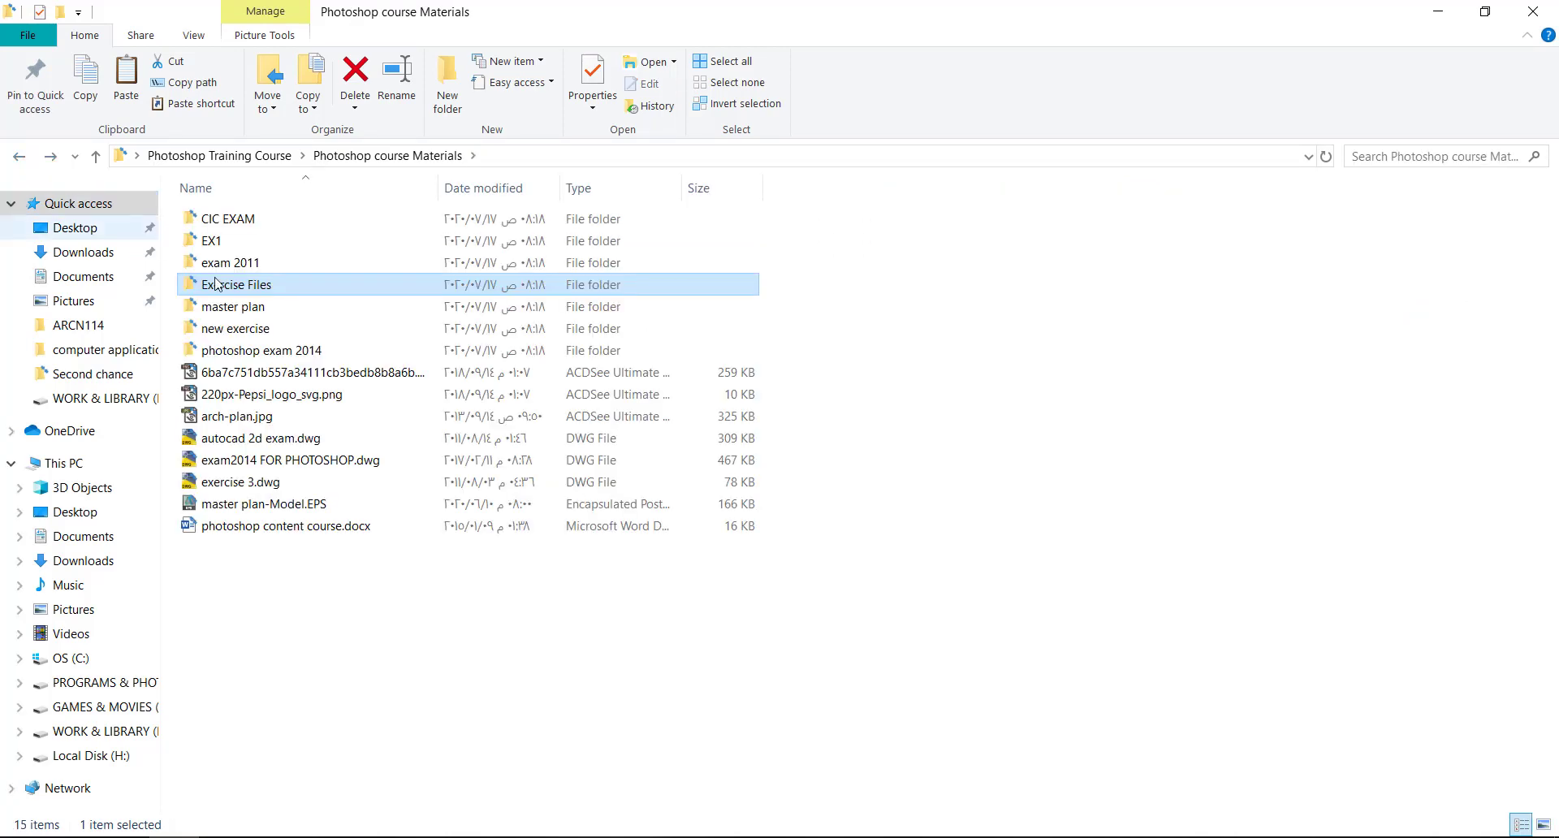
left_click(282, 328)
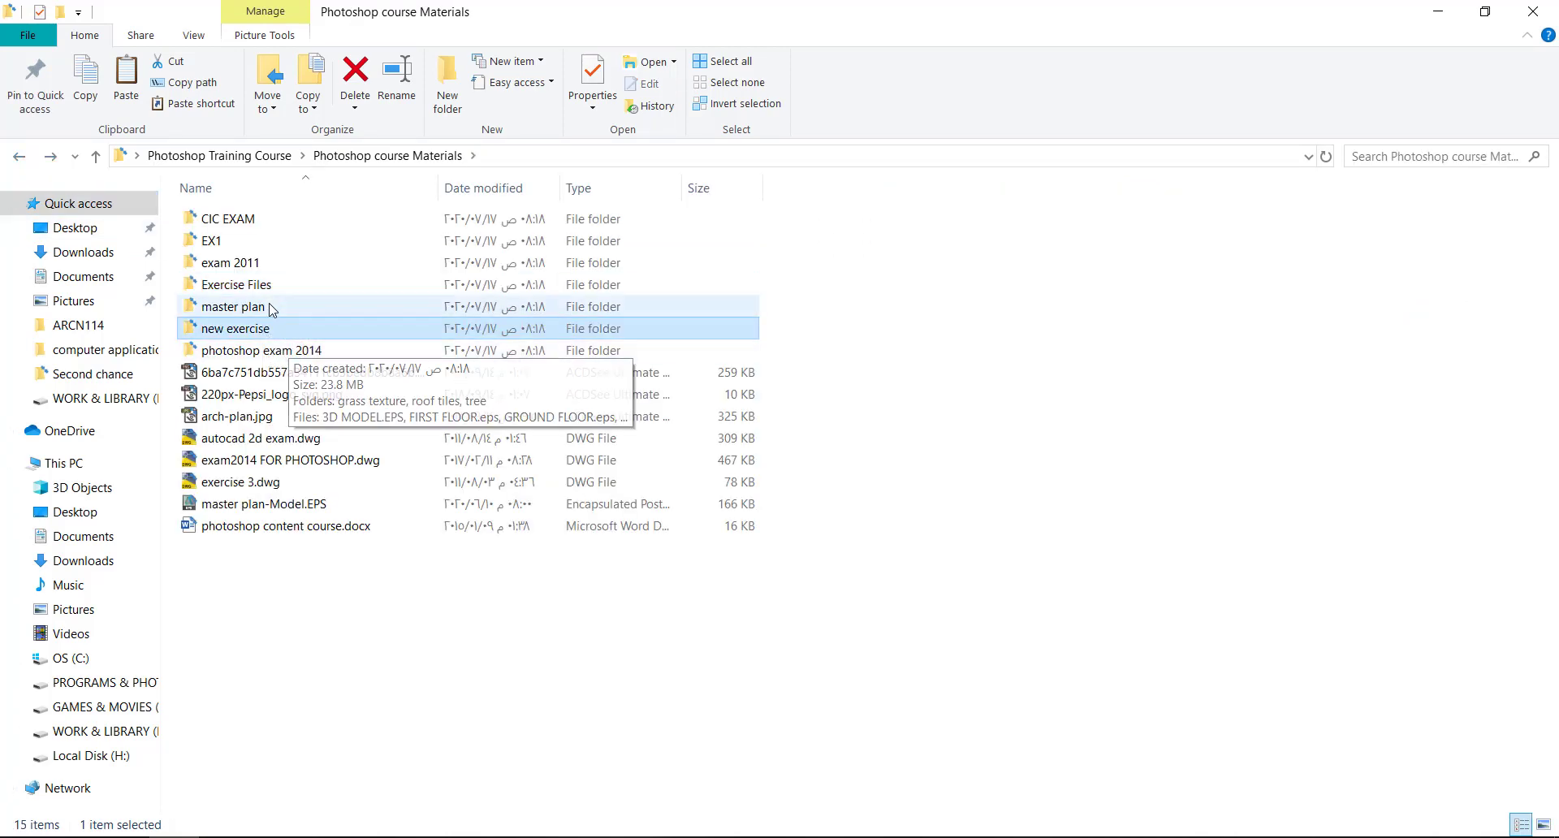
key("alt+Left")
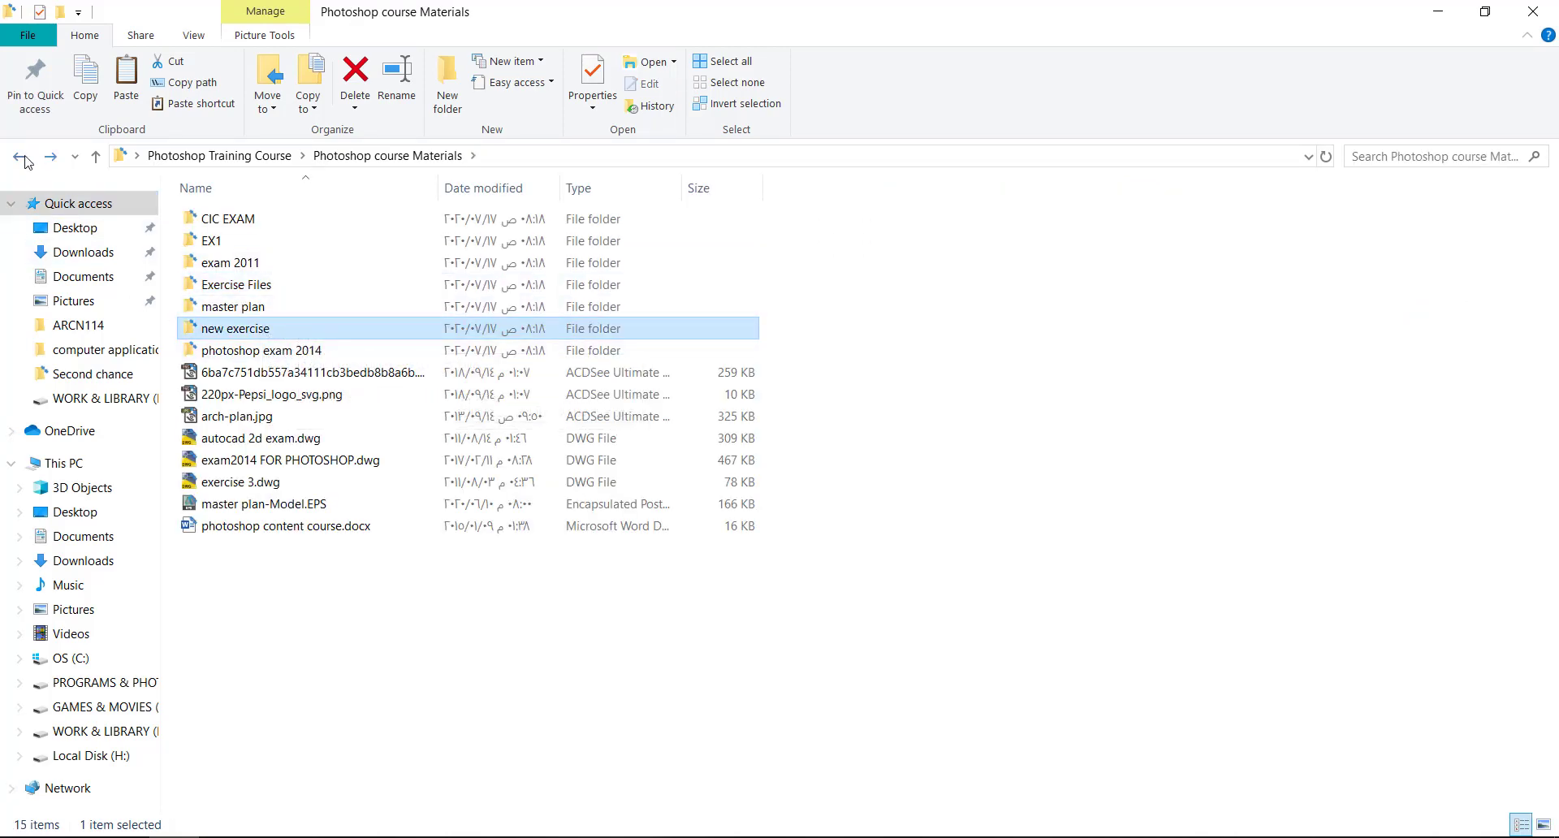
double_click(365, 292)
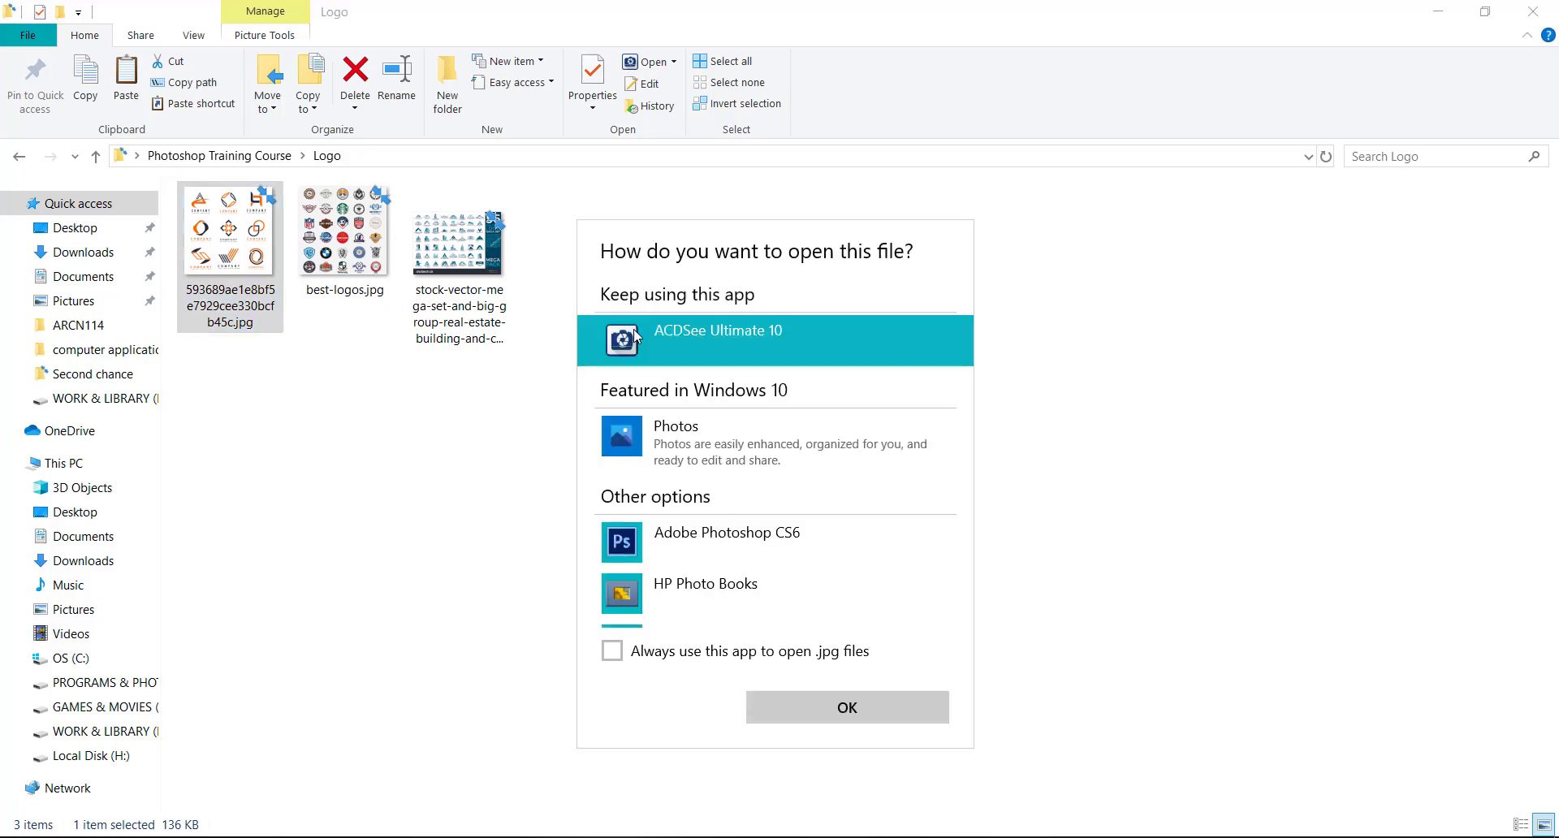
- Open the logo in ACDSee as the default .jpg app and scroll to best-logos.jpg
left_click(729, 658)
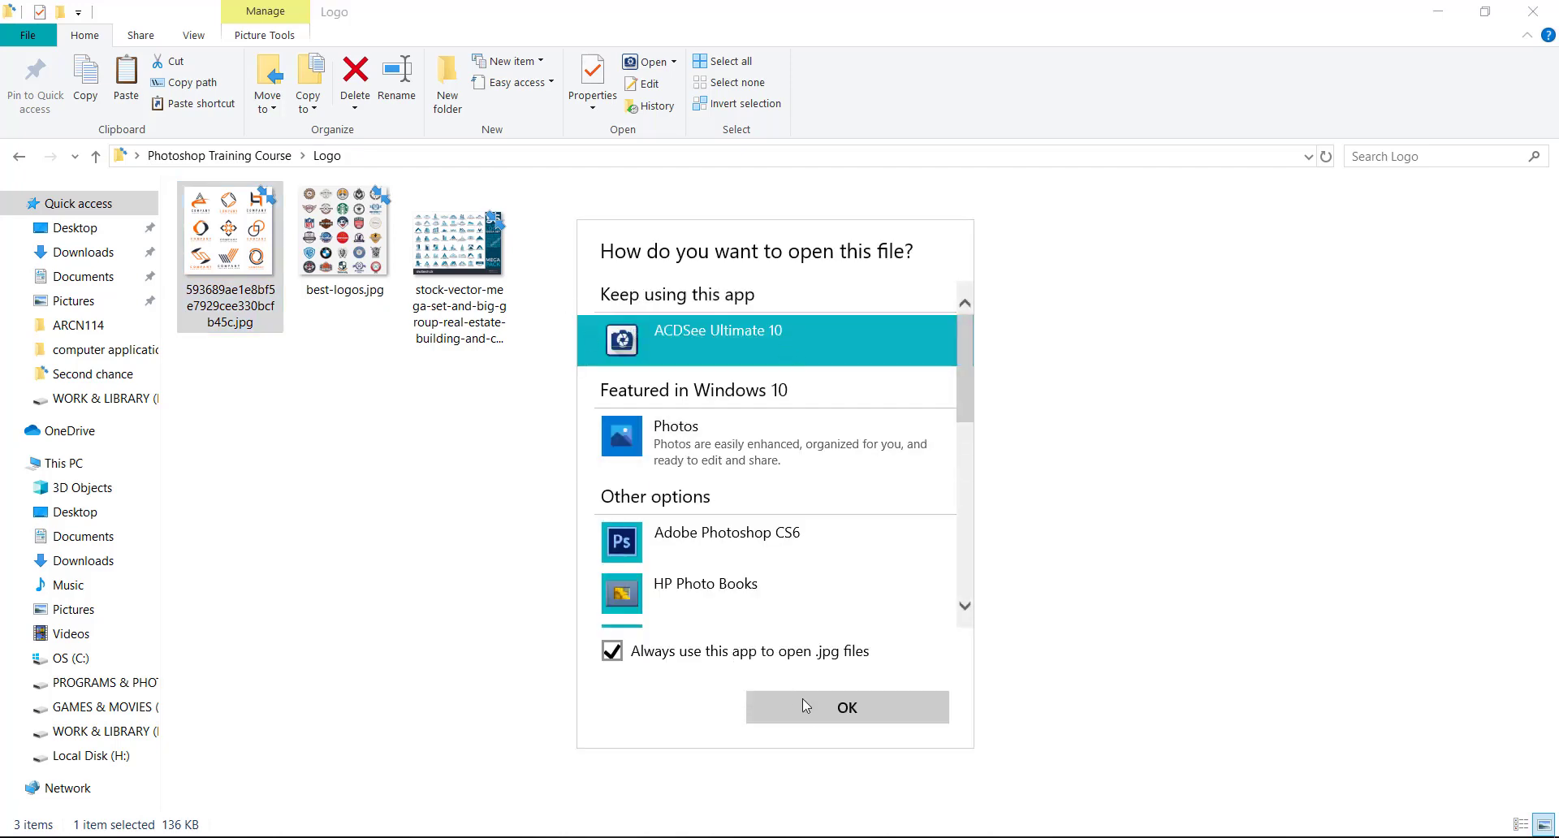
left_click(804, 703)
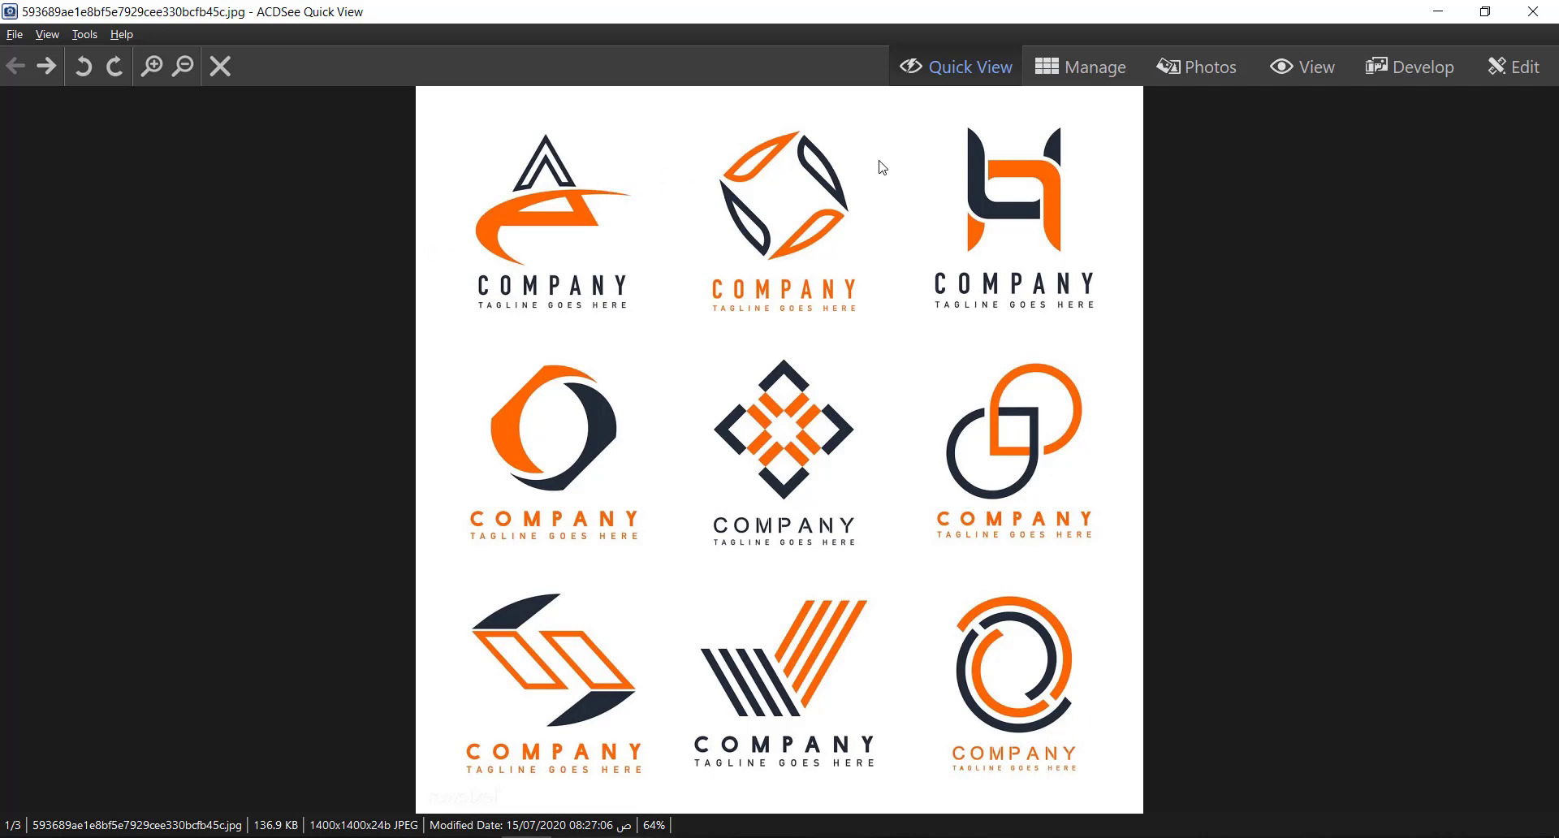
scroll(636, 307, "down", 1)
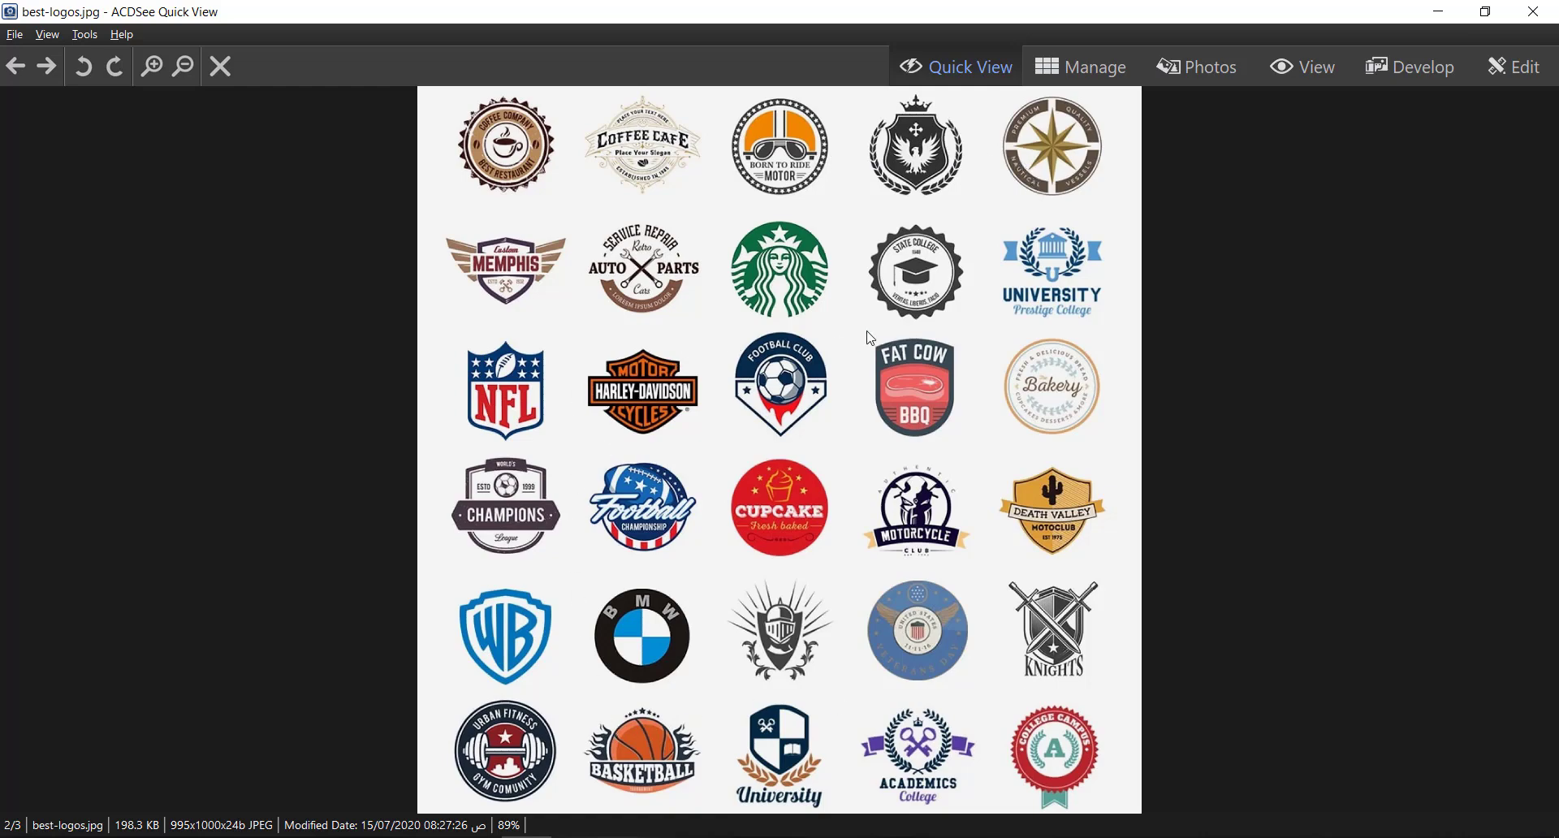
scroll(873, 369, "down", 1)
scroll(865, 376, "up", 1)
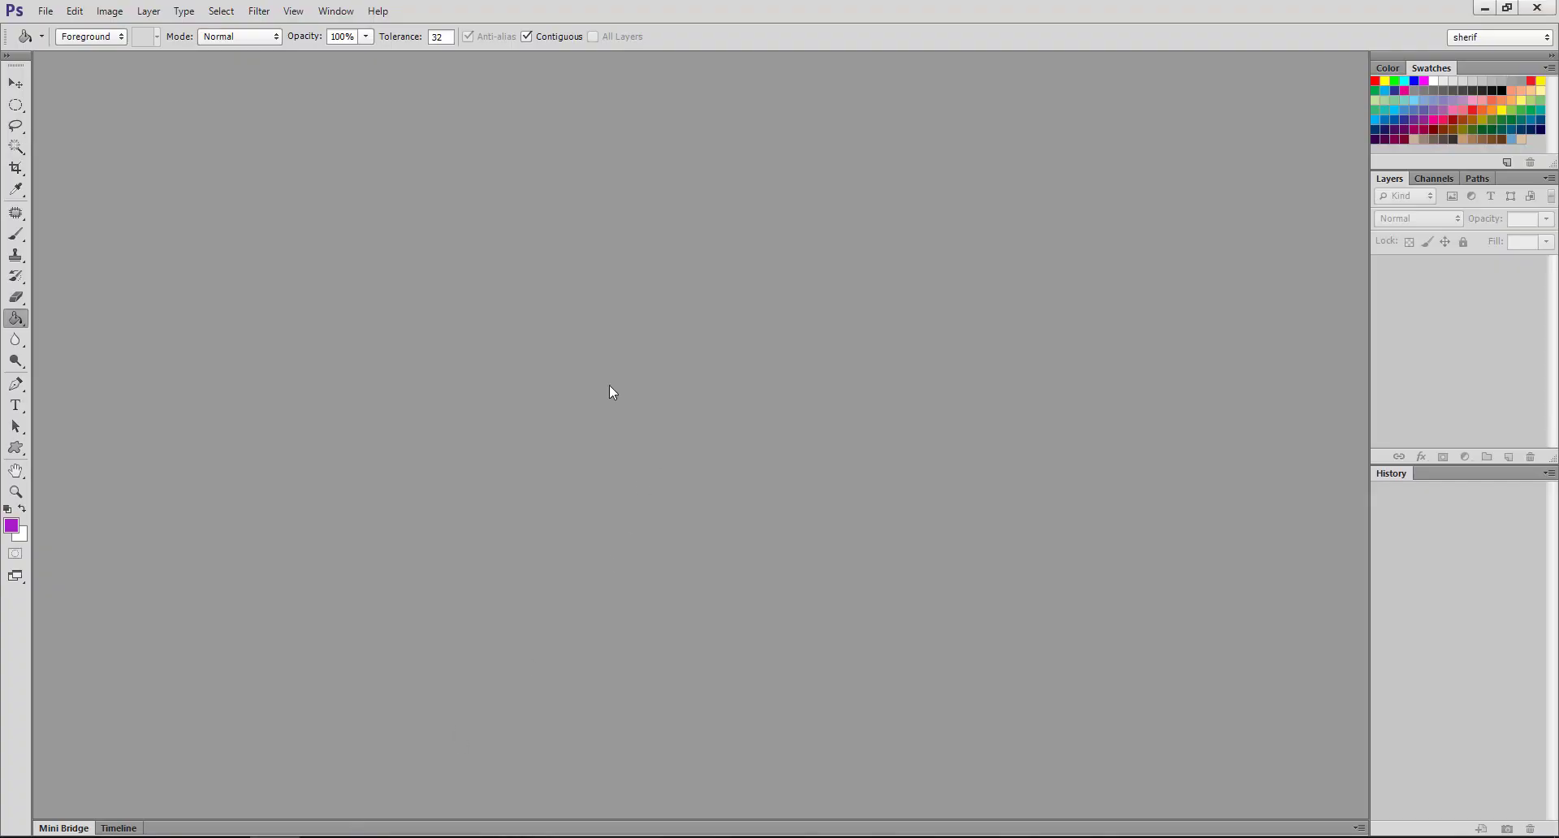
- Create a new International Paper A4 document at 300 pixels/inch with a white background
left_click(45, 12)
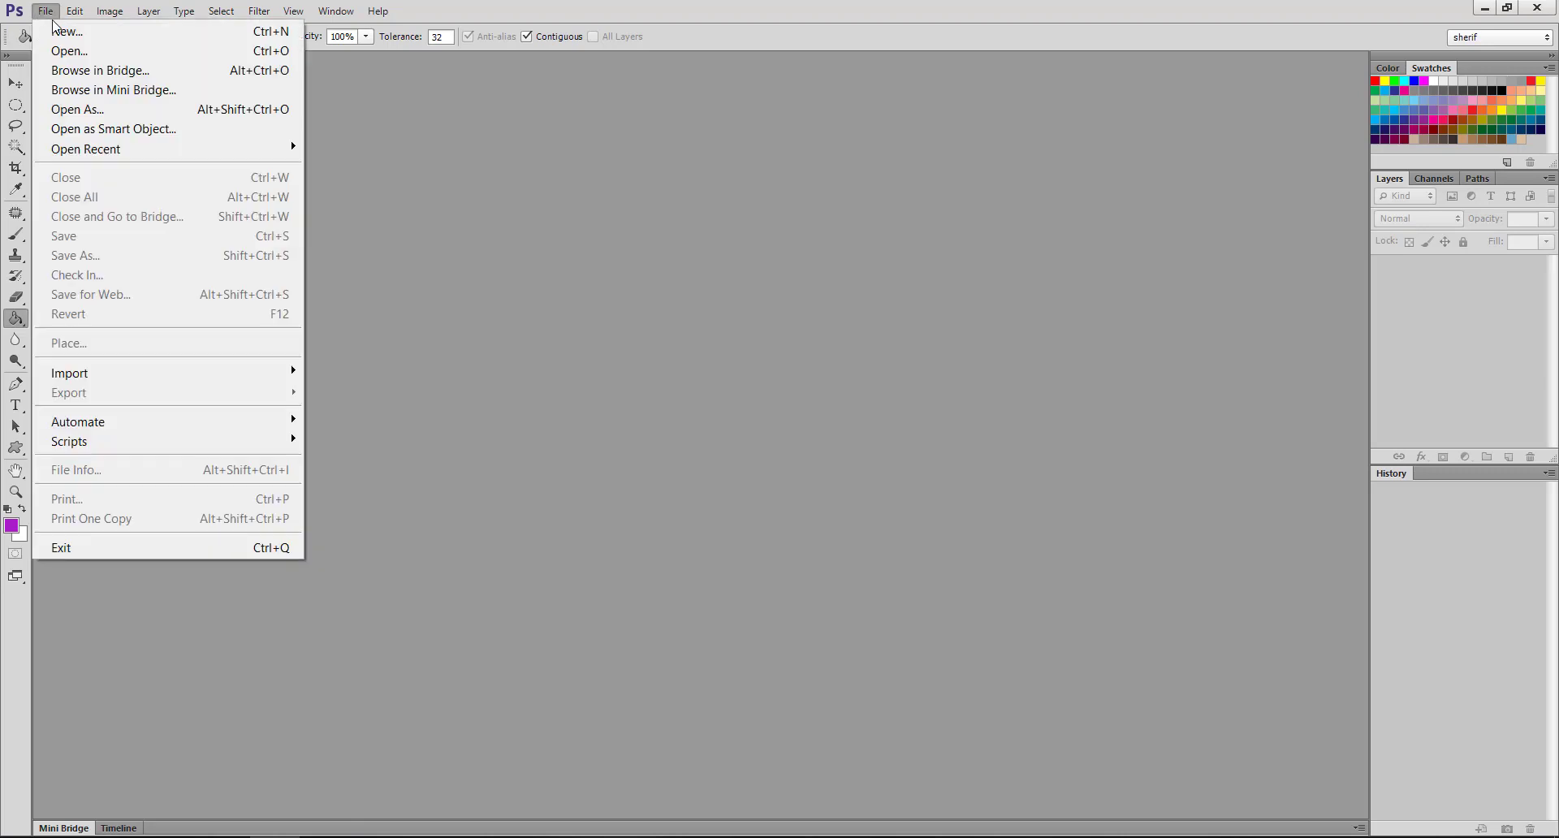
left_click(63, 34)
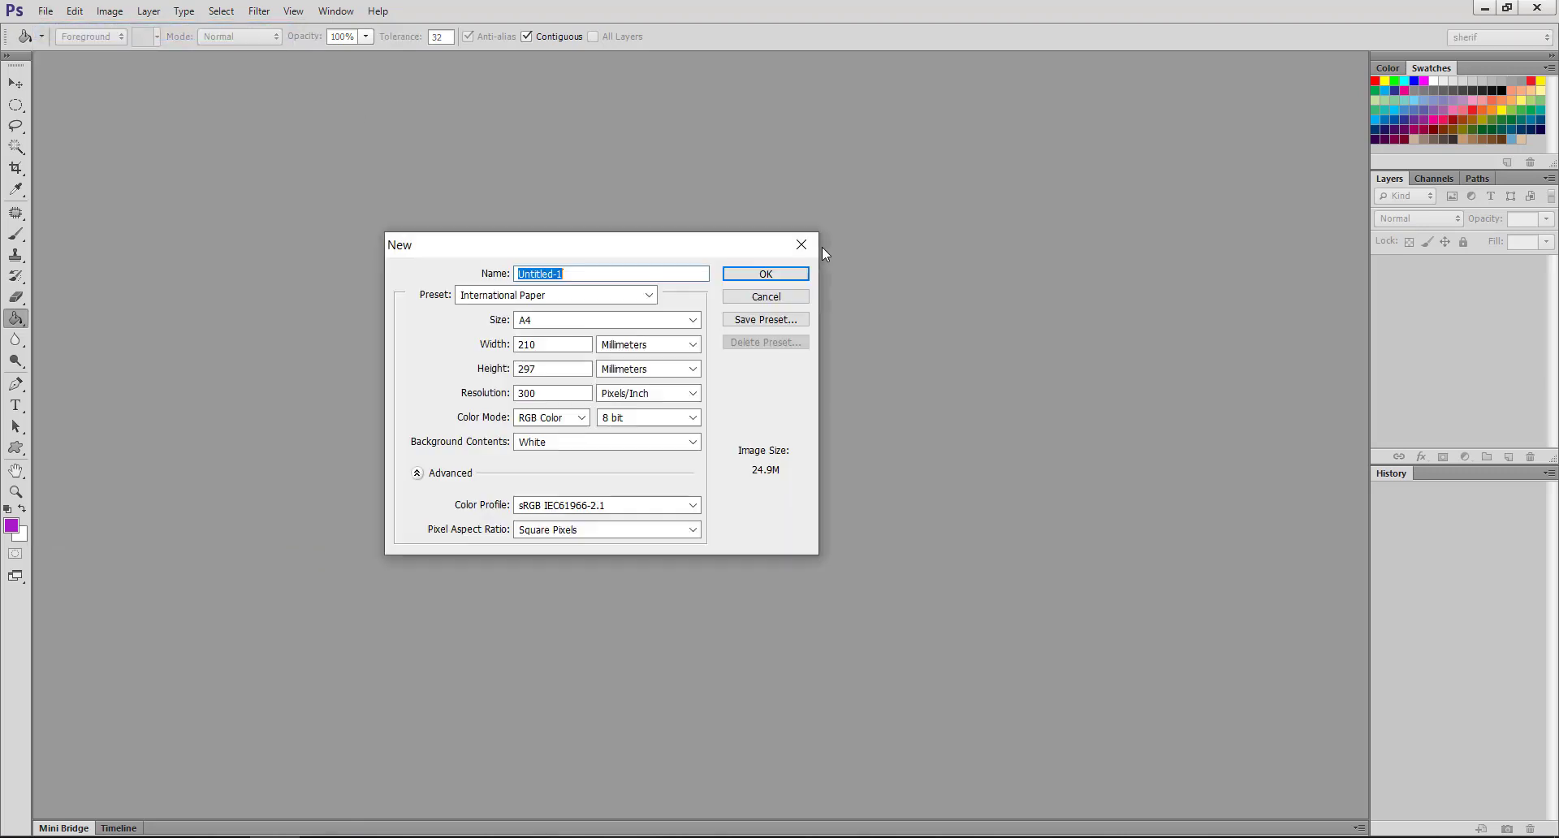
left_click(745, 273)
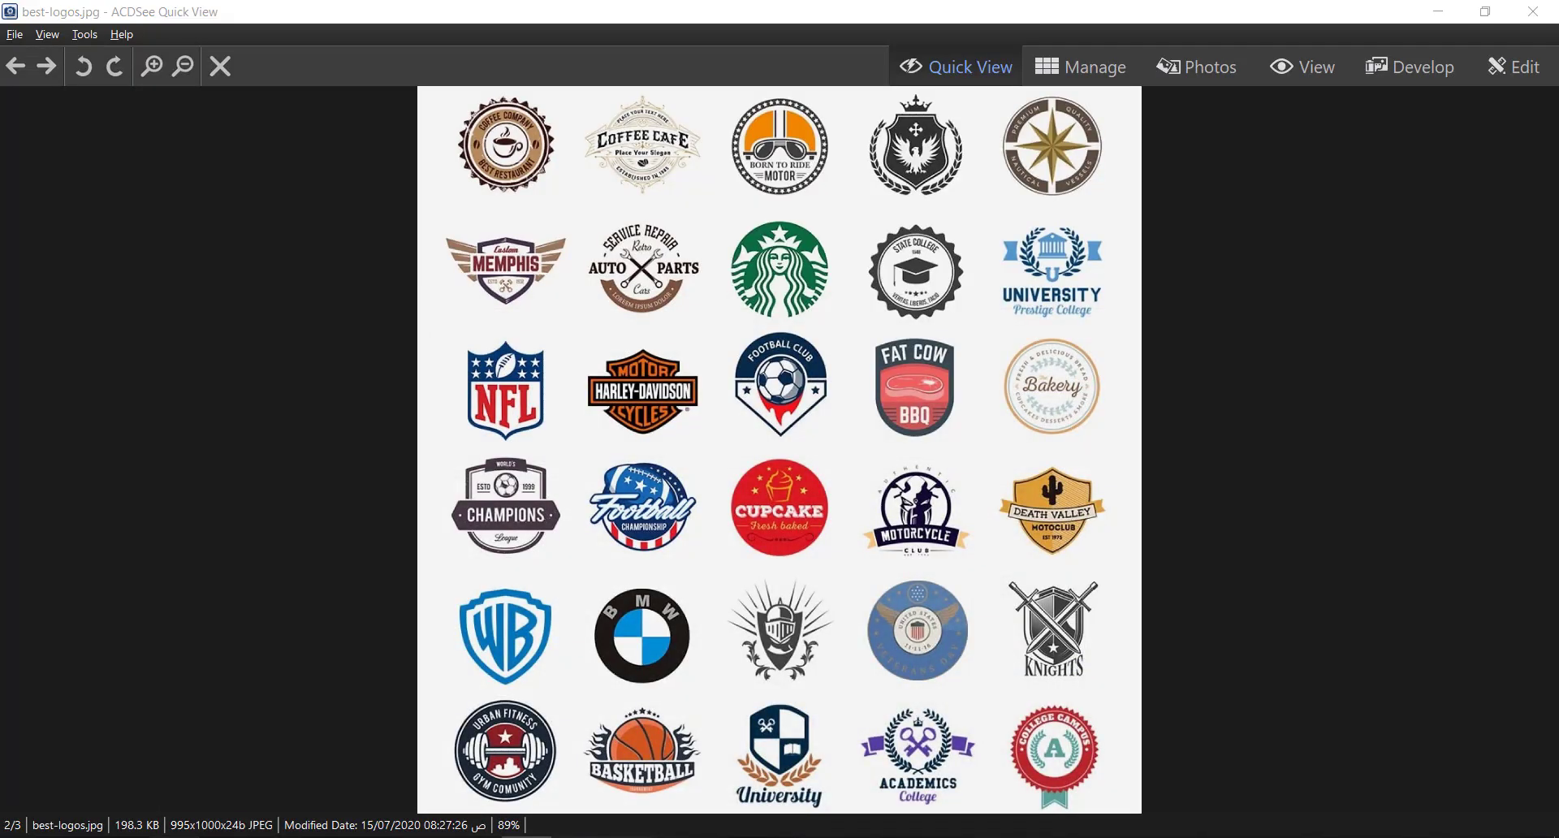
- Open the Photoshop course Materials folder and view its files as Large icons
left_click(177, 837)
left_click(14, 156)
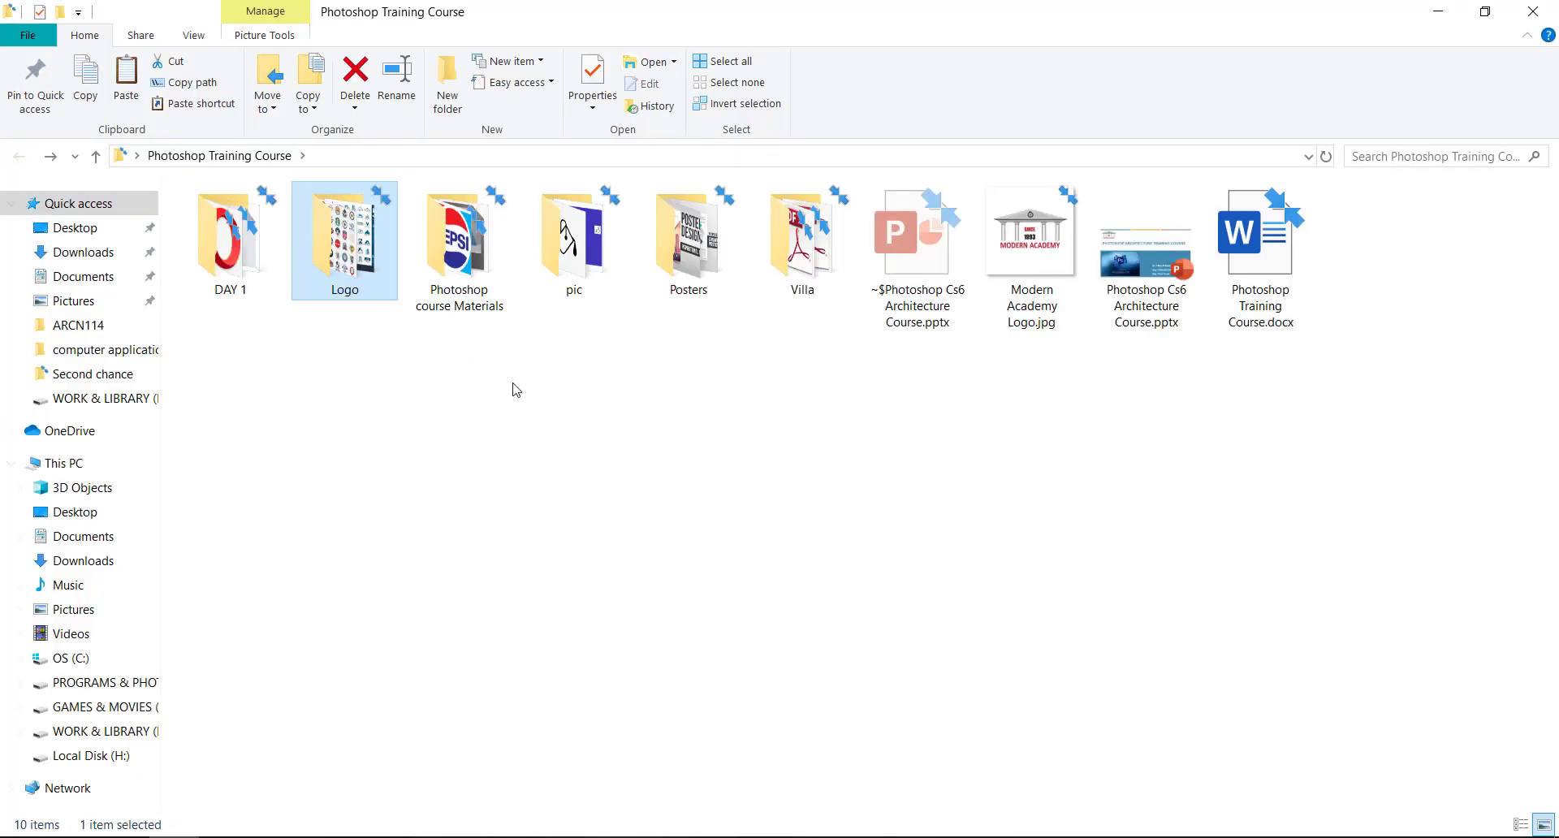
left_click(473, 271)
double_click(473, 270)
right_click(1056, 292)
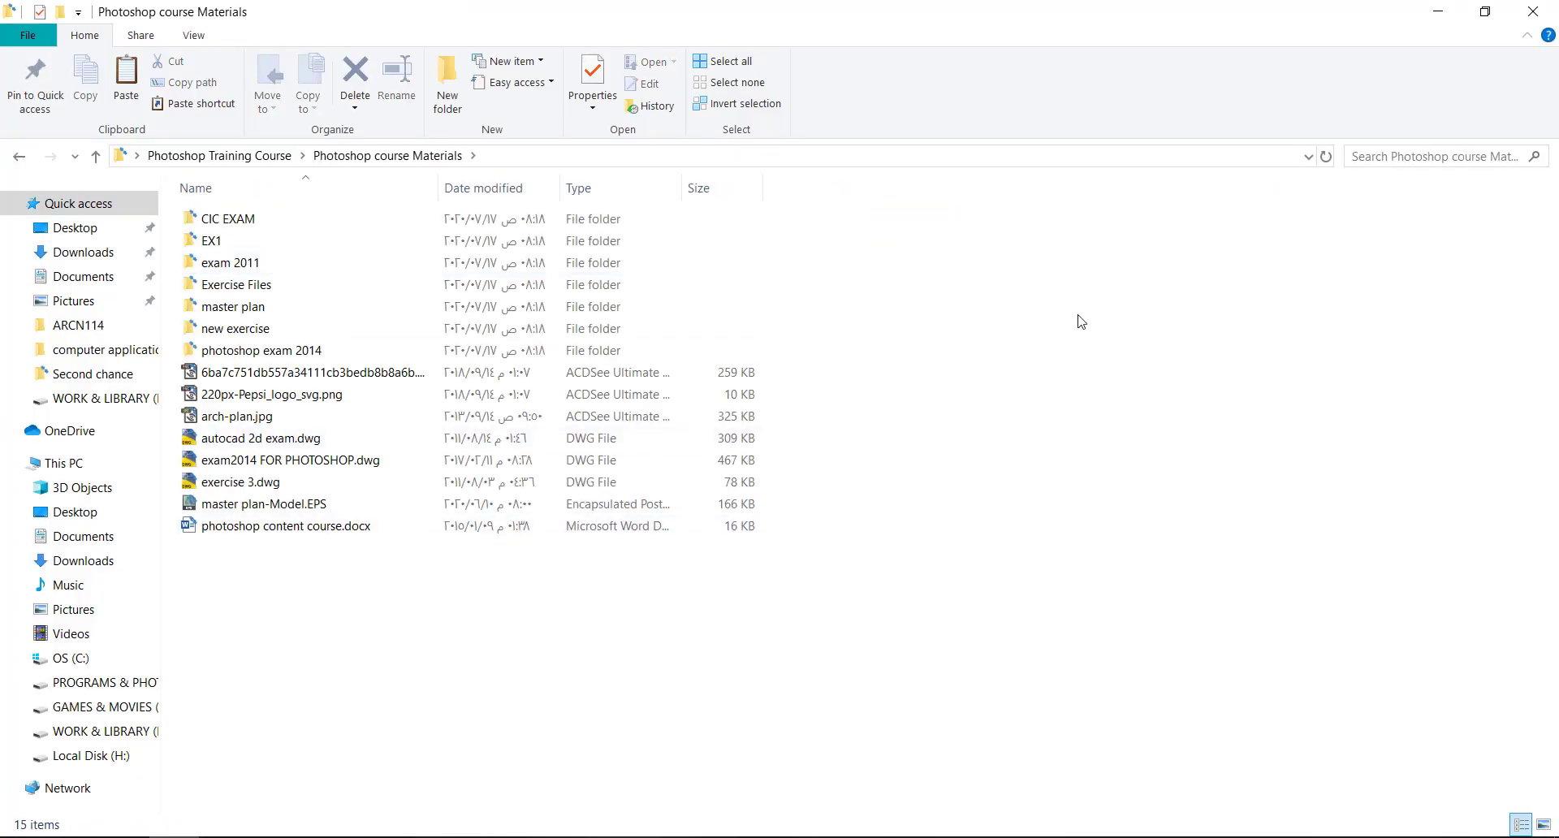
left_click(1372, 381)
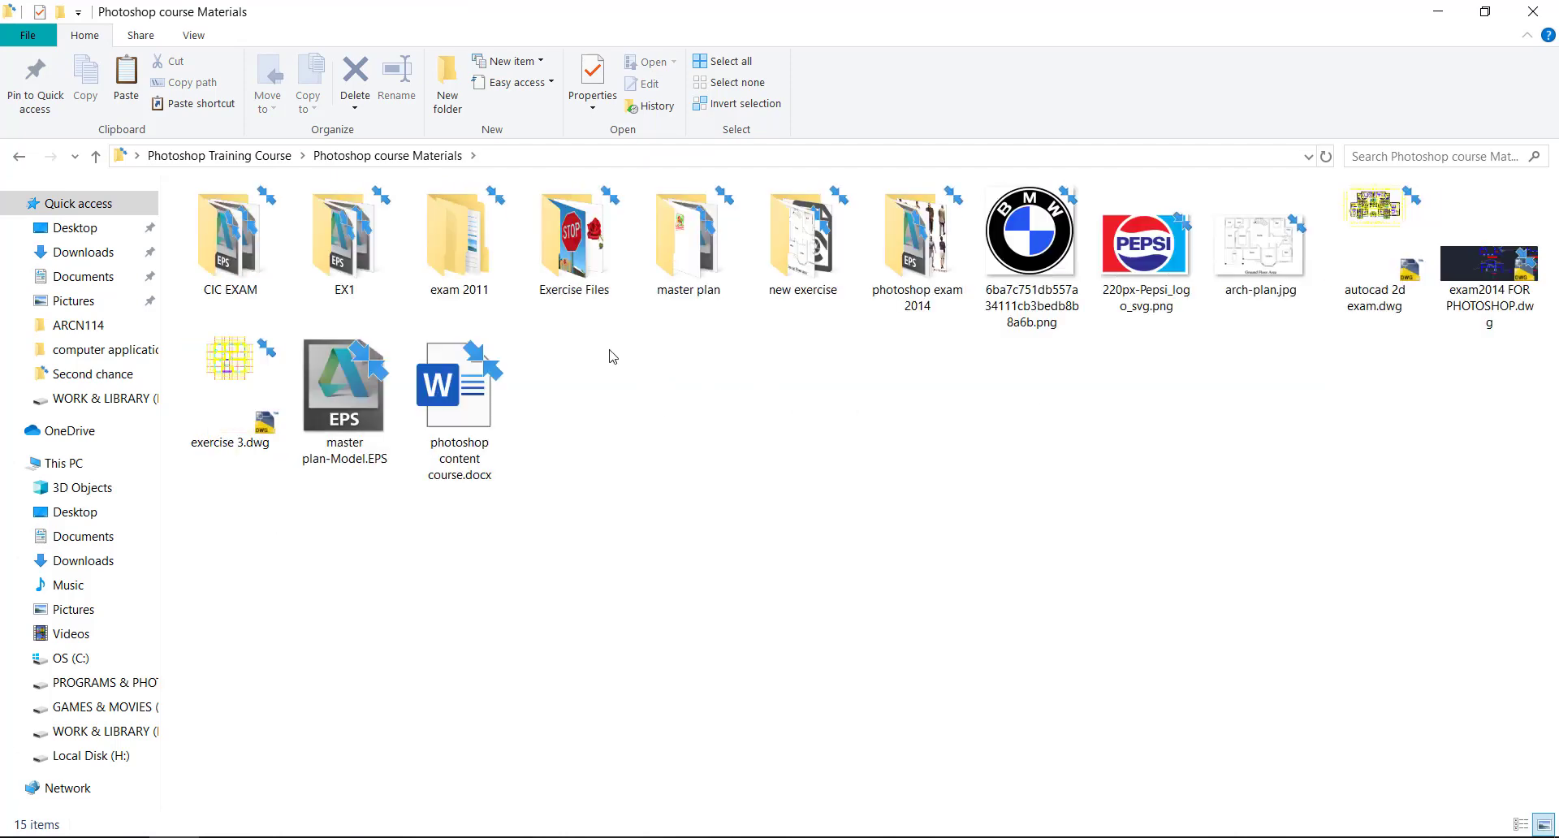
- Drag the BMW logo PNG onto Photoshop in the taskbar to open it
left_click(1038, 259)
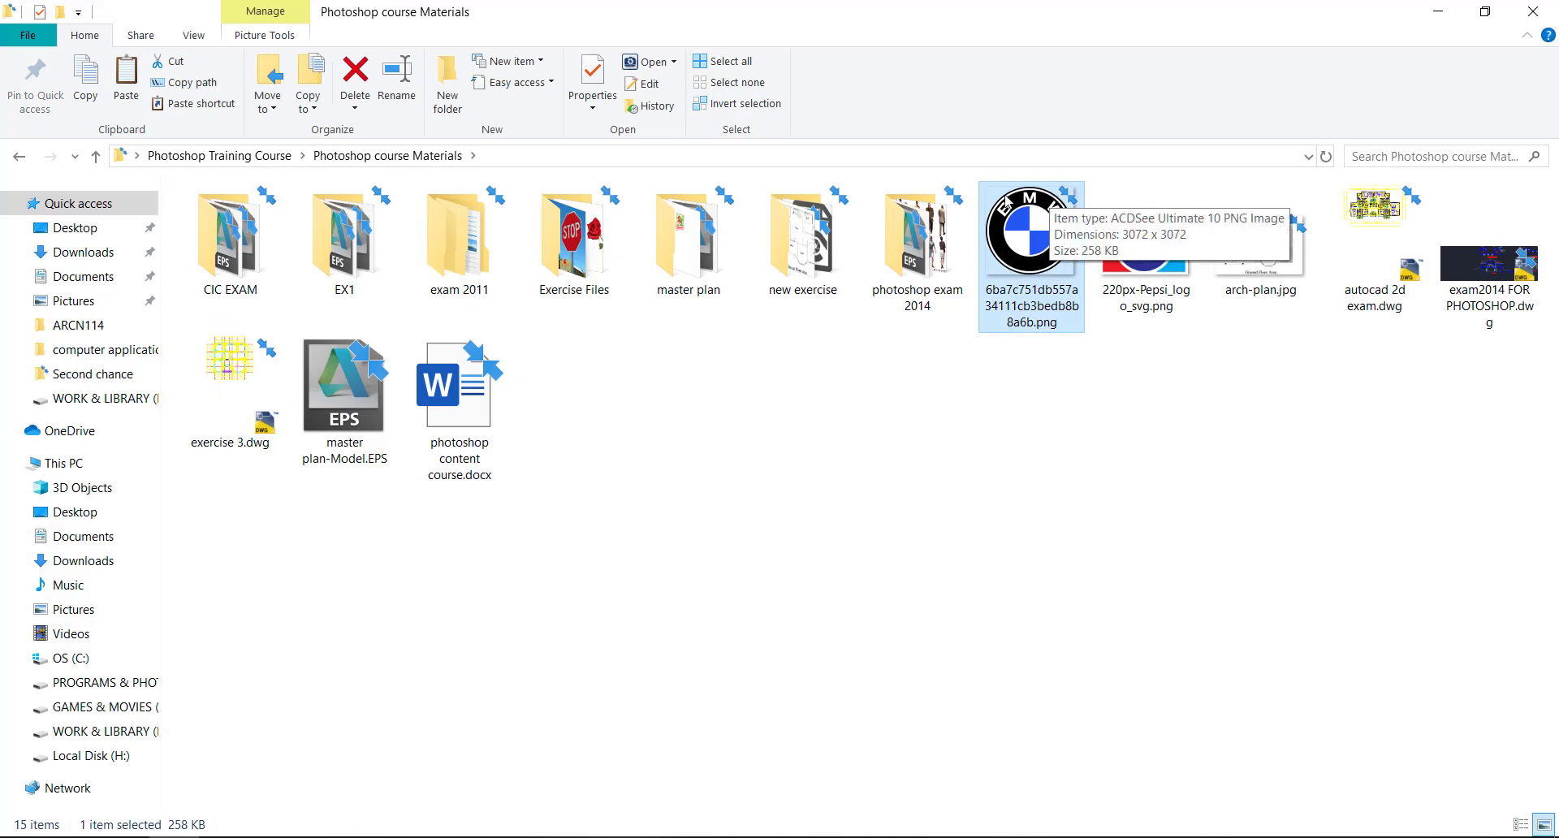
left_click(1043, 351)
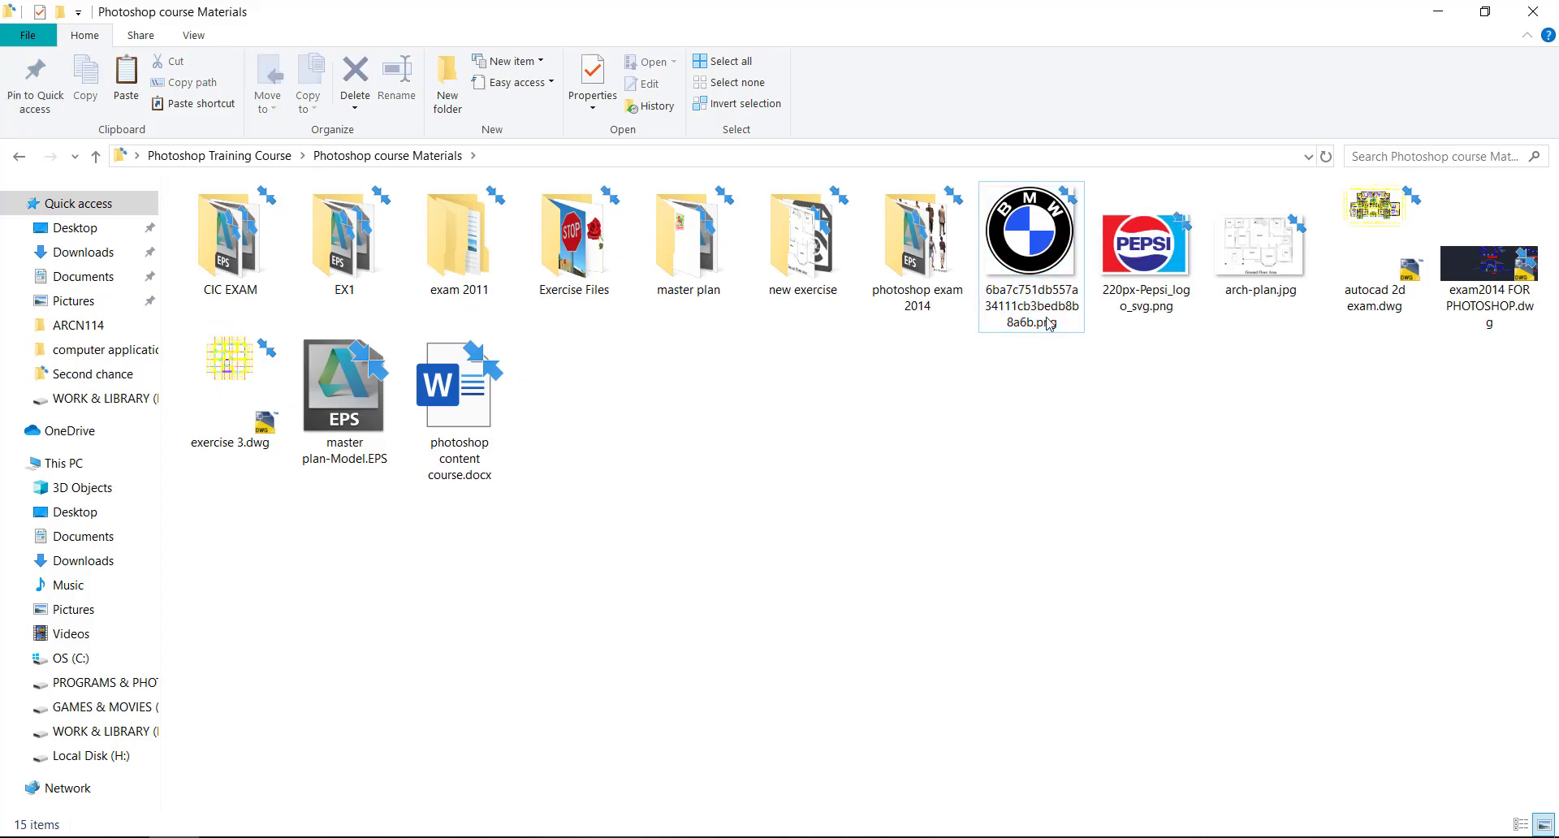
left_click(1123, 247)
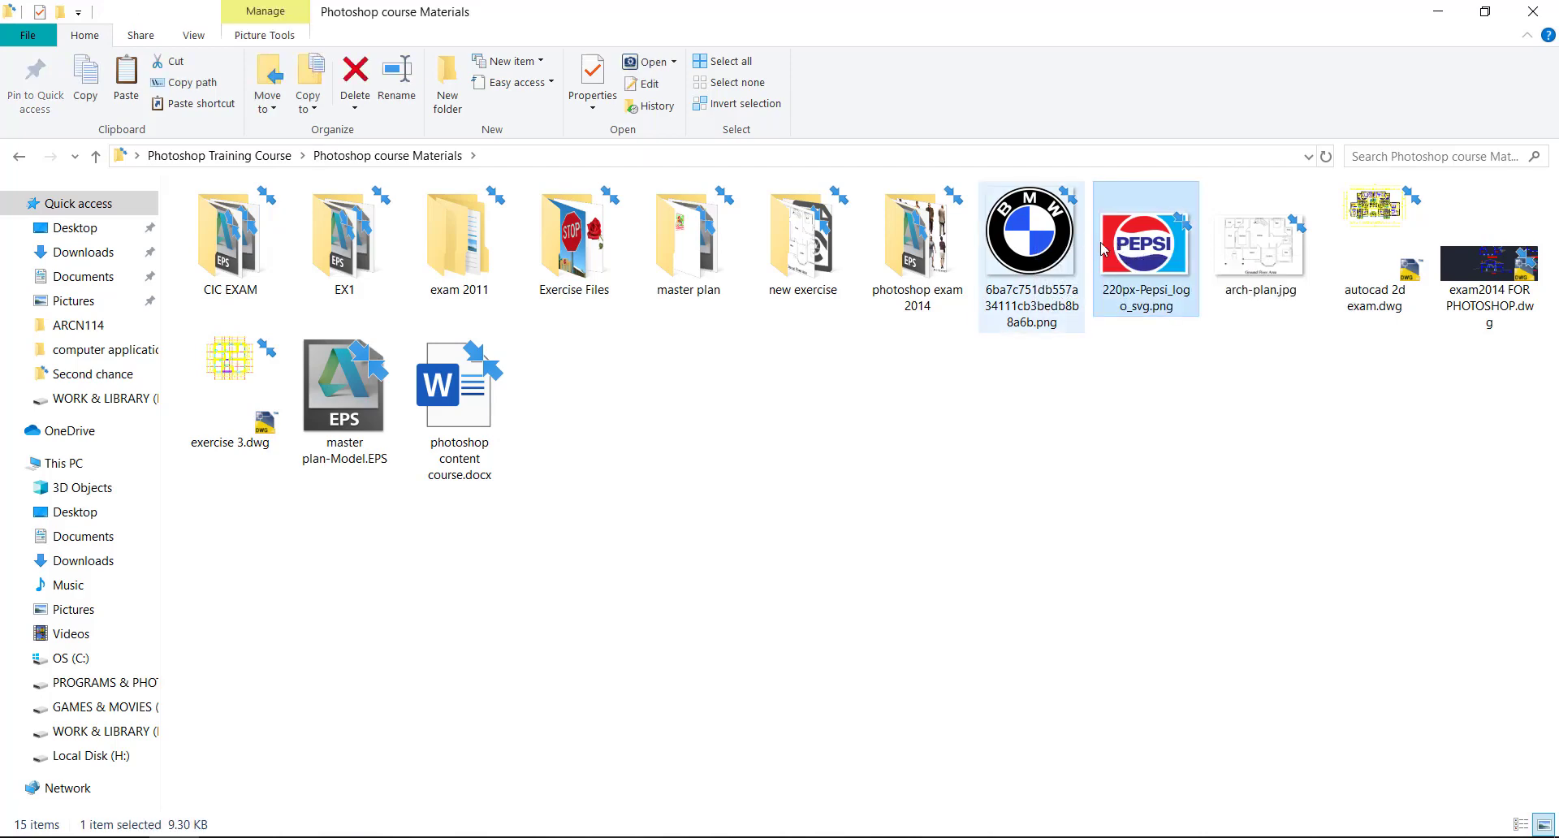
left_click_drag(1043, 244, 547, 696)
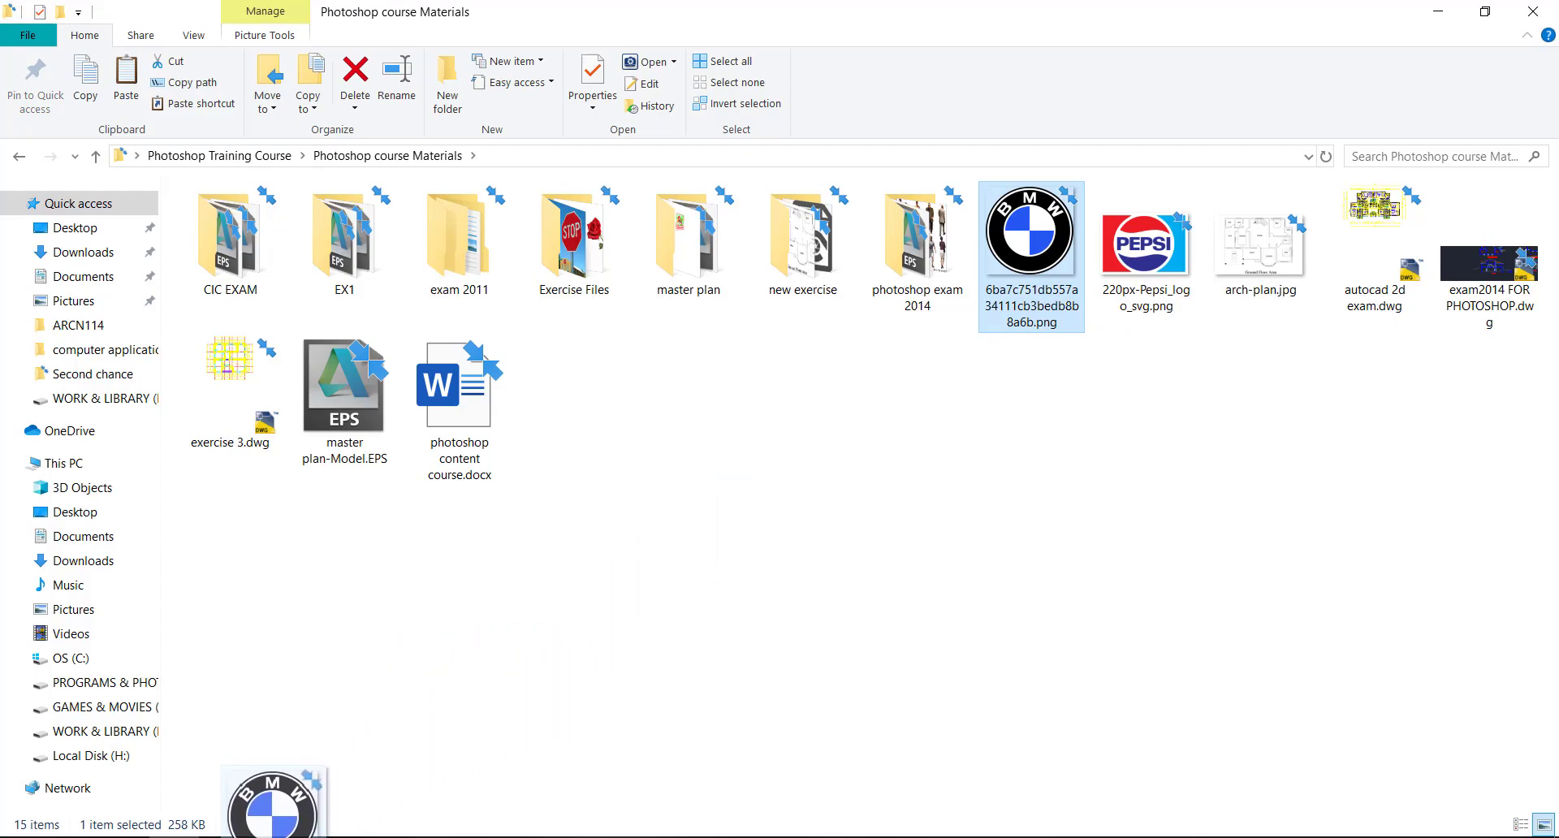
mouse_move(547, 696)
left_mouse_down()
mouse_move(272, 836)
mouse_move(689, 424)
mouse_move(745, 52)
mouse_move(744, 68)
left_mouse_up()
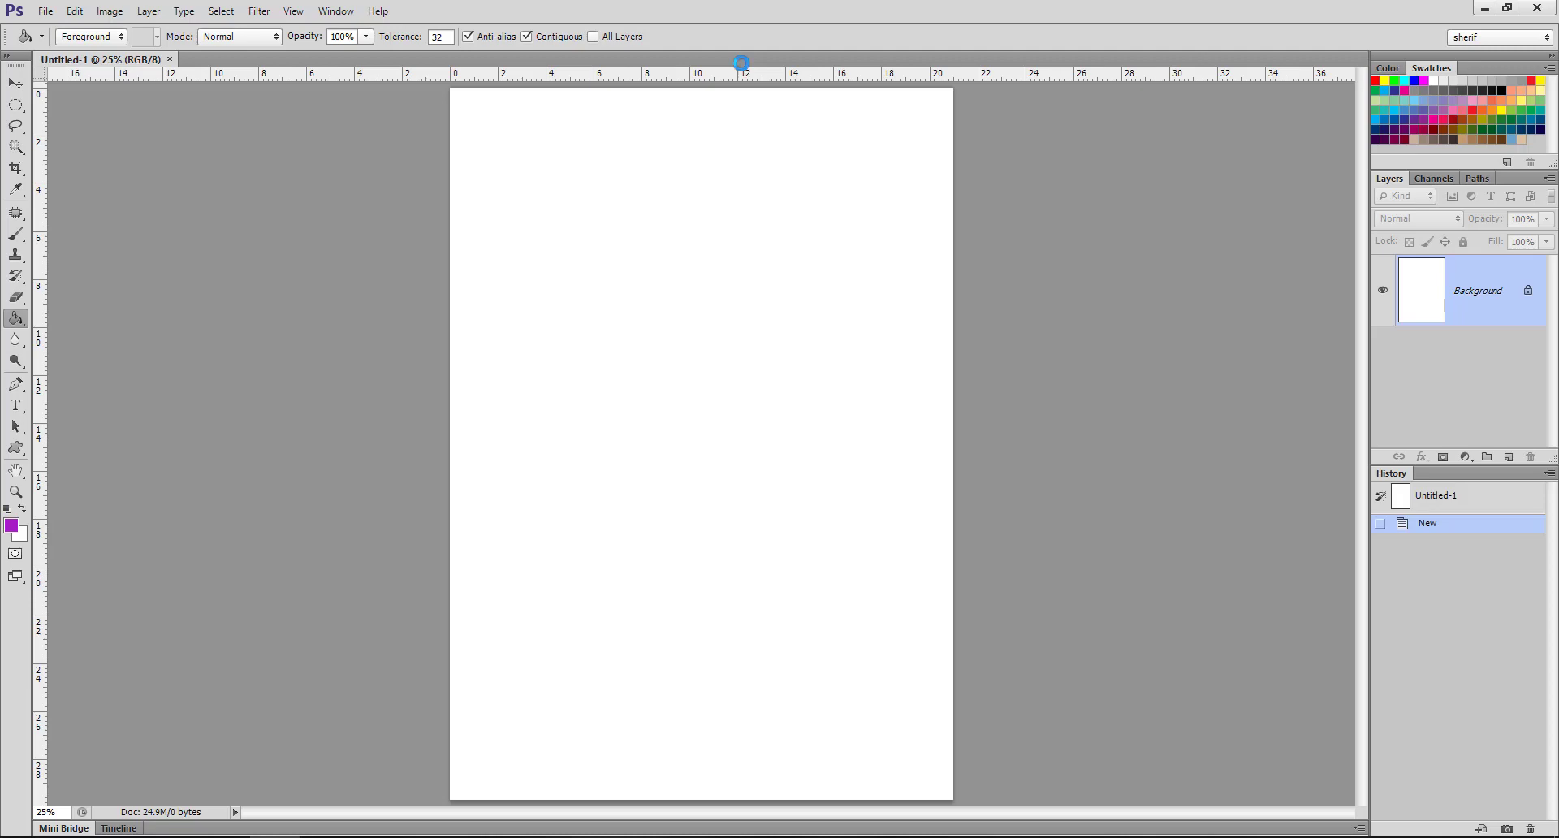
- Tile the blank A4 page and the BMW logo using Window > Arrange > 2-up Vertical
left_click(121, 60)
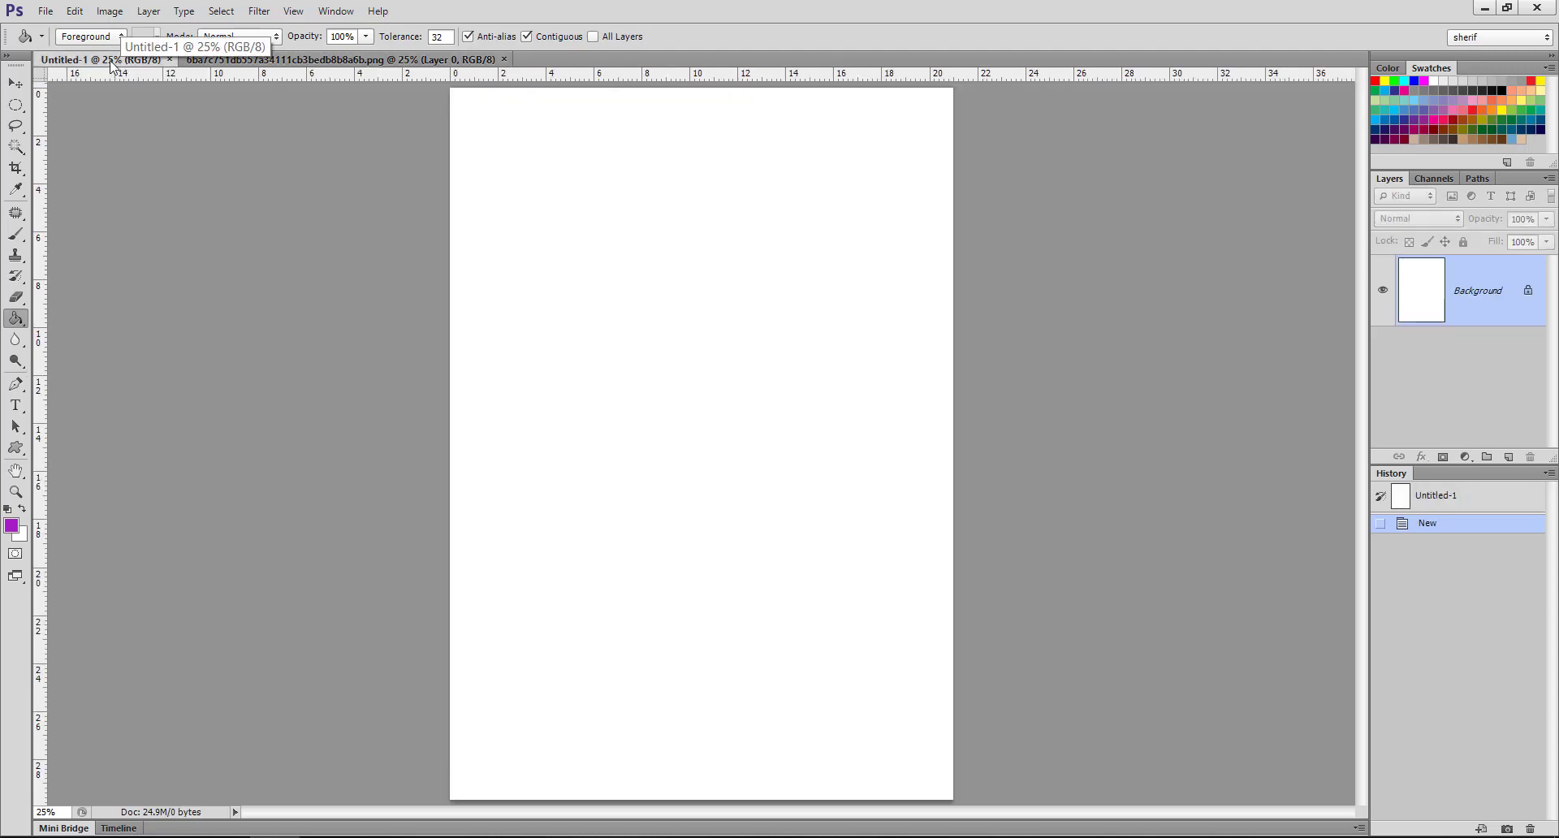
left_click(246, 63)
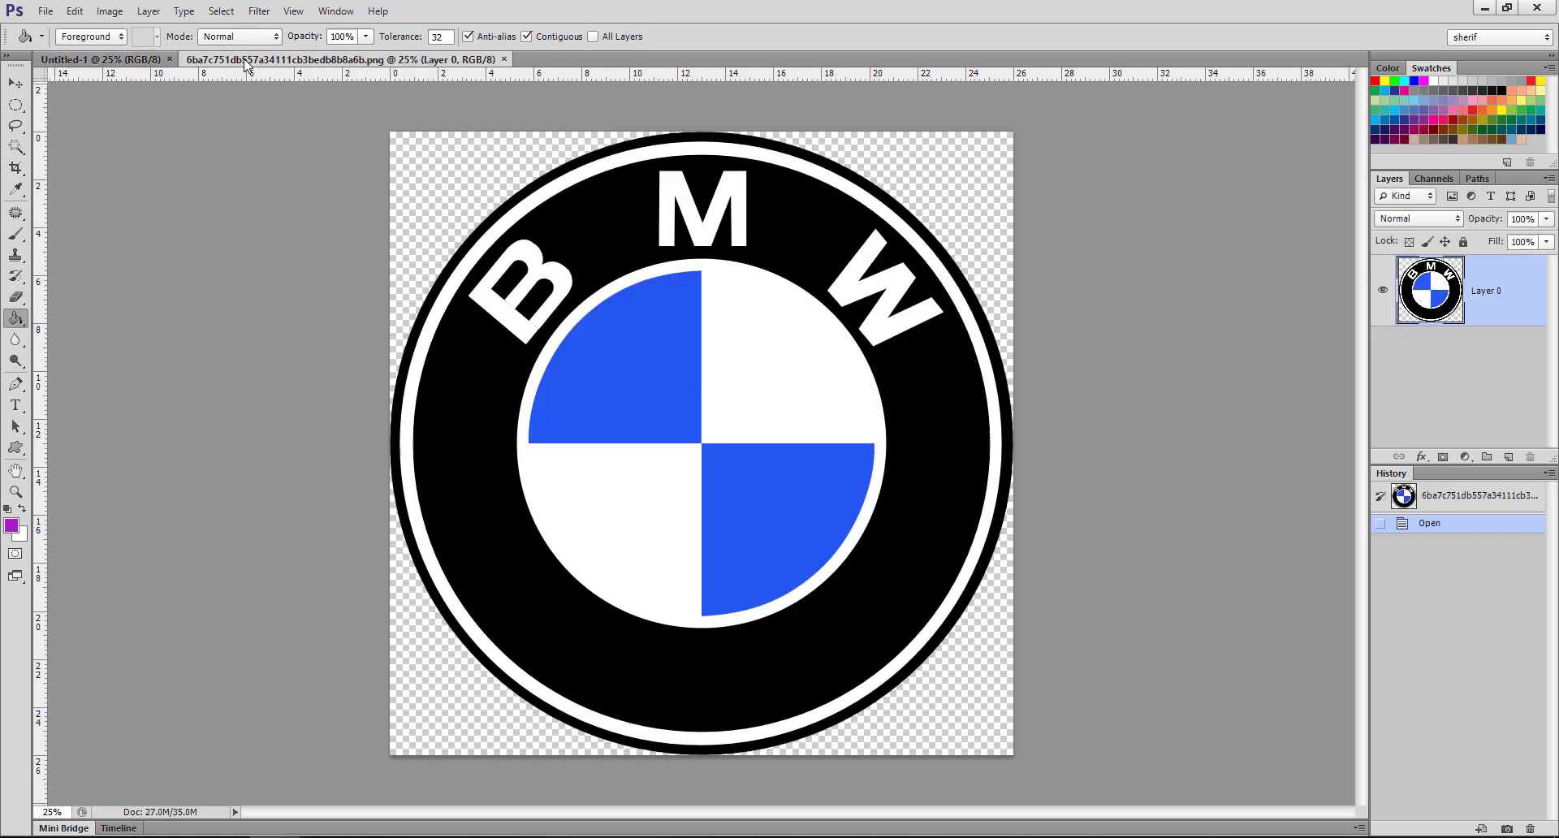
left_click(136, 63)
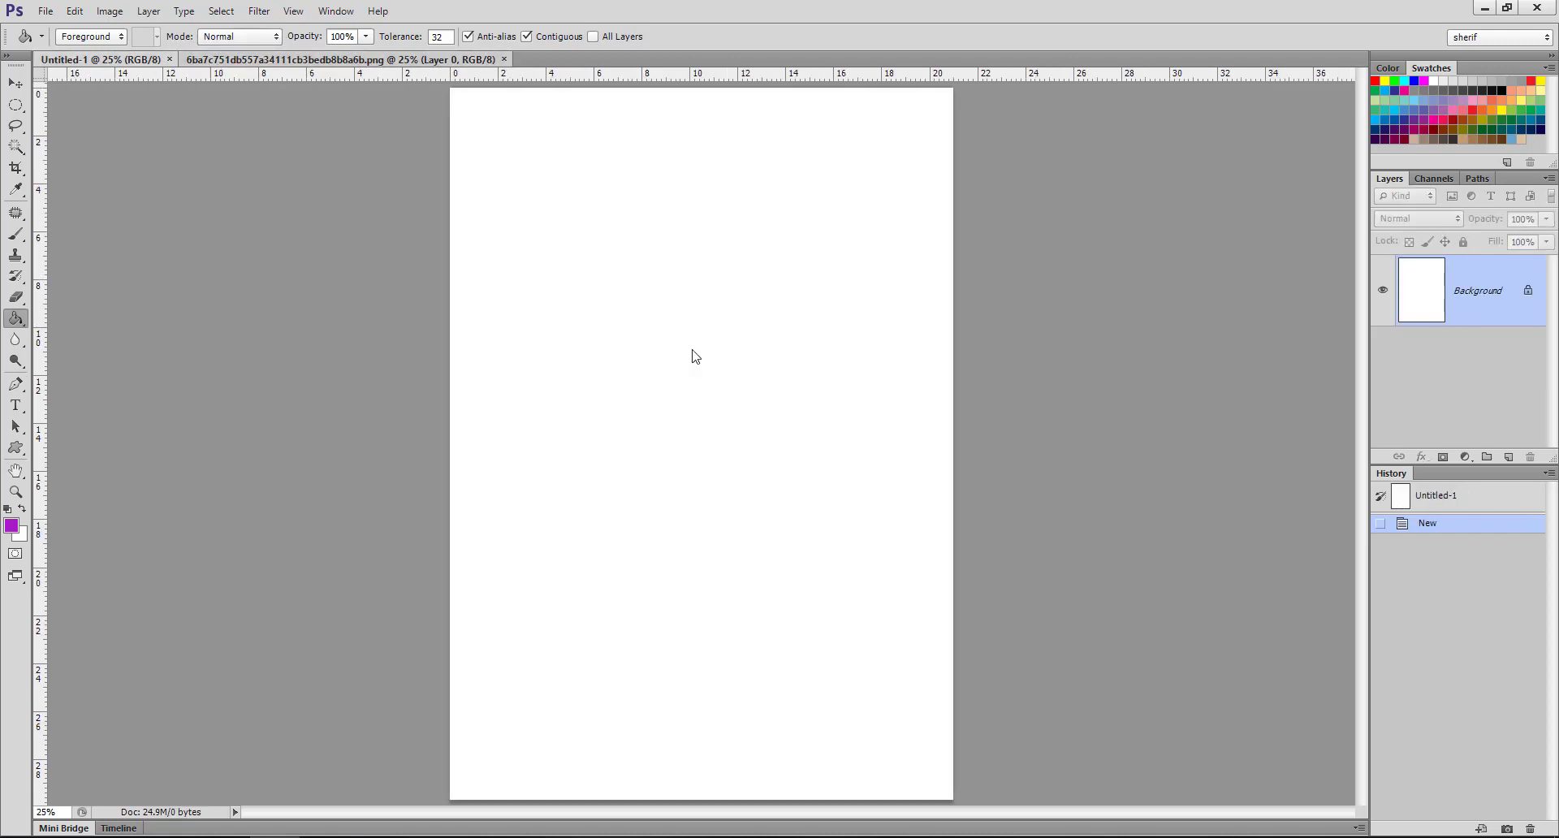
key("ctrl+Tab")
left_click(136, 65)
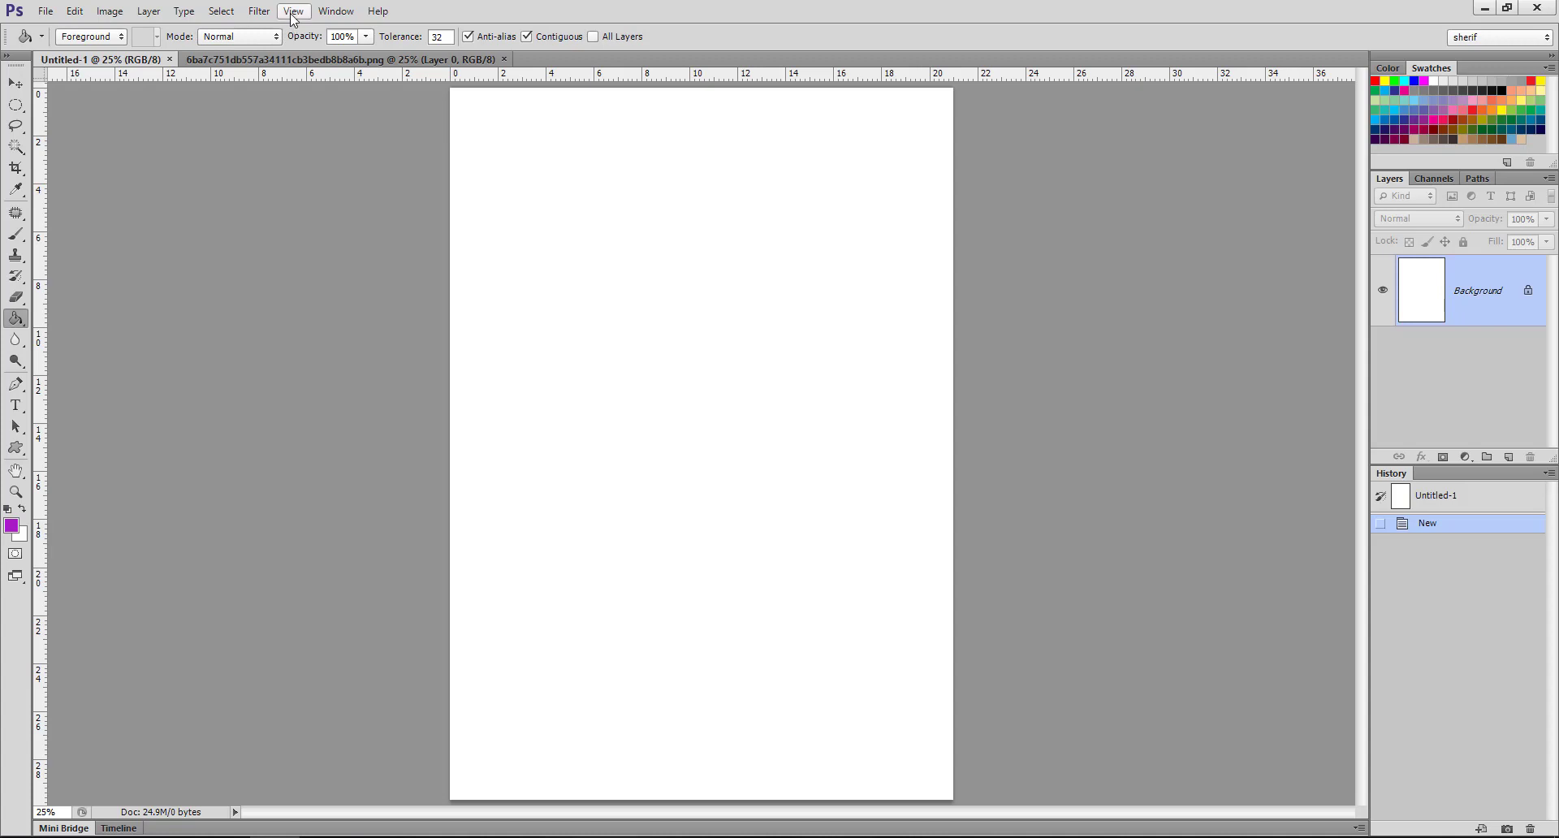
left_click(336, 10)
mouse_move(353, 31)
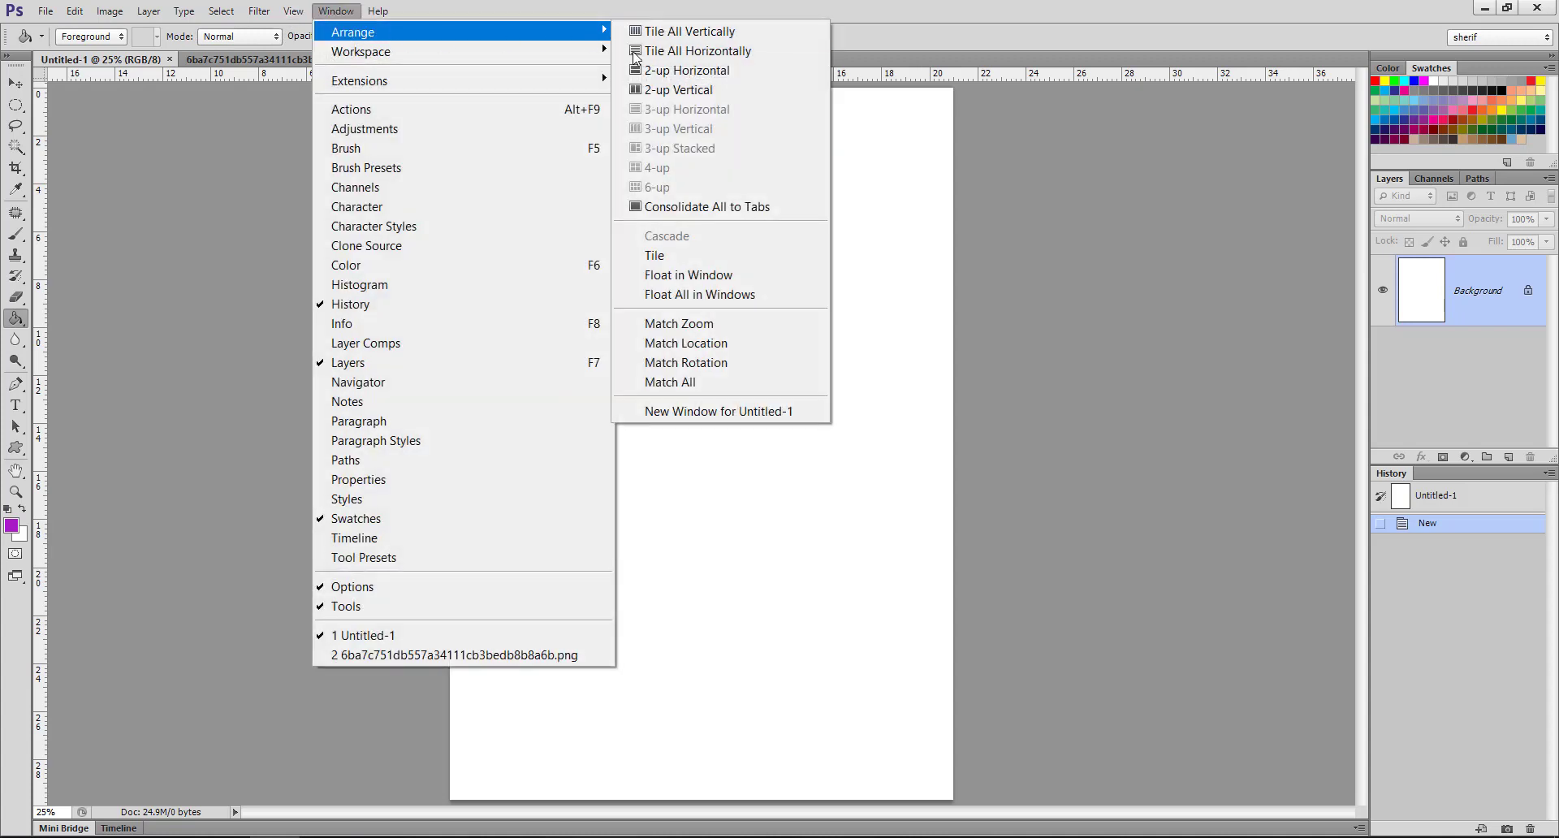
left_click(679, 91)
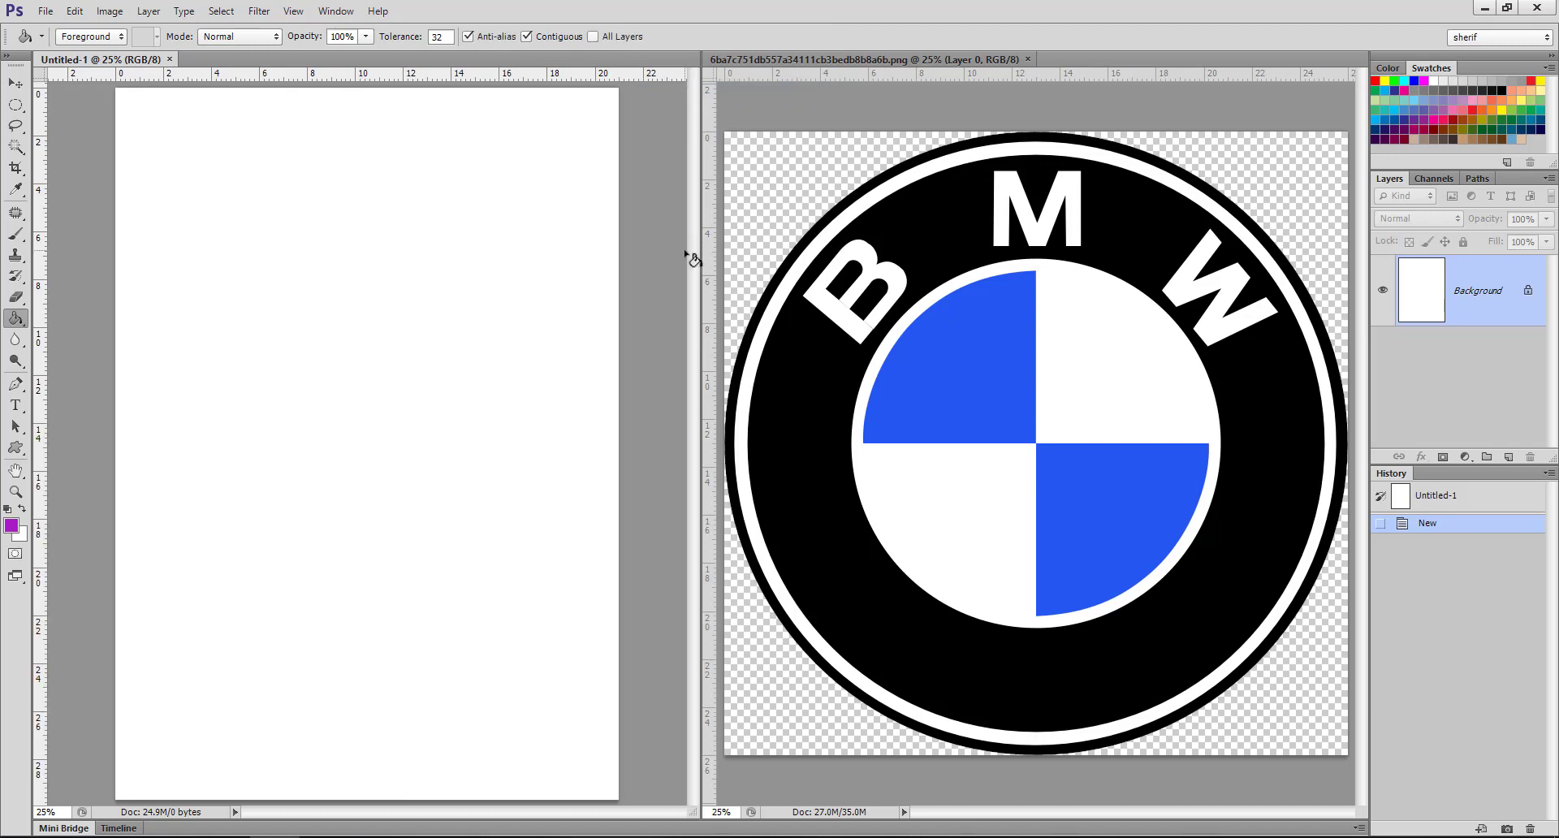
- Drag a vertical and a horizontal guide from the rulers to cross at the page centre
left_click(16, 83)
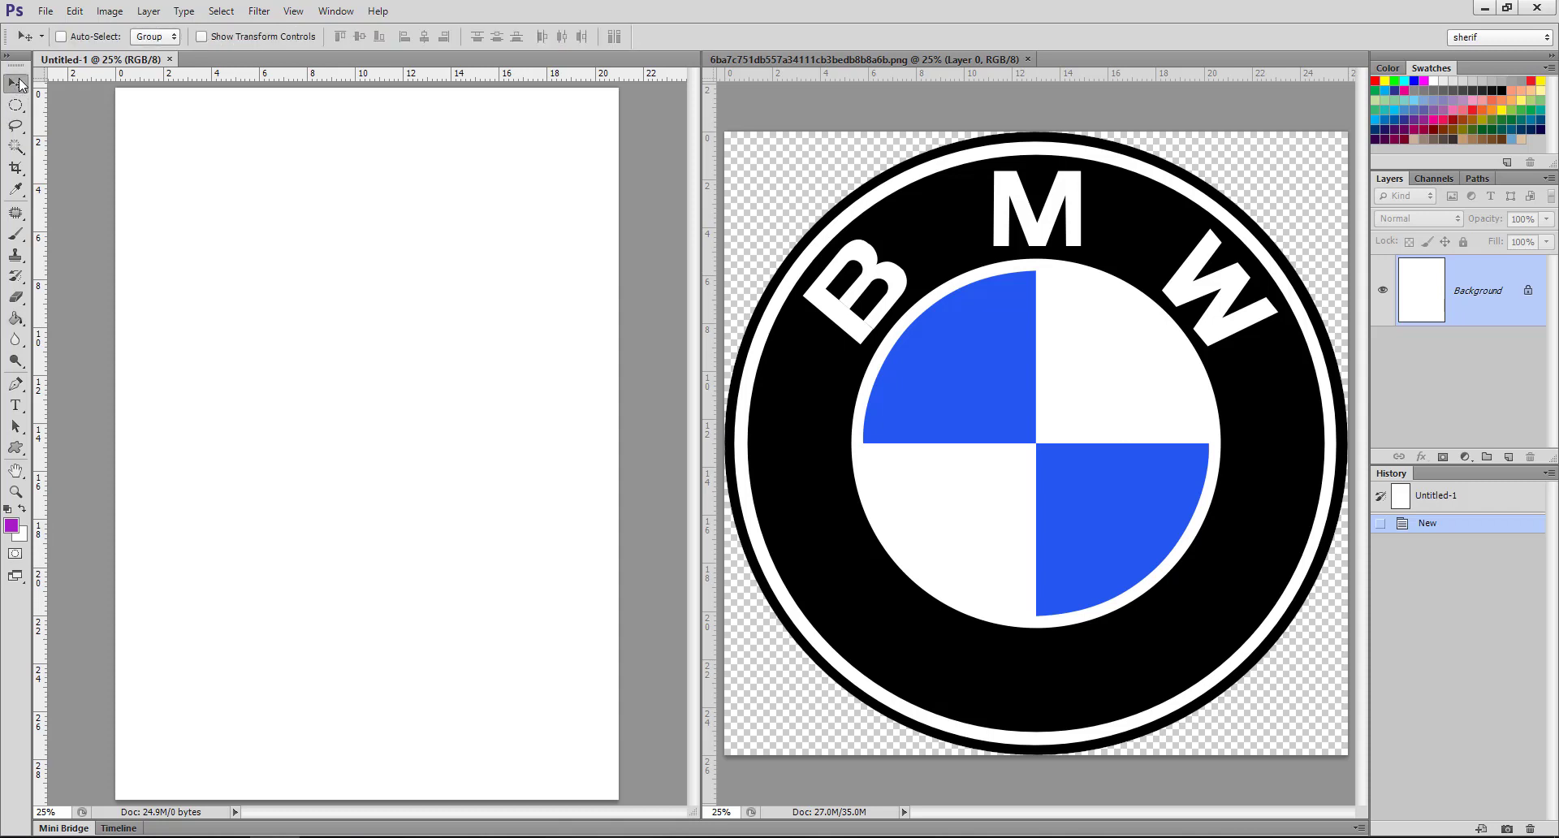
left_click_drag(42, 193, 355, 541)
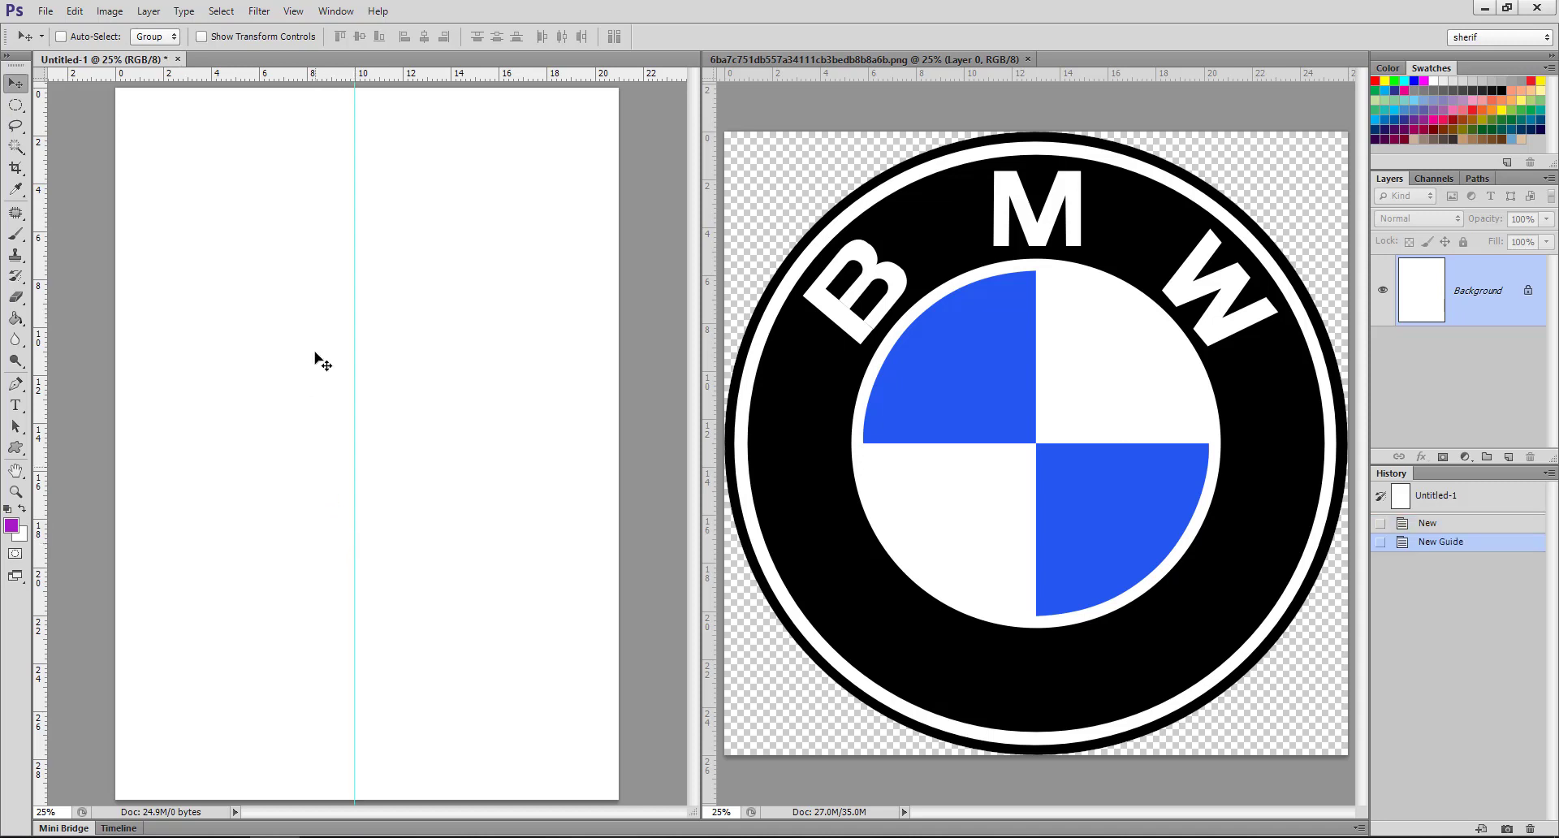
left_click_drag(233, 82, 278, 426)
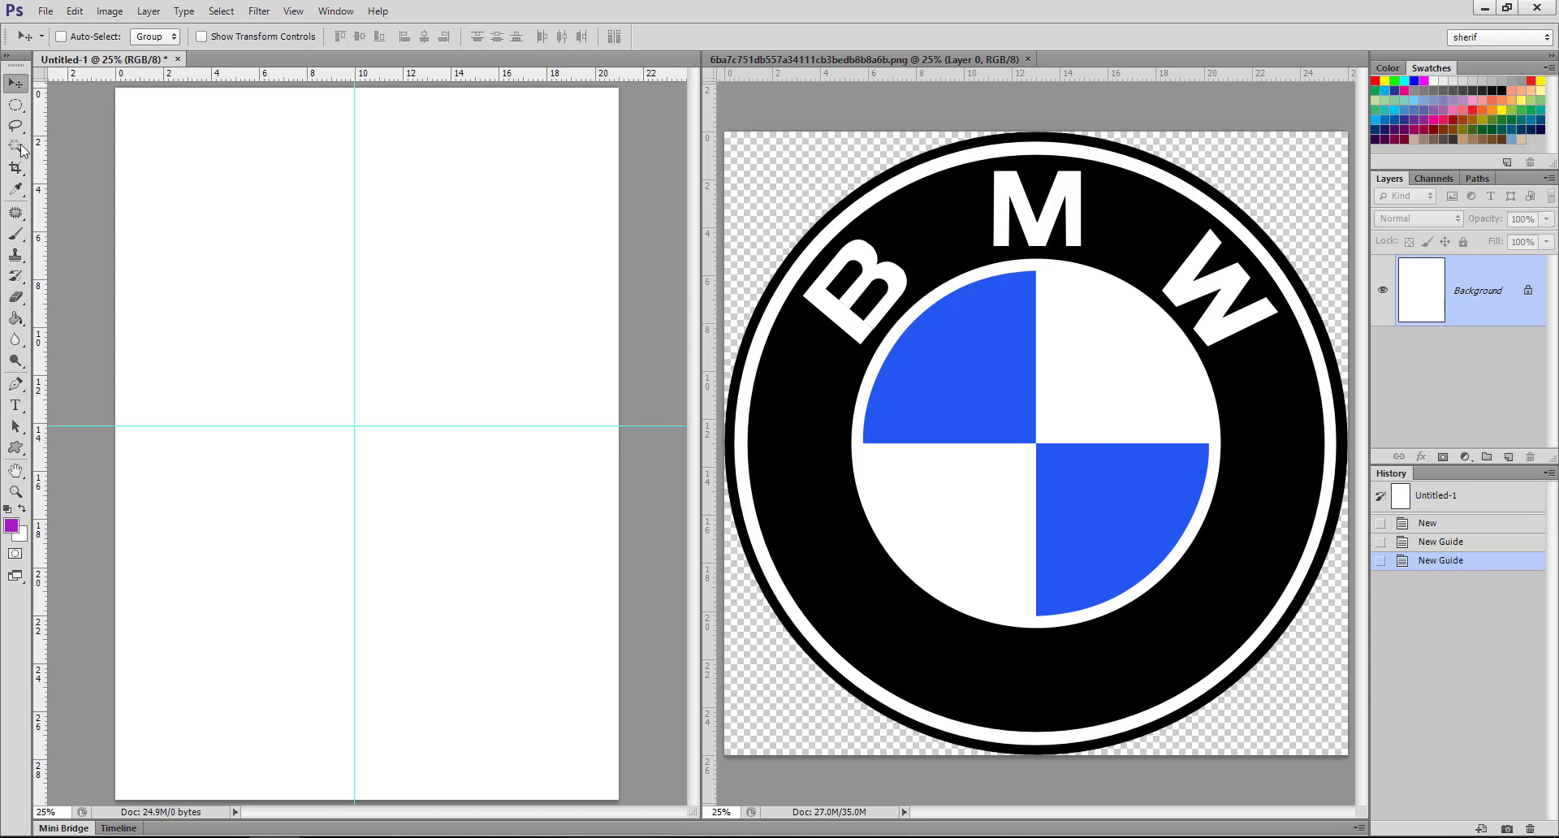
left_click(15, 105)
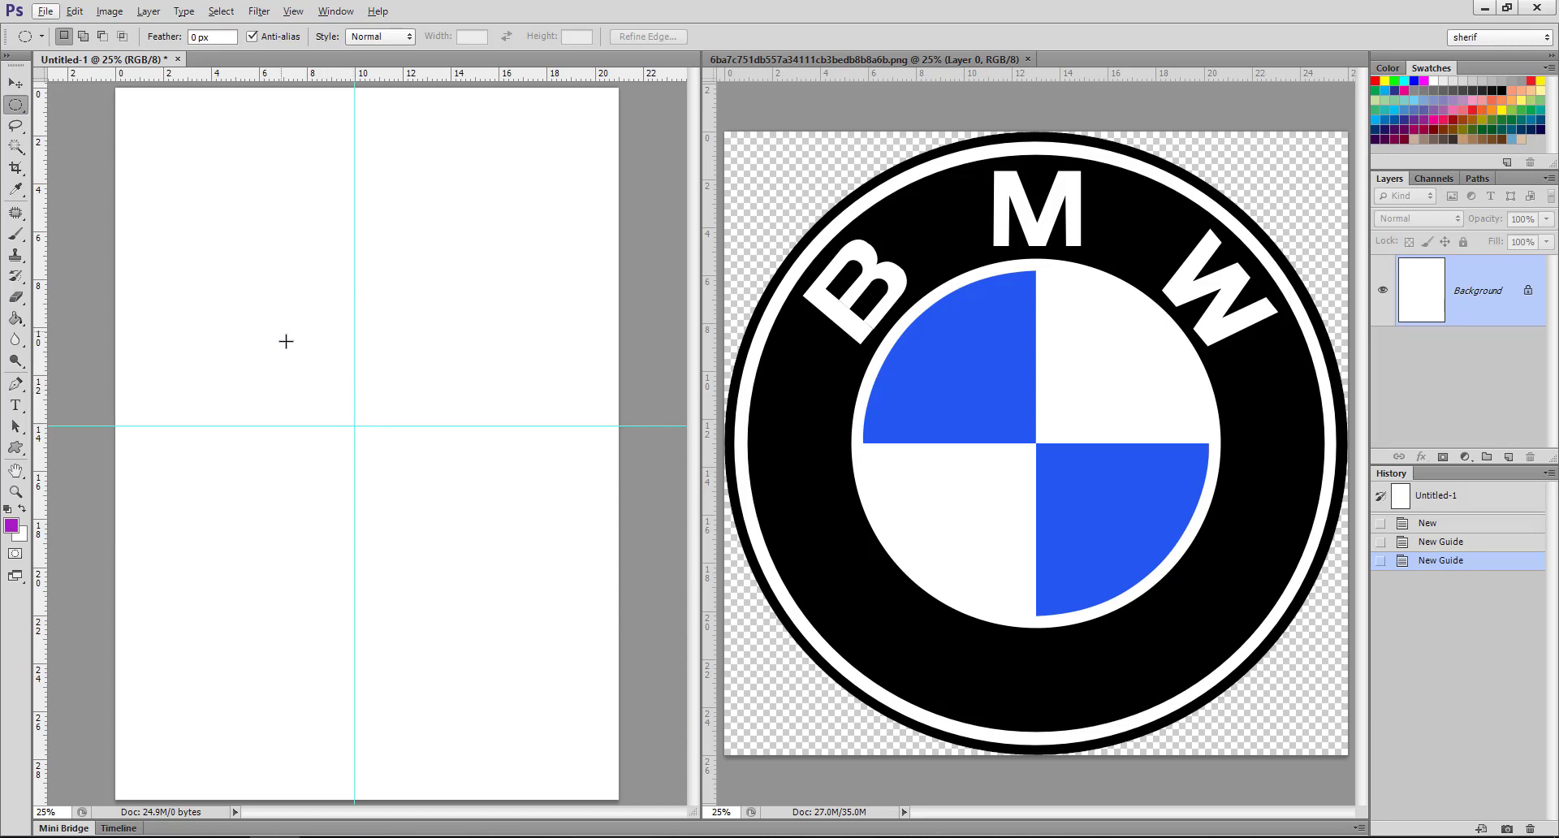
- Draw a roughly 14.56 cm circular selection centred on the guide crossing
mouse_move(353, 426)
left_mouse_down()
mouse_move(477, 367)
mouse_move(514, 306)
mouse_move(488, 320)
left_mouse_up()
key("ctrl+z")
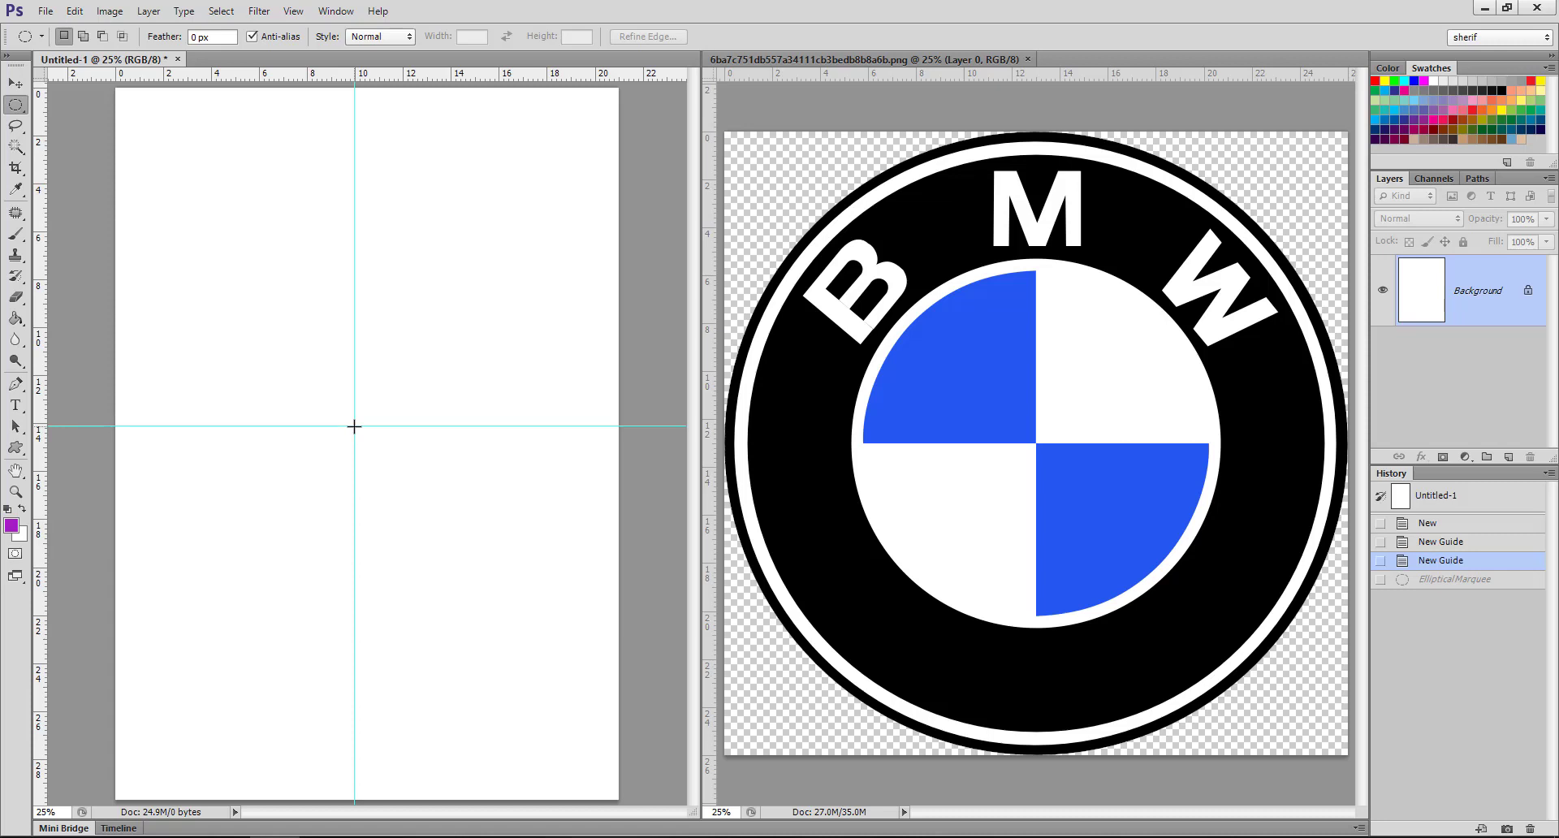
mouse_move(353, 425)
left_mouse_down()
mouse_move(602, 35)
mouse_move(529, 183)
left_mouse_up()
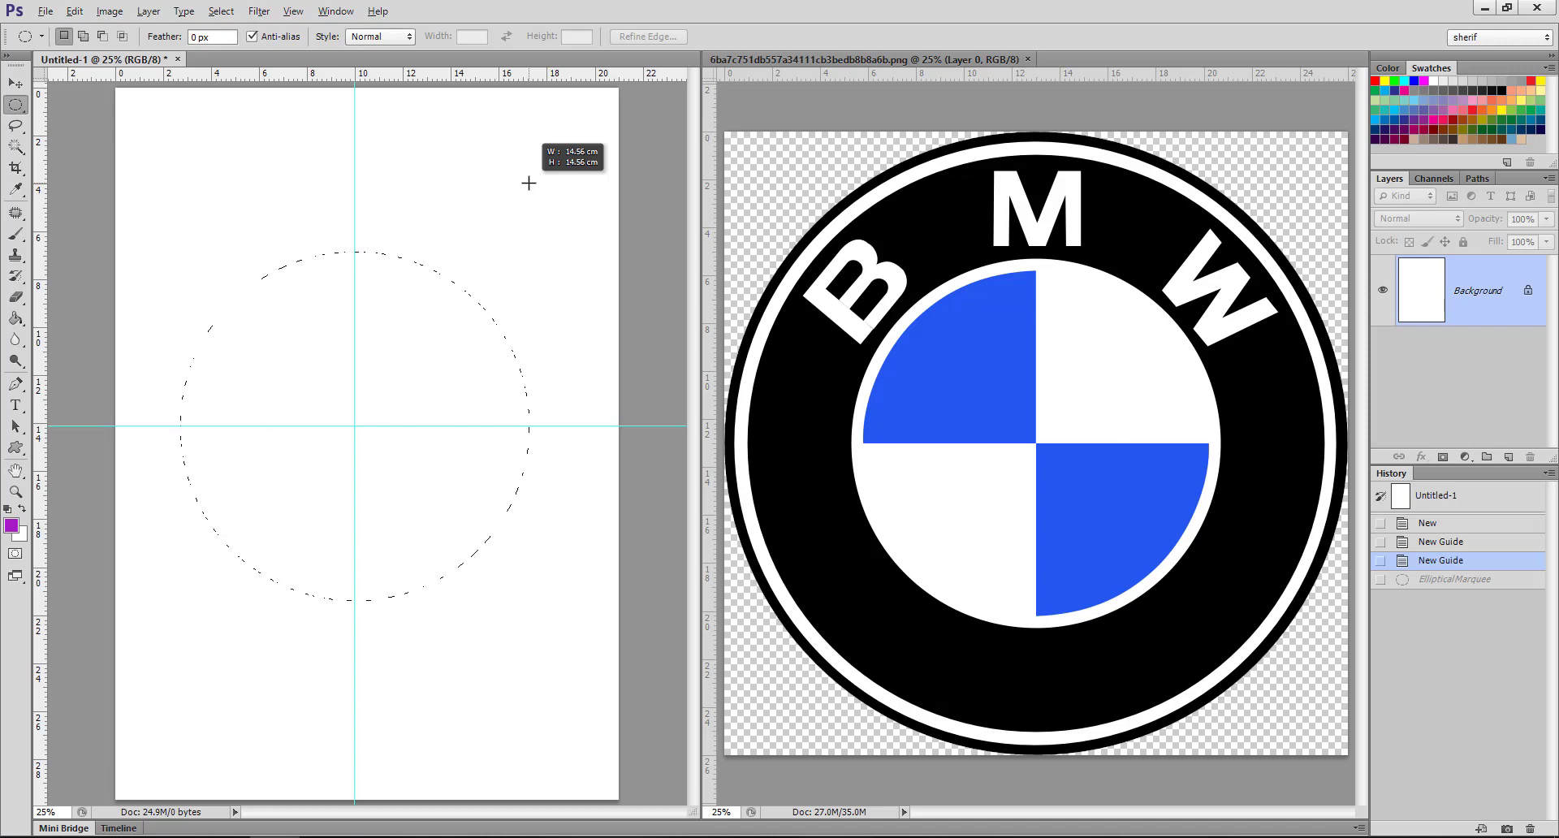
left_click_drag(529, 183, 547, 152)
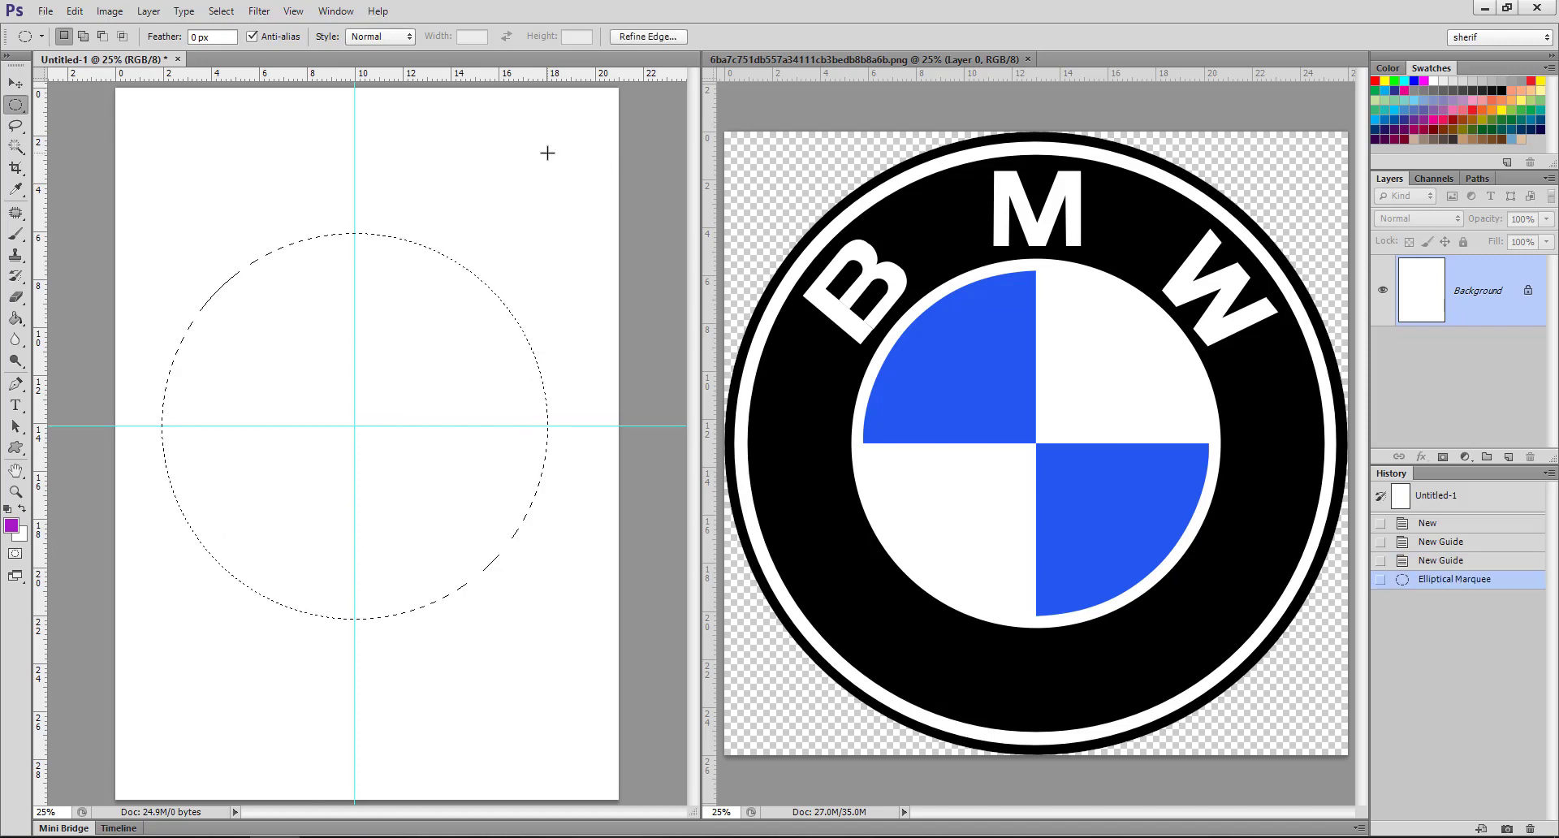
- Add a new layer named Layer 1 and reset the colours to black and white
left_click(149, 12)
left_click(398, 32)
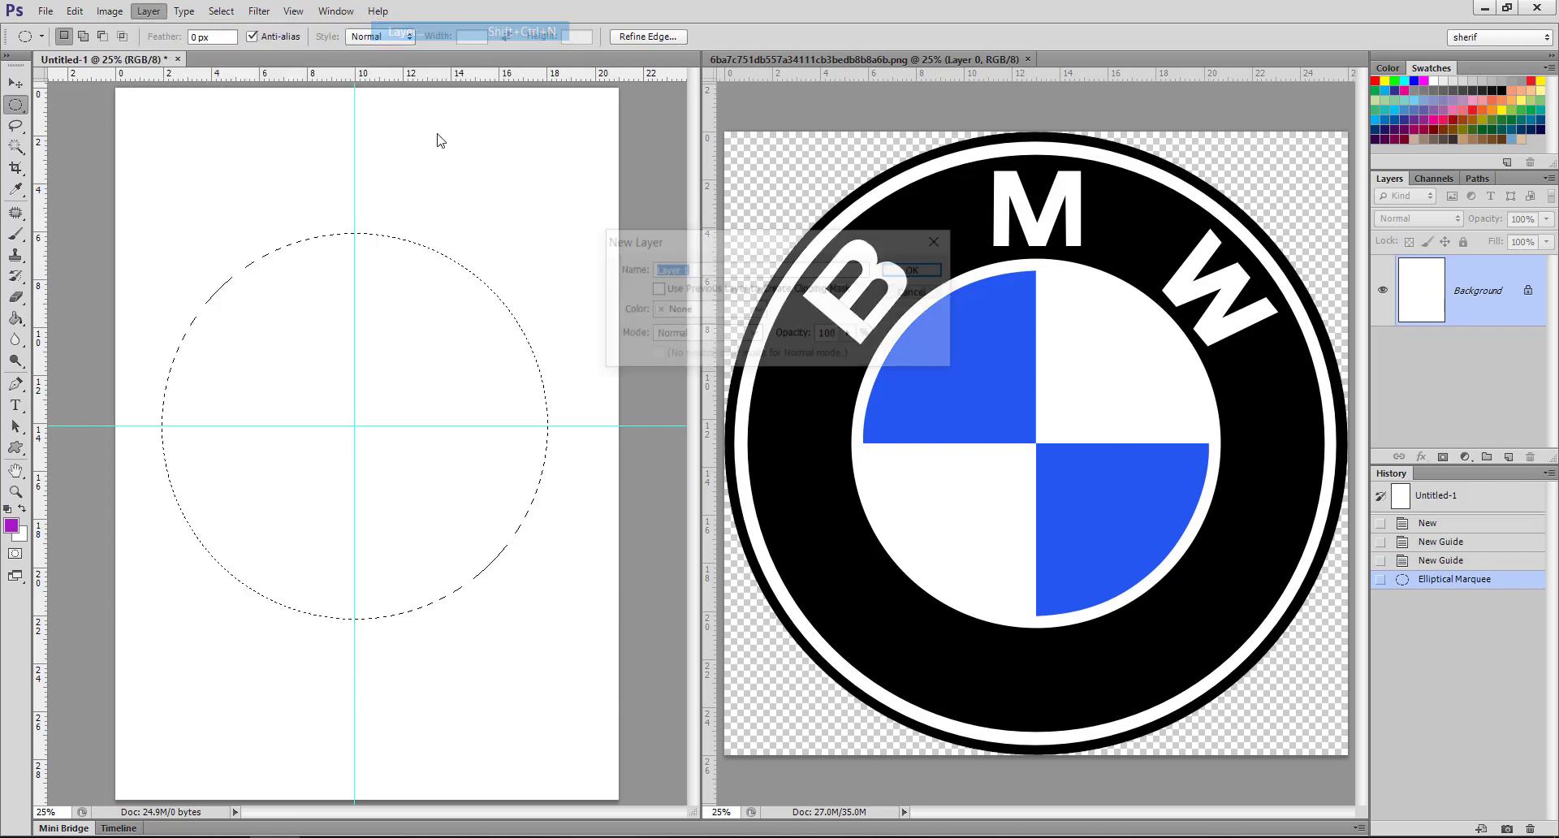
left_click(917, 269)
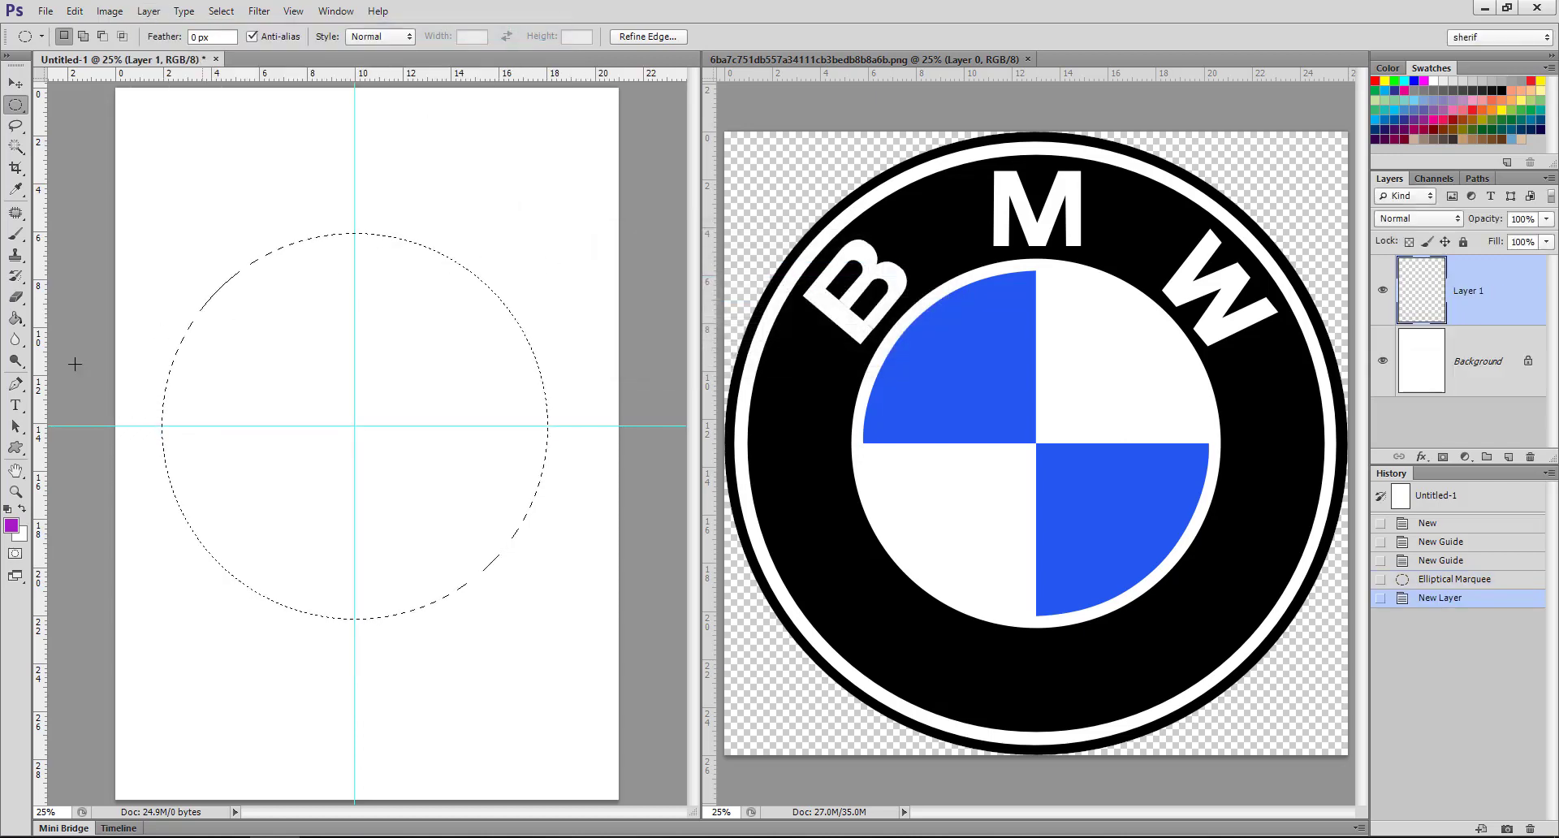
left_click(8, 509)
- Fill the circle black, contract the selection 33 px, and fill it white to leave a black ring
key("g")
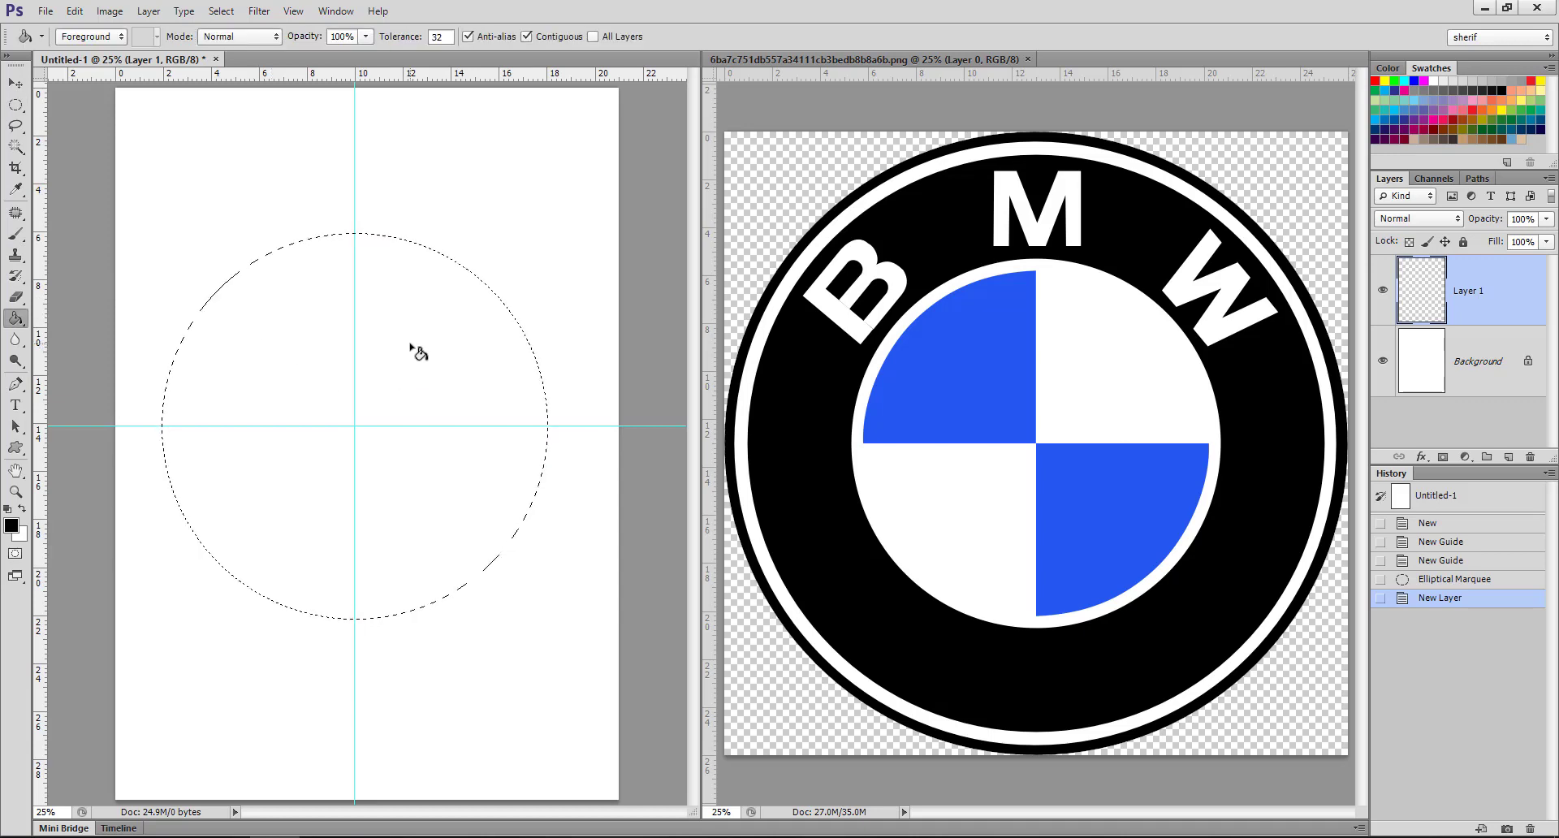
left_click(414, 349)
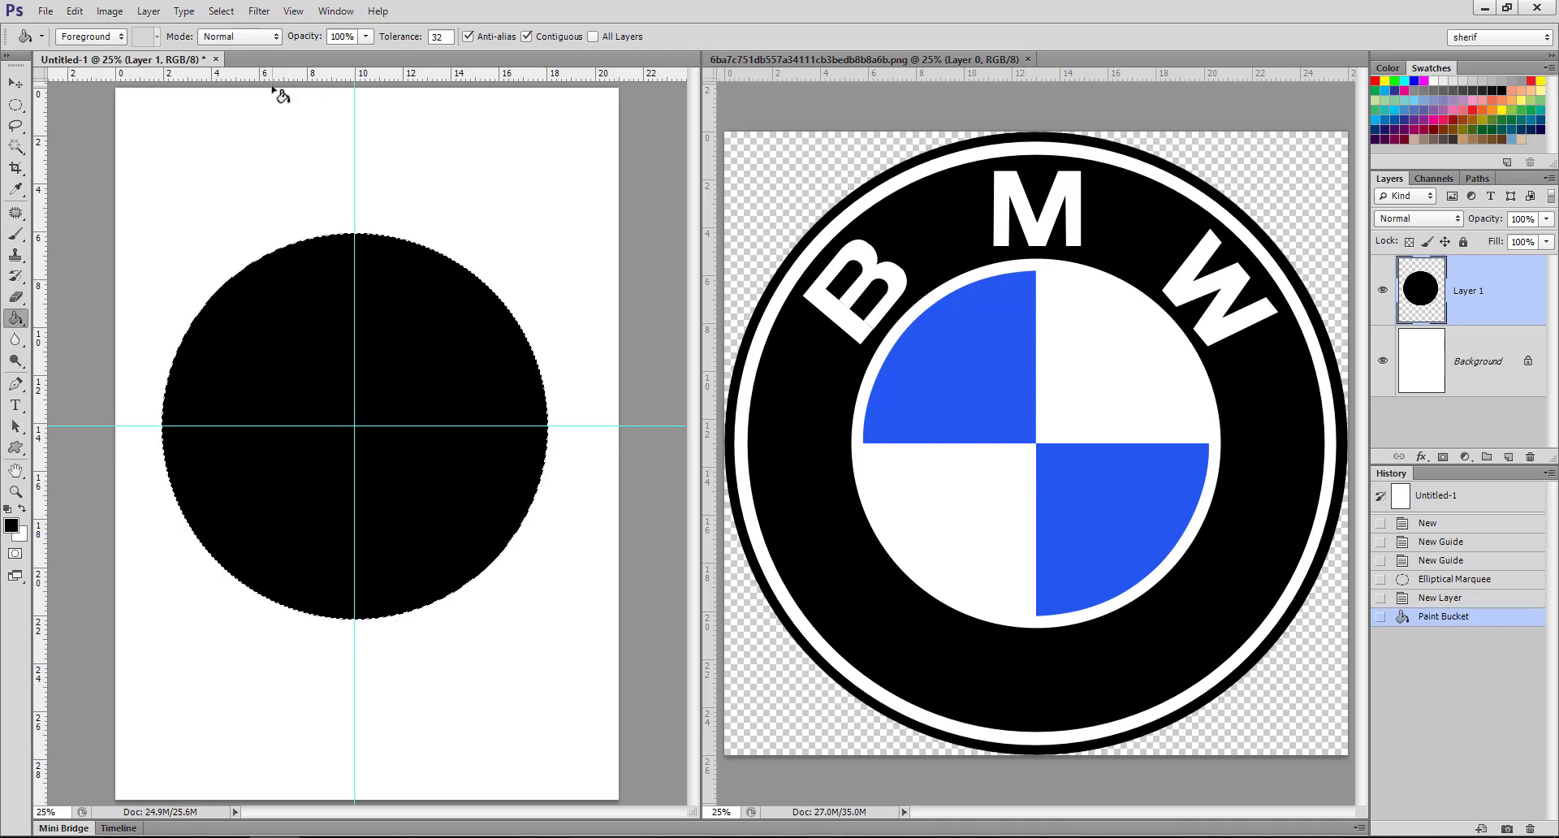
left_click(220, 11)
mouse_move(310, 236)
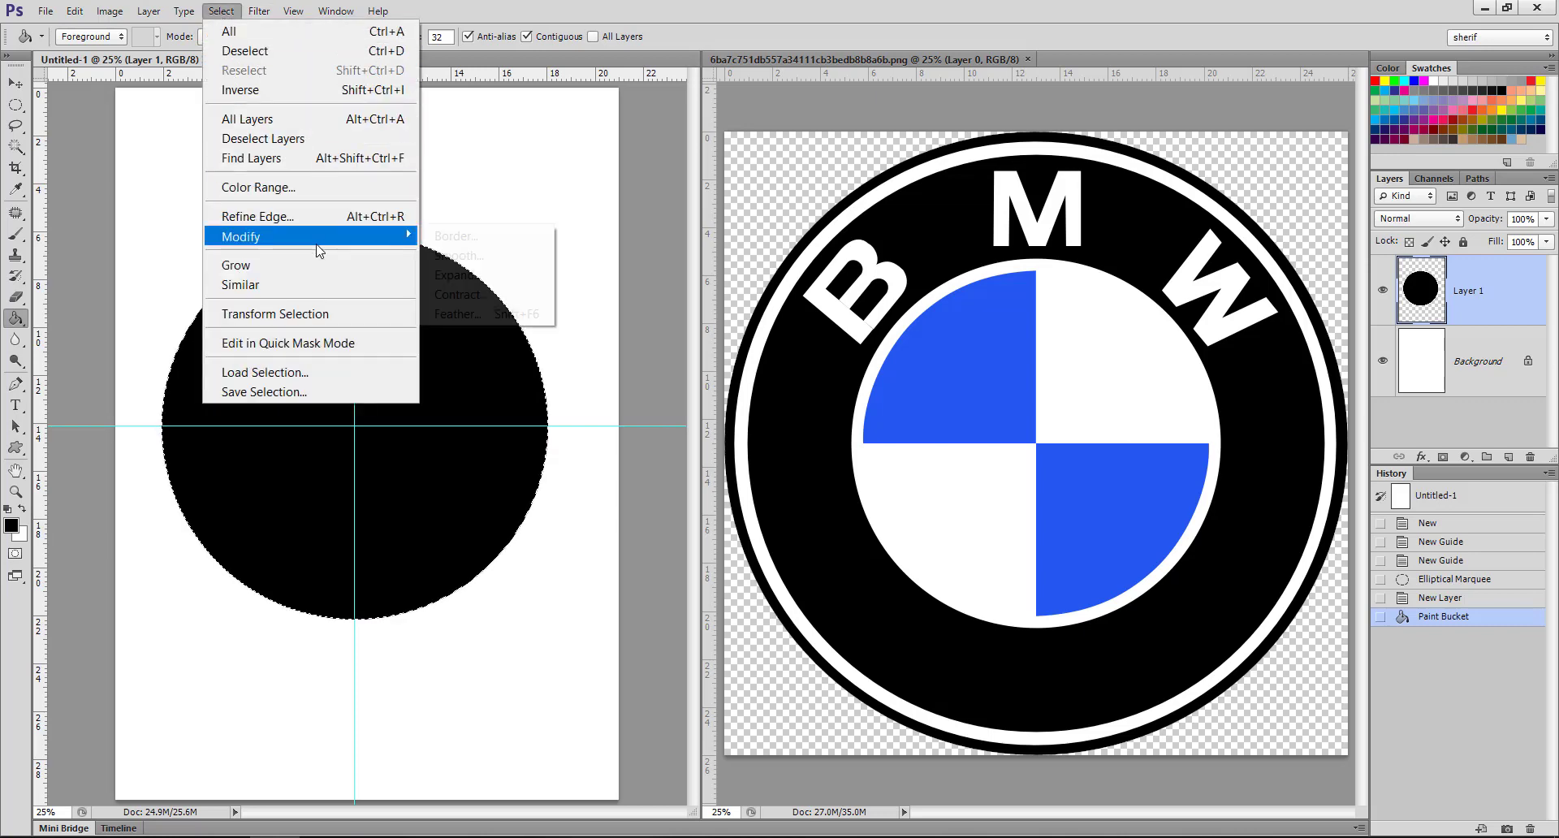
left_click(485, 293)
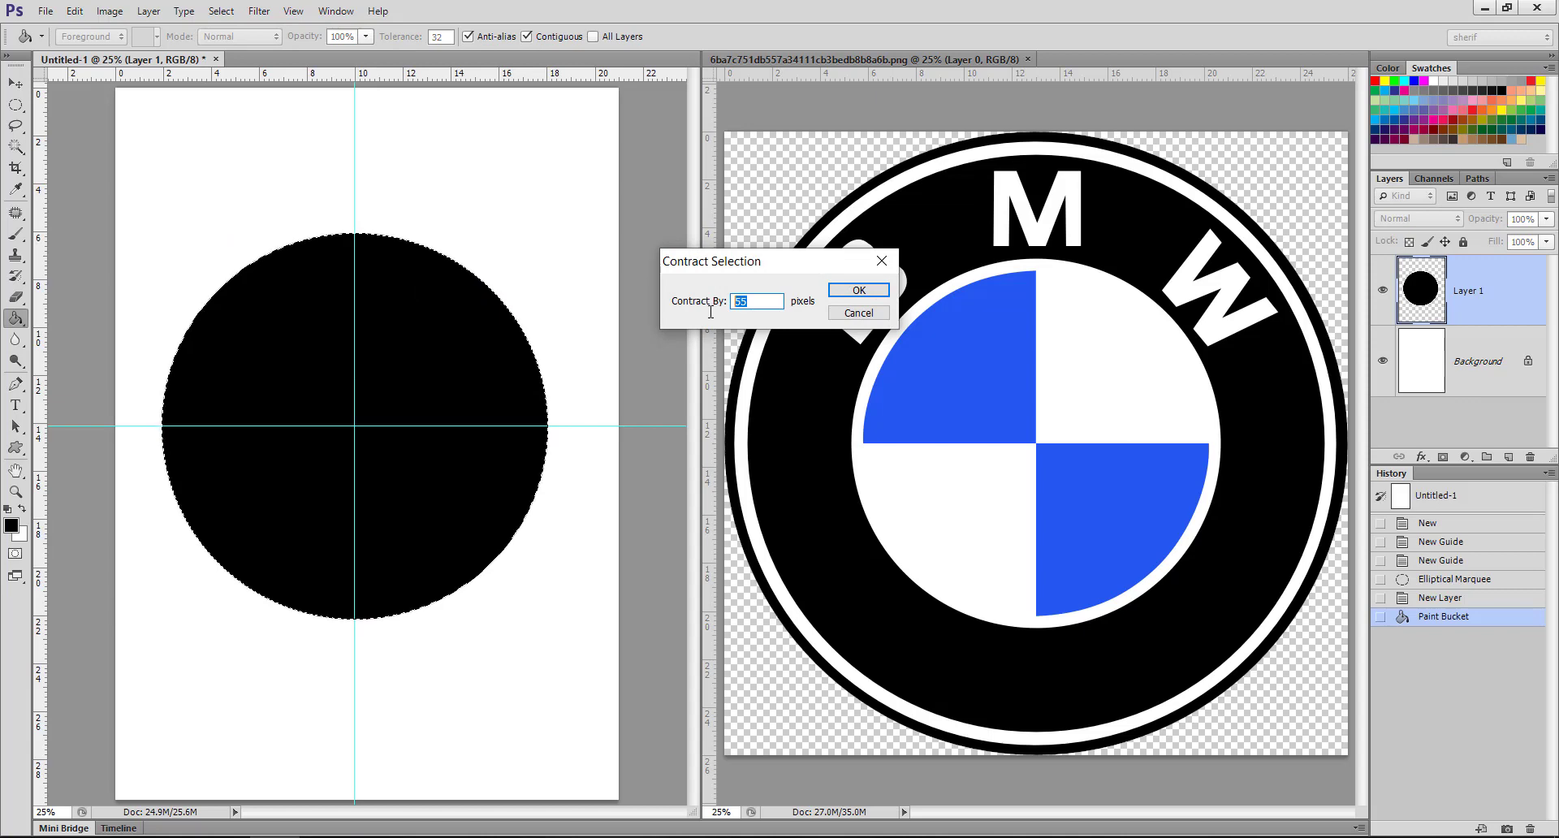
type("33")
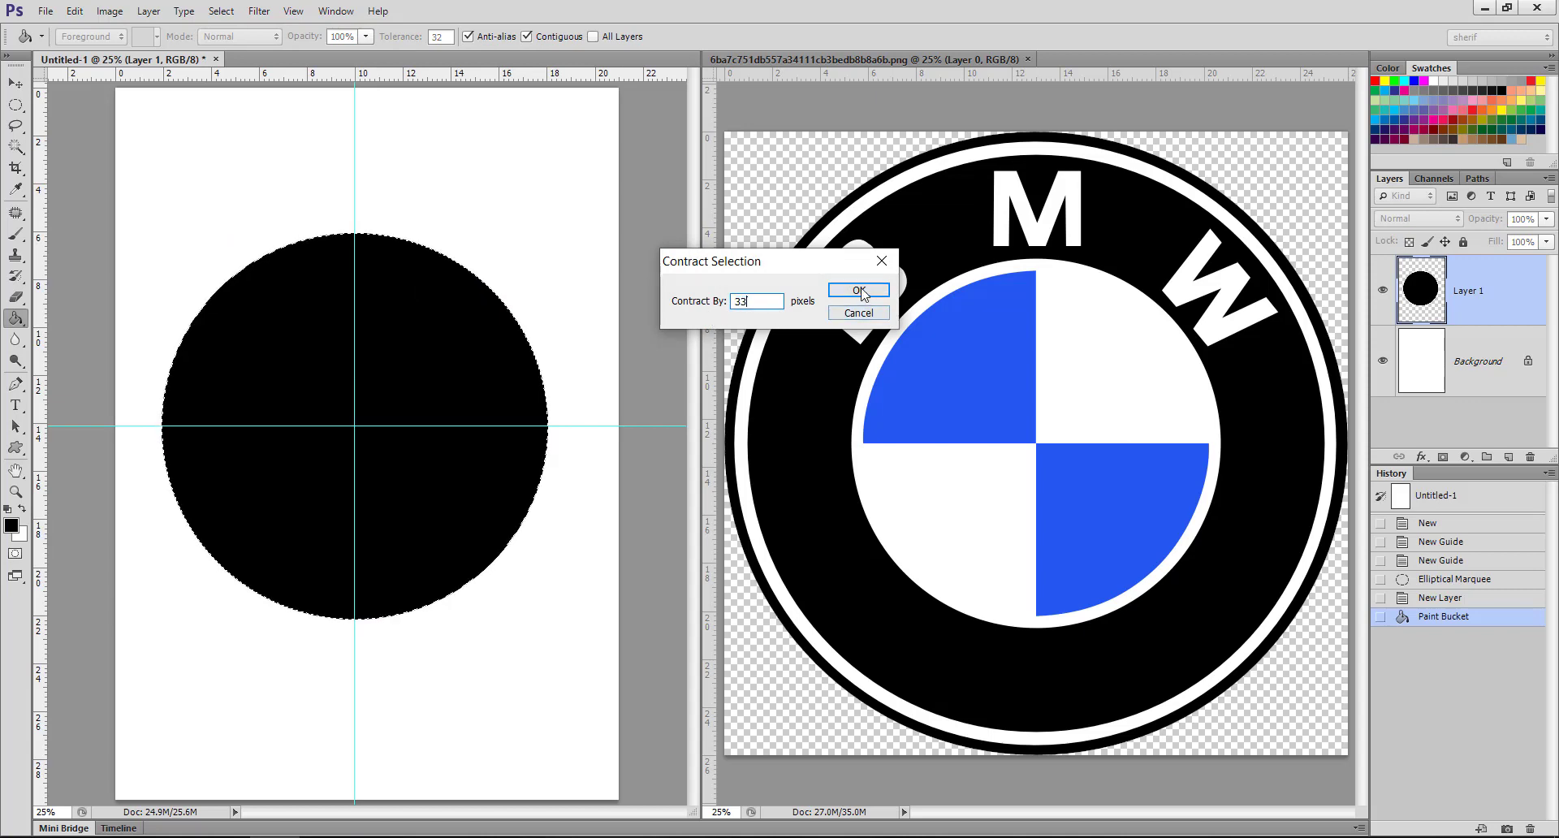
left_click(859, 290)
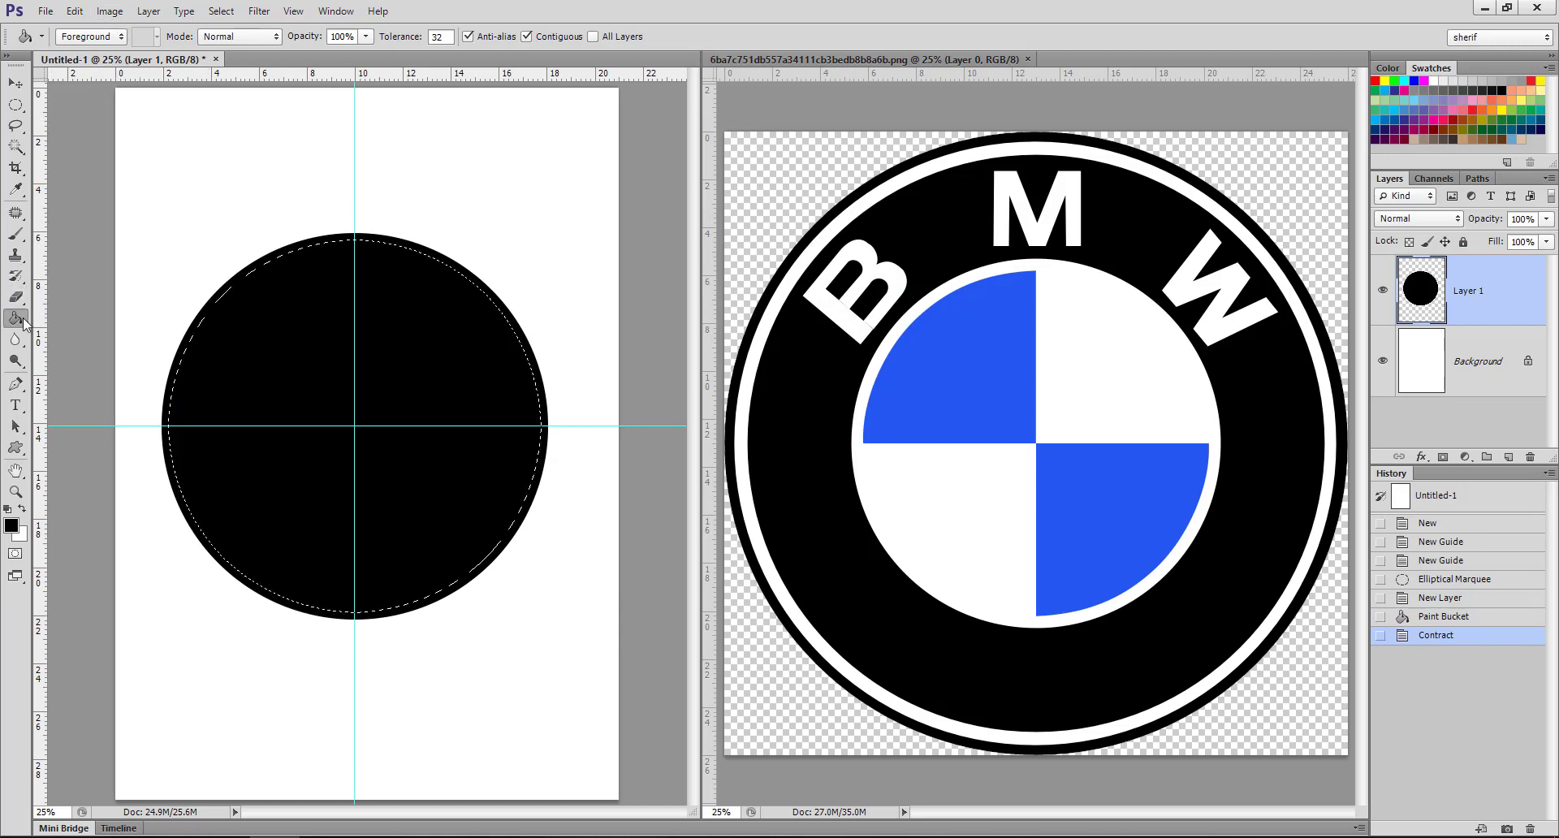
left_click(22, 509)
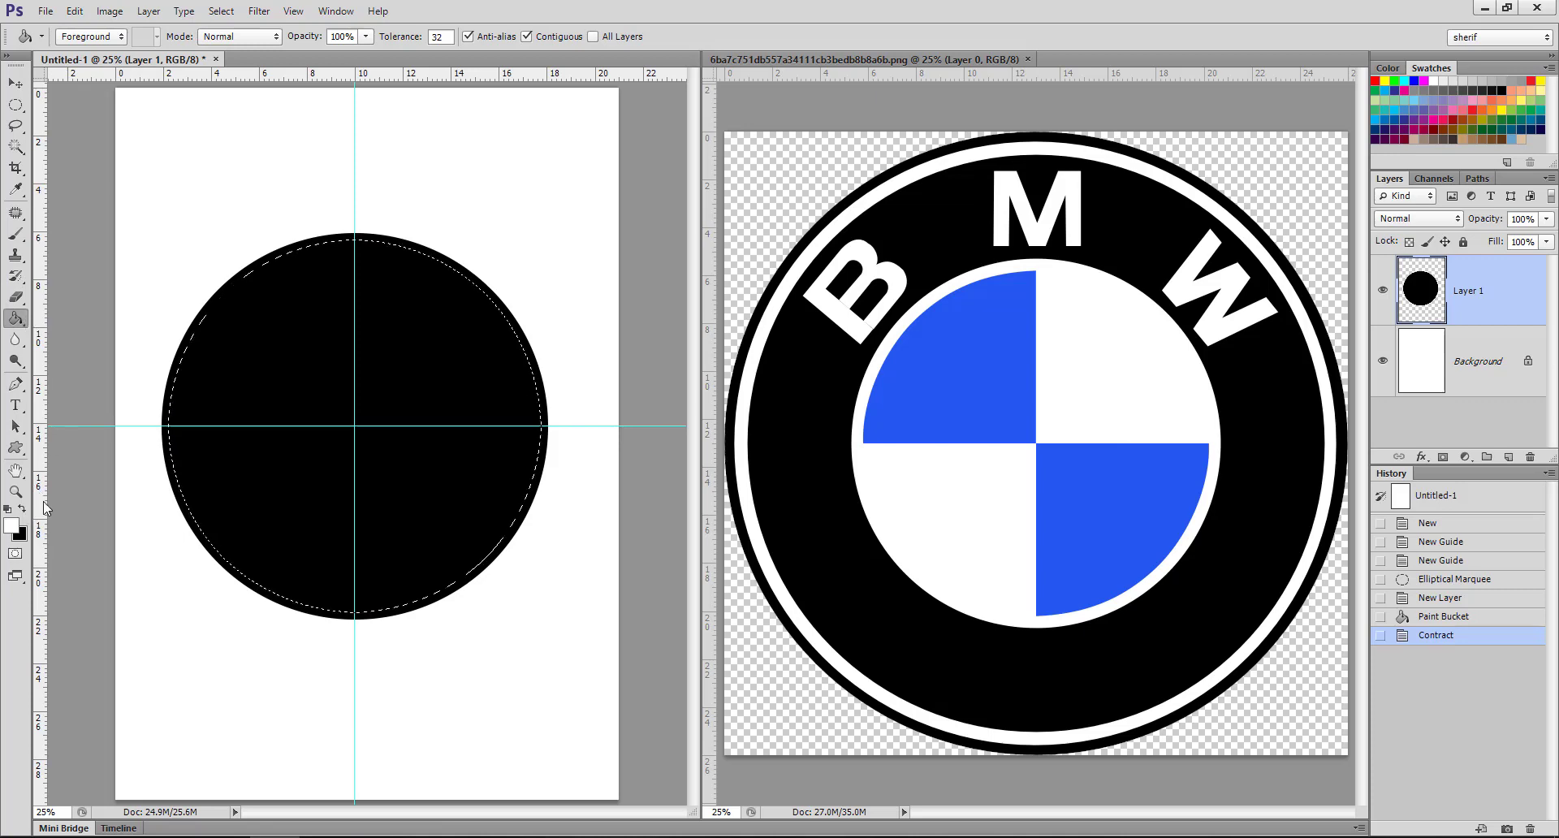
left_click(388, 378)
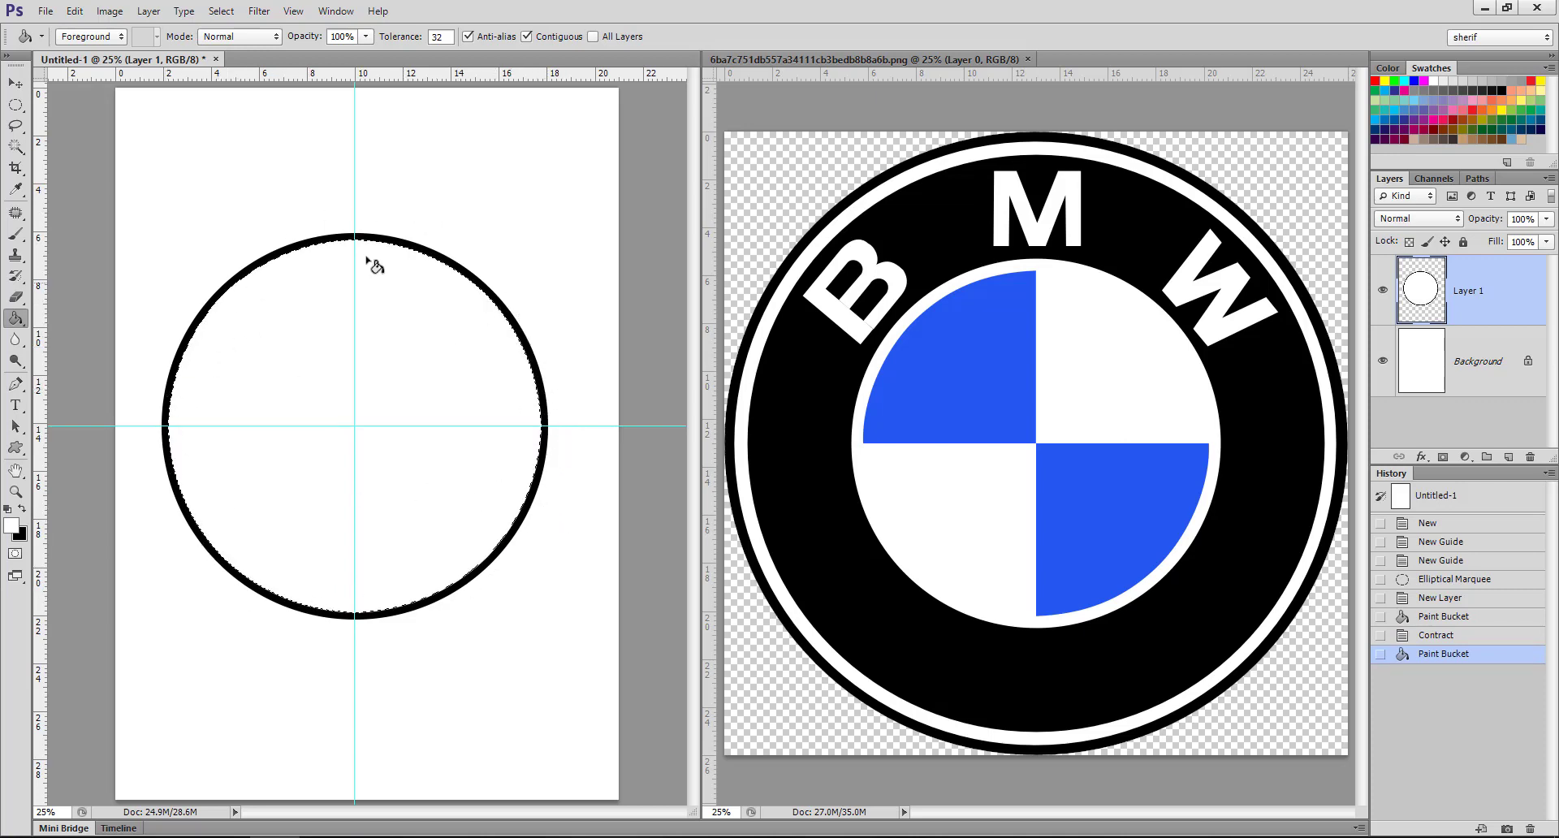
- Contract the selection again and fill the inner circle black, leaving a white band
left_click(81, 11)
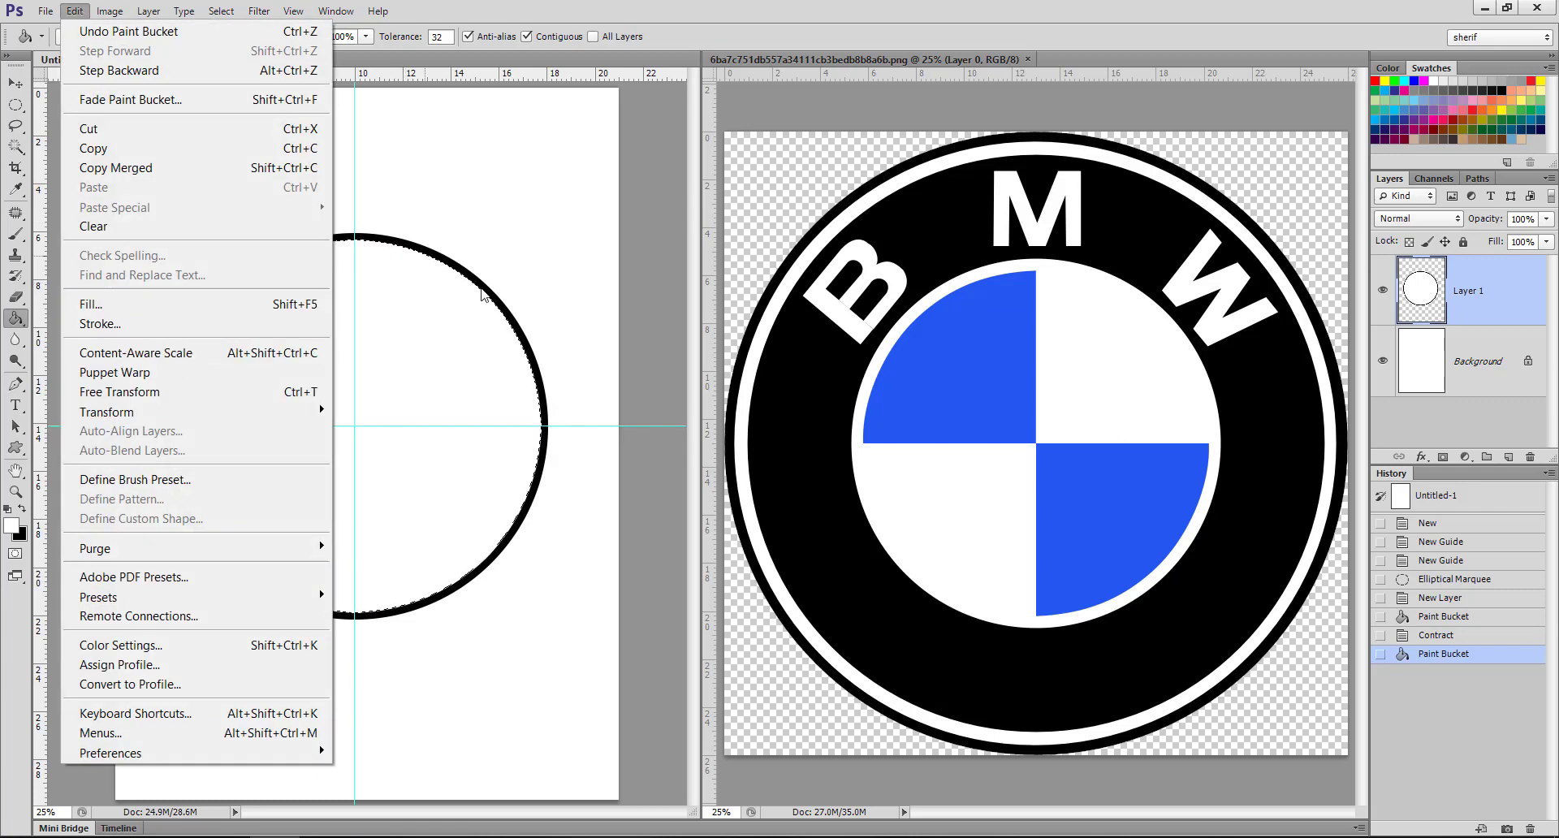
left_click(699, 26)
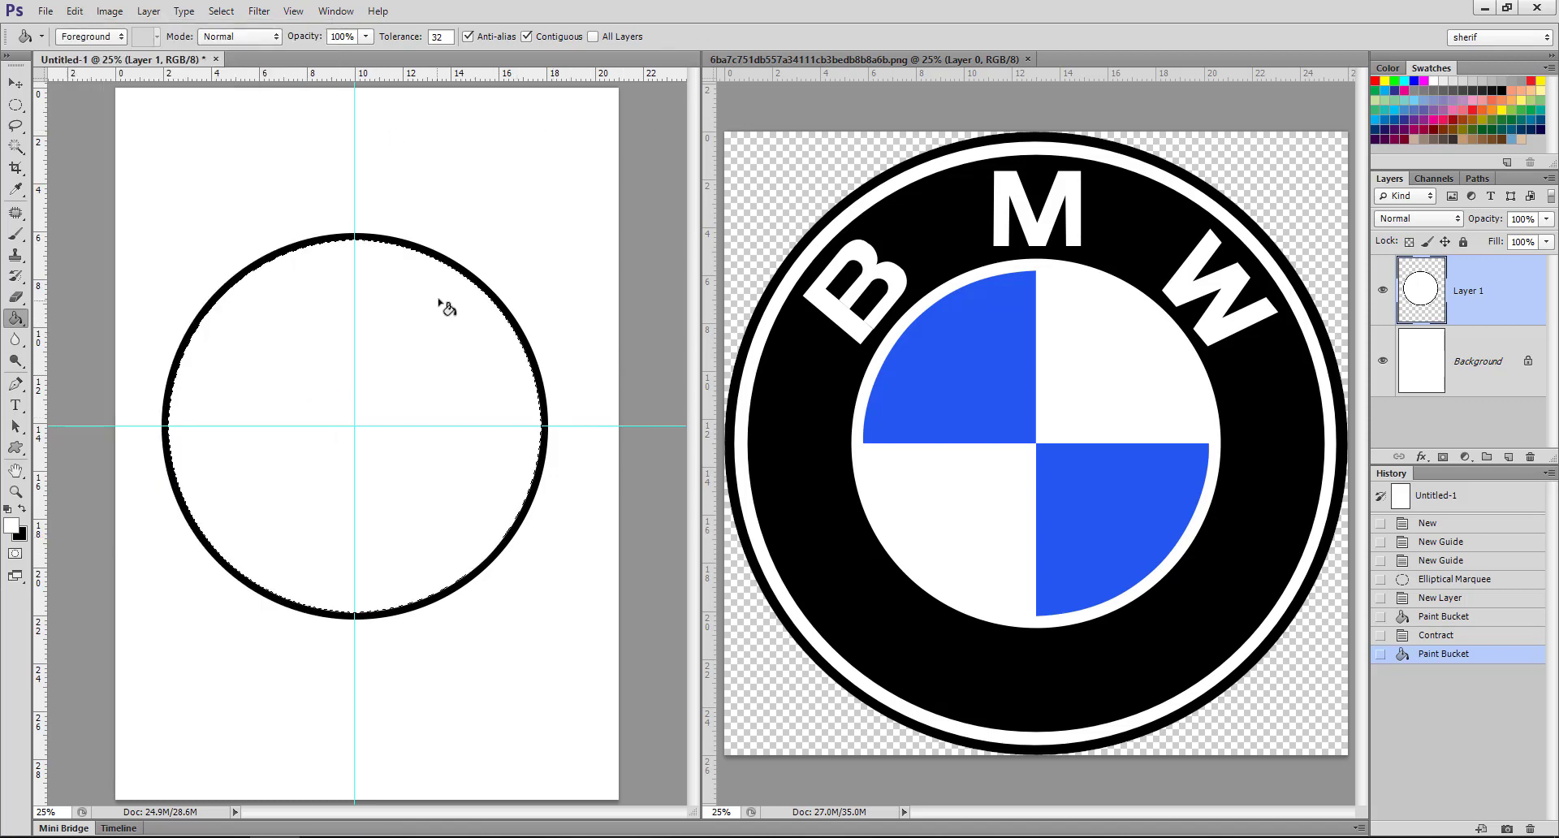
left_click(219, 11)
mouse_move(305, 236)
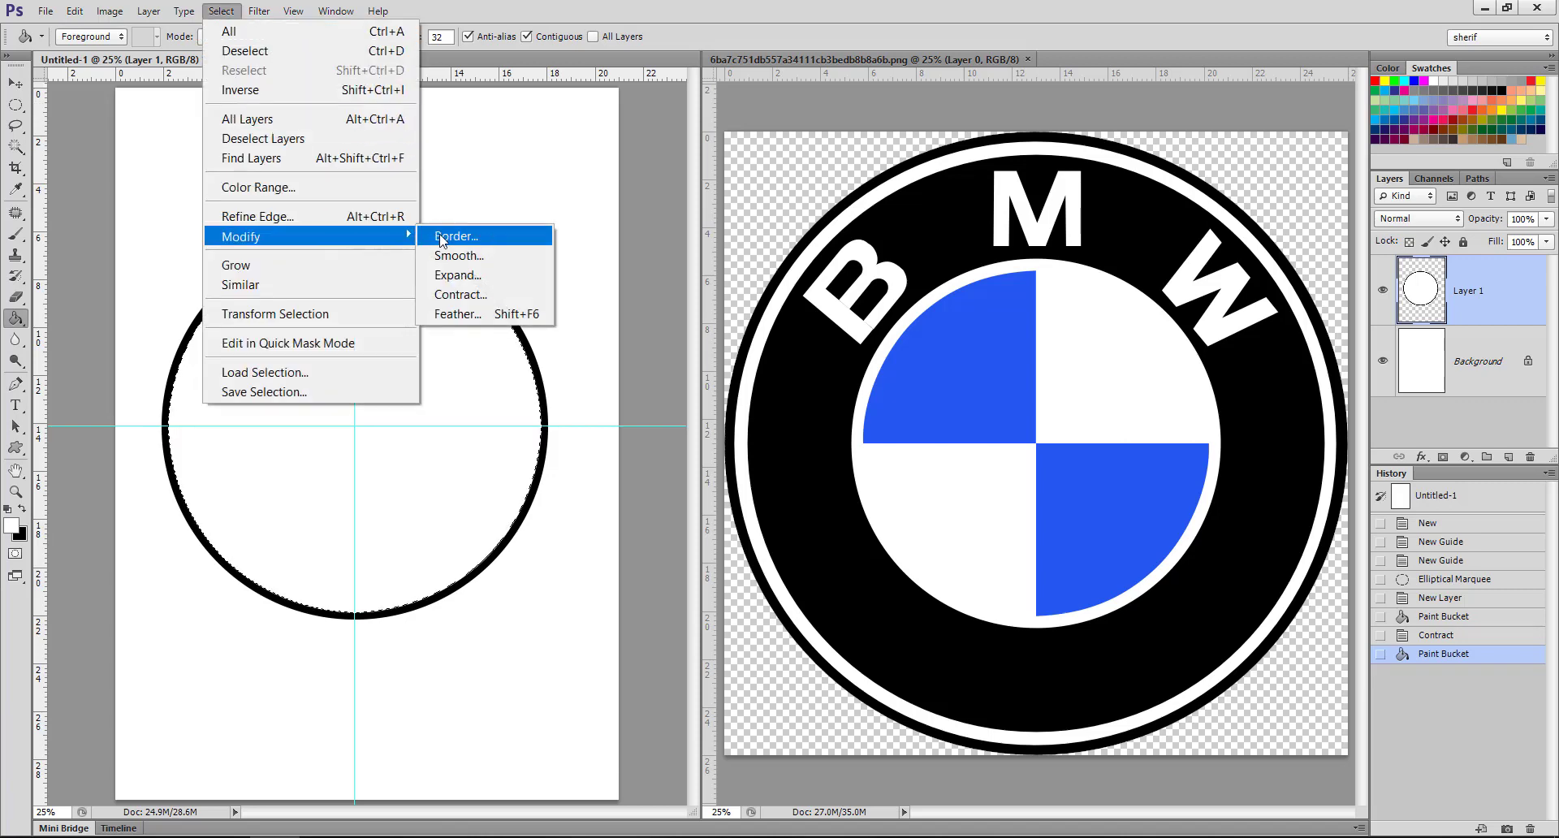
left_click(455, 294)
type("60")
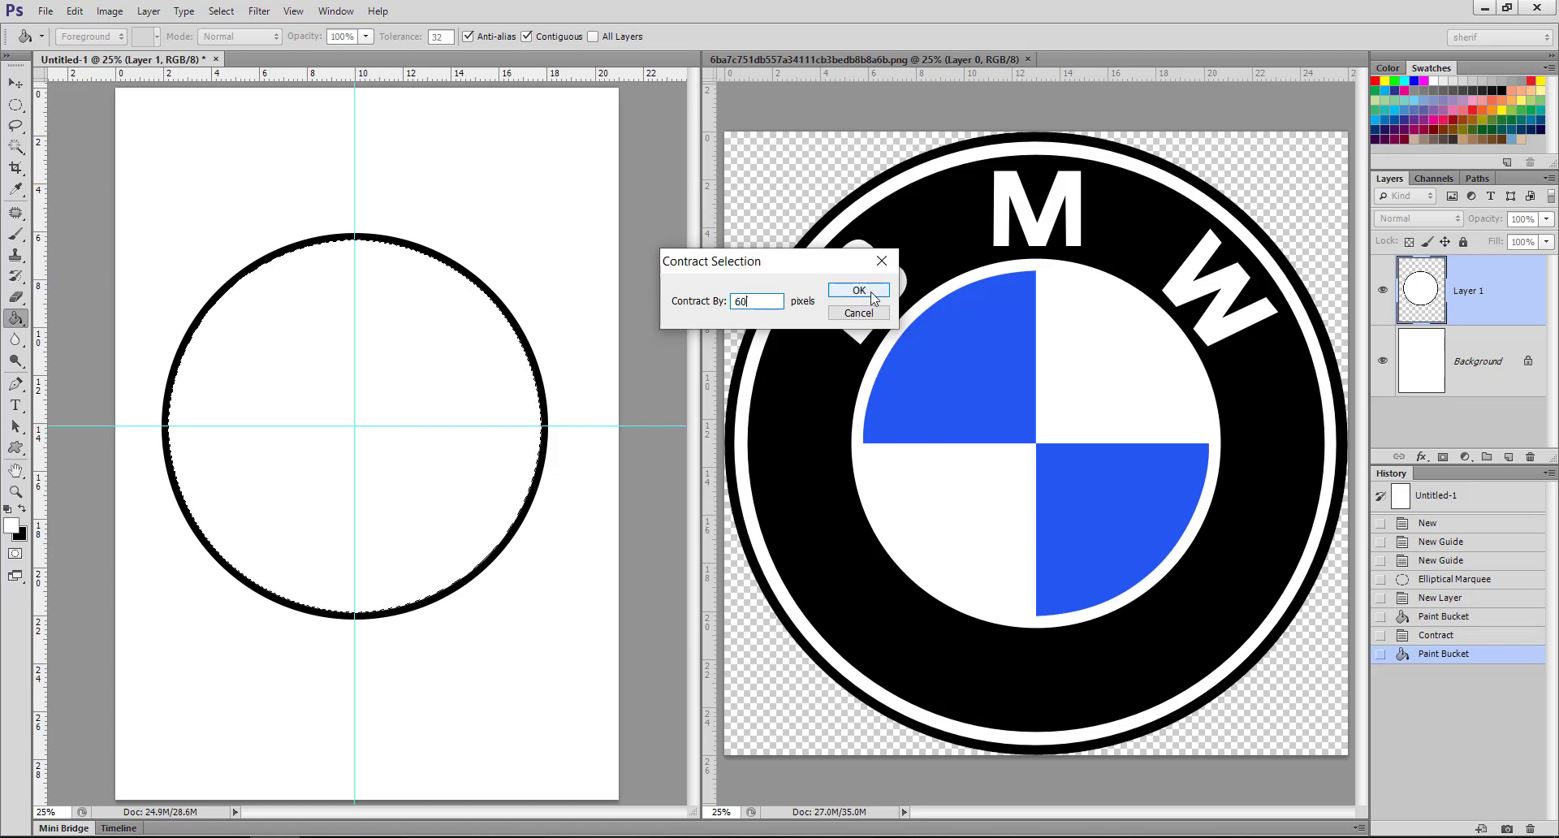
left_click(874, 293)
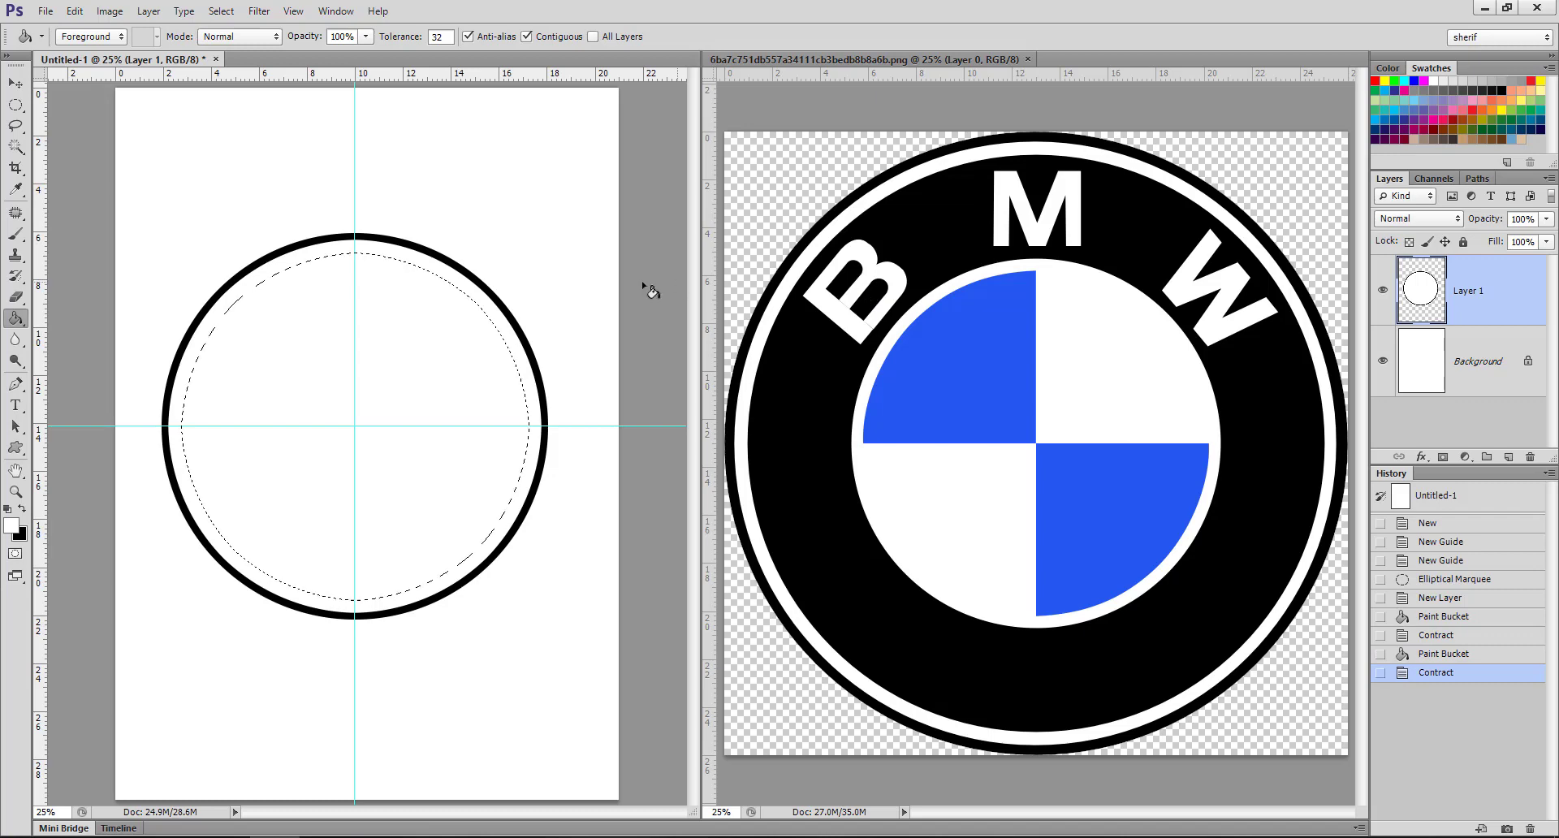
left_click(23, 509)
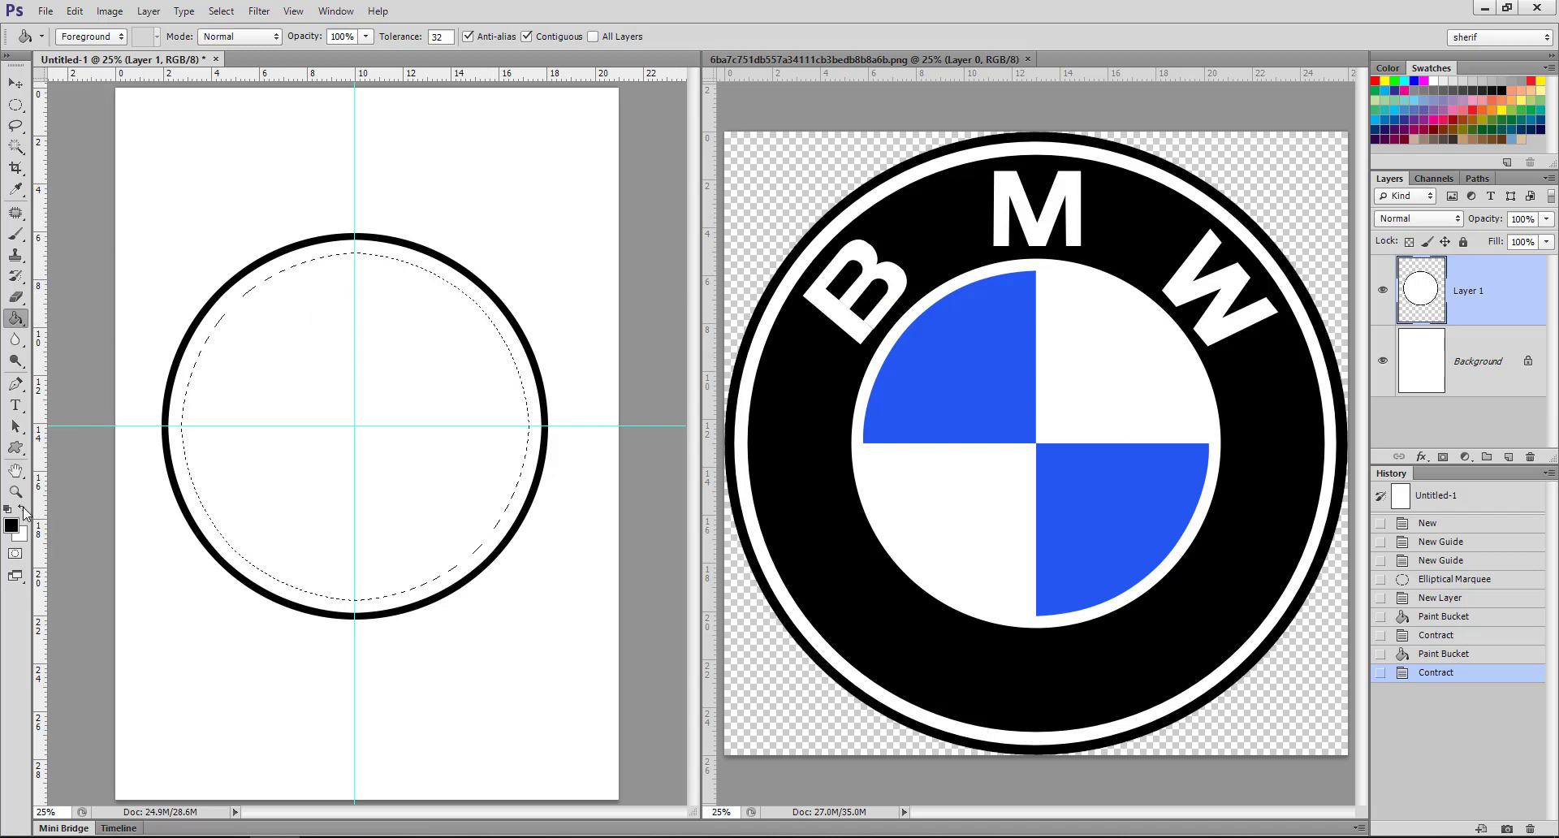
left_click(268, 361)
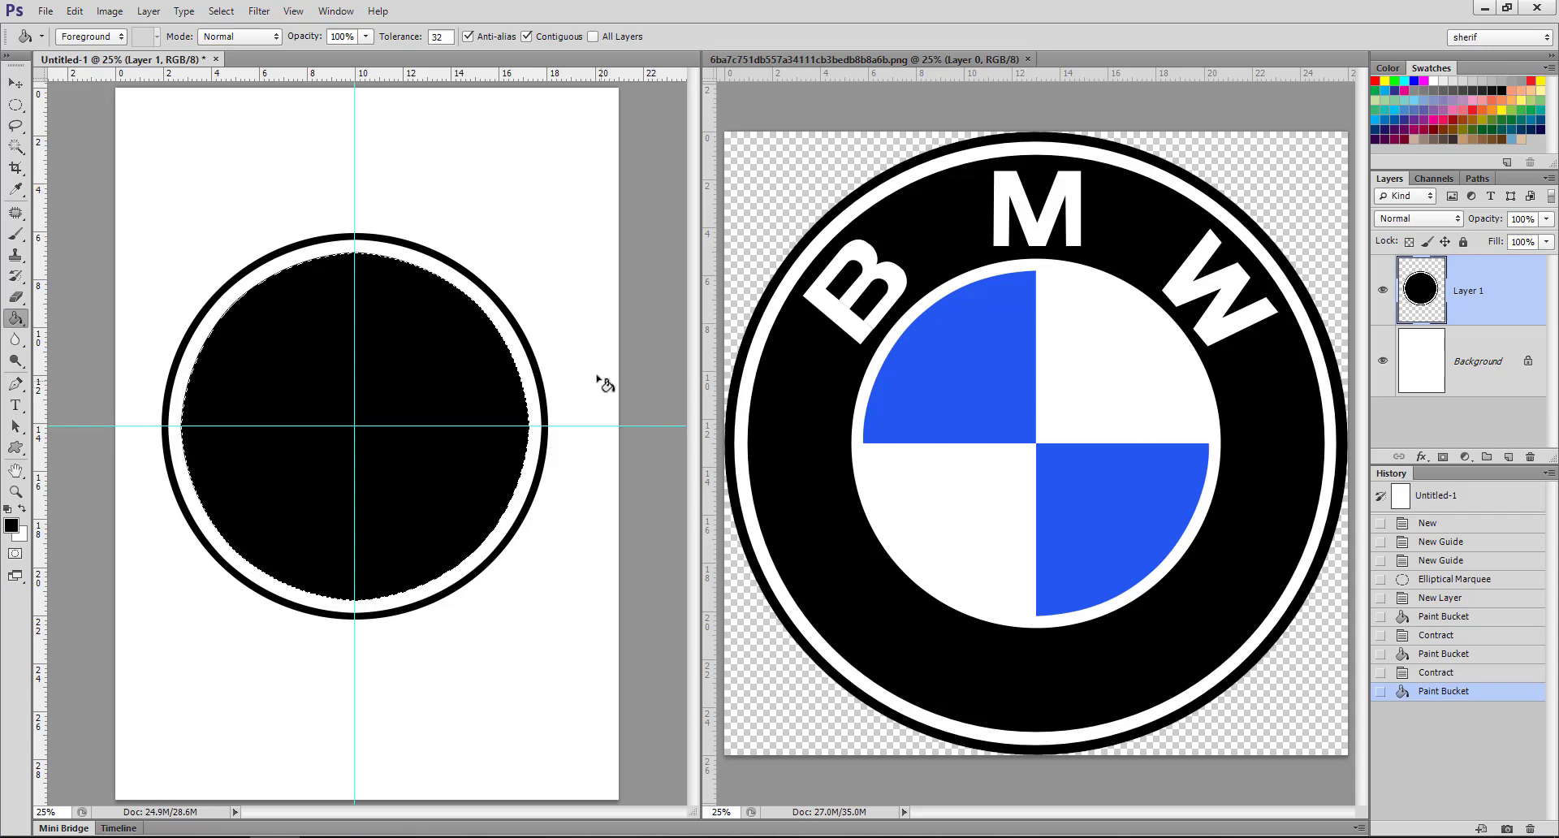
- Select a smaller circle centred on the black disc and fill it white
left_click(16, 105)
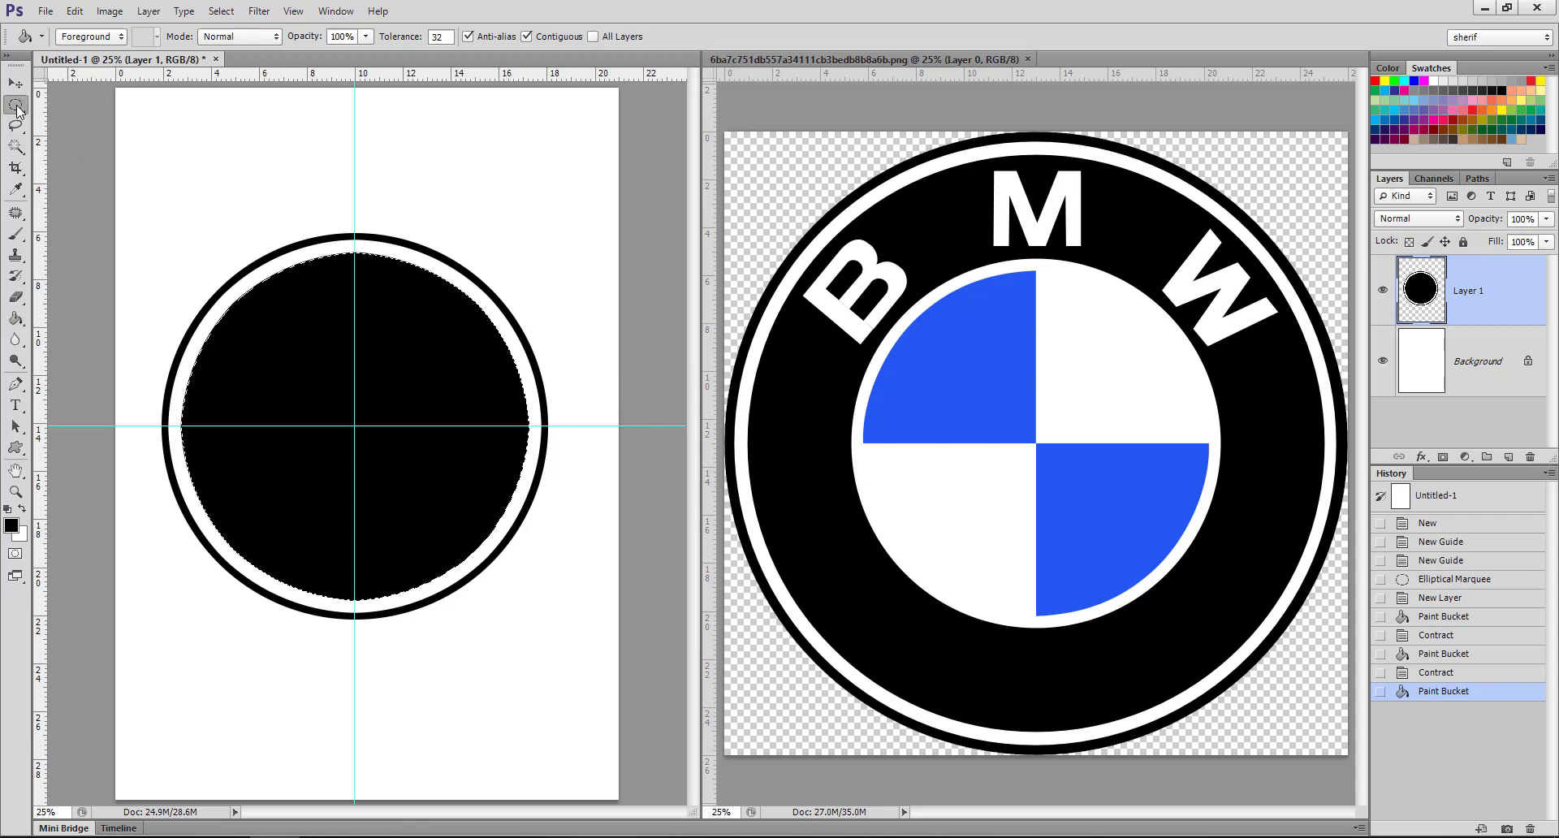
key("ctrl+d")
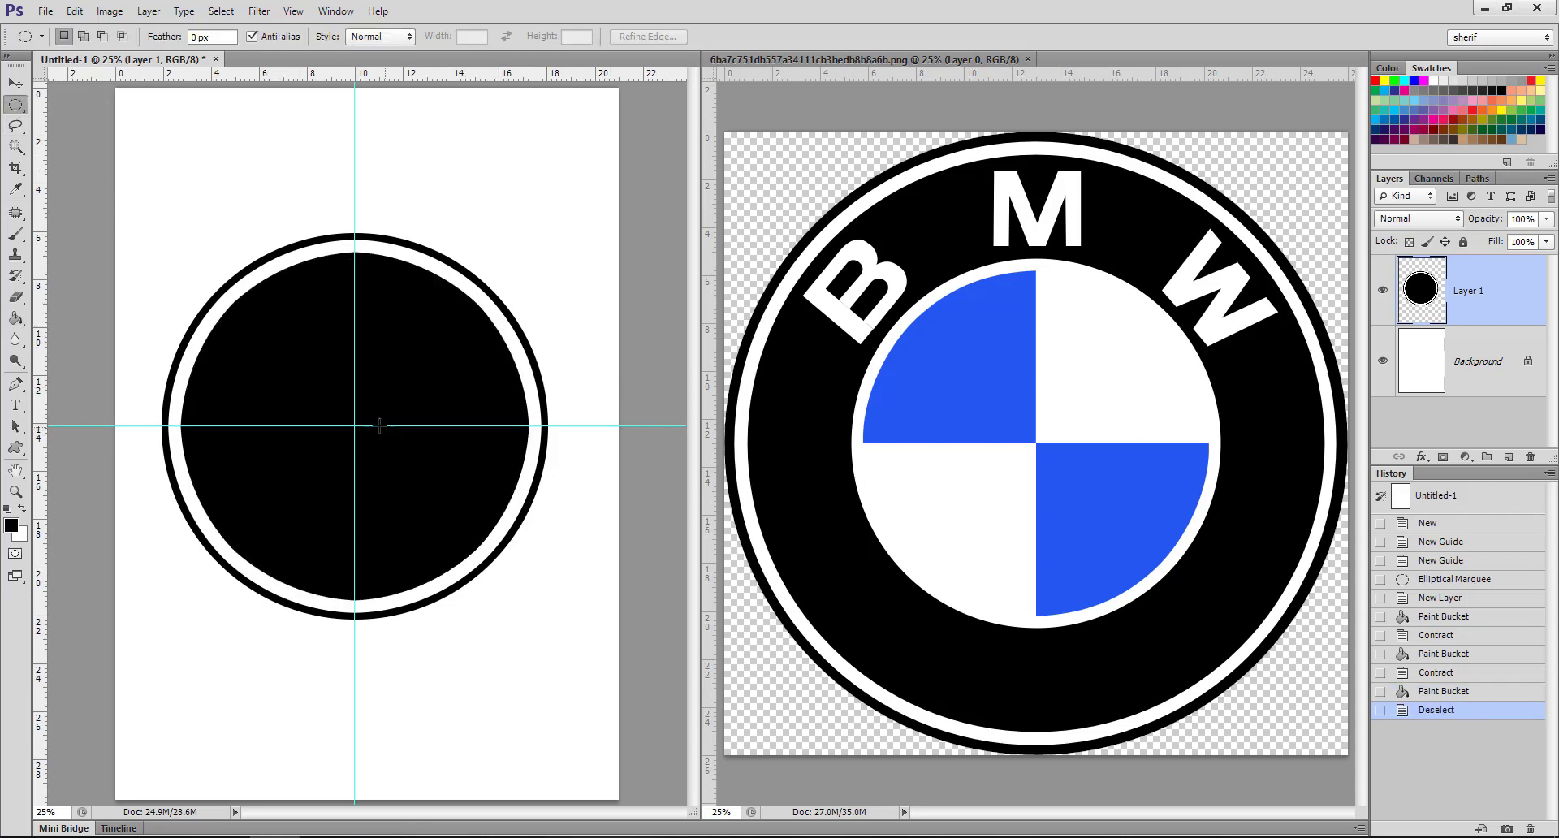
mouse_move(354, 423)
left_mouse_down()
mouse_move(473, 253)
mouse_move(460, 281)
left_mouse_up()
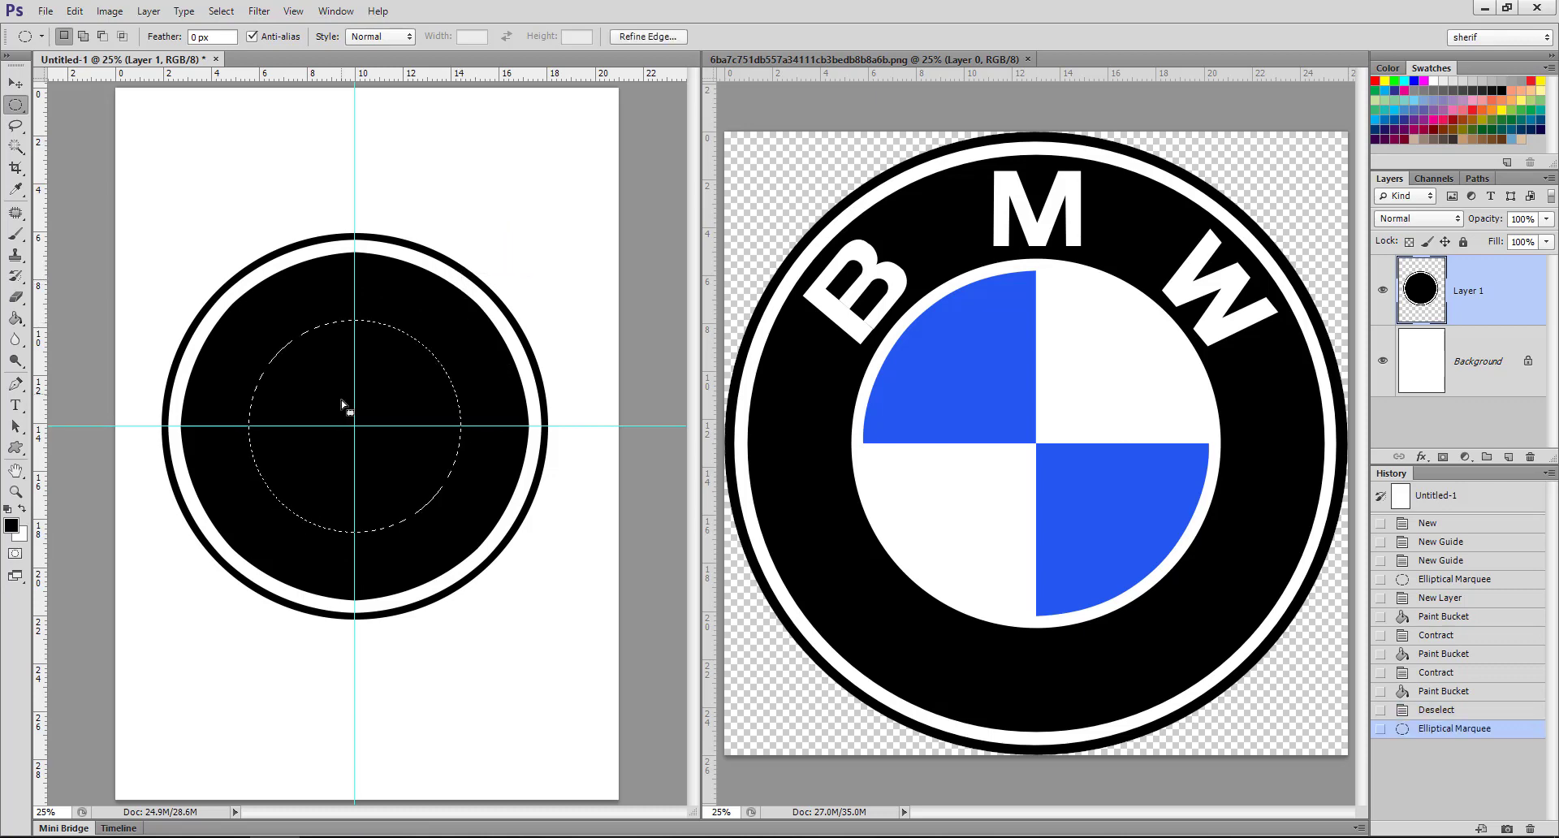
left_click(22, 508)
key("g")
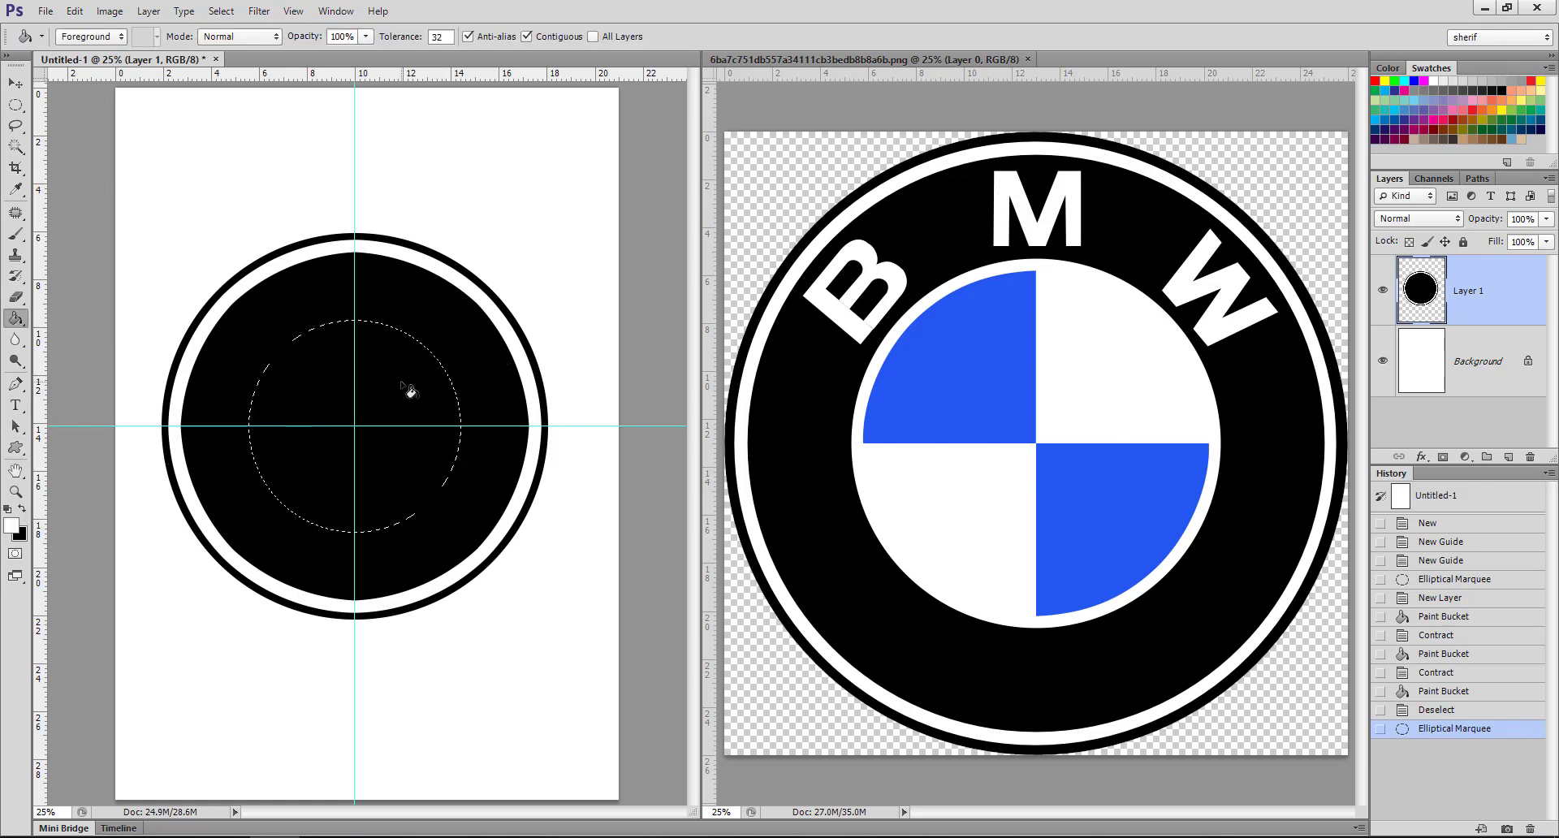
left_click(399, 424)
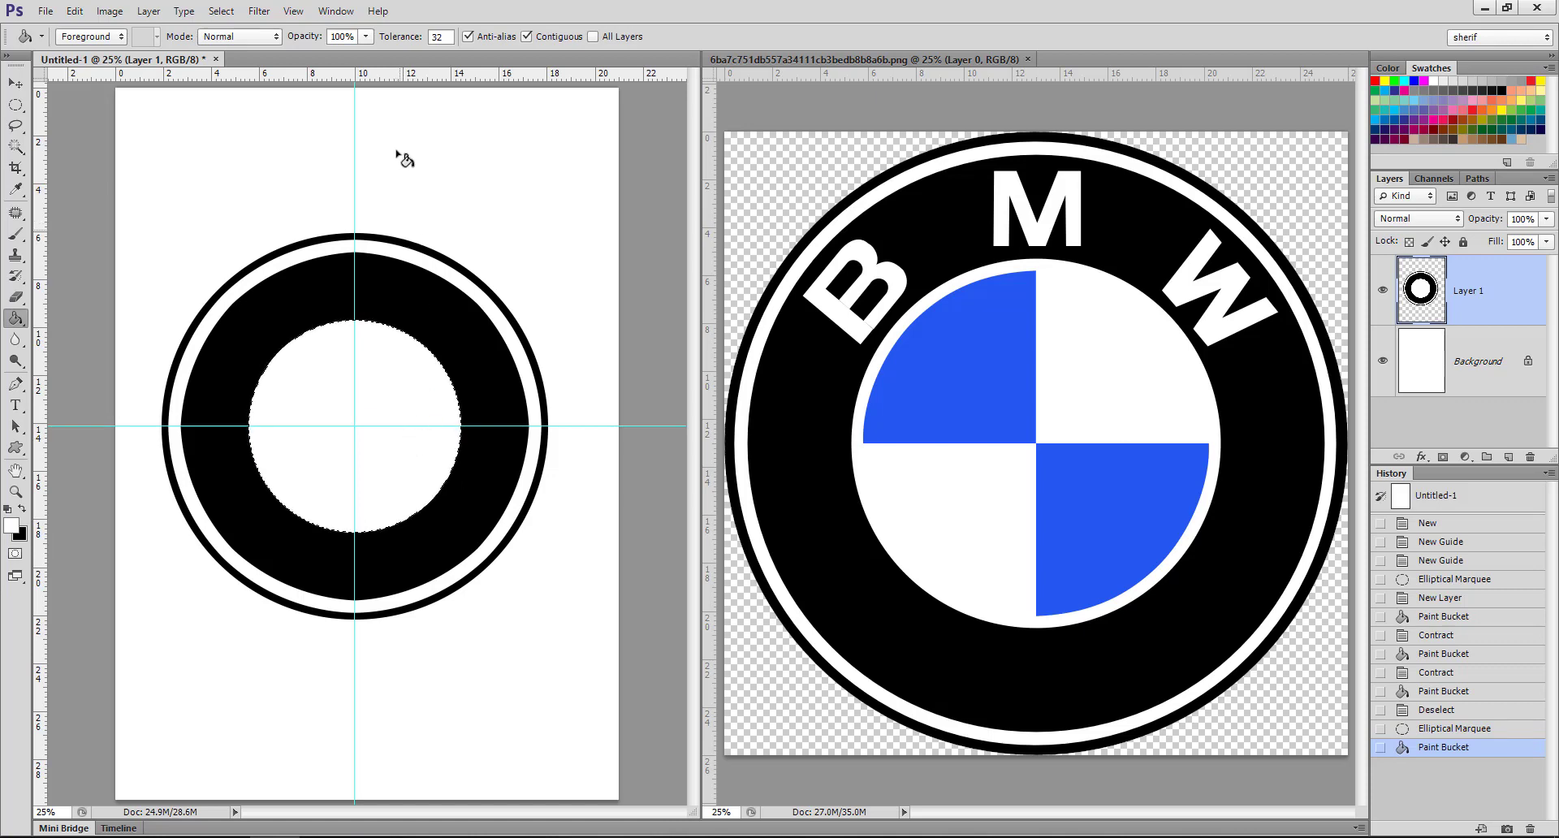
- Contract the selection by 22 pixels to sit inside the white circle
left_click(221, 10)
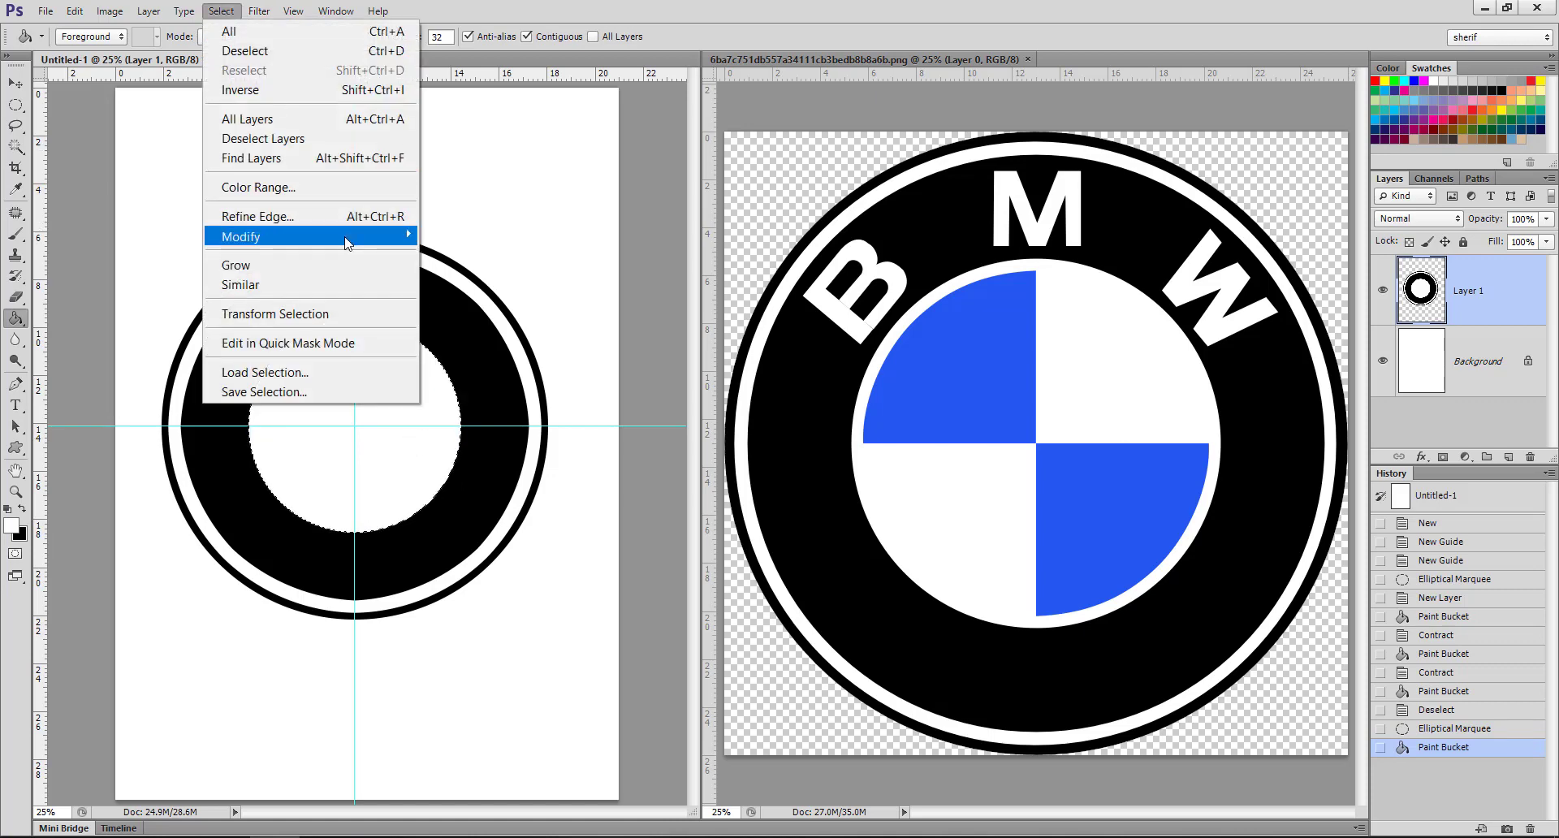
mouse_move(312, 236)
left_click(465, 291)
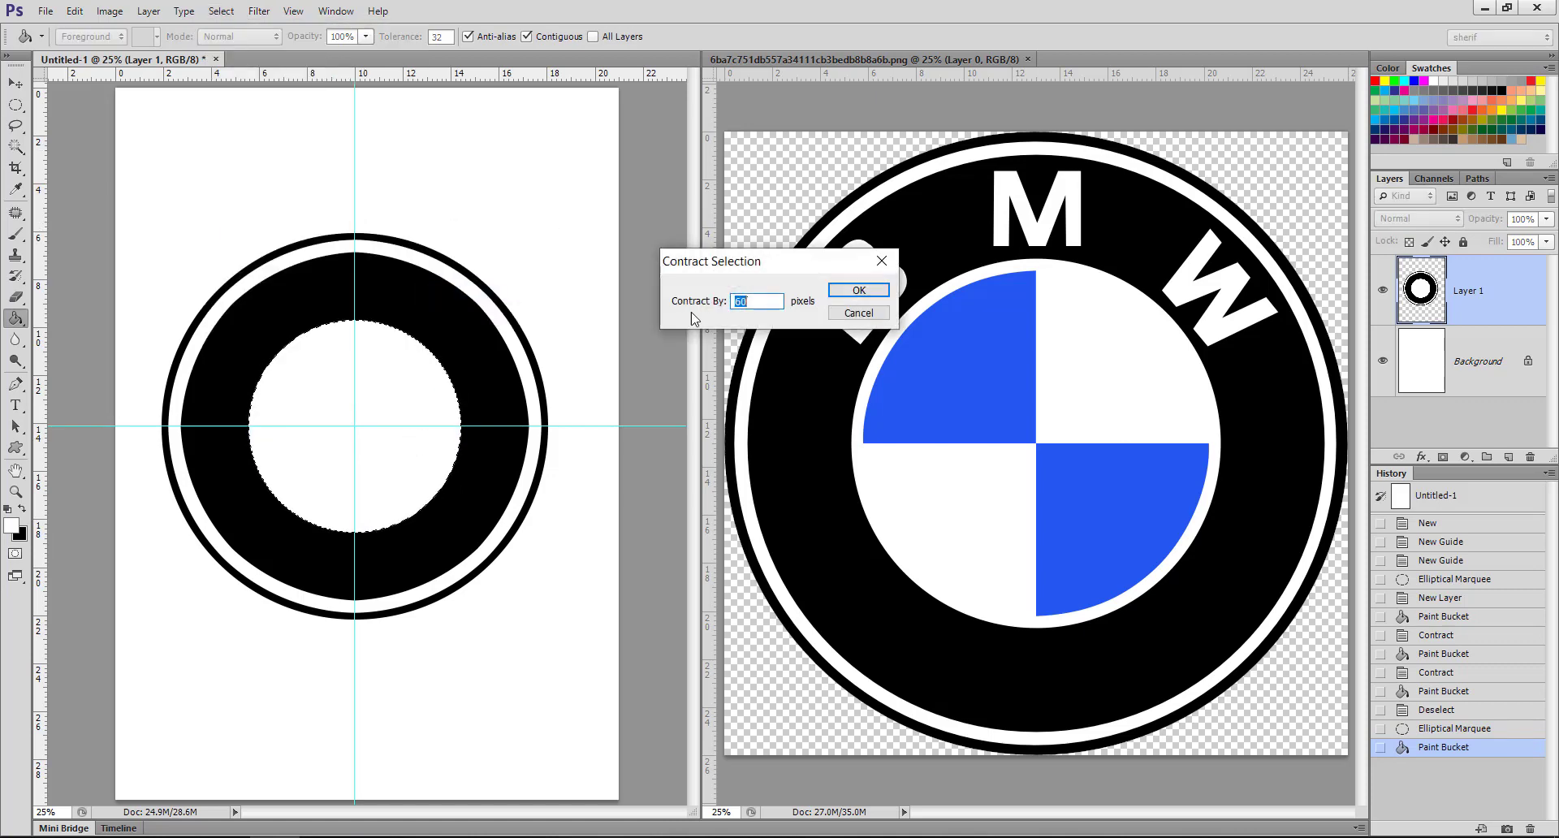
type("22")
mouse_move(771, 302)
left_mouse_down()
mouse_move(667, 305)
mouse_move(884, 197)
left_mouse_up()
left_click(679, 308)
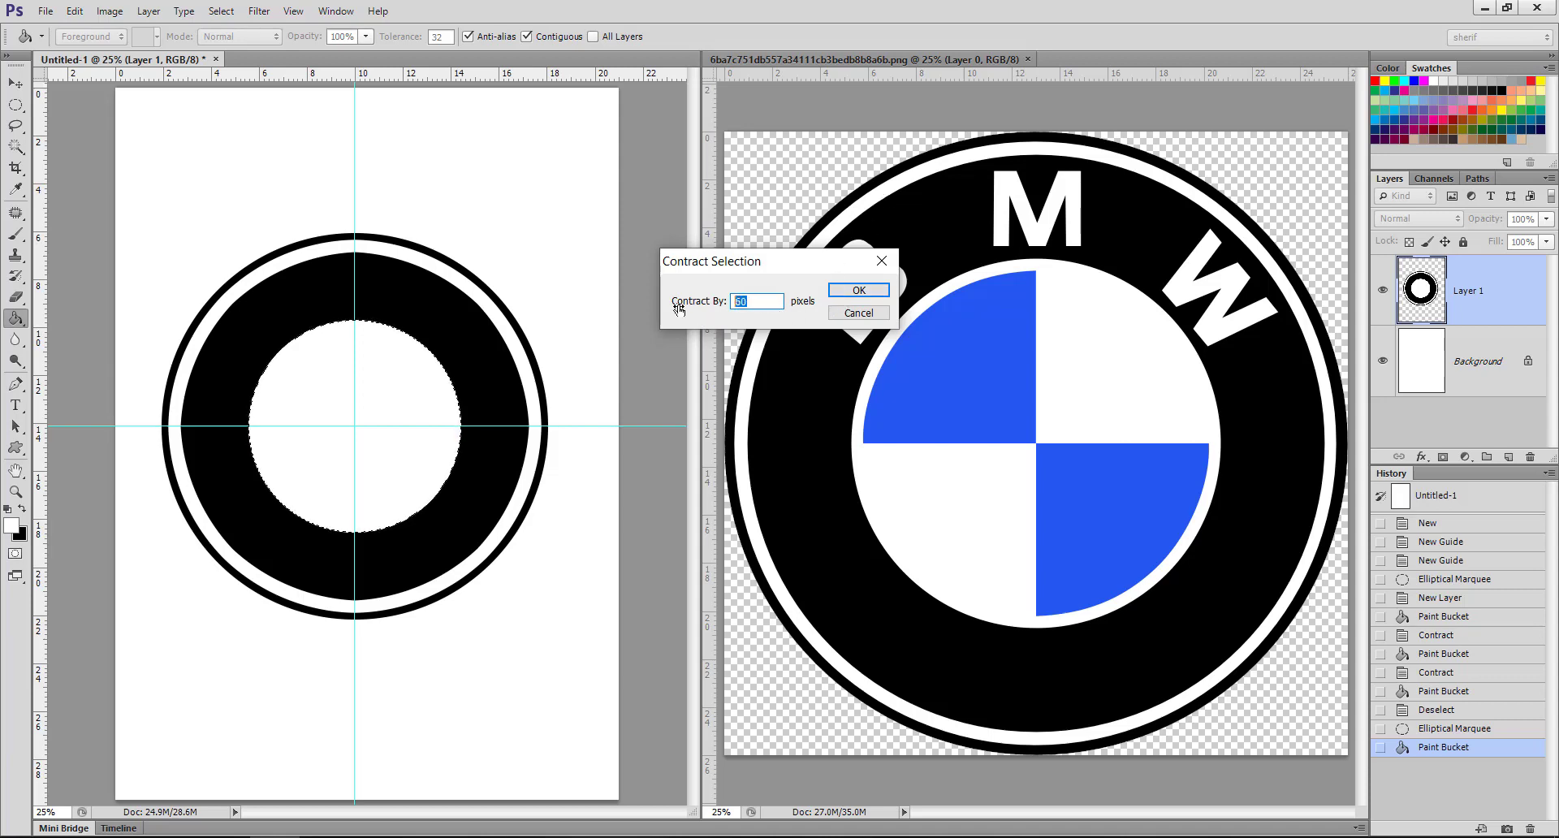
left_click(858, 290)
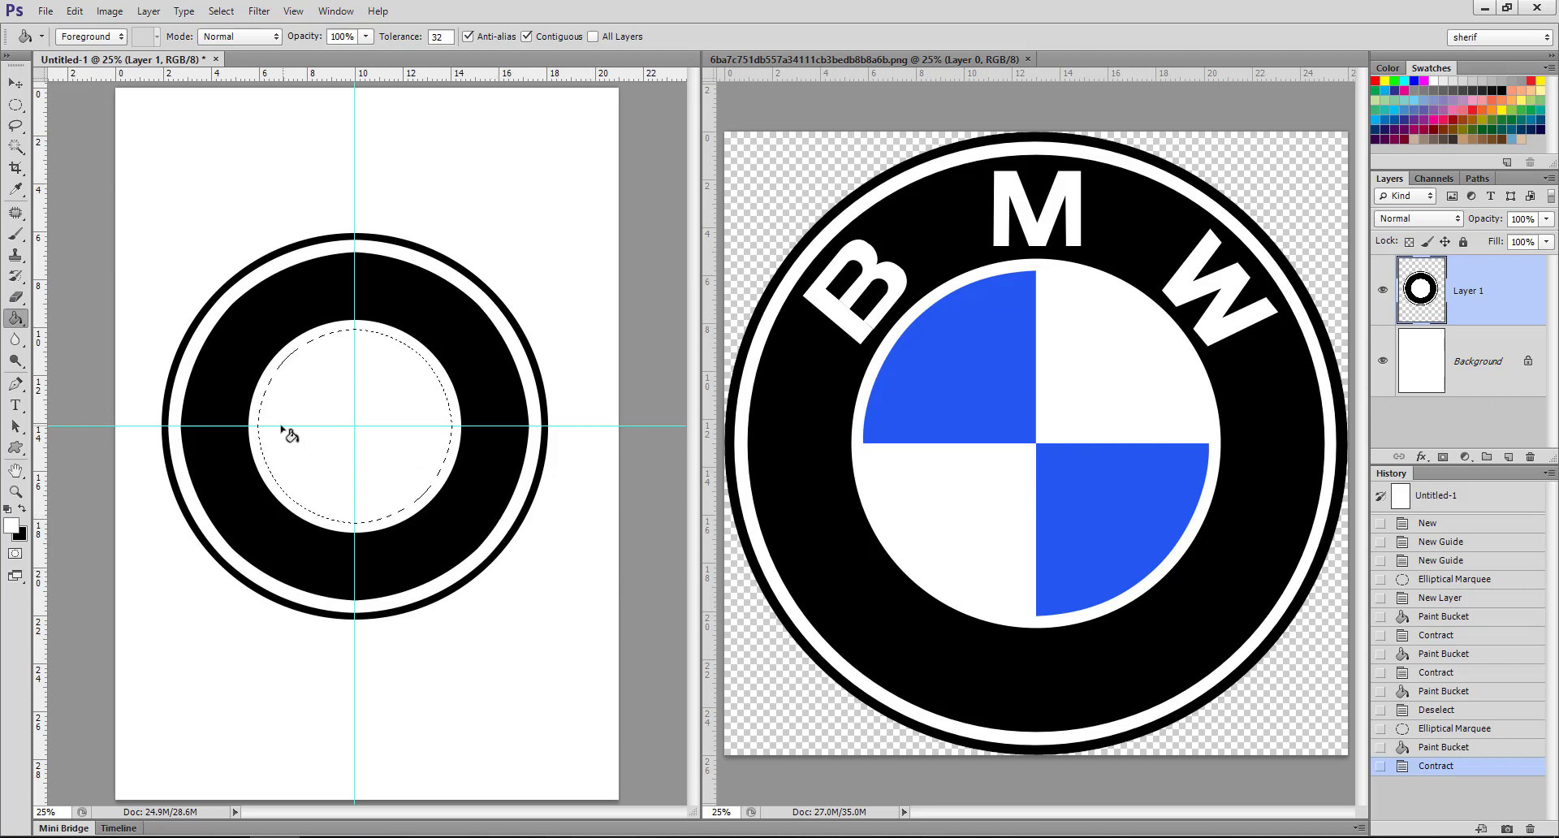
- Subtract rectangles from the circular selection, leaving only the top-left and bottom-right quarters
left_click(16, 104)
right_click(26, 108)
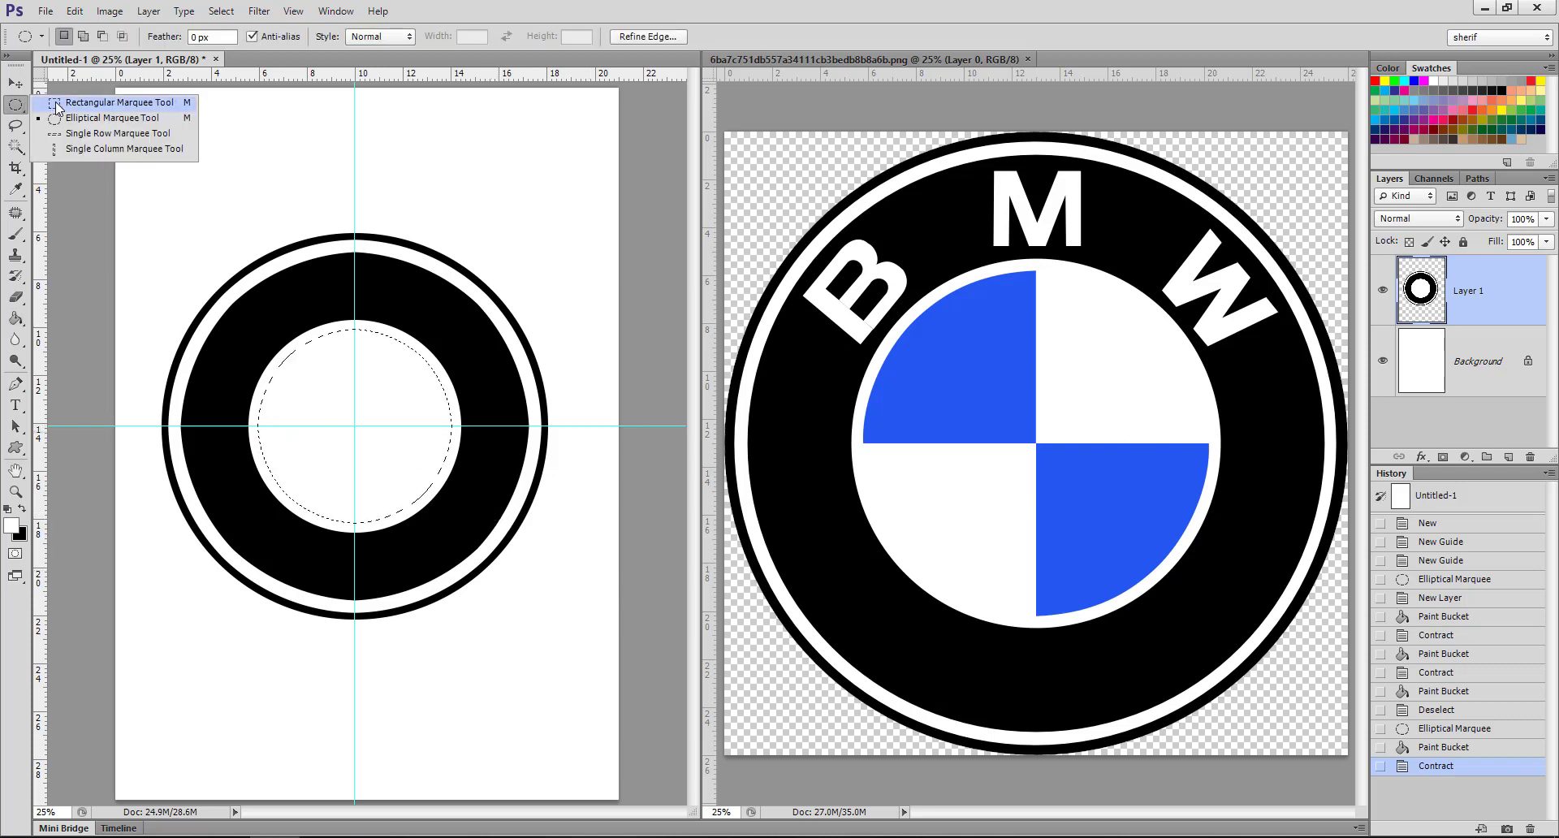
left_click(56, 102)
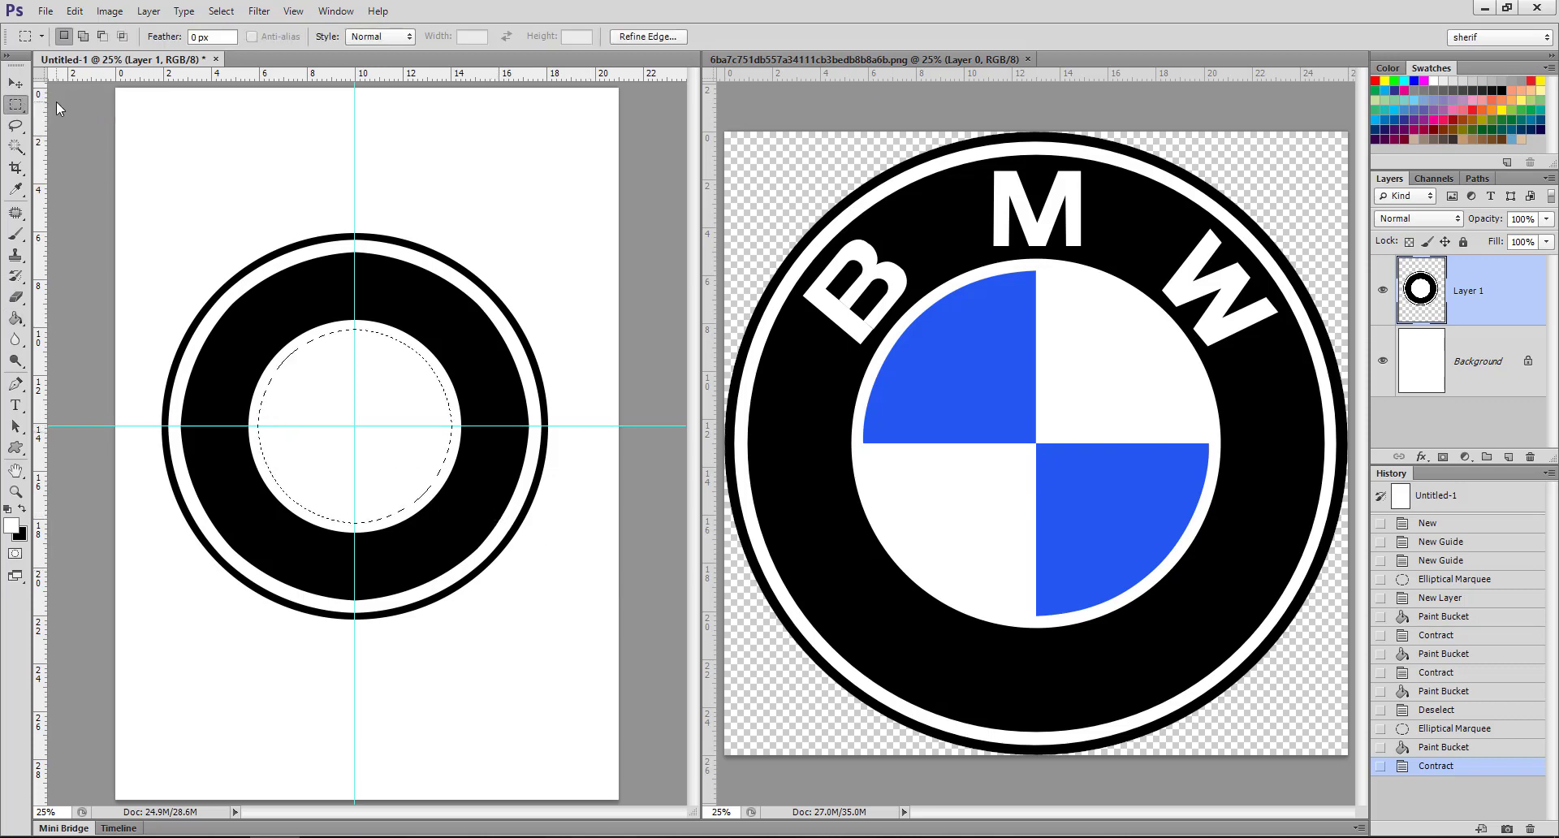
left_click(106, 37)
left_click_drag(186, 673, 358, 419)
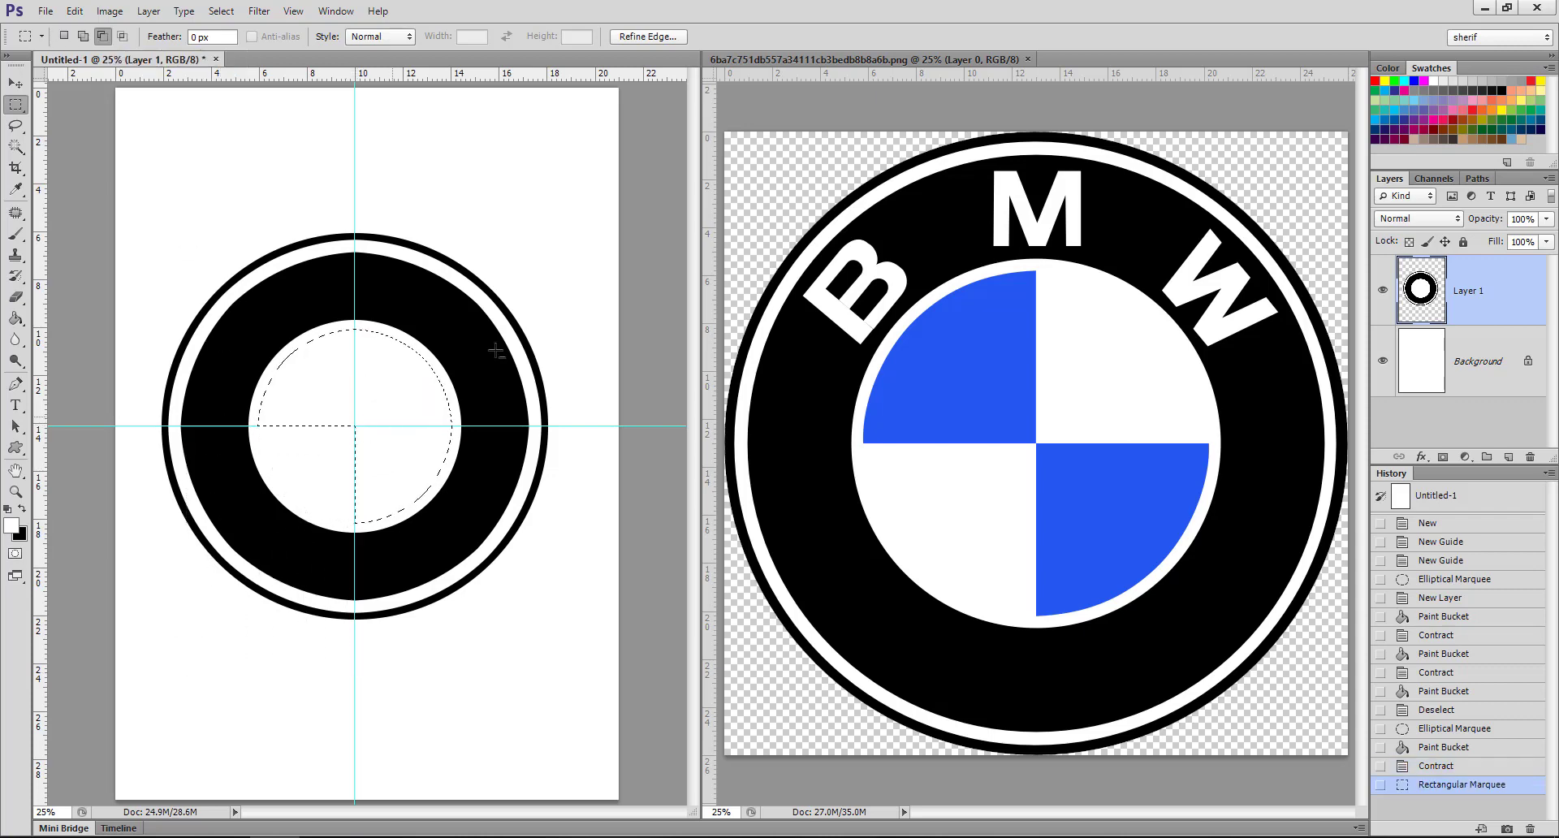
left_click_drag(517, 227, 357, 425)
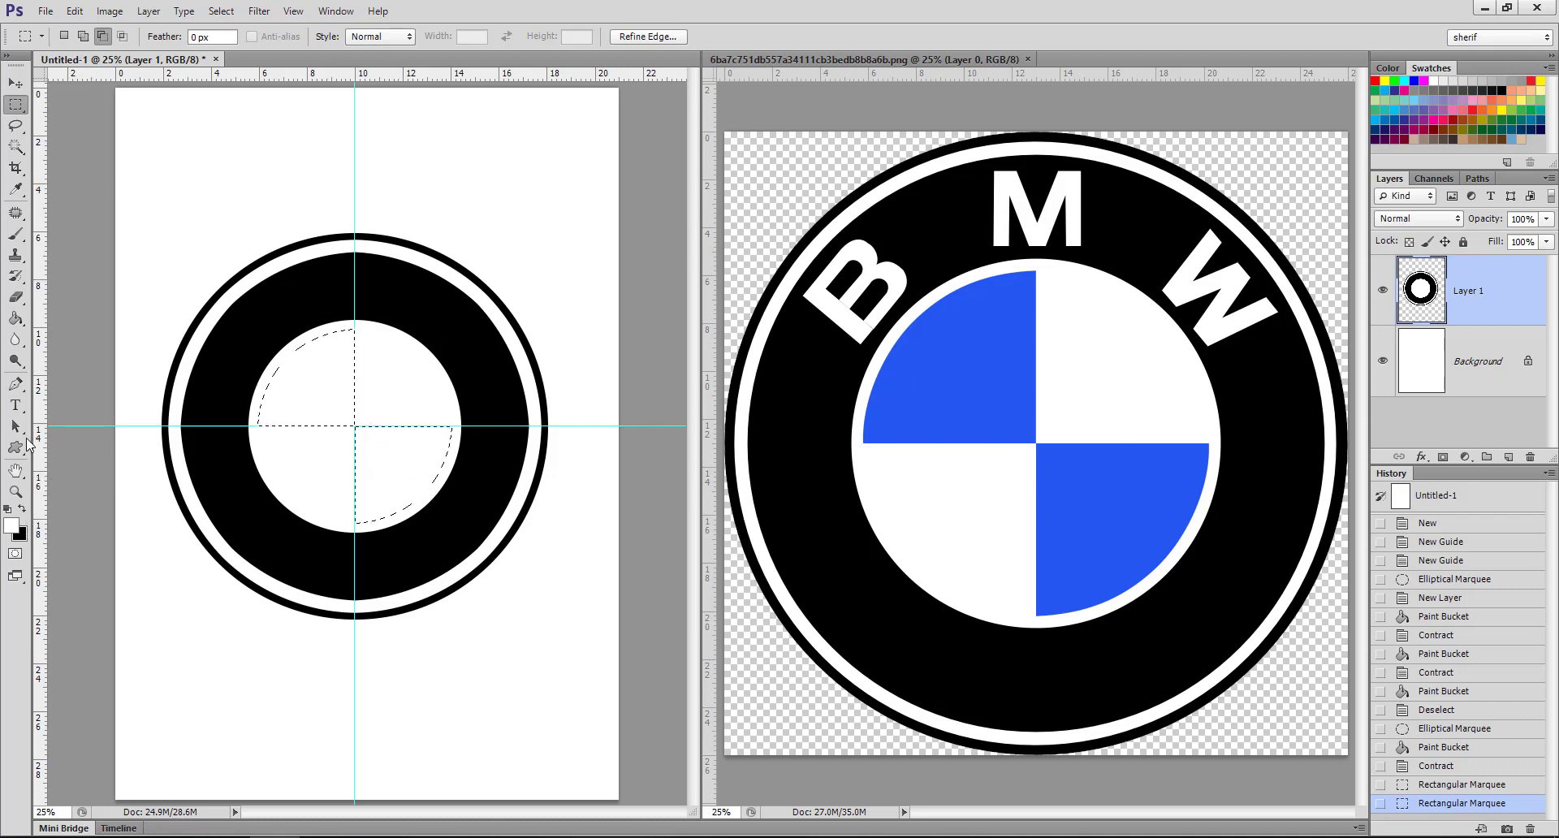
- Sample the reference logo's blue, fill both selected quarters with it, and deselect
left_click(17, 190)
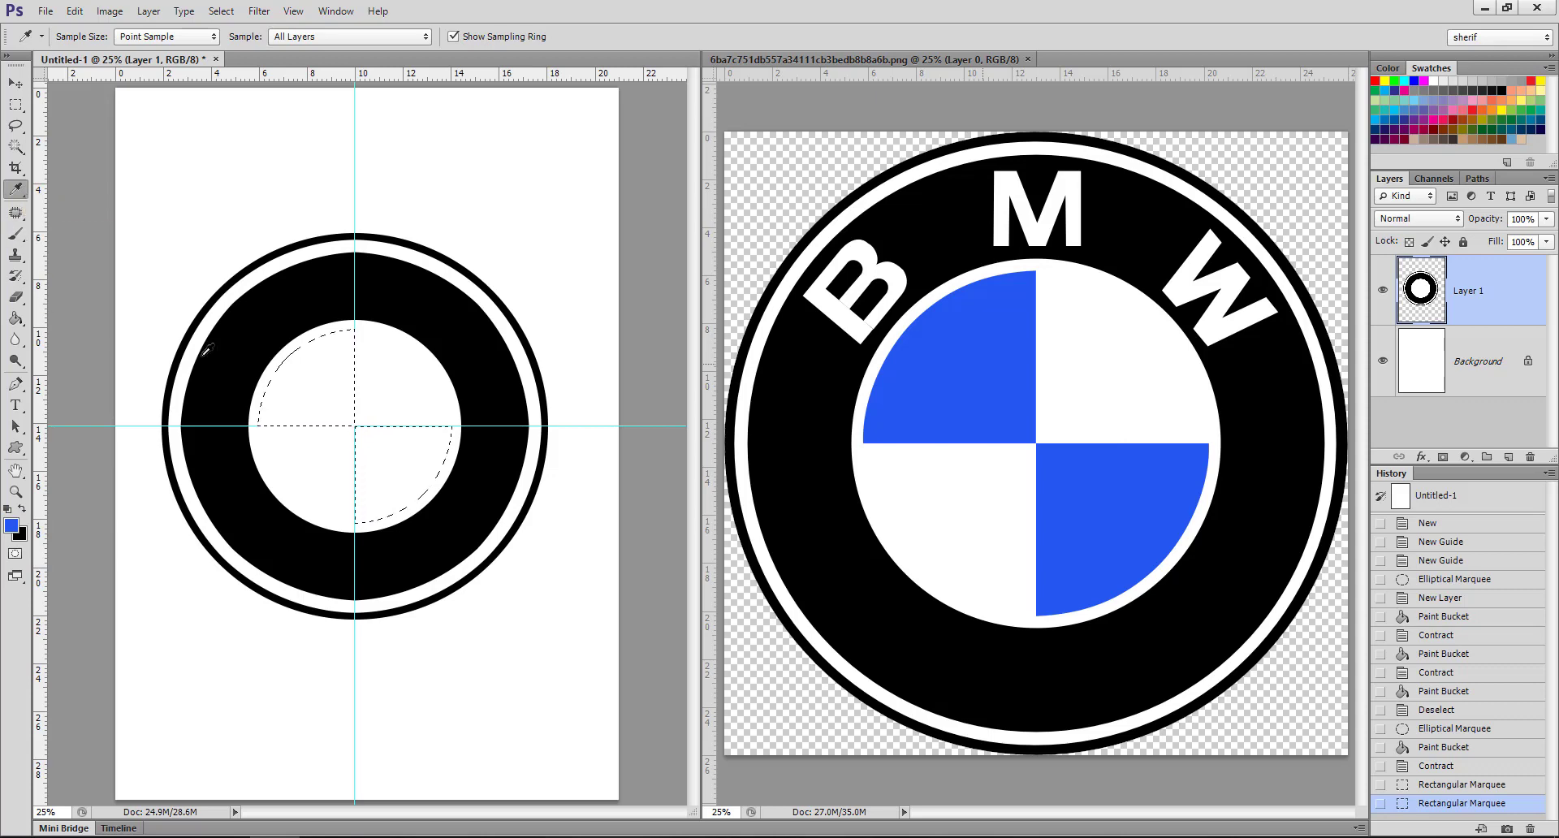
key("g")
left_click(328, 393)
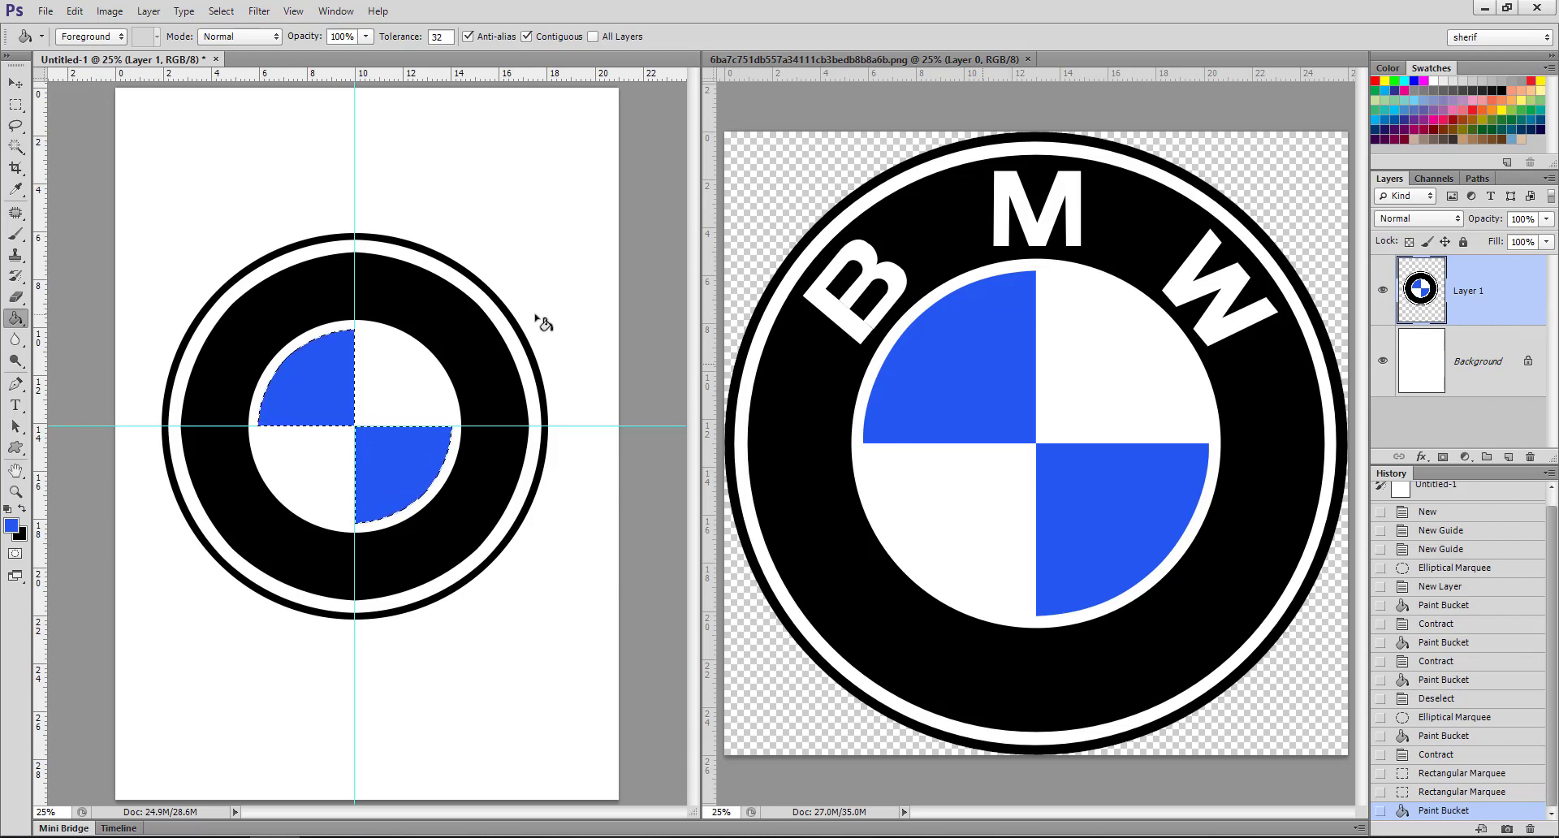
key("ctrl+d")
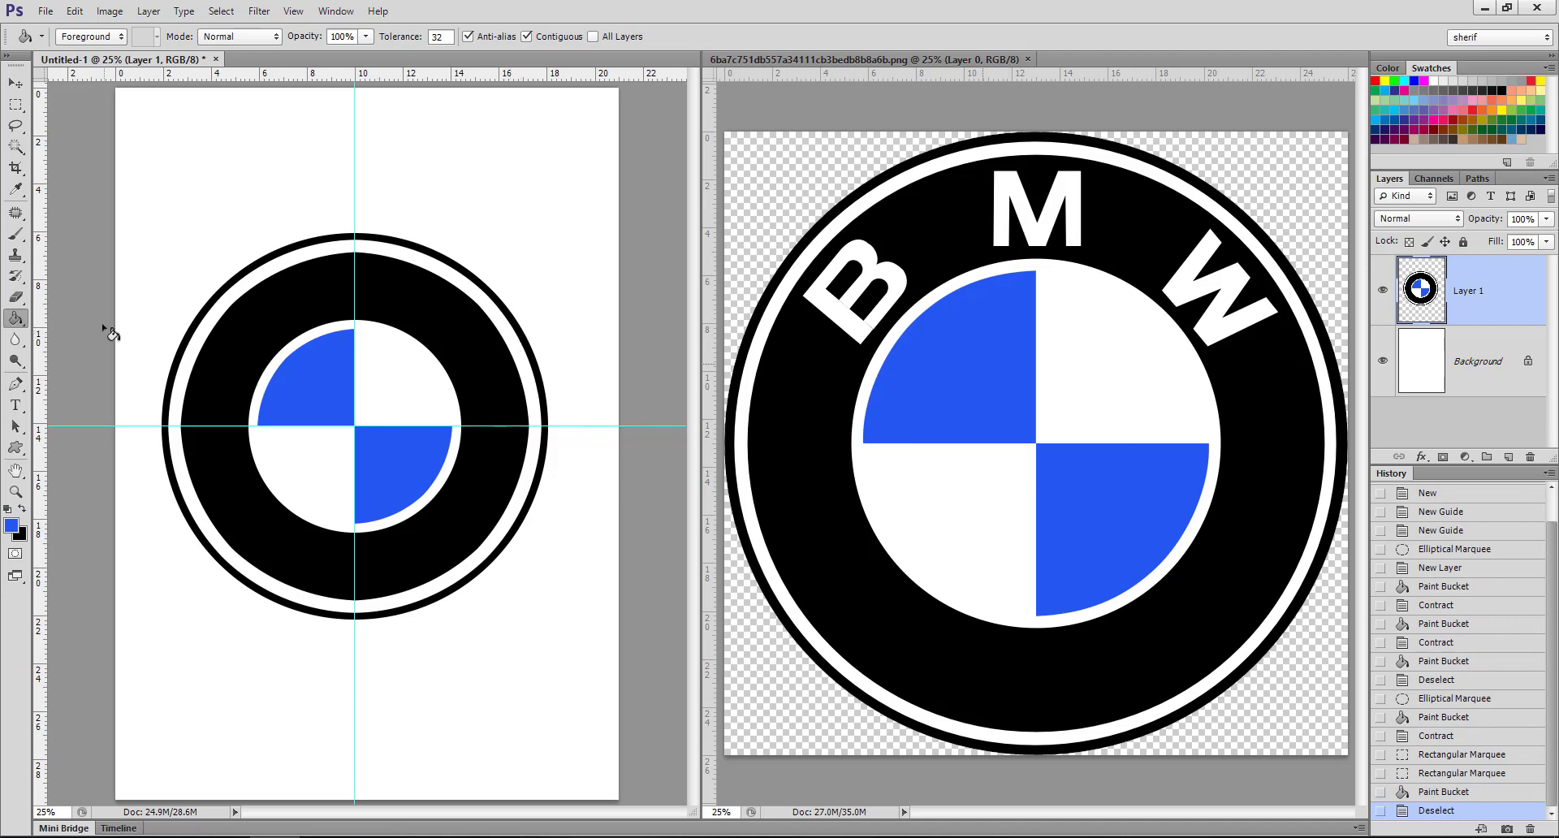
- Type a white 60 pt letter B in a text box at the top of the black ring
left_click(18, 404)
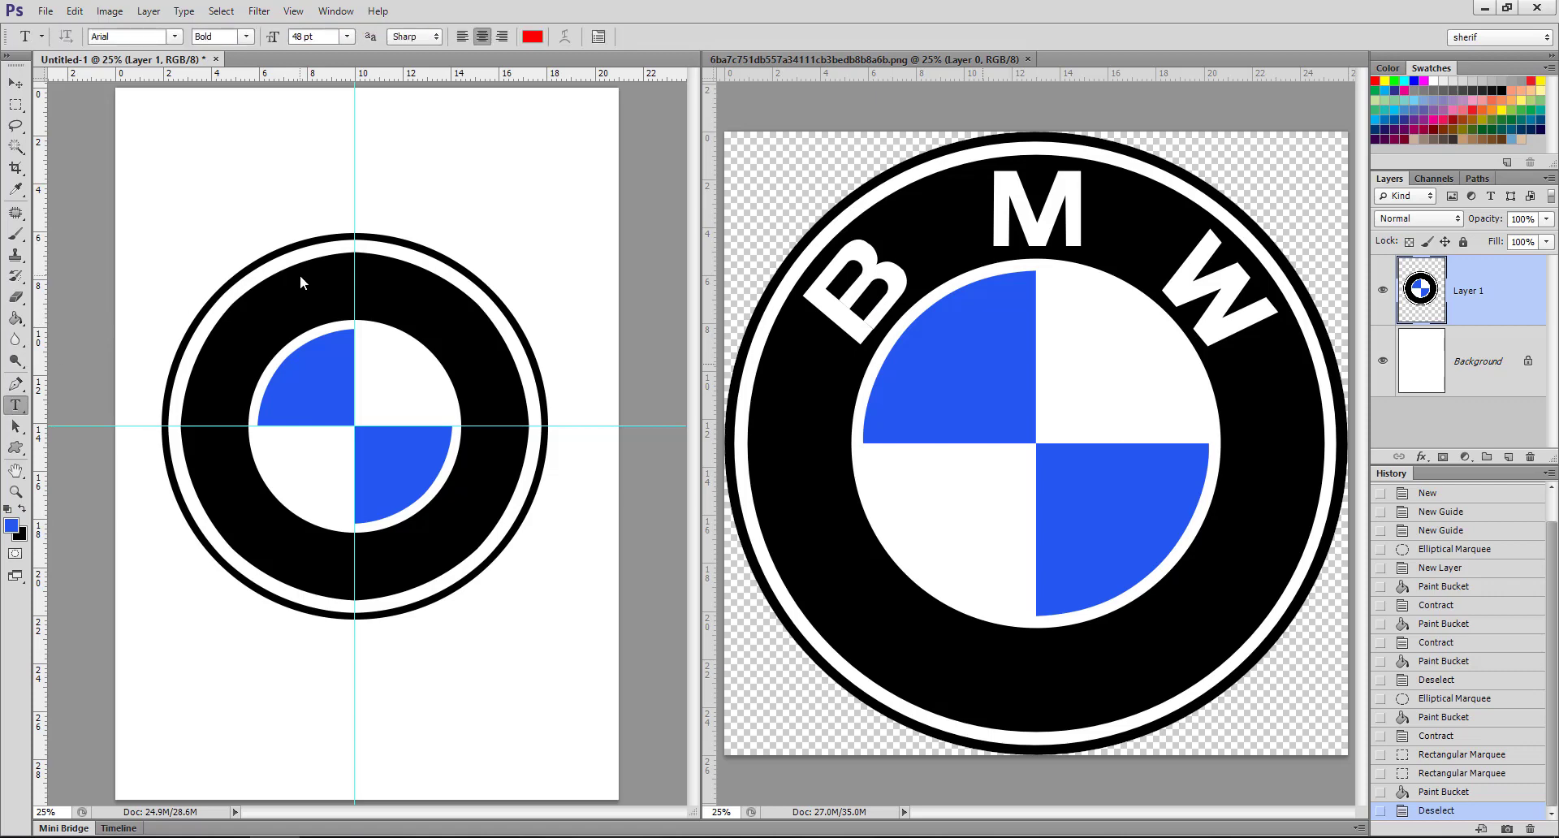
left_click_drag(314, 269, 454, 346)
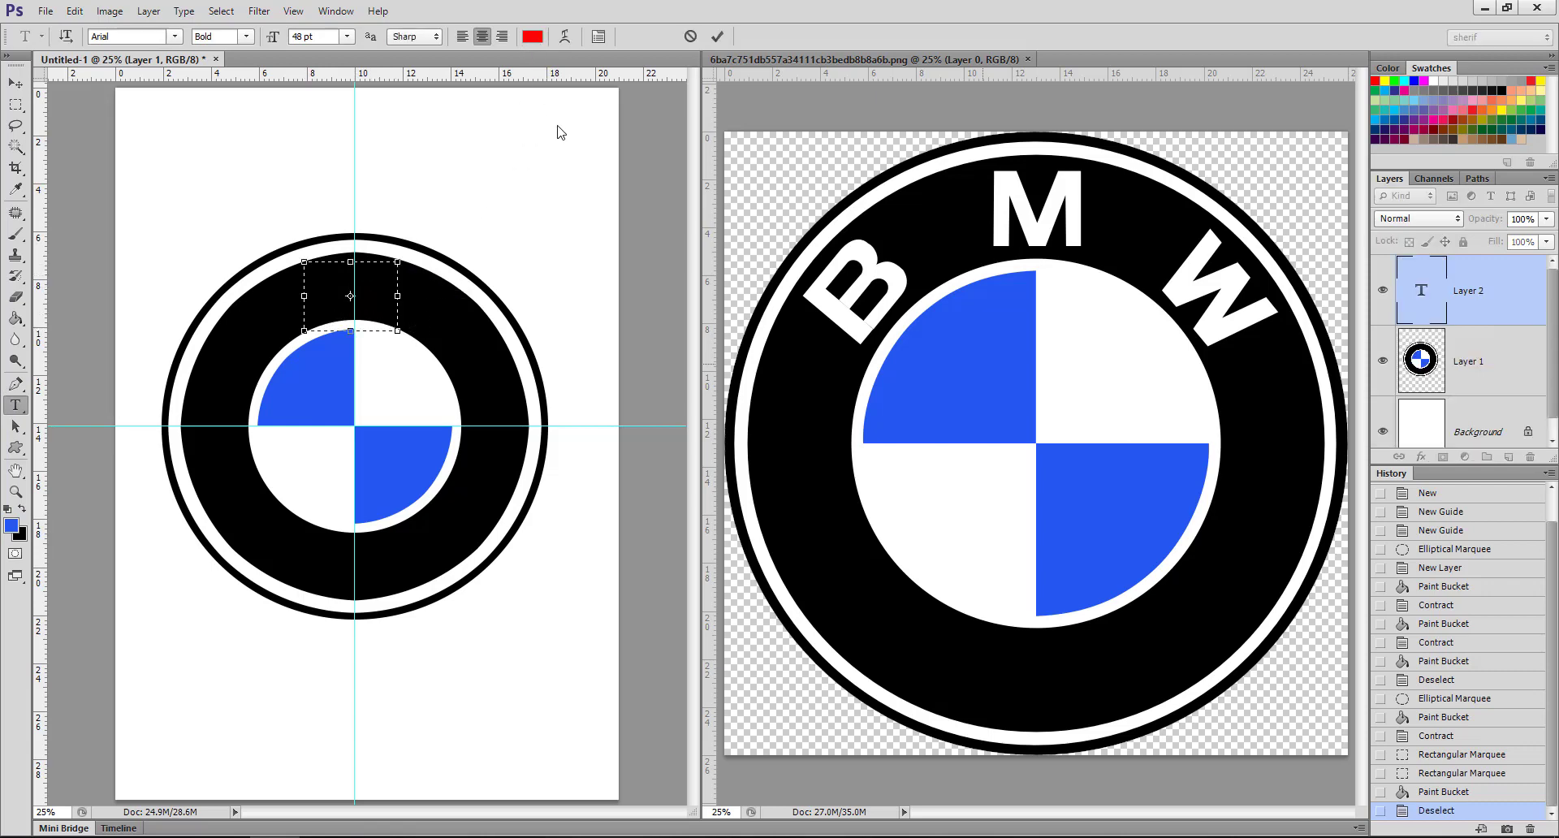
left_click(532, 37)
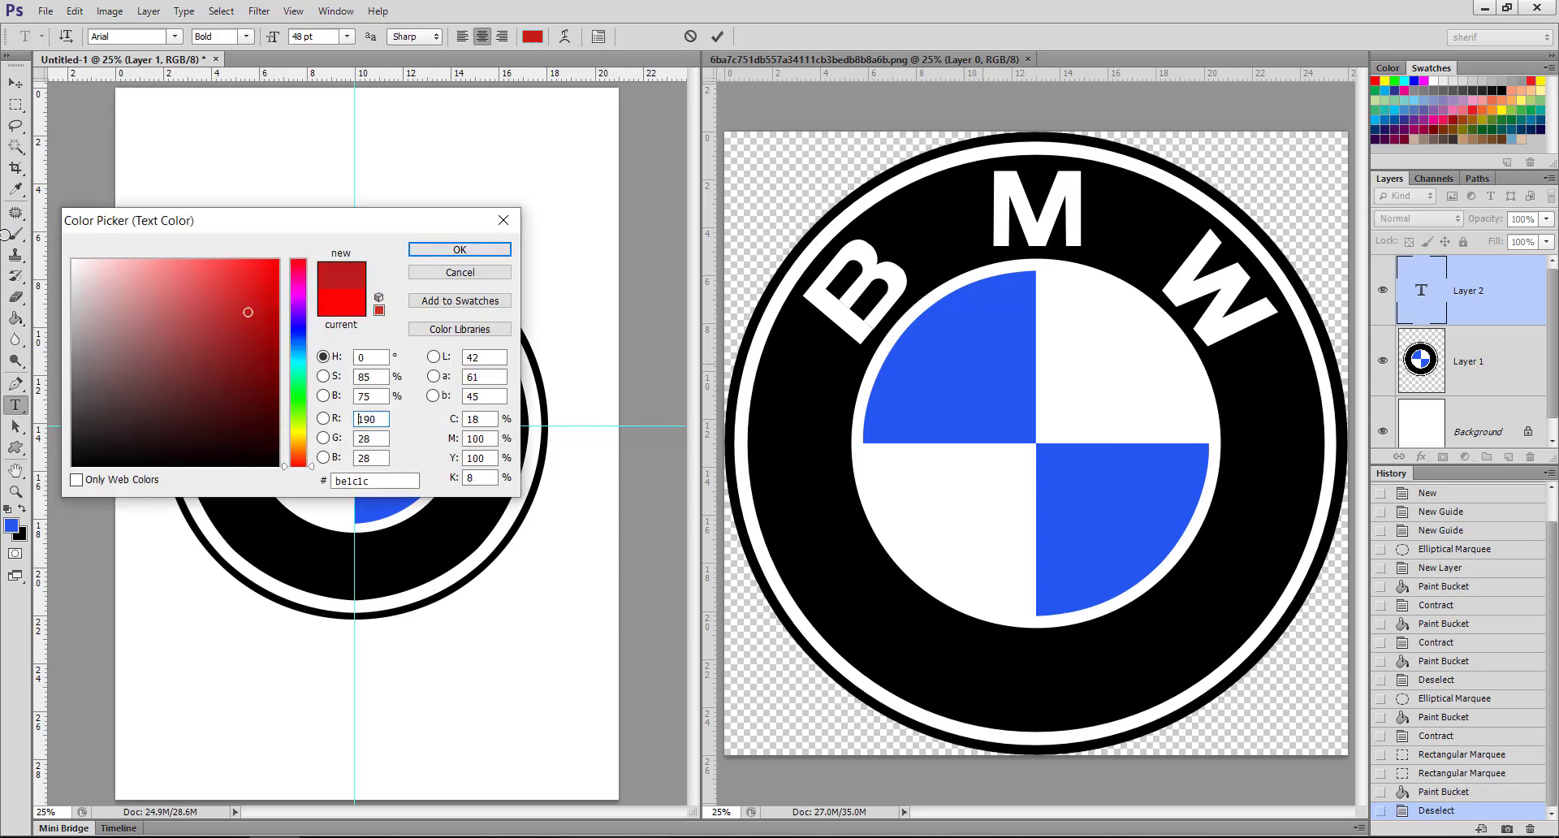
left_click(100, 269)
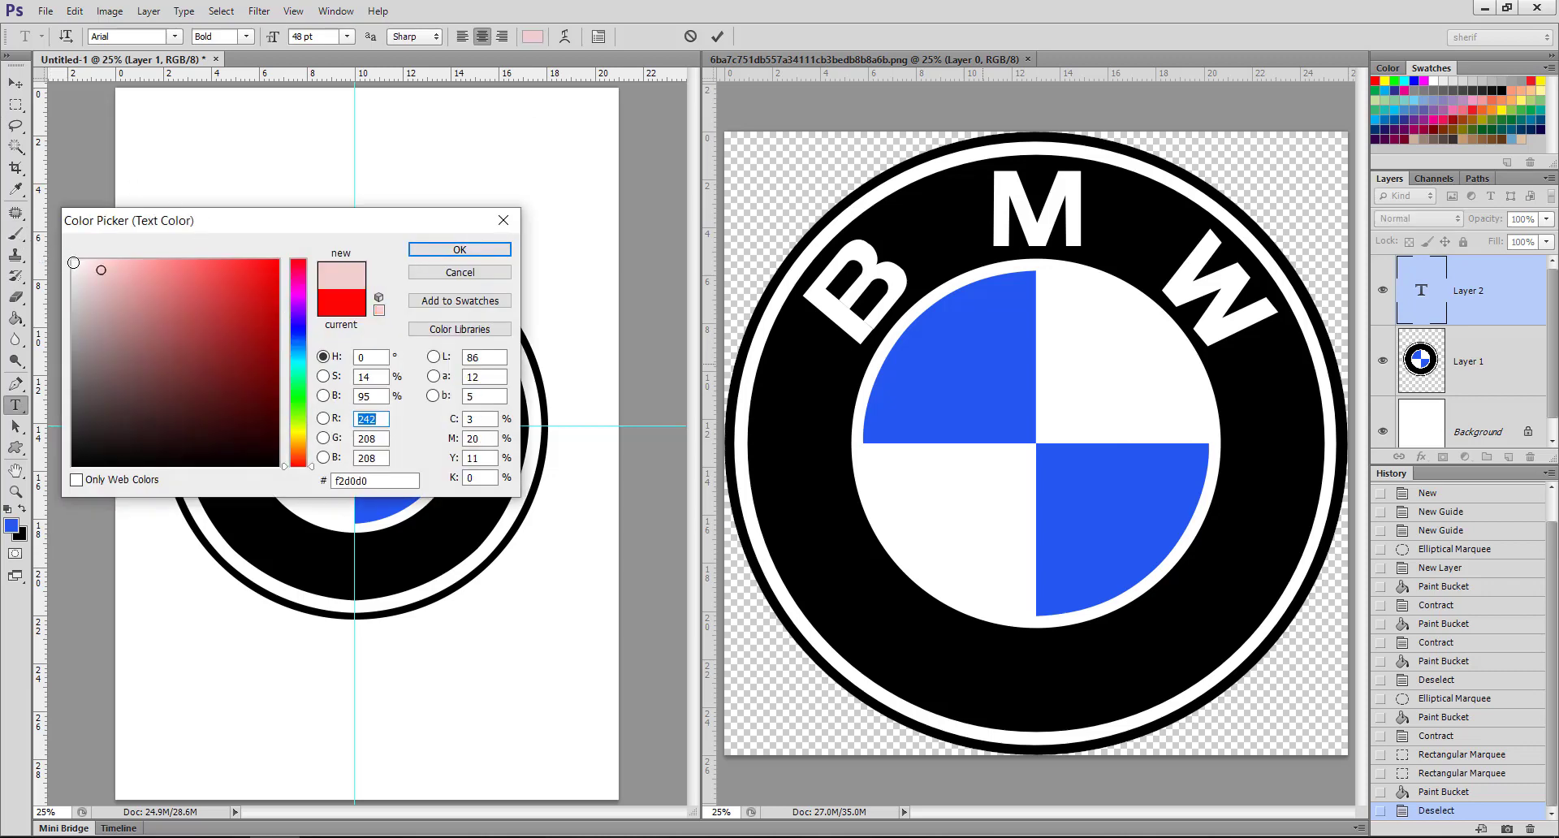
left_click(74, 262)
left_click(459, 249)
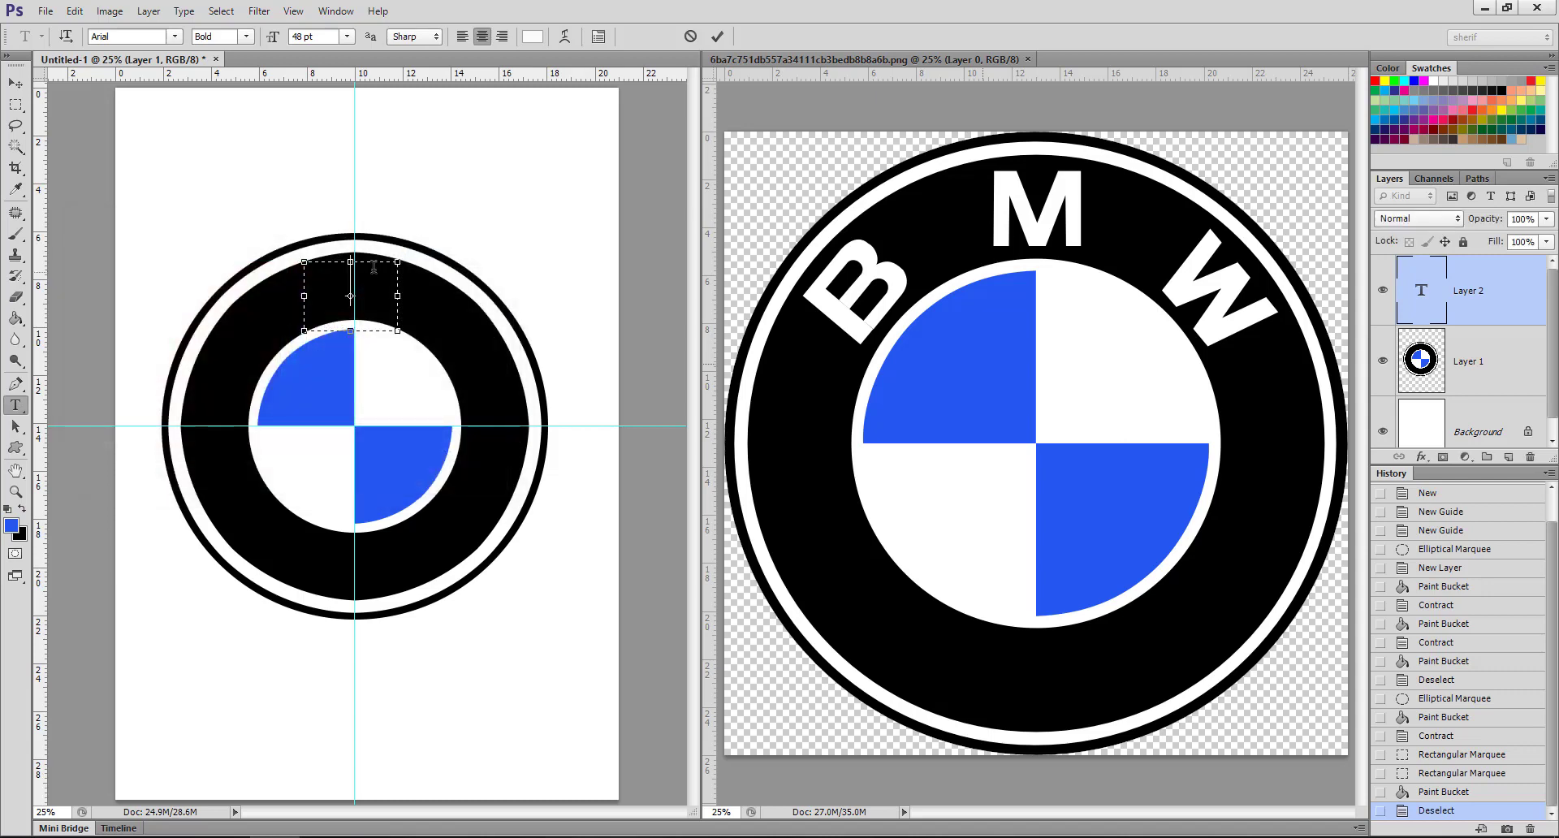
type("B")
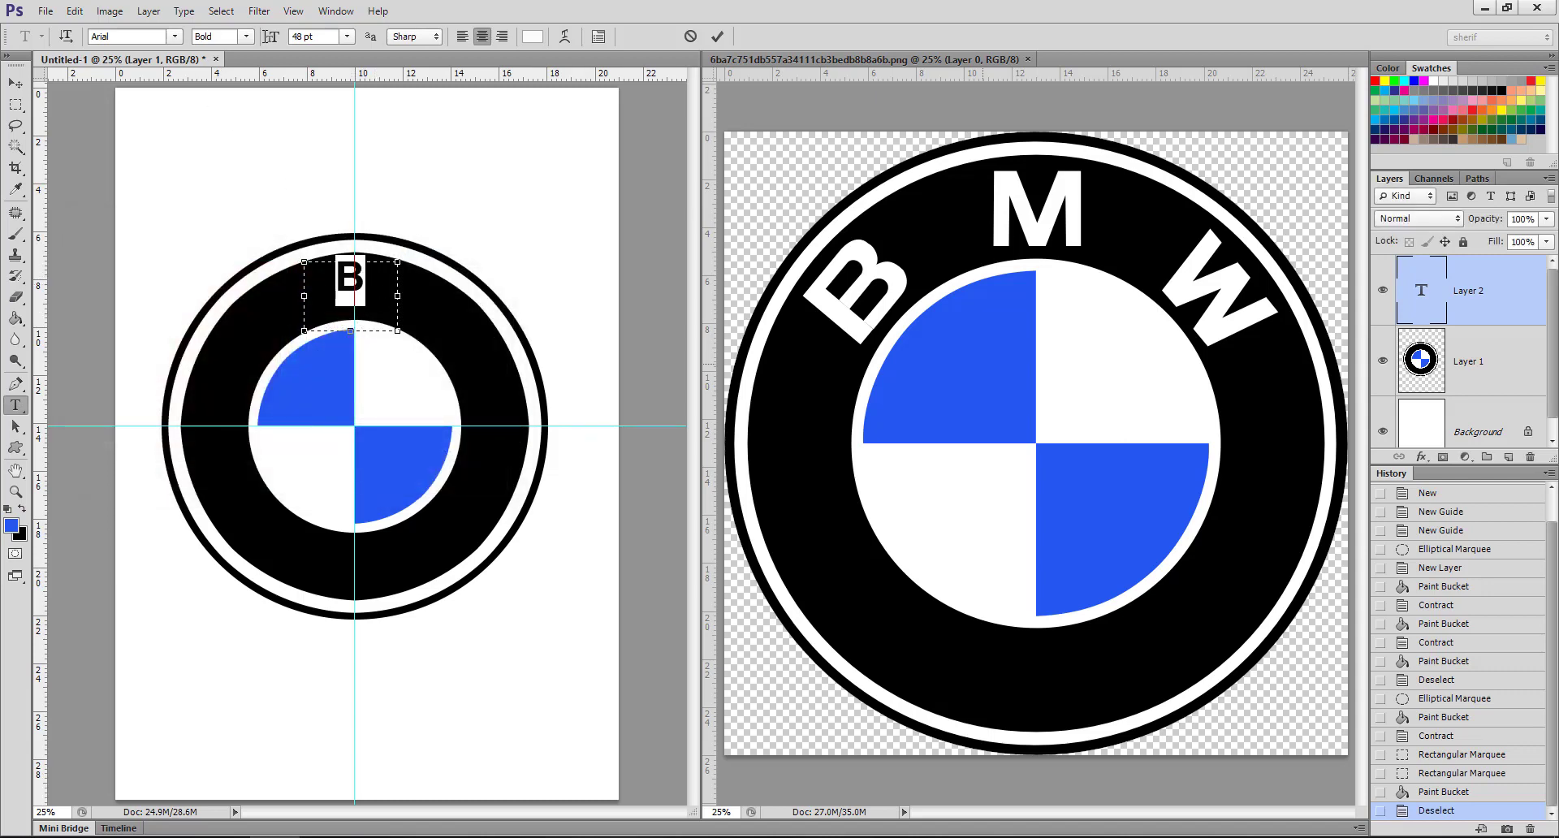
left_click(346, 37)
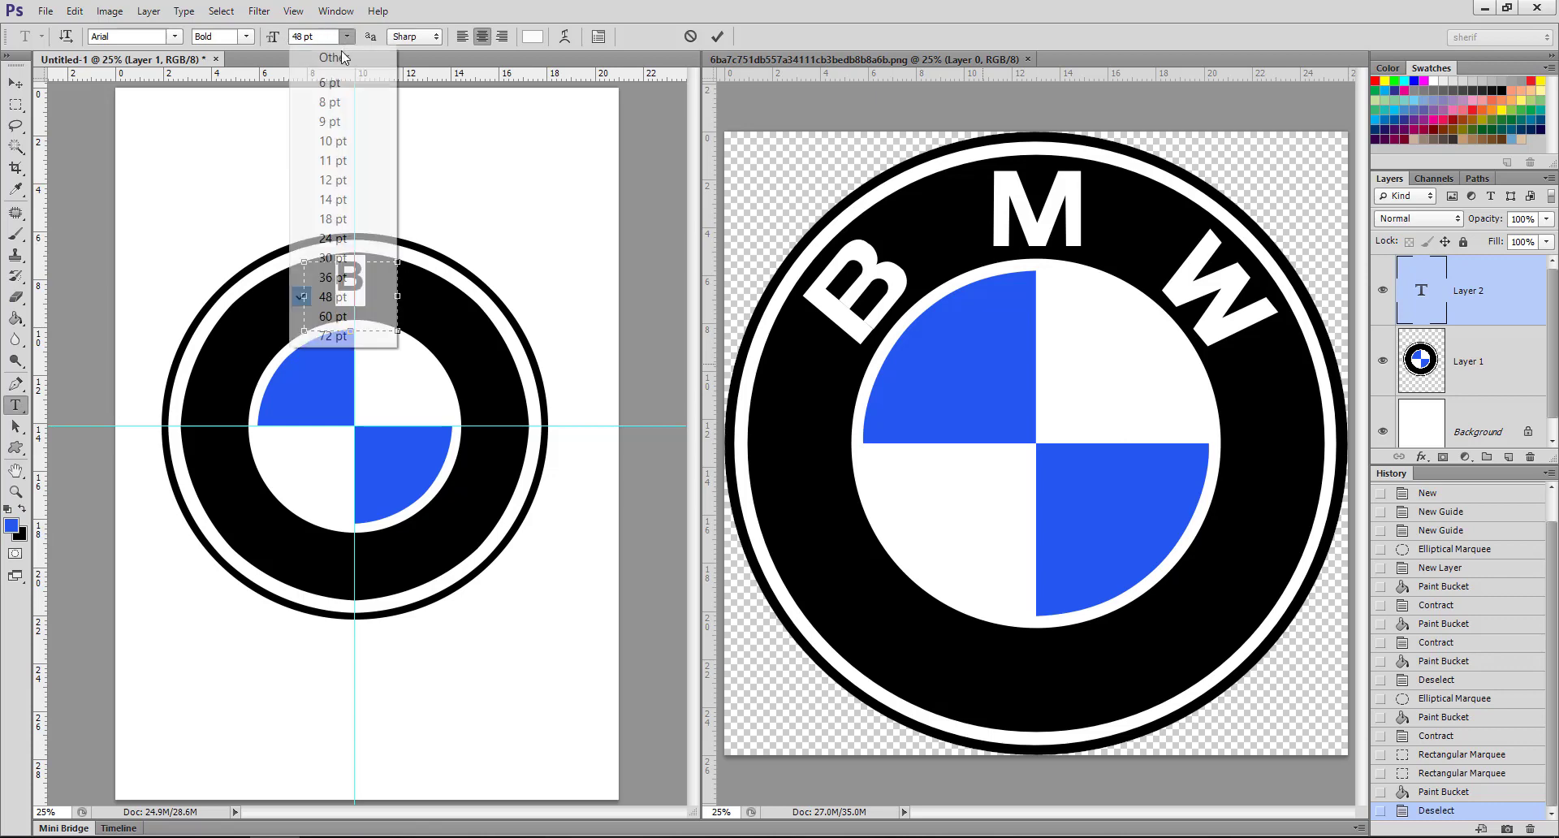
left_click(333, 316)
left_click(718, 35)
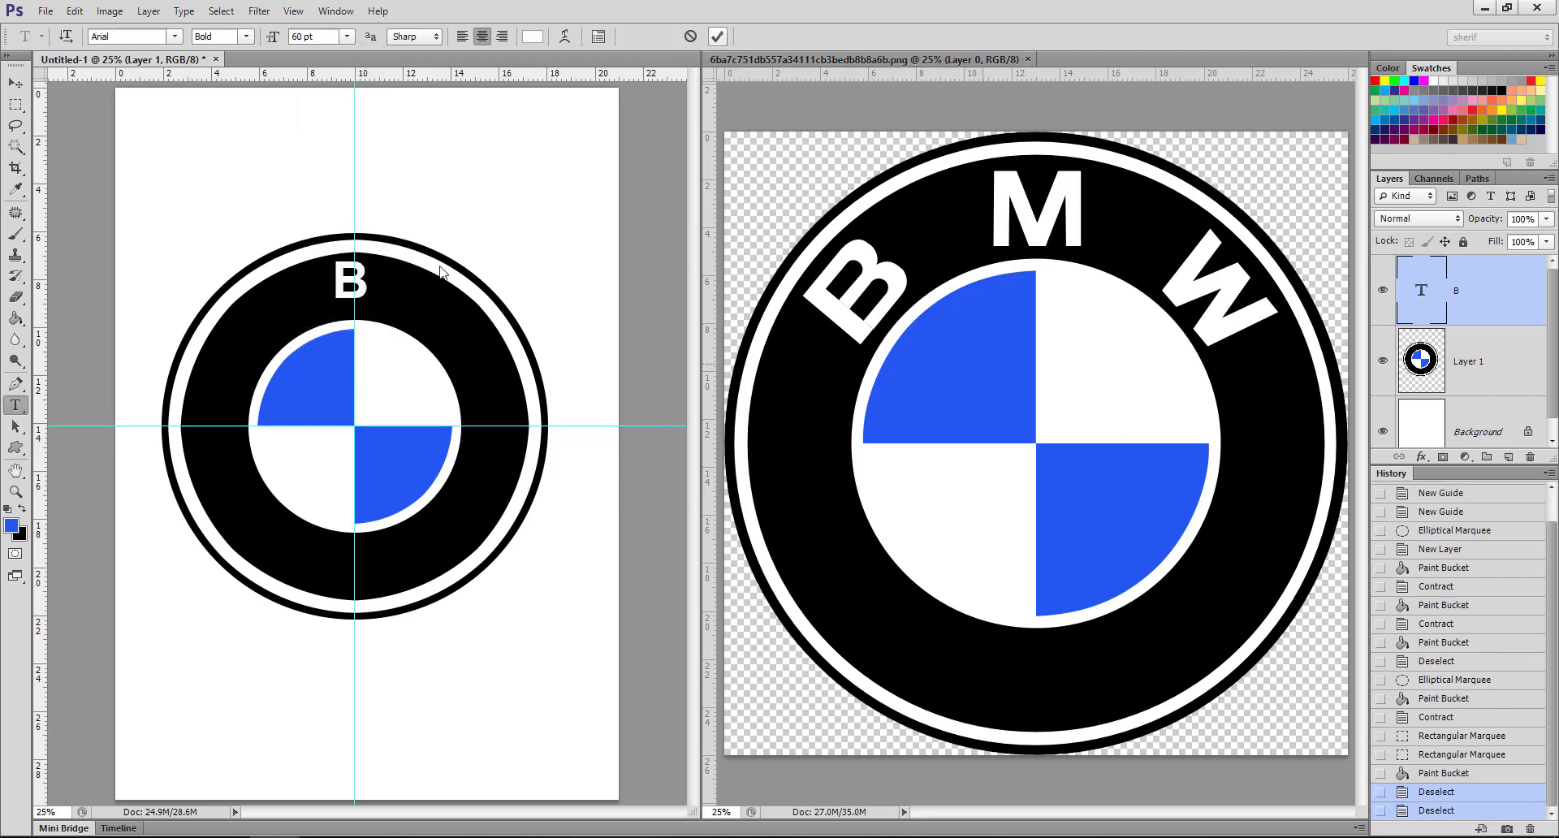
- Move the B to the upper-left of the ring and rotate it about -43° to follow the curve
key("v")
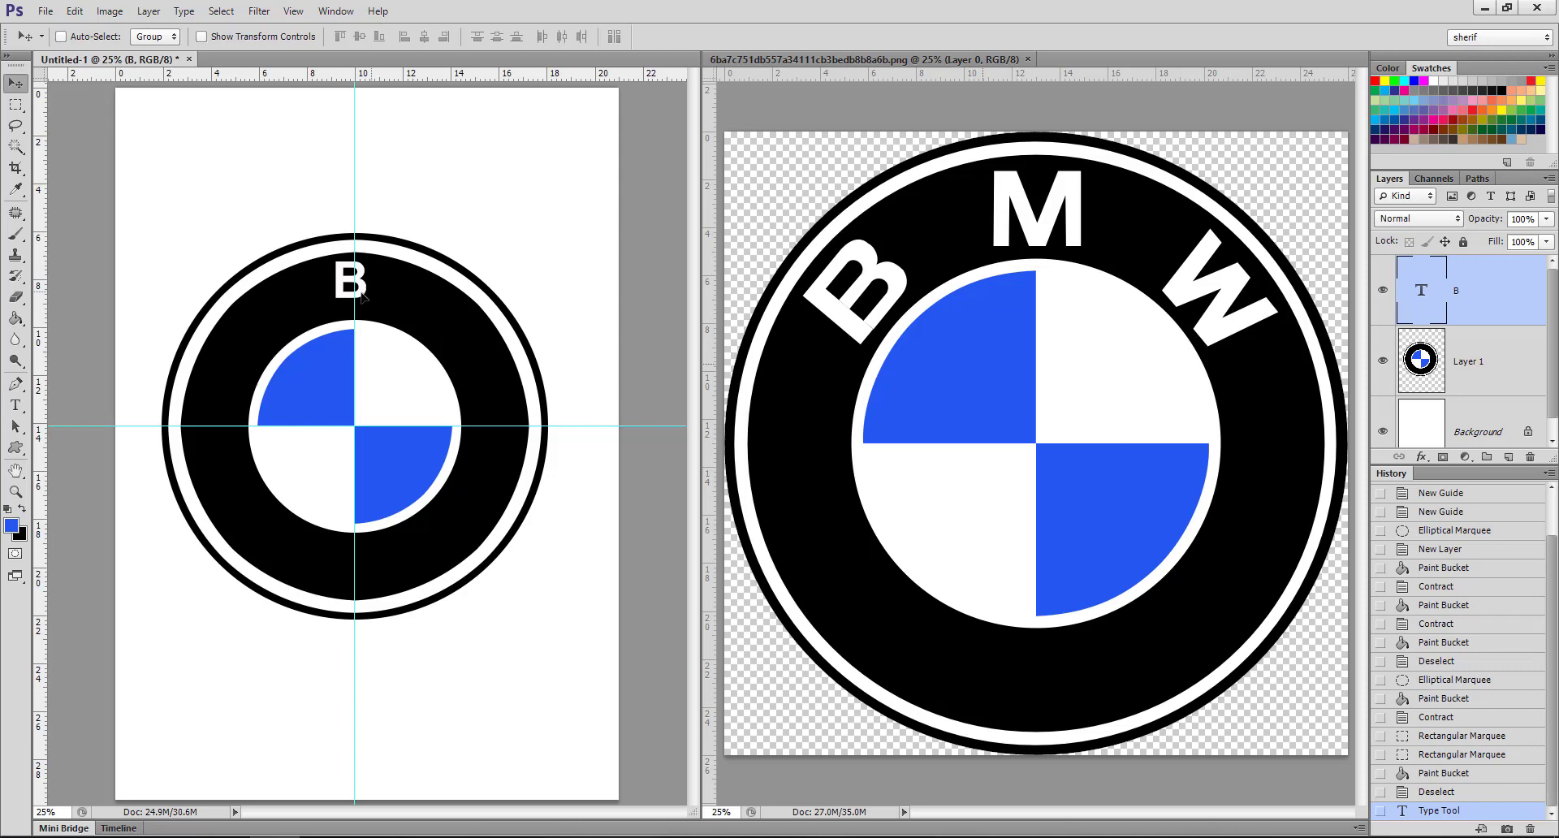
left_click_drag(380, 301, 299, 334)
key("ctrl+t")
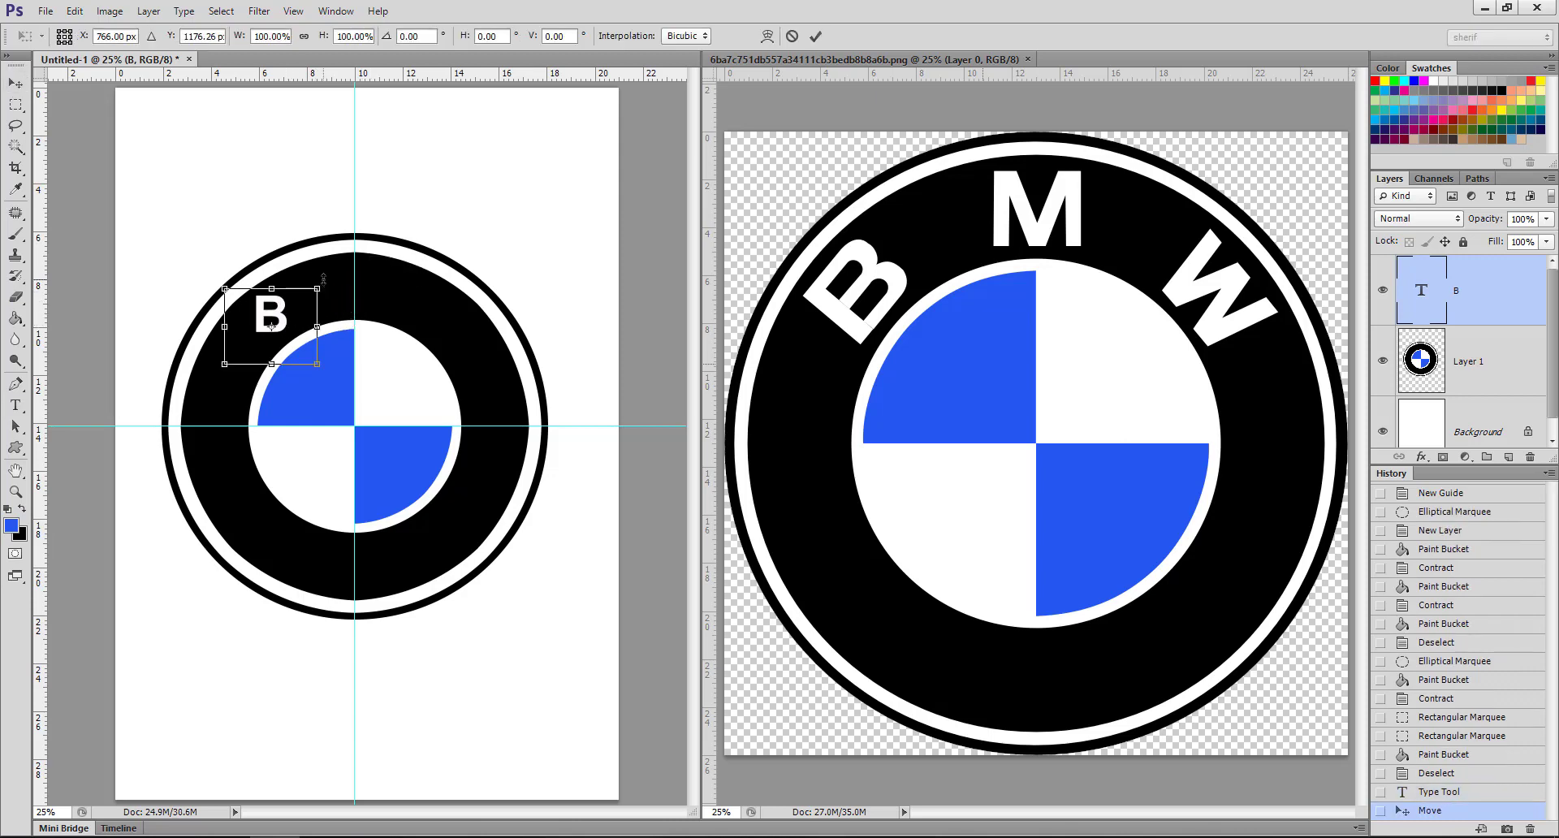
mouse_move(331, 275)
left_mouse_down()
mouse_move(317, 252)
mouse_move(278, 288)
left_mouse_up()
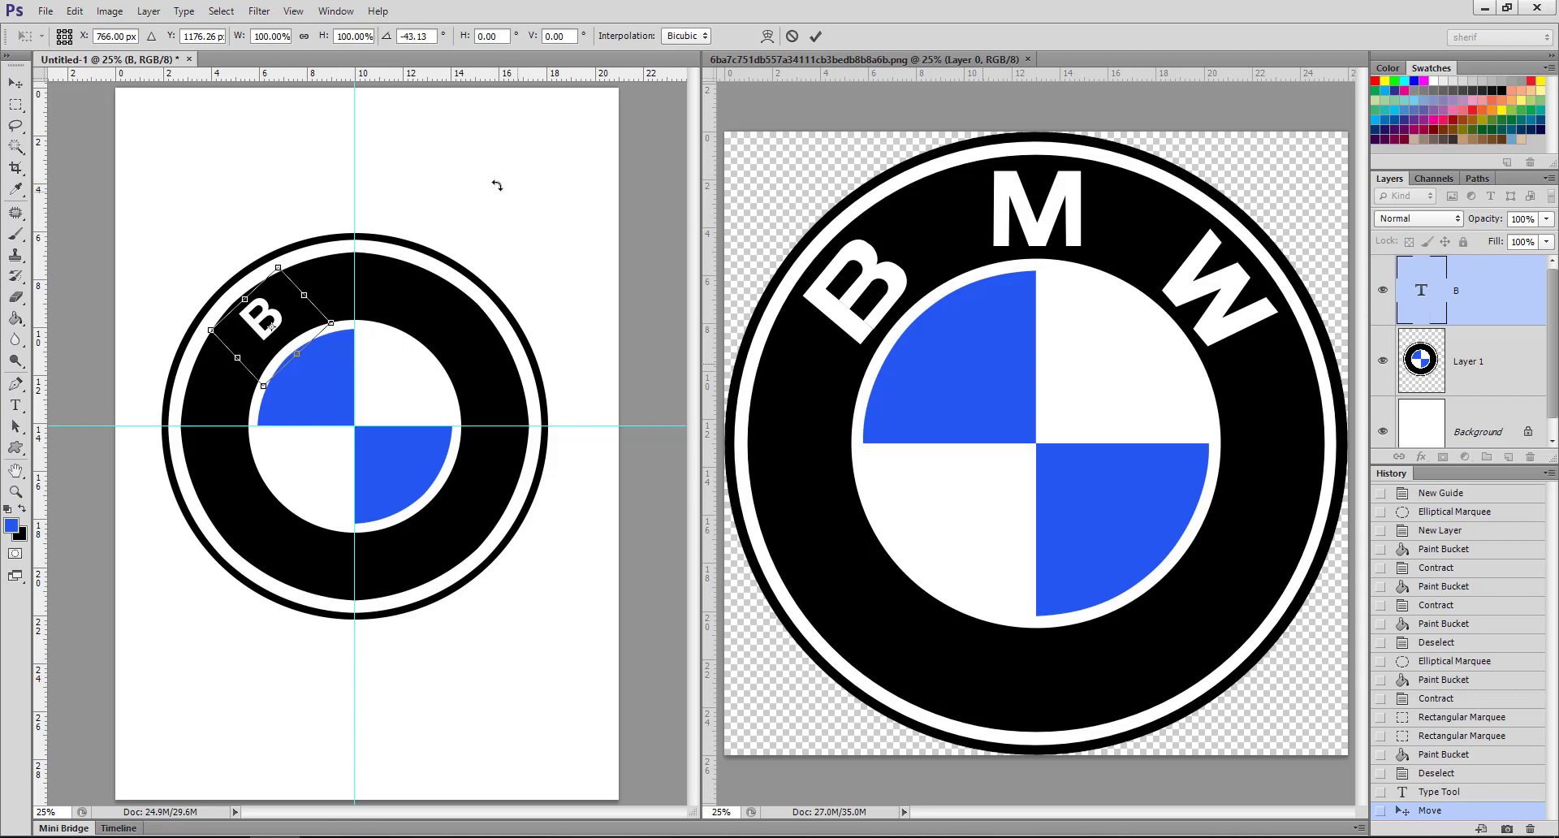
left_click(815, 36)
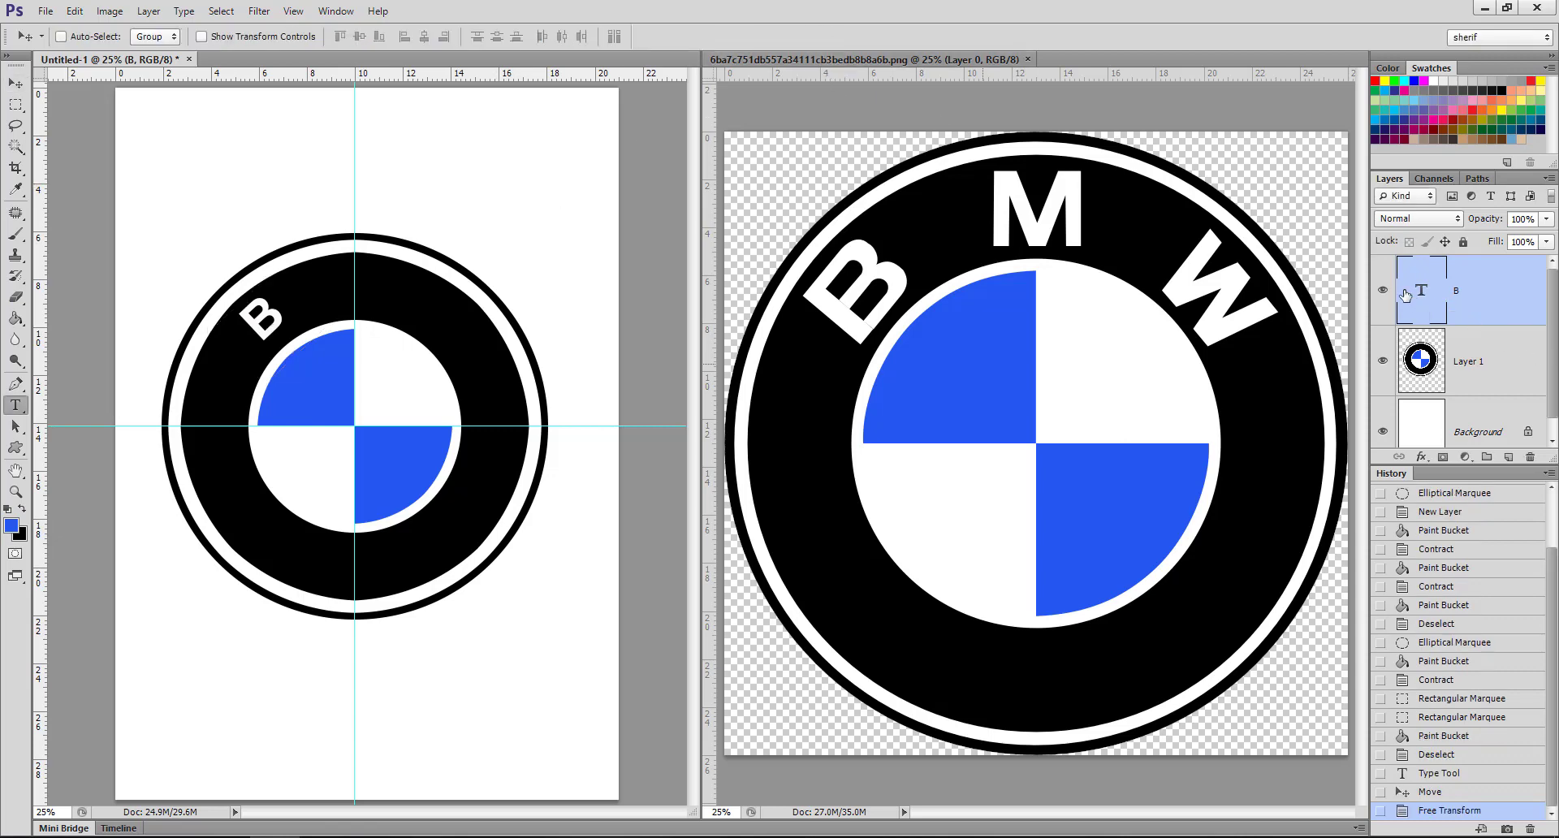
- Change the B's font to Bahnschrift after trying Arial Rounded MT Bold, and commit the edit
double_click(259, 317)
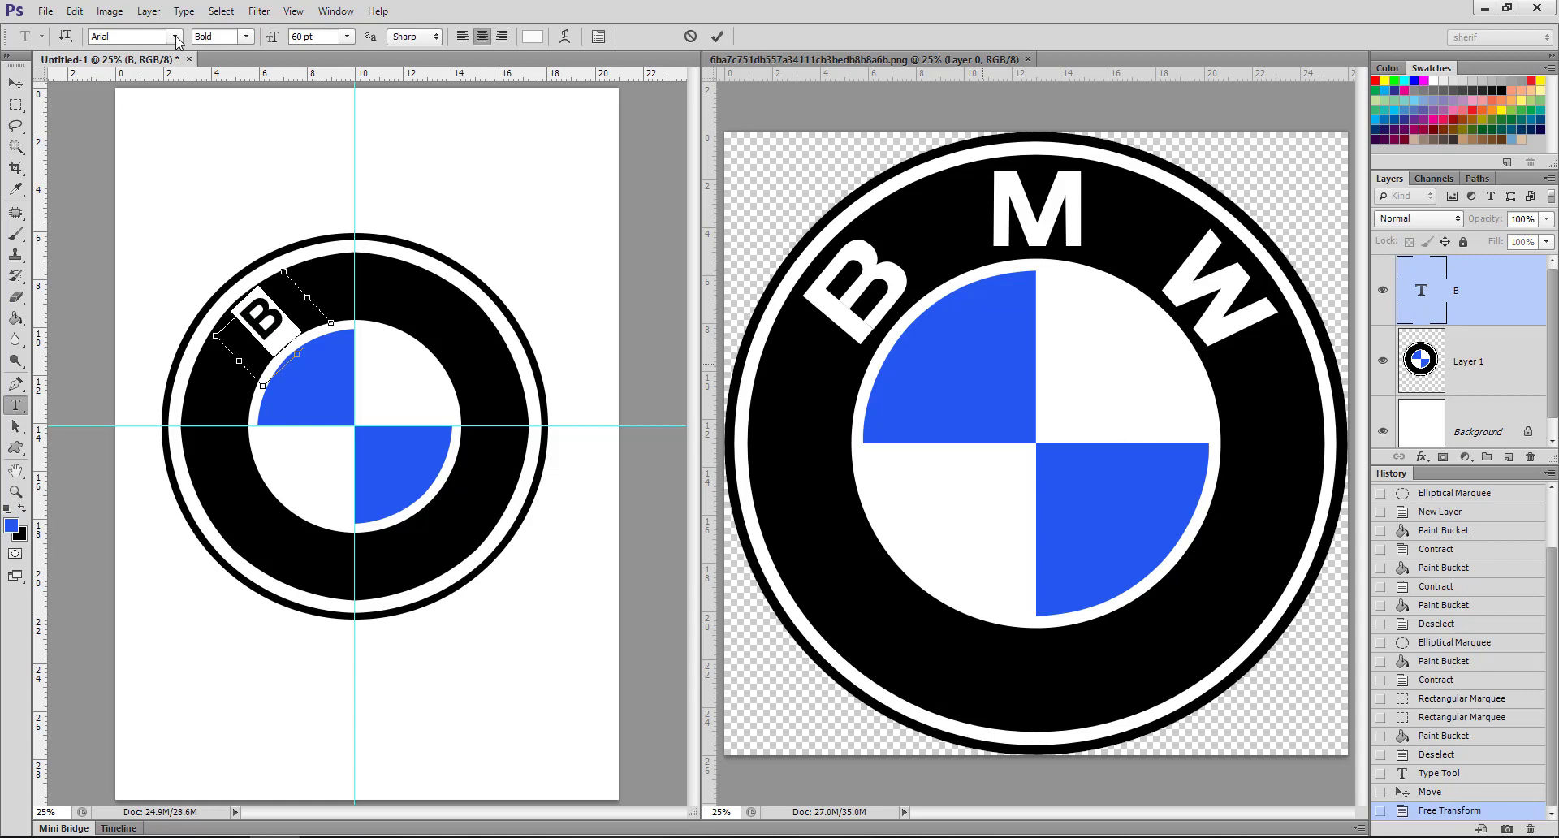
left_click(175, 37)
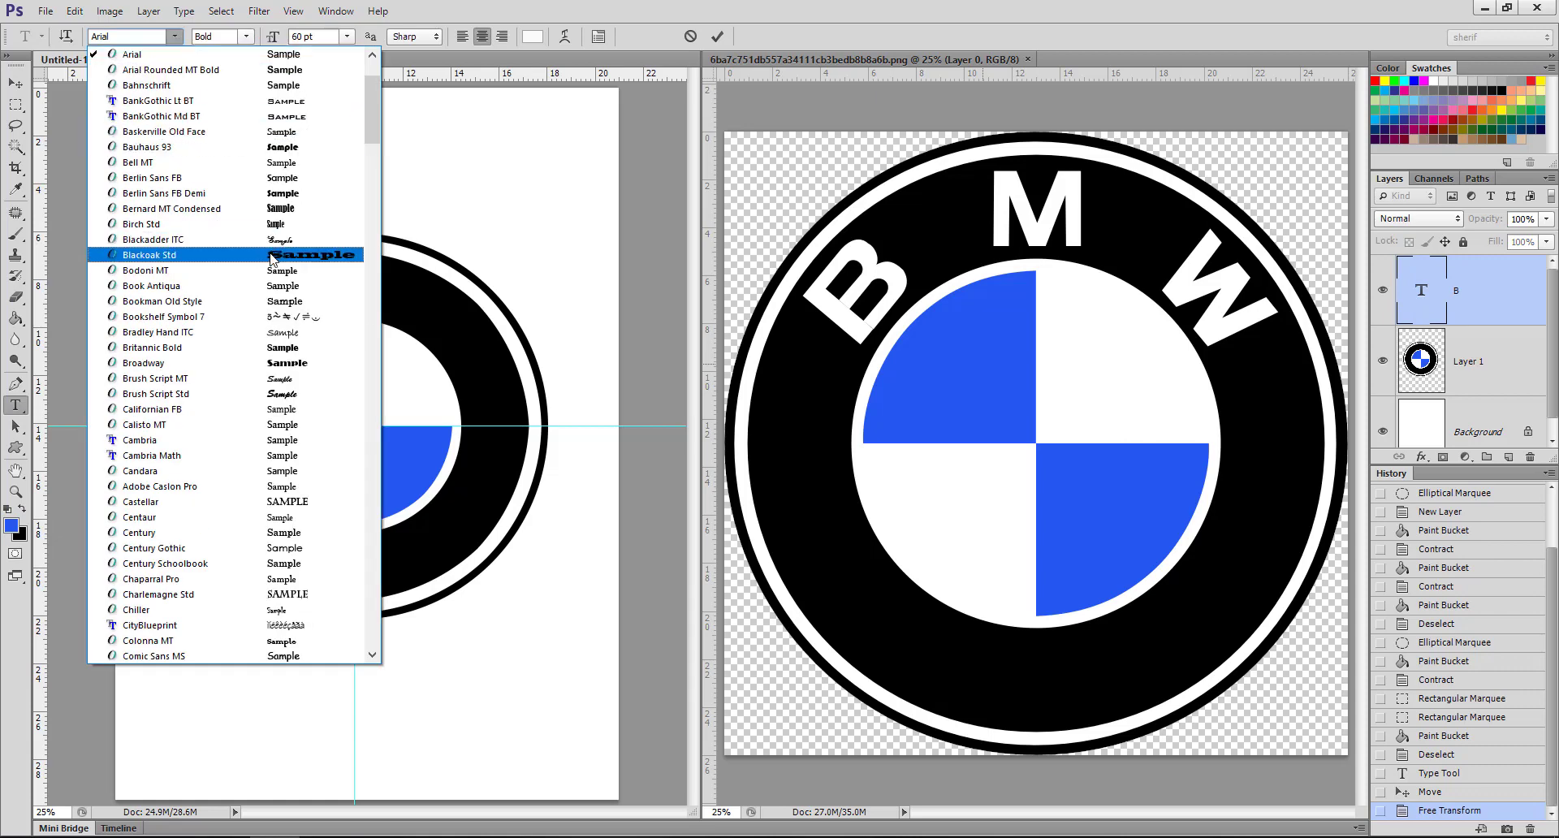
scroll(268, 219, "up", 2)
scroll(267, 203, "up", 1)
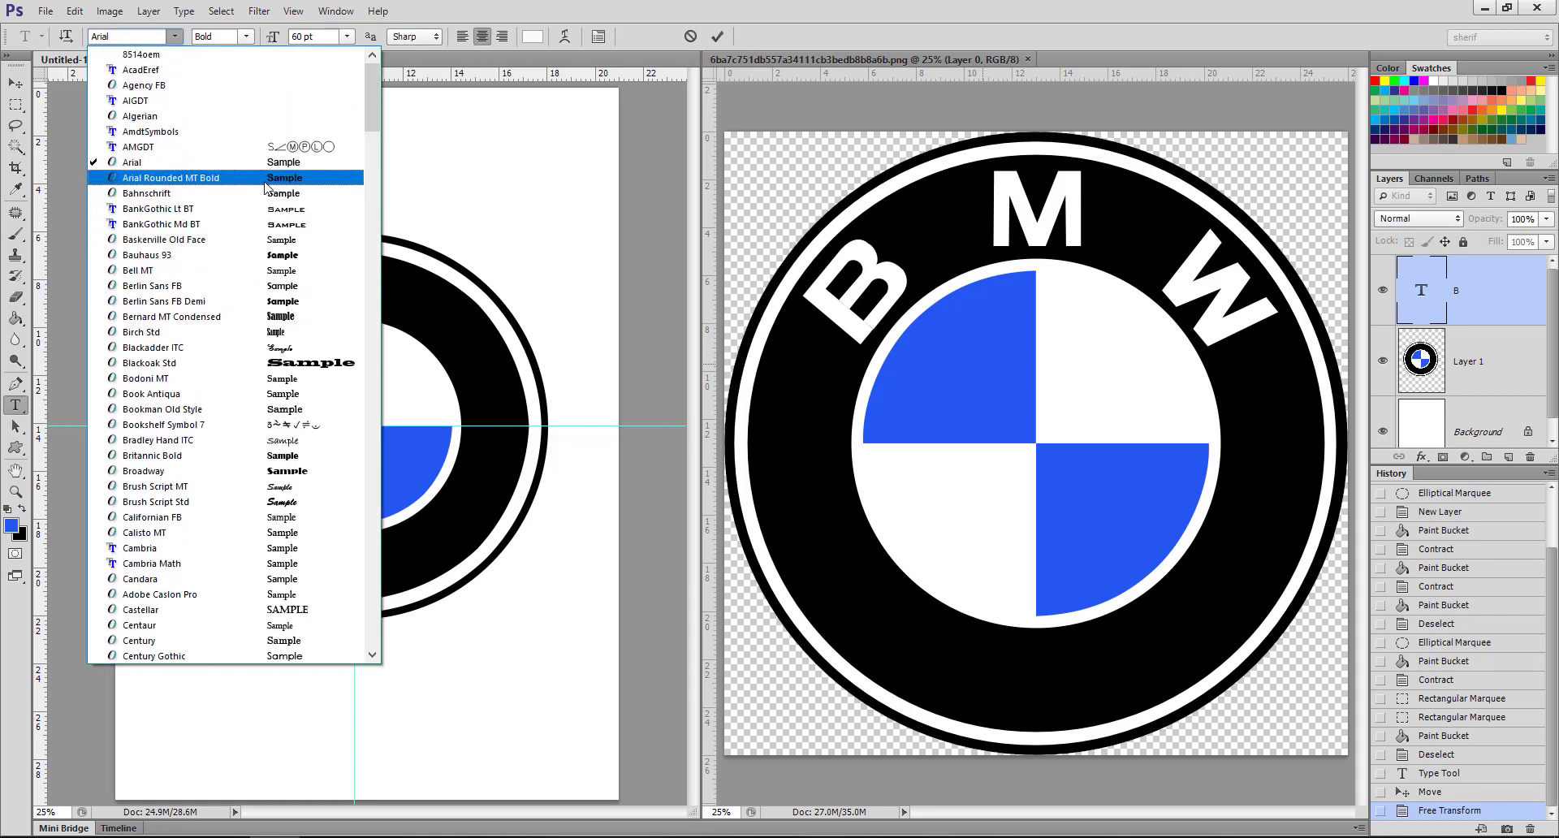
left_click(268, 188)
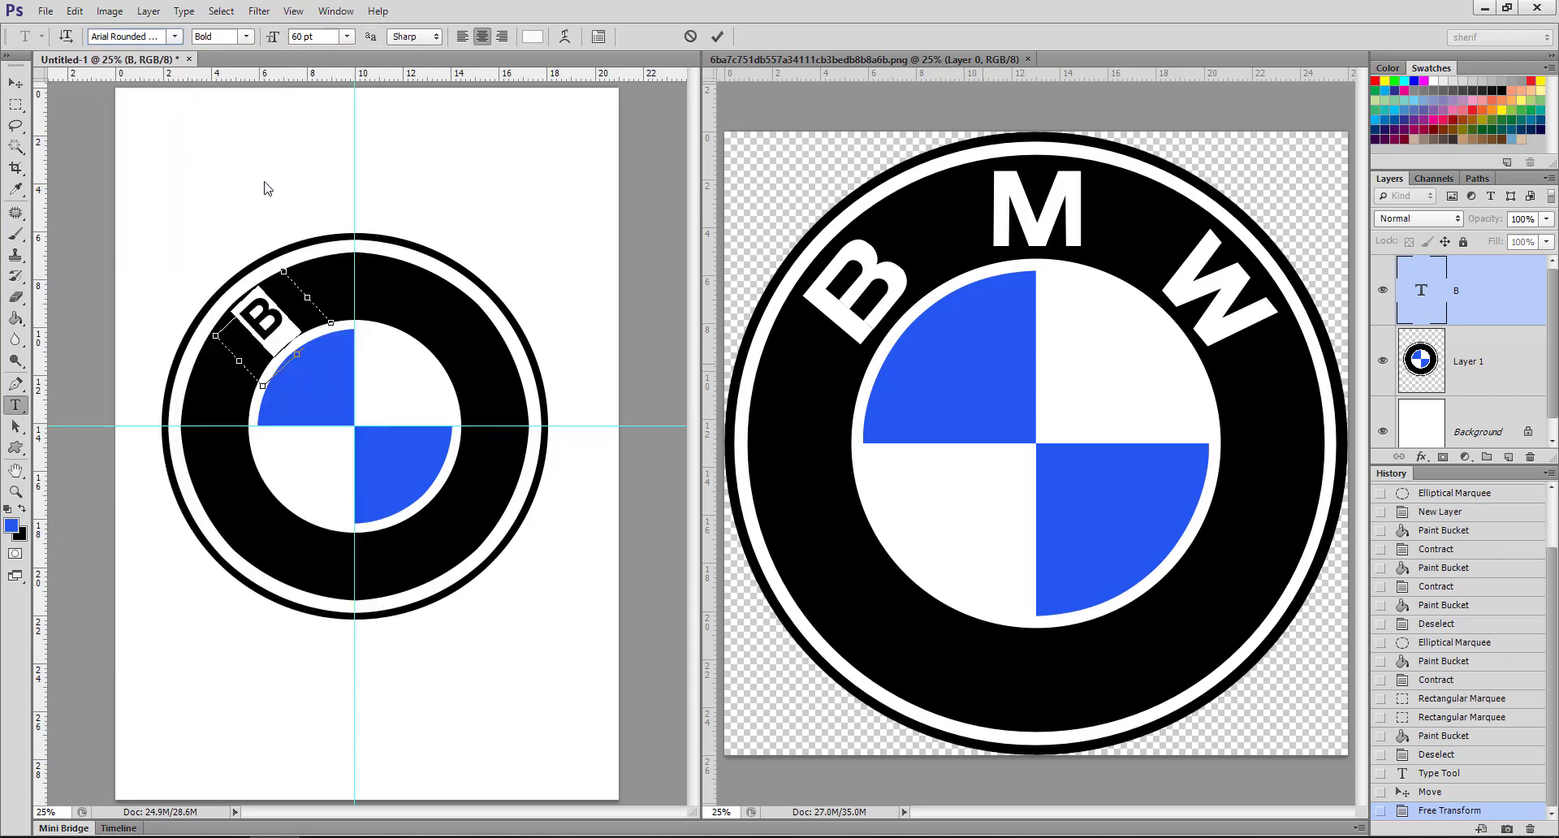
left_click(175, 38)
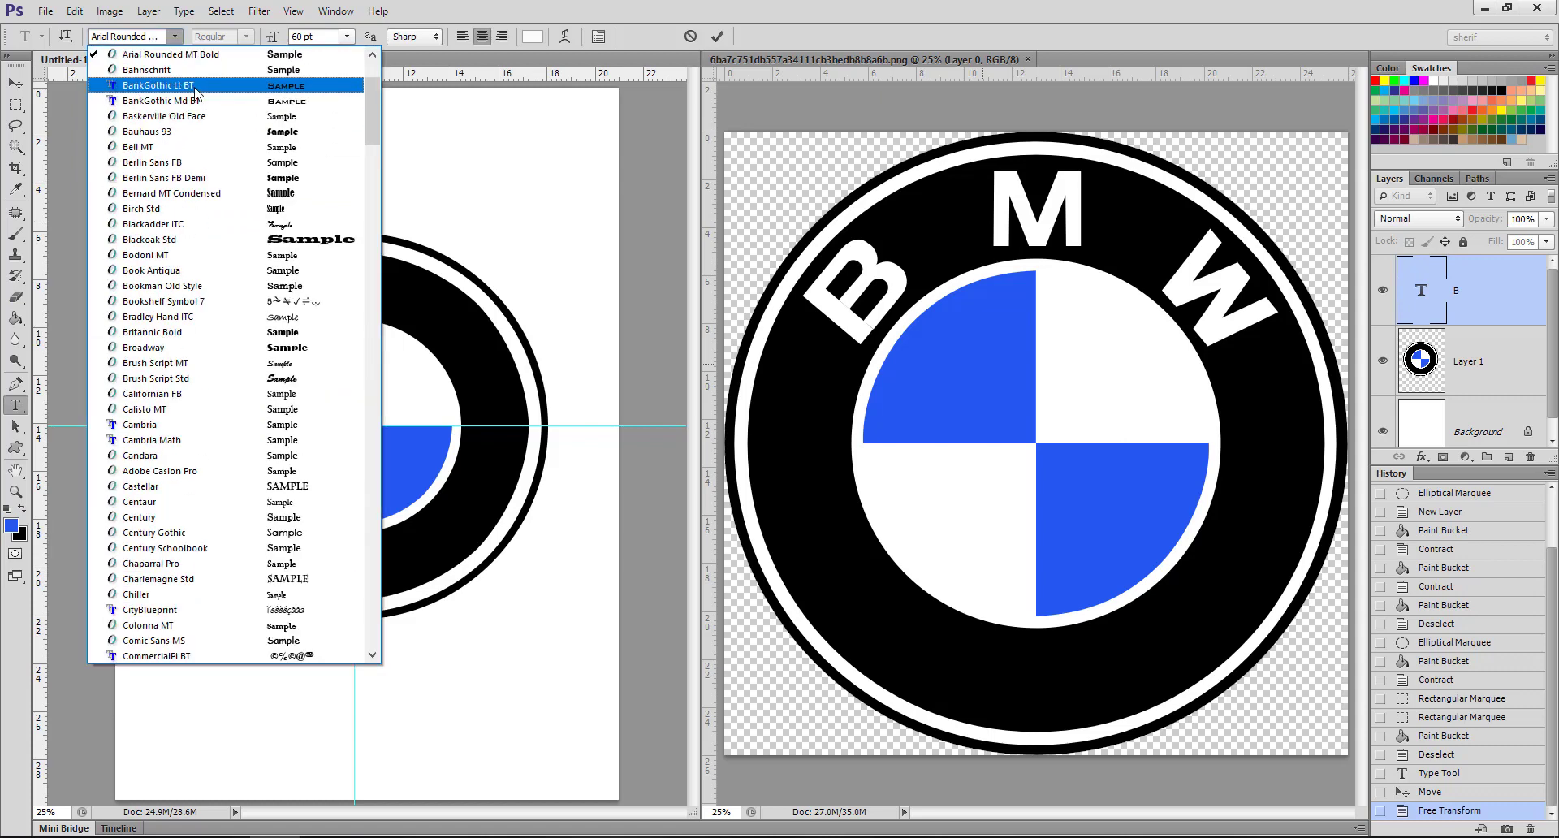
left_click(195, 70)
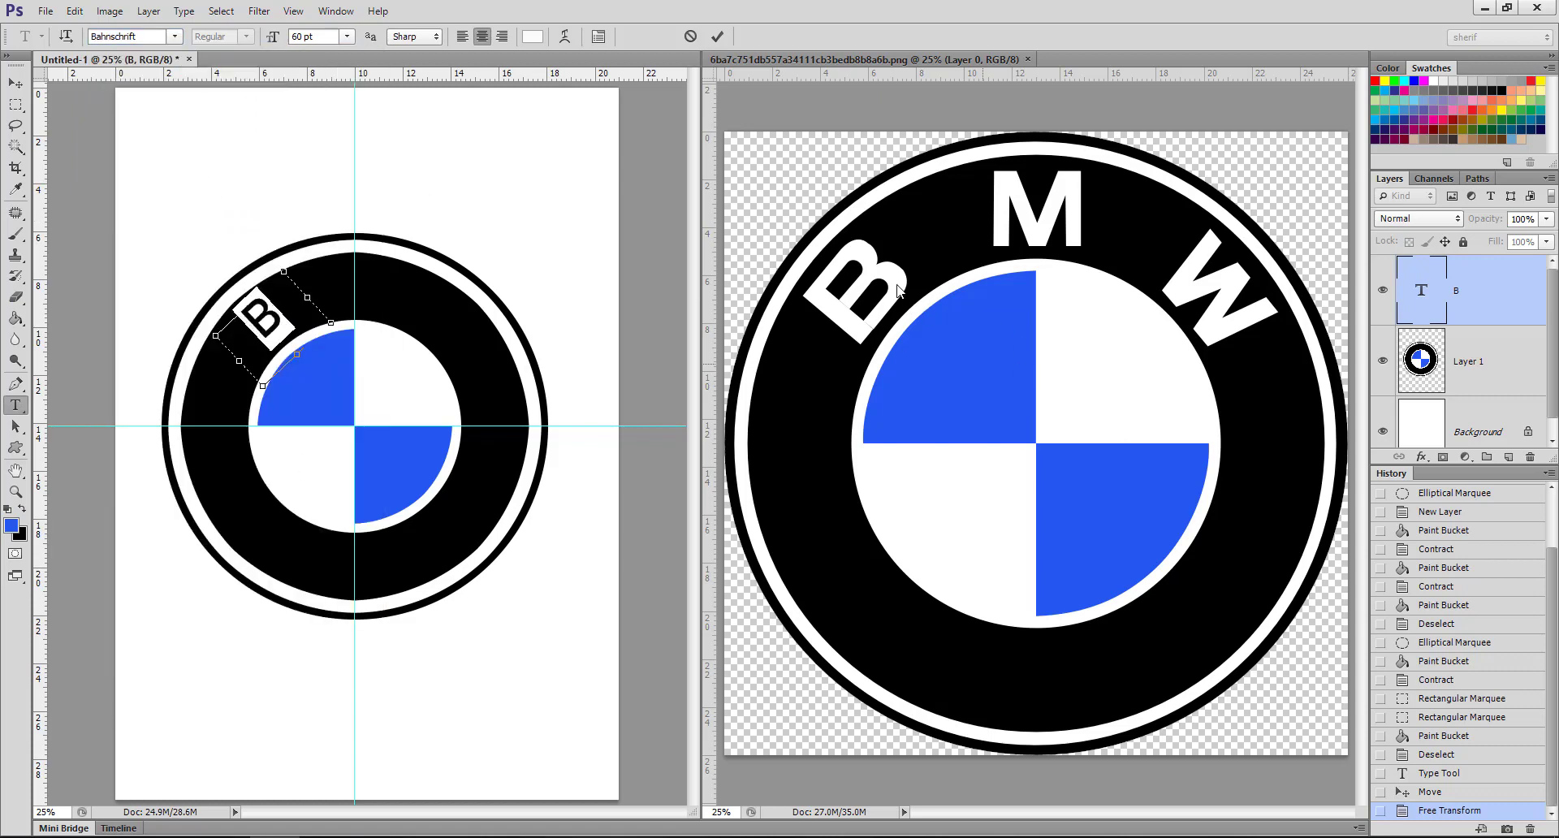
left_click(724, 41)
key("v")
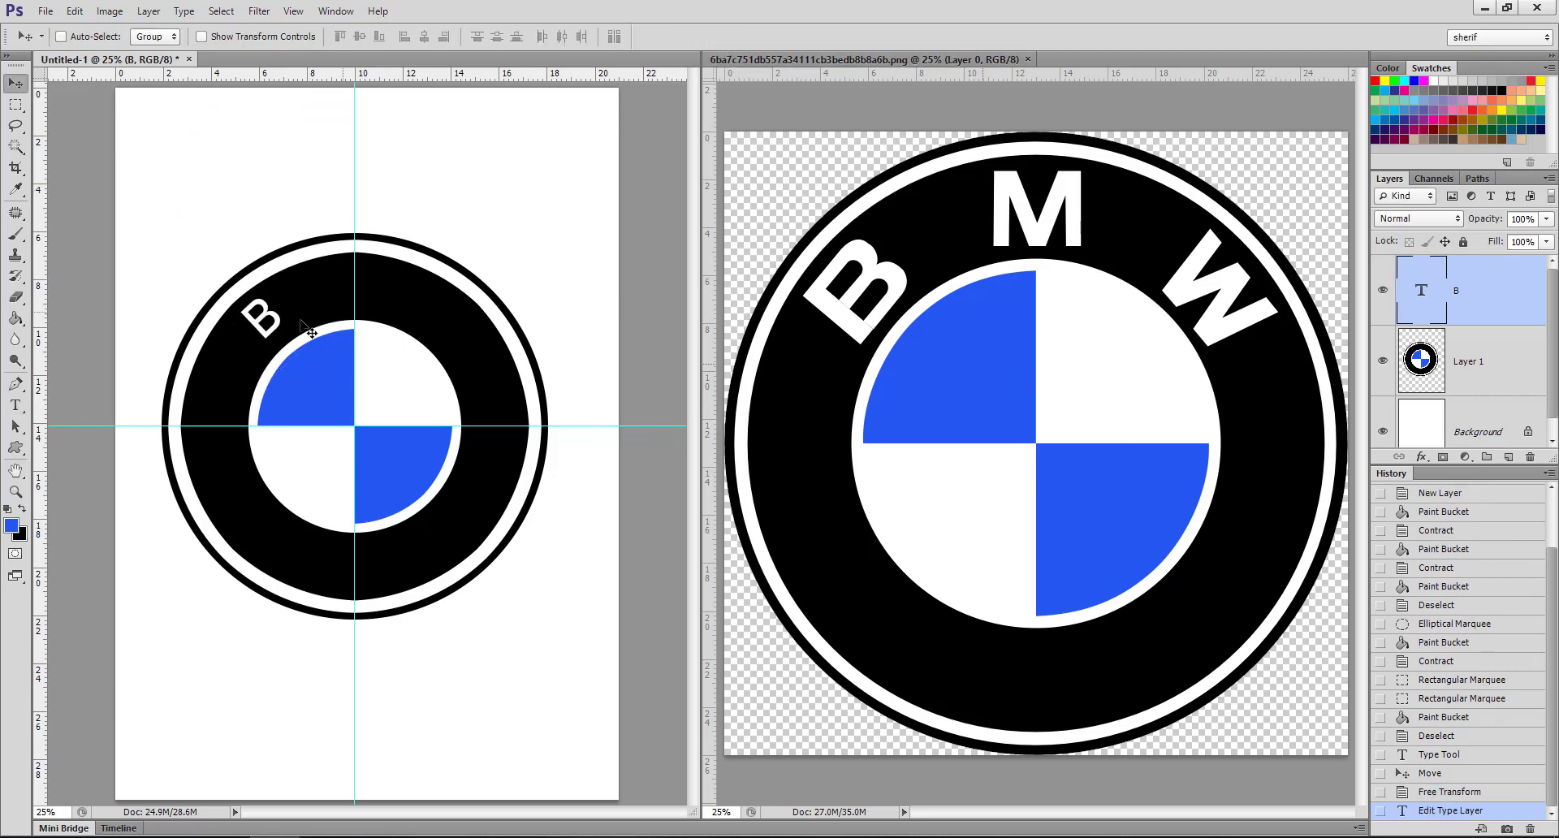